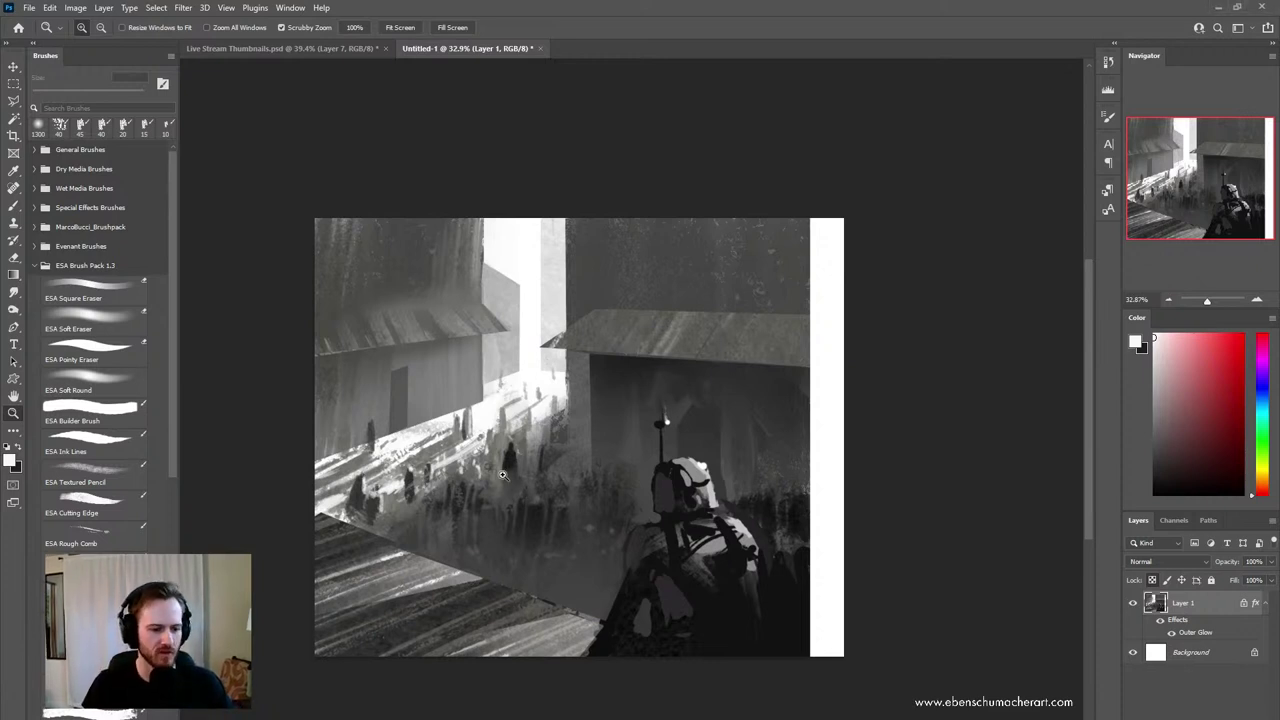
- Examine the nine numbered sketches in Live Stream Thumbnails.psd, focusing on how thumbnail 9 compares with the others
mouse_move(504, 475)
mouse_down()
mouse_move(513, 494)
mouse_move(496, 486)
mouse_up()
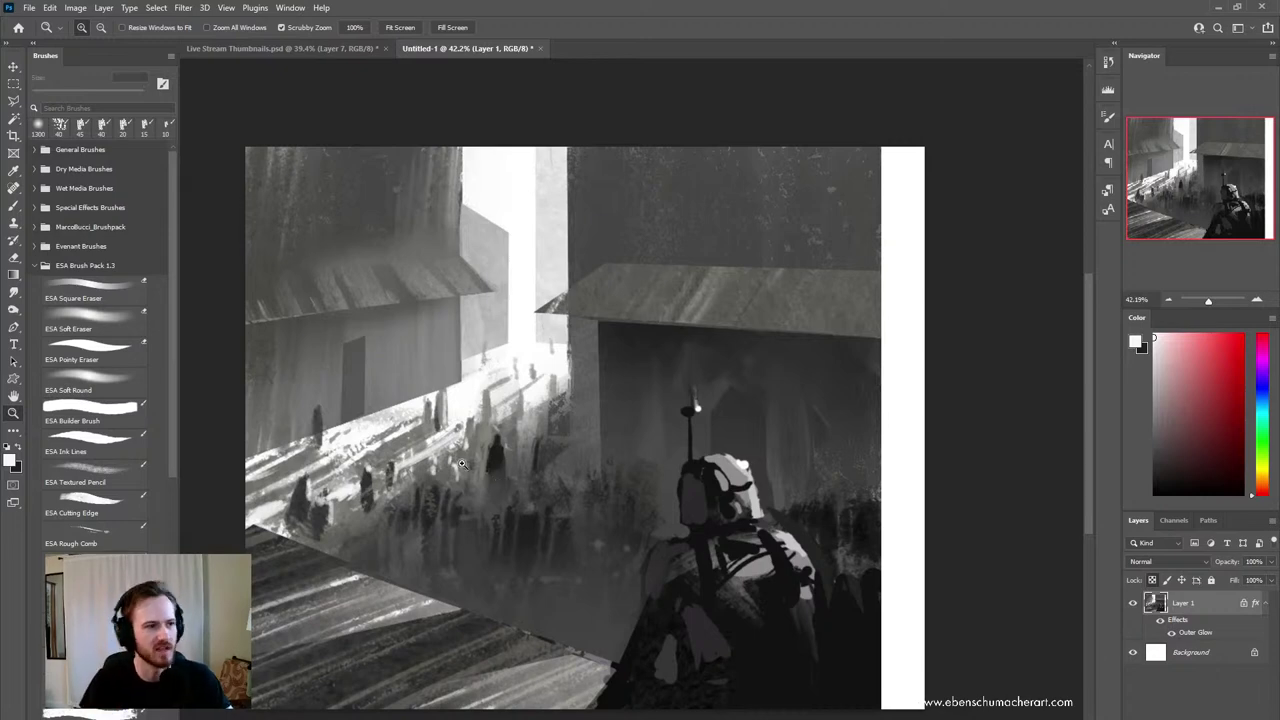
click(298, 48)
drag(491, 448, 538, 444)
scroll(567, 473, up, 2)
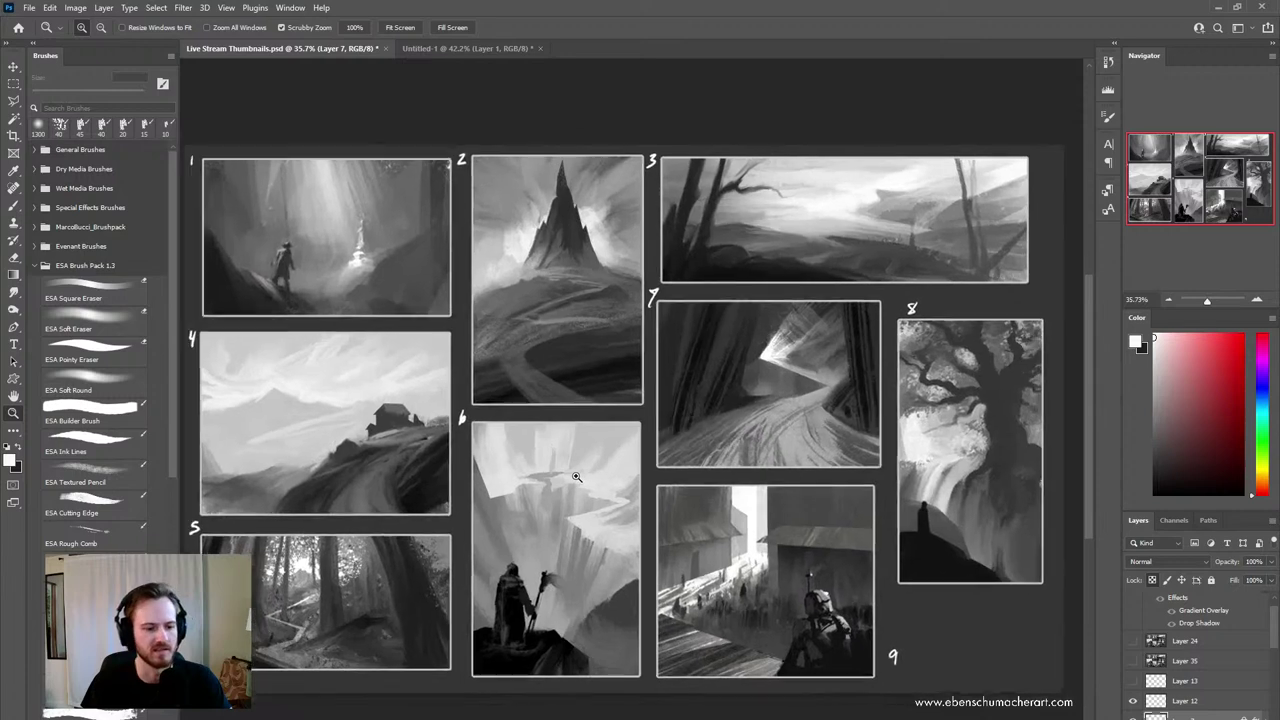
scroll(567, 475, down, 1)
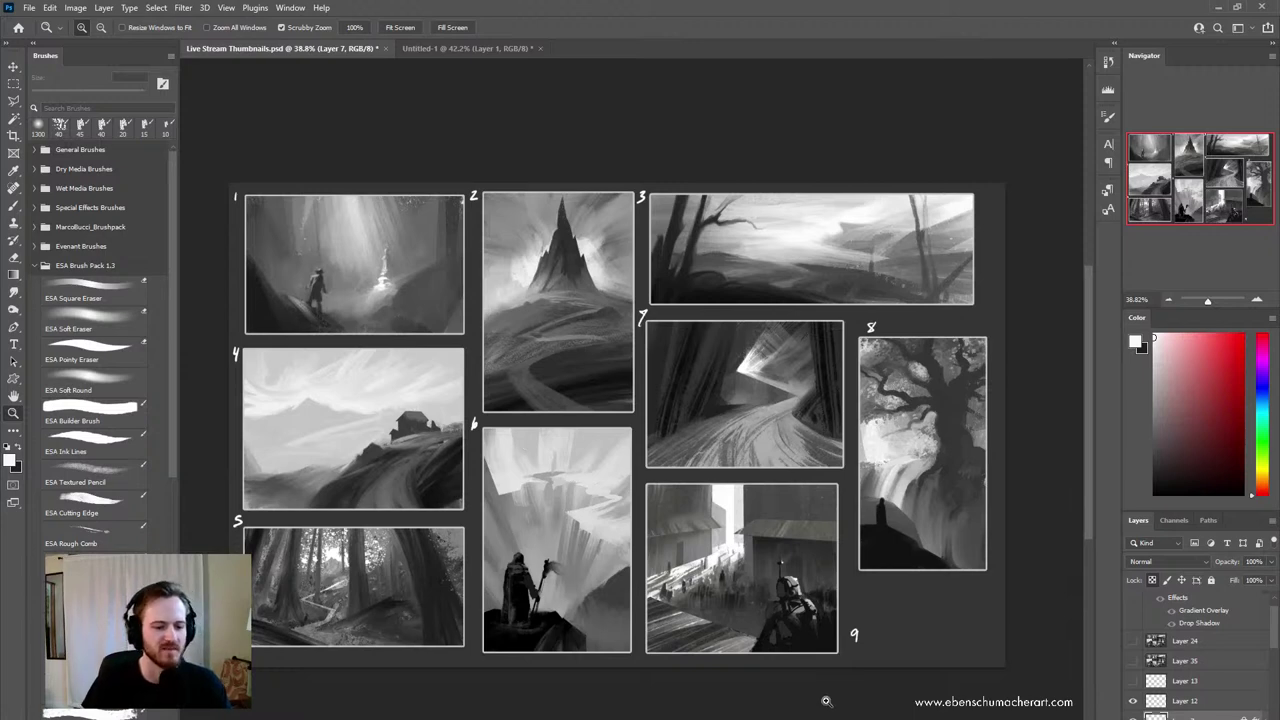
scroll(806, 692, down, 5)
scroll(805, 652, up, 5)
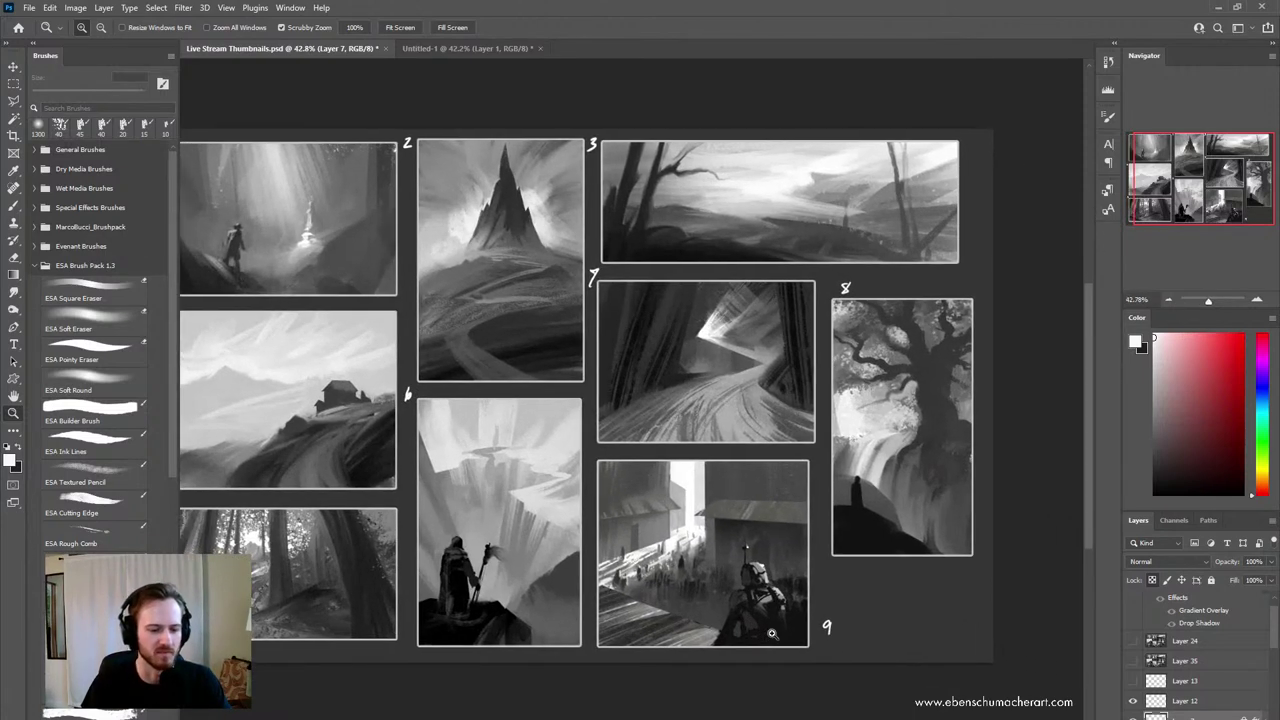
drag(816, 633, 595, 570)
scroll(594, 570, up, 1)
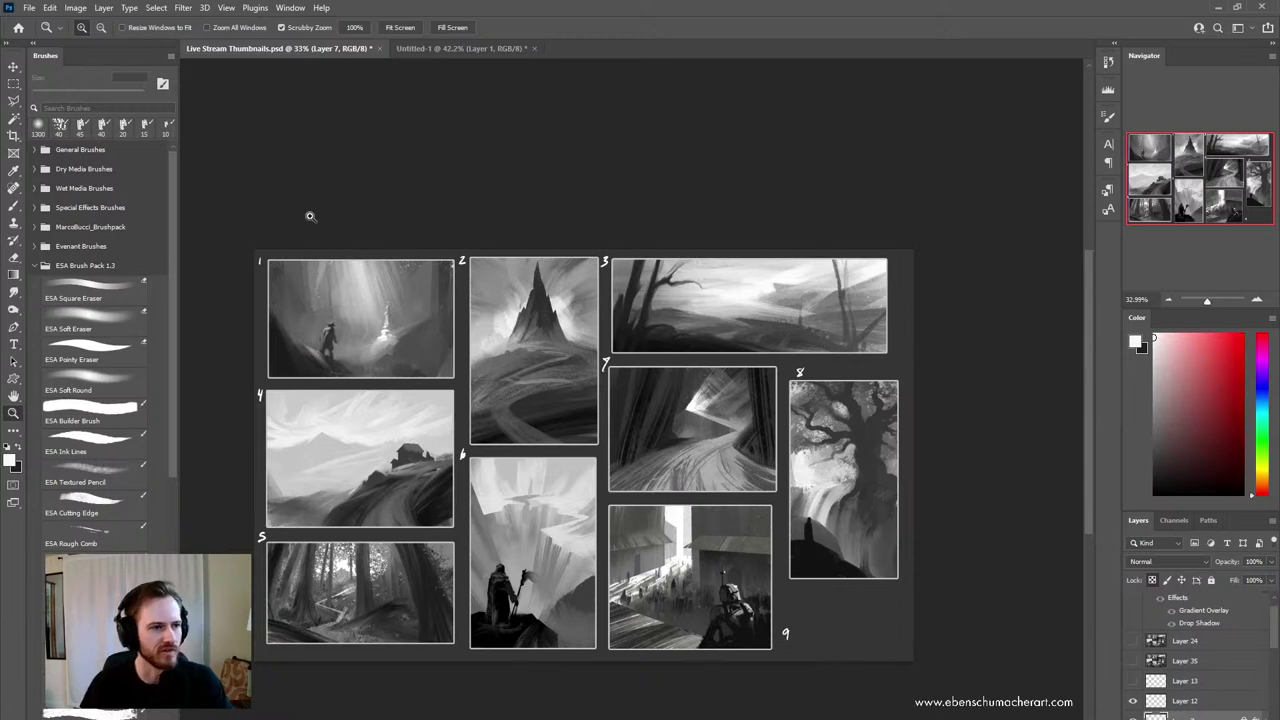
- Return to the Untitled-1 sketch and review it alongside the reference board of market crowds and desert buildings
click(460, 48)
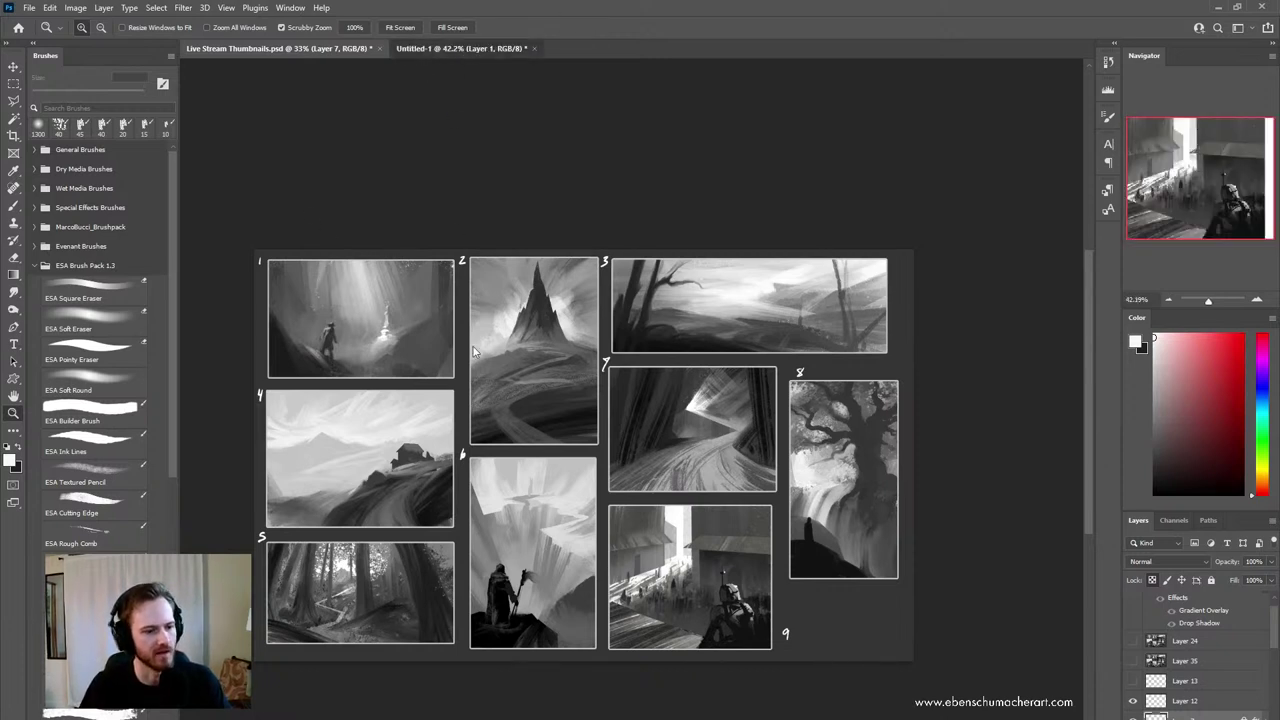
drag(665, 523, 657, 498)
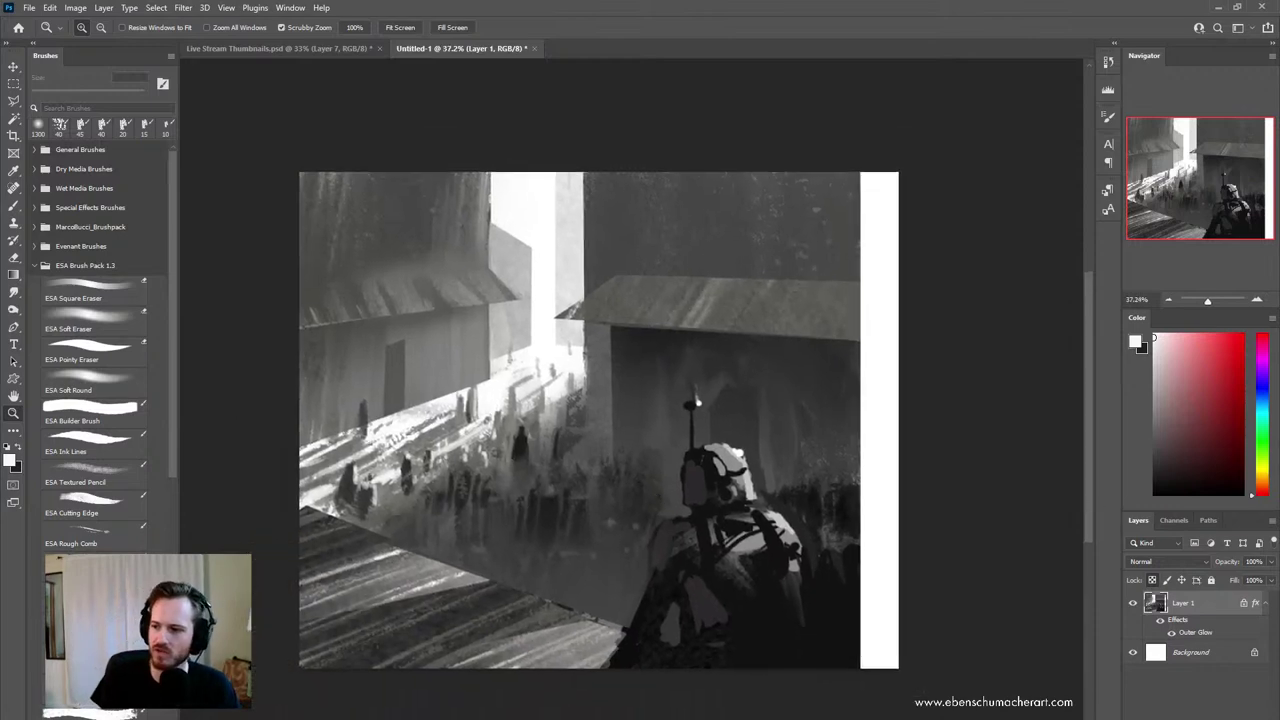
drag(1279, 440, 822, 454)
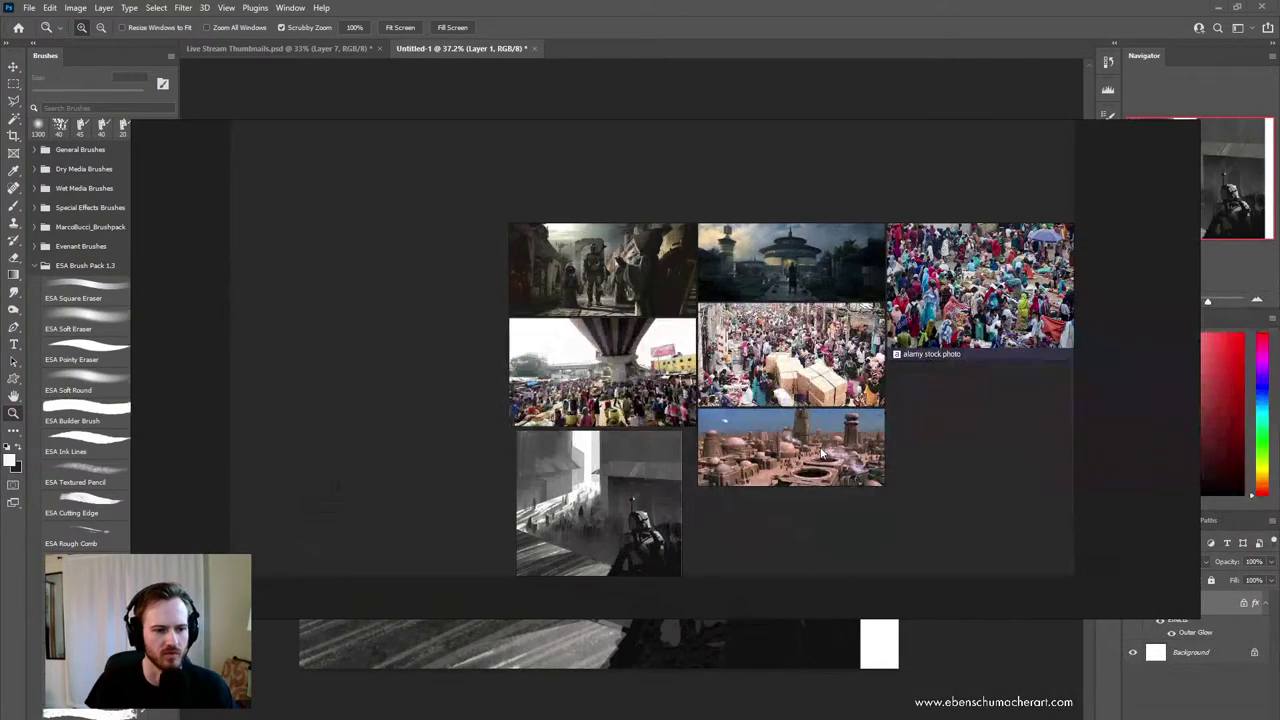
key(alt+Tab)
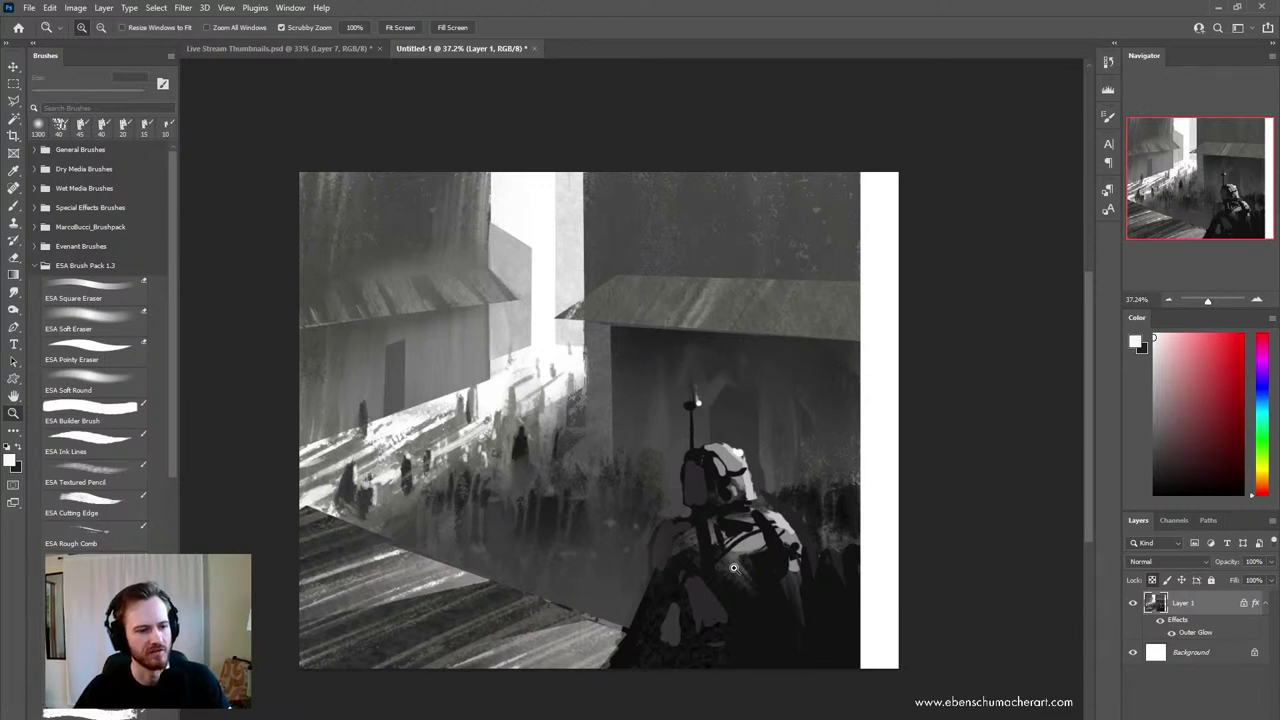
click(545, 525)
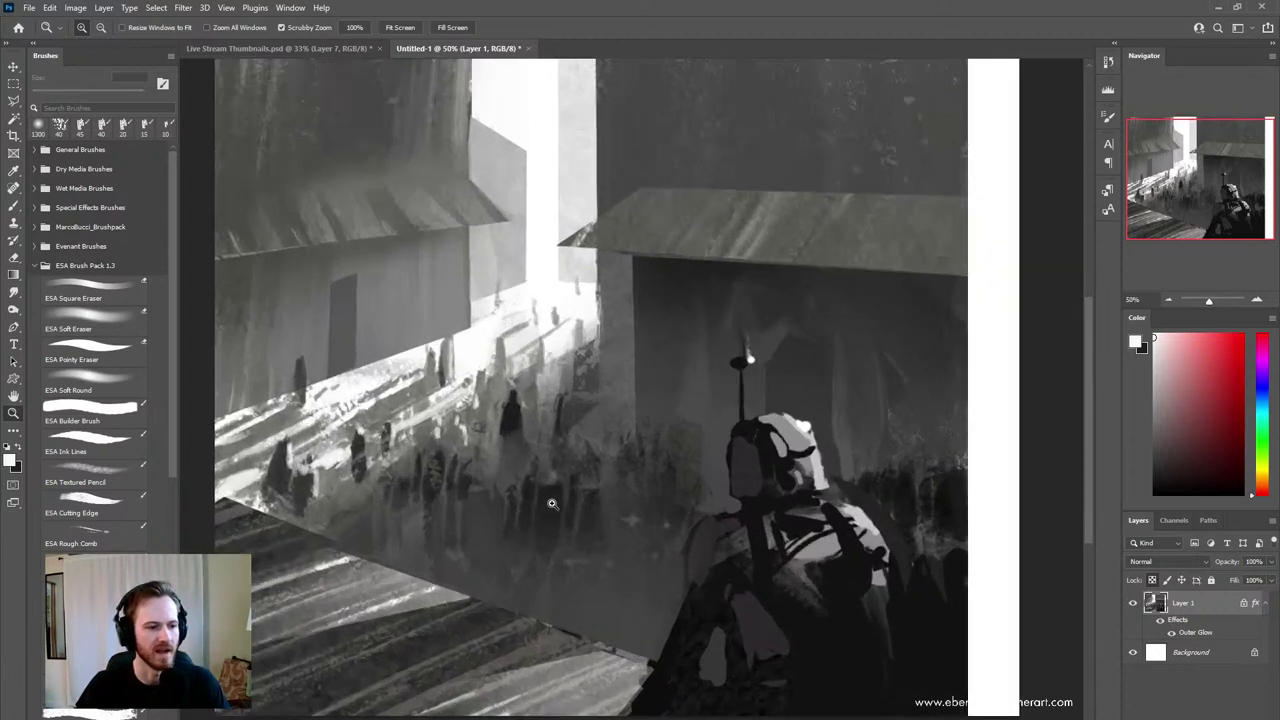
drag(603, 479, 487, 515)
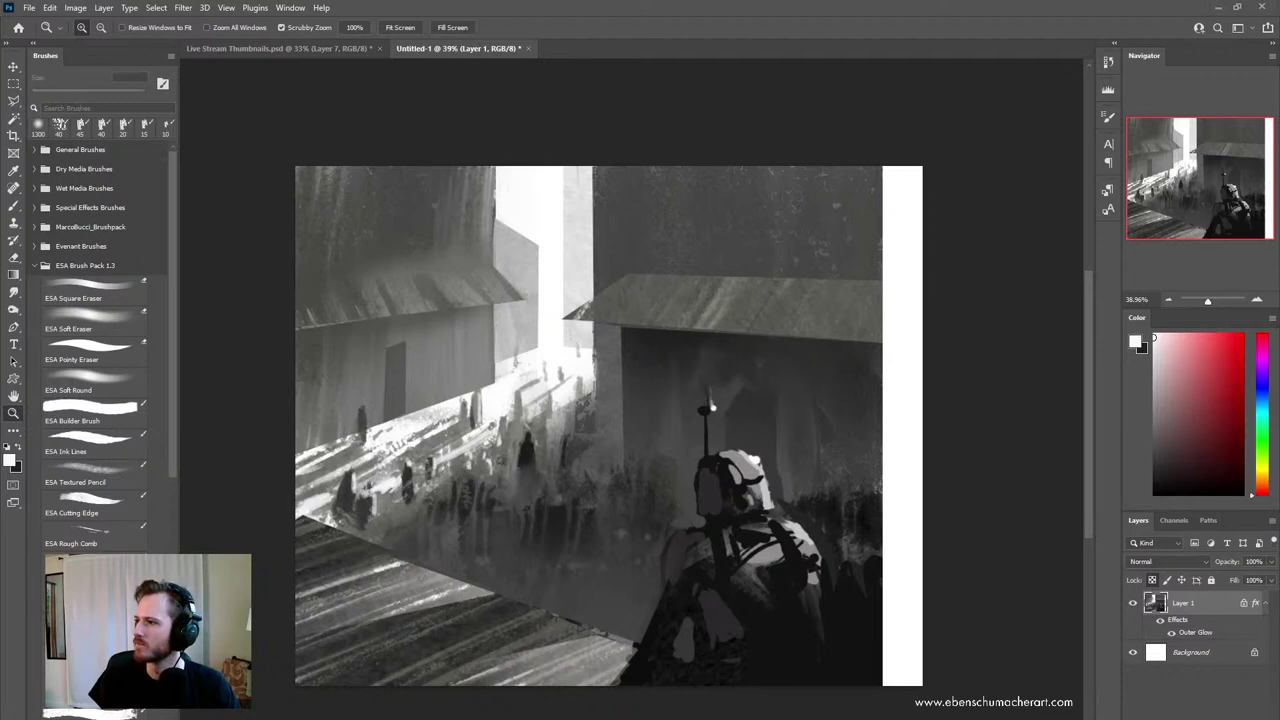
mouse_move(540, 553)
mouse_down()
mouse_move(555, 550)
mouse_move(547, 572)
mouse_up()
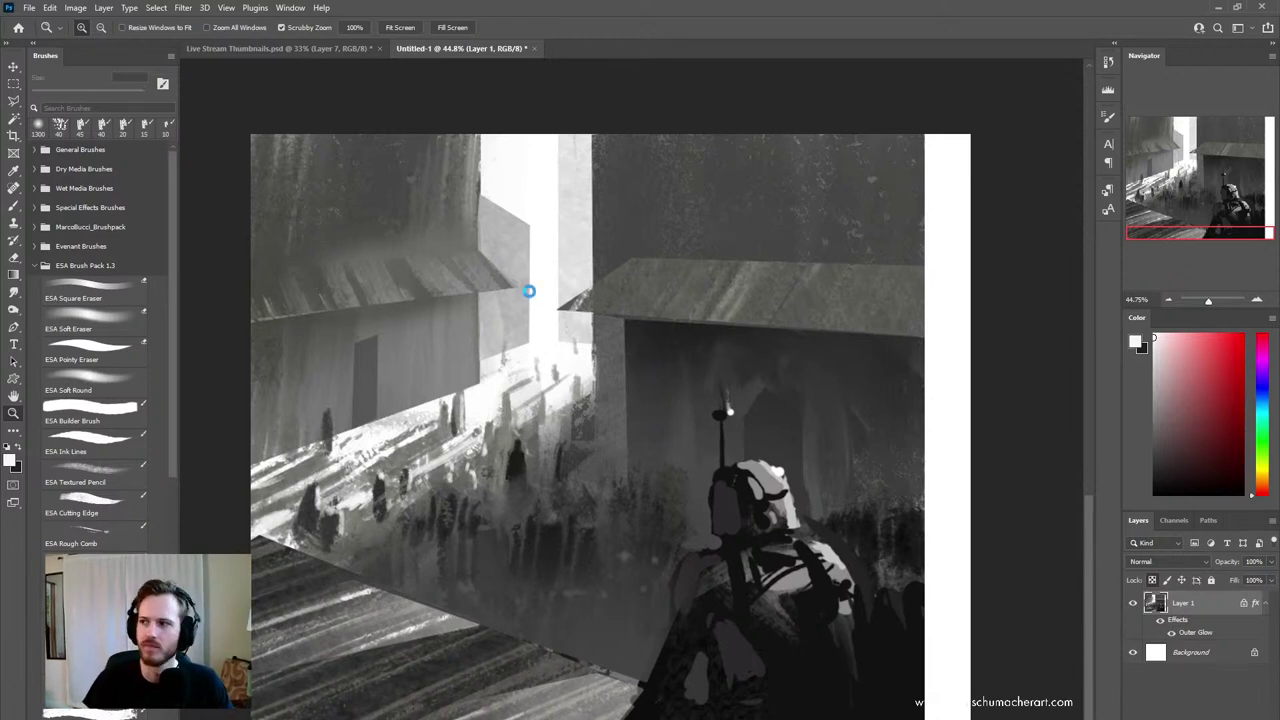
- Begin saving Untitled-1 and choose the Art Videos > Live Streams > PSDs folder as the destination
key(ctrl+s)
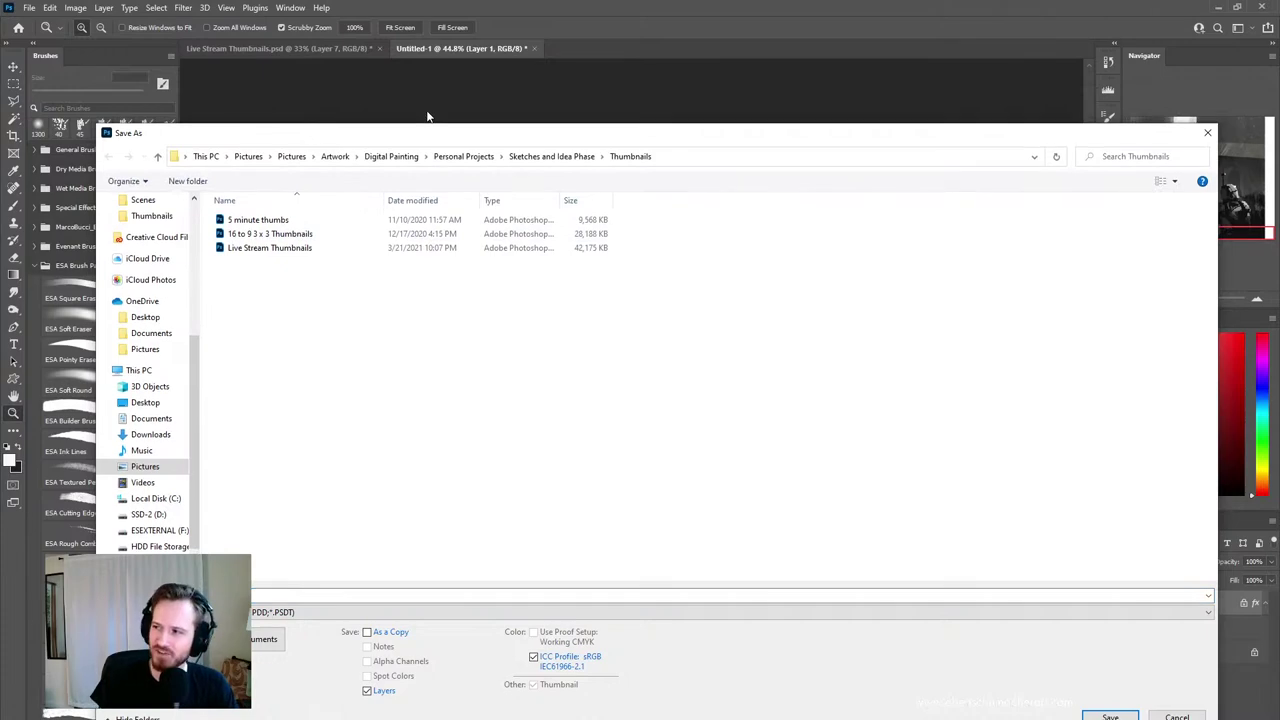
mouse_move(432, 124)
mouse_down()
mouse_move(490, 118)
mouse_move(881, 178)
mouse_move(1279, 180)
mouse_move(300, 35)
mouse_move(409, 129)
mouse_move(480, 131)
mouse_move(455, 122)
mouse_up()
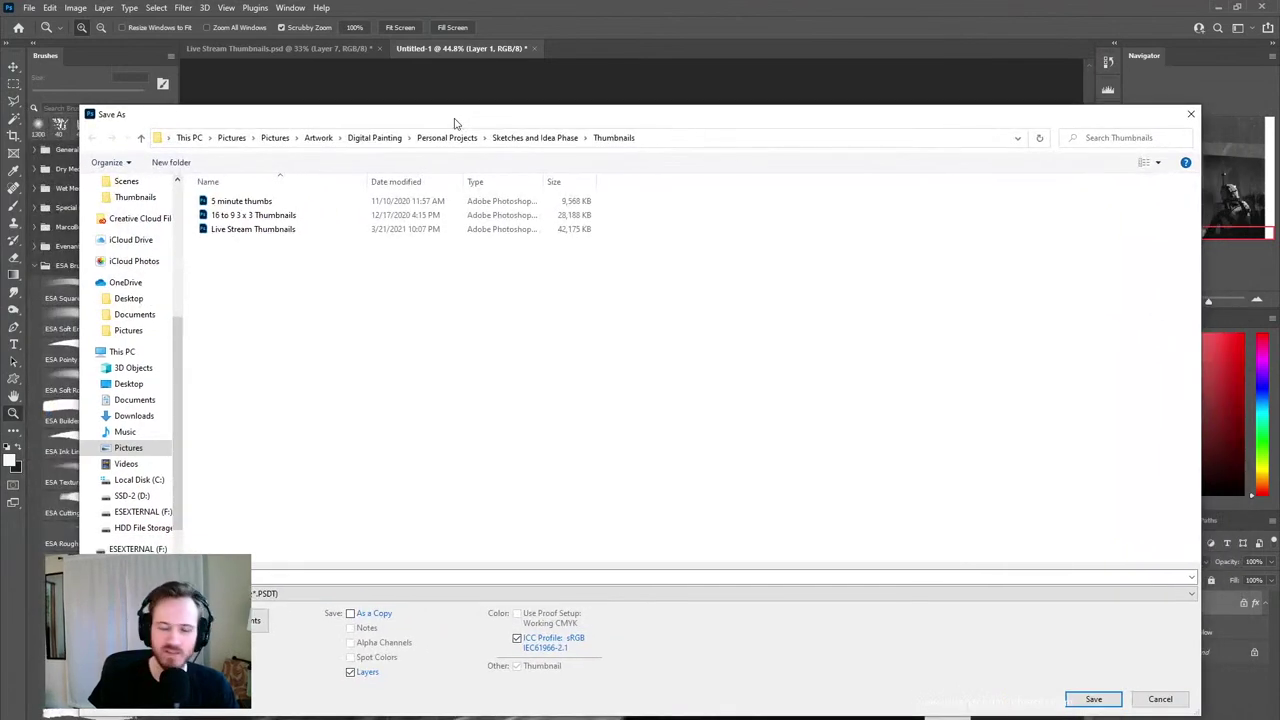
click(285, 216)
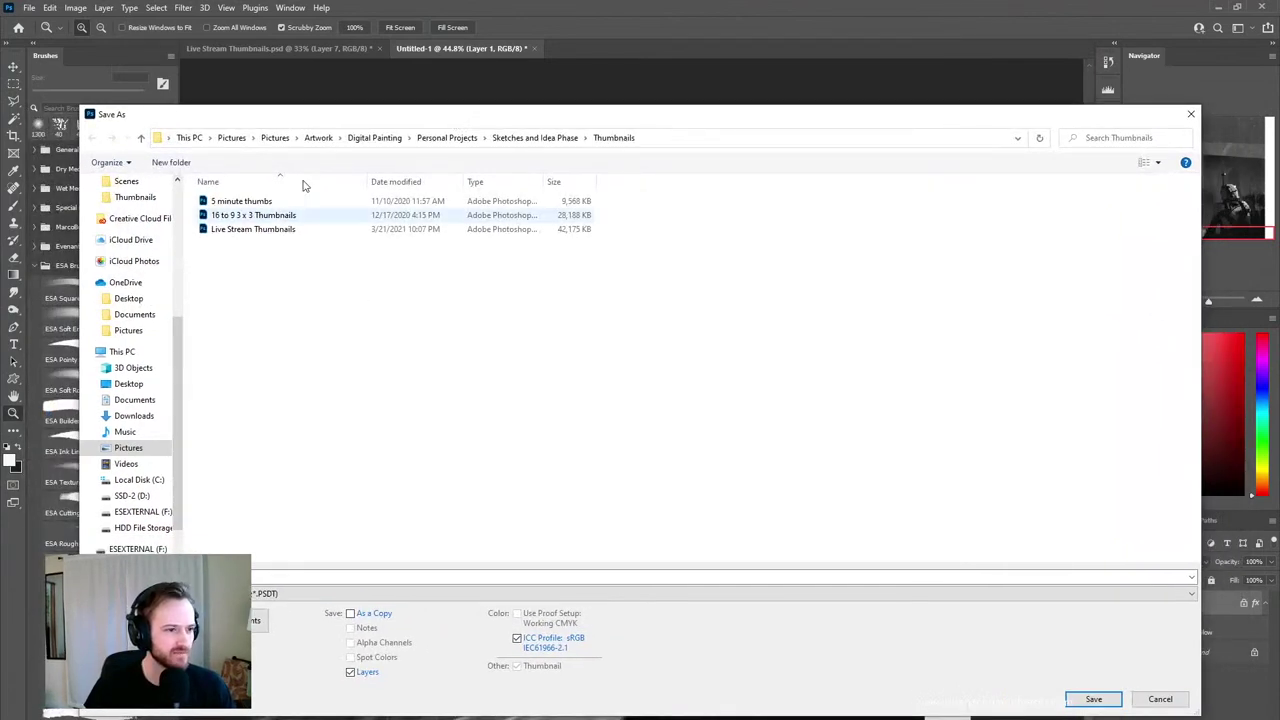
drag(556, 118, 485, 141)
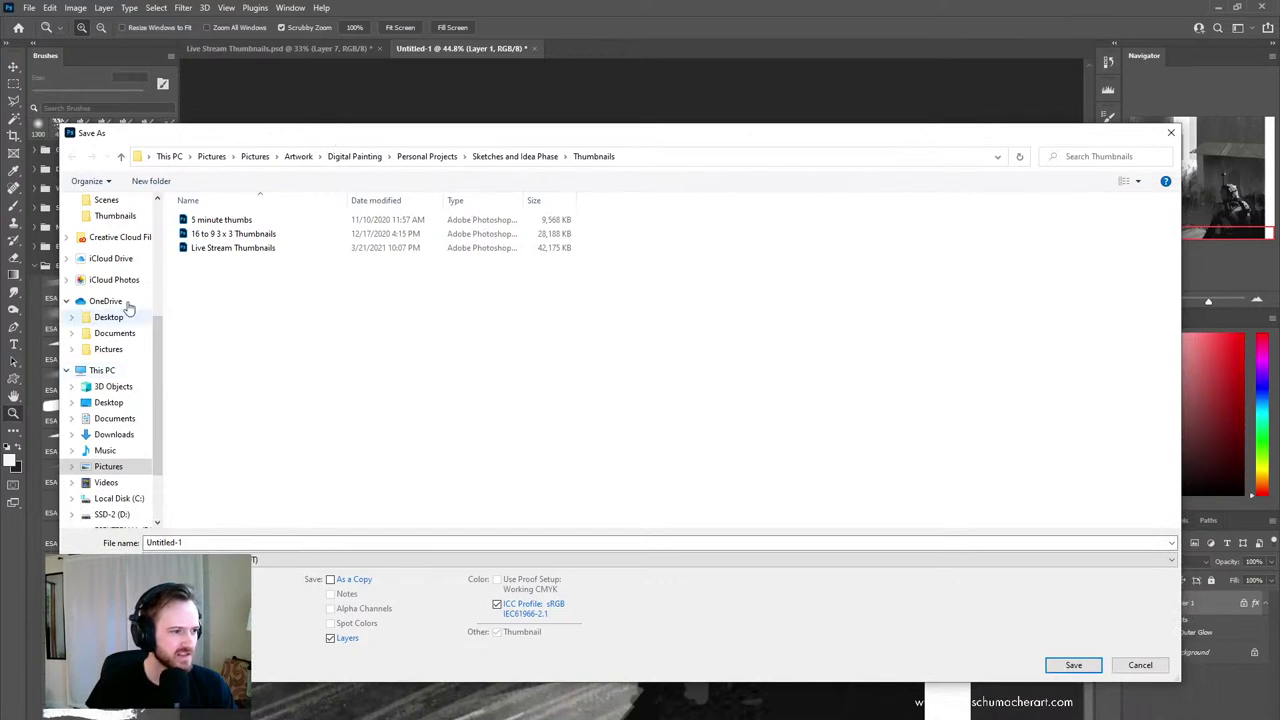
scroll(100, 318, up, 3)
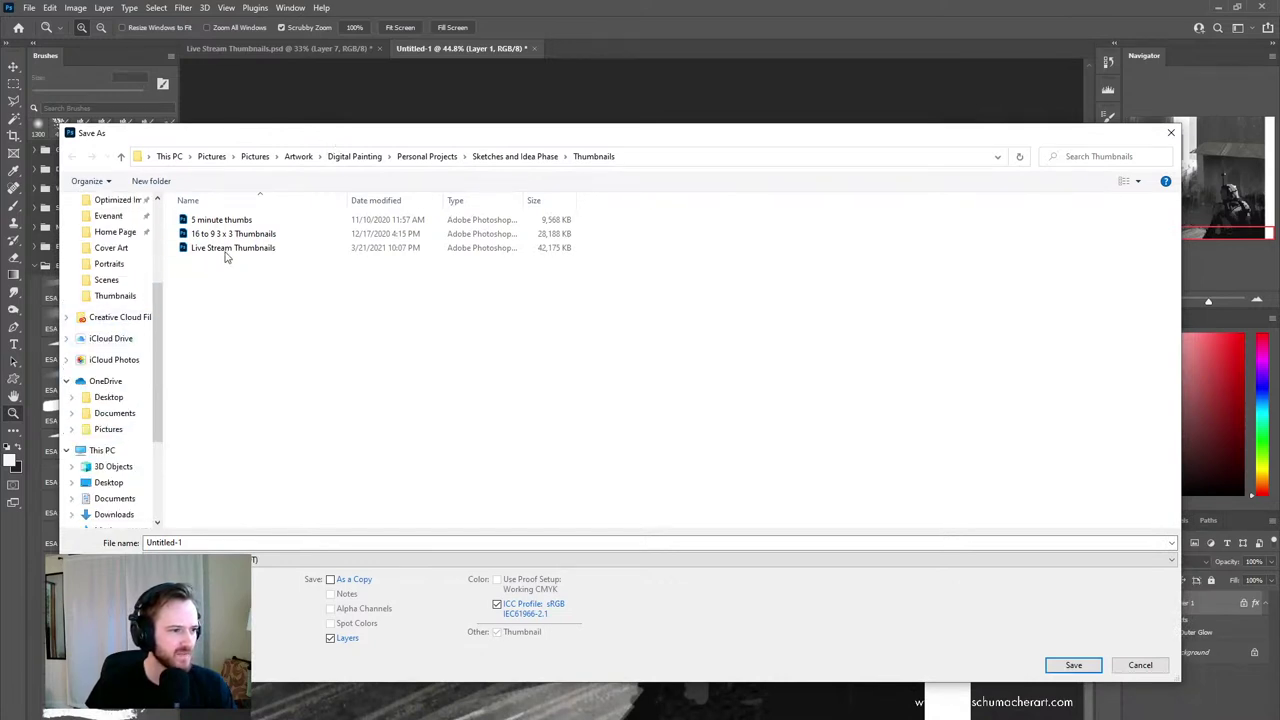
scroll(120, 300, up, 1)
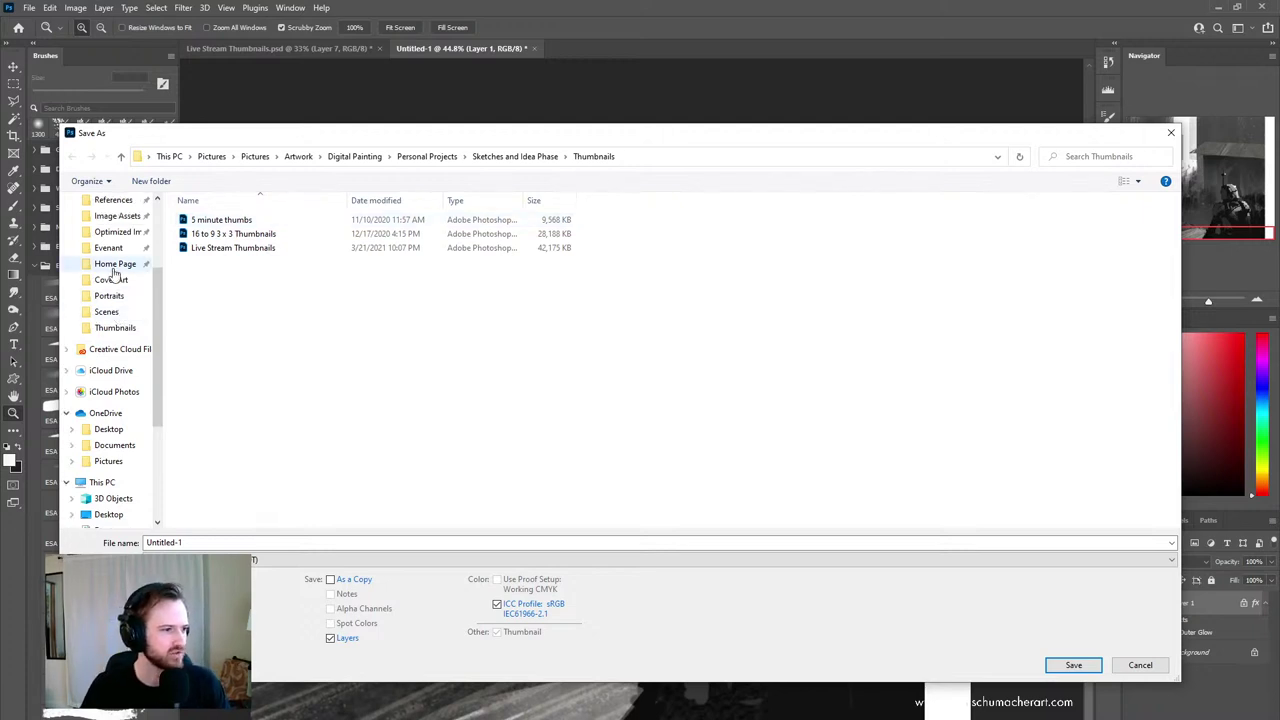
scroll(117, 262, up, 4)
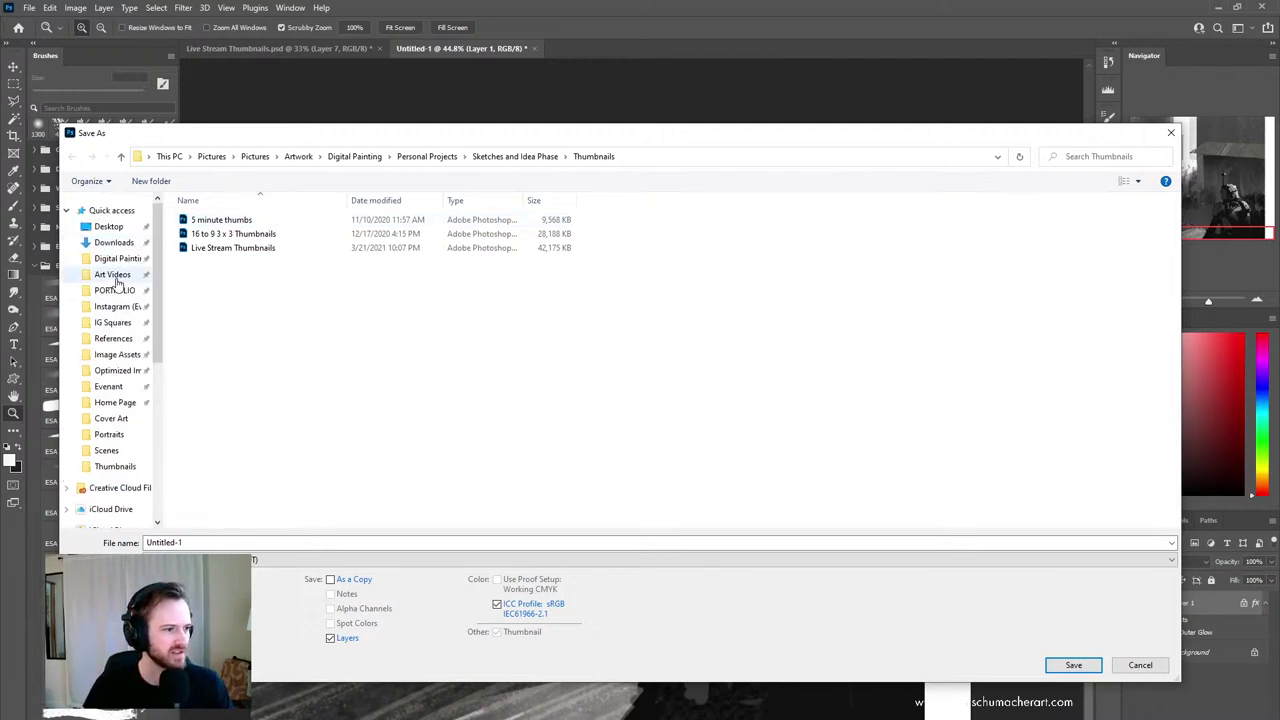
click(116, 277)
click(277, 250)
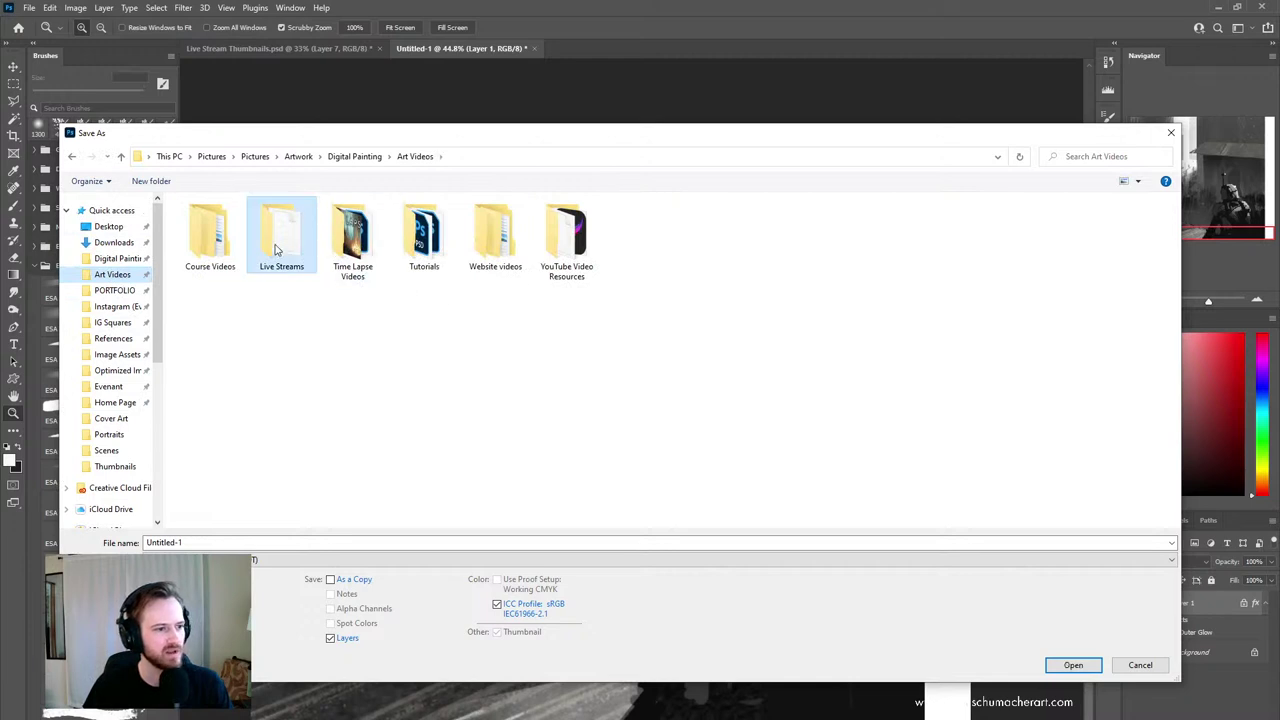
double_click(277, 250)
click(262, 255)
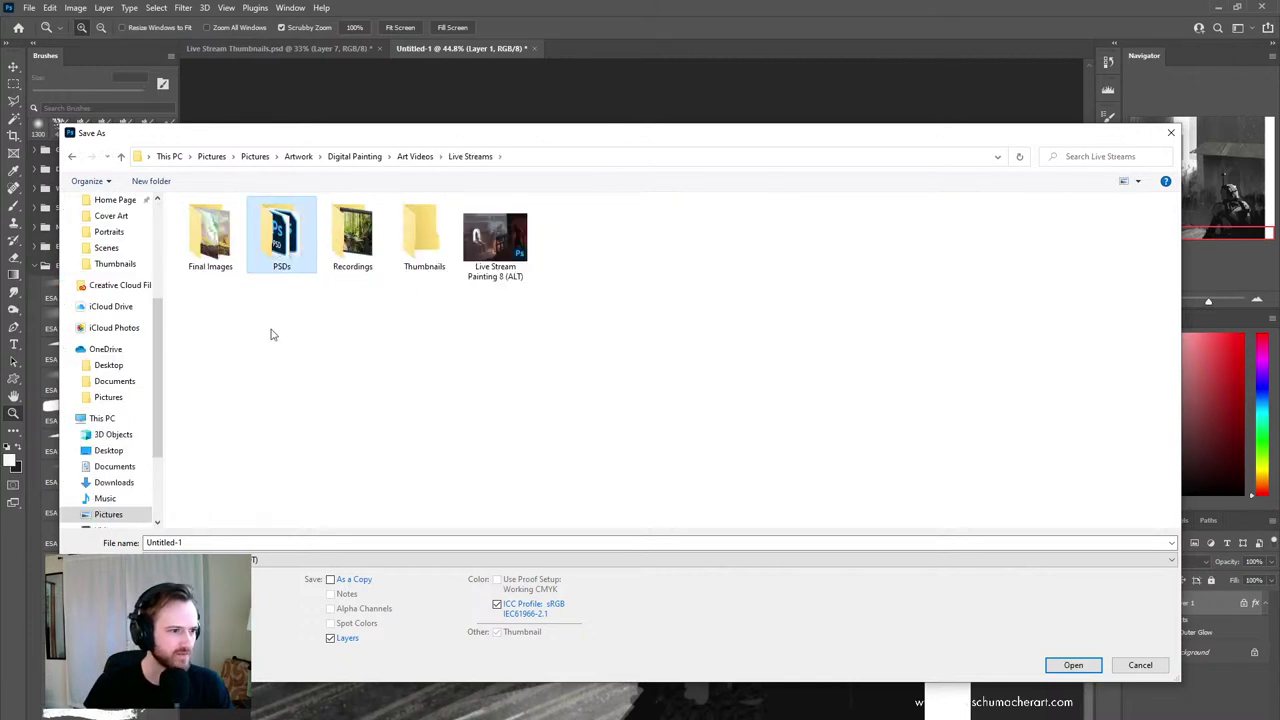
key(Return)
- Name the file Live Stream #37 and save it as a layered Photoshop document
text(Liv)
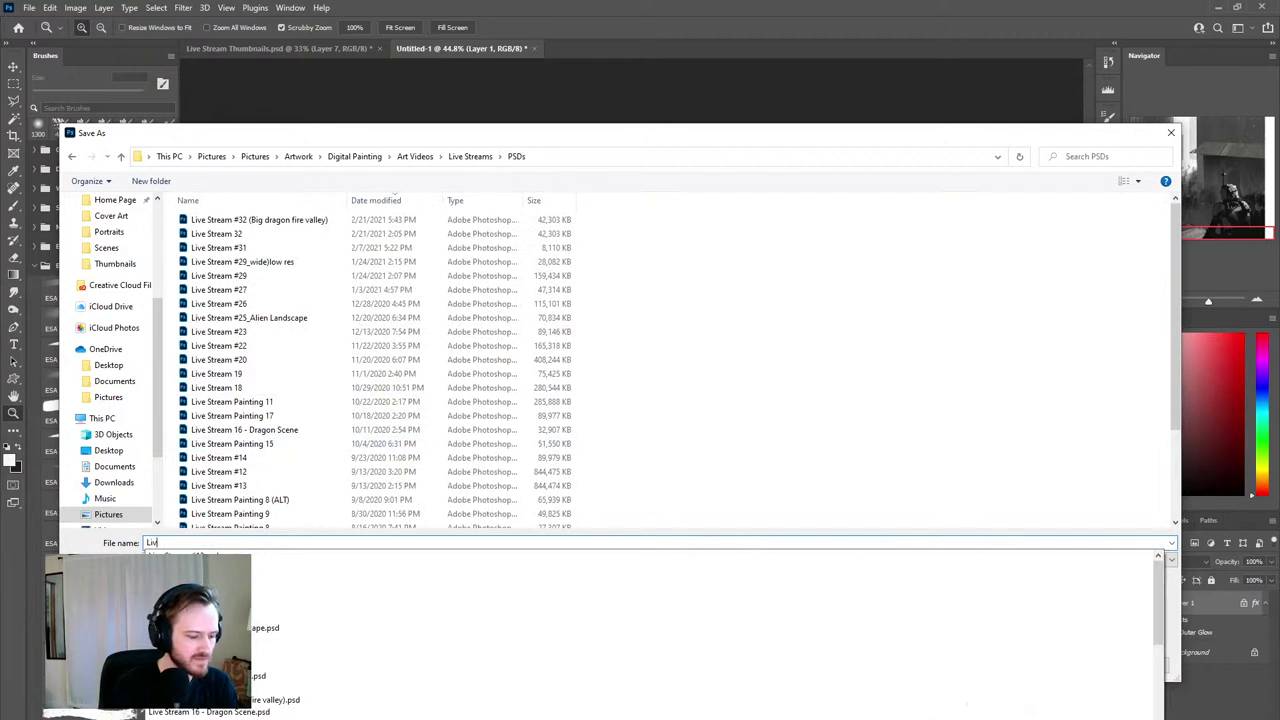
text(e Stream )
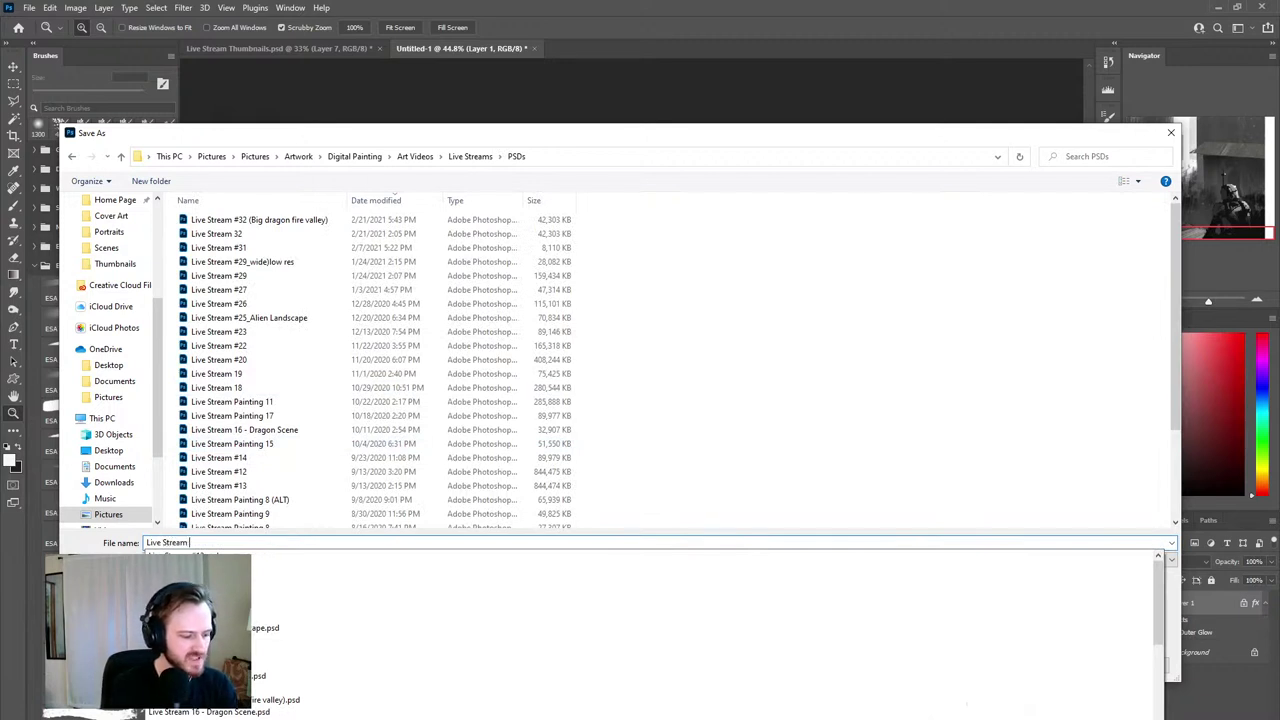
text(#37)
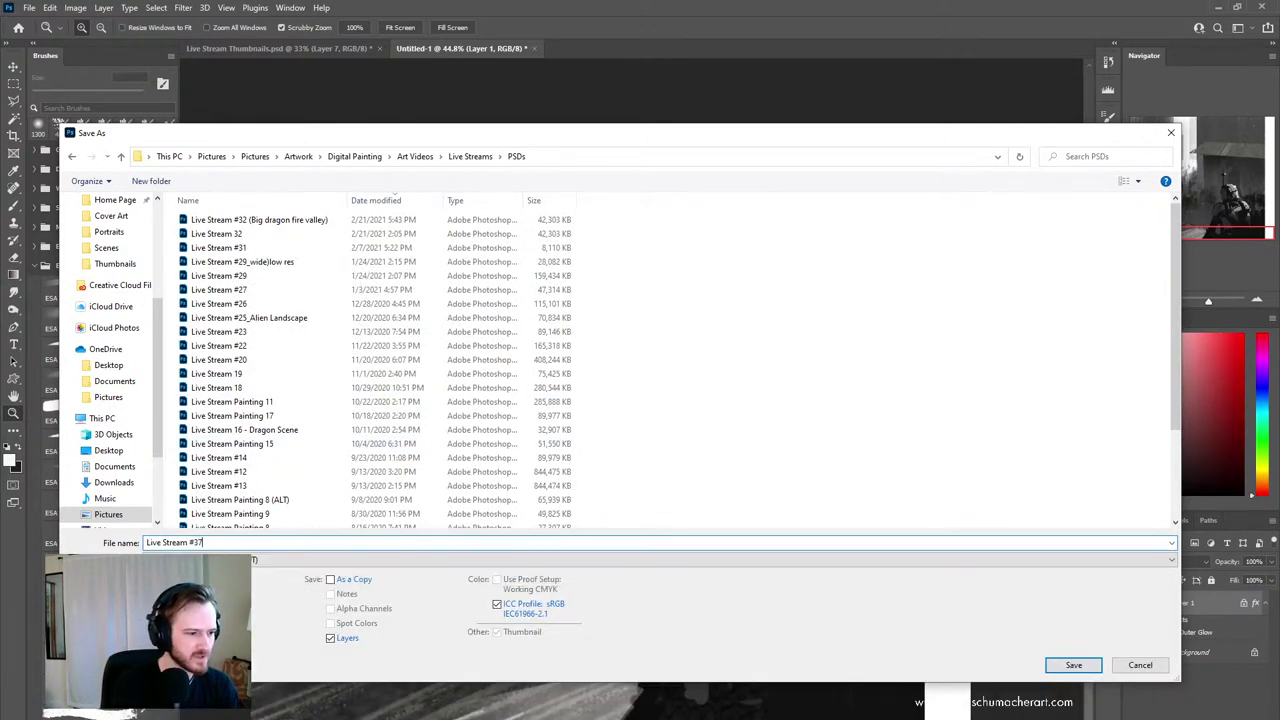
key(Return)
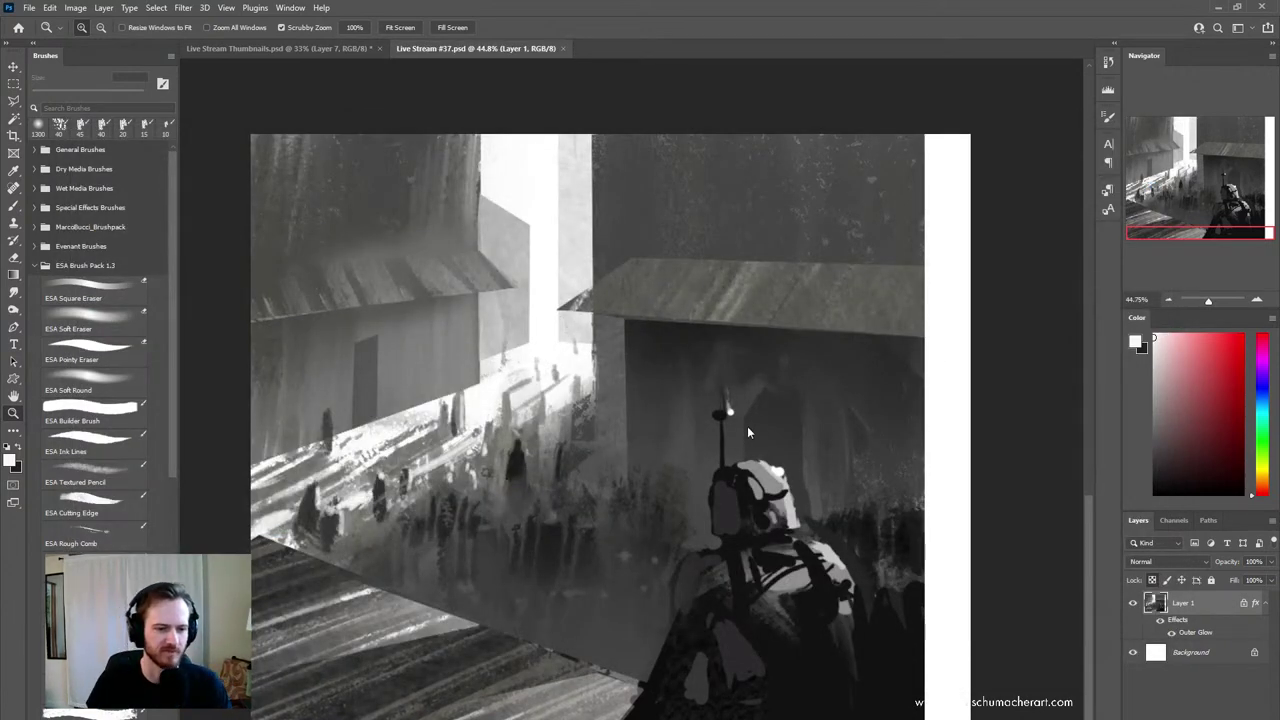
- Close Live Stream #37.psd and reopen it from the recent files
click(563, 48)
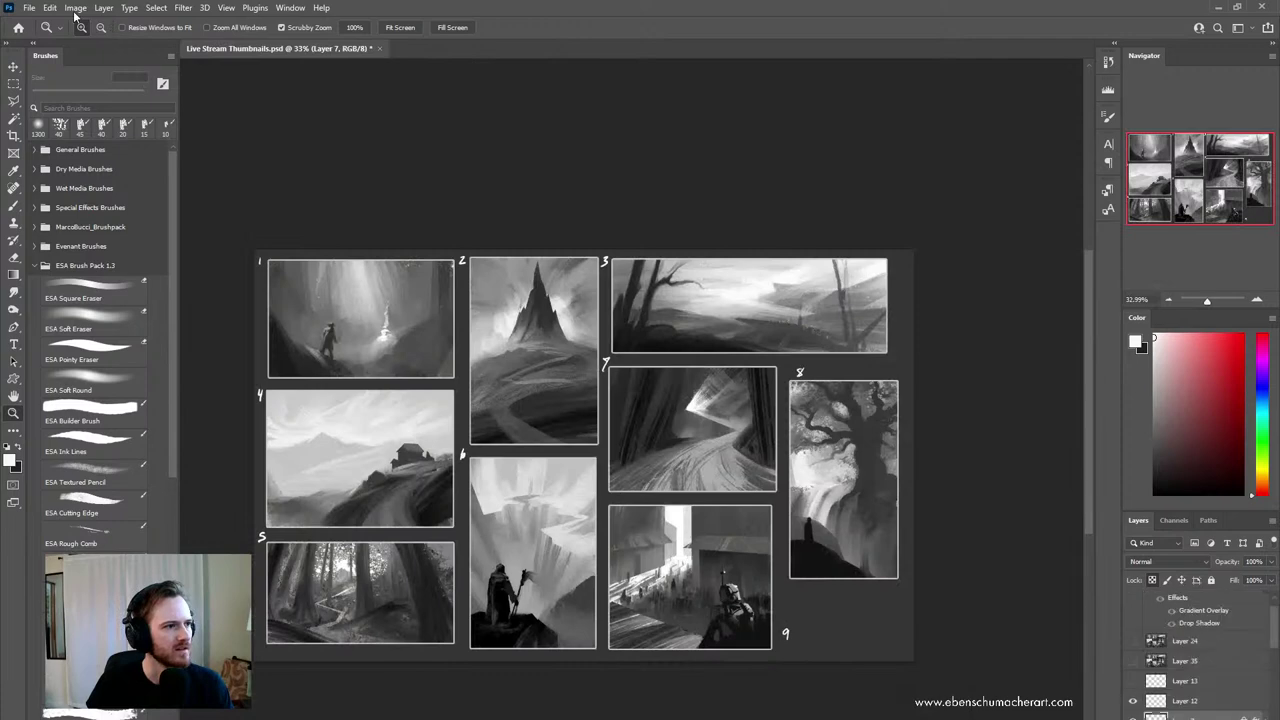
click(29, 8)
mouse_move(60, 86)
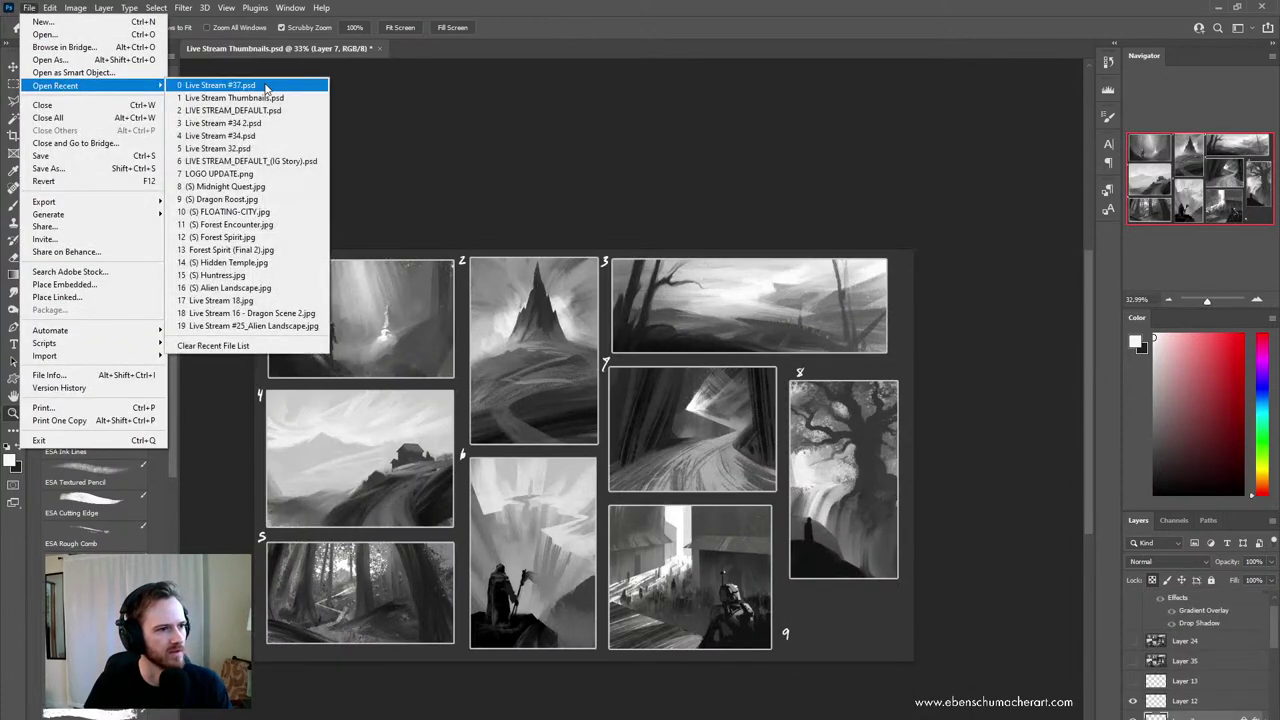
click(220, 86)
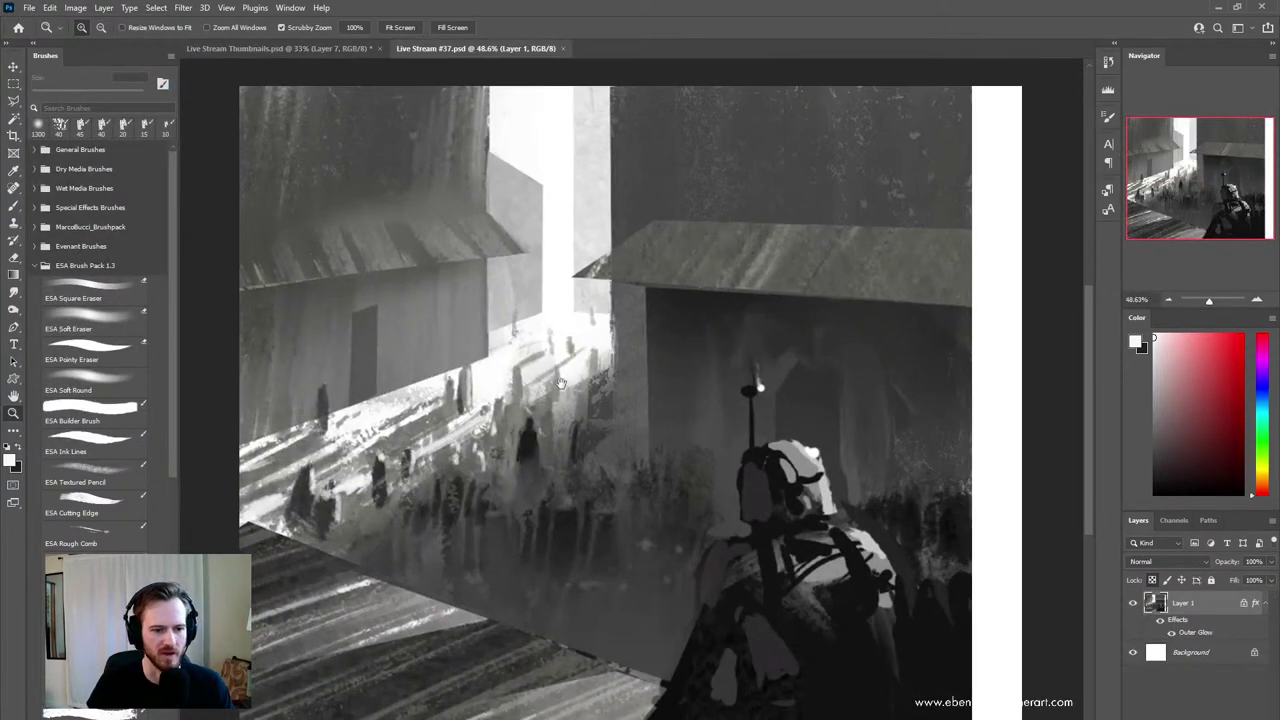
drag(561, 383, 523, 347)
key(ctrl+b)
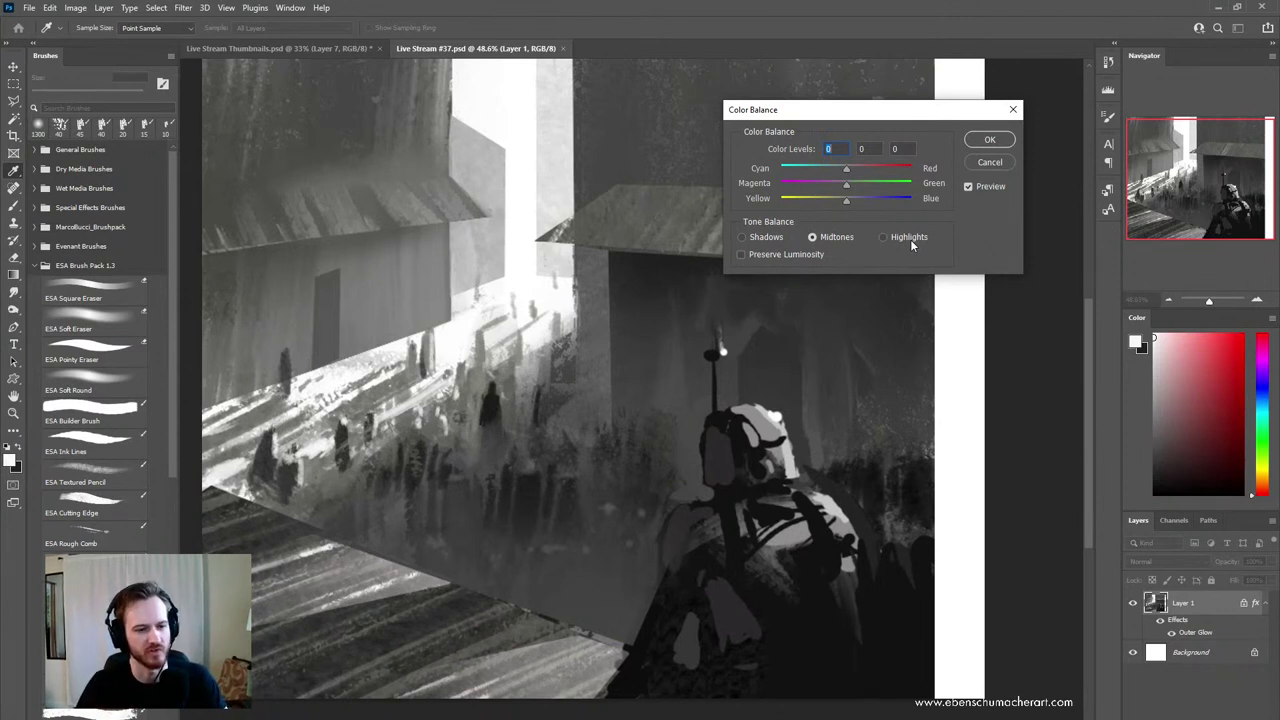
click(765, 240)
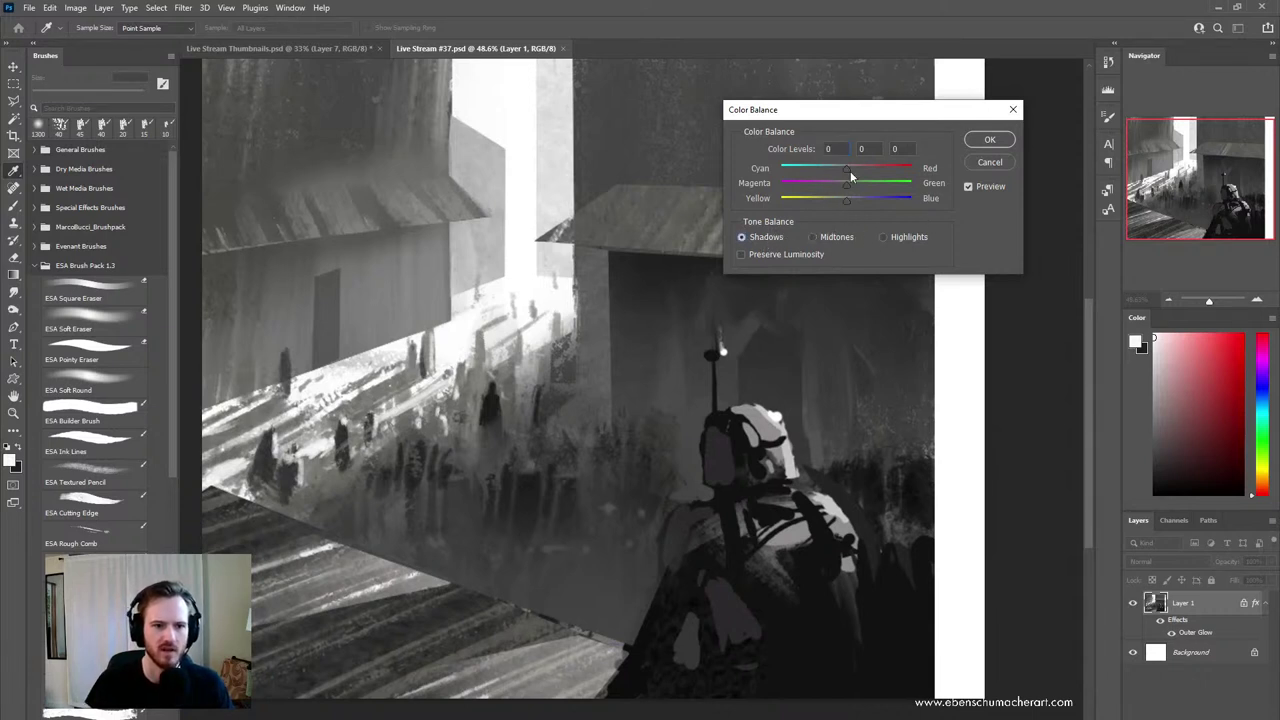
click(990, 164)
key(z)
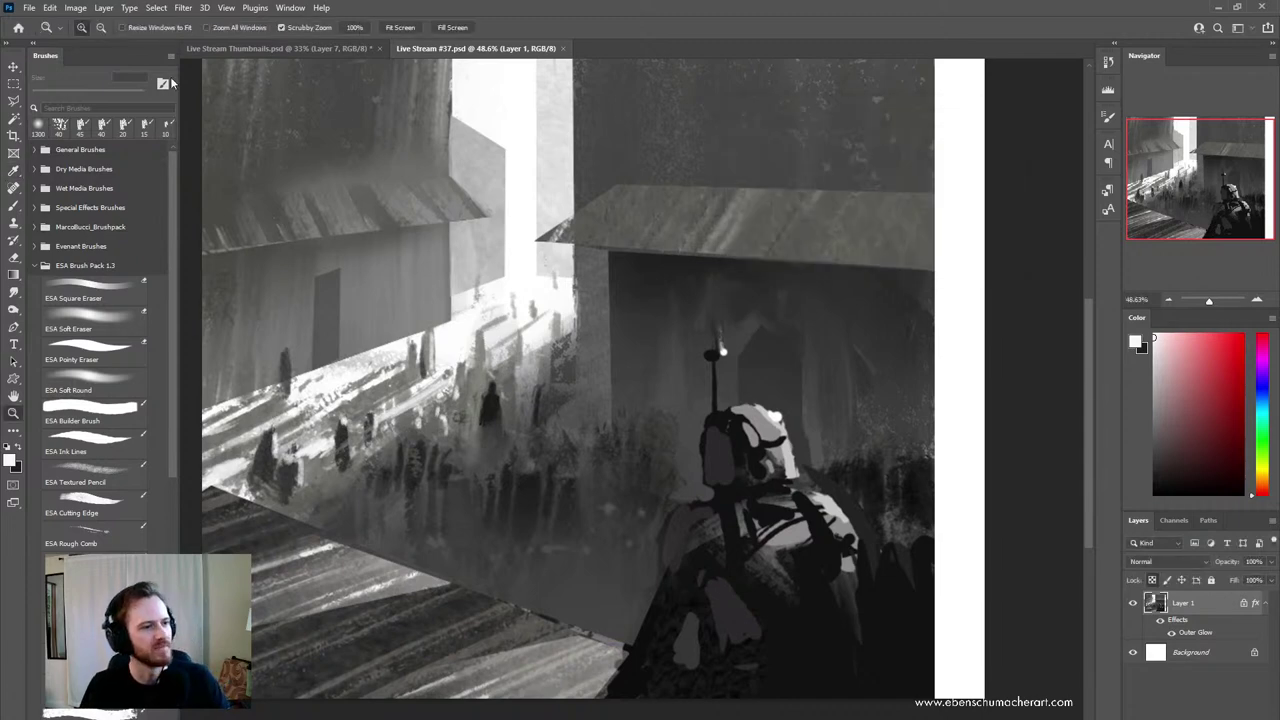
- Start a Gradient Map adjustment on Layer 1 and open its gradient for editing
click(103, 8)
mouse_move(83, 11)
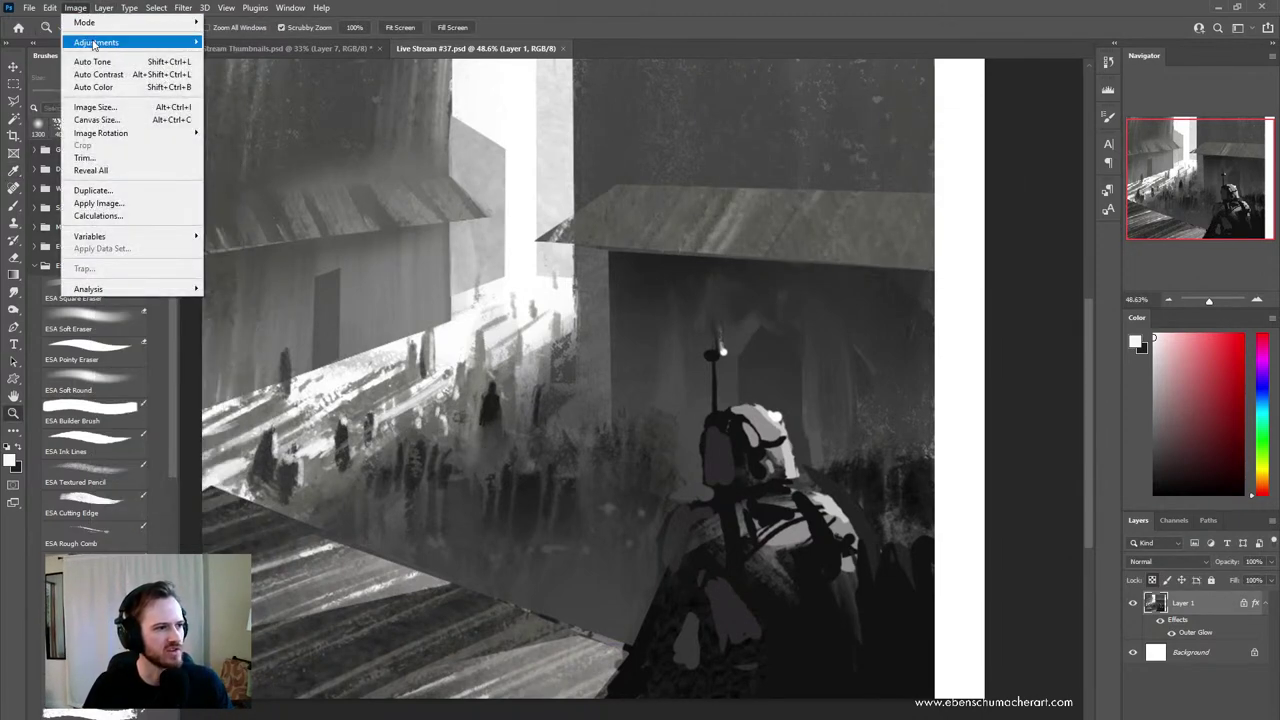
mouse_move(95, 46)
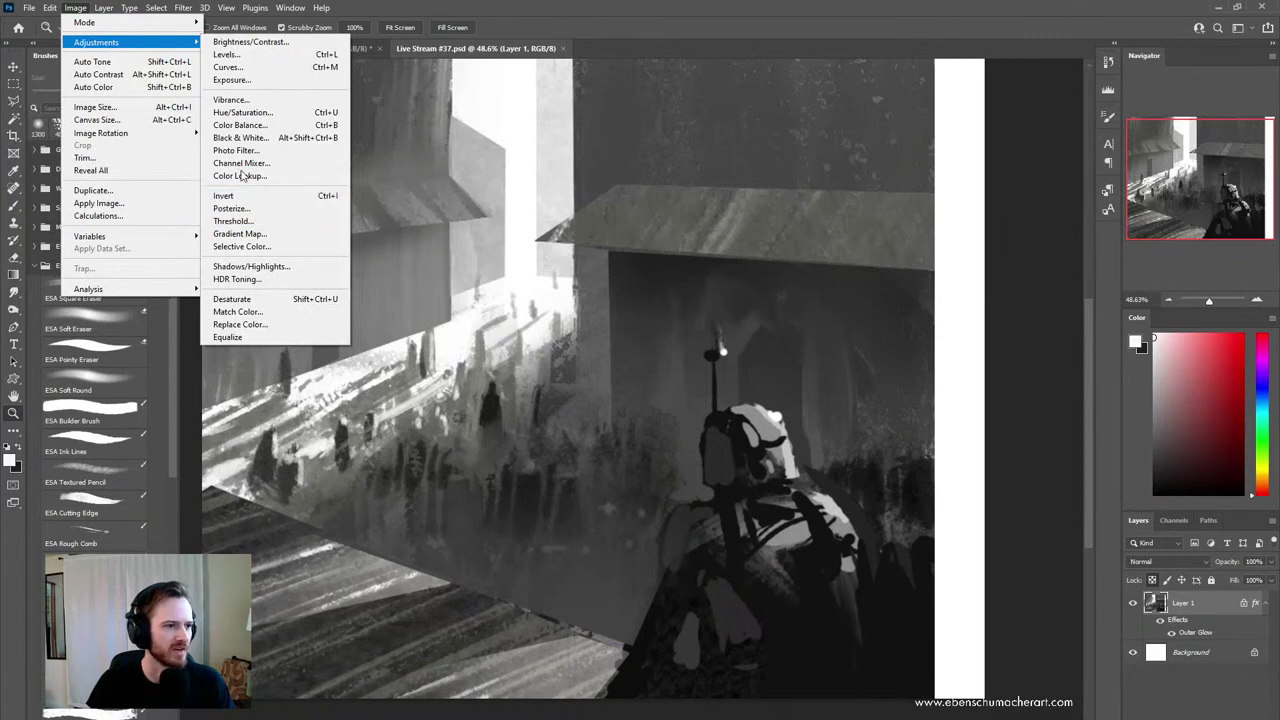
click(264, 238)
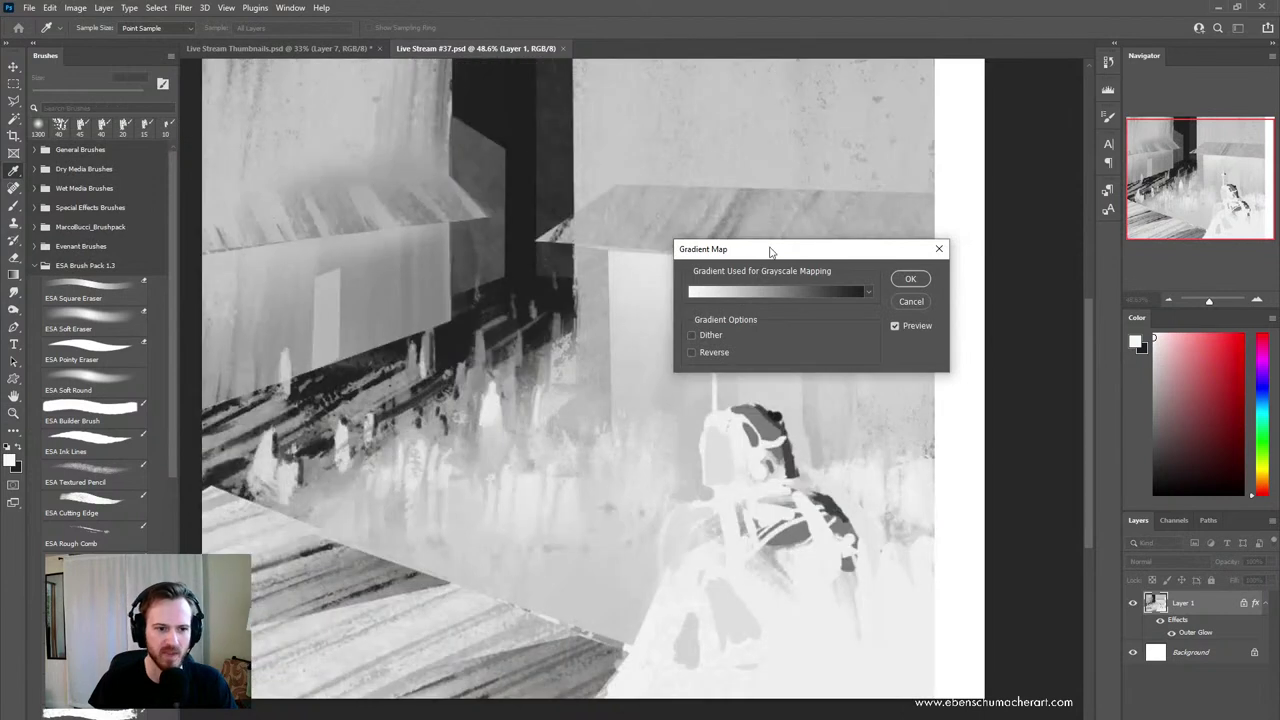
drag(767, 251, 985, 277)
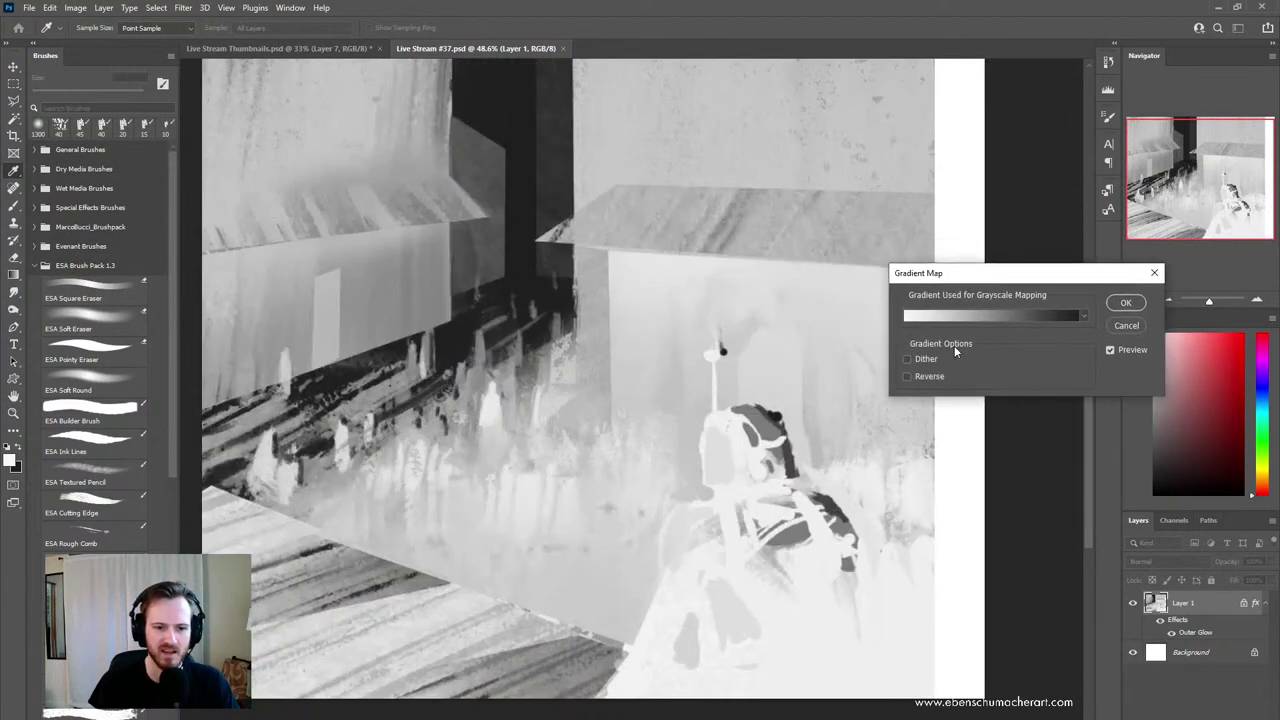
click(1034, 311)
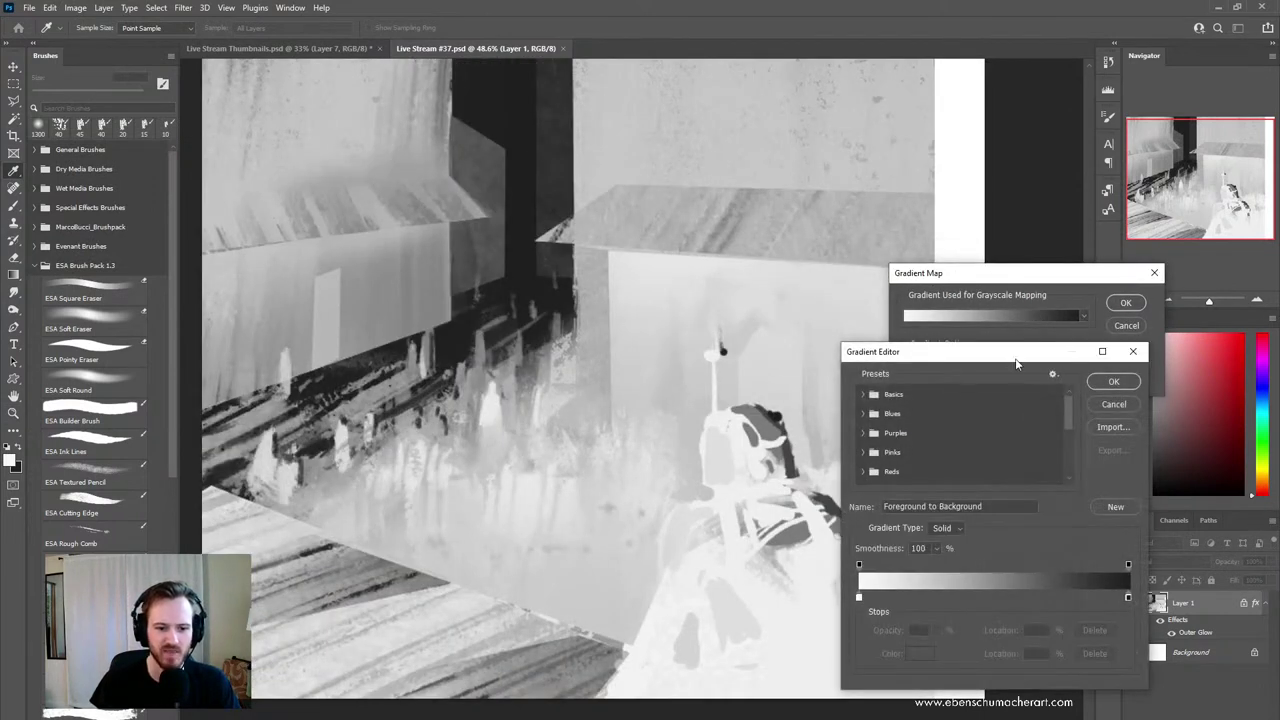
drag(1013, 354, 1098, 360)
- Set the gradient's start stop to black (#000000) and its end stop to white (#ffffff)
double_click(940, 601)
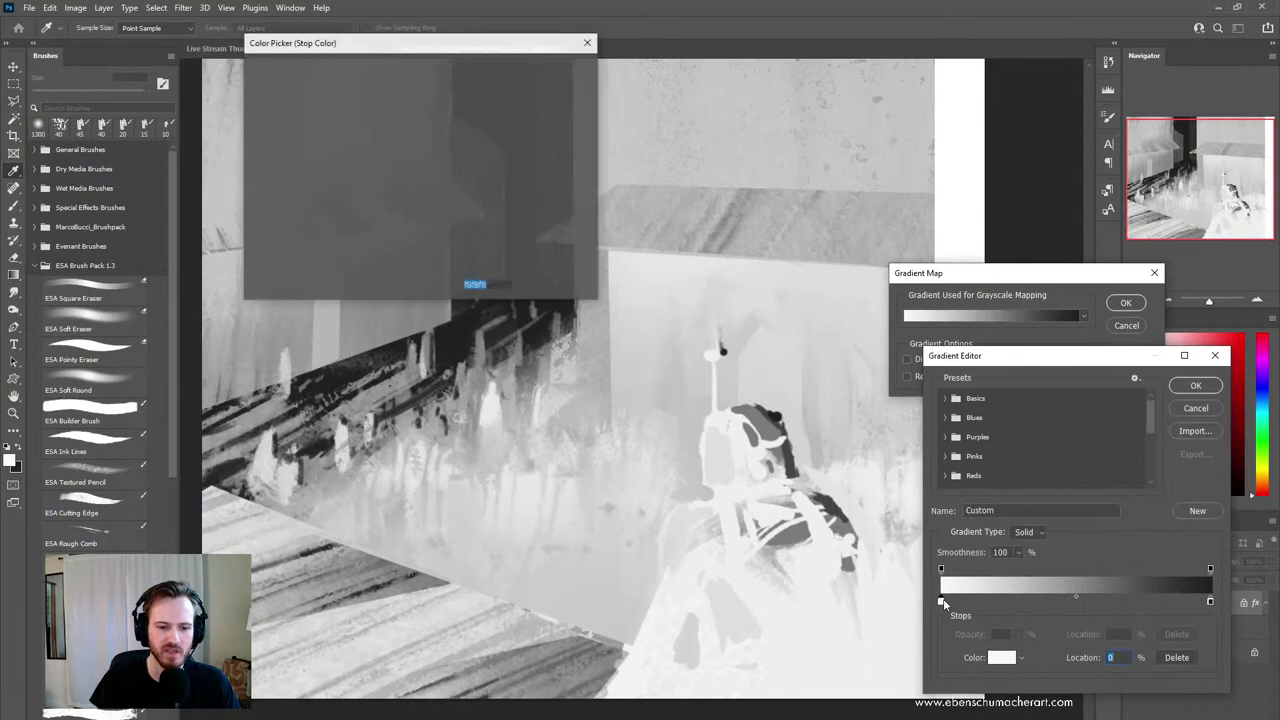
drag(276, 222, 208, 276)
click(553, 68)
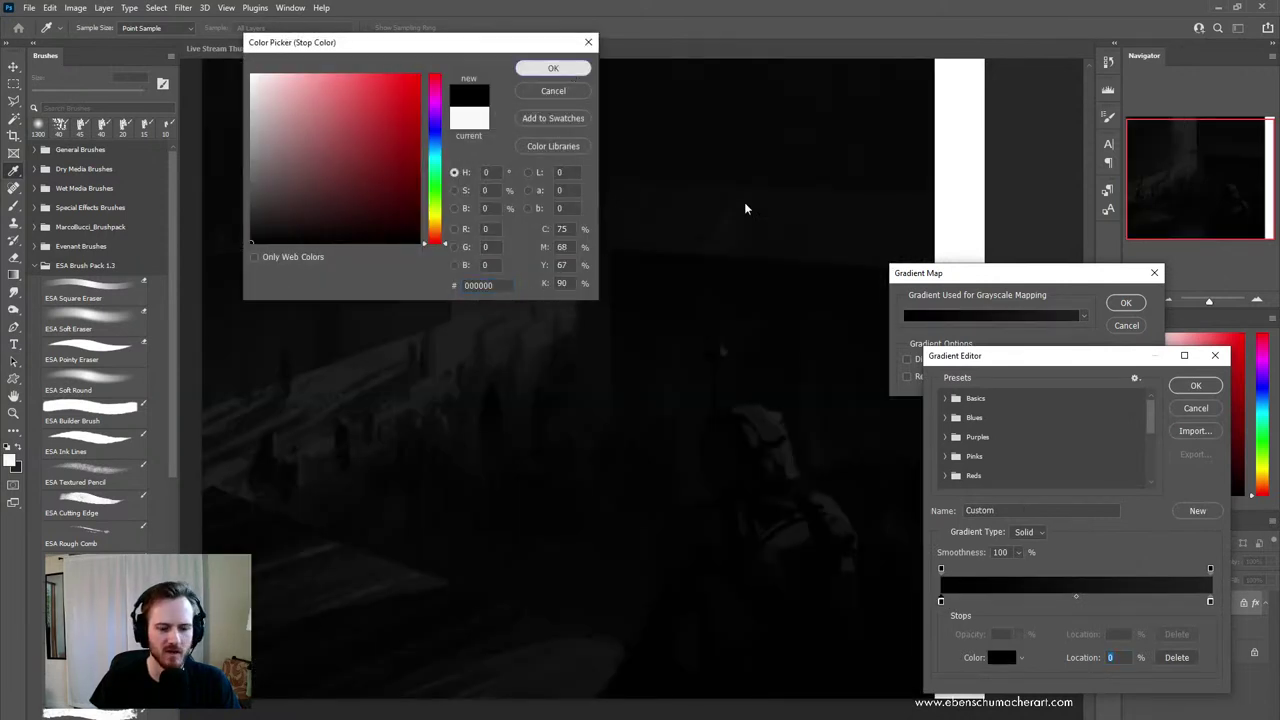
click(1210, 601)
double_click(1210, 602)
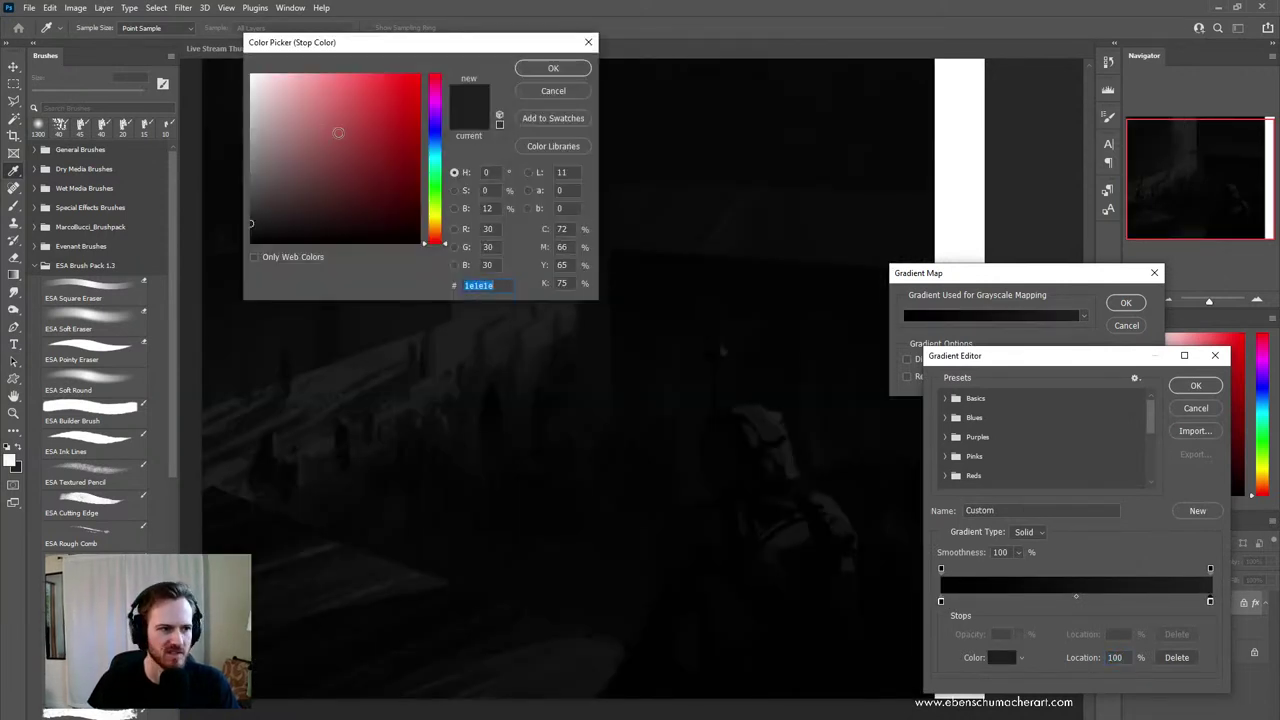
drag(337, 131, 221, 86)
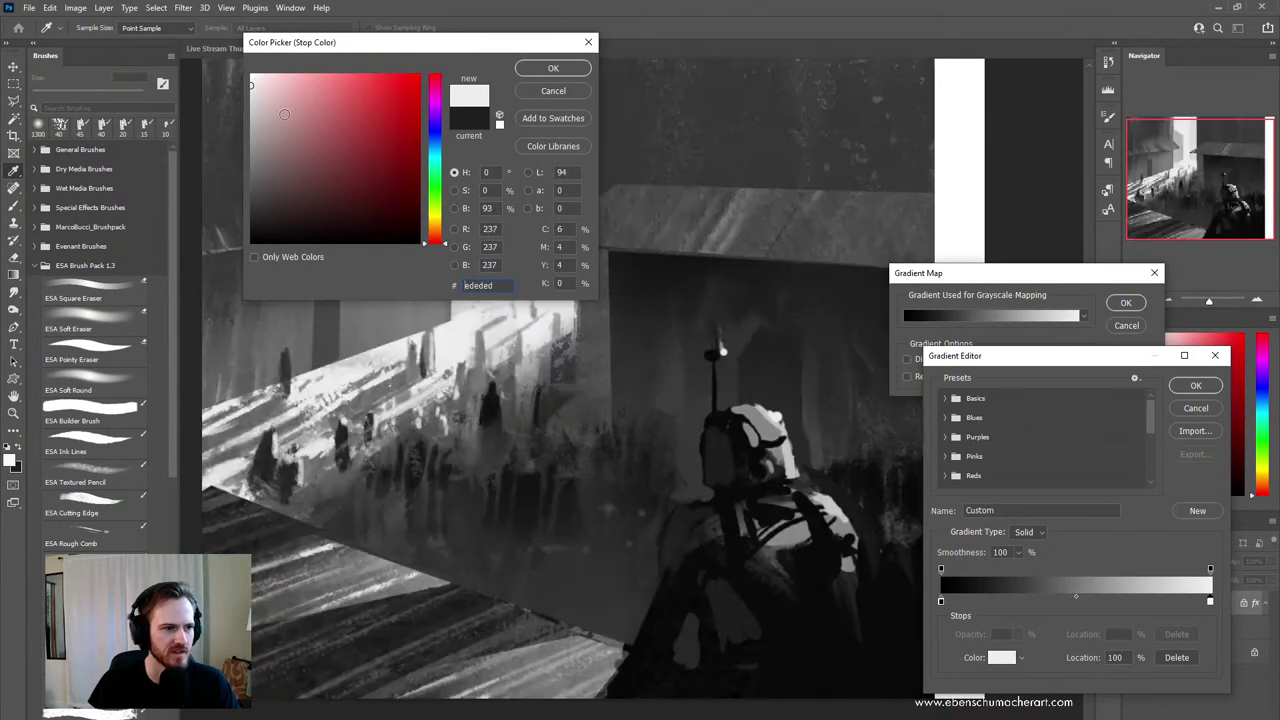
drag(284, 114, 250, 74)
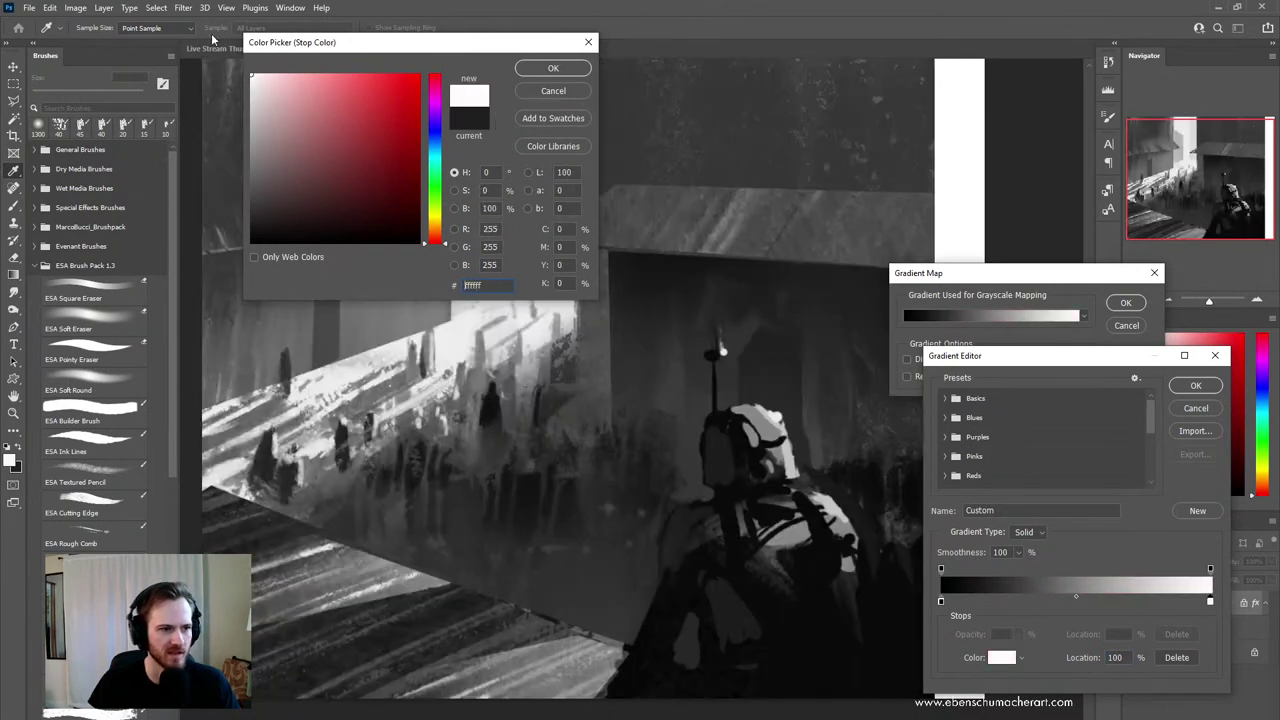
click(560, 69)
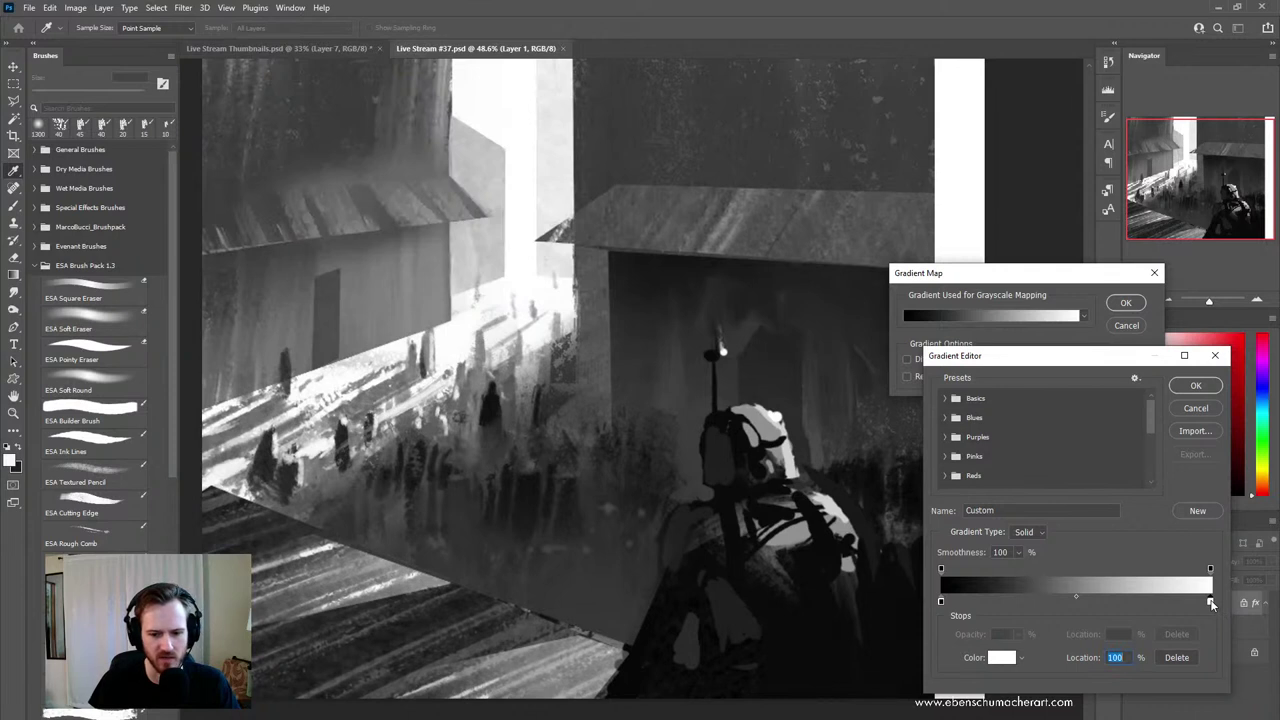
- Tint the gradient's end stop at 100% a pale warm cream, #fff3d4
double_click(1210, 601)
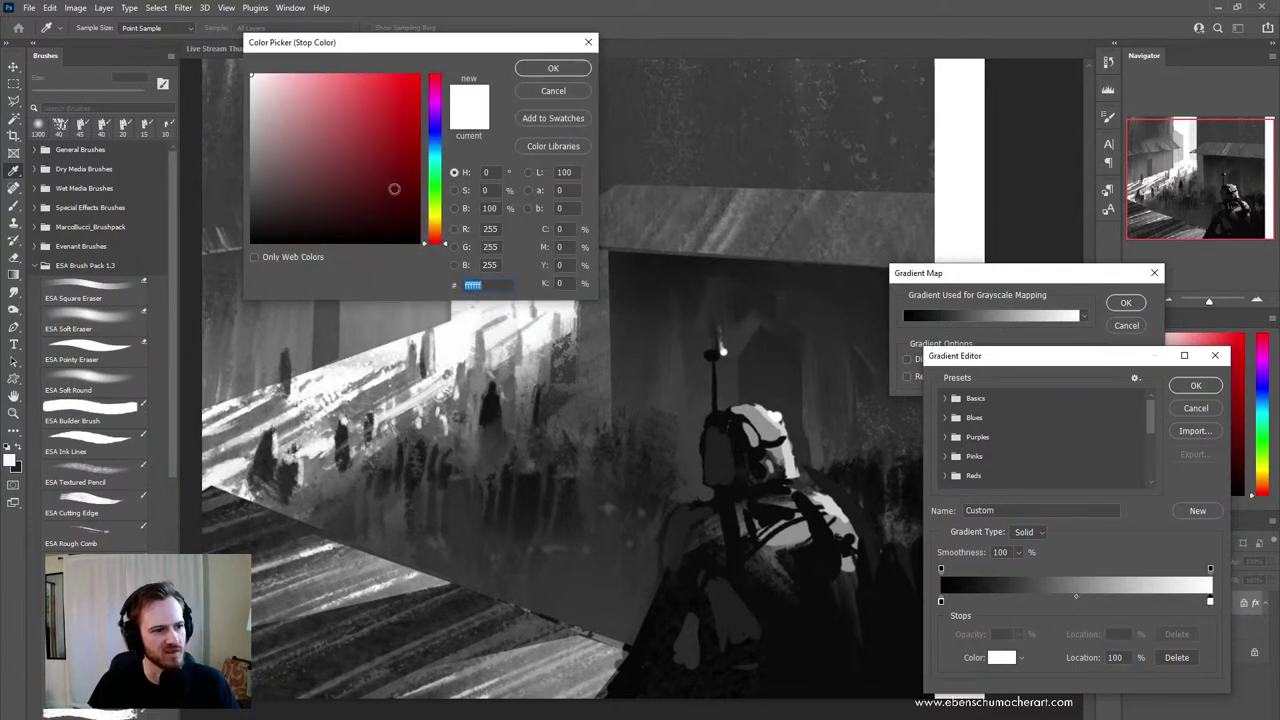
drag(437, 236, 437, 218)
drag(304, 106, 279, 81)
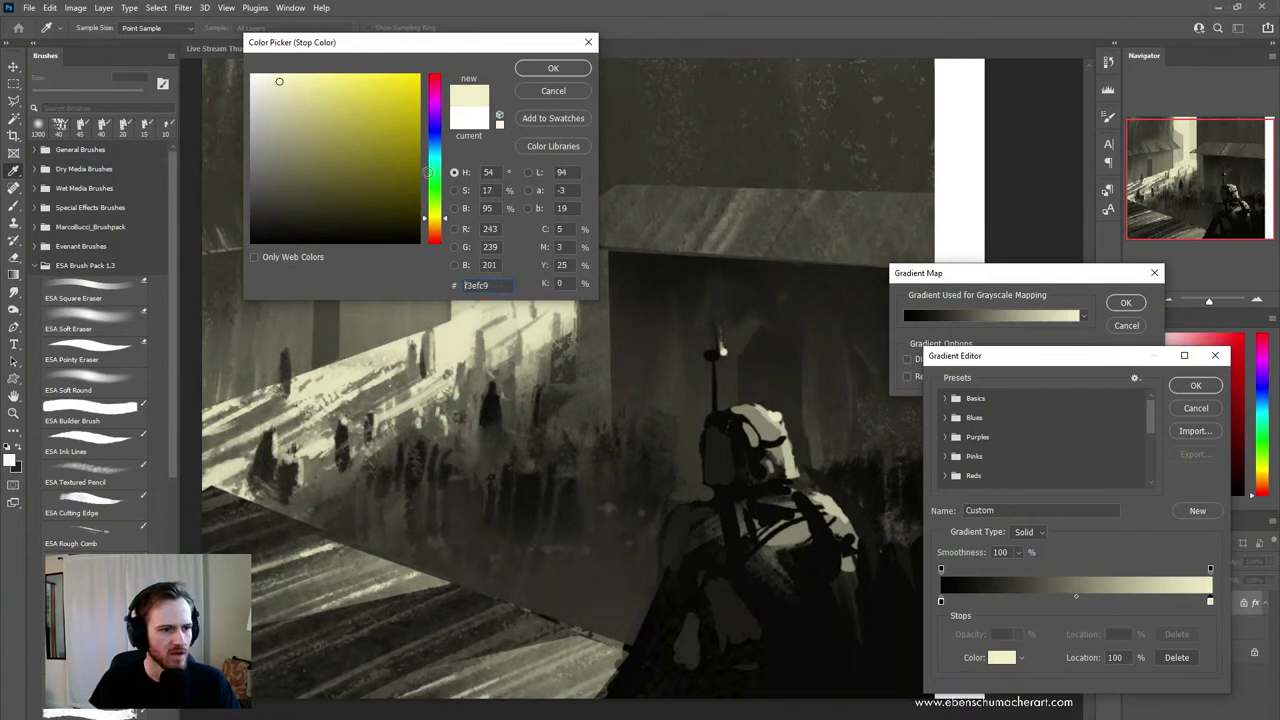
click(437, 223)
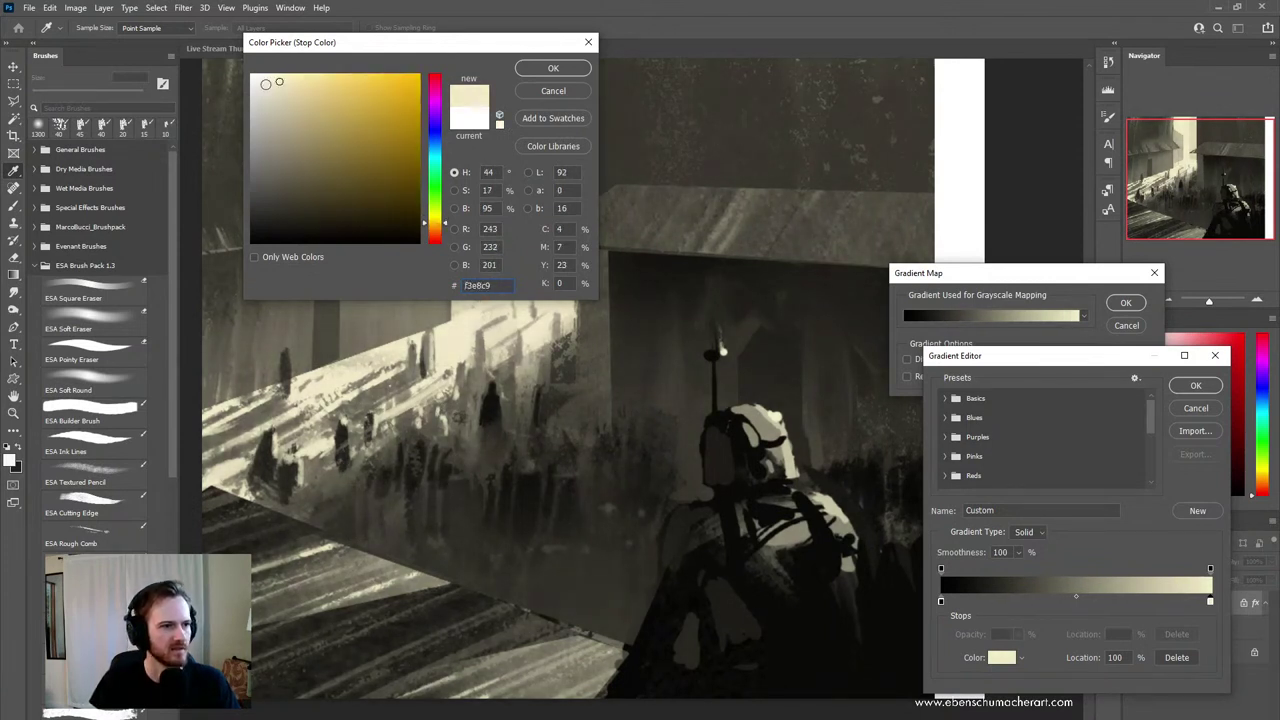
mouse_move(279, 81)
mouse_down()
mouse_move(442, 172)
mouse_move(477, 245)
mouse_up()
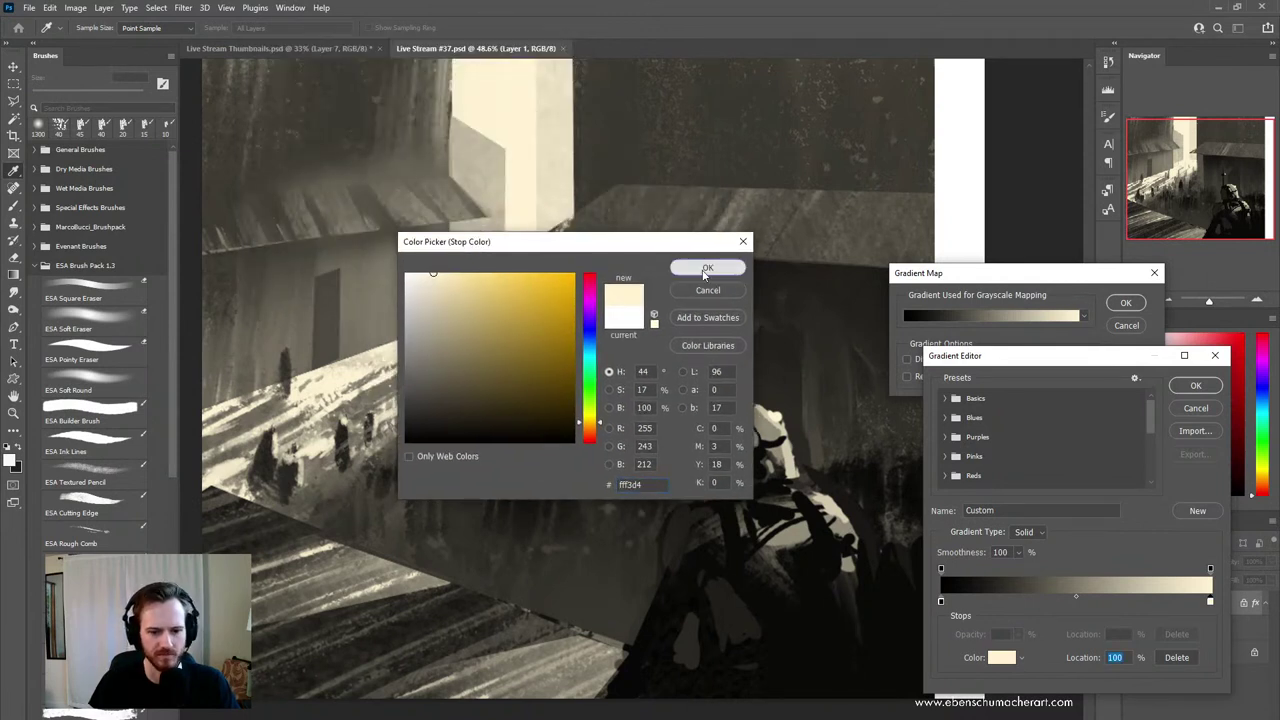
click(707, 267)
- Tint the gradient's start stop at 0% a very dark blue, #0e131a
double_click(941, 602)
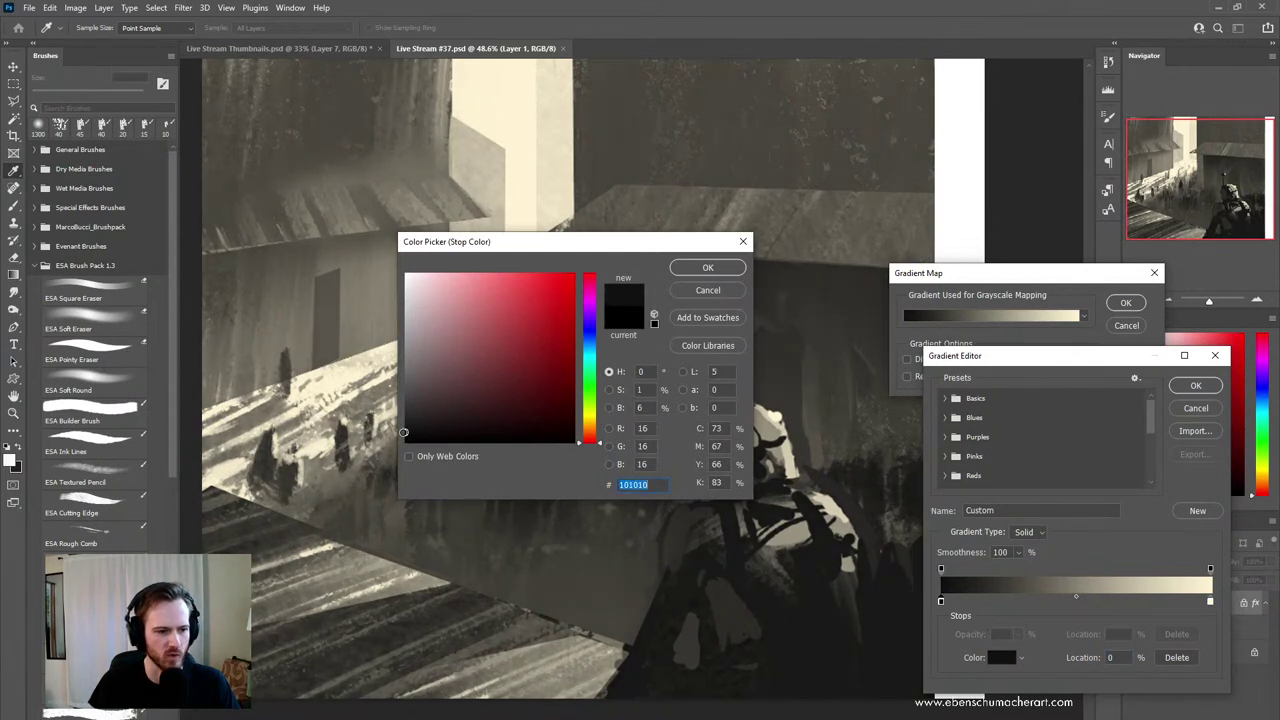
click(405, 435)
drag(405, 436, 404, 431)
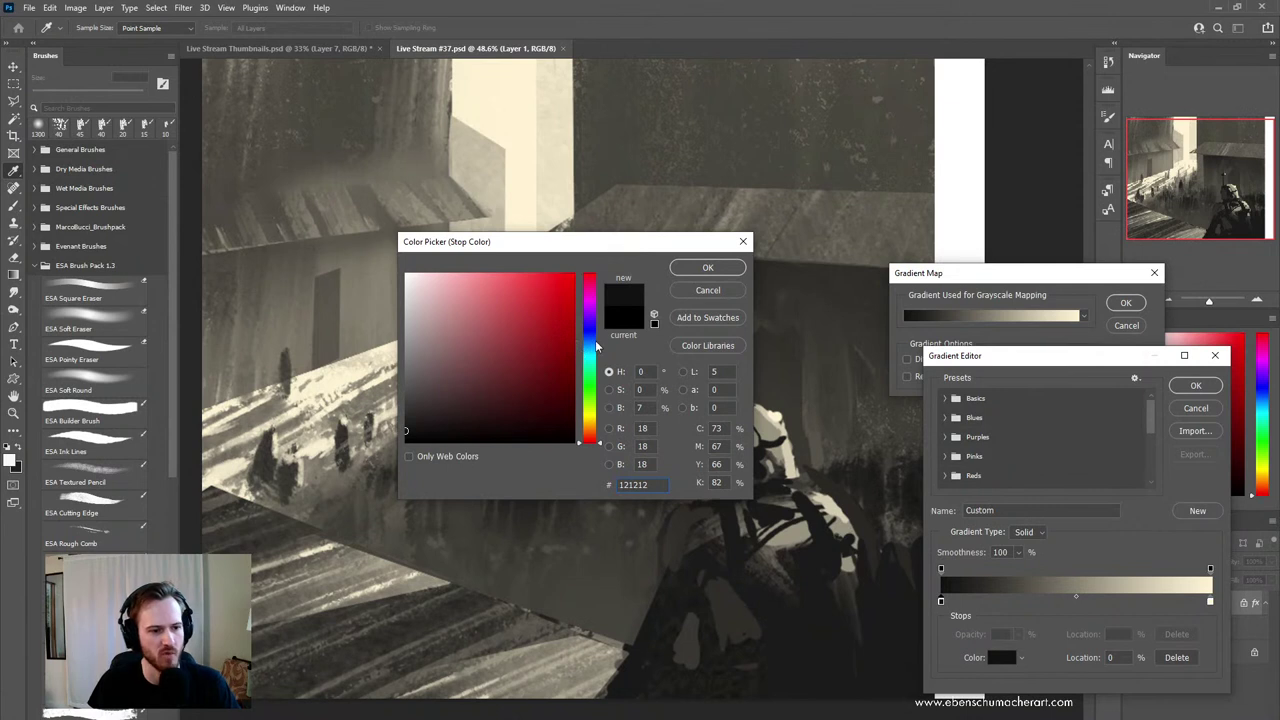
click(592, 343)
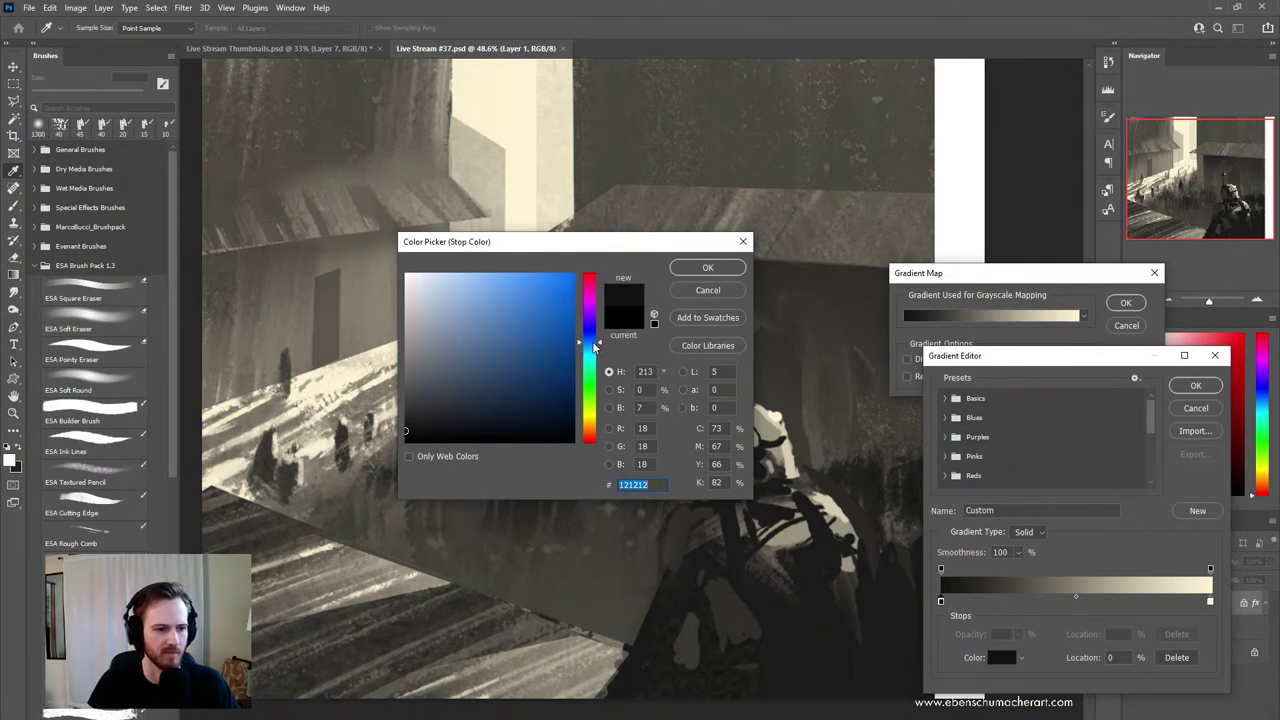
click(414, 429)
drag(414, 429, 486, 426)
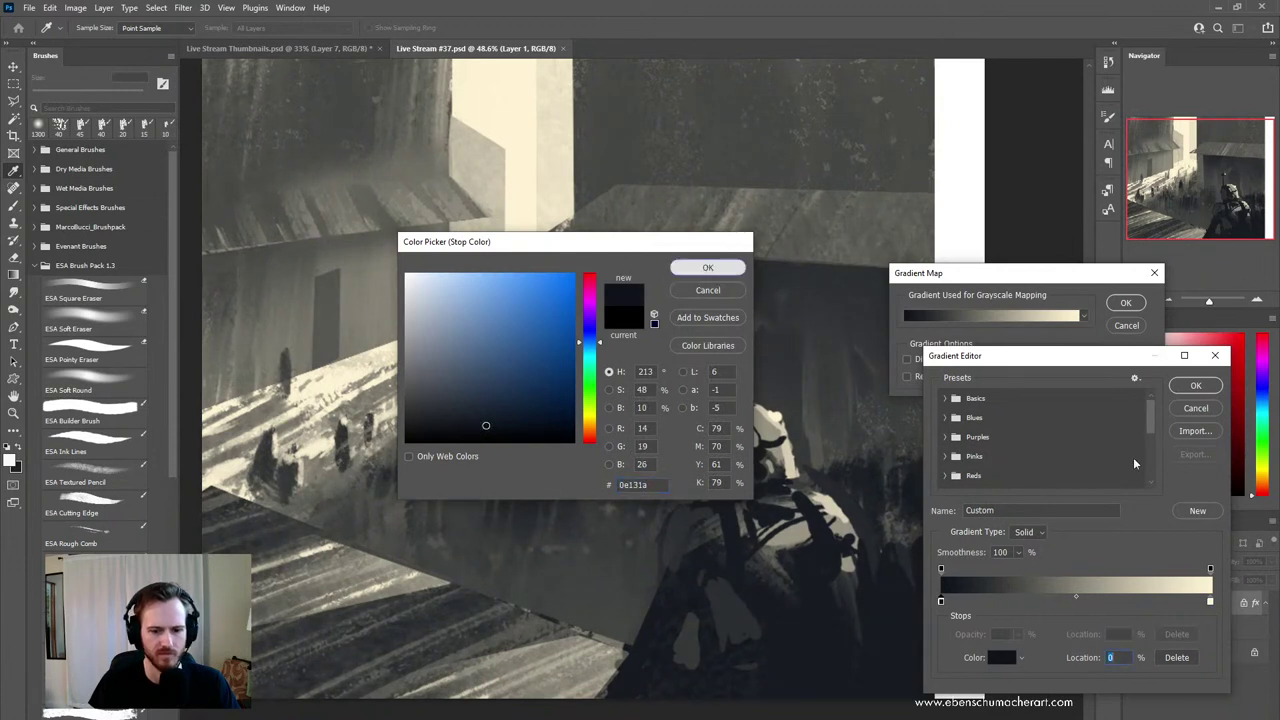
key(Return)
- Add a middle colour stop at 42% and set it to a muted reddish brown, #976c5e
click(1053, 601)
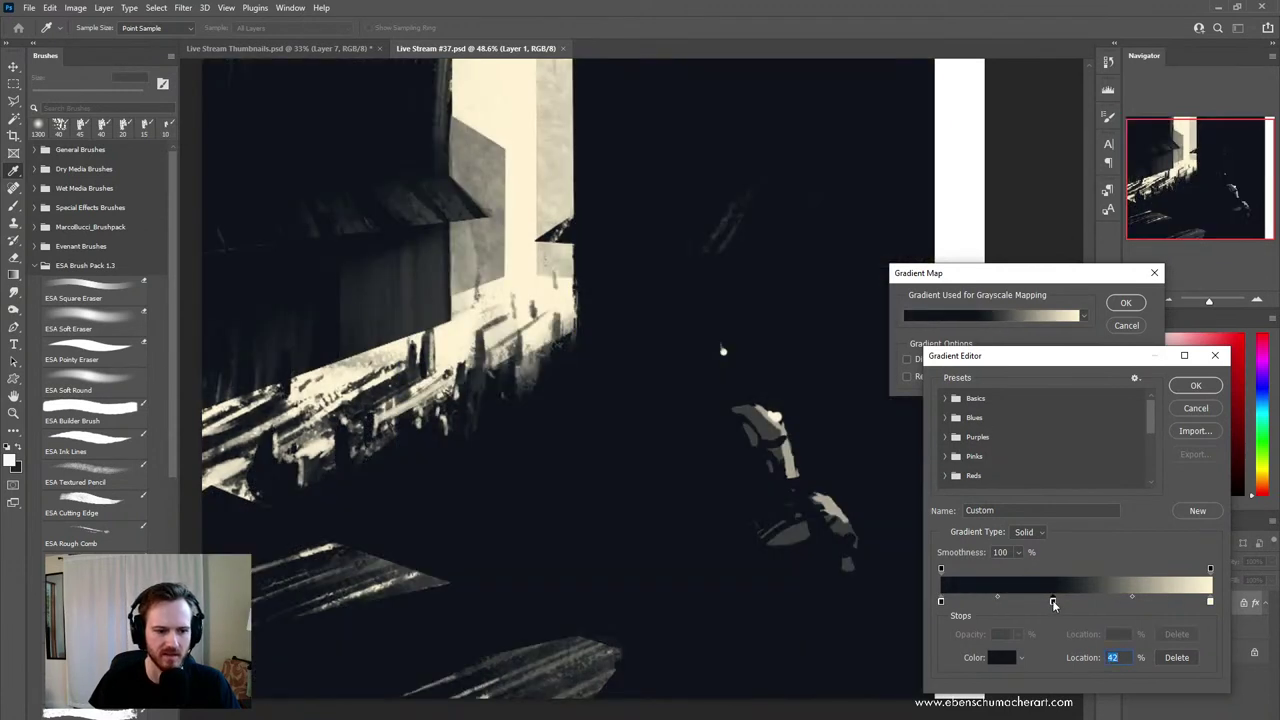
double_click(1052, 600)
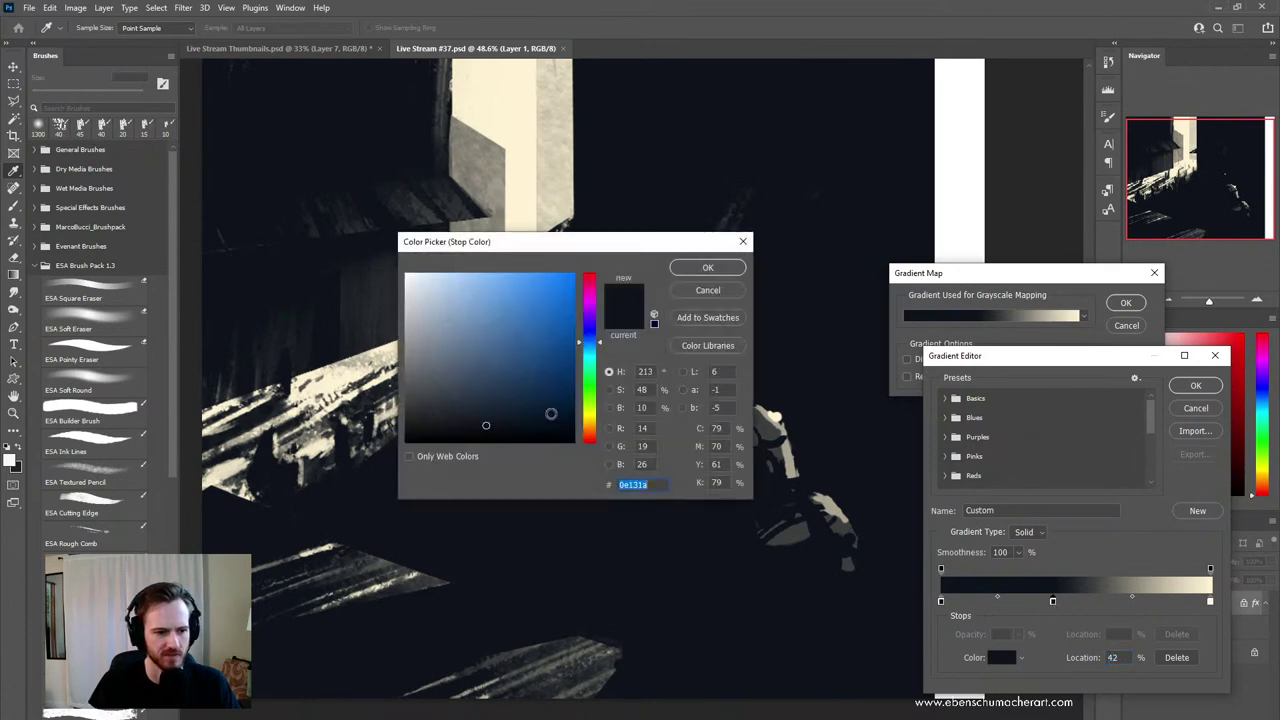
click(593, 428)
drag(497, 393, 520, 388)
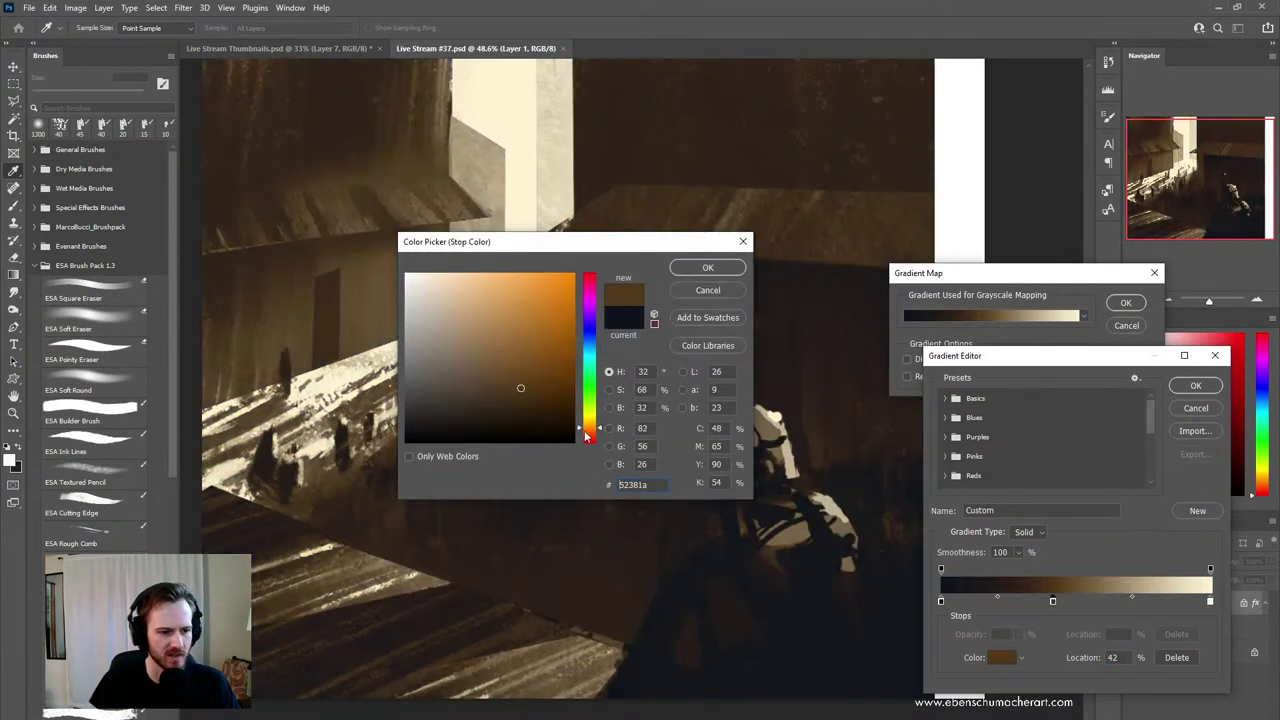
click(591, 438)
click(502, 372)
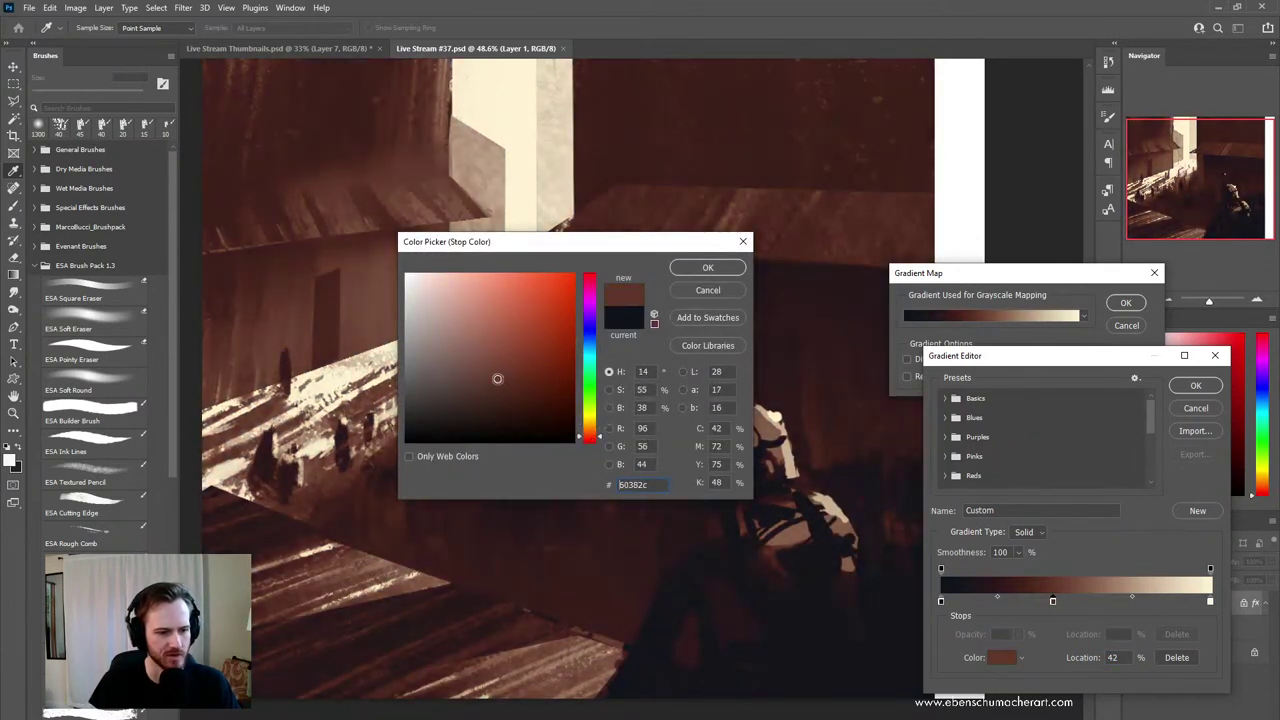
click(534, 409)
click(484, 371)
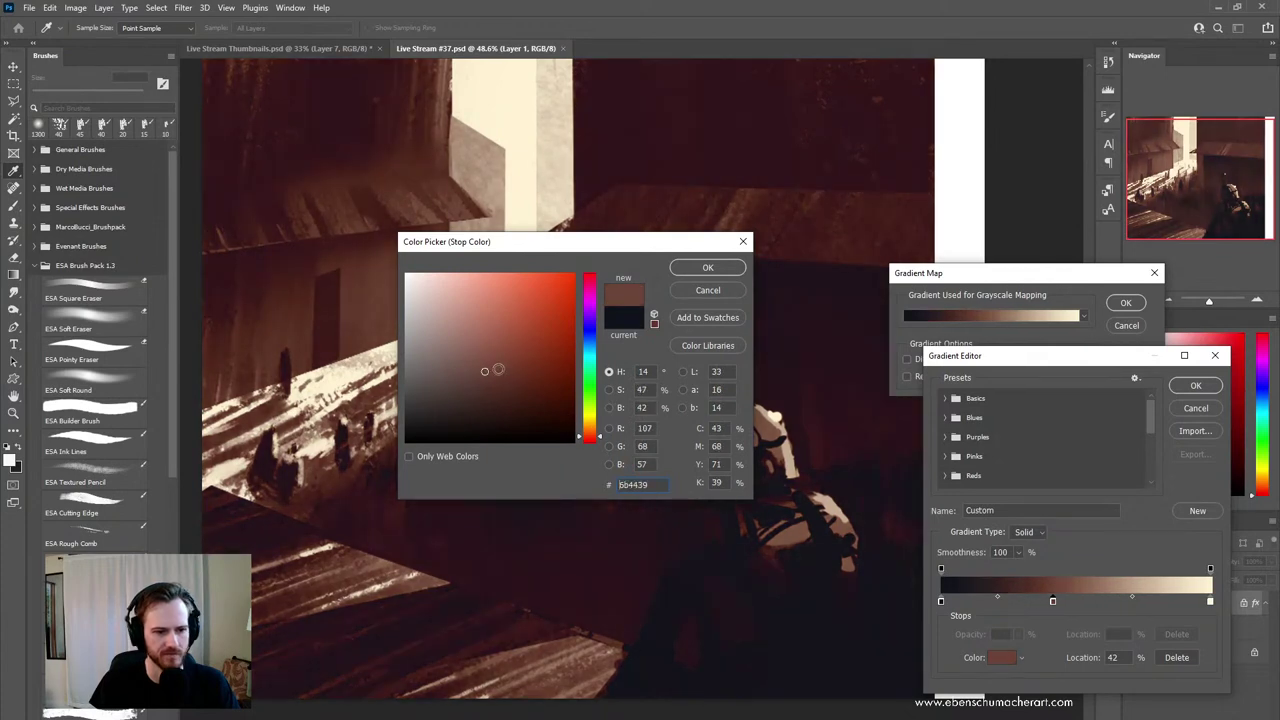
click(476, 354)
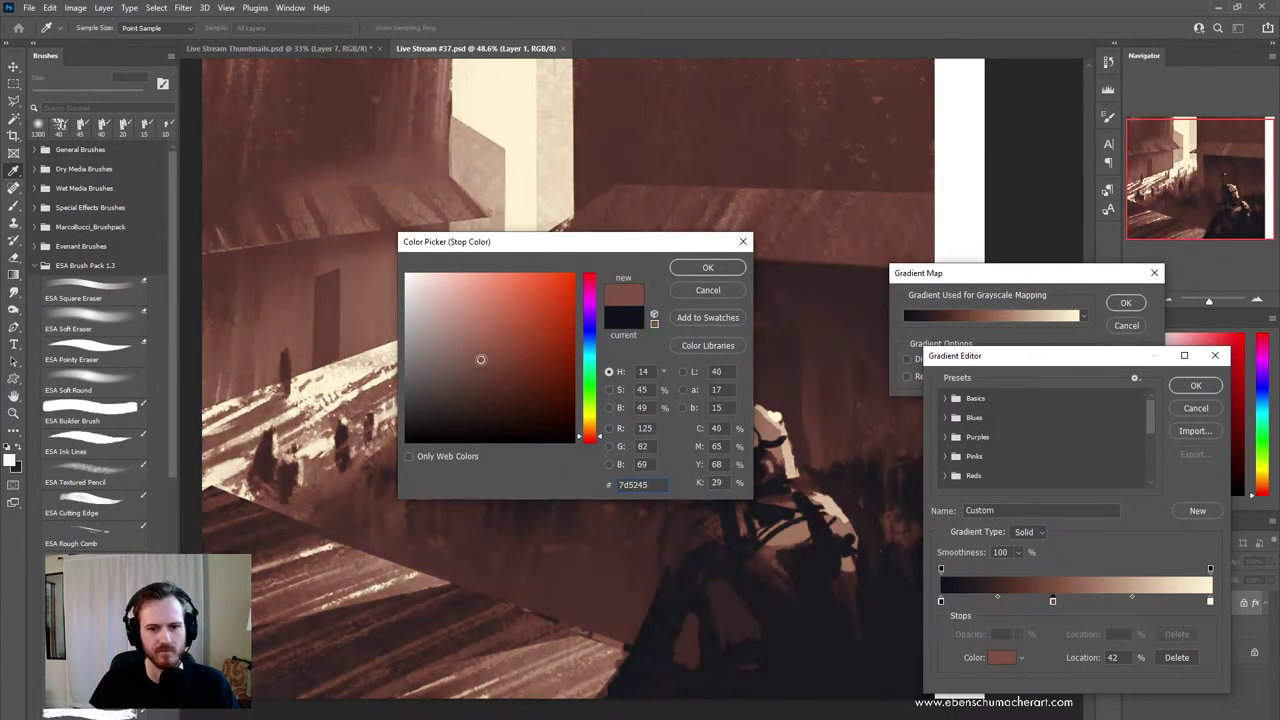
click(476, 353)
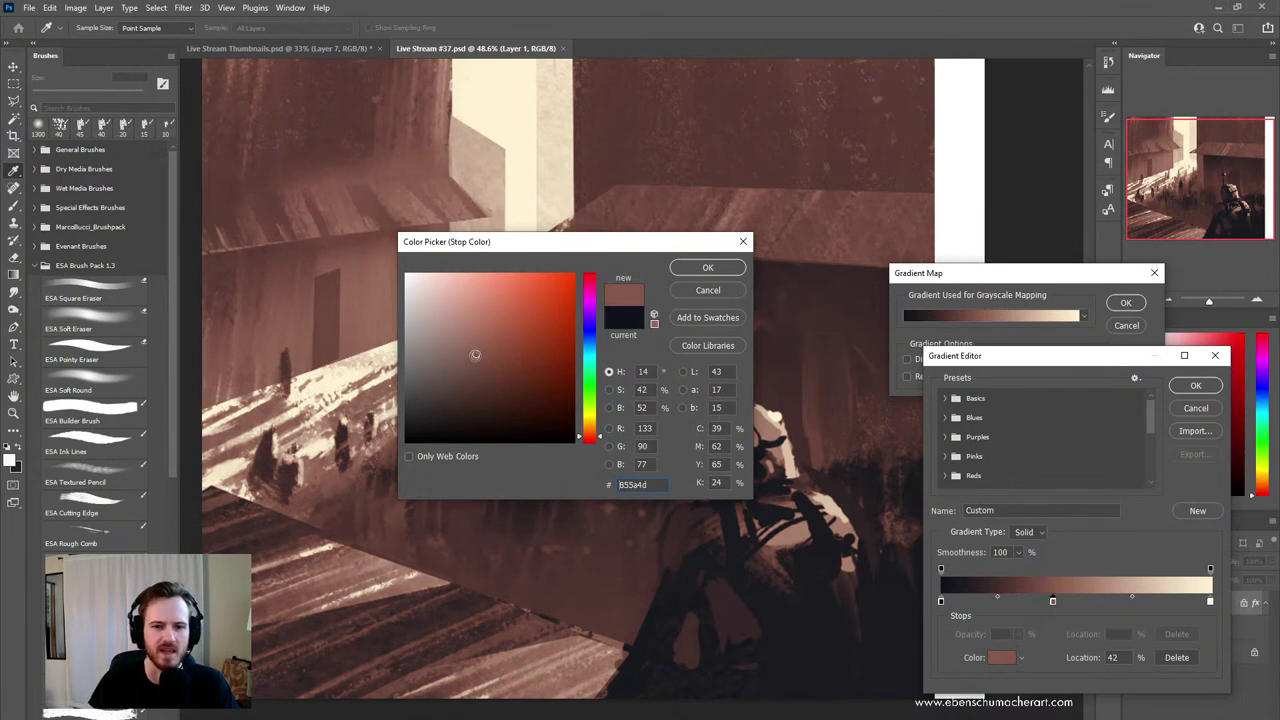
drag(476, 354, 470, 357)
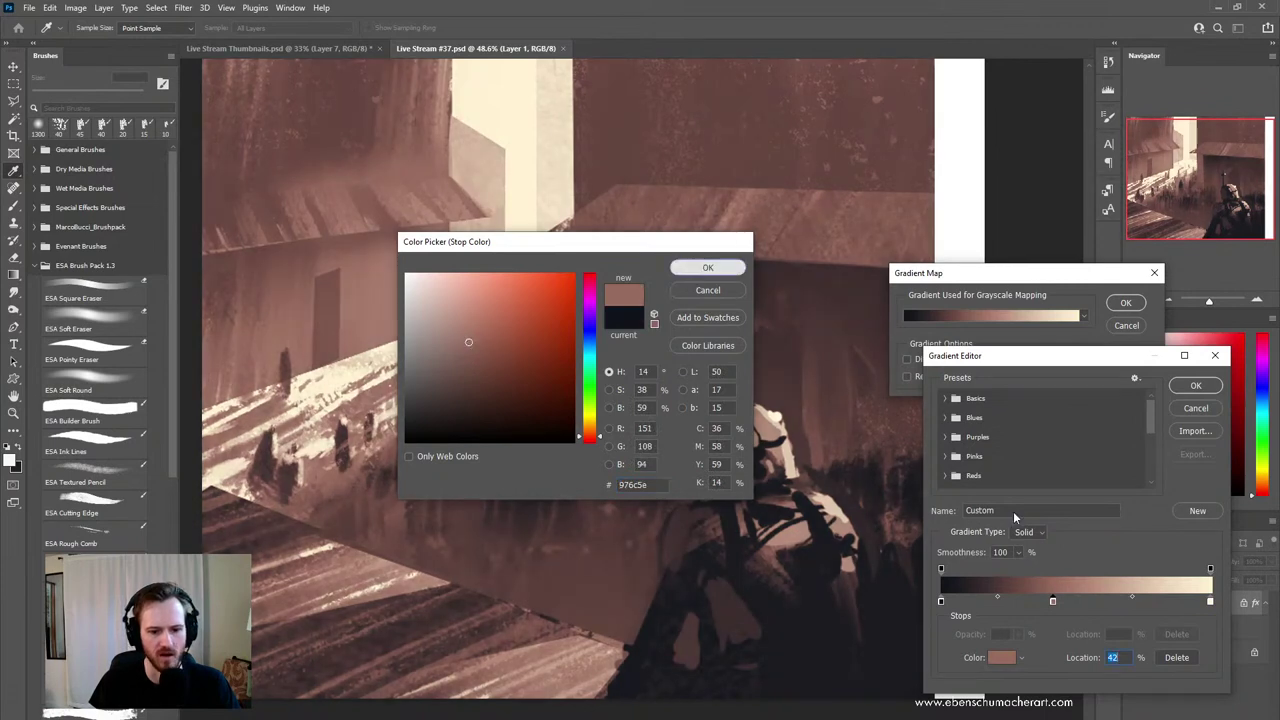
click(707, 267)
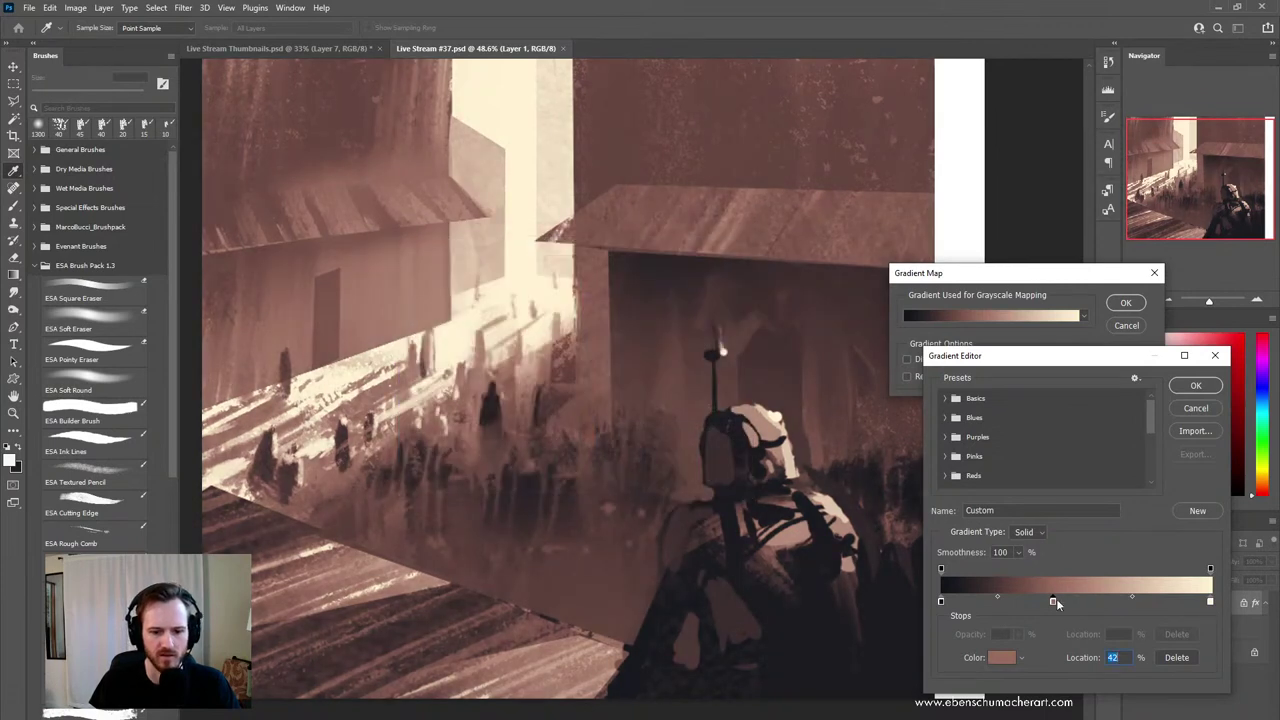
- Move the reddish-brown middle stop to the 51% location
drag(1053, 600, 1080, 601)
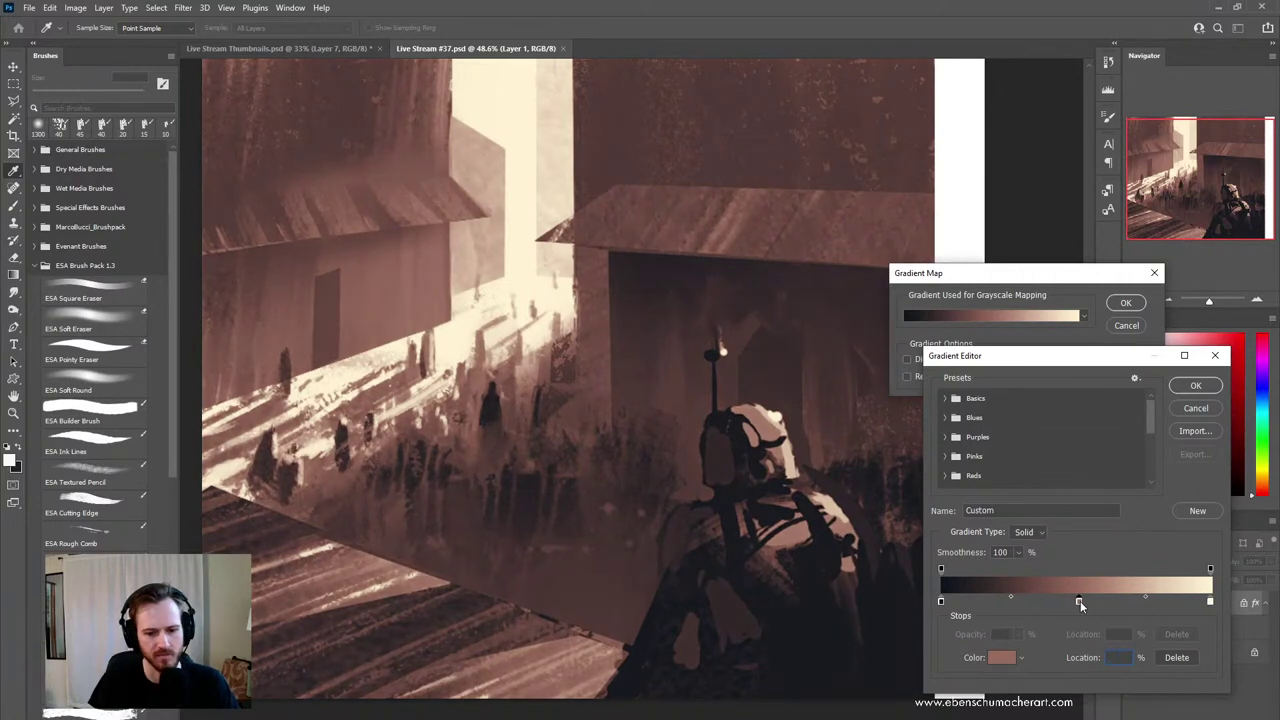
click(1020, 591)
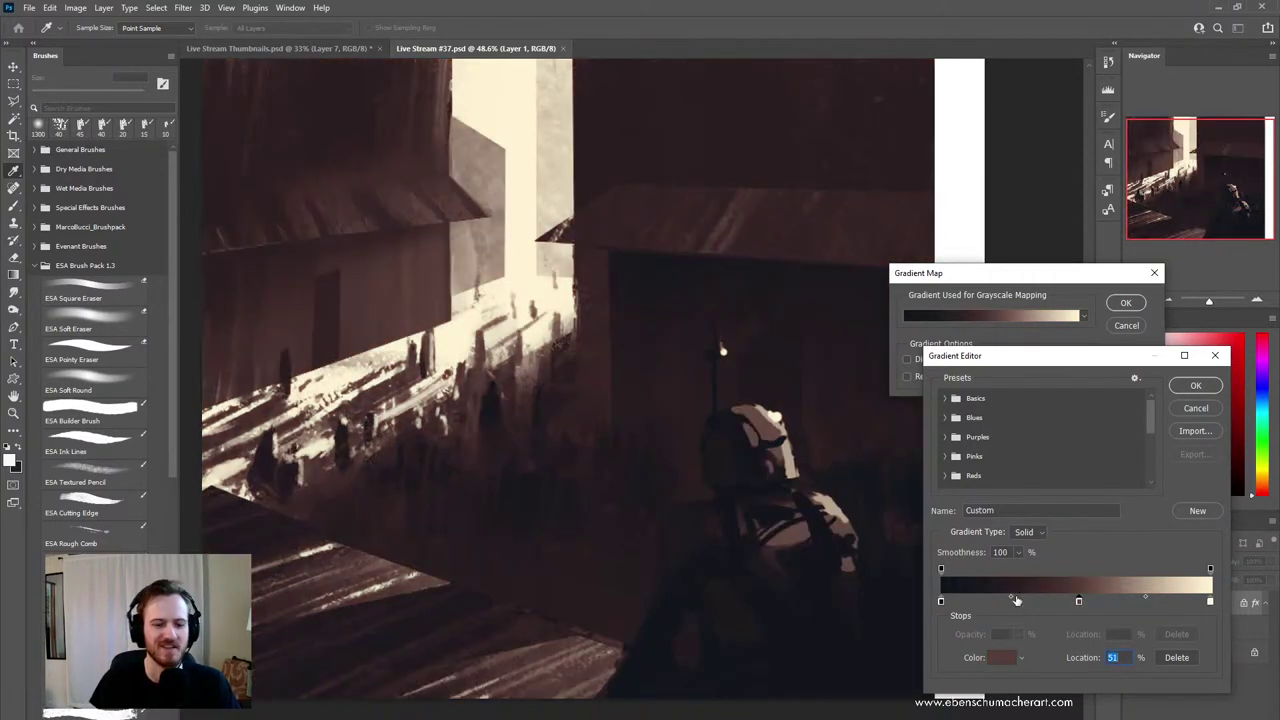
key(ctrl+z)
- Add a colour stop at the 28% location of the gradient and set it to a muted slate blue, #536d7c
drag(1027, 600, 1016, 601)
double_click(1016, 601)
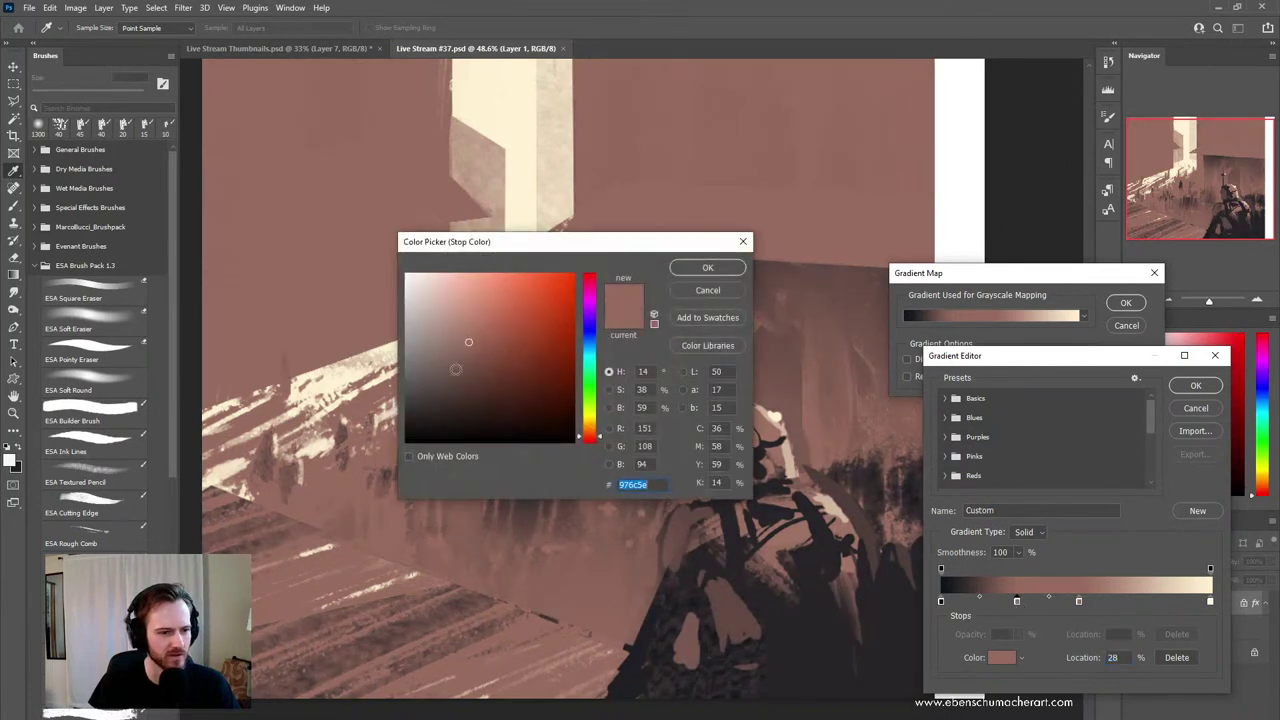
click(590, 357)
mouse_move(458, 350)
mouse_down()
mouse_move(463, 369)
mouse_move(449, 364)
mouse_up()
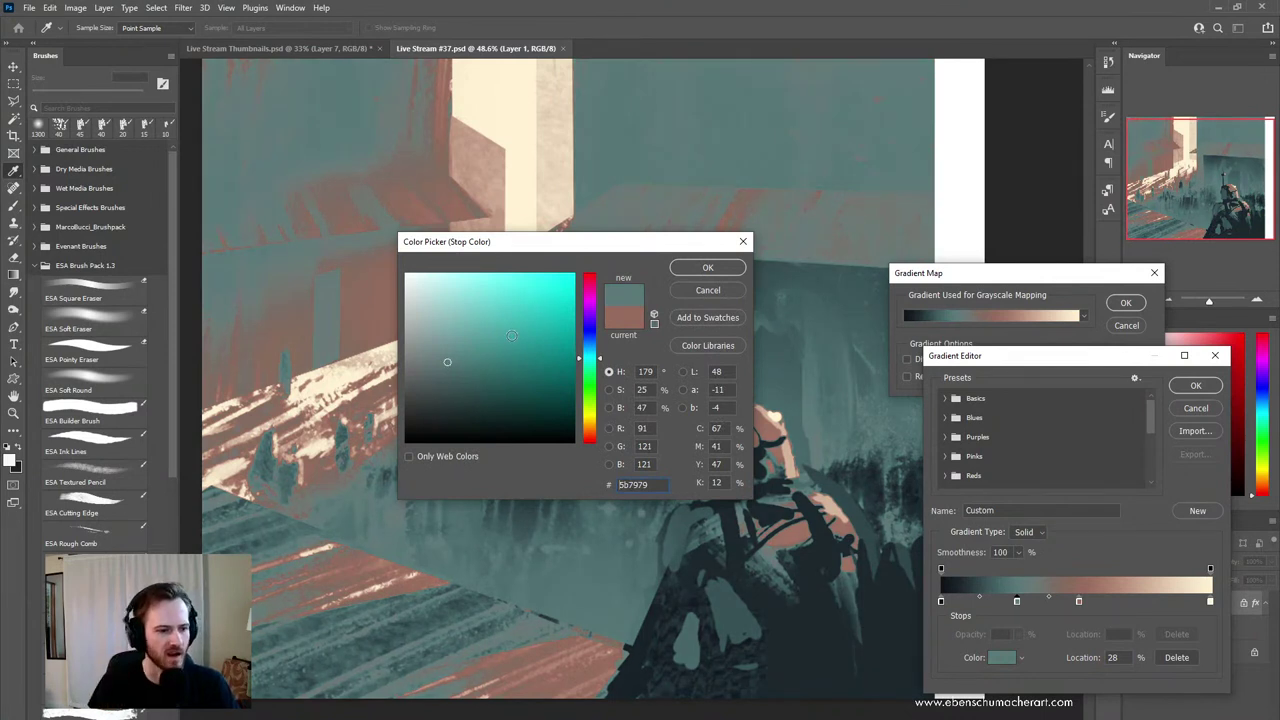
drag(592, 360, 590, 347)
click(461, 360)
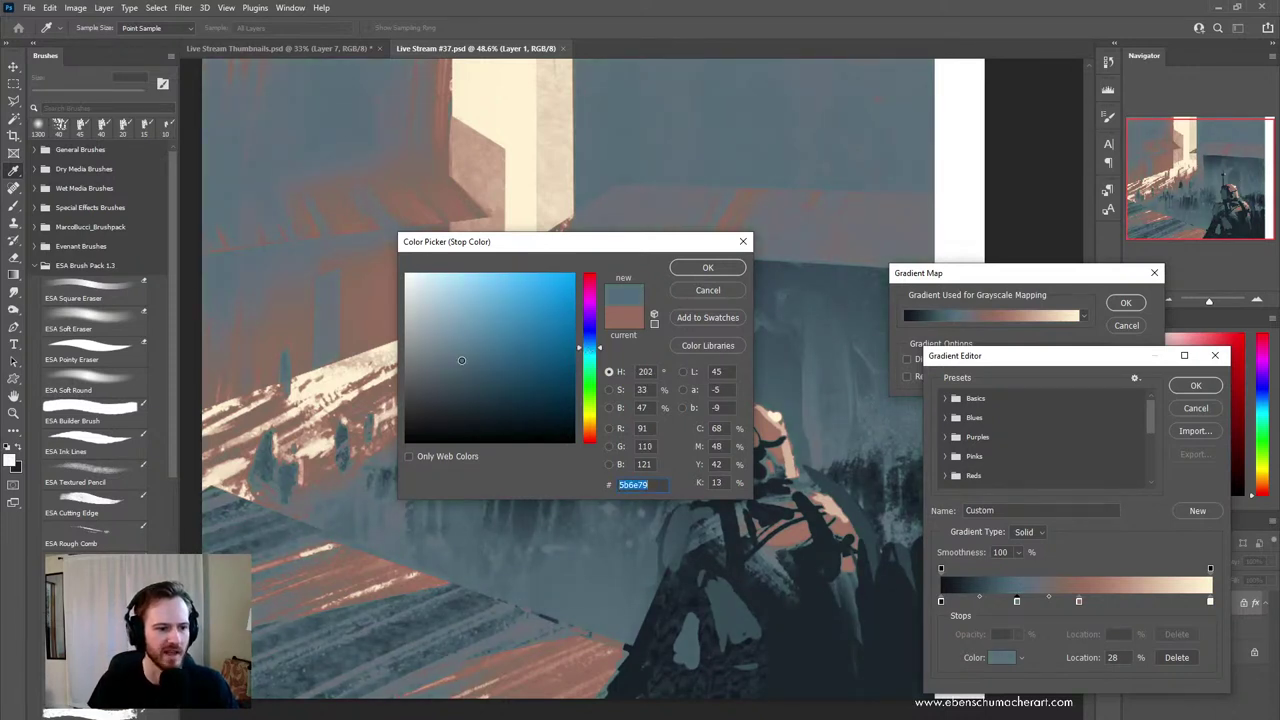
click(461, 360)
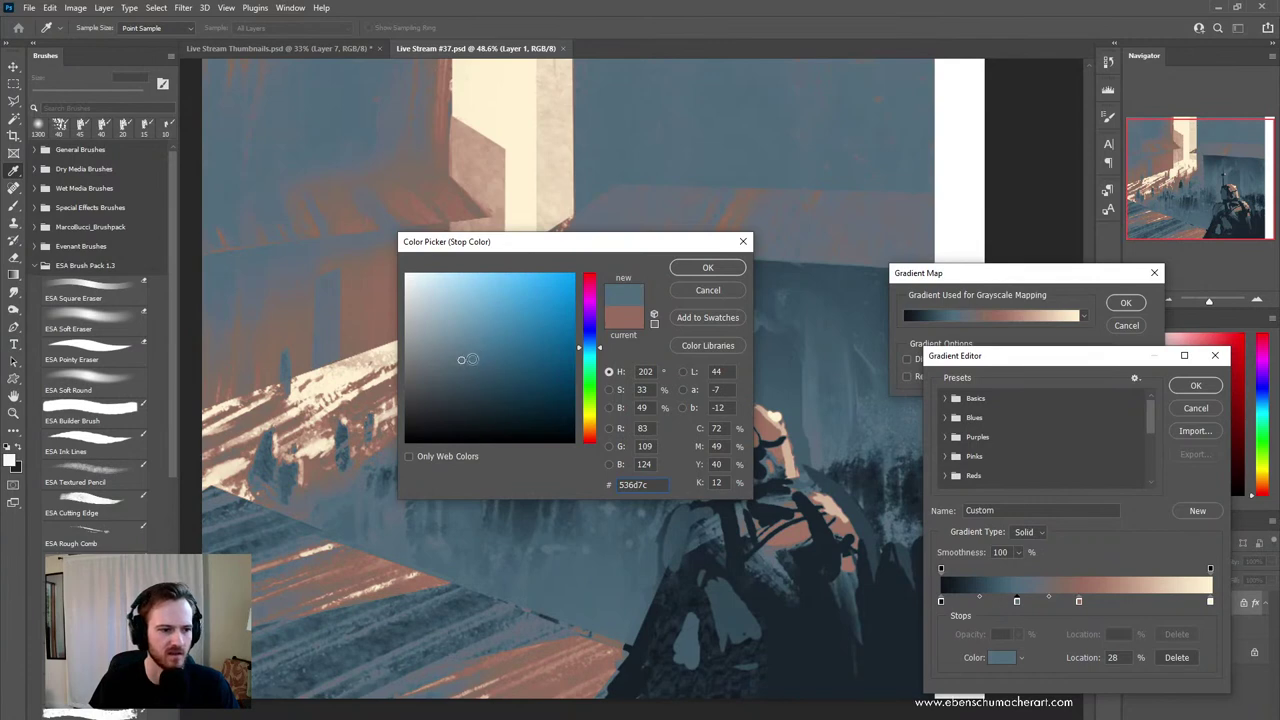
drag(638, 248, 682, 373)
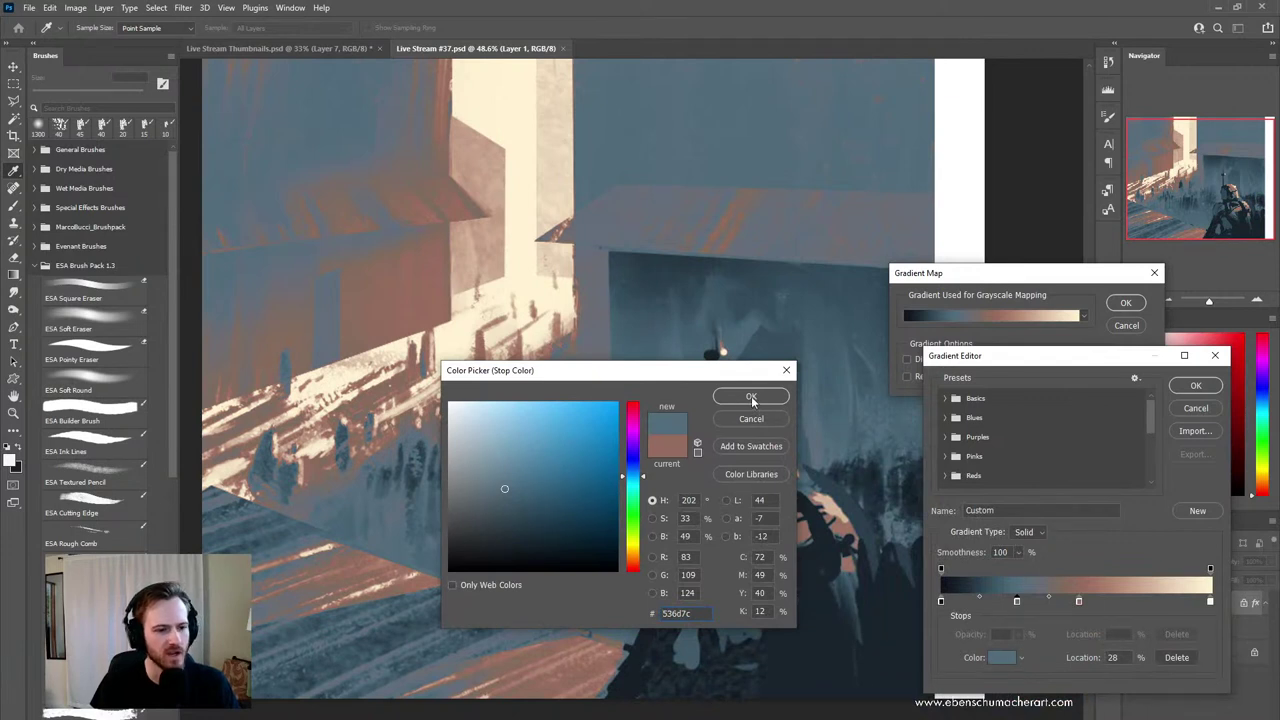
click(752, 399)
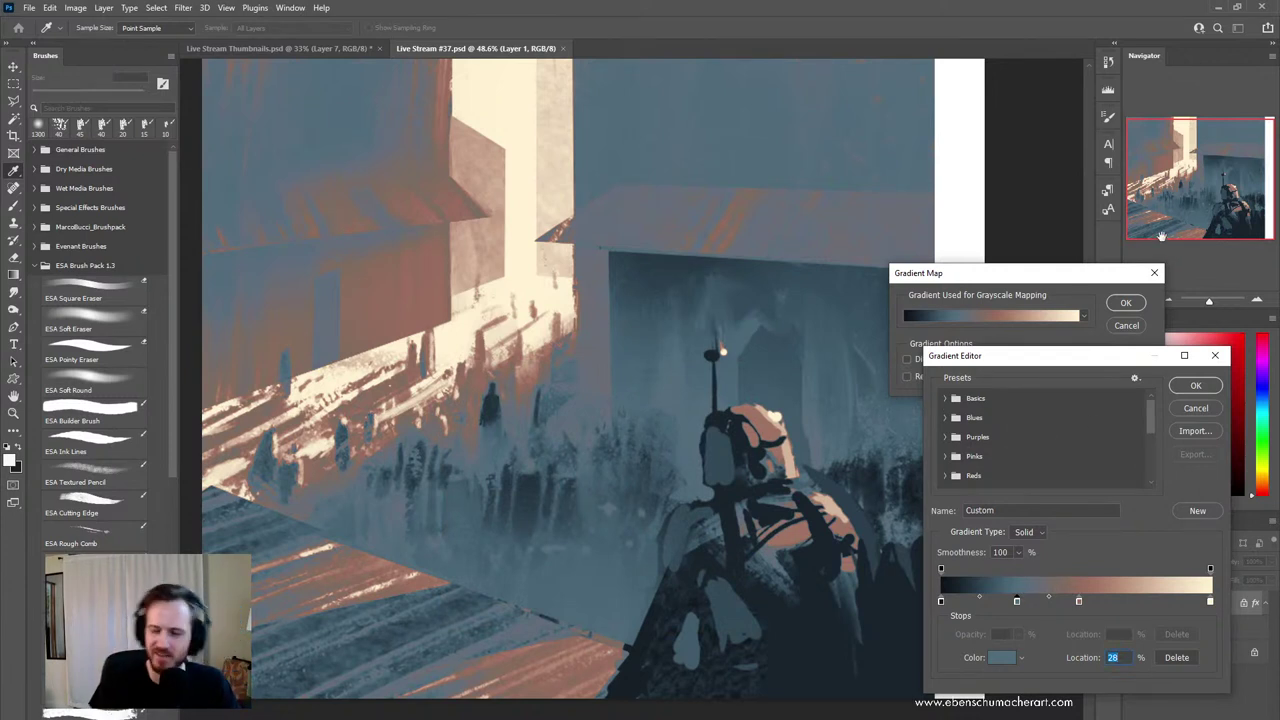
- Add a colour stop at the 67% location and try muted green #81a995 and teal #73a4ab tints on it
drag(1050, 357, 644, 393)
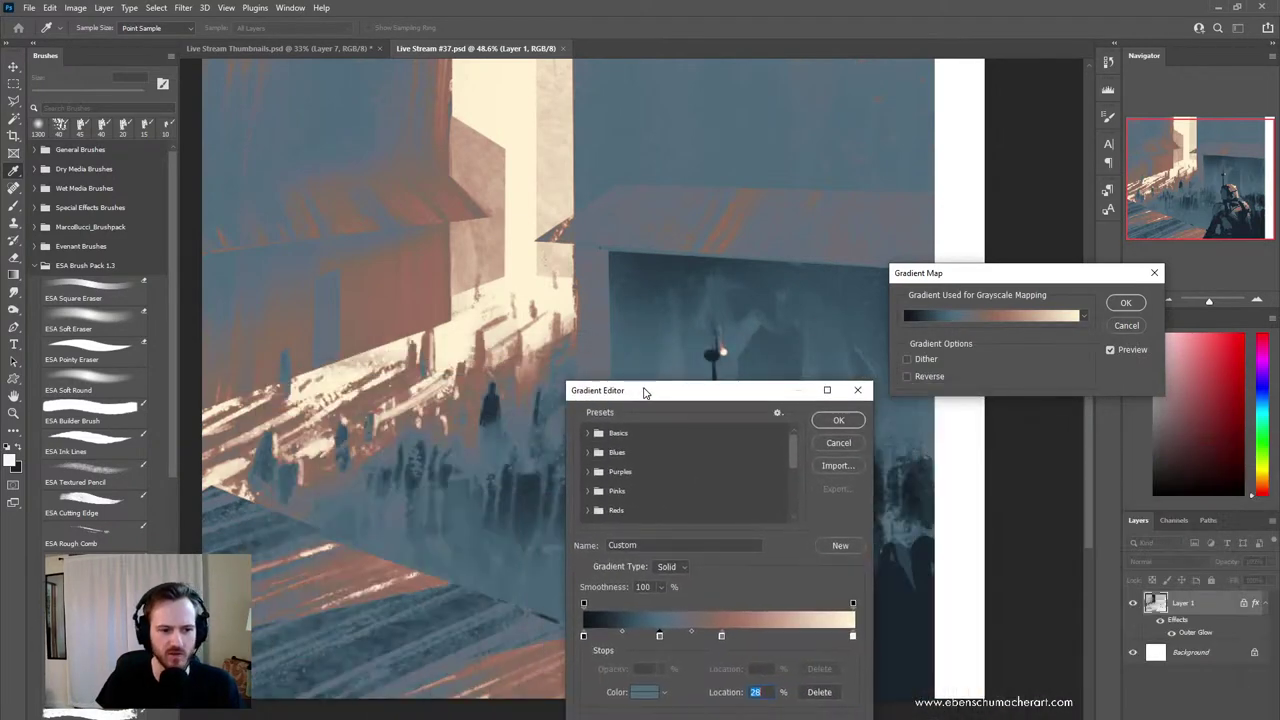
drag(754, 399, 934, 388)
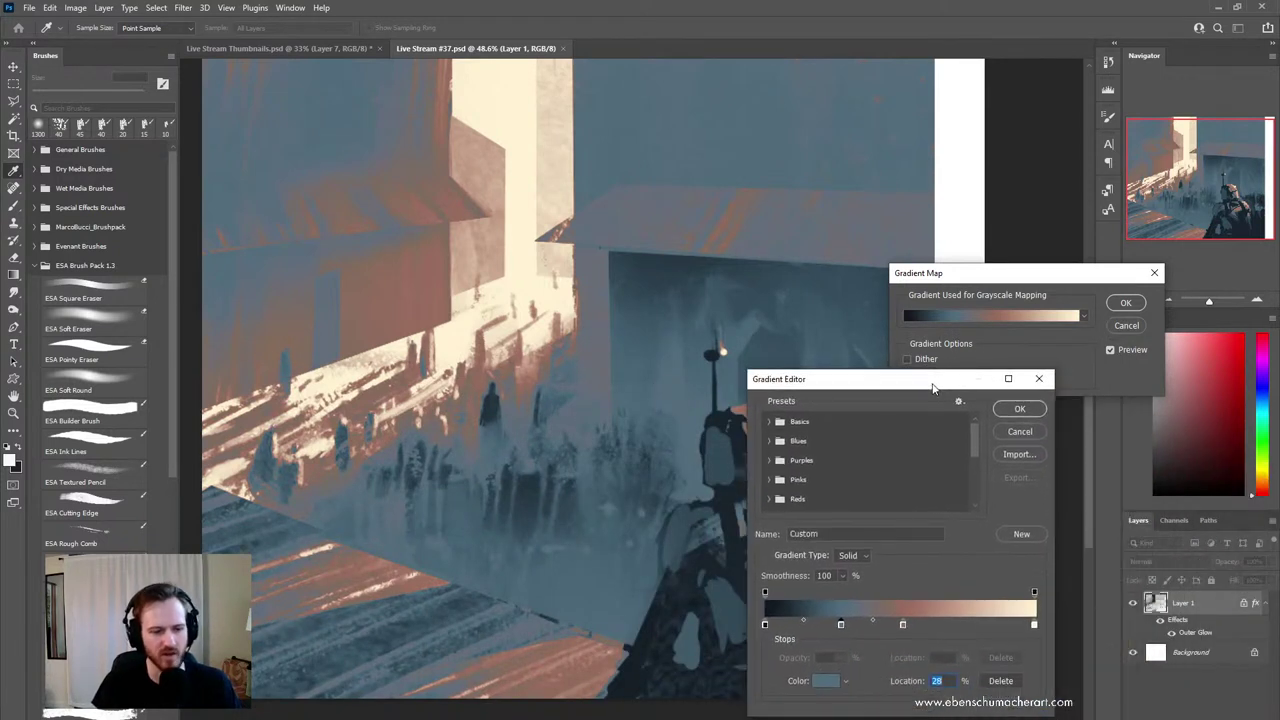
click(946, 625)
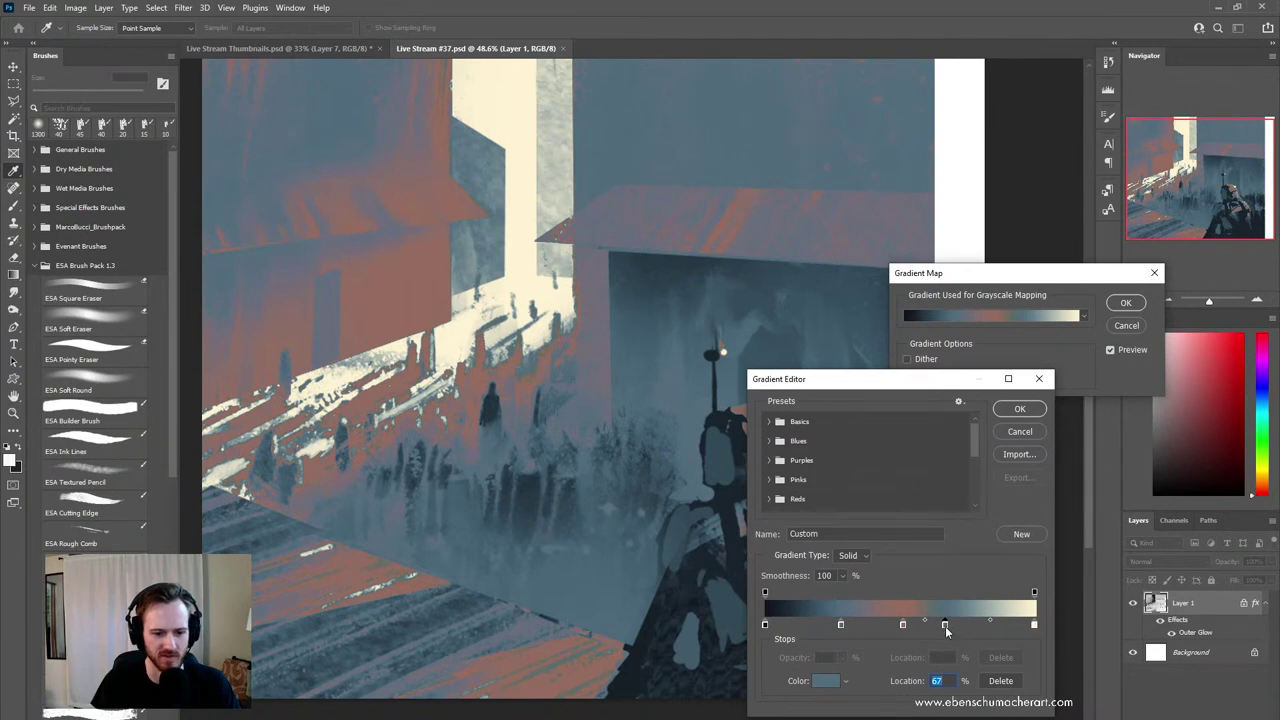
double_click(945, 625)
drag(634, 494, 636, 500)
click(493, 469)
click(478, 461)
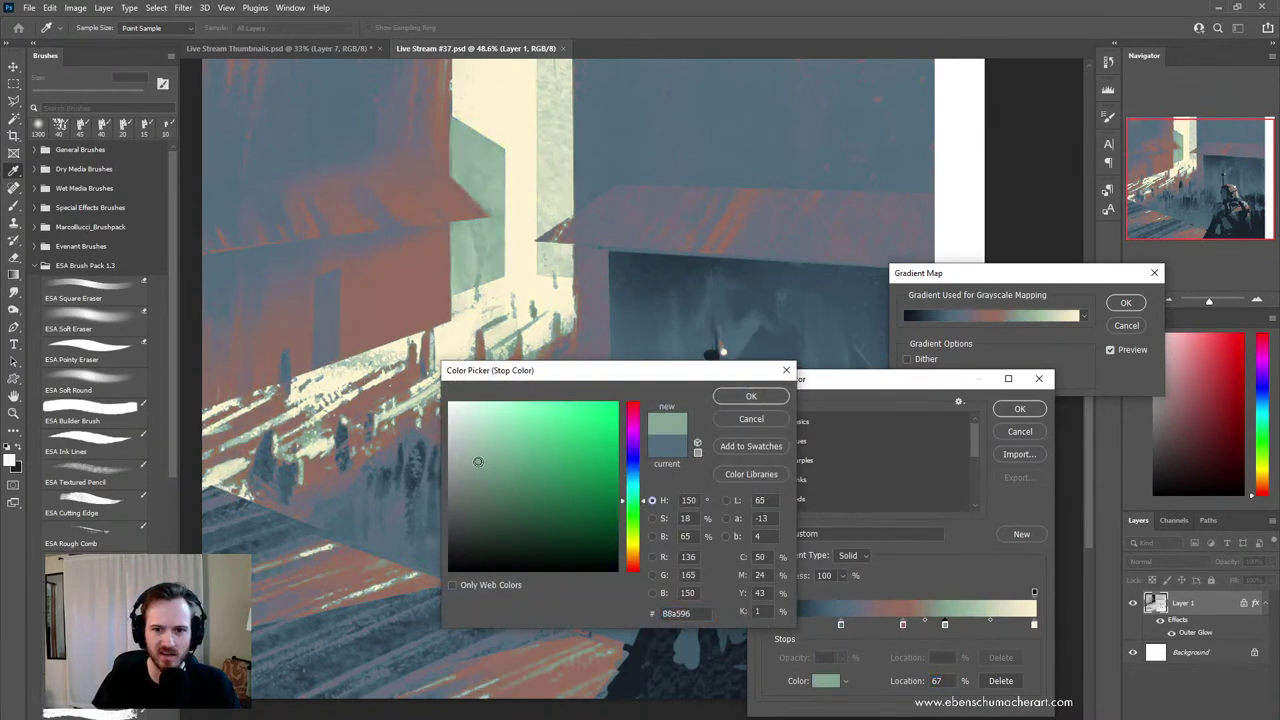
drag(478, 459, 488, 460)
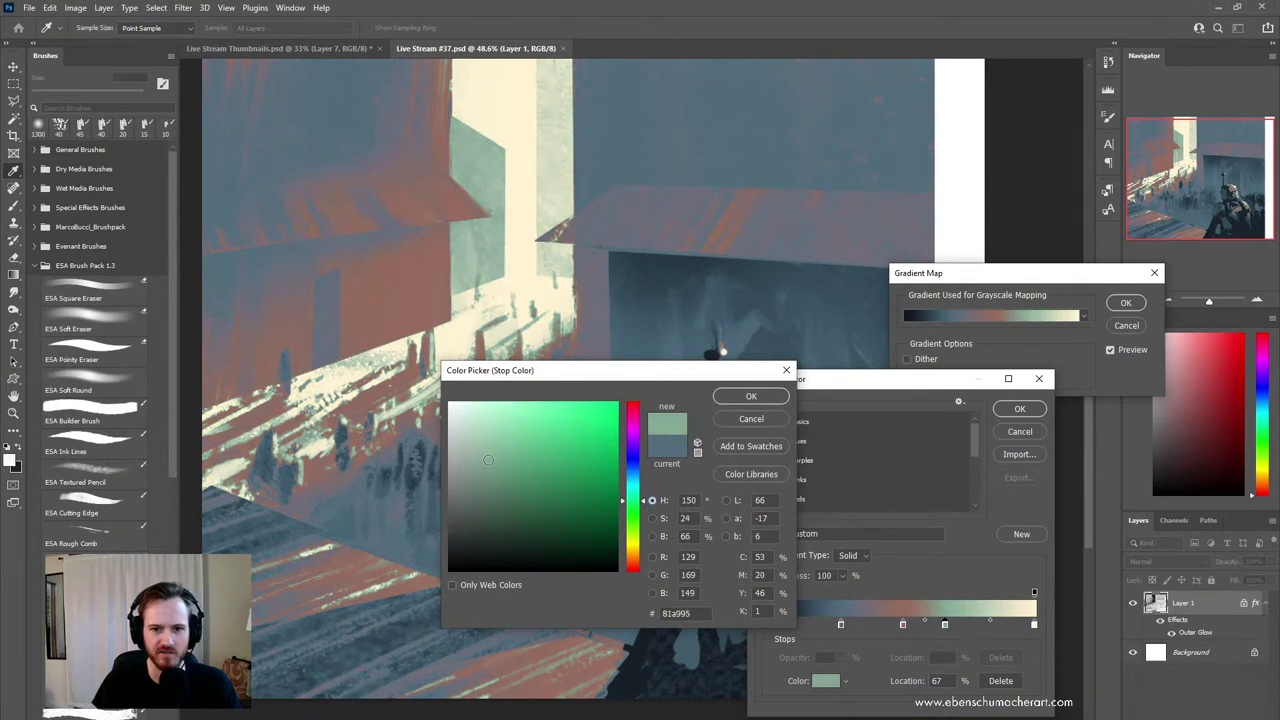
click(497, 469)
drag(632, 495, 637, 486)
click(504, 457)
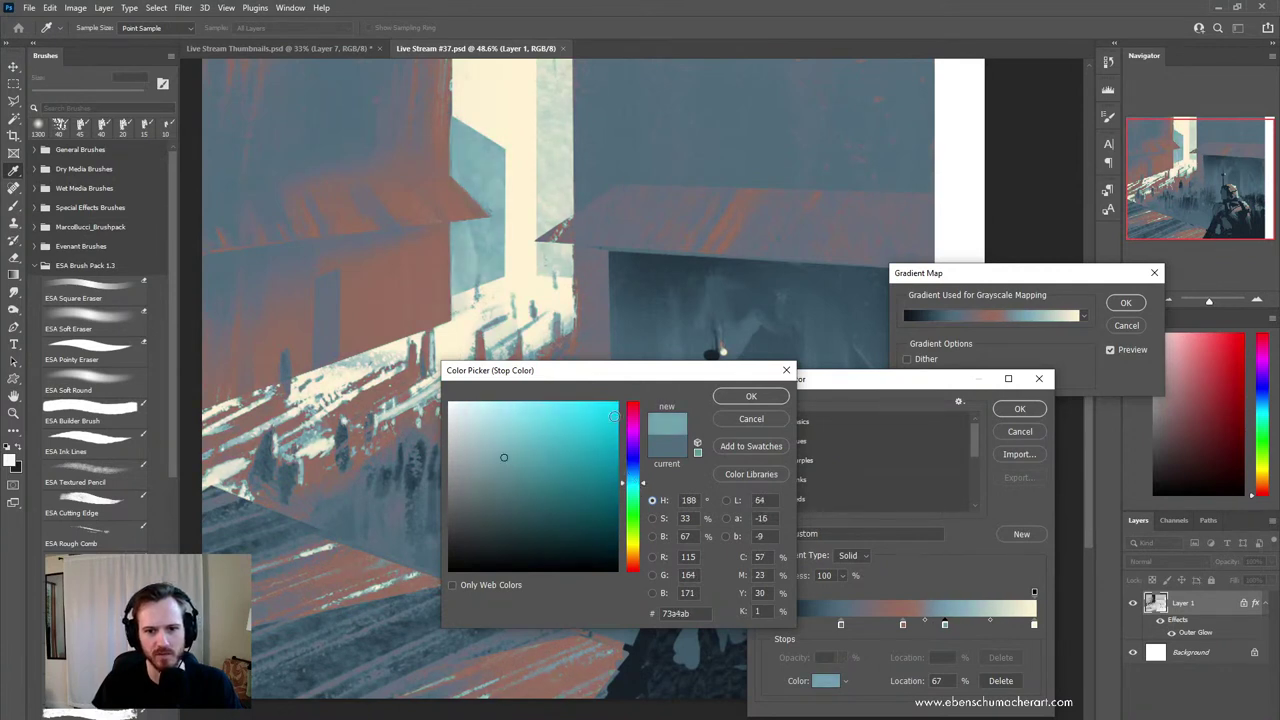
- Set the 67% stop's colour to a warm tan, #b7a073, and apply the finished gradient map to Layer 1
drag(654, 372, 748, 424)
click(728, 600)
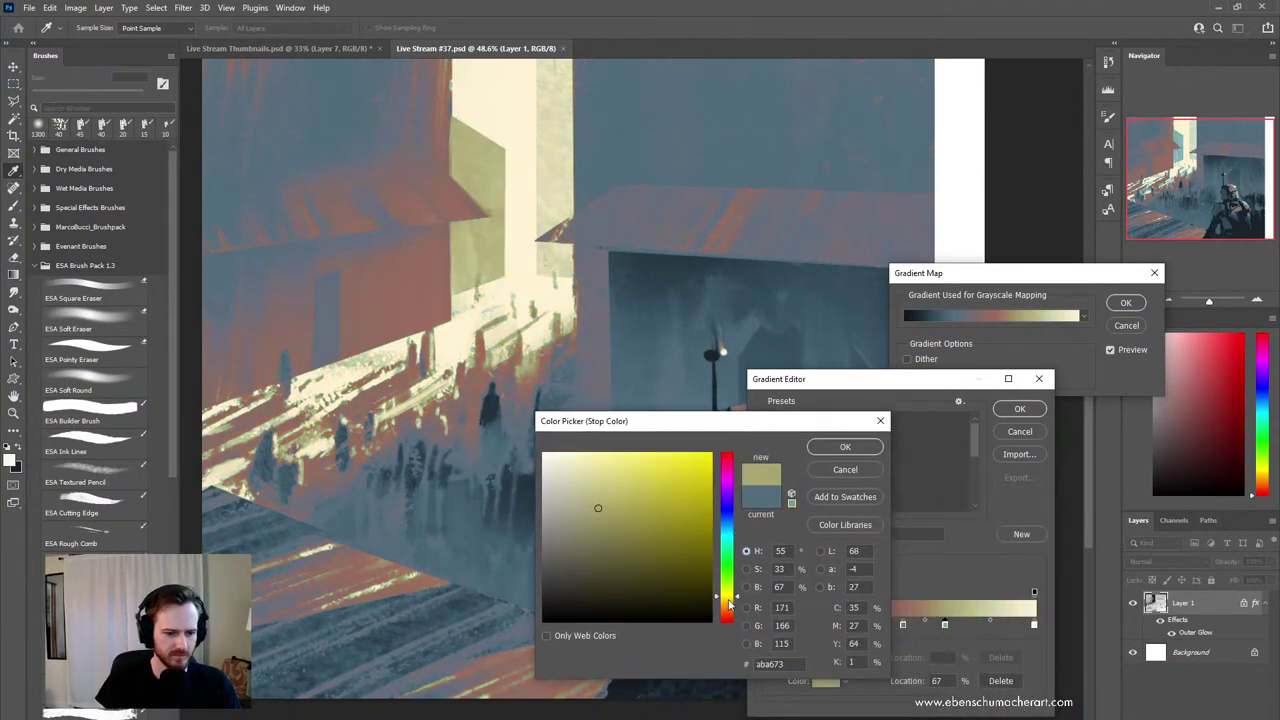
drag(728, 604, 728, 607)
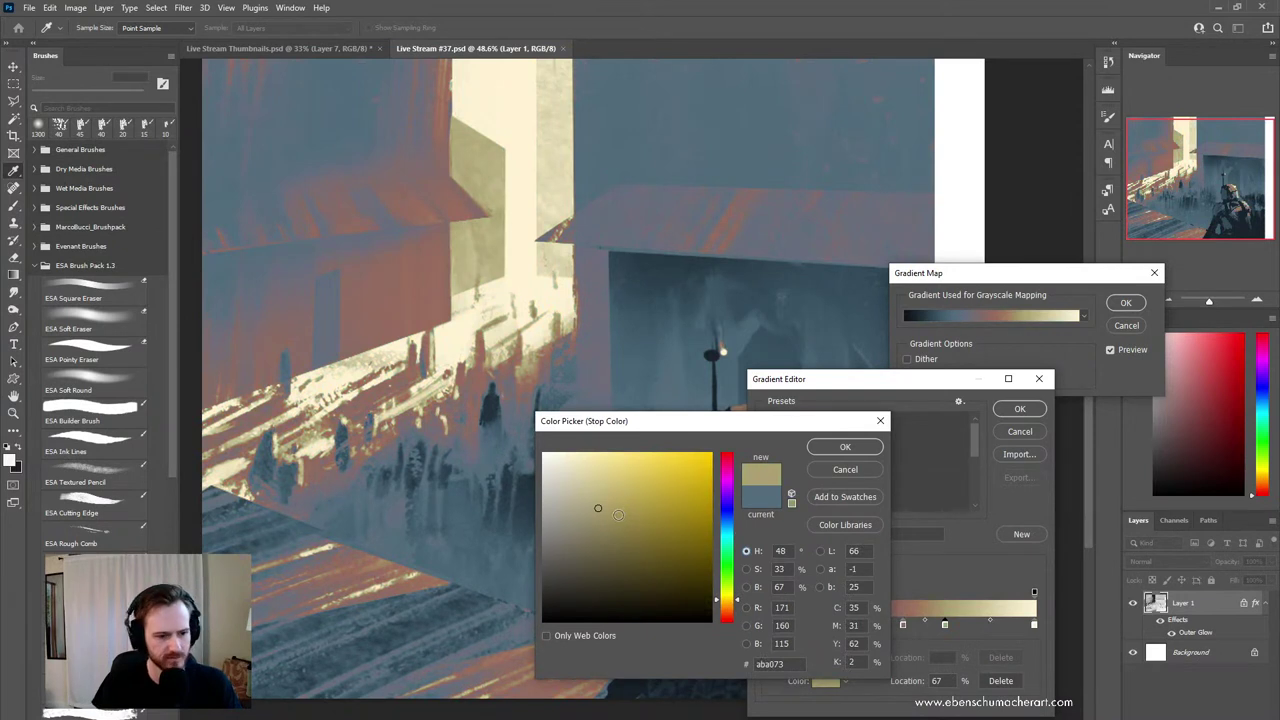
drag(728, 608, 728, 613)
click(605, 500)
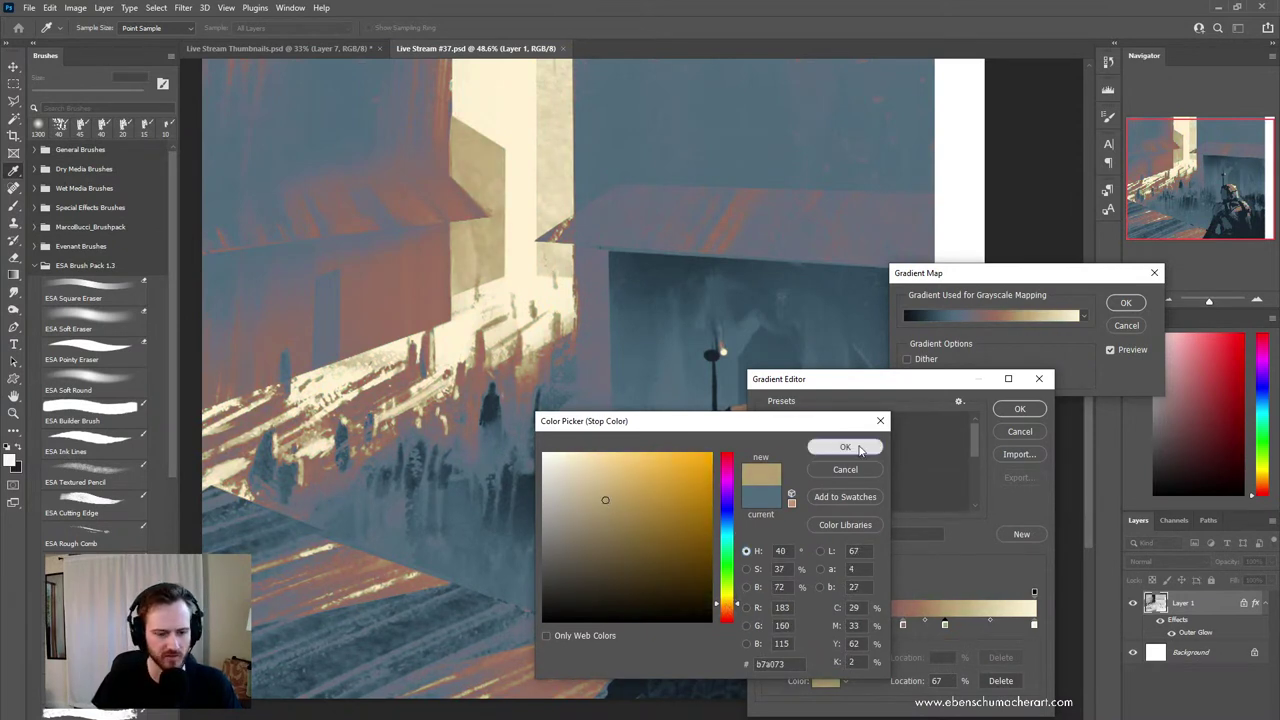
click(845, 447)
click(1018, 409)
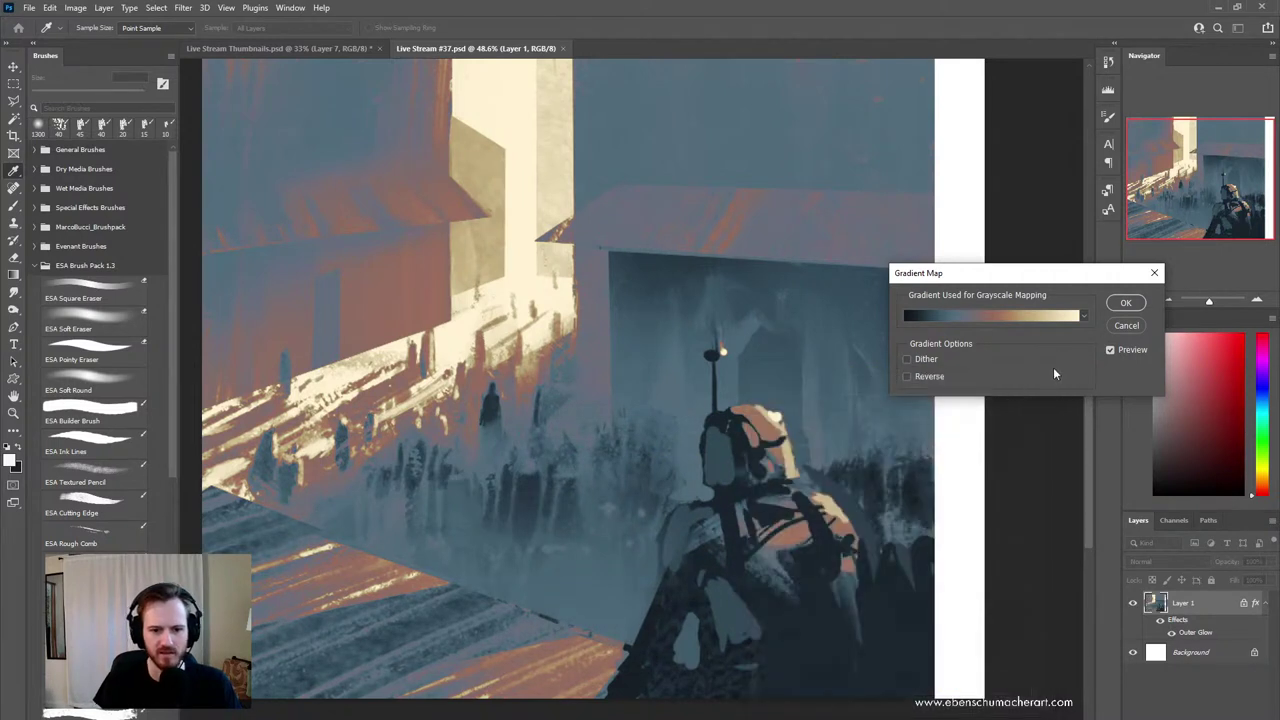
click(1126, 302)
- Compare the coloured painting with its grayscale version by undoing and restoring the gradient map
key(z)
drag(623, 451, 606, 465)
key(ctrl+z)
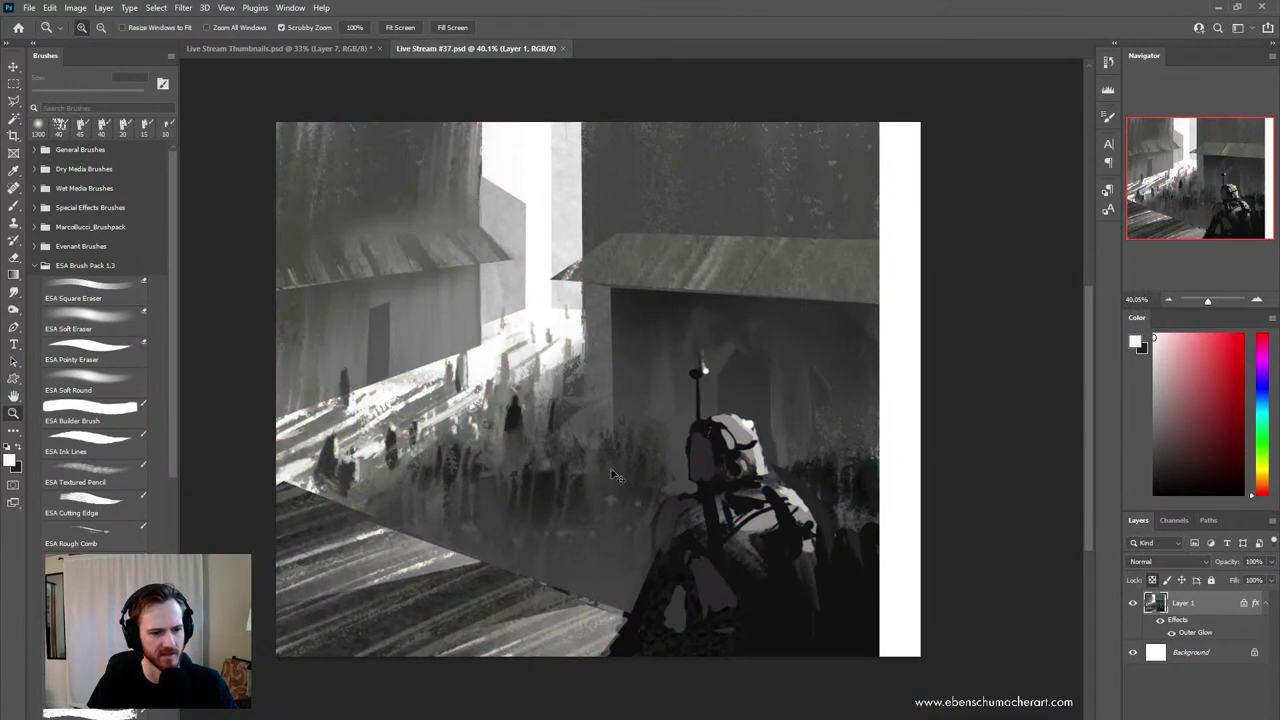
key(ctrl+shift+z)
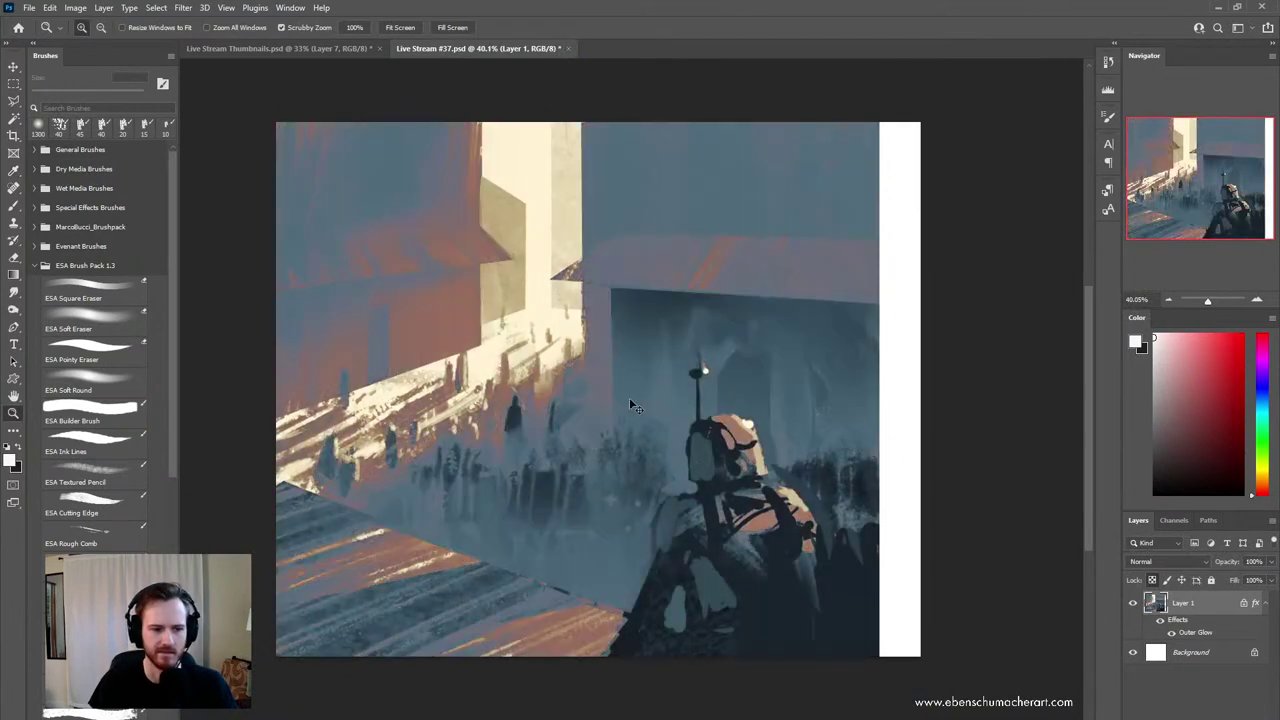
- Select the blank white strip beside the painting by loading Layer 1's outline as a selection and inverting it
key(ctrl+t)
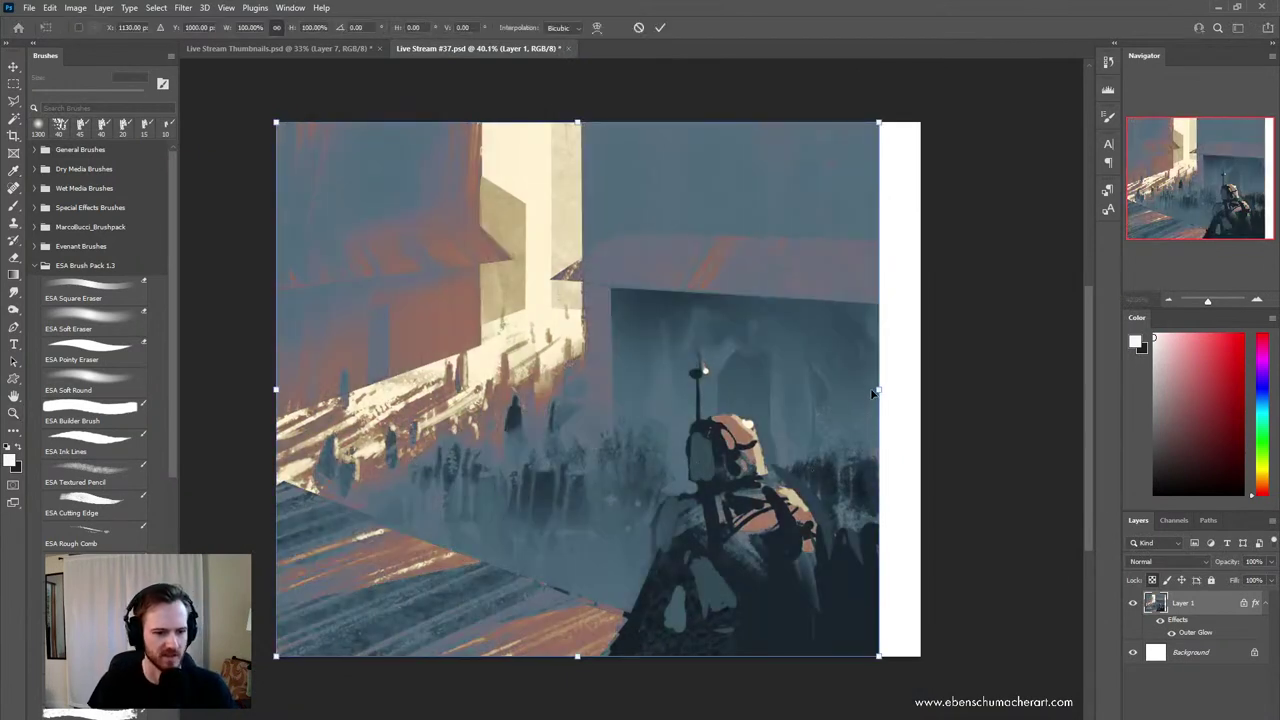
key(Return)
ctrl+click(1158, 606)
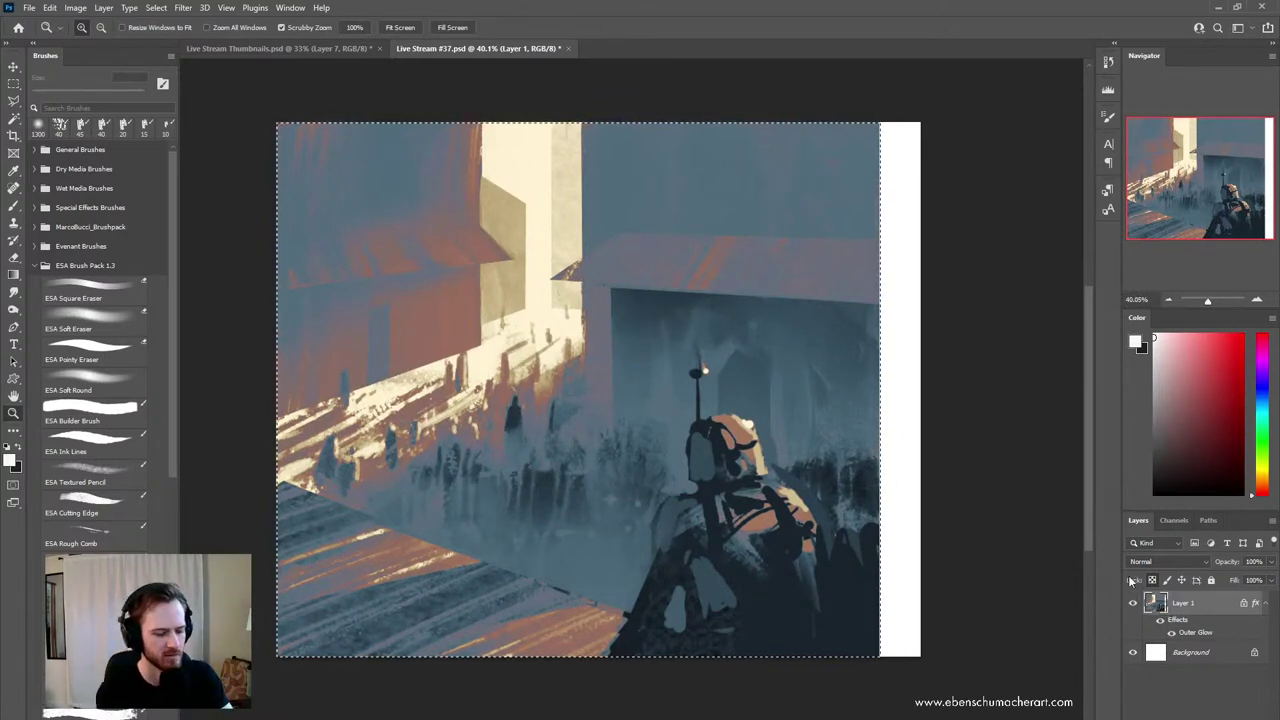
key(ctrl+shift+i)
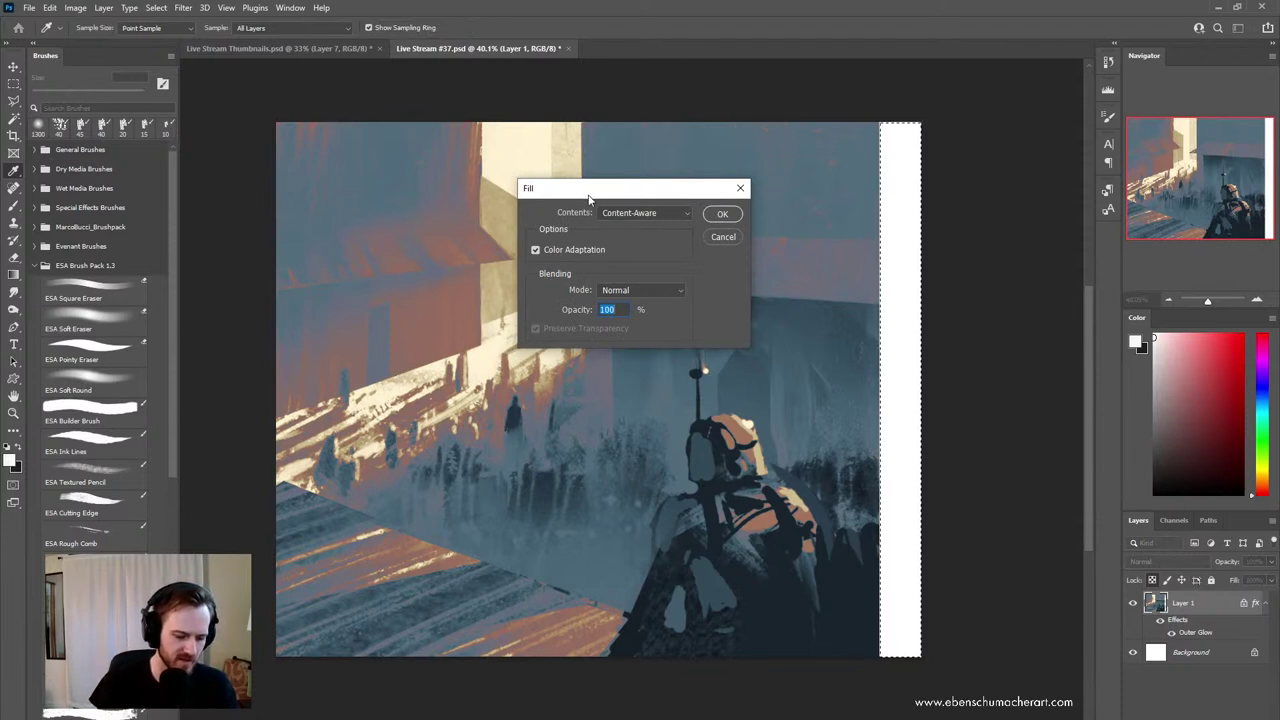
- Try a Content-Aware fill with Color Adaptation, Normal mode and 100% opacity on the selected white strip
drag(588, 196, 617, 209)
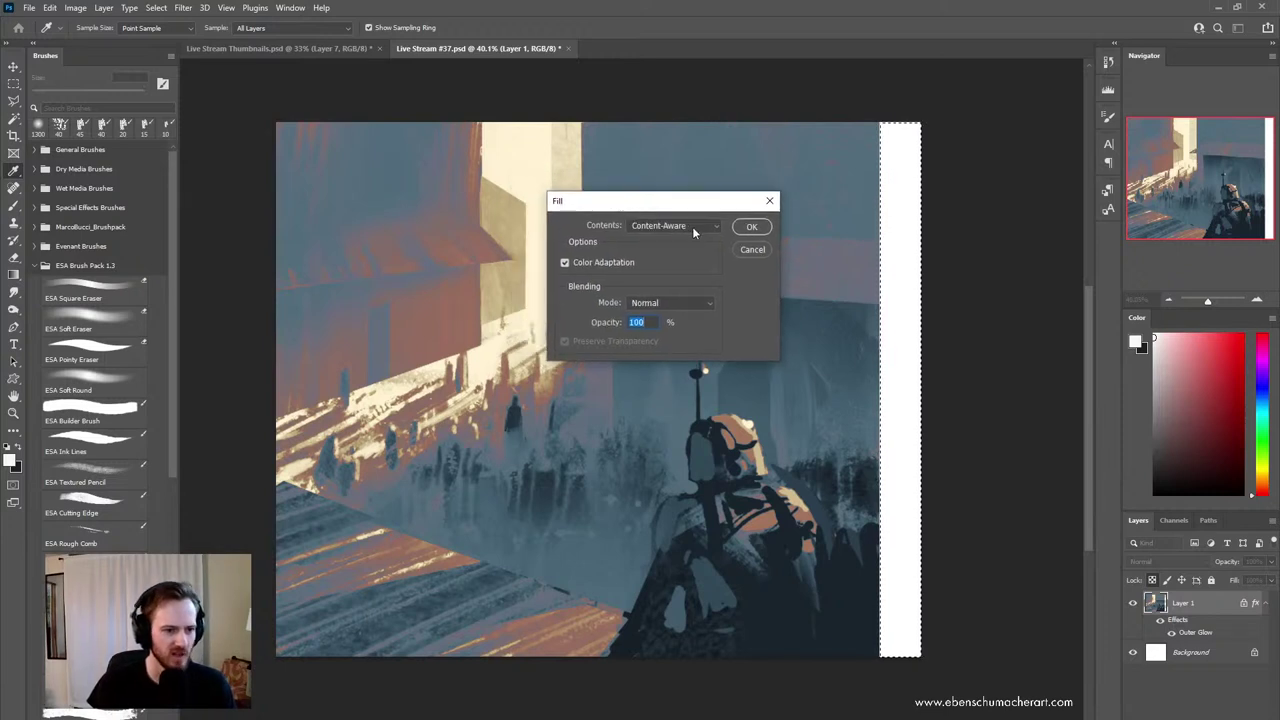
click(666, 225)
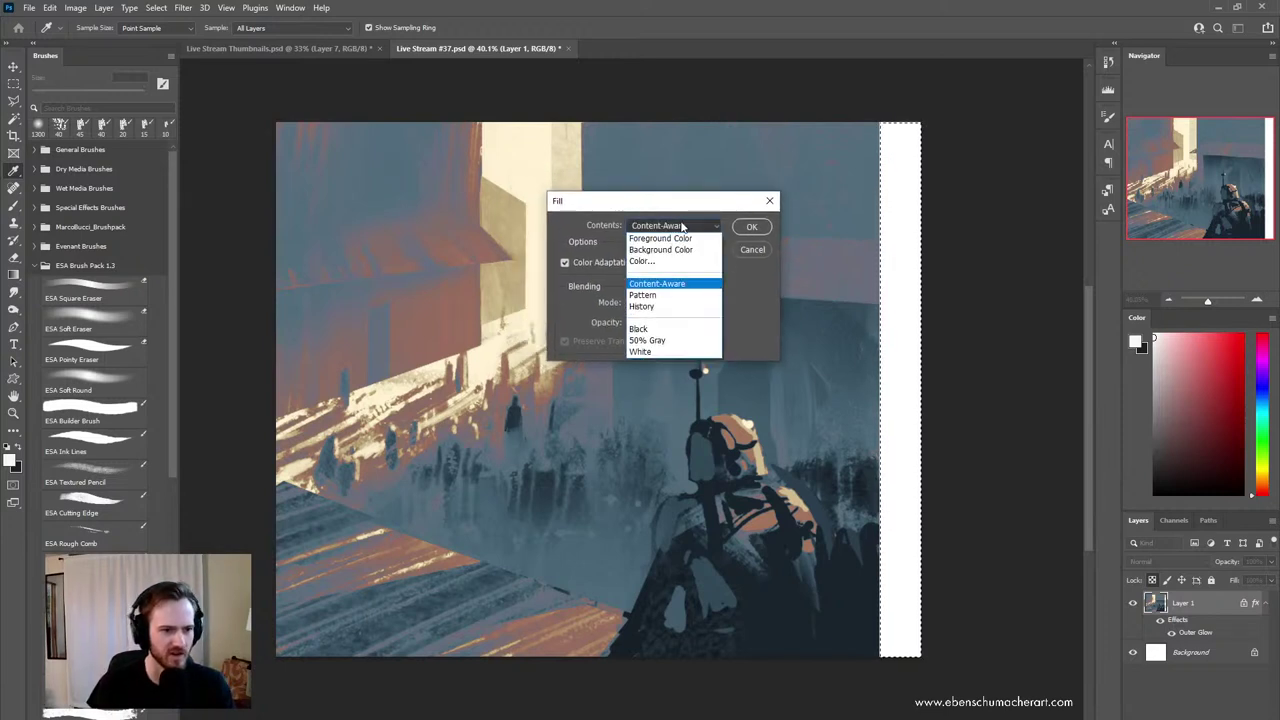
click(684, 226)
click(683, 226)
click(683, 226)
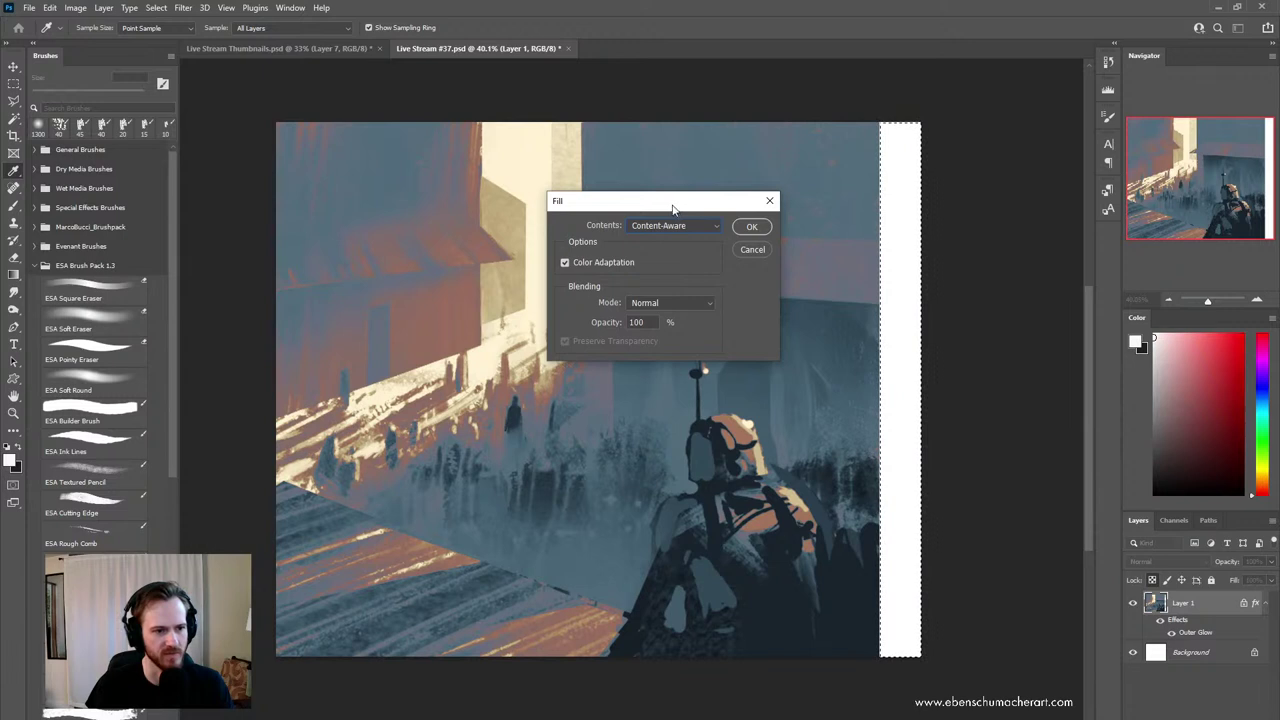
drag(672, 208, 786, 302)
click(791, 320)
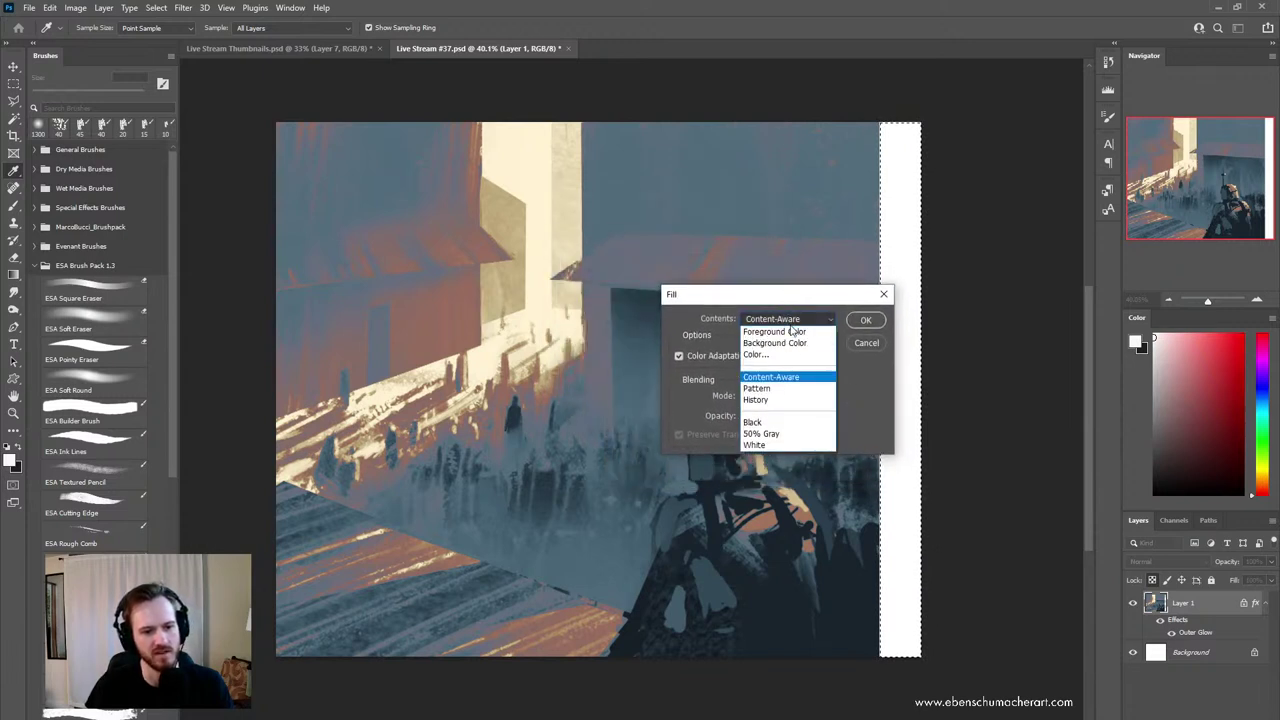
click(783, 292)
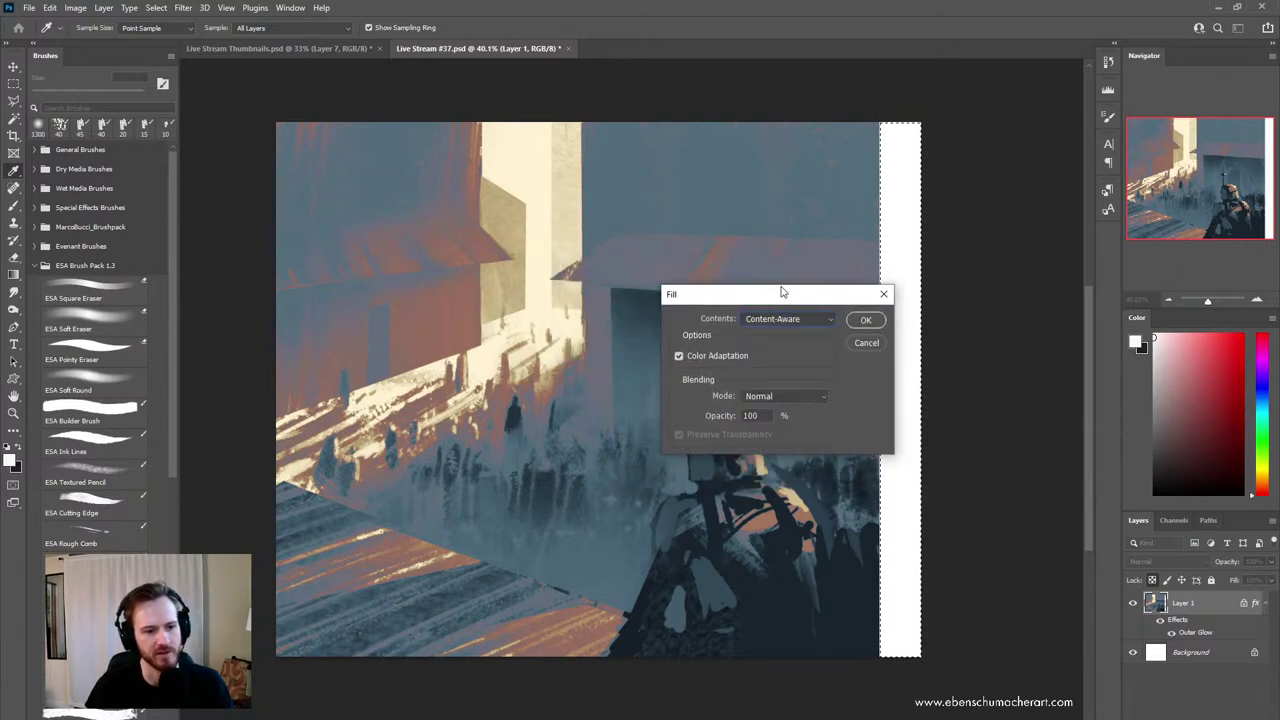
click(866, 320)
- Reselect the white strip outside Layer 1's painted area and try the Content-Aware fill on it again
key(z)
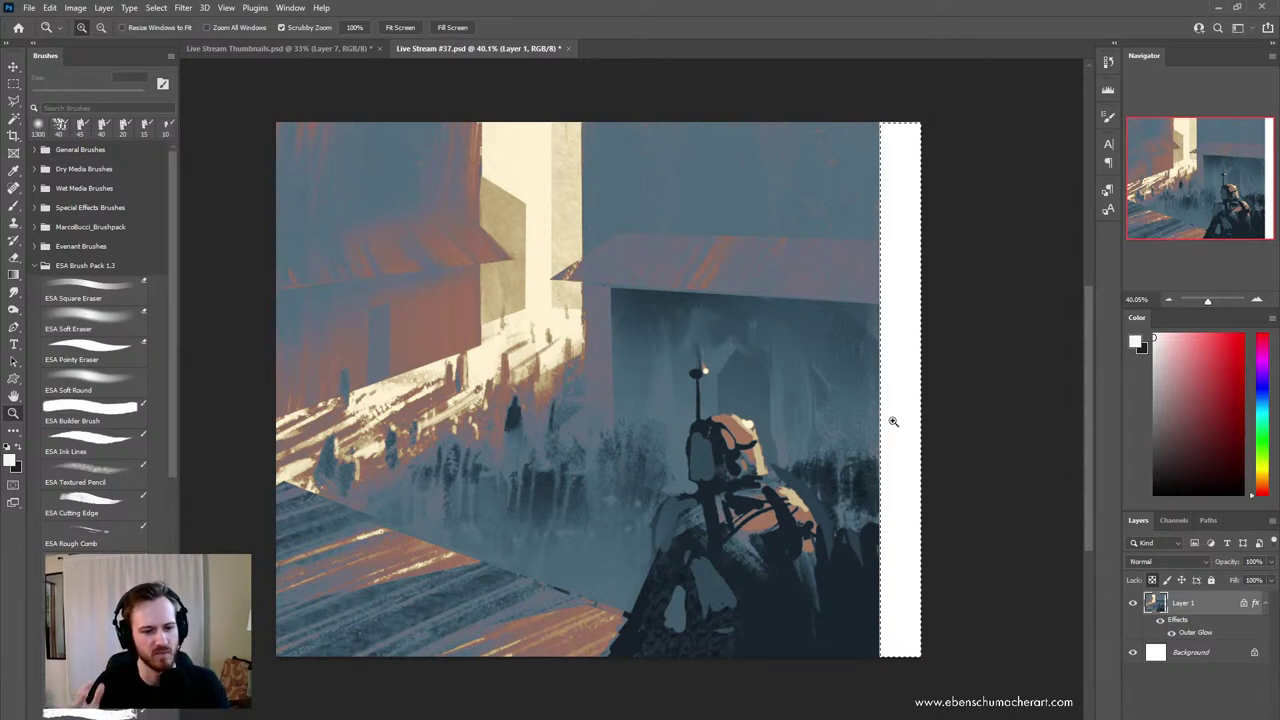
mouse_move(800, 478)
mouse_down()
mouse_move(786, 486)
mouse_move(795, 502)
mouse_up()
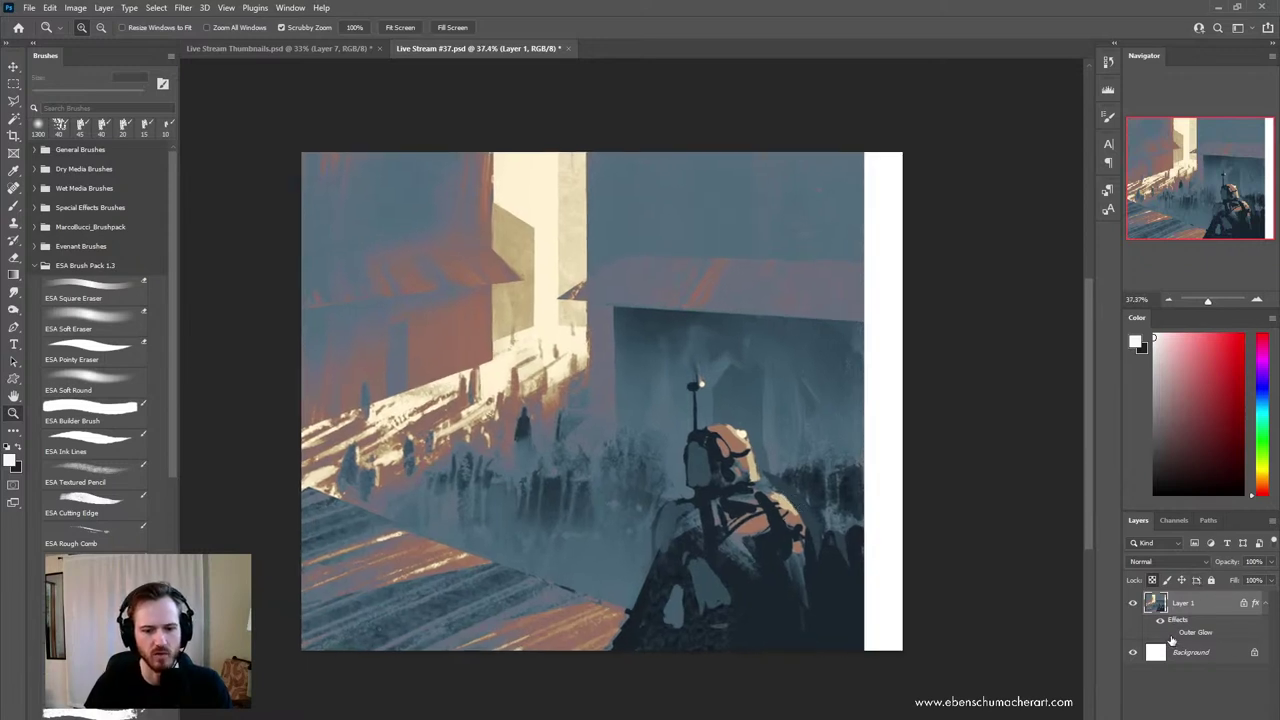
ctrl+click(1156, 605)
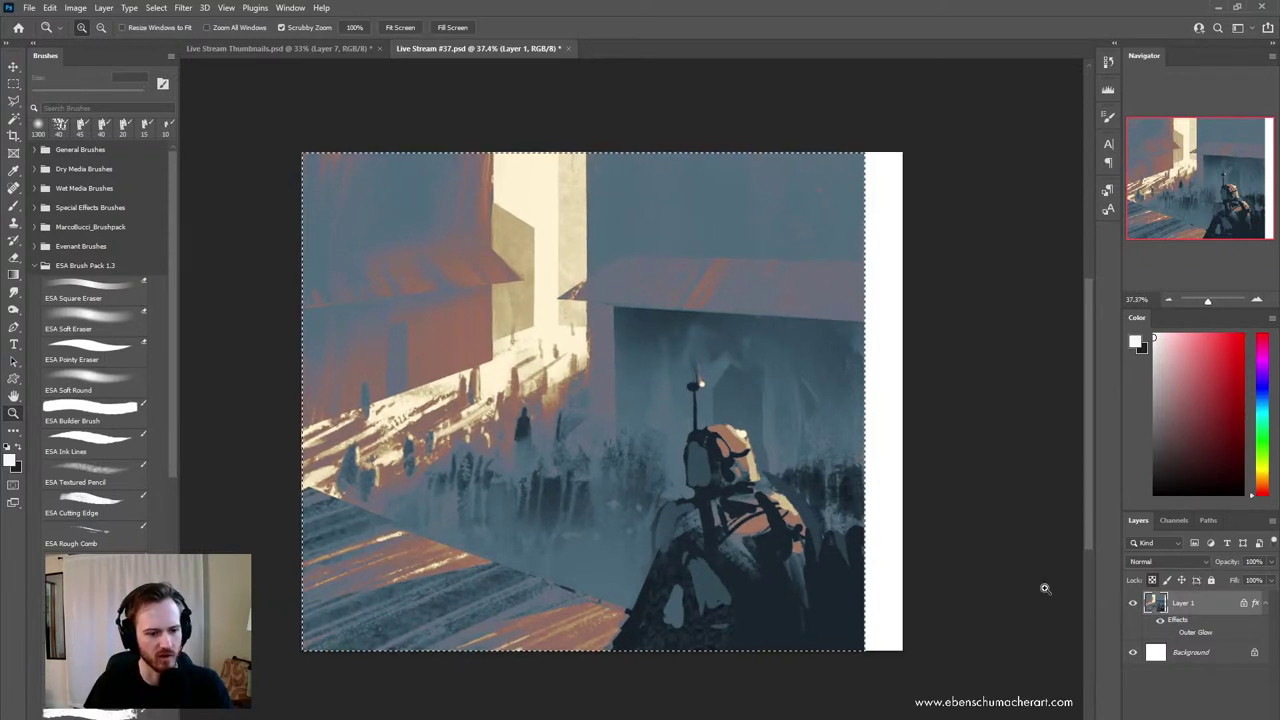
key(ctrl+shift+i)
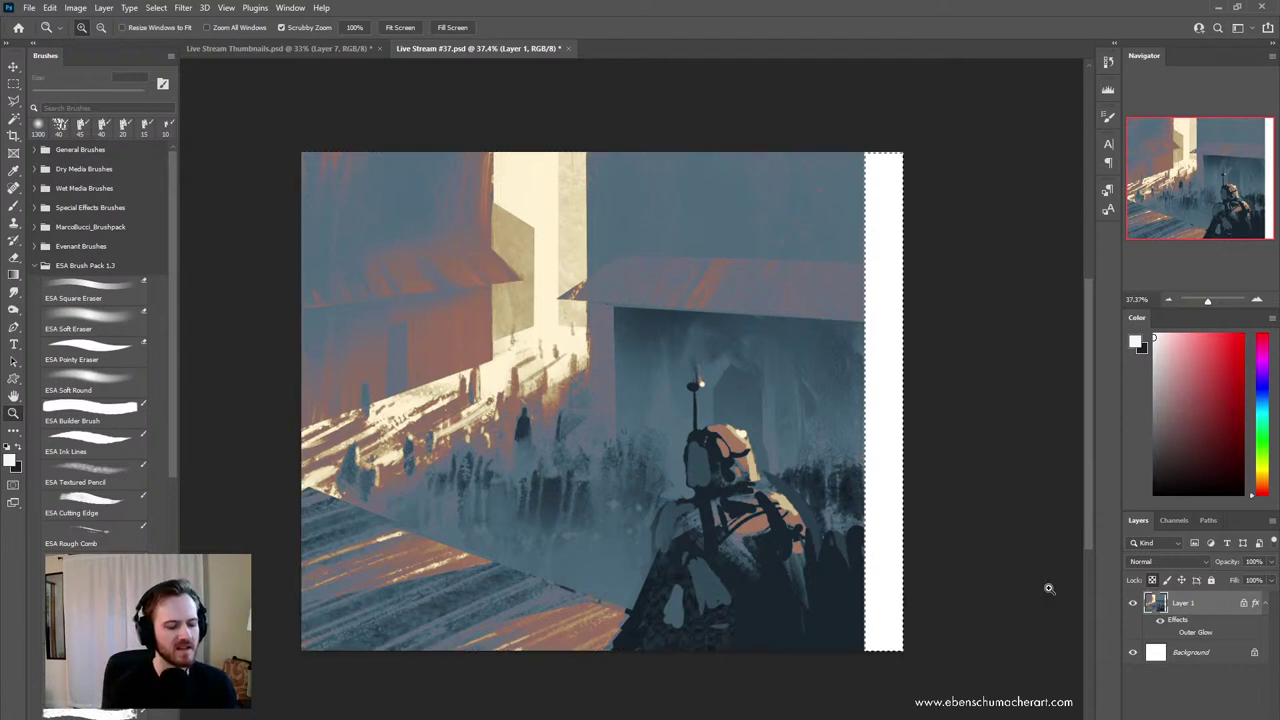
key(shift+BackSpace)
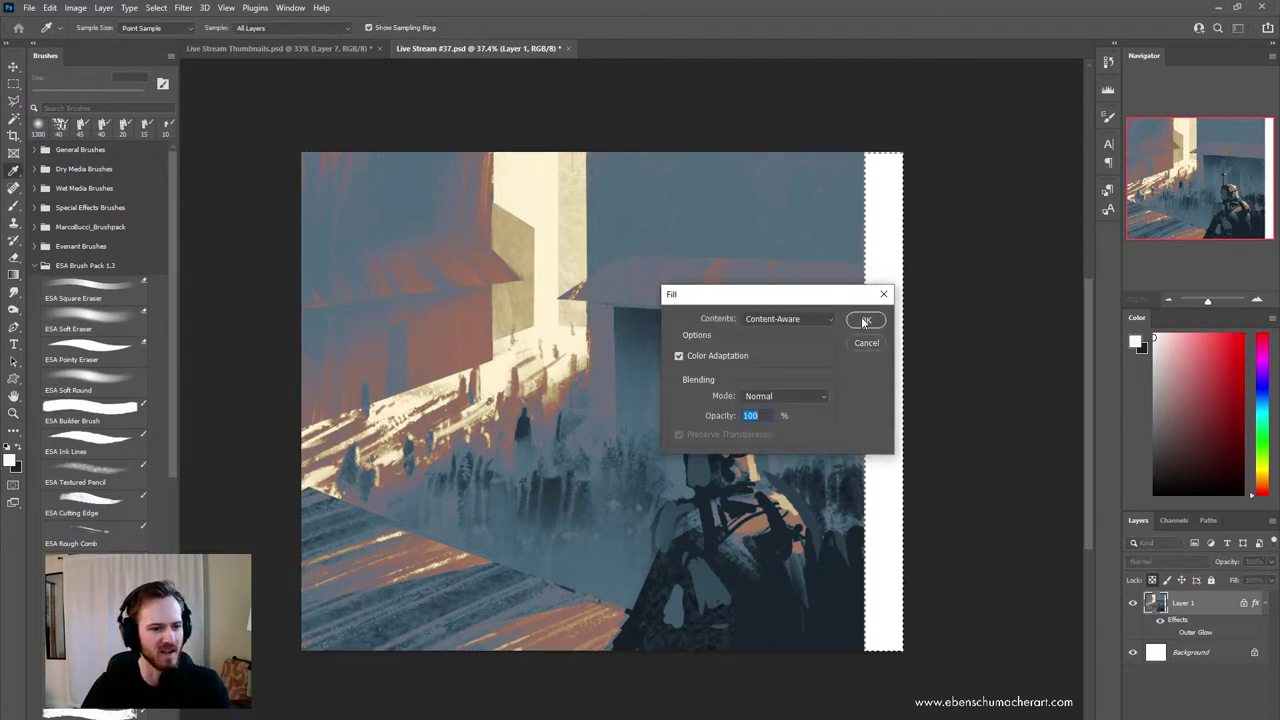
click(864, 320)
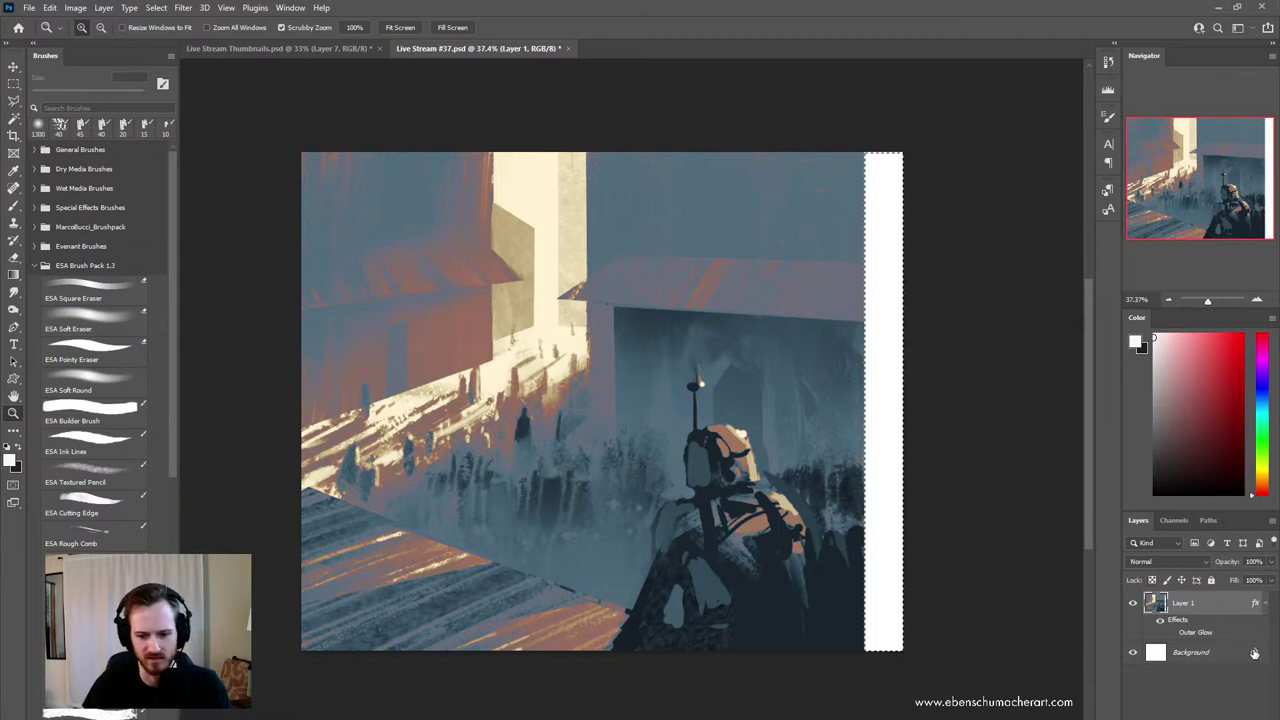
- Unlock the Background layer, fill the selected strip on Layer 1 with Content-Aware content, and clear the selection
click(1254, 652)
click(1230, 606)
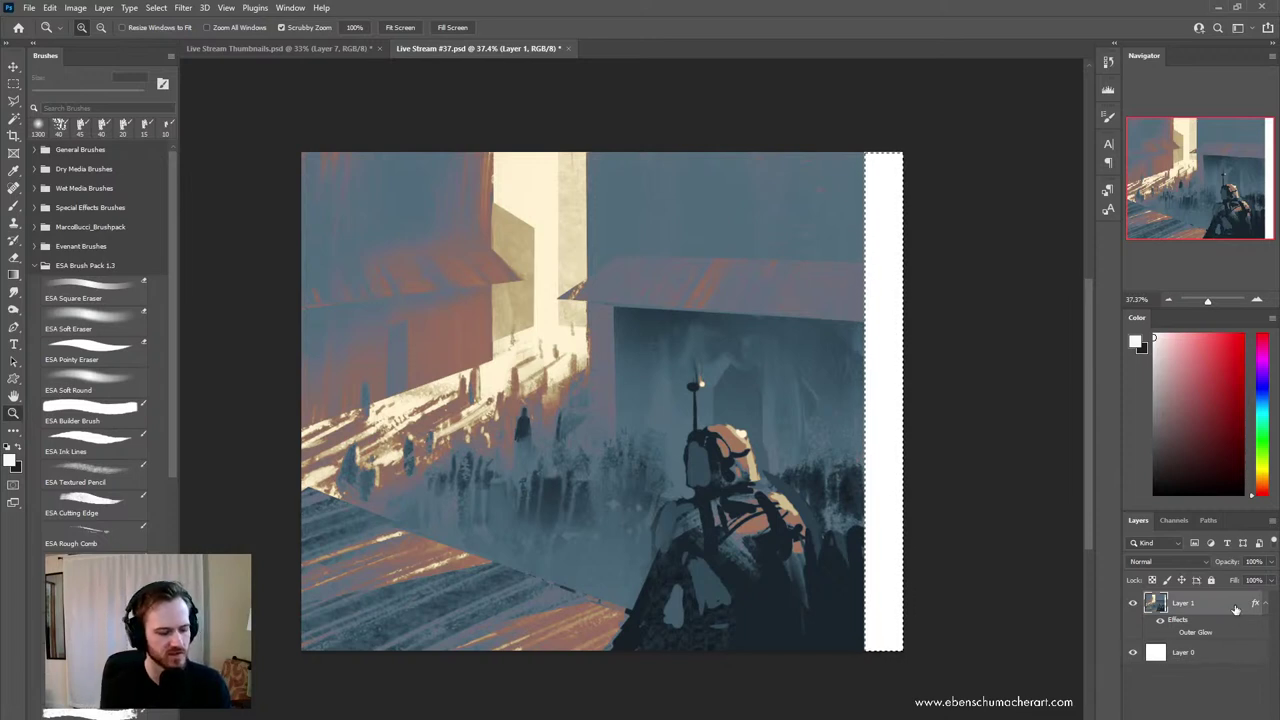
key(shift+BackSpace)
key(Return)
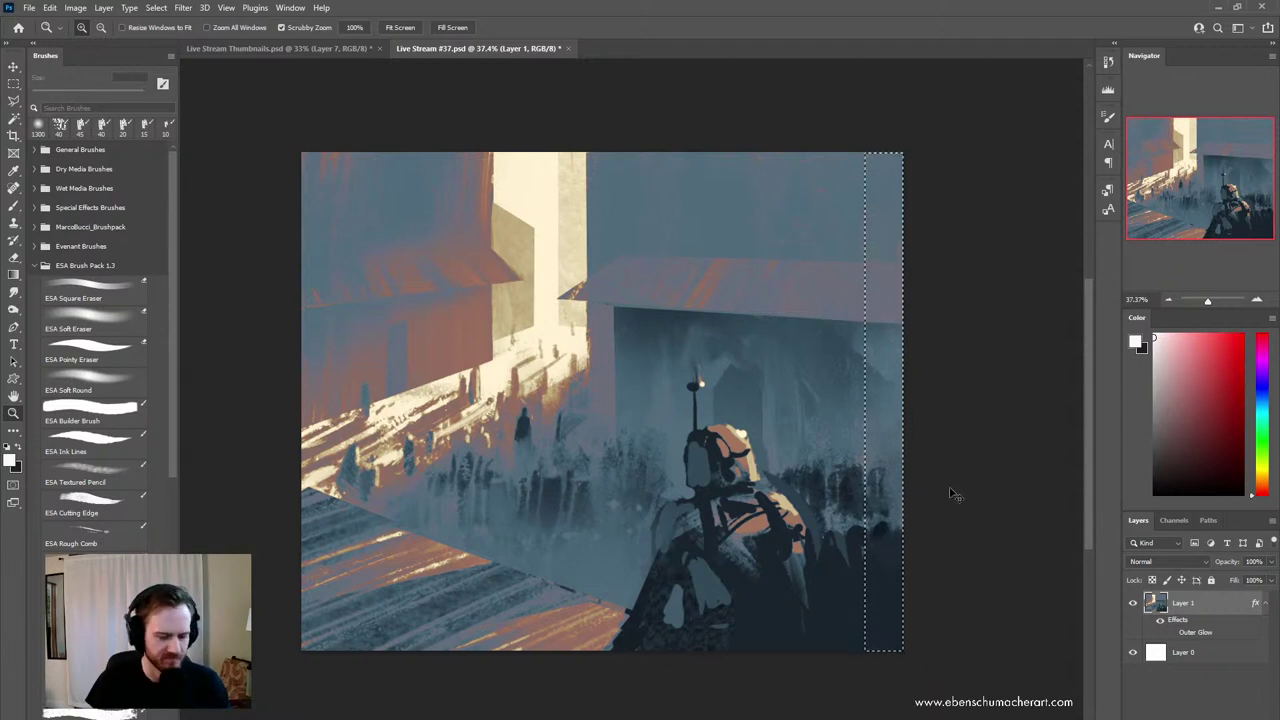
key(ctrl+d)
drag(879, 509, 845, 513)
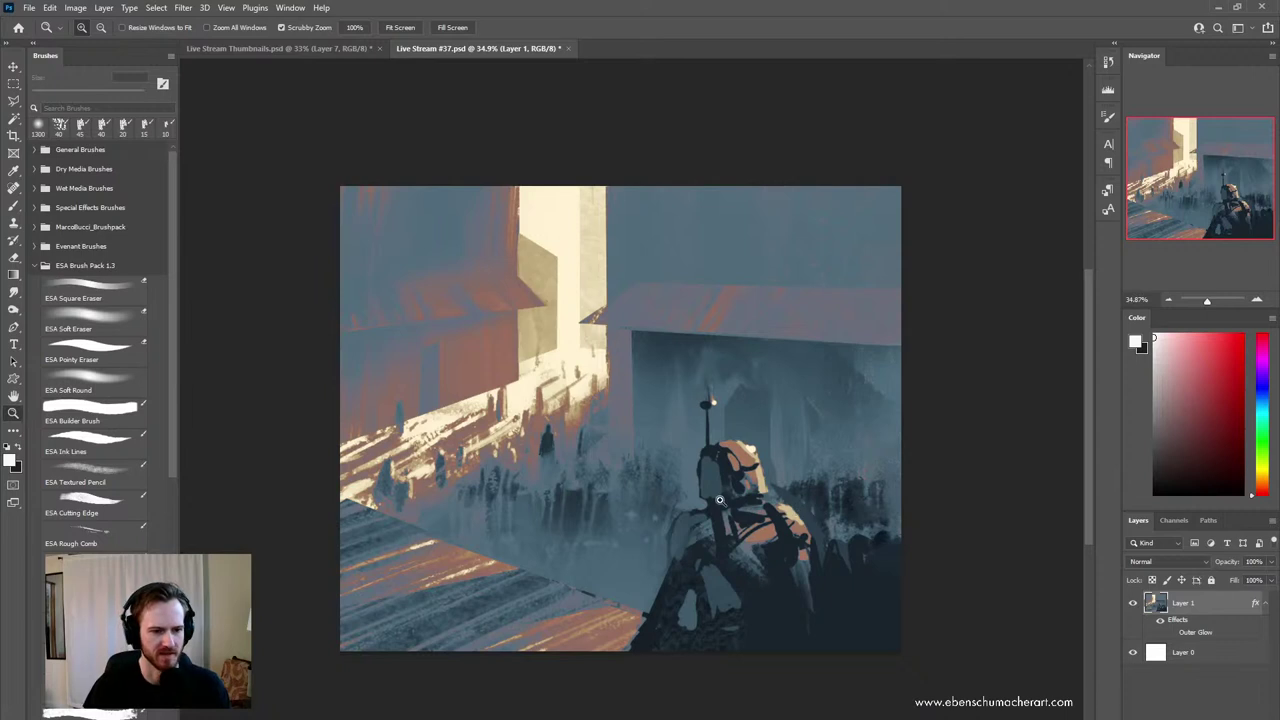
- Try softening the dark crowd behind the figure with a sampled dark navy and the ESA Soft Round brush at 500 px
drag(728, 519, 729, 537)
drag(664, 508, 674, 508)
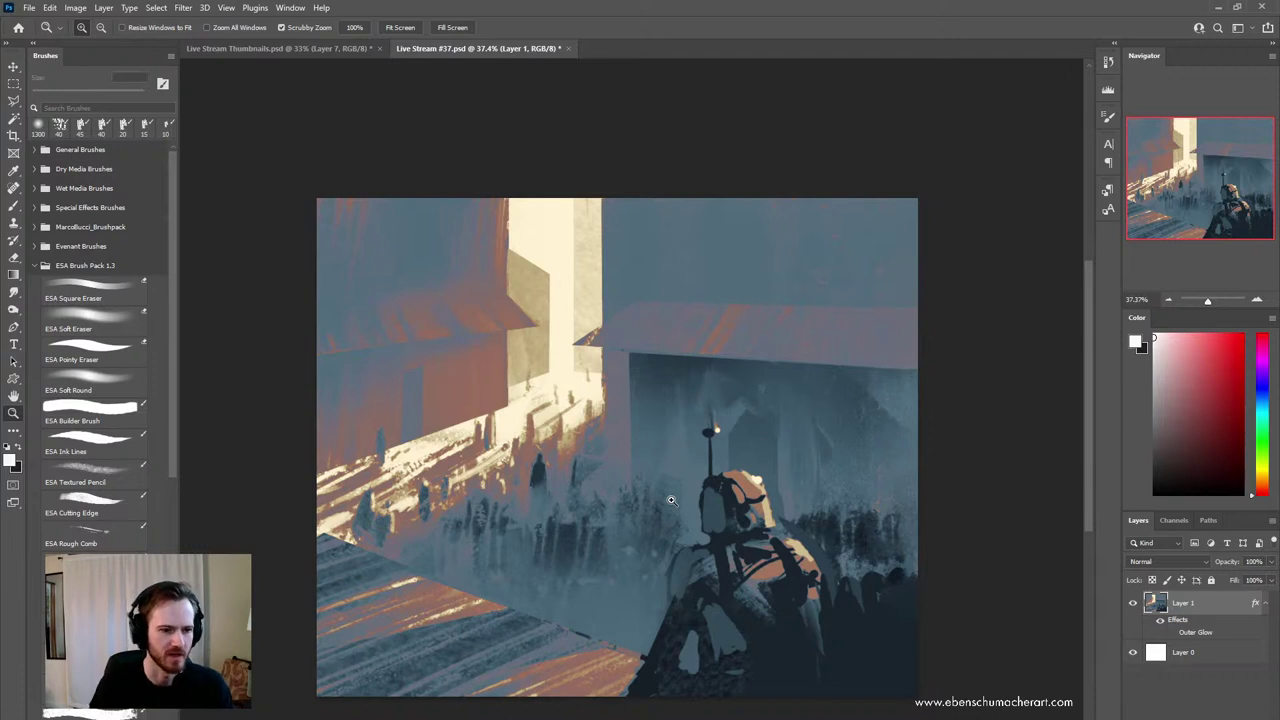
drag(698, 431, 717, 431)
drag(670, 485, 692, 542)
key(b)
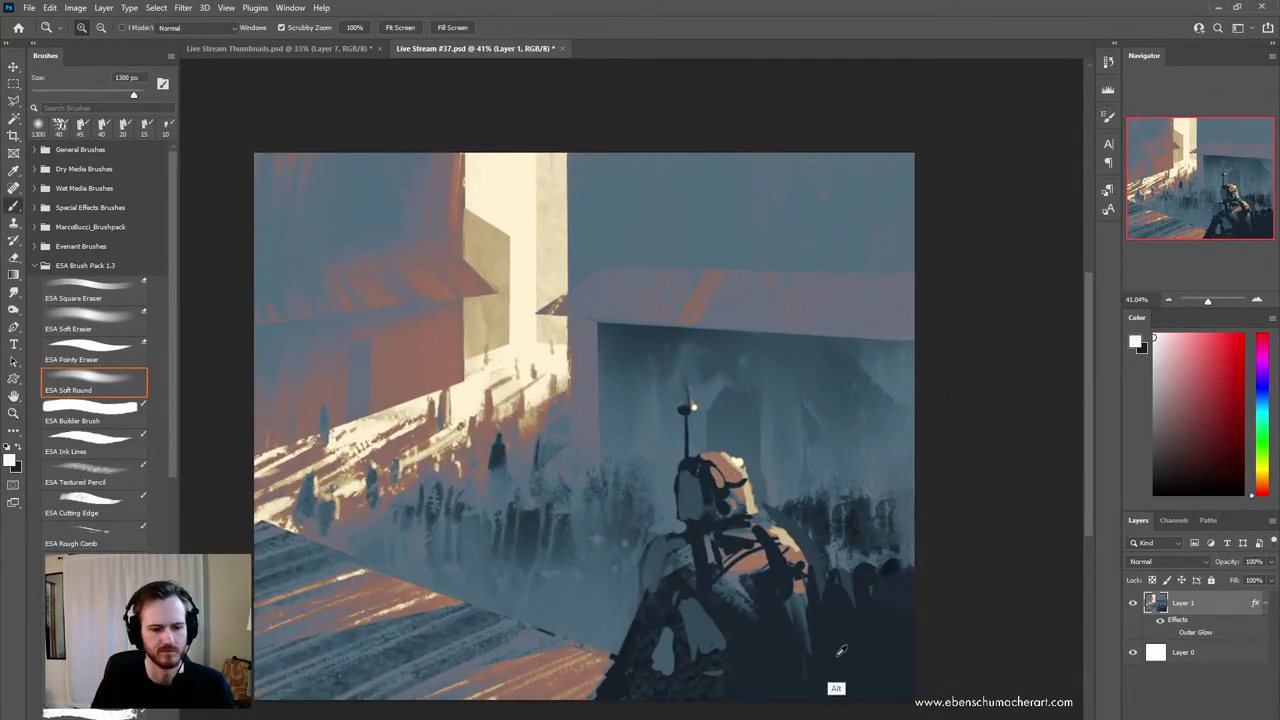
alt+click(888, 566)
key(bracketleft)
key(bracketleft)
key(bracketleft)
key(bracketleft)
key(bracketleft)
key(bracketleft)
key(bracketleft)
key(bracketleft)
key(bracketleft)
key(bracketleft)
key(bracketleft)
key(bracketleft)
key(bracketleft)
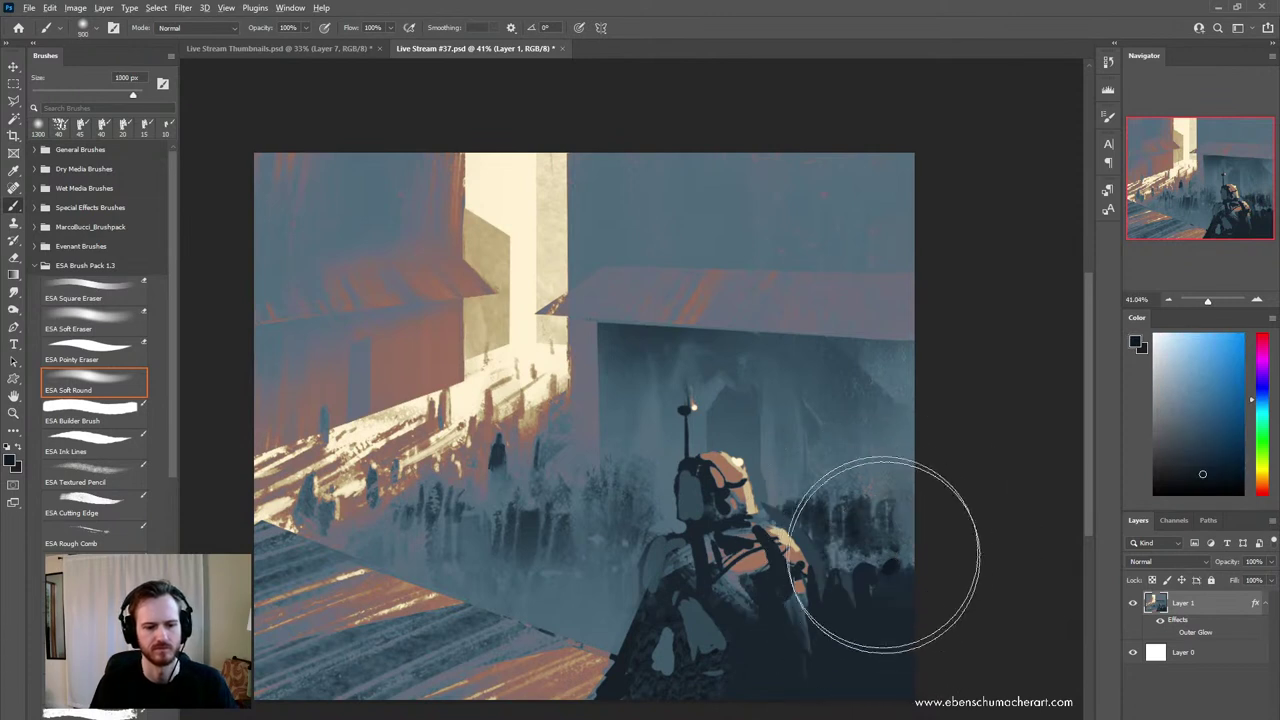
key(bracketright)
key(bracketright)
key(bracketright)
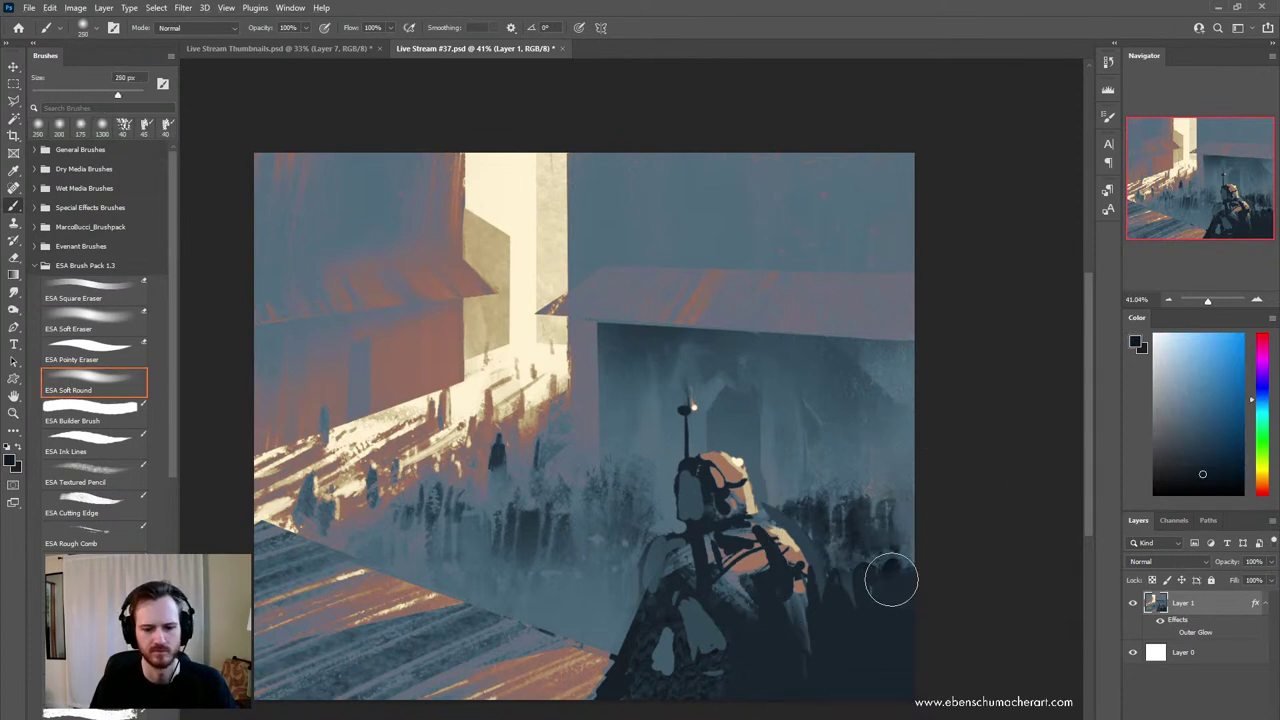
key(bracketright)
key(bracketright)
drag(889, 463, 814, 486)
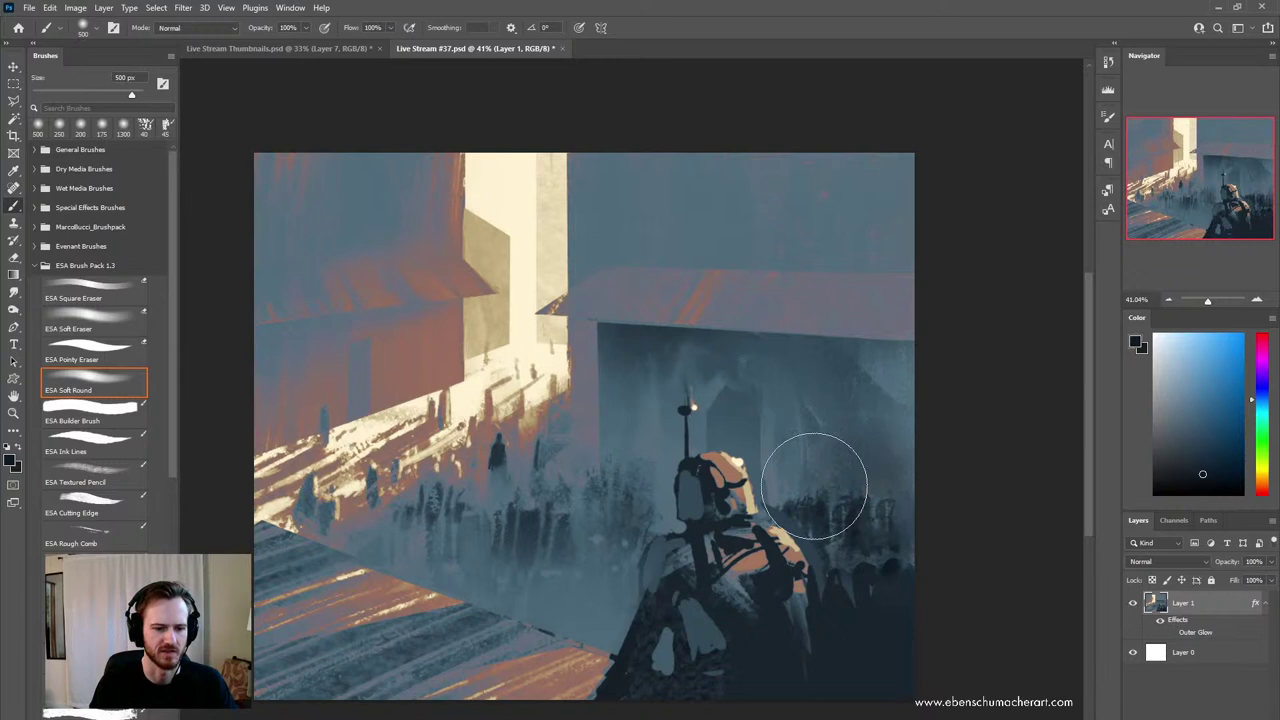
- Try broader 700 px soft strokes over the crowd and shaded wall beside the figure, and undo the soft brushwork
key(bracketright)
key(bracketright)
drag(903, 531, 901, 537)
mouse_move(849, 426)
mouse_down()
mouse_move(771, 429)
mouse_move(790, 480)
mouse_up()
key(z)
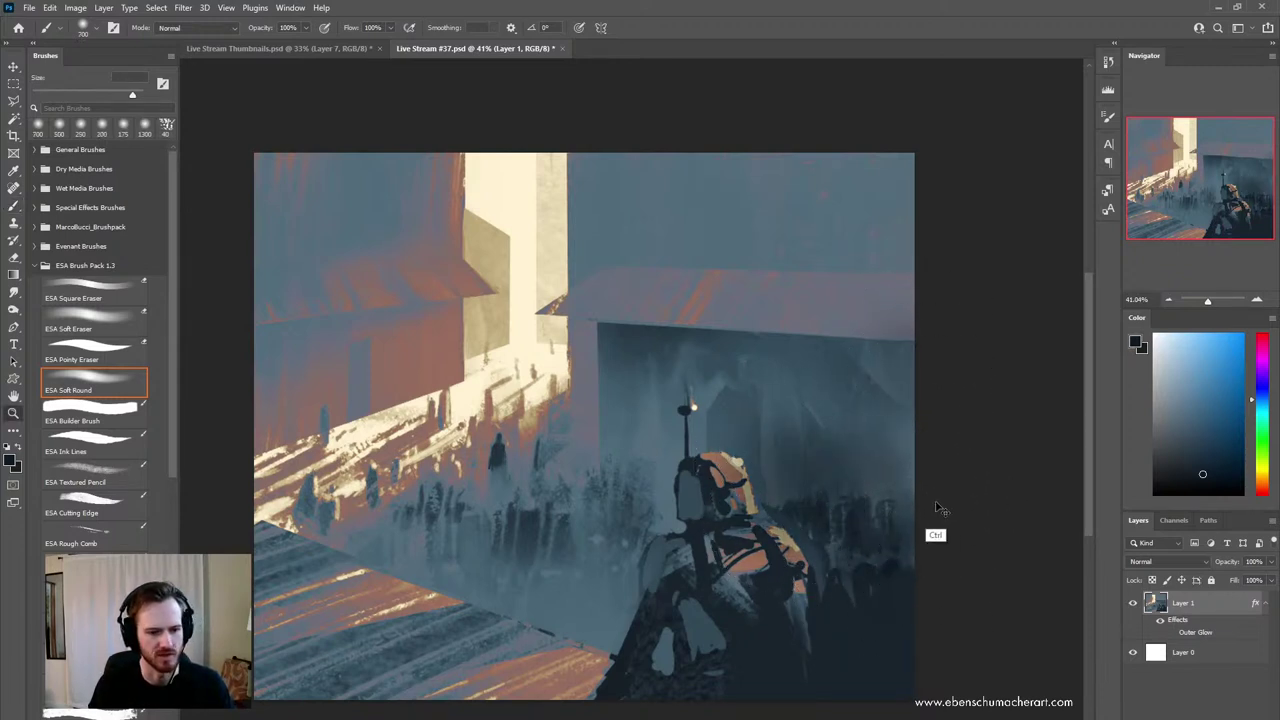
key(ctrl+z)
- Add a new empty layer above Layer 1 with the default settings
click(556, 645)
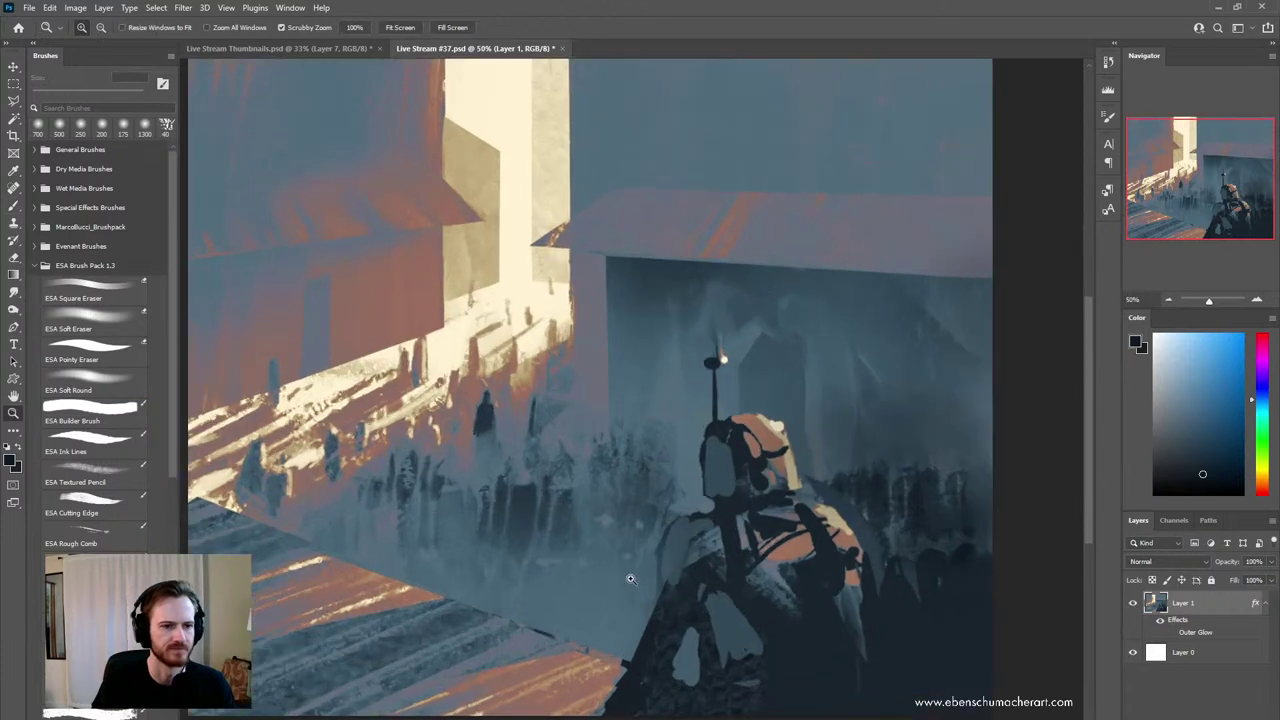
drag(632, 580, 589, 603)
drag(606, 587, 594, 610)
key(b)
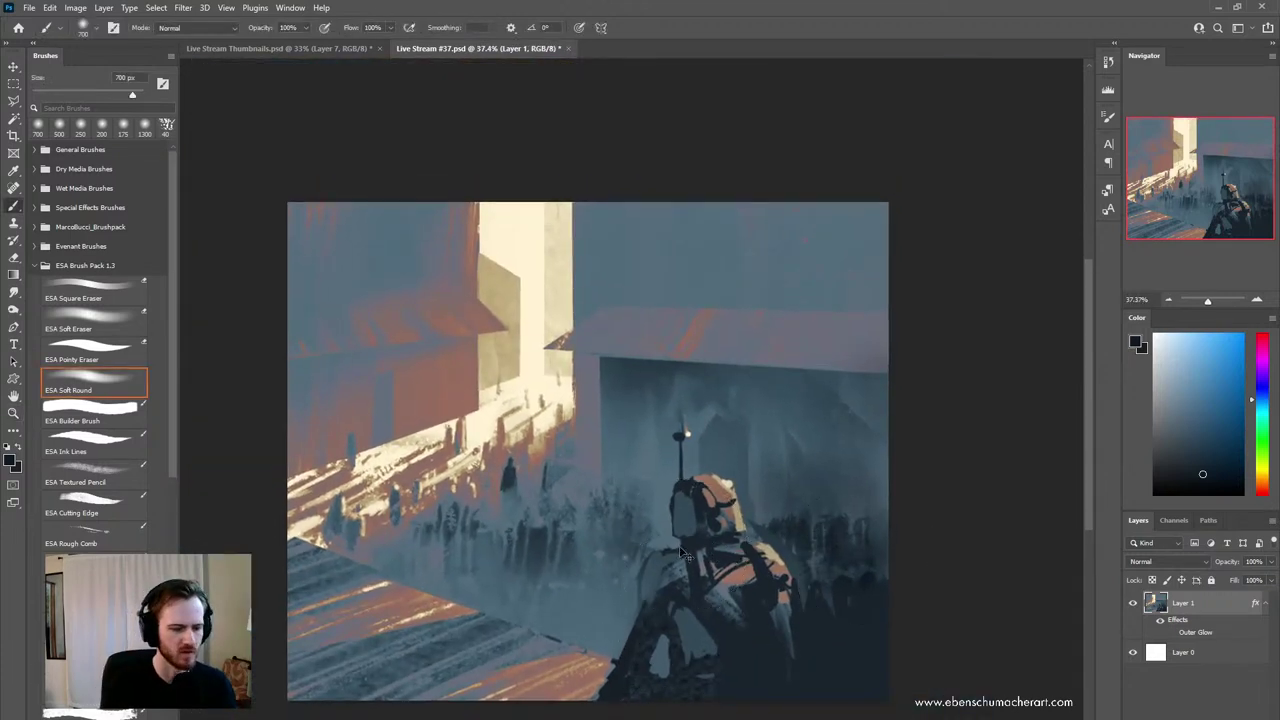
key(ctrl+shift+n)
key(Return)
- Select the helmeted foreground figure by tracing its body, helmet and antenna with a lasso down past the canvas edge
key(l)
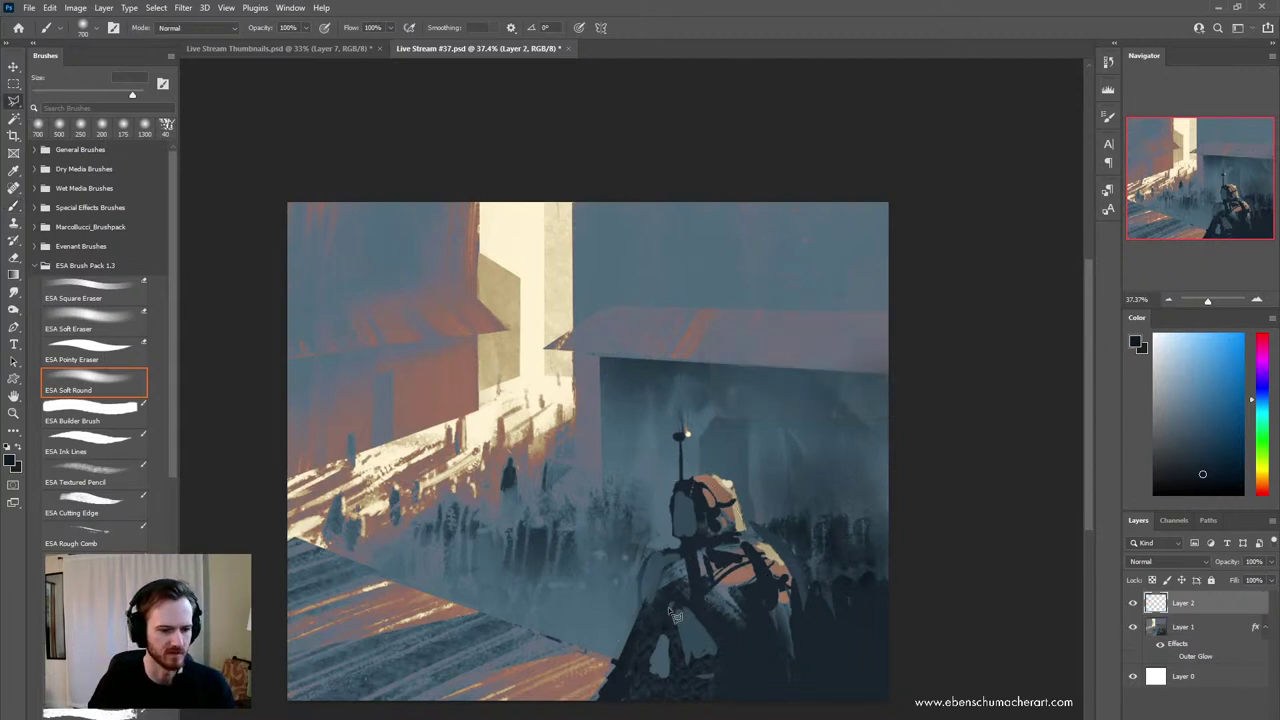
mouse_move(666, 549)
mouse_down()
mouse_move(639, 578)
mouse_move(622, 657)
mouse_up()
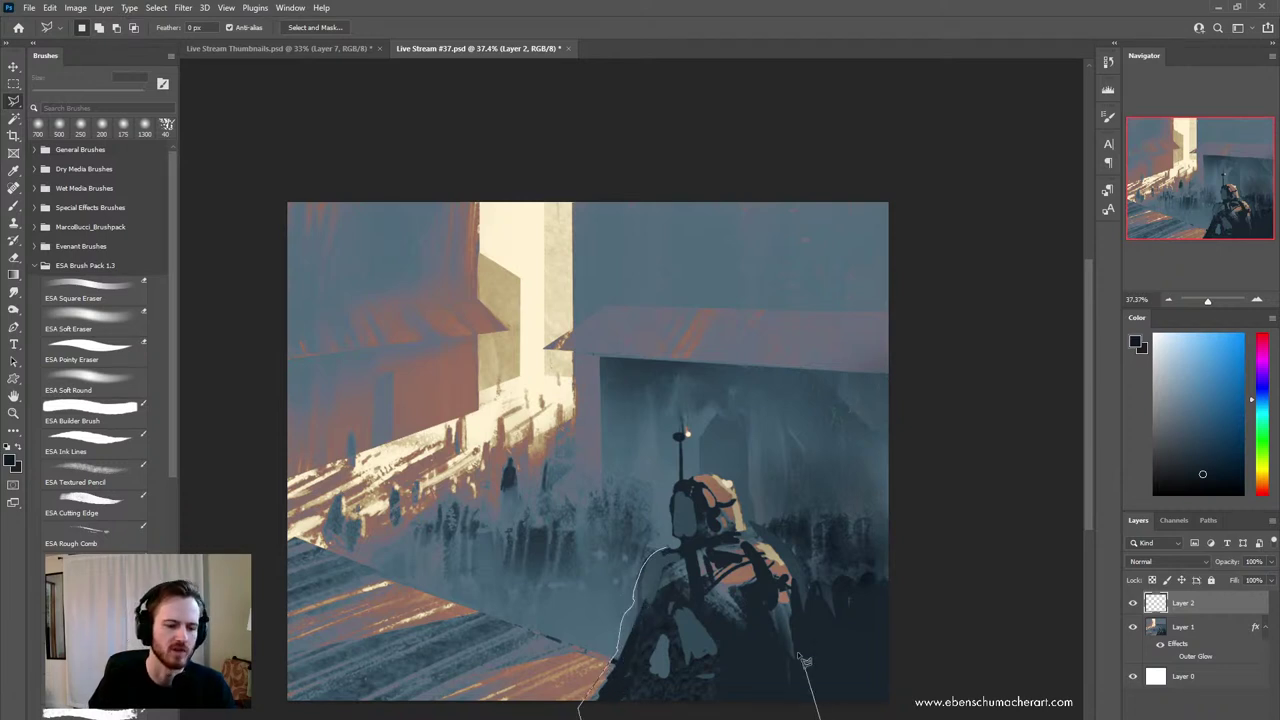
mouse_move(803, 658)
mouse_down()
mouse_move(800, 595)
mouse_move(773, 550)
mouse_up()
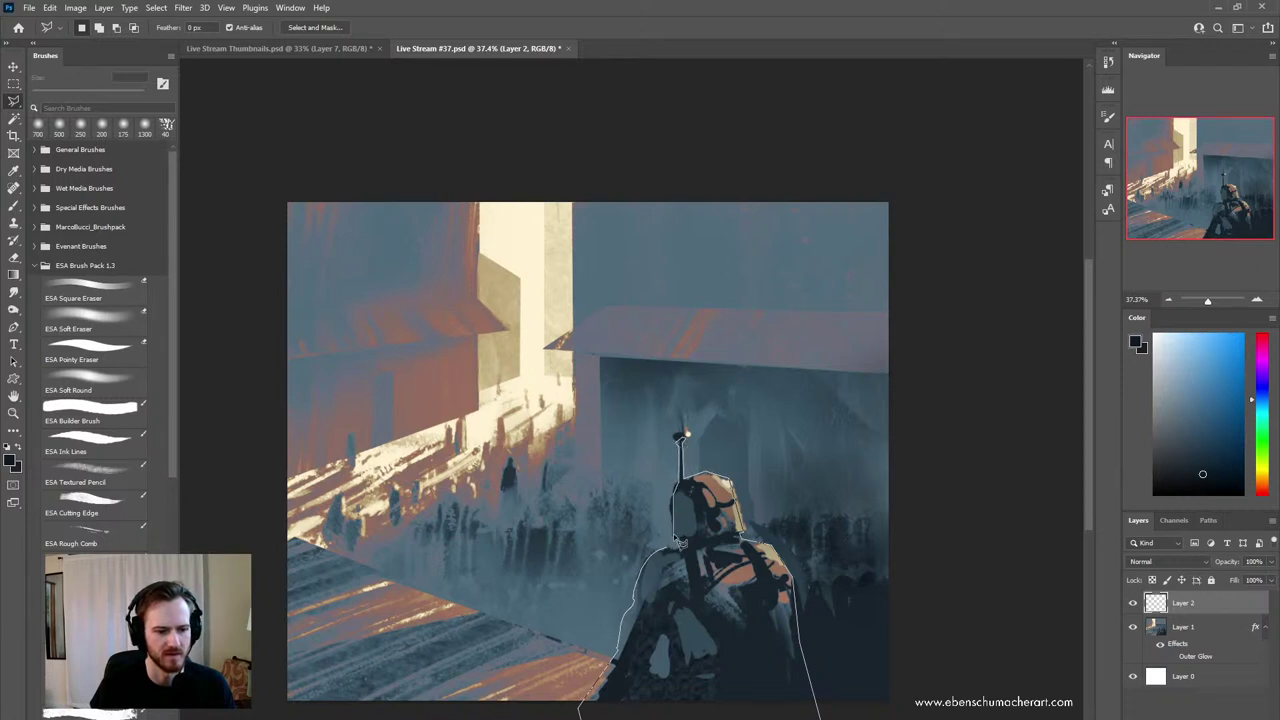
drag(672, 555, 679, 549)
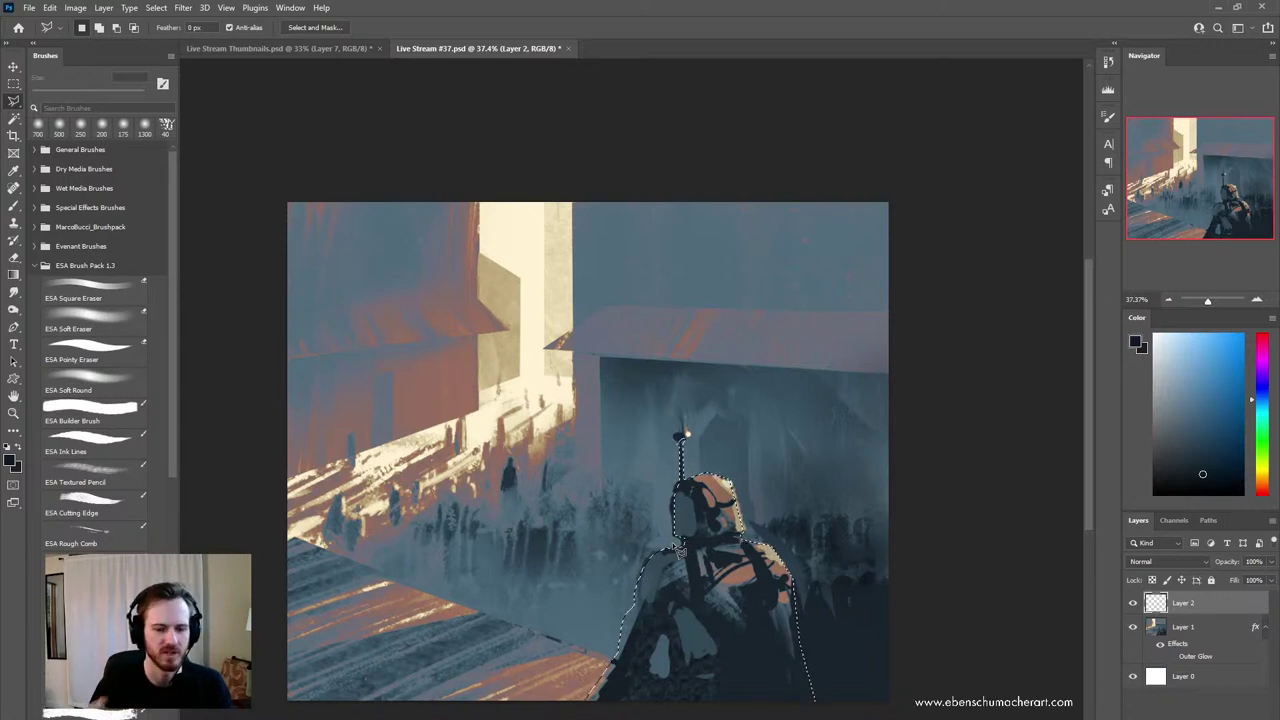
- Copy the selected figure from Layer 1 onto its own layer
key(ctrl+c)
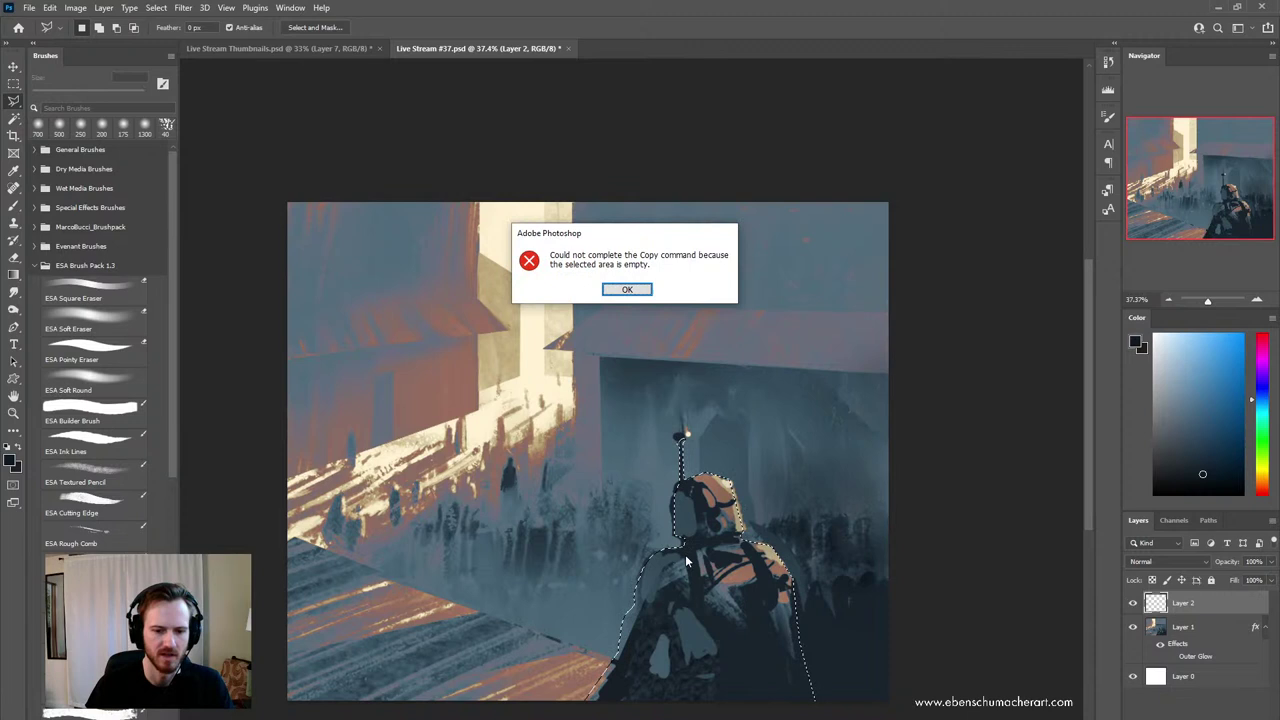
click(628, 290)
click(1180, 628)
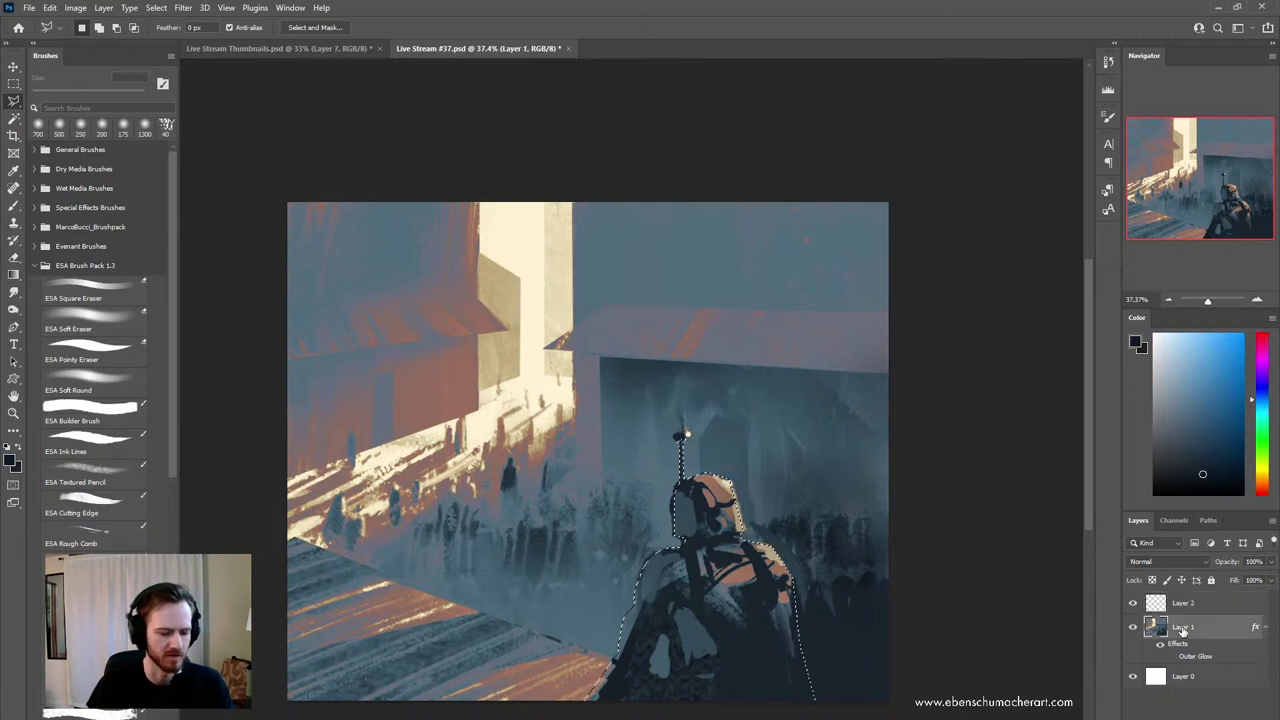
key(ctrl+j)
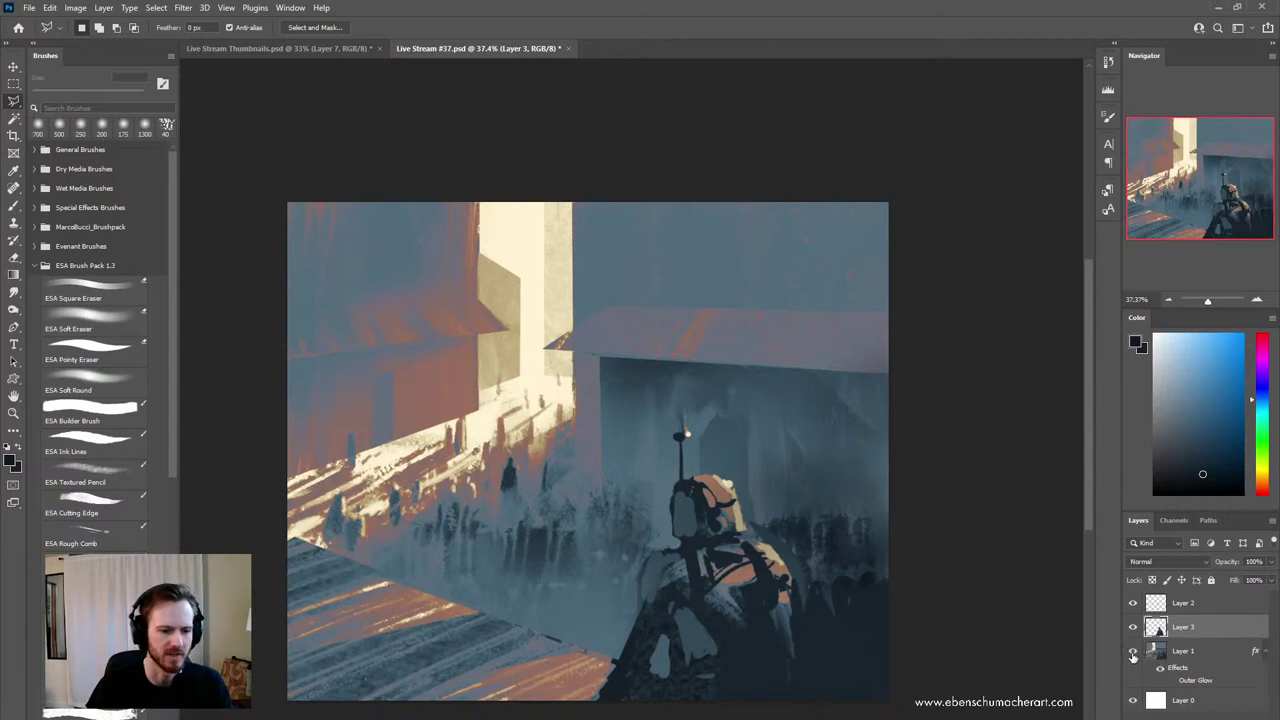
- On Layer 1, blend sampled navy, blue-grey and rust tones around the figure's lower edges with the Mixer Brush at 80 px
click(1163, 650)
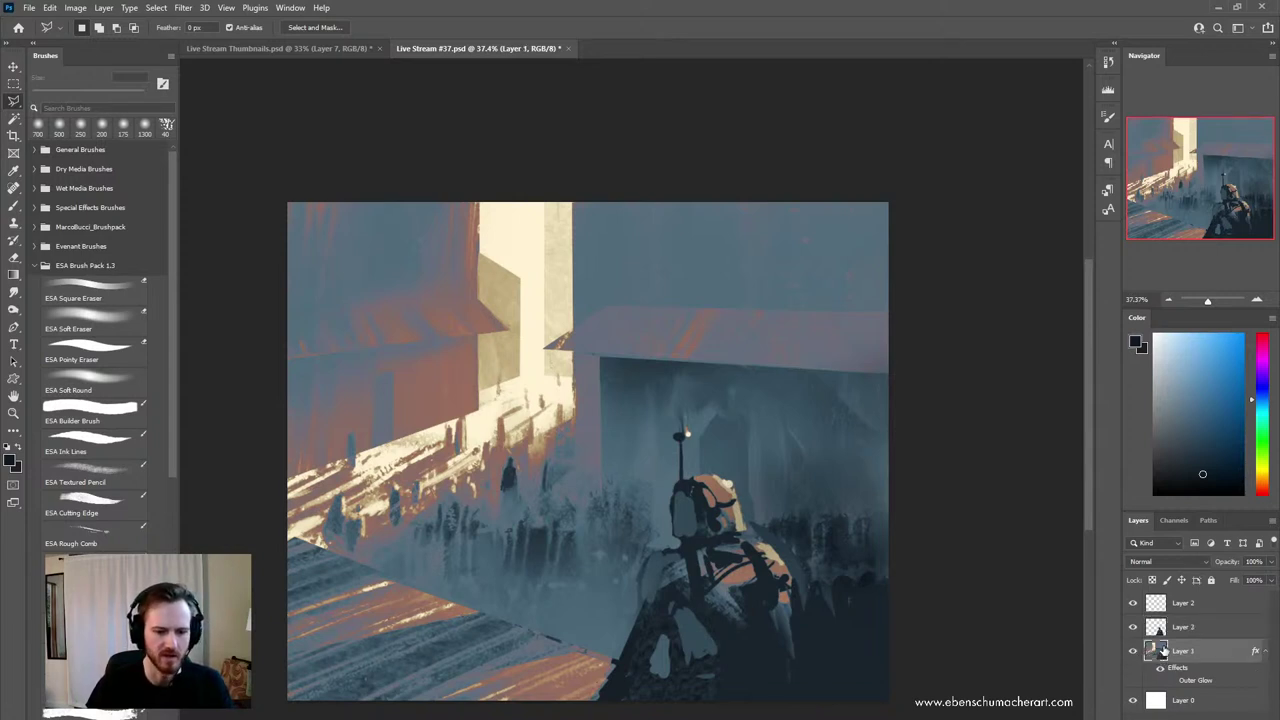
key(b)
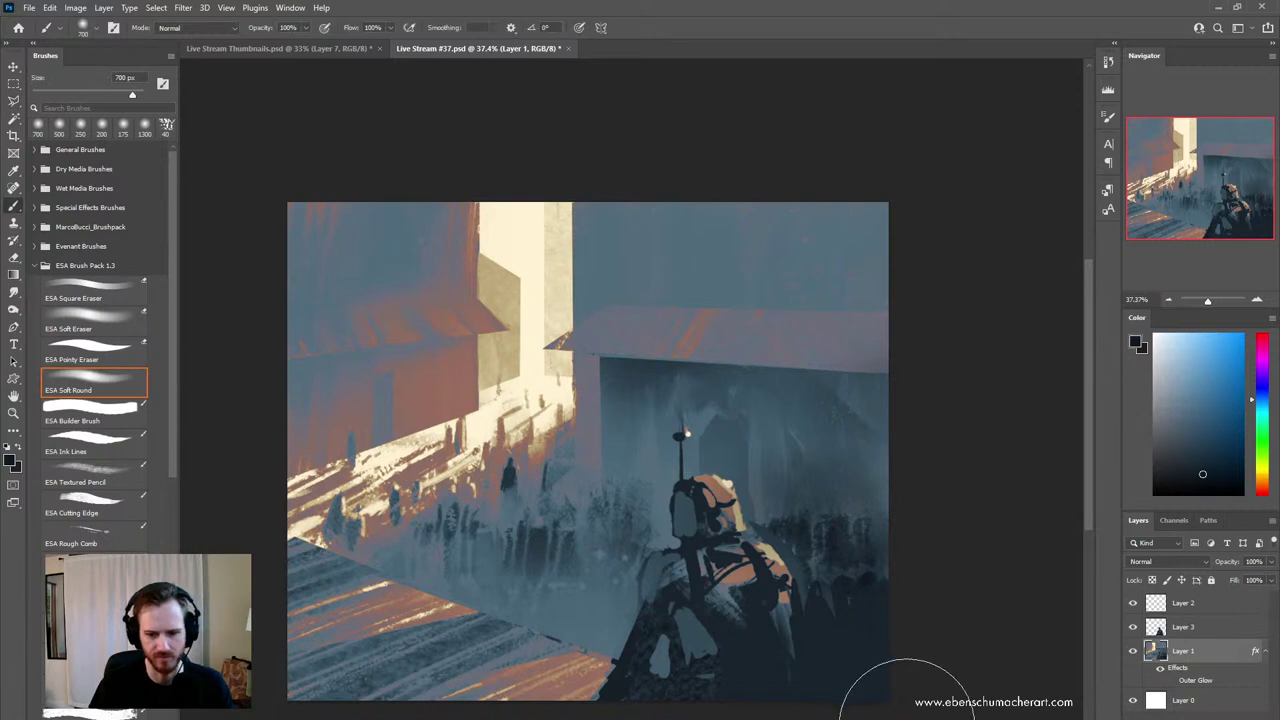
key(shift+b)
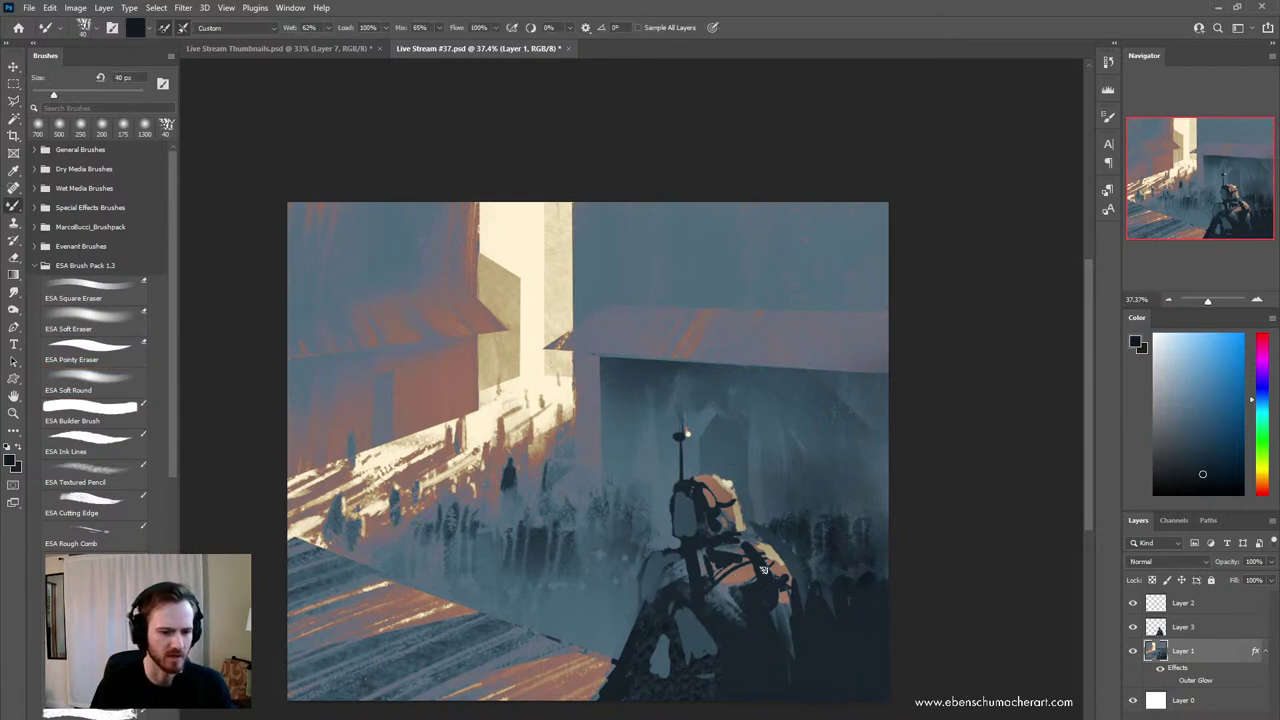
alt+click(811, 621)
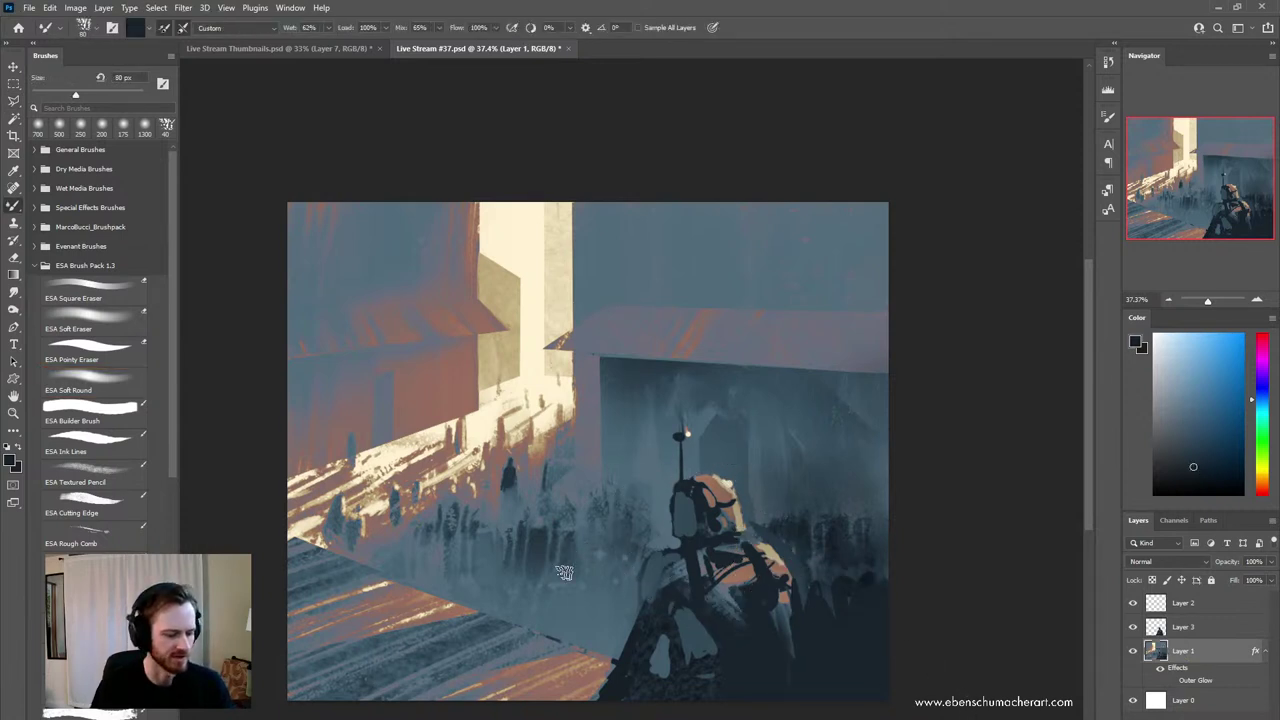
alt+click(614, 598)
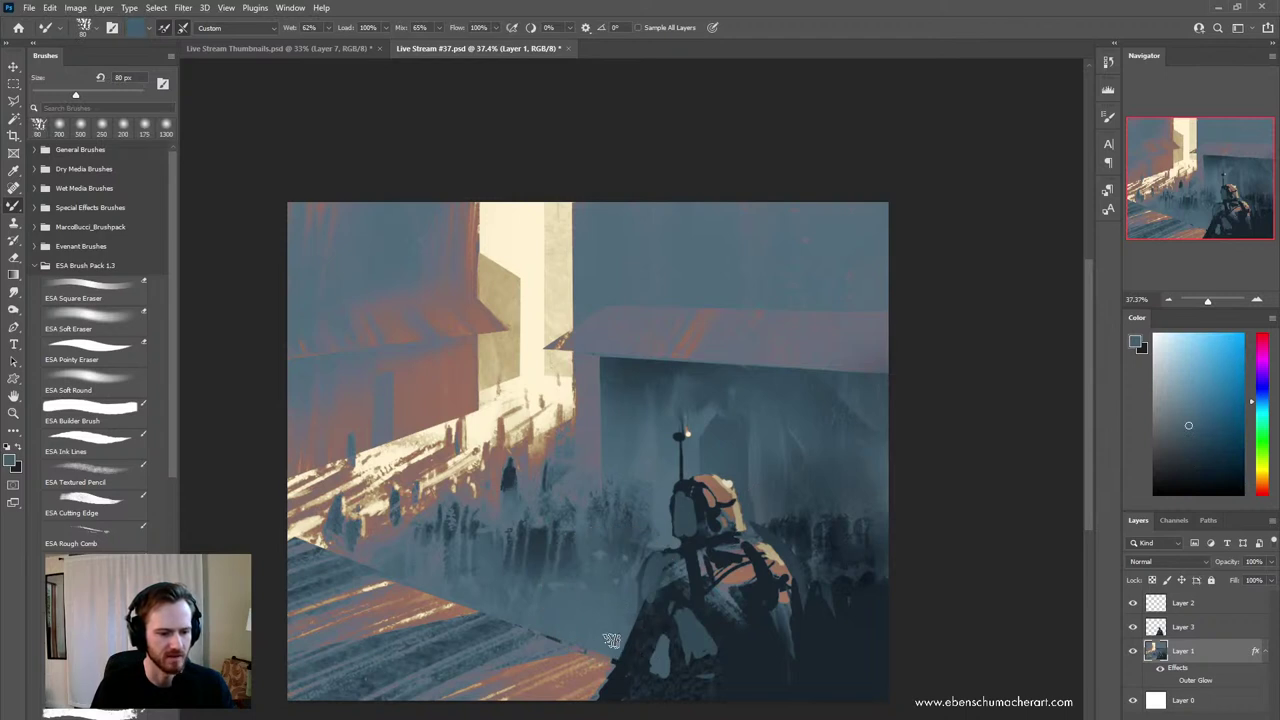
alt+click(595, 679)
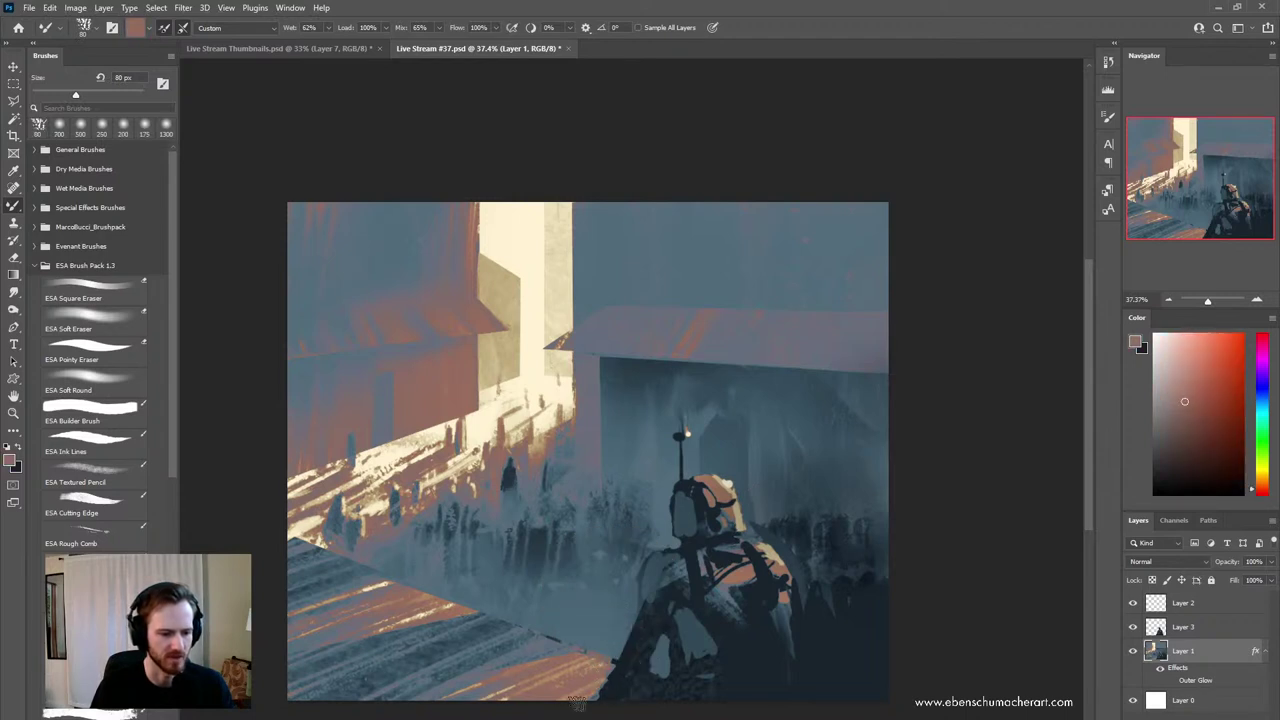
alt+click(628, 610)
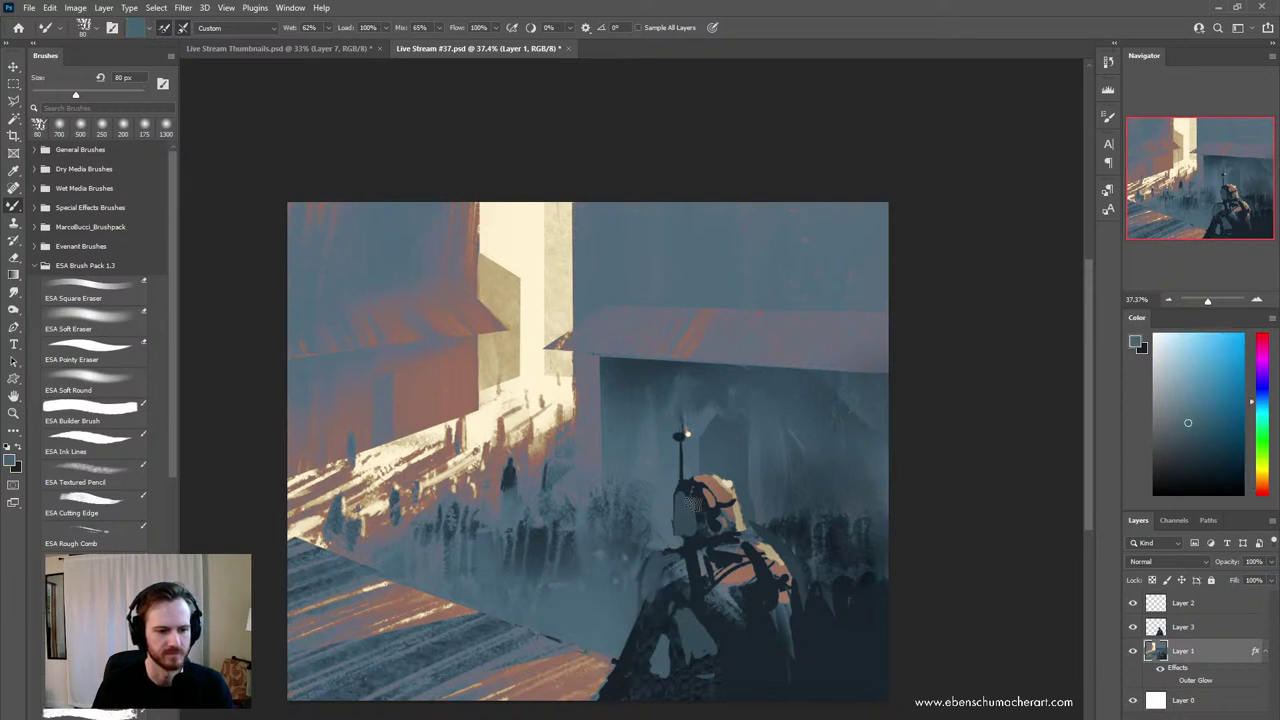
- Blend sampled wall blues and dark navy on Layer 1 around the helmet, shoulder and antenna, enlarging the Mixer Brush to 100 px
alt+click(729, 457)
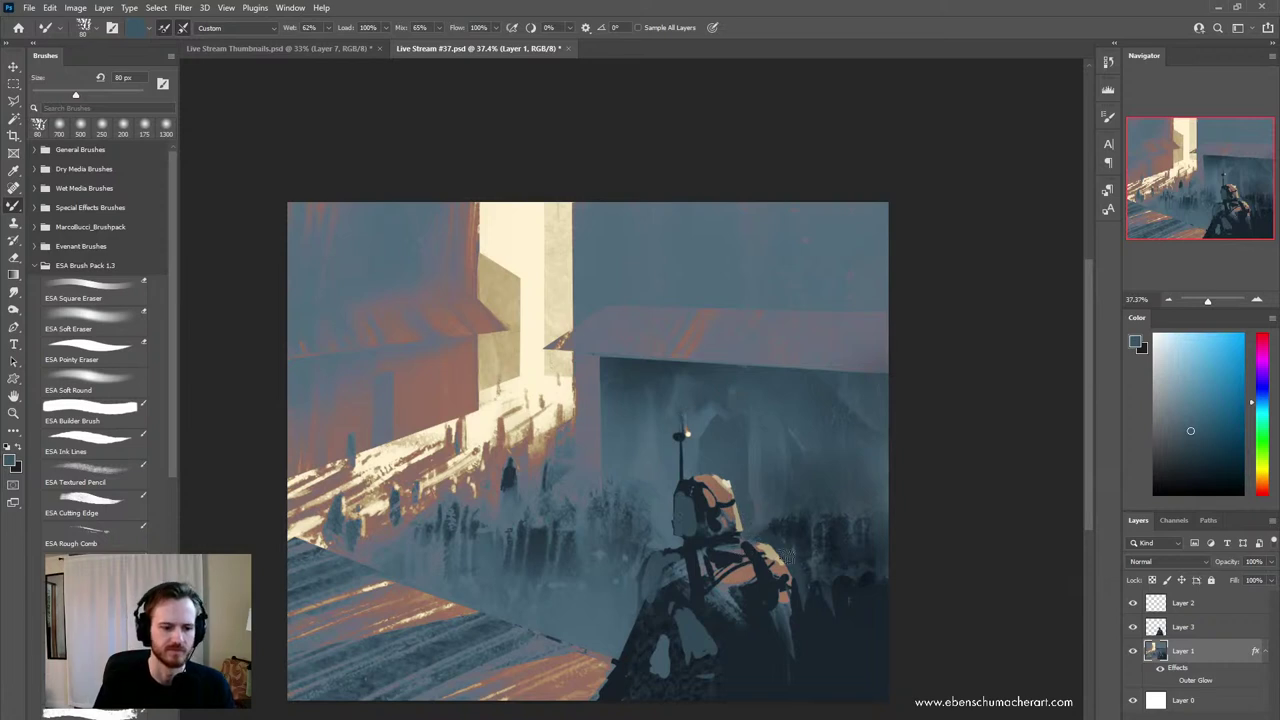
alt+click(809, 680)
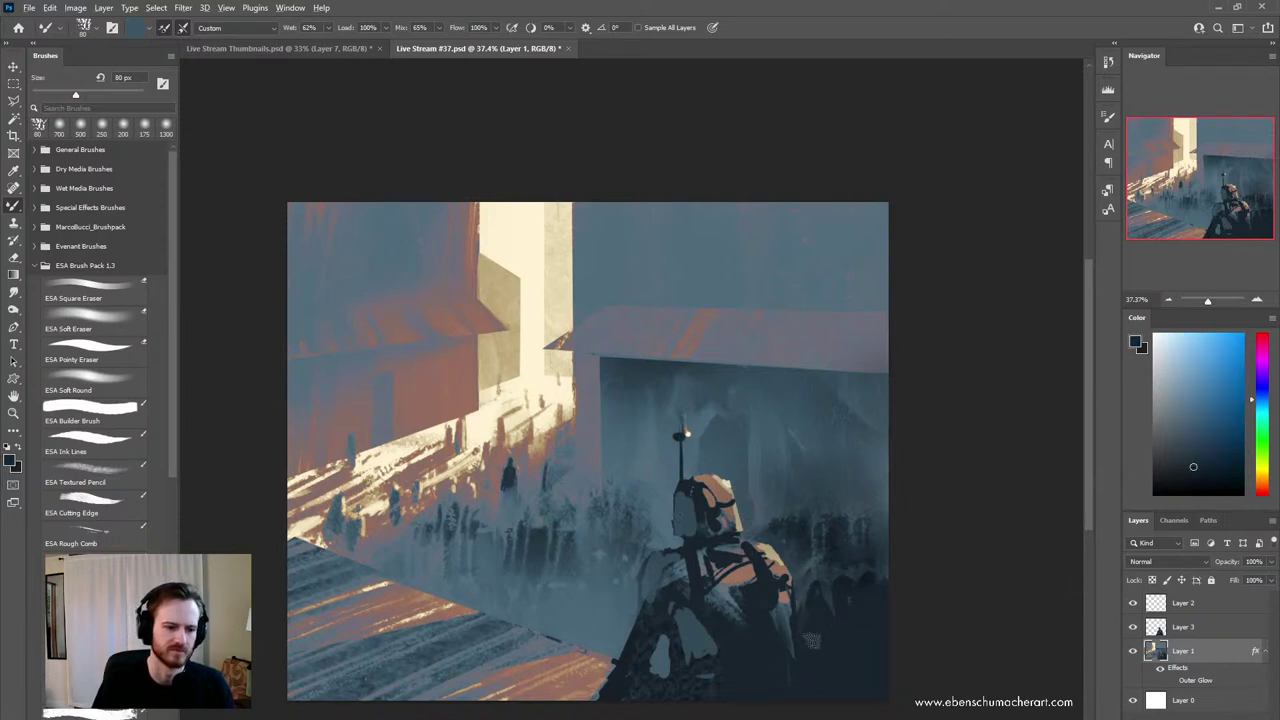
key(bracketright)
key(bracketright)
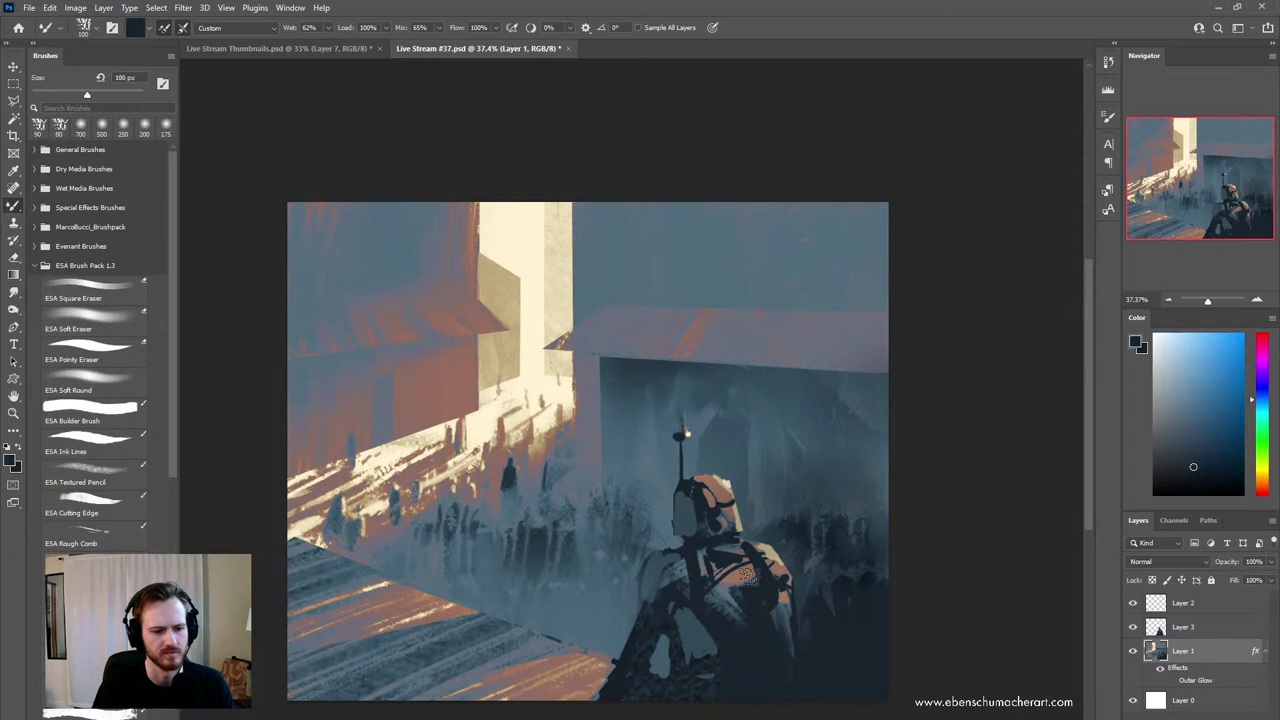
alt+click(665, 471)
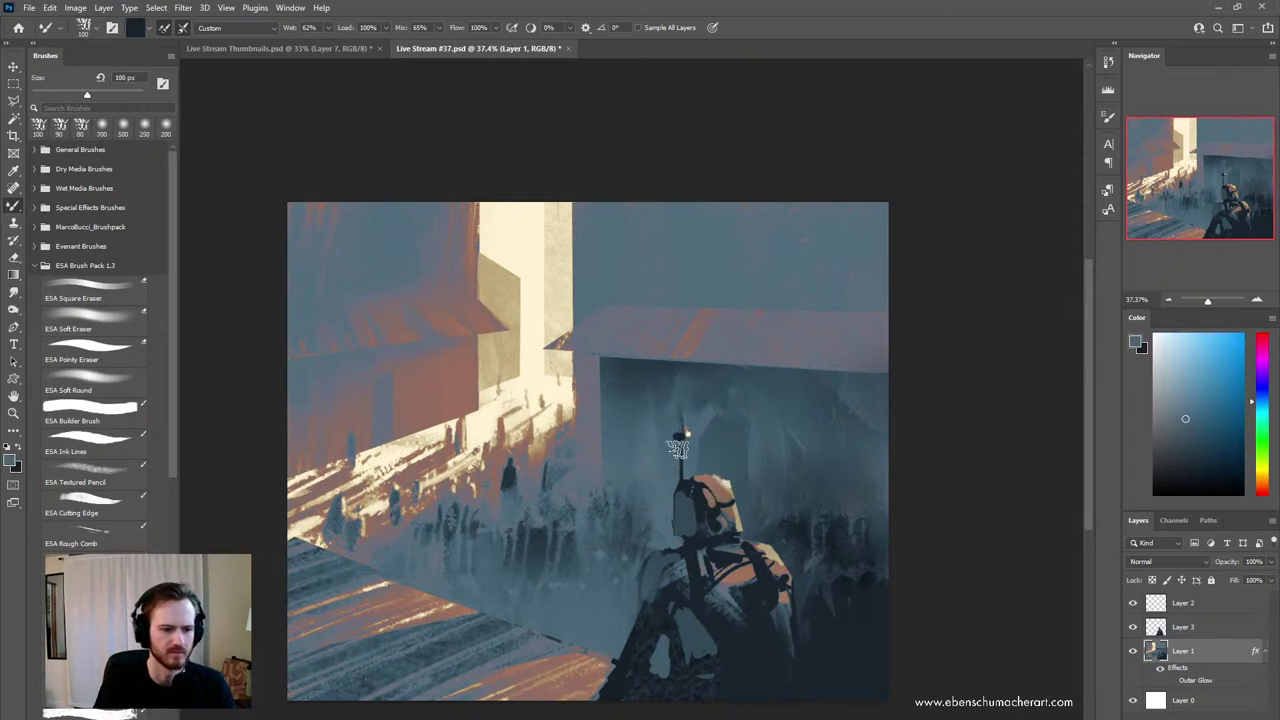
alt+click(720, 448)
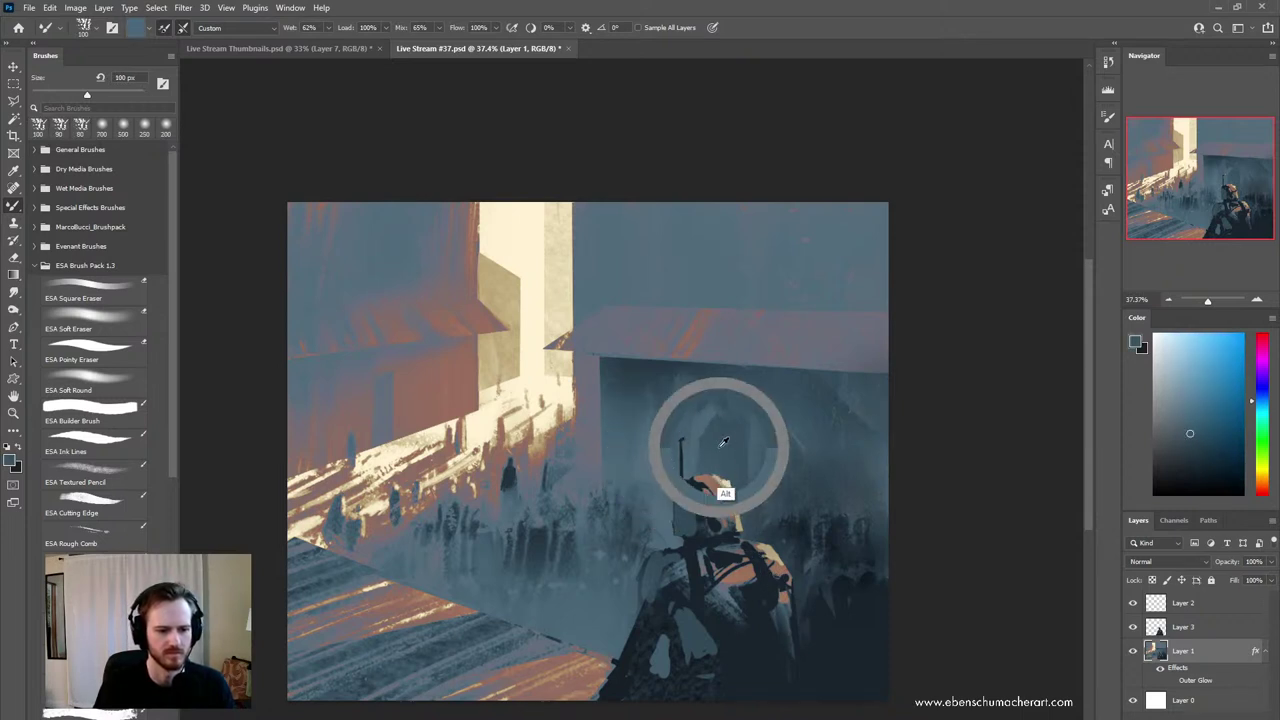
- Hide and show the copied figure layer to check the background painted beneath it on Layer 1
click(1133, 627)
click(1133, 627)
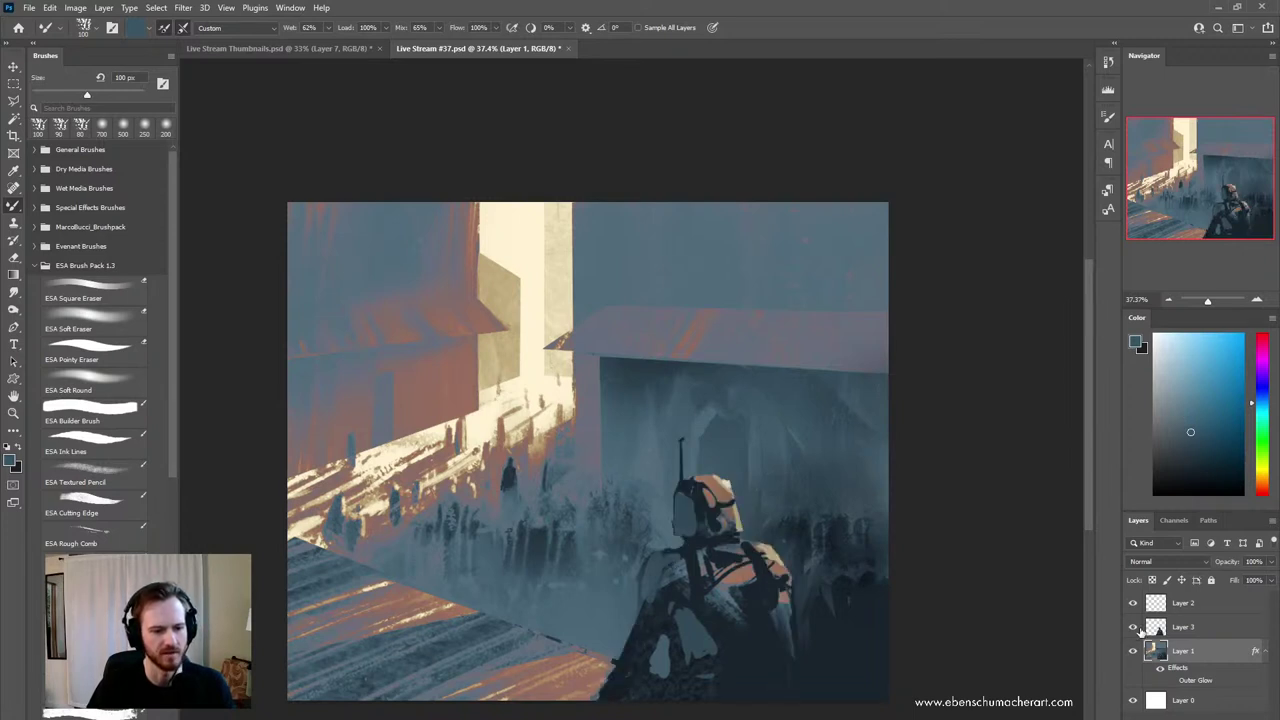
click(1133, 627)
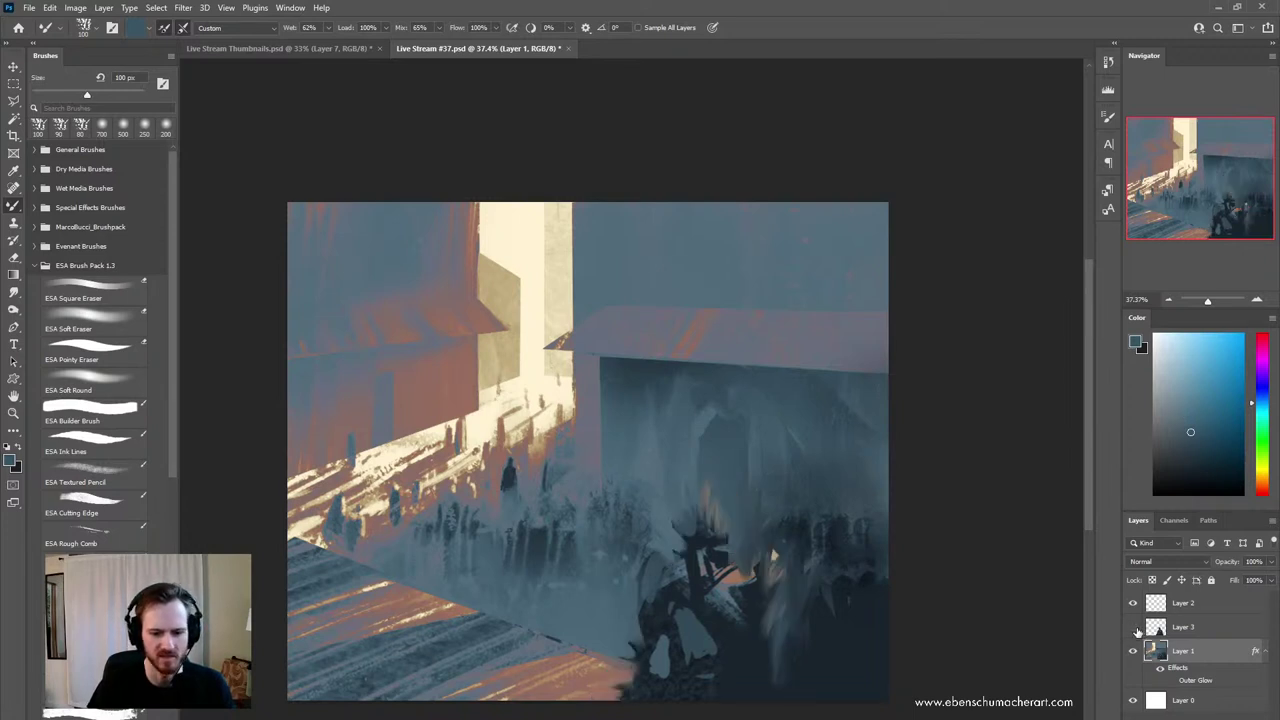
click(1133, 628)
- On Layer 1, blend sampled wall blues and dark navy around the helmet and antenna with the Mixer Brush at 100 px
key(b)
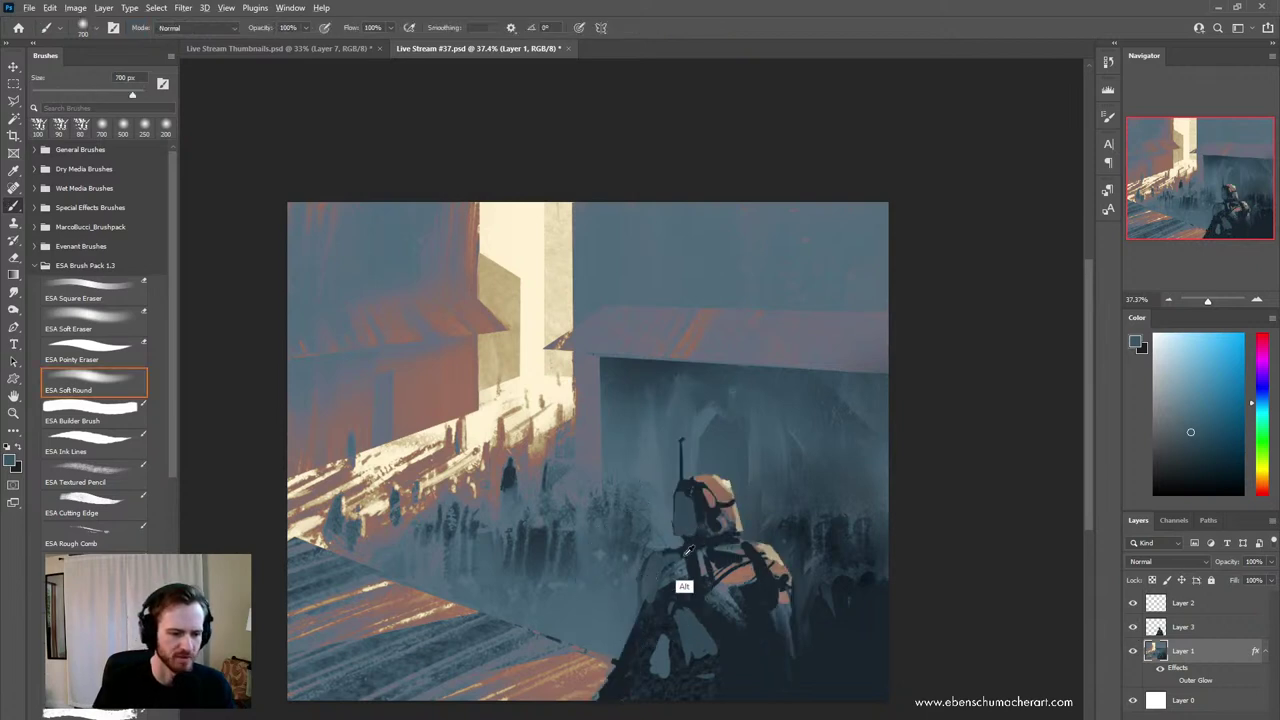
alt+click(659, 614)
key(shift+b)
alt+click(609, 628)
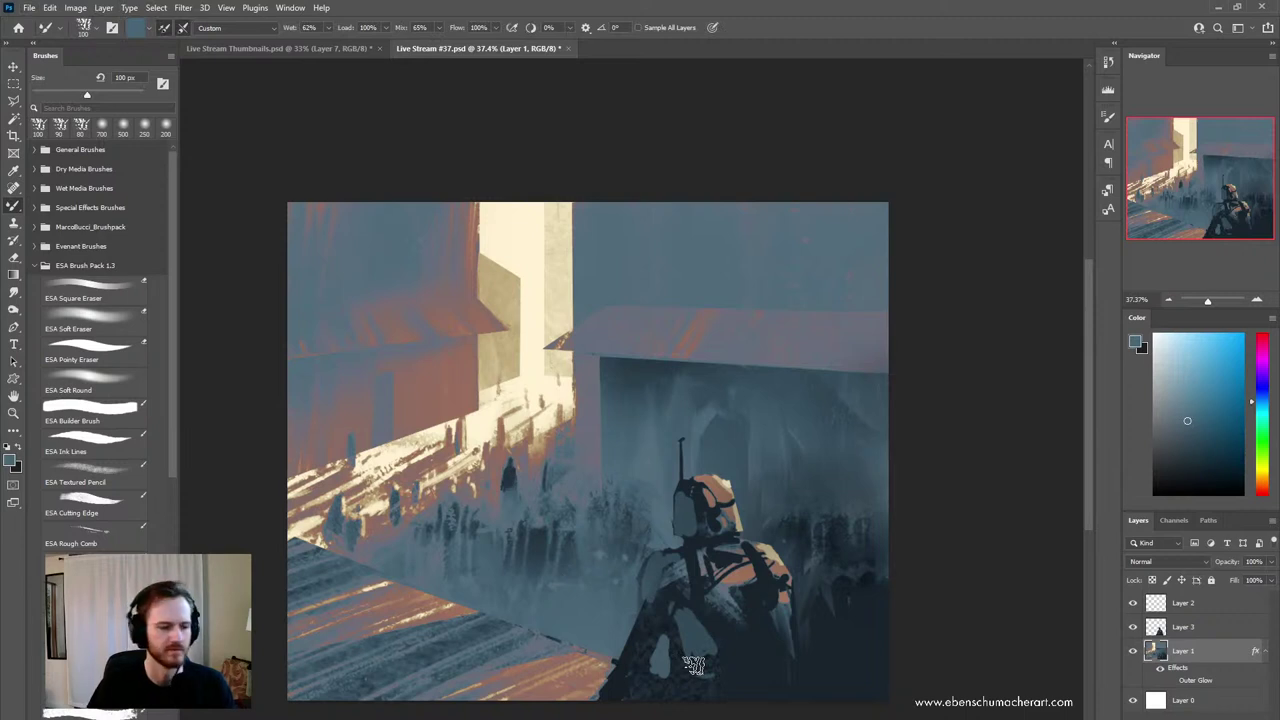
alt+click(724, 462)
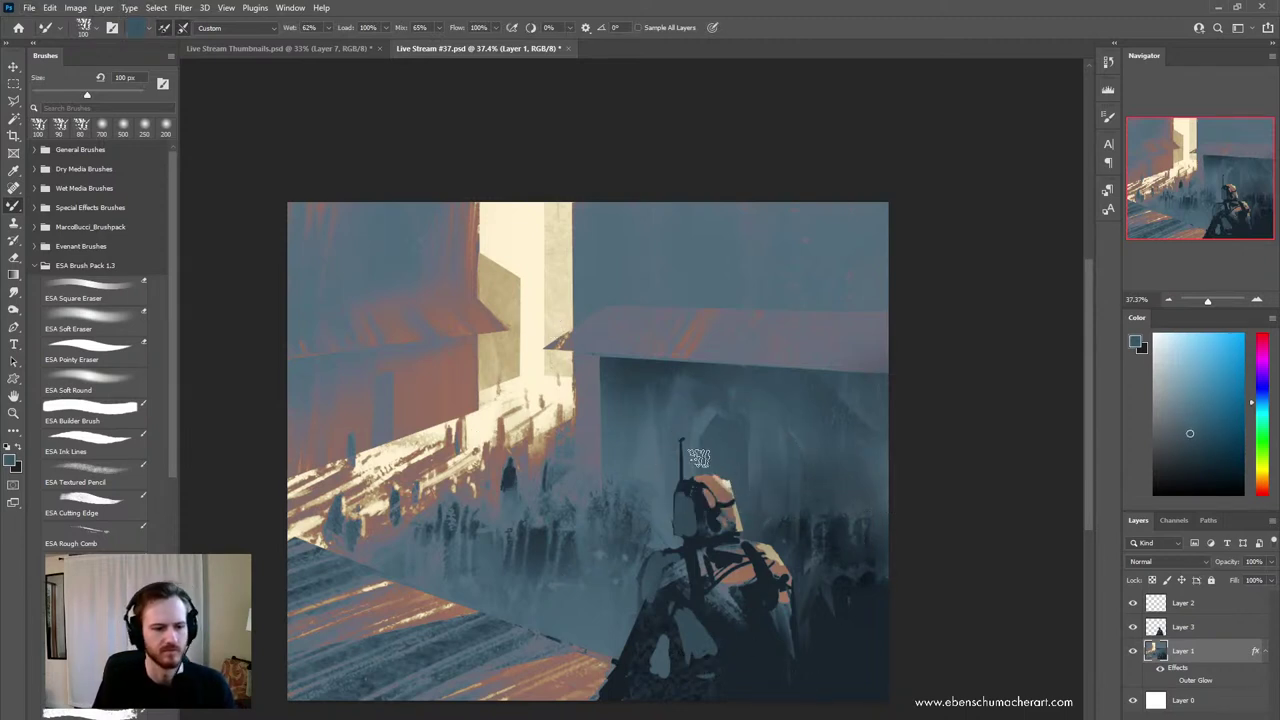
alt+click(657, 430)
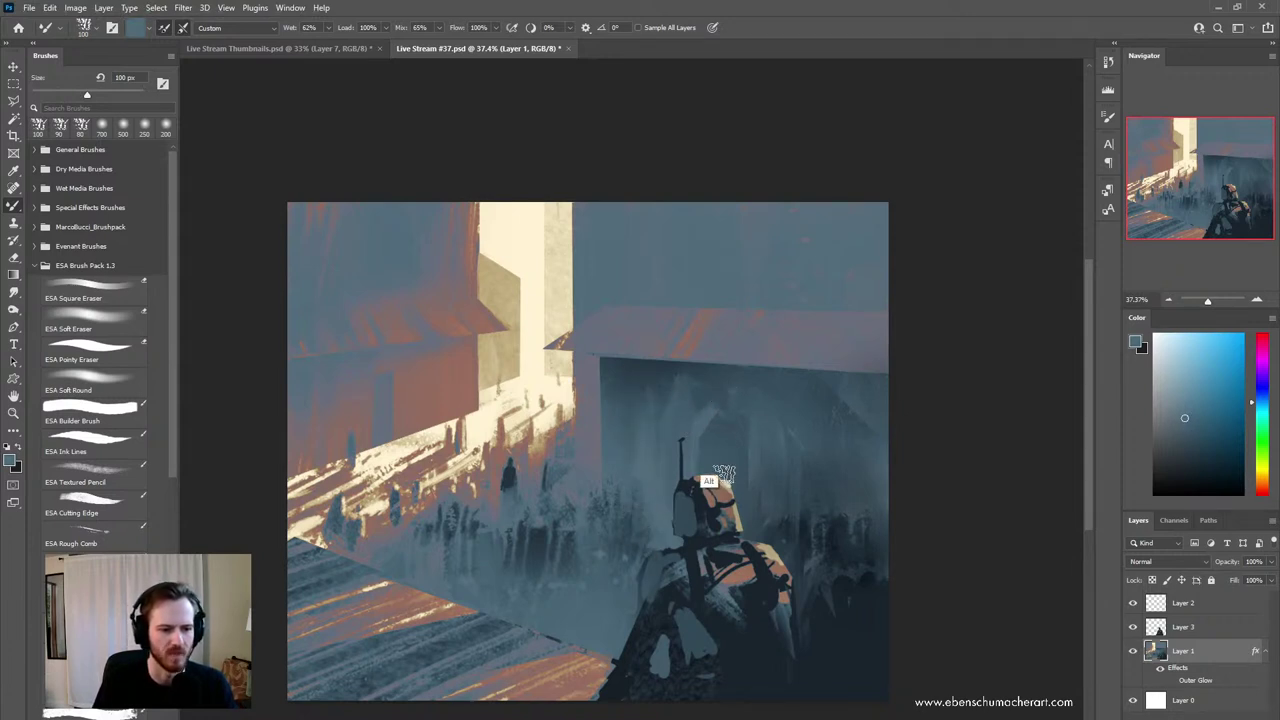
alt+click(711, 449)
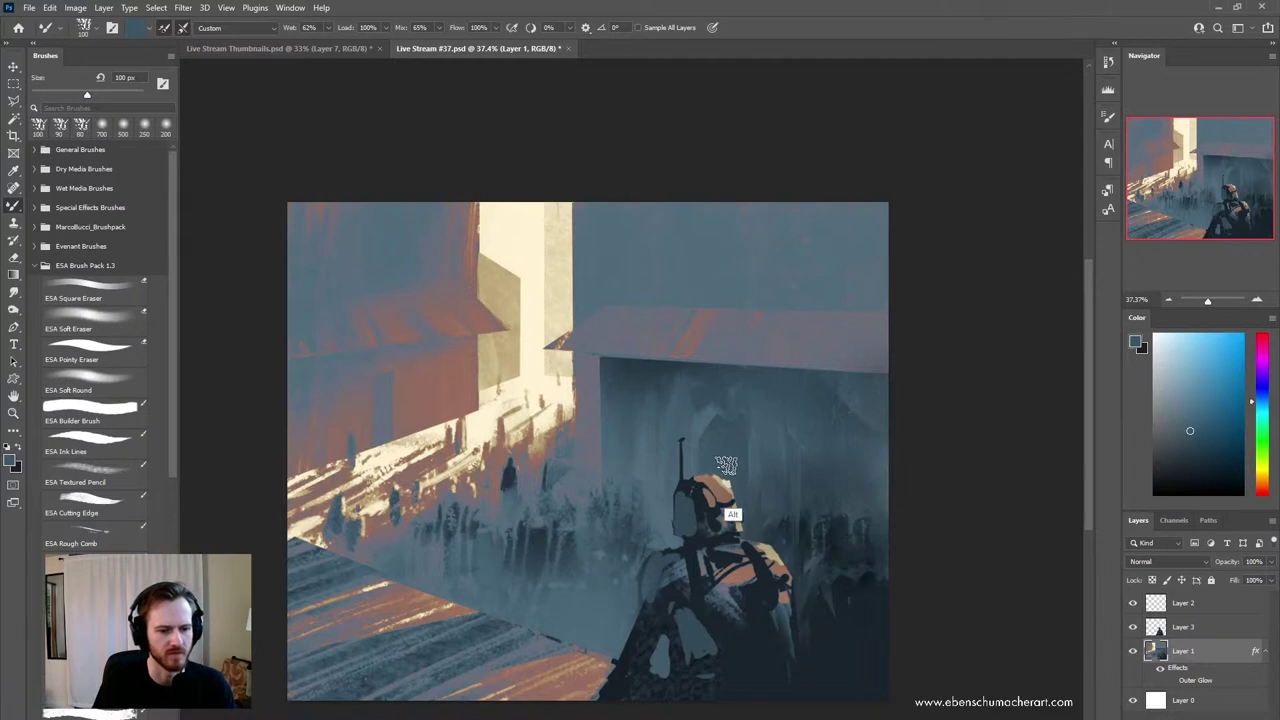
alt+click(833, 617)
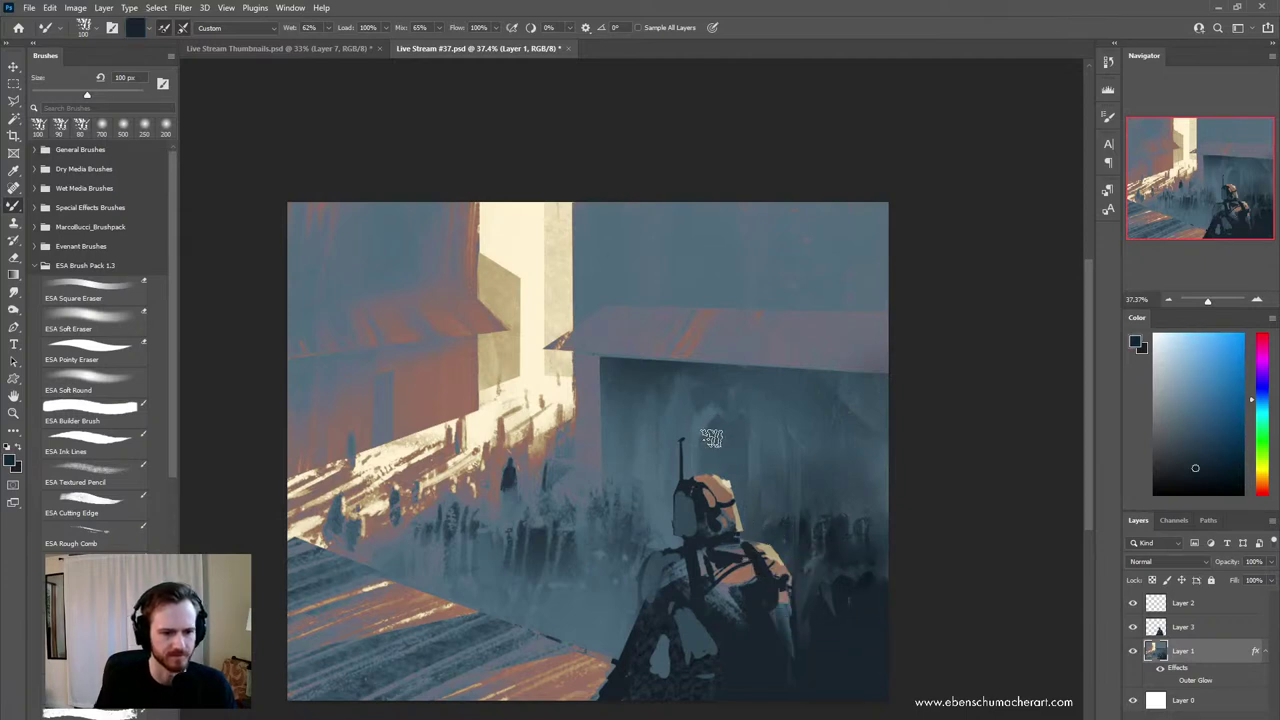
mouse_move(711, 438)
mouse_down()
mouse_move(723, 431)
mouse_move(736, 449)
mouse_move(714, 449)
mouse_move(725, 472)
mouse_up()
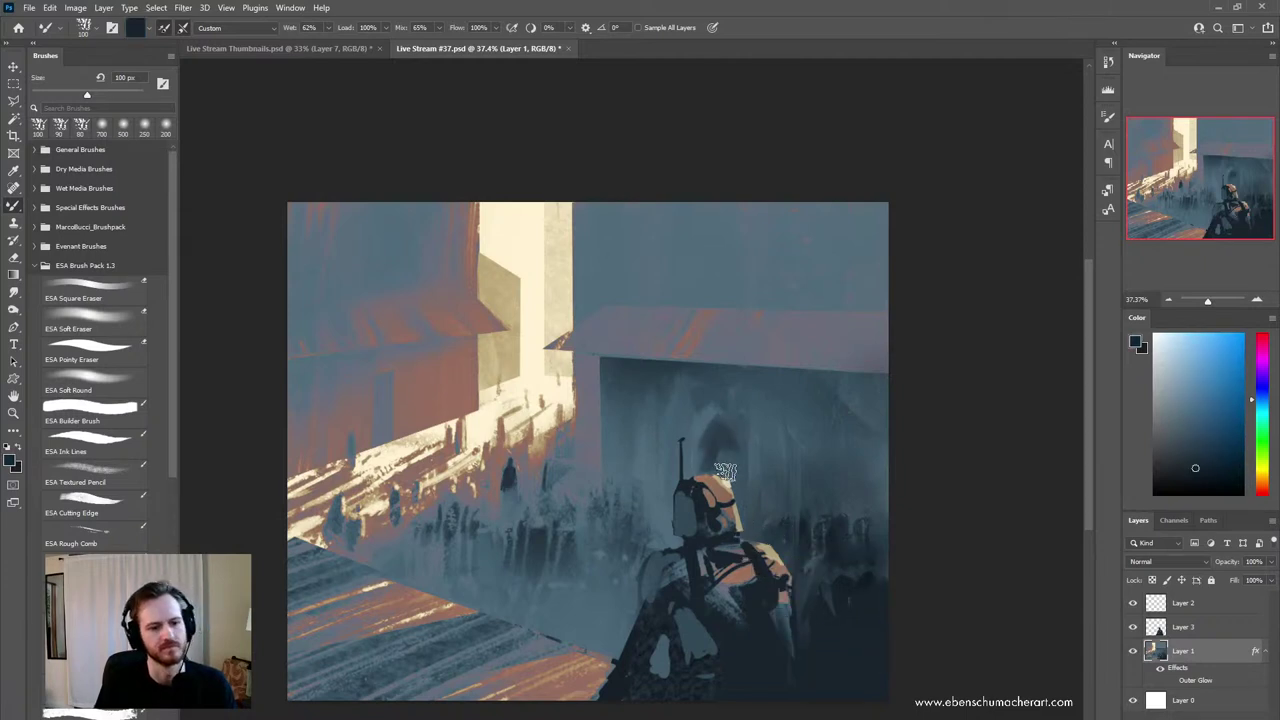
alt+click(722, 468)
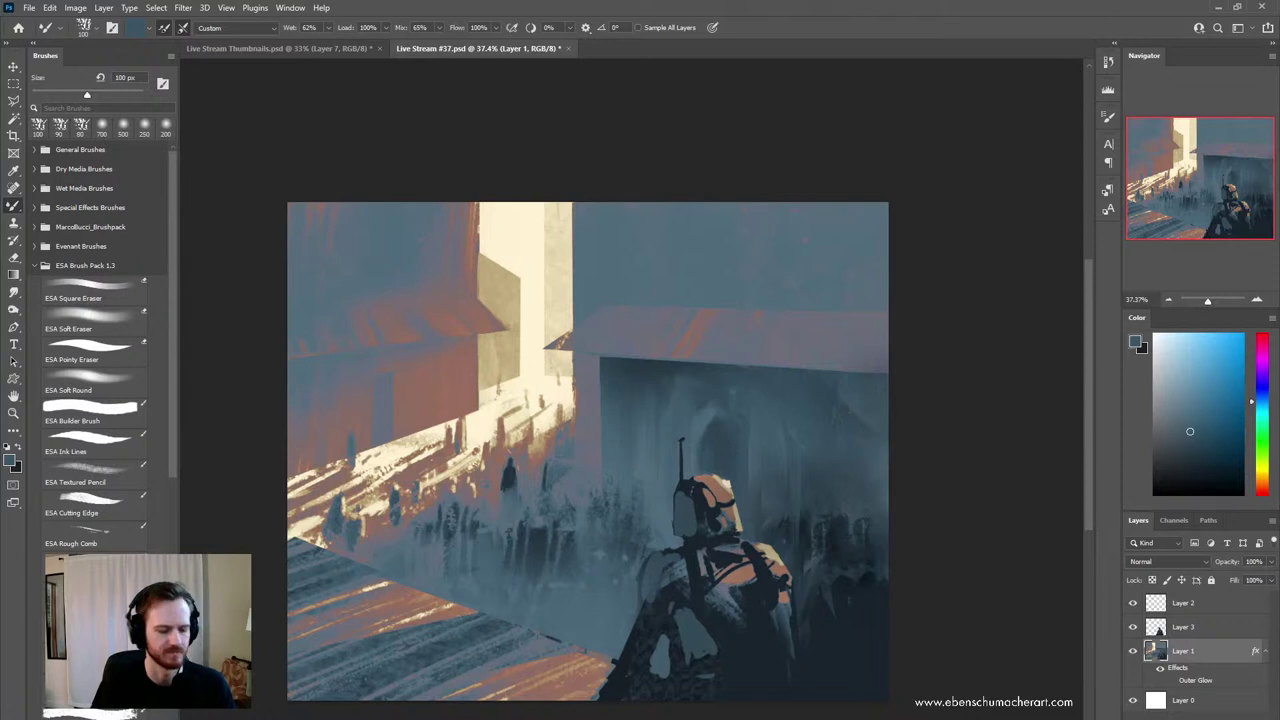
- Flip the canvas horizontally and repaint the dark doorway and wall behind the helmet with sampled blues
key(ctrl+shift+h)
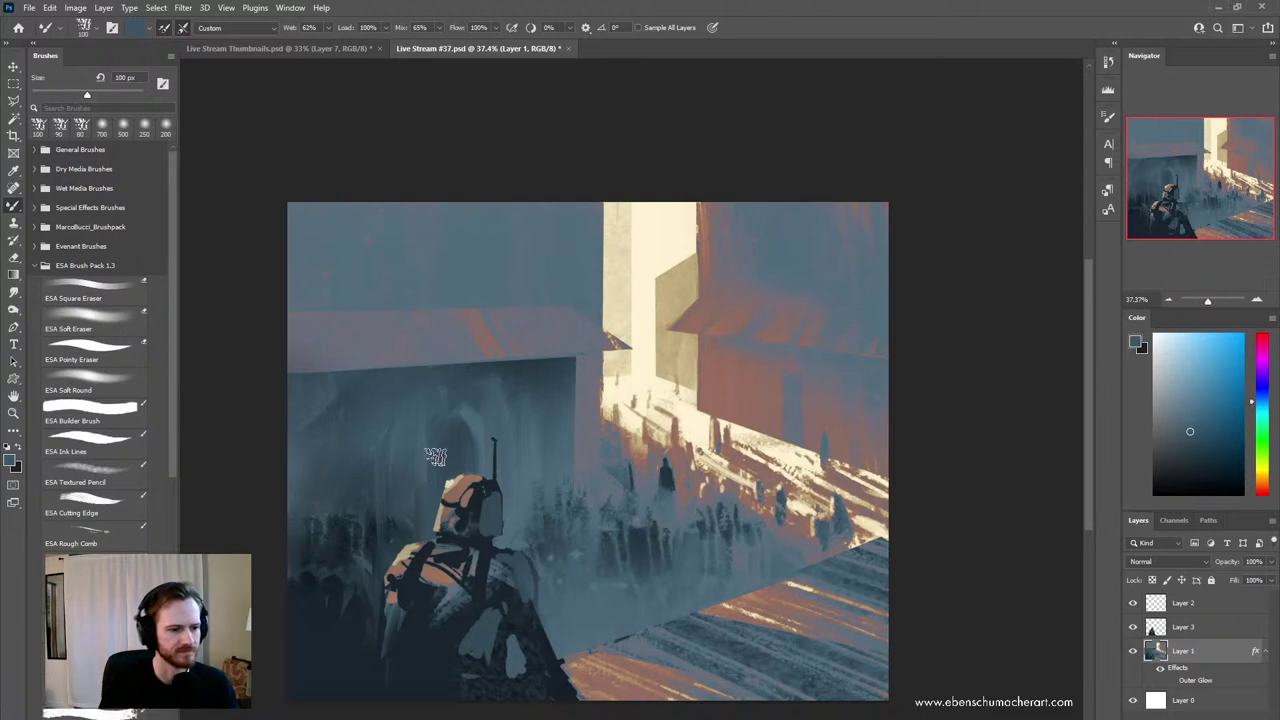
key(b)
alt+click(471, 457)
drag(475, 425, 434, 420)
key(shift+b)
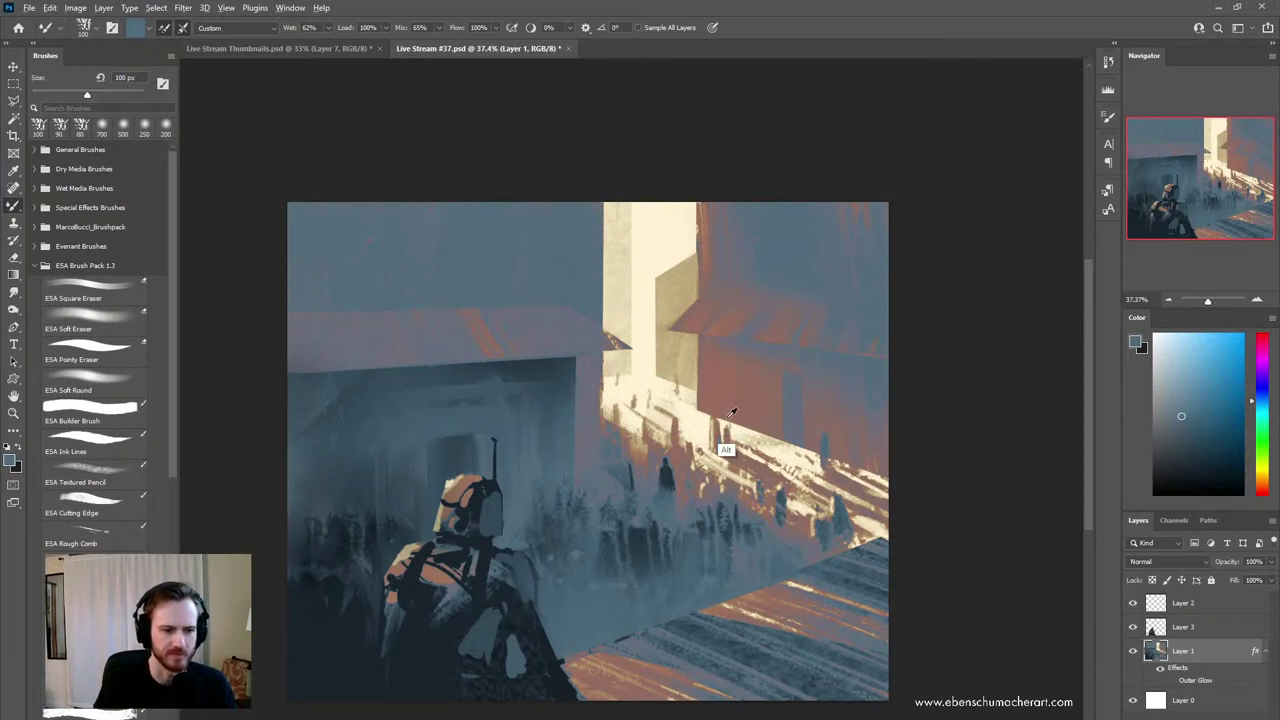
- Blend sampled rust, blue-grey and dark blue tones through the crowd and walkway edge with the Mixer Brush on Layer 1
alt+click(760, 398)
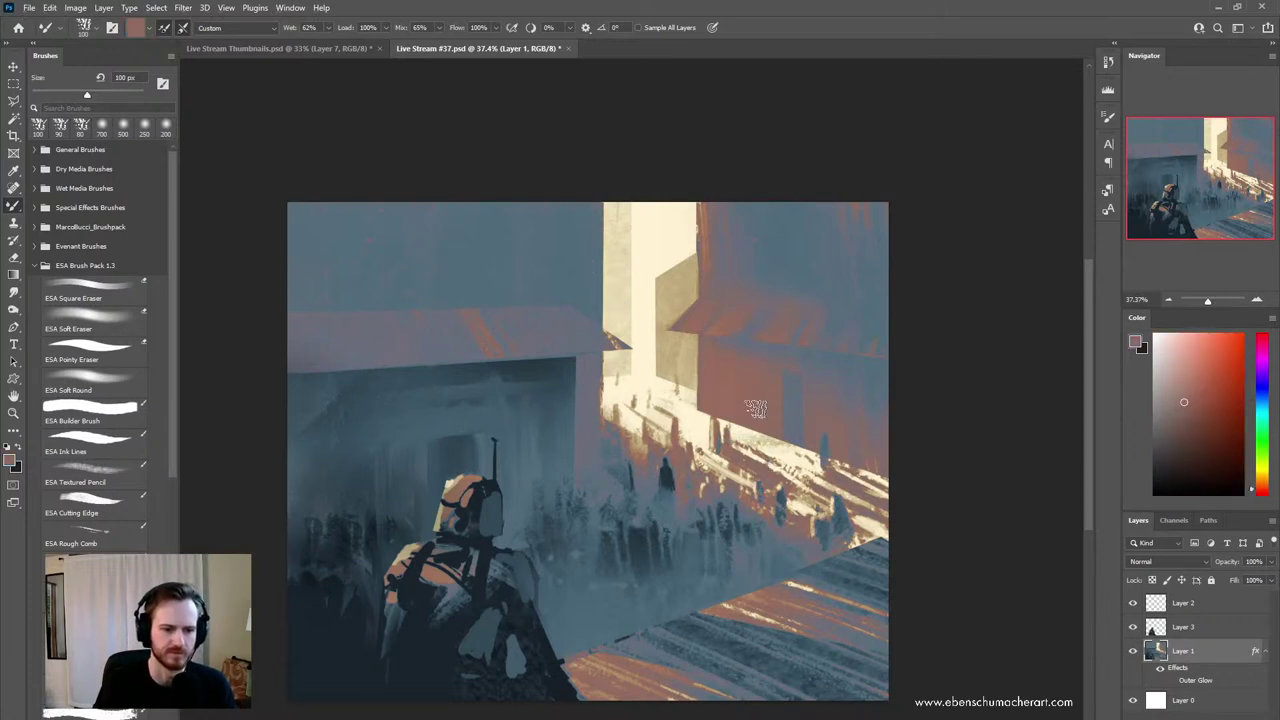
alt+click(690, 639)
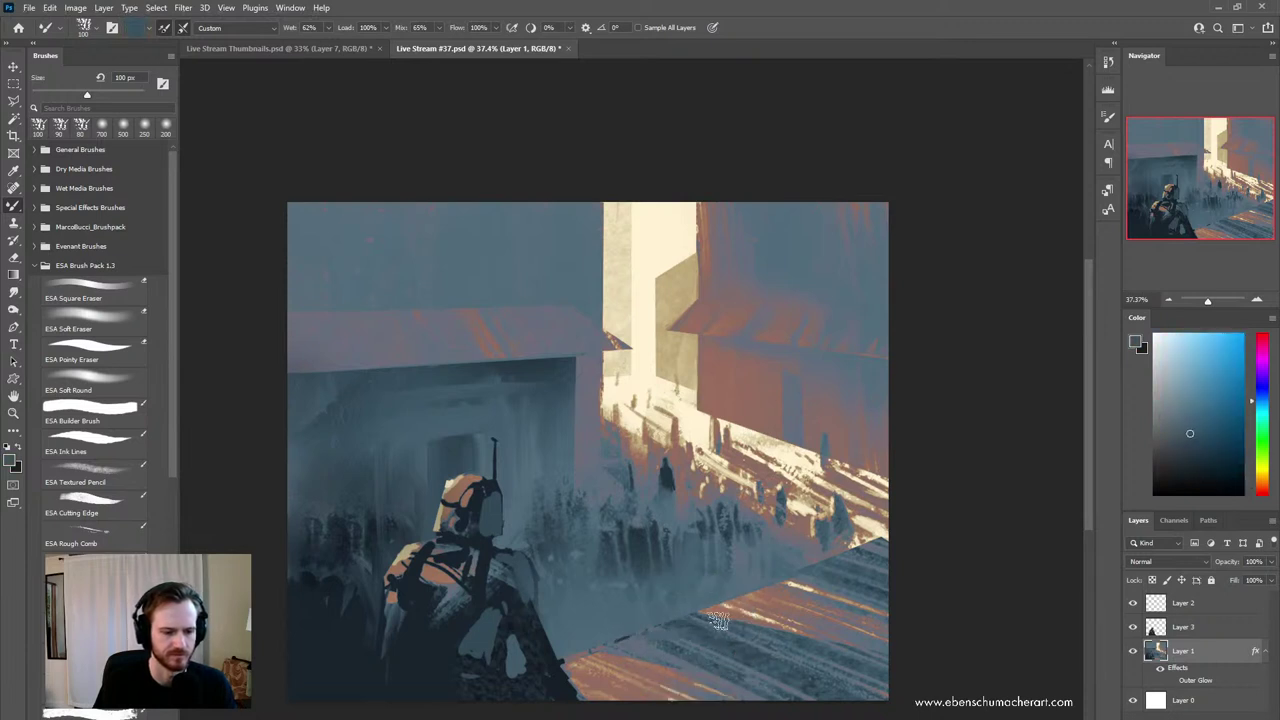
alt+click(763, 583)
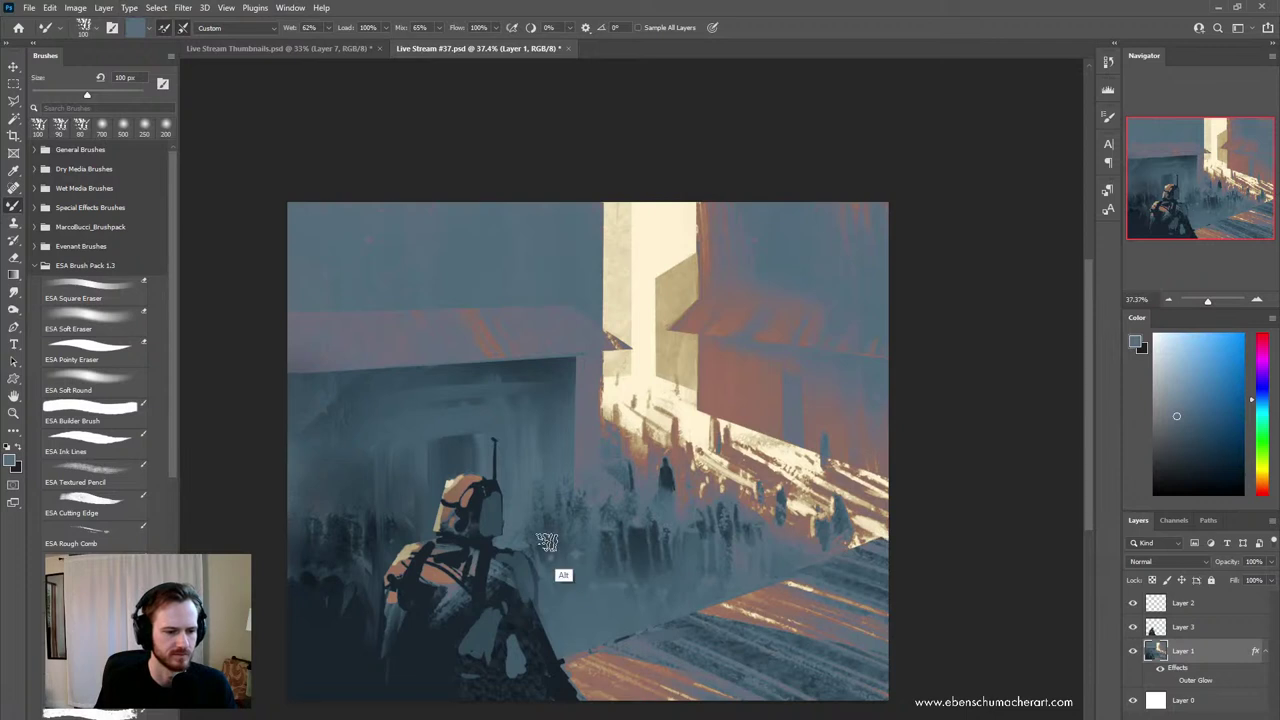
alt+click(639, 557)
drag(604, 574, 603, 605)
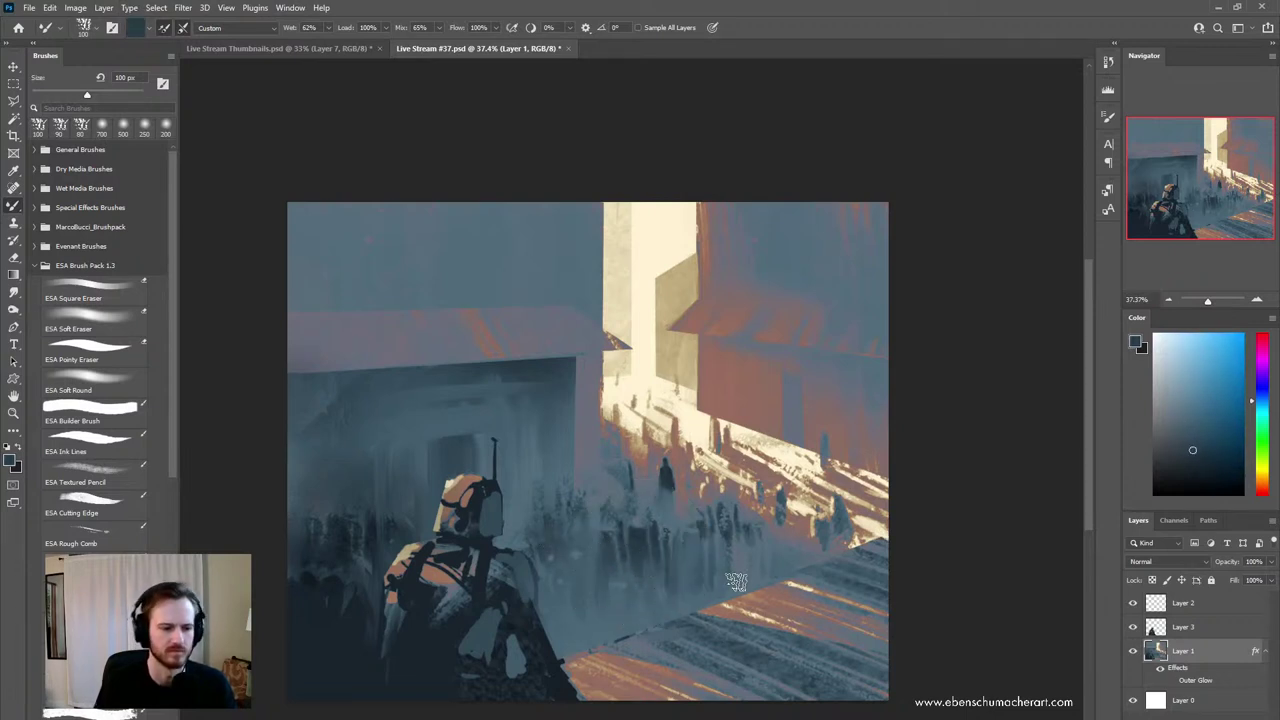
alt+click(534, 544)
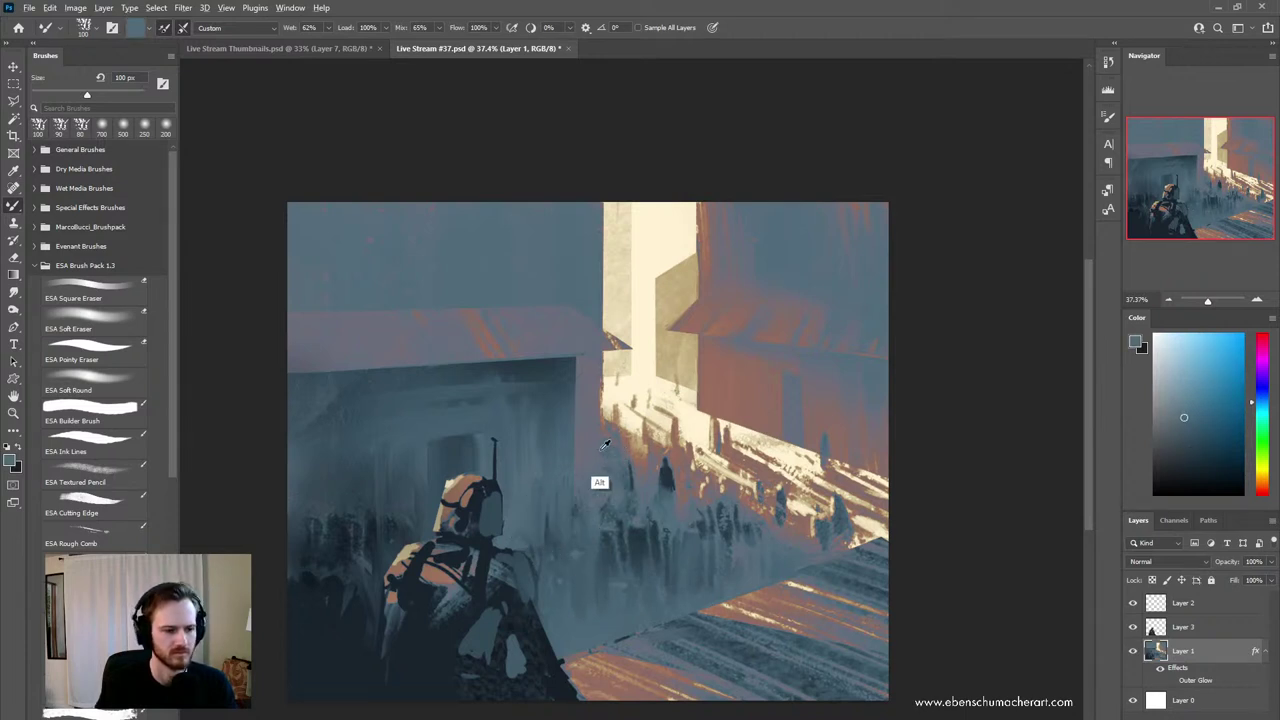
alt+click(600, 478)
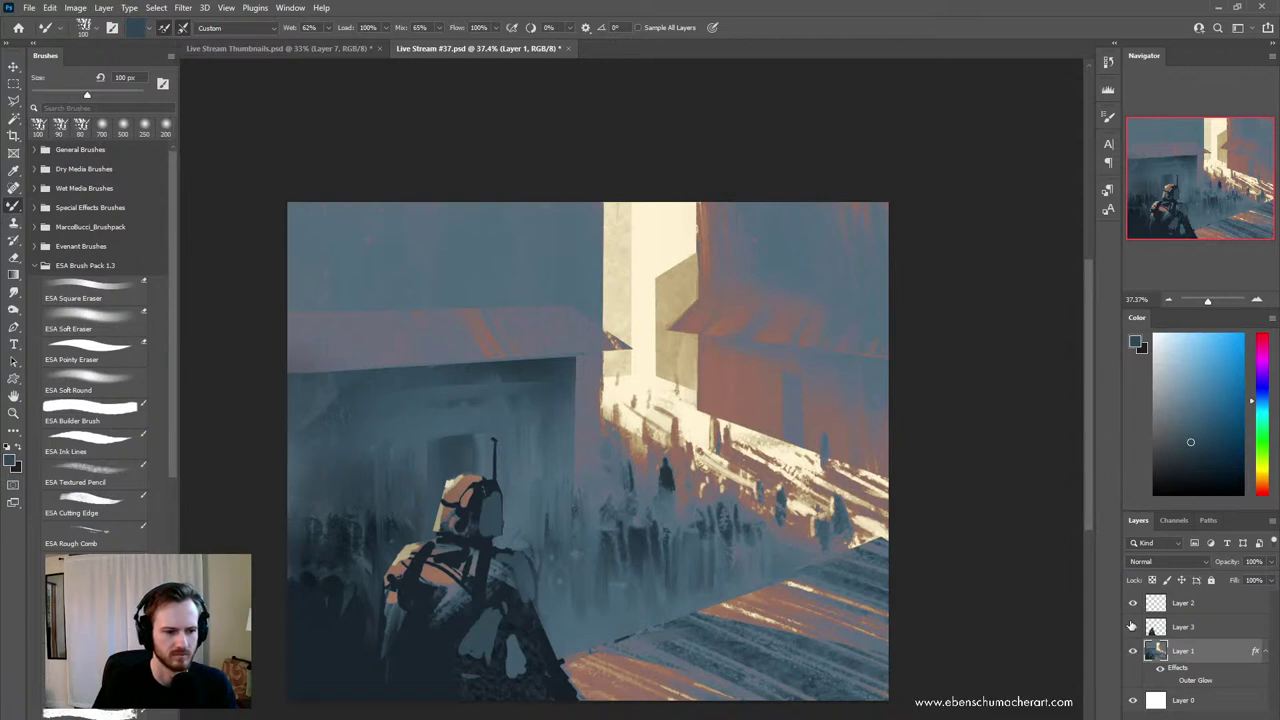
- On Layer 3, trim the rough edges around the figure's helmet and shoulder using the ESA Pointy Eraser at 60 px
click(1170, 630)
key(e)
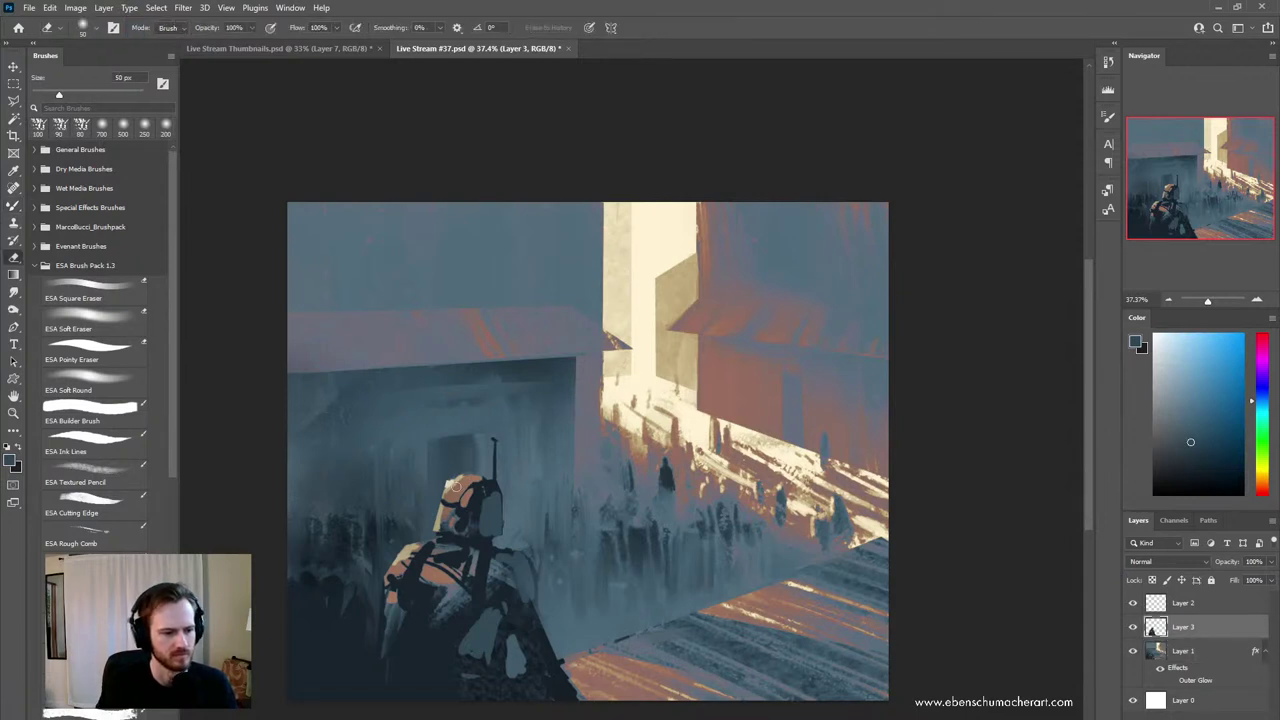
drag(454, 470, 465, 463)
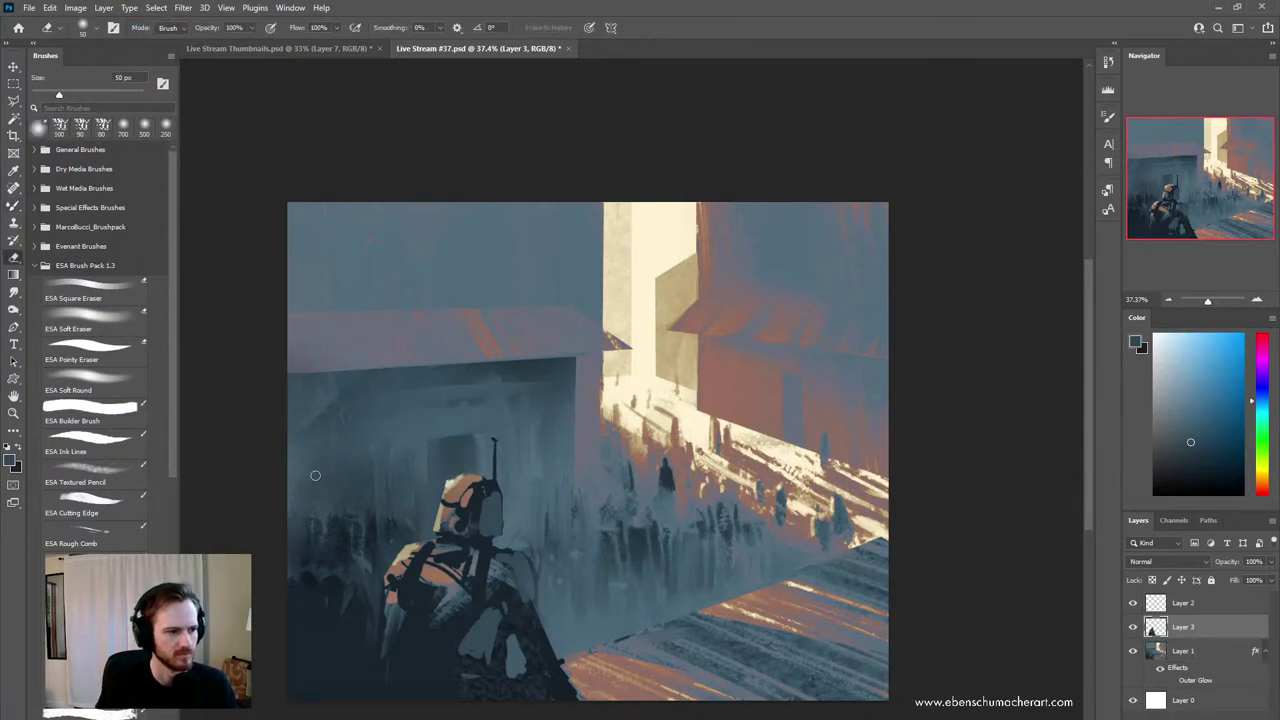
click(93, 365)
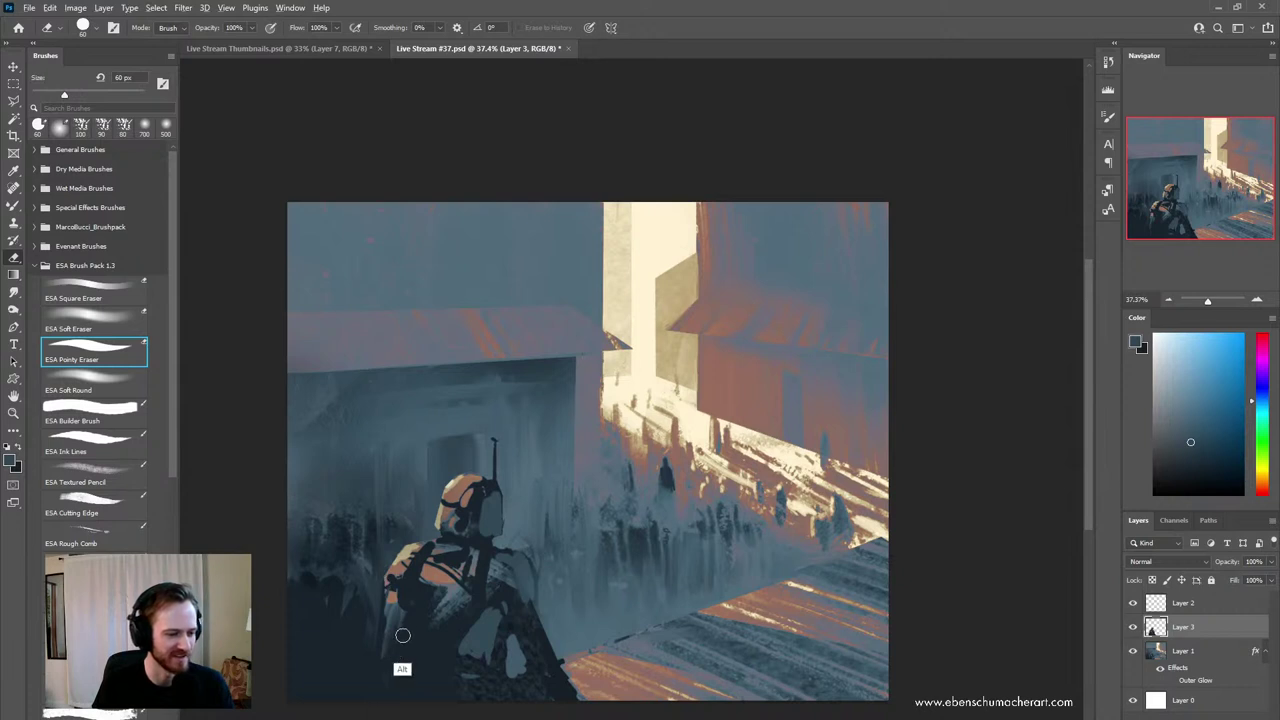
- Blend navy and sampled orange-brown tones across the figure's back, shoulder and rear arm with the Mixer Brush at 100 px
key(b)
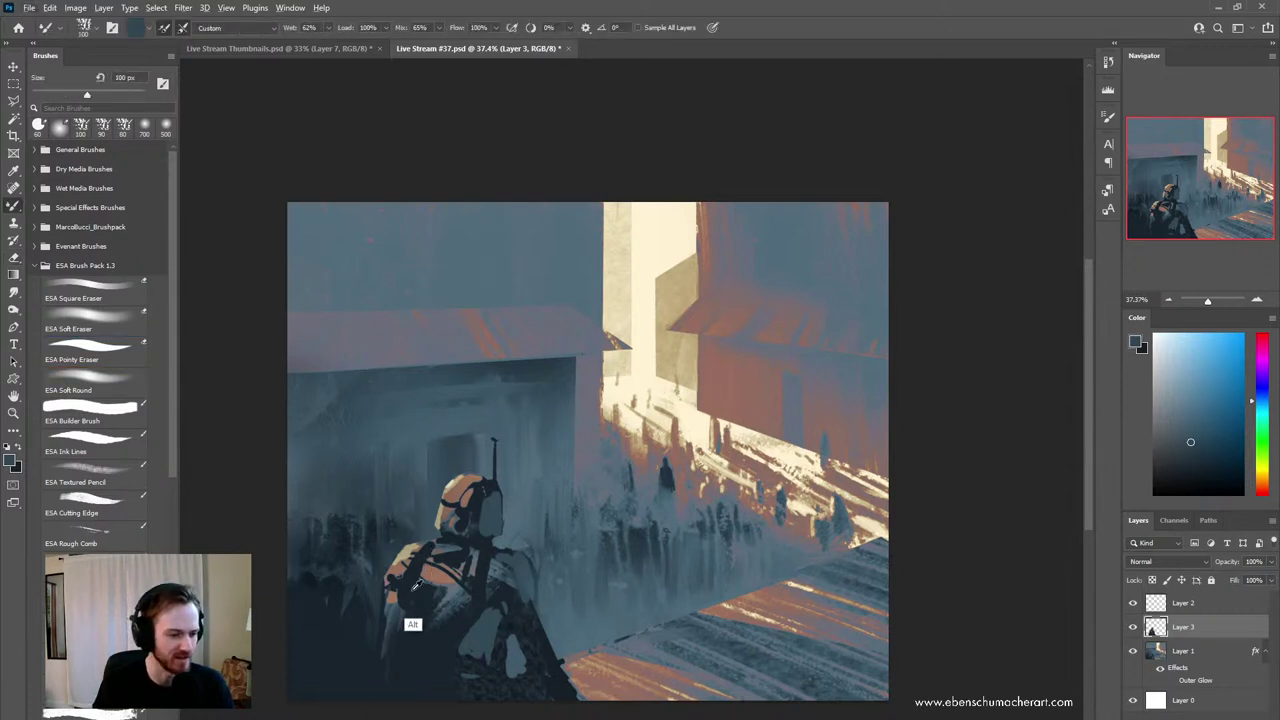
drag(393, 592, 404, 688)
drag(406, 568, 376, 656)
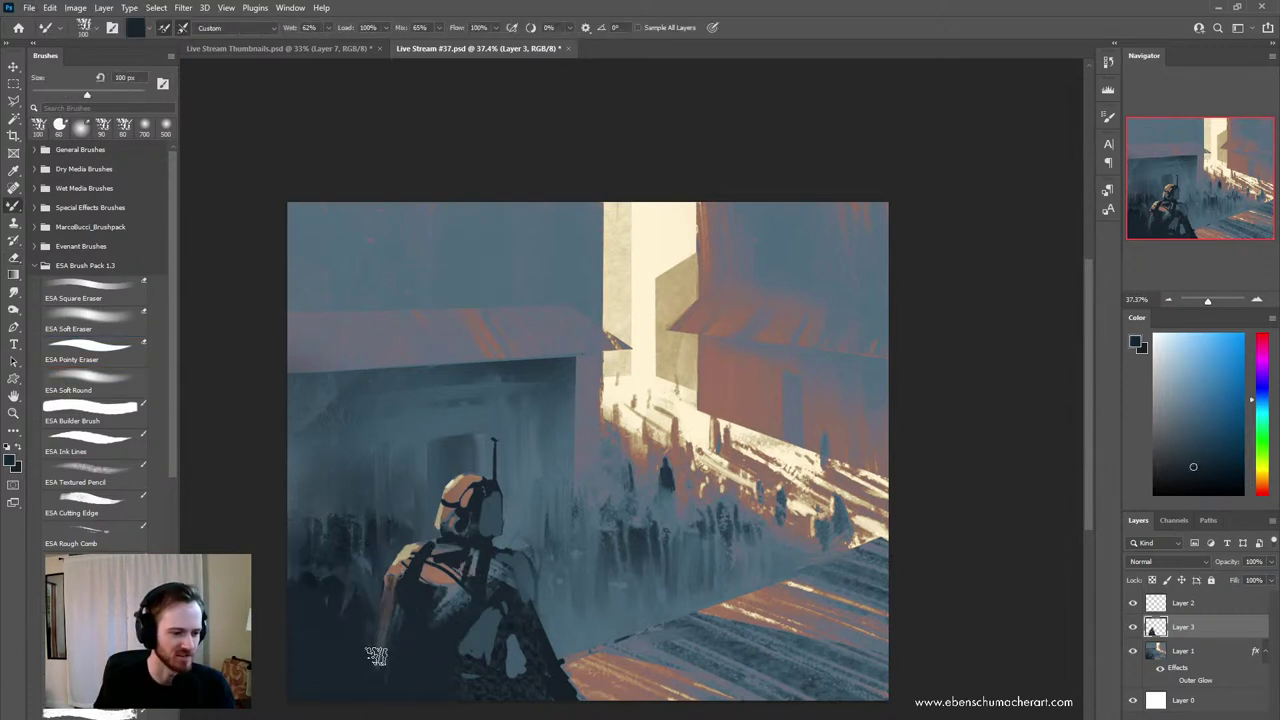
alt+click(433, 608)
alt+click(434, 566)
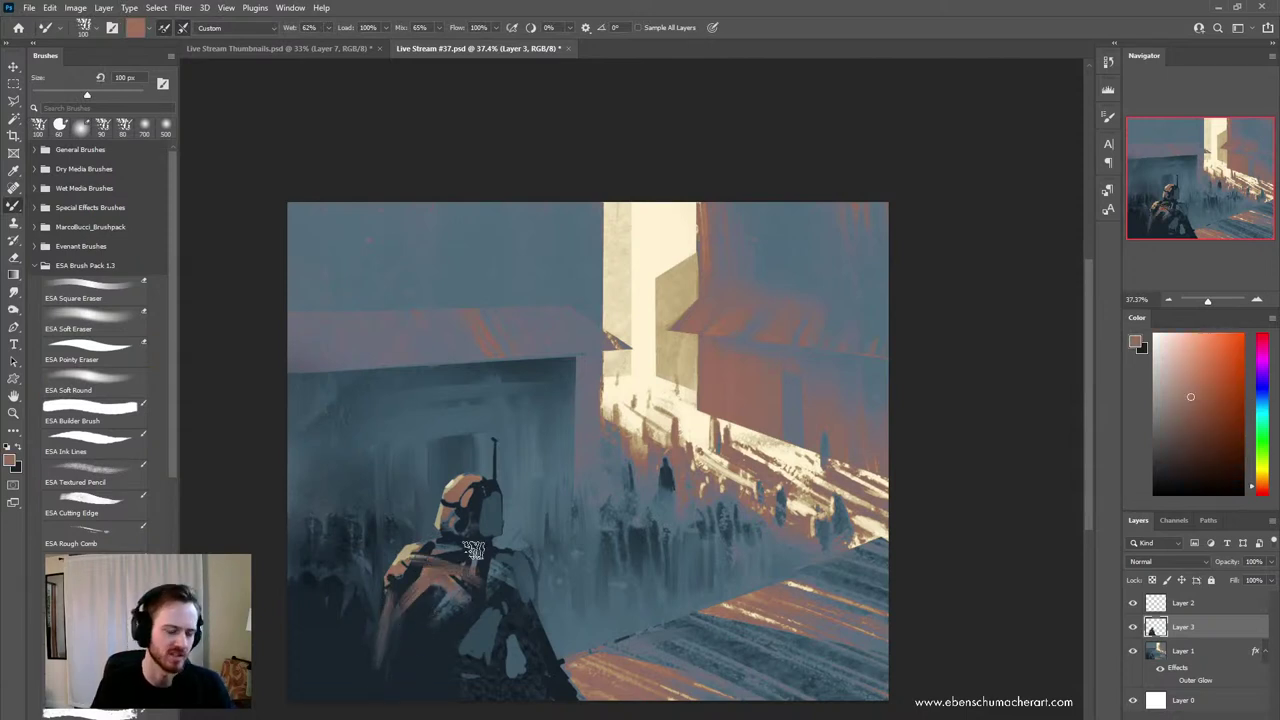
- Smooth the helmet and visor with sampled navy, blue and brown tones on Layer 3, then refine the front shoulder
alt+click(476, 514)
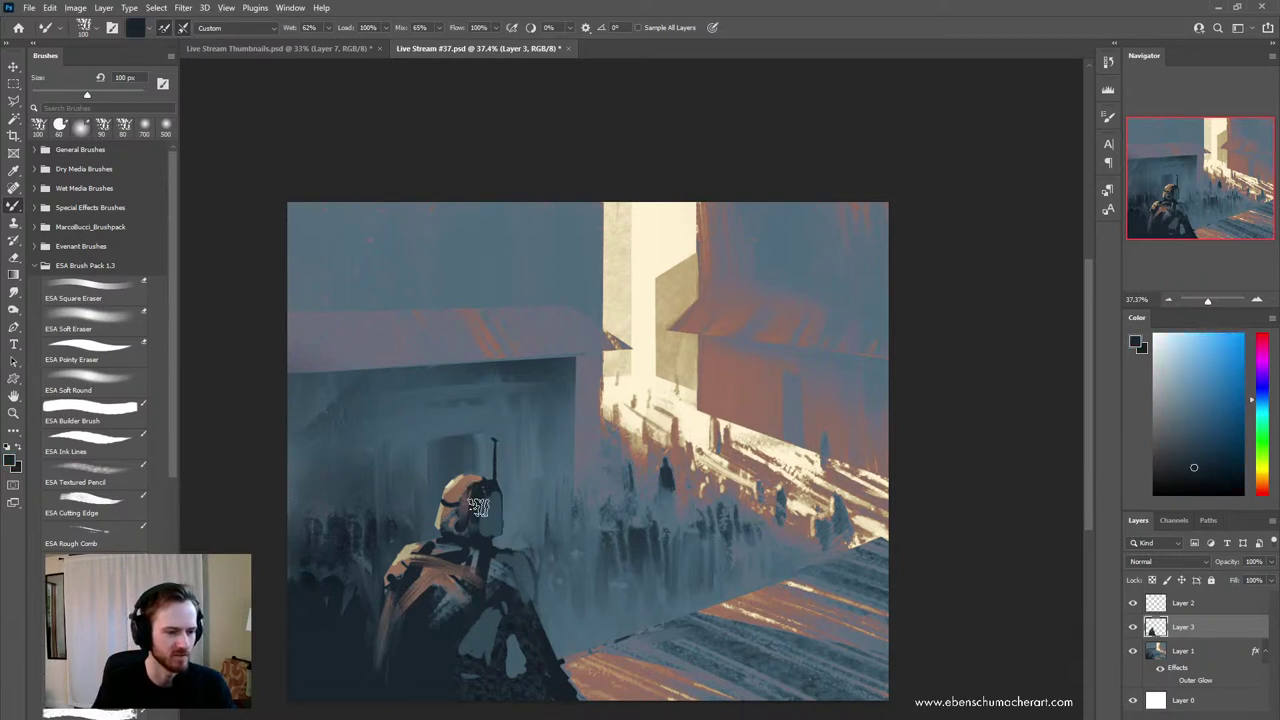
alt+click(493, 509)
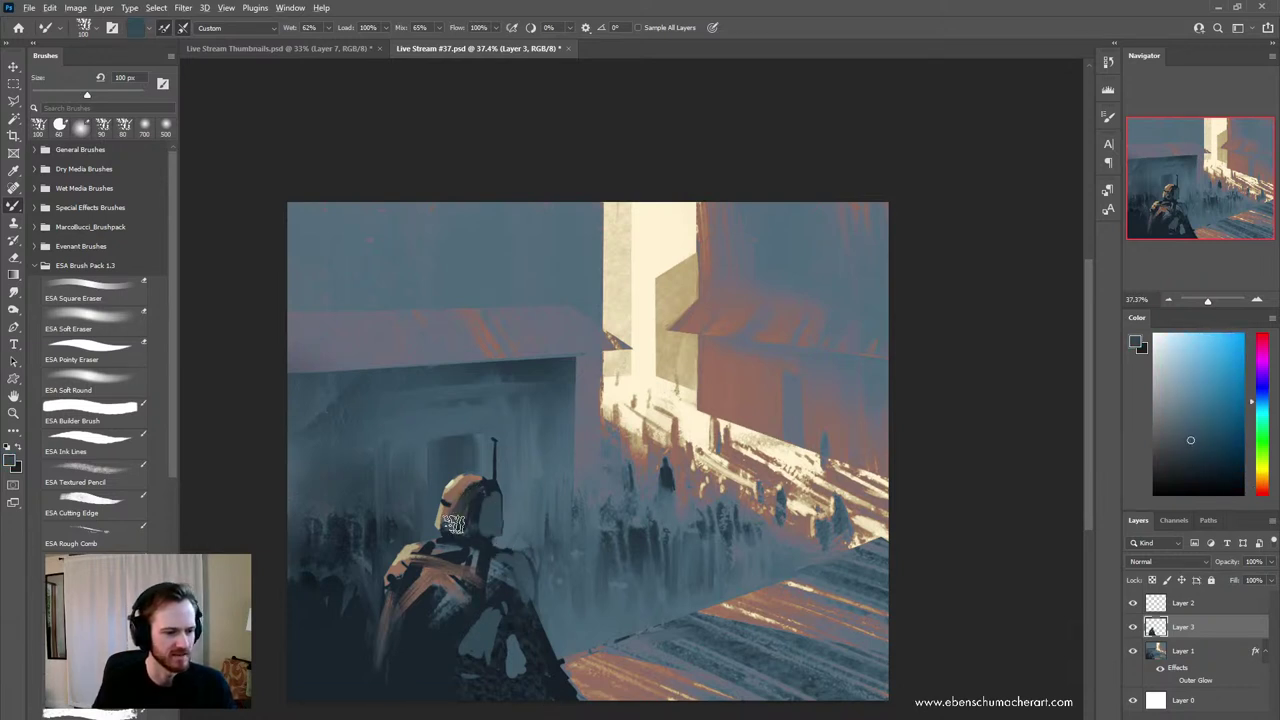
alt+click(457, 493)
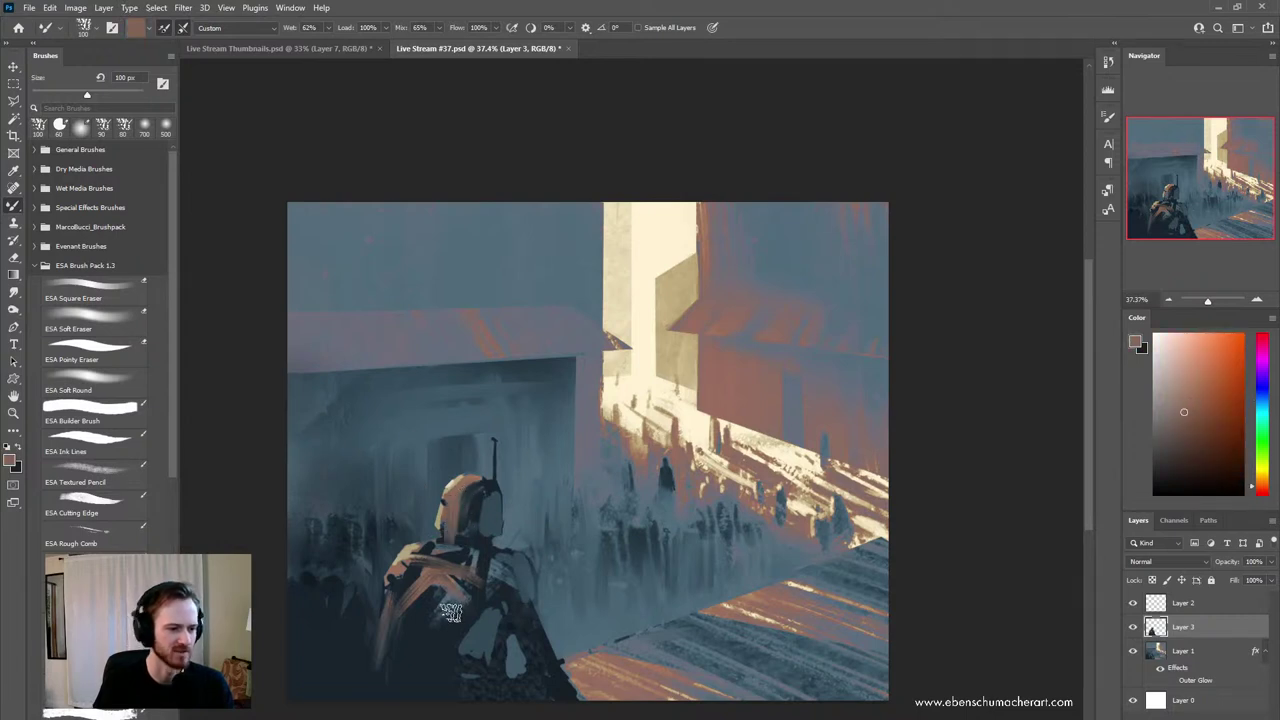
alt+click(487, 520)
mouse_move(482, 520)
mouse_down()
mouse_move(497, 497)
mouse_move(475, 517)
mouse_move(484, 501)
mouse_up()
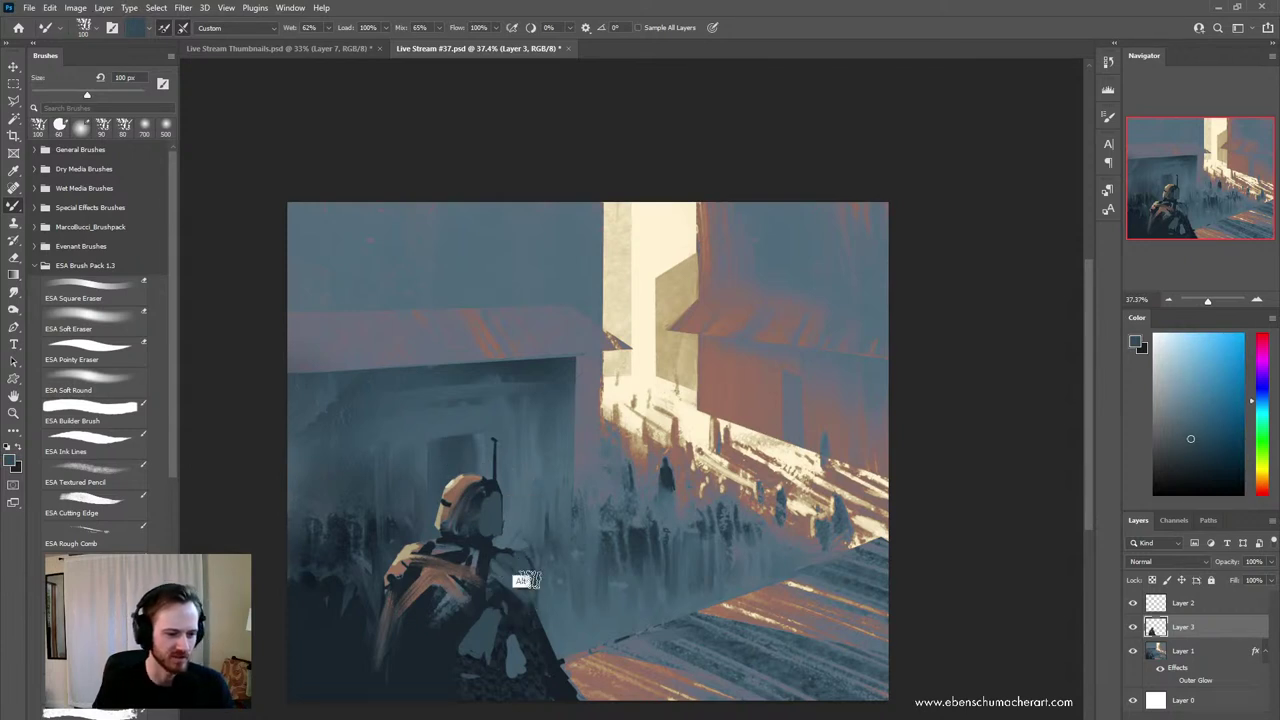
alt+click(520, 545)
key(e)
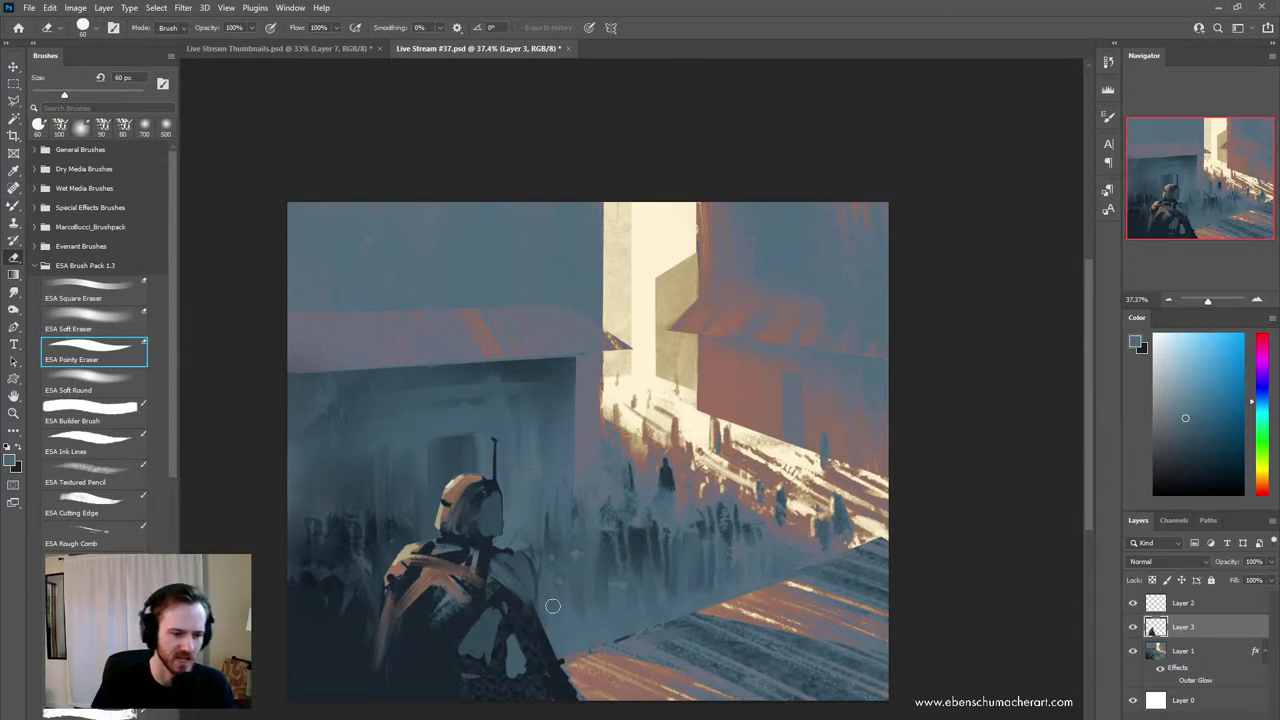
- On Layer 1, soften the background beside the figure's front arm with sampled blue-grey using ESA Soft Round at 175 px
key(b)
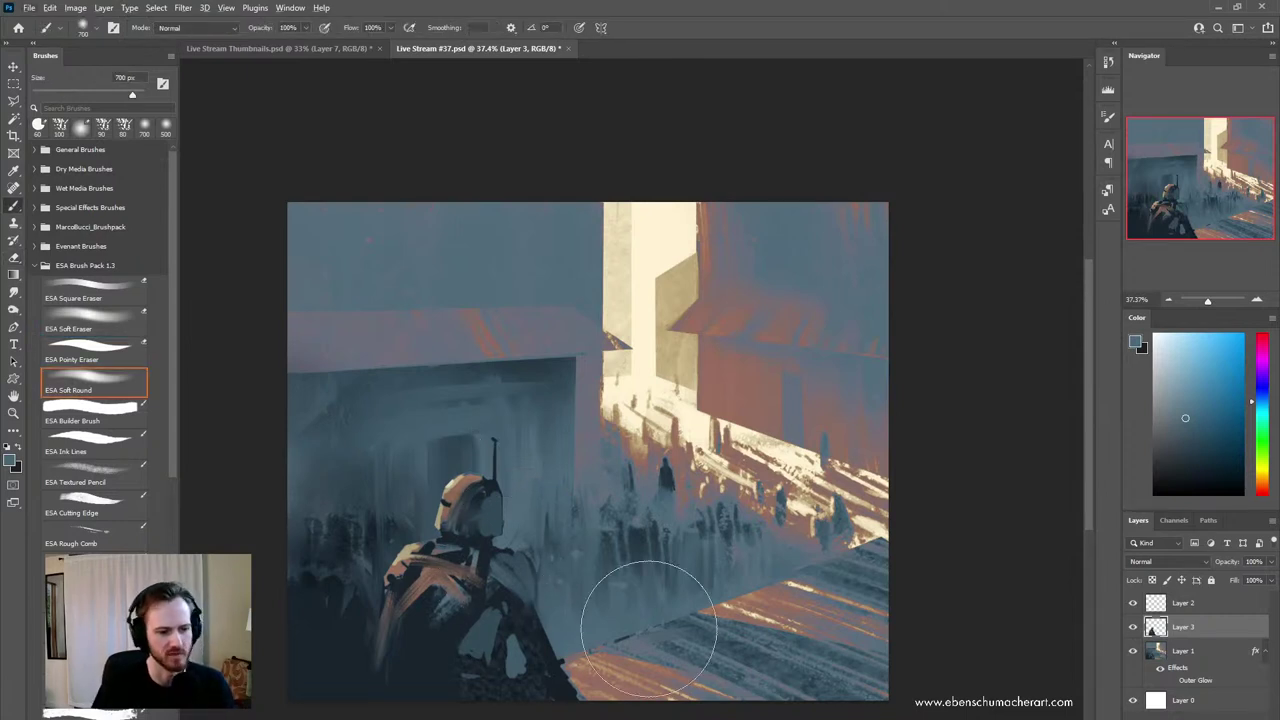
click(1175, 648)
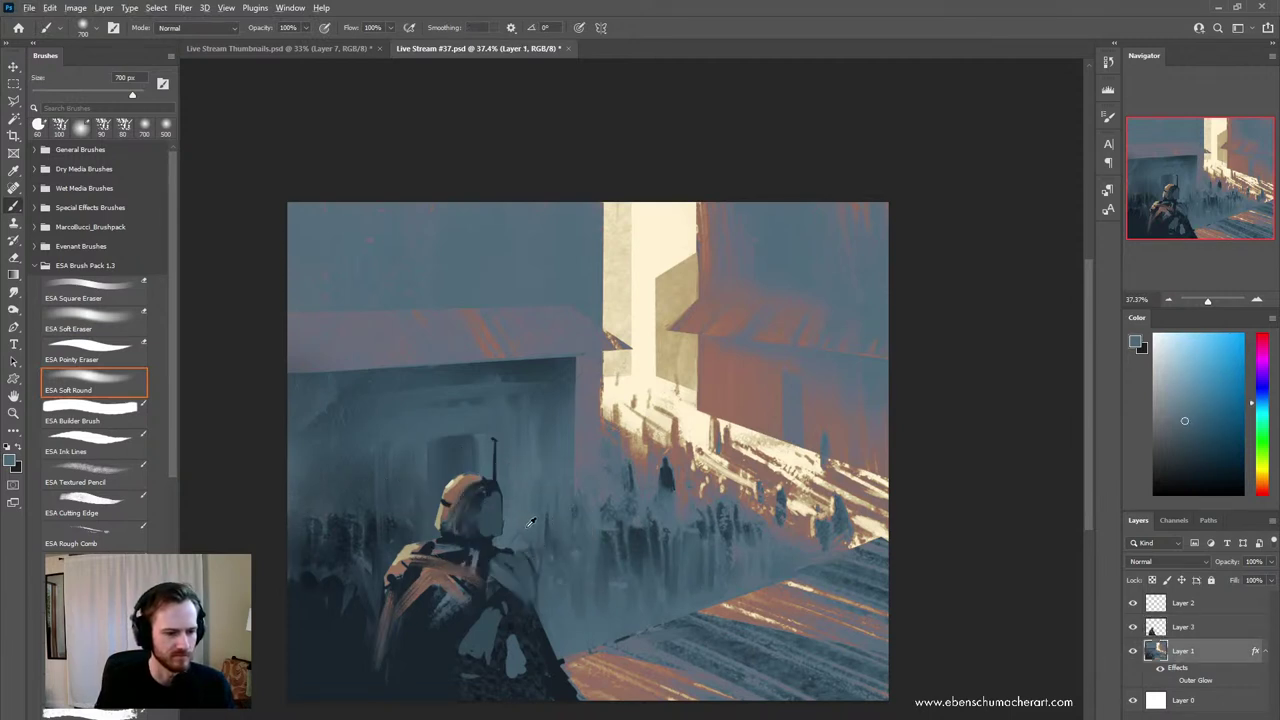
key(bracketleft)
key(bracketleft)
key(bracketleft)
key(bracketleft)
key(bracketleft)
key(bracketleft)
key(bracketleft)
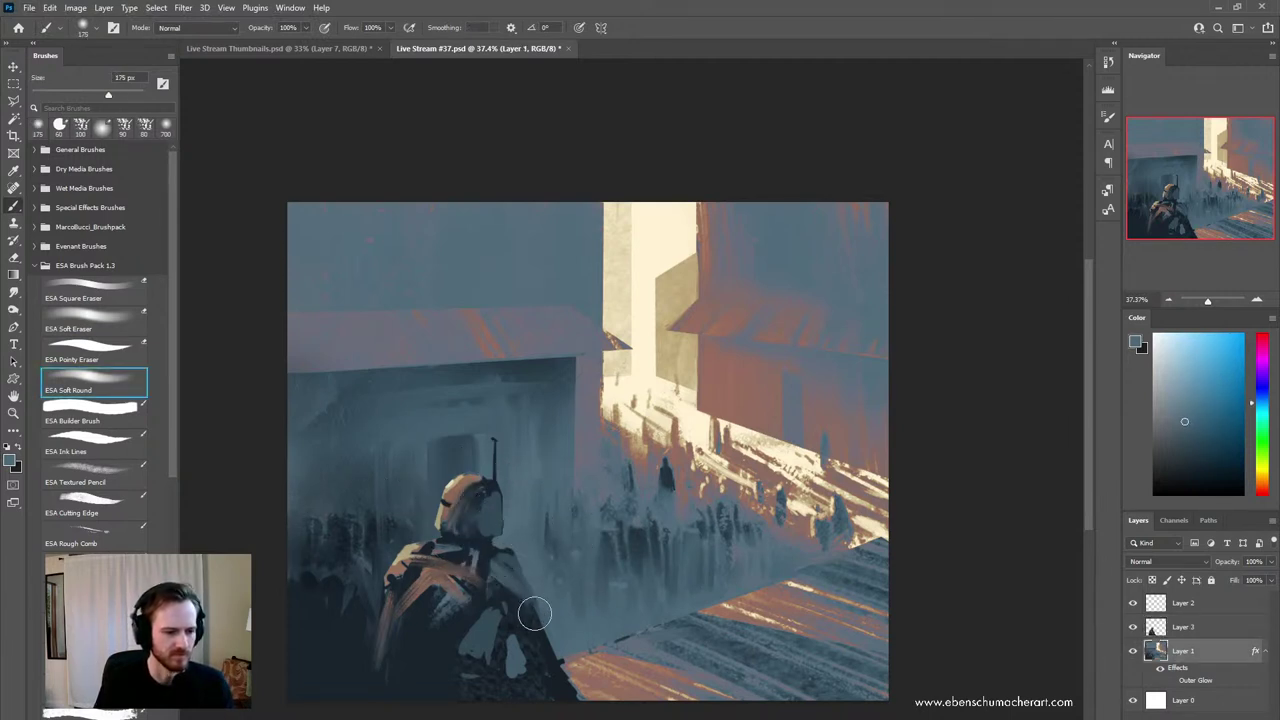
- Shade the background around the figure's lower body on Layer 1 with sampled navy and blue-grey, enlarging ESA Soft Round to 600 px
key(bracketright)
key(bracketright)
key(bracketright)
alt+click(362, 661)
key(bracketright)
key(bracketright)
key(bracketright)
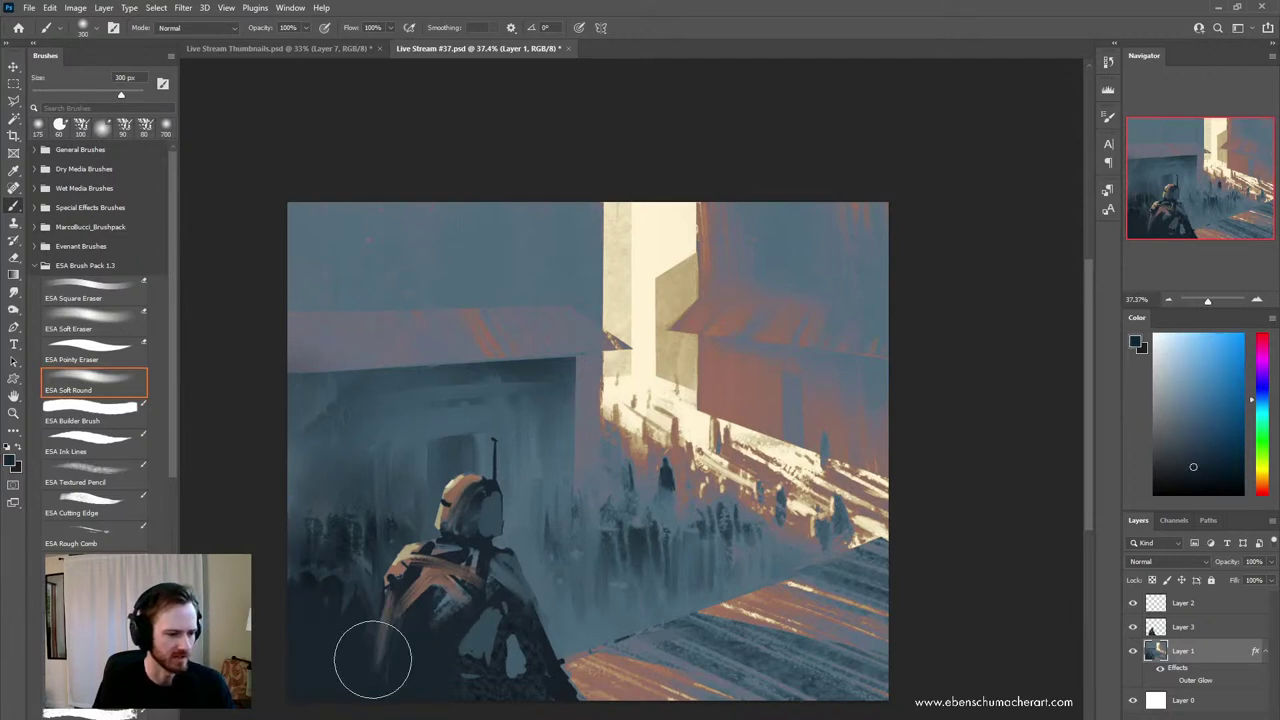
mouse_move(440, 606)
mouse_down()
mouse_move(489, 634)
mouse_move(419, 593)
mouse_move(422, 574)
mouse_move(507, 655)
mouse_move(528, 602)
mouse_move(458, 600)
mouse_move(413, 567)
mouse_move(441, 563)
mouse_move(581, 612)
mouse_move(574, 623)
mouse_move(524, 614)
mouse_up()
alt+click(560, 608)
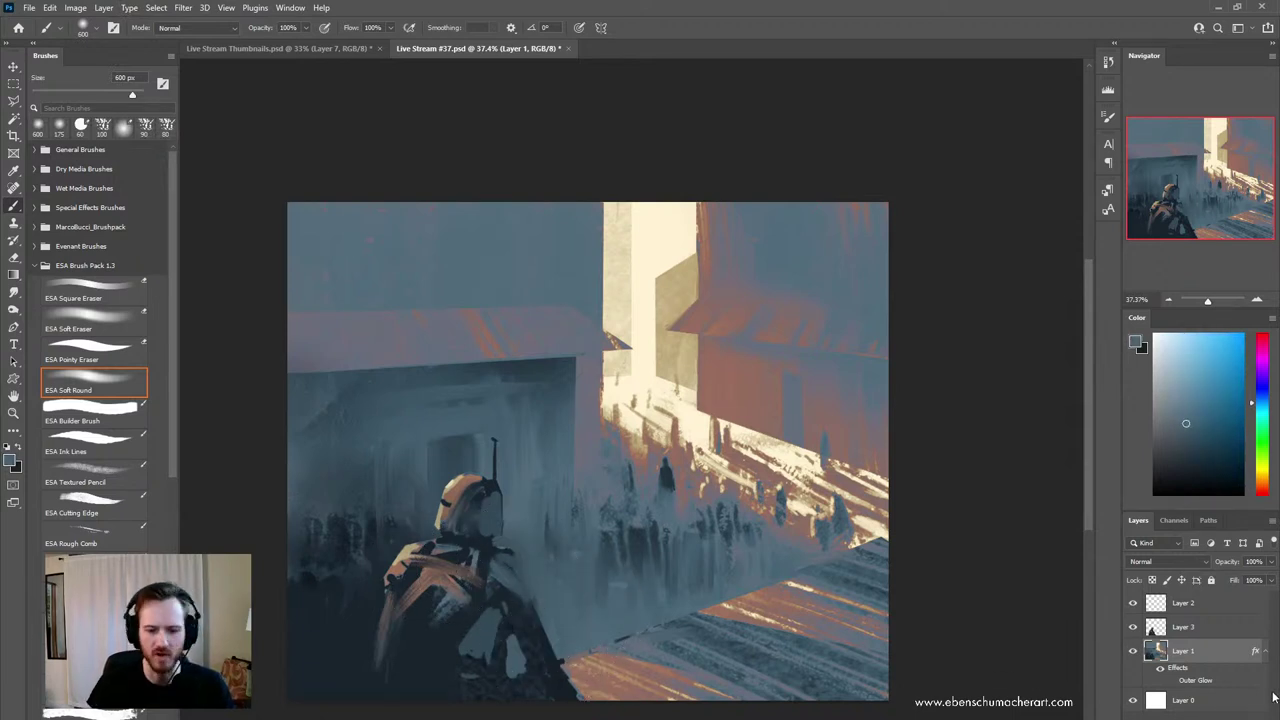
- Load the figure's outline as a selection on Layer 3 and darken its lower body with sampled navy using ESA Soft Round at 600 px
click(1200, 627)
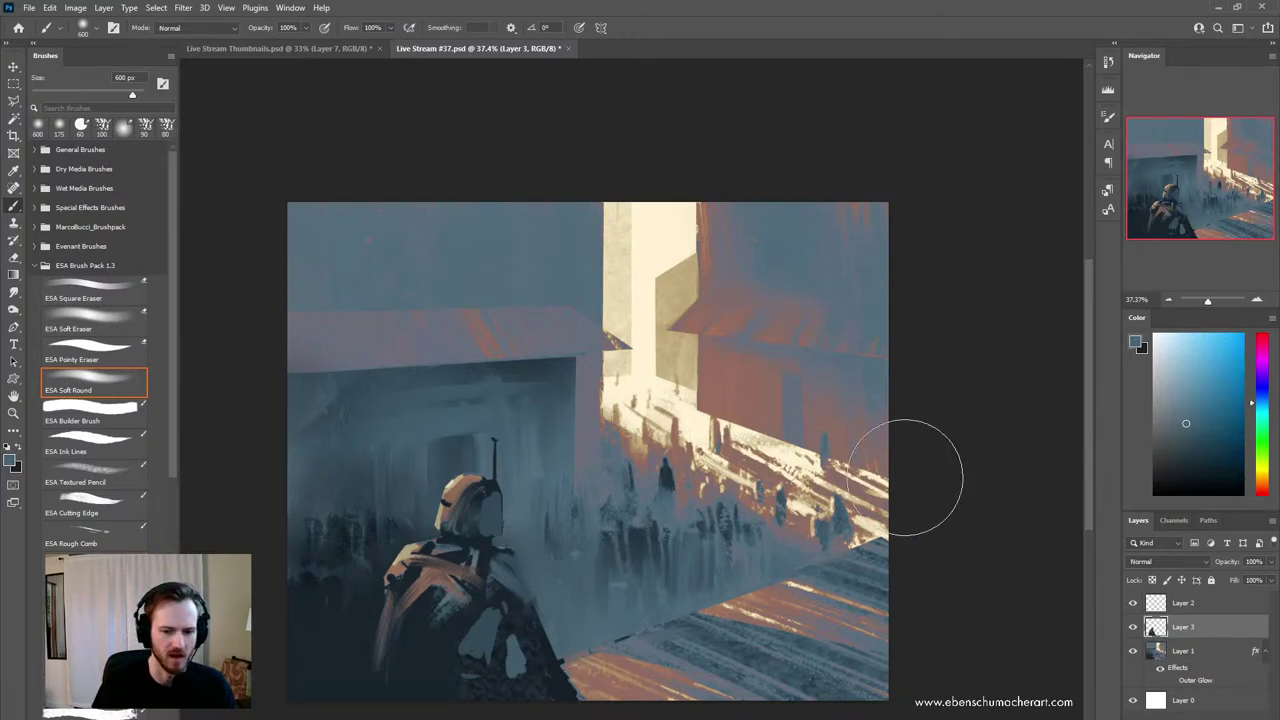
ctrl+click(1152, 651)
alt+click(505, 620)
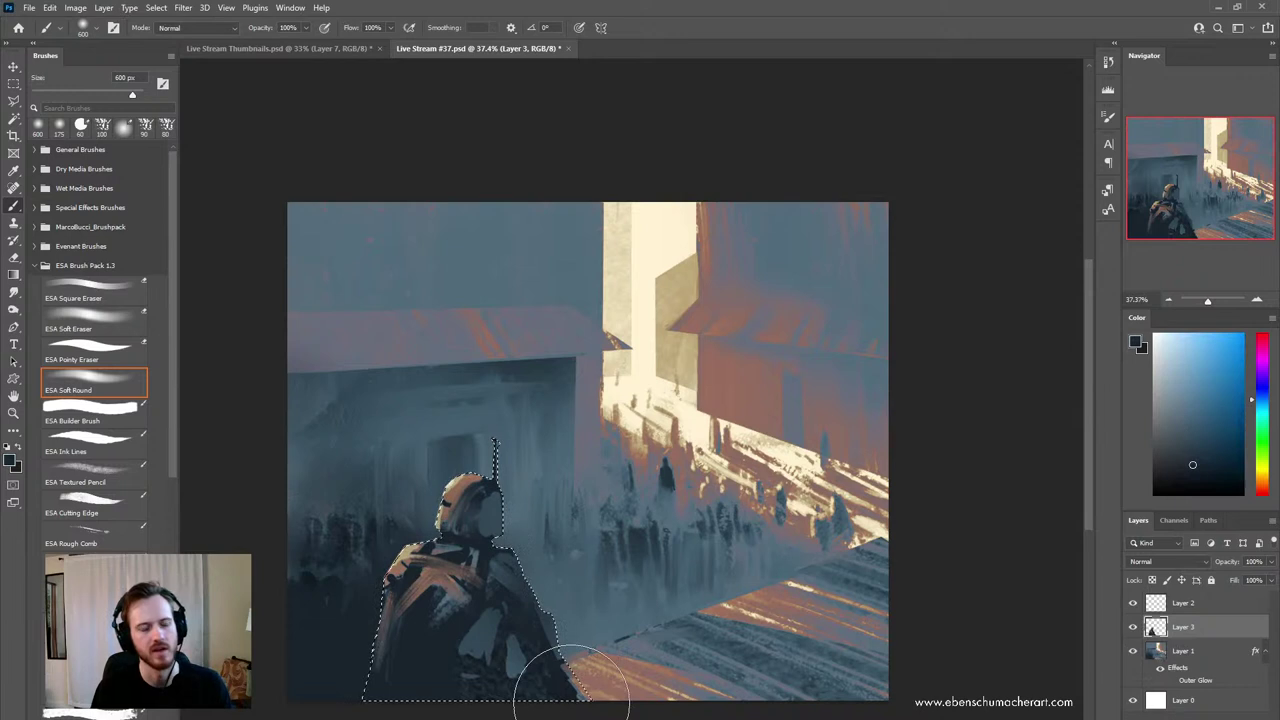
mouse_move(572, 606)
mouse_down()
mouse_move(553, 640)
mouse_move(527, 625)
mouse_move(550, 676)
mouse_move(488, 653)
mouse_move(516, 529)
mouse_move(569, 604)
mouse_up()
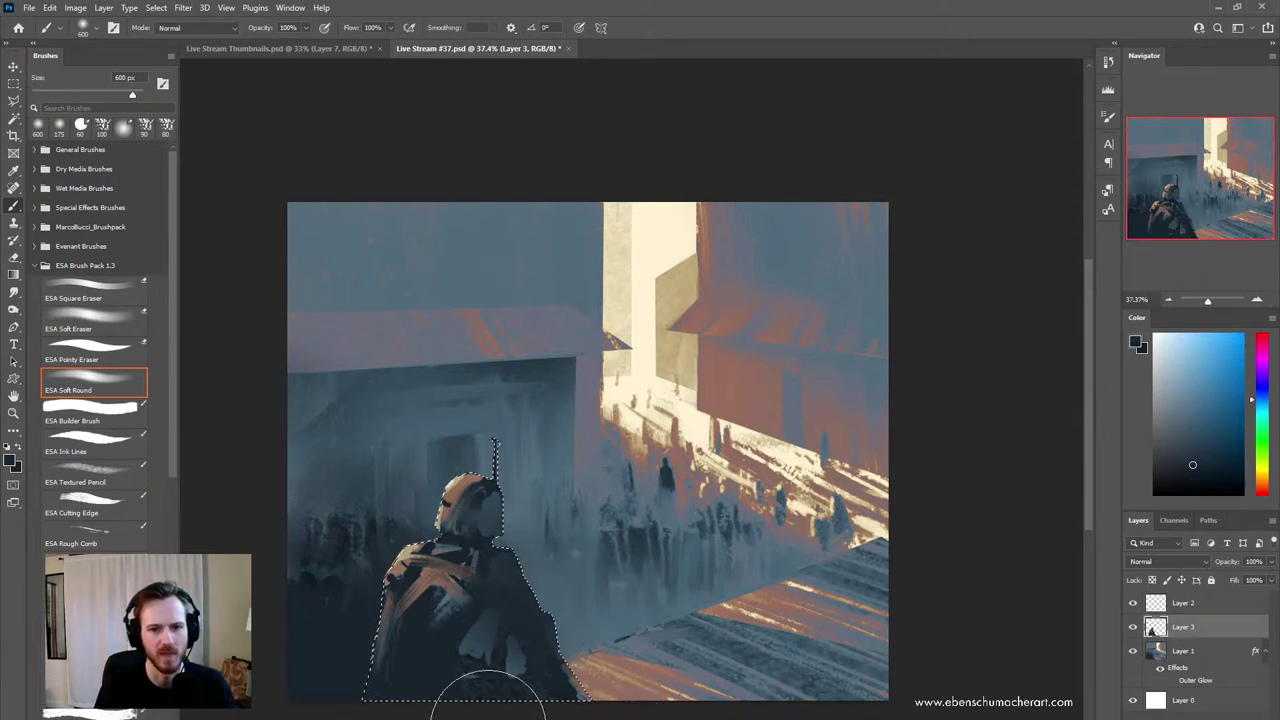
- Finish darkening the figure's lower body, clear the selection, and erase the helmet's antenna with ESA Pointy Eraser at 60 px
drag(505, 660, 508, 677)
key(ctrl+d)
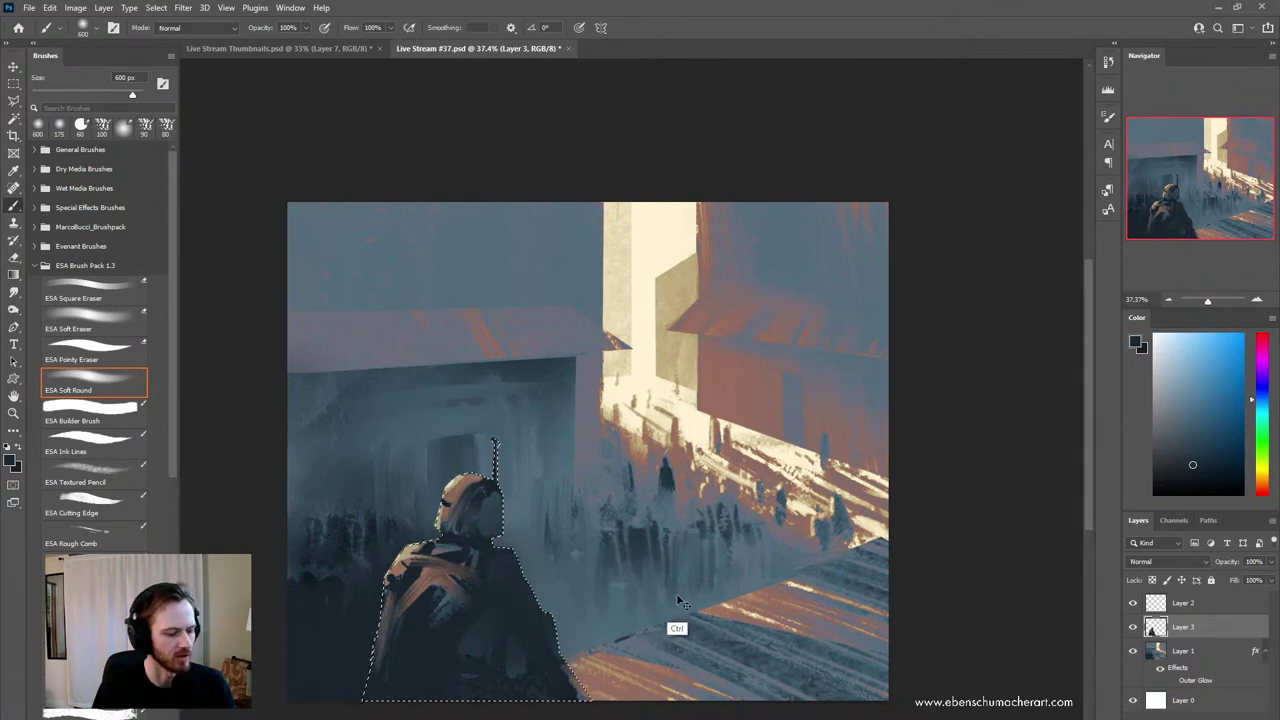
key(z)
drag(514, 557, 560, 557)
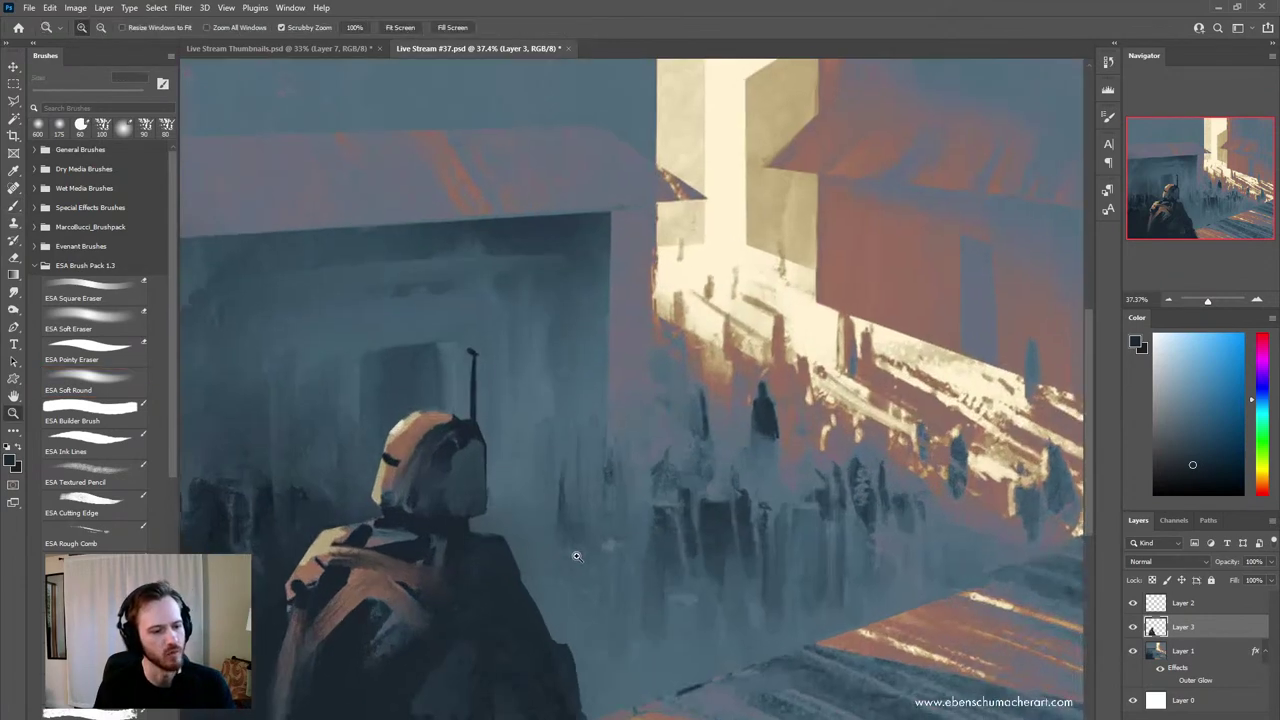
drag(303, 596, 359, 593)
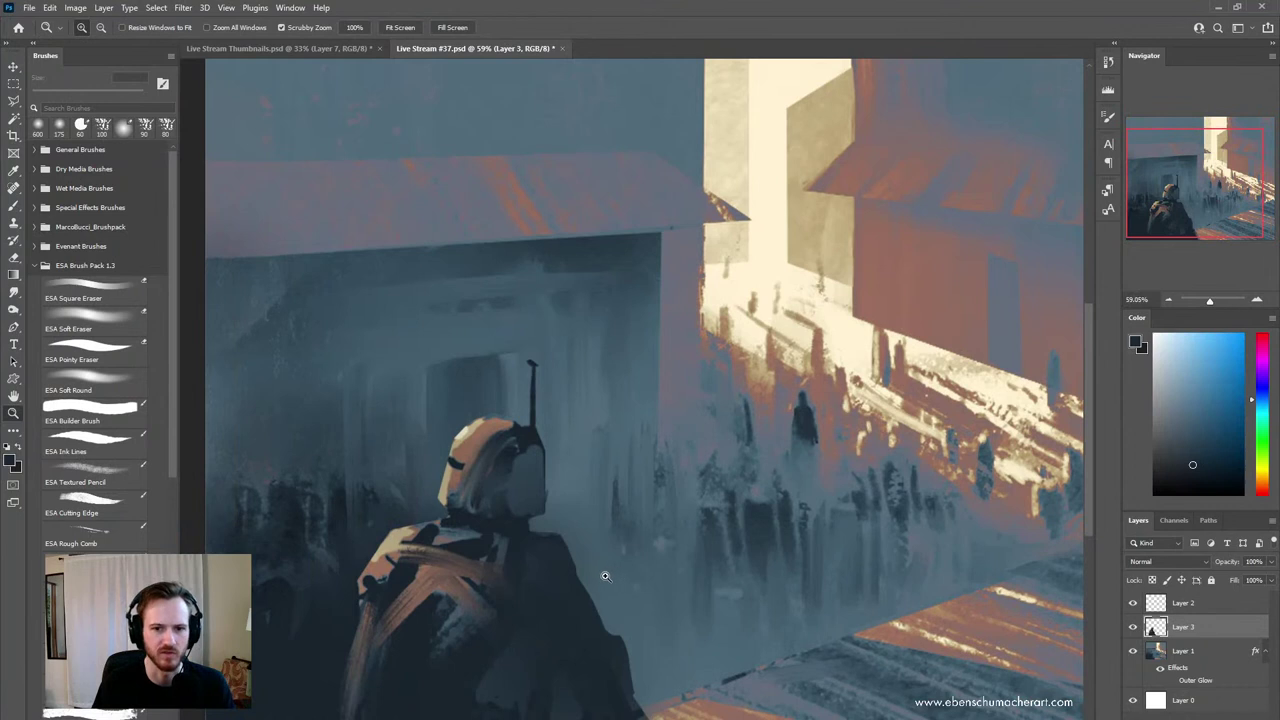
drag(621, 578, 561, 599)
mouse_move(641, 661)
mouse_down()
mouse_move(638, 650)
mouse_move(658, 674)
mouse_up()
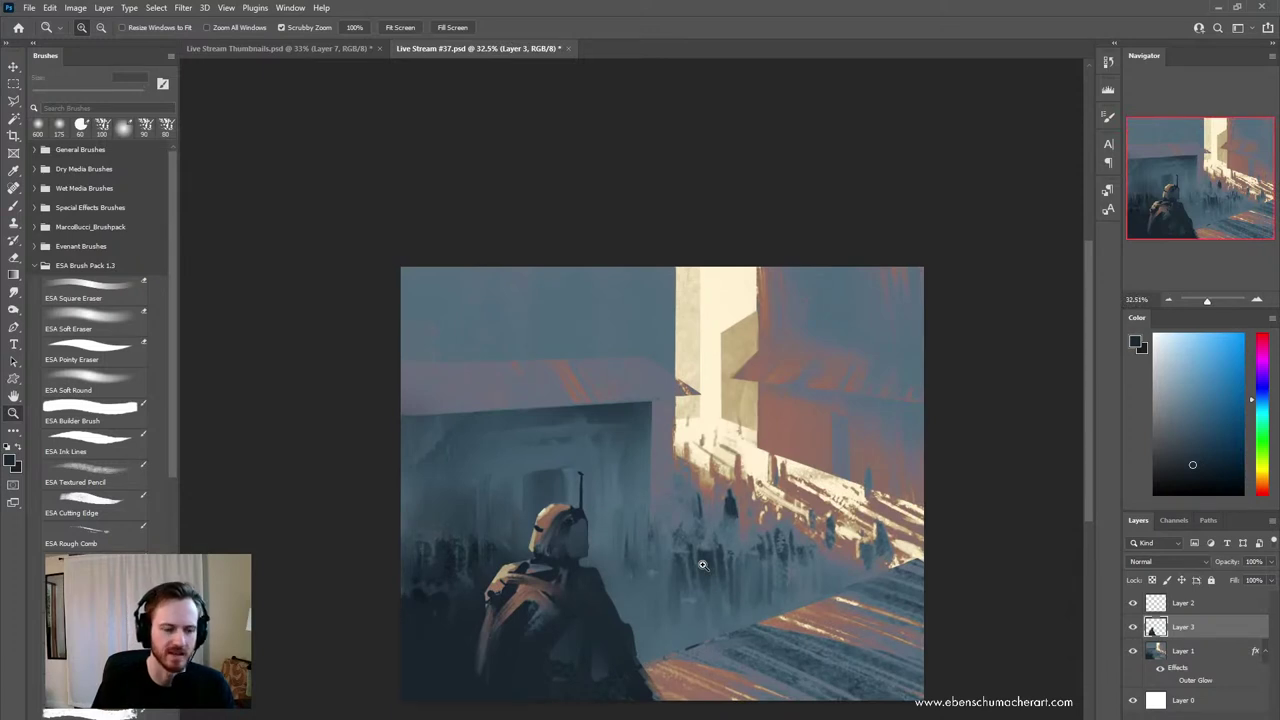
drag(557, 552, 550, 591)
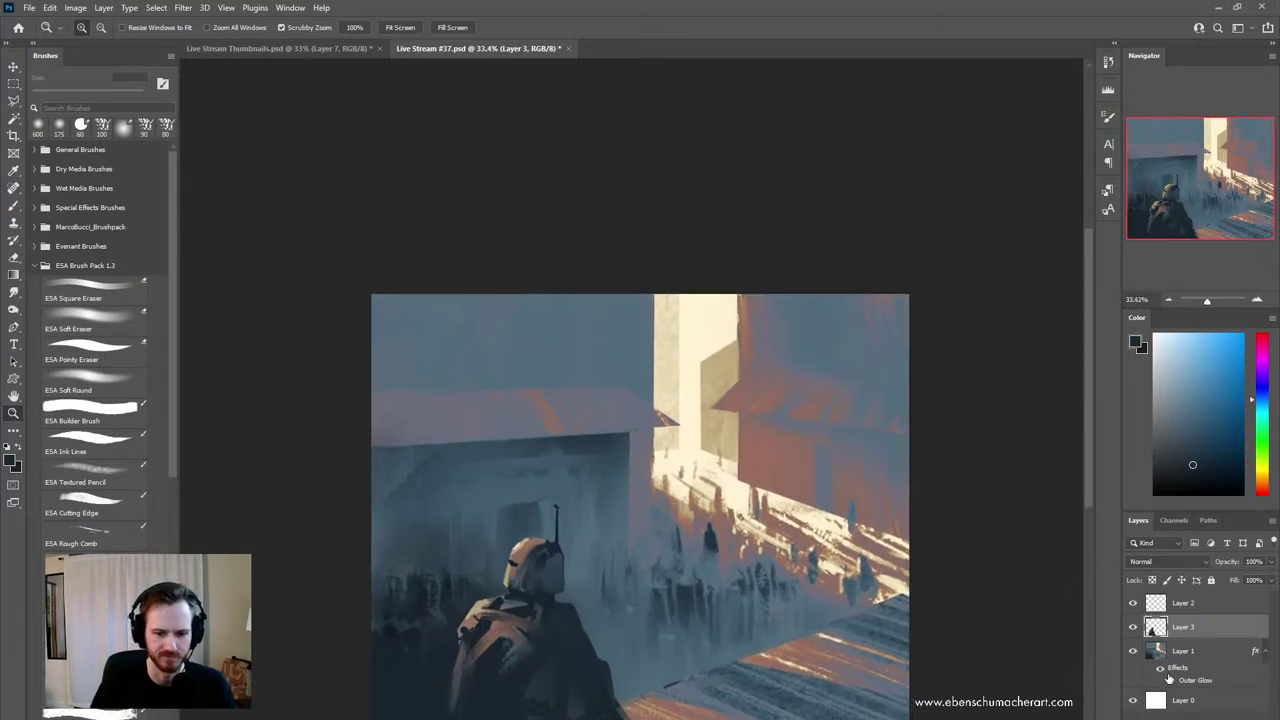
key(e)
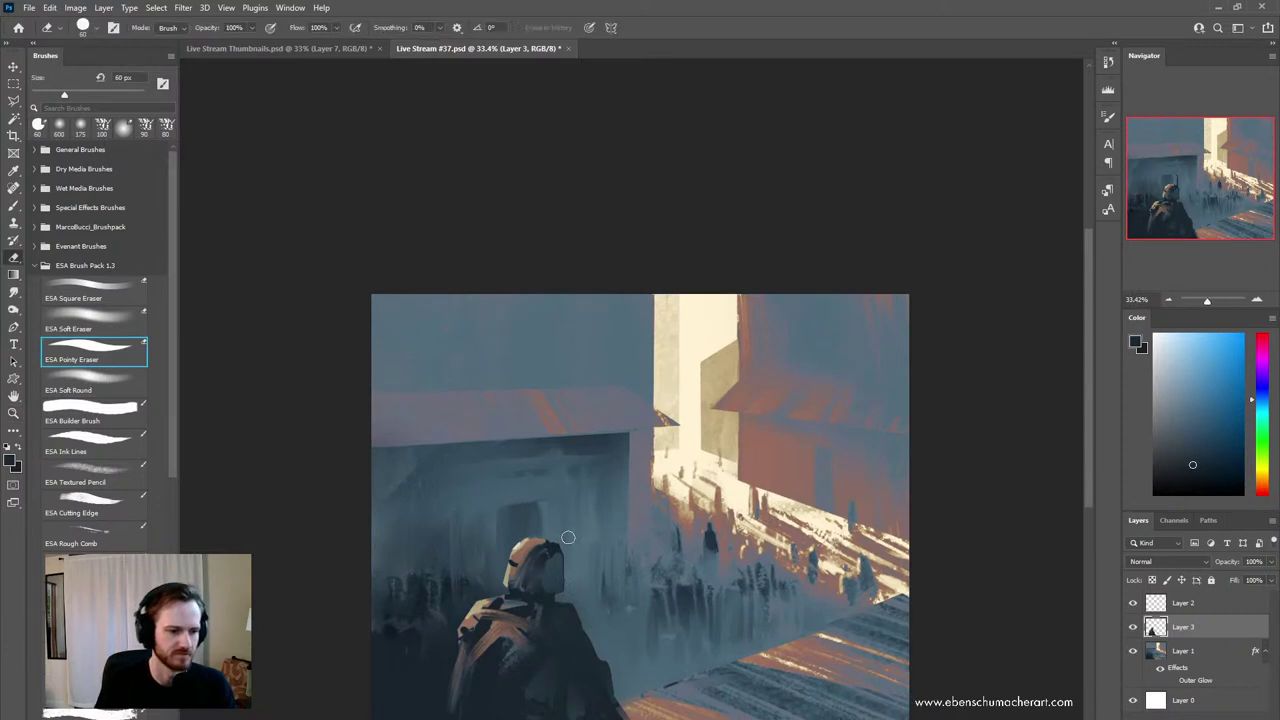
- Blend the figure's shoulder straps into cloak folds using the Mixer Brush at 50 px with sampled mauve, brown and navy tones
key(b)
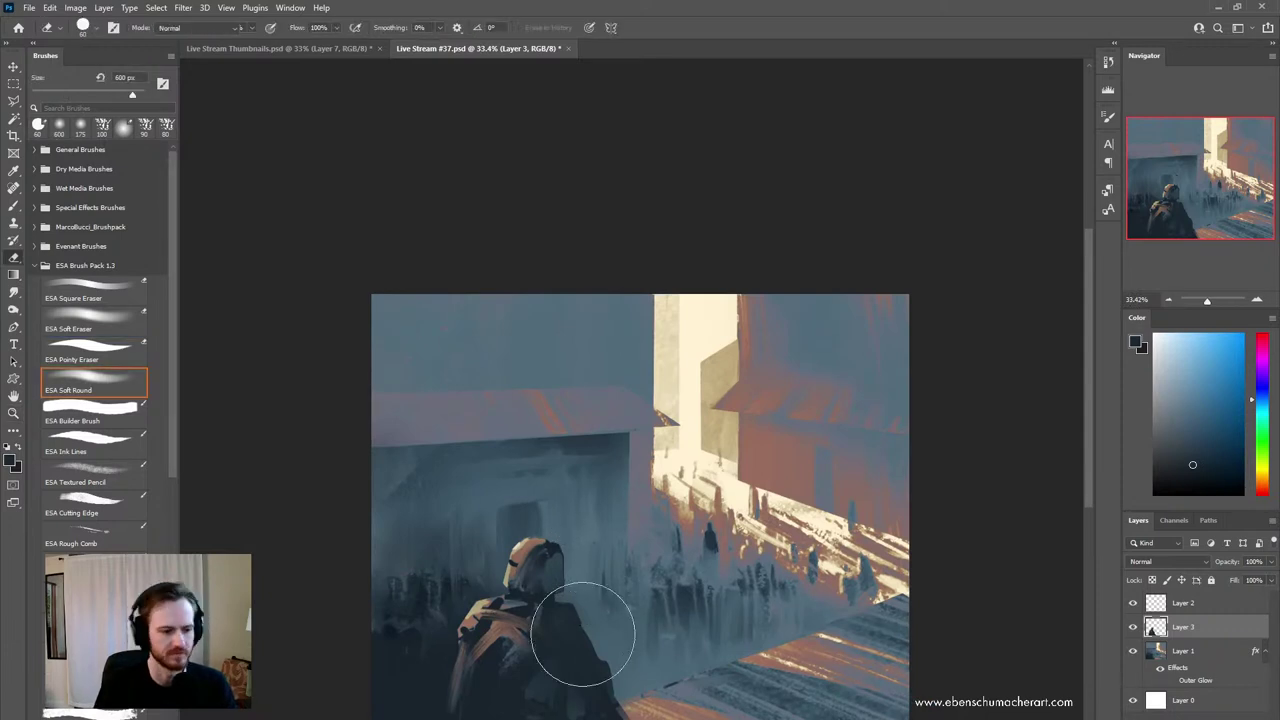
alt+click(473, 617)
key(bracketleft)
key(bracketleft)
key(bracketleft)
key(bracketleft)
key(bracketleft)
key(bracketleft)
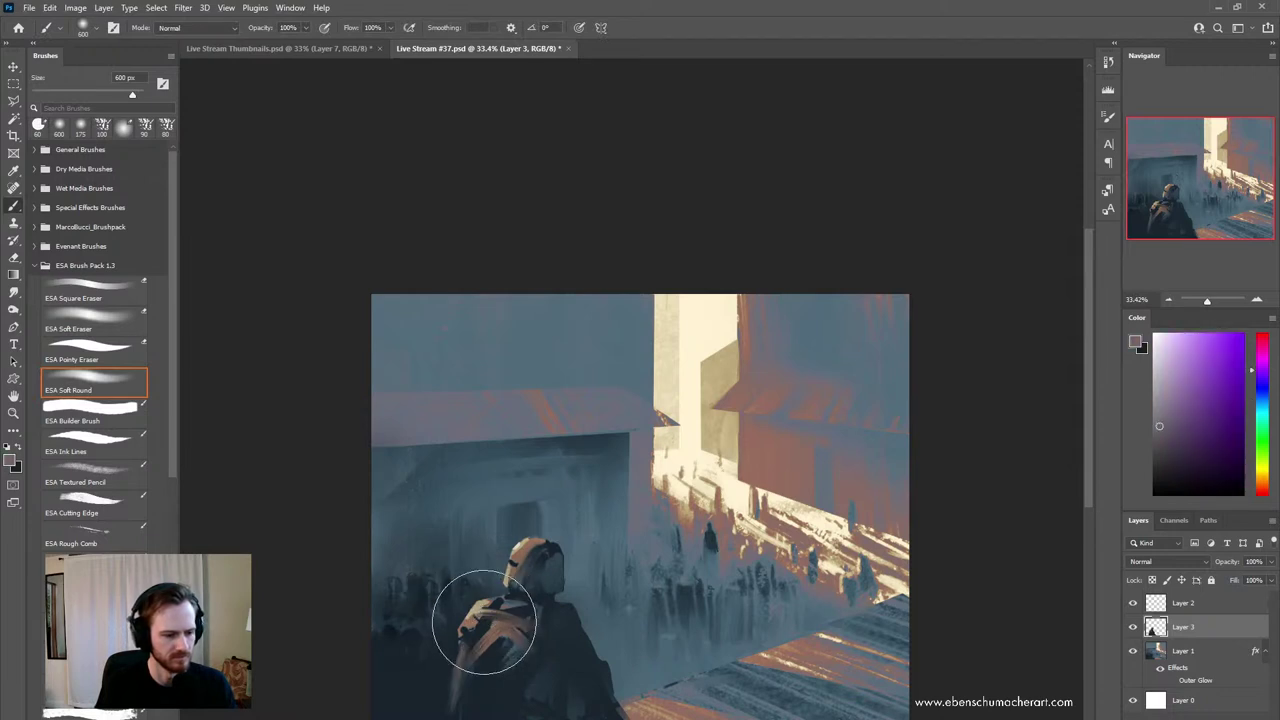
key(shift+b)
key(shift+b)
key(shift+b)
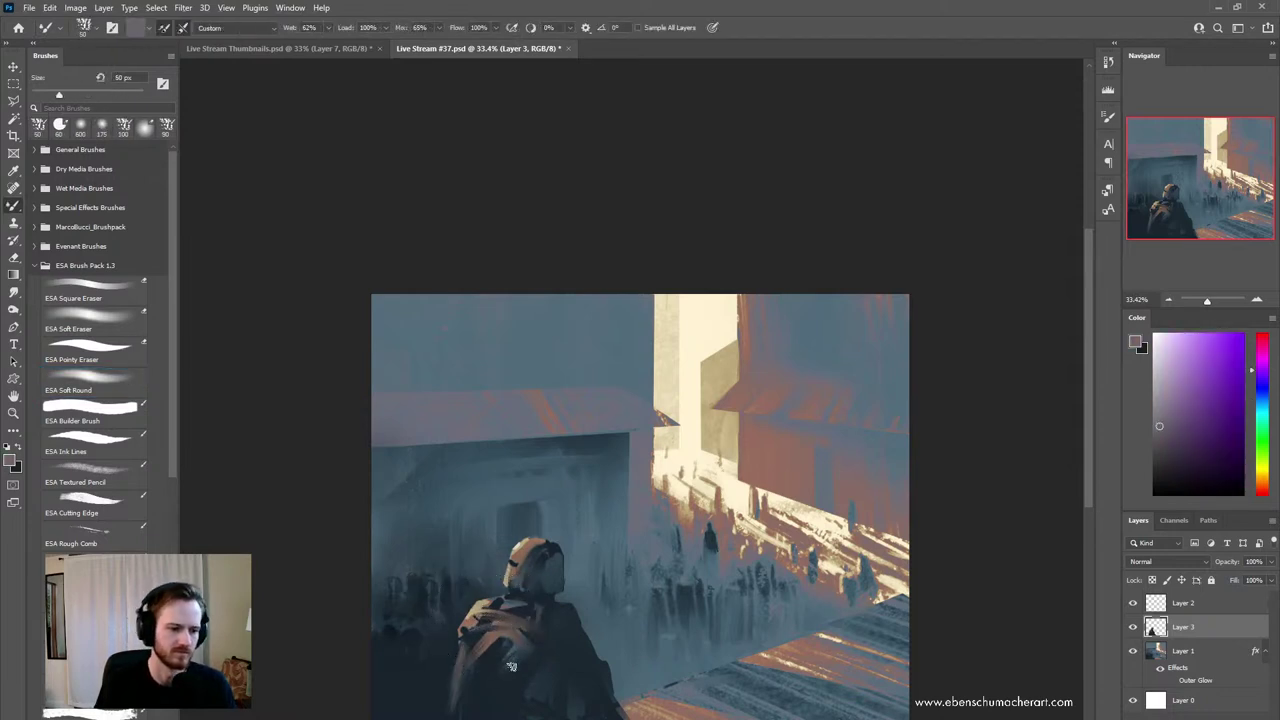
alt+click(518, 595)
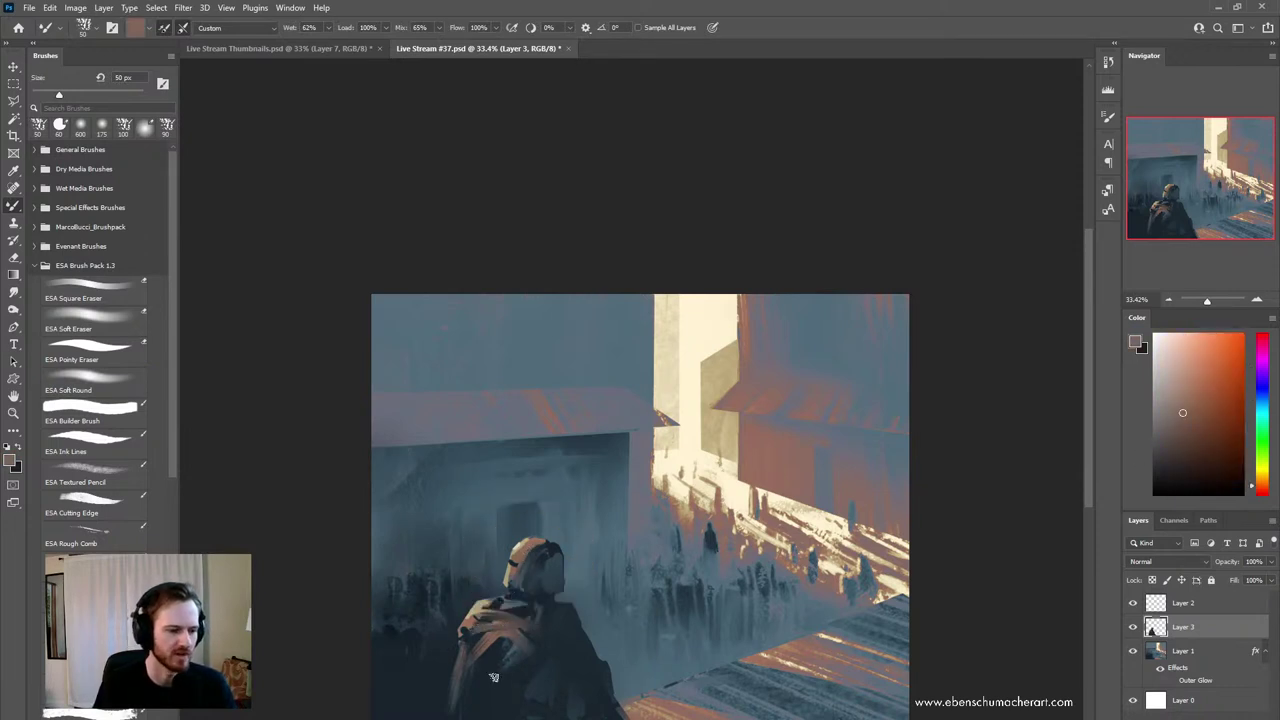
alt+click(478, 612)
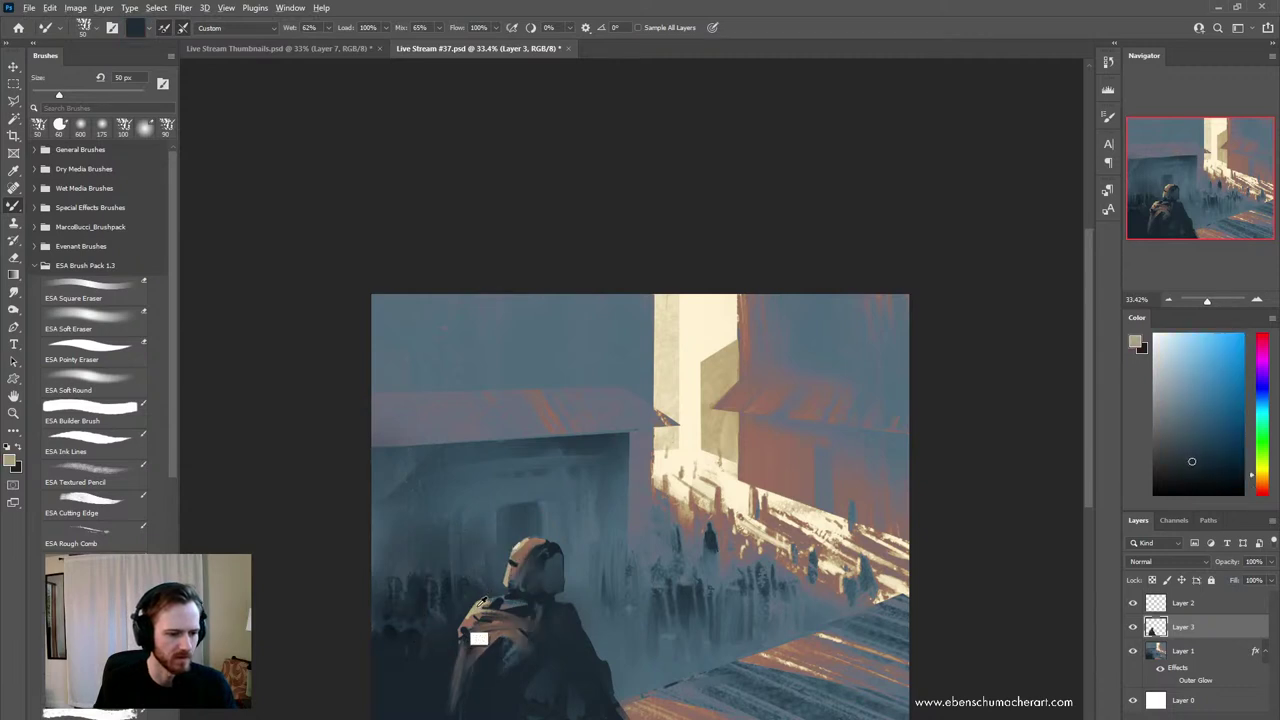
- Float the enlarged colour picker and paint the cloak's lit shoulder with a sampled beige adjusted to muted ochre
alt+click(476, 607)
drag(1141, 319, 845, 127)
drag(925, 213, 942, 217)
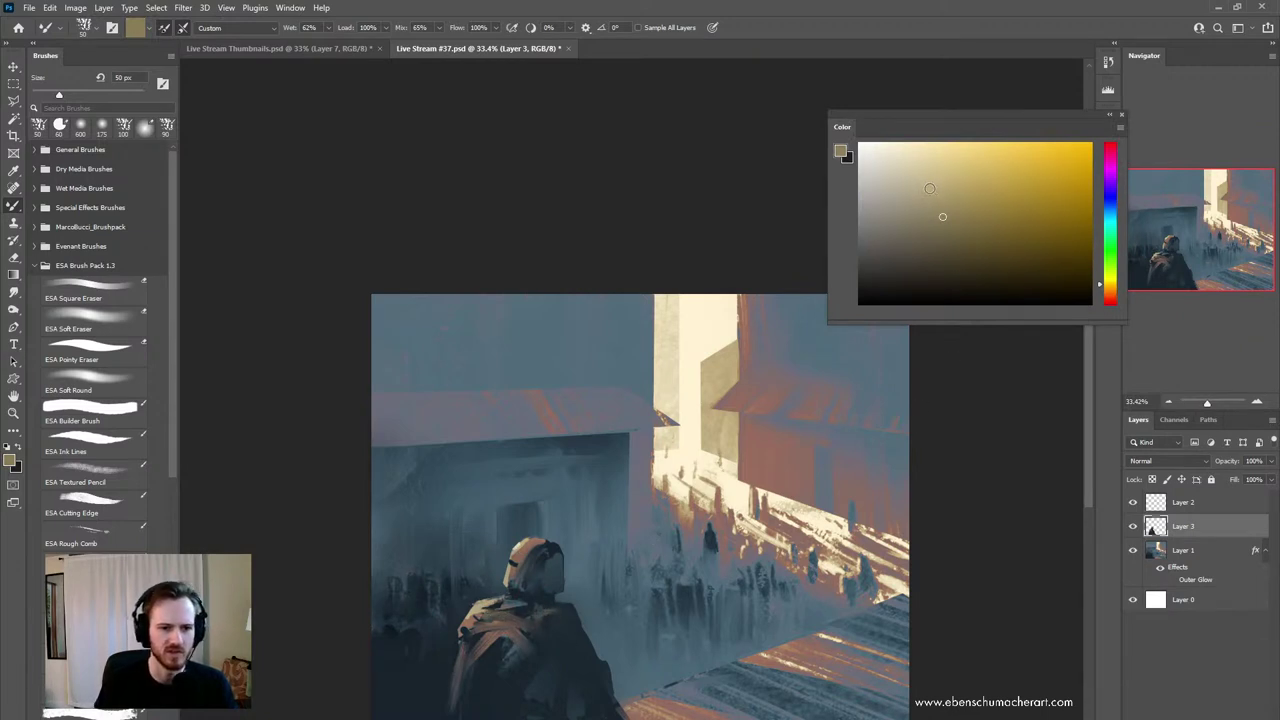
- Sample the helmet's blue-grey, shift the hue to dark green, and tint the helmet and cloak with the Mixer Brush
alt+click(521, 585)
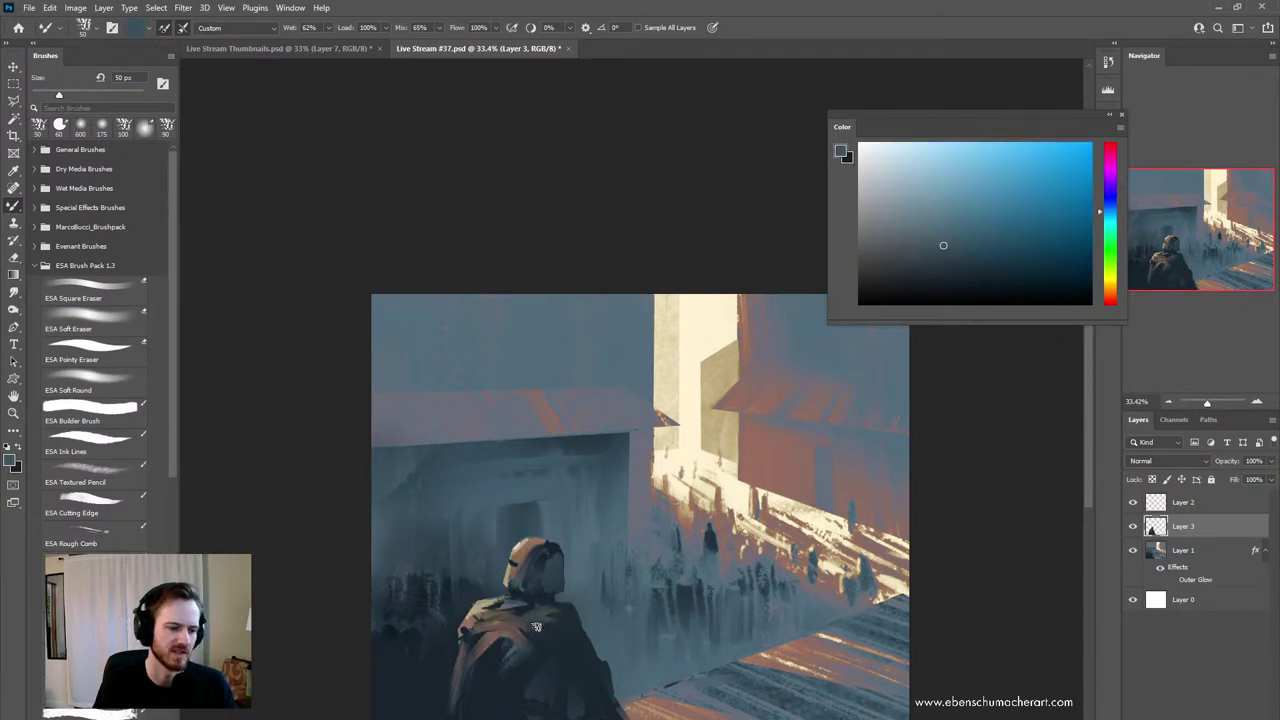
click(1110, 243)
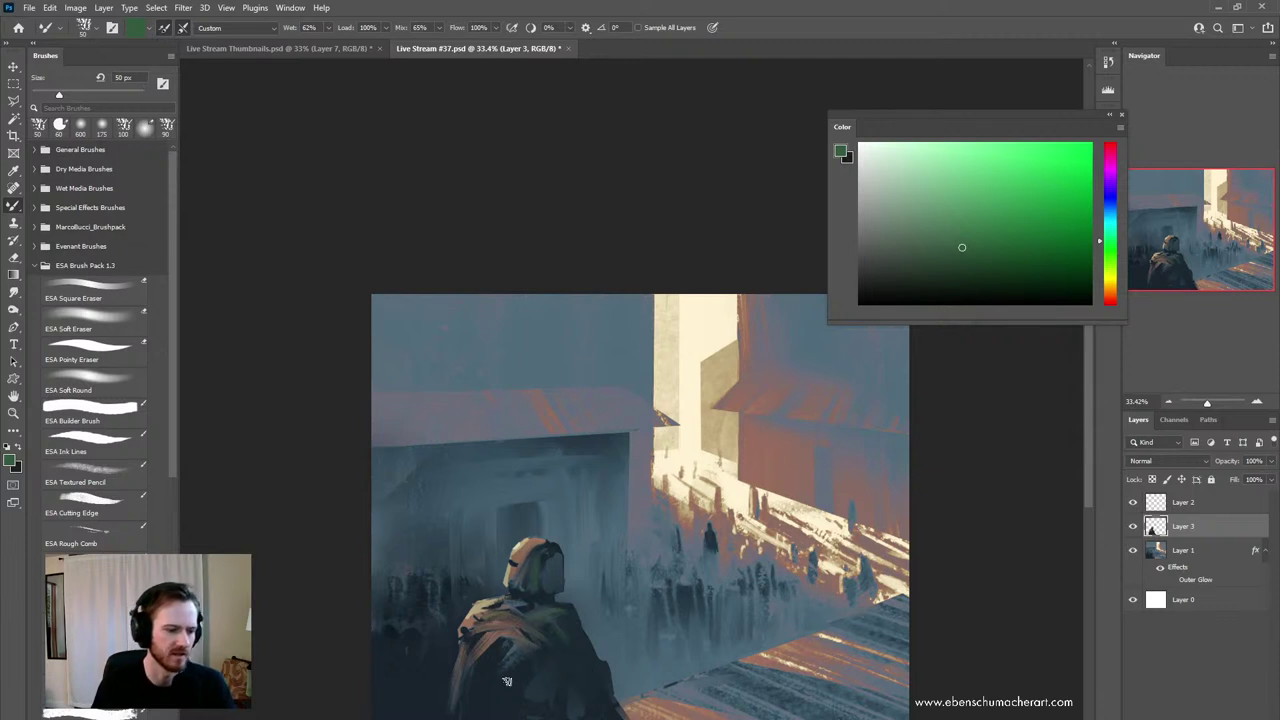
drag(487, 671, 504, 655)
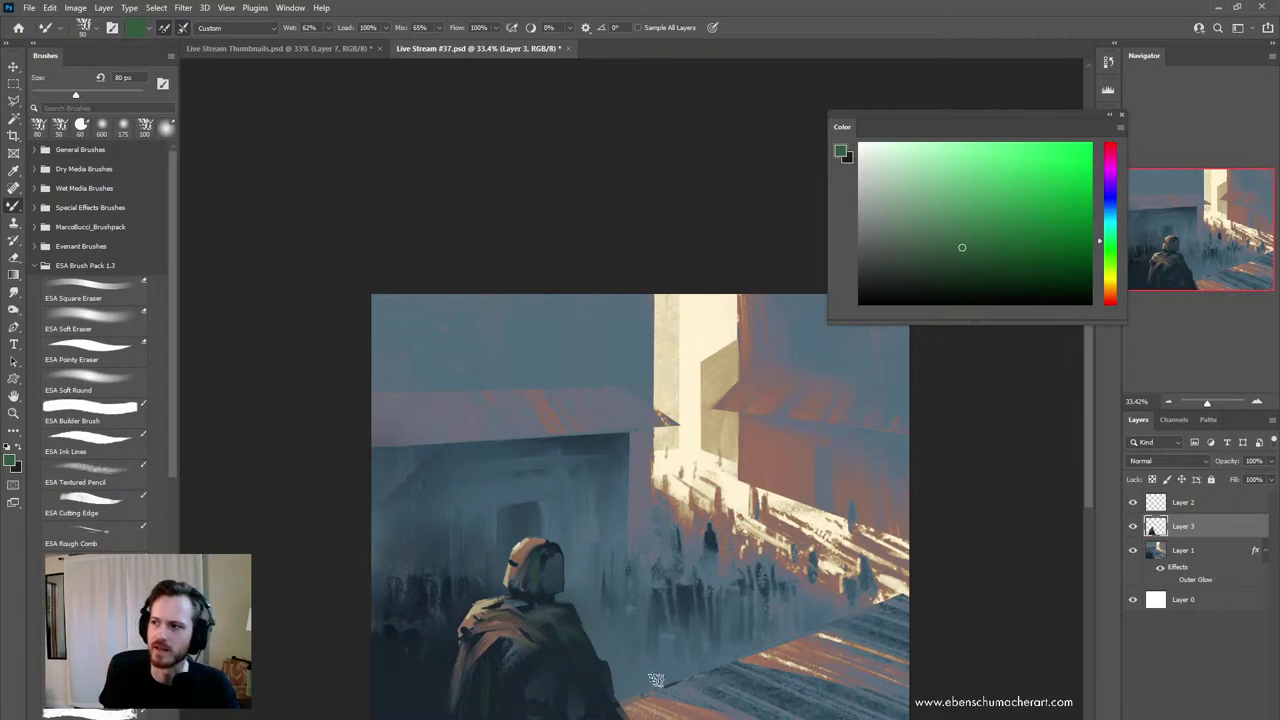
- Reduce the Mixer Brush to 35 px and refine the helmet, collar and cloak folds with sampled navy and blue-grey
key(bracketleft)
key(bracketleft)
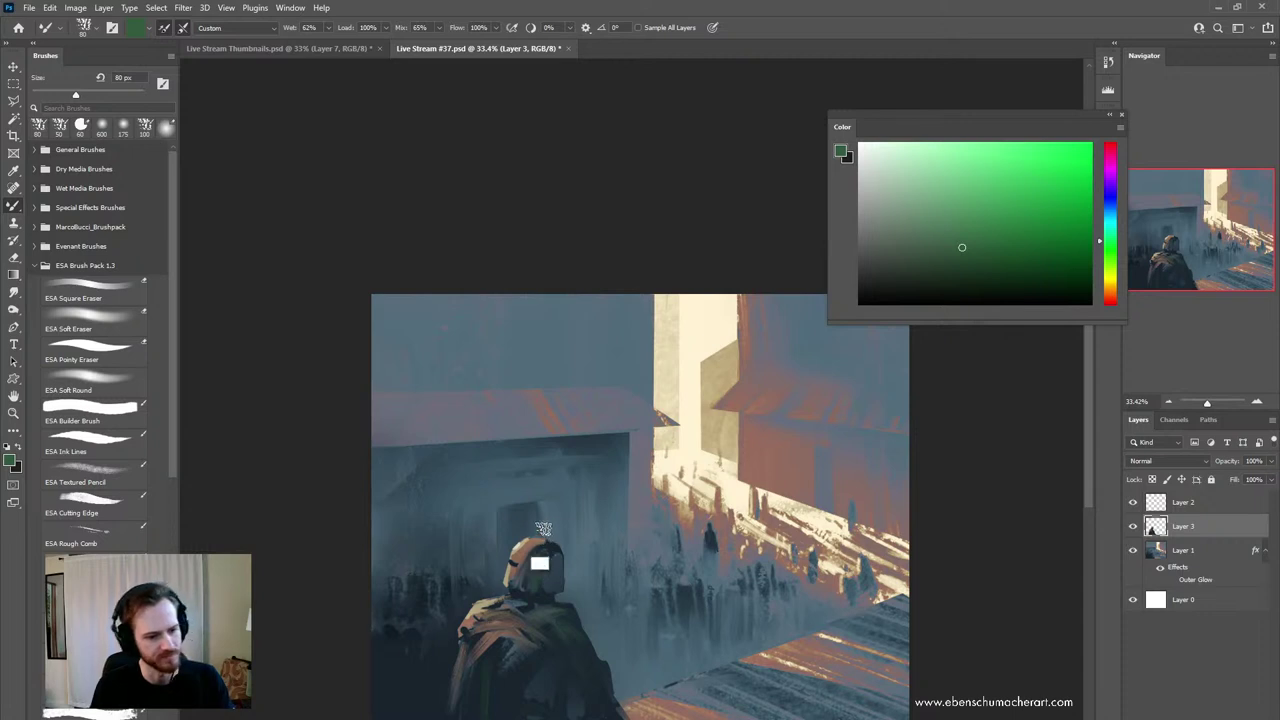
alt+click(533, 593)
key(bracketleft)
key(bracketleft)
key(bracketleft)
key(bracketleft)
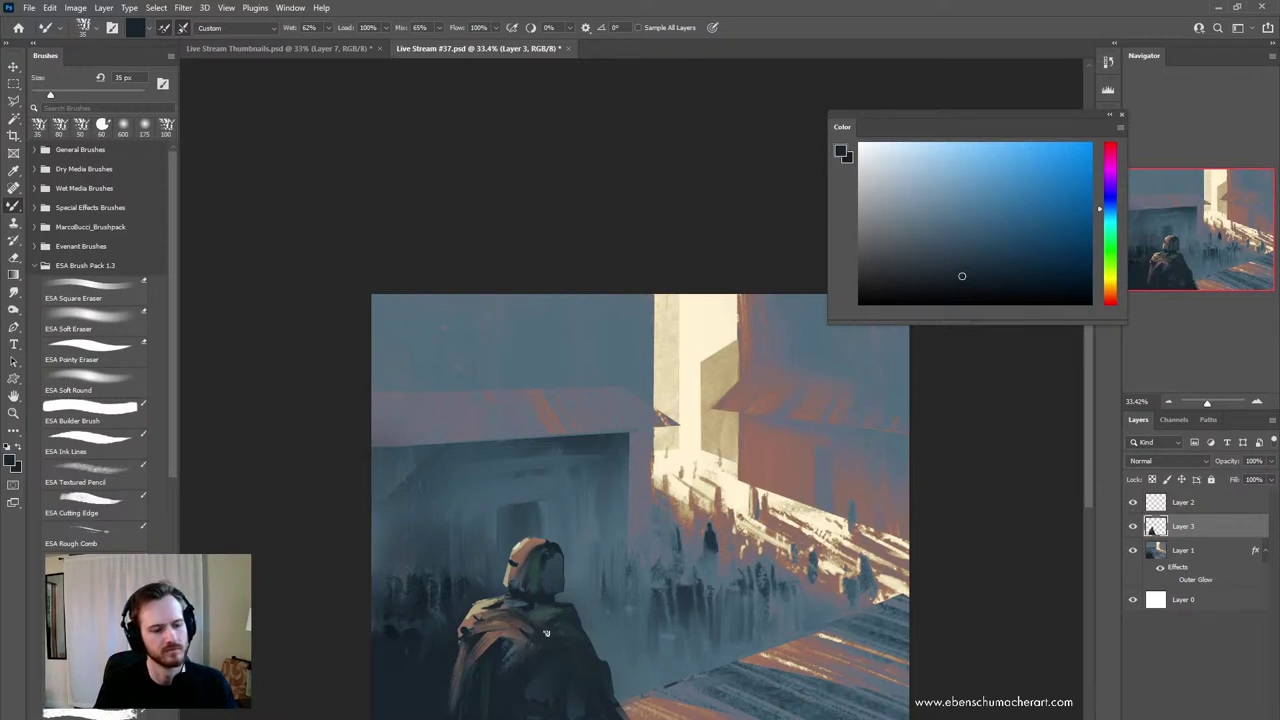
alt+click(511, 605)
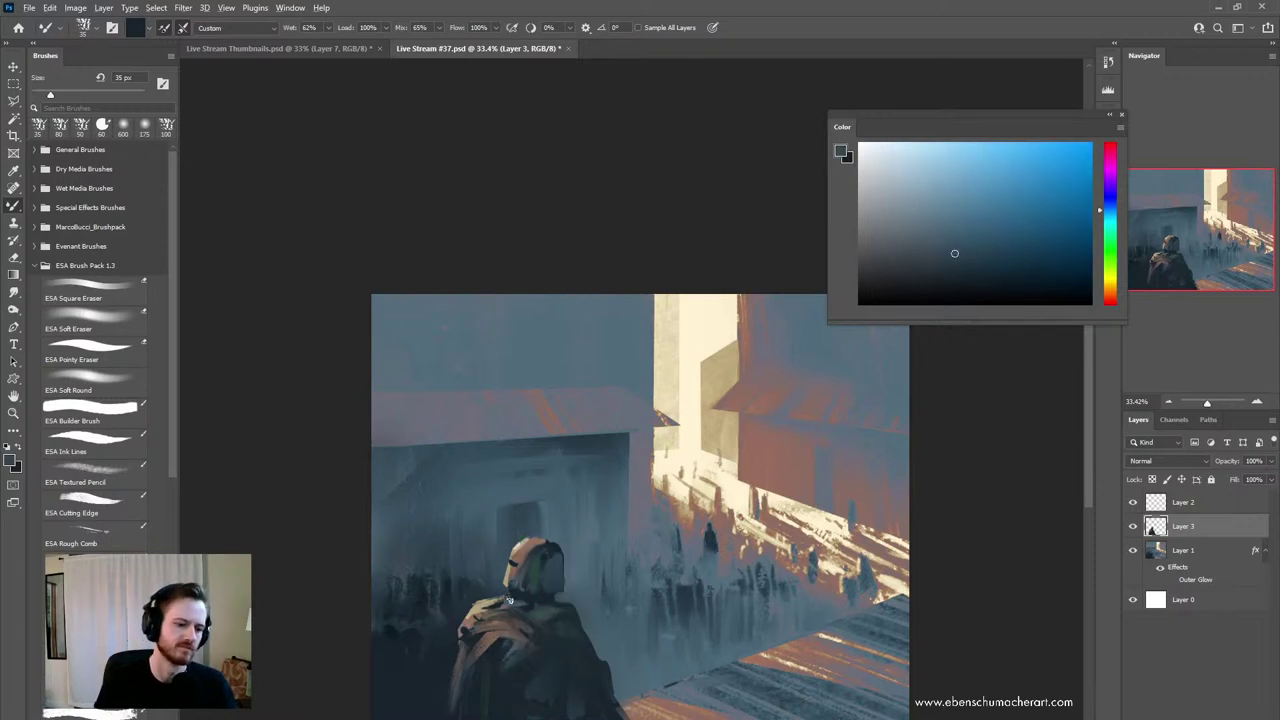
alt+click(547, 595)
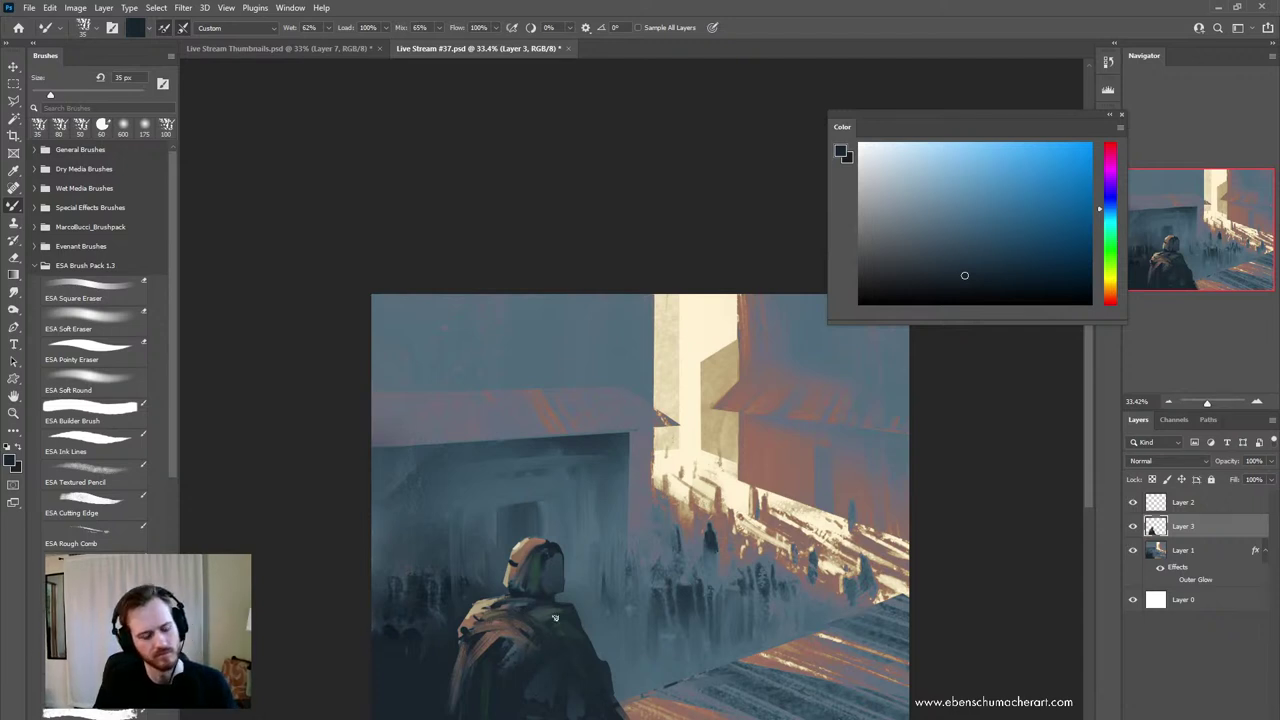
alt+click(531, 693)
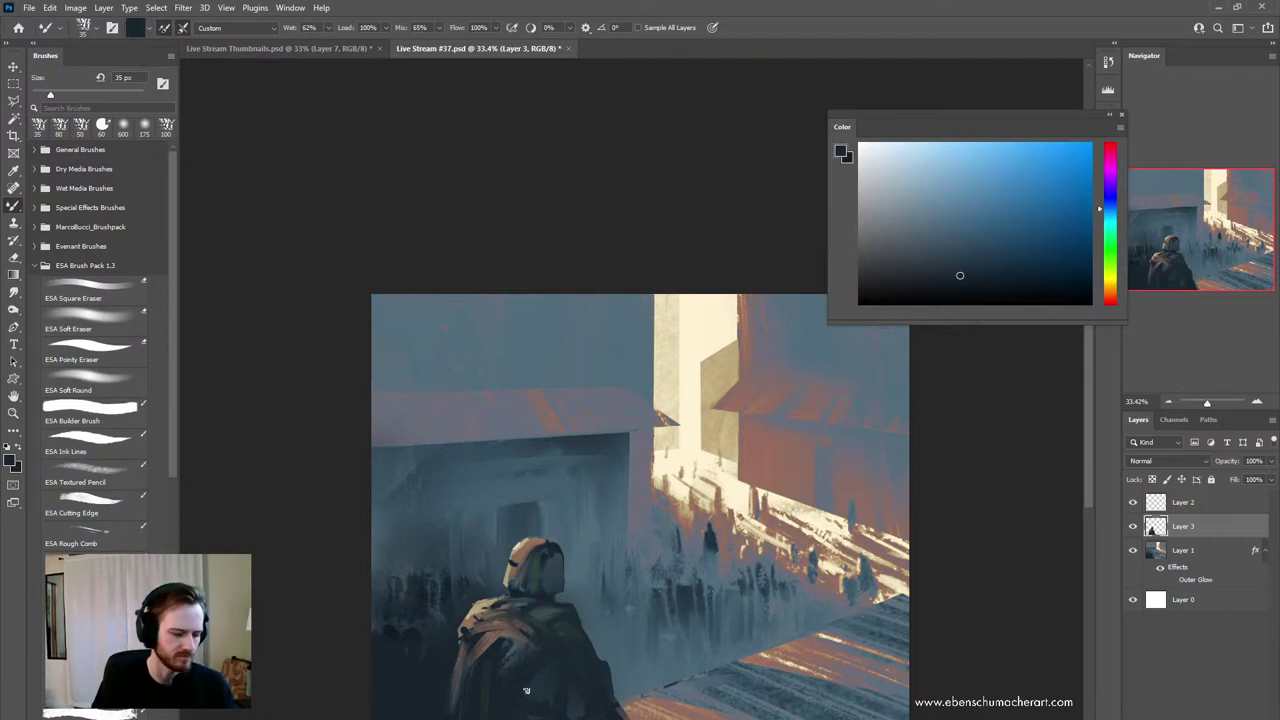
- Outline a slung rifle across the figure's back with the Polygonal Lasso and fill it with sampled navy using ESA Soft Round at 175 px
key(l)
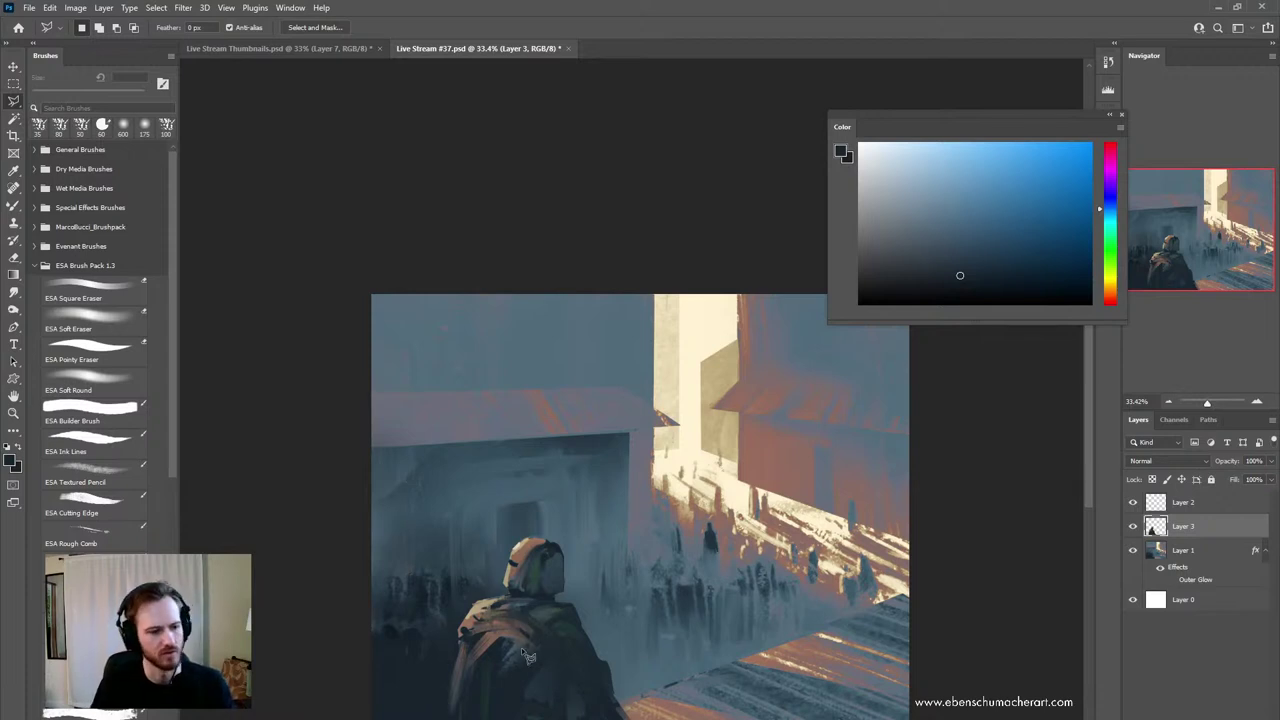
click(477, 537)
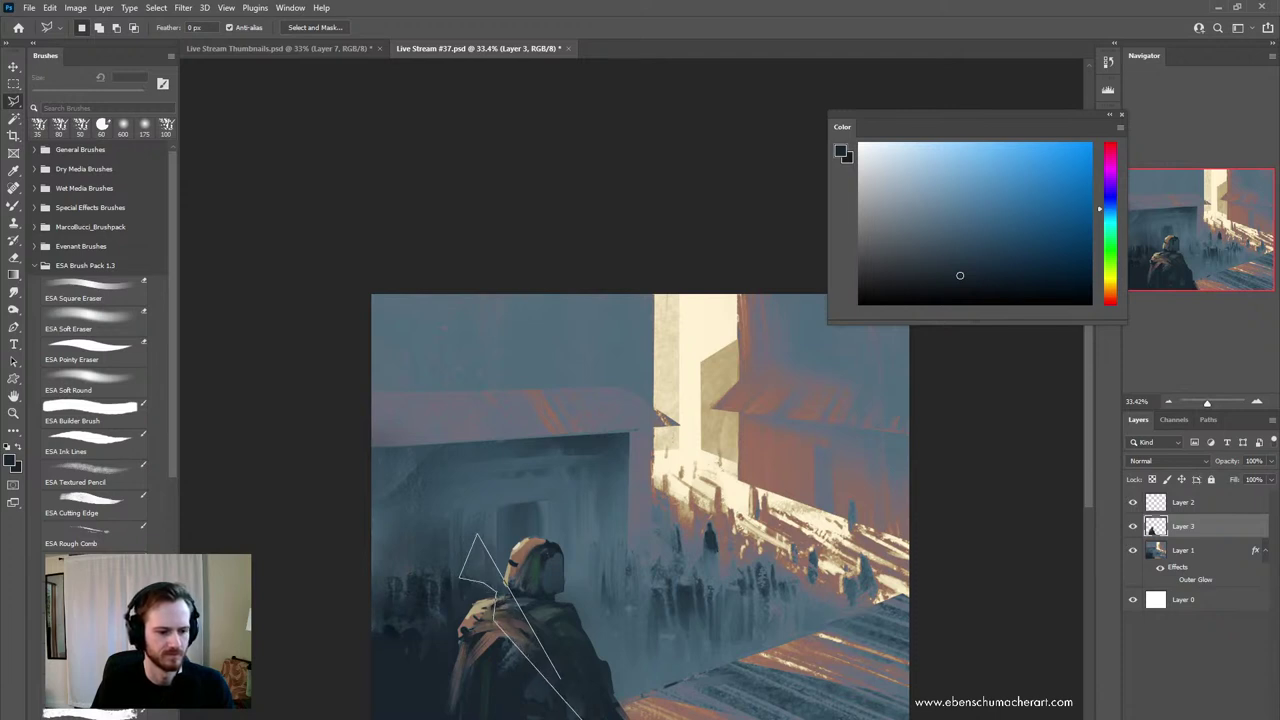
double_click(560, 680)
key(b)
alt+click(575, 658)
mouse_move(537, 642)
mouse_down()
mouse_move(498, 595)
mouse_move(494, 544)
mouse_move(514, 653)
mouse_up()
alt+click(583, 649)
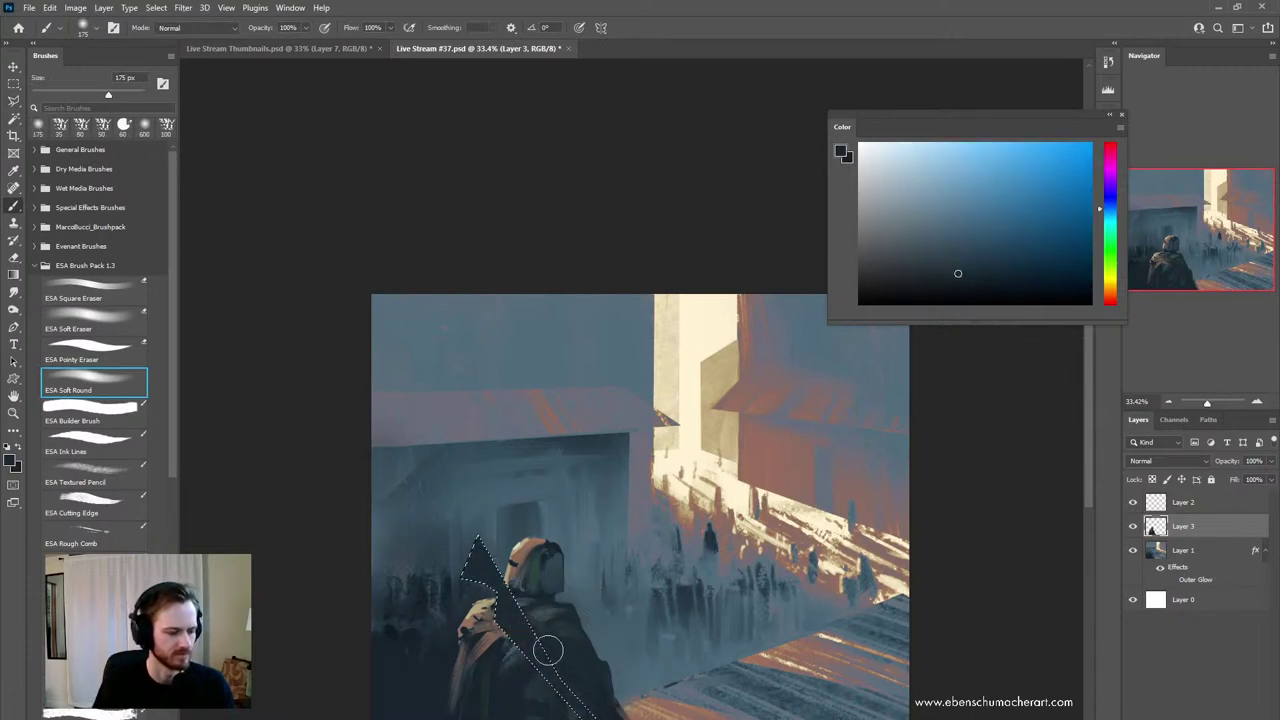
key(ctrl+d)
- Select a narrow strip along the rifle's stock and fill it with dark navy using ESA Soft Round at 175 px
key(z)
drag(674, 564, 652, 593)
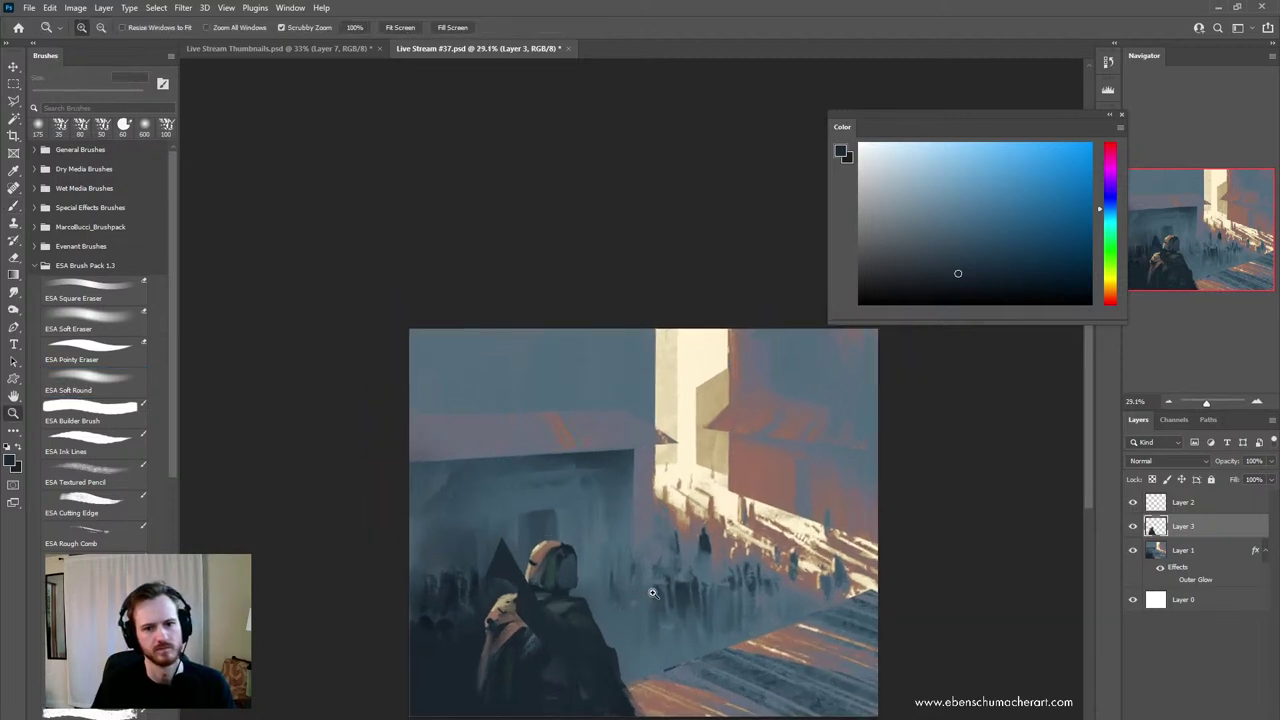
key(l)
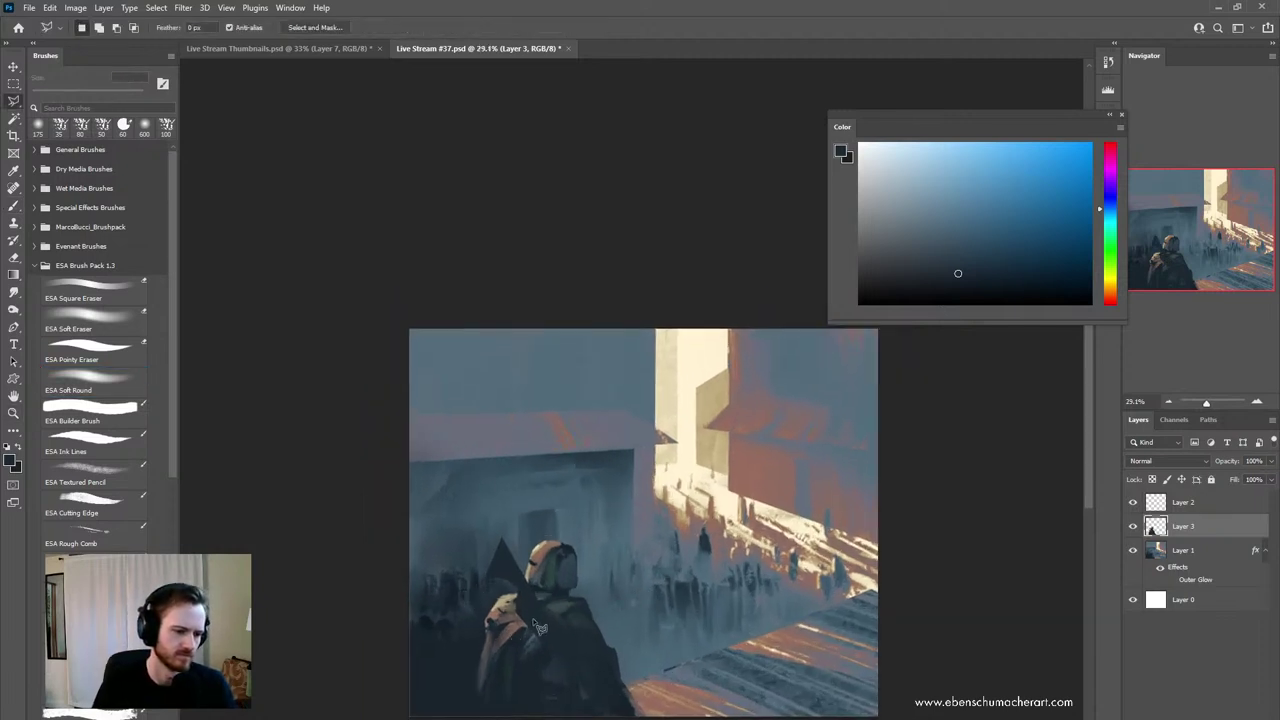
drag(505, 578, 501, 570)
key(b)
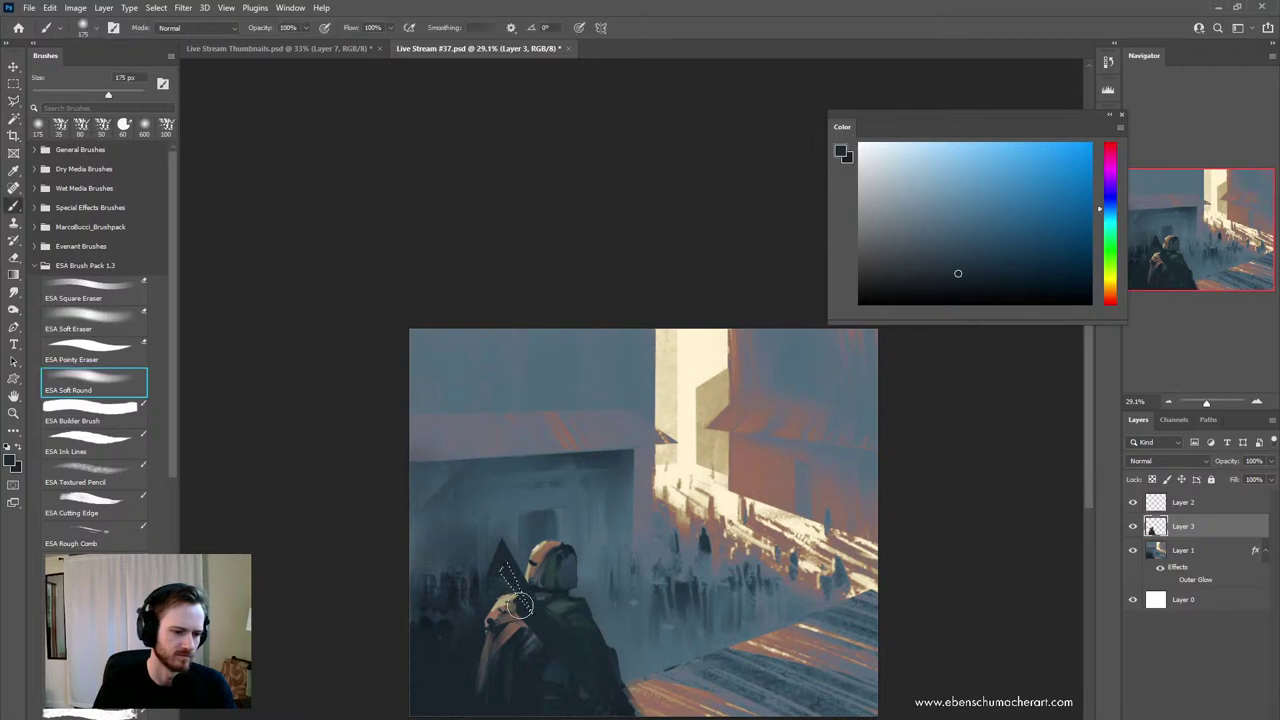
key(ctrl+d)
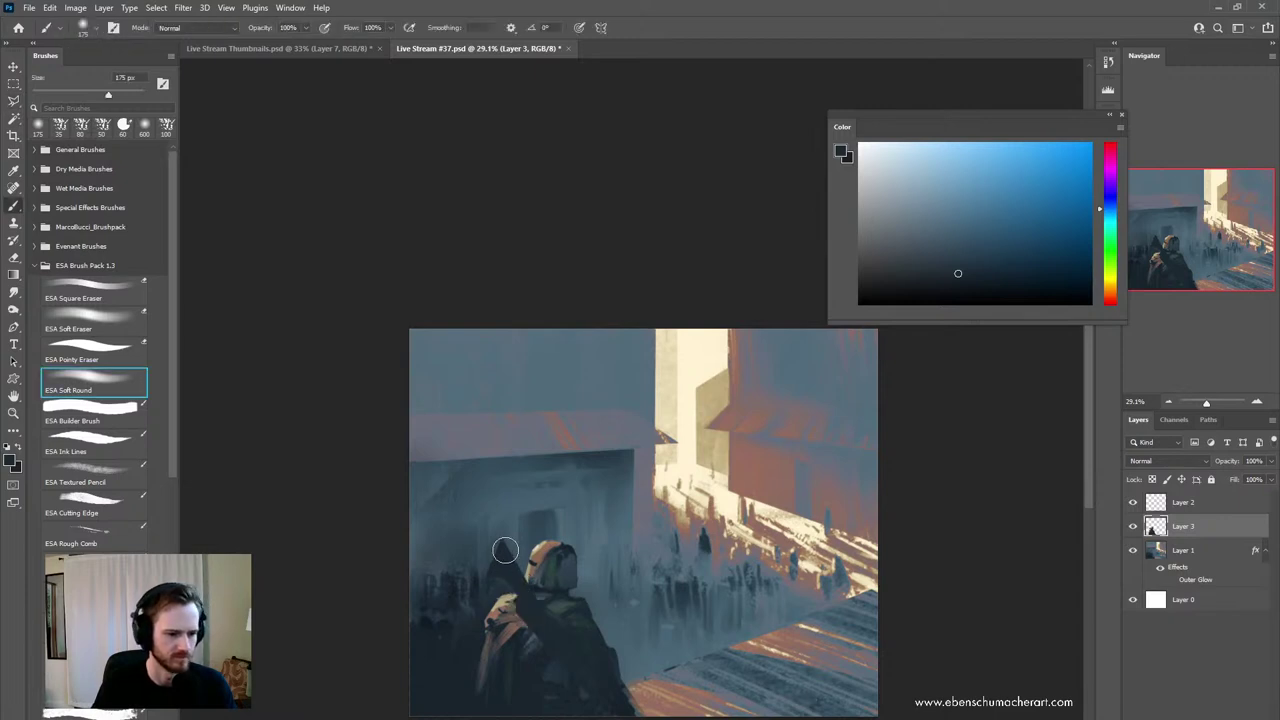
- Try cream edge highlights on the rifle stock and helmet inside Layer 3's loaded outline, using ESA Rough Comb at 60 px
ctrl+click(1155, 528)
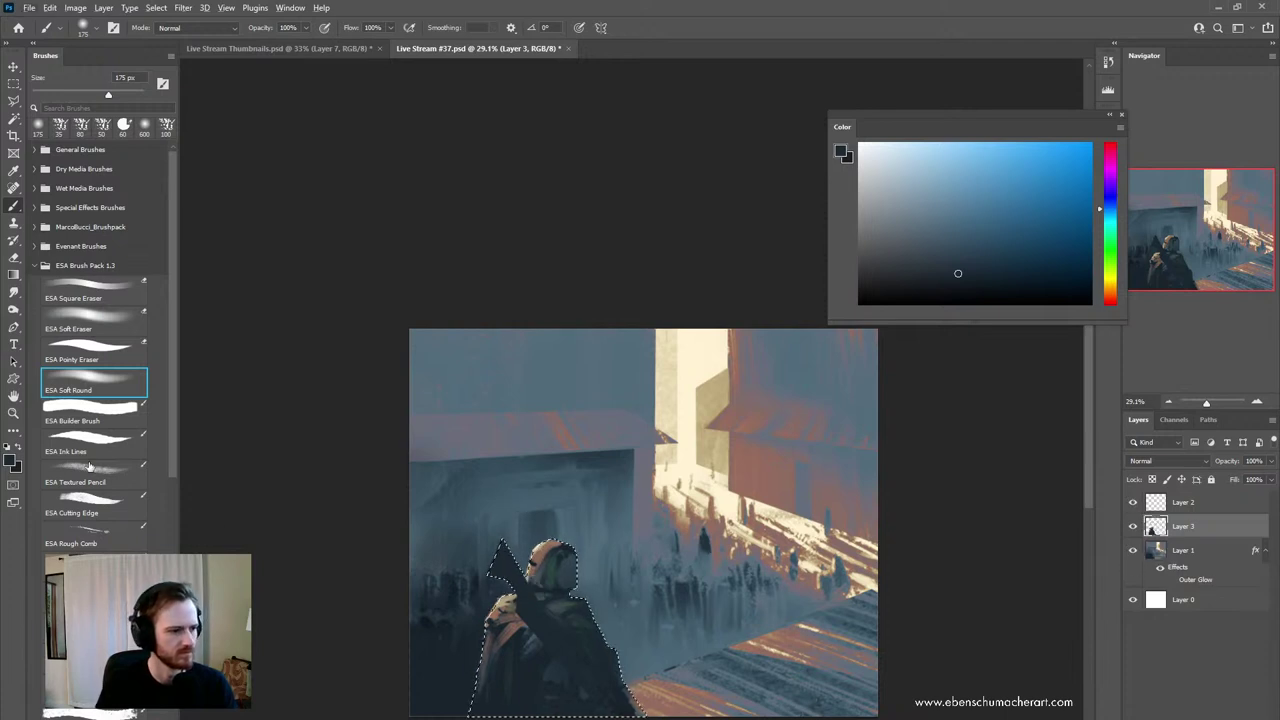
click(93, 541)
alt+click(543, 560)
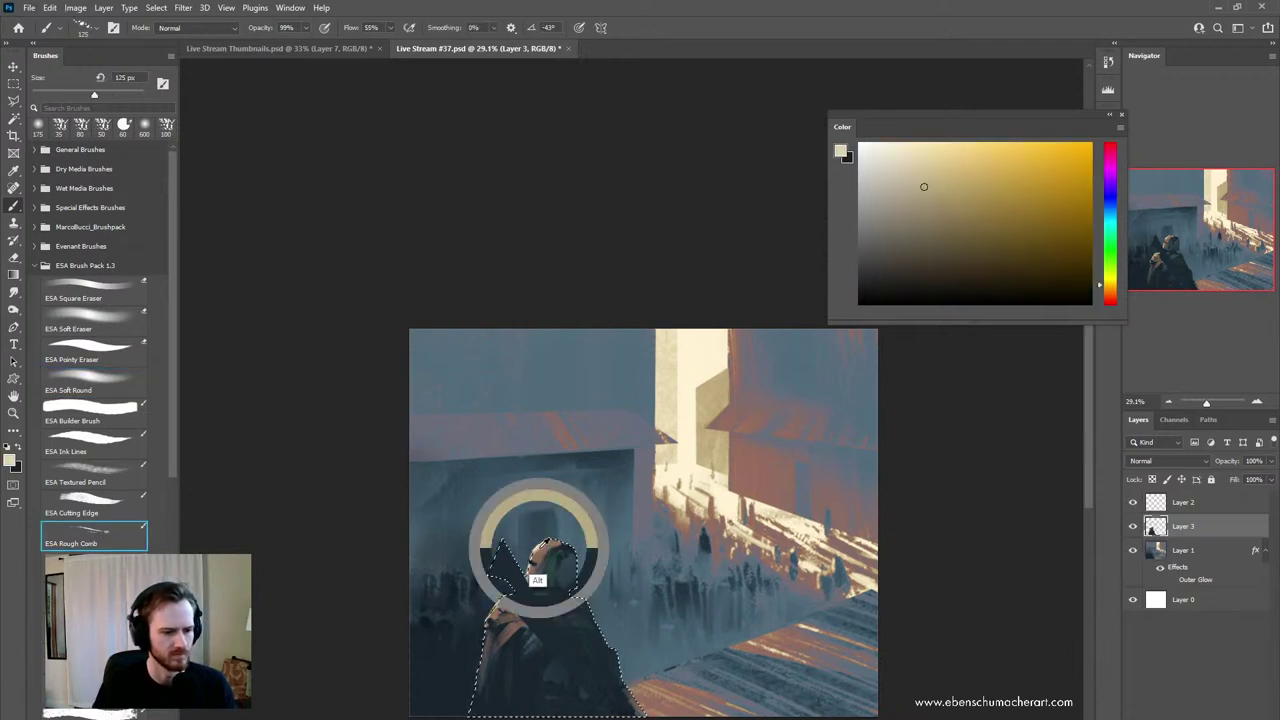
key(bracketleft)
key(bracketleft)
key(bracketleft)
key(bracketleft)
key(bracketleft)
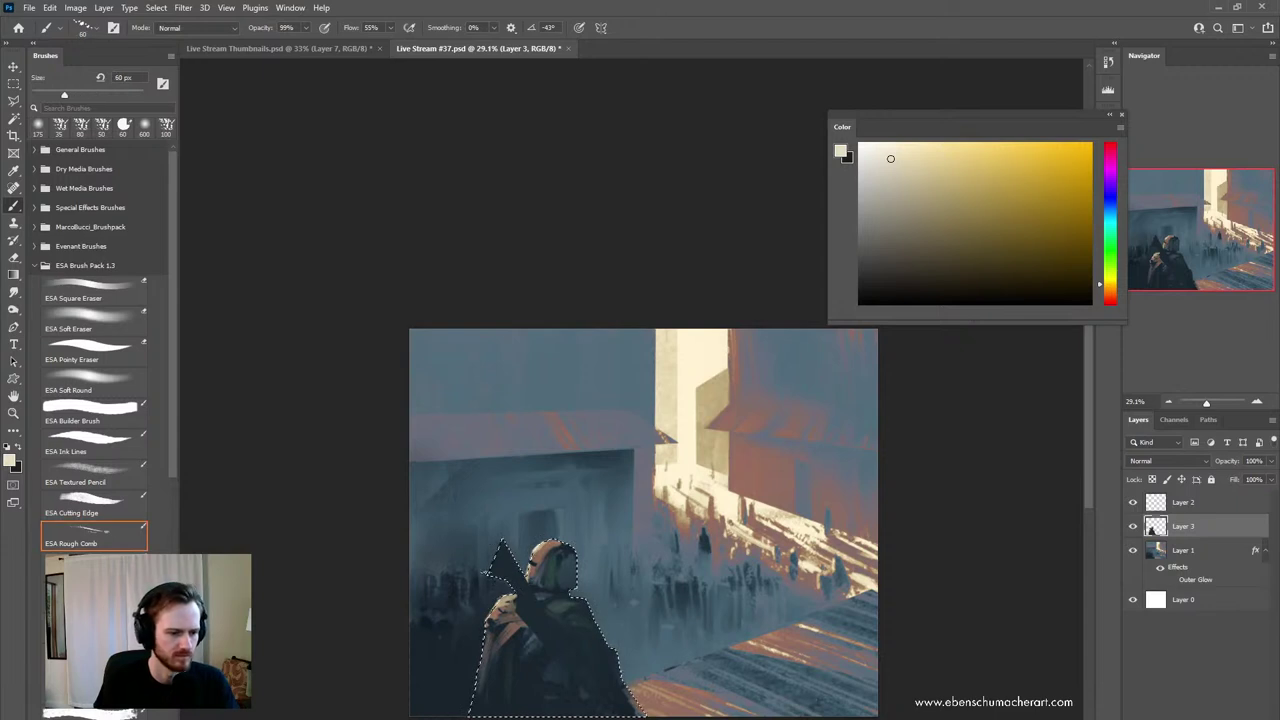
drag(500, 548, 505, 536)
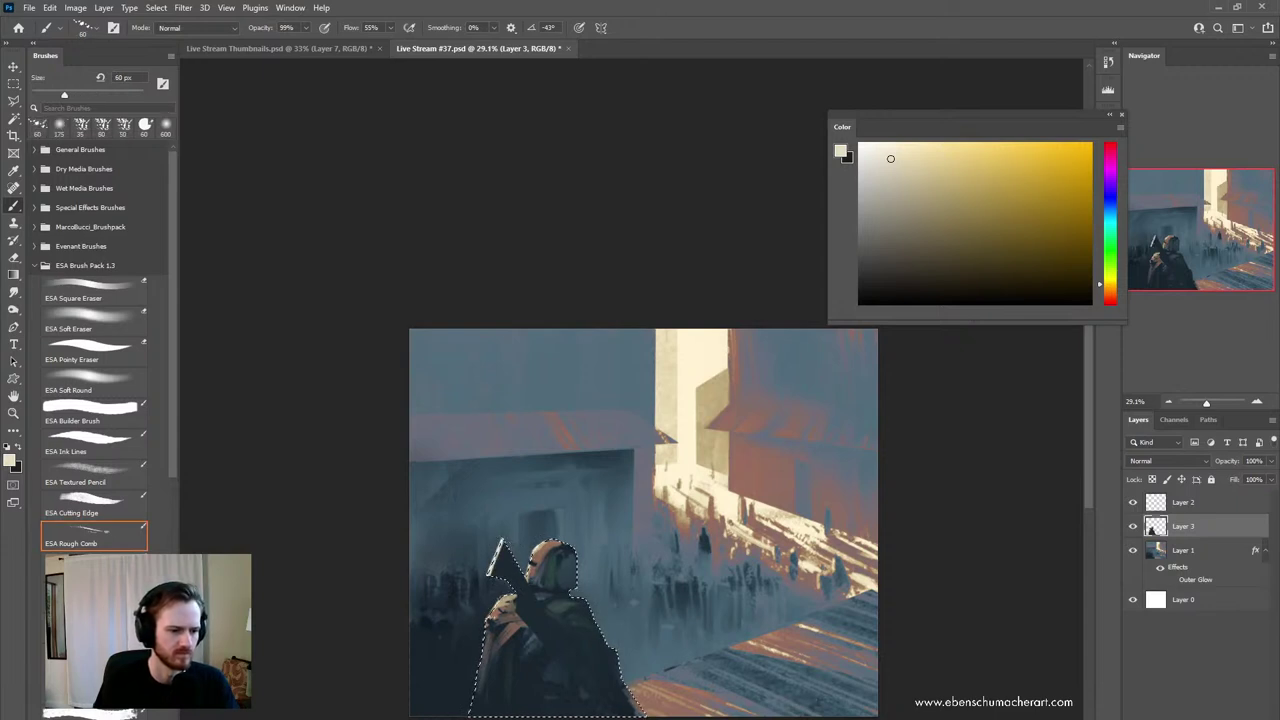
drag(493, 603, 532, 550)
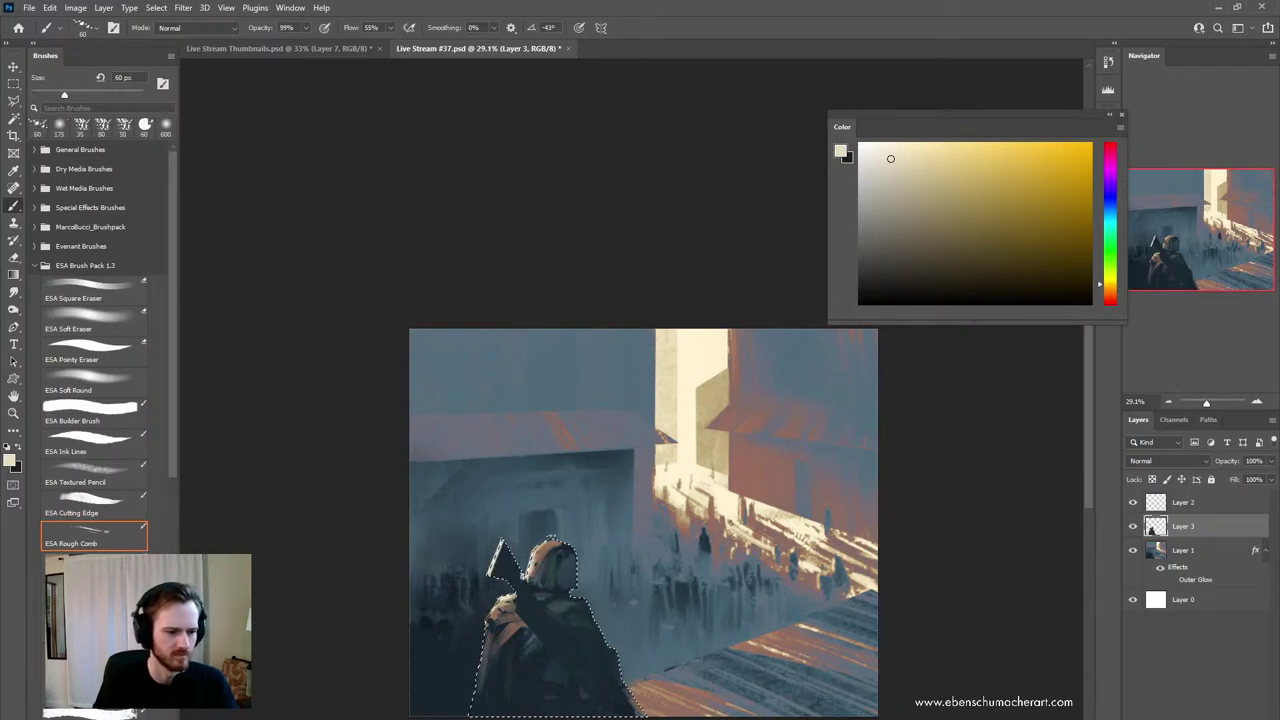
mouse_move(572, 592)
mouse_down()
mouse_move(571, 552)
mouse_move(507, 538)
mouse_up()
key(ctrl+d)
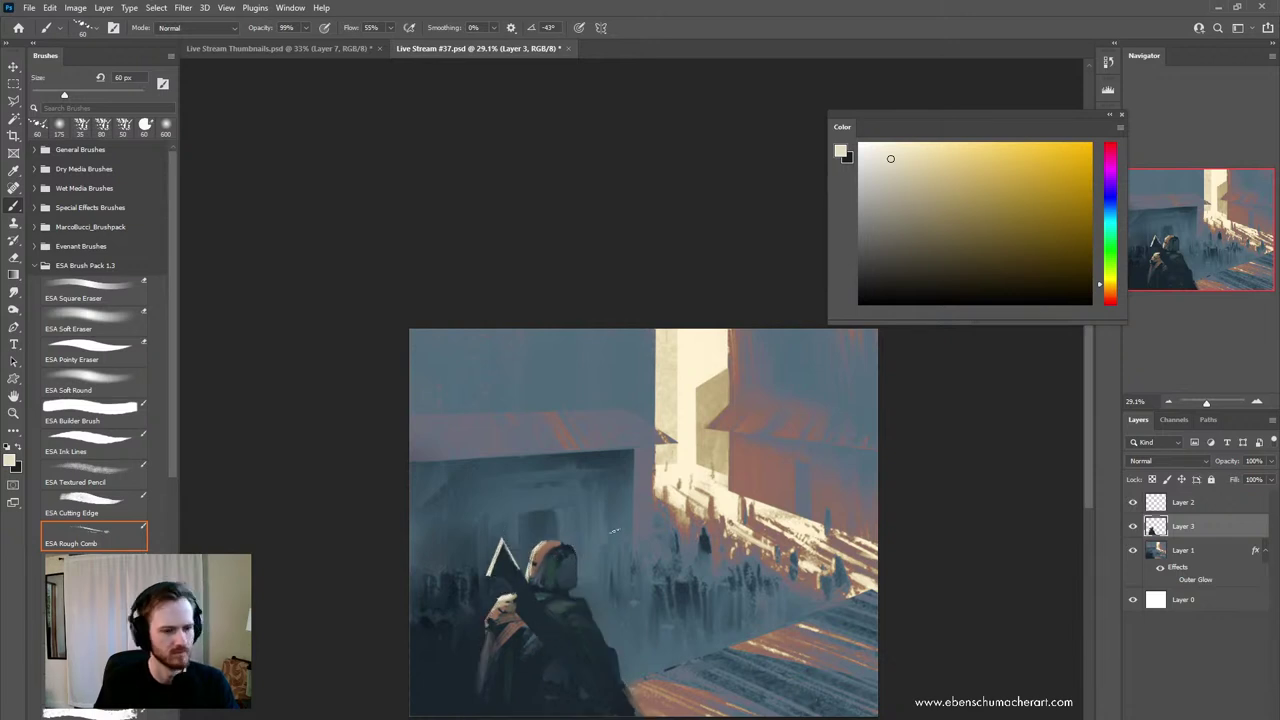
- Undo the cream highlights on the rifle and clear the figure's selection
key(z)
drag(712, 600, 684, 605)
key(ctrl+shift+d)
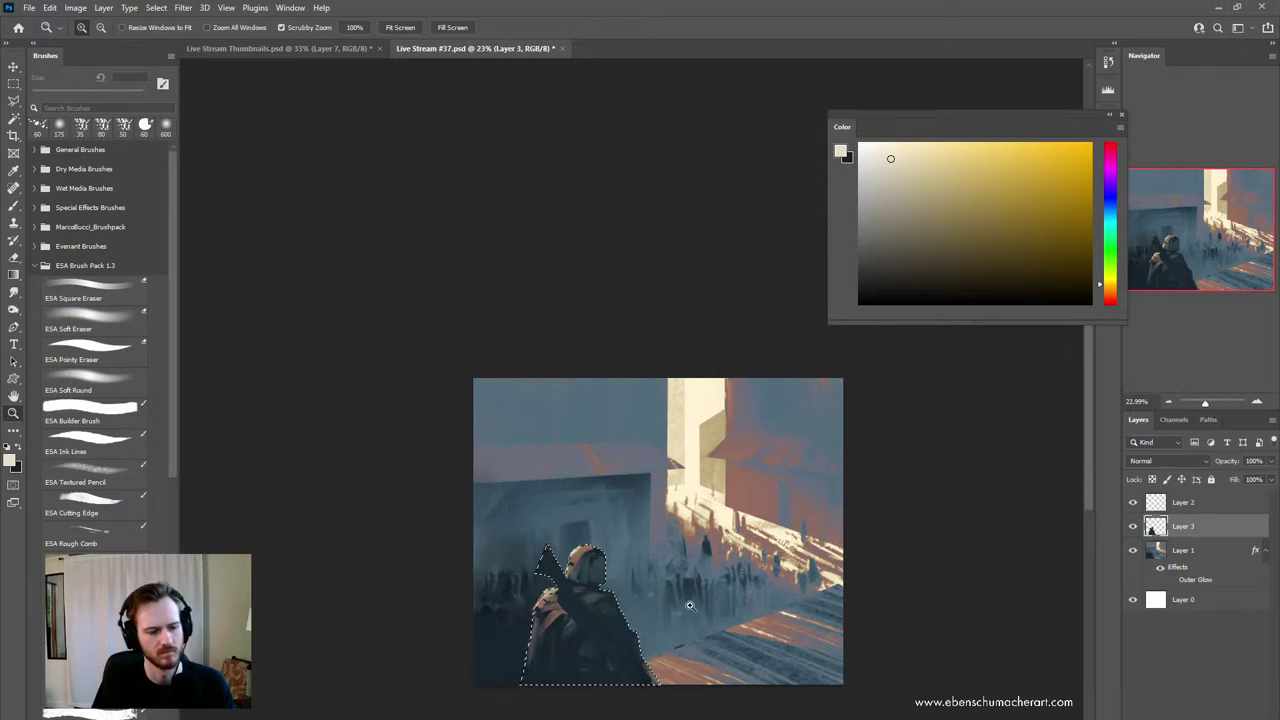
key(ctrl+d)
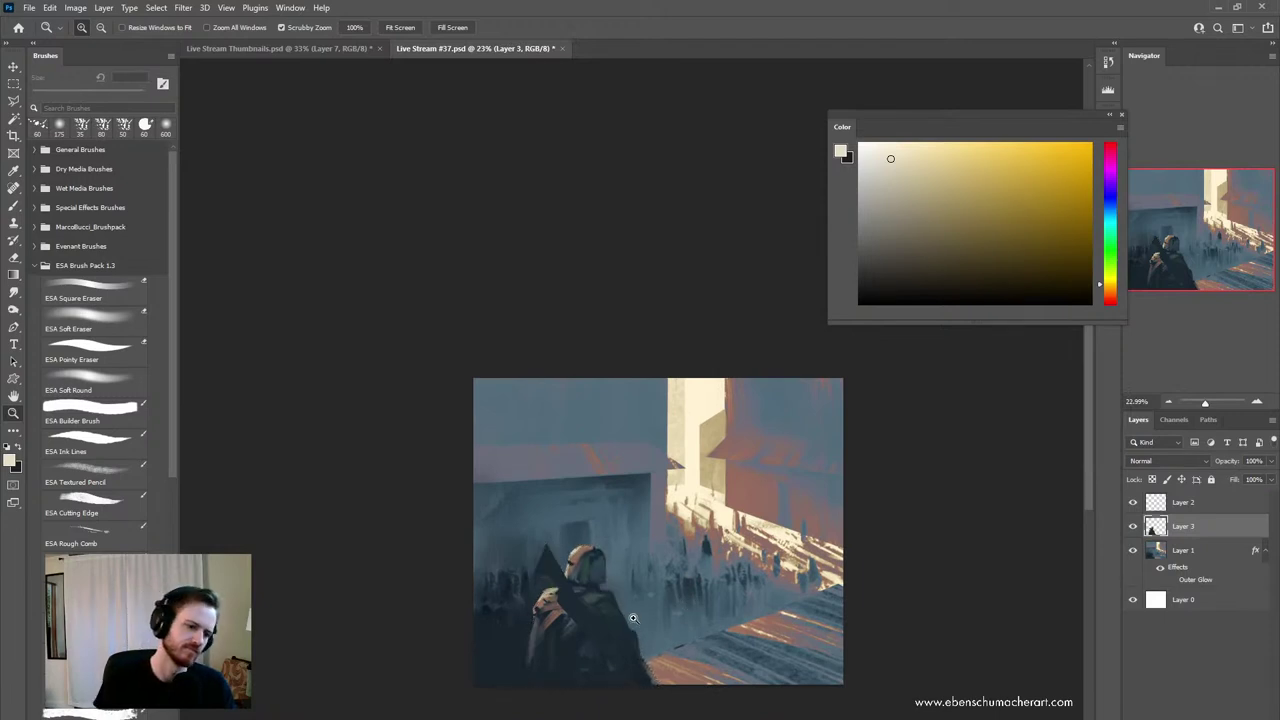
- Trim the rifle's stock with ESA Pointy Eraser and touch up the rifle in sampled dark slate using ESA Rough Comb, both at 60 px
drag(689, 605, 740, 603)
key(e)
drag(528, 523, 493, 572)
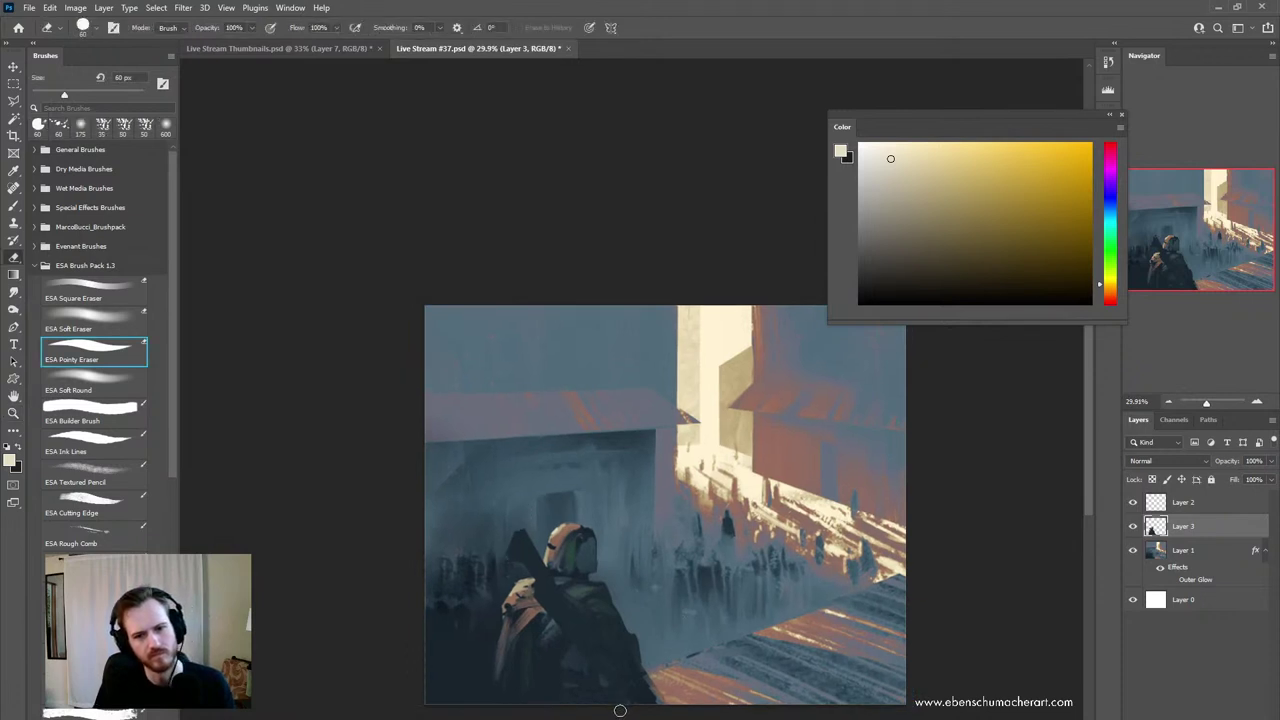
key(b)
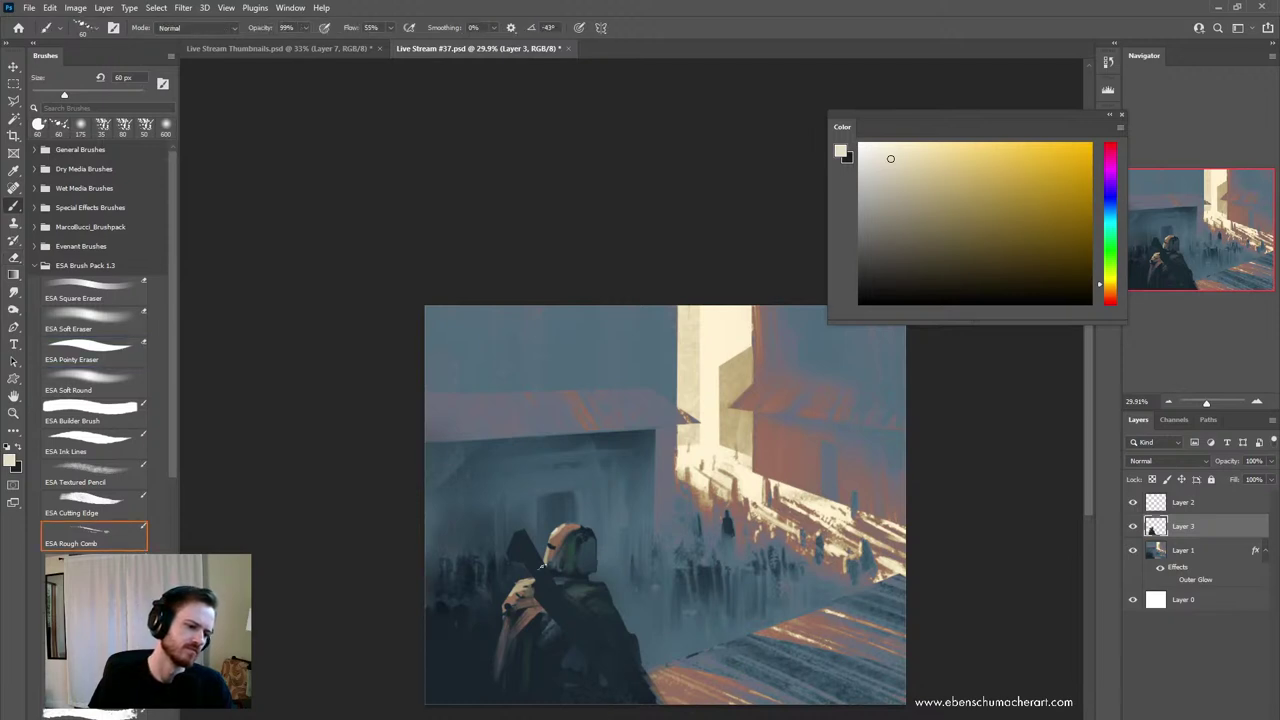
alt+click(585, 561)
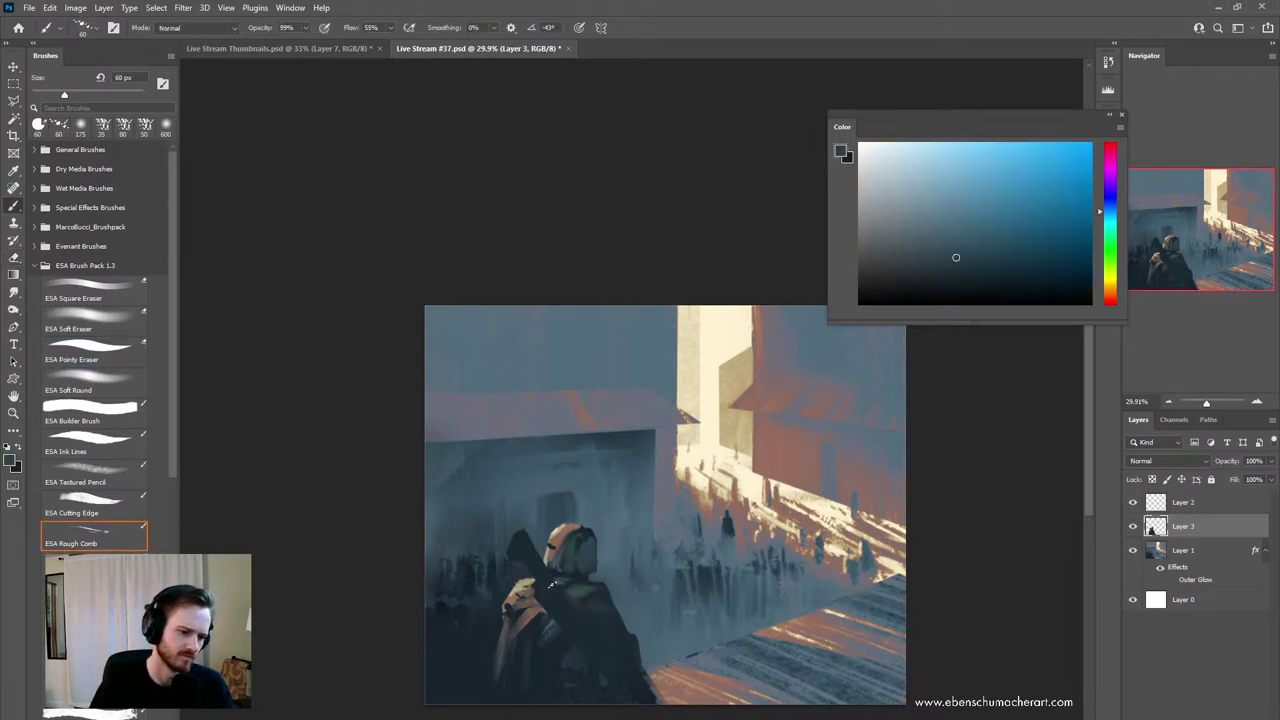
mouse_move(595, 654)
mouse_down()
mouse_move(549, 577)
mouse_move(589, 641)
mouse_up()
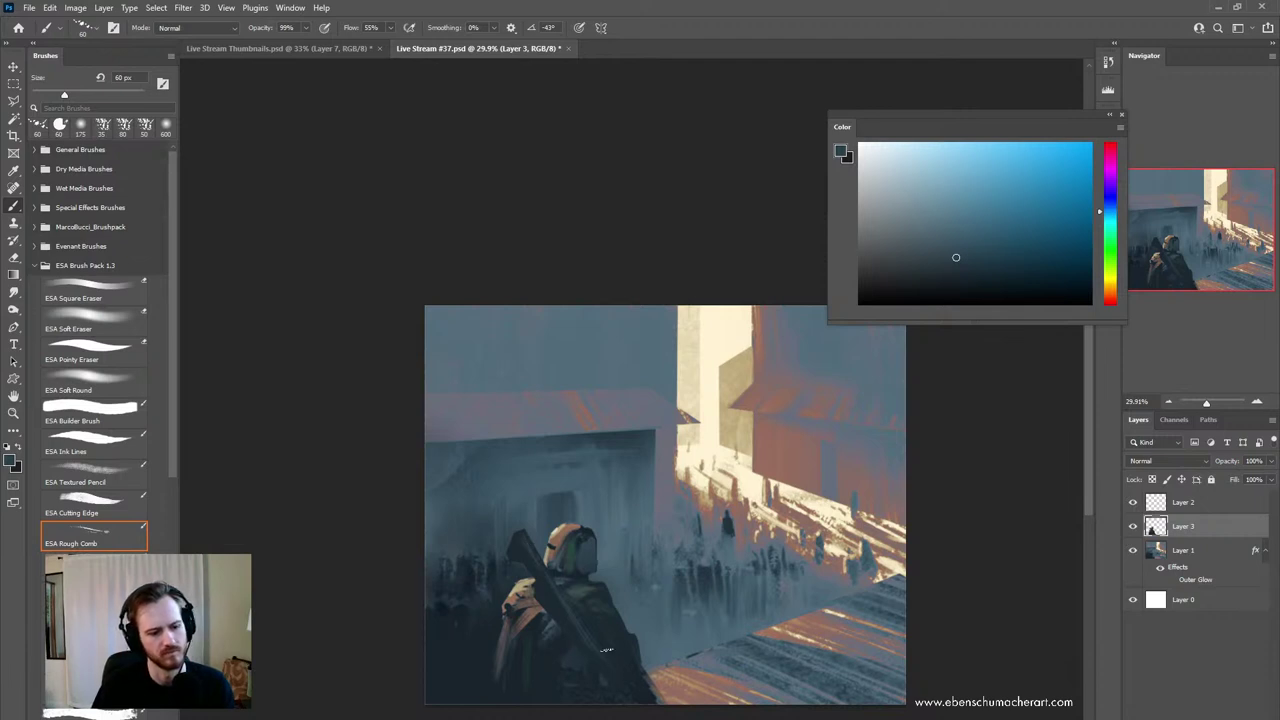
- Blend the lower part of the figure's cloak with a sampled dark navy using the Mixer Brush at 125 px
alt+click(607, 679)
key(shift+b)
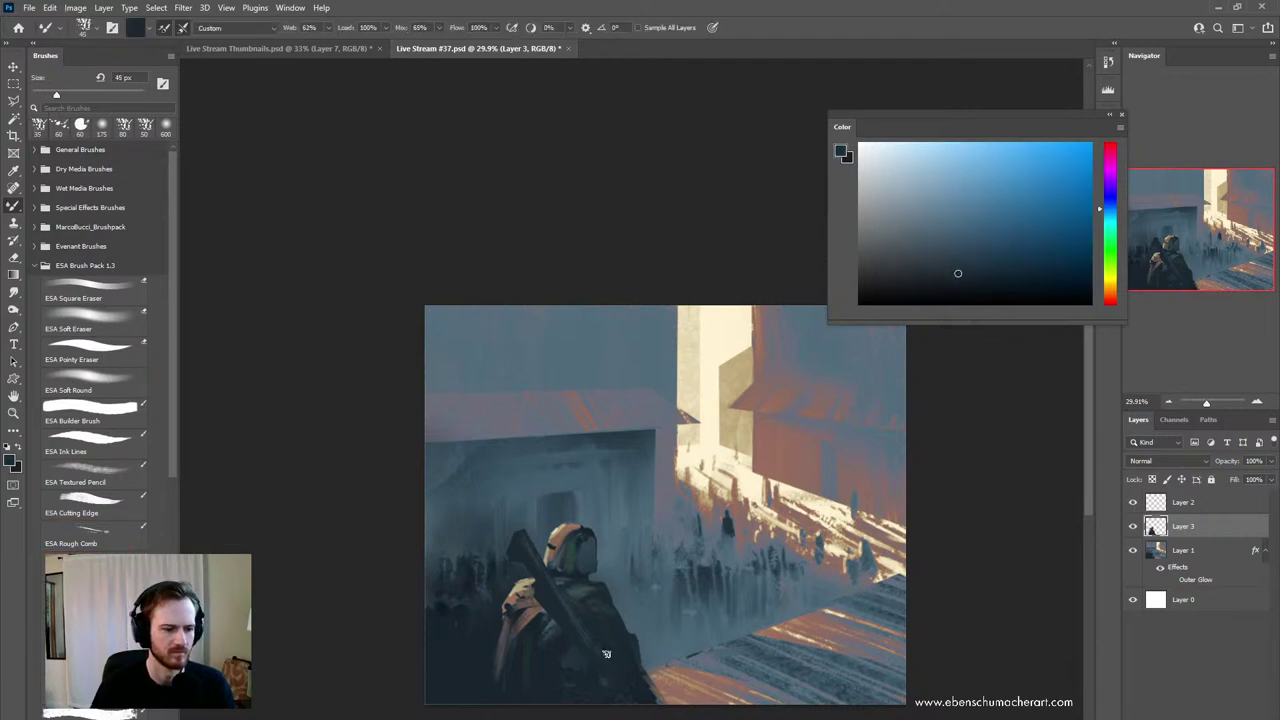
key(])
key(])
key(])
key(])
key(])
key(])
key(])
mouse_move(594, 662)
mouse_down()
mouse_move(583, 649)
mouse_move(603, 669)
mouse_move(579, 668)
mouse_up()
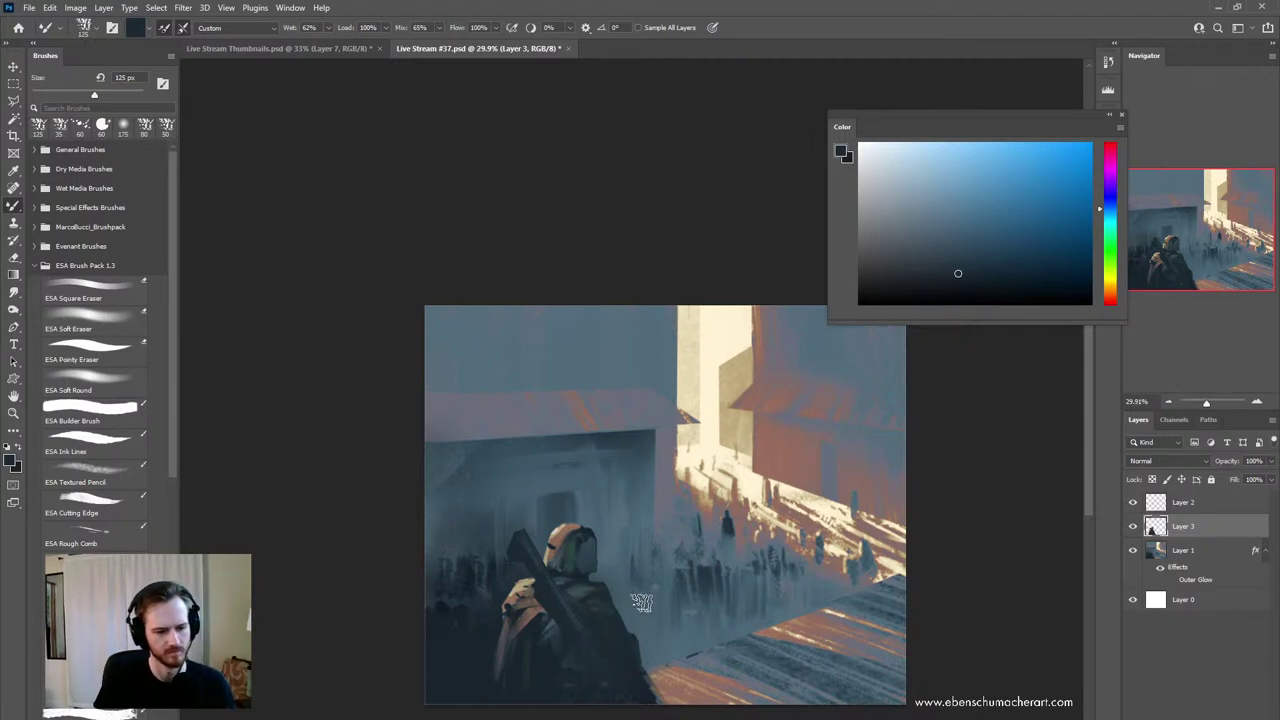
- Paint slate-blue haze on Layer 1 over the crowd and ground around the figure with the Mixer Brush at 175 px
key(z)
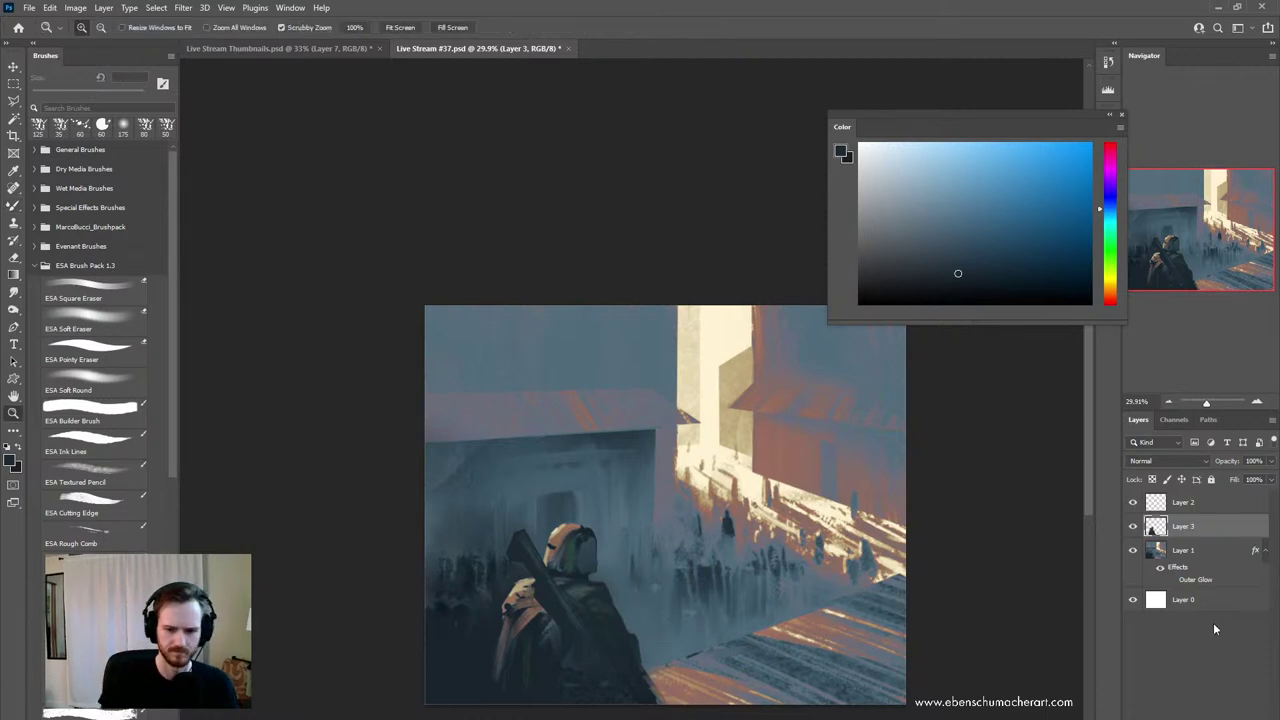
click(1182, 551)
key(b)
alt+click(661, 641)
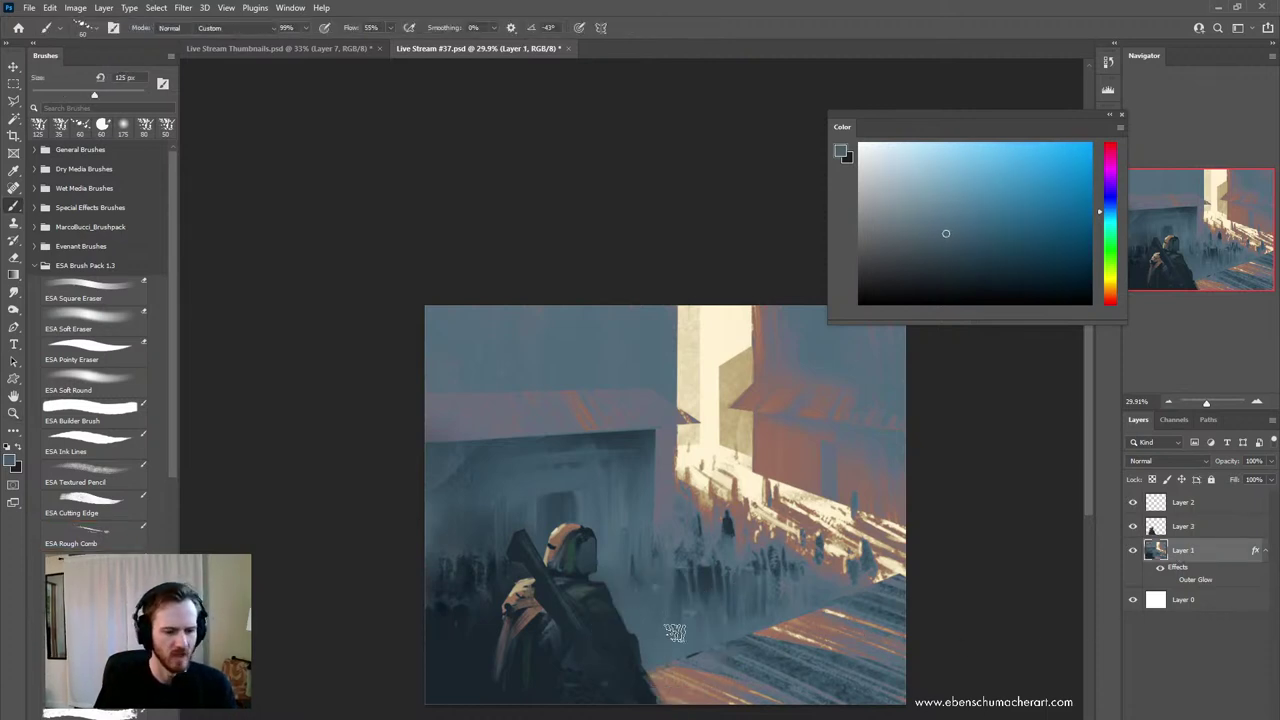
alt+click(659, 631)
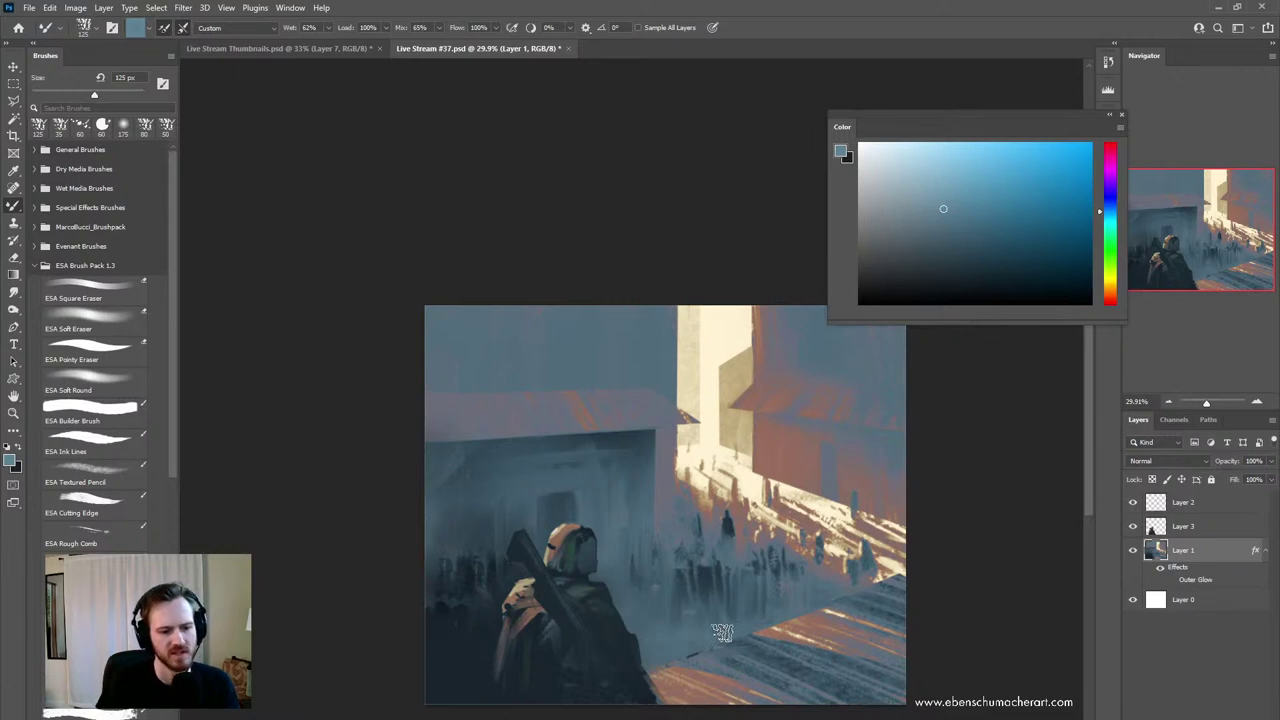
key(bracketright)
key(bracketright)
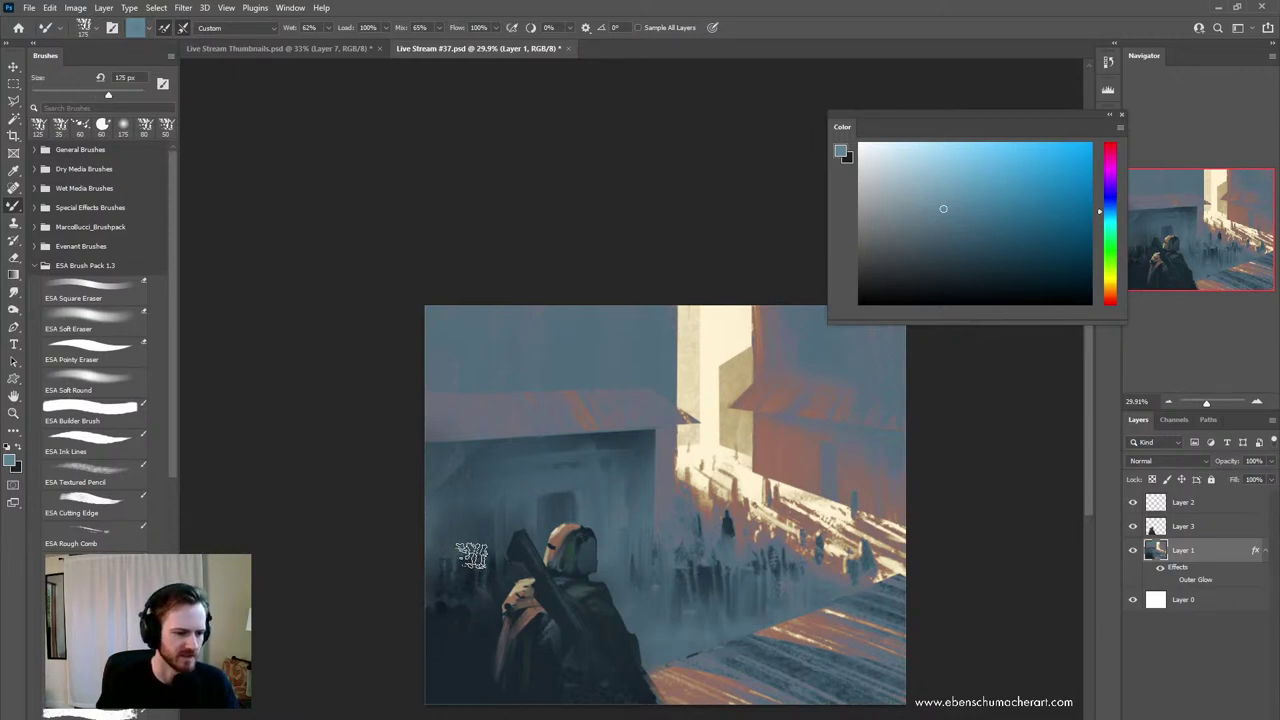
drag(961, 219, 958, 235)
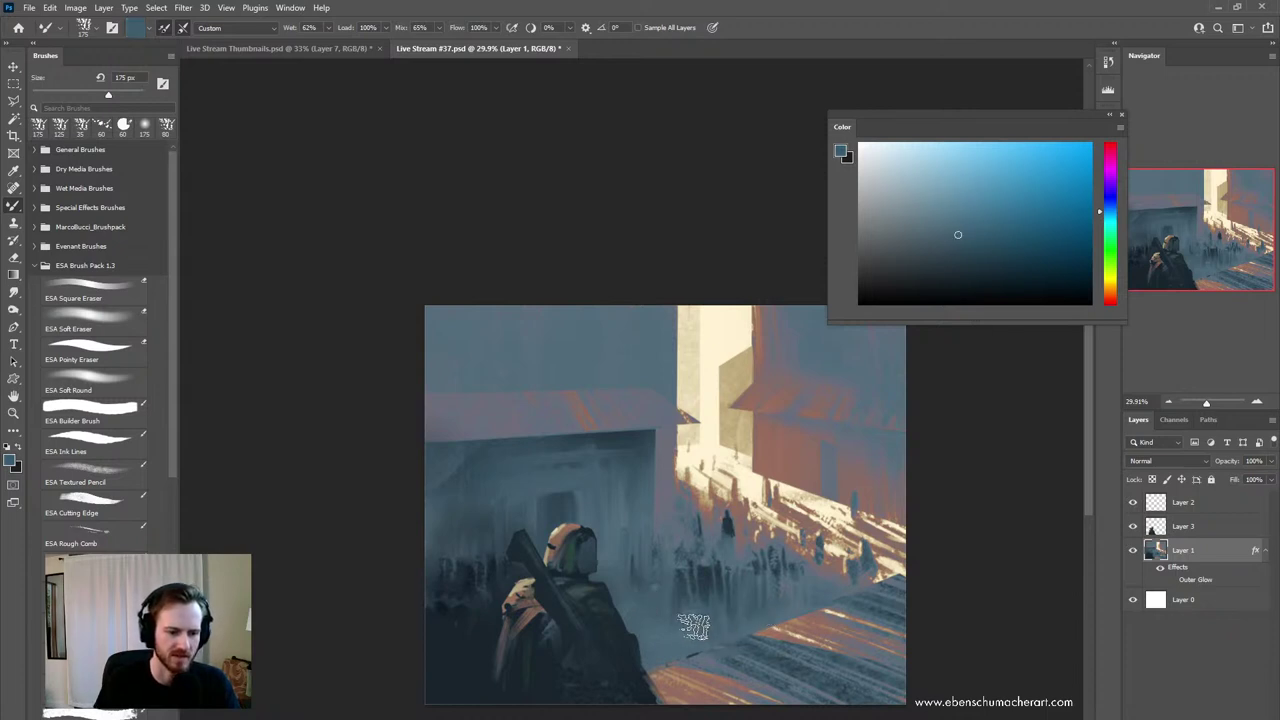
click(1168, 530)
key(l)
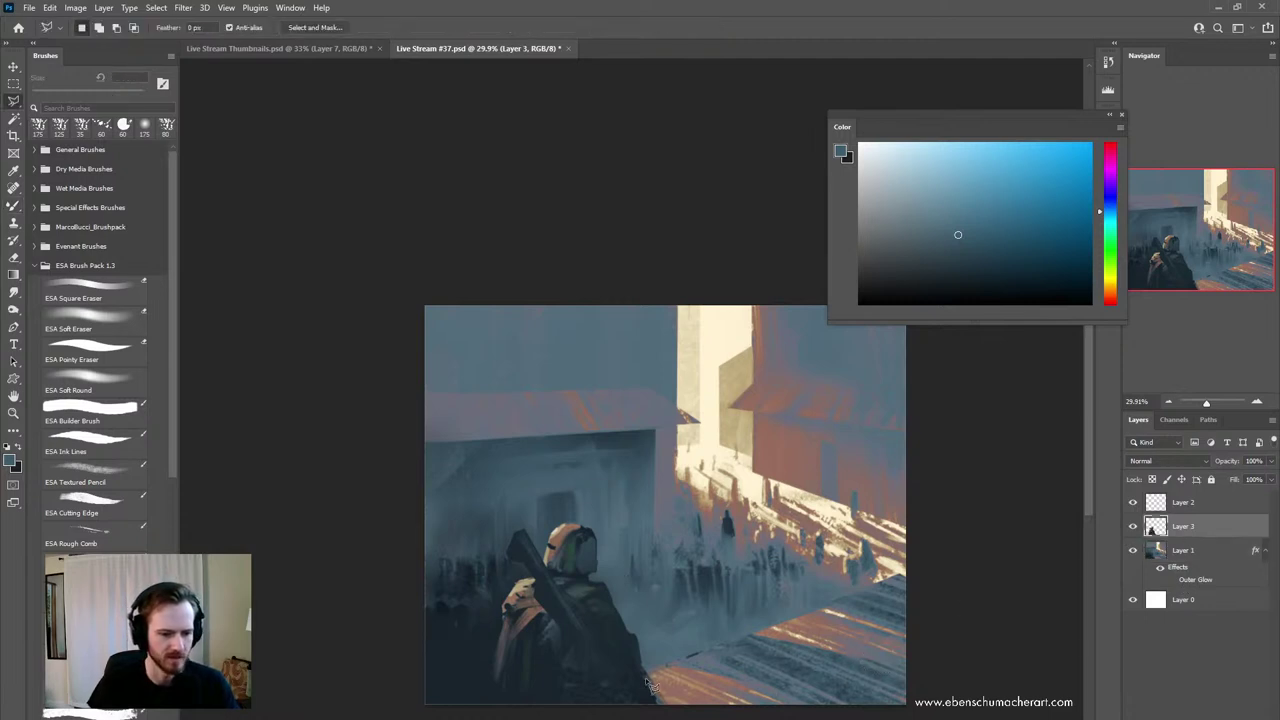
click(643, 679)
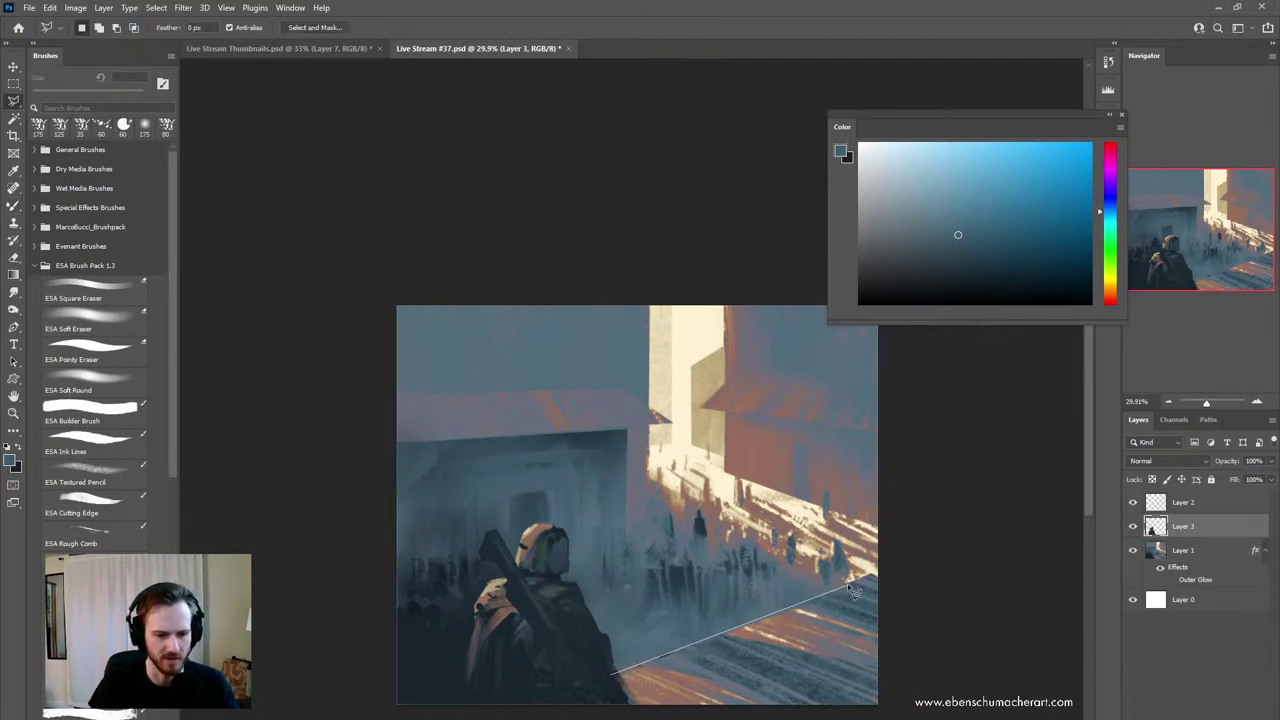
click(954, 613)
key(Return)
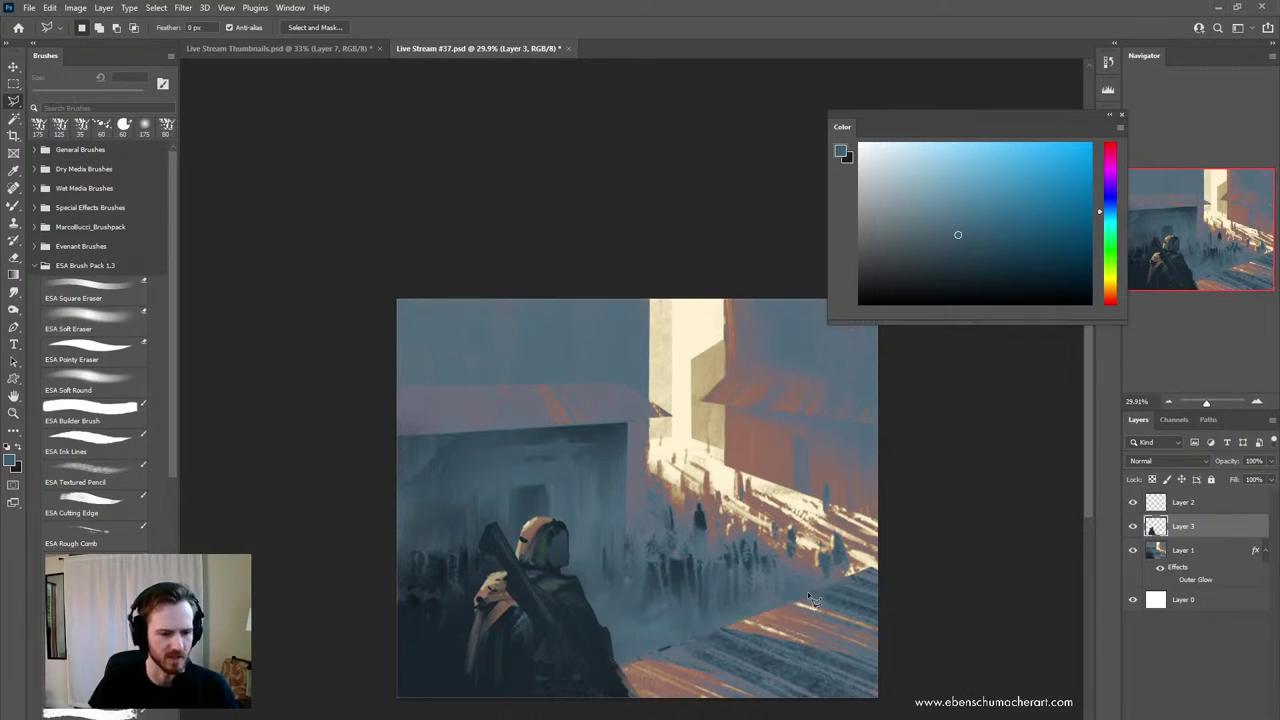
click(604, 670)
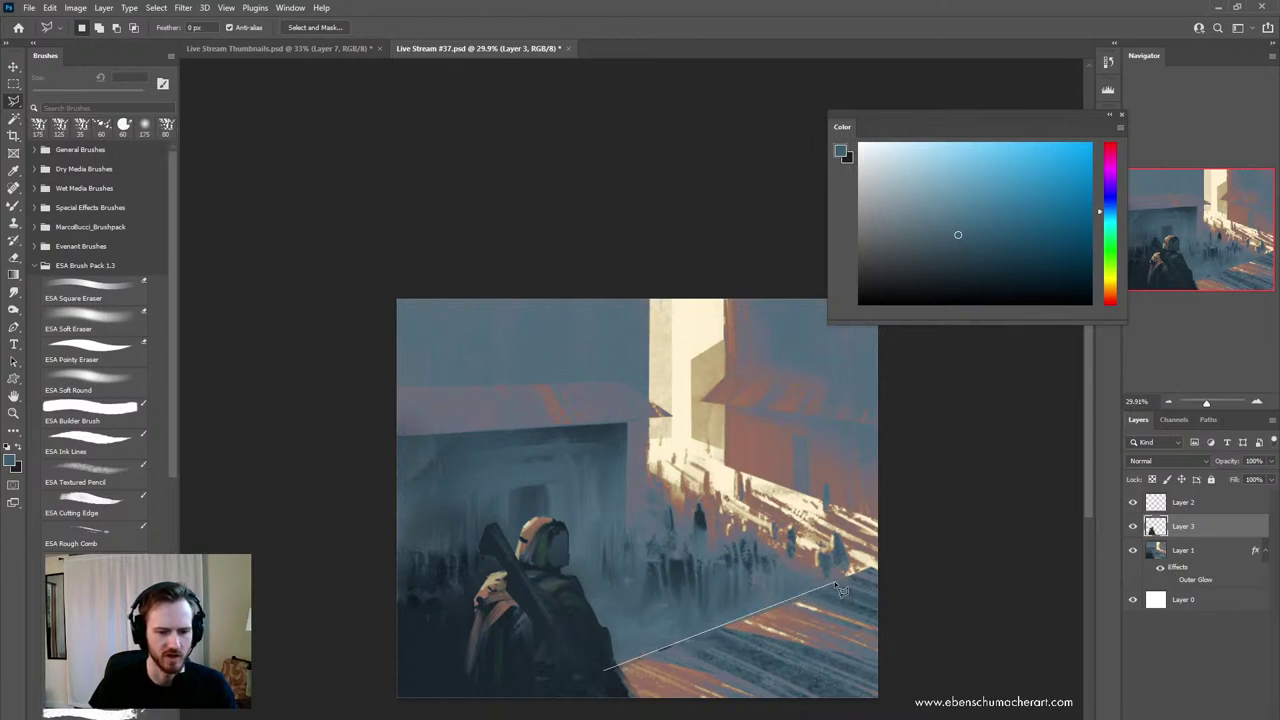
click(839, 579)
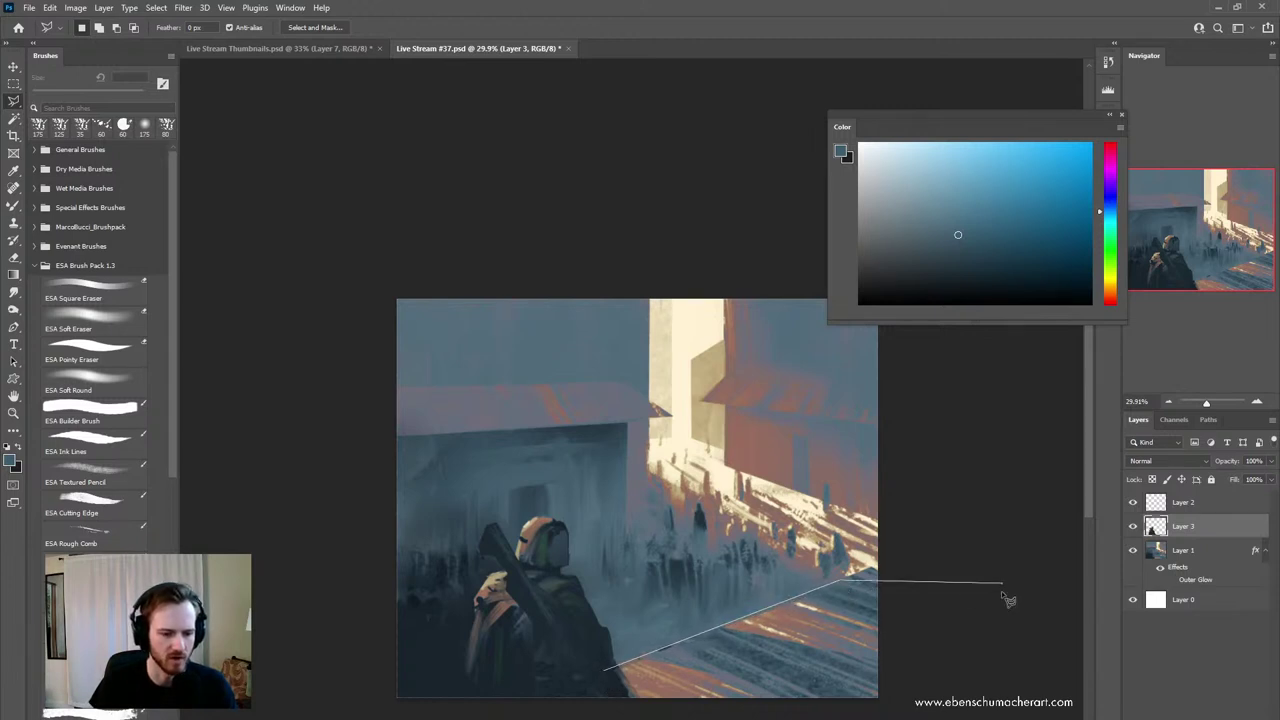
key(Escape)
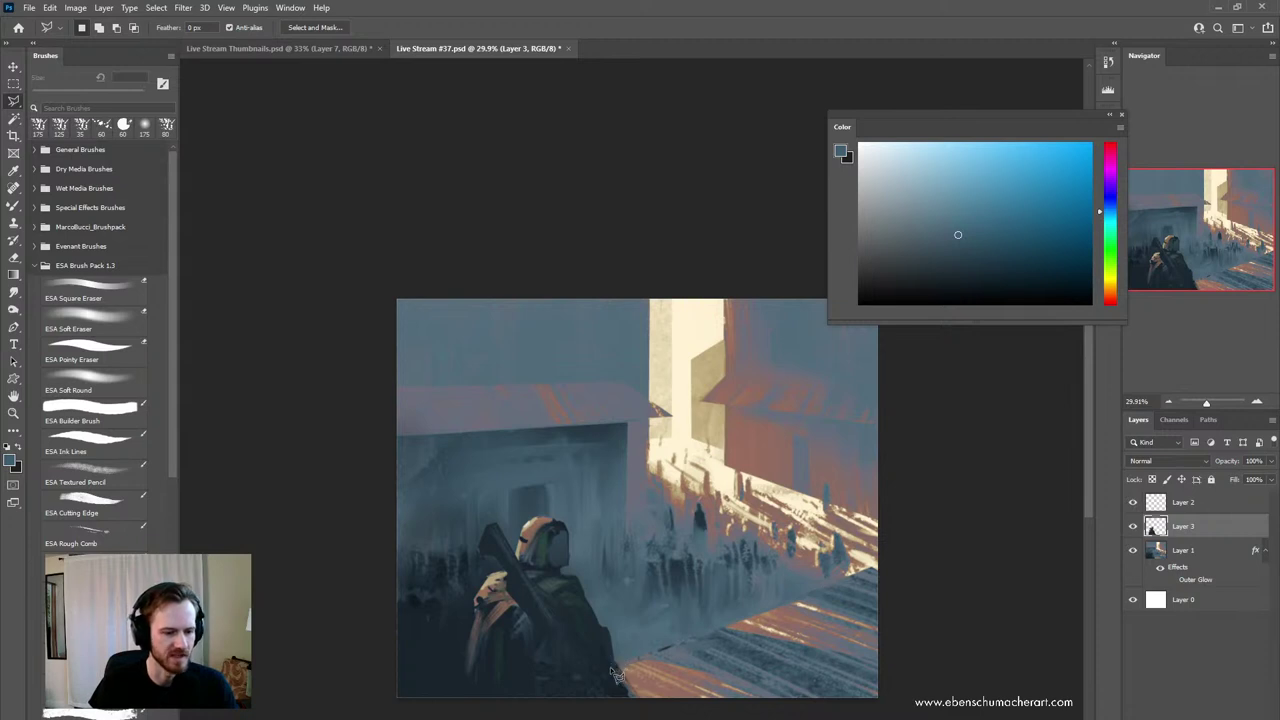
- Outline the striped foreground roof beside the figure with the Polygonal Lasso and copy that area of Layer 1 to a new layer
click(612, 667)
click(843, 579)
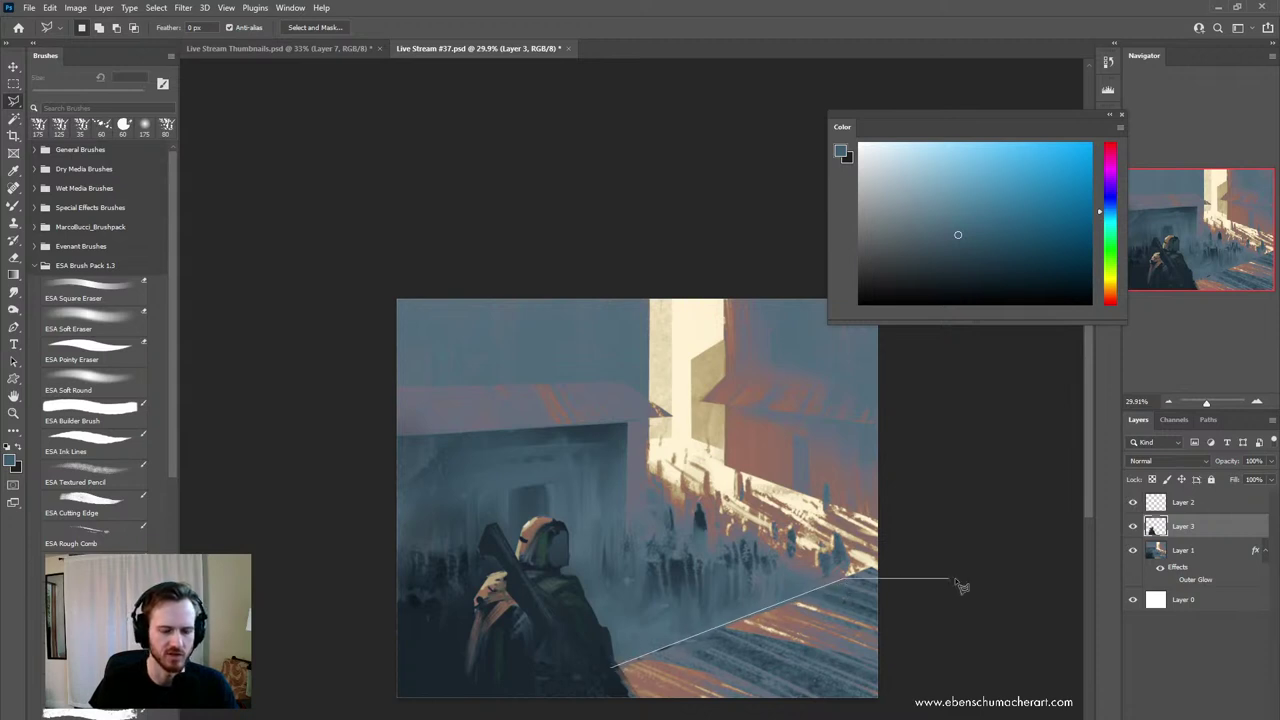
click(945, 607)
click(1005, 663)
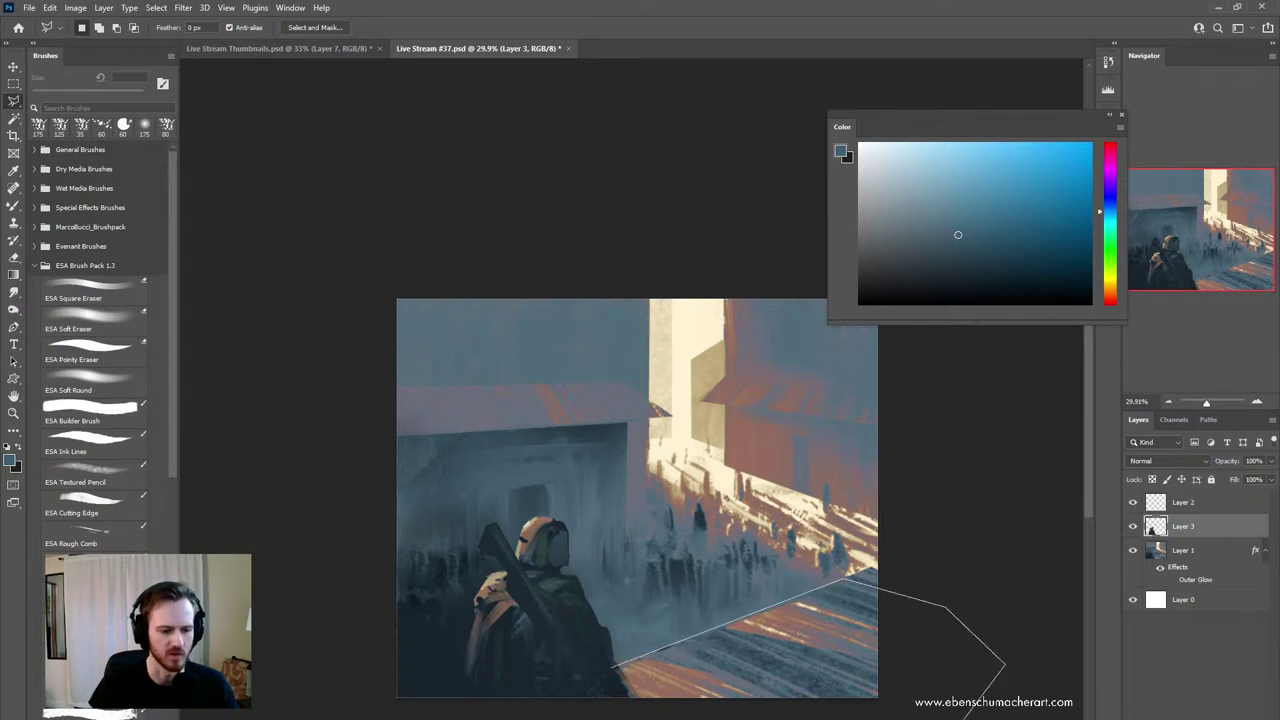
click(612, 667)
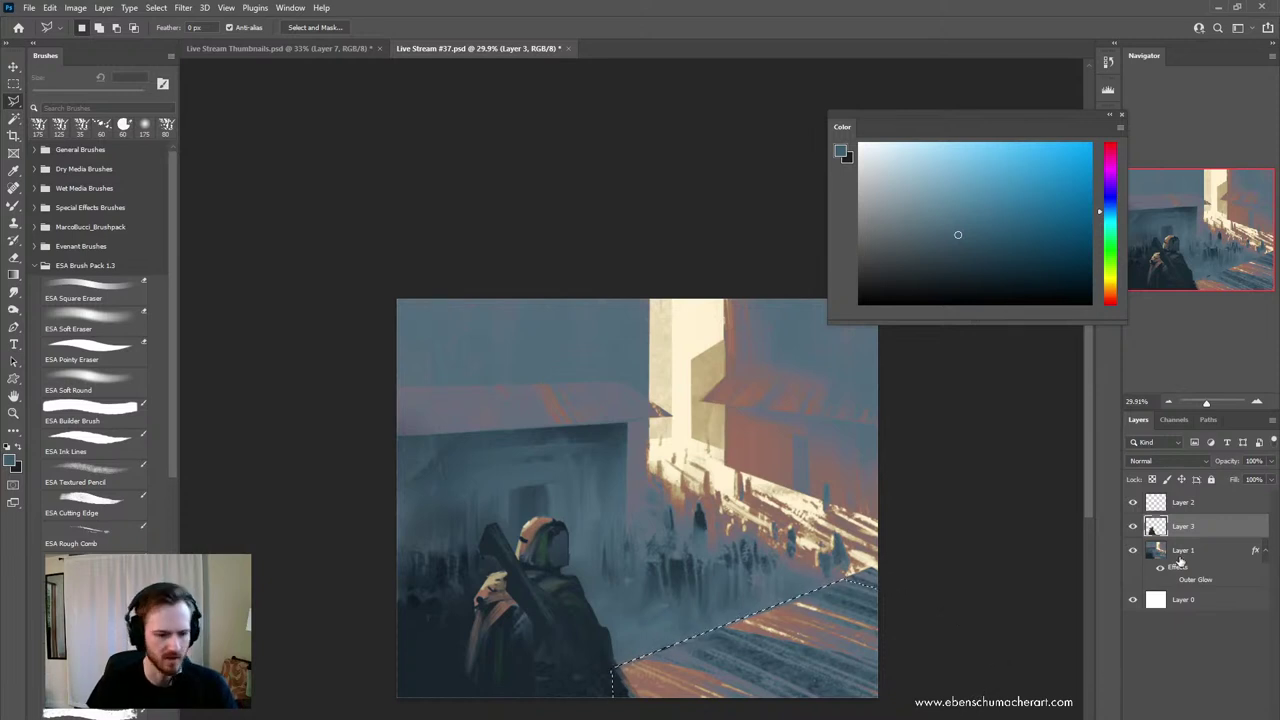
click(1180, 558)
key(ctrl+j)
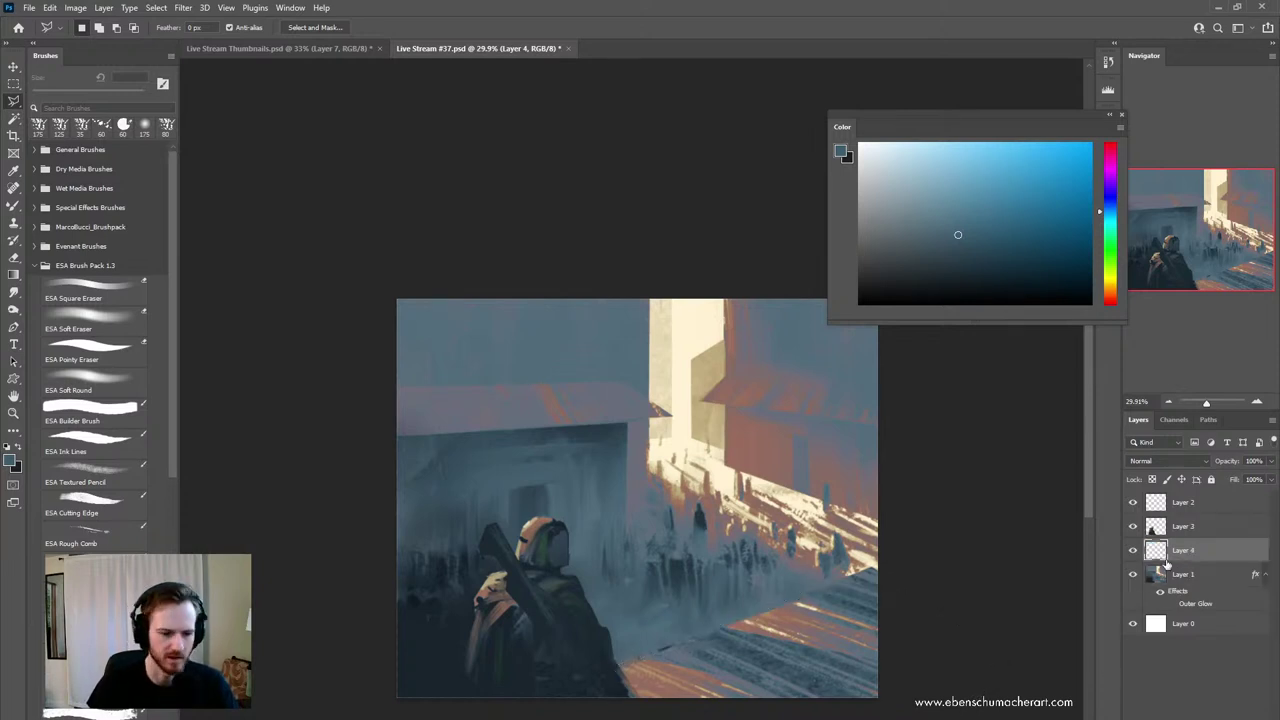
- Merge the copied roof layer, Layer 4, with the figure's Layer 3
click(1160, 576)
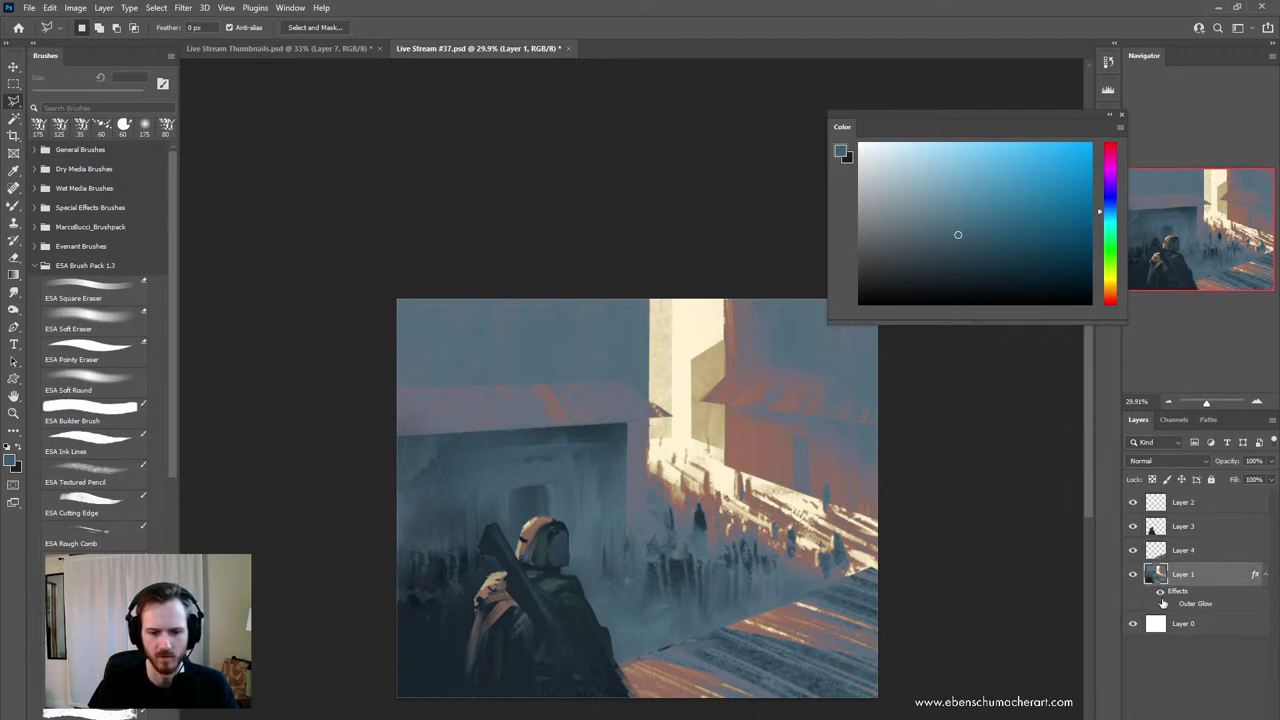
click(1180, 555)
shift+click(1180, 535)
key(ctrl+e)
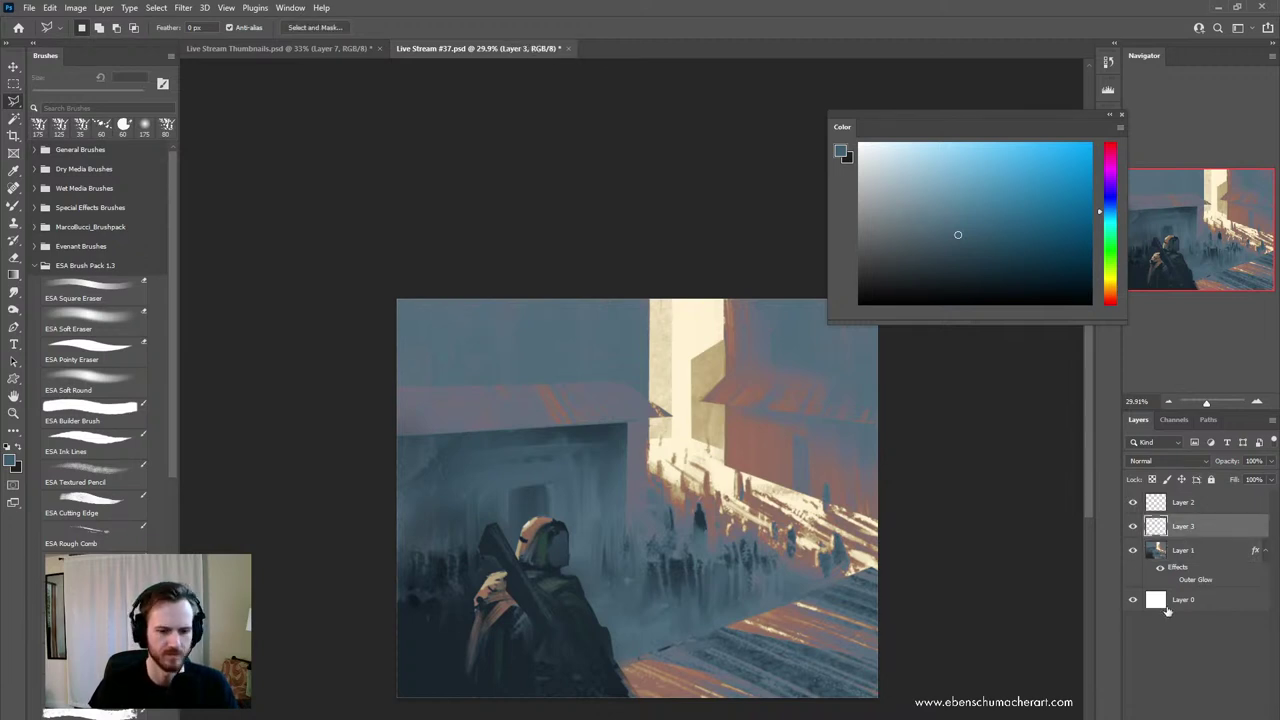
- Paint sampled slate-blue mist on Layer 1 behind the figure's lower cloak with the Mixer Brush at 250 px
click(1204, 556)
key(b)
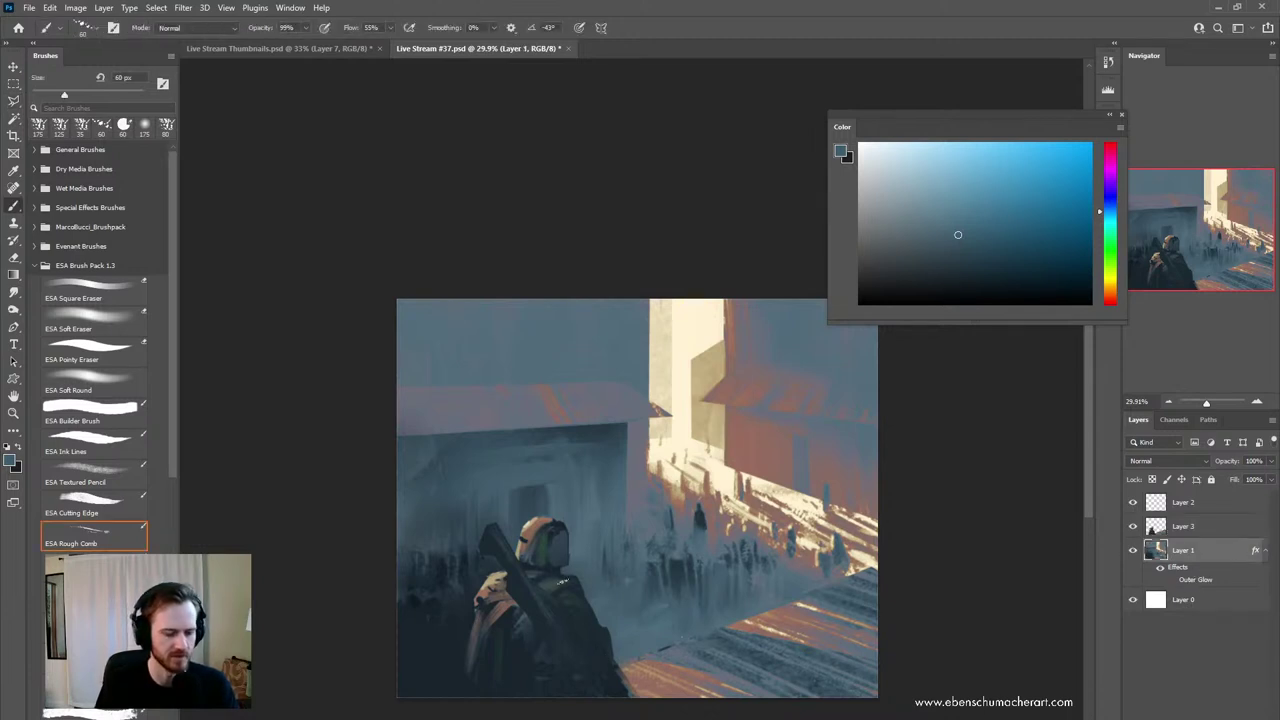
alt+click(618, 649)
key(shift+b)
key(bracketright)
key(bracketright)
drag(468, 658, 434, 655)
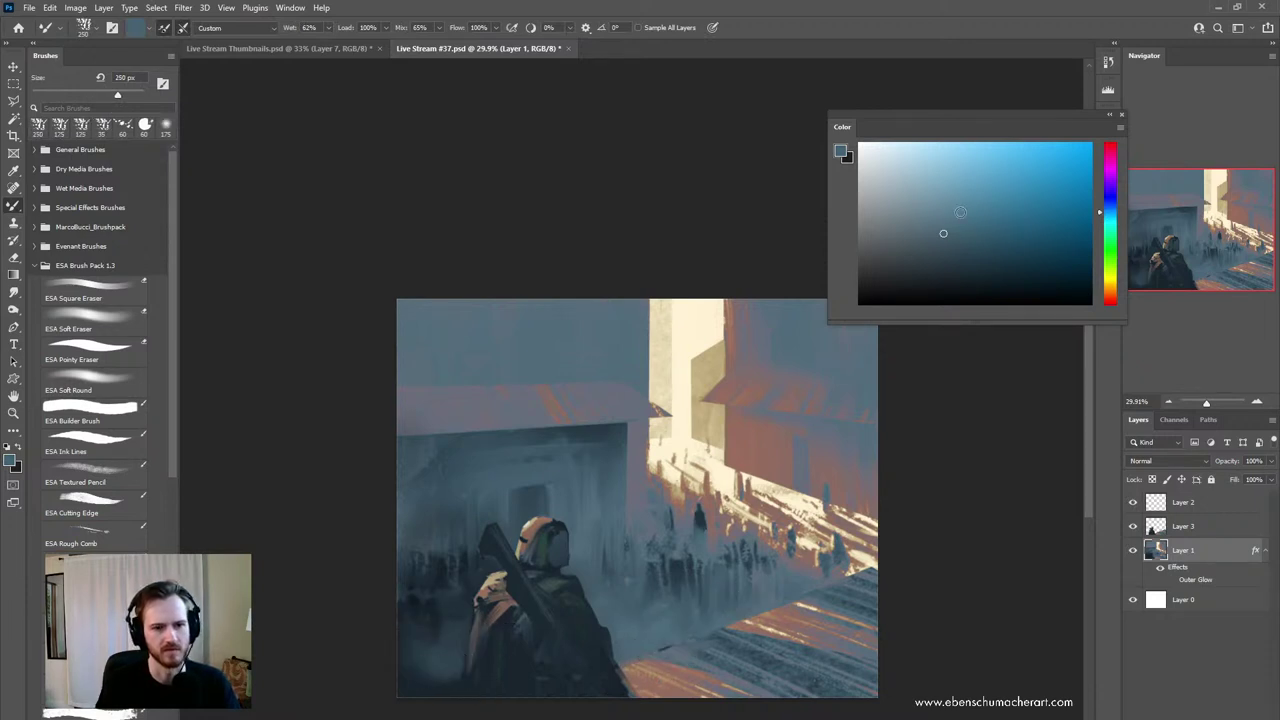
- Blend darker blue tones into the haze along the foreground roof's upper edge with the Mixer Brush at 250 px
click(966, 251)
mouse_move(655, 650)
mouse_down()
mouse_move(670, 660)
mouse_move(766, 636)
mouse_up()
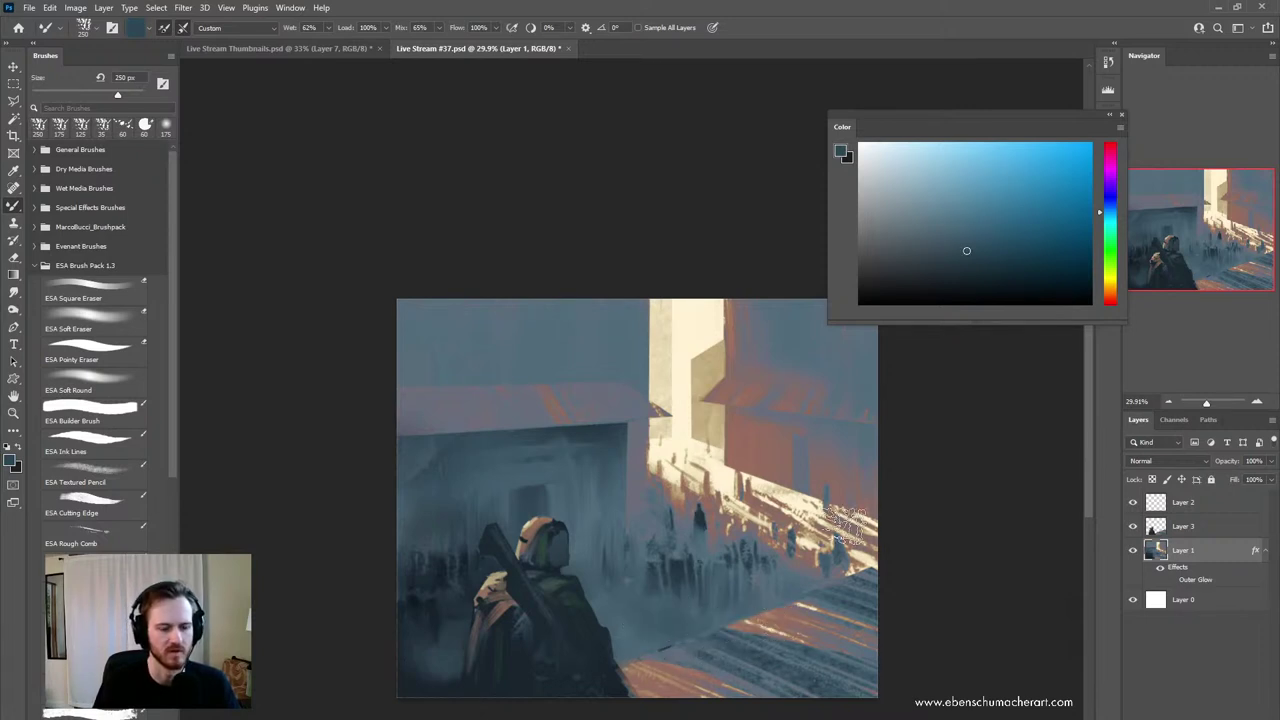
click(977, 245)
mouse_move(676, 638)
mouse_down()
mouse_move(644, 615)
mouse_move(639, 630)
mouse_move(720, 622)
mouse_up()
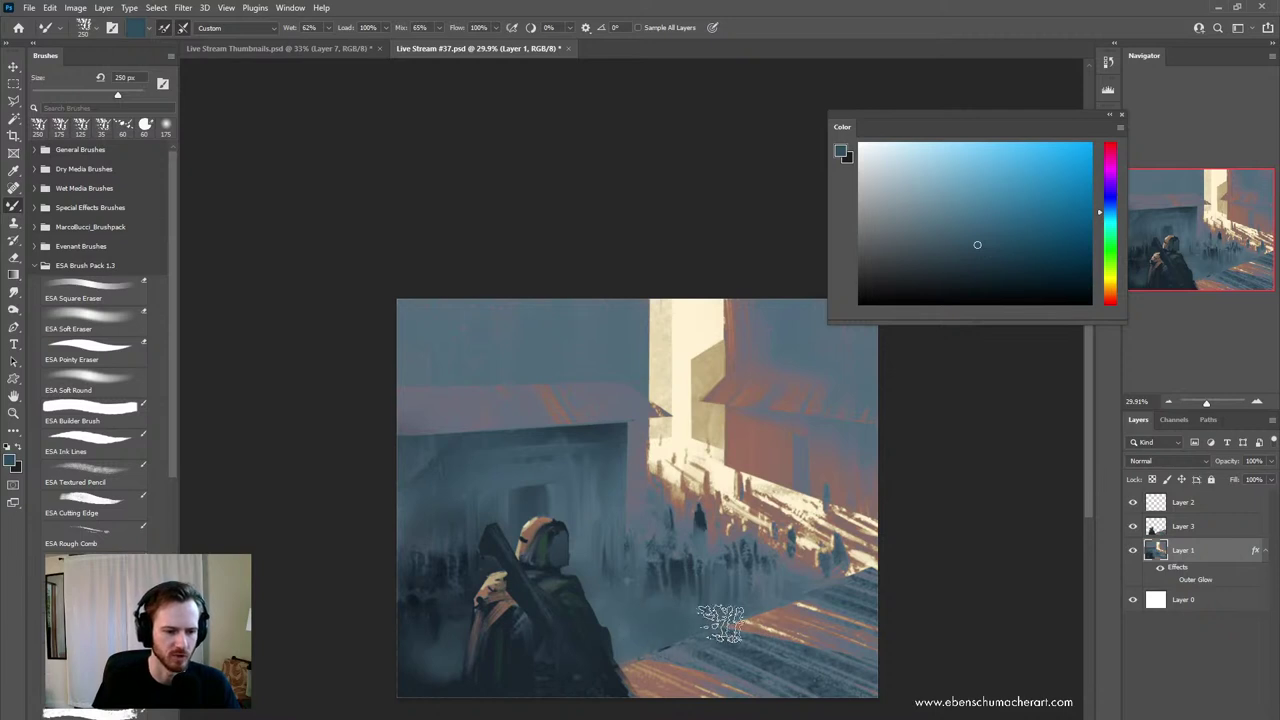
- Blend lighter blue mist around the figure with the Mixer Brush at 300 px, undo the last stroke, and repaint beside the cloak at 250 px
key(bracketright)
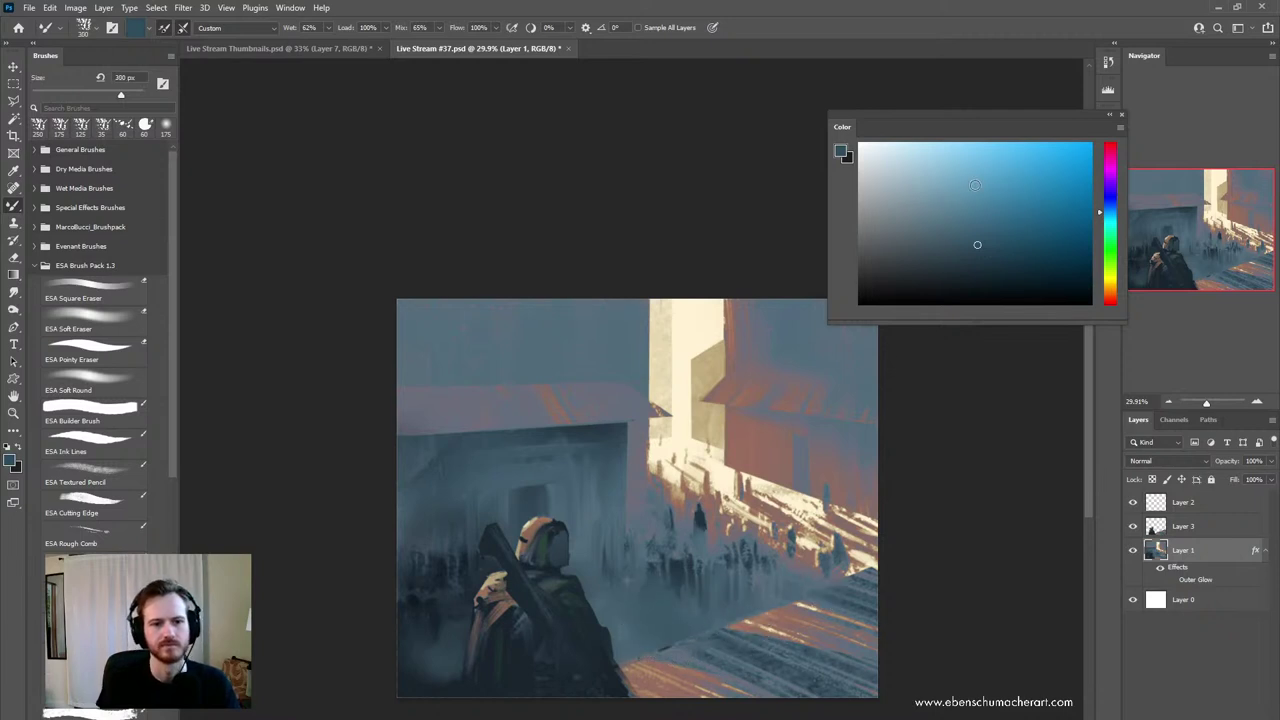
click(973, 195)
mouse_move(628, 613)
mouse_down()
mouse_move(659, 632)
mouse_move(591, 598)
mouse_up()
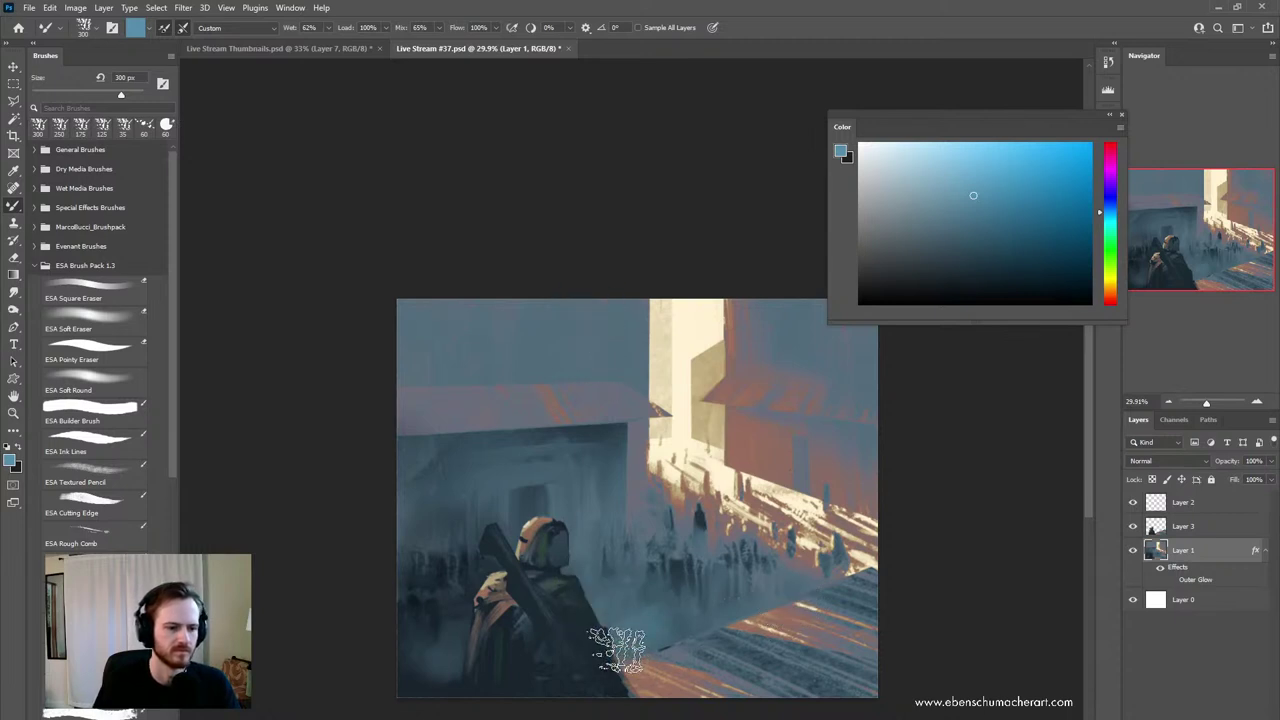
key(bracketleft)
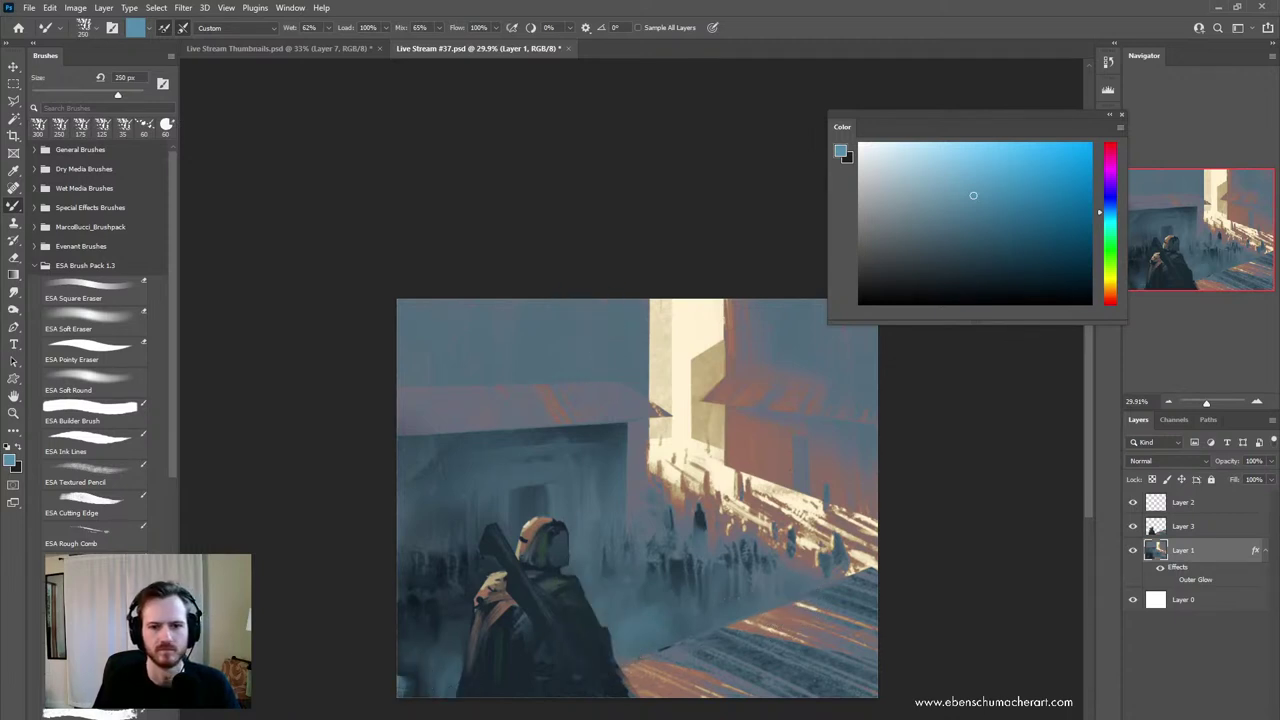
key(ctrl+z)
drag(455, 636, 441, 634)
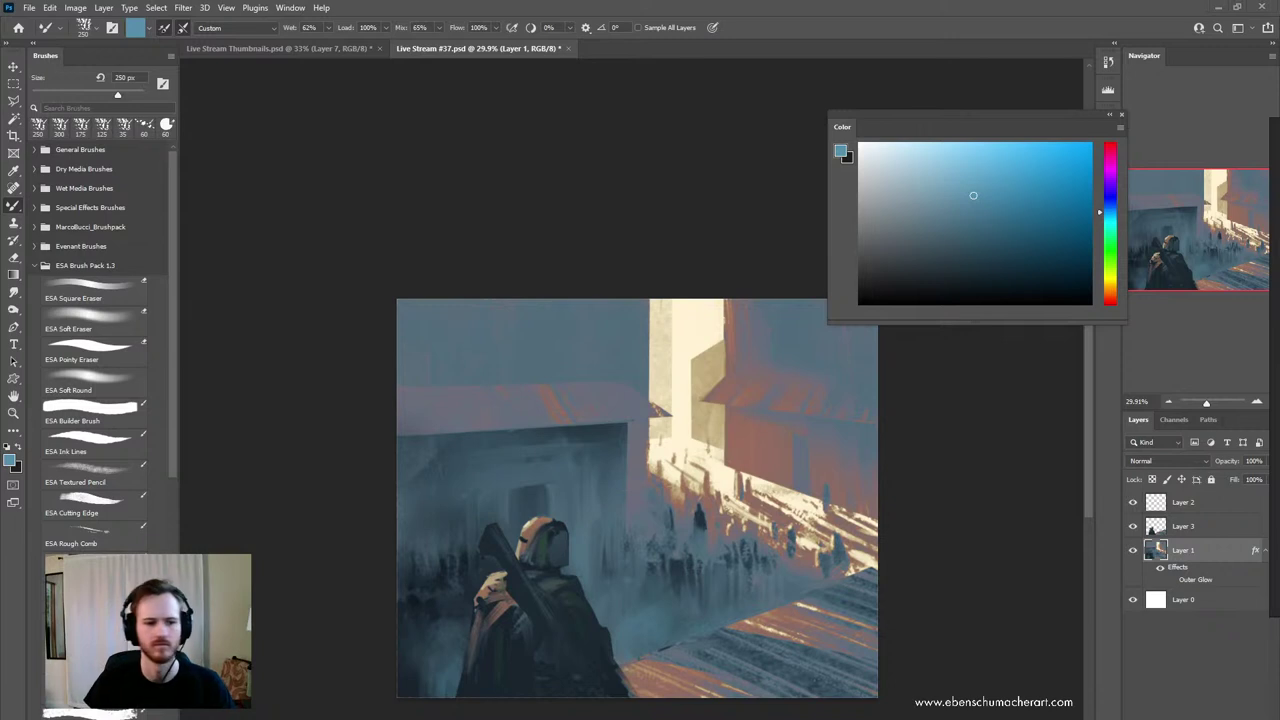
- Mix a muted grey-green foreground colour and switch to the 60 px ESA Rough Comb brush
key(z)
mouse_move(506, 540)
mouse_down()
mouse_move(644, 582)
mouse_move(686, 577)
mouse_move(648, 586)
mouse_up()
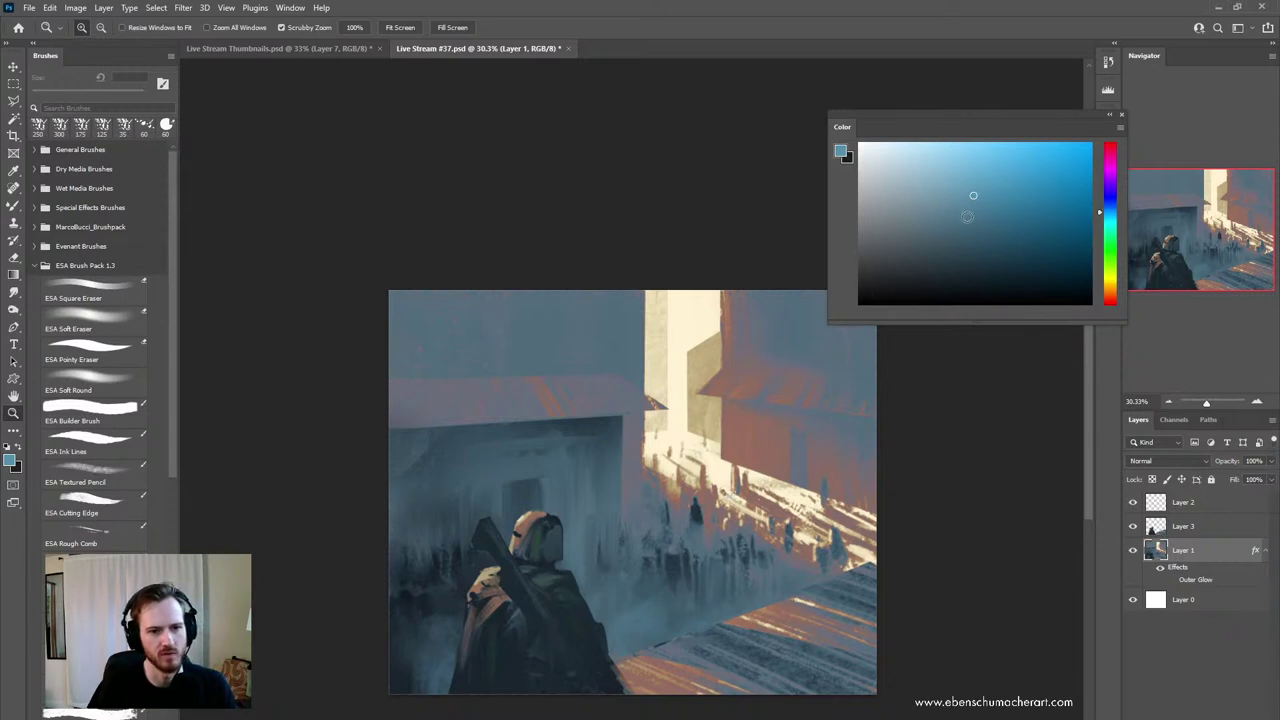
drag(938, 211, 1009, 209)
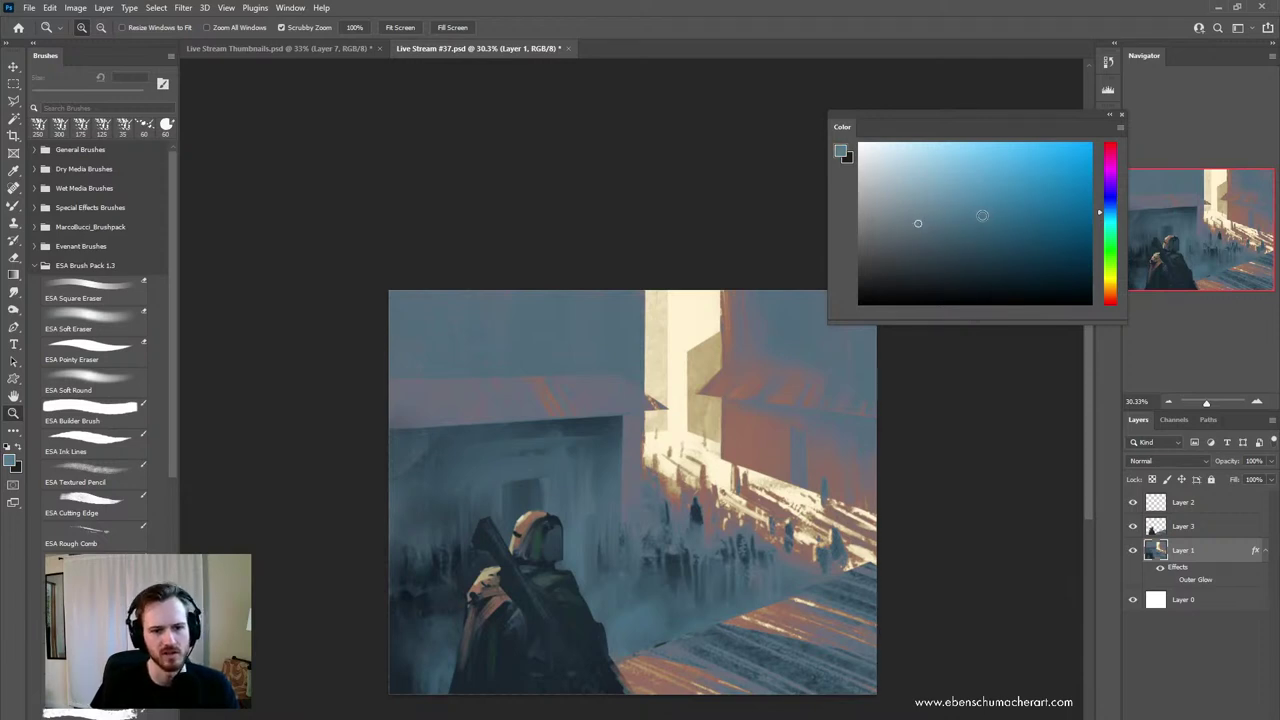
click(993, 220)
mouse_move(1116, 222)
mouse_down()
mouse_move(1116, 236)
mouse_move(1116, 222)
mouse_up()
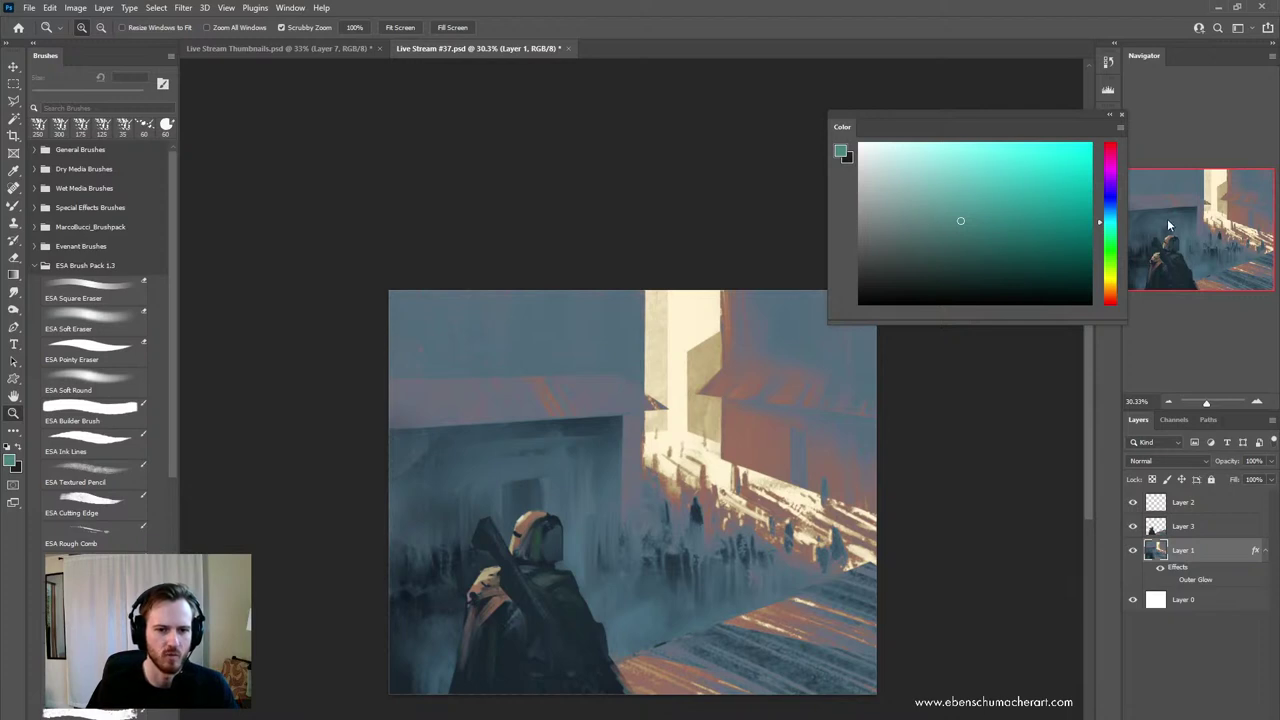
drag(894, 233, 875, 224)
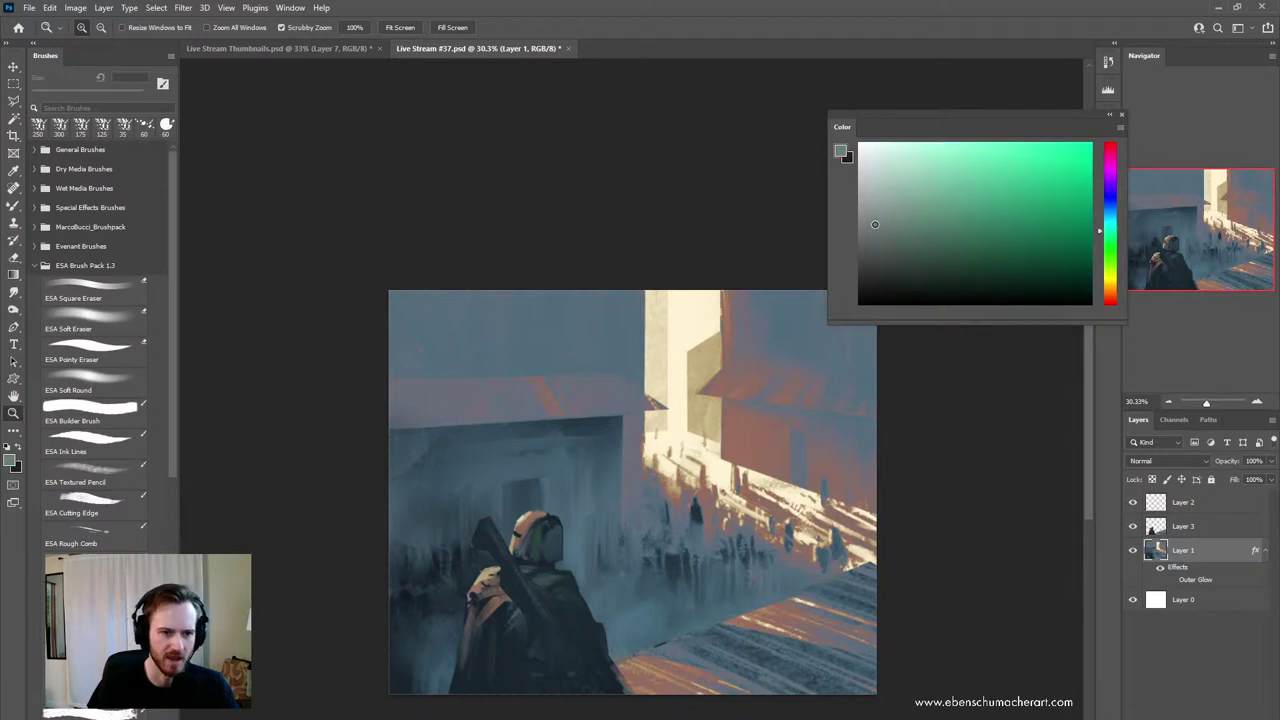
click(619, 582)
key(b)
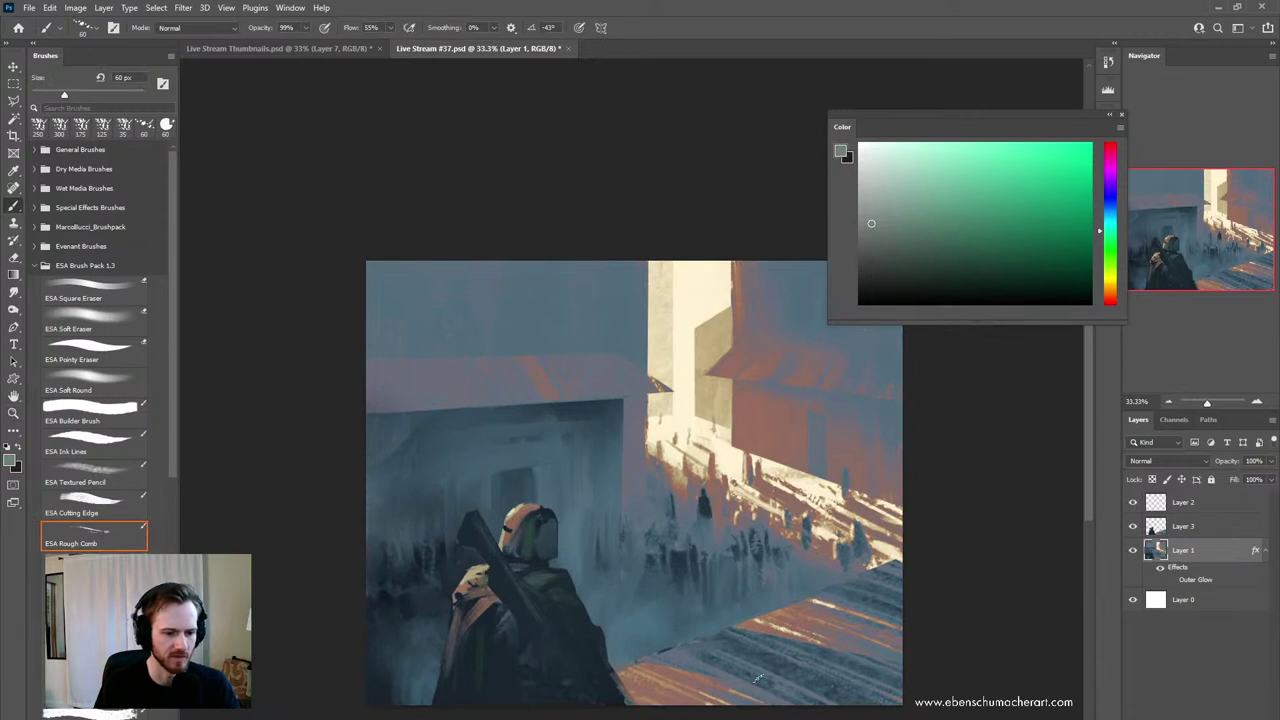
- Undo the trial stroke made on Layer 1, paint grey over the figure's hood on Layer 3, and sample dark green from the figure
drag(757, 678, 830, 637)
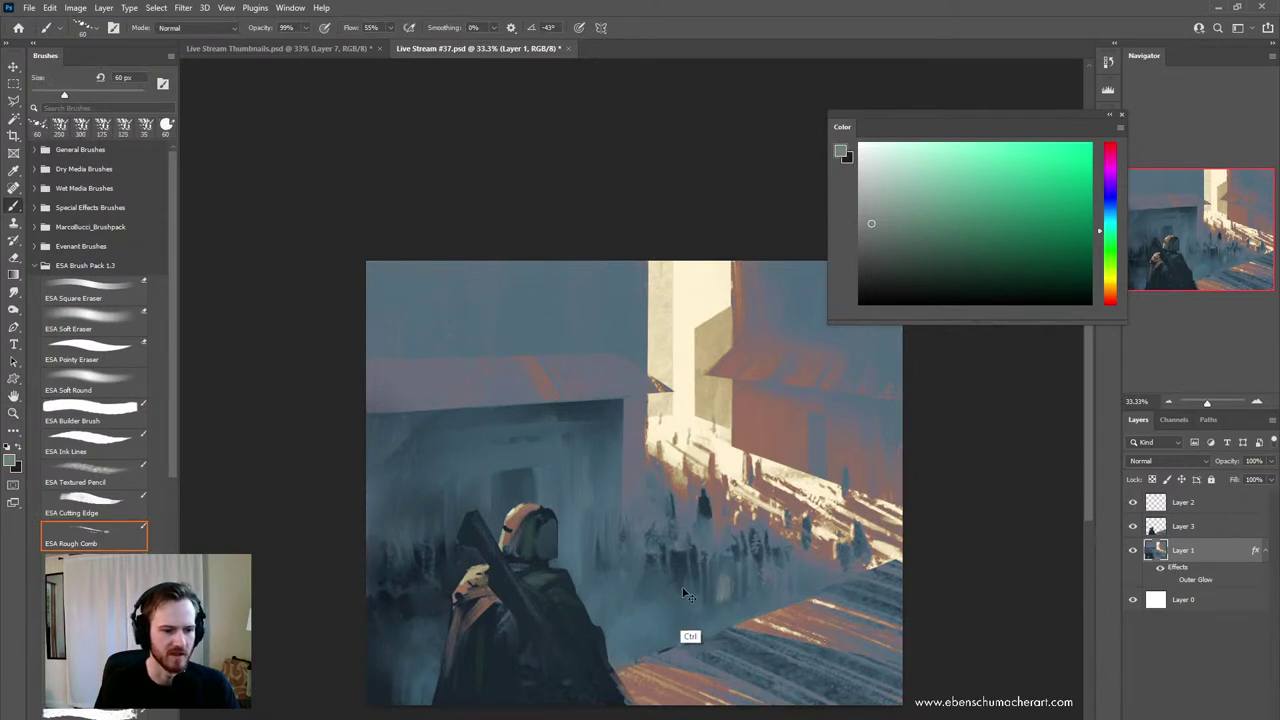
key(ctrl+z)
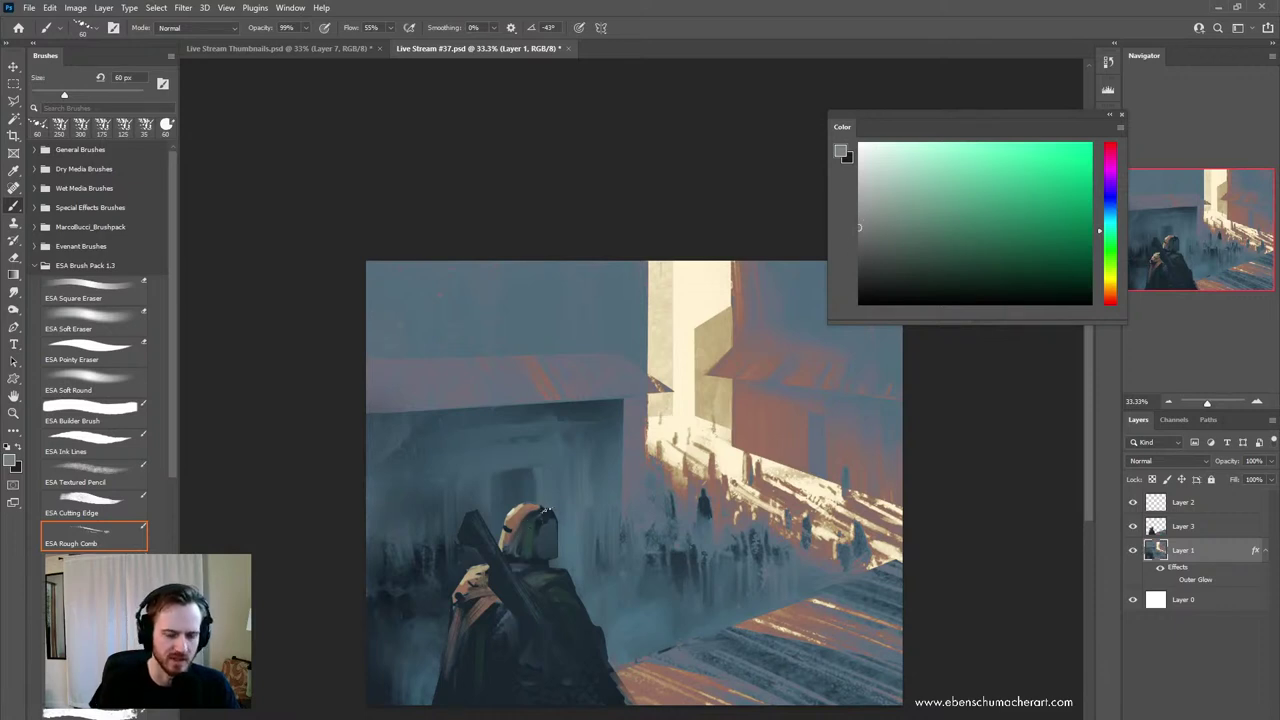
click(1216, 530)
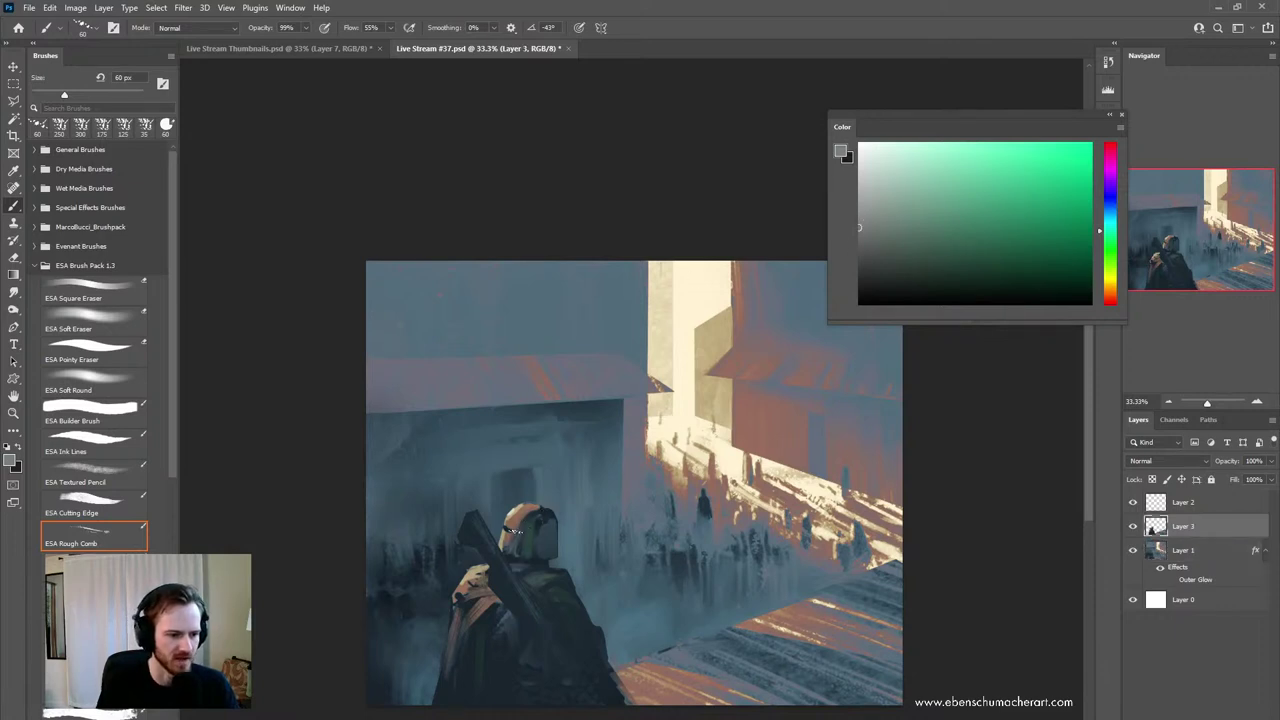
mouse_move(519, 517)
mouse_down()
mouse_move(512, 536)
mouse_move(535, 515)
mouse_up()
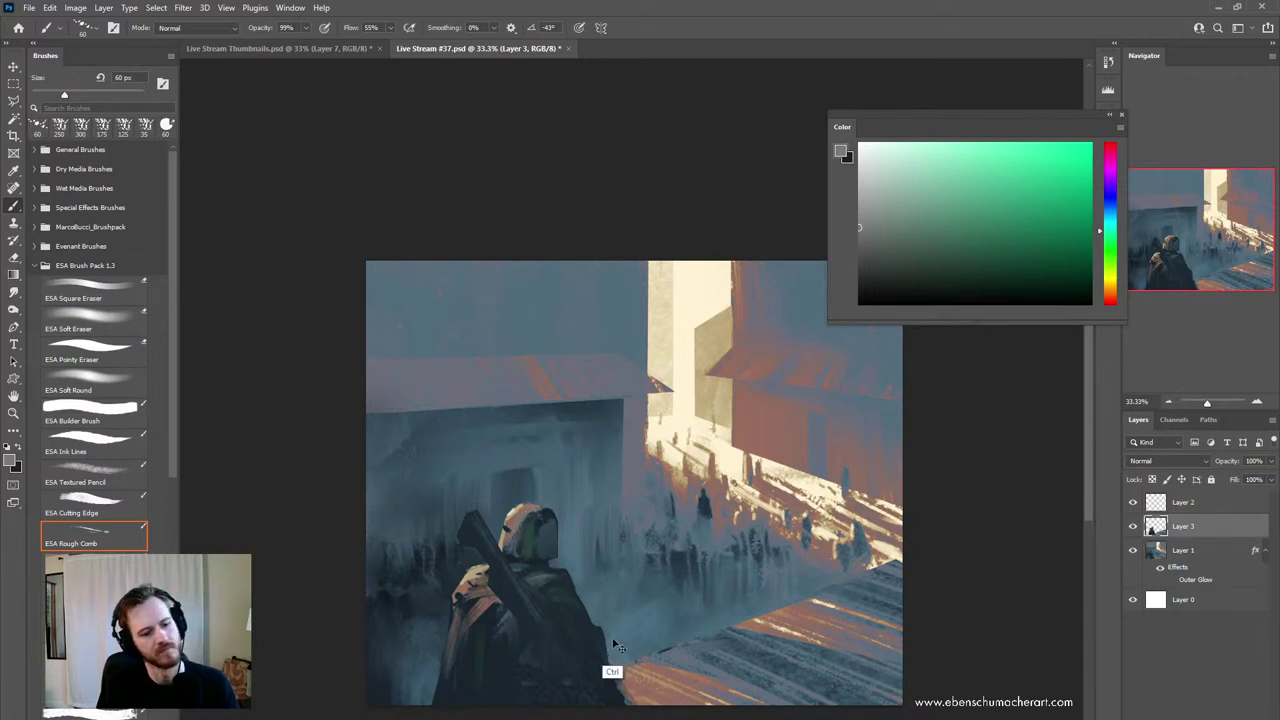
alt+click(529, 533)
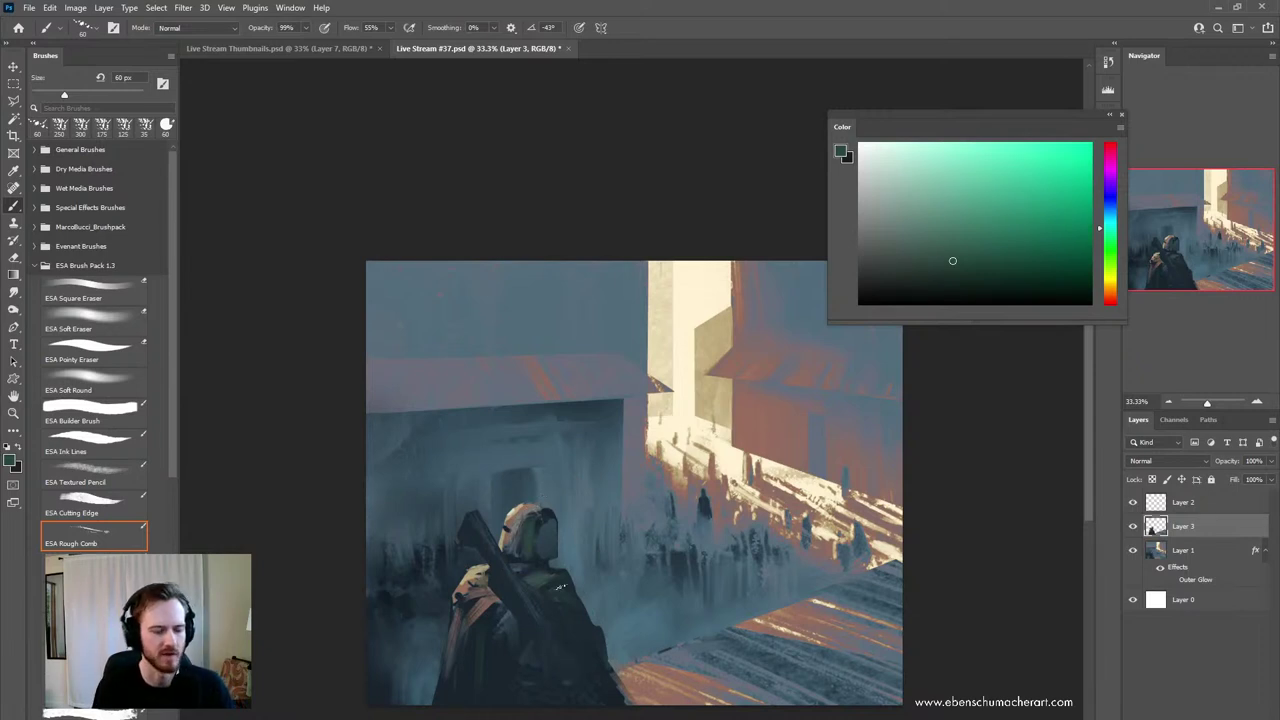
key(z)
mouse_move(490, 588)
mouse_down()
mouse_move(551, 594)
mouse_move(505, 600)
mouse_move(553, 589)
mouse_up()
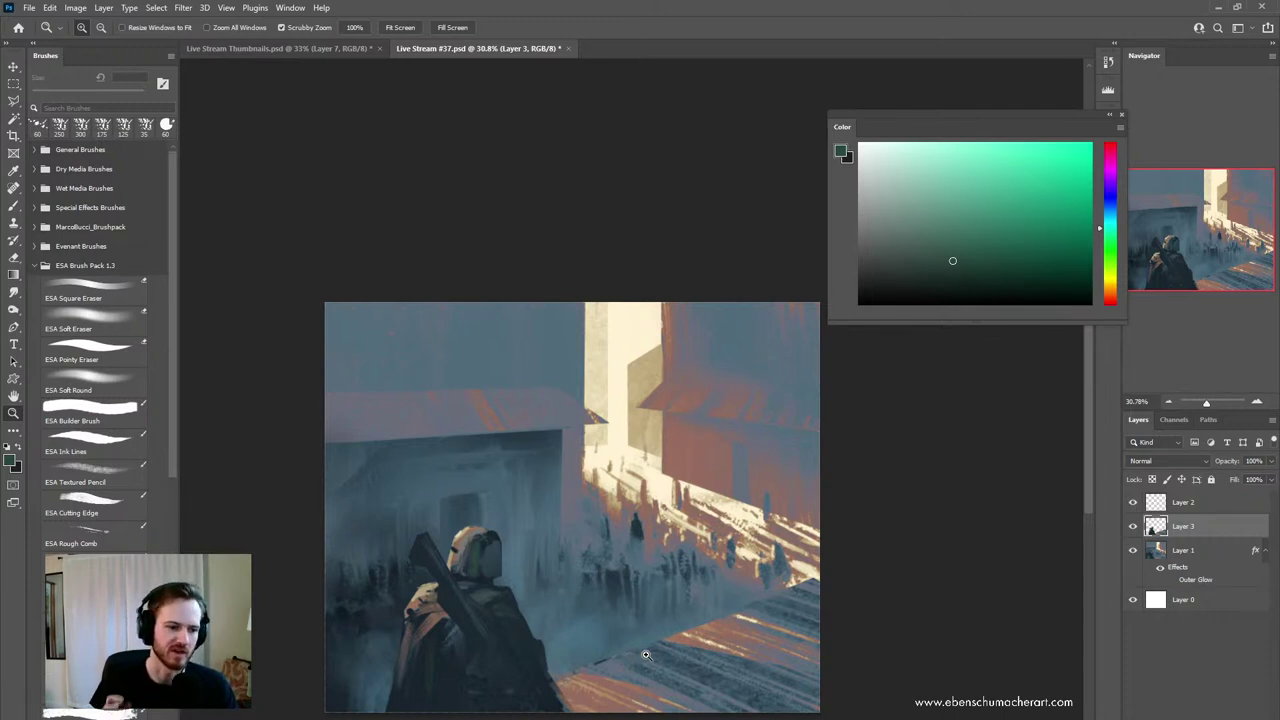
drag(590, 575, 577, 573)
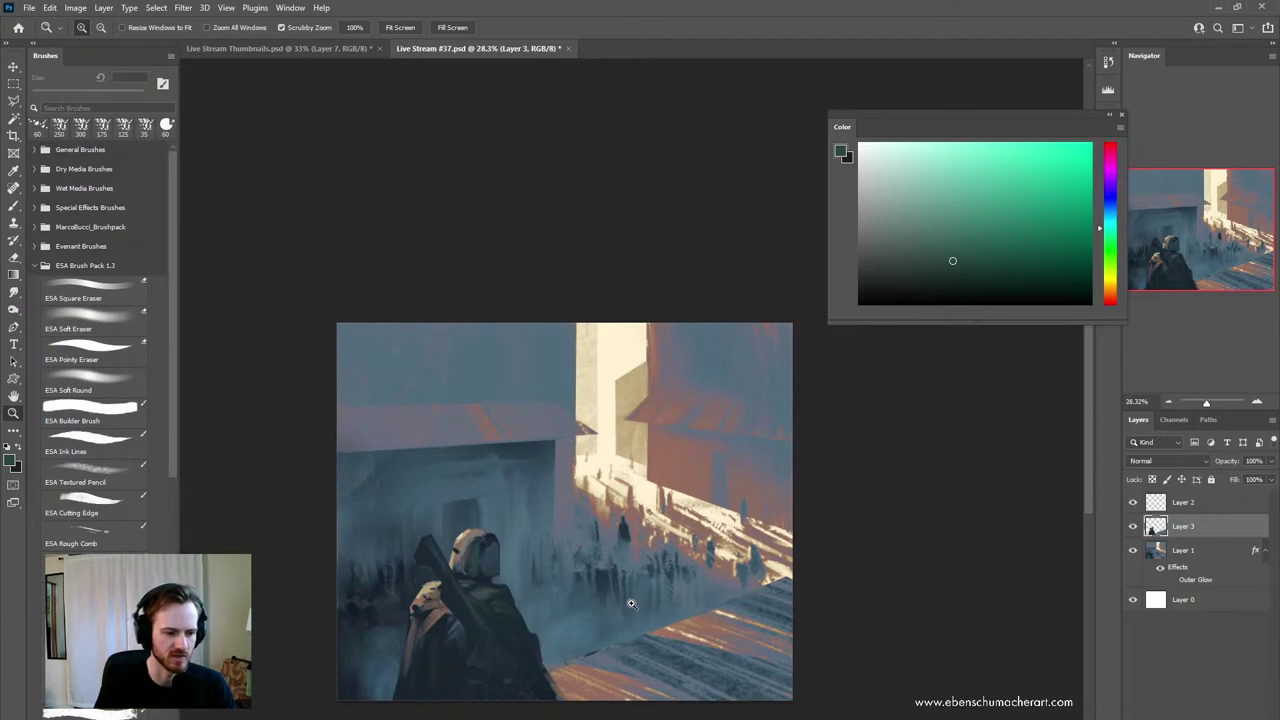
mouse_move(633, 605)
mouse_down()
mouse_move(651, 597)
mouse_move(640, 599)
mouse_up()
drag(656, 598, 656, 625)
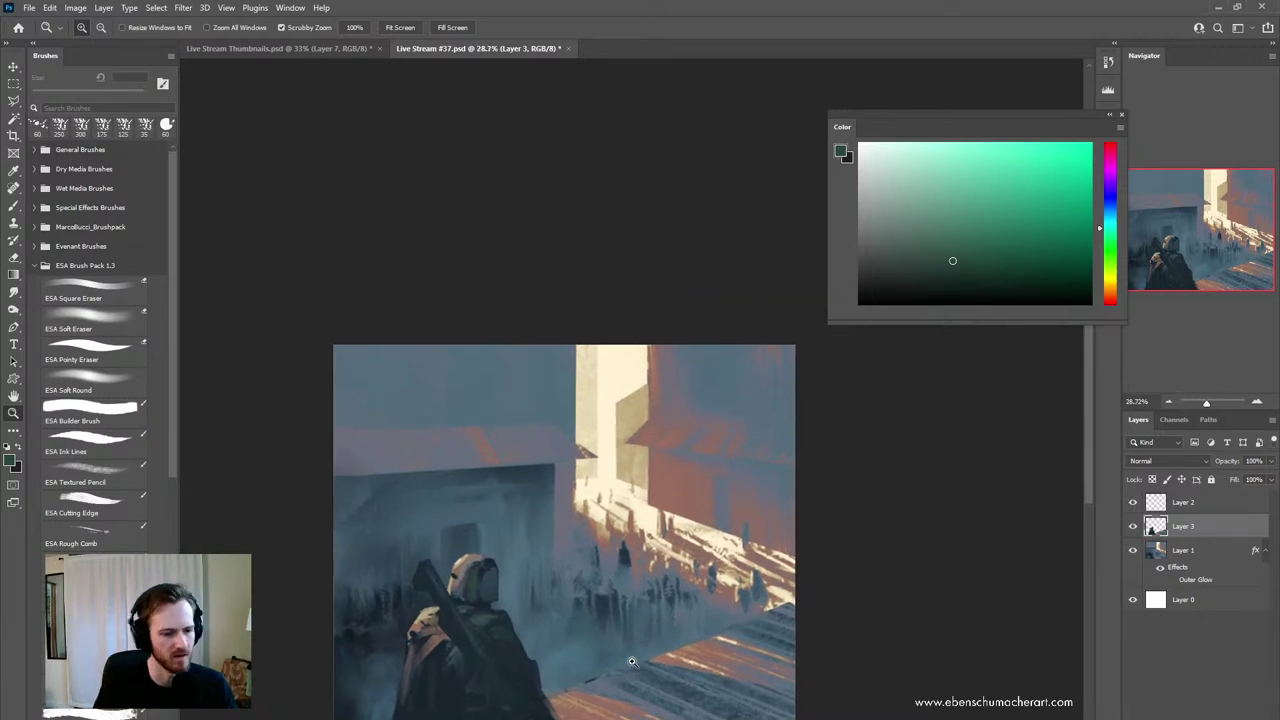
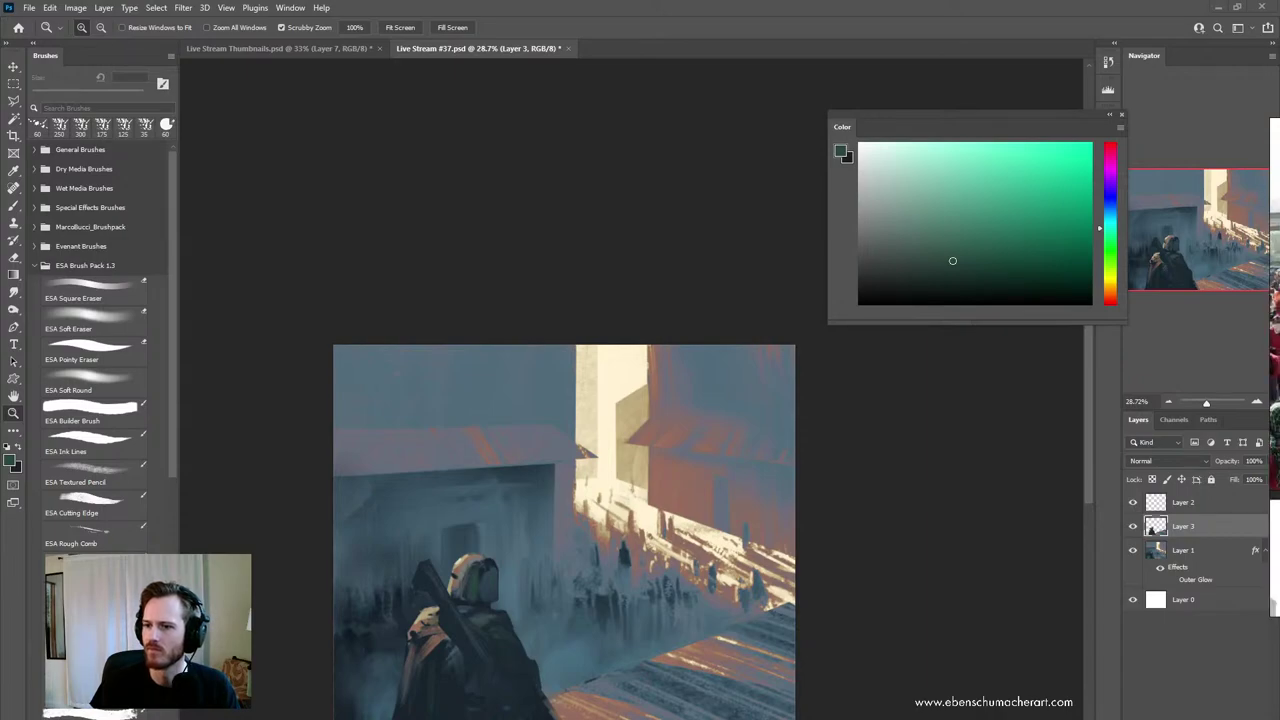
- Switch to the reference board and examine the market crowd photos for one that suits the street
drag(1279, 434, 883, 448)
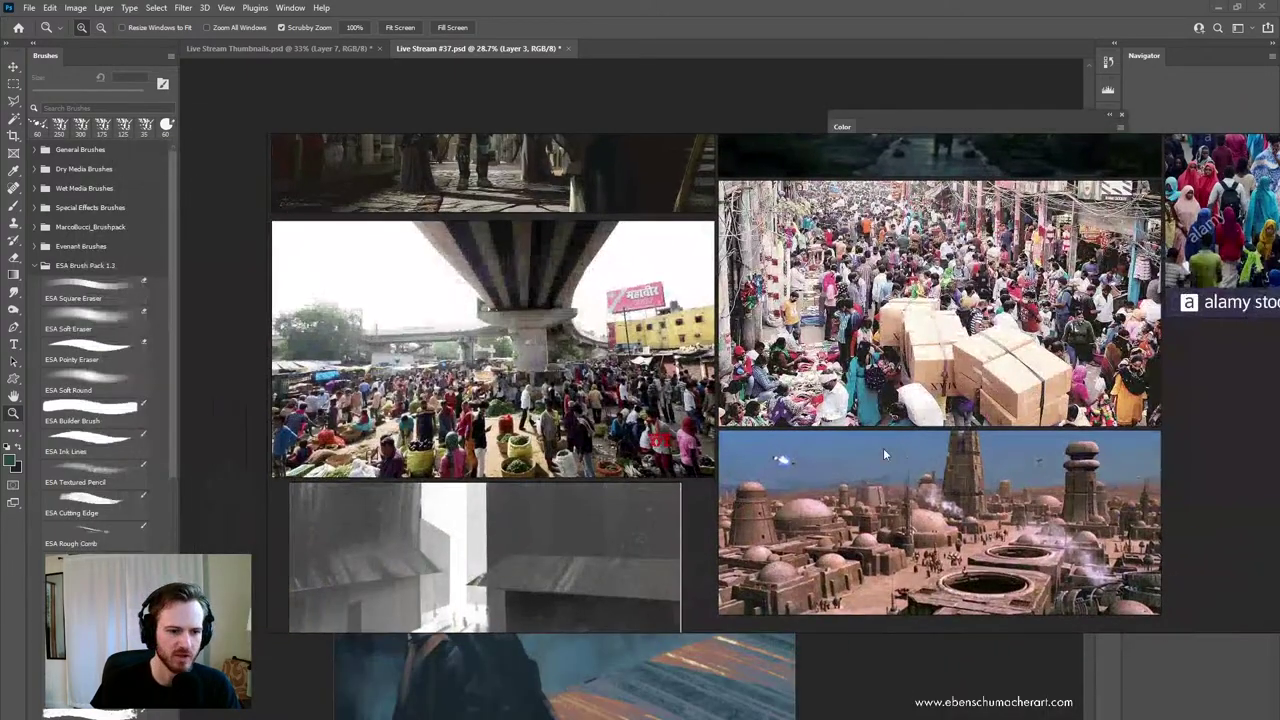
scroll(880, 490, up, 2)
scroll(790, 482, down, 3)
drag(790, 482, 658, 584)
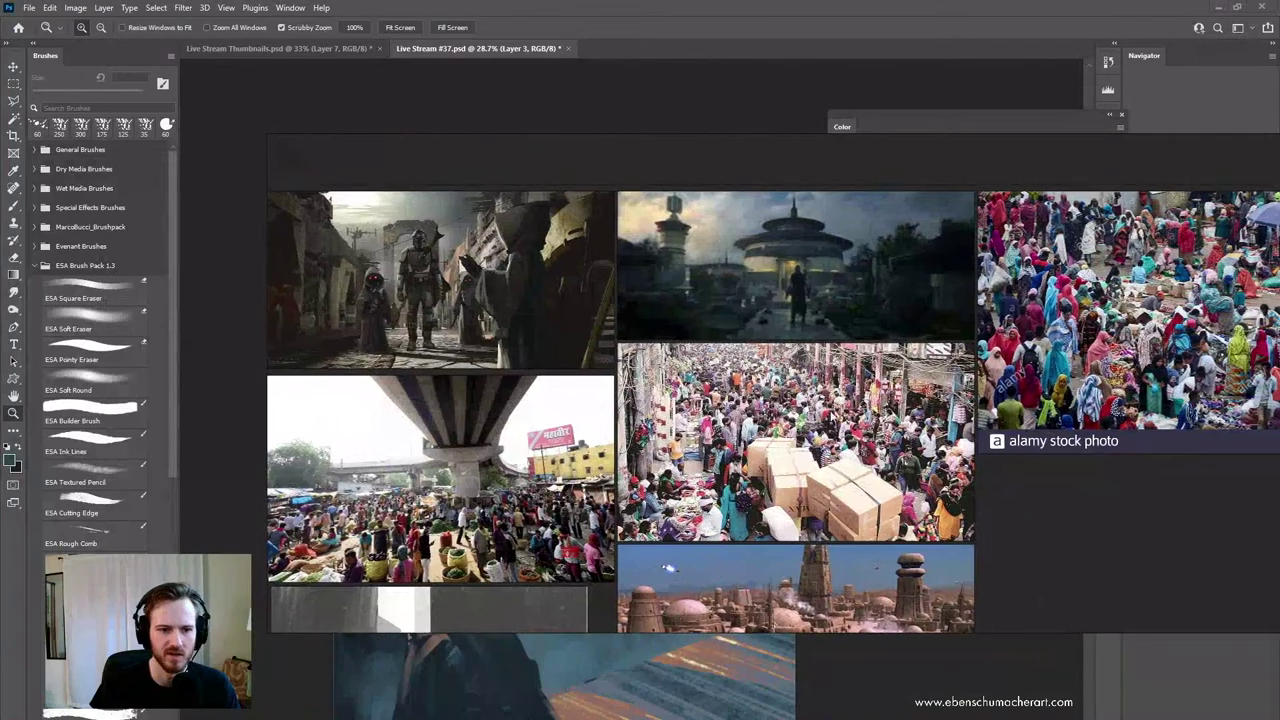
scroll(822, 472, up, 3)
scroll(772, 434, down, 4)
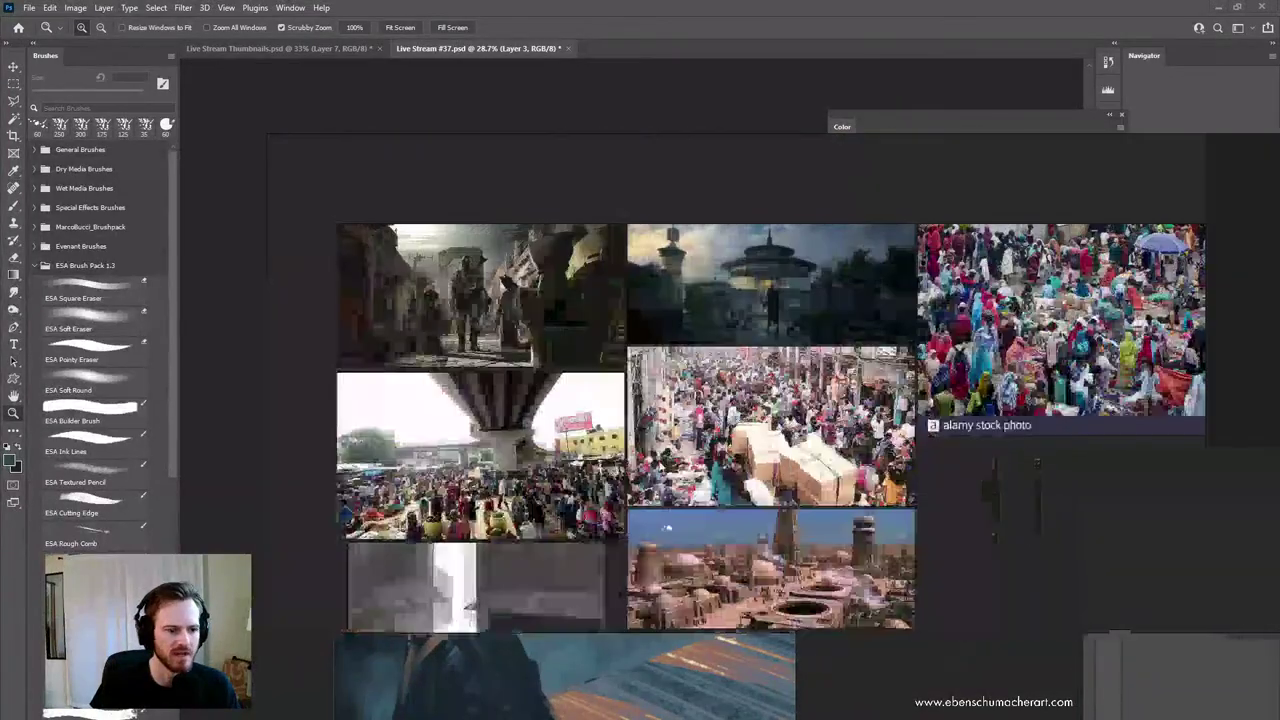
drag(648, 493, 751, 513)
scroll(751, 513, up, 4)
drag(711, 557, 596, 523)
scroll(840, 471, down, 3)
drag(840, 471, 984, 462)
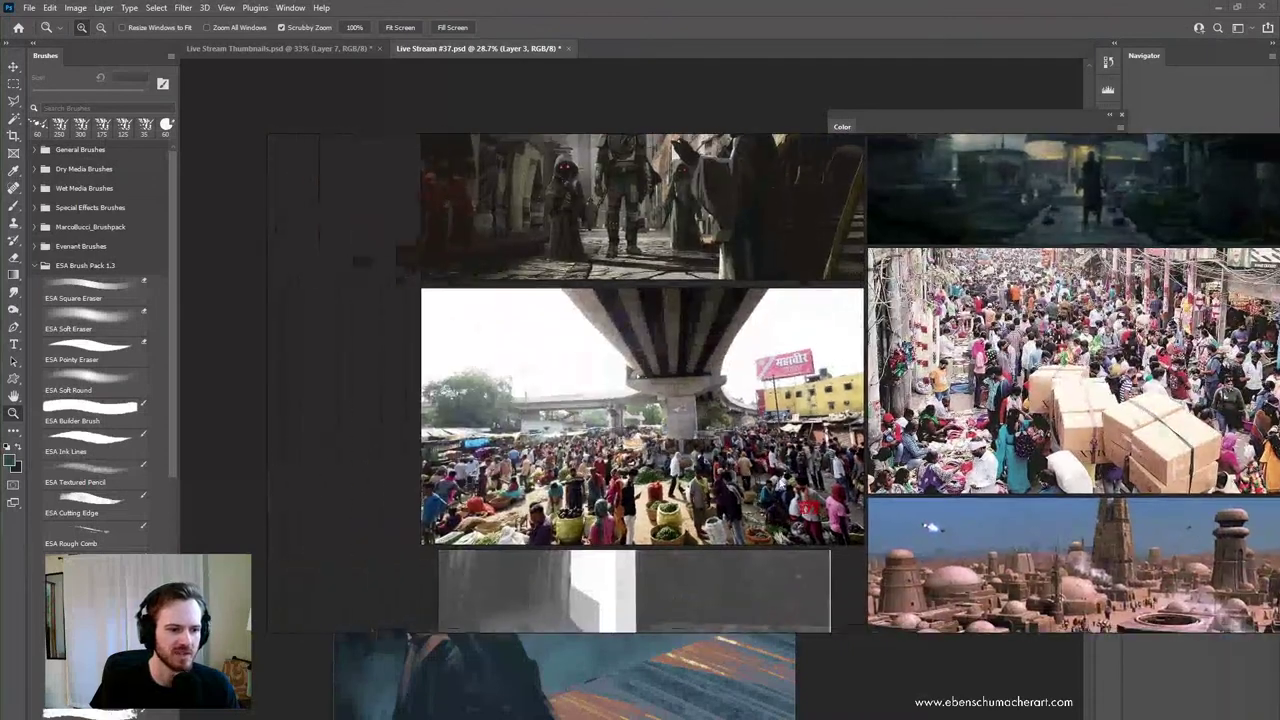
click(676, 470)
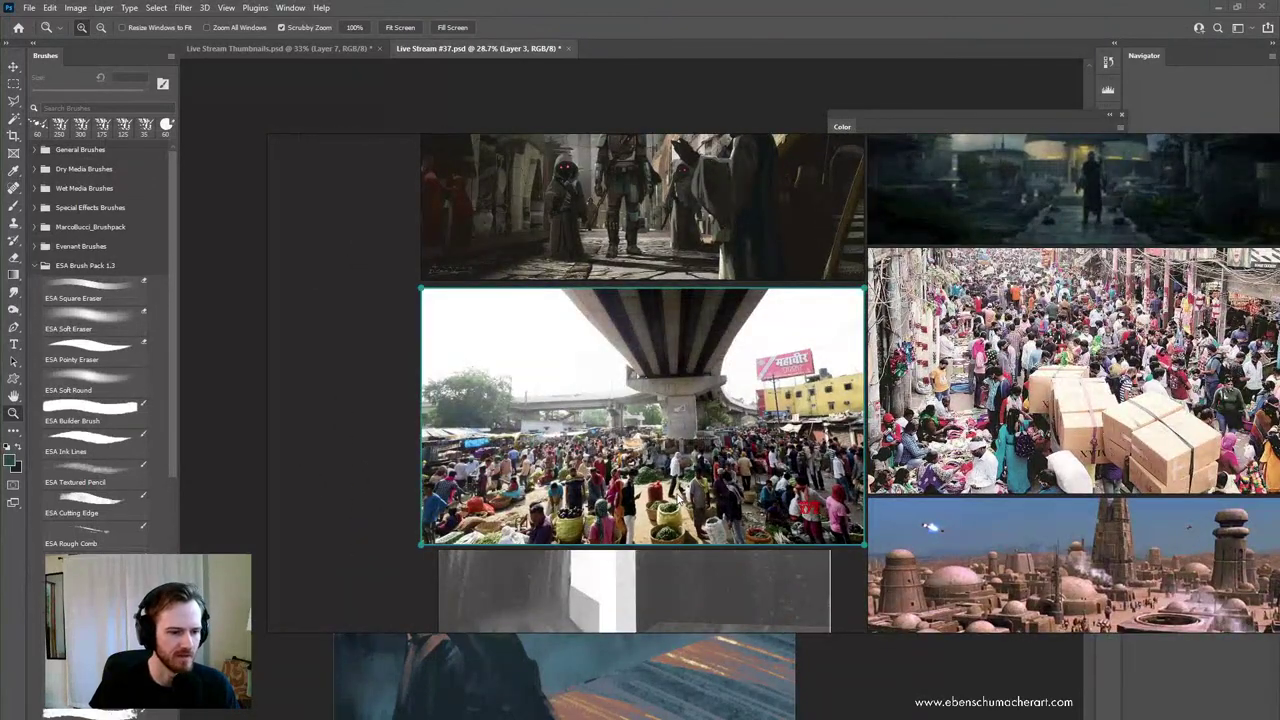
drag(1073, 439, 667, 488)
drag(1074, 451, 1112, 451)
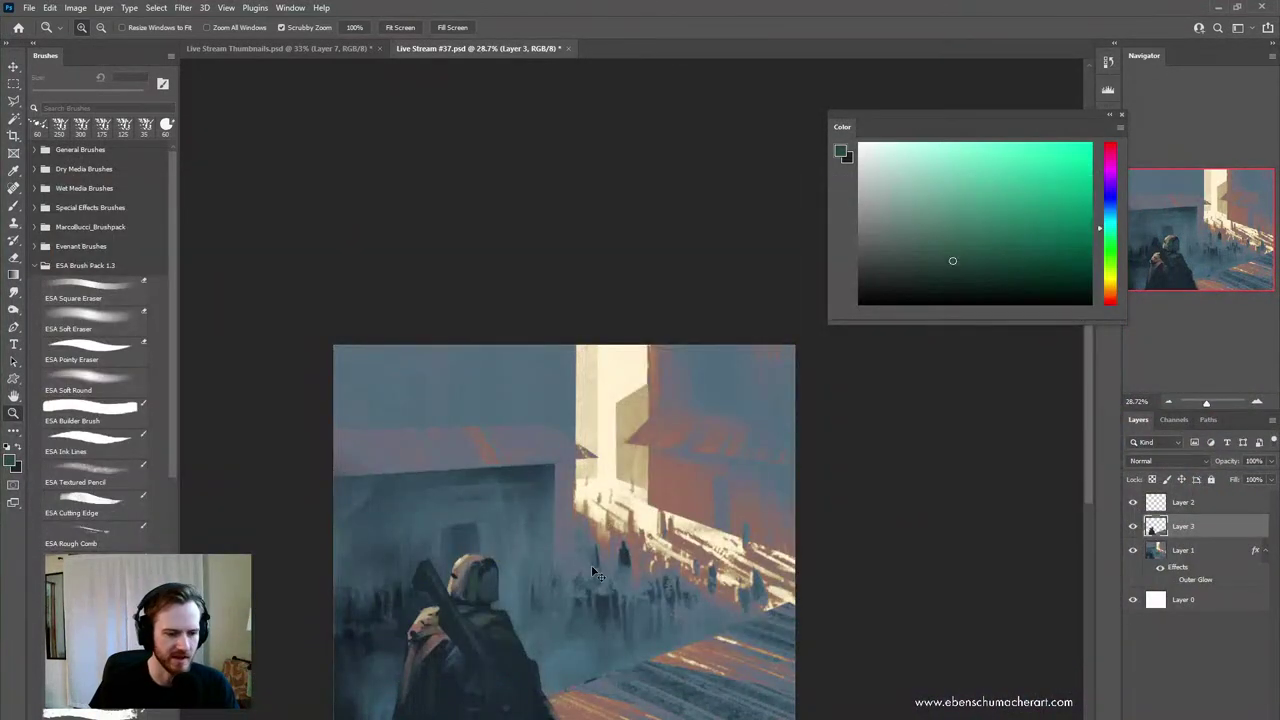
- Paste the market crowd photo with the umbrella onto a new layer above Layer 3 and enlarge it to about 140%
key(ctrl+v)
key(ctrl+t)
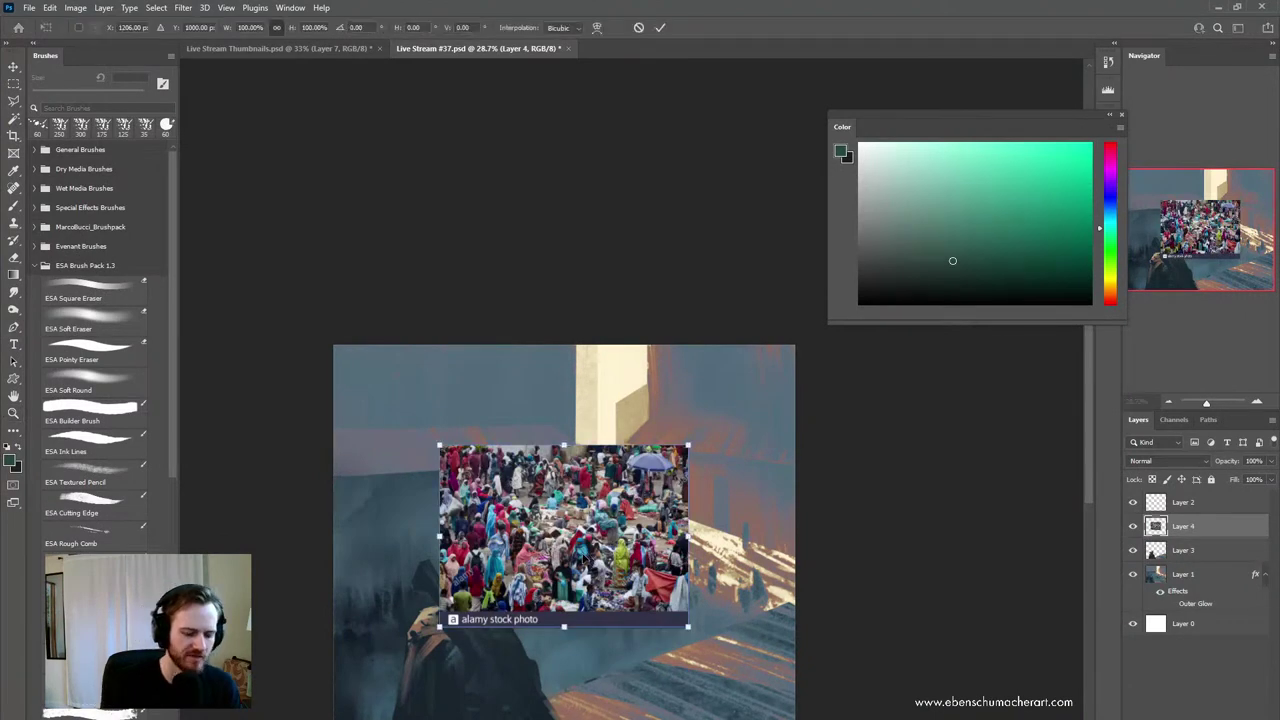
key(Return)
key(z)
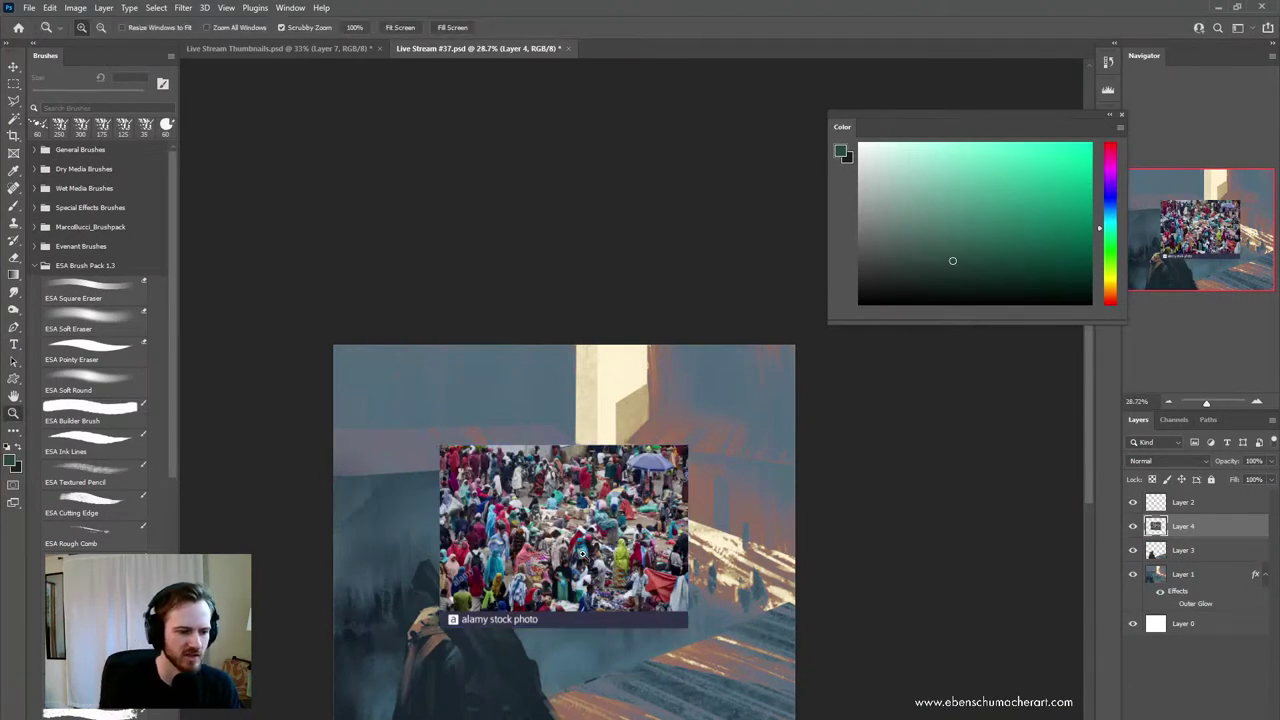
drag(582, 553, 590, 588)
key(ctrl+t)
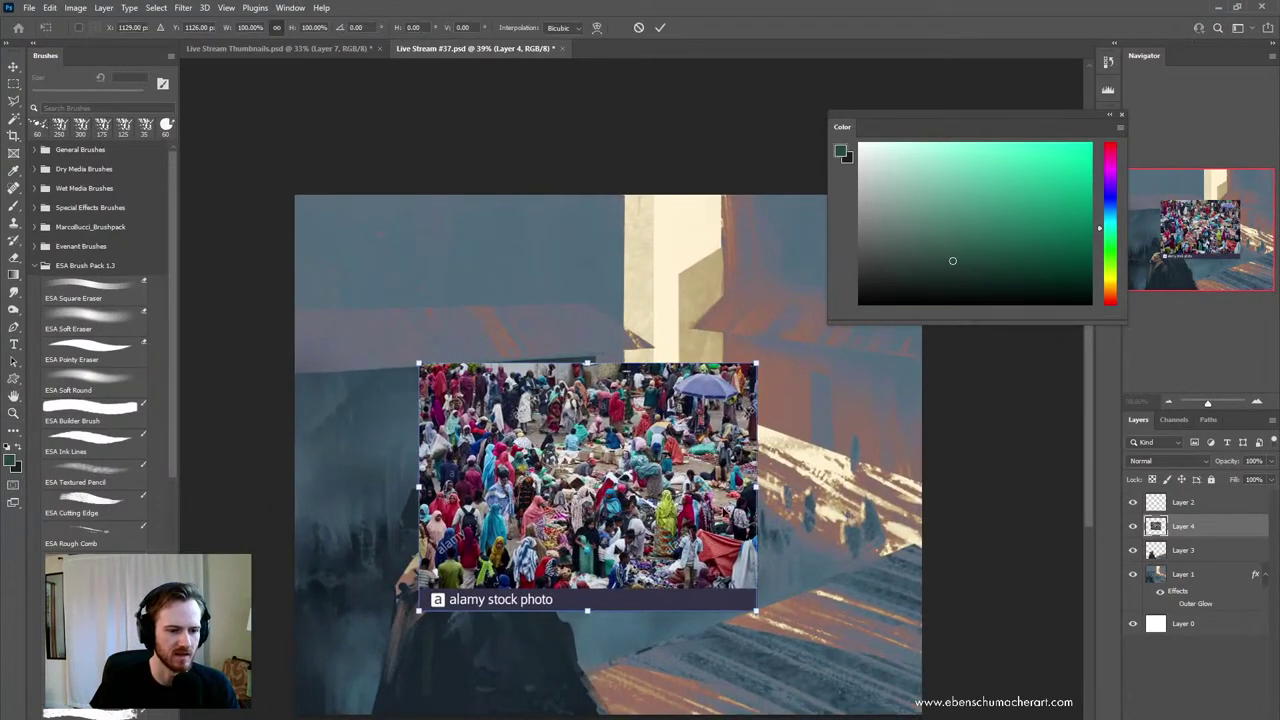
drag(758, 488, 892, 491)
drag(798, 522, 771, 537)
key(Return)
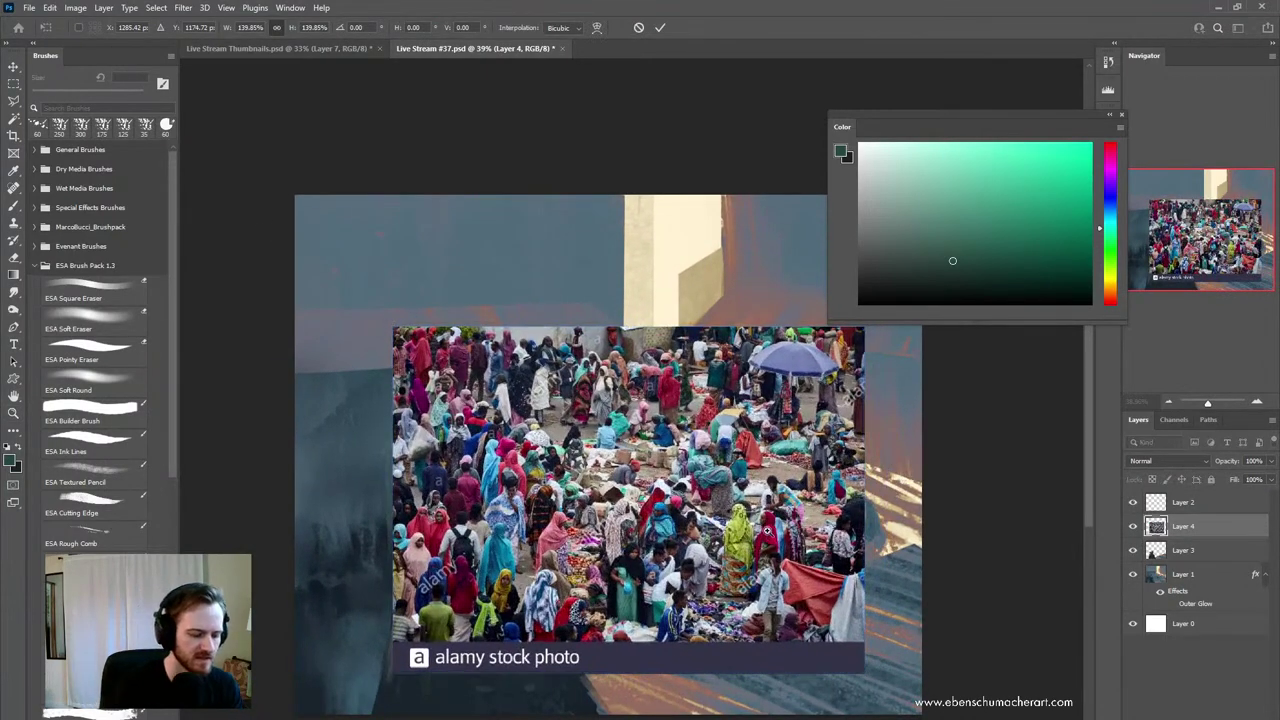
- Desaturate the crowd photo completely by setting its Hue/Saturation saturation to -100
key(z)
key(ctrl+u)
drag(938, 588, 886, 590)
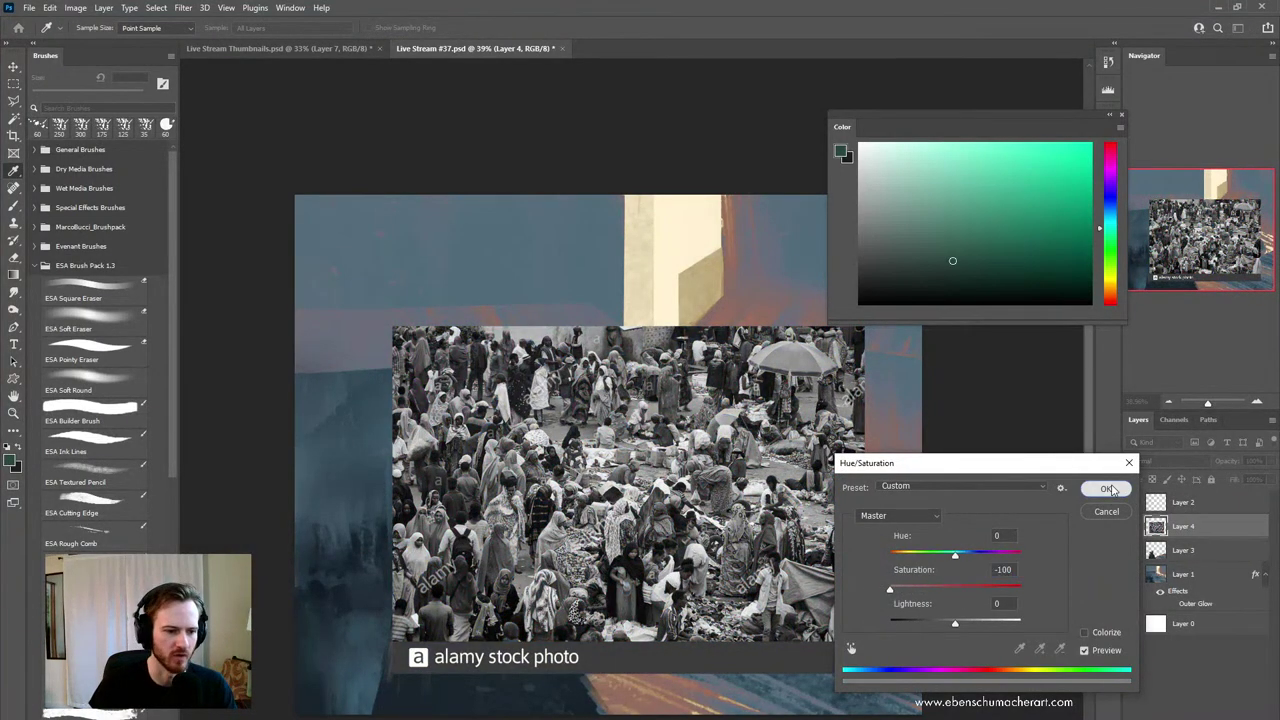
click(1106, 488)
key(z)
- Try Linear Burn blending on the crowd photo layer and scale the photo down to about 60%
click(1165, 461)
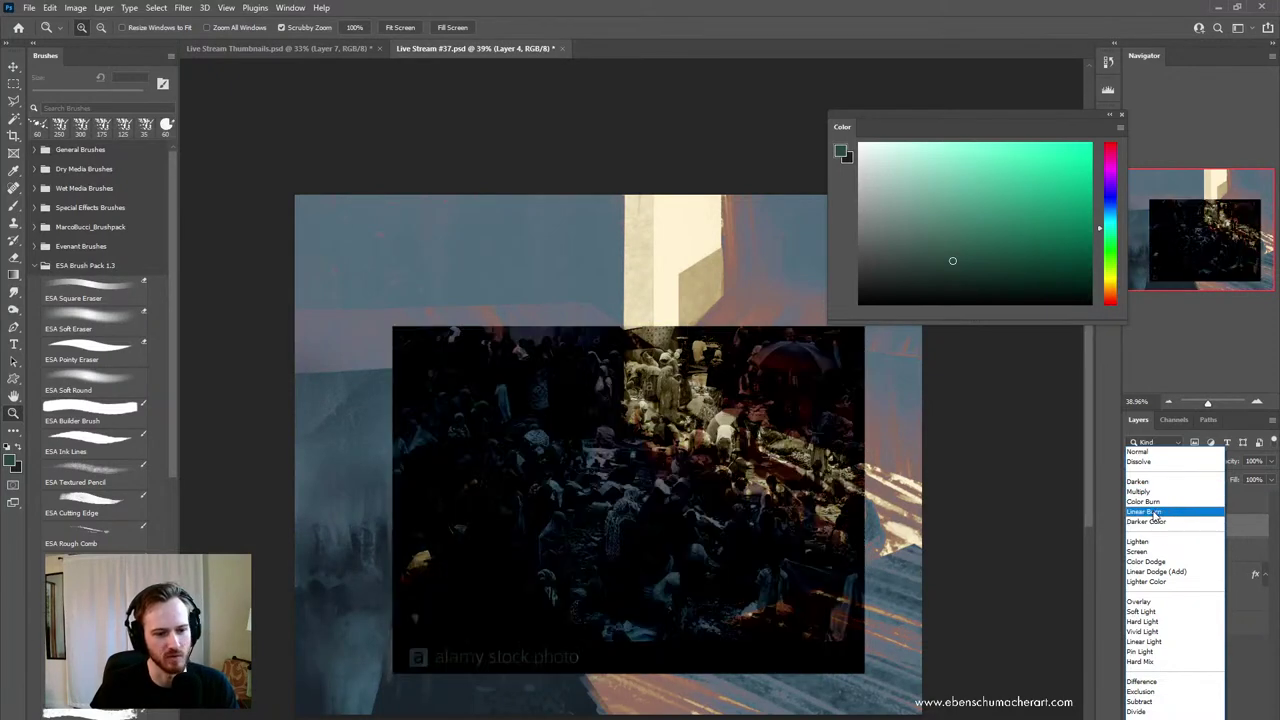
click(1150, 512)
key(ctrl+t)
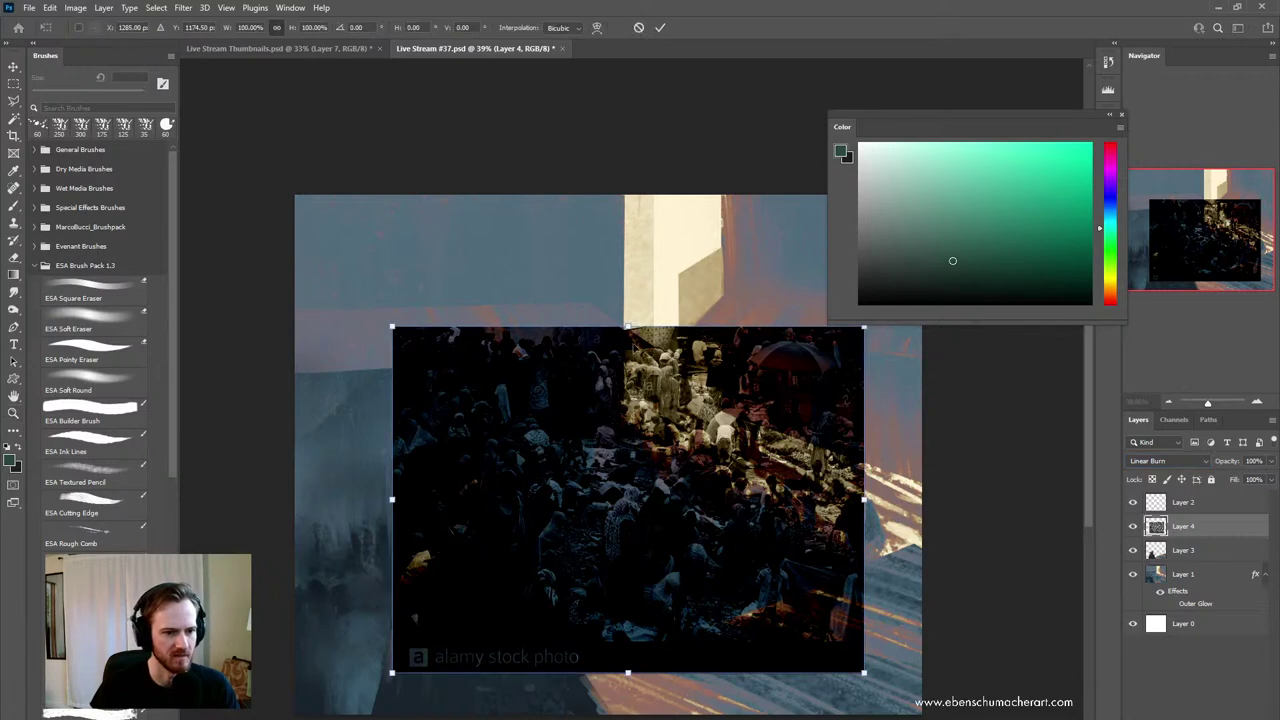
drag(626, 328, 631, 491)
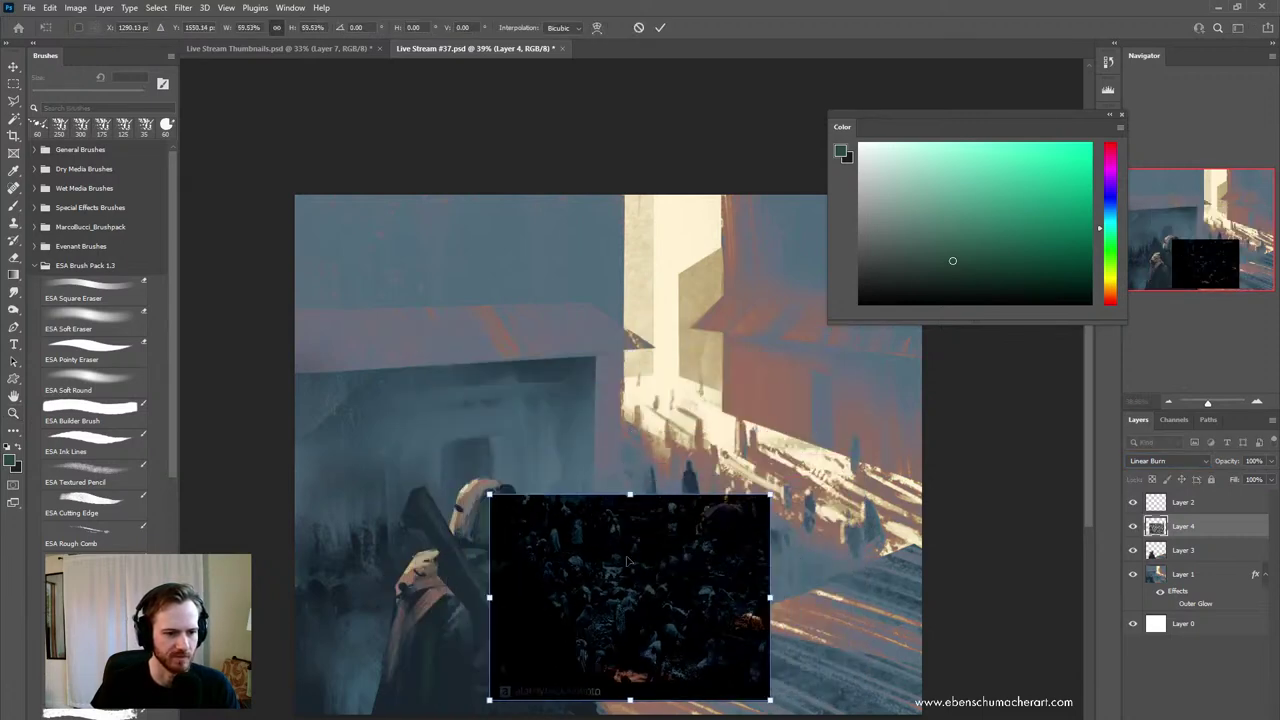
drag(630, 600, 602, 543)
mouse_move(741, 542)
mouse_down()
mouse_move(874, 545)
mouse_move(716, 547)
mouse_up()
key(Return)
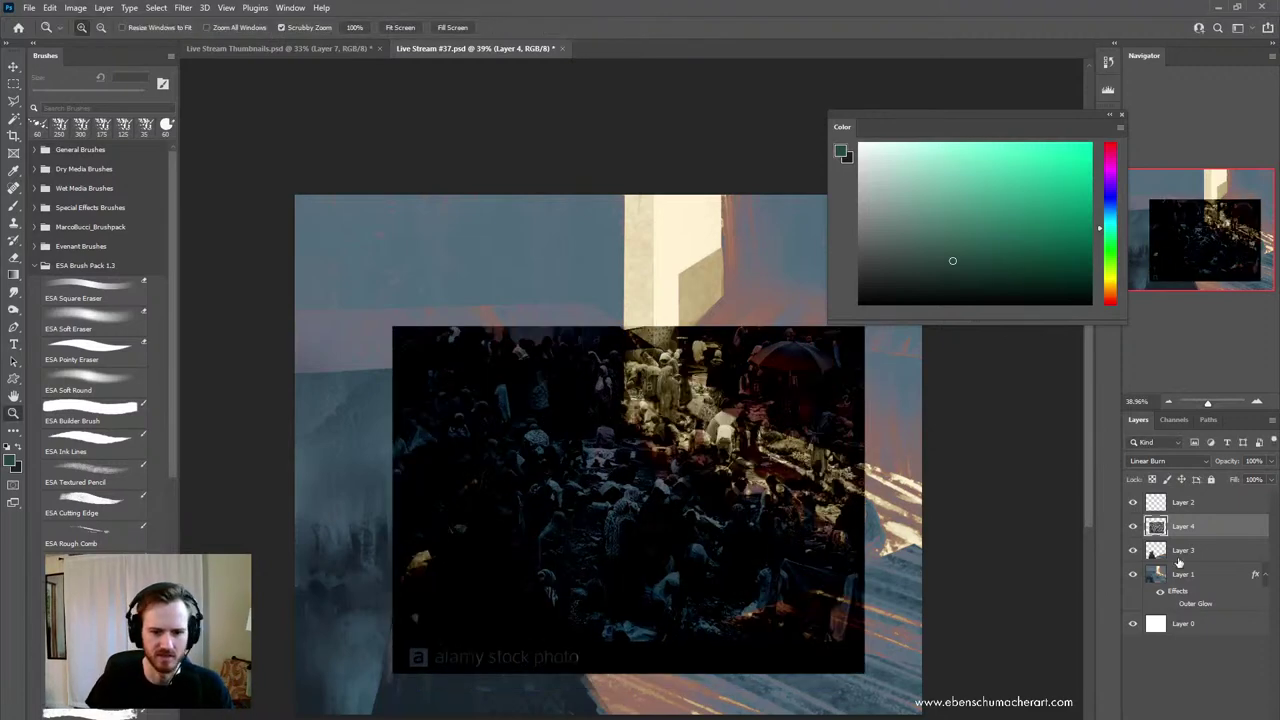
- Convert the crowd photo layer, Layer 4, to a Smart Object
right_click(1189, 524)
click(1198, 529)
right_click(1197, 529)
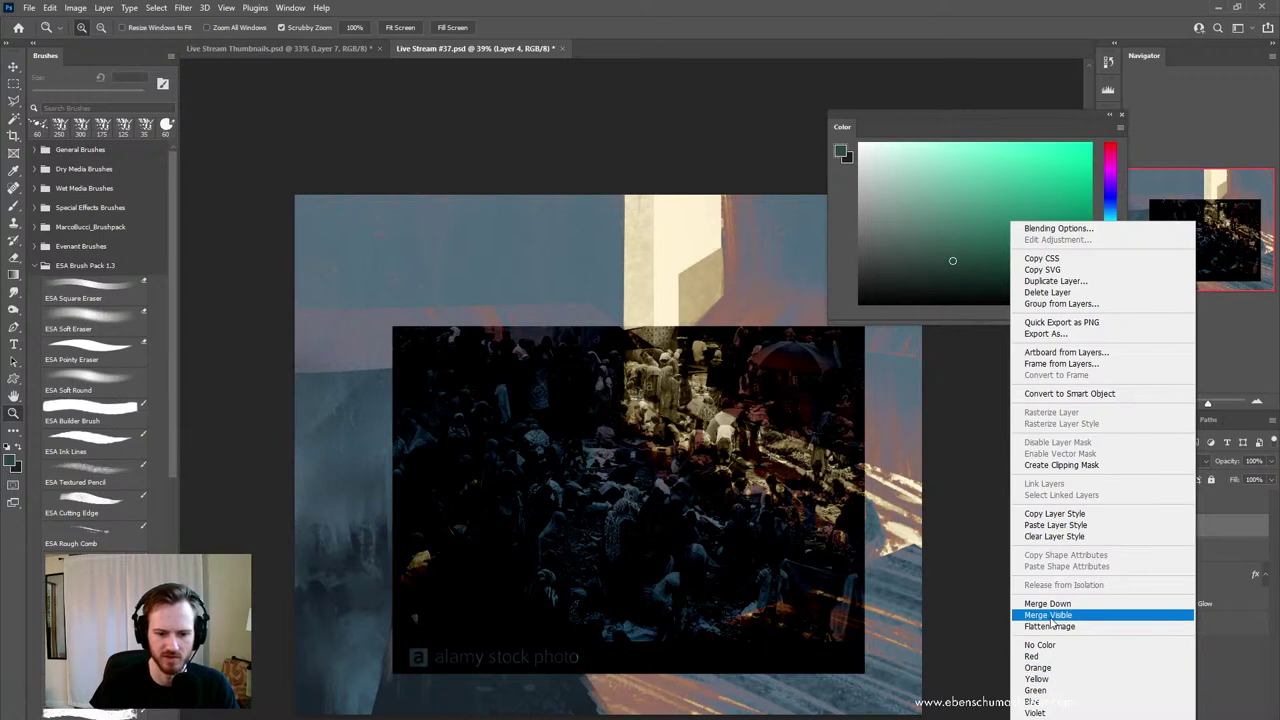
click(1062, 394)
- Set the crowd photo layer's blend mode to Overlay and lower its opacity to 46%
click(1165, 461)
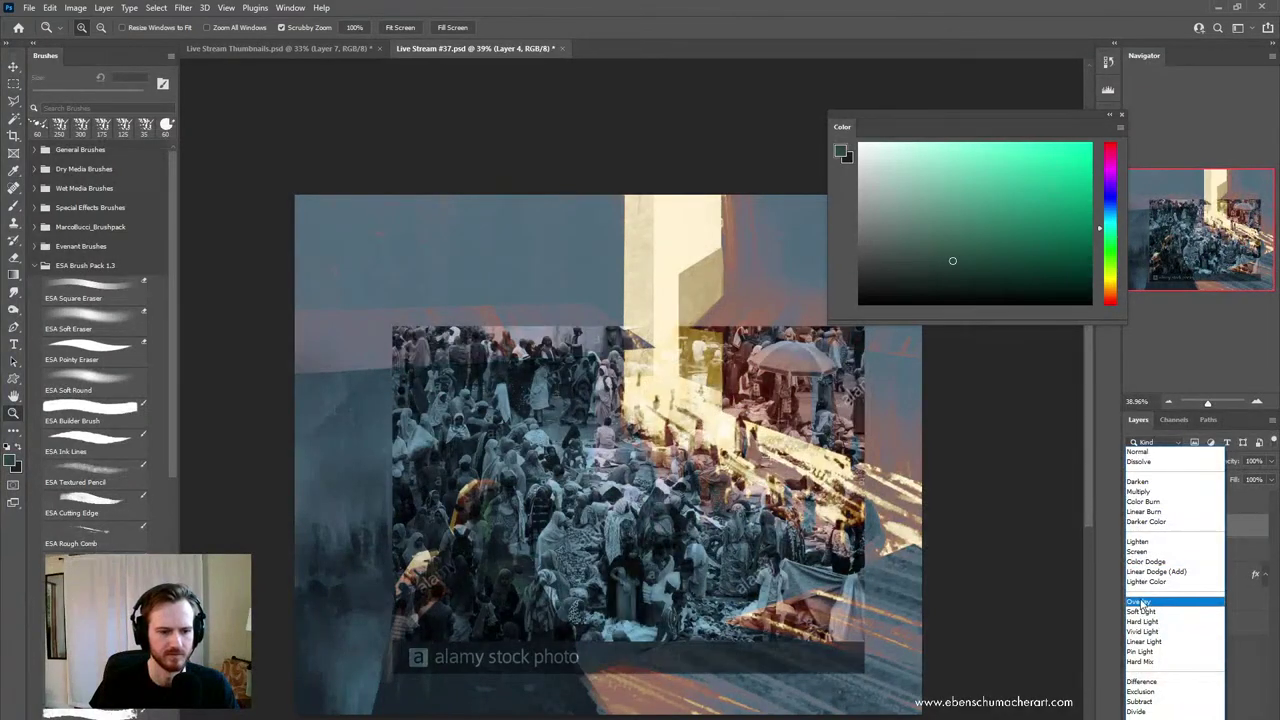
click(1140, 603)
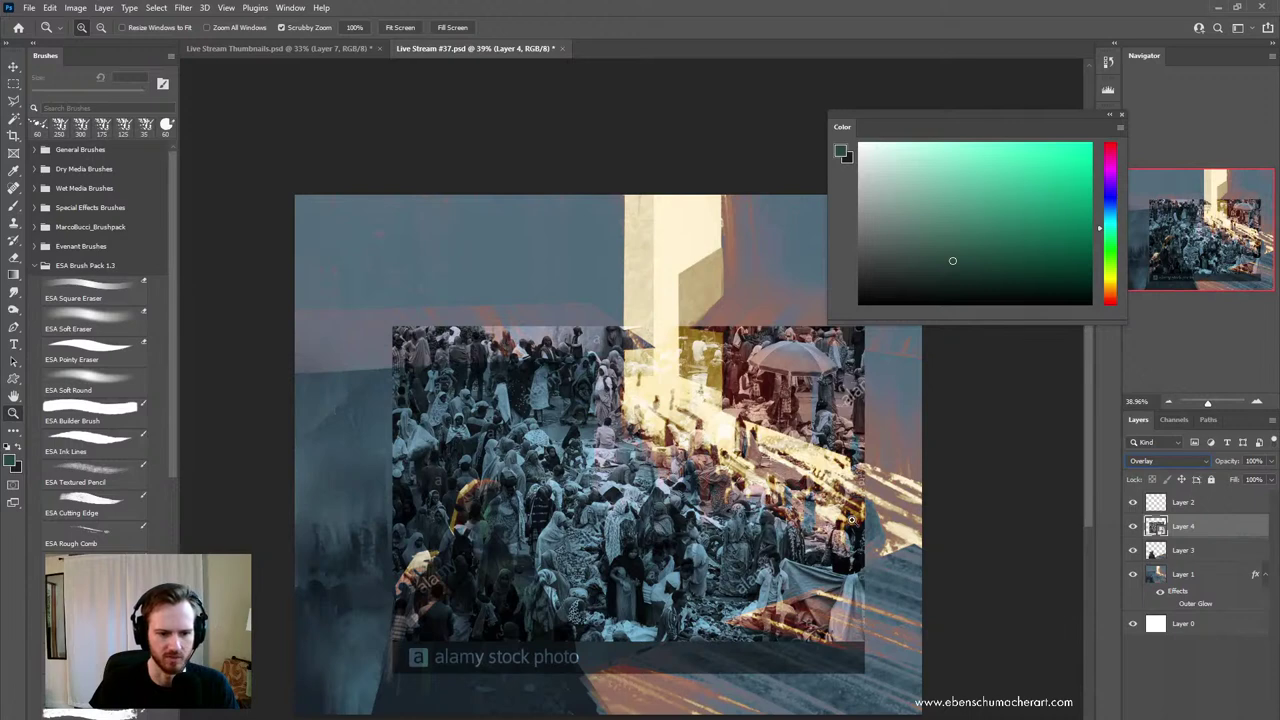
click(1271, 461)
drag(1267, 476, 1237, 478)
- Move the crowd photo down over the figure and the street crowd and rotate it about -2.3 degrees
drag(614, 516, 798, 519)
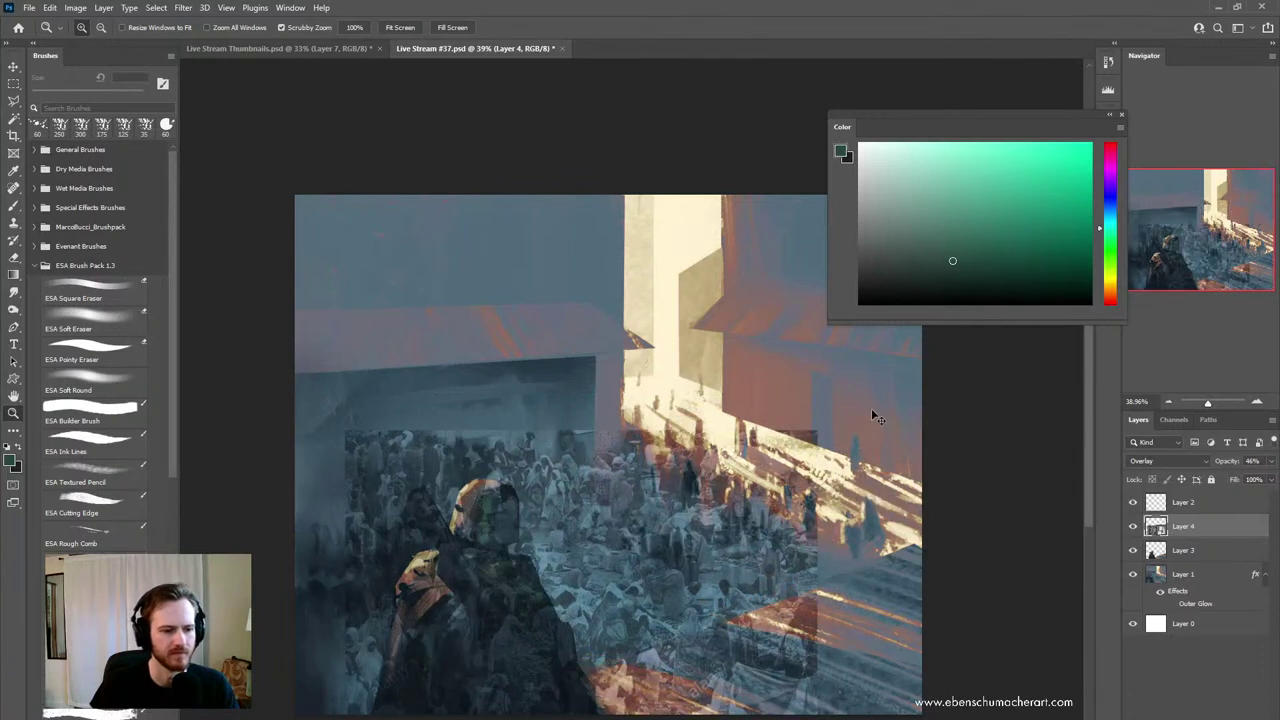
key(ctrl+t)
drag(867, 407, 857, 394)
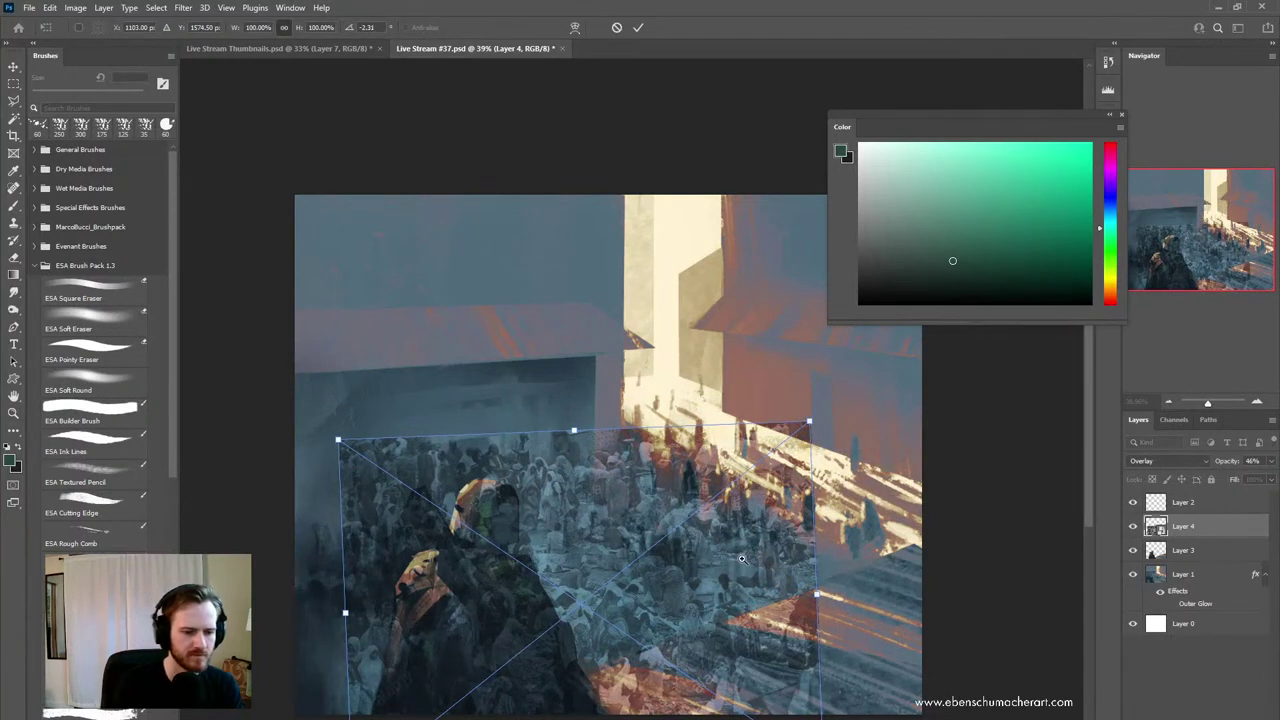
key(Return)
key(z)
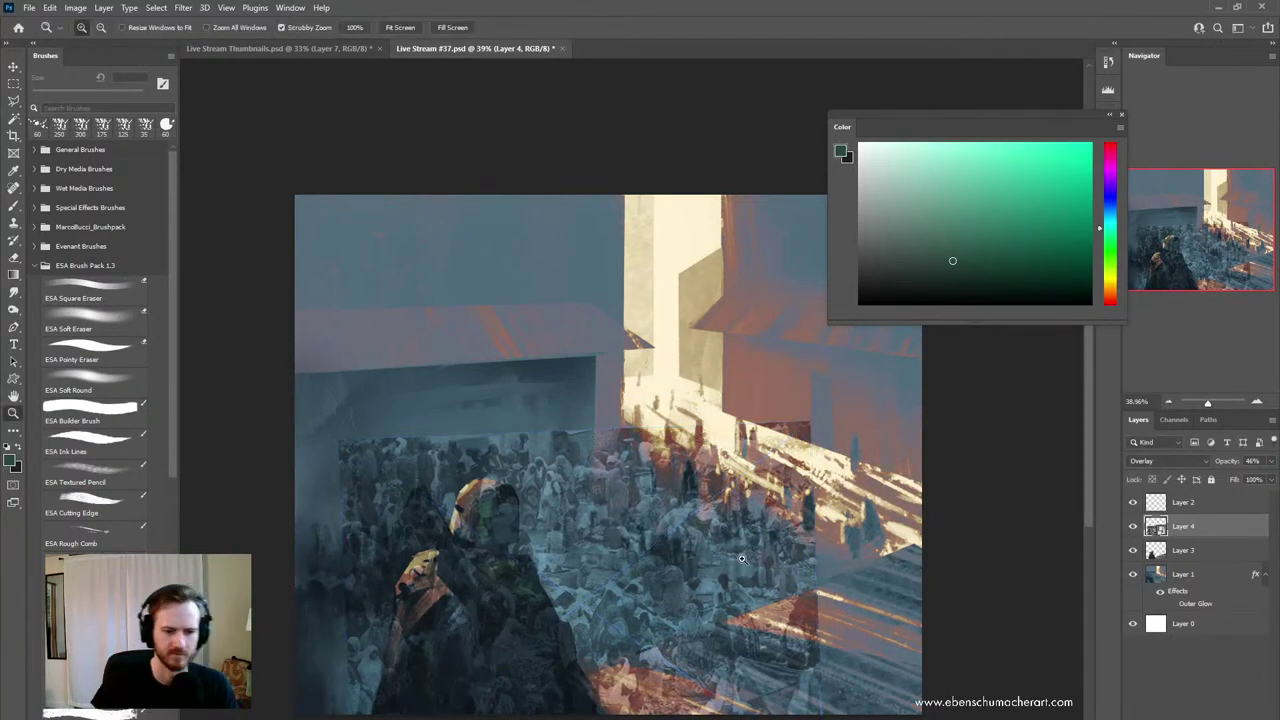
- Set the crowd photo layer's blend mode to Normal and its opacity to 100%
click(1170, 461)
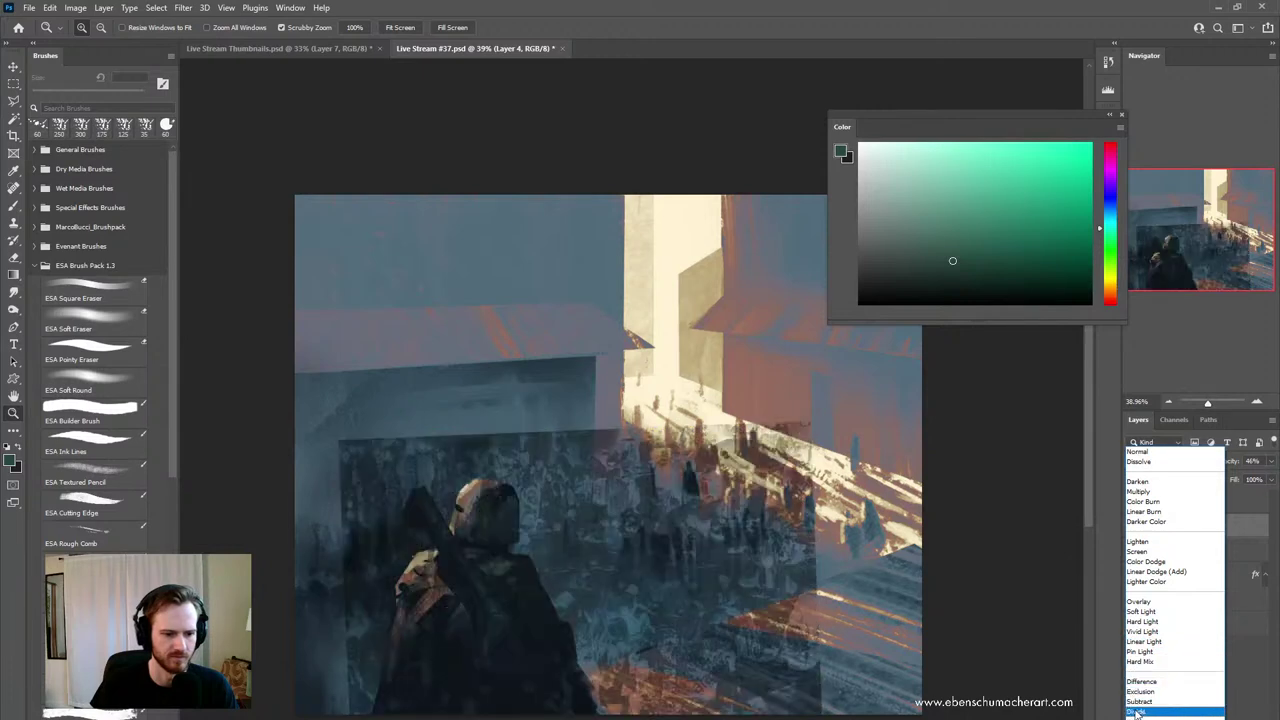
click(1146, 454)
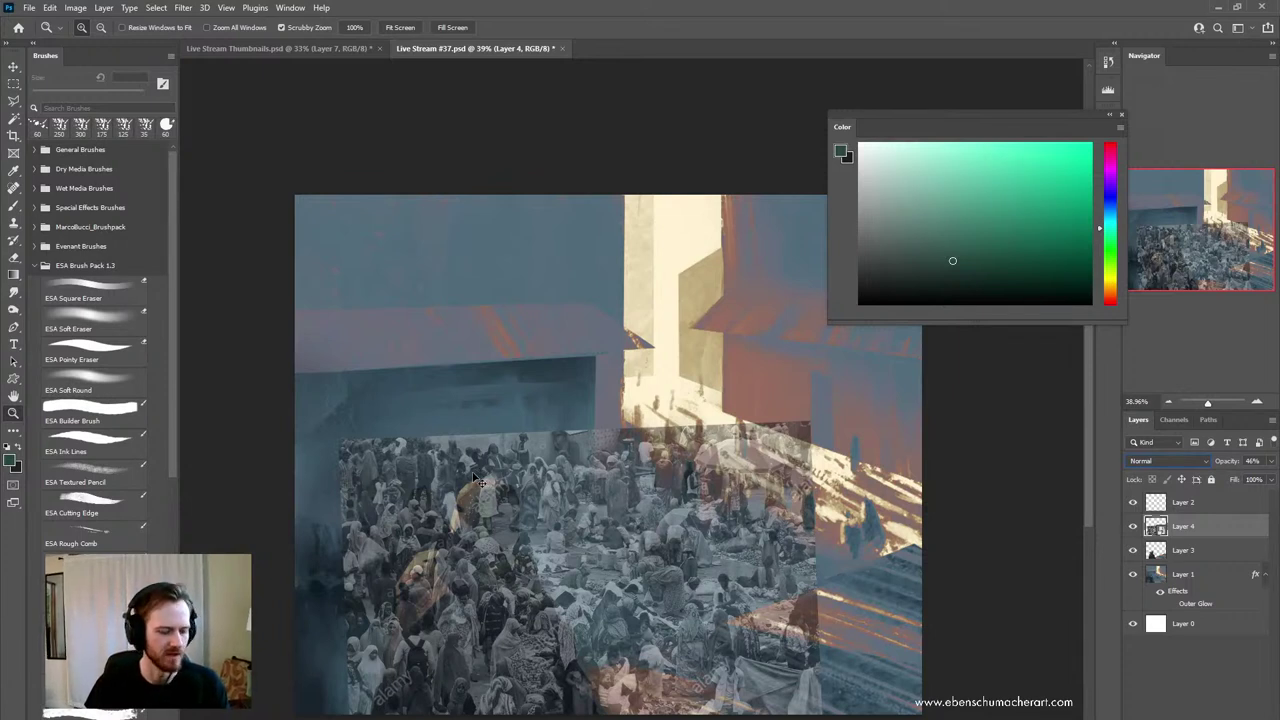
click(1270, 462)
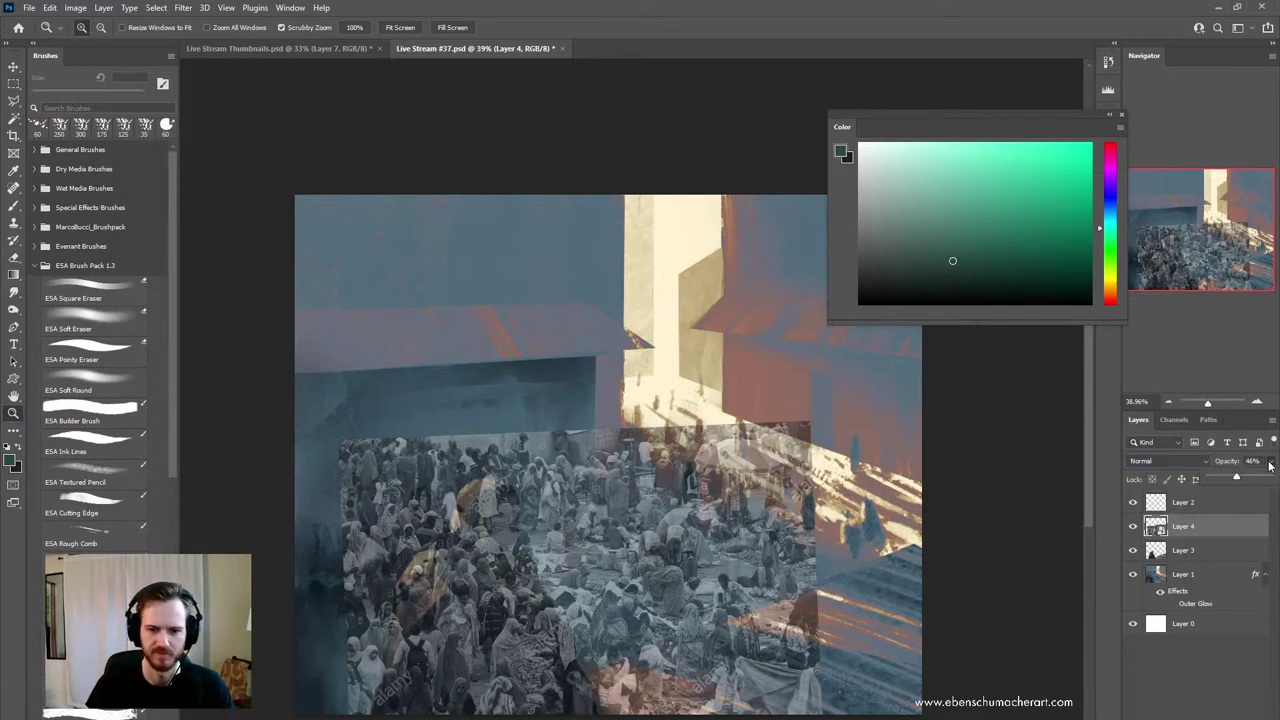
drag(1237, 477, 1272, 479)
click(1188, 532)
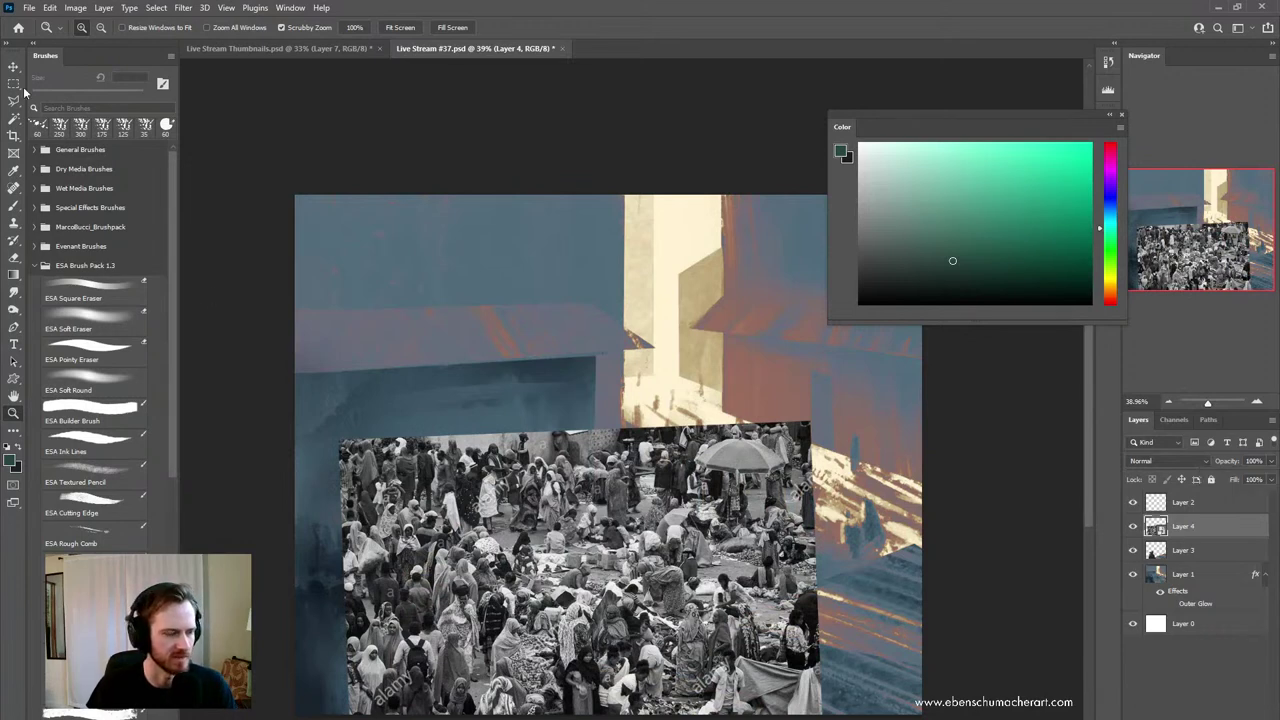
- Apply a Color Balance to the crowd photo with shadow levels of -31, 0 and +44, leaving Preserve Luminosity off
click(76, 8)
click(78, 10)
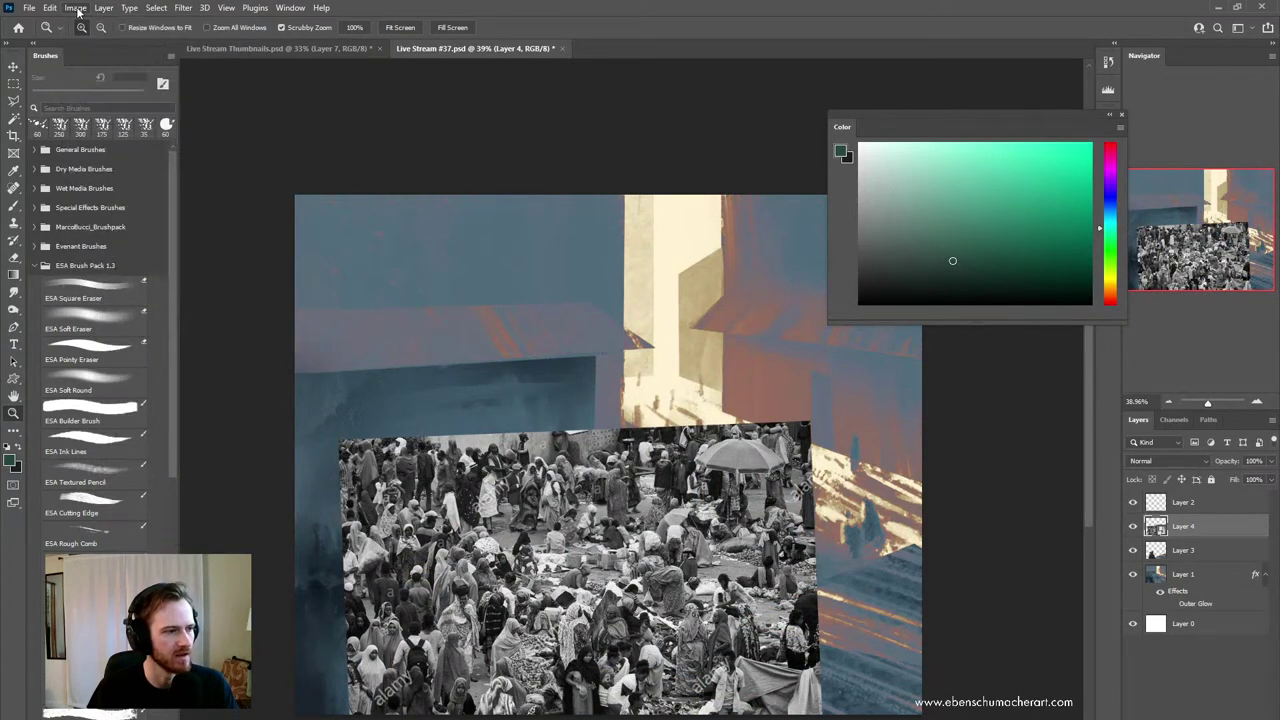
click(78, 10)
click(78, 10)
key(ctrl+b)
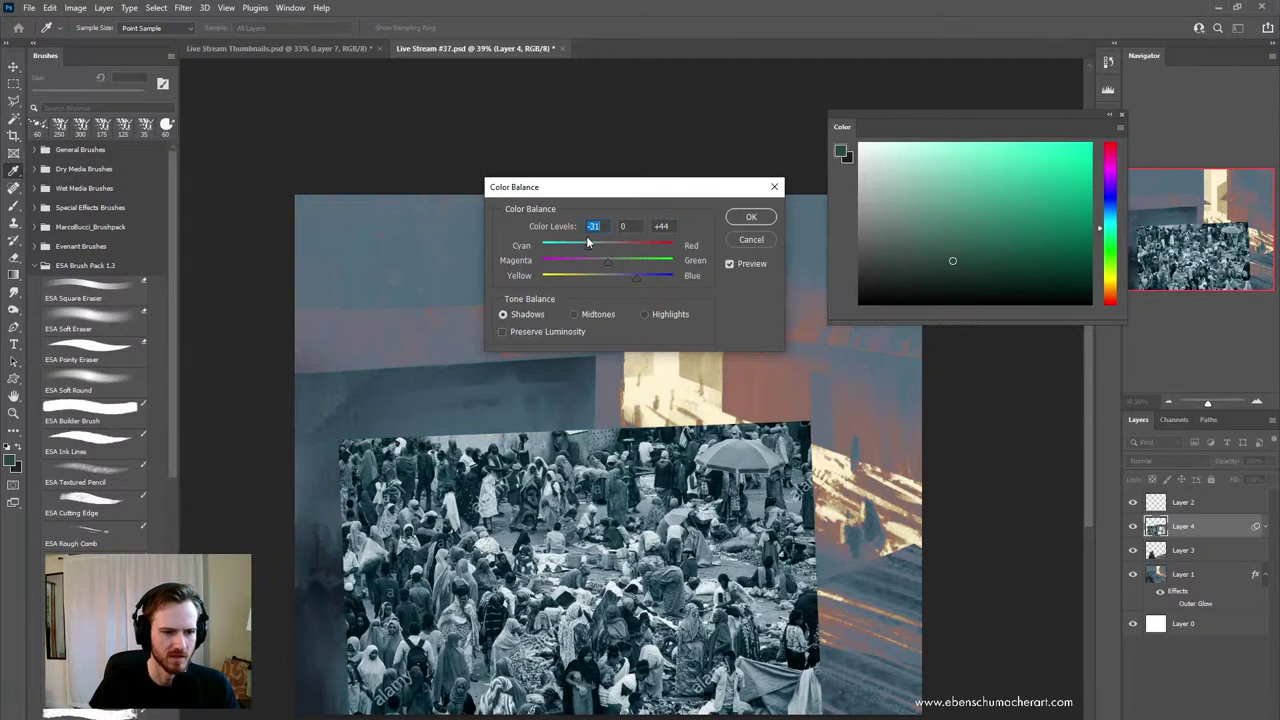
click(664, 313)
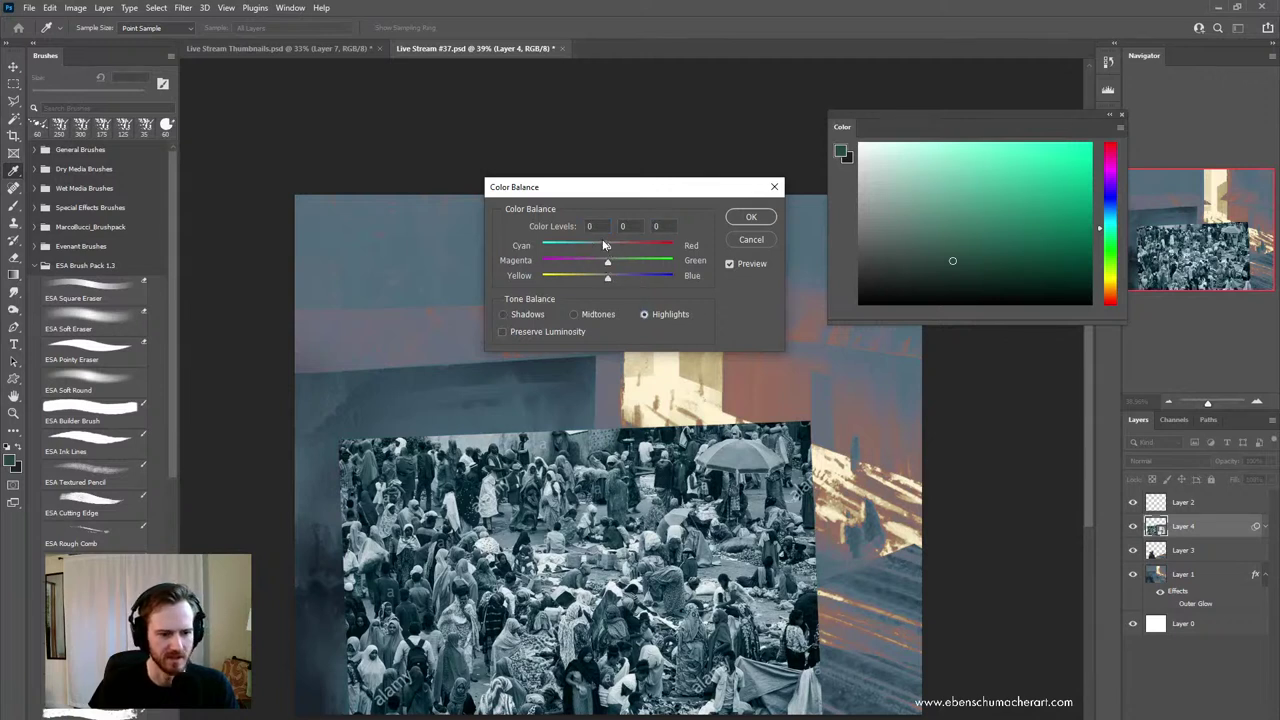
click(749, 217)
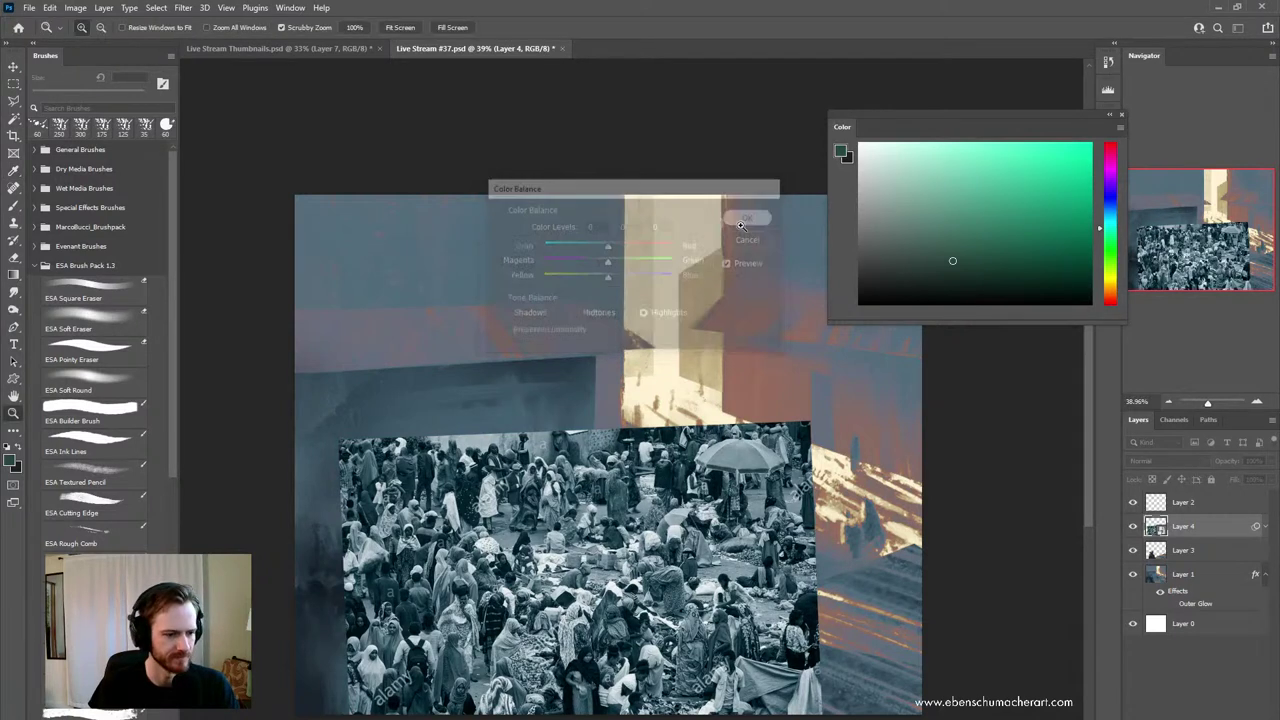
- Move the crowd photo up about 0.68 in and right about 0.33 in
drag(635, 560, 660, 540)
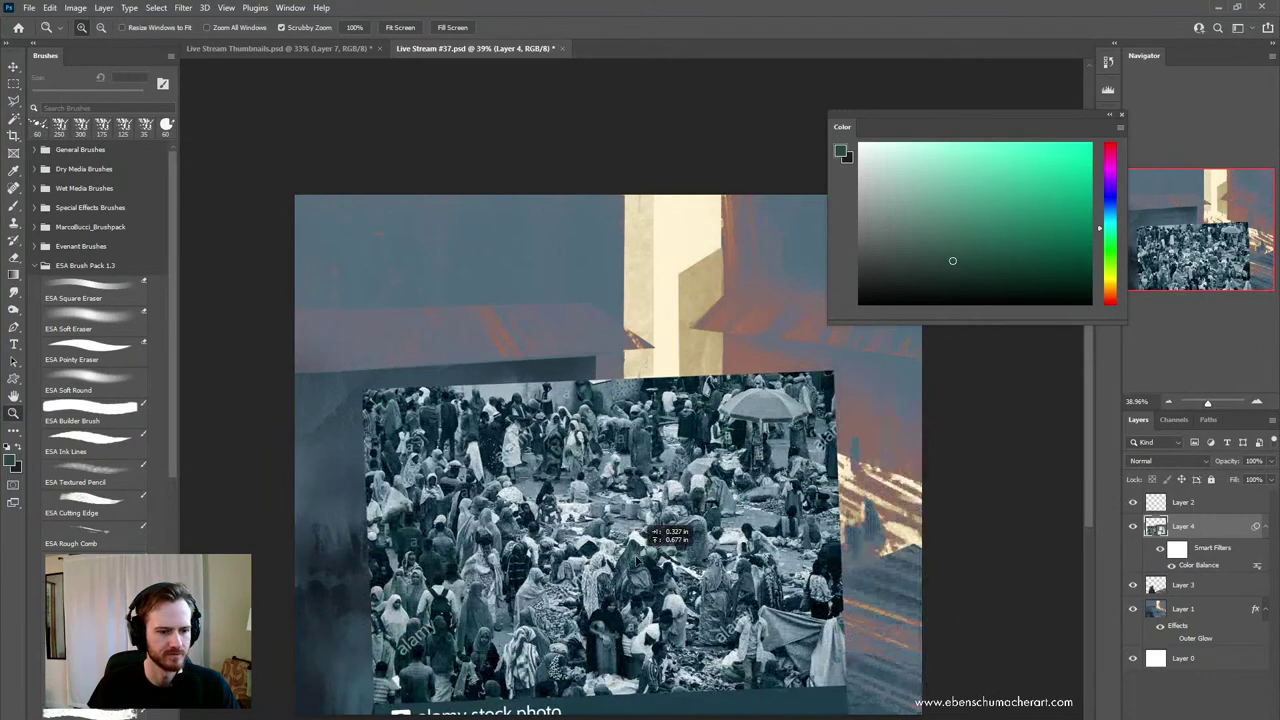
key(ctrl+t)
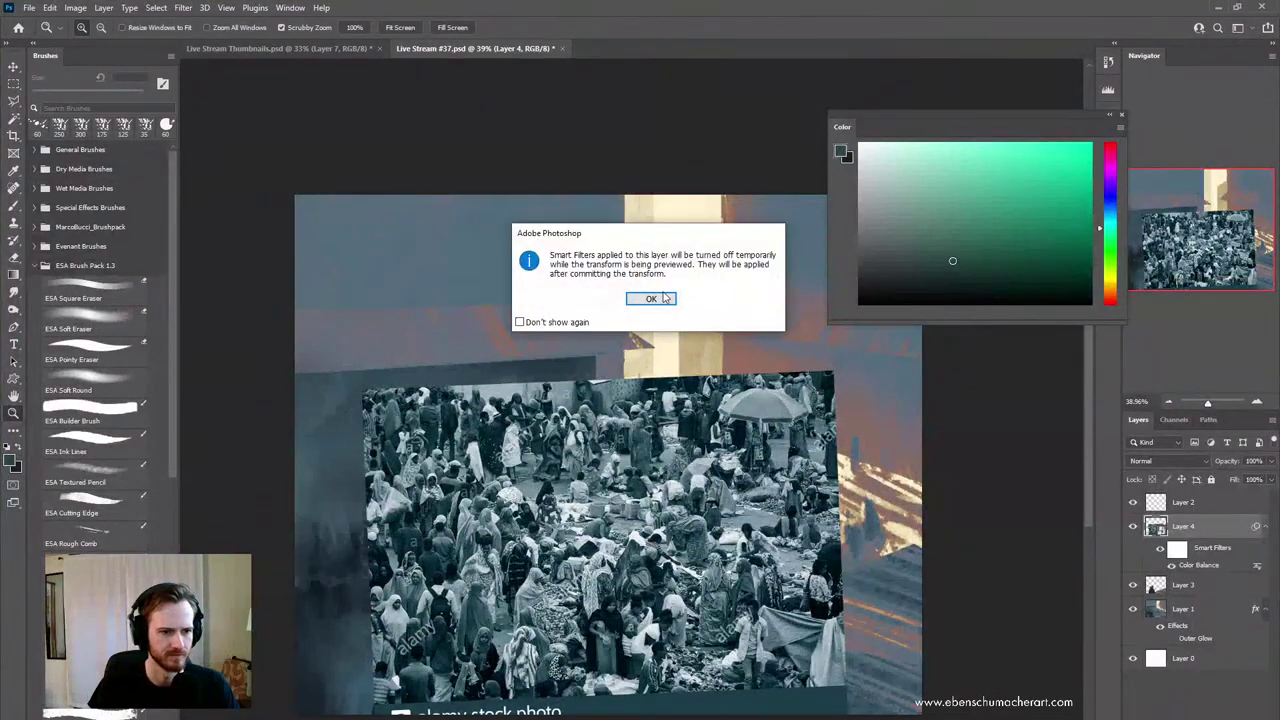
click(532, 322)
click(665, 300)
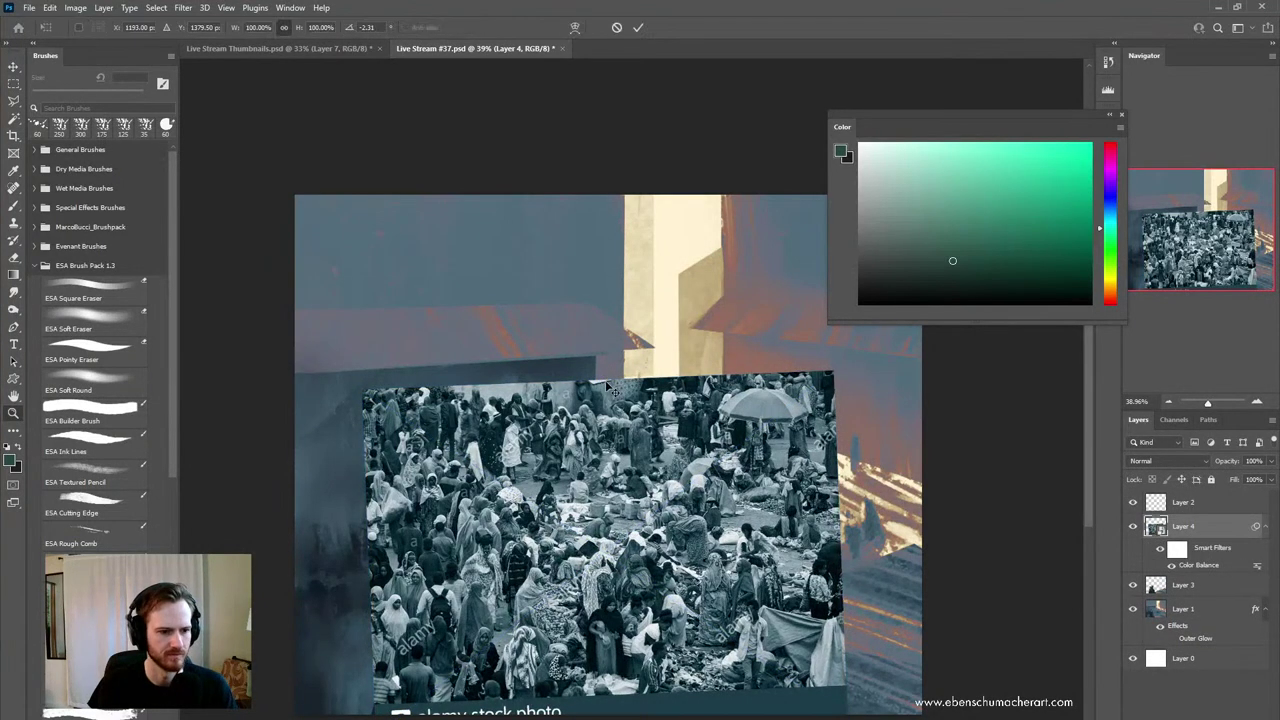
key(Return)
key(z)
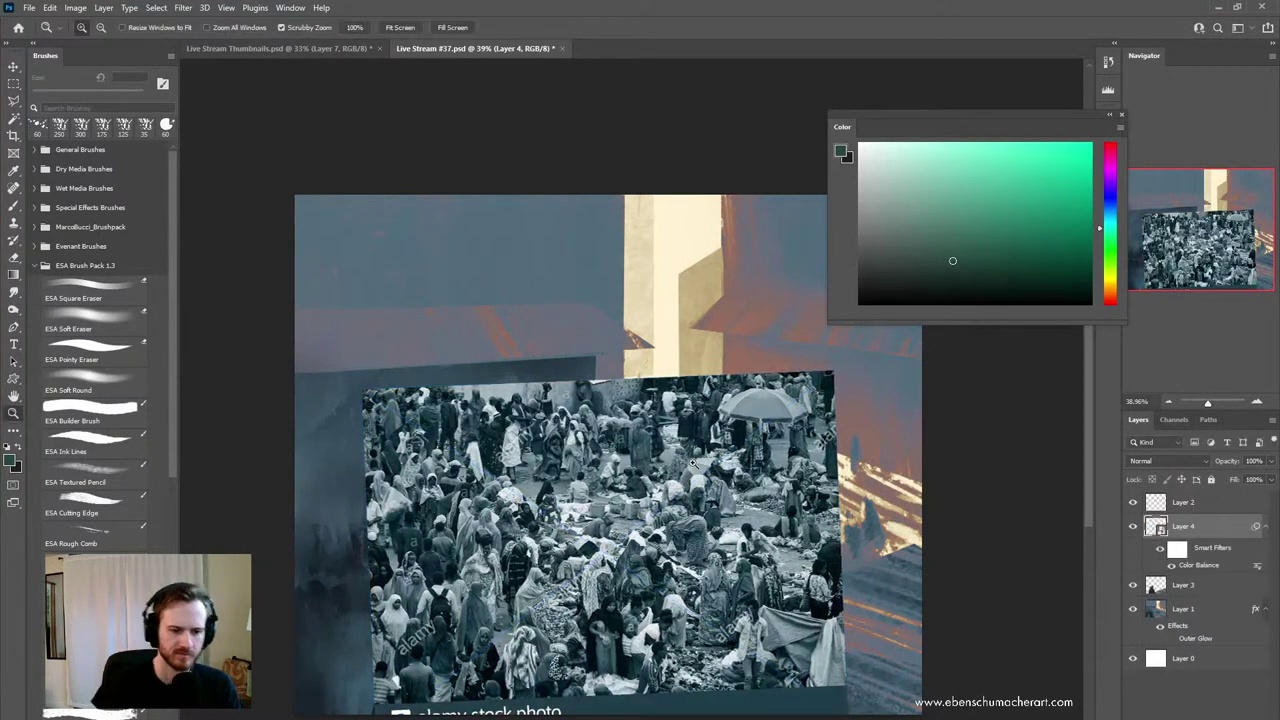
- Add a layer mask to the crowd photo layer, Layer 4, and choose the ESA Soft Round brush
click(1181, 716)
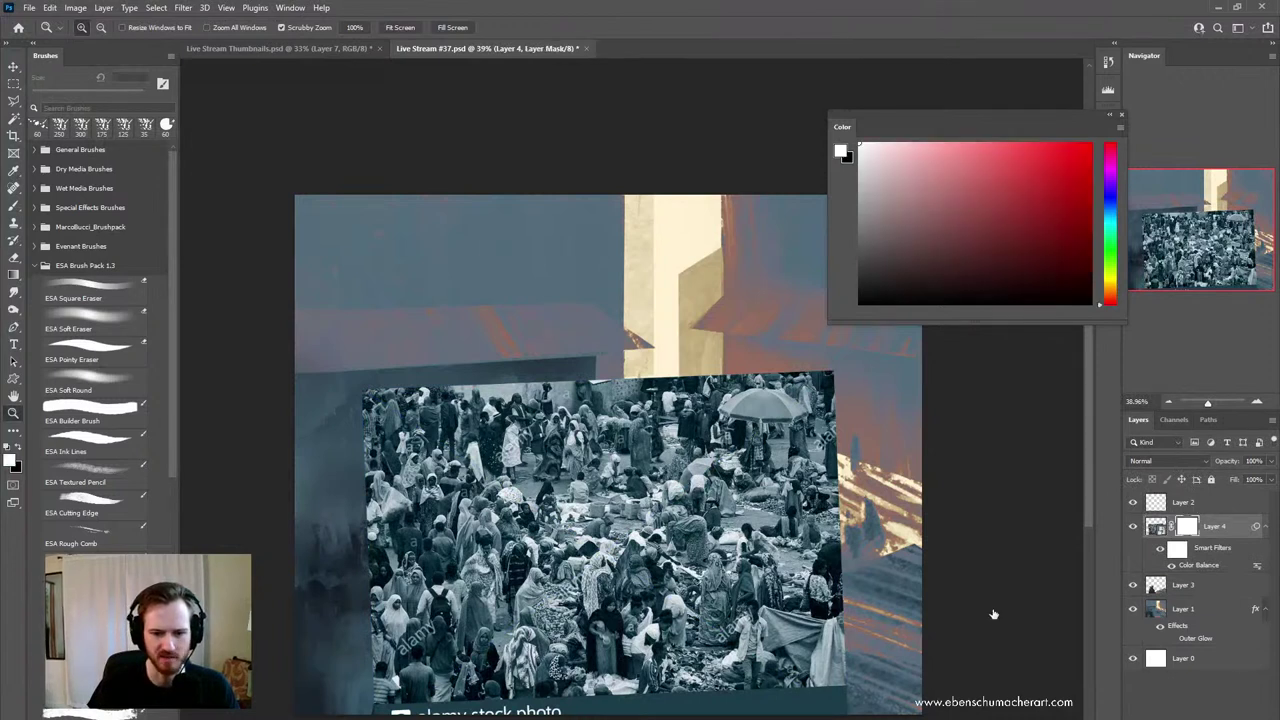
key(b)
key(bracketright)
key(bracketright)
key(bracketright)
key(bracketright)
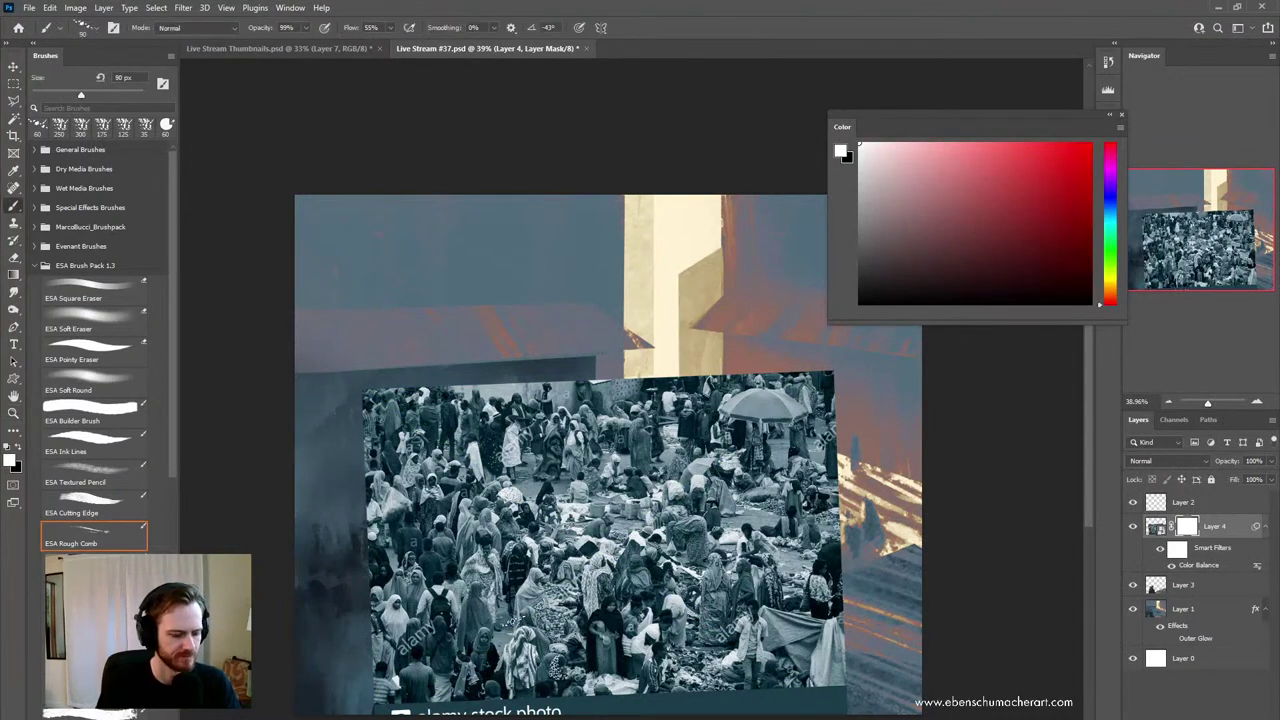
click(62, 390)
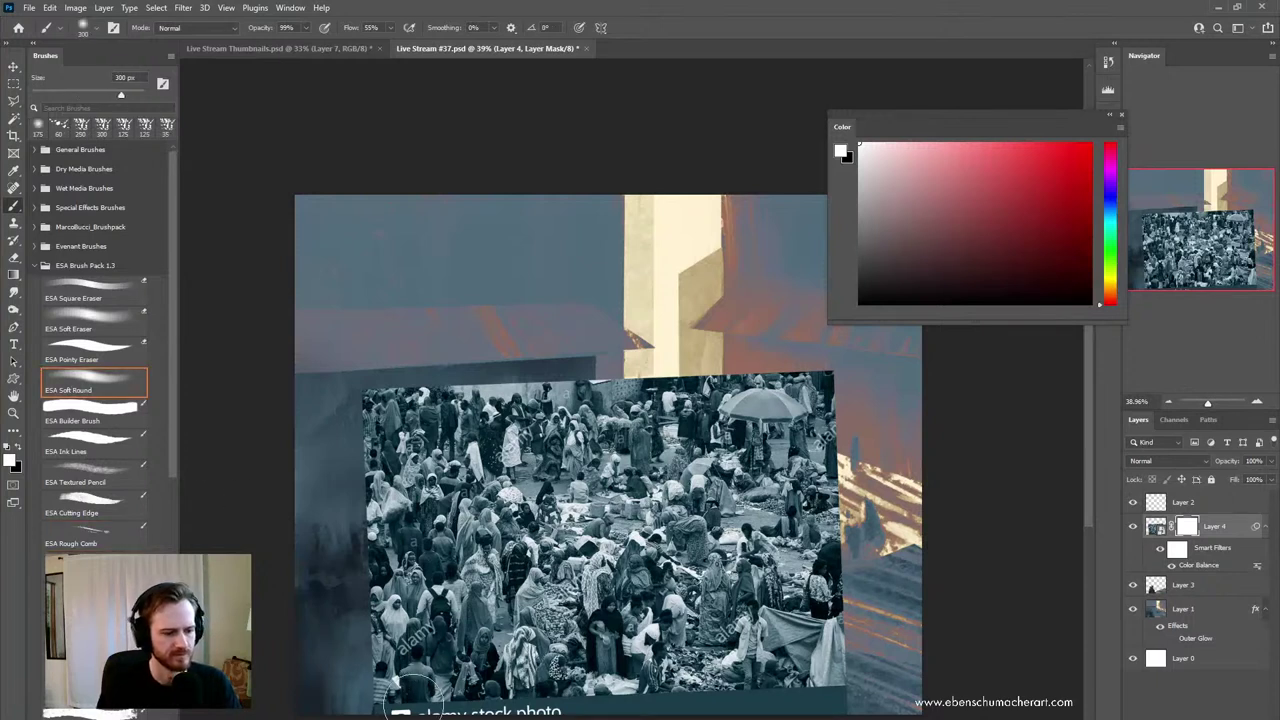
- Mask out the crowd photo's lower edge and upper-left corner with a black 600 px soft brush
mouse_move(414, 702)
mouse_down()
mouse_move(390, 666)
mouse_move(414, 714)
mouse_up()
key(x)
key(bracketright)
key(bracketright)
key(bracketright)
mouse_move(366, 664)
mouse_down()
mouse_move(416, 653)
mouse_move(504, 713)
mouse_move(823, 713)
mouse_move(776, 675)
mouse_move(695, 660)
mouse_move(772, 660)
mouse_up()
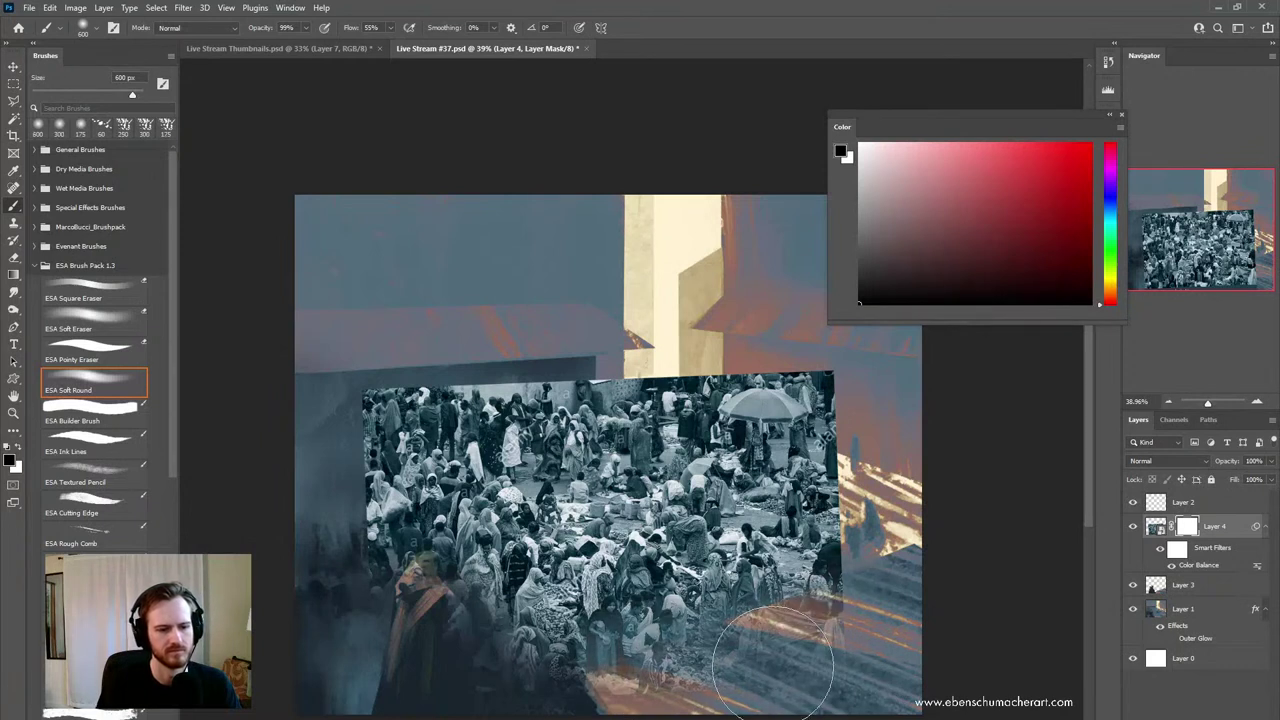
mouse_move(408, 382)
mouse_down()
mouse_move(400, 404)
mouse_move(423, 400)
mouse_up()
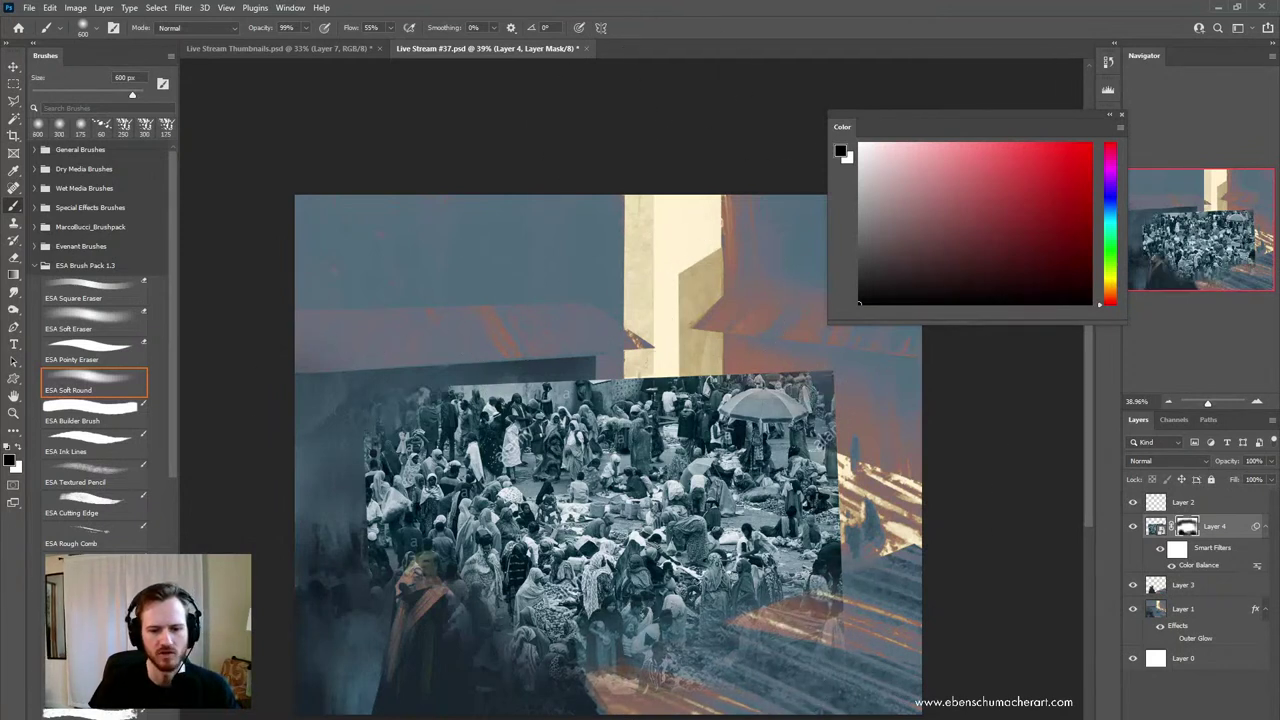
- Apply Levels to the crowd photo with midtones at 0.38 and the output black level at 58
click(1155, 528)
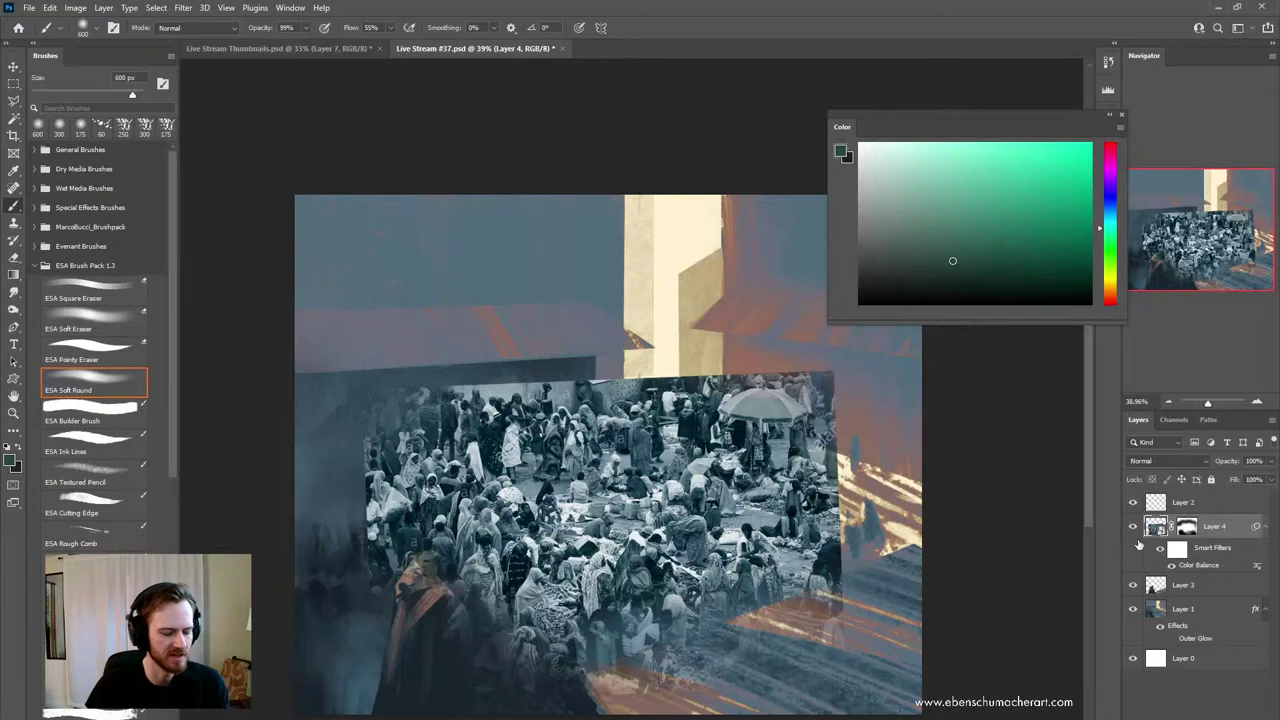
key(ctrl+l)
drag(518, 362, 562, 368)
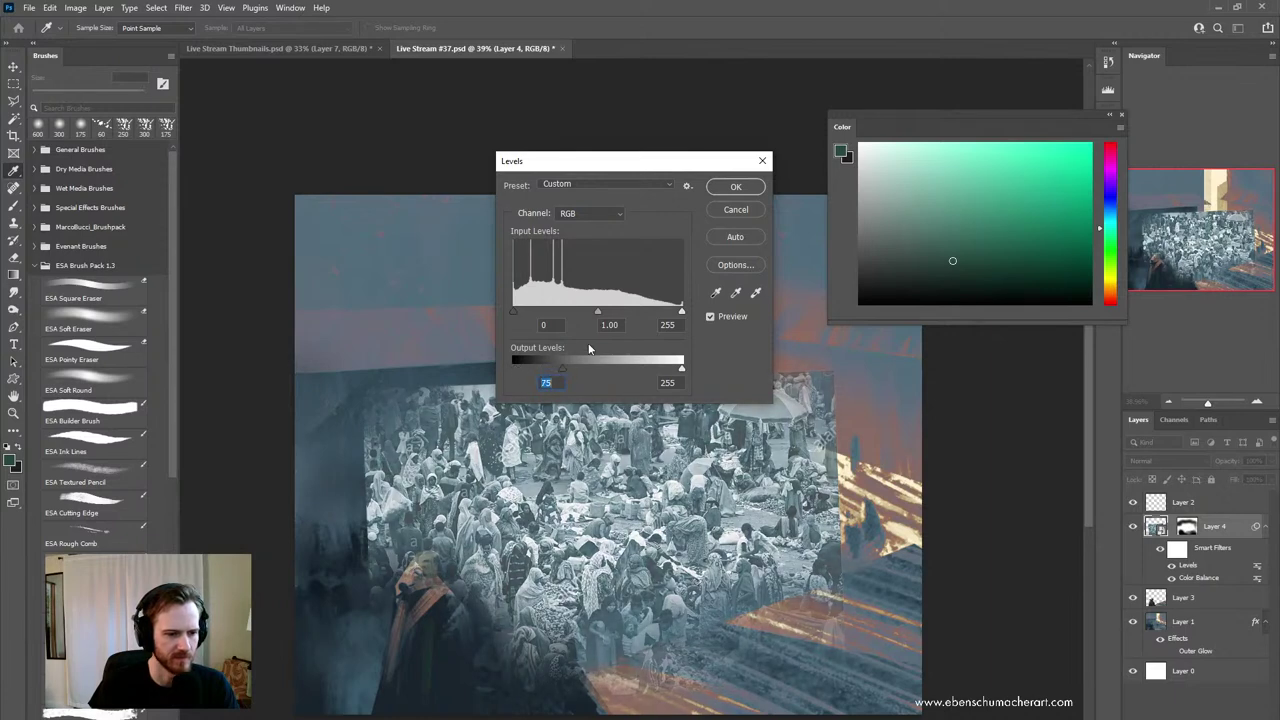
drag(602, 311, 651, 316)
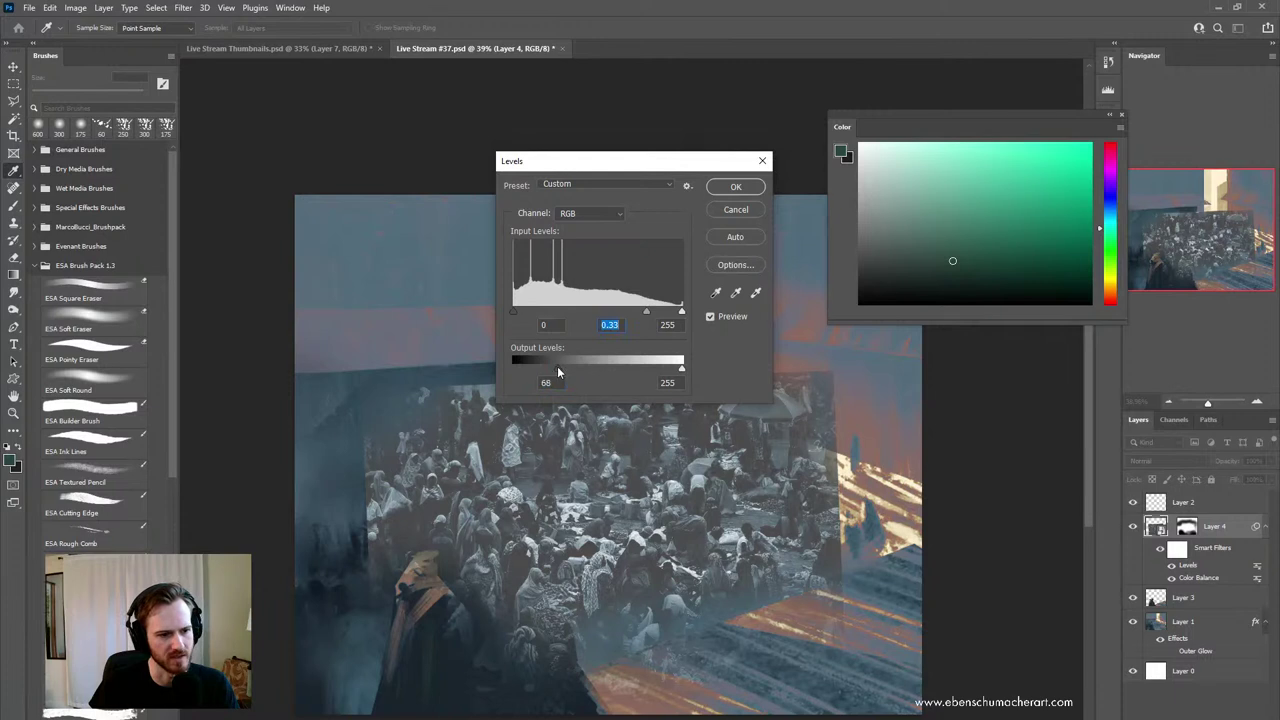
drag(558, 371, 552, 368)
drag(644, 315, 642, 315)
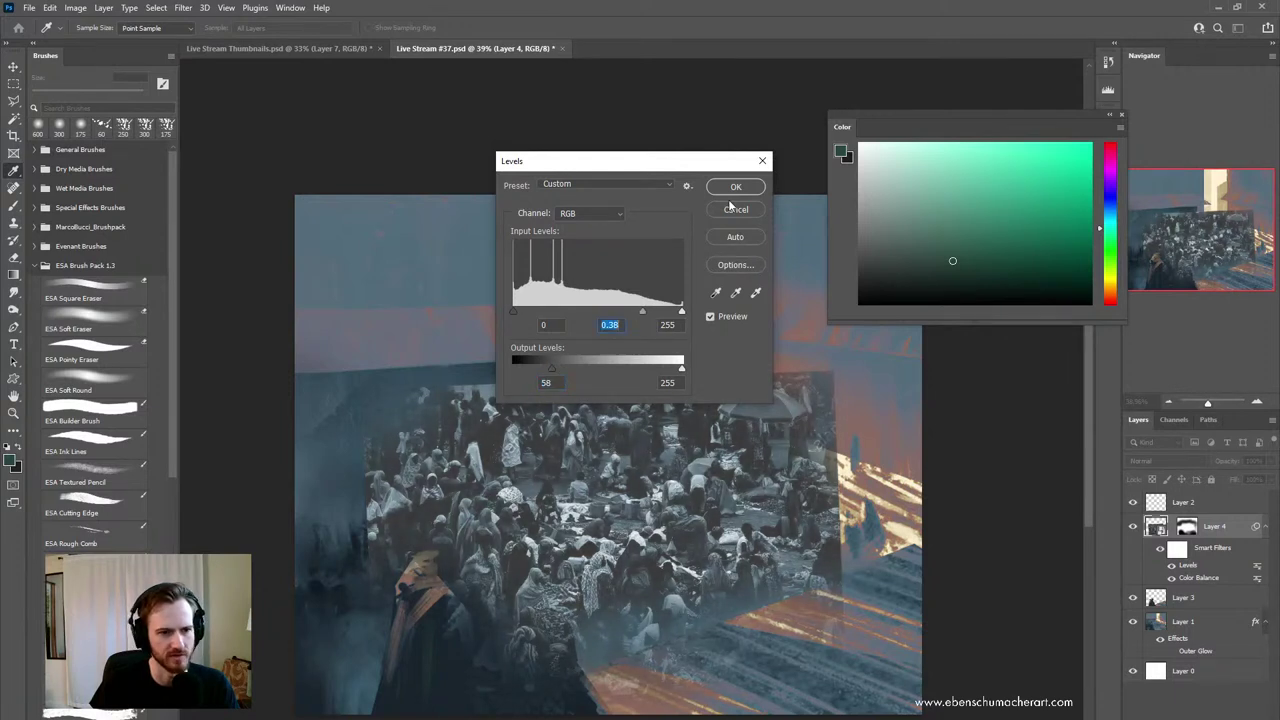
click(748, 189)
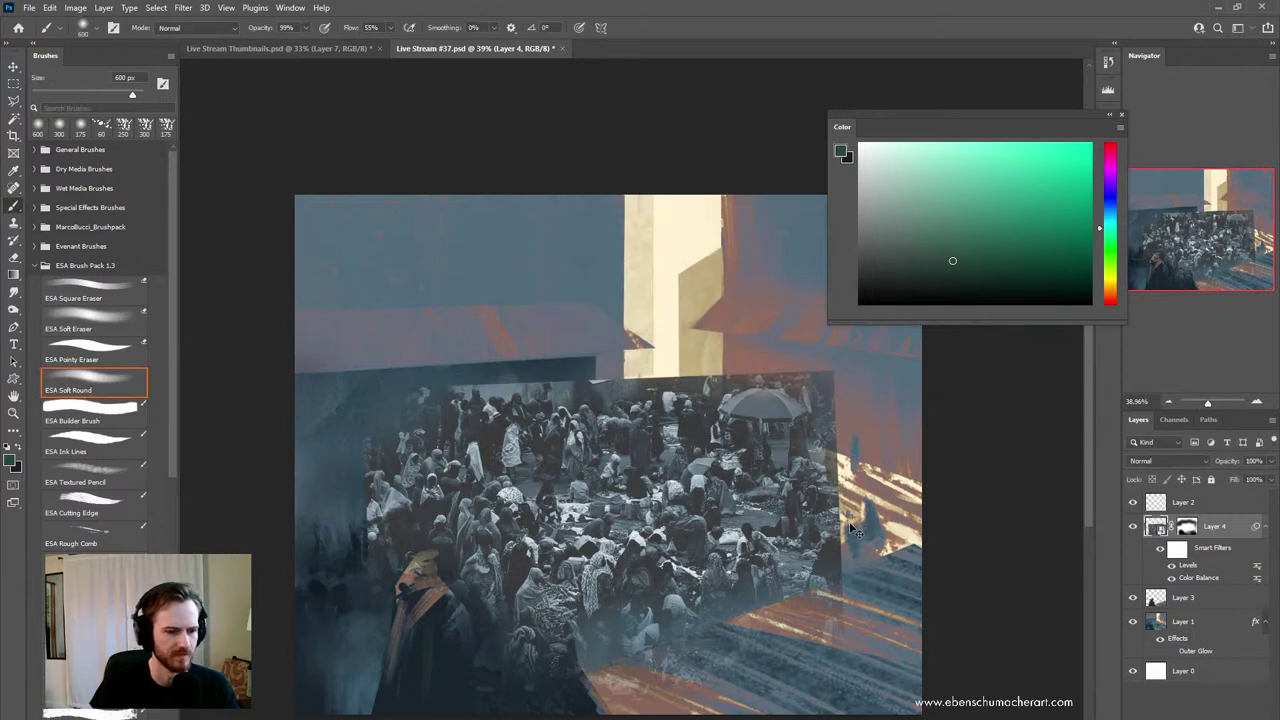
- Apply a second Color Balance to the crowd photo with midtone levels of -33, 0 and +8
key(ctrl+b)
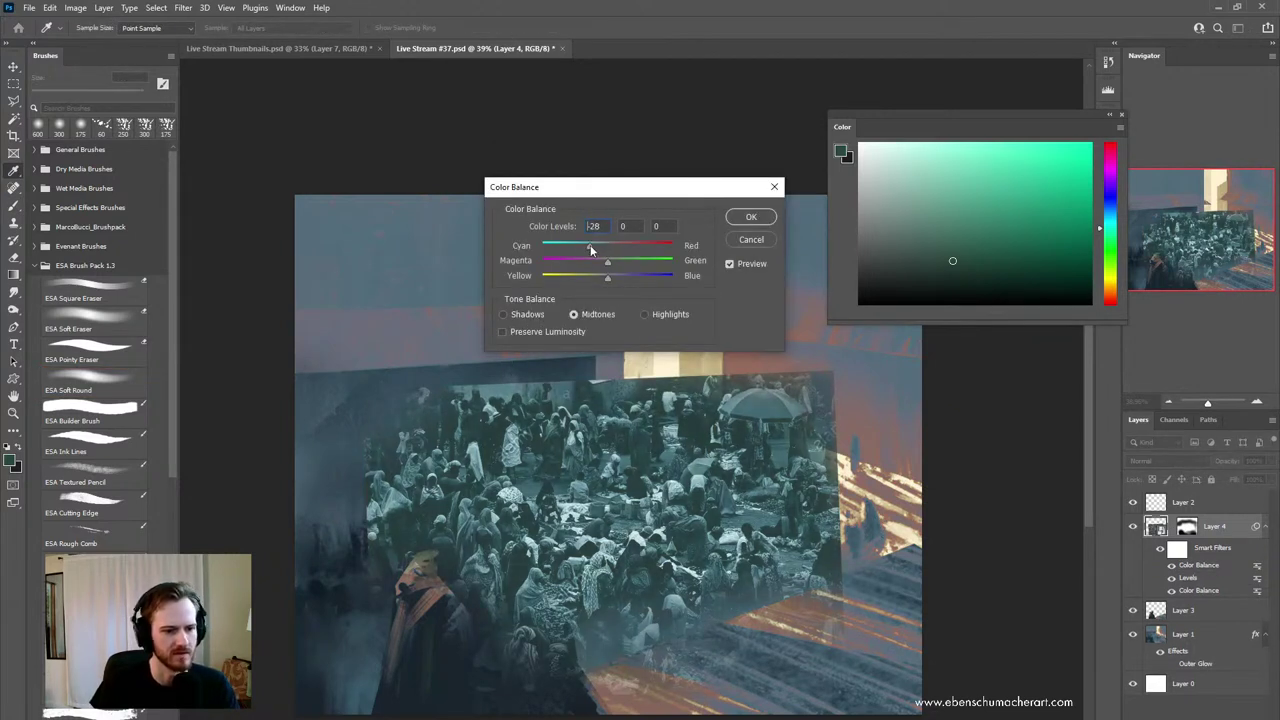
click(612, 281)
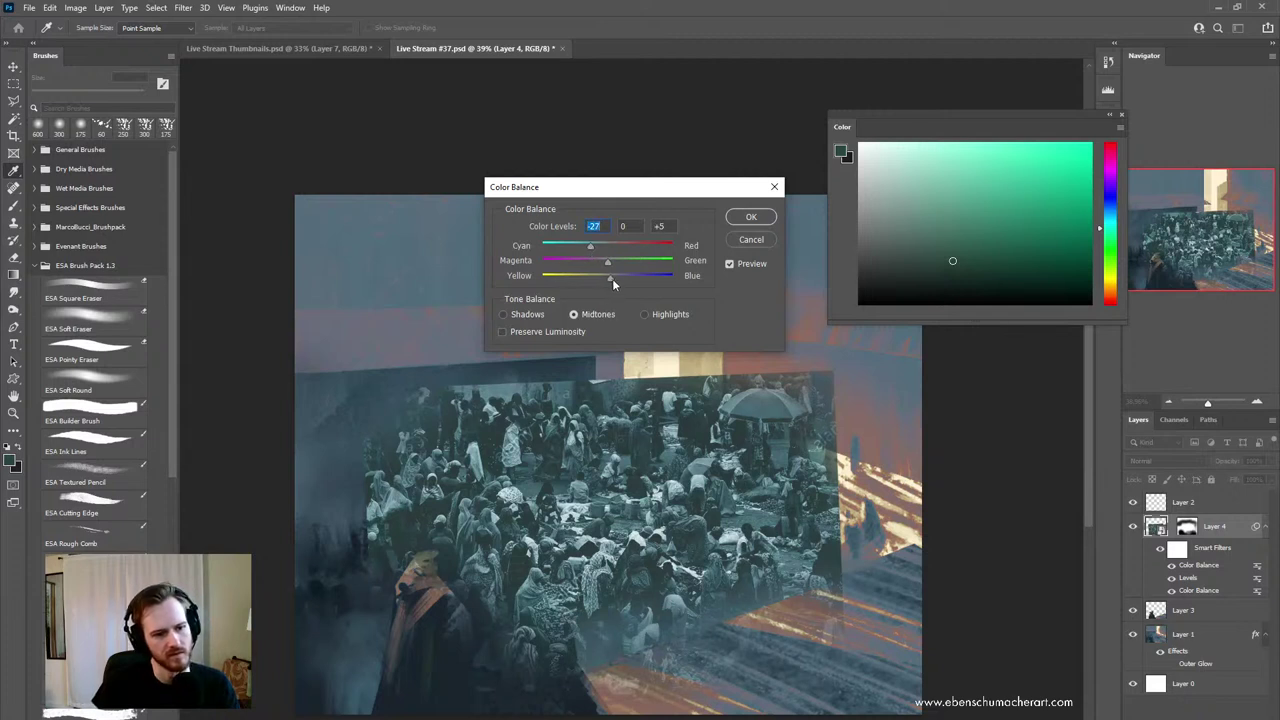
click(586, 245)
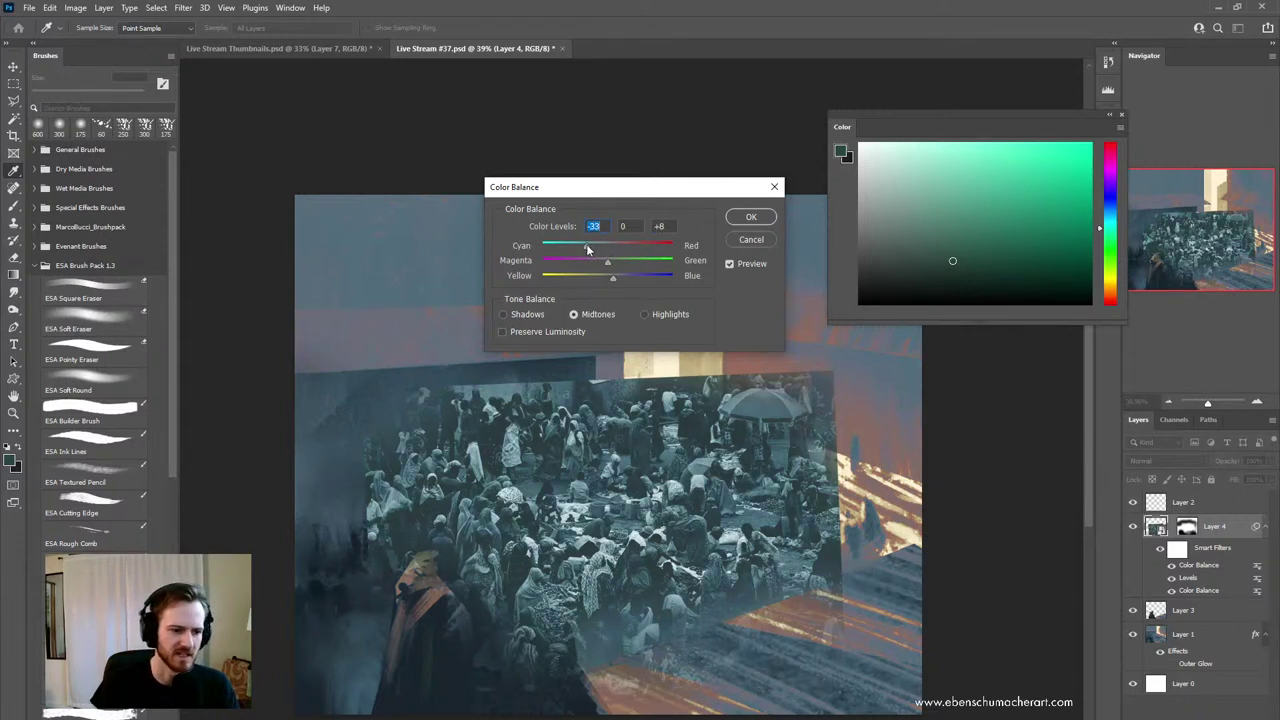
click(750, 217)
key(b)
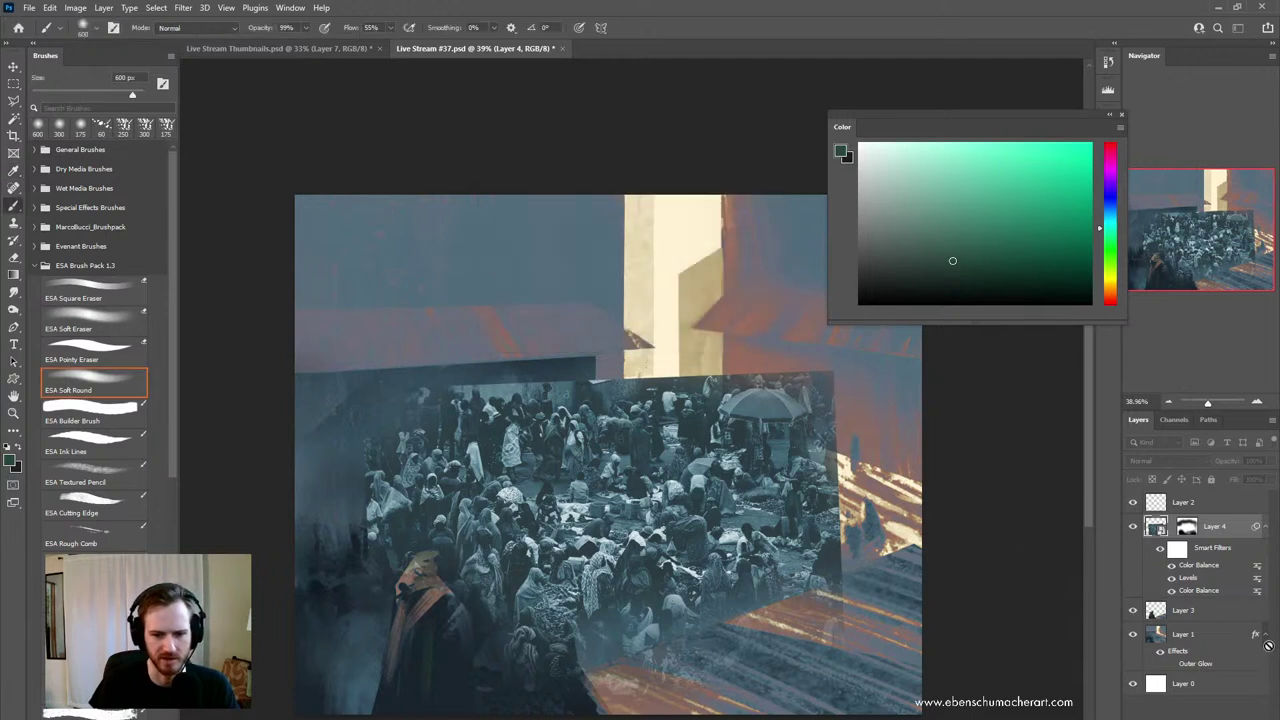
- Flip the masked crowd photo horizontally and move it up below the left roof's edge
click(1187, 526)
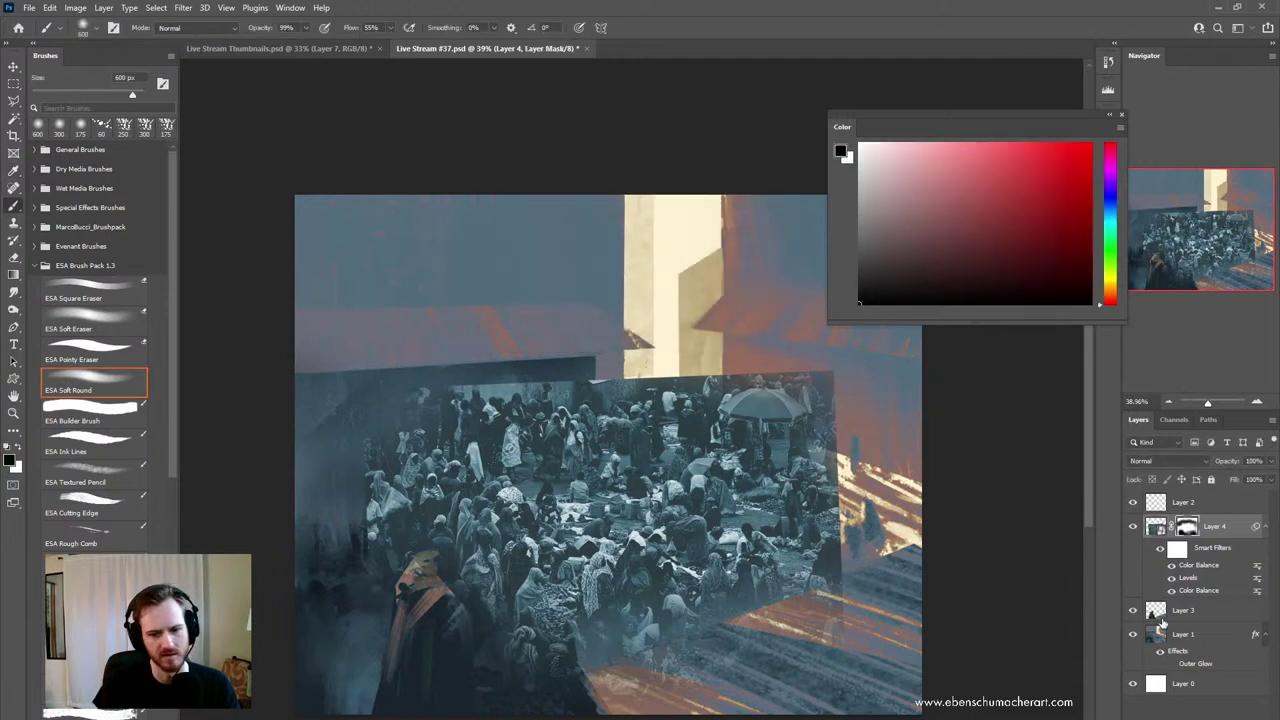
drag(643, 548, 657, 550)
key(ctrl+t)
right_click(655, 538)
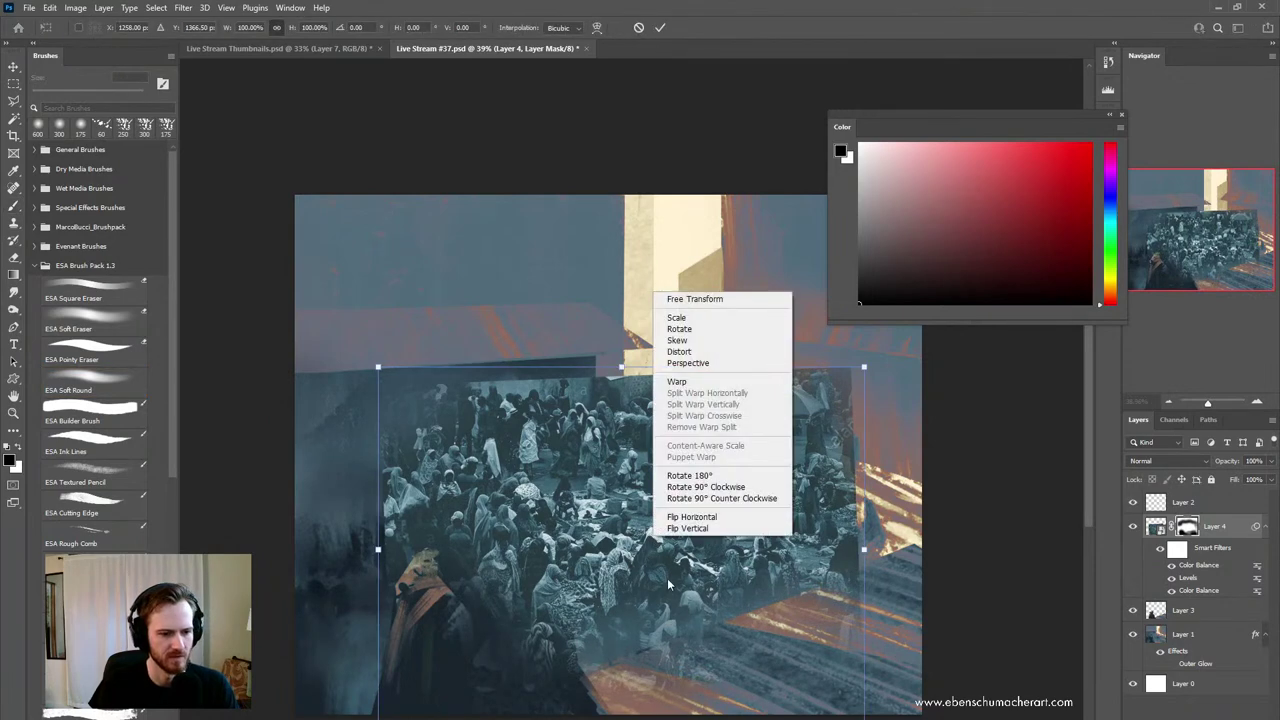
click(692, 516)
mouse_move(628, 561)
mouse_down()
mouse_move(588, 576)
mouse_move(618, 544)
mouse_up()
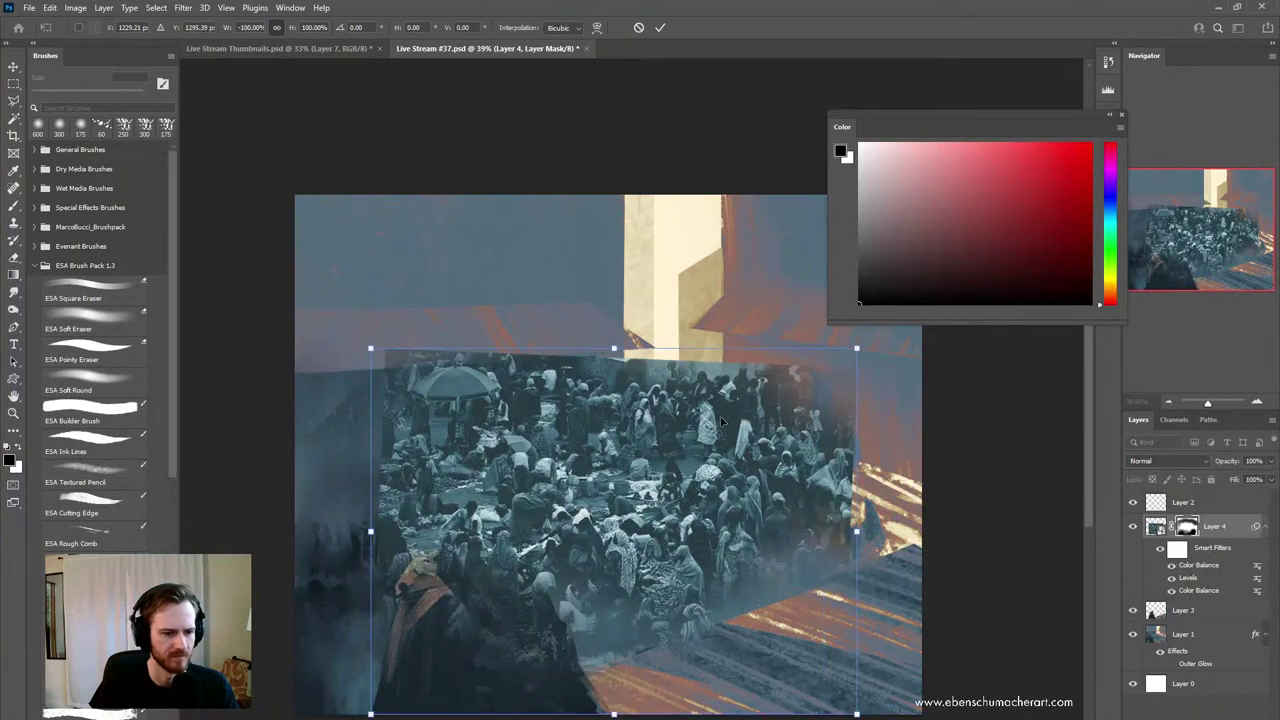
key(Return)
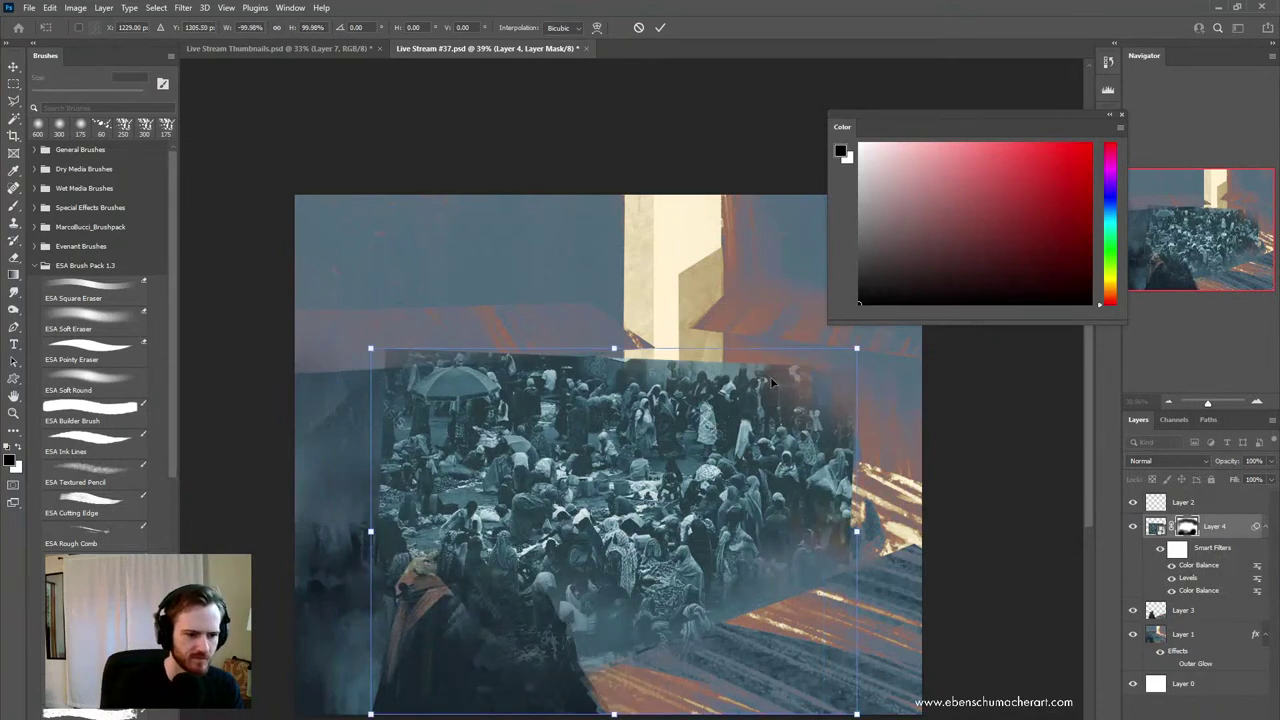
- Mask the crowd photo off the sunlit alley, the left stall, the foreground figures and the right street edge with the black soft brush
key(b)
alt+click(771, 380)
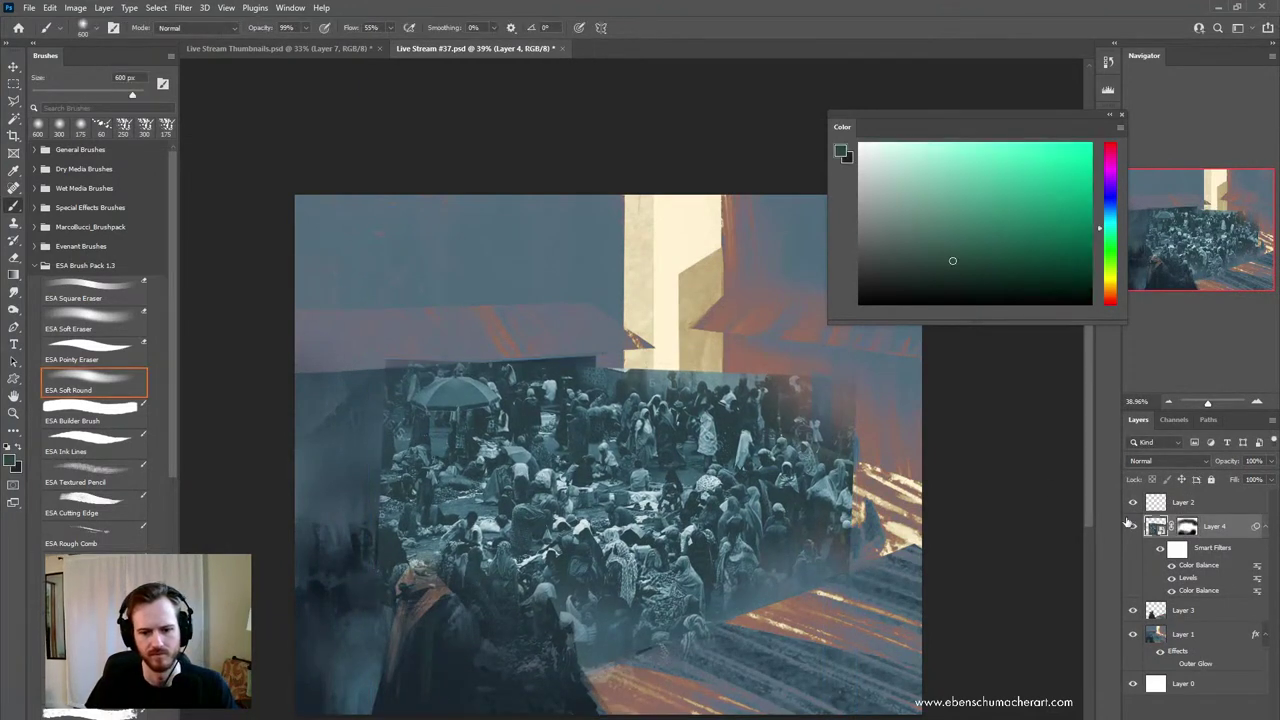
click(1185, 529)
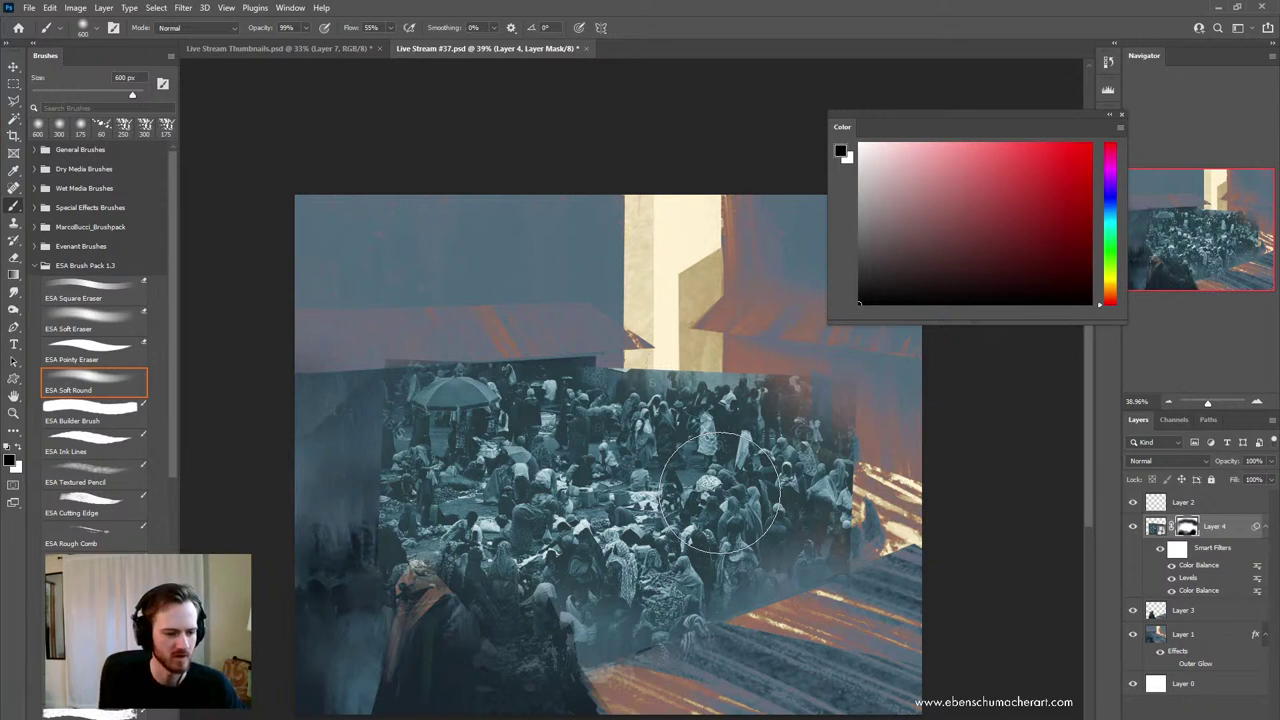
mouse_move(720, 490)
mouse_down()
mouse_move(784, 413)
mouse_move(798, 414)
mouse_move(671, 367)
mouse_move(770, 371)
mouse_move(840, 420)
mouse_up()
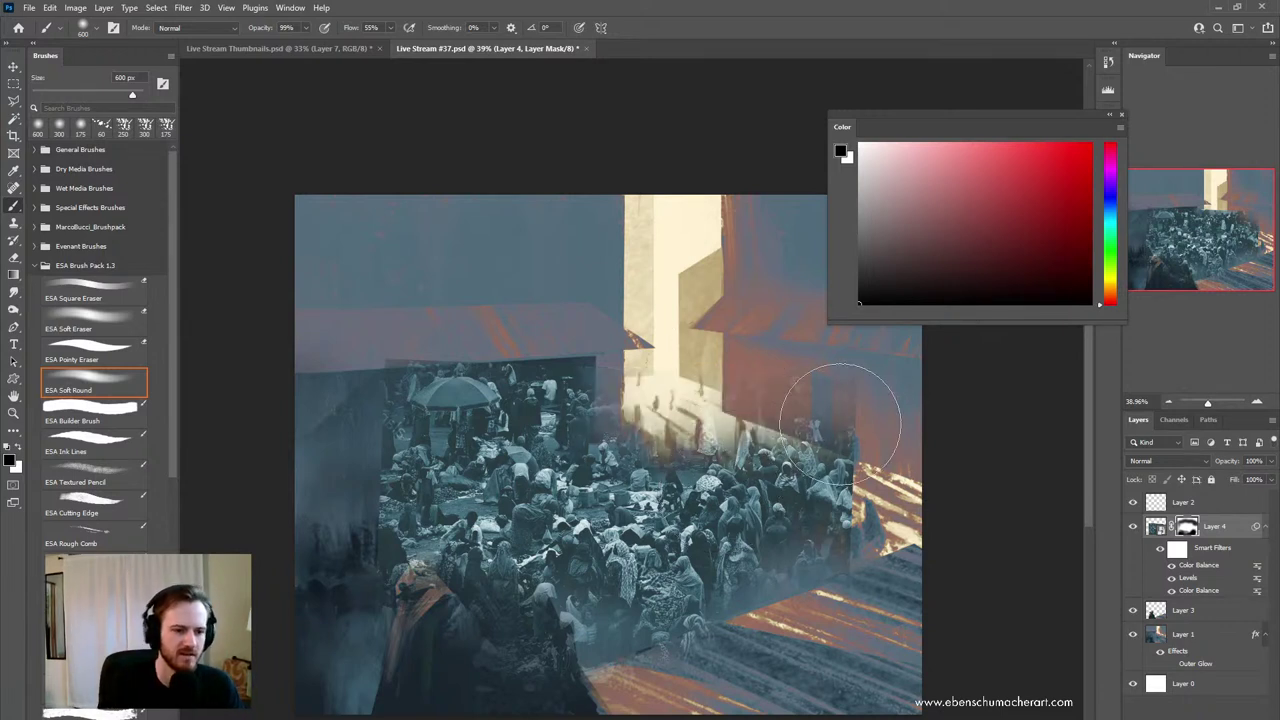
mouse_move(337, 451)
mouse_down()
mouse_move(494, 437)
mouse_move(597, 395)
mouse_move(520, 442)
mouse_up()
drag(724, 712, 705, 690)
mouse_move(482, 668)
mouse_down()
mouse_move(559, 664)
mouse_move(414, 471)
mouse_up()
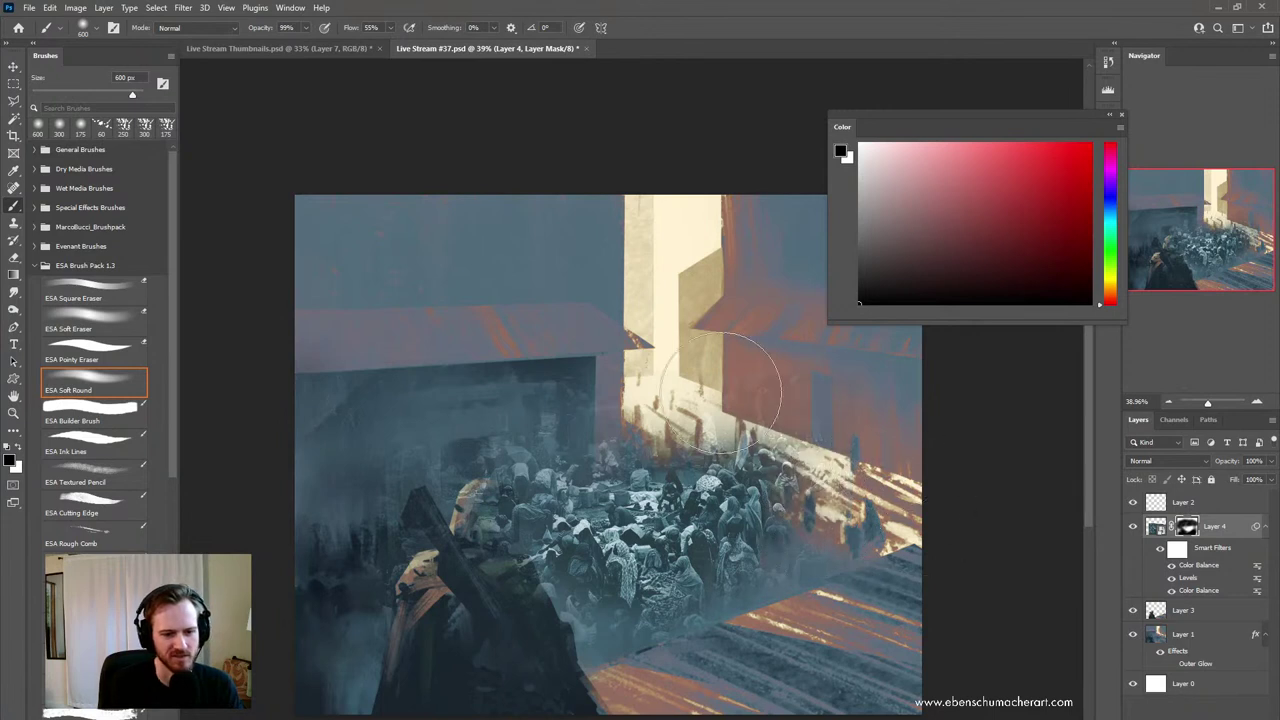
drag(720, 393, 912, 488)
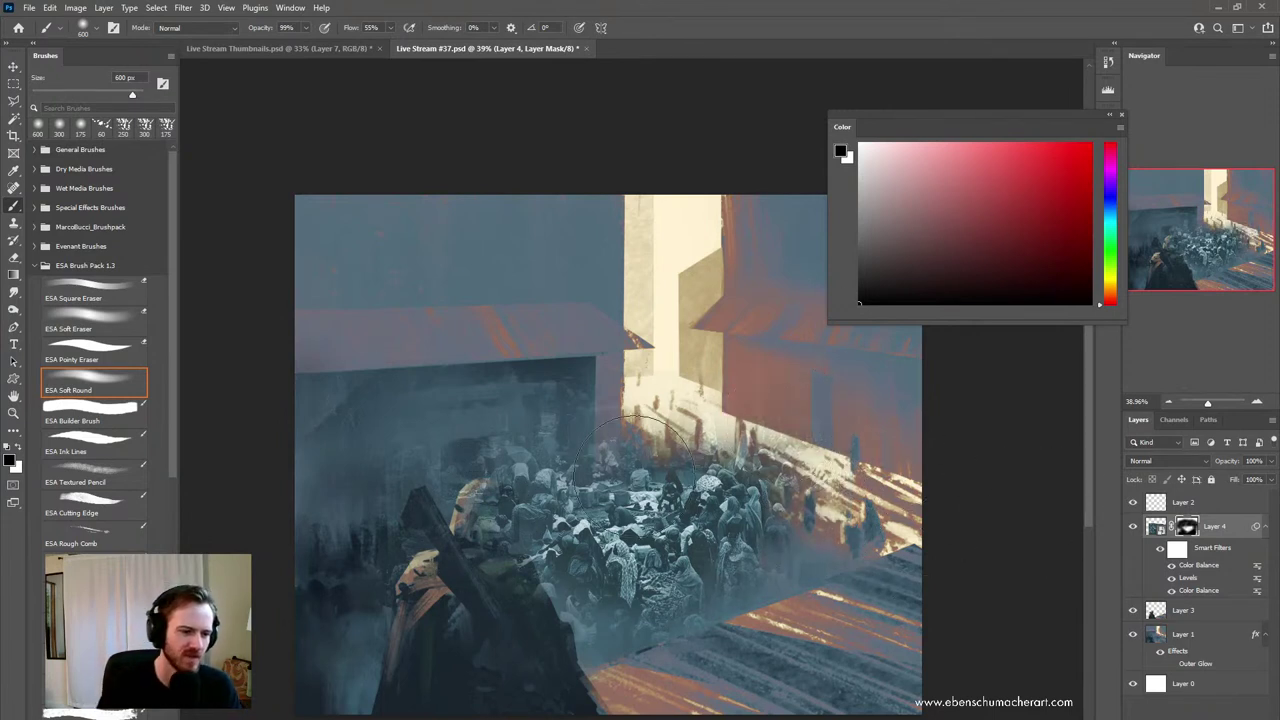
- Mask the crowd photo off the hooded foreground figure with a 200 px soft brush and place its layer below the figure layer
key(bracketleft)
key(bracketleft)
key(bracketleft)
key(bracketleft)
key(bracketleft)
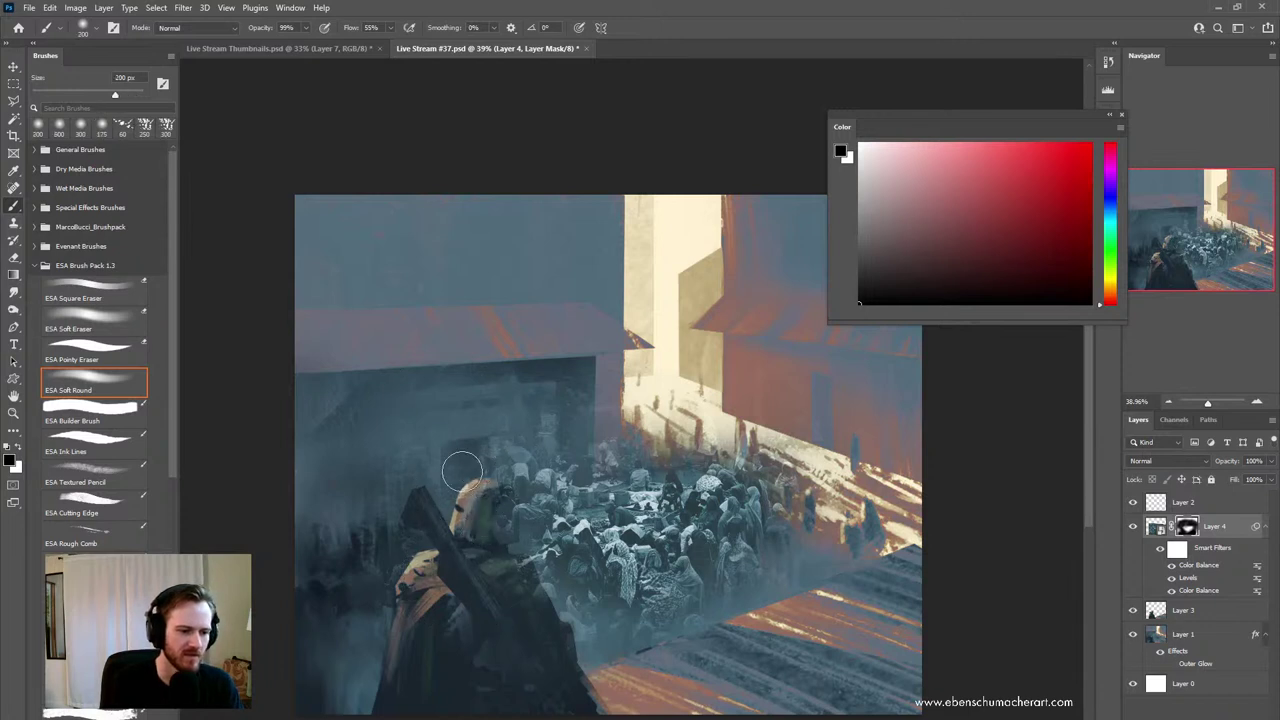
drag(500, 484, 515, 533)
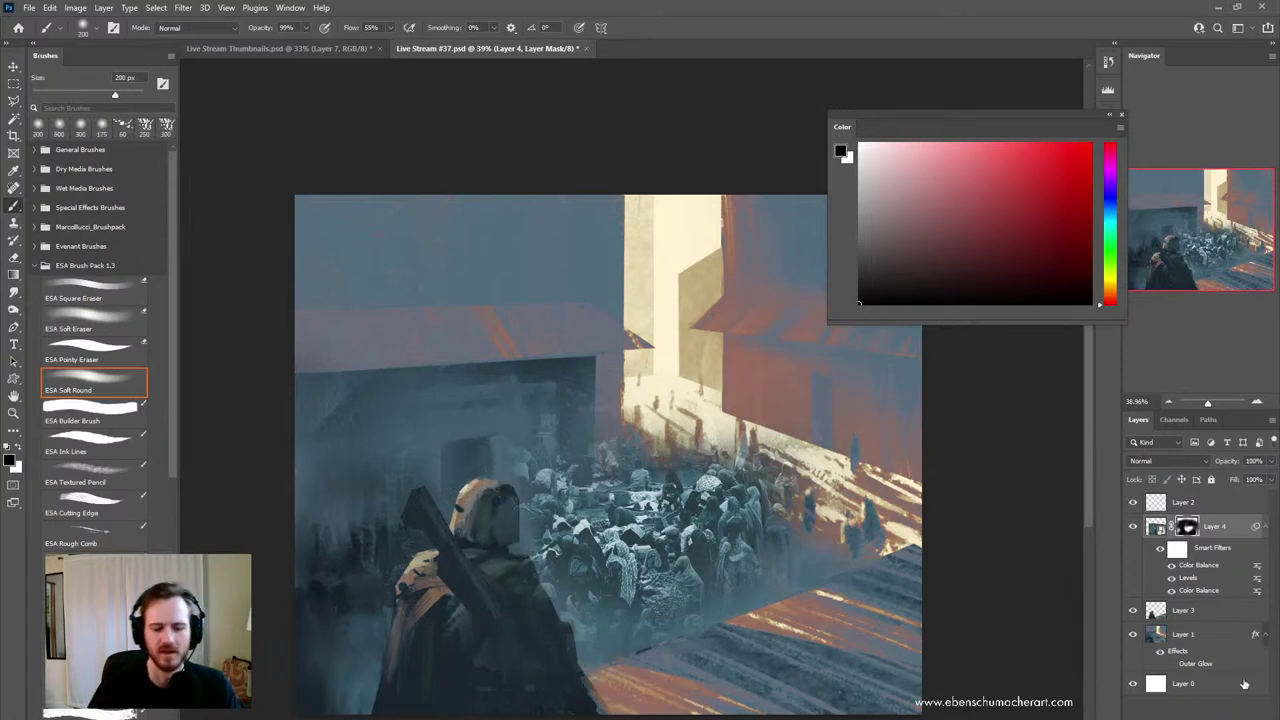
drag(1150, 527, 1158, 622)
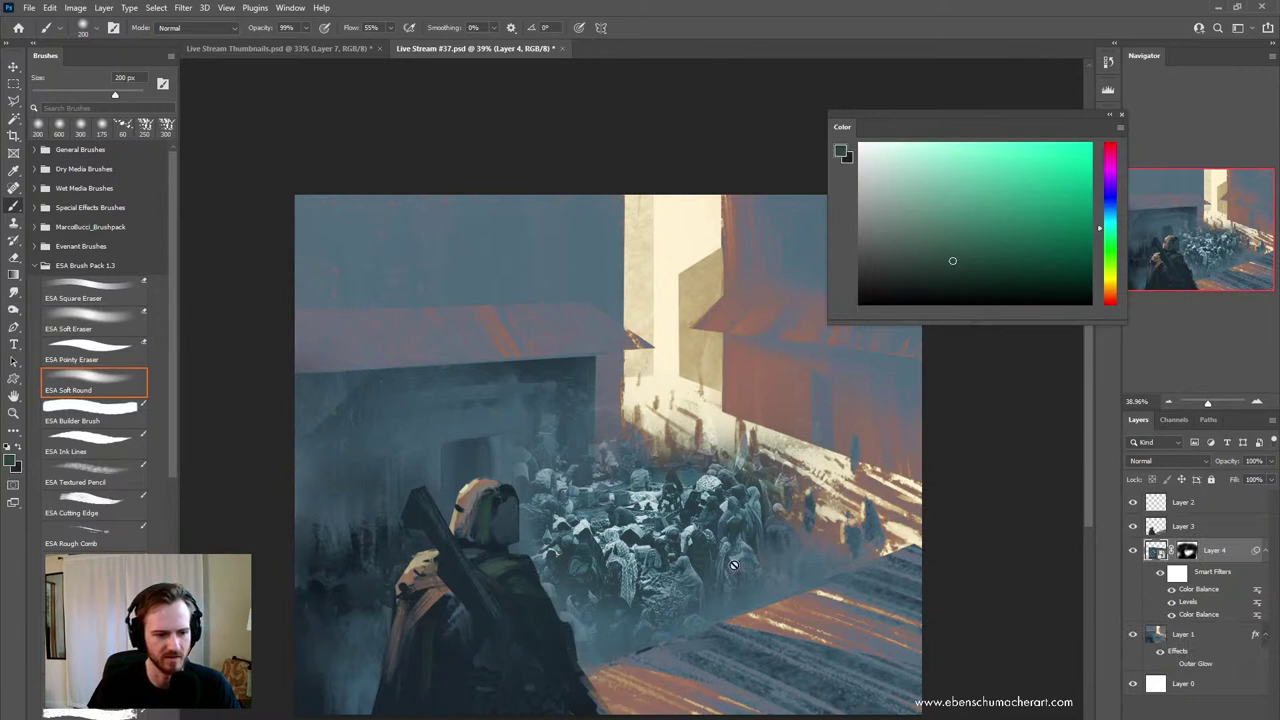
- Transform and reposition the crowd photo within its mask, shifting the people across the street behind the foreground figures
key(ctrl+t)
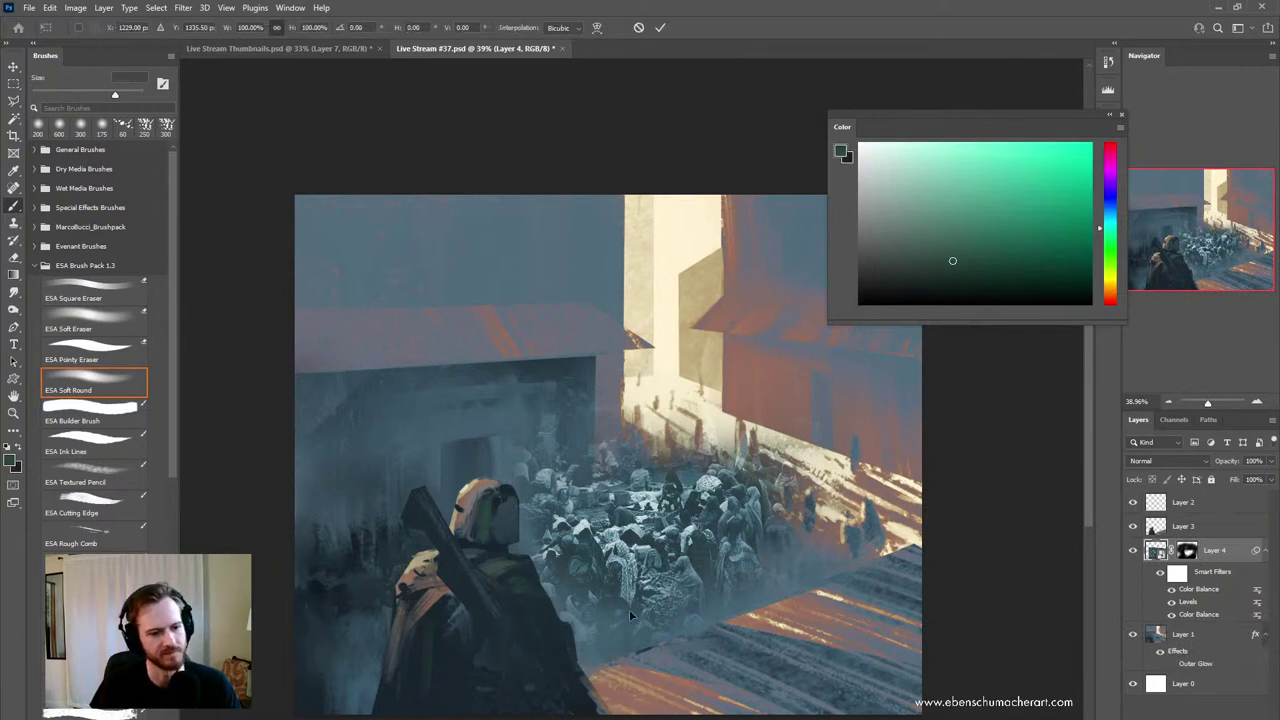
drag(371, 547, 267, 546)
drag(605, 551, 632, 560)
drag(883, 551, 840, 554)
drag(663, 578, 724, 575)
click(95, 389)
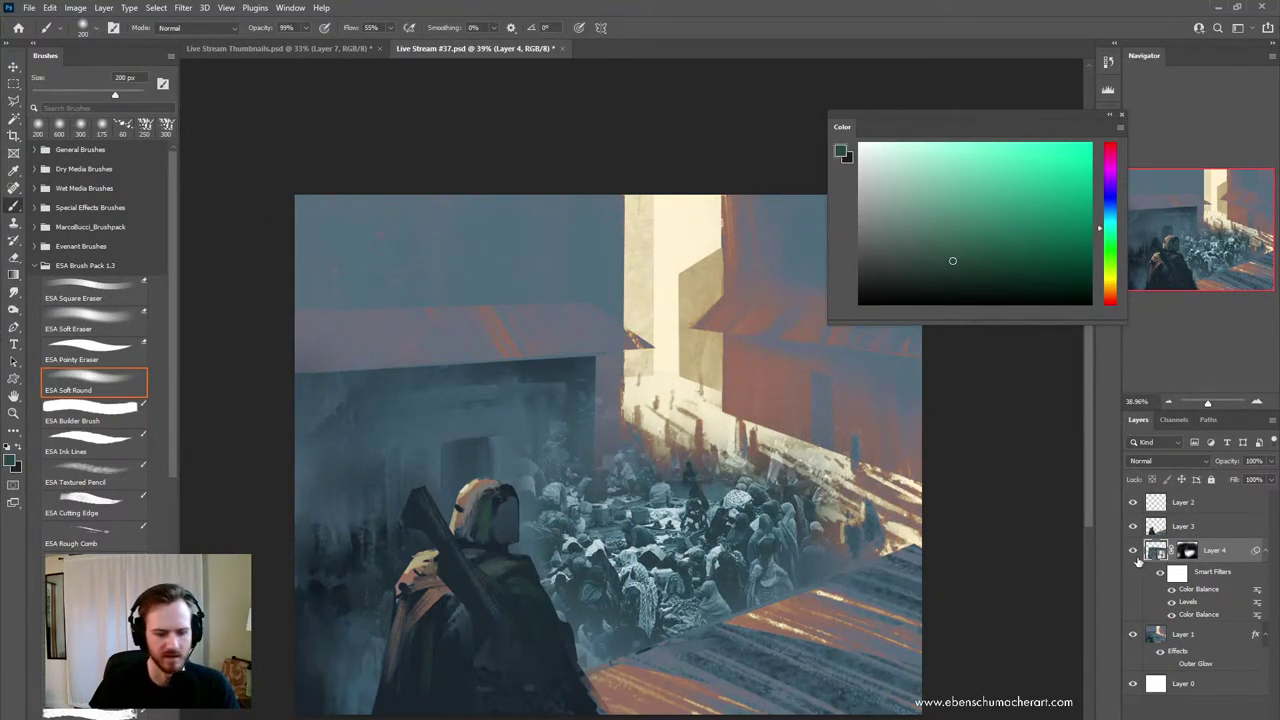
- Apply Levels to the crowd photo with output levels of 38 and 169
key(ctrl+l)
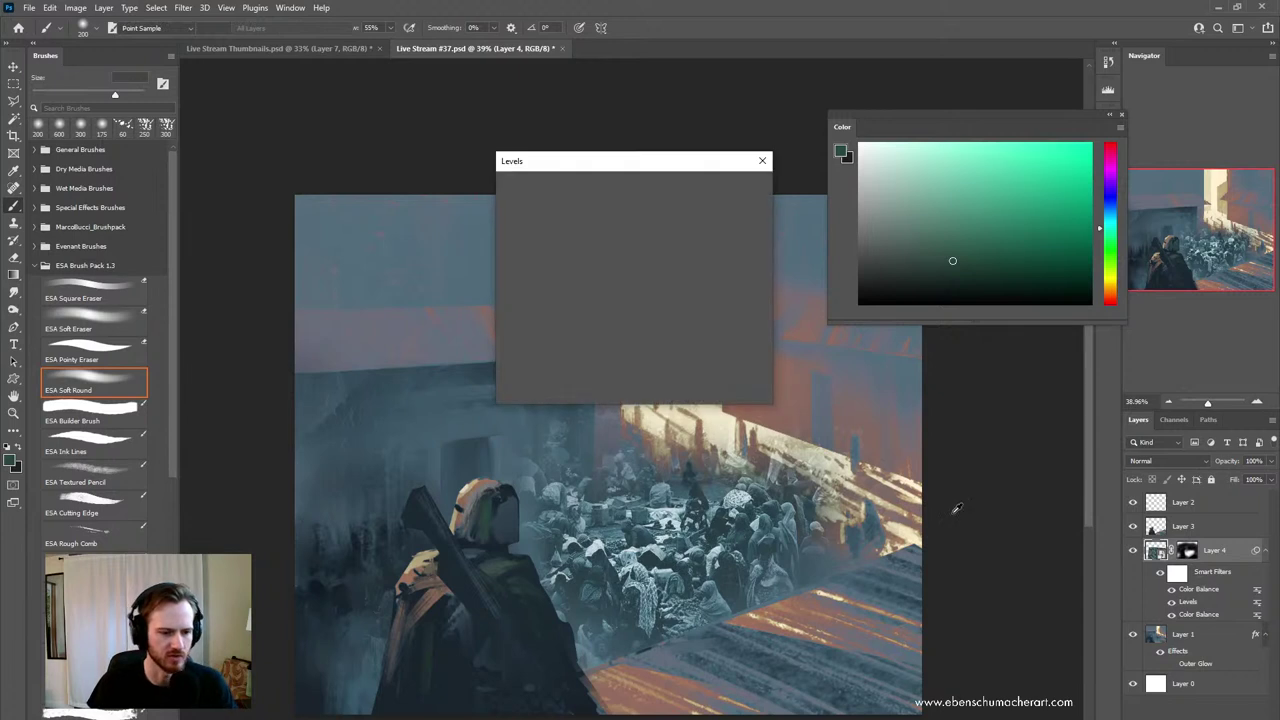
drag(686, 371, 627, 367)
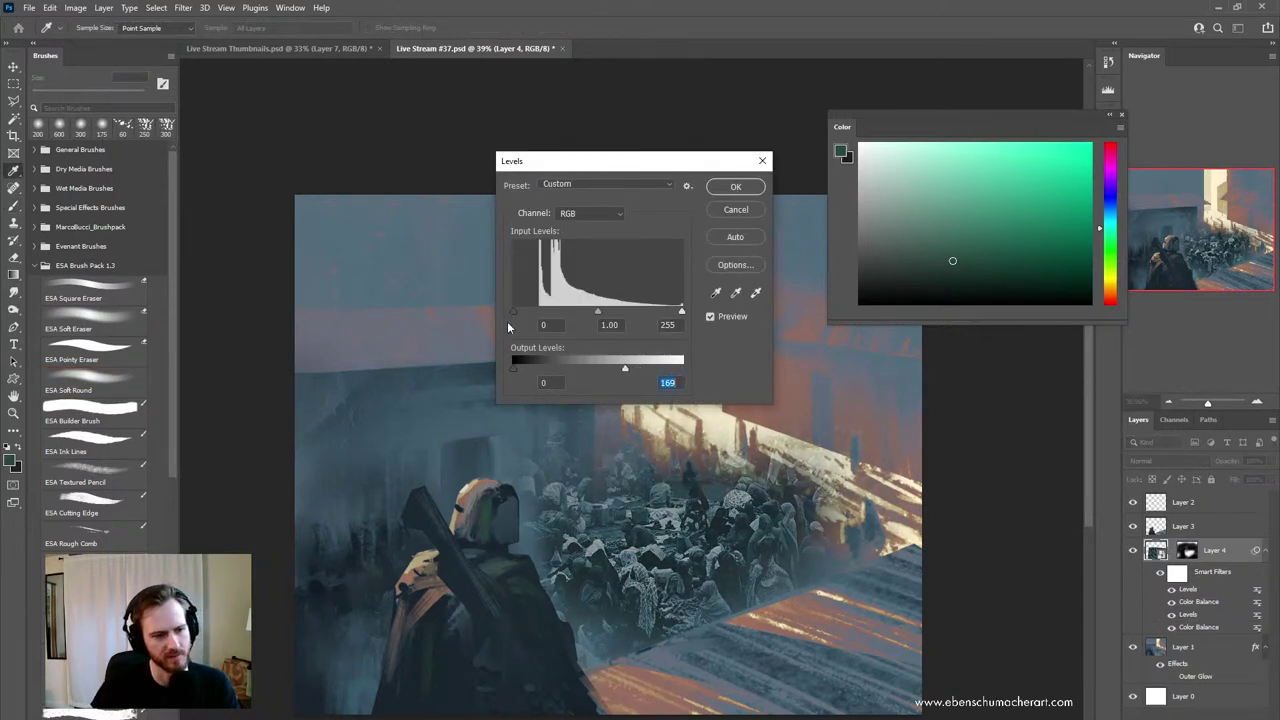
drag(514, 370, 538, 374)
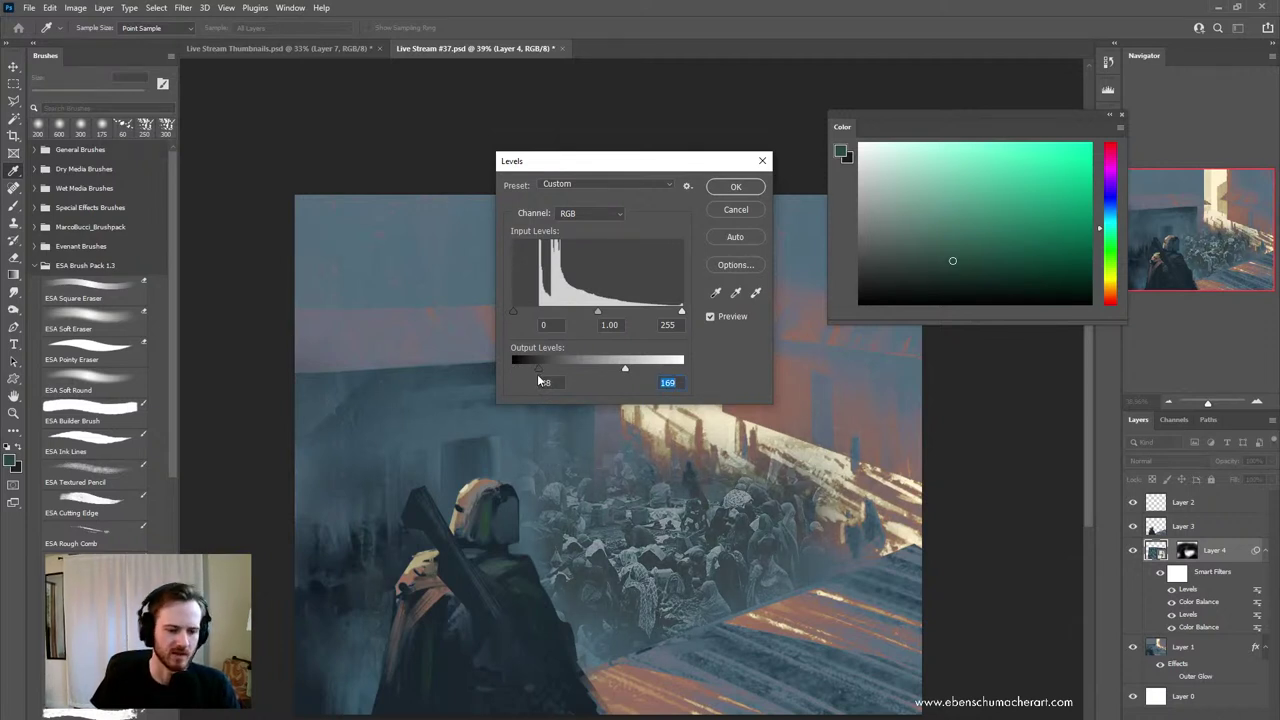
key(Return)
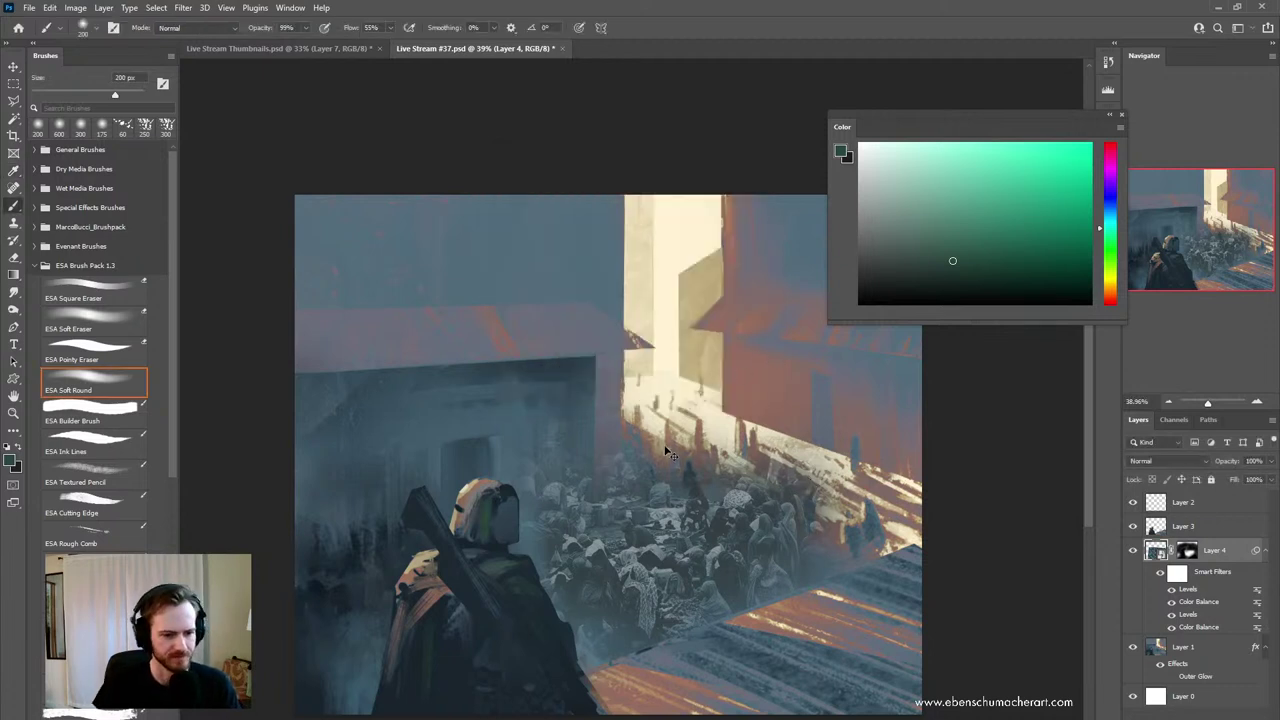
- Shift the crowd photo slightly left within its mask
key(ctrl+t)
drag(670, 527, 647, 525)
key(b)
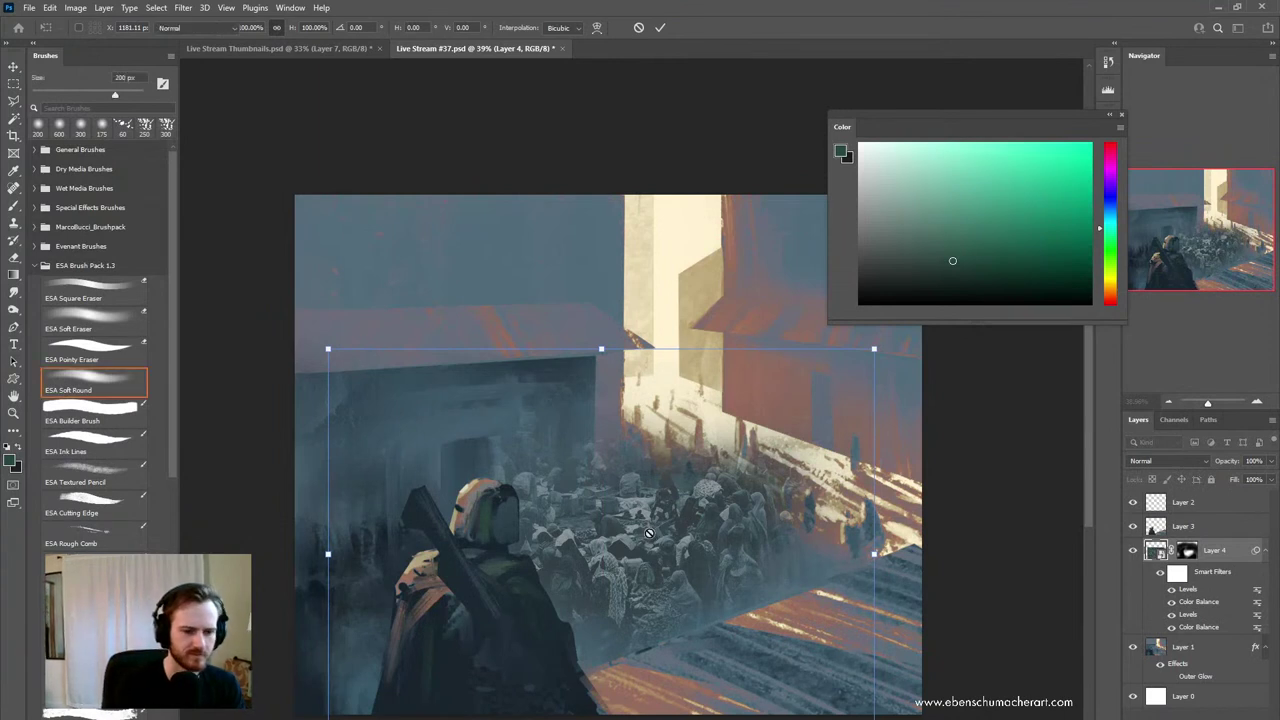
- Inspect the crowd layer's mask coverage with the mask overlay and check how the crowd blends into the street
key(backslash)
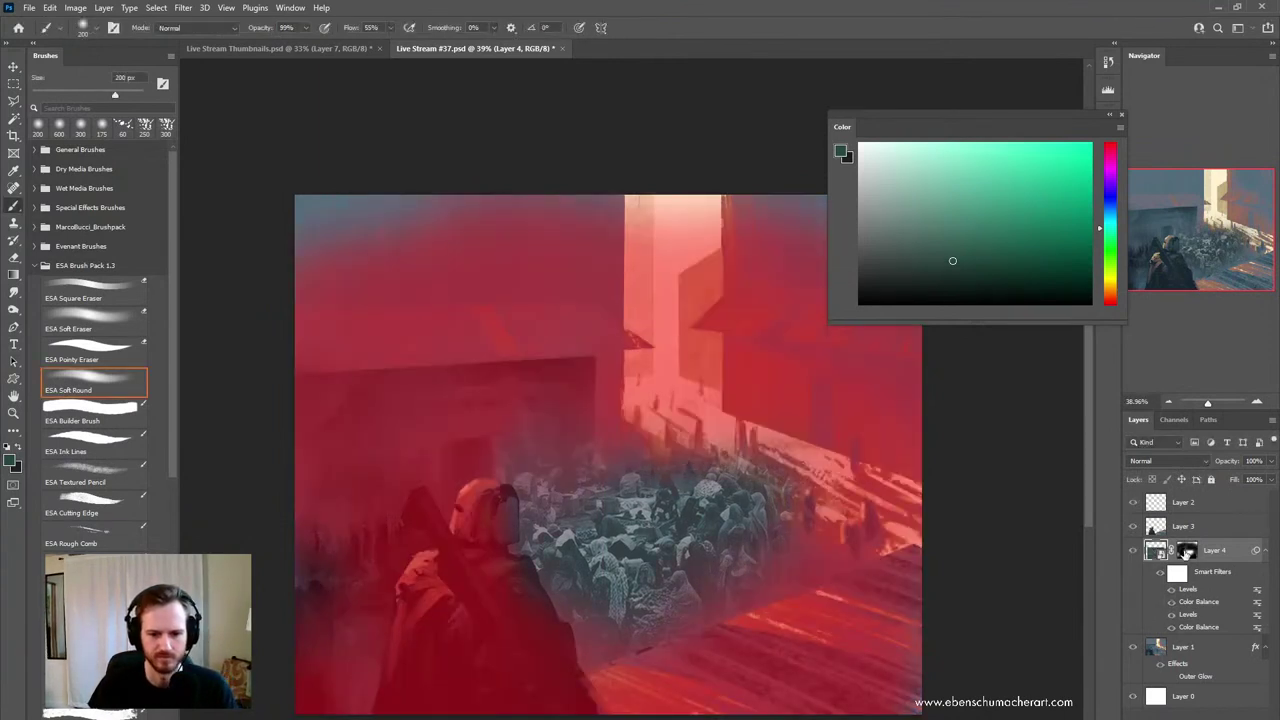
click(1186, 552)
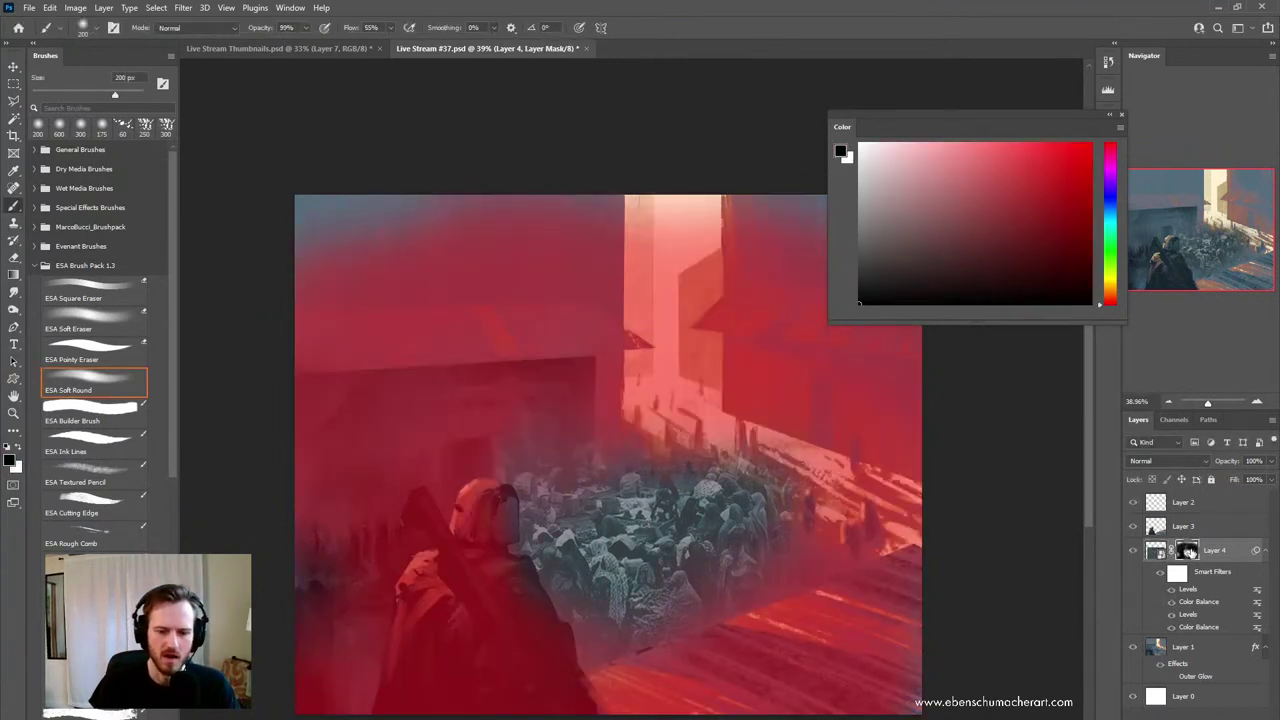
shift+click(1188, 552)
shift+click(1188, 552)
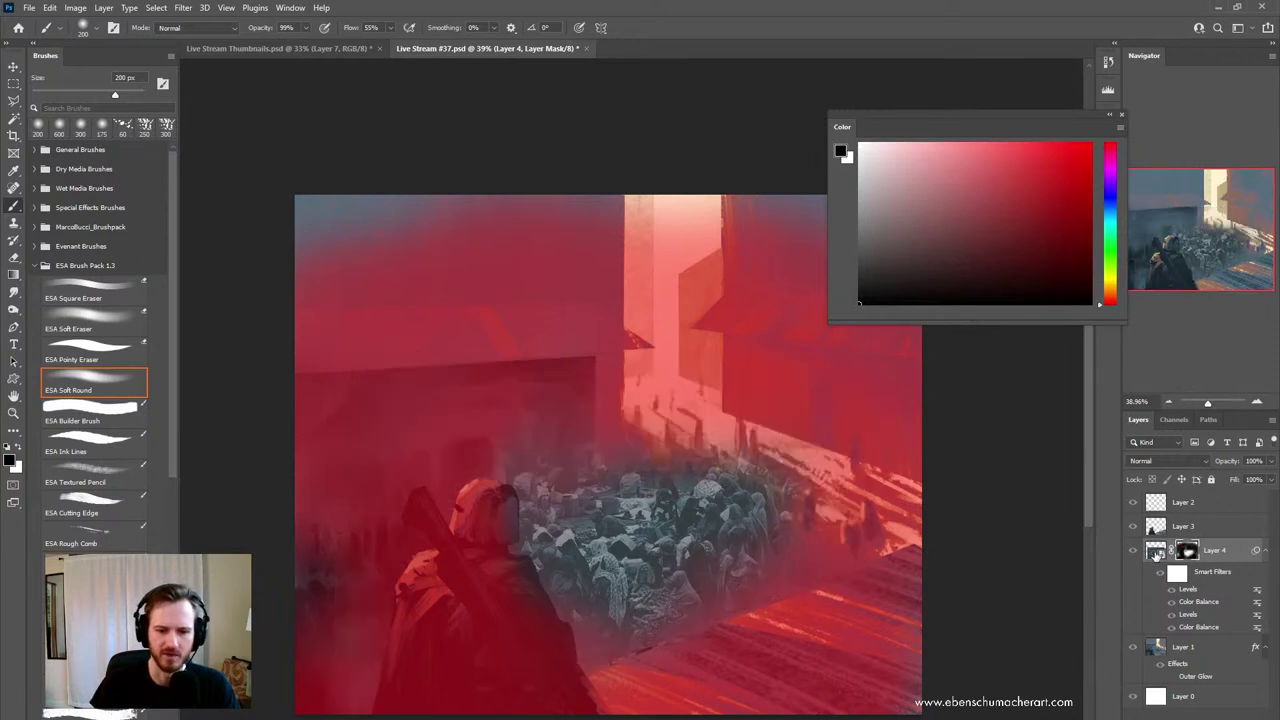
click(1156, 552)
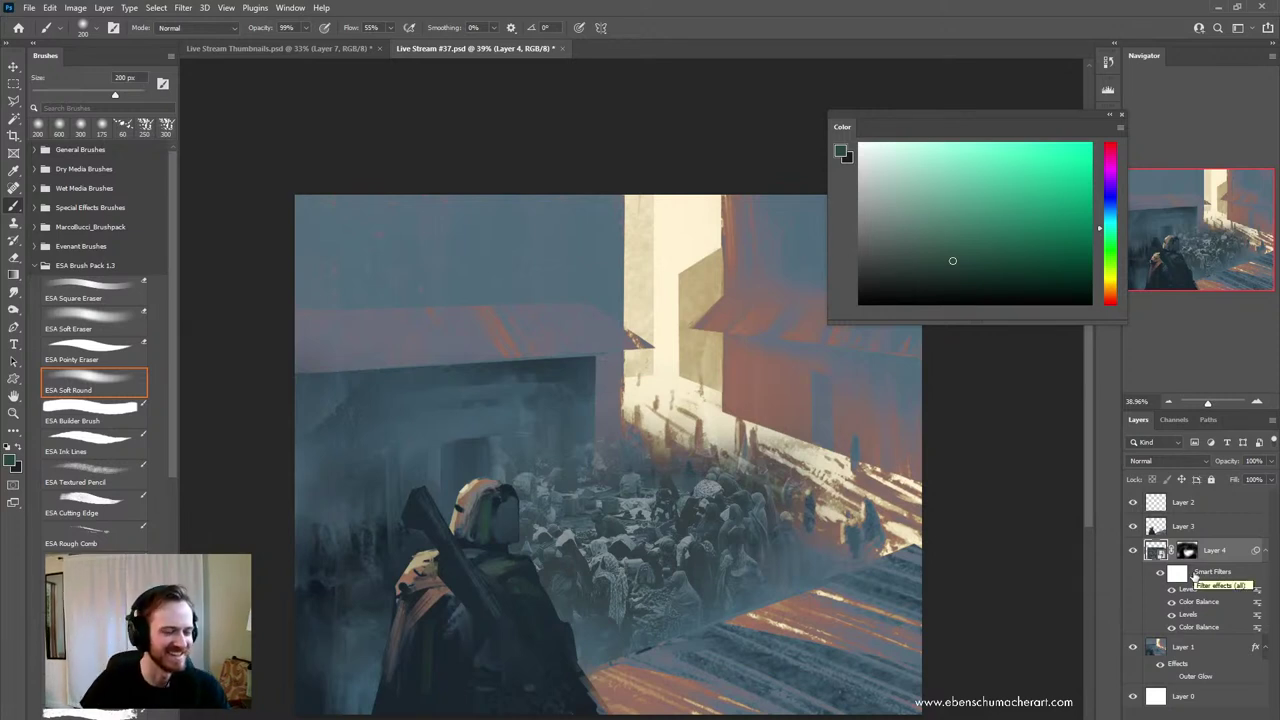
key(ctrl+space)
drag(674, 513, 643, 525)
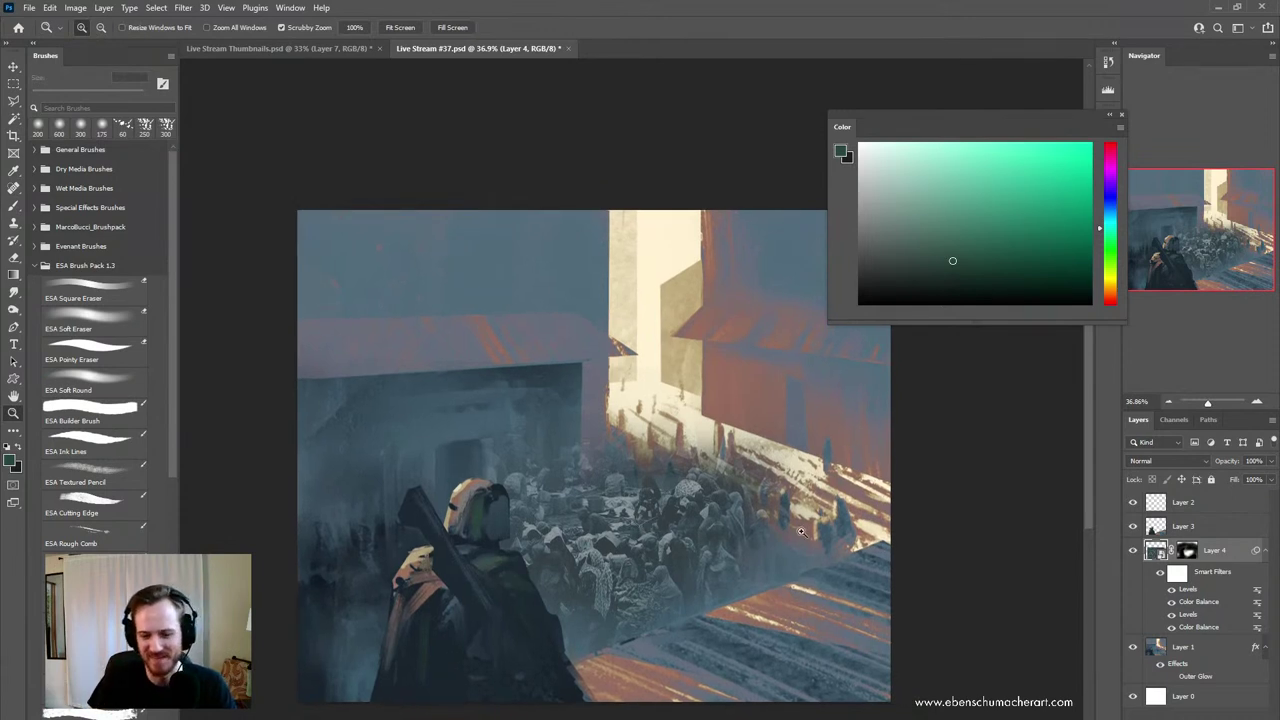
click(1188, 551)
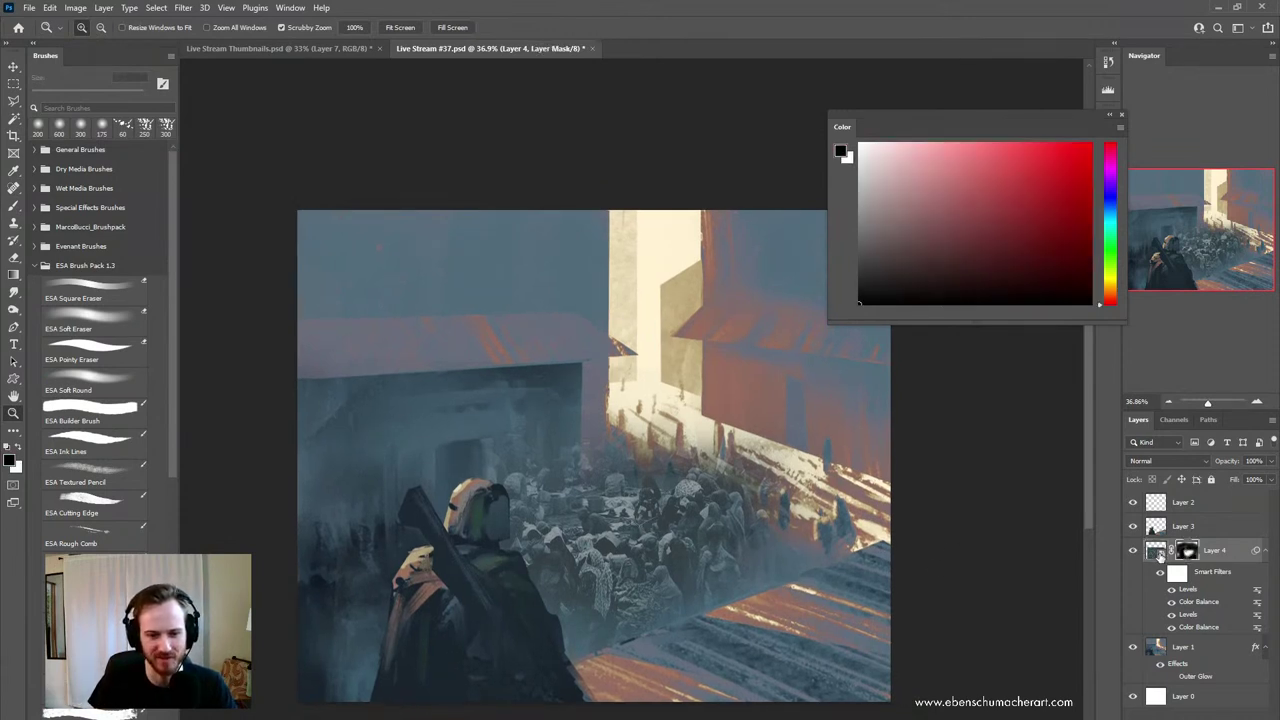
click(1160, 552)
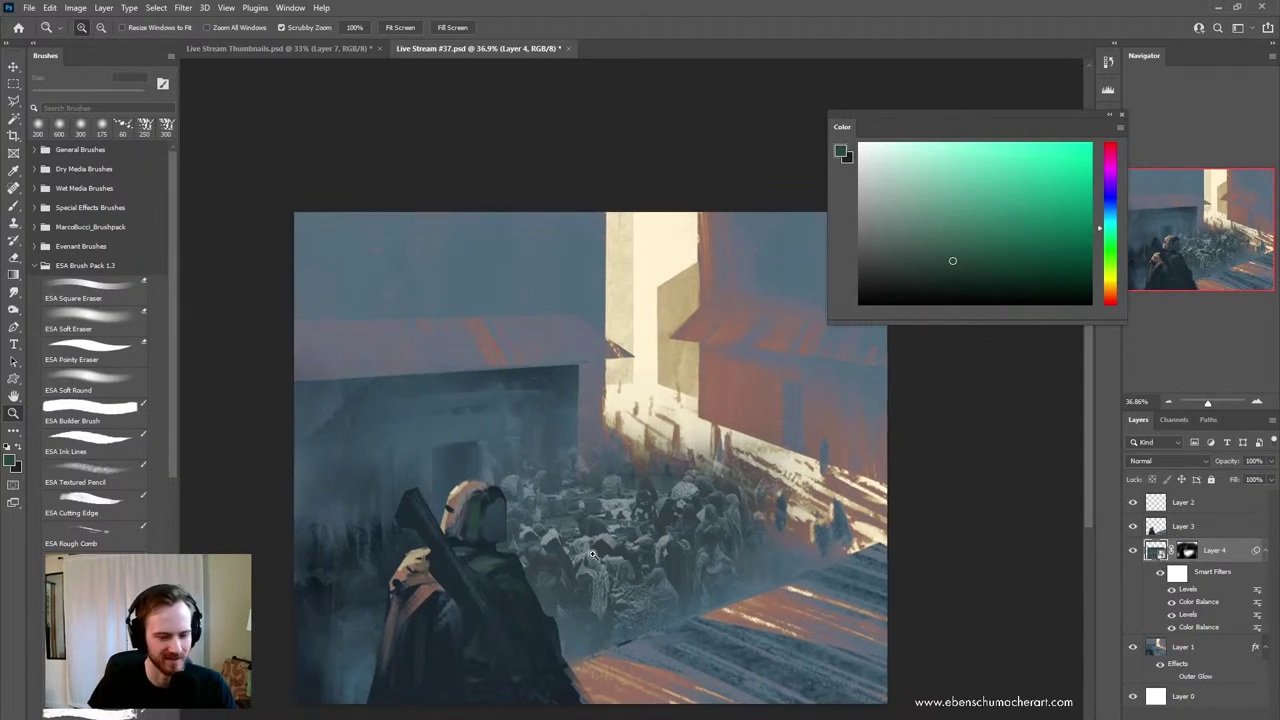
drag(593, 554, 757, 557)
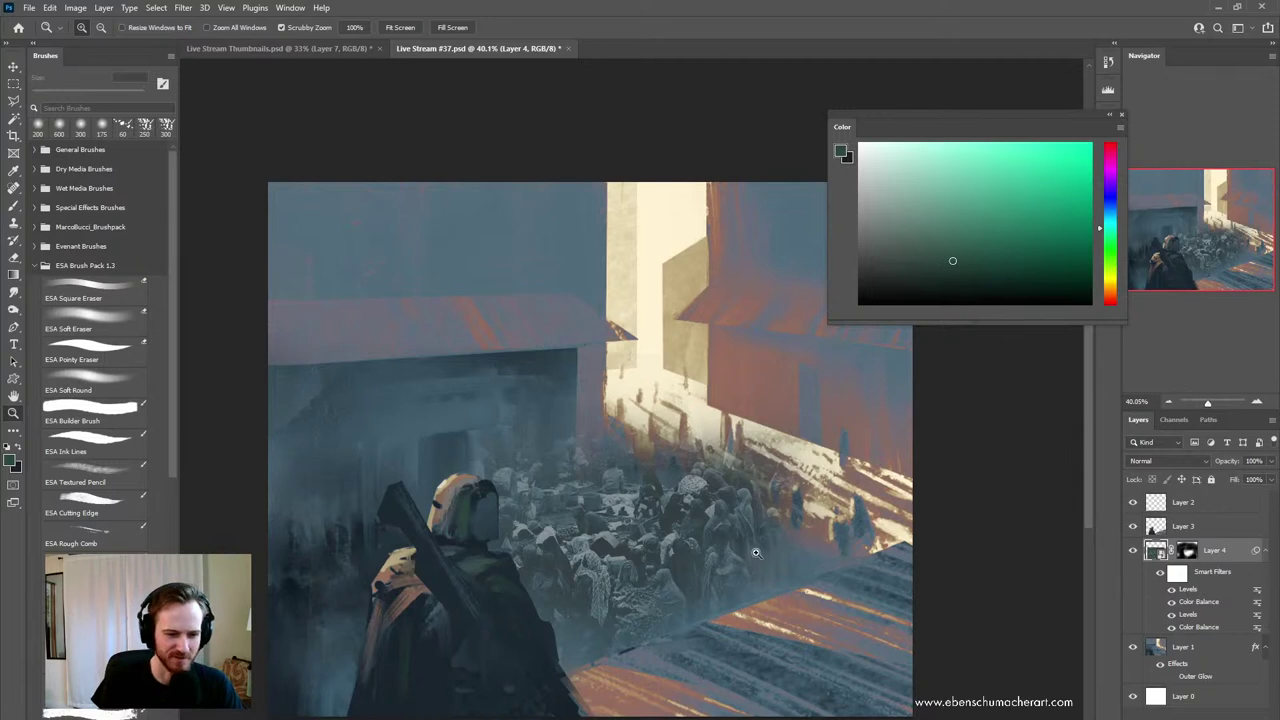
- Set the crowd layer's blend mode to Darker Color and flip the canvas horizontally
click(1188, 463)
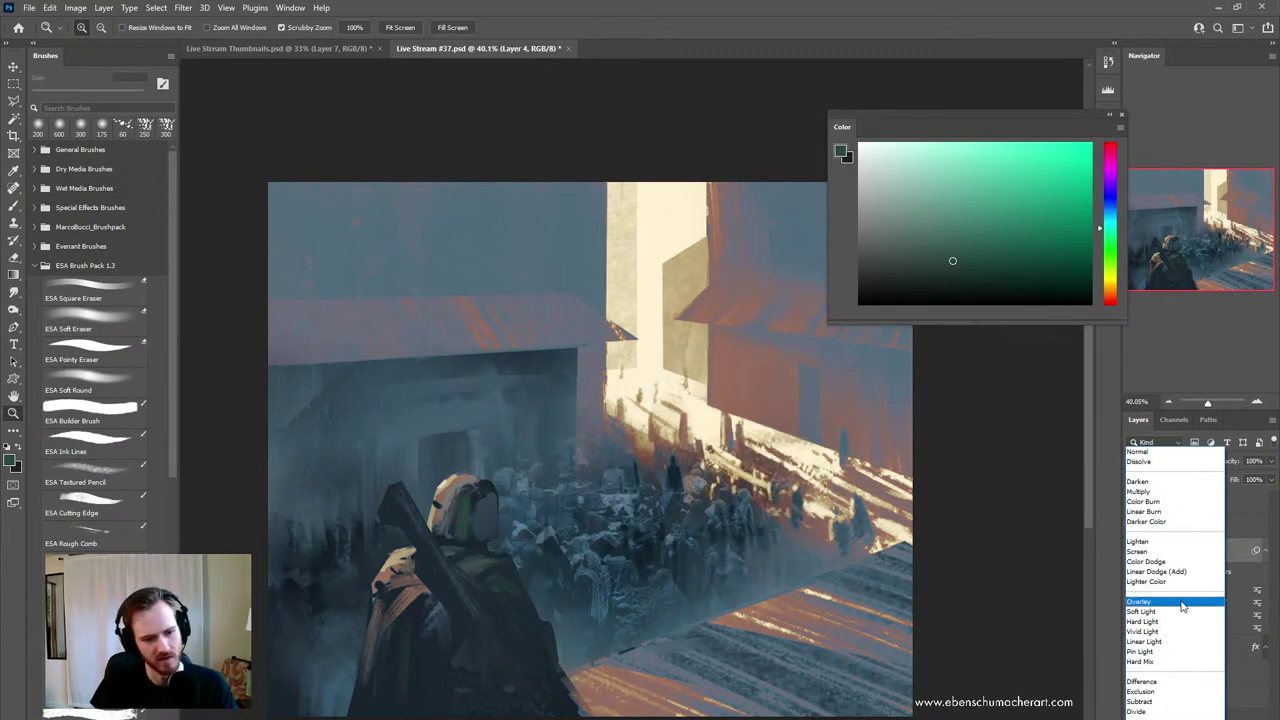
click(1177, 522)
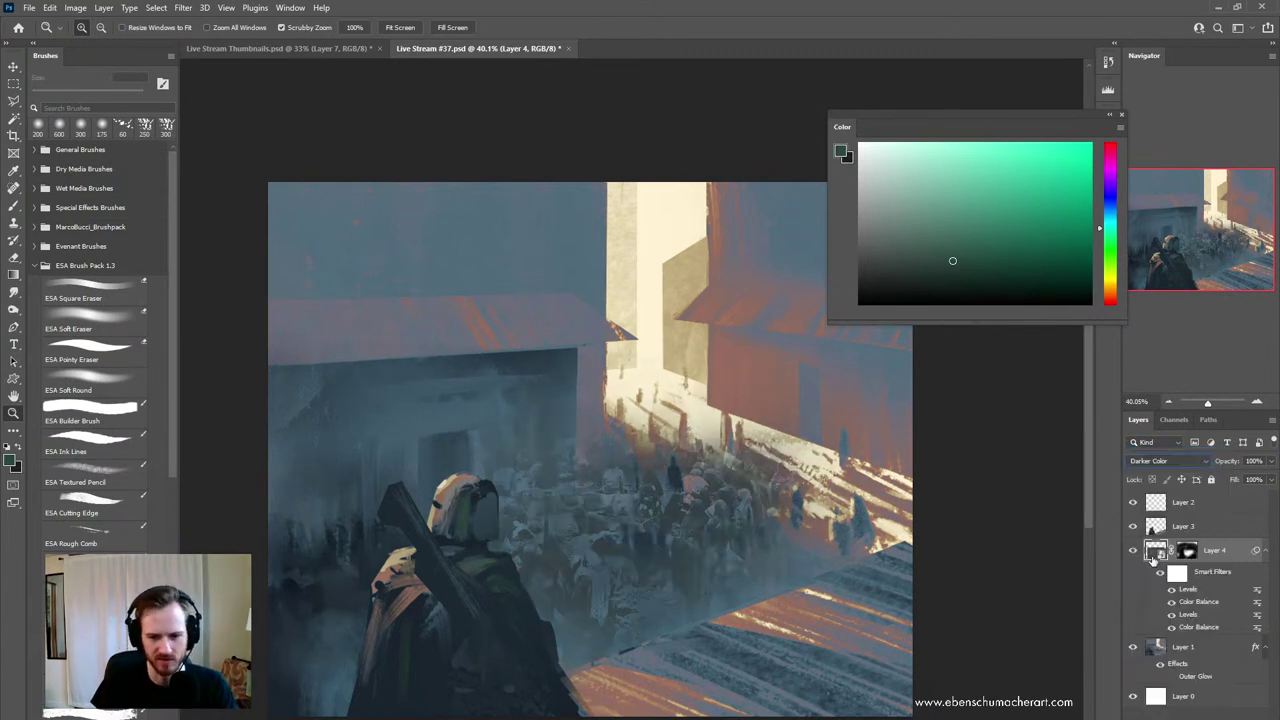
drag(681, 525, 659, 520)
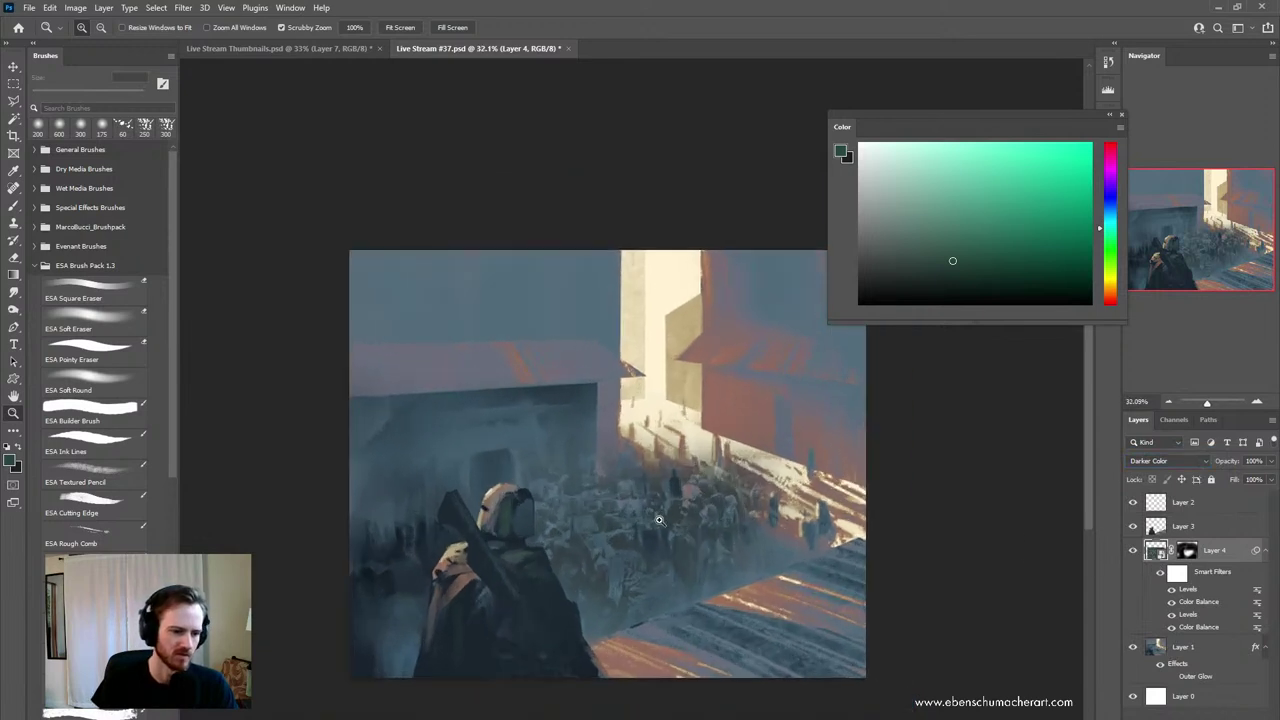
key(ctrl+shift+h)
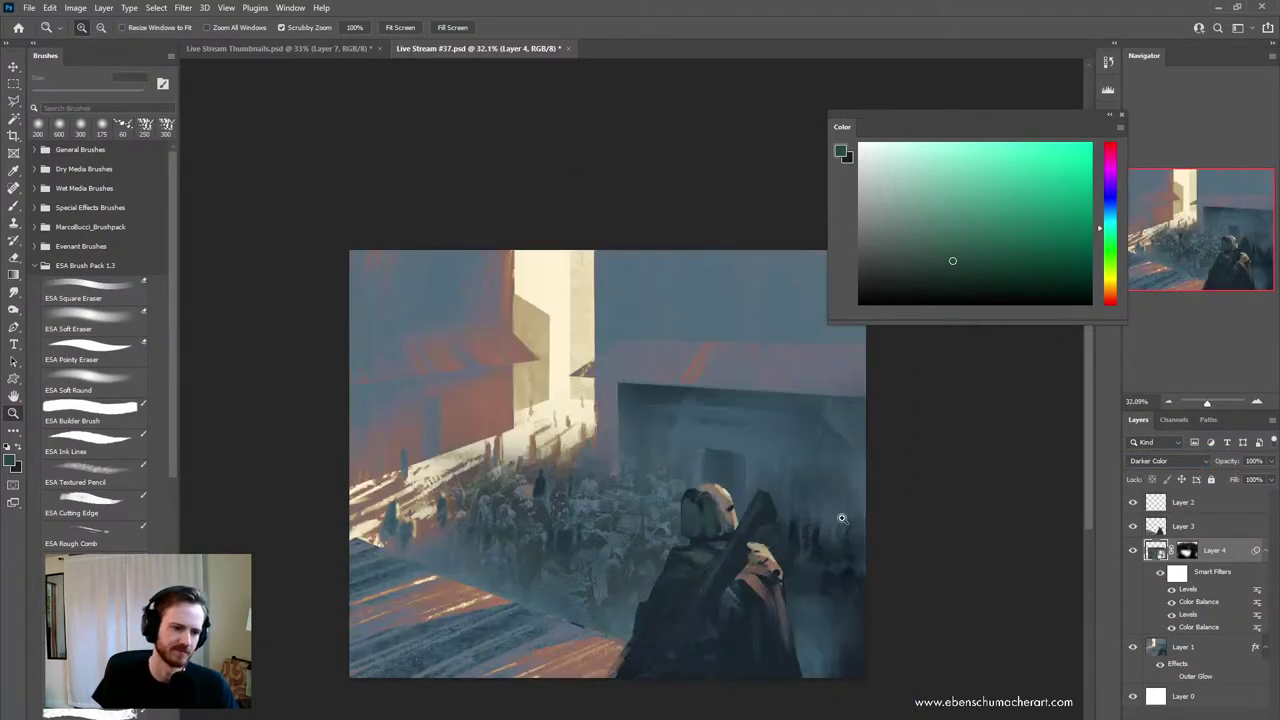
drag(620, 580, 644, 592)
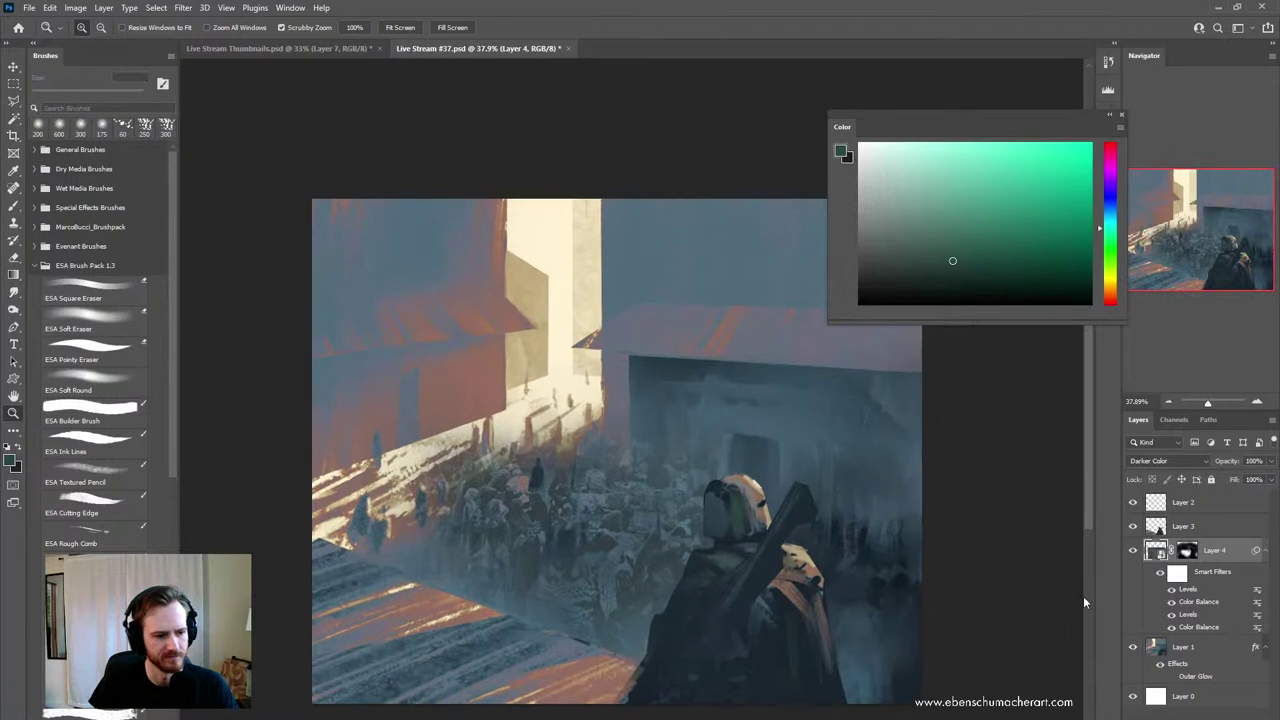
- Select the crowd layer's image instead of its mask and move the crowd lower in the street
click(1189, 553)
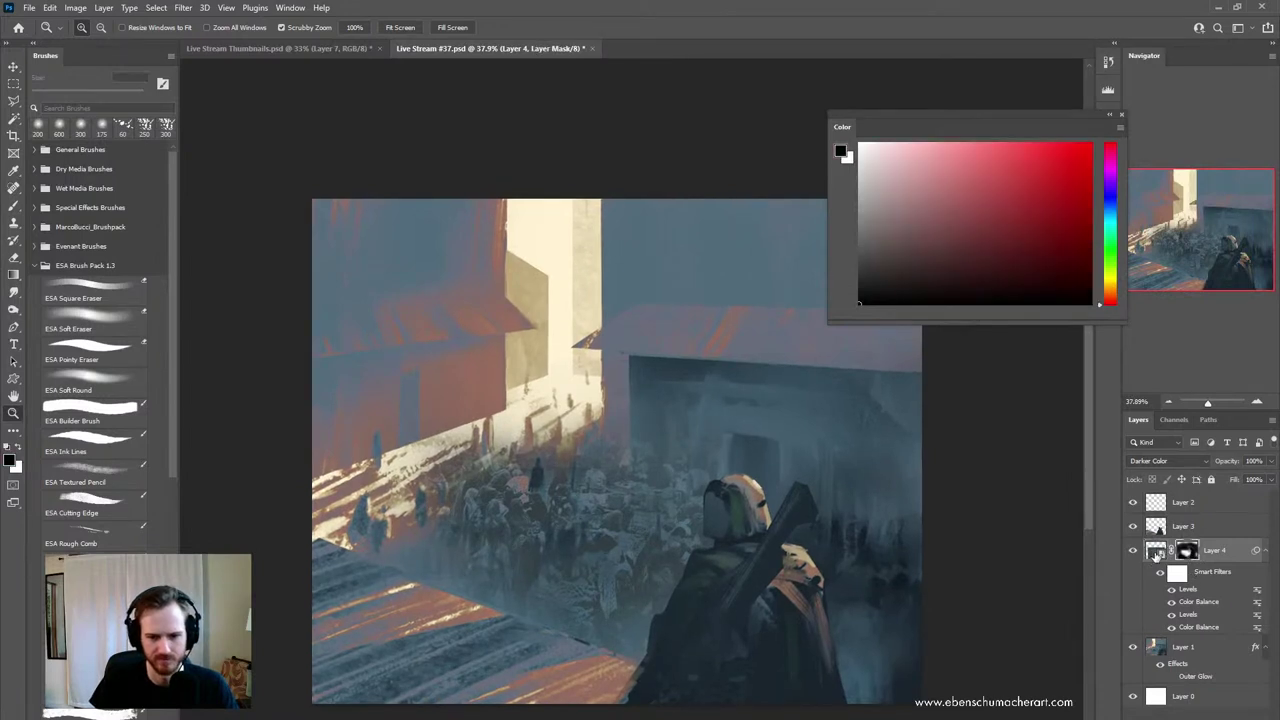
click(1158, 555)
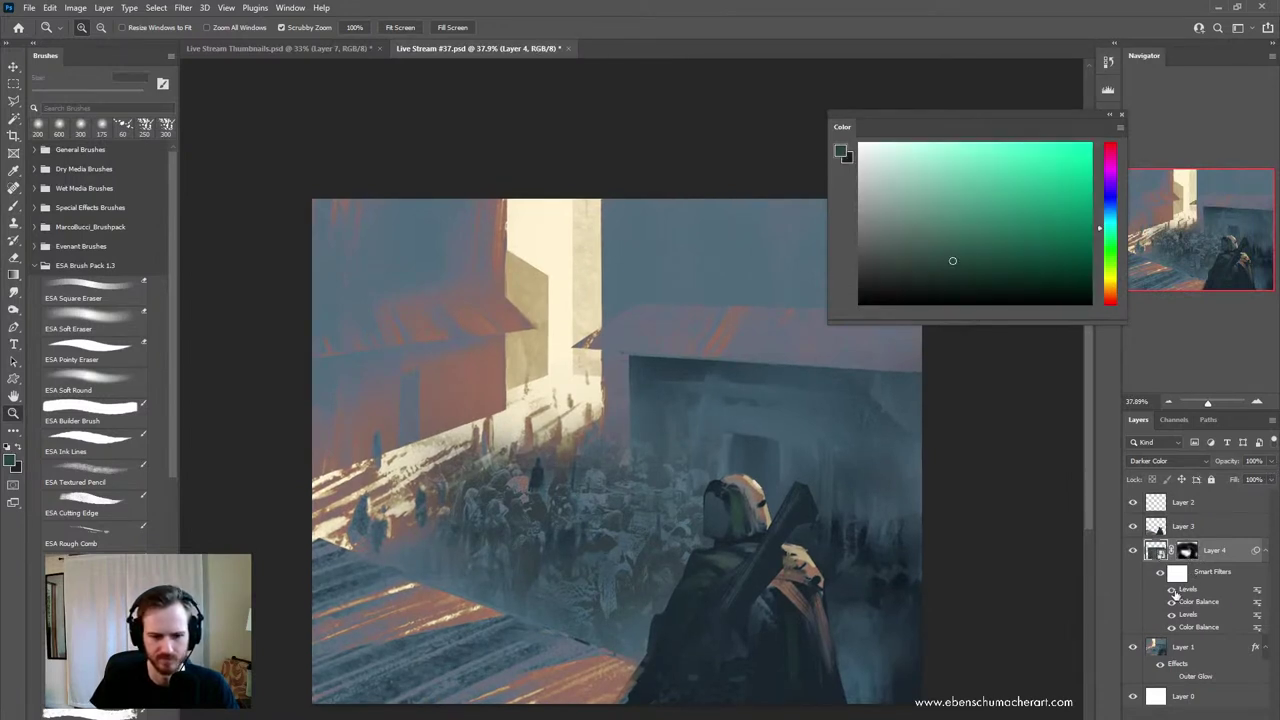
drag(641, 534, 635, 561)
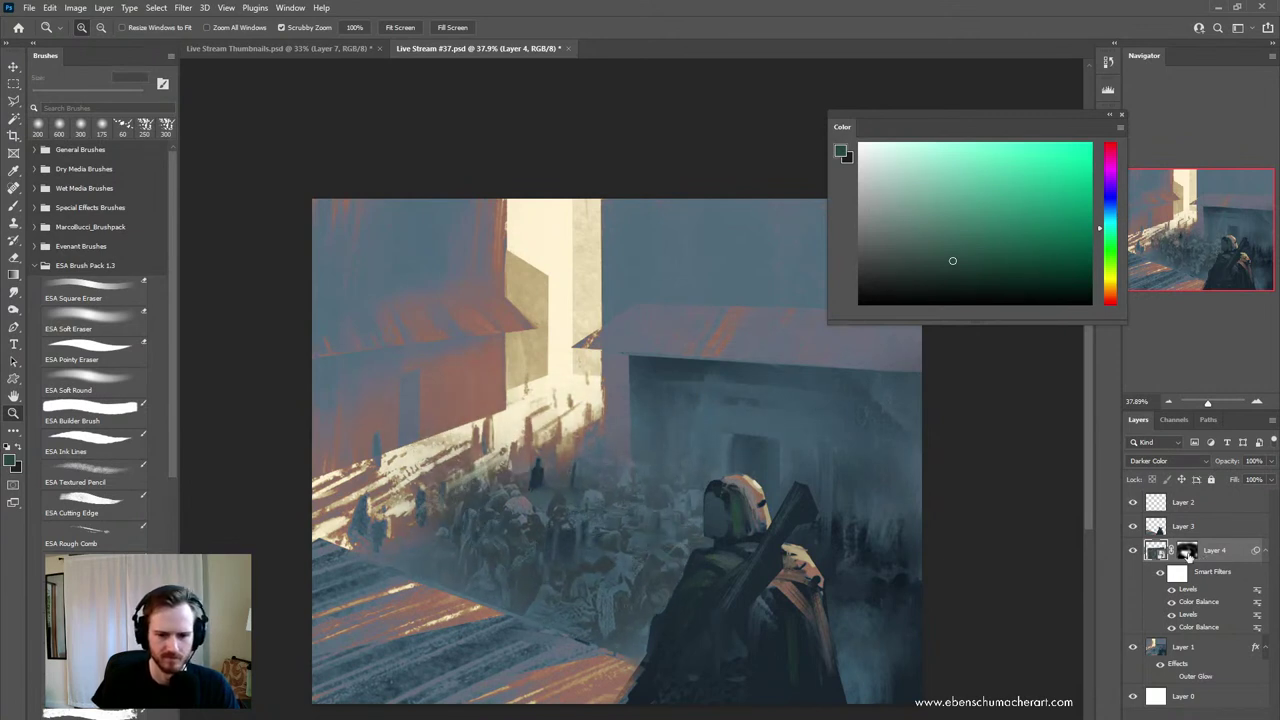
- Apply another Levels adjustment to the crowd photo with the input black level at 13
key(ctrl+l)
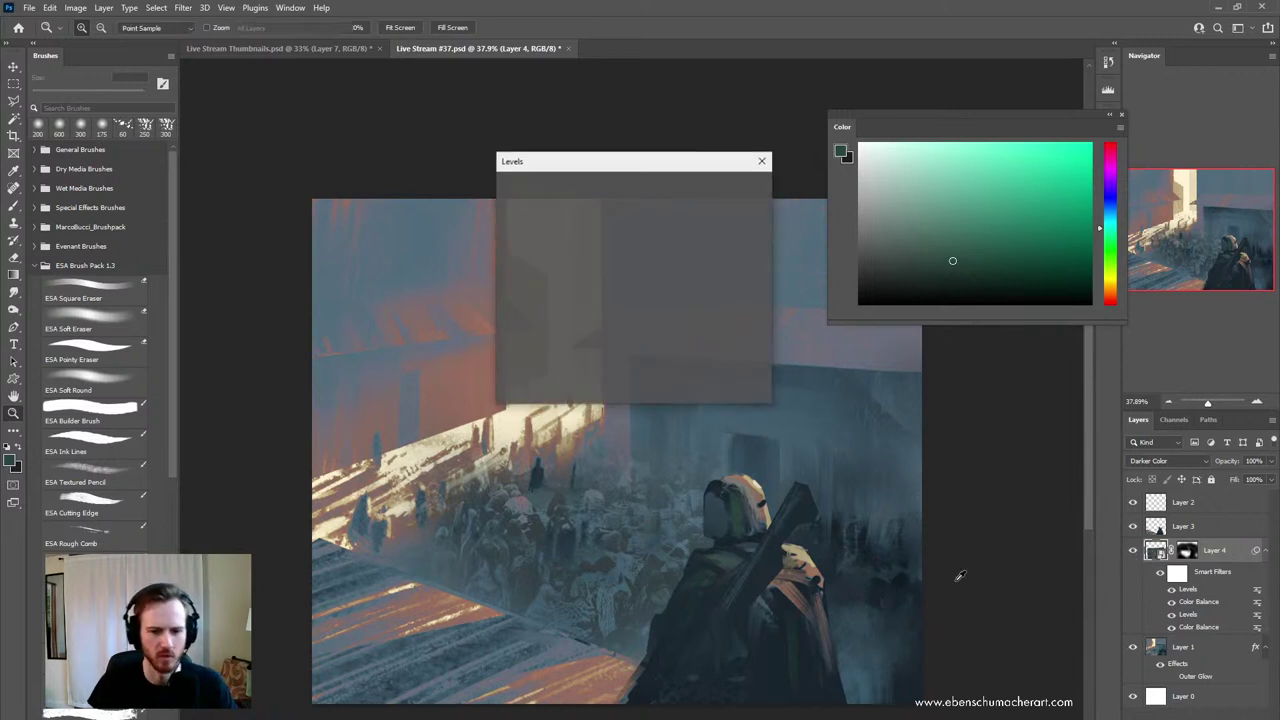
drag(519, 312, 520, 312)
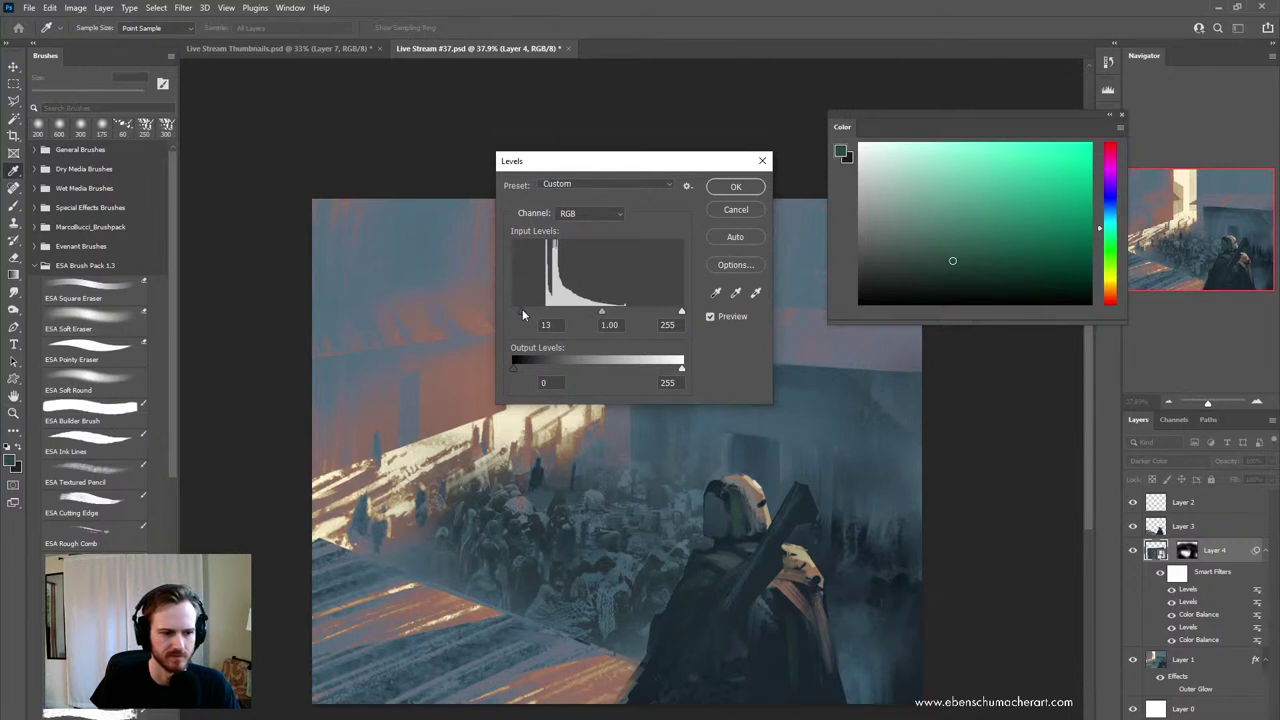
click(735, 186)
key(z)
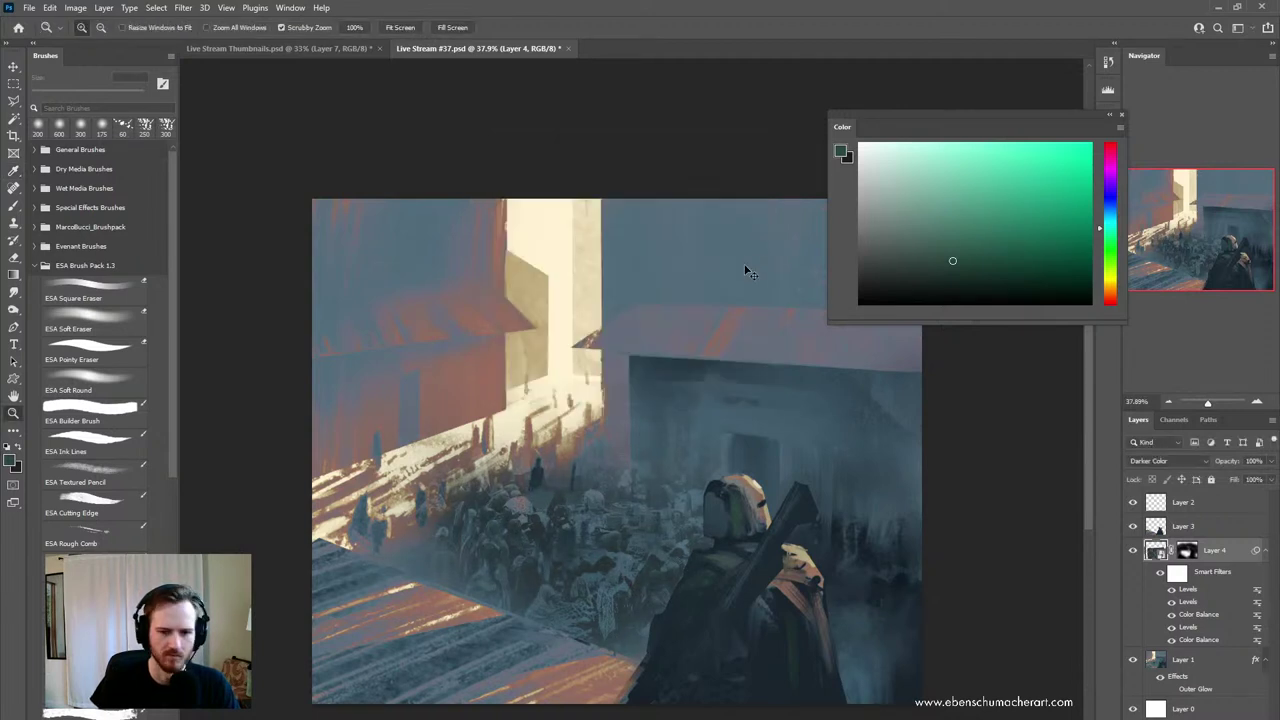
- Apply another Color Balance to the crowd photo with shadow levels of -3, 0 and +13
key(ctrl+b)
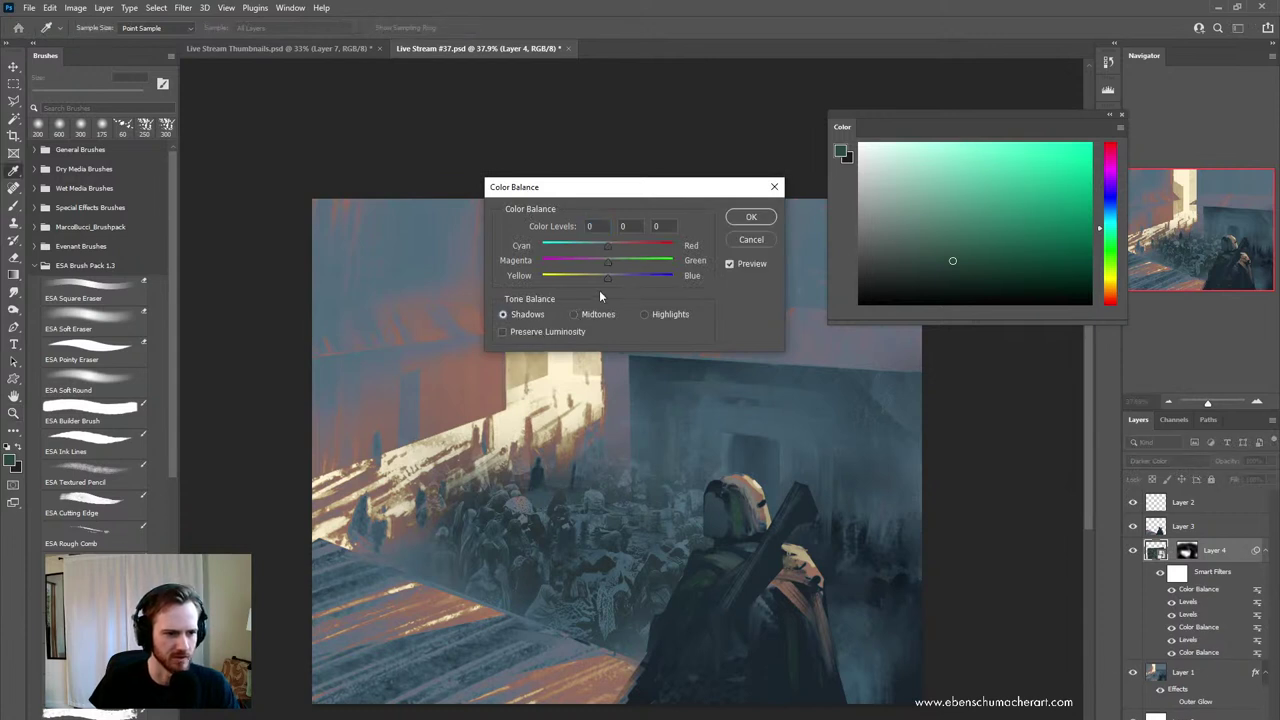
drag(607, 278, 616, 278)
click(589, 245)
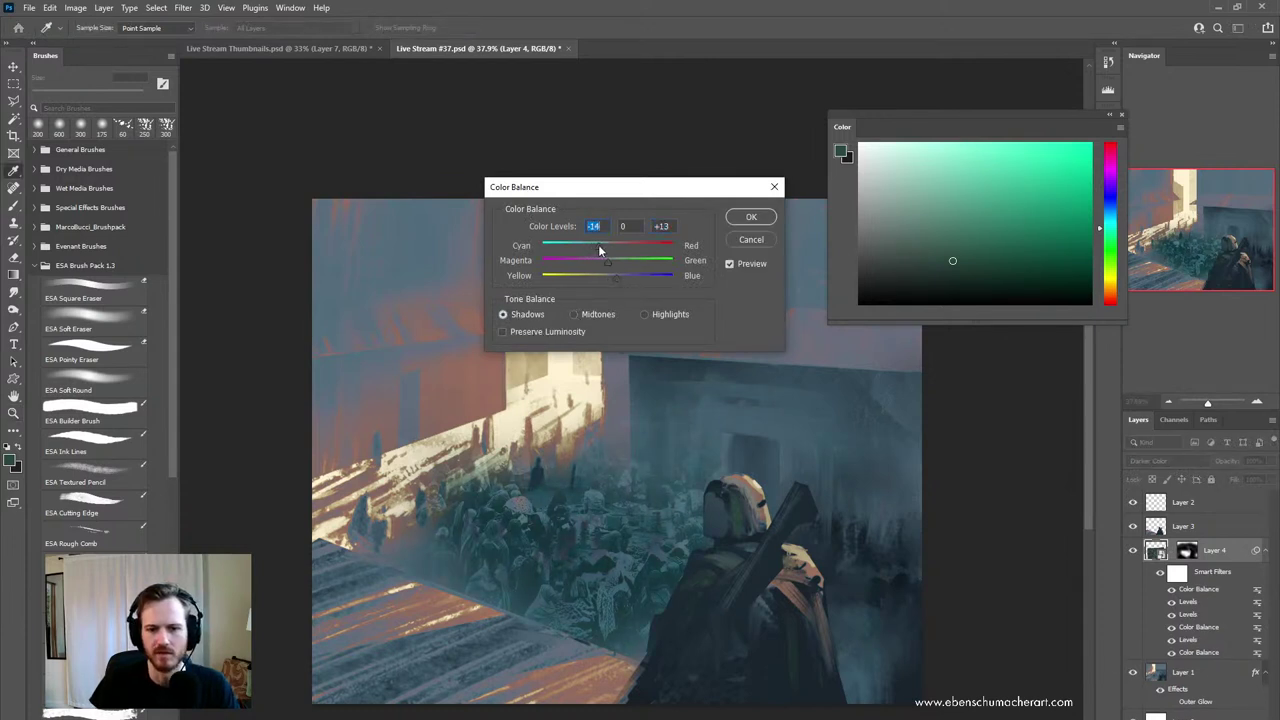
drag(598, 248, 604, 250)
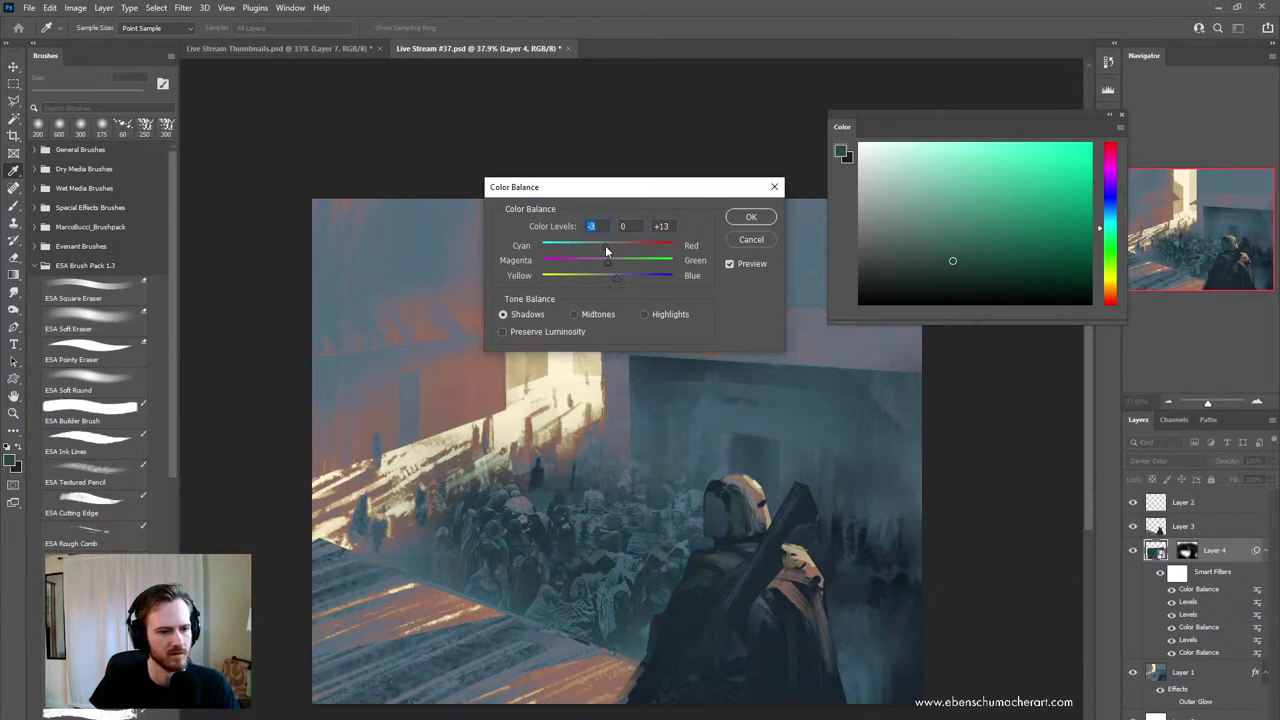
click(752, 216)
key(z)
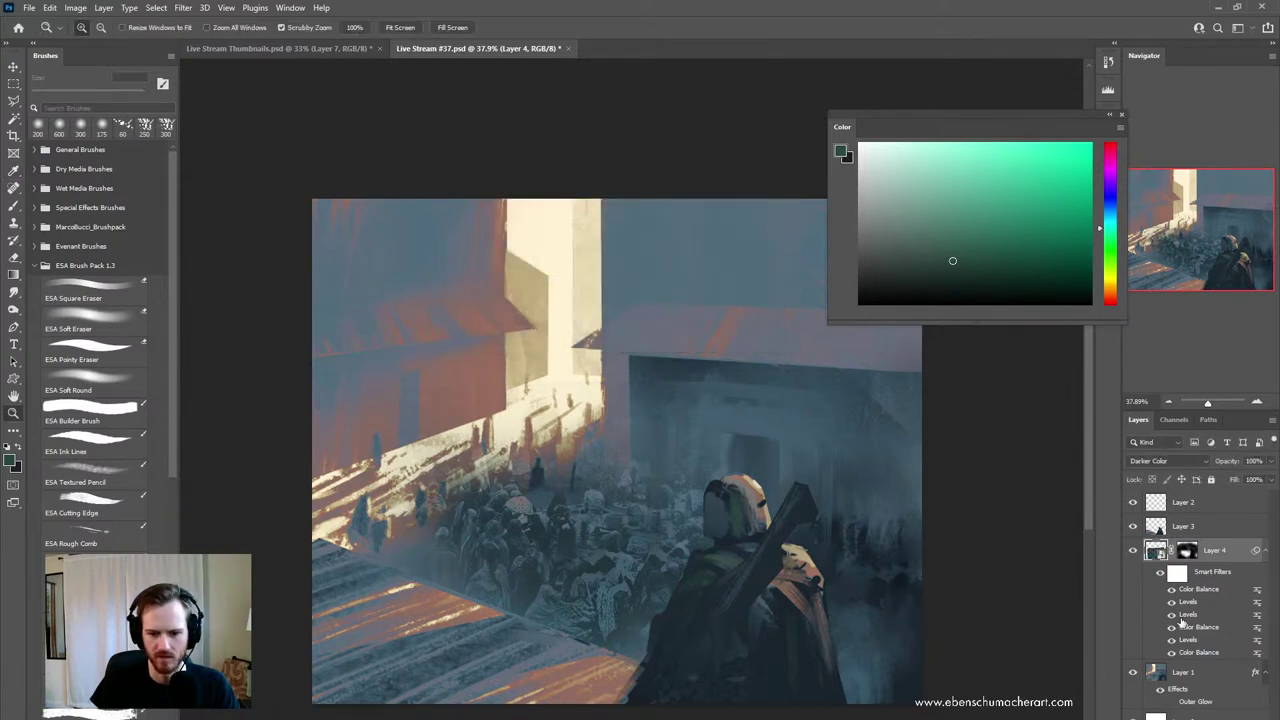
- Fade the lower part of the crowd beside the foreground figure on the layer mask with a 600 px black soft brush
click(1186, 550)
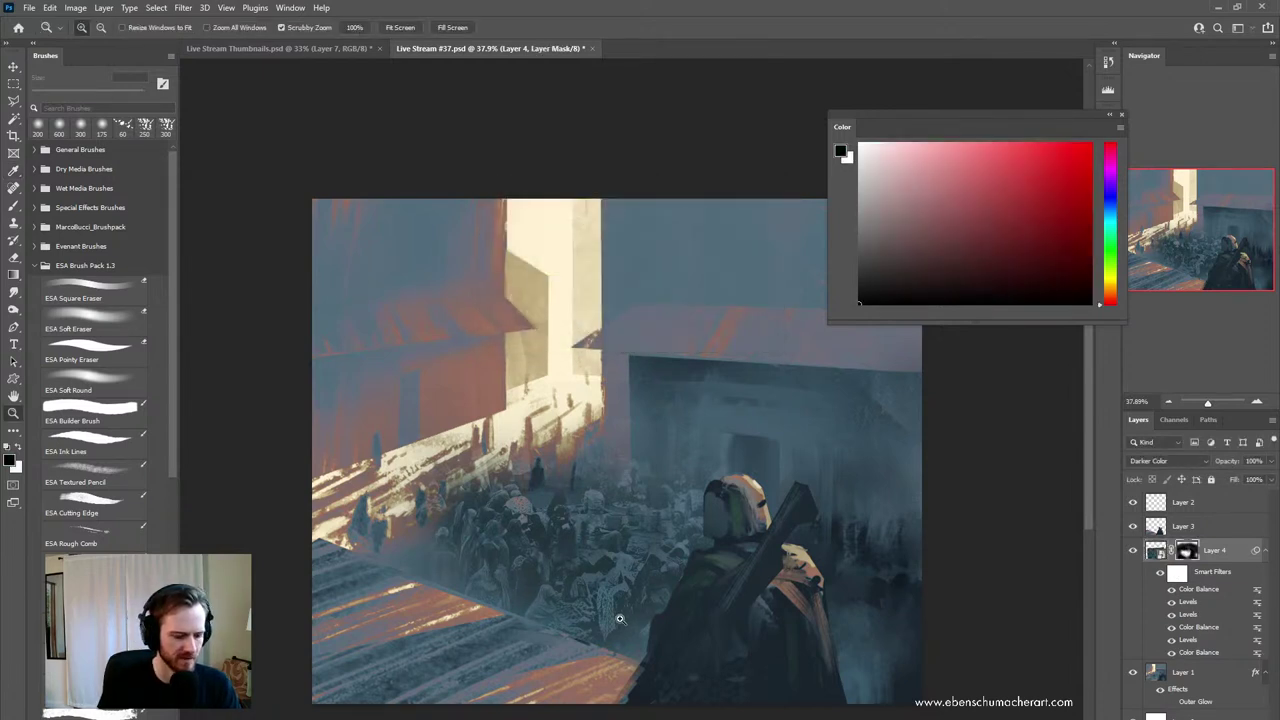
key(b)
key(bracketright)
key(bracketright)
key(bracketright)
key(bracketright)
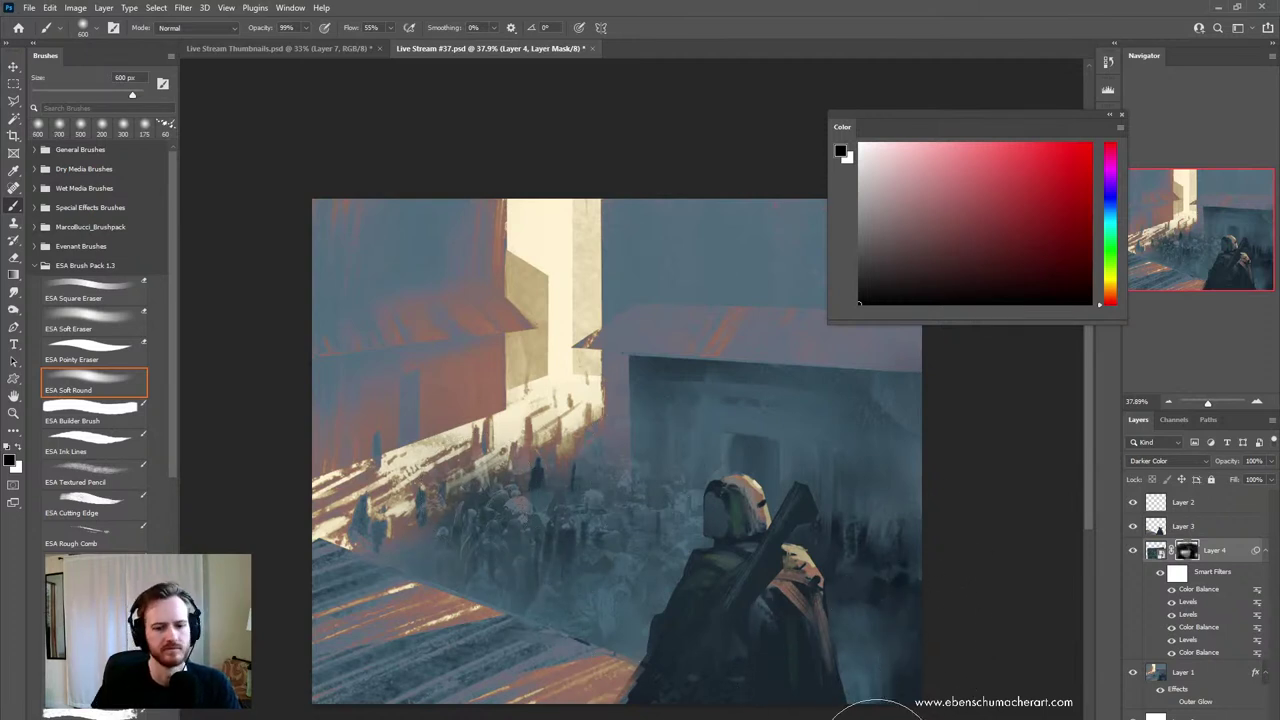
- Duplicate the crowd layer's image and move the copy to the right, into the shadowed street behind the foreground figures
click(1157, 557)
key(ctrl+j)
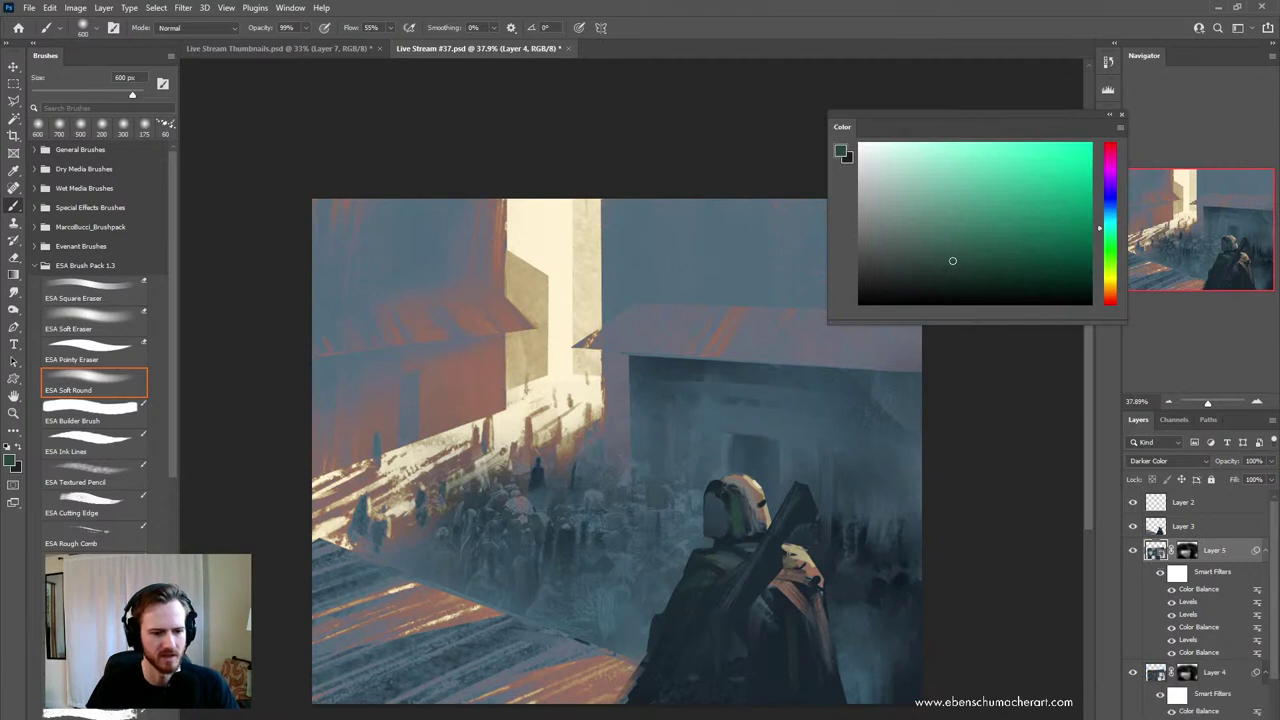
key(ctrl+t)
drag(688, 571, 972, 611)
key(Return)
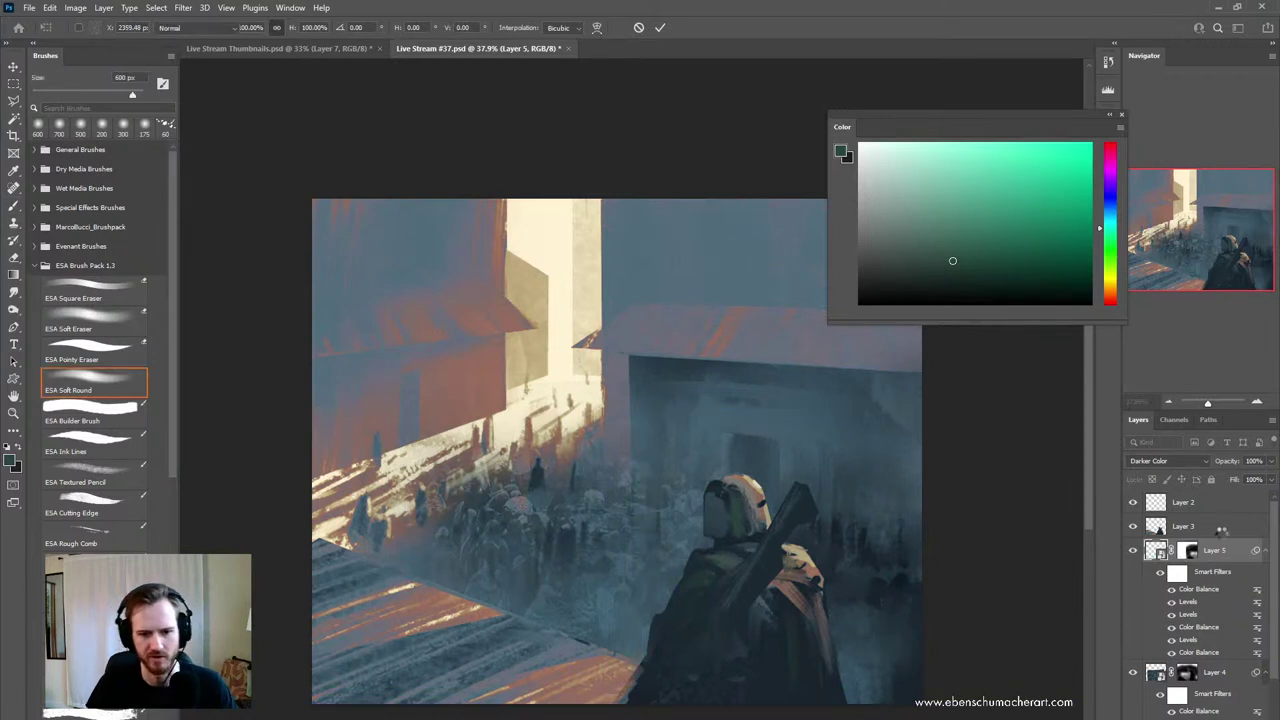
- Set the duplicated crowd layer's blend mode to Normal and rasterize its smart object
key(b)
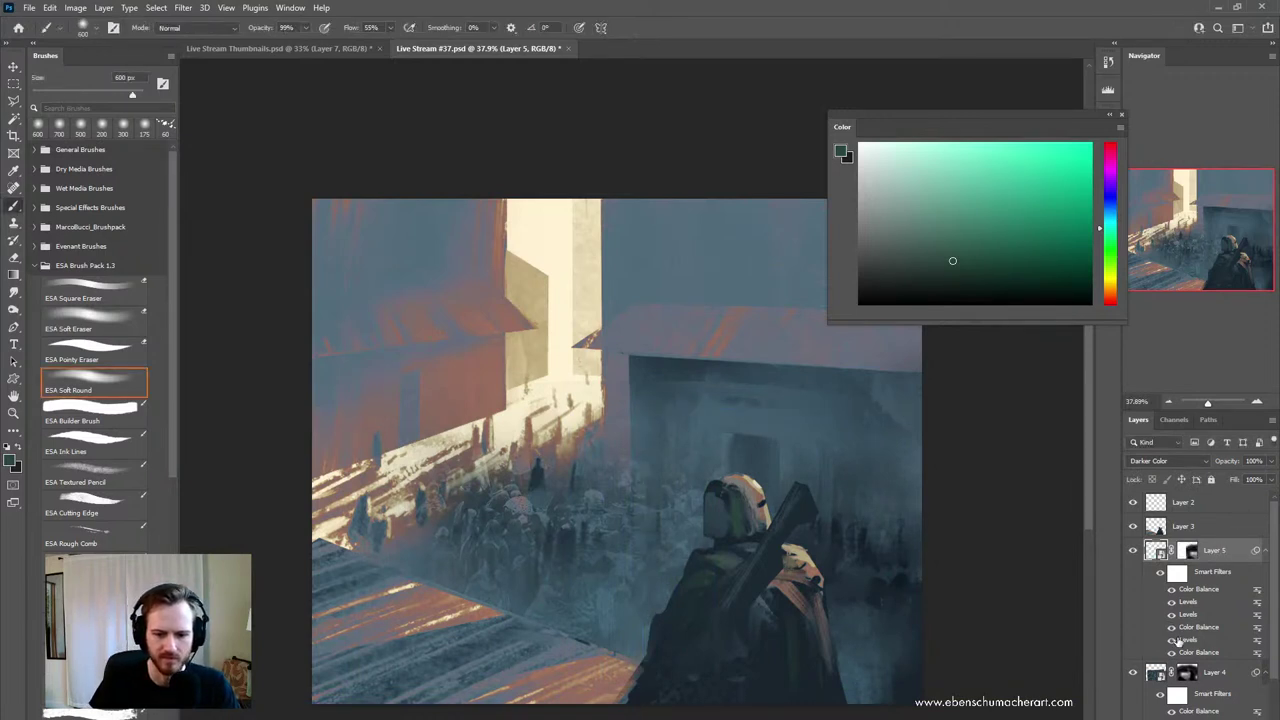
click(1196, 466)
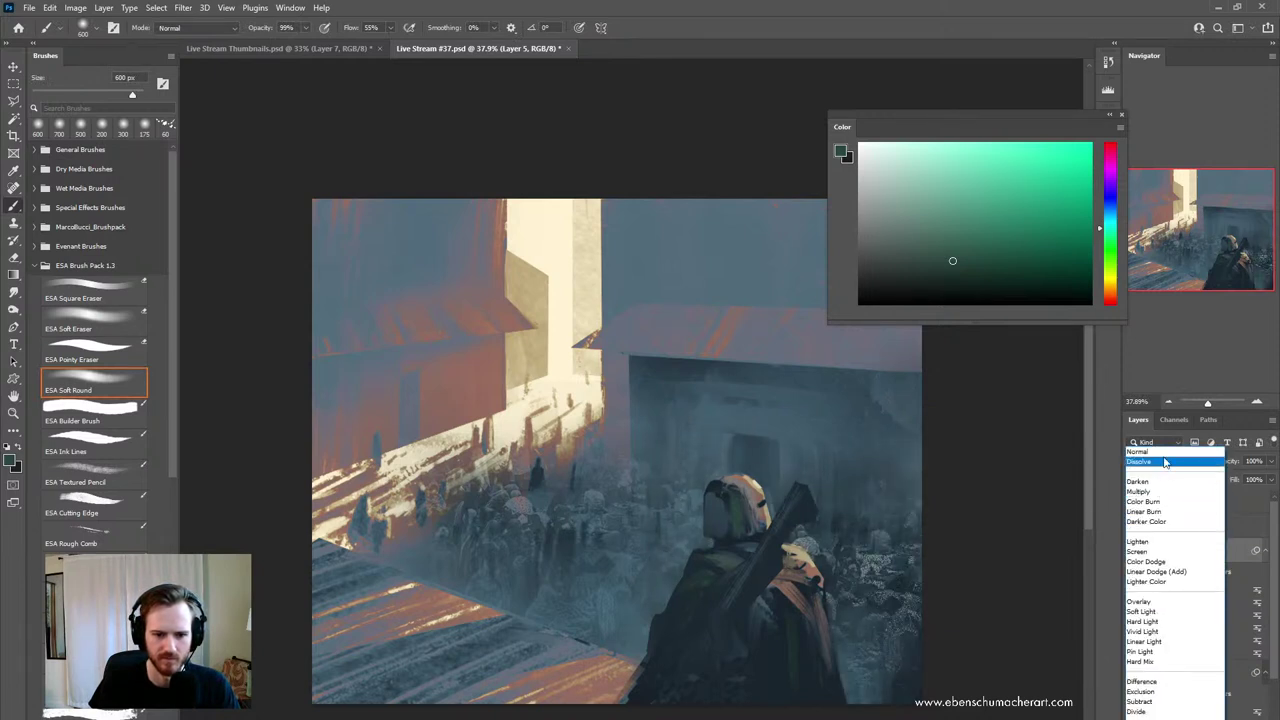
key(Escape)
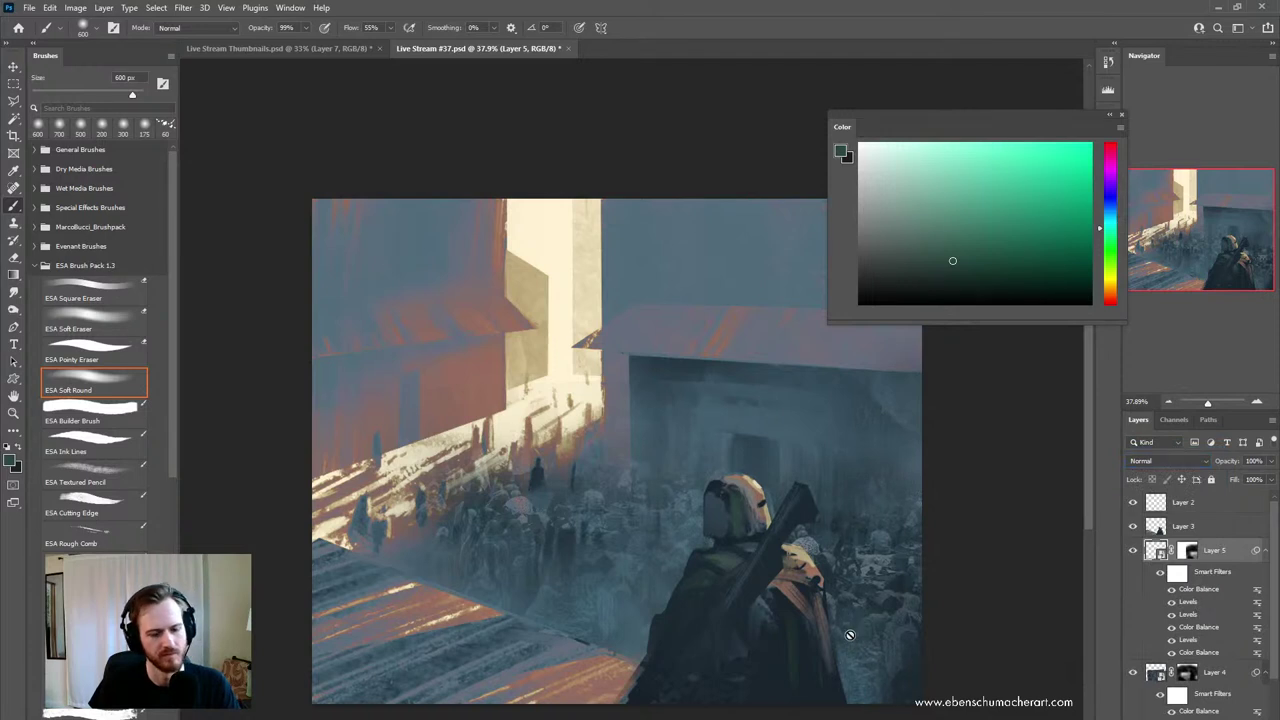
click(849, 634)
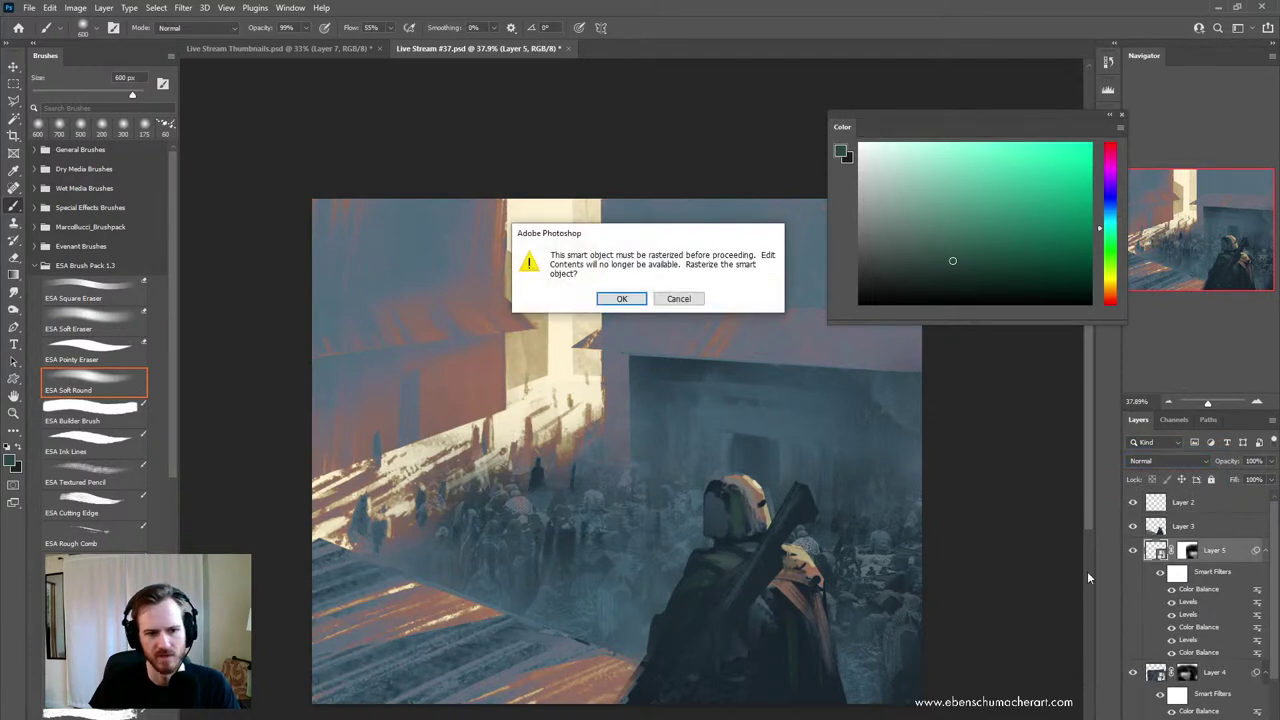
click(626, 299)
- Examine how the duplicated crowd blends with the street and the foreground figures at several magnifications
key(z)
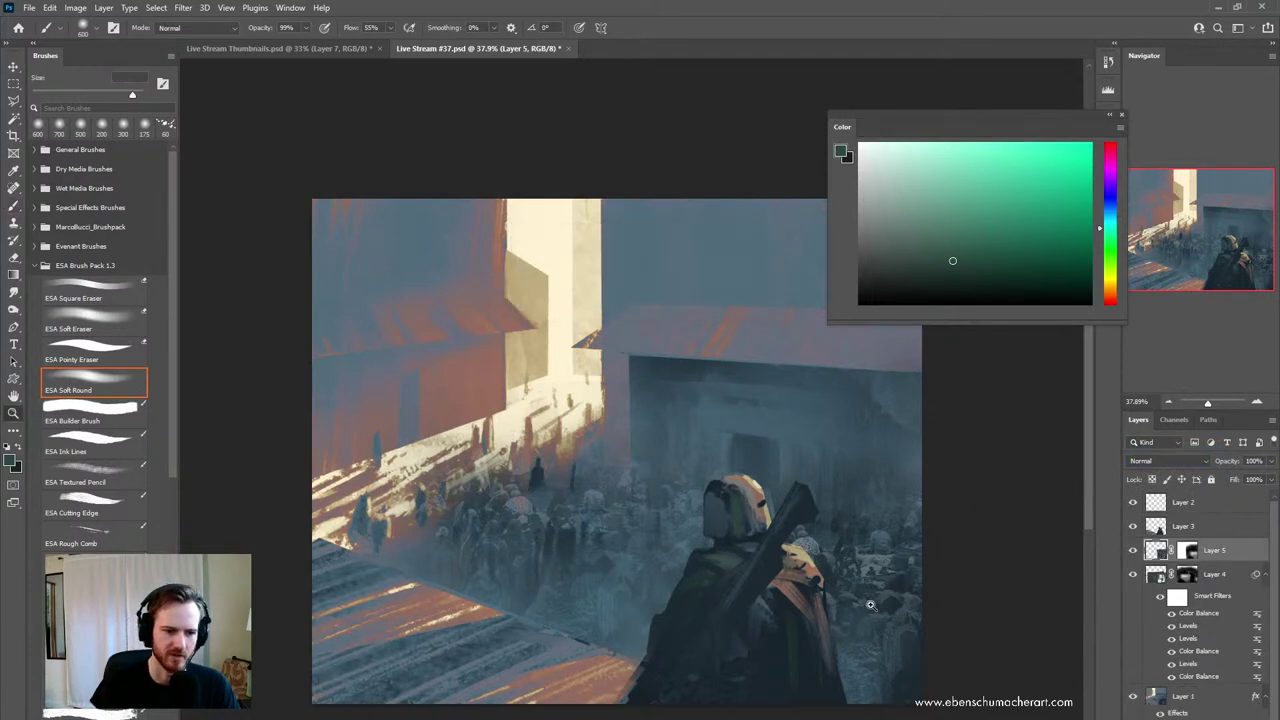
mouse_move(873, 603)
mouse_down()
mouse_move(843, 600)
mouse_move(865, 600)
mouse_up()
mouse_move(754, 591)
mouse_down()
mouse_move(786, 605)
mouse_move(747, 593)
mouse_move(749, 579)
mouse_up()
drag(655, 573, 673, 581)
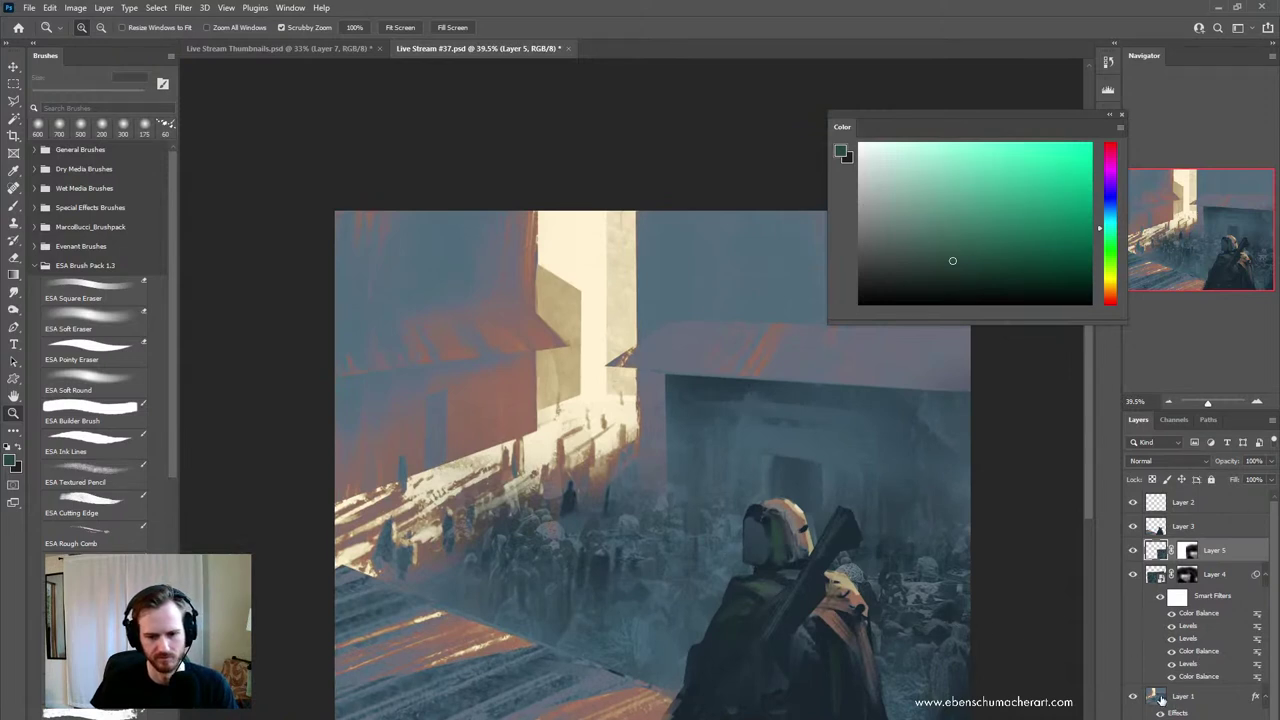
click(1160, 576)
click(1160, 552)
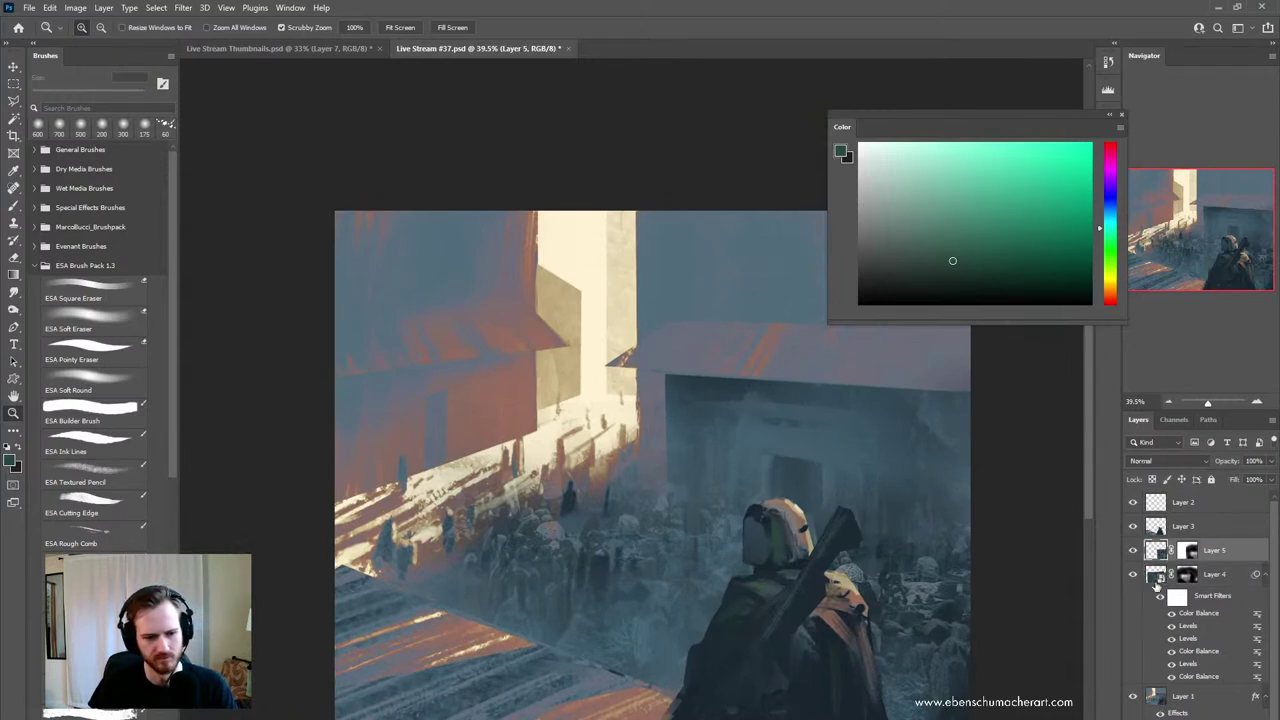
mouse_move(857, 608)
mouse_down()
mouse_move(871, 607)
mouse_move(850, 609)
mouse_up()
drag(852, 612, 858, 639)
drag(797, 590, 740, 537)
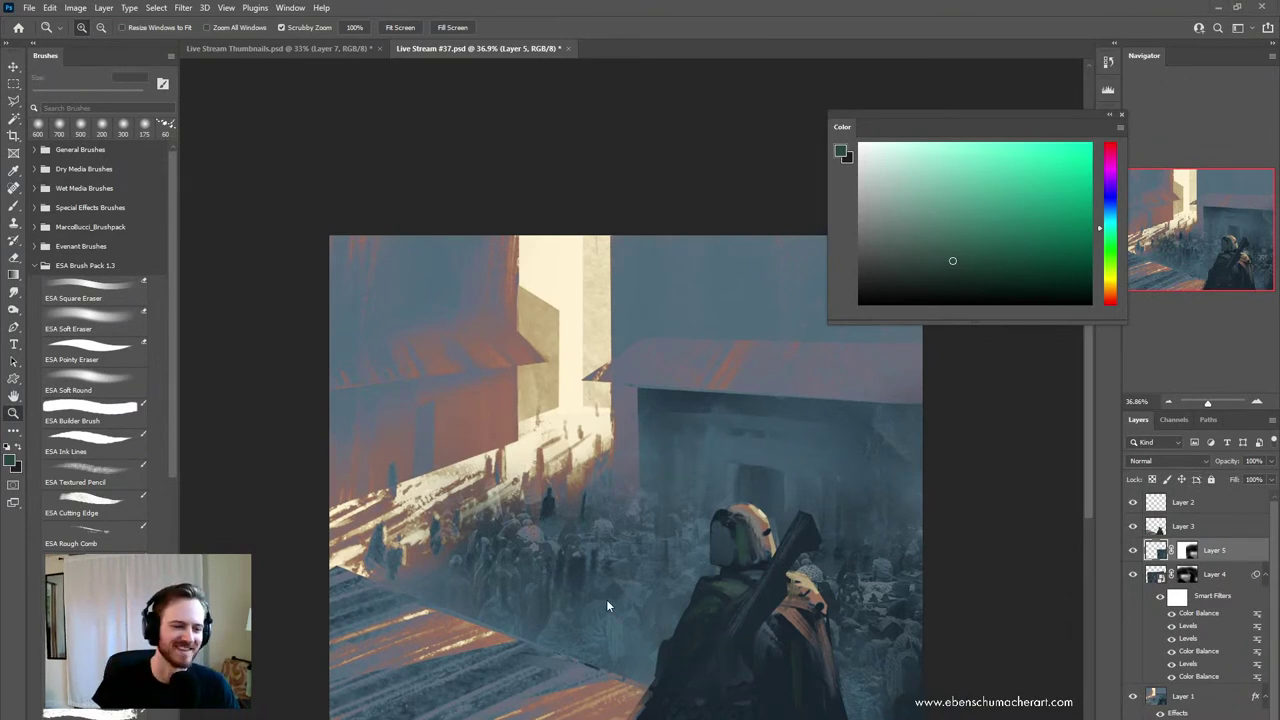
drag(650, 602, 625, 561)
key(d)
key(q)
key(q)
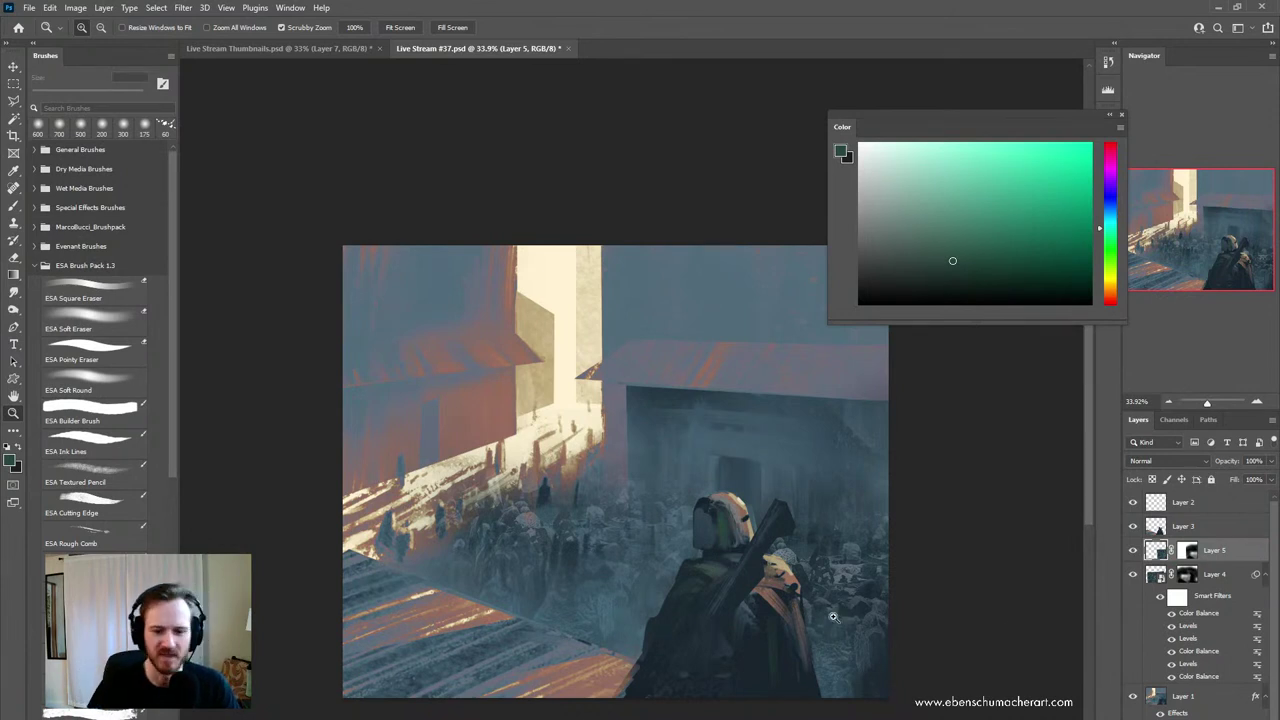
drag(645, 554, 615, 552)
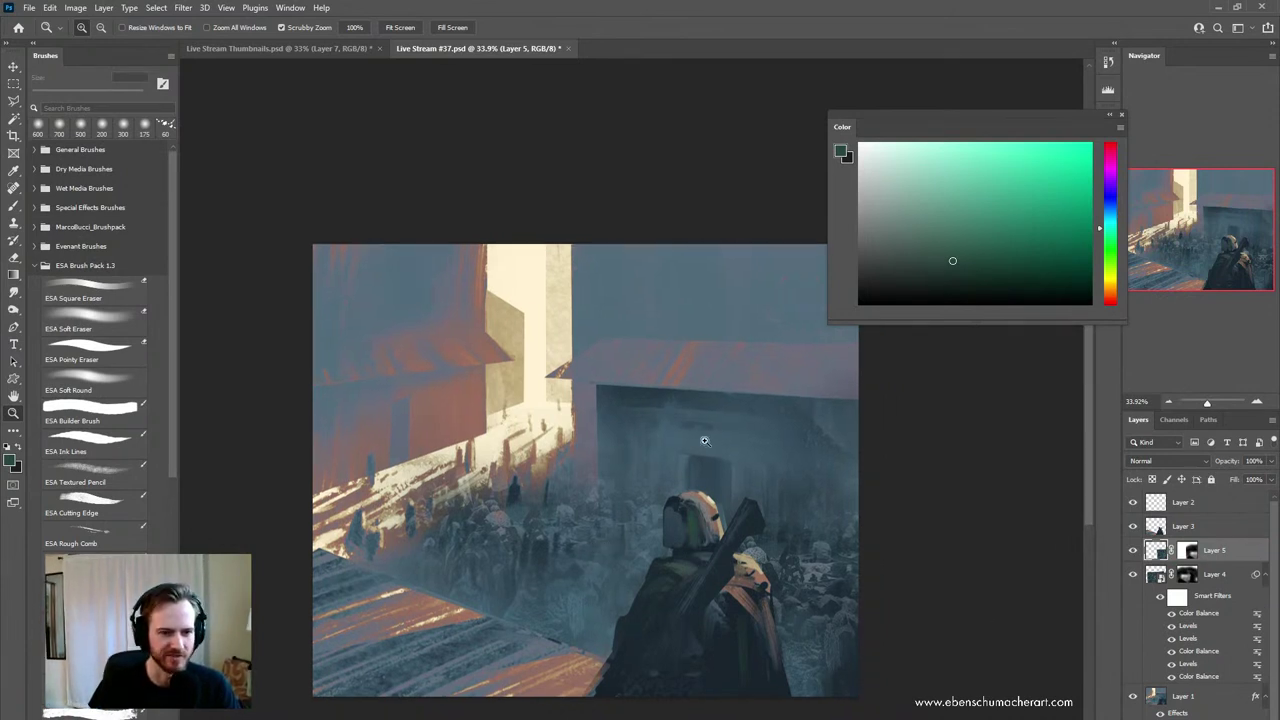
- Collapse the color picker and merge both crowd layers with the painted street layer beneath them
click(1108, 117)
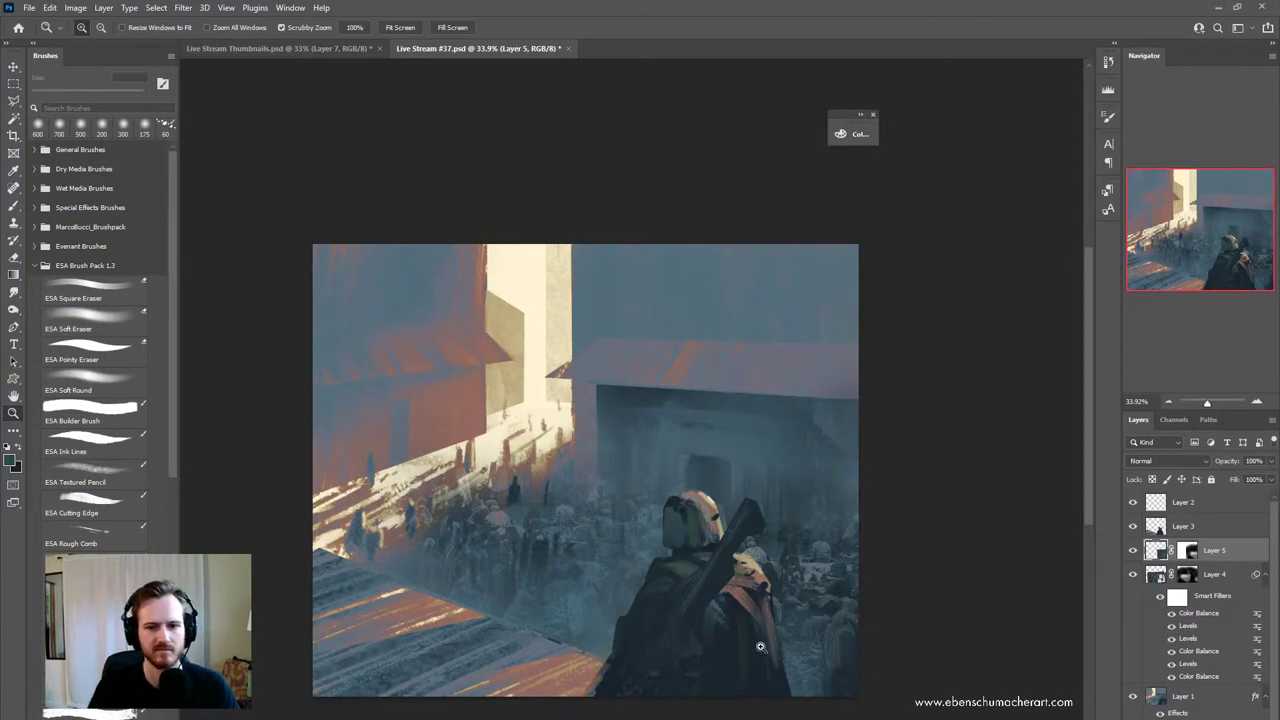
drag(703, 577, 729, 619)
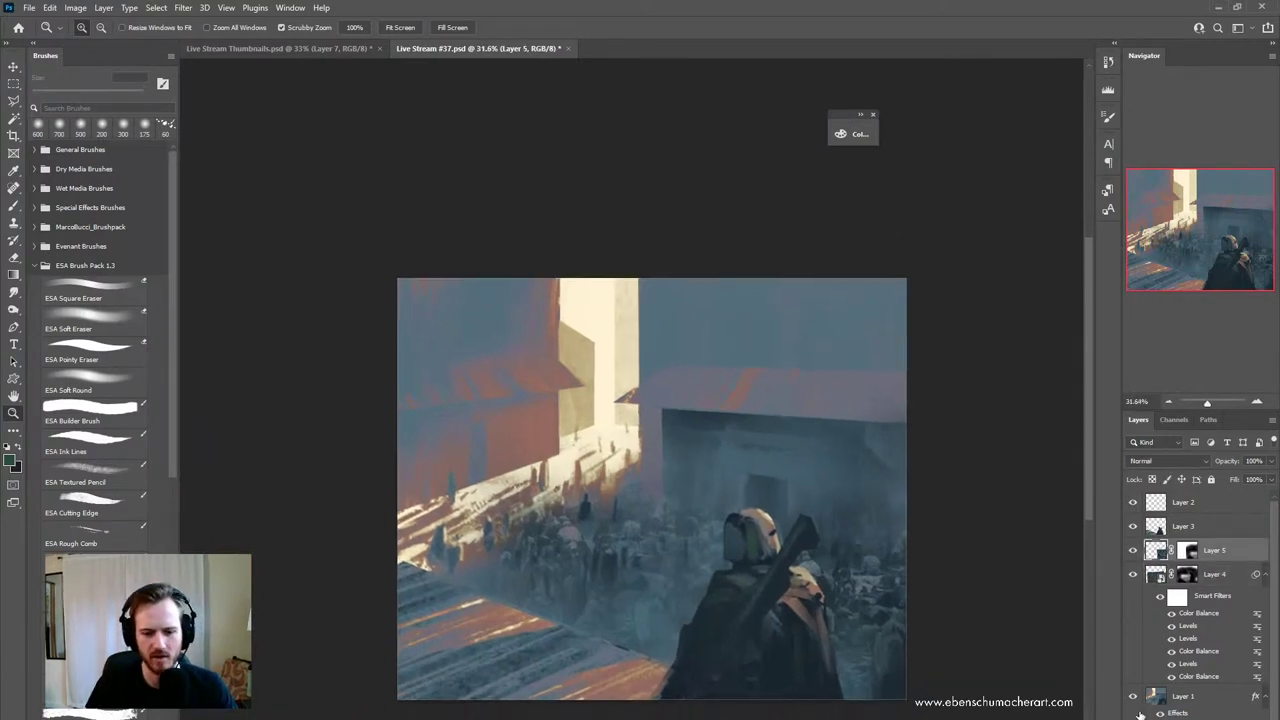
key(ctrl+e)
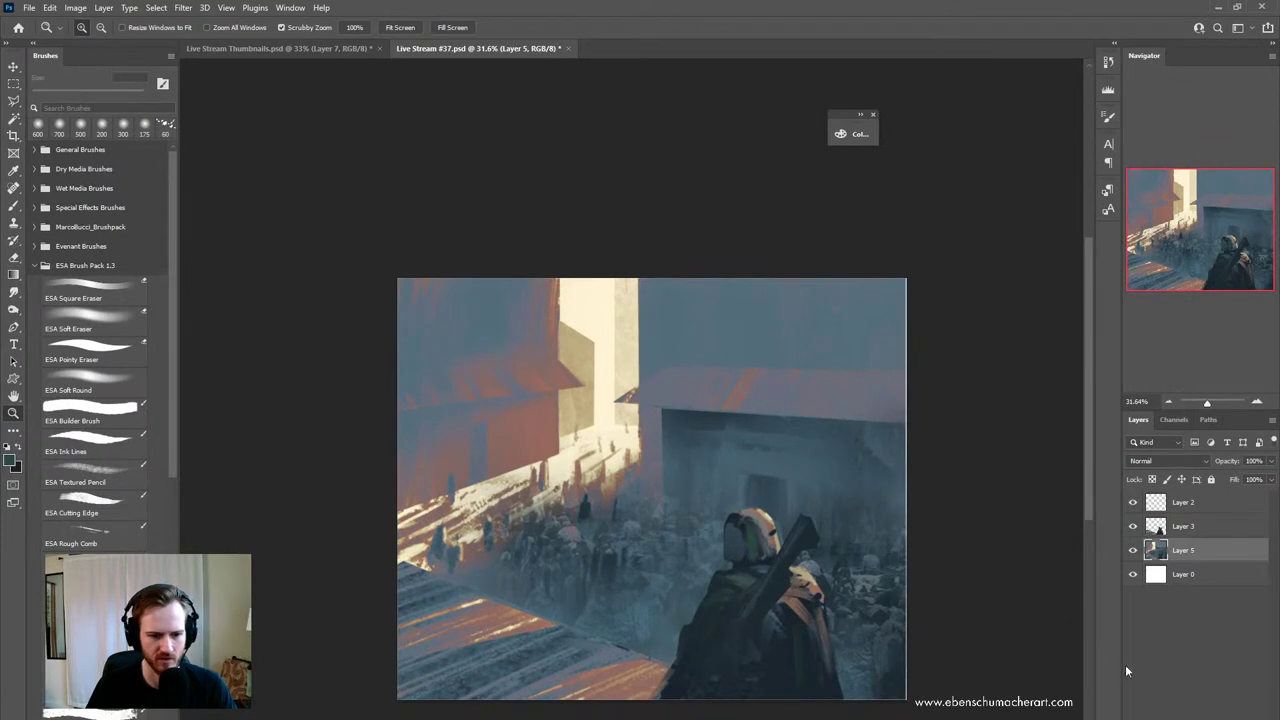
scroll(545, 590, up, 1)
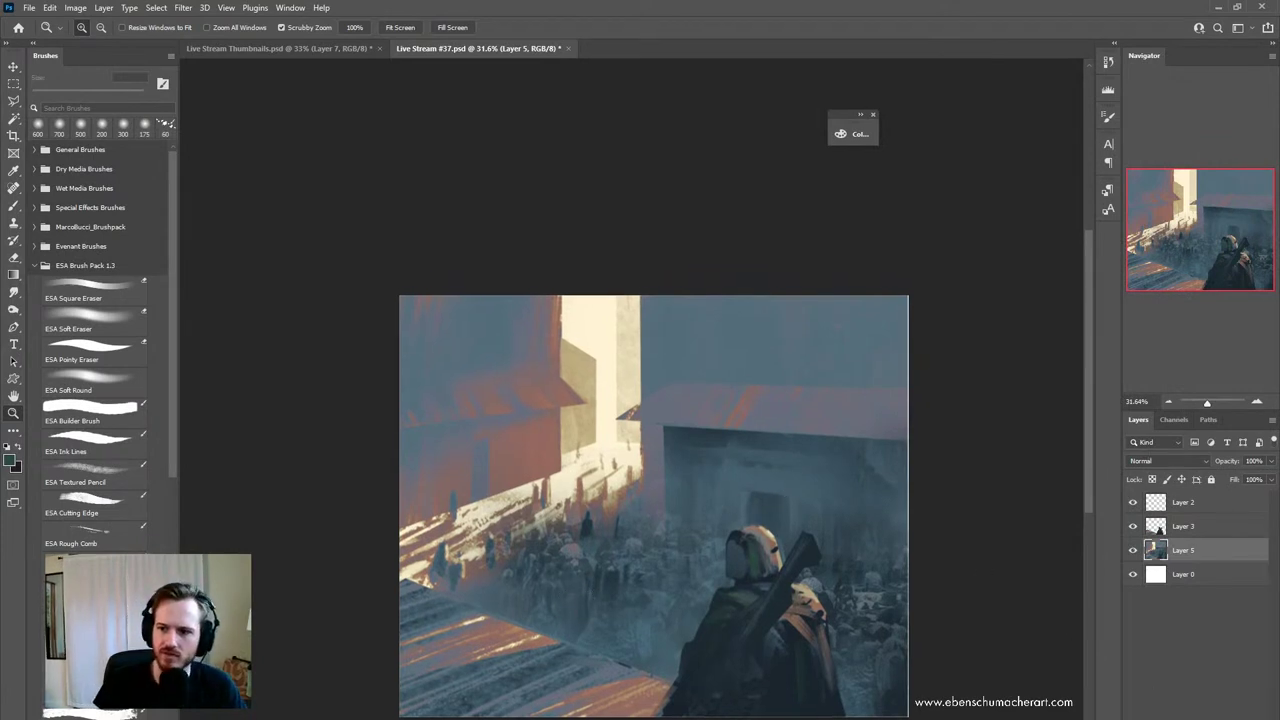
- Switch to the reference board, examine the market crowd photos, desert city and grayscale sketch, and return to the painting
key(alt+Tab)
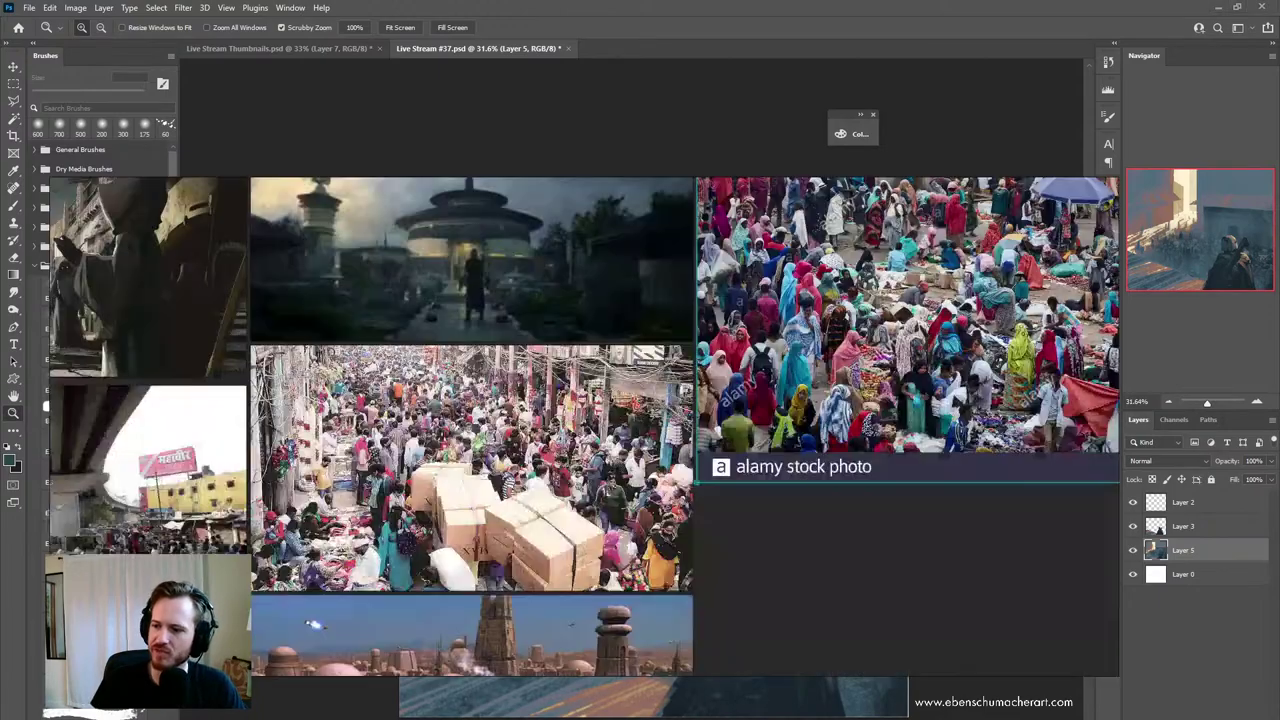
drag(310, 623, 751, 588)
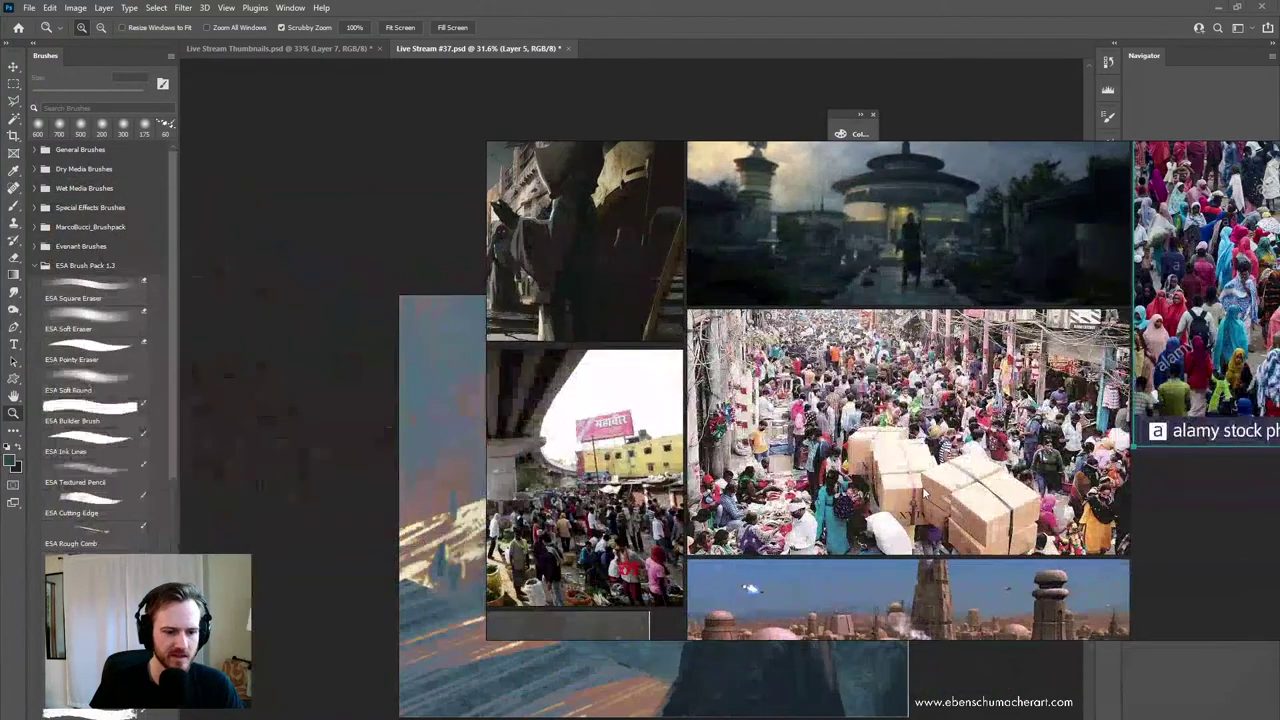
scroll(918, 554, down, 2)
drag(918, 554, 900, 412)
scroll(900, 412, down, 1)
scroll(994, 590, up, 3)
scroll(994, 590, down, 3)
drag(879, 523, 1029, 448)
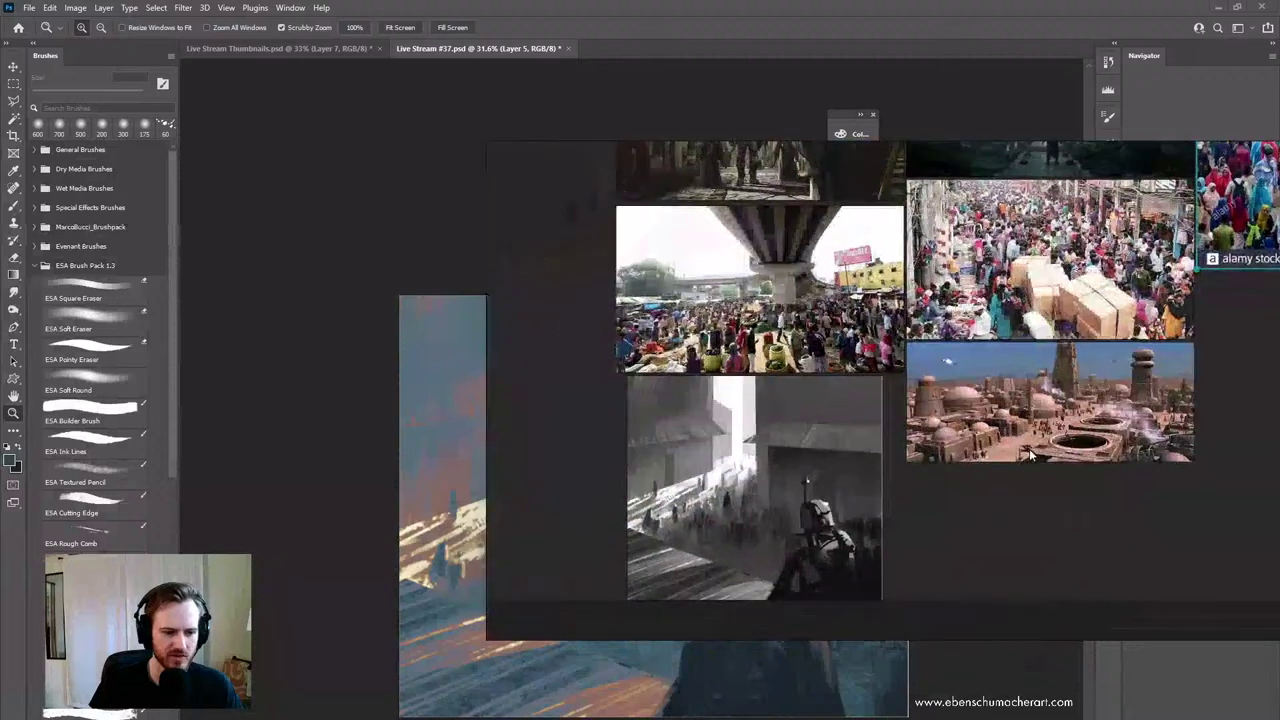
scroll(1029, 448, down, 1)
key(alt+Tab)
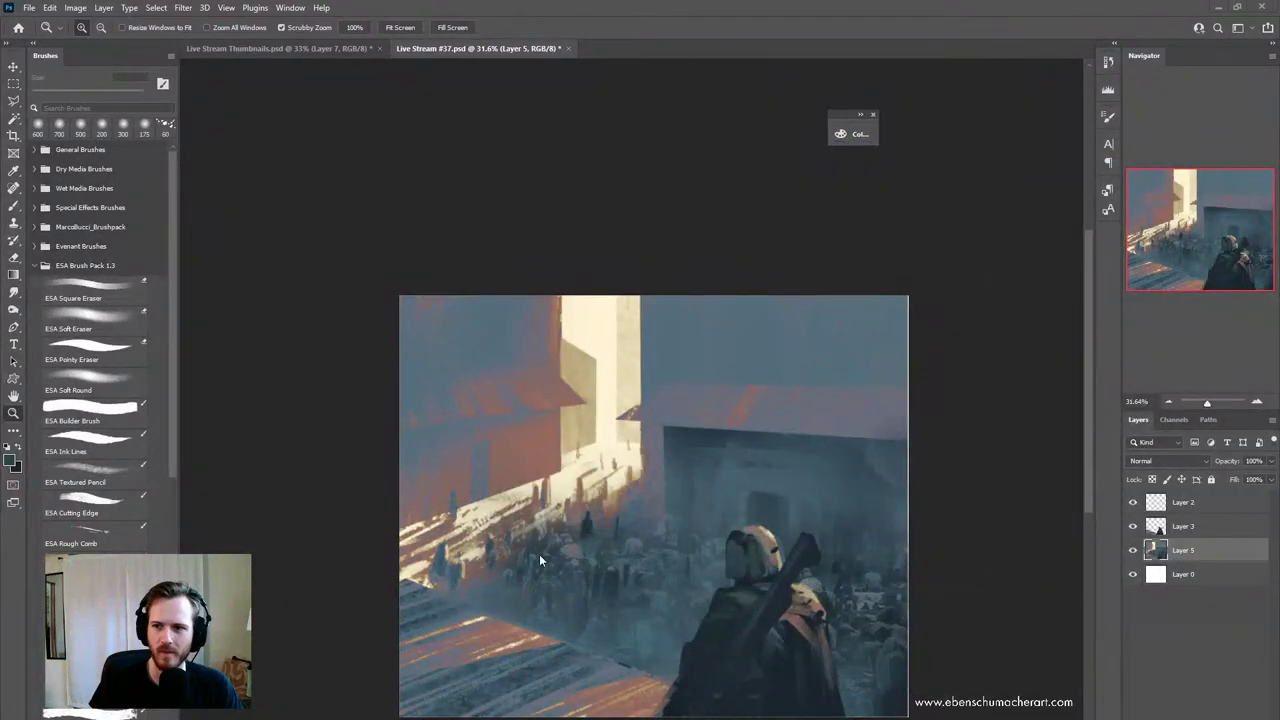
- Activate the Brush tool and look through the ESA Brush Pack 1.3 presets
key(m)
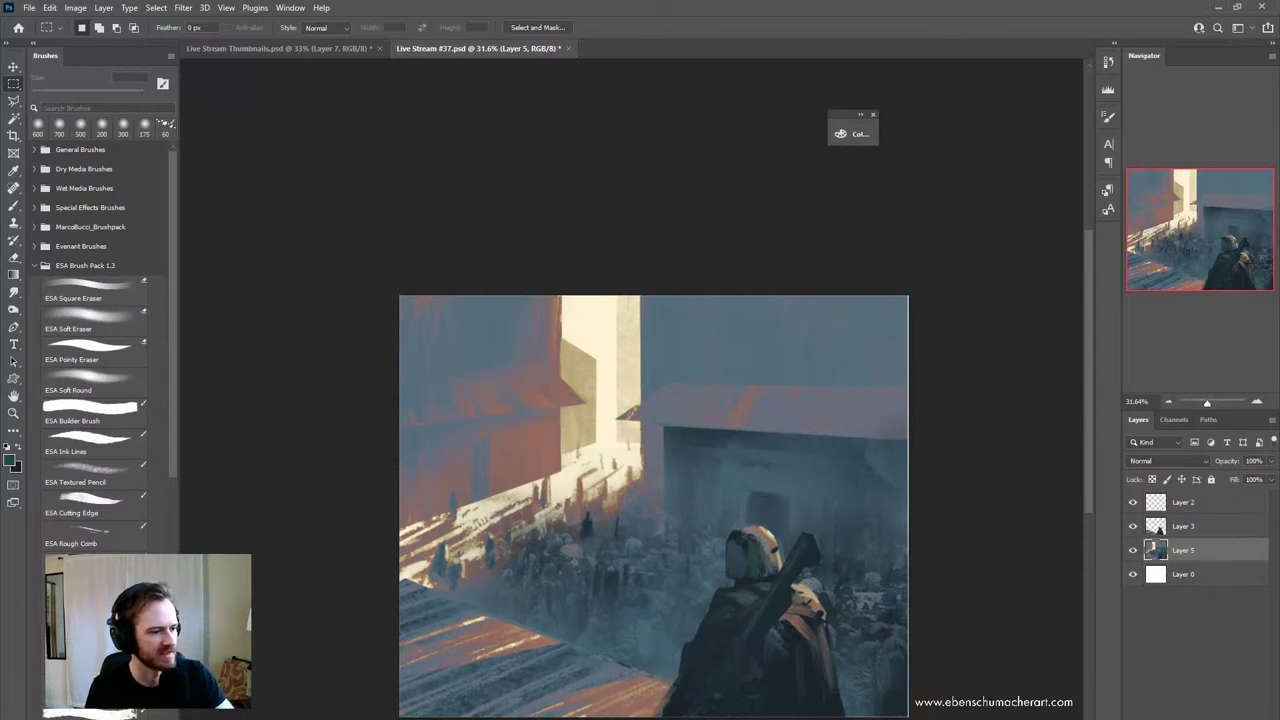
key(b)
scroll(166, 499, down, 4)
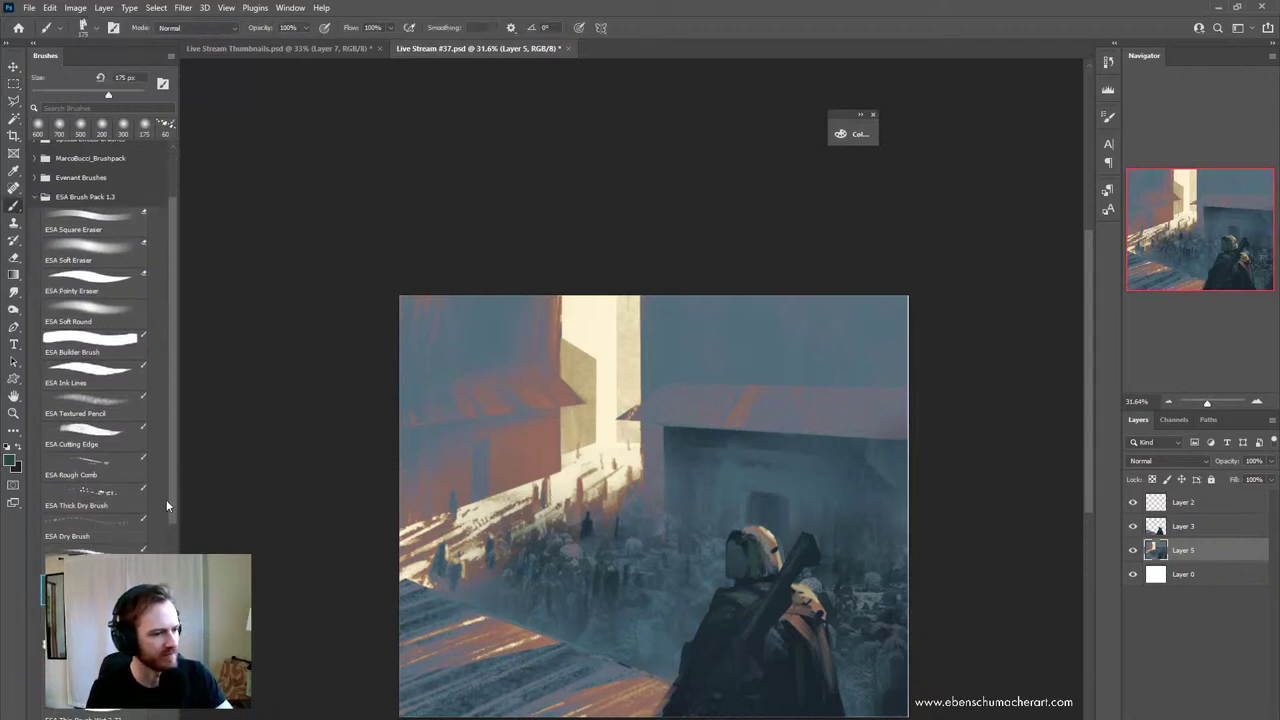
- Select the 100 px square-tipped brush from ESA Brush Pack 1.3 and sample the blue-grey of the building above the doorway
scroll(164, 527, down, 3)
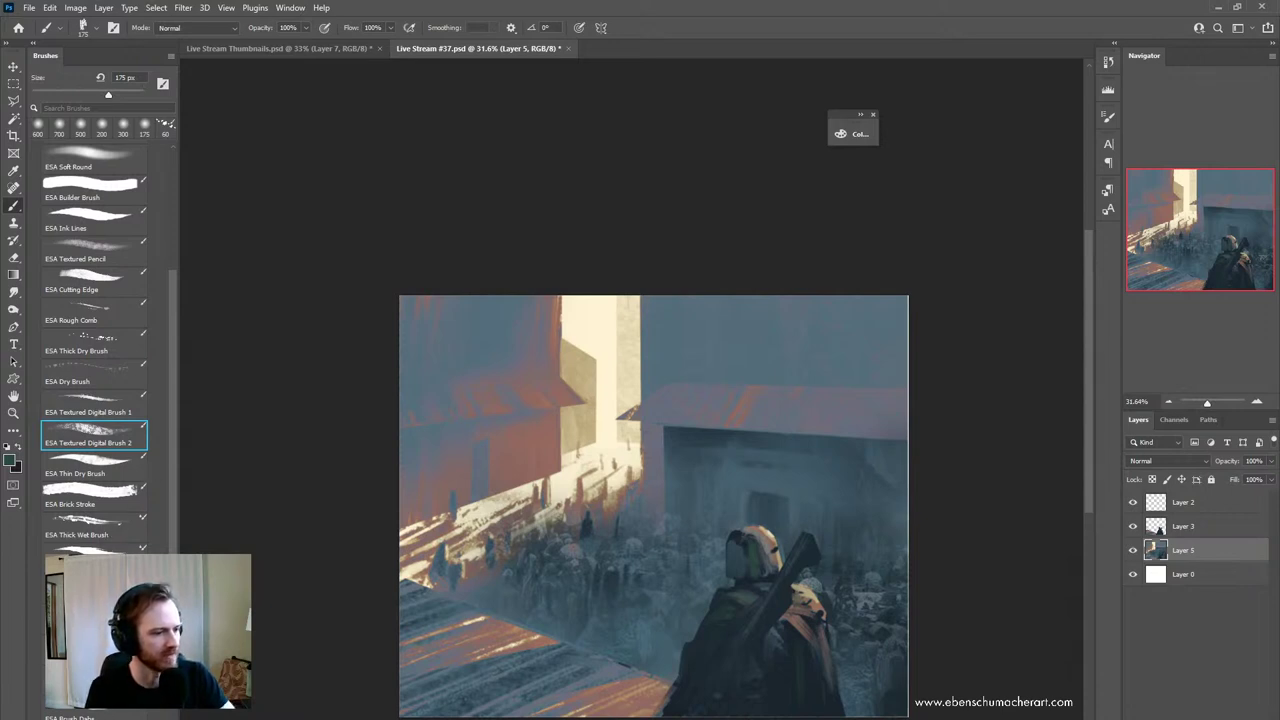
scroll(170, 523, down, 3)
scroll(94, 350, down, 1)
click(94, 629)
click(94, 660)
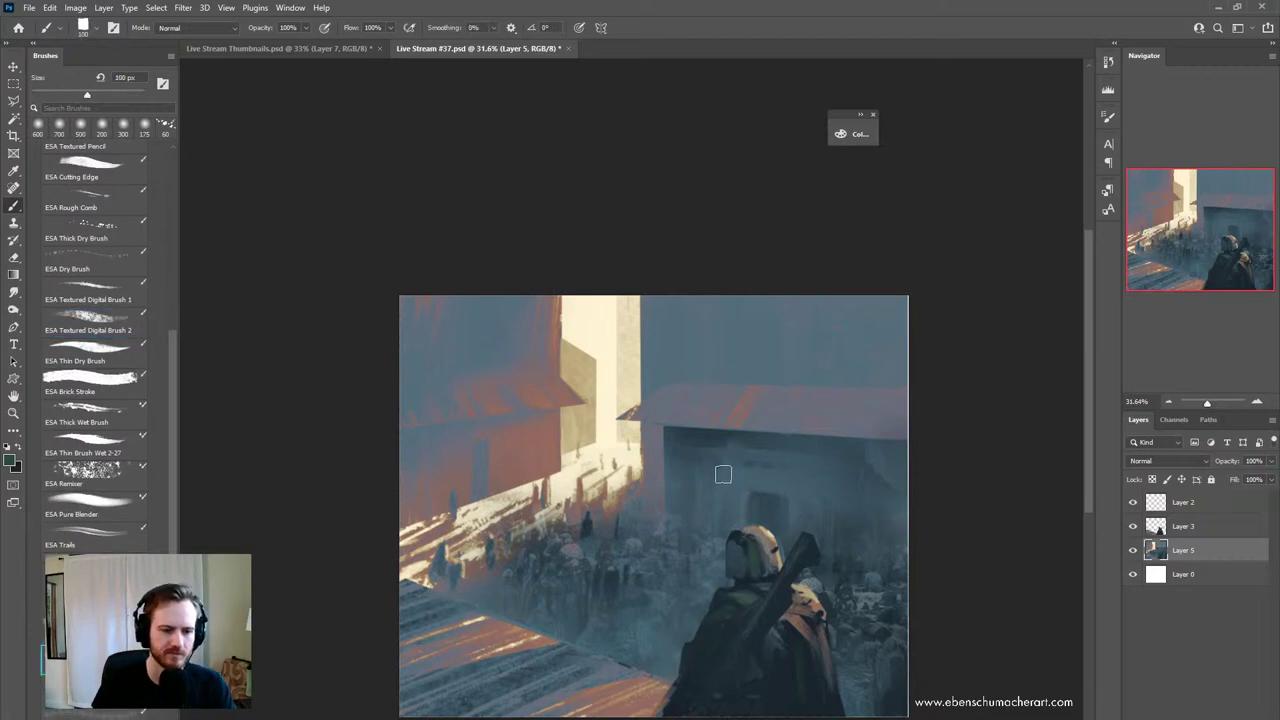
key(alt)
alt+click(767, 361)
drag(773, 347, 718, 355)
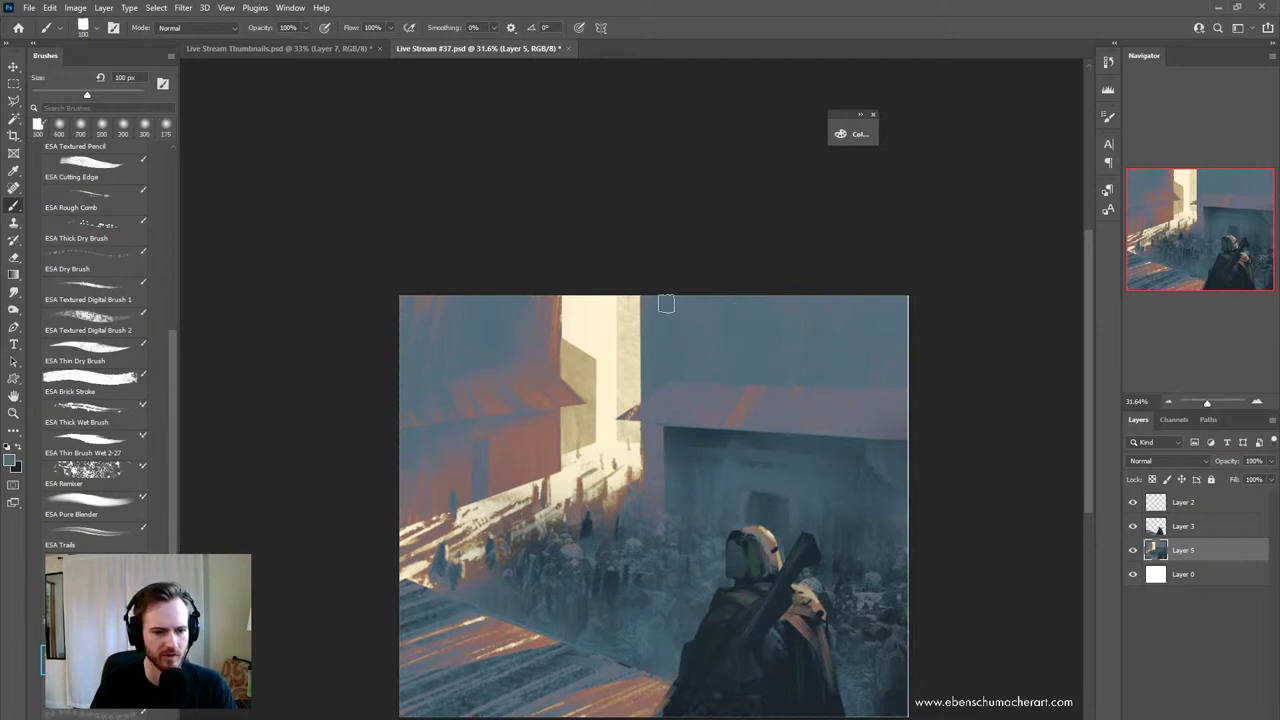
click(720, 314)
click(830, 318)
drag(867, 328, 668, 336)
key(ctrl+z)
key(ctrl+z)
key(ctrl+z)
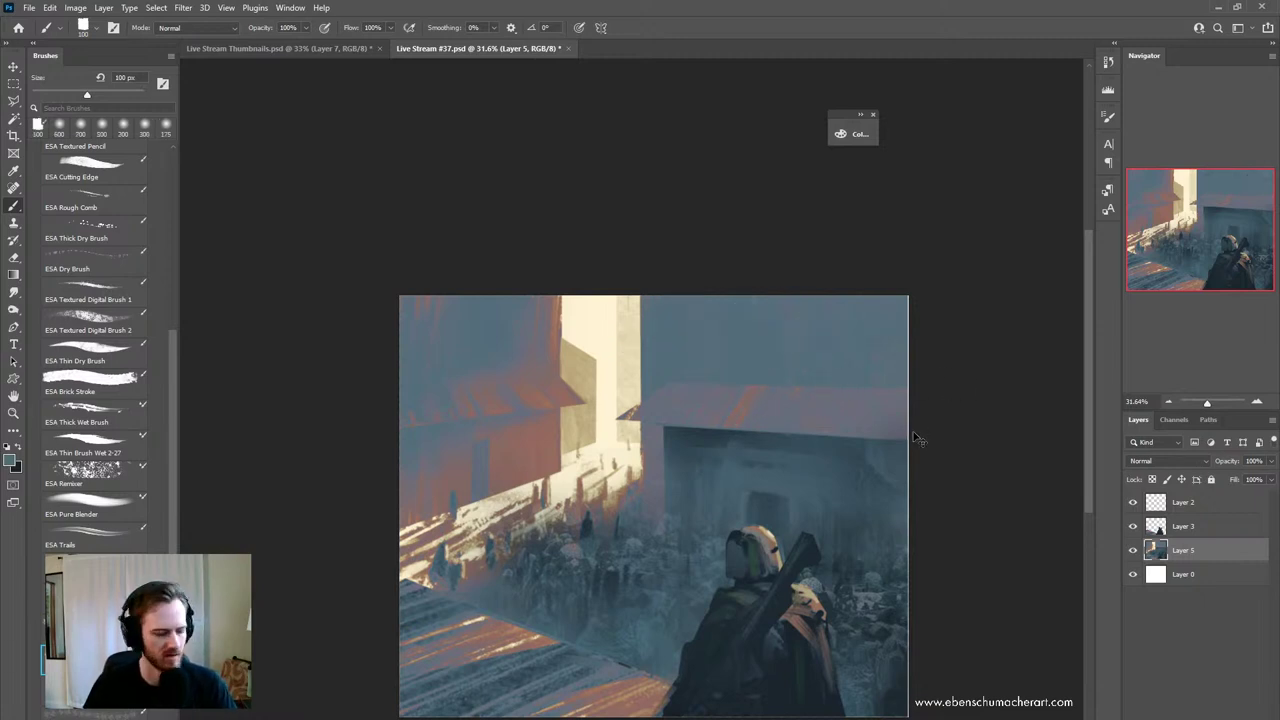
- Add a new layer above Layer 5 and set the brush's Color Dynamics to 4% hue, 4% saturation and 6% brightness jitter
key(ctrl+shift+n)
key(Return)
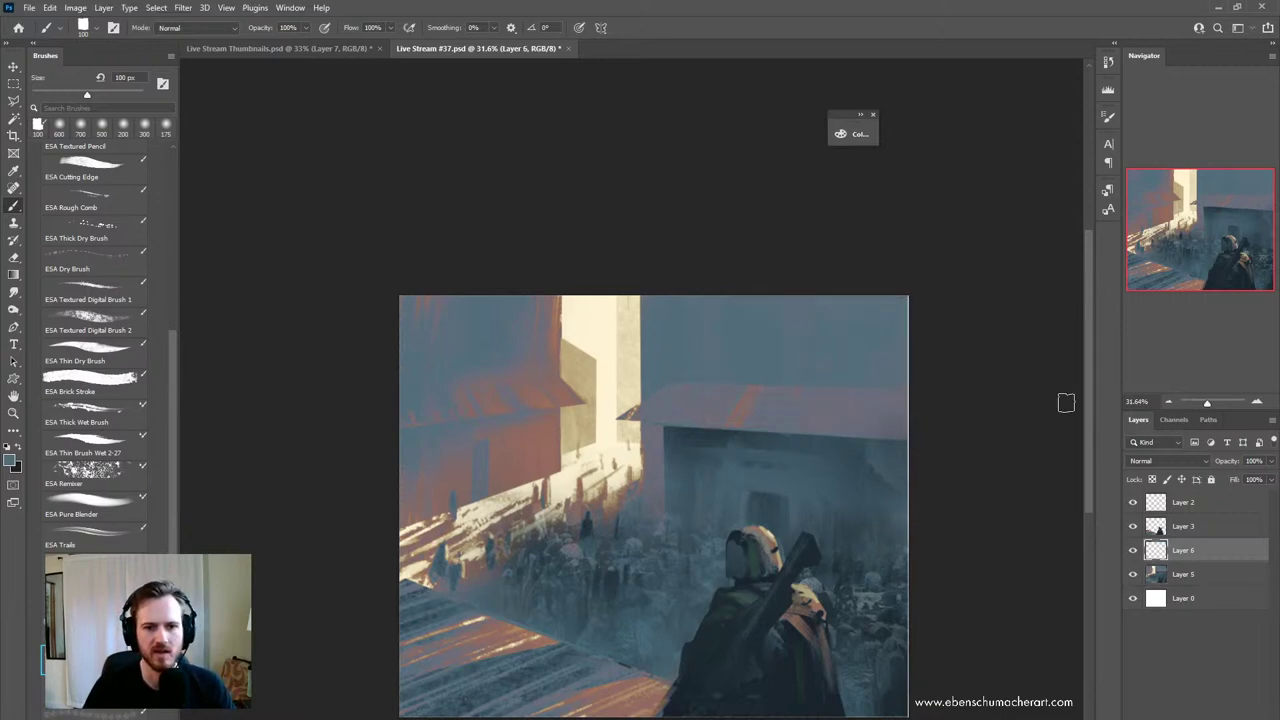
click(1108, 117)
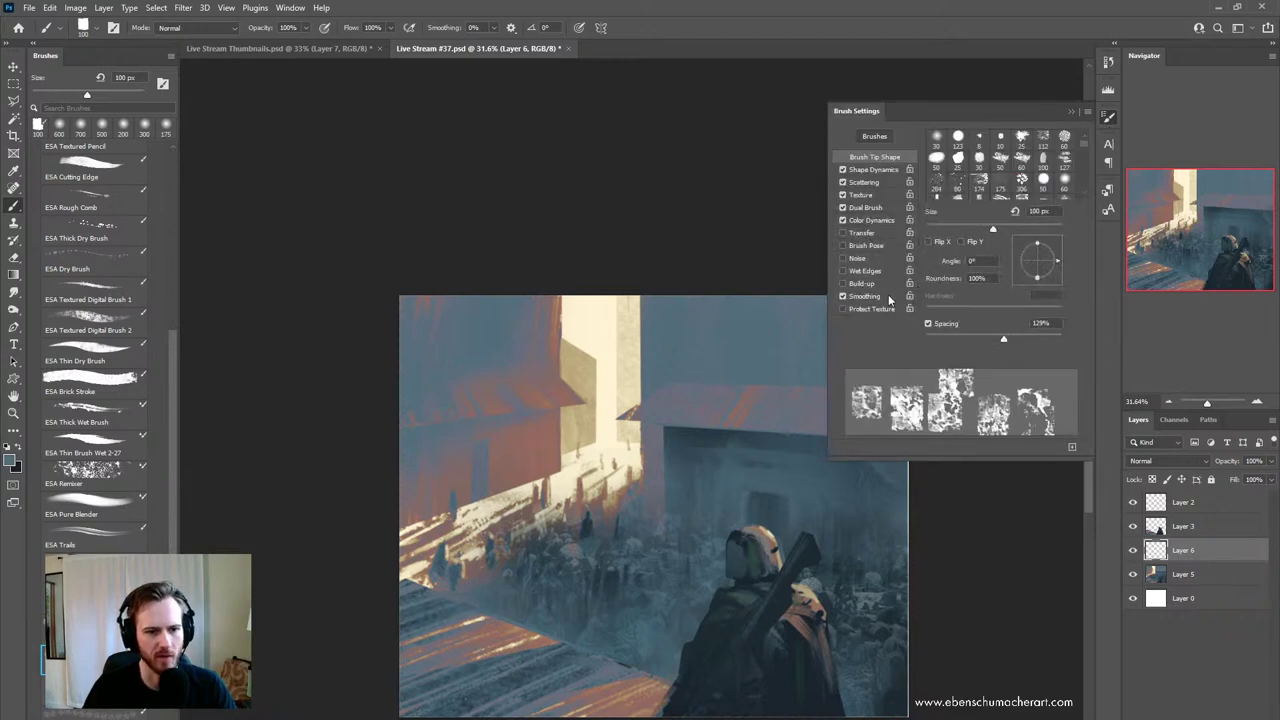
click(872, 220)
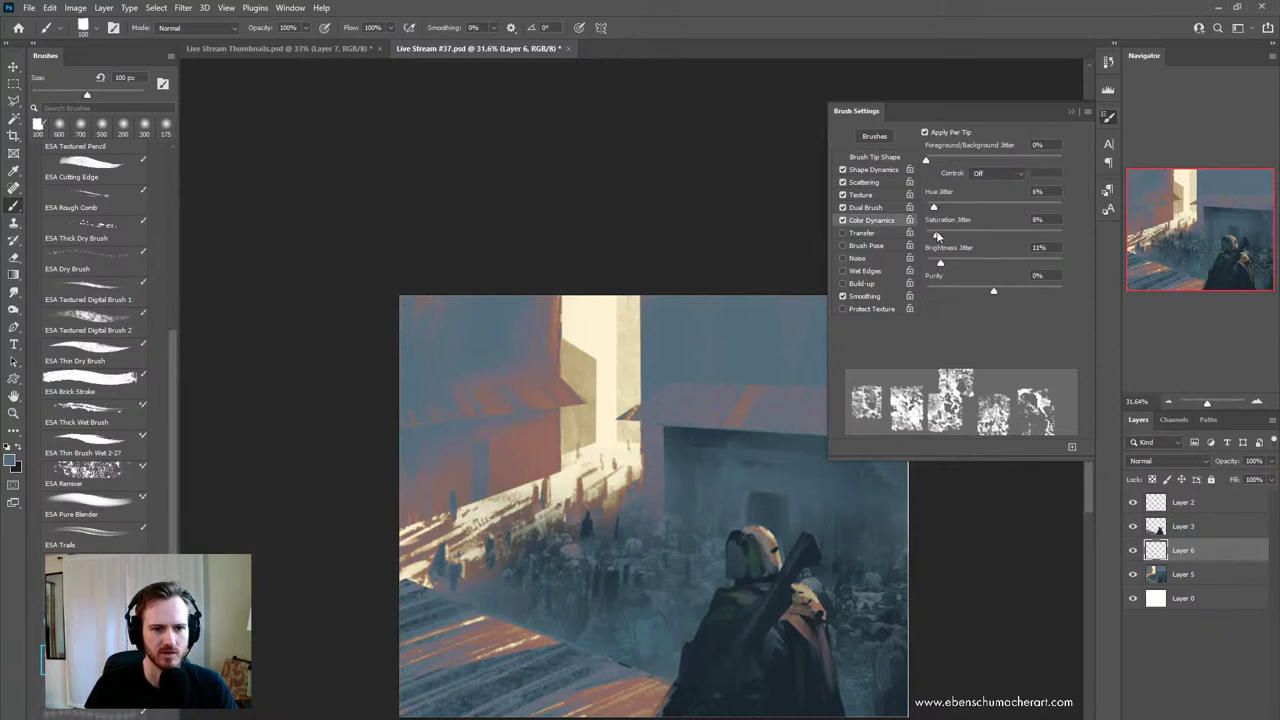
drag(937, 236, 931, 208)
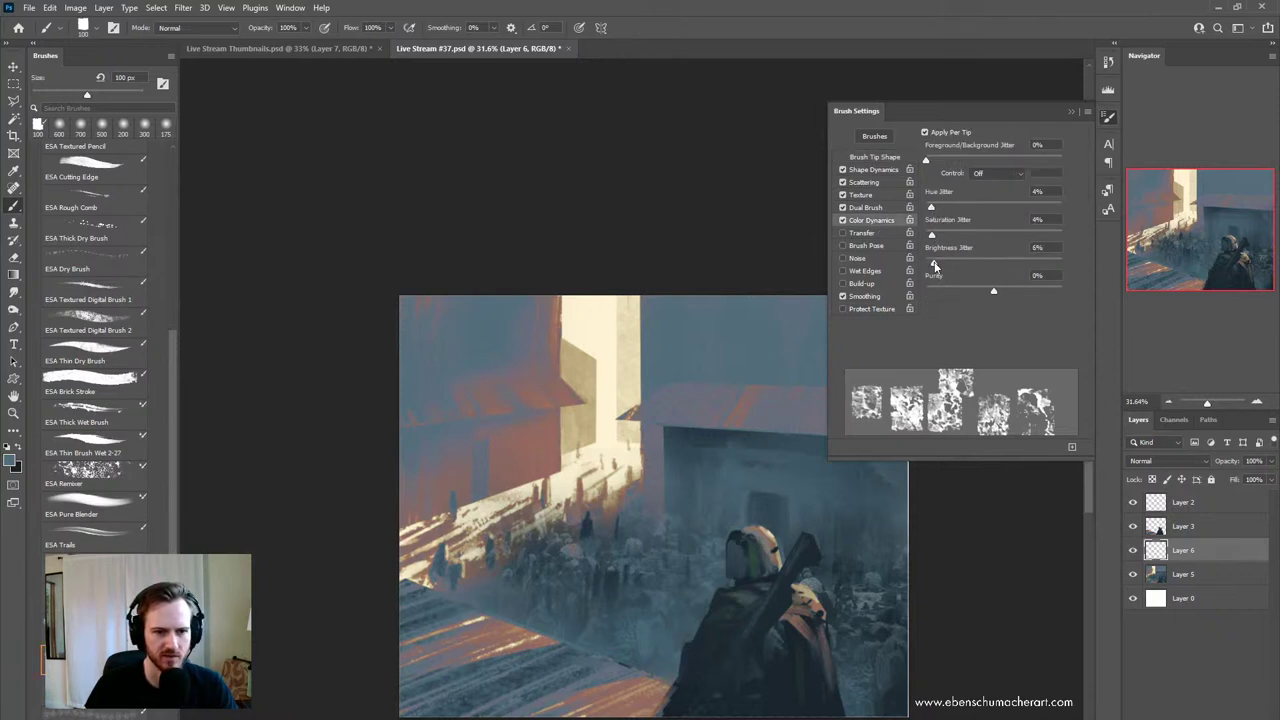
mouse_move(694, 368)
mouse_down()
mouse_move(772, 364)
mouse_move(662, 340)
mouse_up()
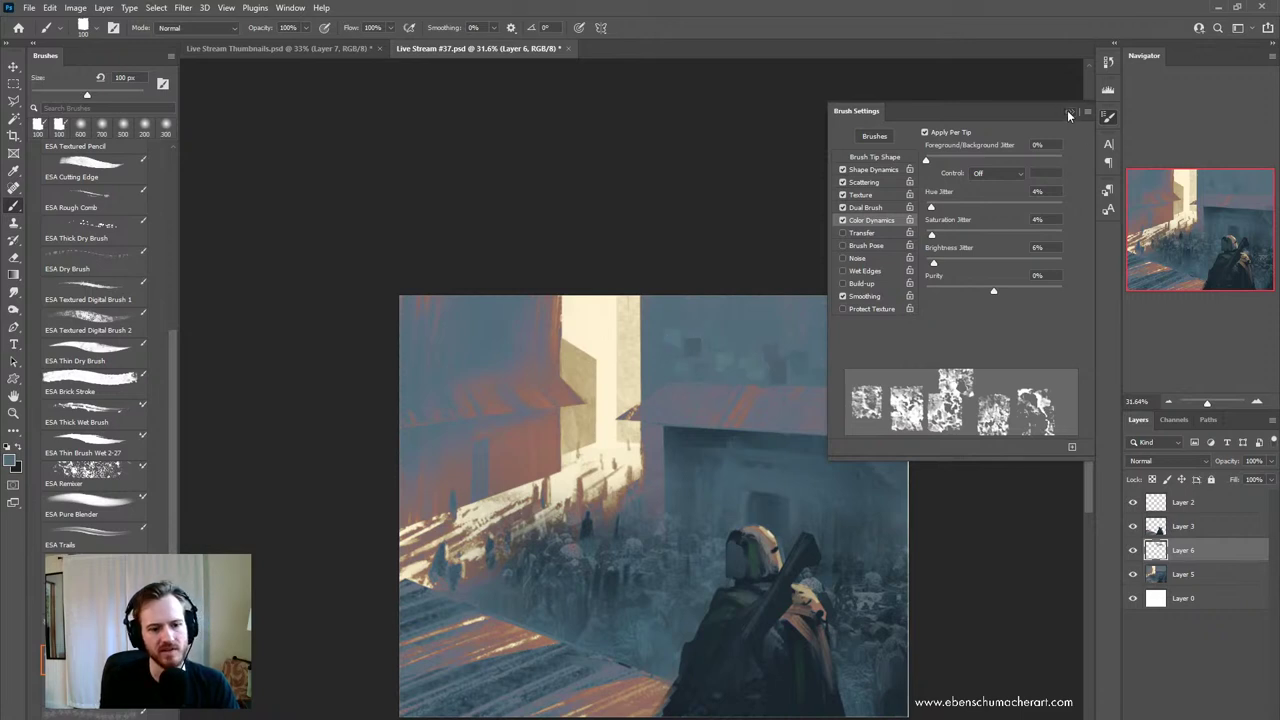
click(1069, 111)
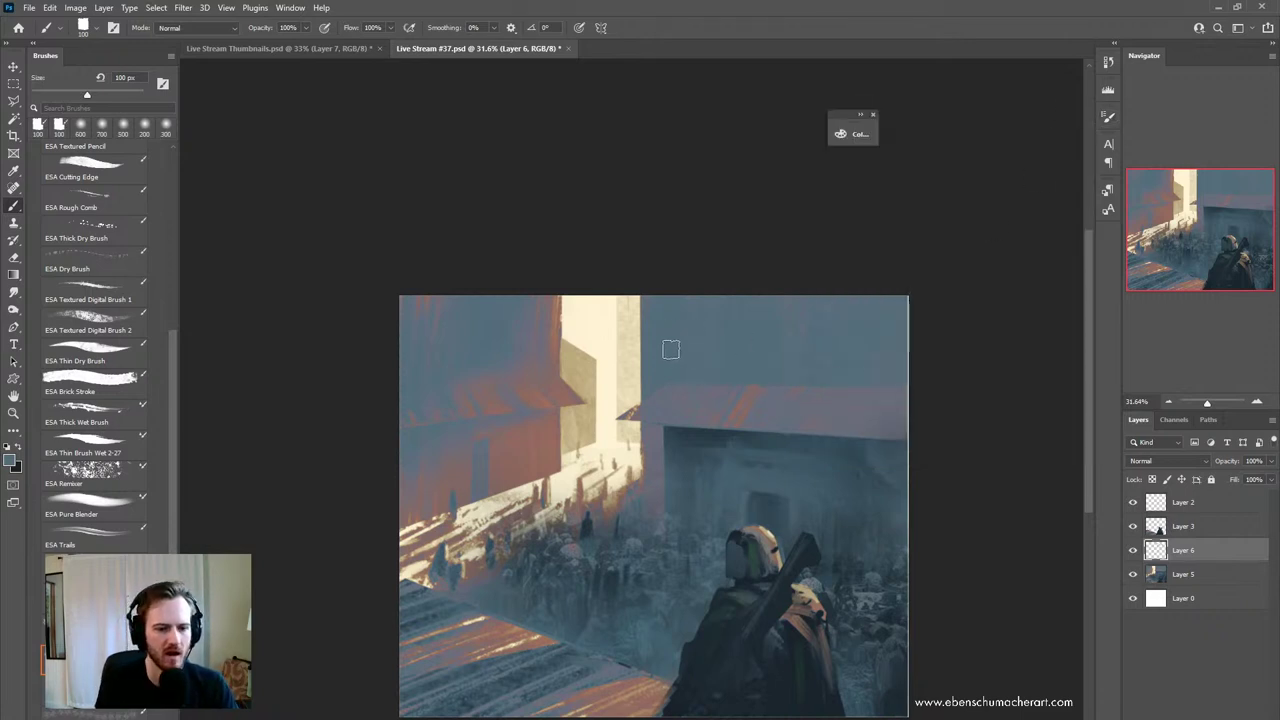
- Enlarge the brush to 175 px and paint a wide field of overlapping square bricks across the middle of the picture
key(bracketright)
key(bracketright)
key(bracketright)
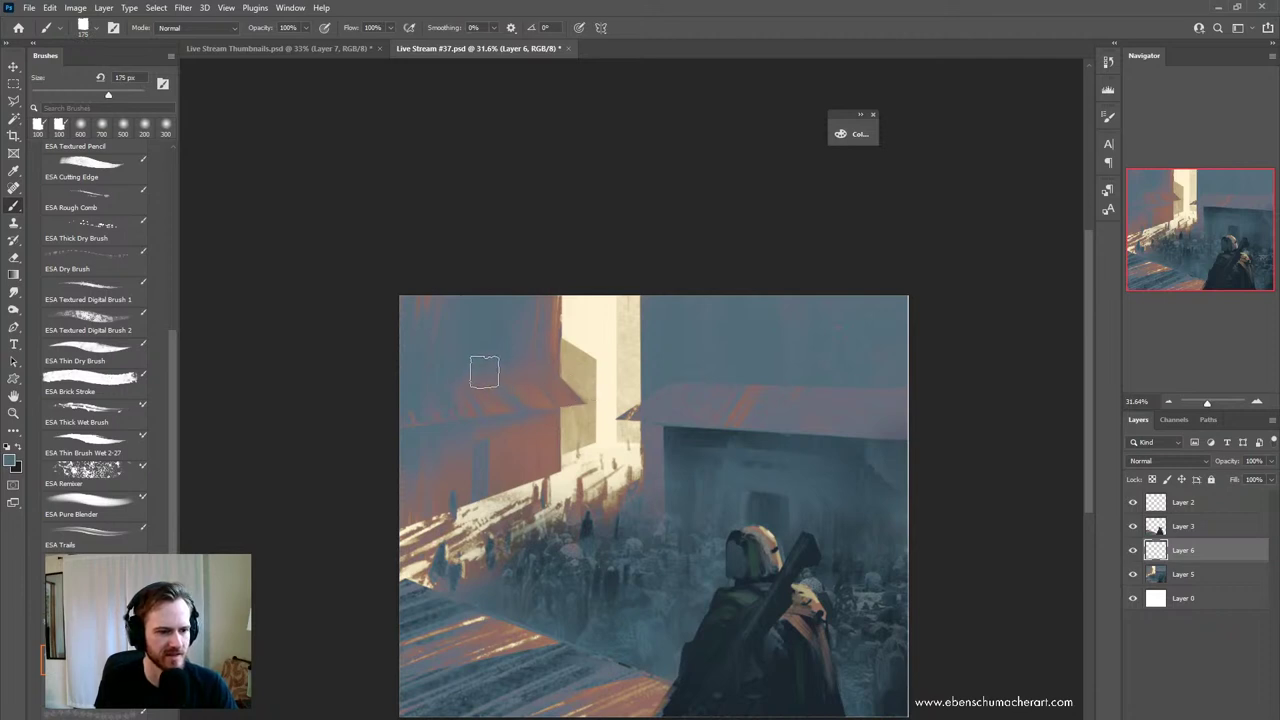
mouse_move(480, 366)
mouse_down()
mouse_move(786, 393)
mouse_move(414, 420)
mouse_move(646, 443)
mouse_move(846, 441)
mouse_move(476, 451)
mouse_move(872, 493)
mouse_move(516, 490)
mouse_move(462, 502)
mouse_move(520, 424)
mouse_move(866, 474)
mouse_move(873, 397)
mouse_move(500, 360)
mouse_up()
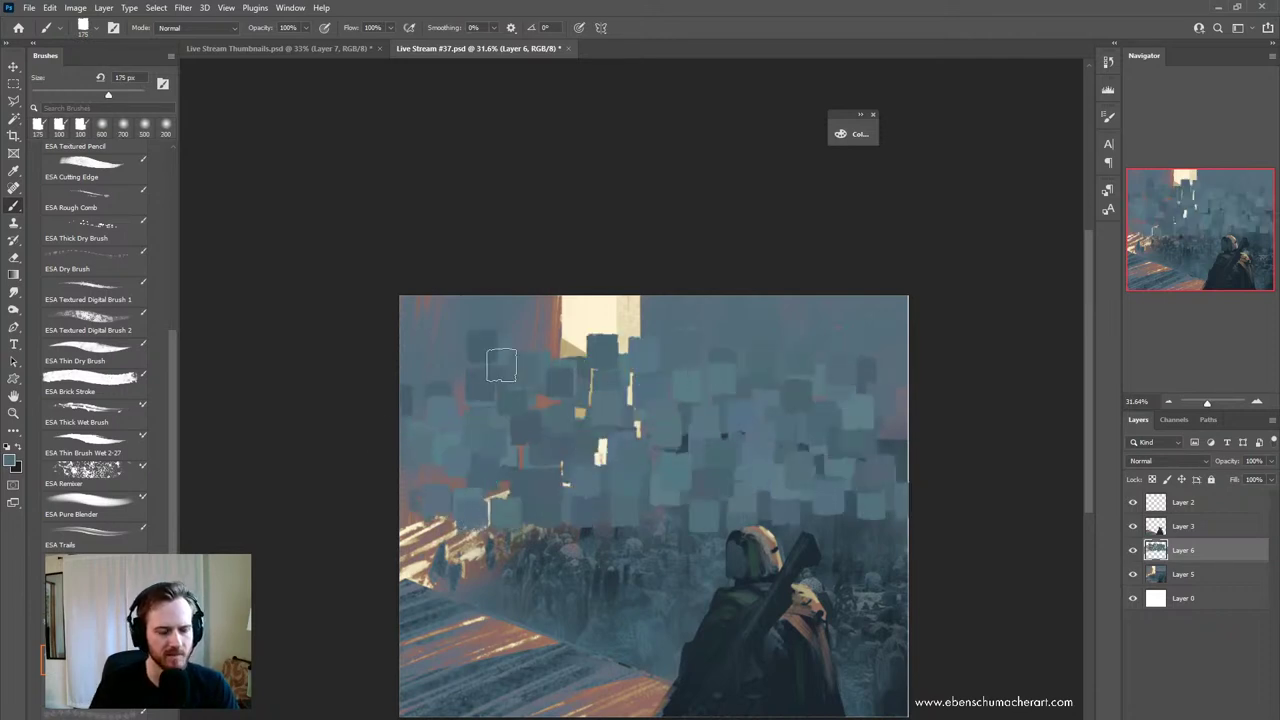
key(ctrl+t)
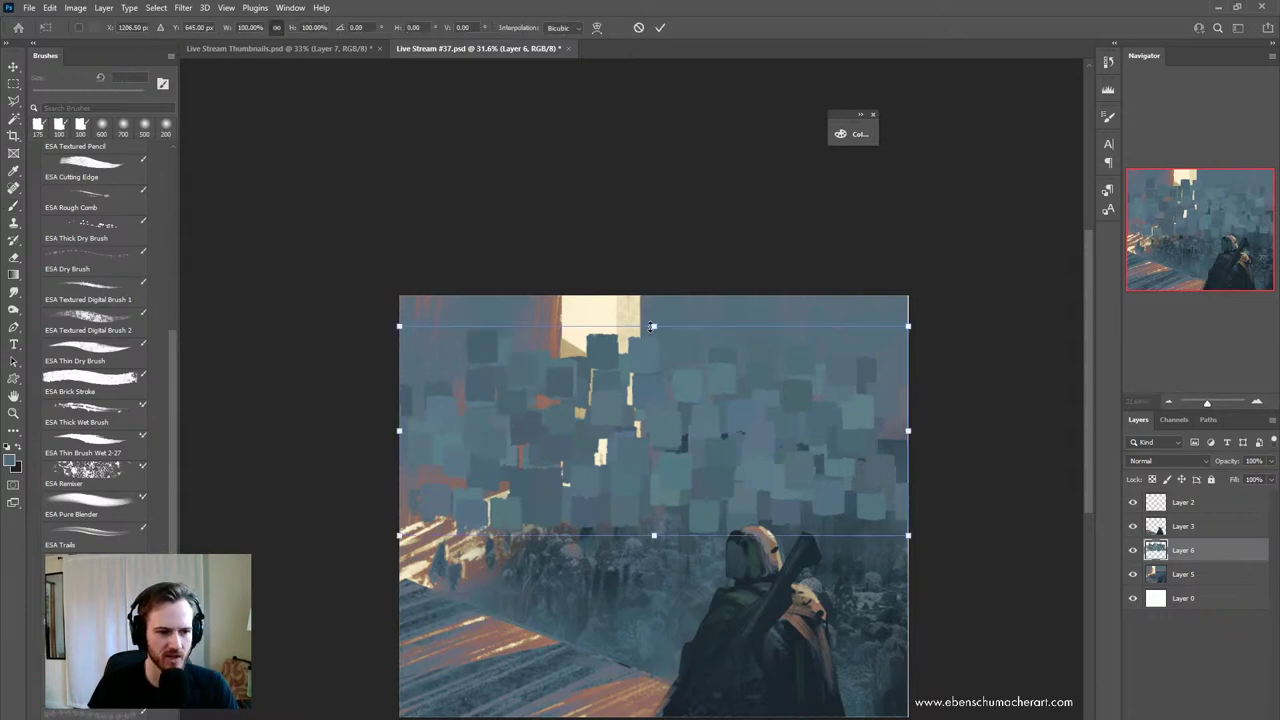
drag(661, 350, 780, 357)
mouse_move(517, 272)
mouse_down()
mouse_move(605, 311)
mouse_move(577, 306)
mouse_up()
key(Escape)
- Transform the painted bricks into a flattened perspective band on the shaded wall above the doorway building's roof
key(ctrl+t)
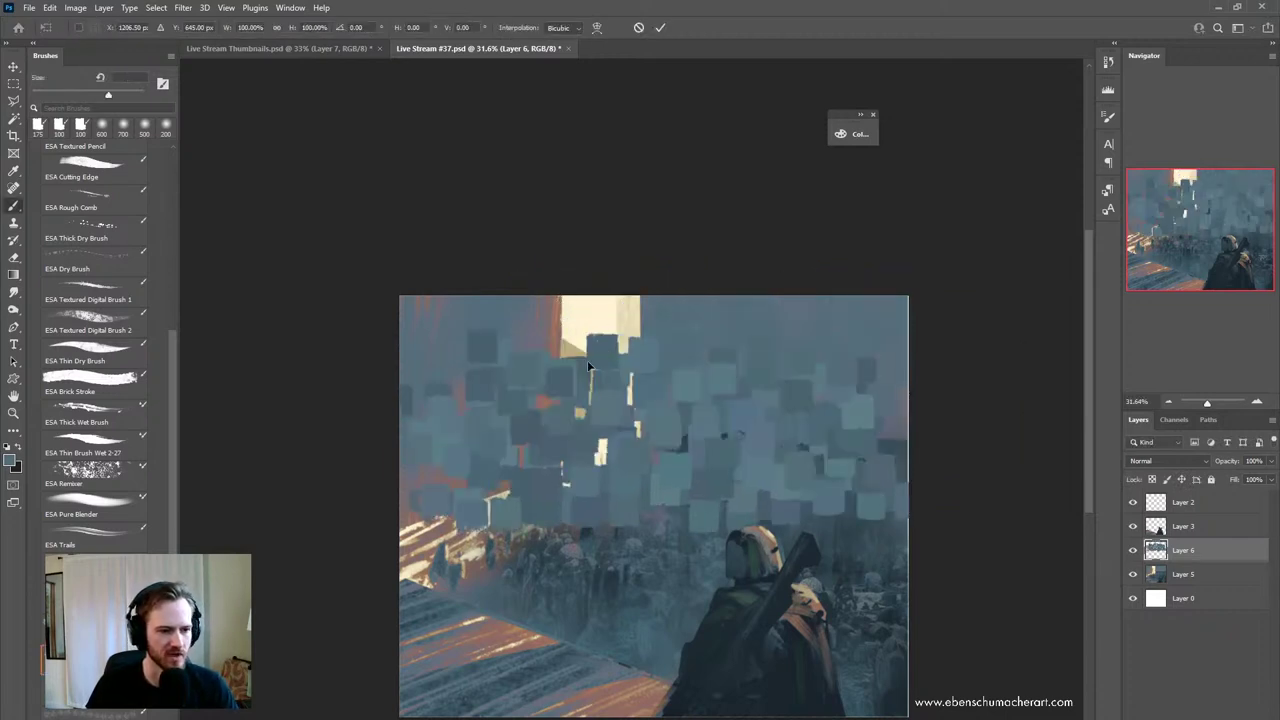
drag(543, 384, 752, 354)
drag(612, 505, 643, 399)
drag(611, 298, 659, 315)
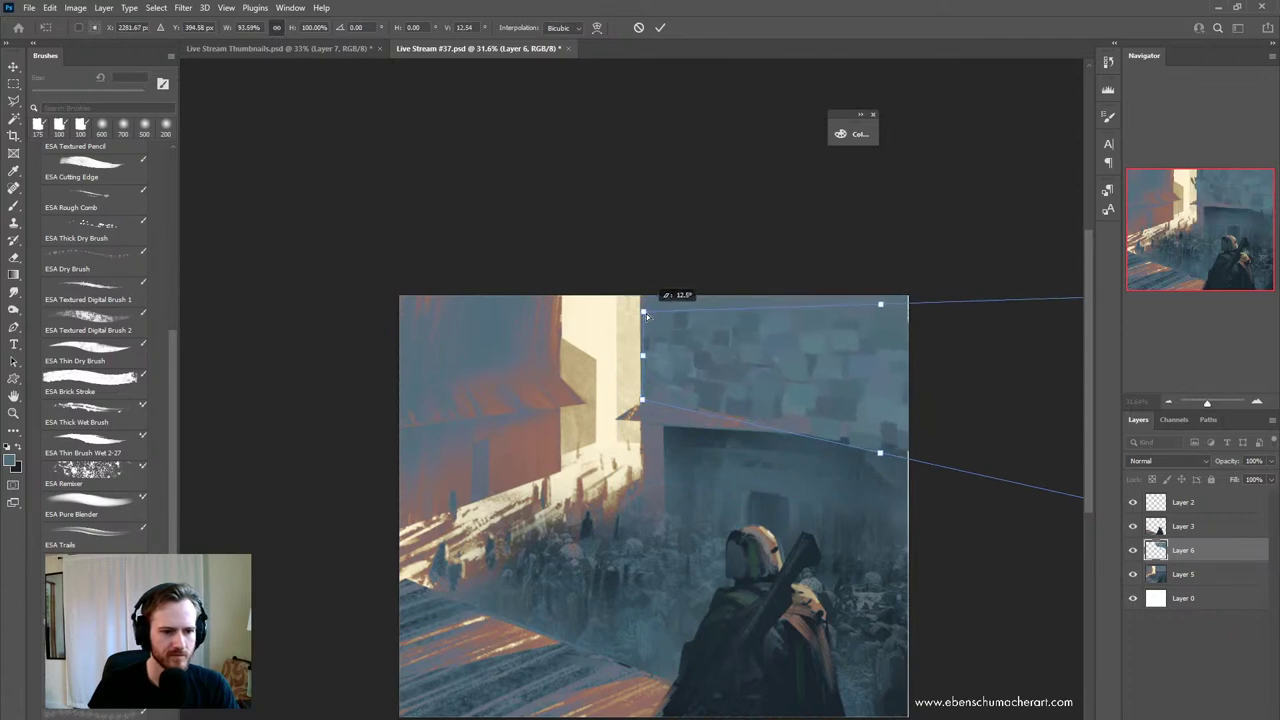
drag(944, 395, 805, 378)
drag(1008, 501, 992, 414)
drag(997, 287, 955, 287)
drag(721, 346, 855, 350)
drag(872, 301, 886, 338)
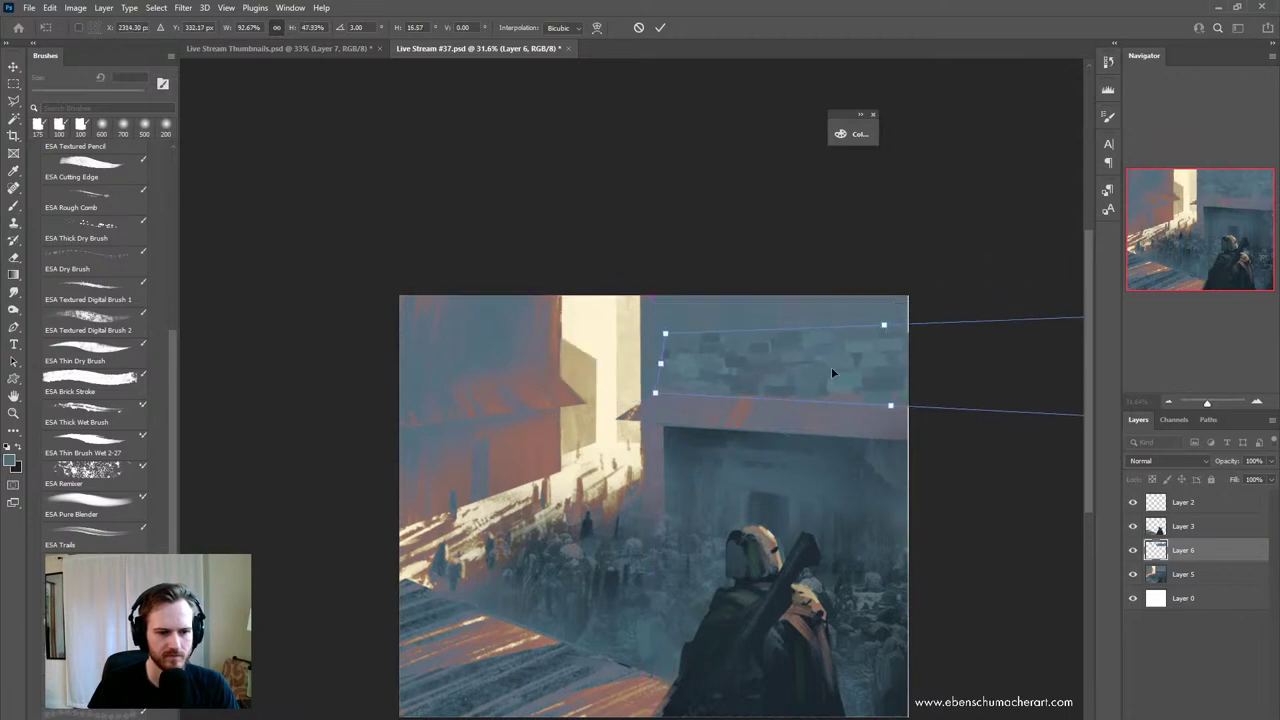
- Align the near end of the brick band with the wall's sunlit corner and raise its far upper corner for perspective
drag(829, 368, 801, 356)
drag(635, 385, 644, 382)
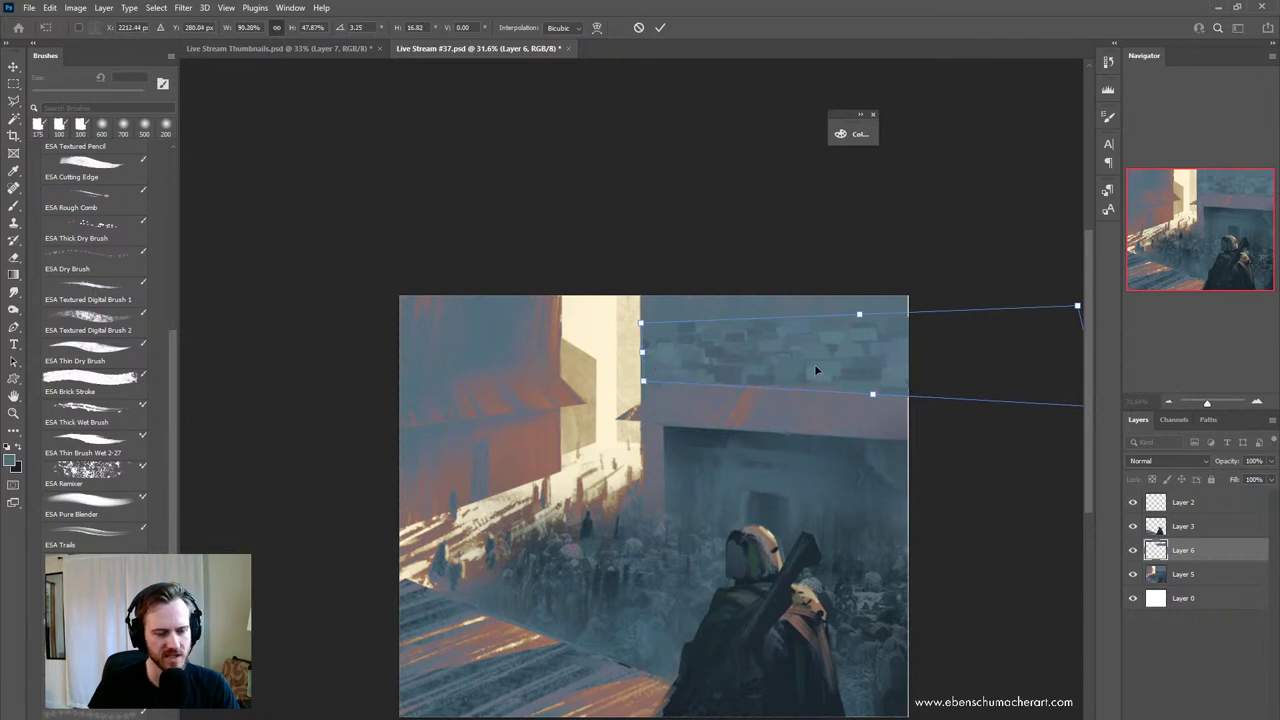
mouse_move(816, 370)
mouse_down()
mouse_move(806, 358)
mouse_move(809, 378)
mouse_up()
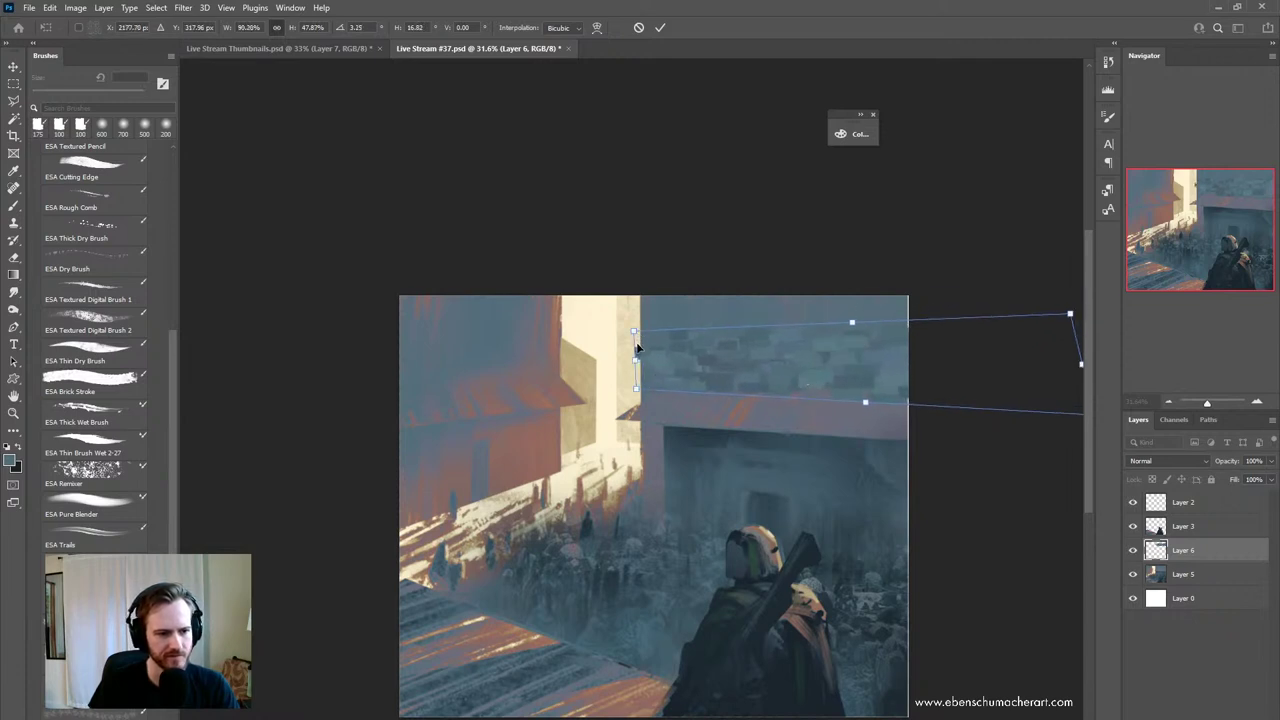
drag(638, 362, 642, 327)
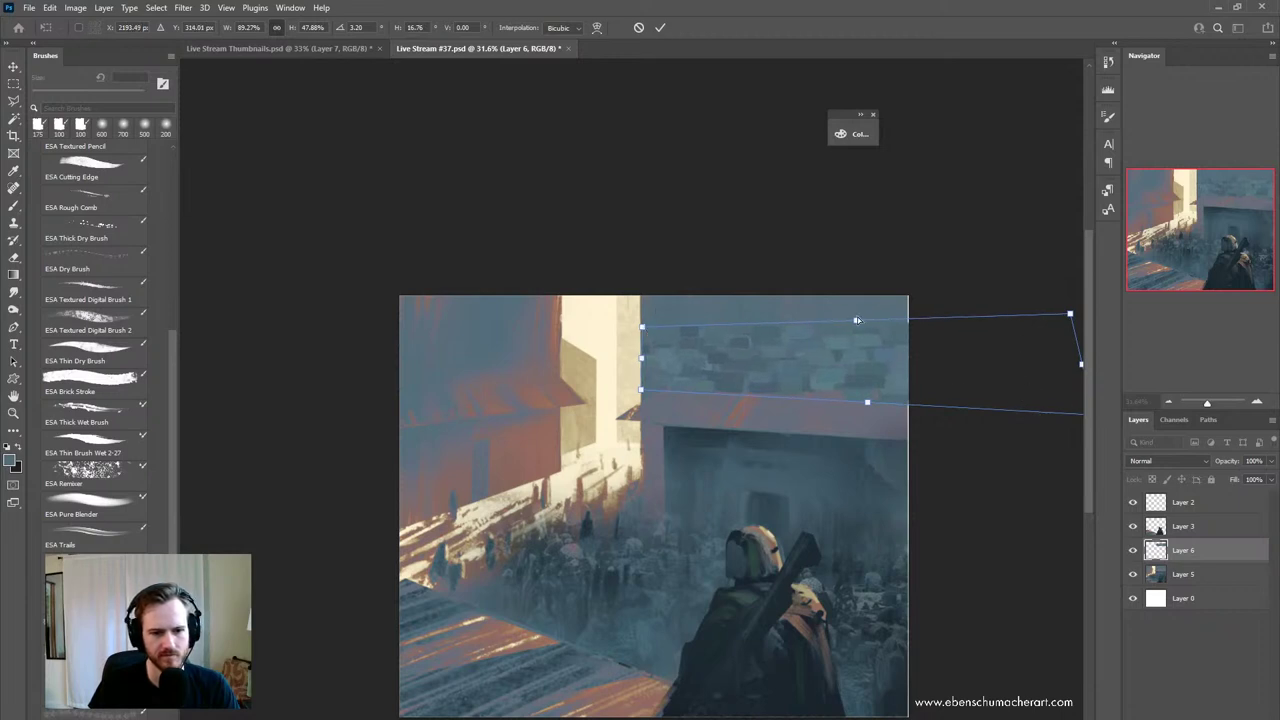
drag(1069, 315, 1090, 299)
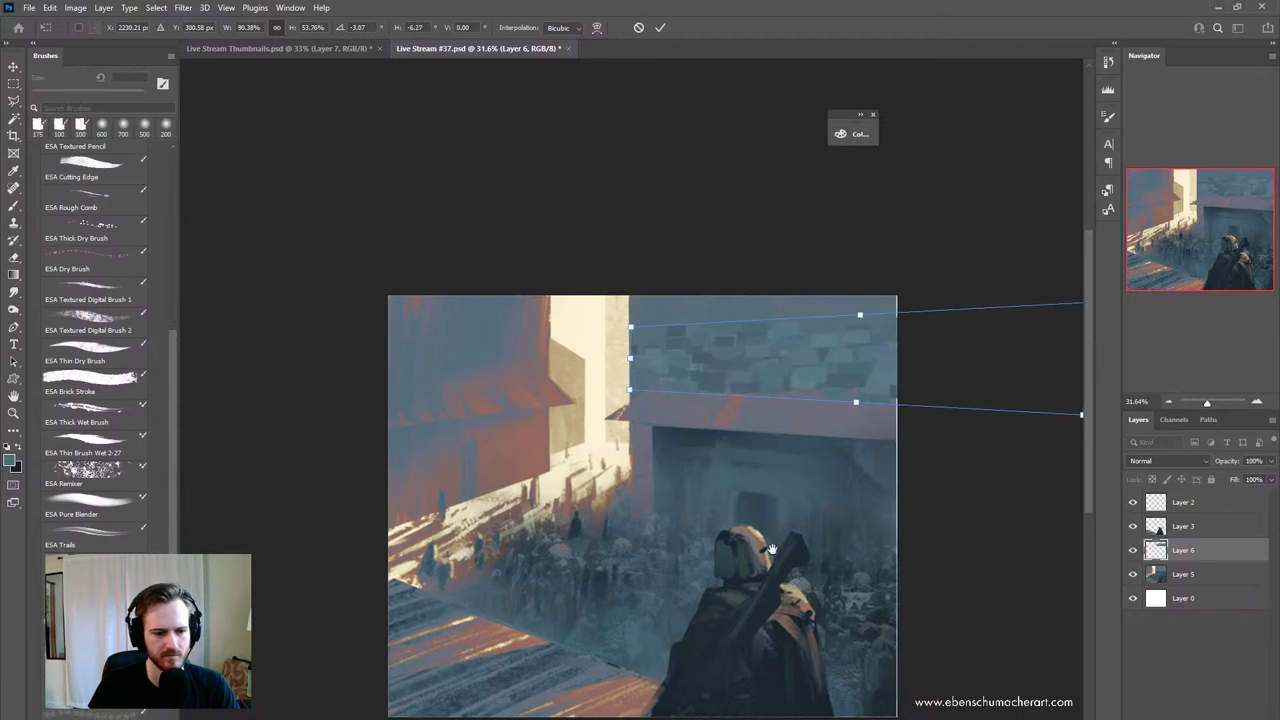
- Refine the far corners of the brick band beyond the canvas, seat it just above the roof and apply the transform
drag(771, 549, 625, 509)
drag(938, 382, 935, 359)
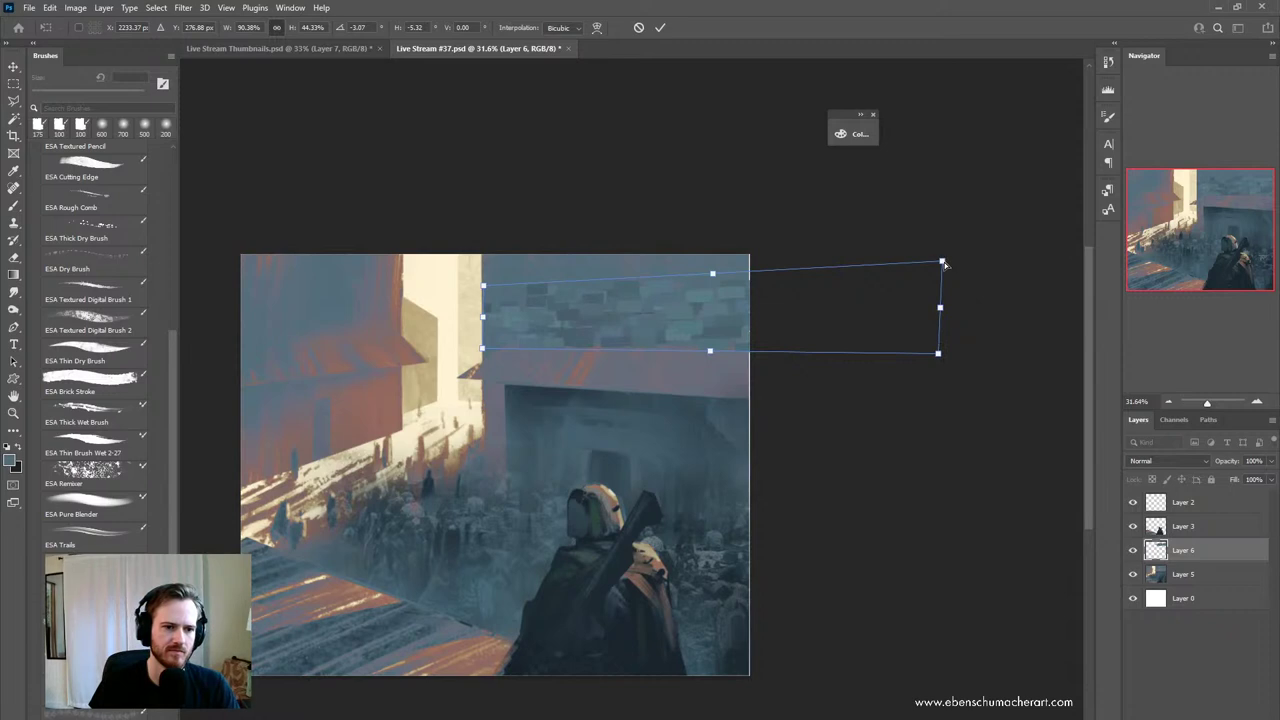
mouse_move(943, 261)
mouse_down()
mouse_move(974, 257)
mouse_move(946, 264)
mouse_up()
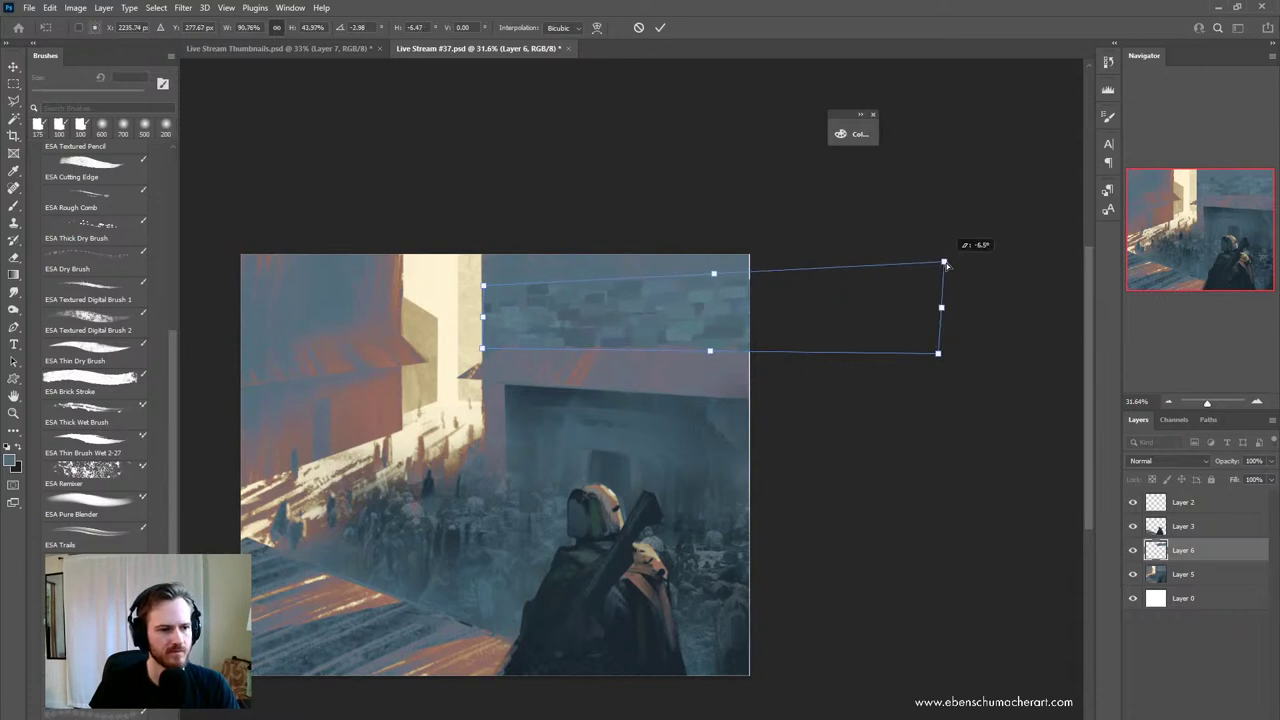
drag(942, 354, 949, 361)
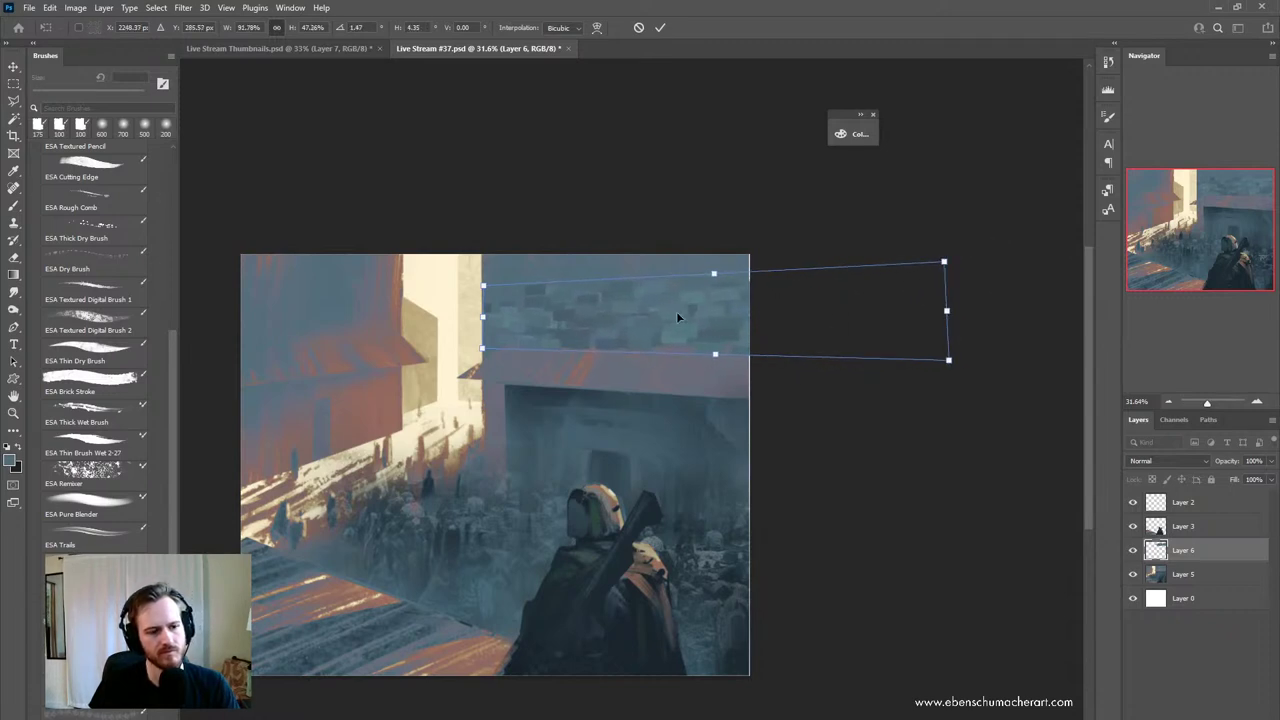
drag(676, 311, 635, 315)
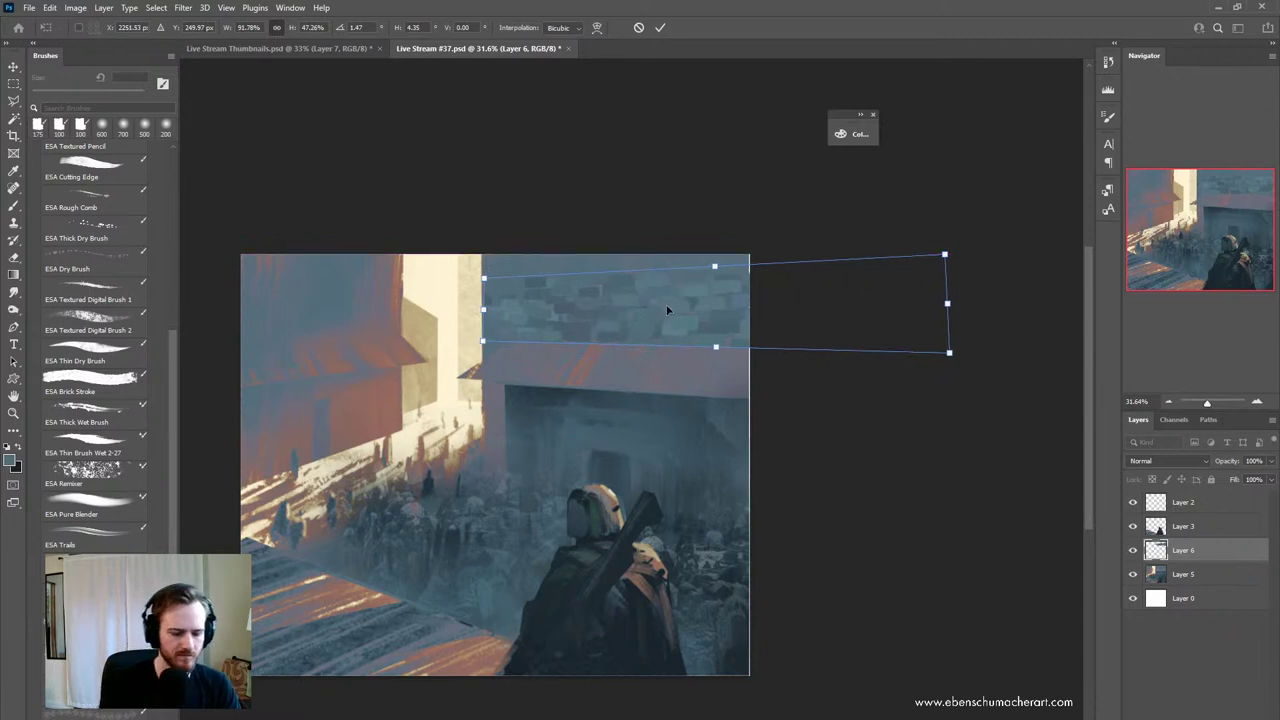
key(Return)
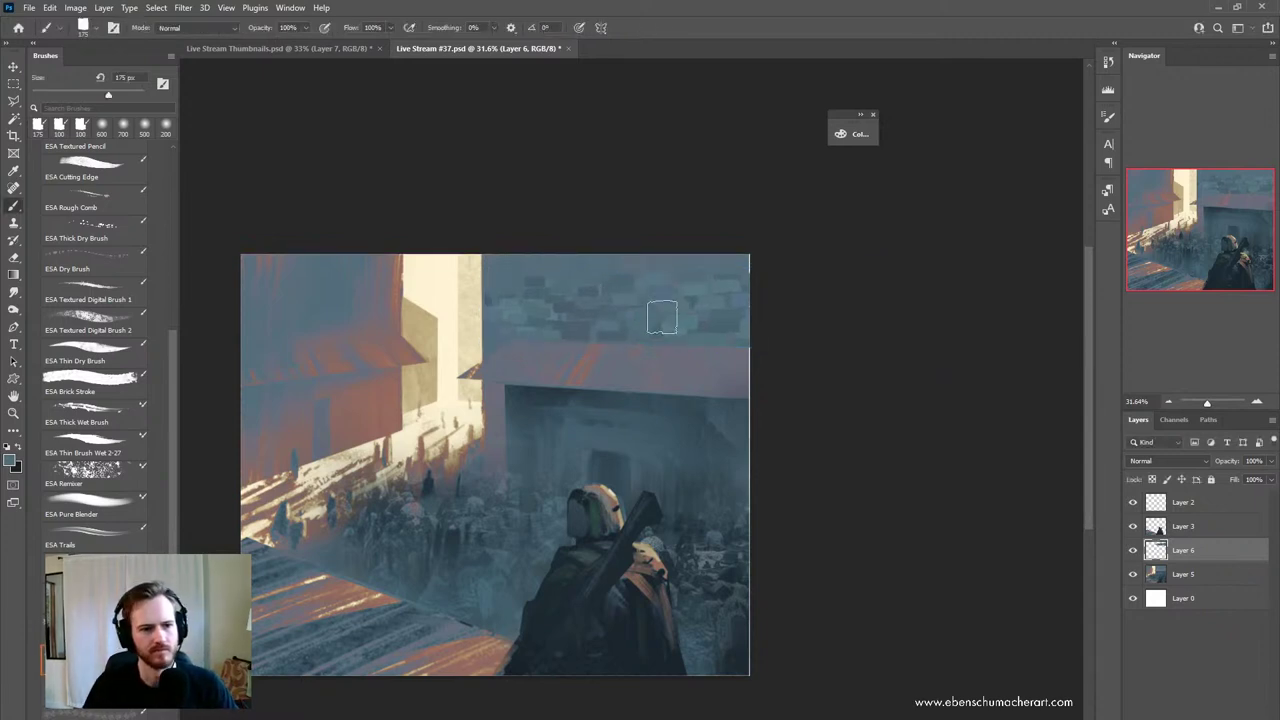
key(ctrl+t)
drag(716, 269, 714, 277)
key(Return)
- Duplicate the brick band, shift and skew the copy upward to fill the upper wall, and merge both brick layers
key(ctrl+shift+alt+n)
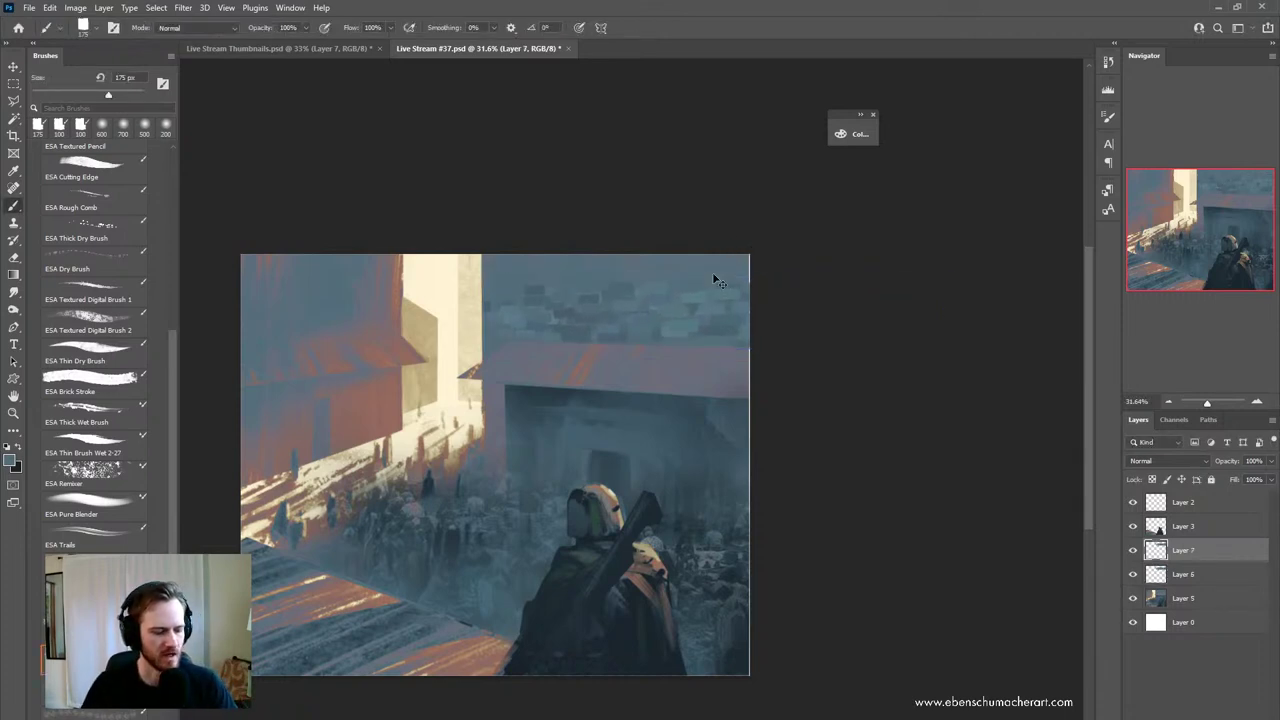
key(ctrl+t)
drag(666, 327, 657, 270)
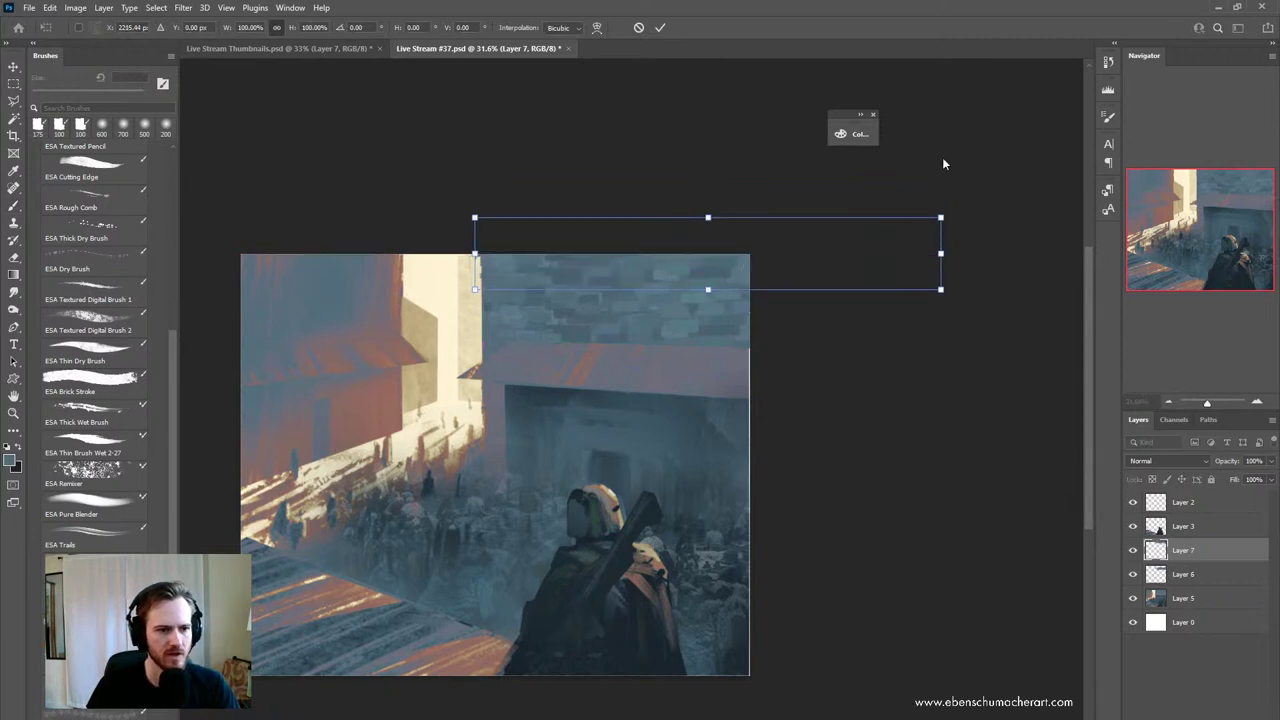
drag(940, 218, 938, 172)
drag(941, 289, 948, 257)
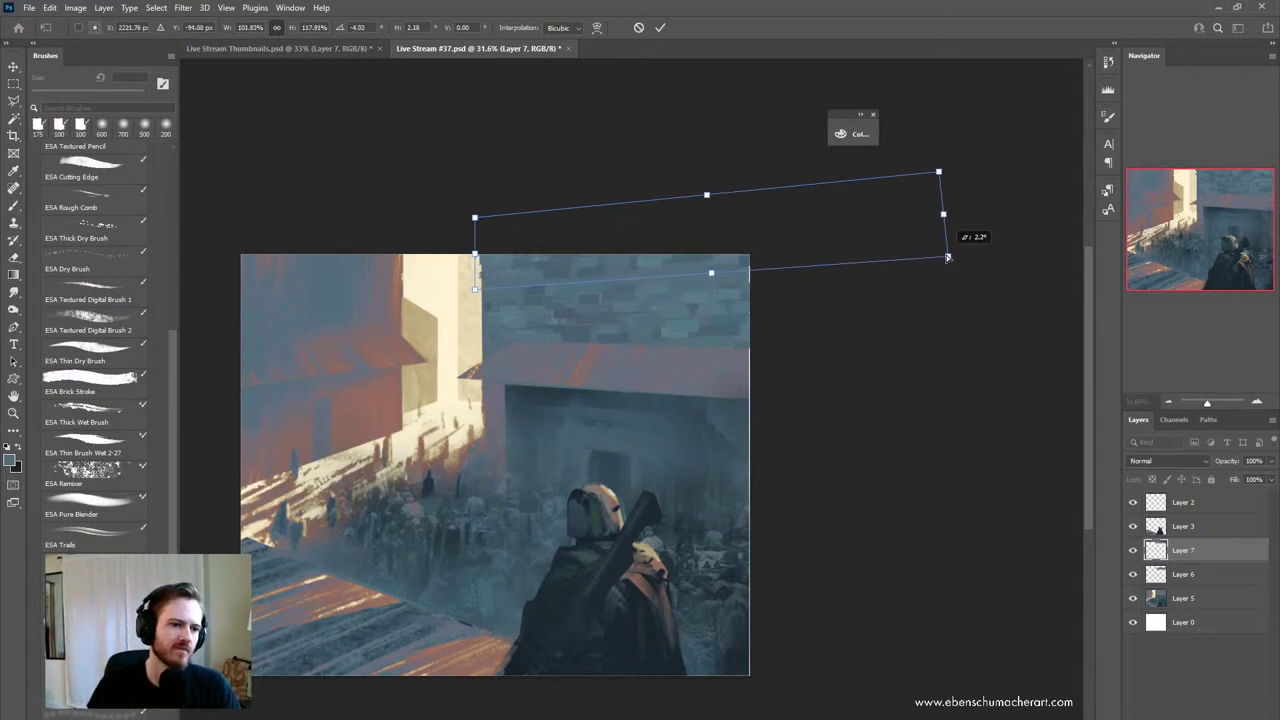
key(Return)
key(b)
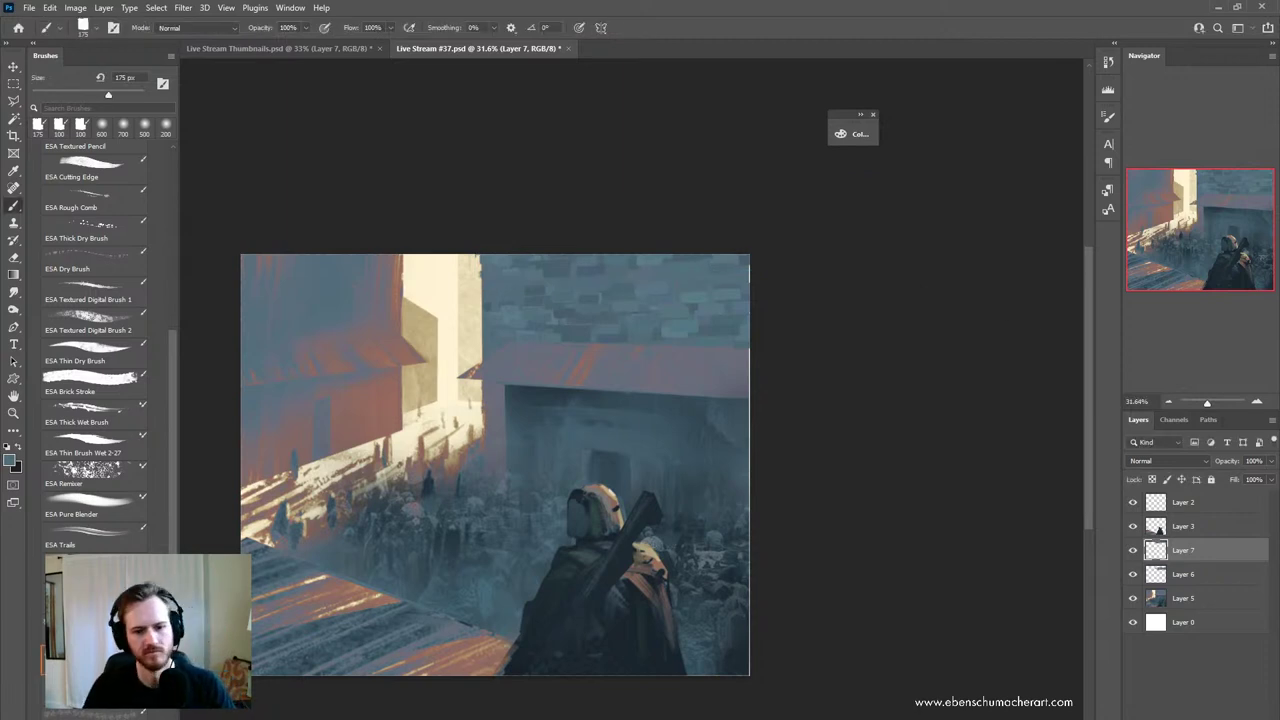
shift+click(1190, 582)
key(ctrl+e)
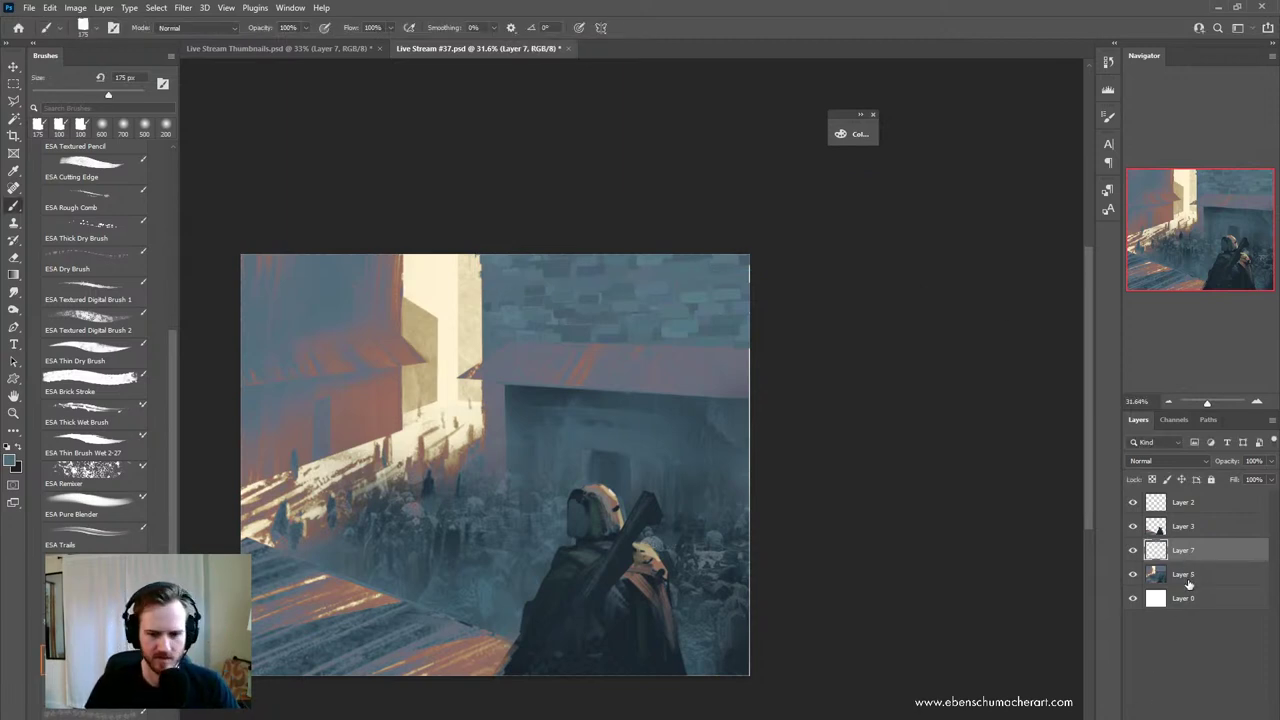
- Duplicate the merged brick layer, move the copy down over the doorway wall and skew it downward away from the corner
key(ctrl+j)
key(ctrl+t)
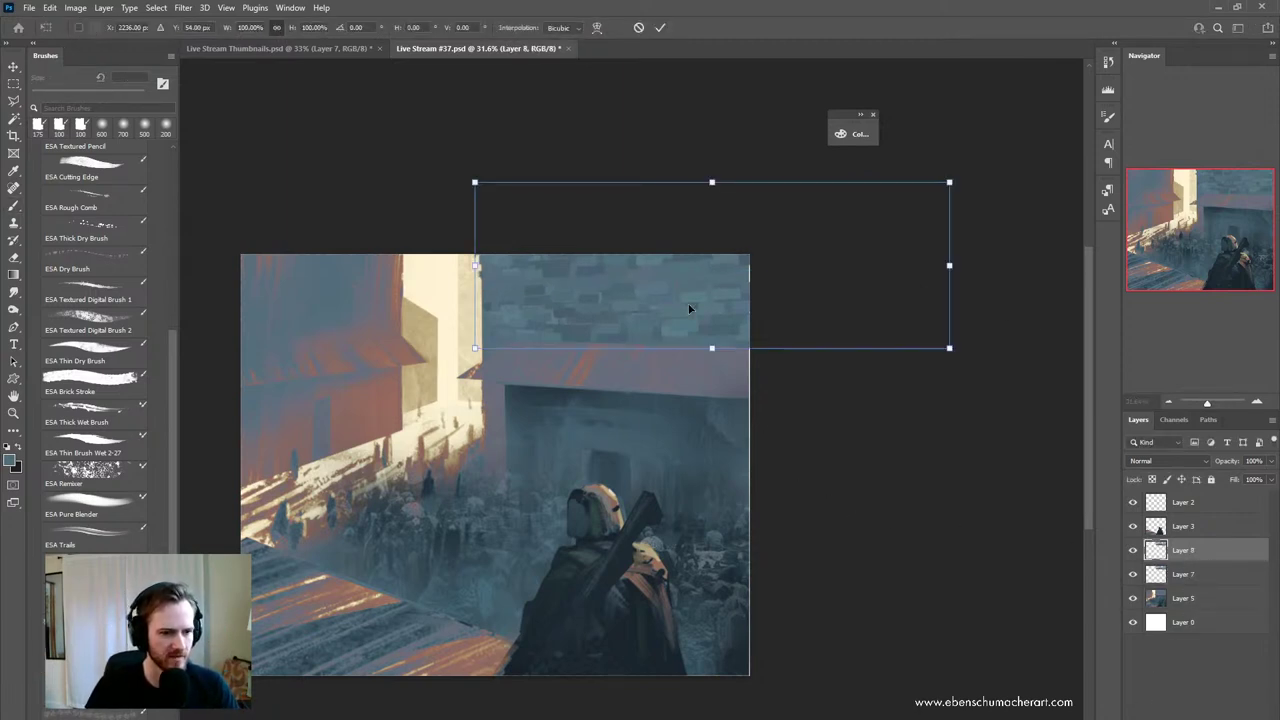
drag(689, 309, 668, 475)
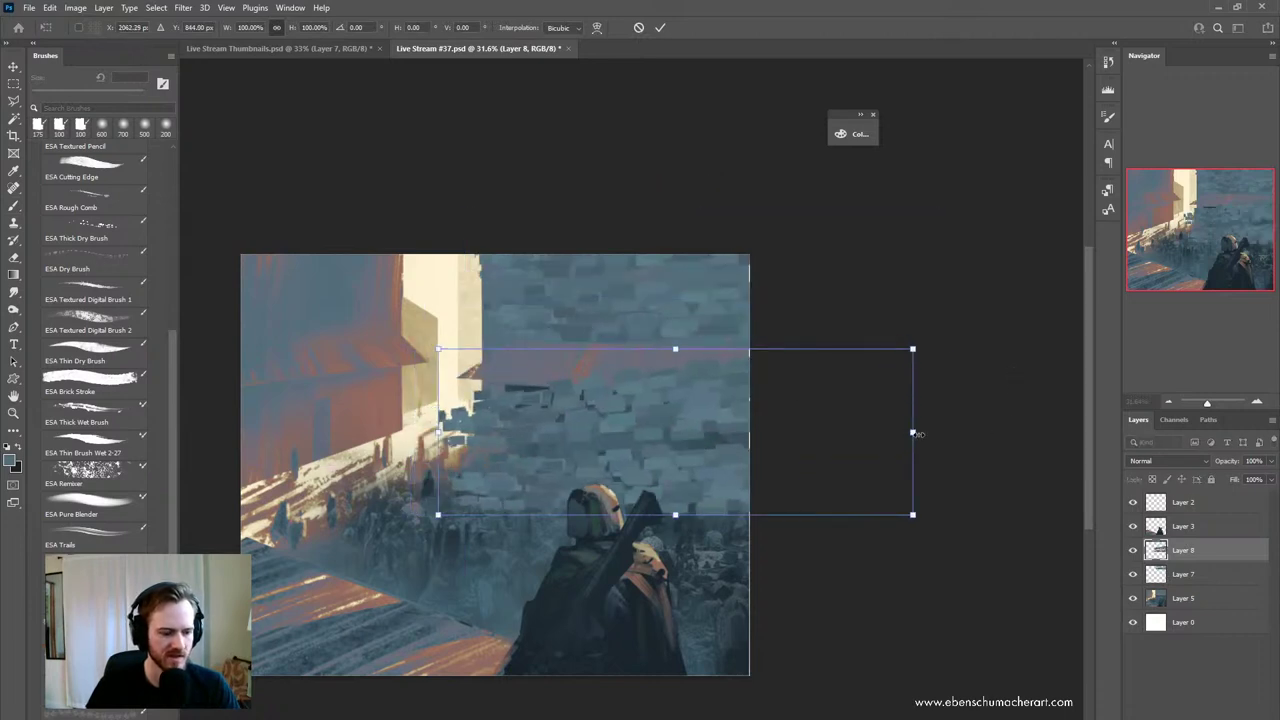
drag(919, 437, 915, 508)
mouse_move(660, 475)
mouse_down()
mouse_move(743, 481)
mouse_move(674, 461)
mouse_up()
mouse_move(923, 488)
mouse_down()
mouse_move(930, 511)
mouse_move(911, 497)
mouse_up()
mouse_move(658, 497)
mouse_down()
mouse_move(668, 506)
mouse_move(670, 491)
mouse_up()
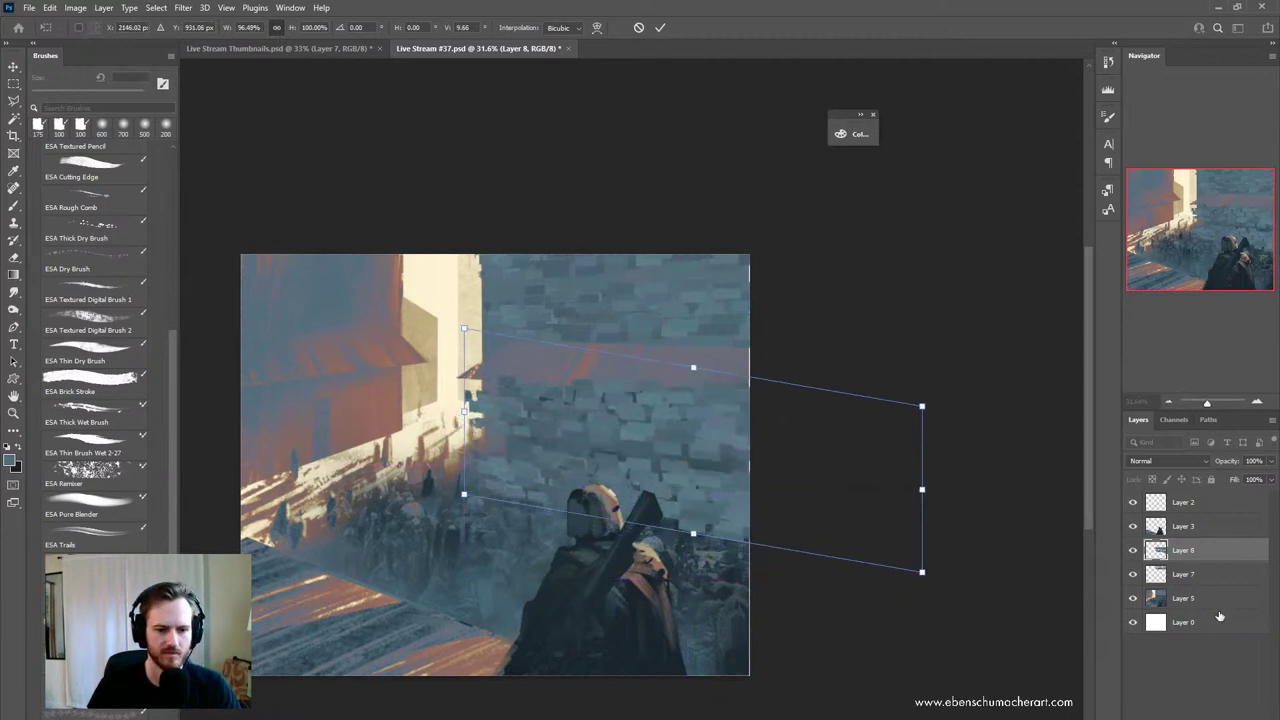
key(Return)
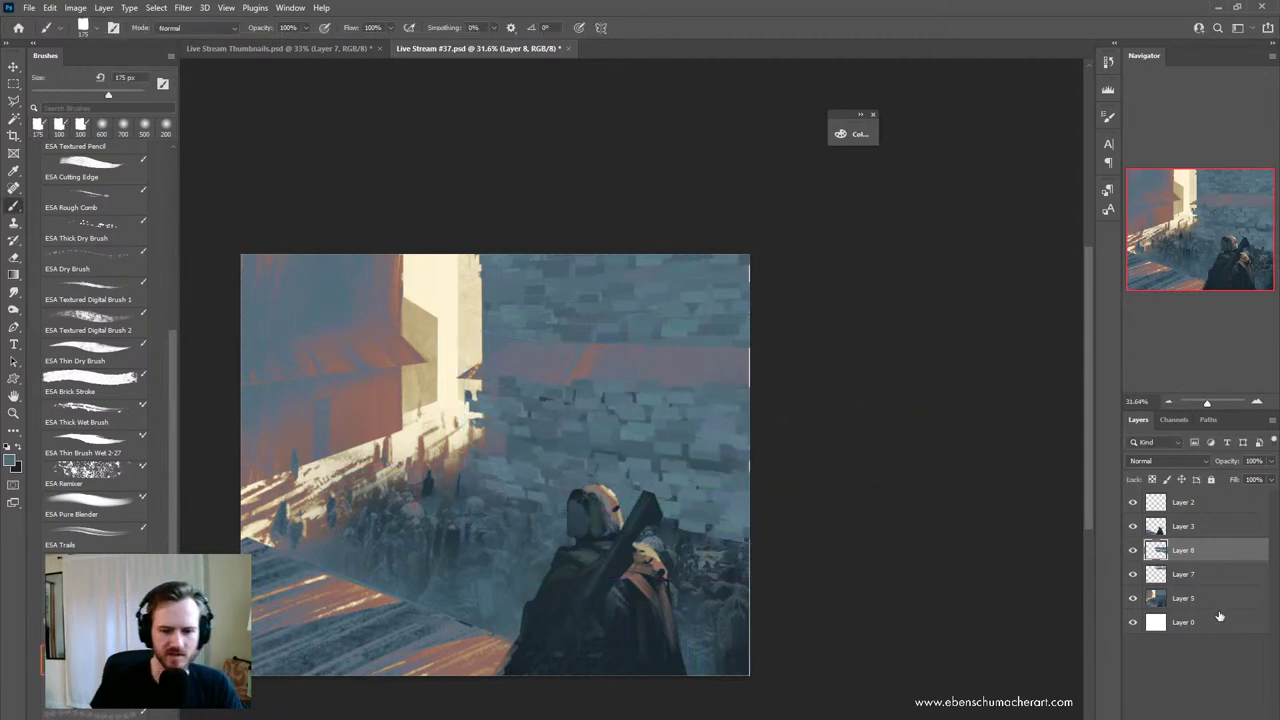
- Set the doorway-wall brick layer to Lighten blending and lower its opacity to 32%
click(1160, 461)
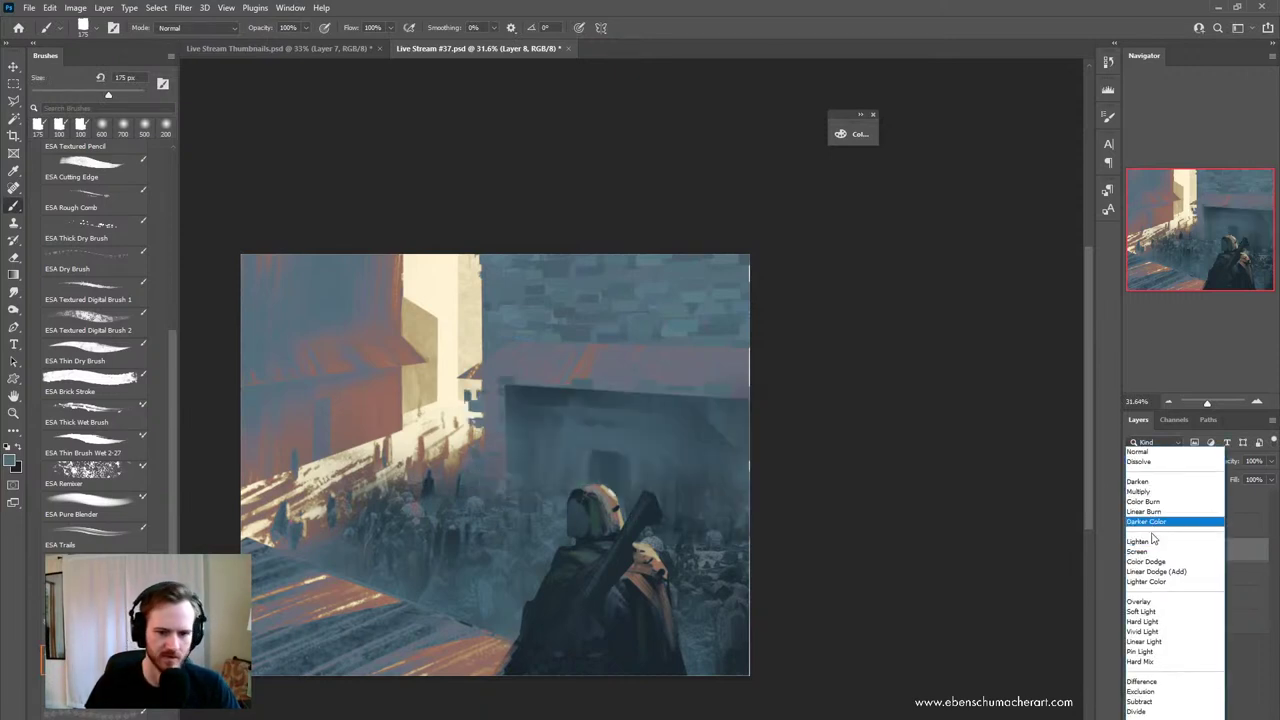
click(1152, 542)
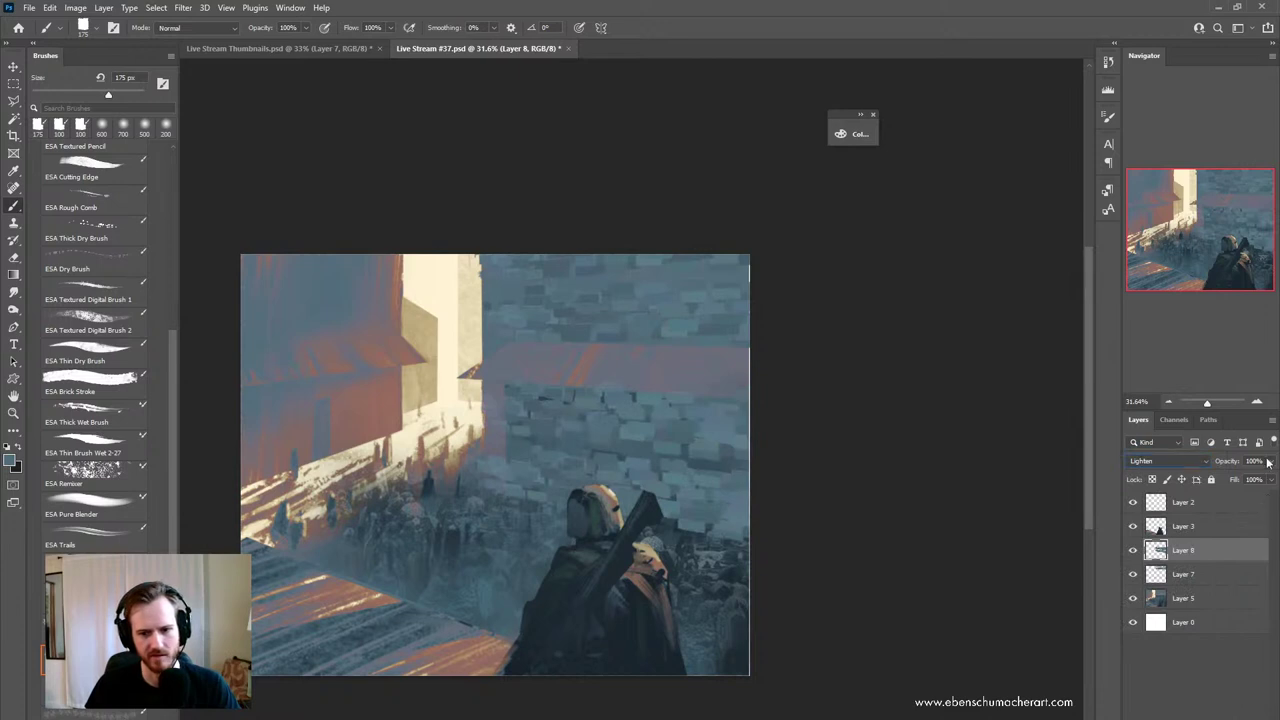
drag(1268, 461, 1241, 479)
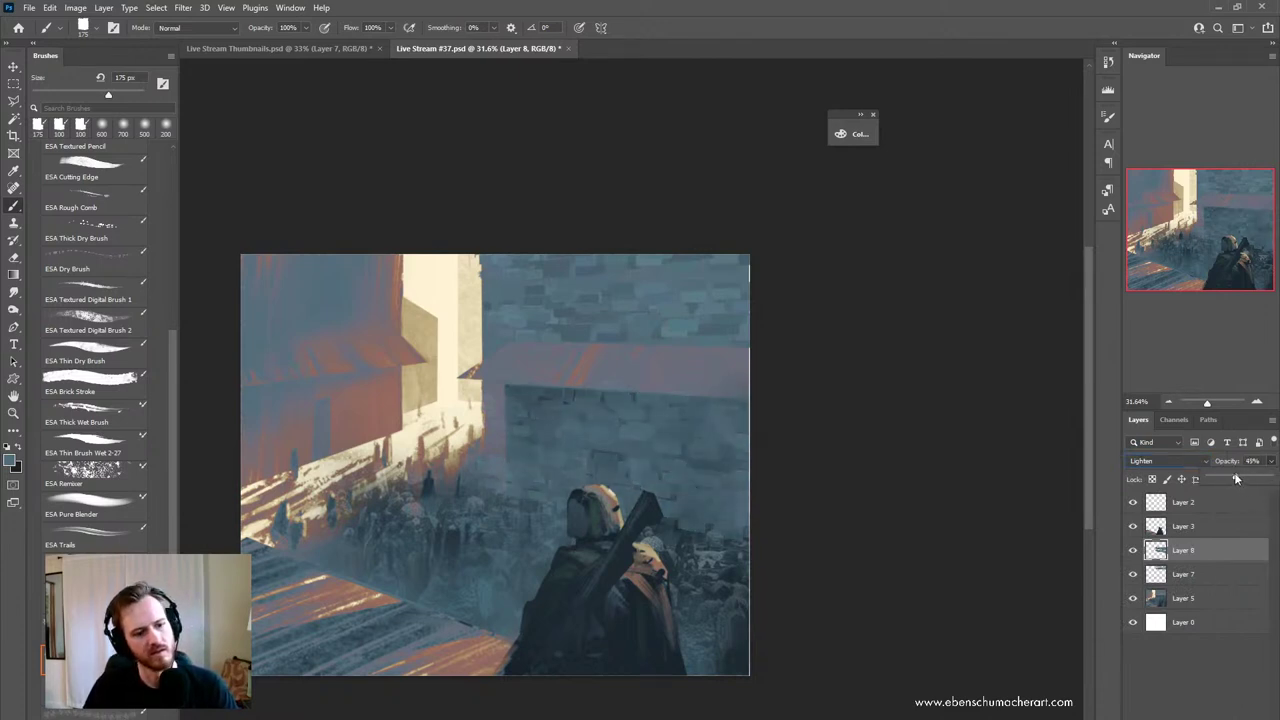
mouse_move(1233, 476)
mouse_down()
mouse_move(1217, 482)
mouse_move(1229, 481)
mouse_up()
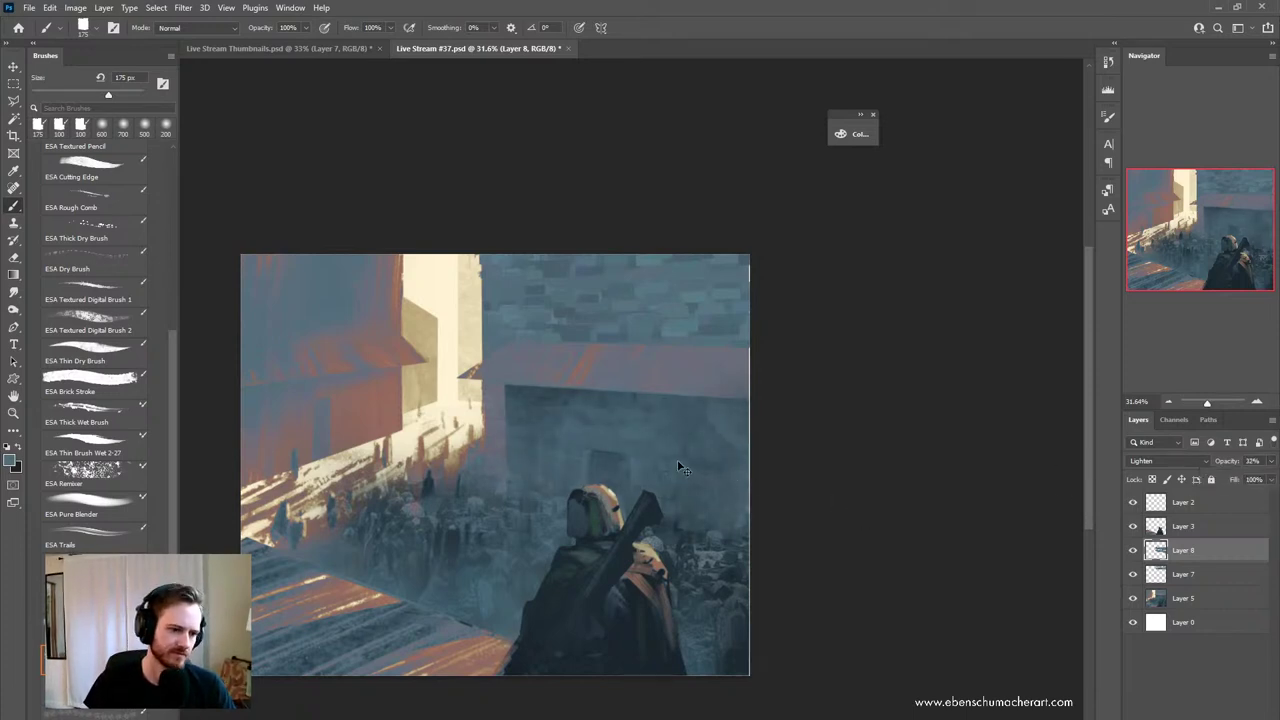
- Shift the faded brick texture slightly down and away from the sunlit corner on the doorway wall and apply the transform
key(ctrl+t)
drag(669, 463, 704, 475)
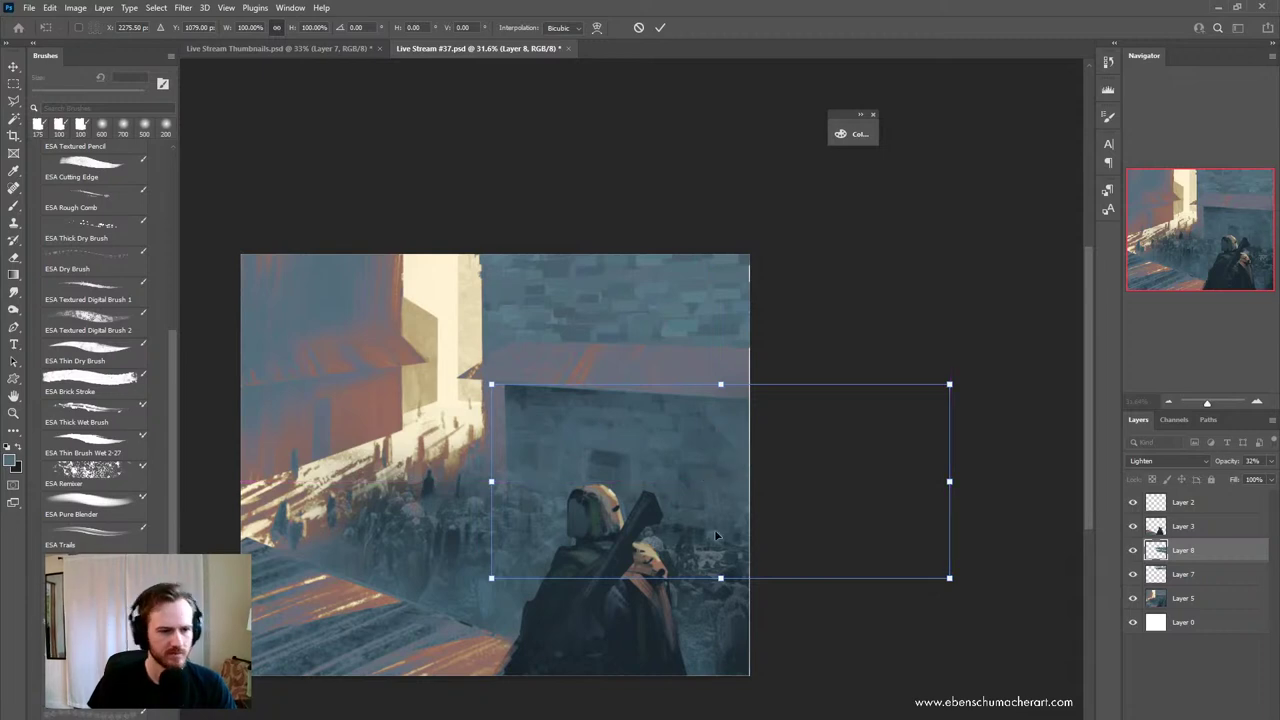
key(Return)
key(b)
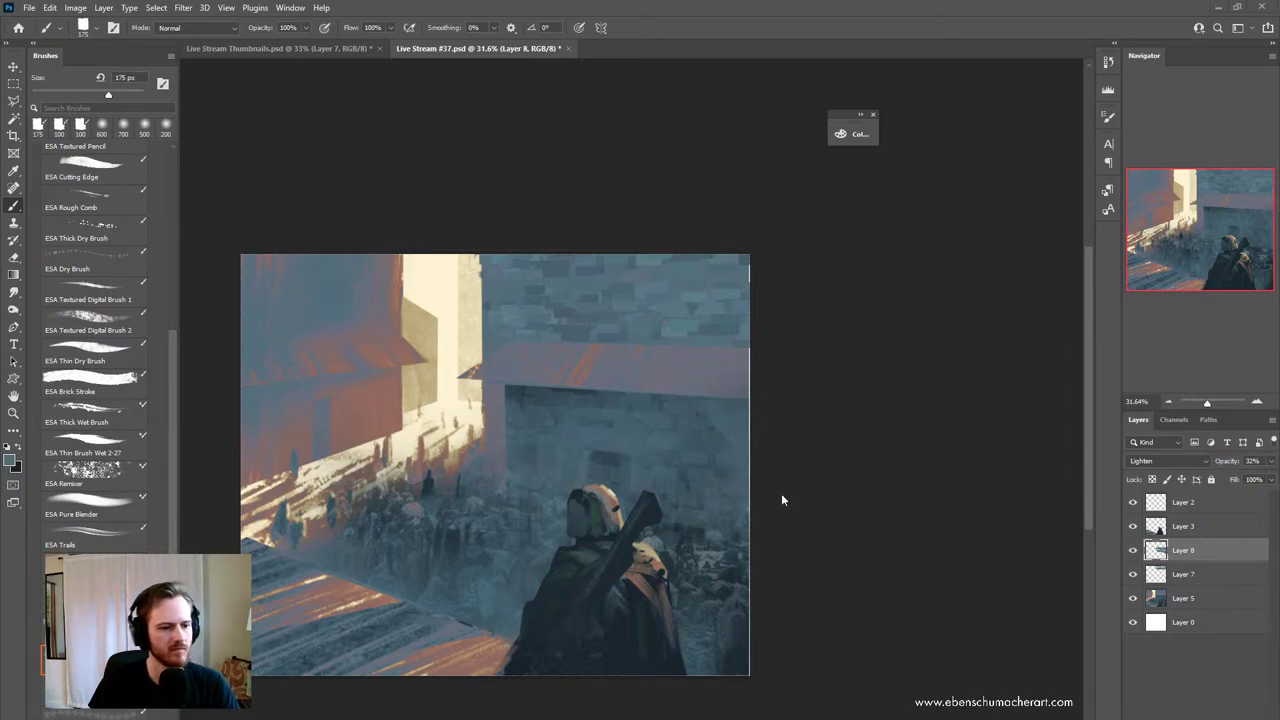
- Add a new layer above the brick layers and select a wide rectangular band across the middle of the scene
drag(592, 545, 673, 573)
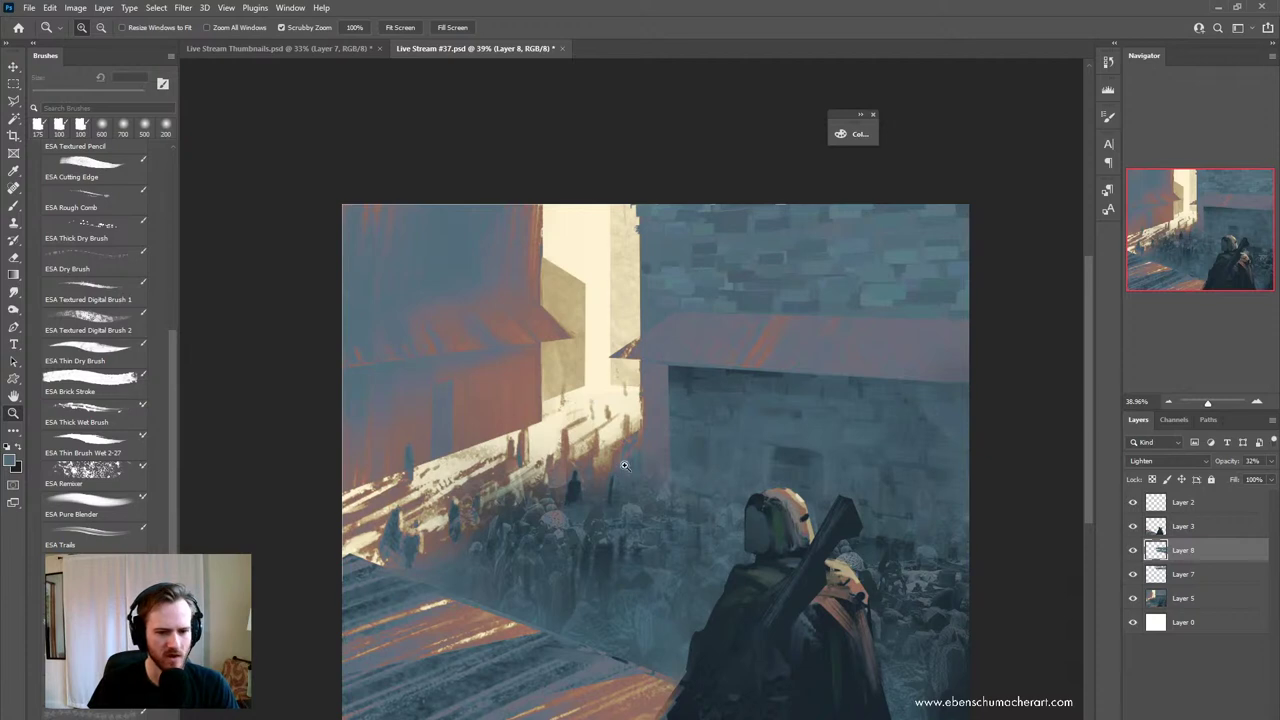
key(ctrl+shift+n)
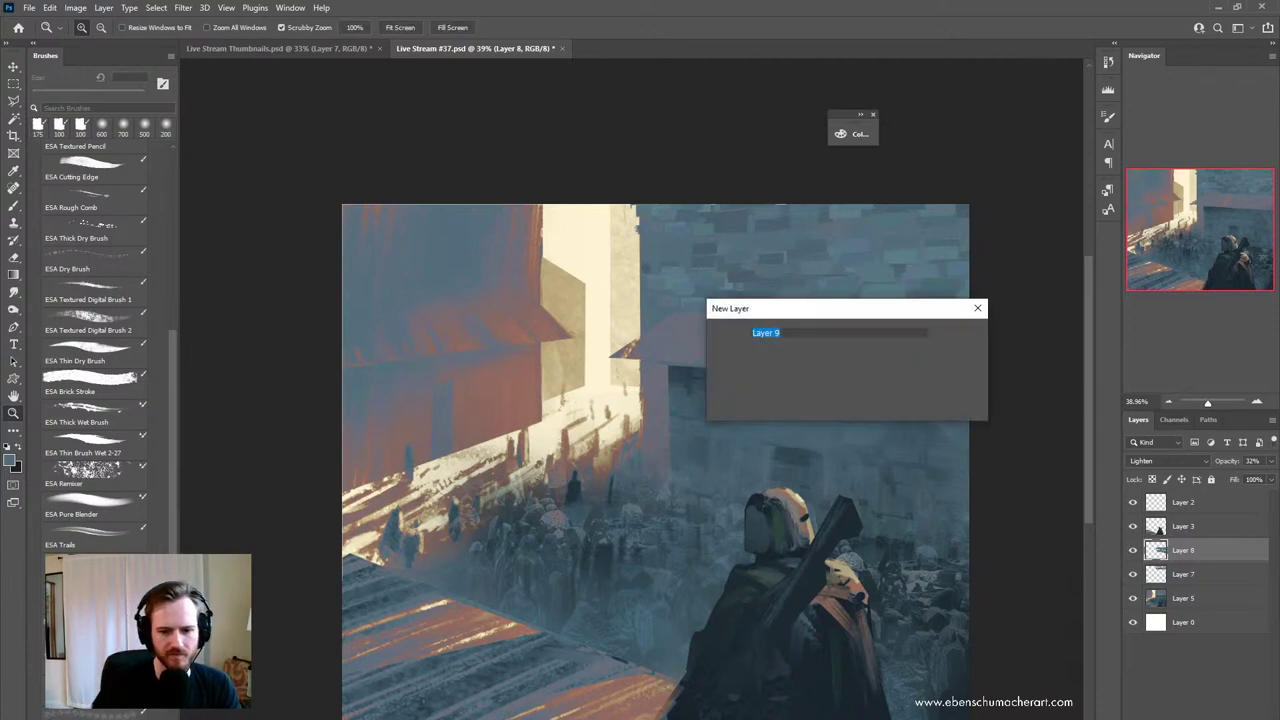
key(Return)
key(m)
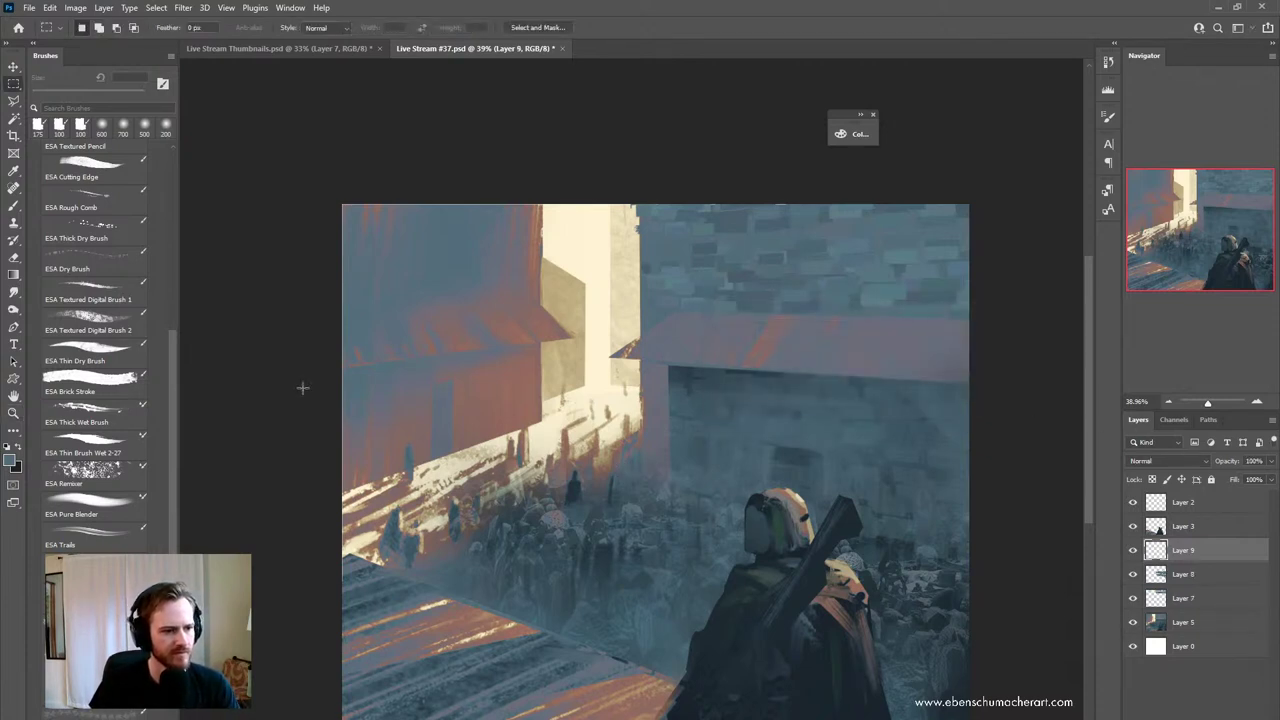
drag(350, 307, 983, 521)
click(339, 554)
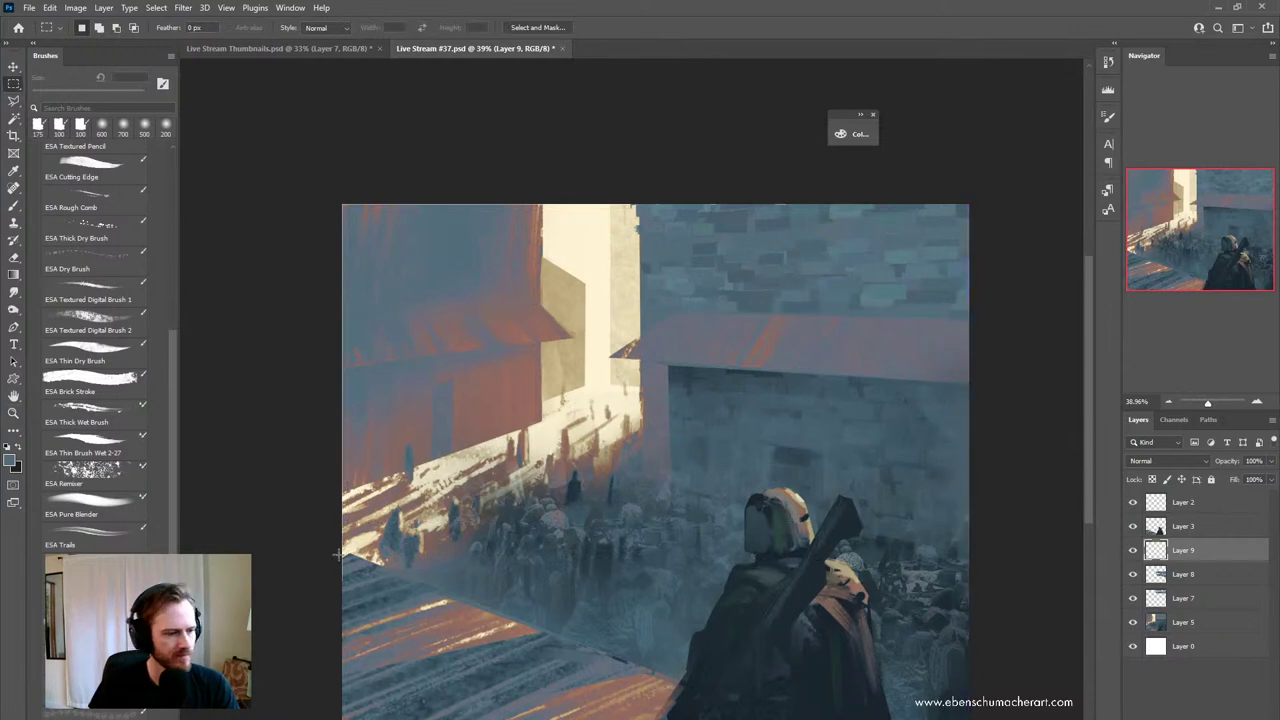
- Fill the selected band with texture using the ESA Brick Stroke brush at 1300 px, and deselect it
click(80, 472)
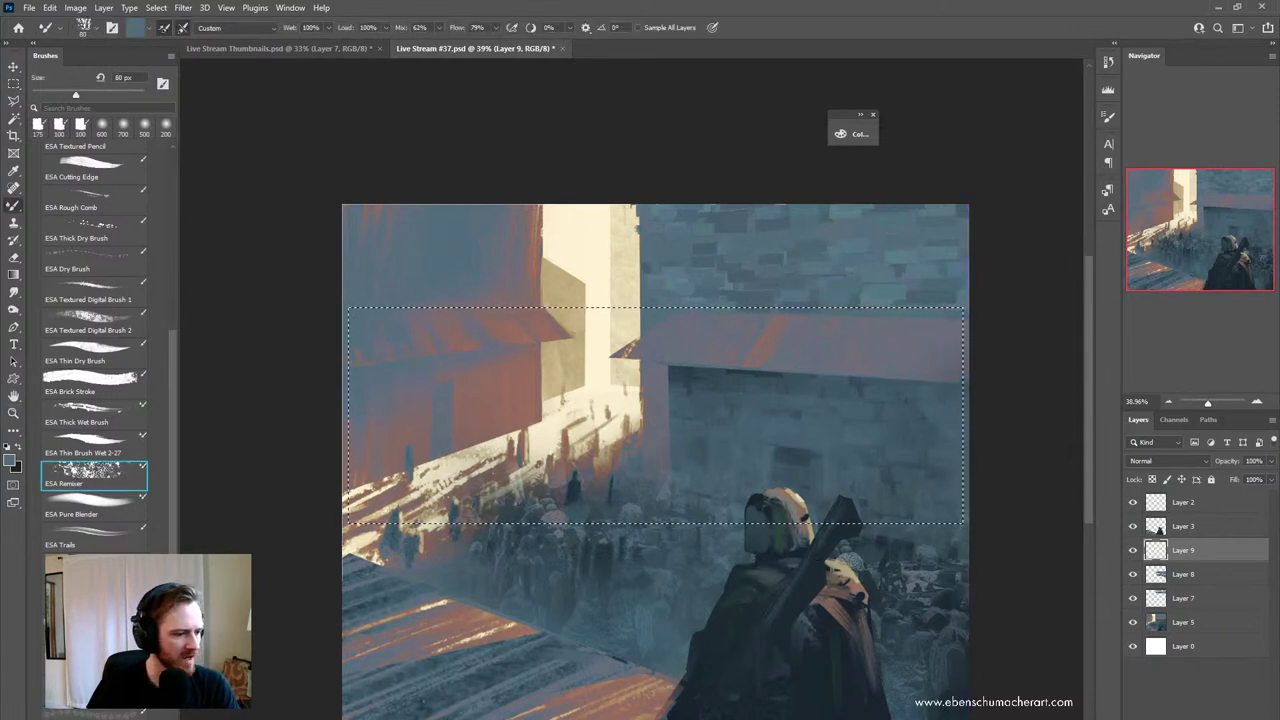
scroll(88, 530, up, 1)
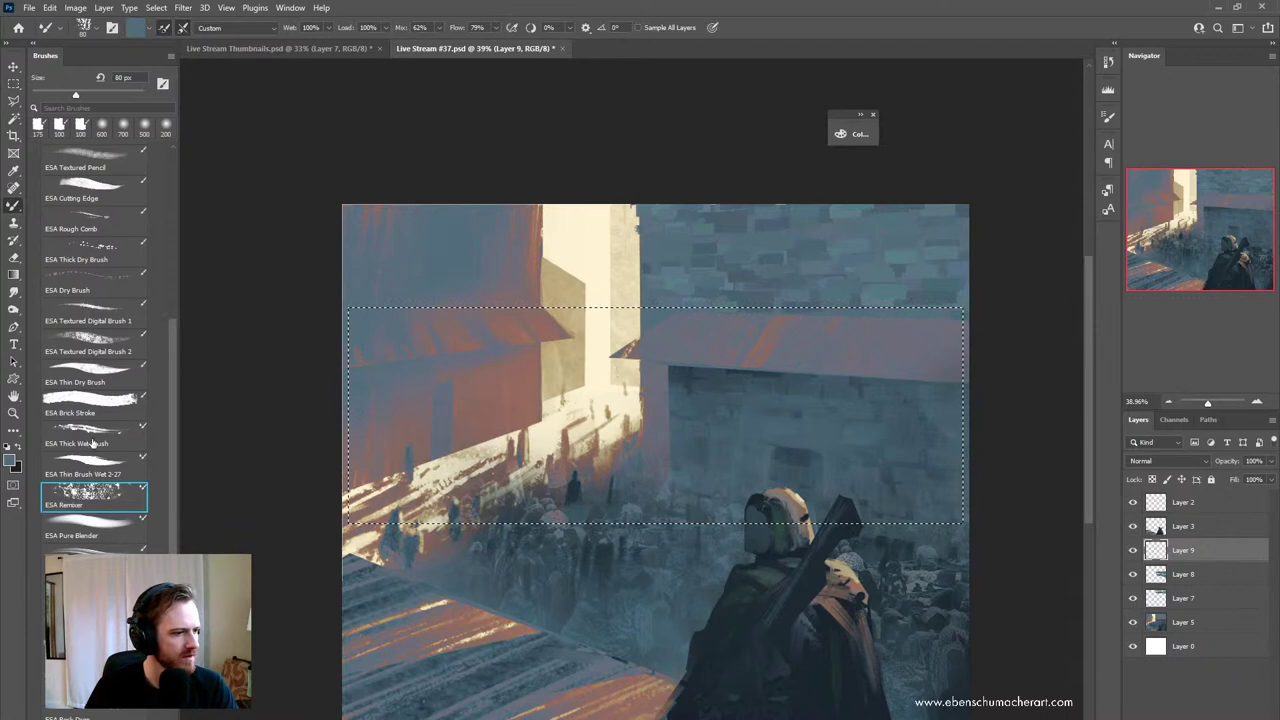
click(80, 408)
key(bracketright)
key(bracketright)
key(bracketright)
key(bracketright)
key(bracketright)
key(bracketright)
key(bracketright)
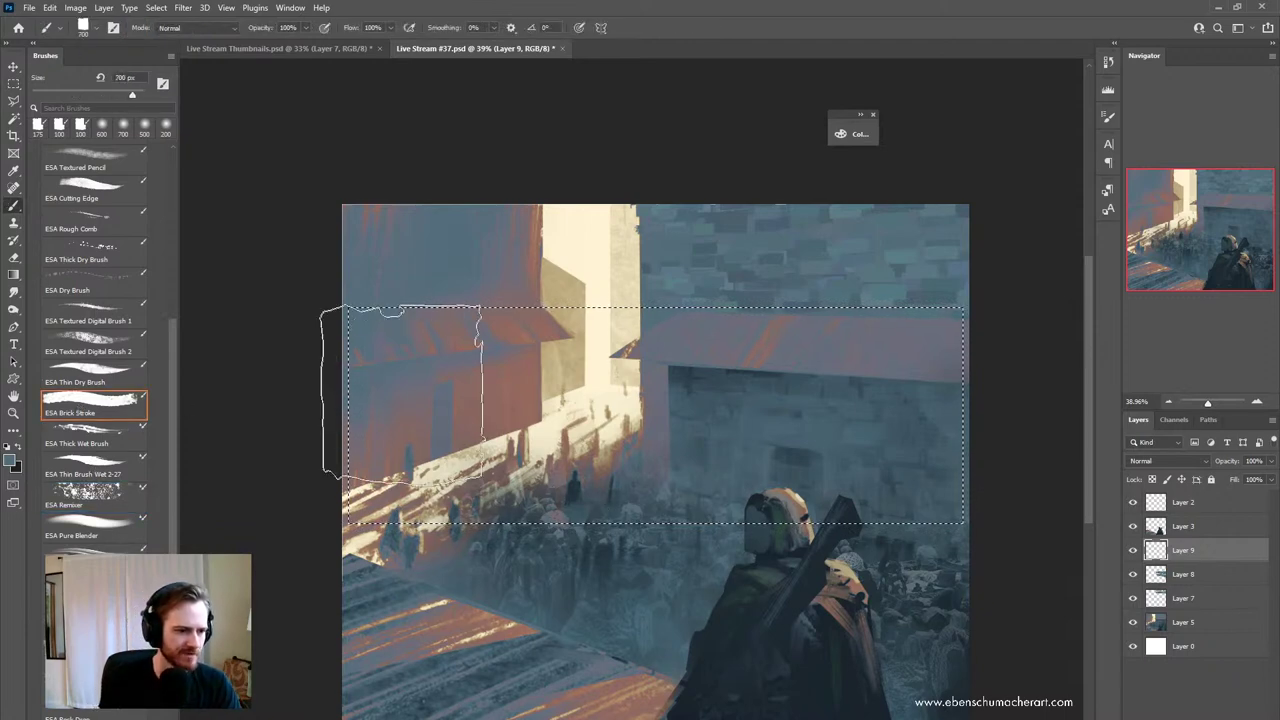
key(bracketright)
key(bracketright)
key(bracketright)
key(bracketright)
key(bracketright)
key(bracketright)
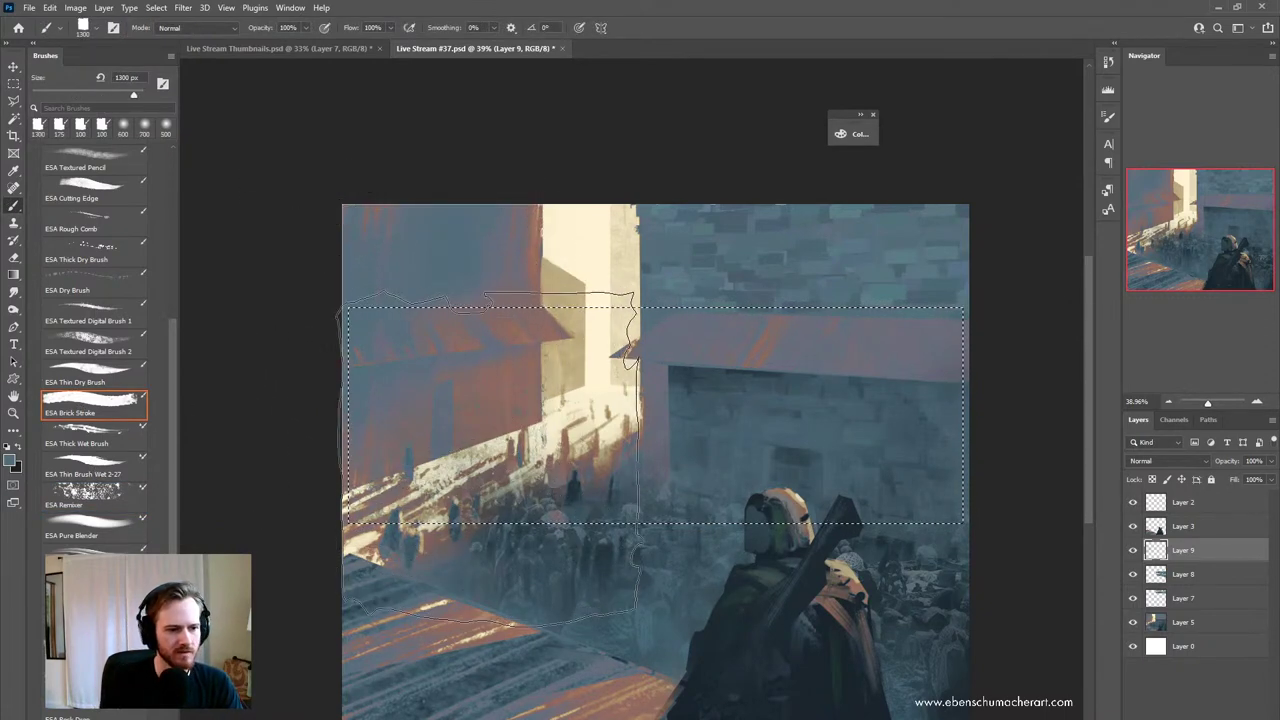
mouse_move(486, 445)
mouse_down()
mouse_move(500, 476)
mouse_move(485, 394)
mouse_move(653, 451)
mouse_move(736, 443)
mouse_move(763, 411)
mouse_move(909, 442)
mouse_move(633, 531)
mouse_move(458, 461)
mouse_move(475, 441)
mouse_move(534, 497)
mouse_move(815, 548)
mouse_up()
key(ctrl+d)
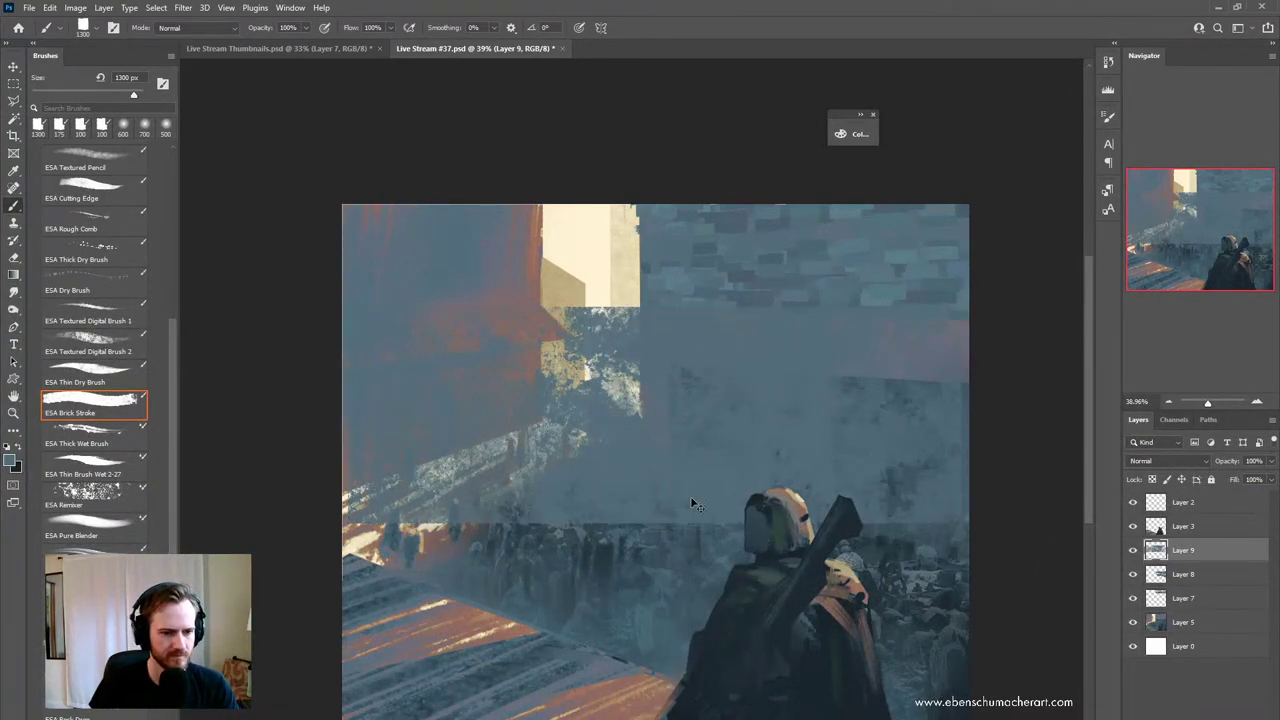
- Darken the new texture band with Levels by setting the midtone input to 0.65
key(ctrl+l)
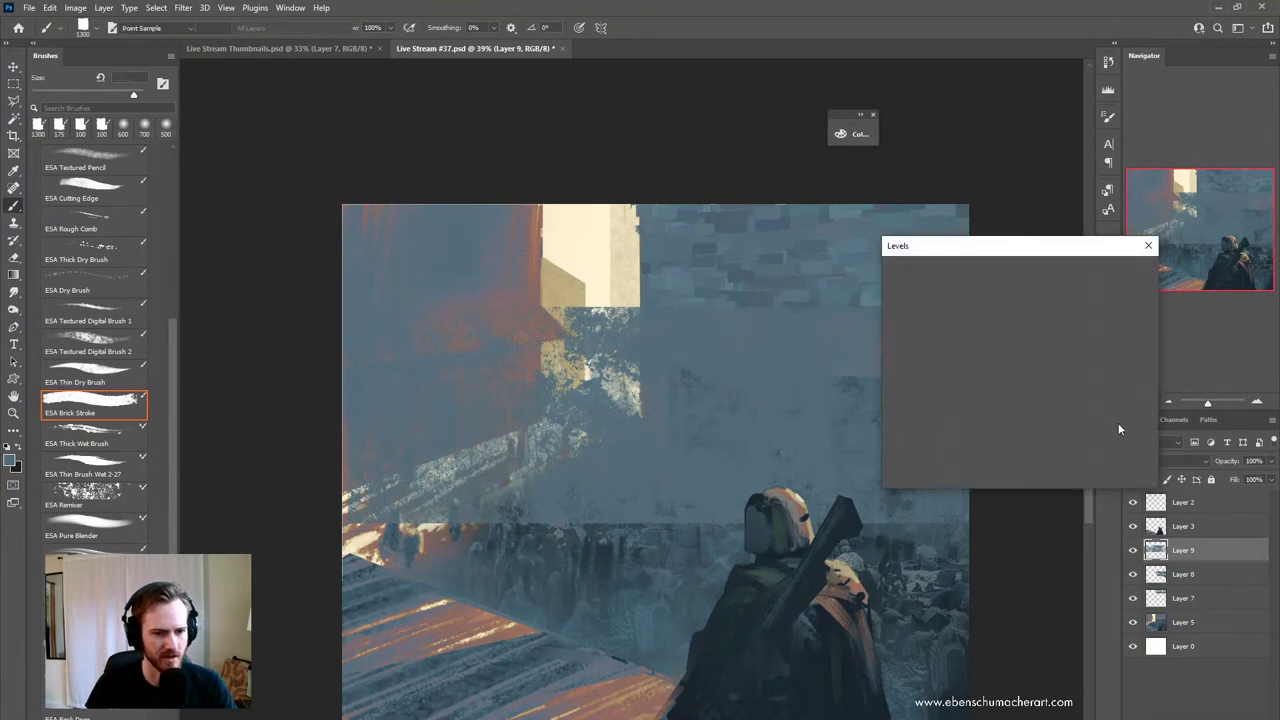
mouse_move(983, 397)
mouse_down()
mouse_move(960, 397)
mouse_move(1022, 397)
mouse_move(1008, 397)
mouse_up()
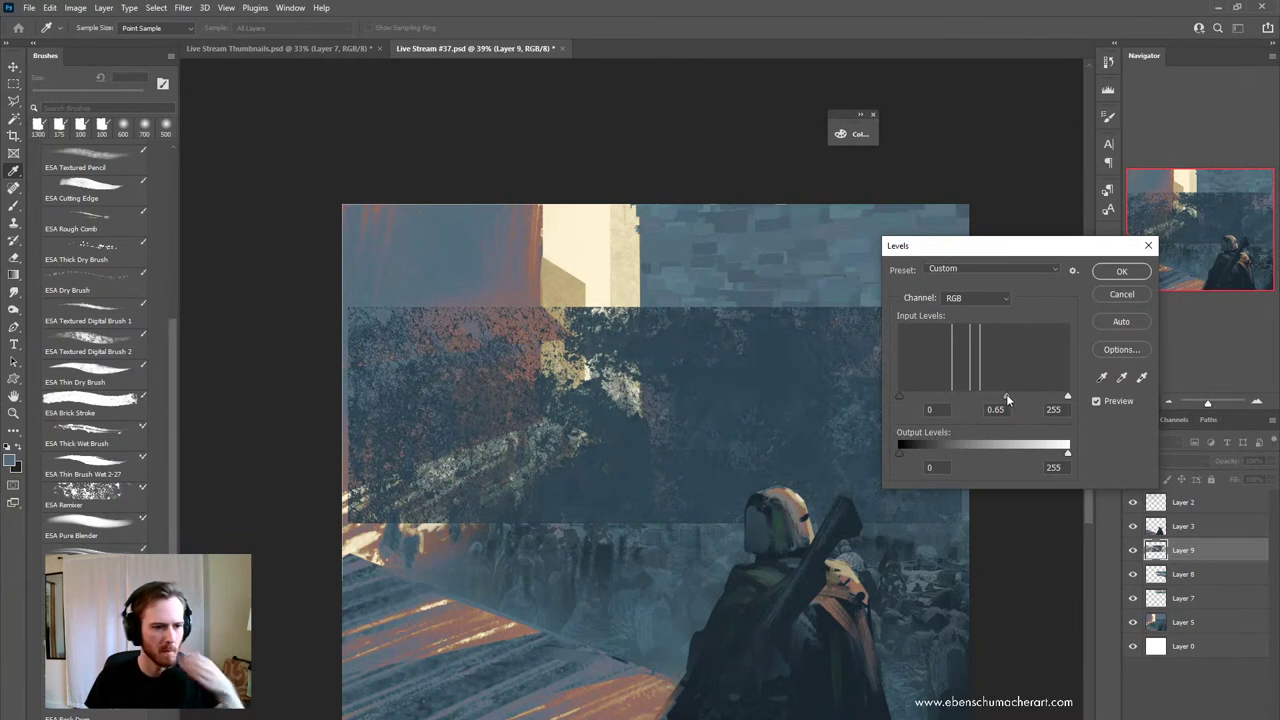
click(1123, 272)
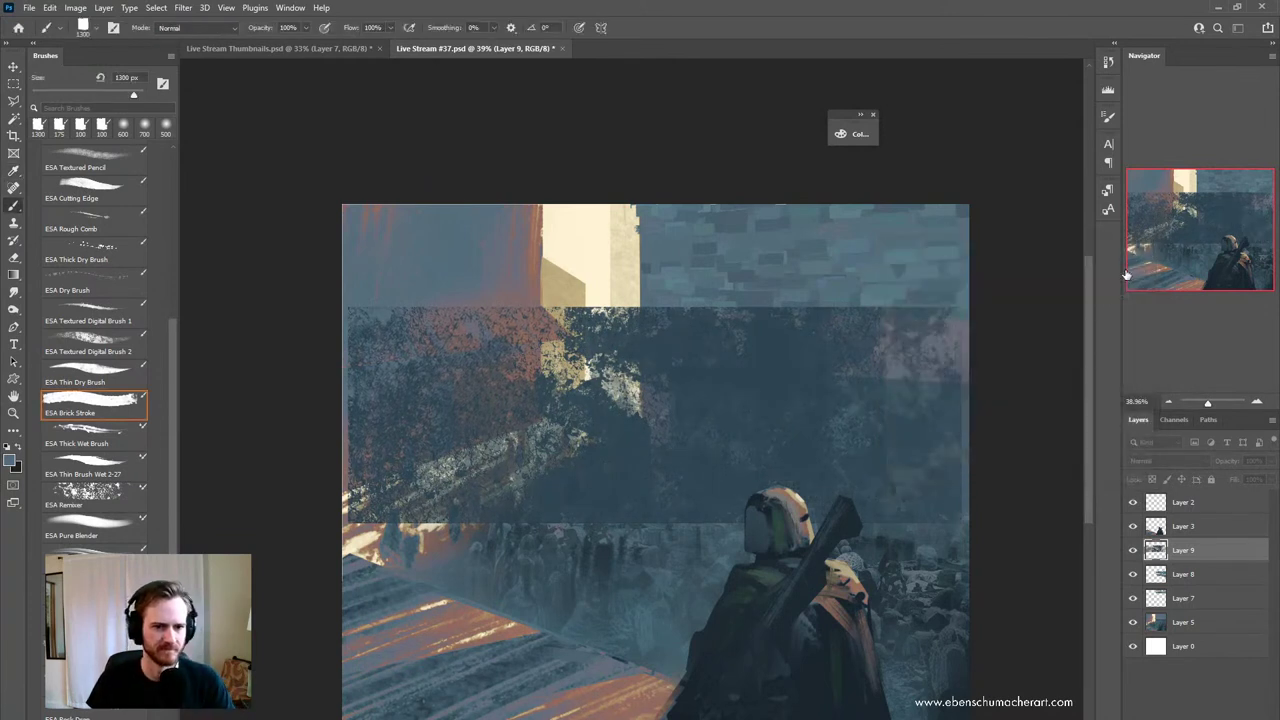
- Transform the dark texture band over the shaded building's roof, fitting its near corners to the ridge and eave tips
key(ctrl+t)
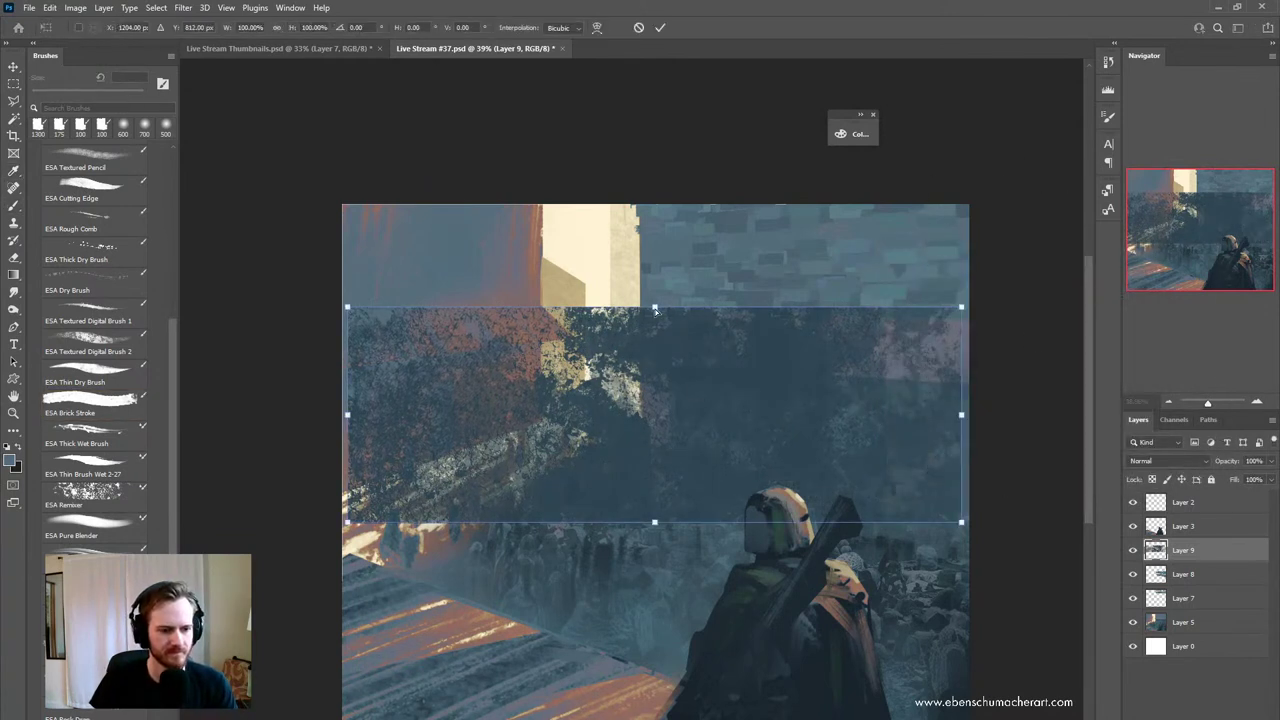
drag(655, 311, 840, 387)
drag(576, 464, 623, 410)
drag(481, 441, 675, 313)
drag(610, 363, 615, 359)
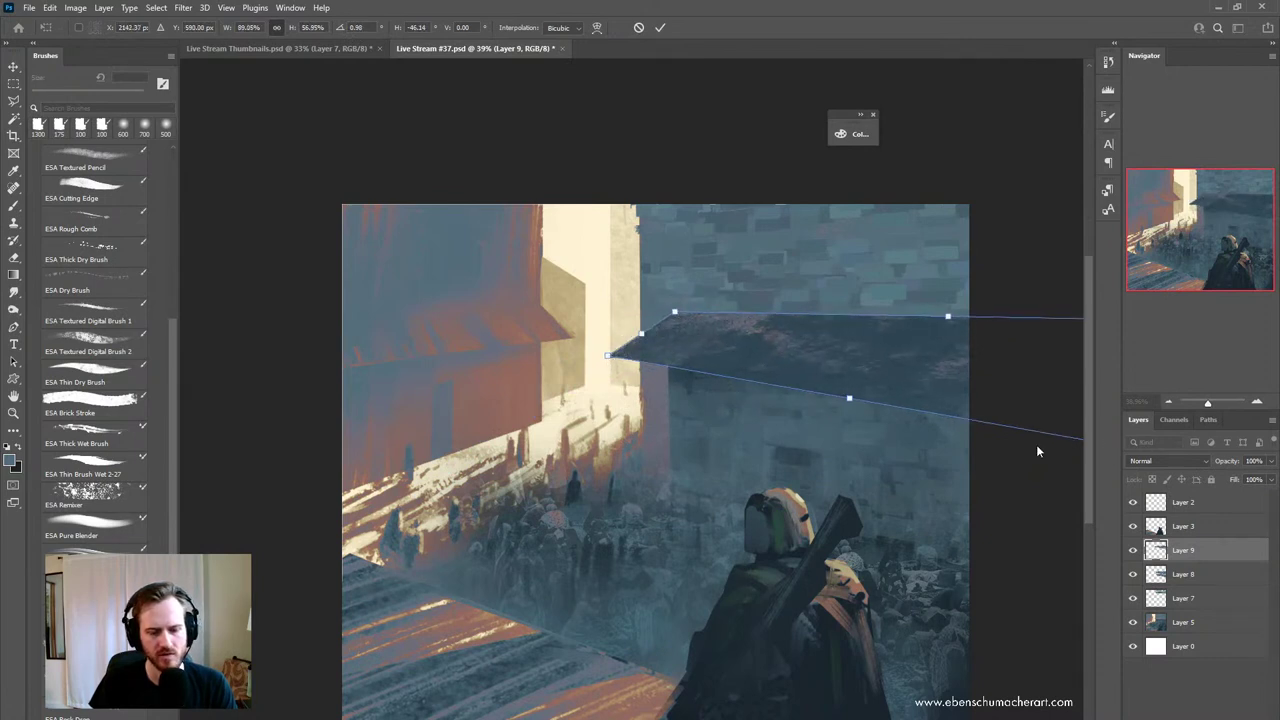
- Adjust the roof texture's far corners beyond the canvas and its near eave corner to match the roof perspective, and apply the transform
drag(778, 544, 558, 527)
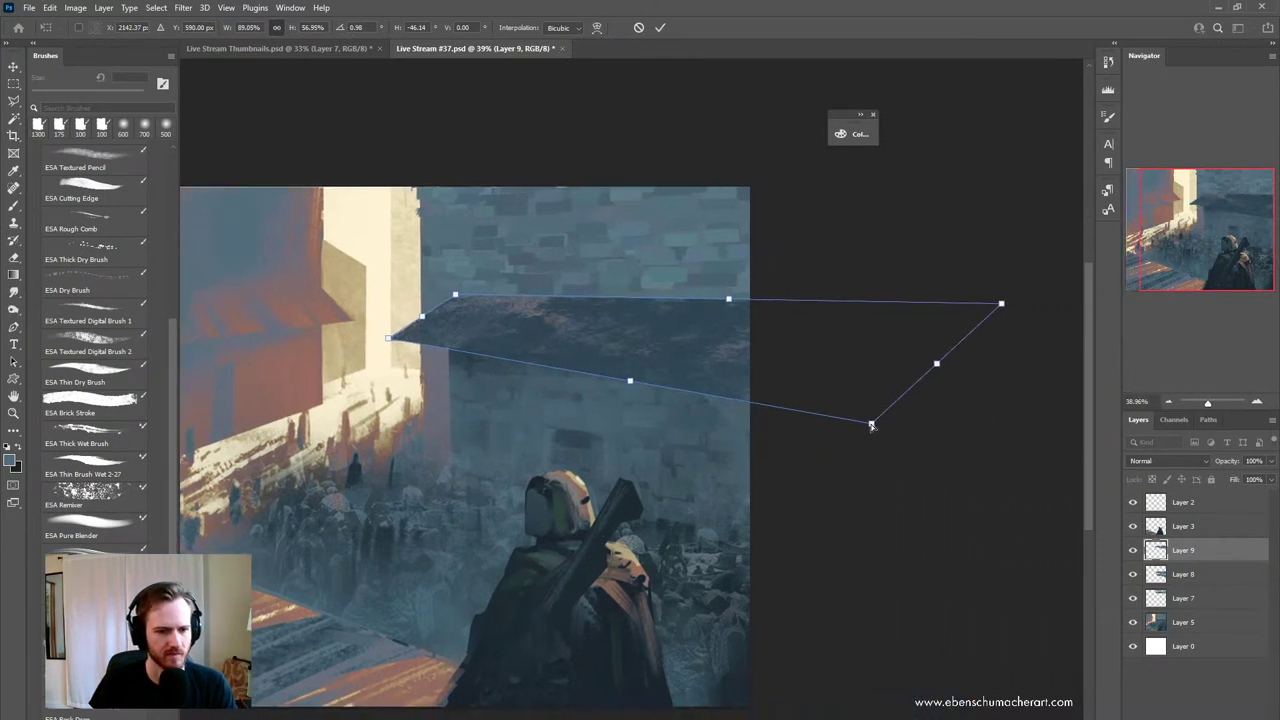
drag(871, 425, 916, 380)
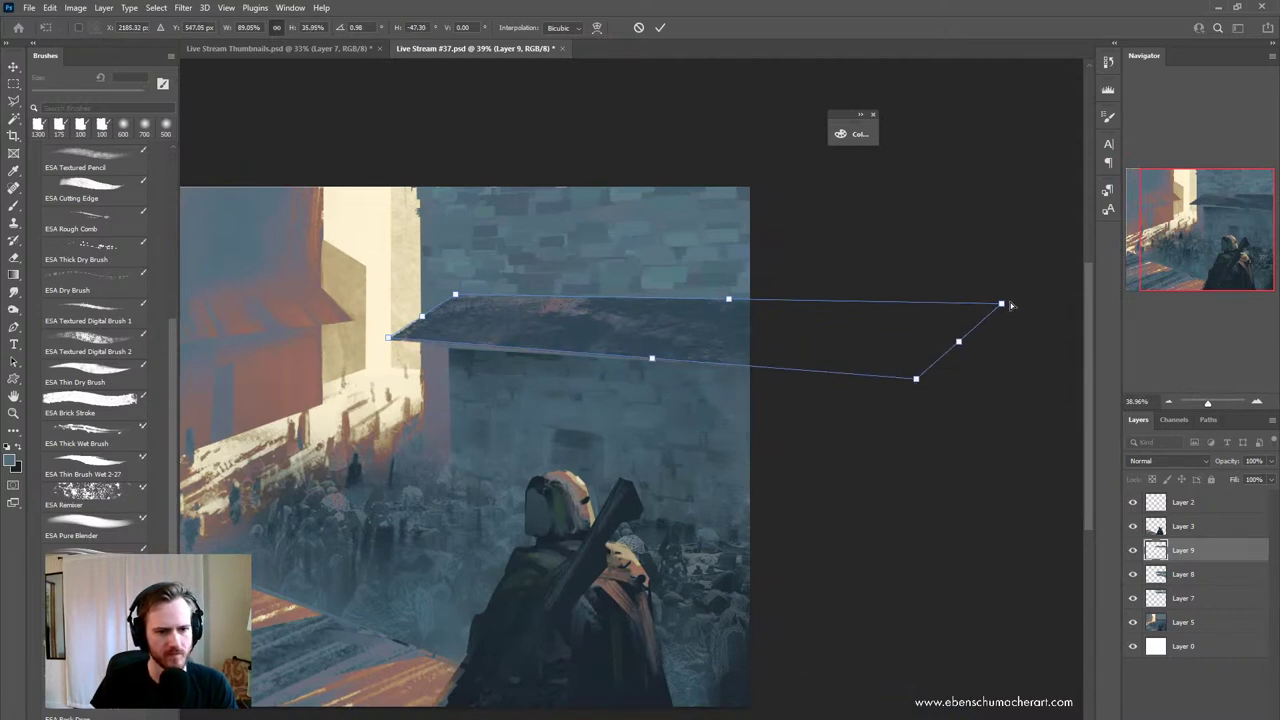
mouse_move(1003, 304)
mouse_down()
mouse_move(924, 300)
mouse_move(1005, 303)
mouse_up()
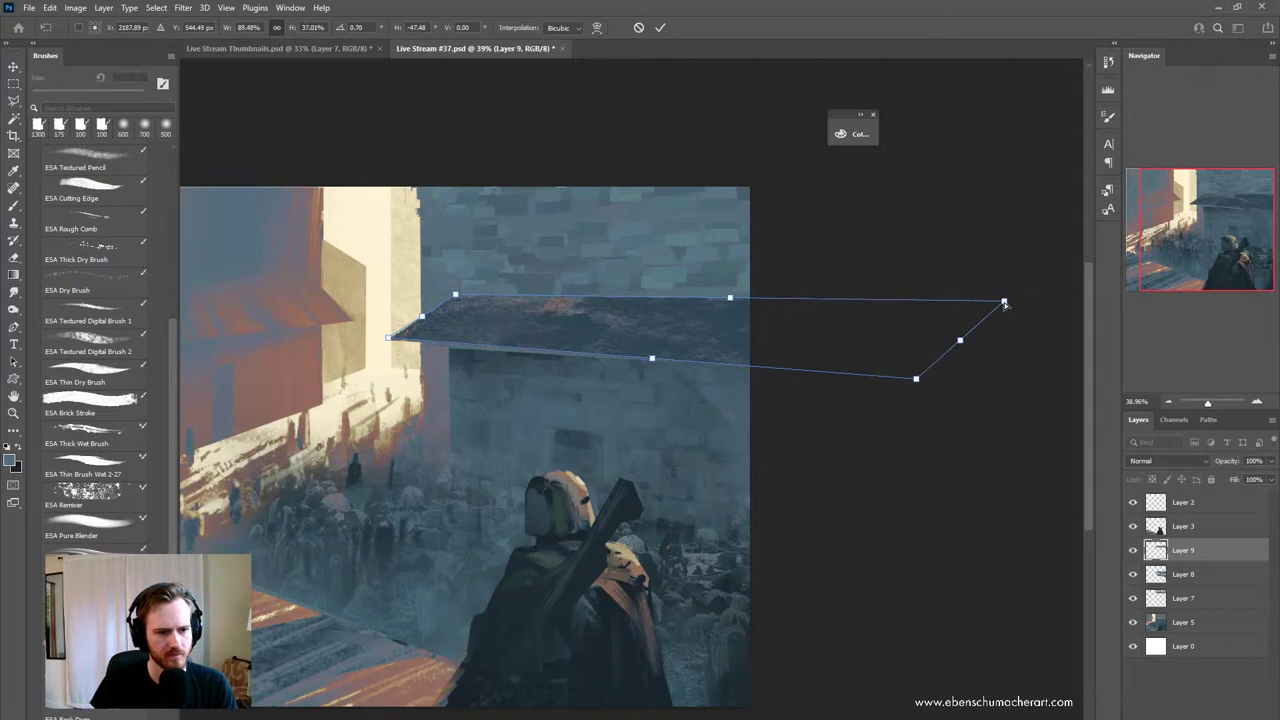
drag(917, 381, 916, 373)
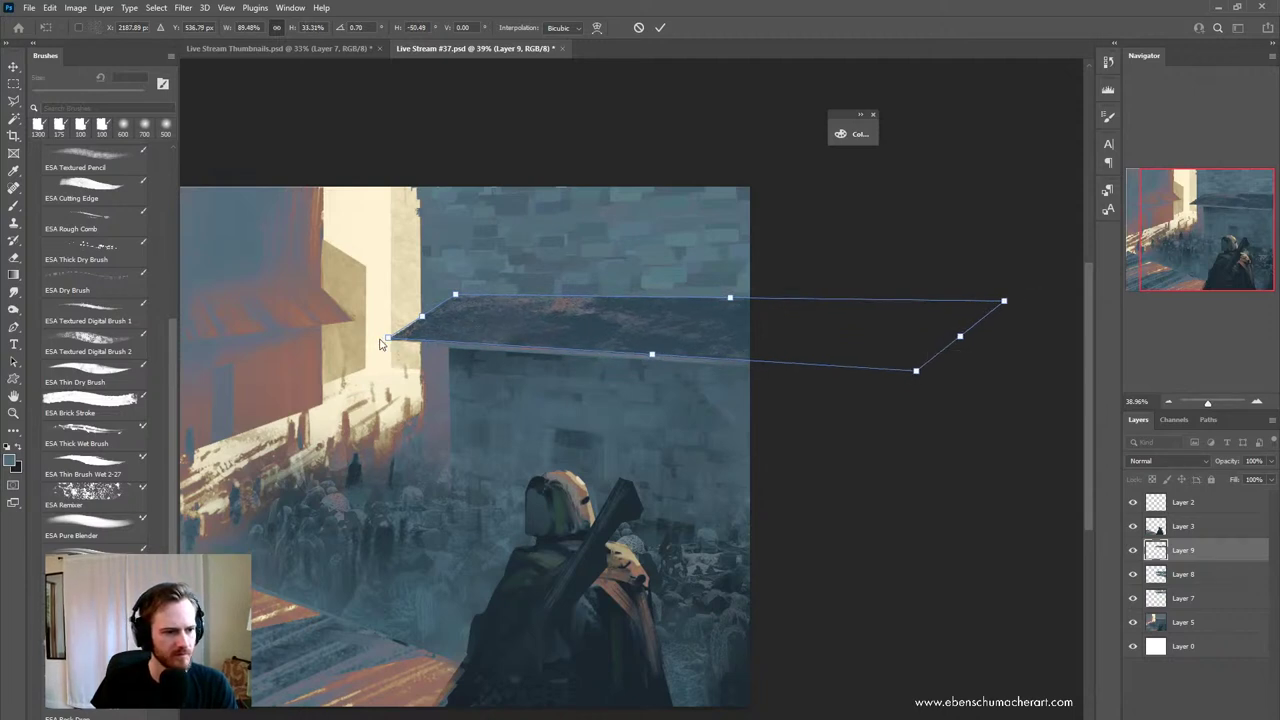
drag(389, 341, 385, 343)
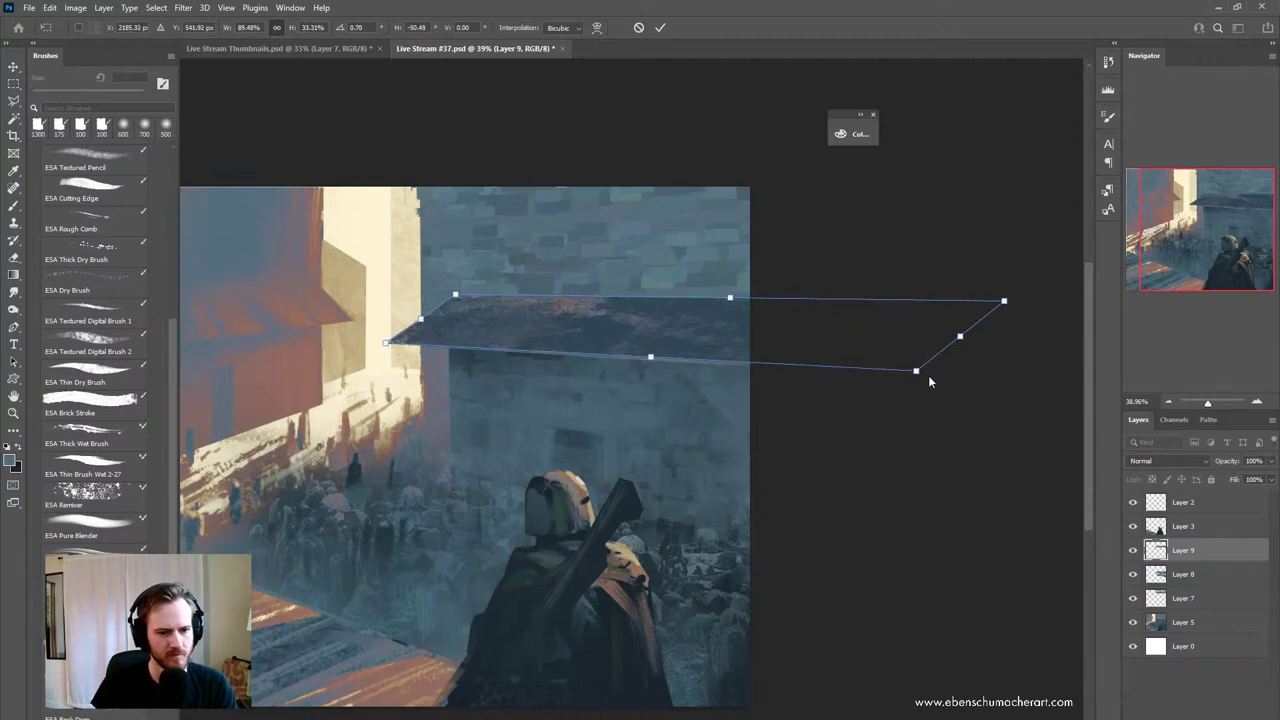
drag(920, 375, 919, 380)
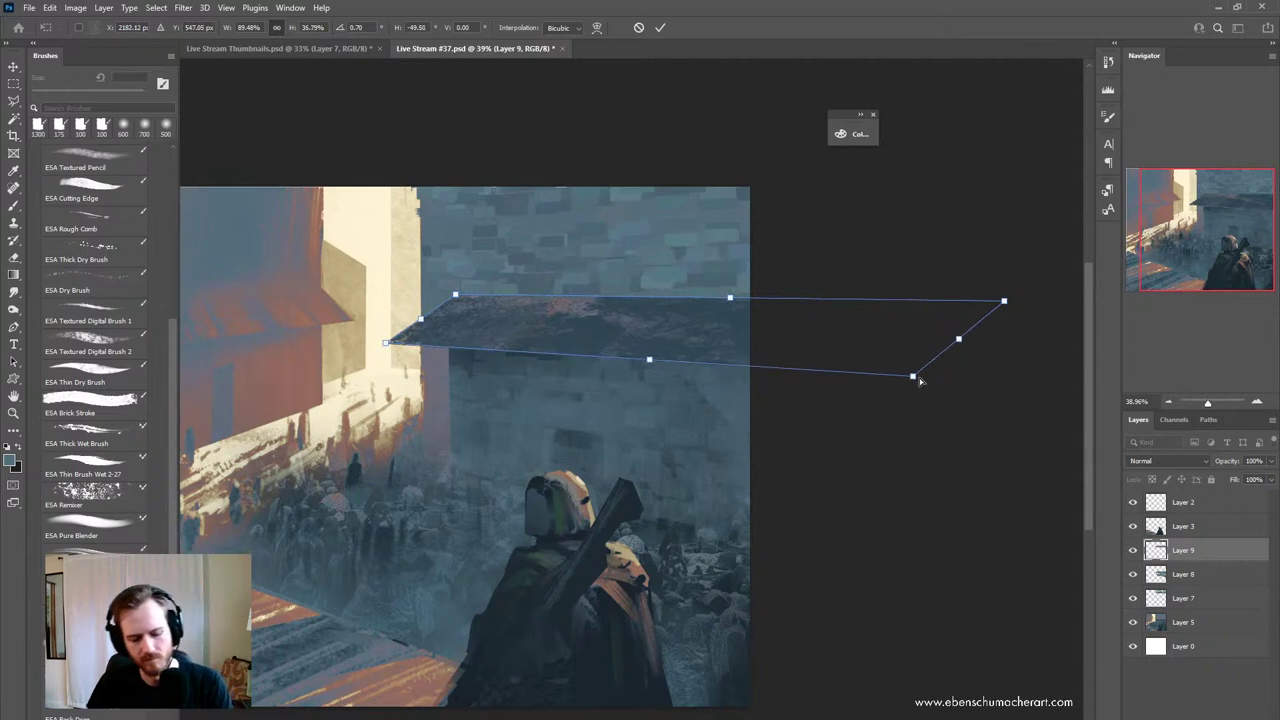
key(Return)
- Try Lighten blending on the roof texture layer with its Levels midtones raised to 1.29
click(1168, 461)
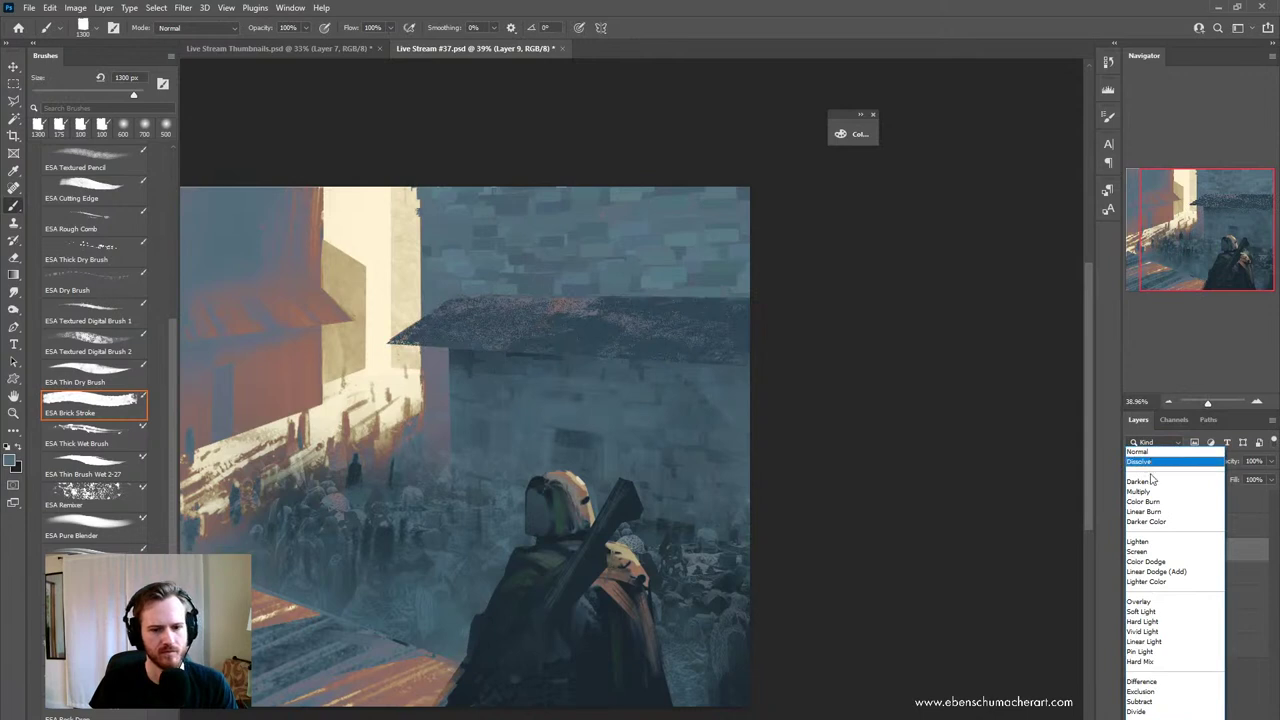
click(1145, 541)
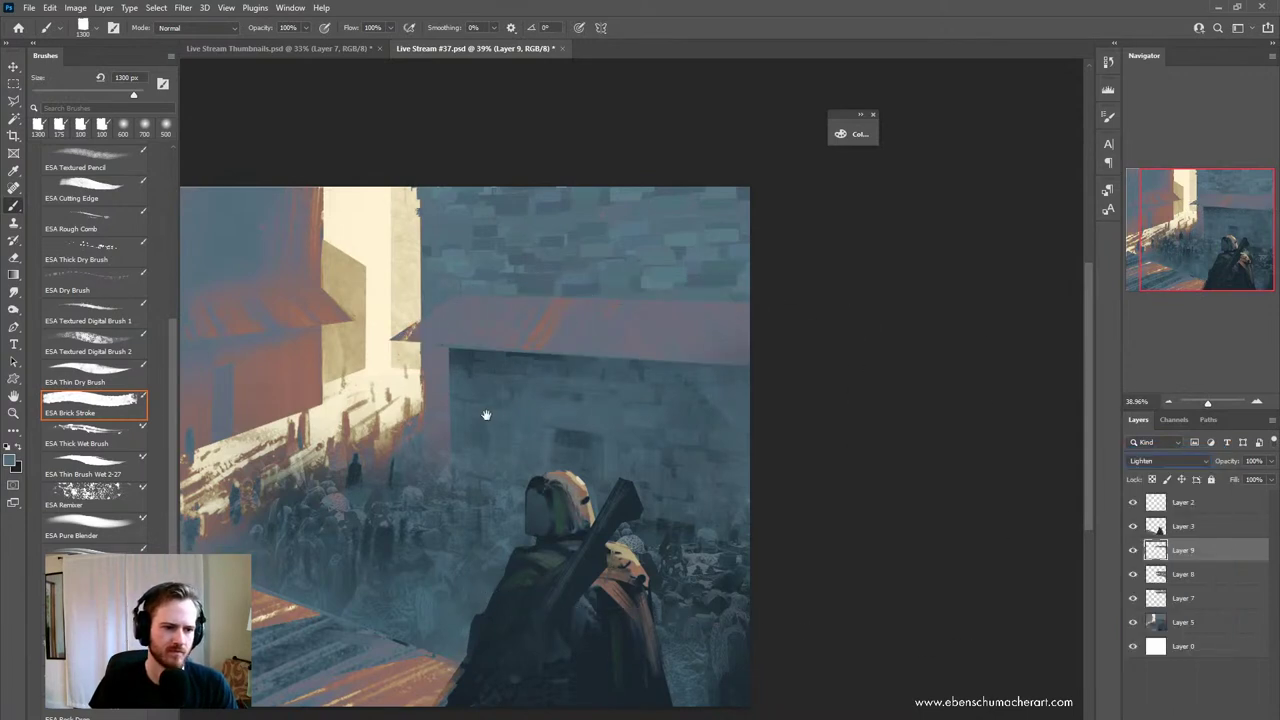
drag(486, 414, 655, 460)
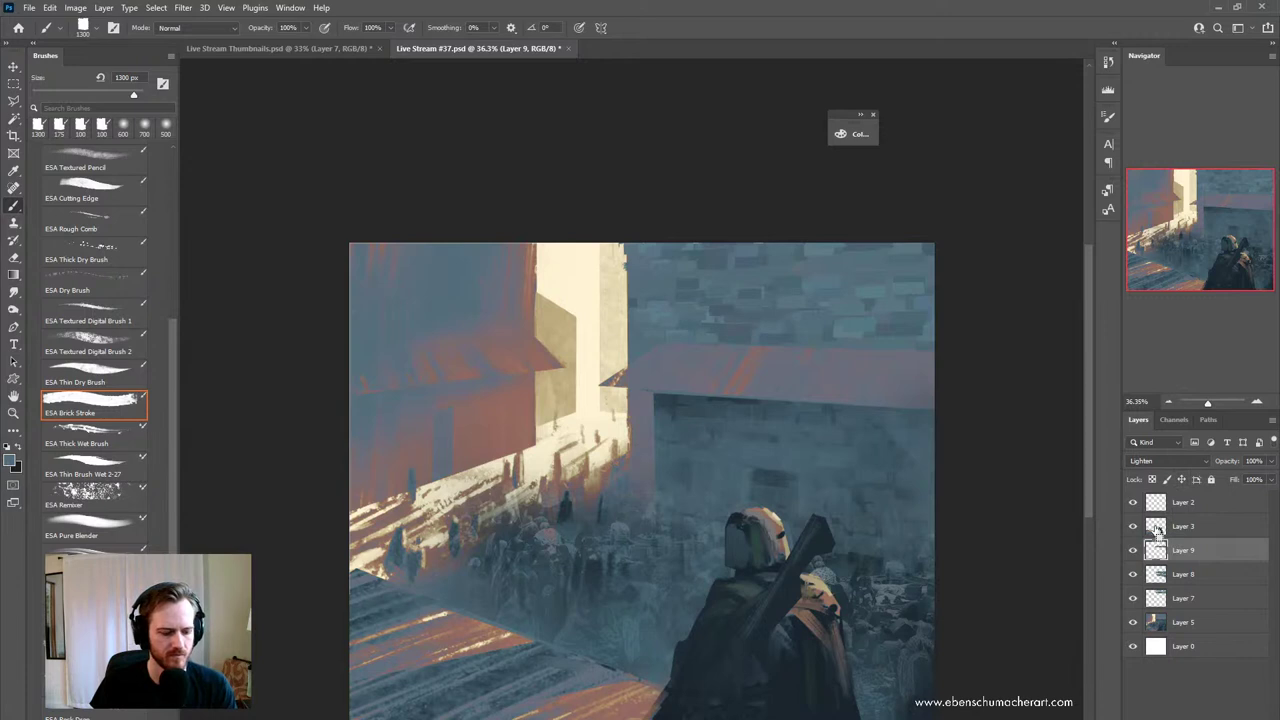
key(ctrl+l)
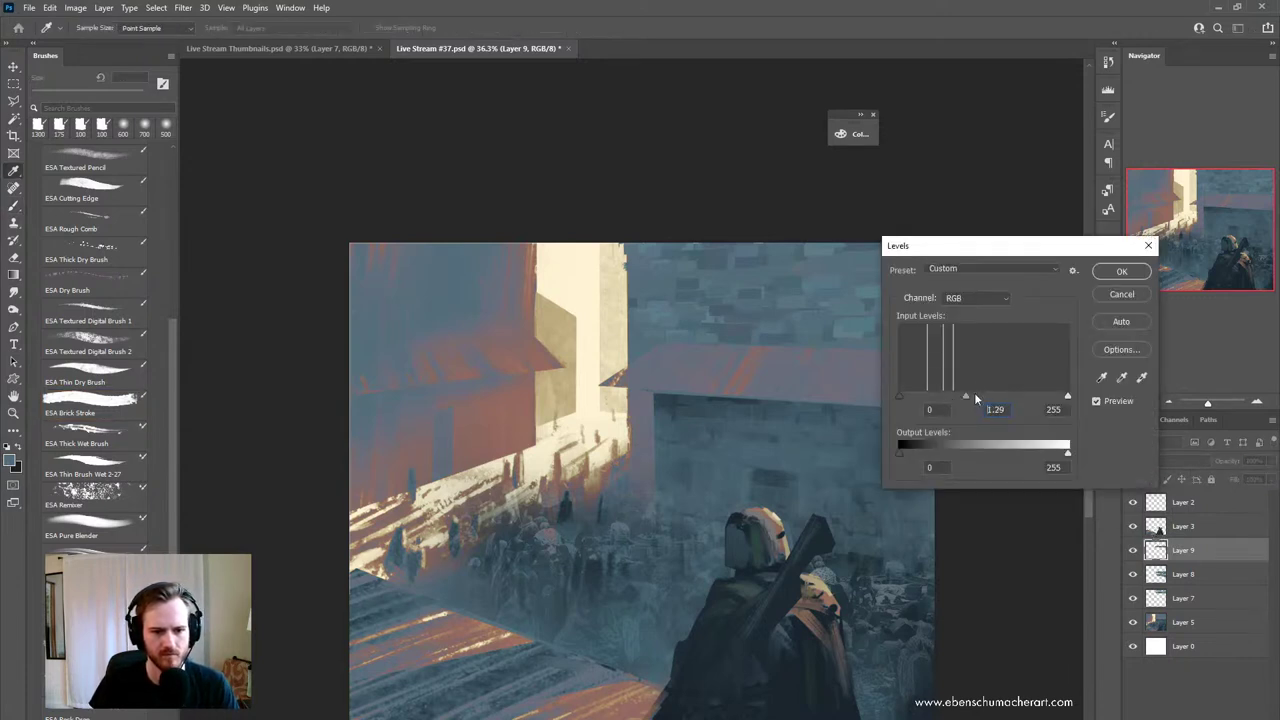
click(1124, 295)
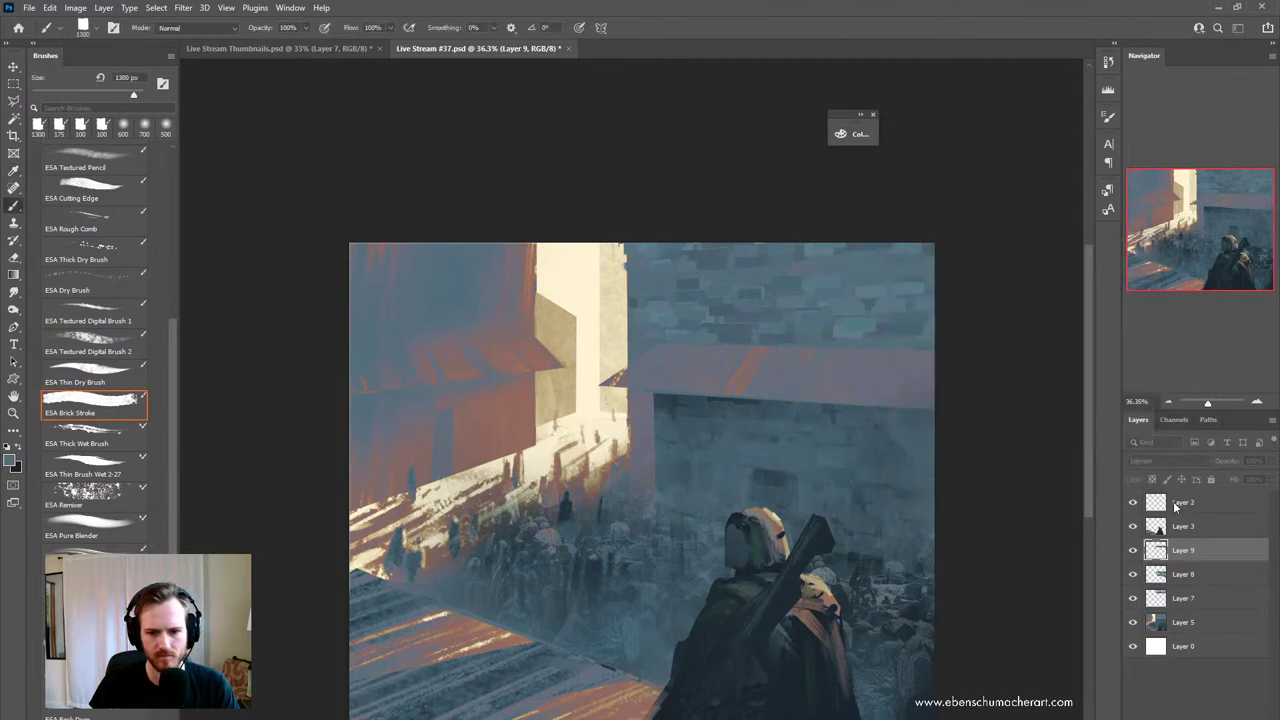
- Set the roof texture layer to Overlay blending and try inverting its colours
click(1176, 458)
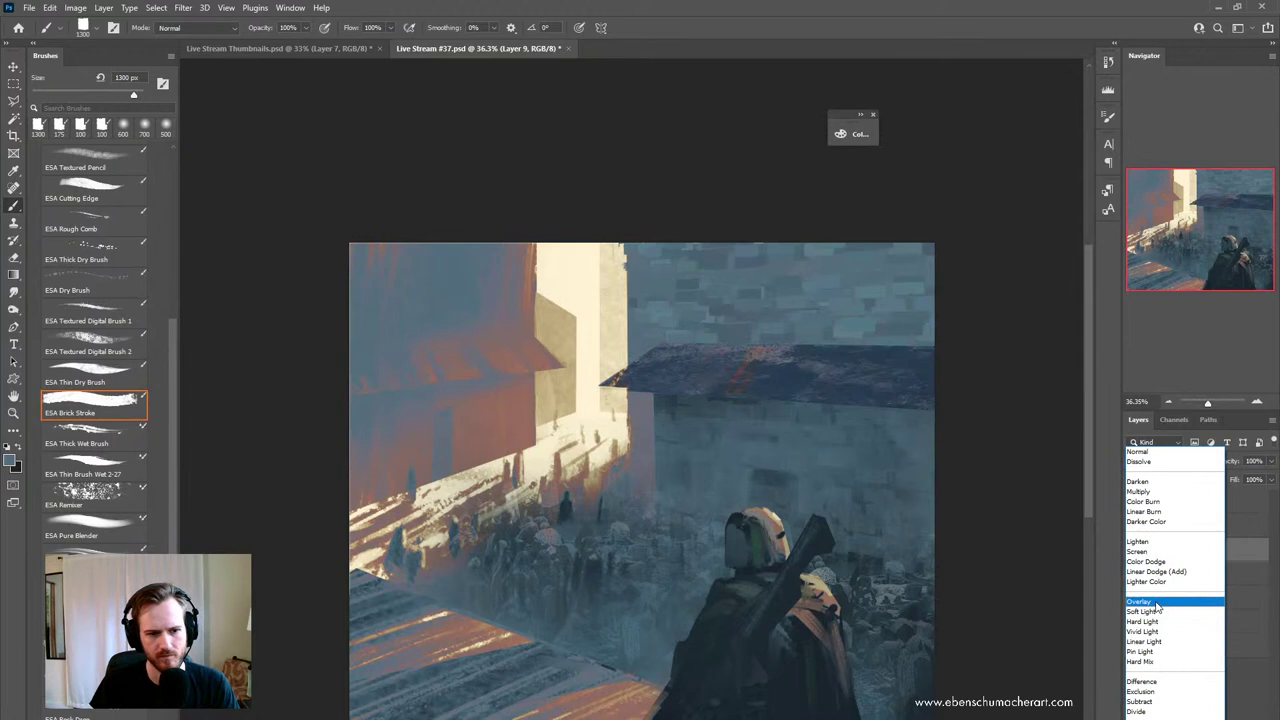
click(1157, 602)
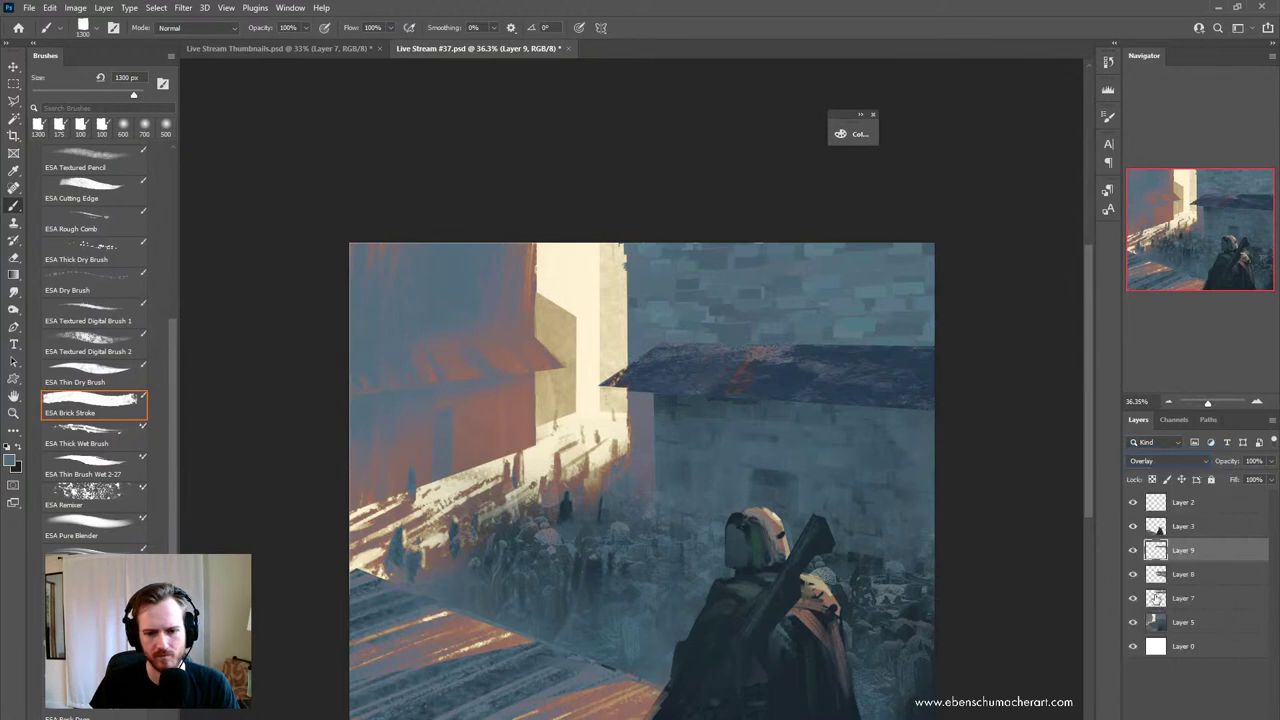
key(ctrl+i)
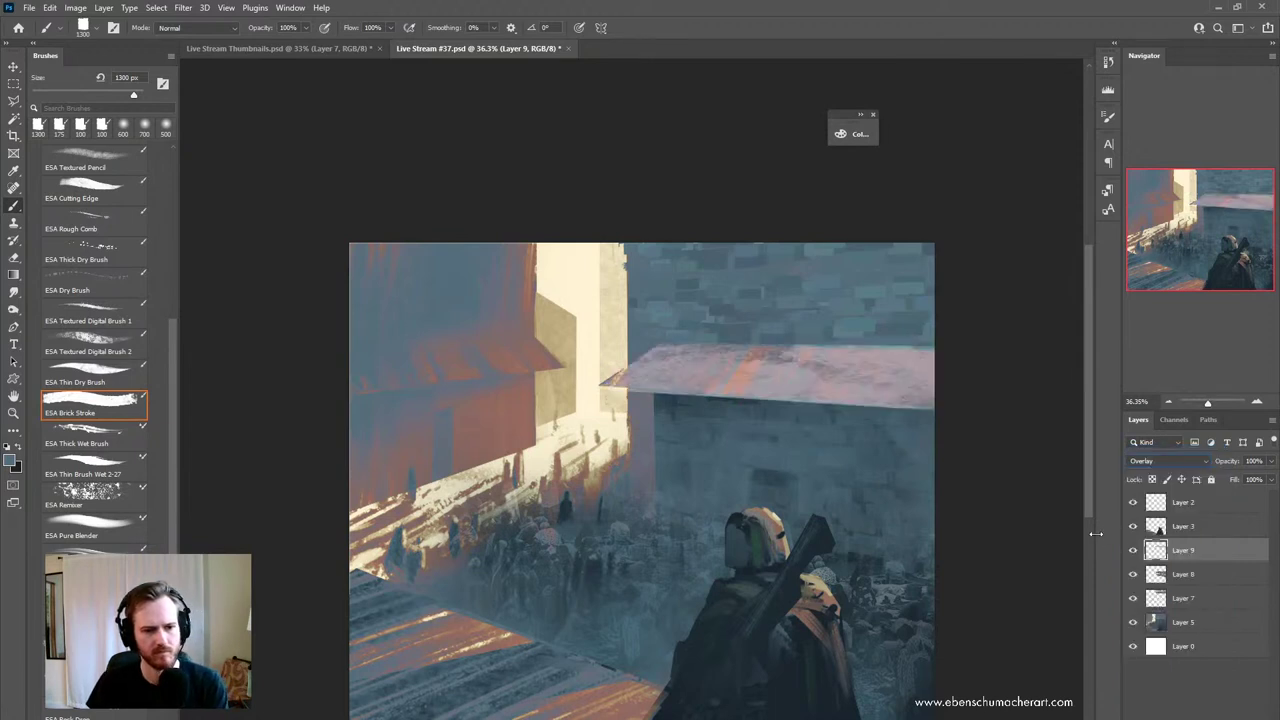
click(1133, 549)
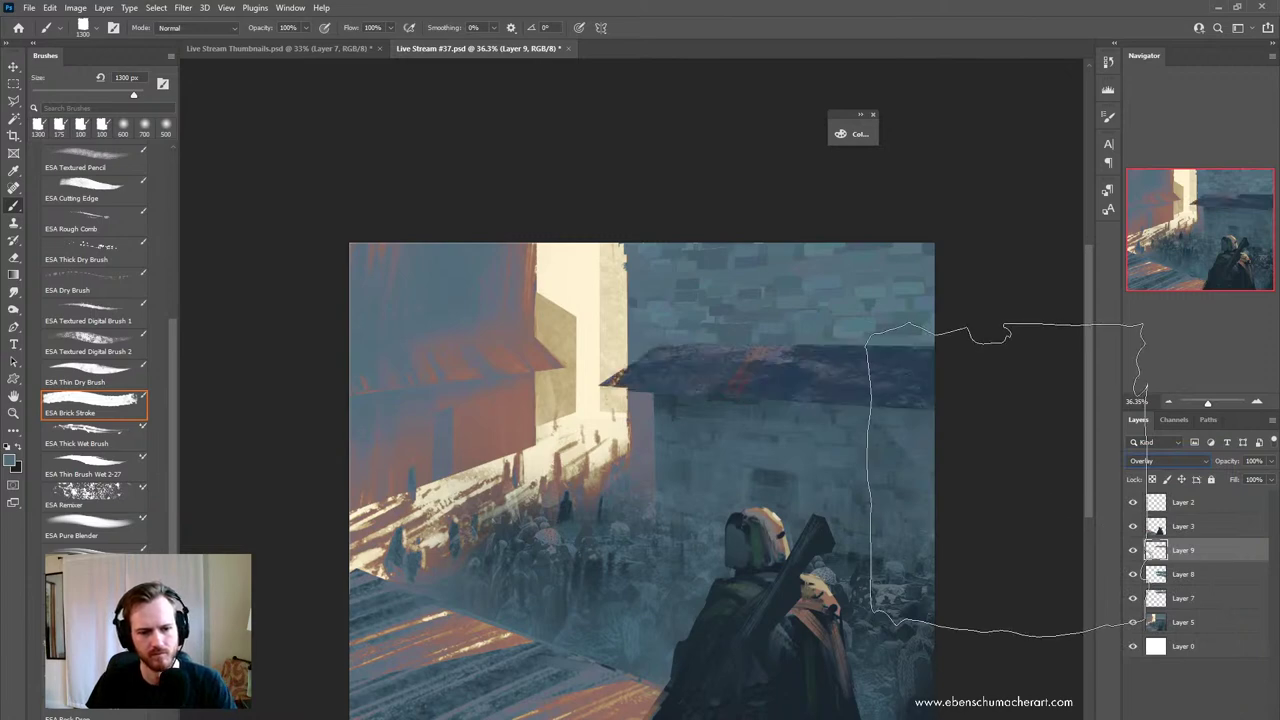
- Load the roof texture layer's pixels as a selection, paint muted blue-grey over the shaded building's roof with ESA Brick Stroke, and deselect
ctrl+click(1156, 550)
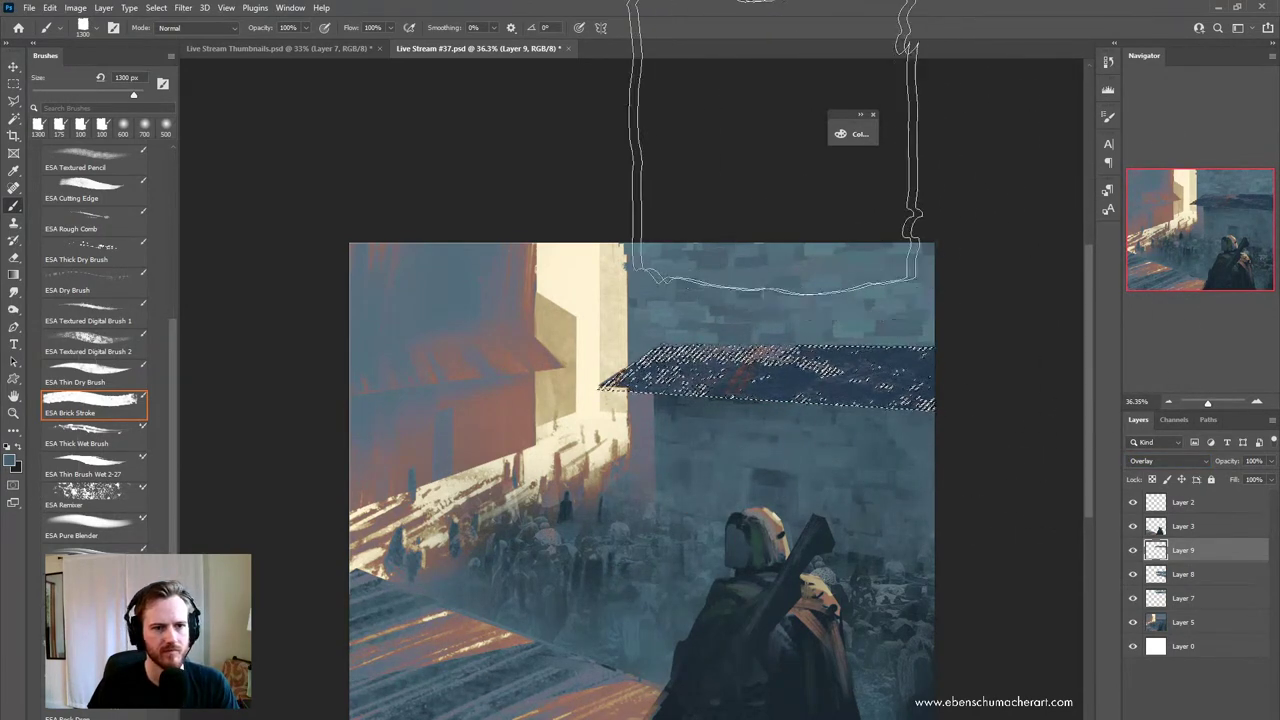
click(851, 131)
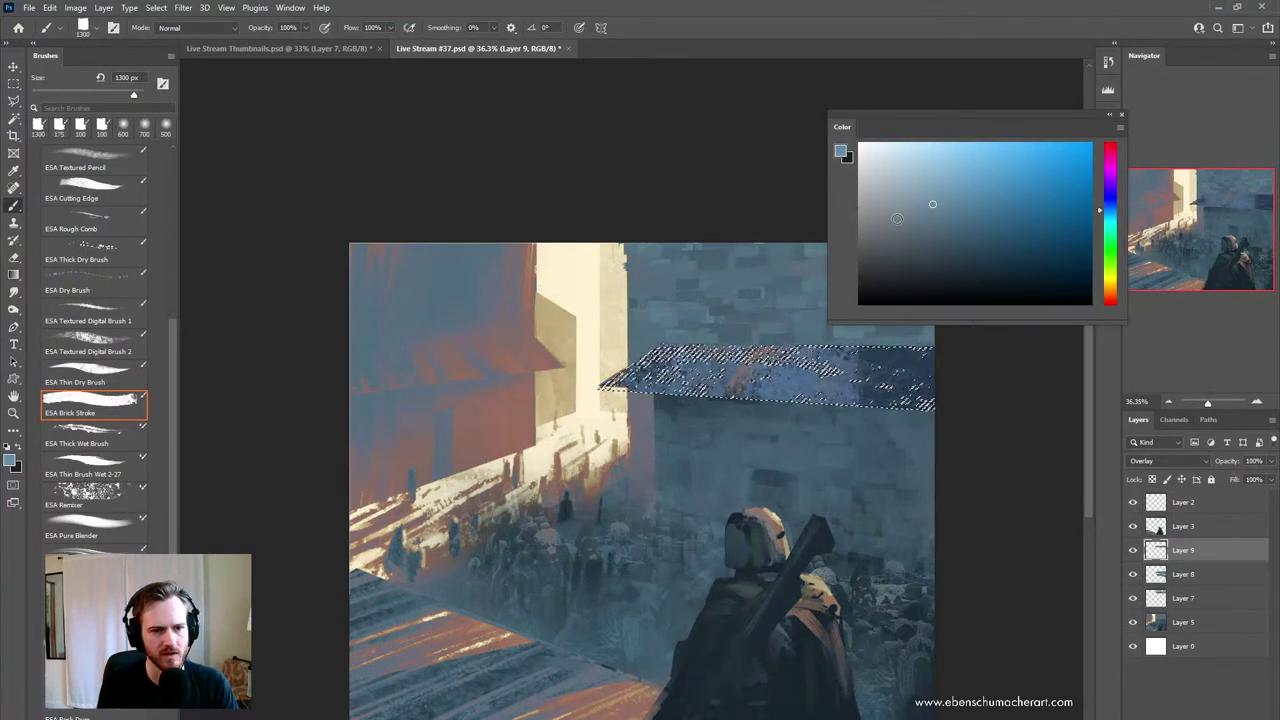
click(899, 209)
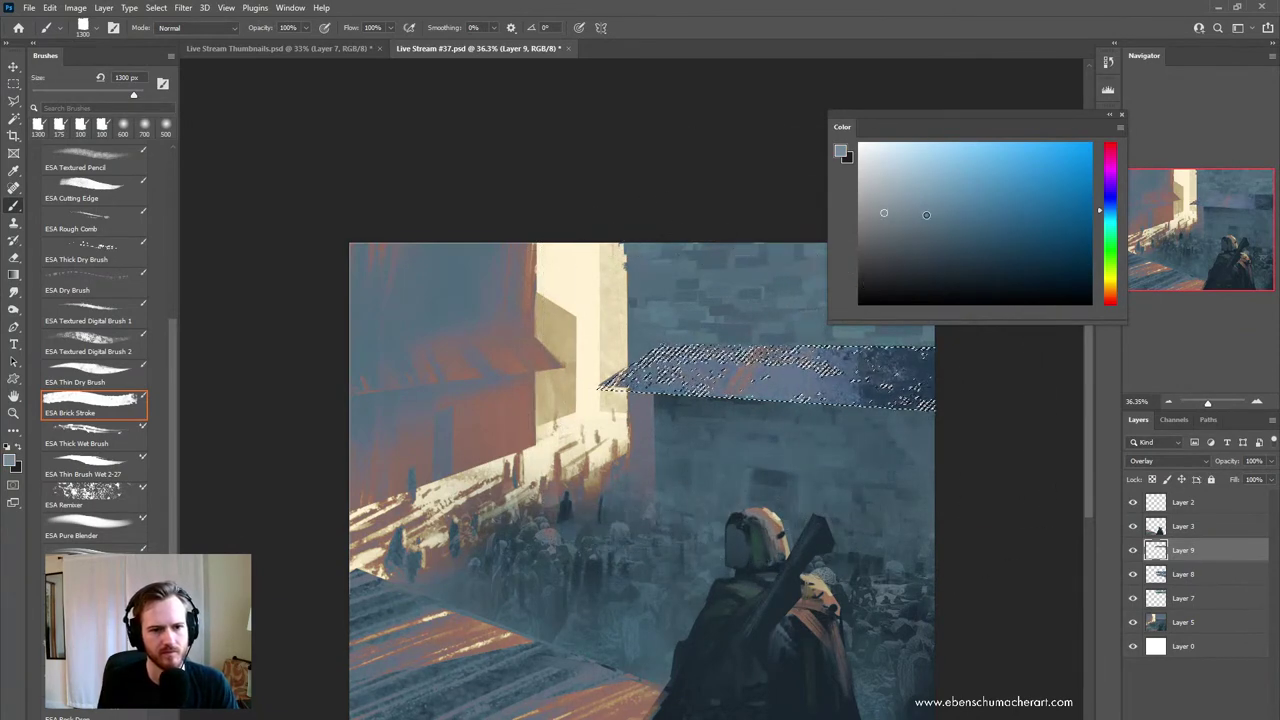
click(926, 214)
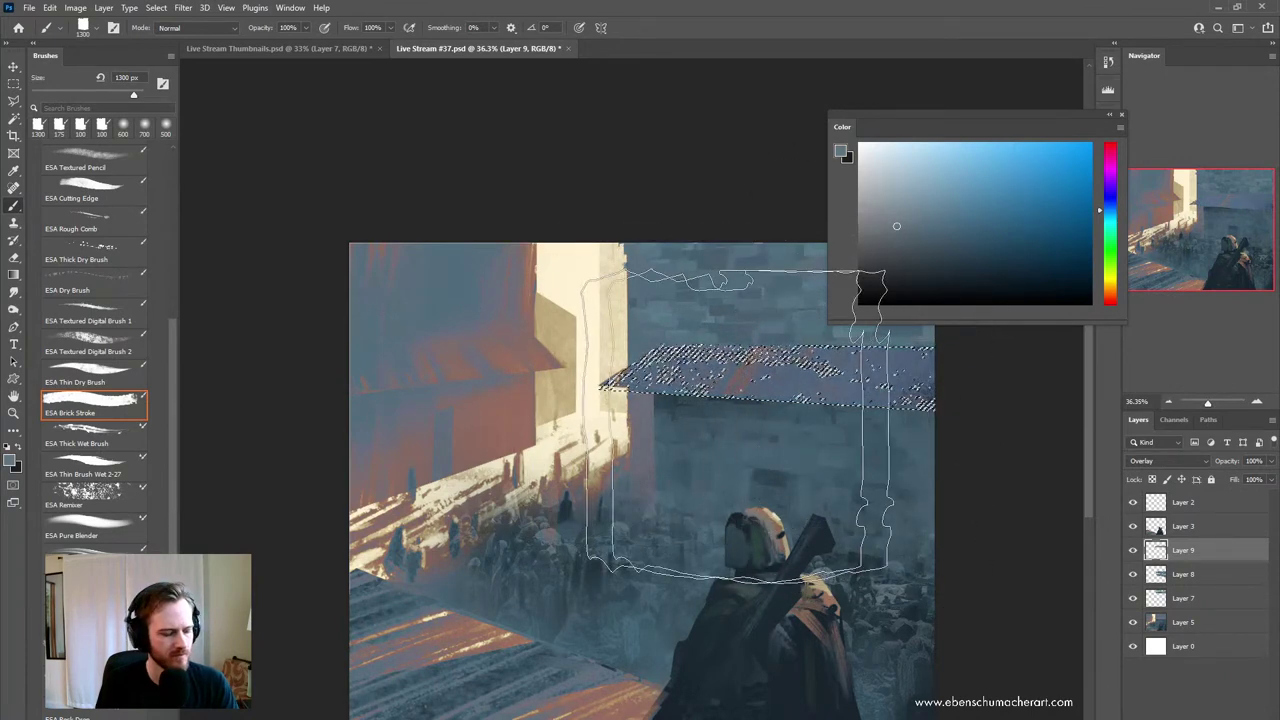
key(ctrl+d)
drag(720, 563, 660, 581)
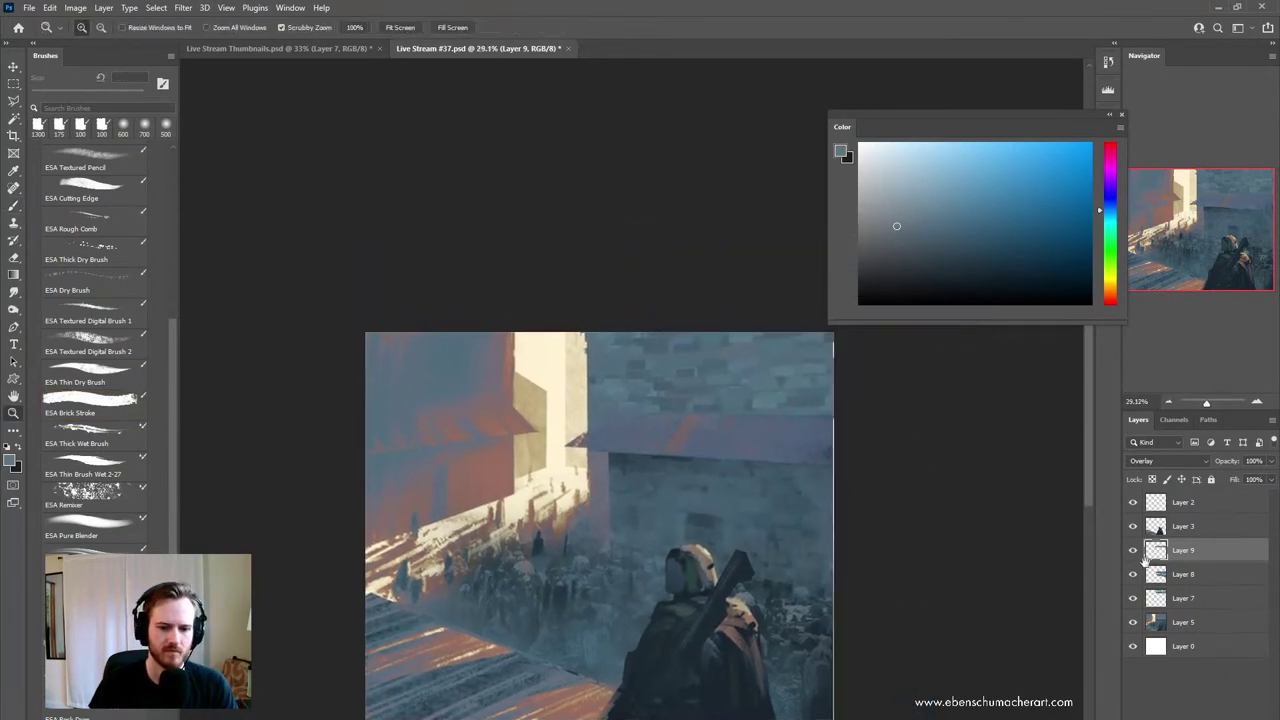
- Select everything outside the roof texture, choose a darker blue-grey brush colour, and make Layer 9 active for painting
ctrl+click(1160, 554)
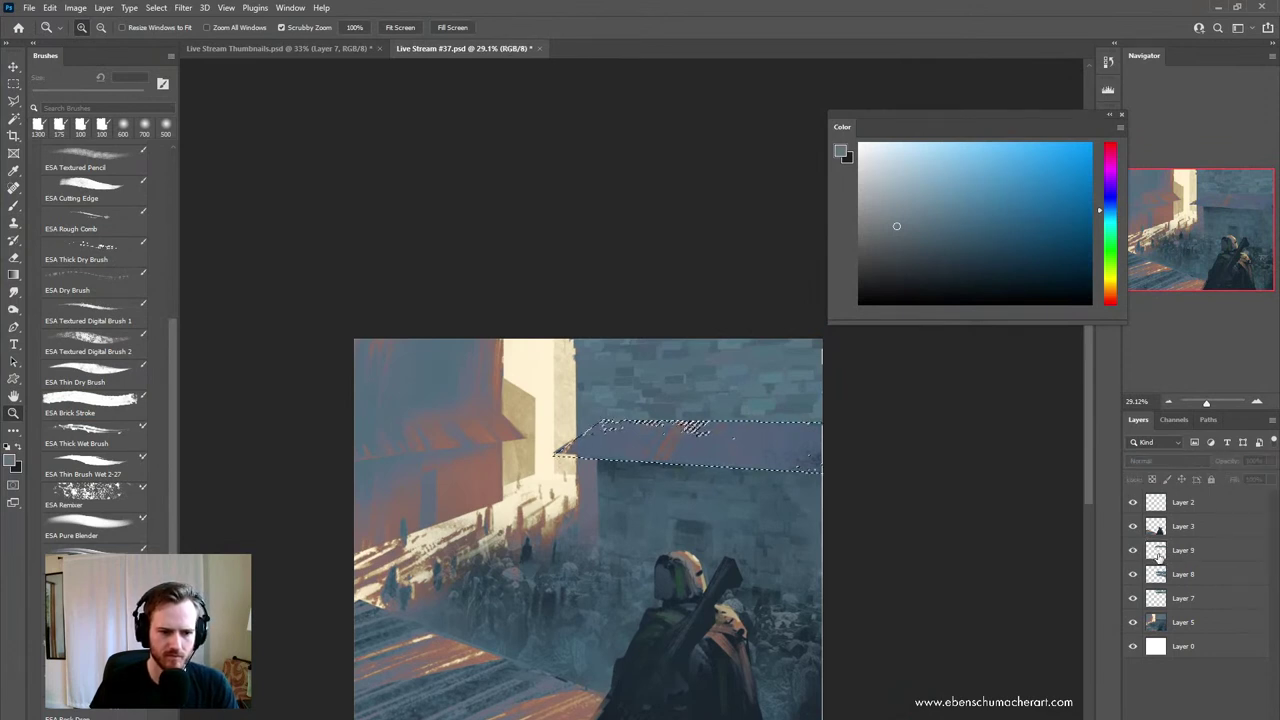
key(ctrl+shift+i)
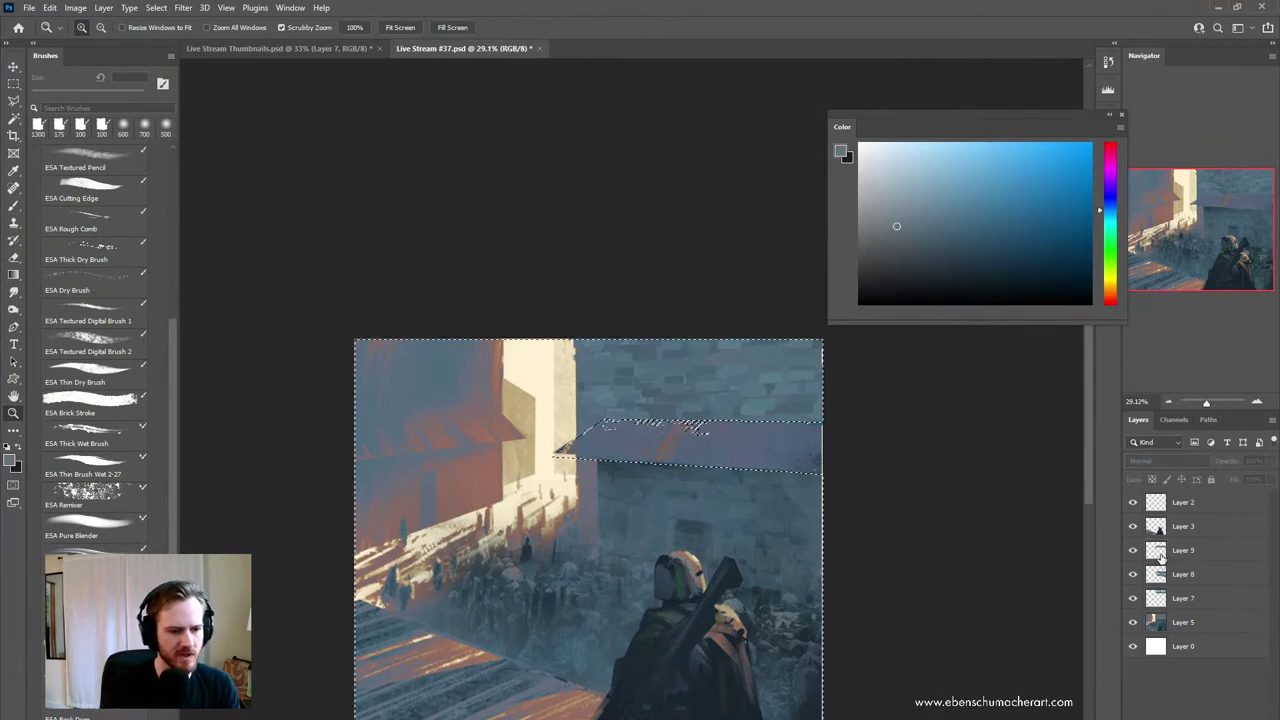
click(895, 244)
click(708, 440)
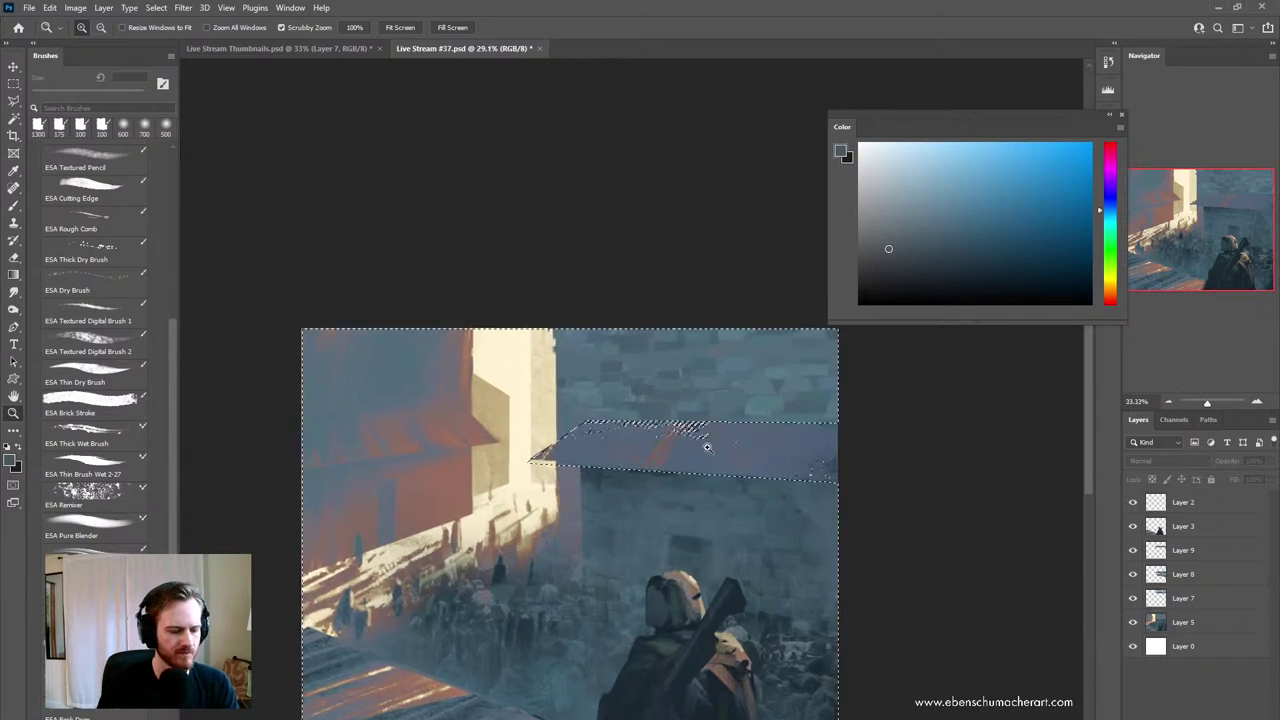
key(b)
click(685, 453)
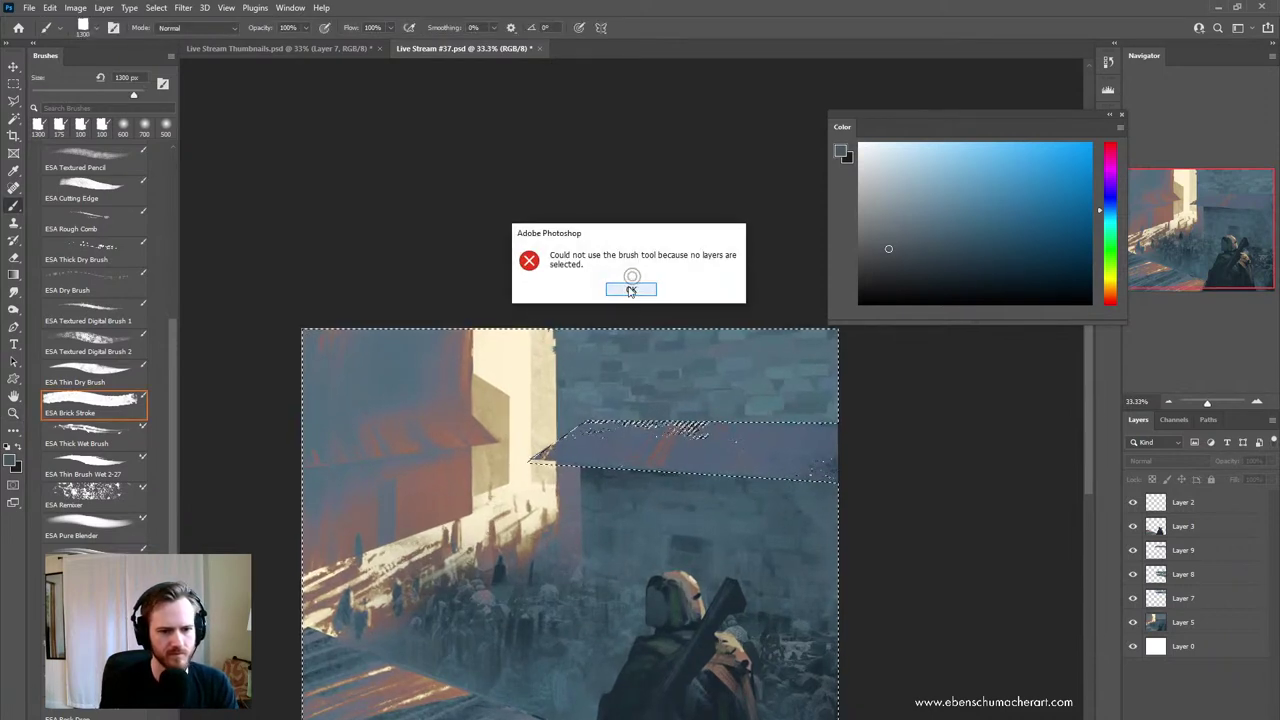
click(638, 290)
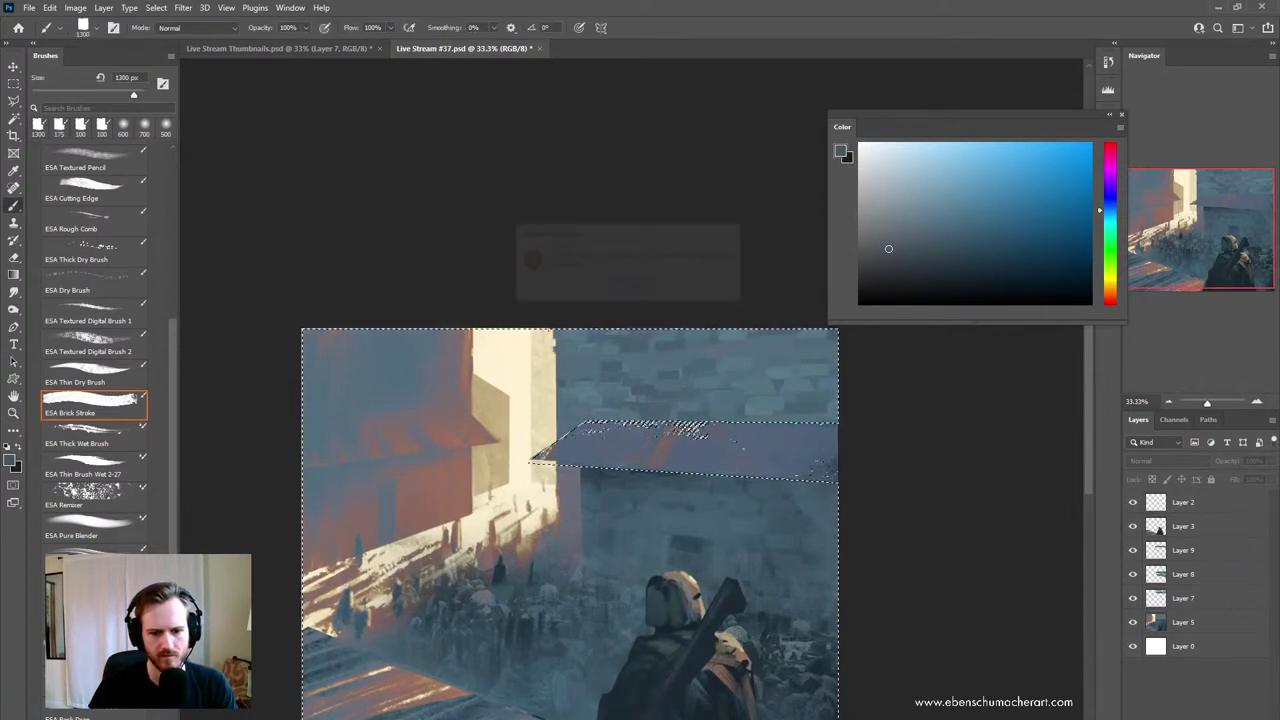
click(1188, 552)
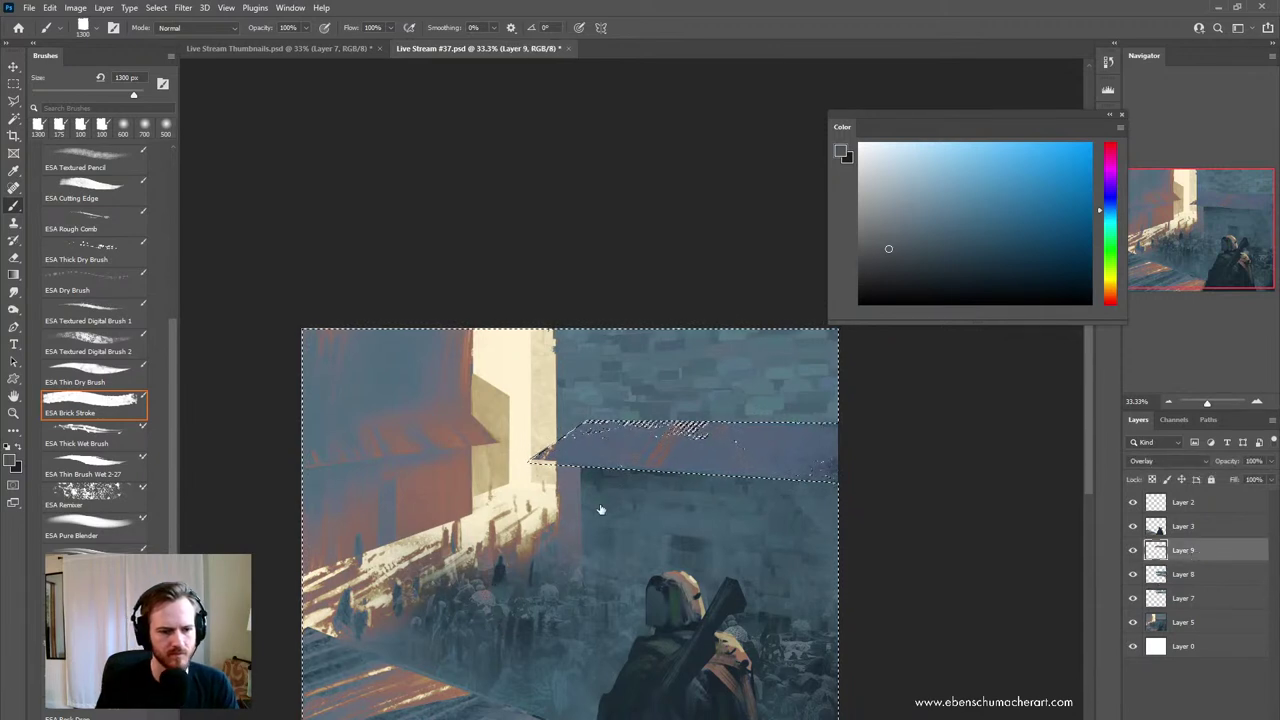
- Paint dark shading on the wall just above the roof ridge with the brush at 250 px, undoing the excess strokes
key(ctrl+z)
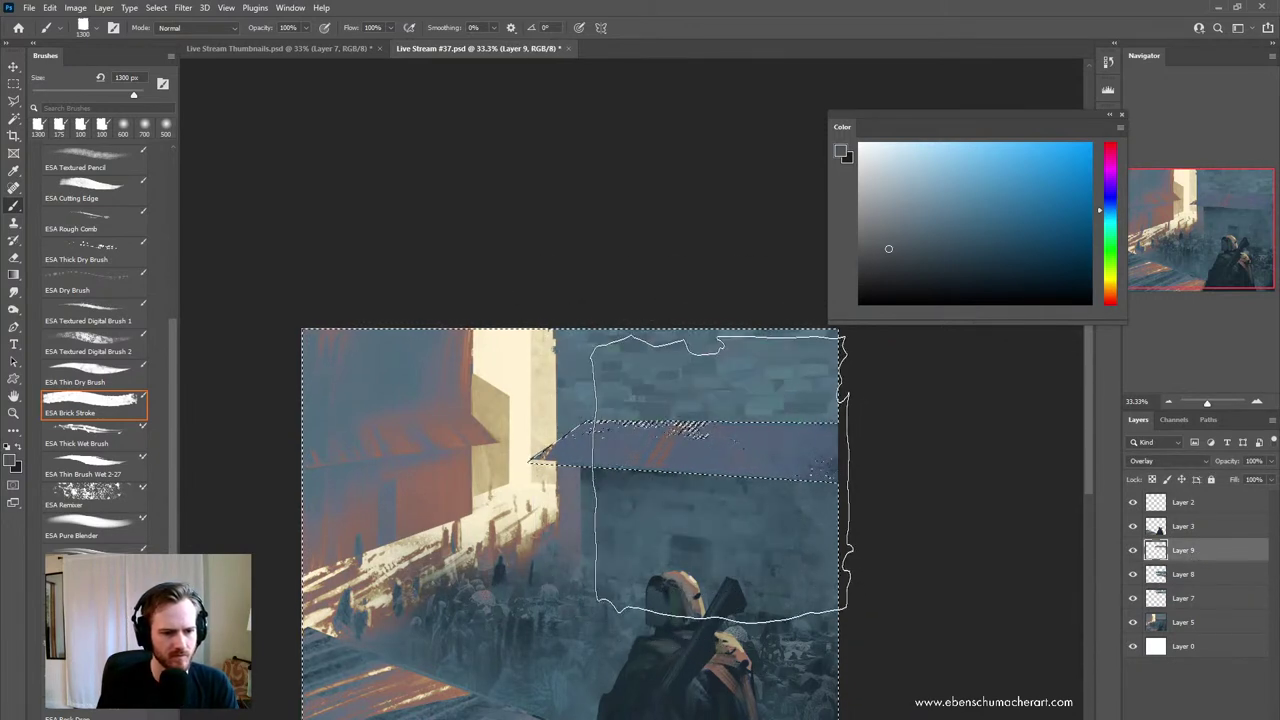
key(bracketleft)
key(bracketleft)
key(bracketleft)
key(bracketleft)
key(bracketleft)
key(bracketleft)
key(bracketleft)
key(bracketleft)
key(bracketleft)
key(bracketleft)
key(bracketleft)
key(bracketleft)
key(bracketright)
drag(638, 428, 821, 462)
drag(650, 396, 697, 388)
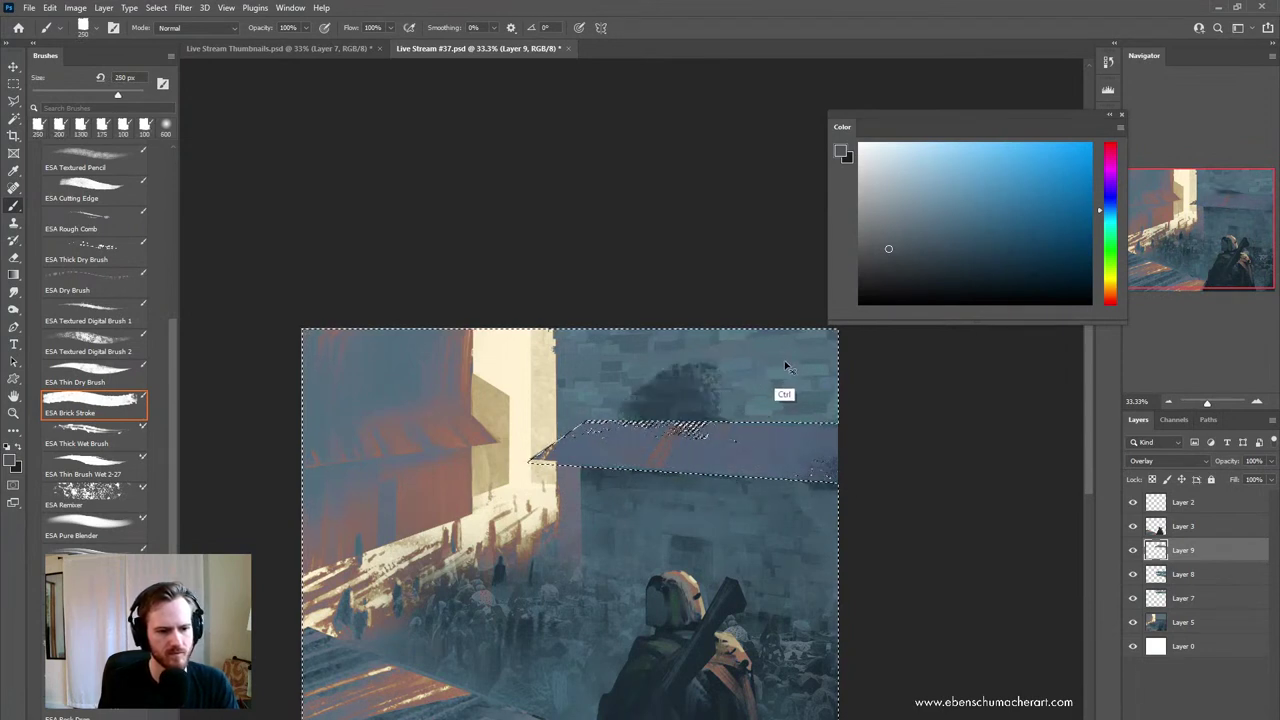
key(ctrl+z)
- Restore the inverted roof selection and brush dark mottled texture over the walls above and below the roof at 700 px
key(ctrl+d)
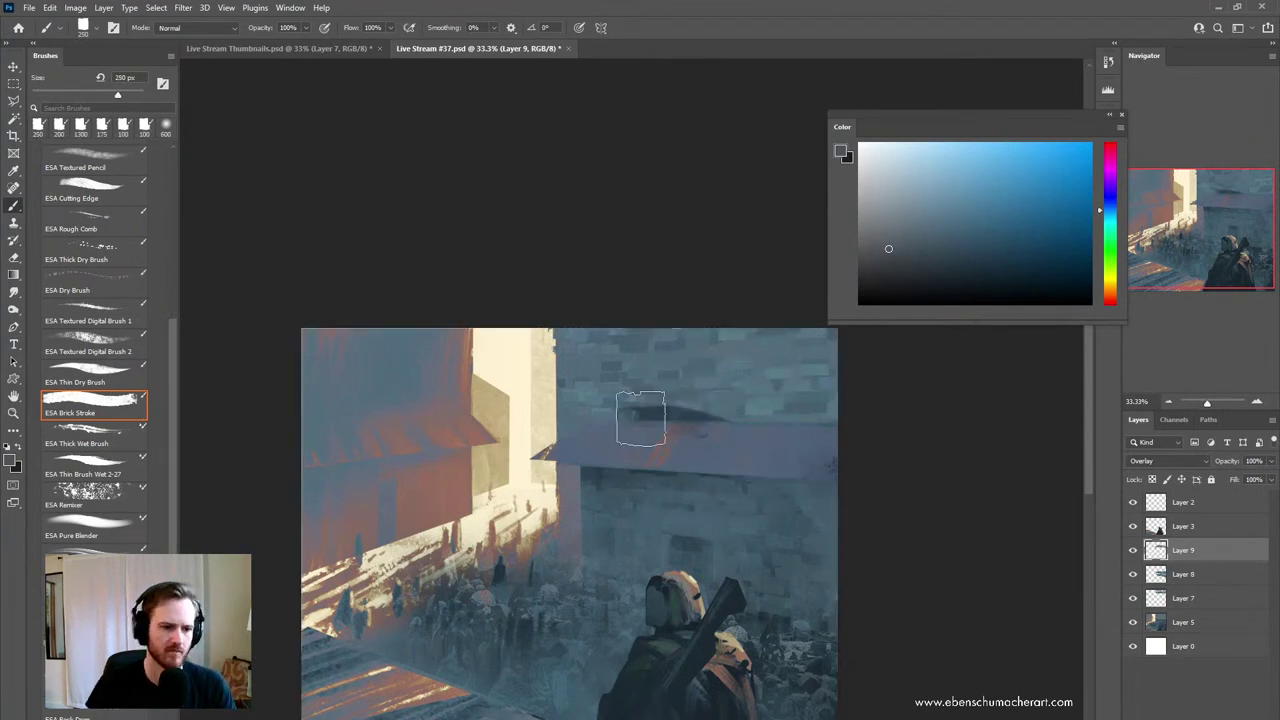
space+drag(662, 402, 731, 336)
key(ctrl+shift+d)
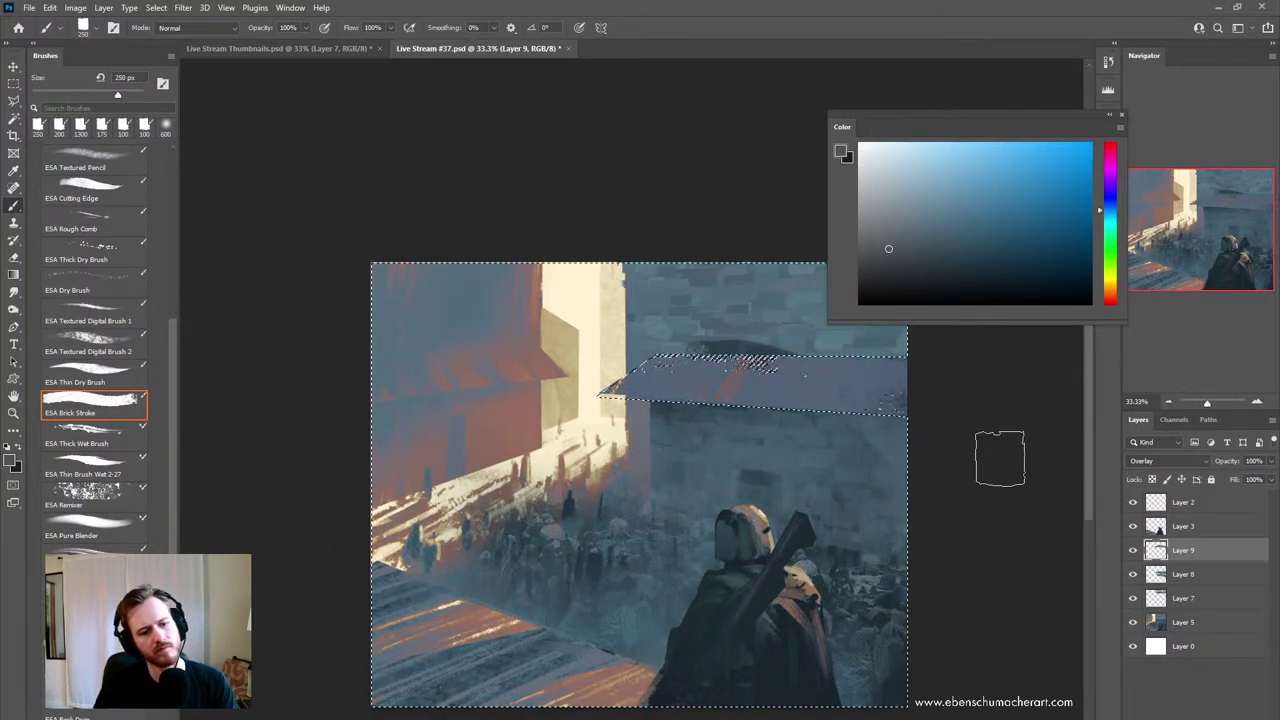
key(bracketright)
key(bracketright)
key(bracketright)
key(bracketright)
key(bracketright)
mouse_move(864, 420)
mouse_down()
mouse_move(826, 385)
mouse_move(721, 394)
mouse_move(731, 384)
mouse_move(695, 402)
mouse_move(727, 495)
mouse_up()
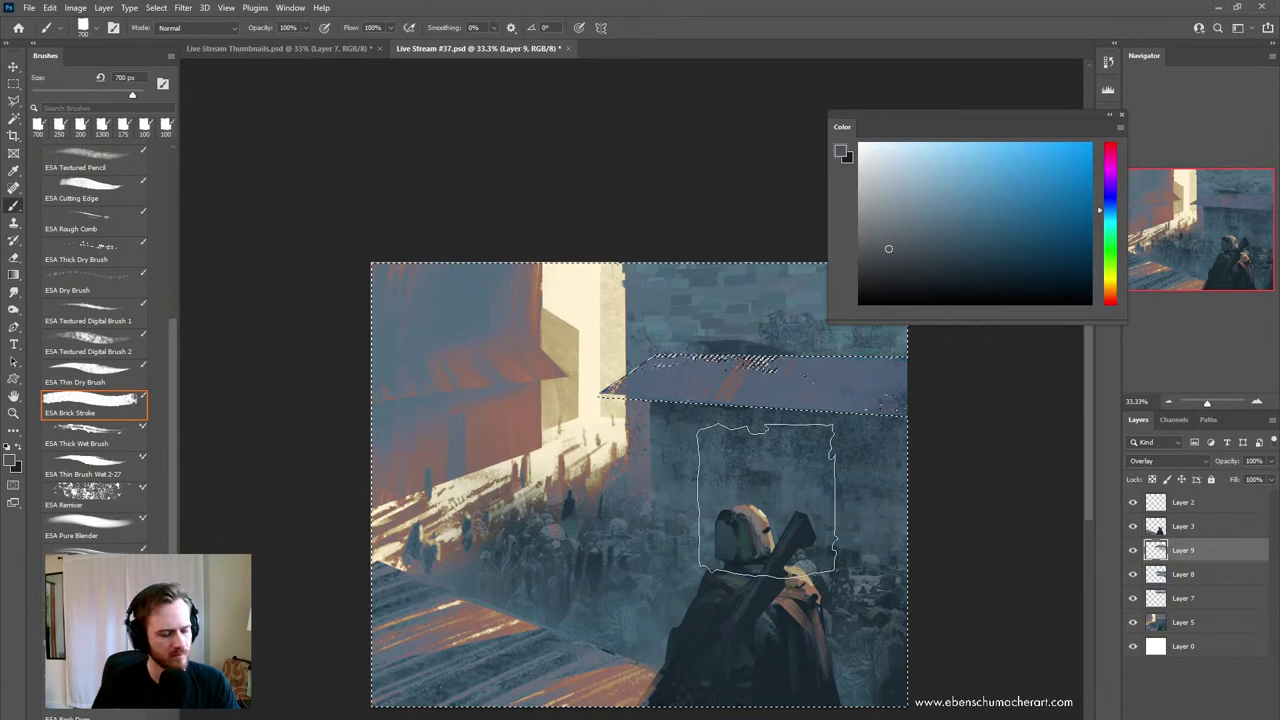
- Clear the selection and dock the floating Color panel alongside the Navigator
key(ctrl+d)
space+drag(630, 533, 656, 524)
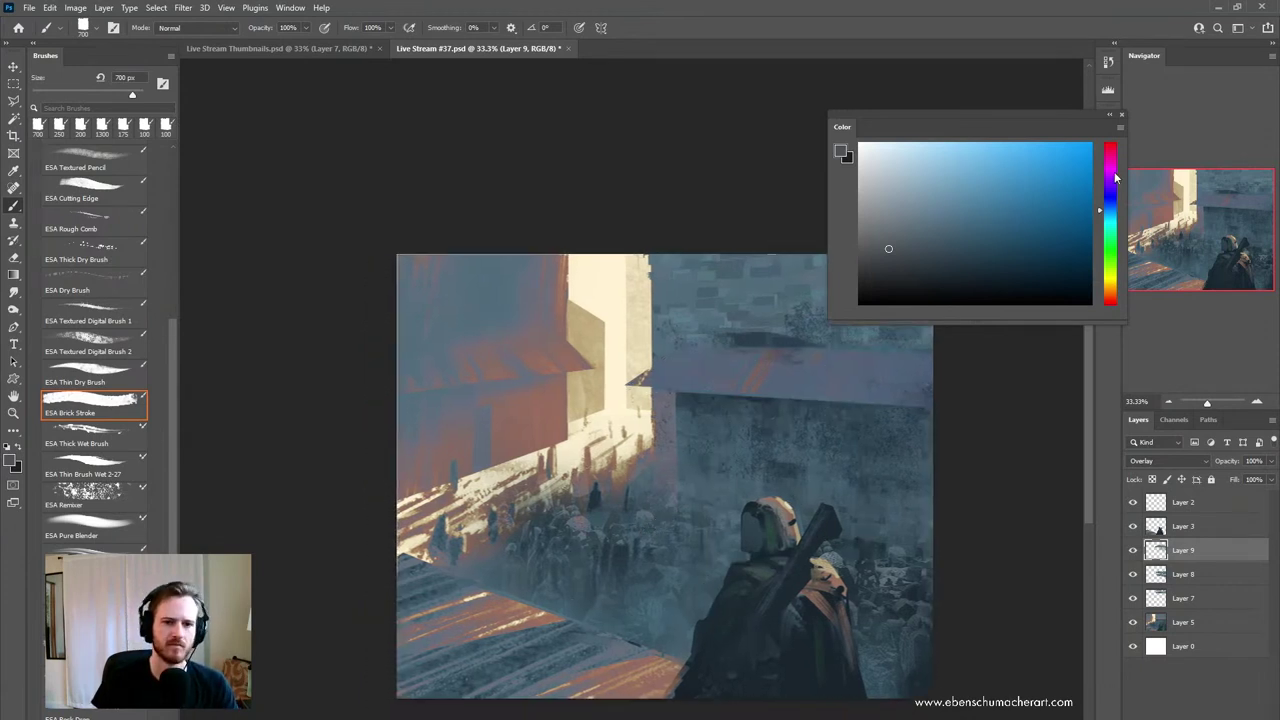
drag(1032, 120, 1180, 56)
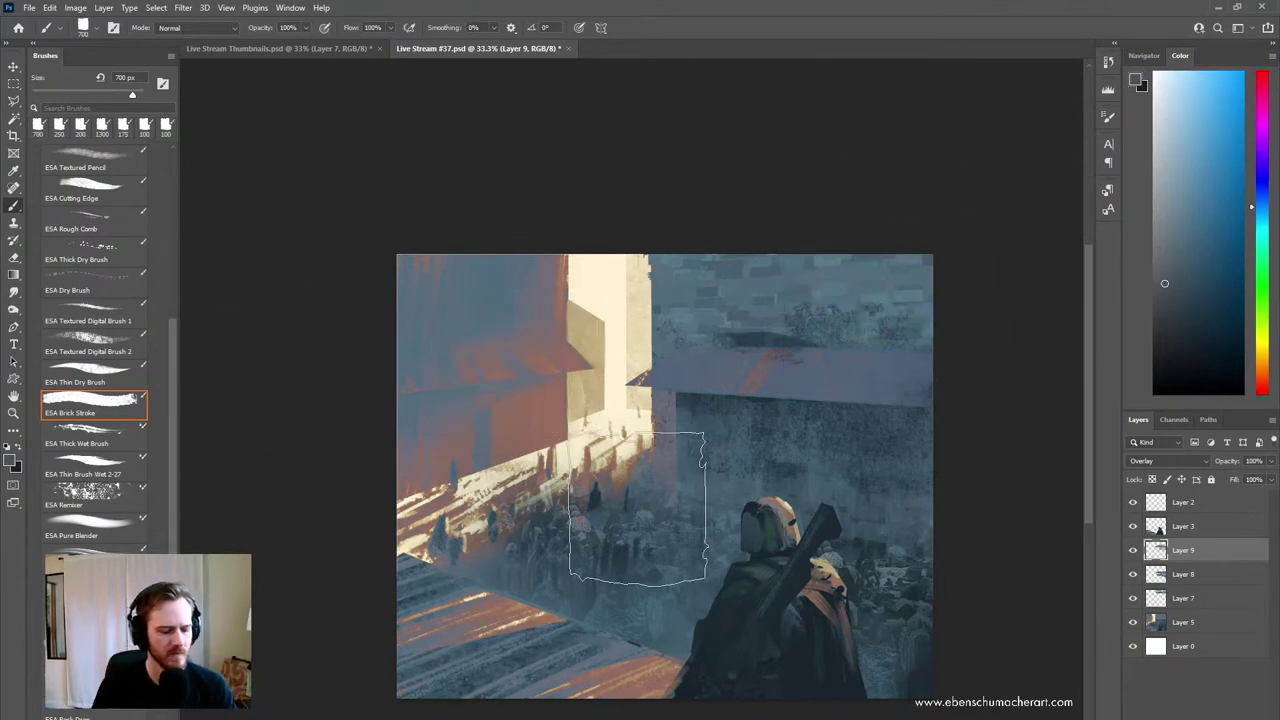
- Outline the sunlit building's overhanging roof with a polygonal selection, from its eave tip out past the canvas edge
key(l)
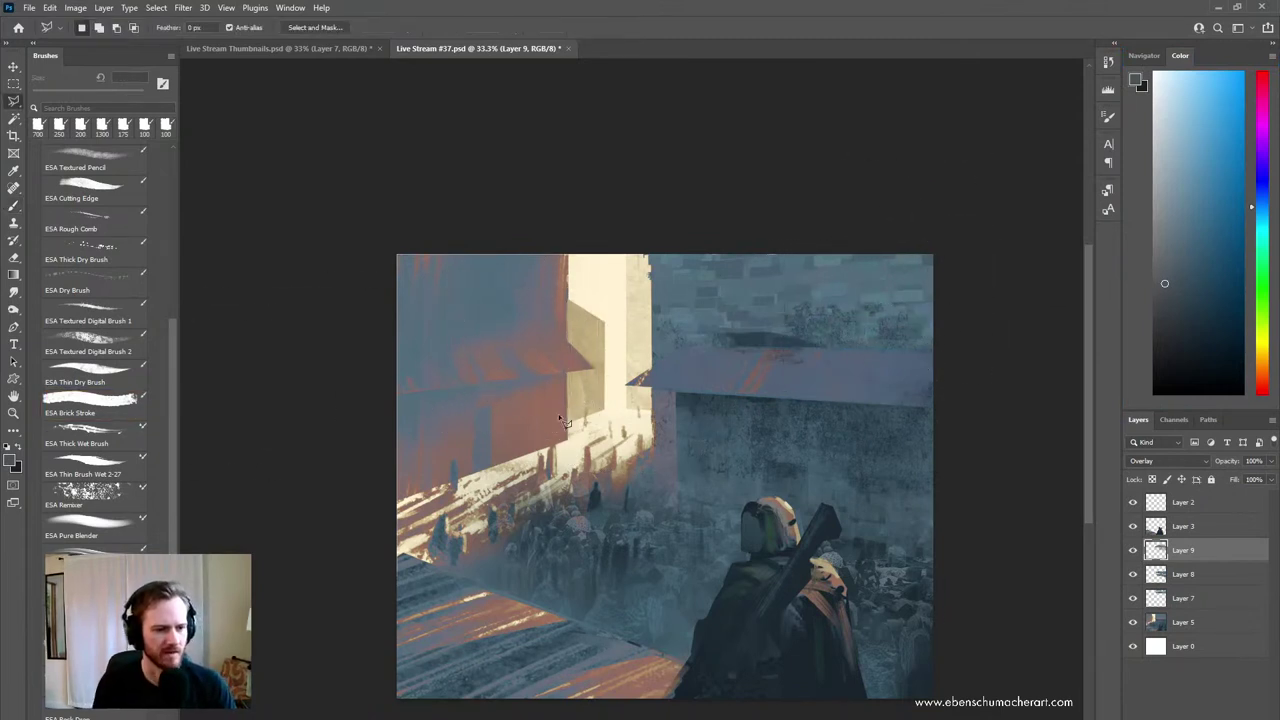
click(588, 372)
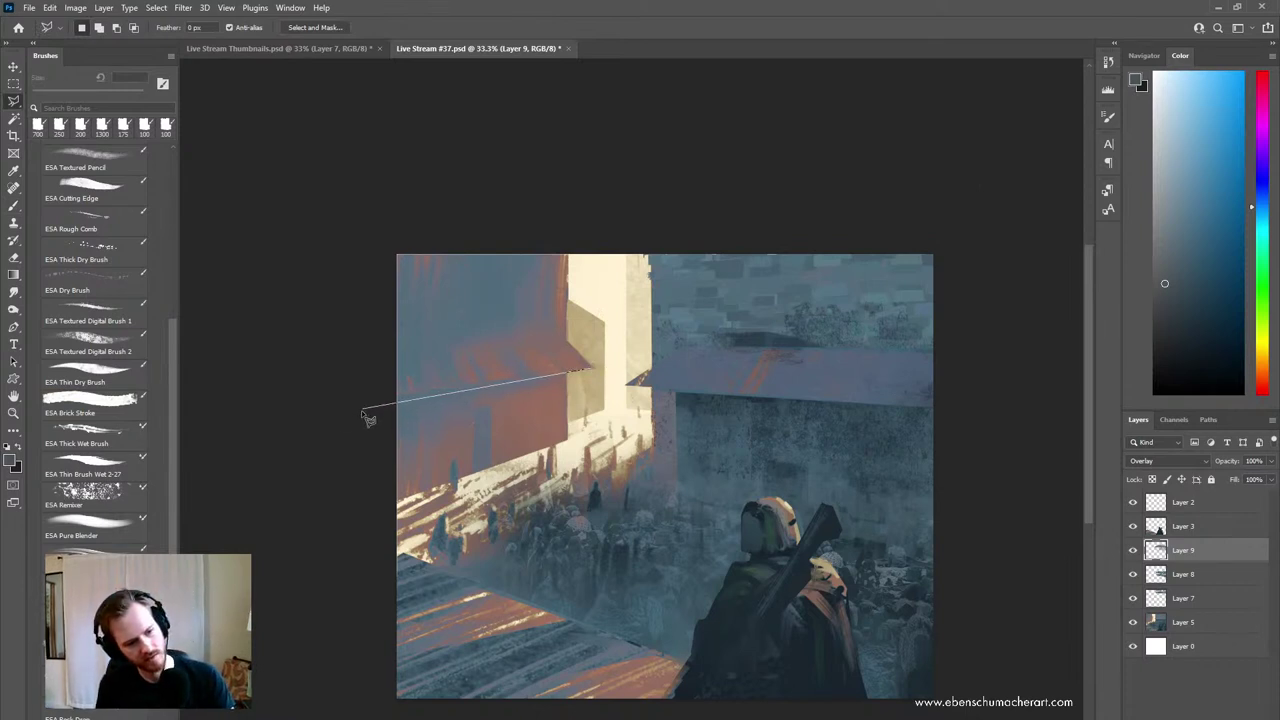
click(362, 412)
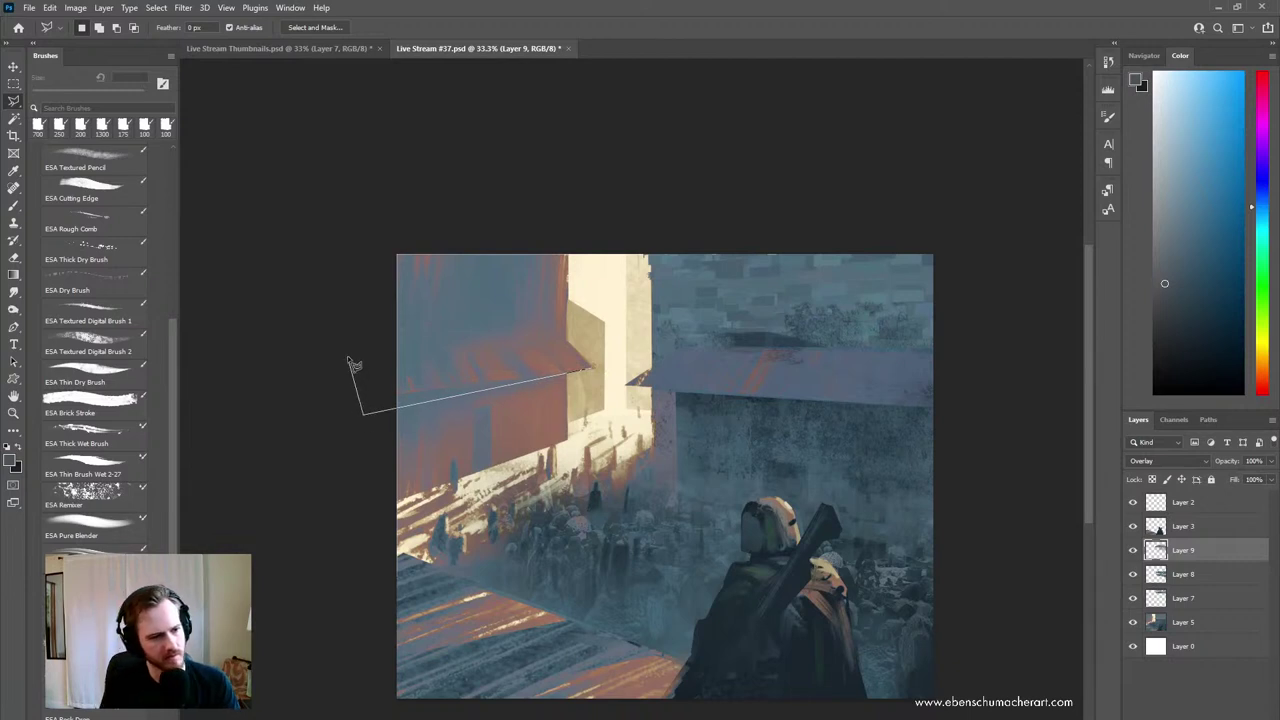
click(348, 356)
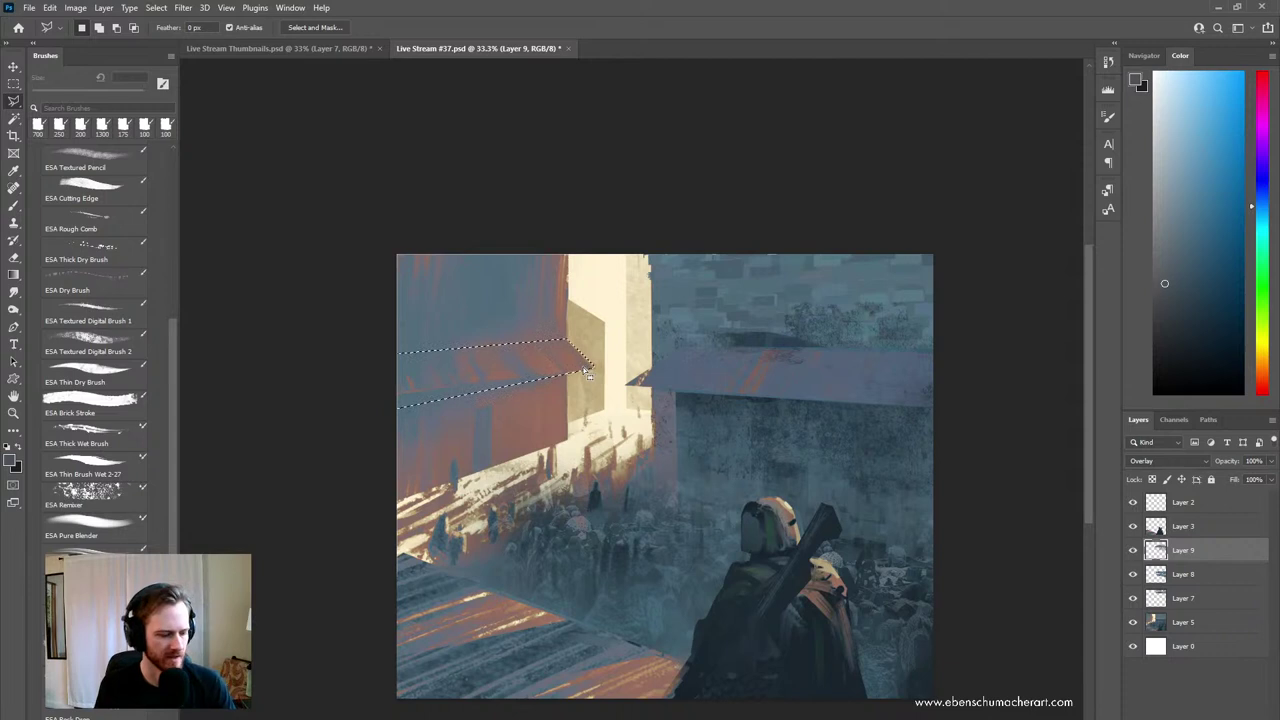
- Try several textured brushes, including ESA Thick Wet Brush and ESA Thick Dry Brush, and settle on ESA Rough Comb
click(95, 403)
click(80, 550)
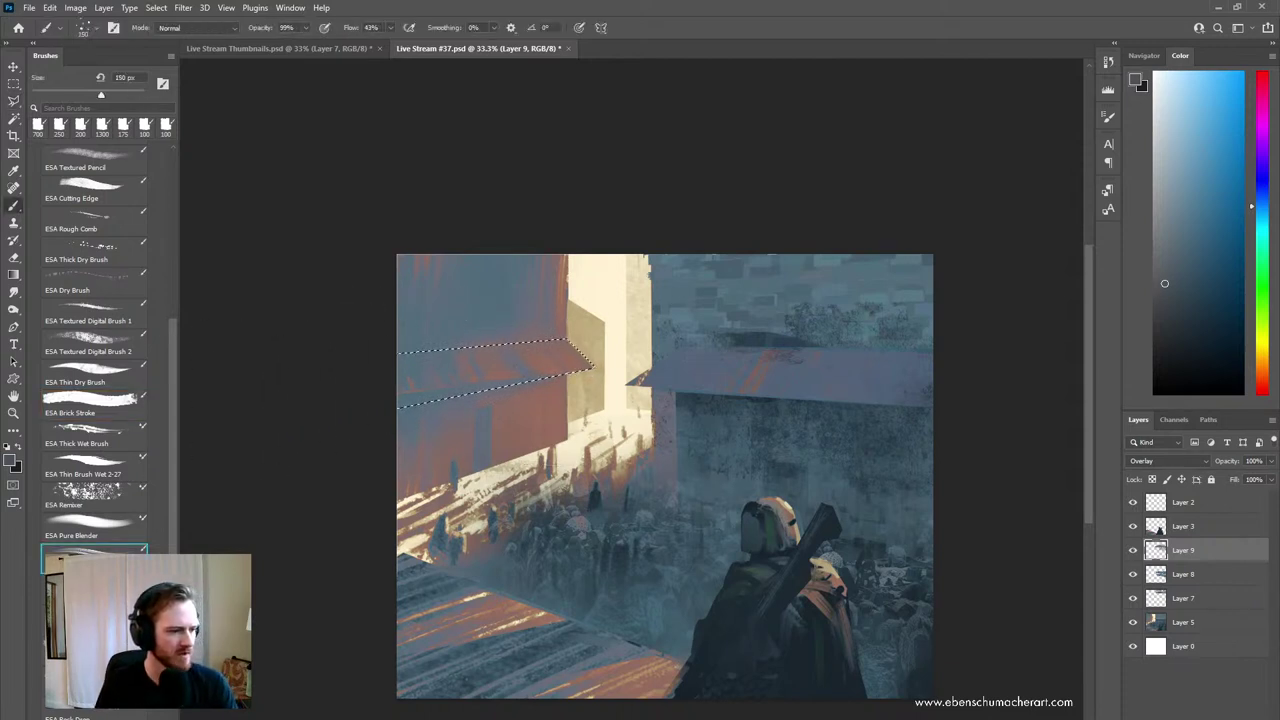
click(97, 443)
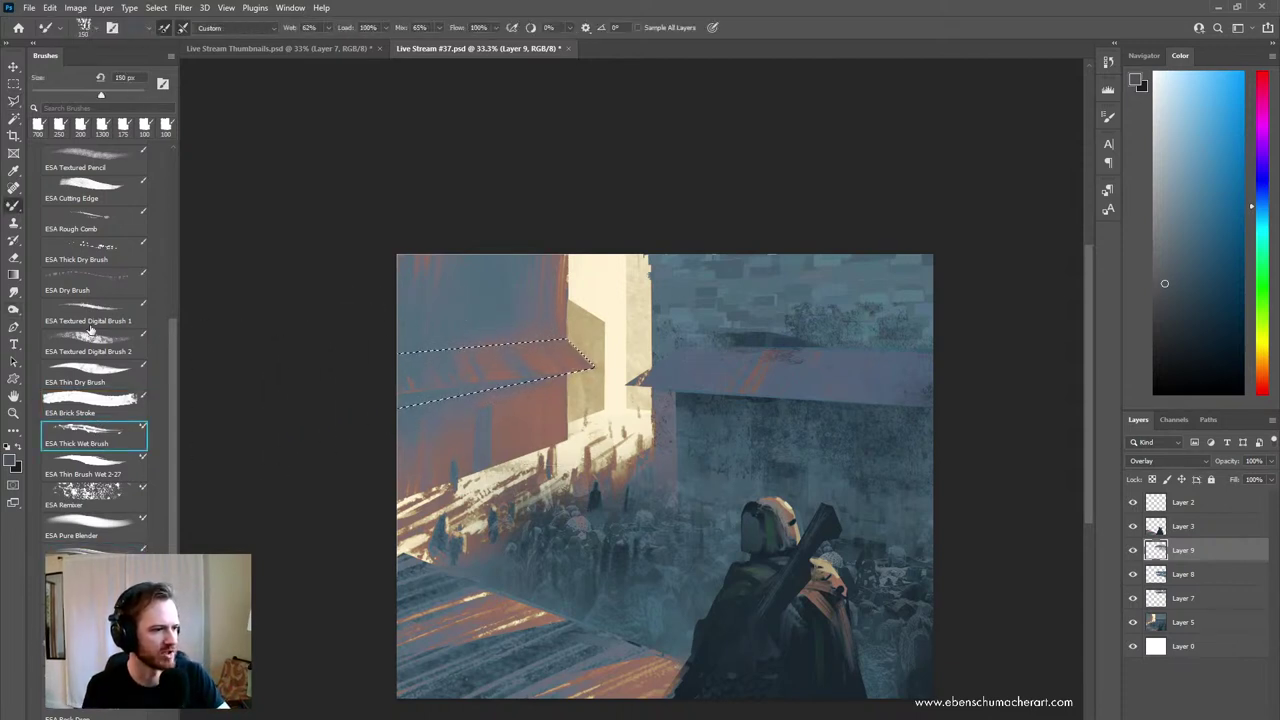
click(80, 550)
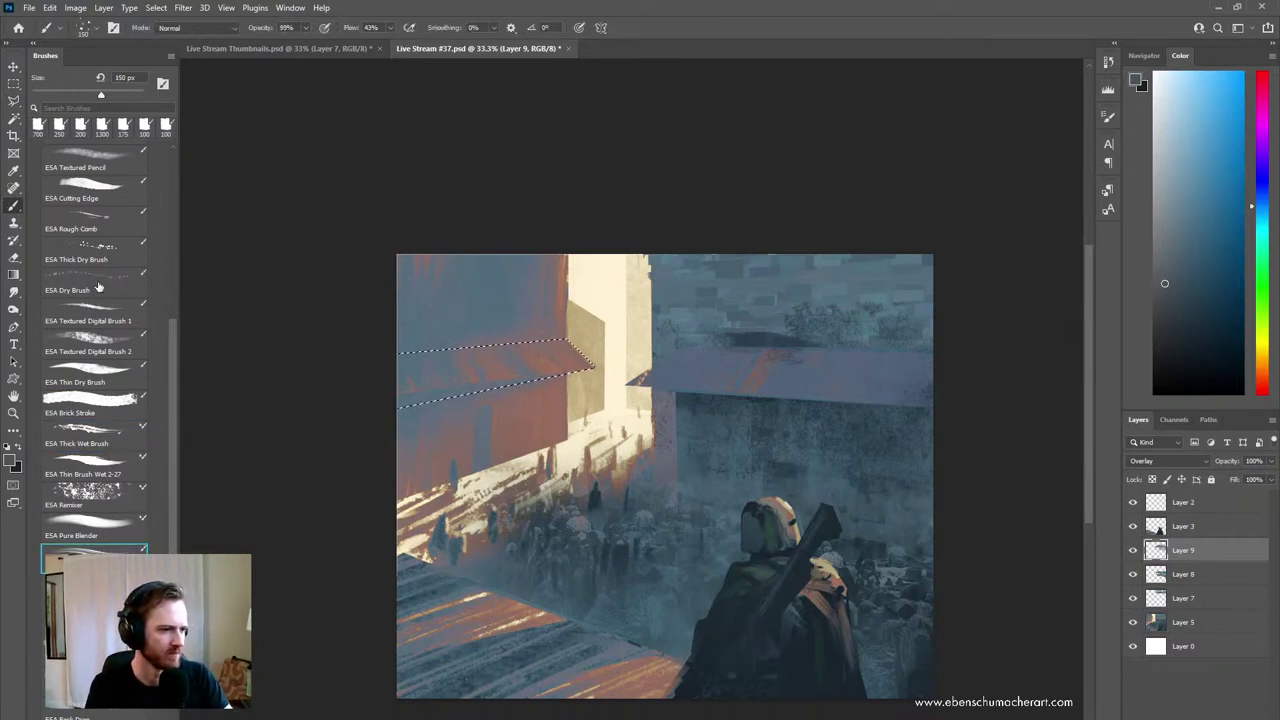
click(82, 256)
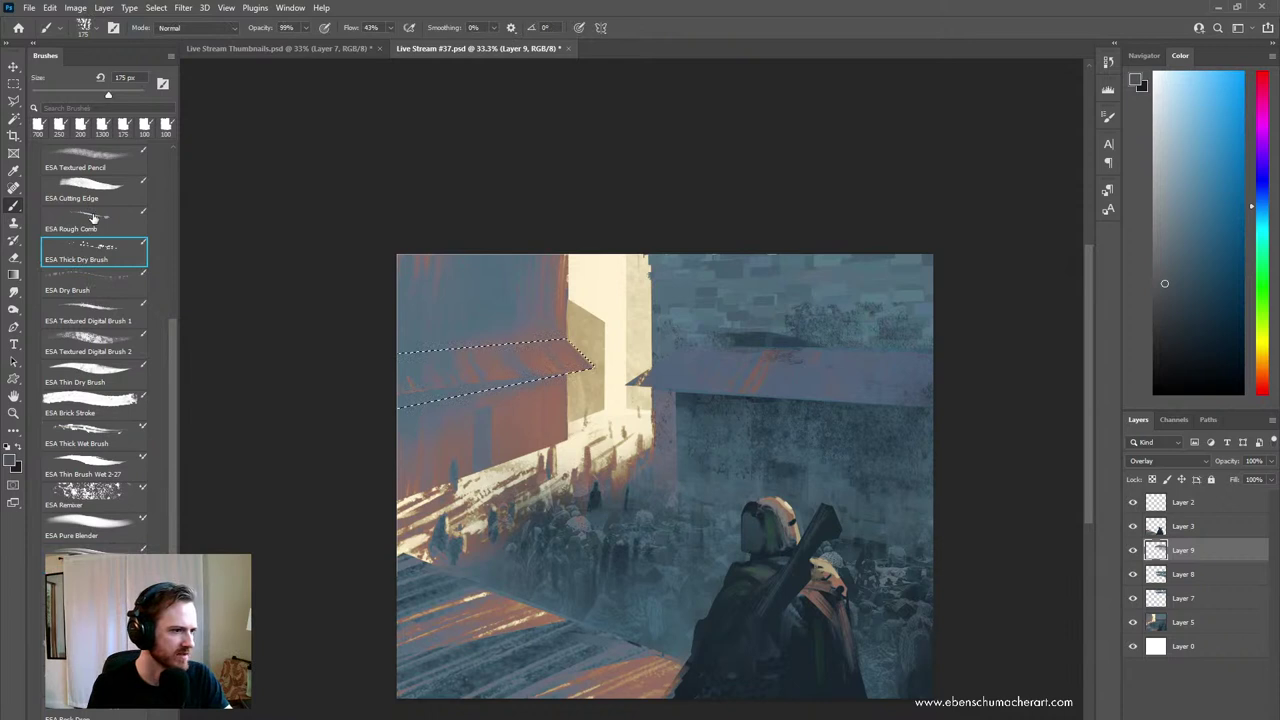
click(95, 220)
- Paint sampled and lightened blue-grey comb strokes down the selected roof, and move the Color panel between the Navigator and Layers
alt+click(814, 376)
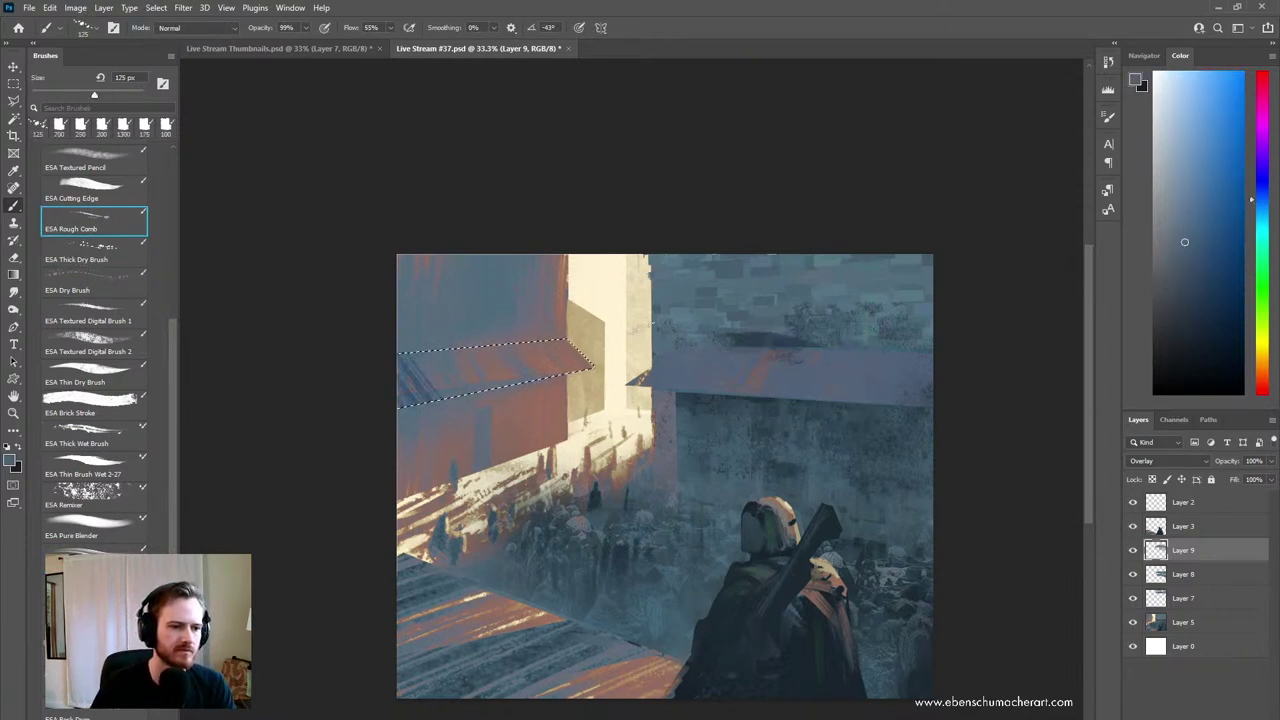
alt+click(455, 388)
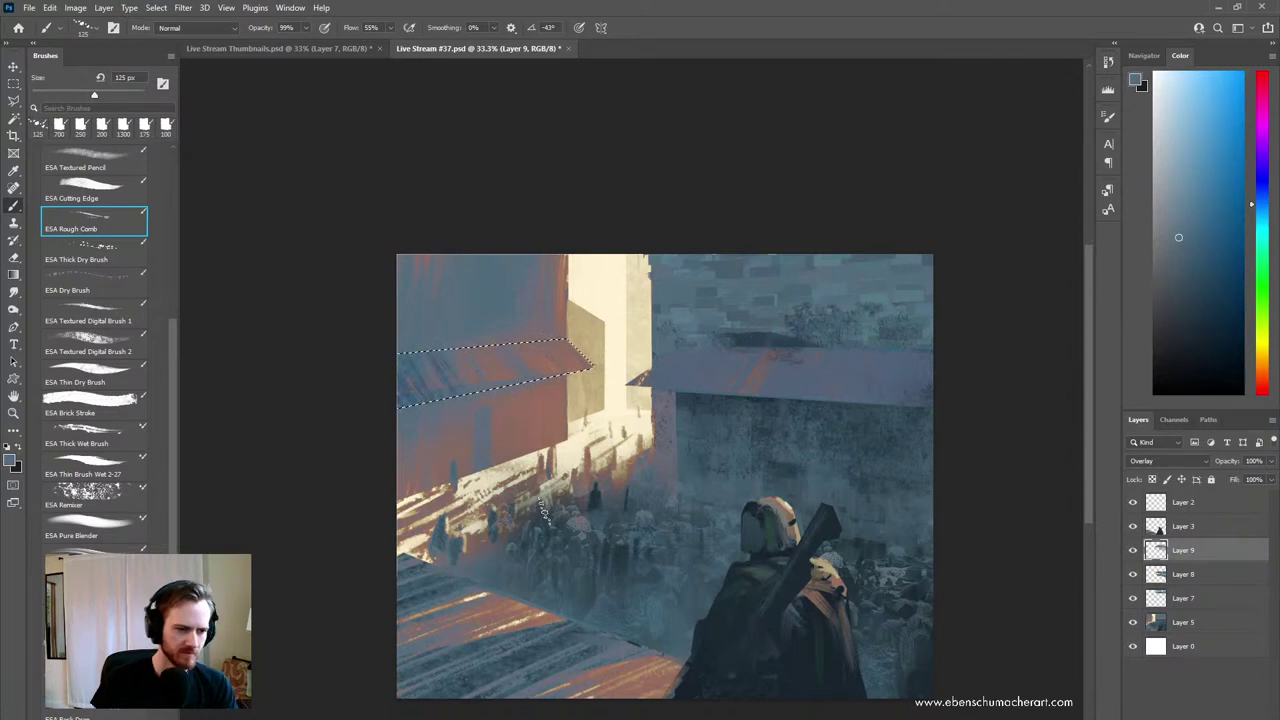
drag(1183, 228, 1171, 186)
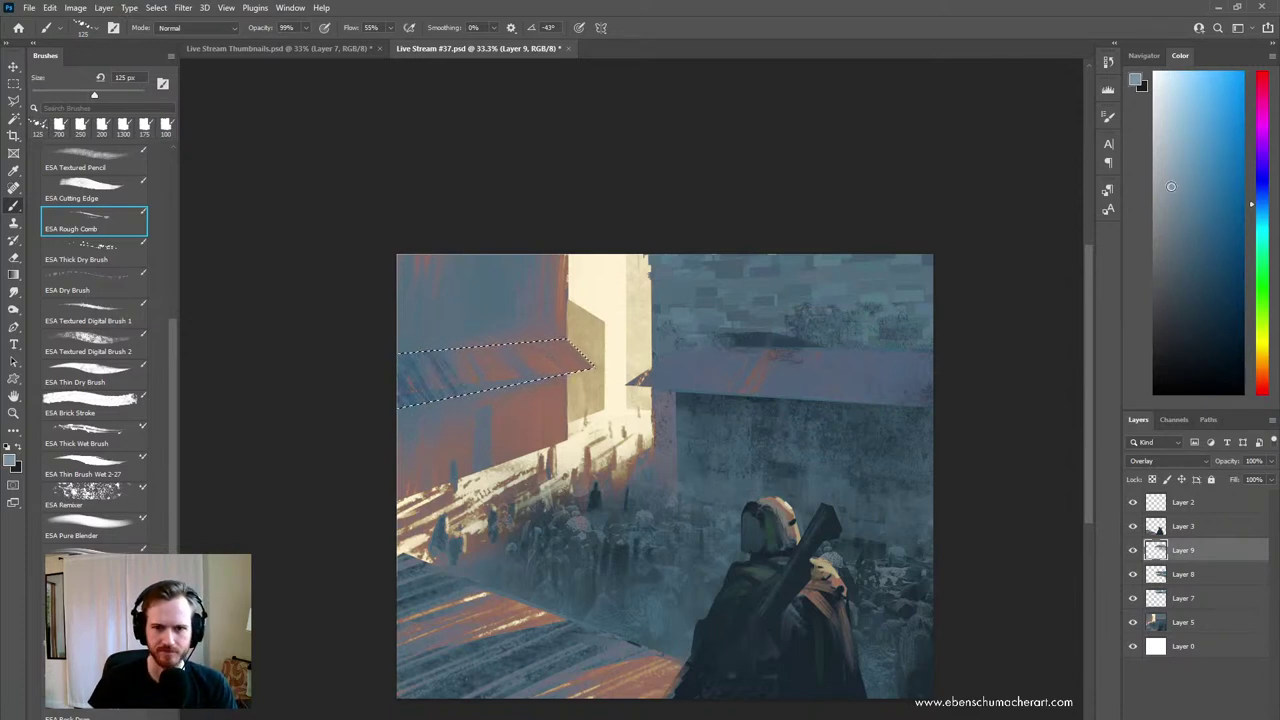
drag(1181, 56, 1057, 394)
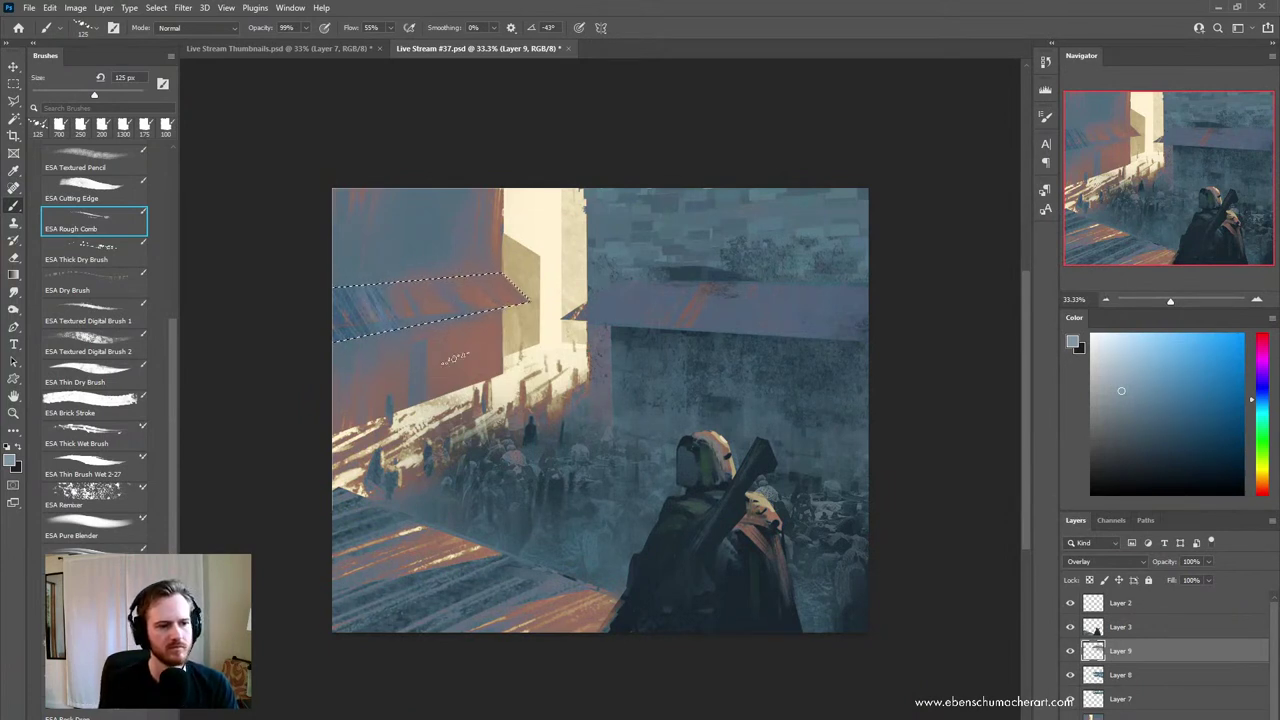
- Layer slanted 125 px comb strokes in darker and lighter blue-greys across the selected roof to suggest corrugated texture
click(1115, 402)
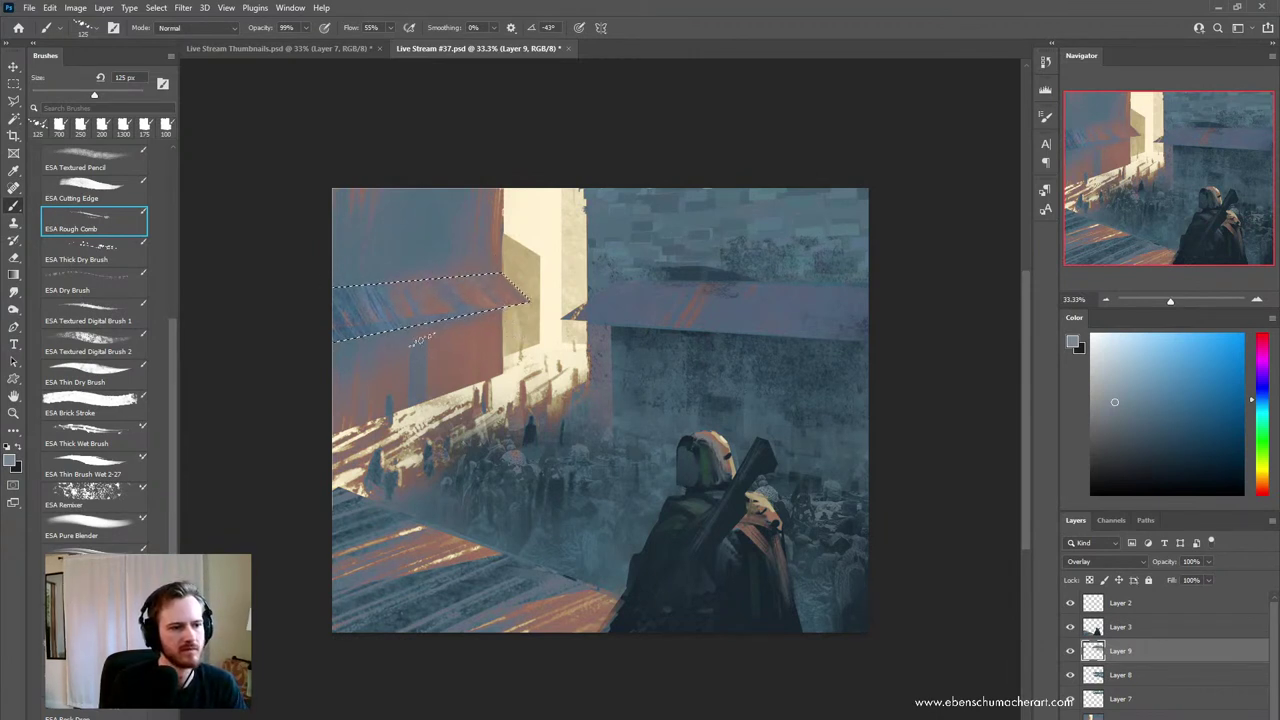
click(1106, 425)
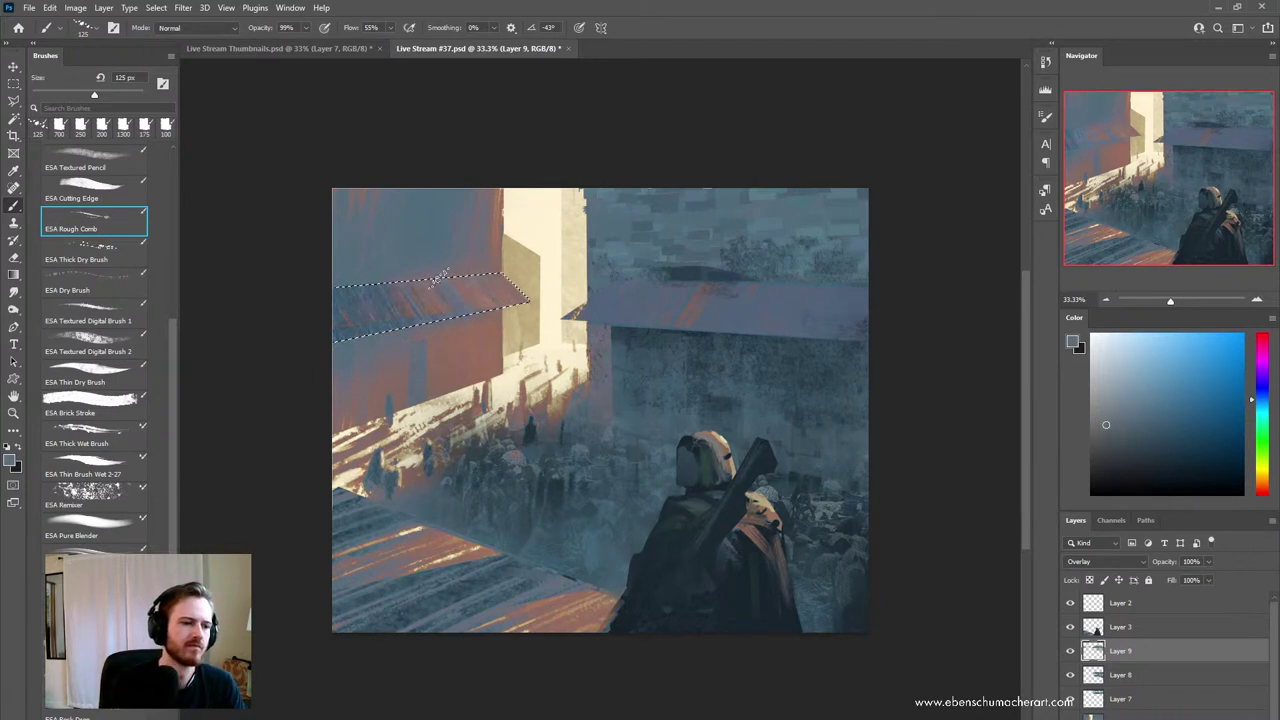
click(1124, 408)
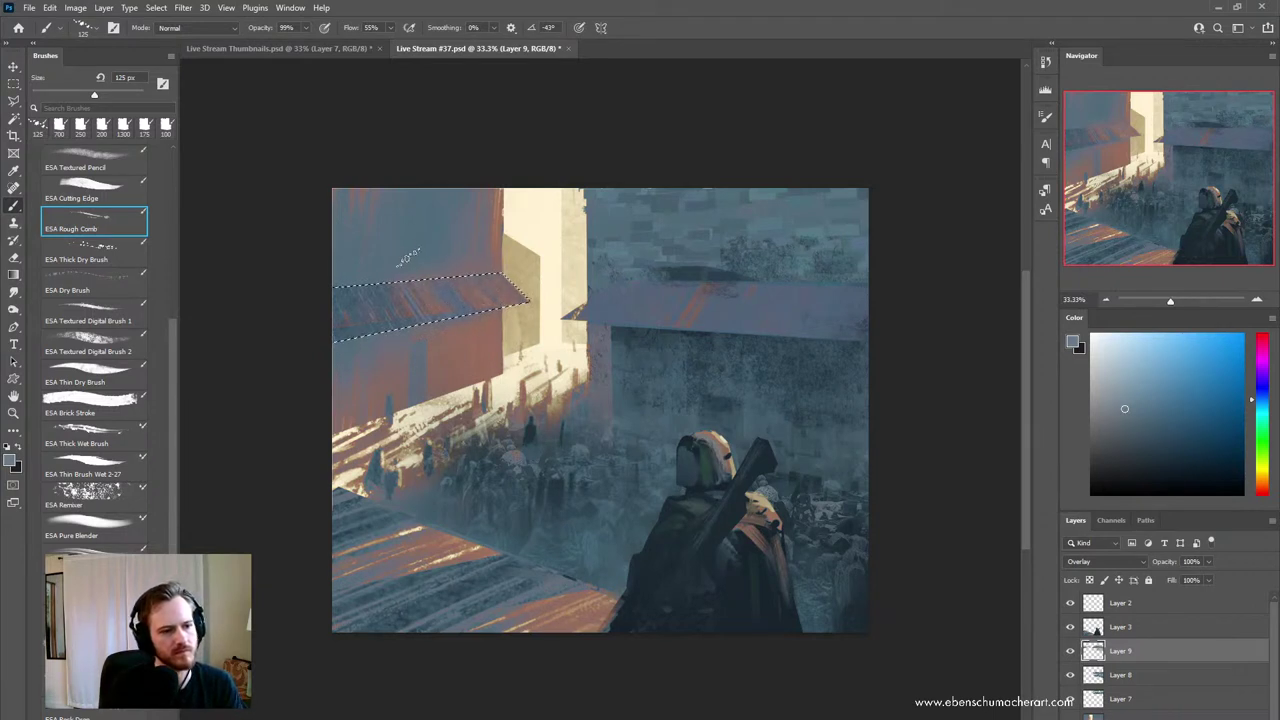
click(1136, 387)
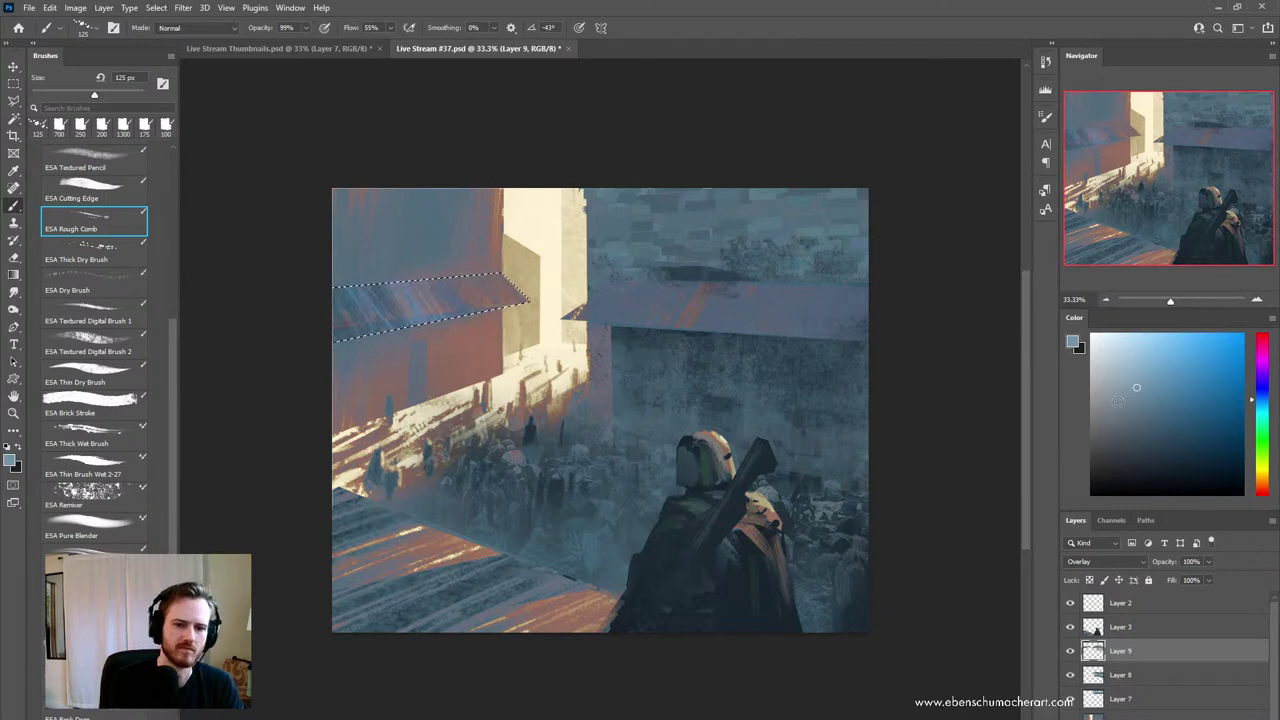
click(1111, 391)
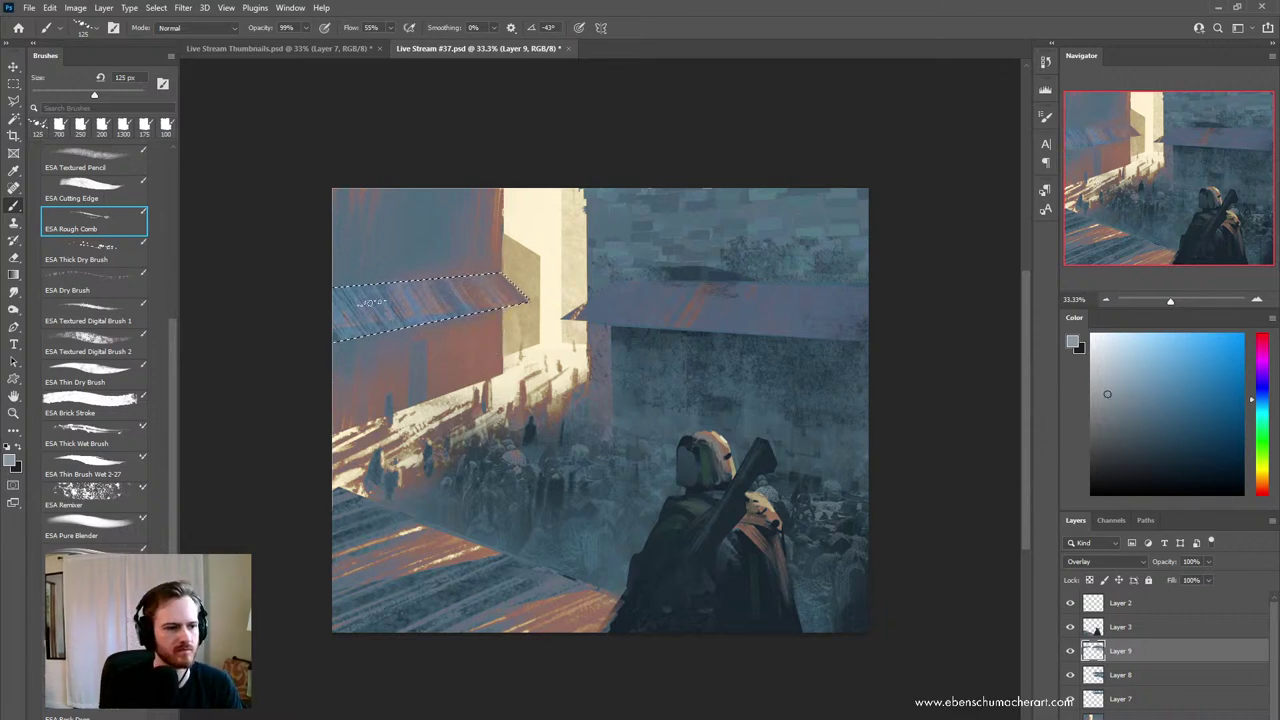
- Add comb strokes in neutral light and darker greys over the selected sunlit roof on the Overlay layer, and clear the selection
click(1108, 401)
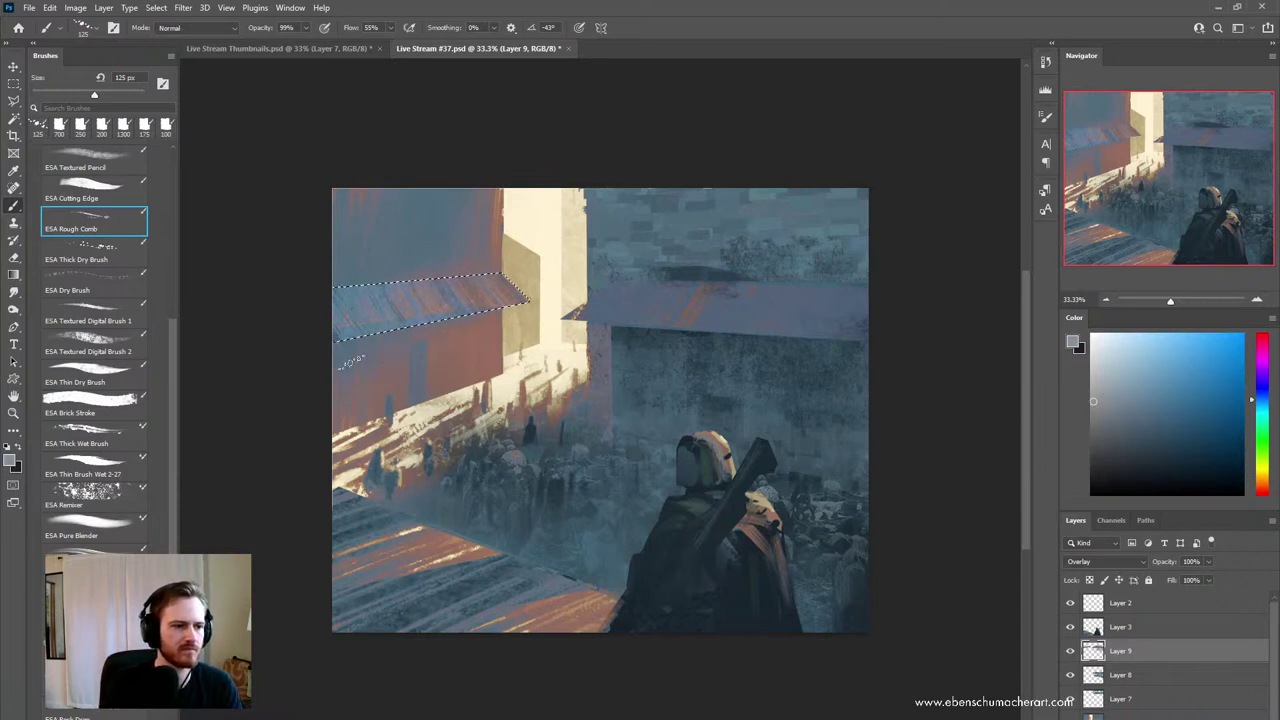
click(1101, 431)
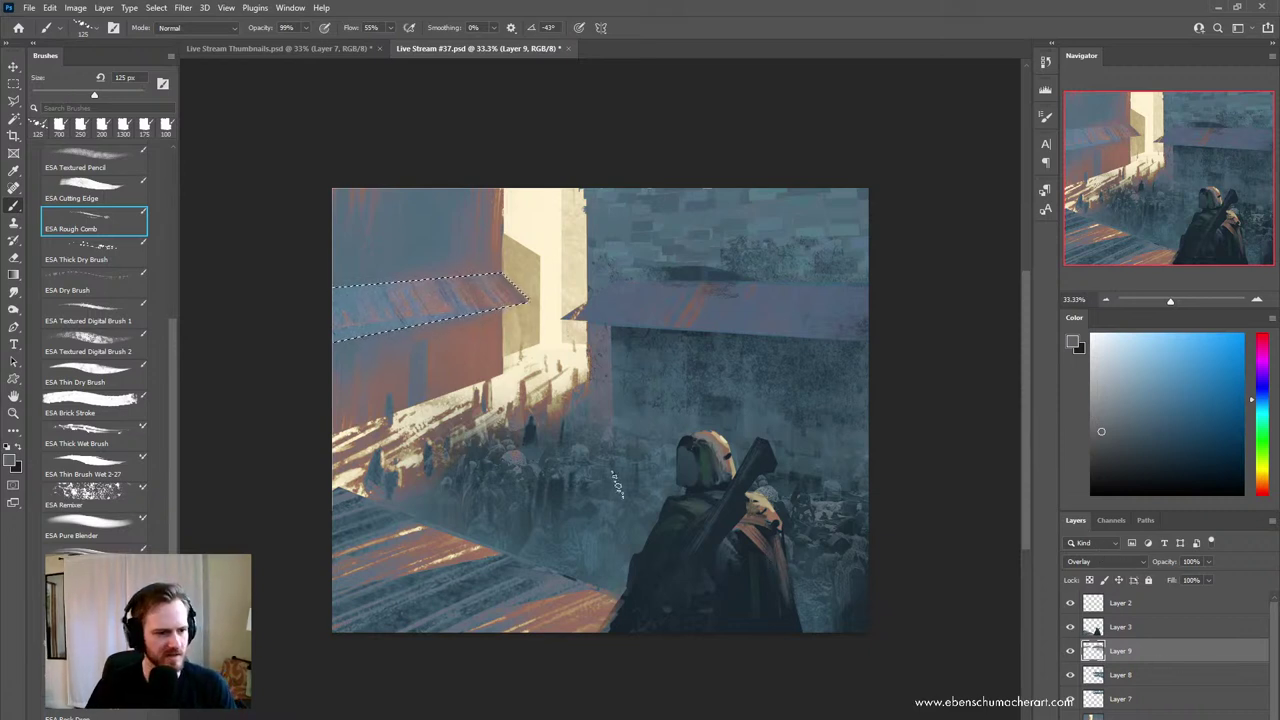
key(ctrl+d)
- Try merging Layers 7, 8 and 9, undo it, and try duplicating the three layers instead
drag(784, 554, 724, 621)
shift+click(1121, 700)
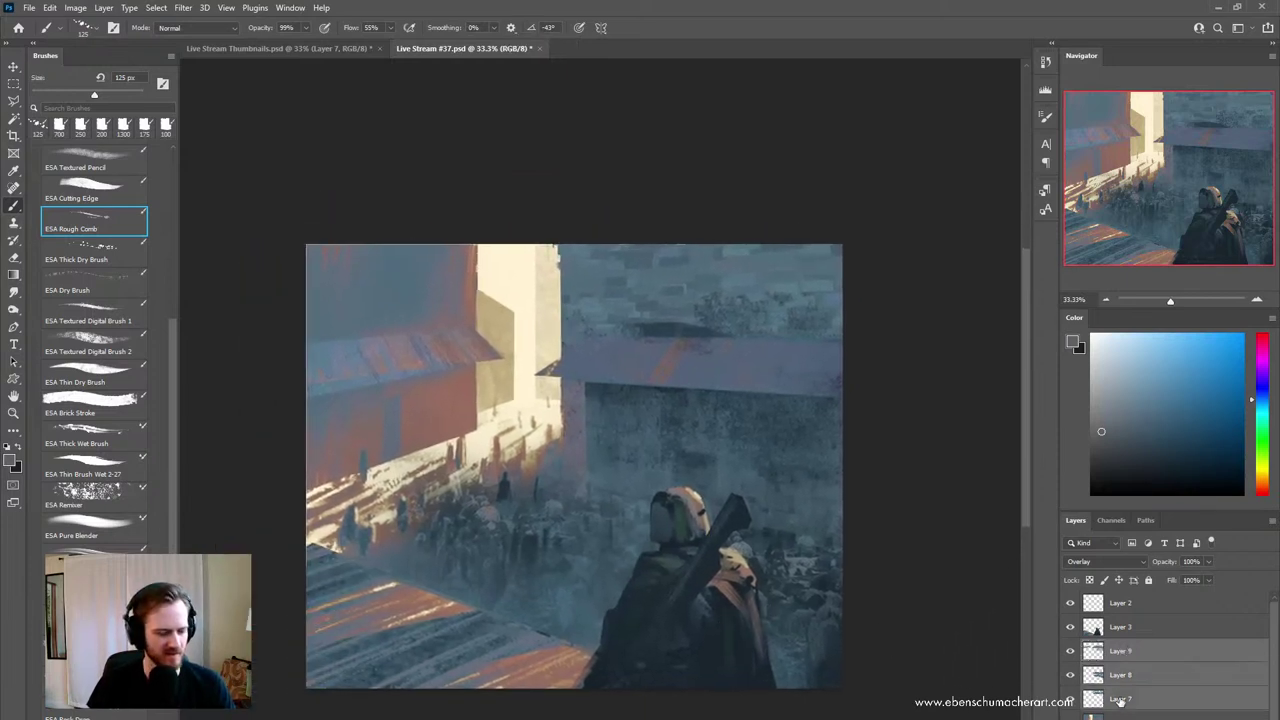
key(ctrl+e)
drag(698, 492, 737, 500)
key(ctrl+z)
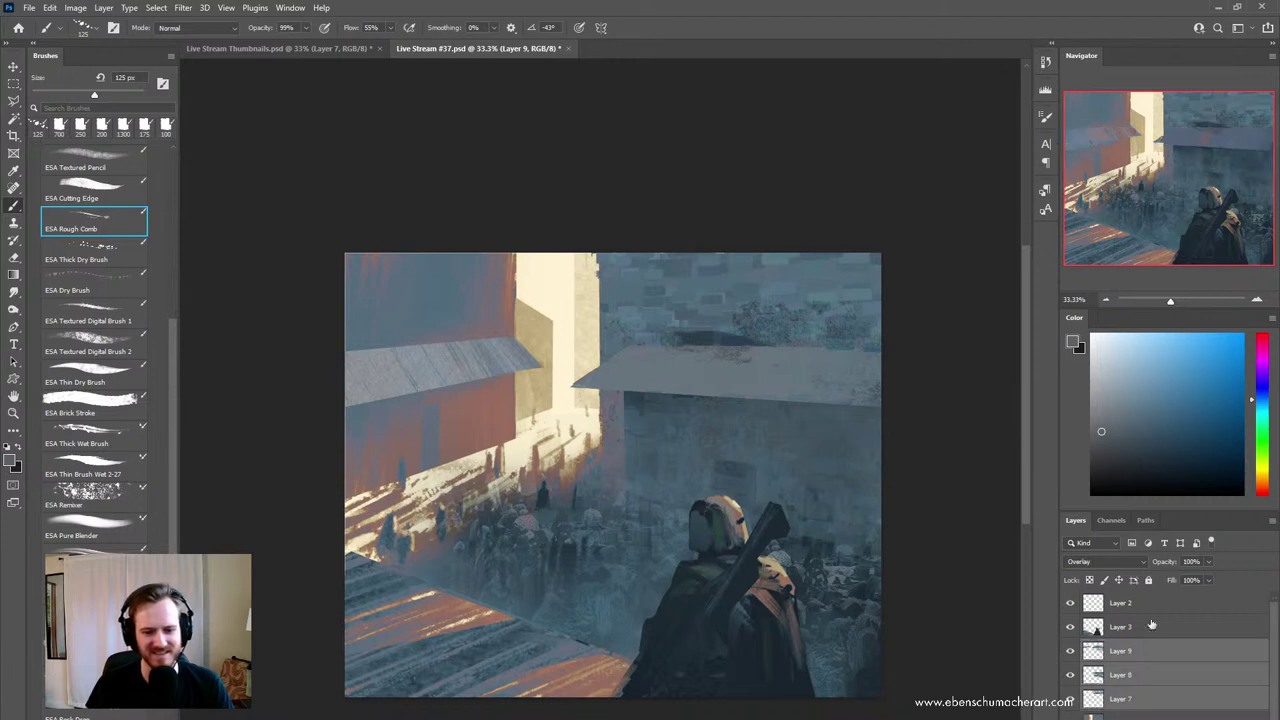
key(ctrl+j)
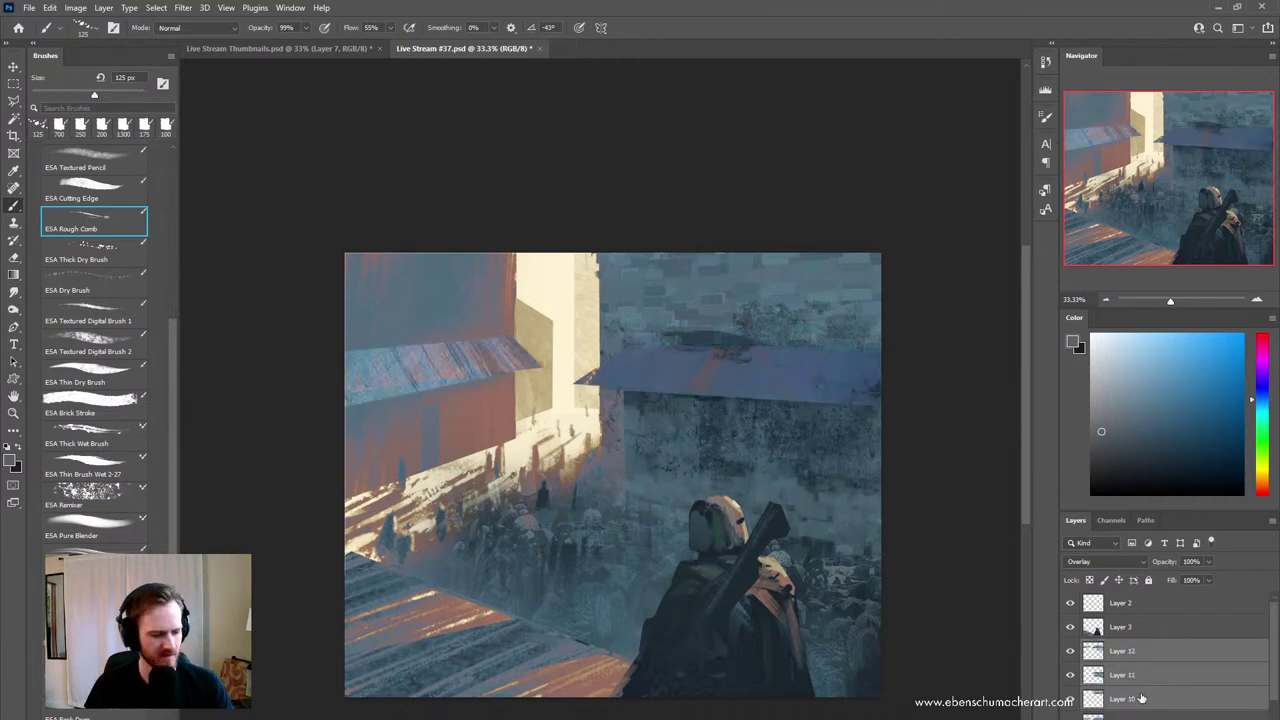
key(ctrl+z)
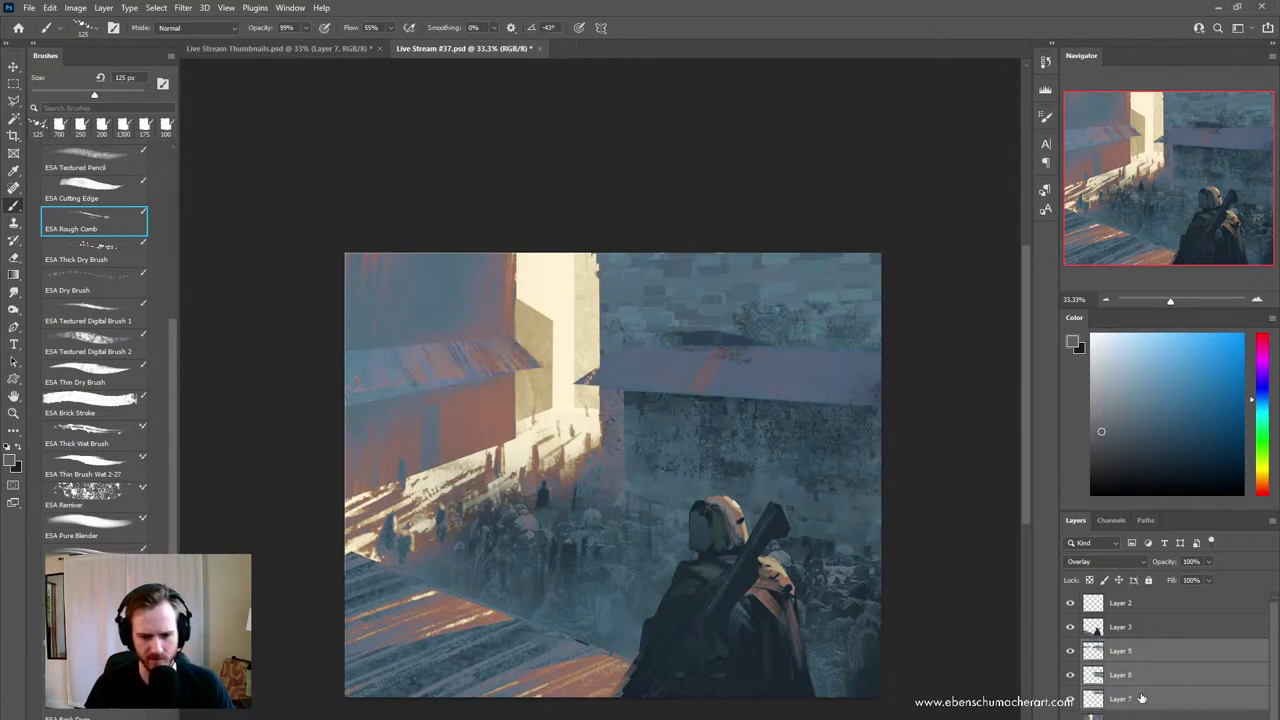
- Merge Layer 9 with Layers 8, 7 and the painted layer beneath them, keeping the white Layer 0 separate
click(1125, 675)
click(1131, 690)
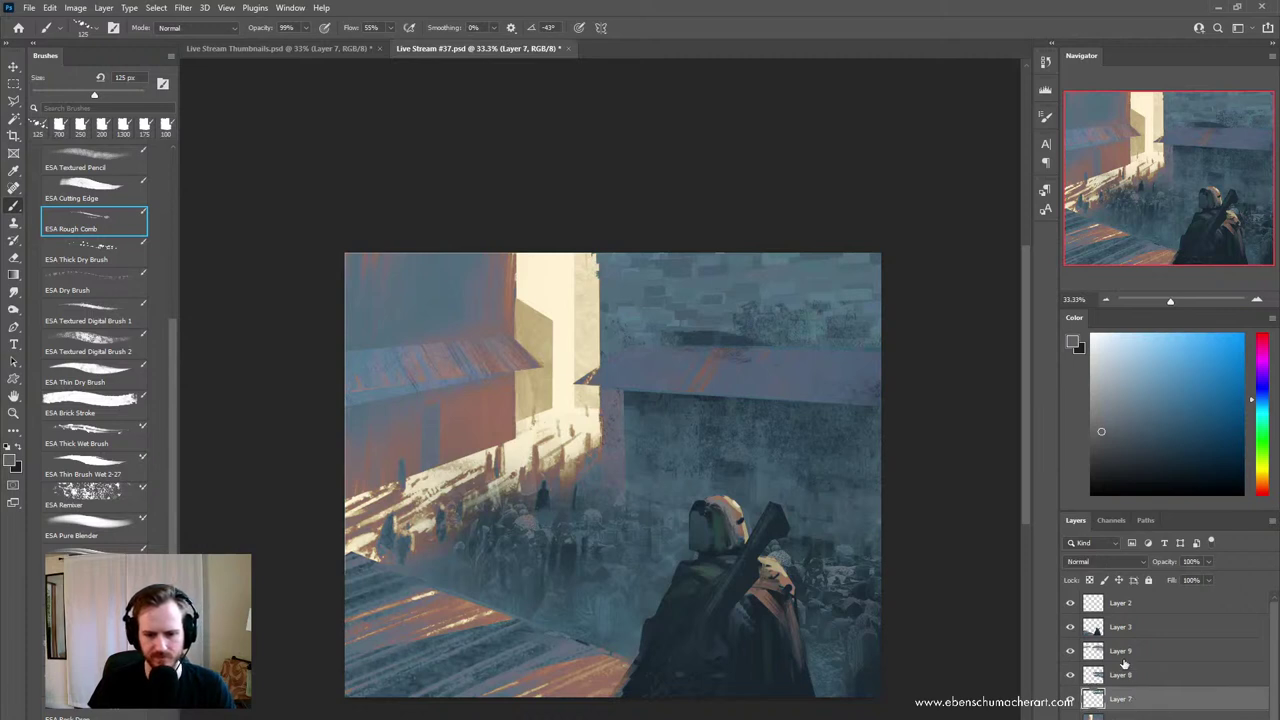
click(1124, 659)
click(1124, 677)
click(1122, 657)
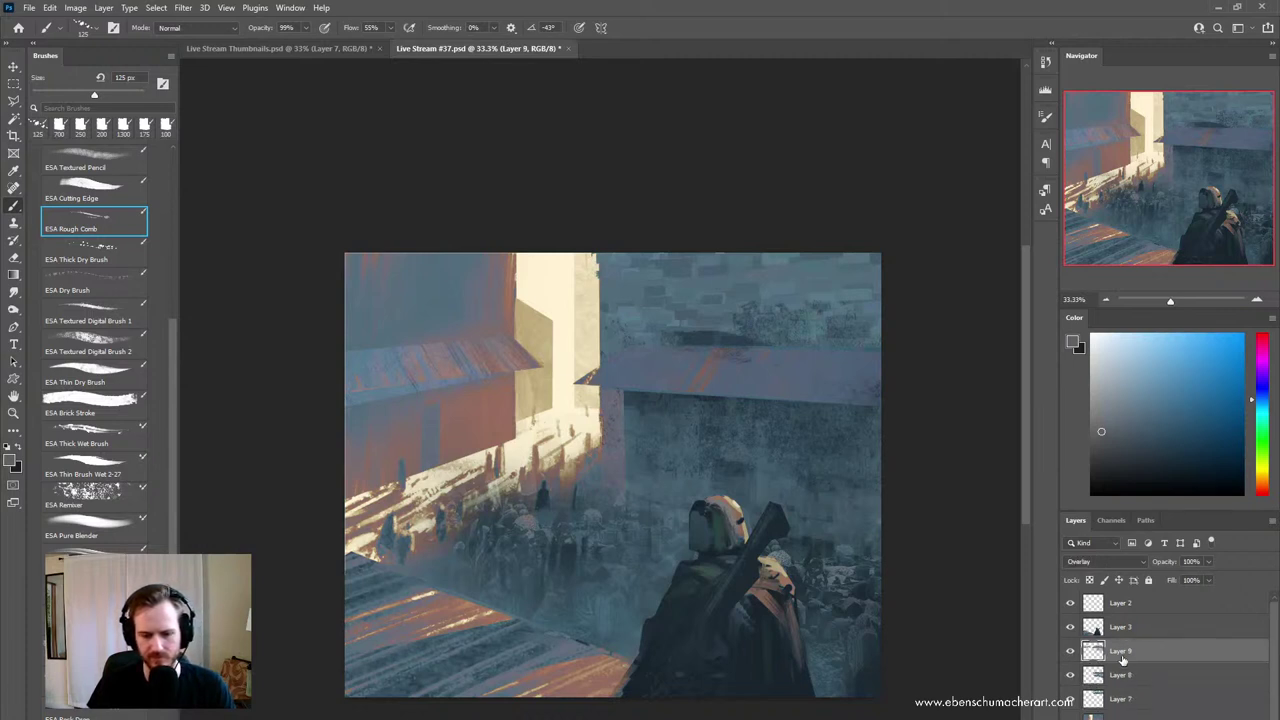
shift+click(1117, 712)
key(ctrl+e)
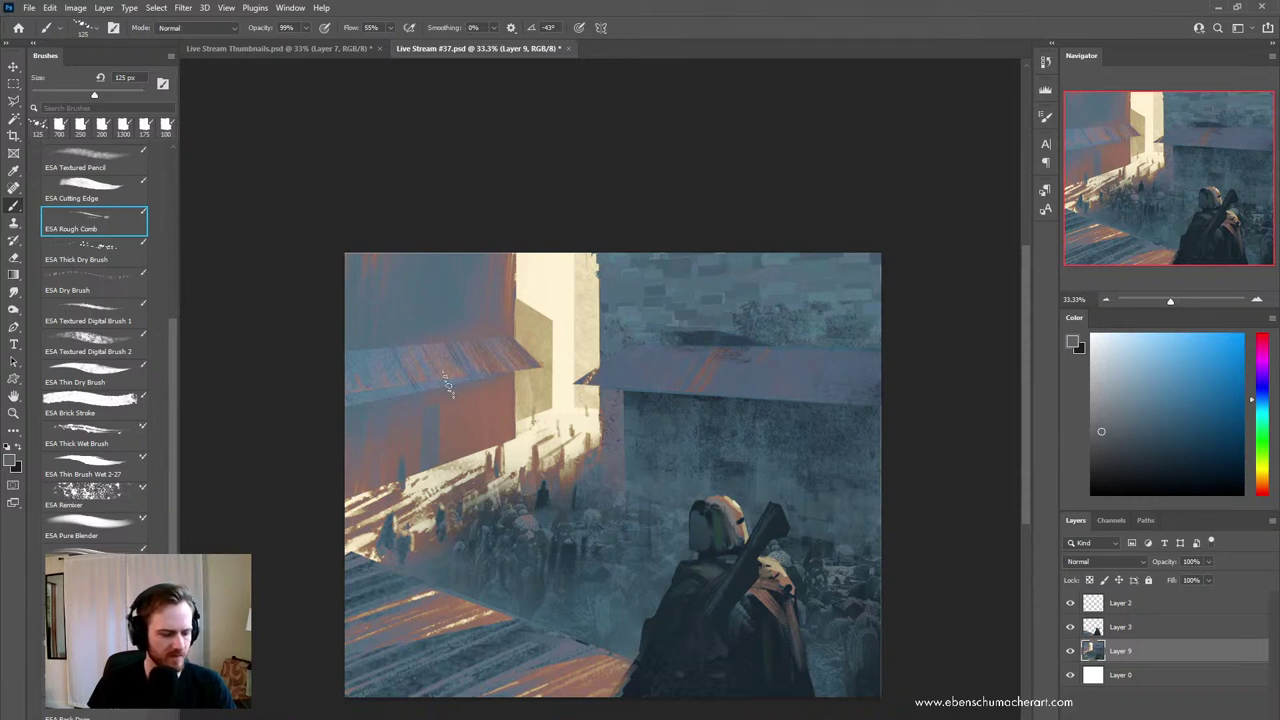
- Outline the sunlit building's overhanging roof with a polygonal selection, extending it past the canvas edge
key(l)
click(338, 403)
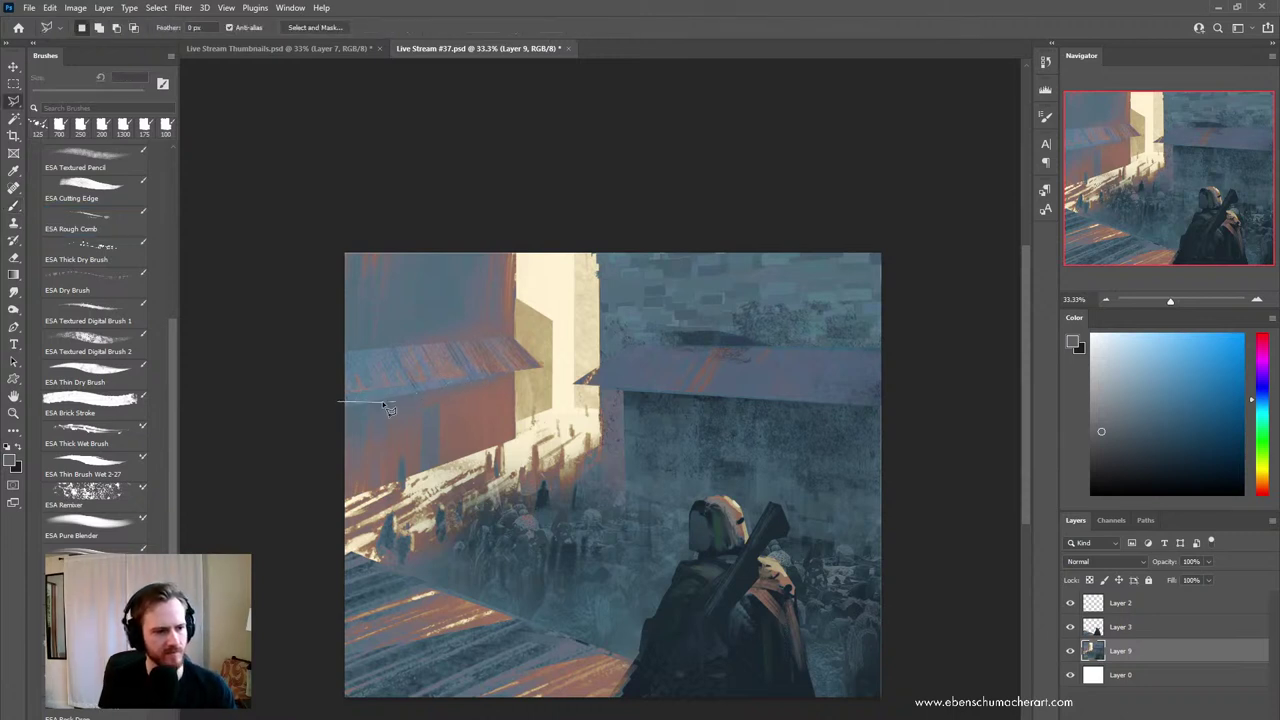
click(543, 371)
click(515, 339)
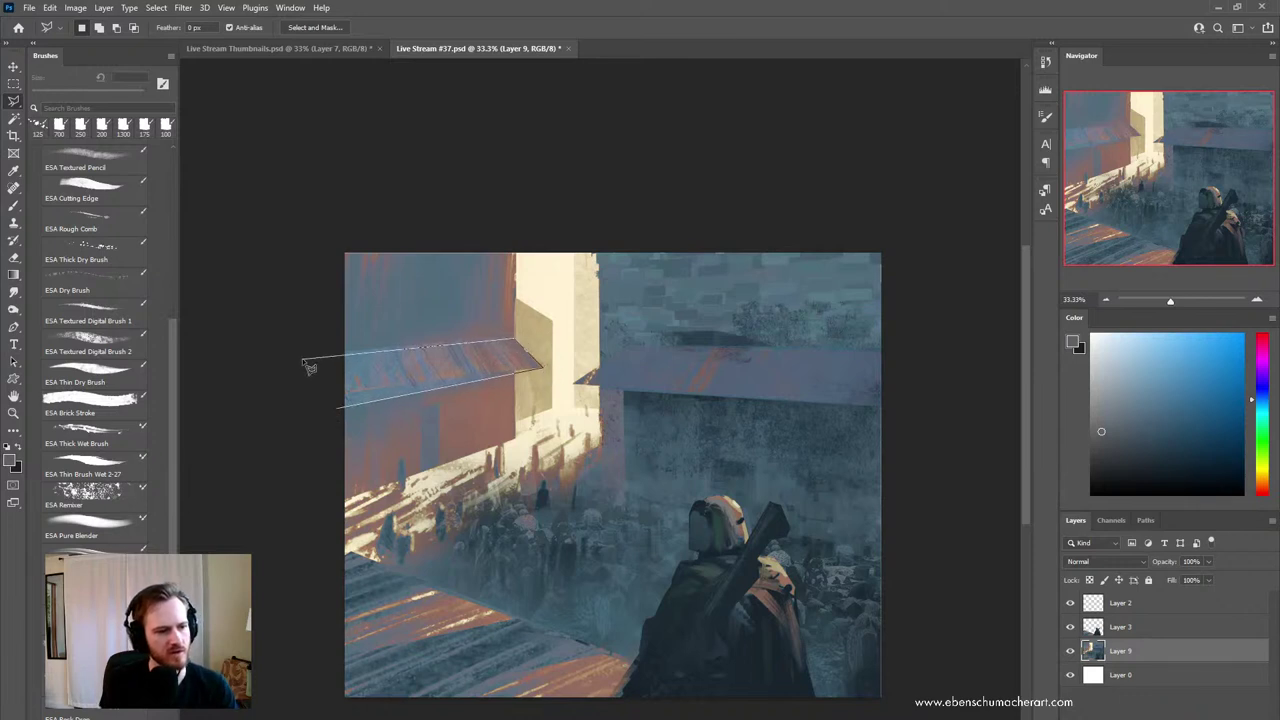
click(302, 361)
click(337, 409)
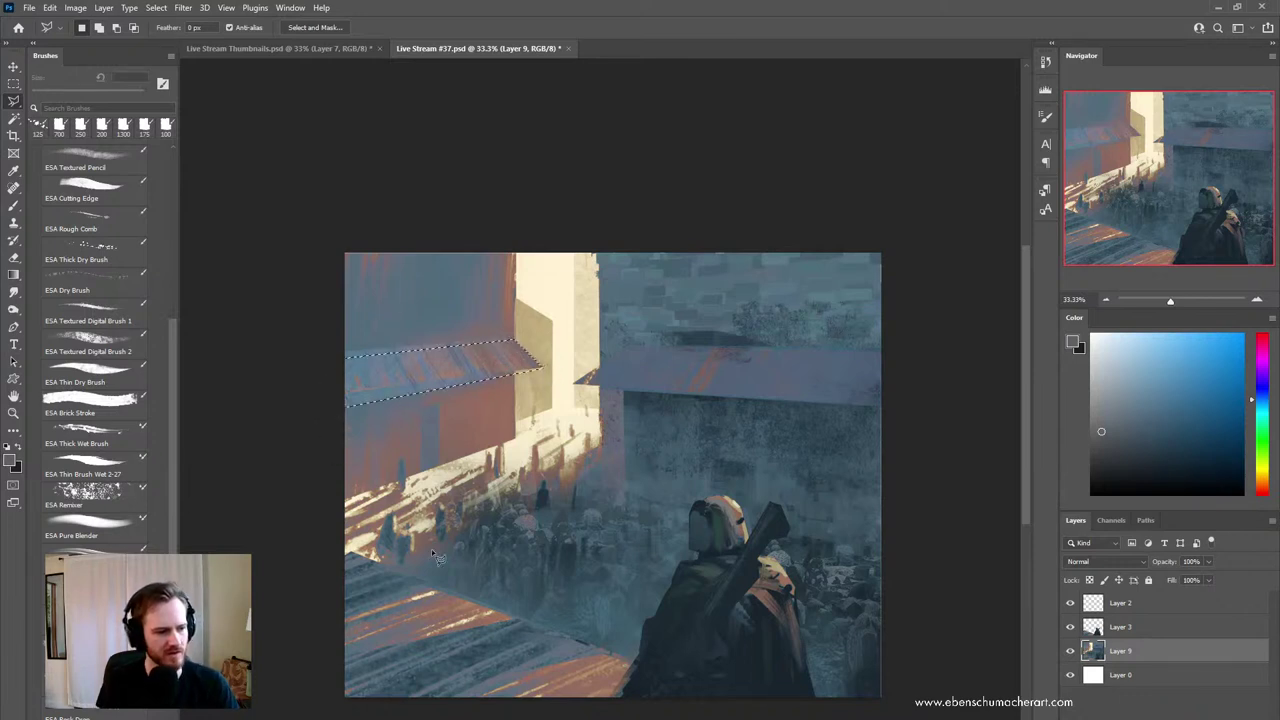
- Sample the roof's blue-grey and layer slanted ESA Rough Comb strokes over the selected roof, darkening the colour and enlarging the brush to 150 px
key(b)
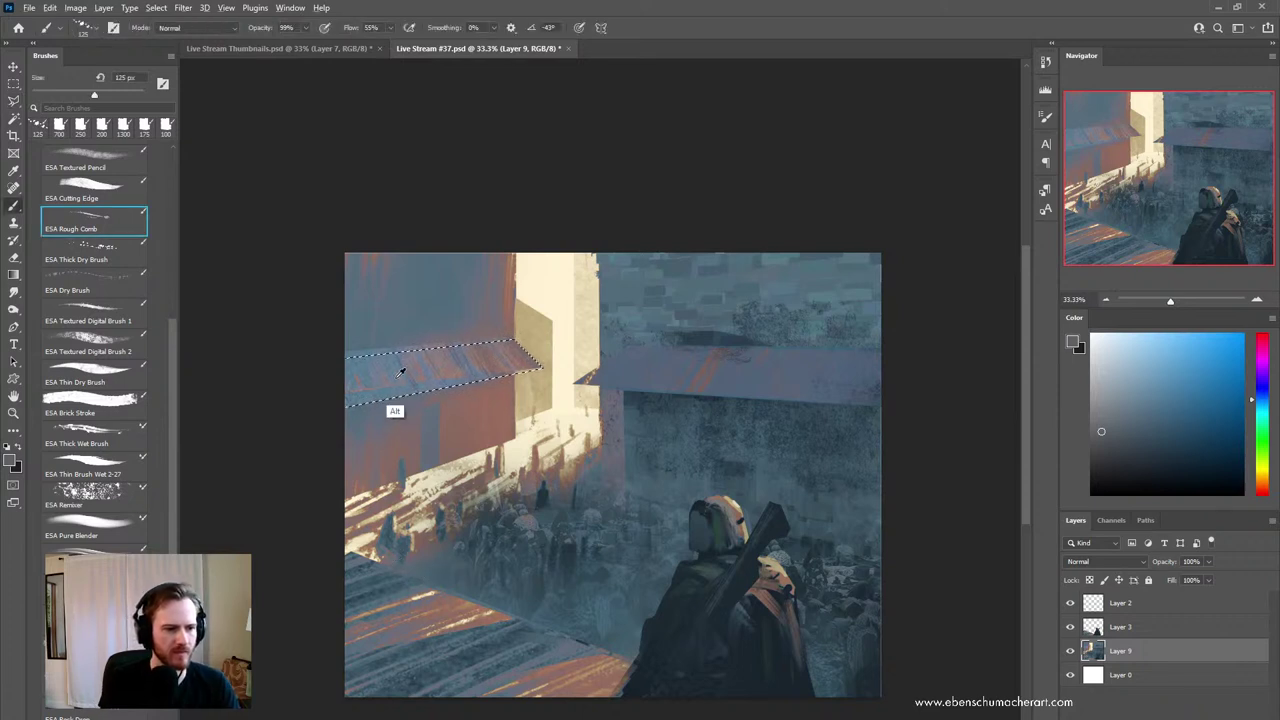
alt+click(397, 381)
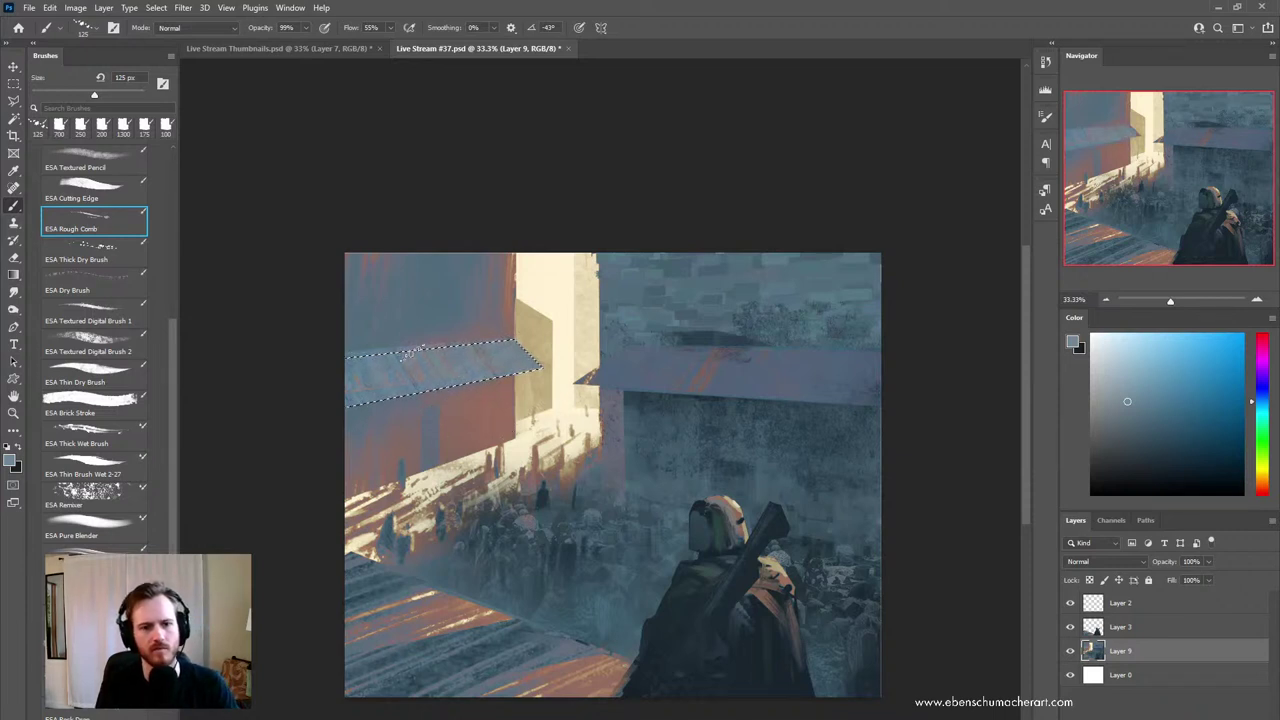
click(1119, 423)
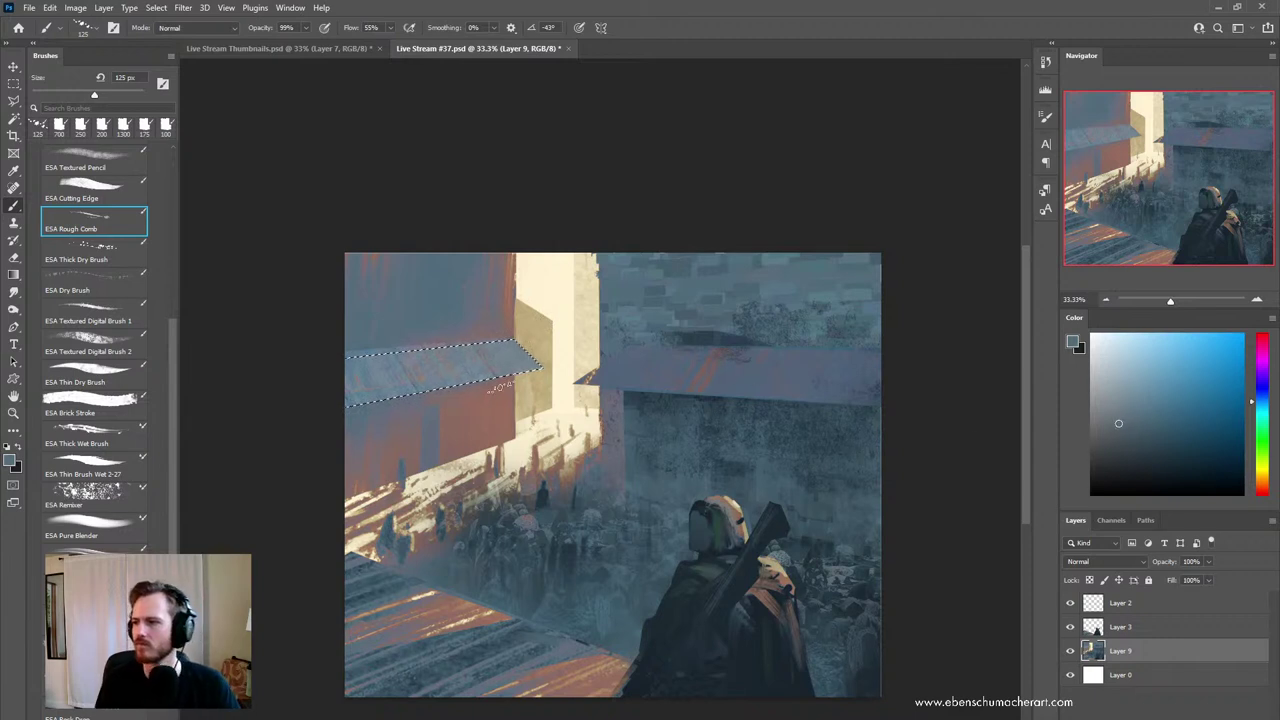
key(bracketright)
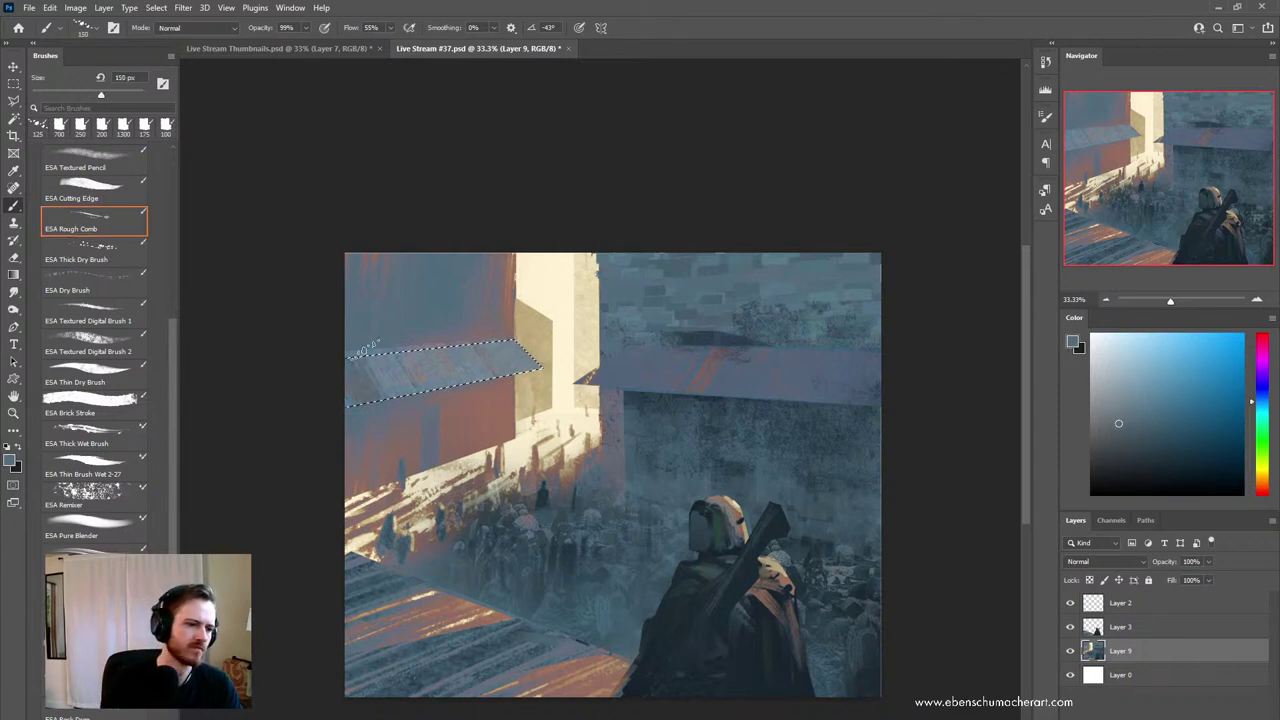
drag(367, 348, 402, 402)
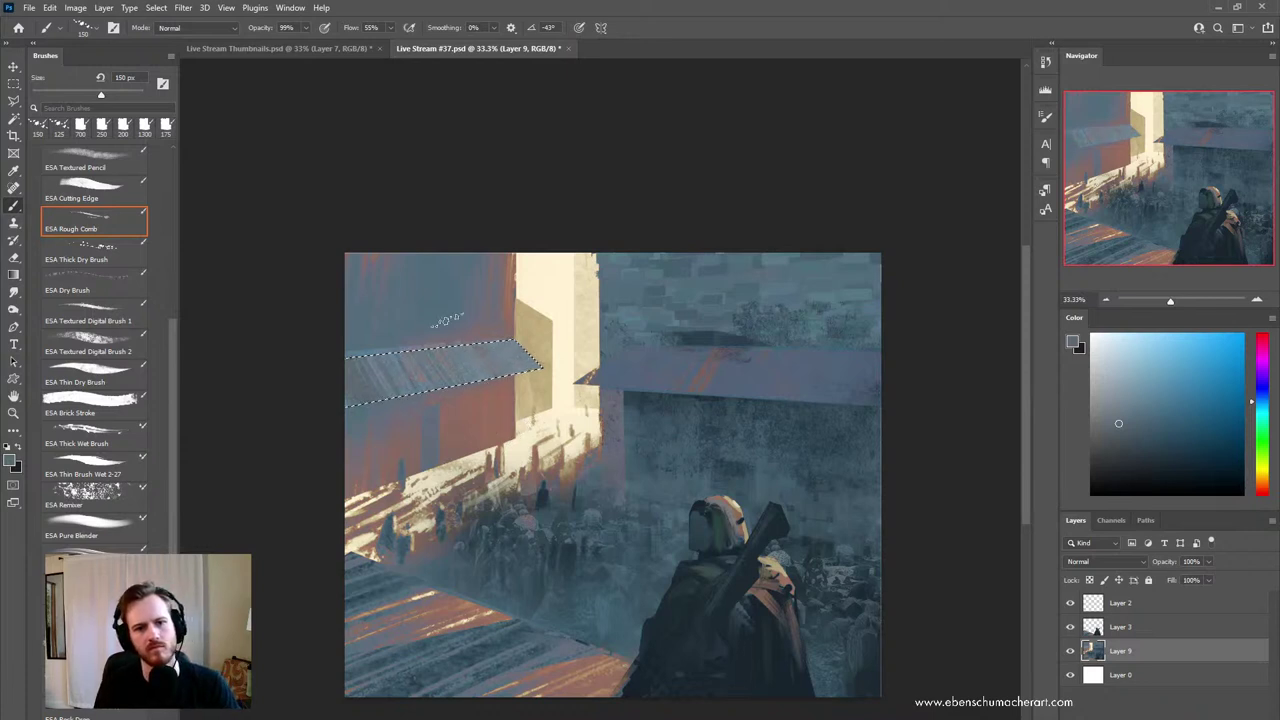
- Build corrugated streaks on the selected roof with dark, medium and light blue-grey comb strokes, enlarging the brush to 200 px
click(1121, 452)
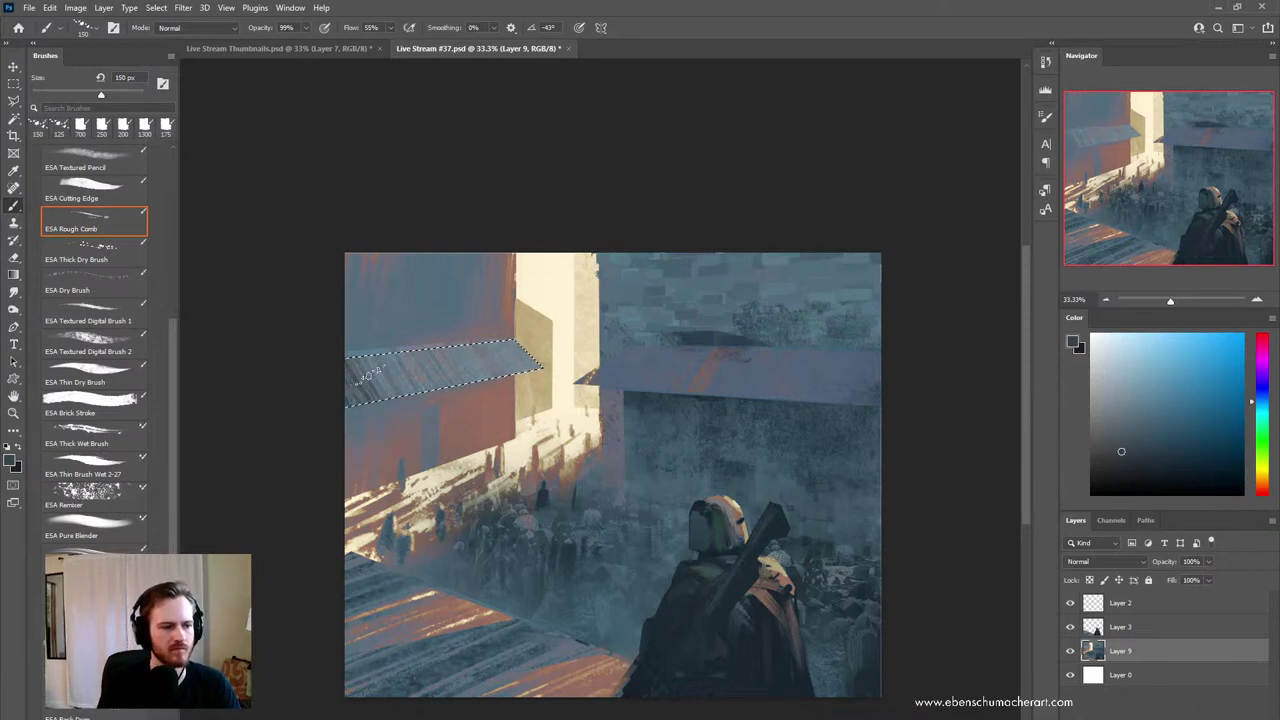
key(bracketright)
key(bracketright)
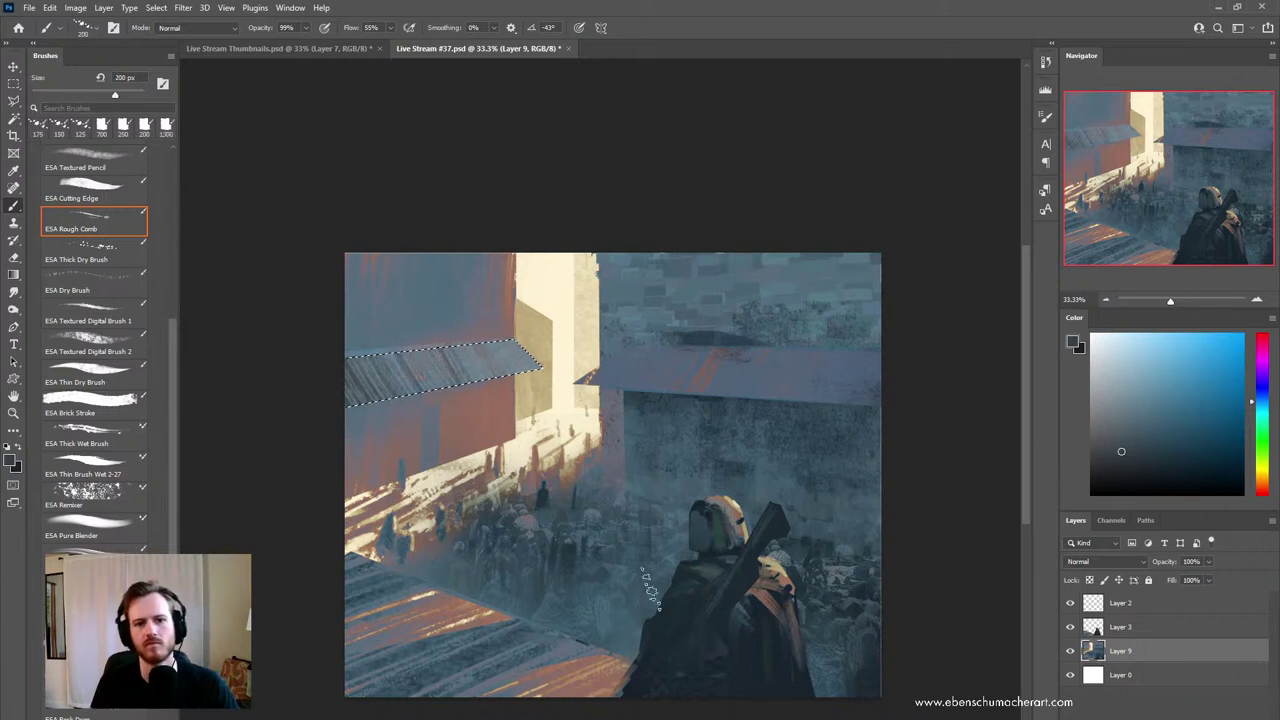
click(1123, 422)
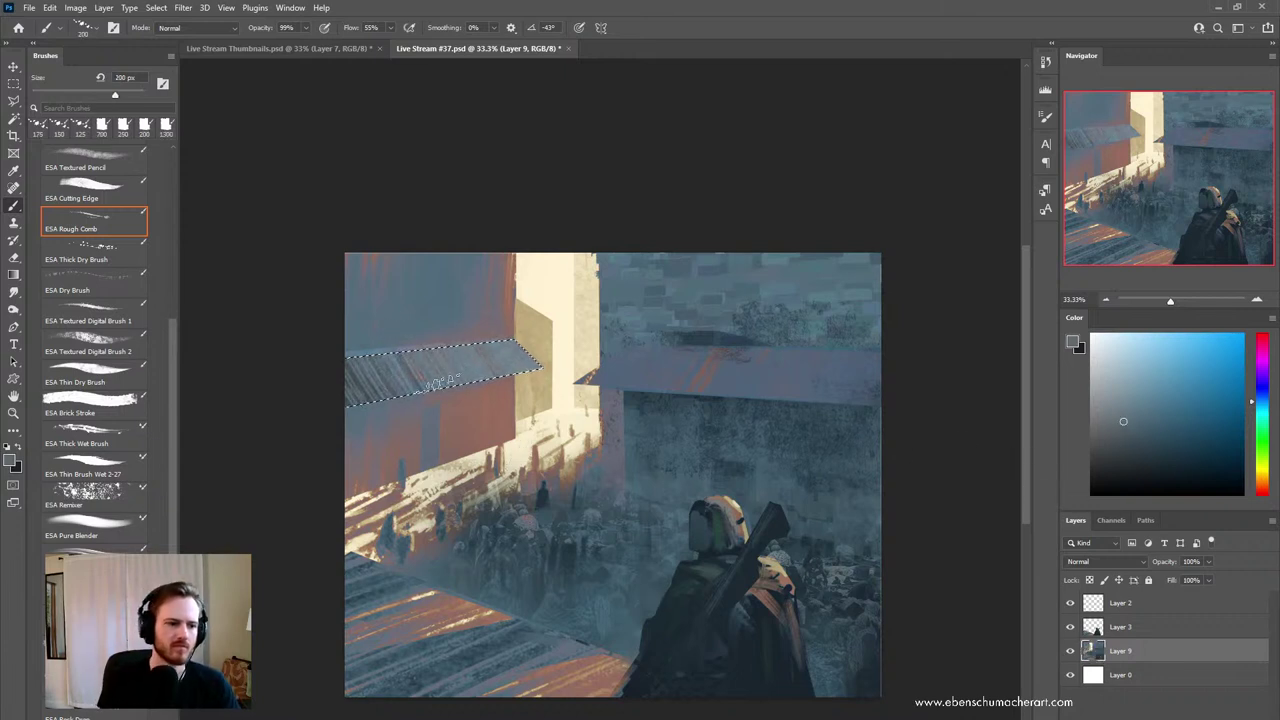
drag(440, 383, 449, 336)
click(1119, 387)
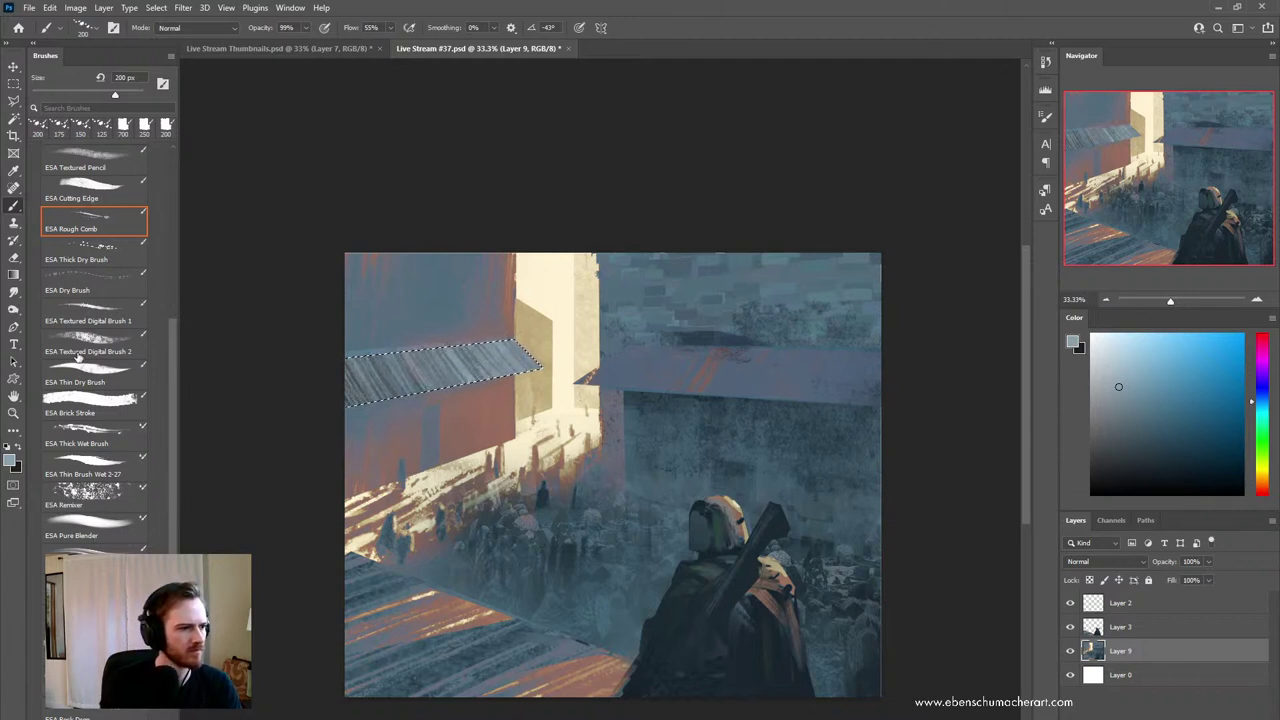
- Cover the comb lines at the roof's canvas-edge end with sampled blue-grey, using ESA Brick Stroke enlarged to 200 px
click(108, 403)
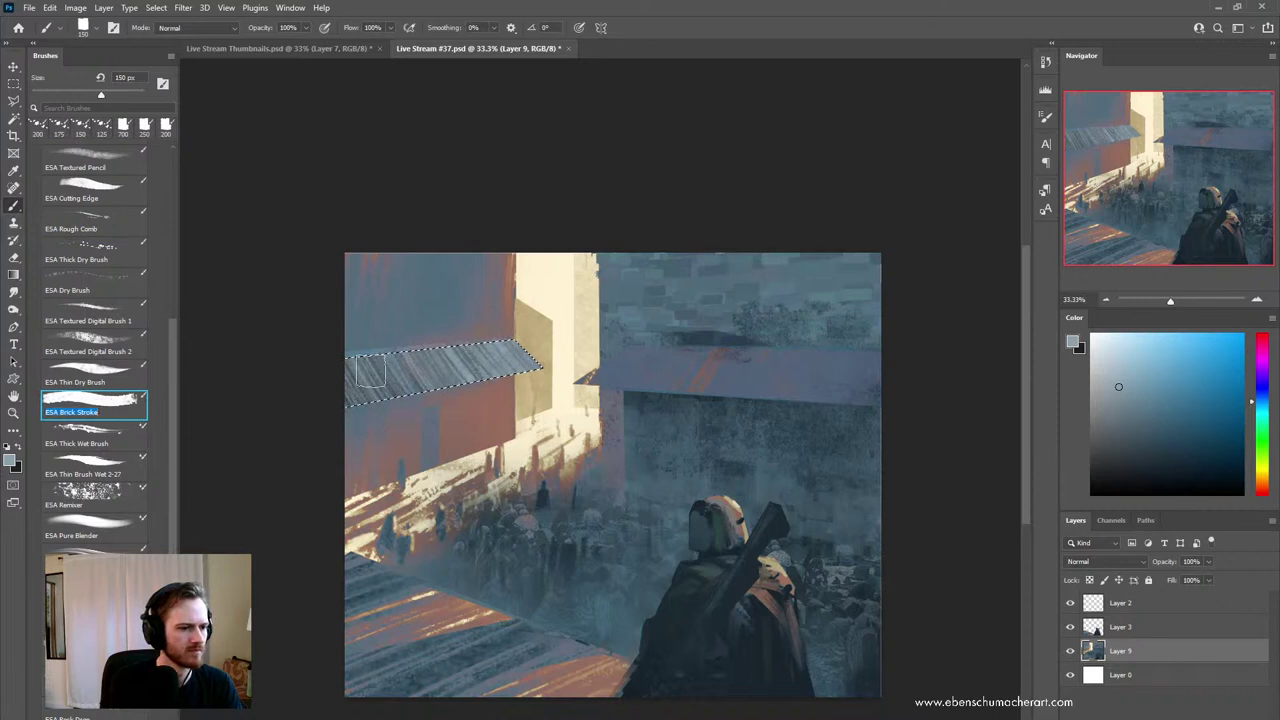
drag(356, 350, 388, 454)
key(bracketright)
key(bracketright)
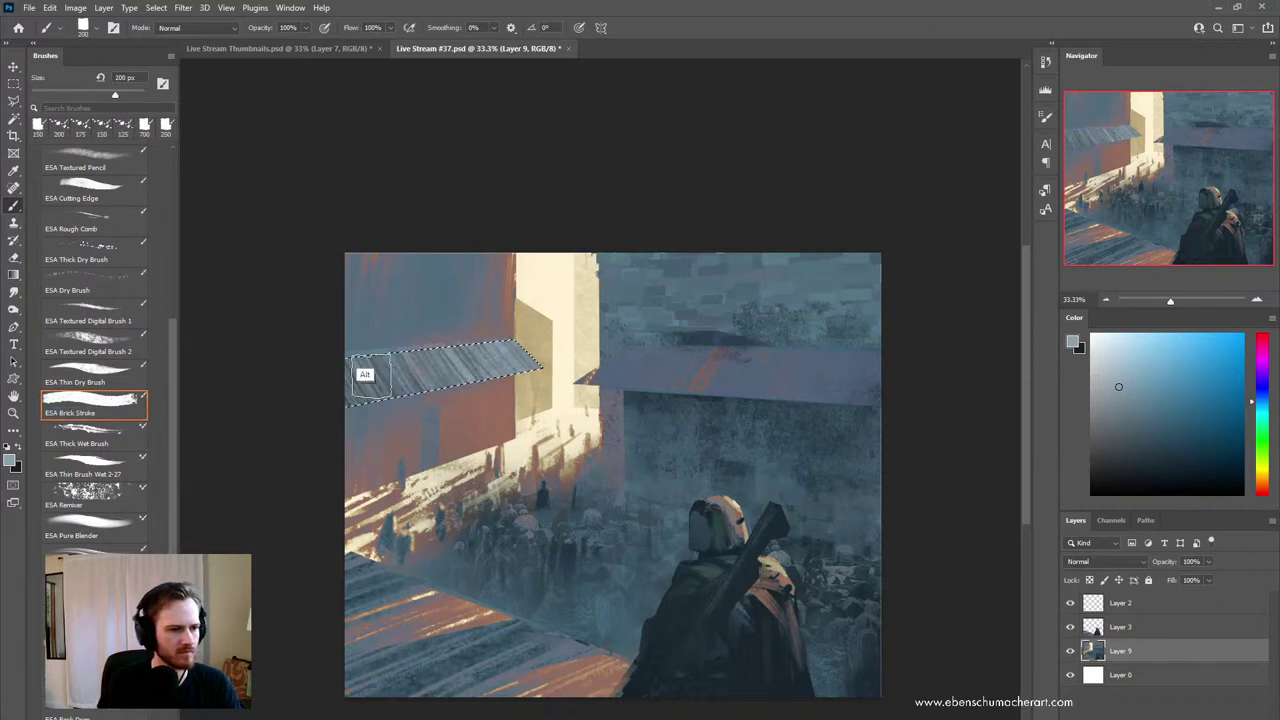
alt+click(381, 327)
drag(348, 328, 391, 424)
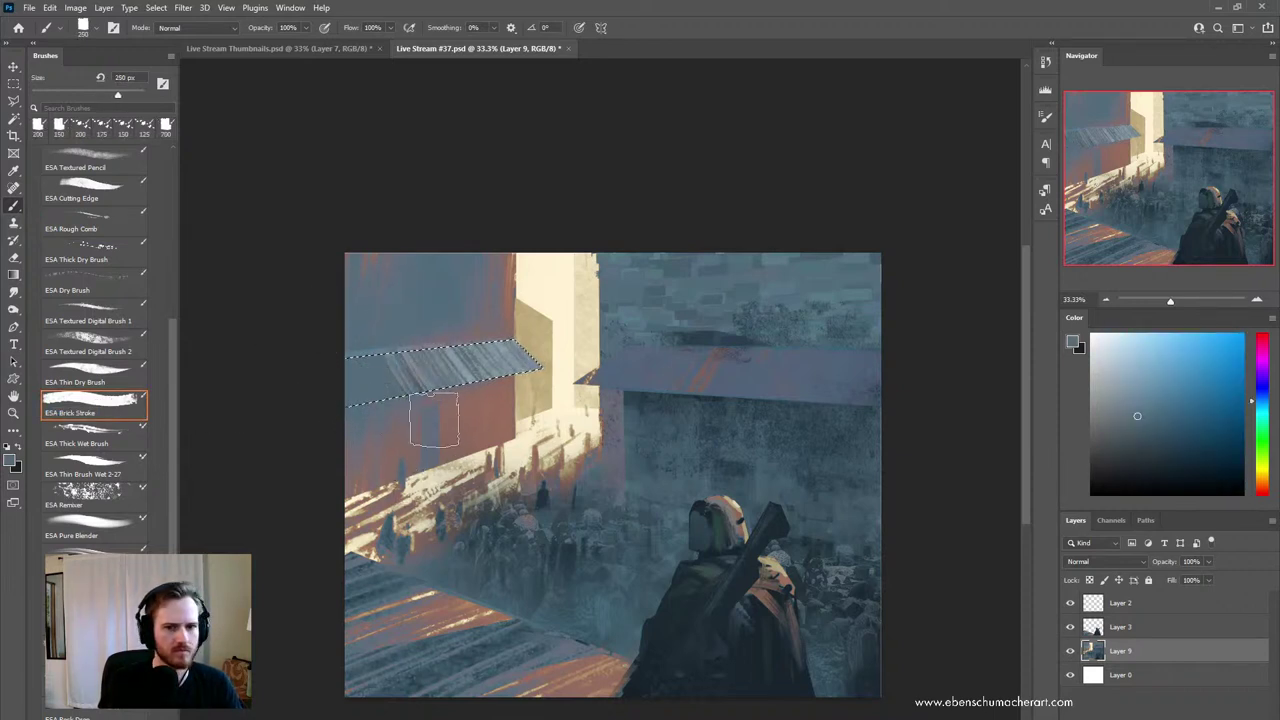
- Soften the remaining comb lines toward the roof's tip with blue-grey ESA Brick Stroke marks, enlarging the brush to 400 and 900 px
key(bracketright)
key(bracketright)
click(407, 345)
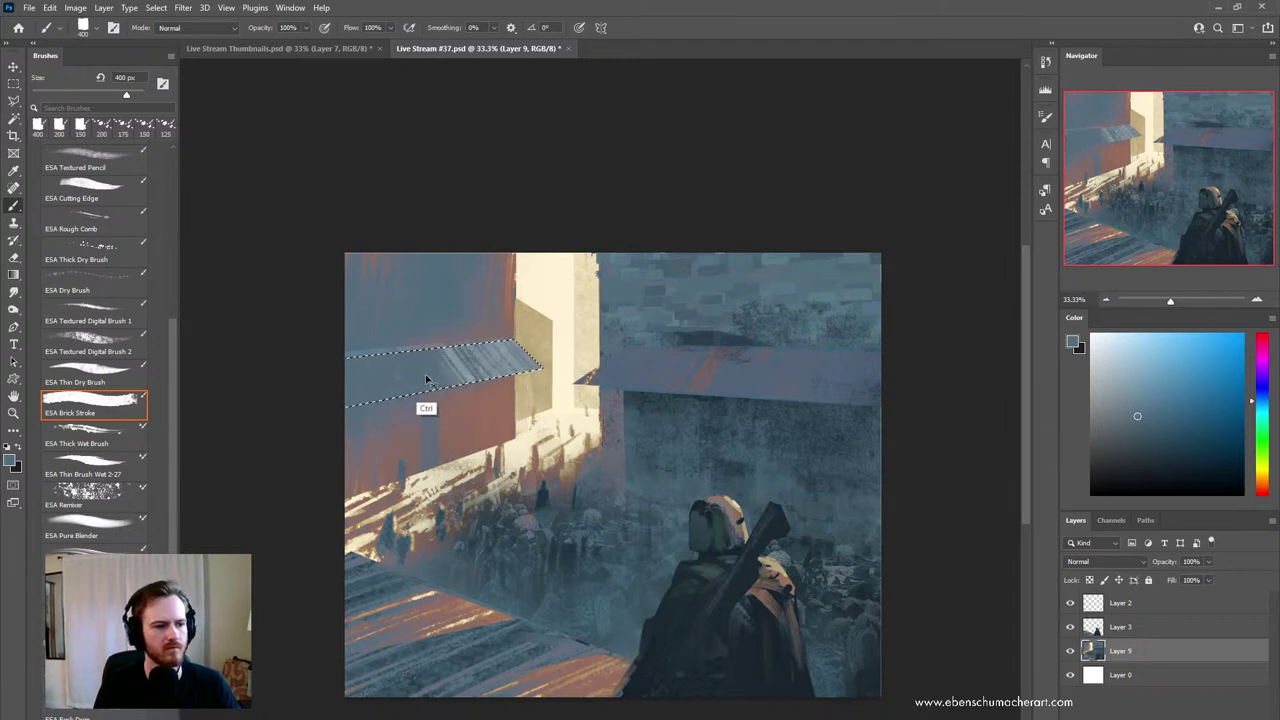
key(bracketright)
key(bracketright)
key(bracketright)
key(bracketright)
key(bracketright)
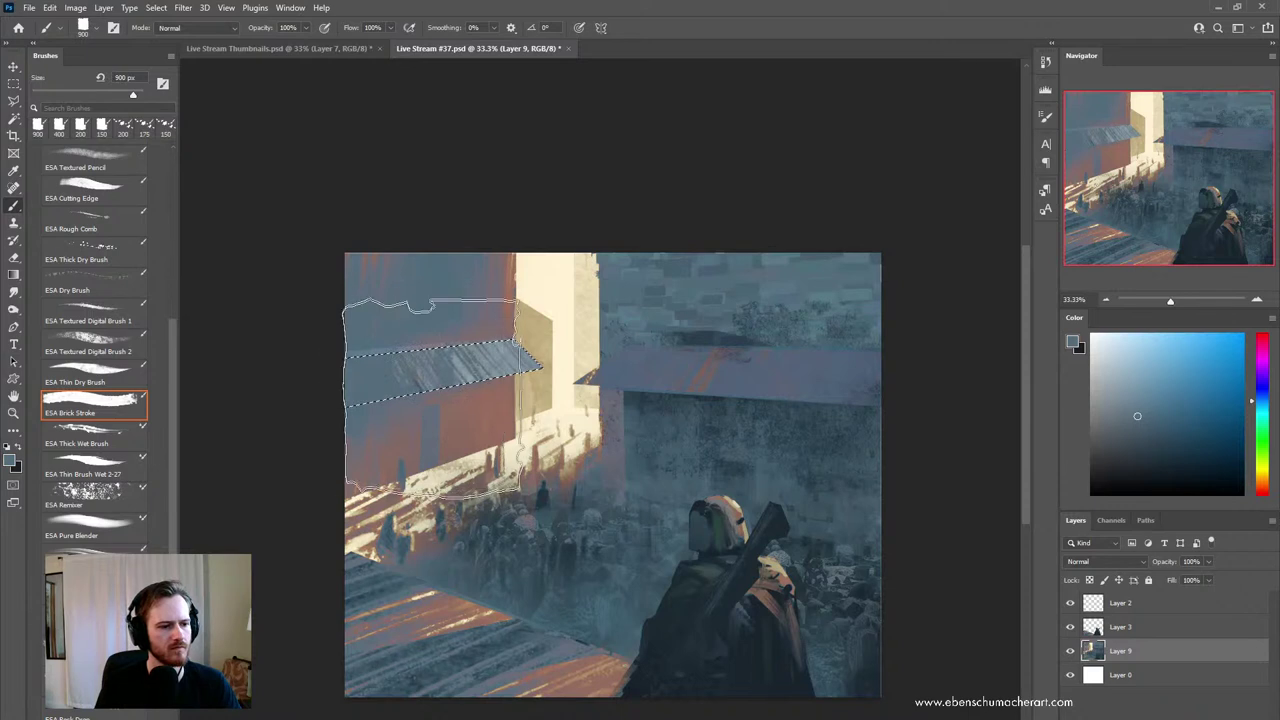
- Invert the roof selection, texture the walls above and below the roof with darkened blue-grey brick strokes starting at 700 px, and deselect
key(ctrl+shift+i)
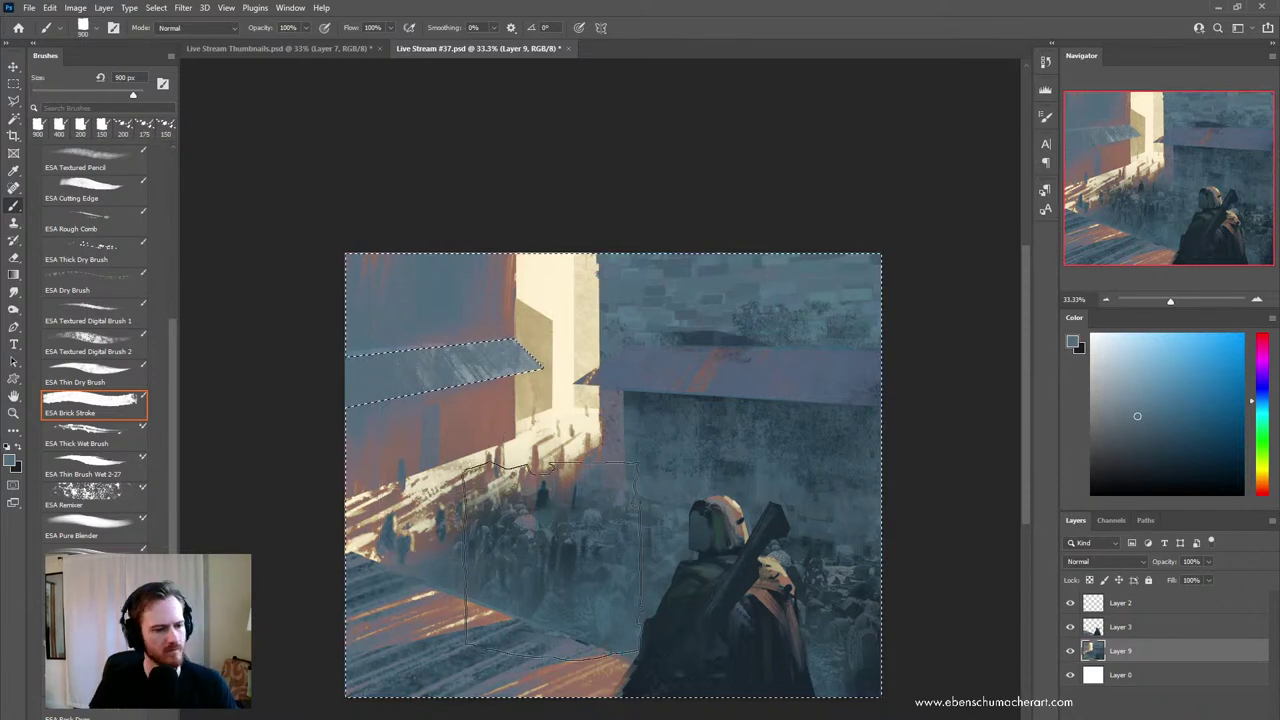
alt+click(433, 453)
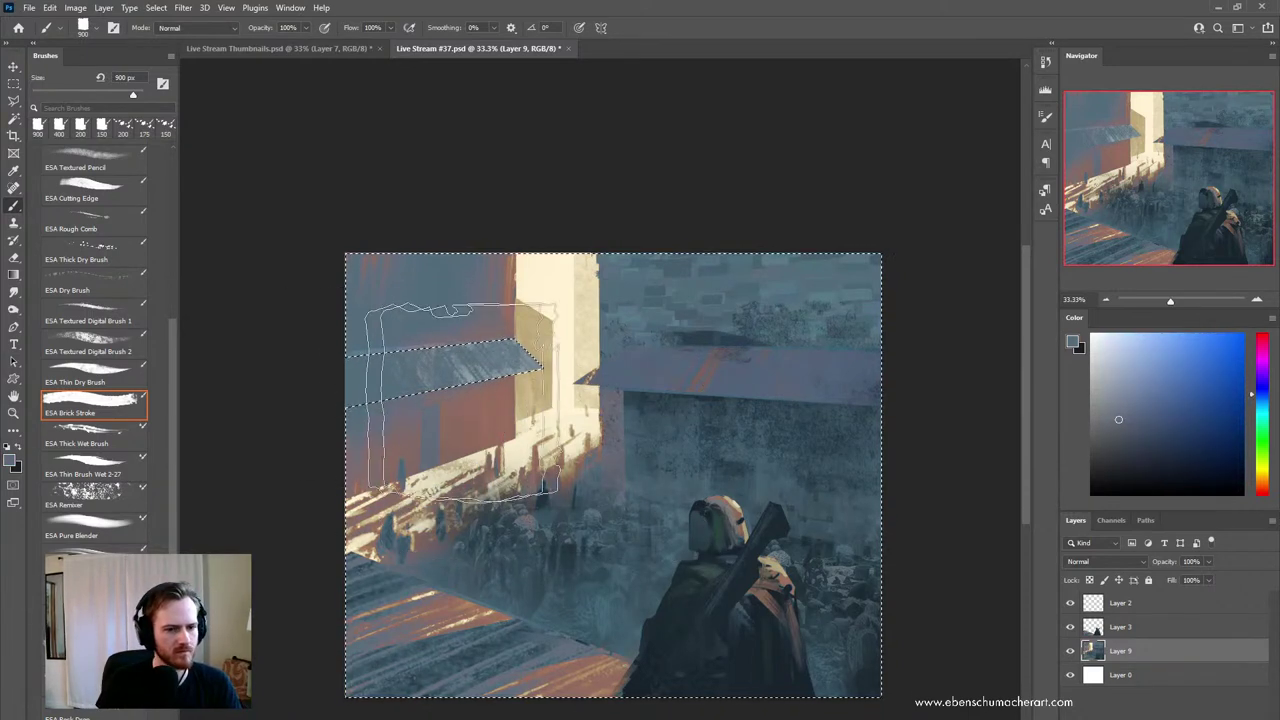
click(1115, 436)
key(bracketleft)
key(bracketleft)
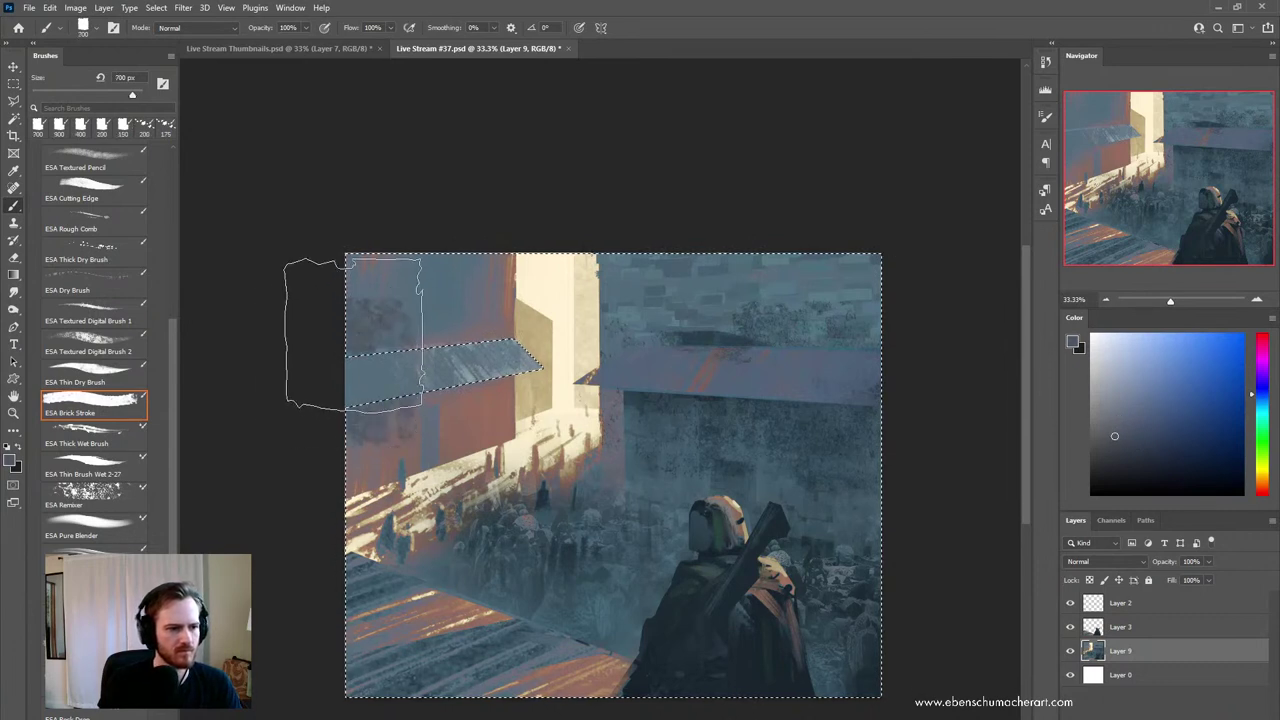
key(bracketright)
key(bracketright)
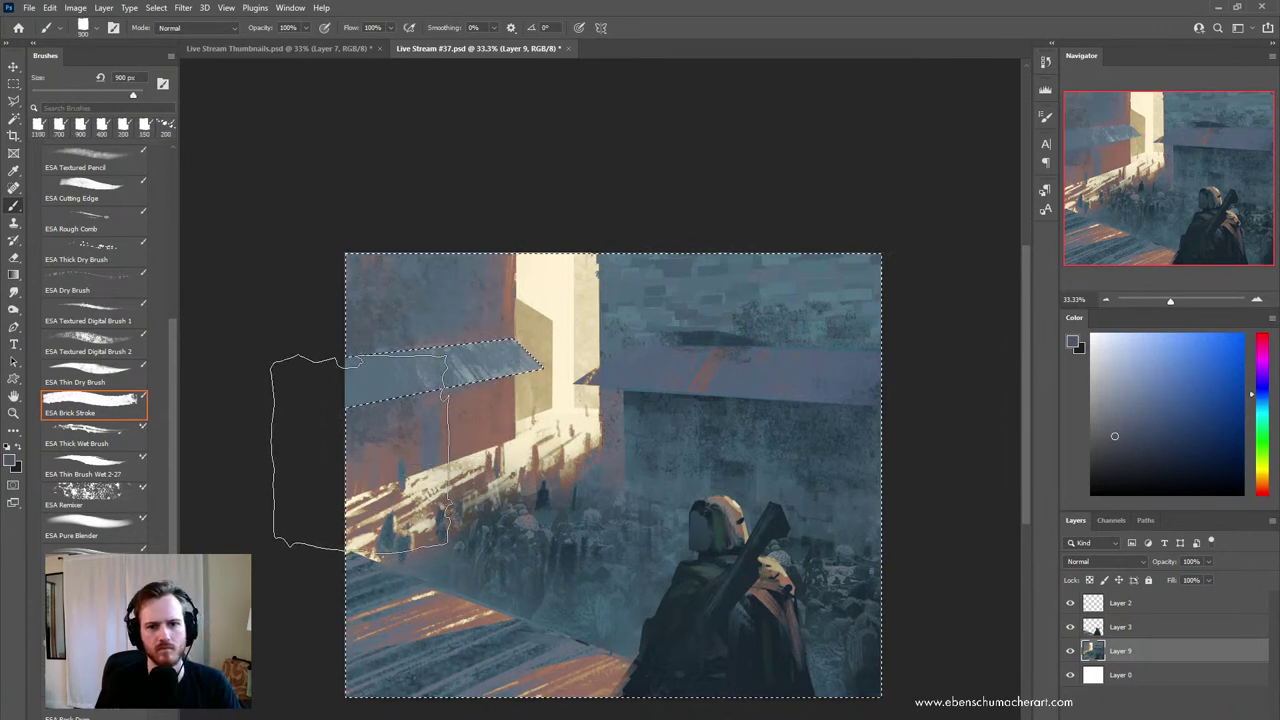
key(ctrl+d)
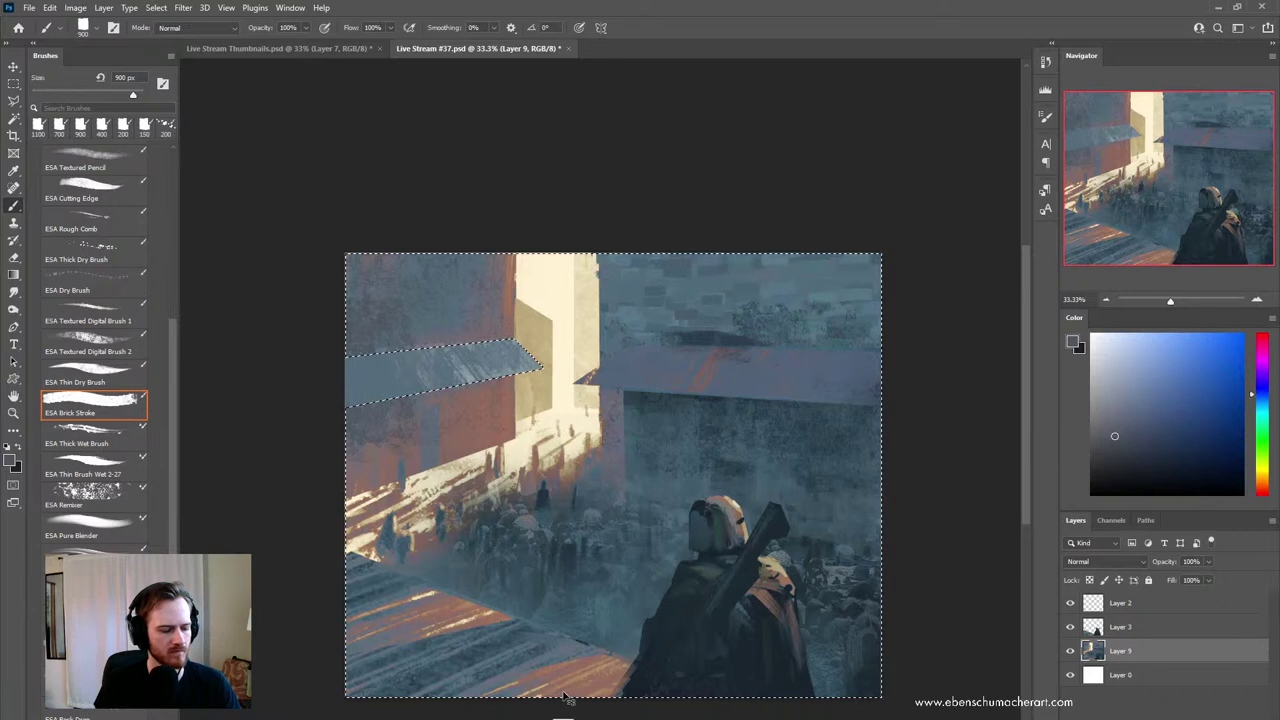
- Outline the triangular tip of the sunlit building's roof with a polygonal selection and return to the brush
key(z)
drag(637, 502, 613, 517)
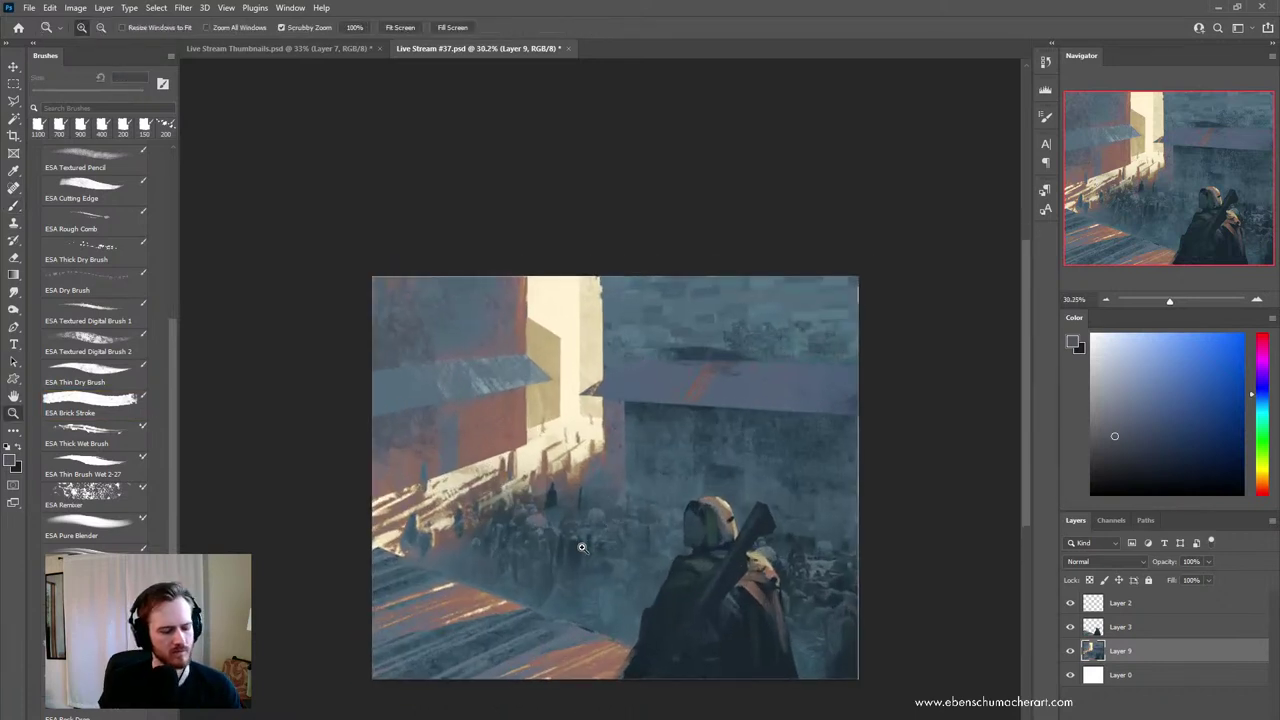
key(l)
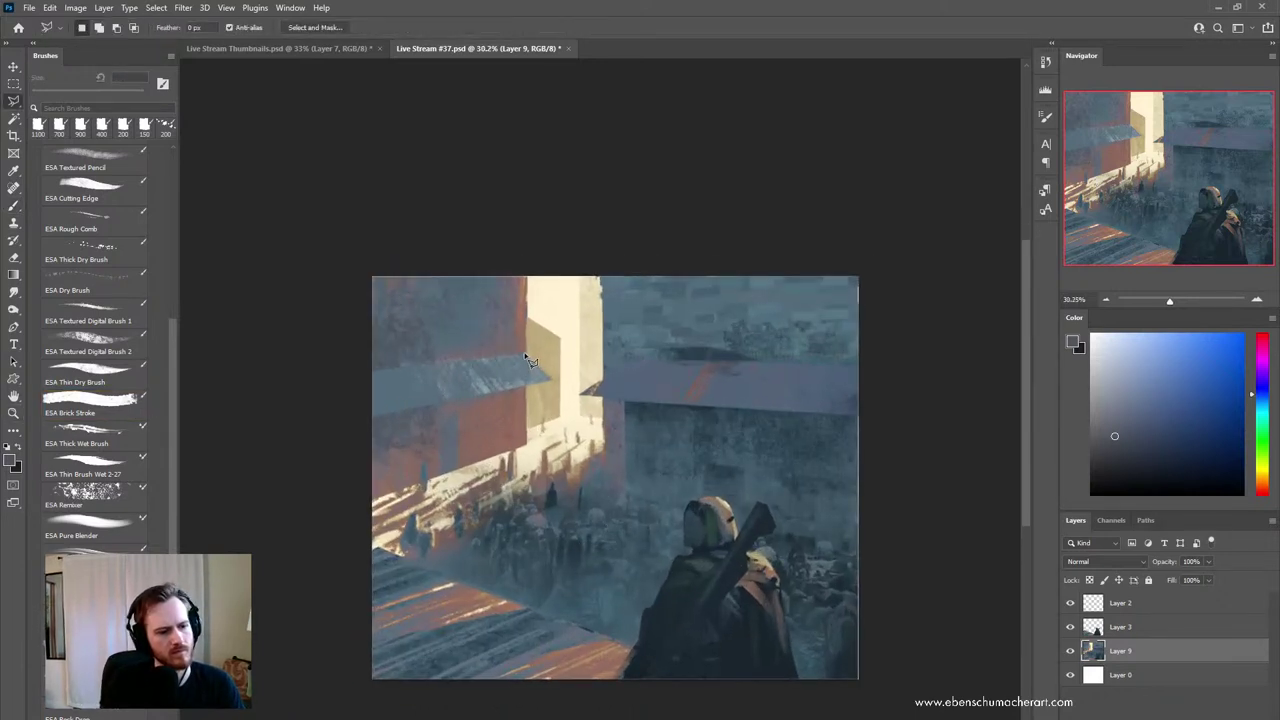
click(504, 391)
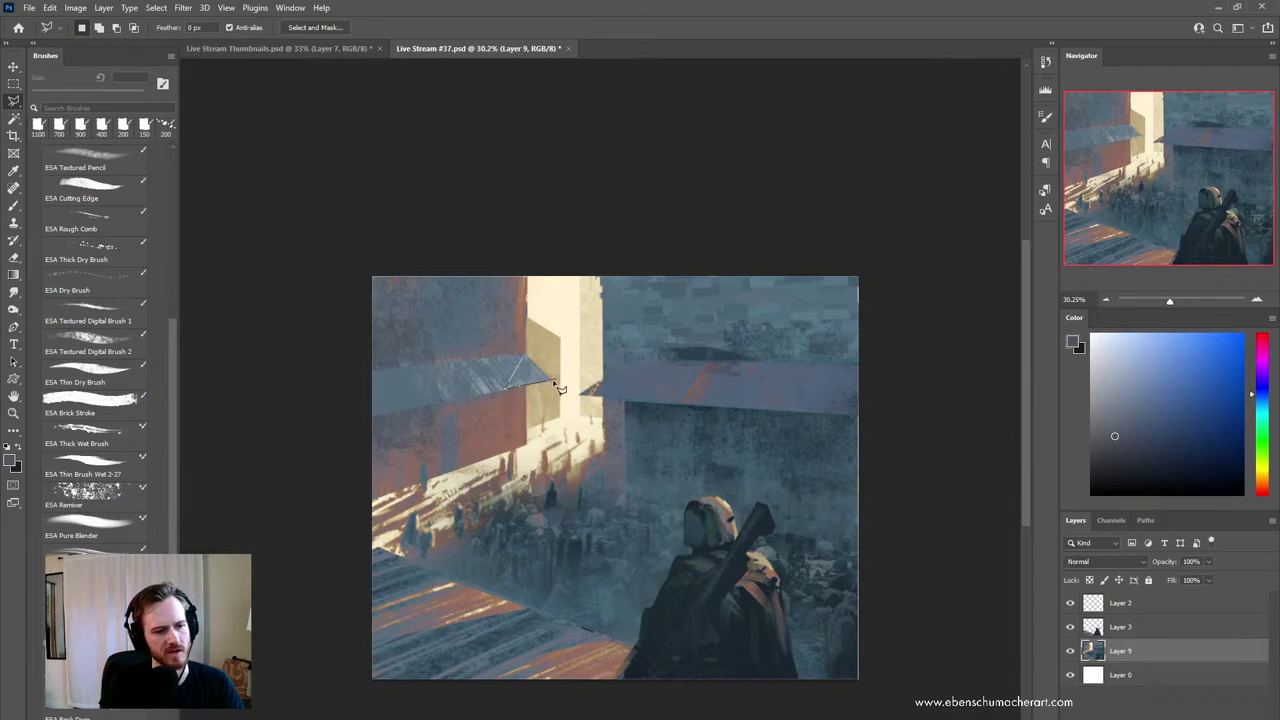
key(b)
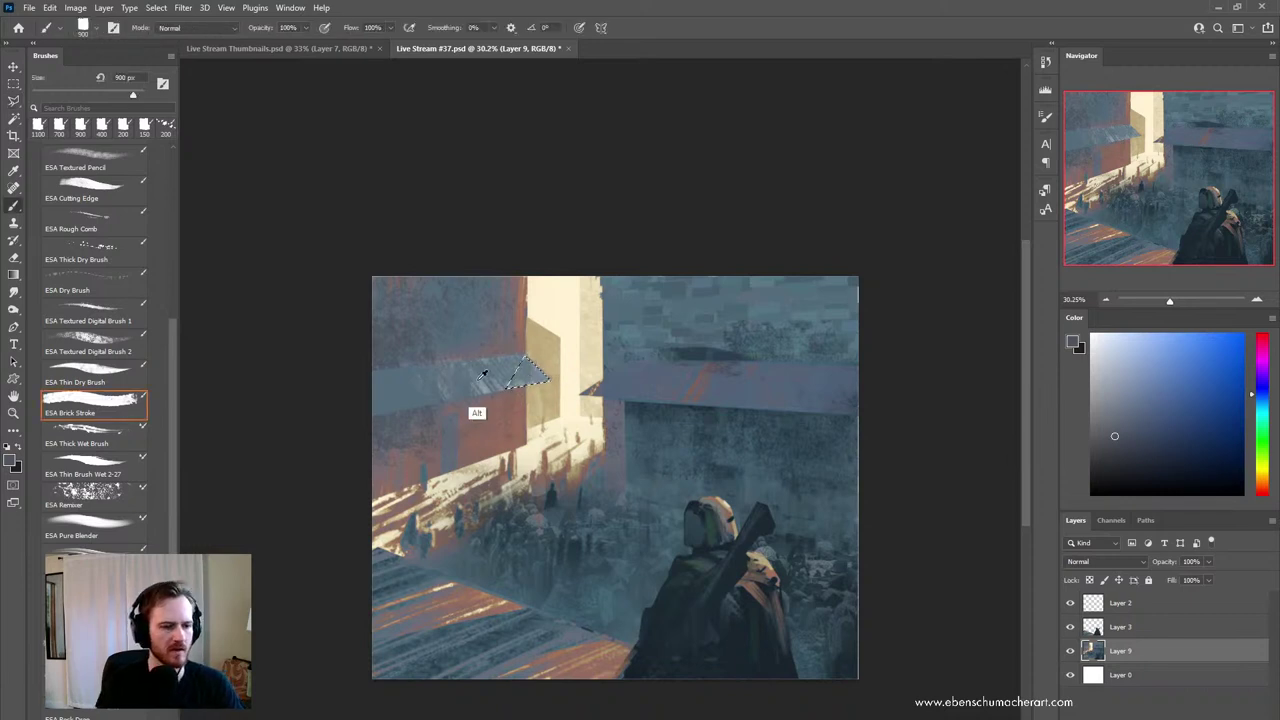
- Add pale cream comb lines to the sunlit roof's selected triangular tip with ESA Rough Comb at 125 px, and deselect
alt+click(533, 500)
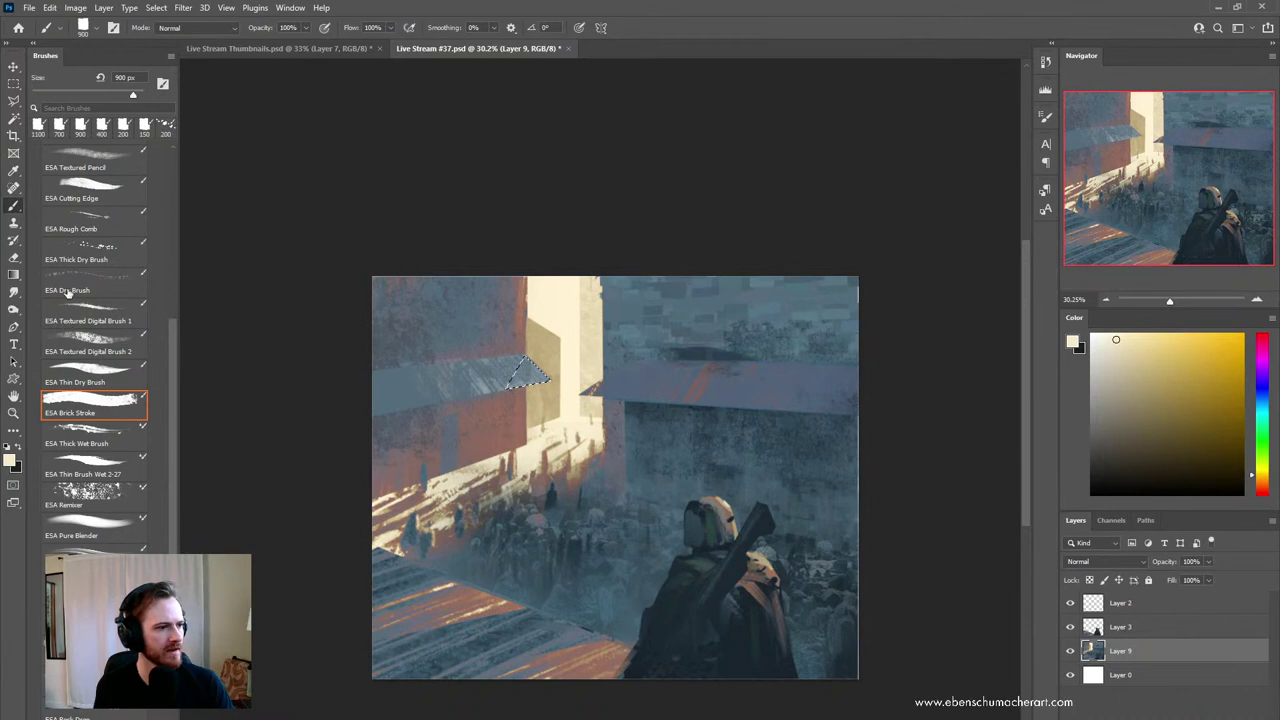
click(74, 250)
click(74, 230)
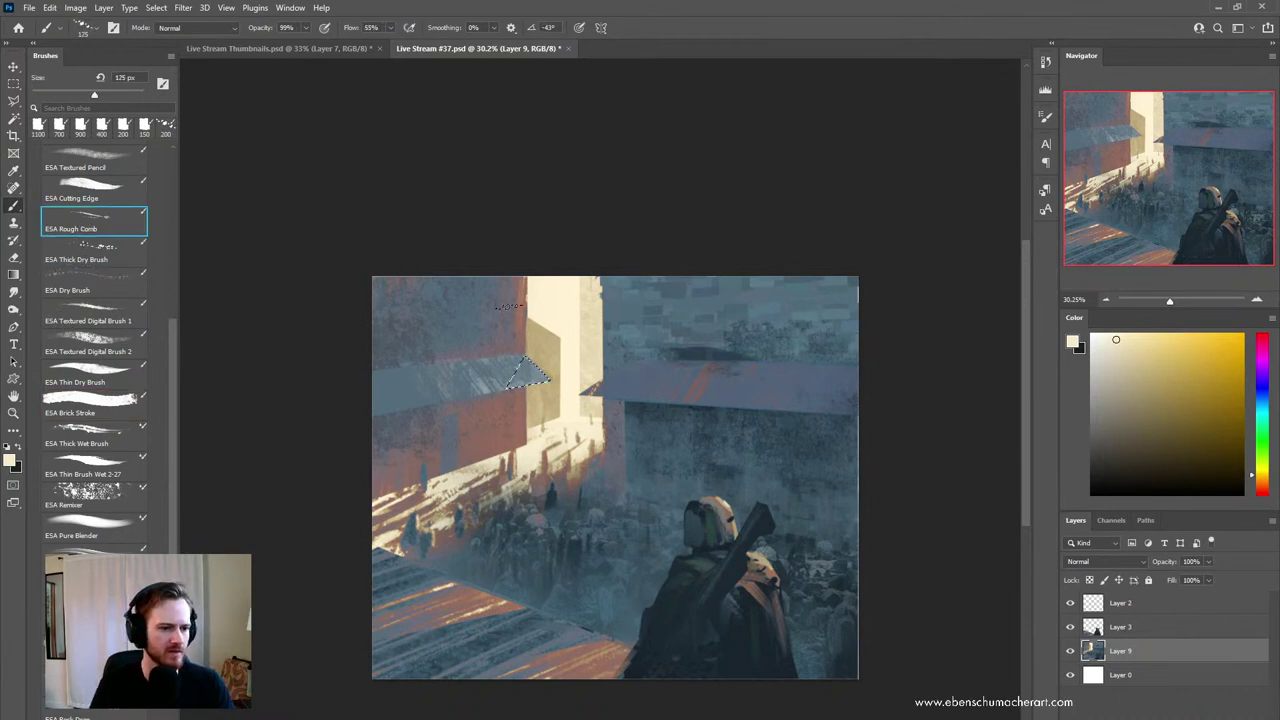
mouse_move(520, 368)
mouse_down()
mouse_move(540, 378)
mouse_move(500, 378)
mouse_up()
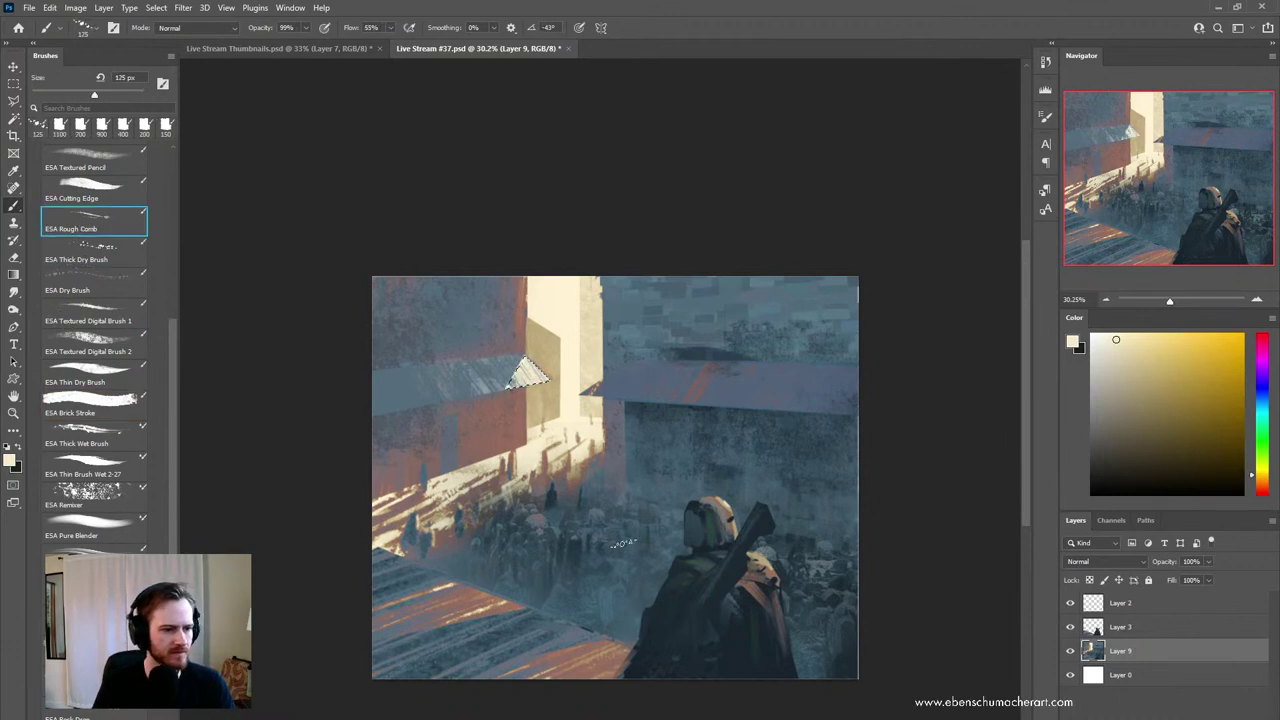
key(ctrl+d)
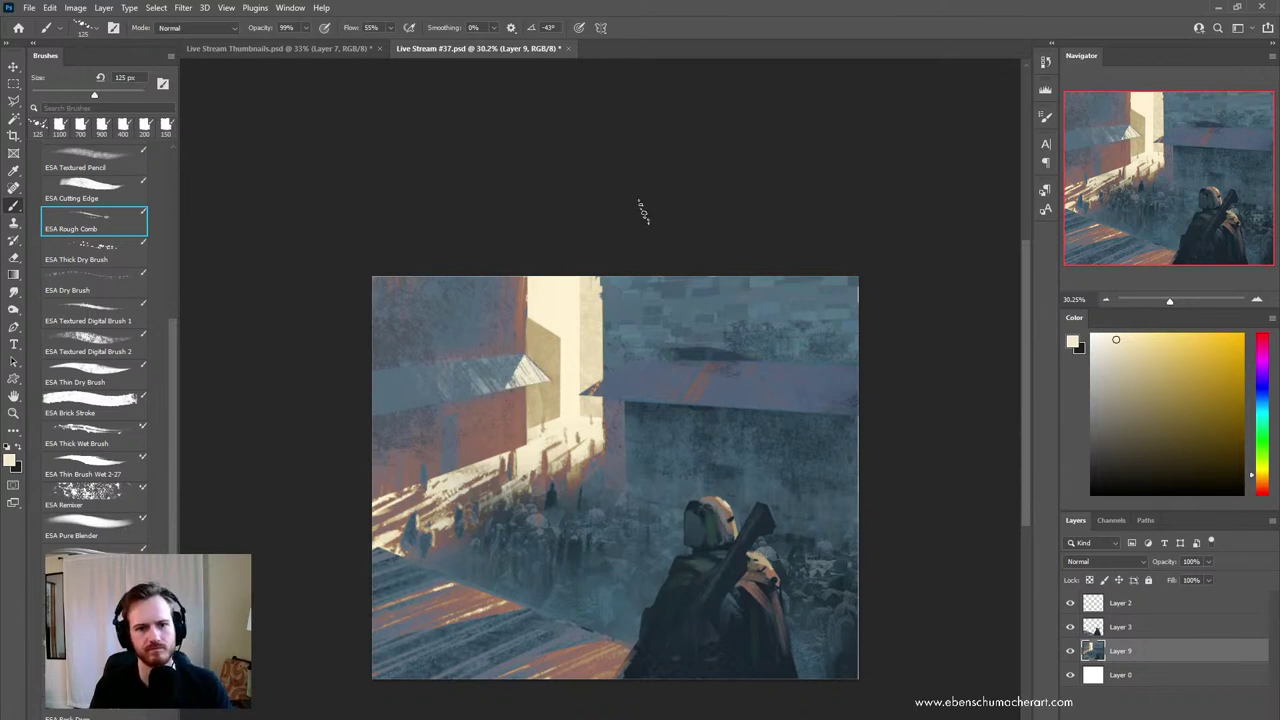
- Blend vertical streaks into the sunlit building's wall with ESA Thick Wet Brush, using sampled reddish-brown and blue-grey and reducing the brush from 150 to 90 px
alt+click(507, 438)
key(shift+b)
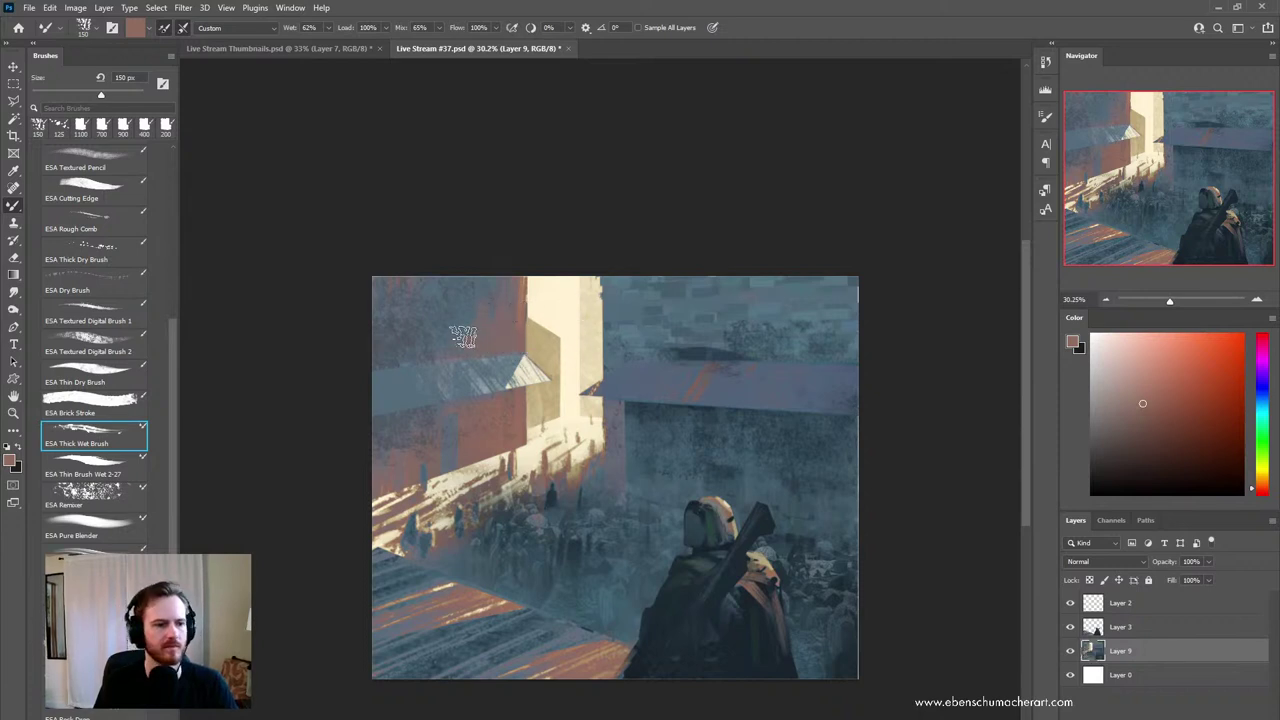
alt+click(484, 389)
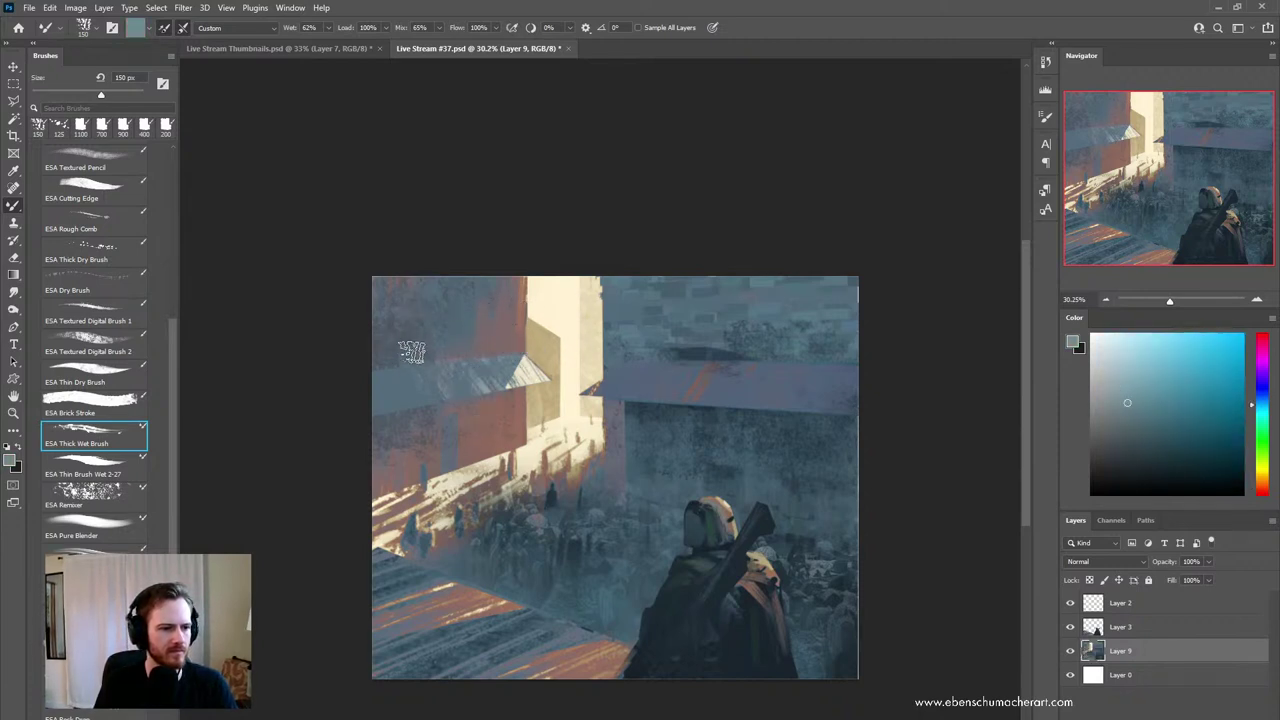
key(bracketleft)
key(bracketleft)
key(bracketleft)
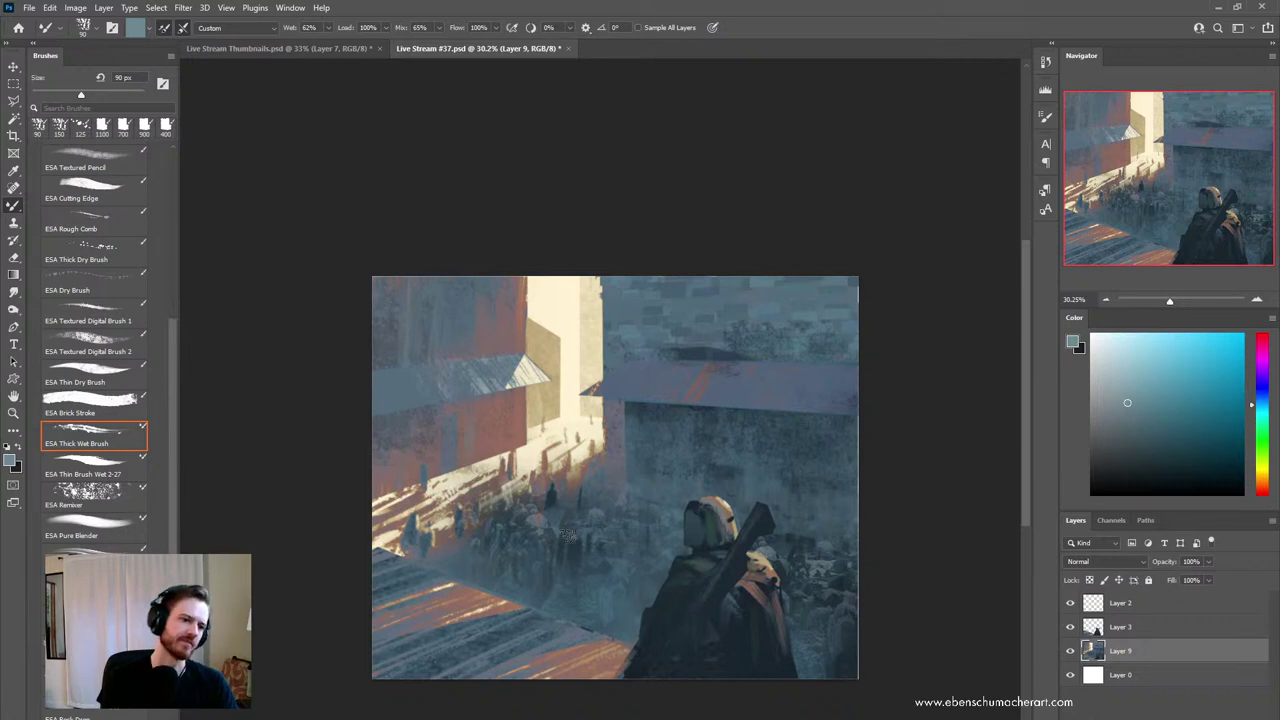
- Paint a dark blue vertical post above the shaded building's roof and a diagonal shadow across the roof with the 90 px wet brush
alt+click(703, 355)
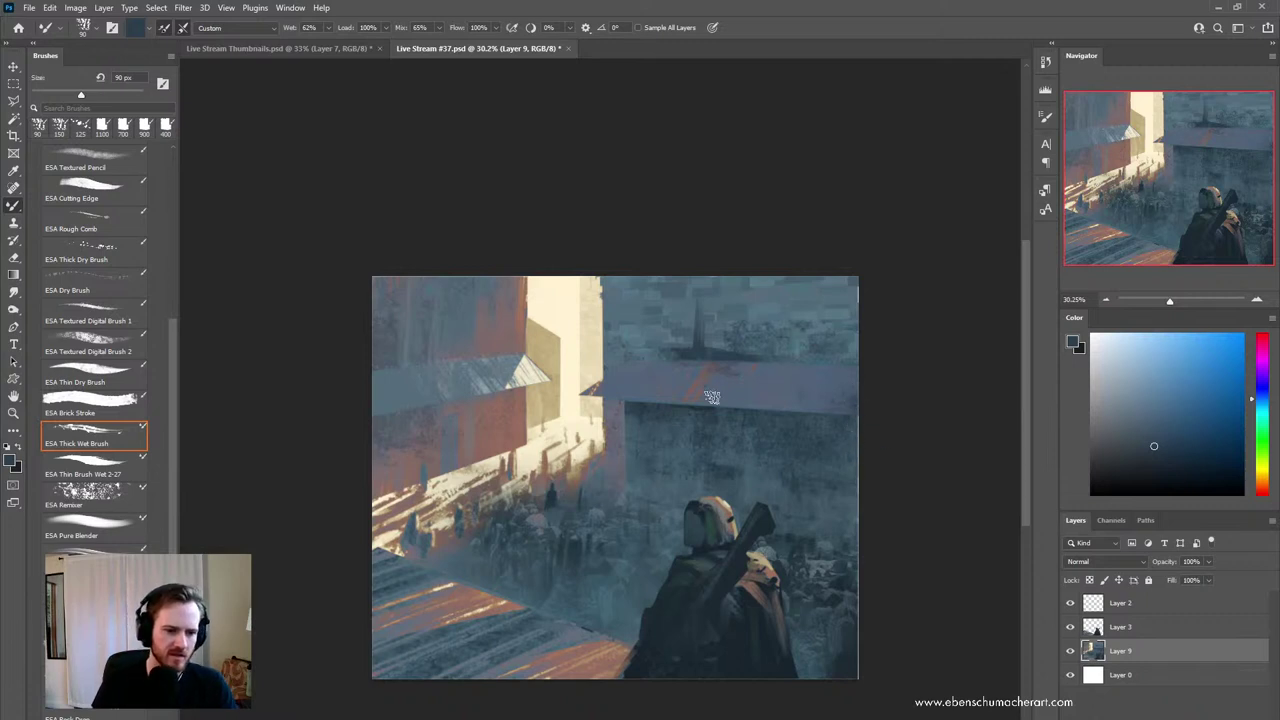
drag(757, 360, 730, 399)
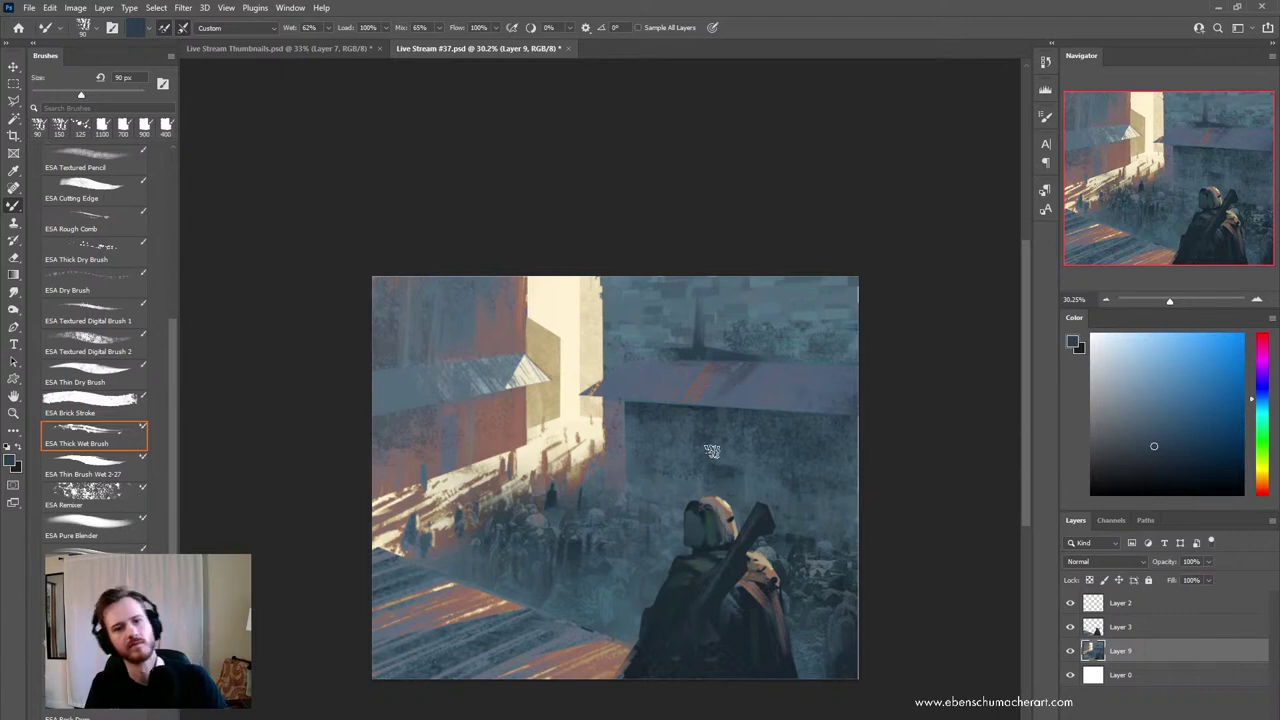
key(w)
click(652, 388)
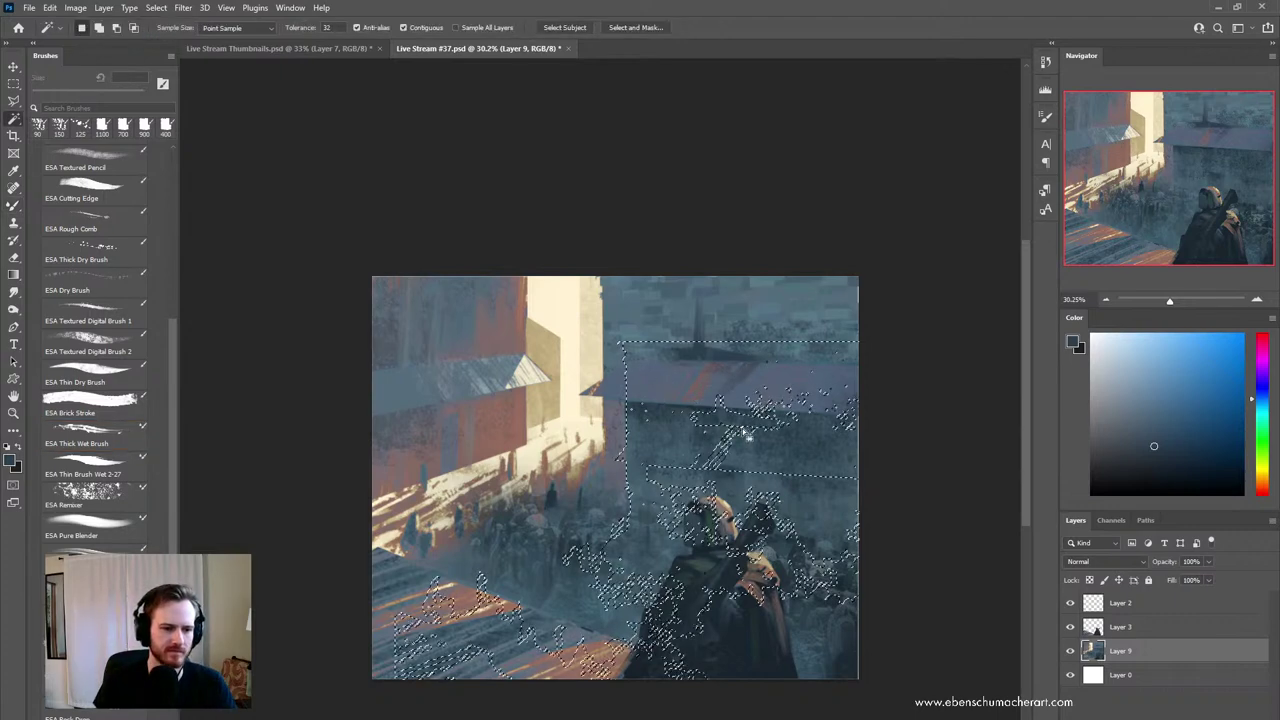
key(ctrl+d)
click(716, 413)
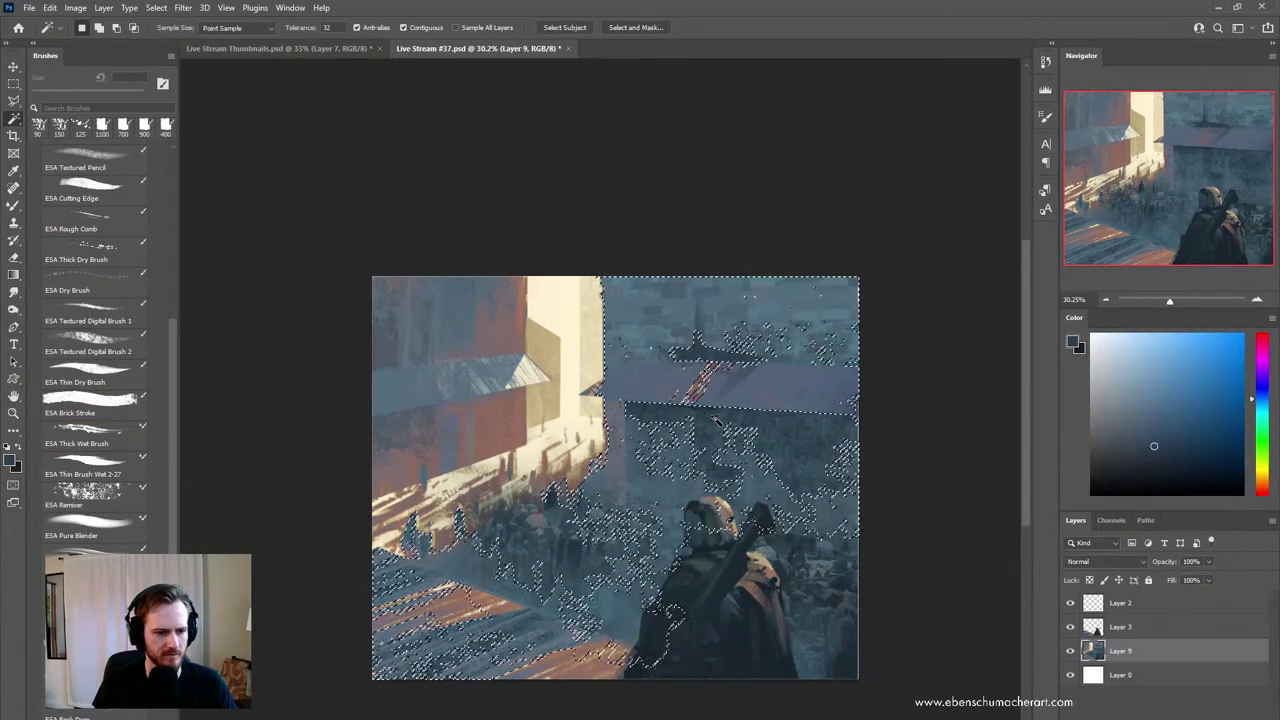
- Mix a lighter blue-grey from the shaded wall's color, try ESA Rough Comb strokes near the shaded roof's tip, and deselect
key(b)
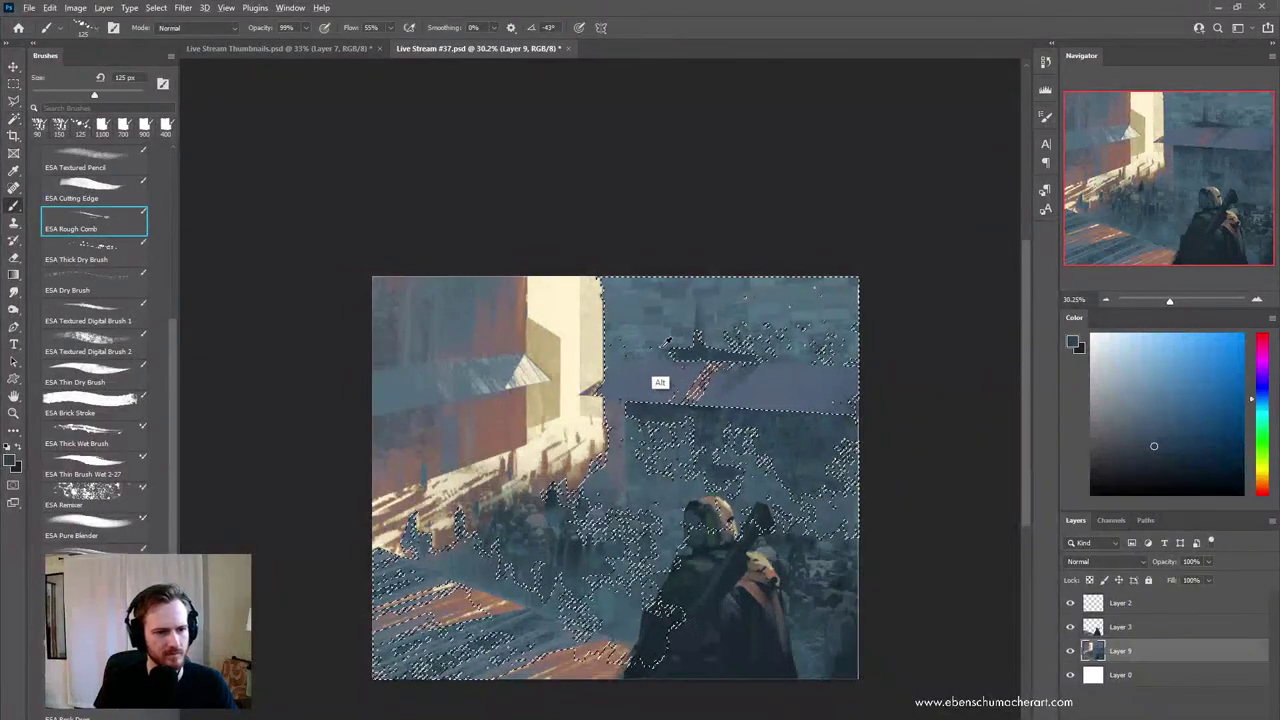
alt+click(675, 340)
drag(636, 365, 694, 384)
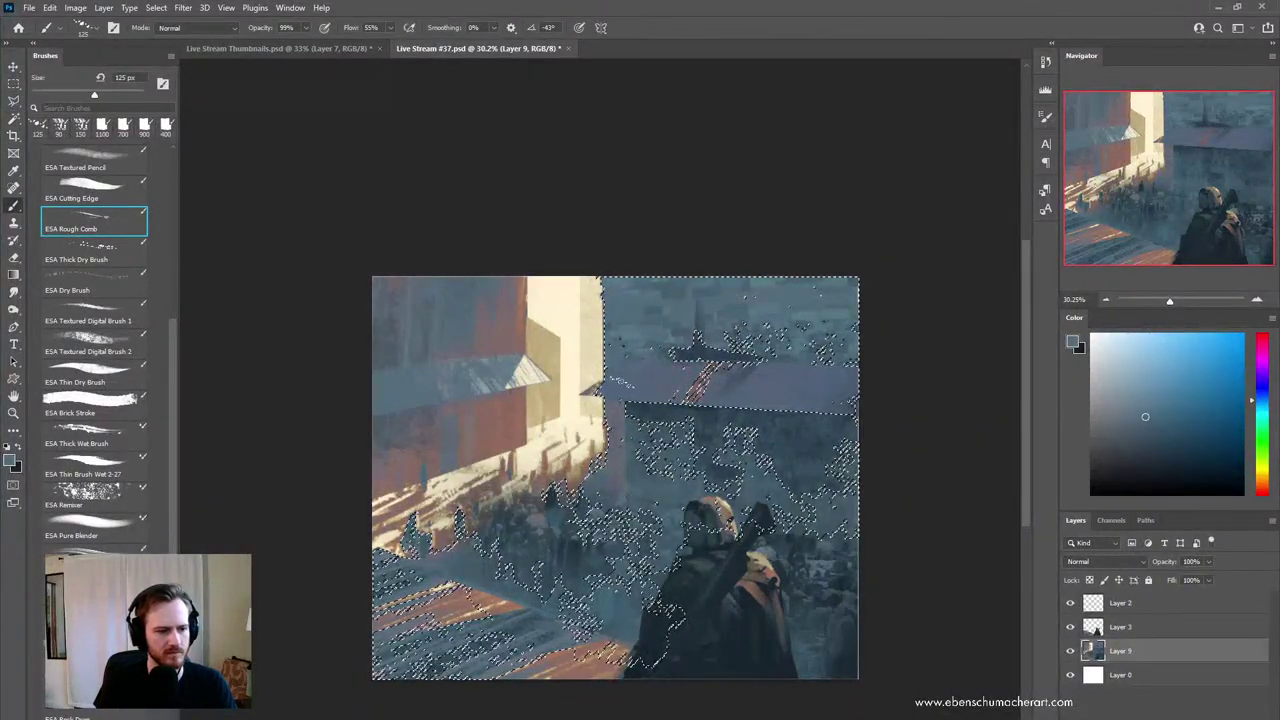
click(1132, 401)
click(1133, 392)
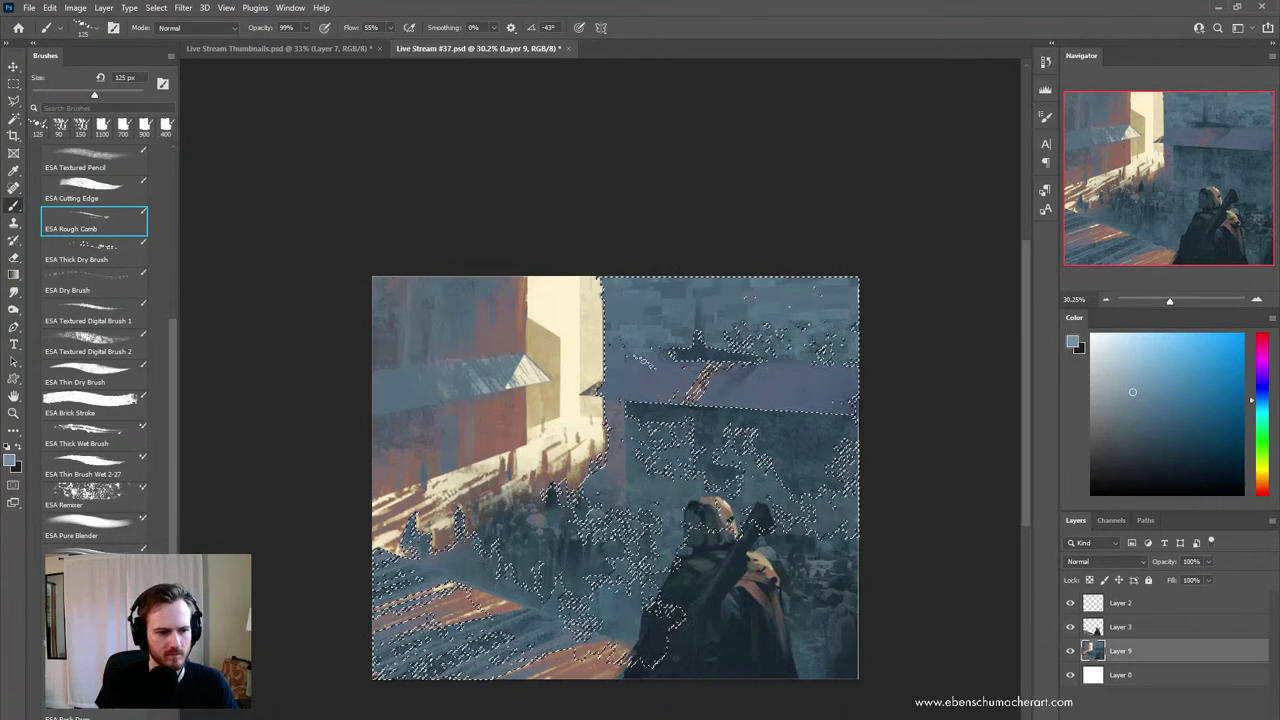
drag(643, 367, 602, 391)
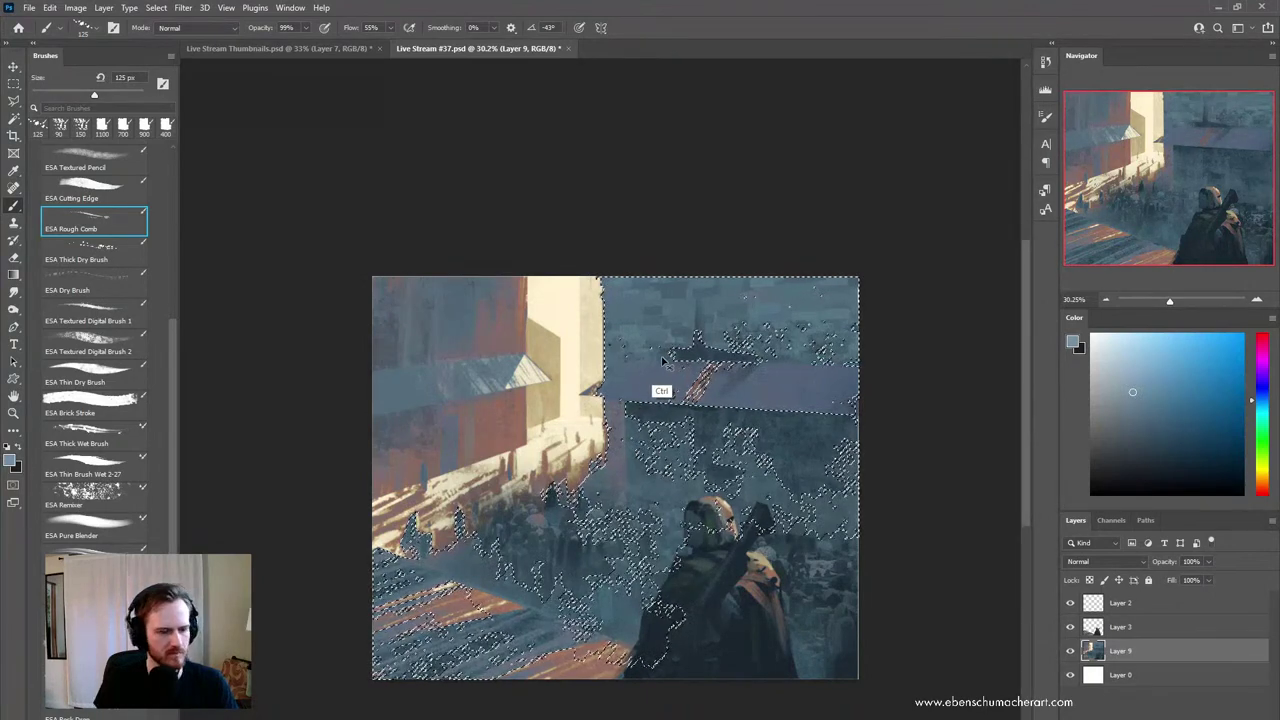
key(ctrl+d)
- Outline the shaded building's roof with a polygonal selection and fill it with slanted blue-grey ESA Rough Comb lines at 175 and 200 px
key(l)
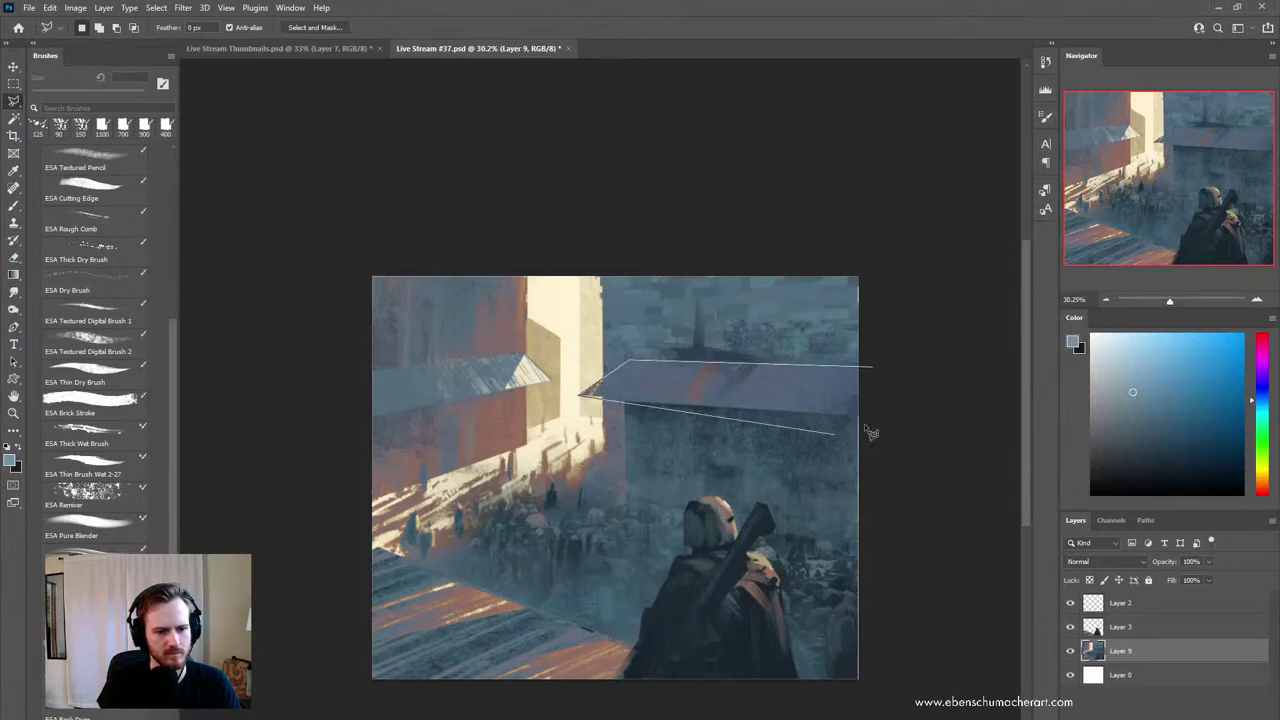
key(b)
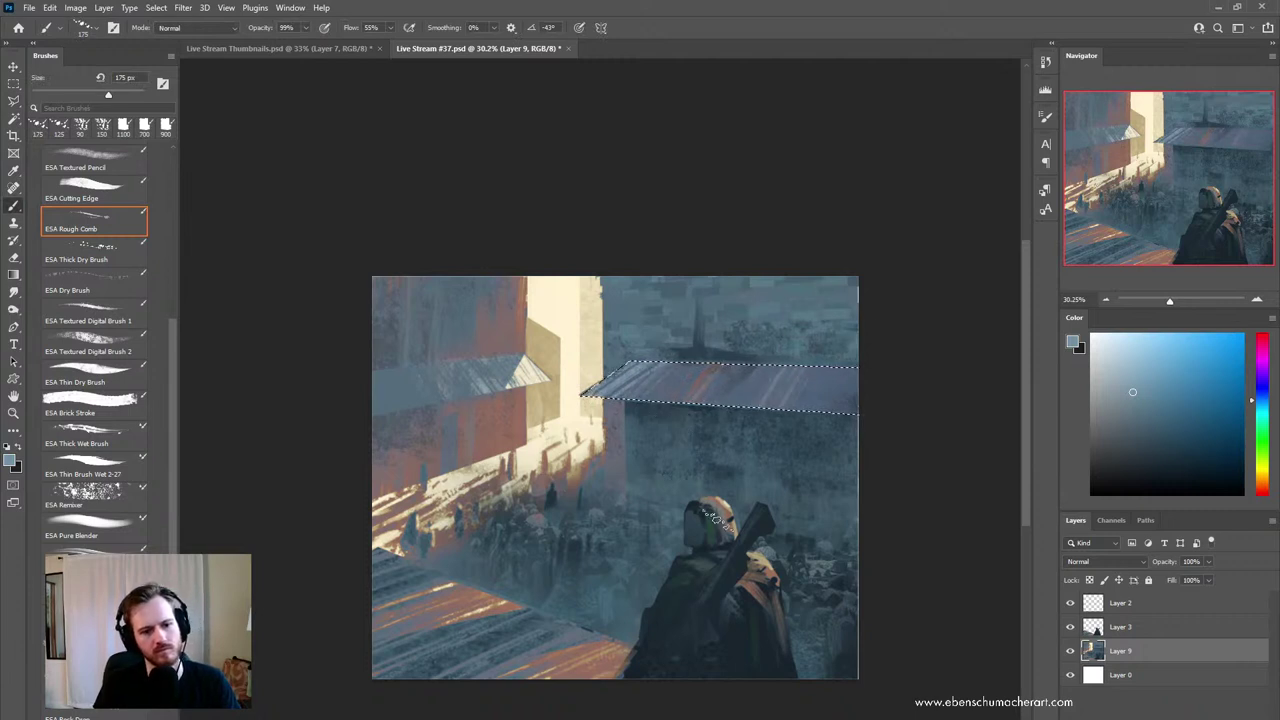
drag(765, 358, 678, 492)
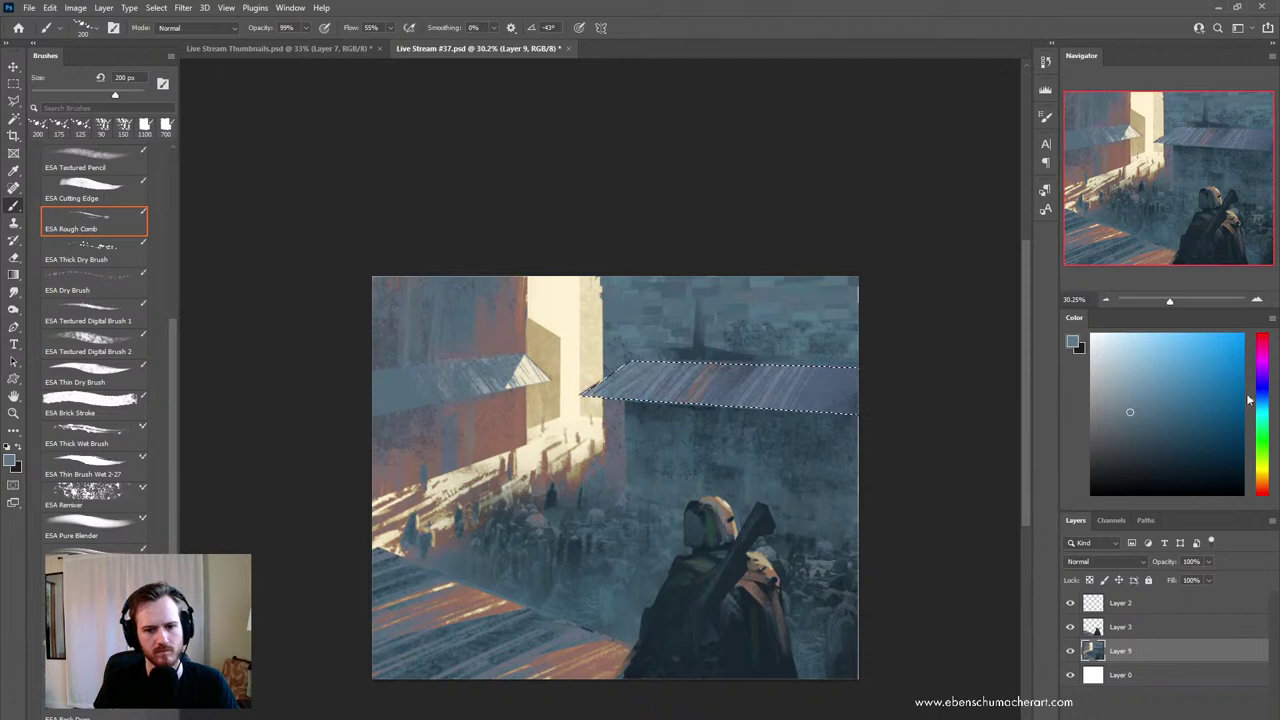
- Vary the roof's comb lines with shifted blue hues and dark blue, soften them with ESA Thick Wet Brush at 200 px, and invert the selection
drag(1258, 411, 1264, 406)
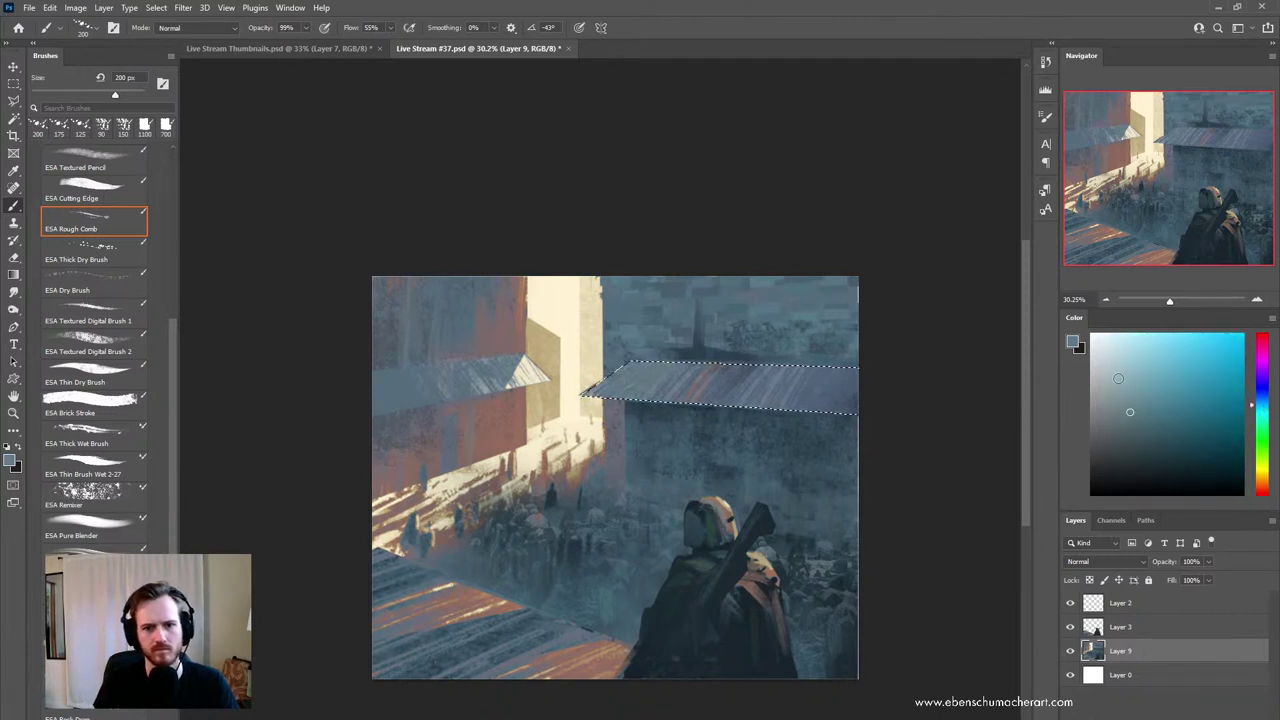
click(1260, 400)
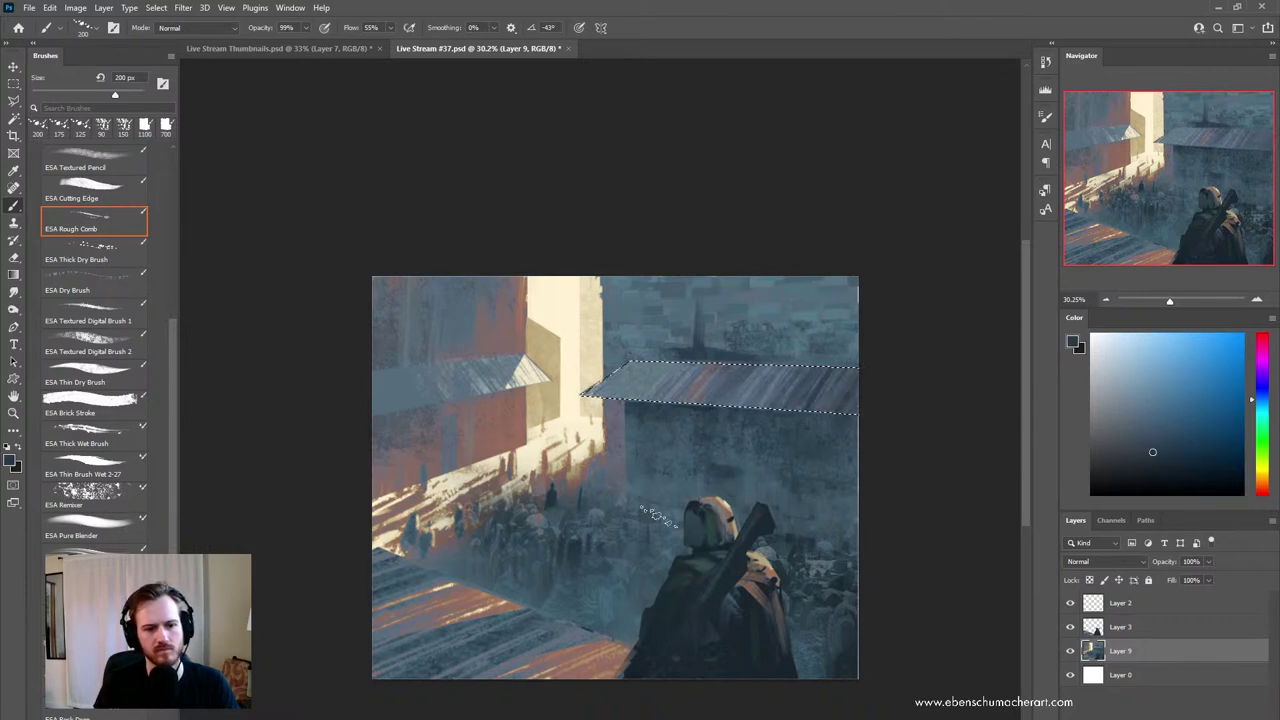
key(shift+b)
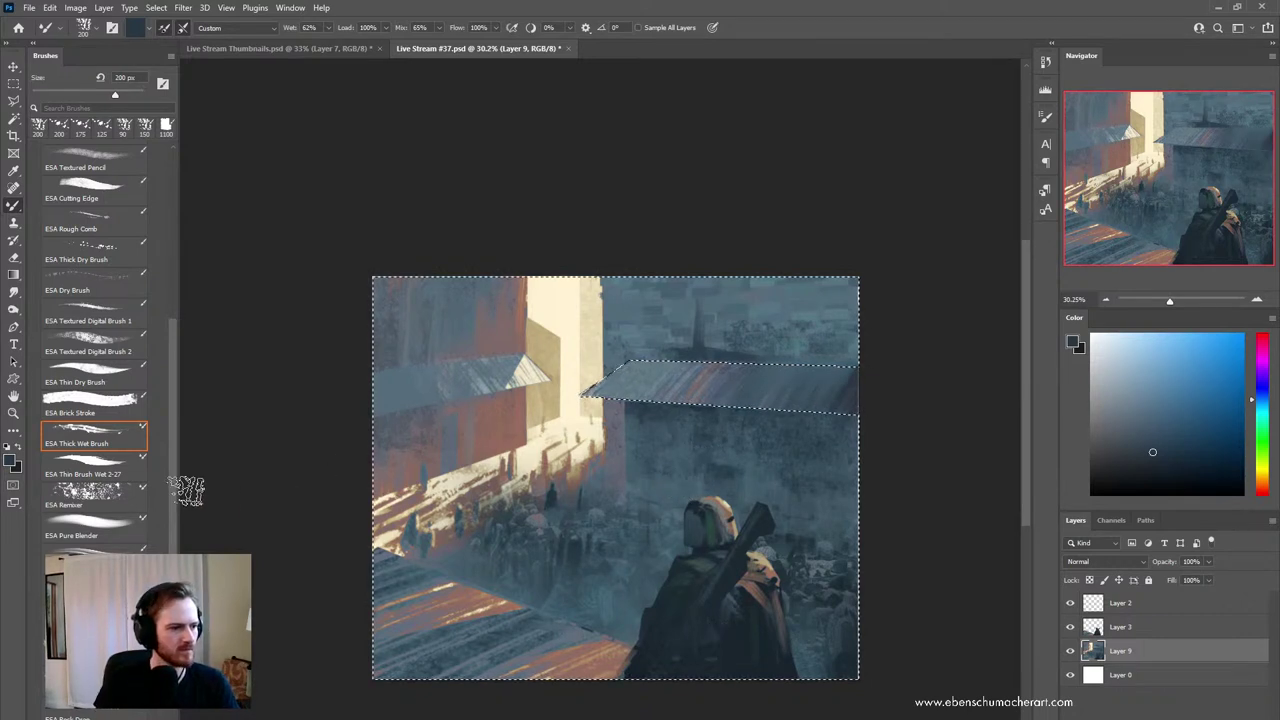
key(ctrl+shift+i)
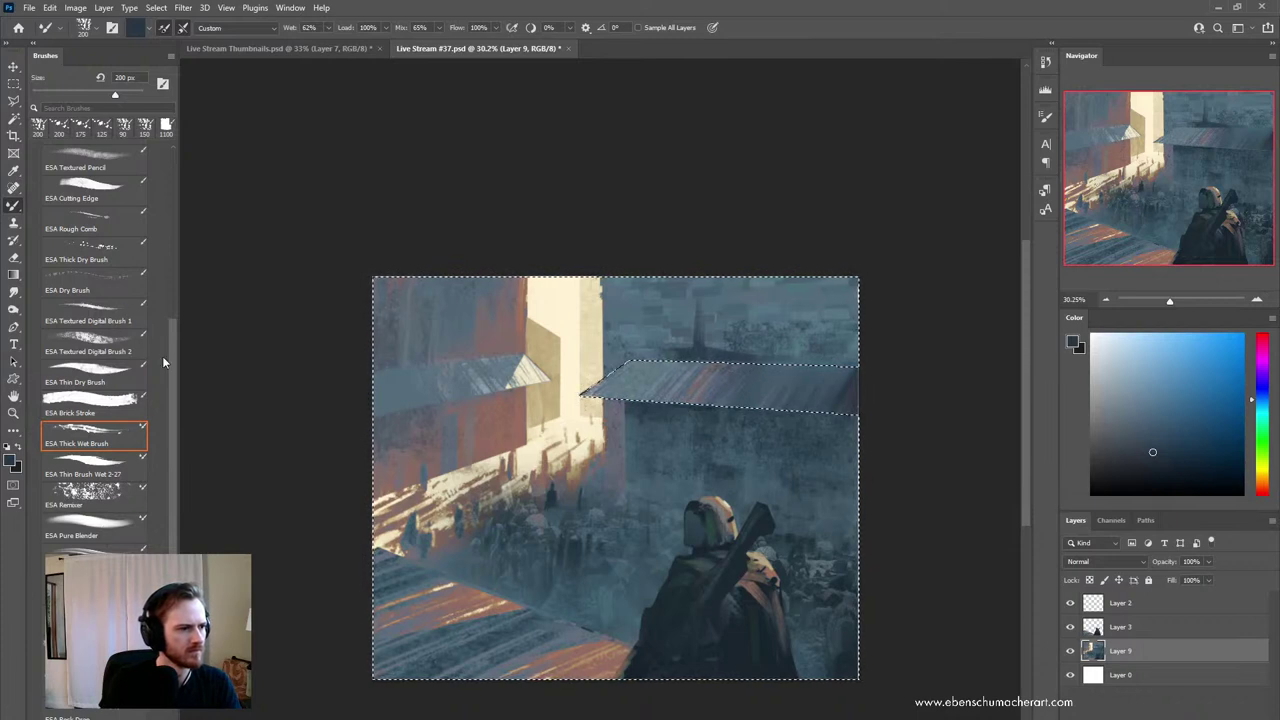
drag(169, 394, 170, 475)
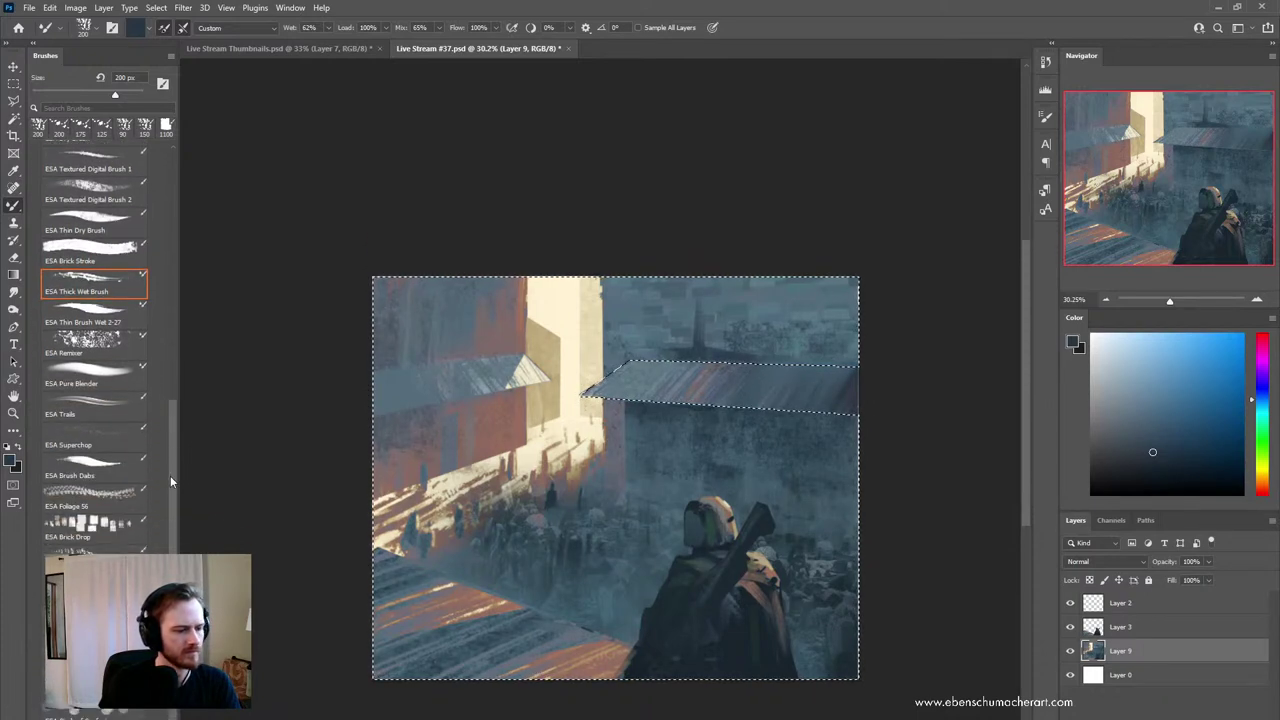
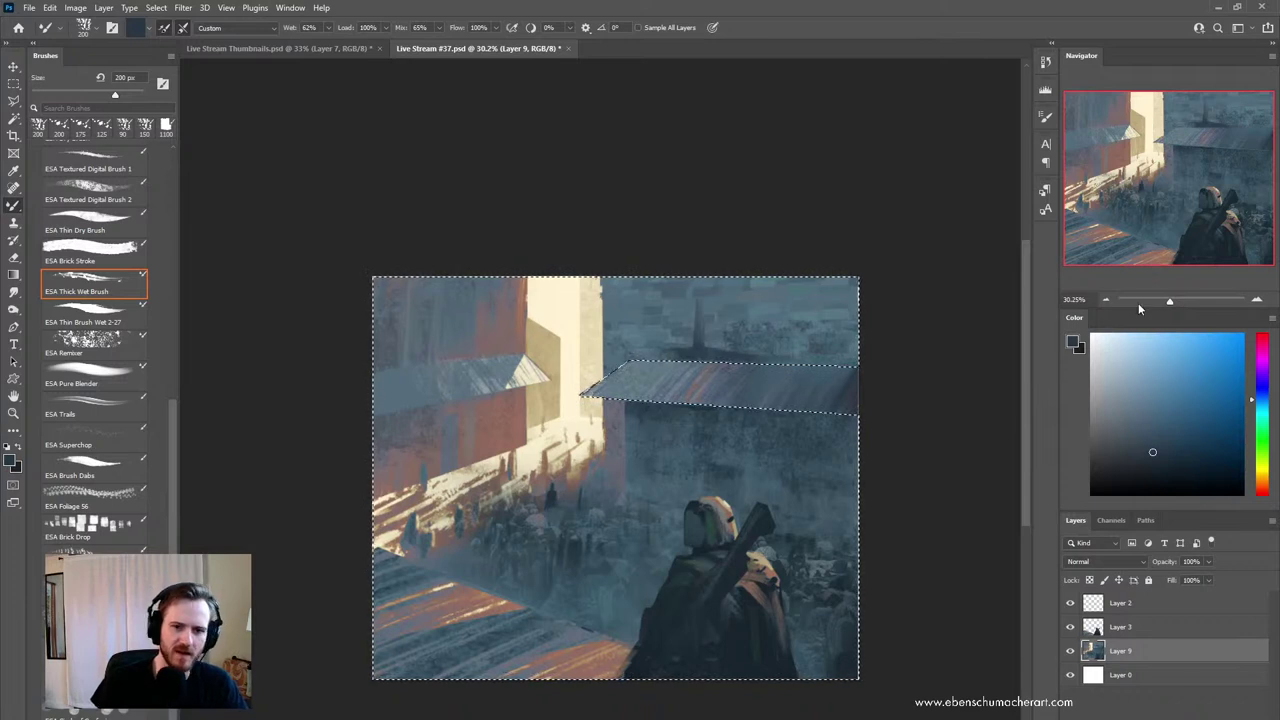
click(289, 8)
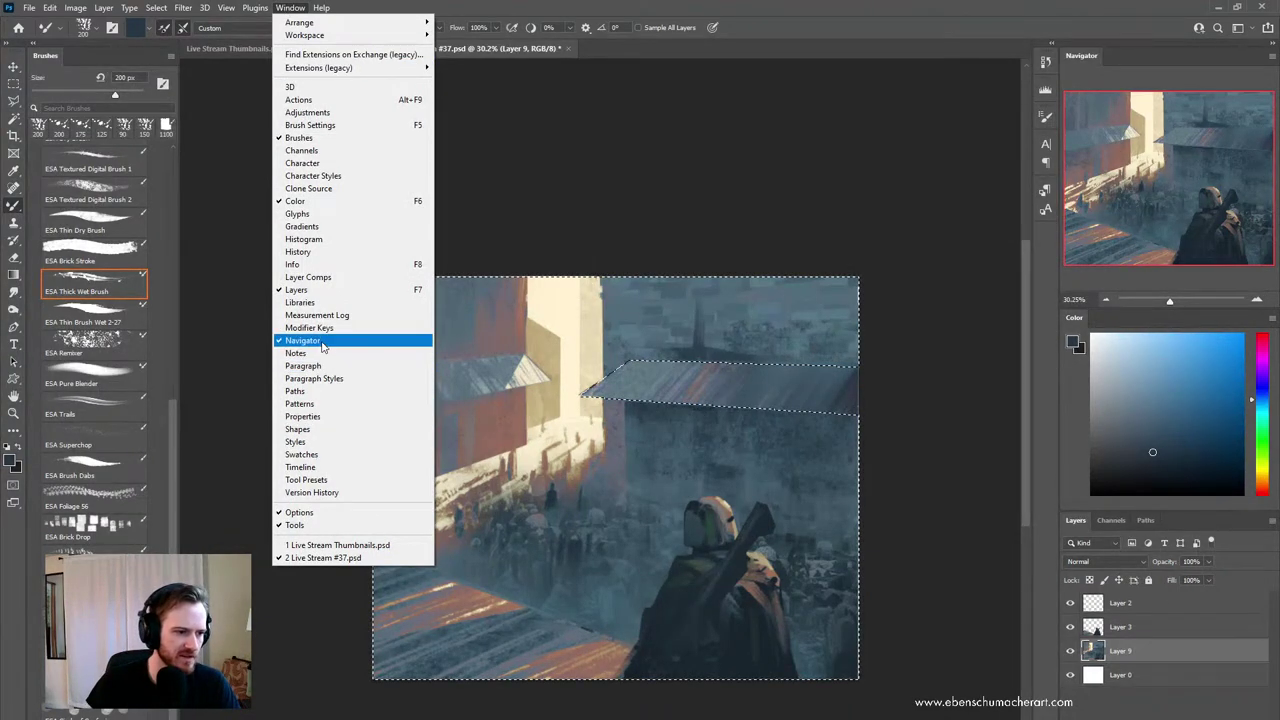
click(1172, 105)
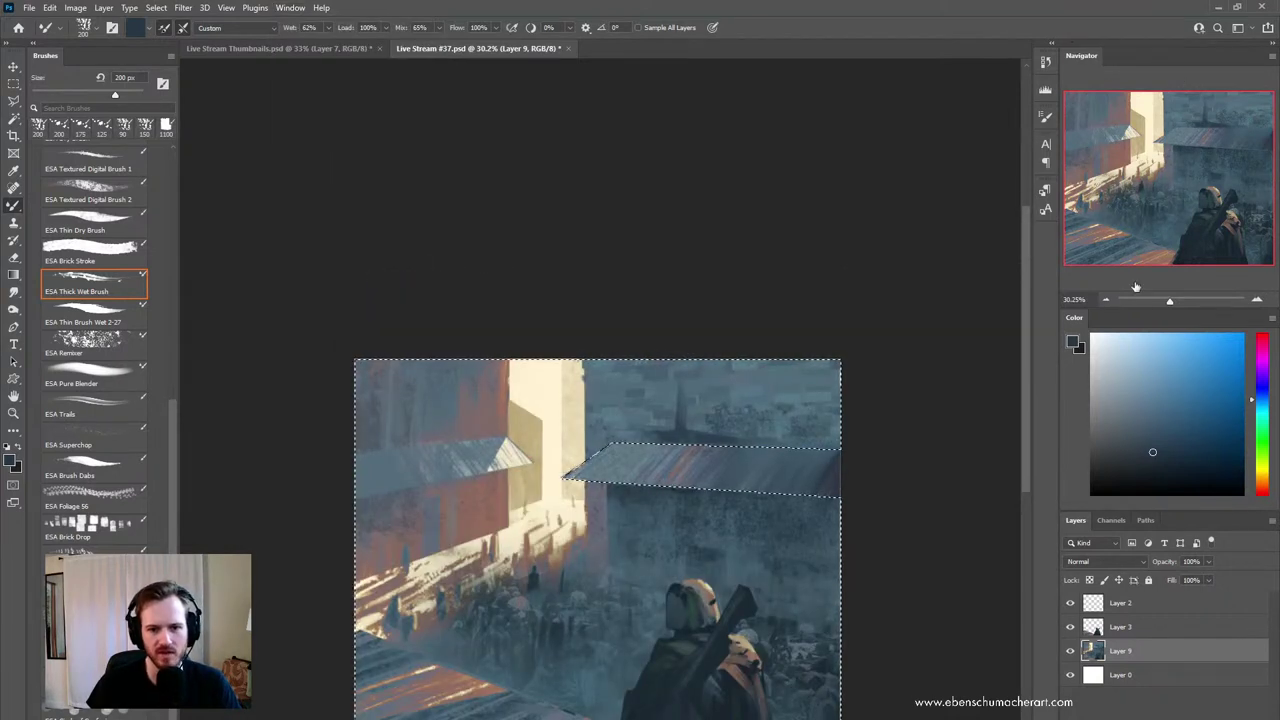
click(1271, 56)
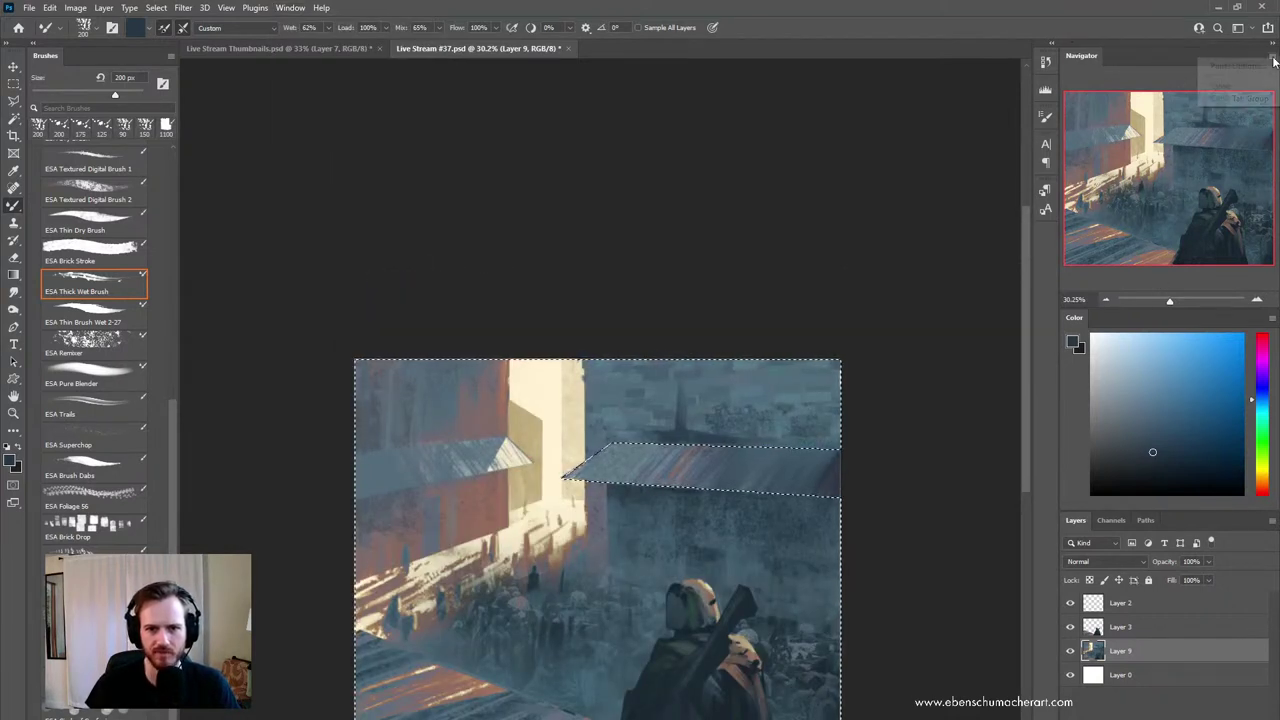
click(1131, 74)
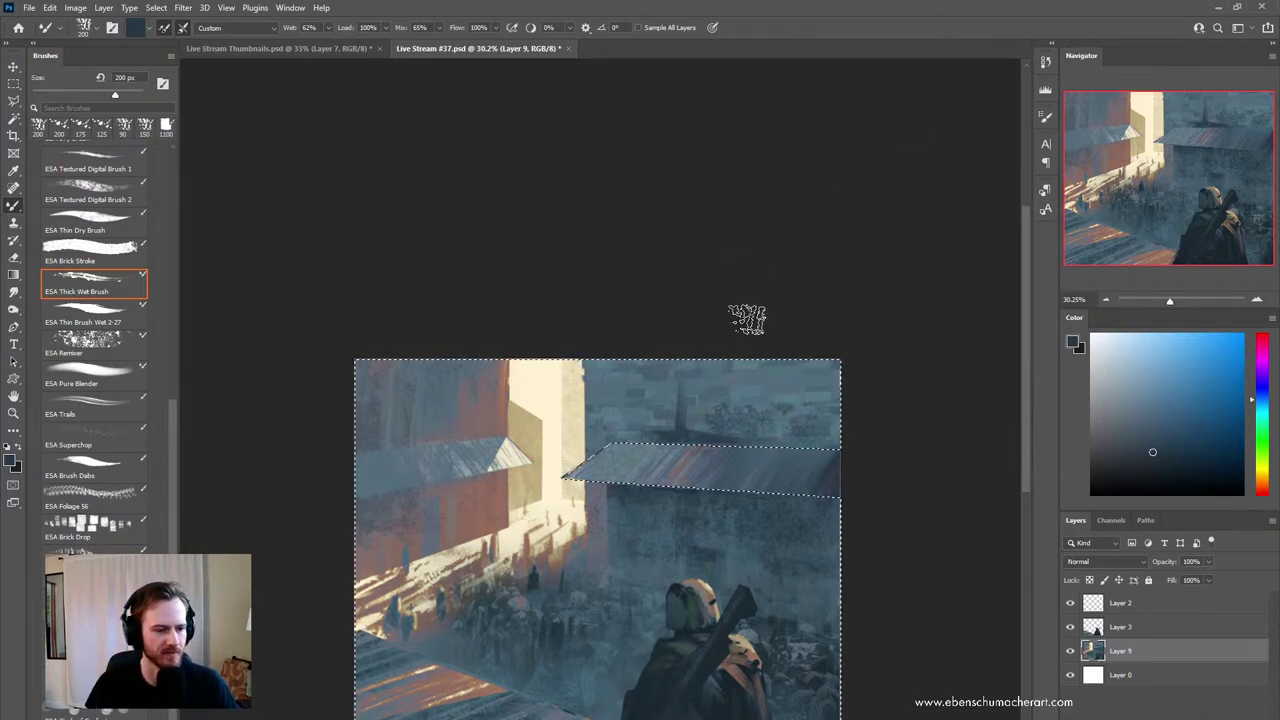
- Texture the shaded building's walls above and below the roof with sampled dark blue ESA Brick Stroke marks at 1000 and 900 px
scroll(651, 491, down, 4)
key(shift+b)
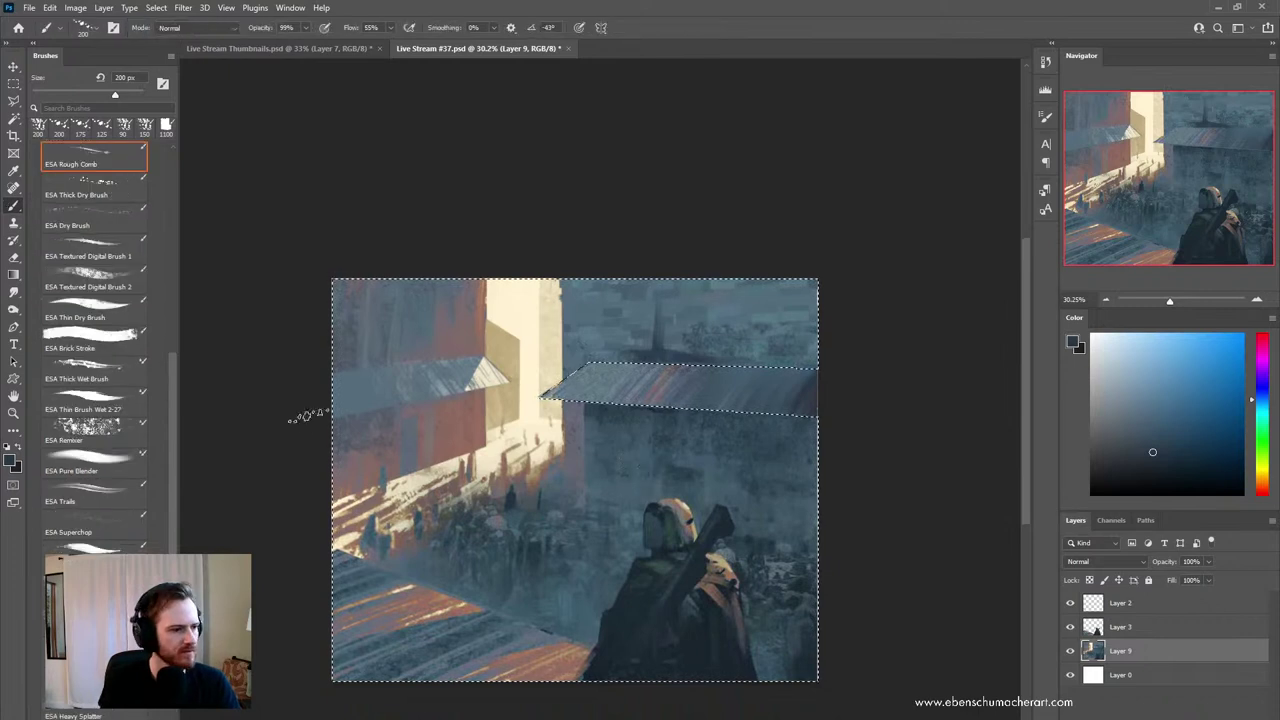
scroll(174, 360, up, 1)
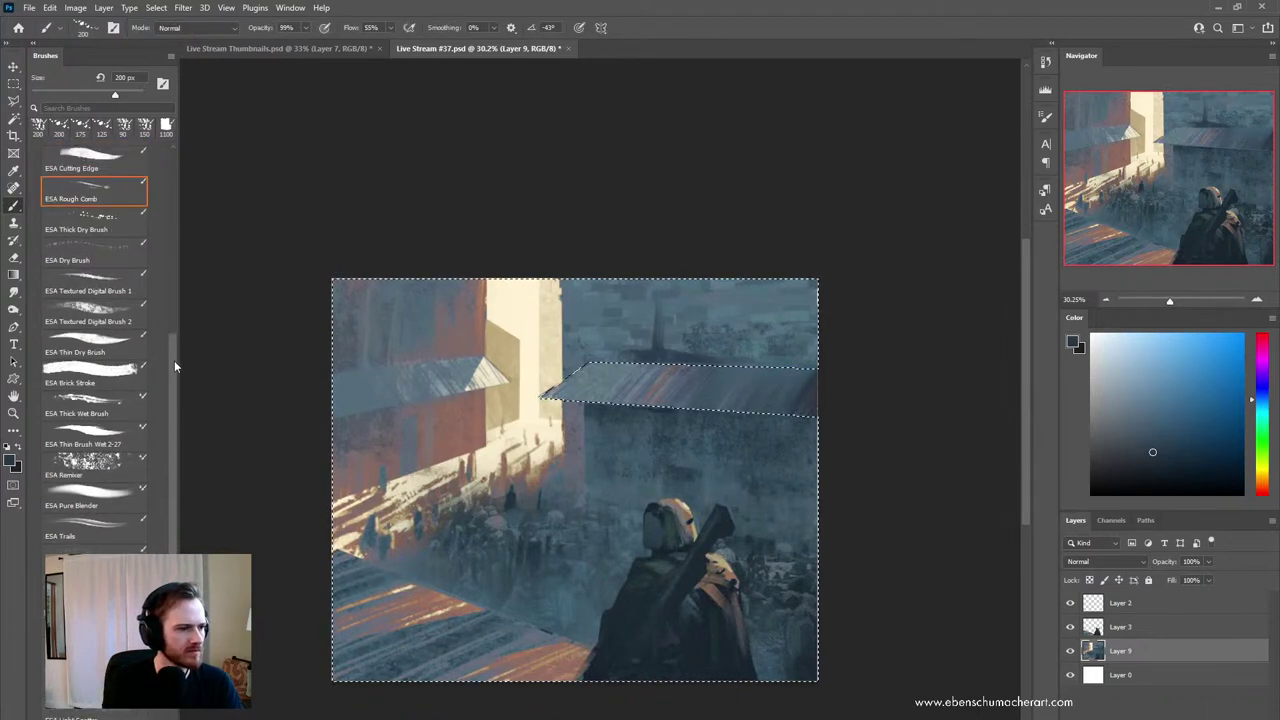
click(95, 375)
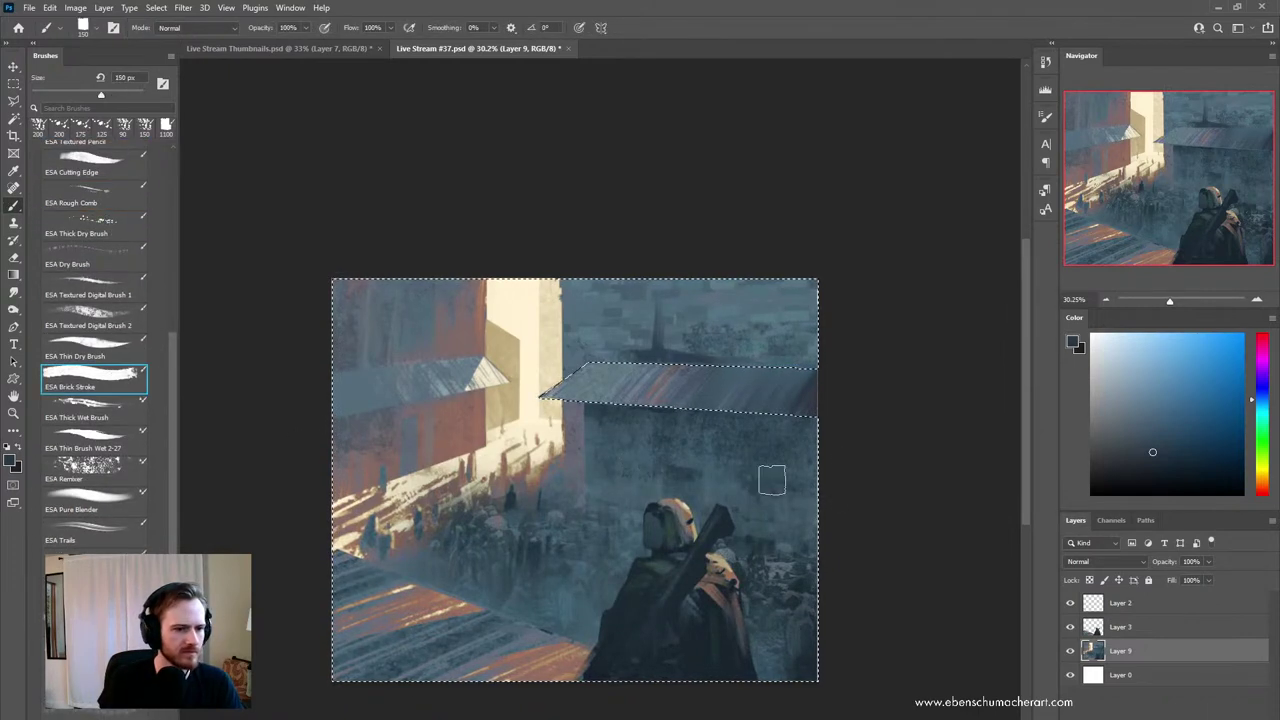
alt+click(662, 405)
key(bracketright)
key(bracketright)
key(bracketright)
key(bracketright)
key(bracketright)
key(bracketright)
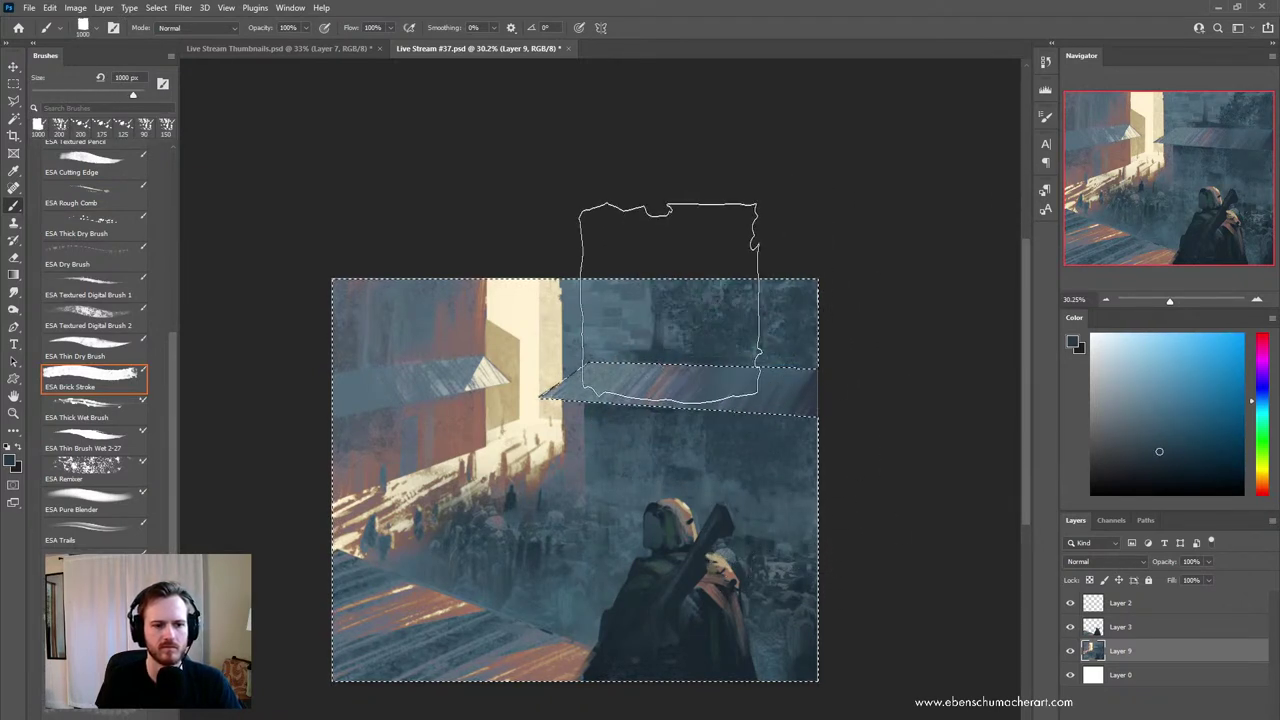
key(bracketleft)
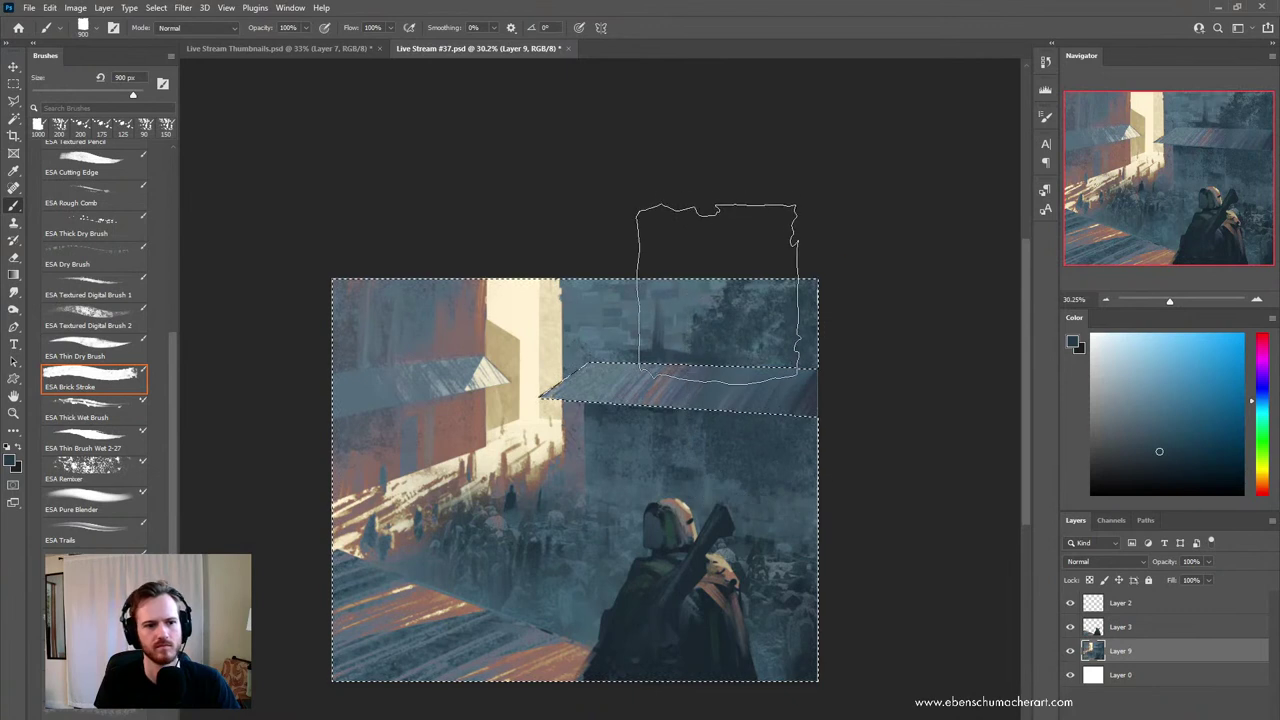
drag(707, 283, 635, 322)
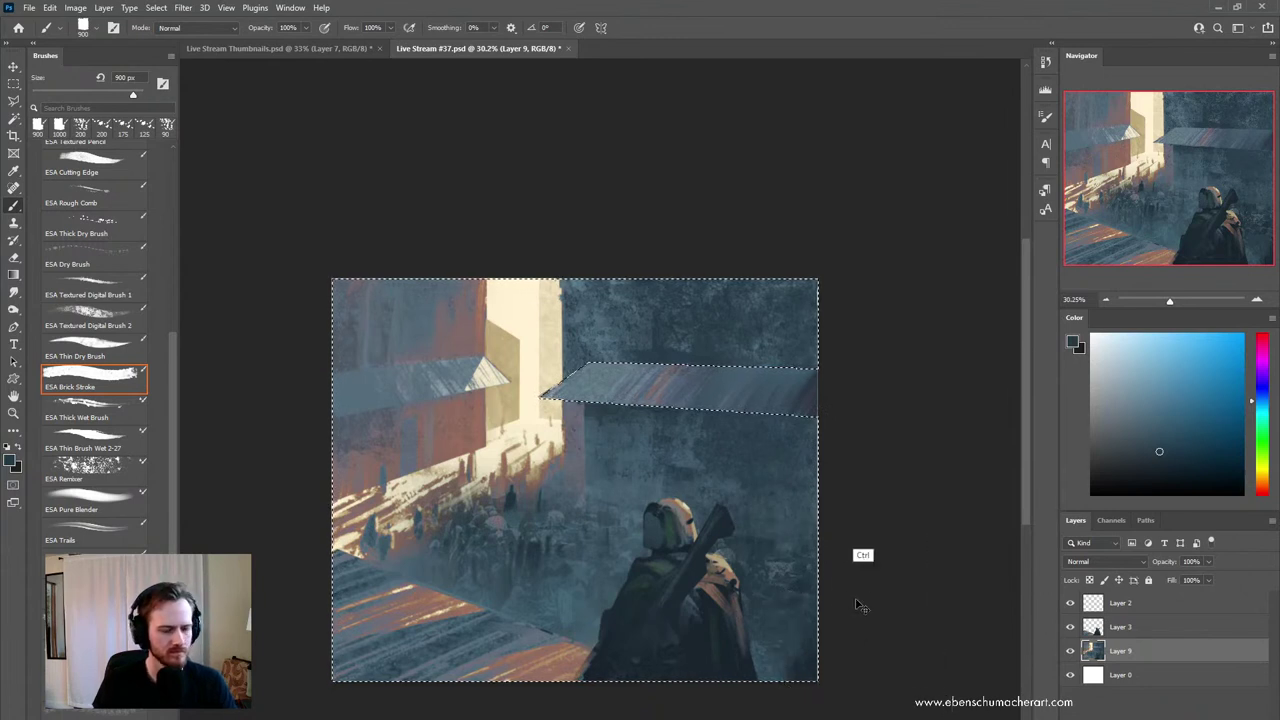
key(ctrl+shift+i)
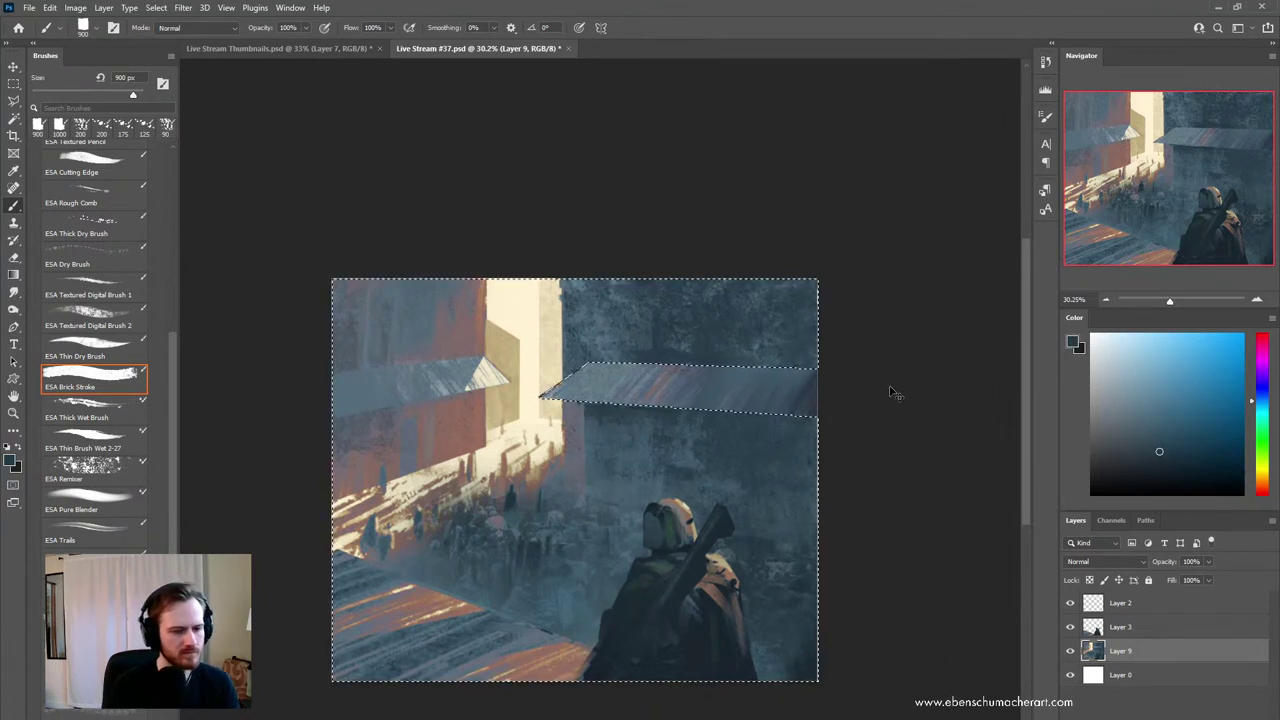
- Add ESA Brick Stroke texture at 1100 px to the shaded building's walls and invert the selection back to the roof
key(bracketright)
key(bracketright)
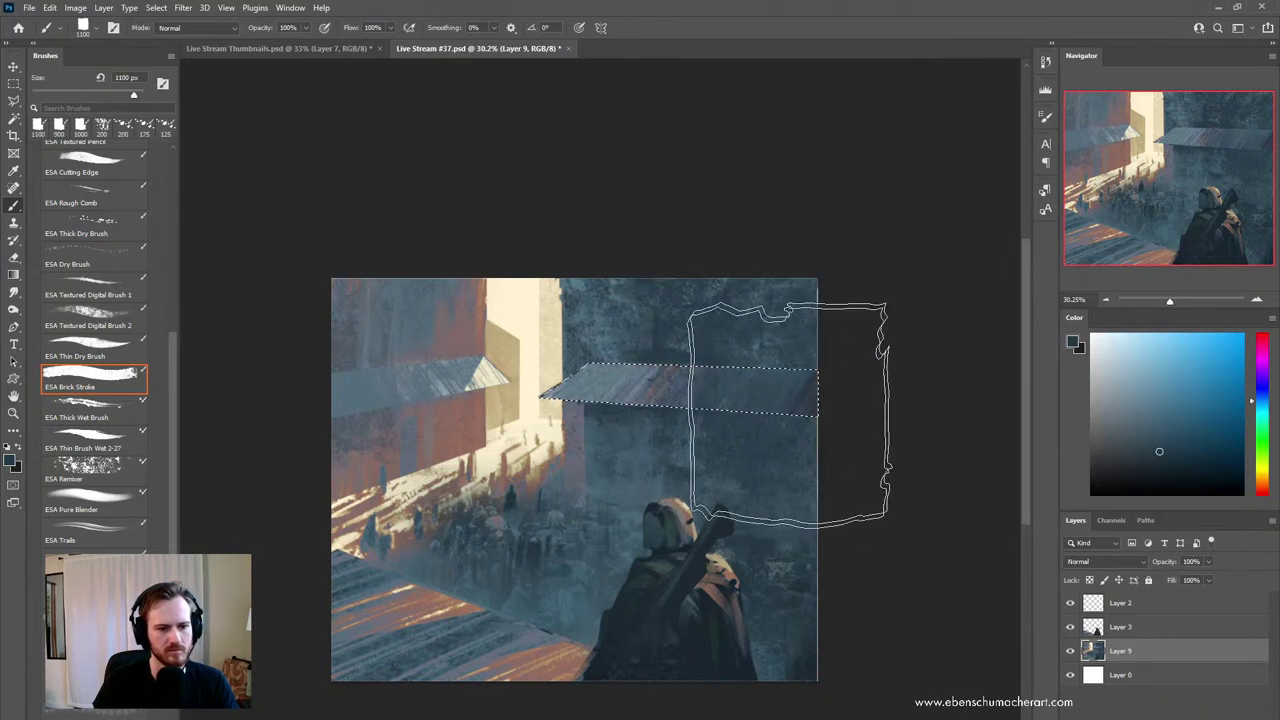
key(ctrl)
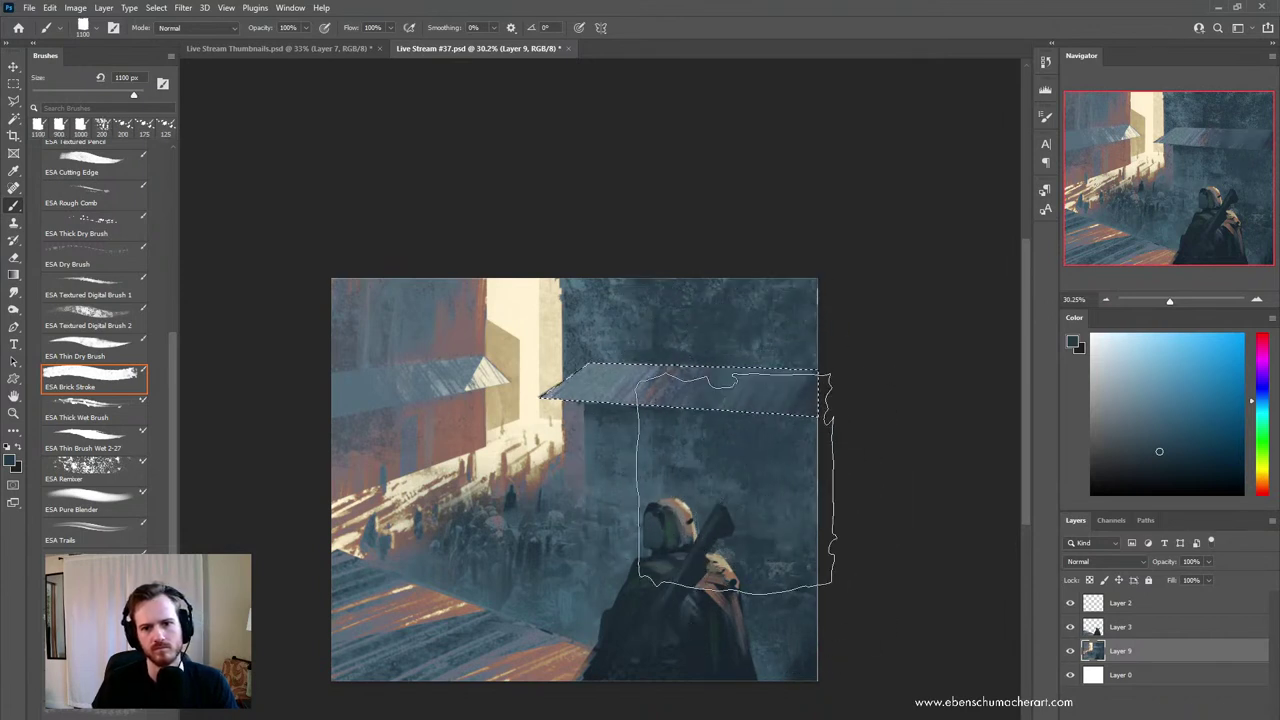
key(ctrl+d)
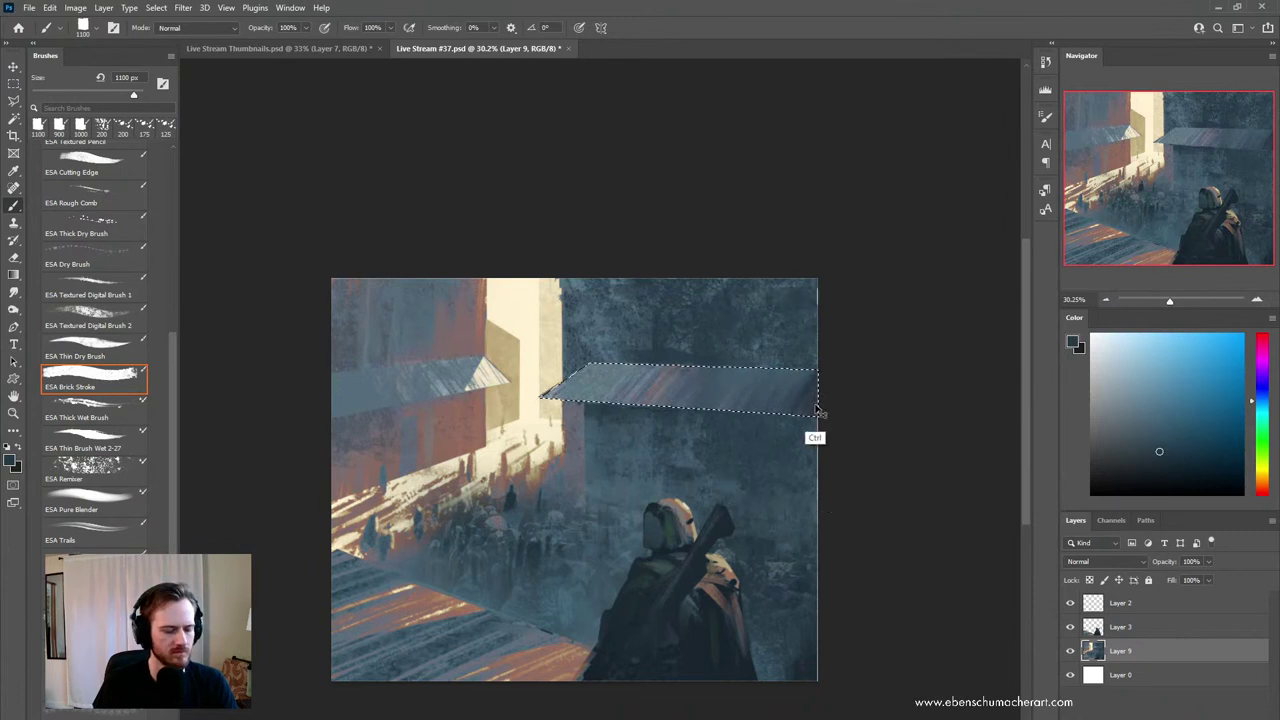
key(ctrl+z)
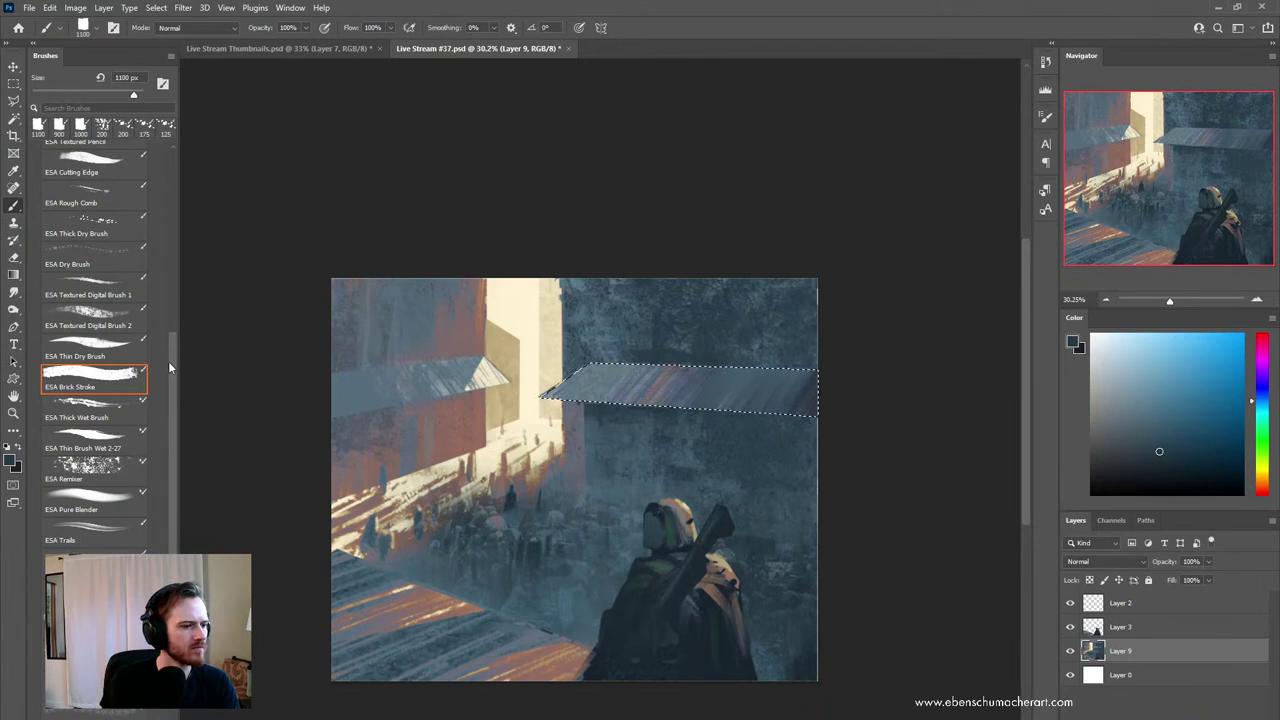
- Darken the far end of the shaded building's roof with a sampled dark blue using ESA Soft Round at 900 px and smaller sizes
drag(168, 361, 173, 246)
click(107, 270)
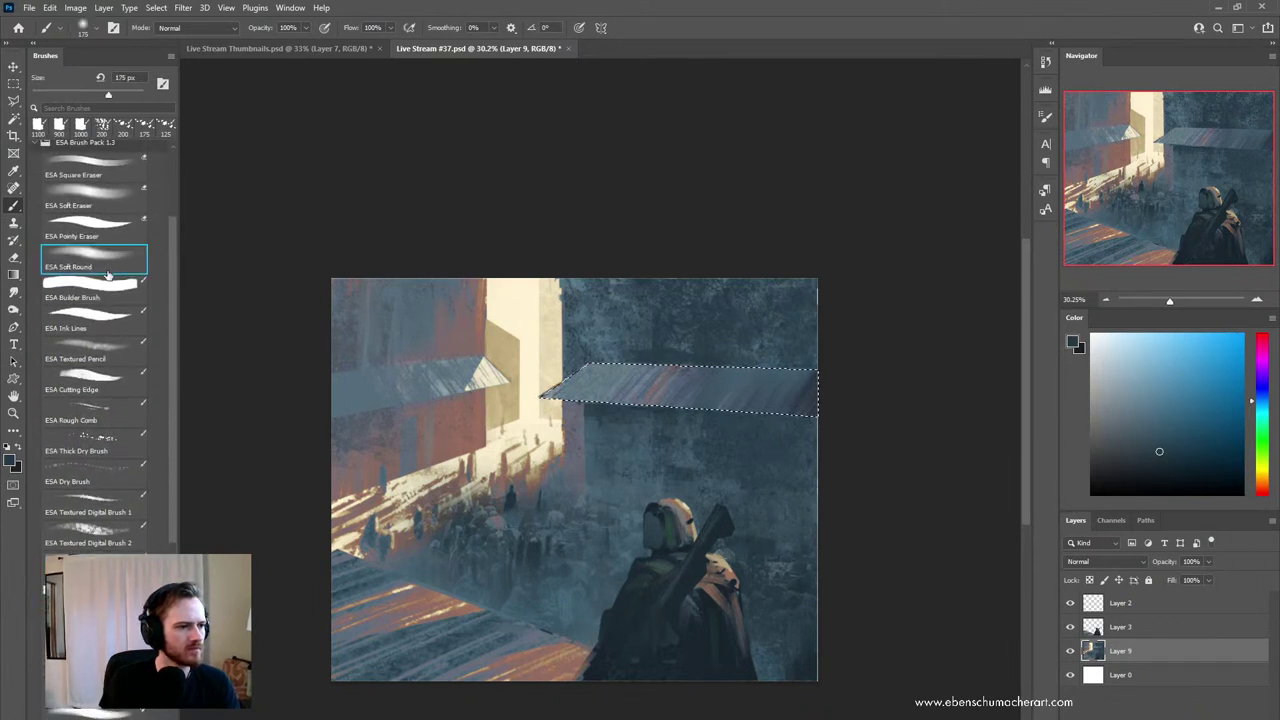
alt+click(645, 562)
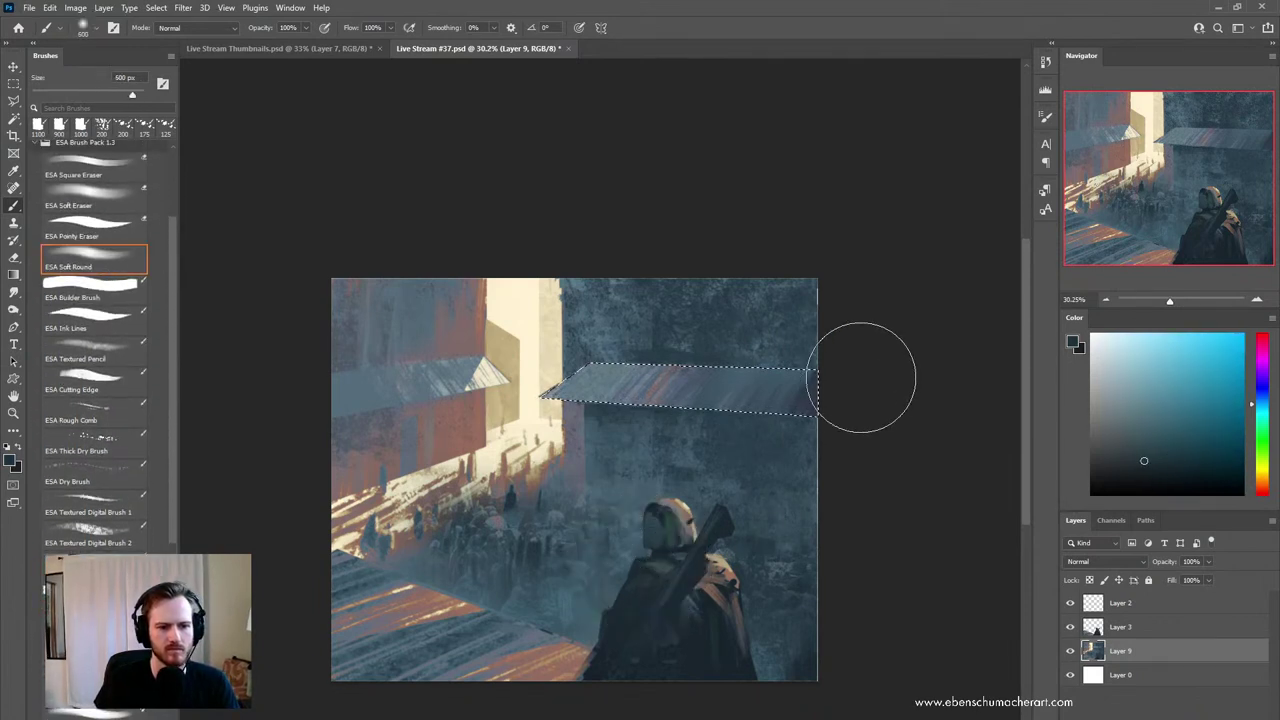
key(bracketright)
key(bracketright)
drag(829, 420, 811, 434)
key(bracketleft)
key(bracketleft)
key(bracketleft)
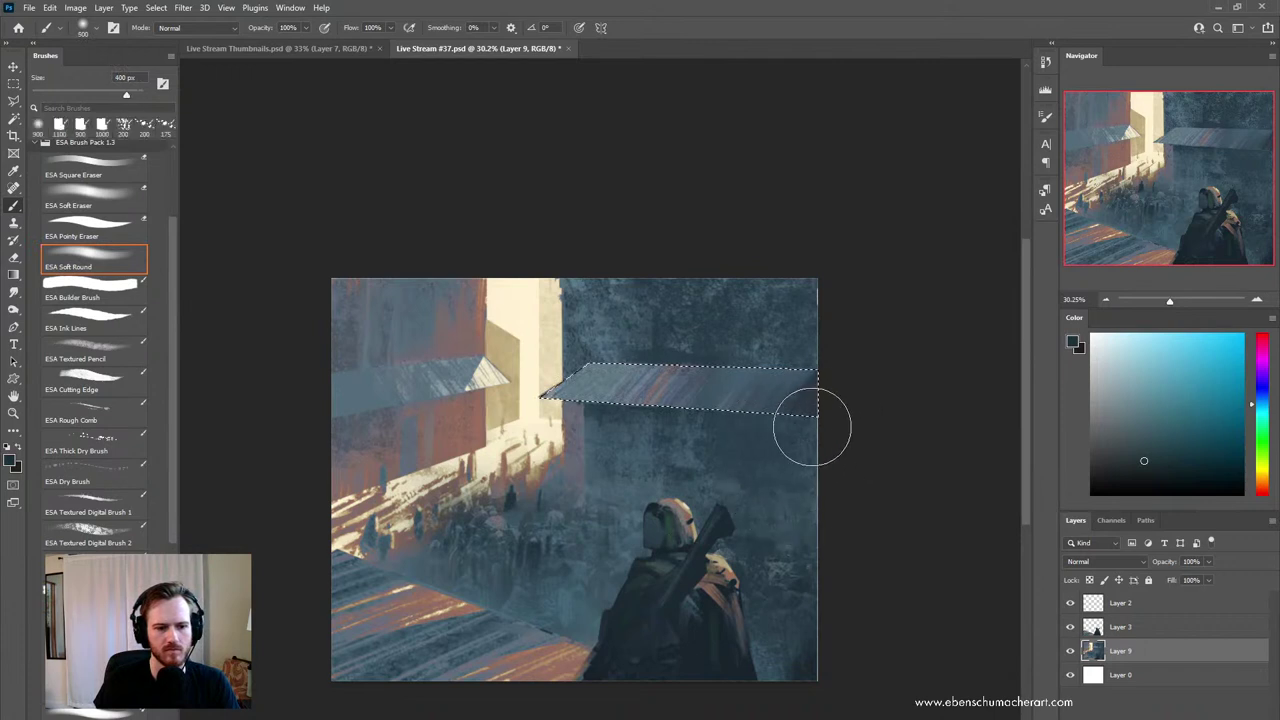
key(bracketright)
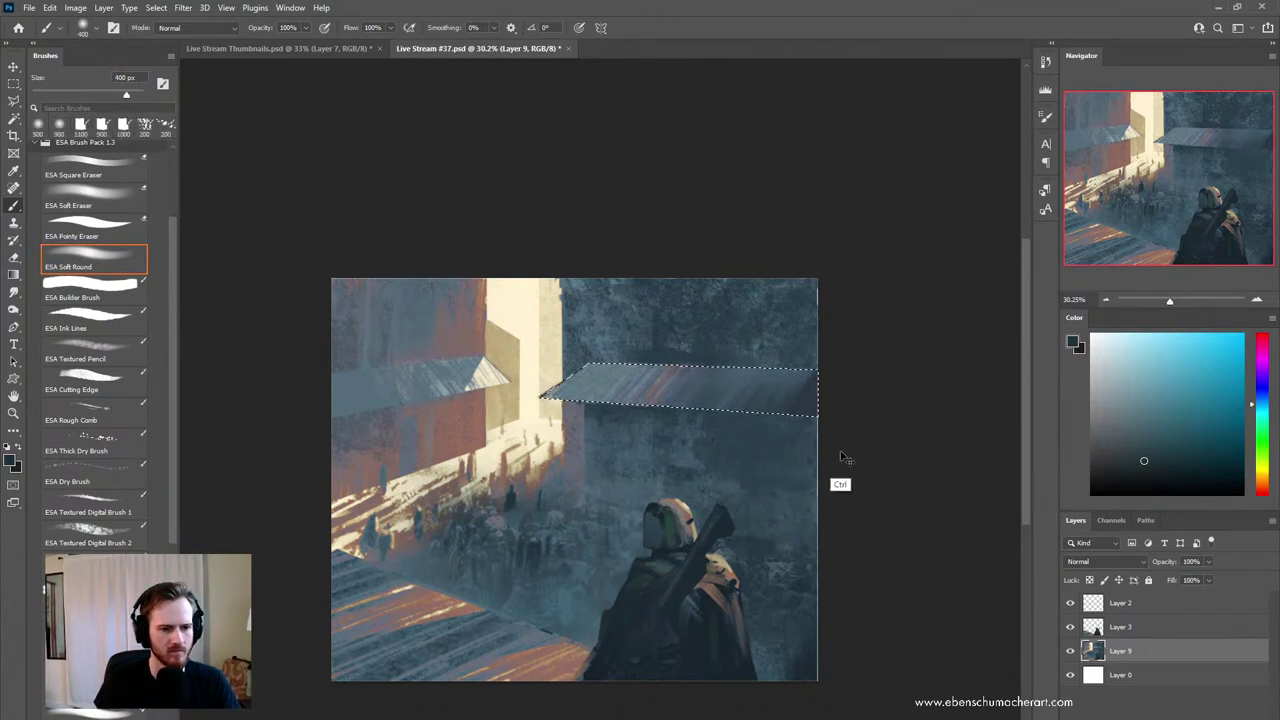
- Invert the selection and paint a dark shadow on the wall beneath the roof with ESA Soft Round at 400 and 300 px
key(ctrl+shift+i)
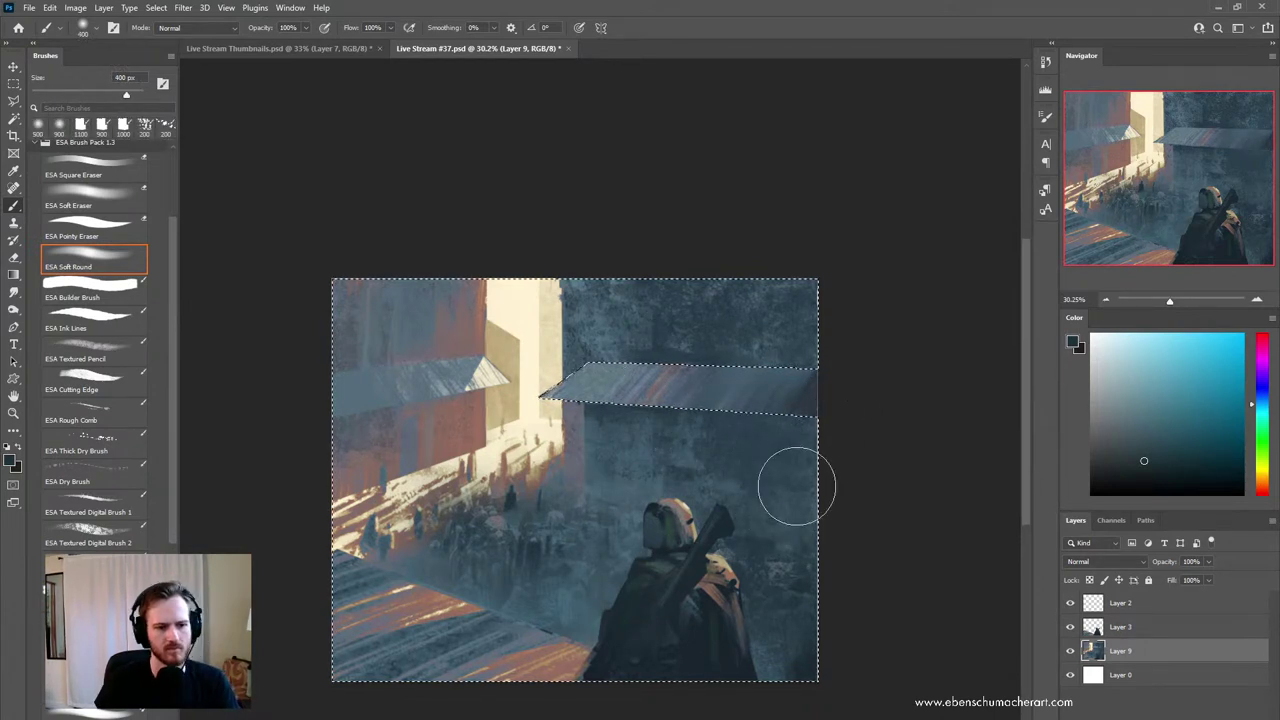
drag(769, 429, 659, 405)
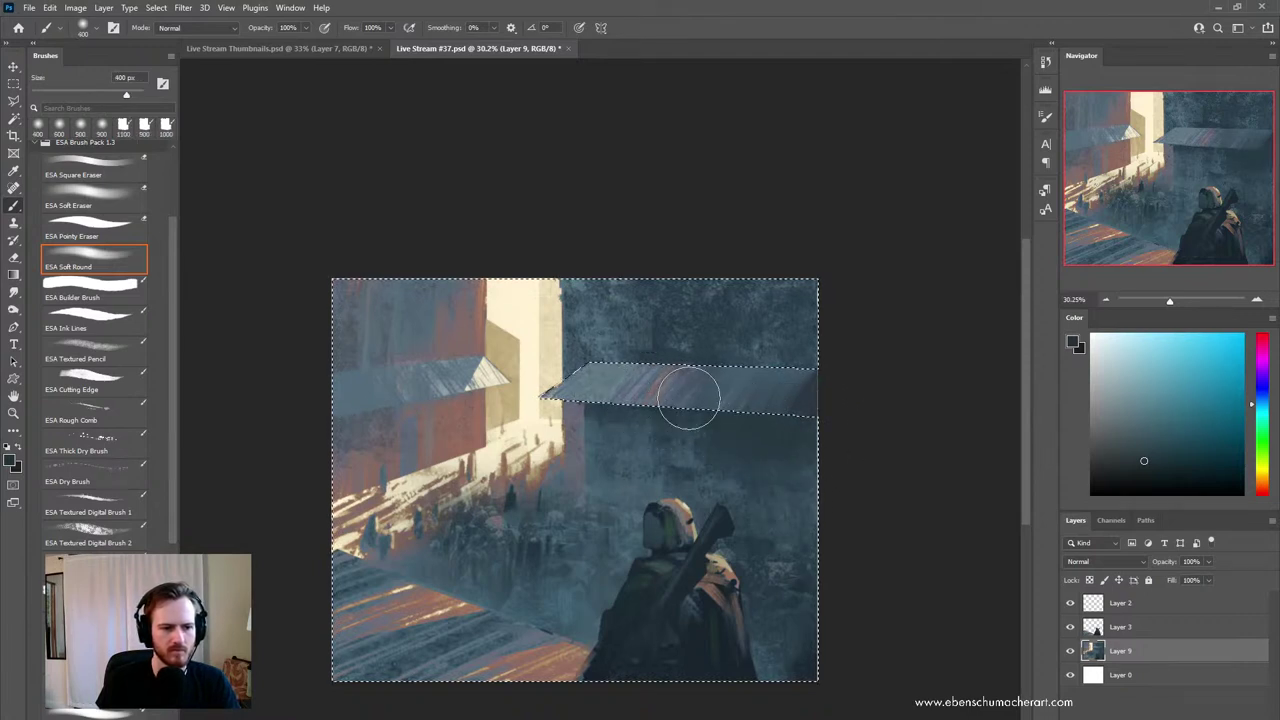
key(bracketleft)
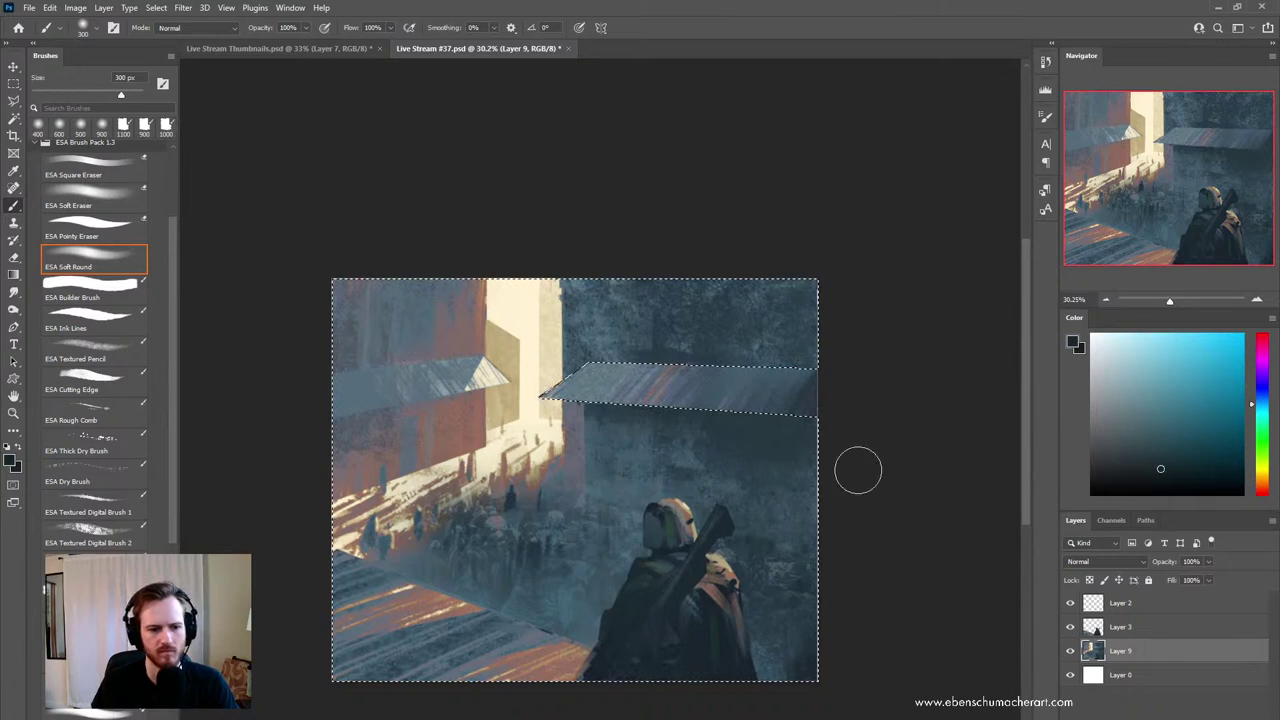
click(1151, 460)
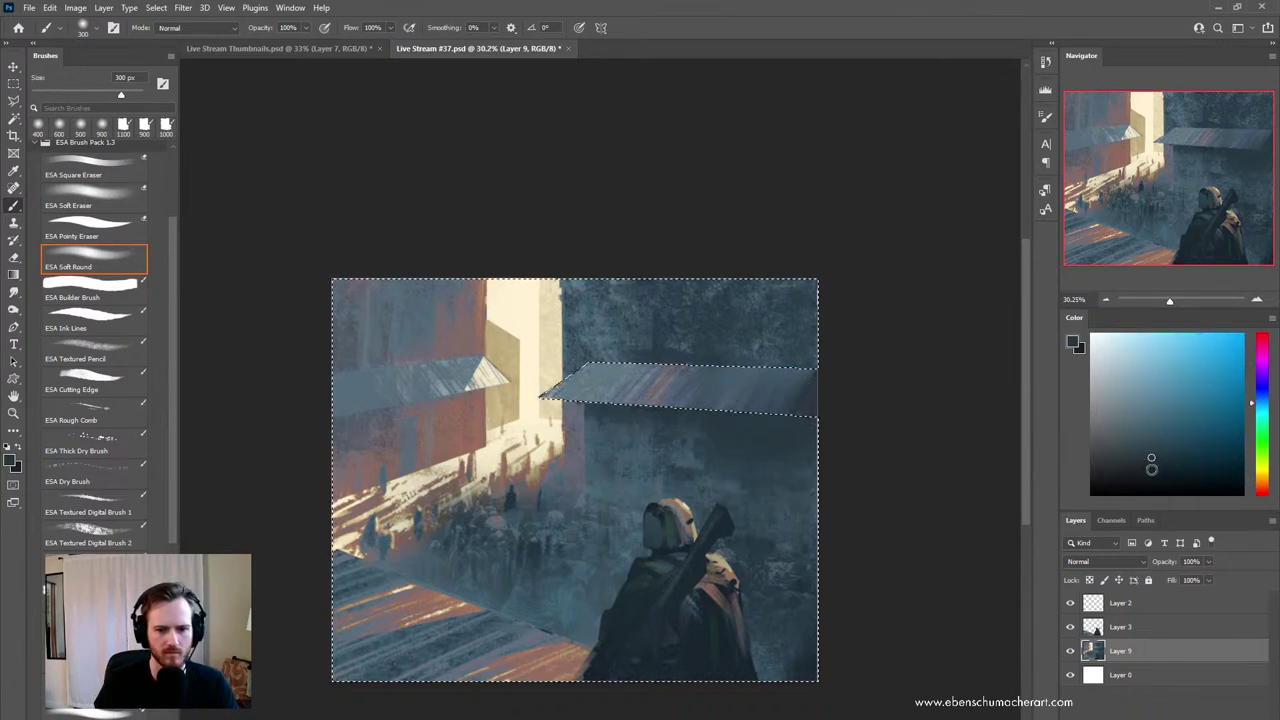
mouse_move(804, 419)
mouse_down()
mouse_move(695, 407)
mouse_move(738, 393)
mouse_move(784, 420)
mouse_move(672, 407)
mouse_up()
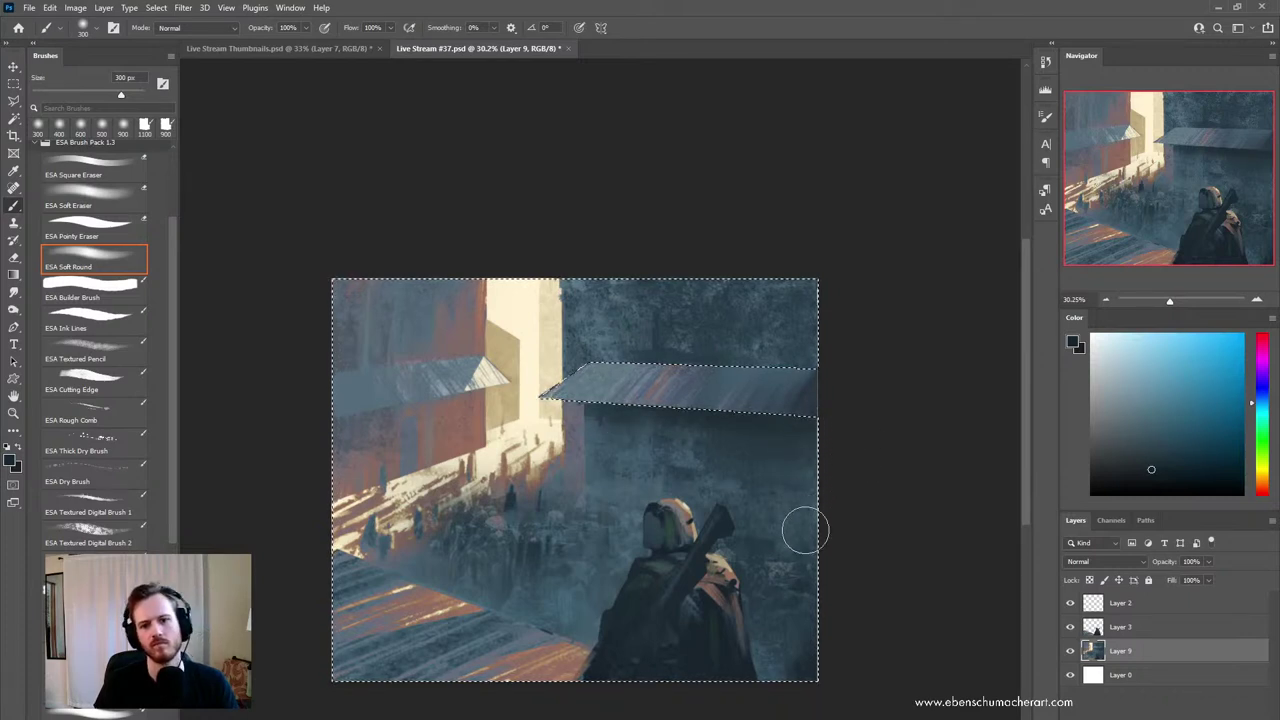
- Broaden the soft shadow around the shaded roof with ESA Soft Round at 800 px, and deselect
key(bracketright)
key(bracketright)
key(bracketright)
key(bracketright)
key(bracketright)
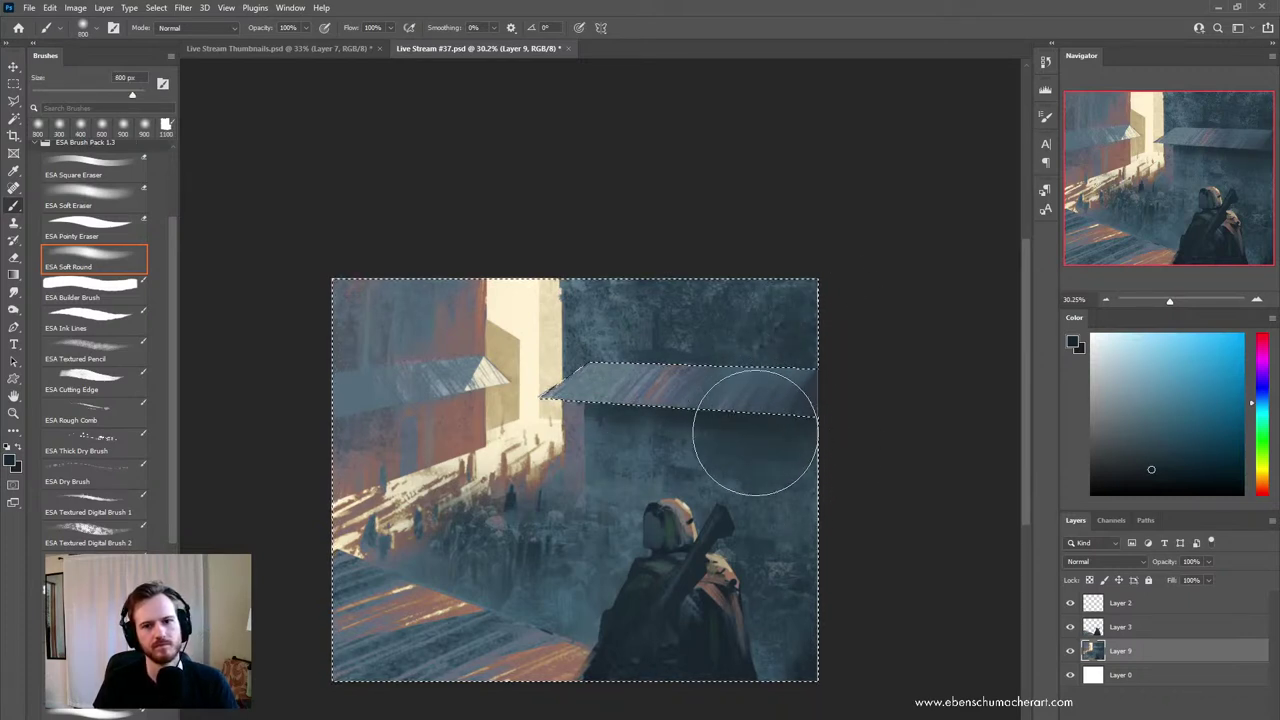
key(ctrl+d)
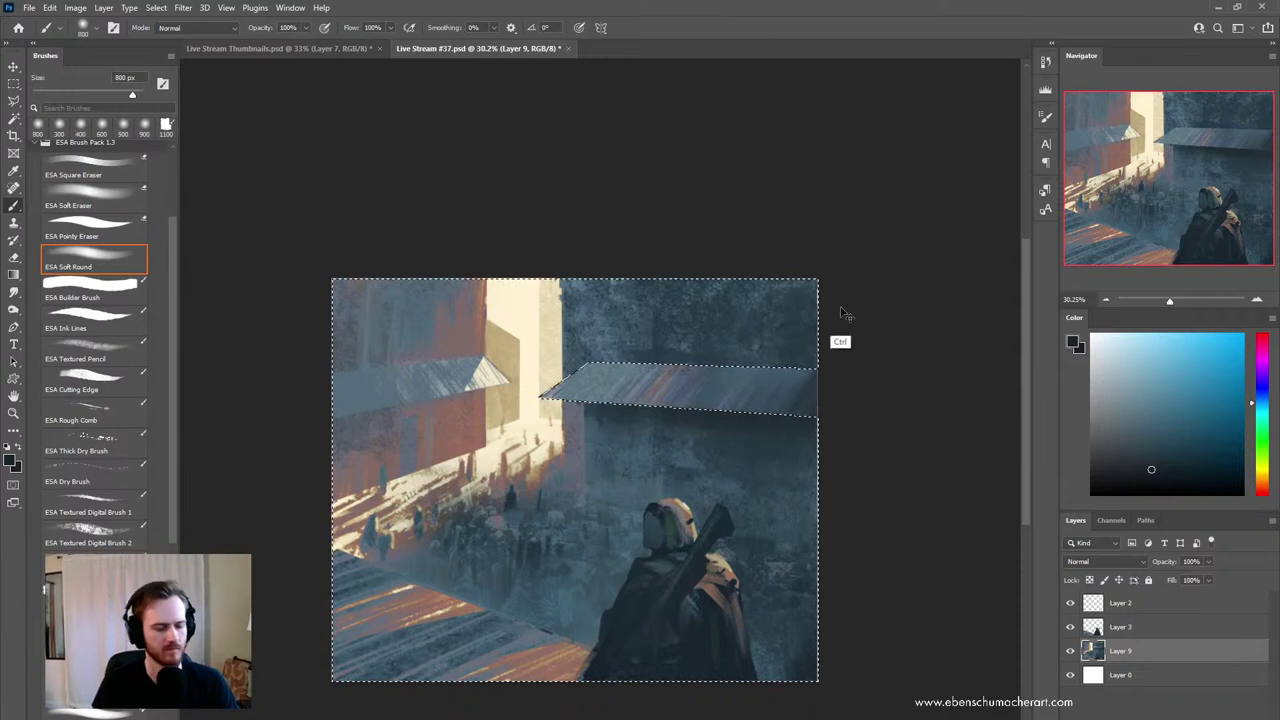
- Outline the shaded building's roof with a polygonal selection and copy it to a new layer
key(l)
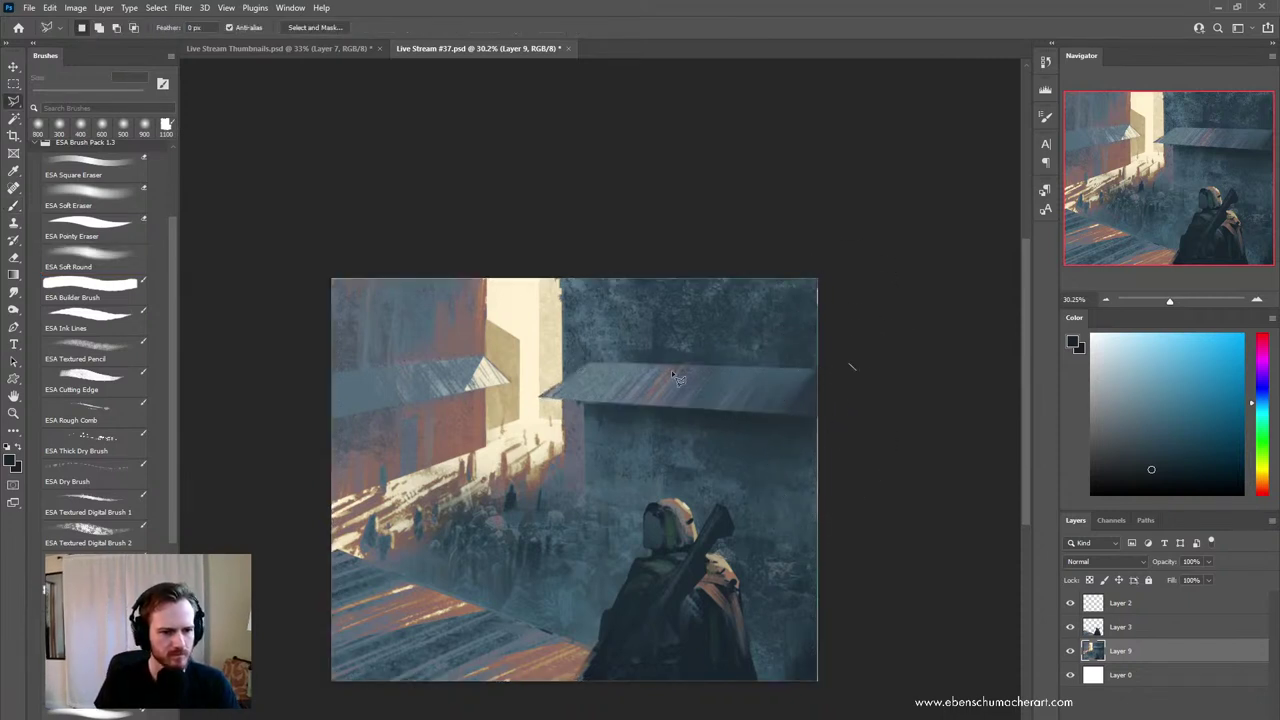
click(590, 364)
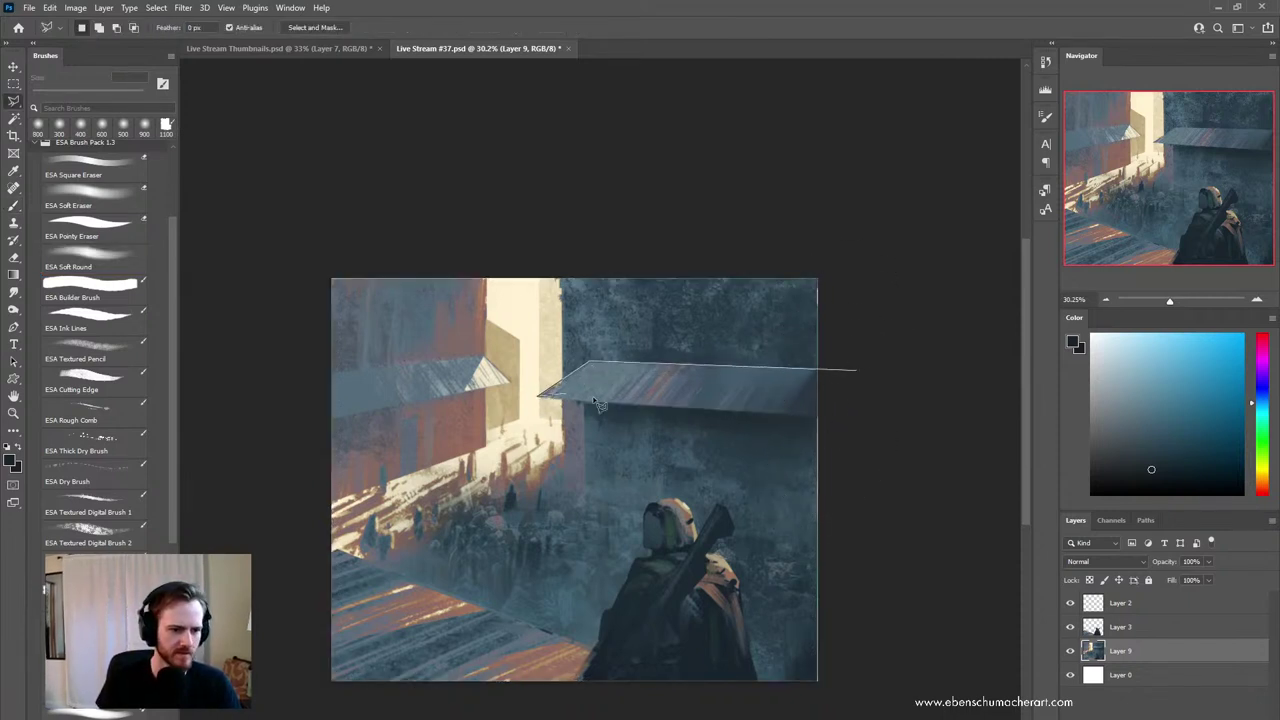
double_click(862, 402)
key(ctrl+j)
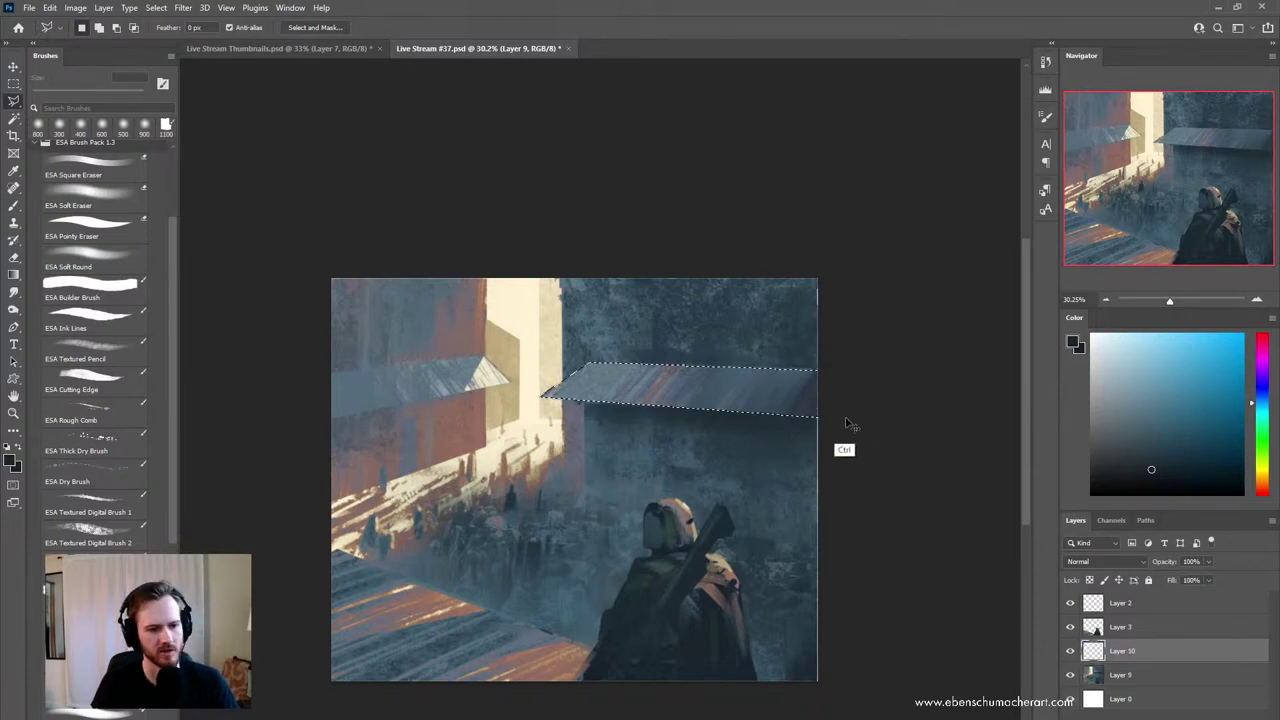
- Move the copied roof above the original as a second tier and distort its corners to match the perspective
key(ctrl+t)
drag(743, 390, 781, 356)
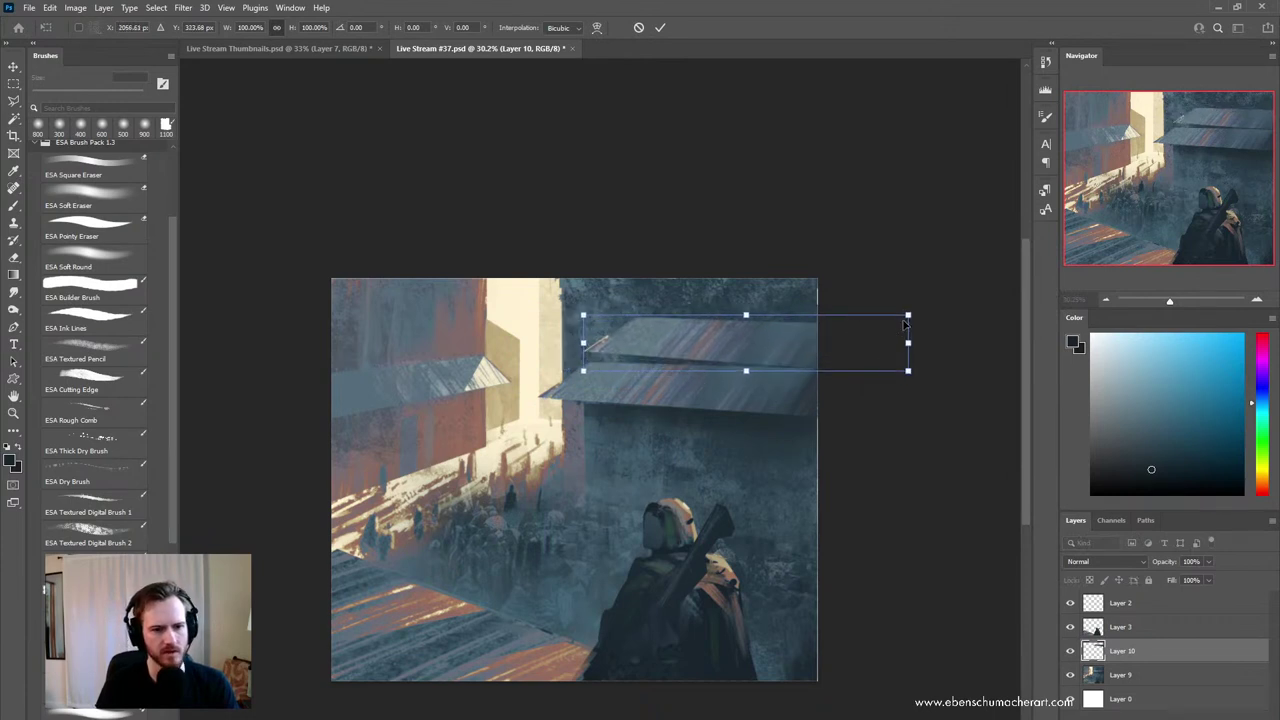
drag(908, 313, 904, 302)
drag(909, 371, 917, 345)
drag(588, 383, 596, 362)
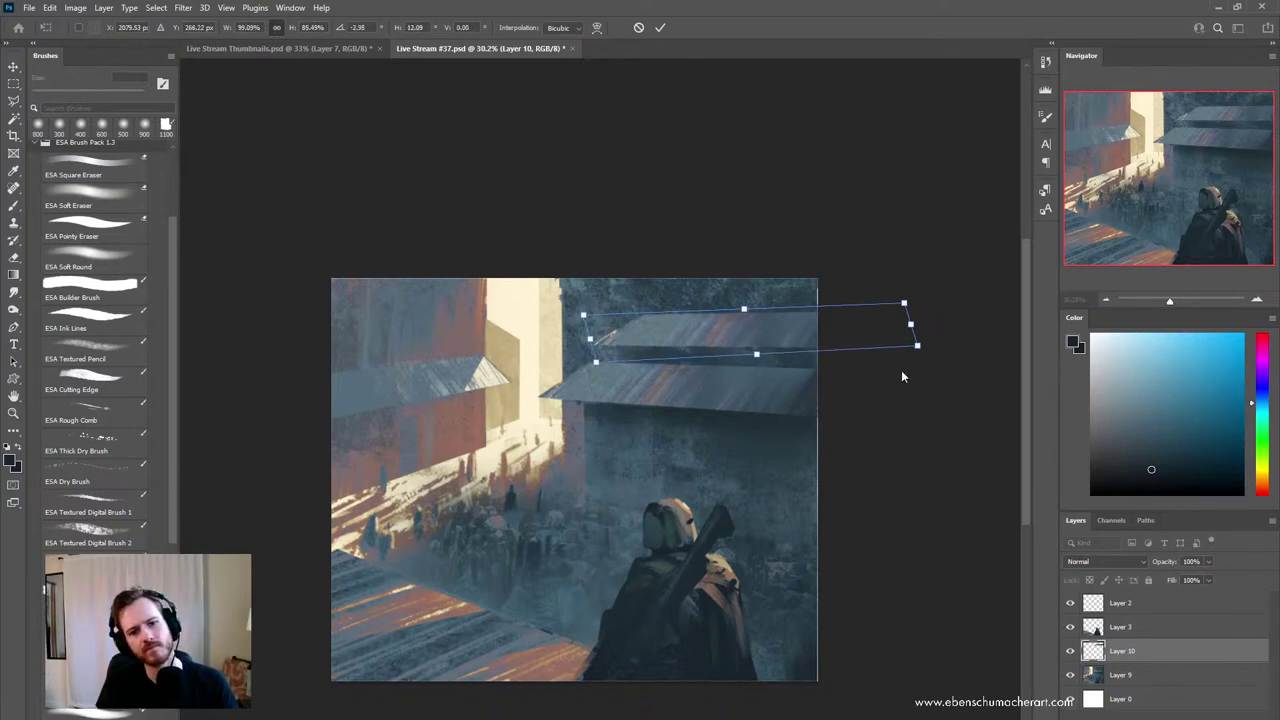
drag(917, 346, 912, 364)
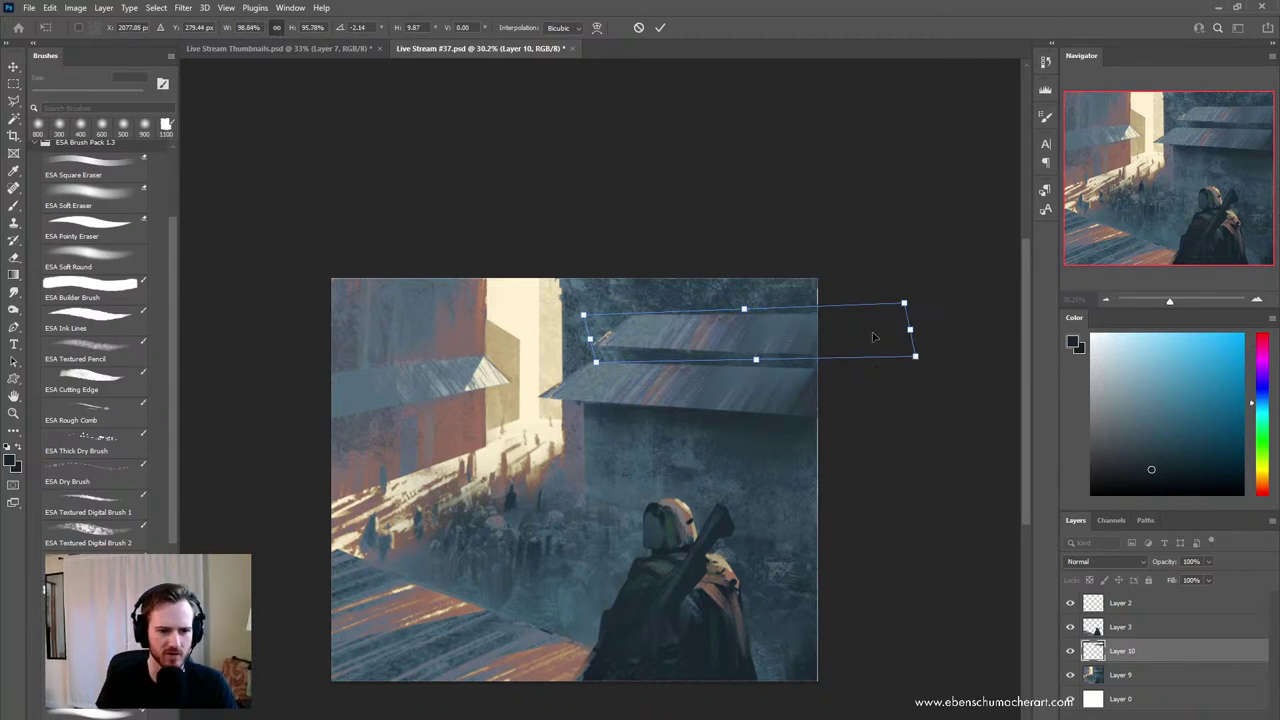
drag(922, 351, 914, 351)
mouse_move(905, 303)
mouse_down()
mouse_move(928, 303)
mouse_move(913, 311)
mouse_up()
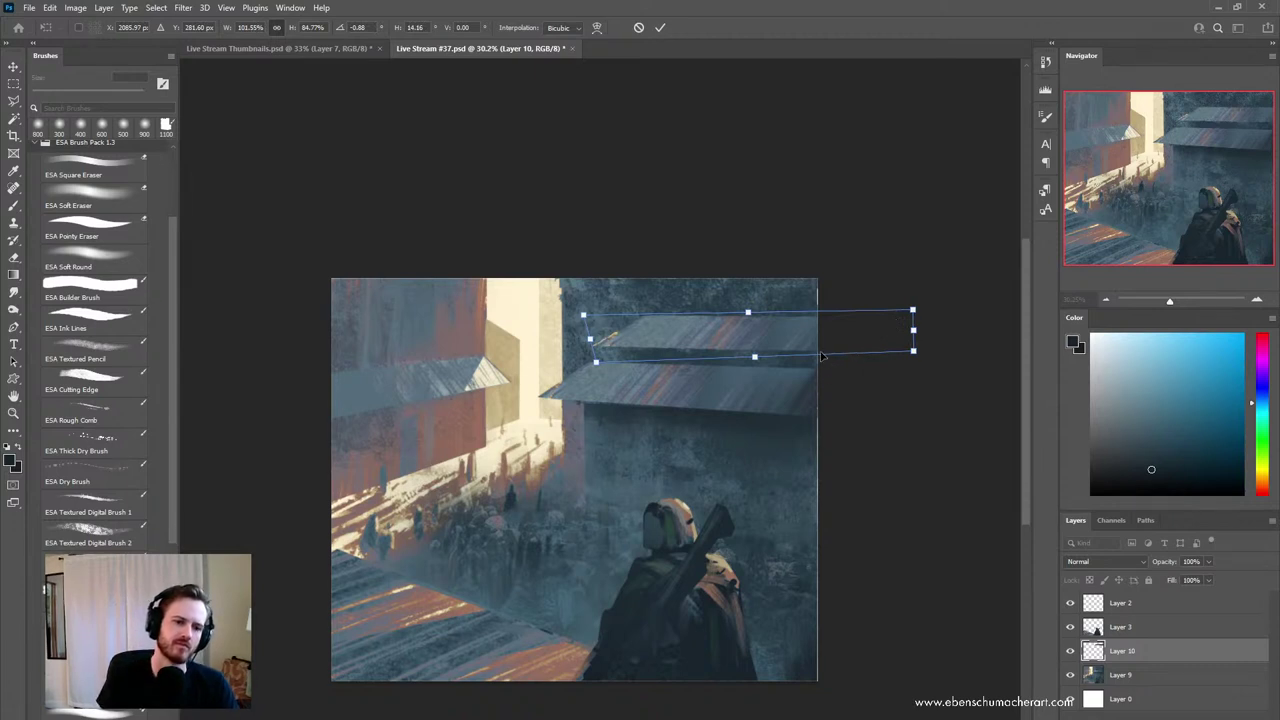
key(Return)
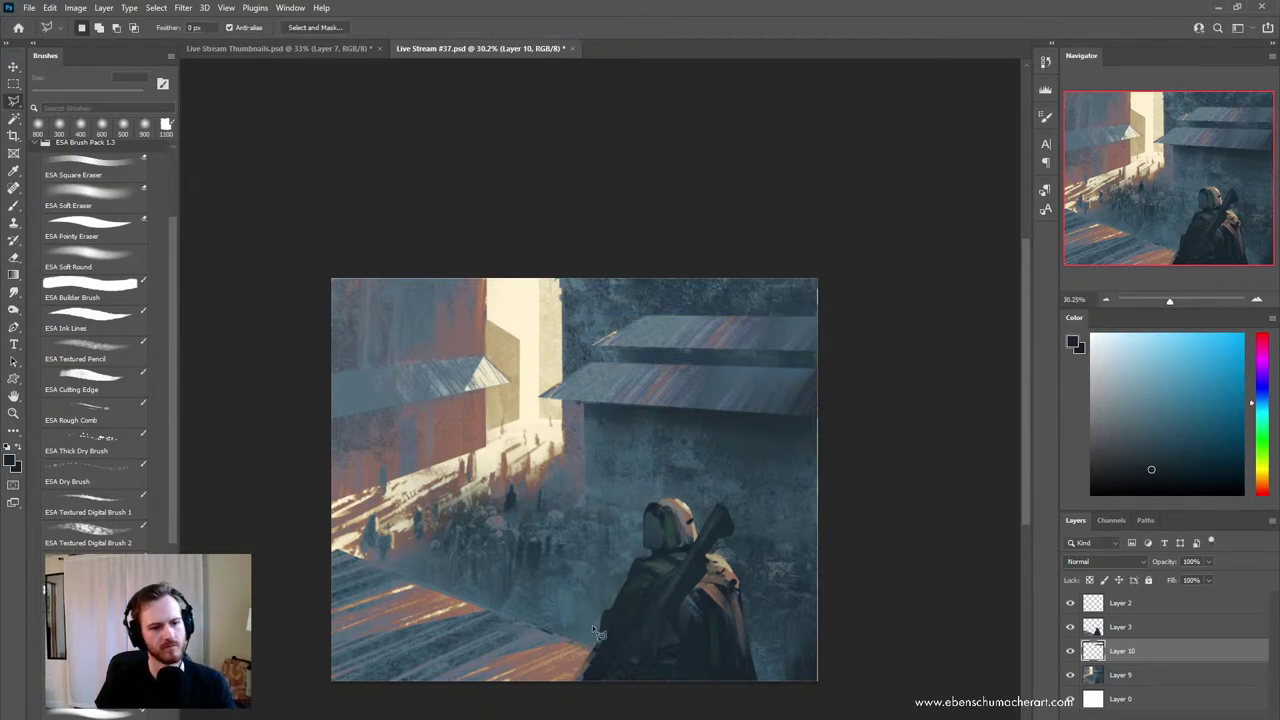
- Outline the wall section beside the upper roof's tip with a polygonal selection
key(b)
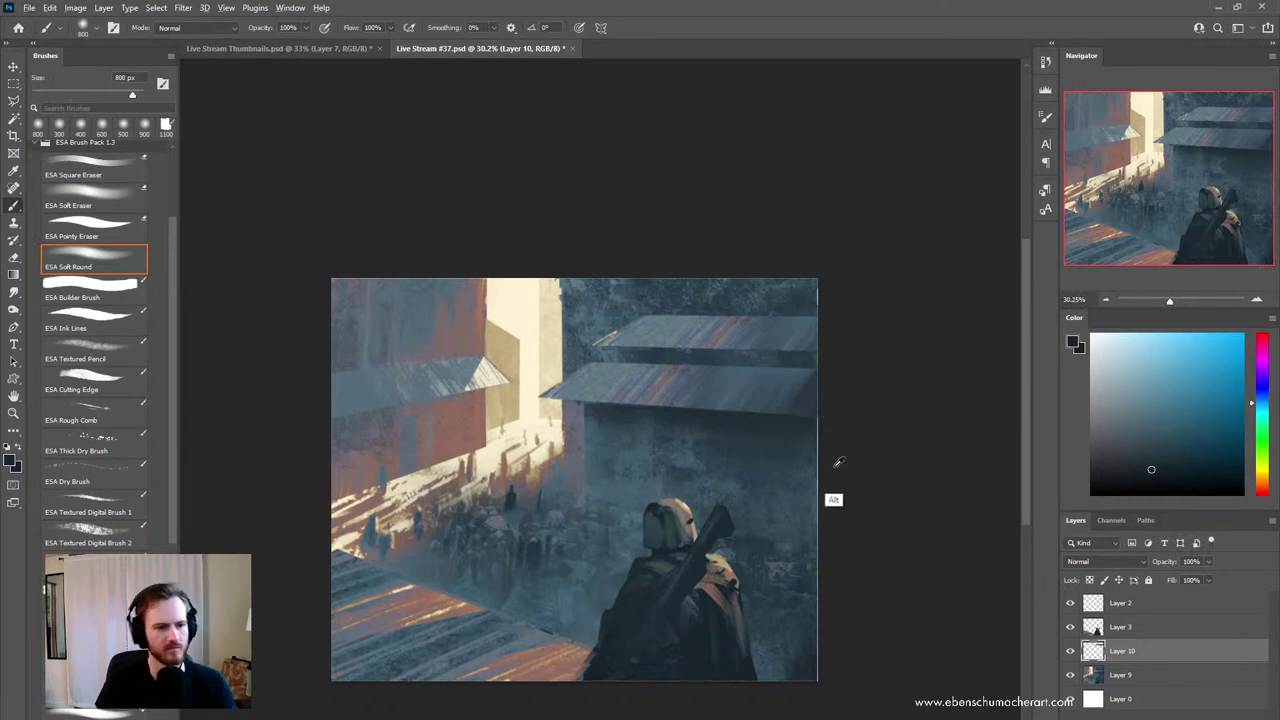
key(l)
key(alt+l)
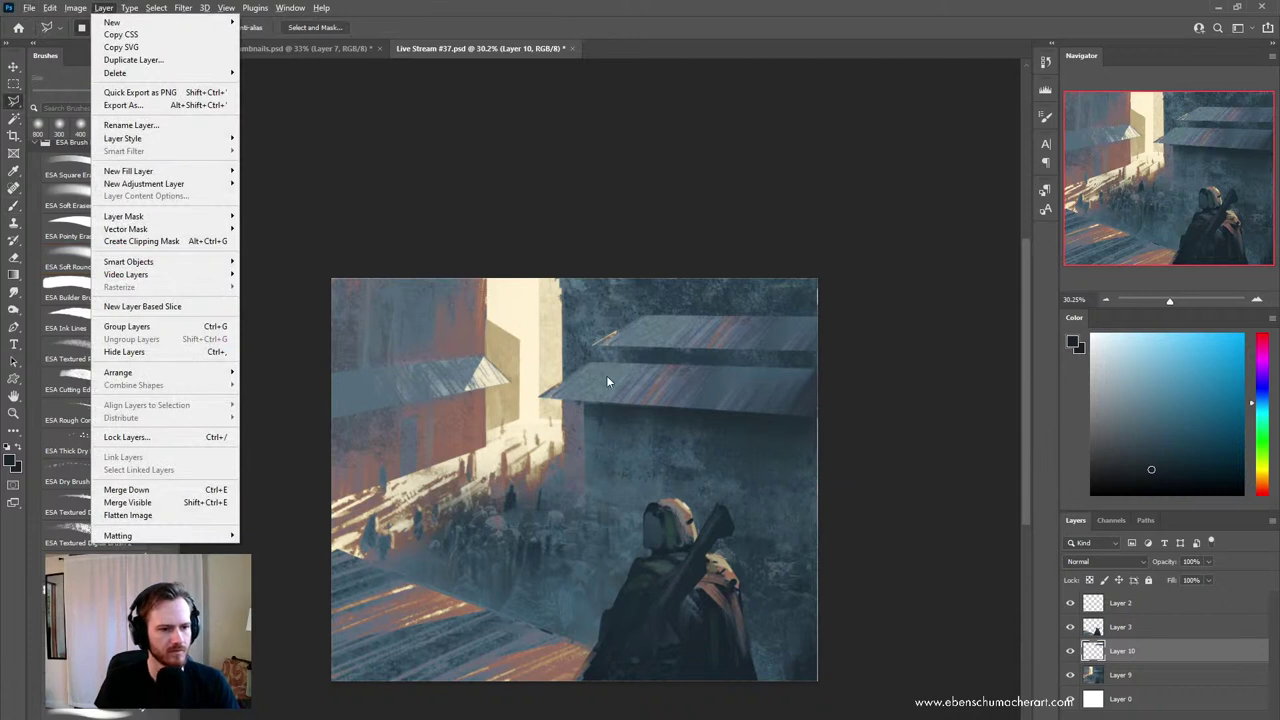
key(Escape)
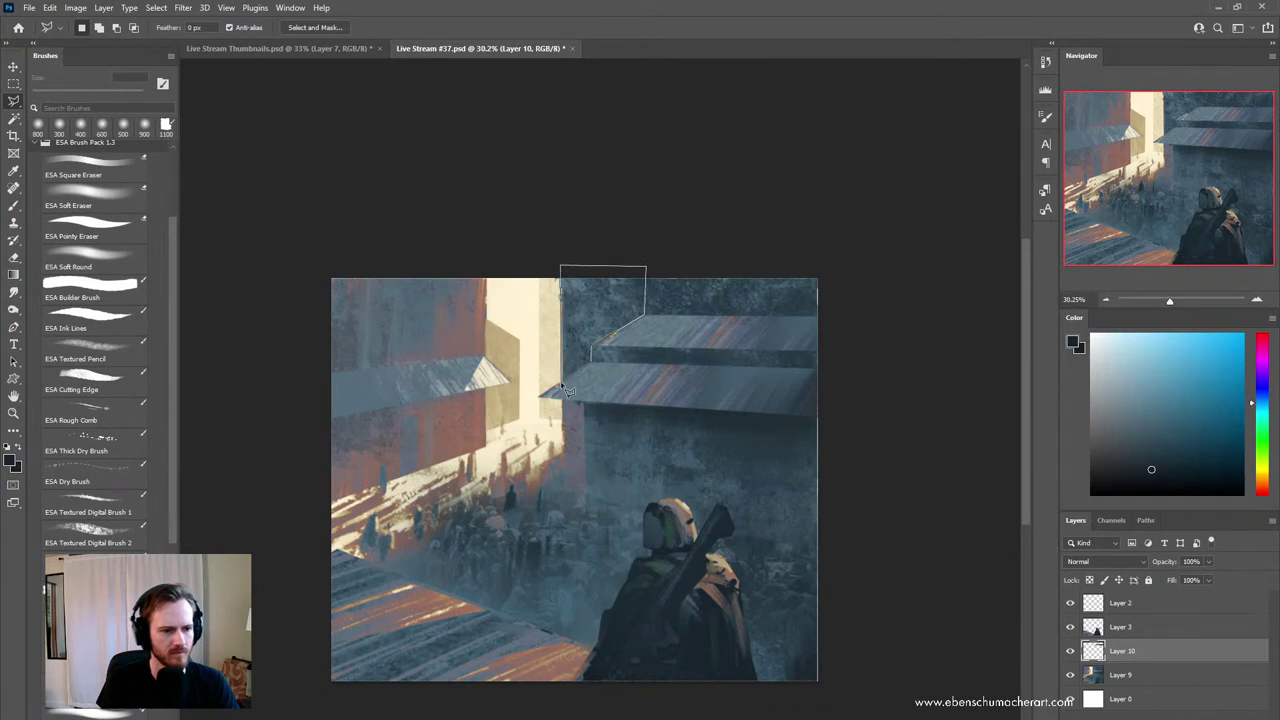
click(592, 362)
- Repaint the selected wall section with sampled muted blue-grey and reddish-grey using ESA Builder Brush at 600 and 500 px, and deselect
key(b)
alt+click(571, 457)
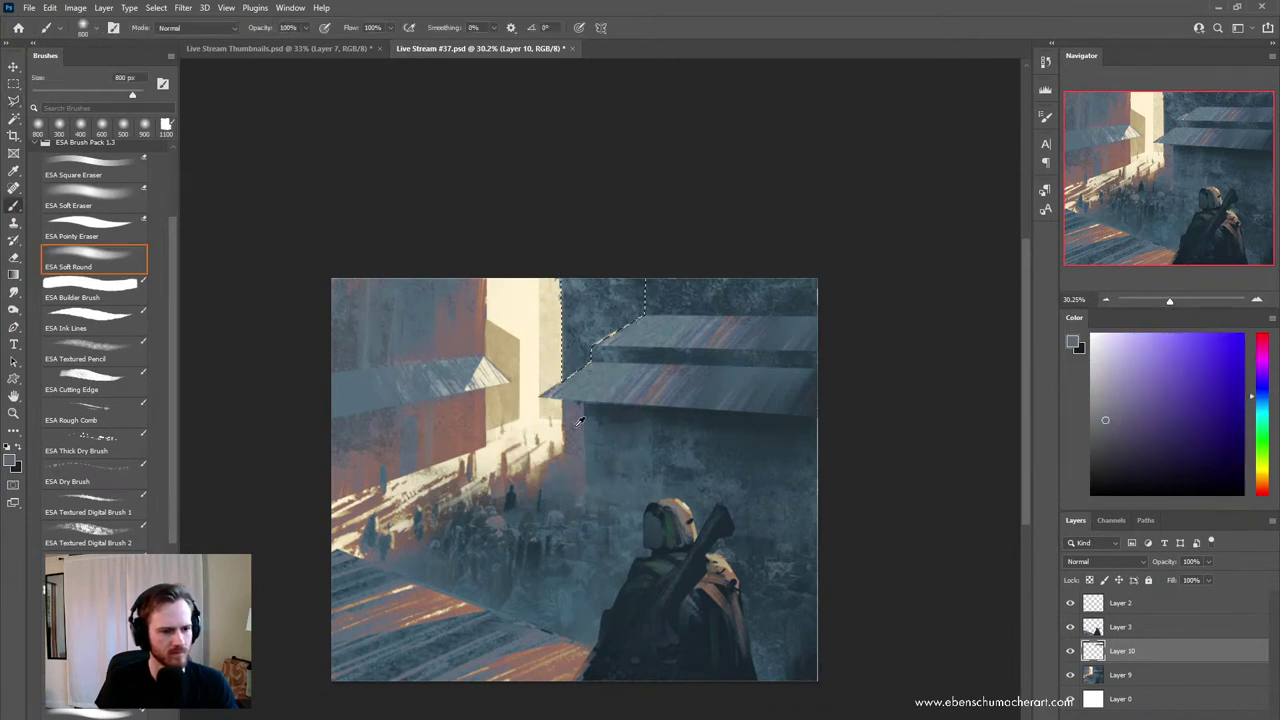
alt+click(571, 388)
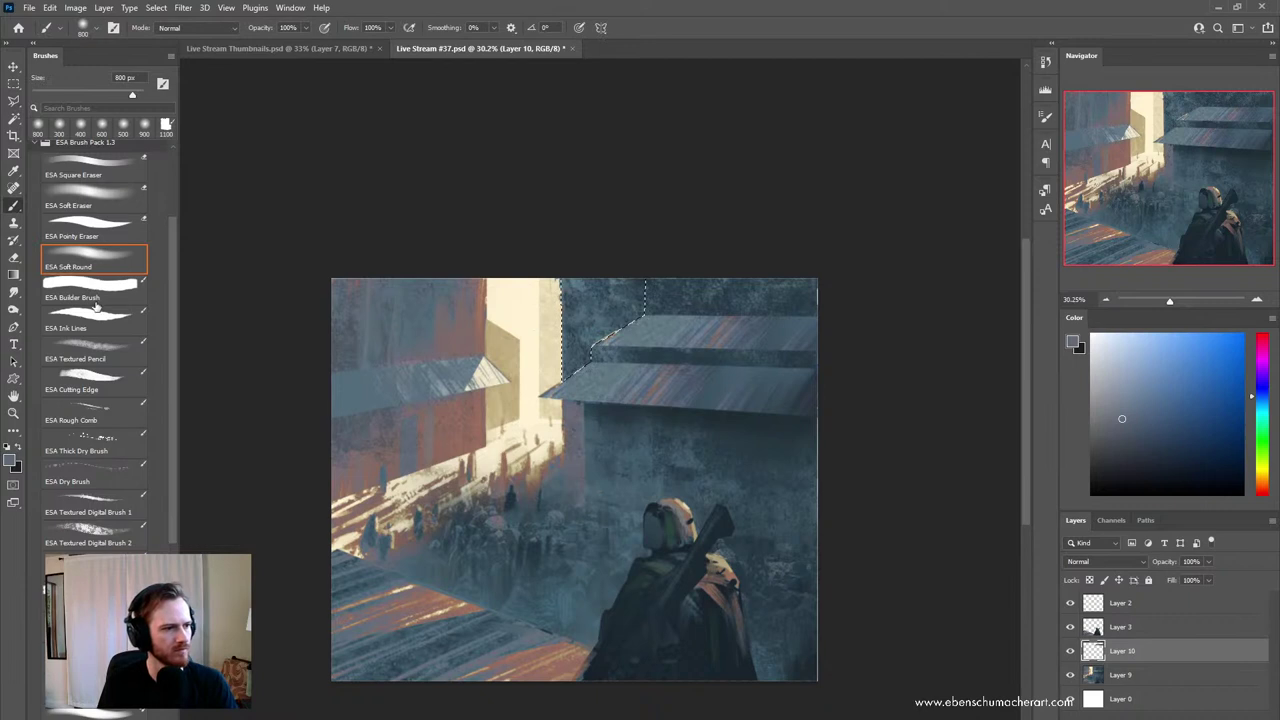
click(96, 300)
click(103, 537)
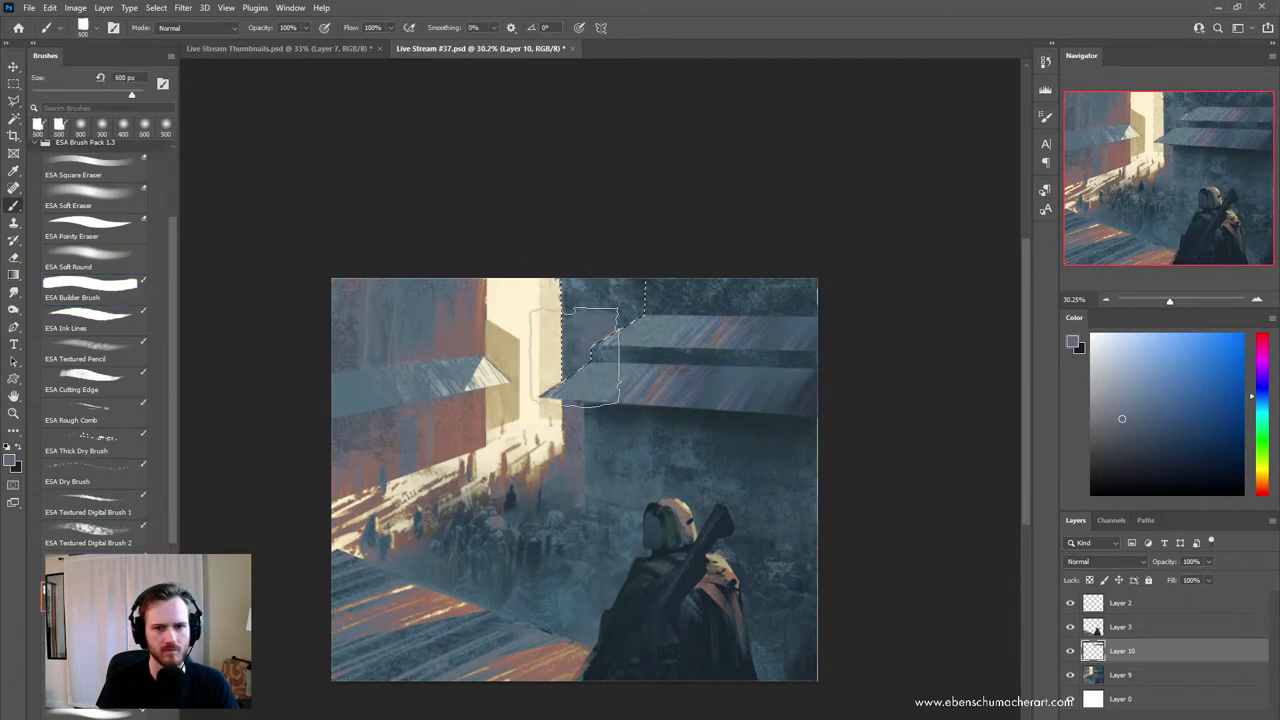
key(bracketleft)
key(bracketleft)
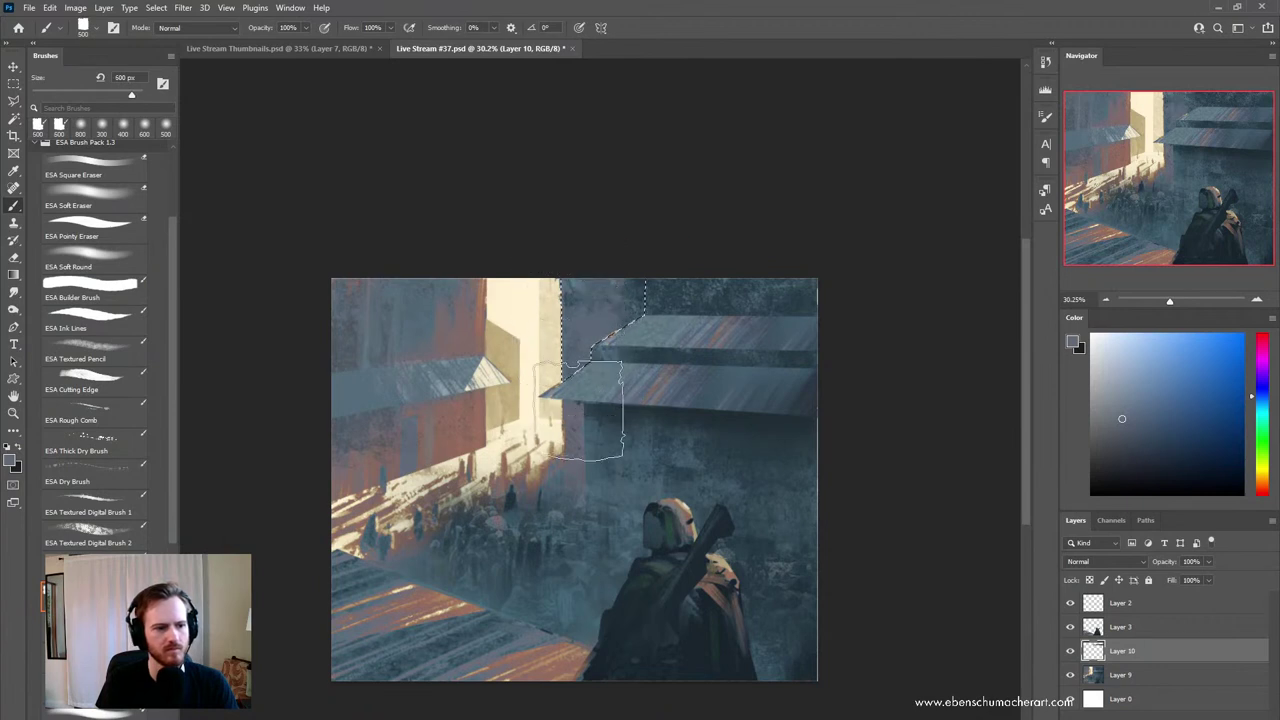
key(alt)
alt+click(402, 405)
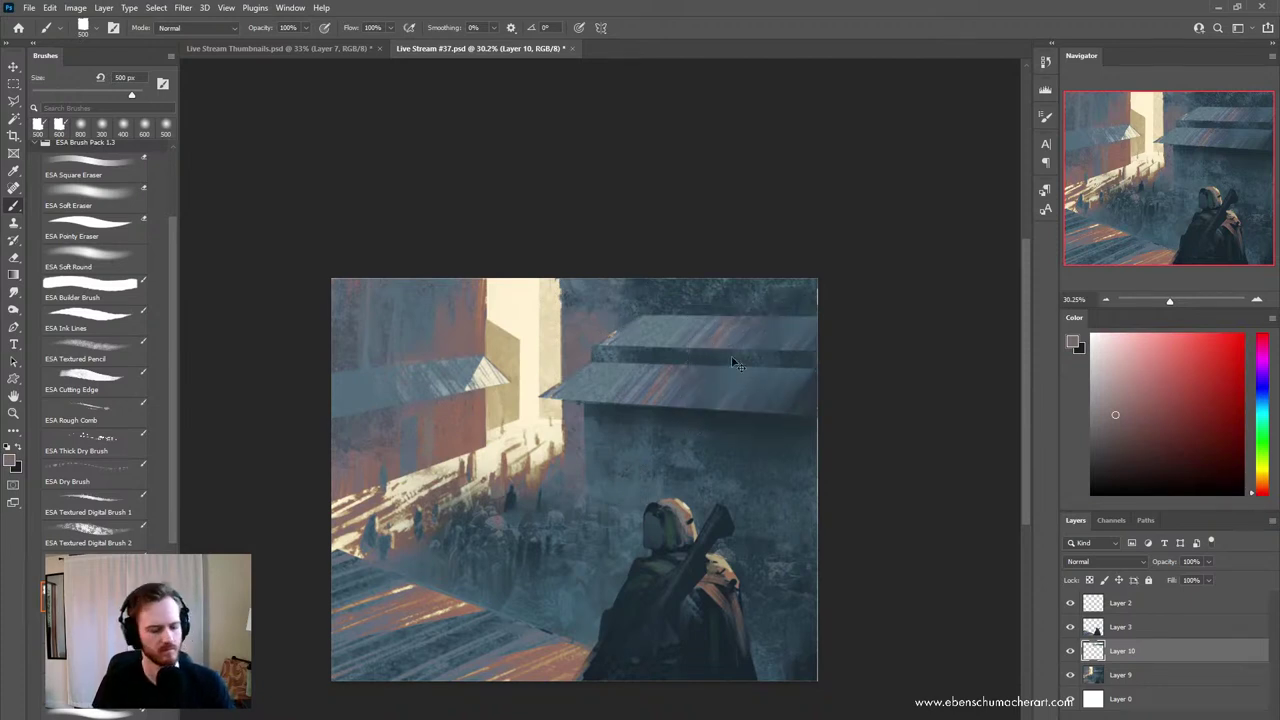
- Flip the canvas horizontally to check the mirrored composition
key(ctrl+shift+h)
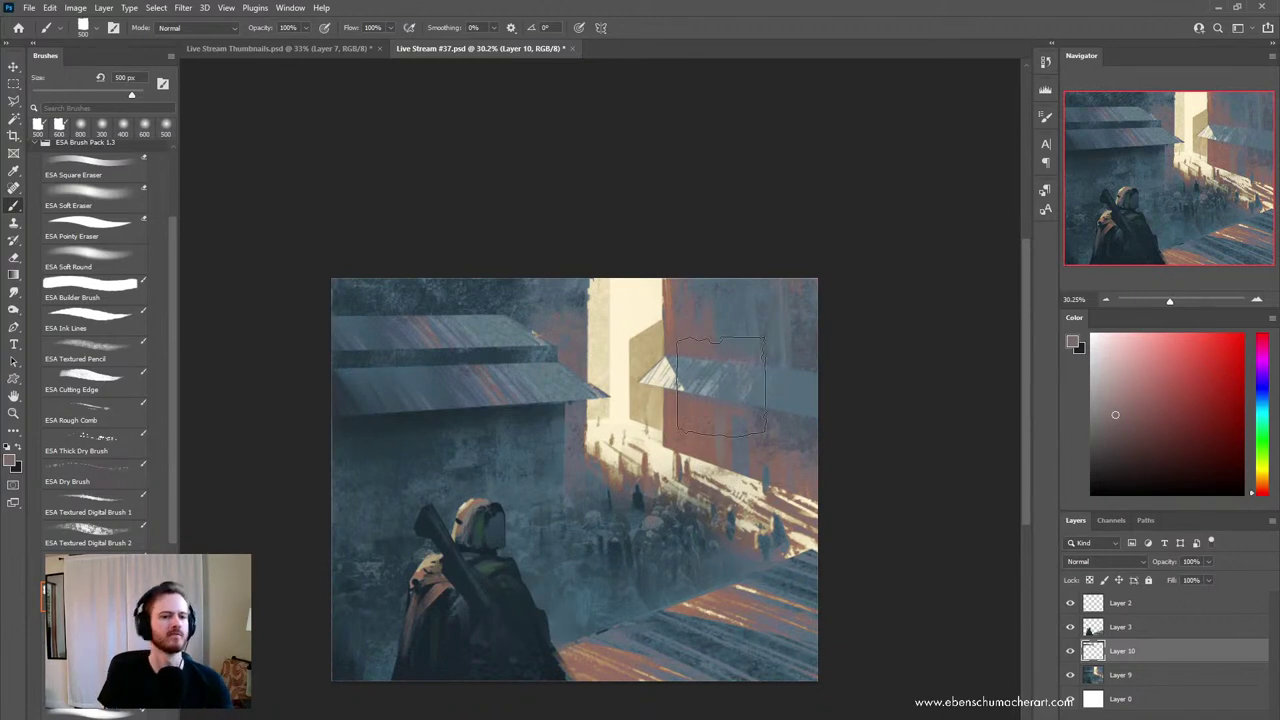
key(z)
drag(677, 546, 680, 548)
drag(662, 561, 672, 526)
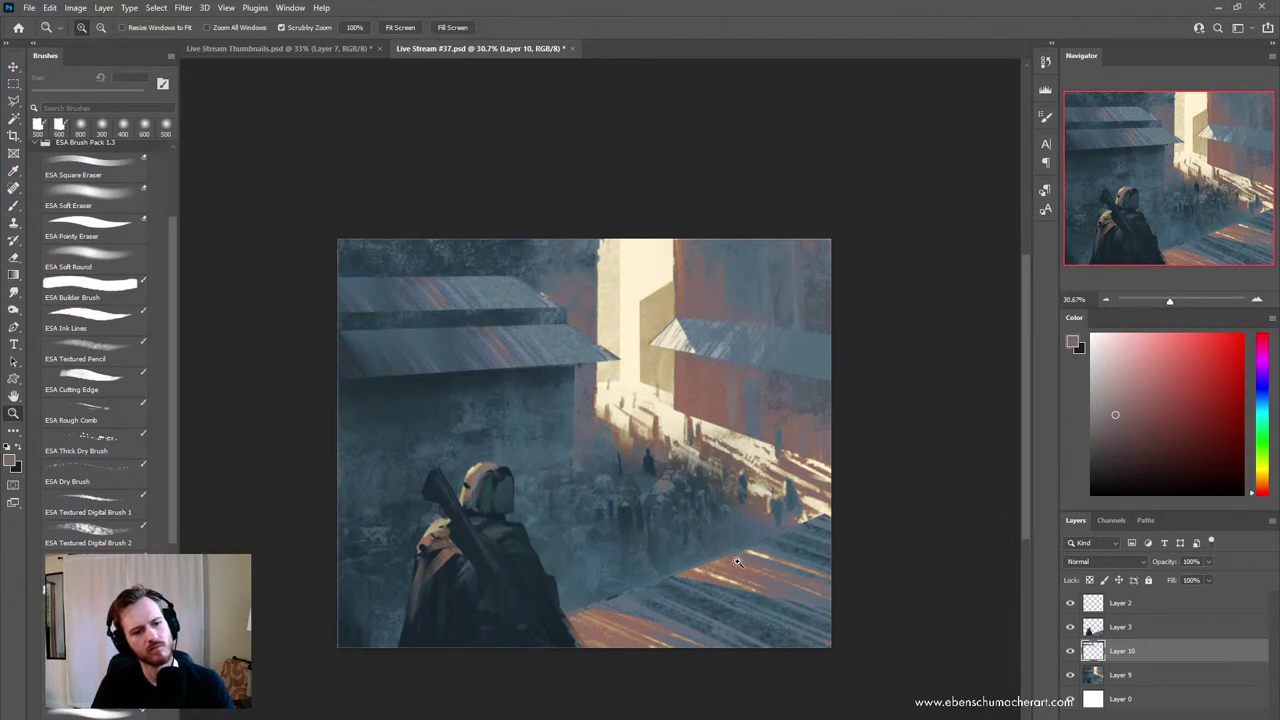
drag(667, 485, 683, 519)
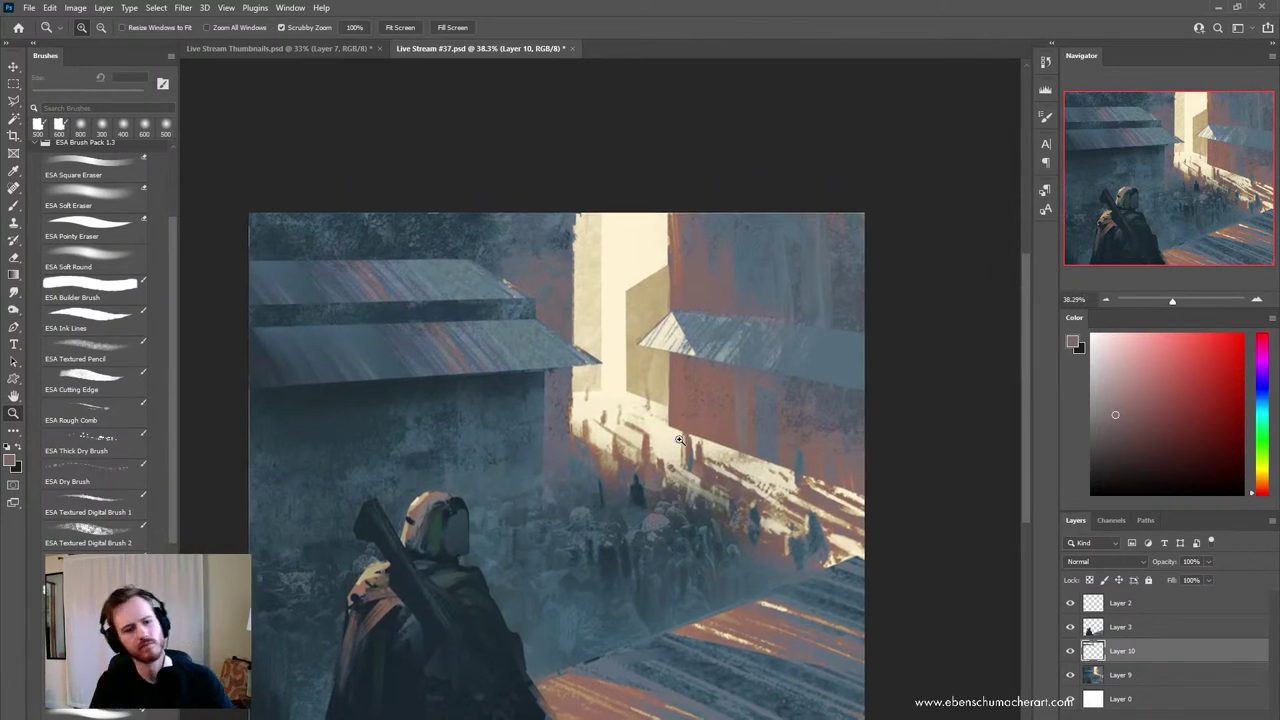
- Outline the sunlit building's roof with a polygonal selection and copy it from Layer 9 to a new layer
key(l)
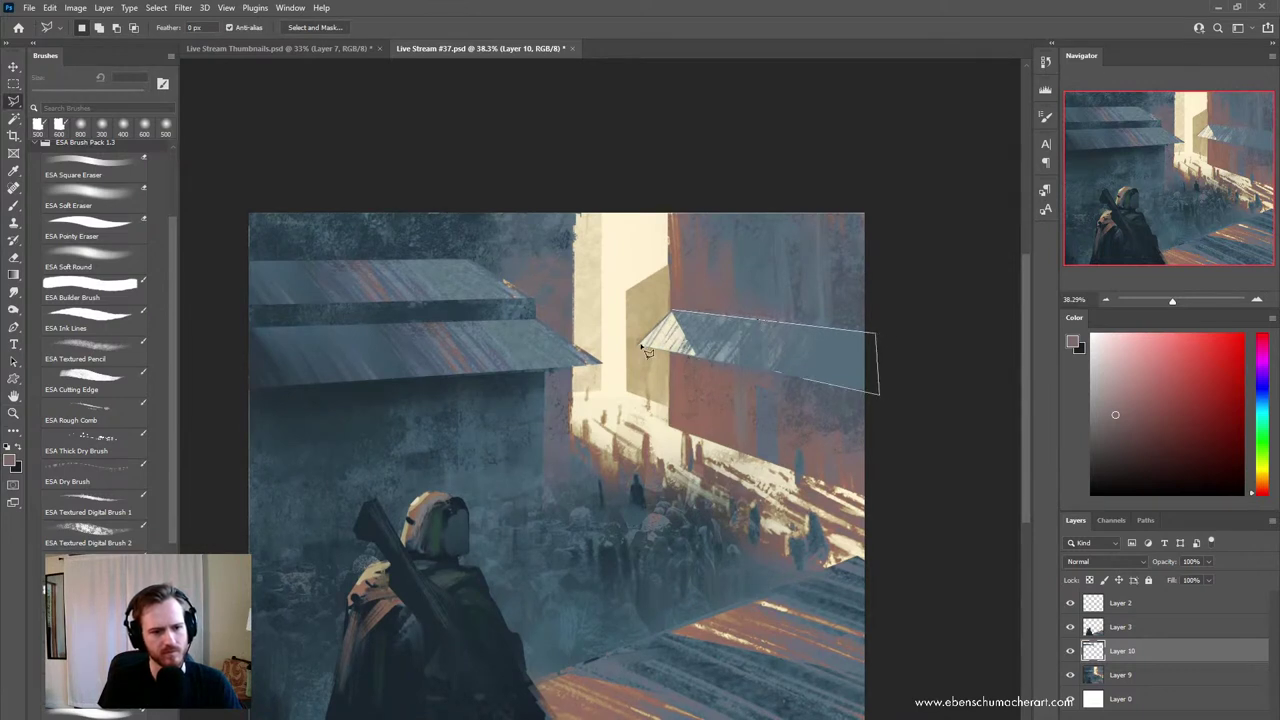
click(674, 315)
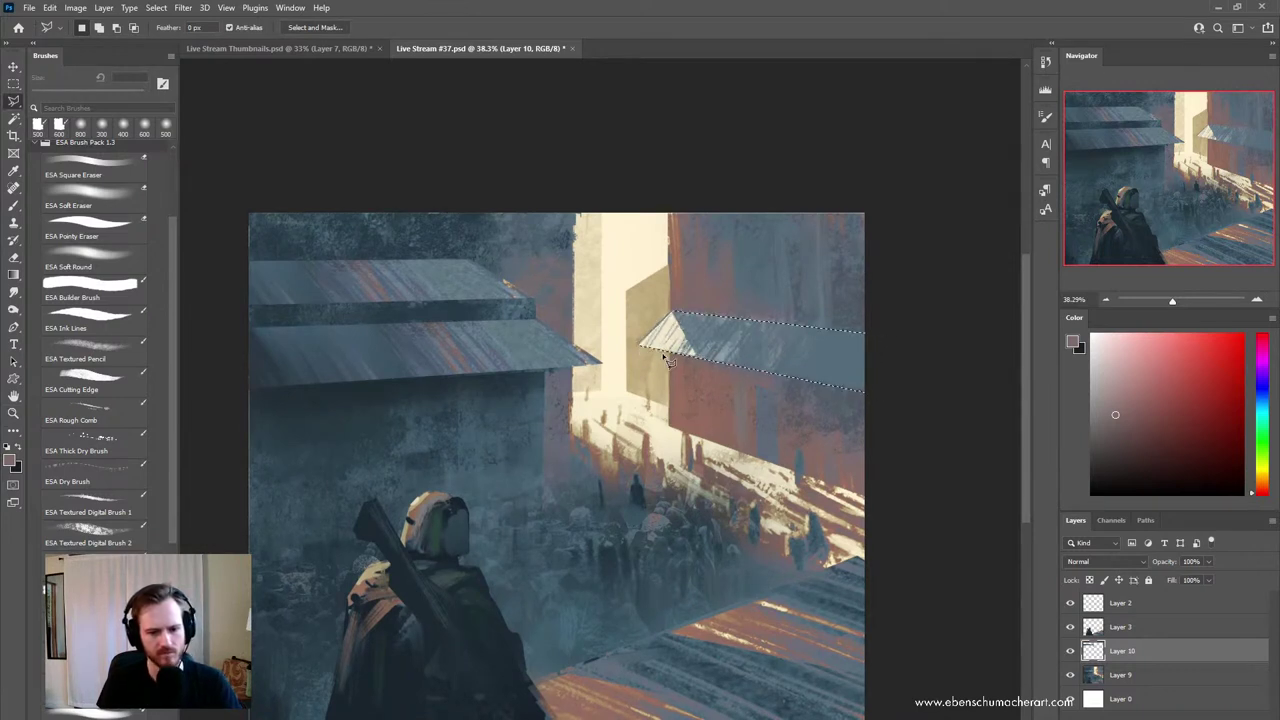
key(ctrl+c)
click(627, 290)
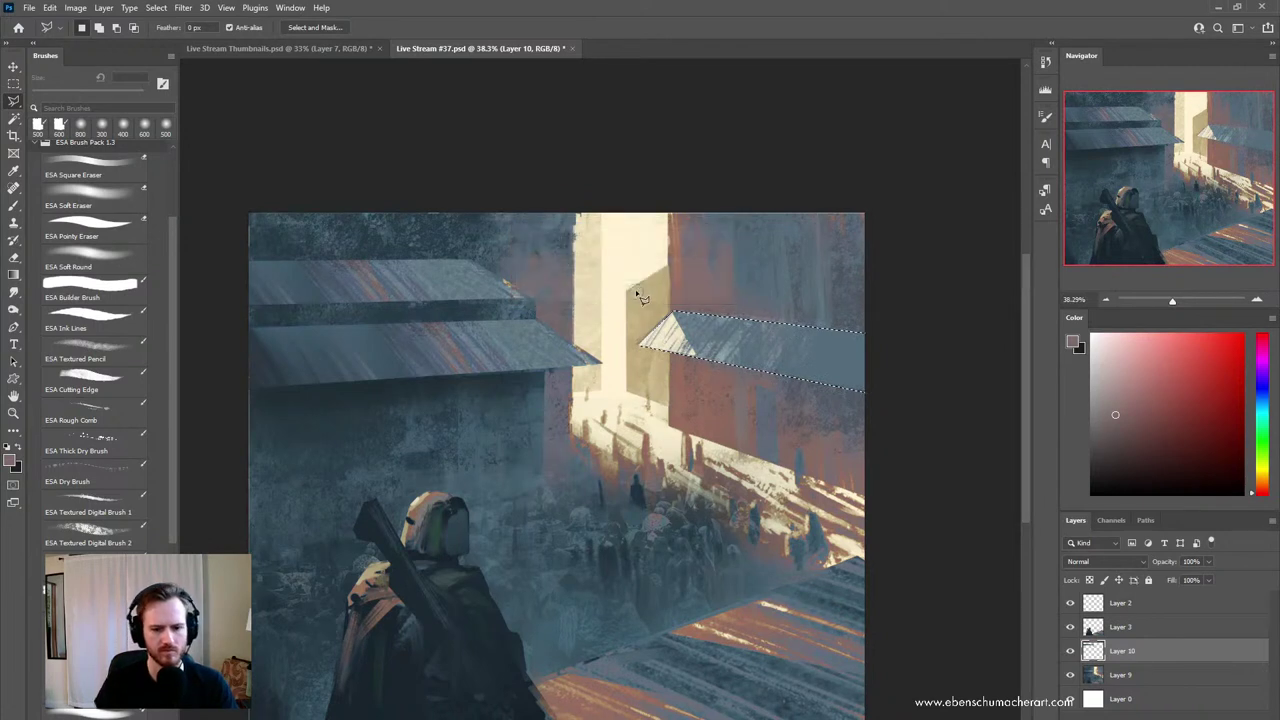
click(1125, 675)
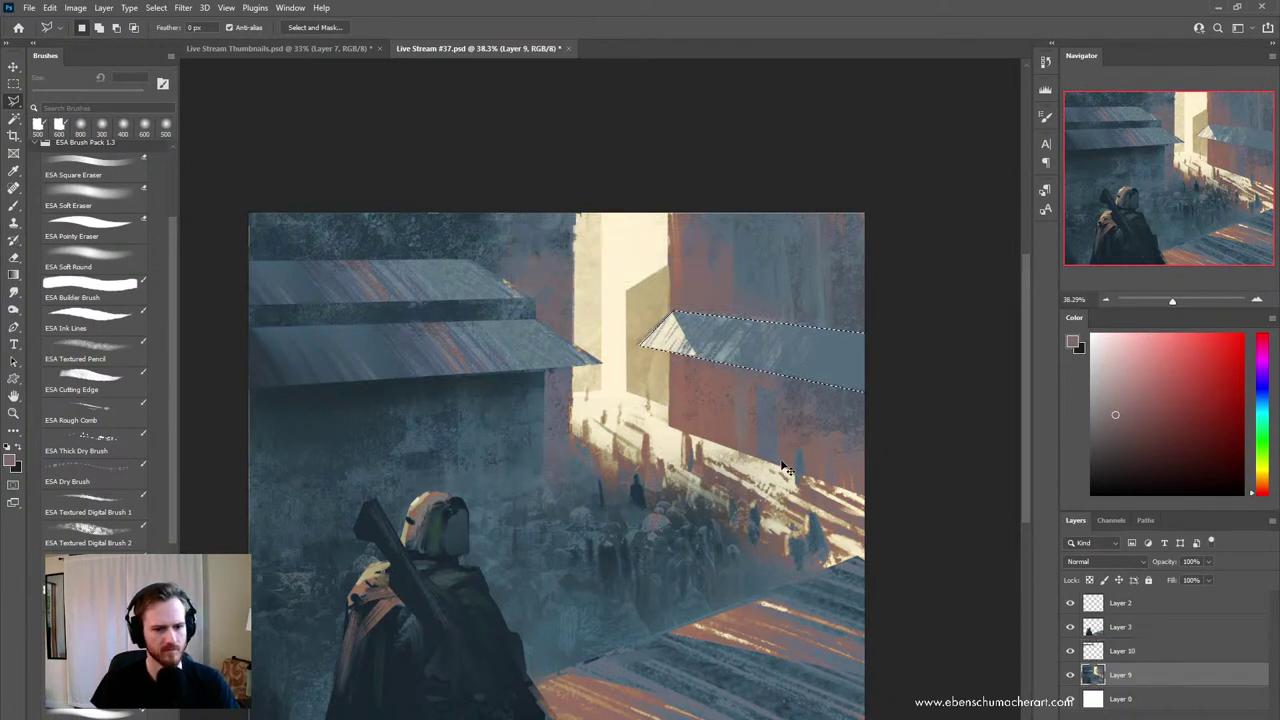
key(ctrl+j)
- Move the copied roof above the original as a second tier and skew its side edges to match the perspective
key(ctrl+t)
drag(752, 335, 760, 271)
drag(871, 289, 880, 257)
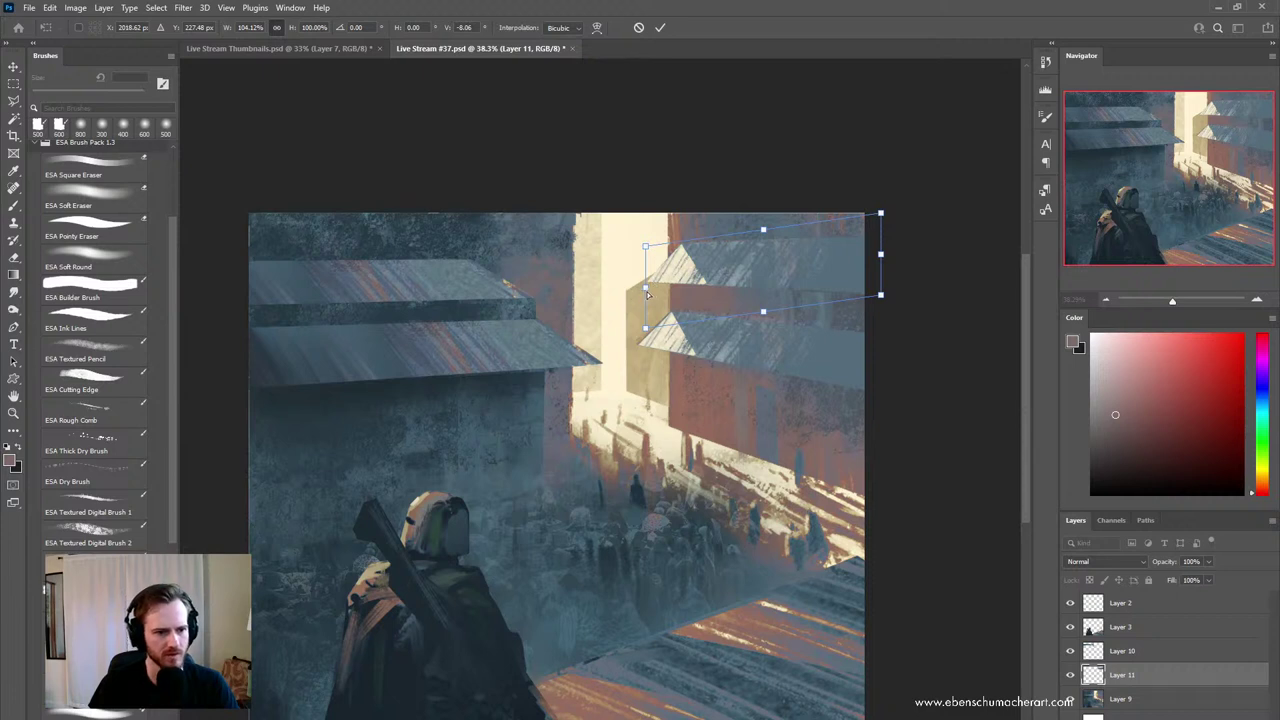
drag(647, 293, 651, 305)
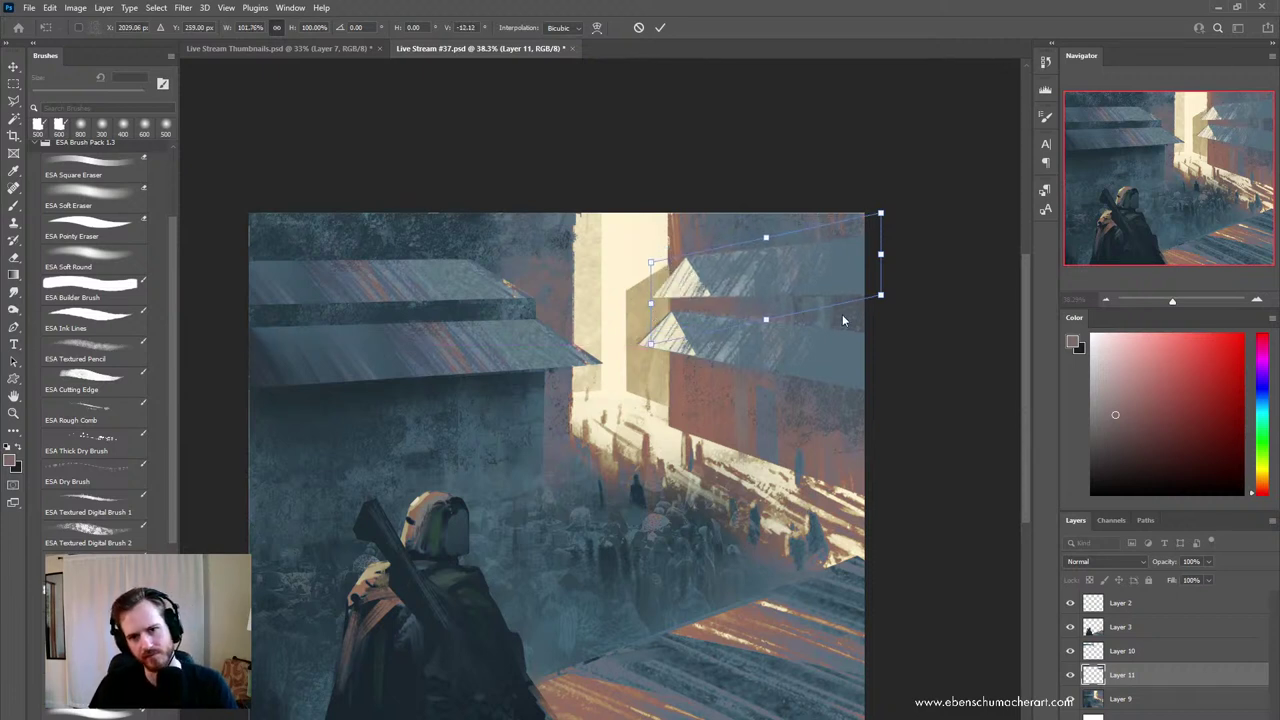
drag(878, 268, 880, 278)
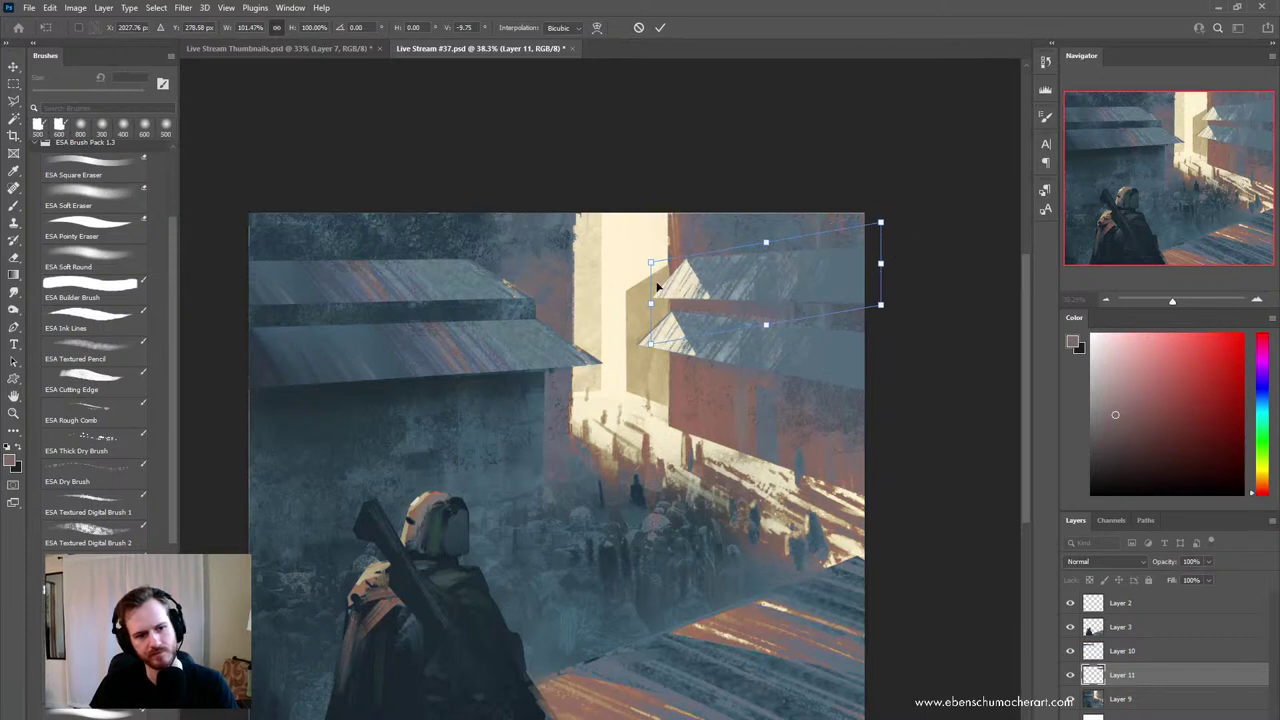
drag(652, 306, 654, 298)
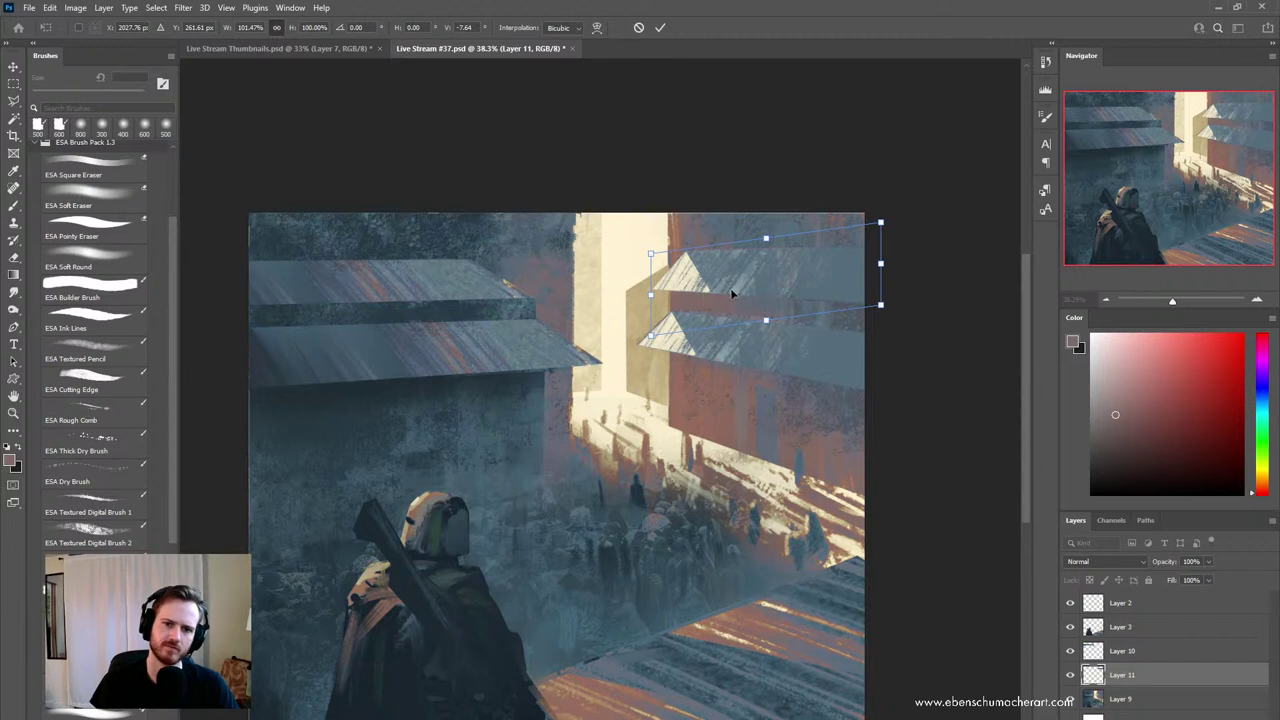
drag(732, 293, 748, 288)
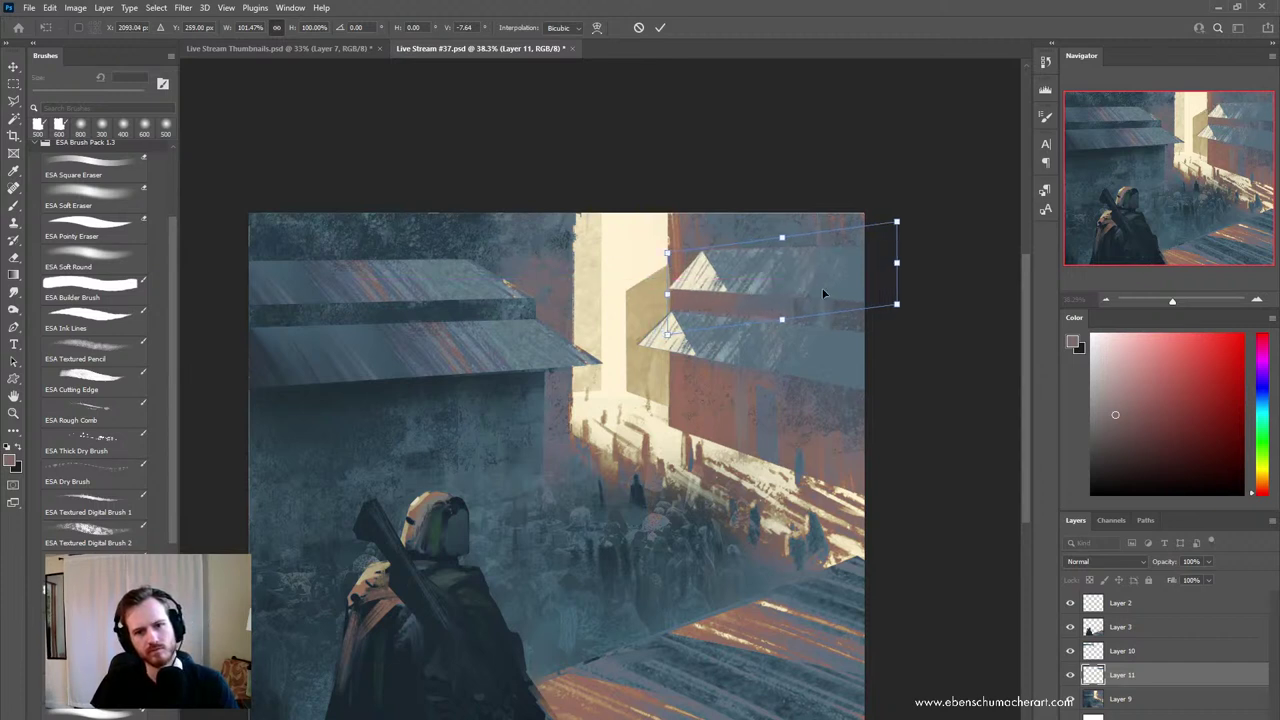
drag(819, 292, 820, 297)
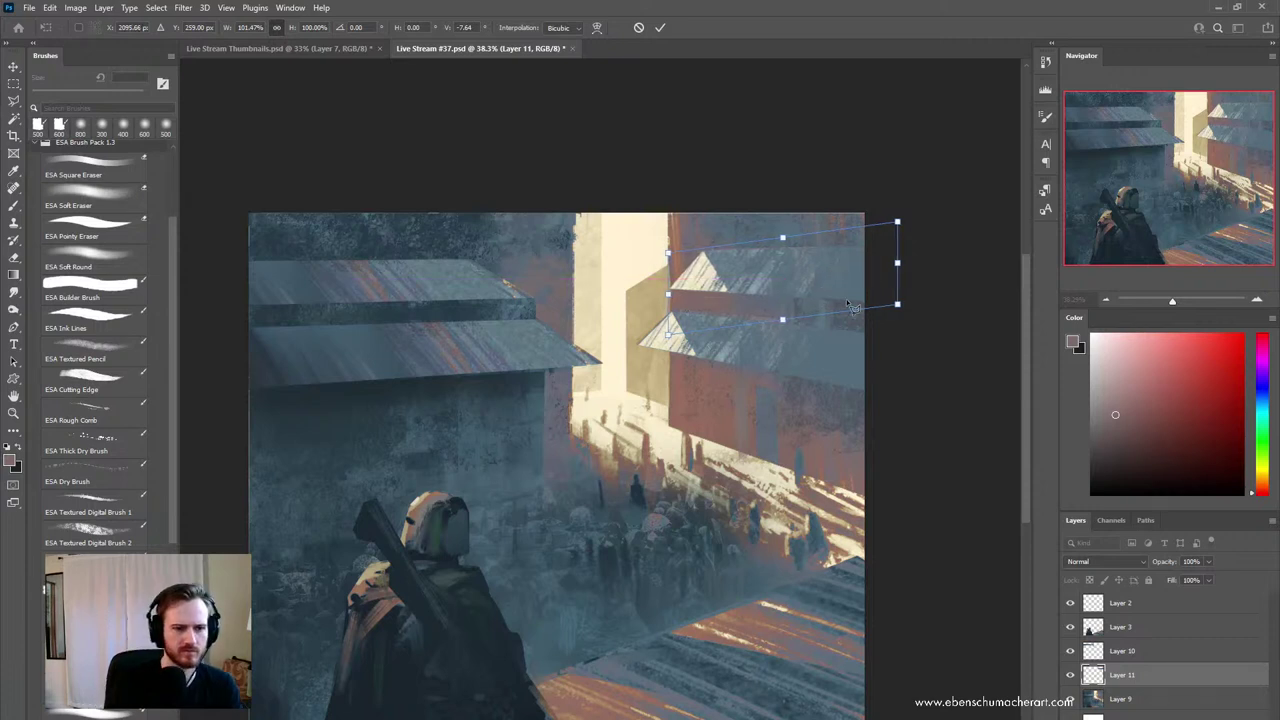
key(Return)
- Merge Layer 10, Layer 11 and Layer 9 into one layer, and flip the canvas horizontally back
key(l)
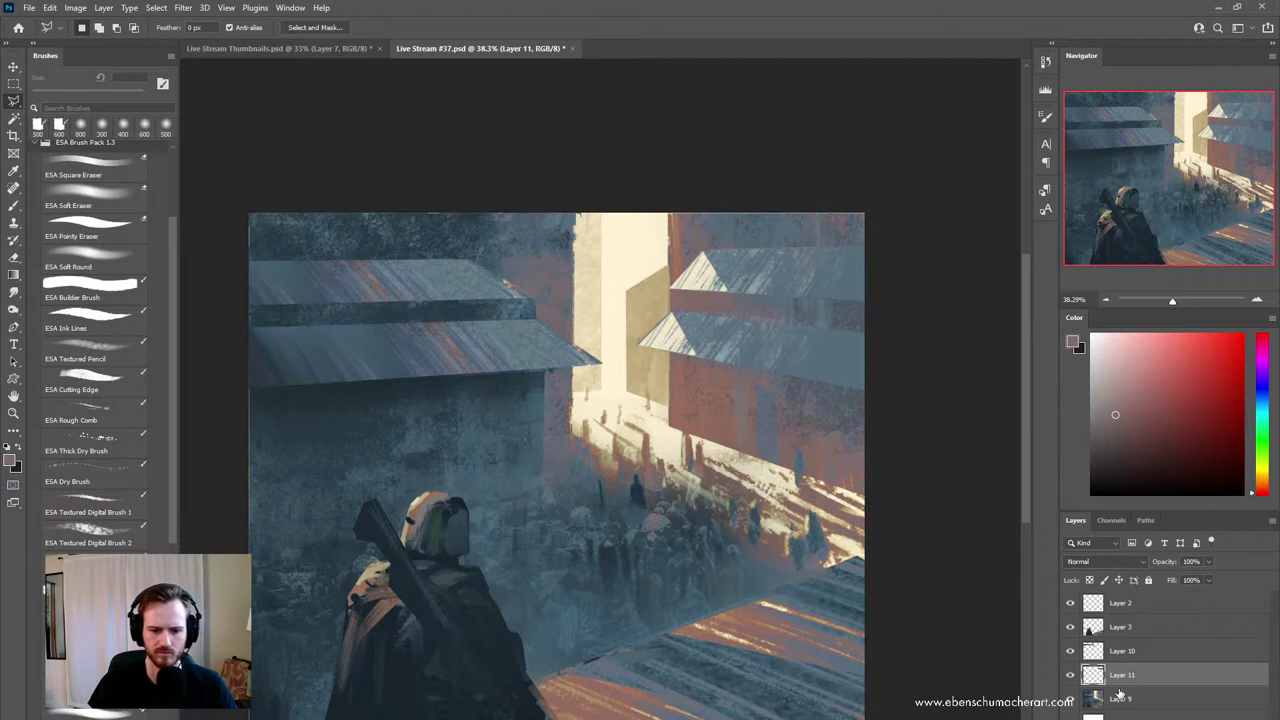
click(1125, 652)
shift+click(1138, 700)
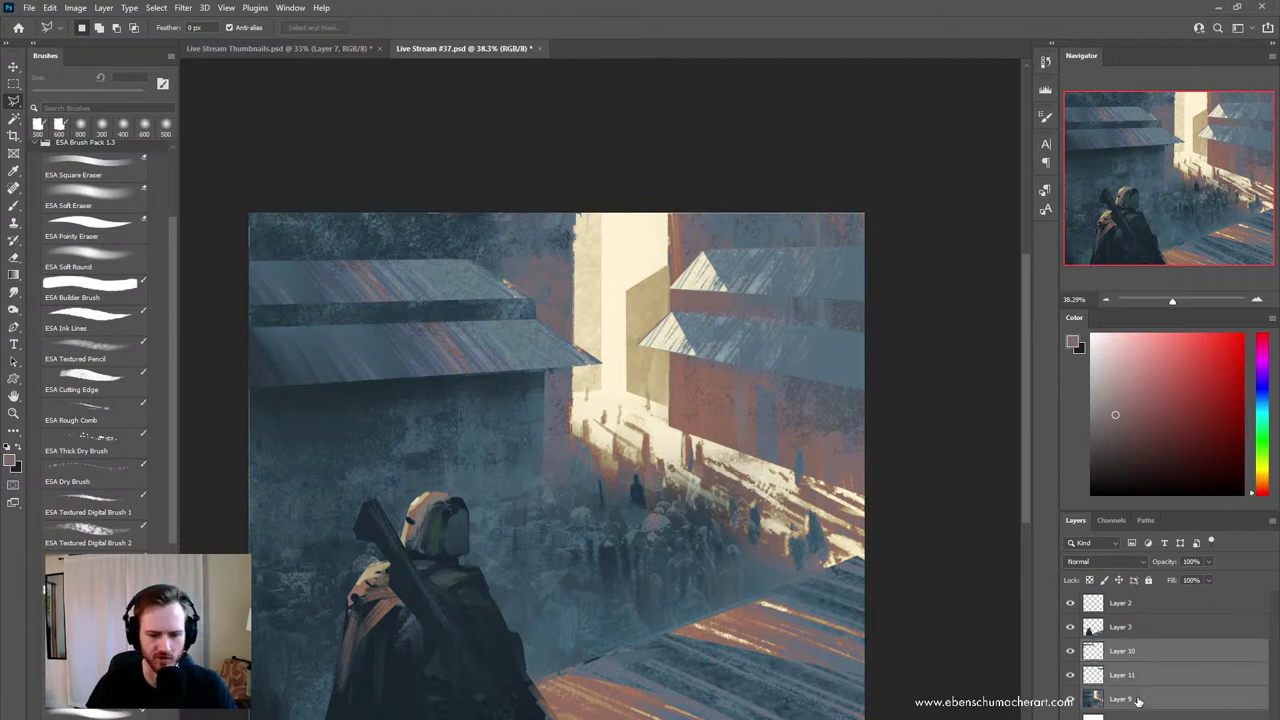
key(ctrl+e)
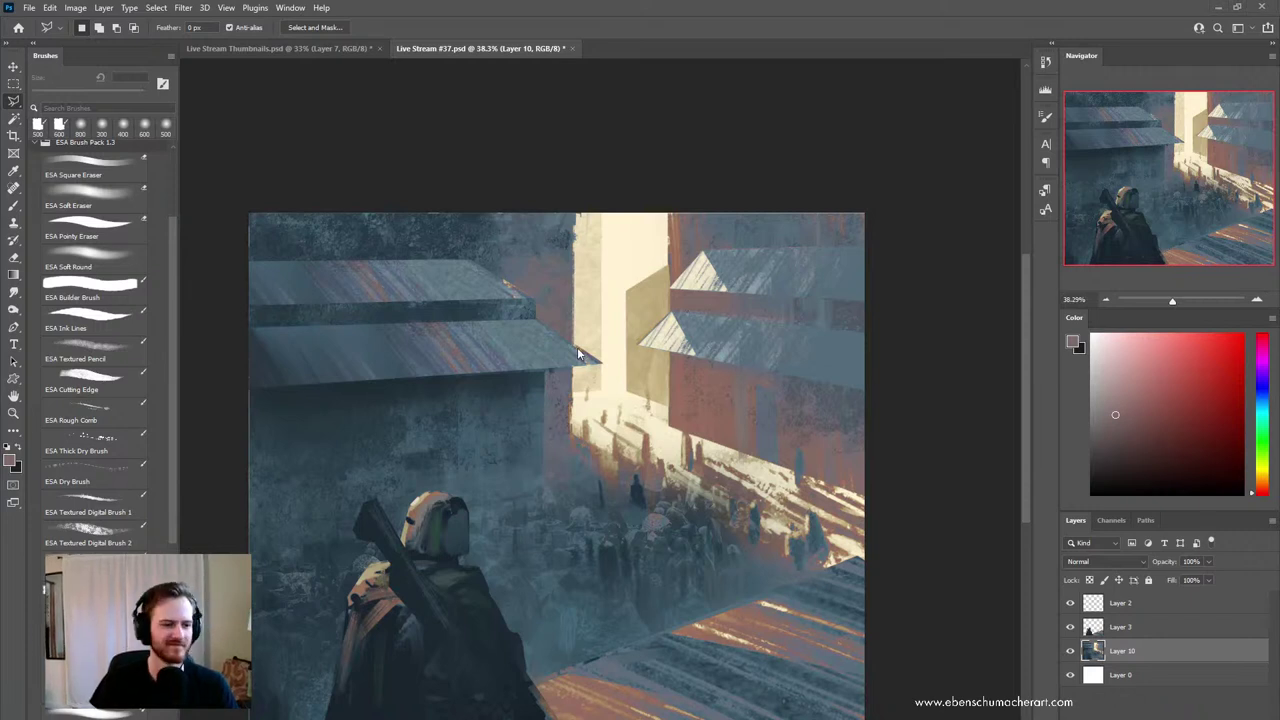
mouse_move(683, 477)
mouse_down()
mouse_move(685, 495)
mouse_move(685, 474)
mouse_up()
key(ctrl+shift+h)
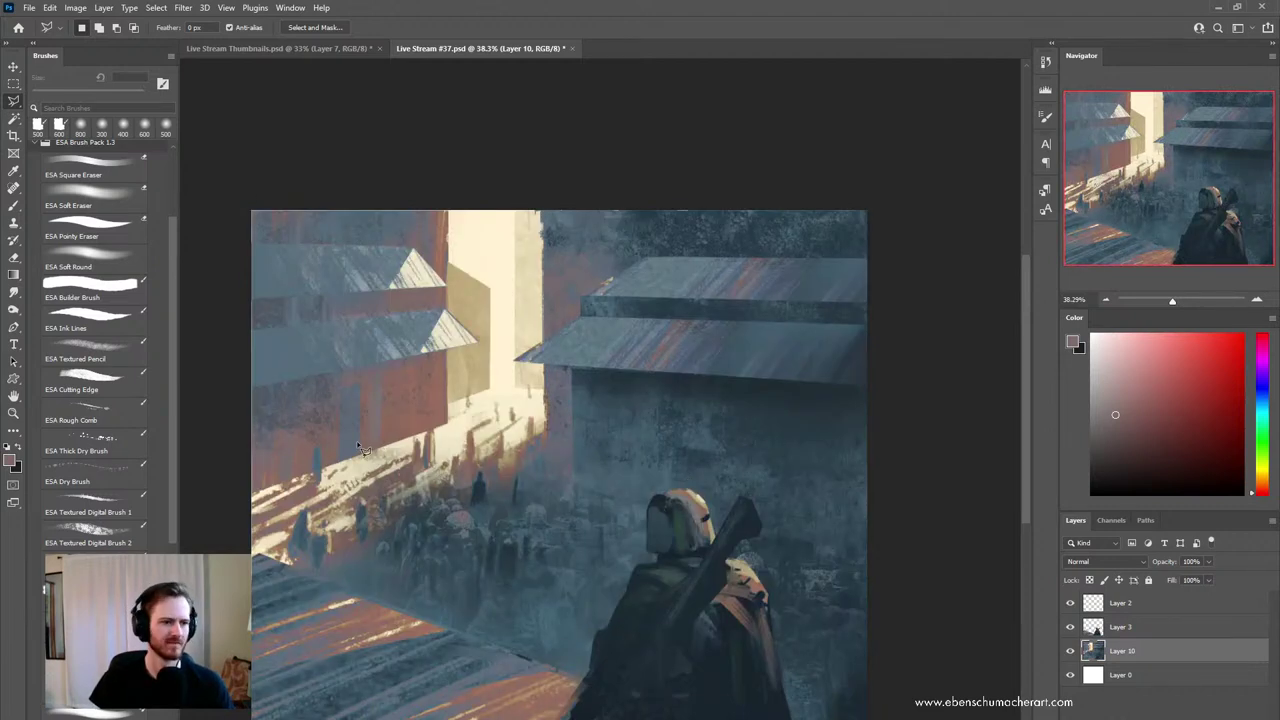
click(239, 496)
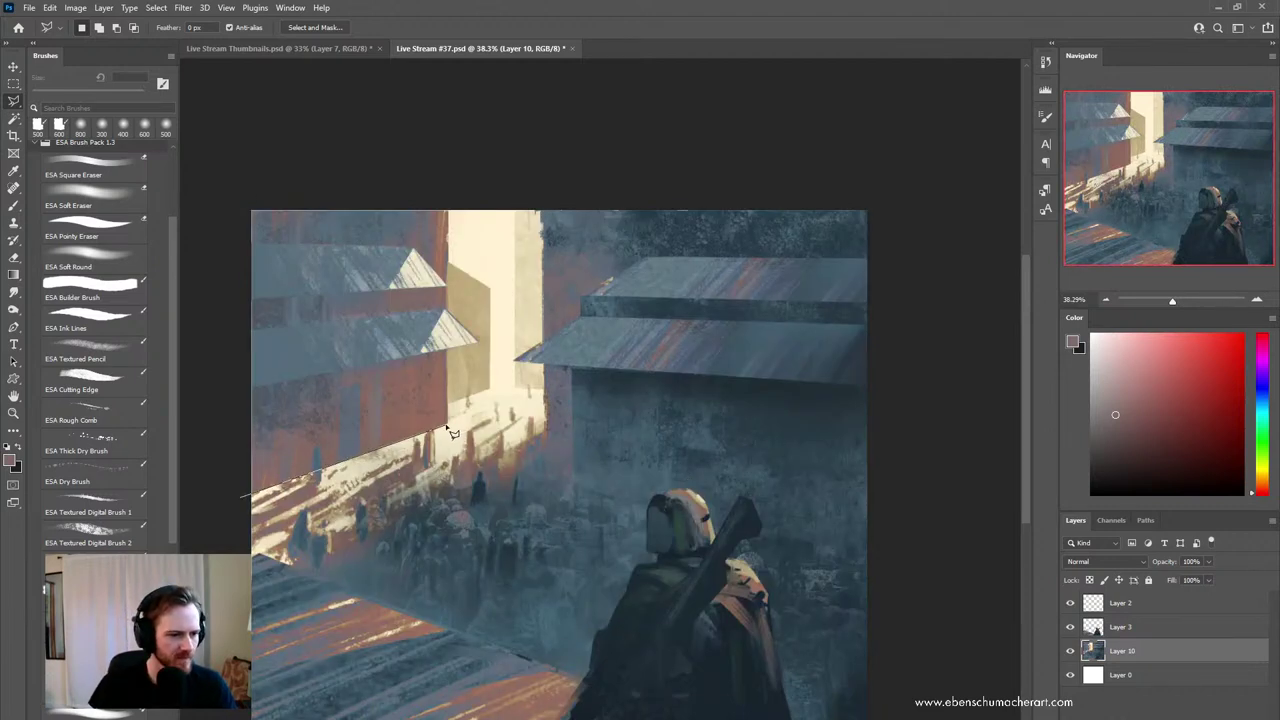
click(447, 427)
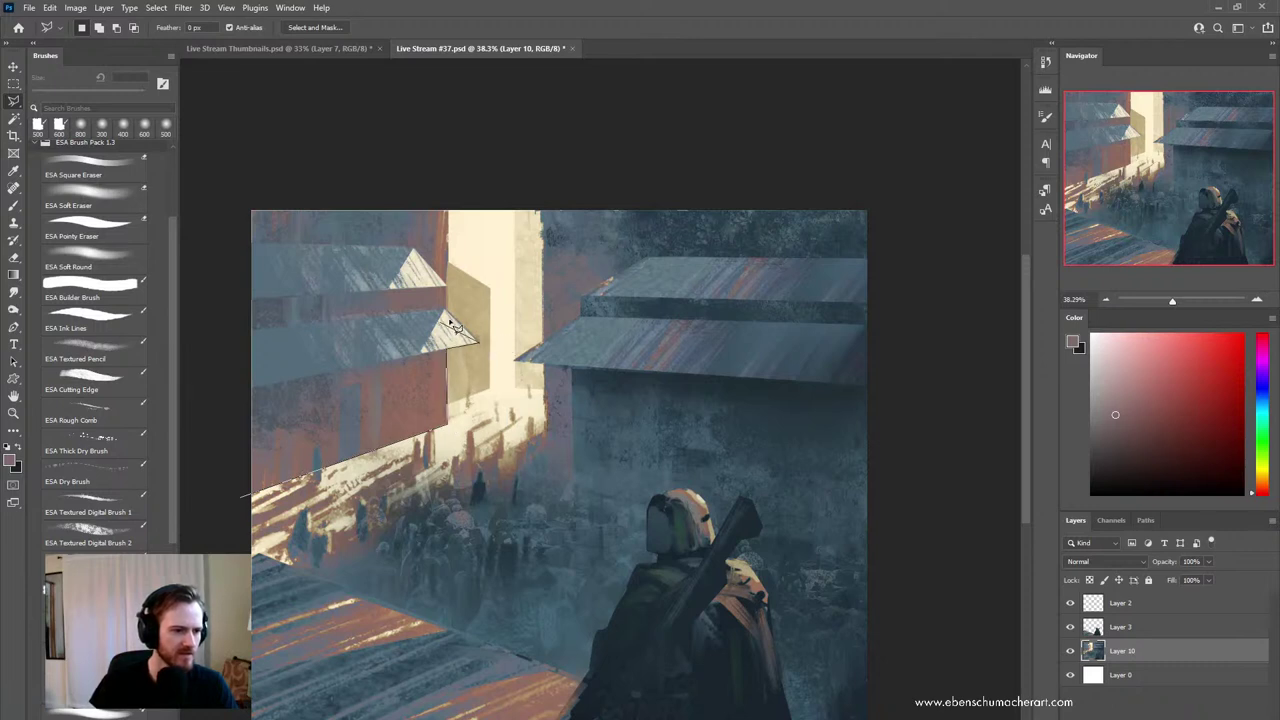
click(449, 187)
click(191, 155)
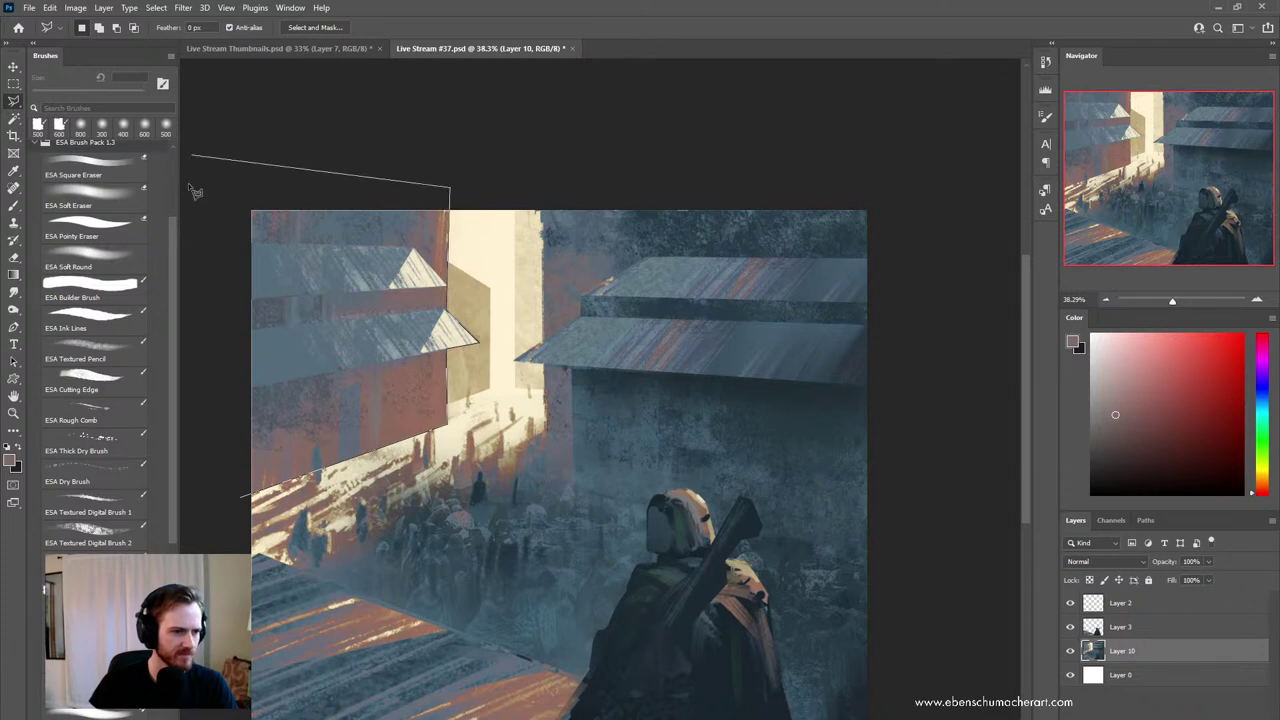
double_click(204, 541)
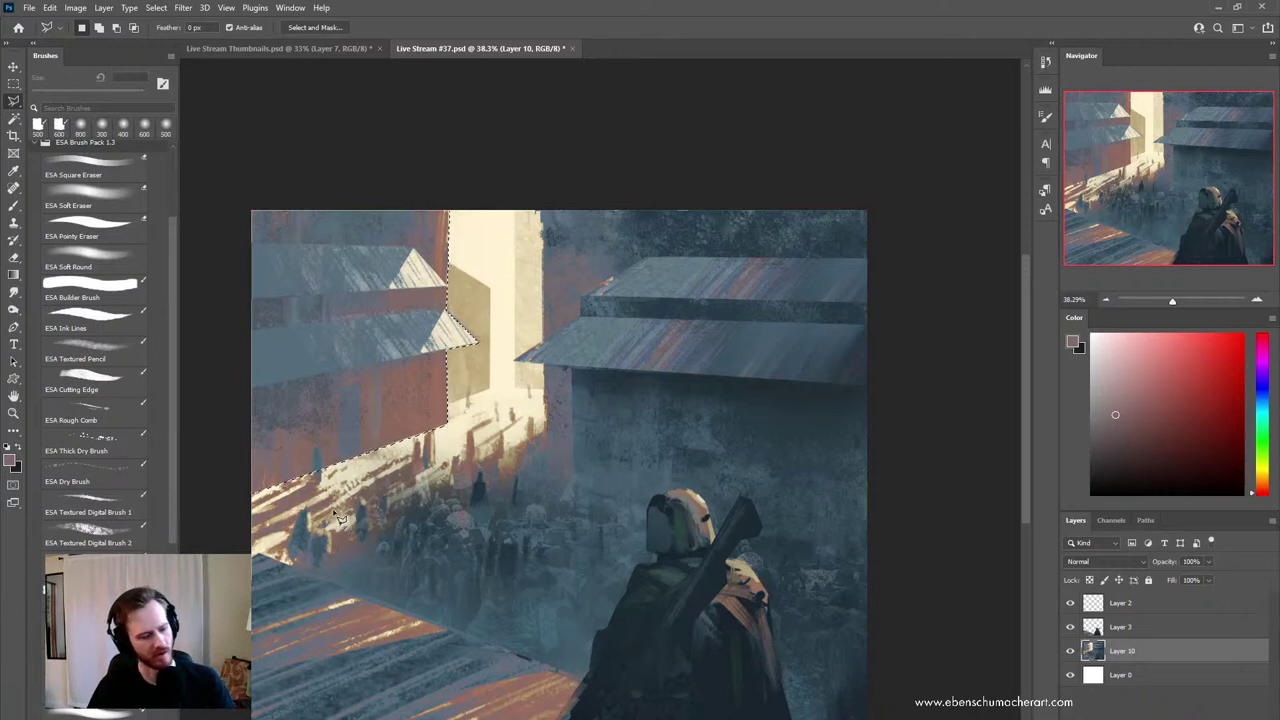
key(ctrl+d)
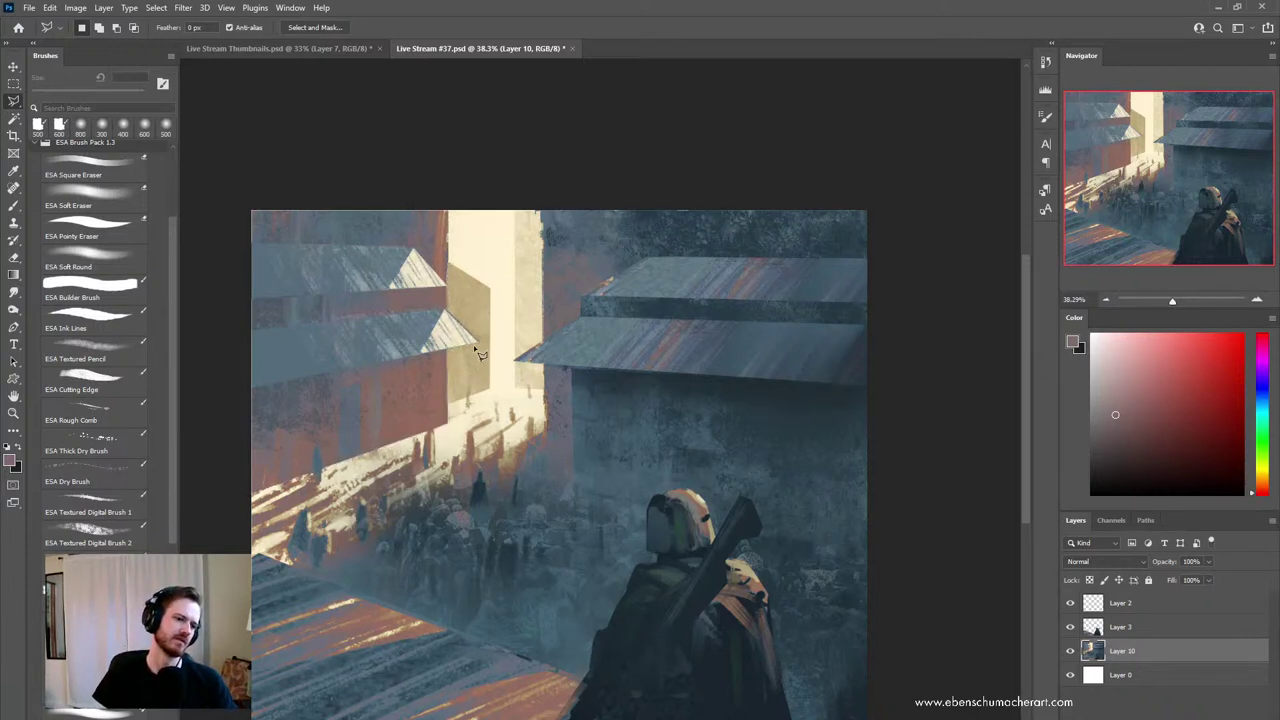
- Outline the sunlit building's two roofs and upper wall with a polygonal selection and copy them to a new layer
click(479, 346)
click(240, 390)
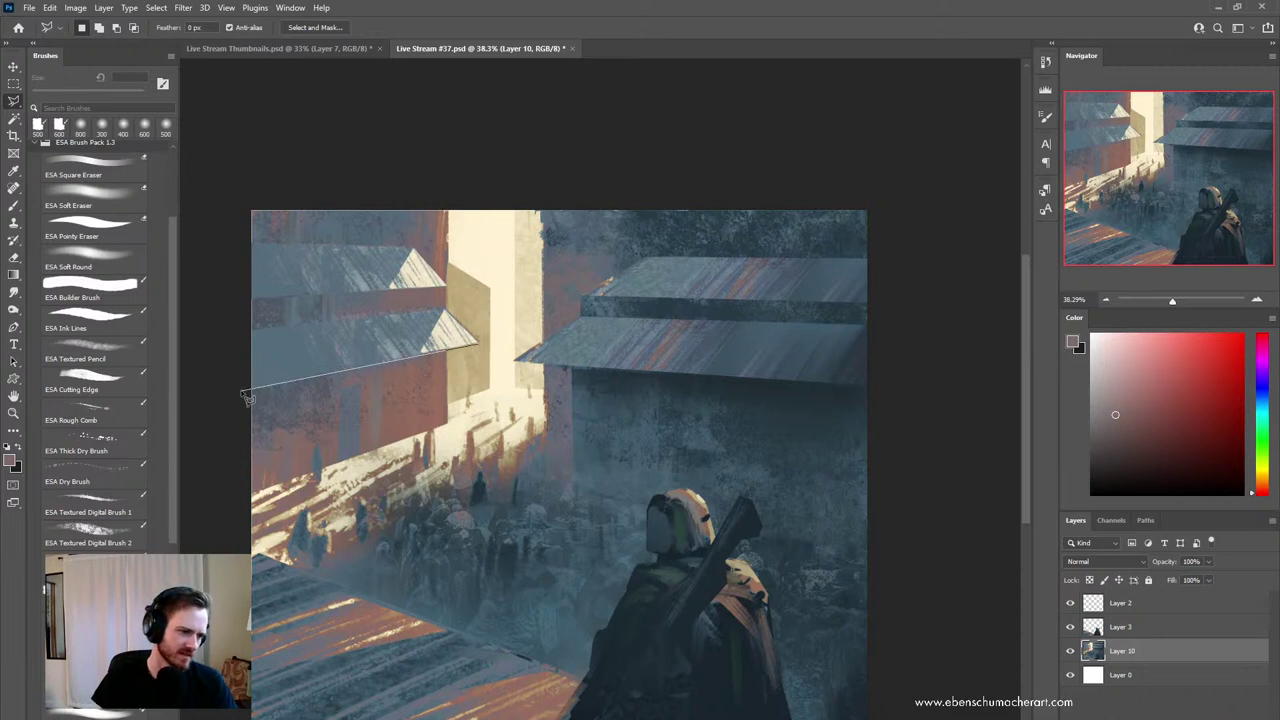
click(218, 245)
click(305, 168)
click(421, 161)
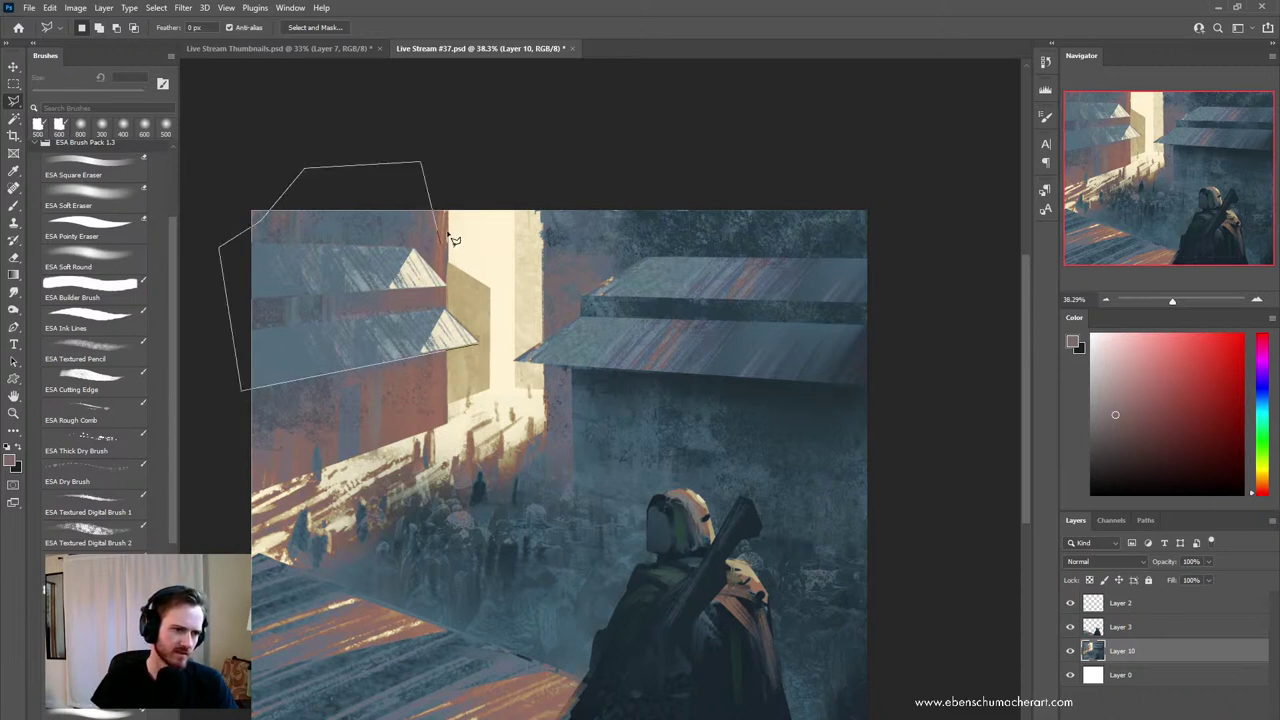
click(483, 349)
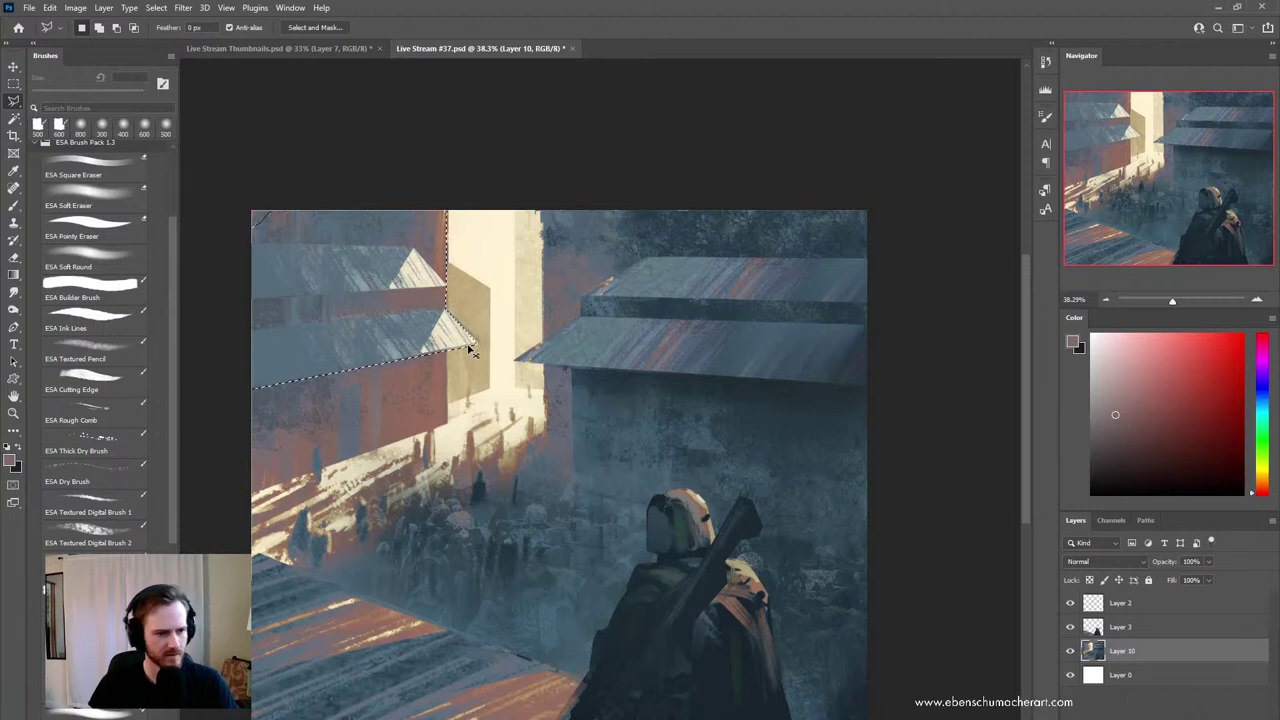
key(ctrl+j)
- Skew the copied roof section vertically by 6.72° so its outer edge rises to match the perspective
key(ctrl+t)
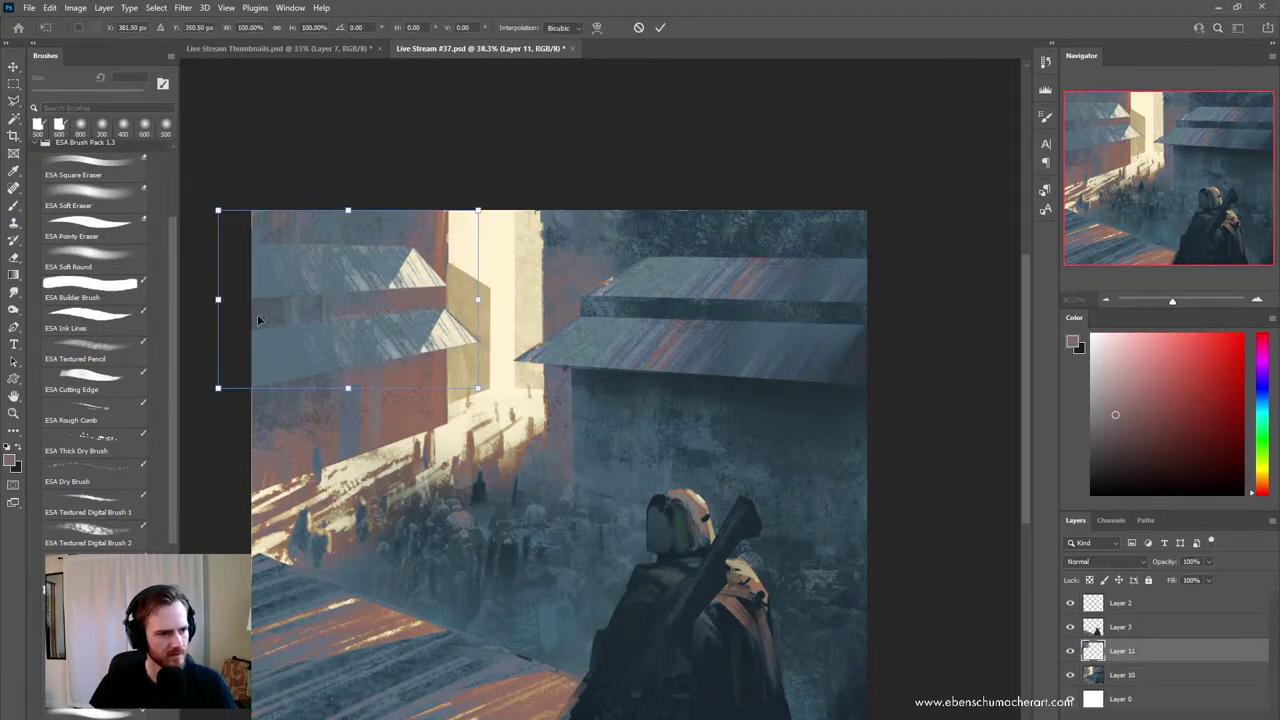
drag(227, 308, 224, 272)
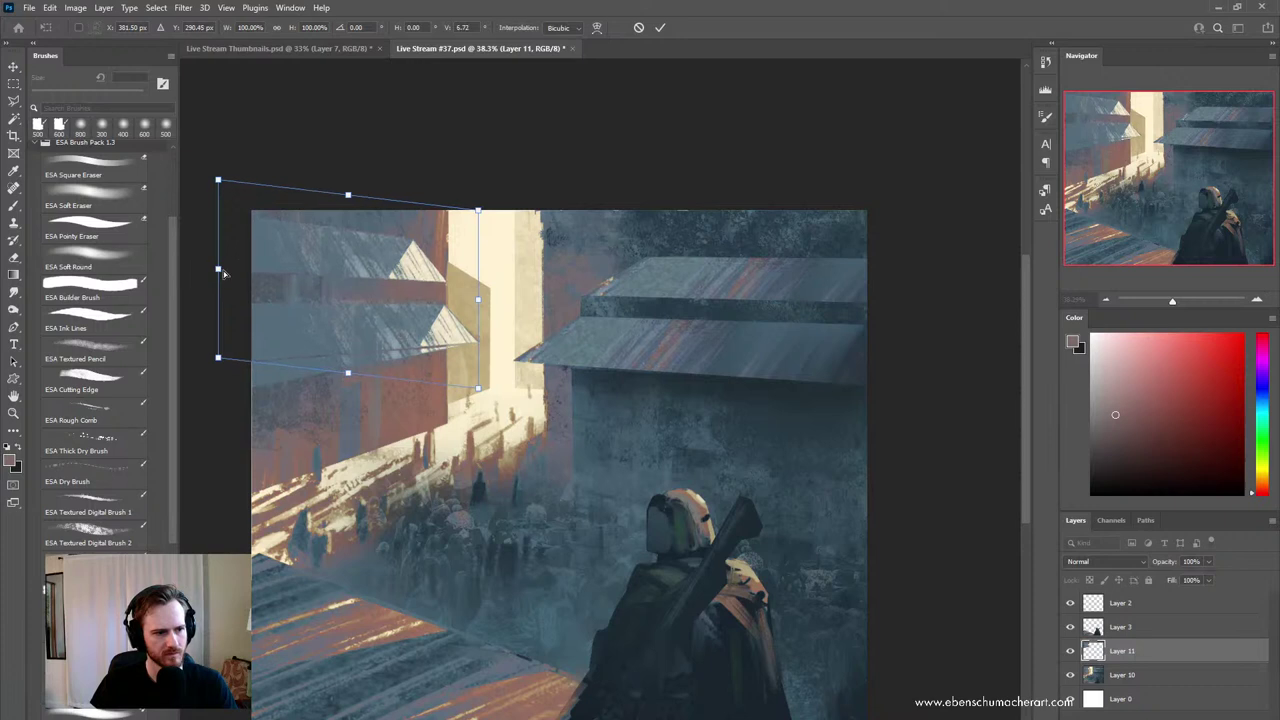
key(Return)
key(l)
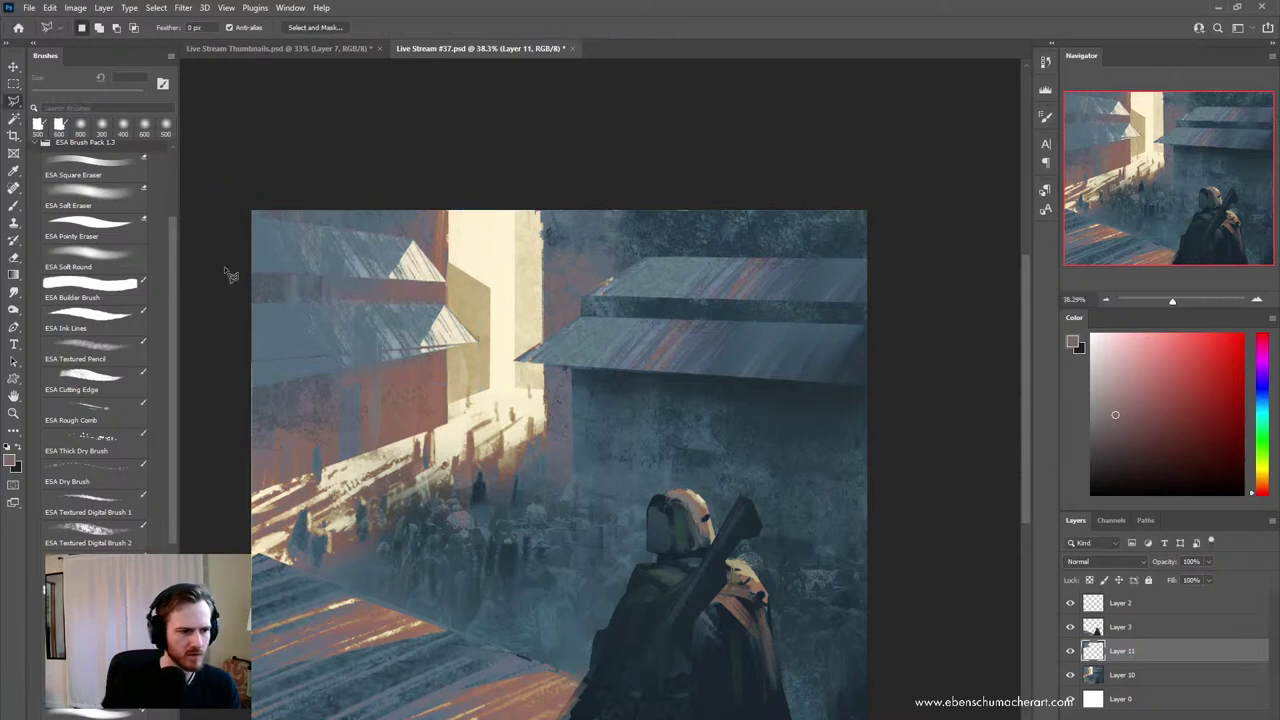
- Paint over the old roof edge on Layer 10 with sampled grey using ESA Builder Brush at 200 px, undoing the last stroke
click(1111, 684)
key(b)
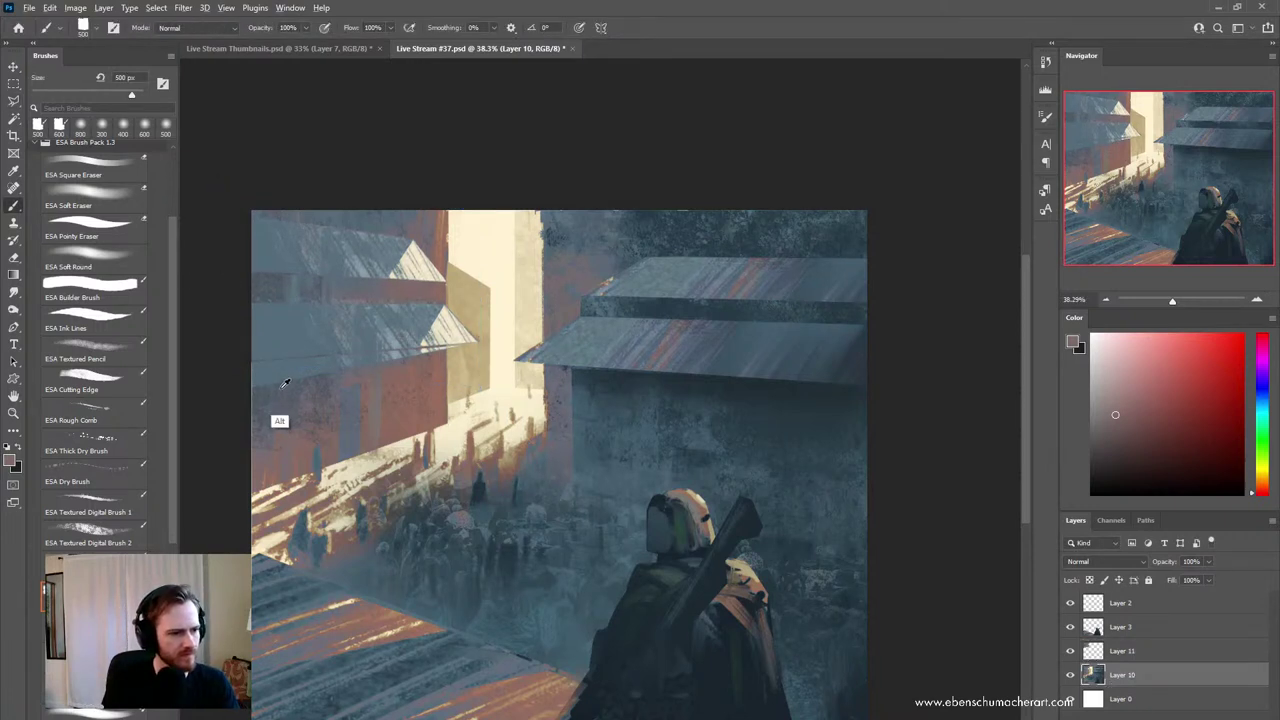
alt+click(284, 383)
key(bracketleft)
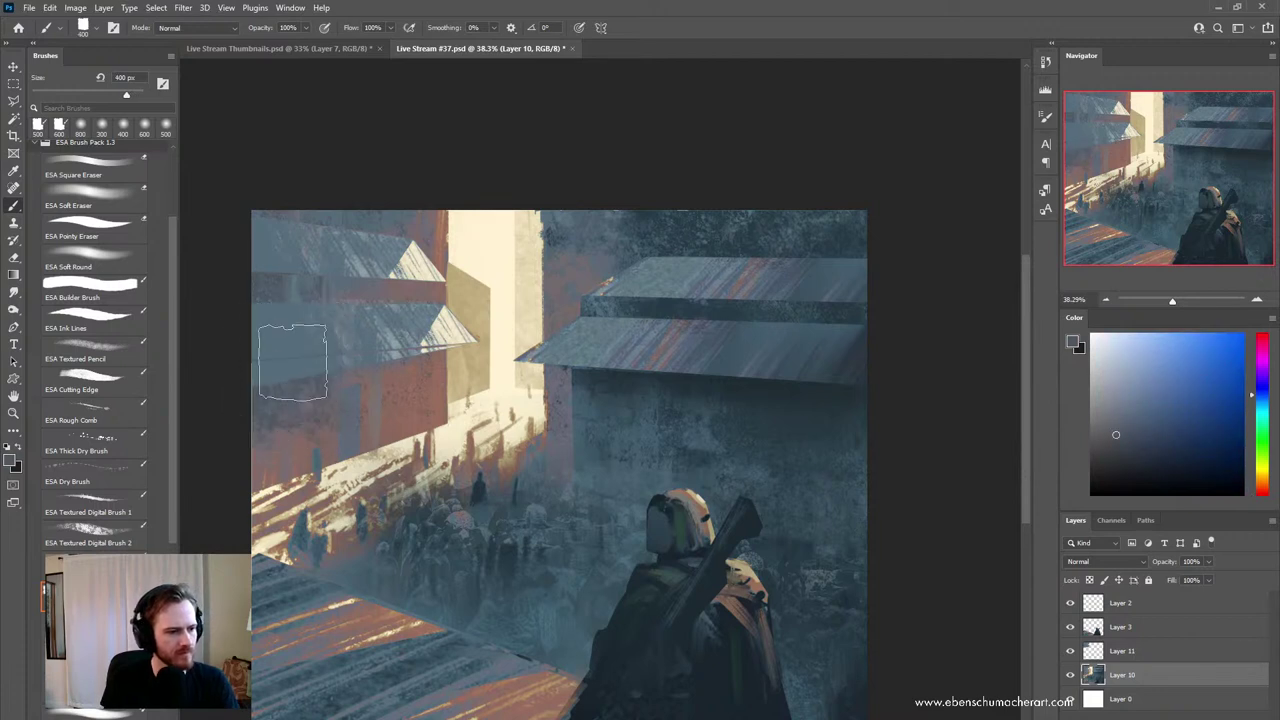
key(bracketleft)
key(bracketleft)
key(bracketleft)
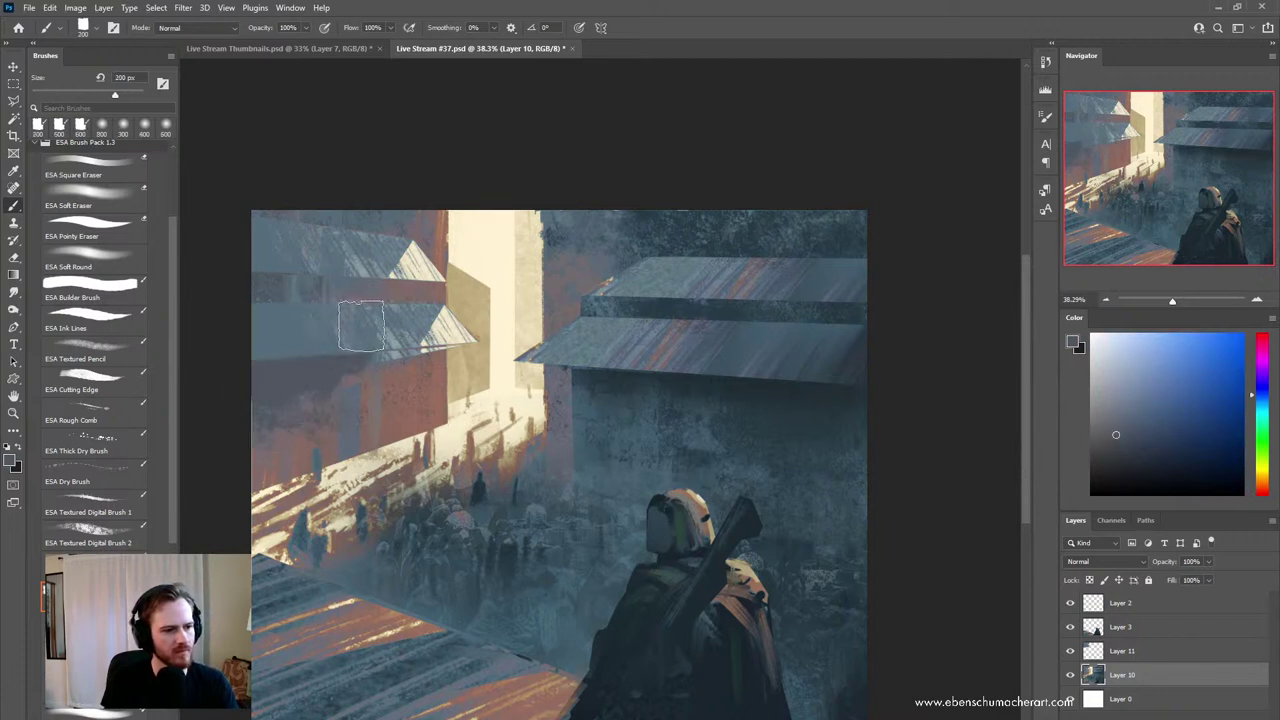
mouse_move(363, 340)
mouse_down()
mouse_move(404, 338)
mouse_move(434, 331)
mouse_up()
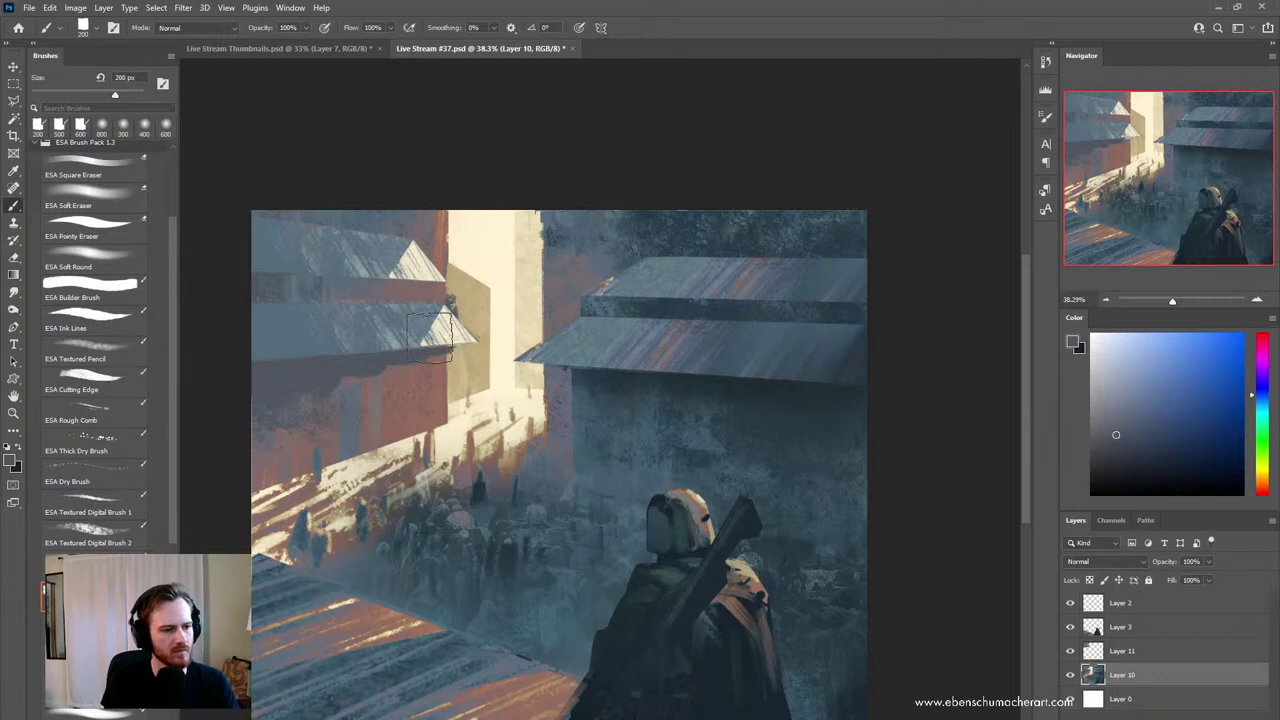
key(ctrl+z)
- Blend sampled muted red into the wall below the lower roof with the Mixer Brush at 200 px
key(shift+b)
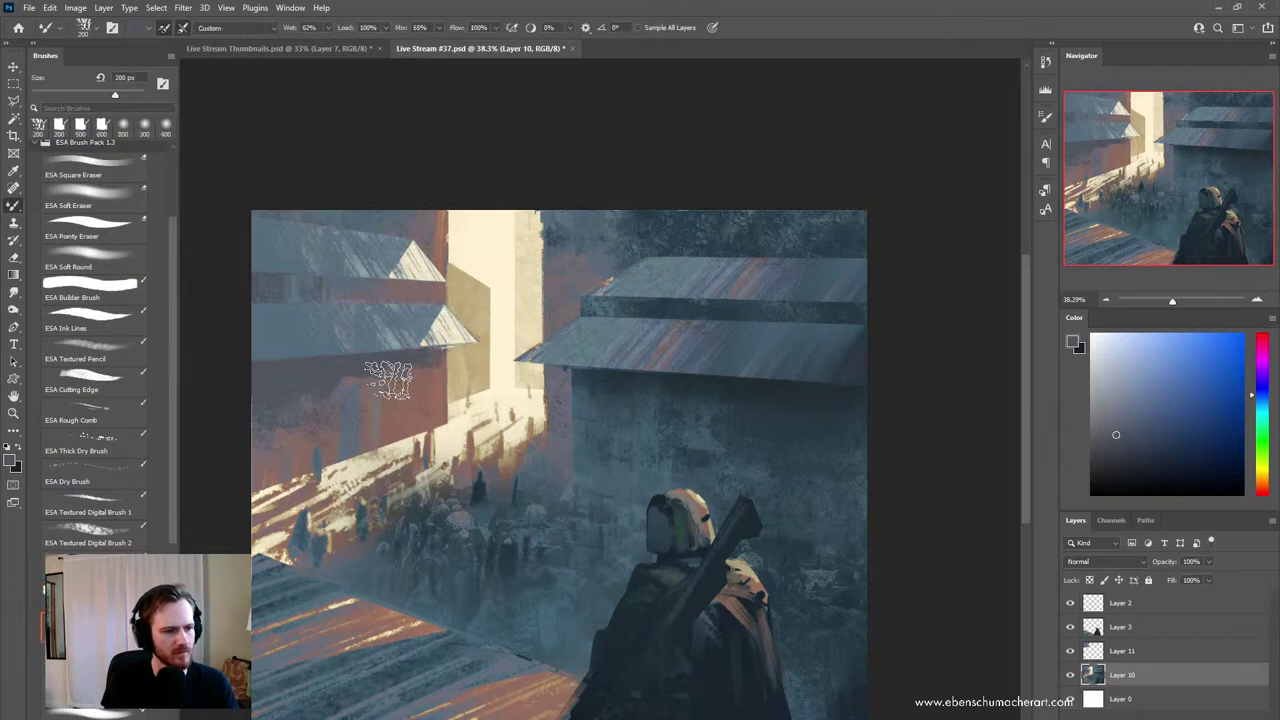
alt+click(400, 368)
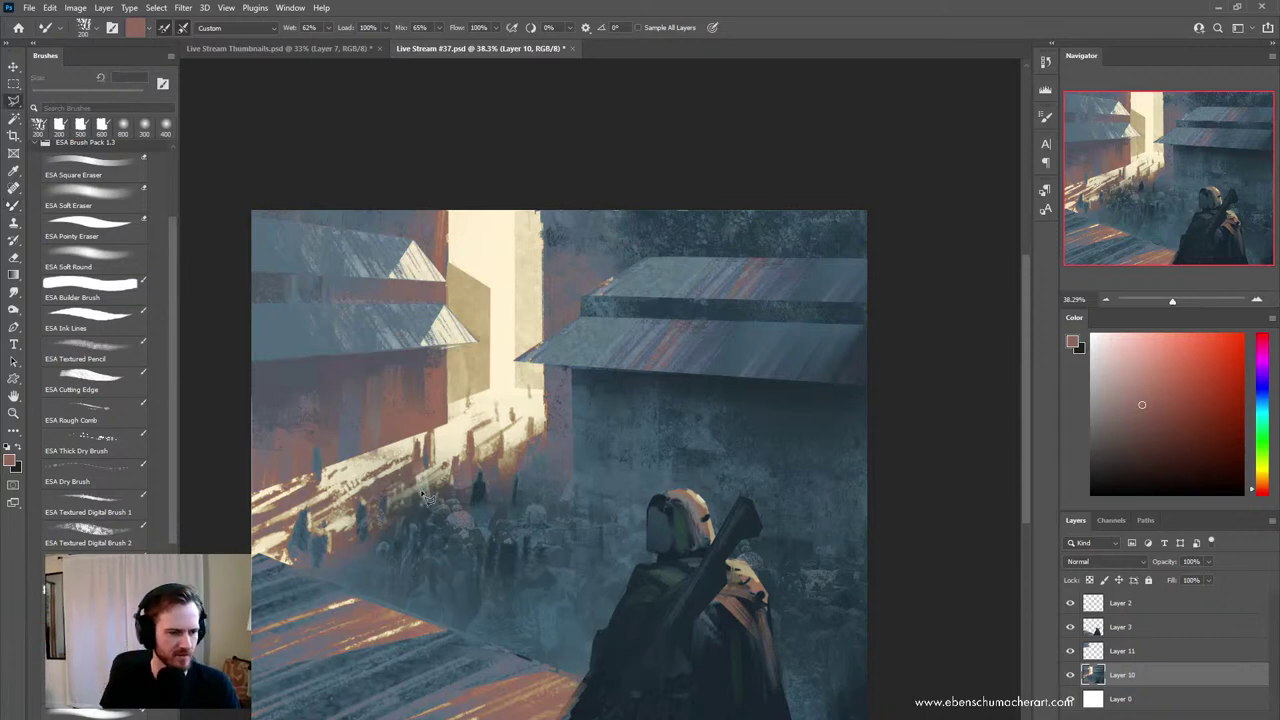
key(l)
drag(345, 430, 352, 380)
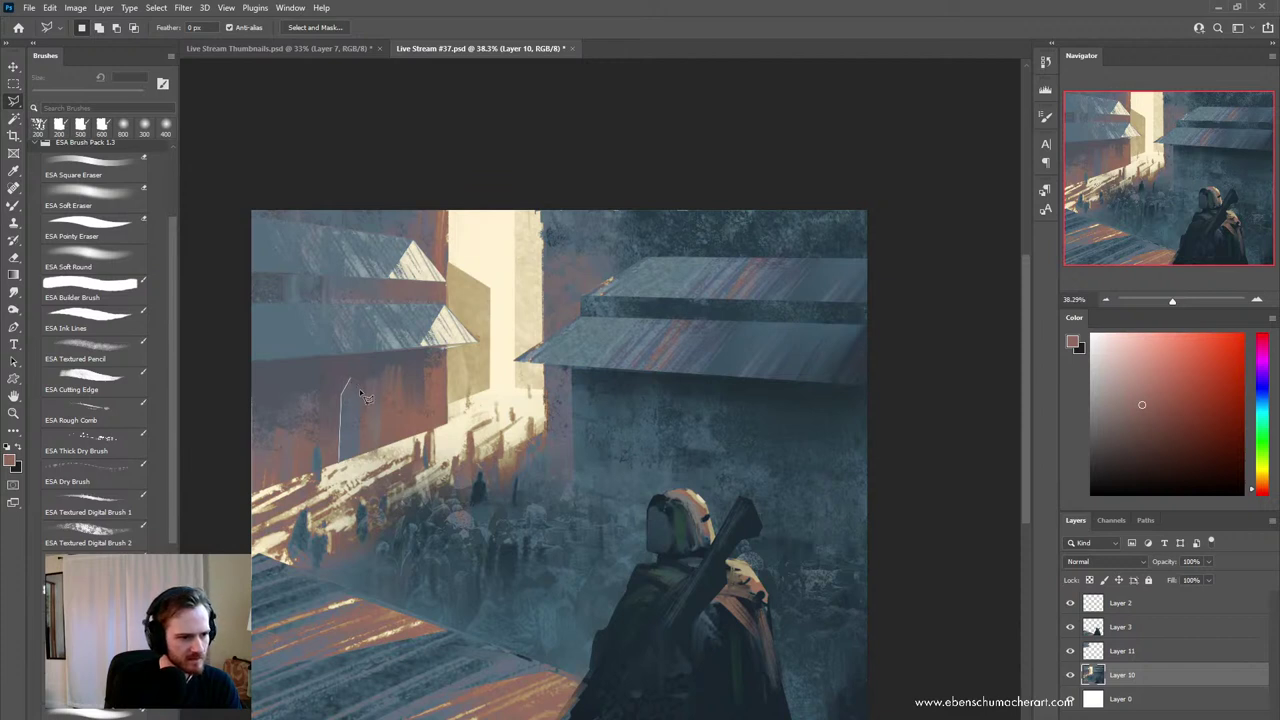
click(361, 400)
key(Escape)
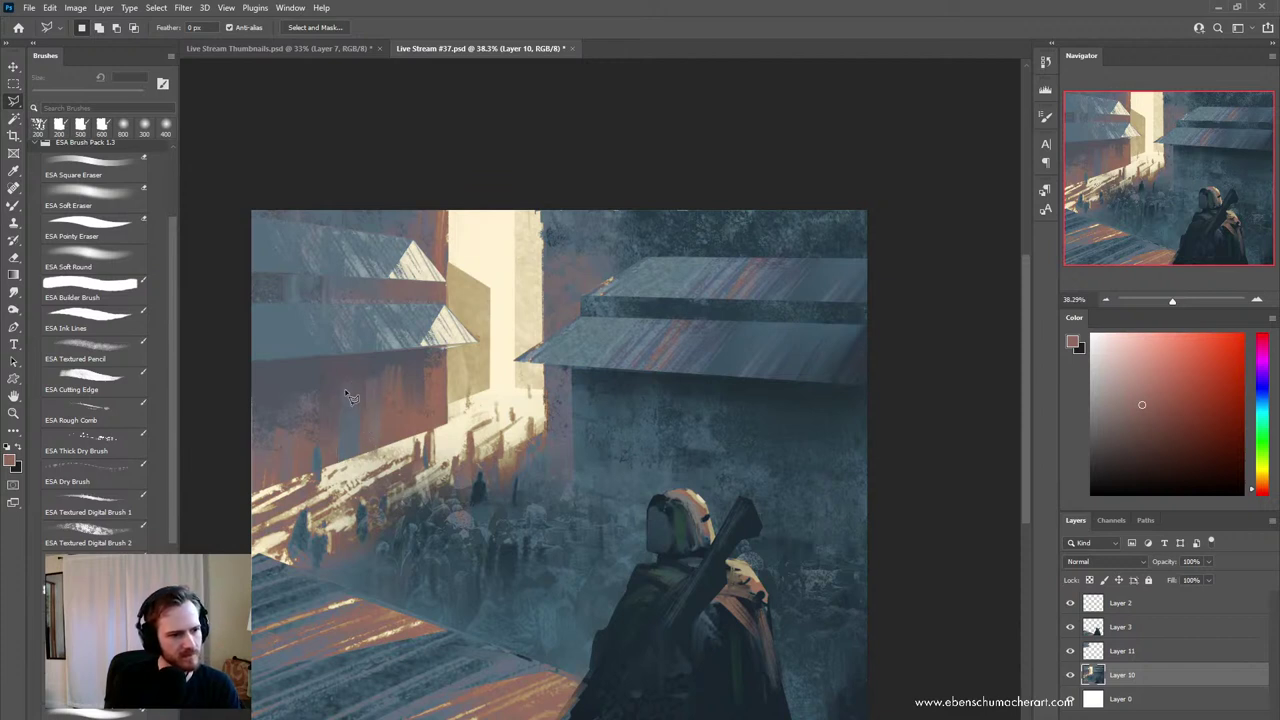
- Outline a narrow pointed doorway in the red wall below the lower roof and paint it with sampled dark grey at 200 px
drag(352, 385, 345, 466)
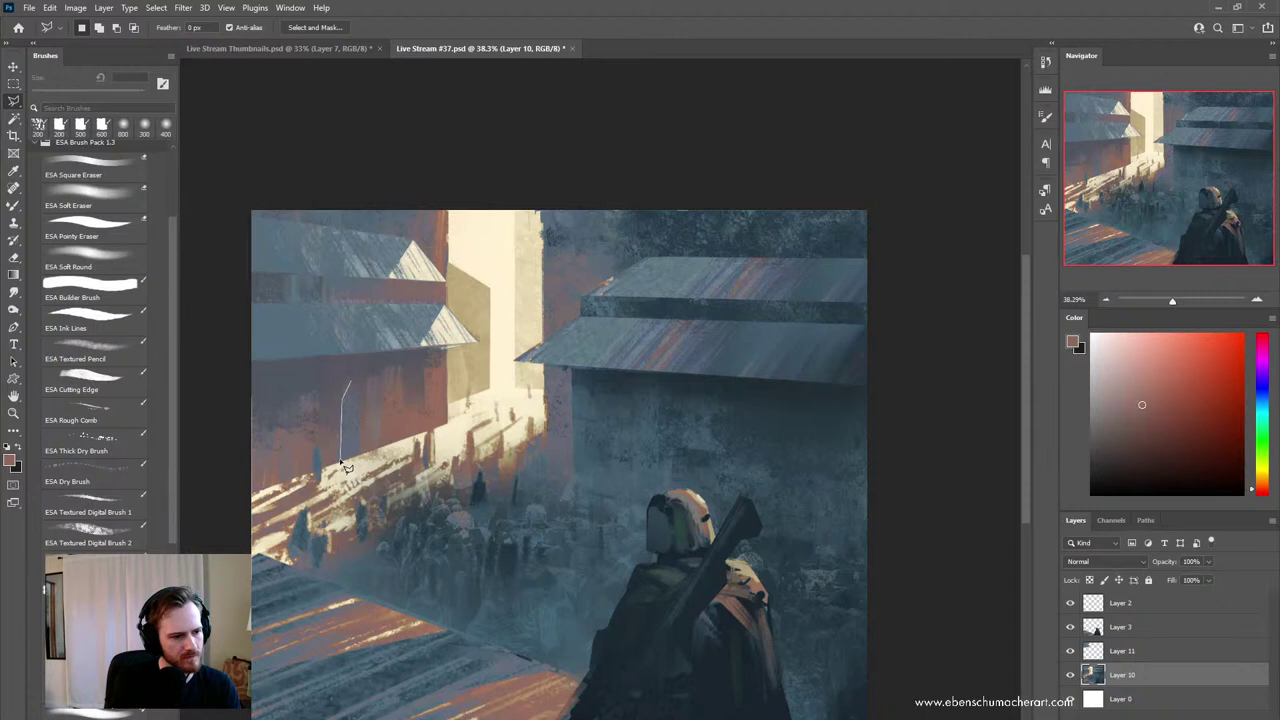
click(352, 383)
key(b)
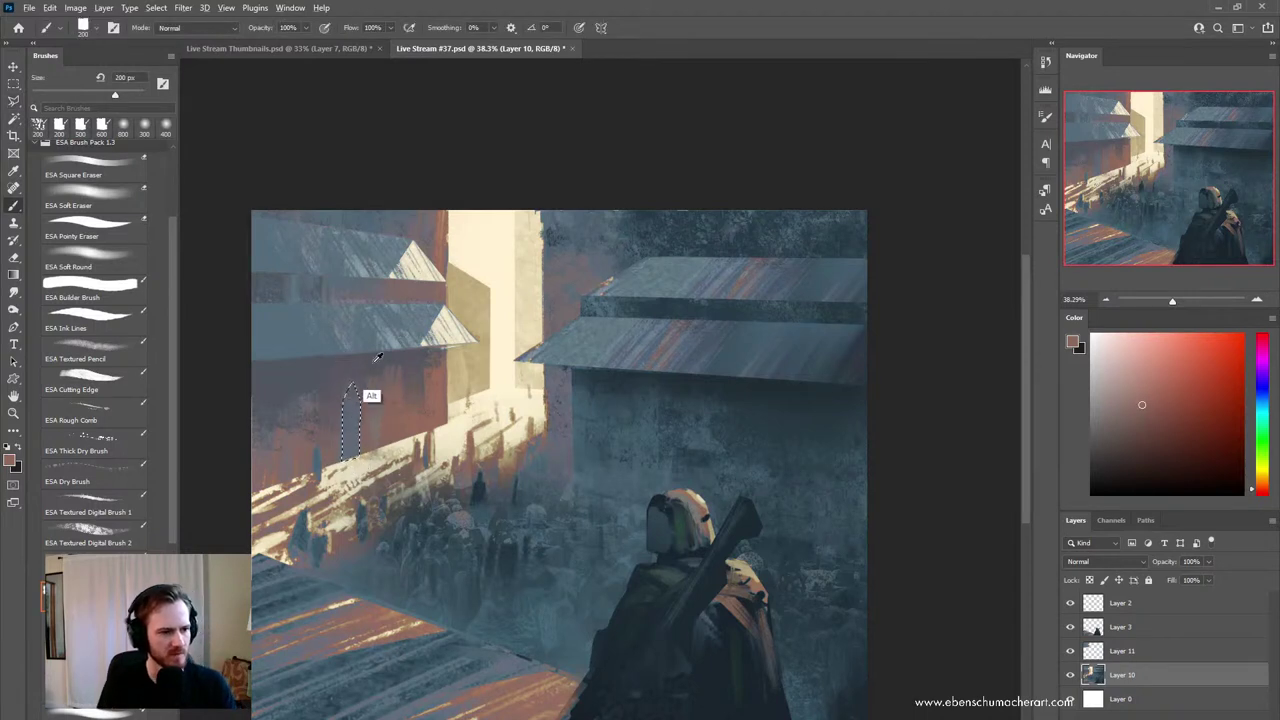
alt+click(392, 352)
alt+click(395, 347)
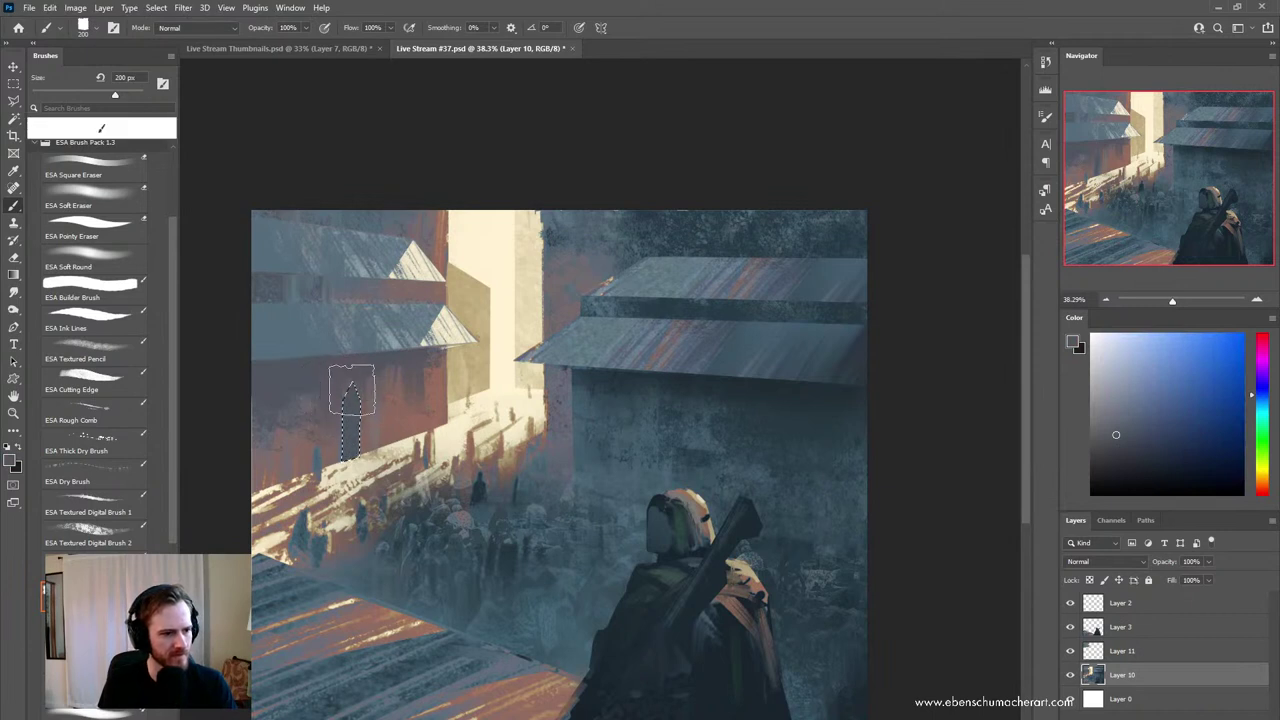
alt+click(376, 444)
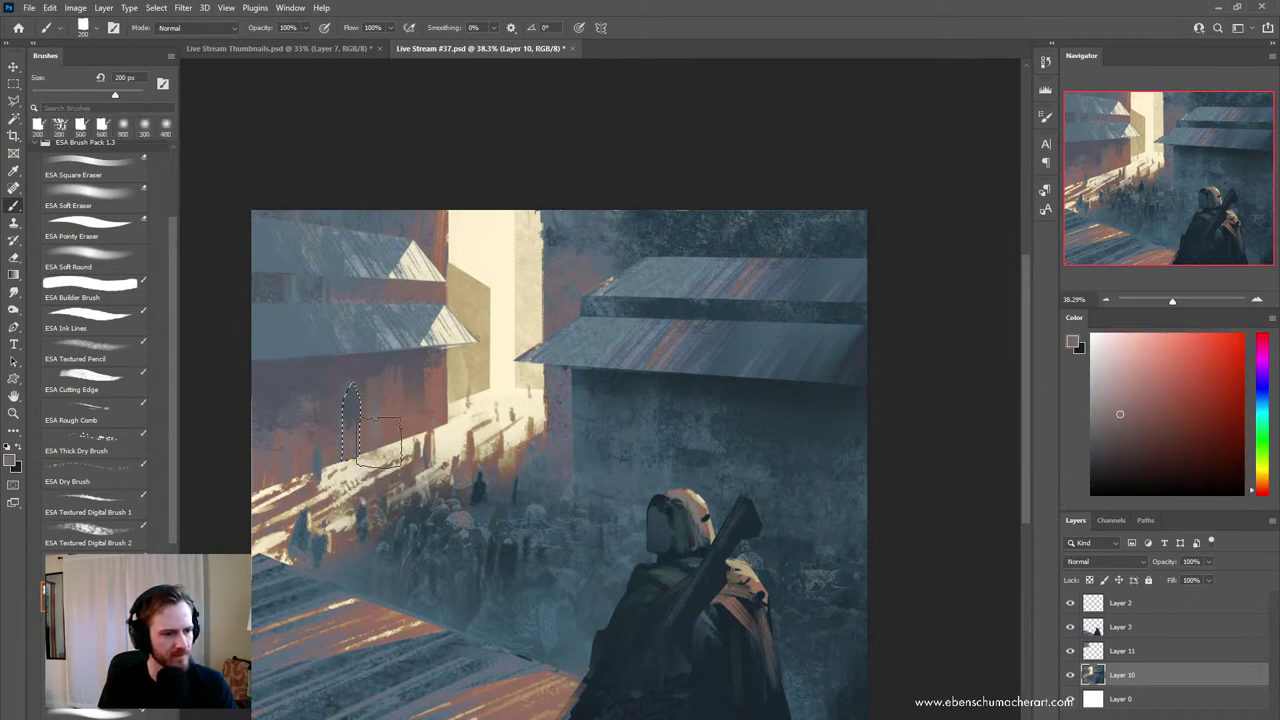
alt+click(377, 487)
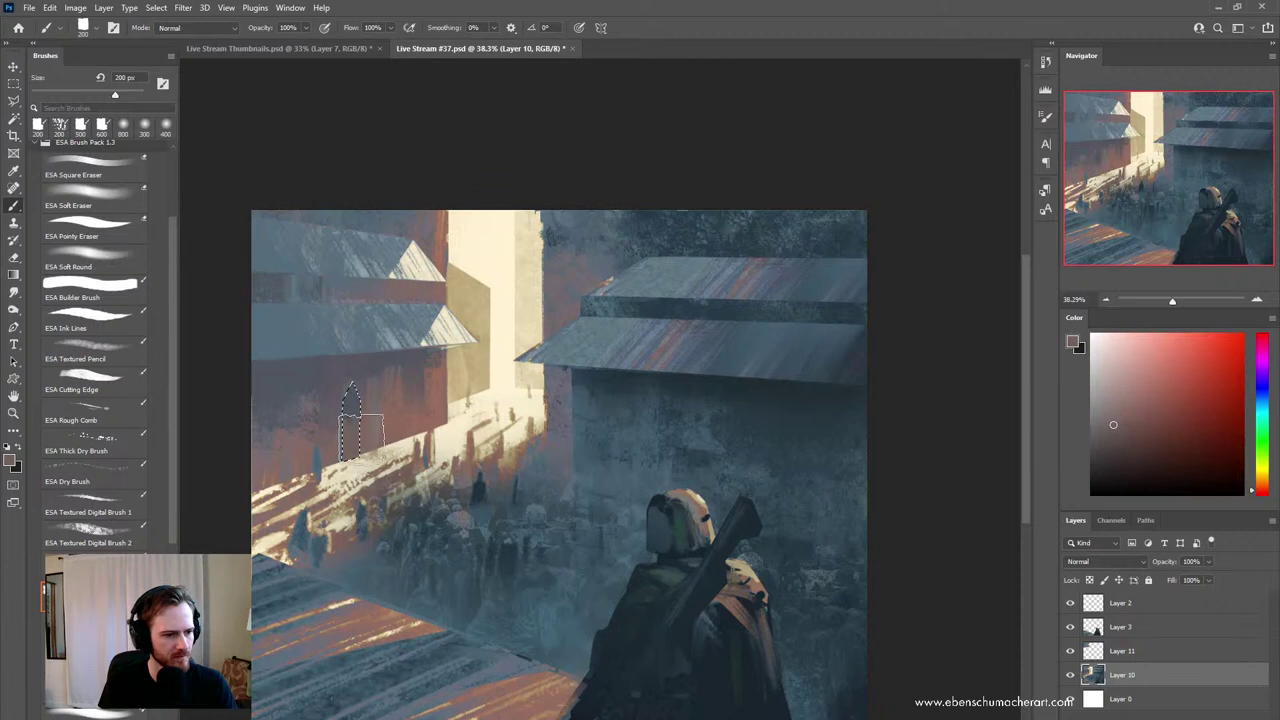
alt+click(345, 392)
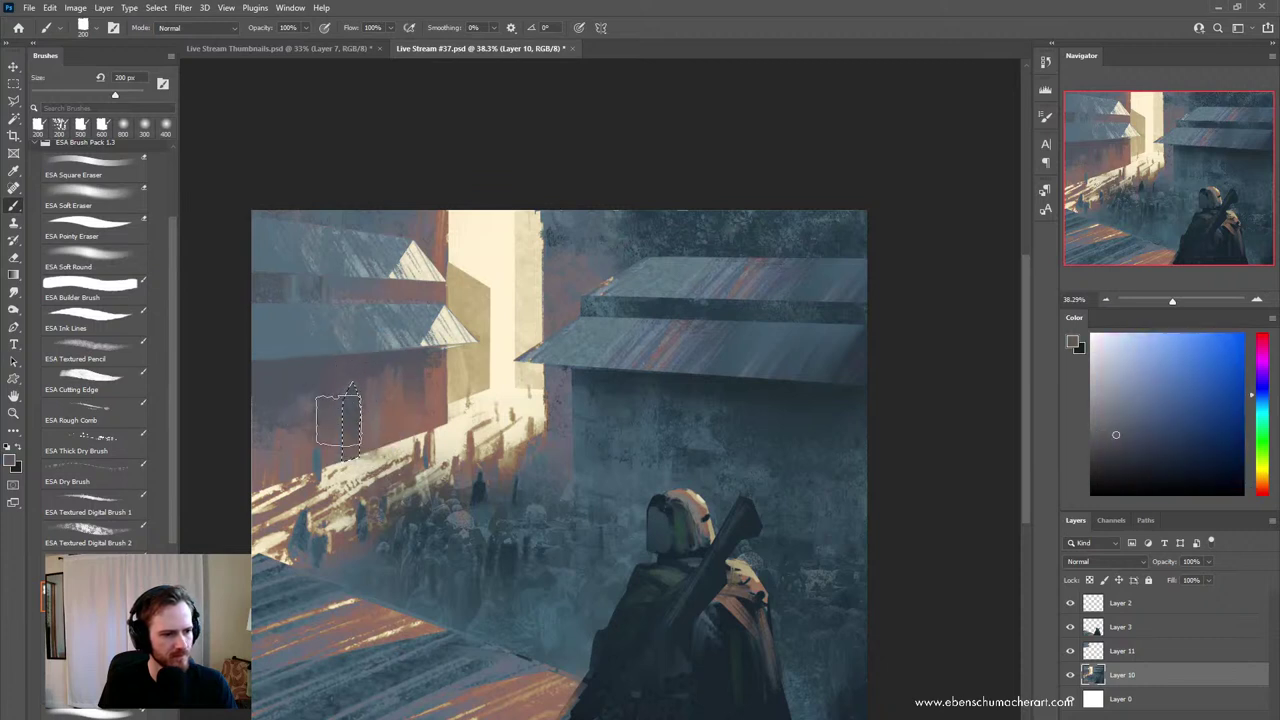
click(350, 420)
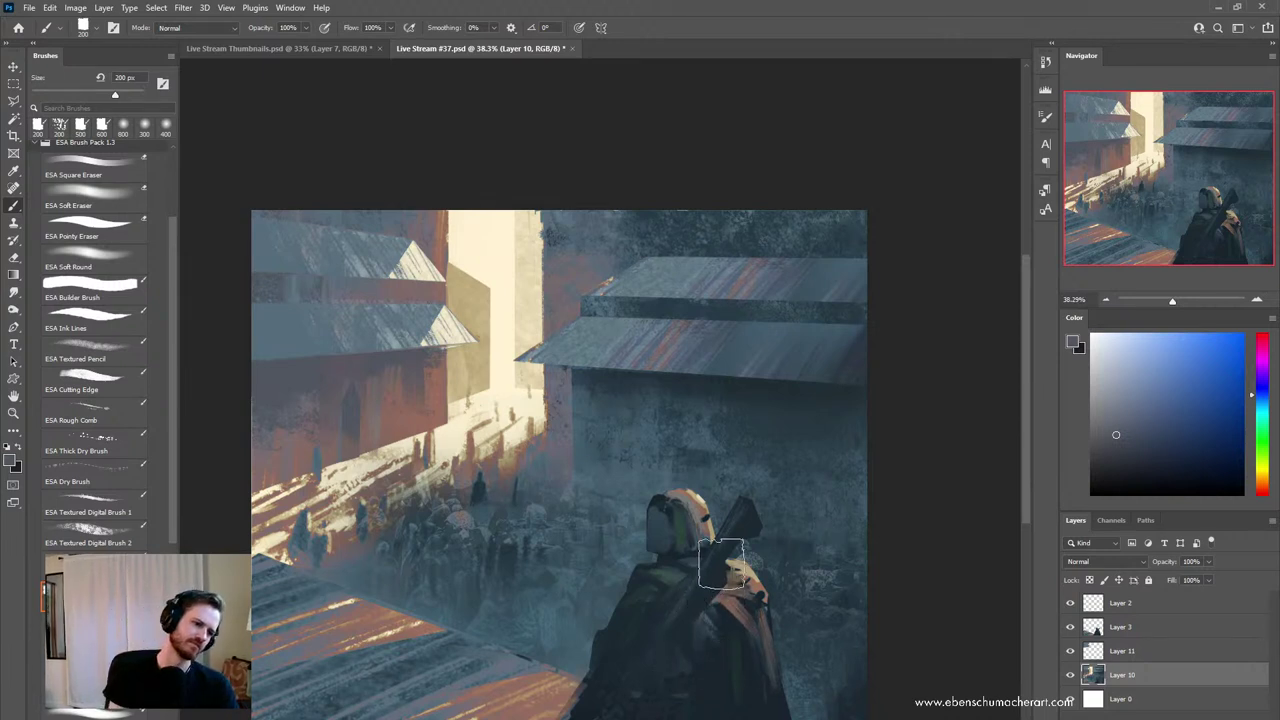
key(ctrl+space)
mouse_move(728, 601)
mouse_down()
mouse_move(702, 620)
mouse_move(682, 544)
mouse_up()
drag(477, 386, 516, 386)
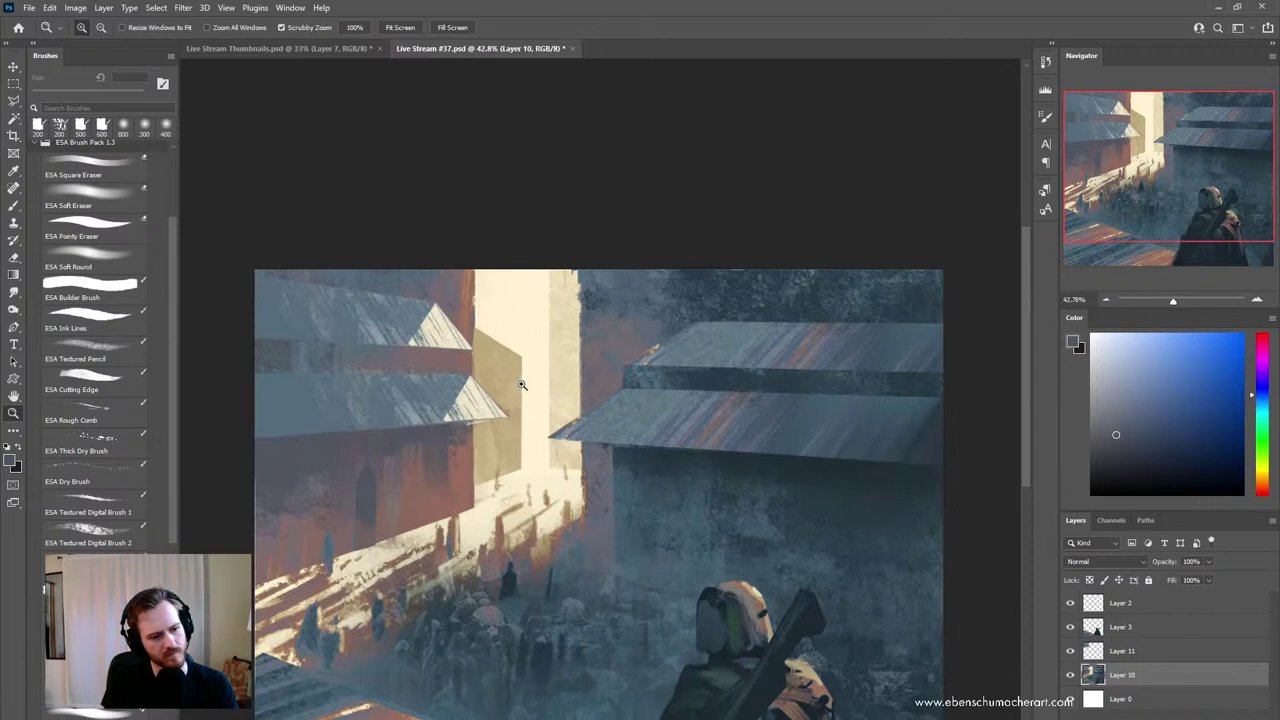
key(l)
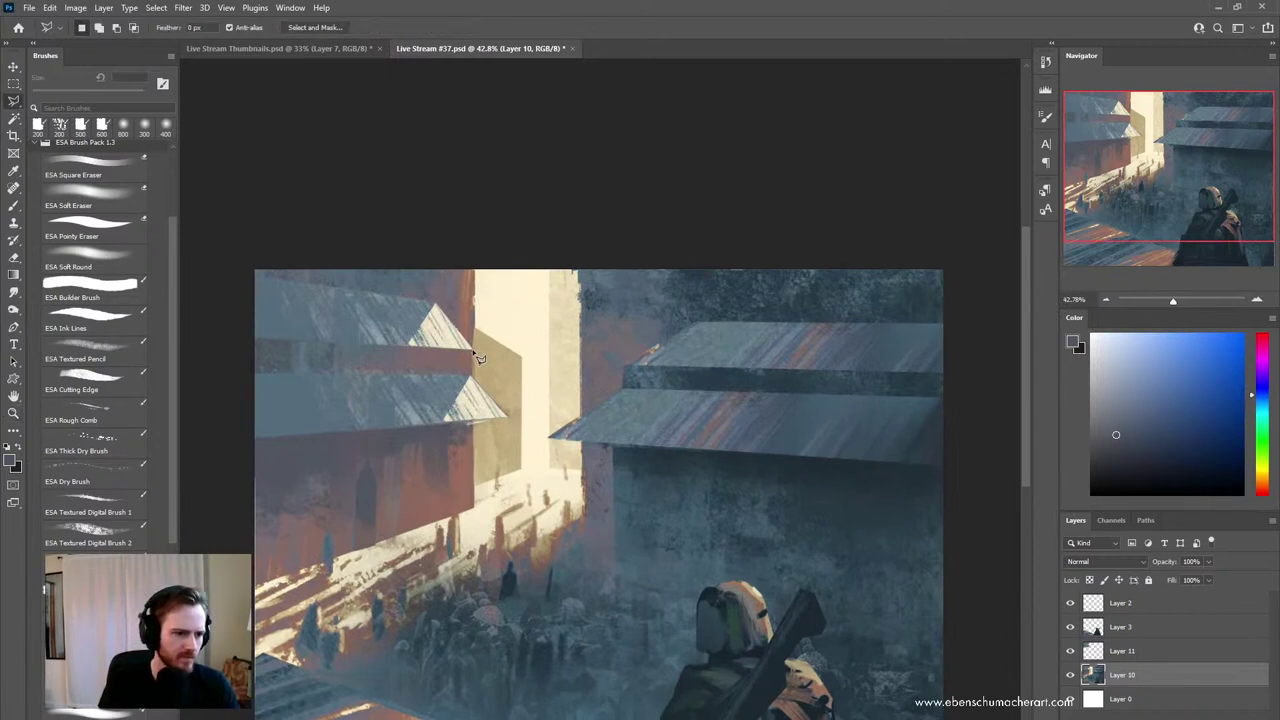
click(437, 303)
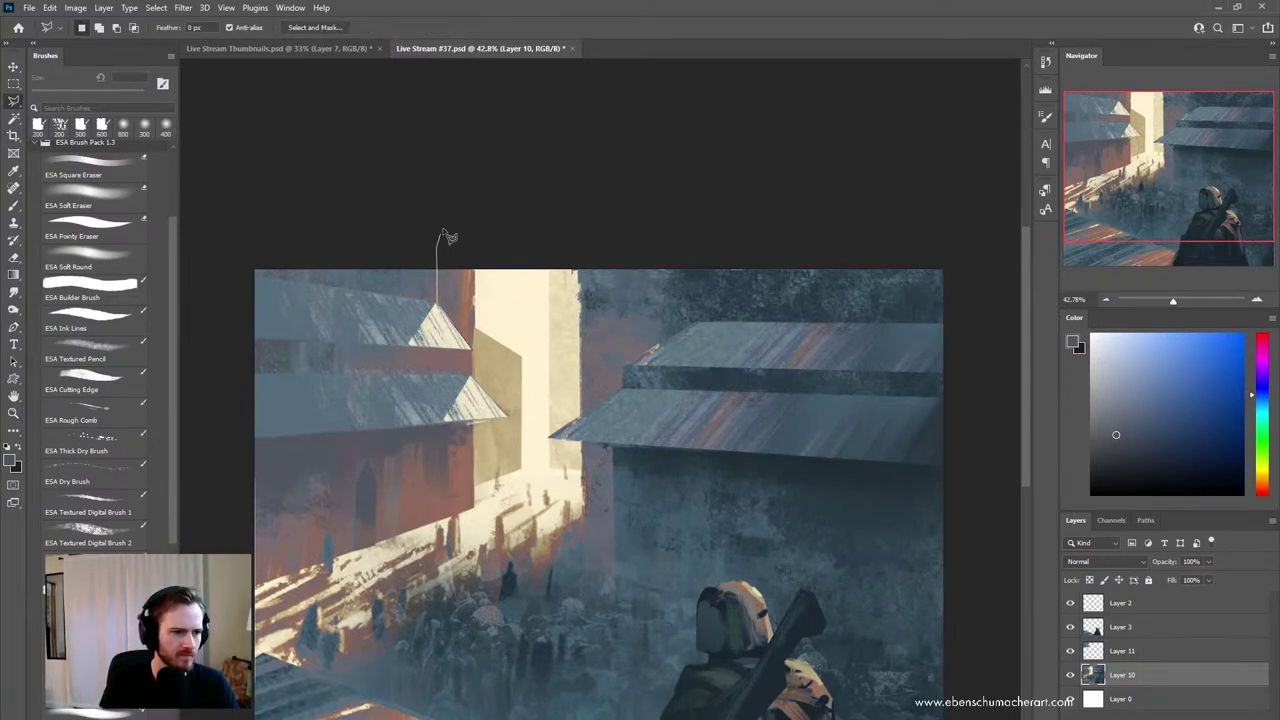
click(436, 245)
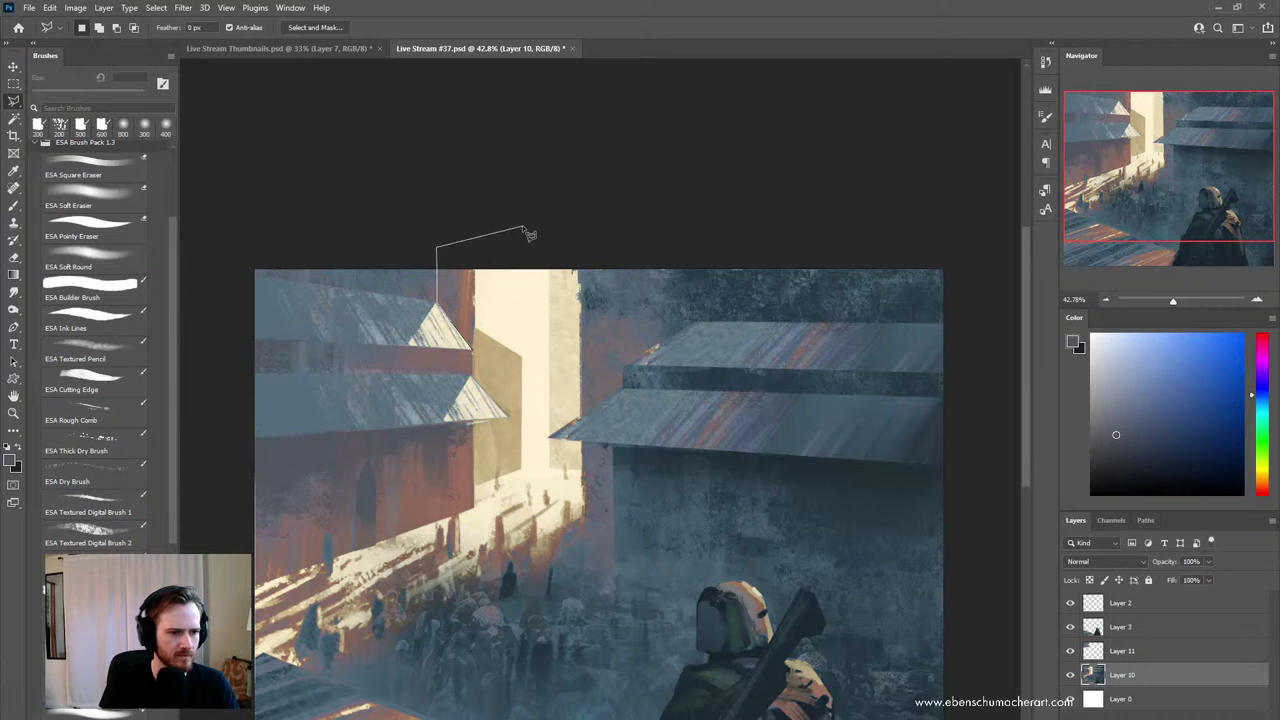
click(490, 254)
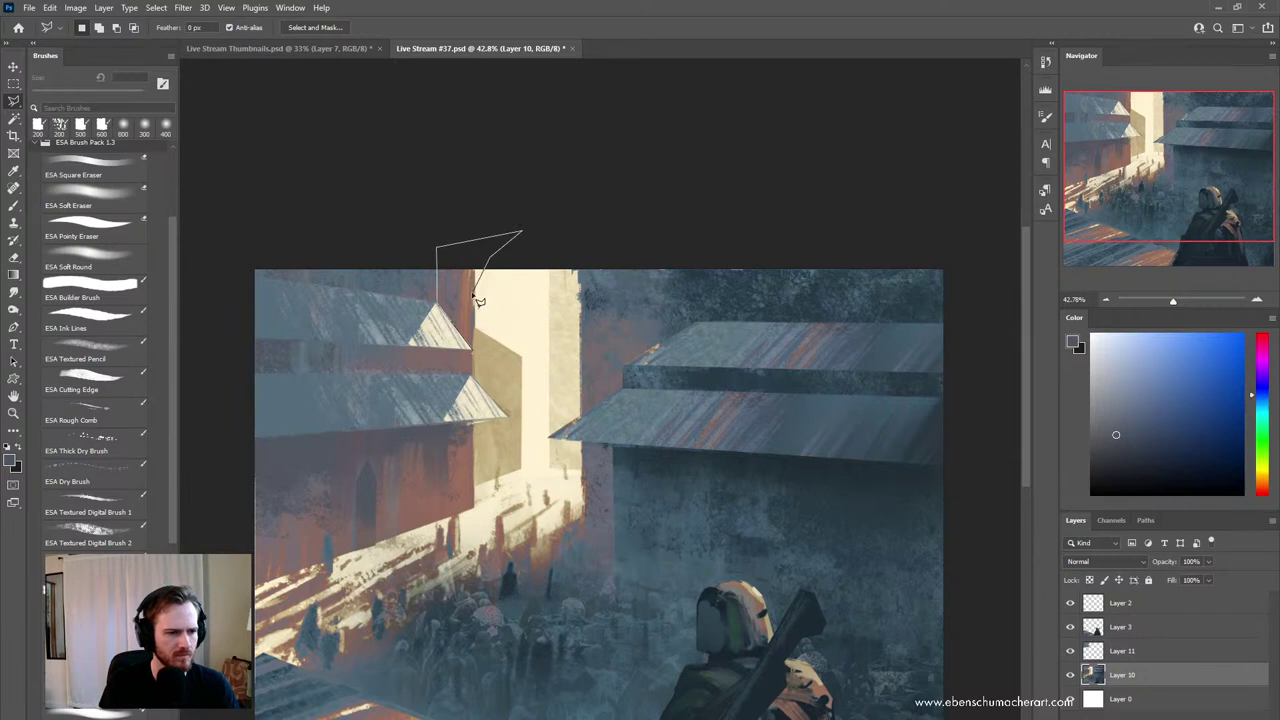
key(Escape)
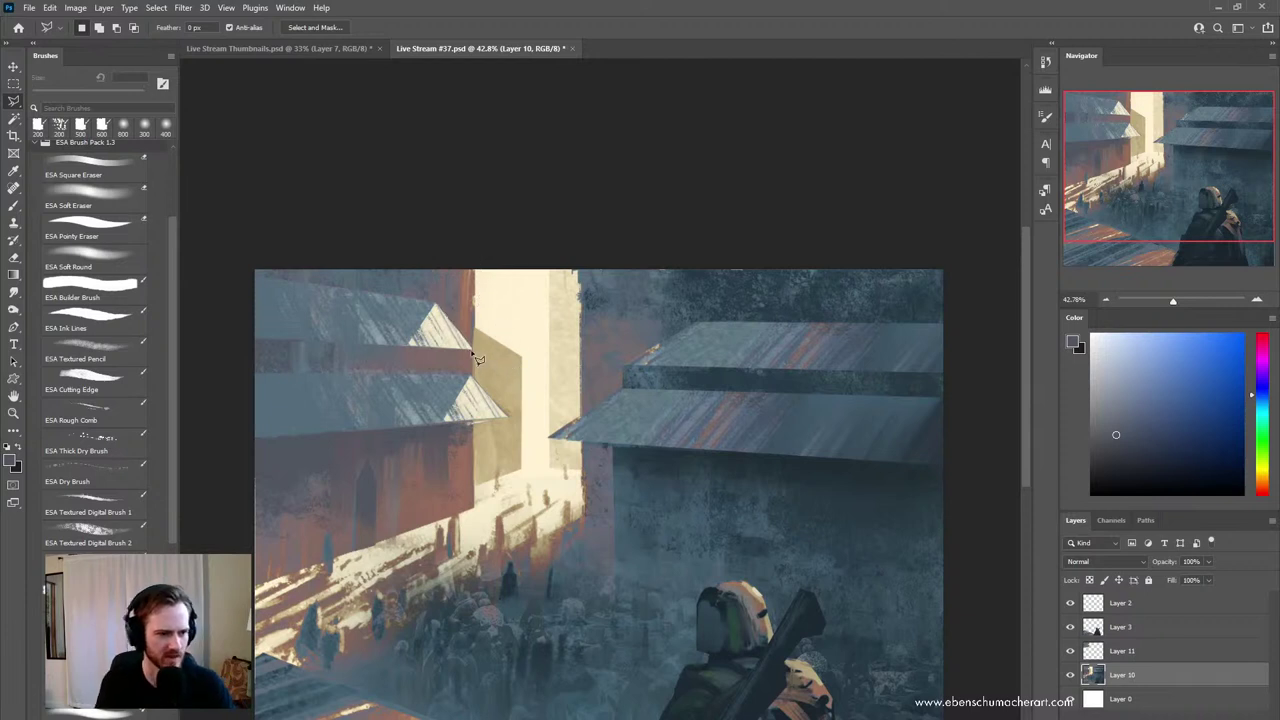
click(474, 355)
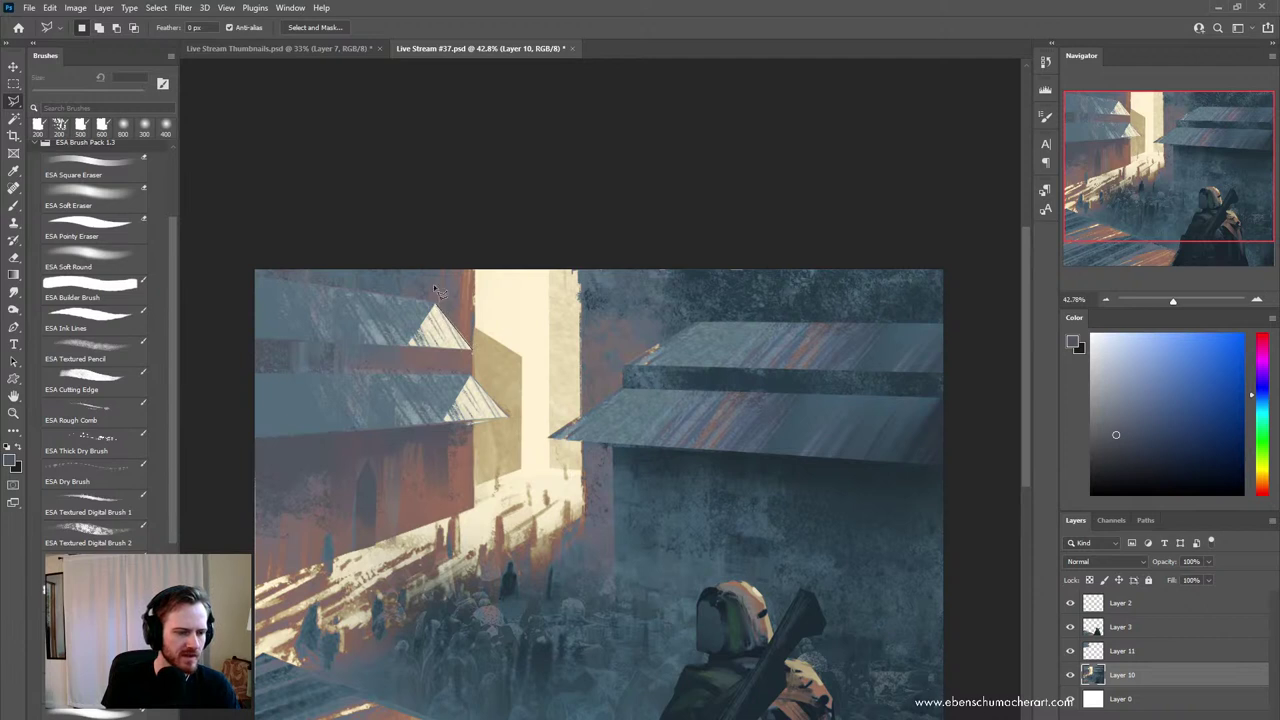
click(436, 294)
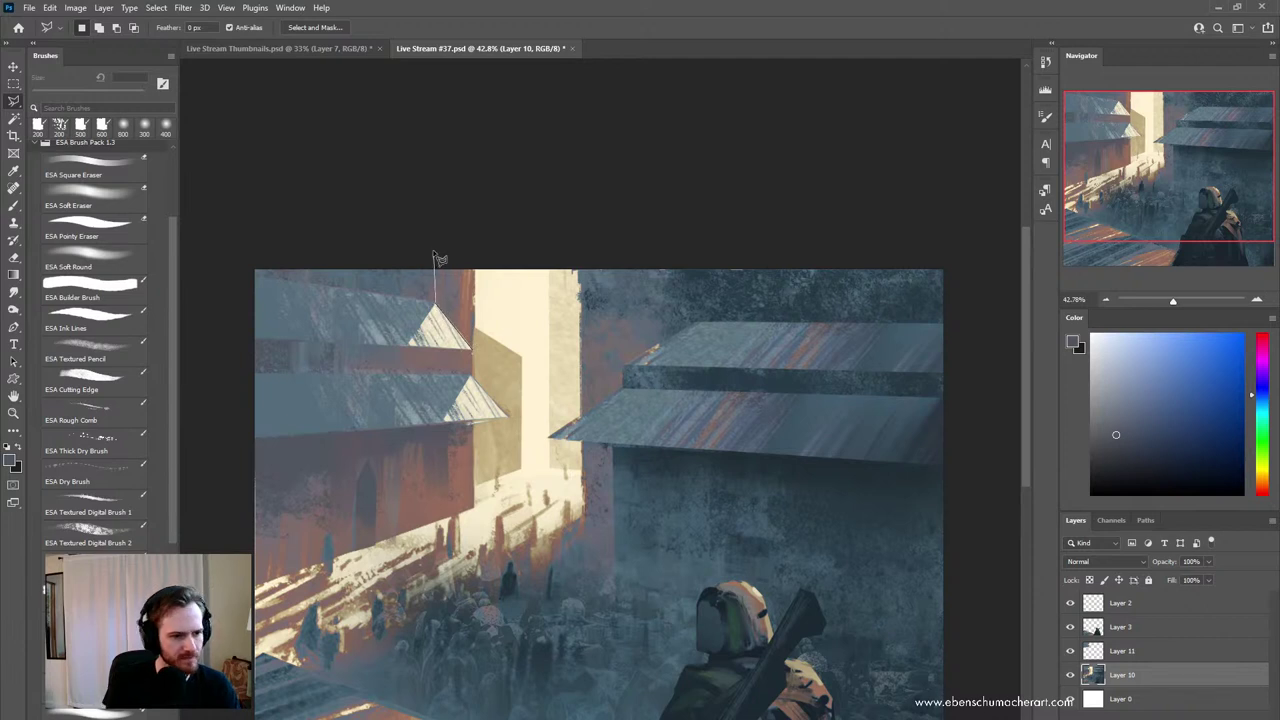
click(486, 258)
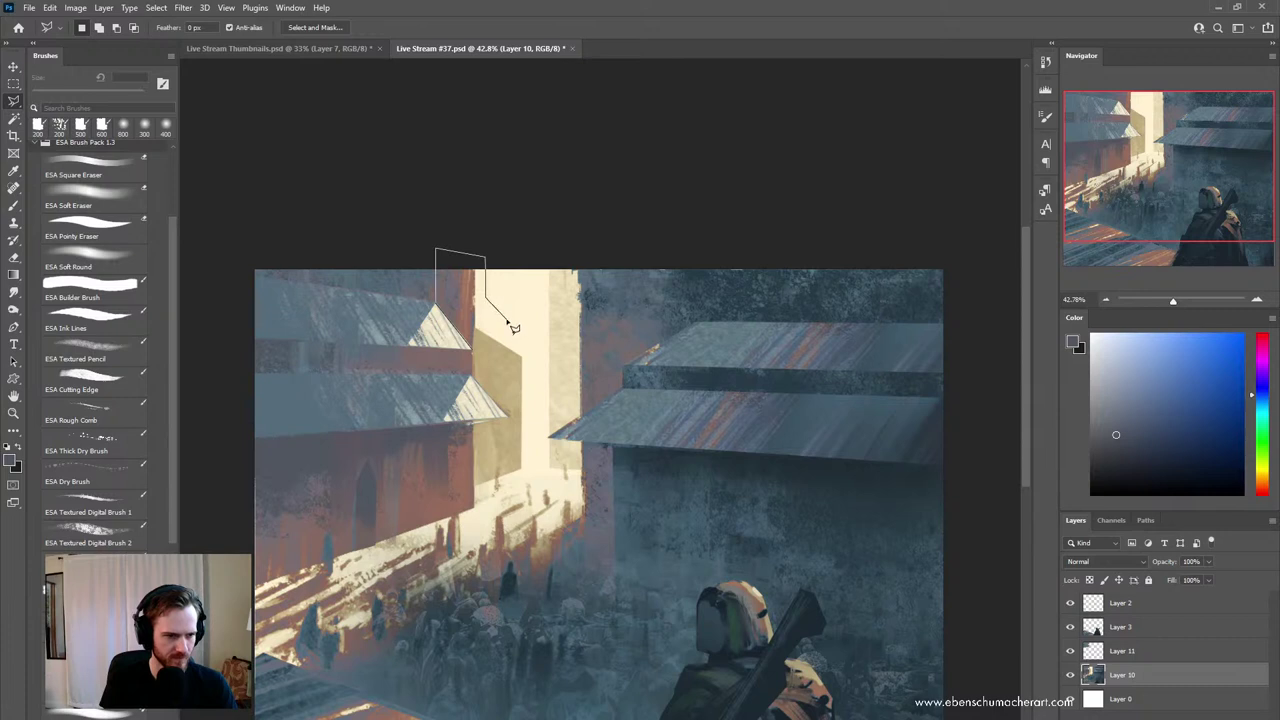
key(Escape)
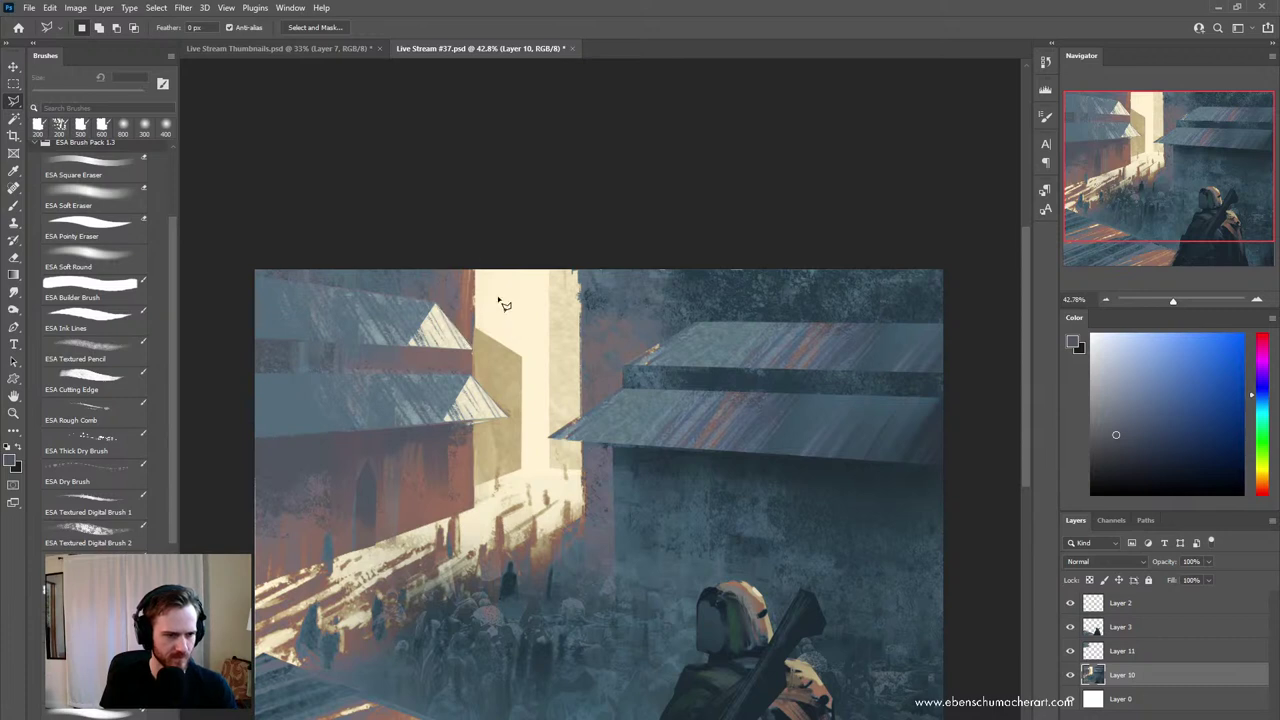
- Outline the red wall strip beside the upper roof's sunlit end with a polygonal selection extending past the canvas edge
click(437, 299)
click(437, 243)
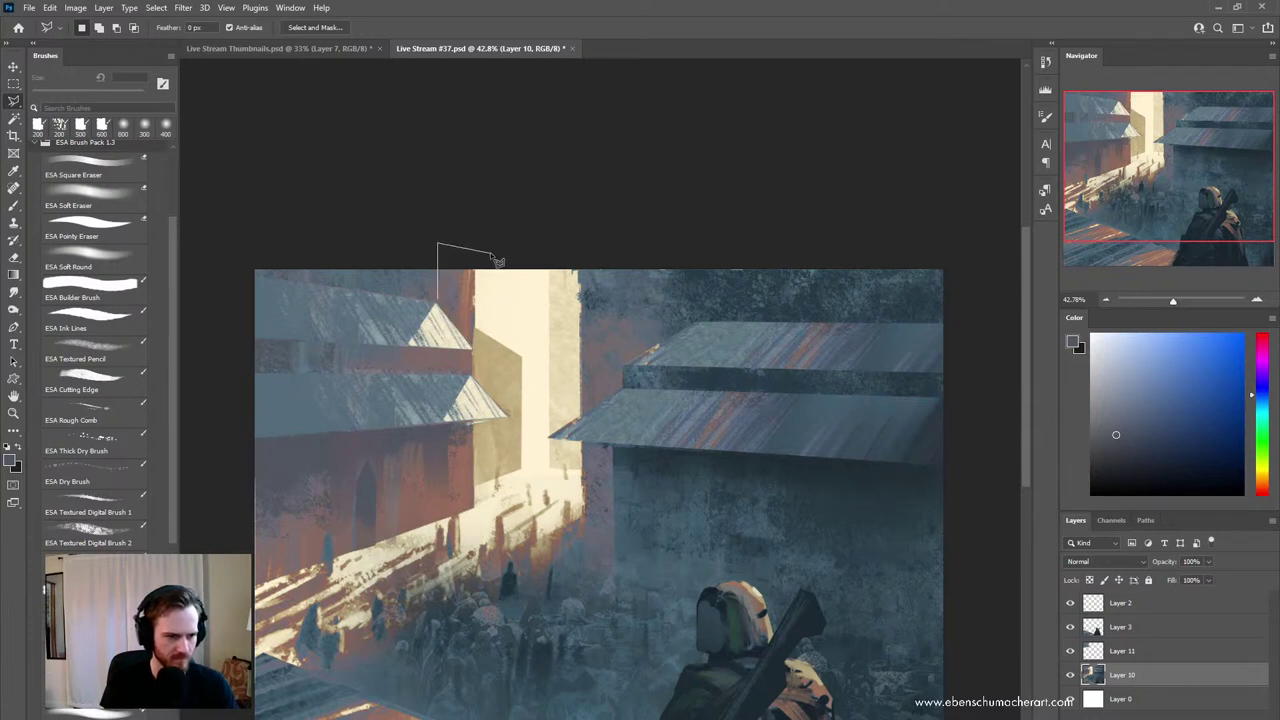
click(490, 253)
click(438, 300)
- Merge Layer 11 with Layer 10 and paint the selected strip with tan sampled from the distant building, clearing the selection
key(b)
alt+click(491, 366)
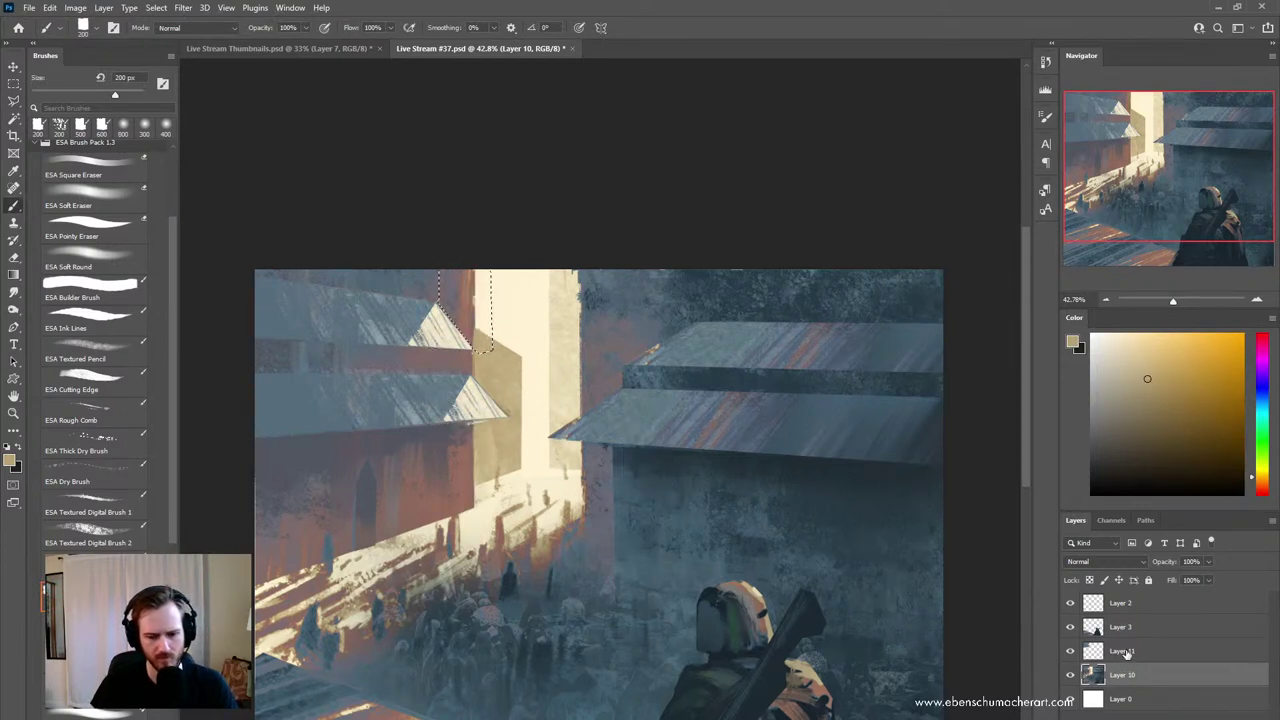
shift+click(1127, 653)
key(ctrl+e)
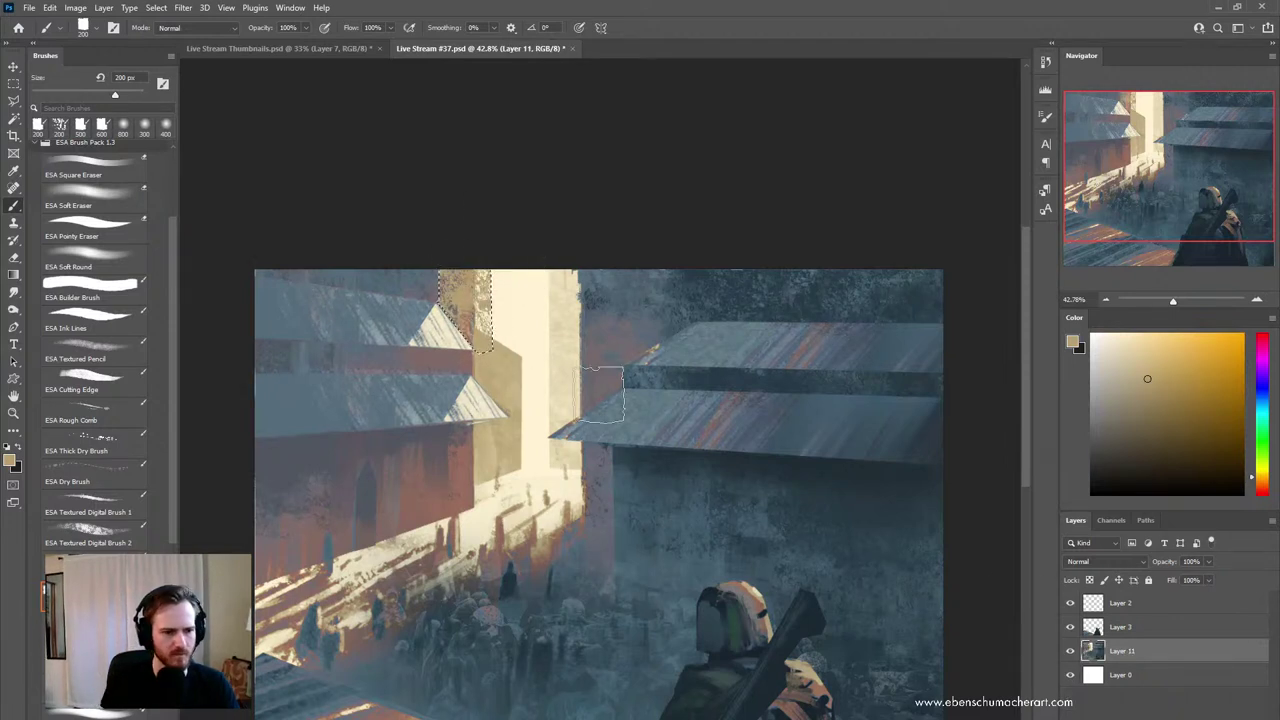
mouse_move(468, 292)
mouse_down()
mouse_move(472, 349)
mouse_move(454, 309)
mouse_up()
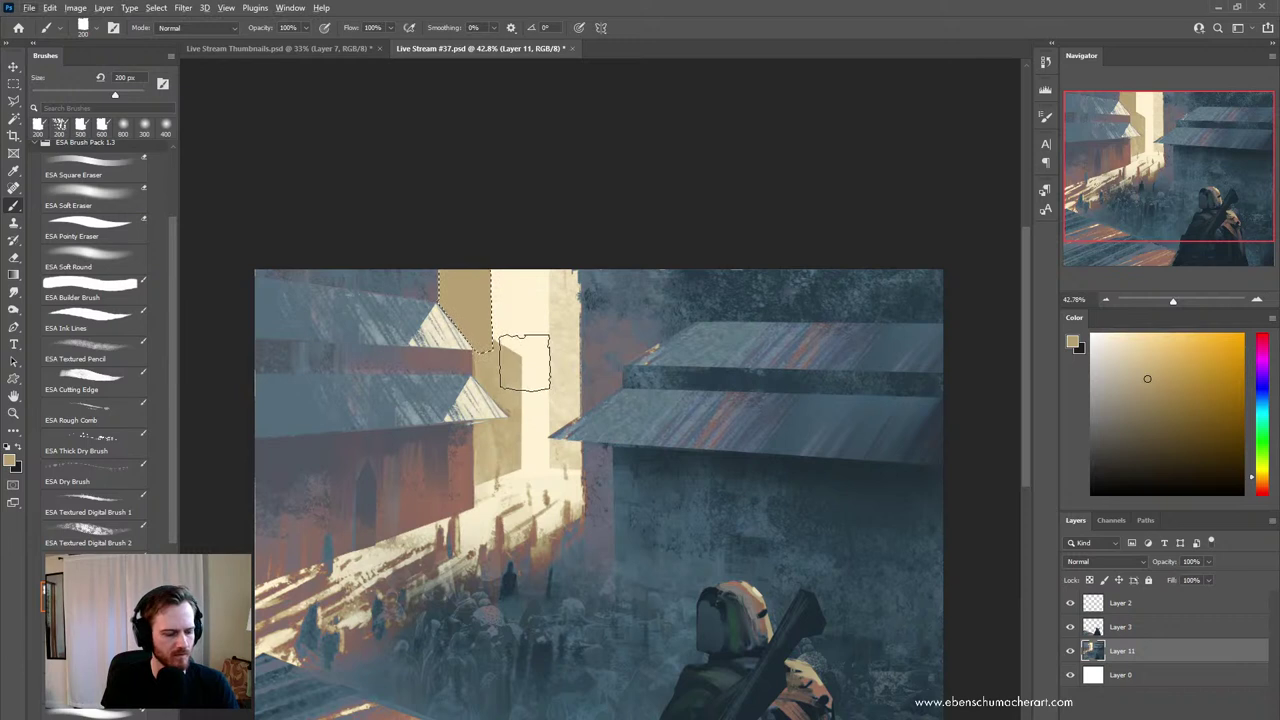
key(ctrl+d)
- Flip the canvas horizontally
drag(561, 373, 503, 410)
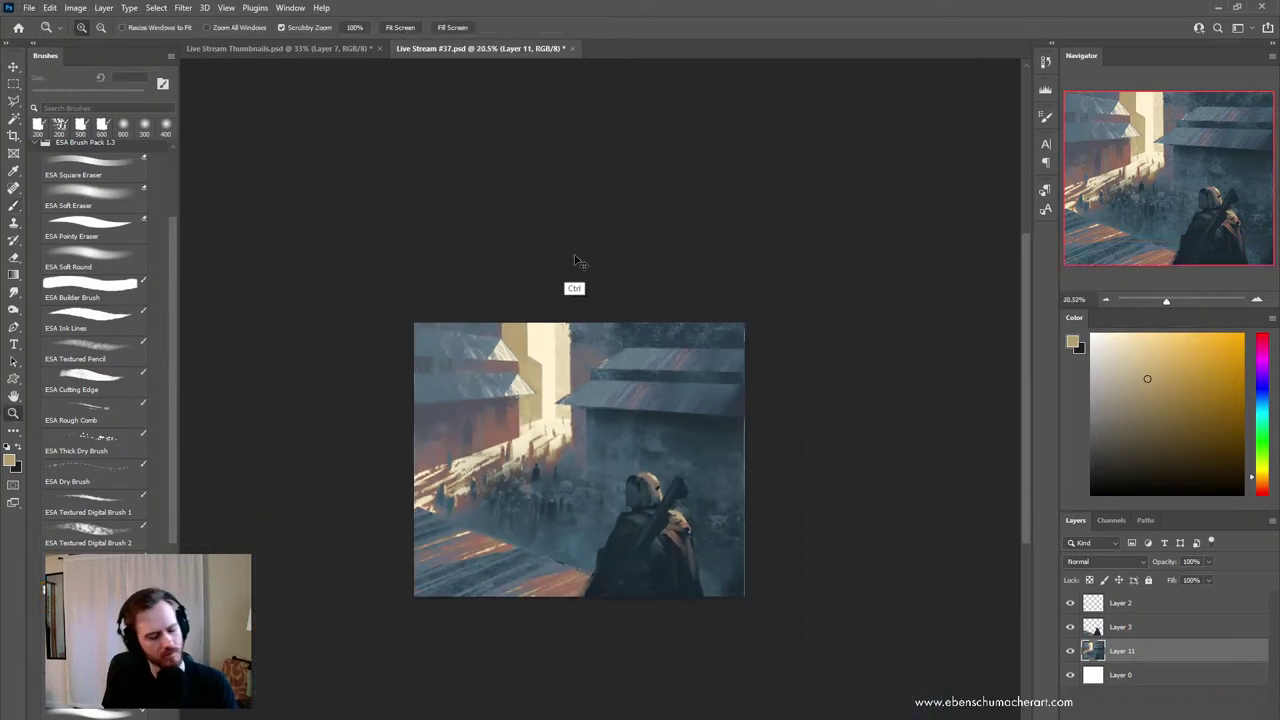
key(ctrl+f)
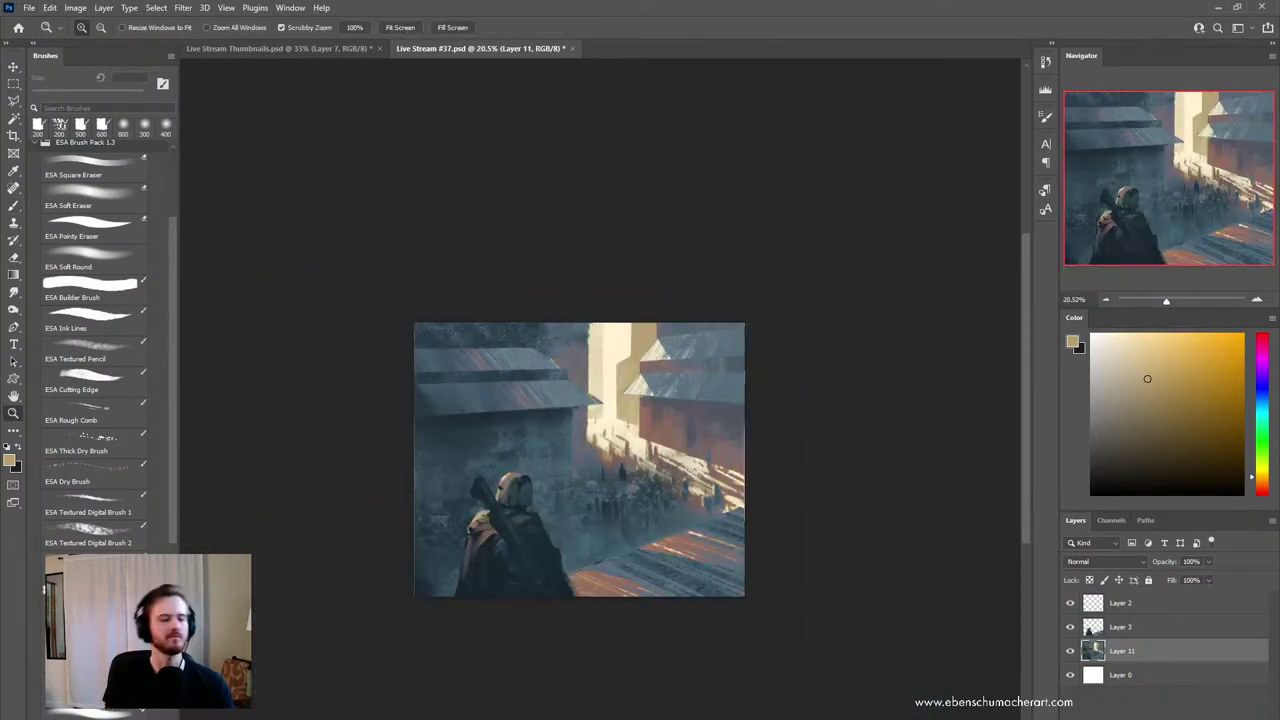
drag(656, 413, 688, 523)
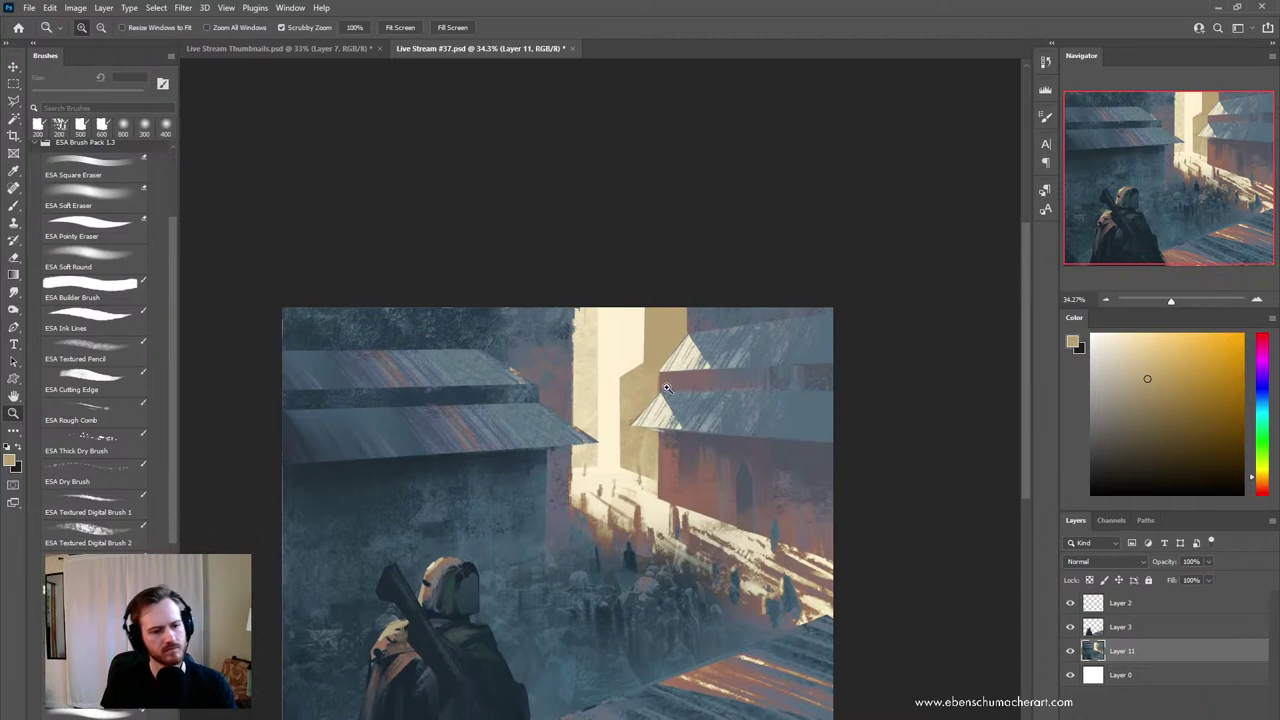
- Select a thin strip along the upper wall's edge between the two sunlit roofs and clean it up with tan
key(l)
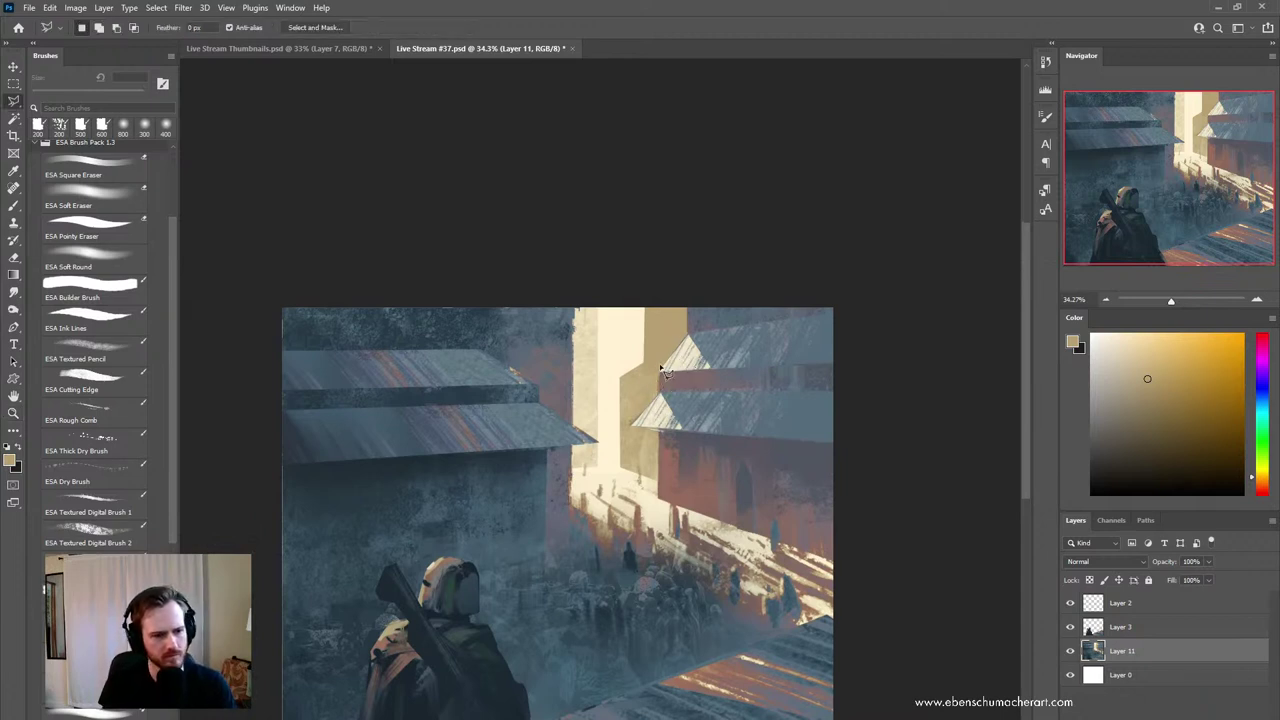
mouse_move(660, 398)
mouse_down()
mouse_move(649, 382)
mouse_move(660, 396)
mouse_up()
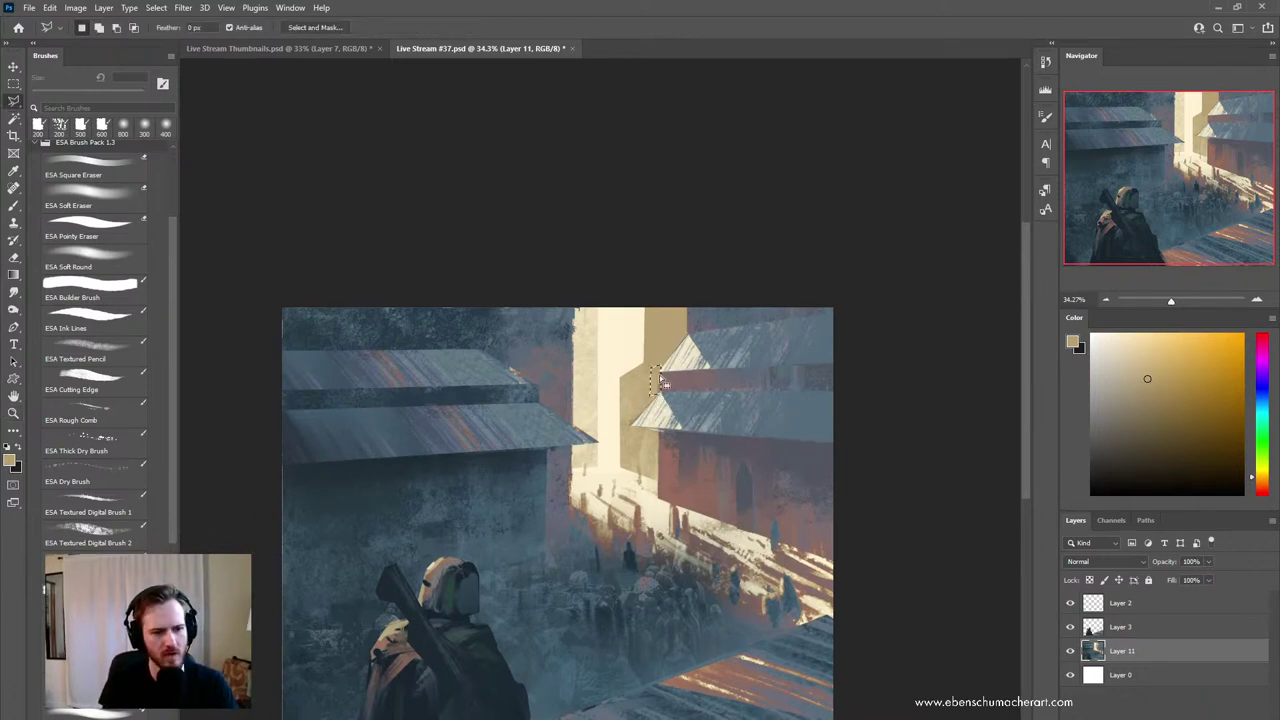
key(b)
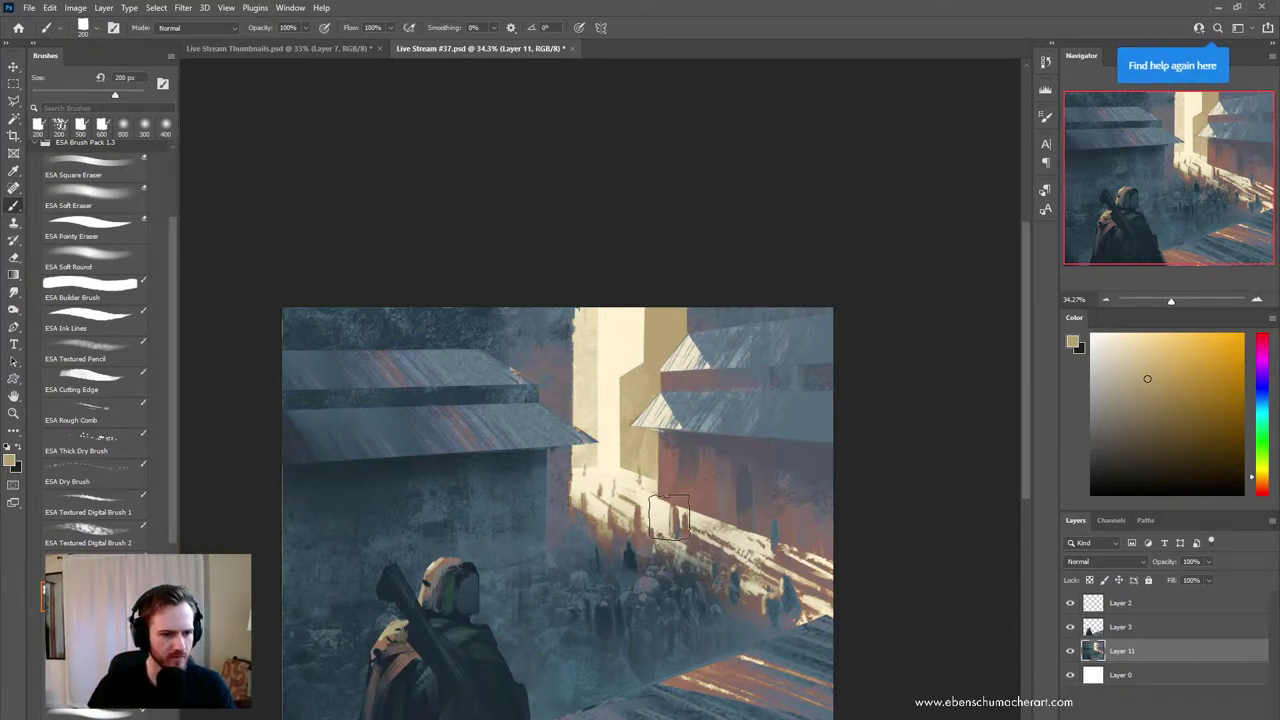
- Examine the mirrored street scene's overall composition at several magnifications
key(z)
drag(675, 519, 618, 525)
drag(691, 650, 655, 596)
drag(603, 529, 614, 592)
drag(531, 609, 562, 614)
drag(562, 614, 603, 606)
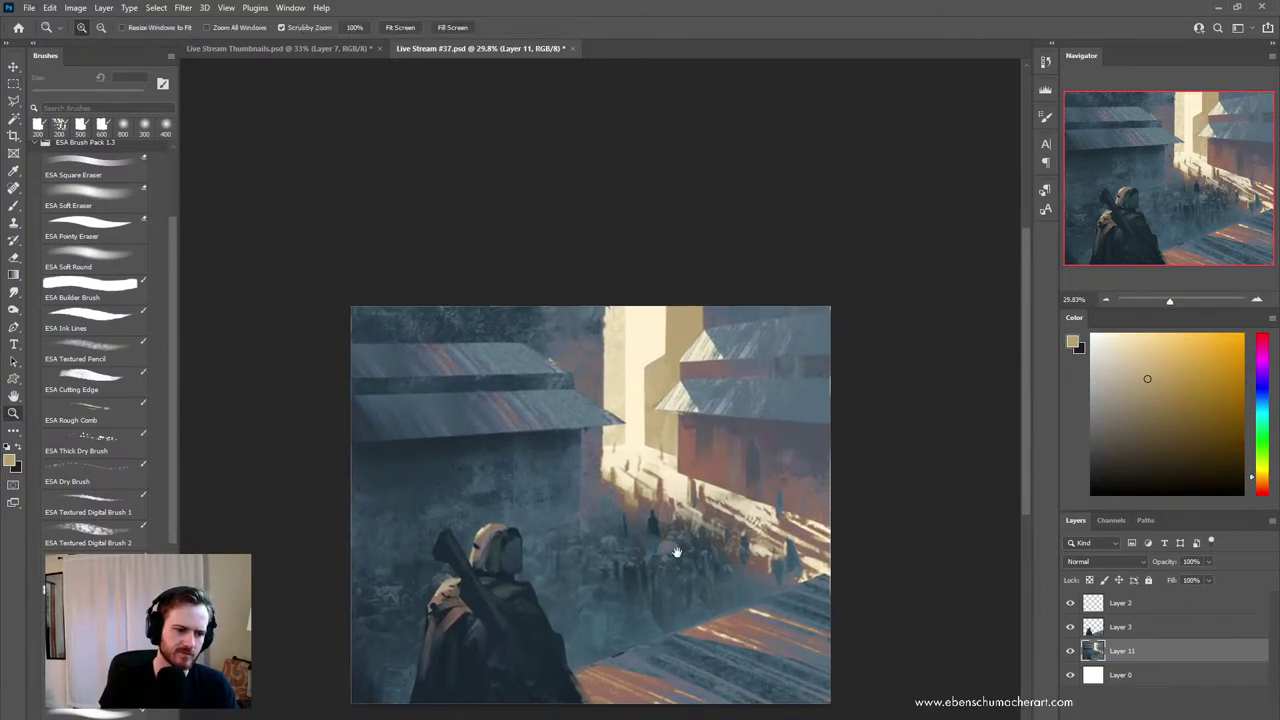
drag(676, 551, 662, 524)
scroll(662, 526, up, 1)
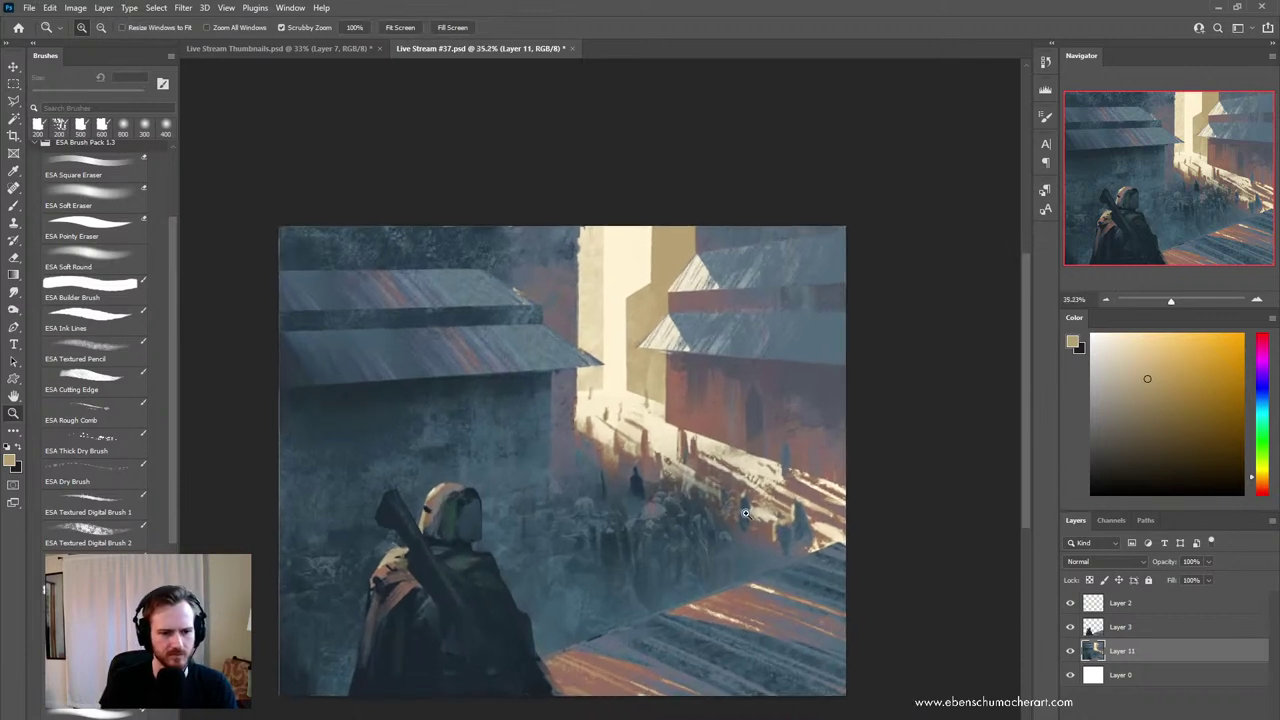
key(l)
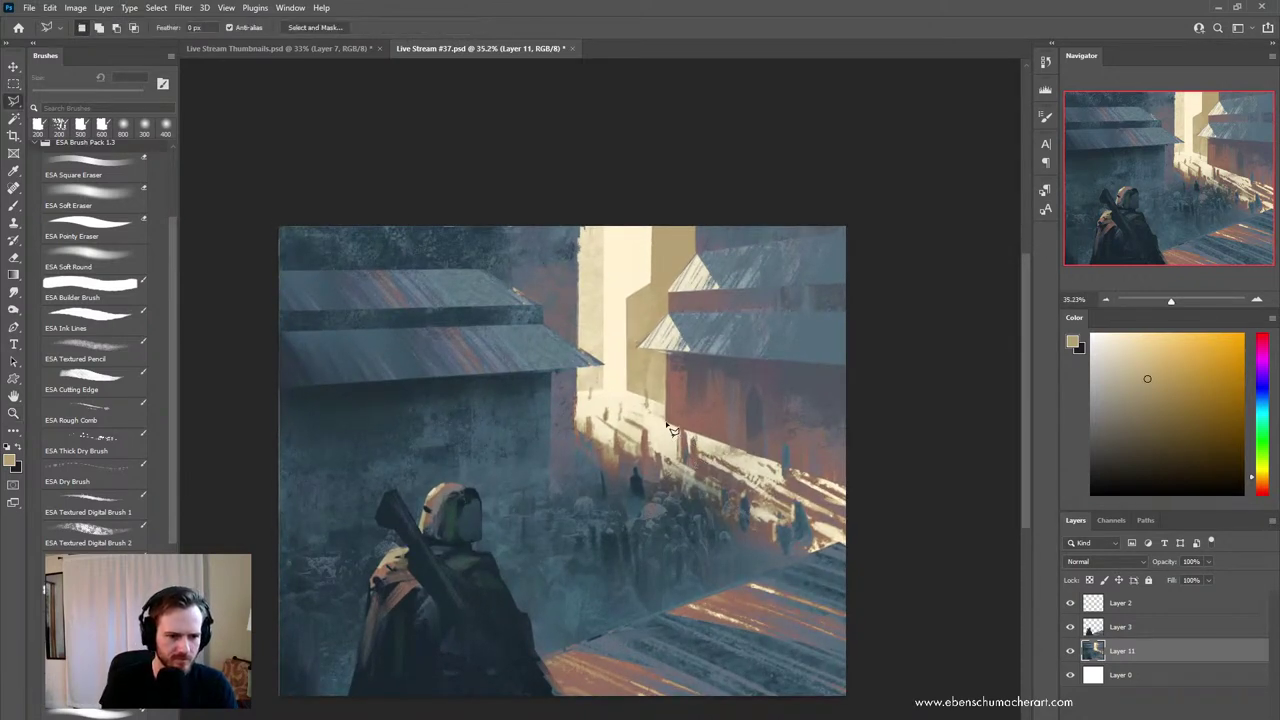
click(670, 428)
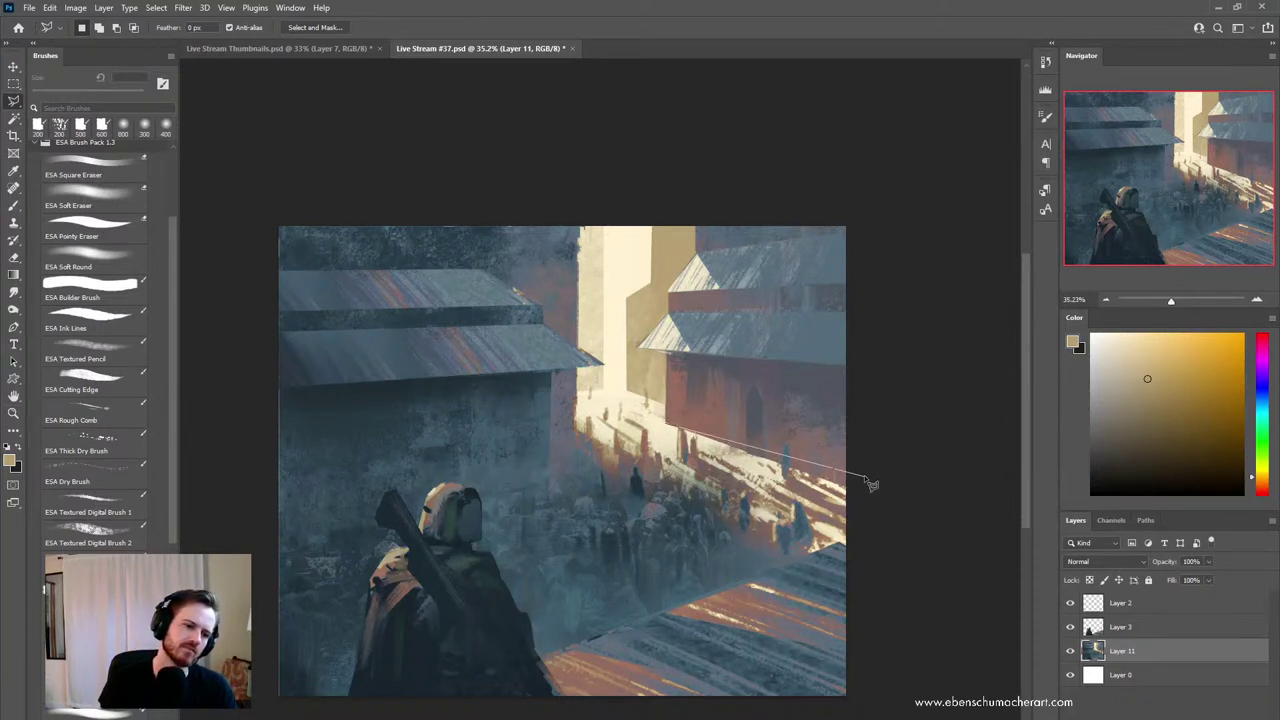
key(Escape)
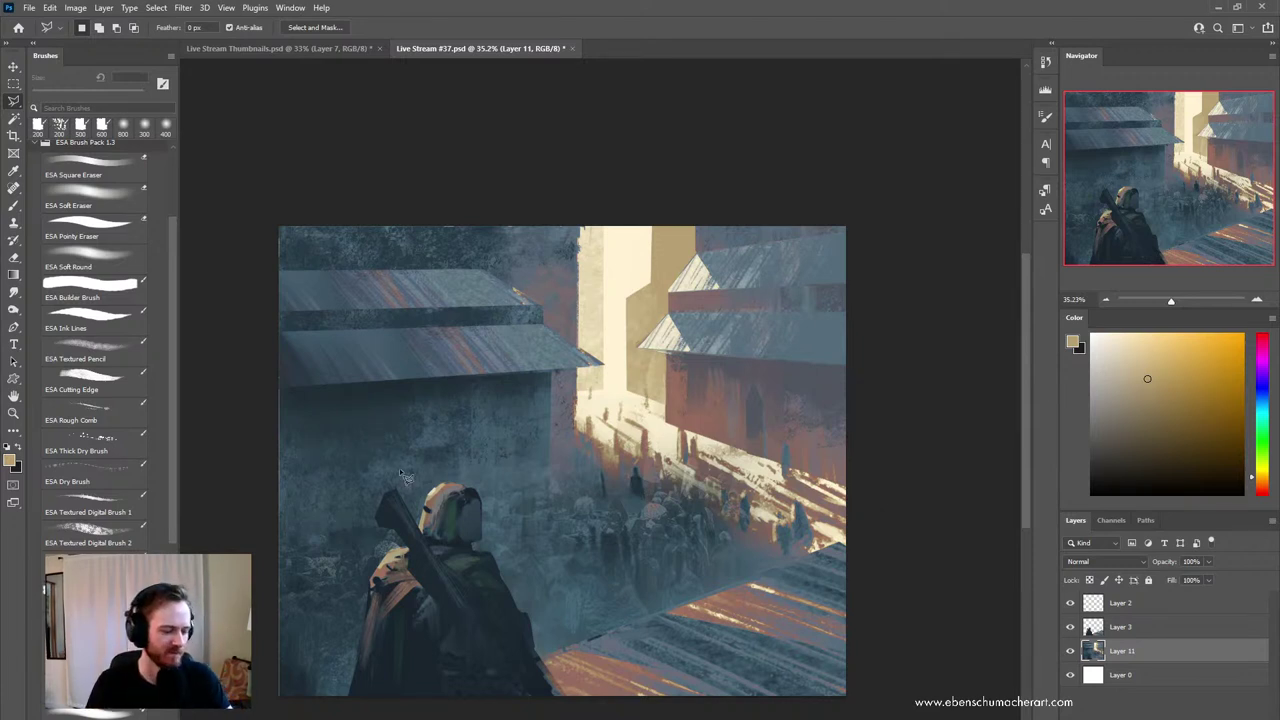
- Blend the shaded building's wall and the mauve tower behind it with sampled tones, using the Mixer Brush at 200 px
key(b)
key(shift+b)
alt+click(322, 502)
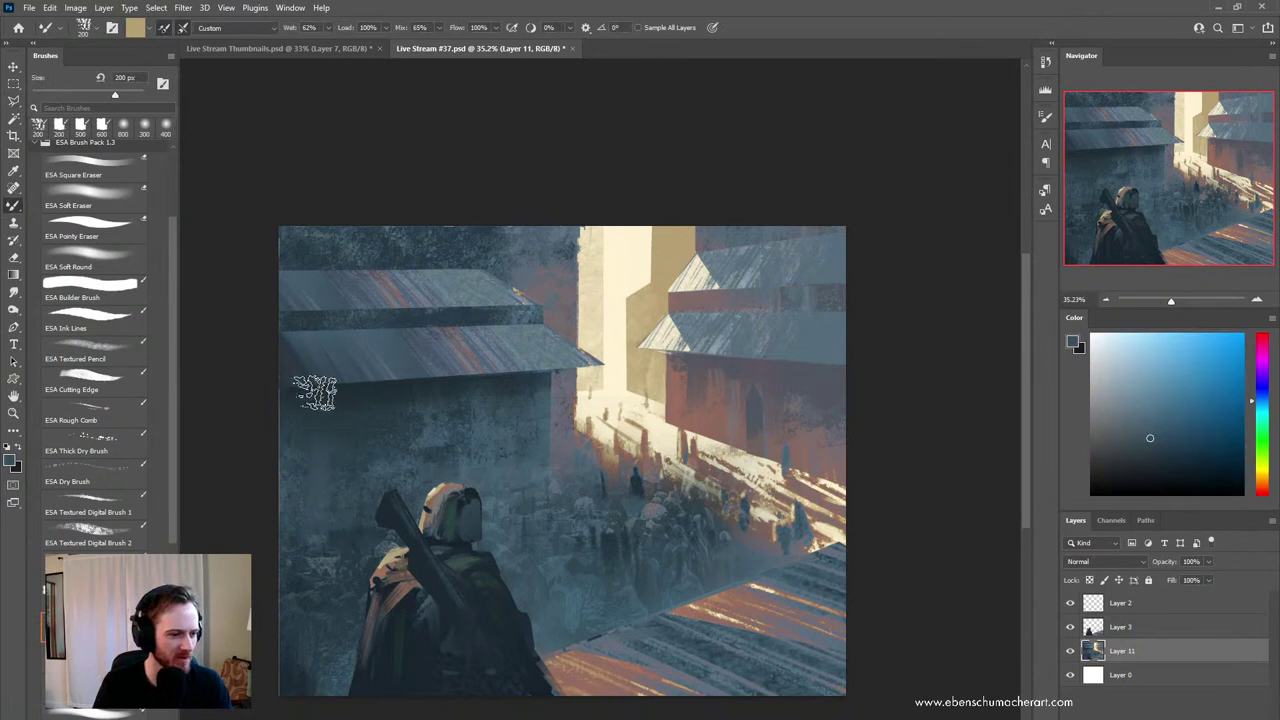
mouse_move(416, 413)
mouse_down()
mouse_move(404, 472)
mouse_move(405, 436)
mouse_move(387, 468)
mouse_up()
alt+click(431, 476)
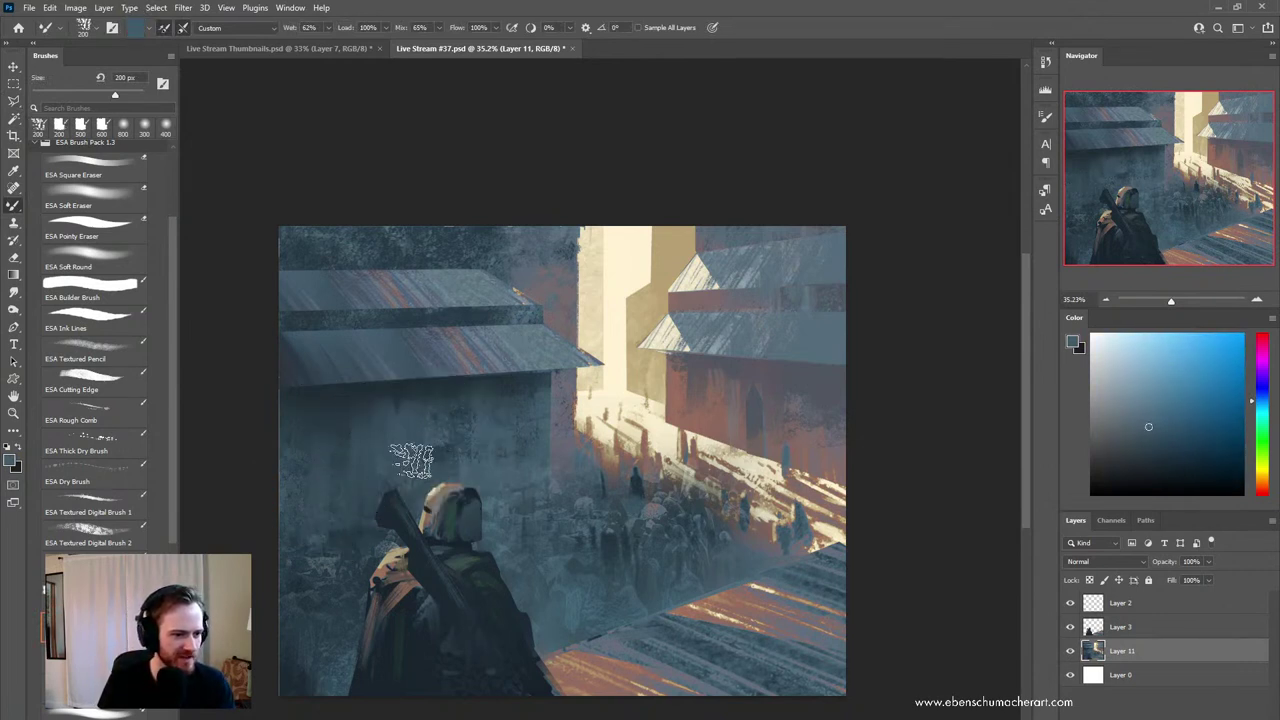
mouse_move(487, 476)
mouse_down()
mouse_move(438, 470)
mouse_move(294, 612)
mouse_move(293, 455)
mouse_move(328, 583)
mouse_move(336, 463)
mouse_move(331, 502)
mouse_move(295, 423)
mouse_move(336, 591)
mouse_move(308, 498)
mouse_up()
key(alt)
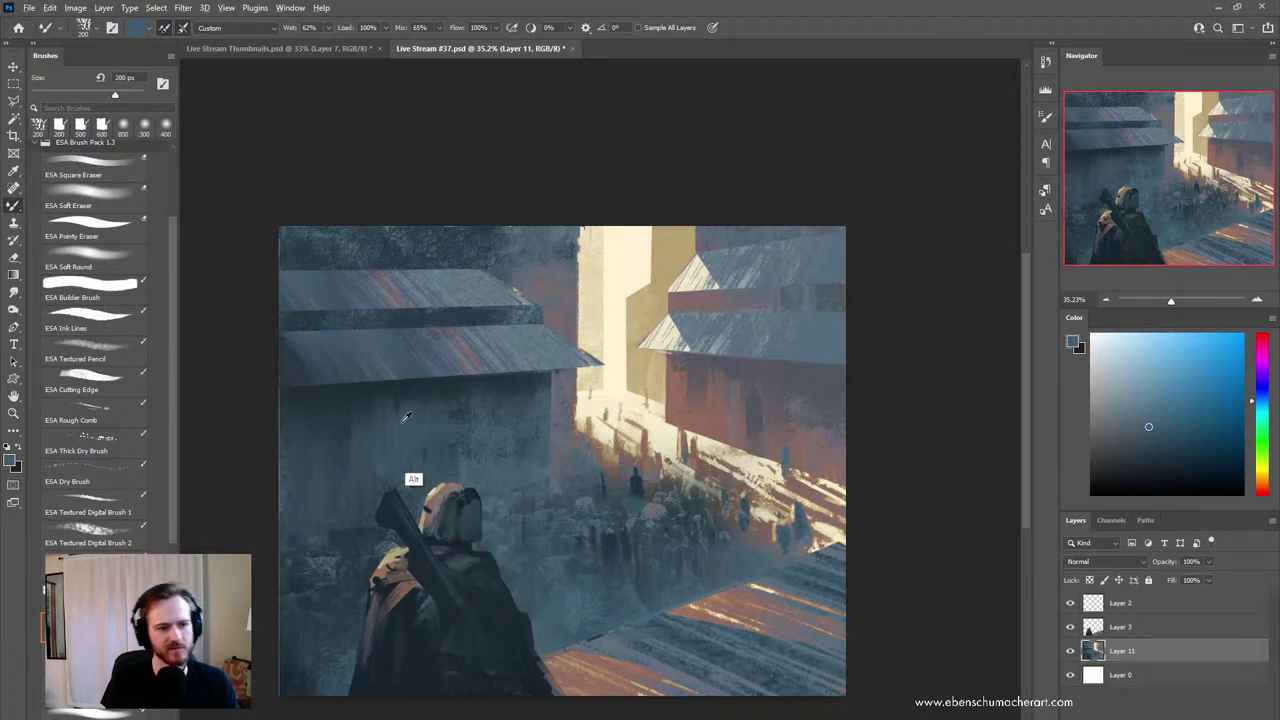
alt+click(541, 285)
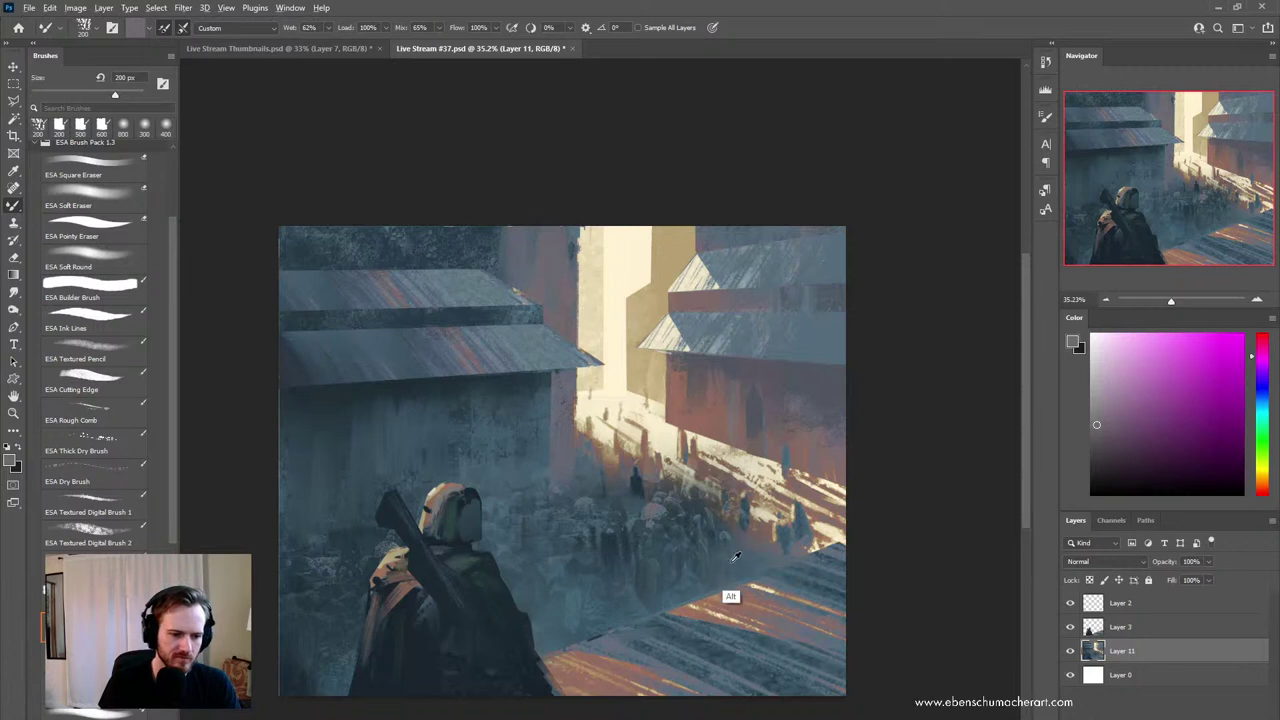
- Reduce the Mixer Brush to 70 px and blend sampled dark blue and brown around the dark figure at the crowd's sunlit edge
alt+click(643, 483)
key(bracketleft)
key(bracketleft)
key(bracketleft)
key(bracketleft)
key(bracketleft)
key(bracketleft)
key(bracketleft)
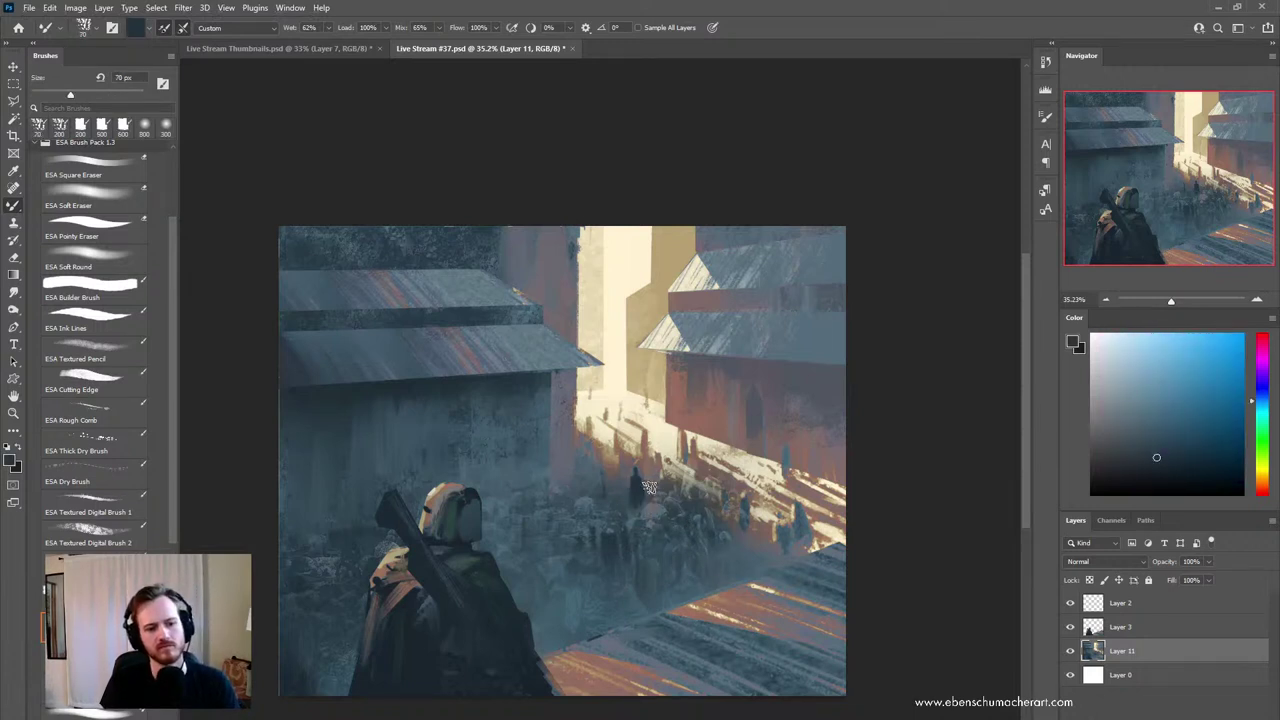
alt+click(619, 472)
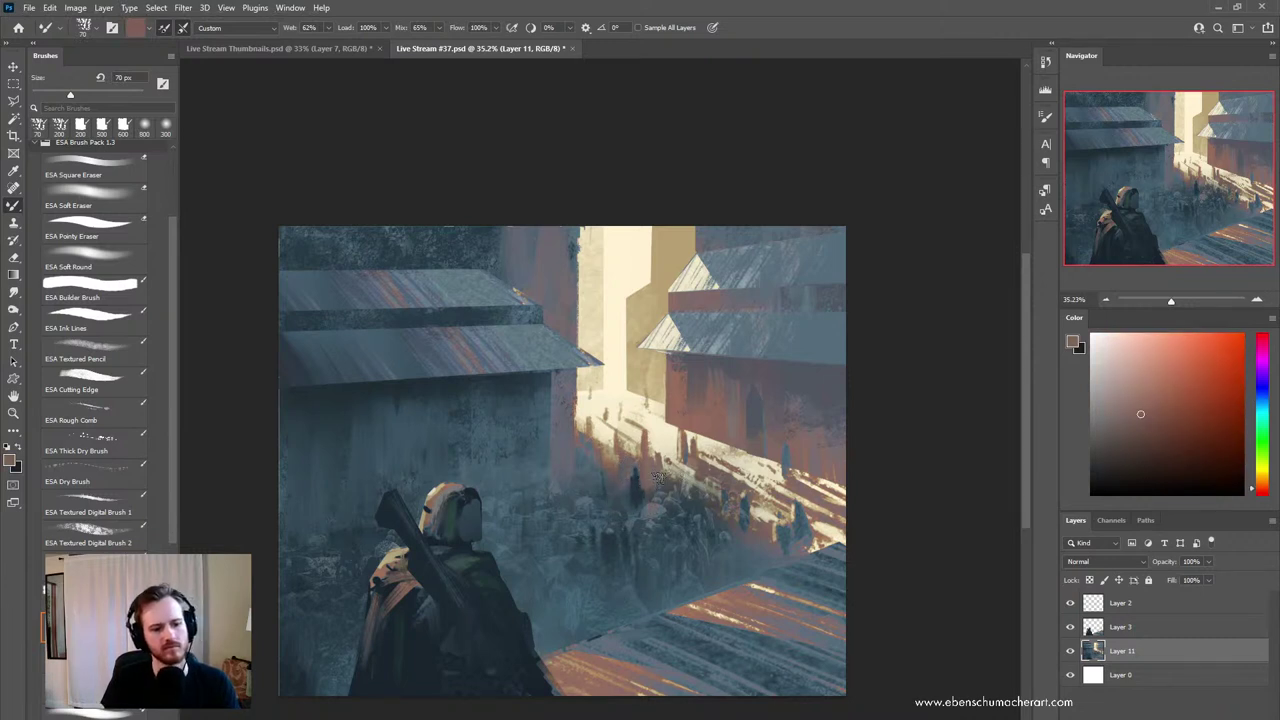
- Touch up the sunlit street along the red wall's base with cream and tan sampled from the light area
alt+click(745, 498)
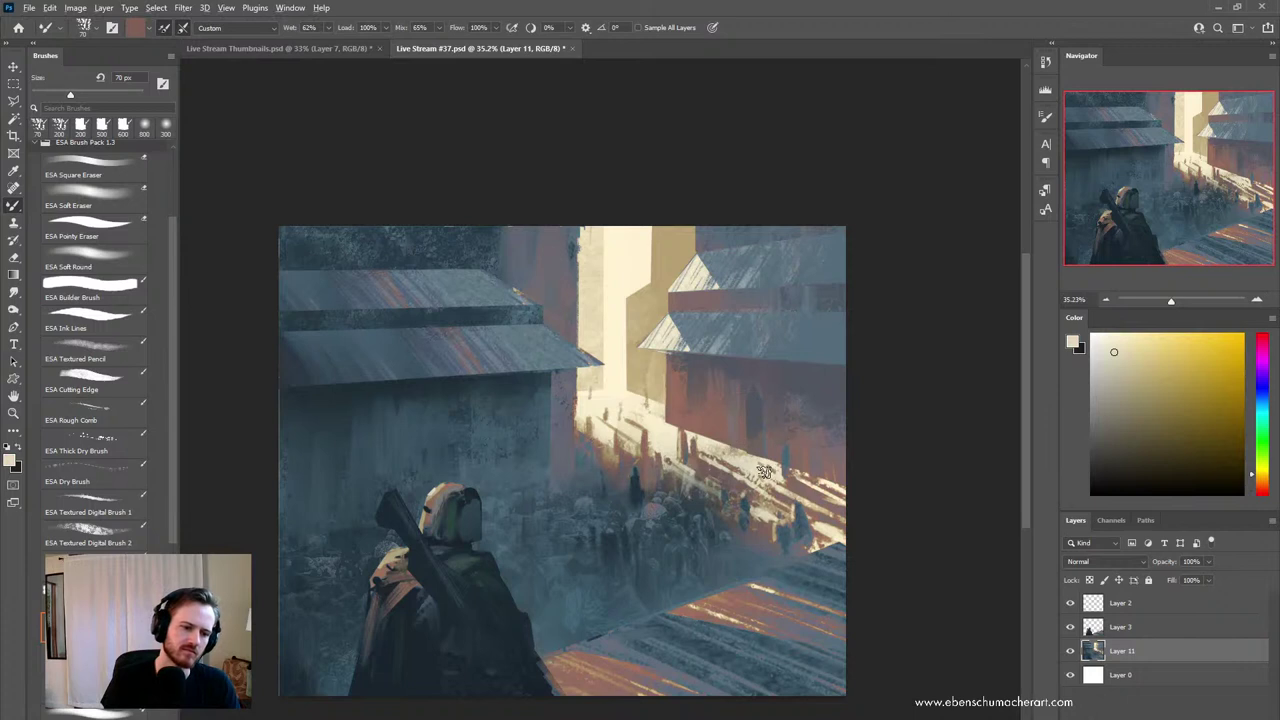
alt+click(708, 440)
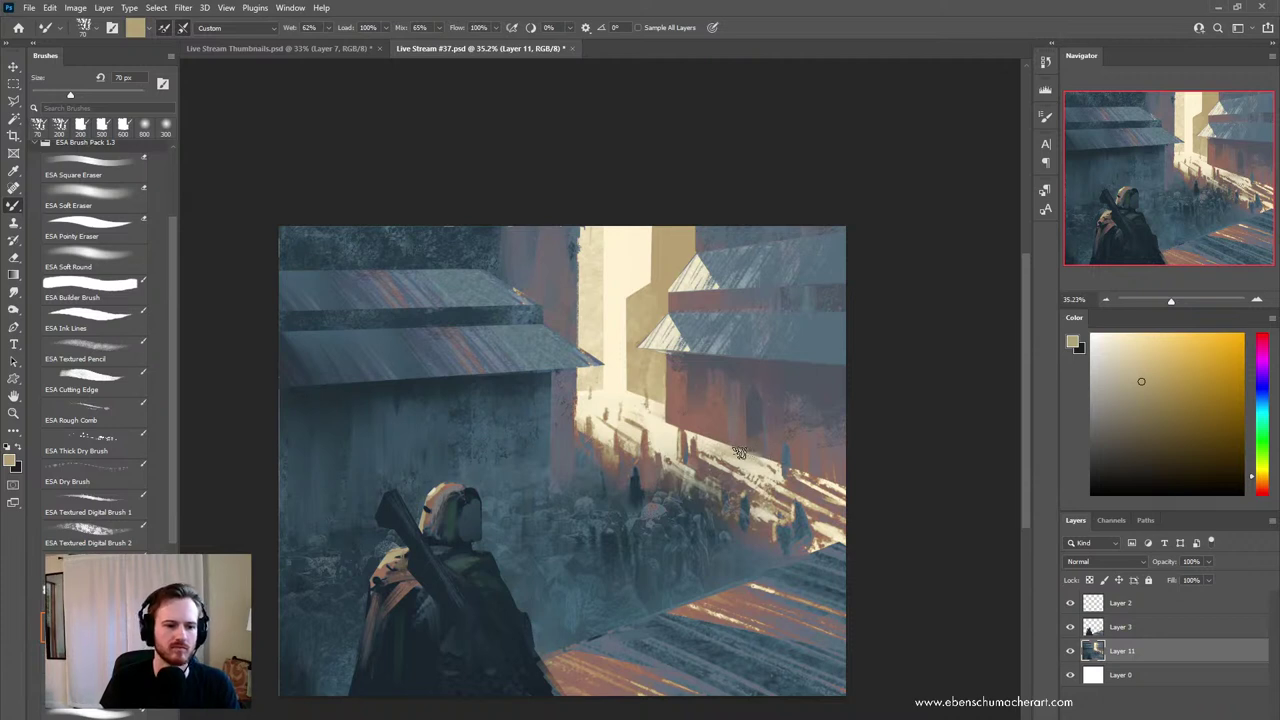
alt+click(658, 377)
alt+click(657, 411)
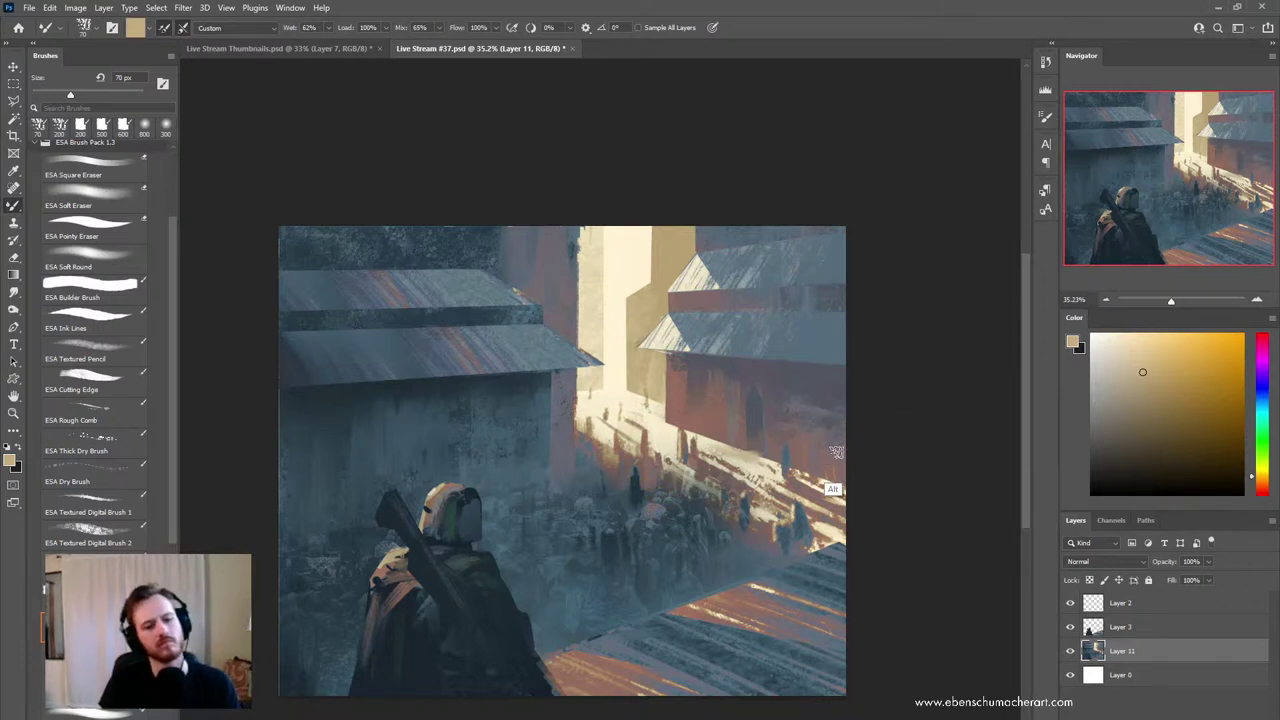
- Blend the lower red wall and the figure standing before it with sampled reddish brown and grey-blue
alt+click(791, 437)
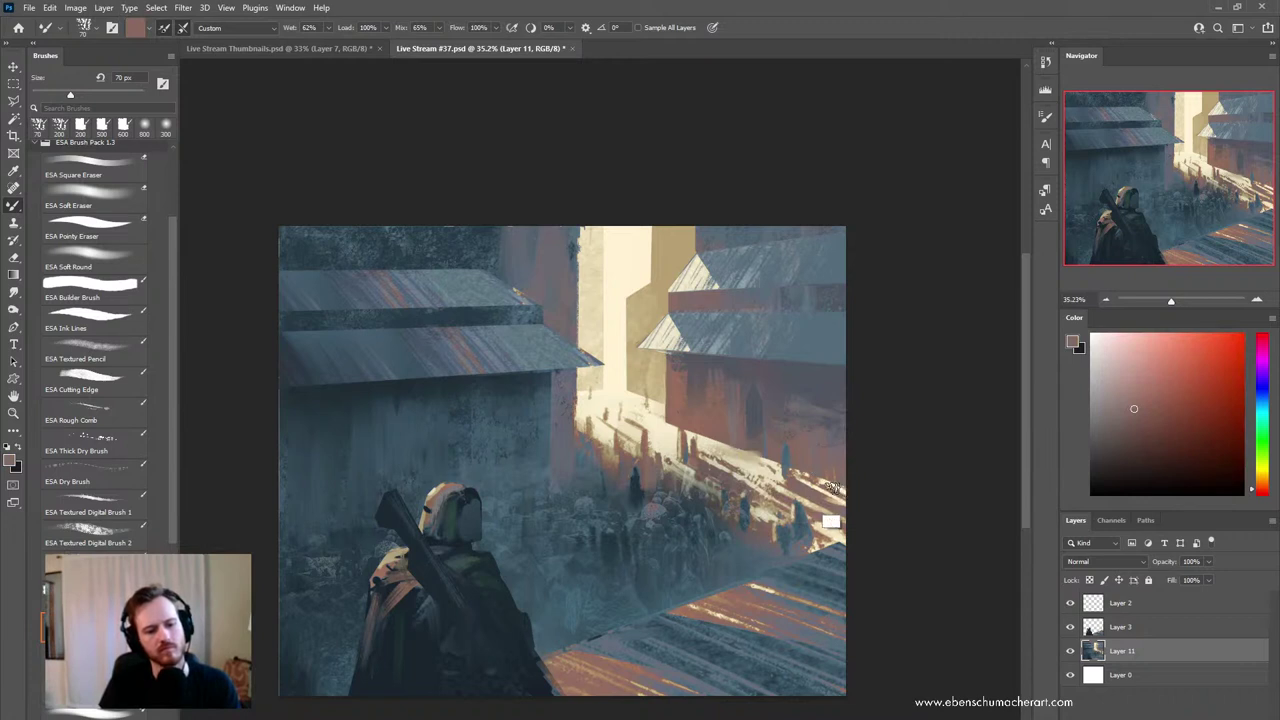
alt+click(787, 456)
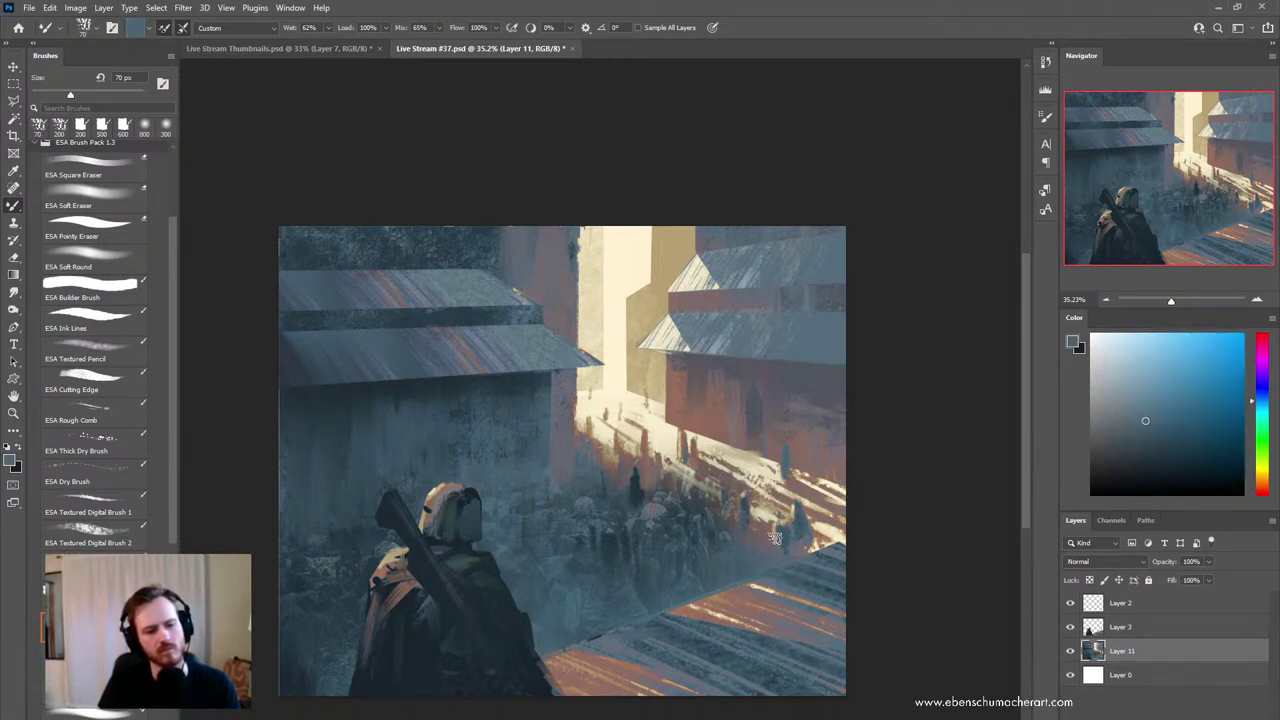
alt+click(786, 484)
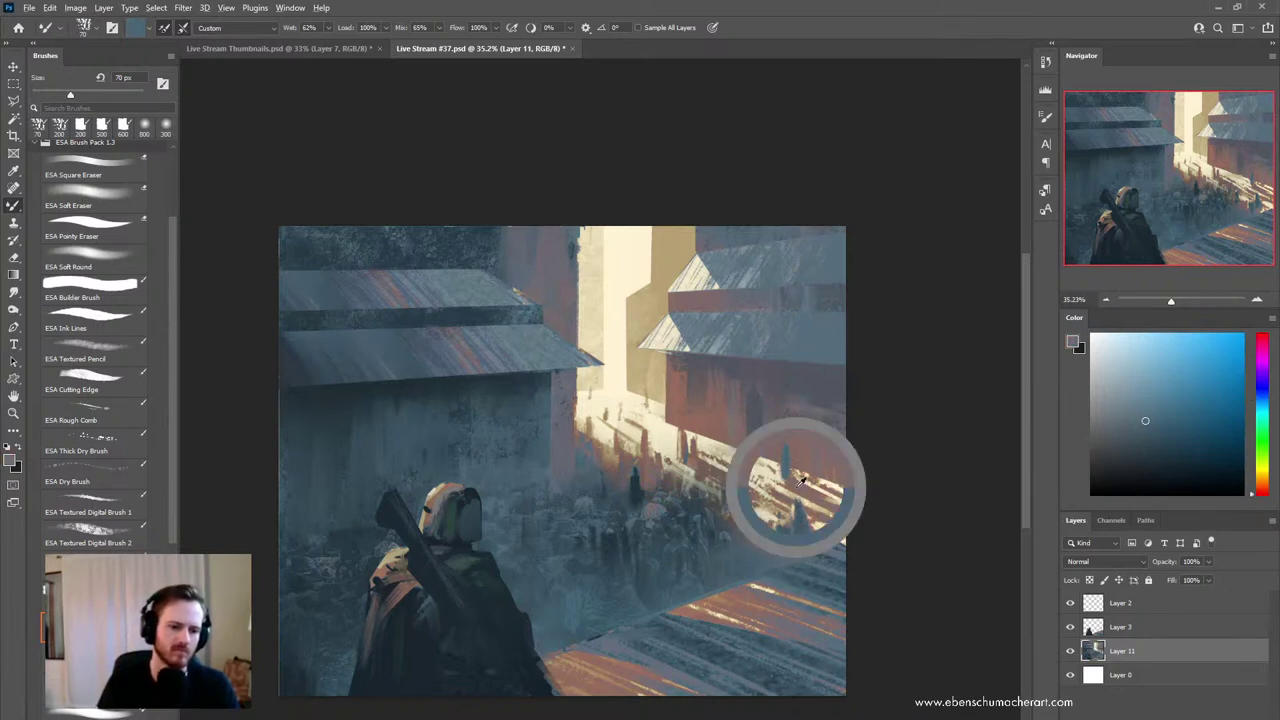
drag(786, 451, 789, 477)
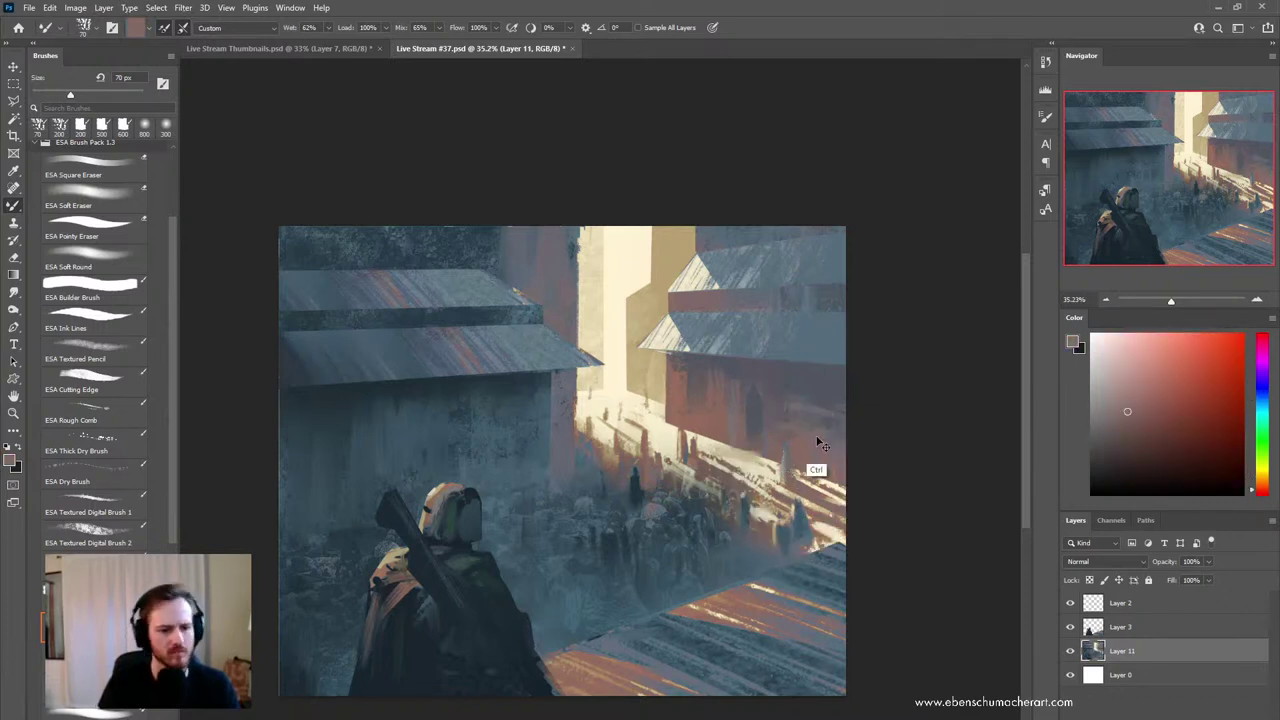
- Reduce the Mixer Brush to 45 px and repaint the tall figures before the red wall with sampled muted blue
alt+click(821, 386)
key(bracketleft)
key(bracketleft)
key(bracketleft)
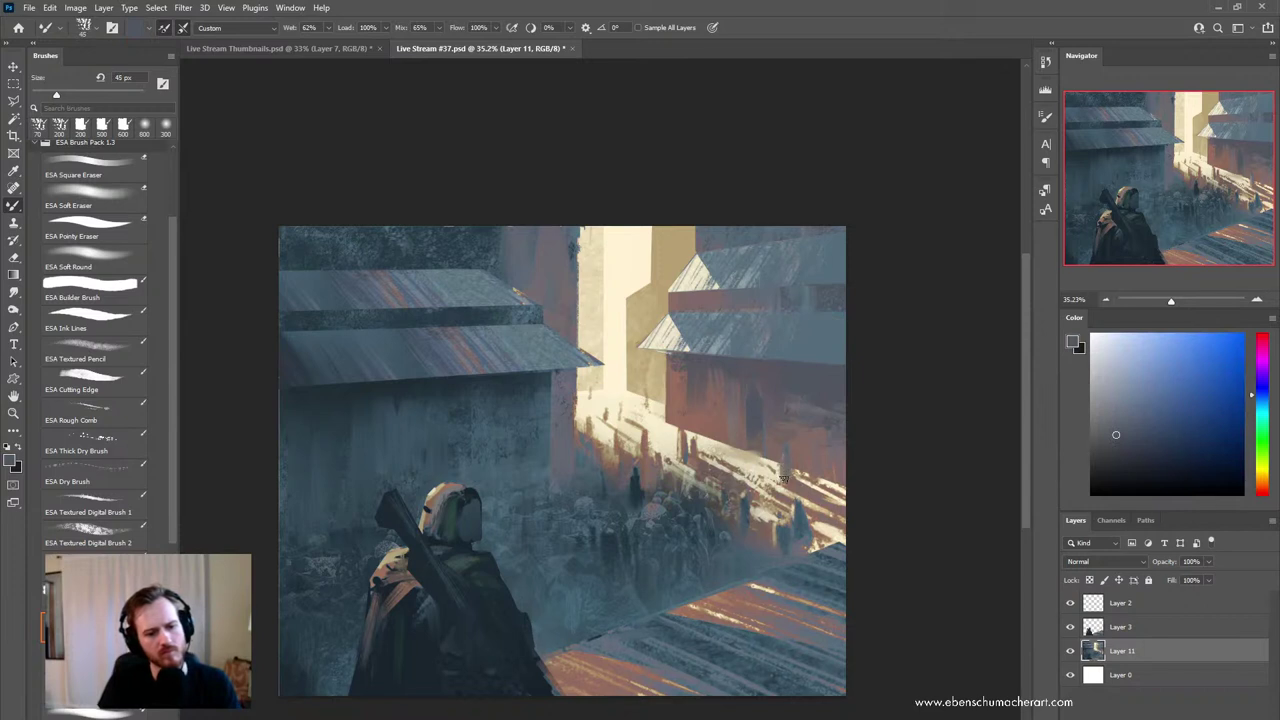
drag(784, 479, 786, 477)
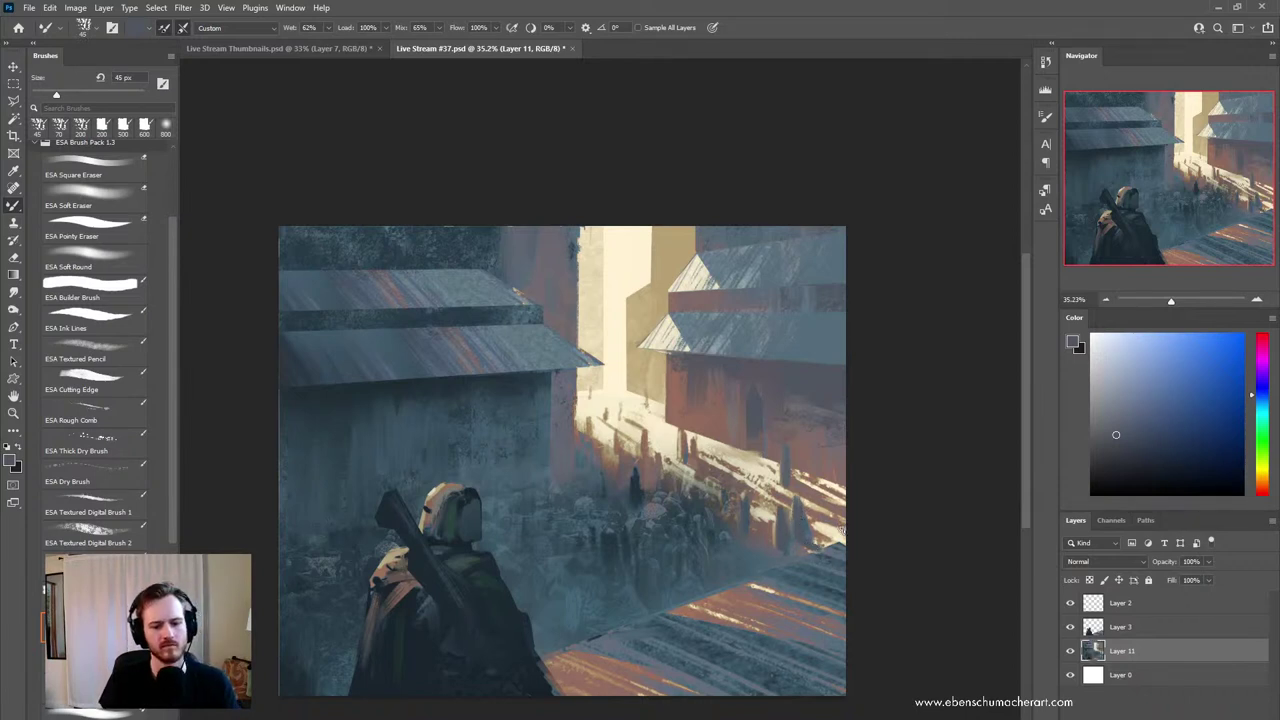
- Enlarge the Mixer Brush to 70 px and brighten the sunlit street with sampled cream, from the foreground roof's tip to the distant buildings
alt+click(838, 551)
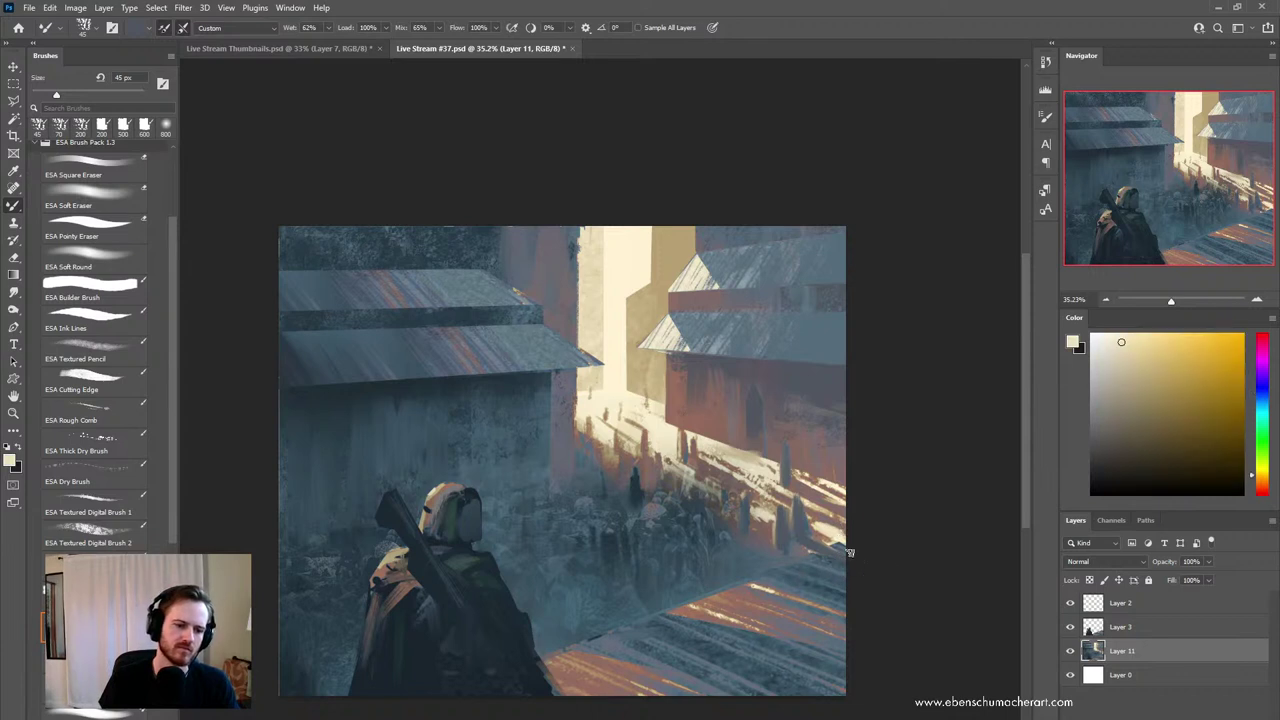
key(bracketright)
key(bracketright)
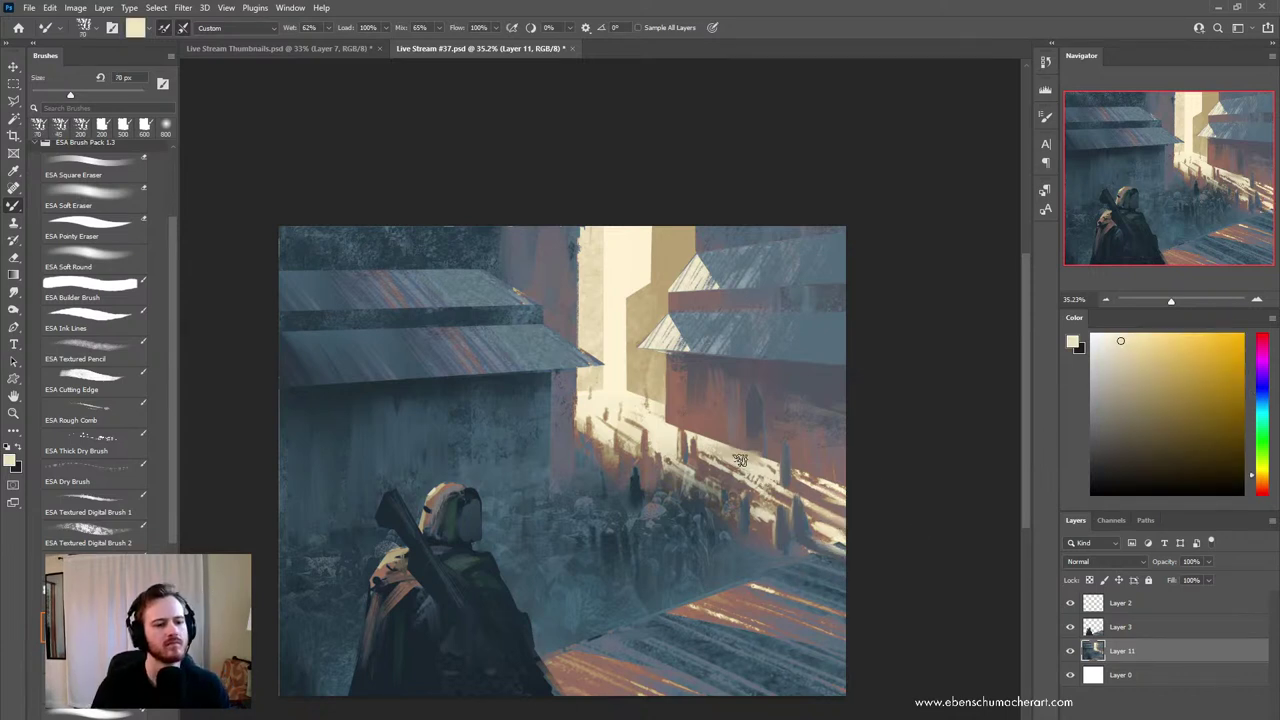
alt+click(672, 433)
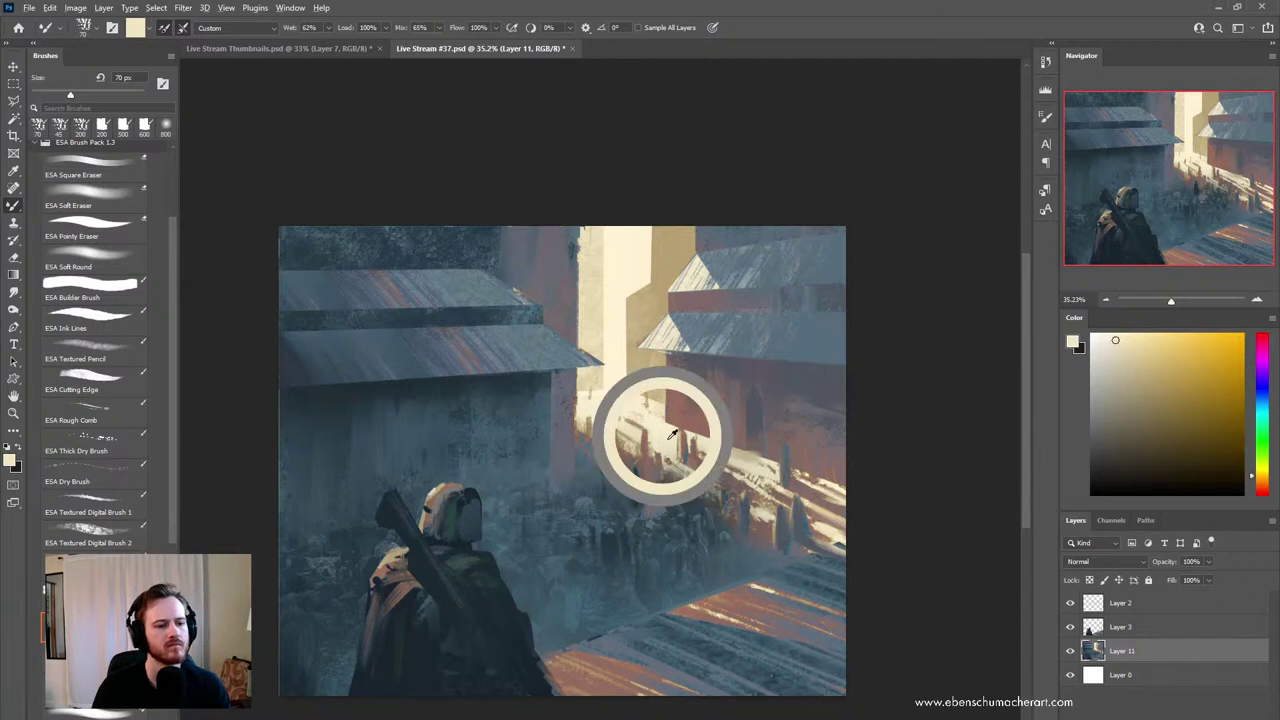
alt+click(608, 382)
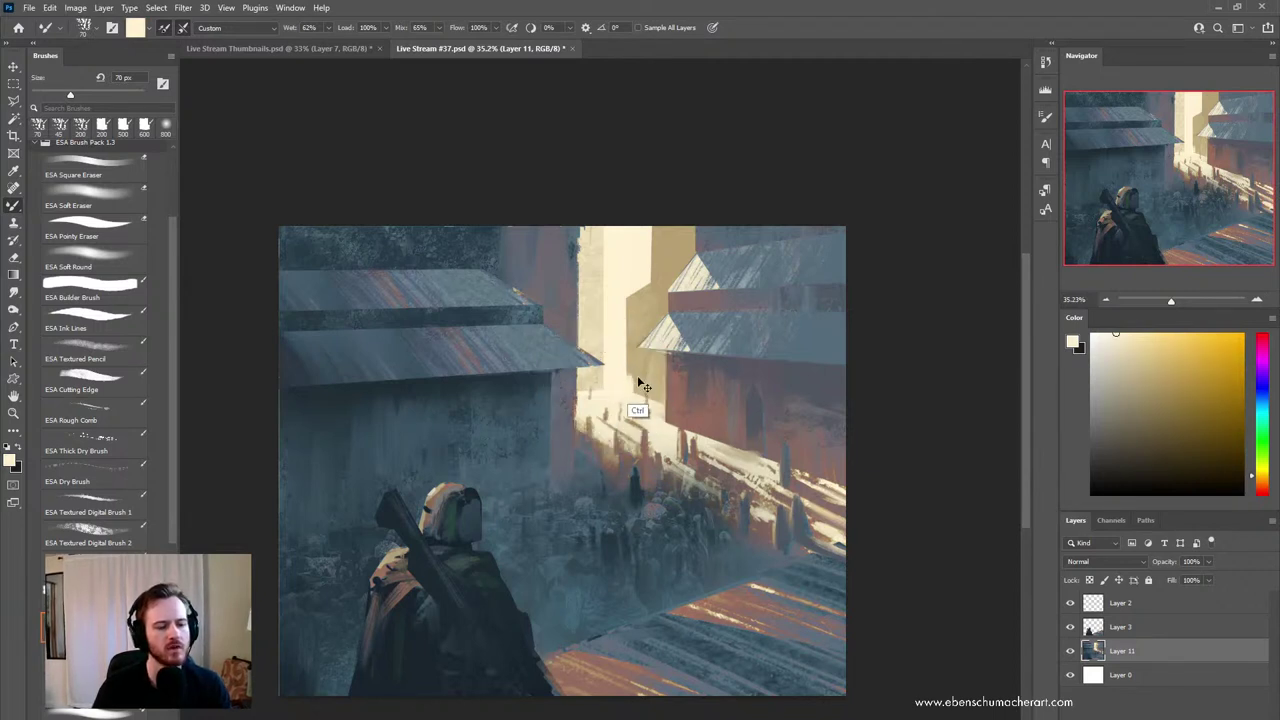
- Select the distant tan building with the Magic Wand and fade its base into pale cream haze using the ESA Soft Round brush at 250 px
key(w)
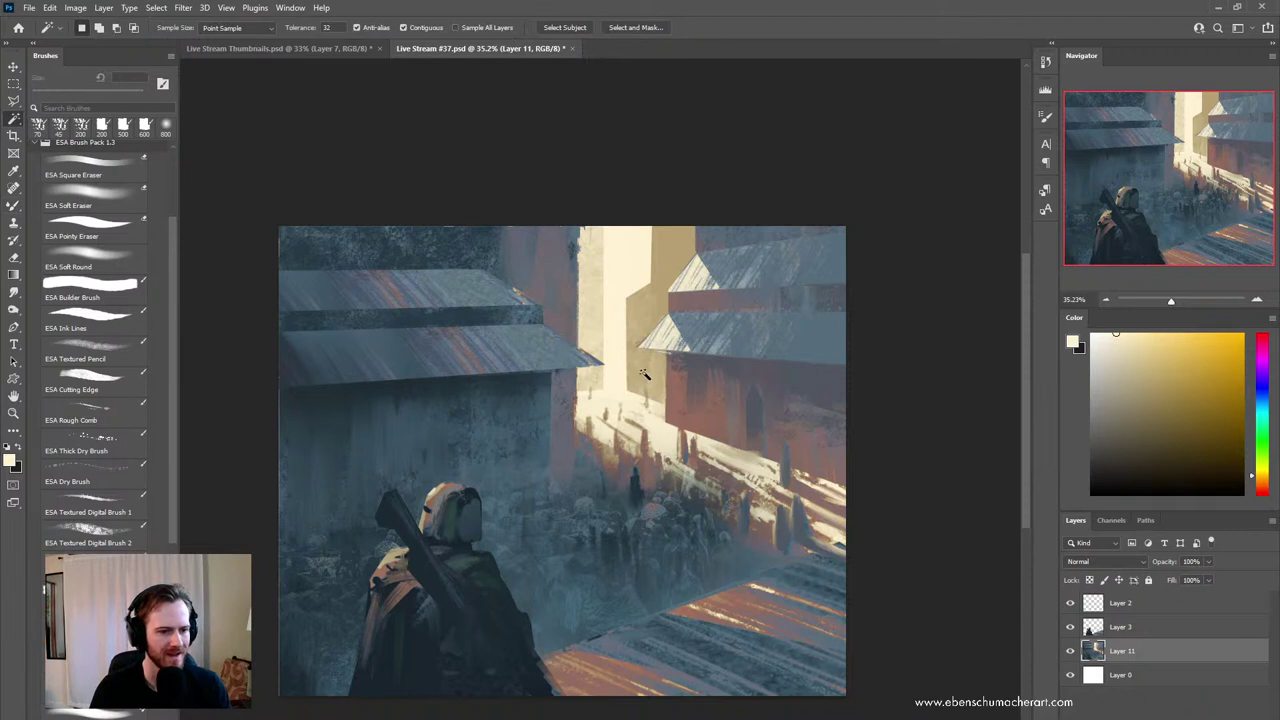
click(645, 374)
key(b)
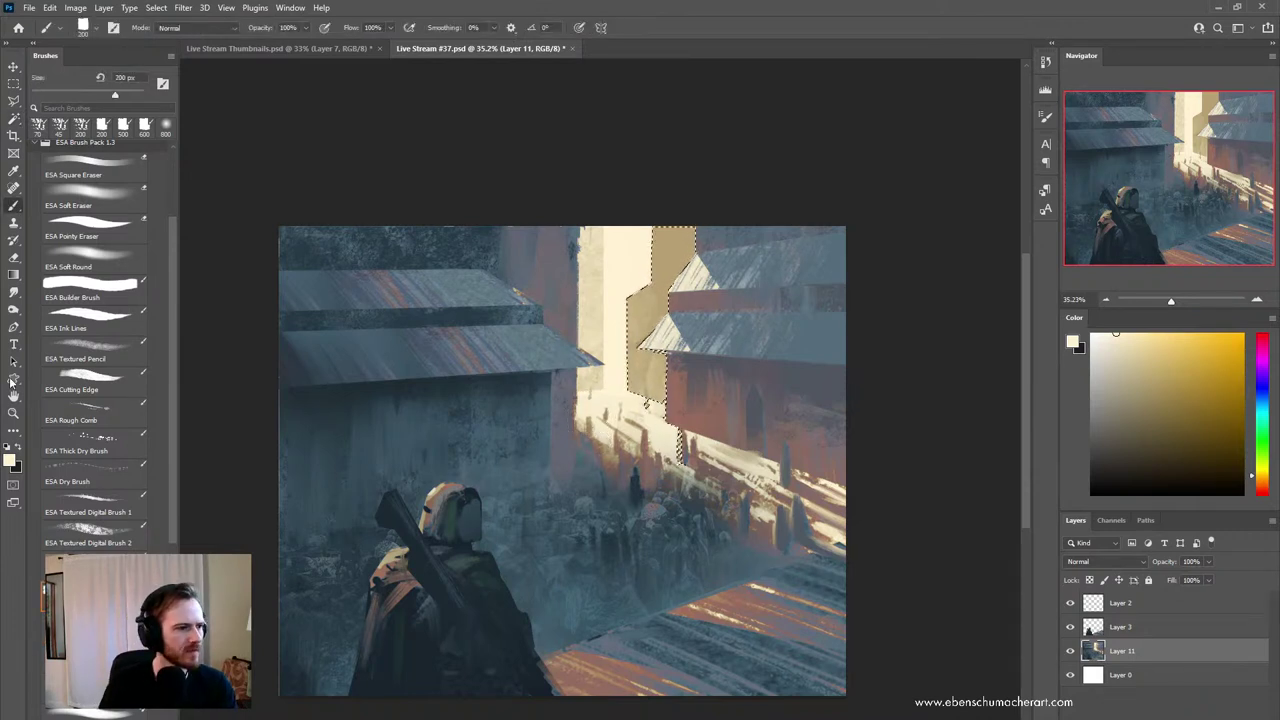
click(93, 265)
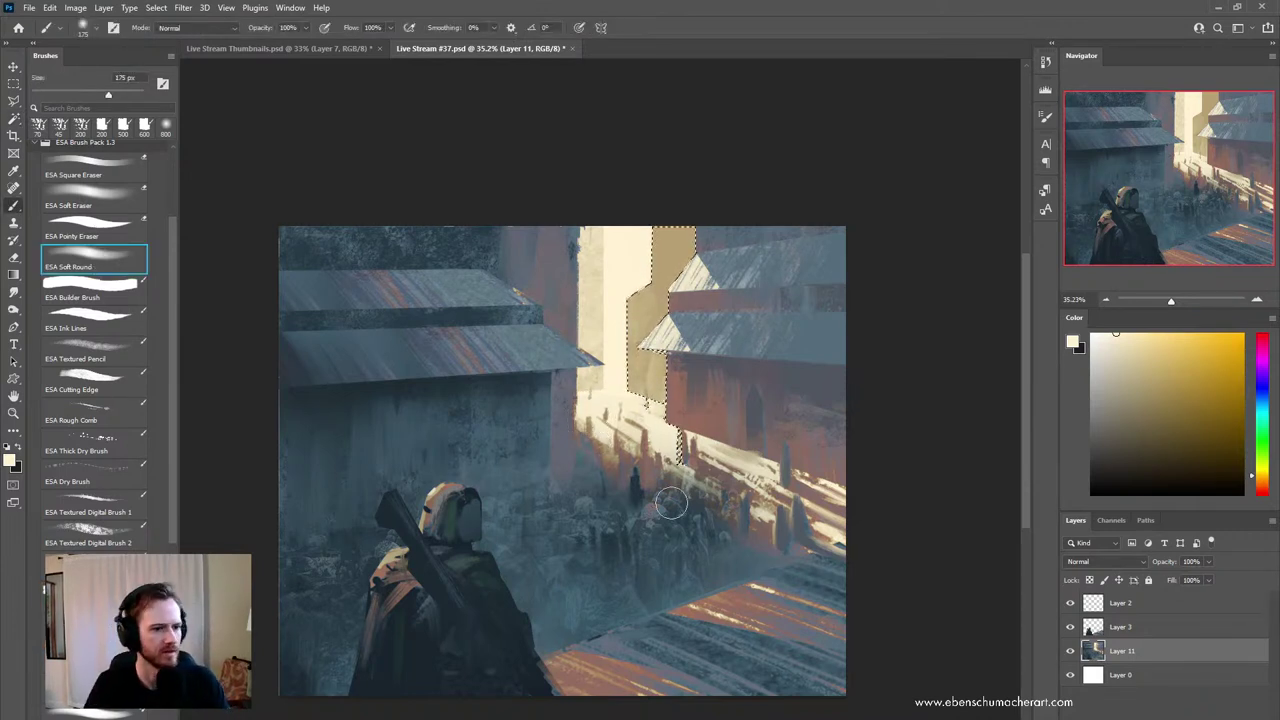
alt+click(633, 390)
drag(650, 413, 658, 401)
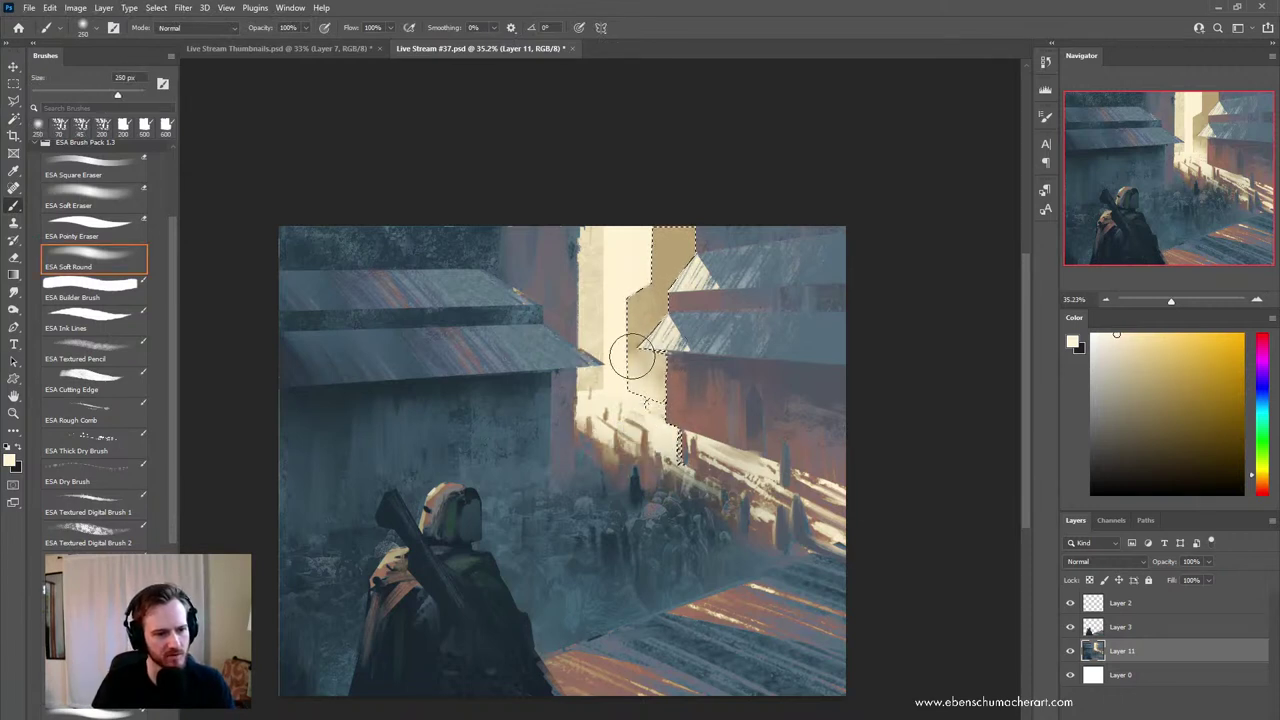
key(ctrl+d)
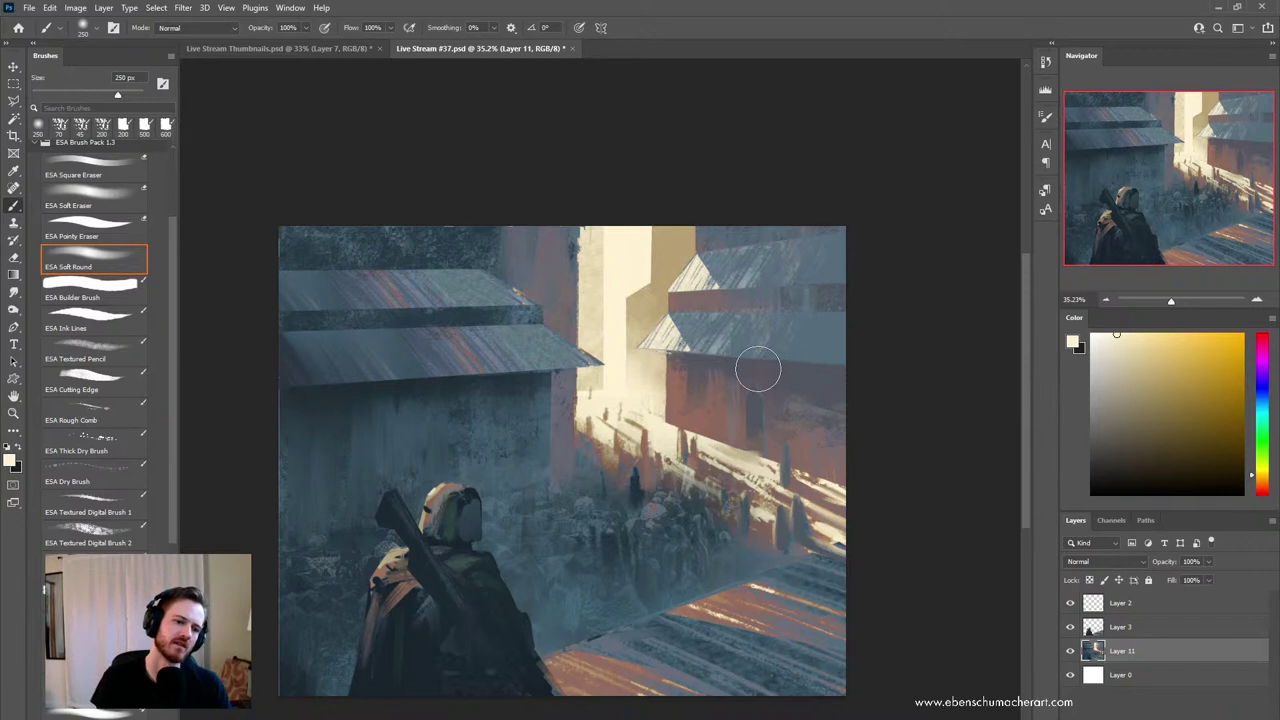
key(ctrl+z)
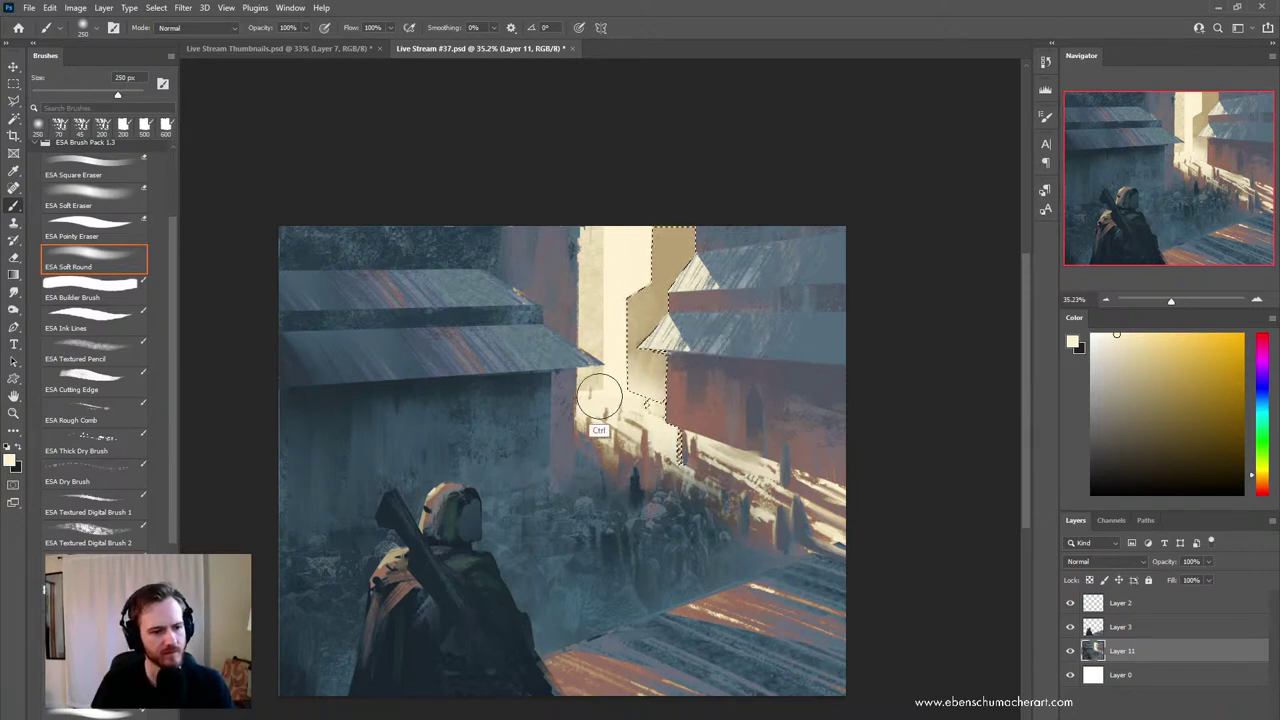
- Select the red wall and street shadows with the Magic Wand, paint soft muted-tan haze over them, and clear the selection
key(w)
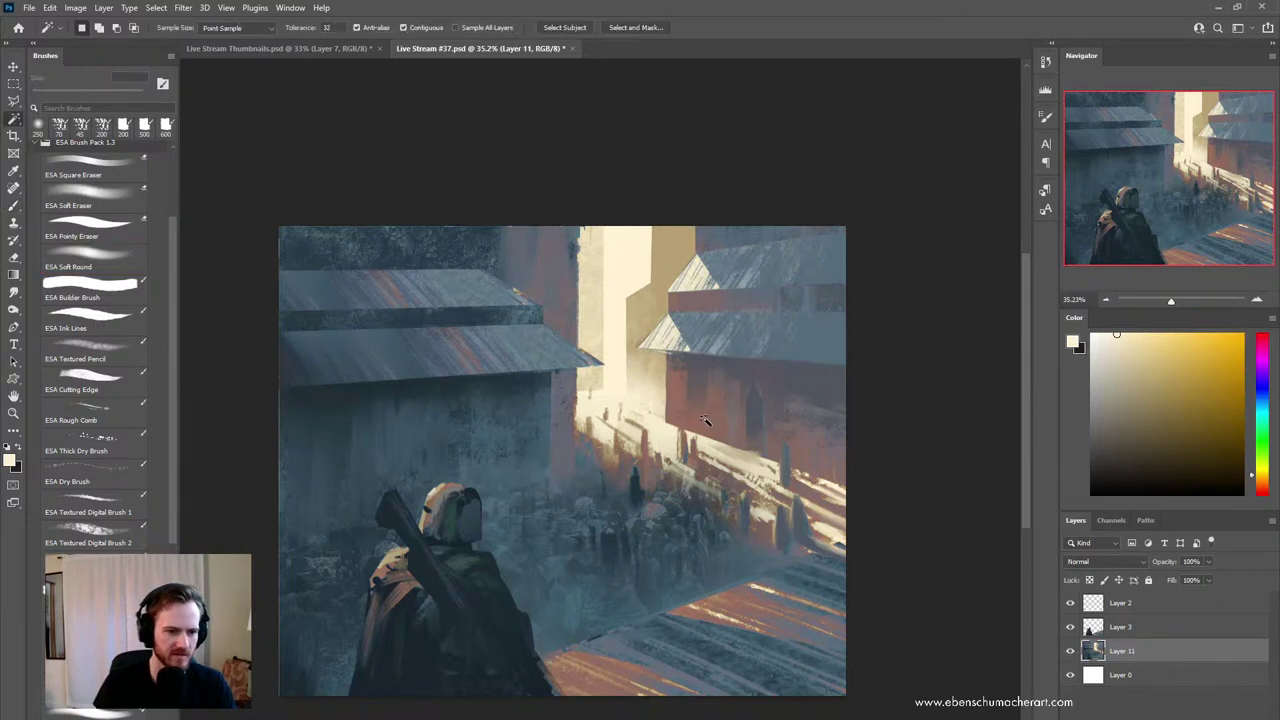
click(708, 421)
shift+click(800, 430)
shift+click(804, 496)
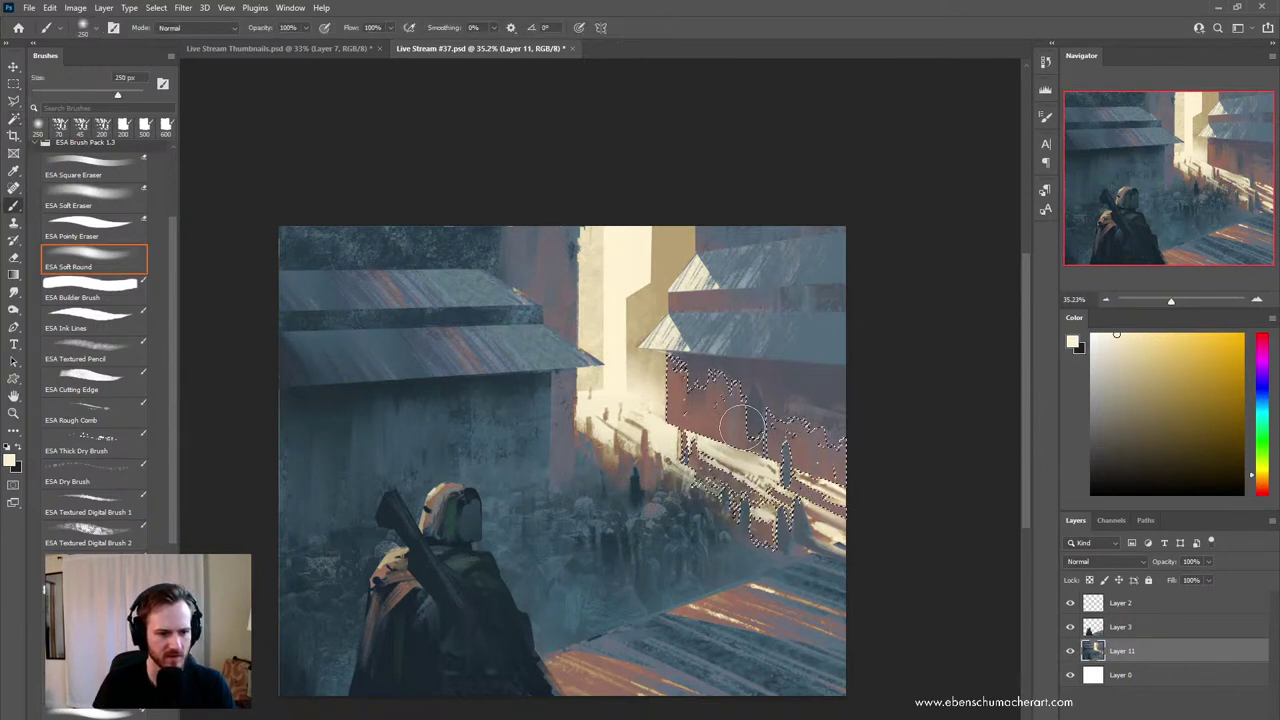
key(b)
drag(707, 452, 688, 432)
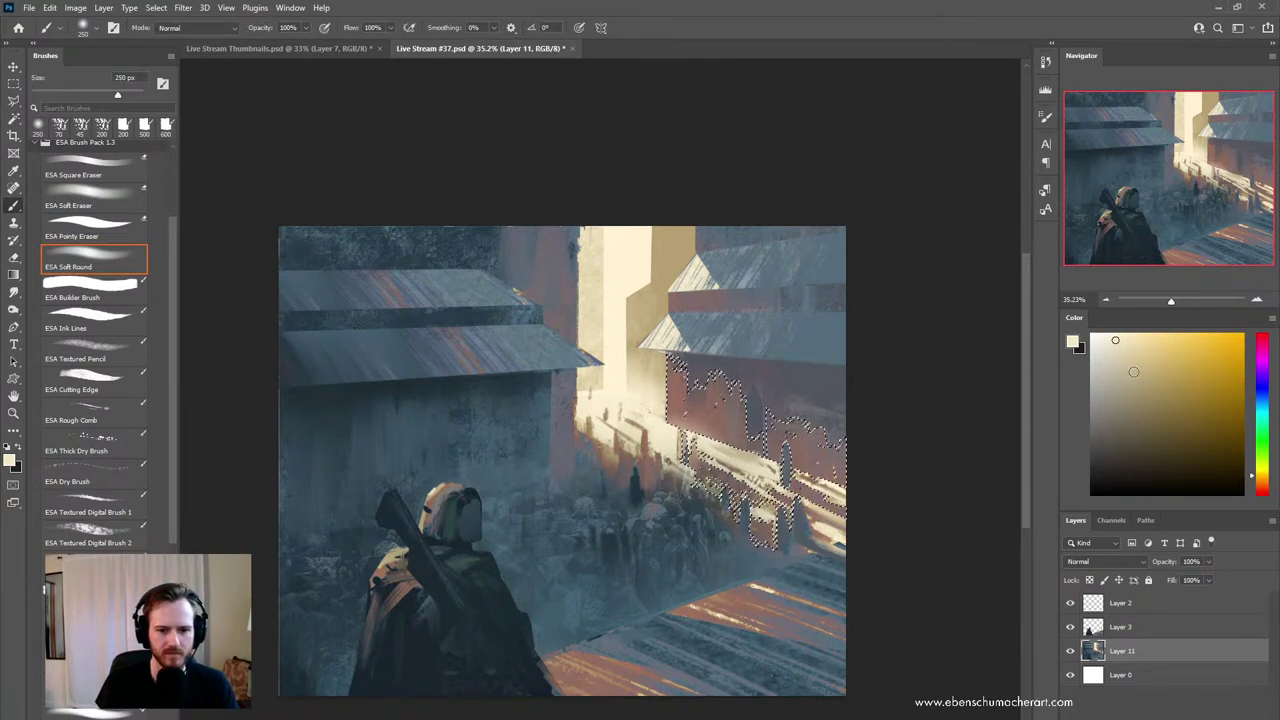
alt+click(834, 434)
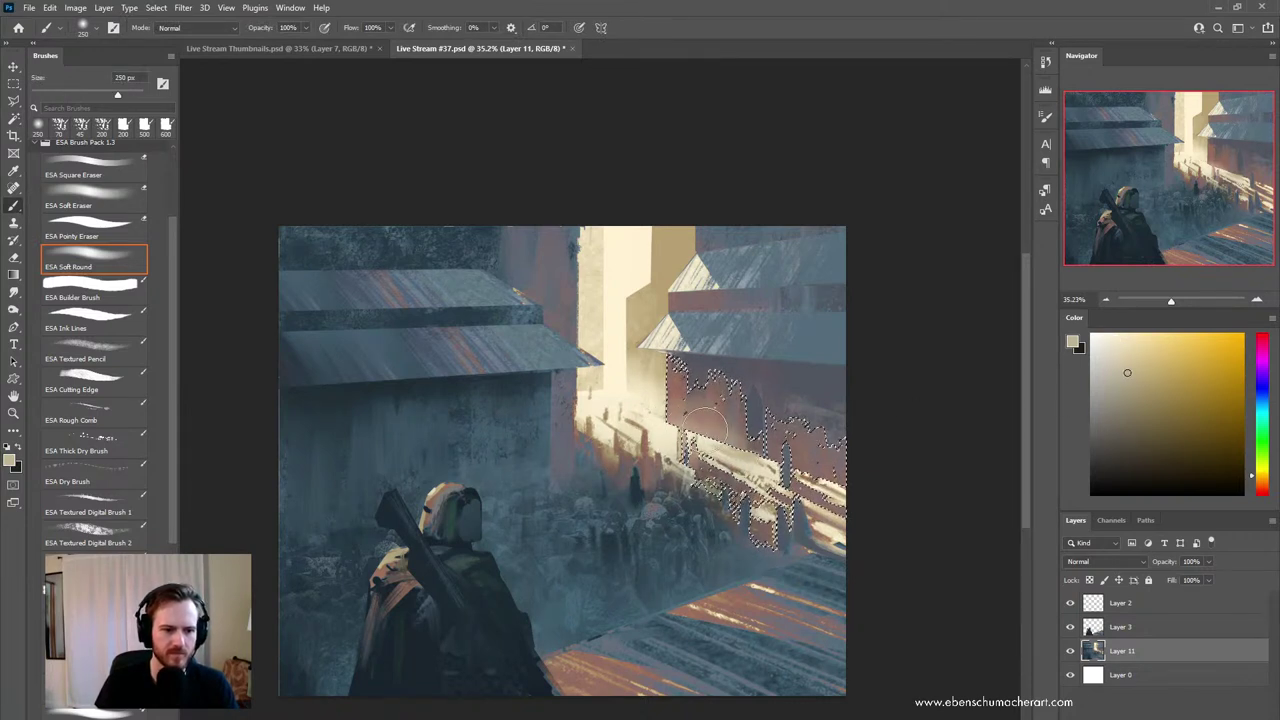
mouse_move(706, 428)
mouse_down()
mouse_move(757, 449)
mouse_move(664, 407)
mouse_move(684, 361)
mouse_move(738, 373)
mouse_move(750, 463)
mouse_move(791, 411)
mouse_move(779, 415)
mouse_move(830, 474)
mouse_up()
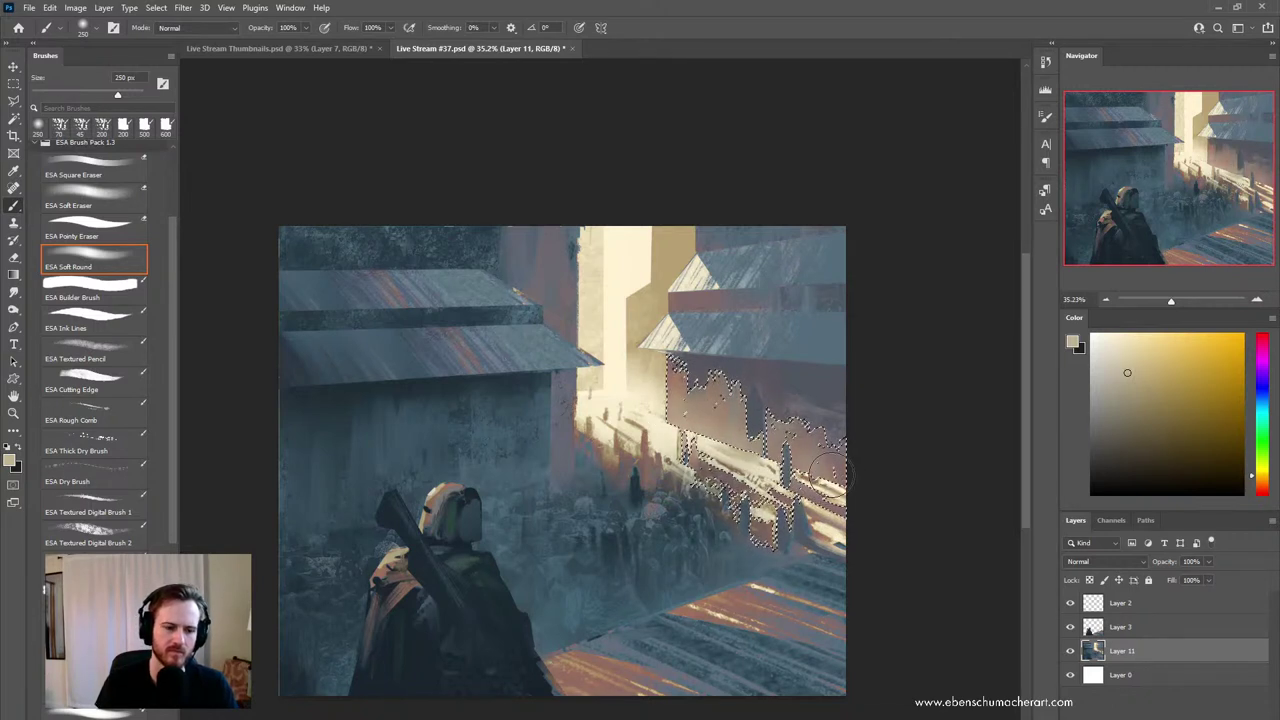
key(ctrl+d)
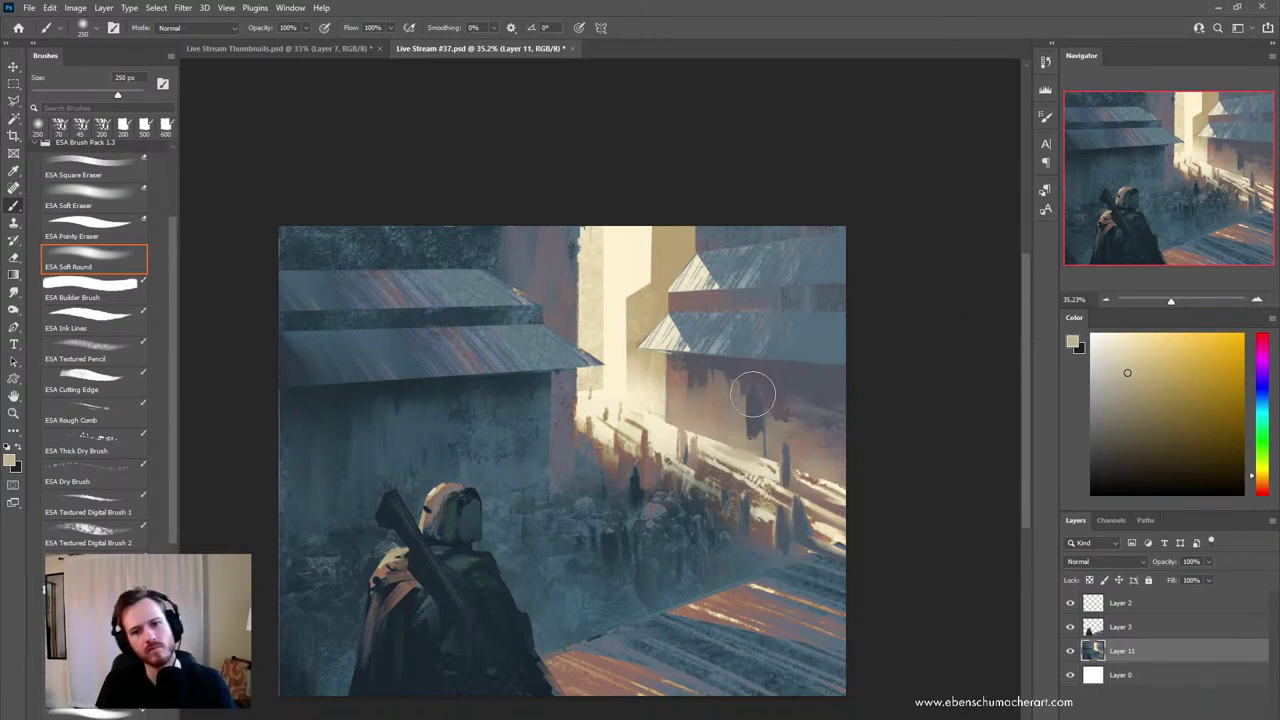
- Blend the red wall below the eave with sampled slate blue and brown using the Mixer Brush at 70 px, undoing the last stroke
key(shift+b)
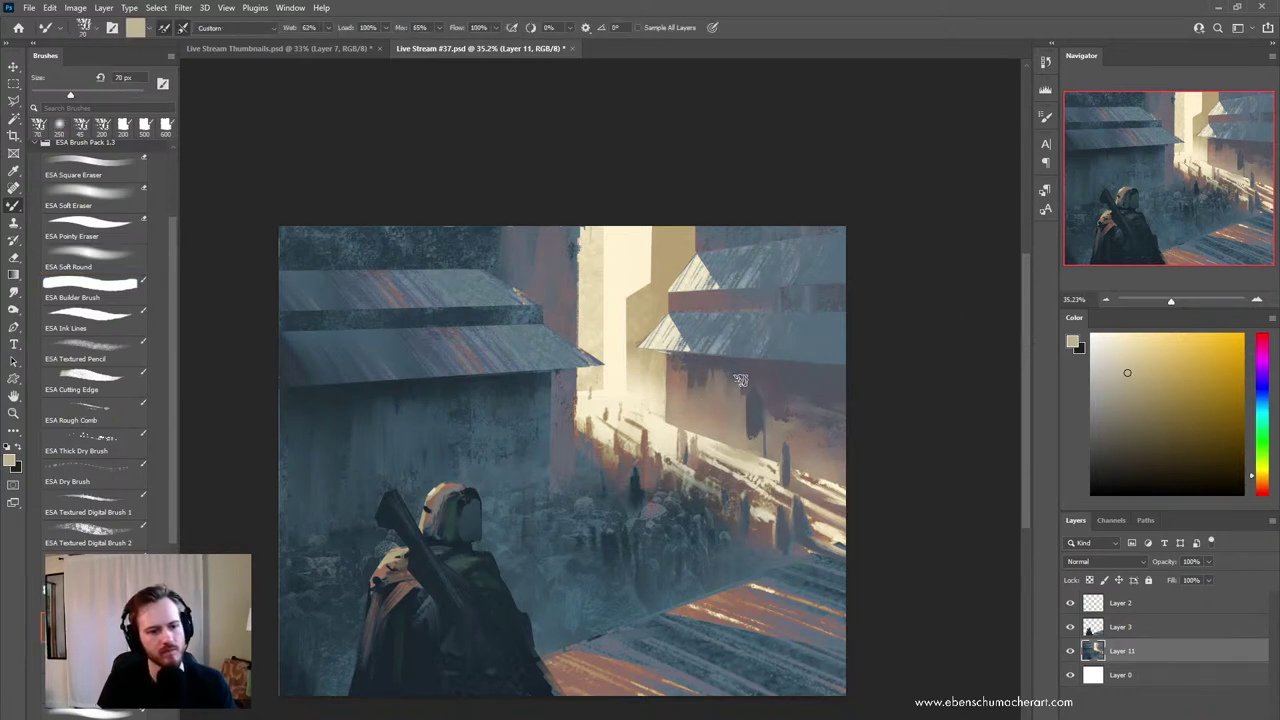
alt+click(740, 379)
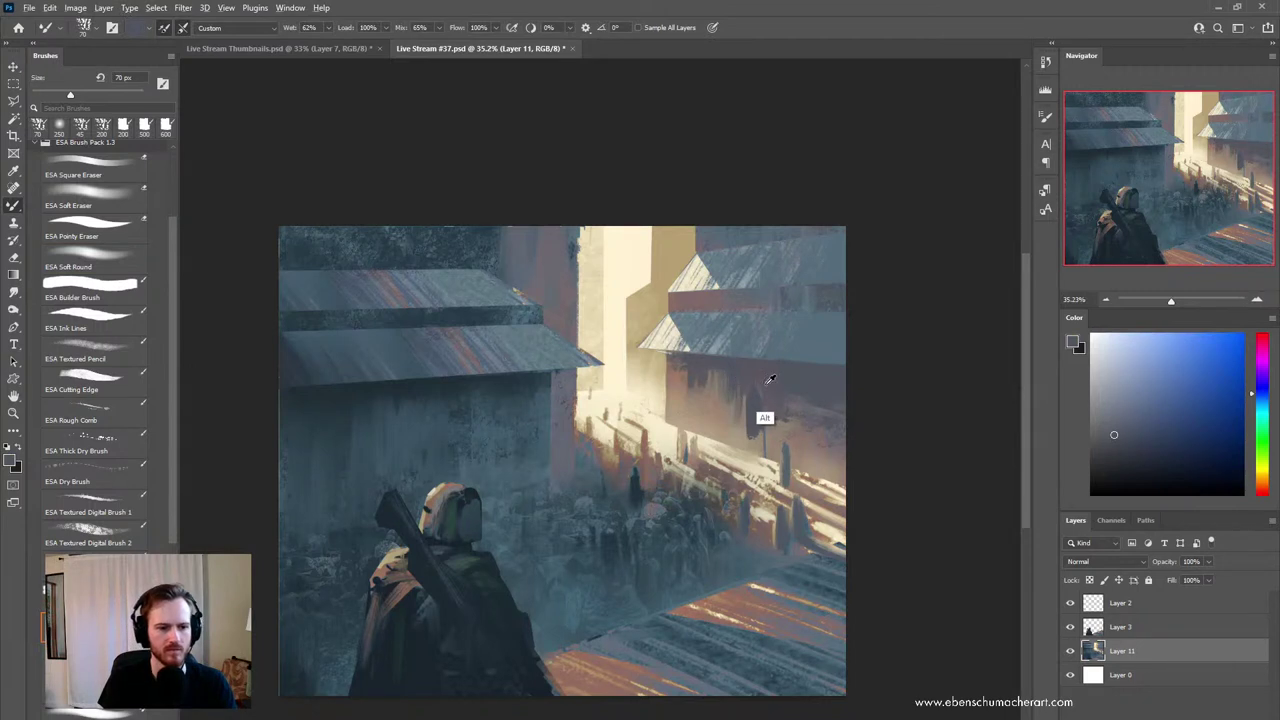
alt+click(767, 384)
alt+click(673, 380)
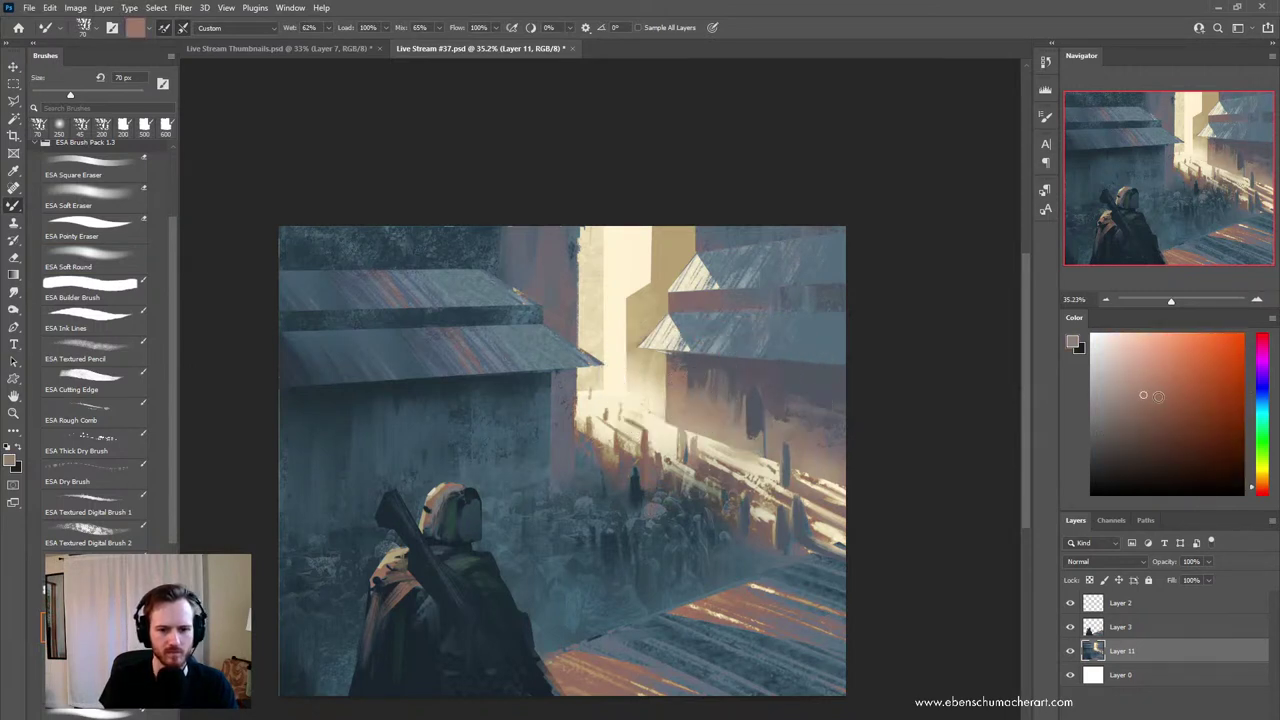
alt+click(692, 387)
key(ctrl+z)
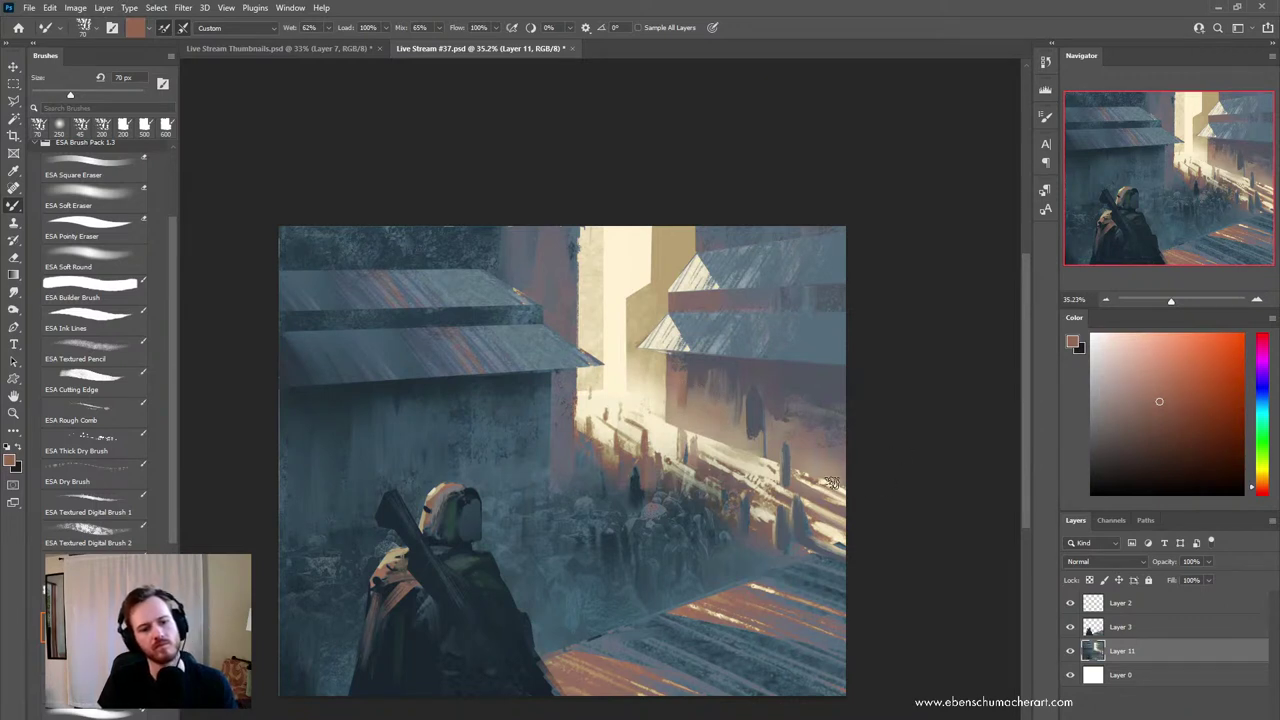
- Blend sampled light tan into the sunlit street below the red wall using the Mixer Brush at 70 px
alt+click(825, 510)
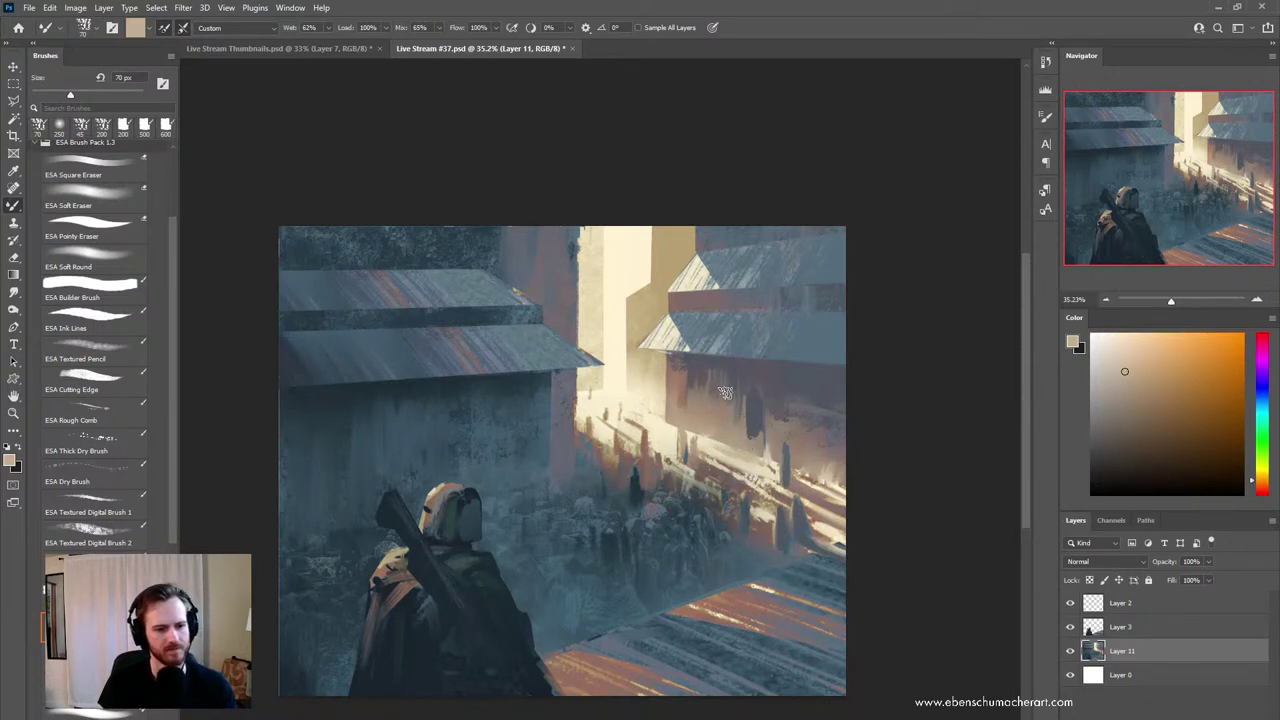
key(l)
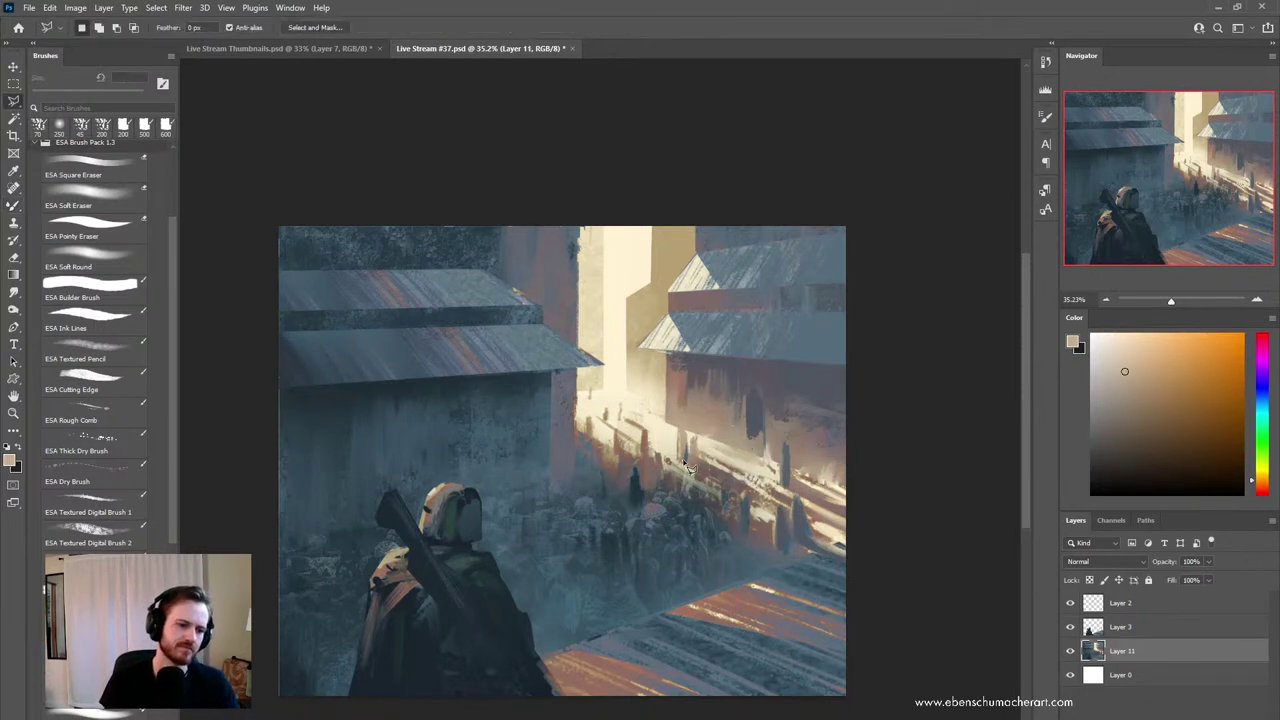
key(b)
- Outline the standing cloaked figure behind the crowd with the Polygonal Lasso, fill it with sampled dark blue using ESA Soft Round, and deselect
alt+click(652, 475)
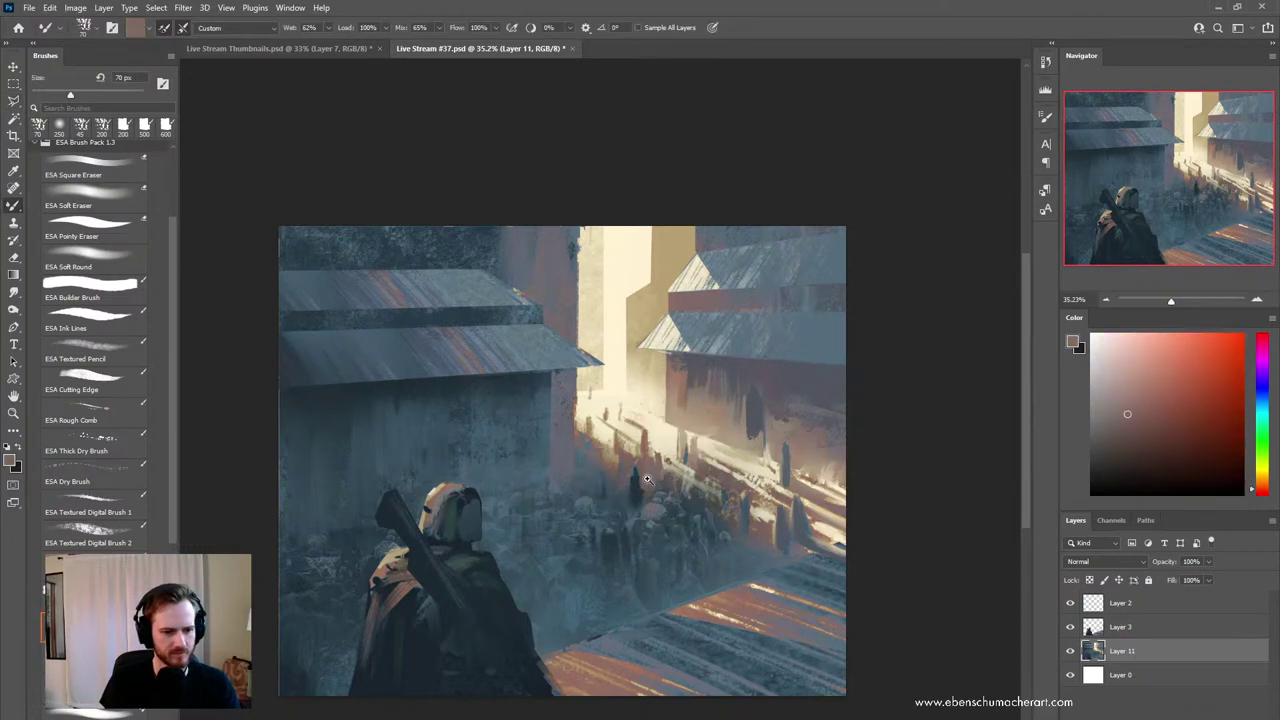
drag(648, 480, 694, 388)
mouse_move(694, 388)
mouse_down()
mouse_move(656, 450)
mouse_move(637, 436)
mouse_move(608, 457)
mouse_move(631, 483)
mouse_up()
key(b)
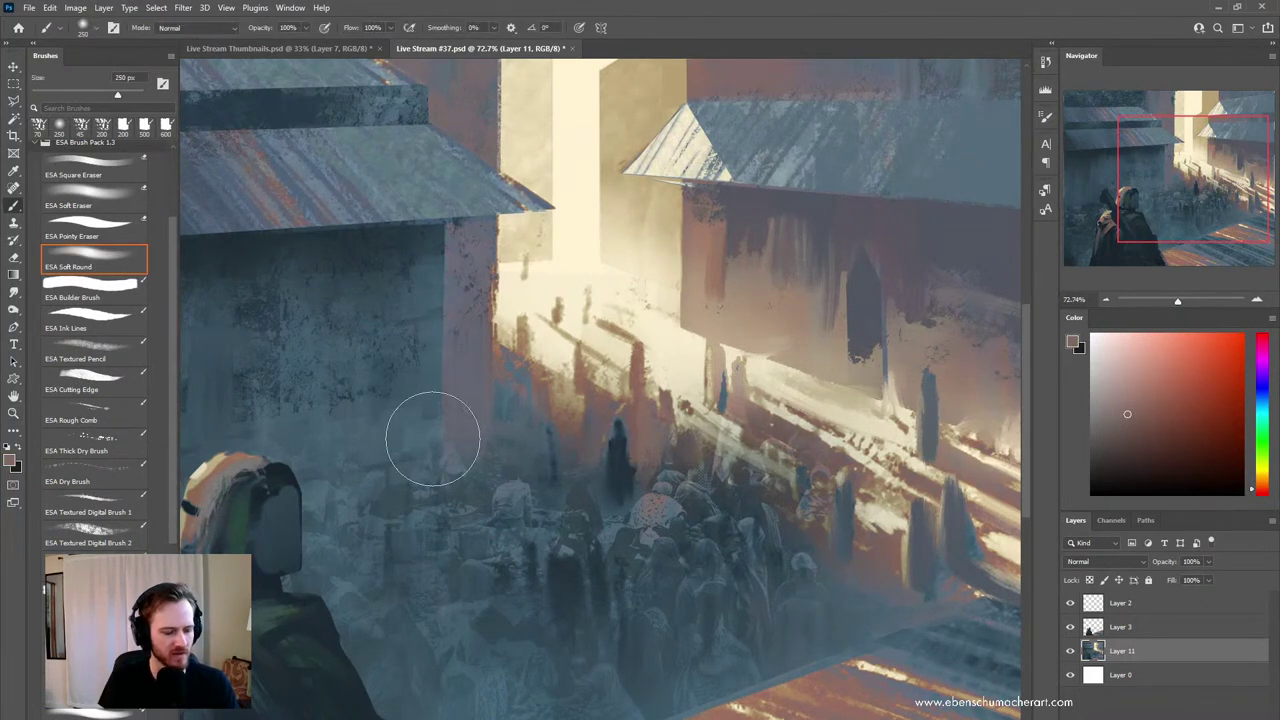
key(l)
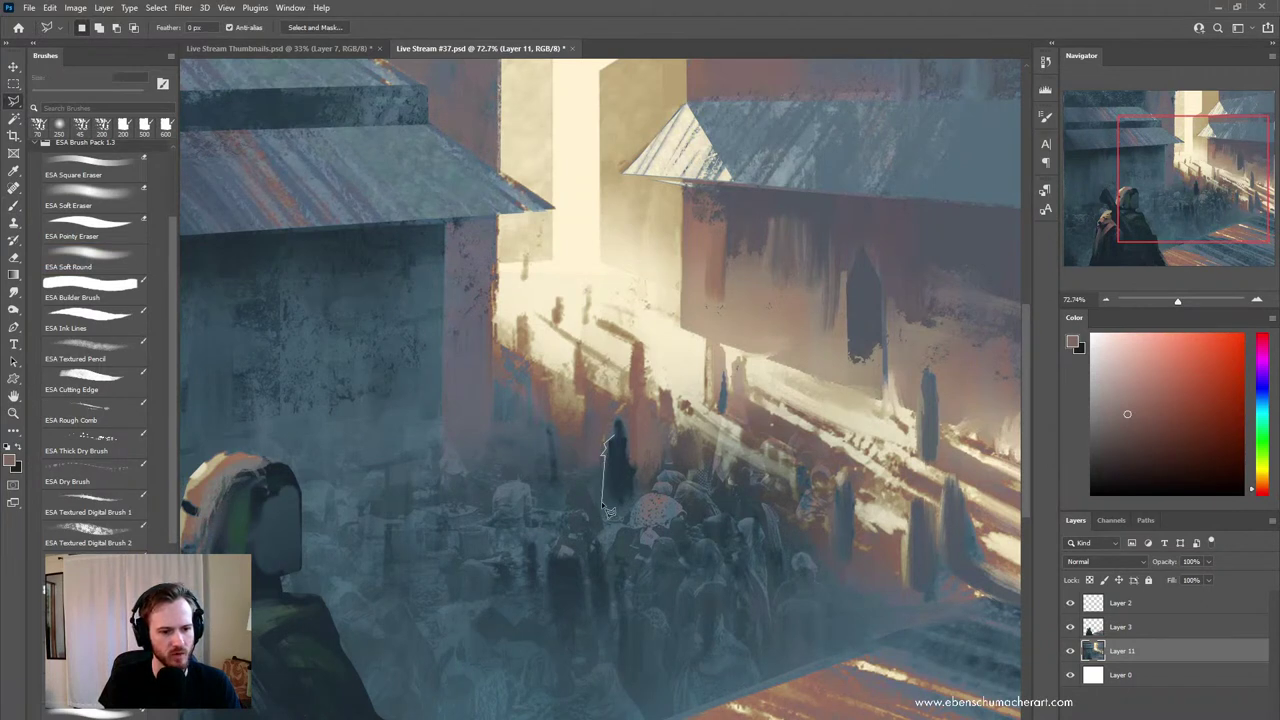
mouse_move(622, 518)
mouse_down()
mouse_move(650, 458)
mouse_move(636, 449)
mouse_up()
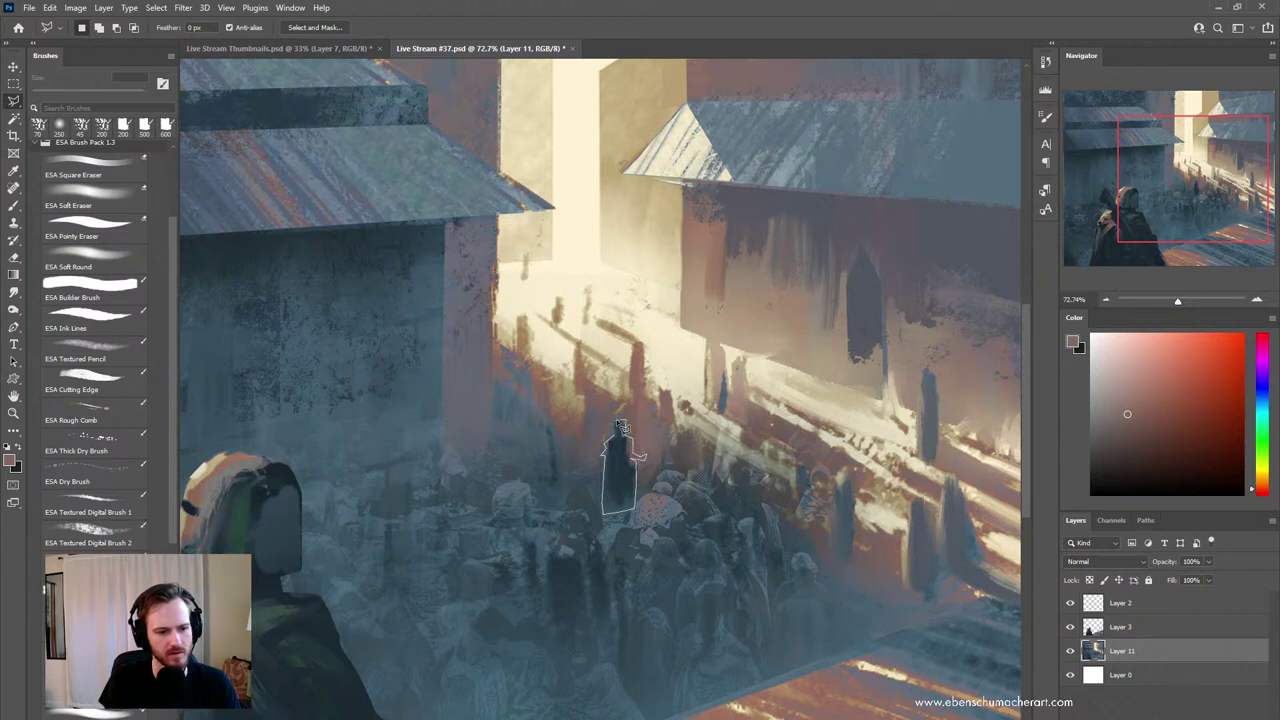
key(b)
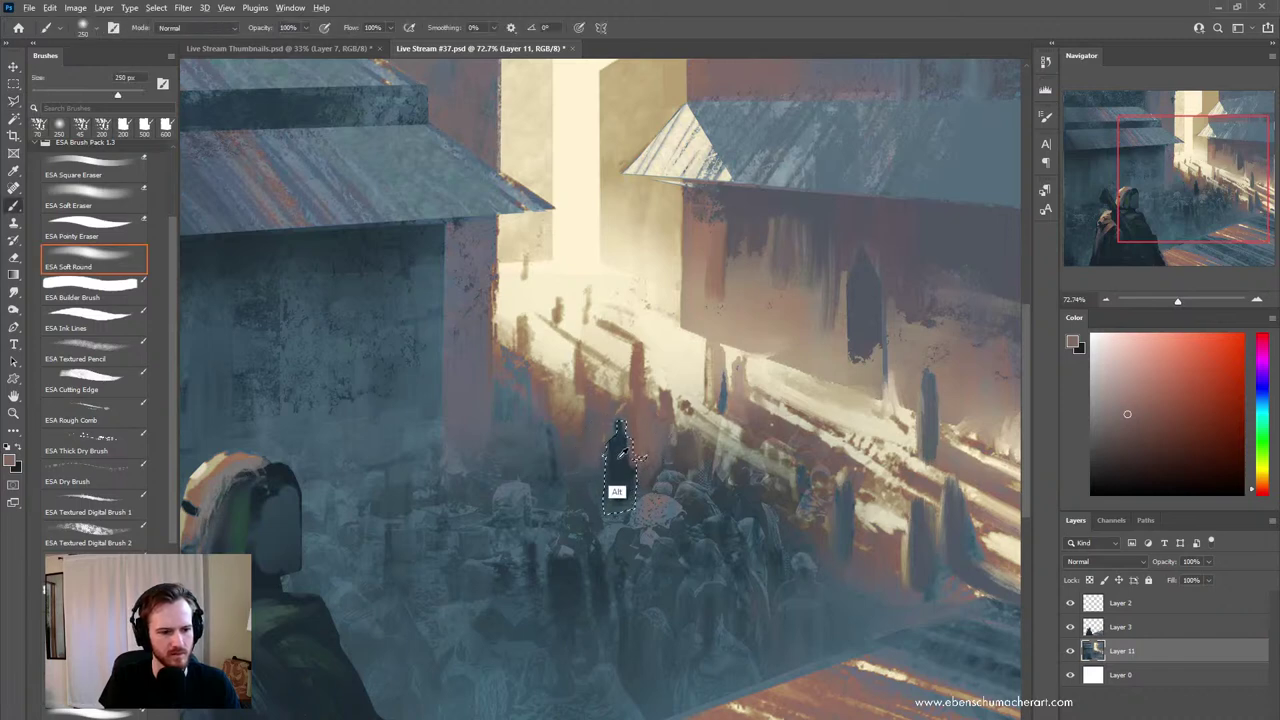
alt+click(623, 453)
drag(626, 459, 633, 444)
key(ctrl+d)
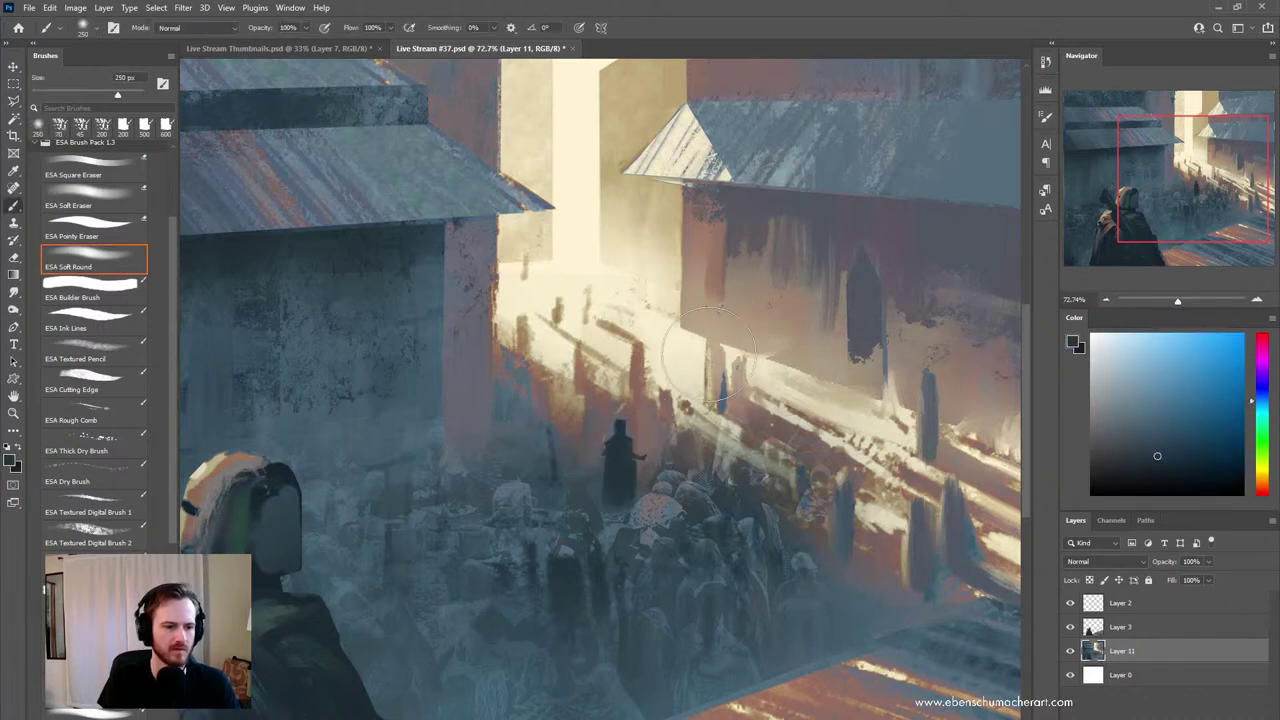
- Set the Magic Wand tolerance to 25
key(z)
drag(738, 490, 662, 486)
drag(733, 503, 752, 451)
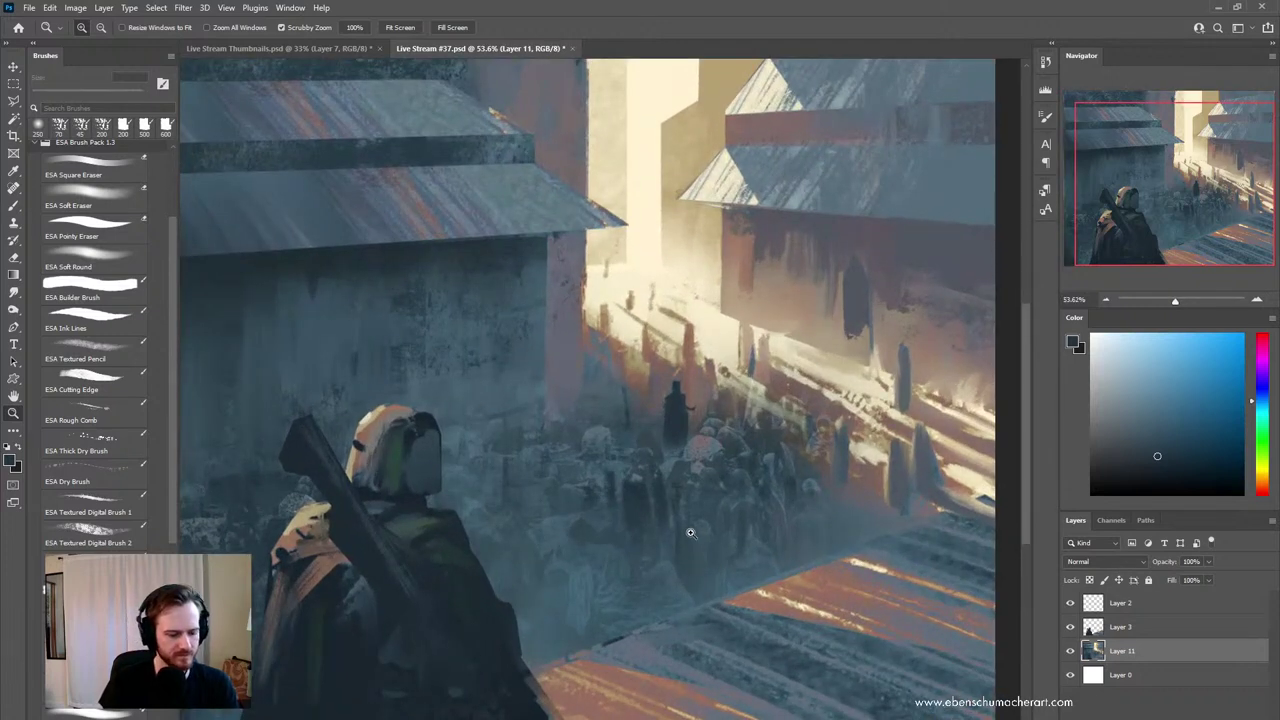
drag(682, 533, 716, 521)
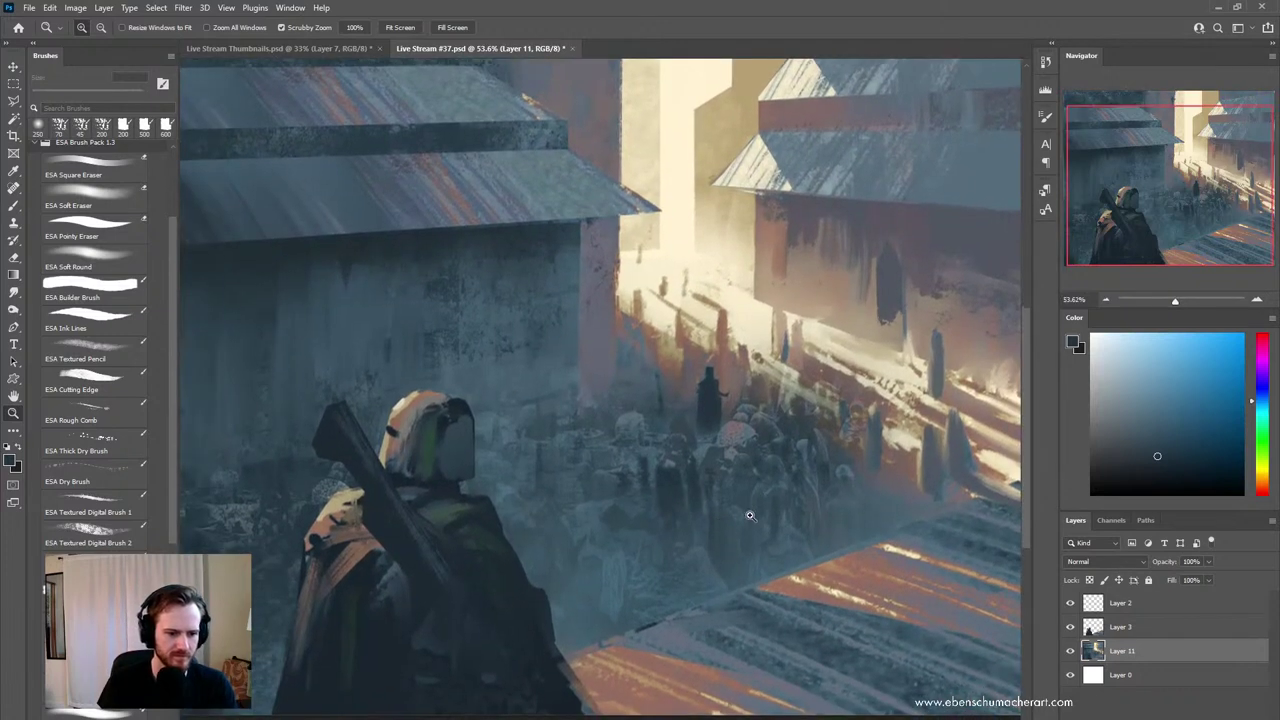
key(w)
key(b)
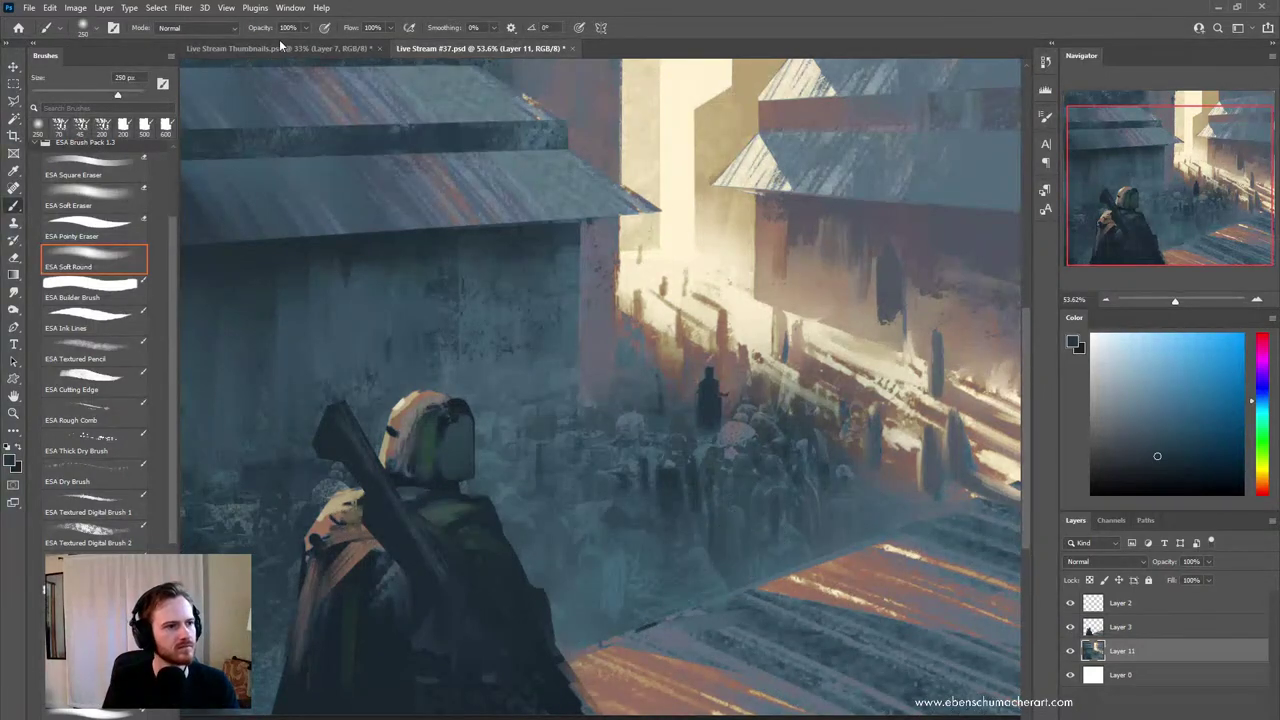
key(w)
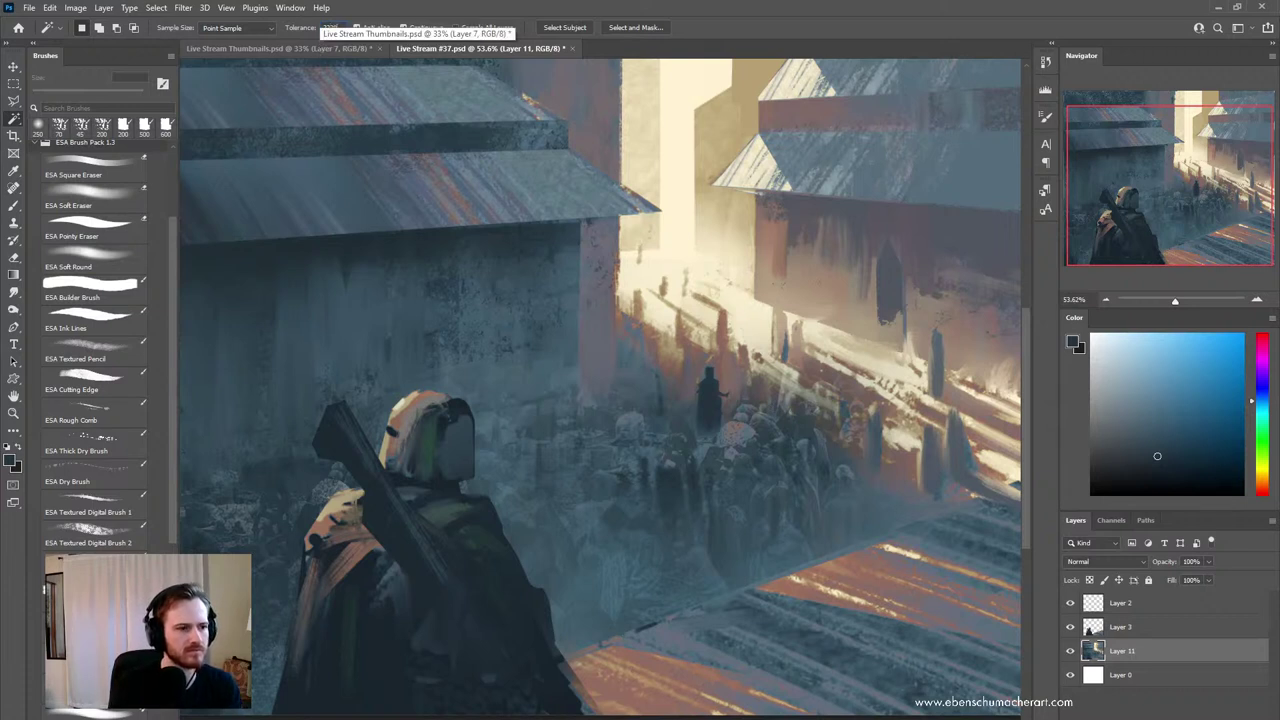
key(Return)
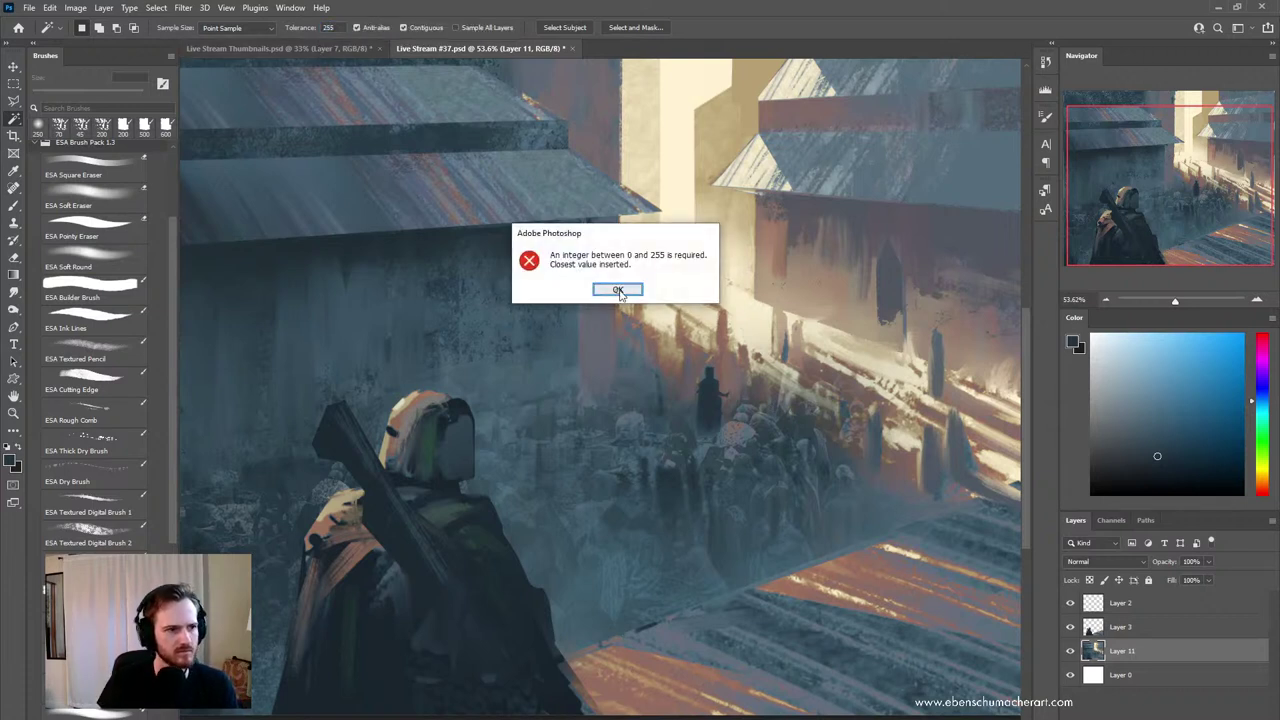
click(618, 290)
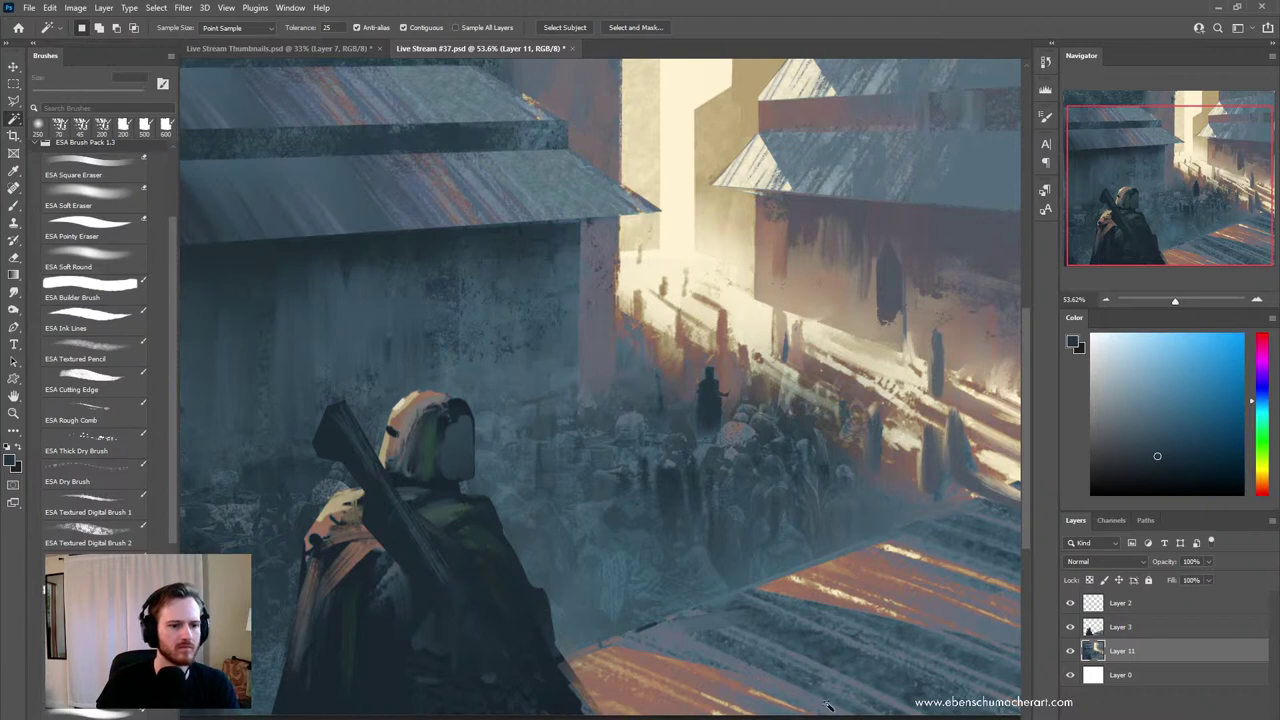
- Select the dark crowd shapes with the Magic Wand, darken them with the ESA Soft Round brush at 250 px, and deselect
click(664, 508)
key(b)
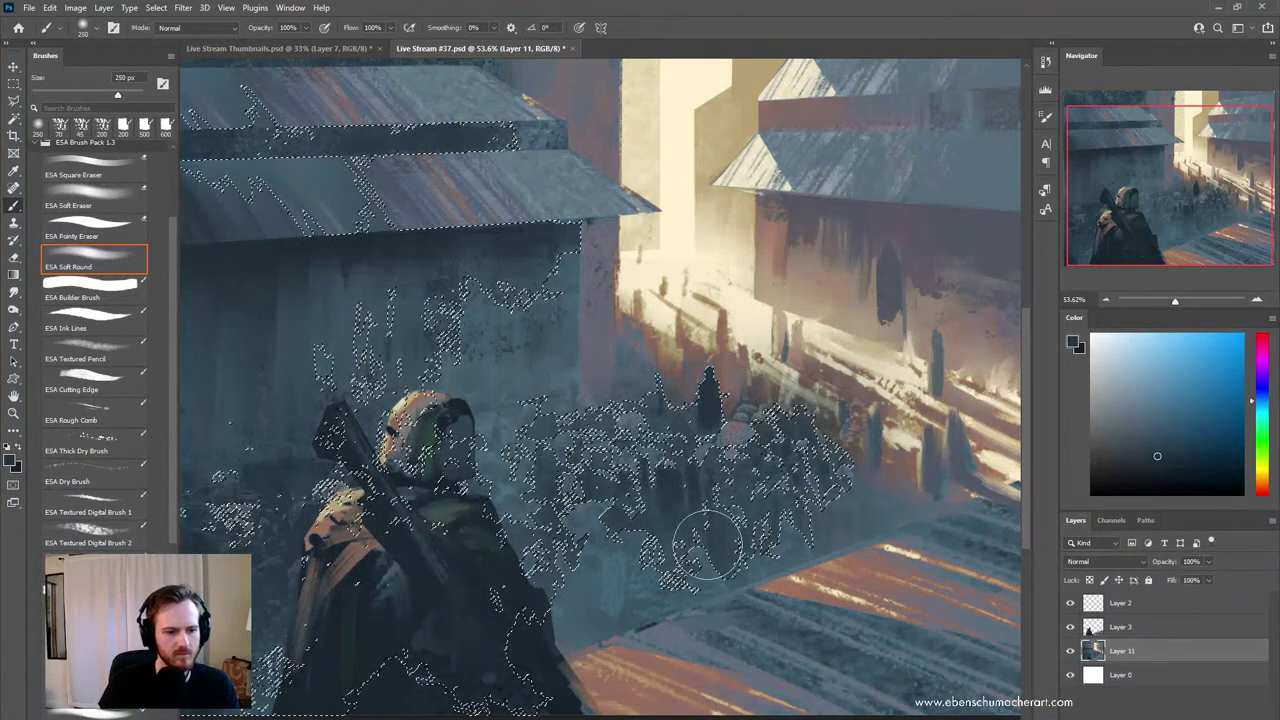
key(ctrl+d)
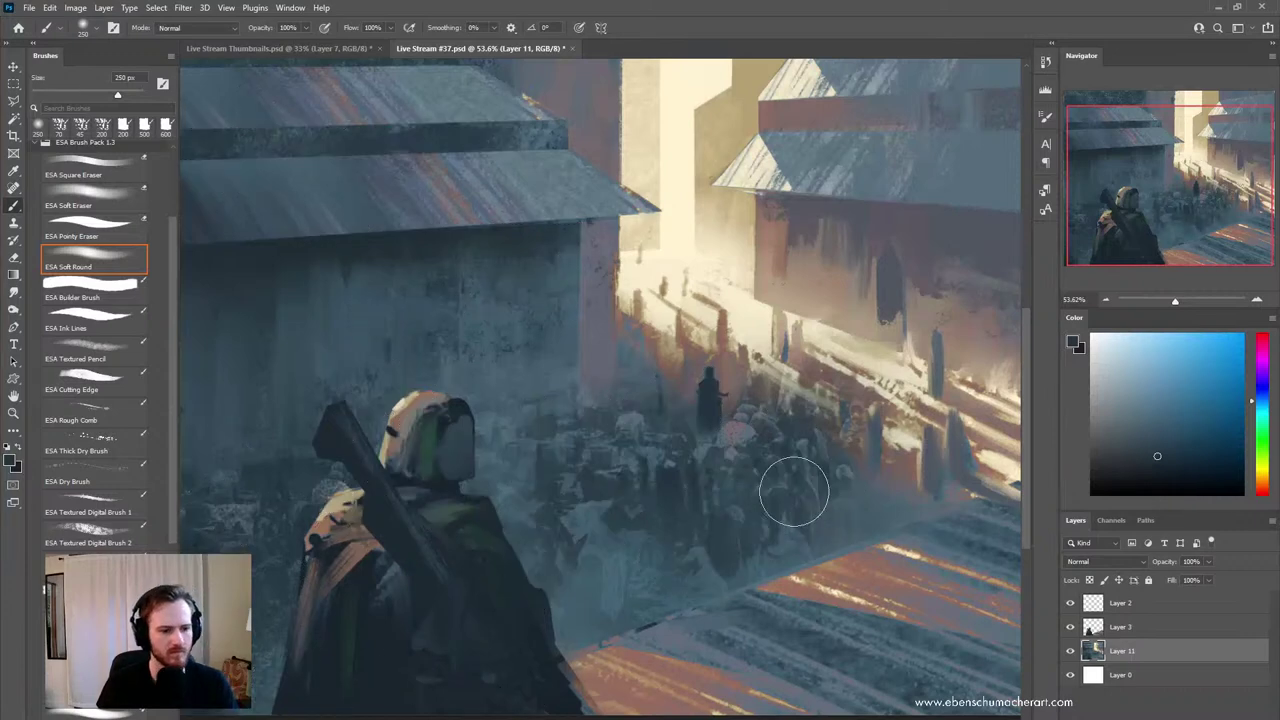
- Flip the whole painting horizontally to check the composition
key(z)
alt+click(730, 561)
mouse_move(730, 561)
mouse_down()
mouse_move(764, 505)
mouse_move(789, 530)
mouse_move(751, 542)
mouse_move(764, 544)
mouse_up()
key(b)
key(z)
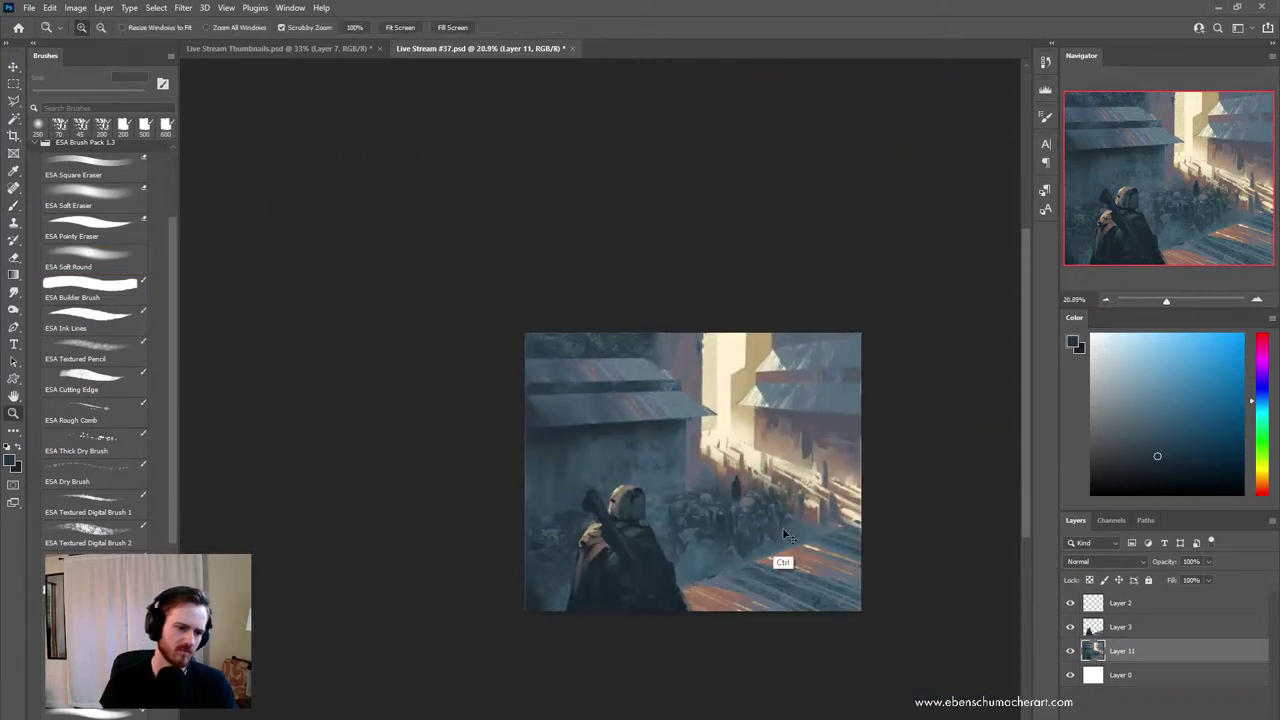
key(ctrl+shift+h)
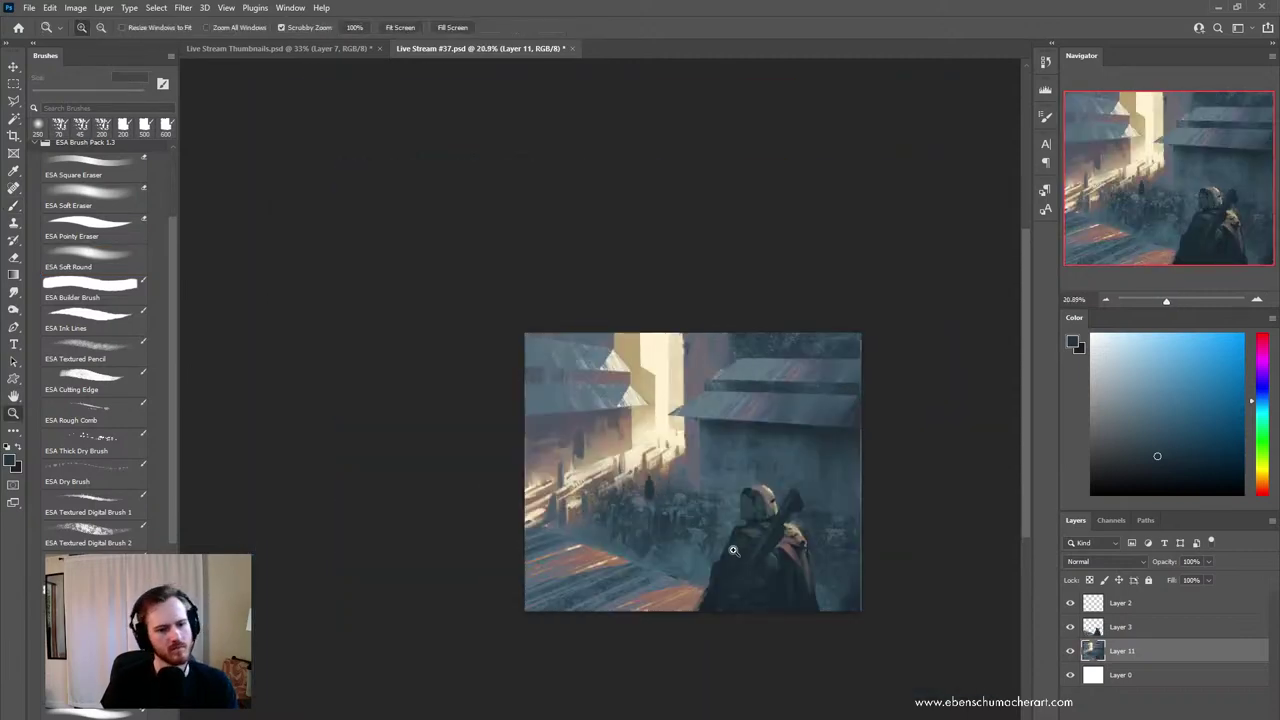
- Select the dark crowd and standing figure with the Magic Wand, soften the figure's base with sampled slate blue using ESA Soft Round, and deselect
drag(734, 551, 794, 537)
key(w)
click(571, 444)
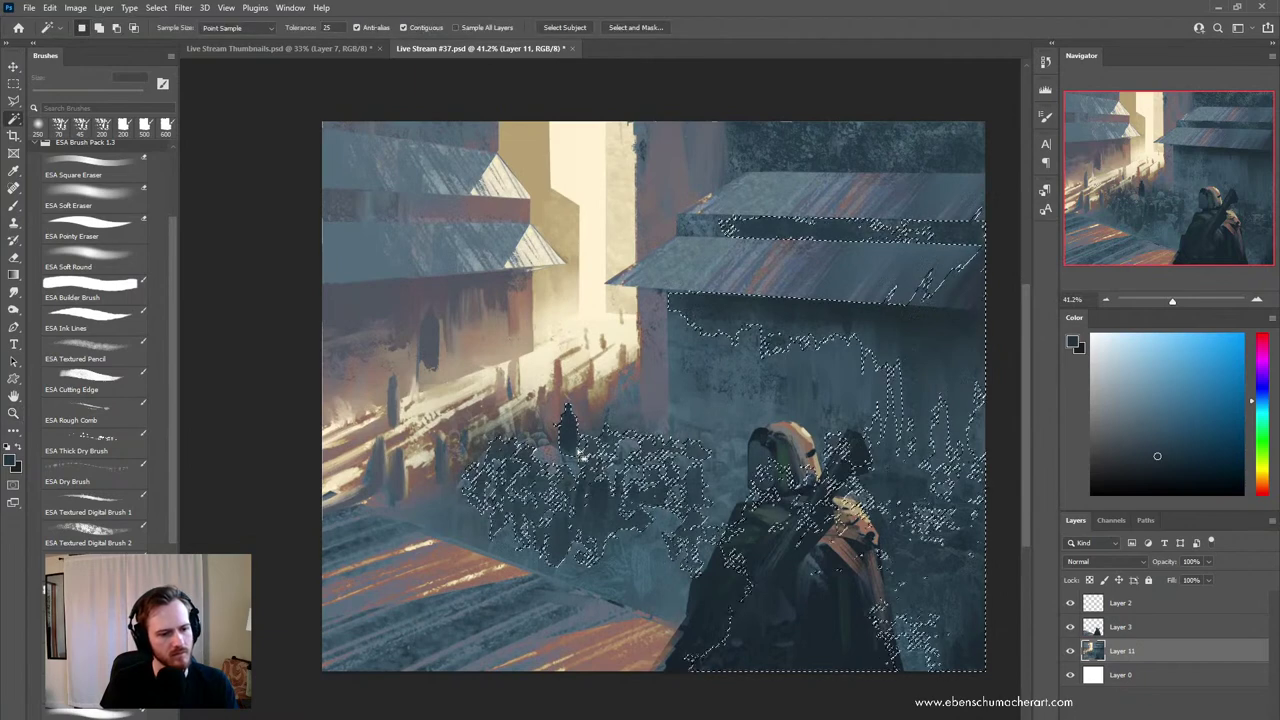
key(b)
alt+click(570, 462)
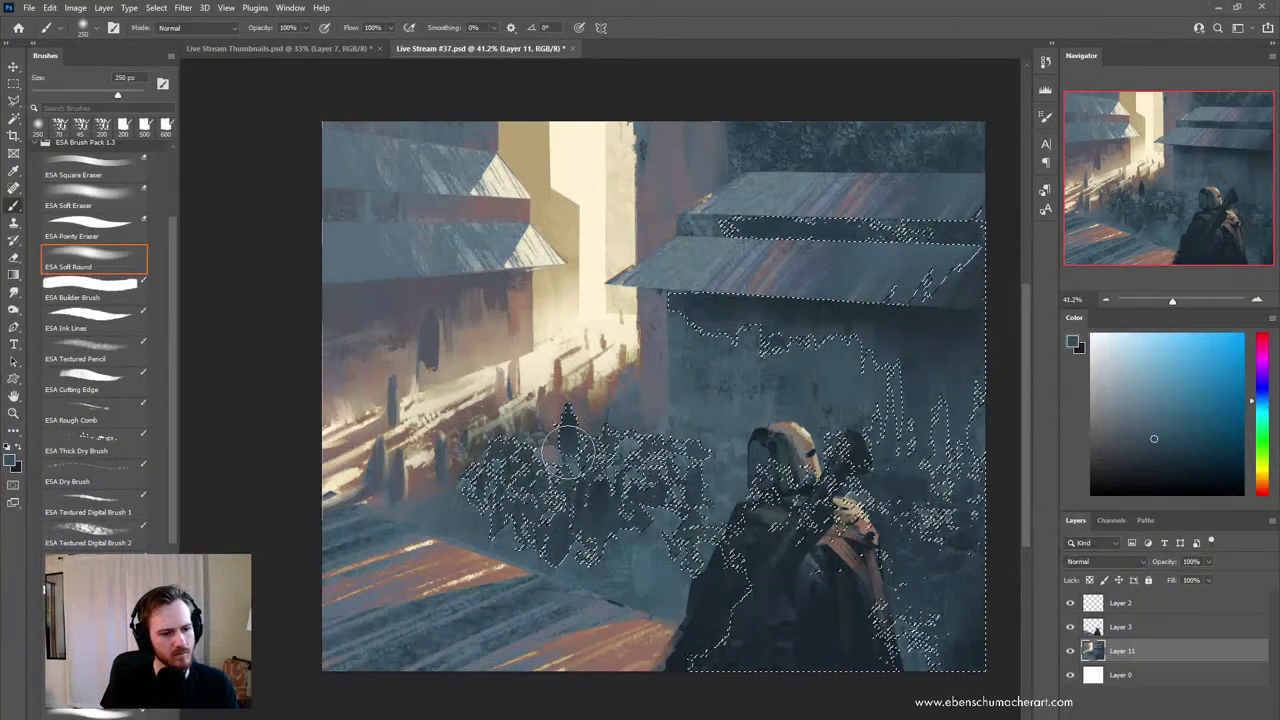
key(ctrl+d)
- Reshape the standing figure's arm and shoulders with the ESA Ink Lines brush at 60 px in sampled dark and muted tones, undoing the last stroke
mouse_move(694, 497)
mouse_down()
mouse_move(820, 515)
mouse_move(740, 529)
mouse_move(760, 523)
mouse_move(746, 575)
mouse_up()
key(z)
key(b)
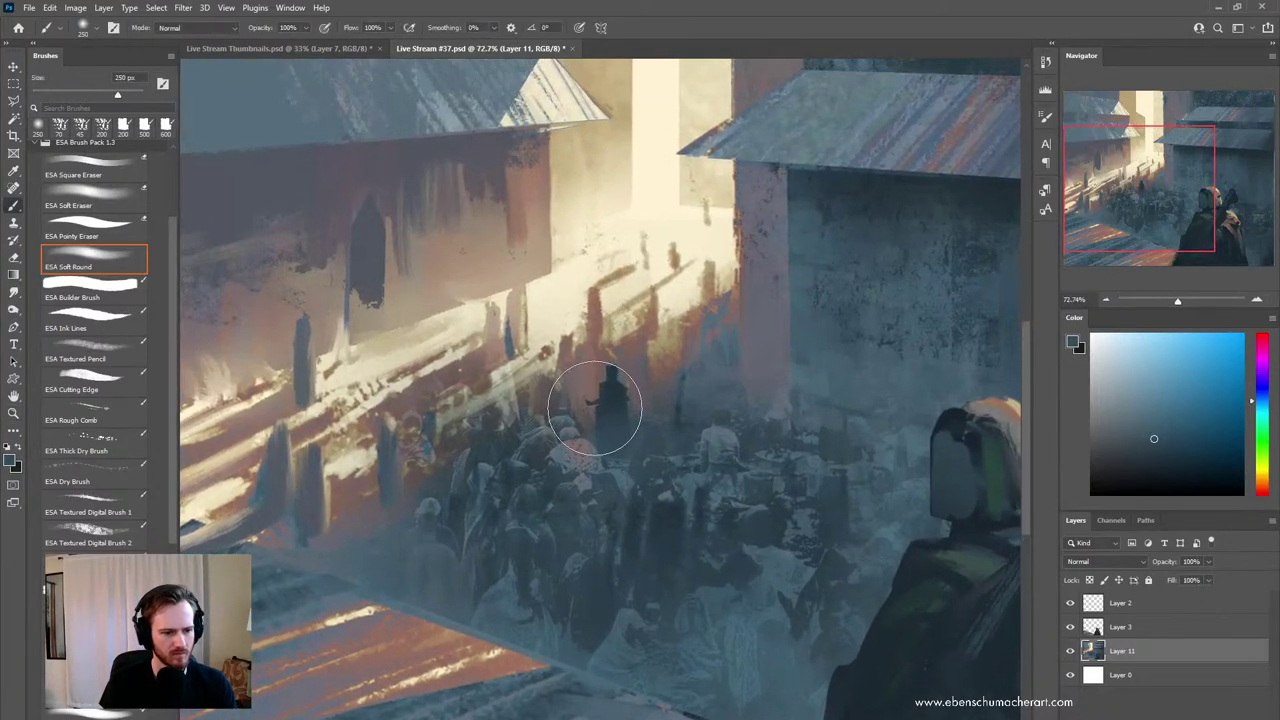
key(period)
key(period)
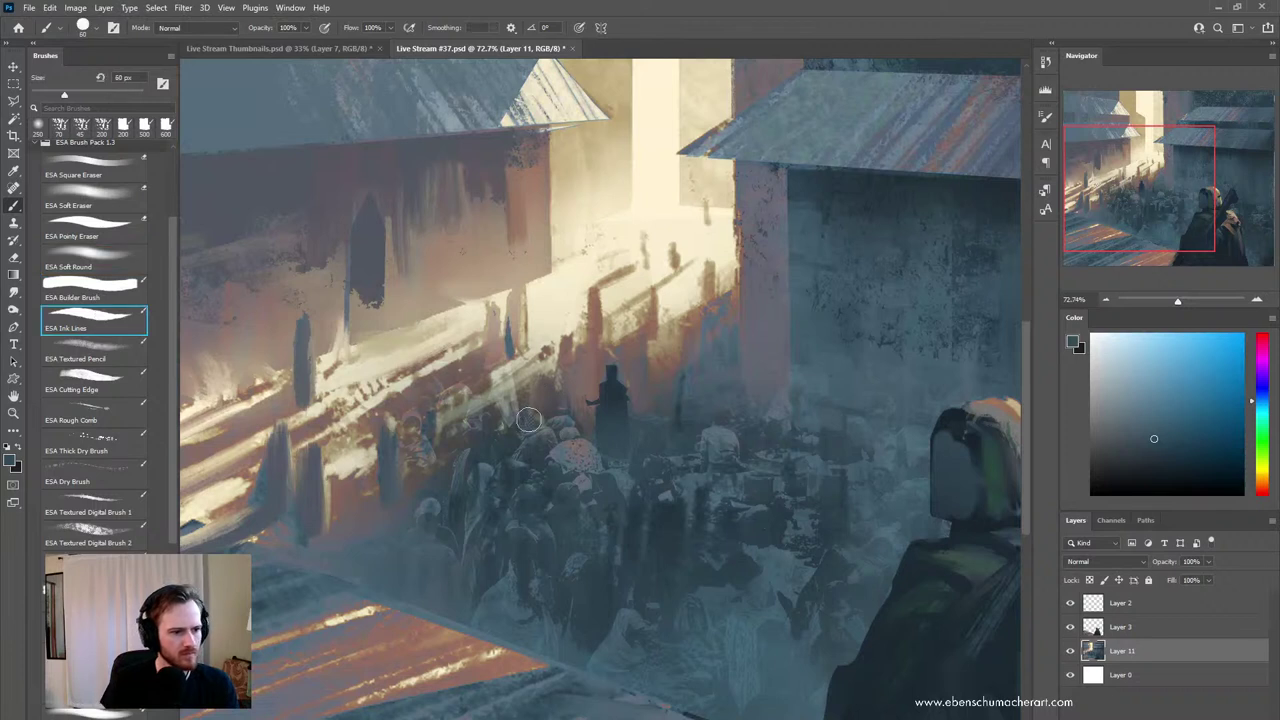
alt+click(611, 403)
drag(598, 400, 586, 411)
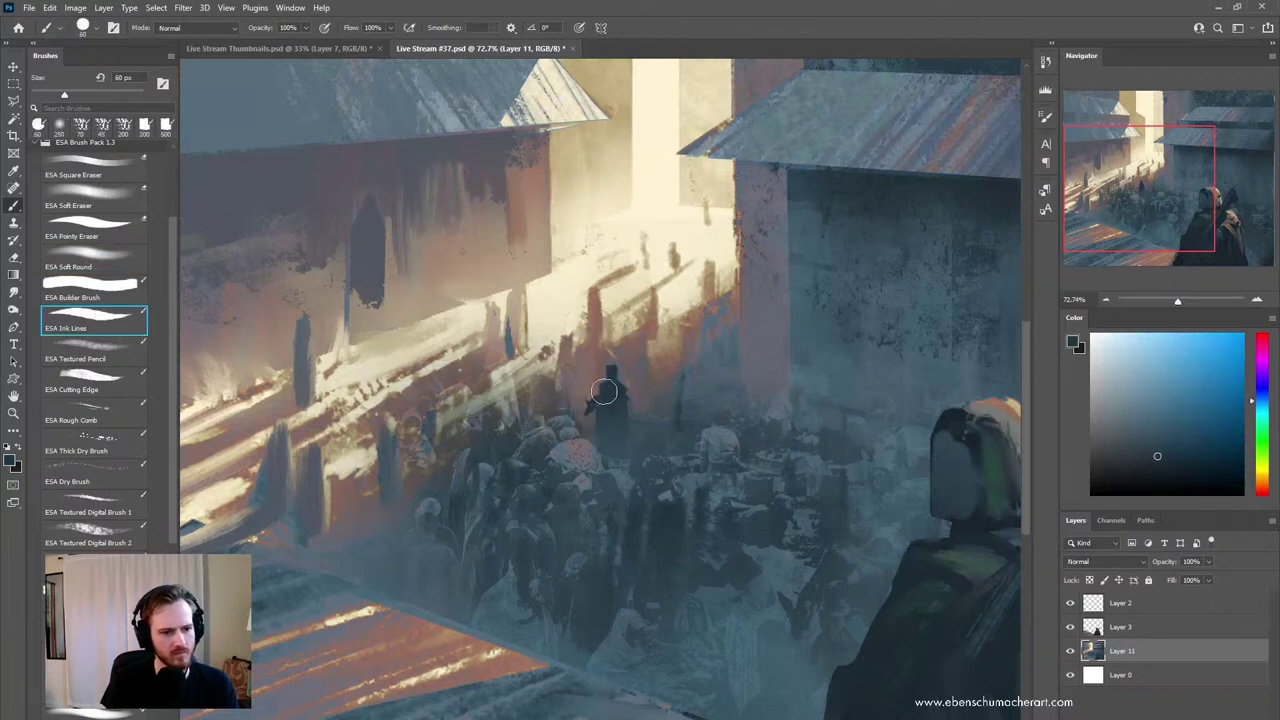
alt+click(596, 394)
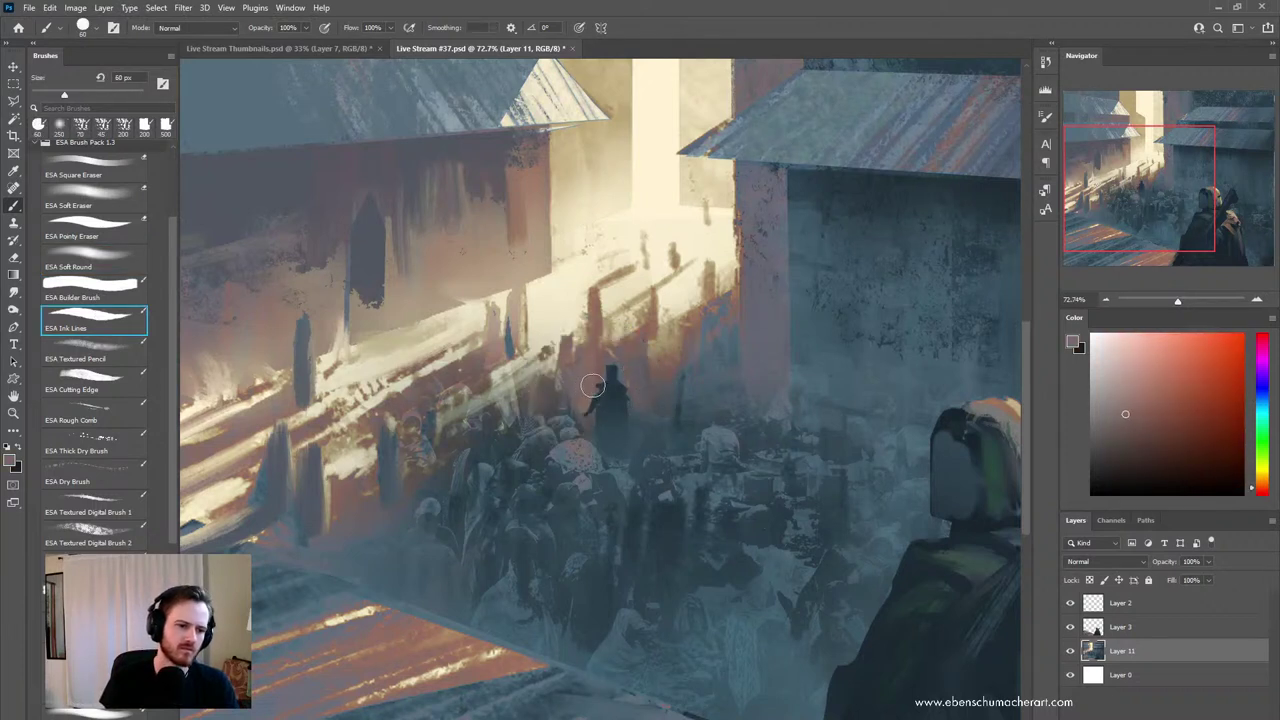
alt+click(599, 412)
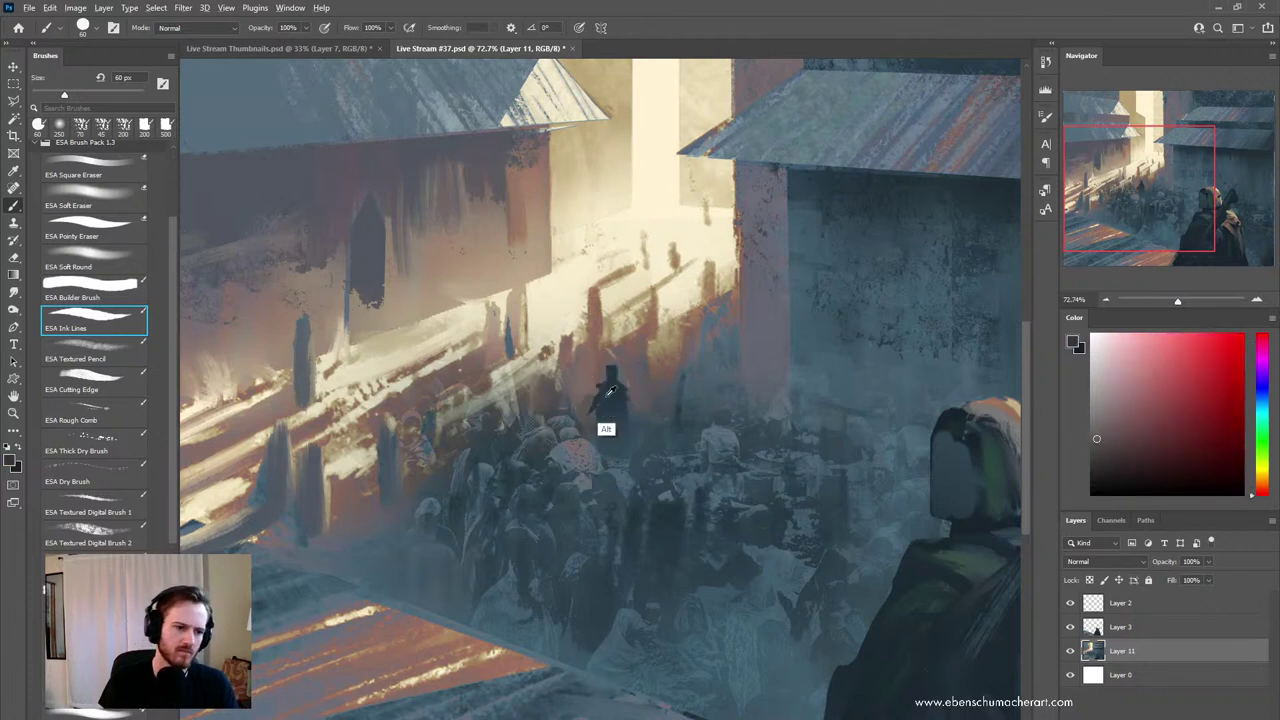
alt+click(600, 407)
mouse_move(600, 409)
mouse_down()
mouse_move(612, 371)
mouse_move(599, 389)
mouse_move(624, 388)
mouse_up()
key(ctrl+z)
- Reduce the ESA Ink Lines brush to 20 px and refine the standing figure's hat and shoulder silhouette with sampled dark blue and background gray
key(bracketleft)
key(bracketleft)
key(bracketleft)
key(bracketleft)
key(bracketleft)
key(bracketleft)
key(bracketleft)
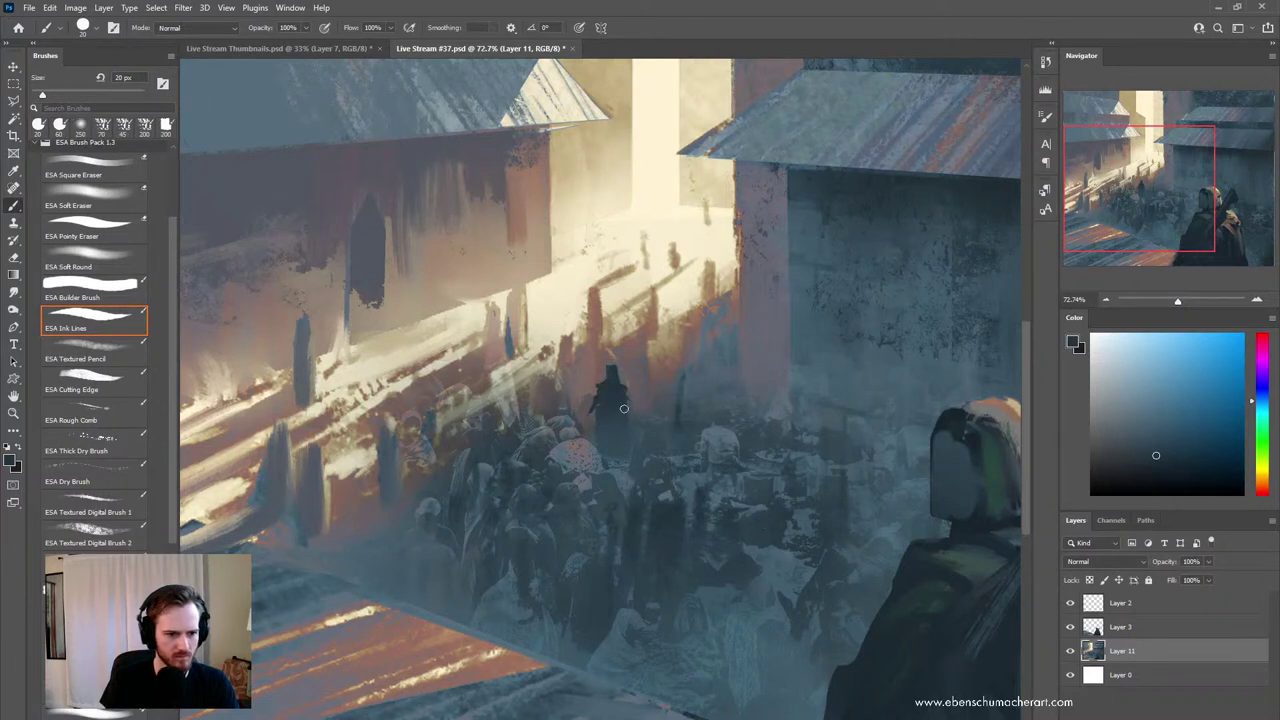
alt+click(643, 399)
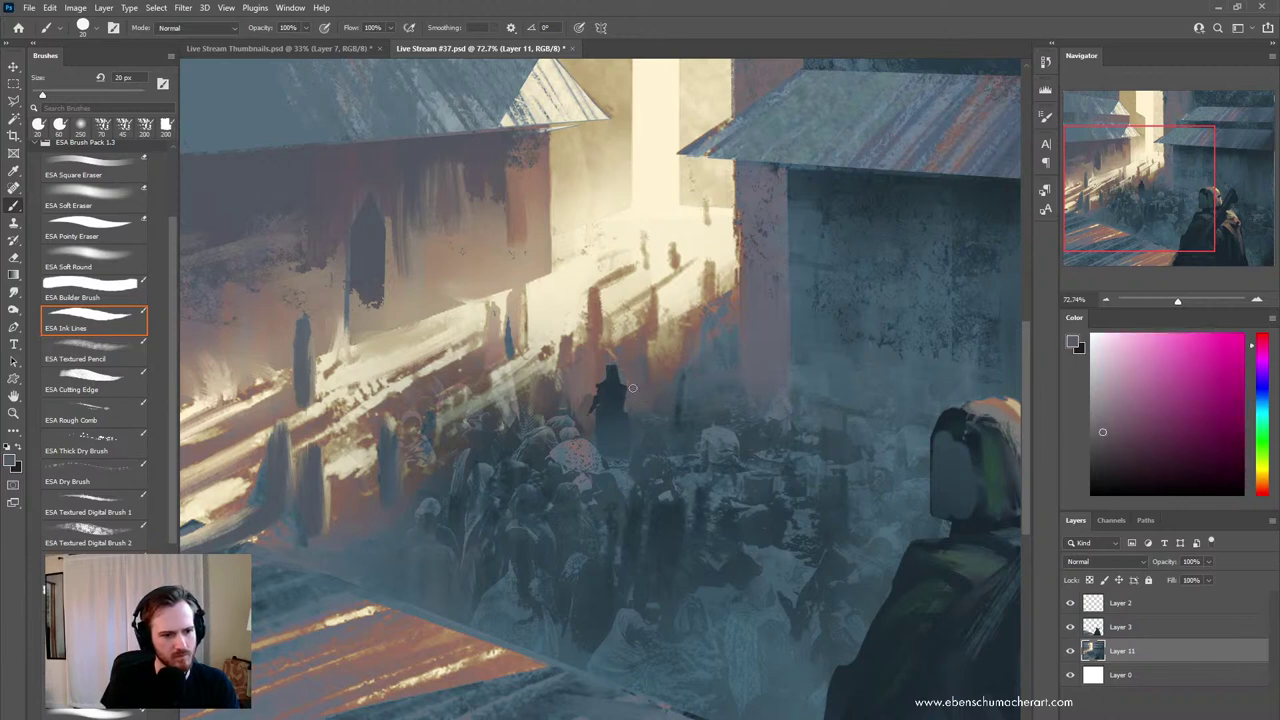
- Paint a thin upright staff in the standing figure's hand with sampled dark blue using the ESA Ink Lines brush at 20 px
mouse_move(730, 514)
mouse_down()
mouse_move(660, 583)
mouse_move(580, 590)
mouse_move(749, 486)
mouse_up()
scroll(692, 451, up, 2)
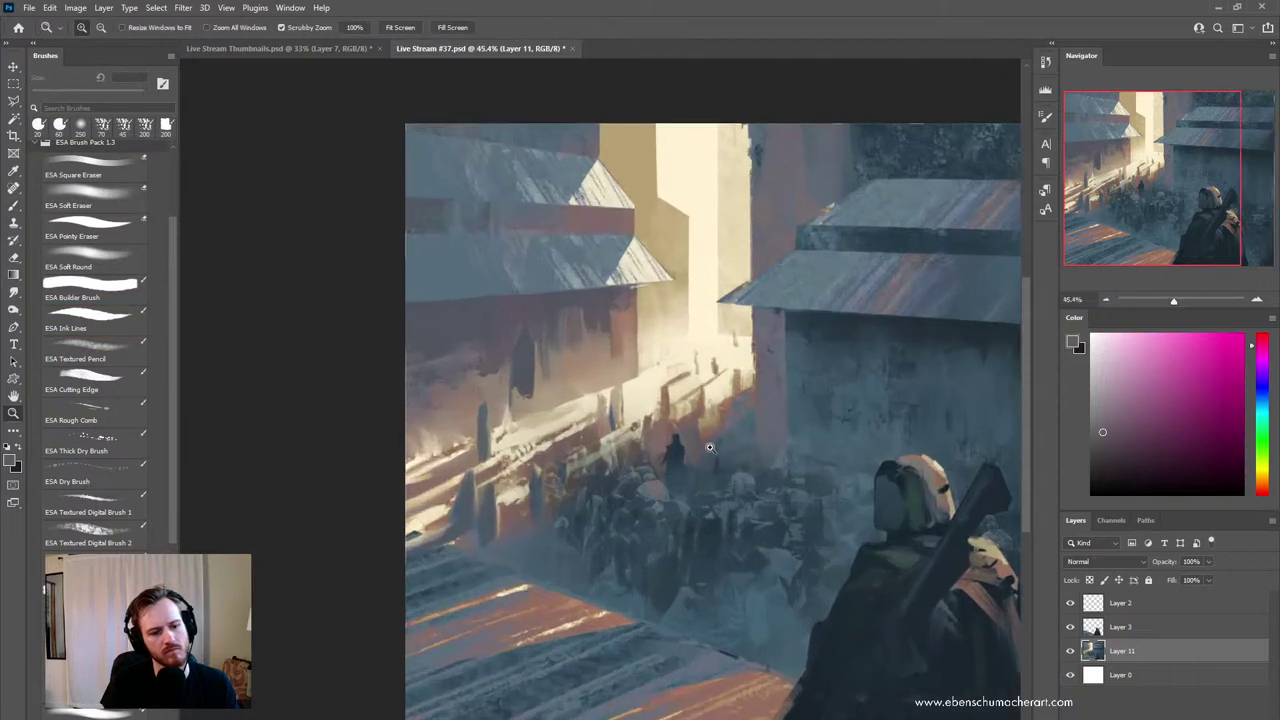
alt+click(662, 460)
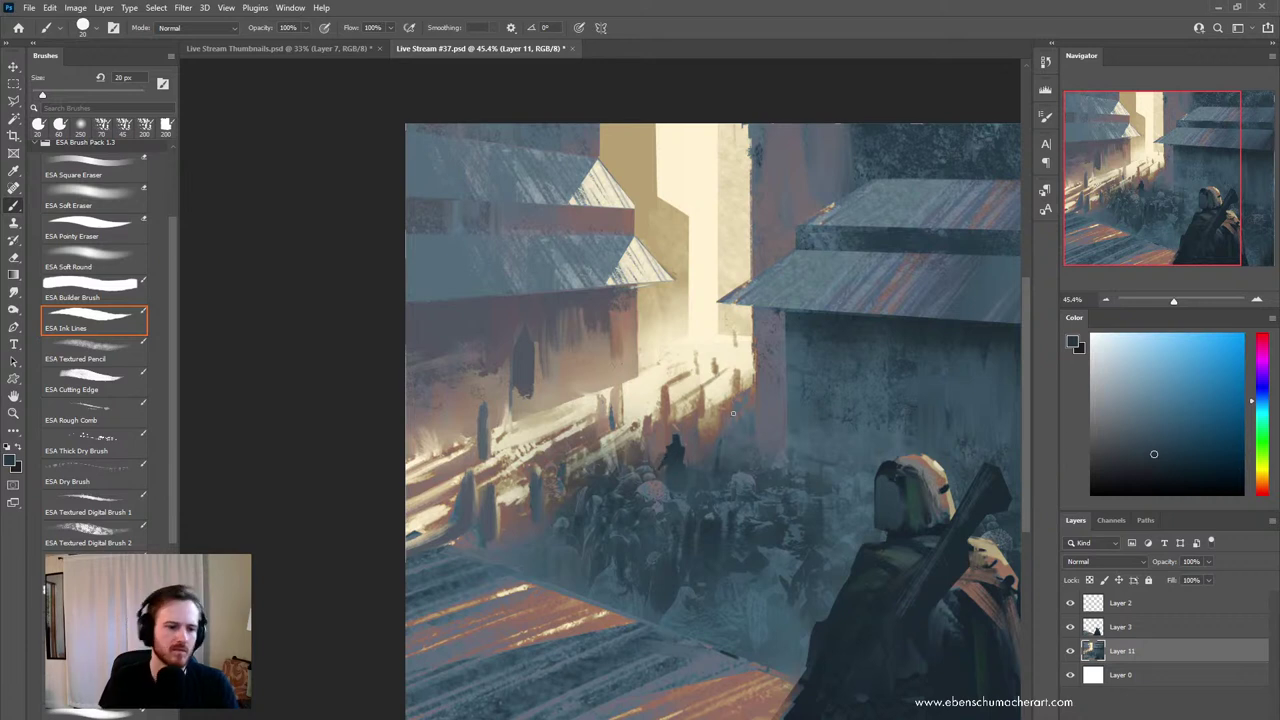
key(ctrl)
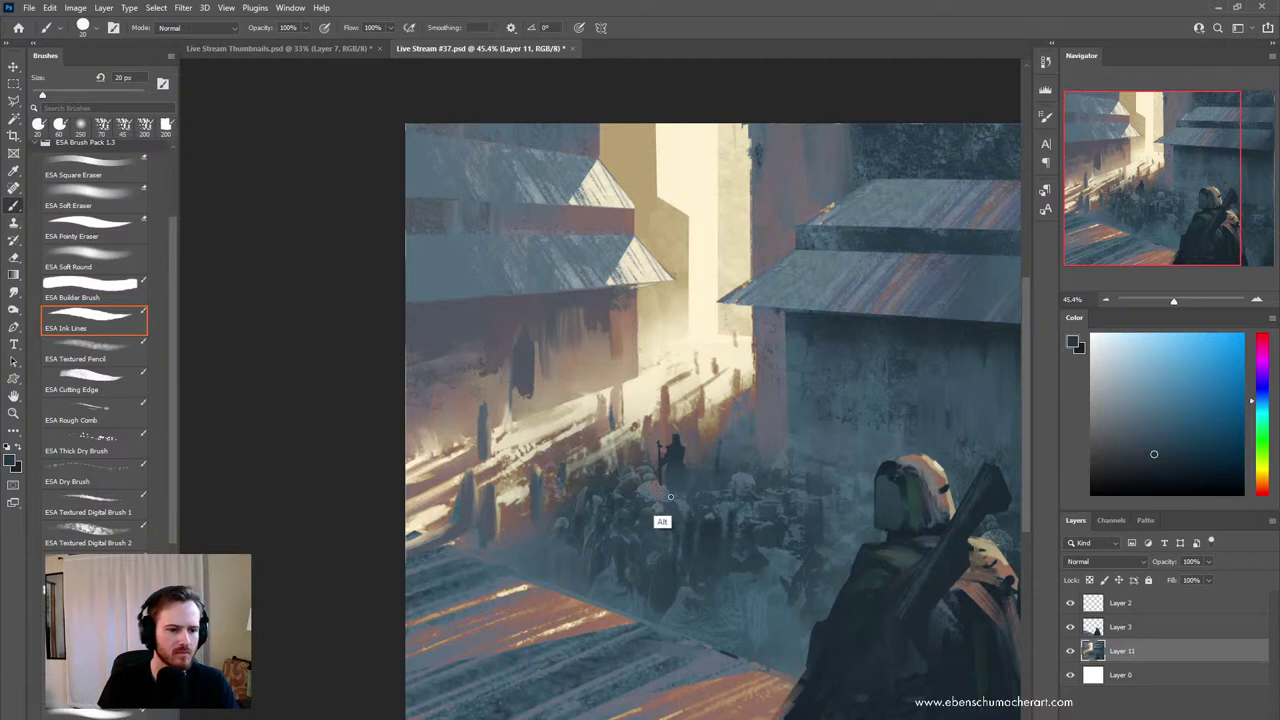
alt+click(663, 487)
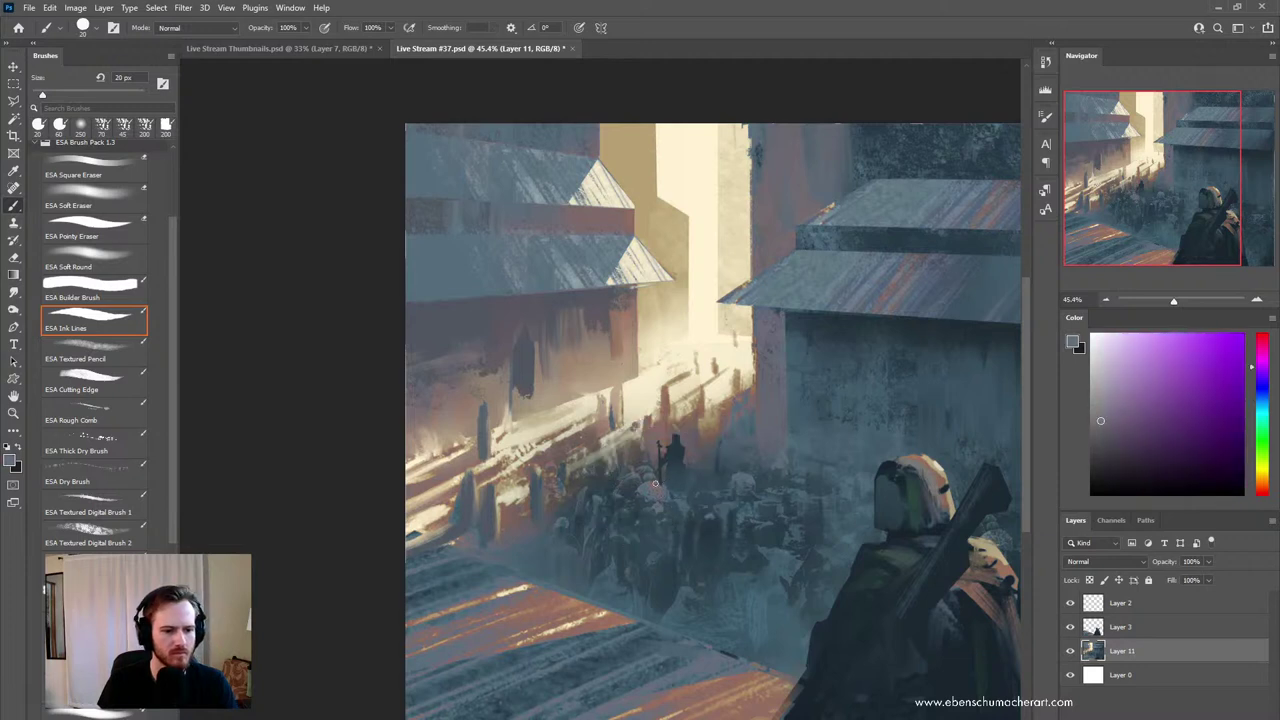
- Paint small upright crowd figures beside the standing figure in sampled slate and dark blues using the ESA Ink Lines brush at 20 px
alt+click(720, 512)
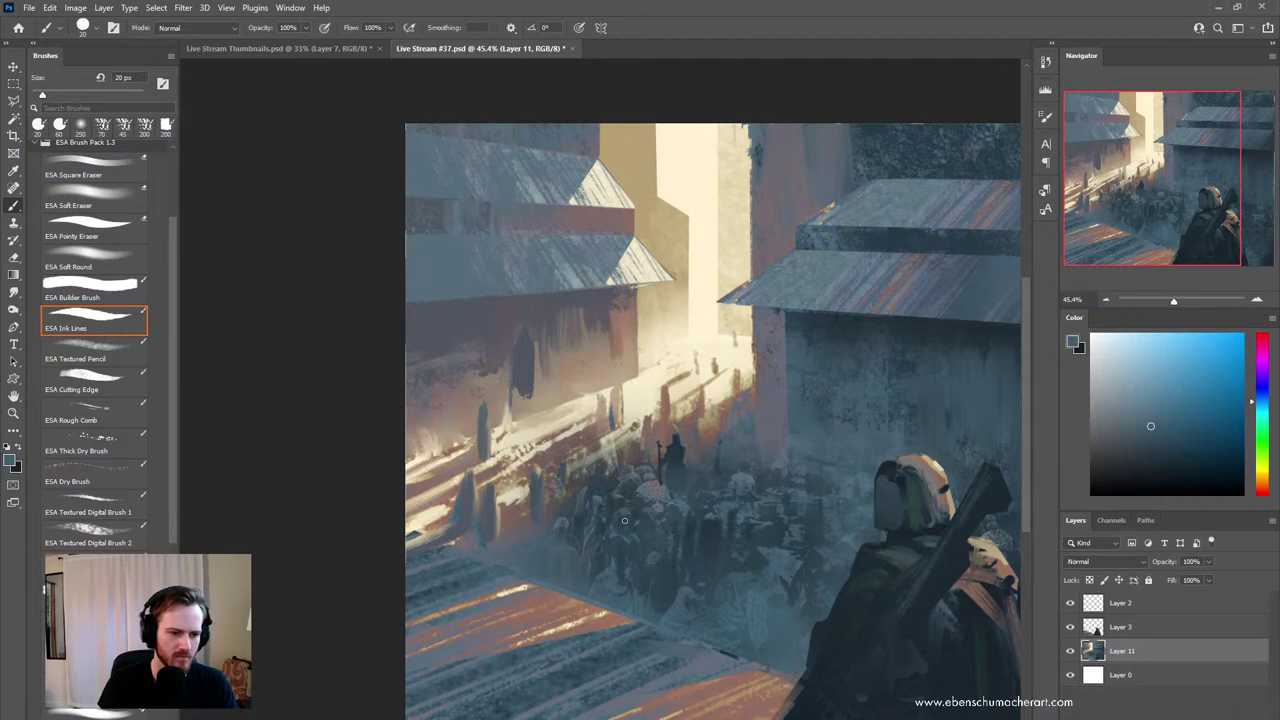
drag(733, 537, 660, 577)
drag(660, 577, 686, 570)
alt+click(646, 525)
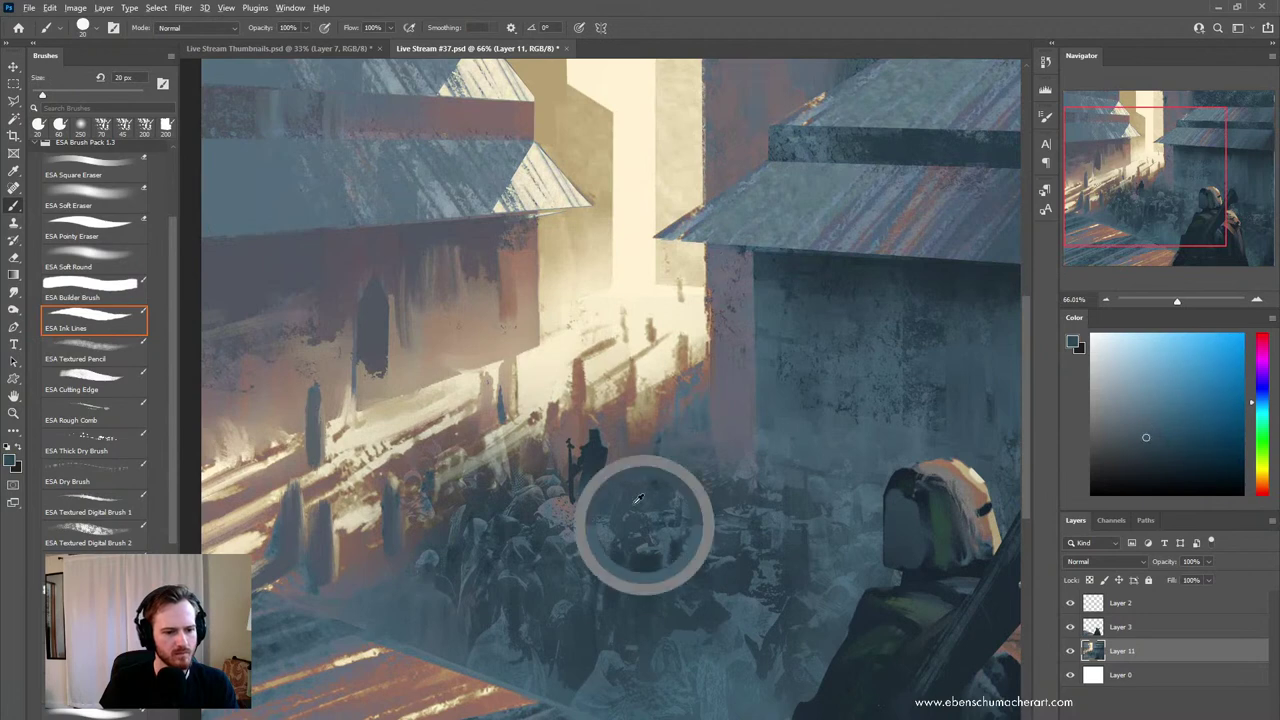
drag(626, 491, 619, 527)
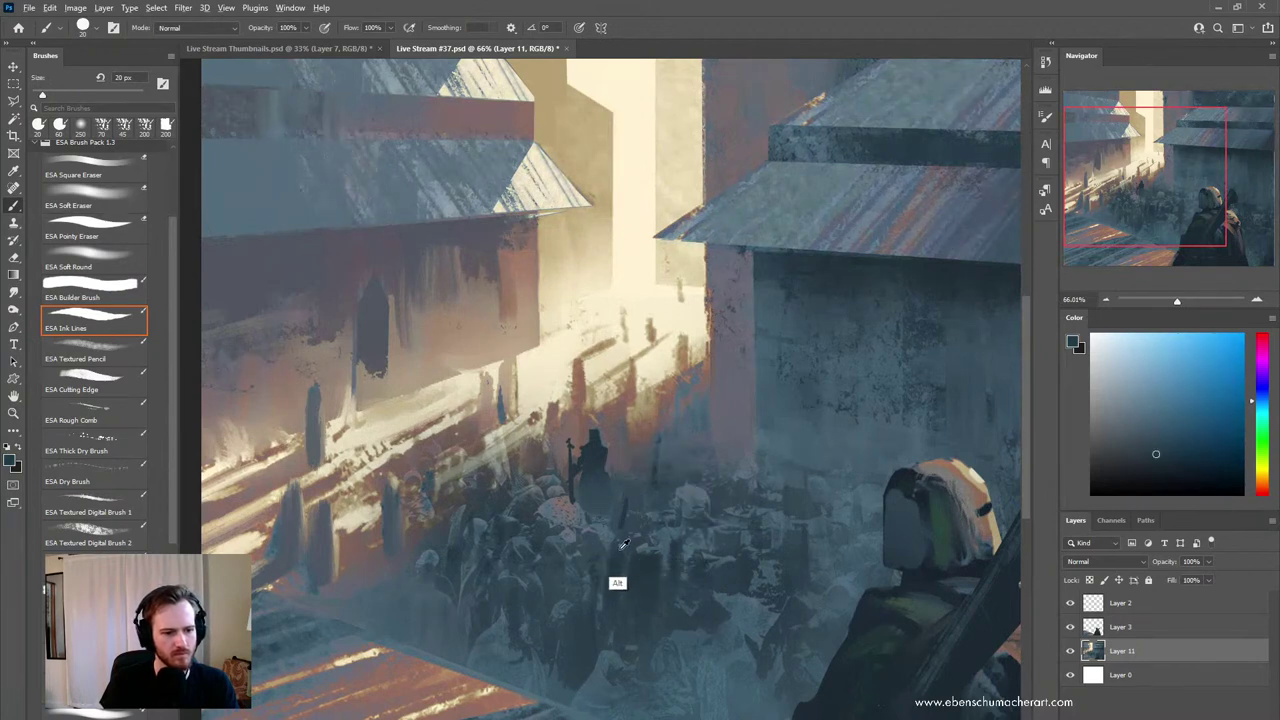
alt+click(626, 517)
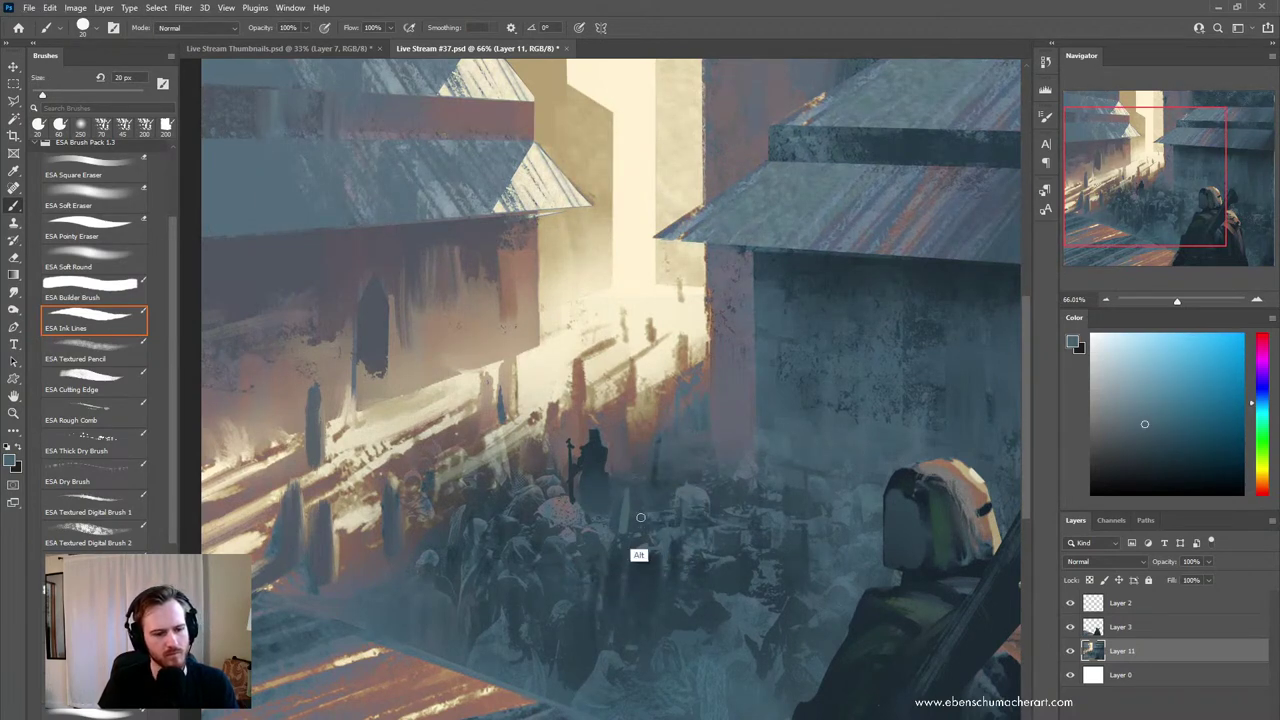
alt+click(652, 472)
key(ctrl)
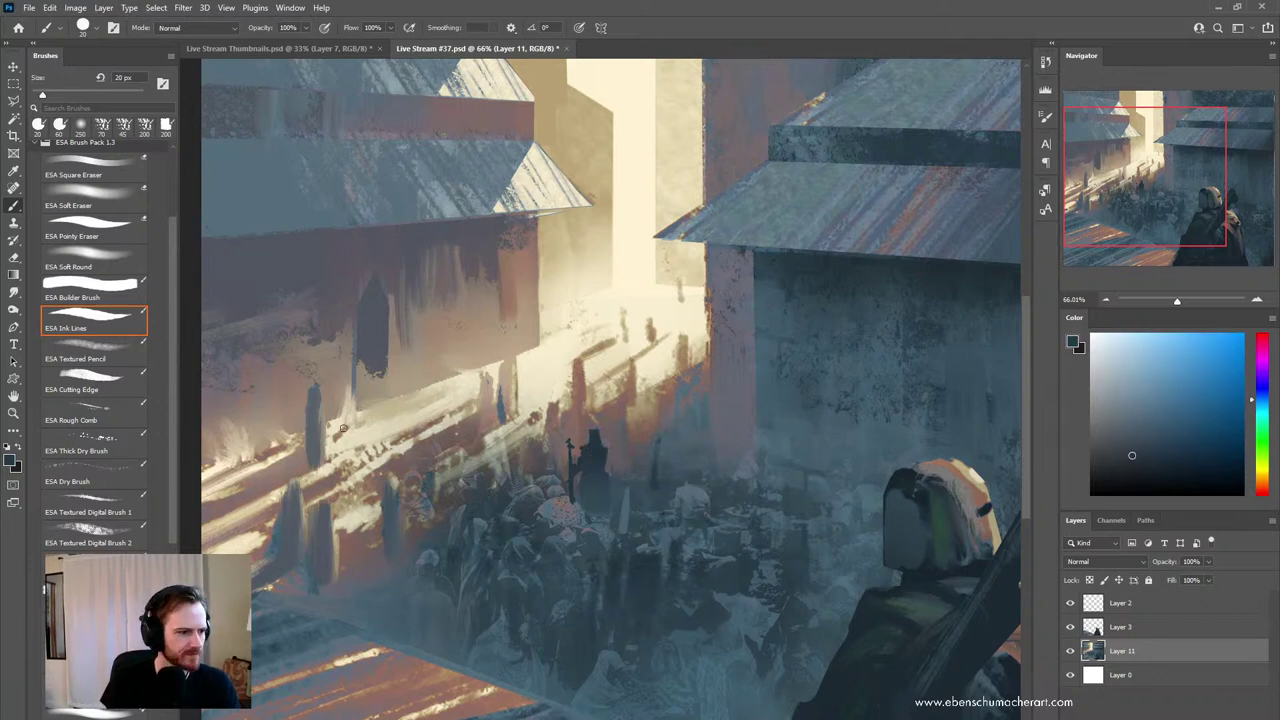
- Add broken dark blue marks to the crowd beside the standing figure using the ESA Rough Comb brush at 125 px and sampled color
click(86, 416)
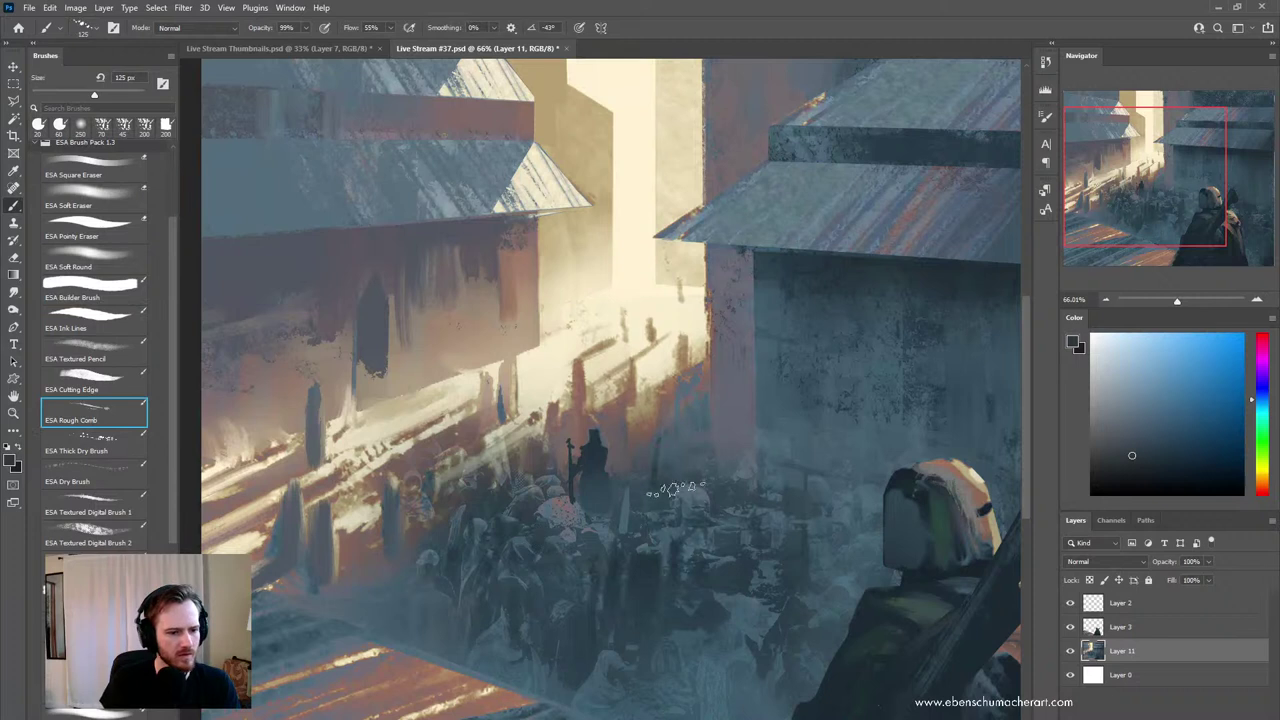
alt+click(649, 570)
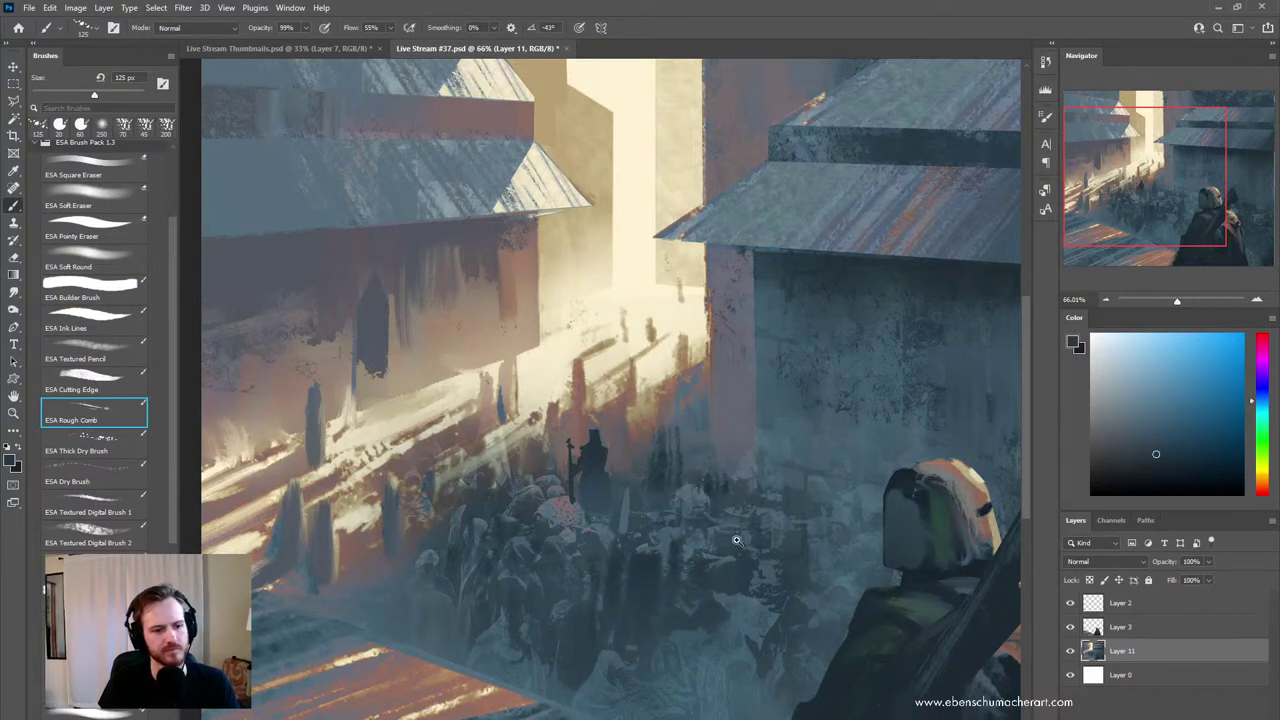
drag(737, 541, 671, 558)
- Flip the canvas horizontally and check the whole composition in mirrored view
key(z)
drag(723, 520, 731, 581)
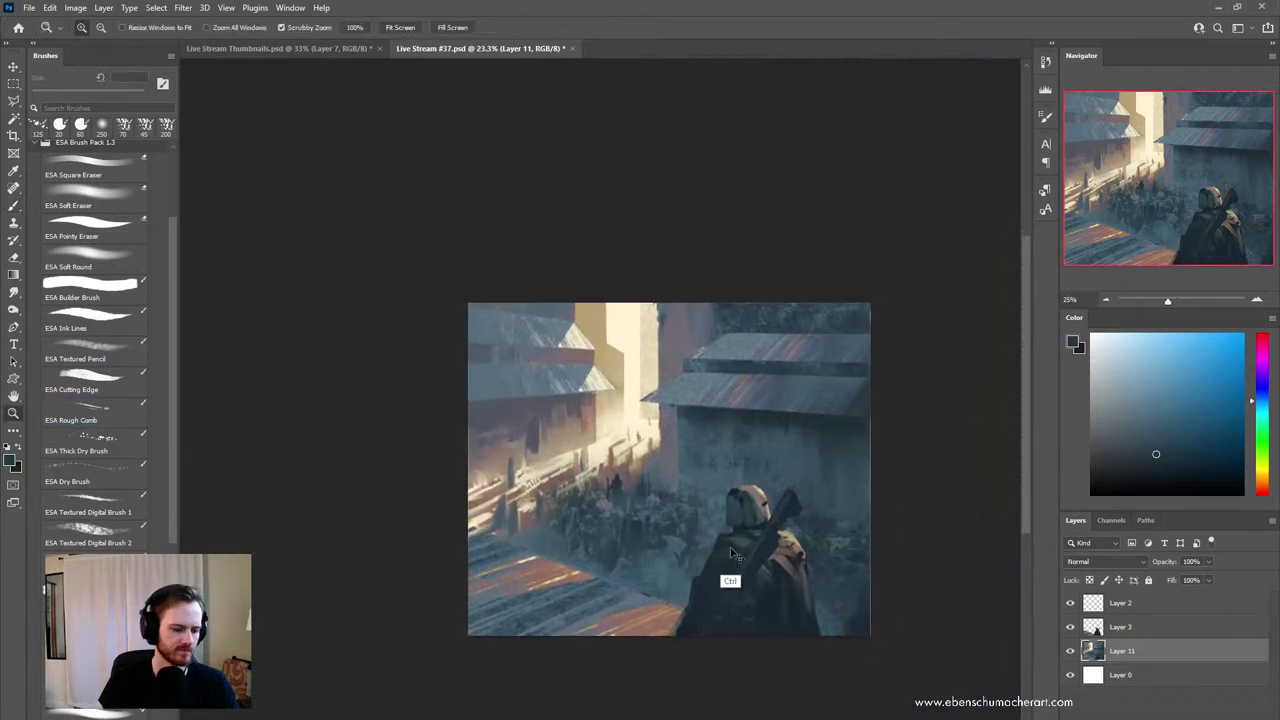
key(ctrl+shift+h)
key(b)
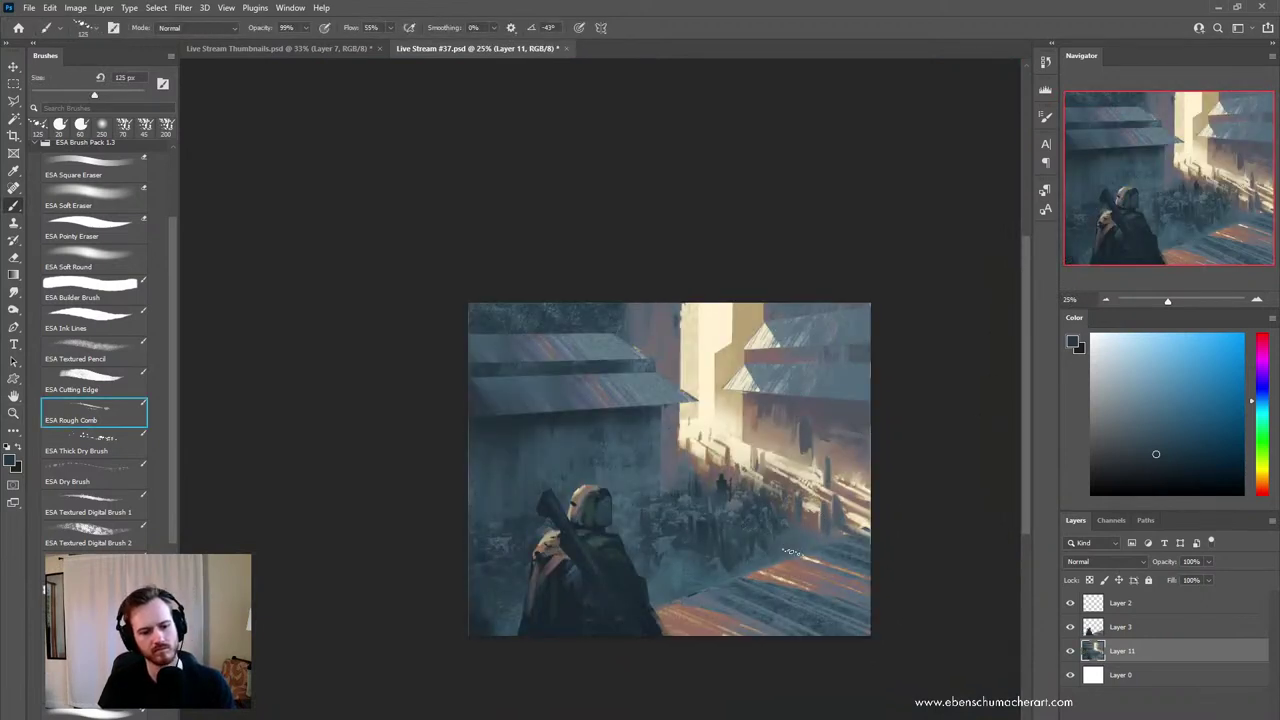
key(z)
drag(790, 551, 803, 568)
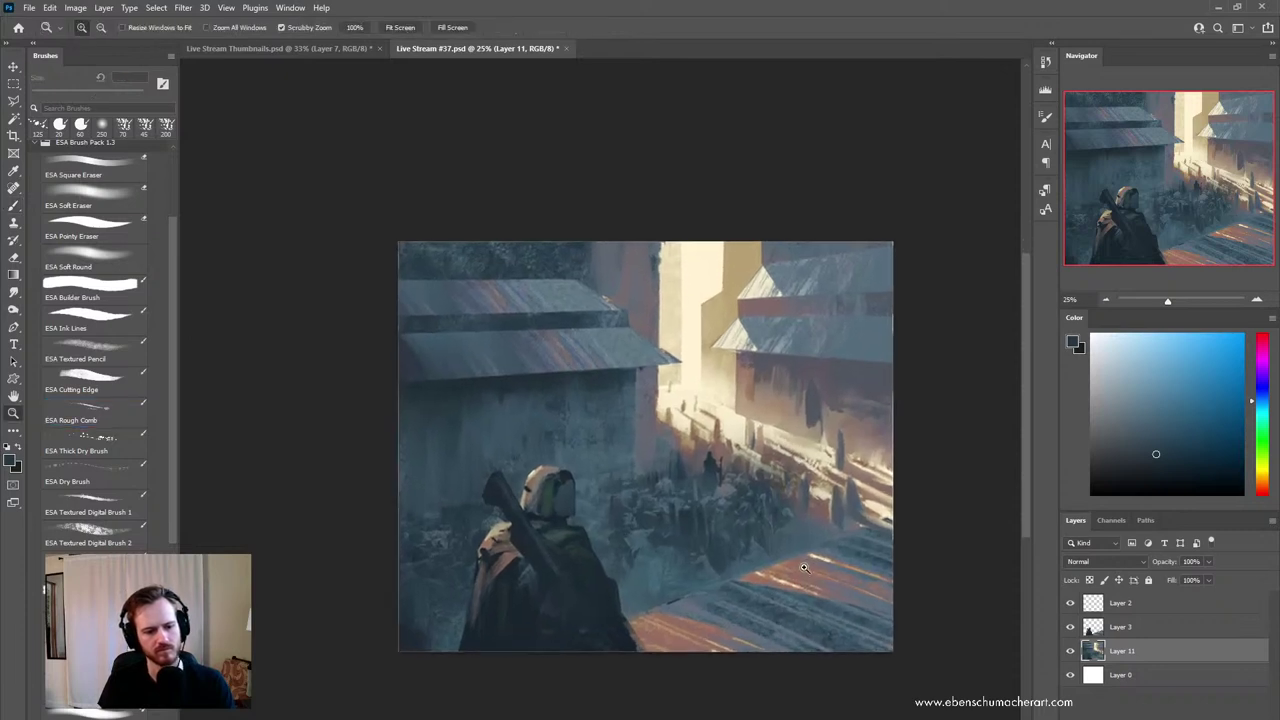
key(b)
scroll(730, 546, up, 3)
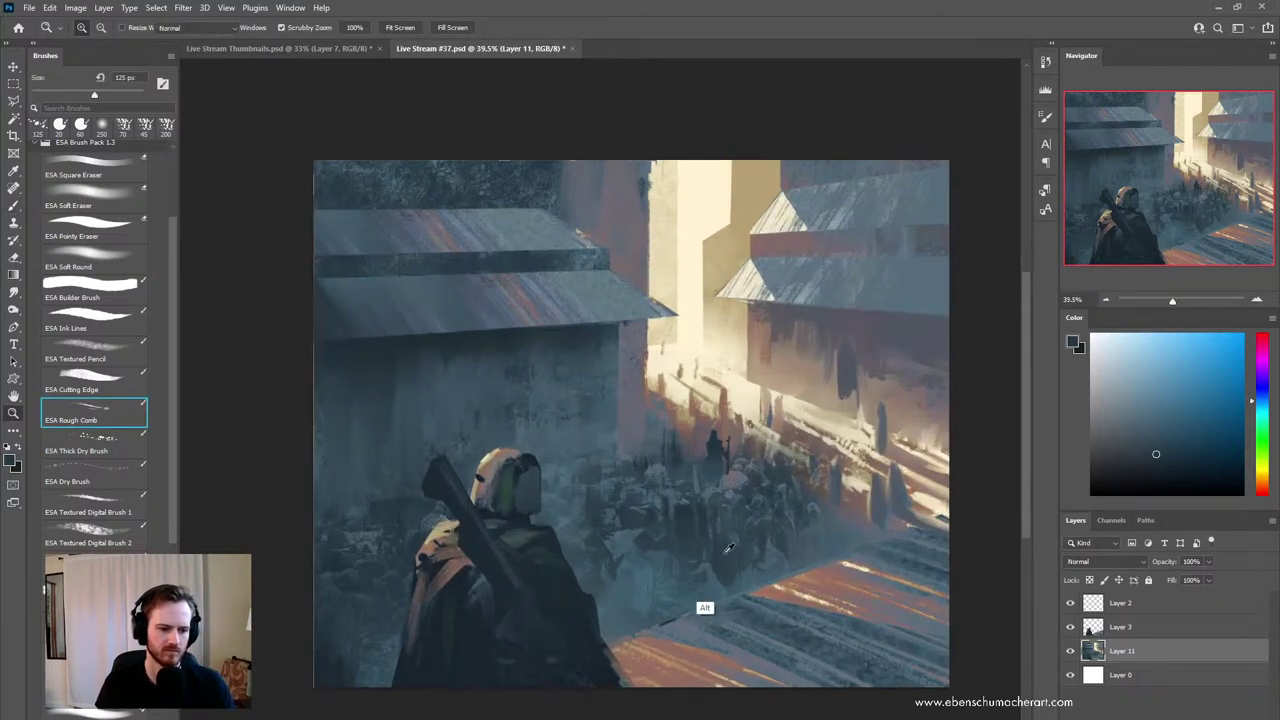
- Blend the crowd below the standing figure with the Mixer Brush at 70 px, and switch back to the ESA Ink Lines brush
alt+click(727, 551)
key(shift+b)
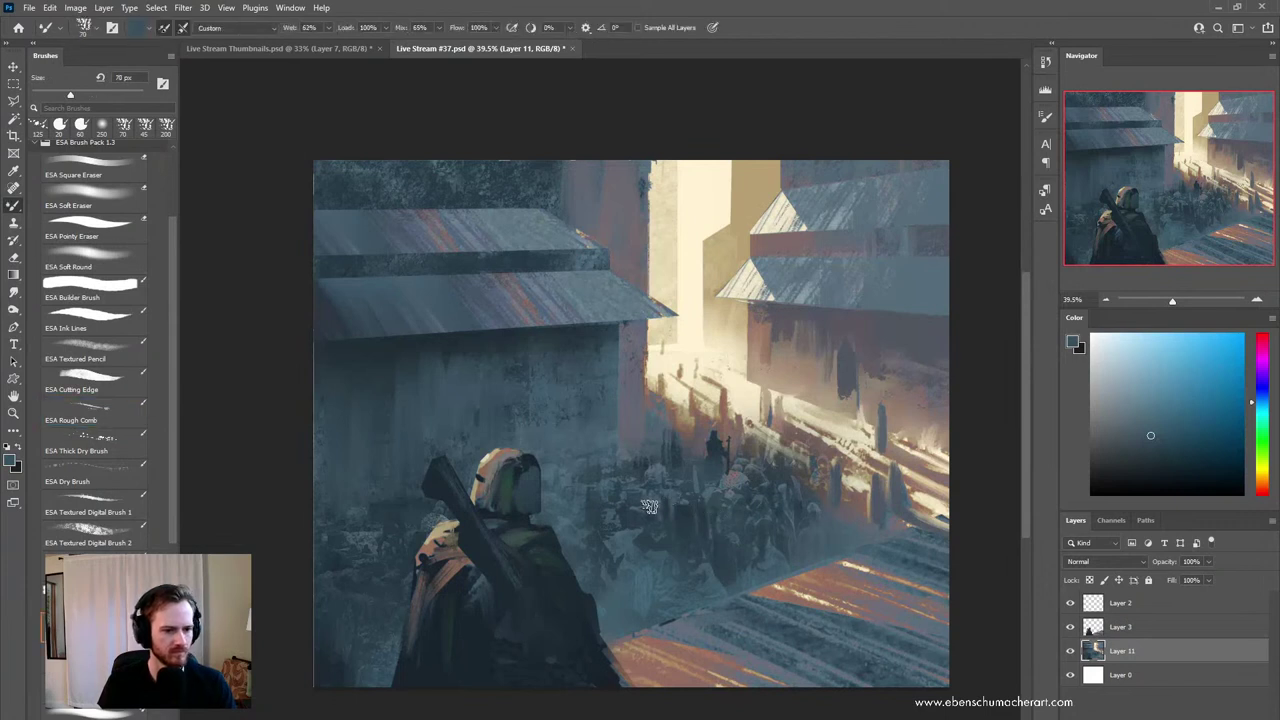
drag(679, 517, 738, 464)
key(shift+b)
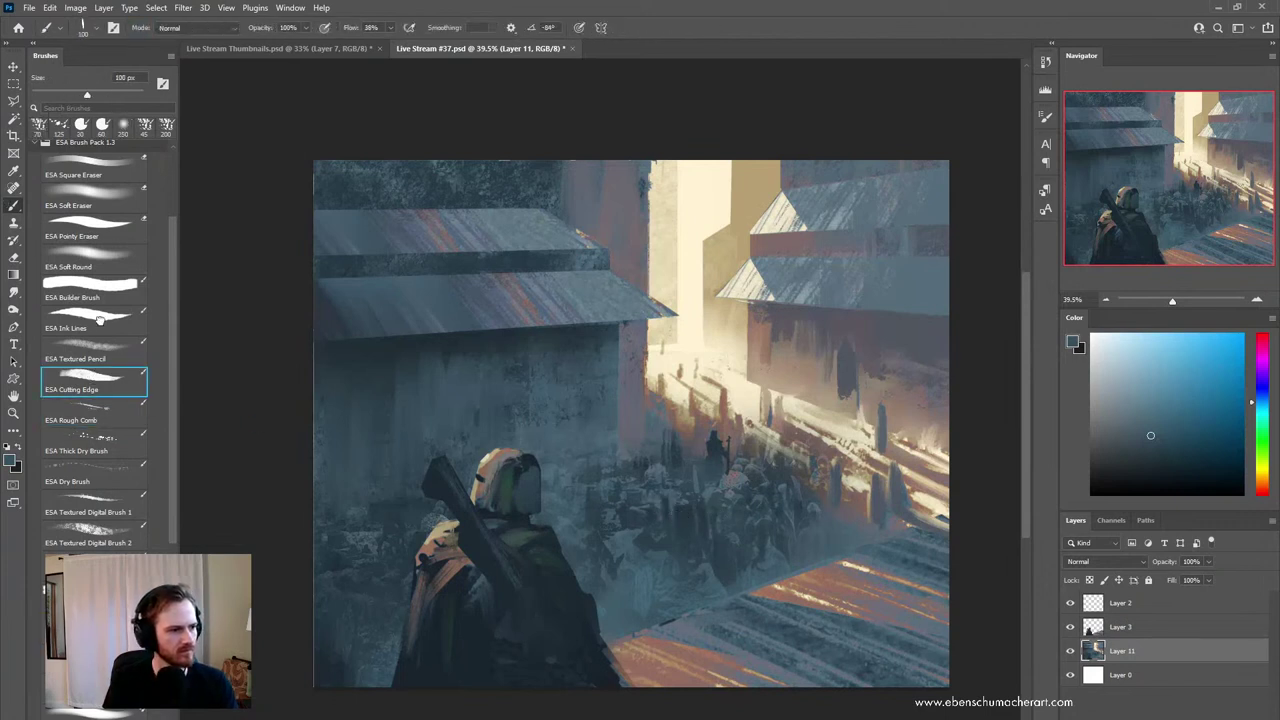
click(95, 318)
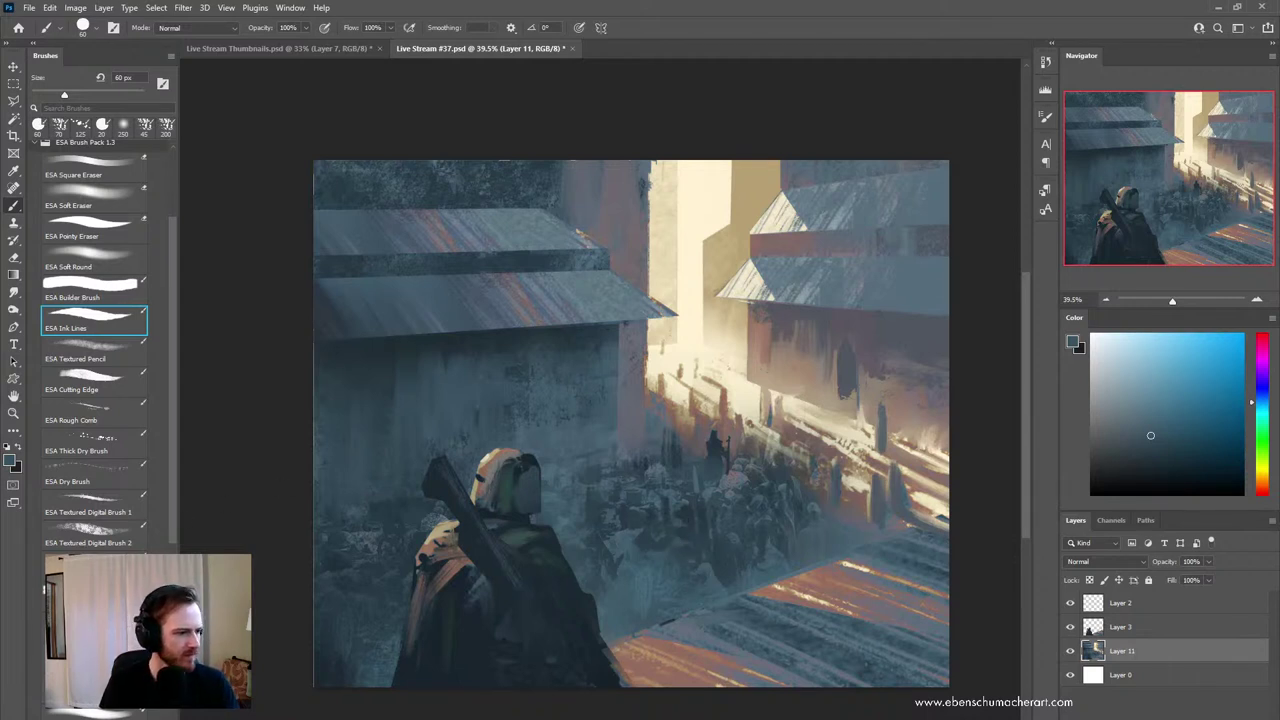
- Refine the shadowed crowd with a 40 px textured brush, using blue-grey tones sampled from the crowd
click(95, 567)
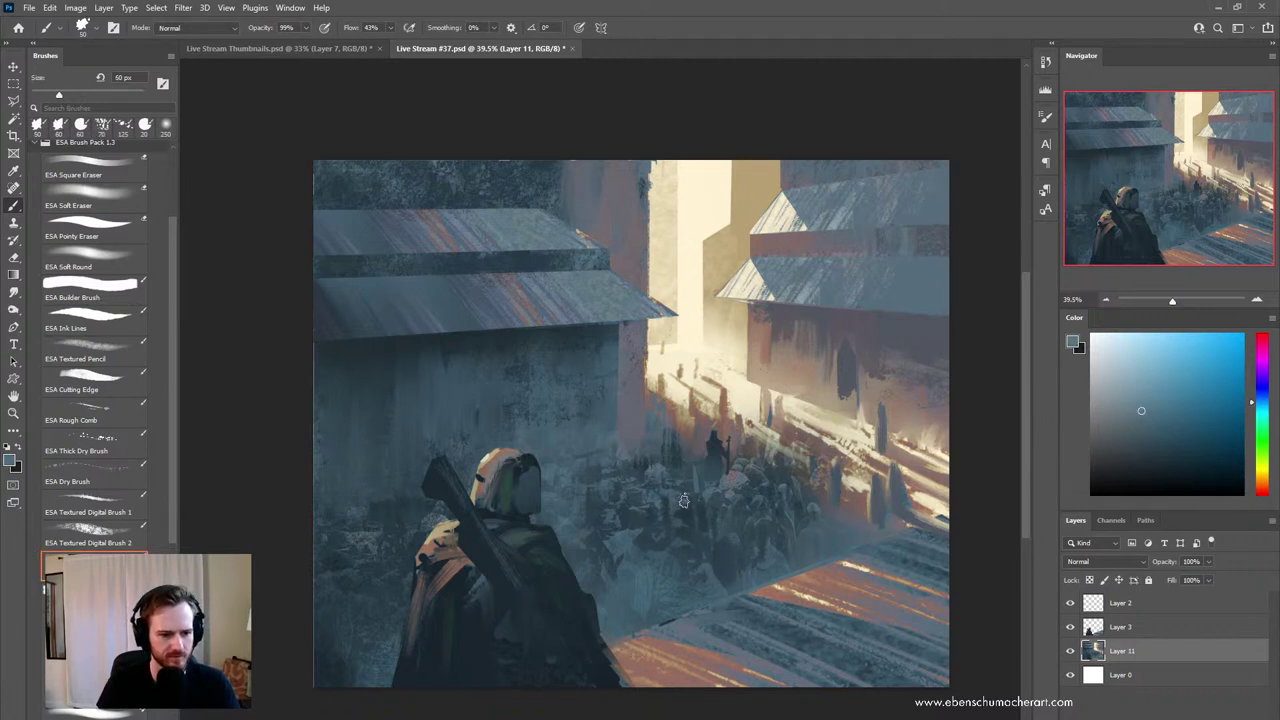
key(bracketleft)
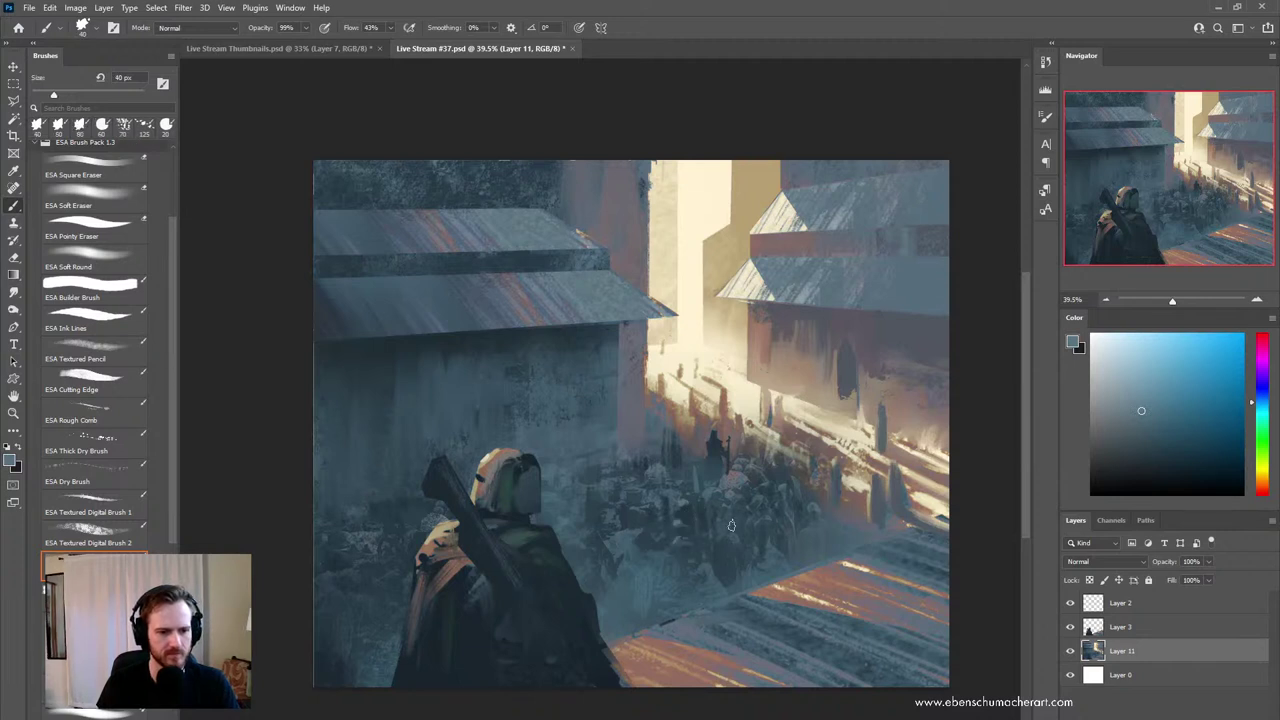
key(ctrl)
alt+click(674, 539)
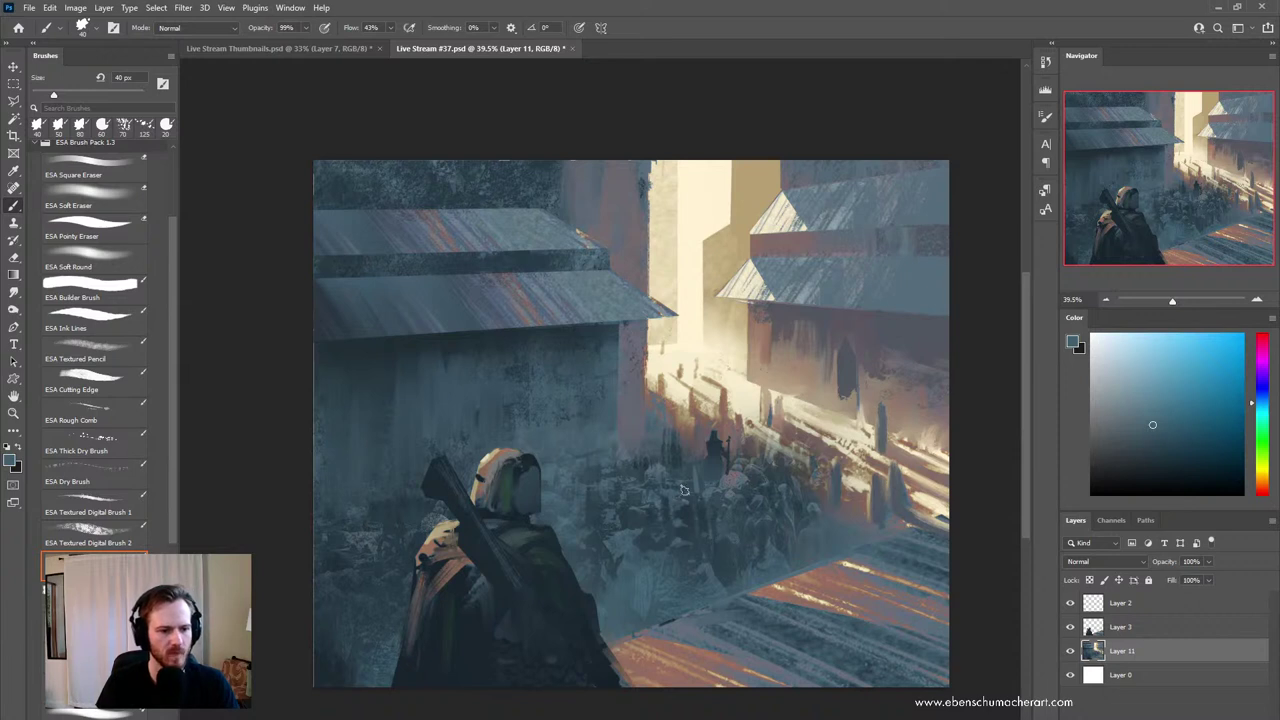
alt+click(633, 517)
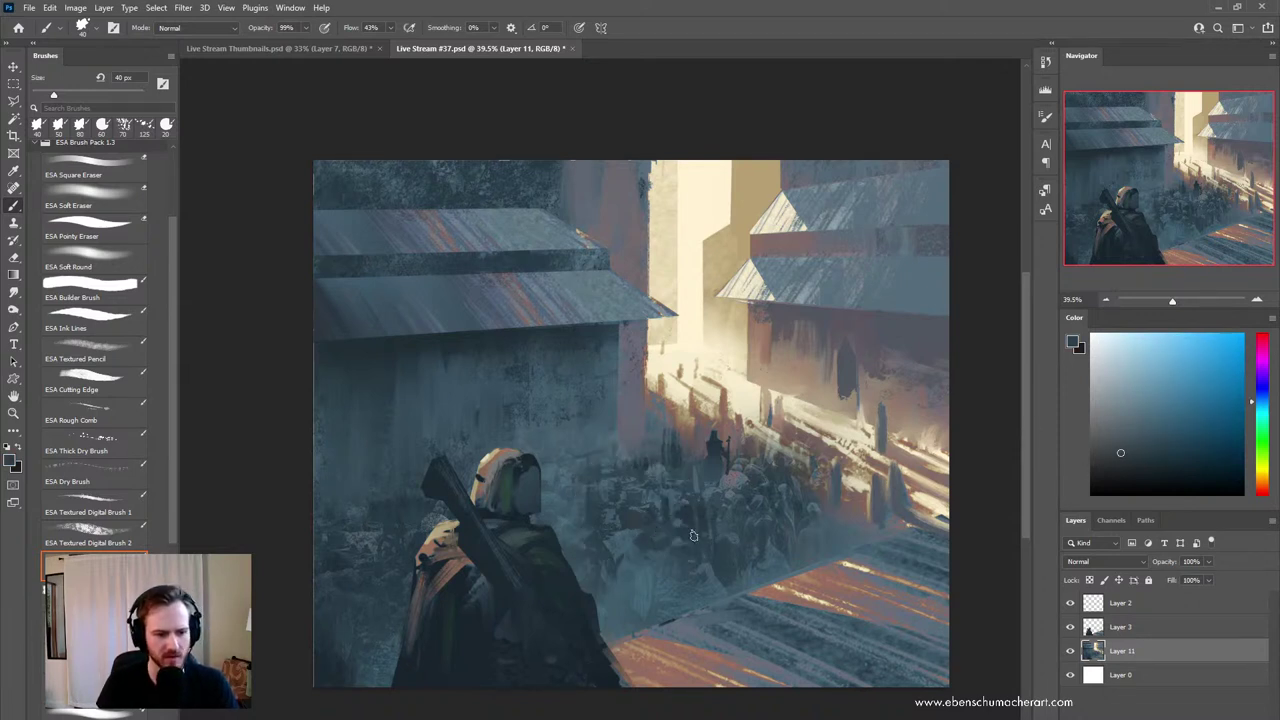
- Paint the cloak of the figure standing above the crowd in muted and darker greens, blending its base with sampled teal
alt+click(718, 447)
click(1259, 428)
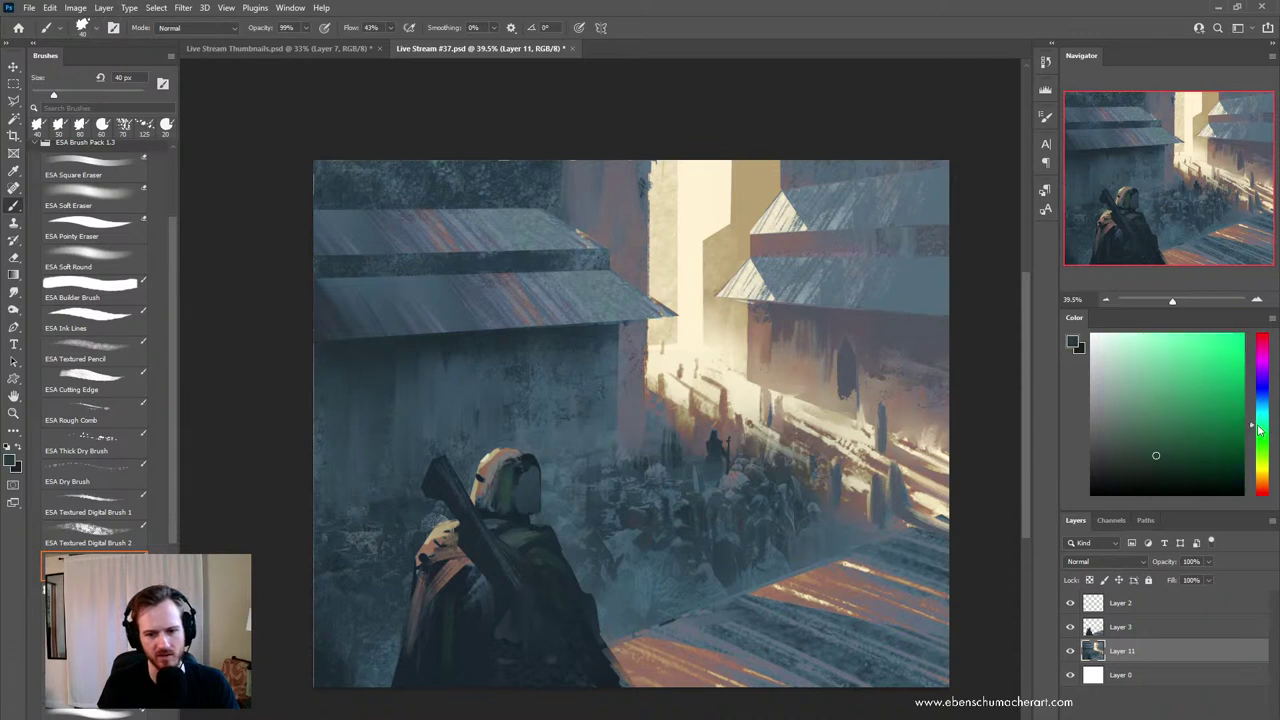
click(1169, 438)
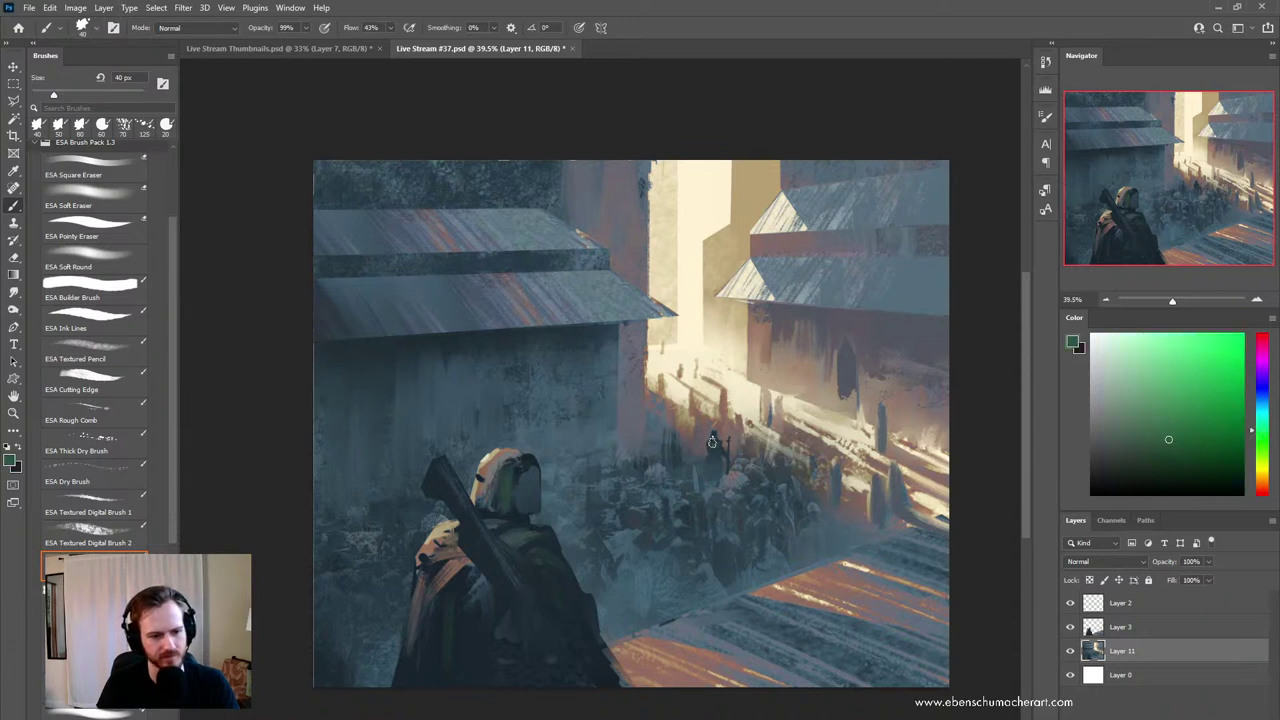
drag(712, 442, 711, 436)
mouse_move(730, 499)
mouse_down()
mouse_move(688, 532)
mouse_move(735, 481)
mouse_up()
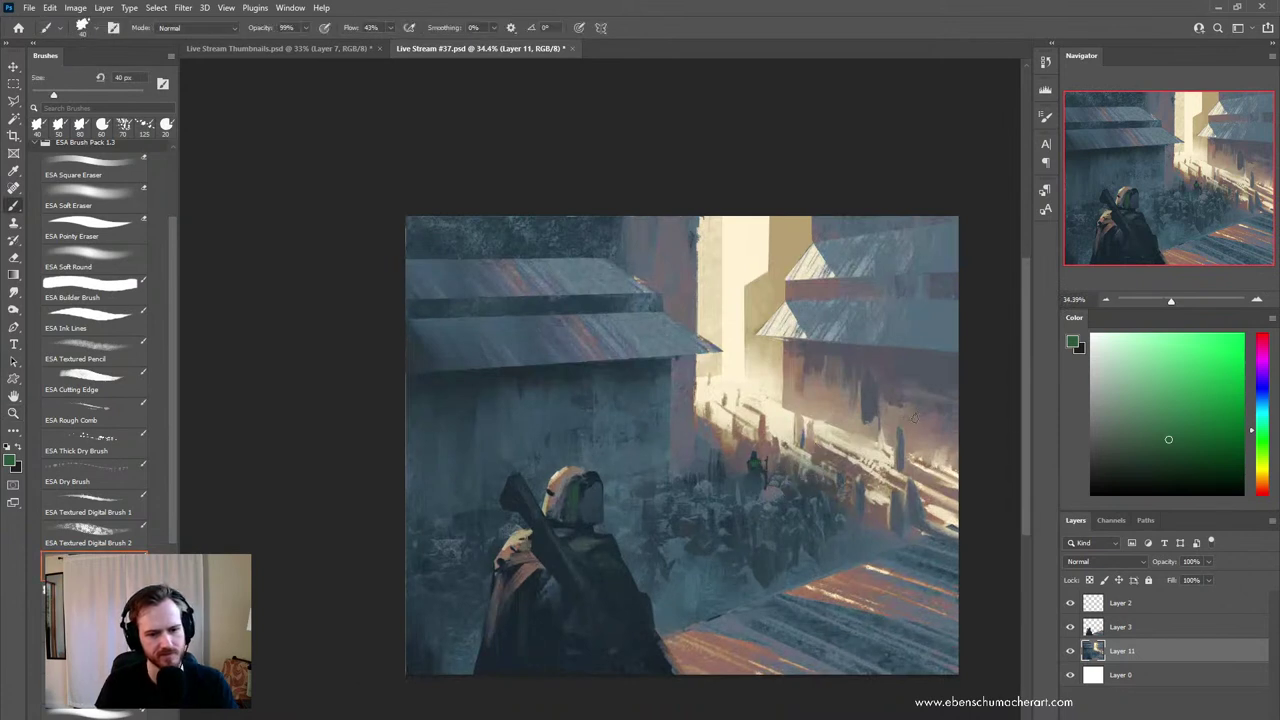
click(1144, 463)
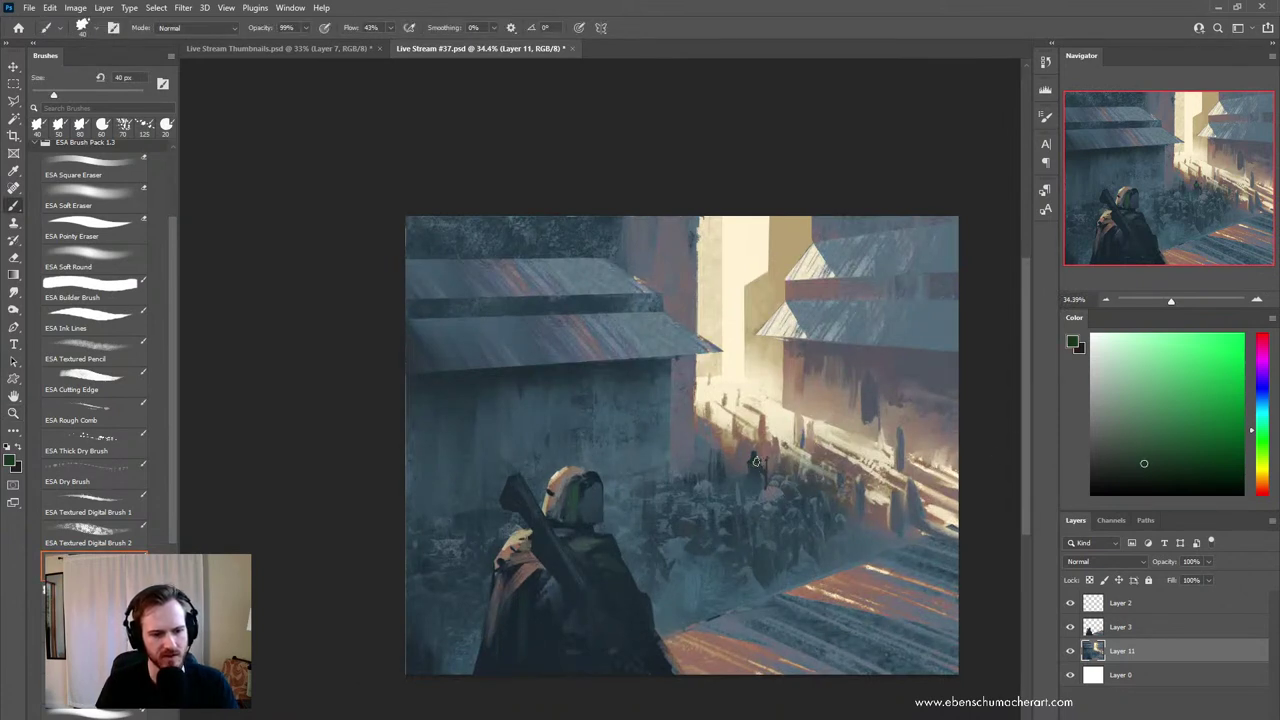
click(1158, 453)
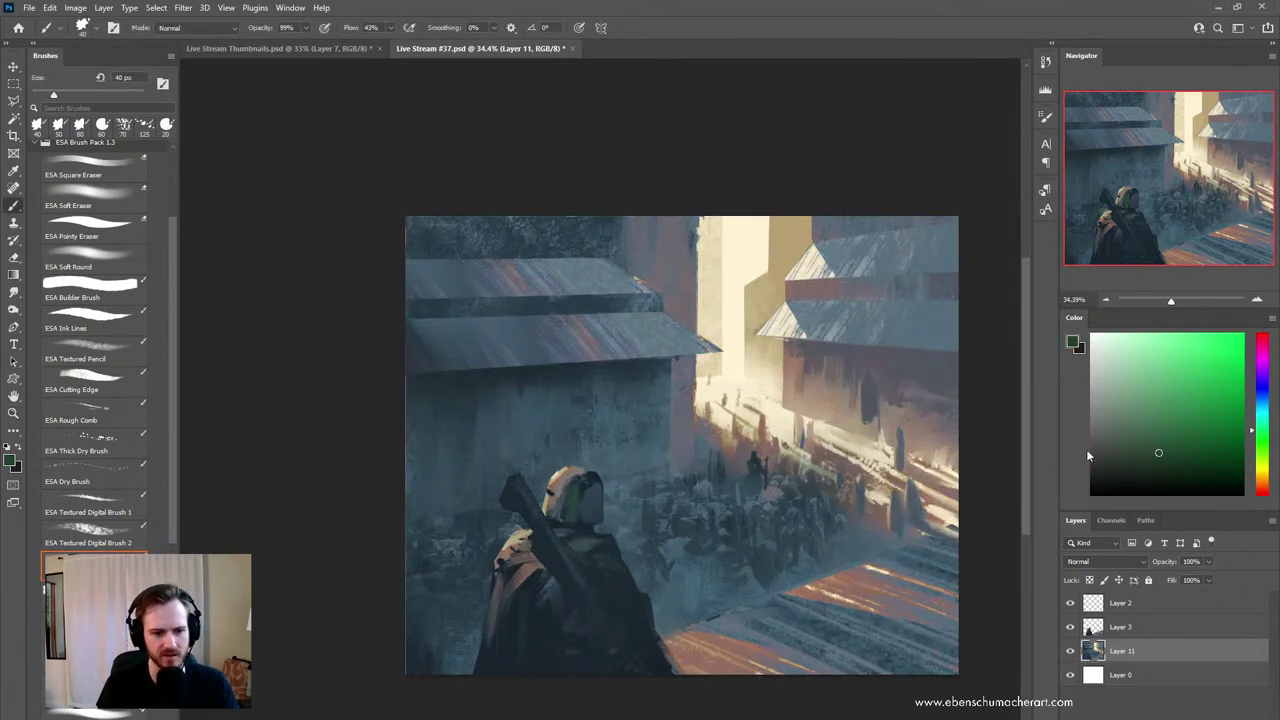
alt+click(747, 487)
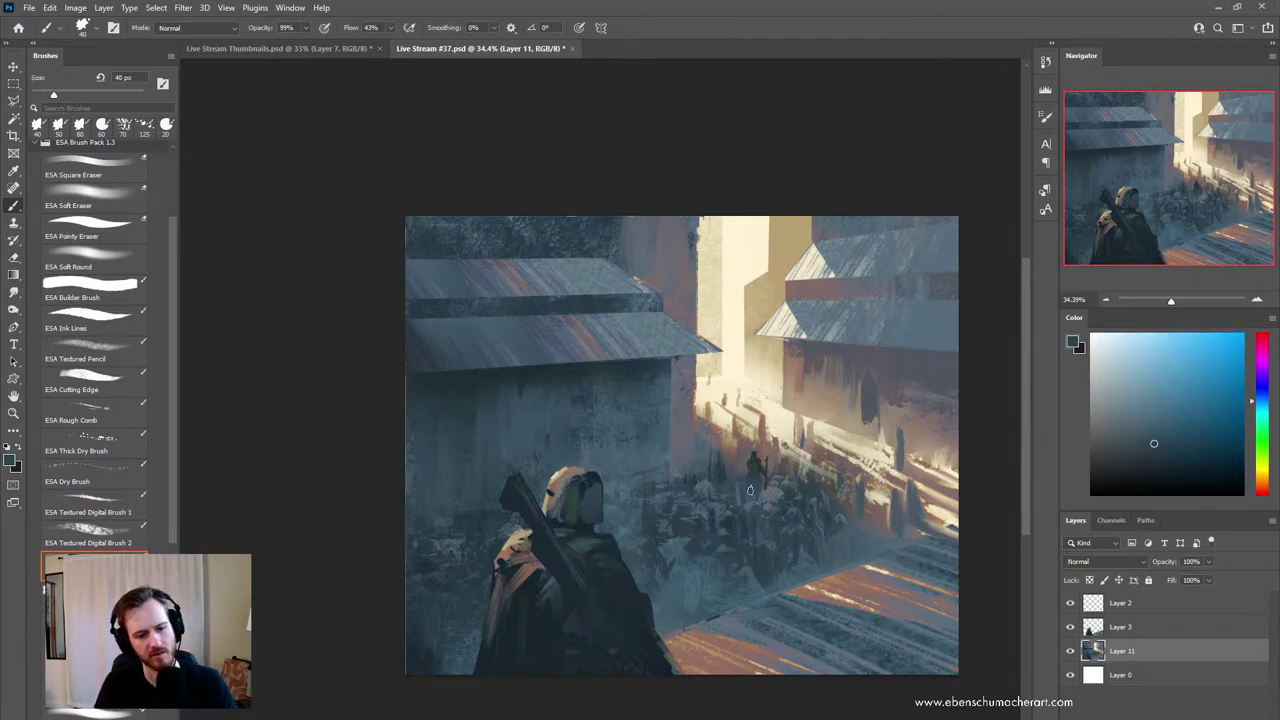
- Flip the canvas horizontally to check the composition mirrored
key(ctrl+space)
mouse_move(800, 472)
mouse_down()
mouse_move(768, 478)
mouse_move(788, 484)
mouse_up()
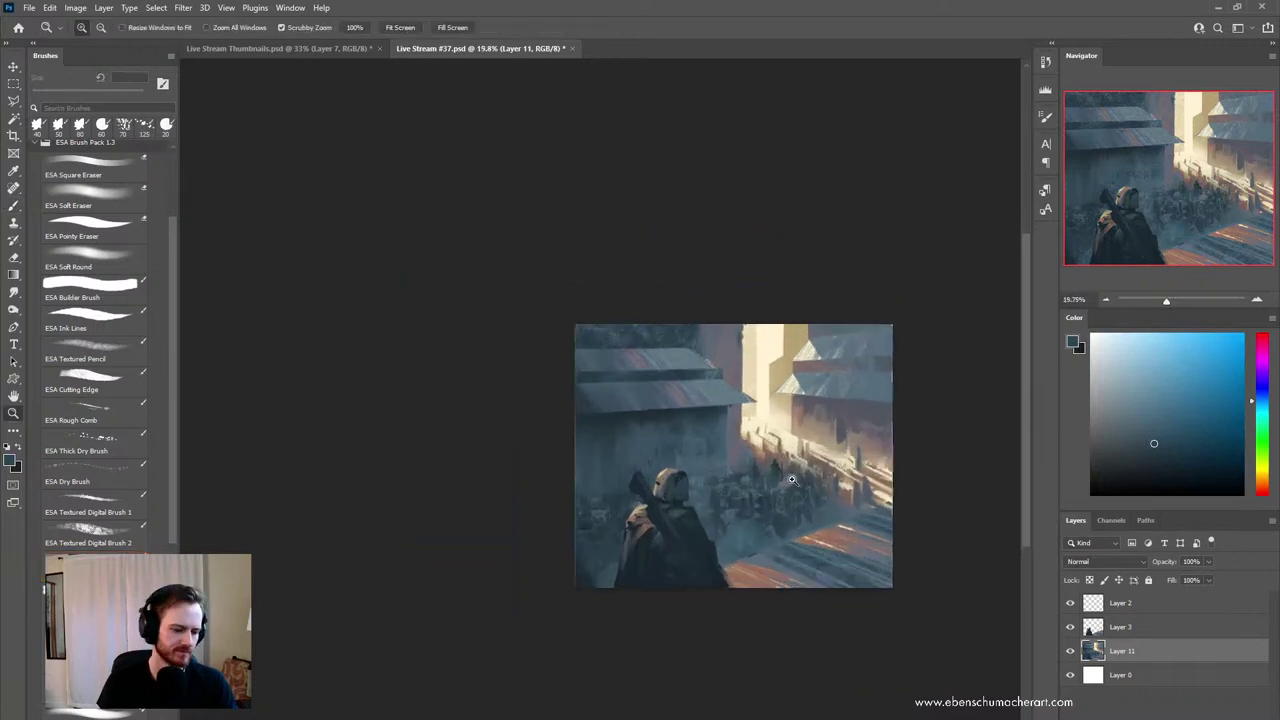
key(ctrl+shift+h)
key(z)
scroll(740, 487, up, 3)
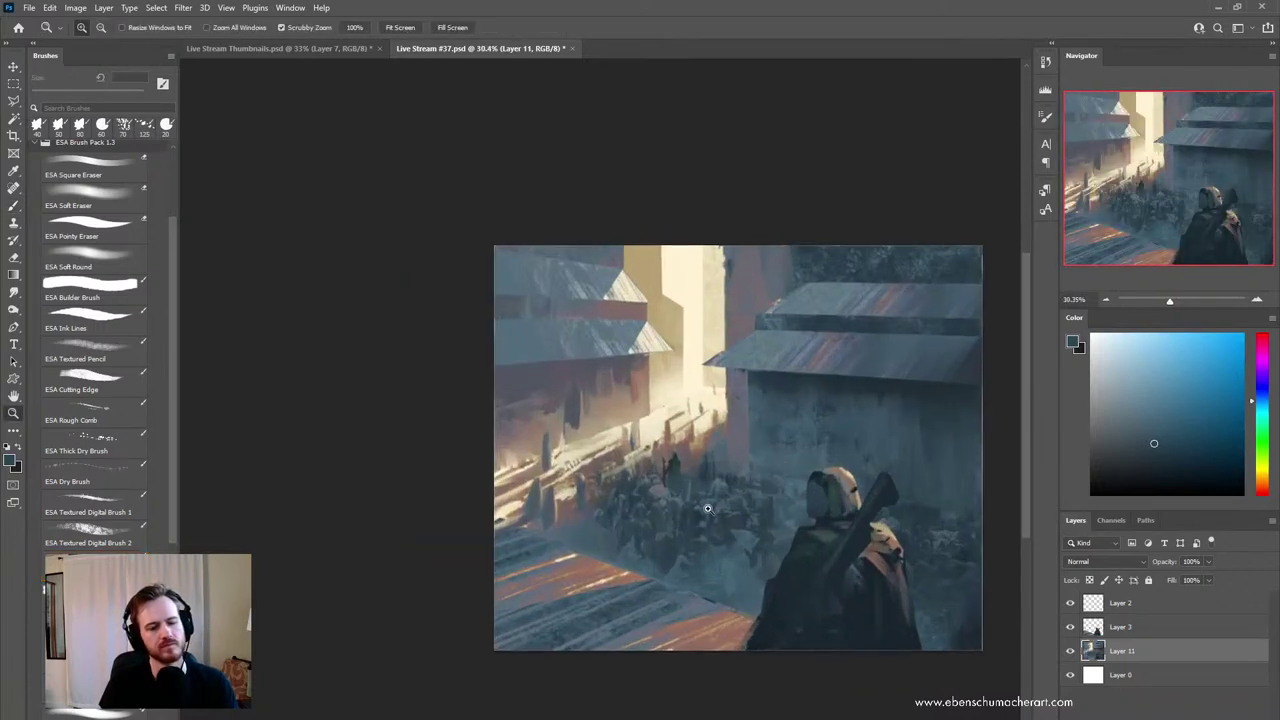
- Paint a small light tan highlight on the green-cloaked figure's head with an 8 px brush and sampled tan tones
key(b)
alt+click(690, 466)
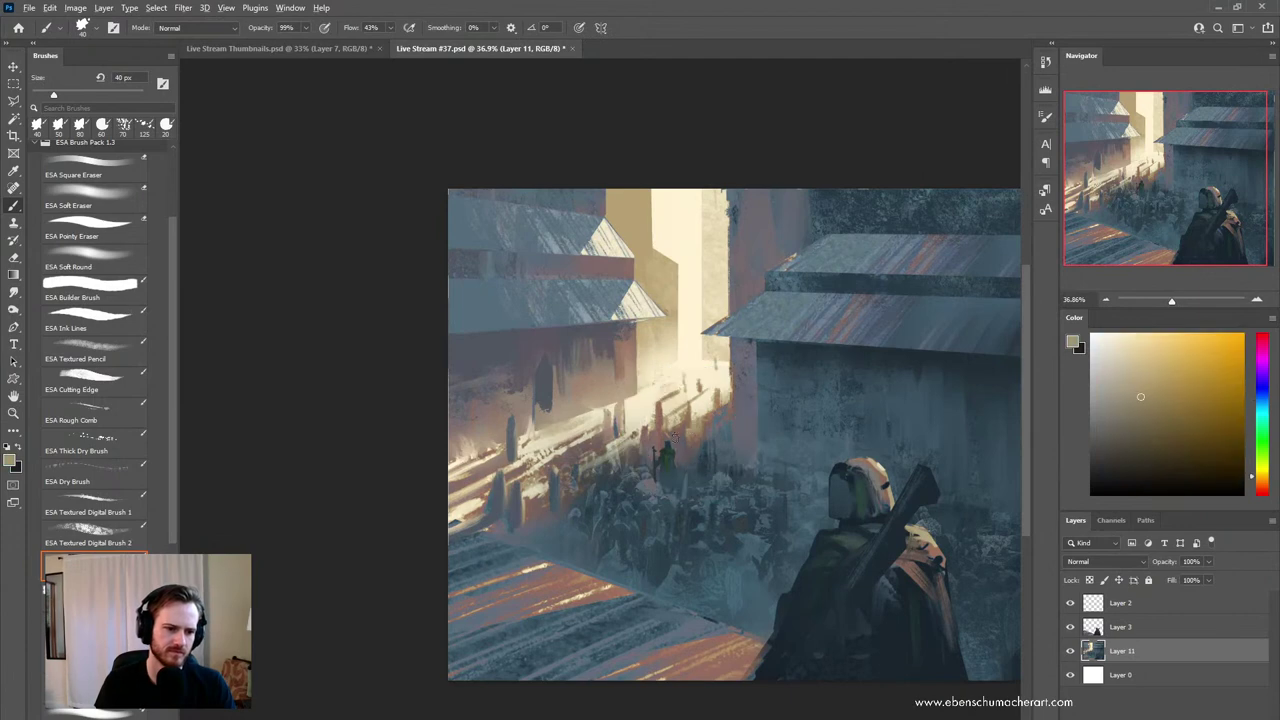
scroll(670, 440, up, 4)
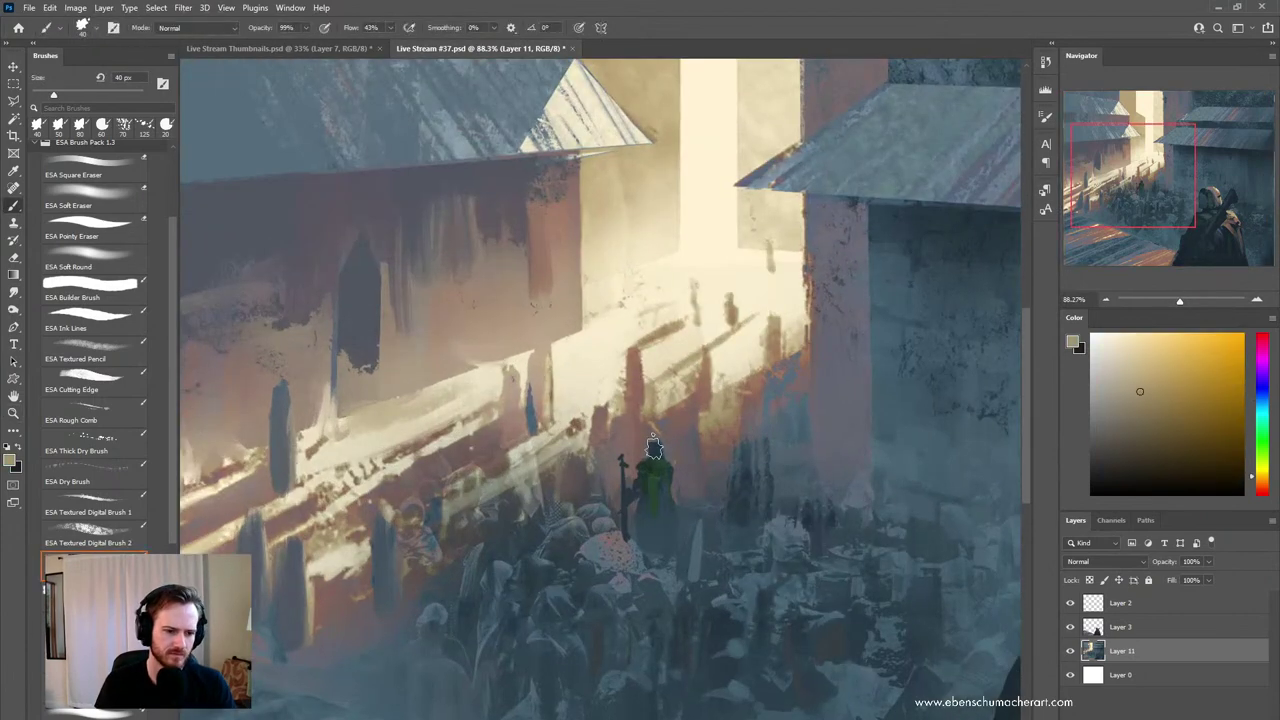
key(bracketleft)
key(bracketleft)
key(bracketleft)
key(bracketleft)
key(bracketleft)
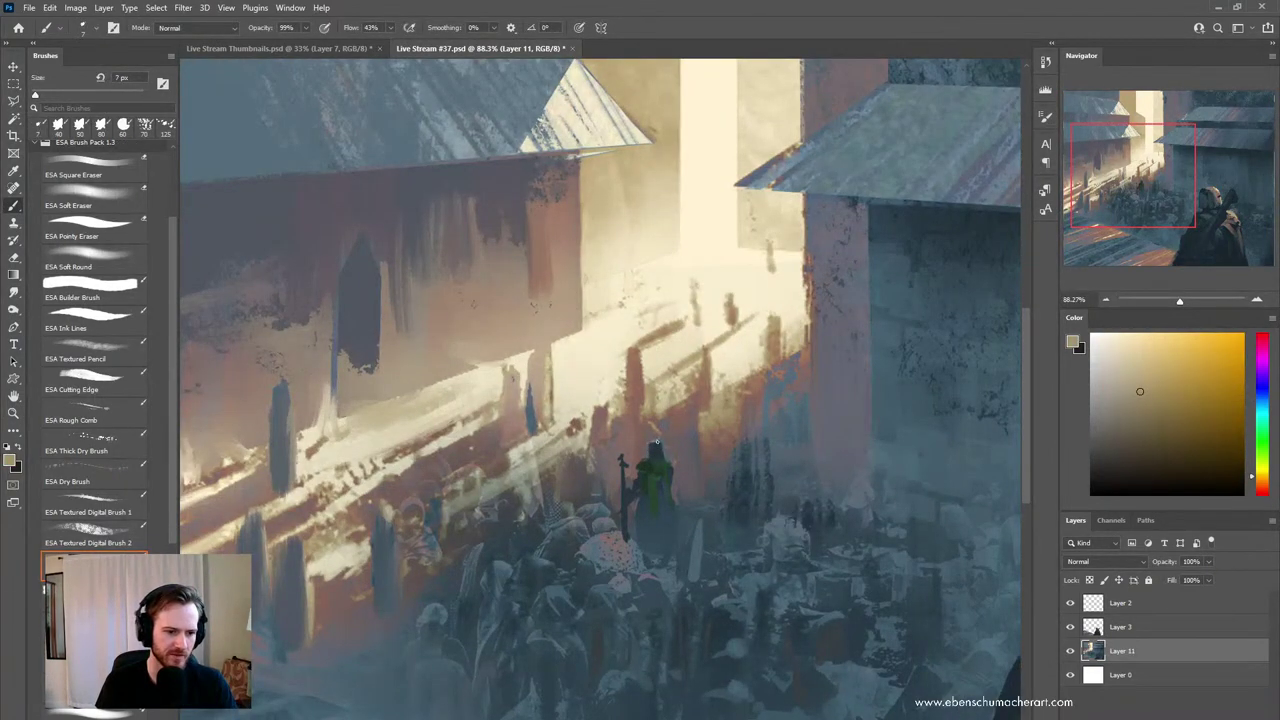
alt+click(650, 441)
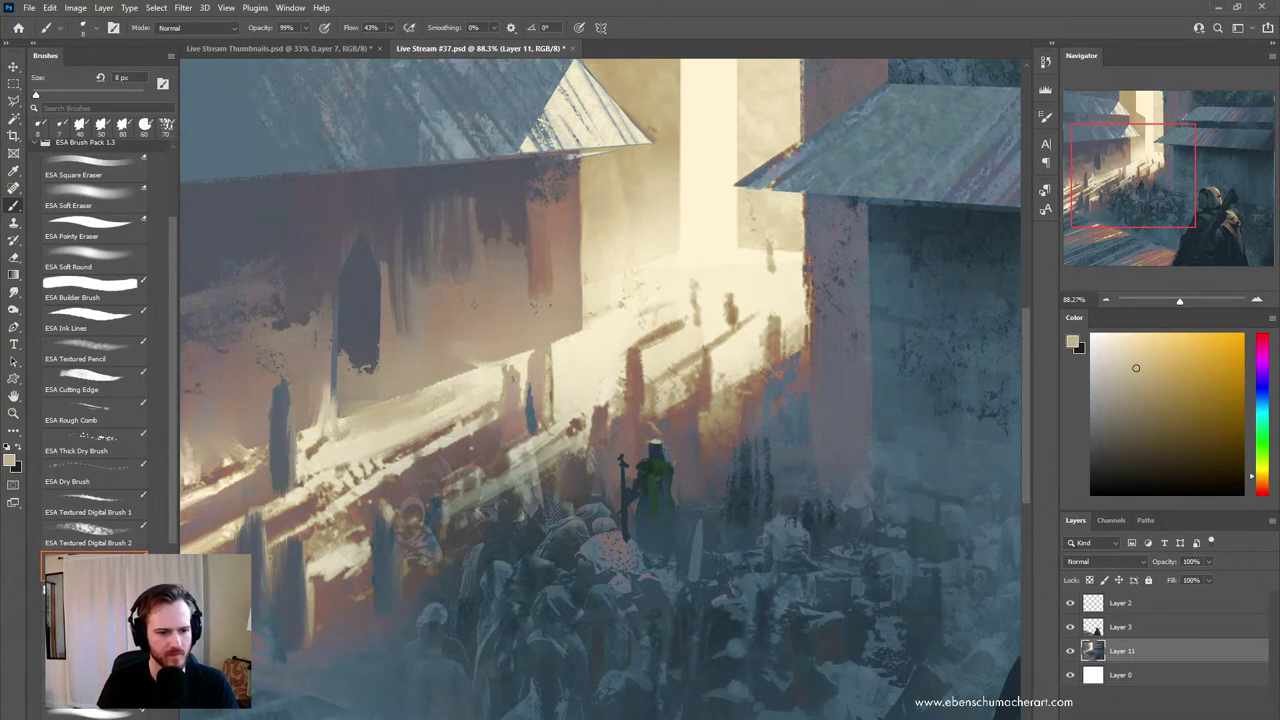
- Touch up the sunlit base and corner of the distant building's wall with a 25 px brush in sampled cream and tan
drag(751, 534, 560, 532)
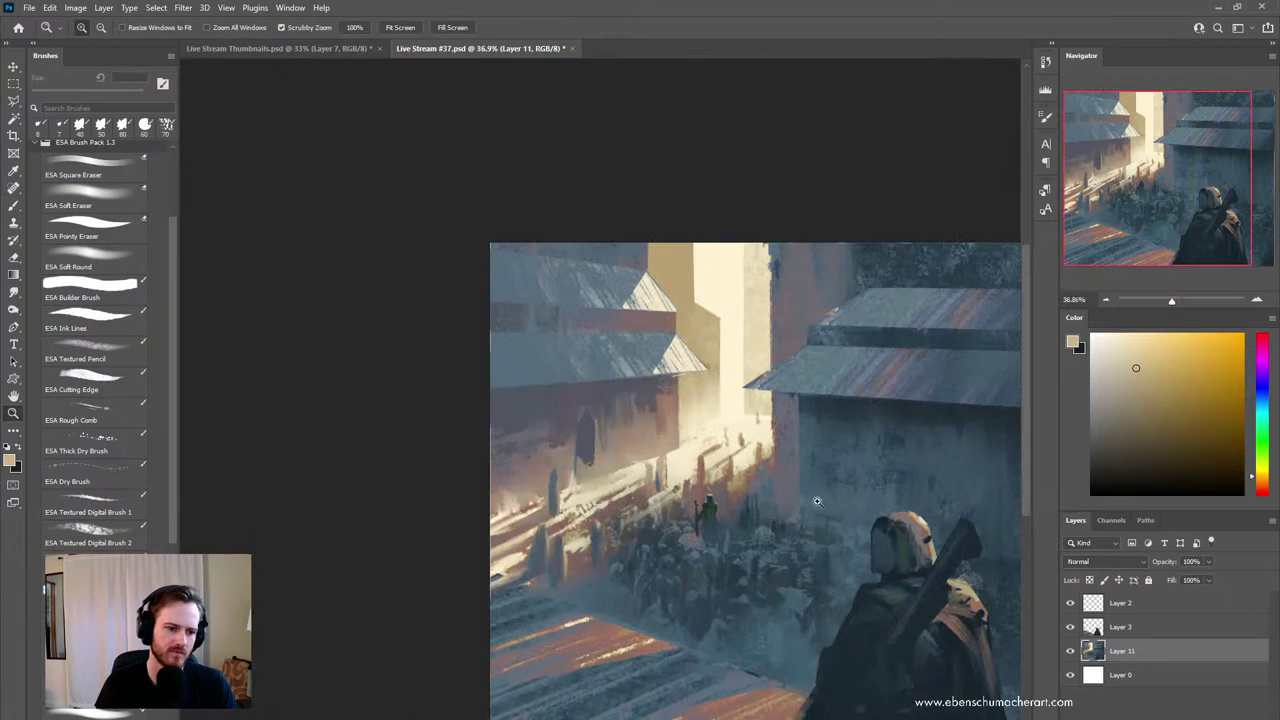
drag(755, 540, 872, 538)
key(b)
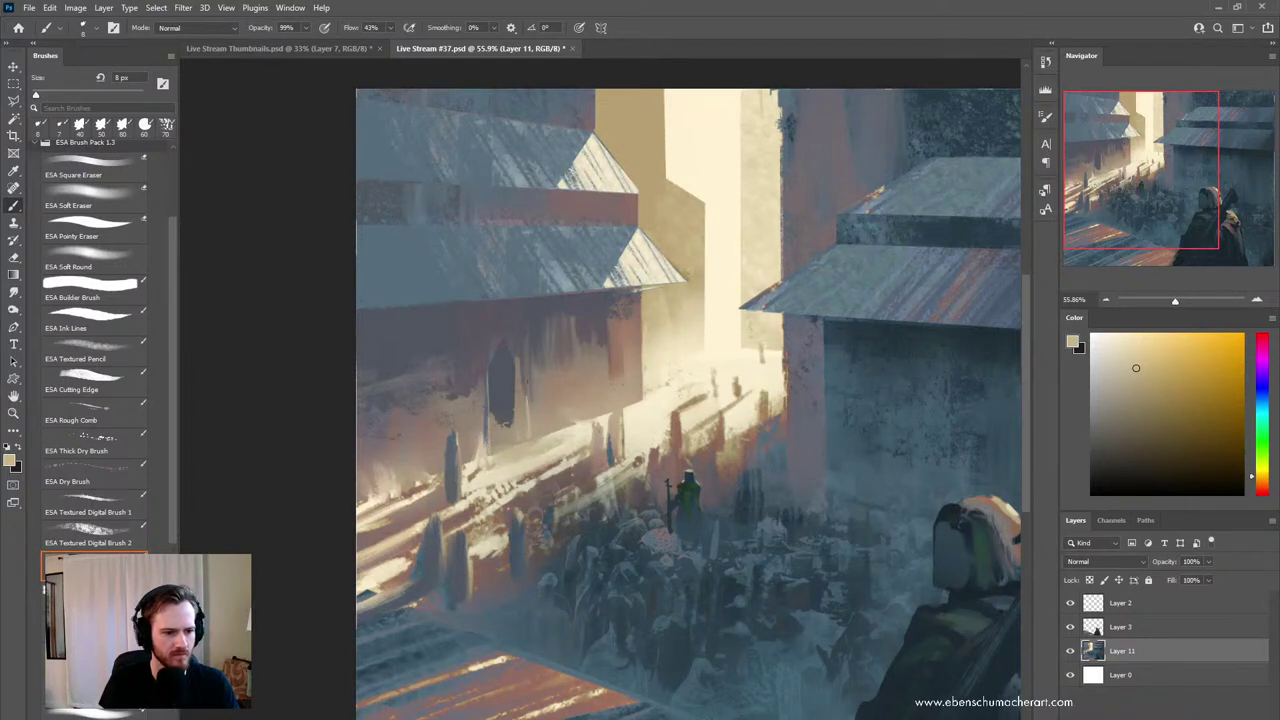
key(z)
scroll(985, 645, down, 3)
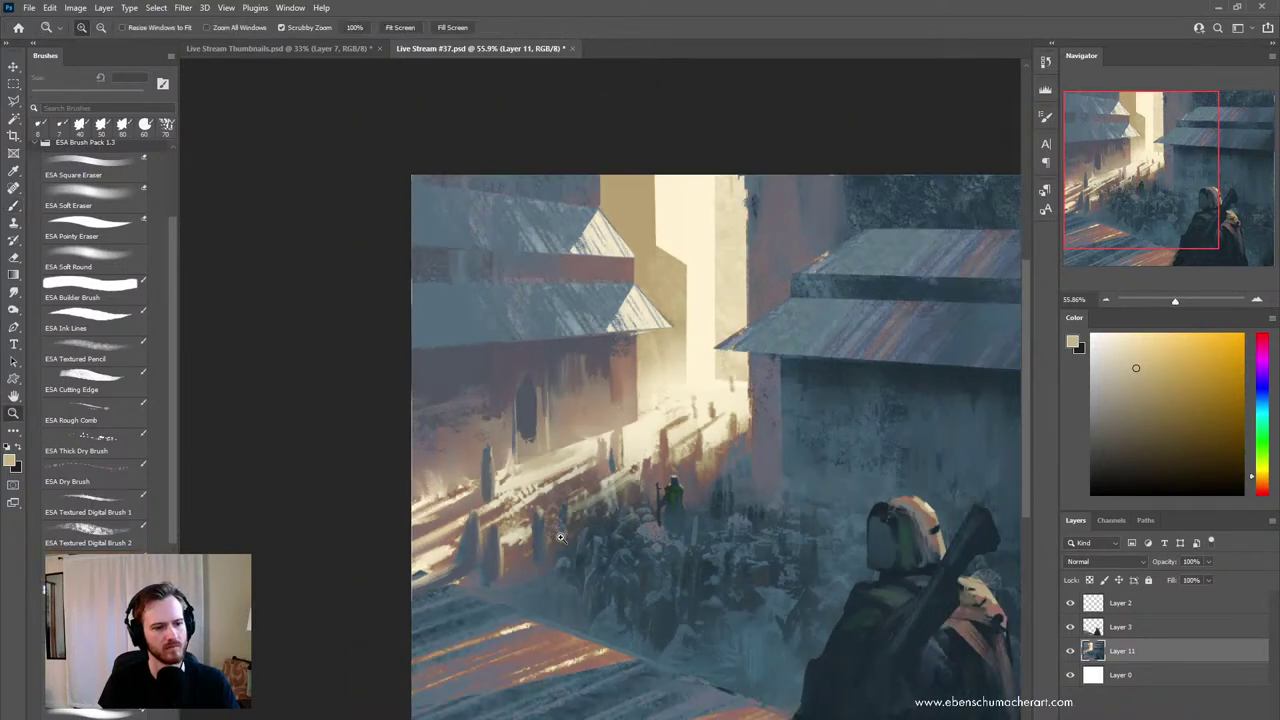
scroll(985, 645, up, 3)
key(b)
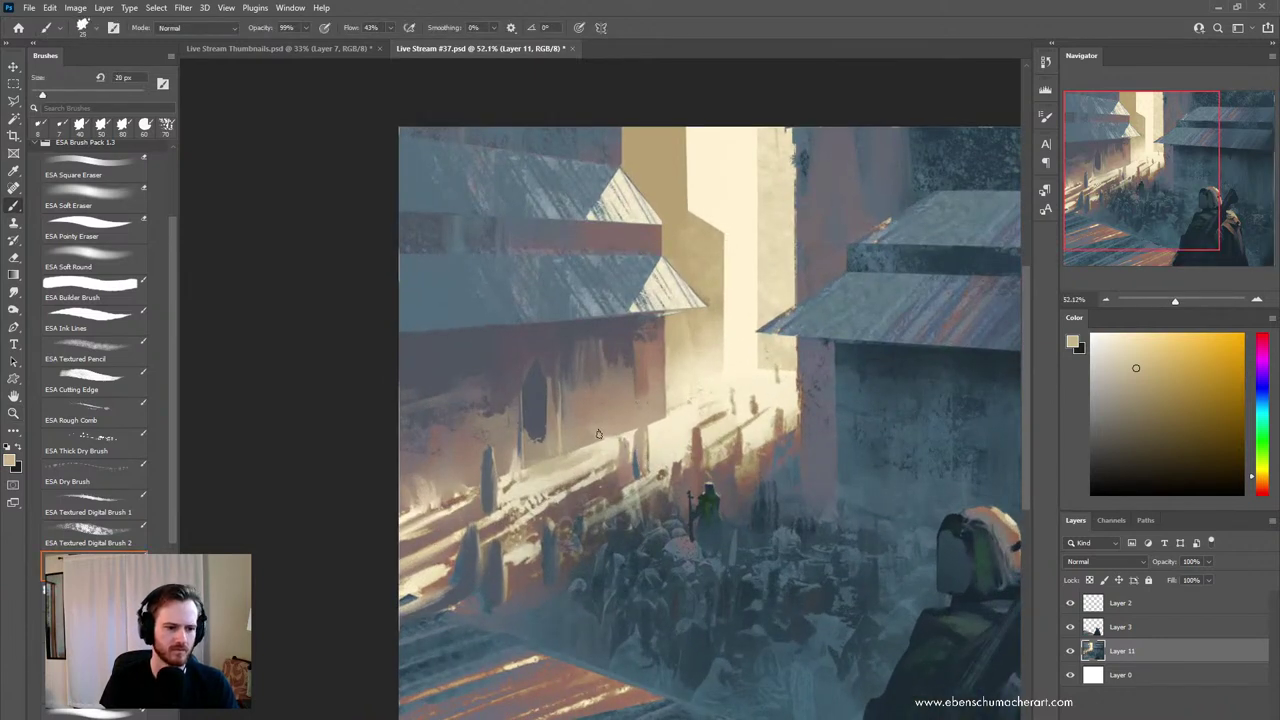
key(bracketright)
alt+click(603, 444)
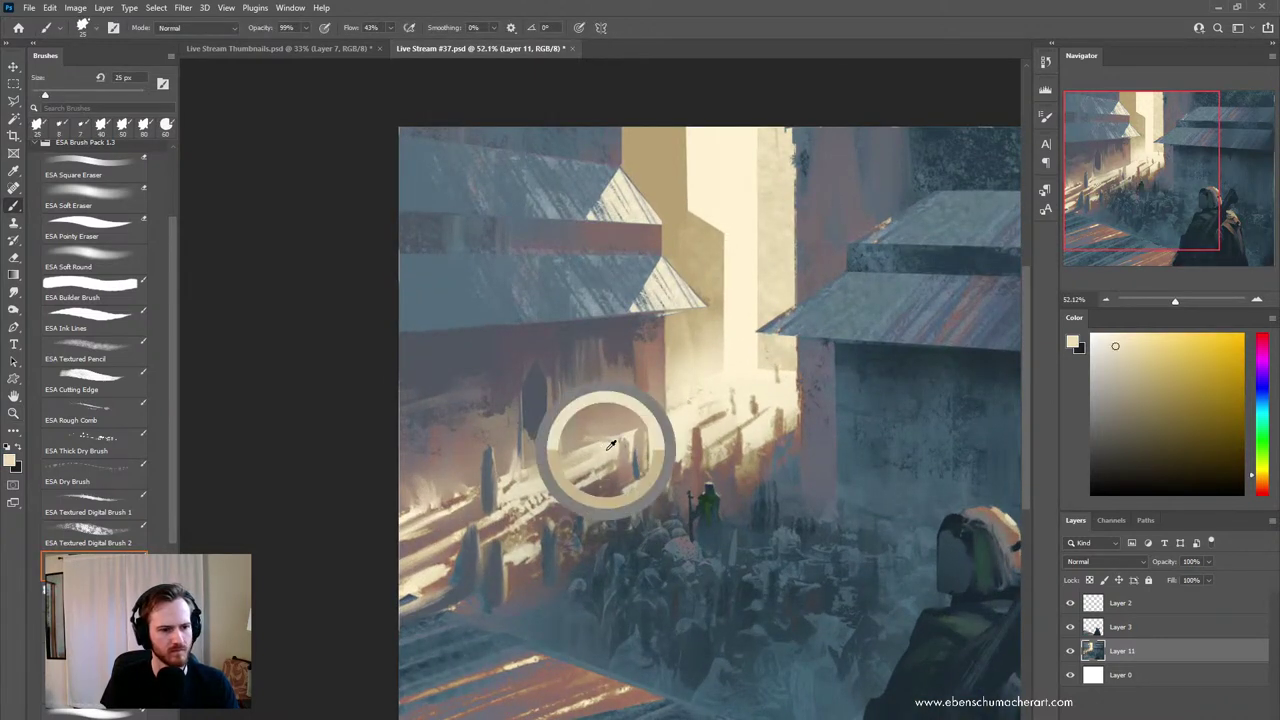
alt+click(662, 413)
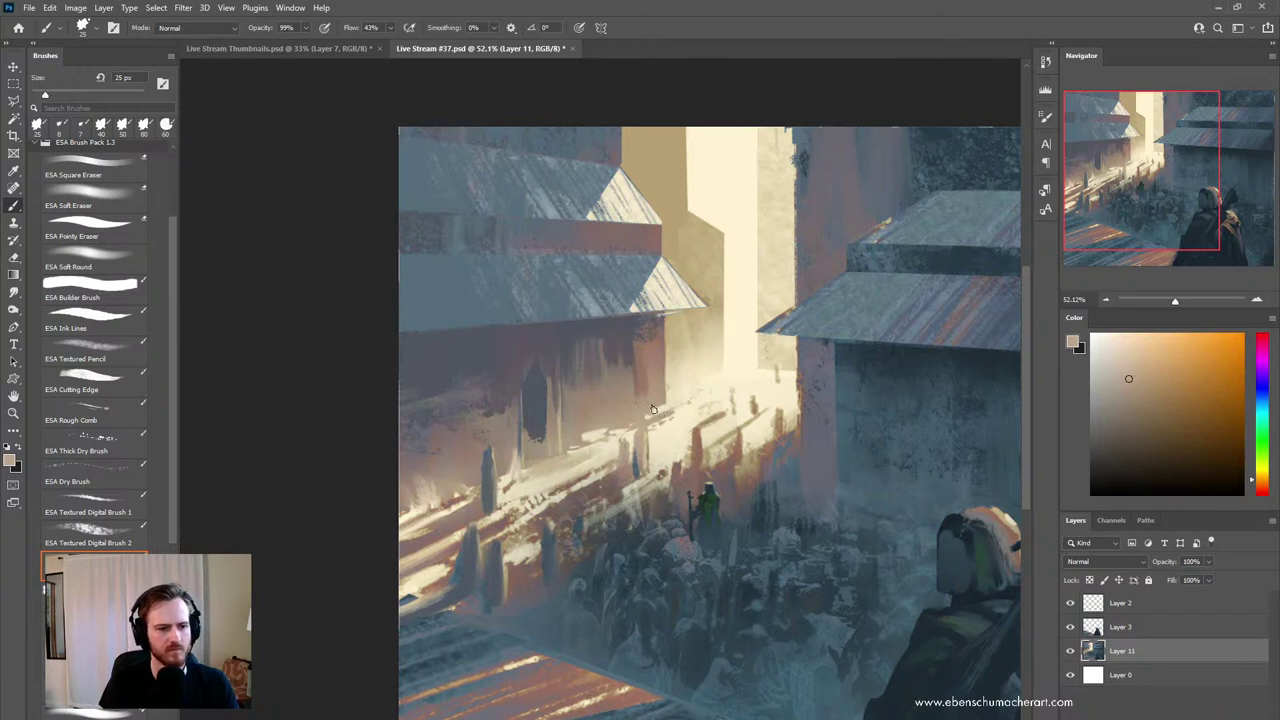
alt+click(664, 408)
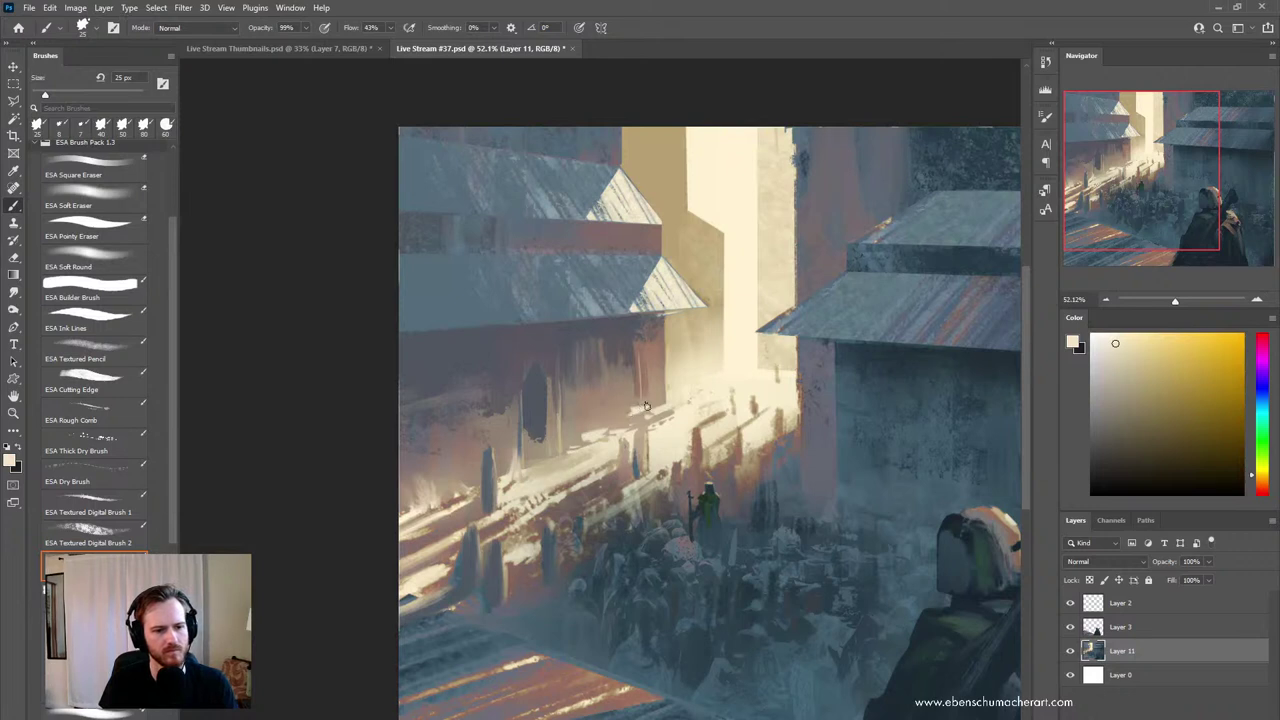
- Try light vertical strokes on the sunlit building's wall near its corner, then undo them
alt+click(630, 407)
mouse_move(640, 392)
mouse_down()
mouse_move(641, 347)
mouse_move(641, 389)
mouse_up()
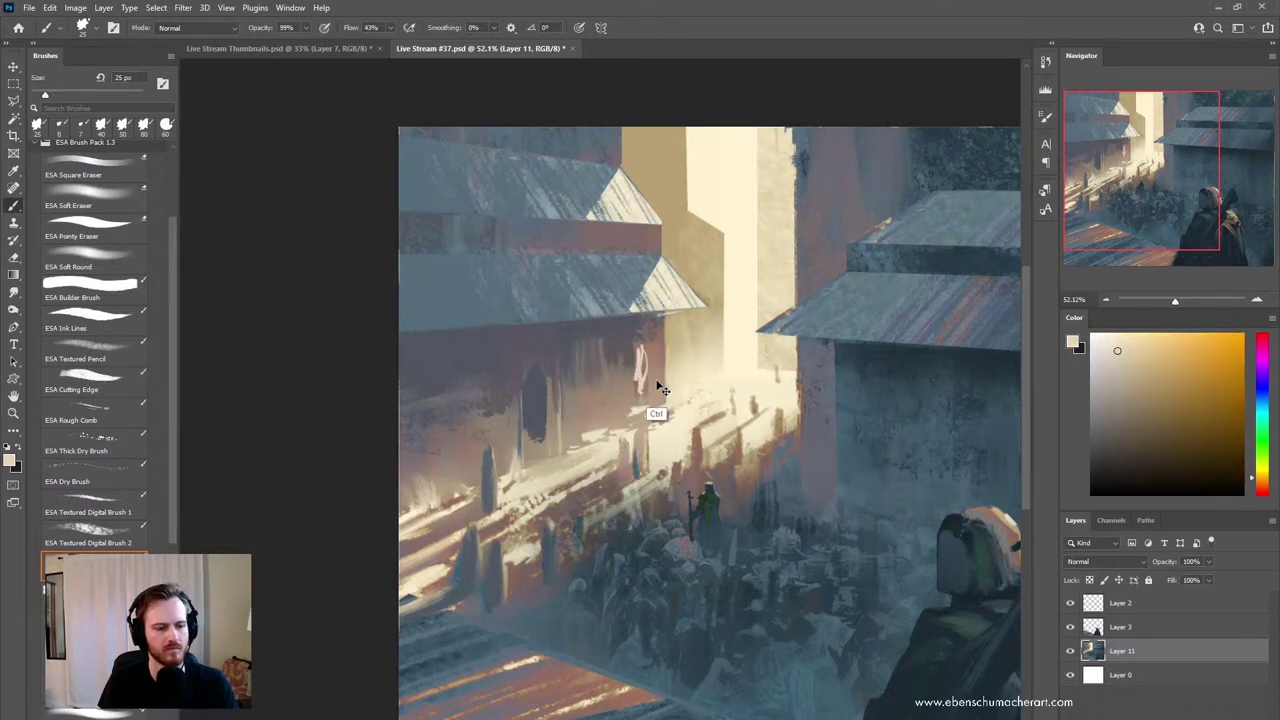
key(ctrl+z)
alt+click(641, 393)
drag(645, 345, 636, 389)
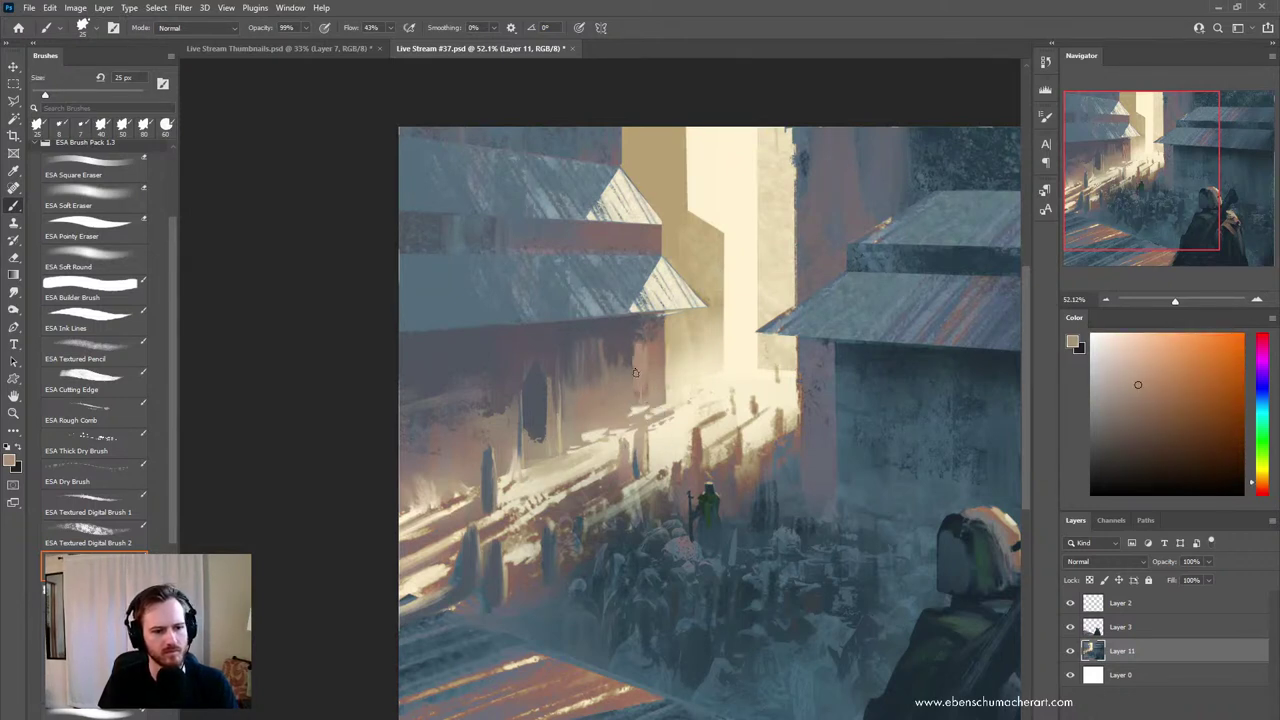
key(ctrl+z)
- Paint a thin grey diagonal brace from the sunlit building's wall to its roof corner, undoing the unwanted attempts
alt+click(637, 351)
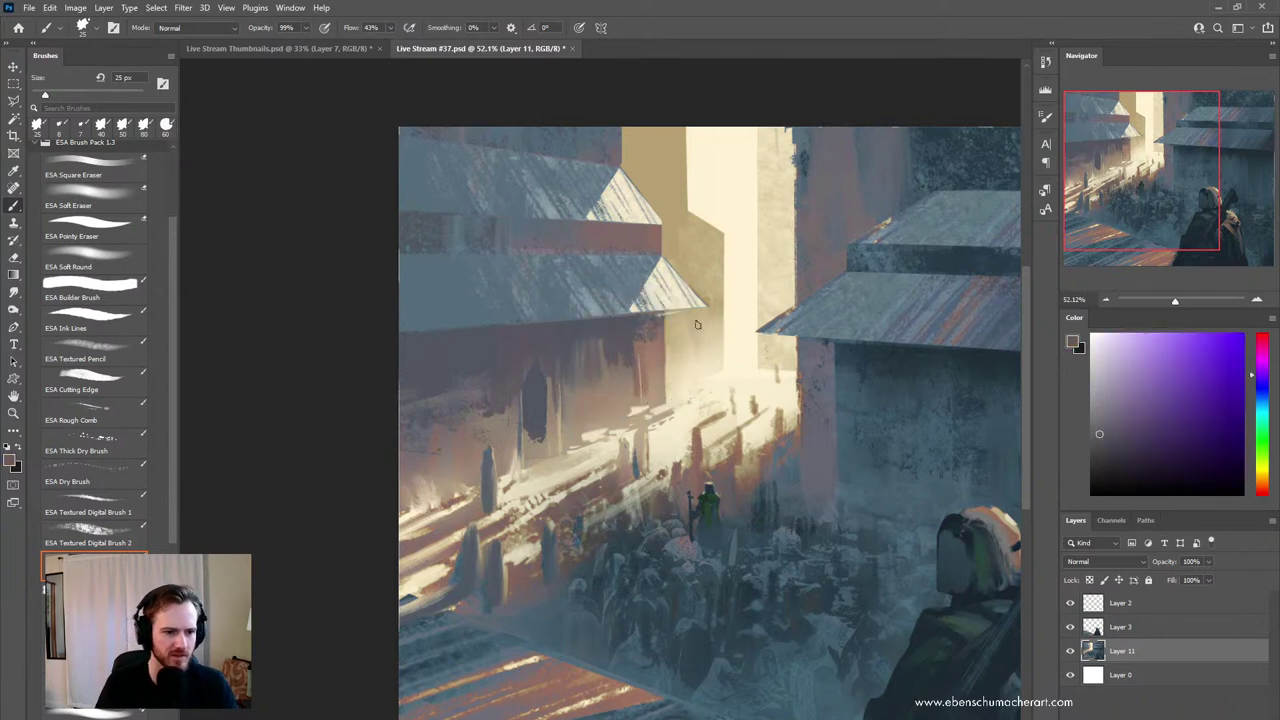
drag(704, 305, 706, 372)
key(ctrl+z)
mouse_move(701, 308)
mouse_down()
mouse_move(657, 388)
mouse_move(702, 305)
mouse_up()
key(ctrl+z)
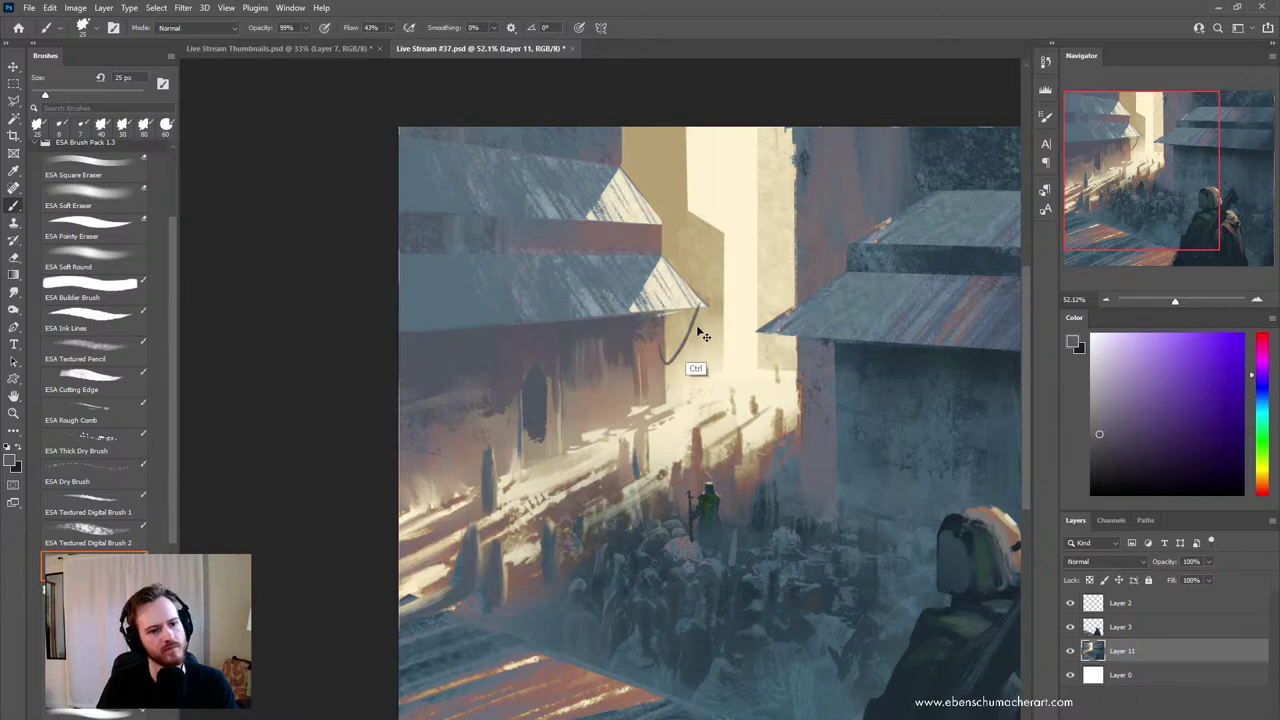
key(ctrl+z)
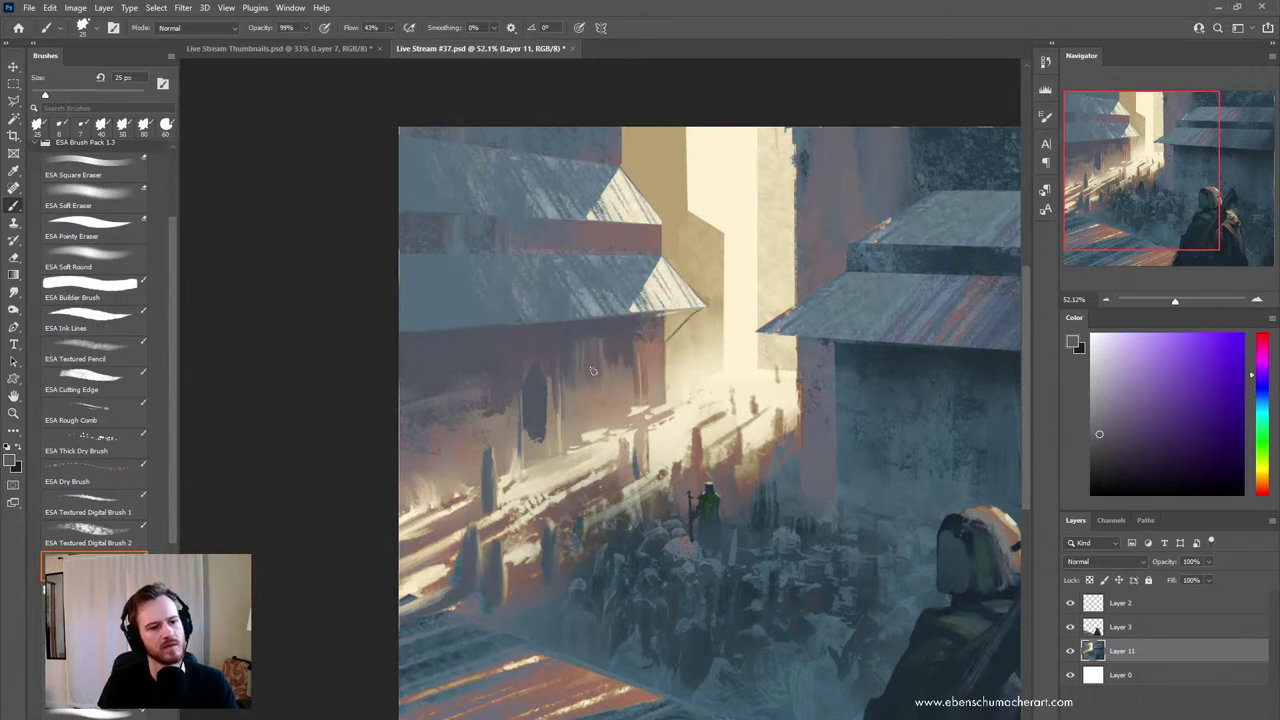
- Add more diagonal roof braces under the sunlit building's eave in brown and grey tones sampled from its wall
alt+click(538, 420)
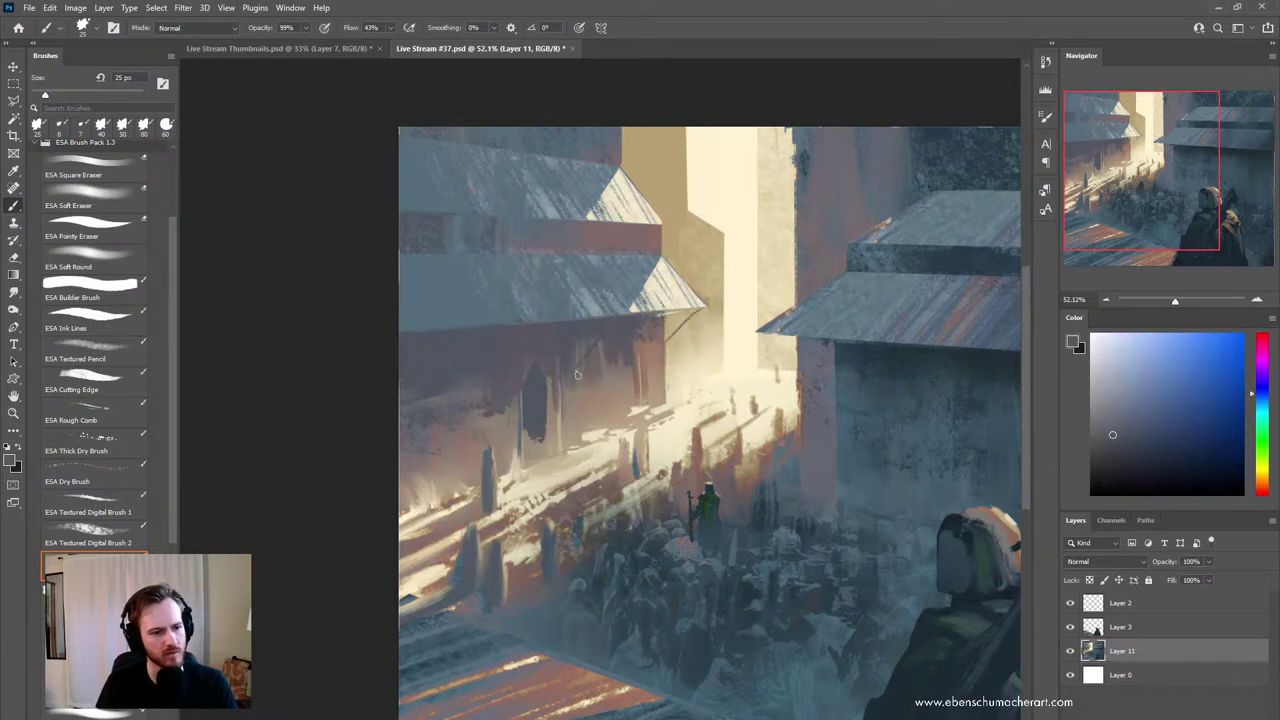
alt+click(602, 410)
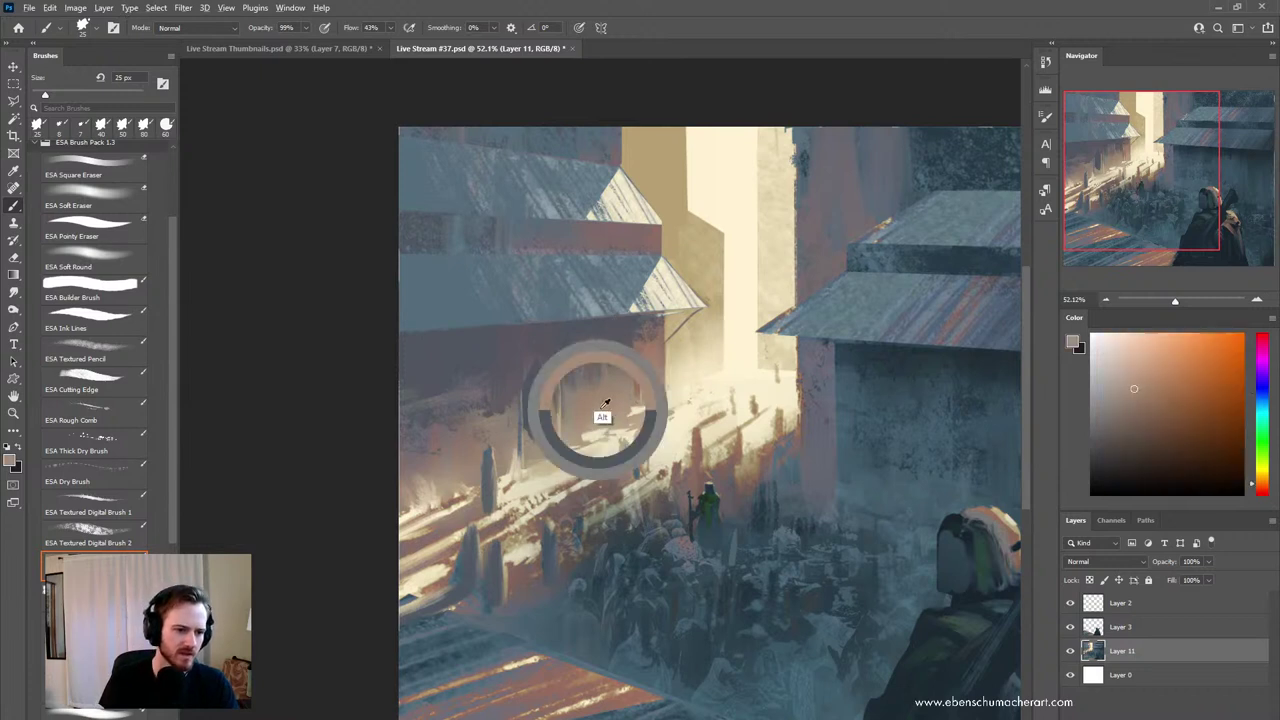
key(ctrl+z)
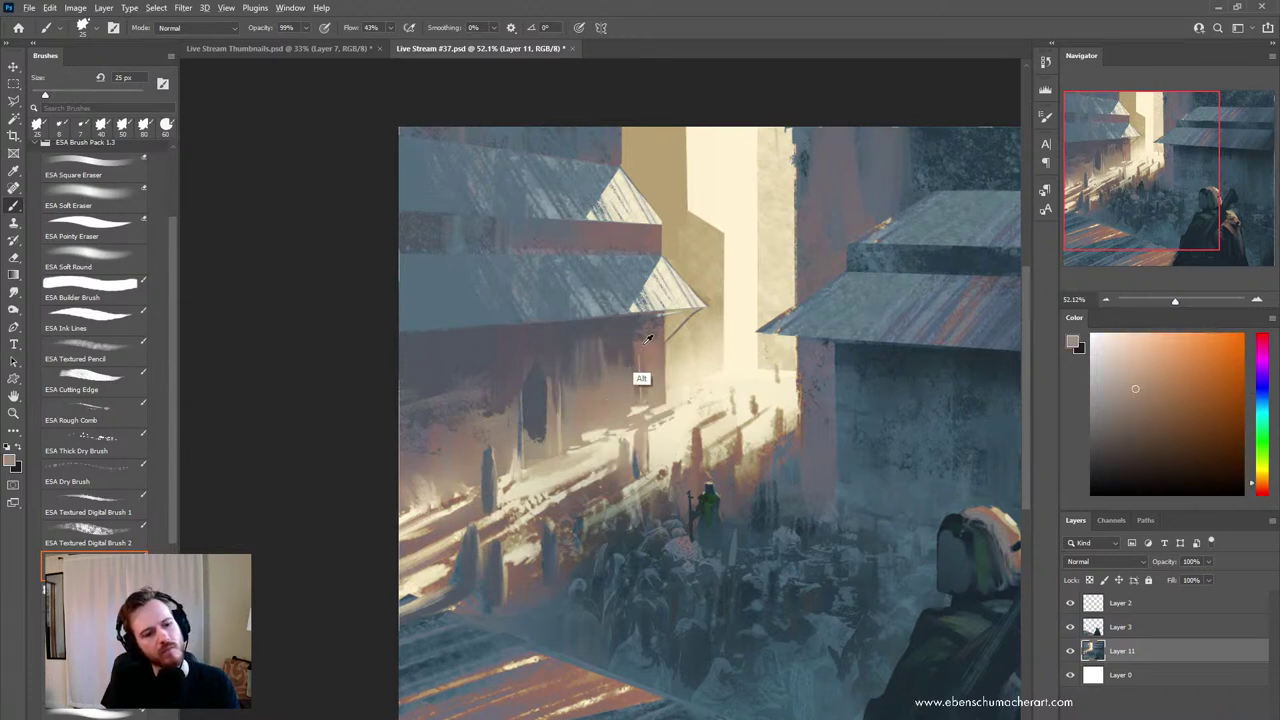
alt+click(605, 342)
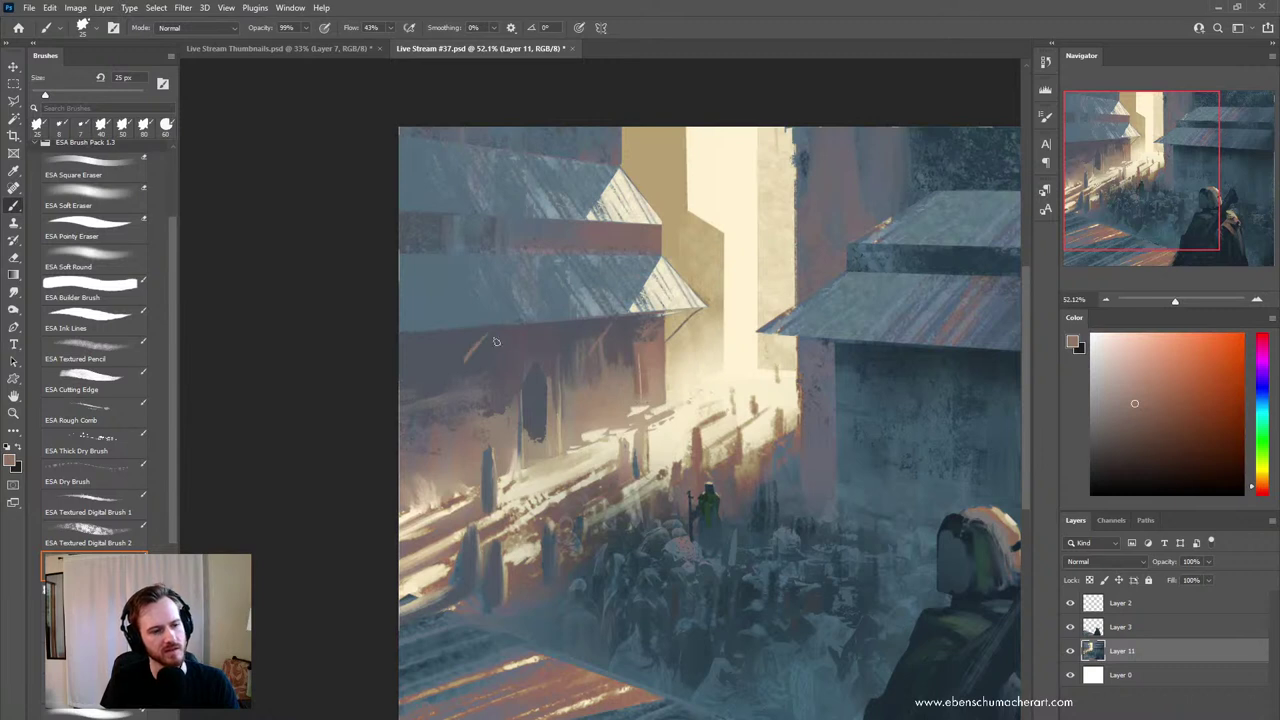
alt+click(475, 385)
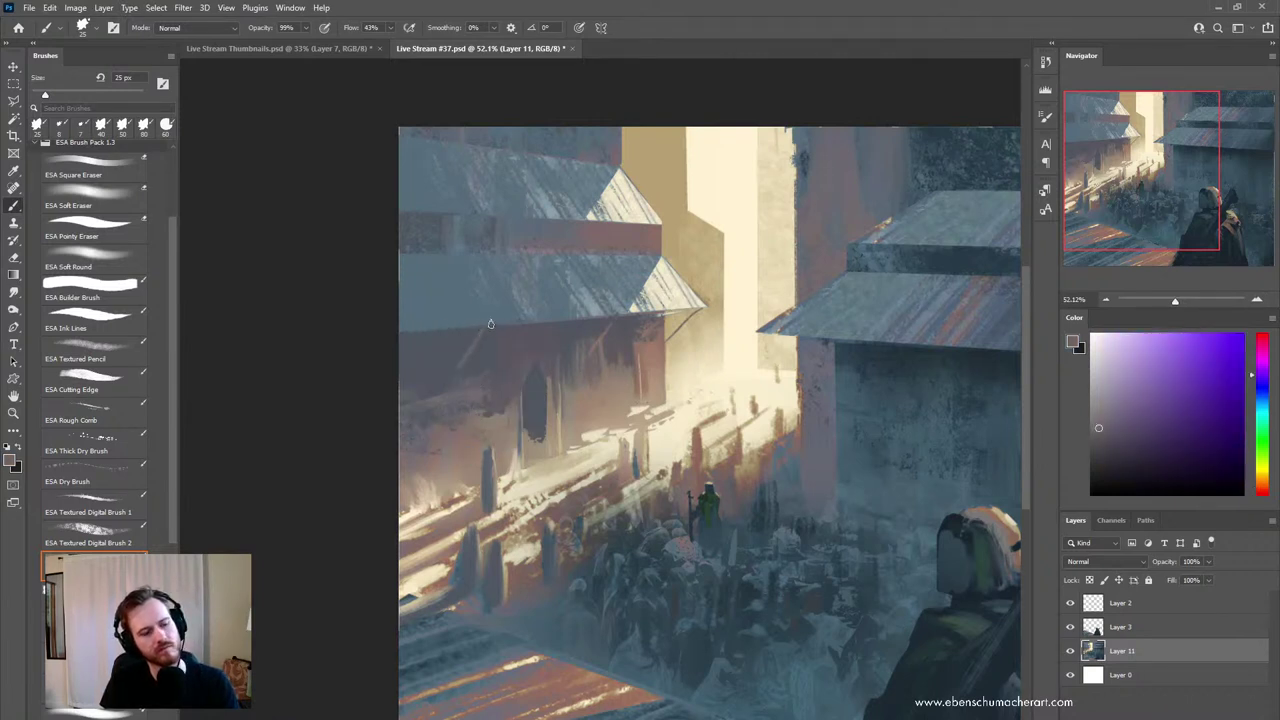
- Flip the canvas horizontally back to its original orientation and bring the whole painting into view
key(ctrl+space)
drag(721, 418, 757, 437)
key(ctrl+shift+h)
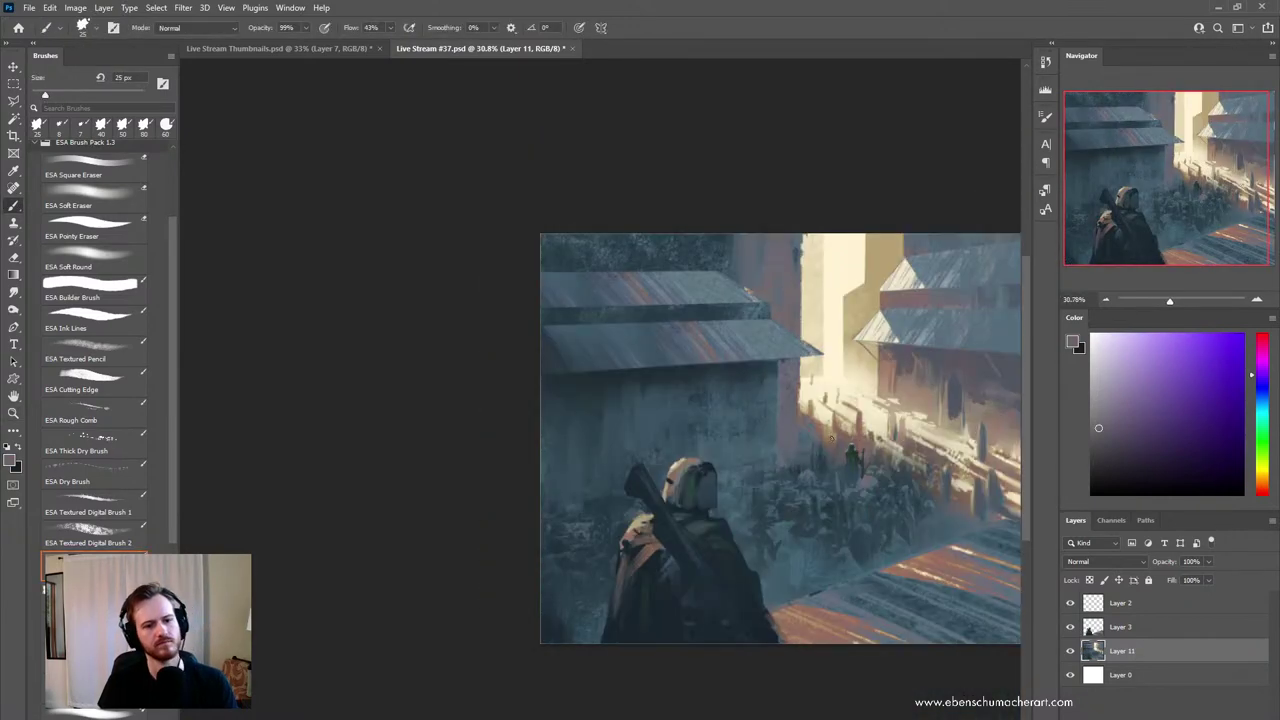
key(space)
drag(938, 411, 721, 460)
scroll(760, 465, up, 1)
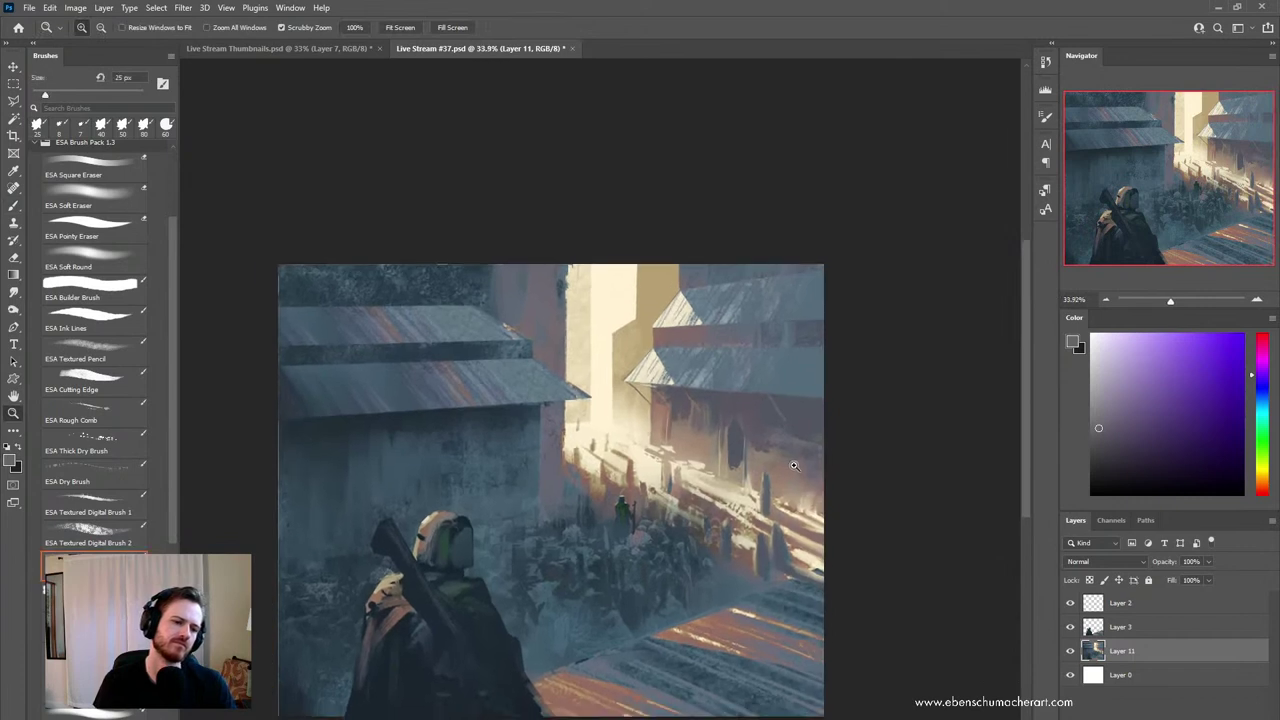
- Refine the doorway and nearby wall of the sunlit building with small strokes in brown and grey tones sampled from the wall
alt+click(670, 390)
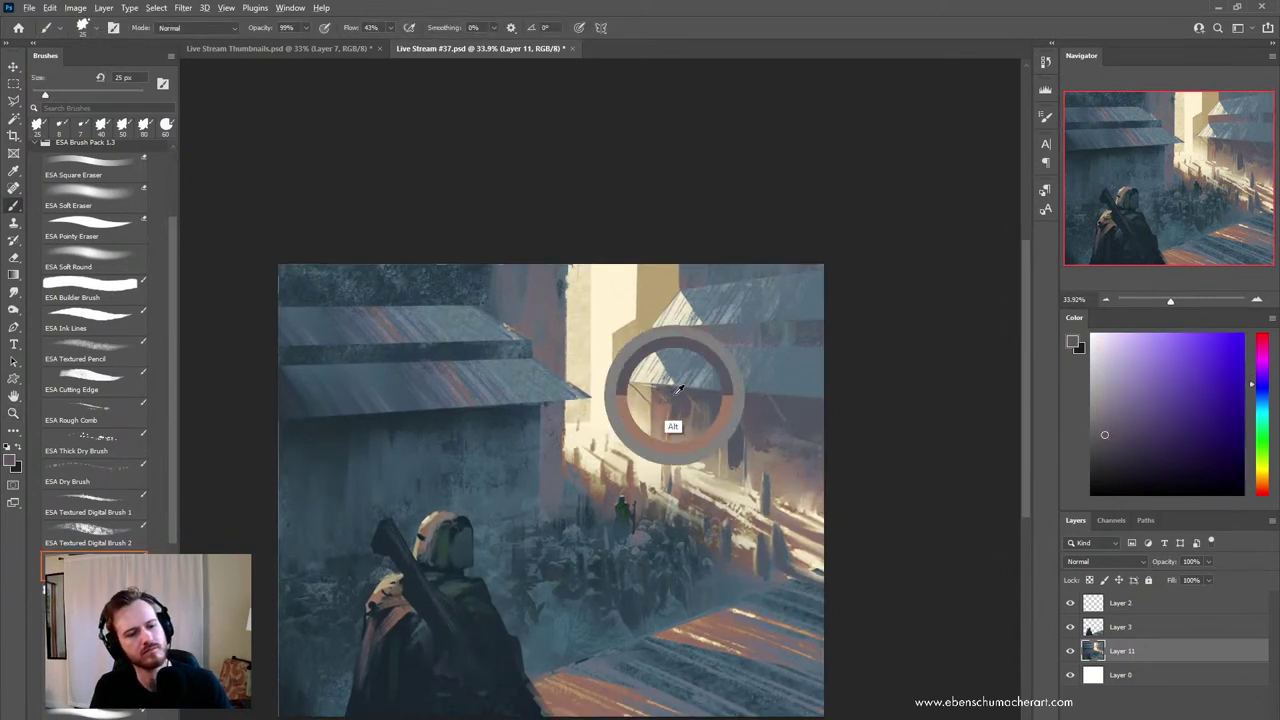
alt+click(737, 448)
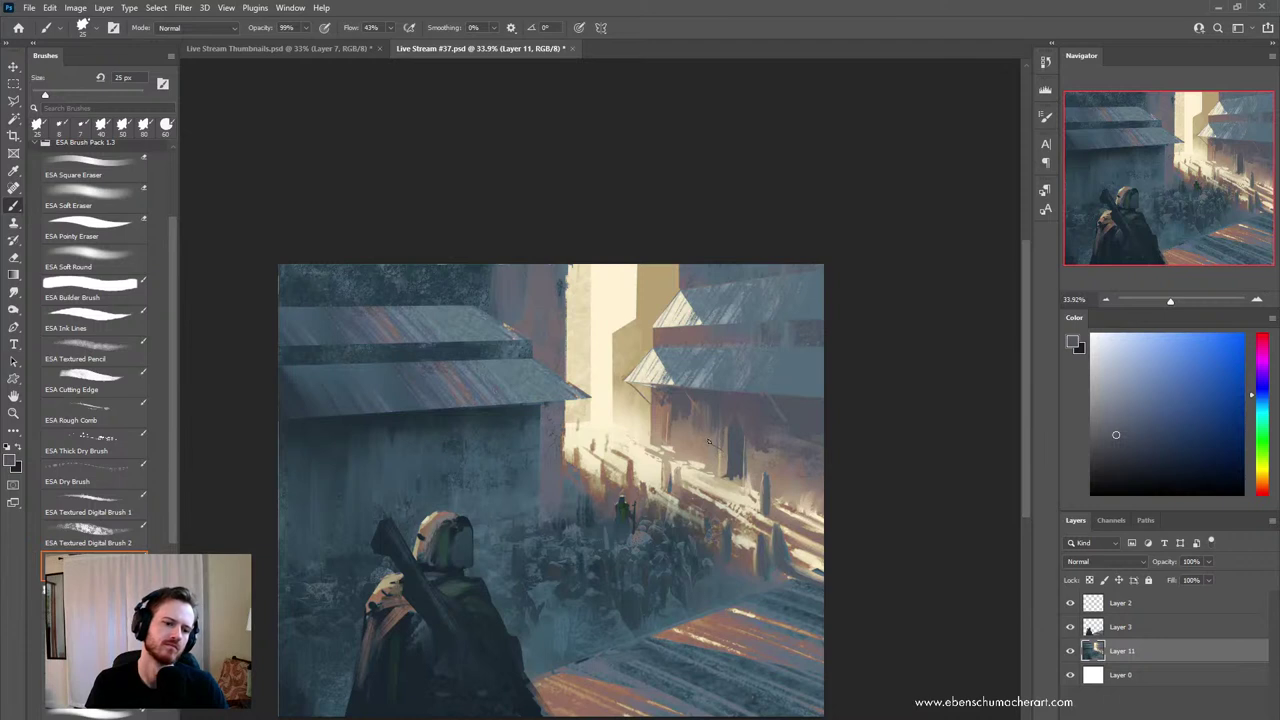
scroll(708, 441, down, 2)
scroll(667, 452, up, 3)
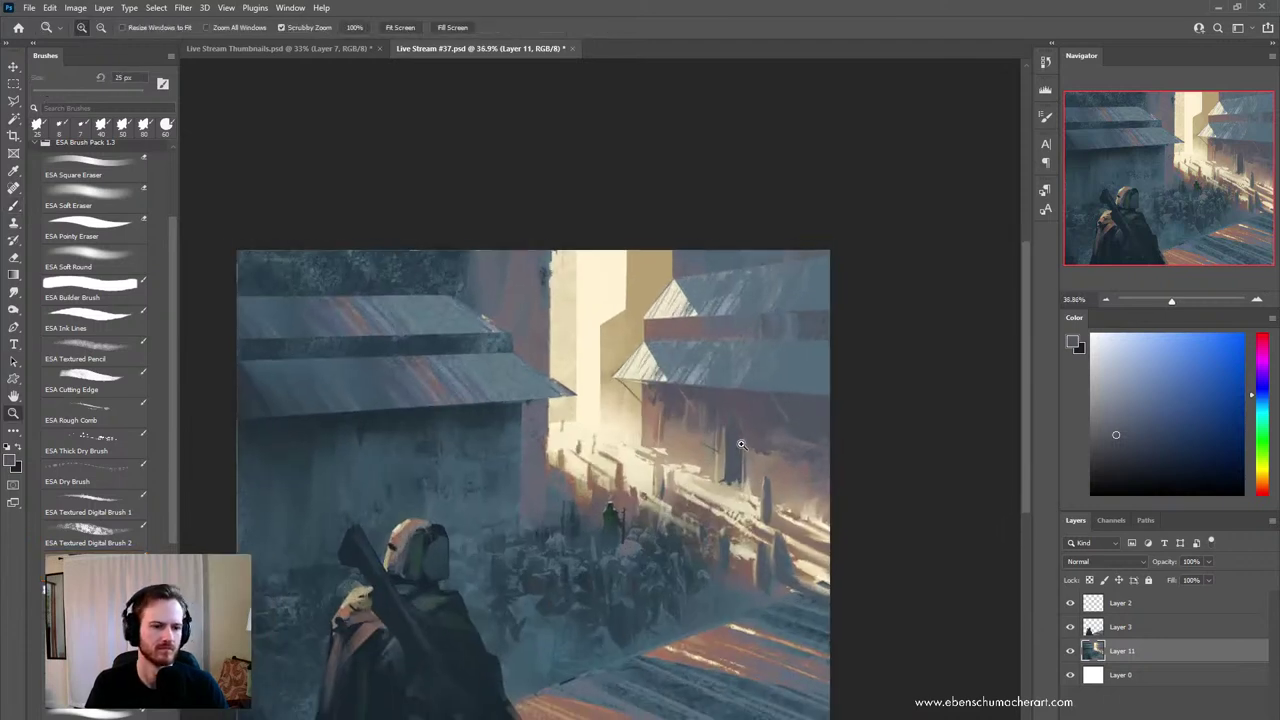
alt+click(665, 455)
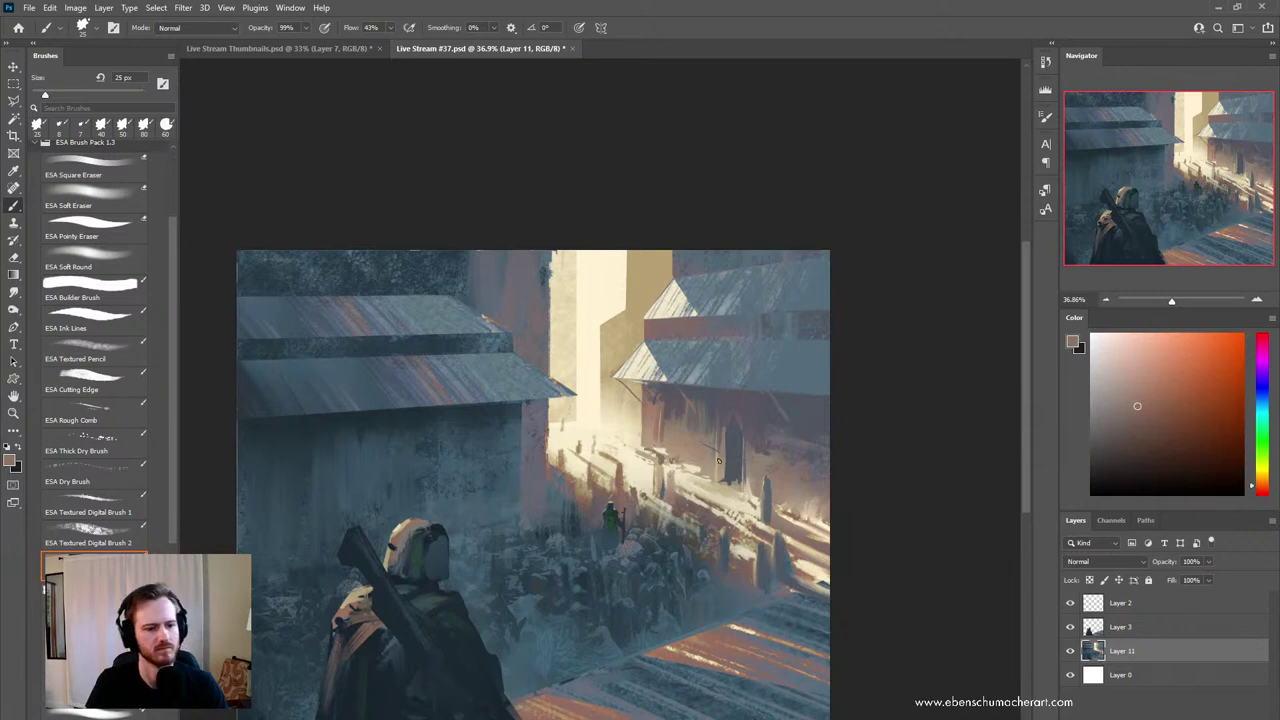
drag(761, 600, 769, 560)
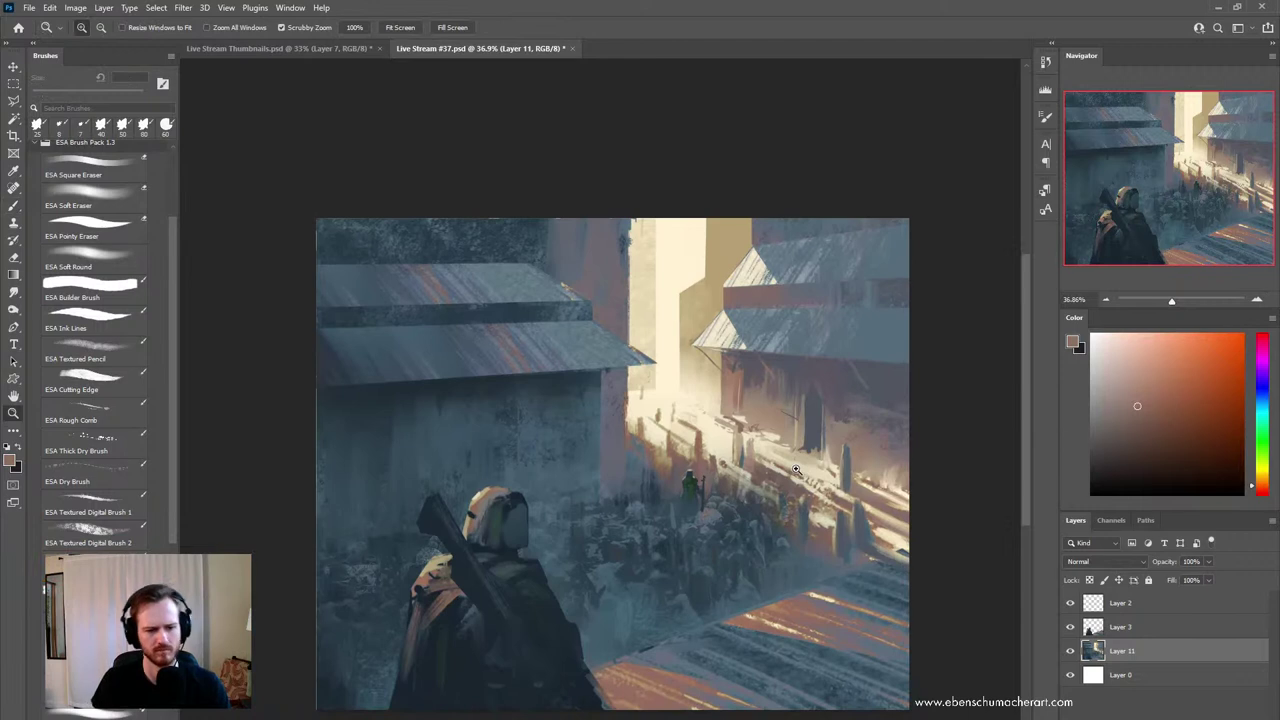
- Select the lower part of the sunlit building's wall, from below the eave's shadow down to the street, with a polygonal lasso
drag(640, 400, 686, 480)
key(l)
drag(633, 373, 633, 459)
mouse_move(800, 503)
mouse_down()
mouse_move(920, 531)
mouse_move(838, 505)
mouse_up()
mouse_move(640, 360)
mouse_down()
mouse_move(634, 455)
mouse_move(932, 545)
mouse_move(930, 428)
mouse_move(842, 390)
mouse_move(680, 380)
mouse_move(645, 405)
mouse_up()
- Repaint the selected wall down to its base with vertical 70 px Mixer Brush strokes in sampled brown and grey tones
key(b)
alt+click(679, 400)
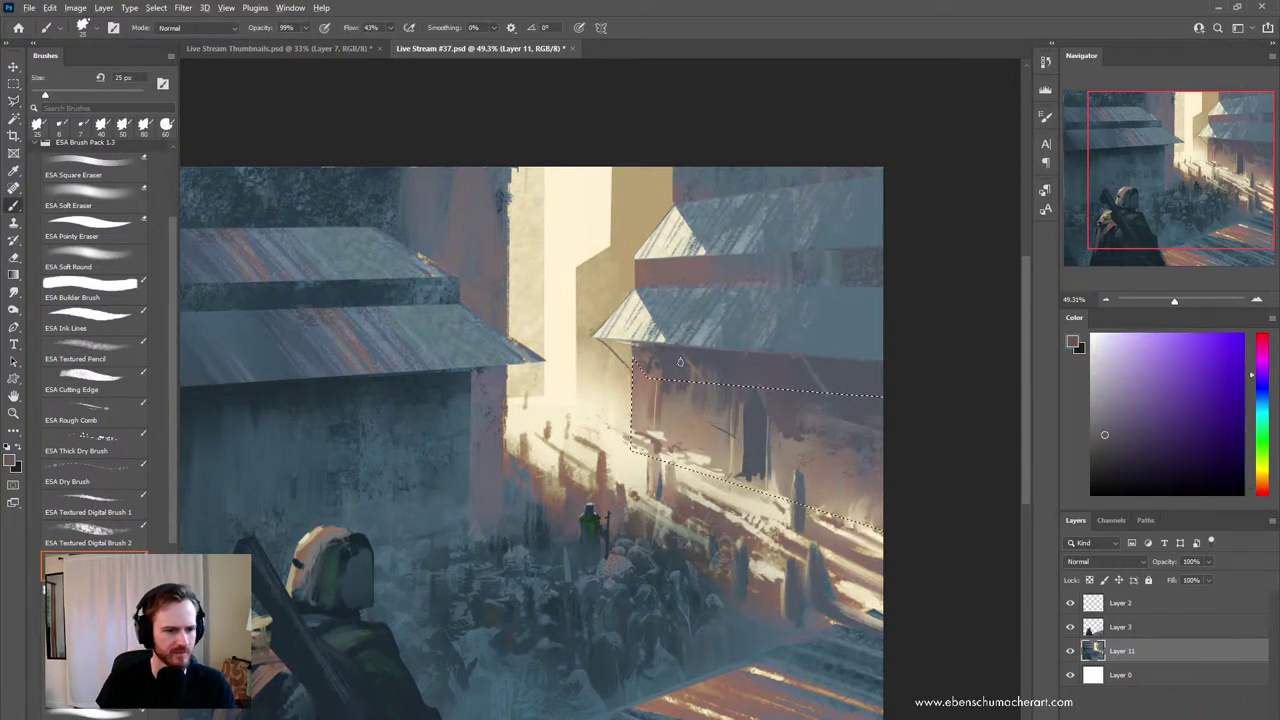
key(shift+b)
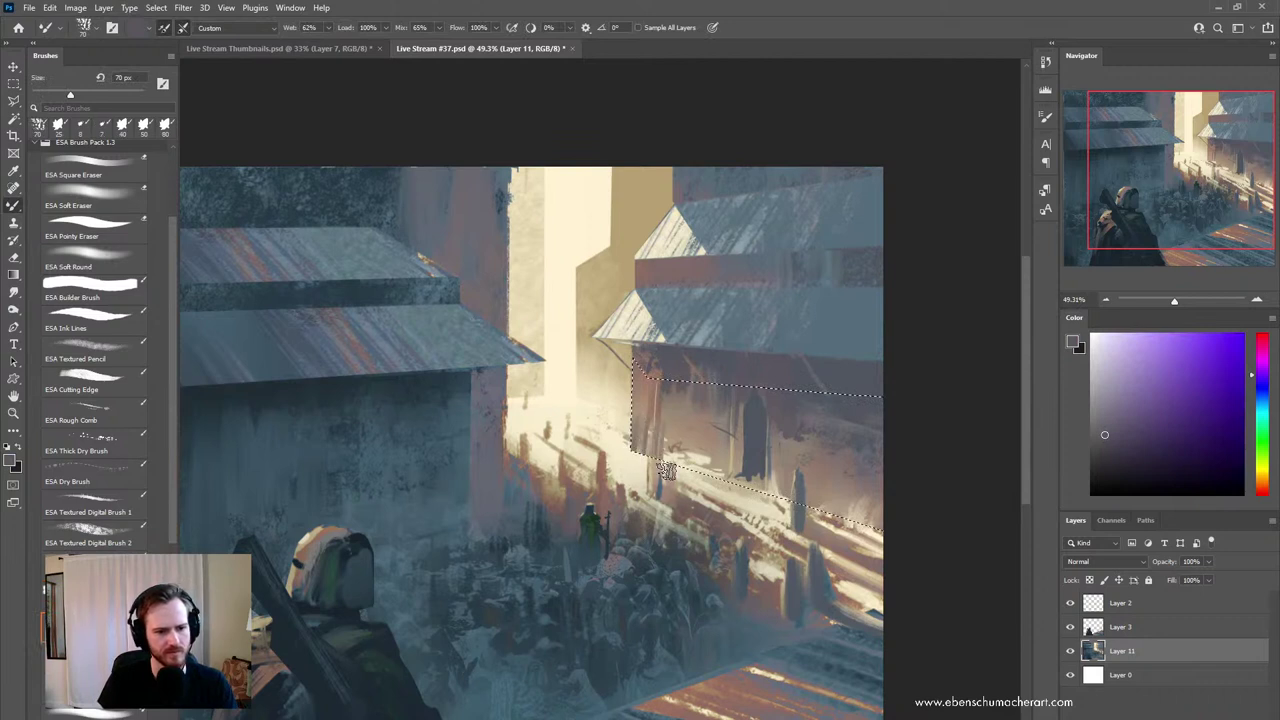
alt+click(700, 479)
mouse_move(695, 483)
mouse_down()
mouse_move(676, 436)
mouse_move(652, 428)
mouse_move(640, 446)
mouse_move(702, 457)
mouse_move(723, 498)
mouse_move(798, 521)
mouse_move(782, 490)
mouse_move(831, 548)
mouse_move(846, 505)
mouse_move(872, 510)
mouse_move(780, 500)
mouse_move(754, 437)
mouse_move(752, 470)
mouse_move(760, 400)
mouse_move(762, 476)
mouse_up()
alt+click(757, 406)
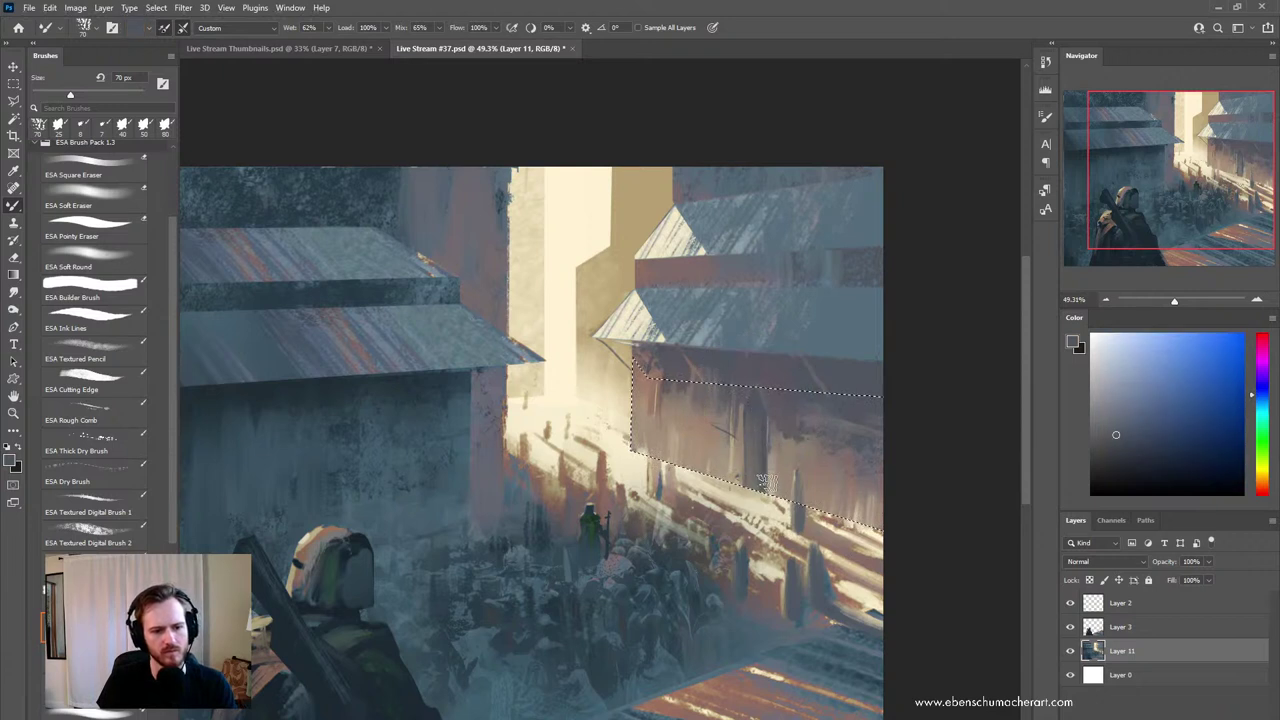
- Blend warm orange strokes into the selected wall with the Mixer Brush at 100 px, and clear the selection
alt+click(645, 385)
key(bracketright)
key(bracketright)
key(bracketright)
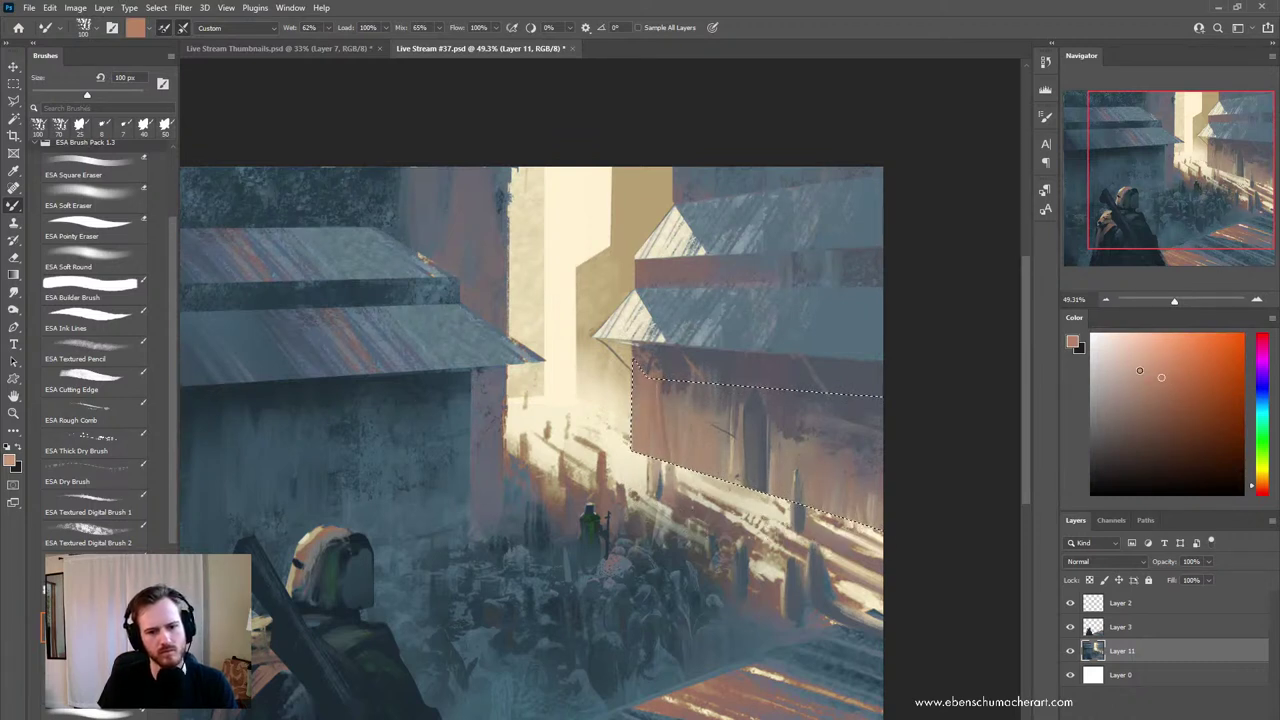
key(ctrl+d)
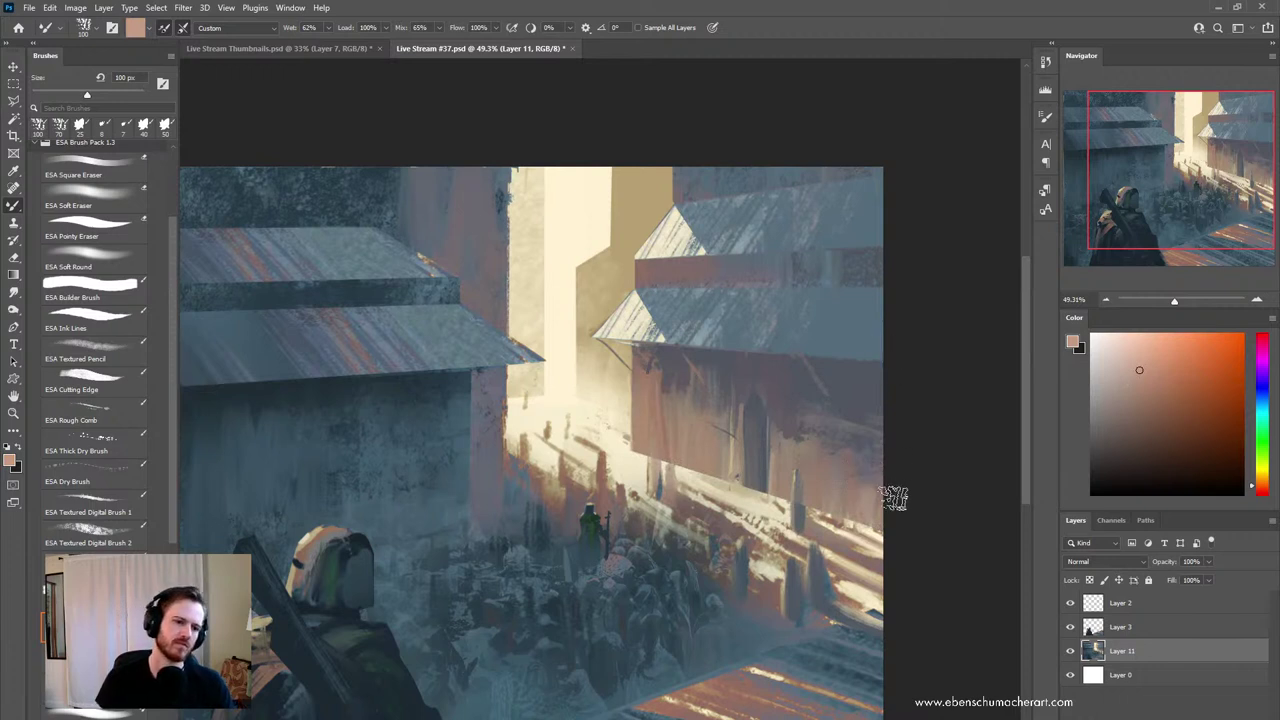
- Select a narrow wedge along the base of the sunlit building's wall, running from its corner to beyond the canvas edge
key(l)
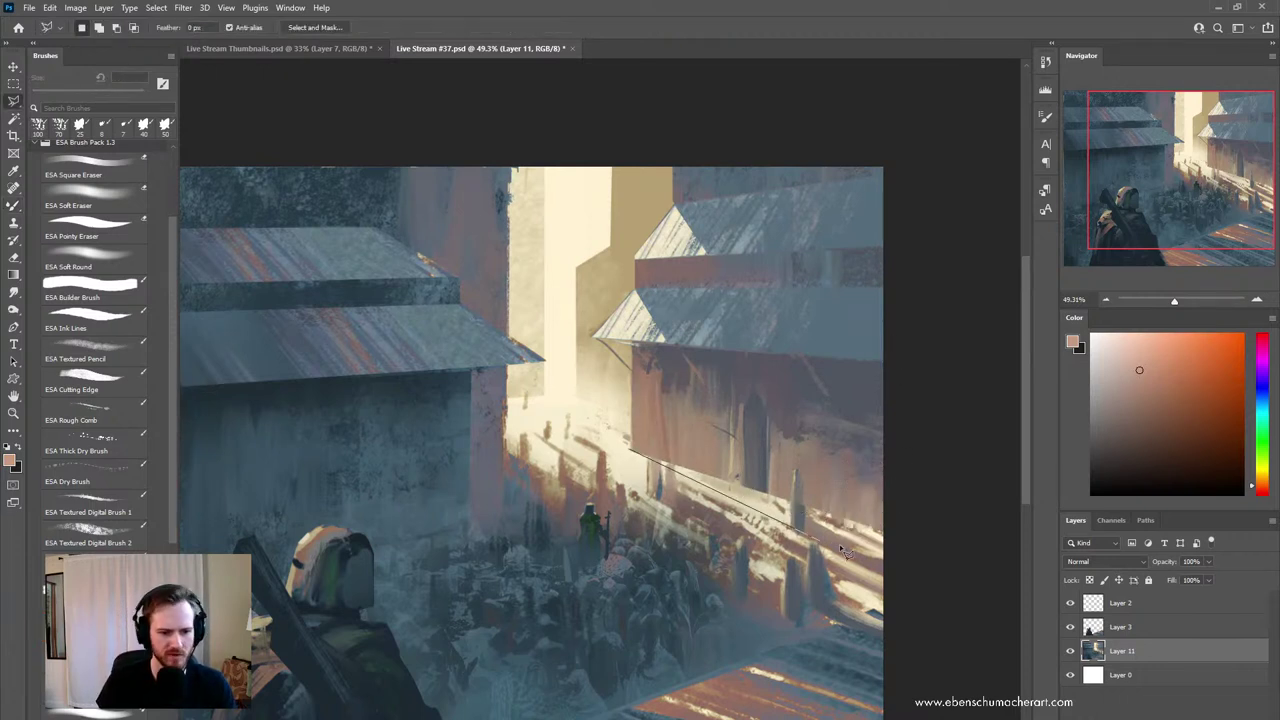
click(907, 572)
click(907, 536)
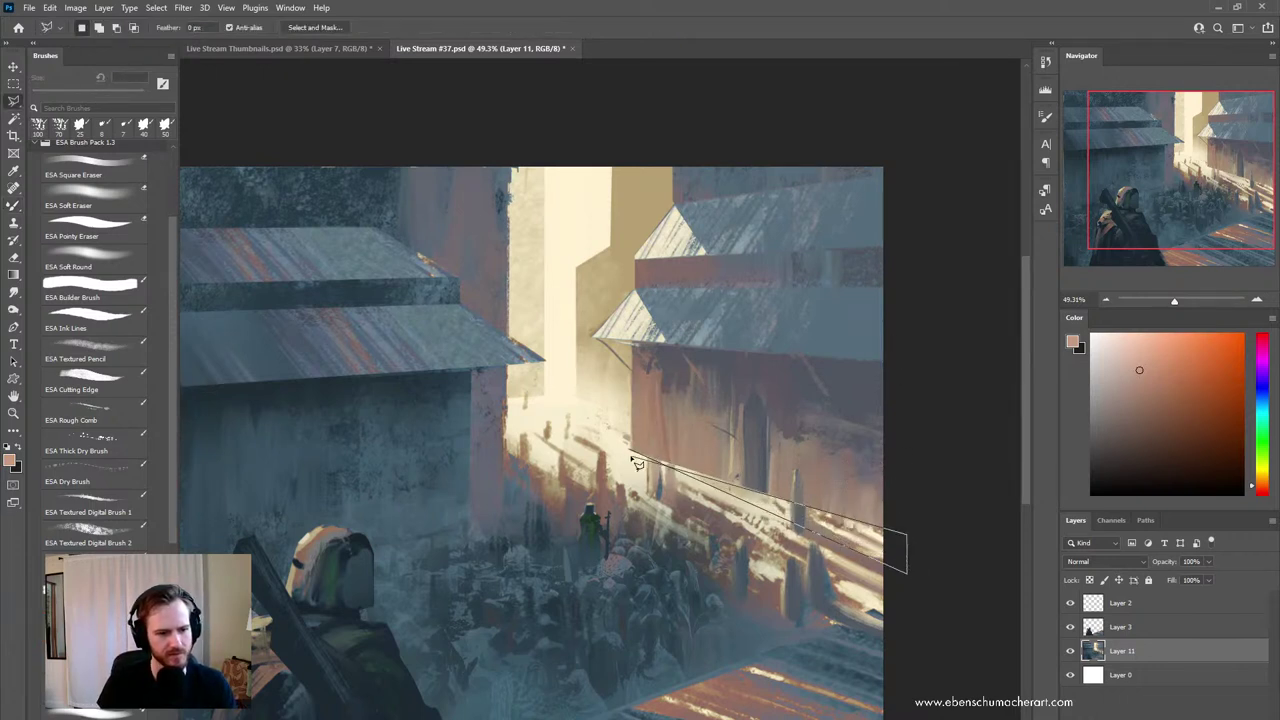
click(631, 451)
- Fill the selected wedge with brown and blue-grey Mixer Brush strokes at 100 px to form a ledge below the wall
key(b)
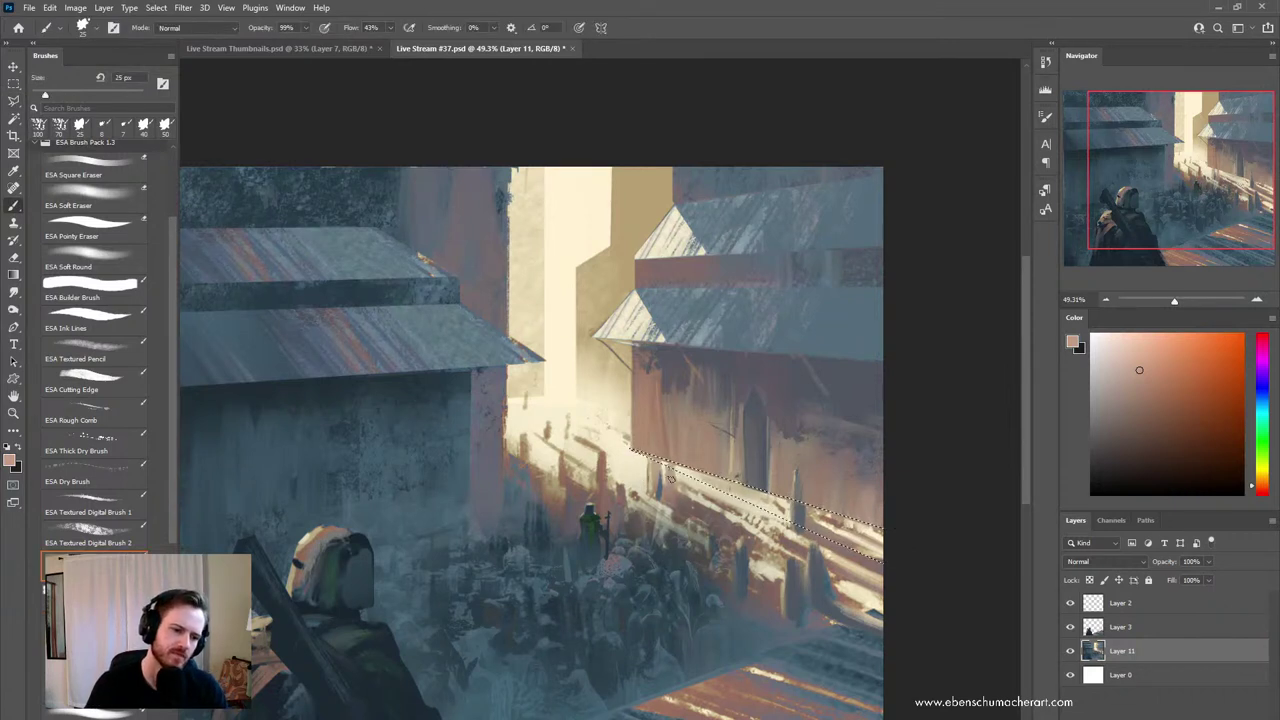
key(shift+b)
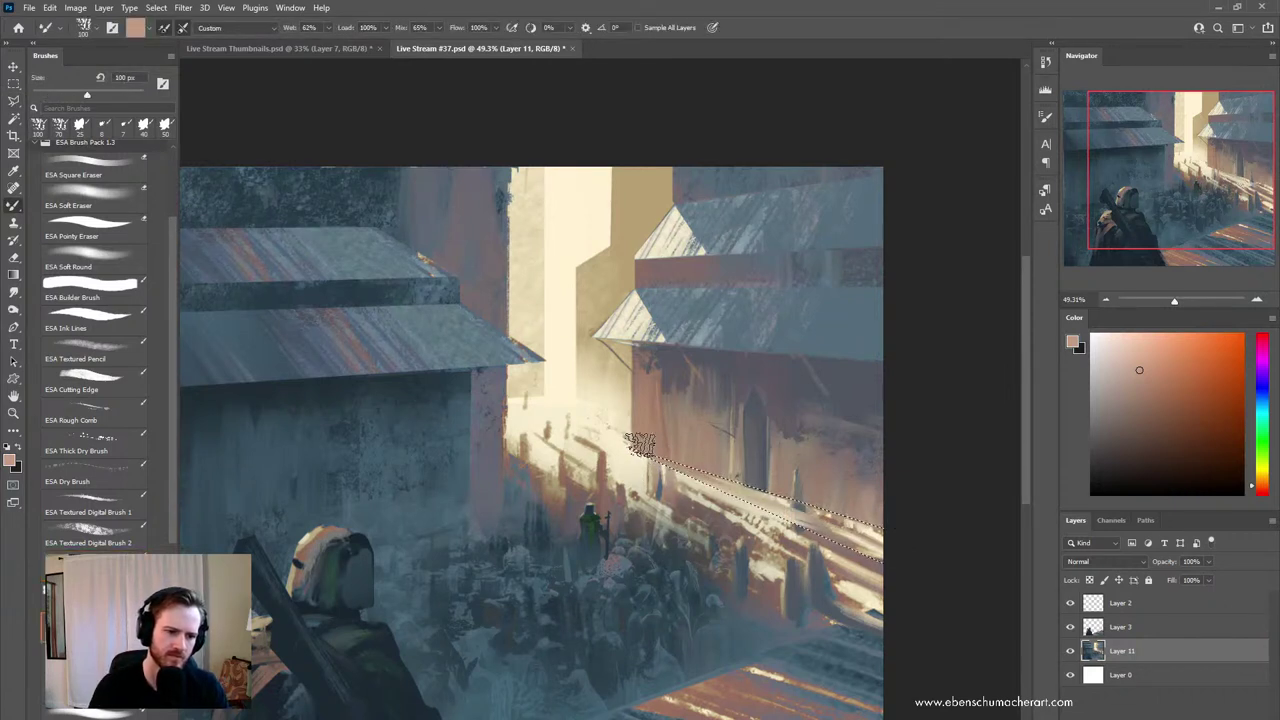
mouse_move(778, 496)
mouse_down()
mouse_move(924, 559)
mouse_move(752, 494)
mouse_up()
alt+click(857, 434)
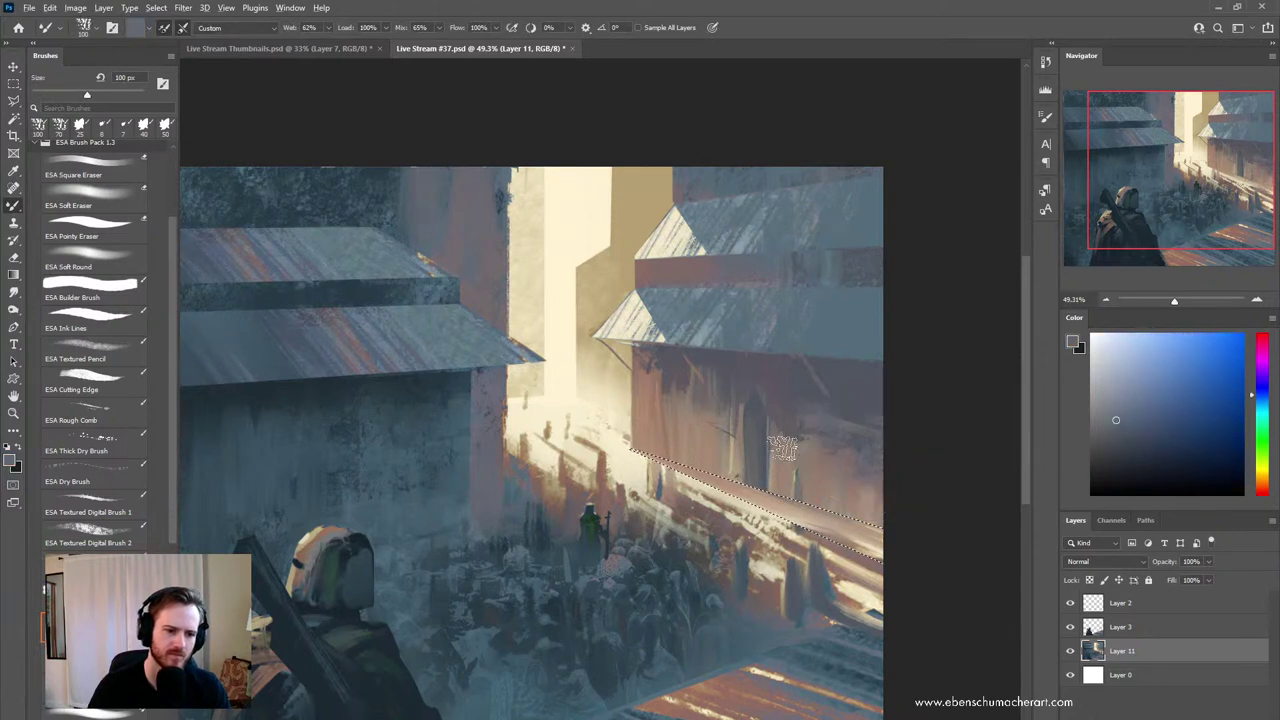
mouse_move(756, 500)
mouse_down()
mouse_move(782, 523)
mouse_move(707, 479)
mouse_move(840, 525)
mouse_move(710, 463)
mouse_move(909, 543)
mouse_move(770, 497)
mouse_move(905, 568)
mouse_move(842, 528)
mouse_move(880, 562)
mouse_up()
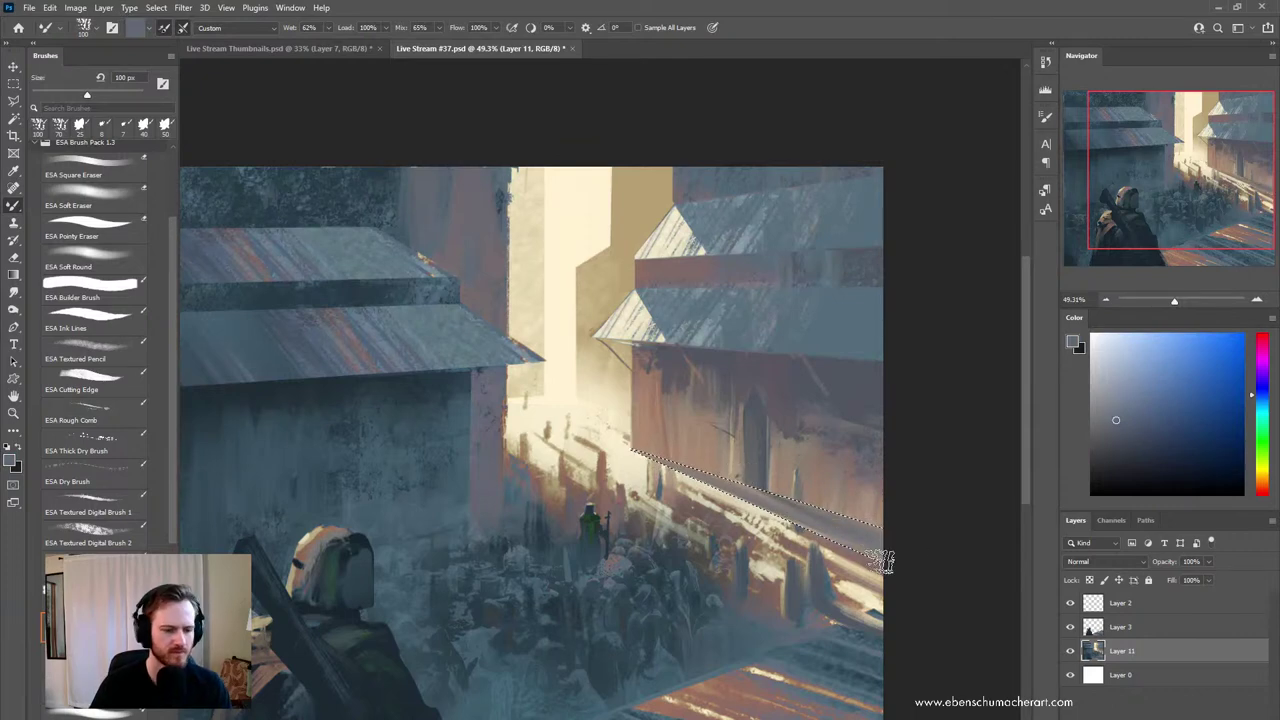
key(ctrl+d)
- Texture the new ledge with the ESA Rough Comb brush at 125 px, and clear the selection
mouse_move(779, 568)
mouse_down()
mouse_move(715, 605)
mouse_move(821, 548)
mouse_up()
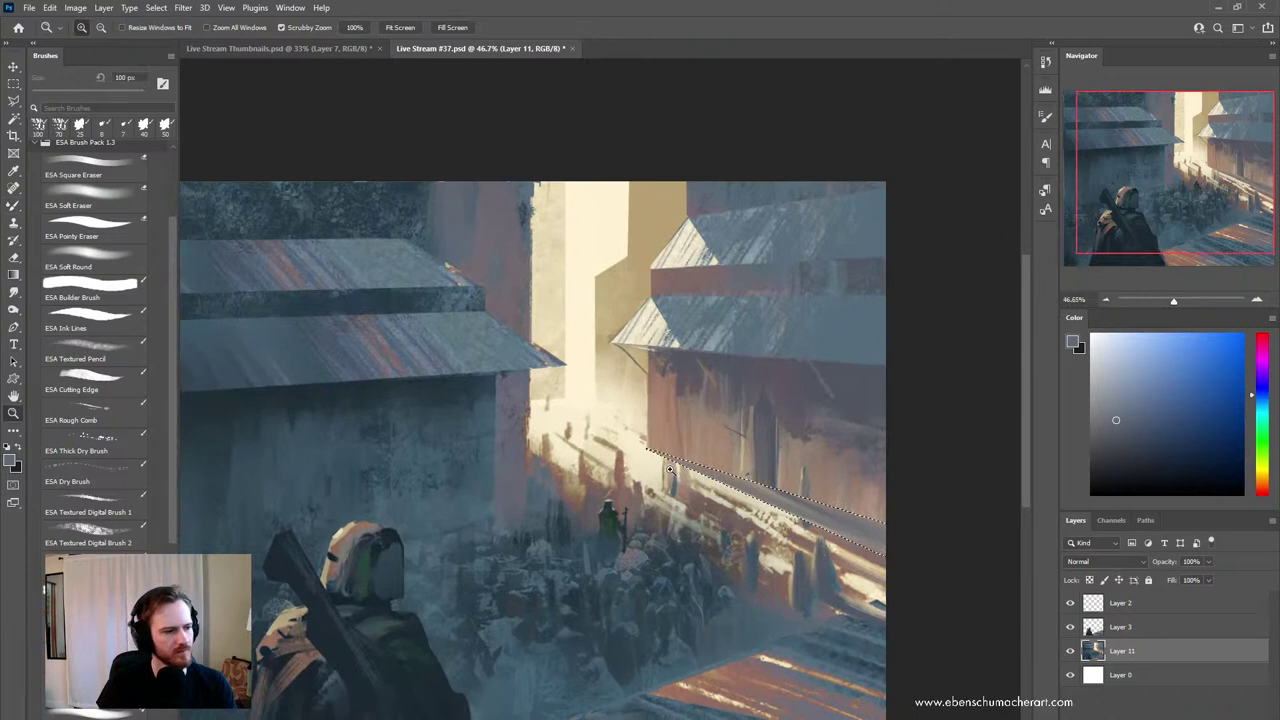
key(b)
click(90, 412)
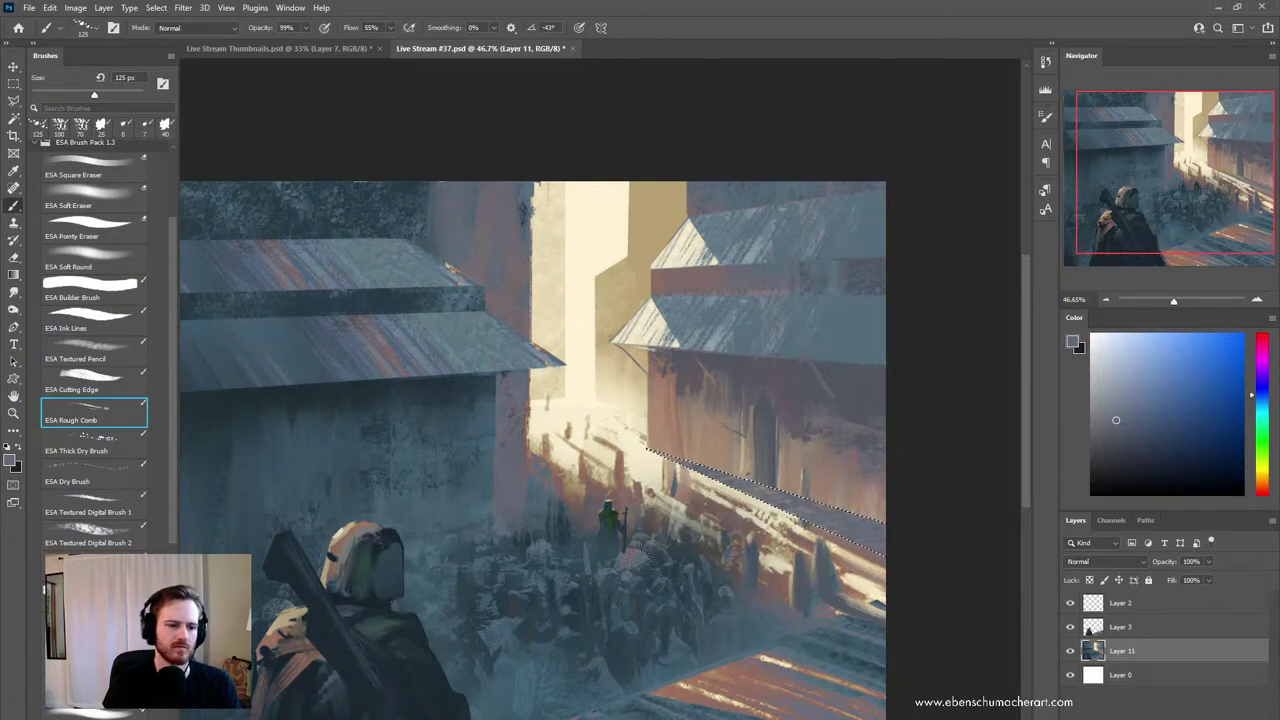
key(ctrl+d)
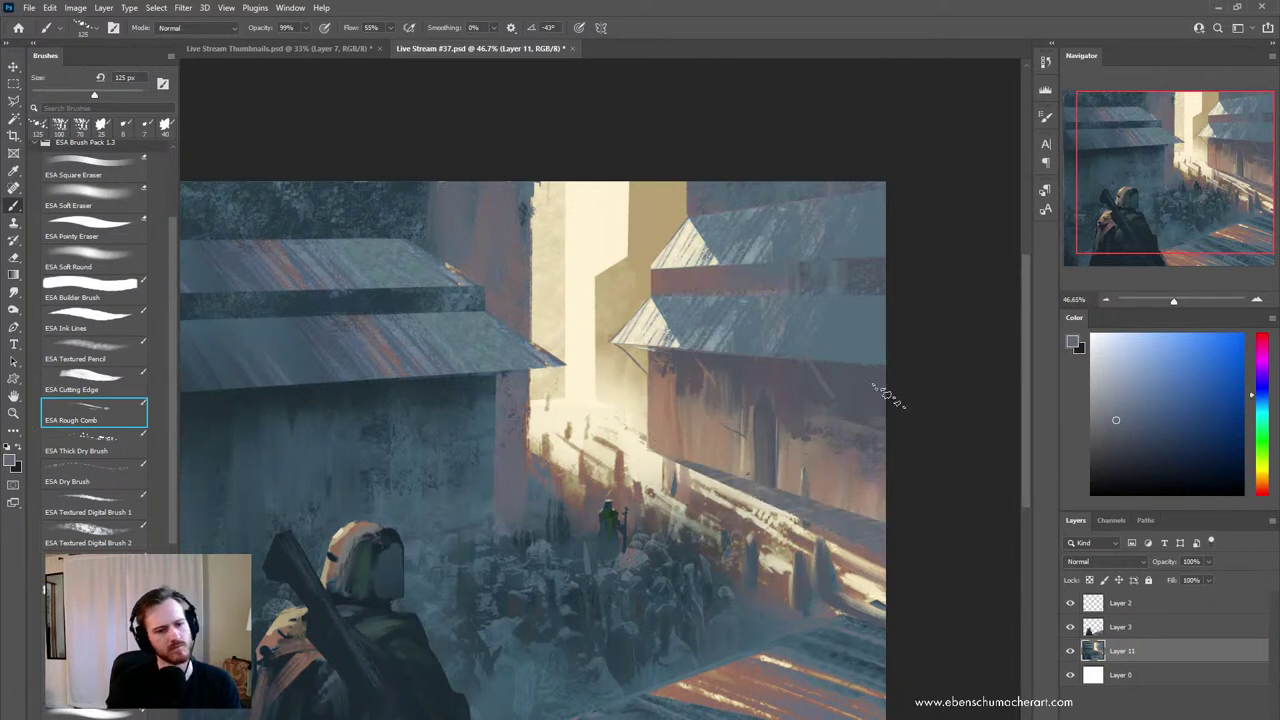
- Restore the ledge selection and add more rough strokes in blue-grey tones sampled from the sunlit building's roof
key(z)
mouse_move(914, 490)
mouse_down()
mouse_move(850, 486)
mouse_move(923, 451)
mouse_up()
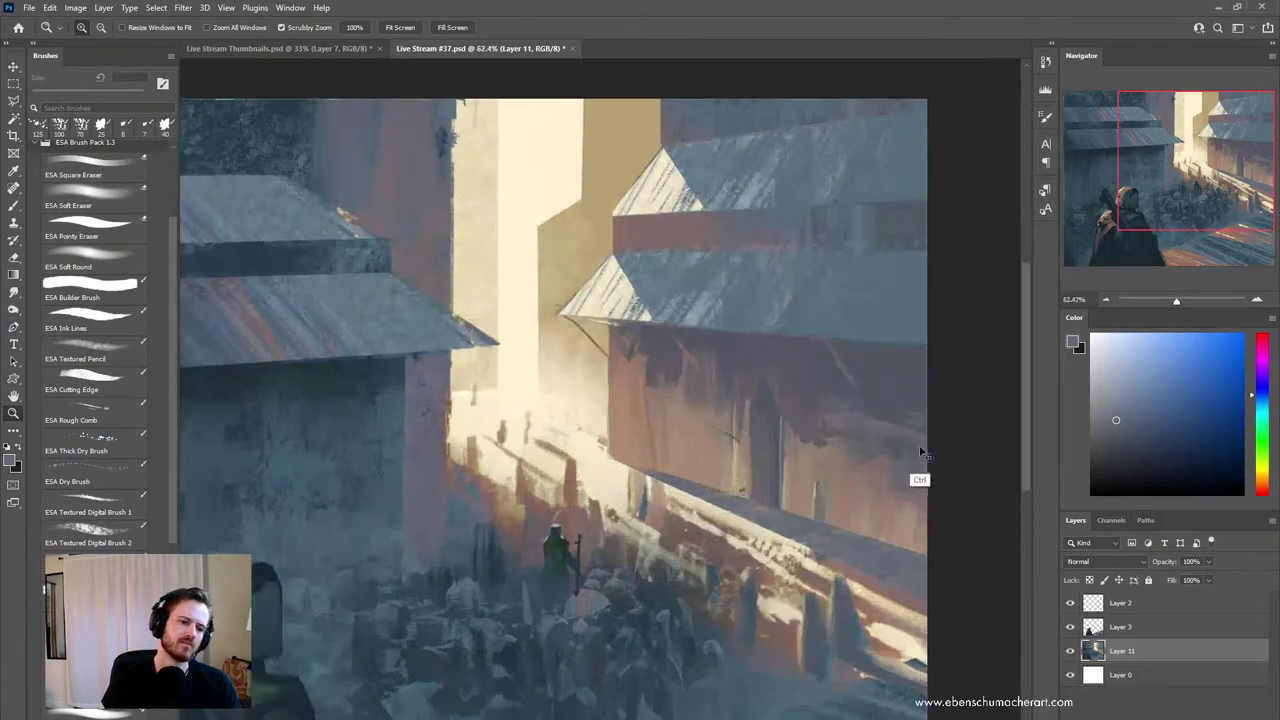
key(ctrl+z)
key(b)
alt+click(878, 311)
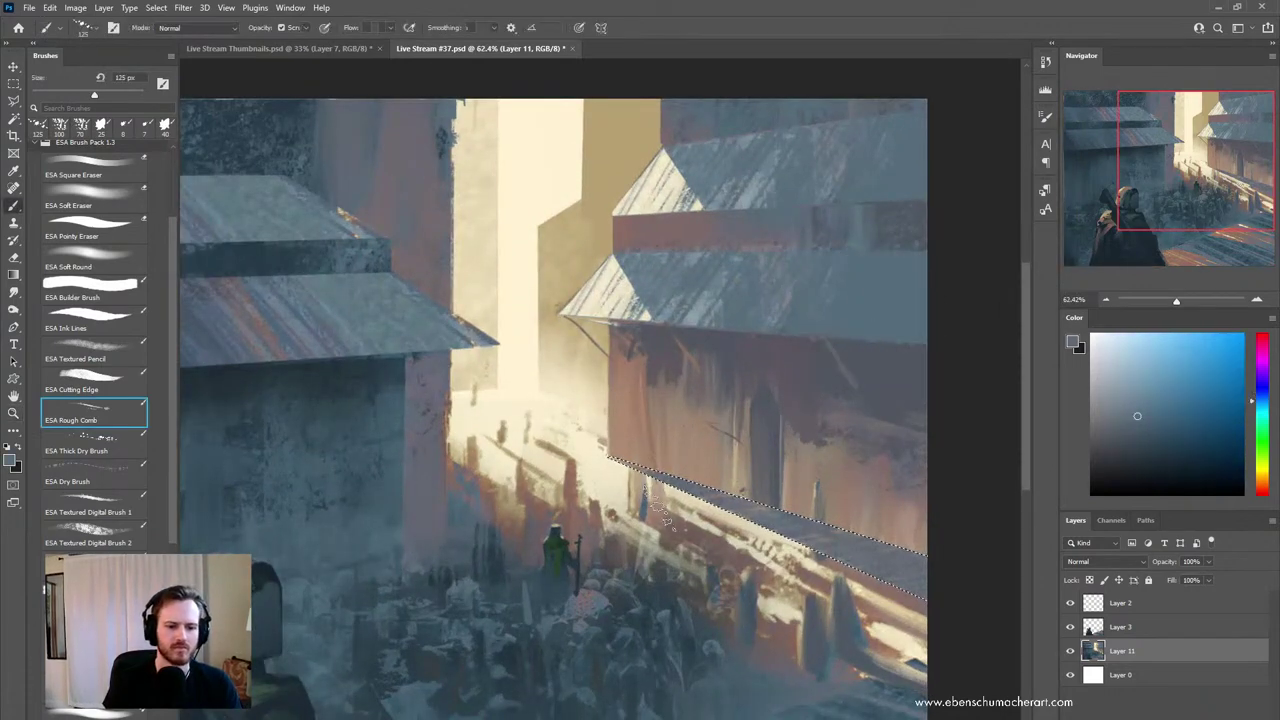
alt+click(708, 312)
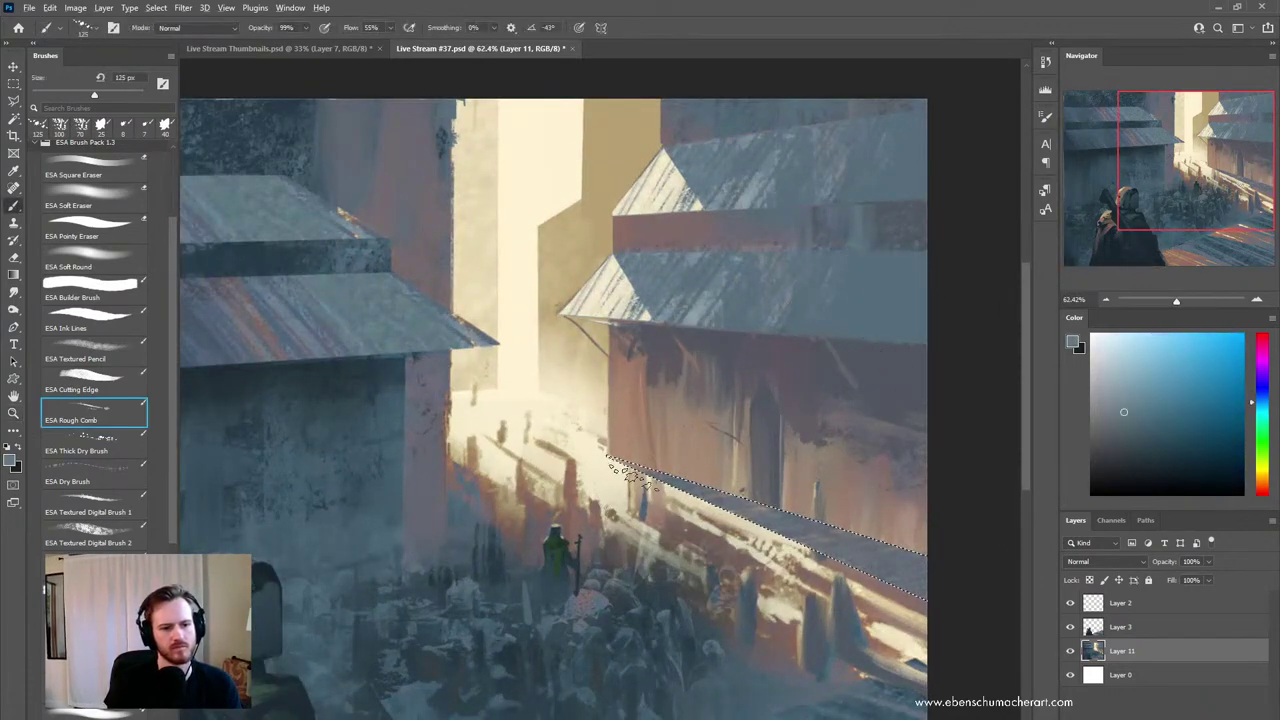
mouse_move(842, 560)
mouse_down()
mouse_move(752, 513)
mouse_move(876, 525)
mouse_up()
- Flip the canvas horizontally with the whole painting in view
key(Page_Down)
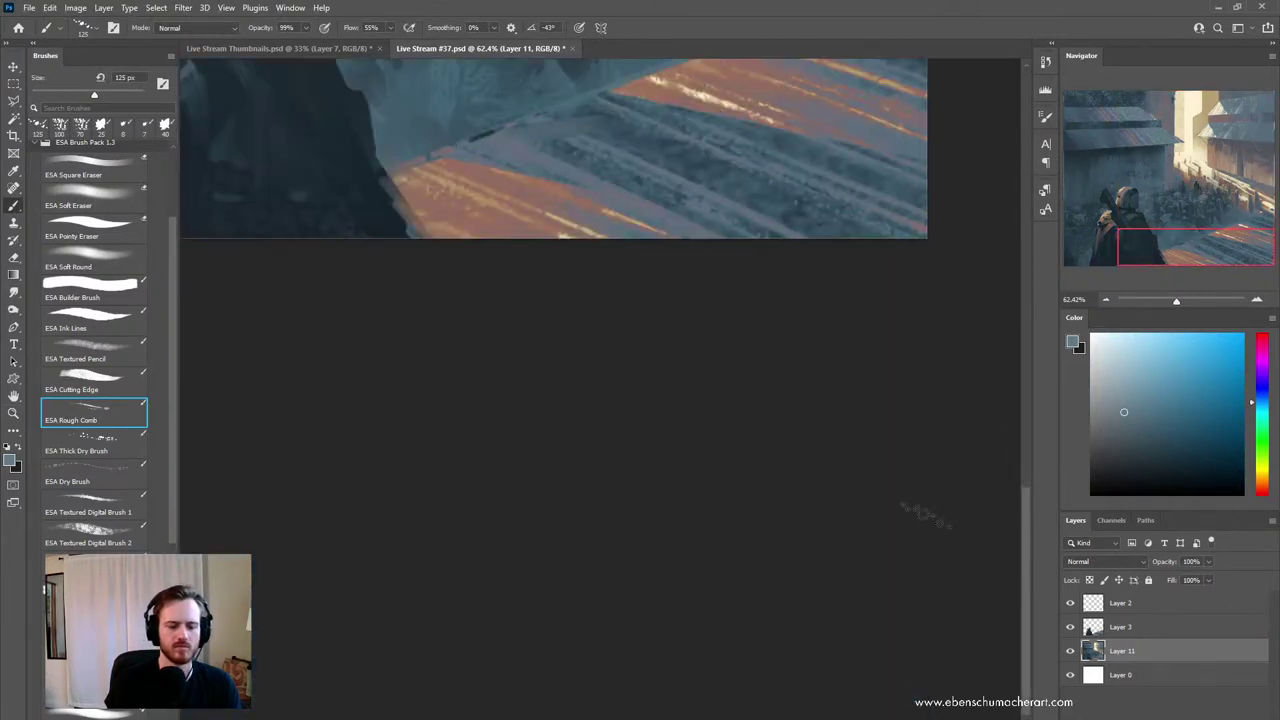
drag(790, 226, 835, 574)
mouse_move(799, 472)
mouse_down()
mouse_move(735, 468)
mouse_move(757, 549)
mouse_up()
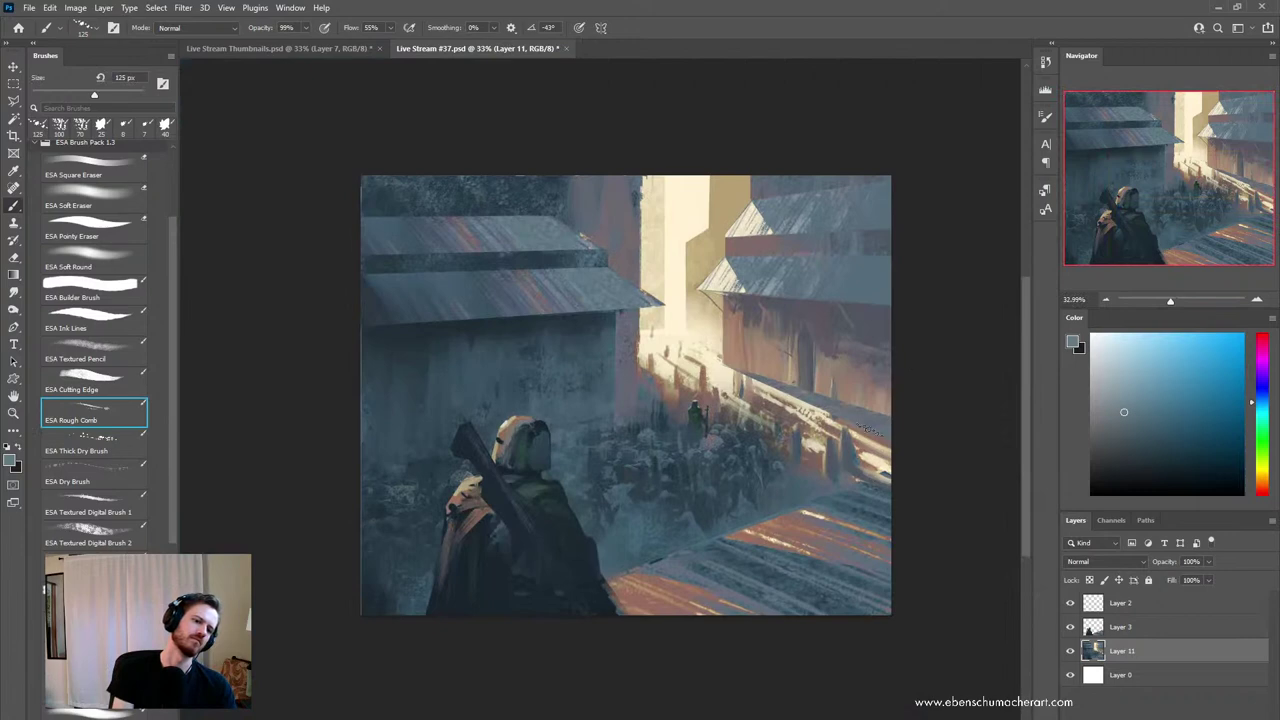
mouse_move(870, 472)
mouse_down()
mouse_move(896, 475)
mouse_move(920, 505)
mouse_move(872, 481)
mouse_up()
key(ctrl+shift+h)
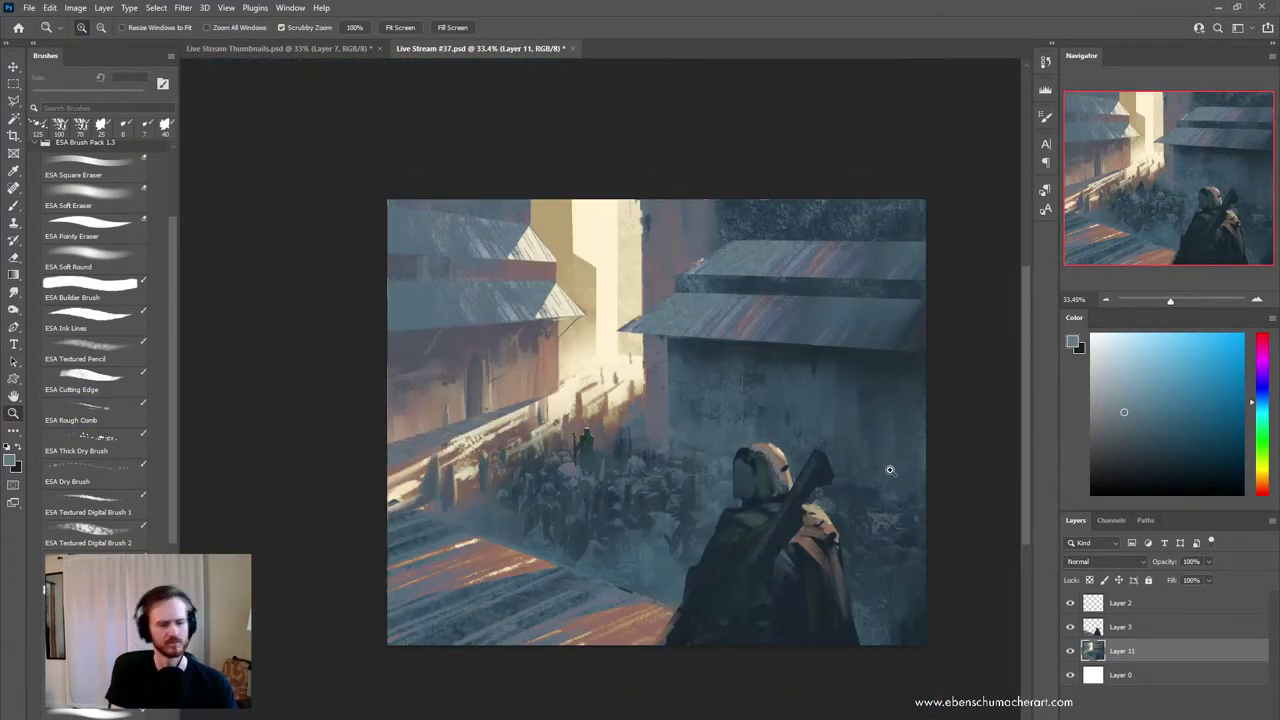
- Roughen the spot where the sunlit building's wall corner meets the ledge, using the ESA Rough Comb brush at 125 px
drag(513, 404, 599, 394)
key(b)
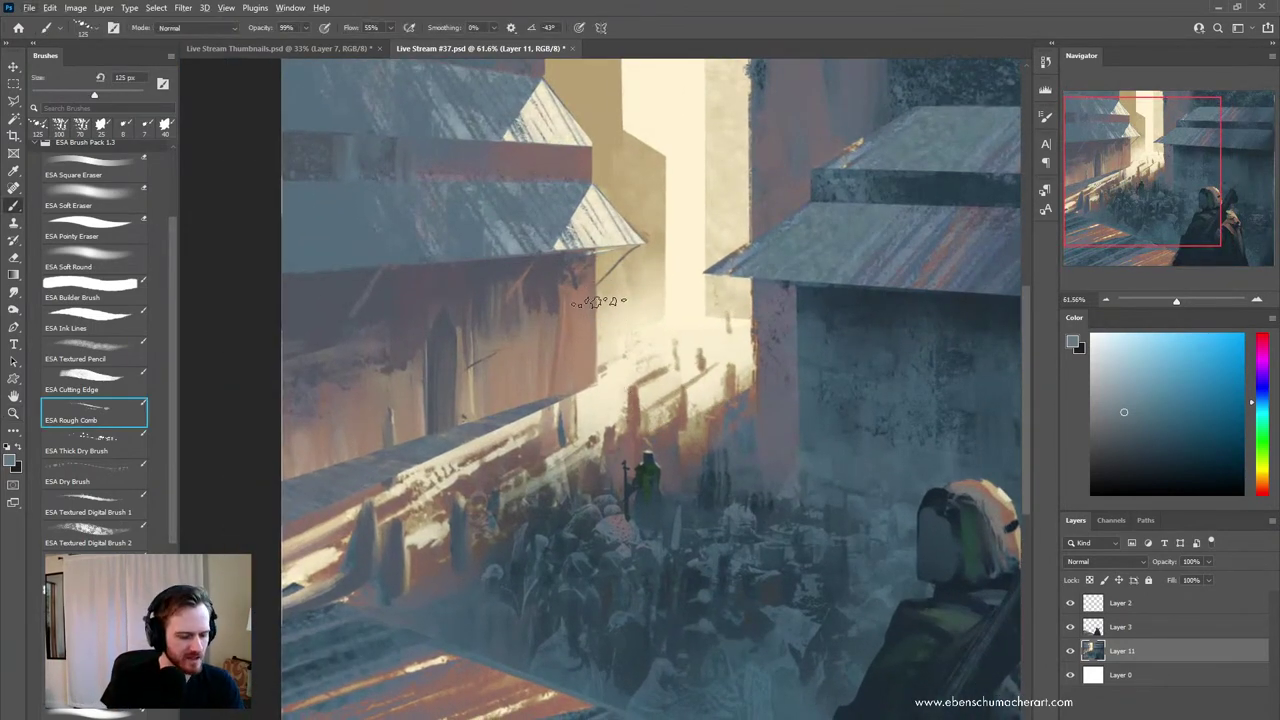
key(l)
key(alt+l)
click(570, 299)
click(597, 285)
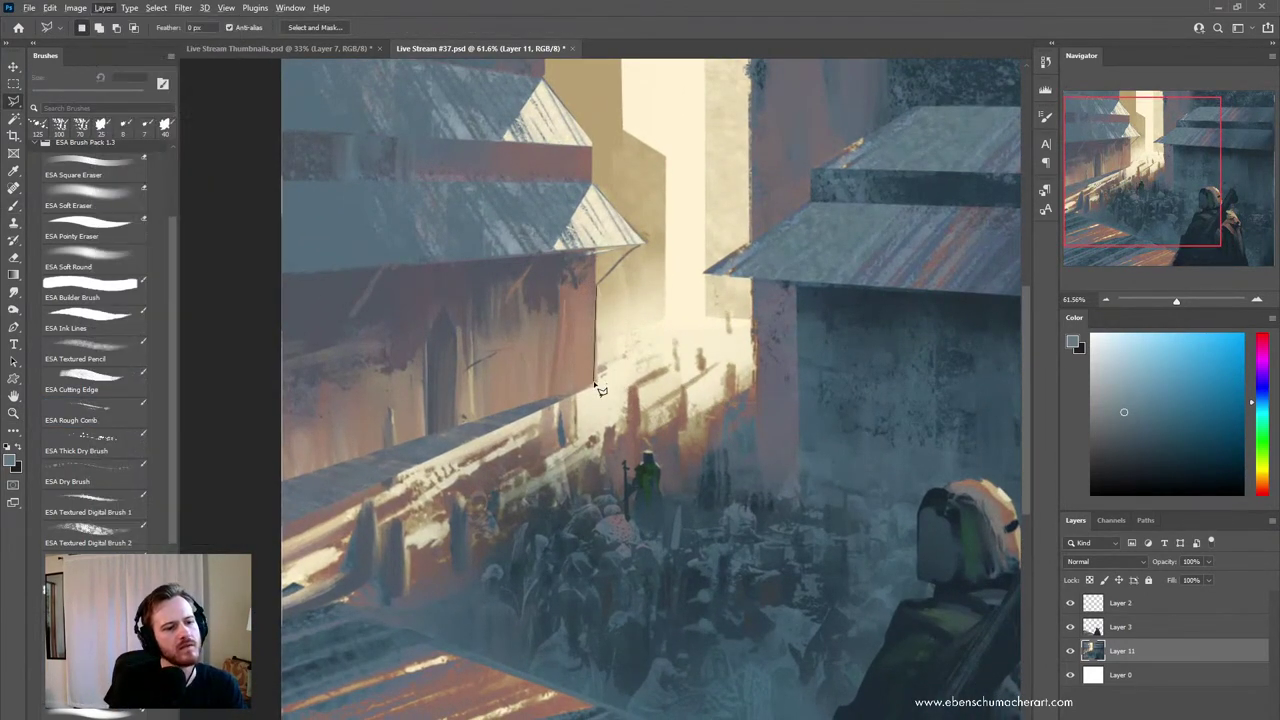
click(90, 410)
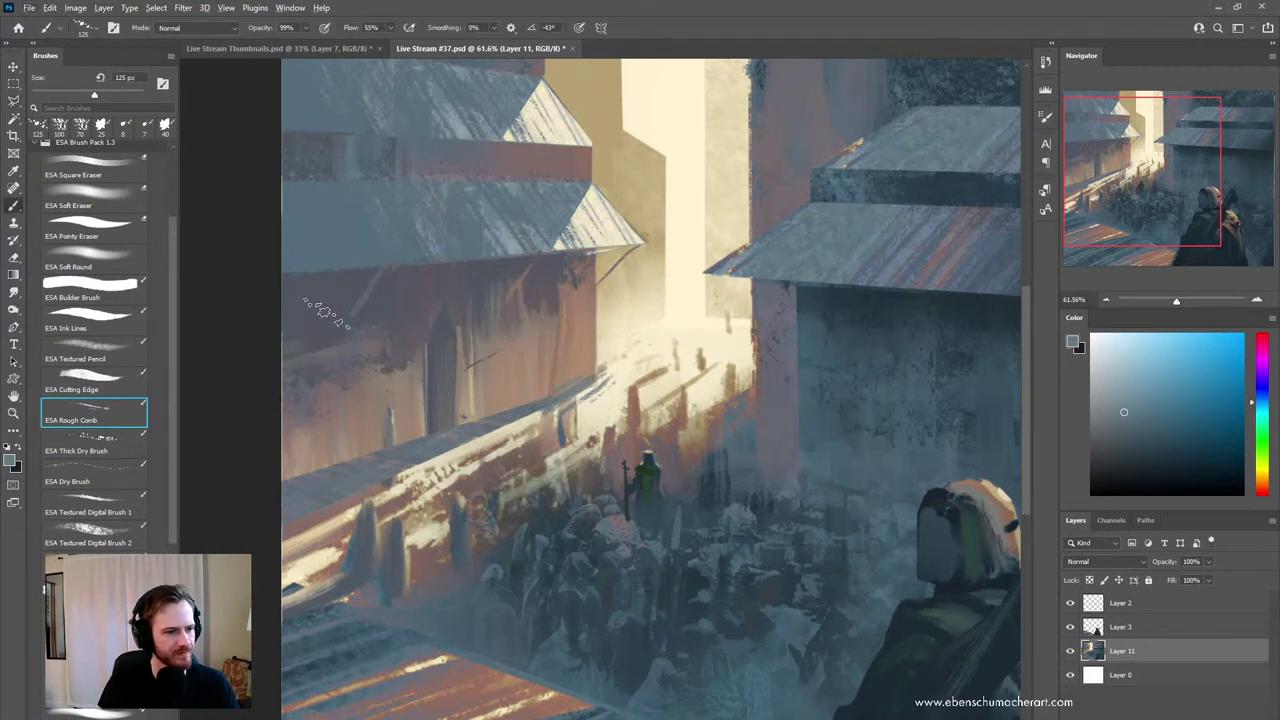
- Try softening the ledge near the canvas edge with a large soft round eraser, then undo it
alt+click(327, 335)
click(105, 192)
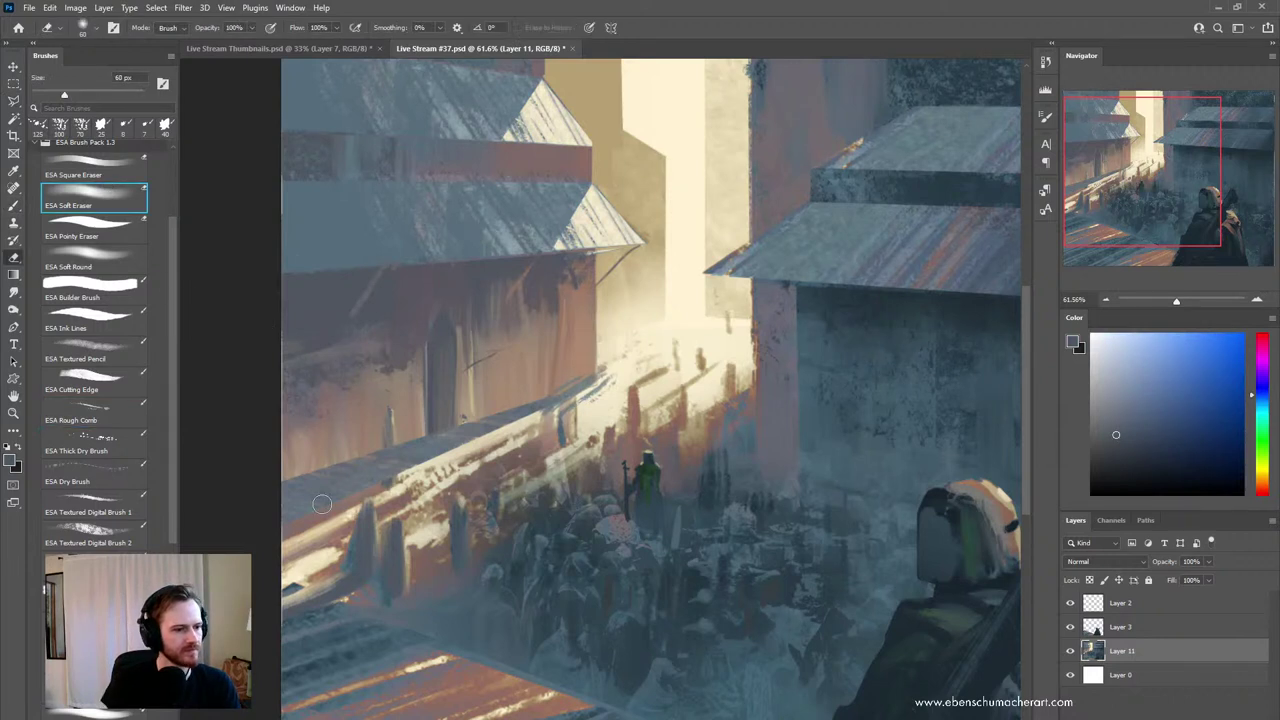
click(90, 258)
mouse_move(333, 480)
mouse_down()
mouse_move(314, 451)
mouse_move(361, 432)
mouse_move(343, 438)
mouse_up()
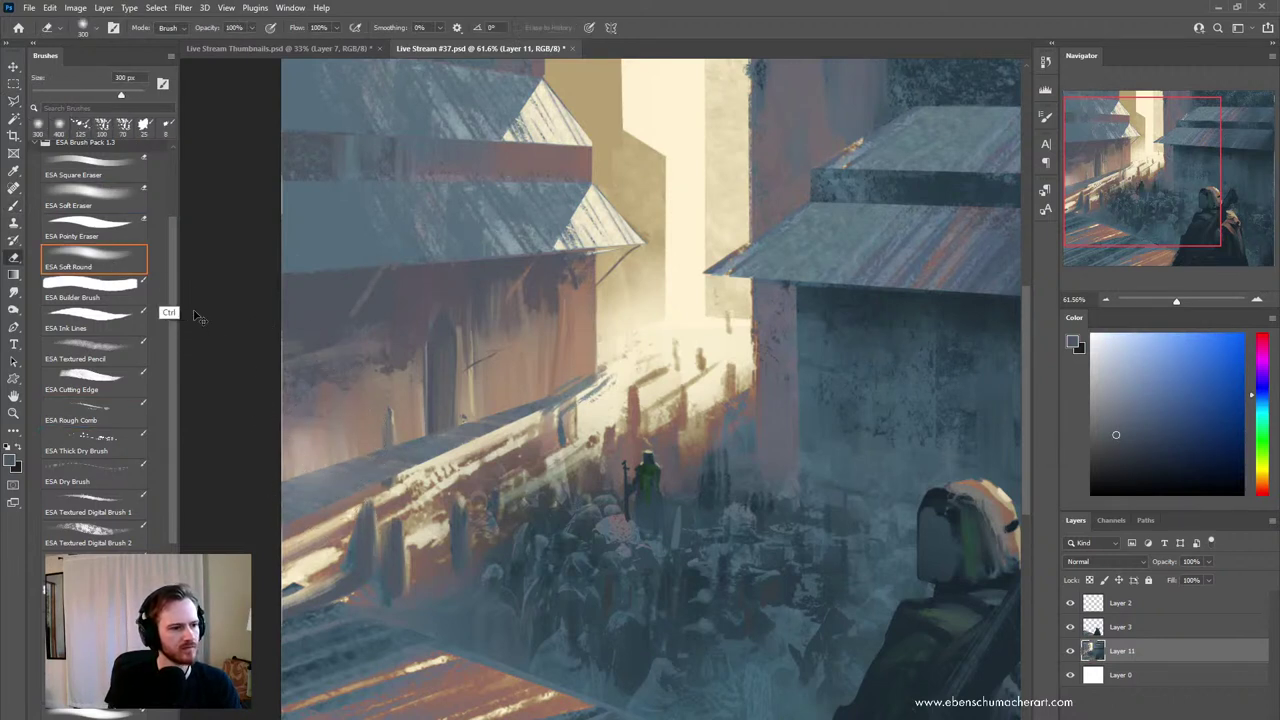
key(ctrl+z)
- Softly shade the ledge and wall base near the canvas edge with the ESA Soft Round brush in a dark grey sampled from the doorway
click(115, 268)
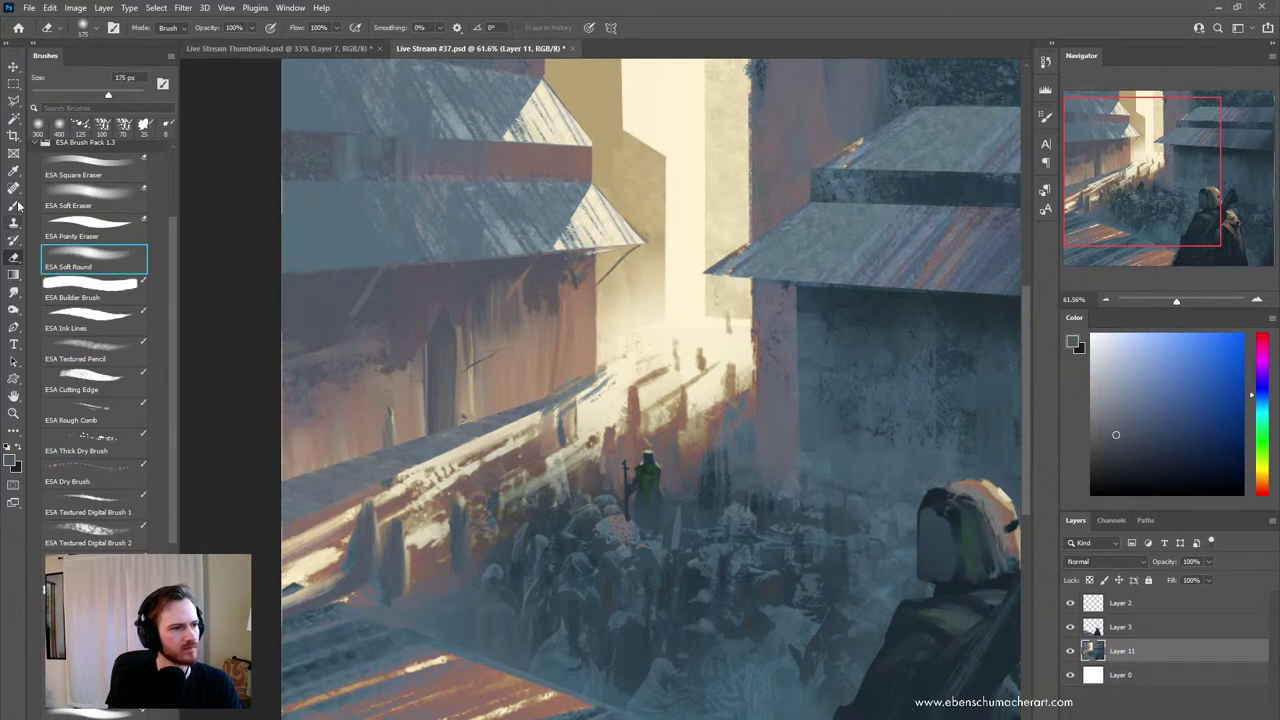
click(14, 205)
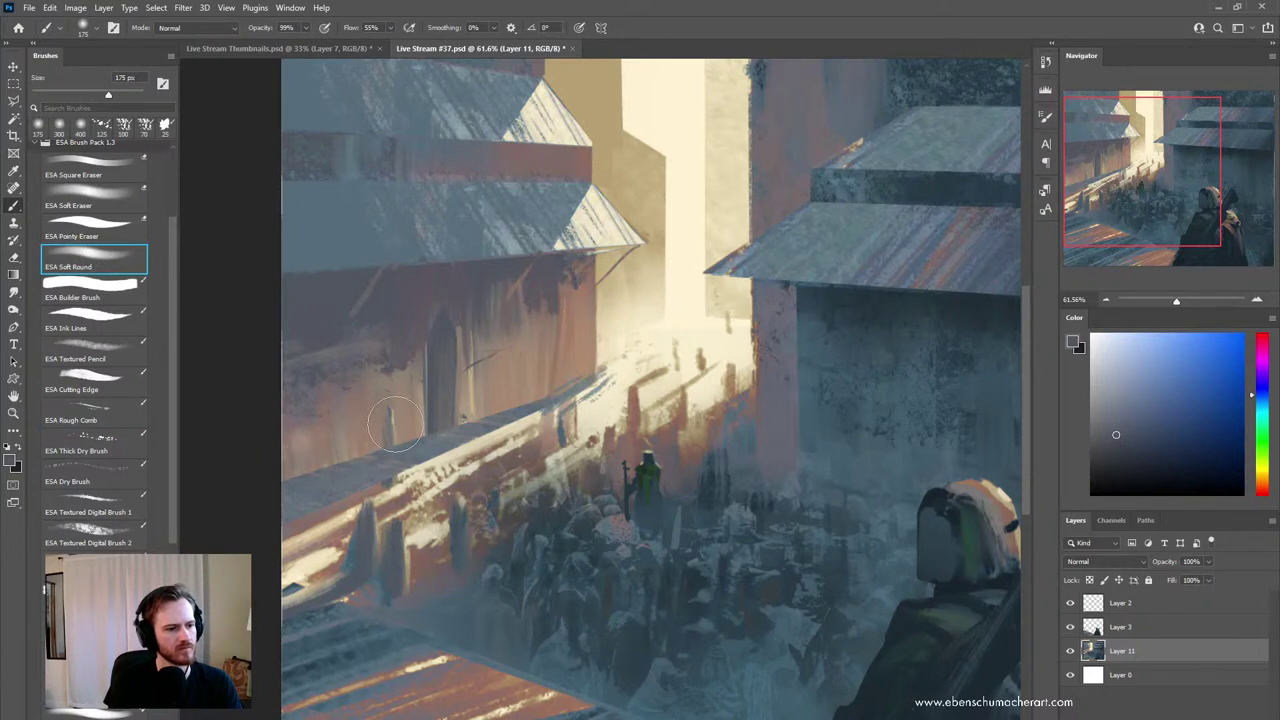
alt+click(430, 371)
key(bracketright)
key(bracketright)
key(bracketright)
drag(271, 466, 306, 458)
key(bracketright)
key(bracketright)
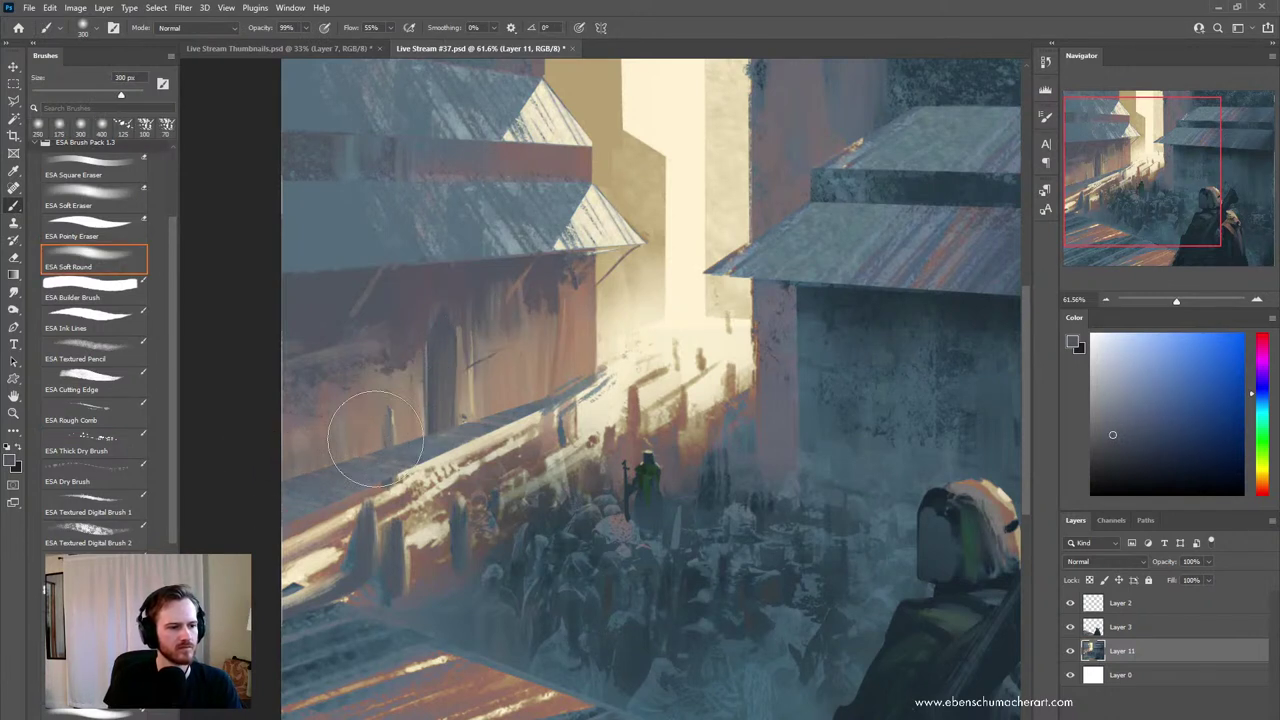
key(bracketleft)
- Undo the last two changes to the painting and flip the canvas horizontally
key(alt)
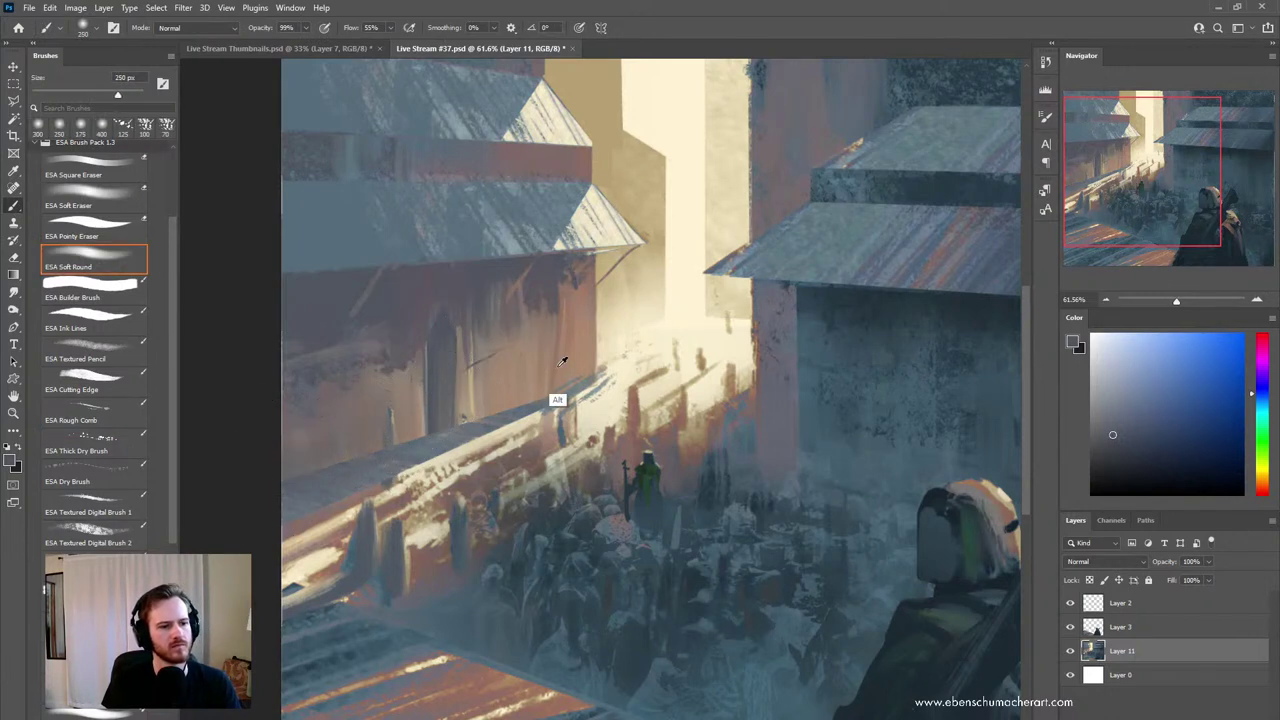
alt+click(562, 362)
key(z)
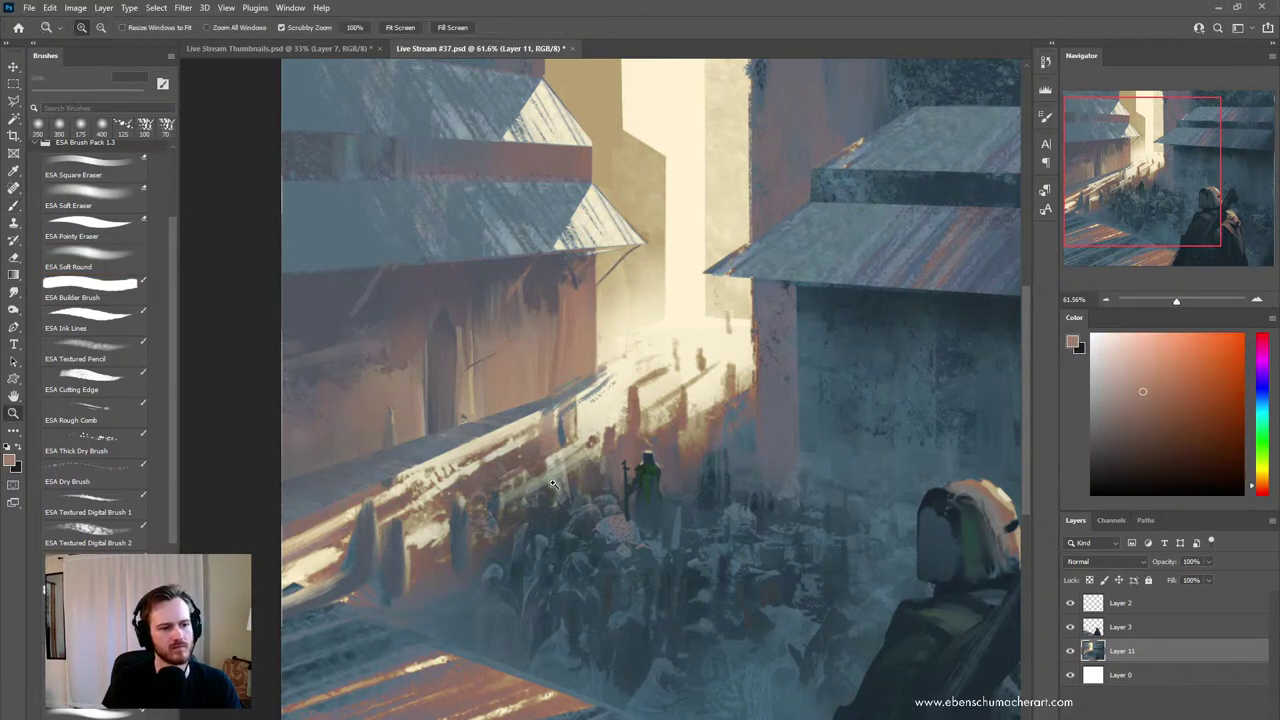
mouse_move(637, 450)
mouse_down()
mouse_move(500, 455)
mouse_move(785, 465)
mouse_up()
key(b)
drag(649, 437, 719, 538)
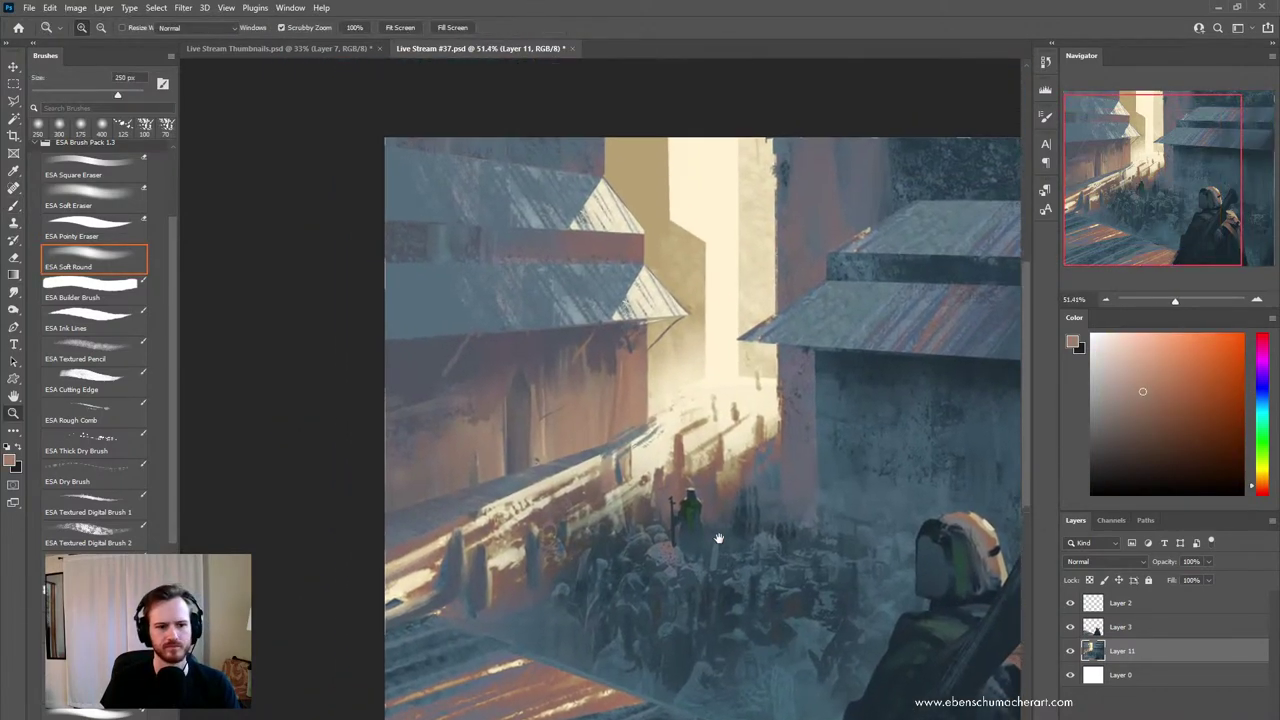
key(z)
key(ctrl+z)
key(ctrl+z)
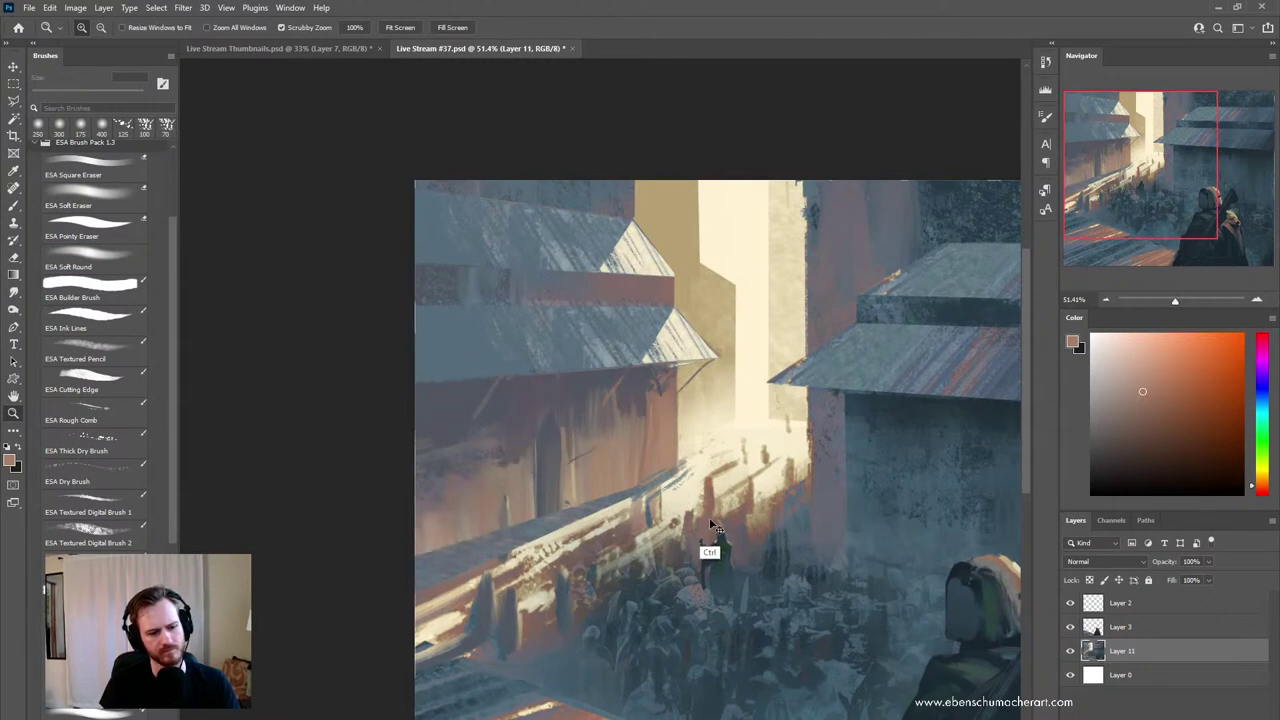
key(ctrl+f)
drag(709, 524, 567, 540)
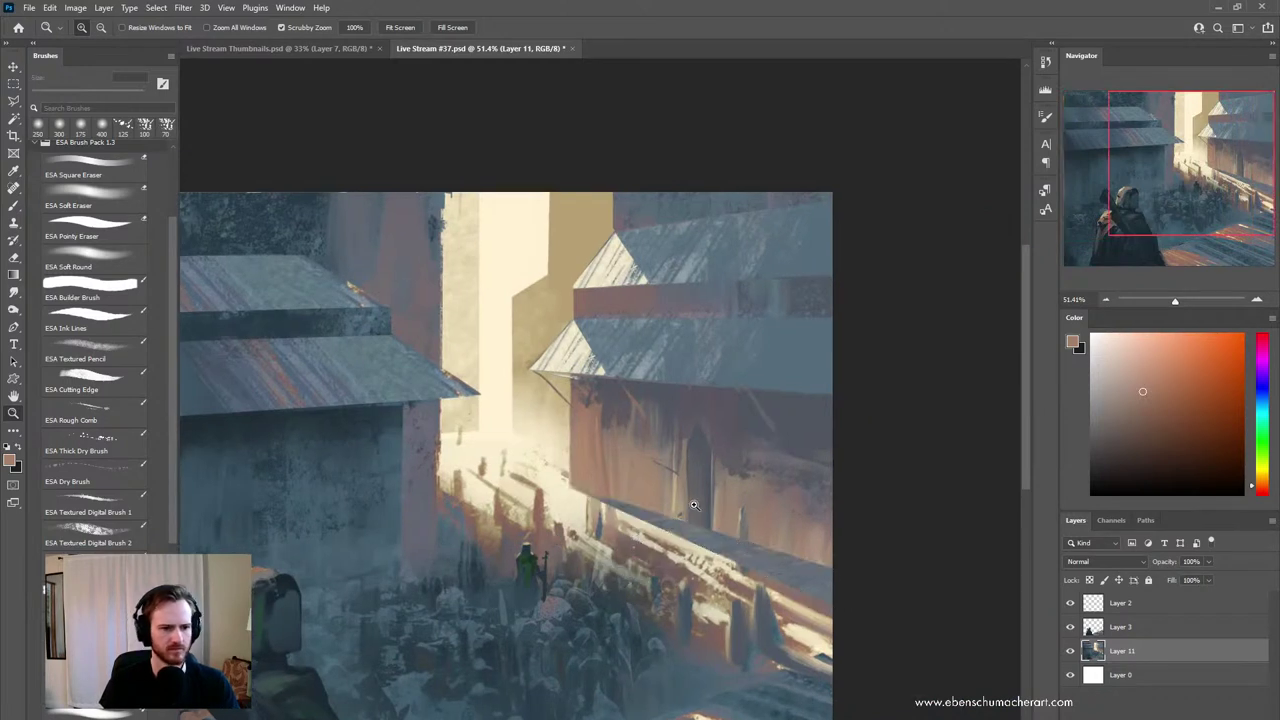
- Draw a thin line along the ledge's edge at the wall corner with the ESA Textured Pencil at 7 px, in blue-grey sampled from the ledge
drag(693, 505, 655, 512)
key(b)
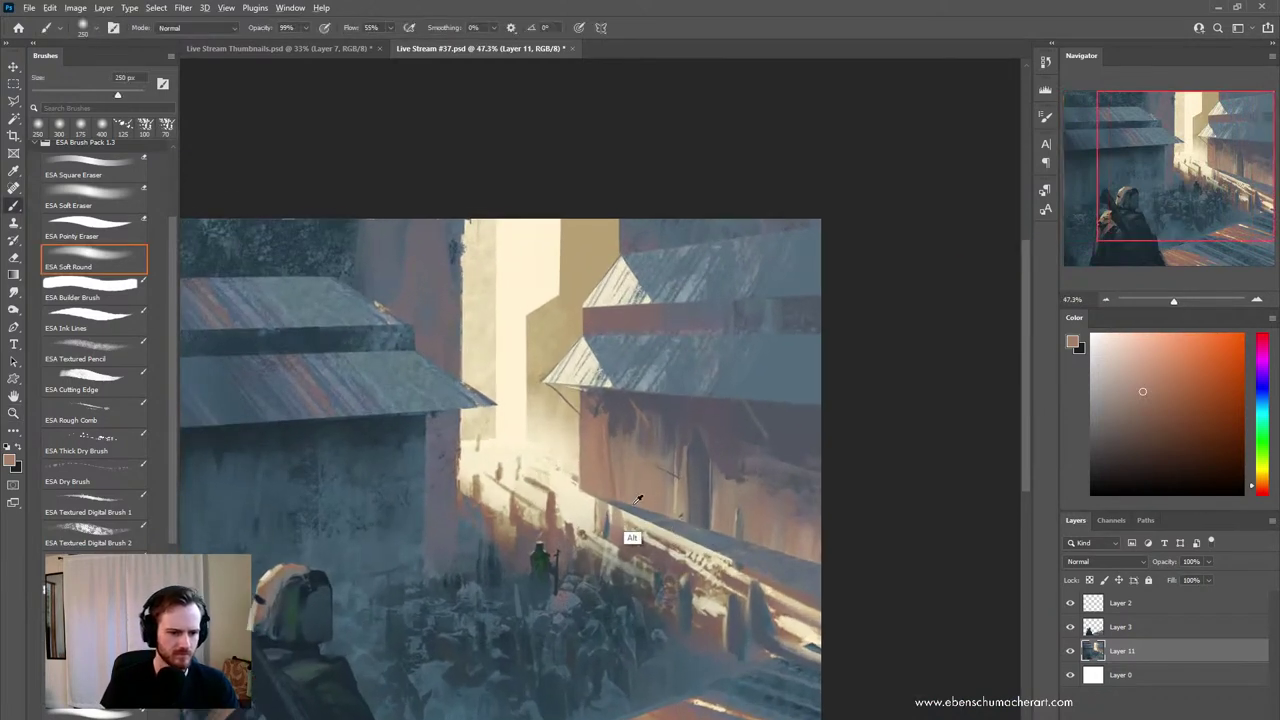
alt+click(638, 498)
click(90, 352)
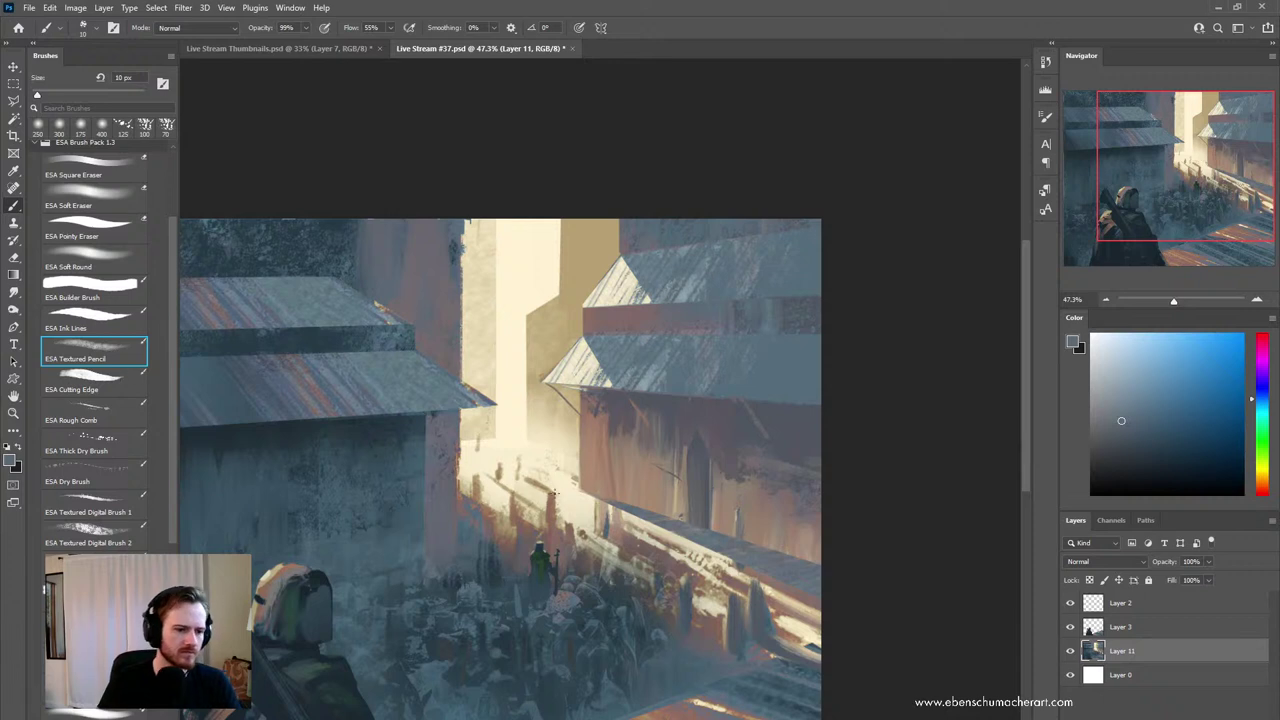
key(bracketleft)
key(bracketleft)
key(bracketleft)
drag(581, 492, 604, 505)
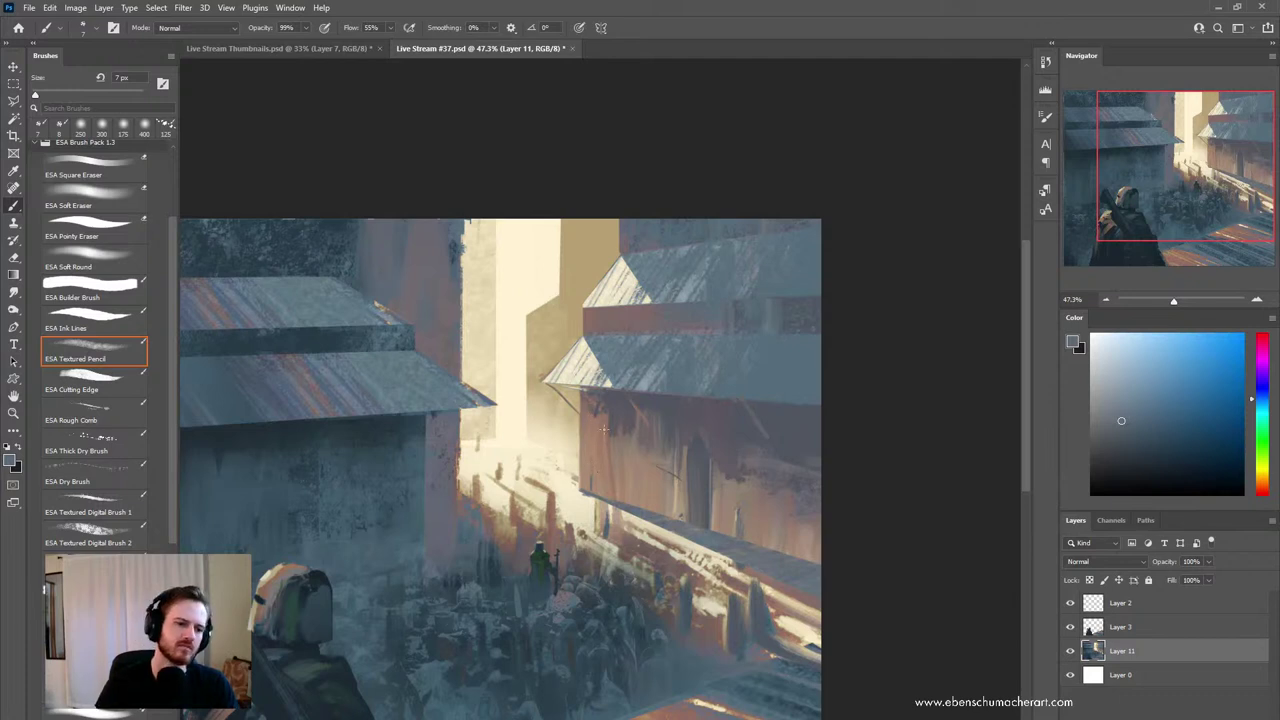
key(bracketright)
key(bracketright)
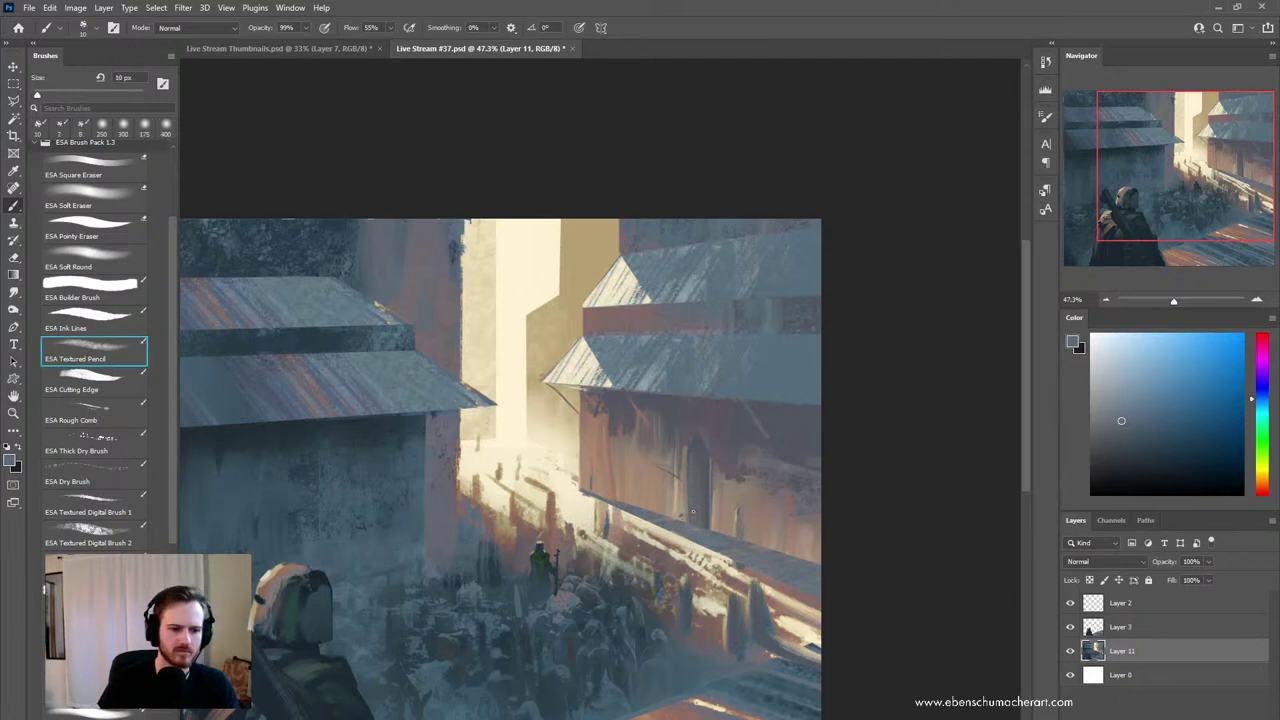
- Flip the canvas horizontally again to check the whole composition at a small size
key(ctrl+space)
drag(721, 532, 660, 515)
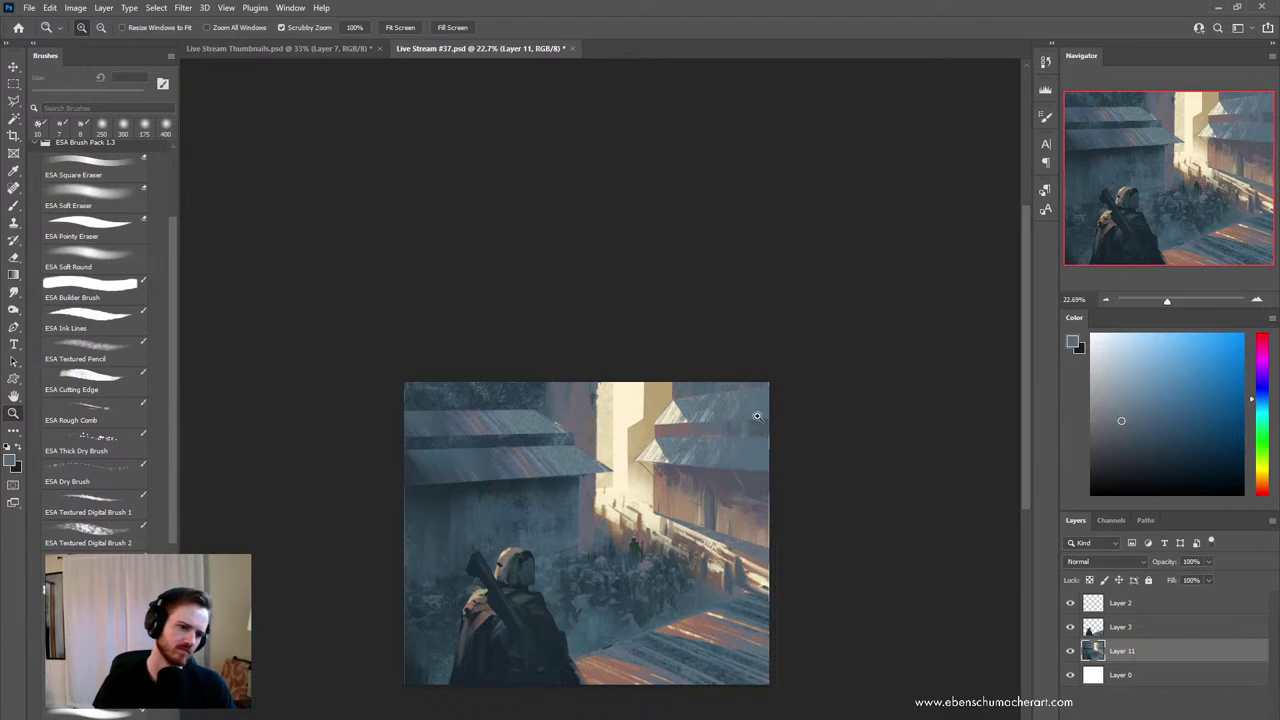
drag(757, 416, 760, 476)
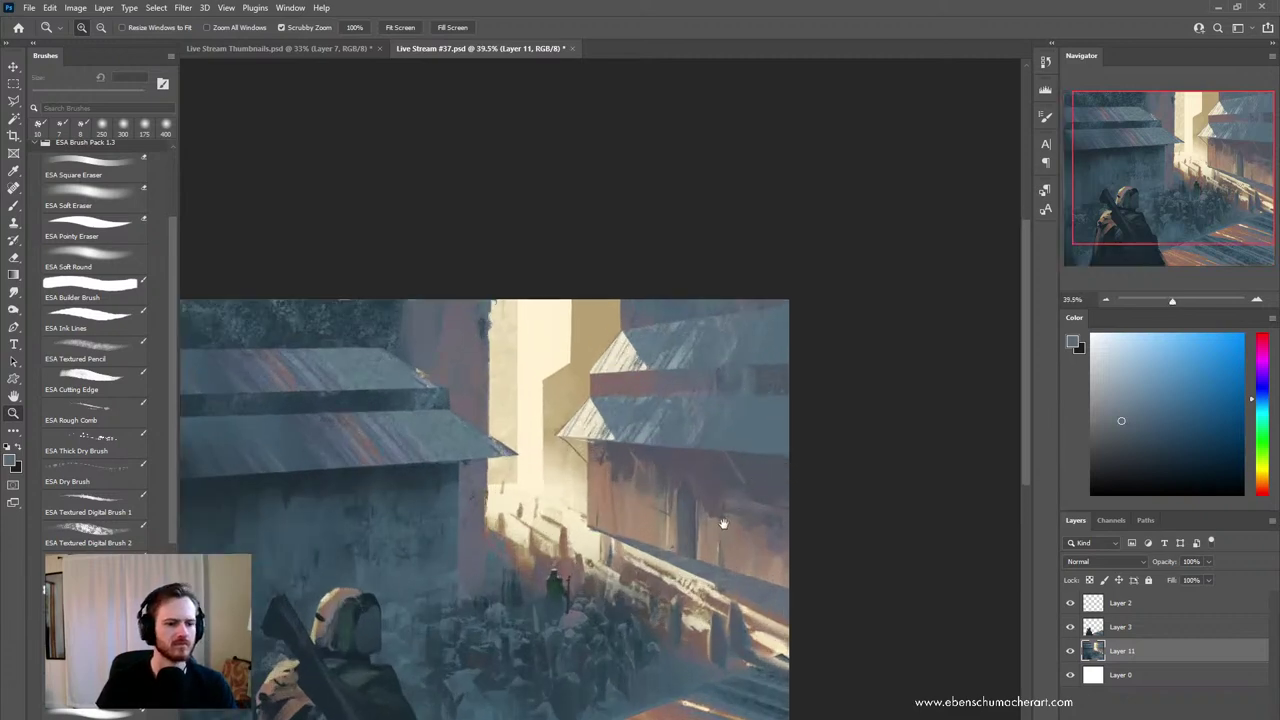
drag(723, 524, 706, 493)
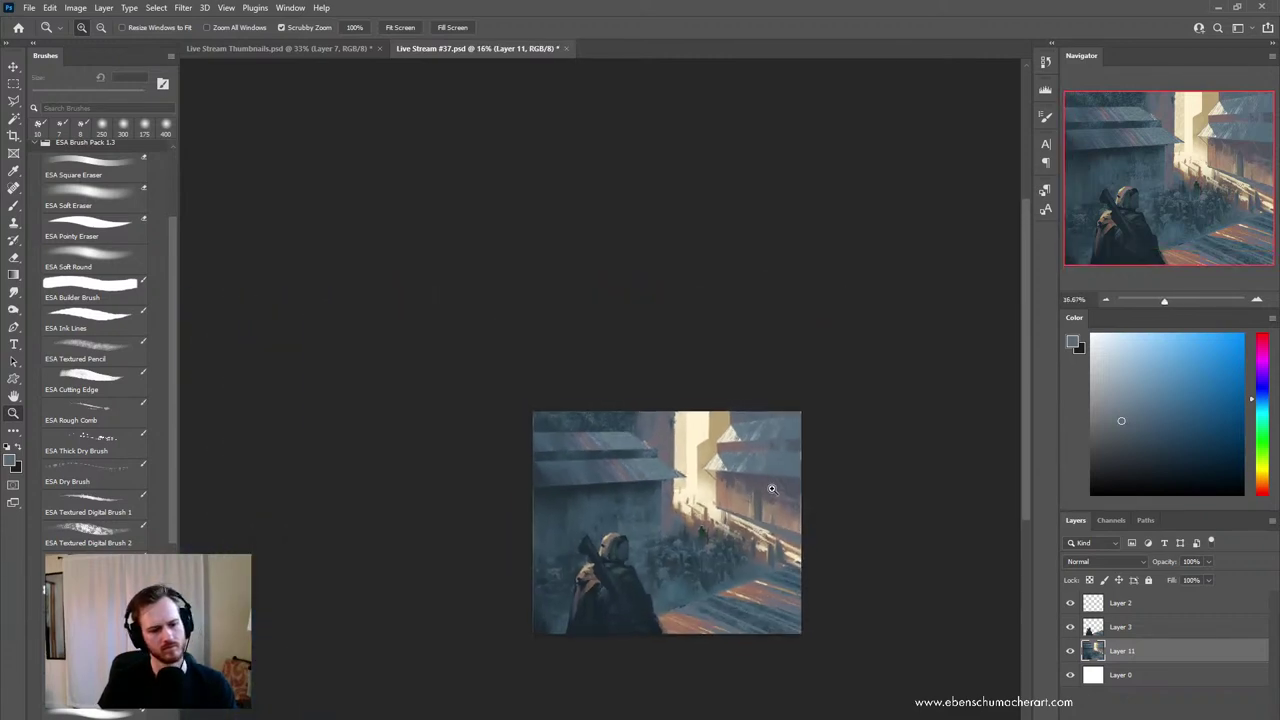
drag(788, 507, 722, 486)
drag(725, 489, 766, 501)
key(F2)
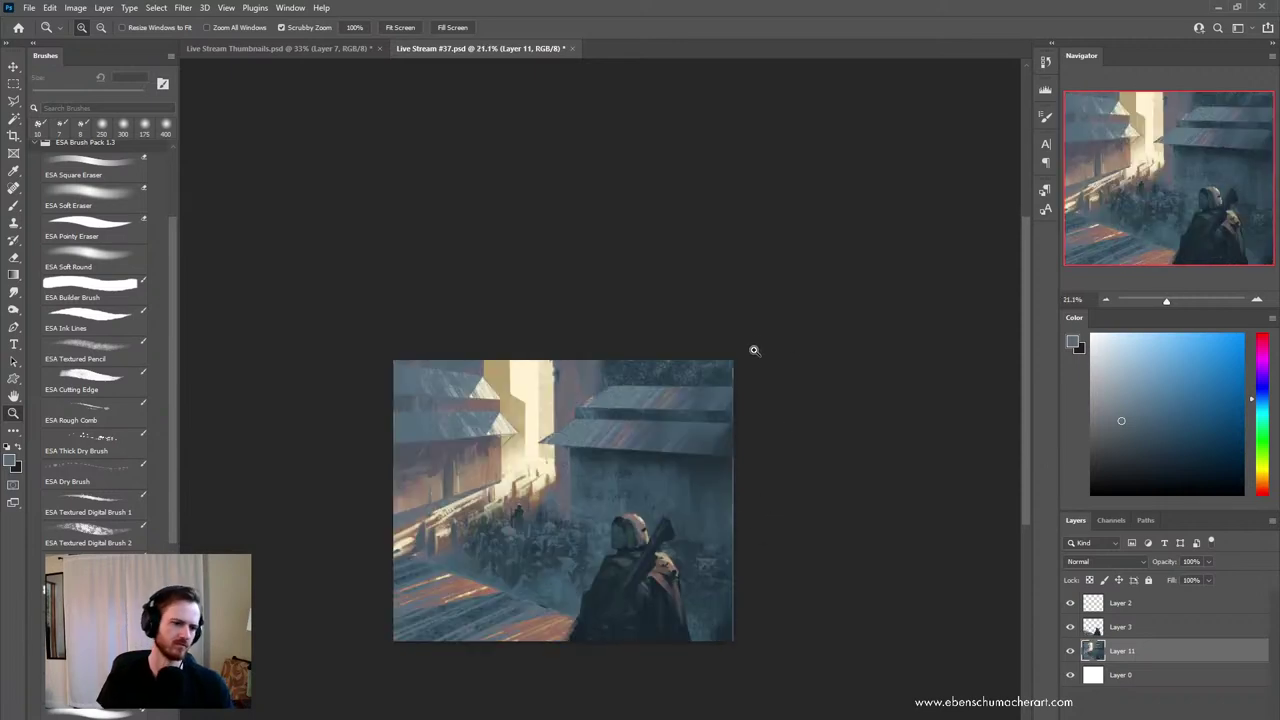
- Blend vertical streaks of sampled tan and dark grey into the sunlit building's wall and doorway with the Mixer Brush at 100 px
scroll(530, 467, up, 3)
key(b)
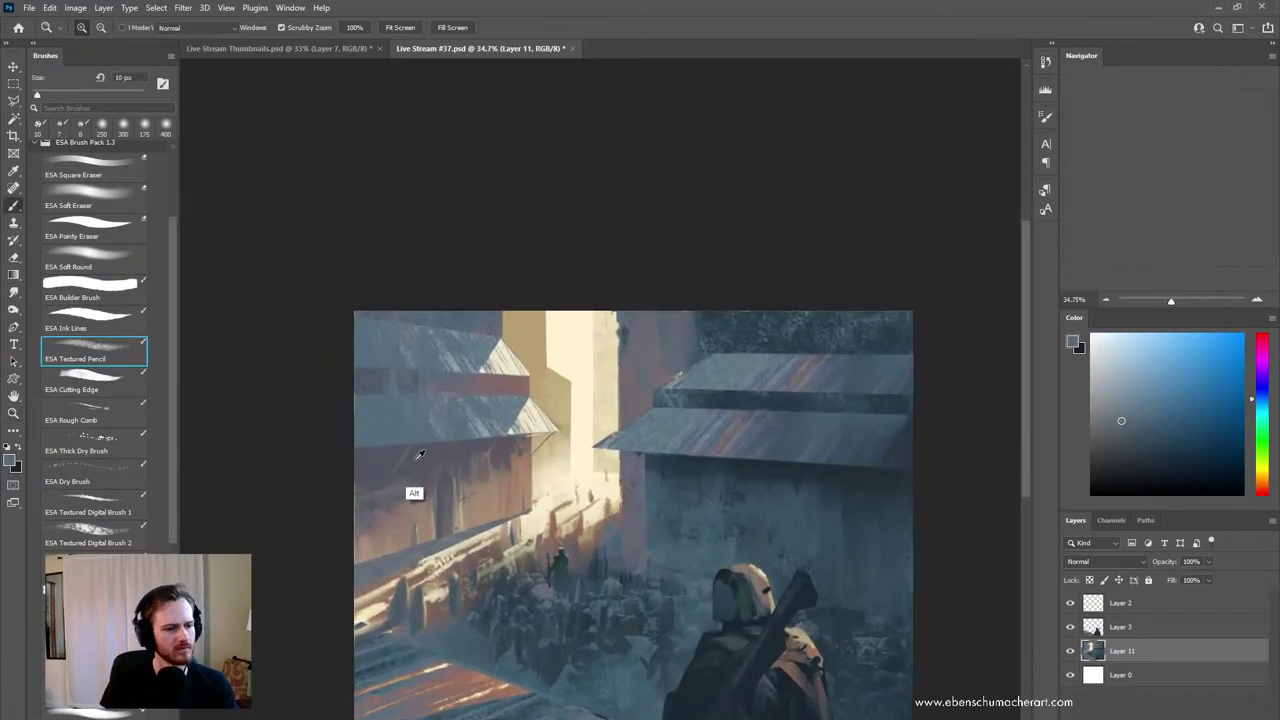
key(shift+b)
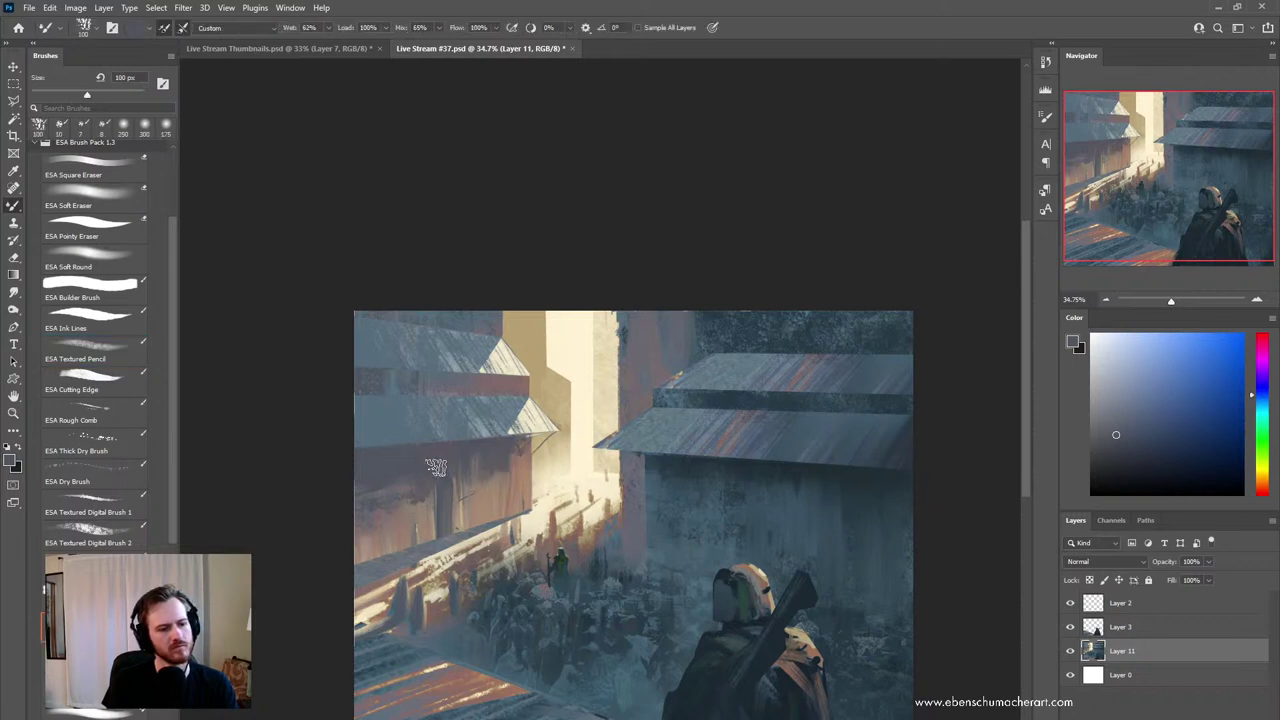
alt+click(496, 528)
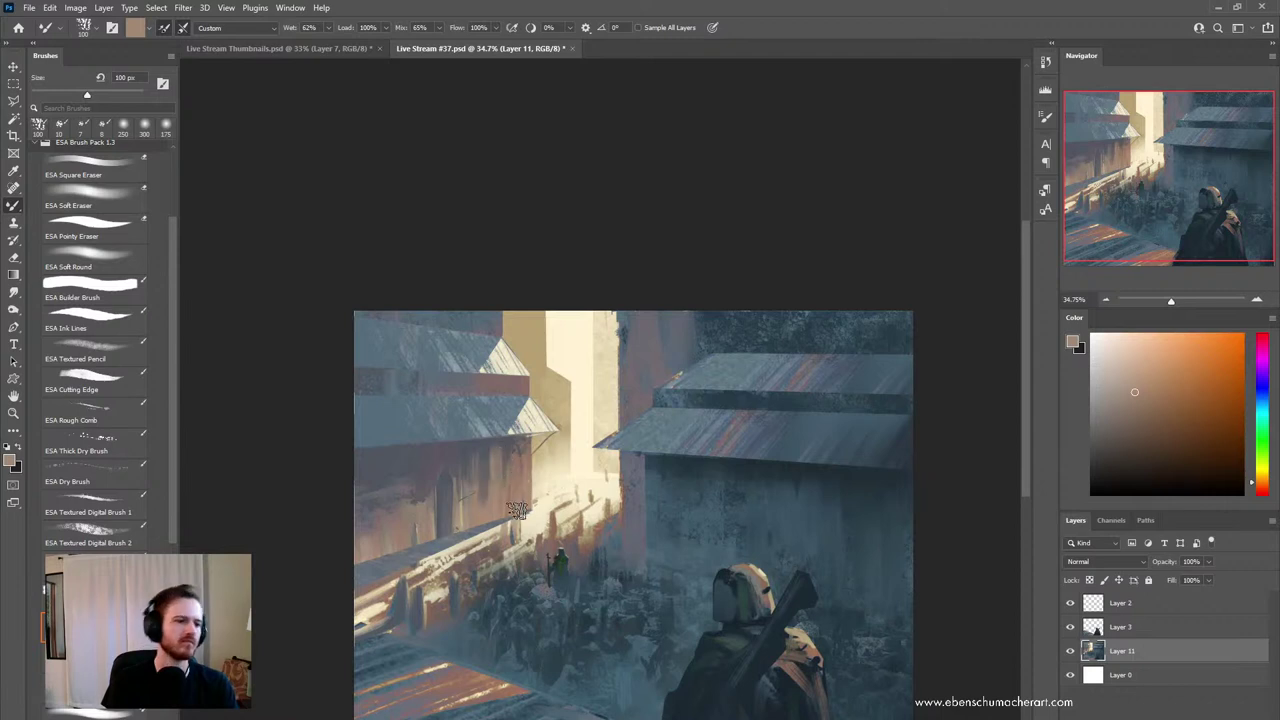
alt+click(466, 503)
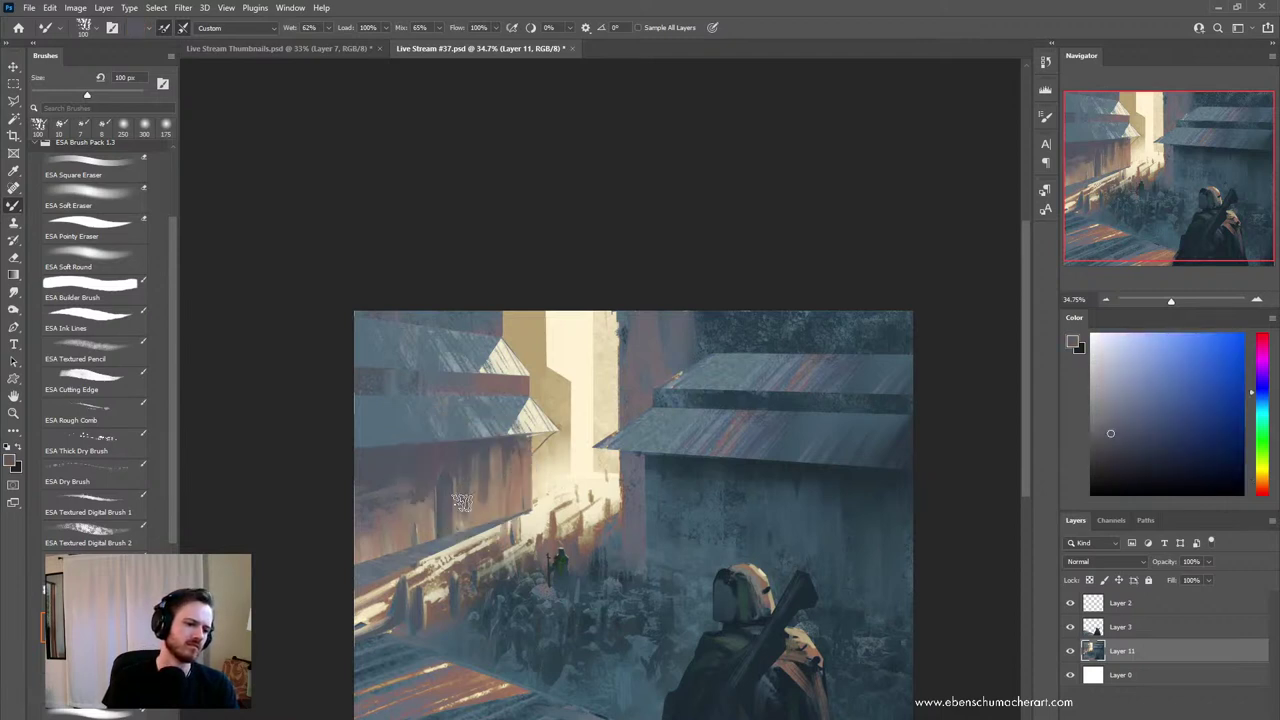
mouse_move(411, 502)
mouse_down()
mouse_move(424, 524)
mouse_move(426, 480)
mouse_move(409, 540)
mouse_move(393, 491)
mouse_move(363, 488)
mouse_up()
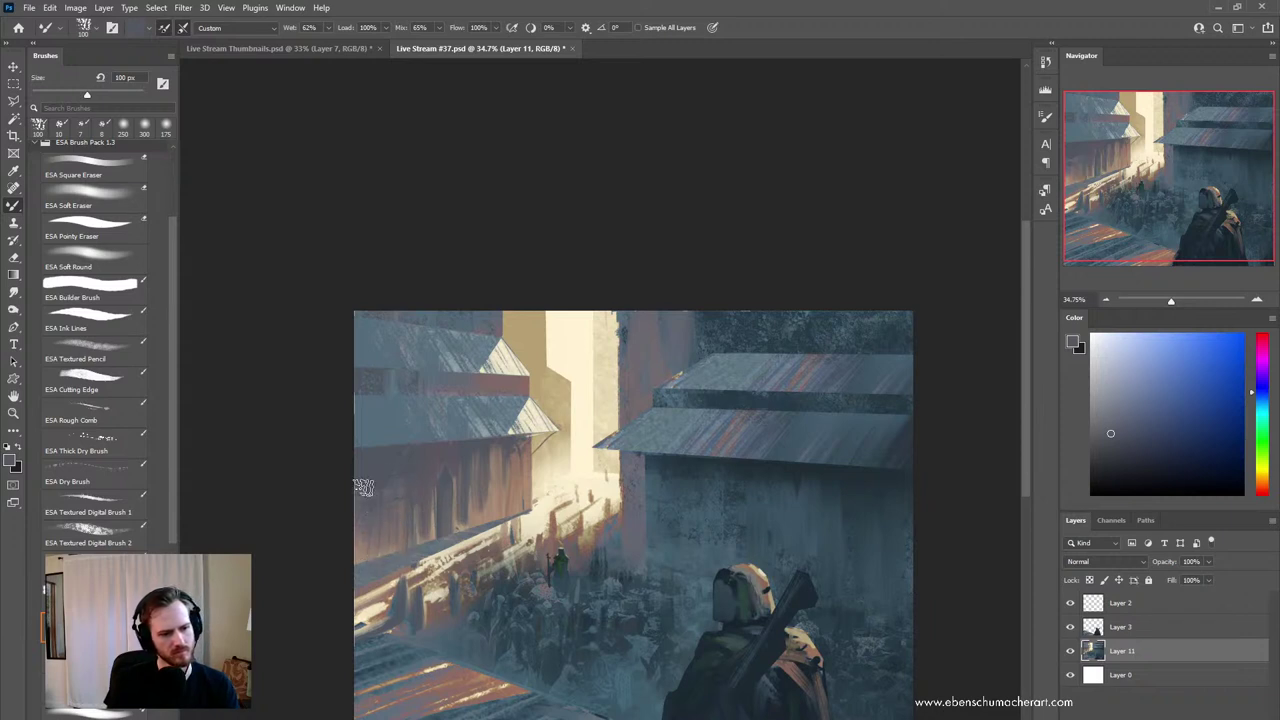
alt+click(431, 536)
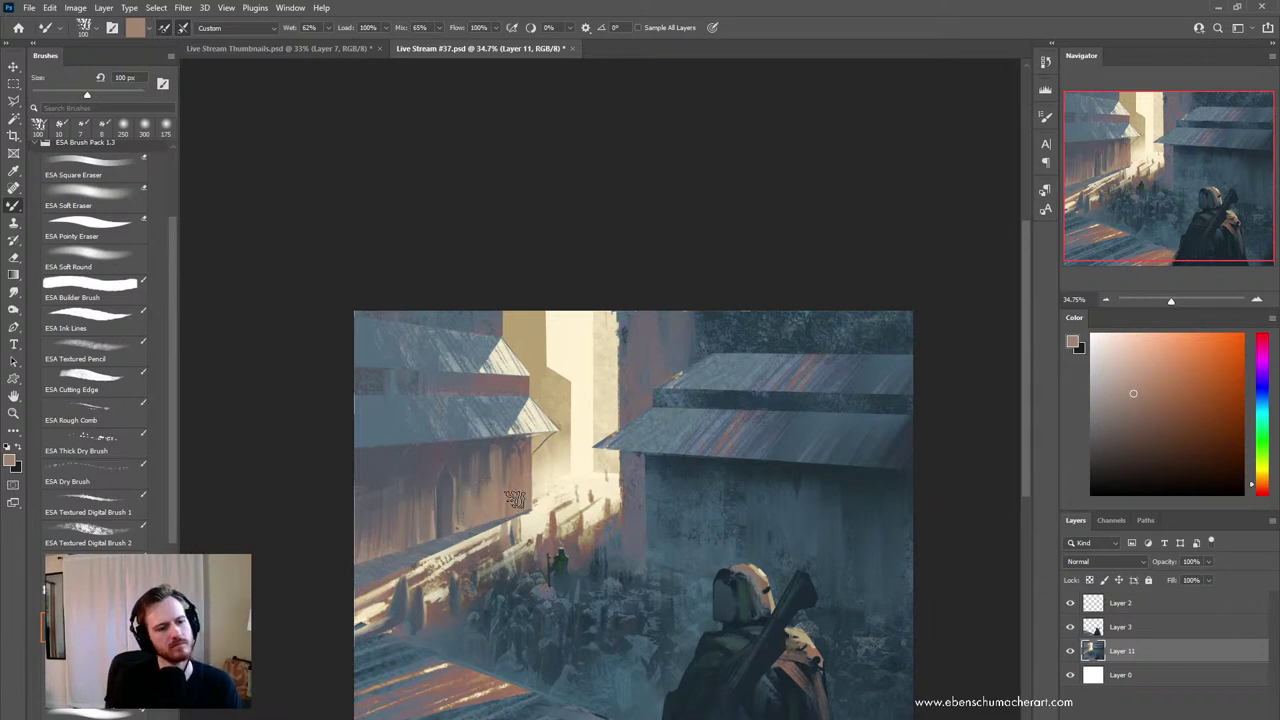
scroll(522, 490, down, 2)
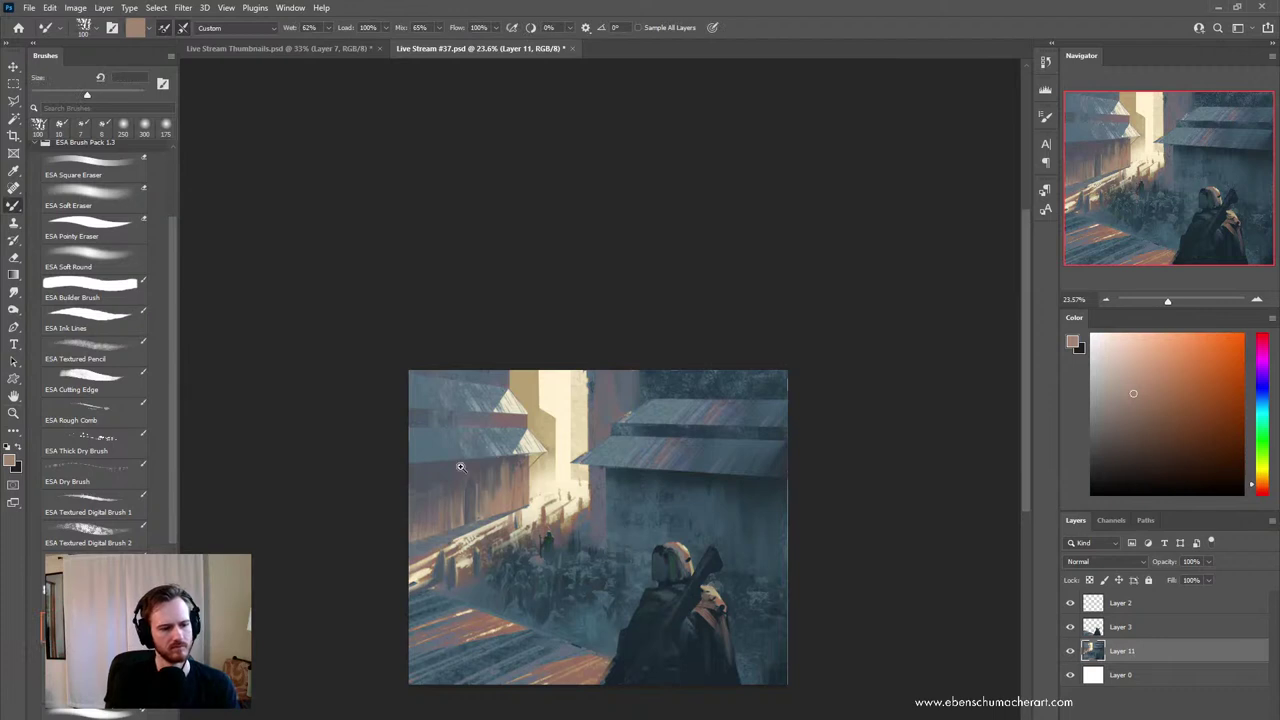
scroll(483, 522, up, 3)
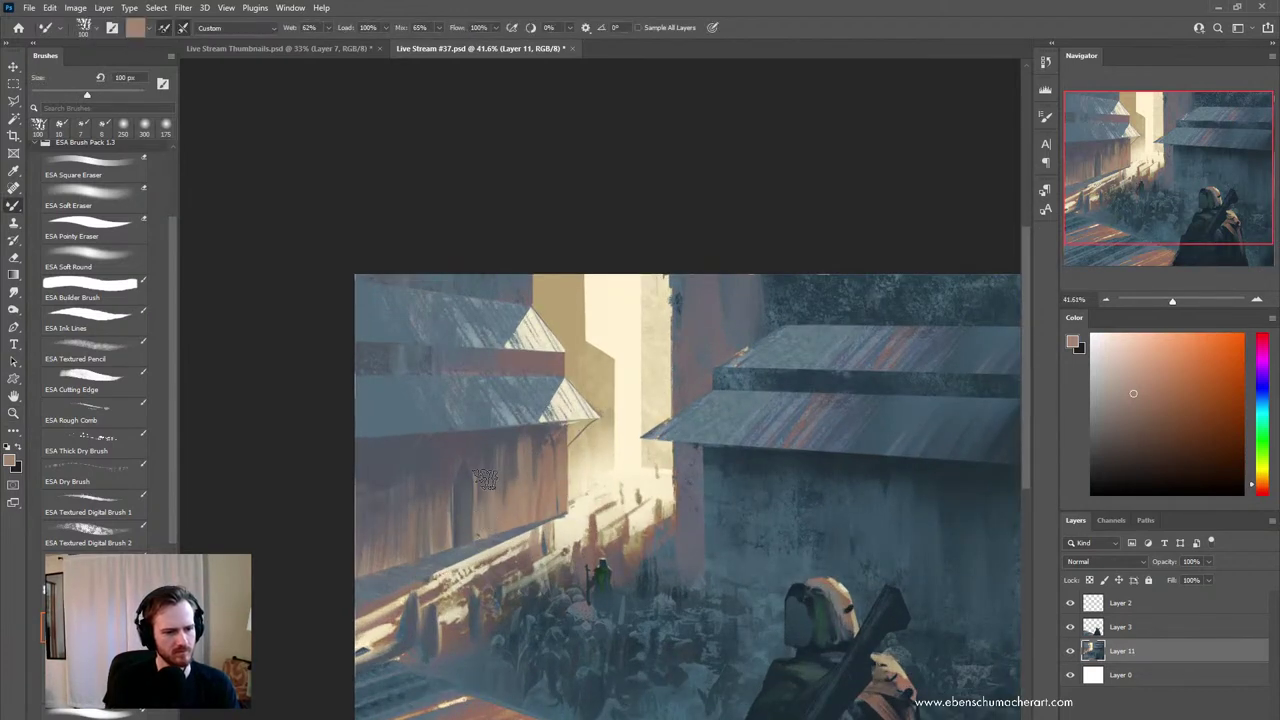
- Flip the canvas both horizontally and vertically so the painting is upside down
key(ctrl+h)
drag(531, 526, 473, 506)
key(ctrl+shift+h)
drag(704, 544, 718, 530)
- Glaze the wall near the canvas edge with the ESA Soft Round brush at 600 px in a reddish brown sampled from the foreground roof
key(b)
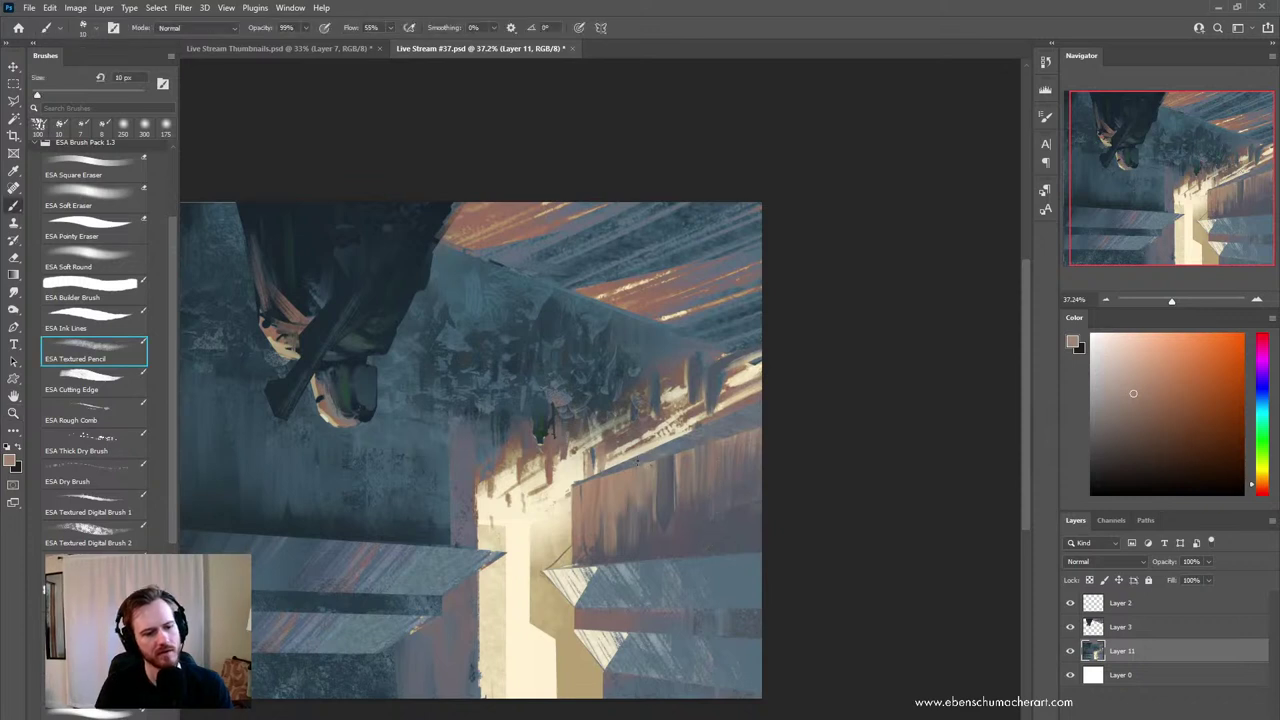
alt+click(637, 300)
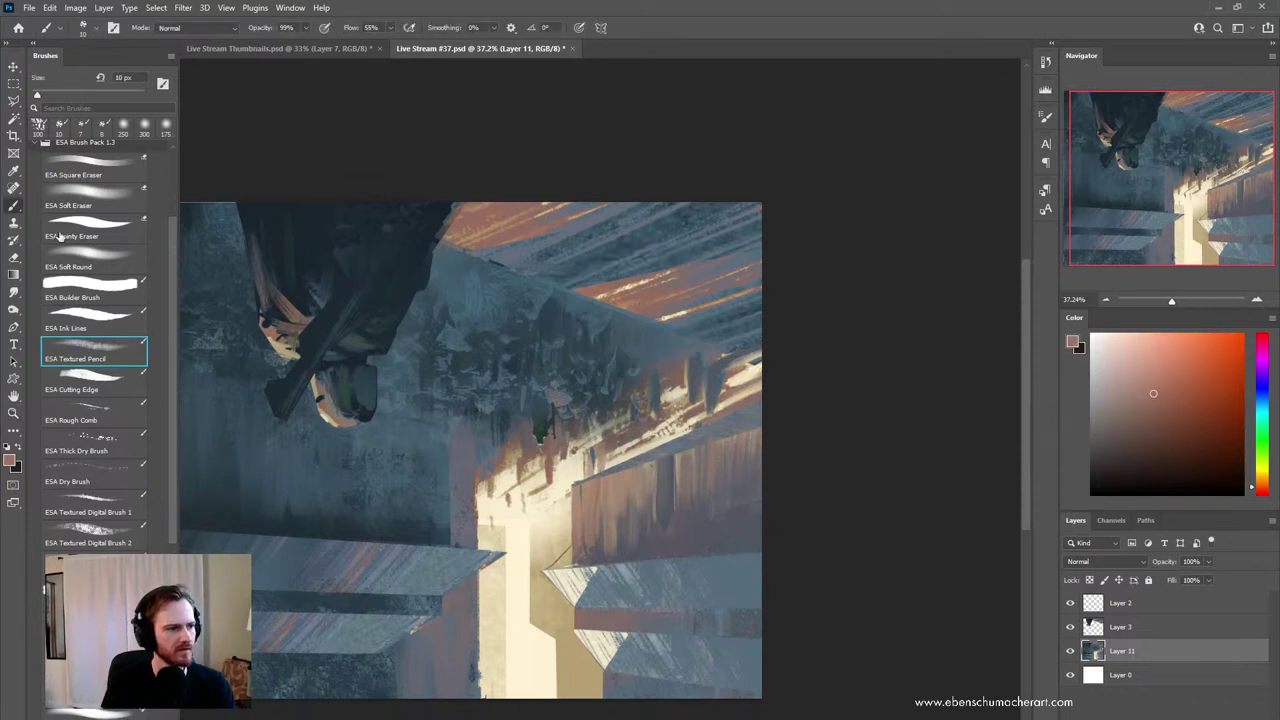
click(78, 256)
key(bracketright)
key(bracketright)
key(bracketright)
key(bracketright)
key(bracketright)
key(bracketright)
mouse_move(745, 471)
mouse_down()
mouse_move(622, 514)
mouse_move(800, 440)
mouse_up()
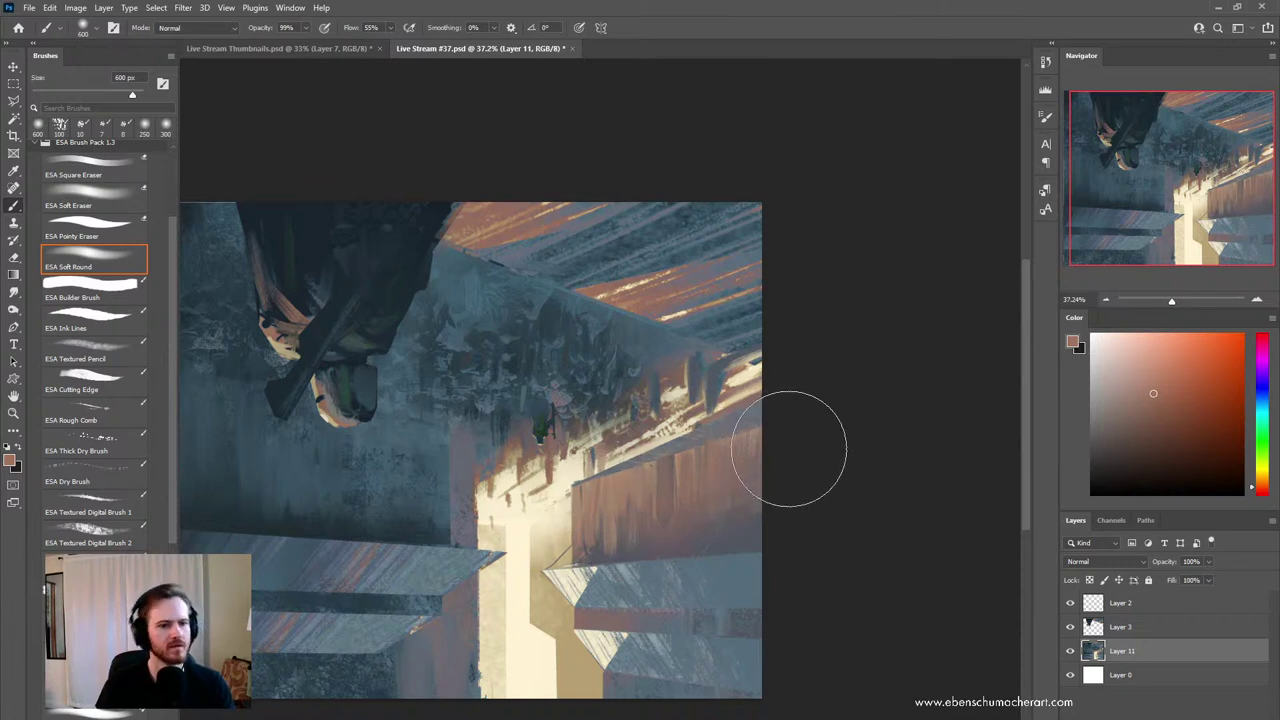
- Softly shade the sunlit building's wall below the eaves with the 600 px soft round brush in a dark grey sampled from the wall's shadow
alt+click(747, 543)
drag(798, 503, 638, 566)
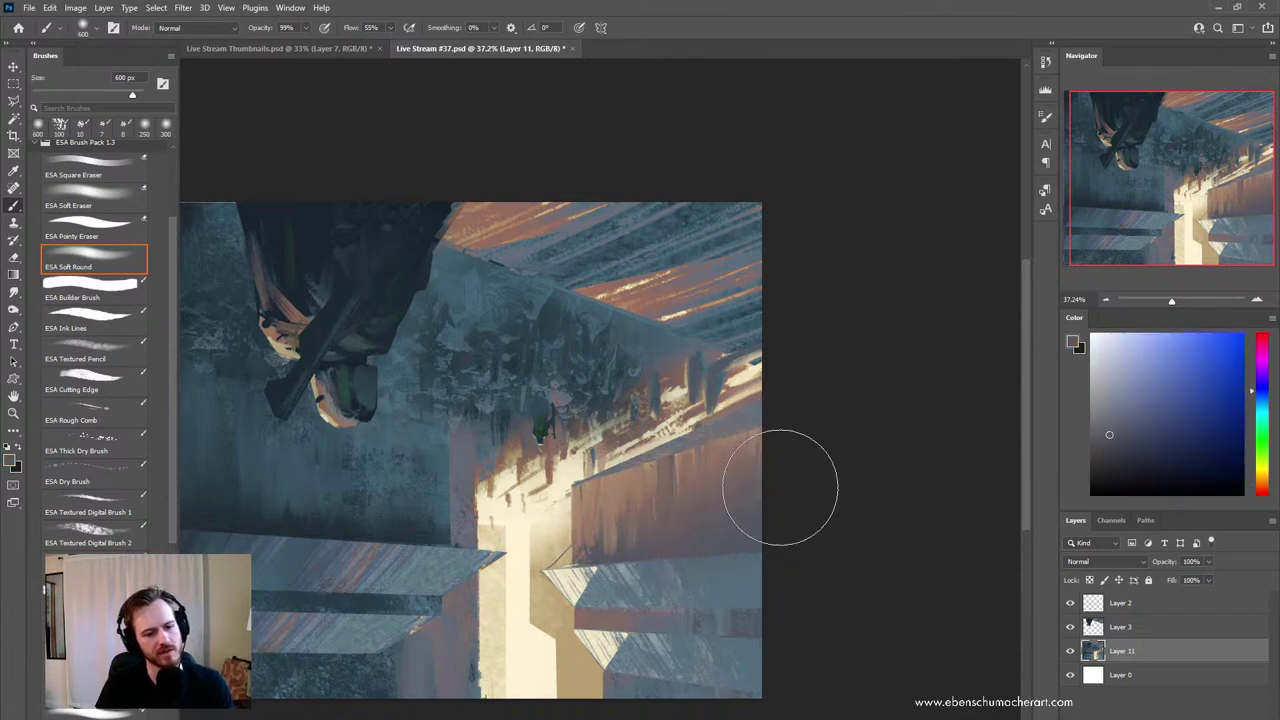
drag(781, 487, 641, 530)
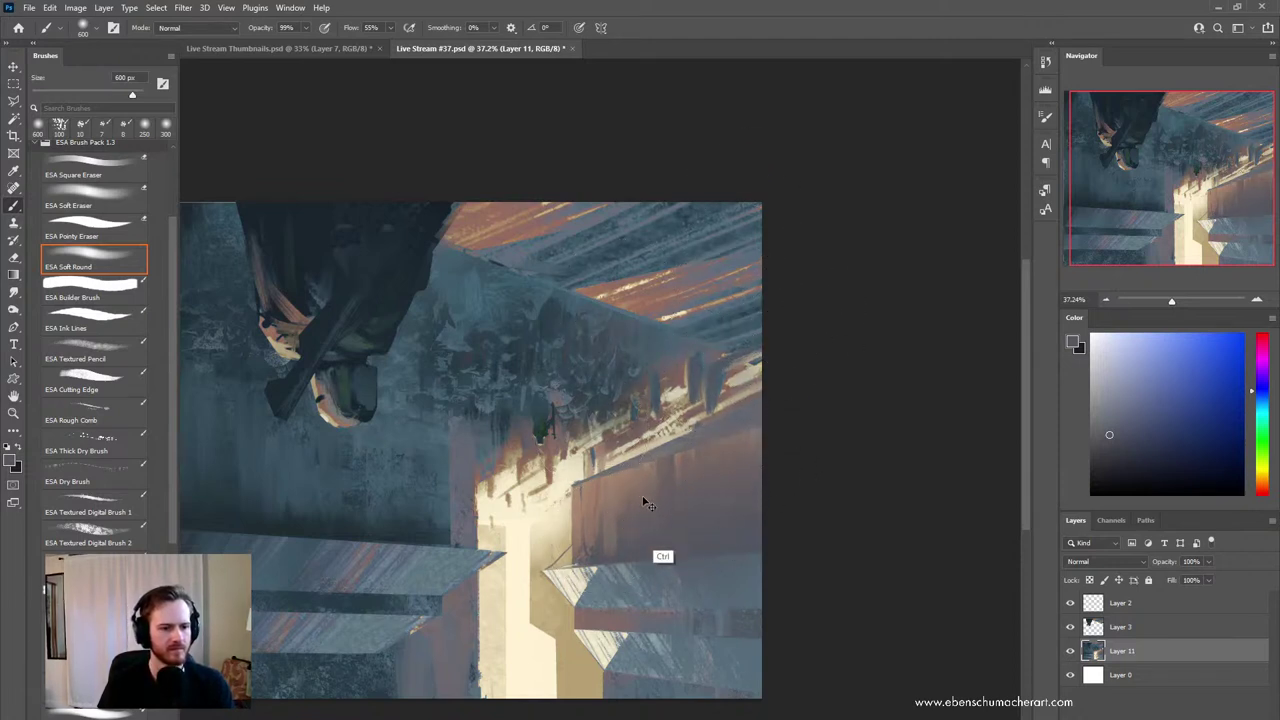
- Glaze lighter blue haze over the shadowed street and wall, and a sampled cream glow over the sunlit street opening, using the soft round brush
alt+click(474, 288)
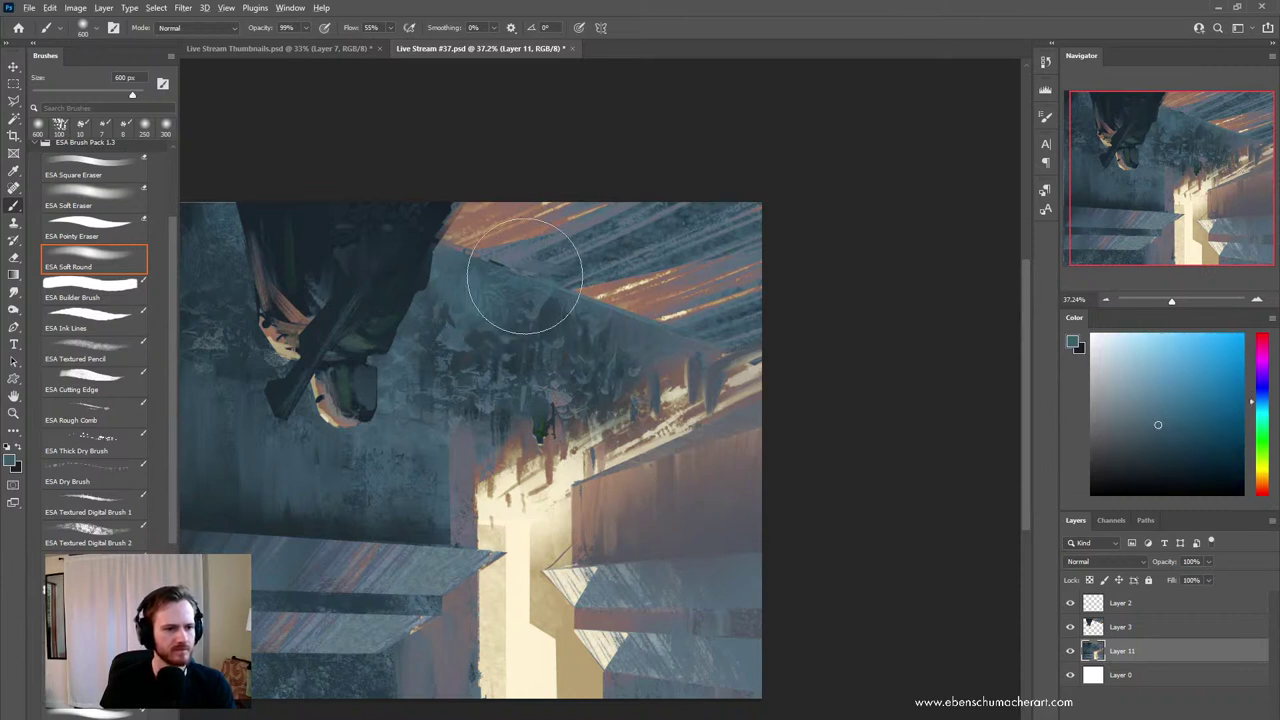
click(1141, 398)
drag(455, 306, 490, 265)
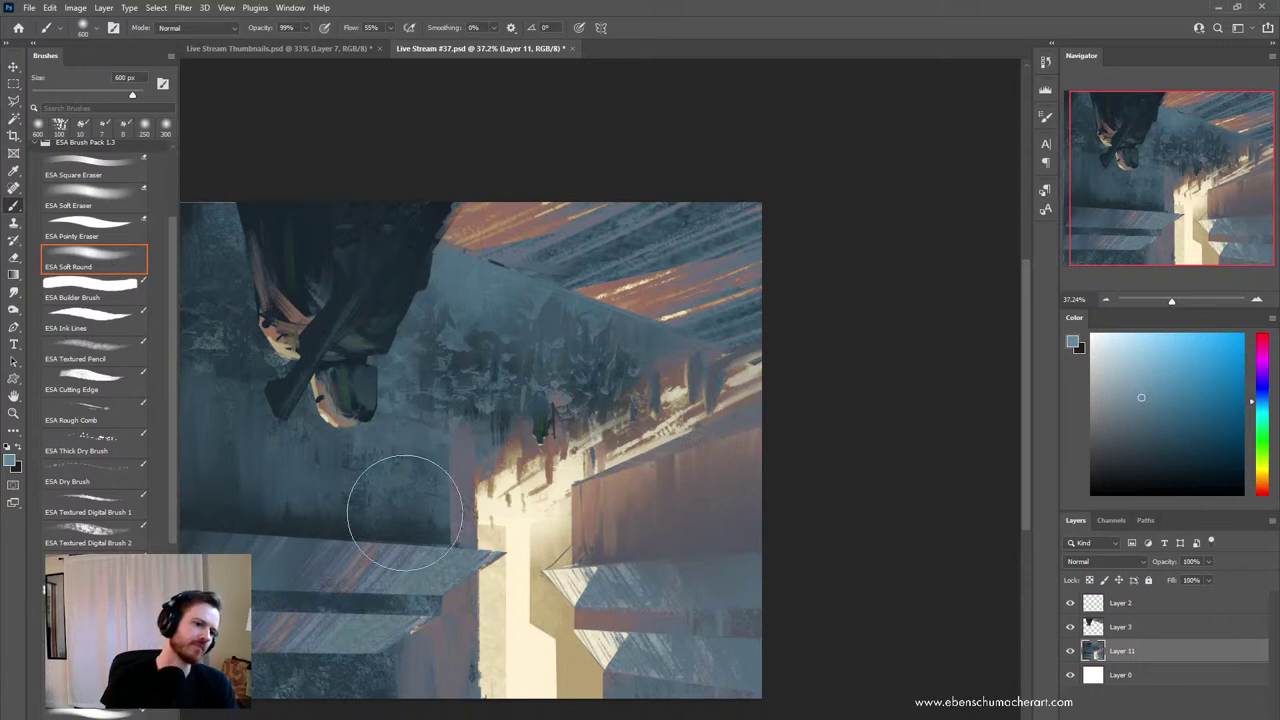
drag(359, 337, 257, 355)
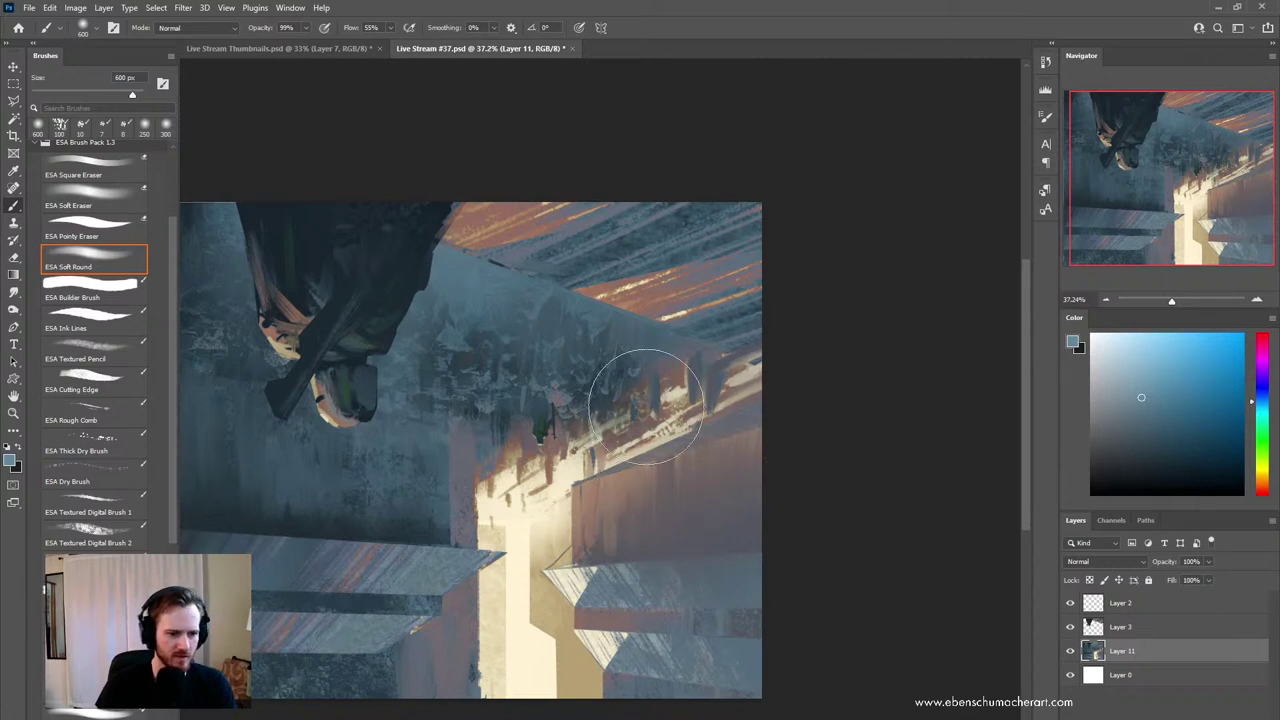
alt+click(534, 485)
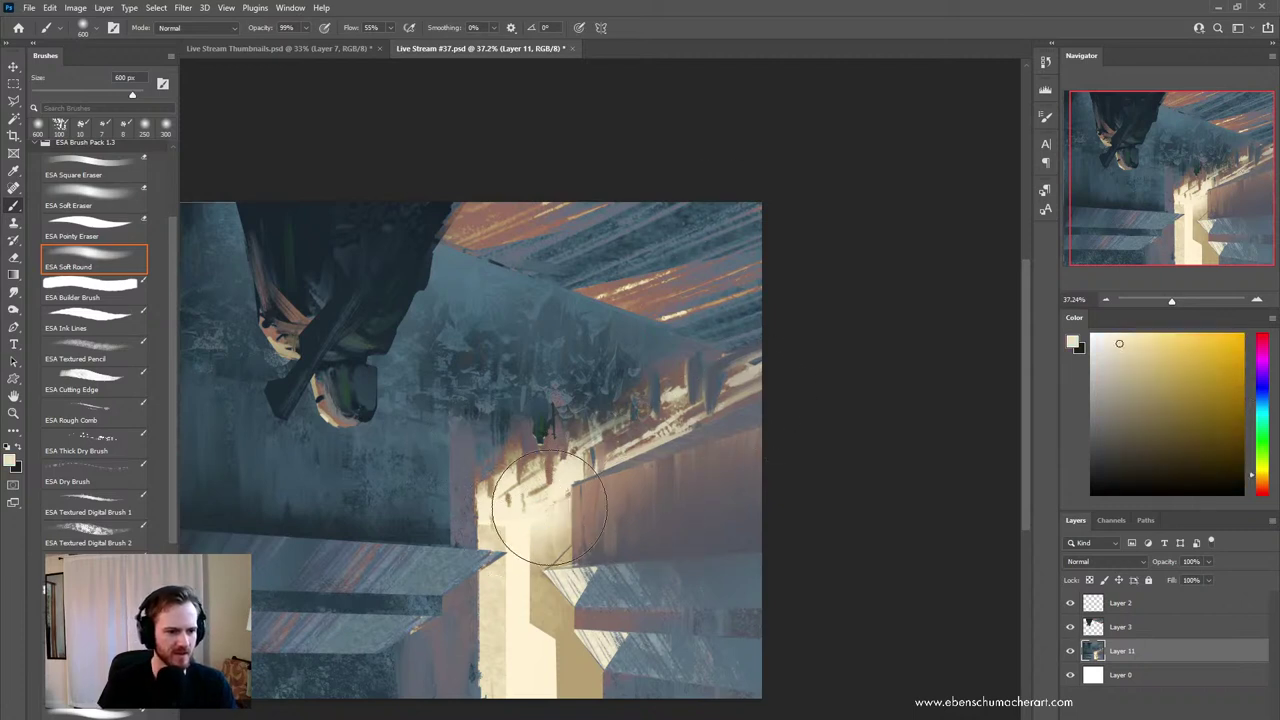
drag(530, 500, 514, 457)
- Touch up the sunlit street and its figures with the ESA Textured Pencil at 10 px in a sampled cream
click(60, 344)
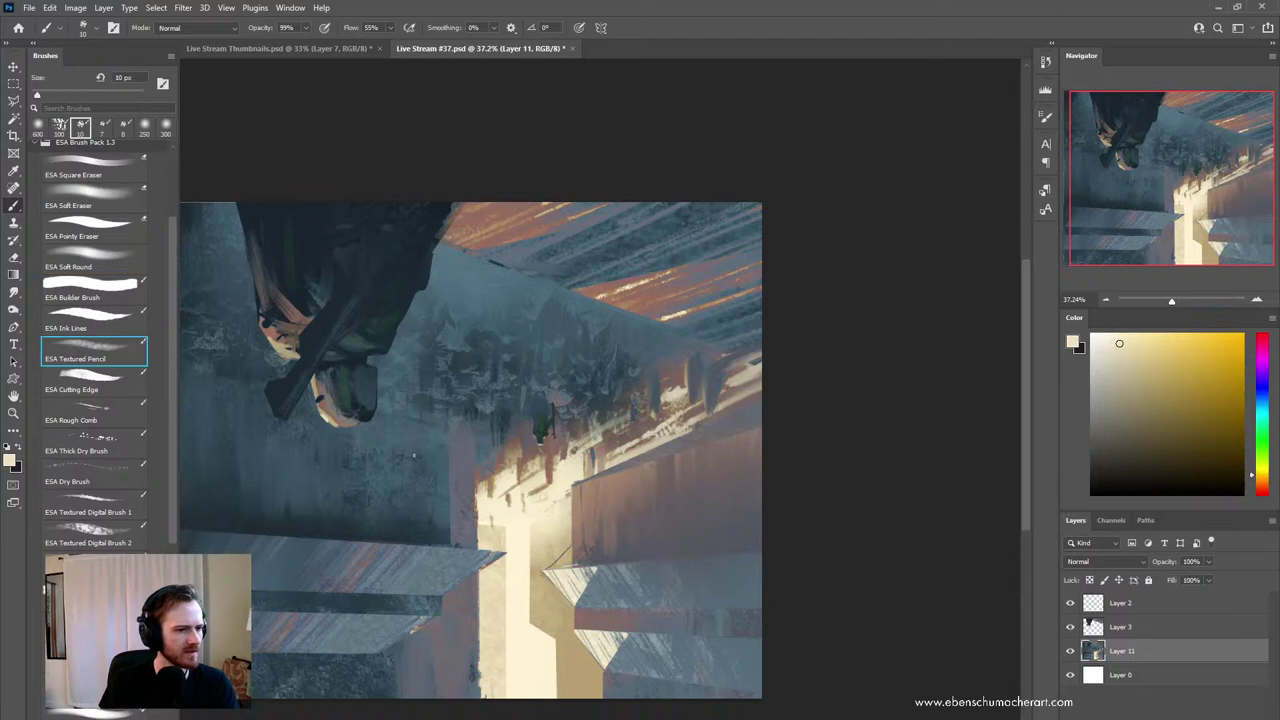
alt+click(573, 473)
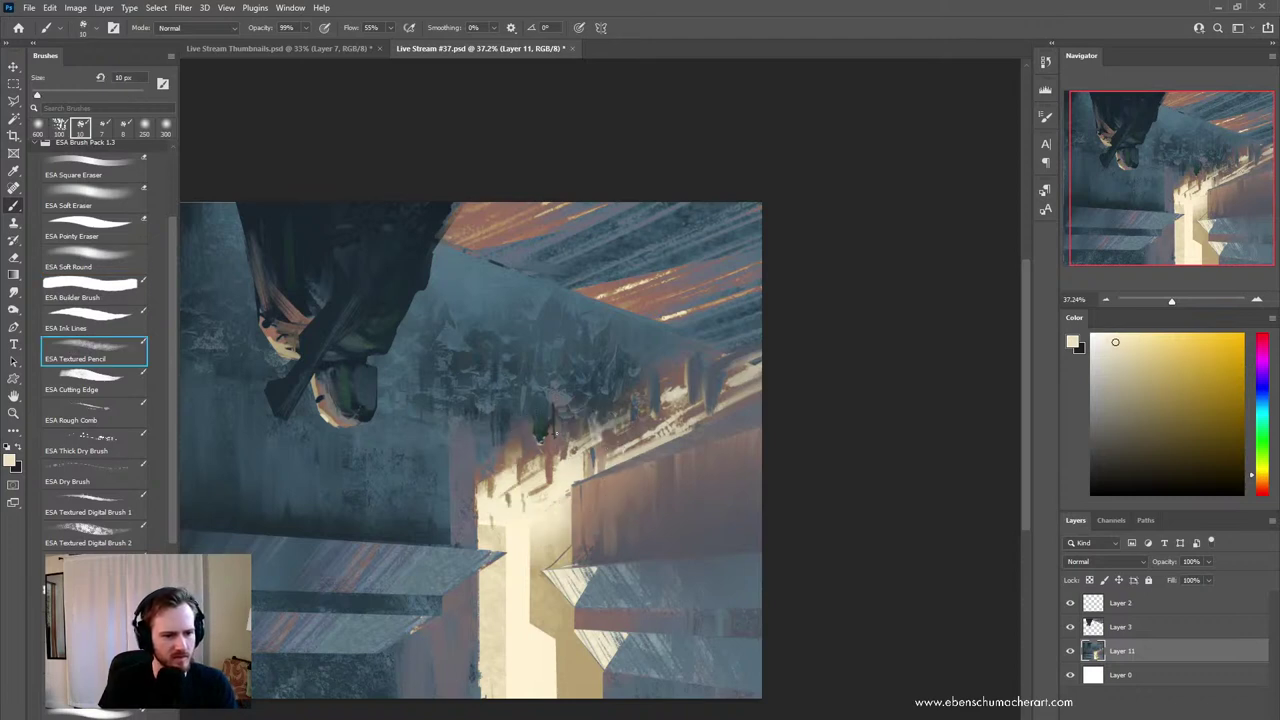
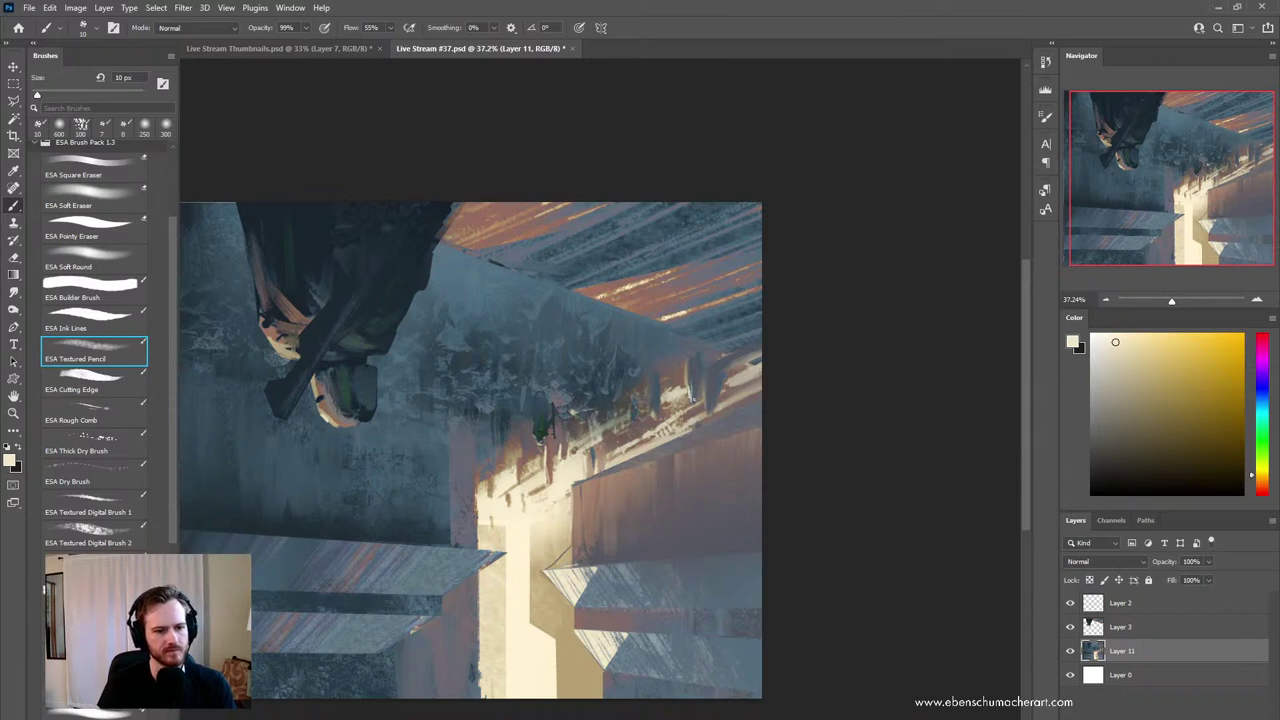
key(ctrl+z)
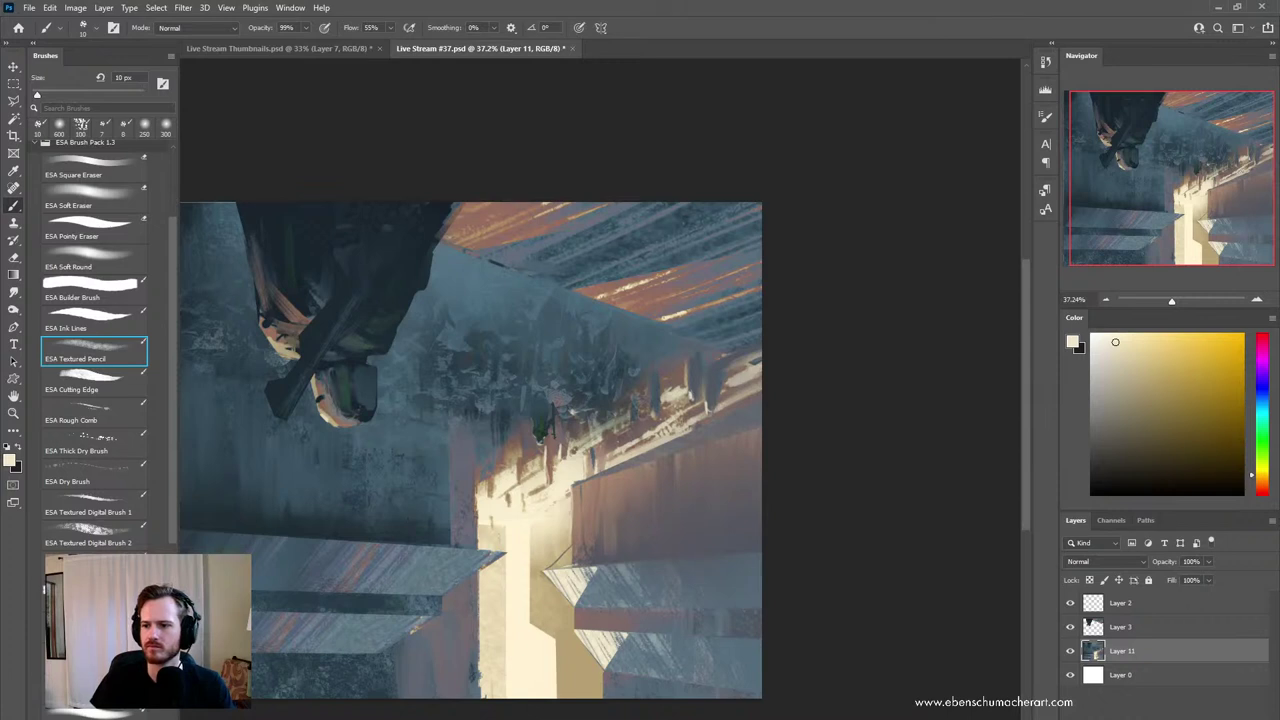
drag(1270, 330, 1270, 402)
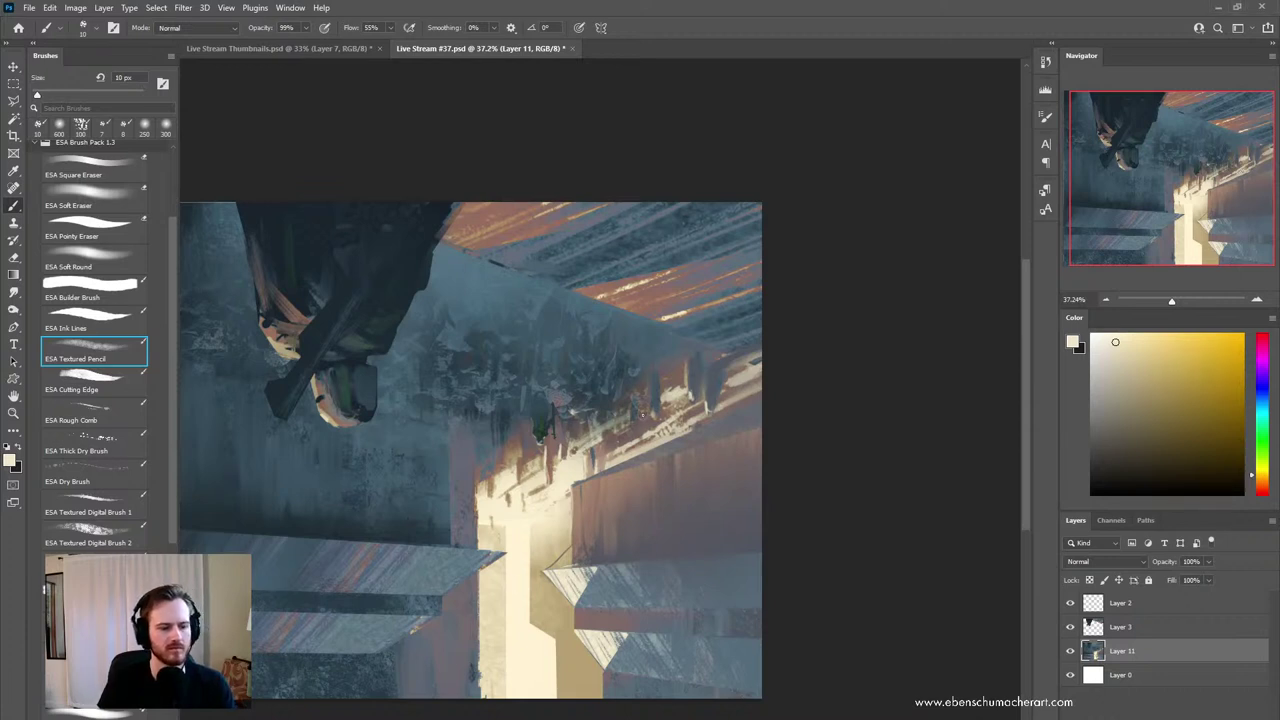
- Add fine figure accents along the boundary between crowd shadow and sunlight, using slate, tan and cream tones sampled from the painting
alt+click(542, 375)
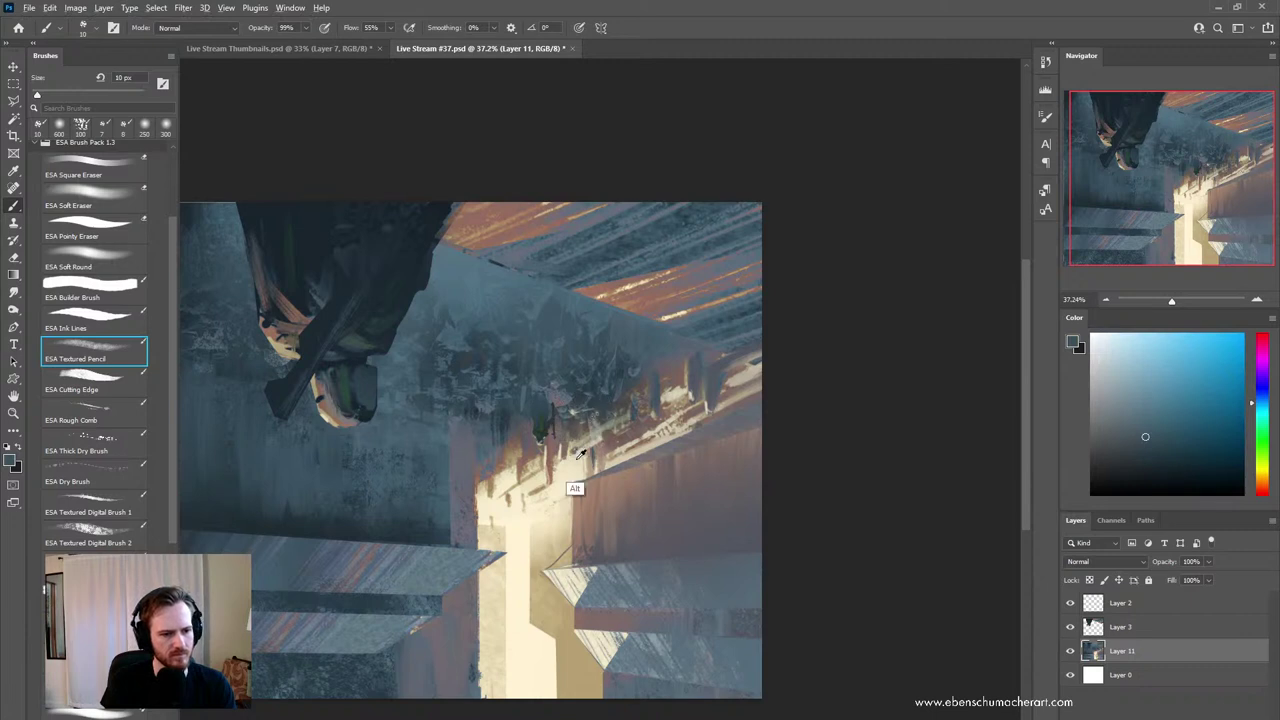
alt+click(528, 486)
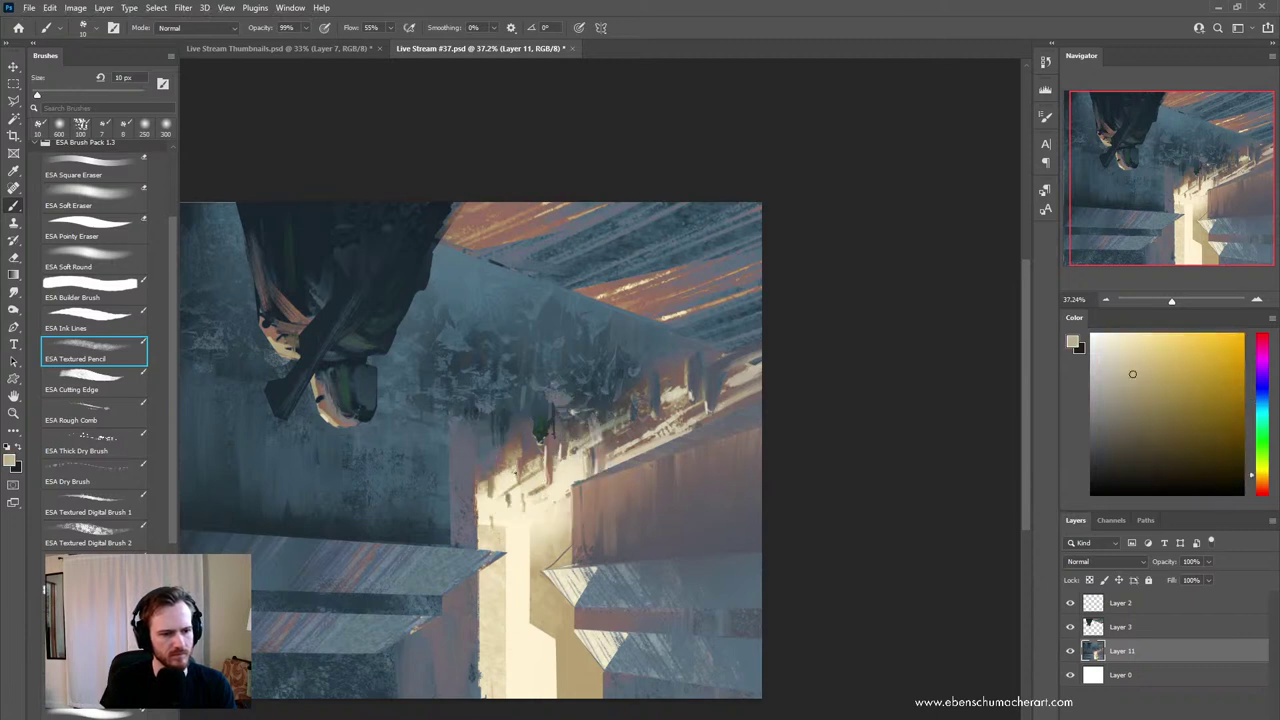
alt+click(530, 481)
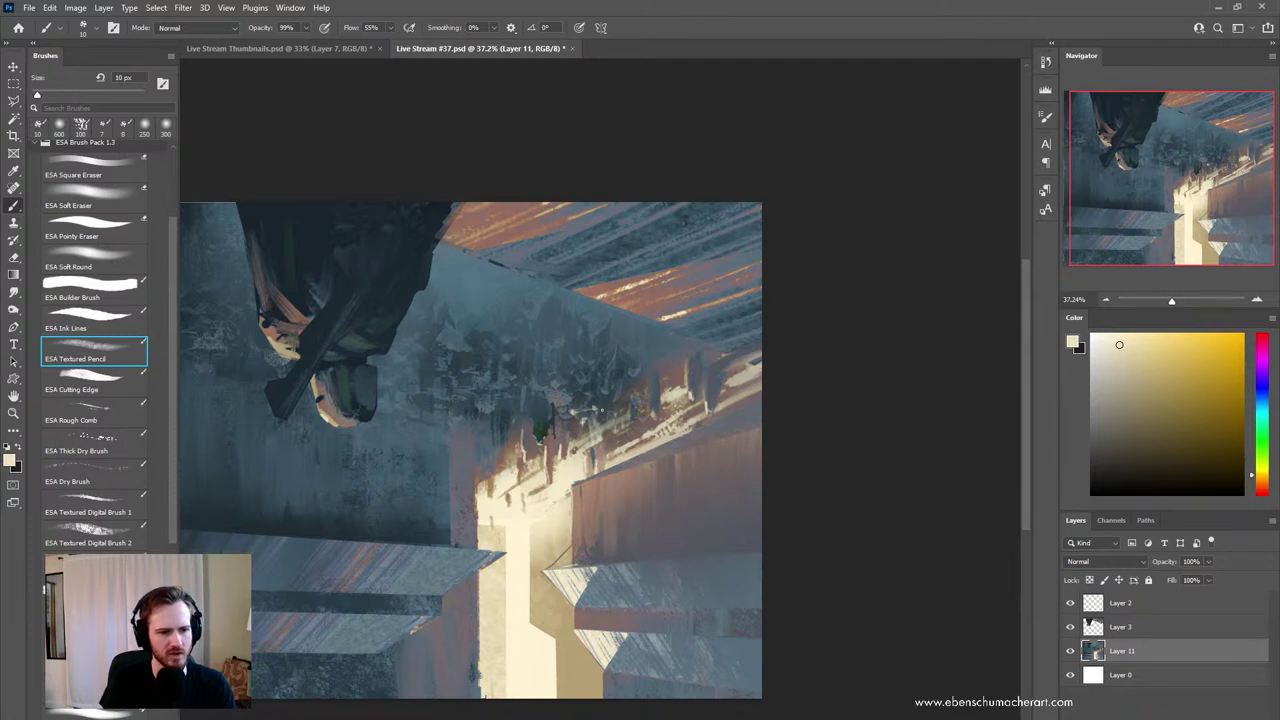
key(ctrl+z)
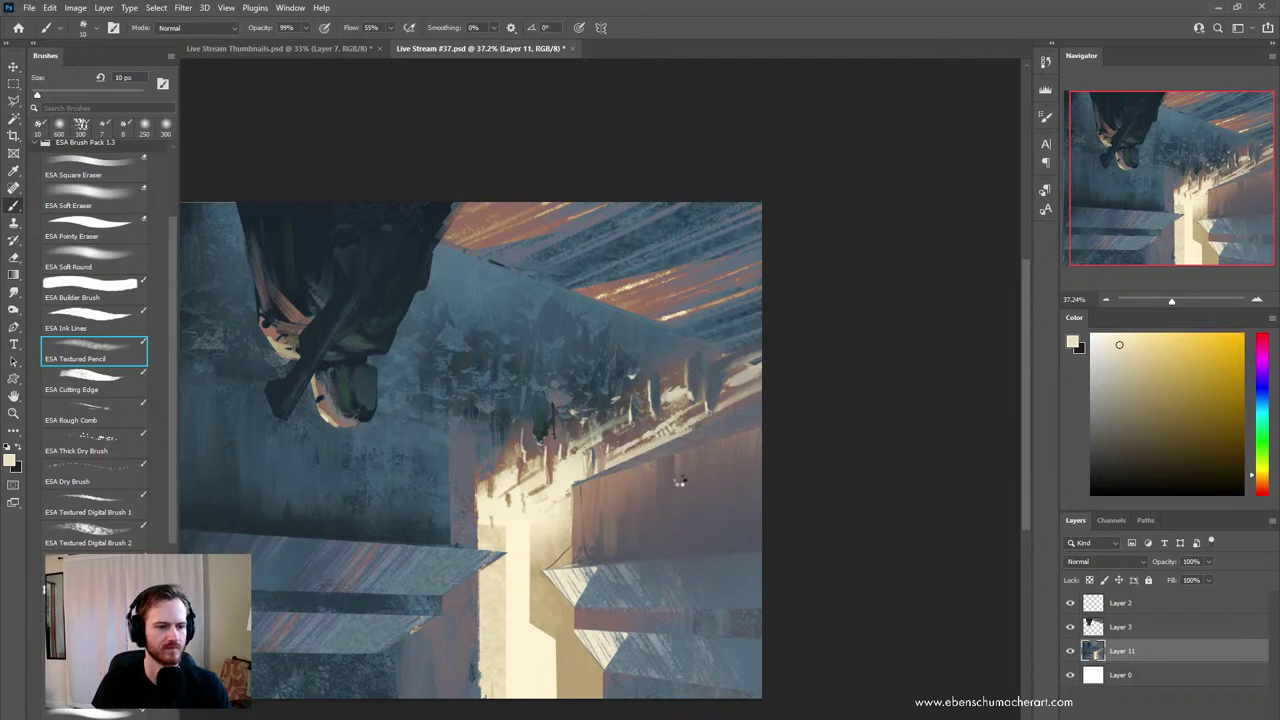
- Flip the canvas horizontally and vertically so the painting is upright
key(ctrl+f)
drag(644, 493, 736, 486)
key(z)
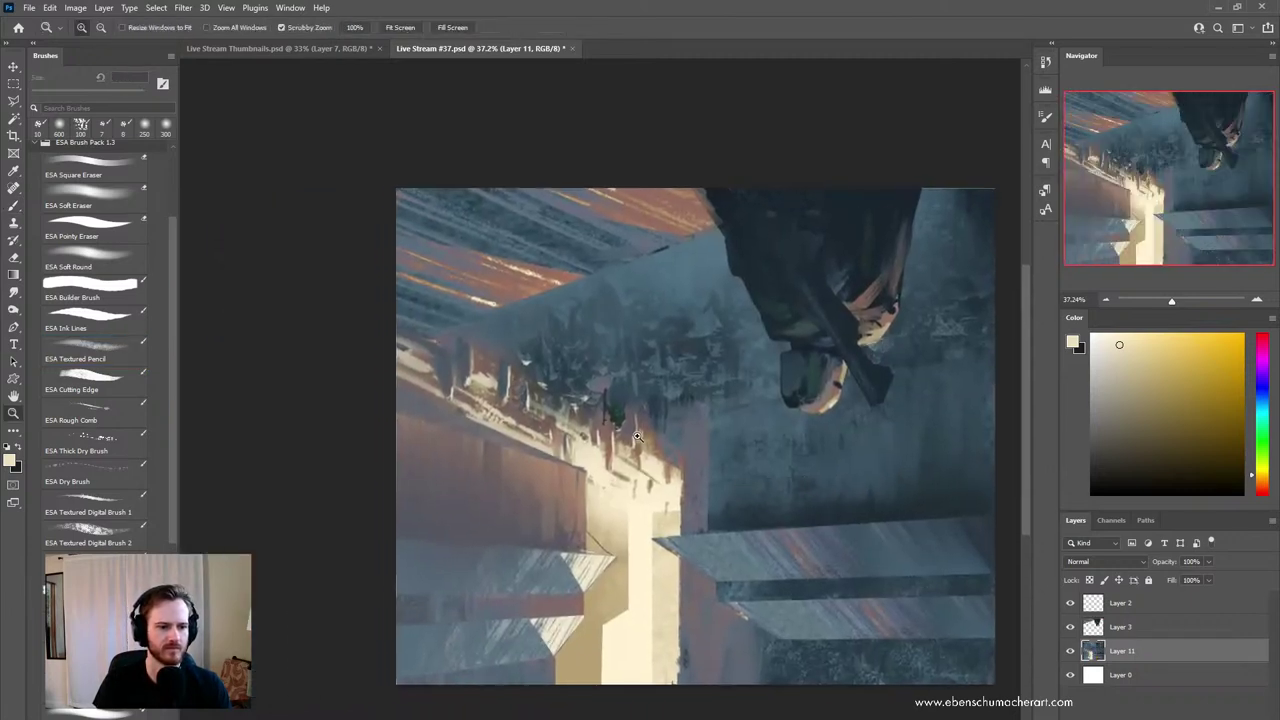
key(ctrl+shift+v)
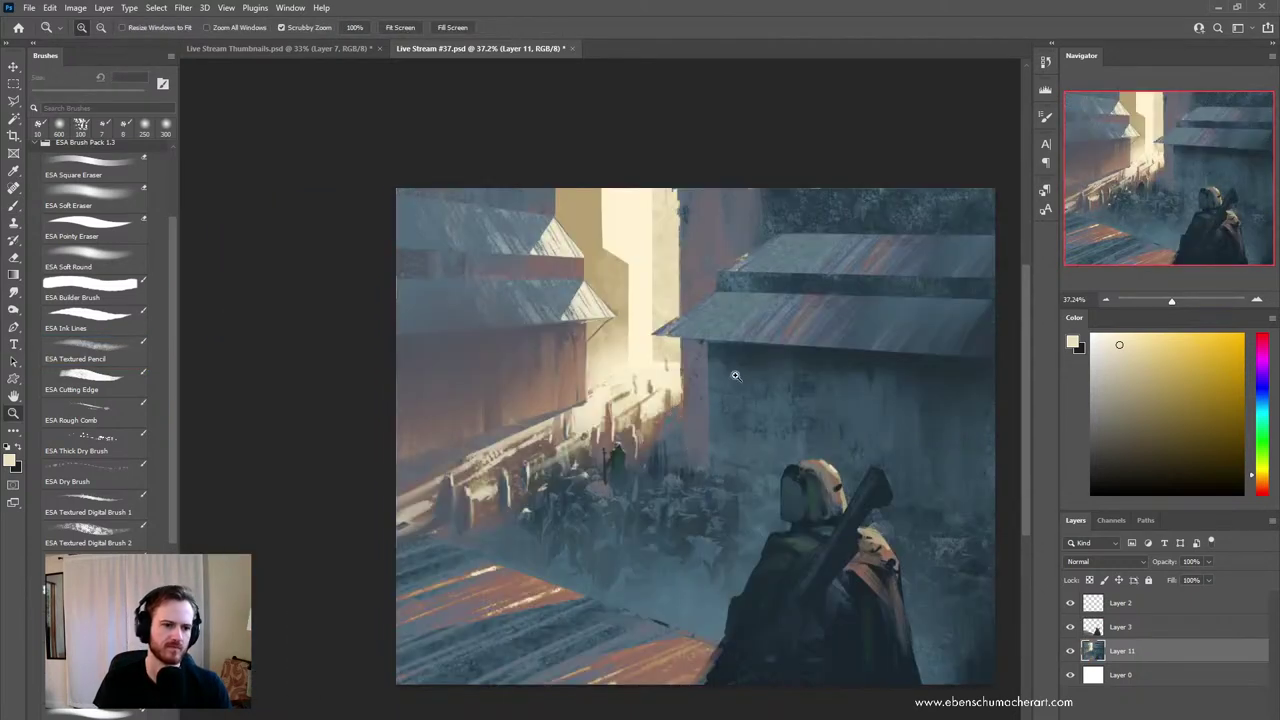
drag(714, 435, 736, 405)
key(ctrl)
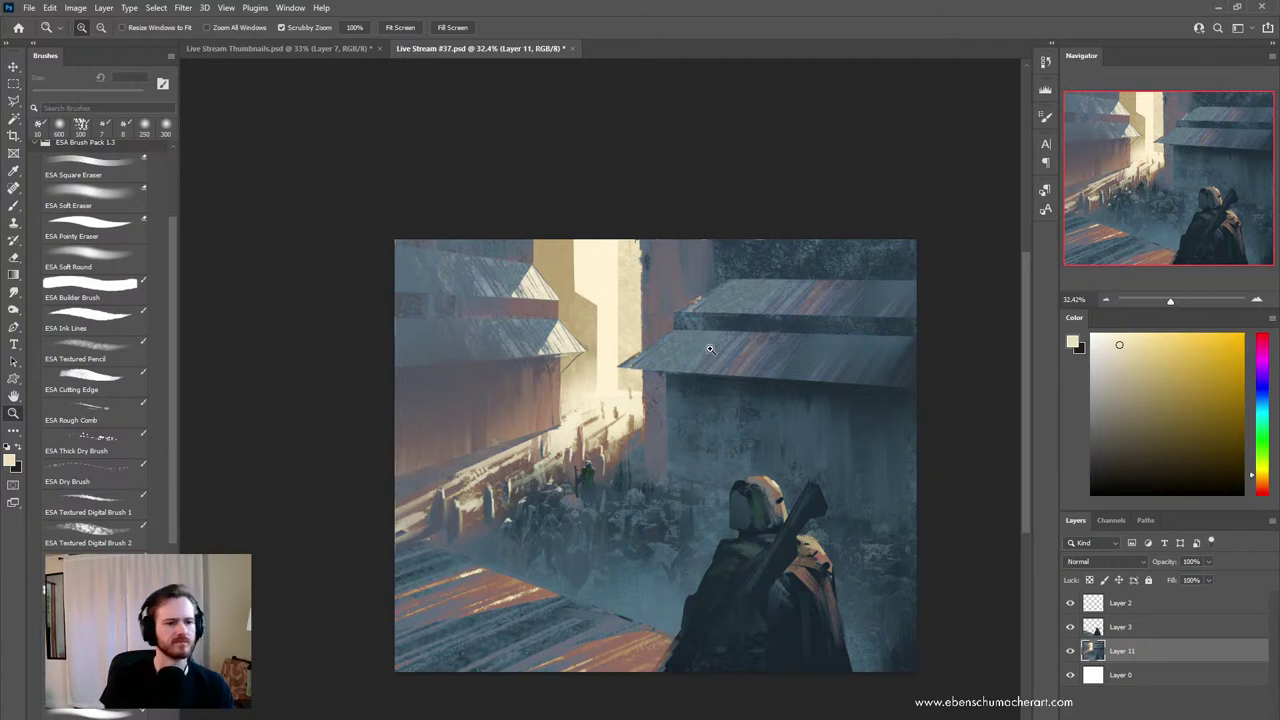
- Glaze warm haze over the street and crowd edge with the 600 px ESA Soft Round brush, using an orange-brown sampled from the foreground roof
key(b)
alt+click(508, 600)
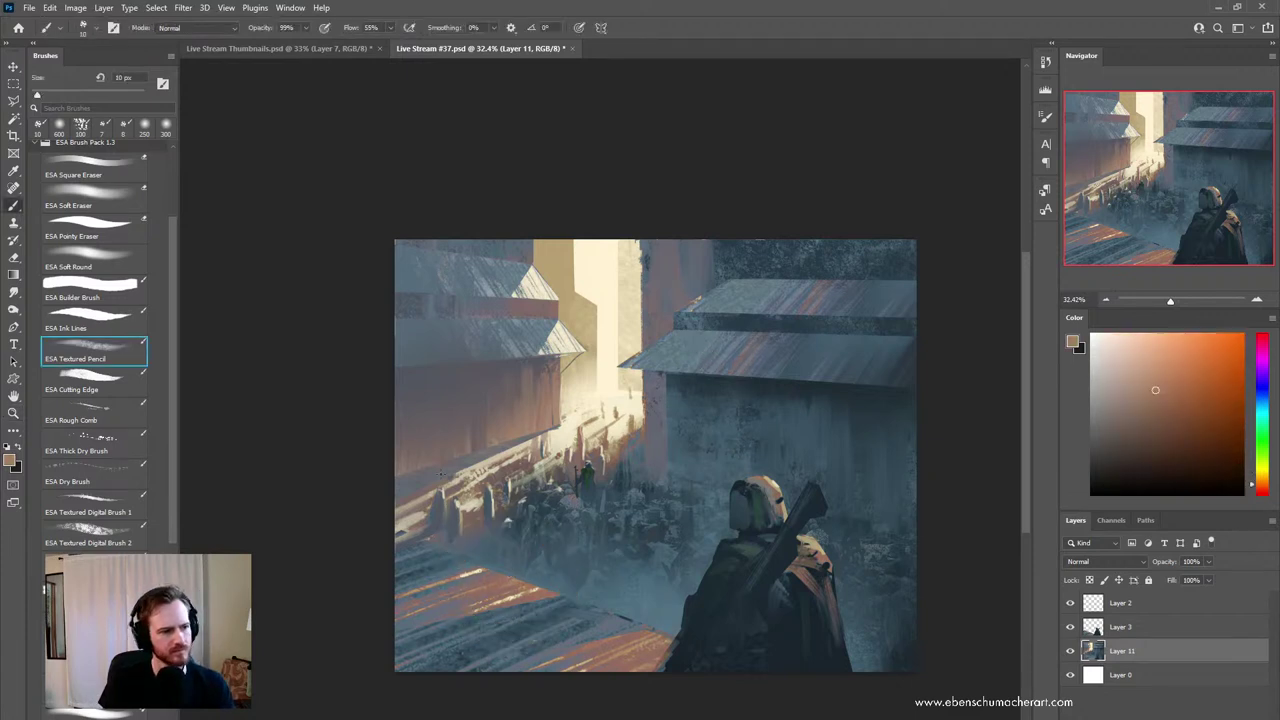
click(95, 258)
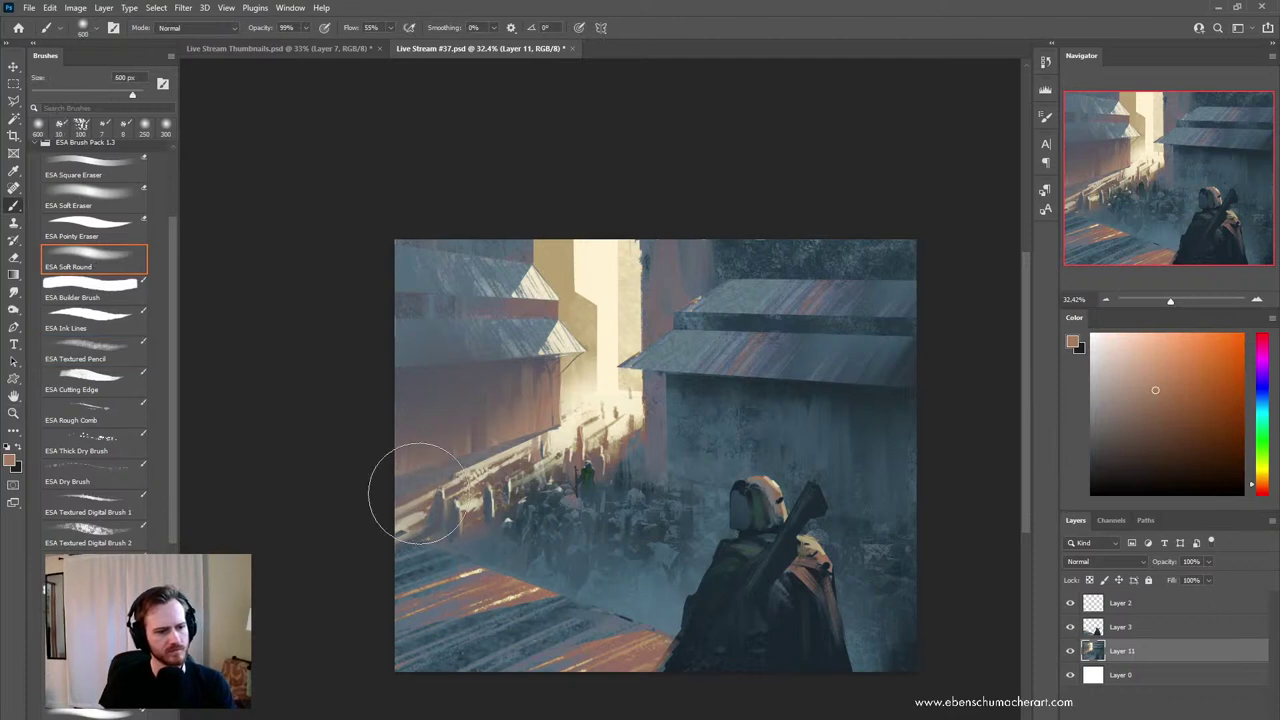
mouse_move(526, 463)
mouse_down()
mouse_move(417, 512)
mouse_move(539, 556)
mouse_up()
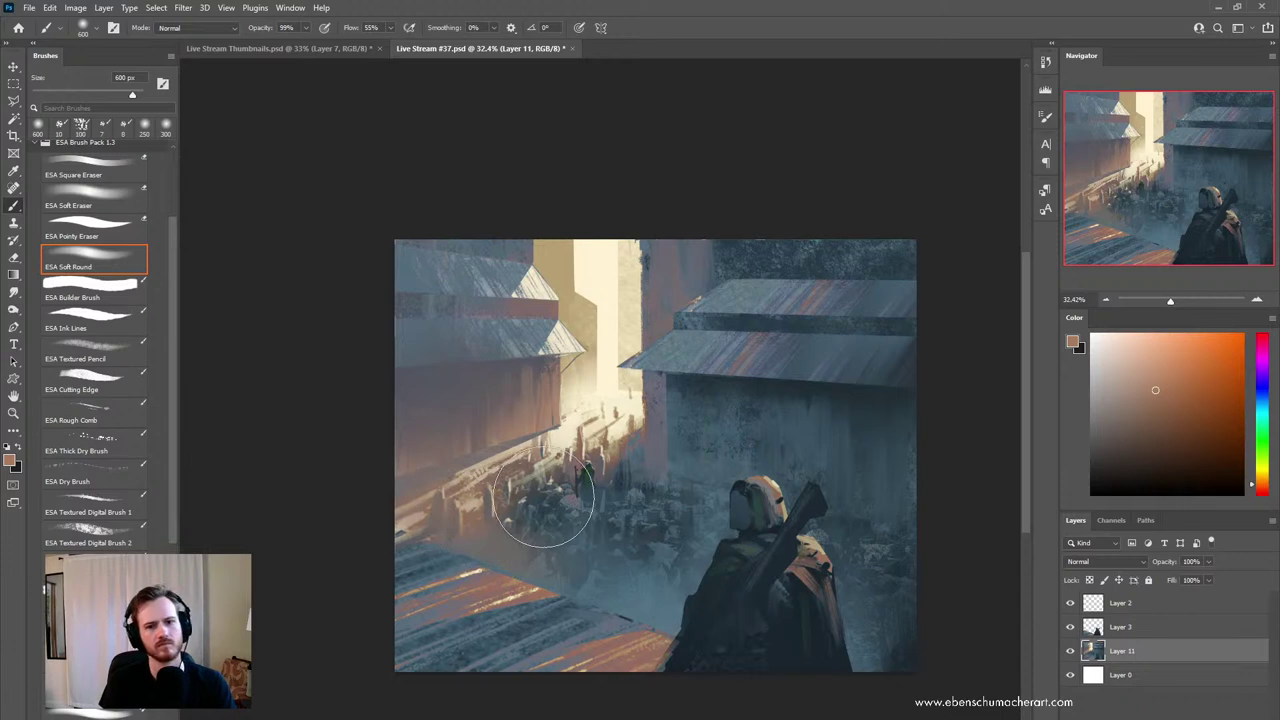
mouse_move(550, 508)
mouse_down()
mouse_move(546, 520)
mouse_move(507, 517)
mouse_move(568, 513)
mouse_up()
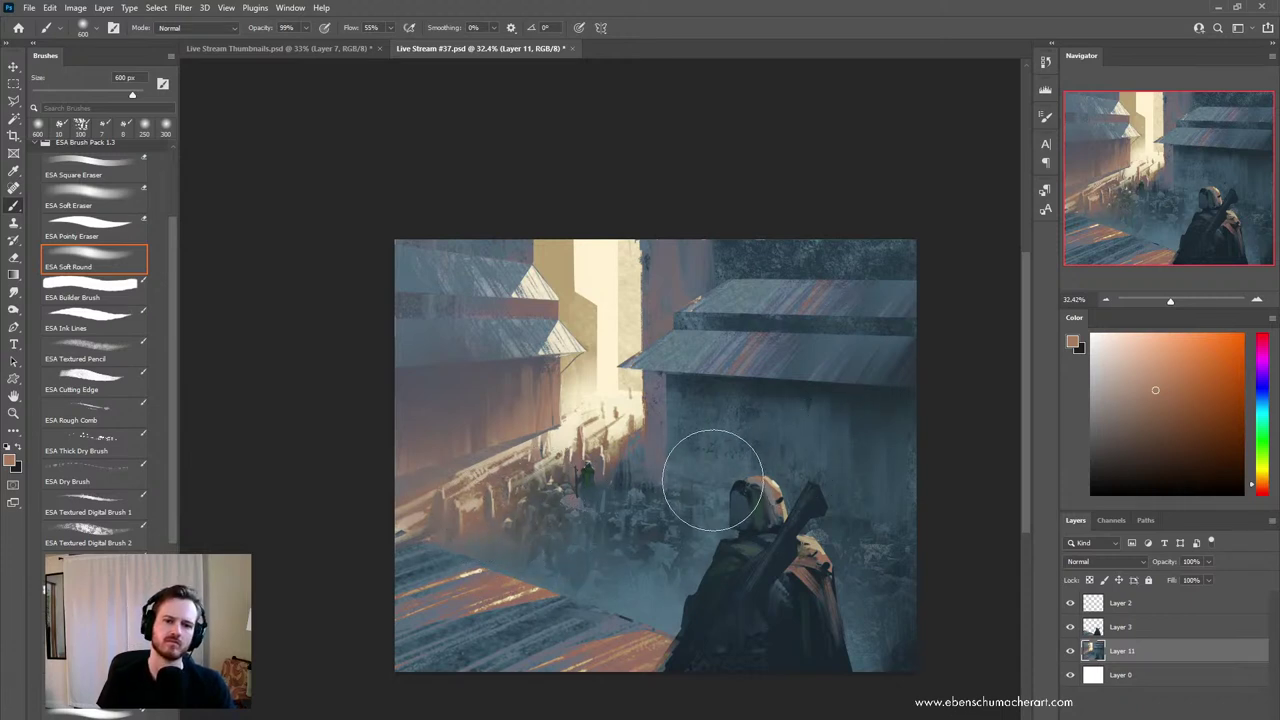
- Mirror the canvas horizontally and check the whole composition
key(ctrl+shift+h)
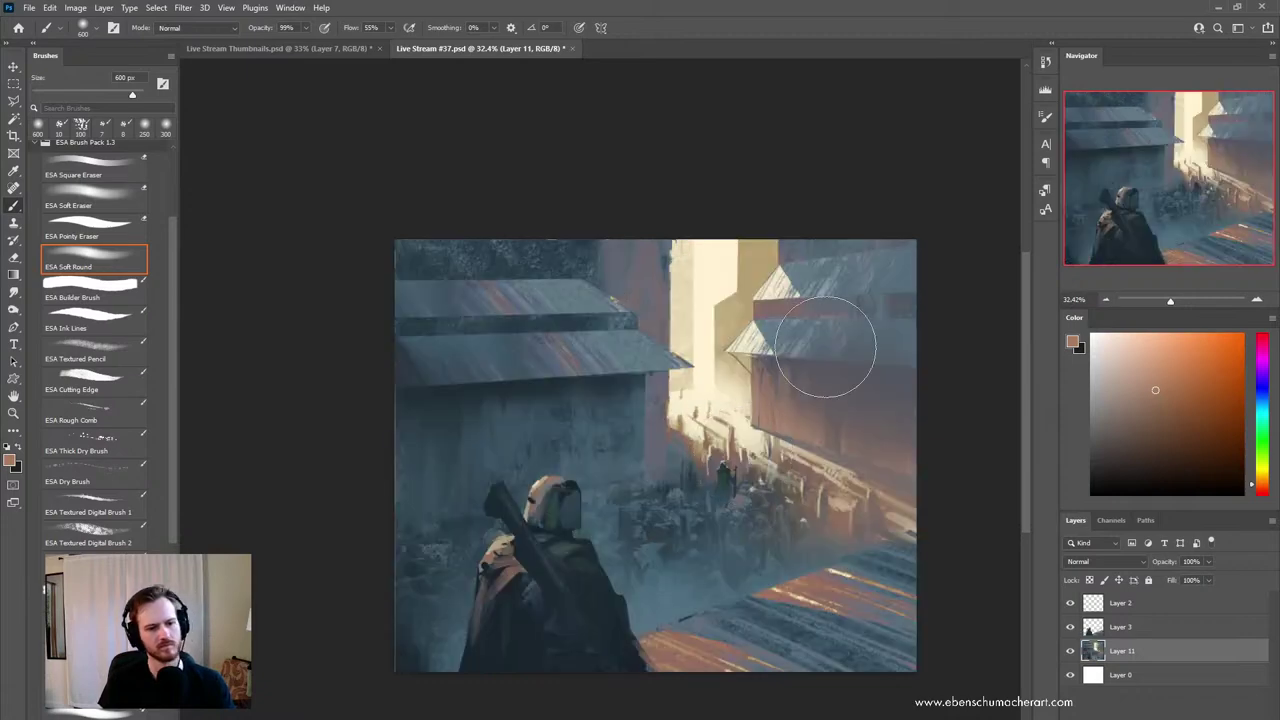
key(z)
click(782, 542)
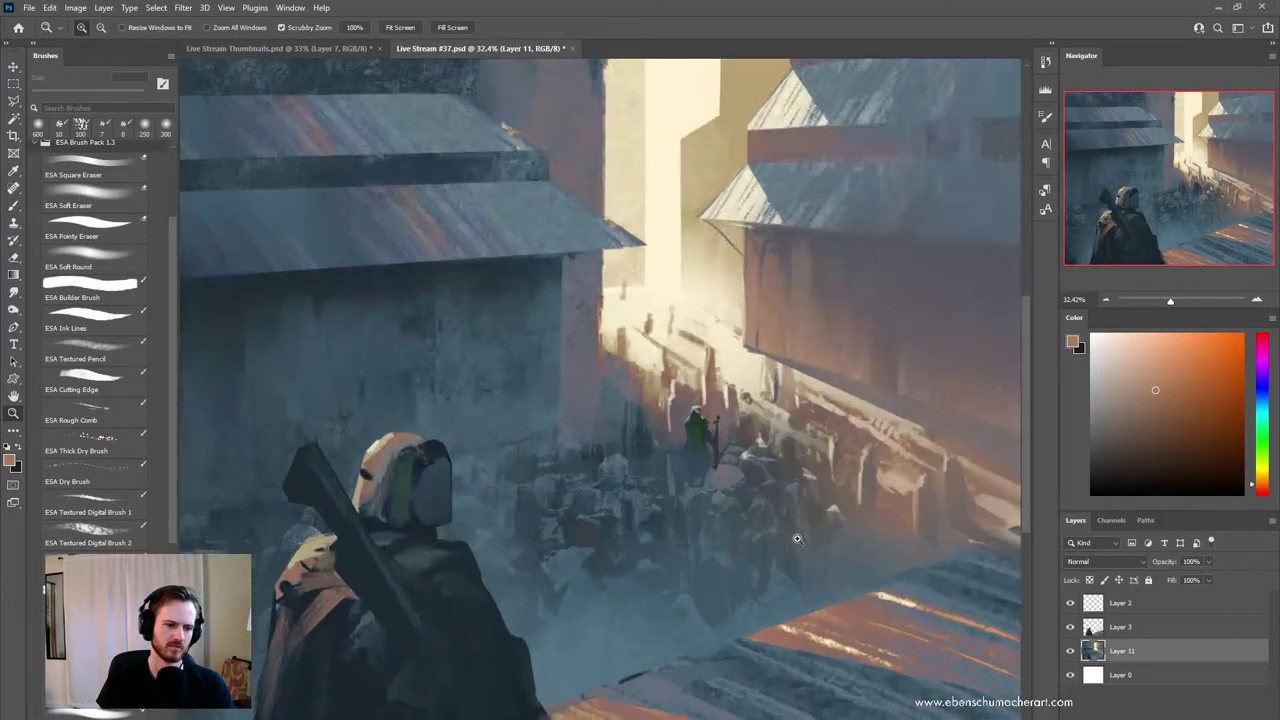
drag(782, 542, 696, 597)
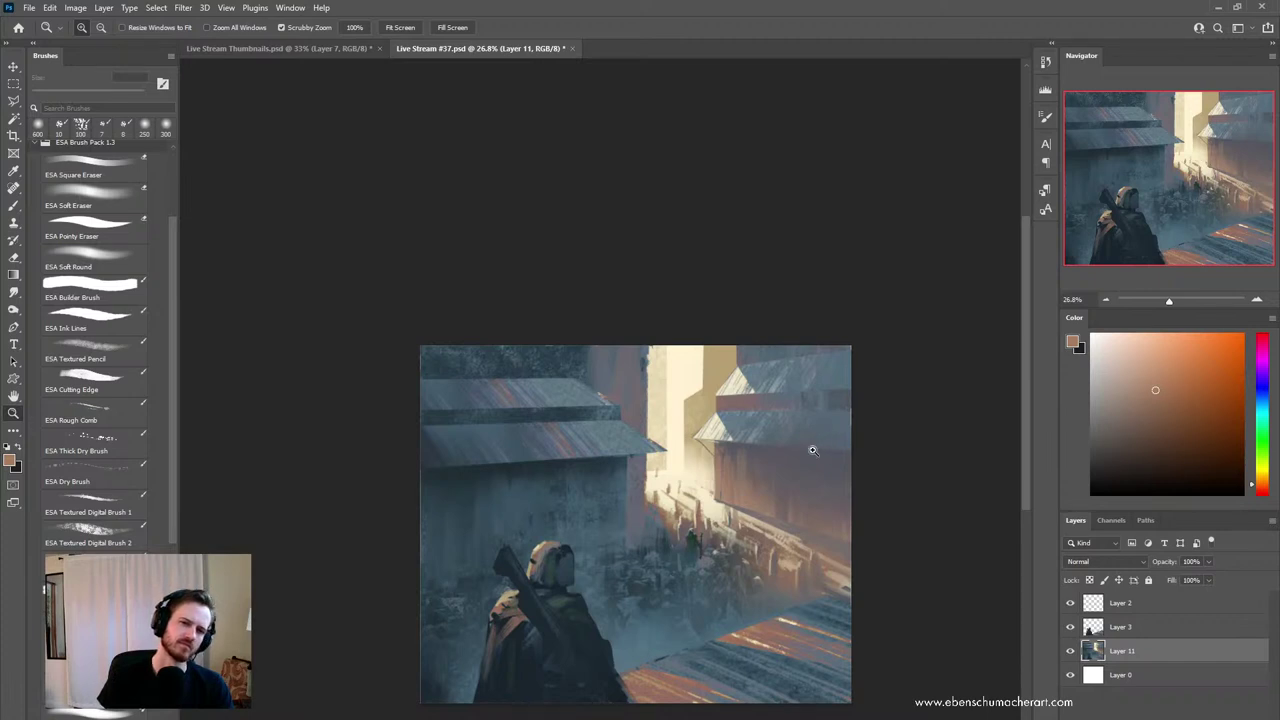
drag(820, 540, 838, 523)
- Select the sunlit building's wall between the eaves and its lower edge with a straight-sided lasso outline
key(m)
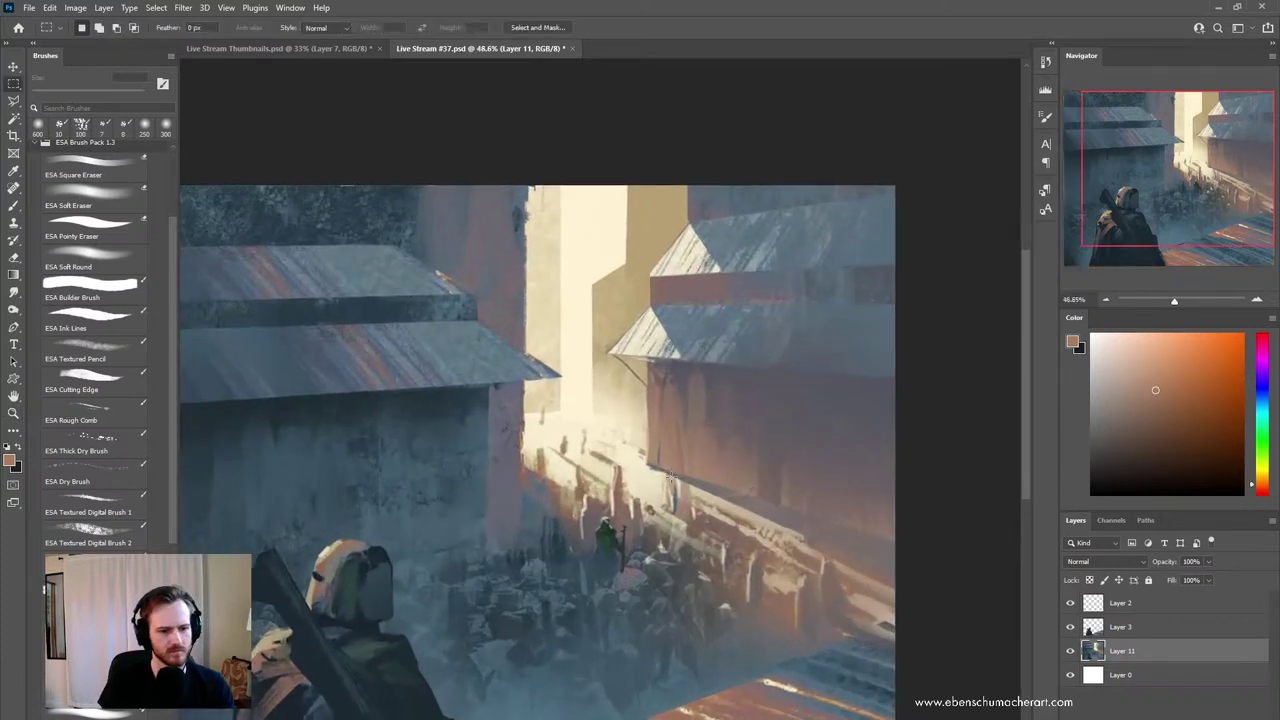
key(l)
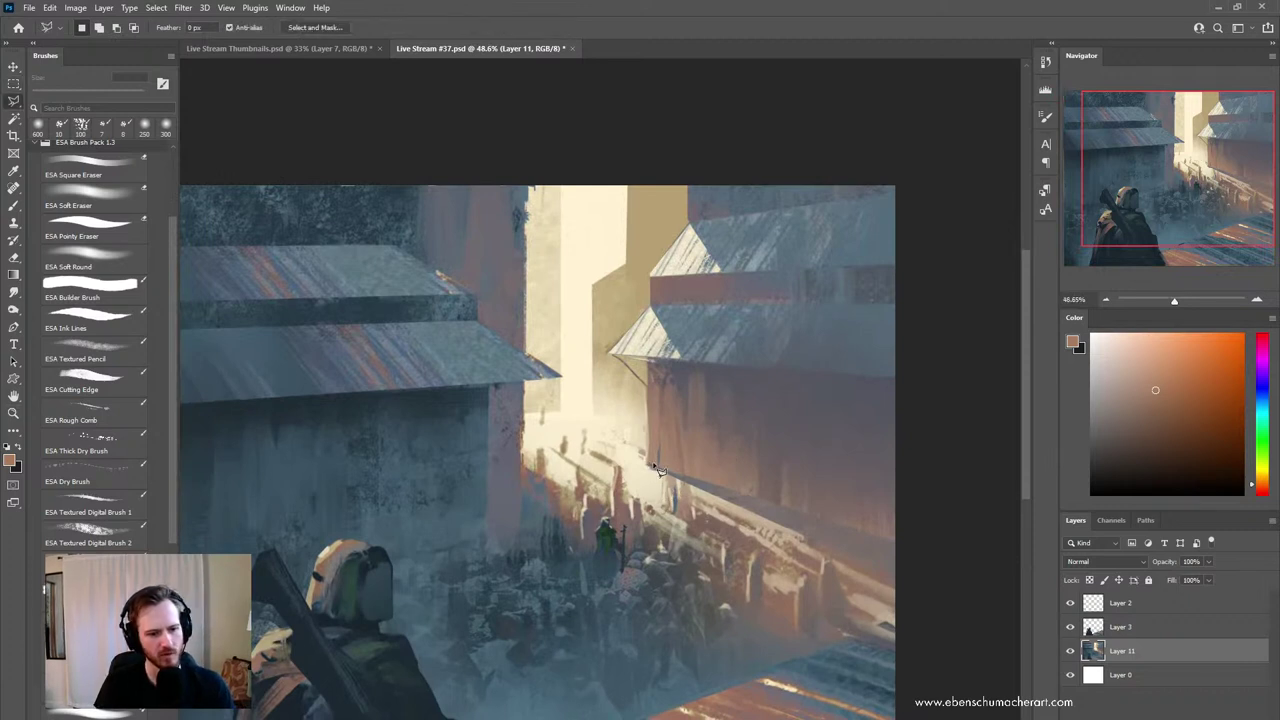
click(655, 466)
click(907, 547)
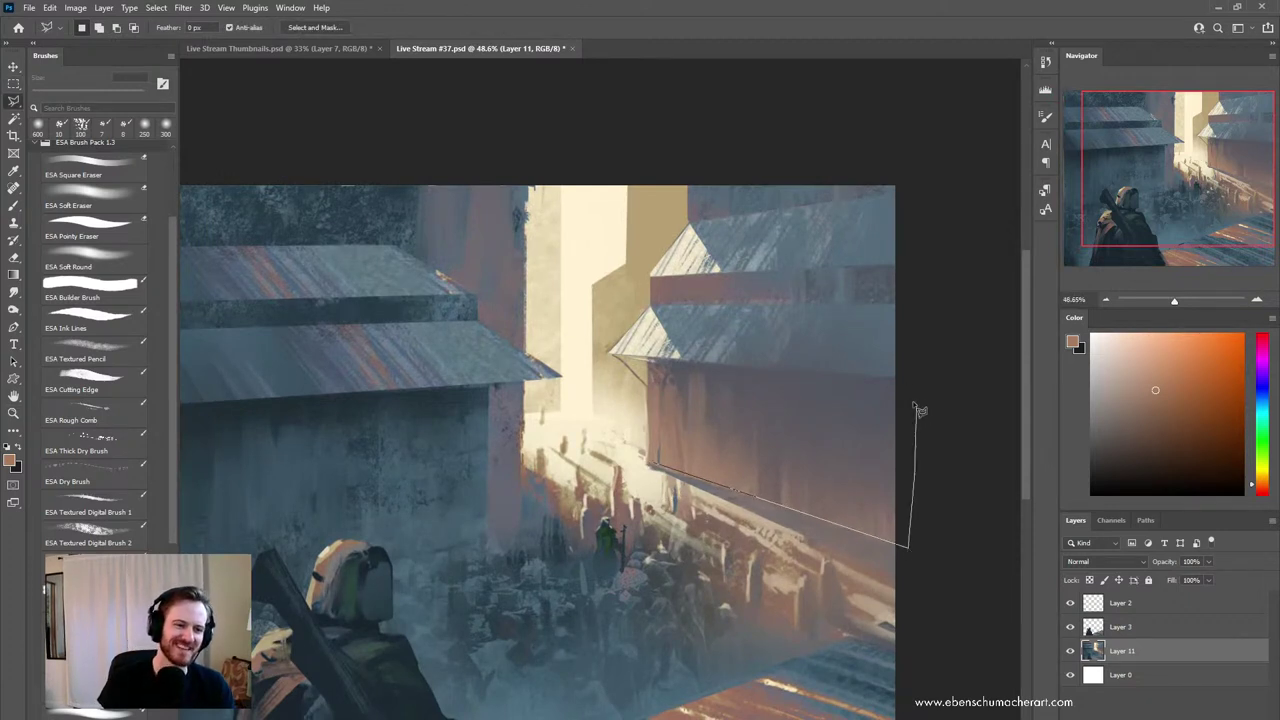
click(650, 380)
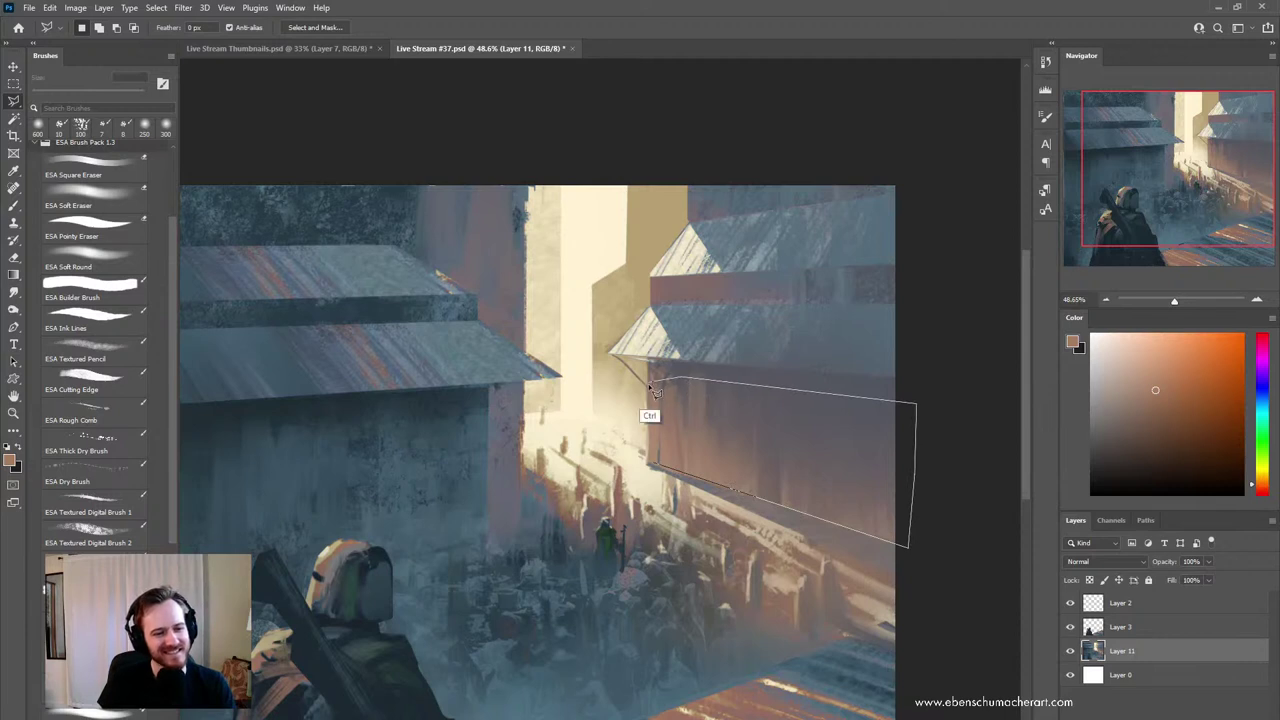
double_click(651, 414)
- Blend the selected wall with vertical Mixer Brush strokes at 100 px in sampled wall colours, and remove the selection
key(b)
alt+click(789, 435)
key(shift+b)
drag(777, 445, 771, 497)
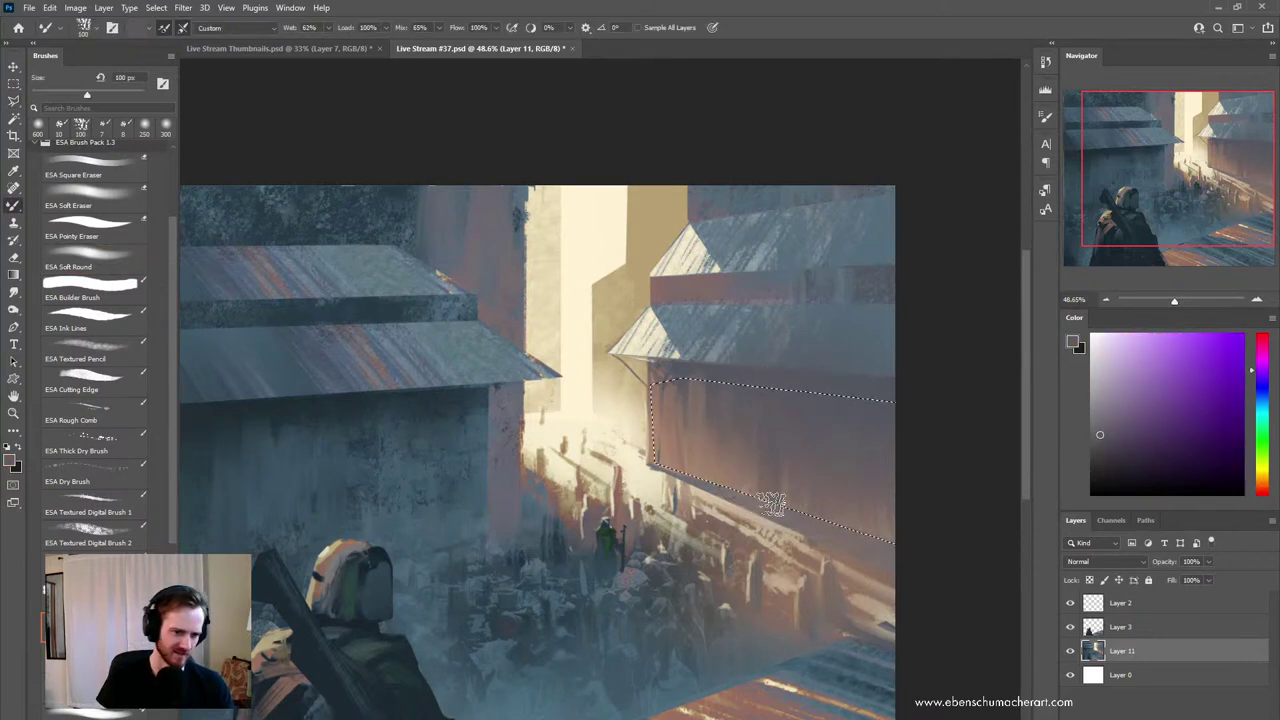
alt+click(763, 400)
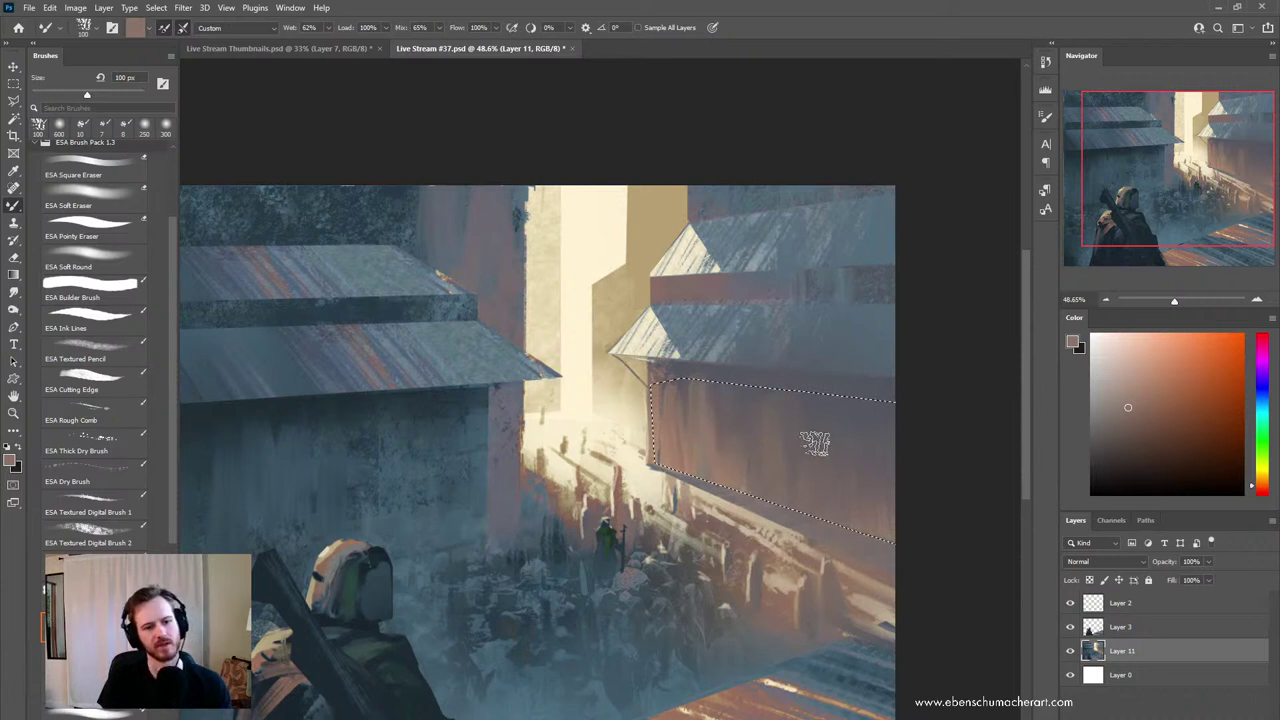
key(ctrl)
key(ctrl+d)
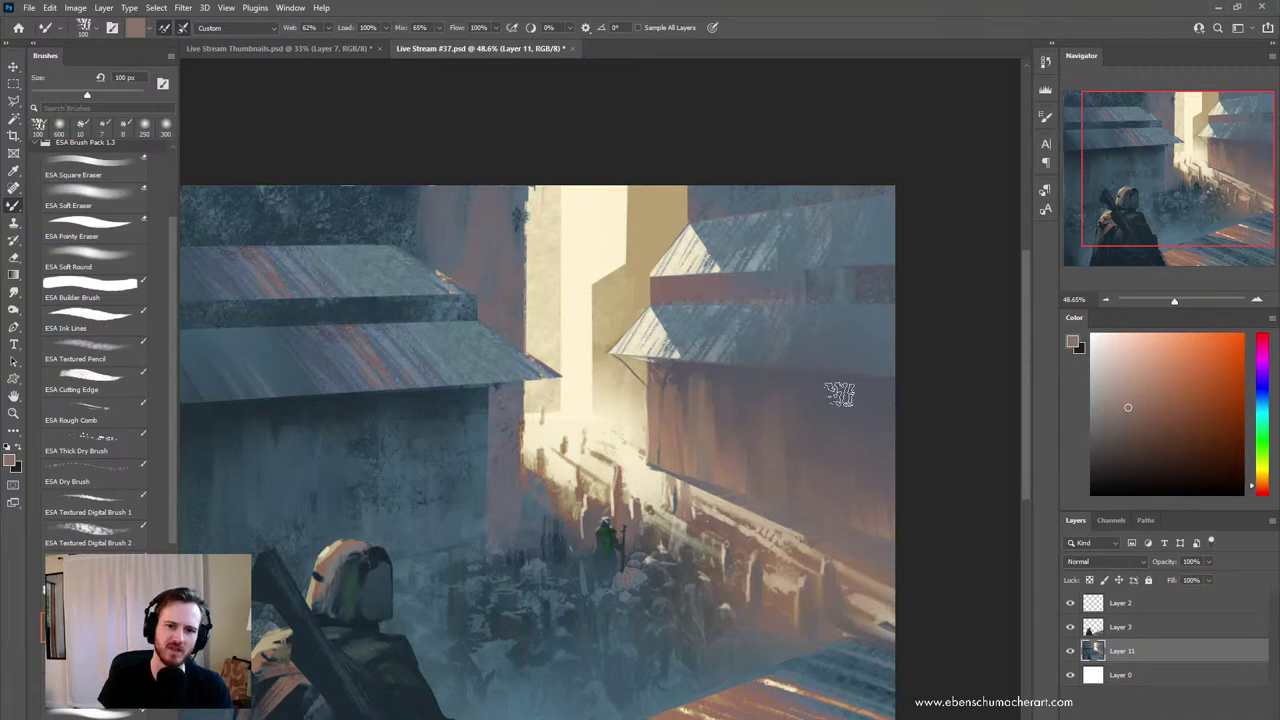
- Paint along the lower edge of the sunlit building's wall with the ESA Ink Lines brush at 60 px in a sampled dark grey
key(z)
click(730, 438)
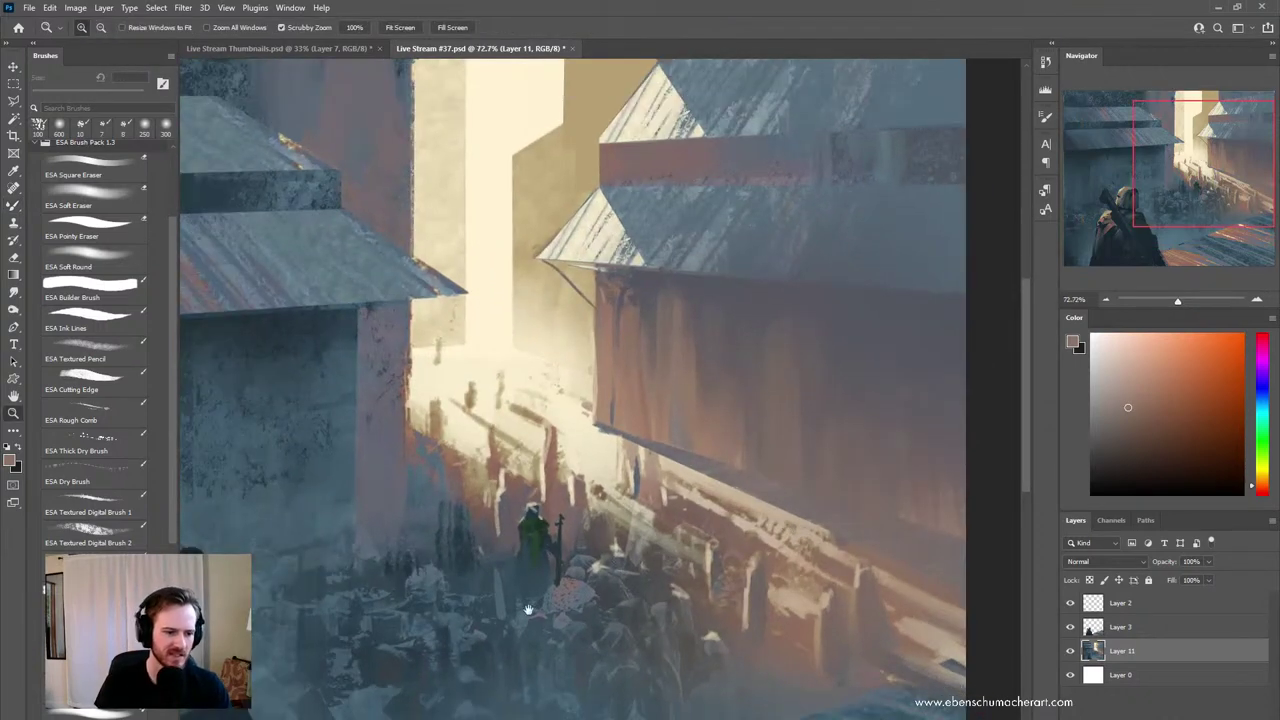
drag(528, 610, 608, 608)
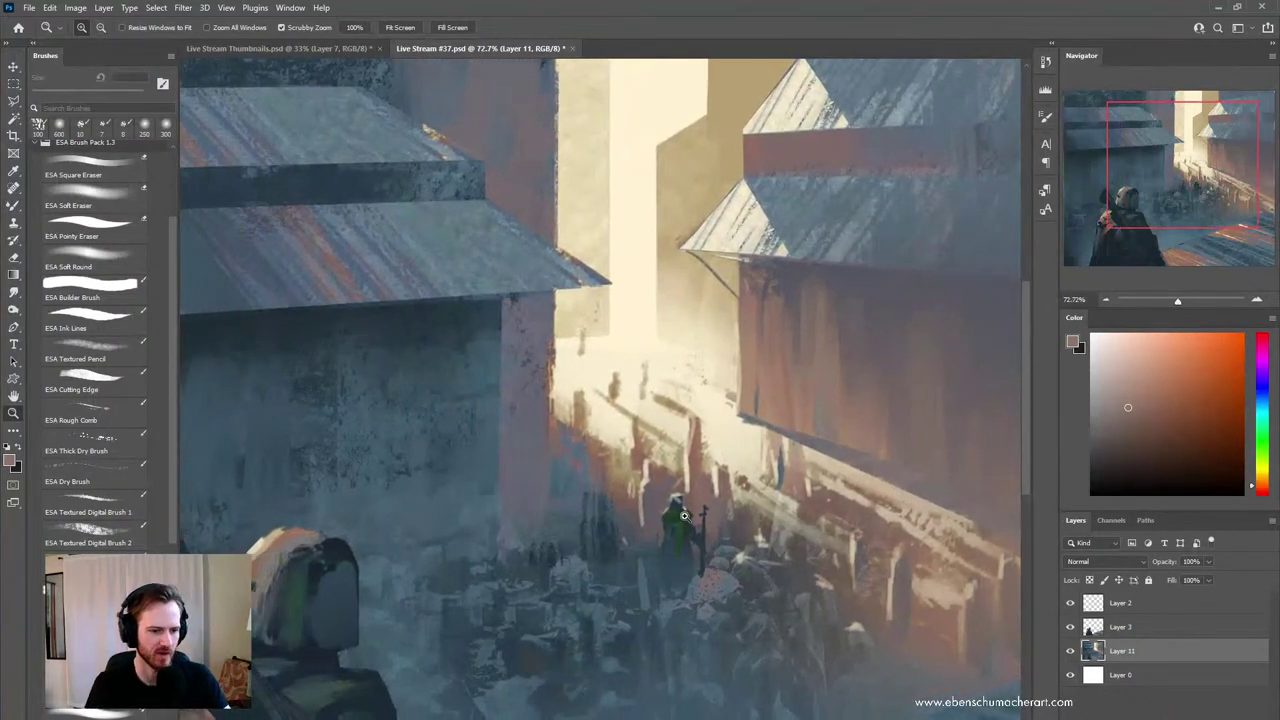
drag(684, 515, 630, 560)
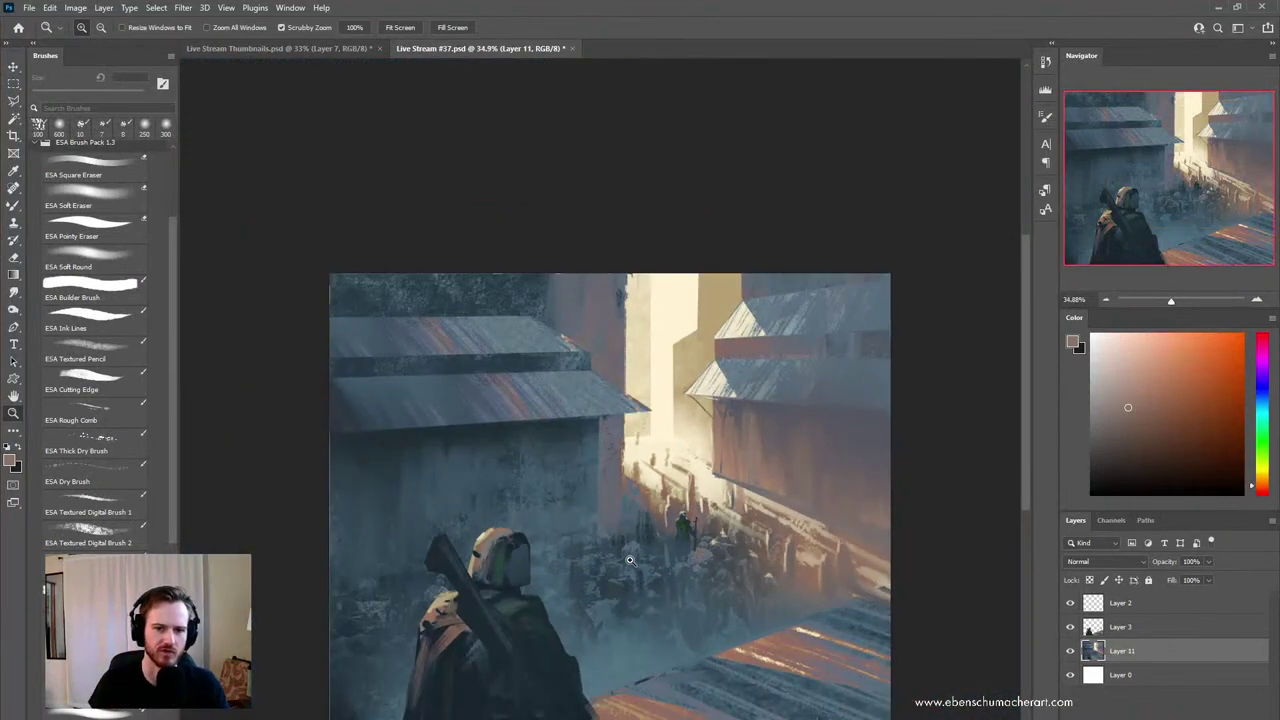
key(l)
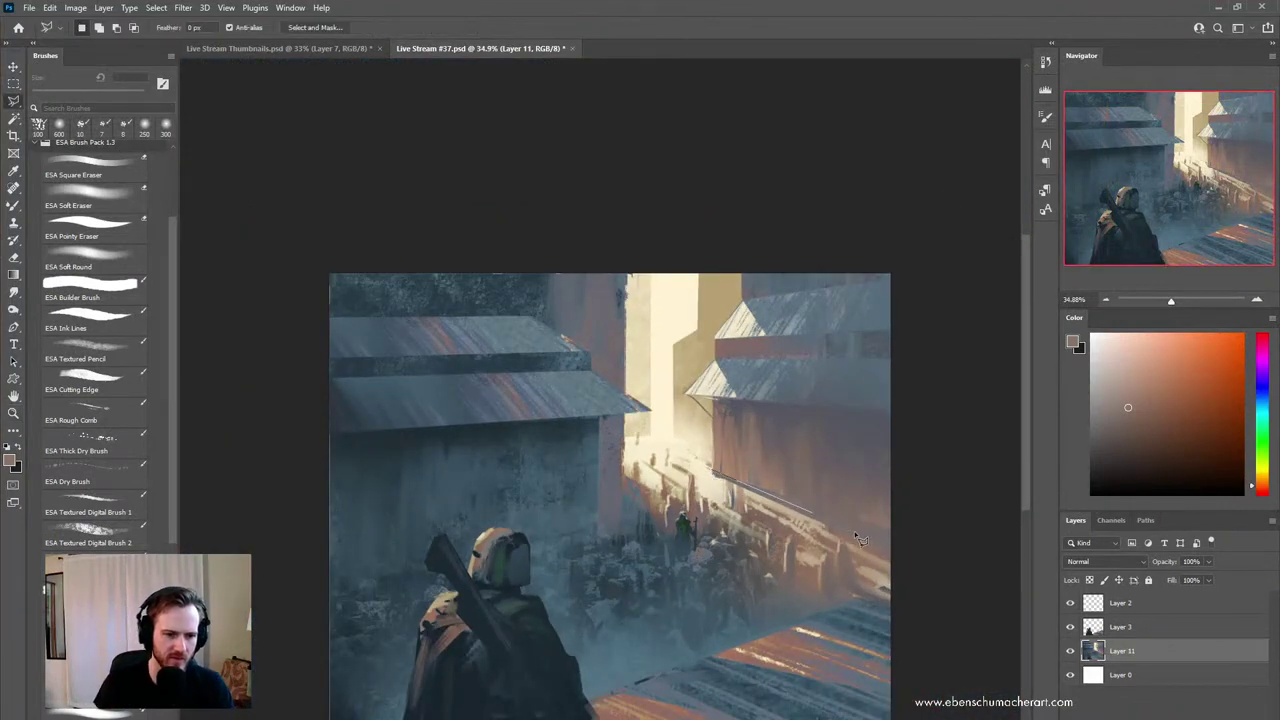
click(90, 258)
click(92, 322)
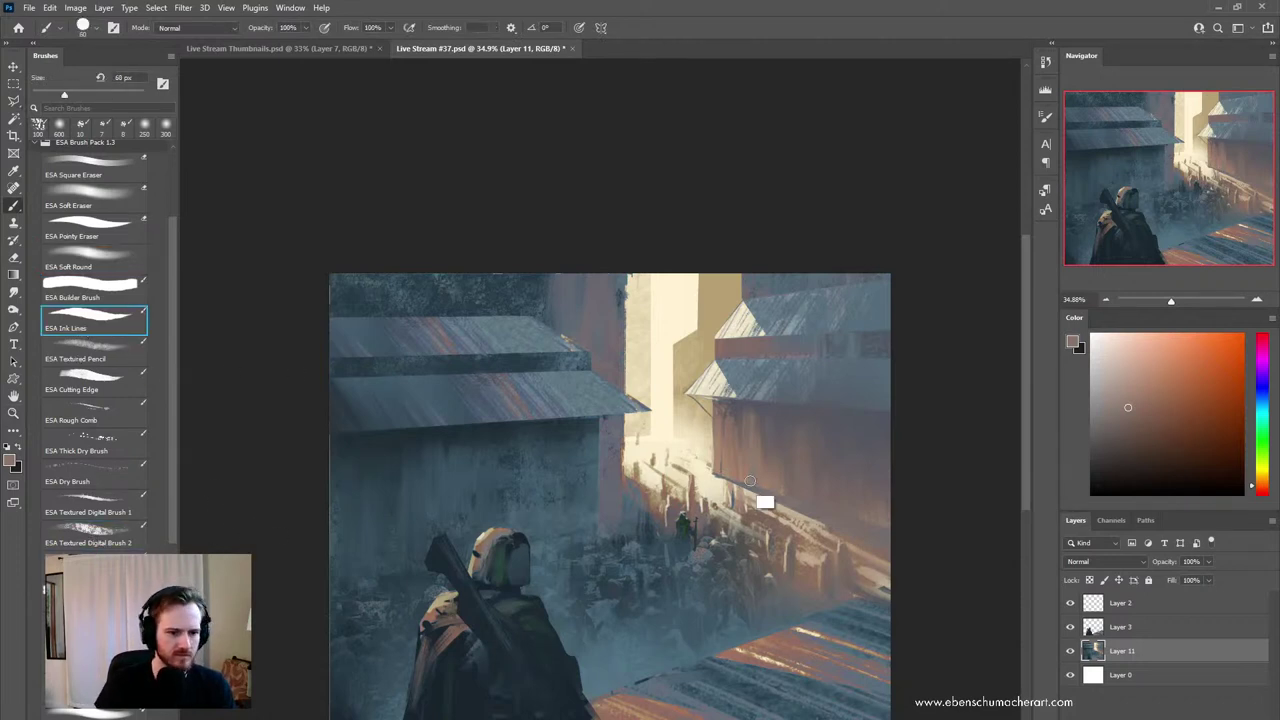
alt+click(777, 406)
click(718, 473)
shift+click(896, 533)
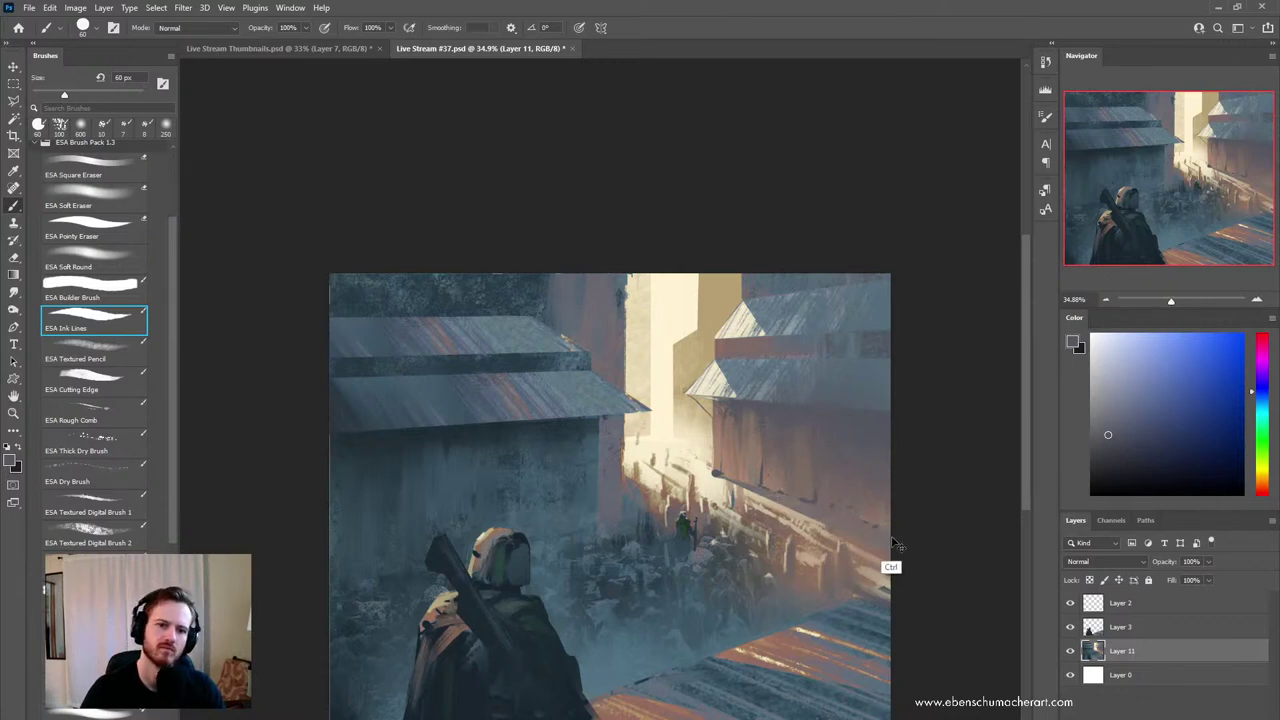
- Soften the lower edge of the sunlit building's wall with the ESA Soft Round brush at up to 300 px in a sampled blue-grey
click(73, 266)
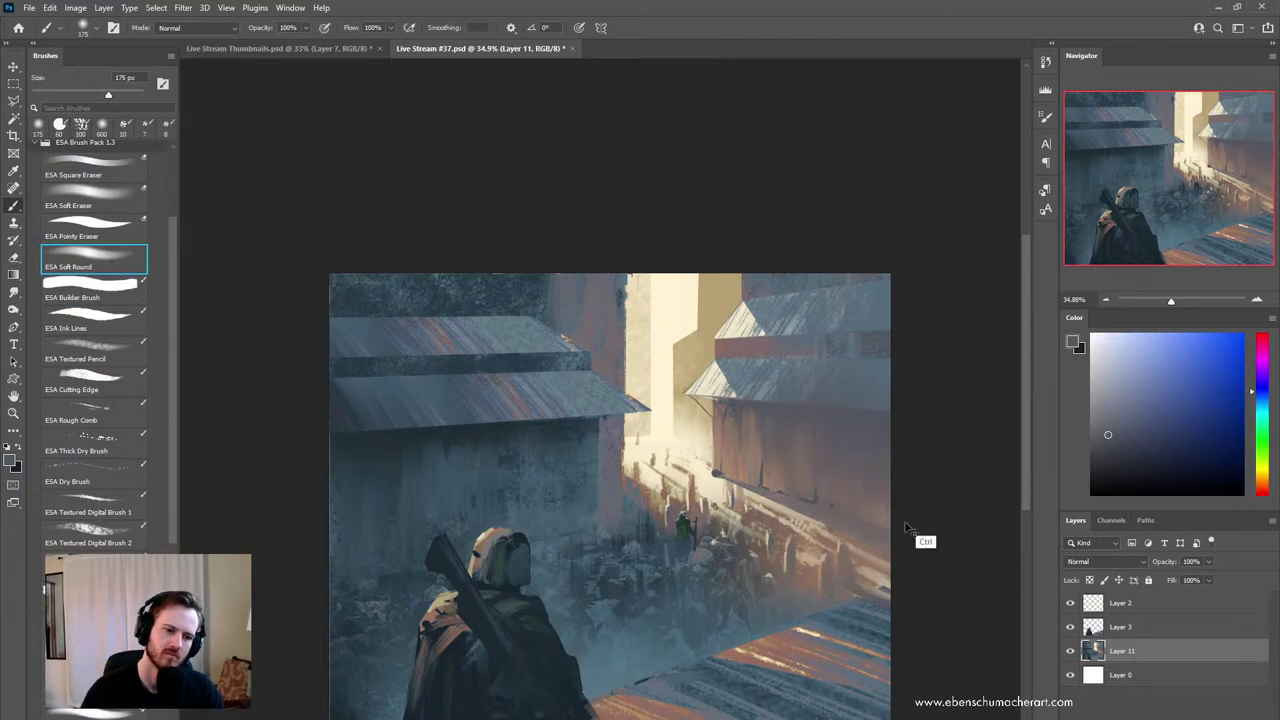
click(1105, 454)
key(bracketleft)
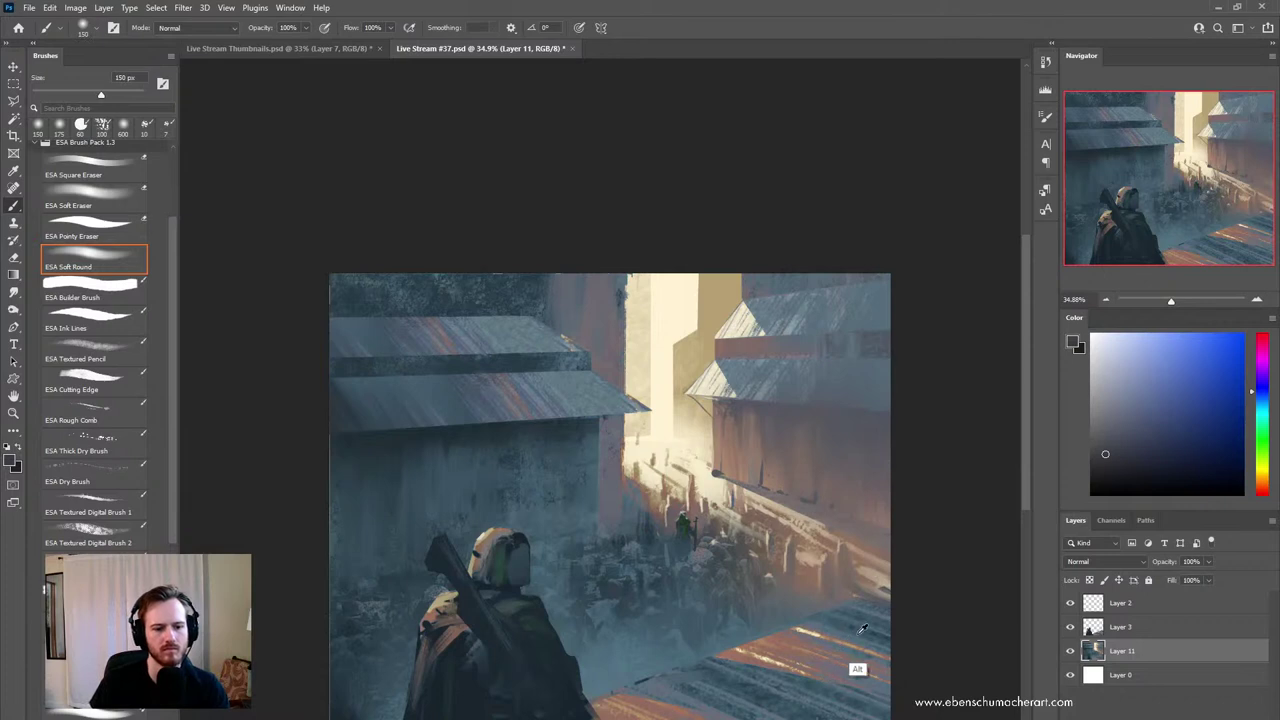
alt+click(834, 697)
key(bracketright)
key(bracketright)
key(bracketright)
key(bracketright)
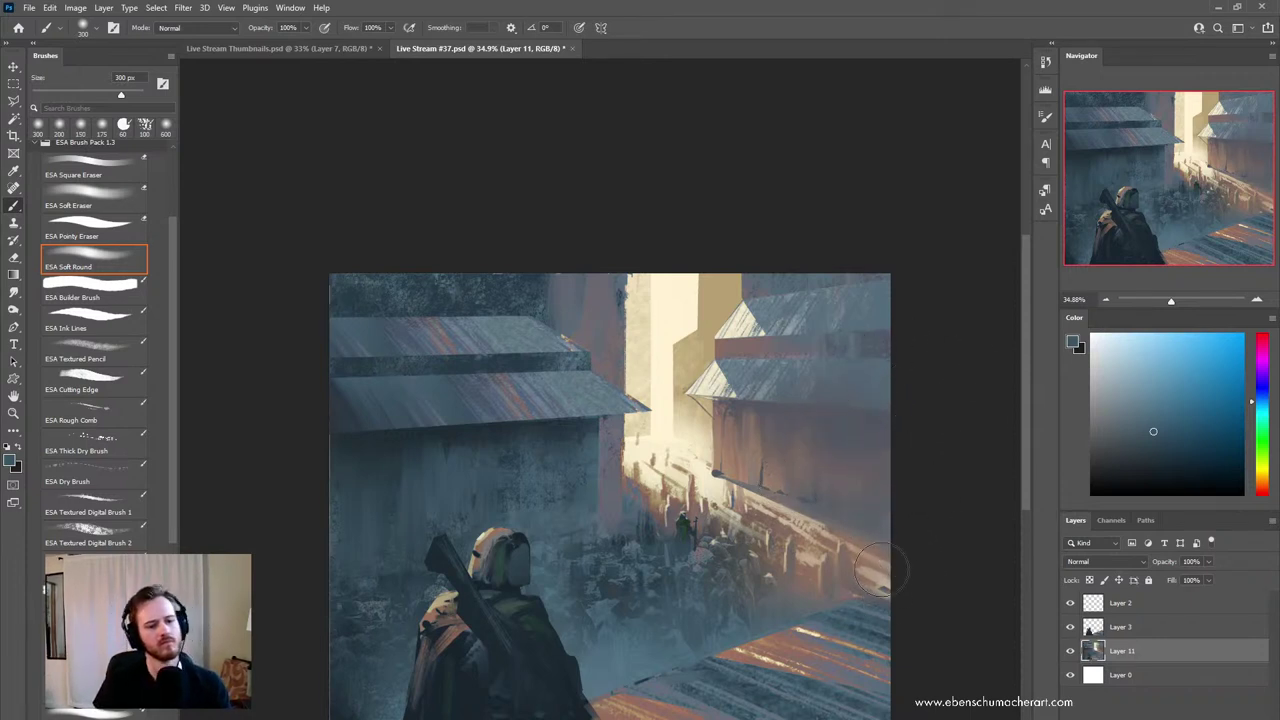
- Paint out the dark knob at the sunlit wall's lower corner with ESA Soft Round at 35 px in sampled tan and cream
key(alt)
alt+click(718, 458)
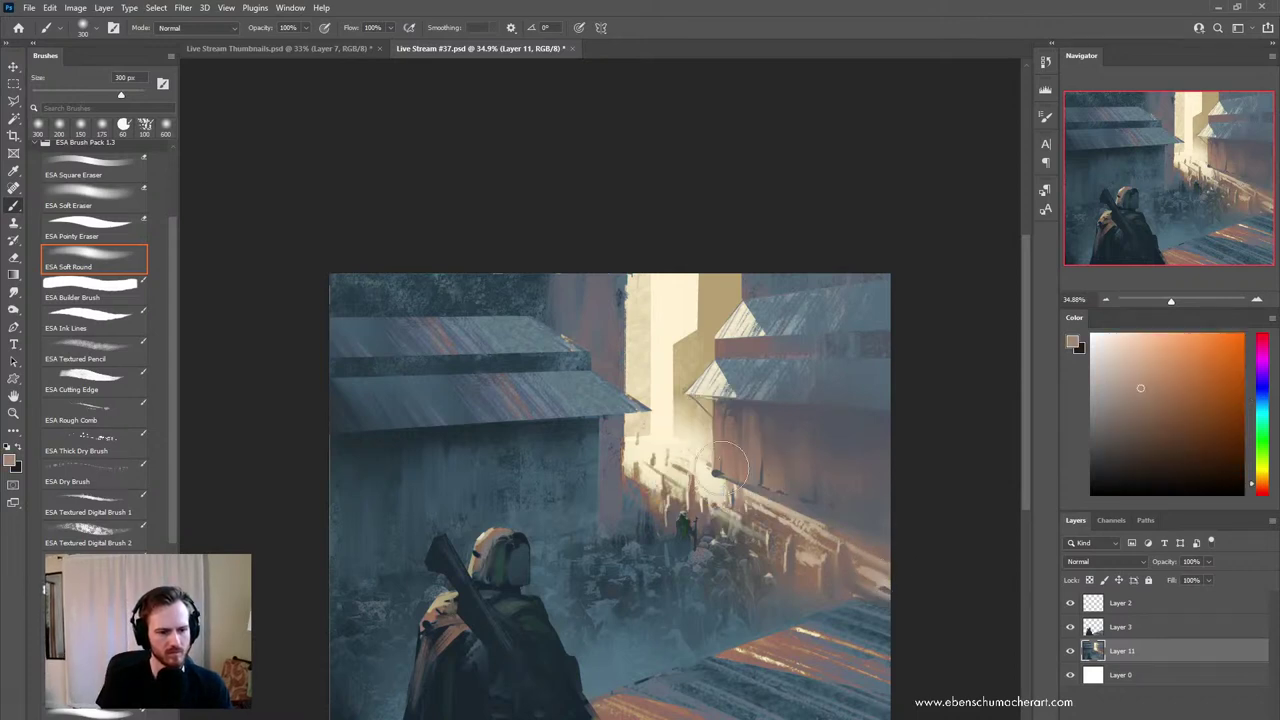
key(bracketleft)
key(bracketleft)
key(bracketleft)
key(bracketleft)
key(bracketleft)
key(bracketleft)
key(bracketleft)
key(bracketleft)
key(bracketleft)
key(bracketleft)
drag(716, 469, 722, 474)
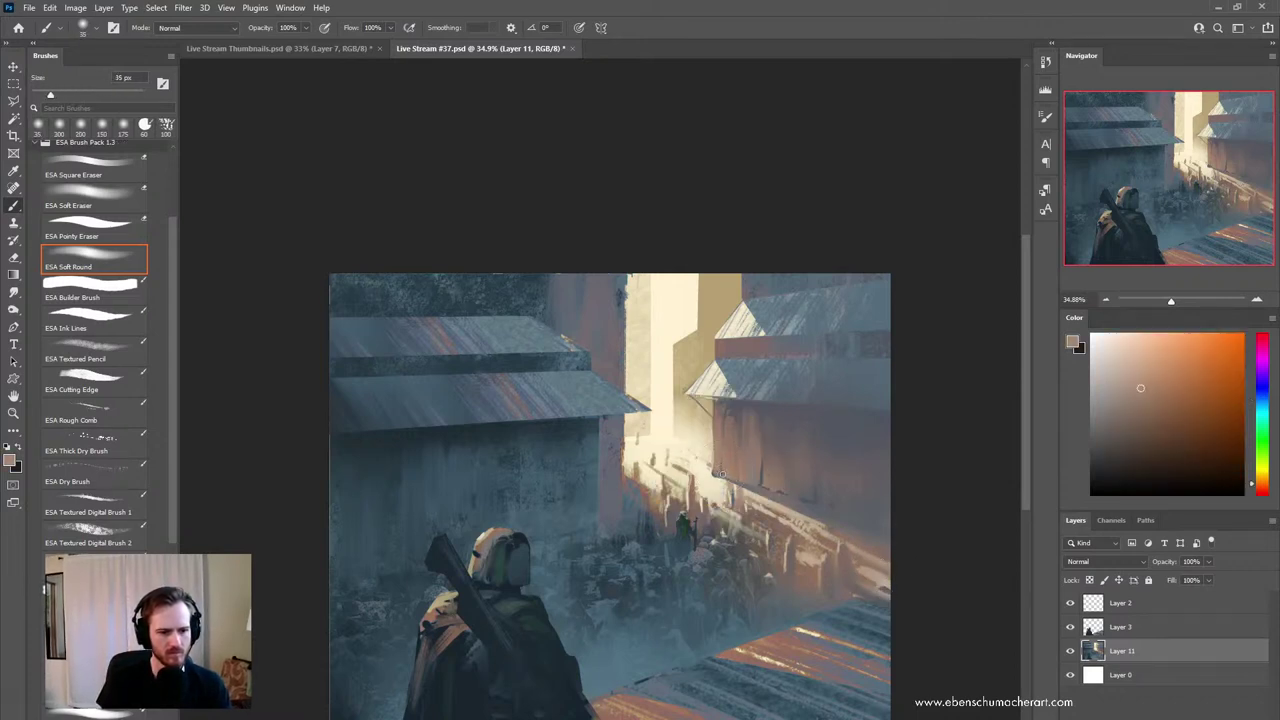
alt+click(708, 473)
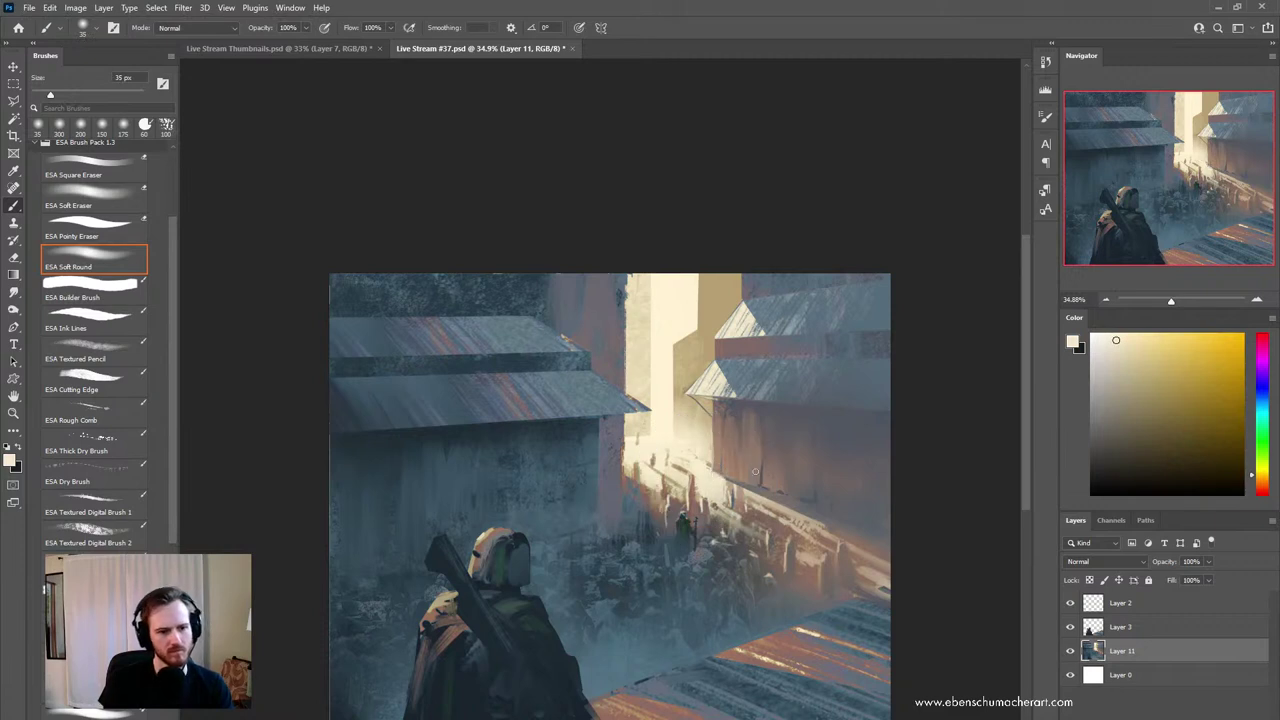
alt+click(708, 443)
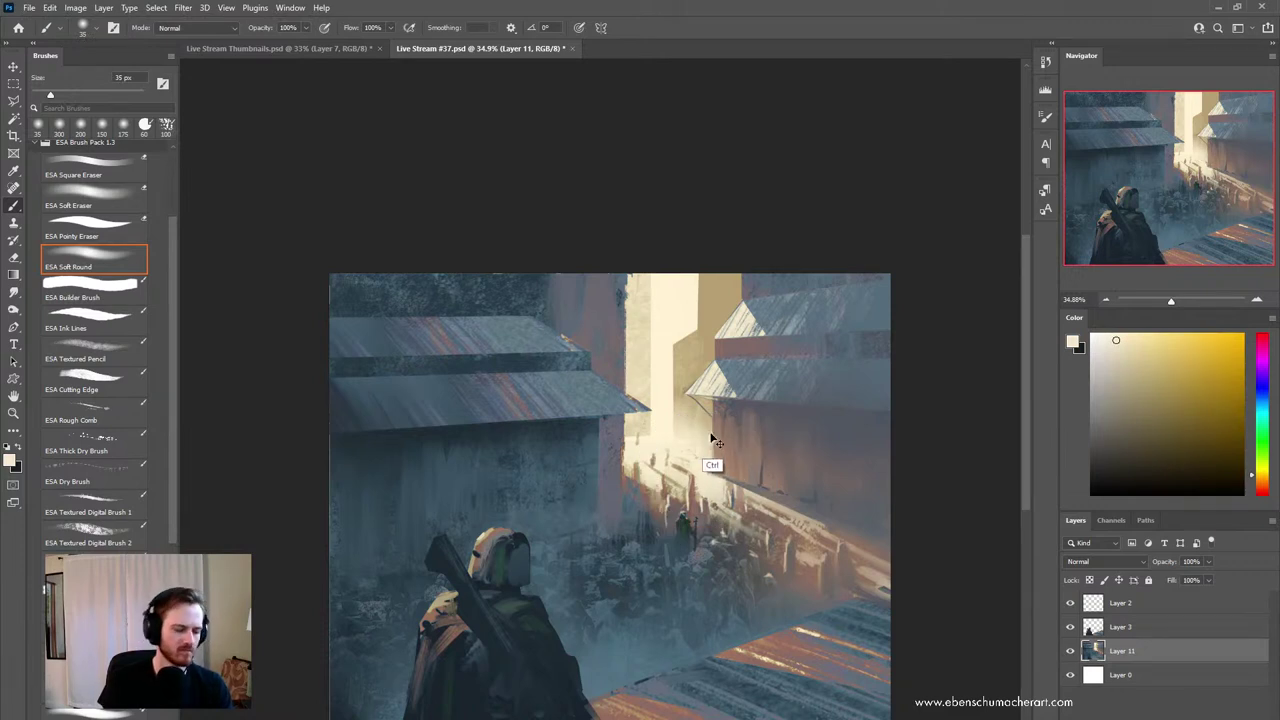
- Clean up the bright gap beneath the sunlit building's eaves with the ESA Cutting Edge brush at 100 px in sampled cream
key(shift+b)
click(89, 422)
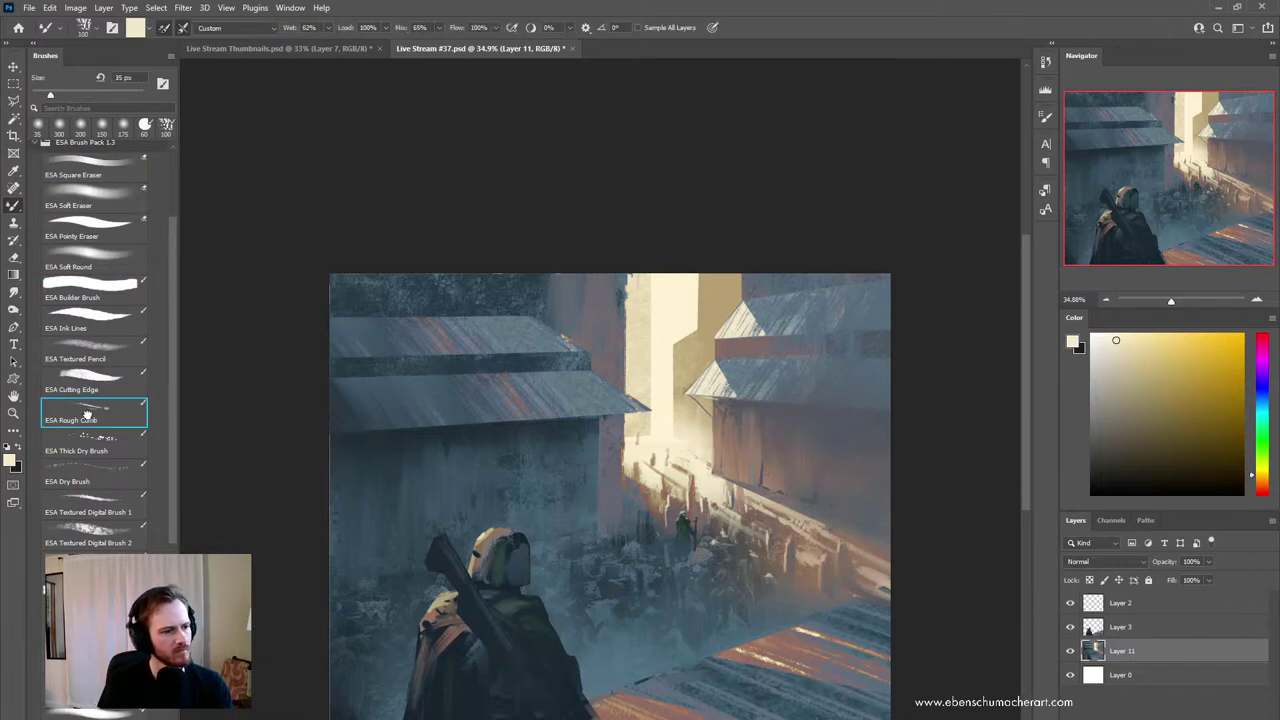
key(shift+b)
click(75, 382)
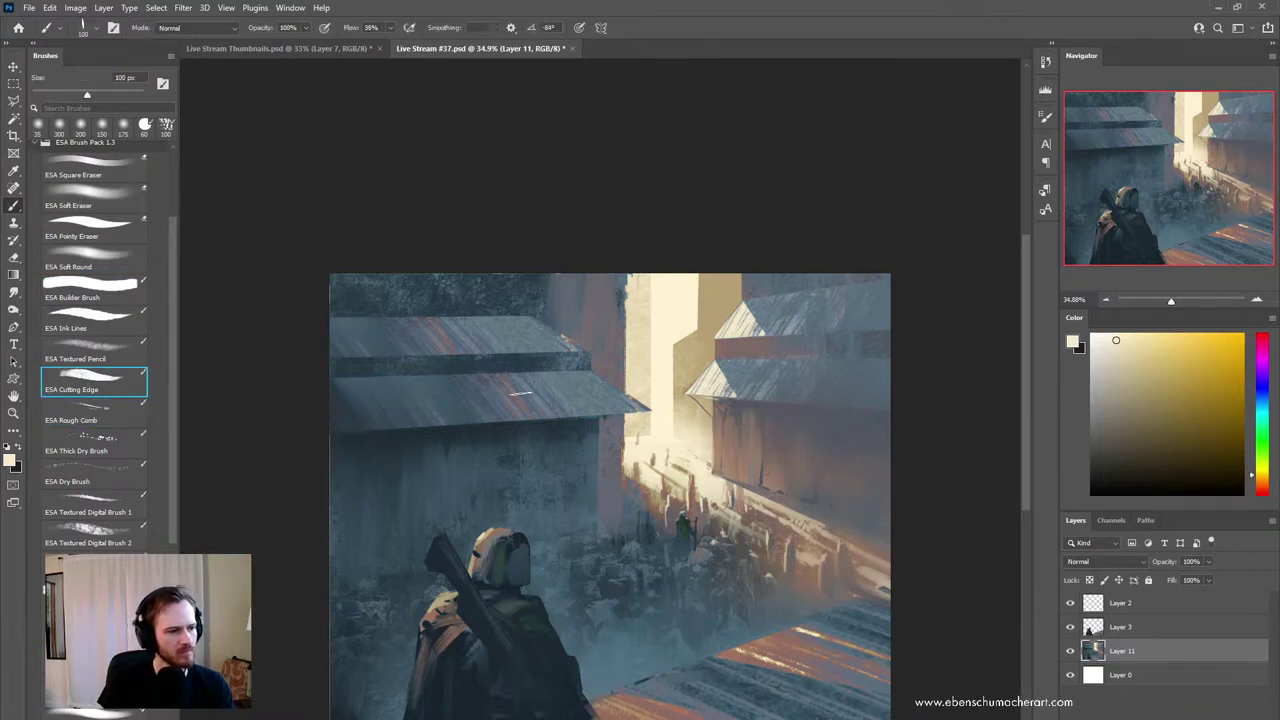
drag(700, 427, 706, 434)
alt+click(703, 418)
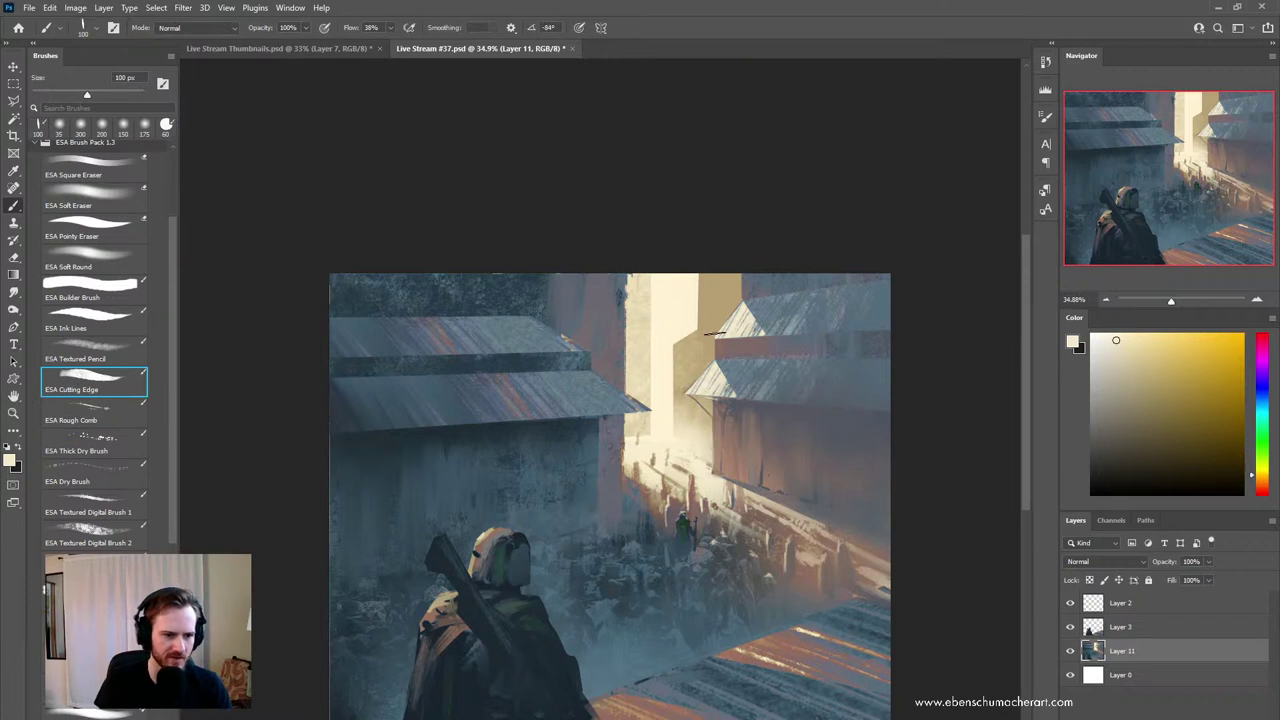
- Try light grey roof strokes on the distant building with ESA Cutting Edge at 80 to 100 px, undo the misses and pick a darker warm grey
alt+click(792, 327)
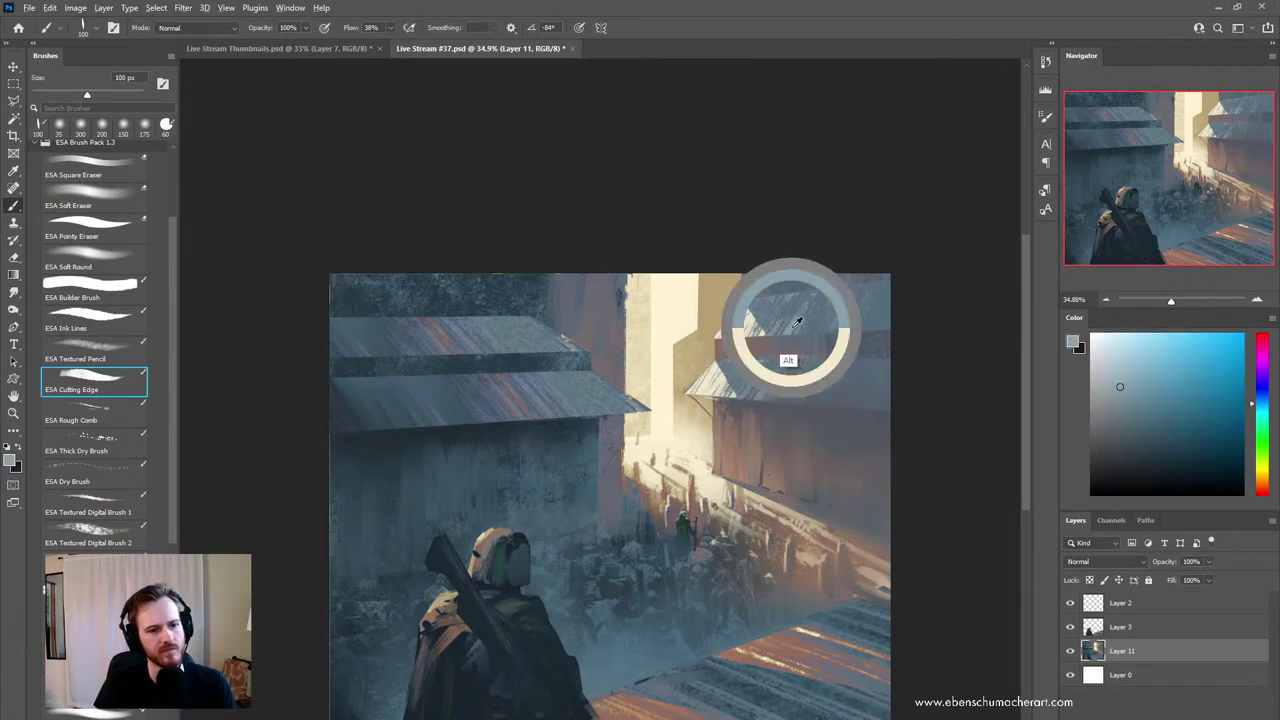
click(1122, 361)
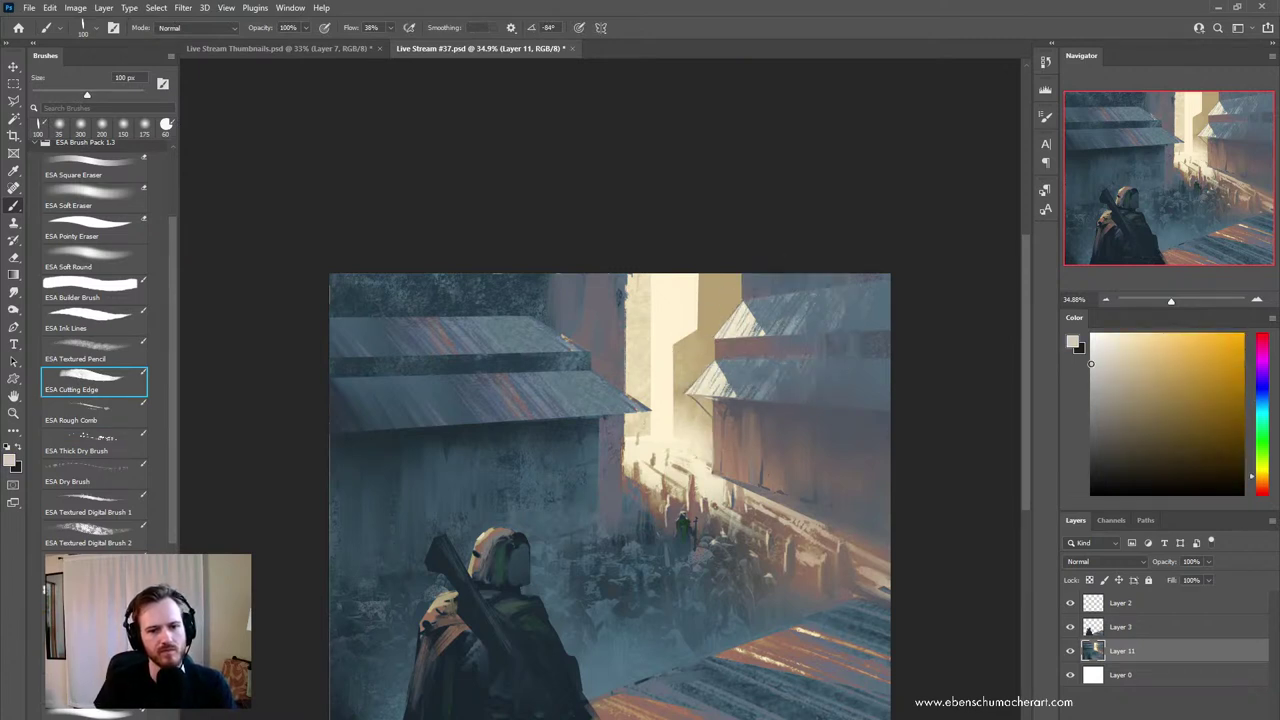
drag(700, 331, 679, 349)
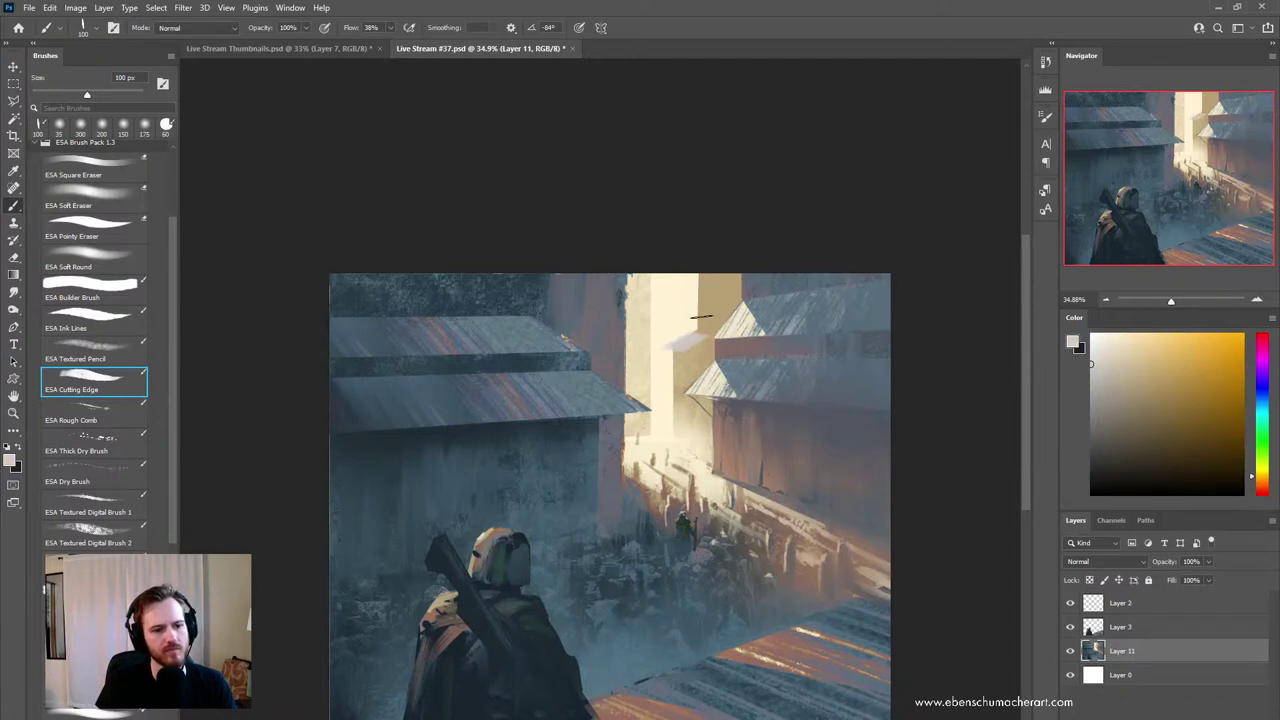
key(ctrl+z)
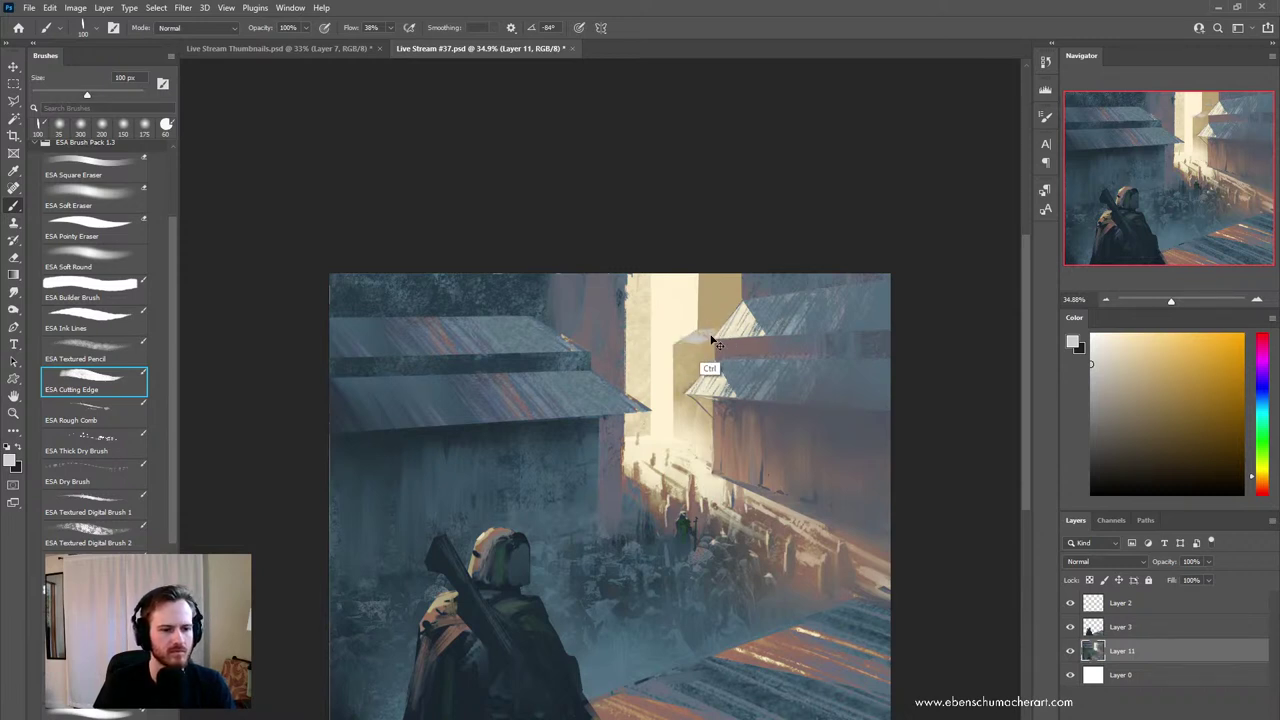
key(bracketleft)
key(bracketleft)
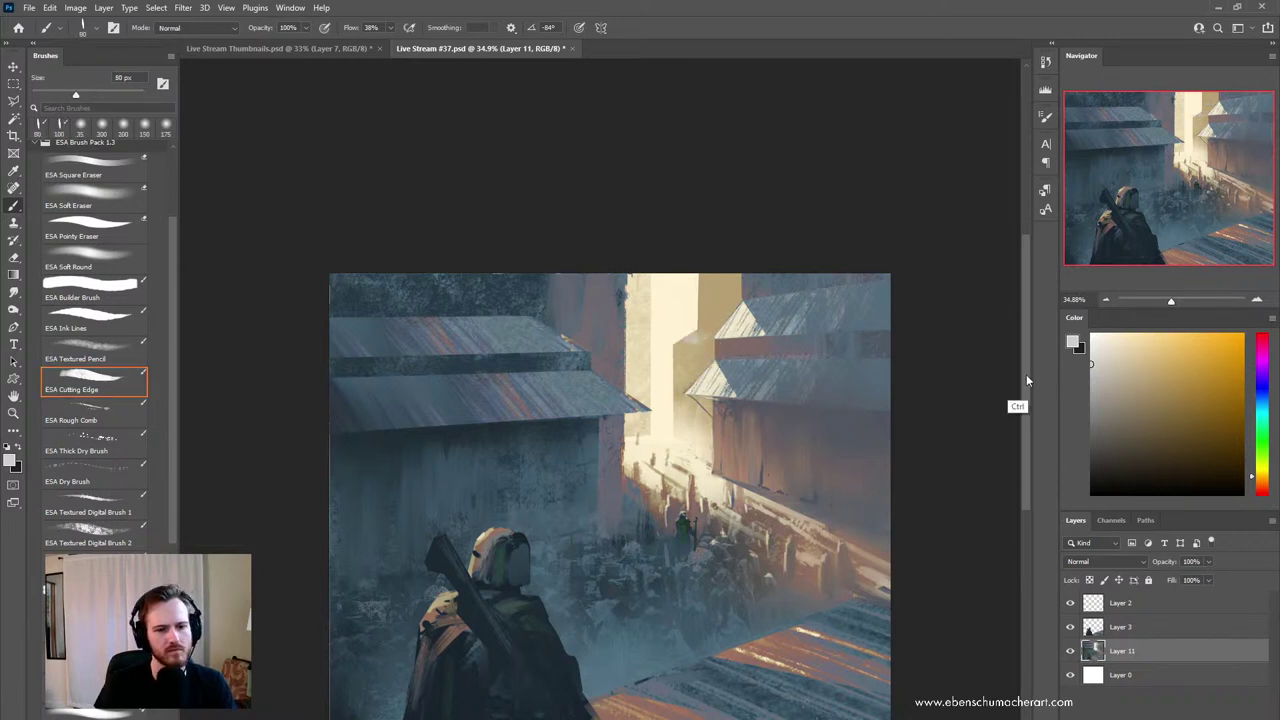
key(ctrl+z)
click(1103, 375)
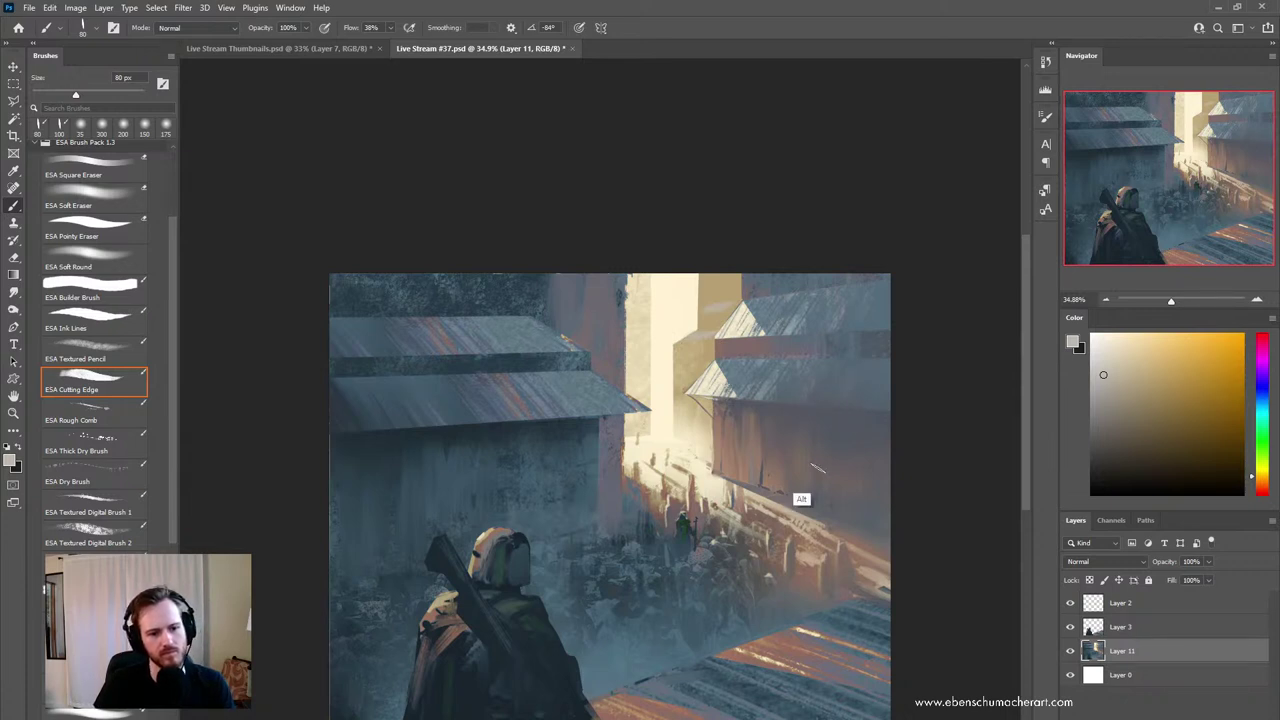
- Rework the lower edge of the sunlit building's wall with ESA Cutting Edge in a sampled brown, enlarging the brush to 175 px
alt+click(773, 479)
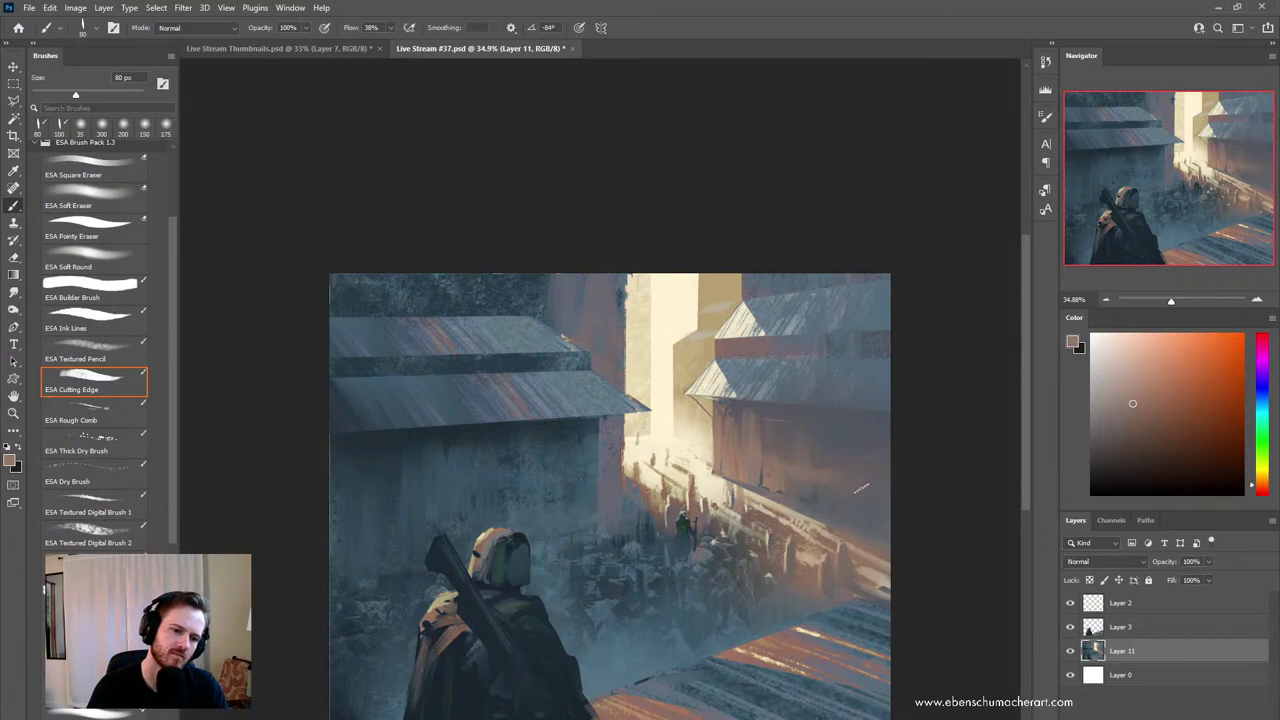
key(bracketright)
key(bracketright)
key(bracketright)
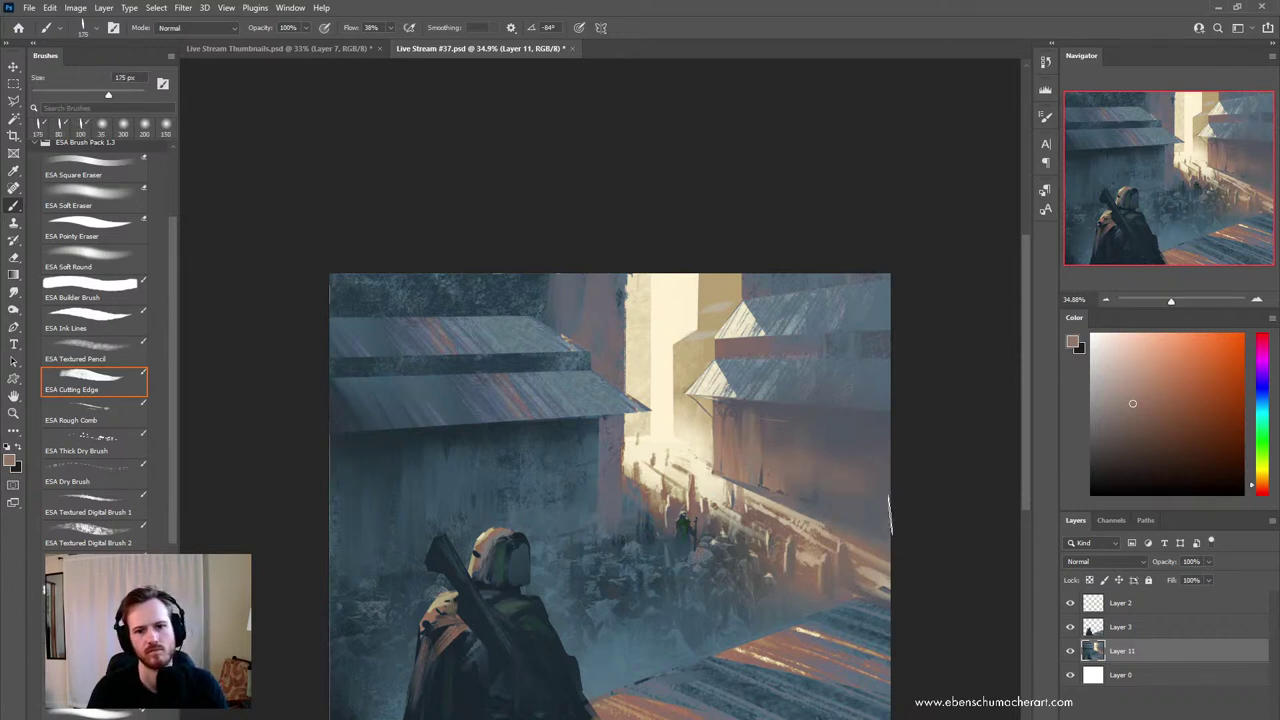
- Paint a dark doorway with a lintel into the shadowed wall behind the rifleman using ESA Cutting Edge at 100 px in sampled dark blue-greys
key(bracketleft)
key(bracketleft)
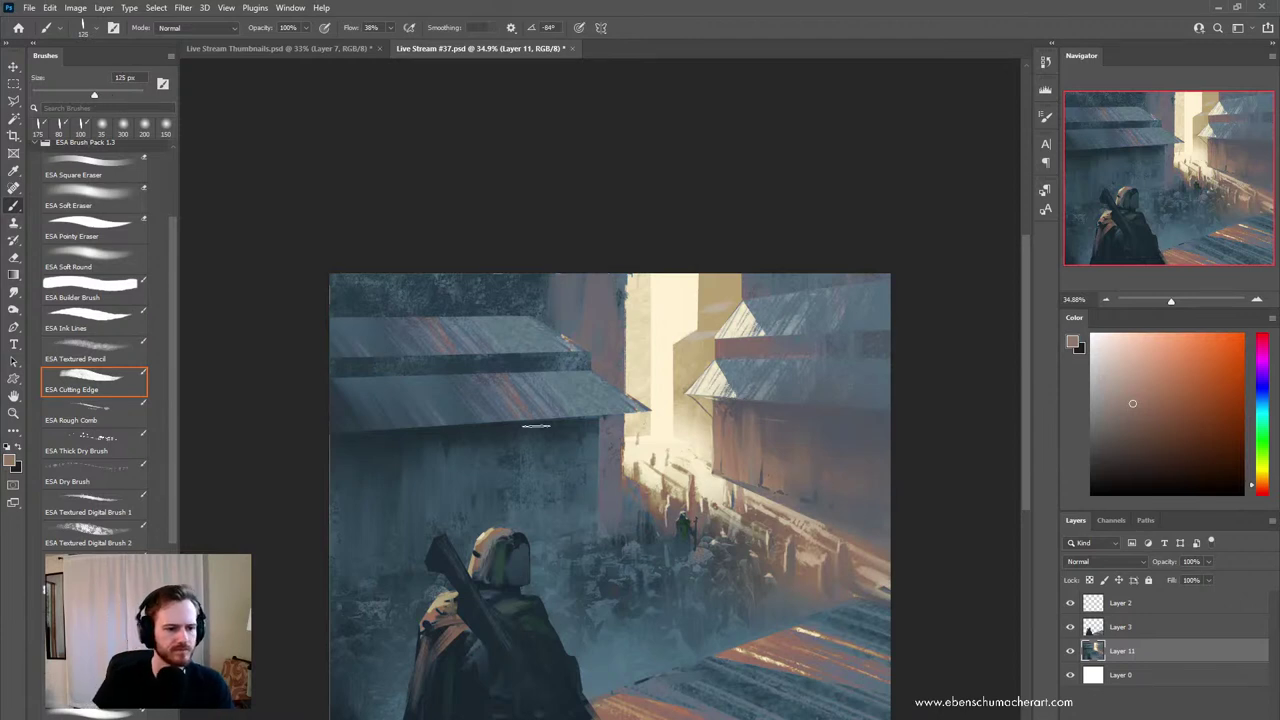
key(bracketleft)
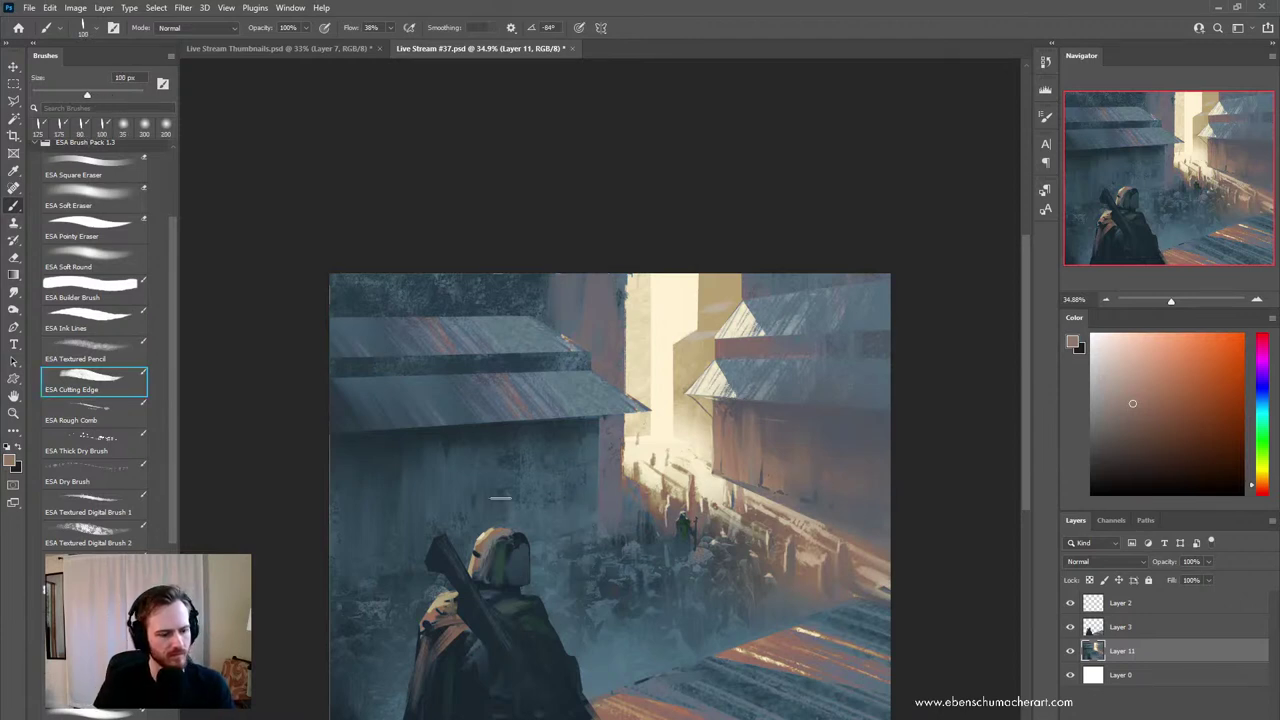
alt+click(476, 434)
drag(425, 484, 510, 479)
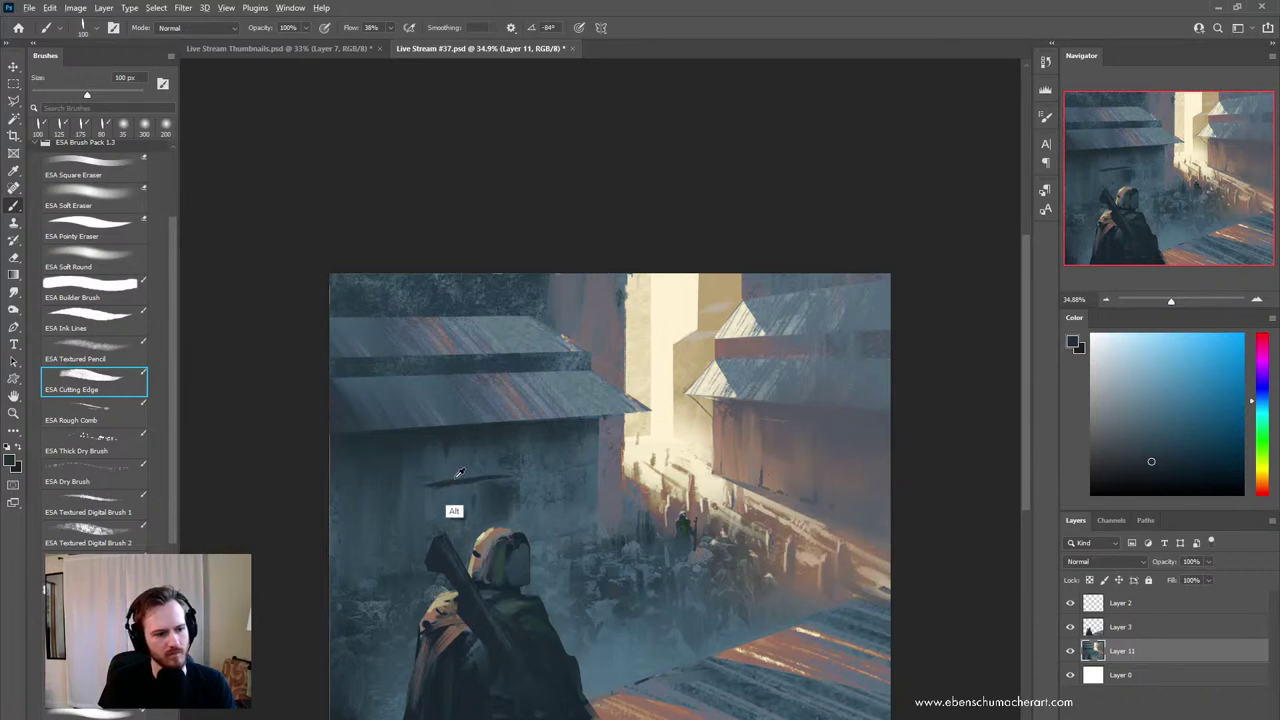
alt+click(409, 461)
mouse_move(447, 488)
mouse_down()
mouse_move(453, 548)
mouse_move(474, 569)
mouse_move(485, 546)
mouse_up()
drag(444, 483, 478, 533)
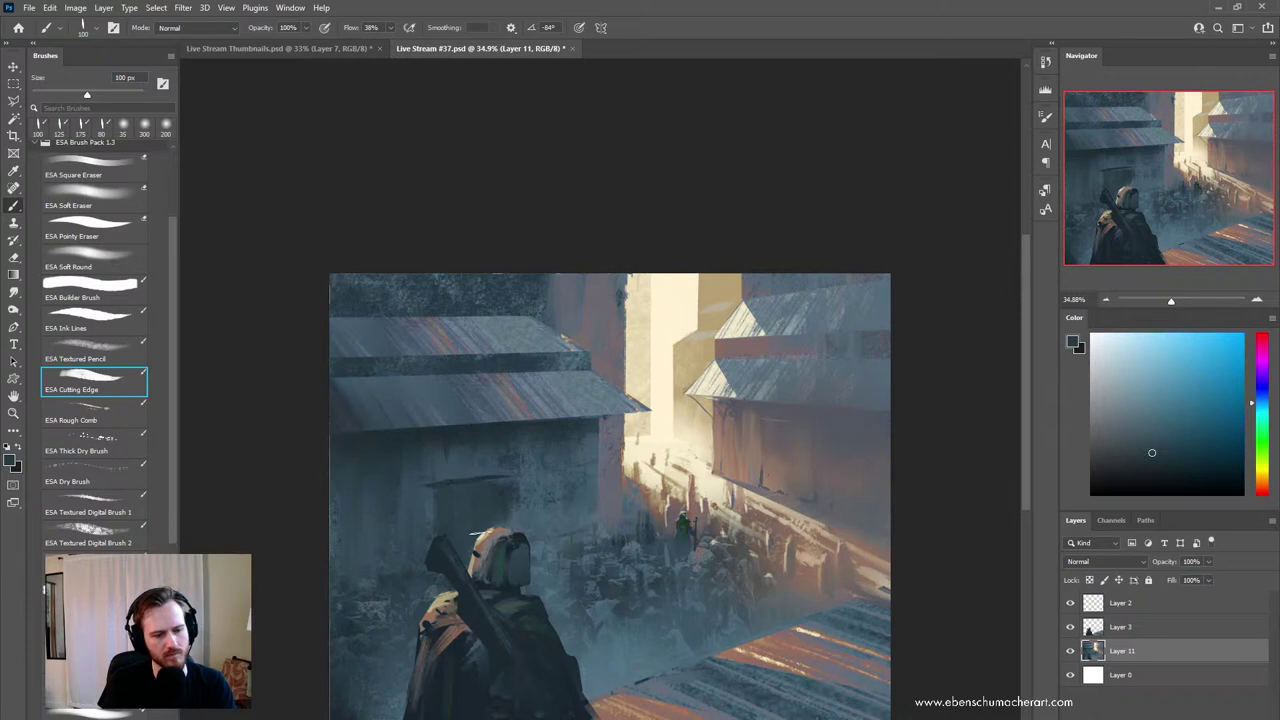
drag(498, 486, 510, 566)
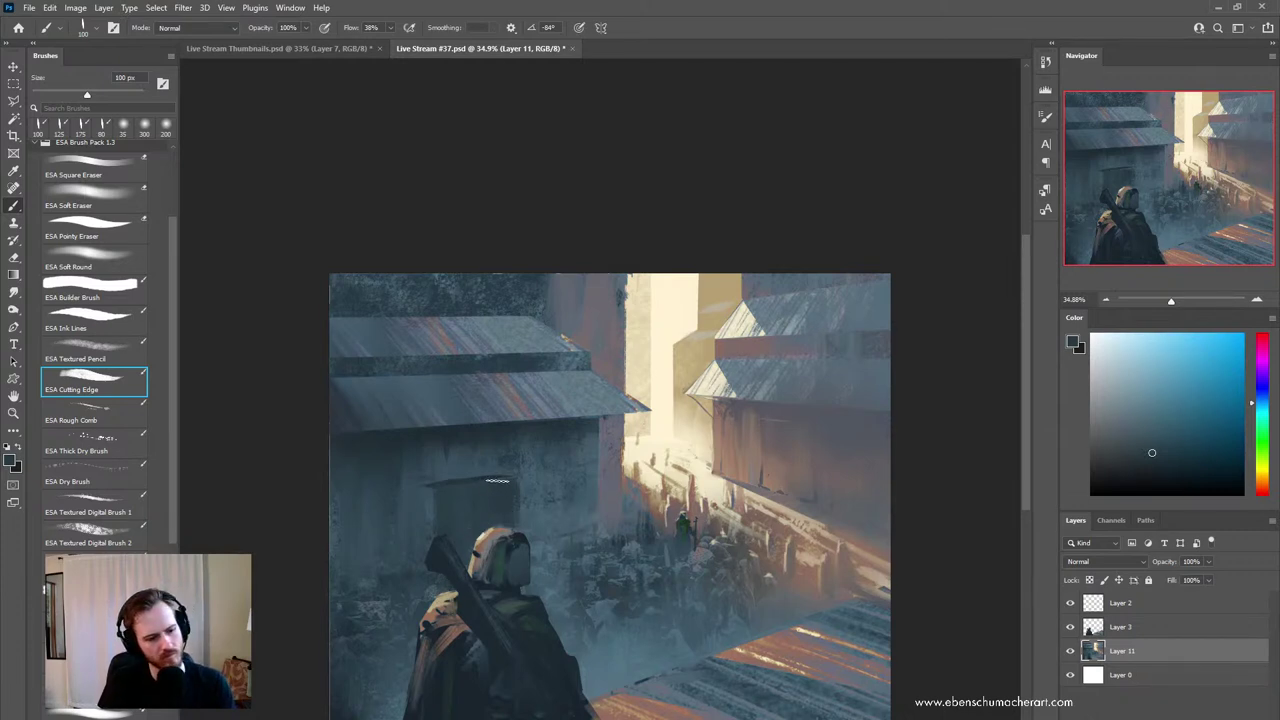
- Extend the dark beam across the shadowed wall and shade the posts and panels beside the doorway in sampled blue-greys
drag(445, 485, 398, 494)
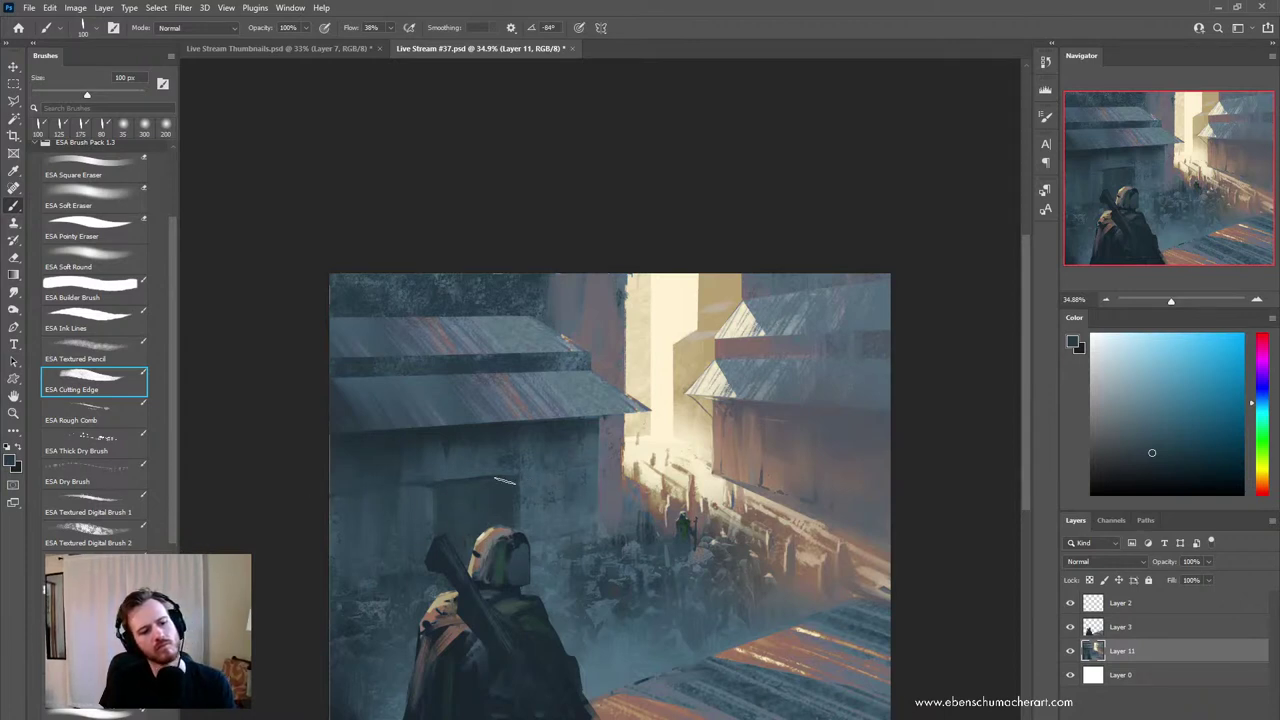
mouse_move(564, 478)
mouse_down()
mouse_move(562, 540)
mouse_move(557, 500)
mouse_up()
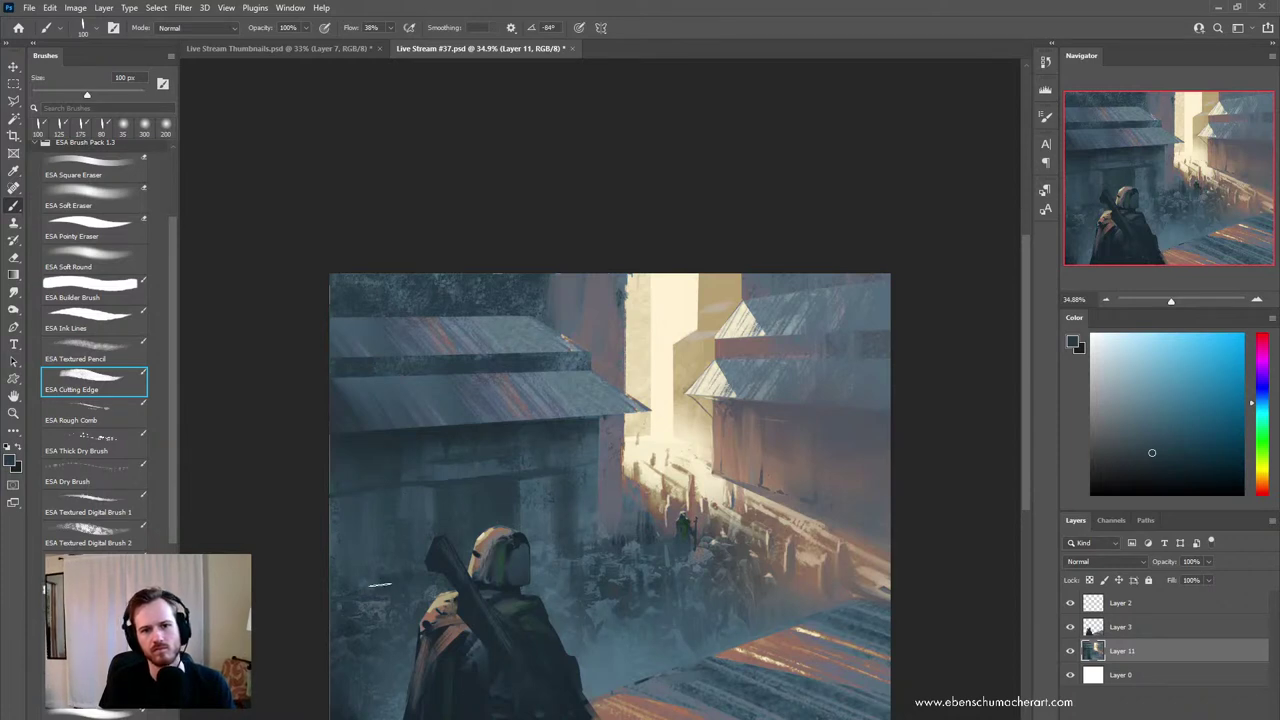
alt+click(449, 451)
alt+click(448, 451)
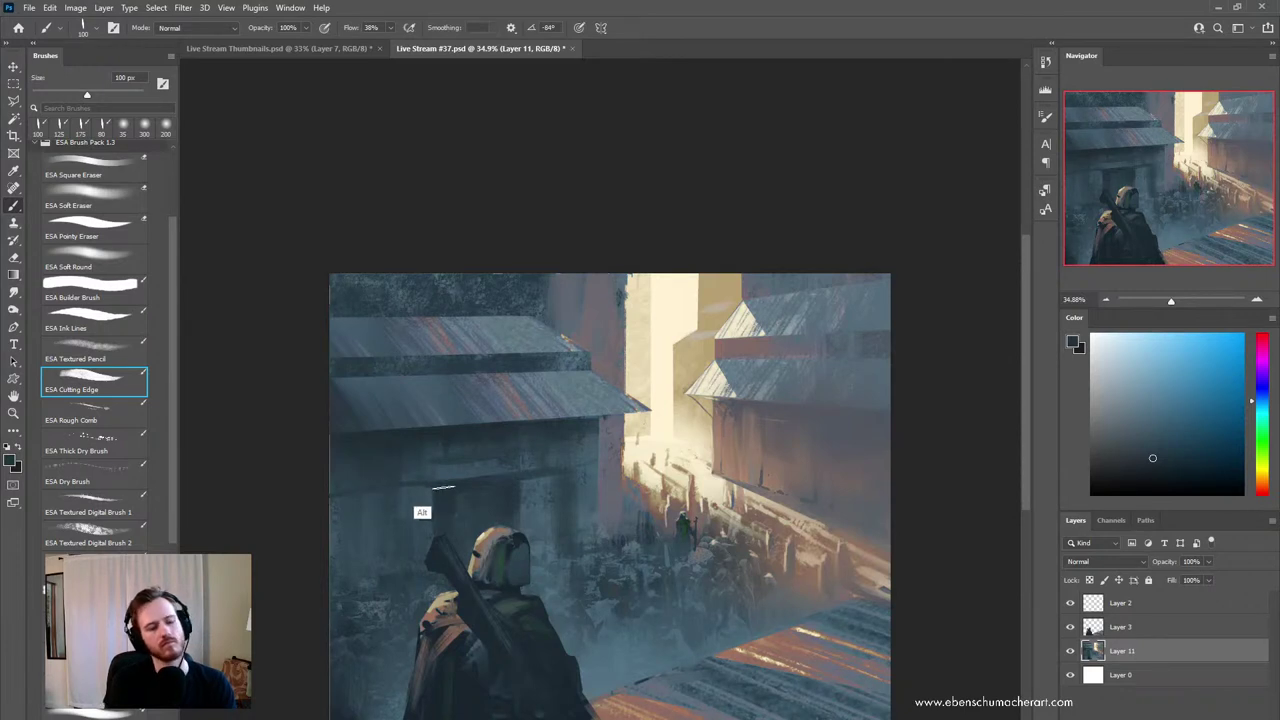
alt+click(416, 481)
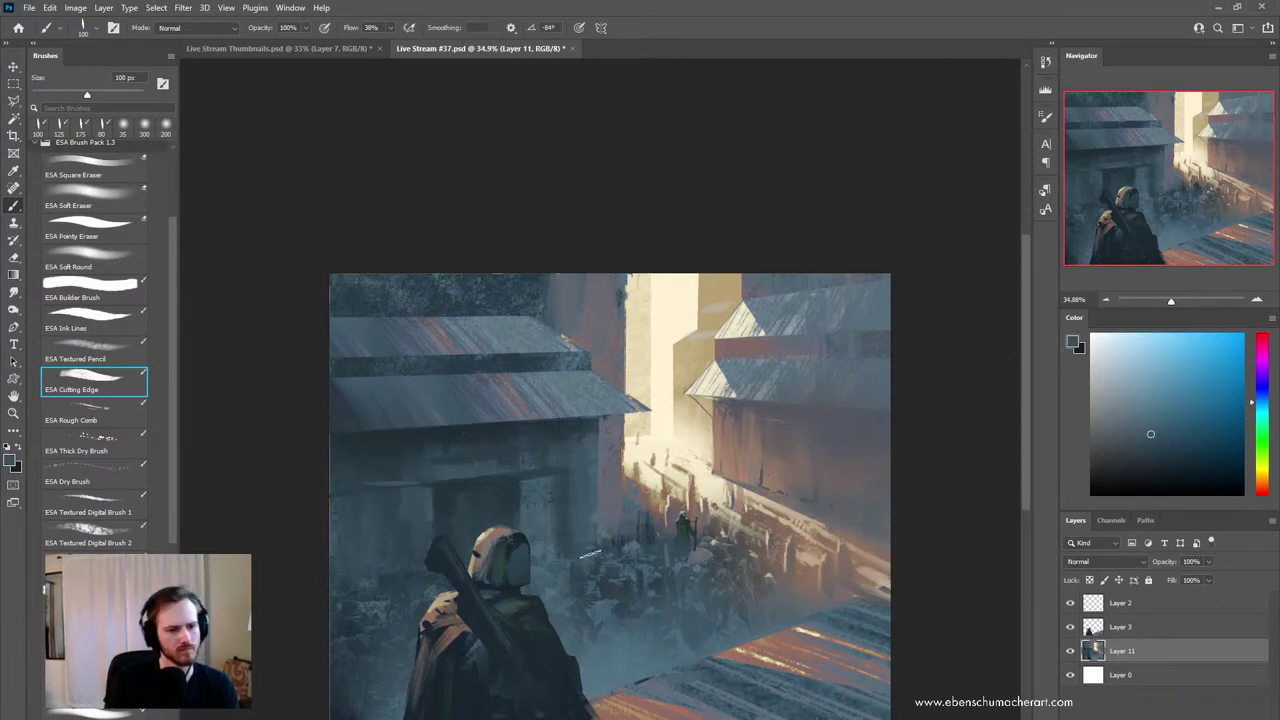
alt+click(558, 530)
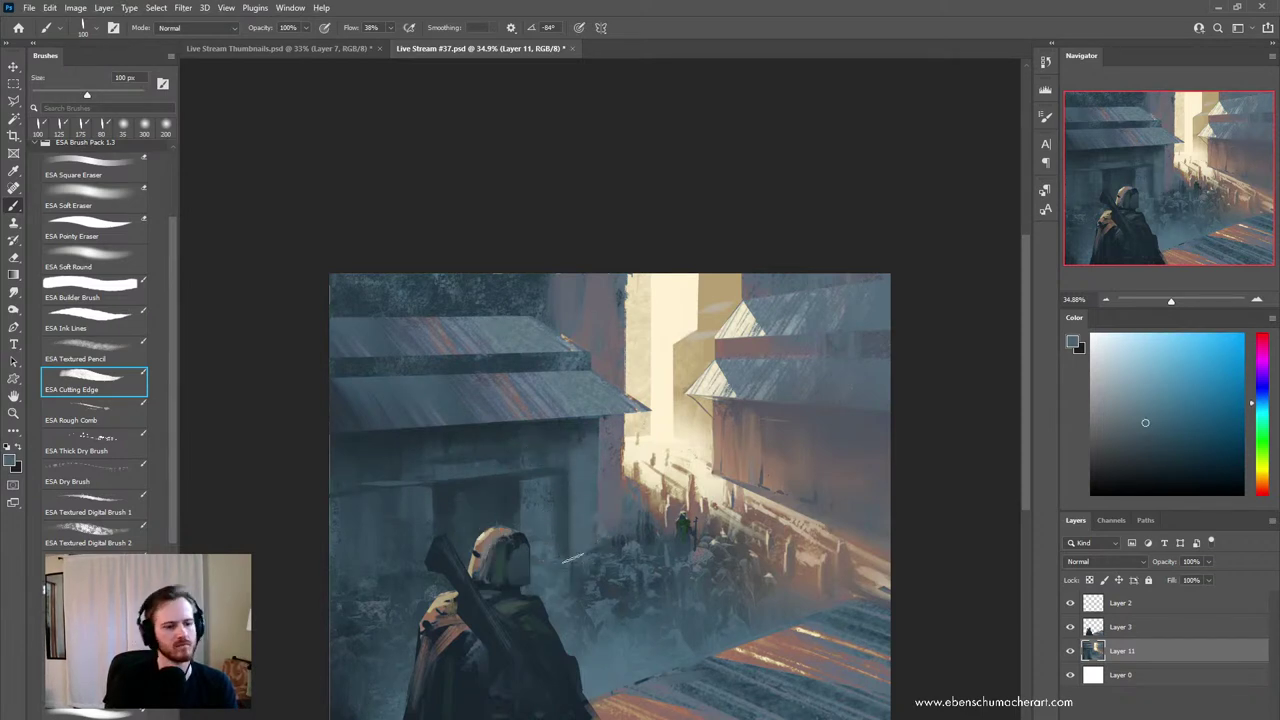
alt+click(568, 560)
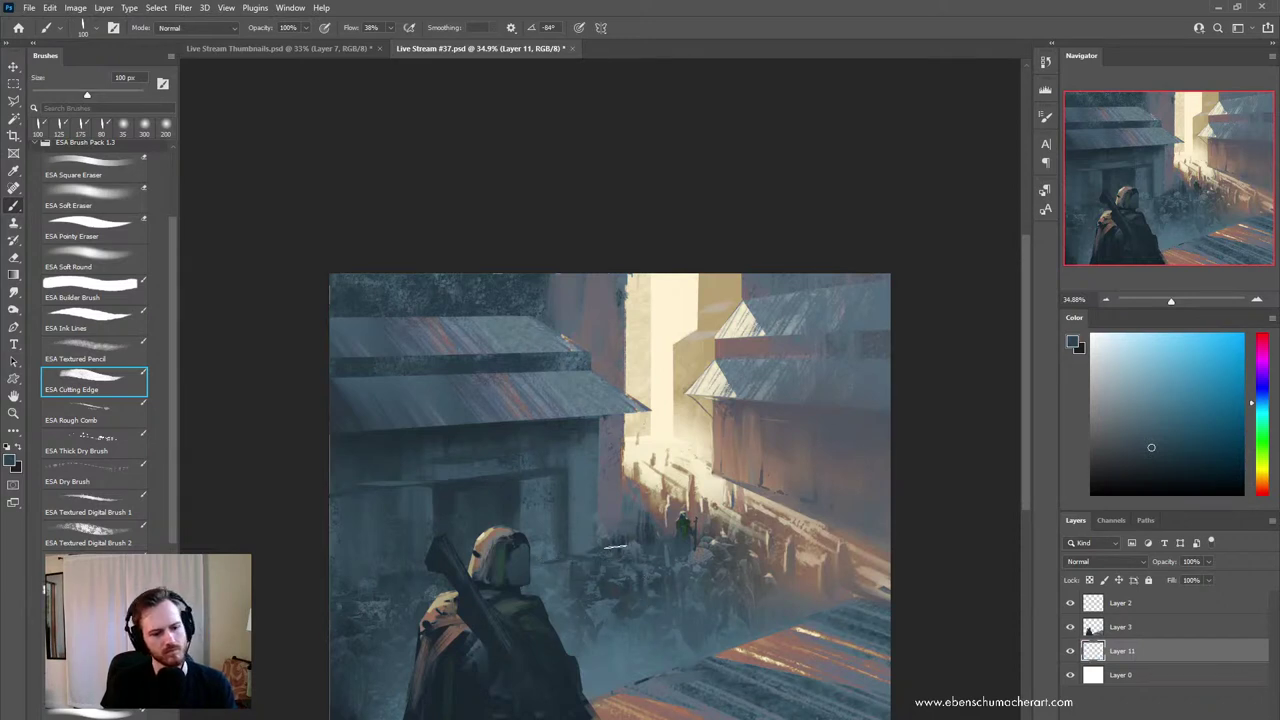
- Blend the crowd near the base of the shadowed building with the Mixer Brush in a sampled dark teal, reducing the brush to 60 px
key(shift+b)
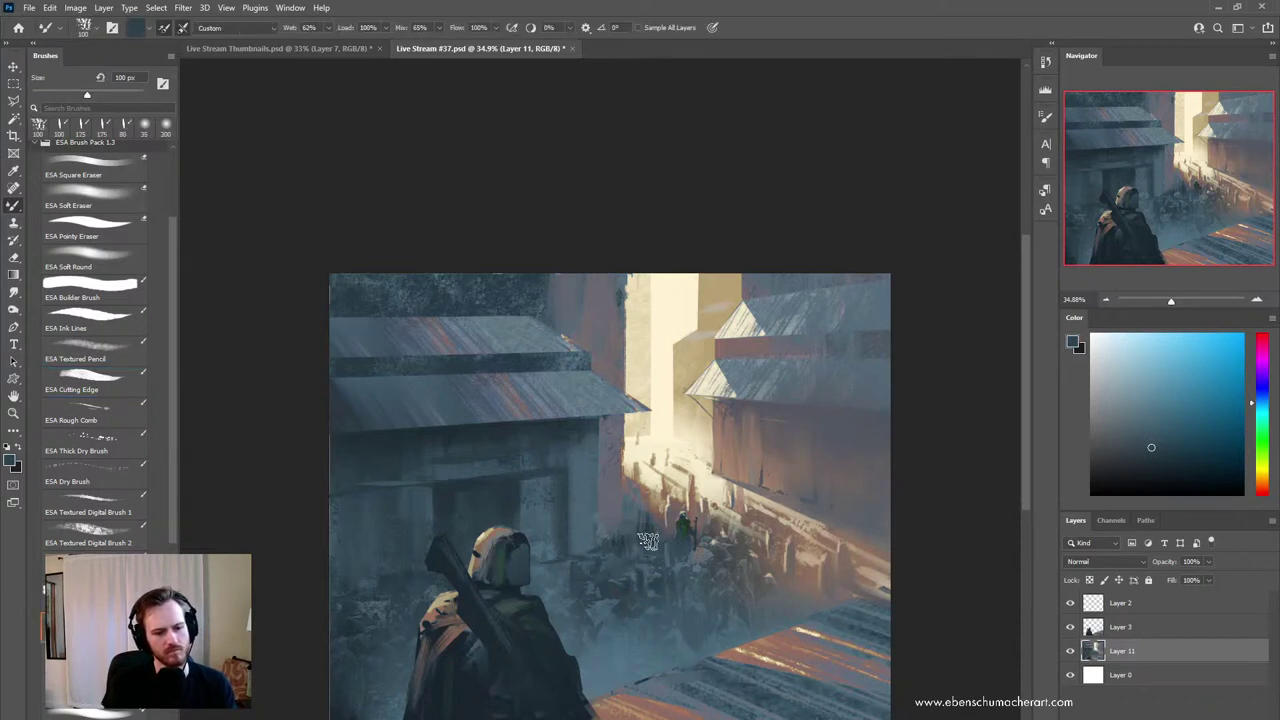
alt+click(651, 532)
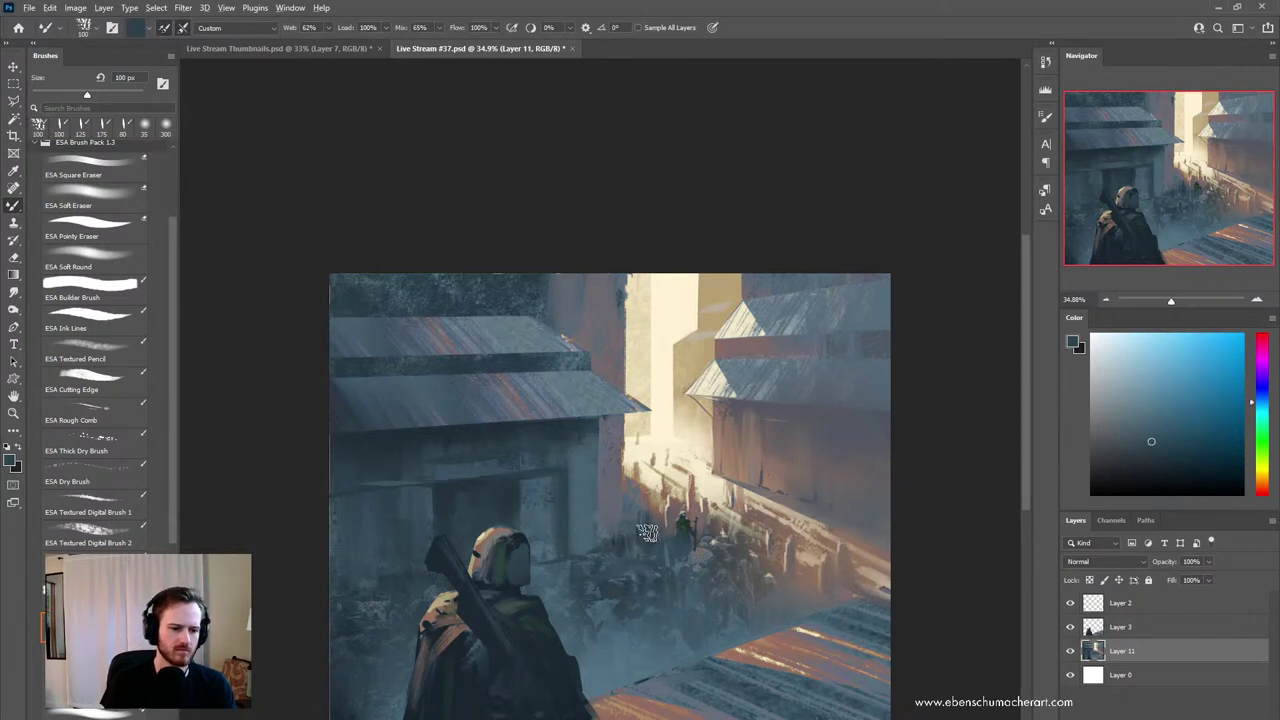
key(bracketleft)
key(bracketleft)
key(bracketleft)
key(bracketleft)
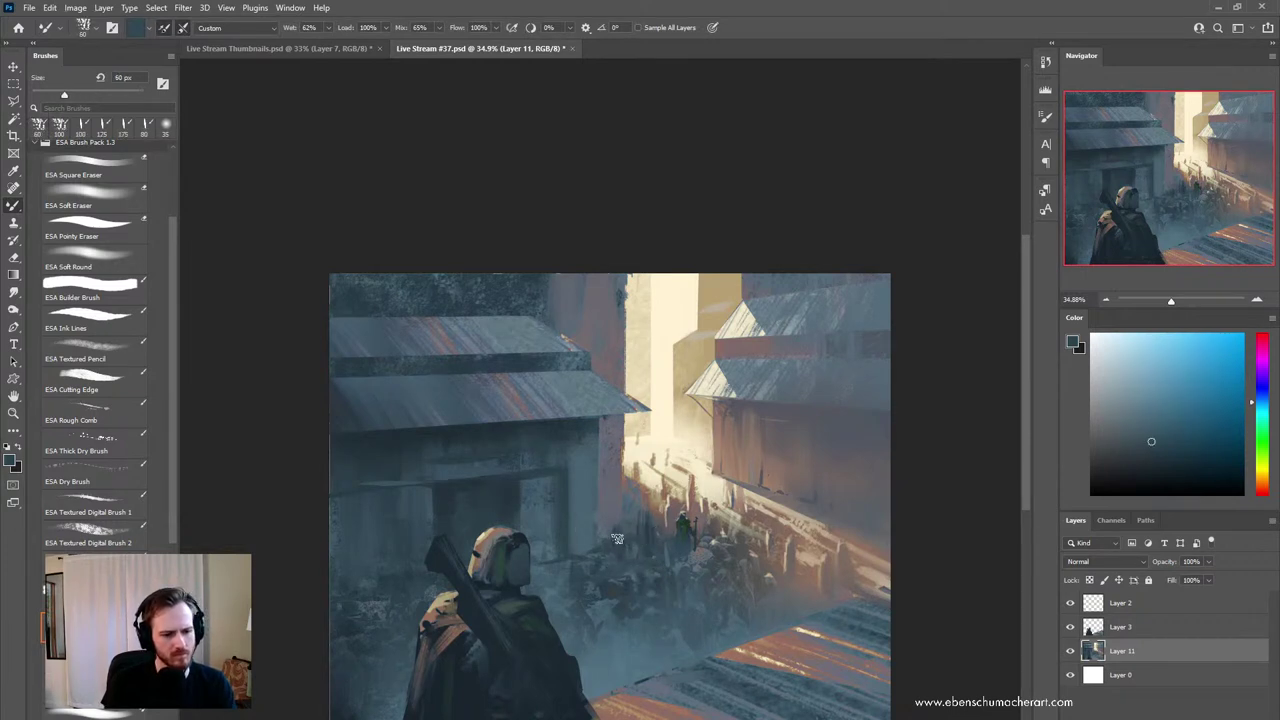
- Blend figures across the crowd with Mixer Brush strokes at 40 to 50 px, and mirror the canvas horizontally
key(bracketleft)
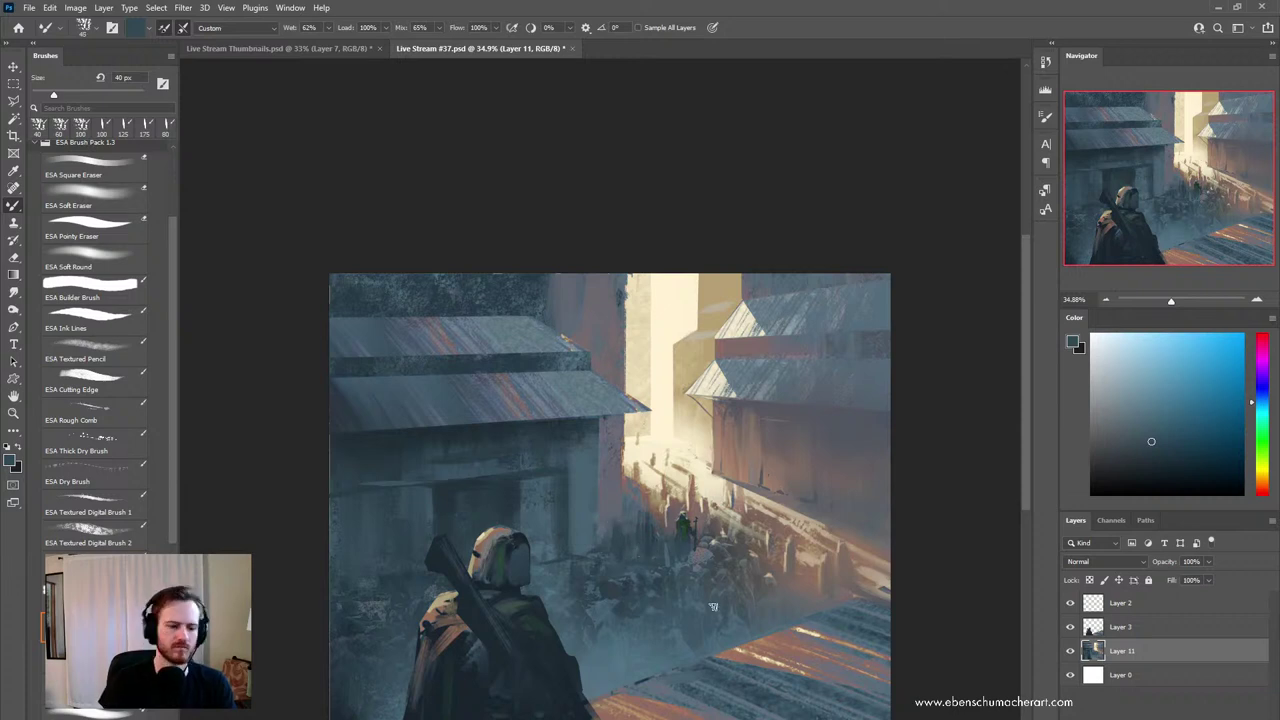
key(bracketright)
key(bracketright)
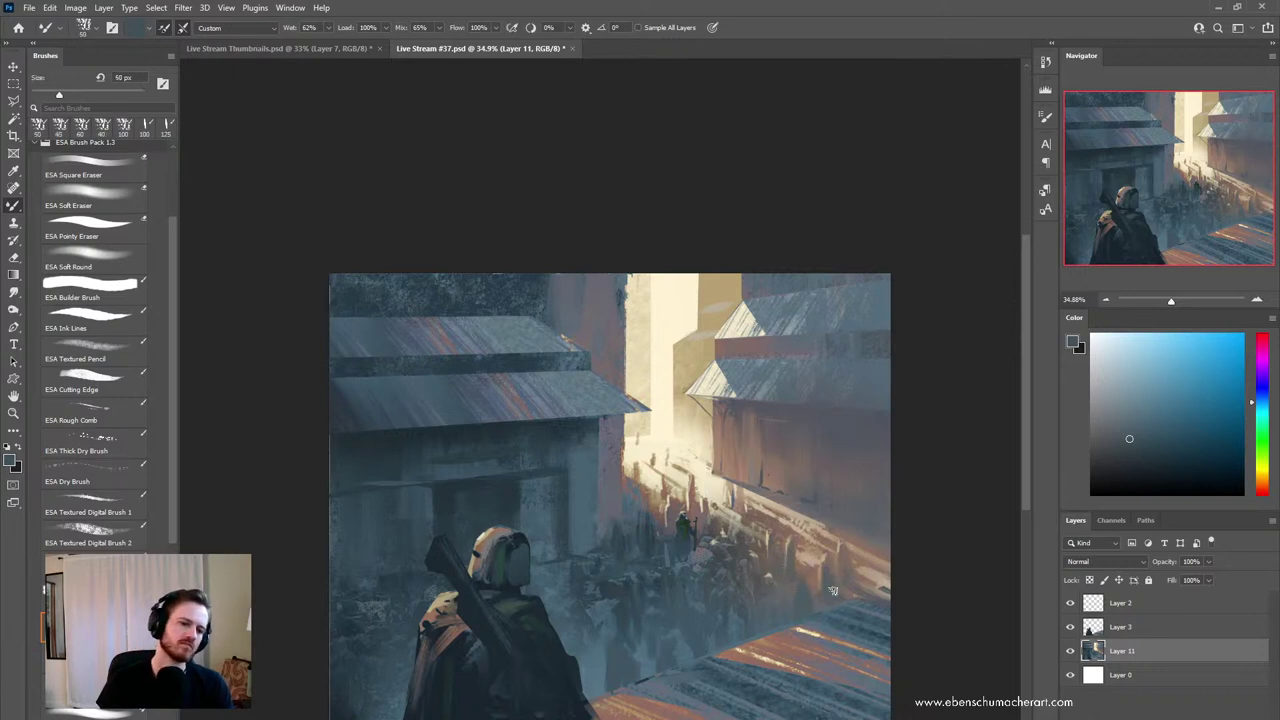
key(ctrl)
key(ctrl+shift+h)
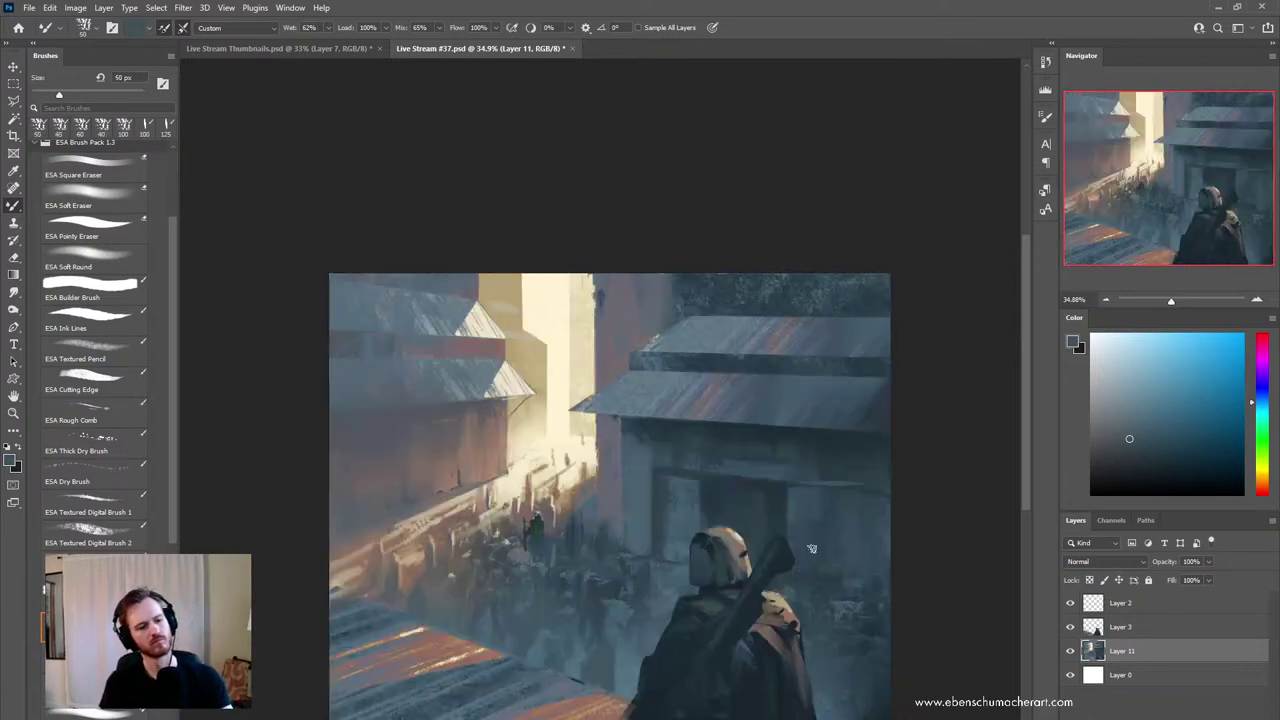
- Blend the green-cloaked figure and the nearby crowd with the Mixer Brush at 50 px in sampled dark green and blue-greys
drag(770, 547, 797, 498)
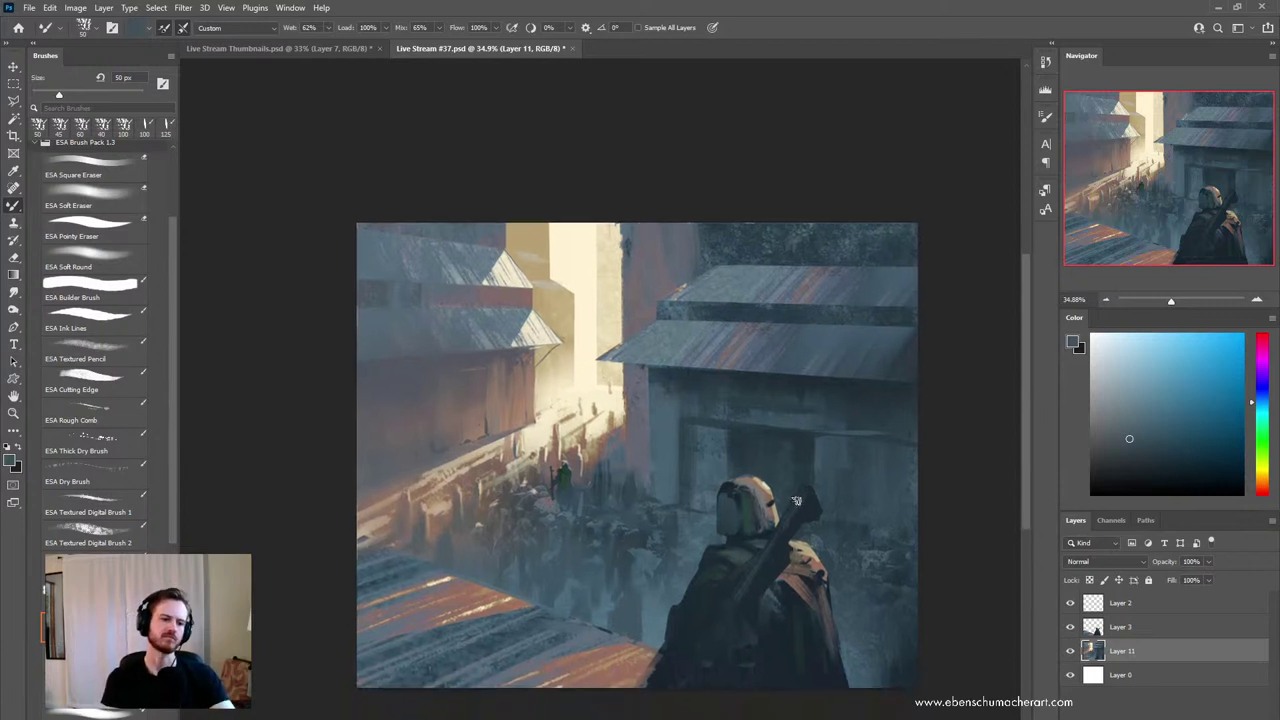
scroll(565, 475, up, 1)
key(b)
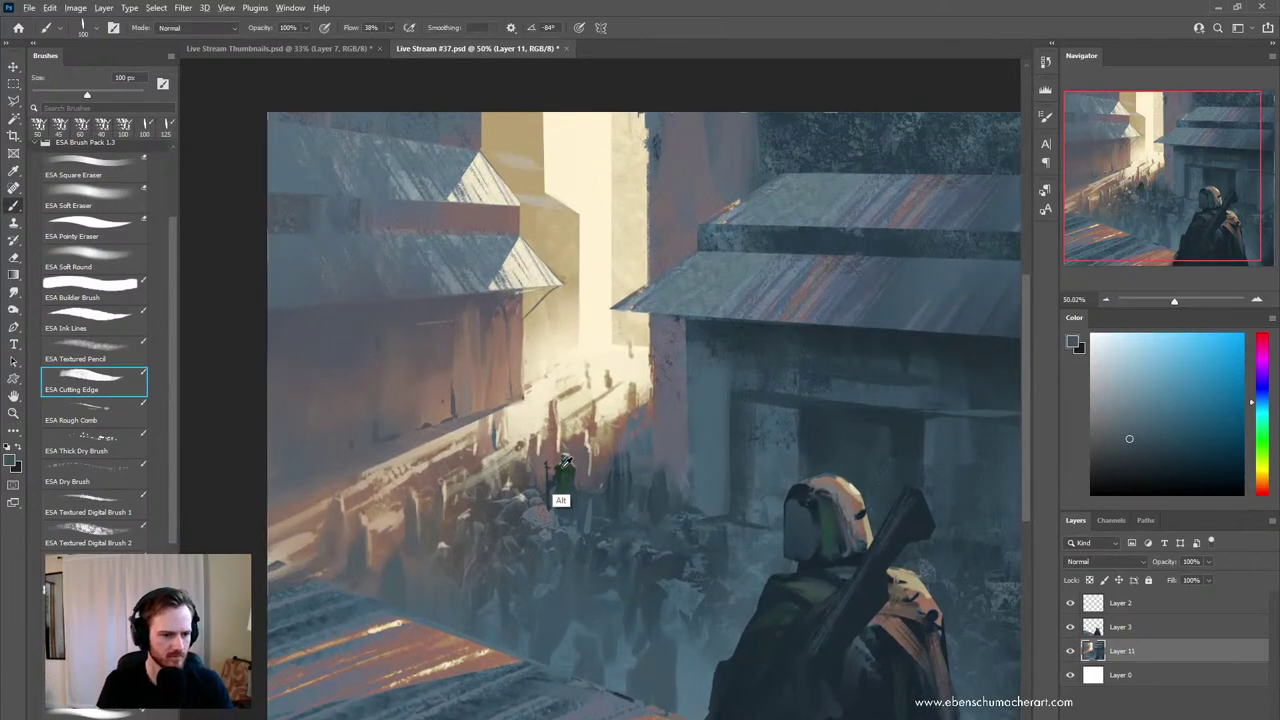
alt+click(565, 467)
key(b)
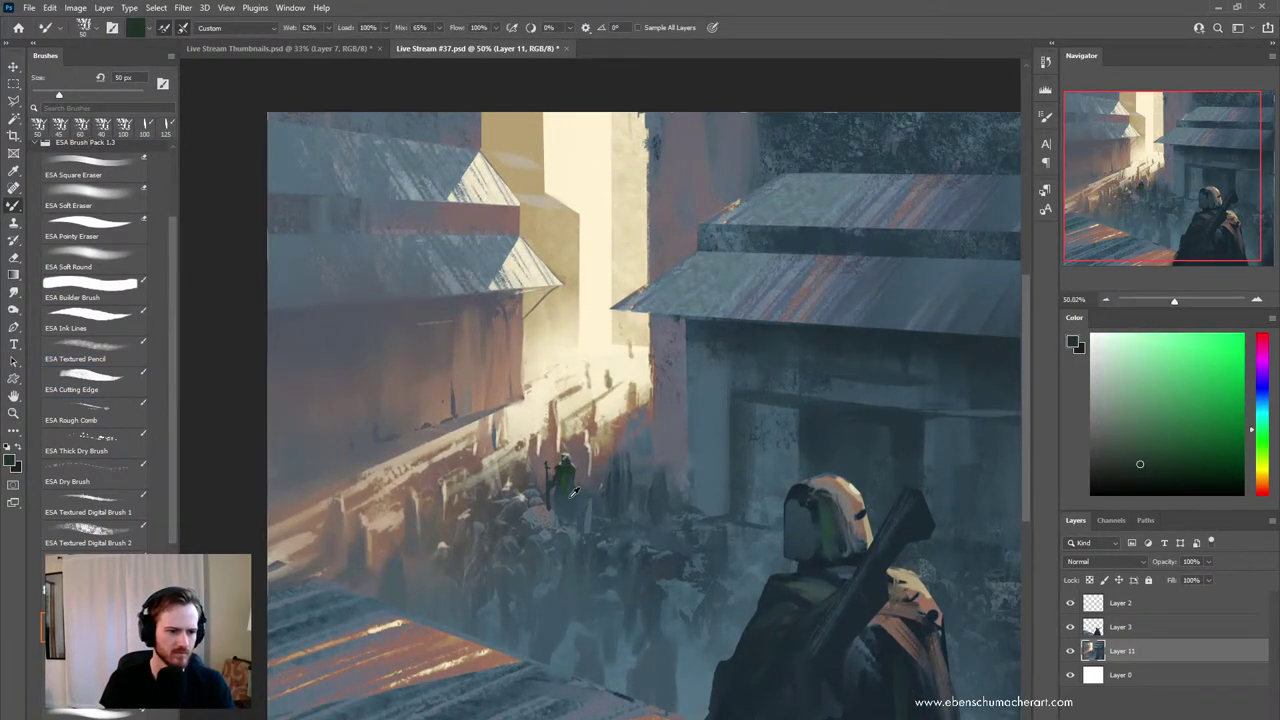
alt+click(565, 470)
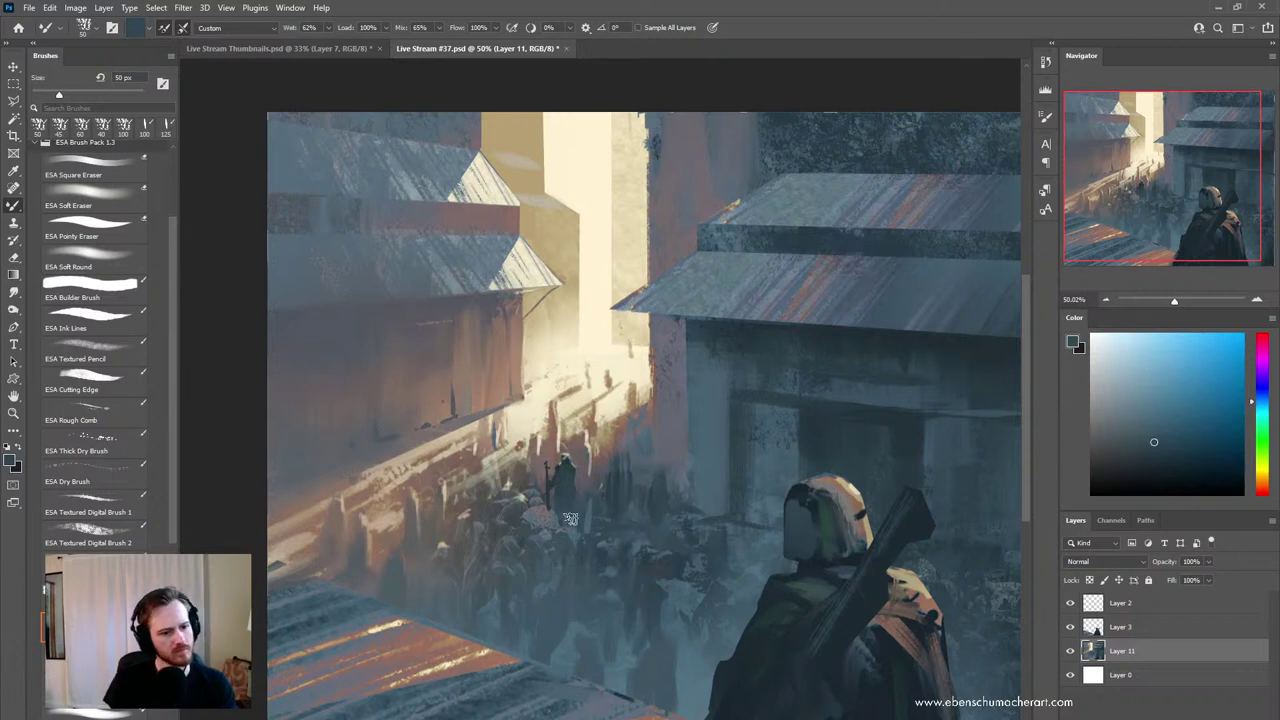
alt+click(566, 508)
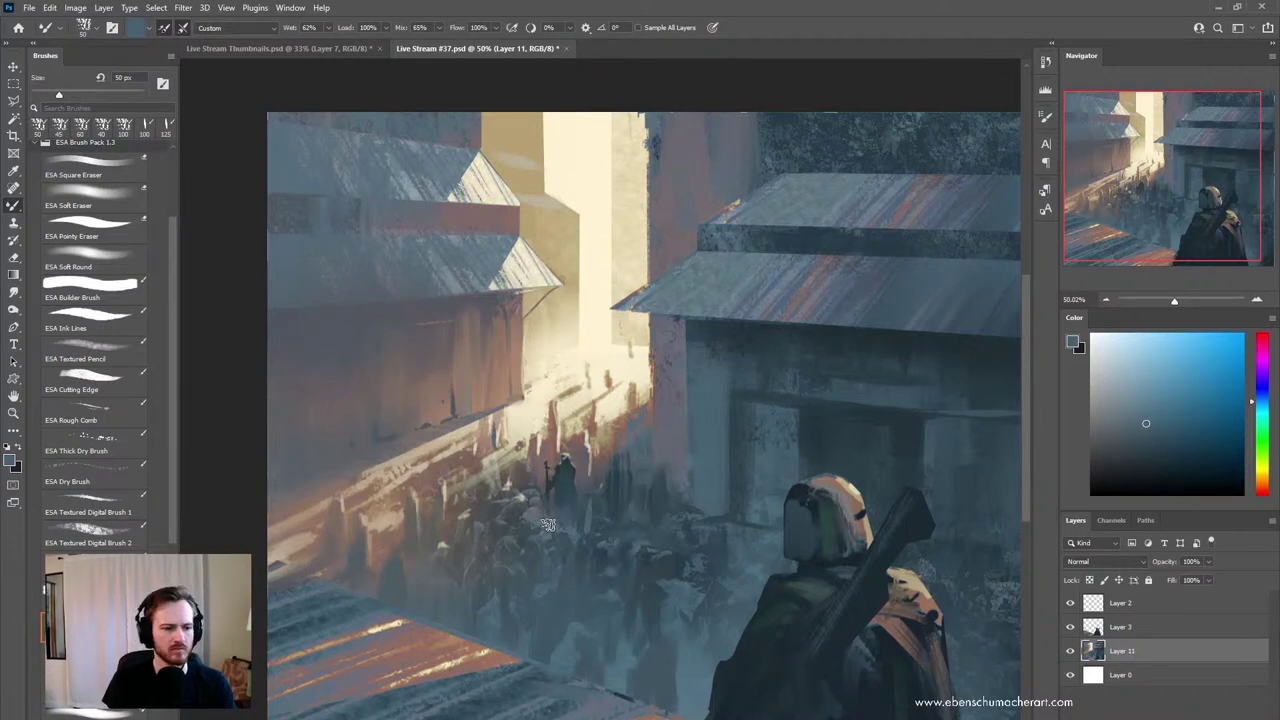
alt+click(548, 527)
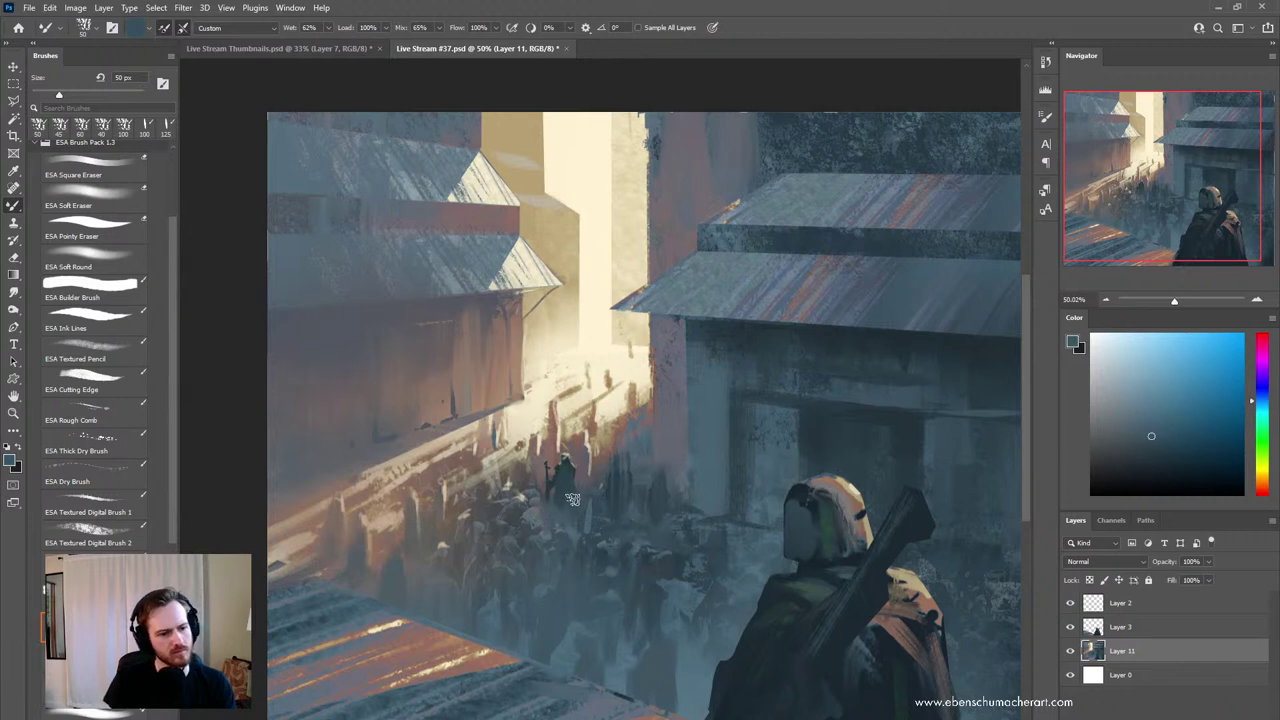
- Select jagged figure silhouettes in the middle of the crowd with a freehand outline and darken them using ESA Cutting Edge at 100 px
key(l)
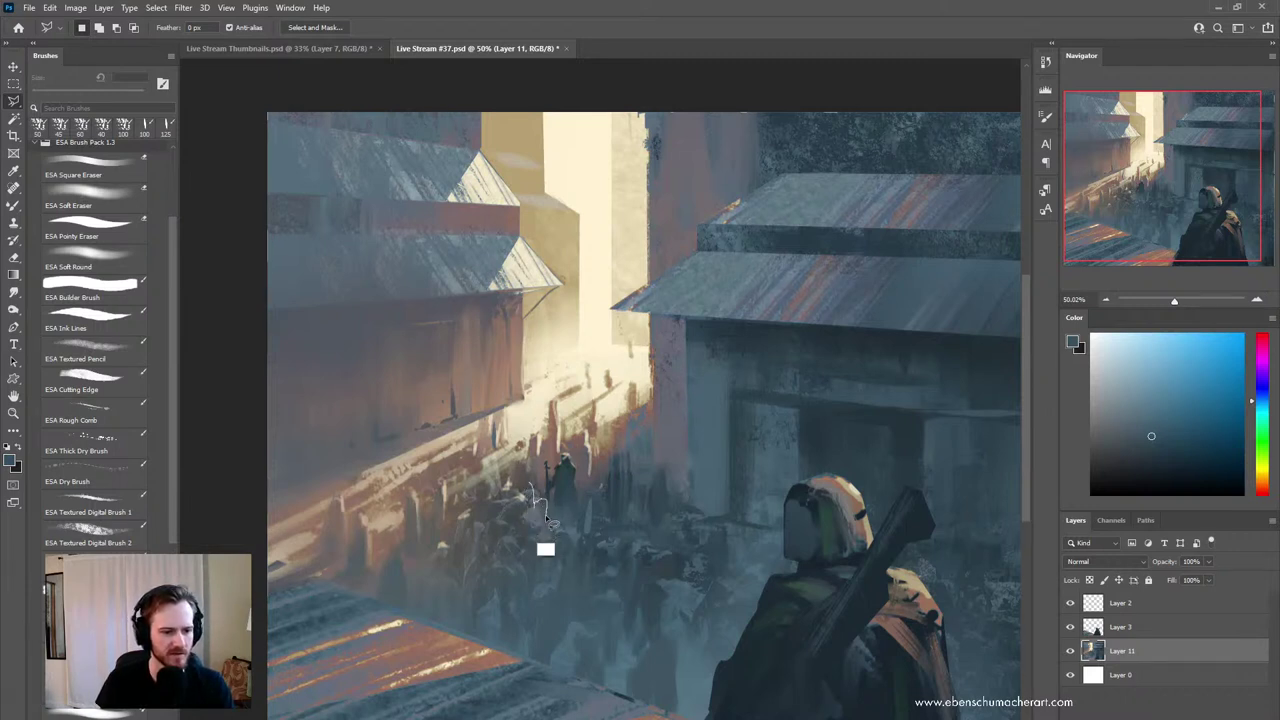
mouse_move(548, 520)
mouse_down()
mouse_move(590, 473)
mouse_move(606, 503)
mouse_move(622, 424)
mouse_move(663, 496)
mouse_move(645, 609)
mouse_move(452, 577)
mouse_up()
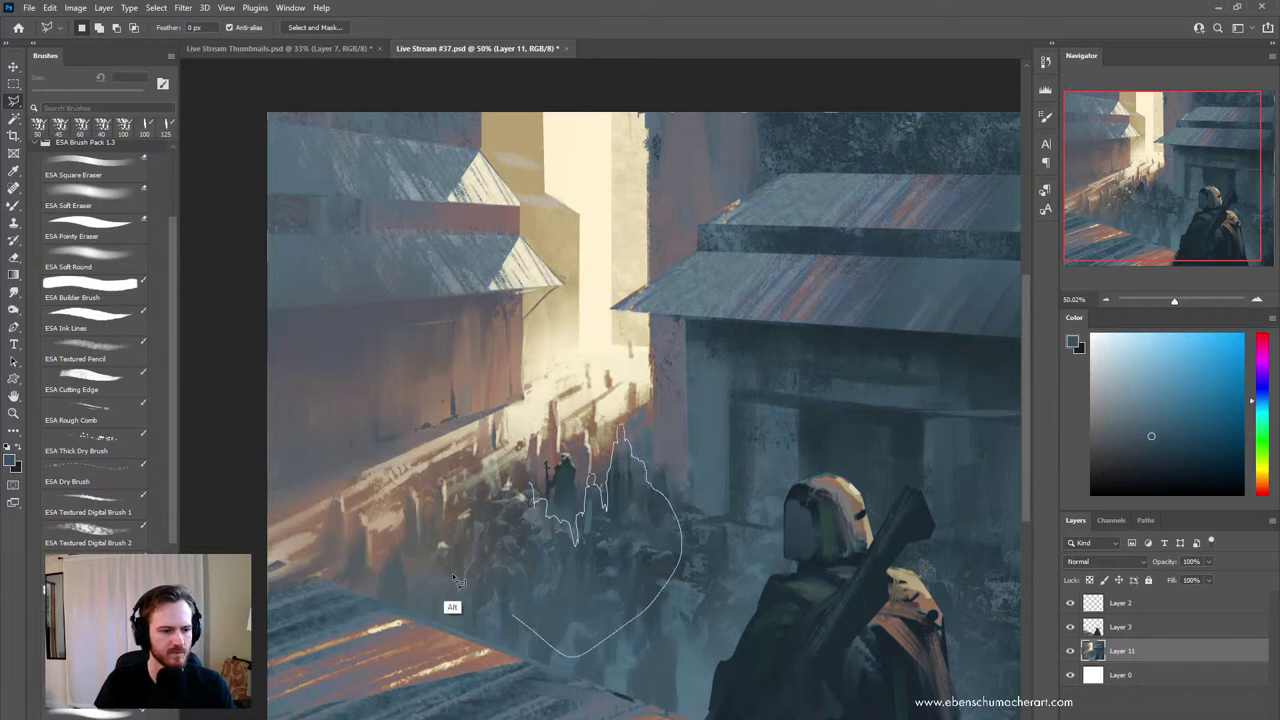
drag(449, 515, 470, 508)
key(b)
alt+click(610, 490)
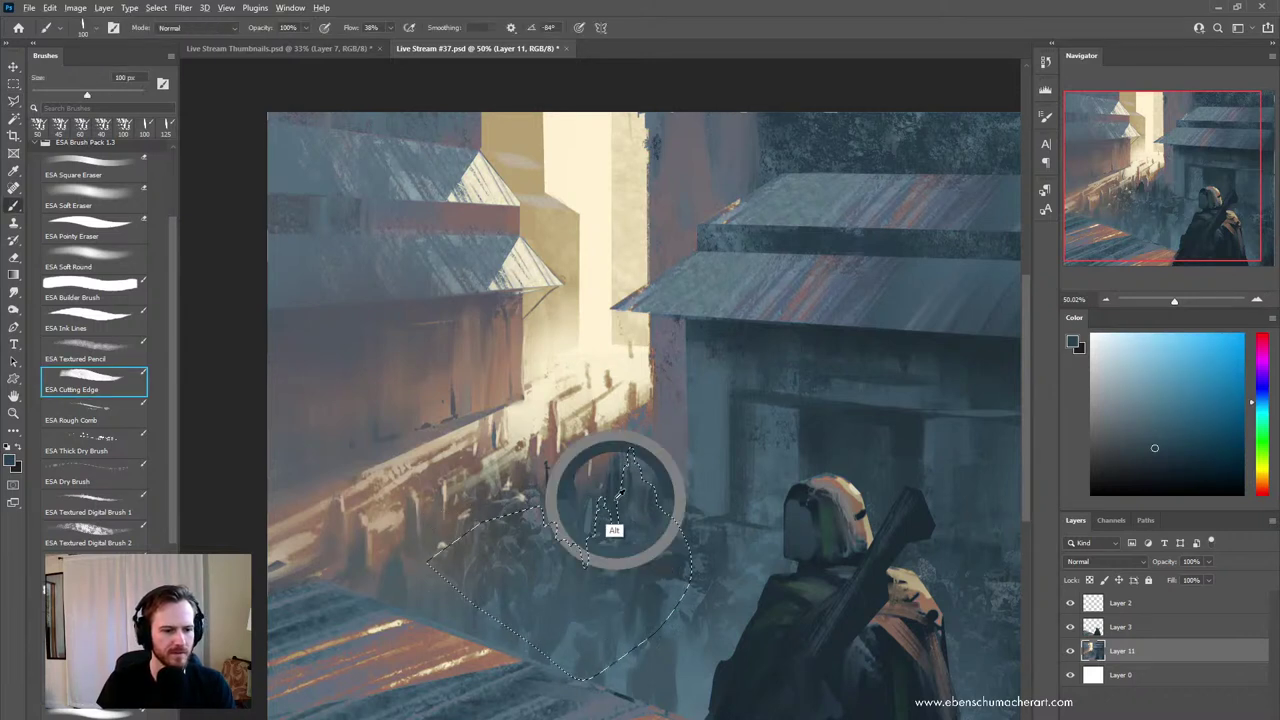
alt+click(613, 488)
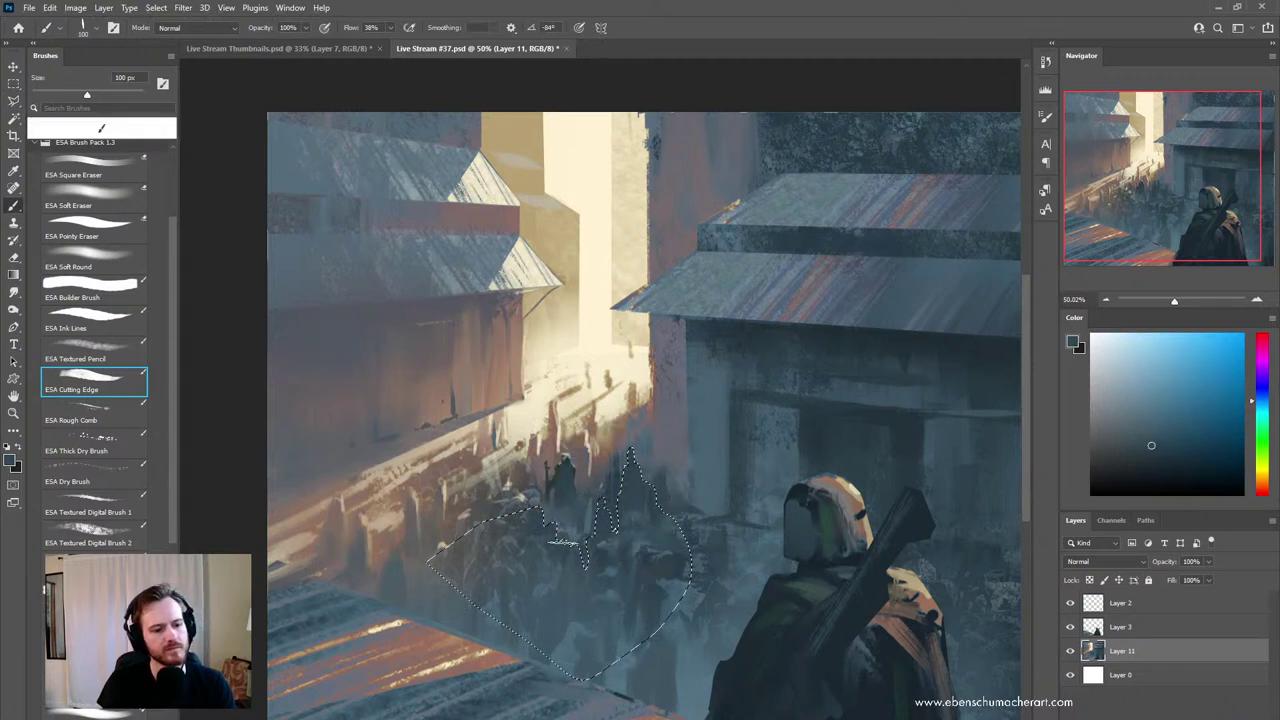
- Invert the crowd selection and blend sampled blue-grey around the silhouettes, using ESA Cutting Edge at 100 px and the Mixer Brush at 70 px
key(ctrl+d)
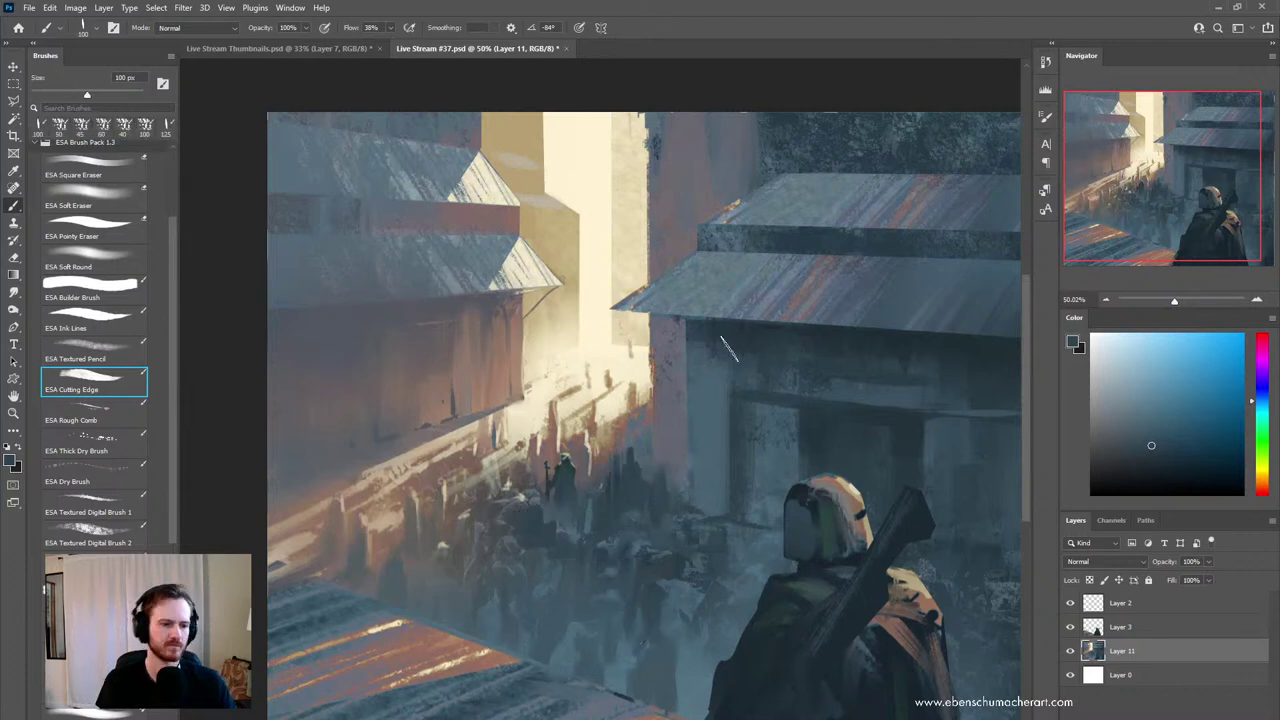
key(ctrl+space)
drag(786, 528, 815, 495)
key(ctrl+z)
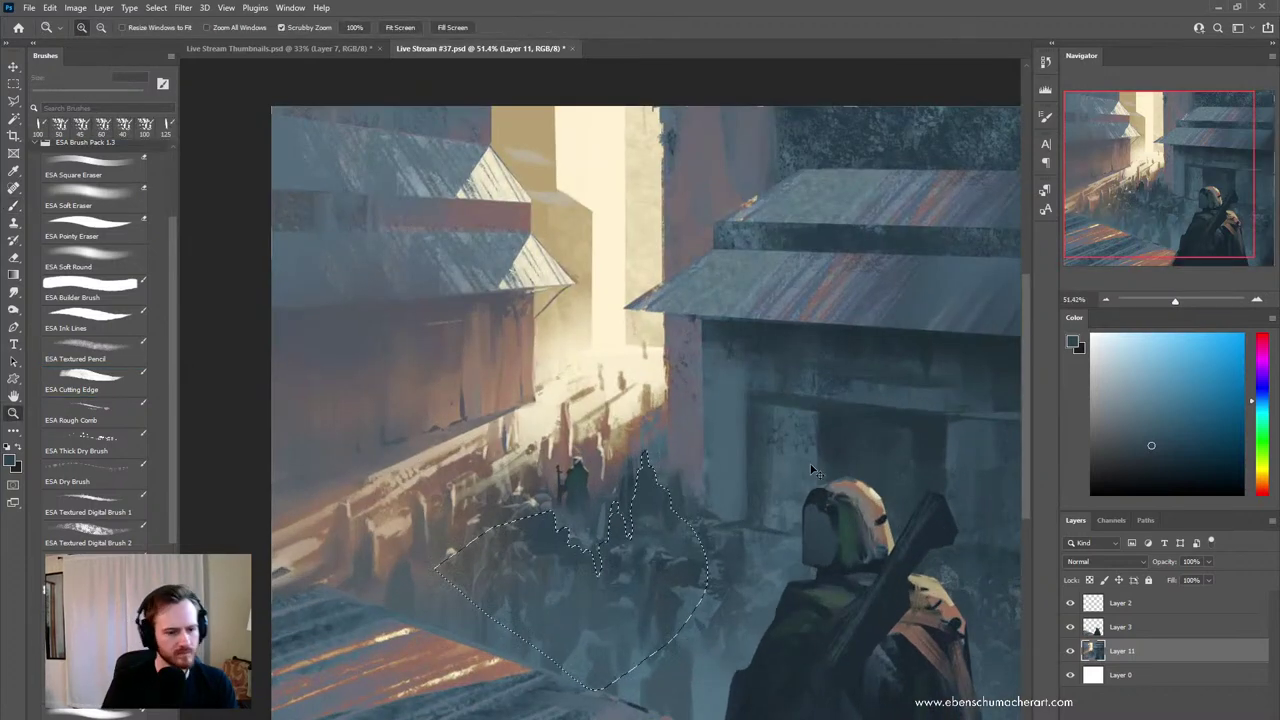
key(ctrl+shift+i)
key(b)
alt+click(601, 564)
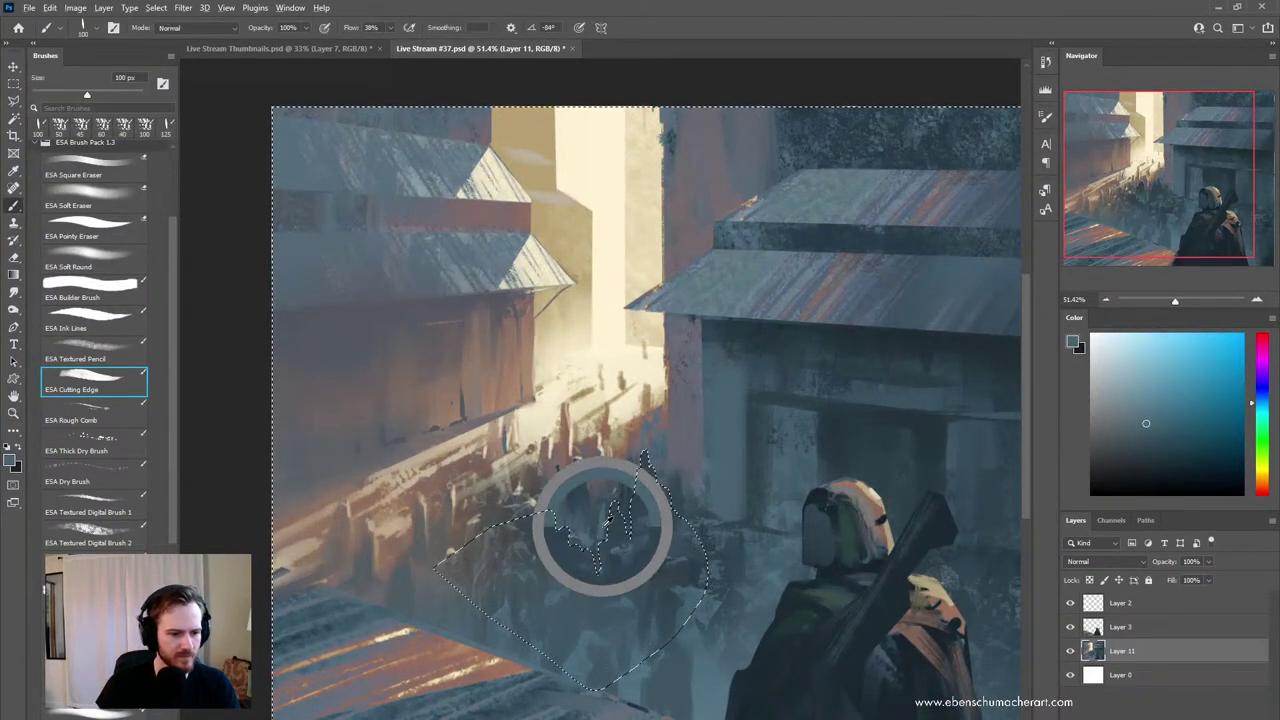
drag(601, 566, 612, 550)
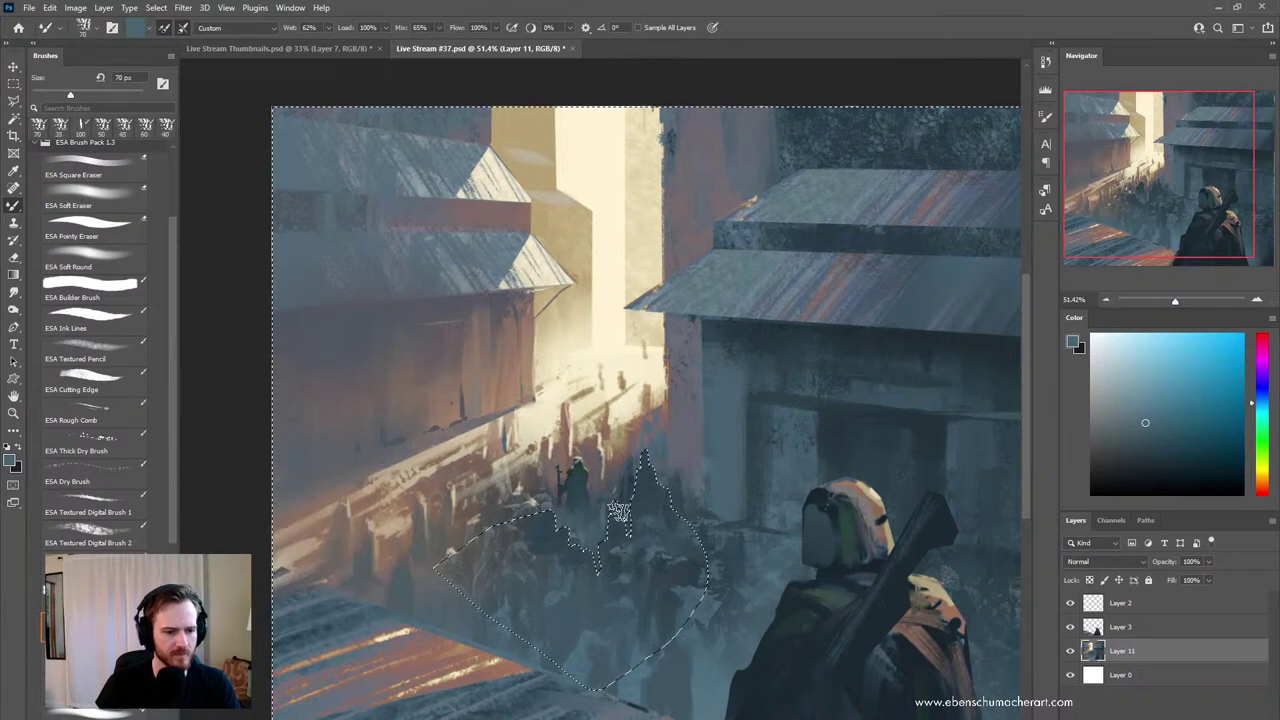
alt+click(588, 540)
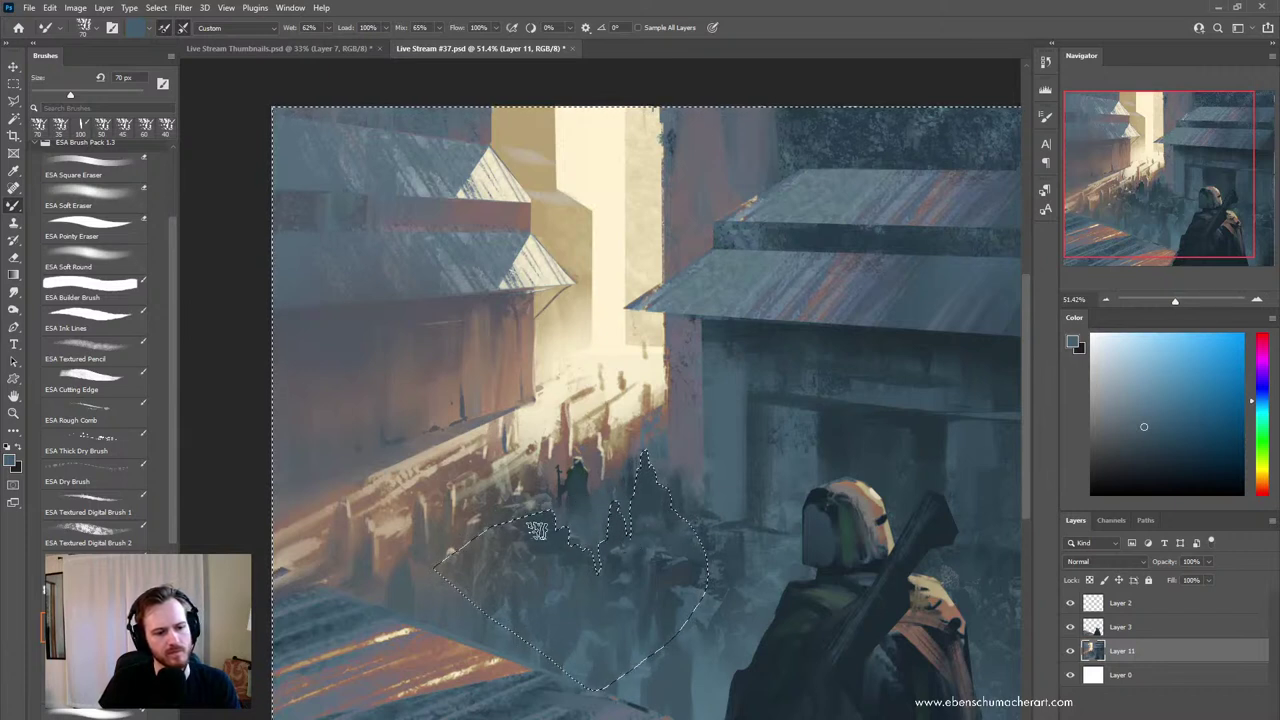
- Restore the dropped selection and blend sampled greys behind the tallest silhouette with the Mixer Brush at 70 px
key(ctrl+d)
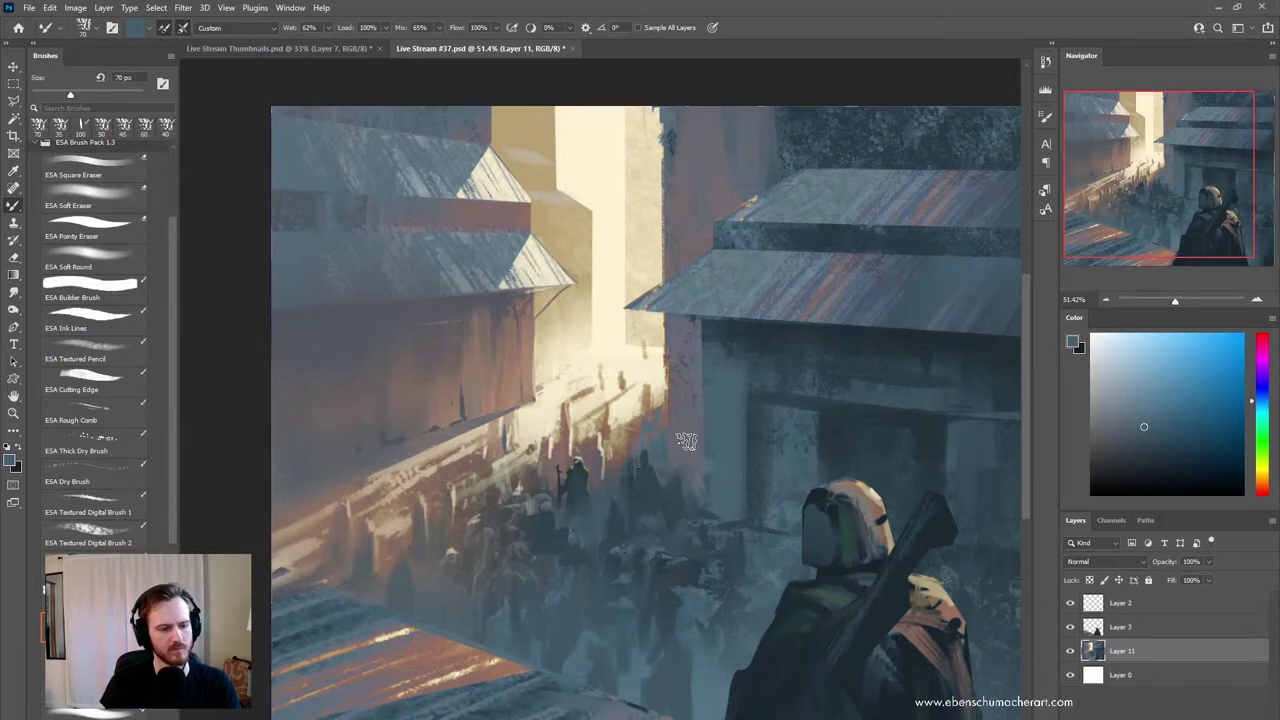
key(z)
mouse_move(754, 522)
mouse_down()
mouse_move(695, 518)
mouse_move(790, 508)
mouse_up()
key(b)
key(ctrl+shift+d)
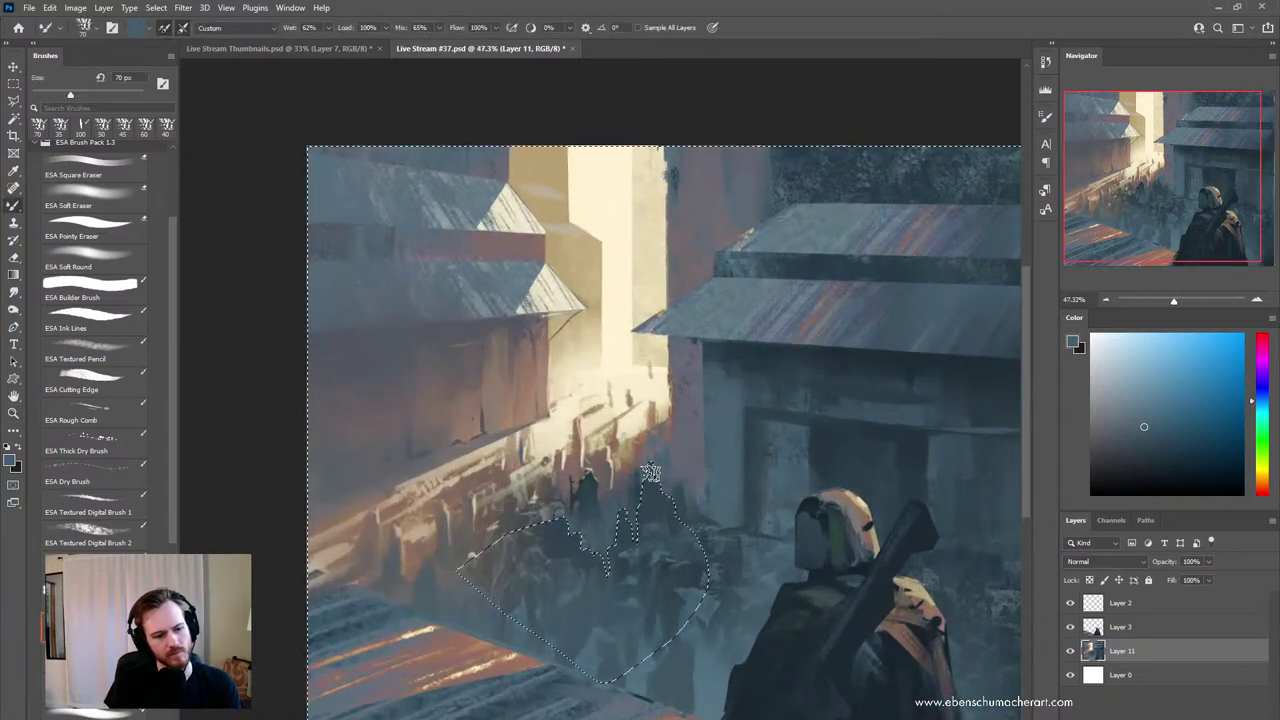
alt+click(638, 488)
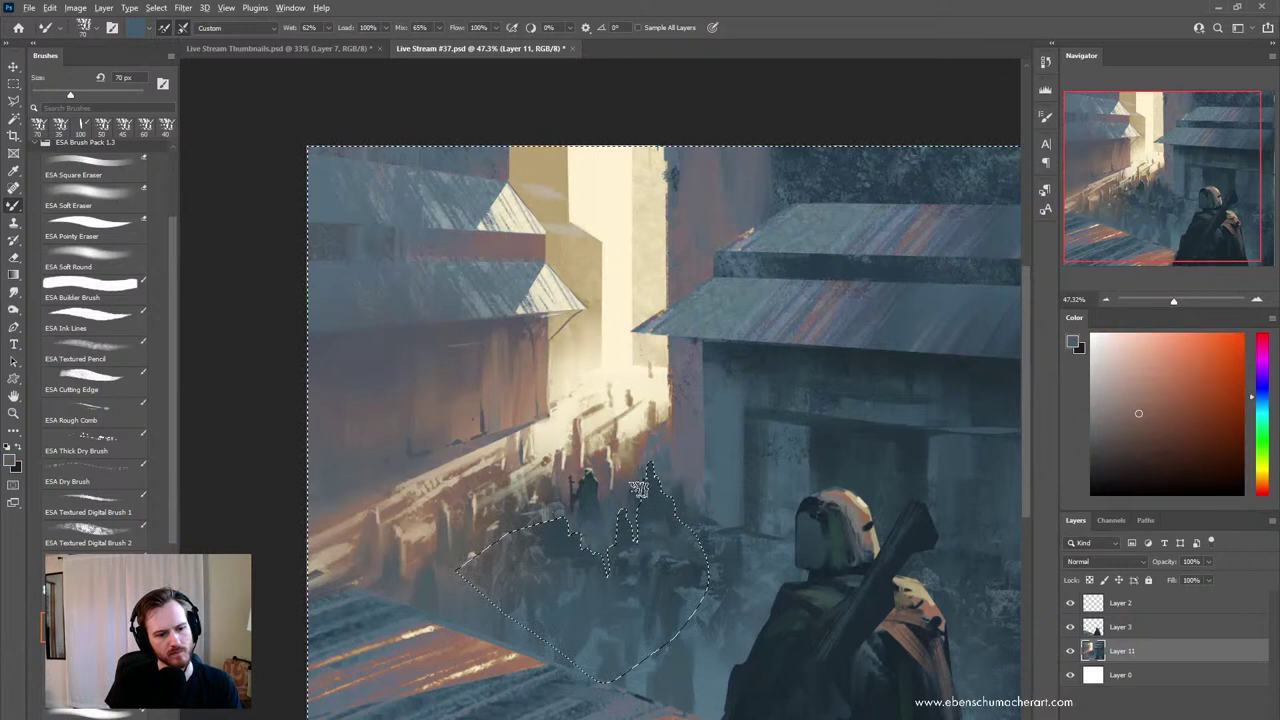
alt+click(640, 486)
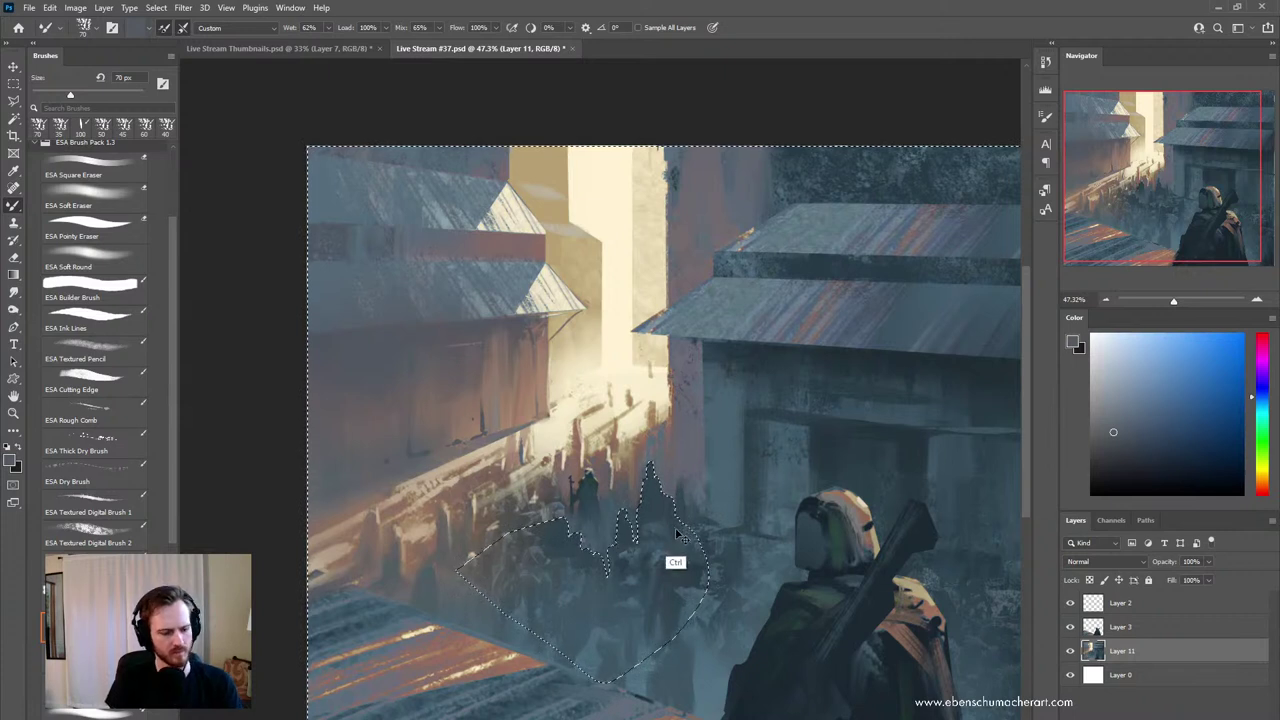
key(ctrl+j)
key(ctrl+t)
drag(628, 567, 684, 496)
key(Escape)
key(ctrl+z)
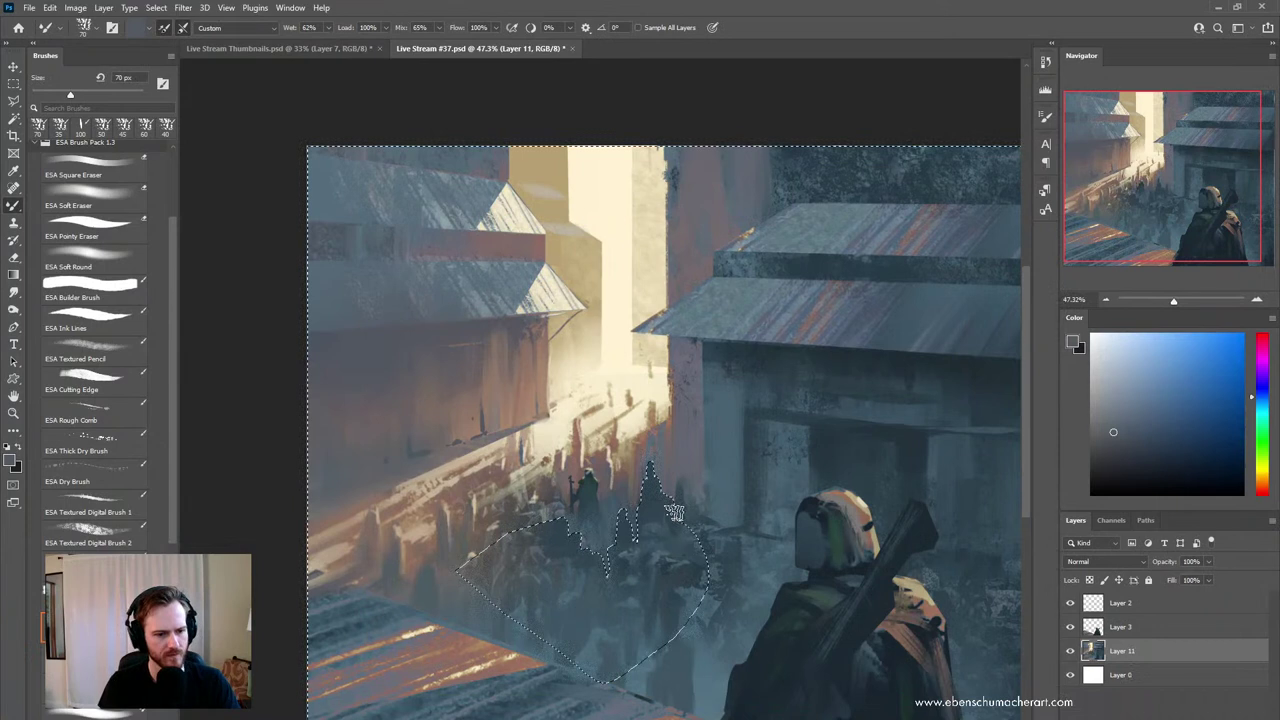
- Invert the selection back to the crowd silhouettes and copy them to a new layer
key(l)
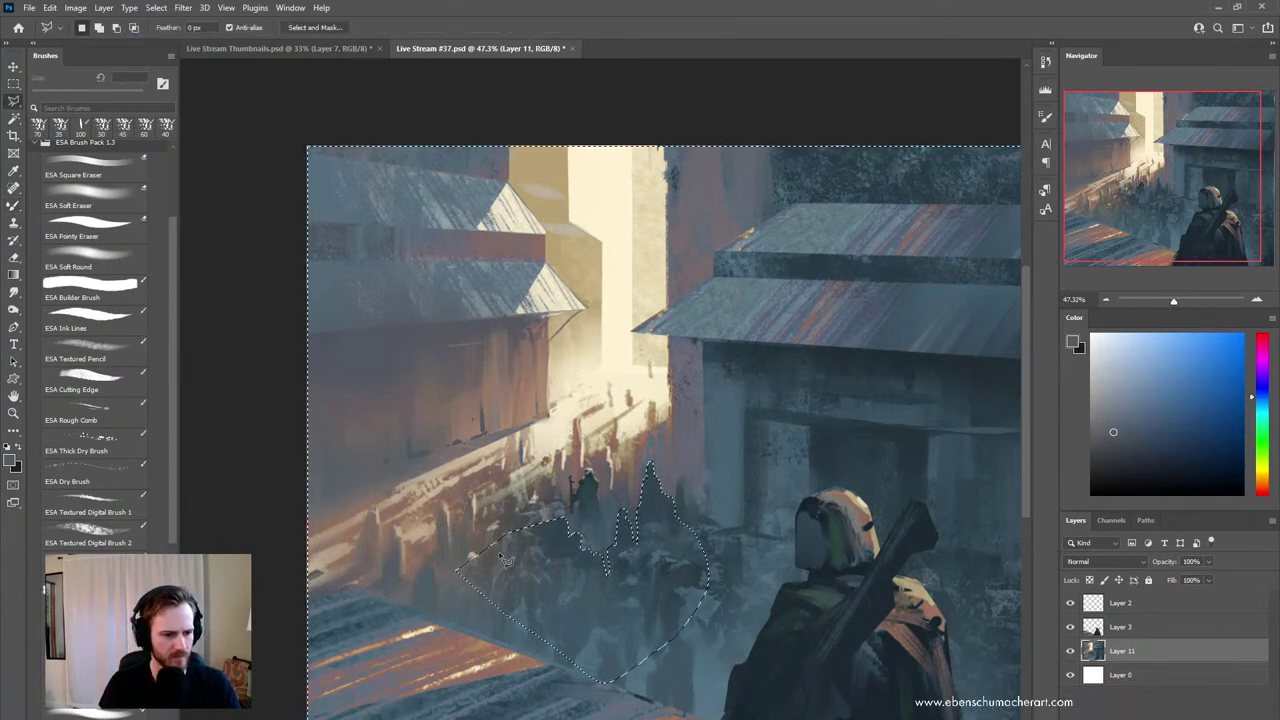
key(alt)
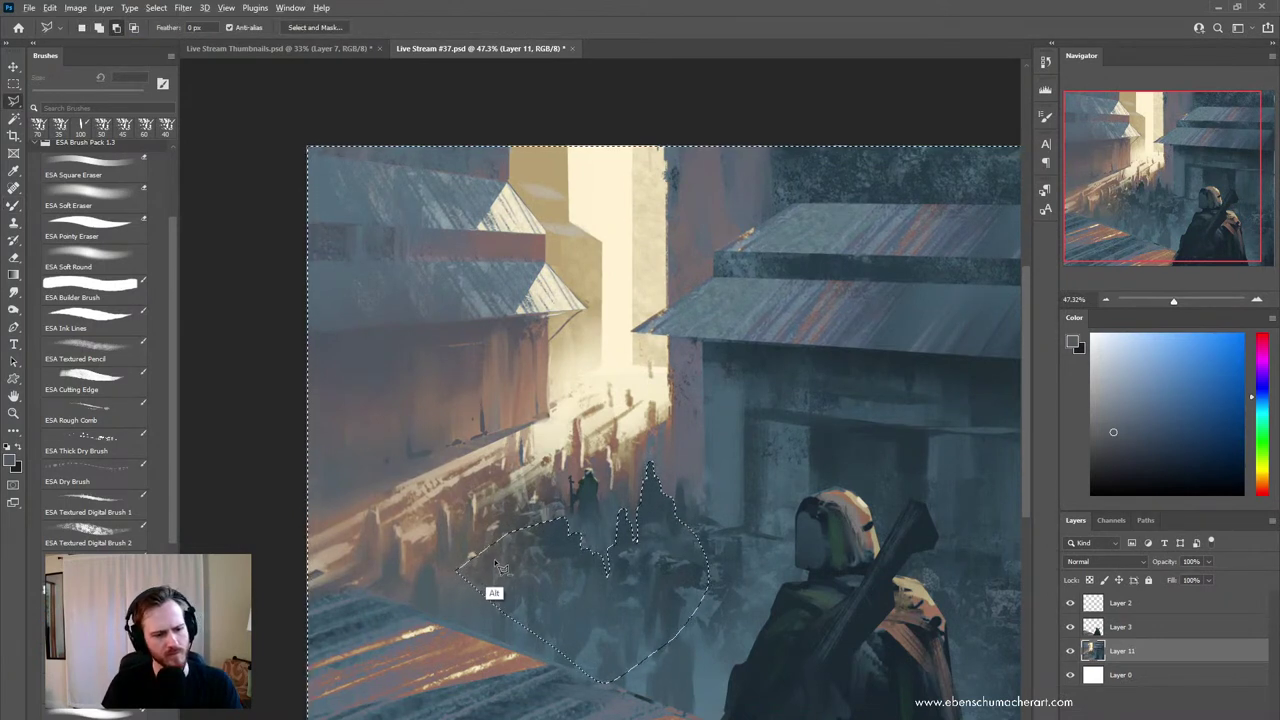
drag(507, 536, 449, 513)
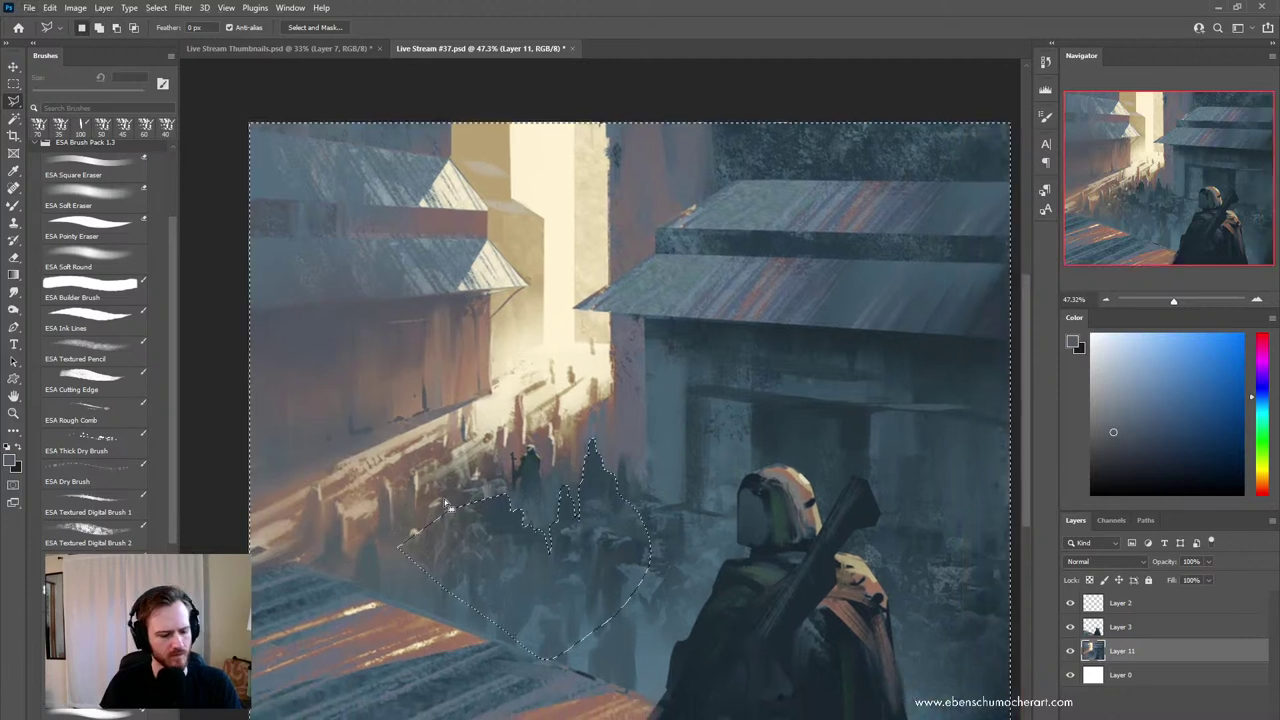
key(ctrl+bracketleft)
key(ctrl+bracketright)
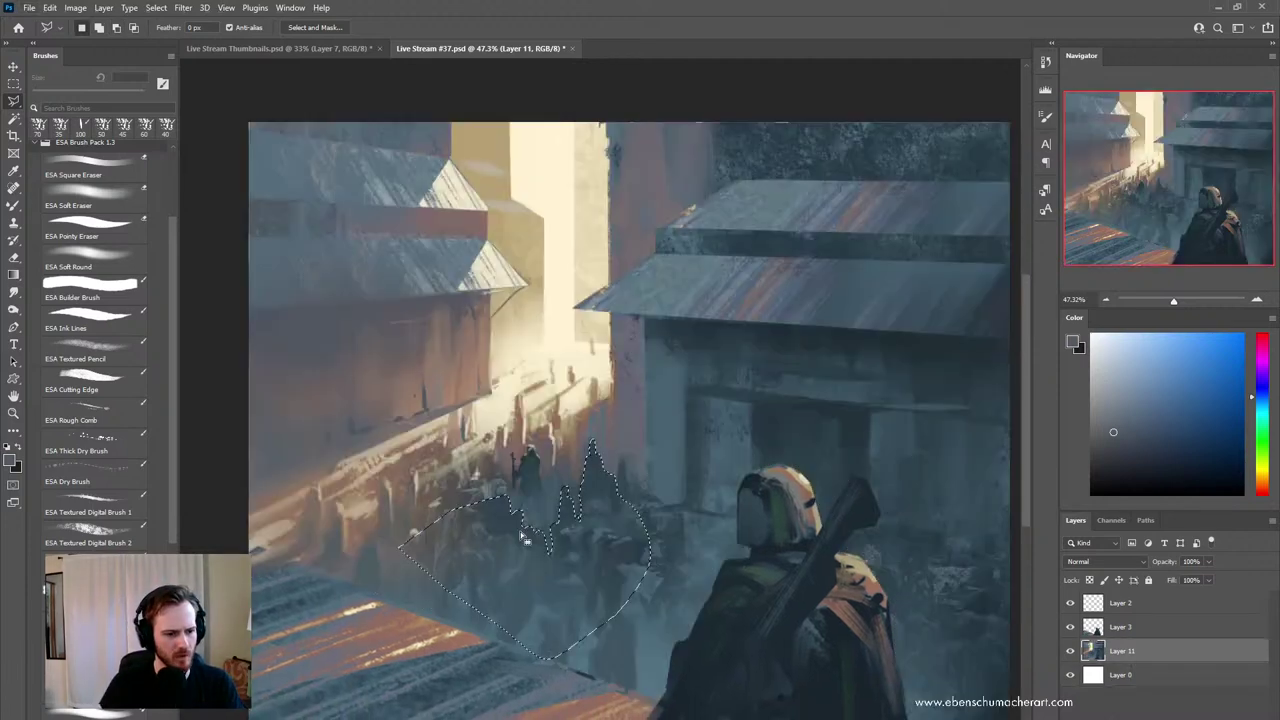
key(b)
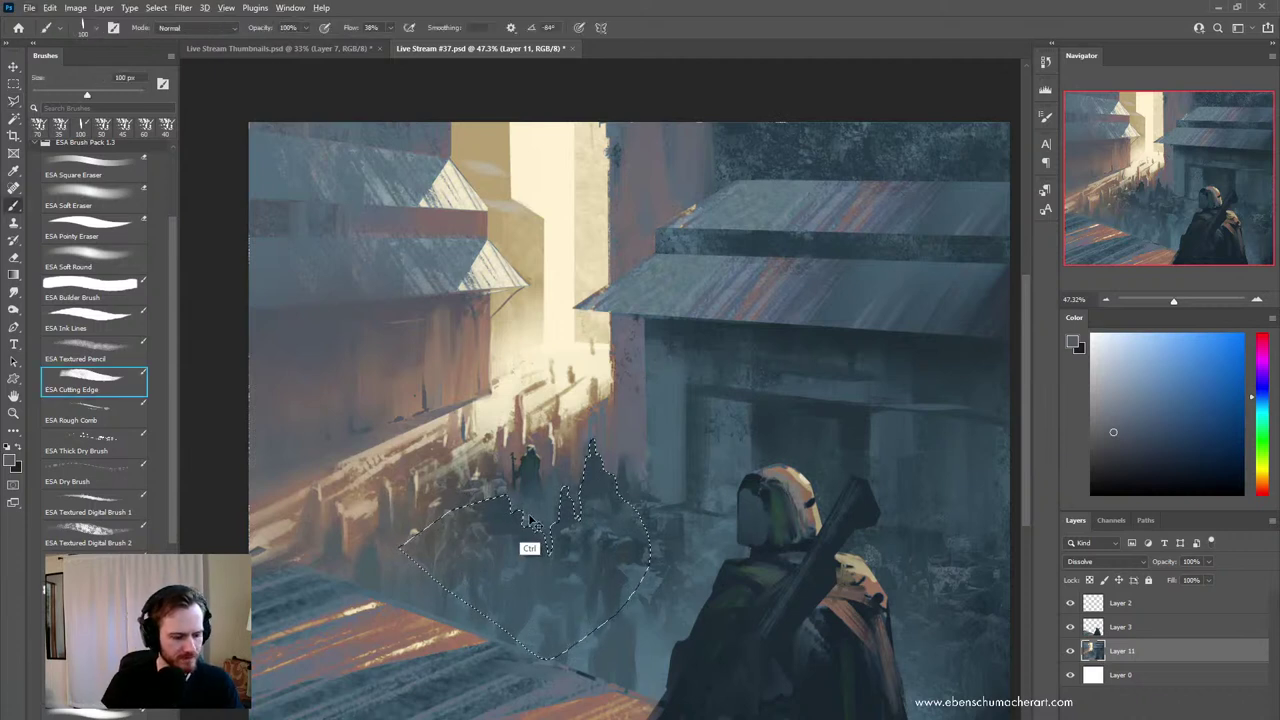
key(ctrl+j)
- Flip the copied crowd horizontally, reduce its height, and place it over the street just above the foreground roof
key(ctrl+t)
drag(563, 542, 449, 465)
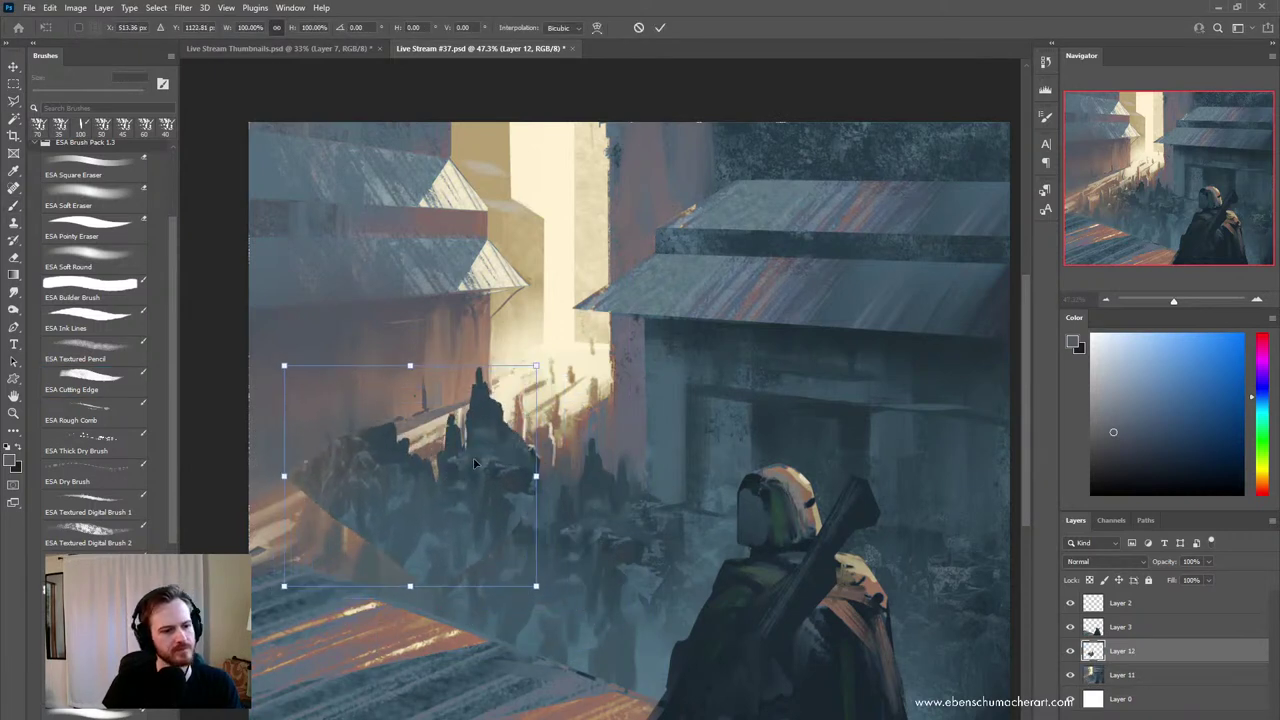
right_click(461, 488)
click(520, 714)
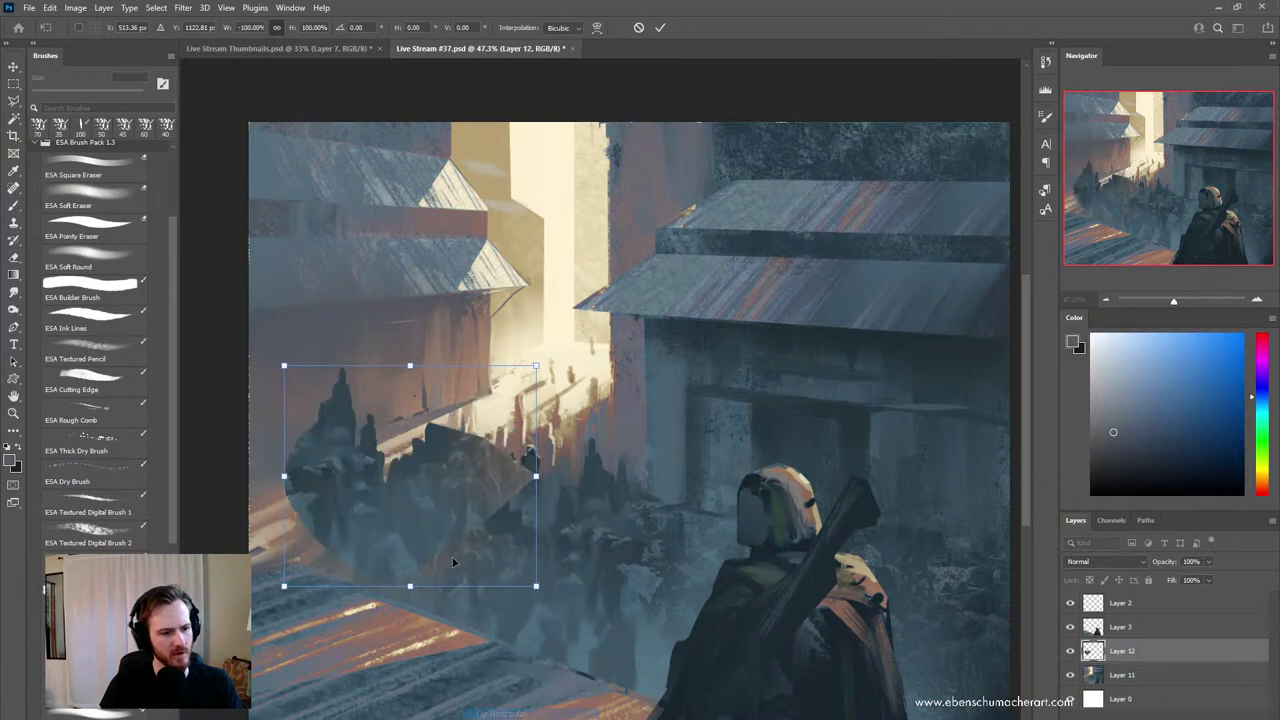
drag(450, 560, 495, 637)
drag(480, 592, 472, 568)
drag(457, 450, 456, 497)
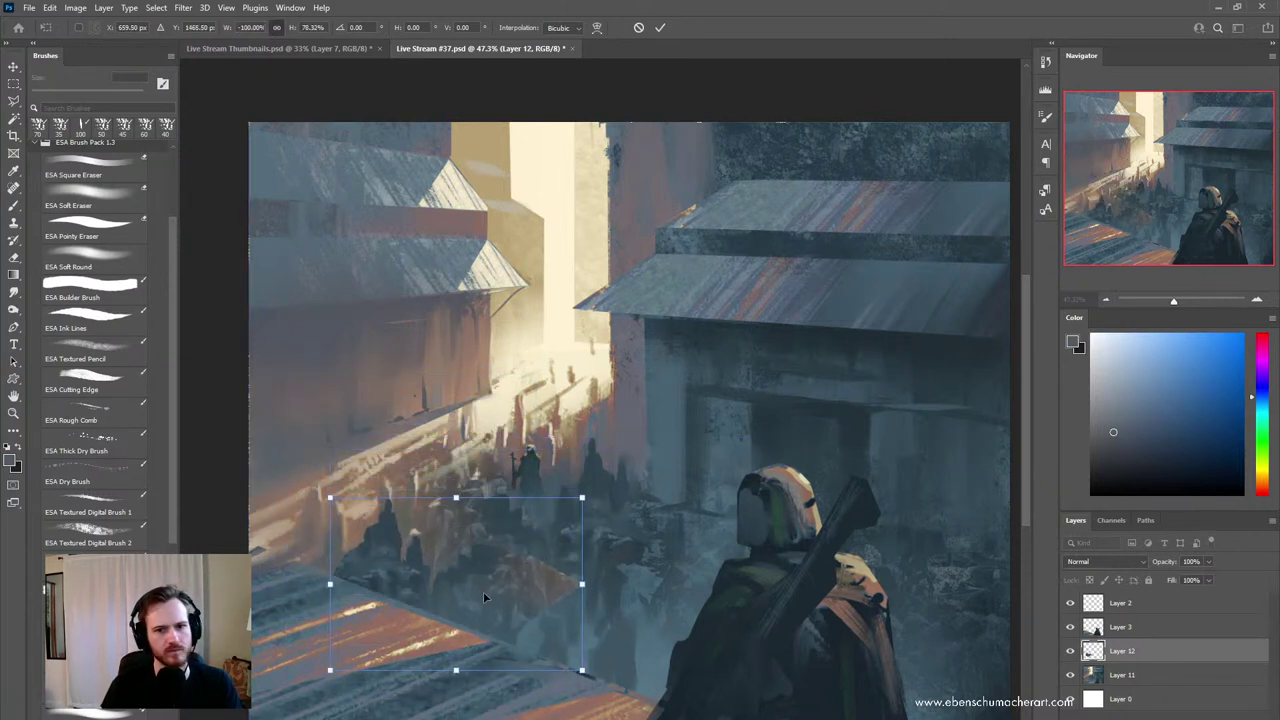
drag(486, 591, 545, 605)
mouse_move(536, 521)
mouse_down()
mouse_move(550, 495)
mouse_move(550, 506)
mouse_up()
drag(540, 574, 471, 565)
key(Return)
- Soften the copied crowd's edges with the ESA Soft Round eraser at 300 and 250 px, and merge it with Layer 11
key(e)
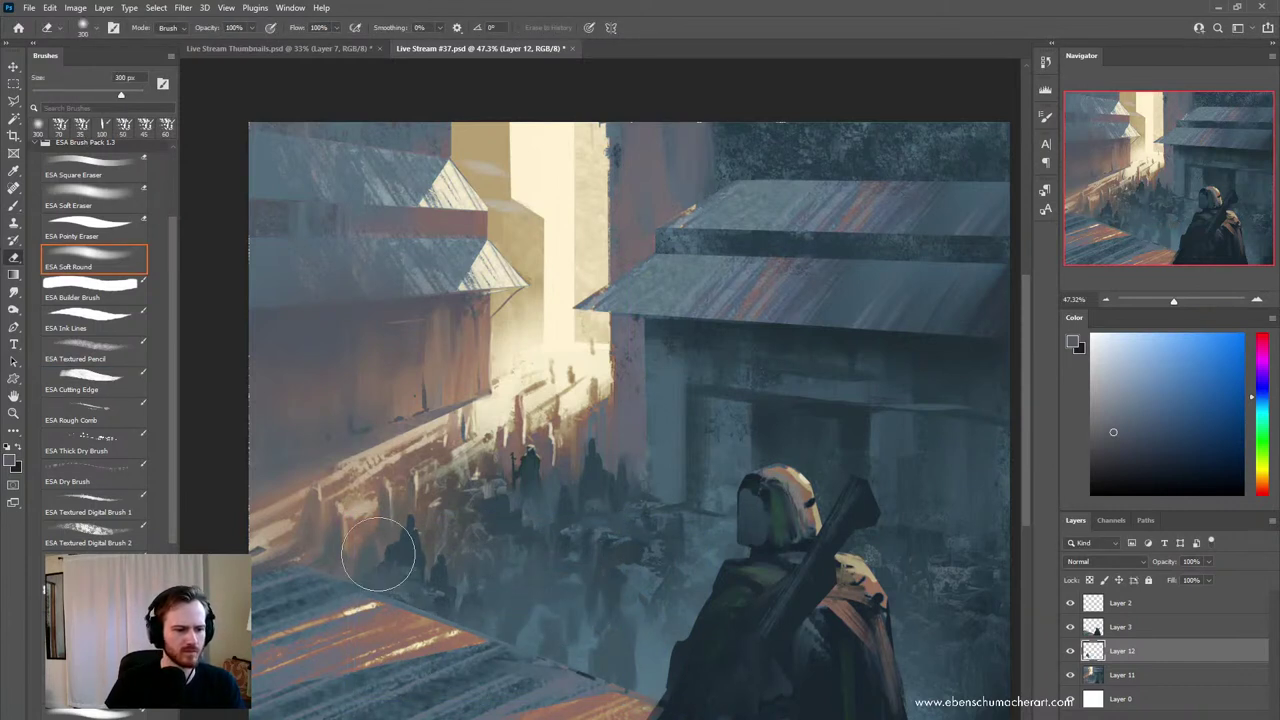
key(bracketleft)
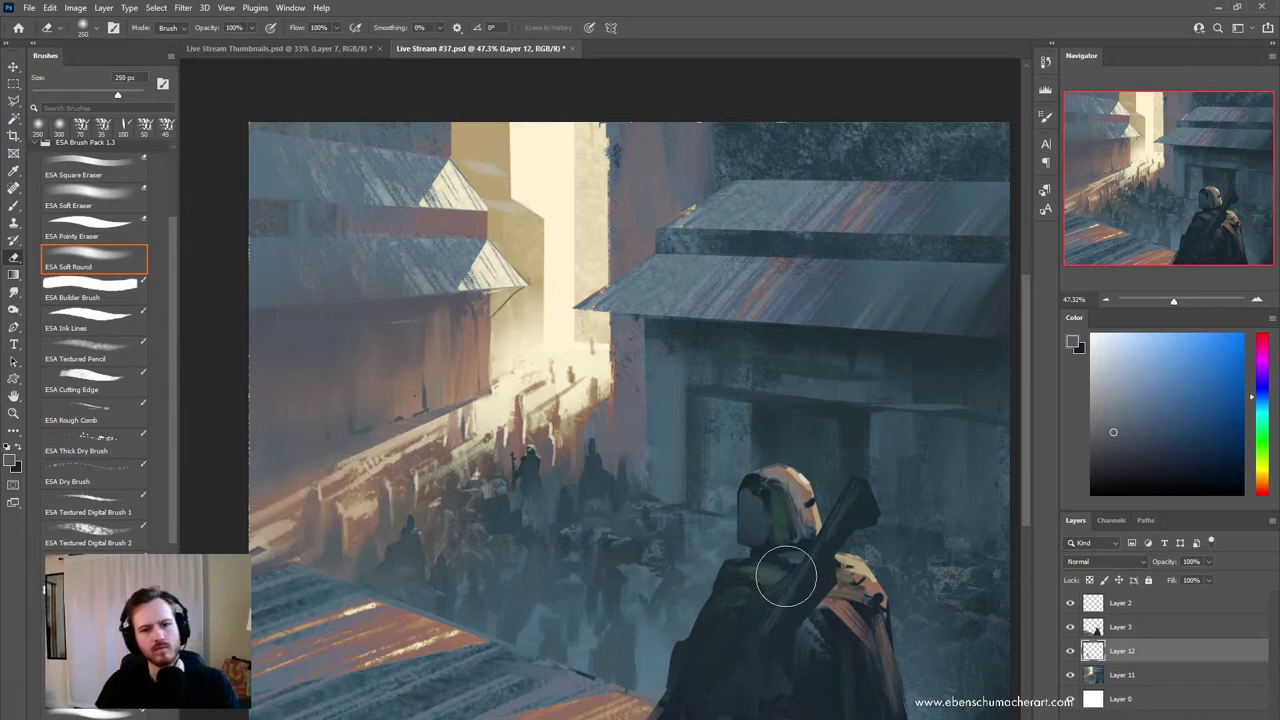
key(z)
mouse_move(597, 500)
mouse_down()
mouse_move(565, 500)
mouse_move(611, 496)
mouse_up()
shift+click(1162, 681)
key(ctrl+e)
- Blend the copied figures into the surrounding crowd with the Mixer Brush at 70 px in sampled blue-greys
drag(772, 572, 758, 571)
drag(692, 567, 719, 605)
drag(624, 601, 927, 590)
key(b)
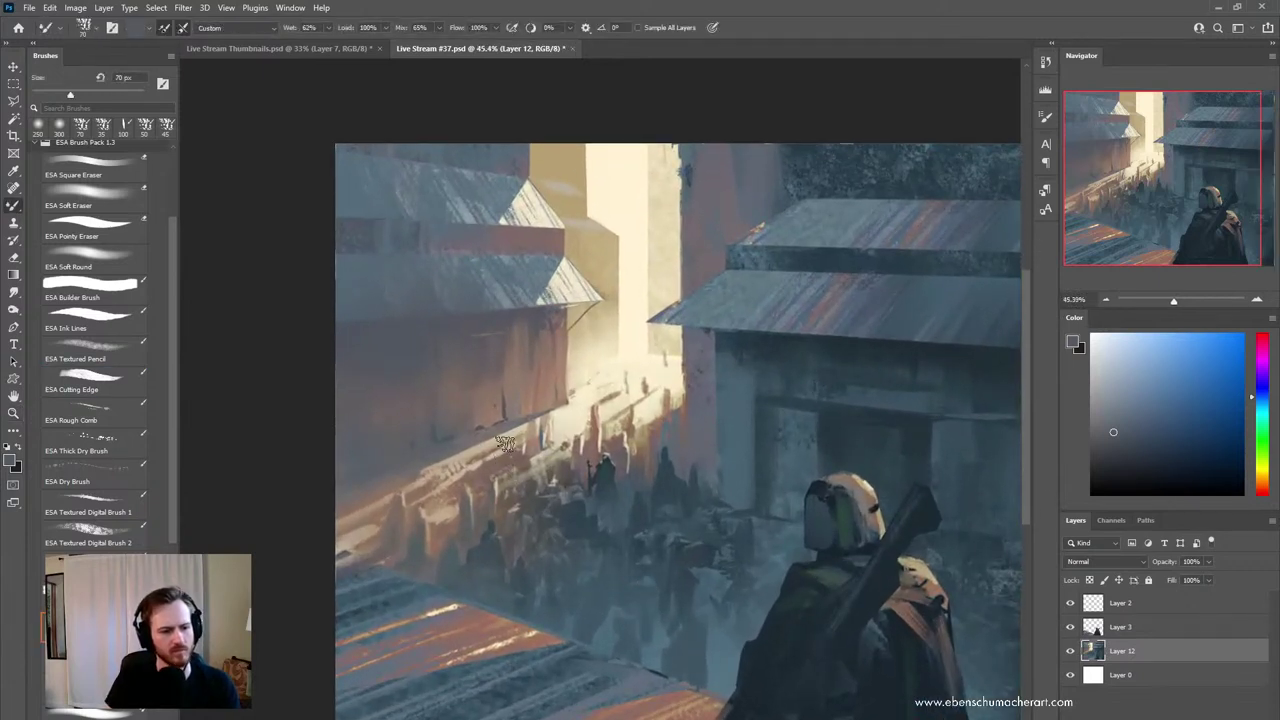
alt+click(567, 549)
alt+click(605, 549)
drag(578, 500, 587, 548)
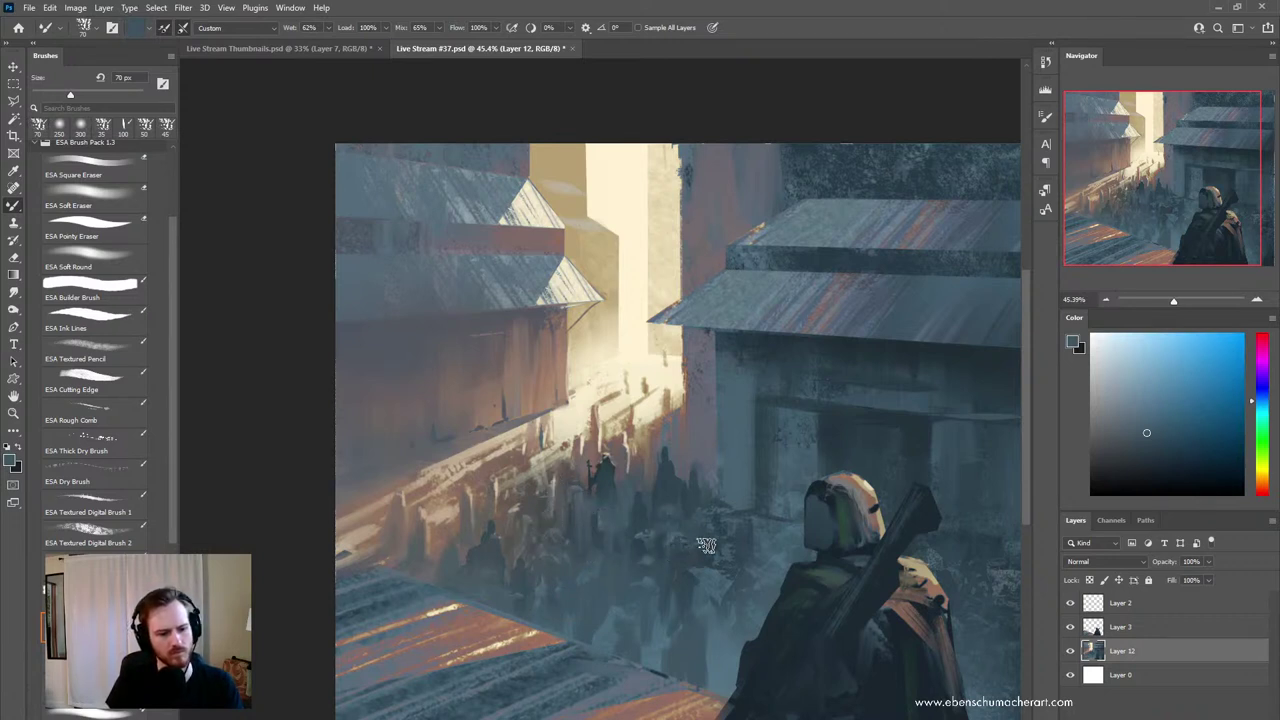
- Blend the textured crowd area behind the rifleman's shoulder with the Mixer Brush at 40 to 45 px in a sampled blue-grey
drag(724, 601, 621, 589)
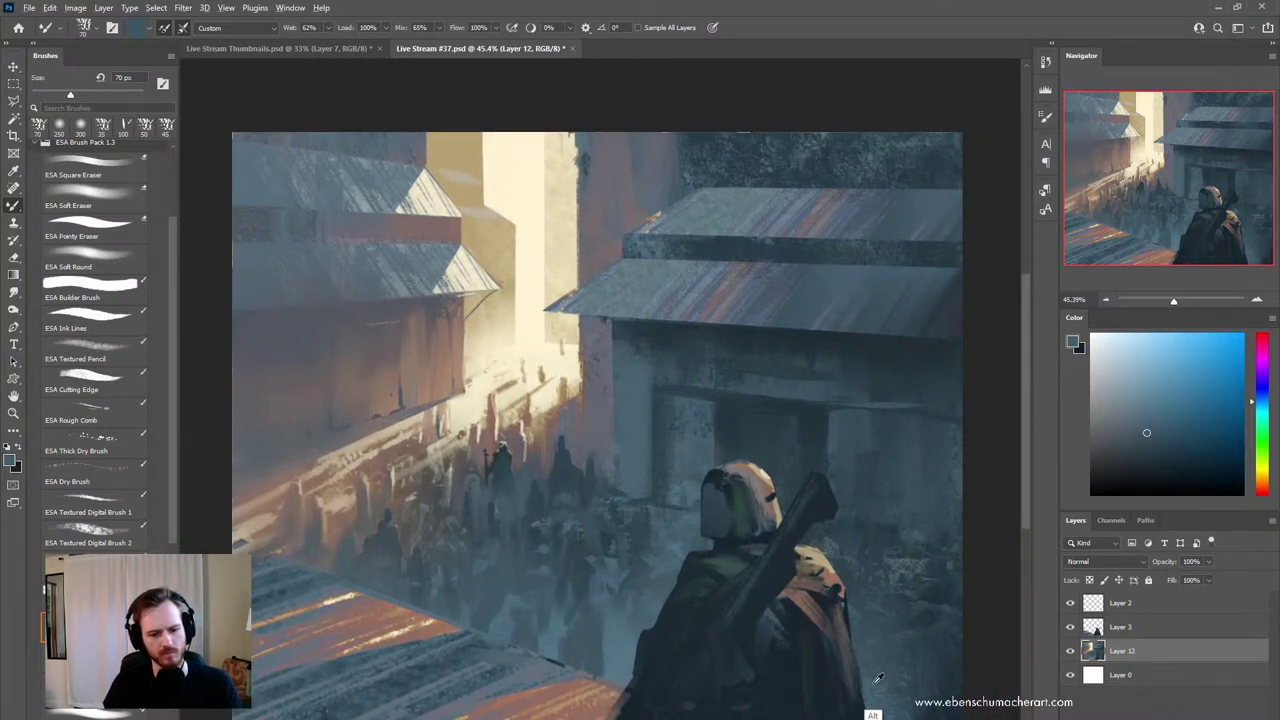
alt+click(902, 610)
key(bracketright)
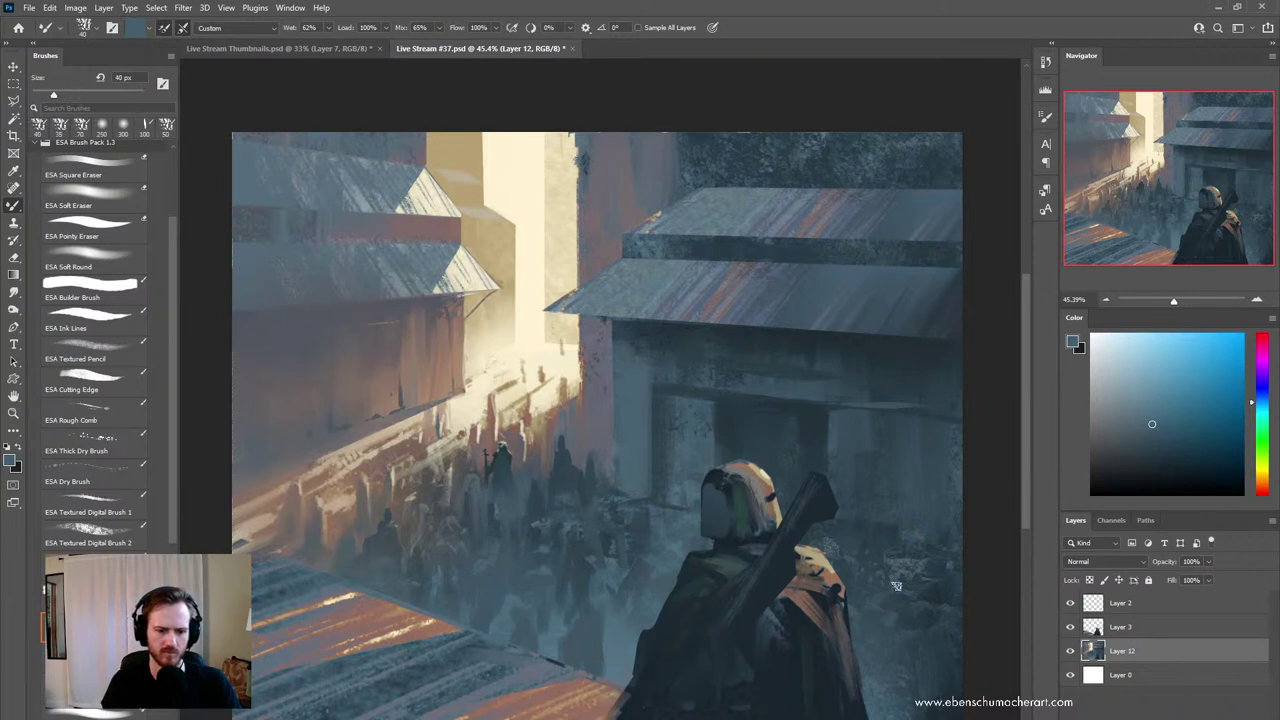
key(bracketright)
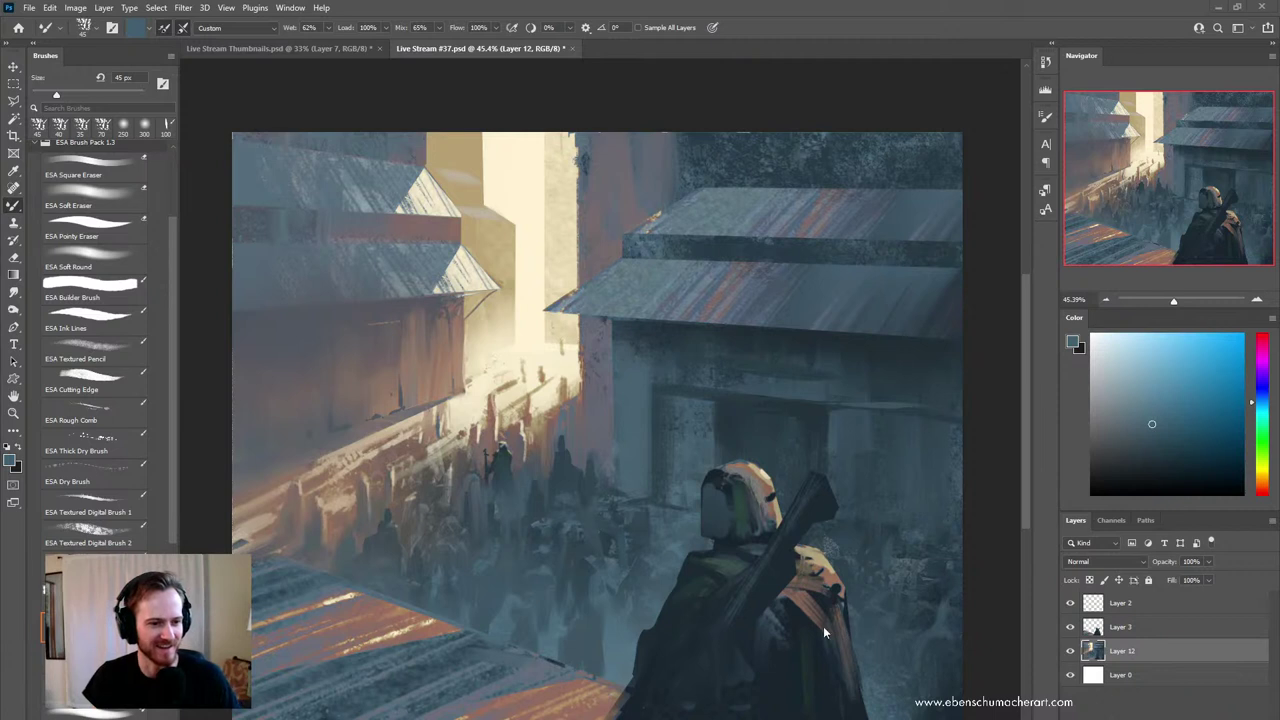
- Examine the overall composition of the whole painting, from the sunlit street to the rifleman
key(ctrl+space)
drag(631, 531, 570, 499)
drag(563, 488, 547, 457)
drag(605, 422, 645, 428)
mouse_move(612, 444)
mouse_down()
mouse_move(634, 448)
mouse_move(616, 436)
mouse_up()
drag(616, 436, 578, 455)
drag(586, 465, 634, 467)
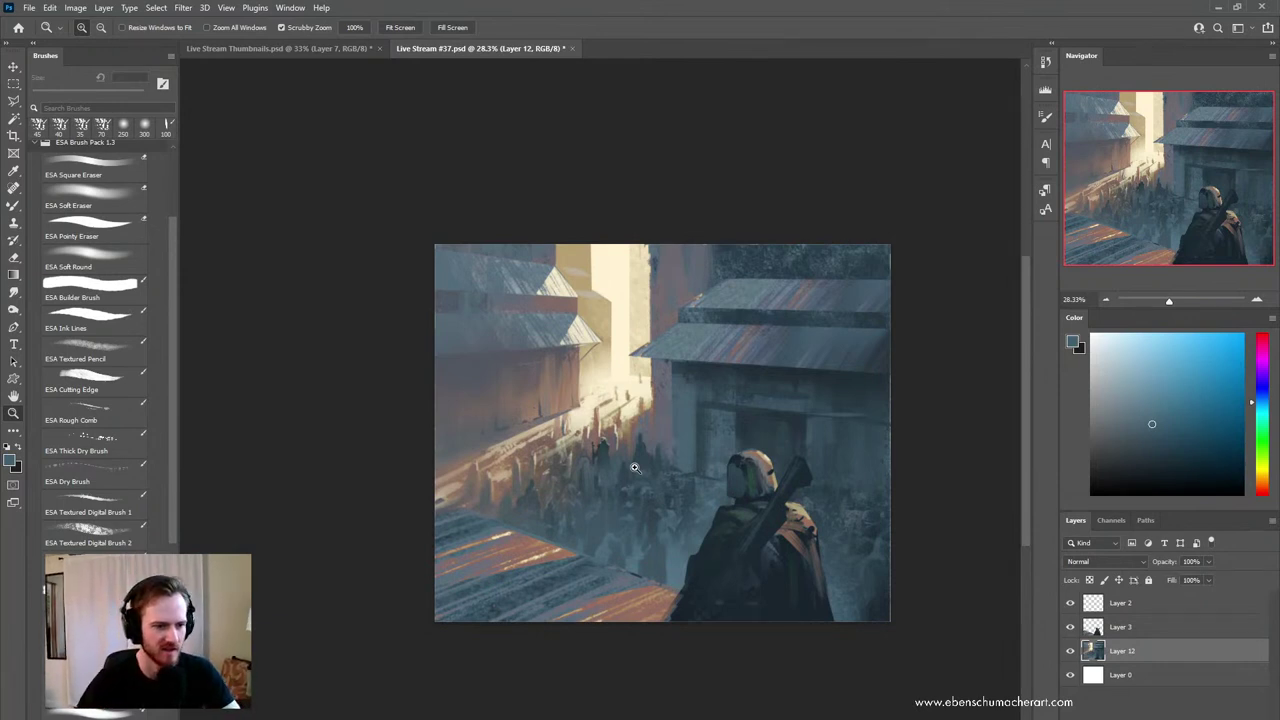
mouse_move(509, 323)
mouse_down()
mouse_move(519, 332)
mouse_move(492, 362)
mouse_up()
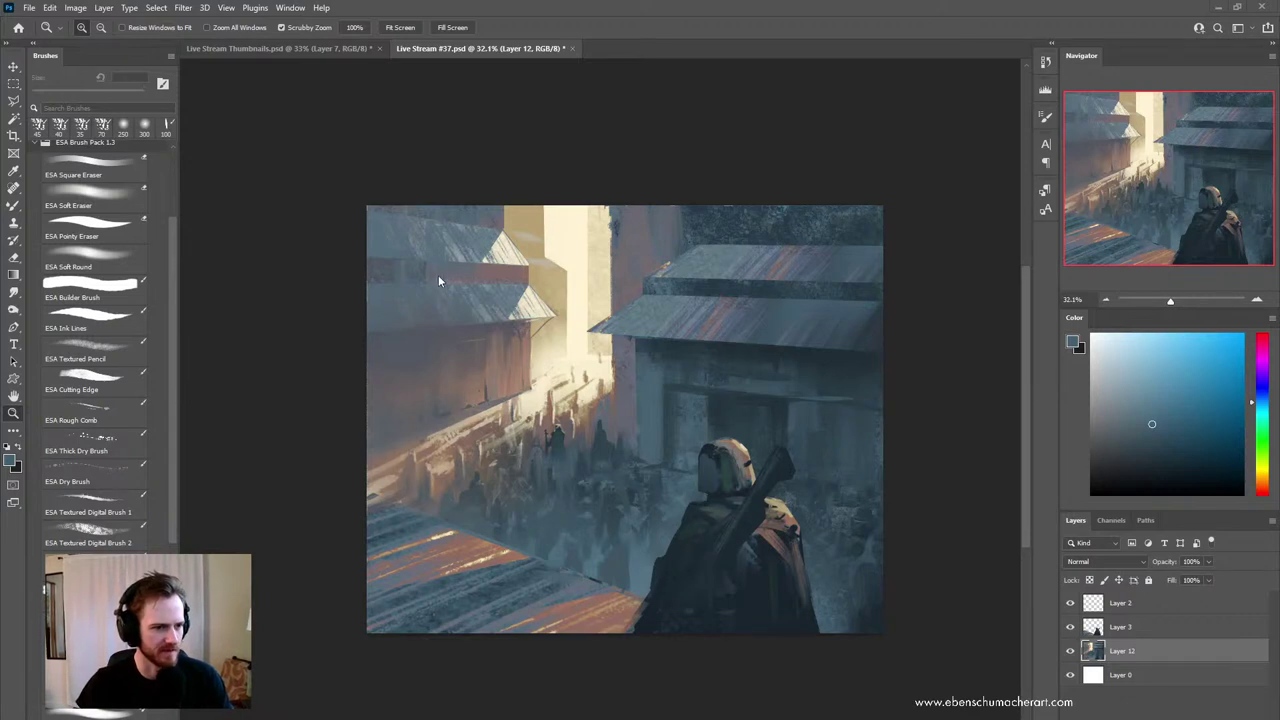
scroll(486, 294, up, 1)
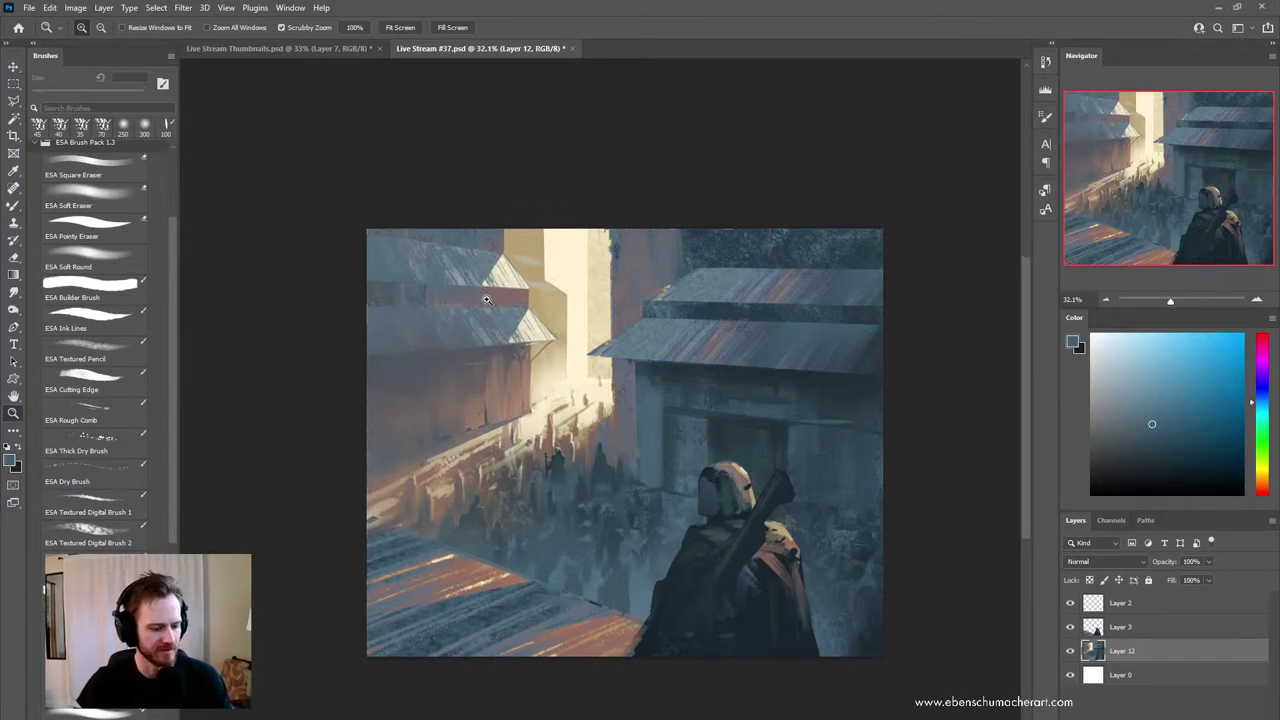
- Select the upper roof of the left building with the Polygonal Lasso and copy it to a new layer
key(l)
click(530, 291)
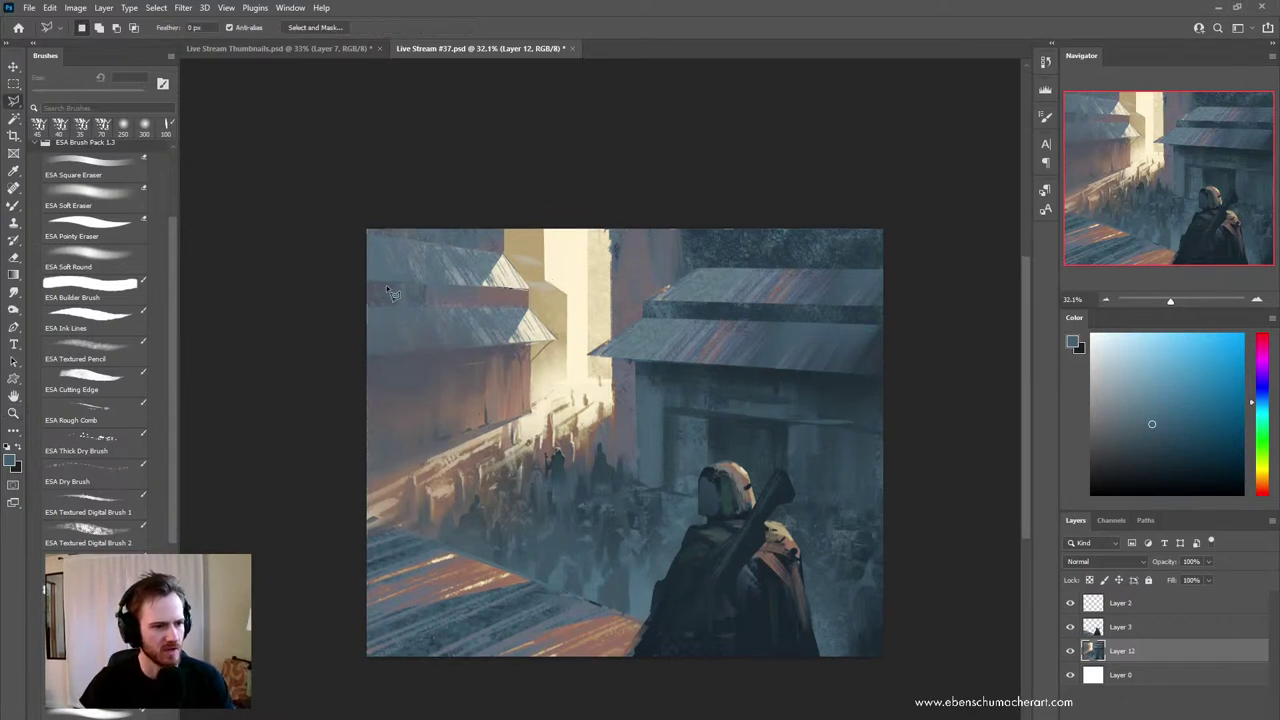
click(349, 280)
click(338, 210)
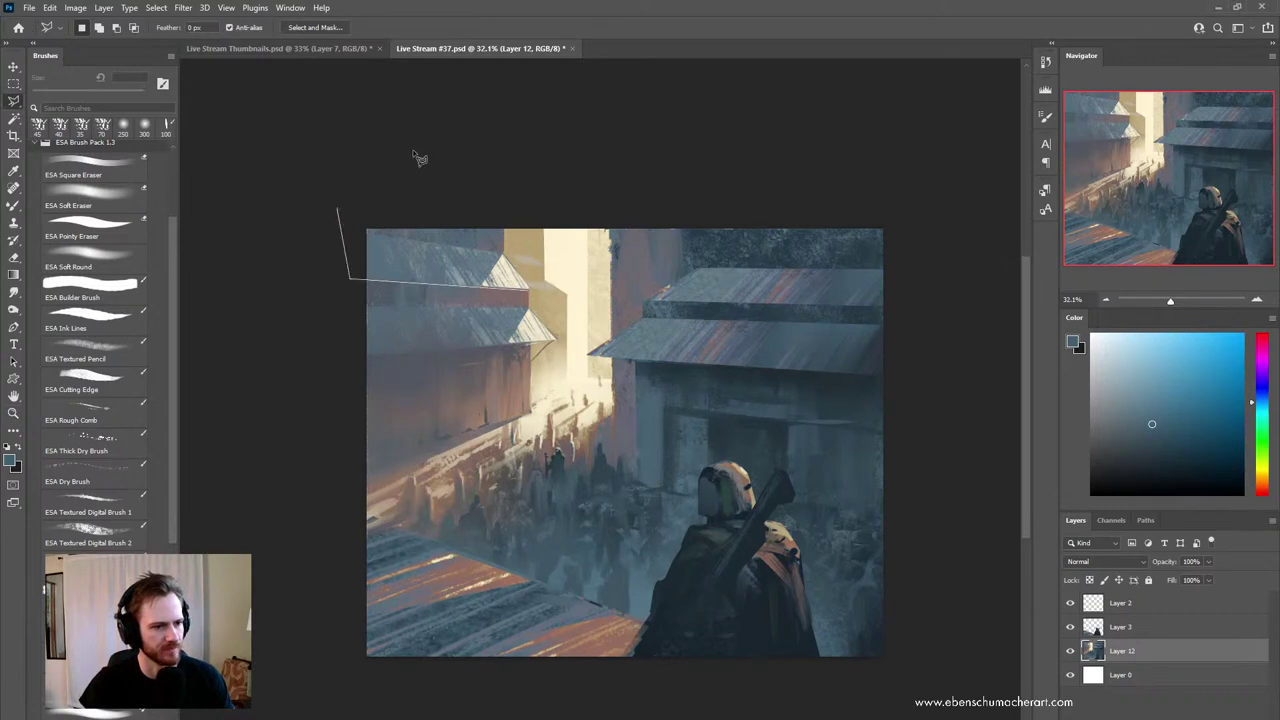
click(436, 154)
click(512, 190)
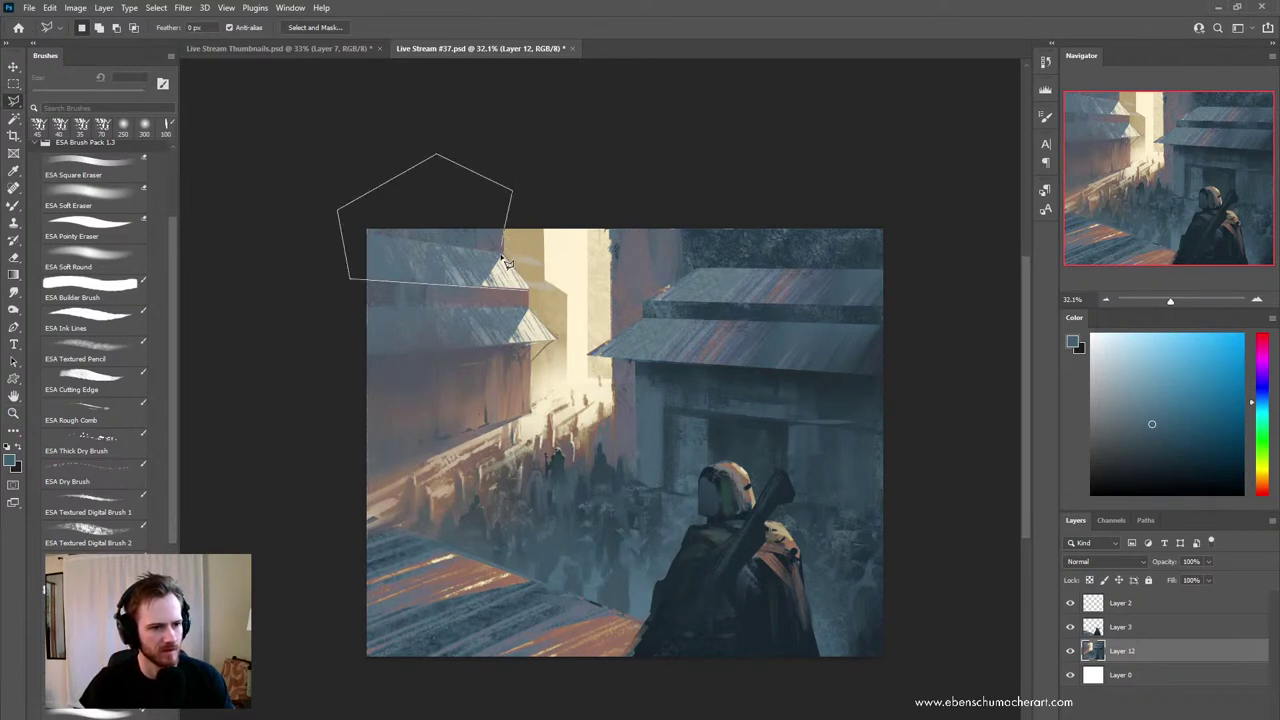
click(534, 295)
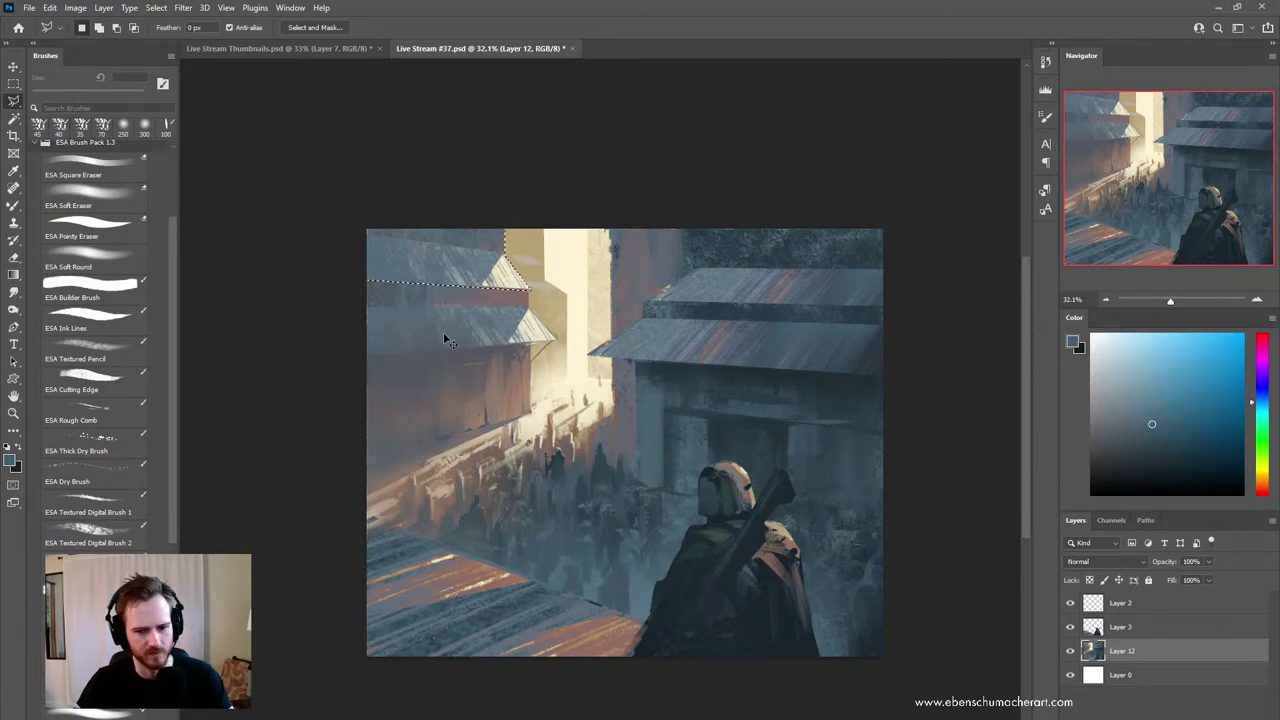
key(ctrl+j)
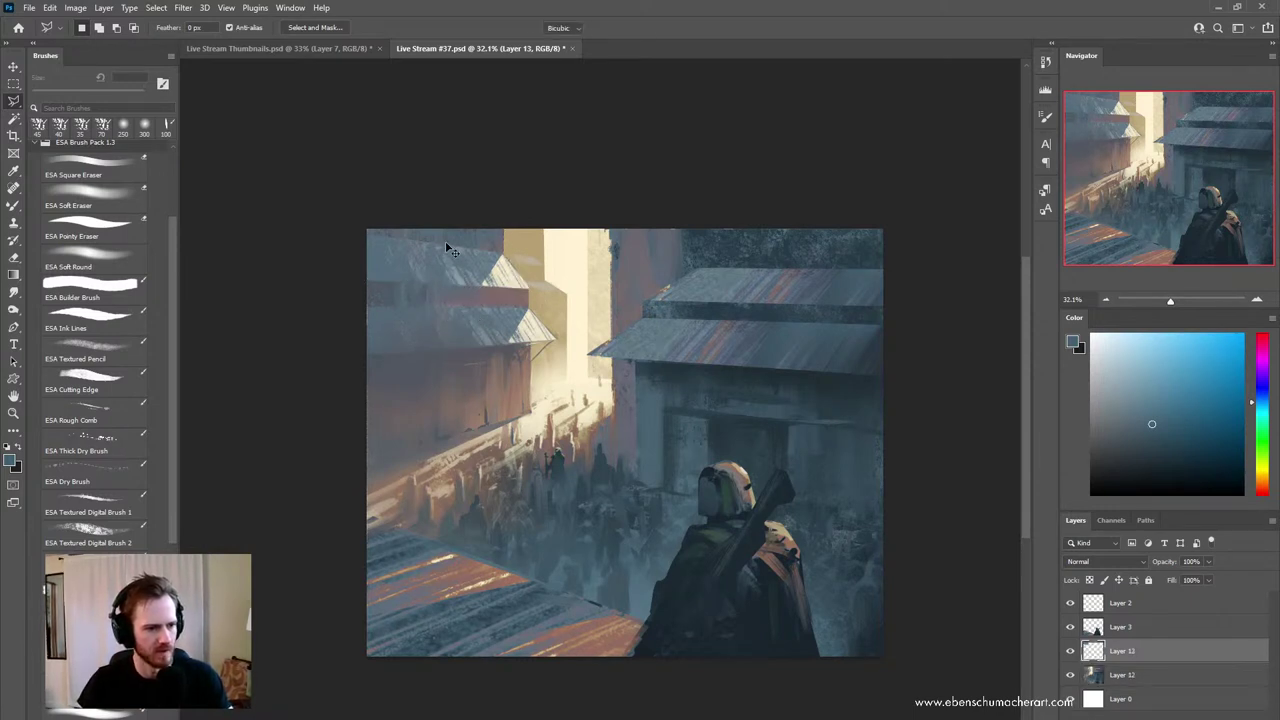
- Squash the copied roof to about 63% of its height without skew, keeping its lower edge in place
key(ctrl+t)
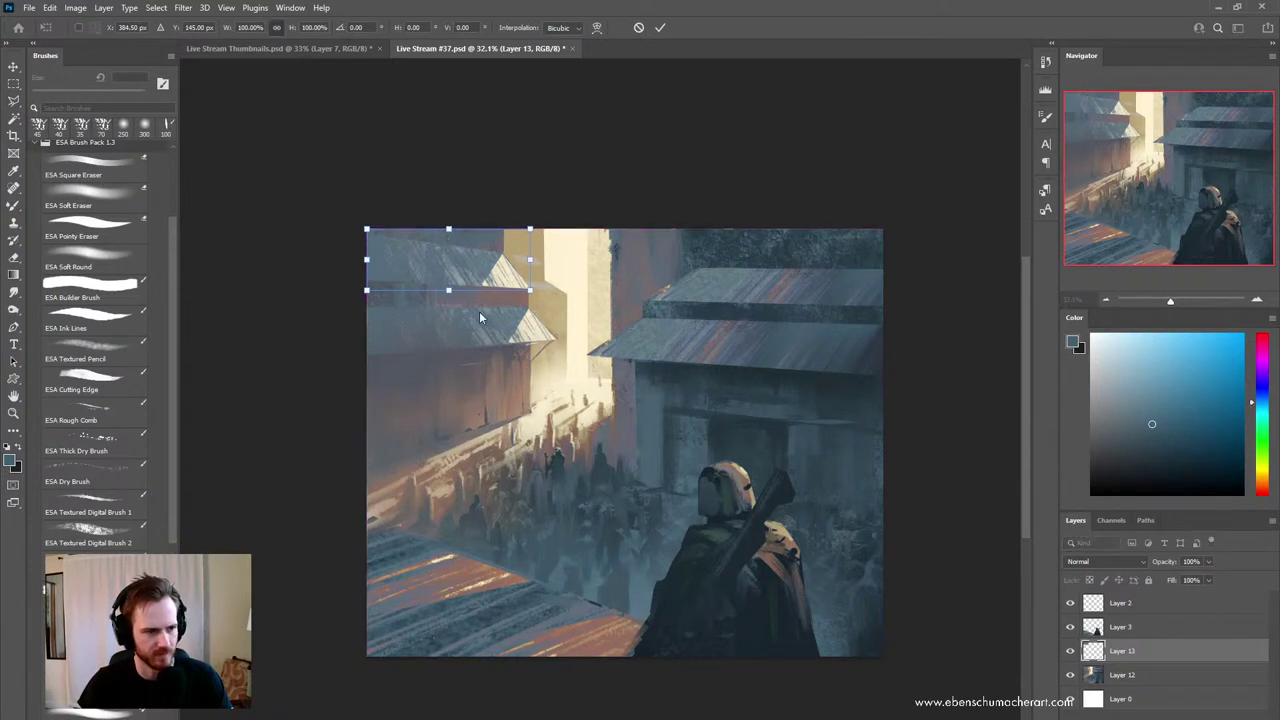
drag(450, 233, 436, 255)
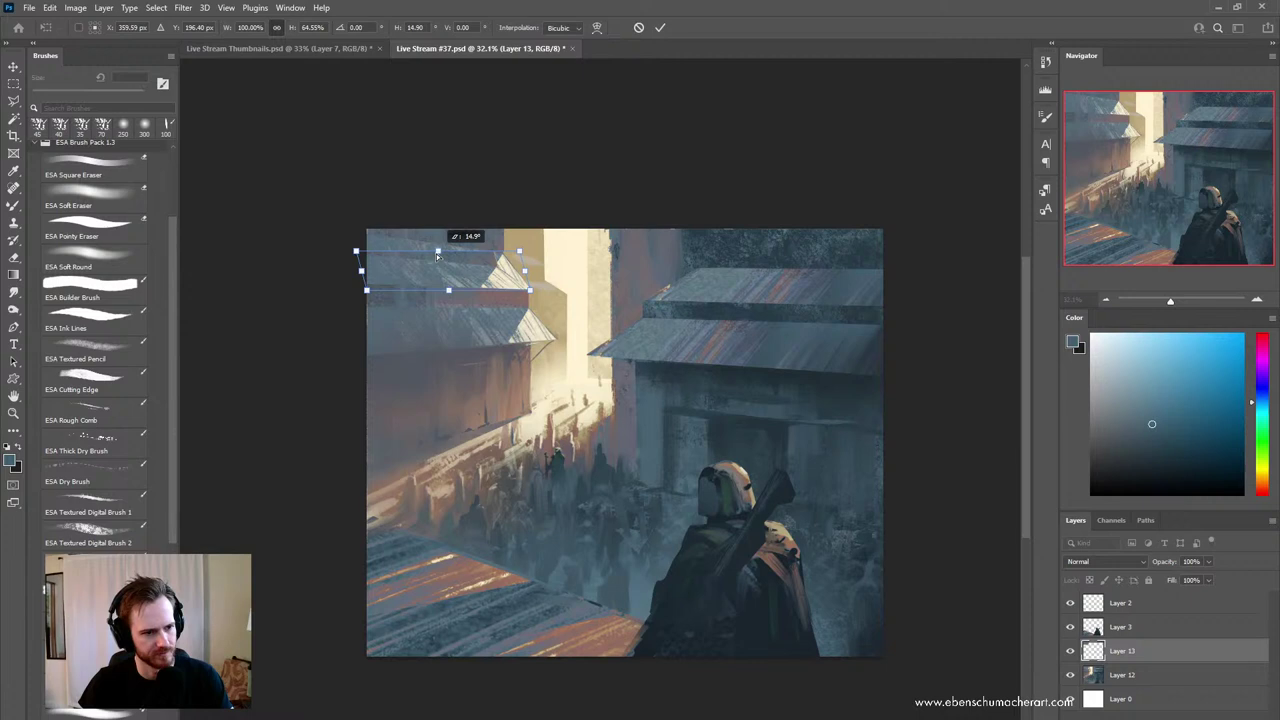
drag(437, 256, 450, 258)
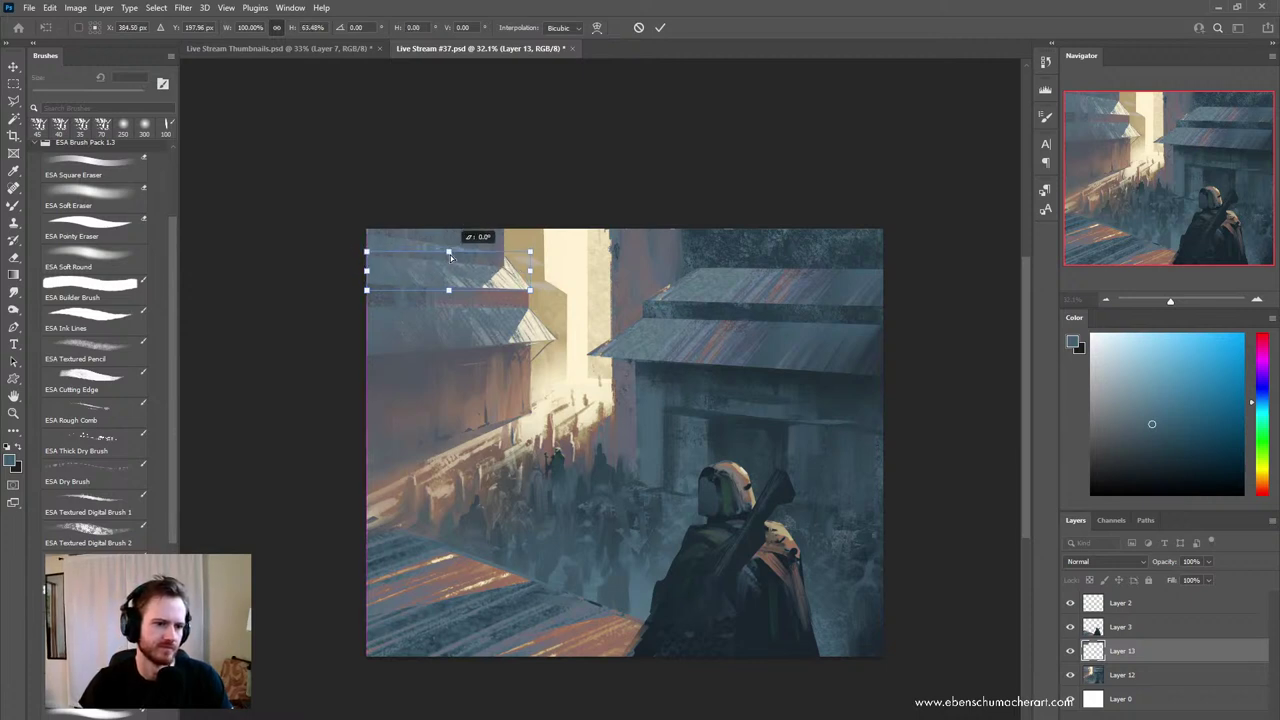
key(Return)
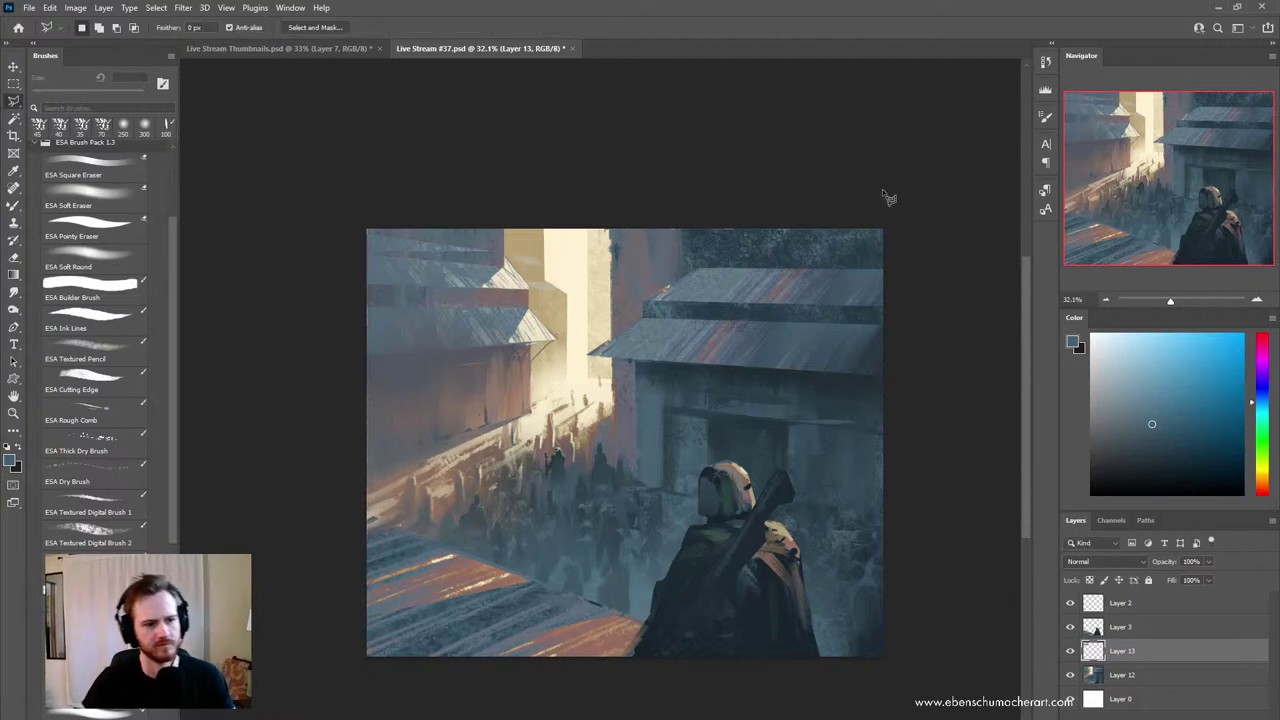
- Sample the tan of the sunlit building and merge the squashed roof copy with Layer 12
click(1139, 680)
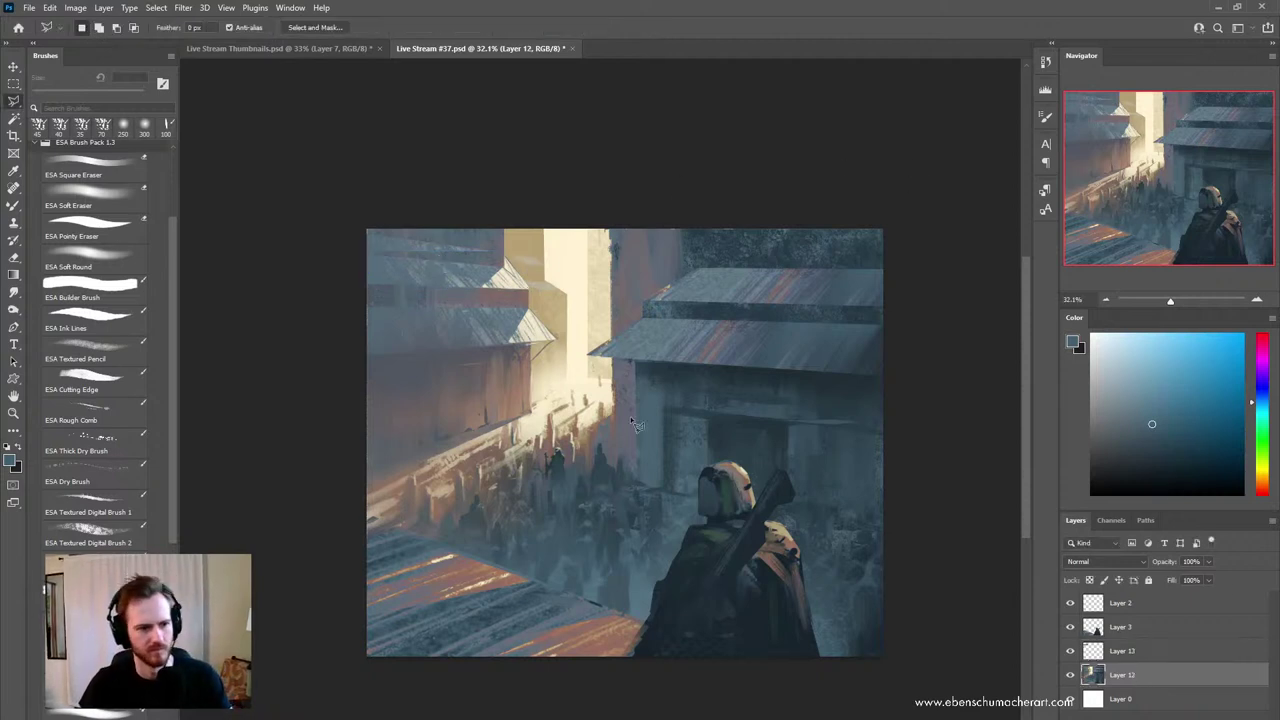
key(b)
alt+click(528, 270)
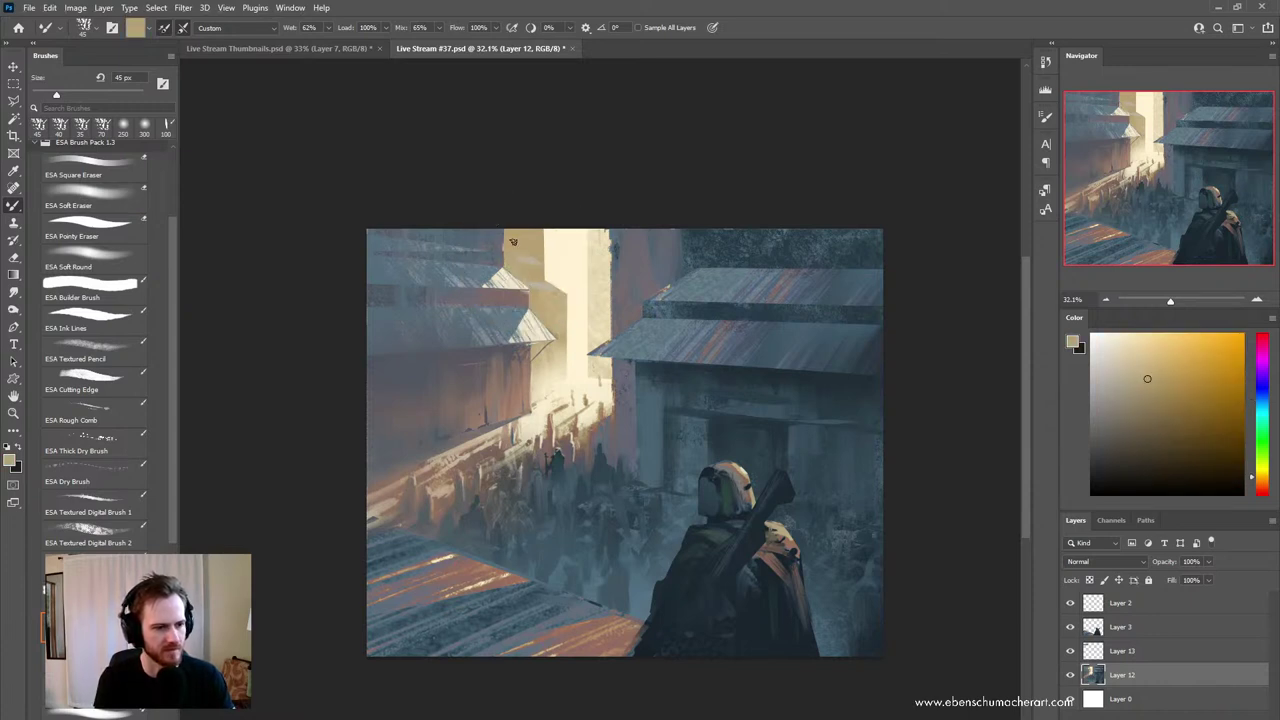
ctrl+click(1129, 660)
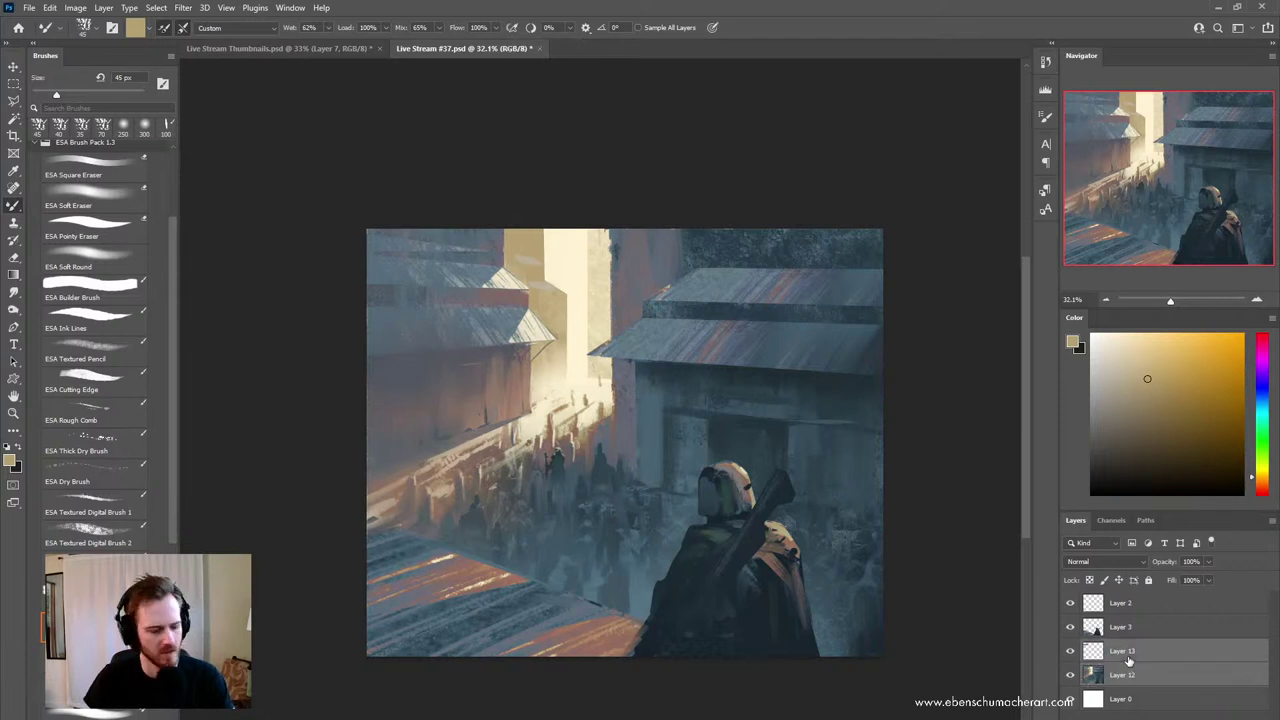
key(ctrl+e)
- Repaint the wall above the squashed roof with the ESA Cutting Edge brush at 100 px in sampled blue-greys and muted reds
key(b)
key(shift+b)
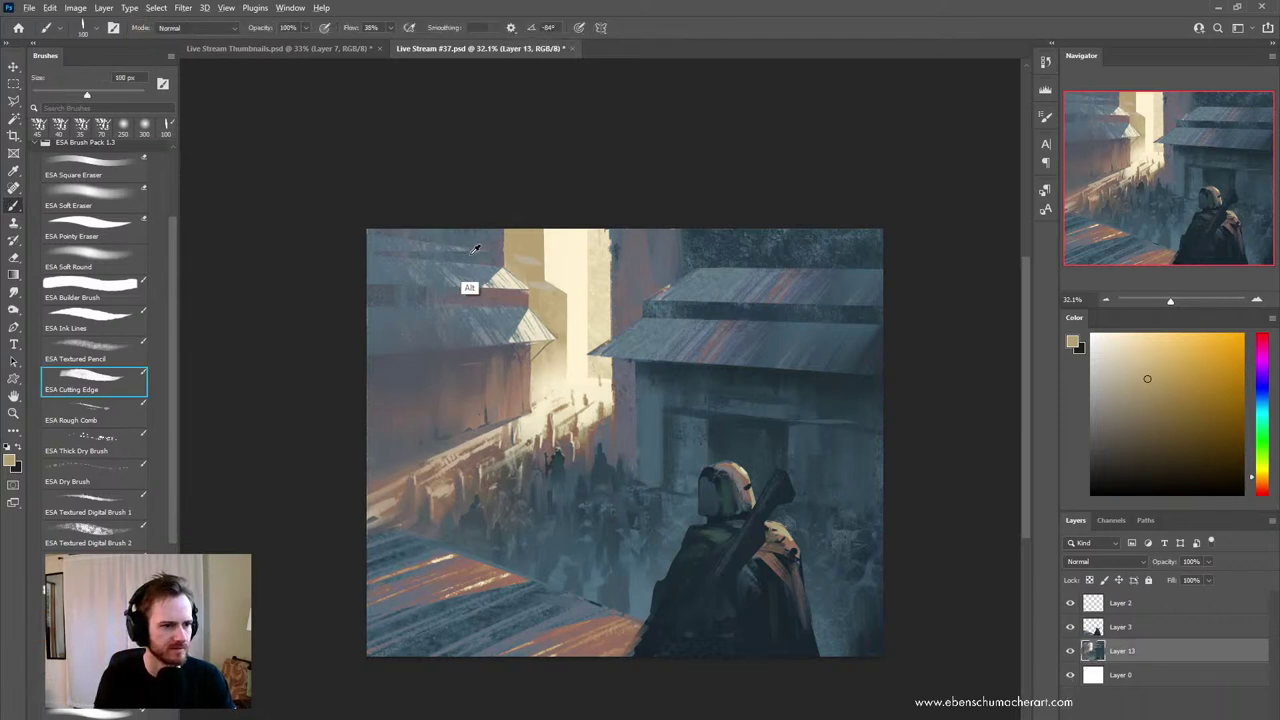
alt+click(470, 288)
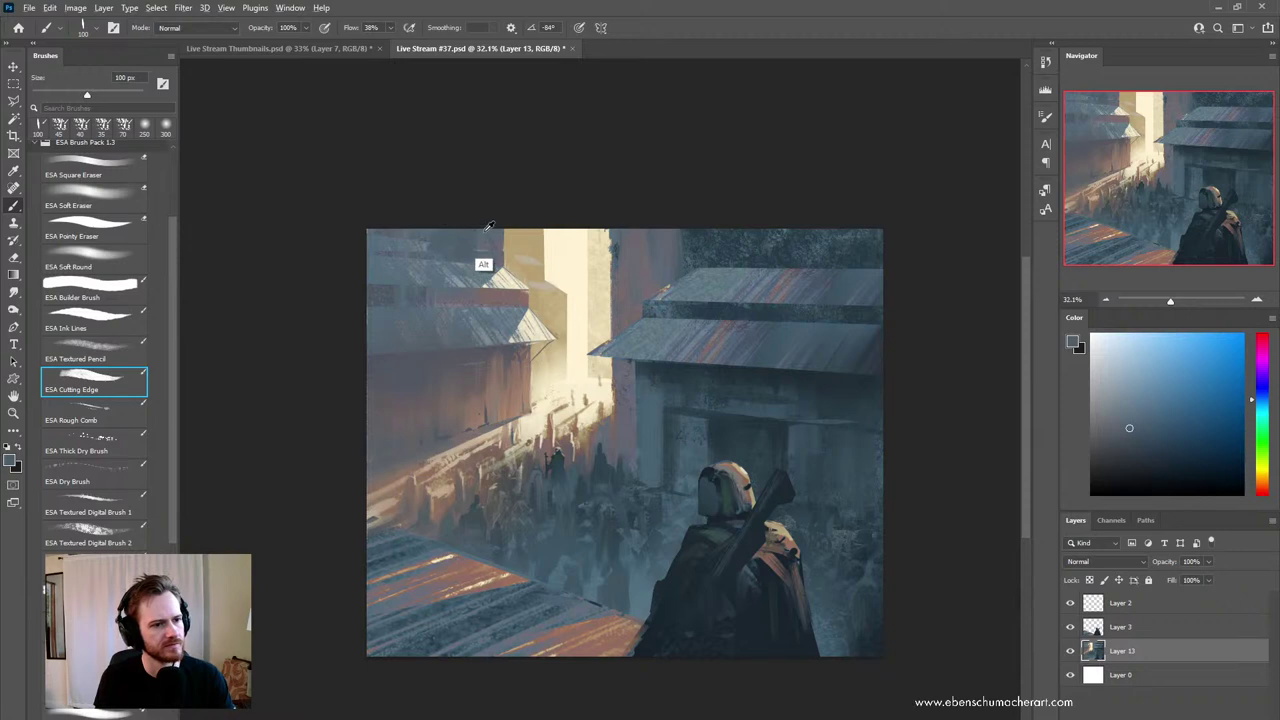
alt+click(485, 262)
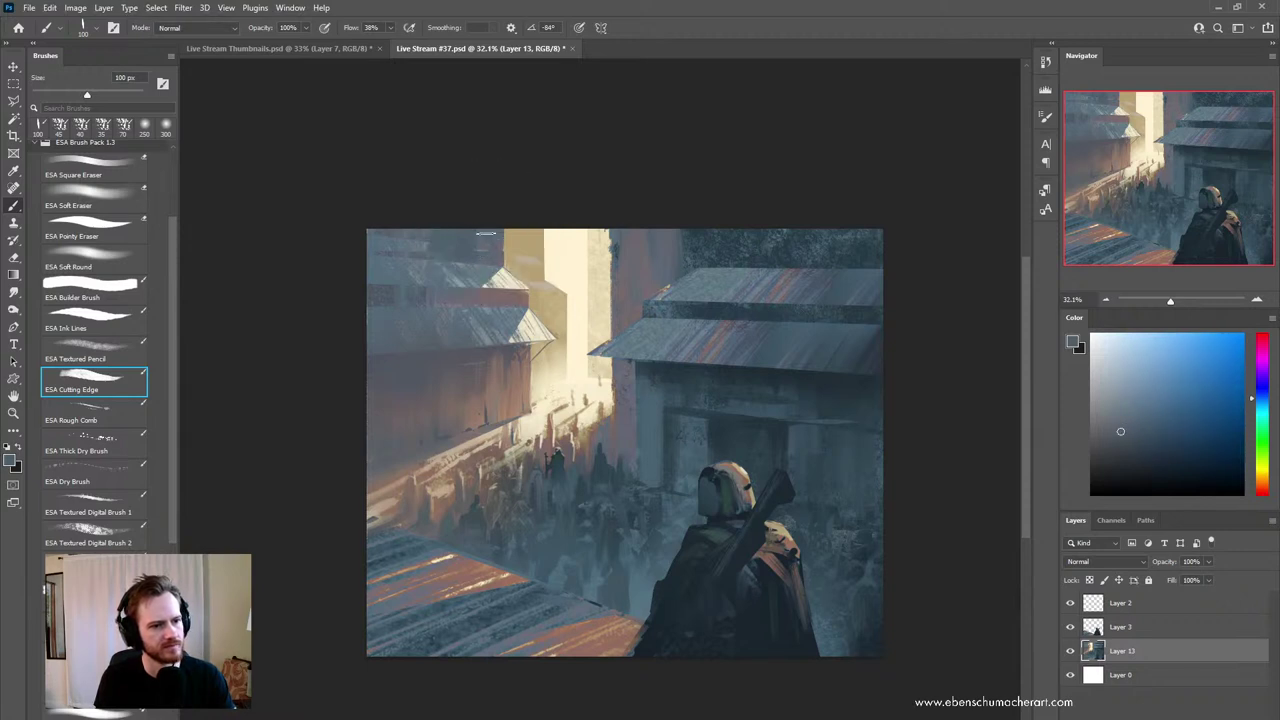
alt+click(505, 300)
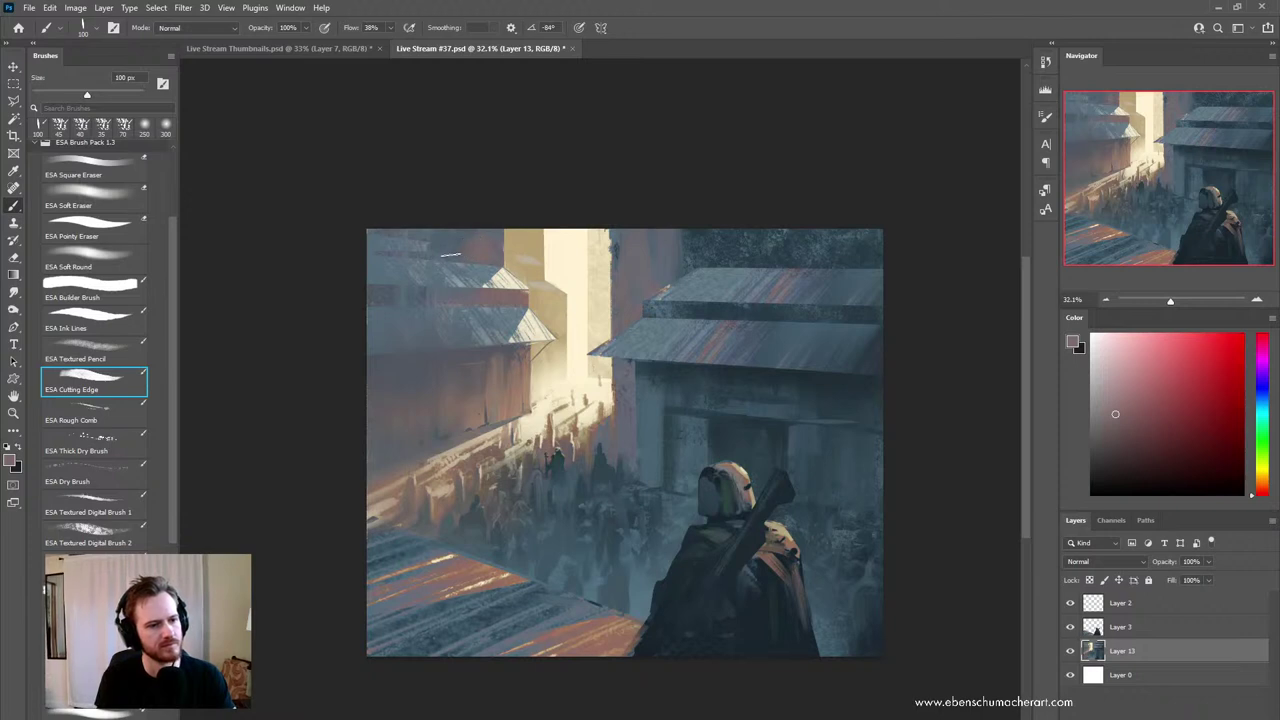
alt+click(440, 227)
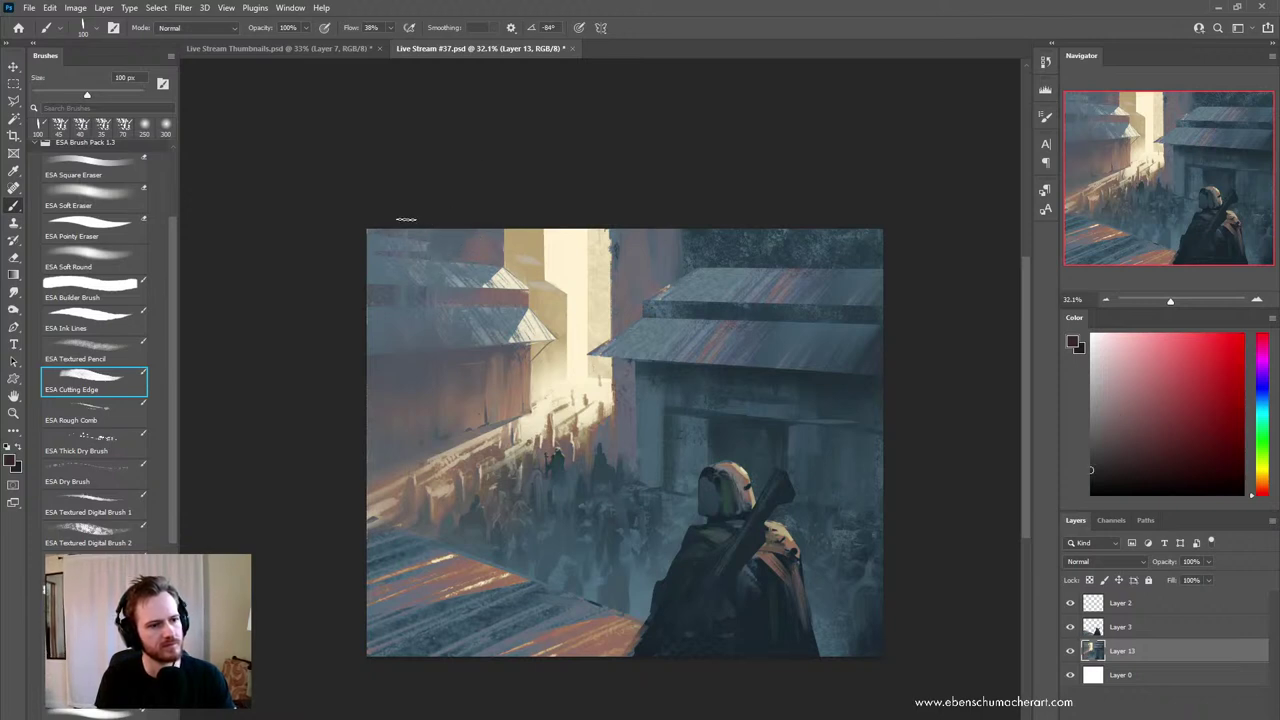
alt+click(452, 247)
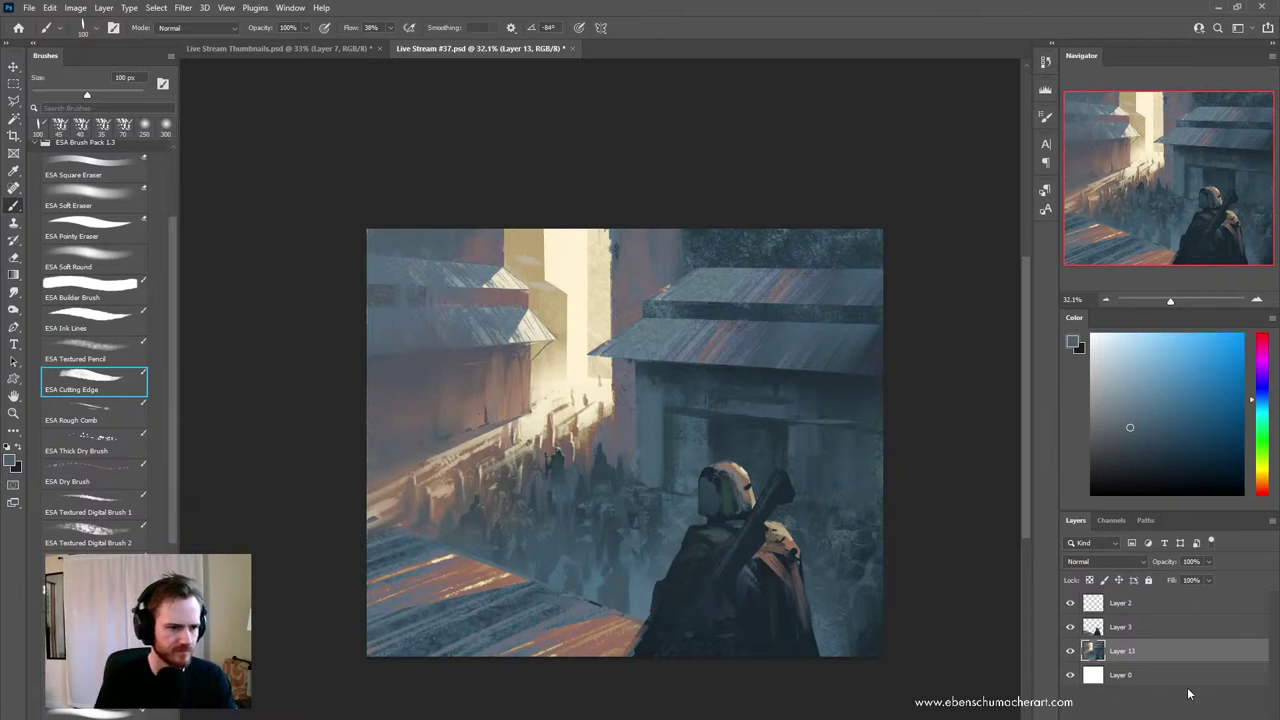
- Add a new layer and paint a sagging blue-grey cable from the left building's upper roof across the street to the right building
key(ctrl+shift+n)
key(Return)
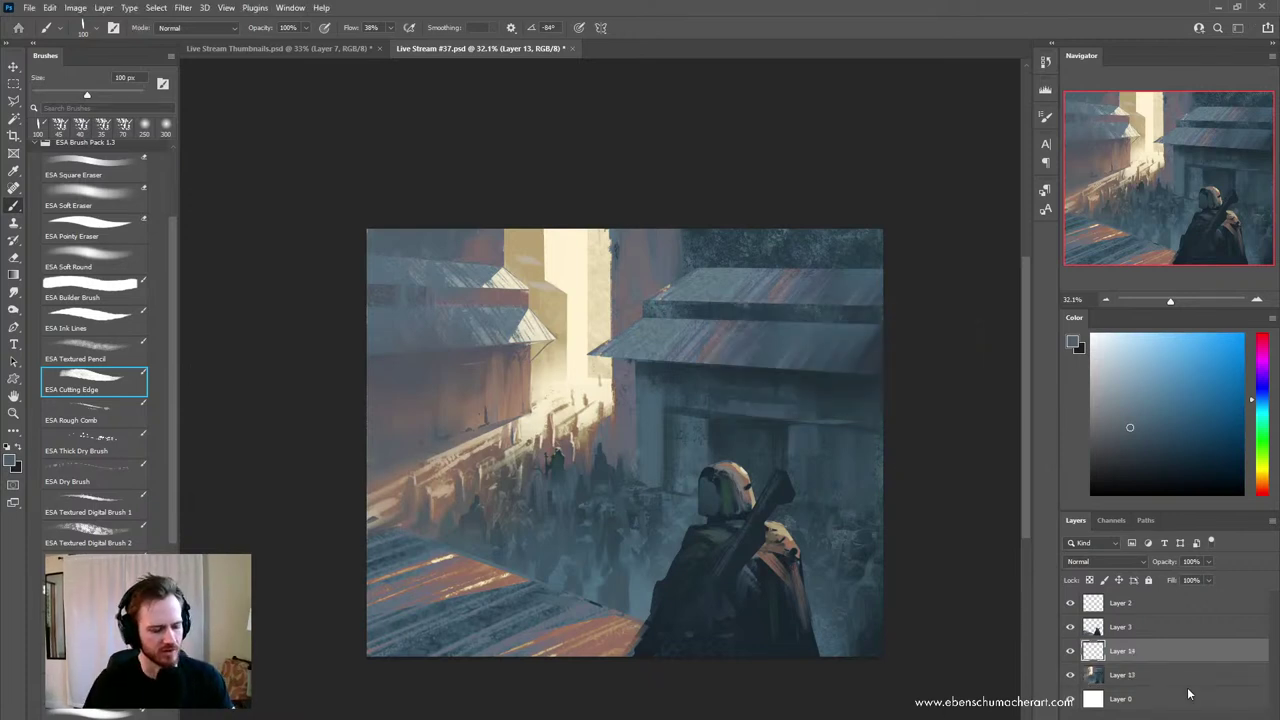
mouse_move(420, 262)
mouse_down()
mouse_move(526, 325)
mouse_move(655, 312)
mouse_up()
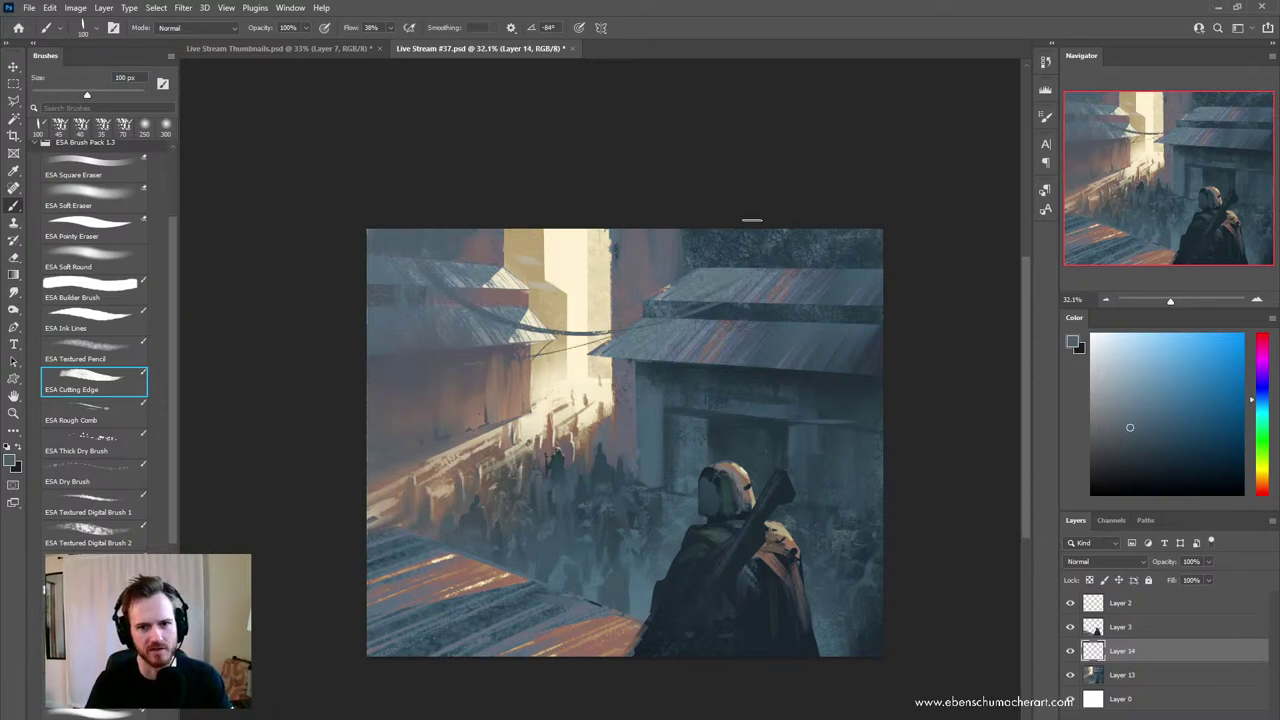
alt+click(697, 237)
drag(690, 269, 604, 287)
key(ctrl+z)
- Paint a thinner sagging cable across the bright gap above the first one, using a 50 px brush in a sampled muted red
key(bracketleft)
key(bracketleft)
key(bracketleft)
key(bracketleft)
key(bracketleft)
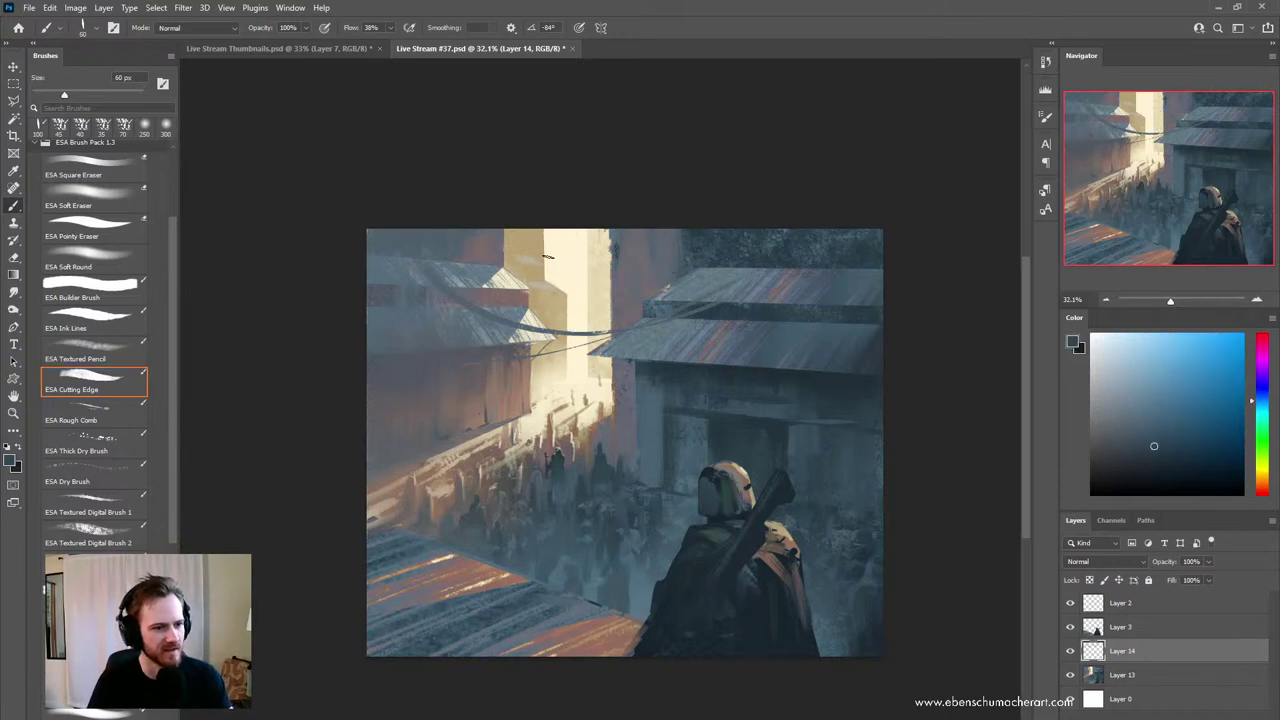
alt+click(515, 299)
drag(530, 304, 610, 310)
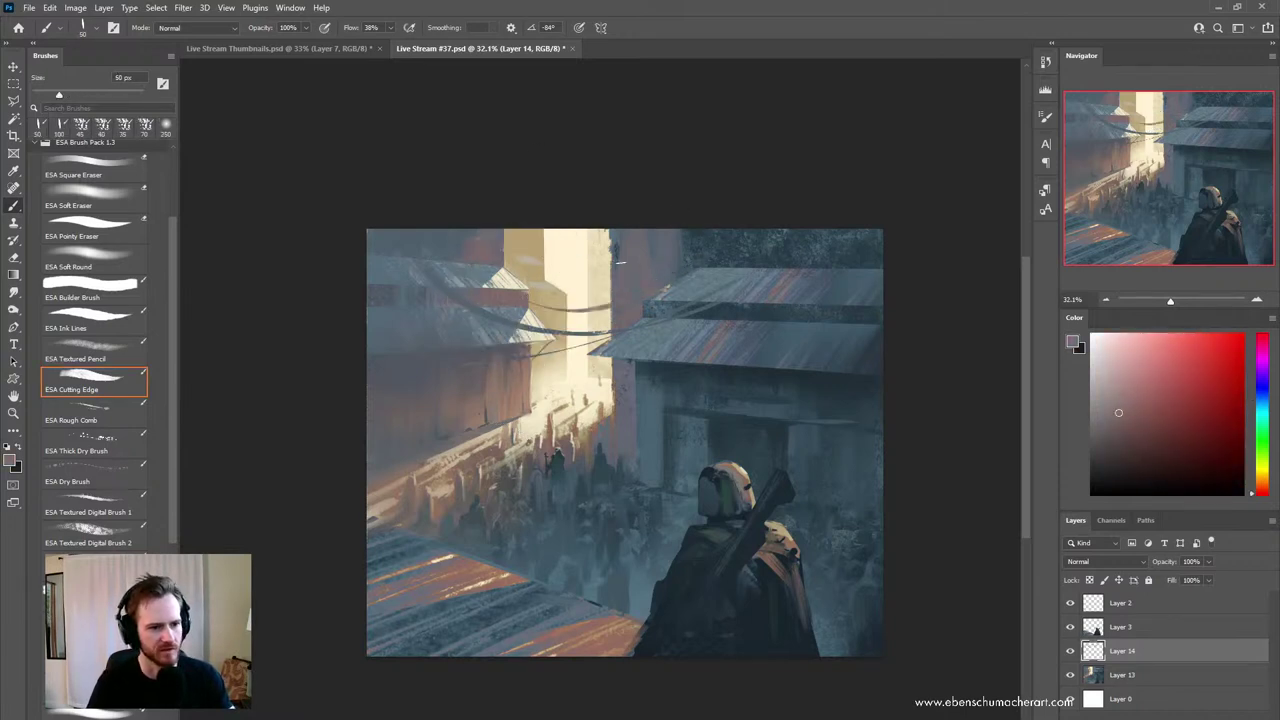
- Paint another thin cable from the left building's red band, rising across the bright gap to the shaded tower
drag(508, 257, 612, 268)
key(ctrl+z)
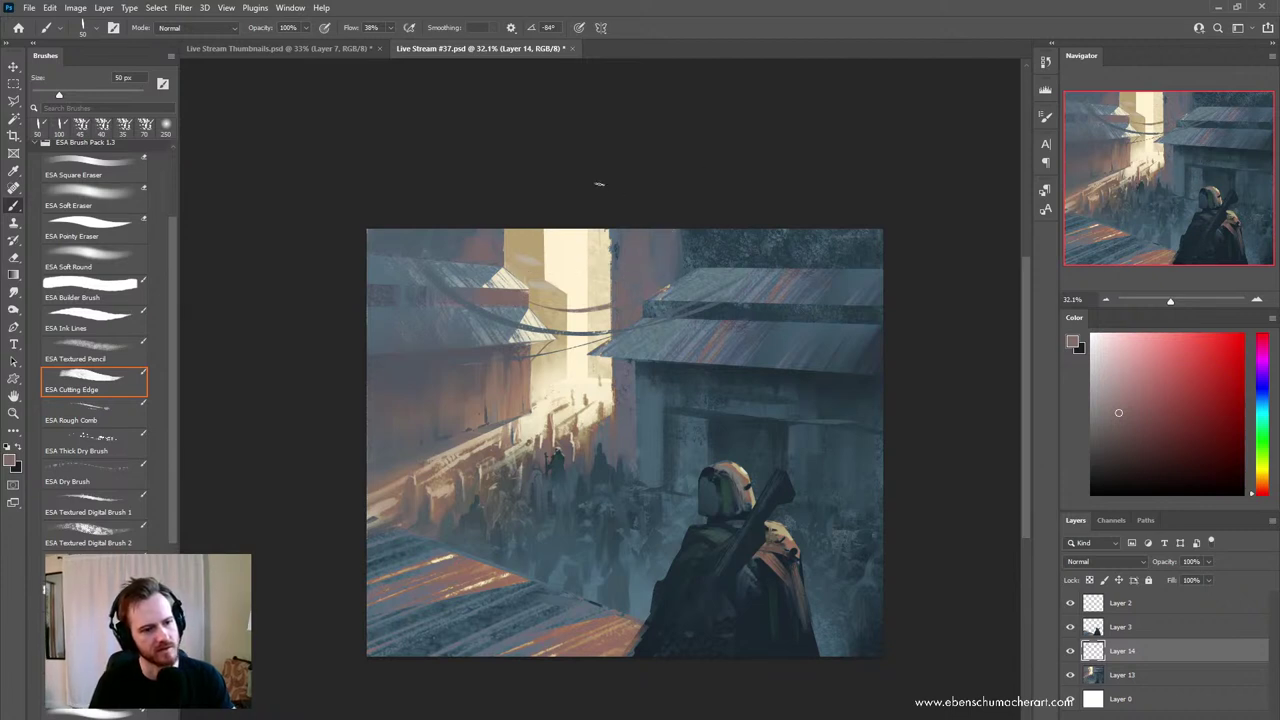
drag(503, 280, 612, 253)
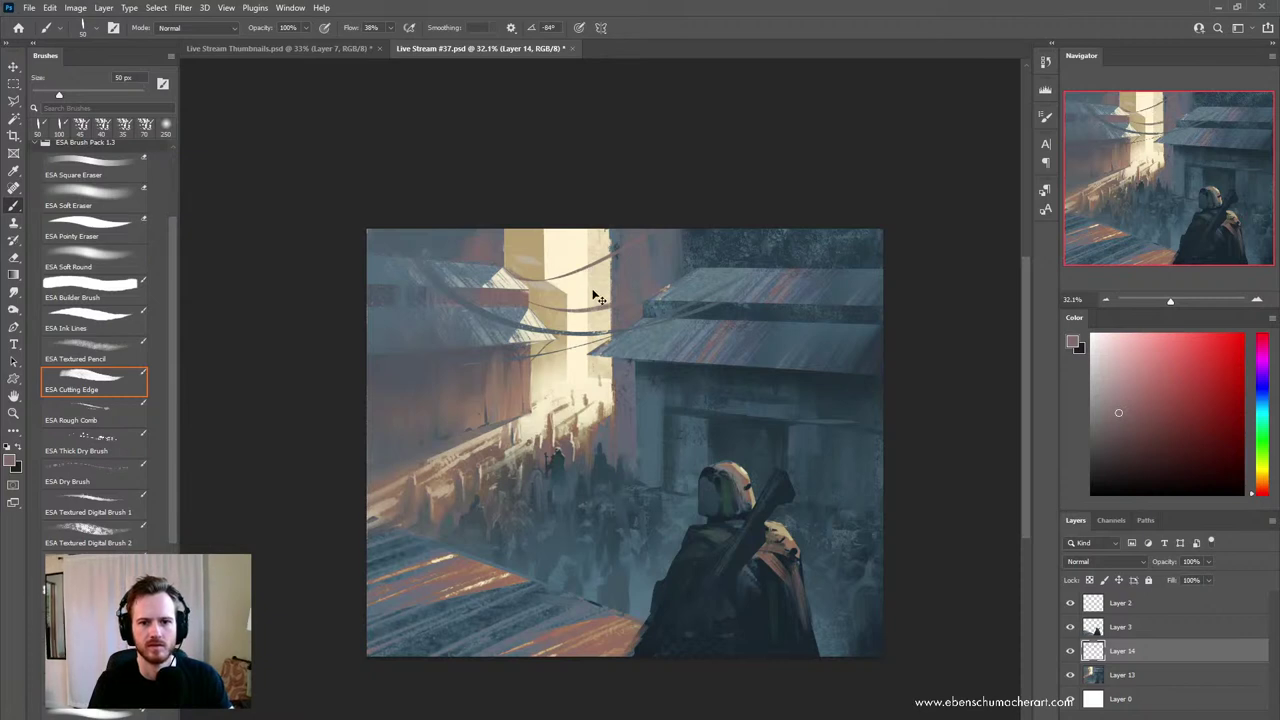
key(ctrl+z)
drag(529, 303, 611, 281)
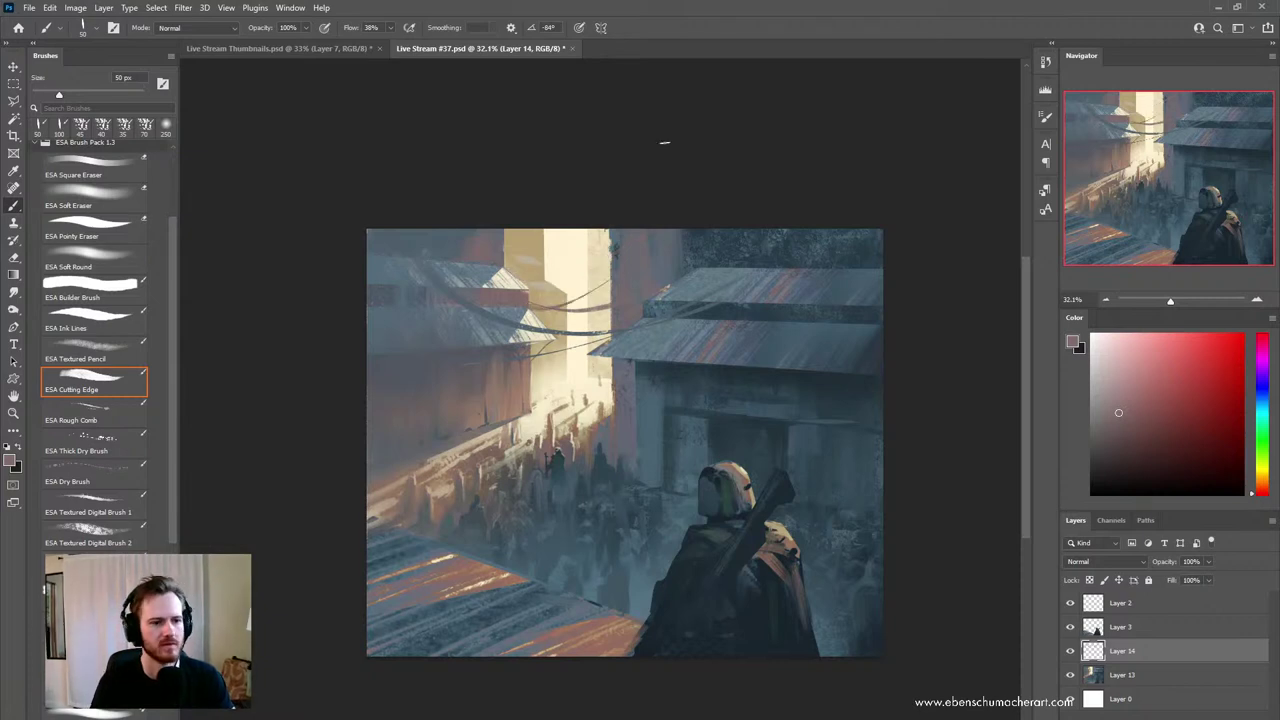
- Paint small lighter blue-grey marks on the shaded tower wall beside the bright gap
alt+click(648, 268)
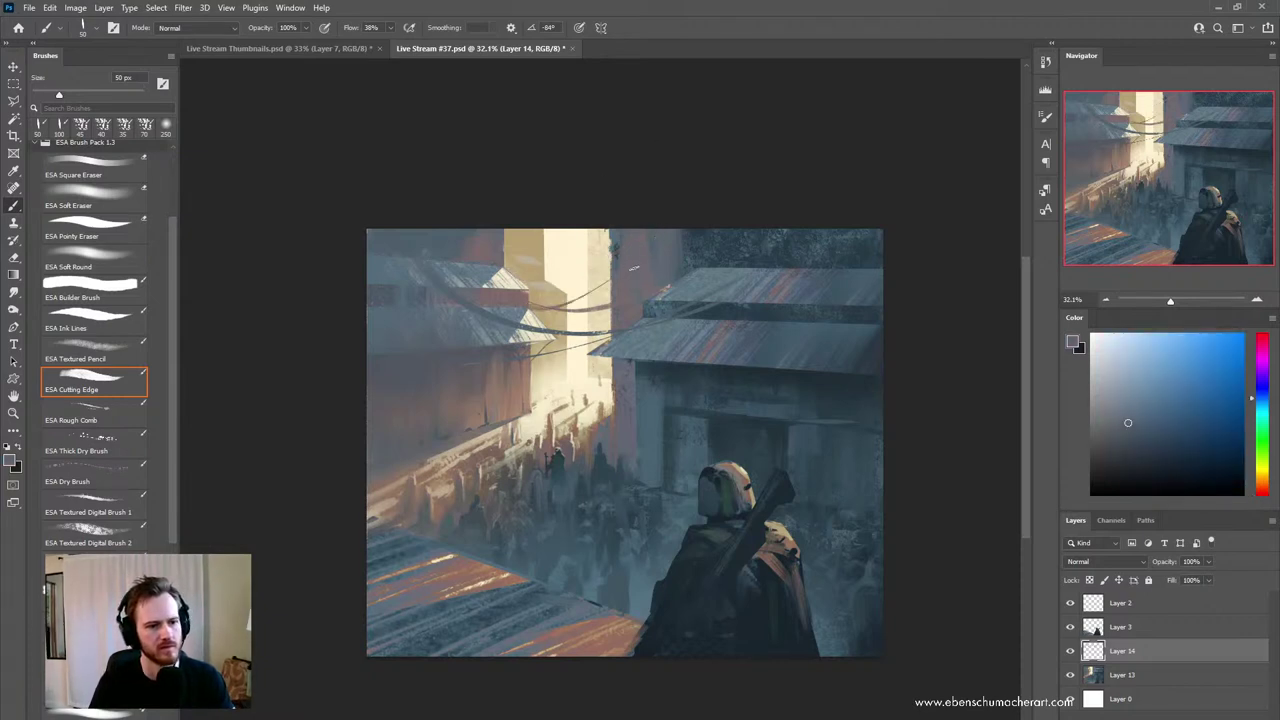
click(1118, 402)
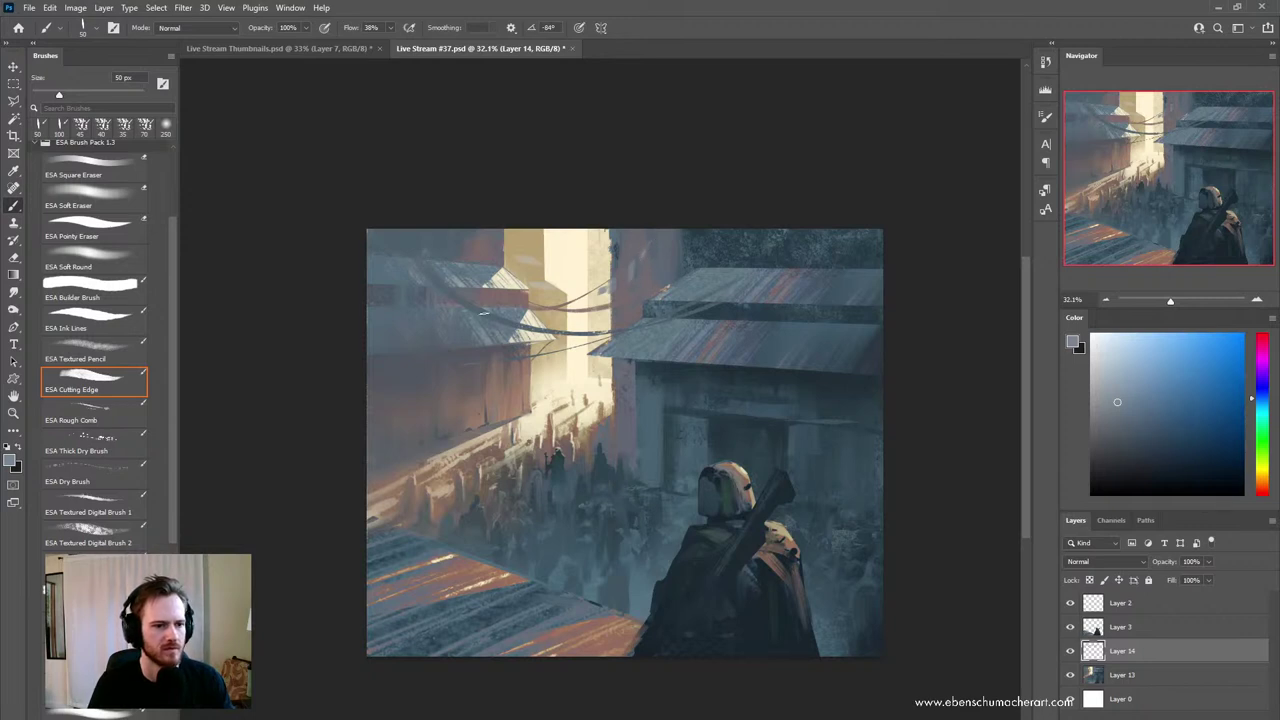
- Paint small muted blue-grey and greenish details beneath the left building's lower roof corner, using colours sampled nearby
alt+click(500, 316)
alt+click(503, 303)
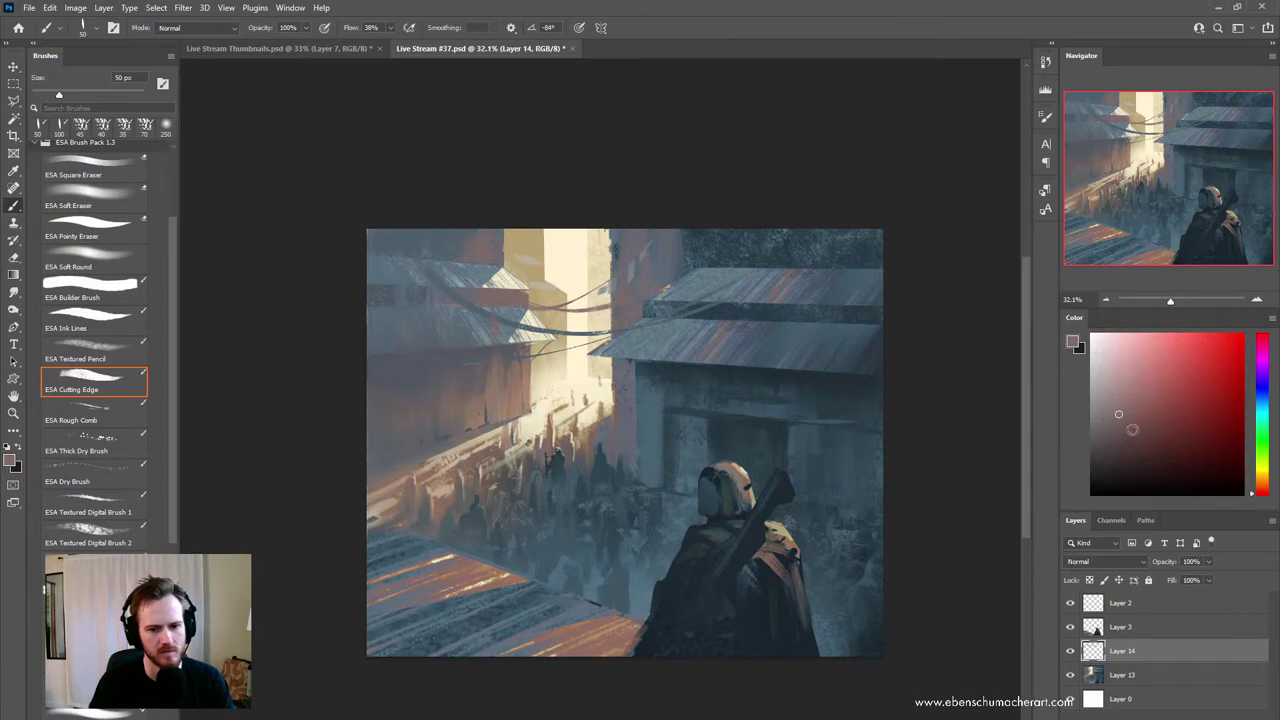
click(1110, 420)
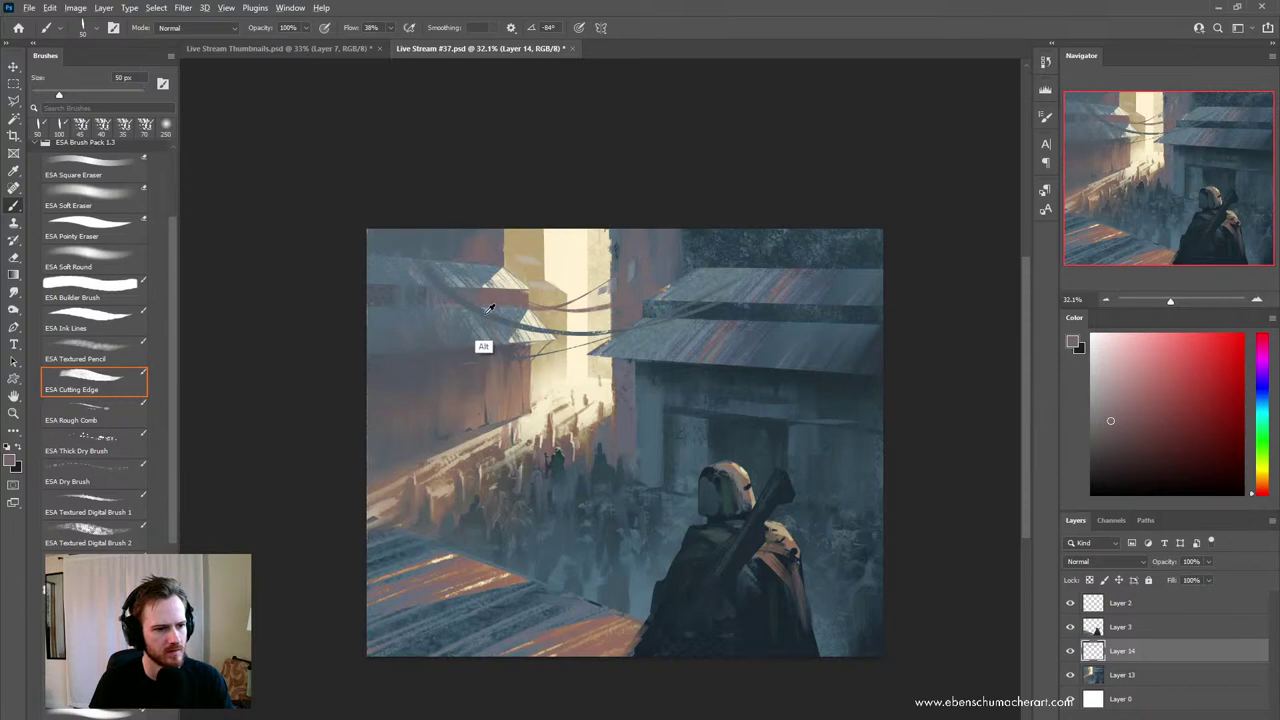
alt+click(486, 343)
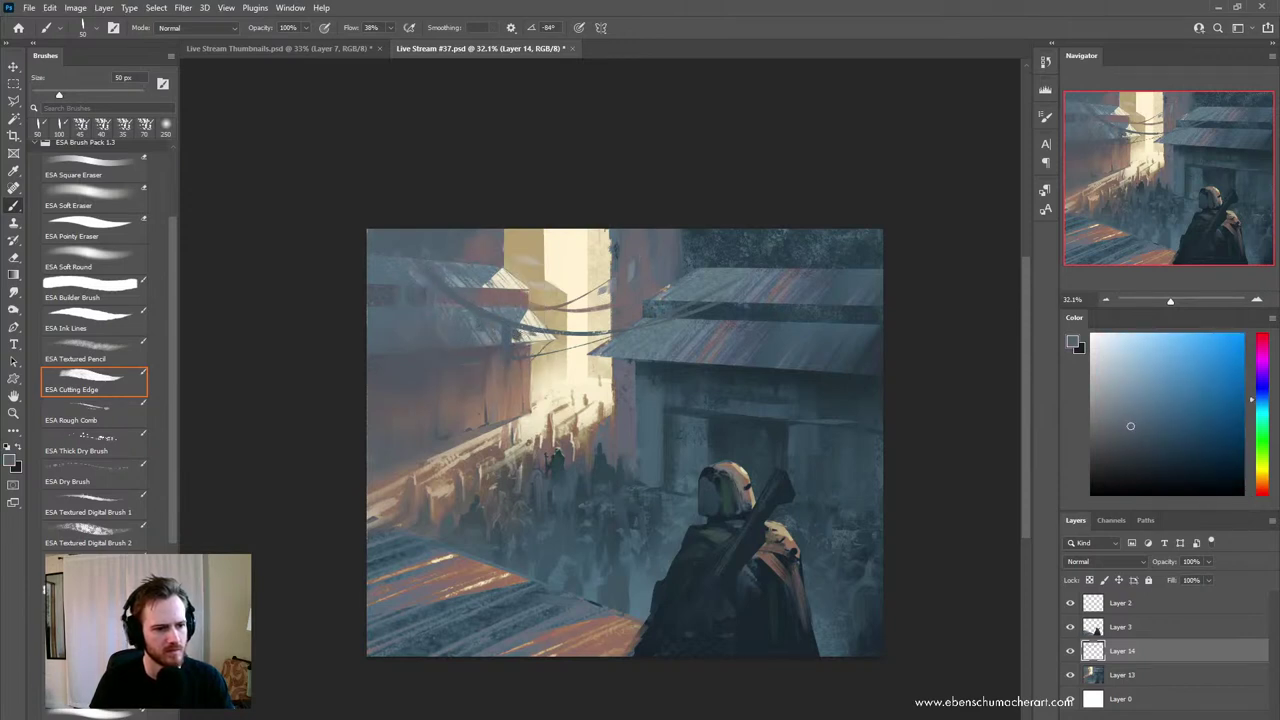
drag(532, 328, 536, 345)
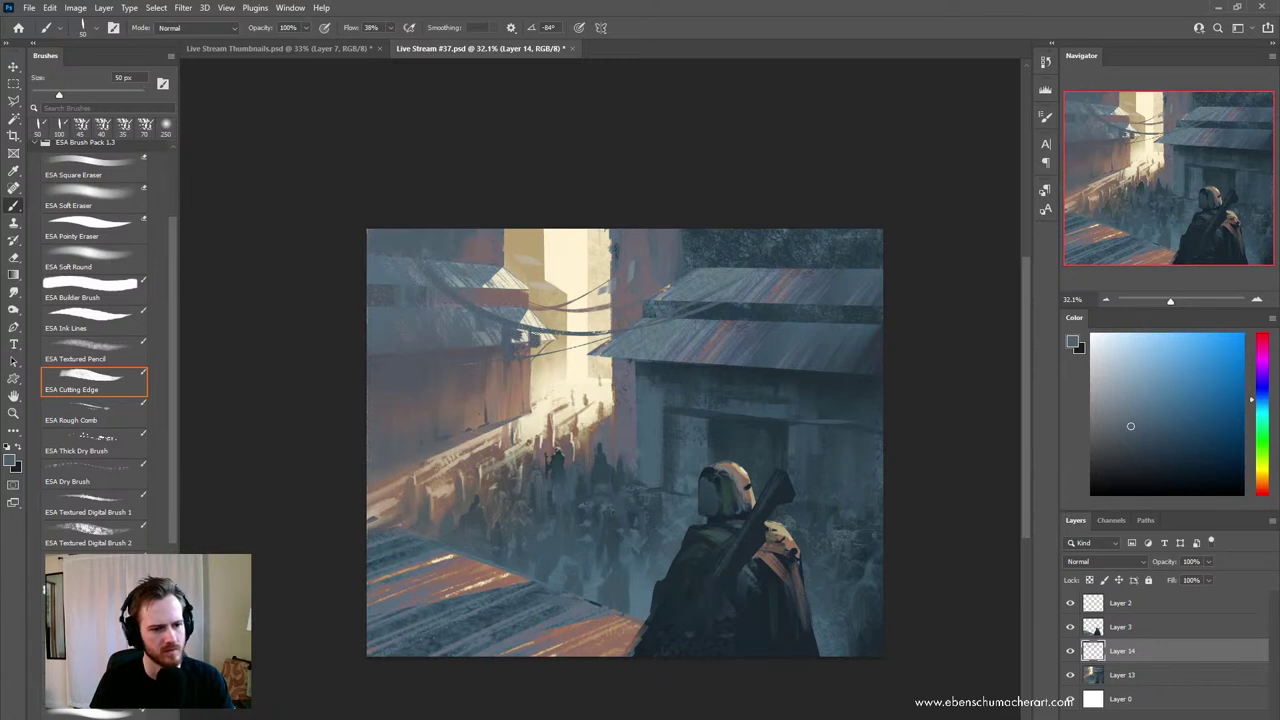
click(1263, 418)
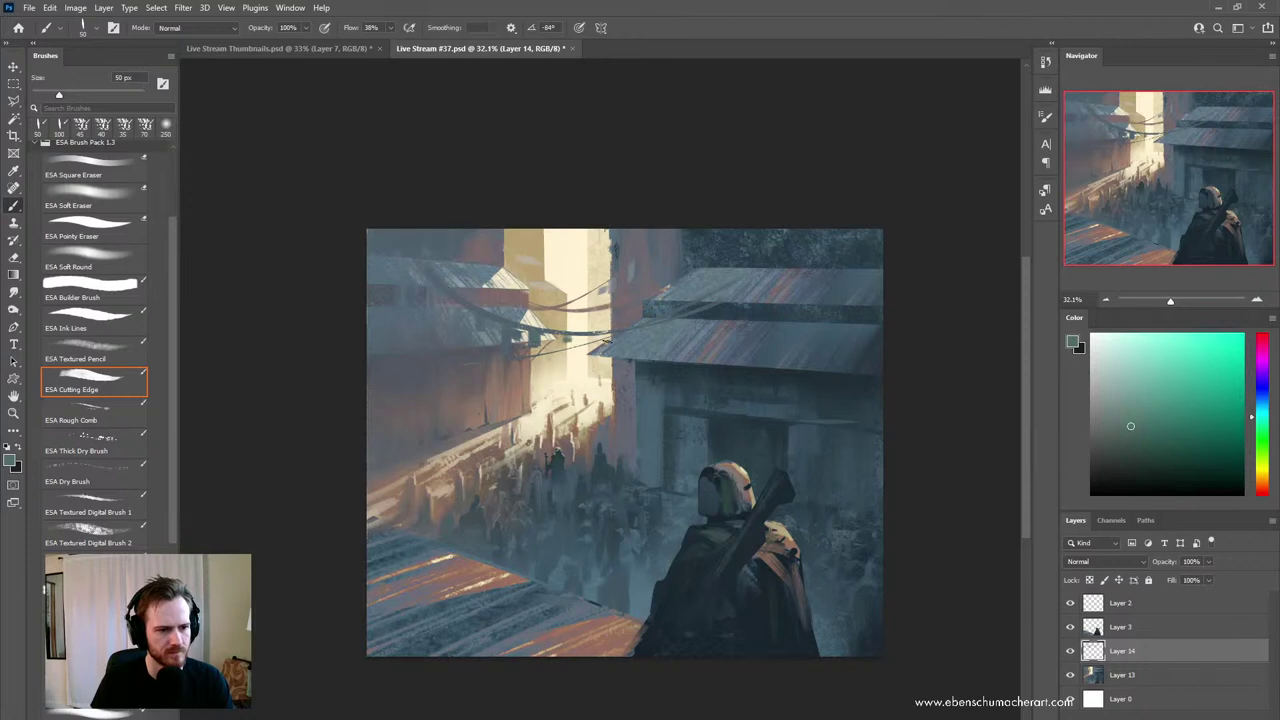
- Paint dark blue strokes in the shadowed band between the right building's two roofs and touch up the details around the cable
alt+click(719, 315)
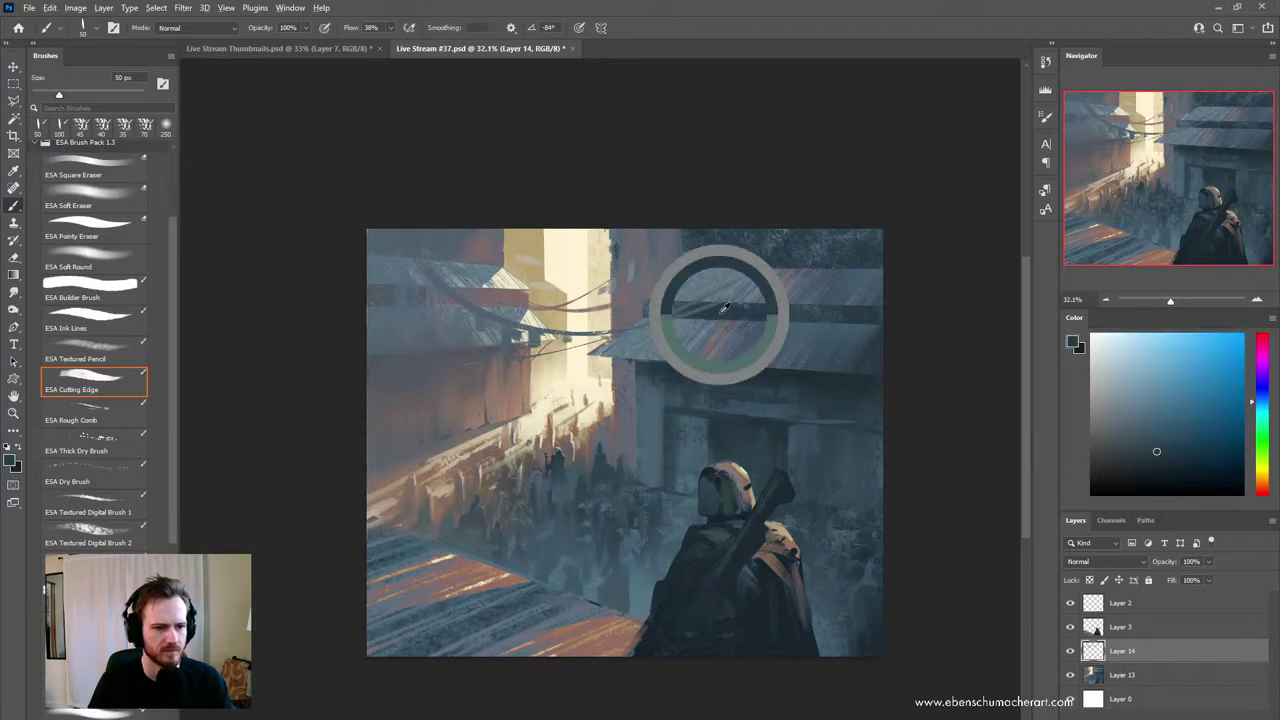
drag(671, 313, 717, 303)
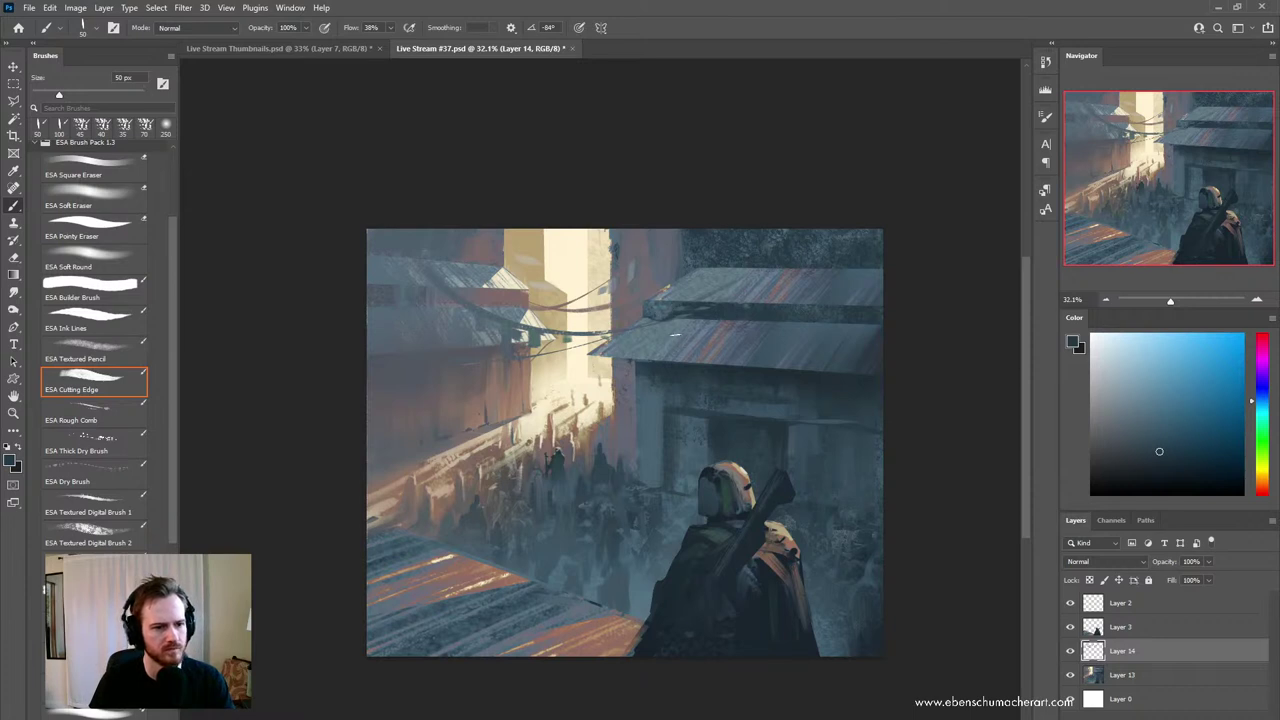
drag(670, 315, 632, 343)
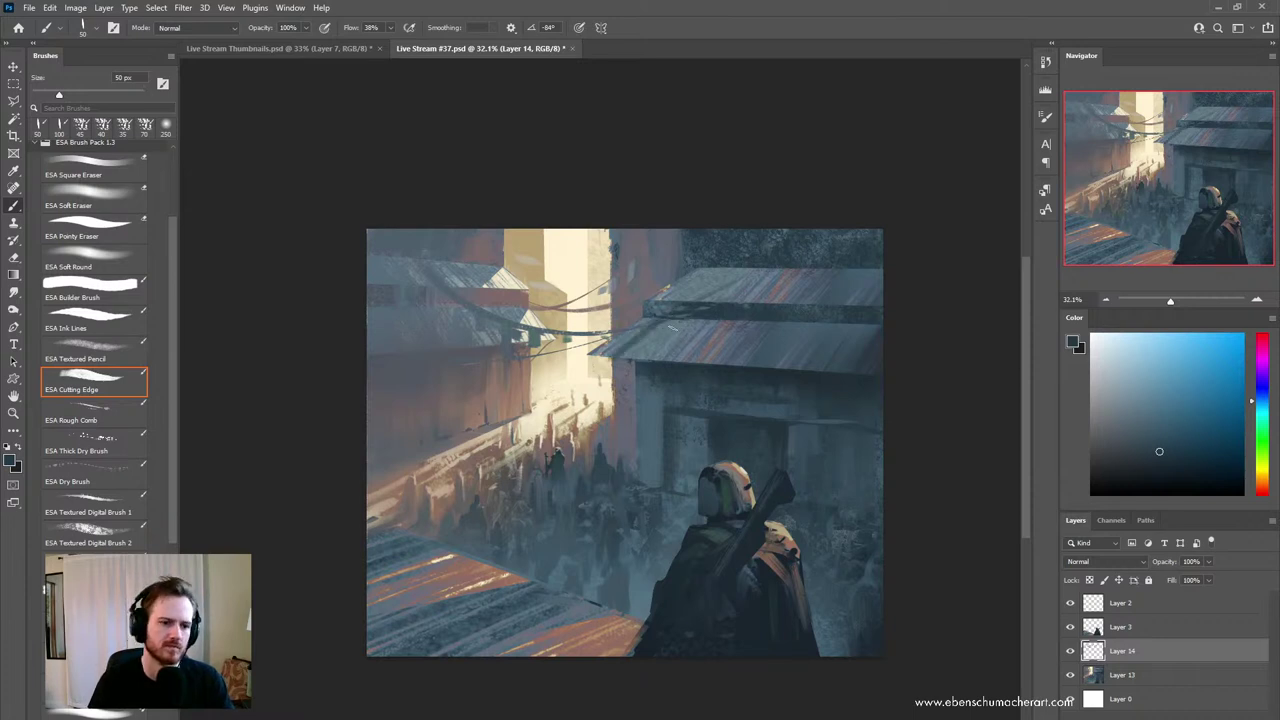
alt+click(634, 346)
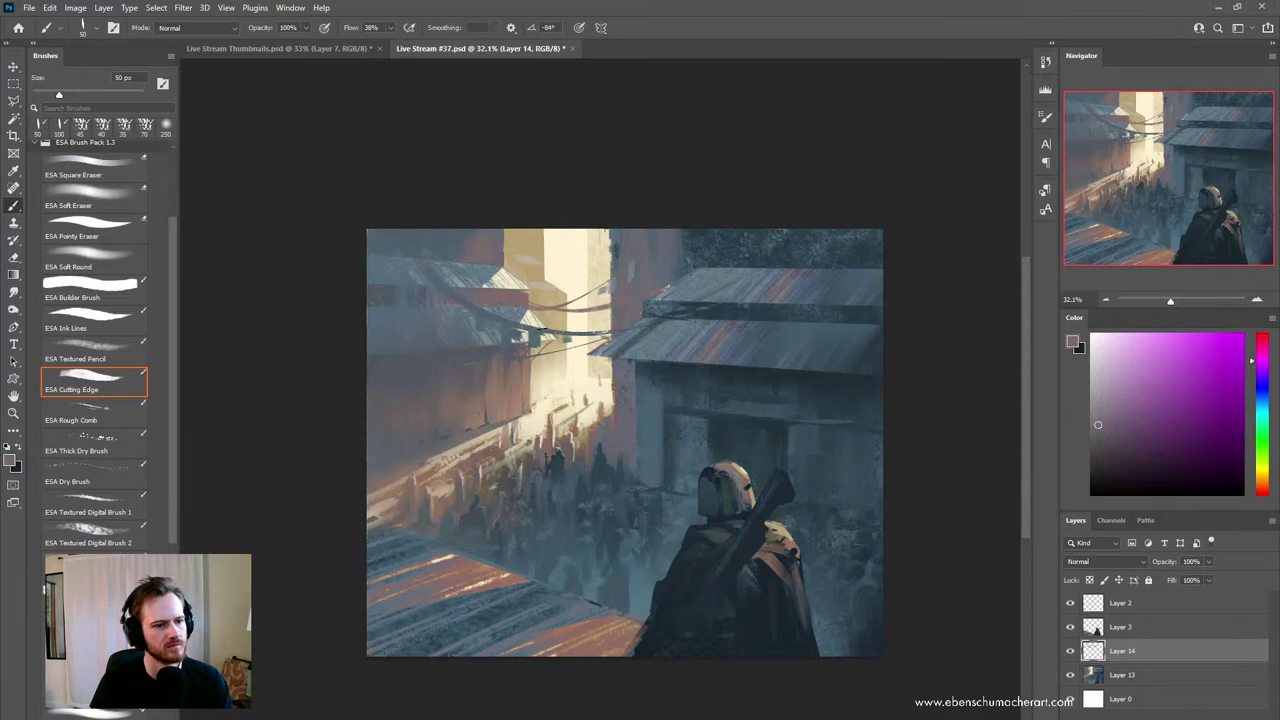
alt+click(535, 327)
alt+click(857, 404)
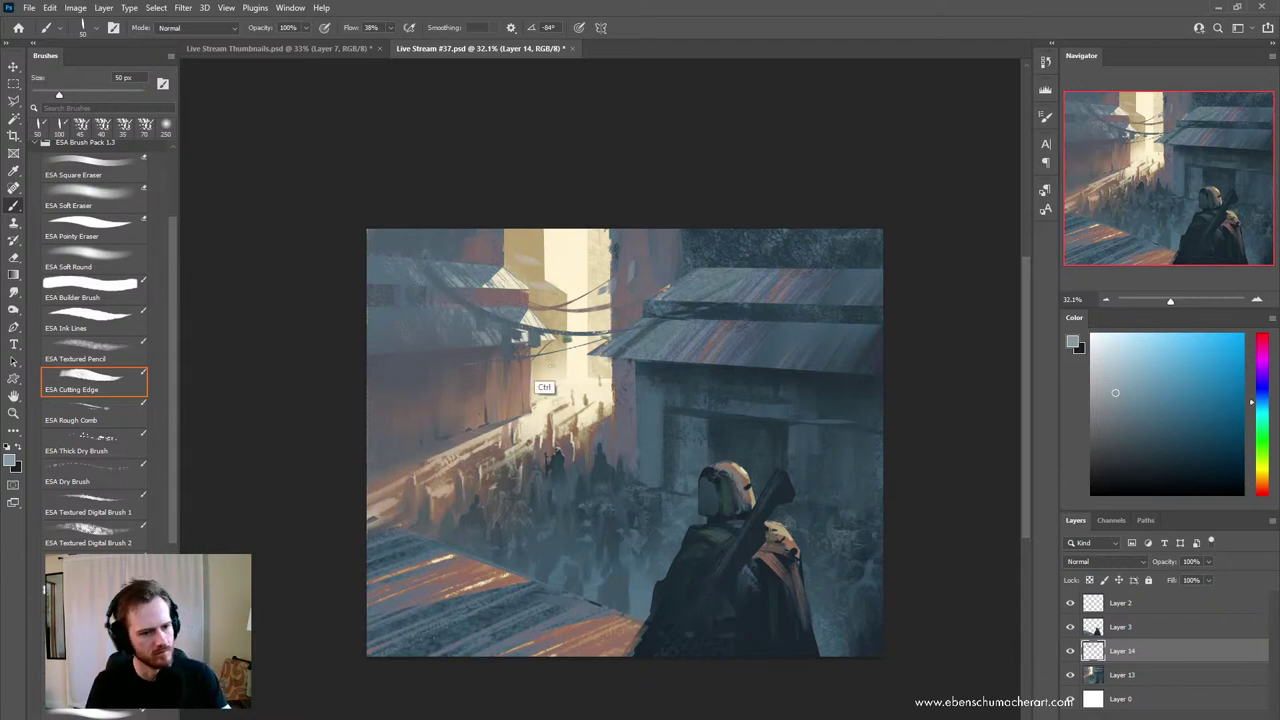
- Paint a long sagging dark blue cable from the foreground roof across the crowd up to the right building's wall
alt+click(660, 371)
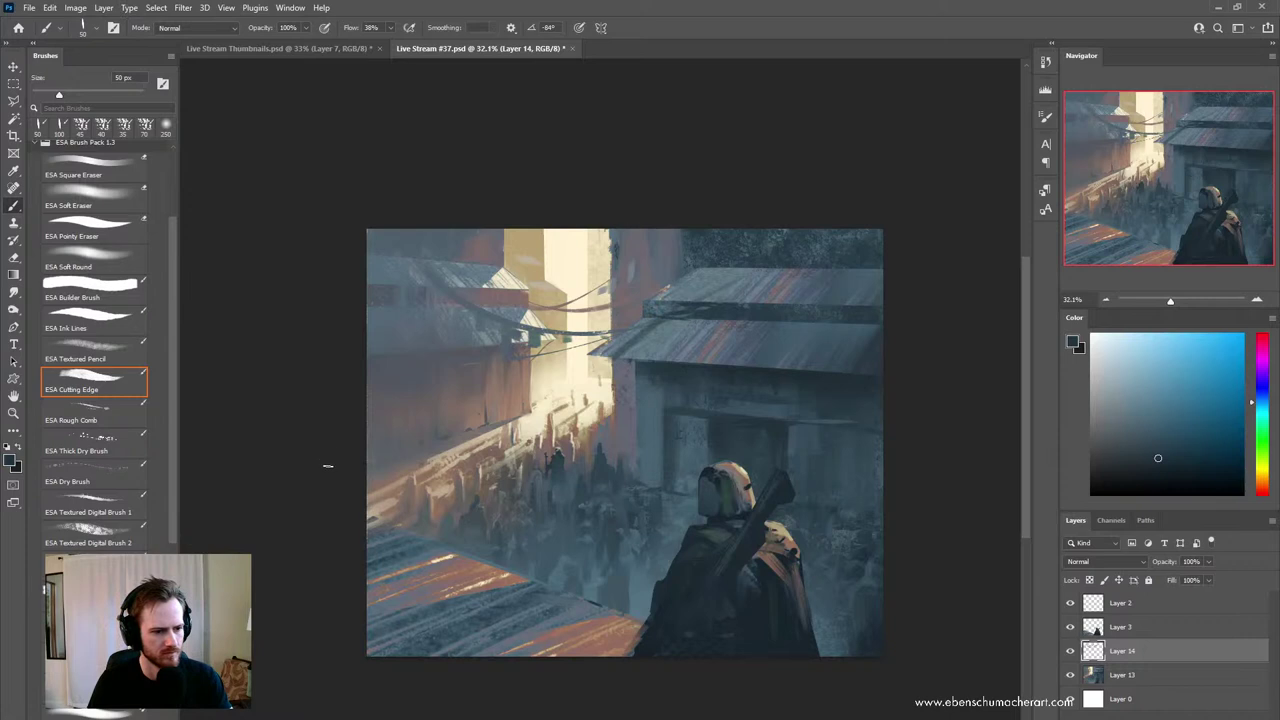
drag(328, 466, 664, 424)
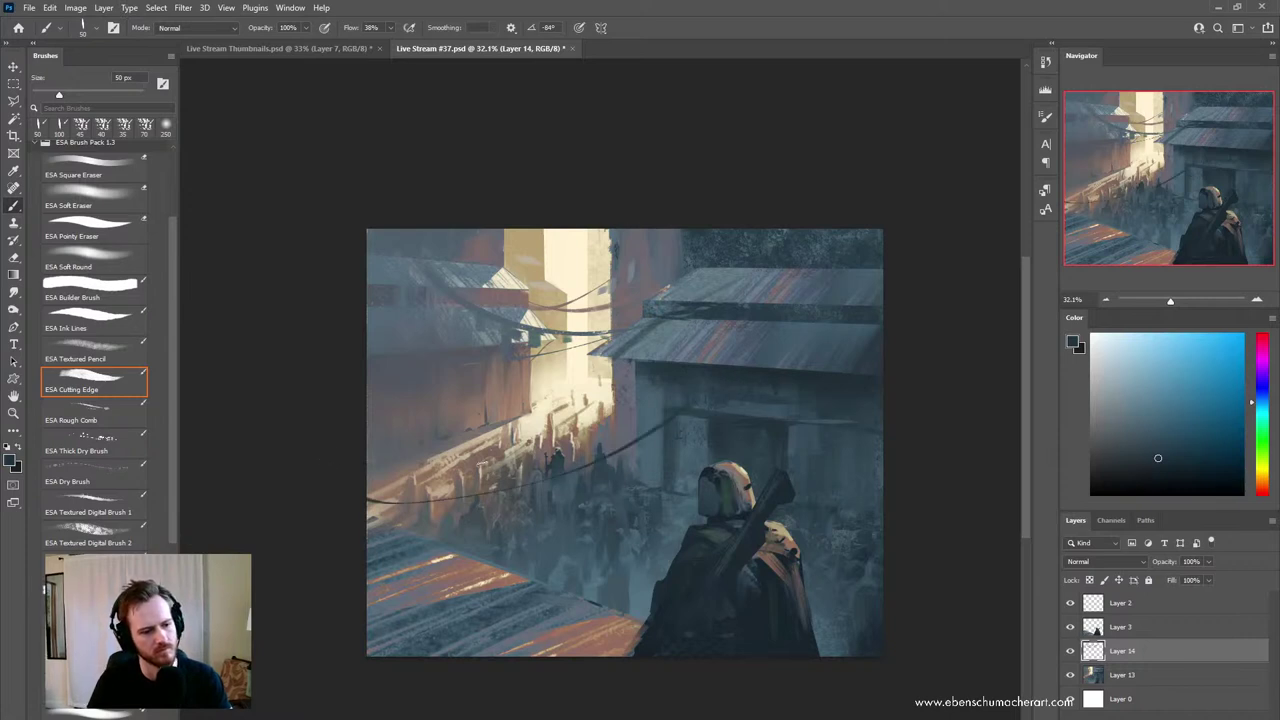
key(ctrl+z)
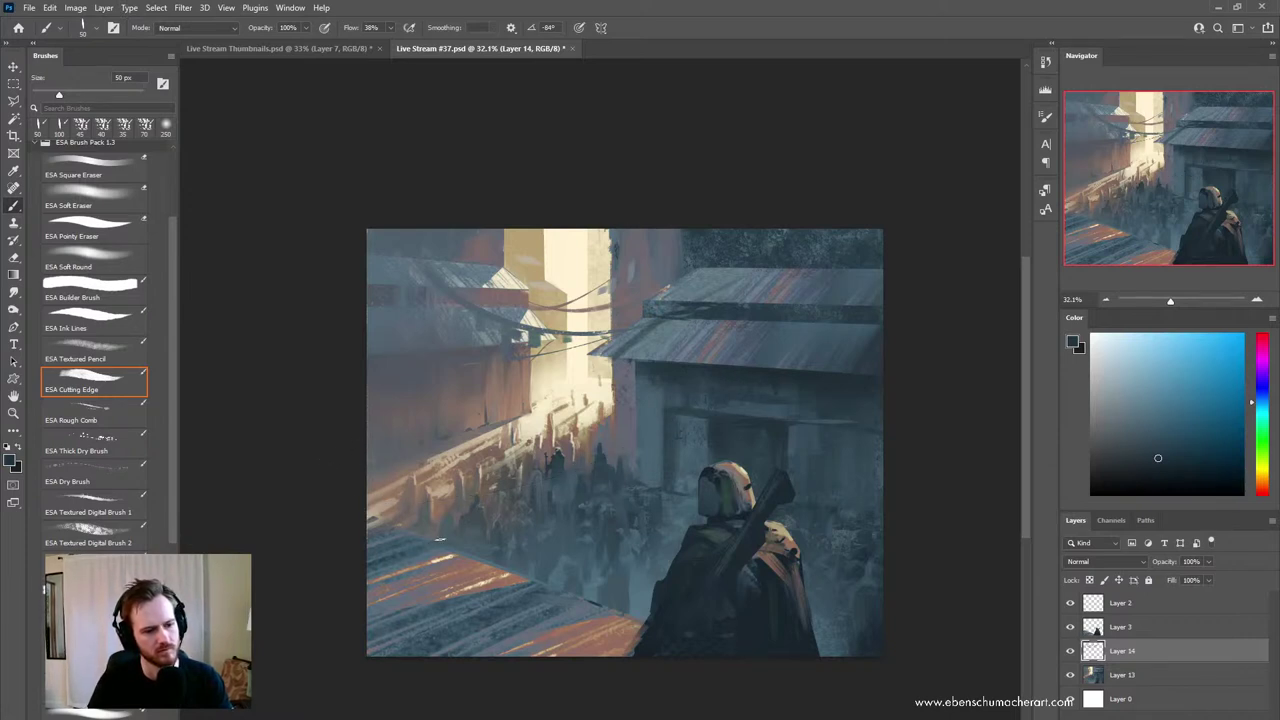
drag(438, 539, 700, 400)
key(ctrl+z)
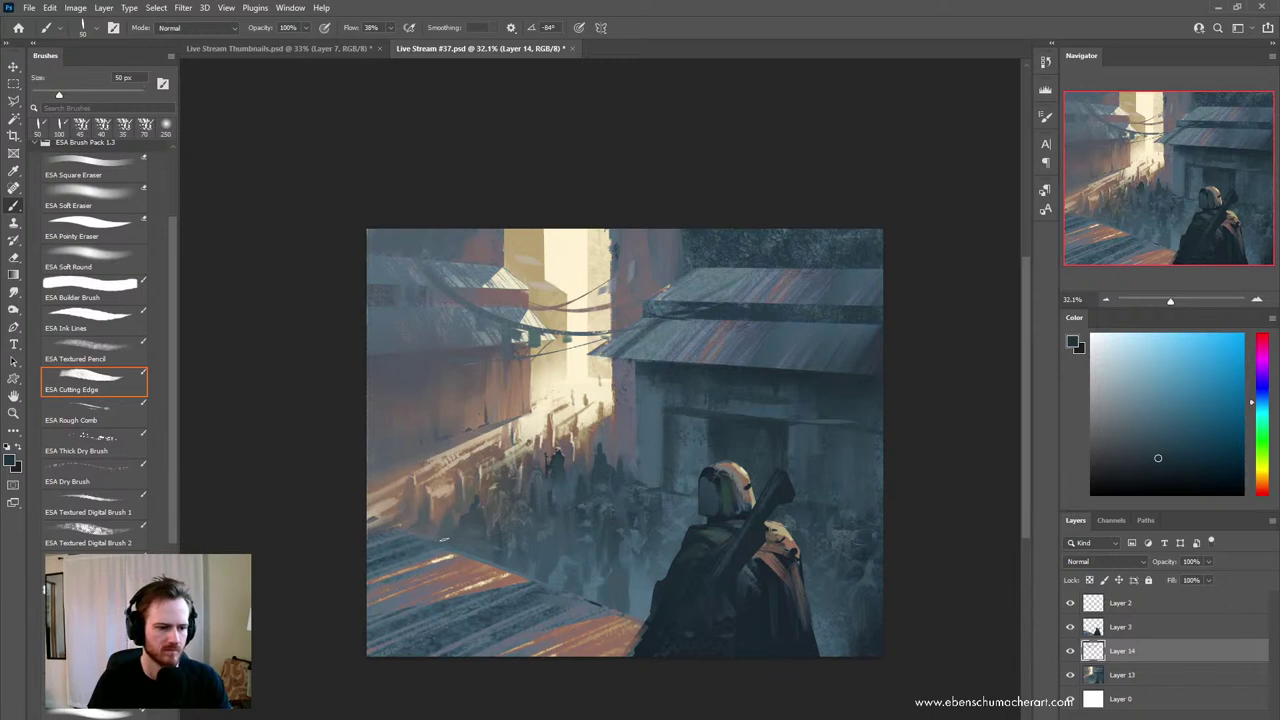
mouse_move(430, 538)
mouse_down()
mouse_move(720, 405)
mouse_move(684, 478)
mouse_up()
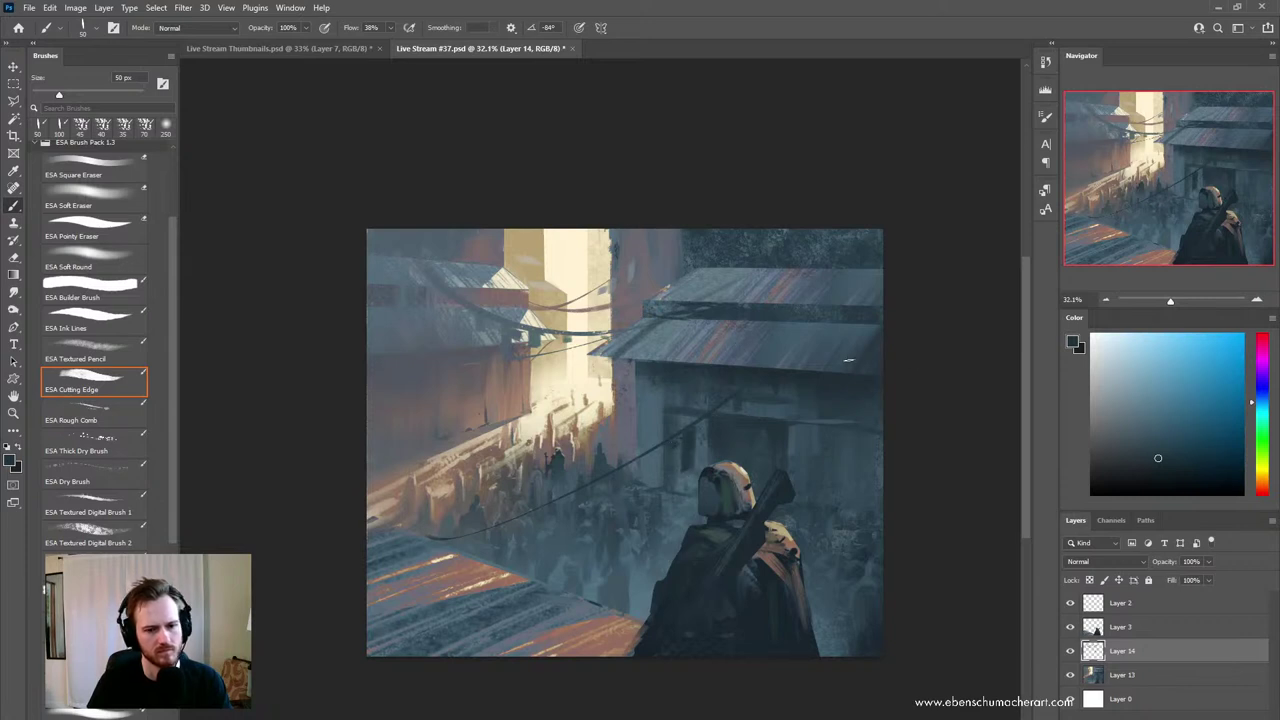
- Try painting a dark hanging shape on the new cable and further cables across the street with an 80 px brush
alt+click(690, 424)
alt+click(668, 431)
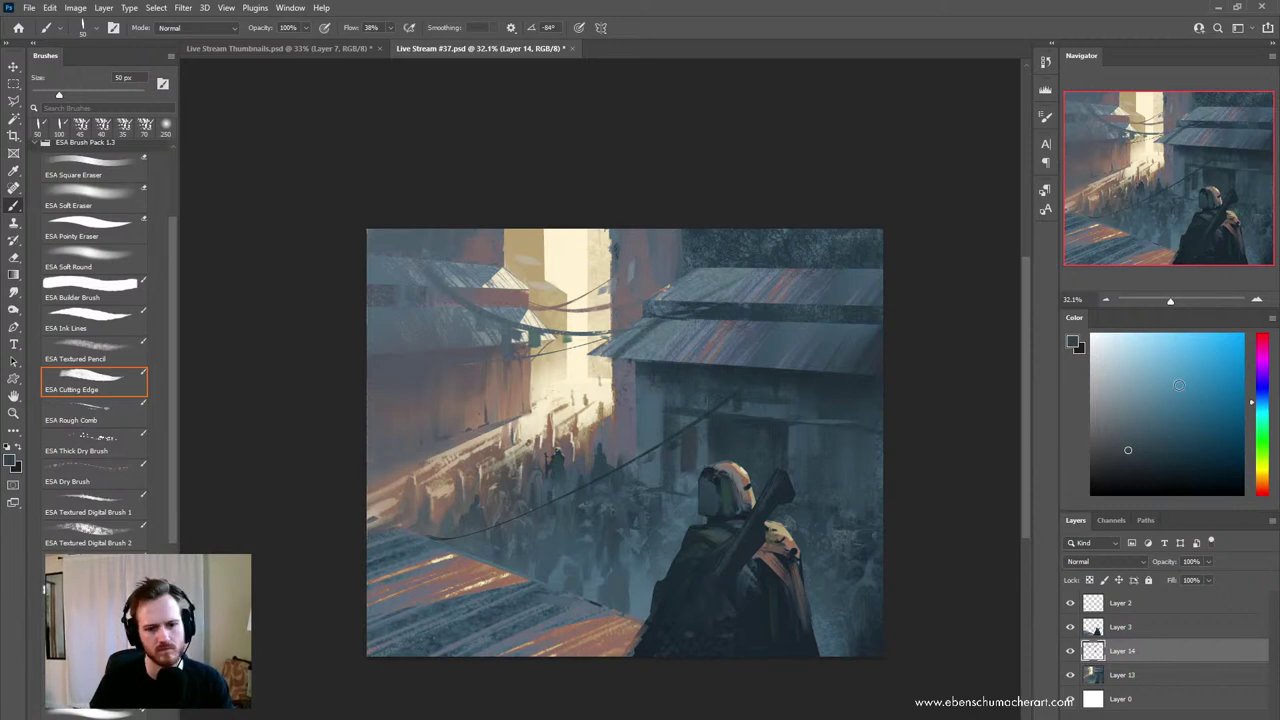
click(1117, 440)
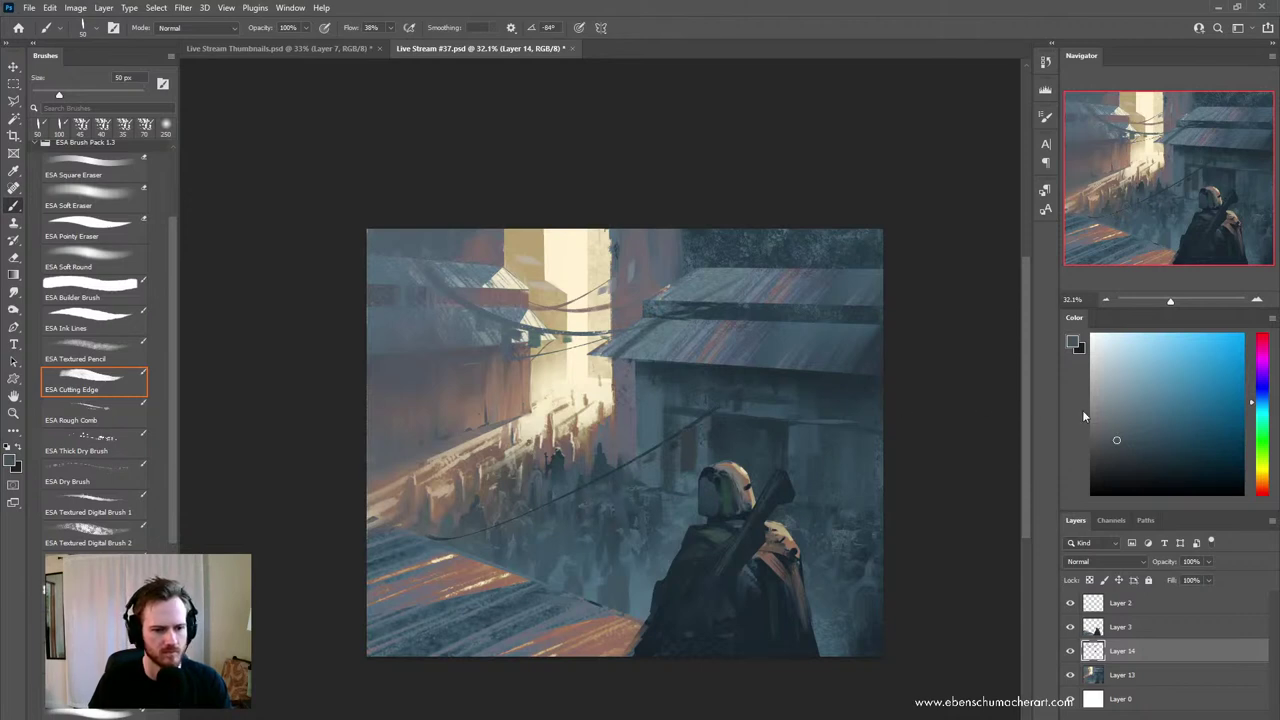
click(1113, 463)
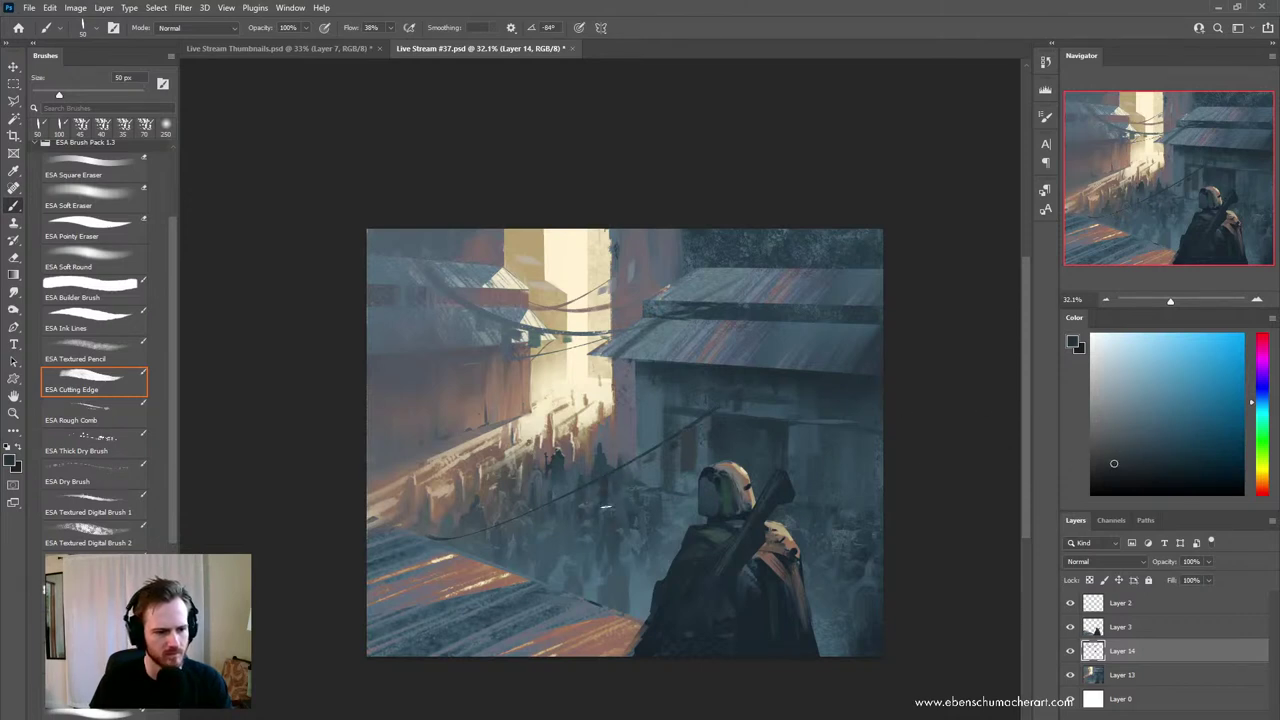
click(1131, 463)
click(1133, 467)
key(bracketright)
key(bracketright)
key(bracketright)
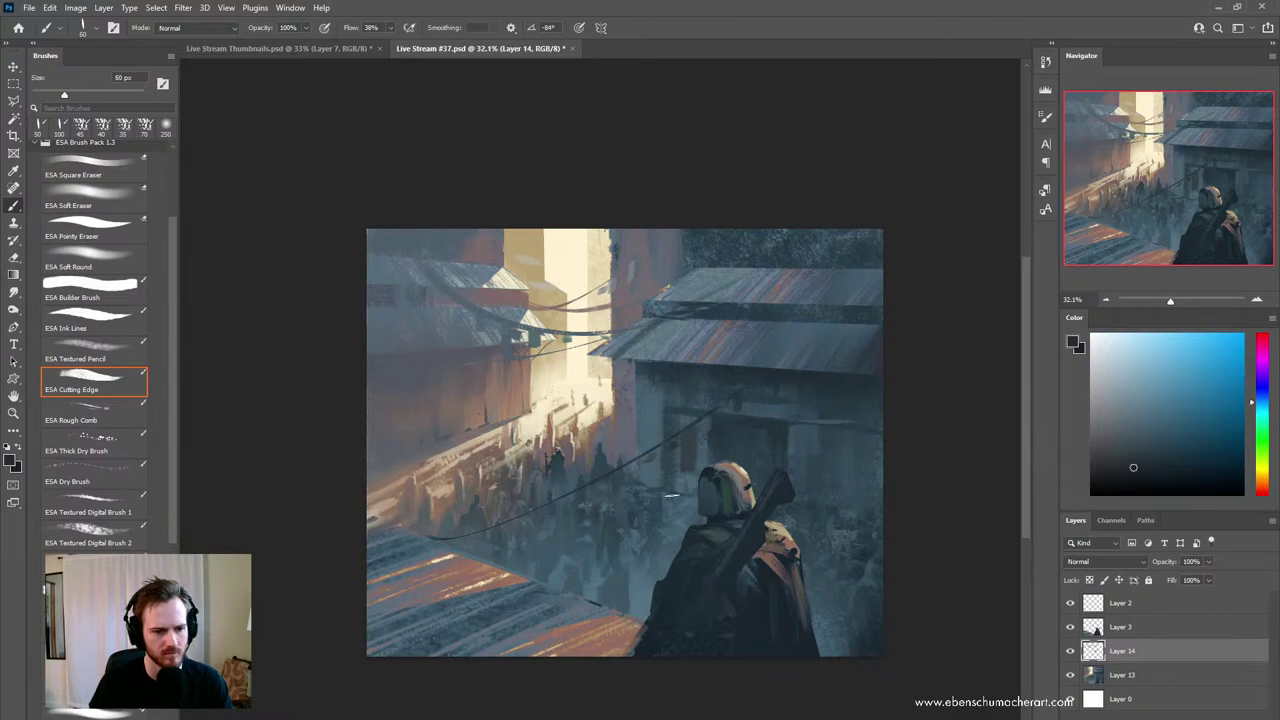
drag(584, 486, 581, 520)
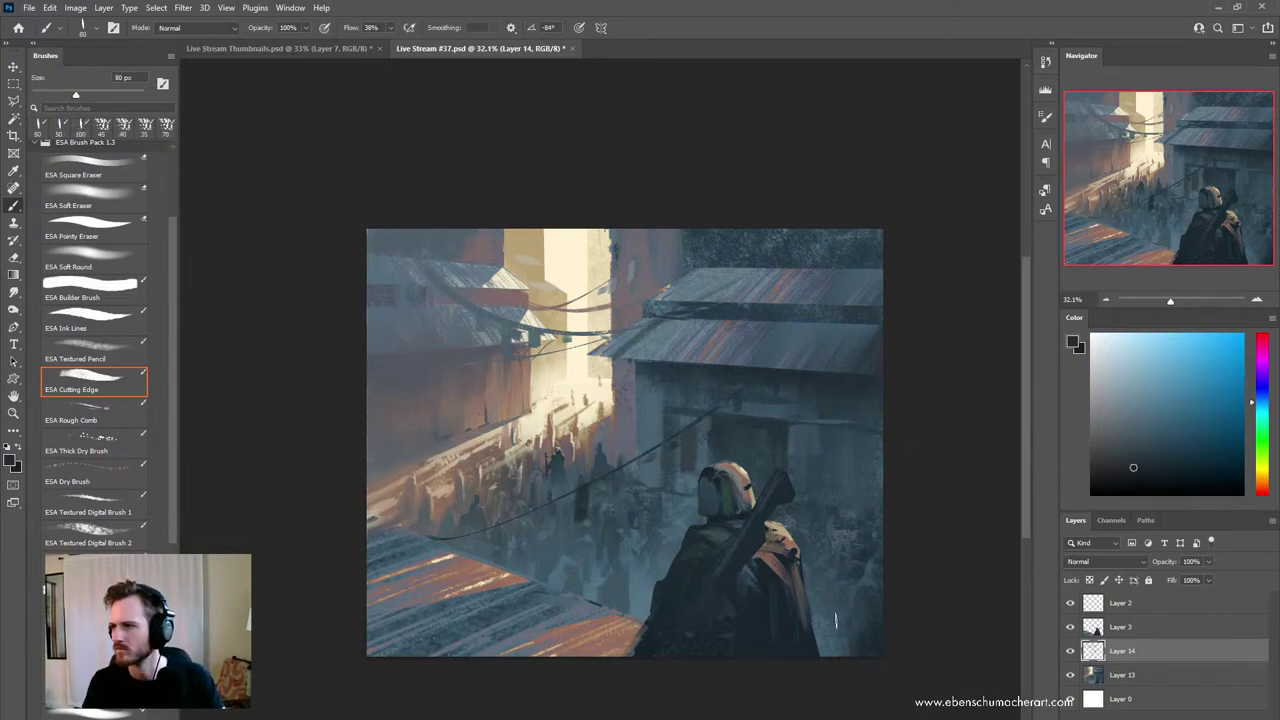
key(ctrl+z)
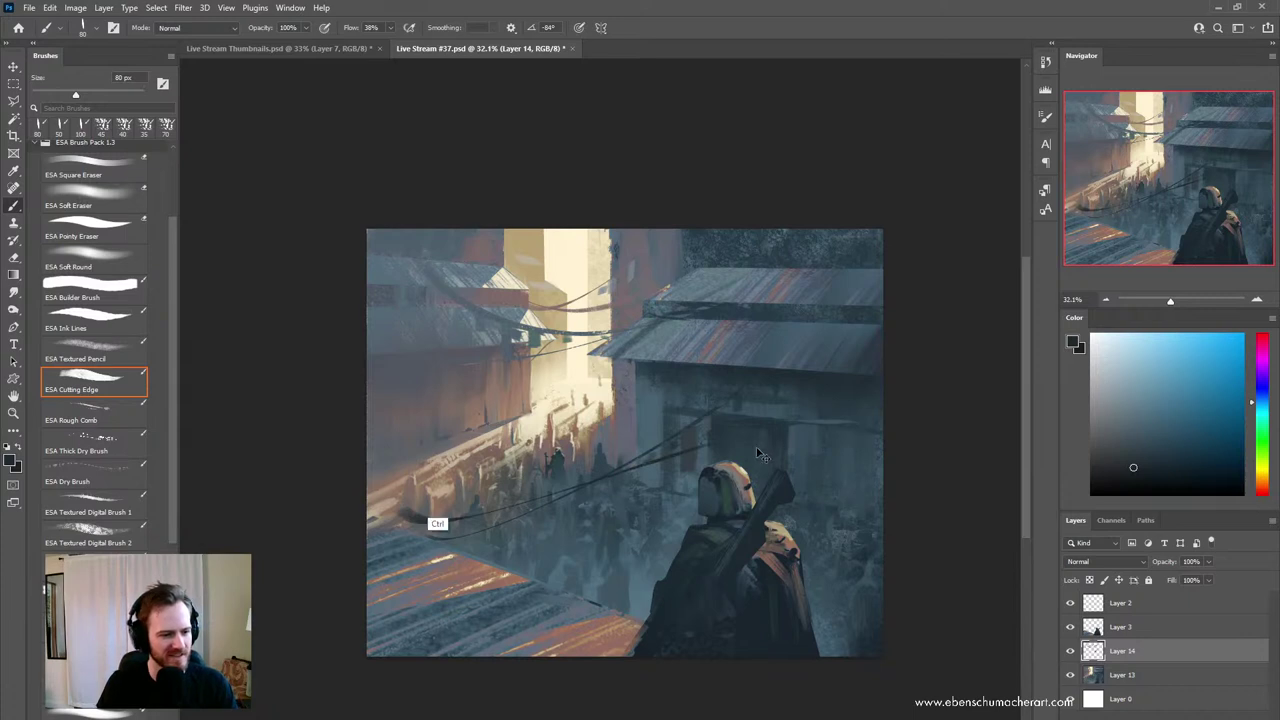
alt+click(559, 552)
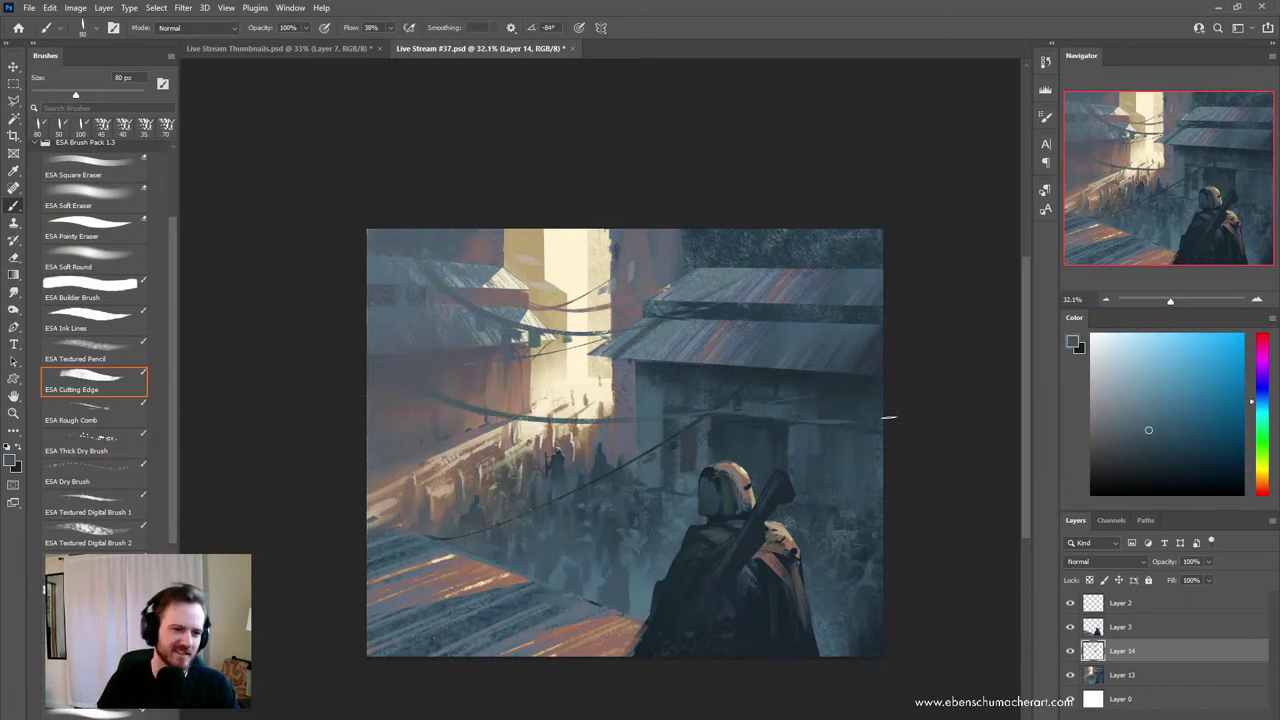
alt+click(675, 405)
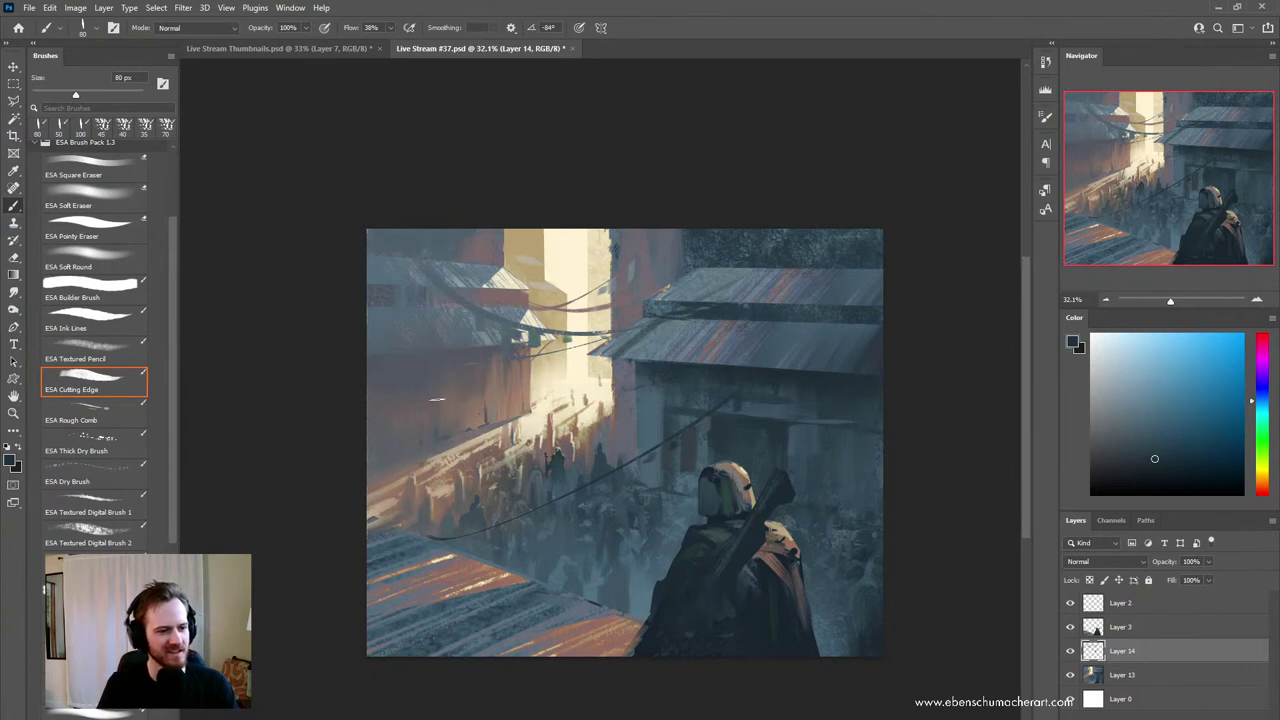
- Paint a small muted brown awning low on the left building's wall above the lit crowd, using sampled colours
alt+click(465, 455)
alt+click(430, 345)
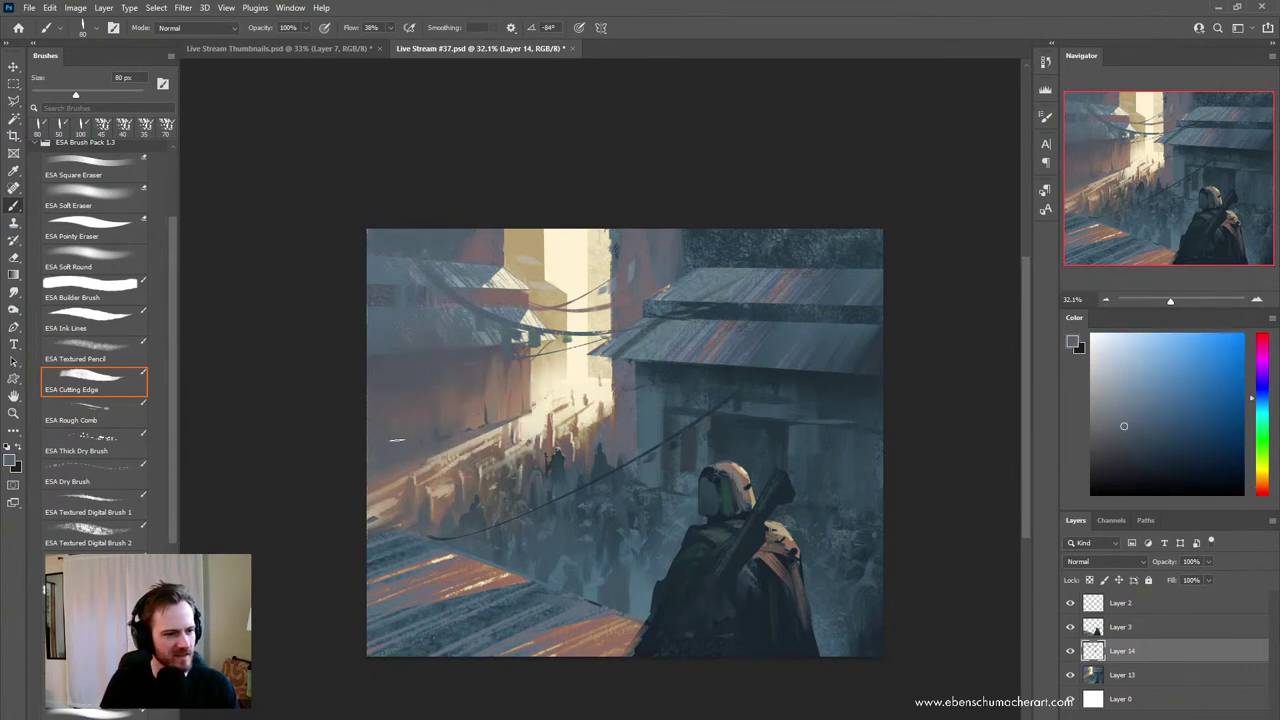
alt+click(396, 316)
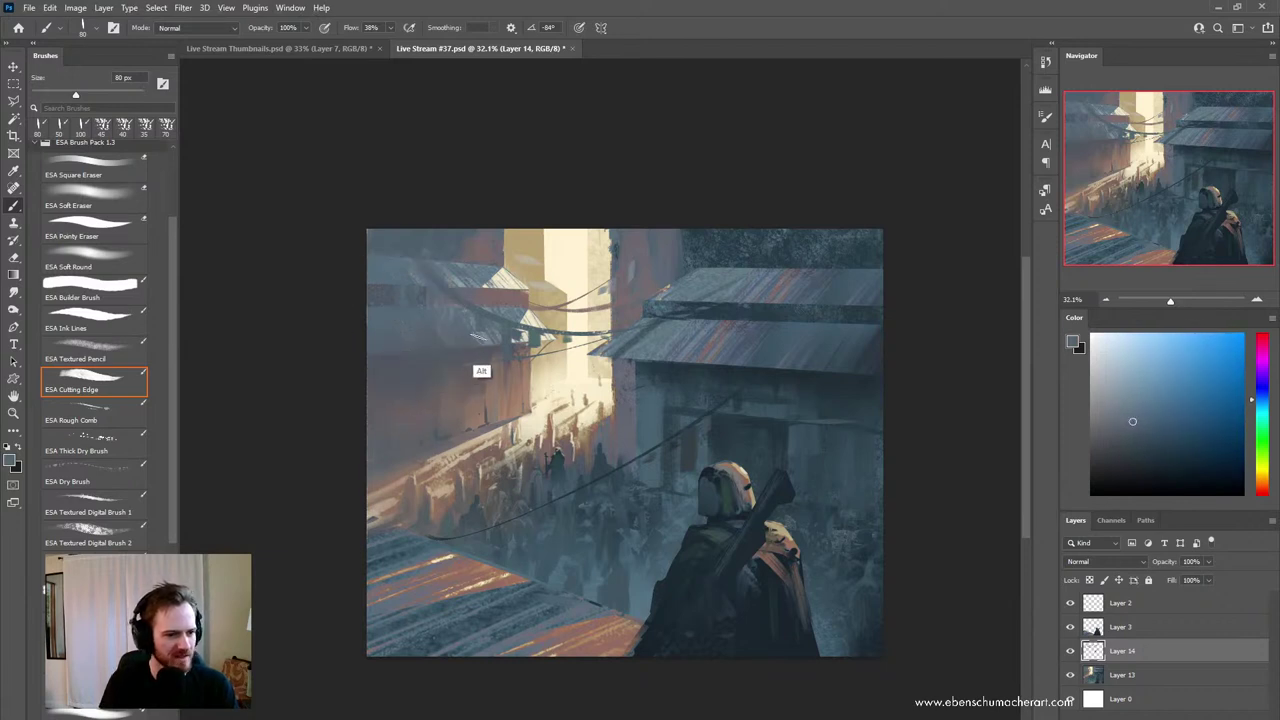
alt+click(485, 372)
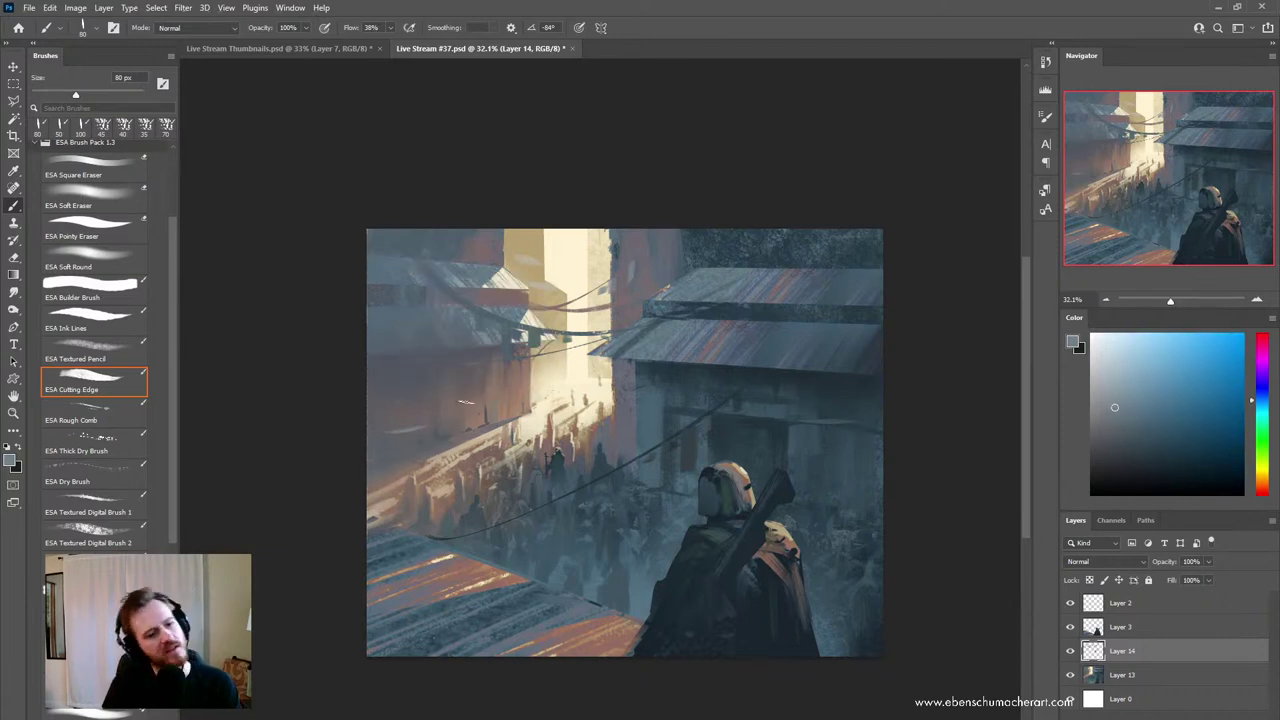
key(ctrl+z)
click(1112, 418)
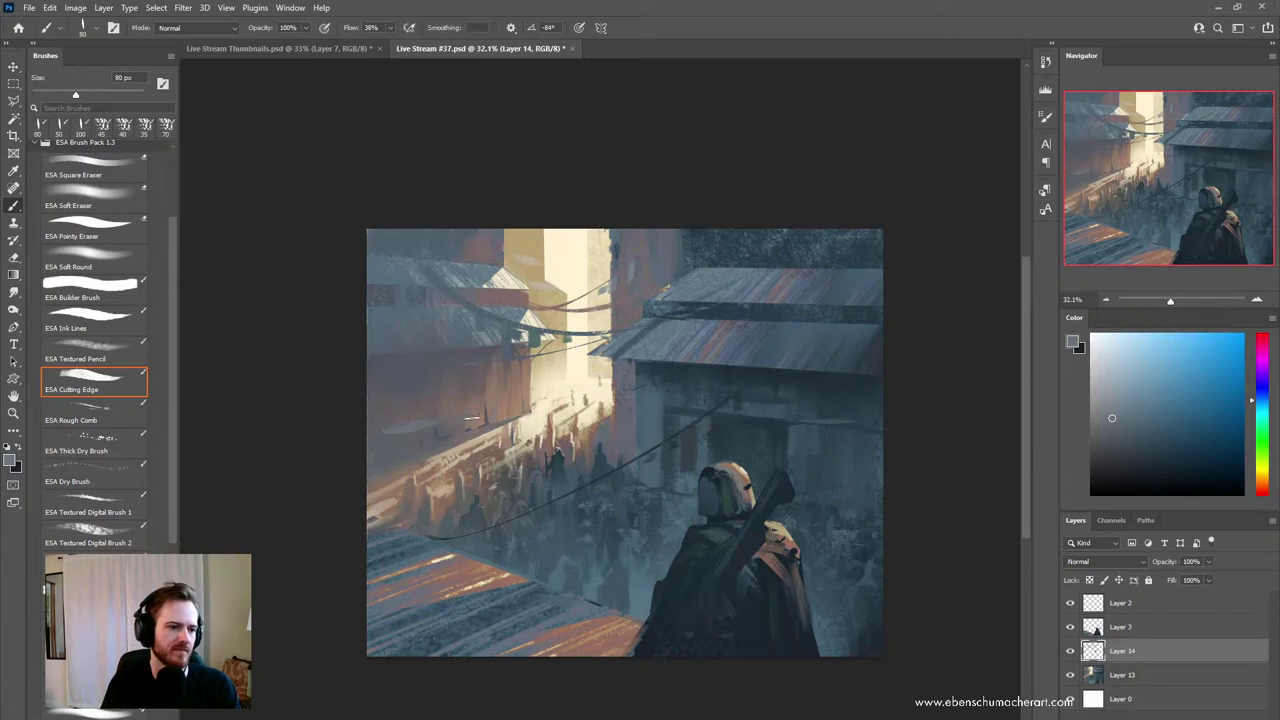
alt+click(412, 466)
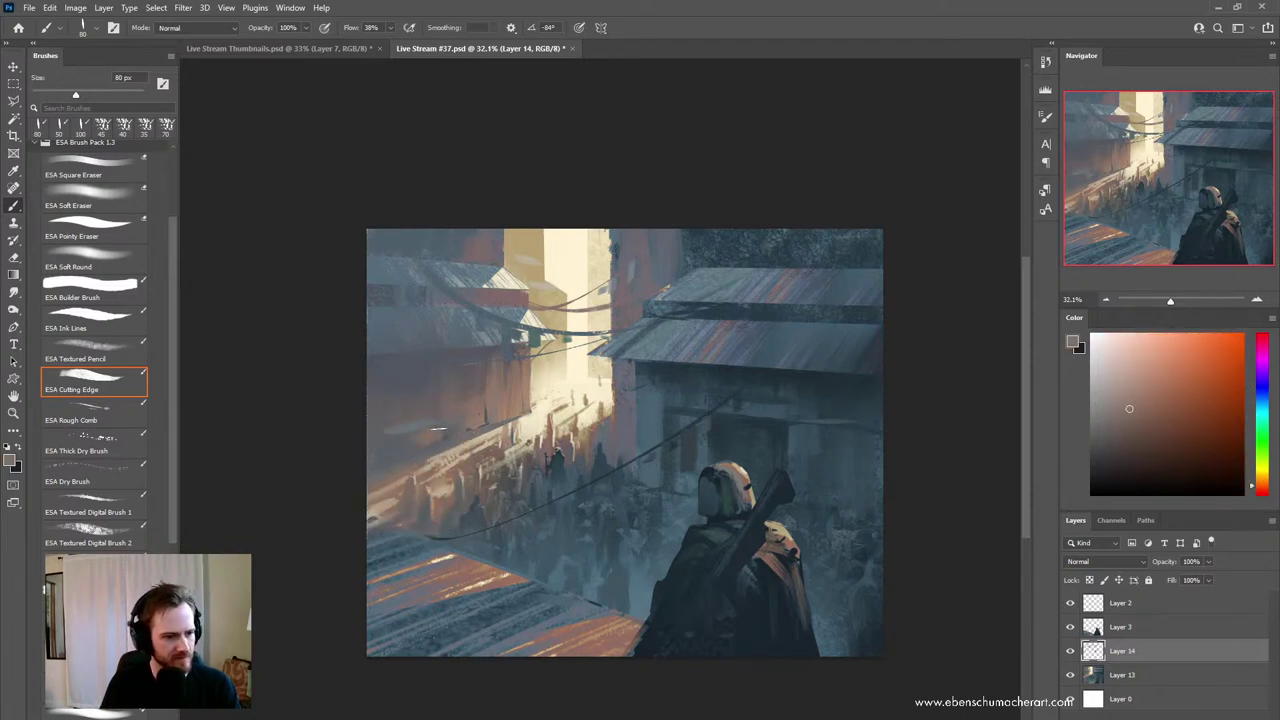
drag(437, 436, 424, 428)
key(ctrl+z)
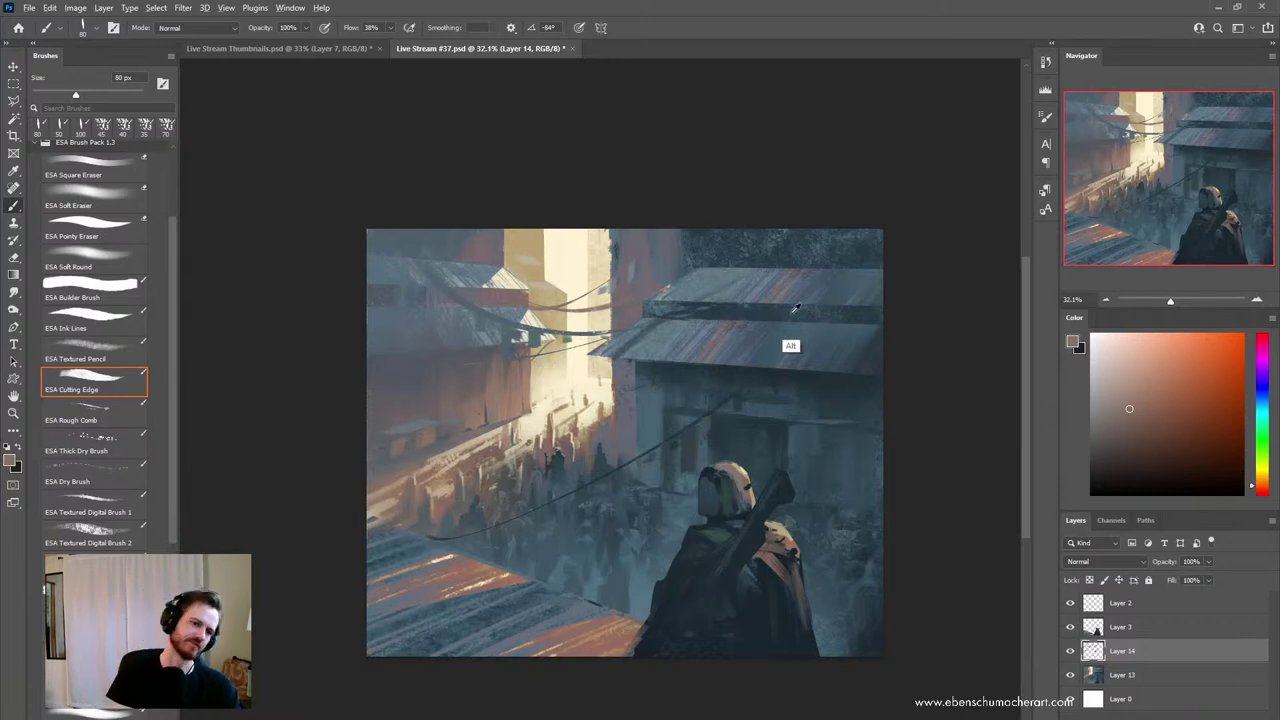
- Soften the far end of the right building's roofs with sampled blue haze, using the ESA Soft Round brush at 400 to 600 px
alt+click(765, 360)
alt+click(849, 286)
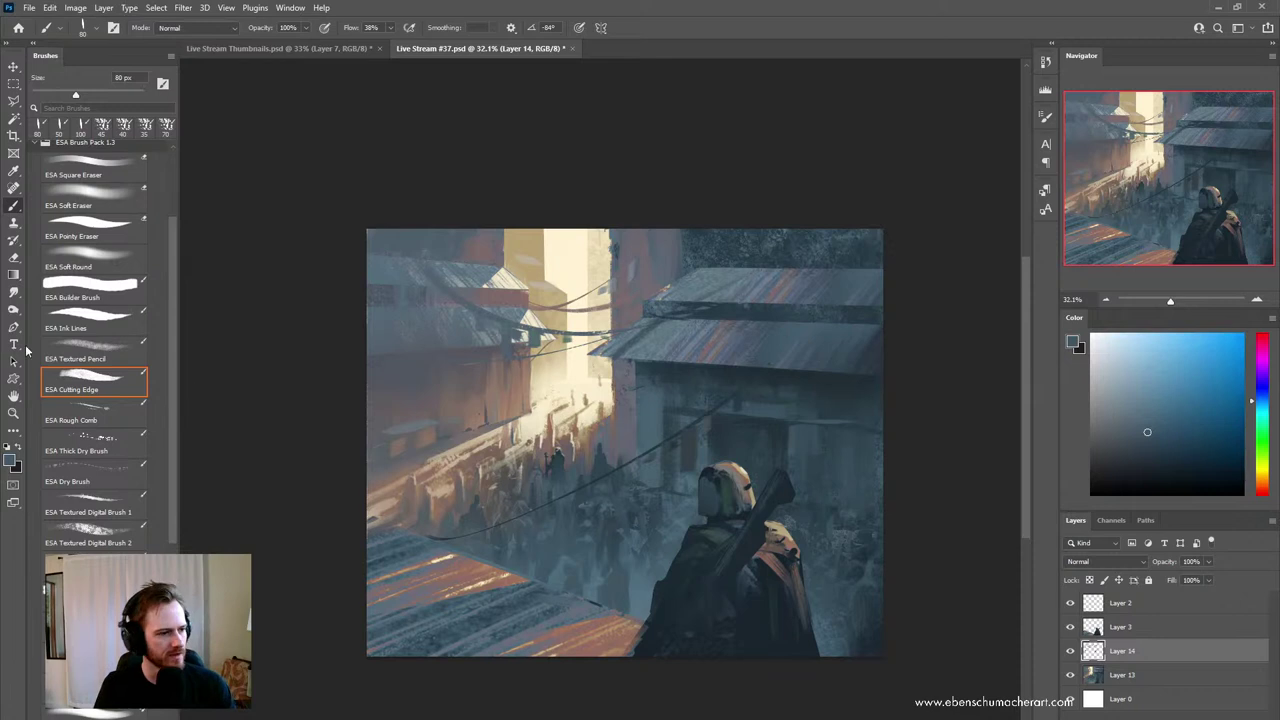
click(88, 268)
key(bracketright)
key(bracketright)
key(bracketright)
key(bracketright)
key(bracketright)
key(bracketright)
key(bracketright)
key(bracketright)
key(bracketright)
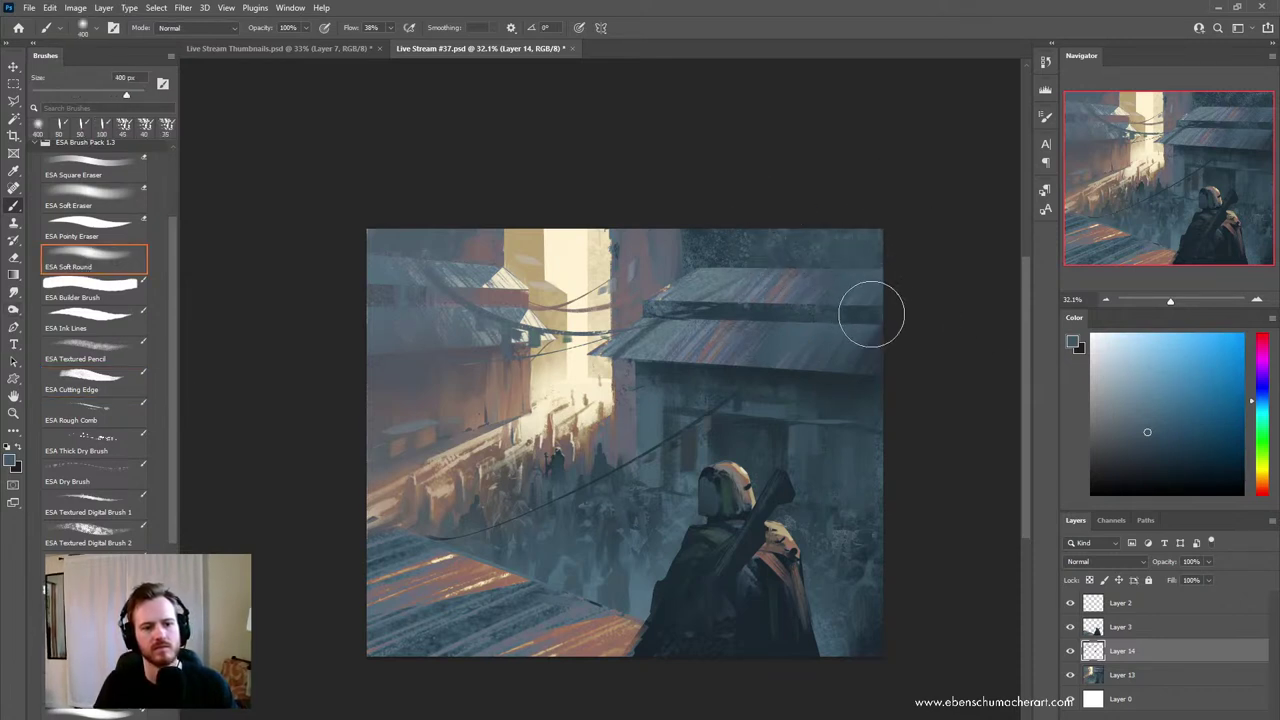
key(bracketright)
key(bracketright)
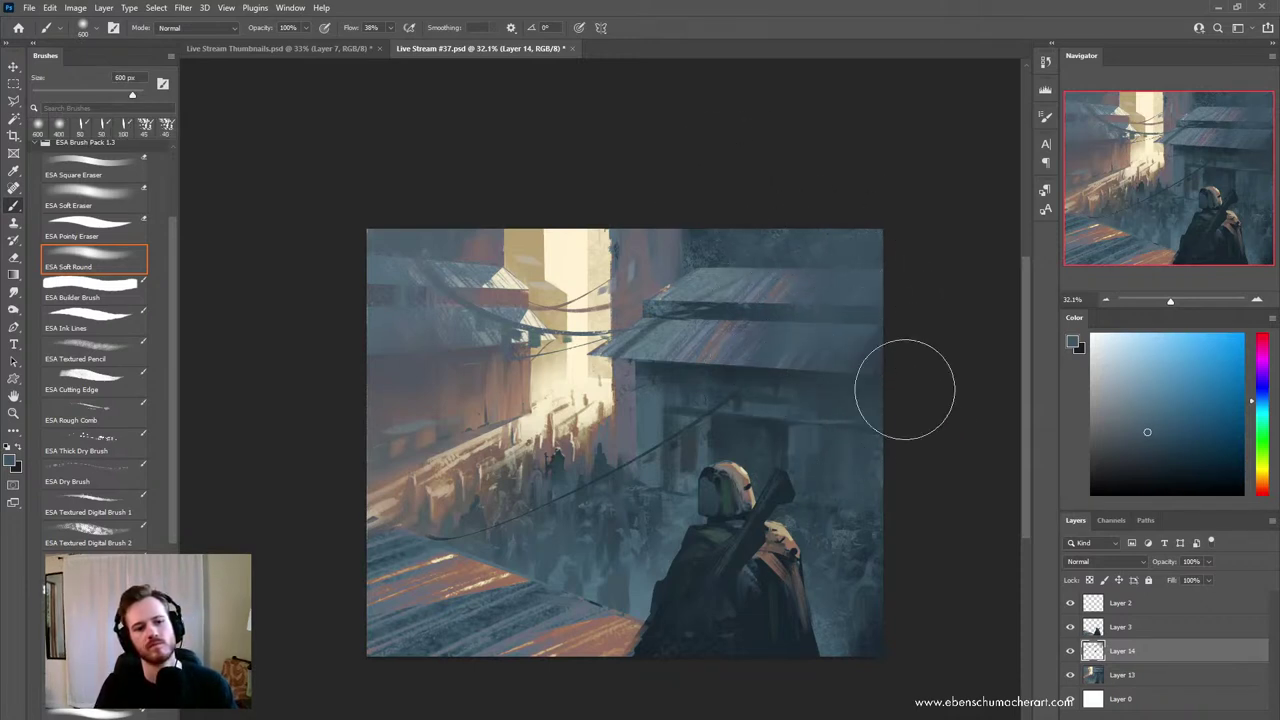
- Glaze sampled dark blue over the right building's upper roof and background with the soft brush enlarged to 1100 px
alt+click(760, 367)
key(bracketright)
key(bracketright)
key(bracketright)
key(bracketright)
key(bracketright)
alt+click(869, 425)
mouse_move(775, 221)
mouse_down()
mouse_move(863, 221)
mouse_move(800, 237)
mouse_move(778, 370)
mouse_up()
- Reduce the brush size and lasso the right building's upper roof together with the dark background above it
key(bracketleft)
key(bracketleft)
key(bracketleft)
key(bracketleft)
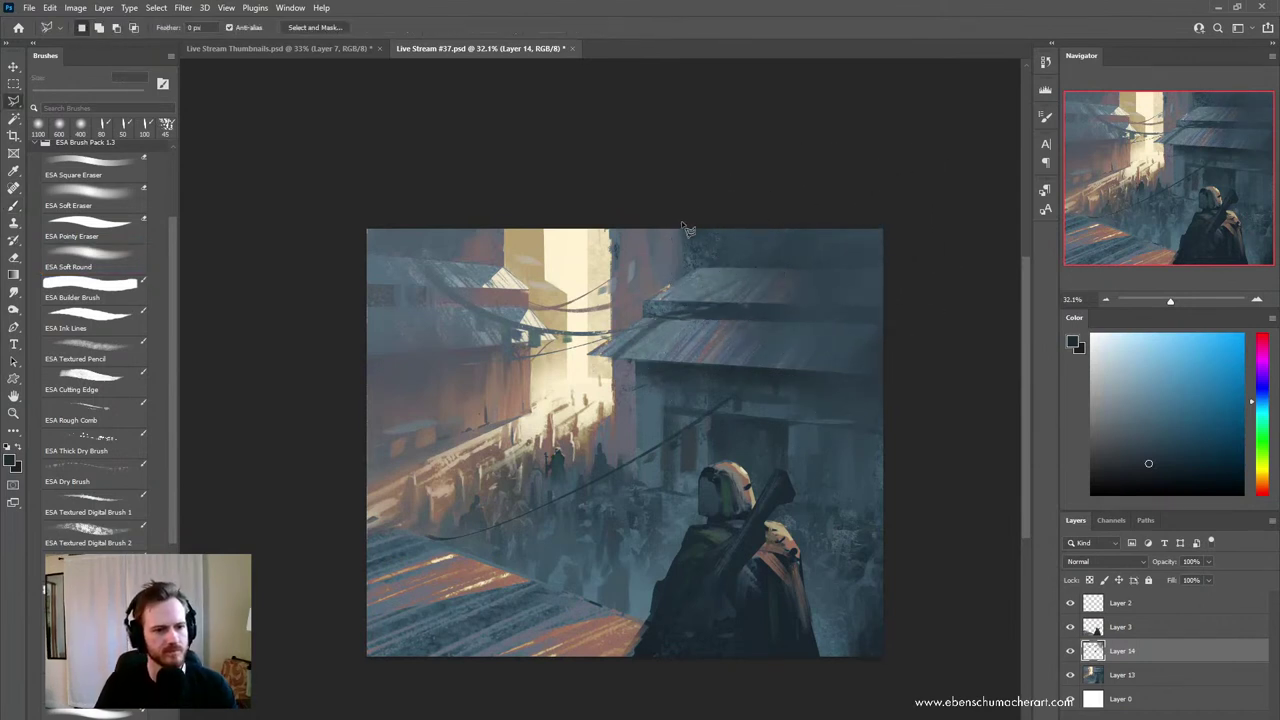
drag(682, 224, 682, 242)
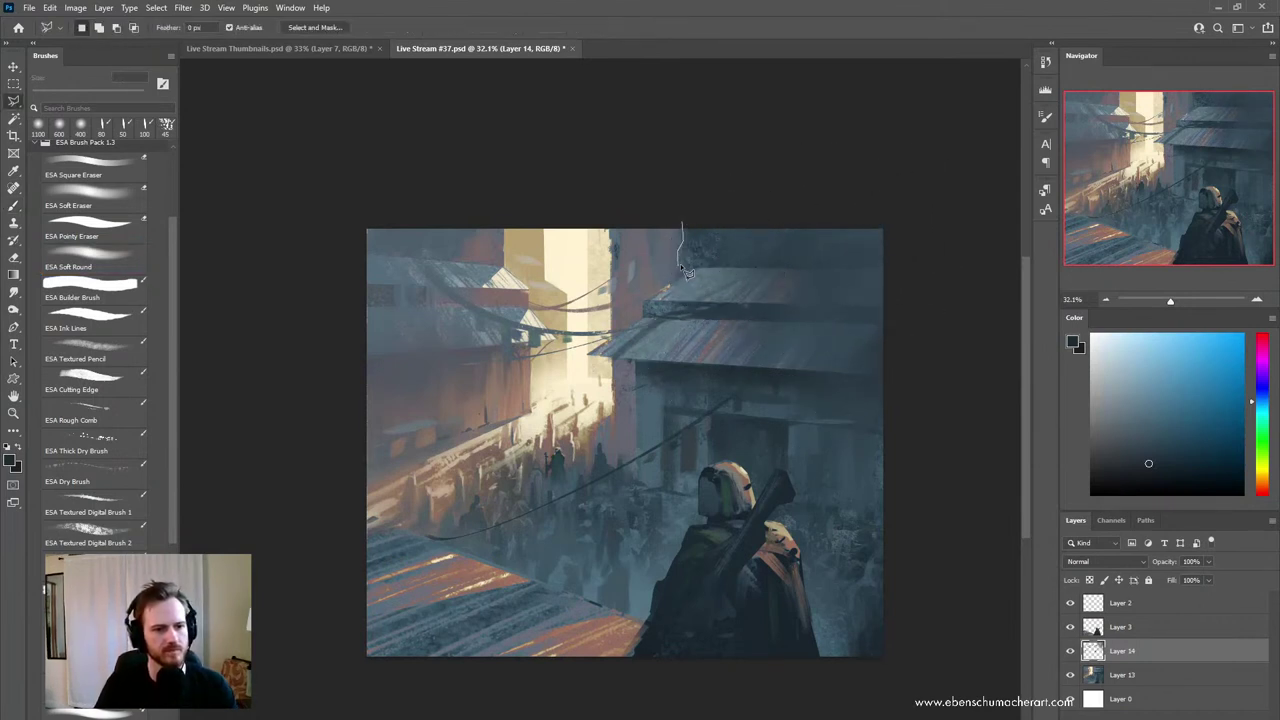
mouse_move(654, 301)
mouse_down()
mouse_move(588, 355)
mouse_move(797, 372)
mouse_move(876, 328)
mouse_up()
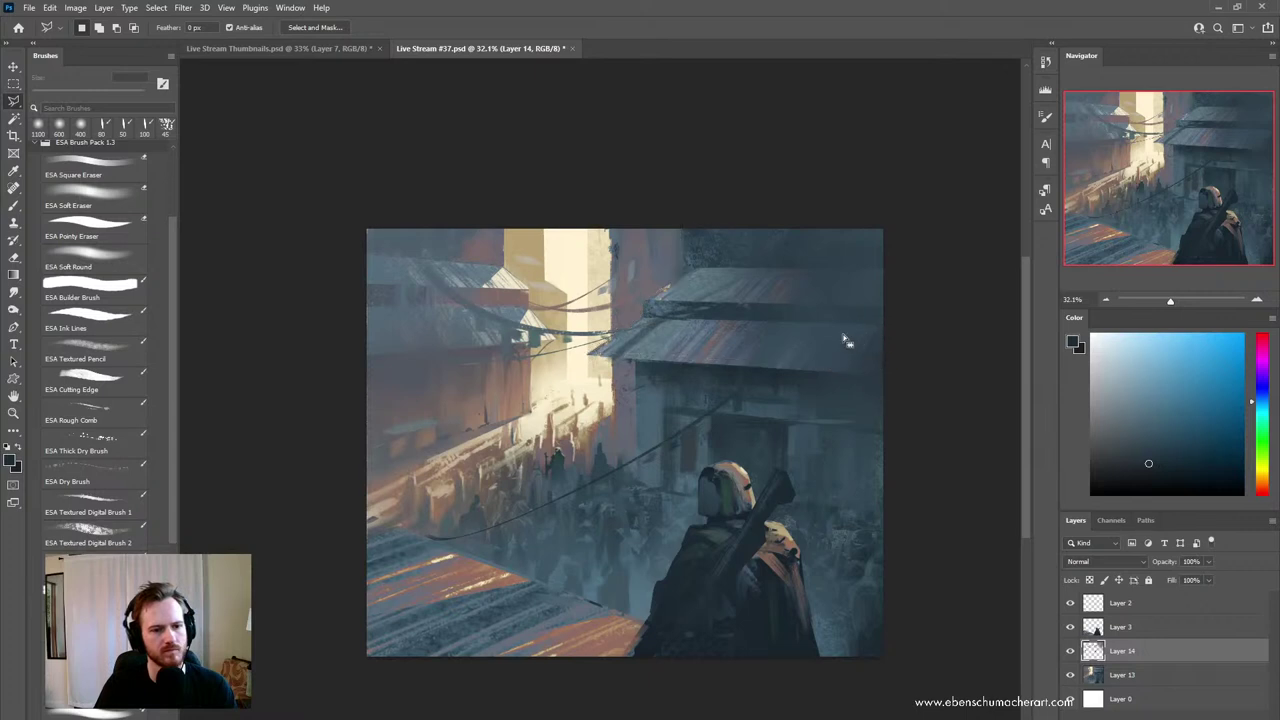
- Darken the selected upper roof and background of the right building with the ESA Soft Round brush at 700 px, and deselect
key(b)
mouse_move(675, 246)
mouse_down()
mouse_move(664, 278)
mouse_move(709, 260)
mouse_move(713, 240)
mouse_move(753, 284)
mouse_move(755, 246)
mouse_up()
key(ctrl+d)
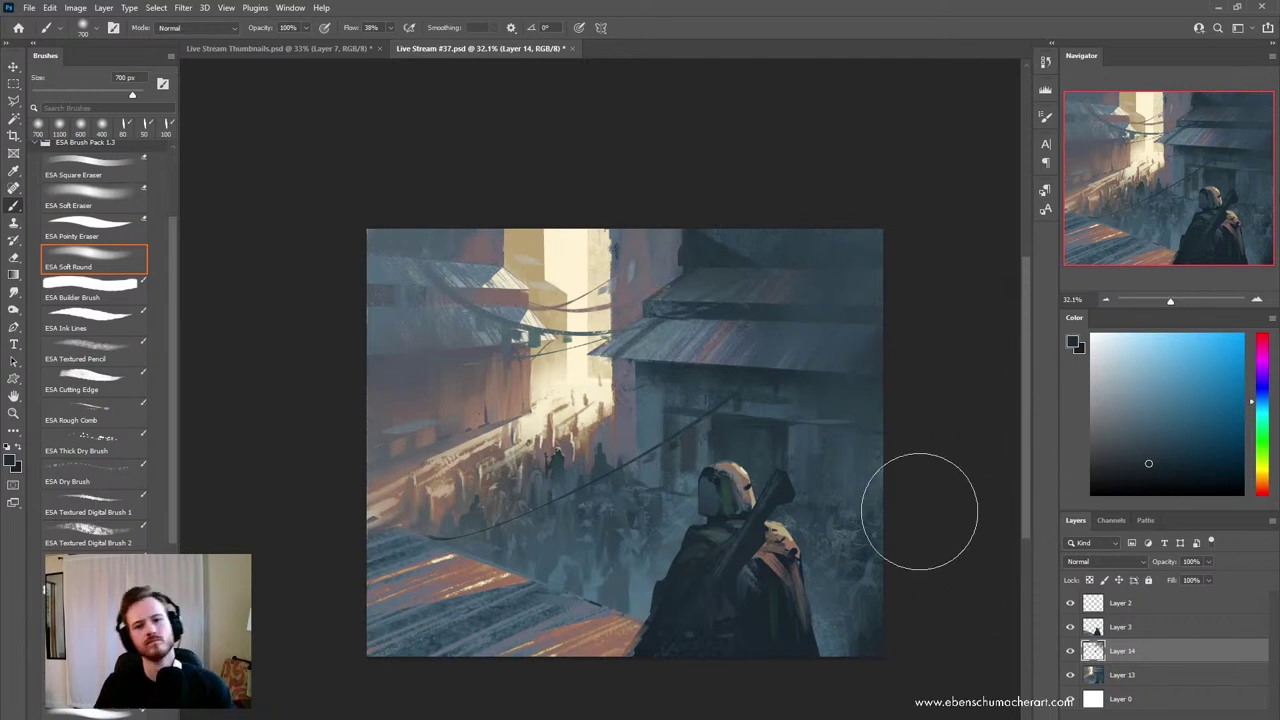
- Restore the roof selection and extend it with the lasso to include the building's far end and all the background above
key(ctrl+shift+d)
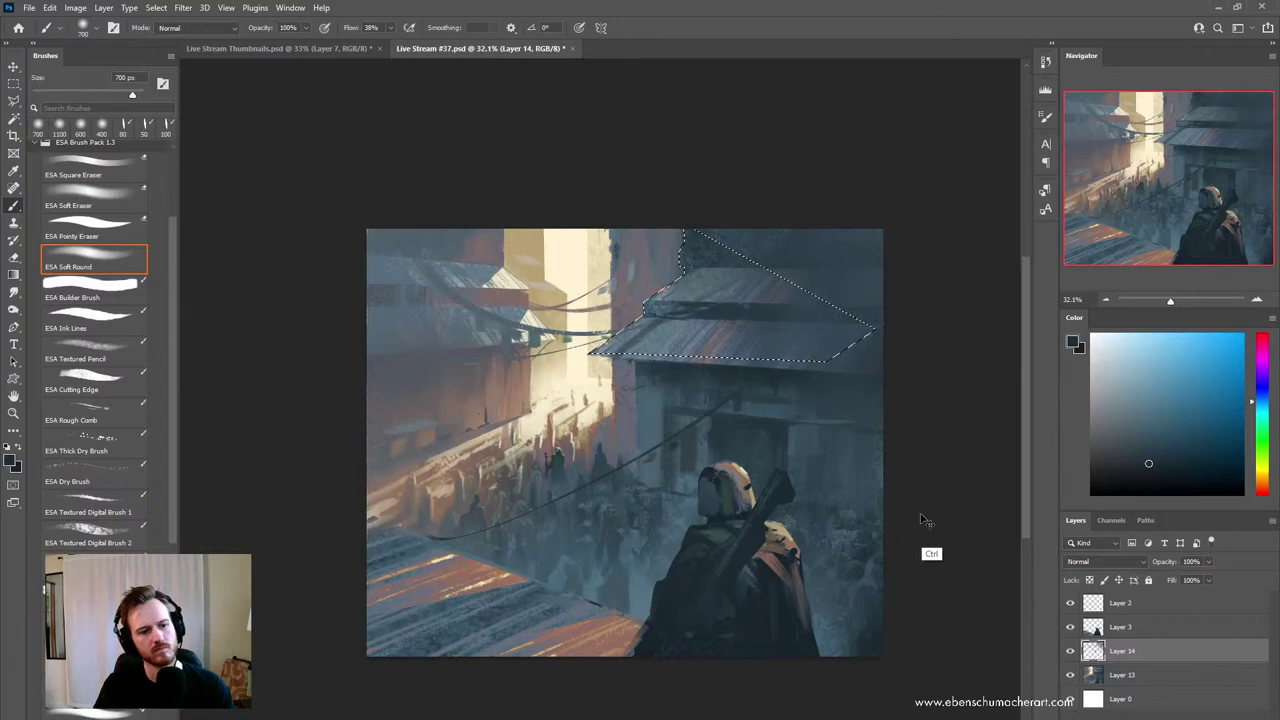
key(l)
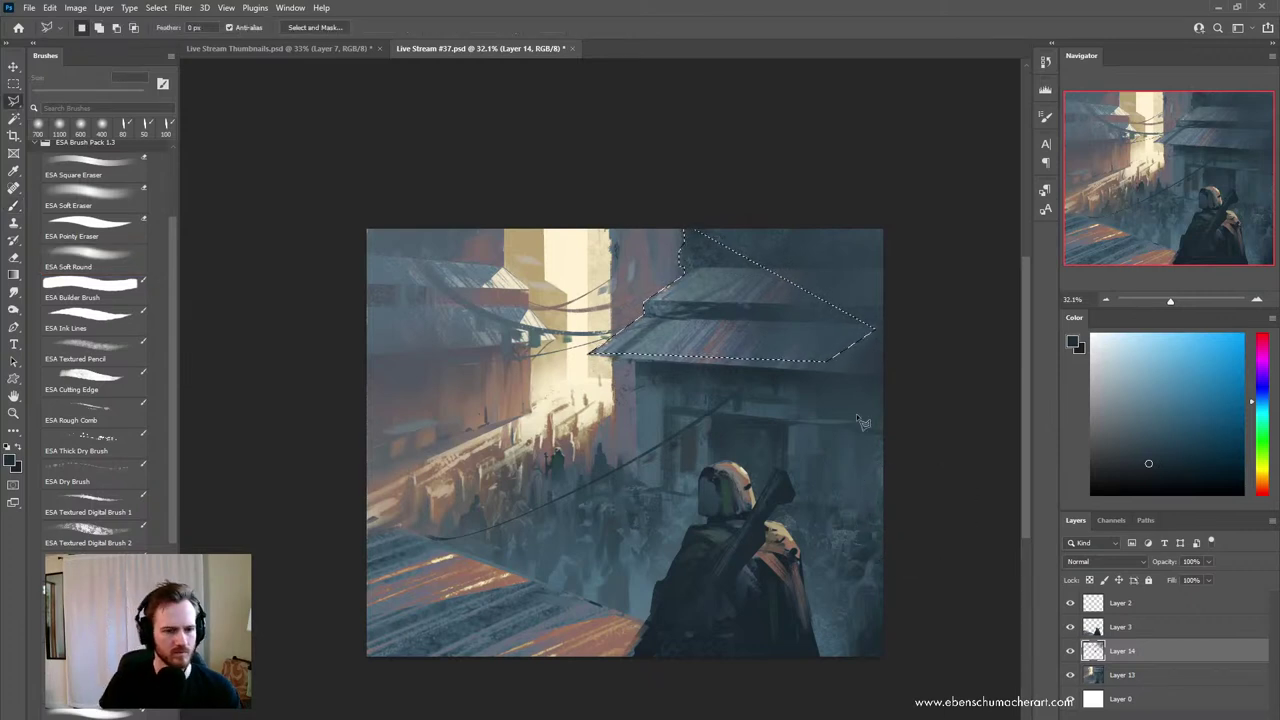
shift+click(855, 352)
click(914, 326)
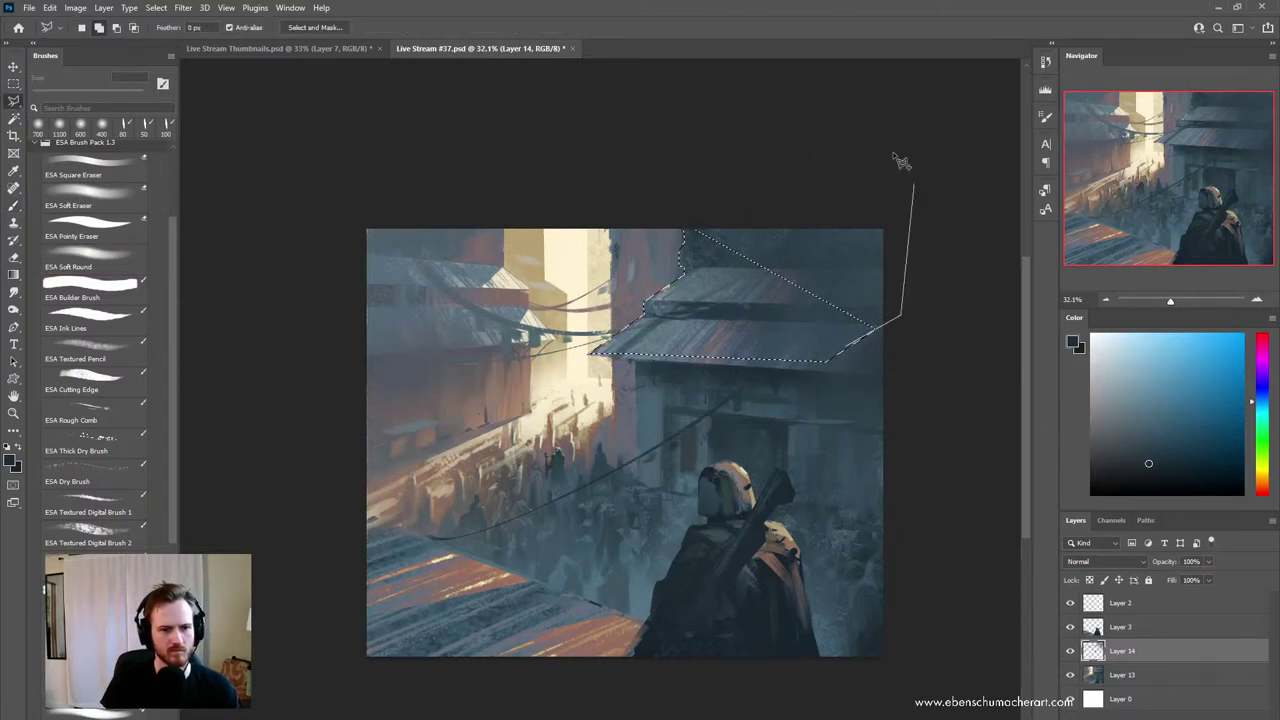
click(910, 160)
double_click(677, 206)
key(b)
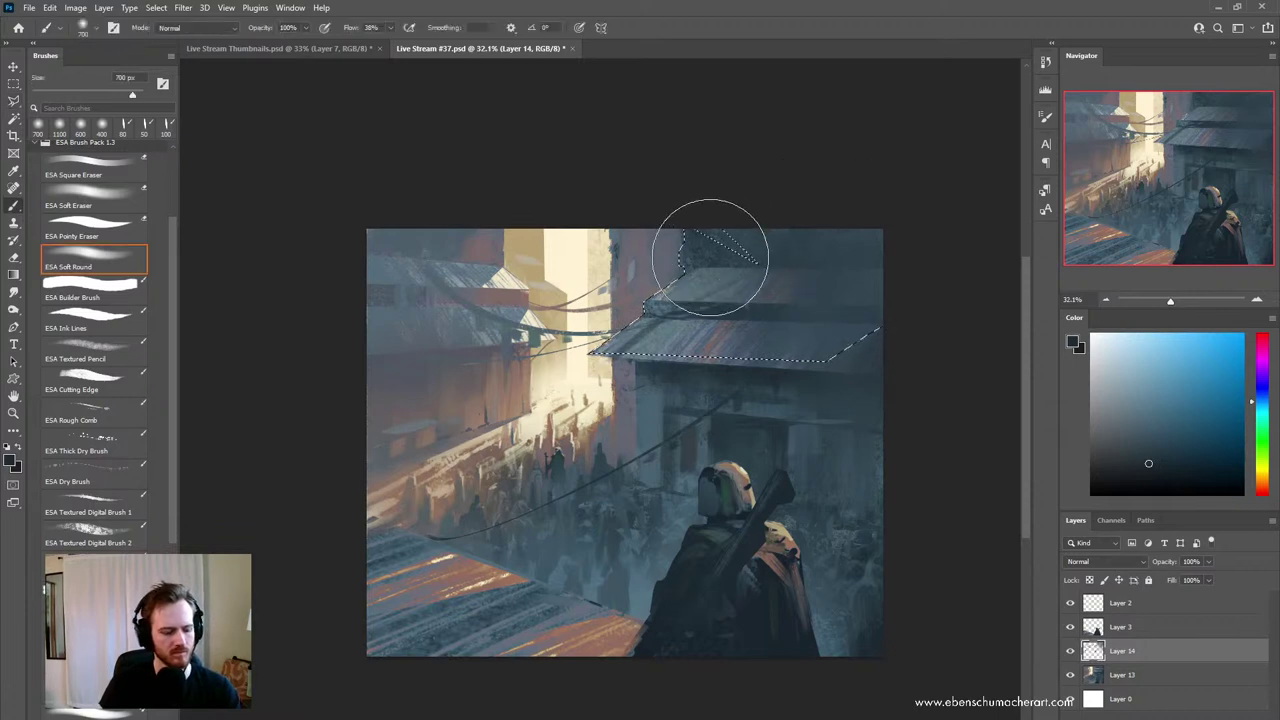
key(l)
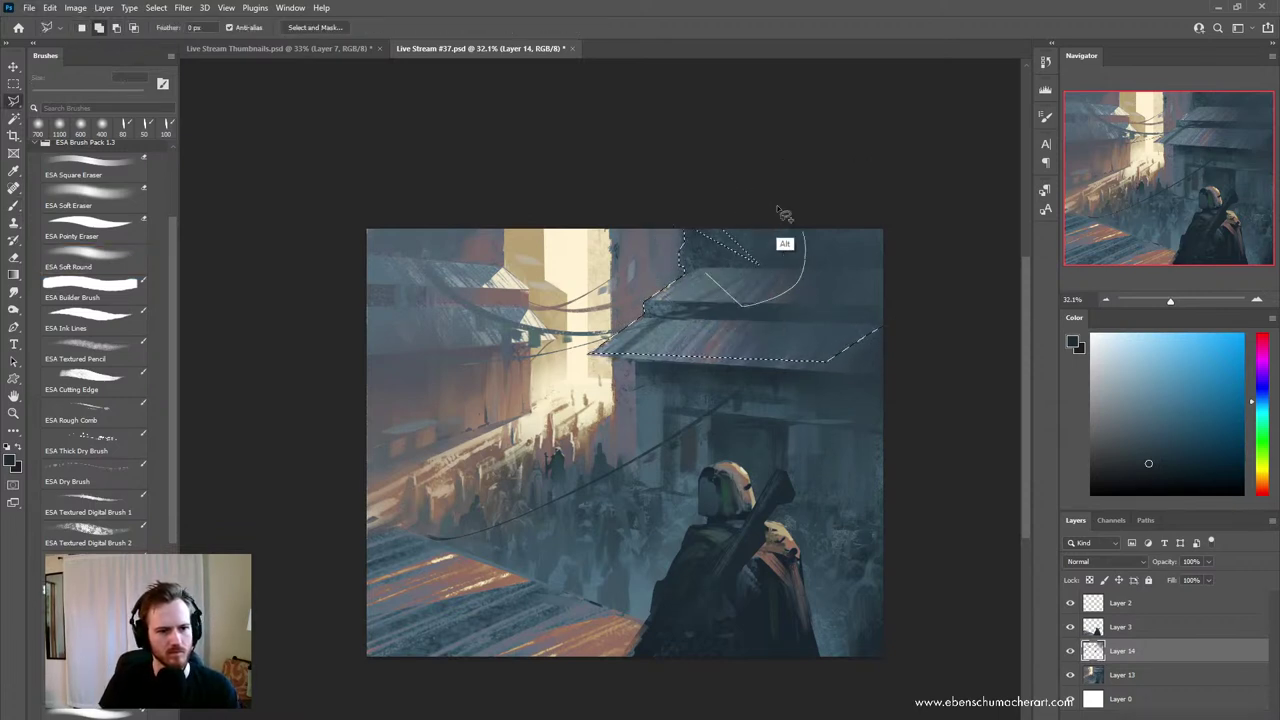
drag(707, 255, 705, 252)
- Glaze sampled and adjusted blue tones over the selected roofs and background with the soft brush at 700 px, and deselect
key(b)
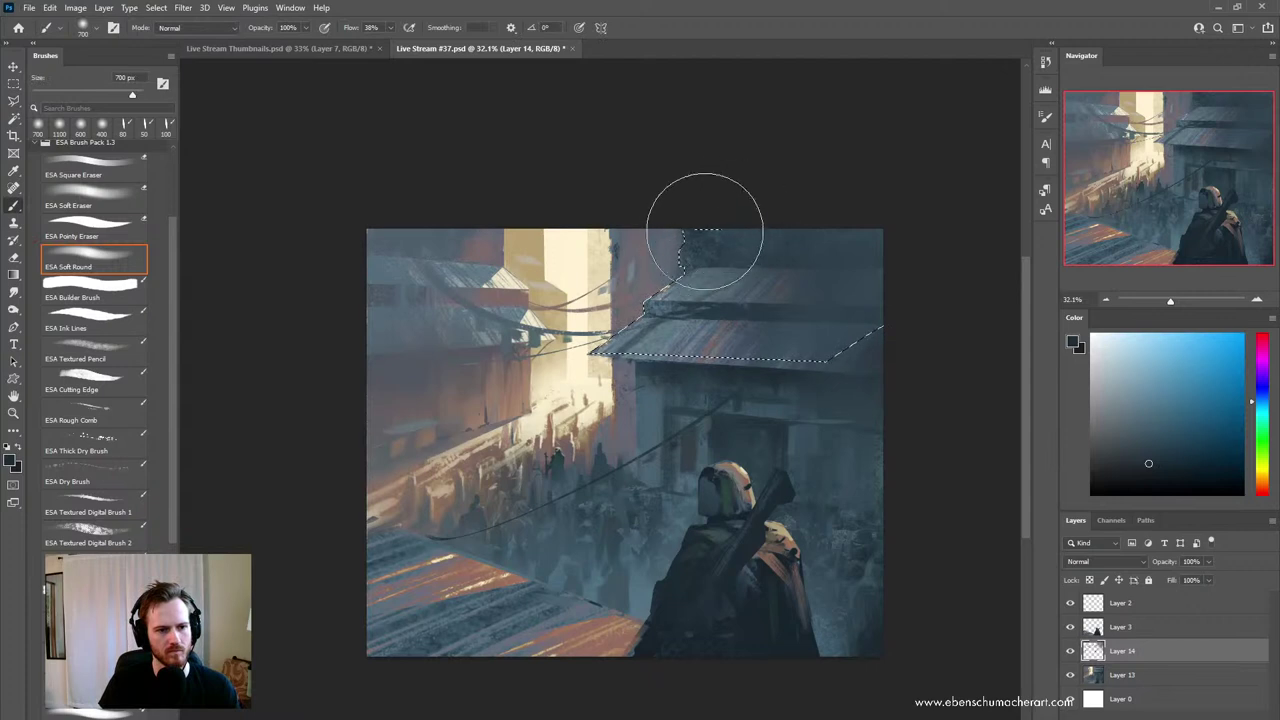
drag(714, 262, 763, 267)
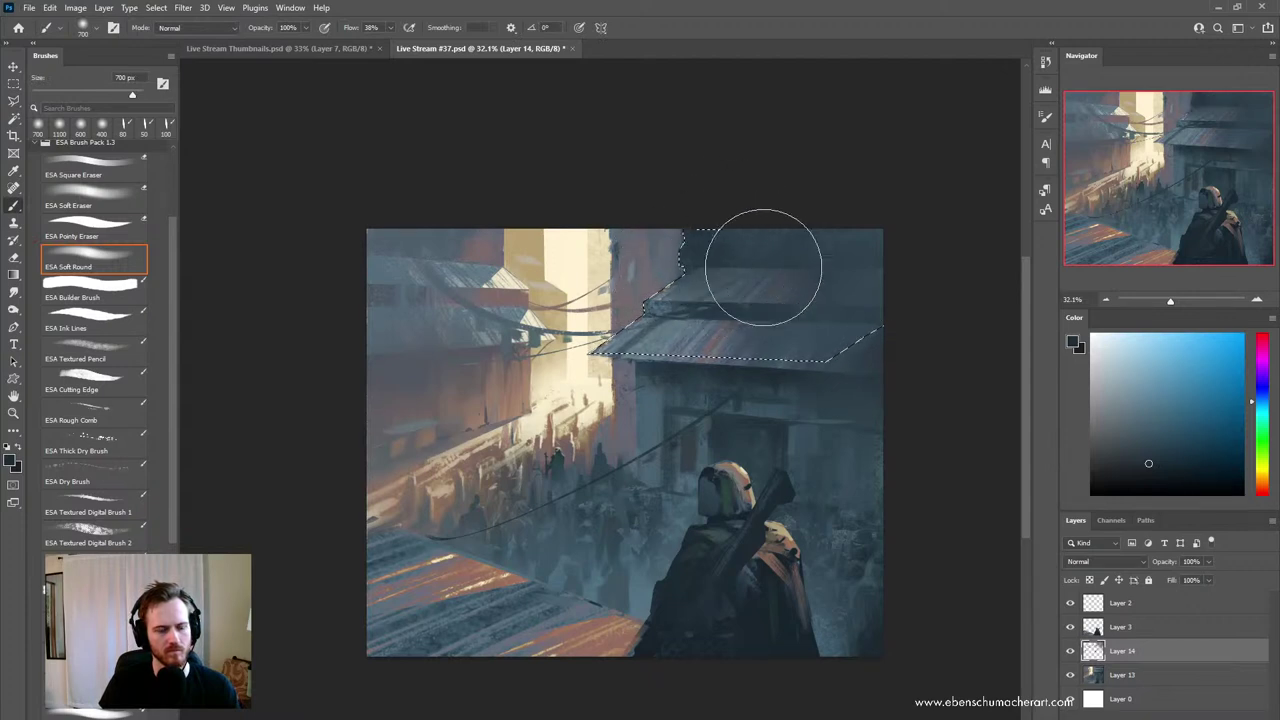
alt+click(707, 280)
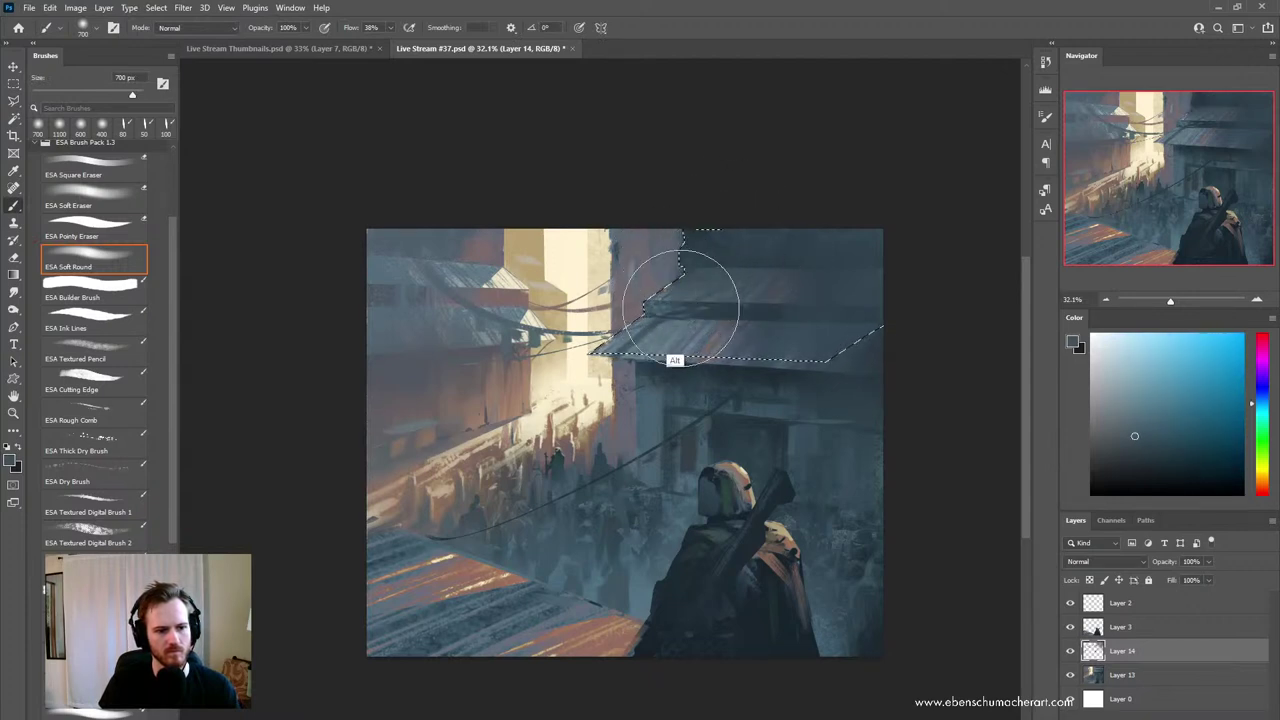
alt+click(680, 302)
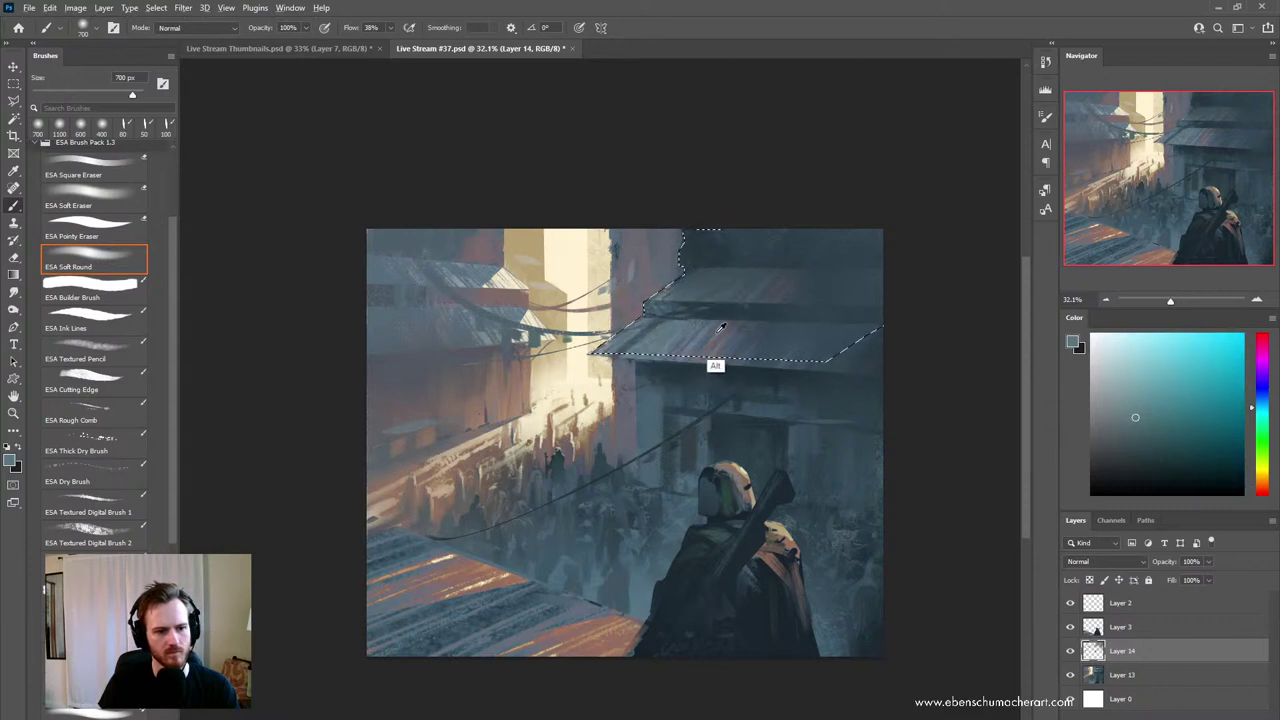
alt+click(716, 328)
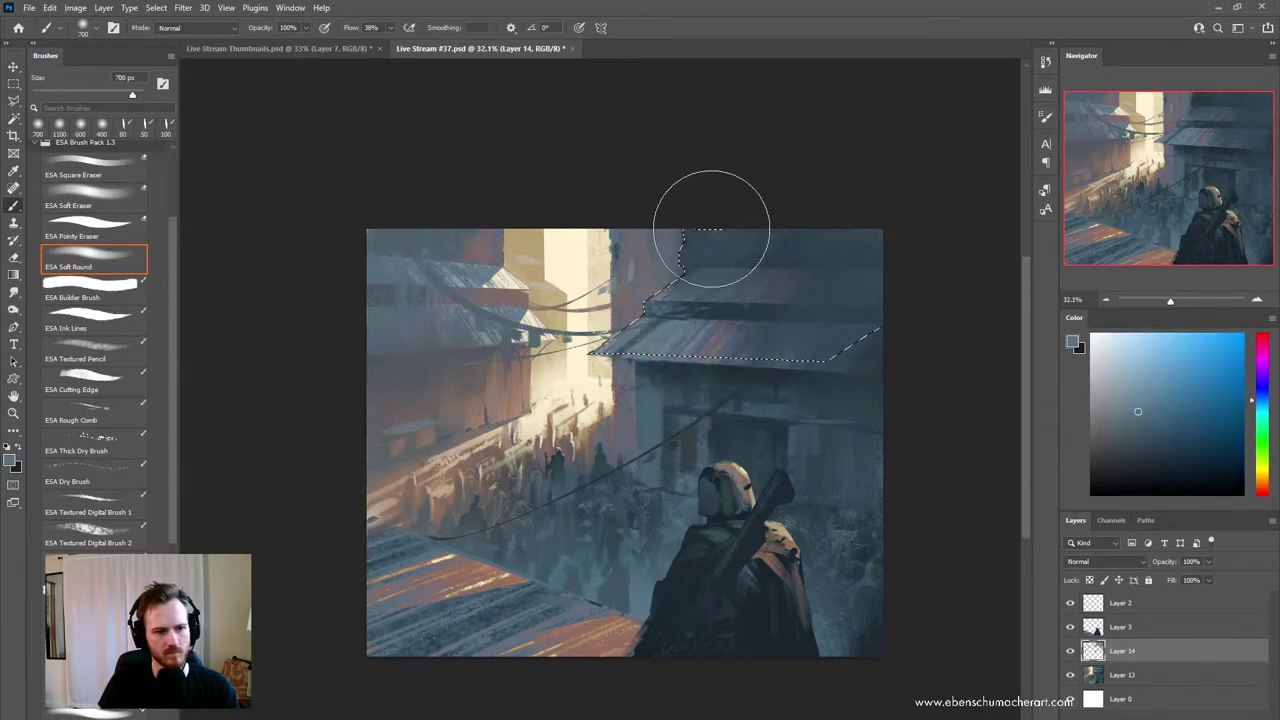
drag(711, 229, 729, 269)
click(1170, 422)
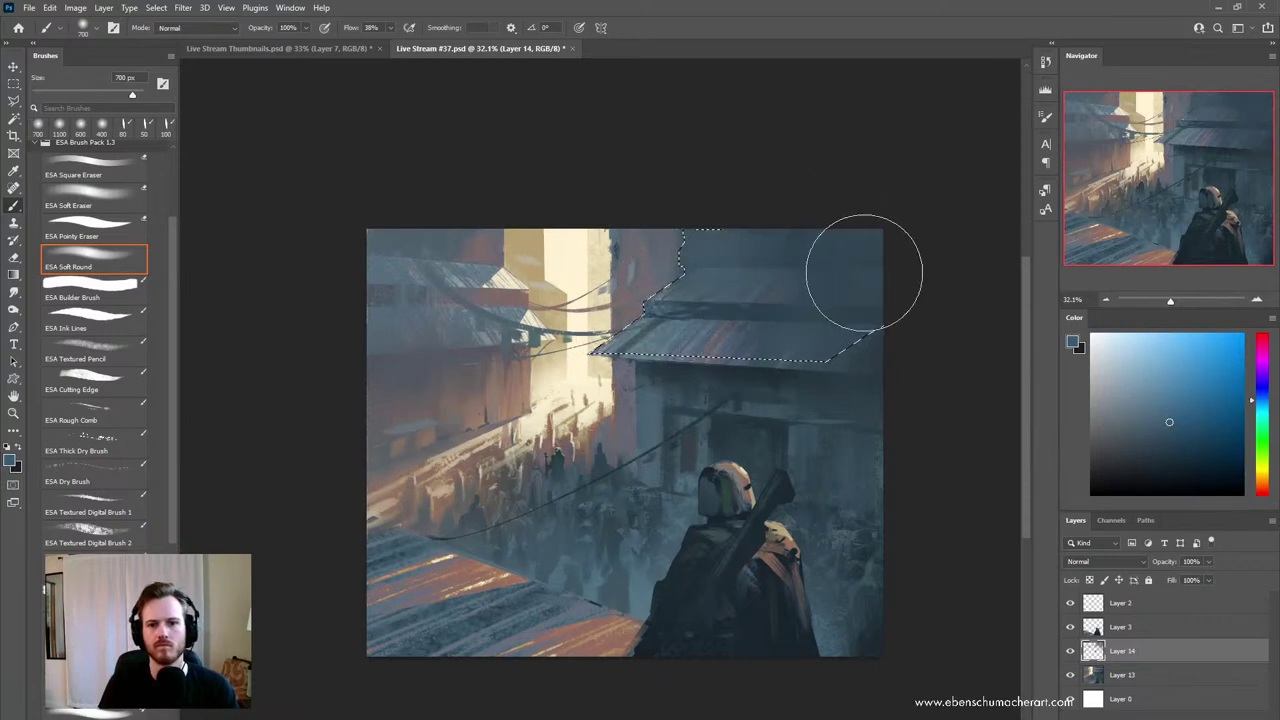
click(1164, 451)
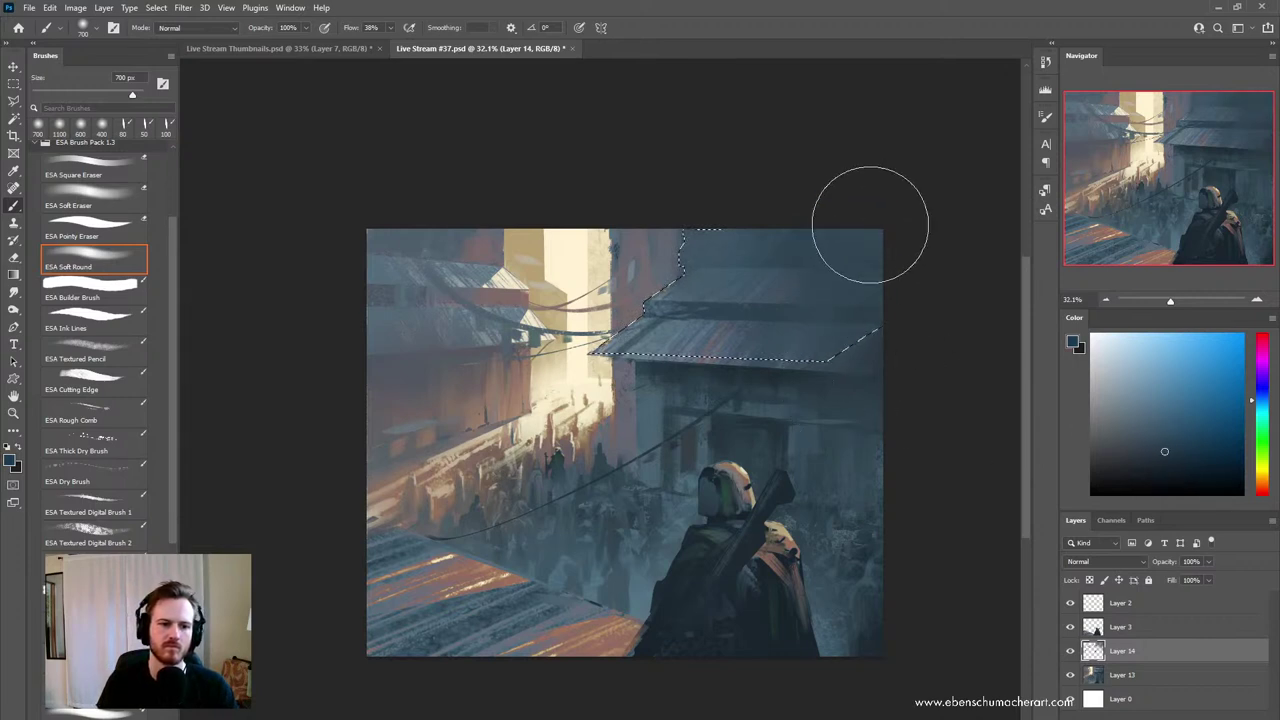
key(ctrl+d)
key(z)
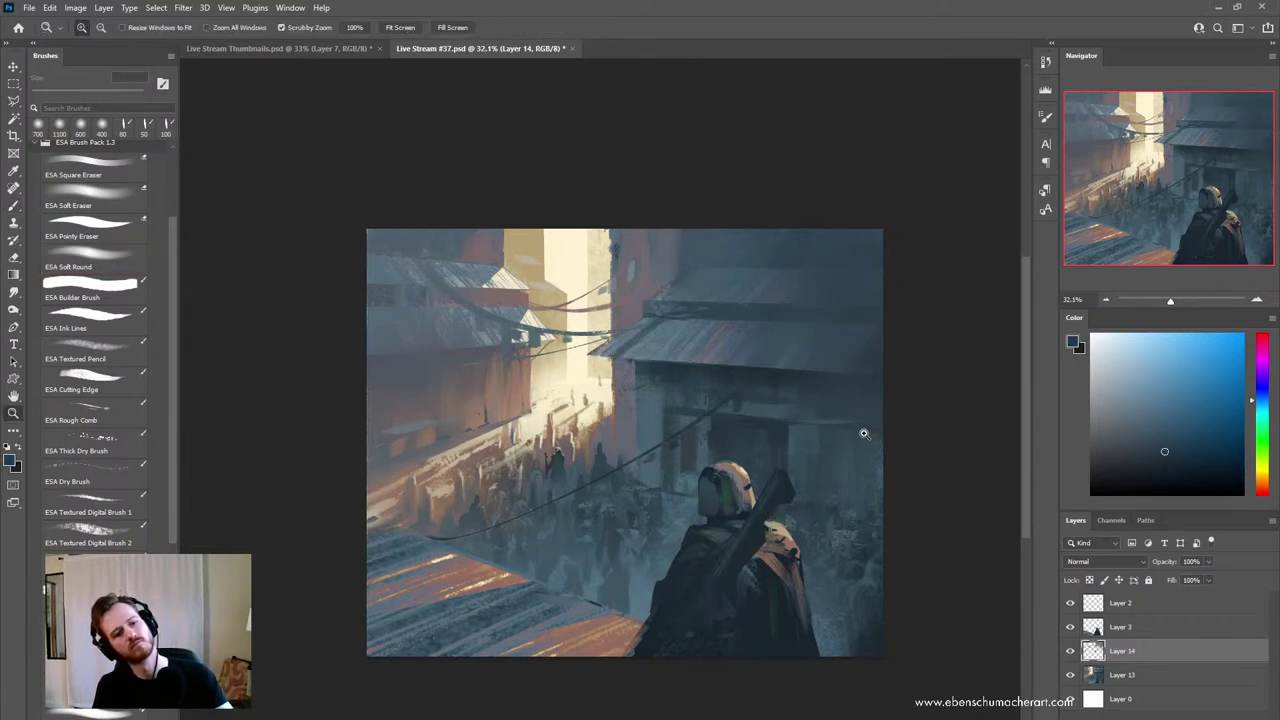
- Restore the roof selection and deepen the background above the upper roof with dark blue, using the soft brush at 200 to 250 px
key(ctrl+shift+d)
key(b)
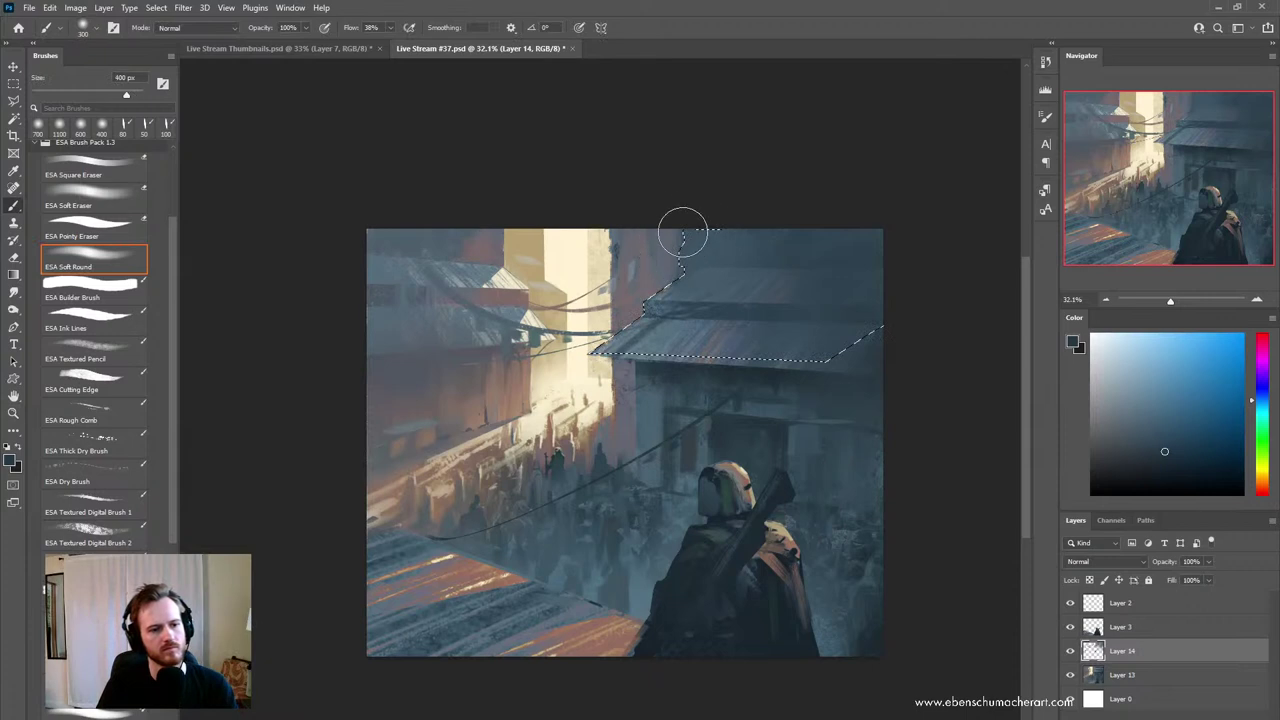
key(bracketright)
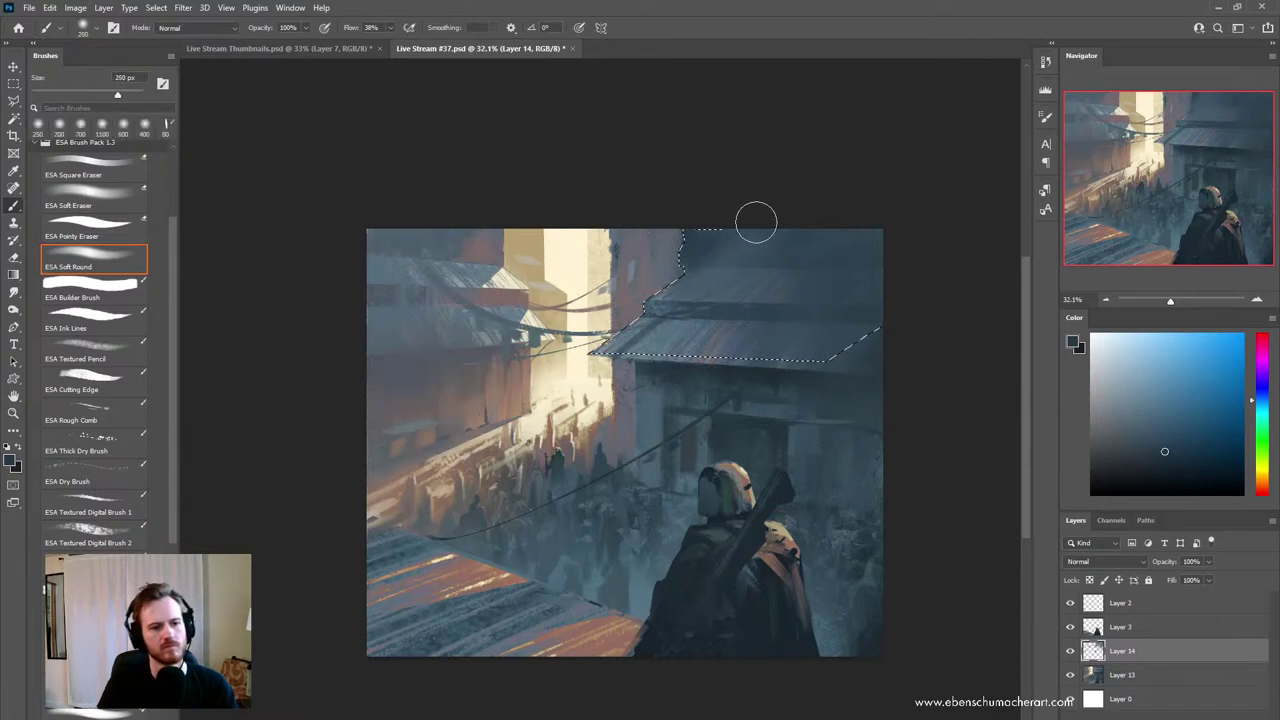
key(bracketleft)
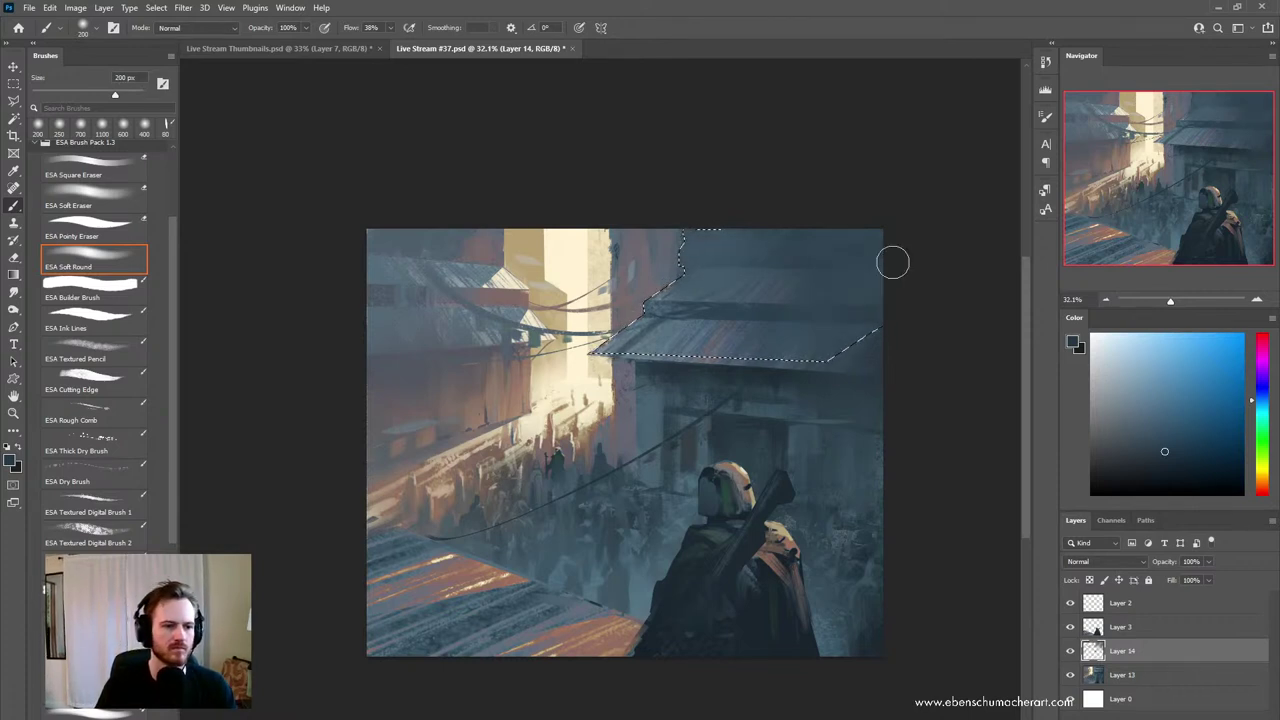
- Invert the selection and glaze a sampled grey shifted to a warm hue over the narrow wall beside the roofs at 400 px
key(ctrl+shift+i)
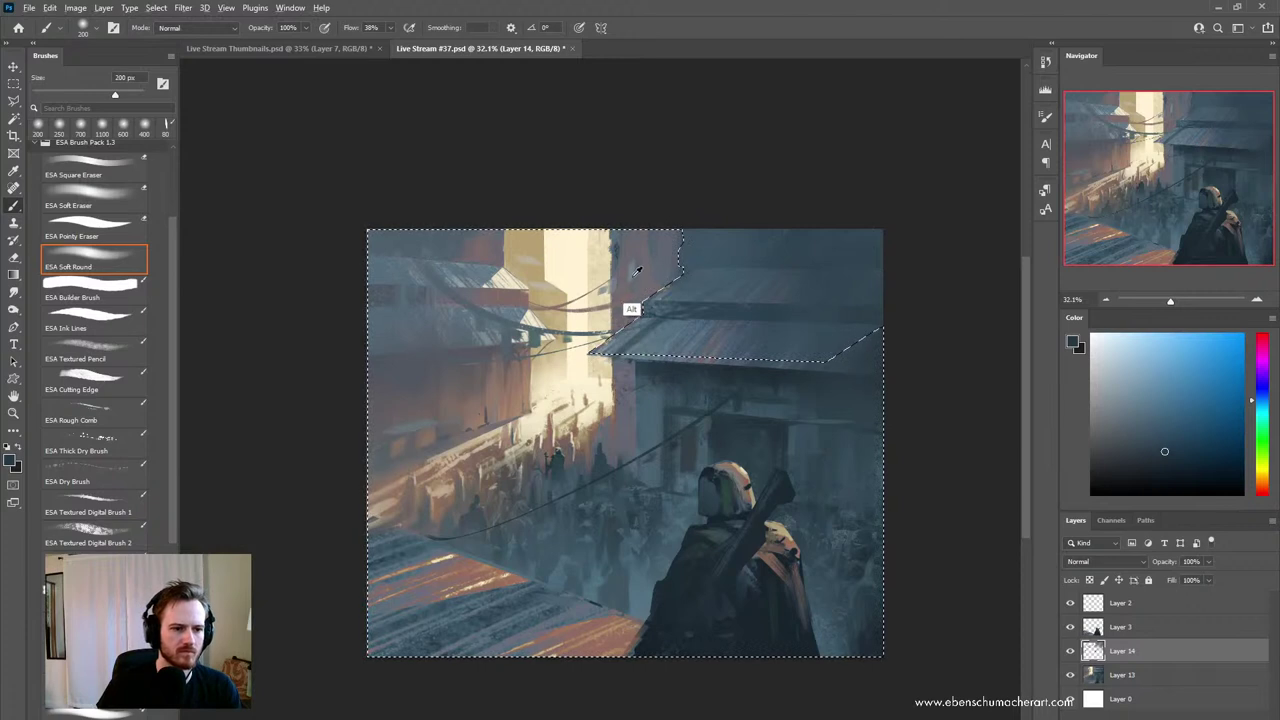
alt+click(643, 286)
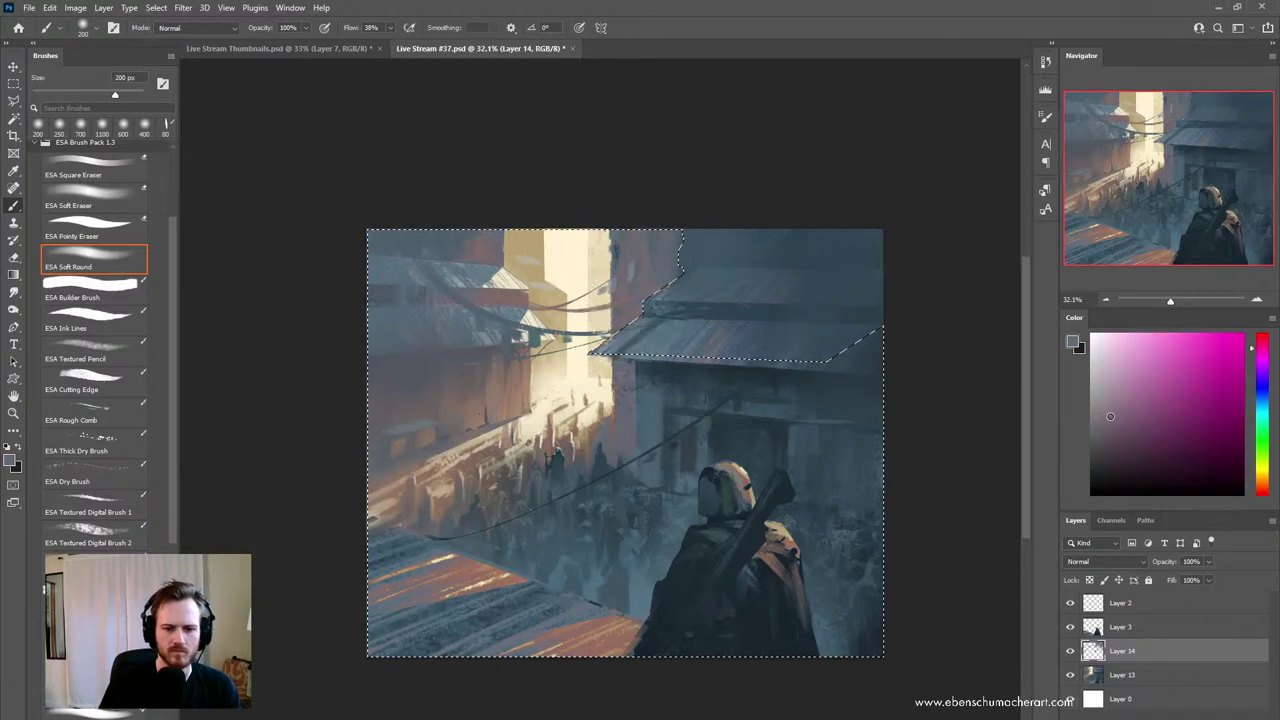
click(1262, 479)
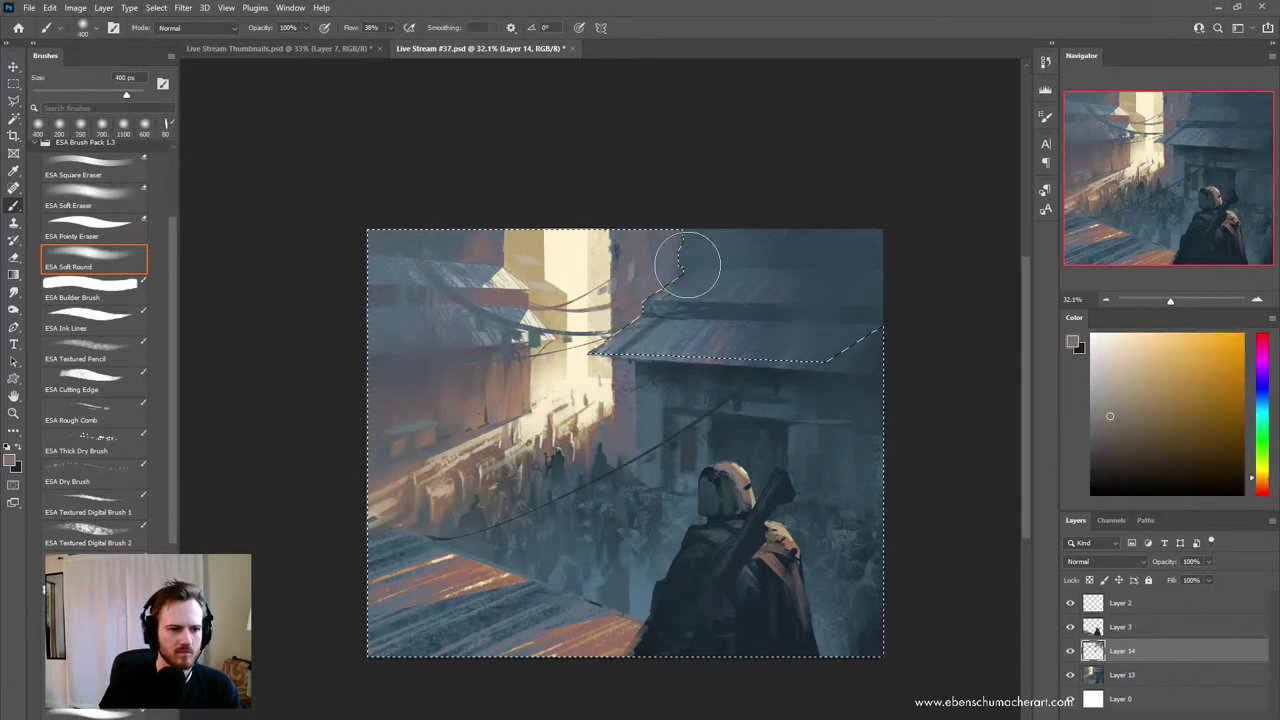
drag(615, 347, 640, 326)
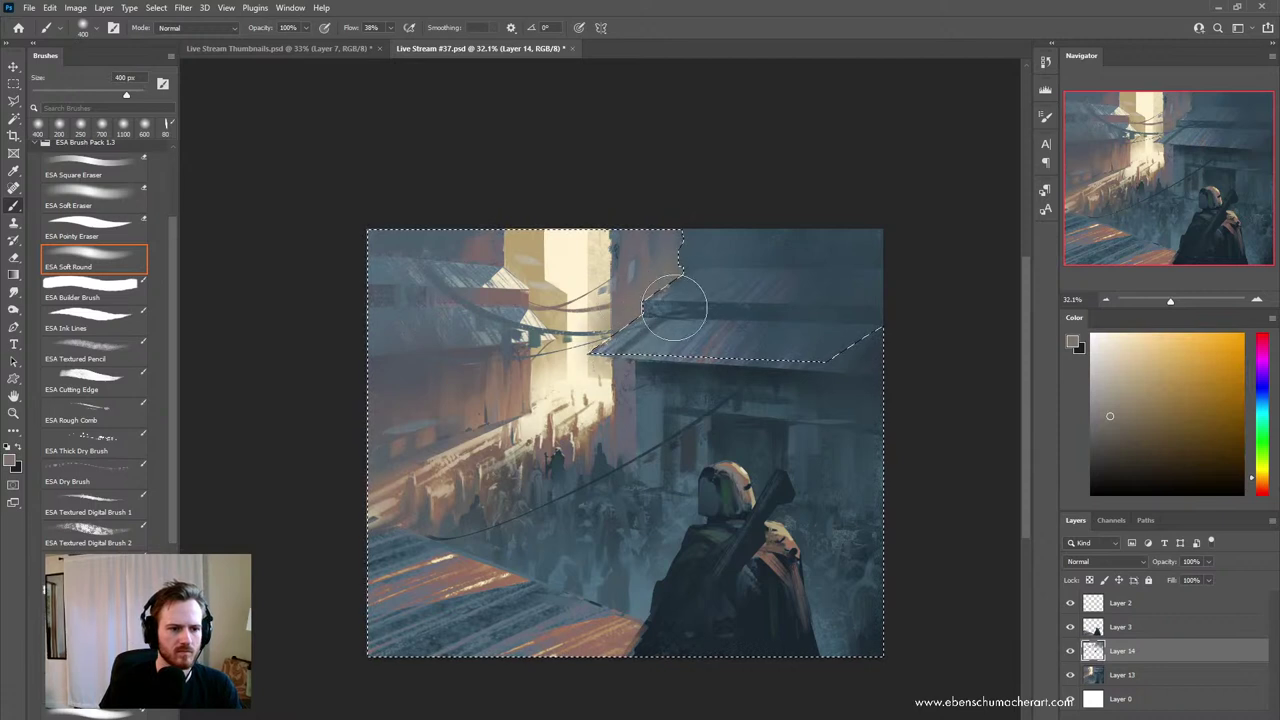
key(ctrl+z)
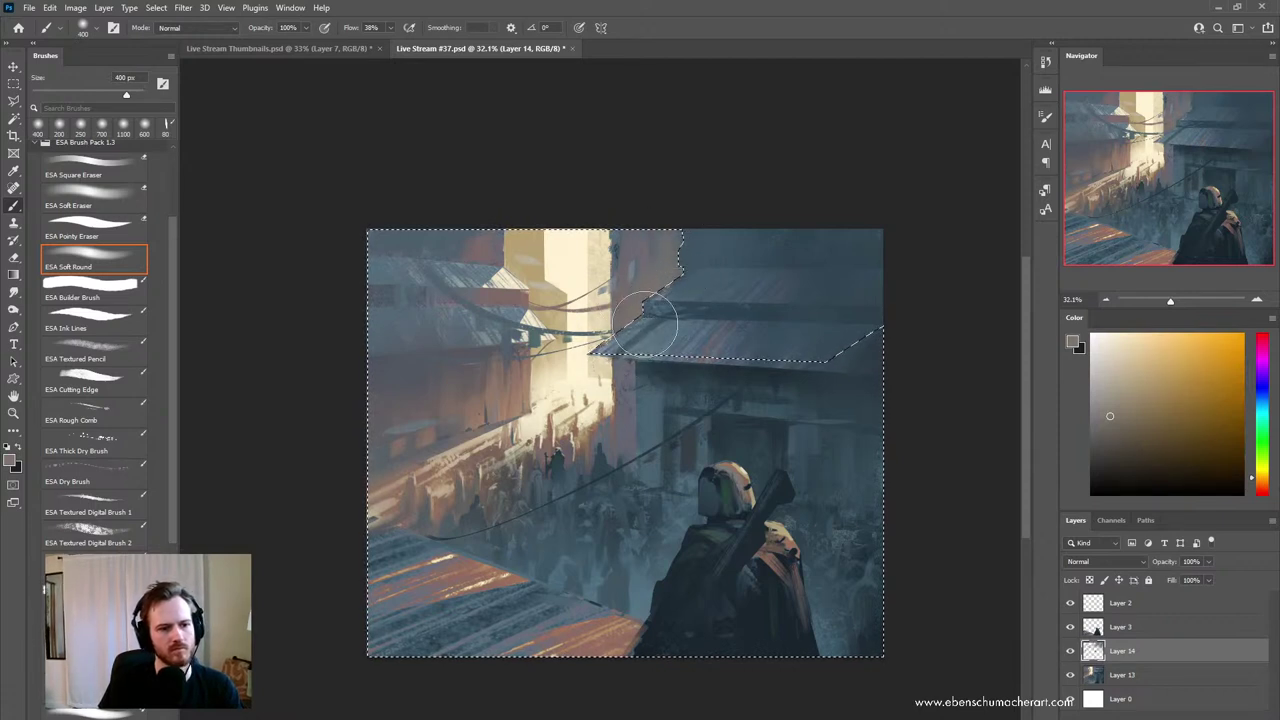
key(ctrl+d)
- Flip the canvas horizontally and check the mirrored composition at reduced zoom
drag(811, 470, 834, 480)
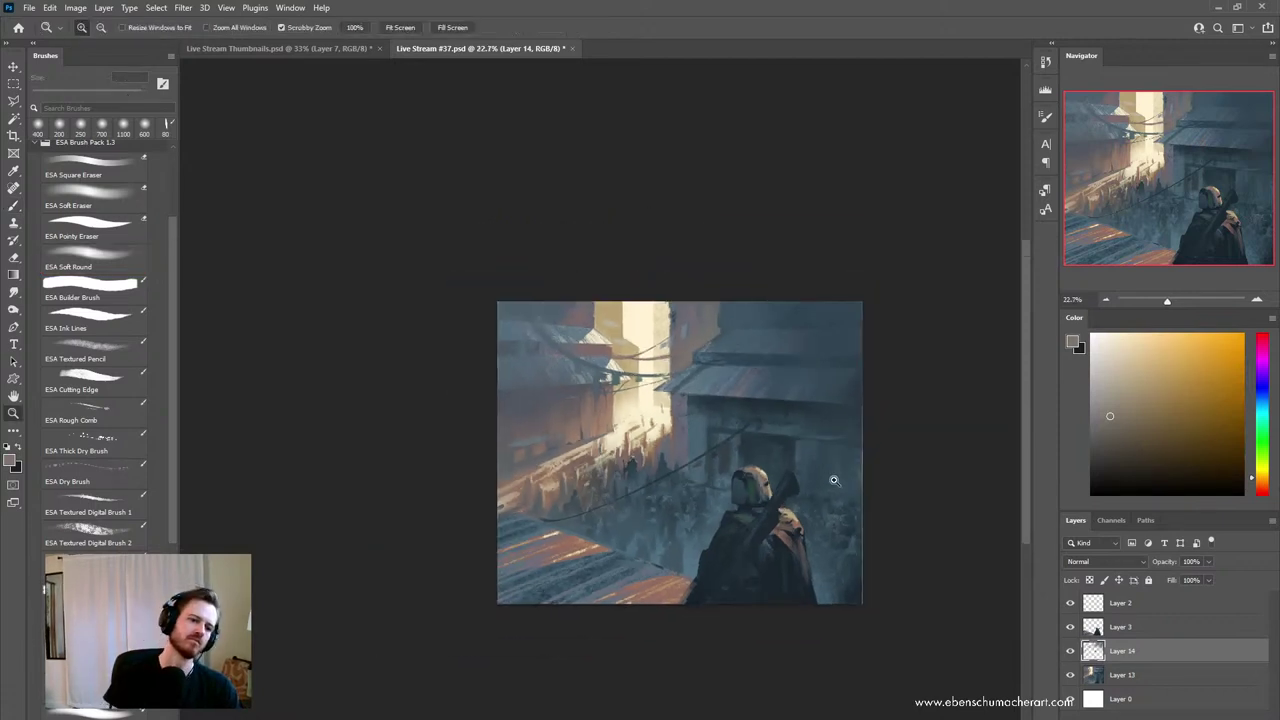
key(ctrl+shift+h)
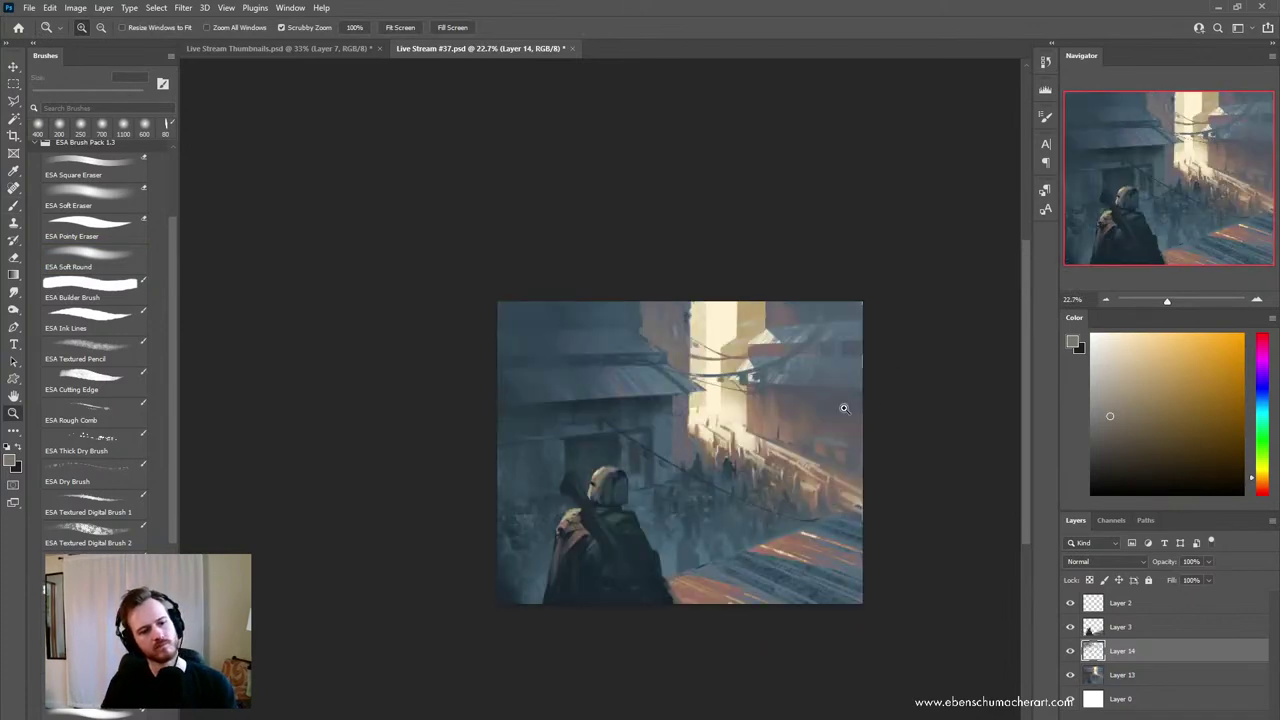
drag(565, 391, 641, 395)
drag(646, 557, 628, 516)
mouse_move(636, 539)
mouse_down()
mouse_move(586, 537)
mouse_move(617, 548)
mouse_up()
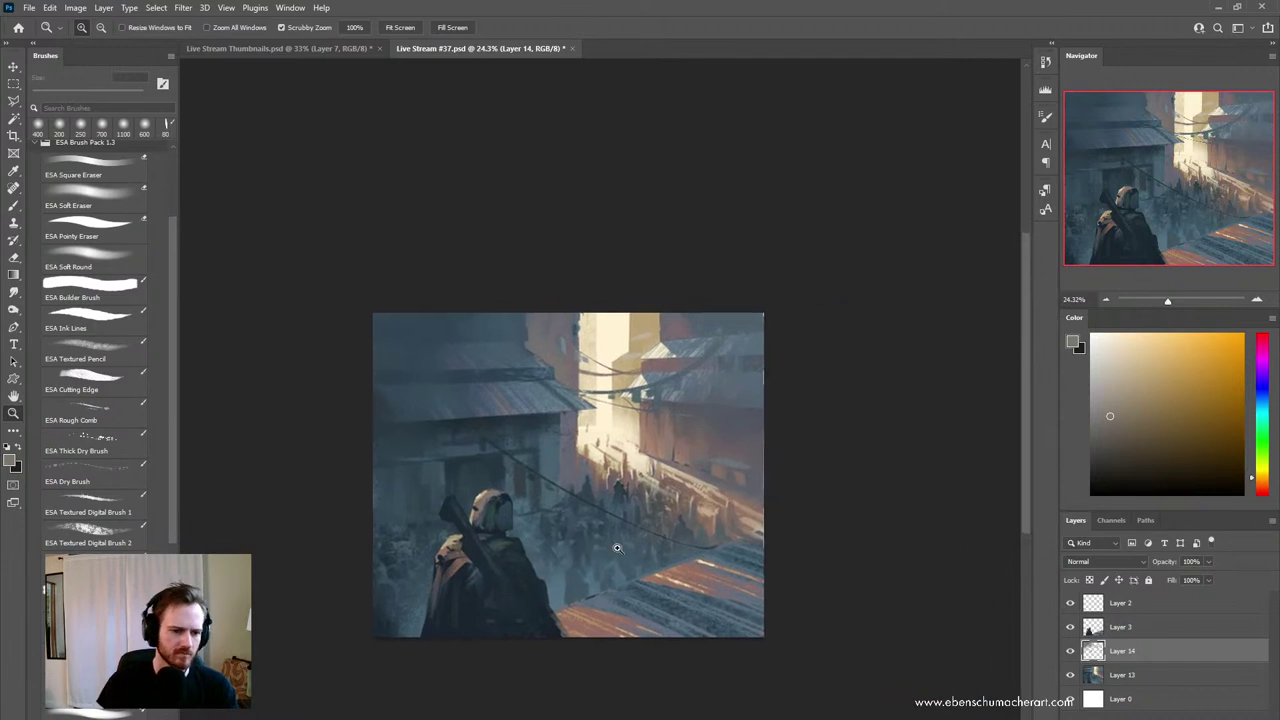
drag(692, 455, 696, 470)
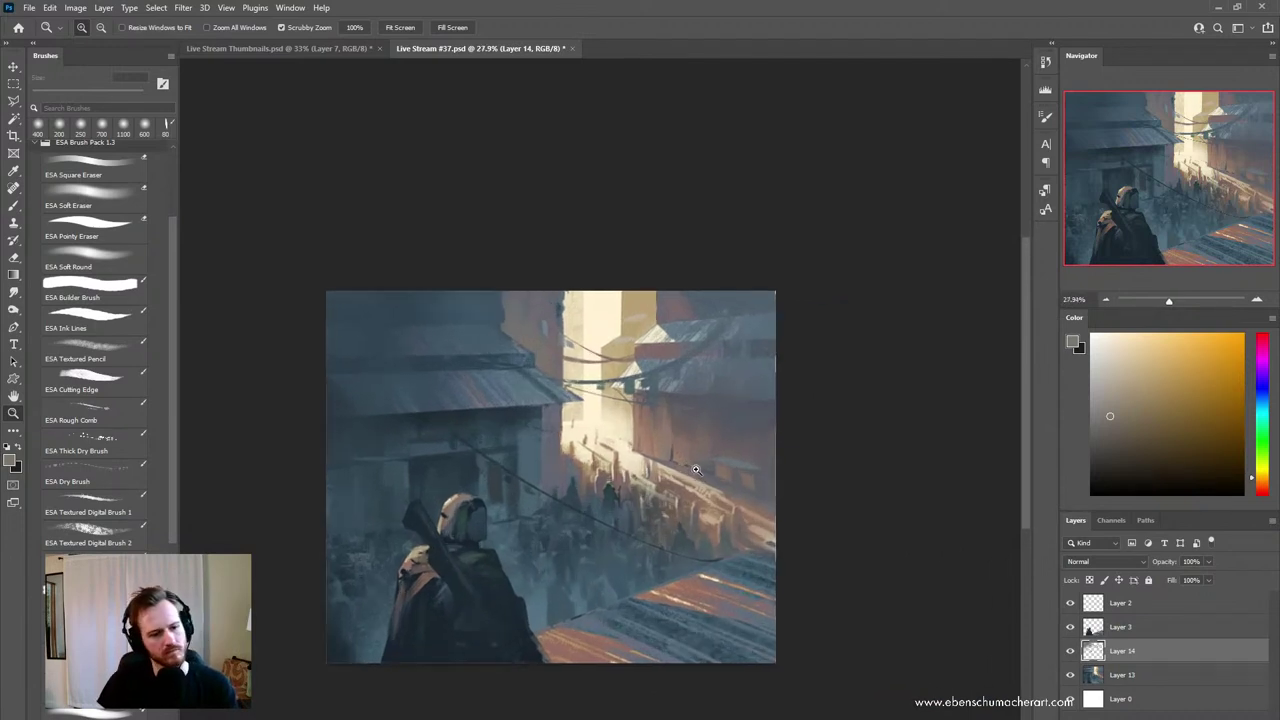
- Paint a small dark window on the warm-lit building's wall near the bright gap, using sampled colours and the ESA Cutting Edge brush at 80 px
key(b)
alt+click(738, 446)
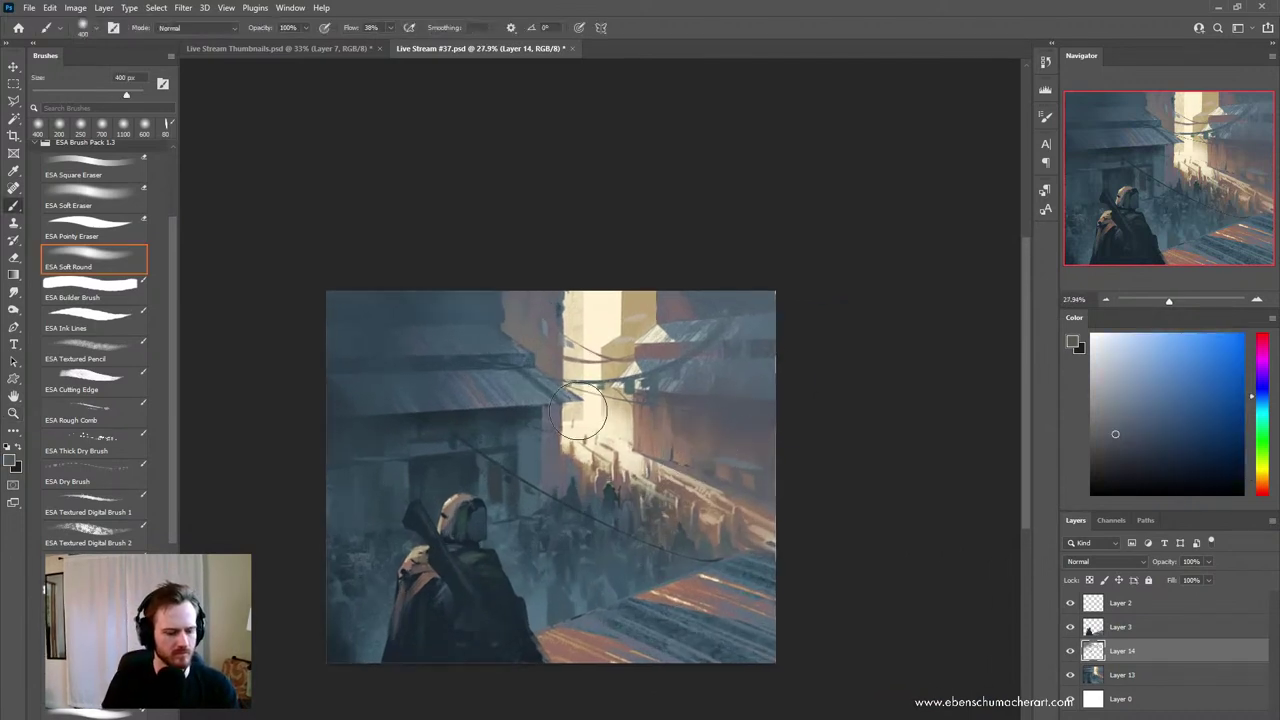
click(100, 381)
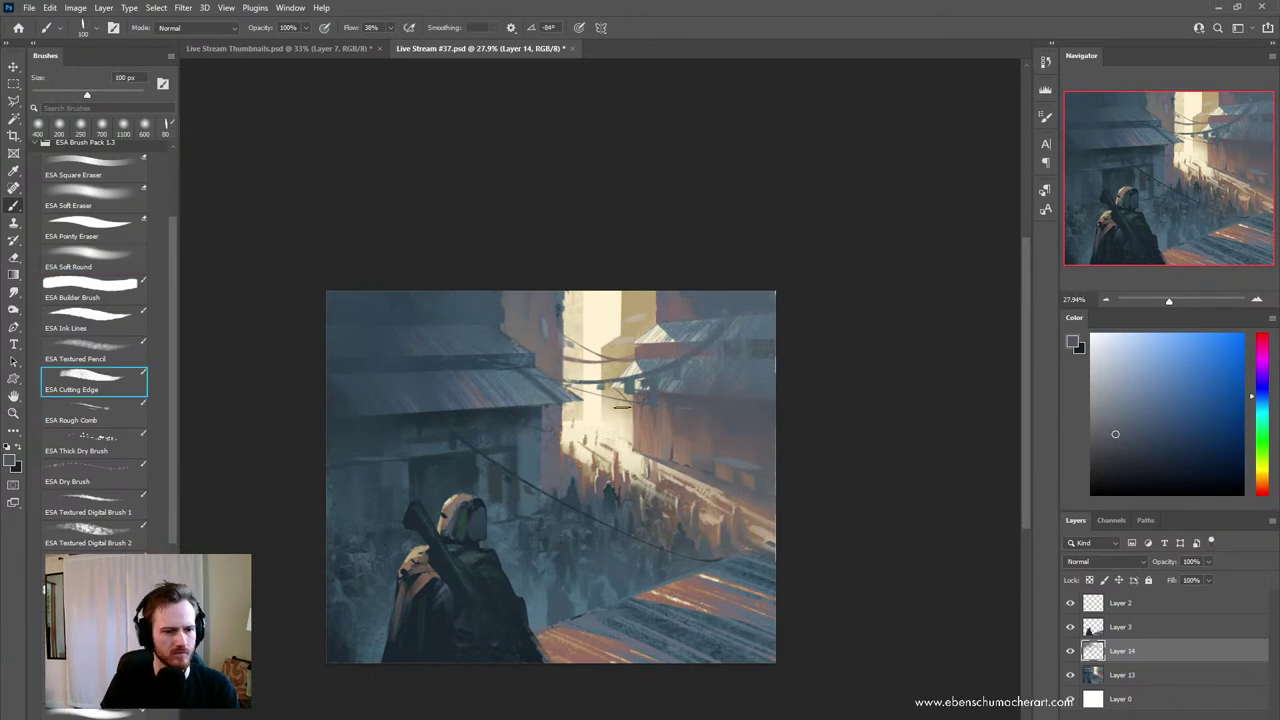
key(bracketleft)
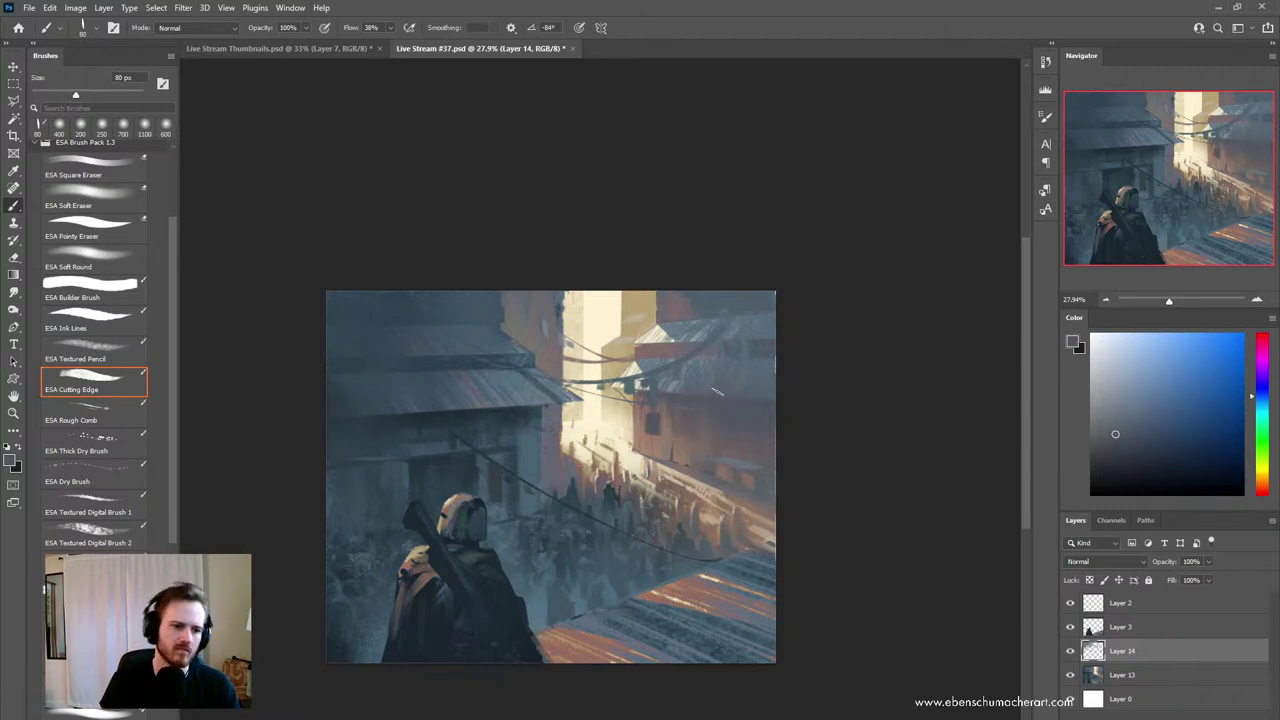
alt+click(660, 418)
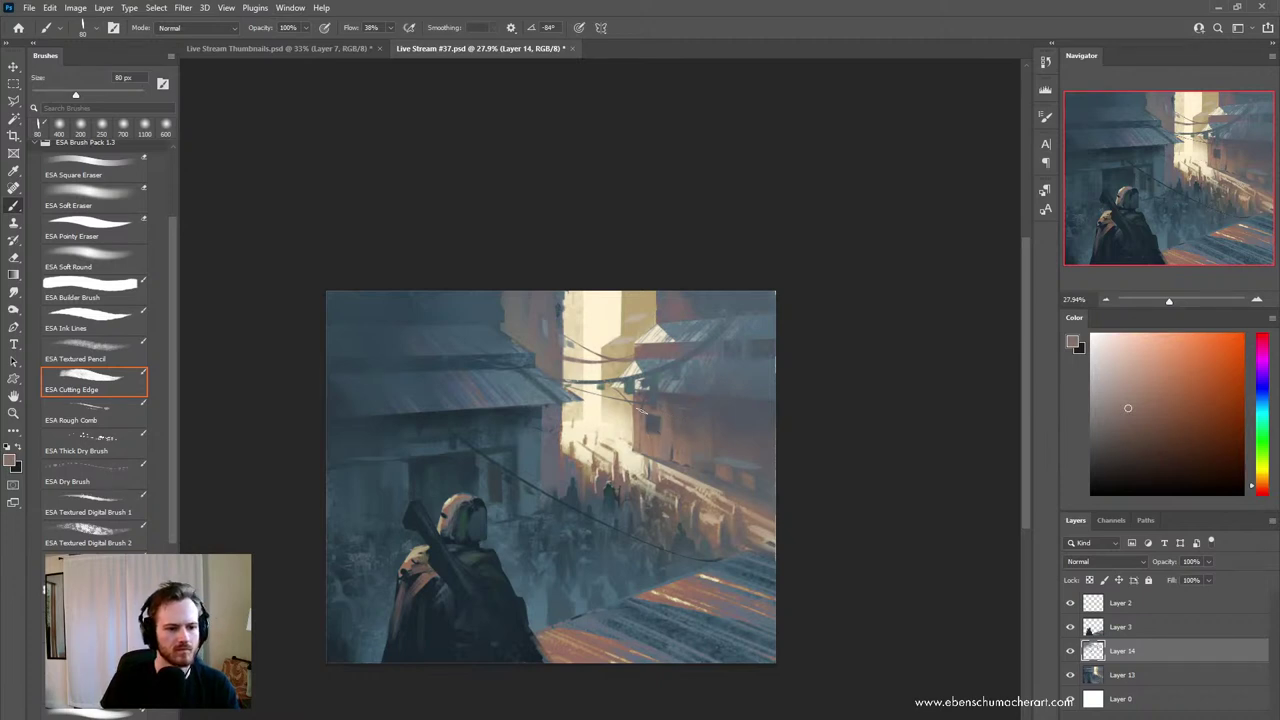
alt+click(652, 423)
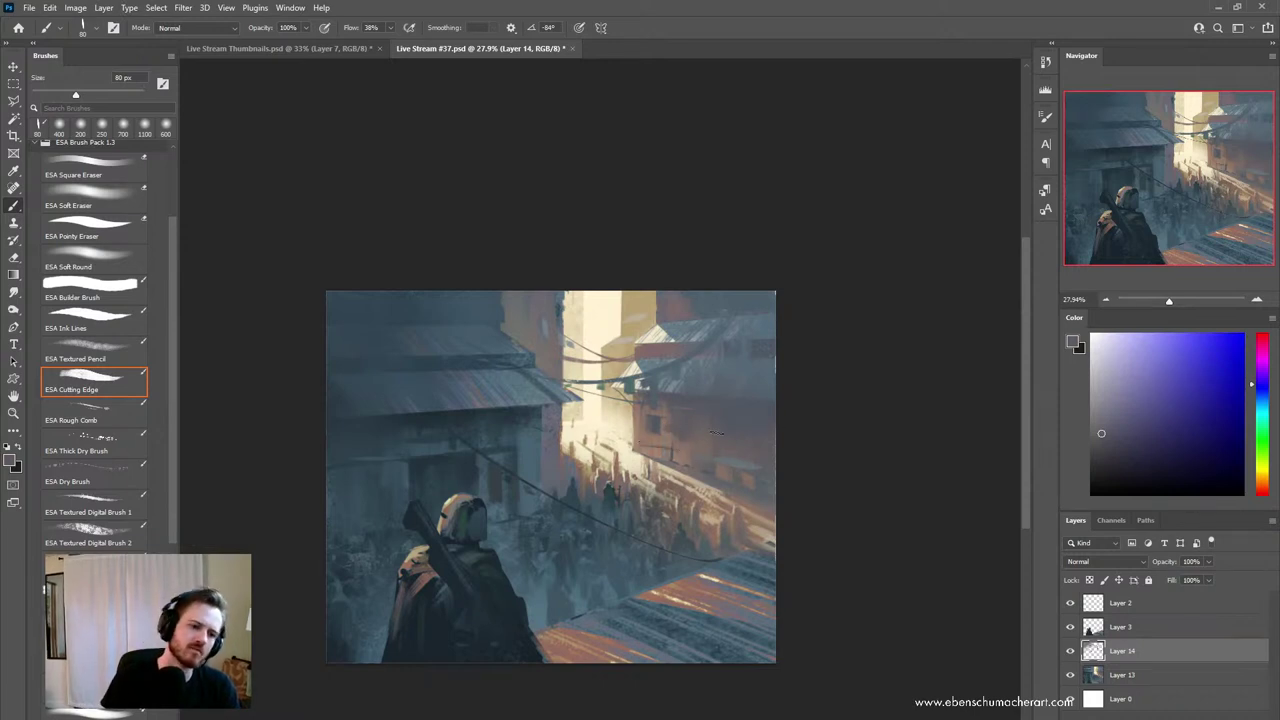
key(ctrl)
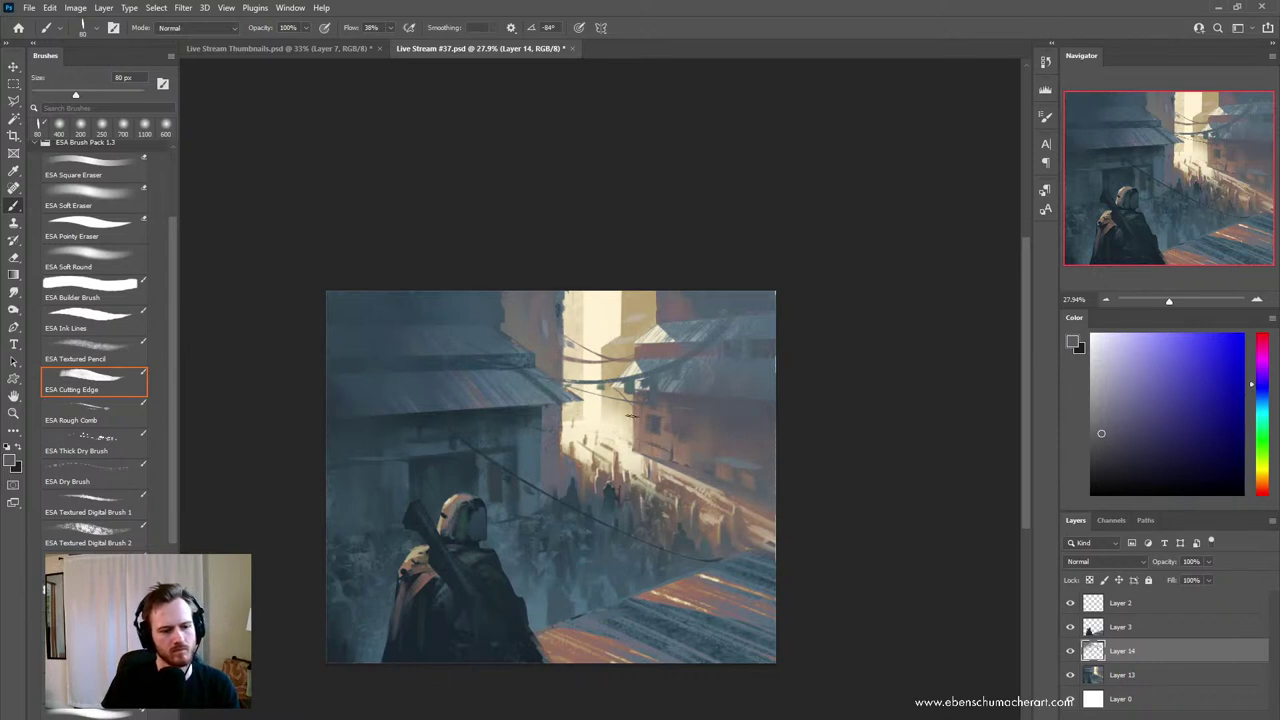
- Refine the small window and the wall details below it with sampled muted warm tones, reducing the Cutting Edge brush to 25 px
key(alt)
alt+click(658, 436)
key(bracketleft)
key(bracketleft)
key(bracketleft)
key(bracketleft)
key(bracketleft)
key(bracketleft)
key(bracketleft)
key(bracketleft)
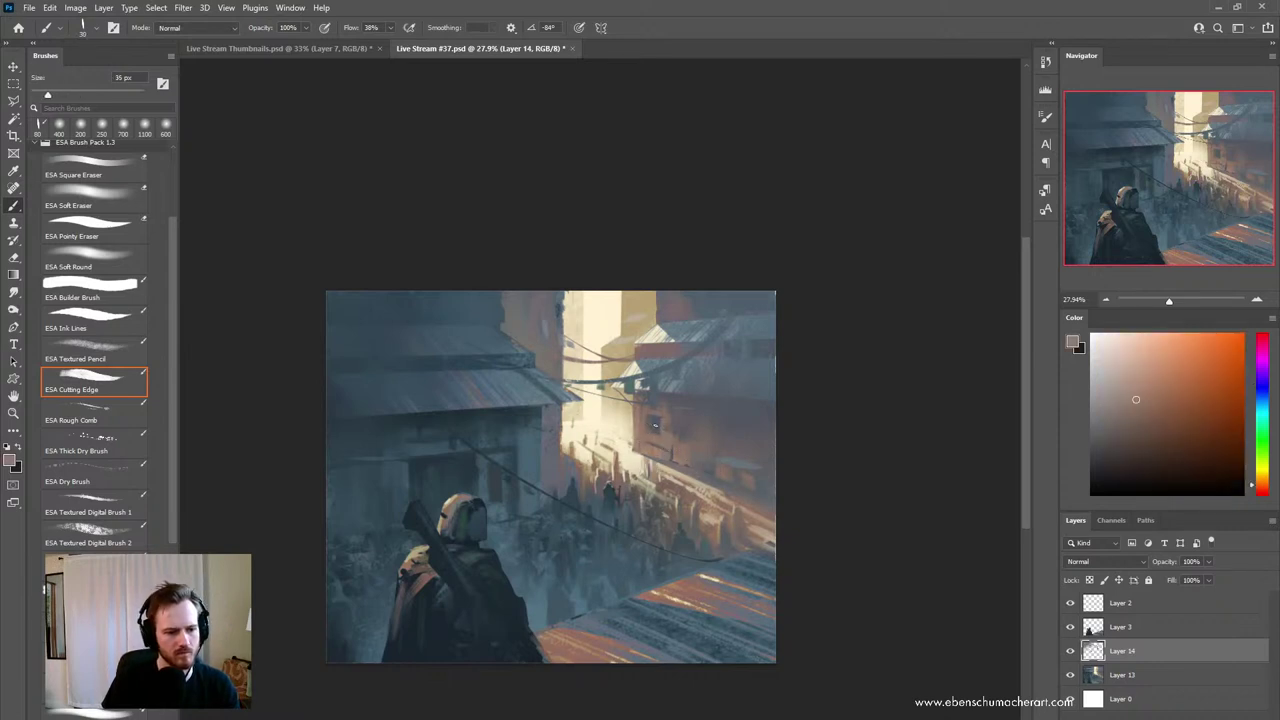
alt+click(666, 462)
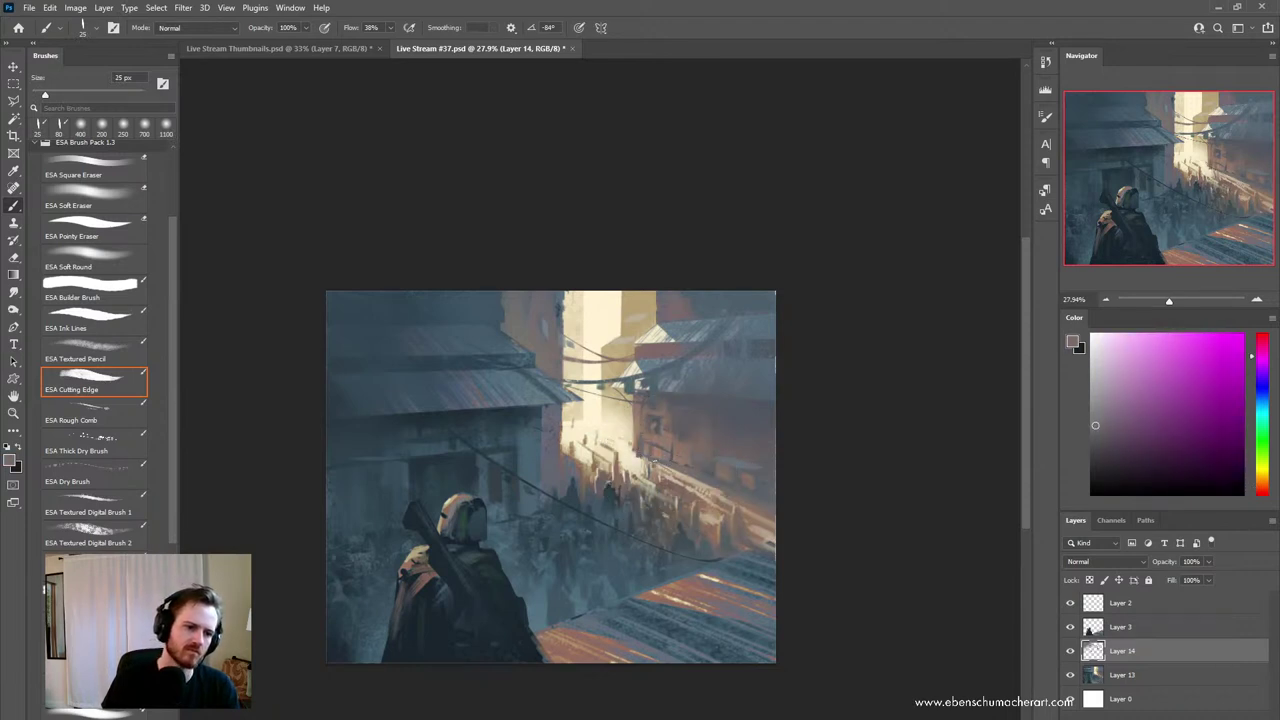
alt+click(668, 472)
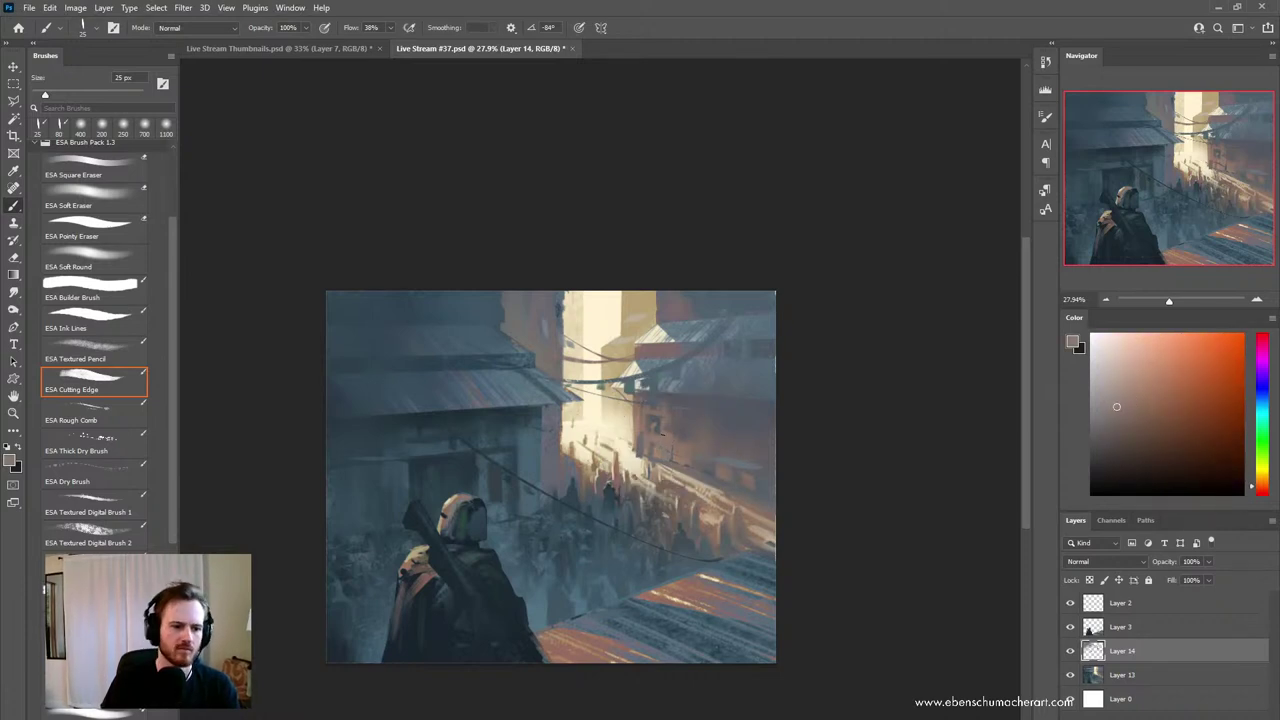
- Paint small strokes on the lit building's wall below the window with sampled muted greys, using the Cutting Edge brush at 25 px
key(alt)
alt+click(657, 411)
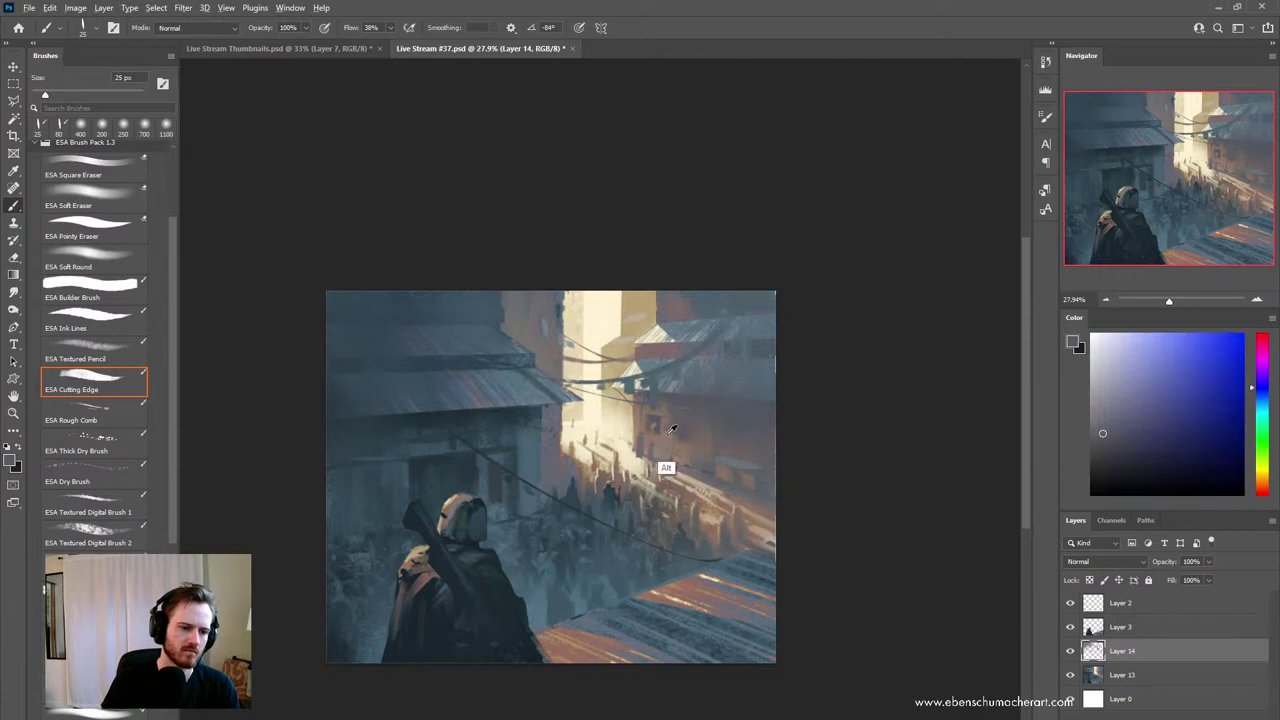
alt+click(670, 435)
alt+click(660, 432)
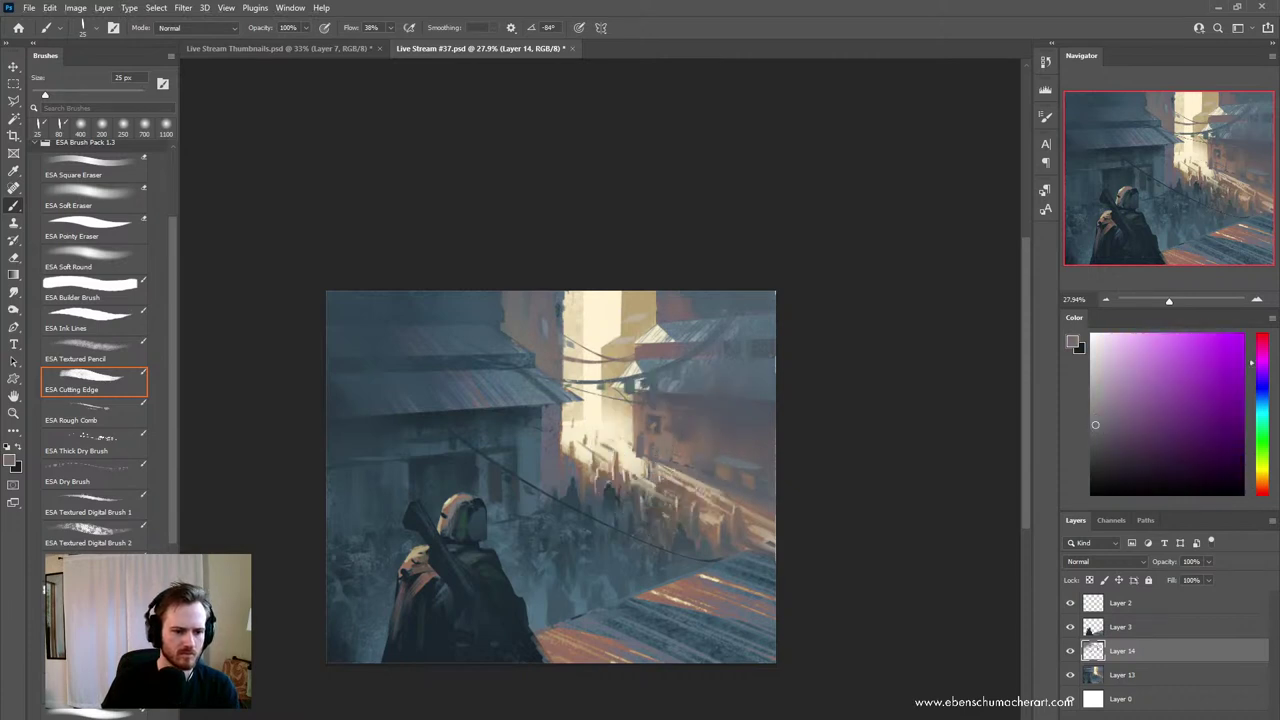
alt+click(707, 475)
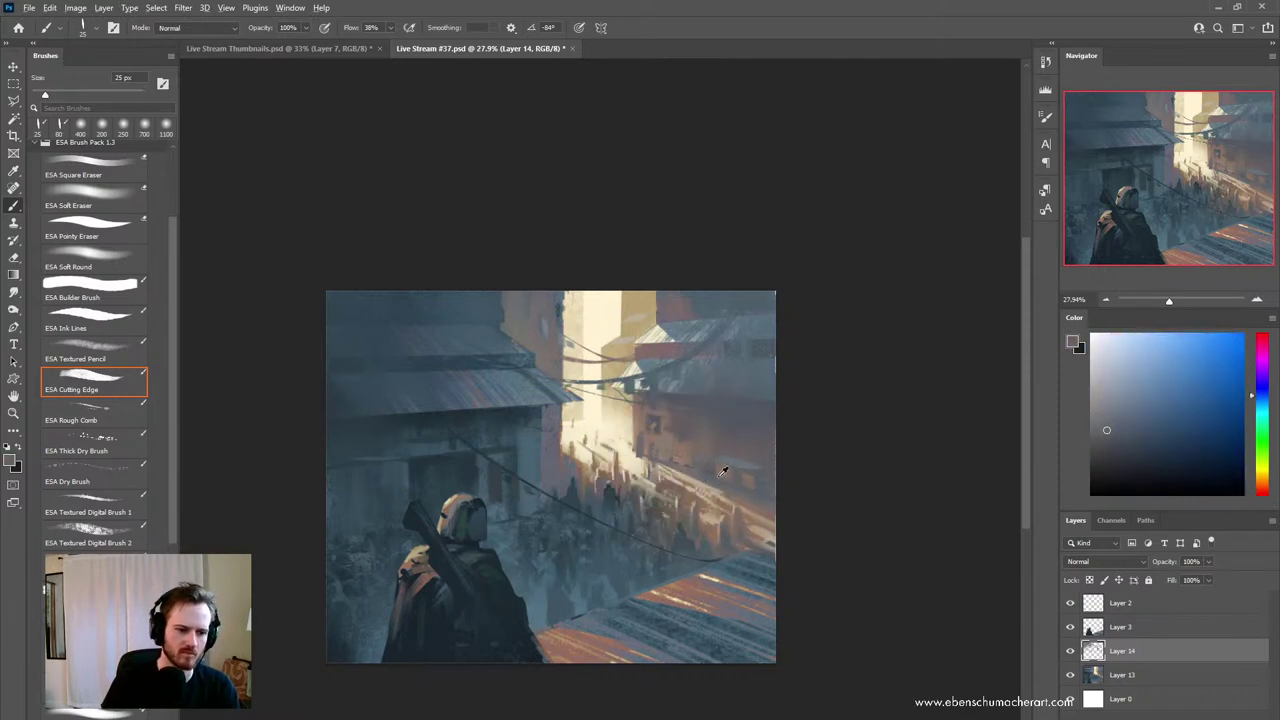
- Soften the lit wall with a 250 px Soft Round eraser and rework its details in sampled greys at 30 to 45 px
key(e)
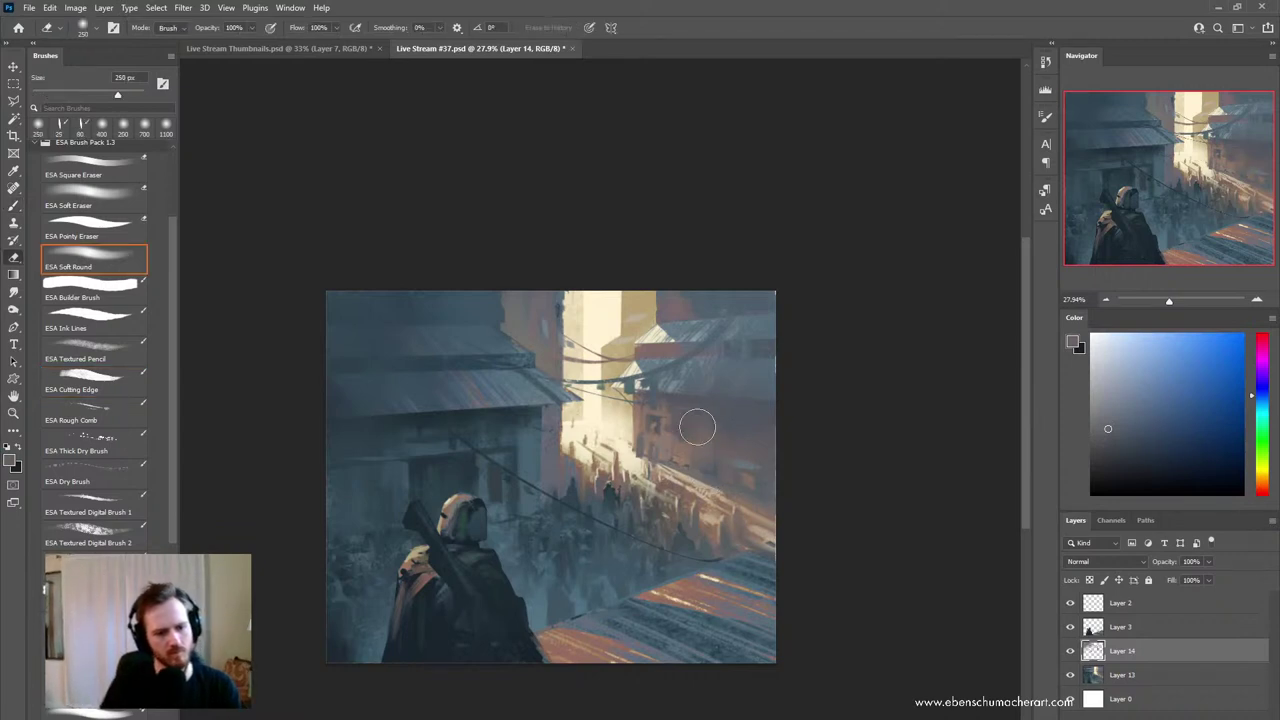
key(b)
alt+click(714, 466)
alt+click(710, 470)
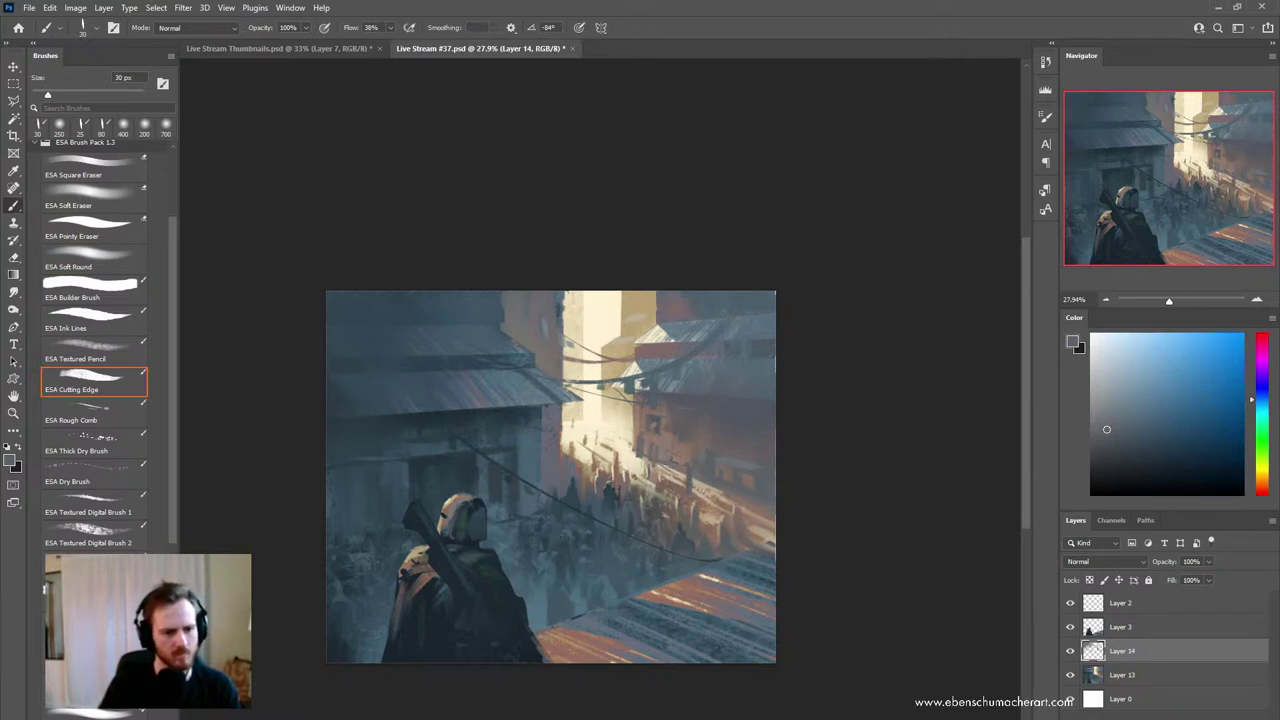
alt+click(652, 419)
key(bracketright)
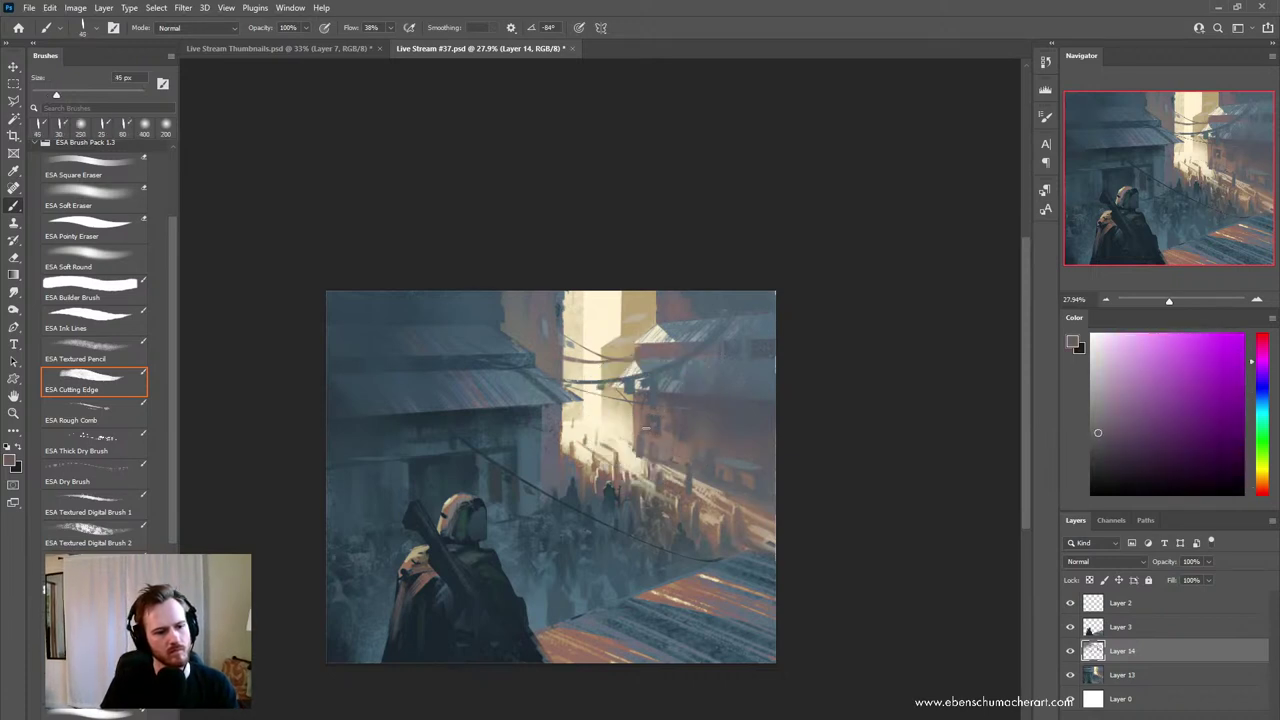
- Add strokes in sampled warm and cool greys to the lit wall and the shadowed building's corner at 60 px
scroll(663, 466, down, 1)
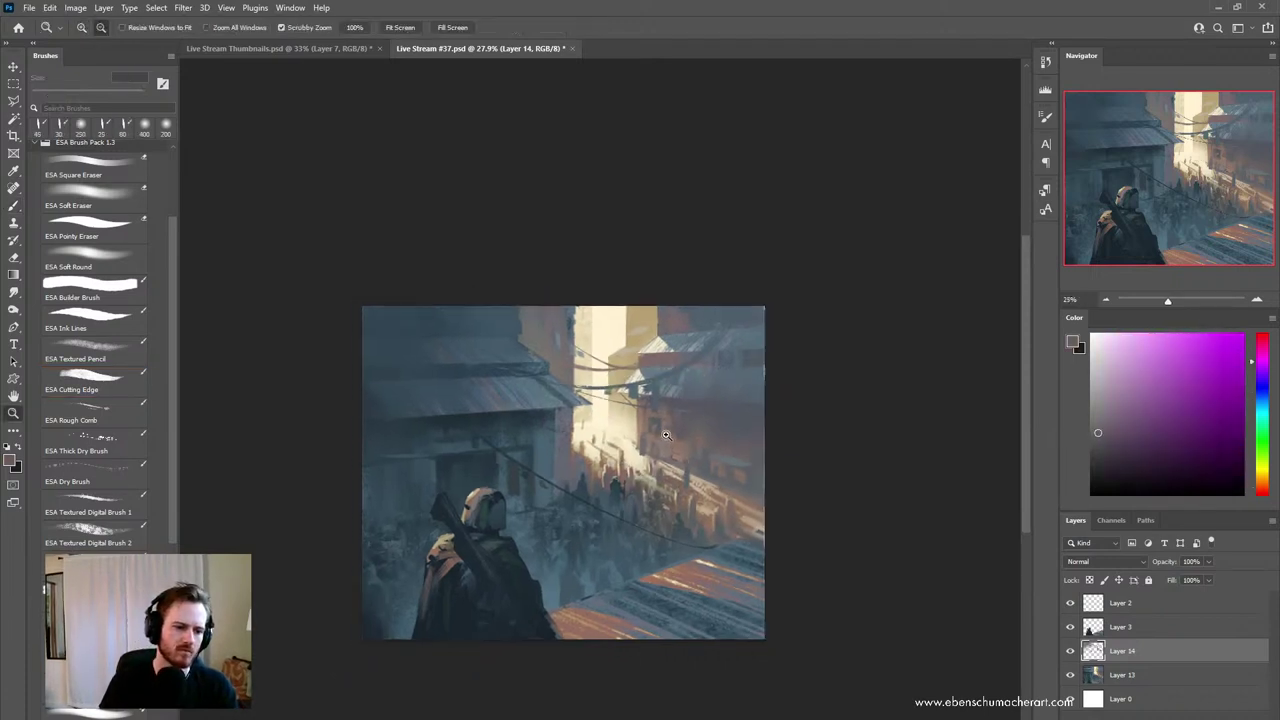
alt+click(670, 430)
key(bracketright)
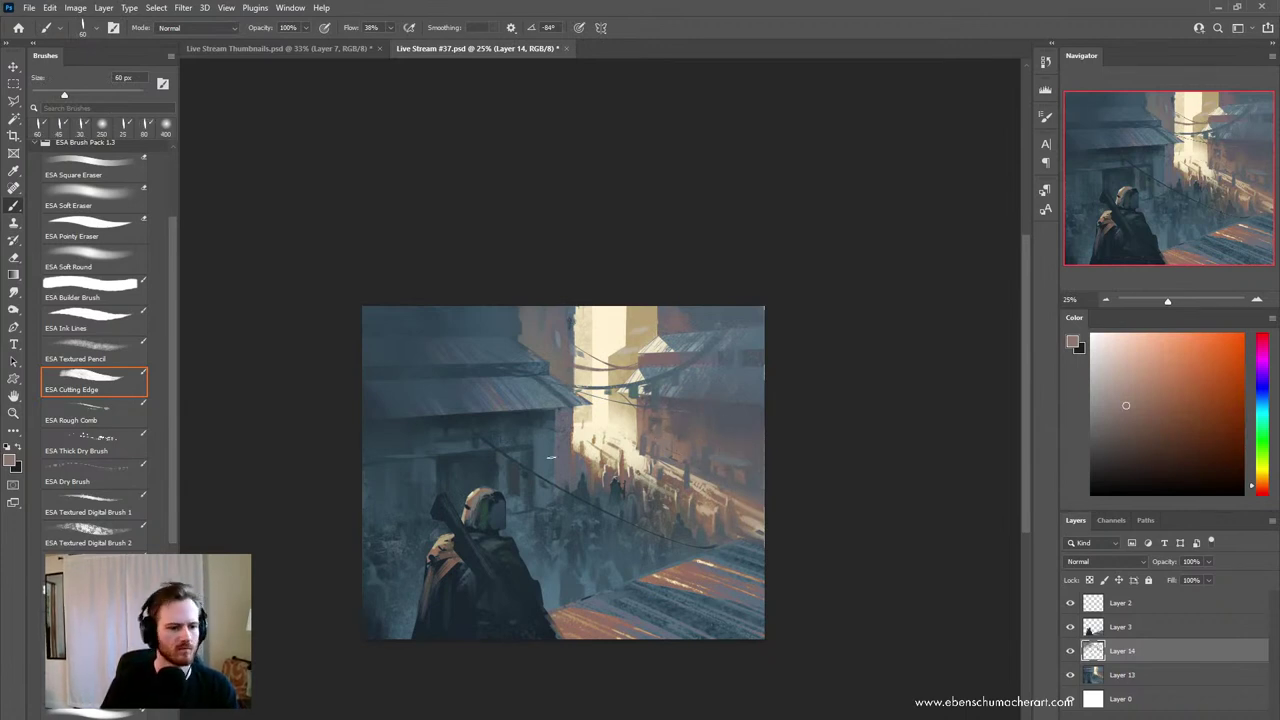
alt+click(566, 448)
- Make Layer 3 active with the ESA Cutting Edge brush and load the layer's outline as a selection
key(z)
drag(643, 533, 690, 529)
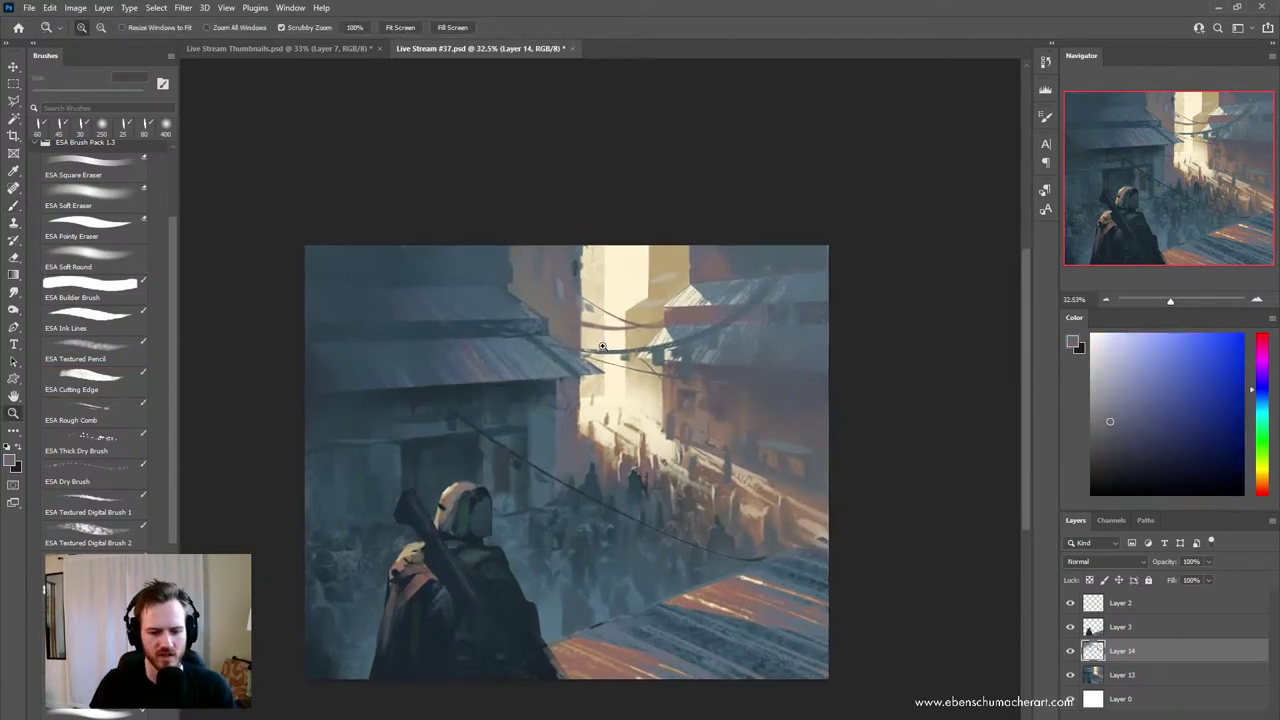
click(1111, 626)
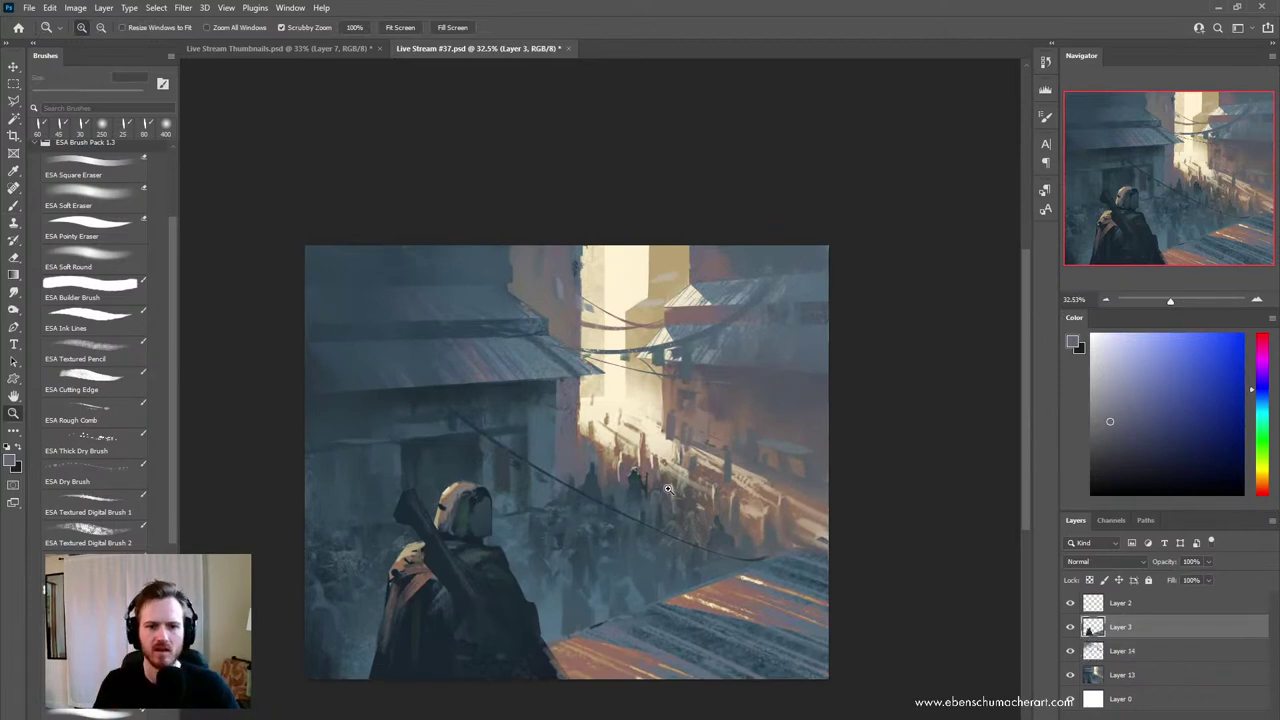
click(94, 381)
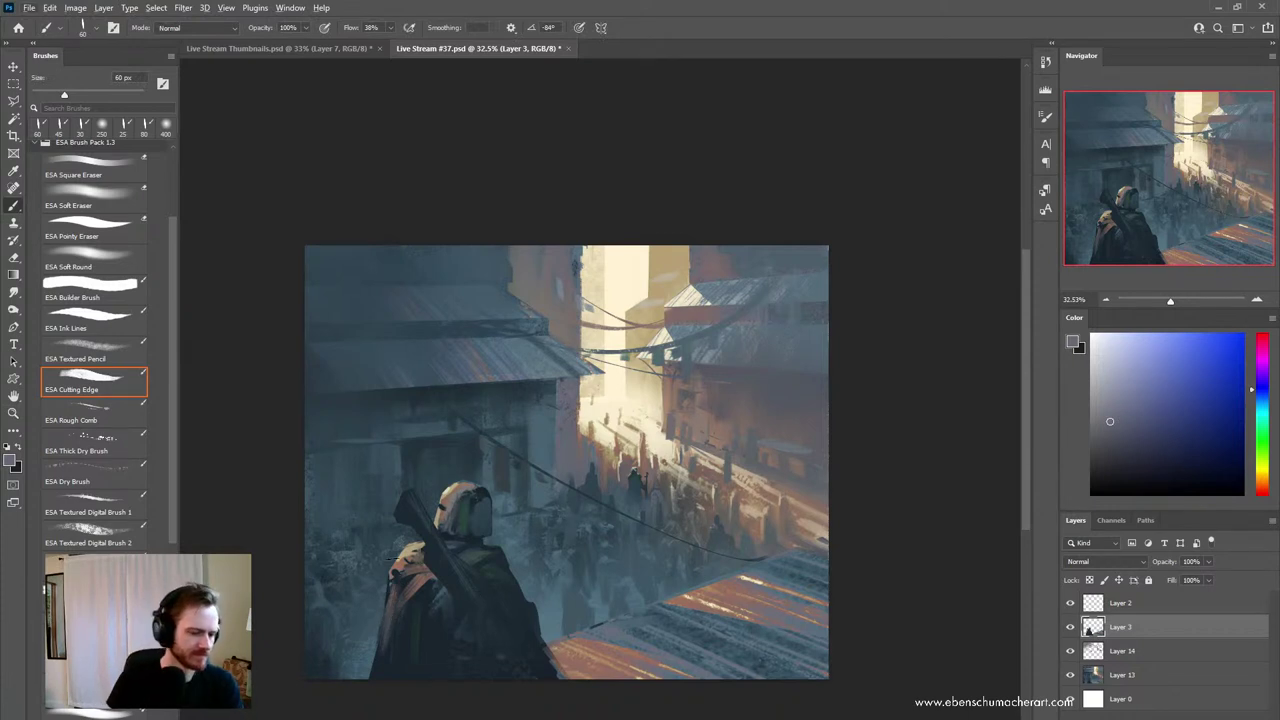
ctrl+click(1092, 627)
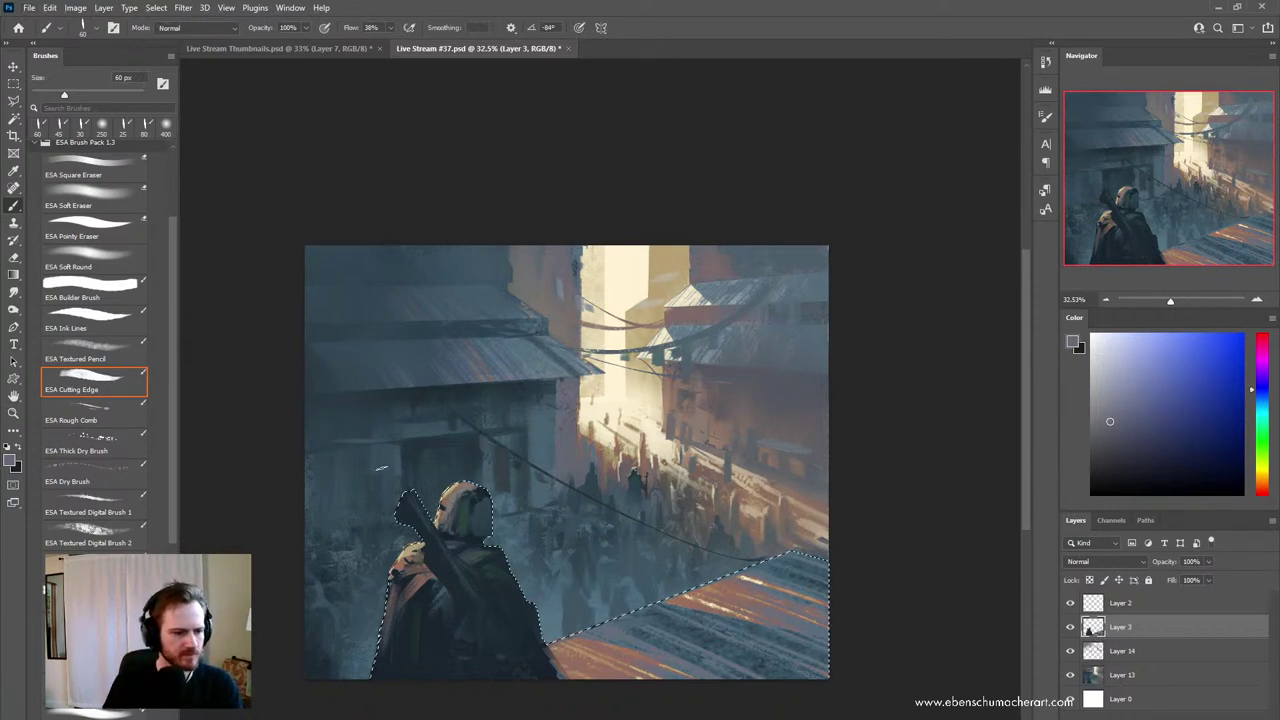
- Paint sampled cream and warm brown highlights on the rifleman's hood, shoulder and rifle stock, reducing the Cutting Edge brush to 40 px
alt+click(447, 492)
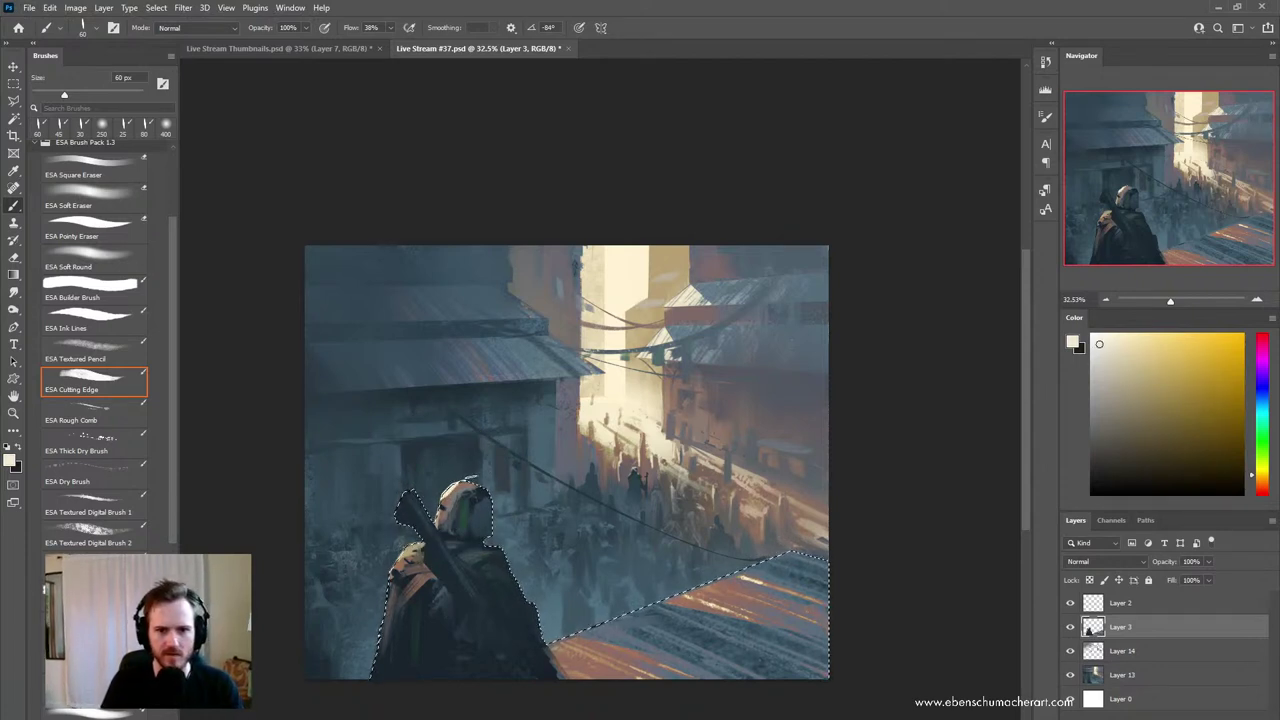
alt+click(443, 500)
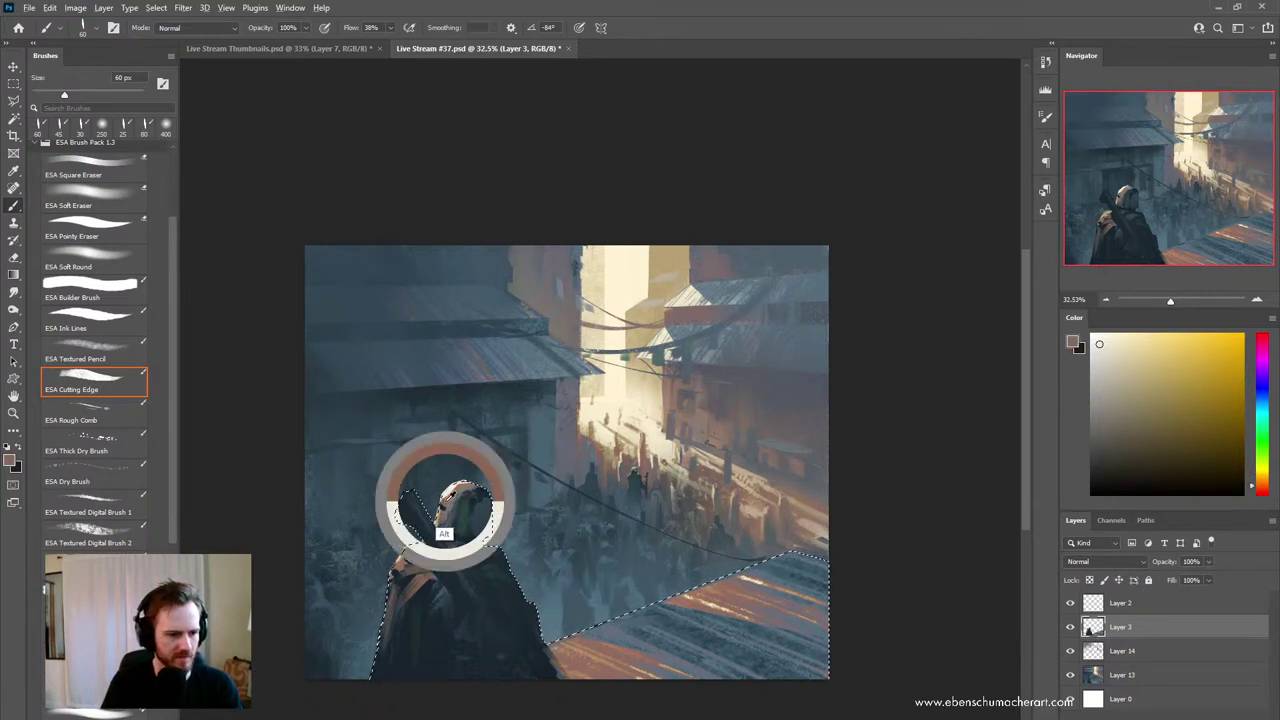
alt+click(449, 490)
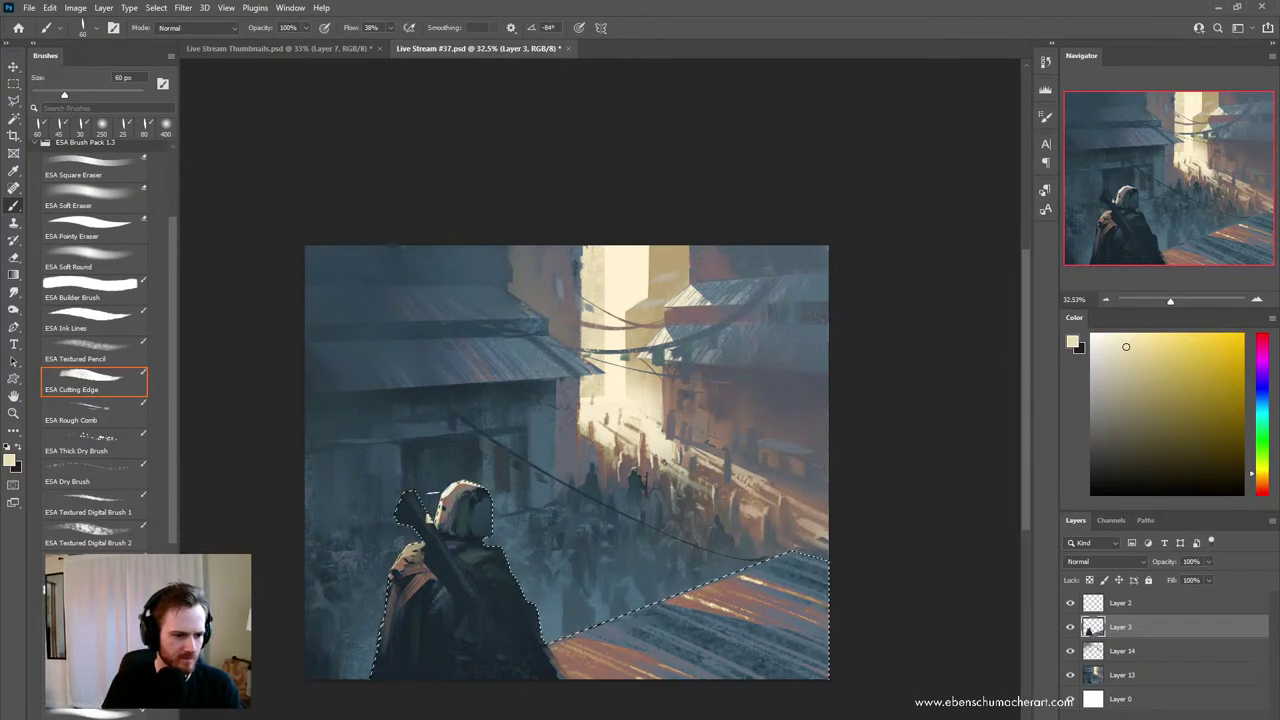
drag(447, 494, 457, 486)
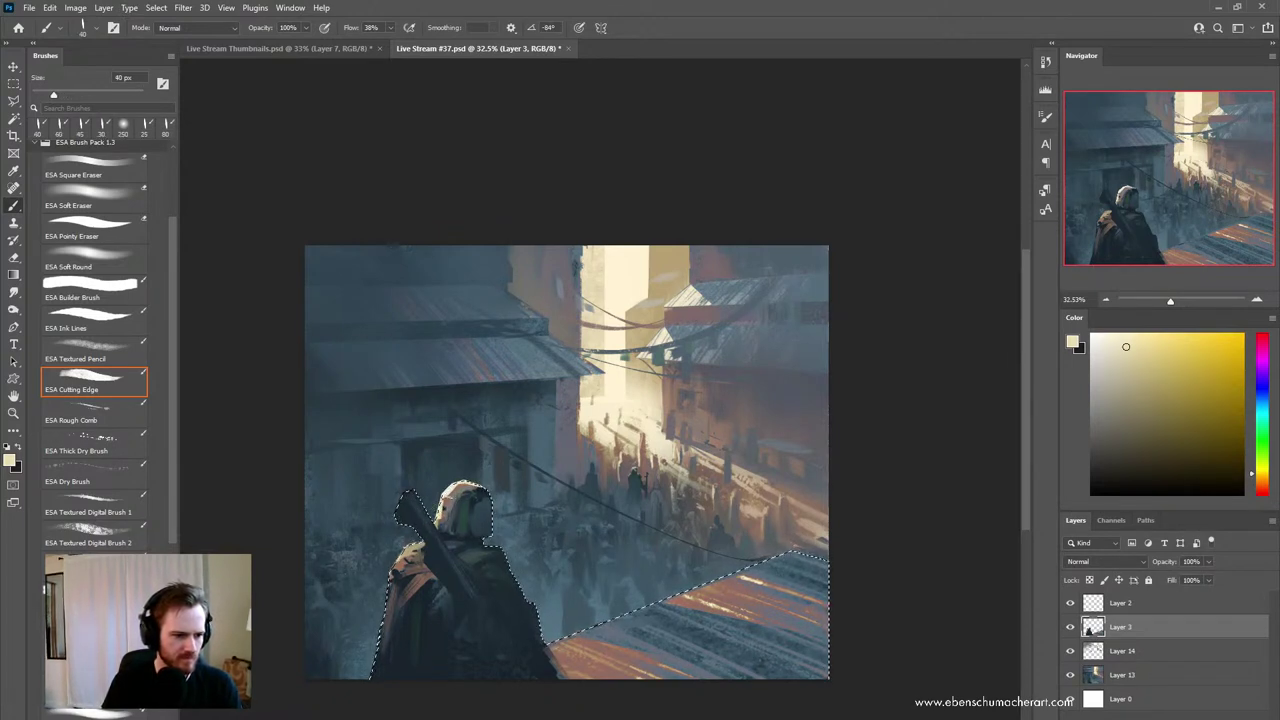
alt+click(445, 532)
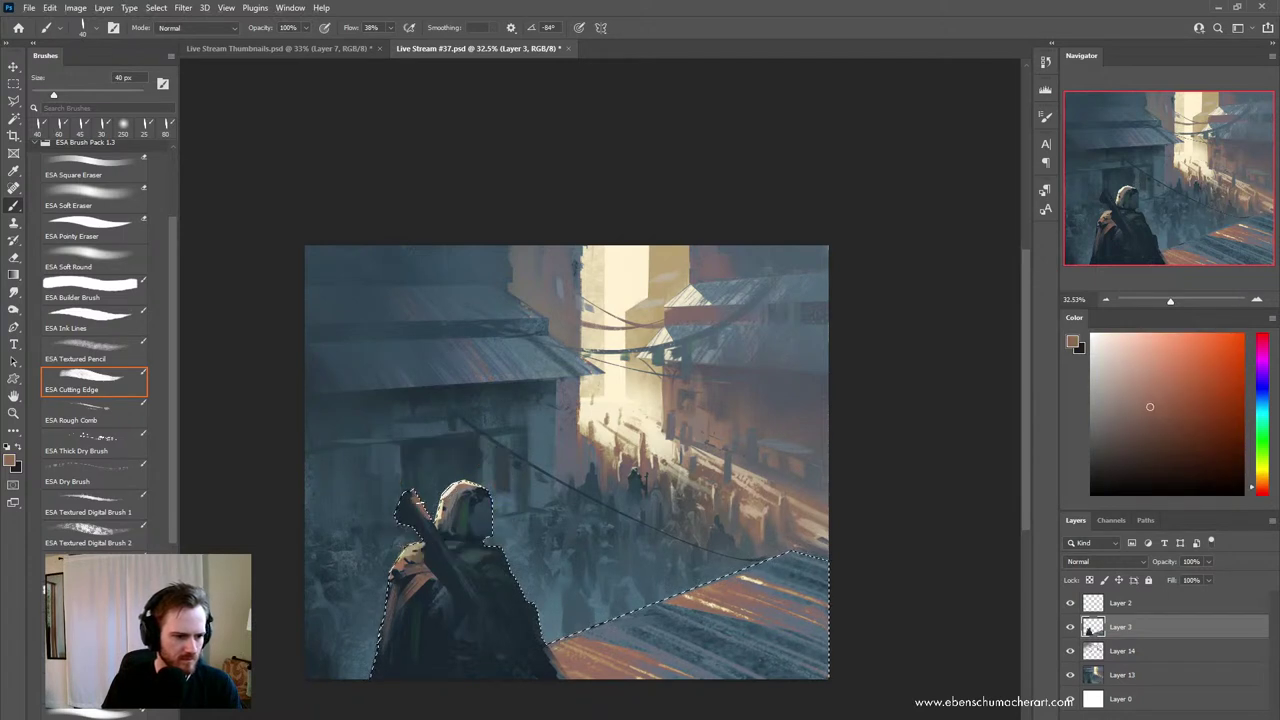
alt+click(432, 490)
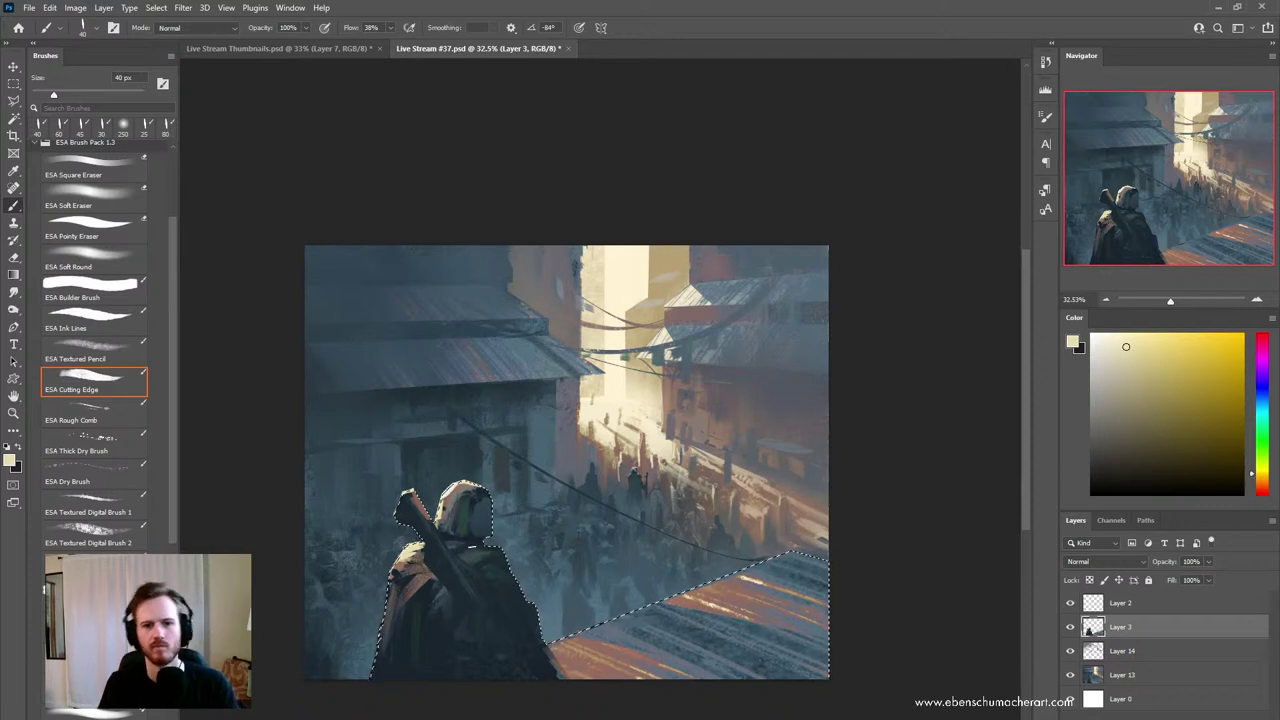
- Clear the selection and flip the canvas horizontally, comparing the mirrored composition with the original
key(ctrl+z)
key(ctrl+d)
key(ctrl+f)
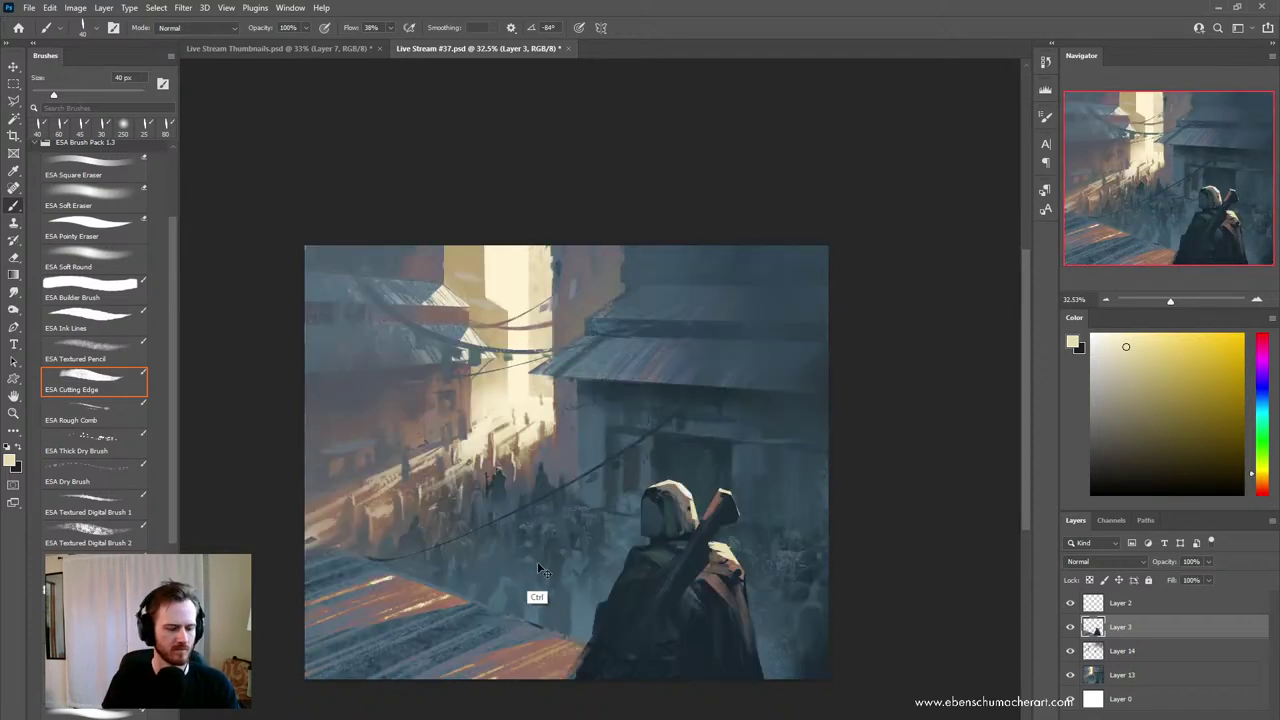
key(ctrl+z)
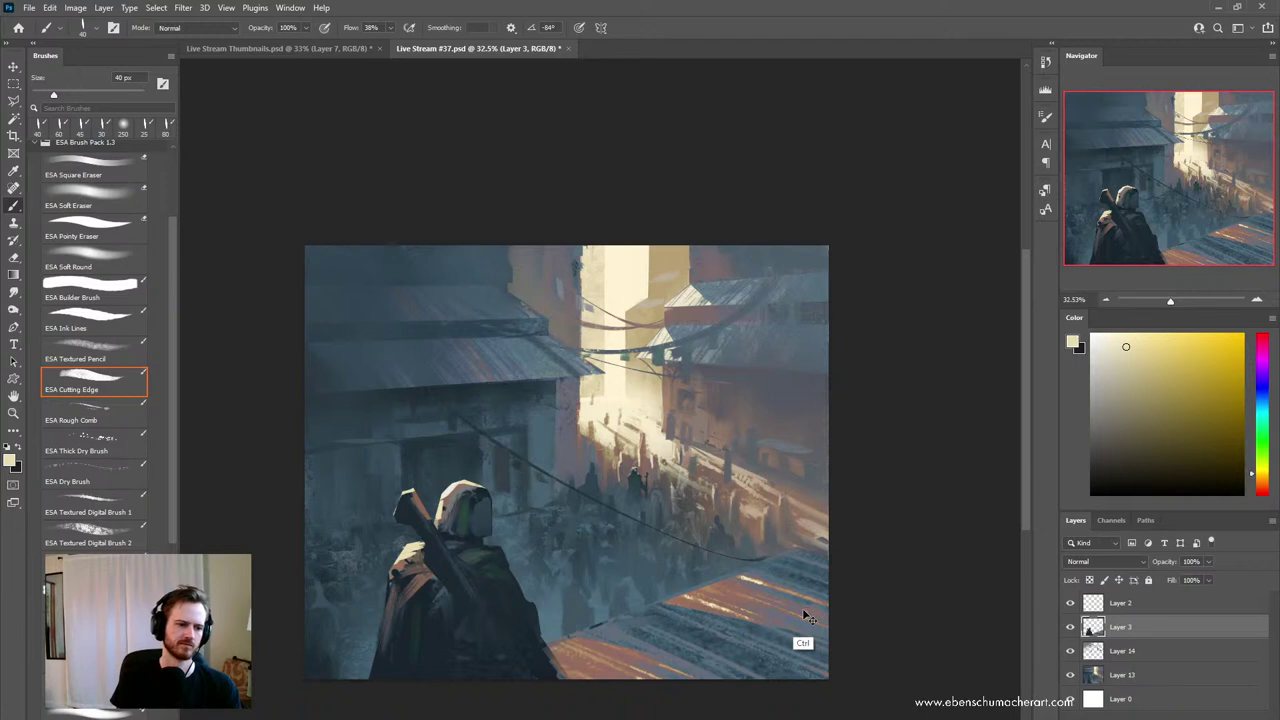
key(ctrl+f)
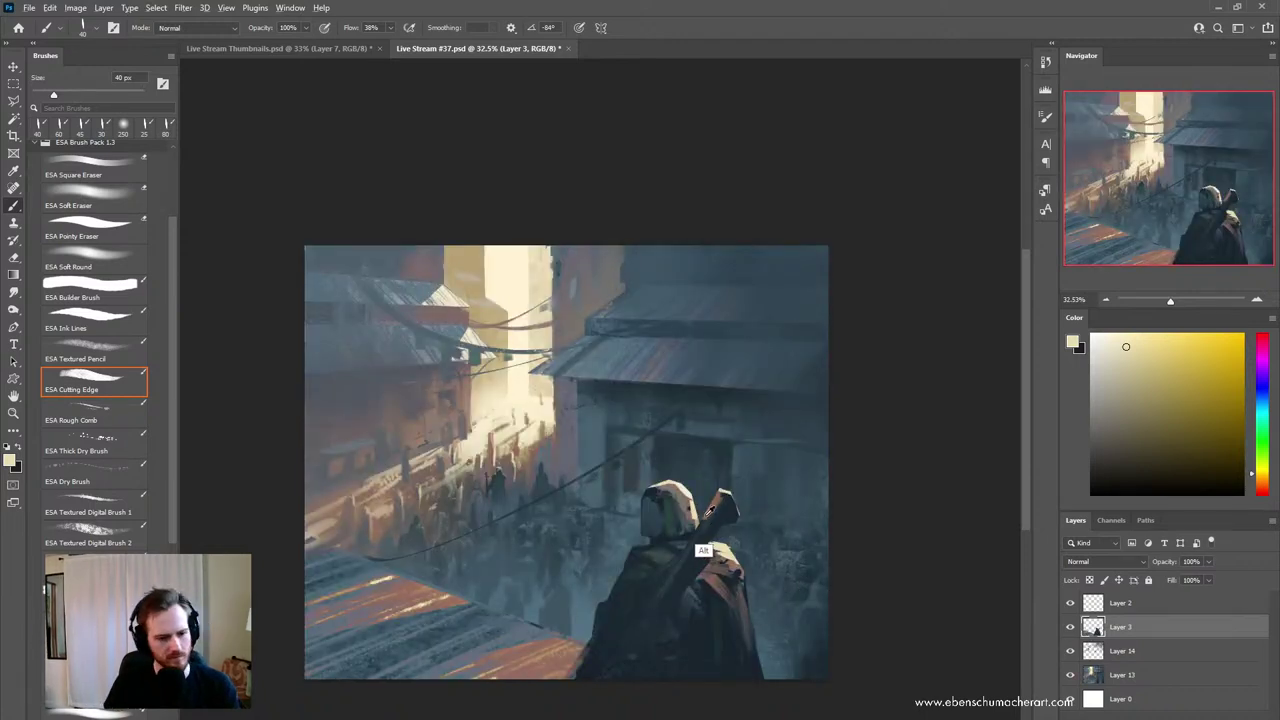
- Blend the rifle and the cloak around it using the Mixer Brush at 45 px with sampled brown and dark blue tones
alt+click(708, 548)
key(shift+b)
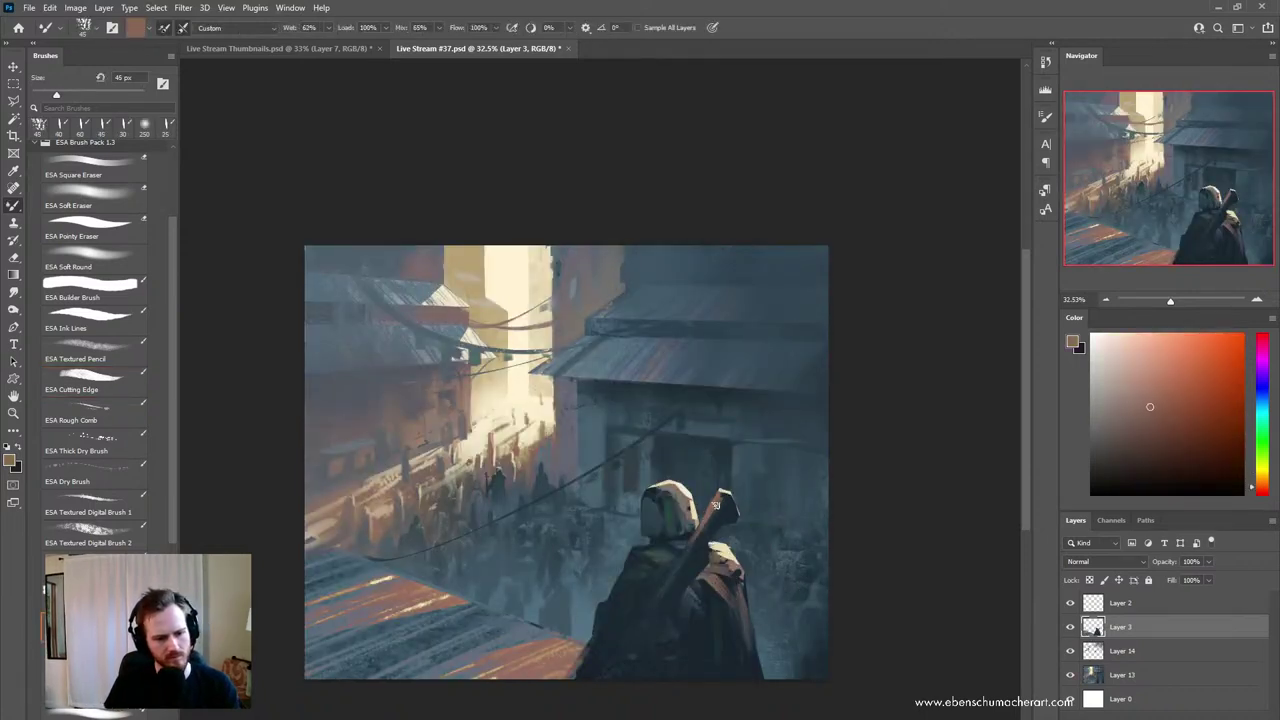
alt+click(686, 557)
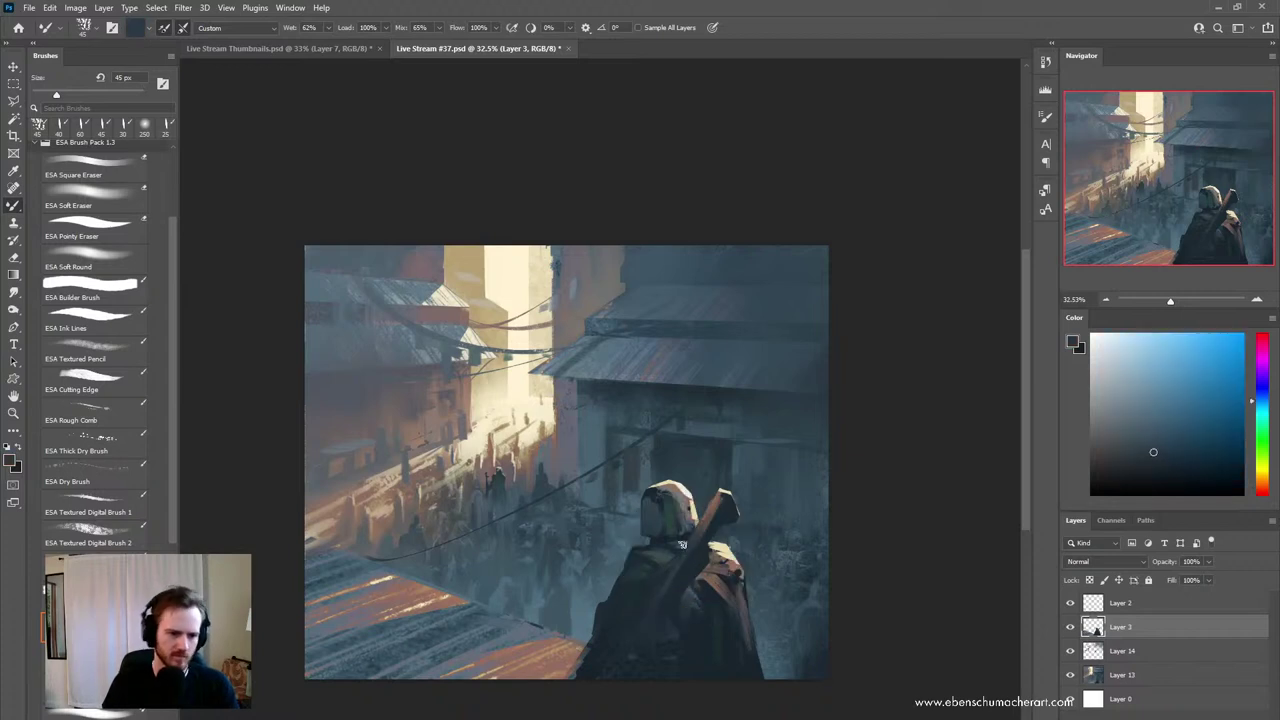
click(1160, 423)
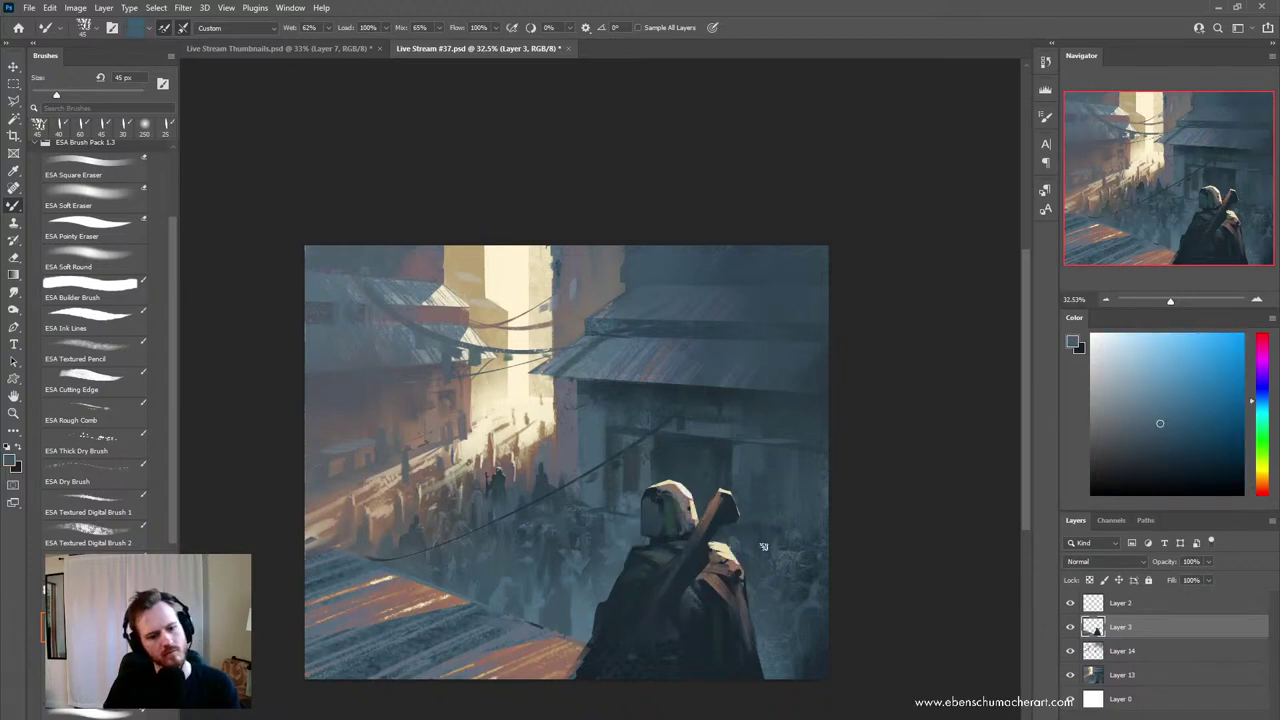
alt+click(707, 588)
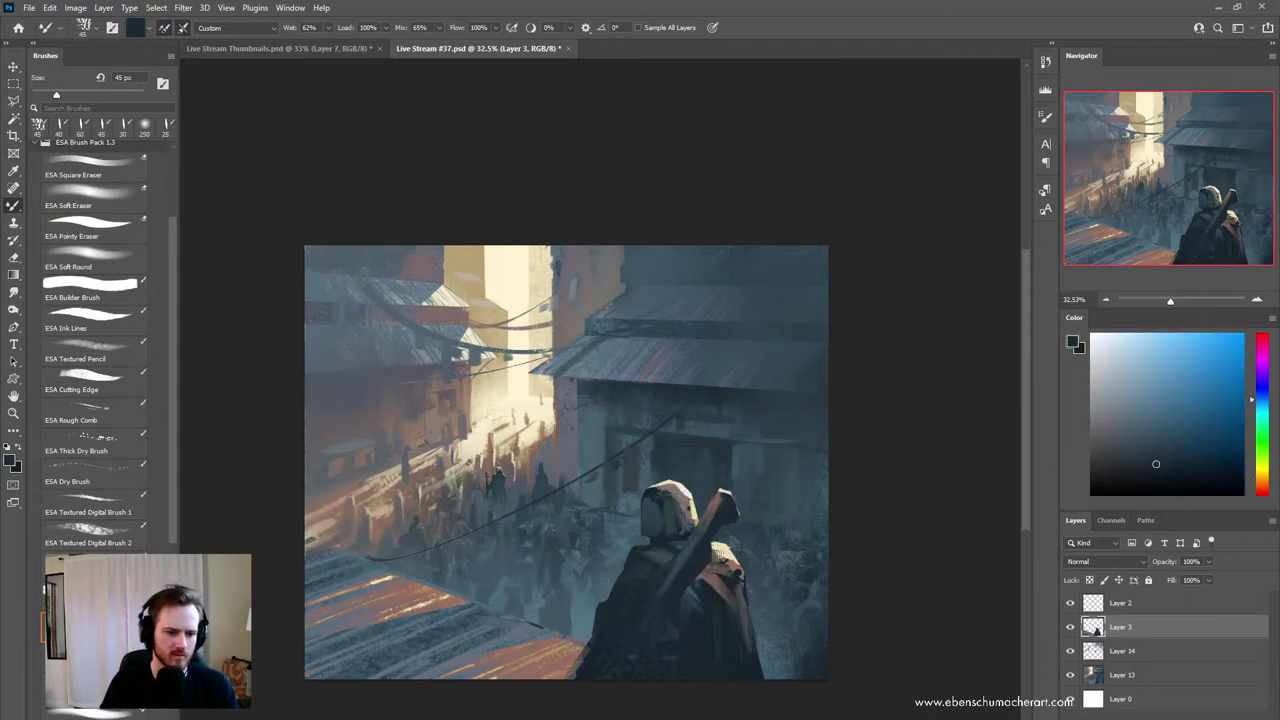
- Lasso the shadowed side of the rifle stock, darken it with the Cutting Edge brush at 40 px, and deselect
key(l)
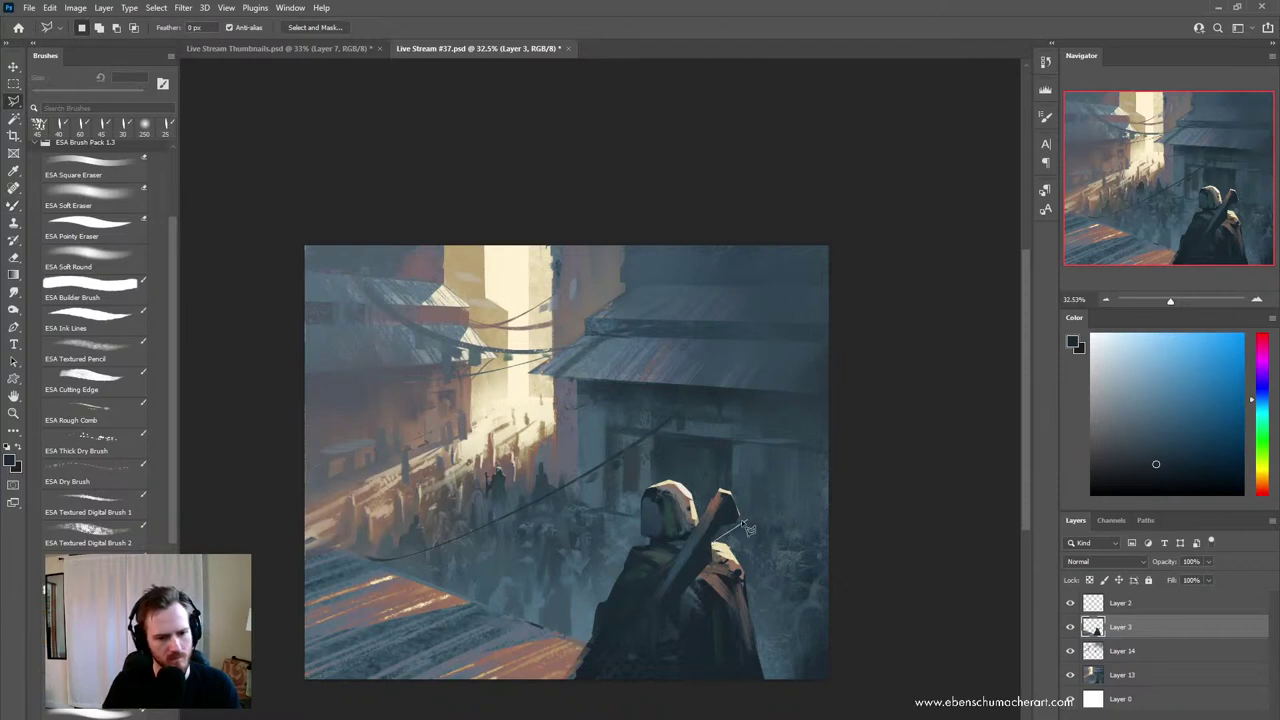
mouse_move(745, 529)
mouse_down()
mouse_move(711, 555)
mouse_move(745, 530)
mouse_move(739, 504)
mouse_move(722, 545)
mouse_move(731, 515)
mouse_up()
key(b)
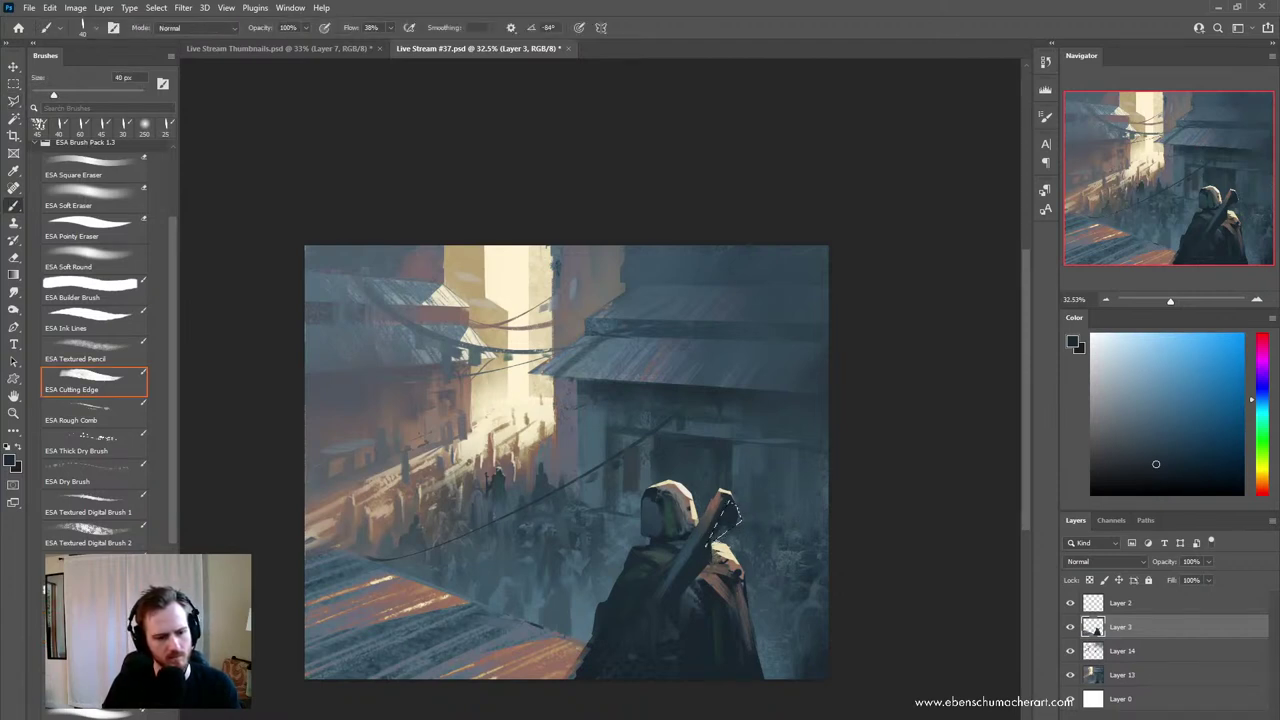
key(ctrl+d)
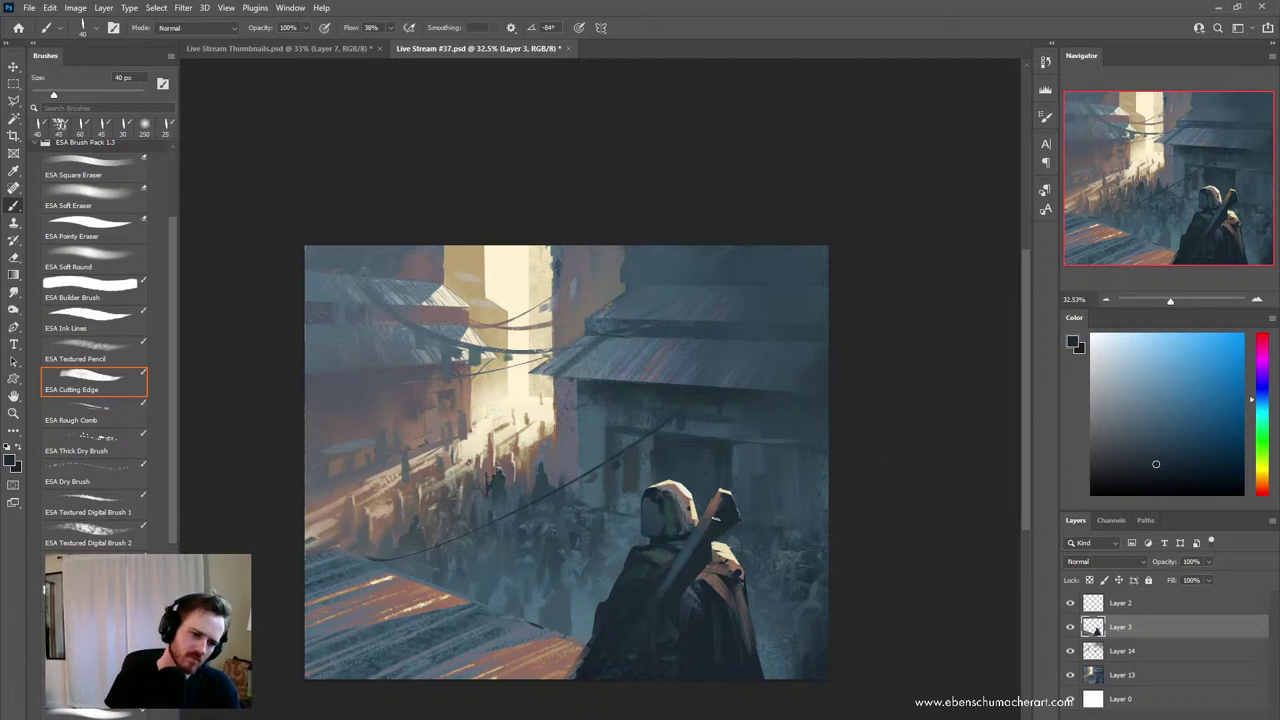
- Refine the rifle's length with sampled warm brown and dark blue strokes at 40 px
alt+click(717, 503)
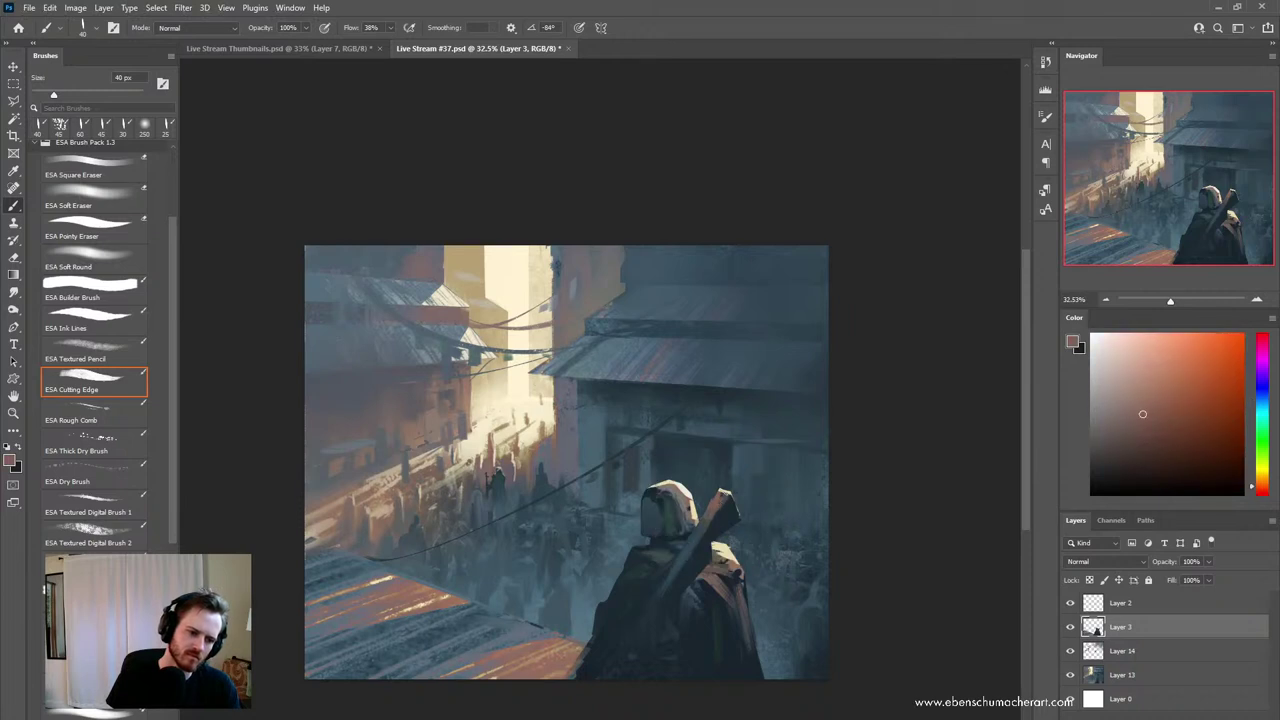
alt+click(714, 530)
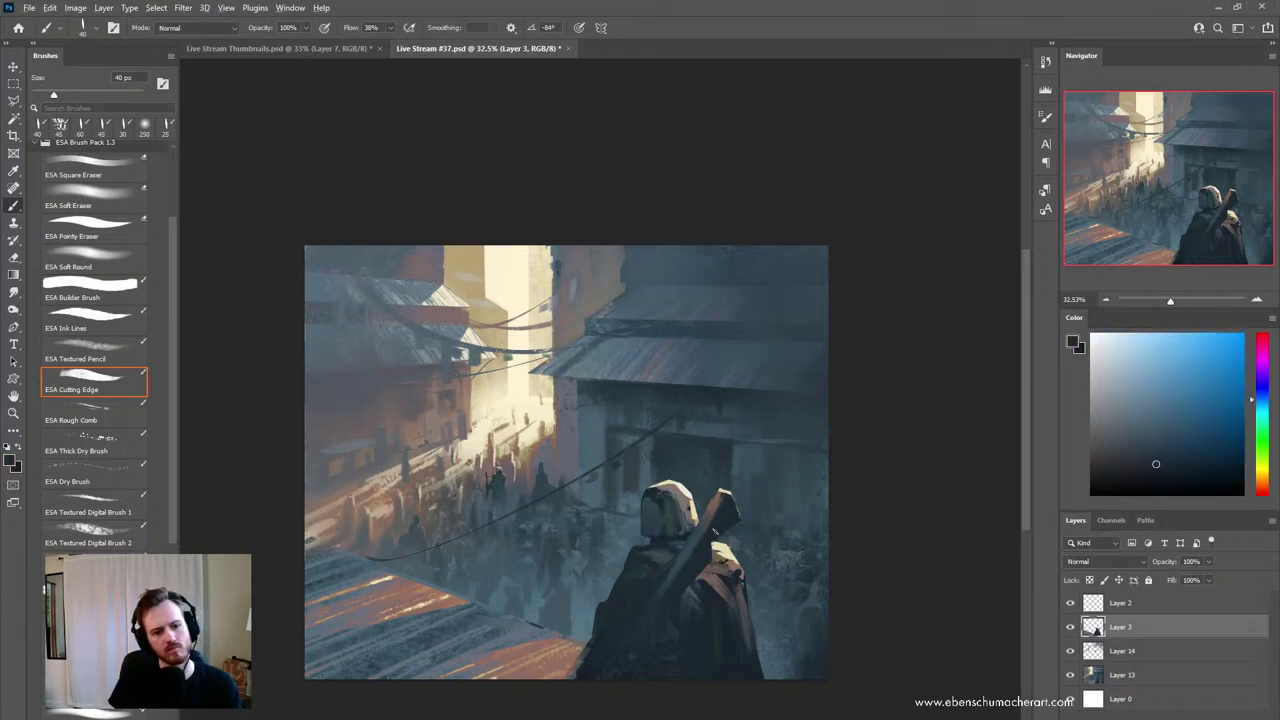
drag(721, 508, 682, 570)
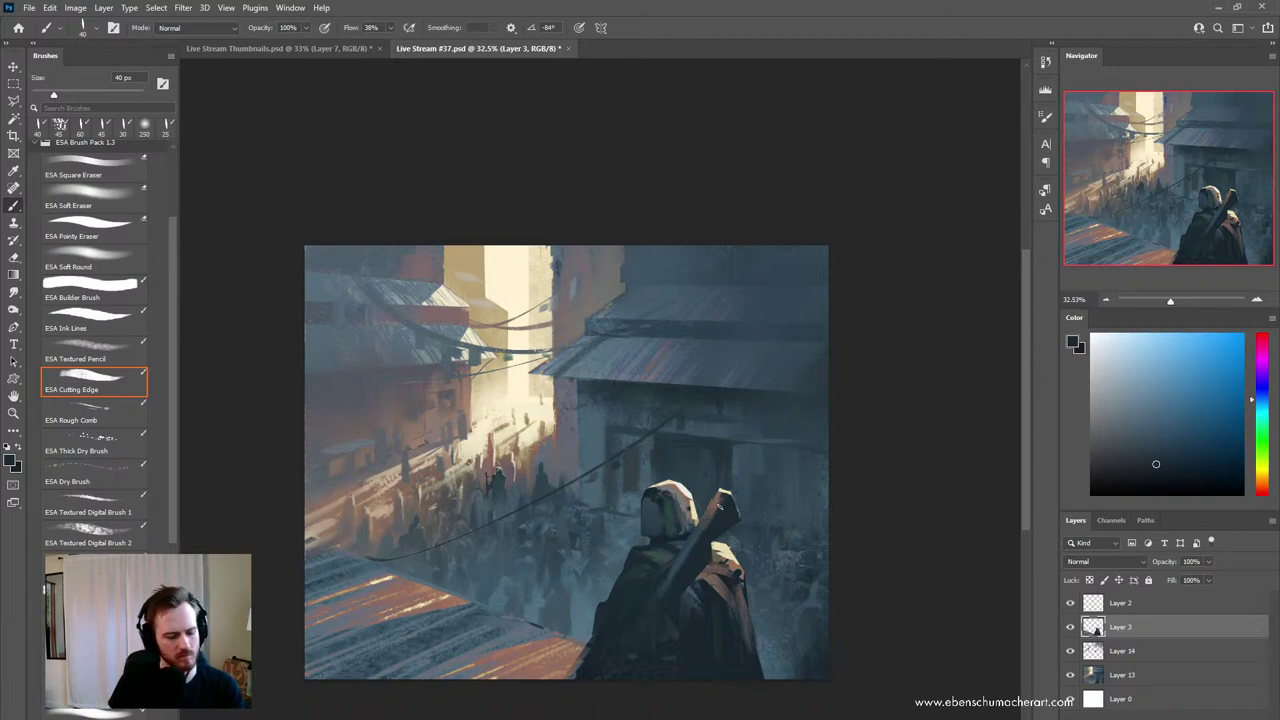
- Select the rifle's full length with a polygonal outline, paint it with the dark blue at 40 px, and deselect
key(l)
click(726, 493)
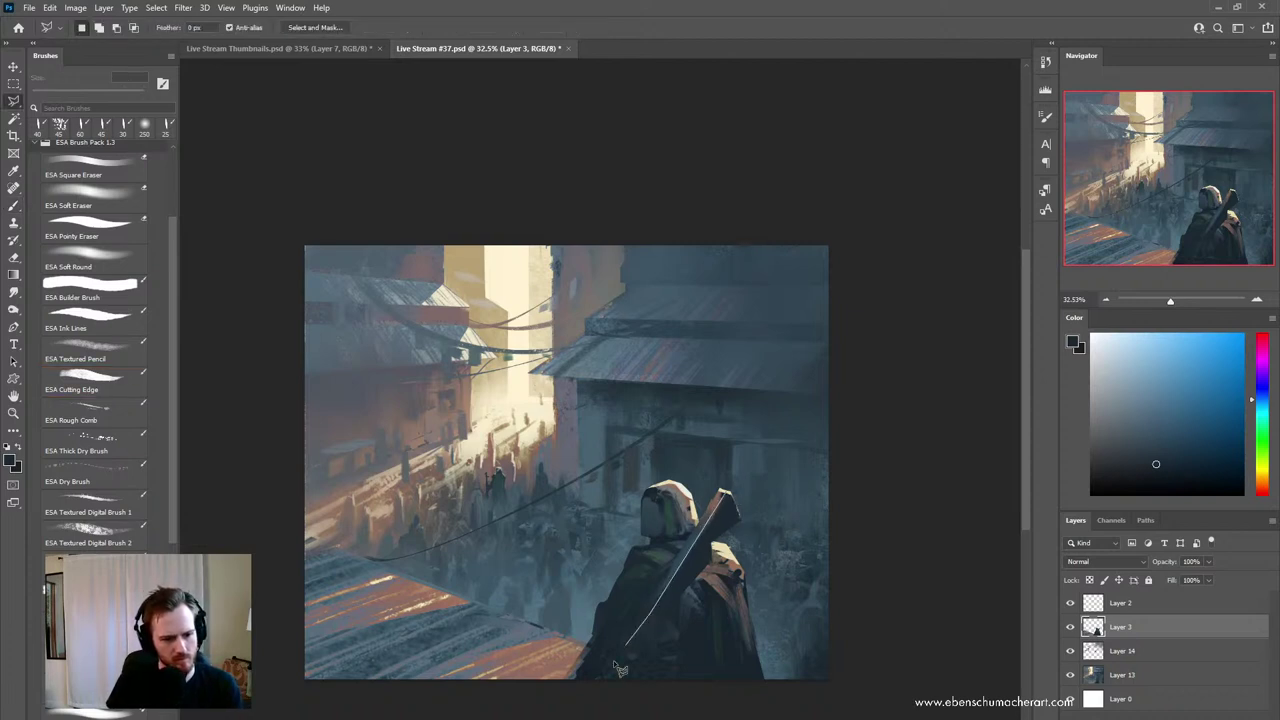
click(592, 704)
click(612, 706)
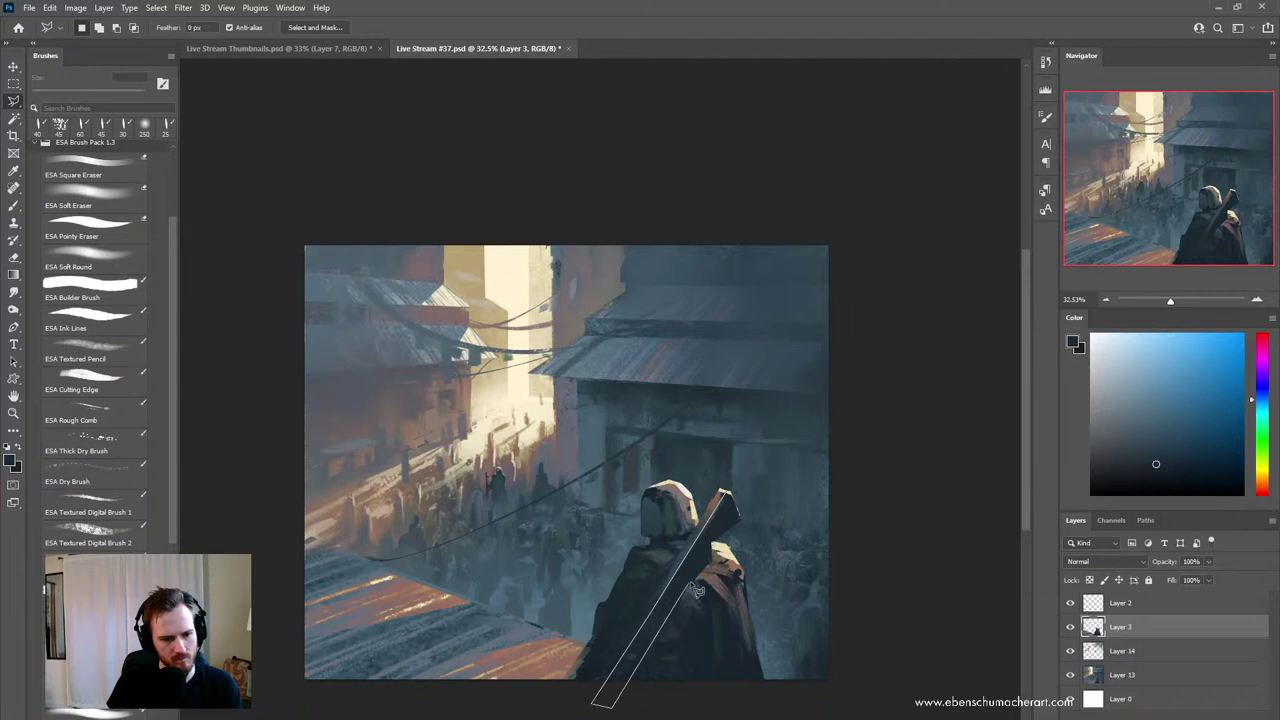
click(726, 494)
key(b)
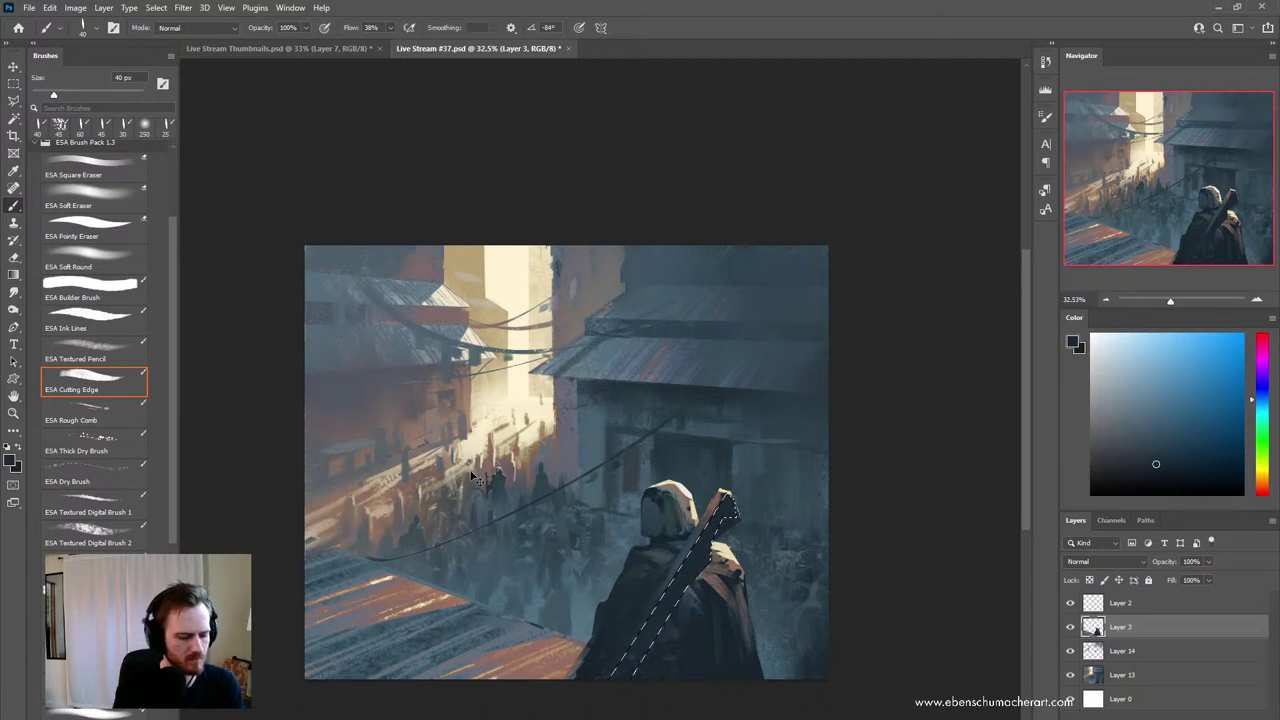
key(l)
key(ctrl+d)
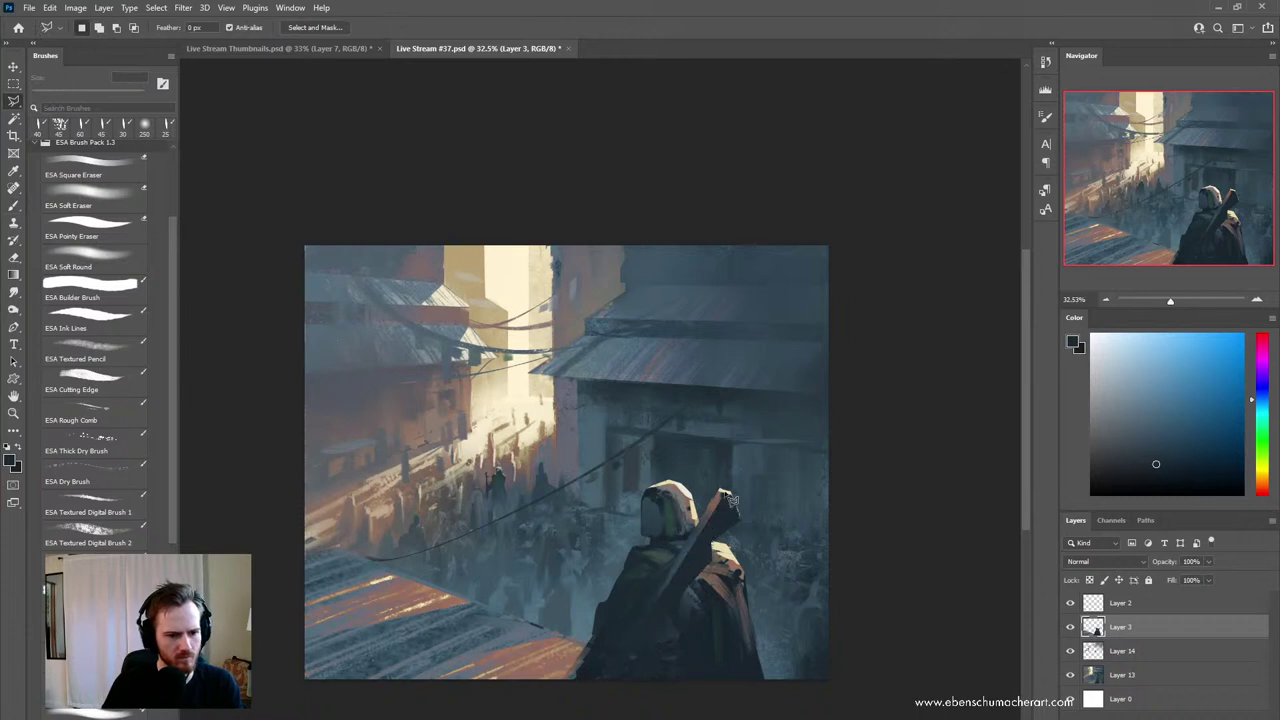
- Outline a narrow strip along the rifle's length with the Polygonal Lasso, paint it with a sampled muted blue, and deselect
click(724, 492)
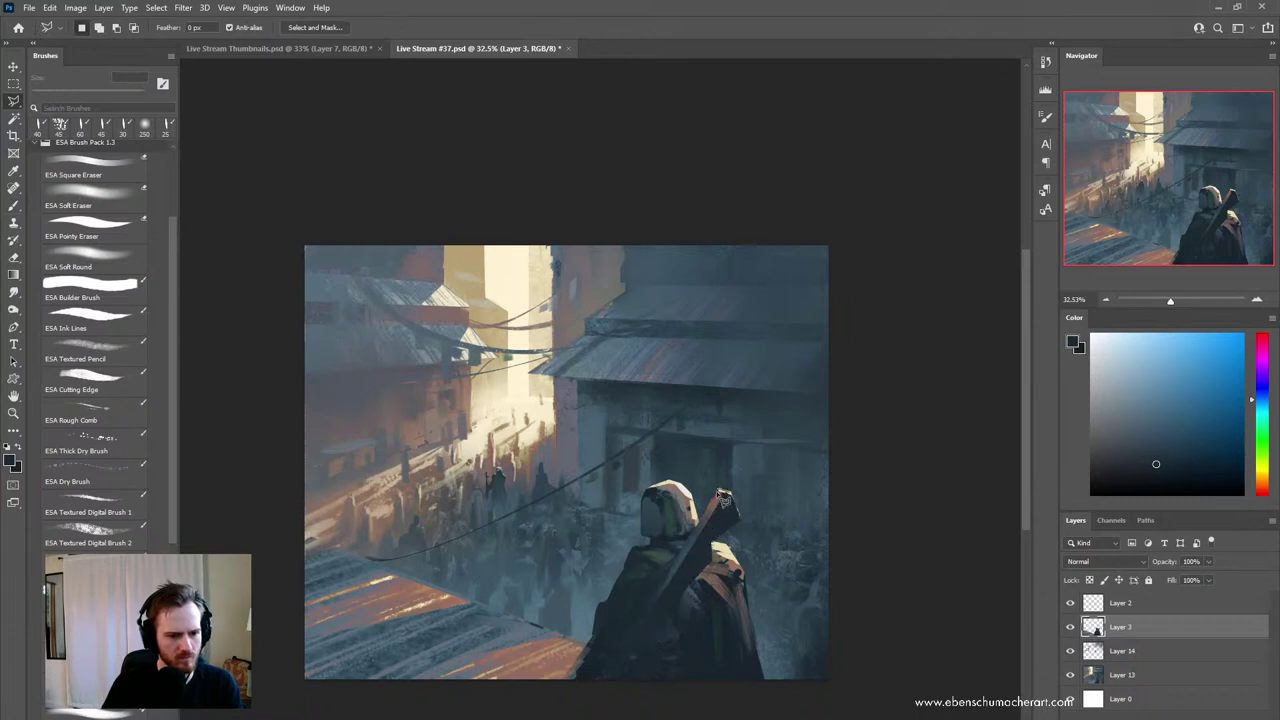
click(601, 698)
click(731, 494)
click(722, 491)
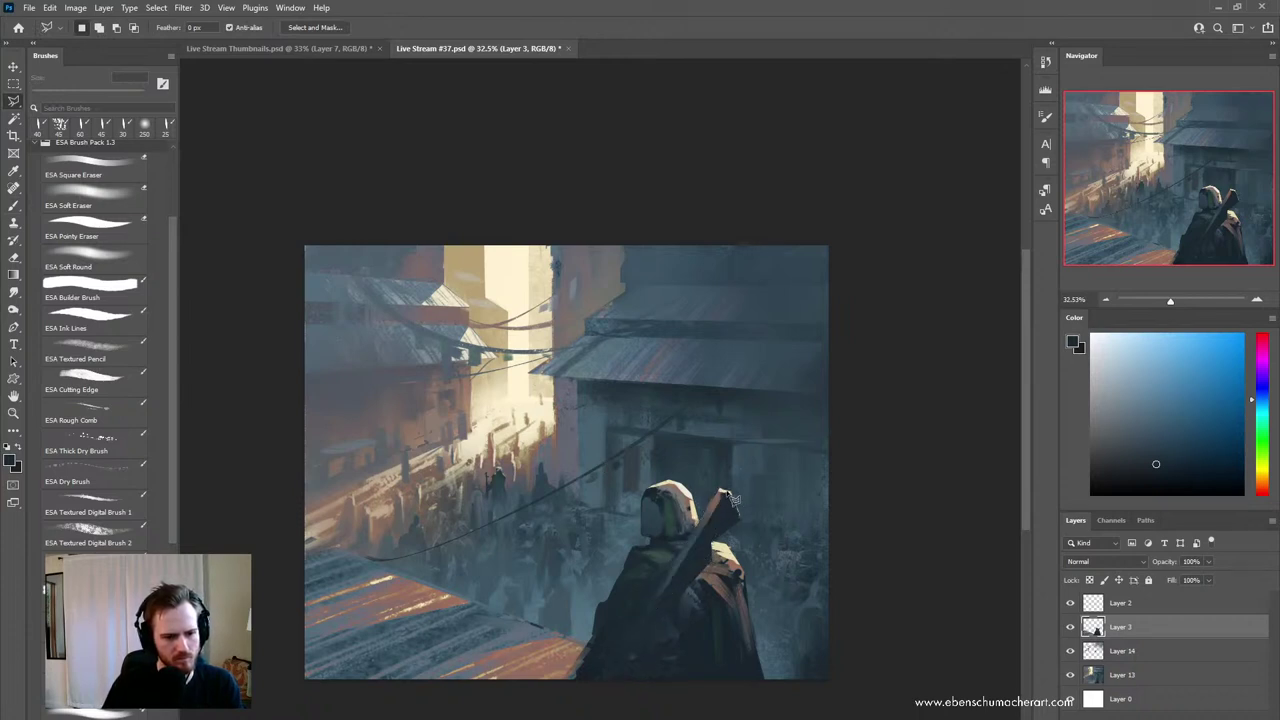
key(b)
alt+click(693, 548)
key(shift+b)
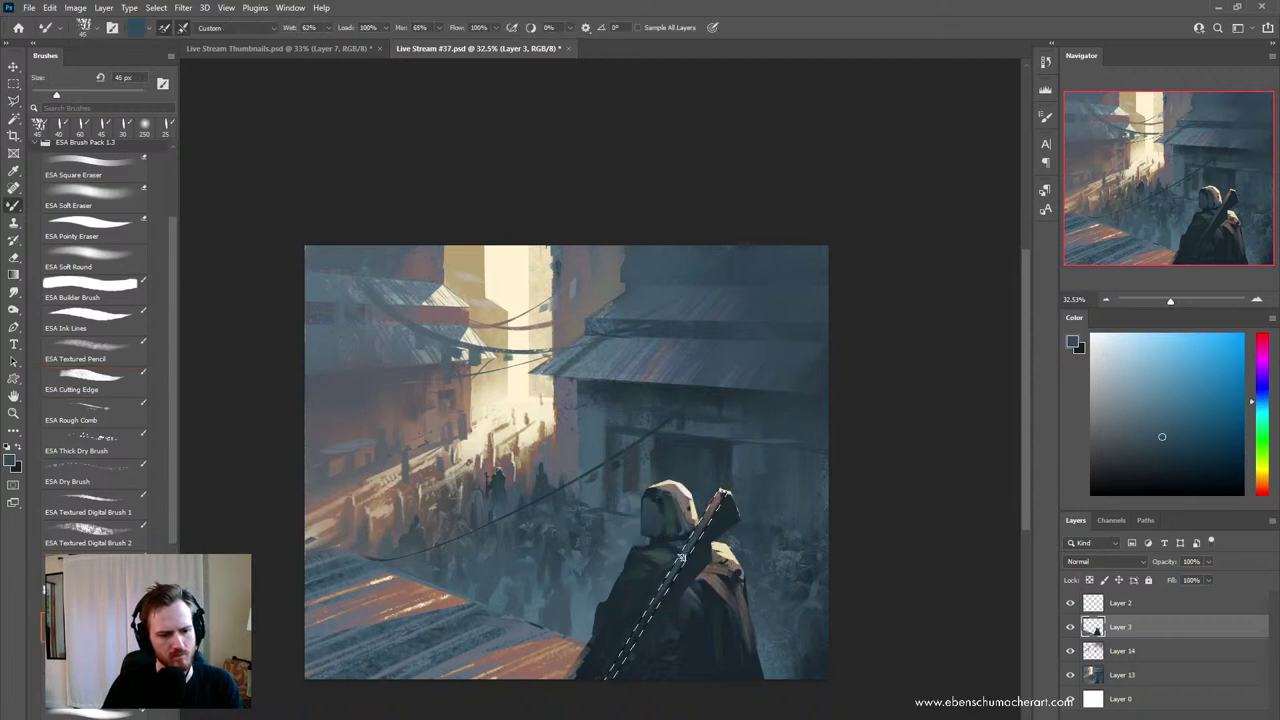
key(ctrl+d)
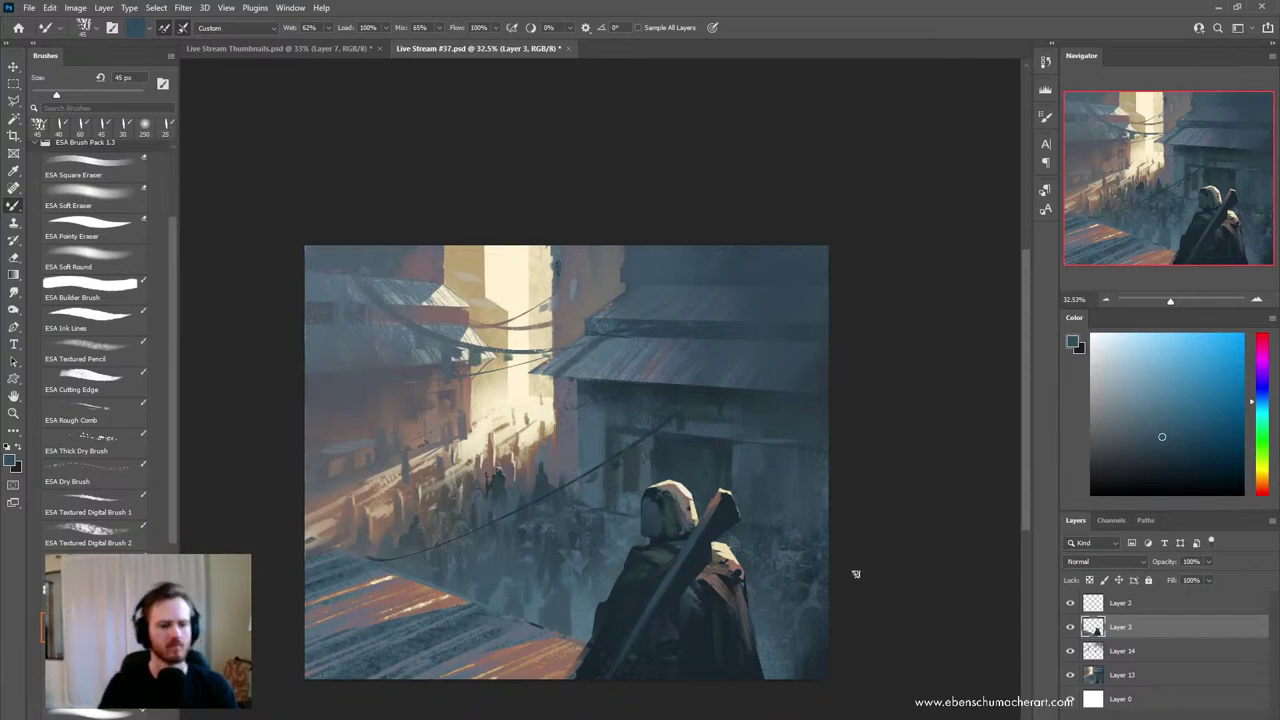
- Blend the figure's collar and the shaded side of the hood using the Mixer Brush at 45 px with sampled dark tones
key(alt)
alt+click(655, 555)
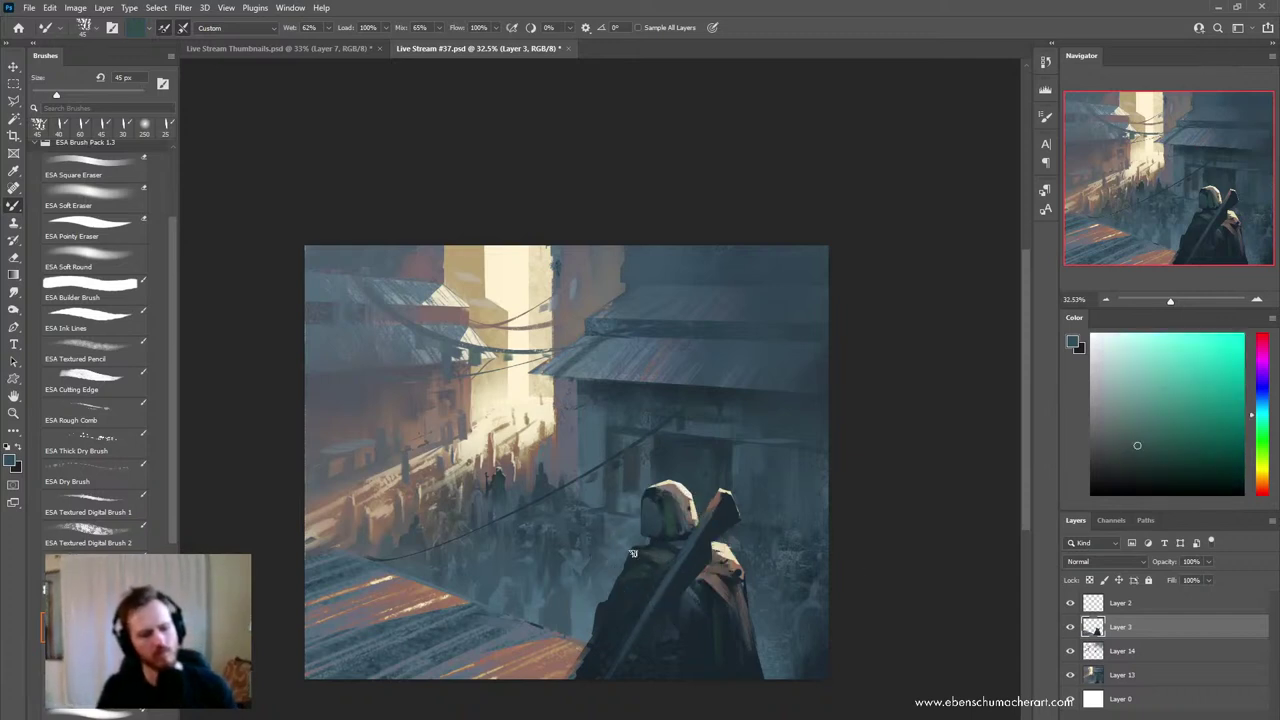
alt+click(658, 510)
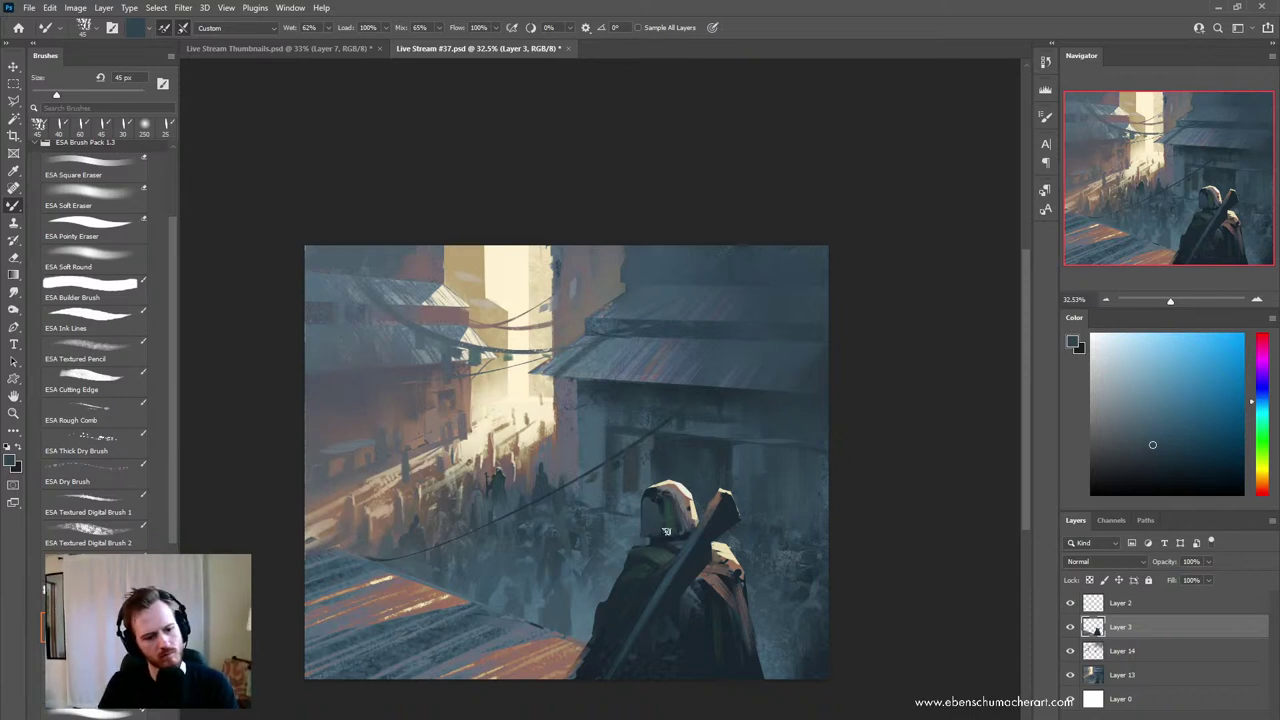
- Lasso the lower part of the hood, paint it with a sampled blue-grey using the Cutting Edge brush at 50 px, and undo the last stroke
key(l)
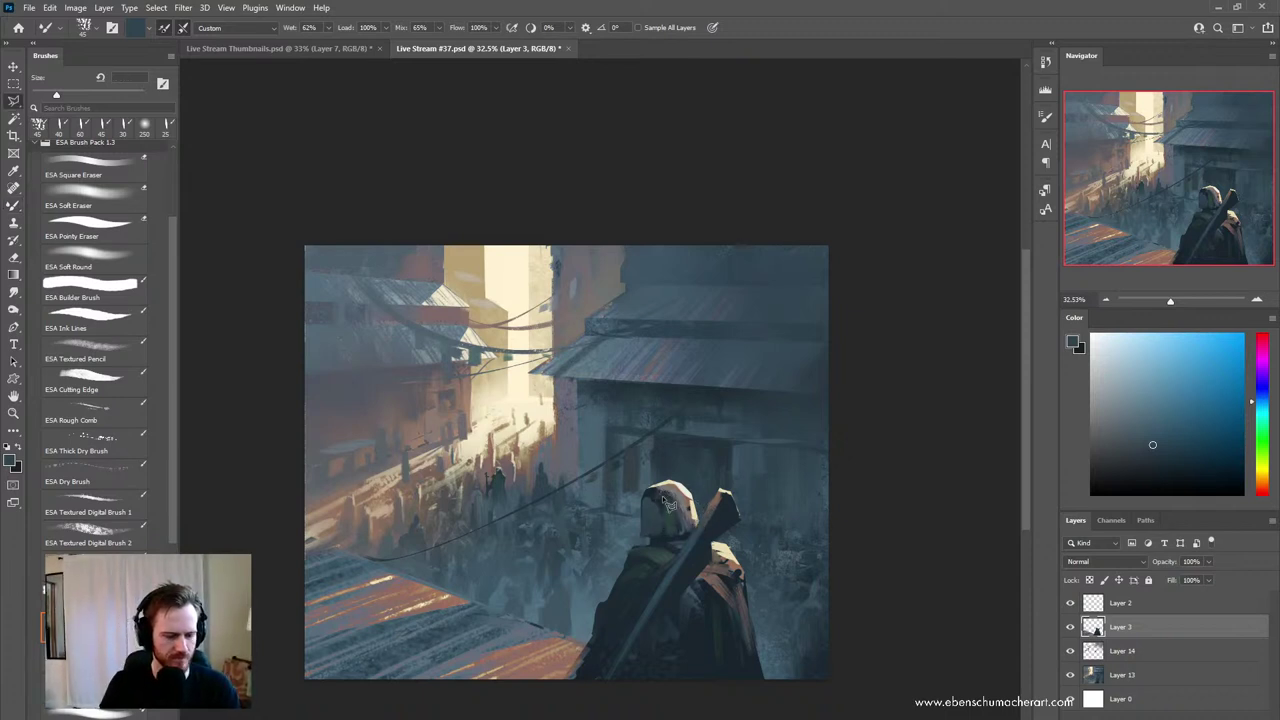
mouse_move(641, 515)
mouse_down()
mouse_move(635, 534)
mouse_move(676, 548)
mouse_move(706, 522)
mouse_move(642, 524)
mouse_move(664, 524)
mouse_up()
key(b)
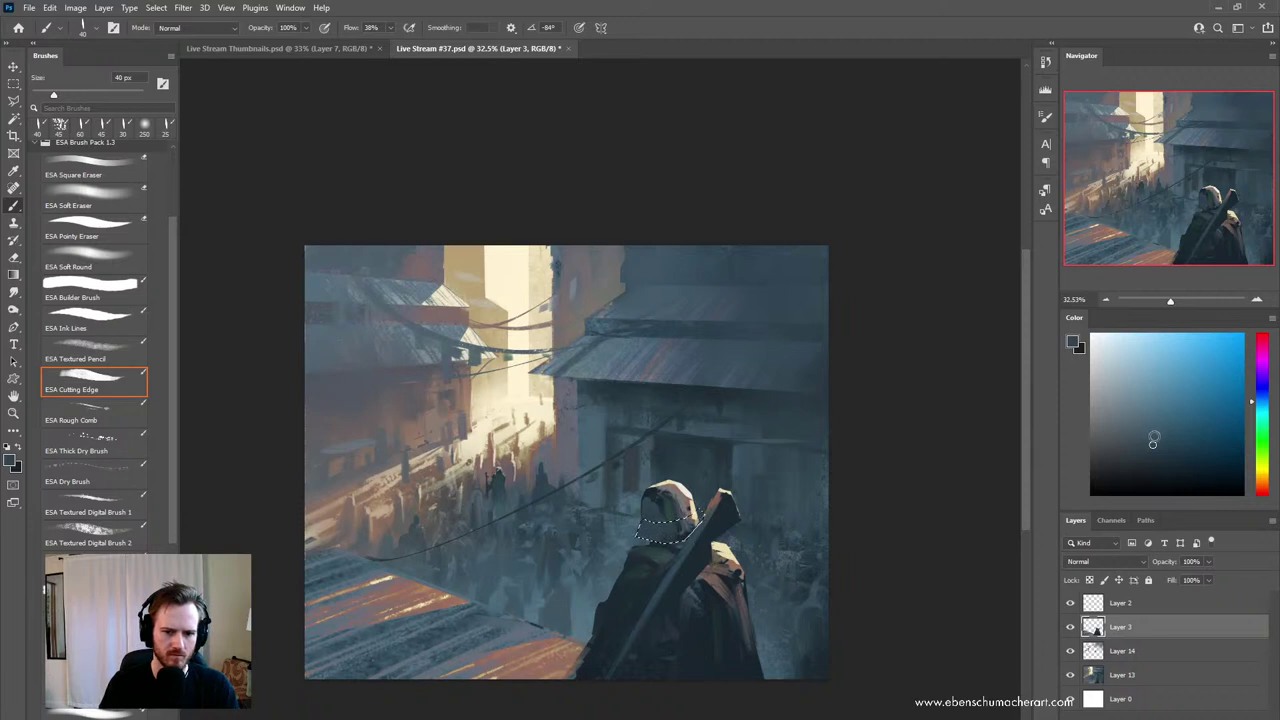
alt+click(636, 514)
key(])
drag(652, 524, 700, 515)
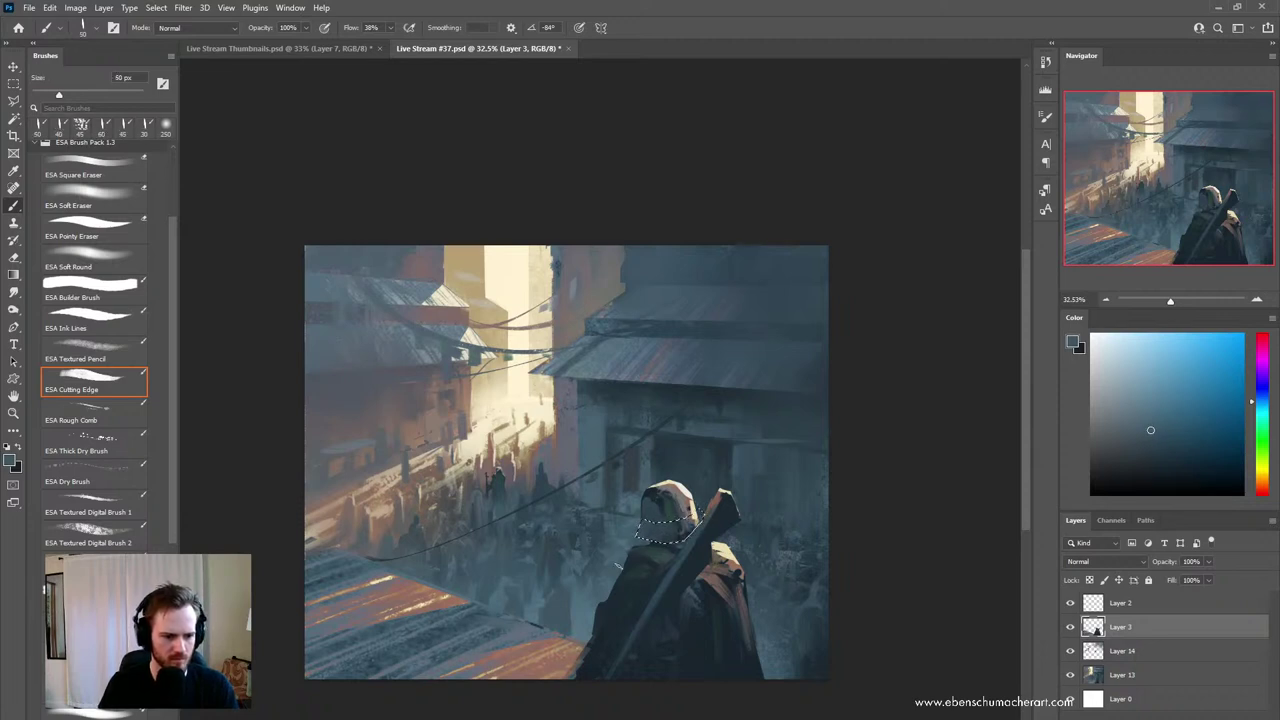
key(ctrl+z)
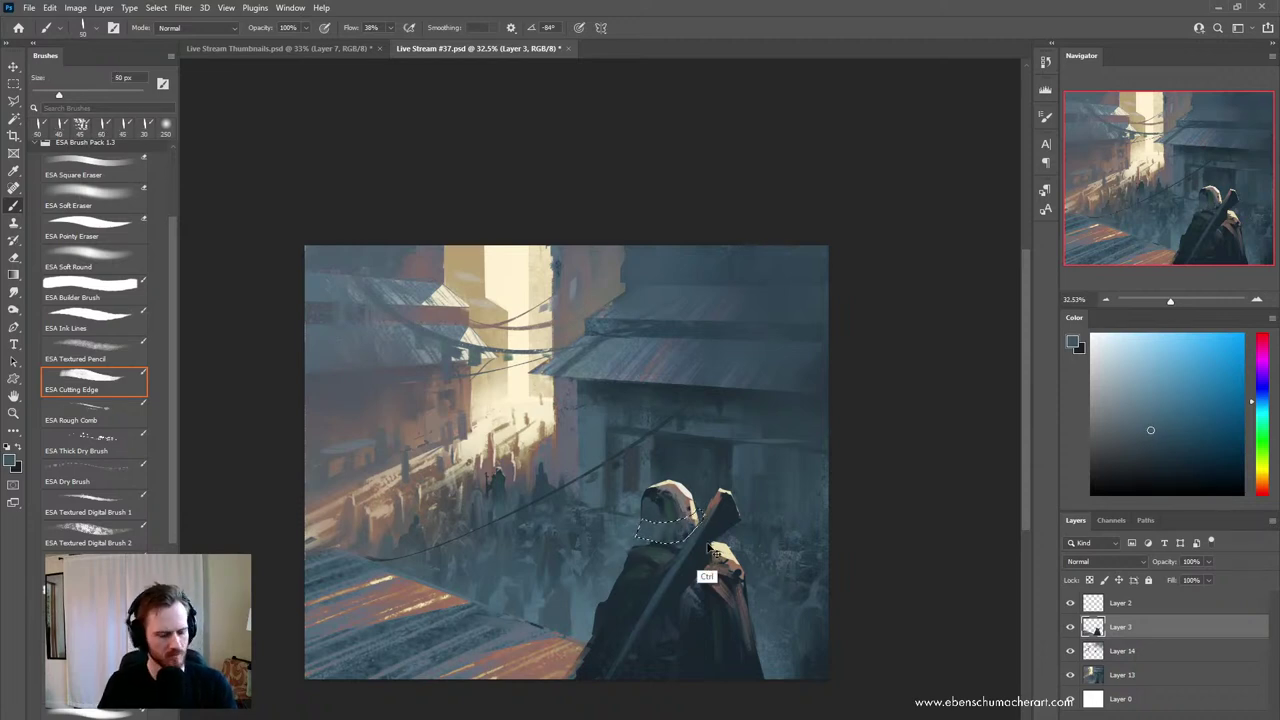
- Paint the selected lower hood with sampled dark teal shadow and pale cream highlight tones at 50 px, and deselect
alt+click(672, 508)
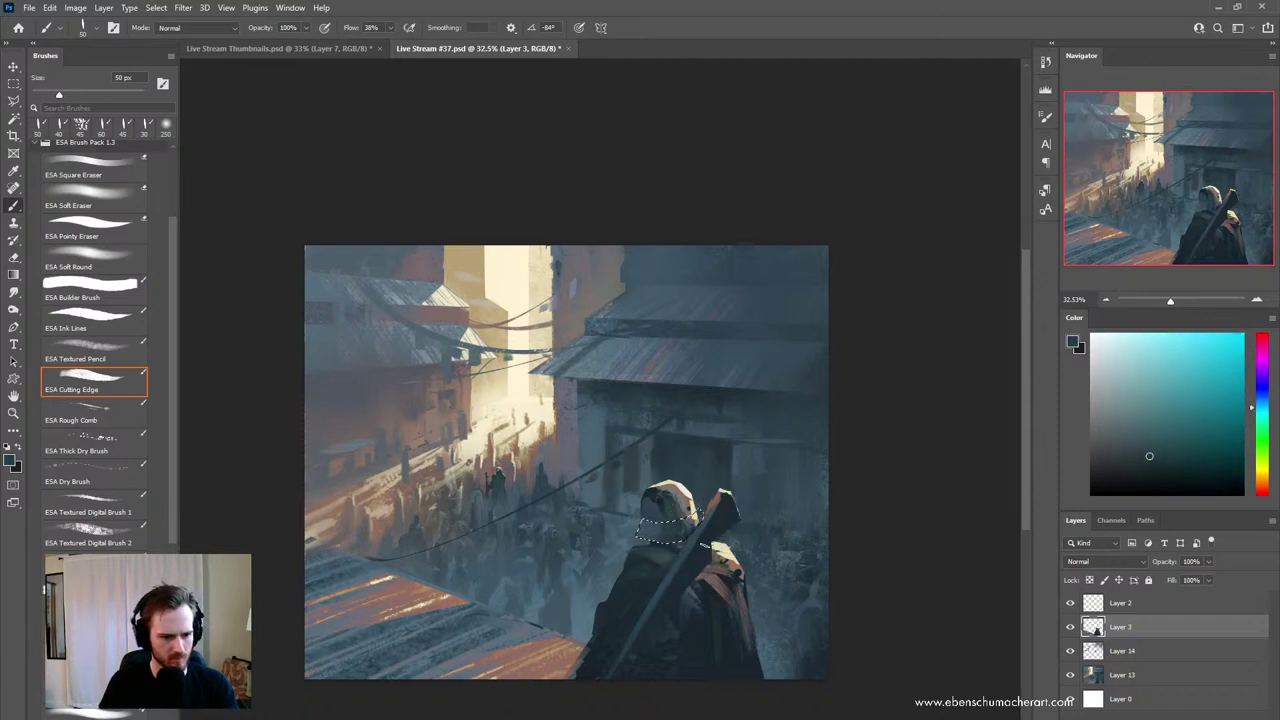
alt+click(697, 500)
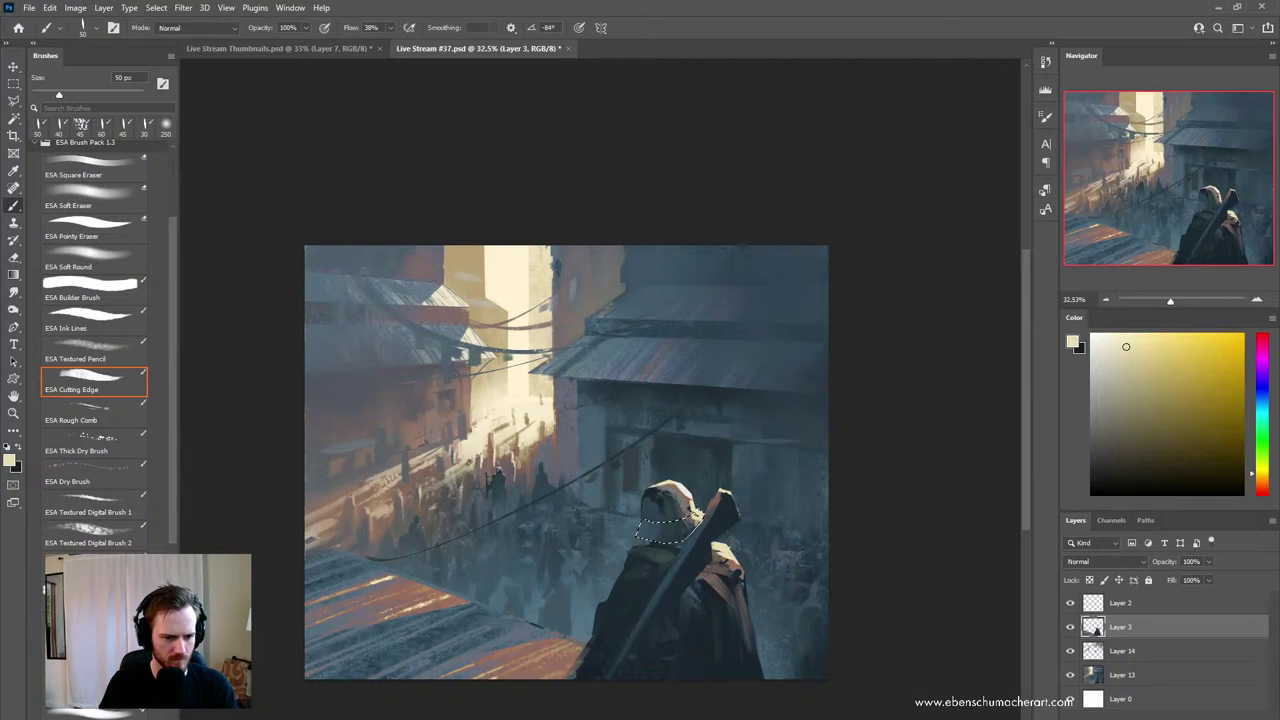
alt+click(672, 514)
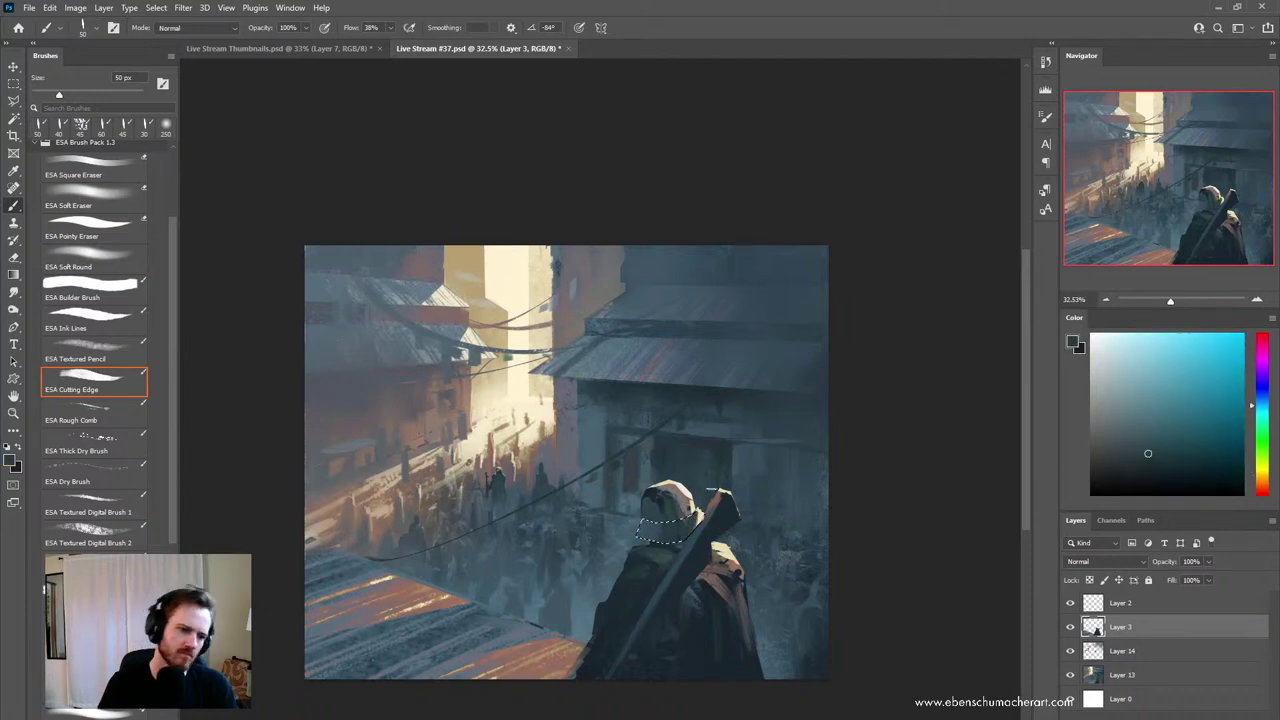
key(ctrl+d)
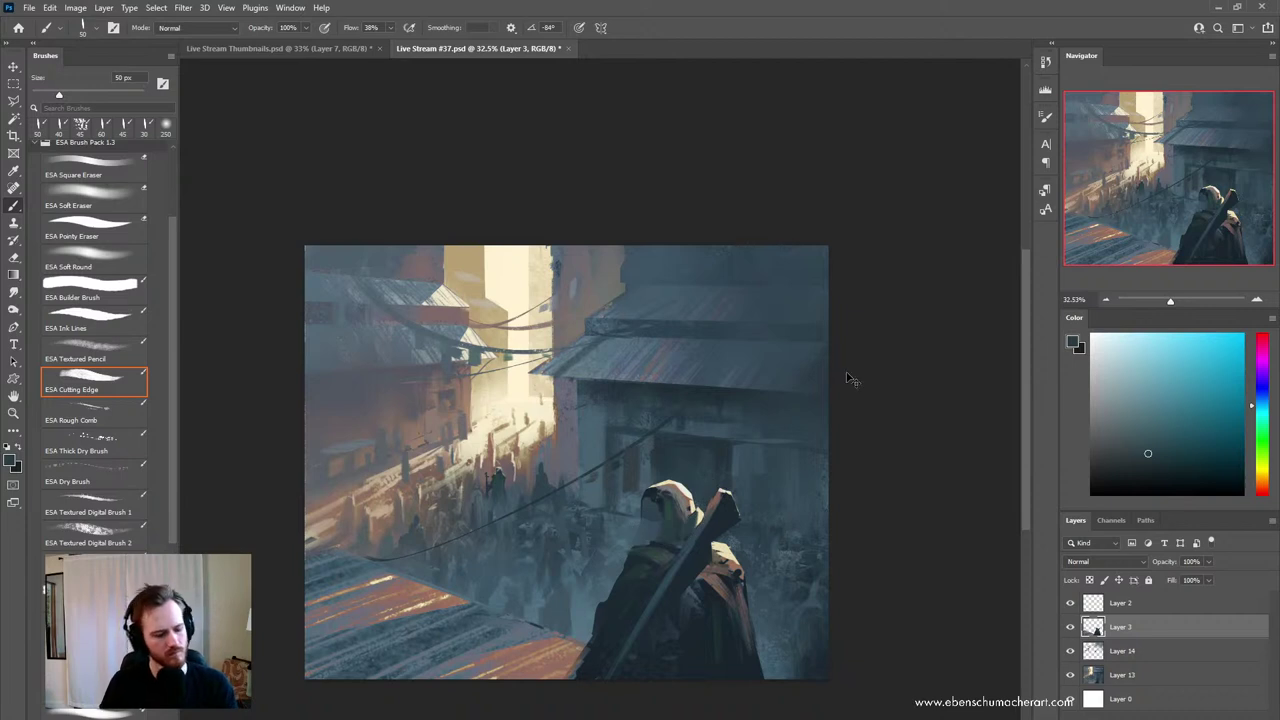
- Flip the canvas horizontally to check the figure, flip it back, and restore the selection on the lower hood
key(ctrl+f)
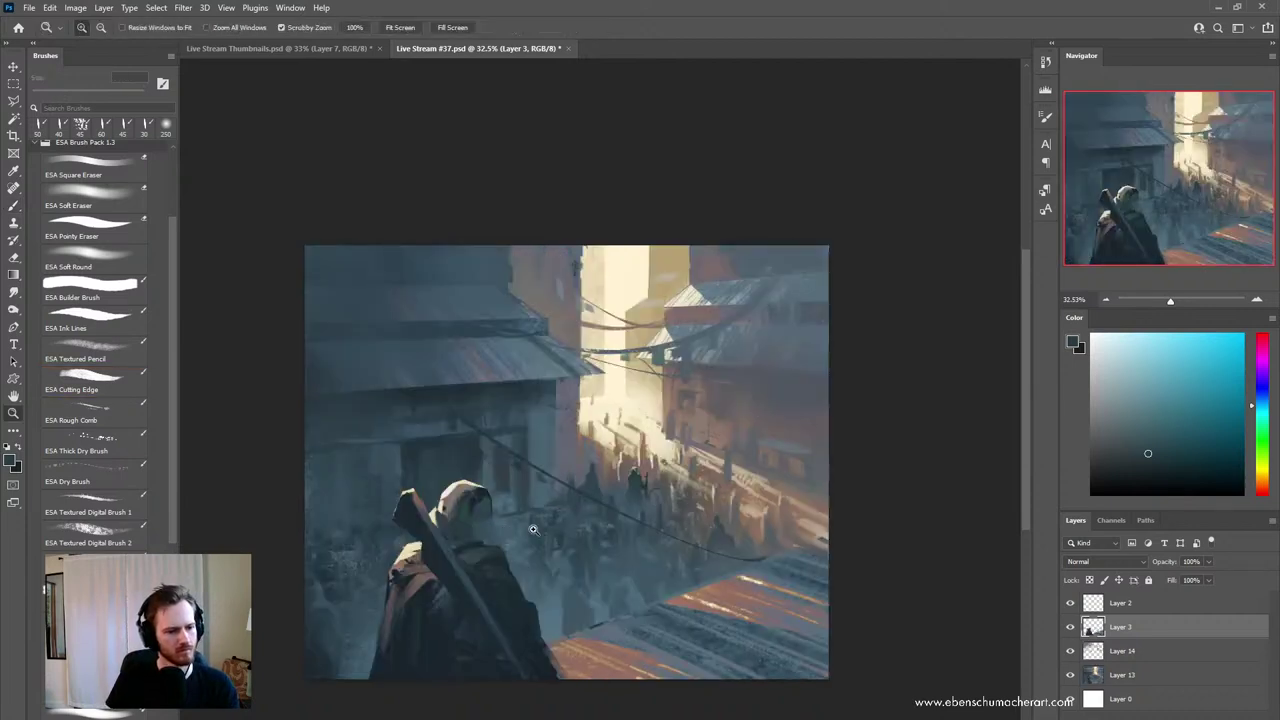
scroll(504, 533, up, 2)
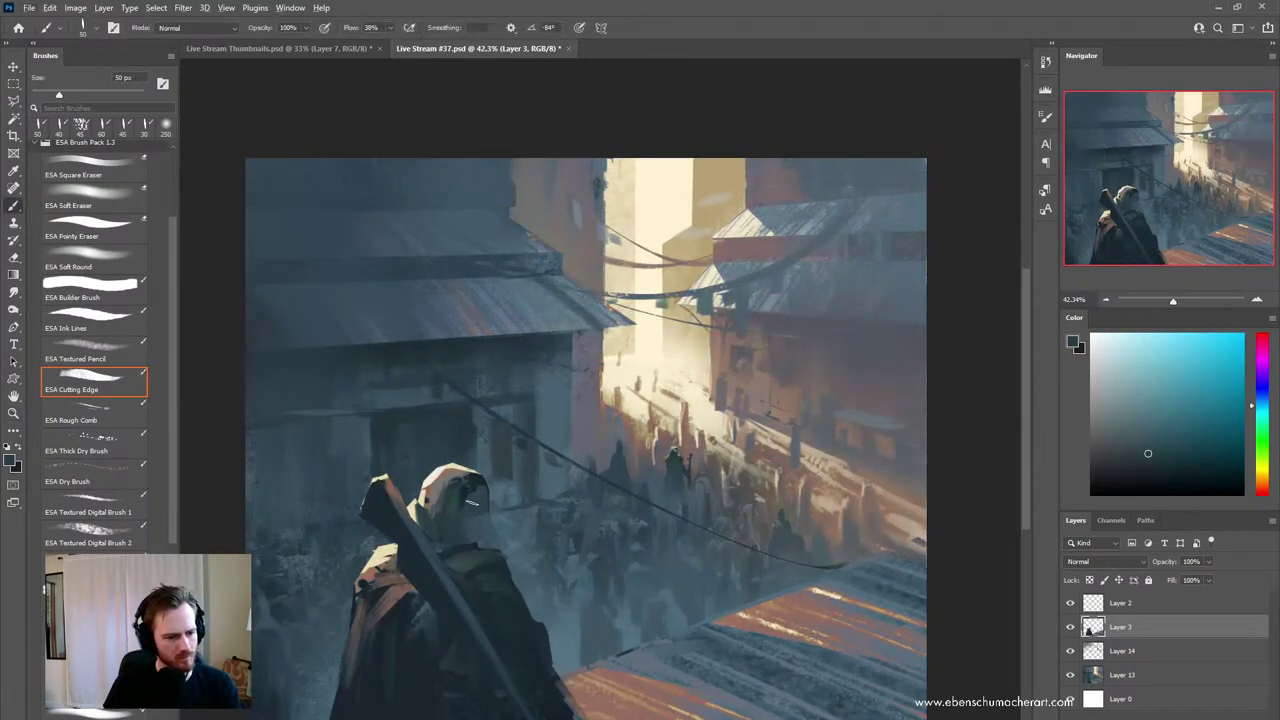
key(h)
key(ctrl+shift+d)
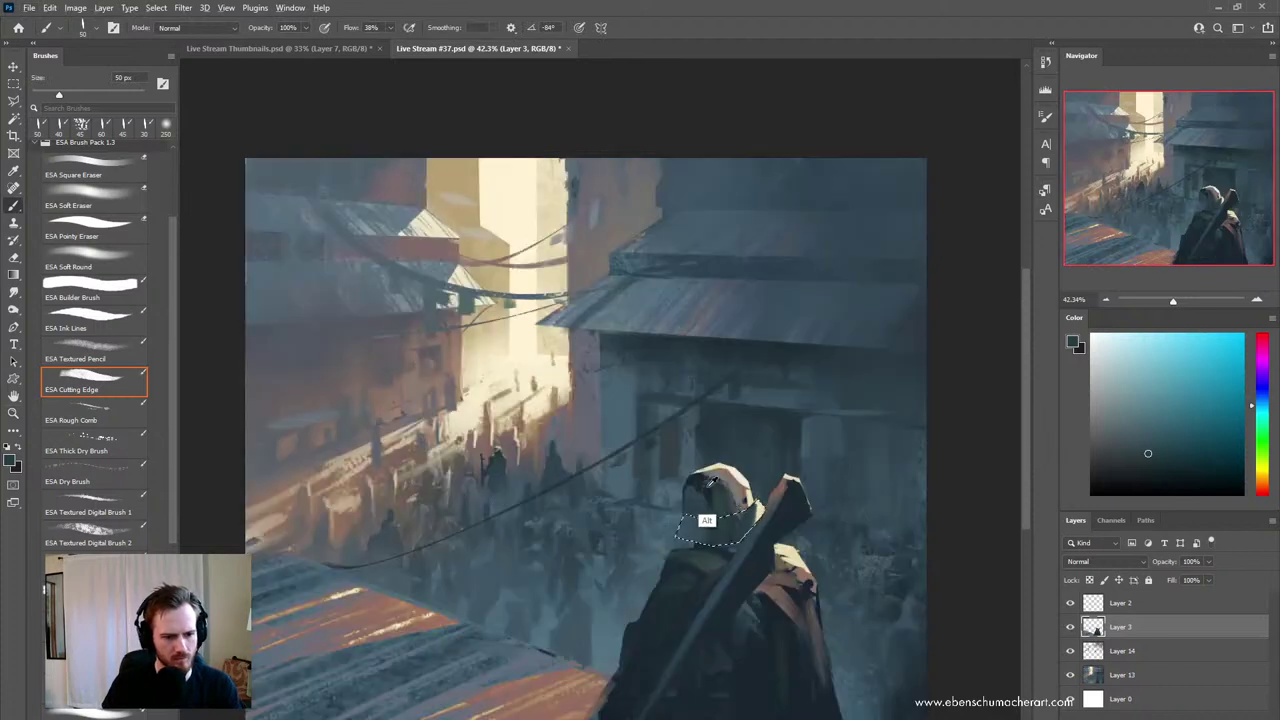
- Shade the selected lower band of the figure's helmet with a dark tone sampled from its shadow side, and deselect
alt+click(705, 490)
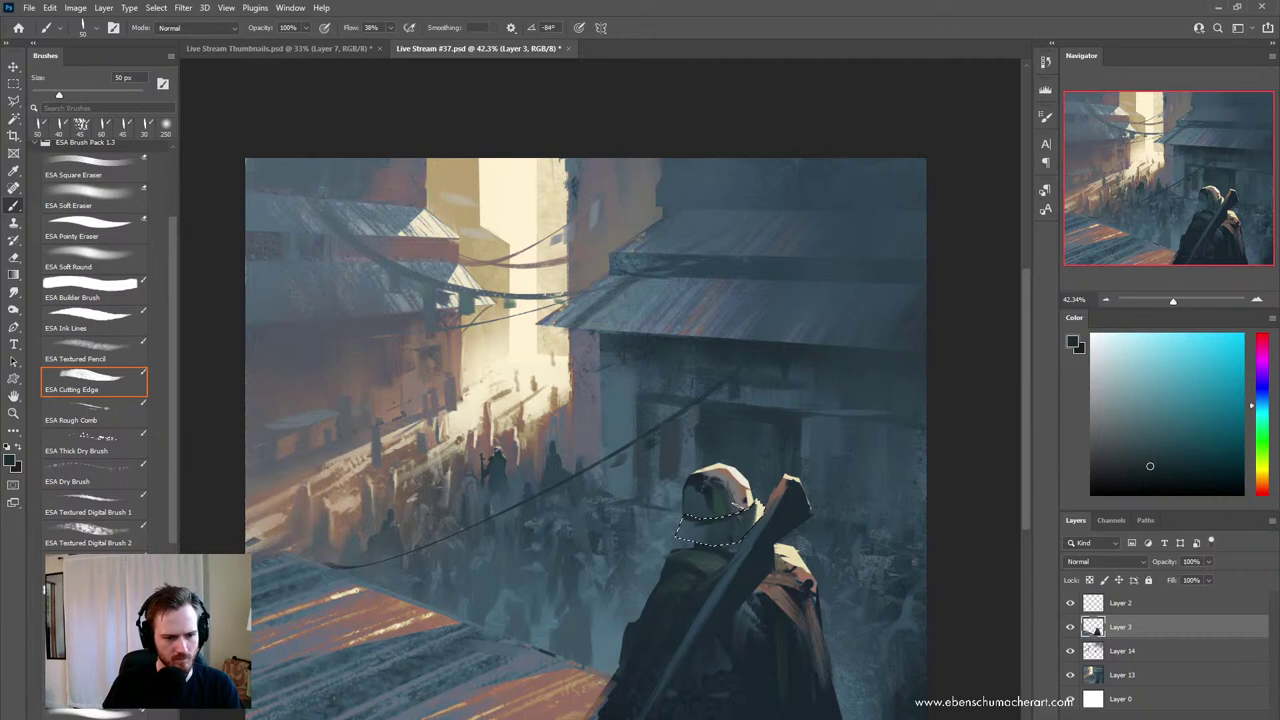
key(ctrl+d)
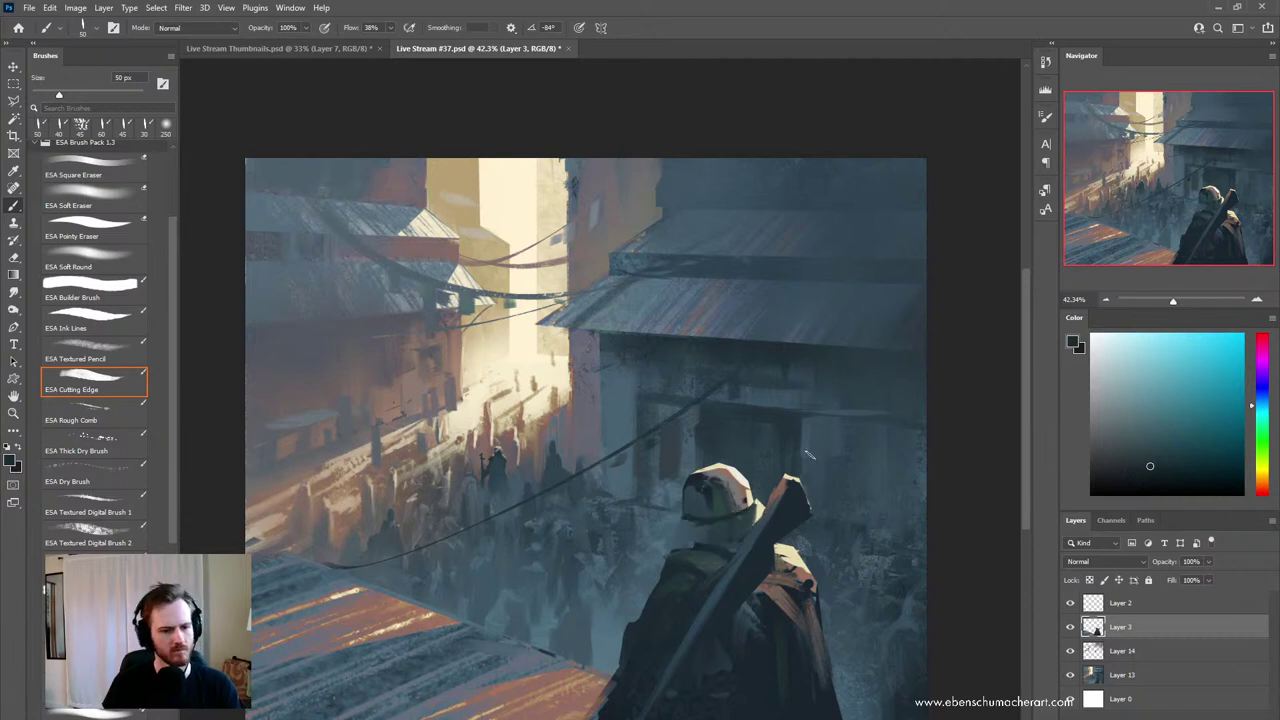
key(h)
key(h)
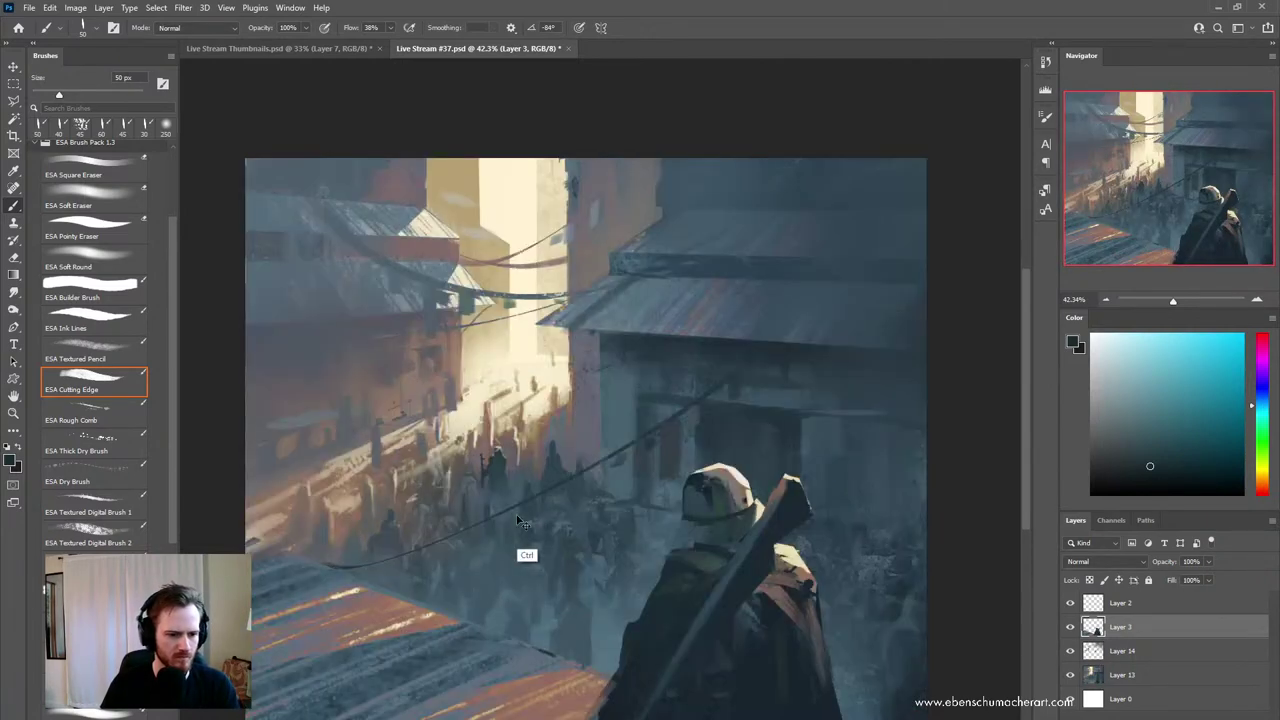
- Restore the selection on the helmet's lower band, paint it blue-grey with a 70 px brush, and deselect
key(ctrl+shift+d)
alt+click(692, 494)
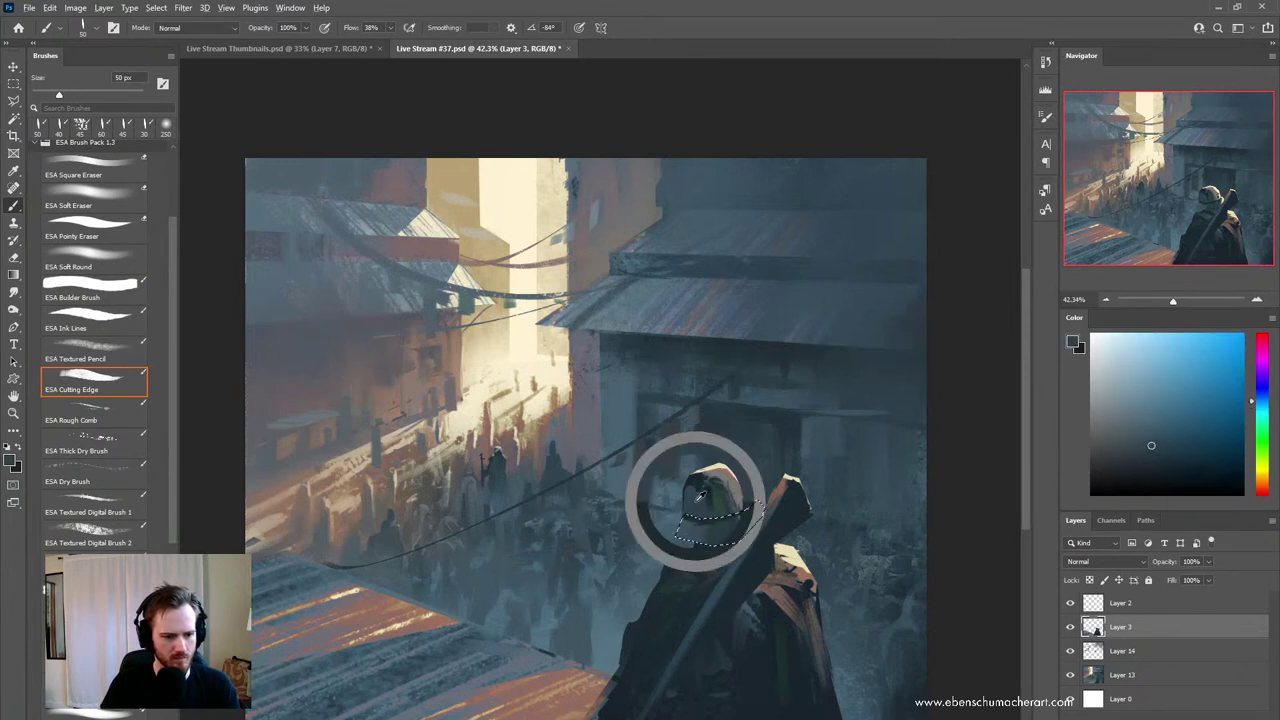
key(bracketright)
key(bracketright)
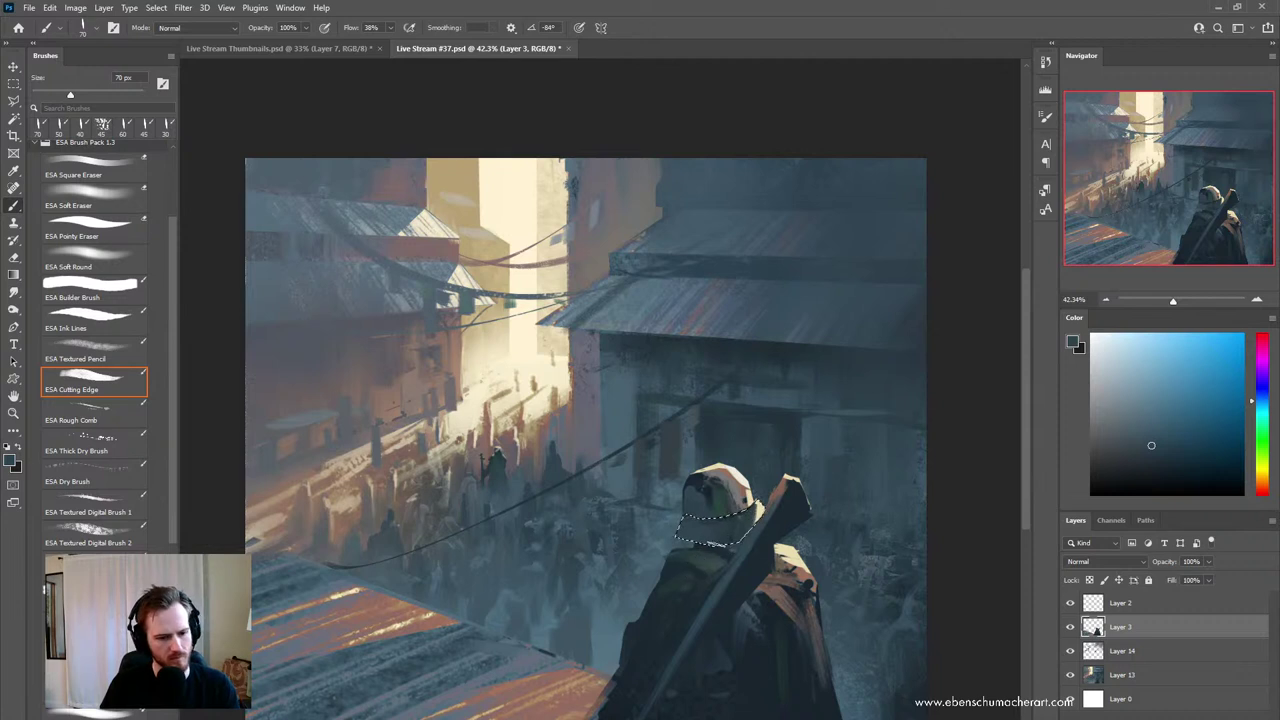
click(1150, 420)
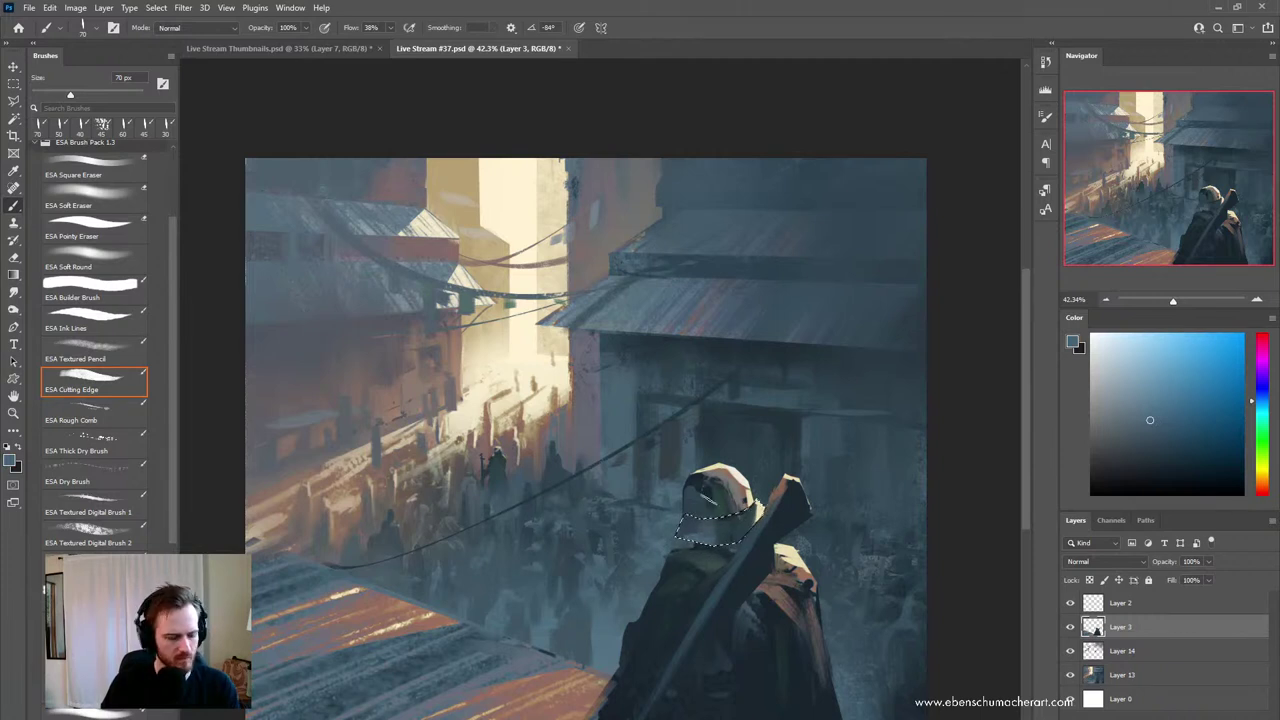
key(ctrl+d)
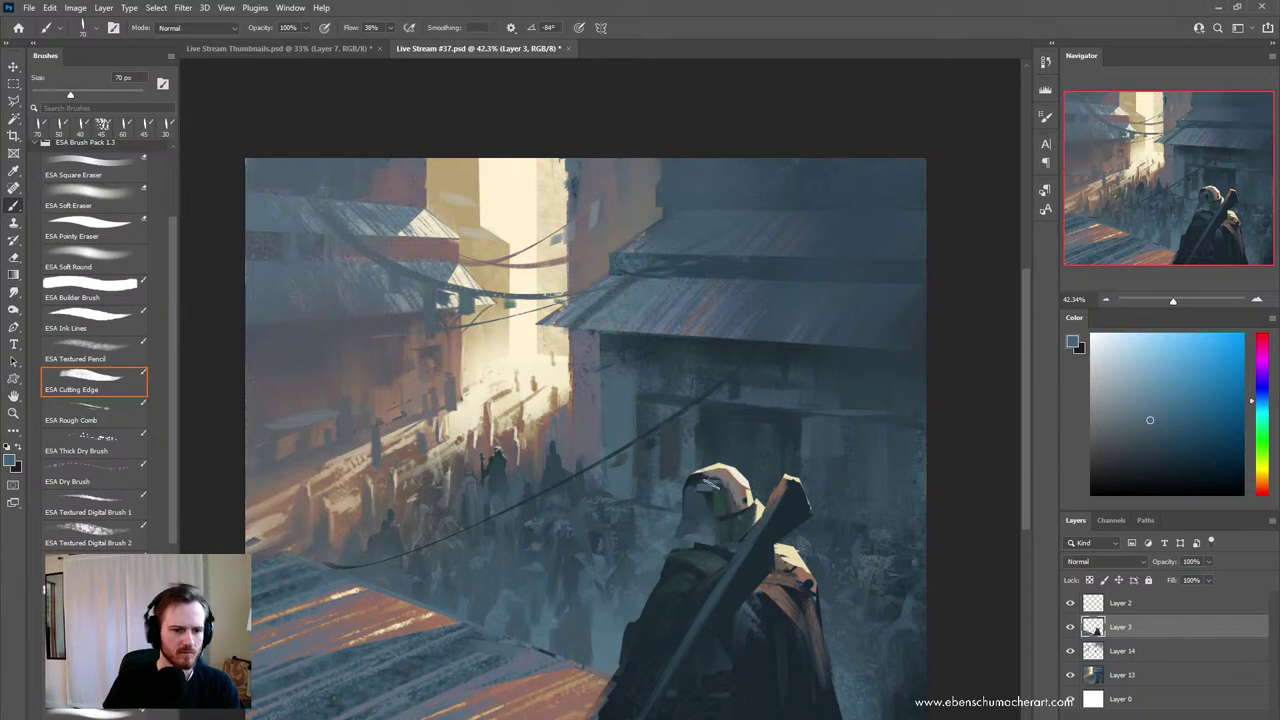
- Touch up the collar just below the helmet with dark tones sampled from the figure
key(z)
mouse_move(762, 543)
mouse_down()
mouse_move(696, 545)
mouse_move(783, 538)
mouse_move(720, 542)
mouse_up()
key(b)
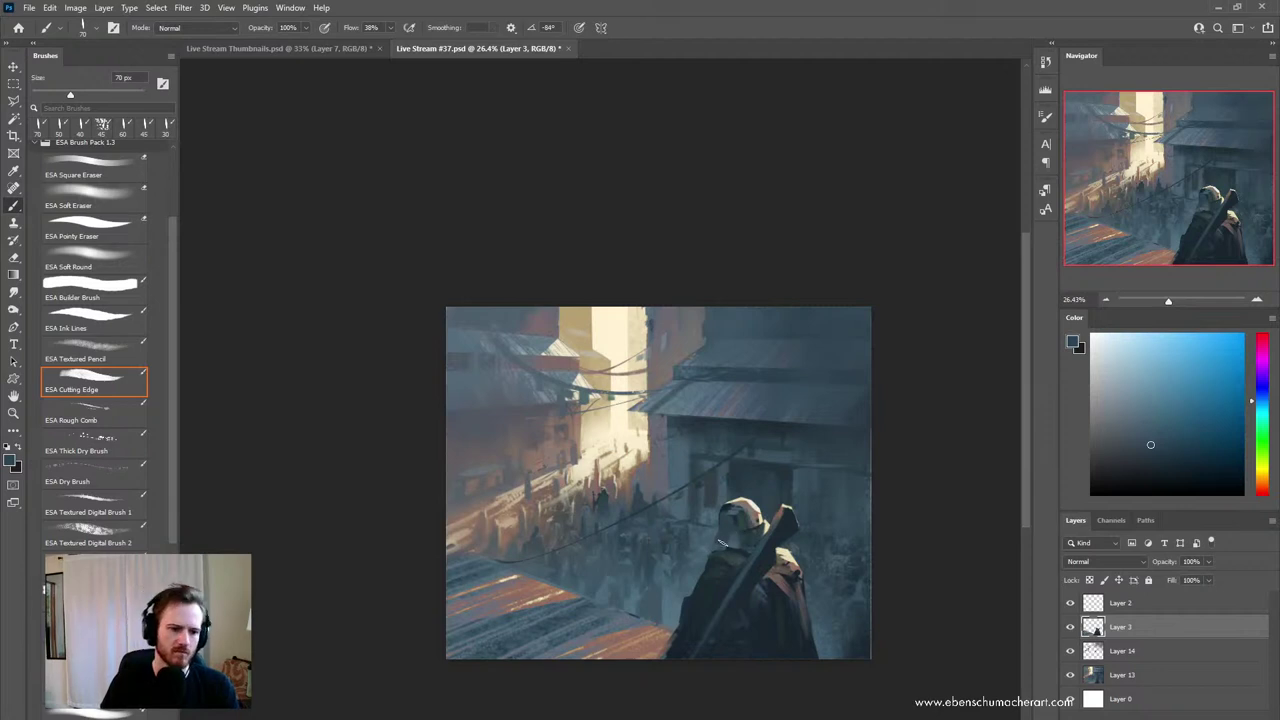
alt+click(728, 506)
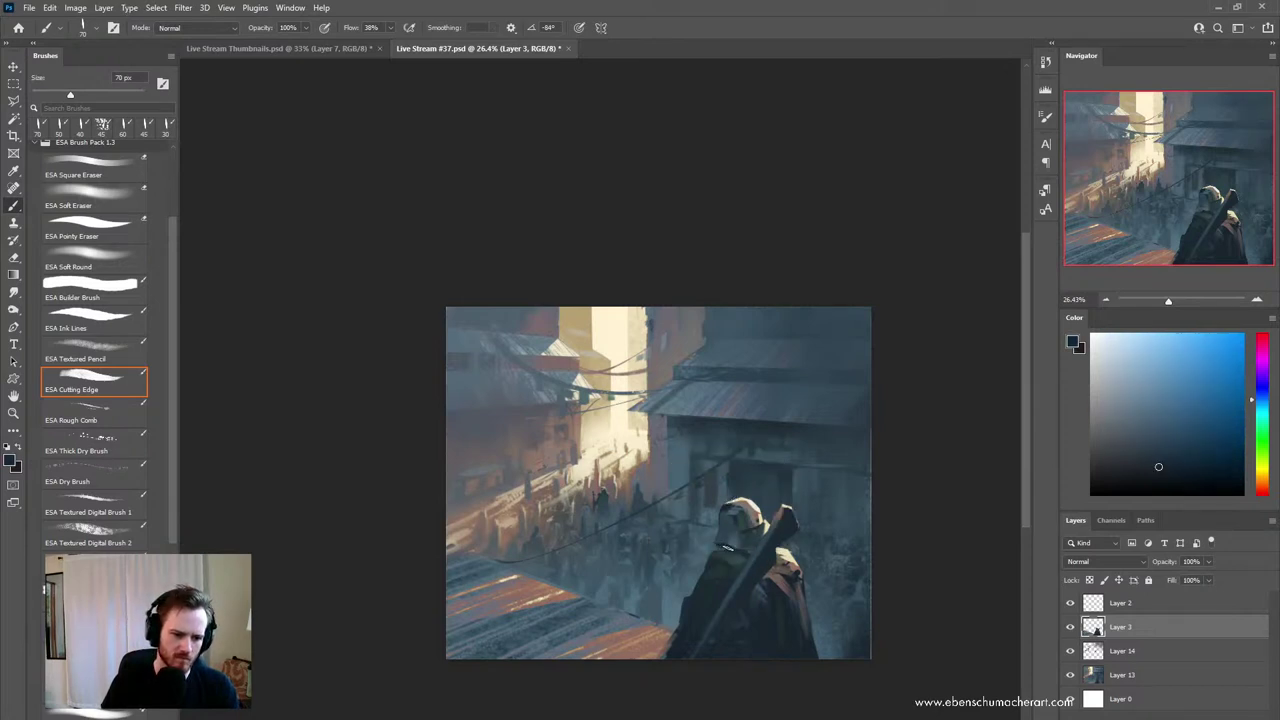
alt+click(748, 560)
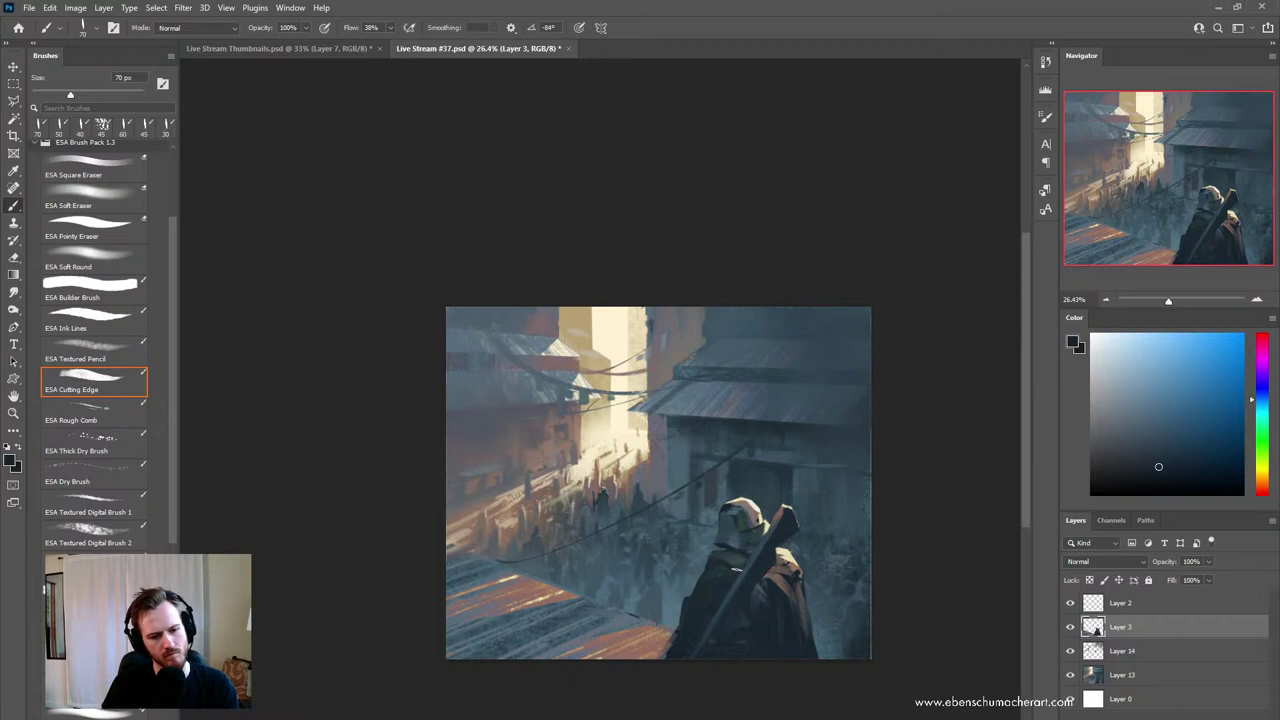
- Refine the rear lower edge of the helmet with sampled dark tones and a 40 px brush
drag(730, 567, 792, 550)
alt+click(724, 507)
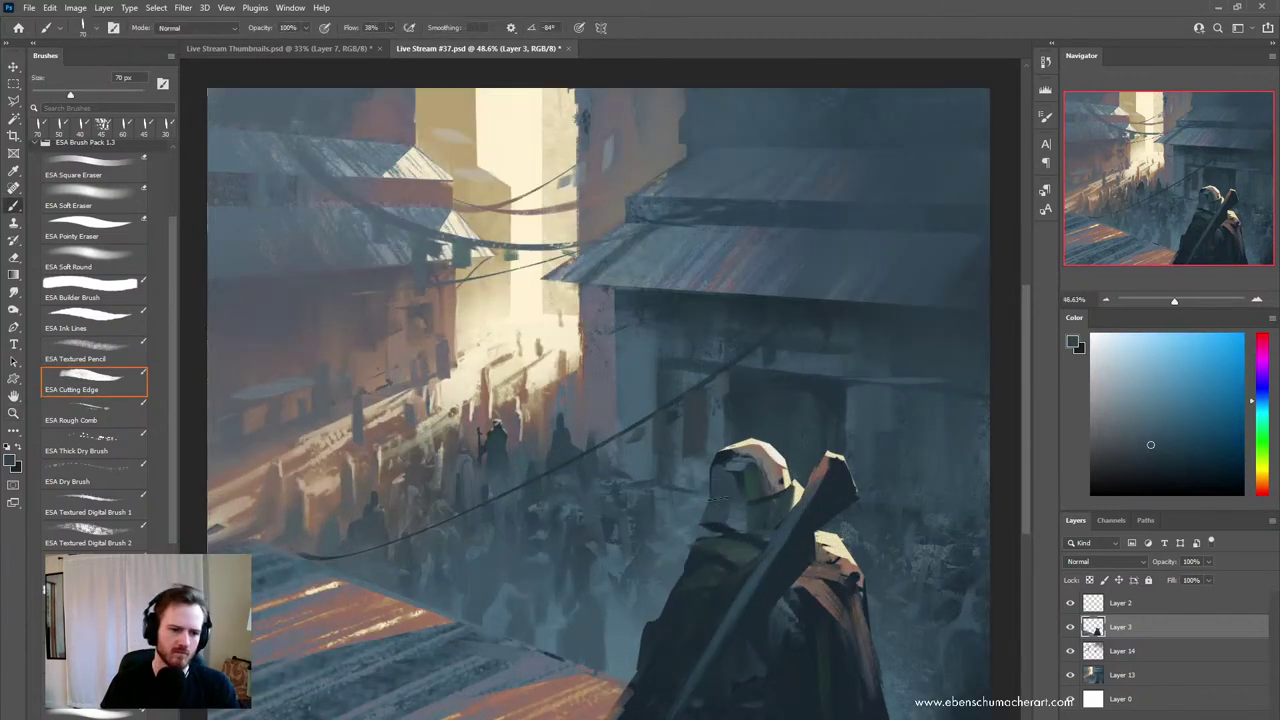
alt+click(724, 502)
key(bracketleft)
drag(722, 497, 712, 500)
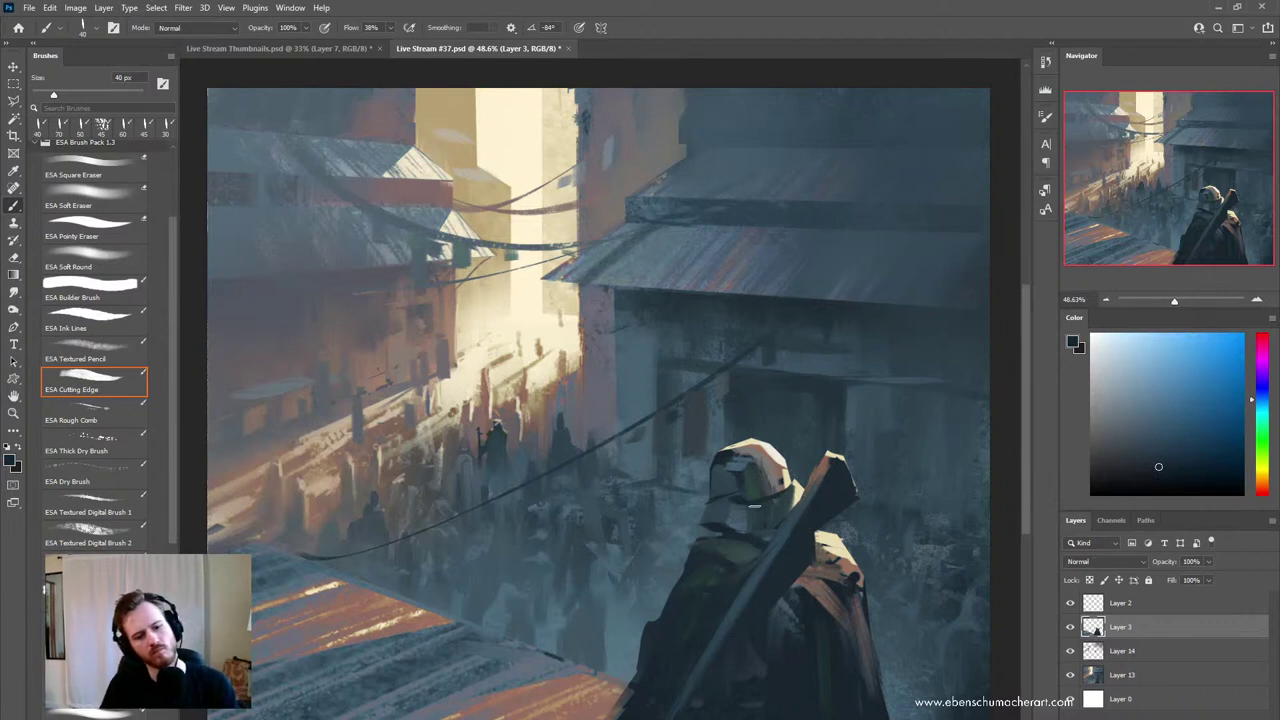
- Paint blue-grey highlights on the helmet's shadowed side with sampled tones and a 35 px brush
alt+click(723, 505)
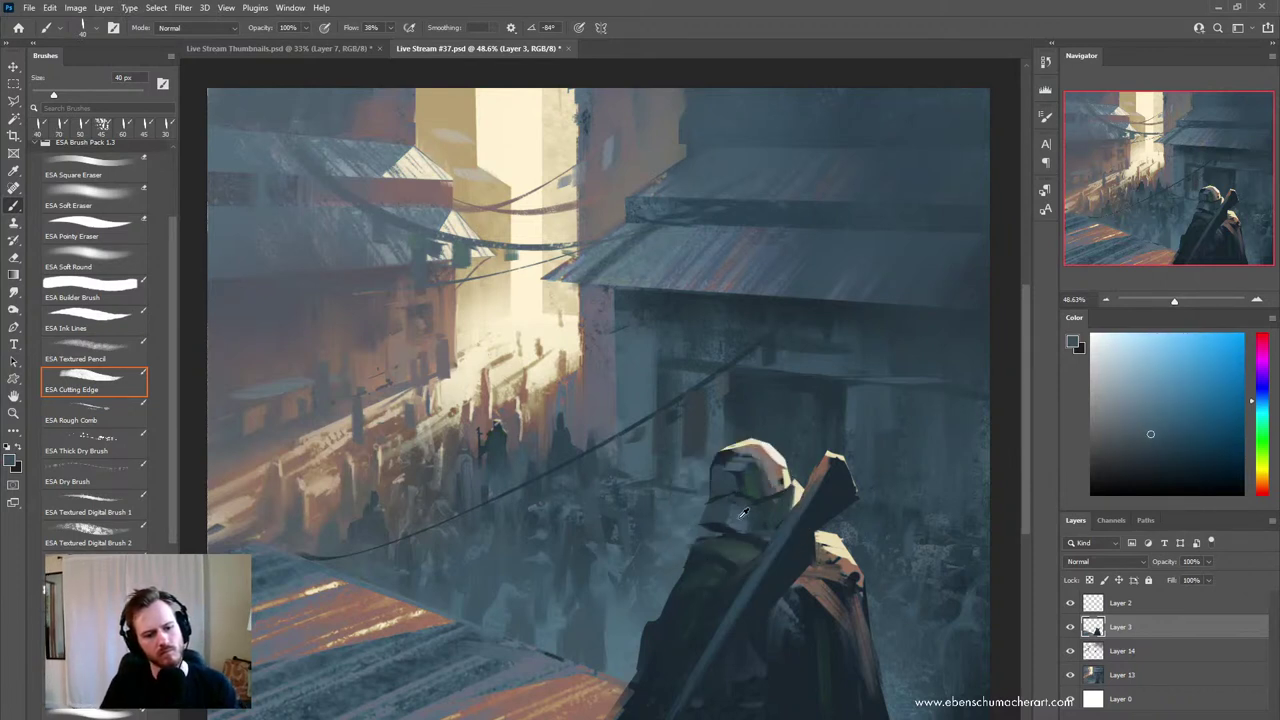
alt+click(735, 463)
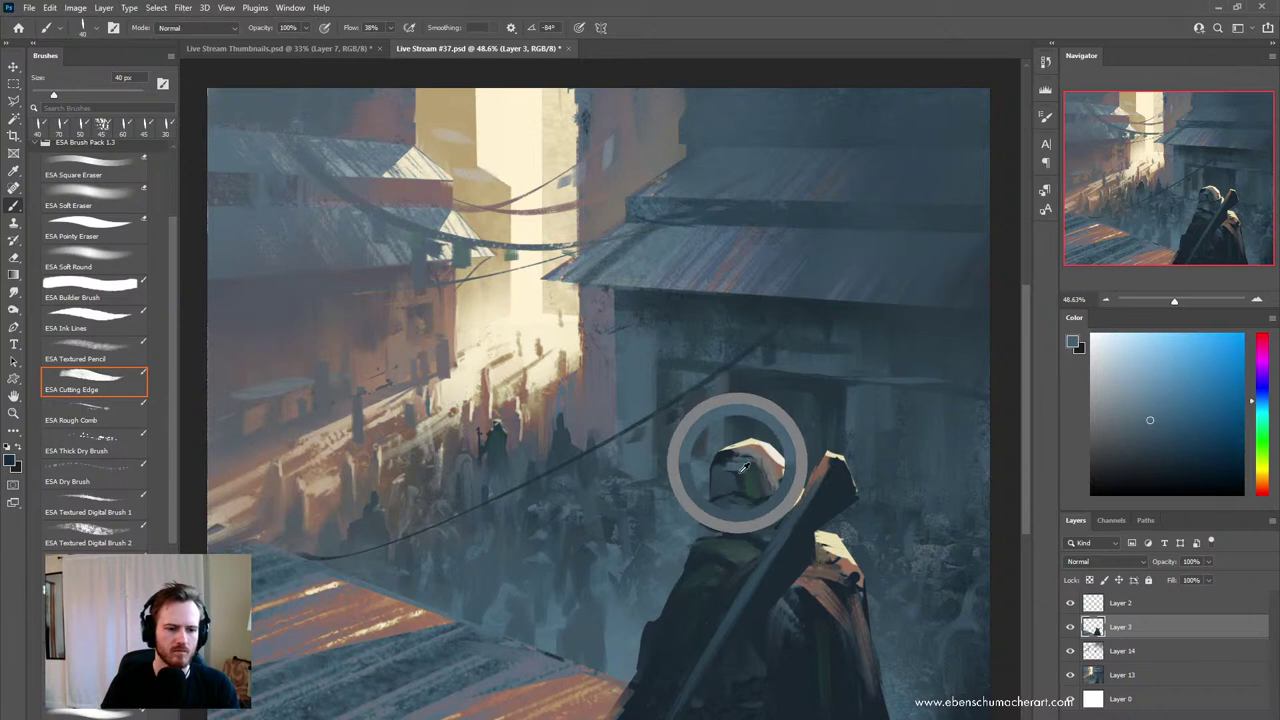
key(bracketleft)
drag(744, 498, 754, 500)
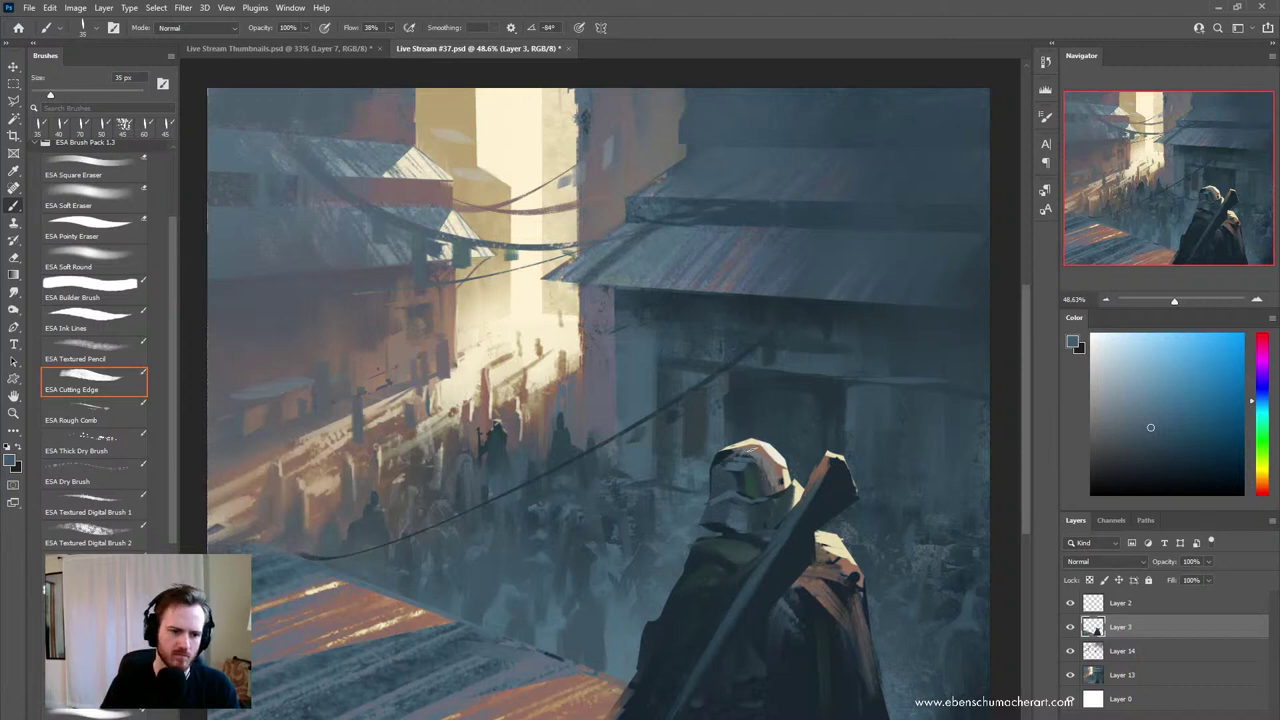
drag(750, 450, 762, 465)
- Sample a dark blue from the helmet and touch up its shadowed side
drag(806, 567, 718, 562)
mouse_move(783, 535)
mouse_down()
mouse_move(838, 537)
mouse_move(812, 535)
mouse_up()
drag(842, 530, 743, 544)
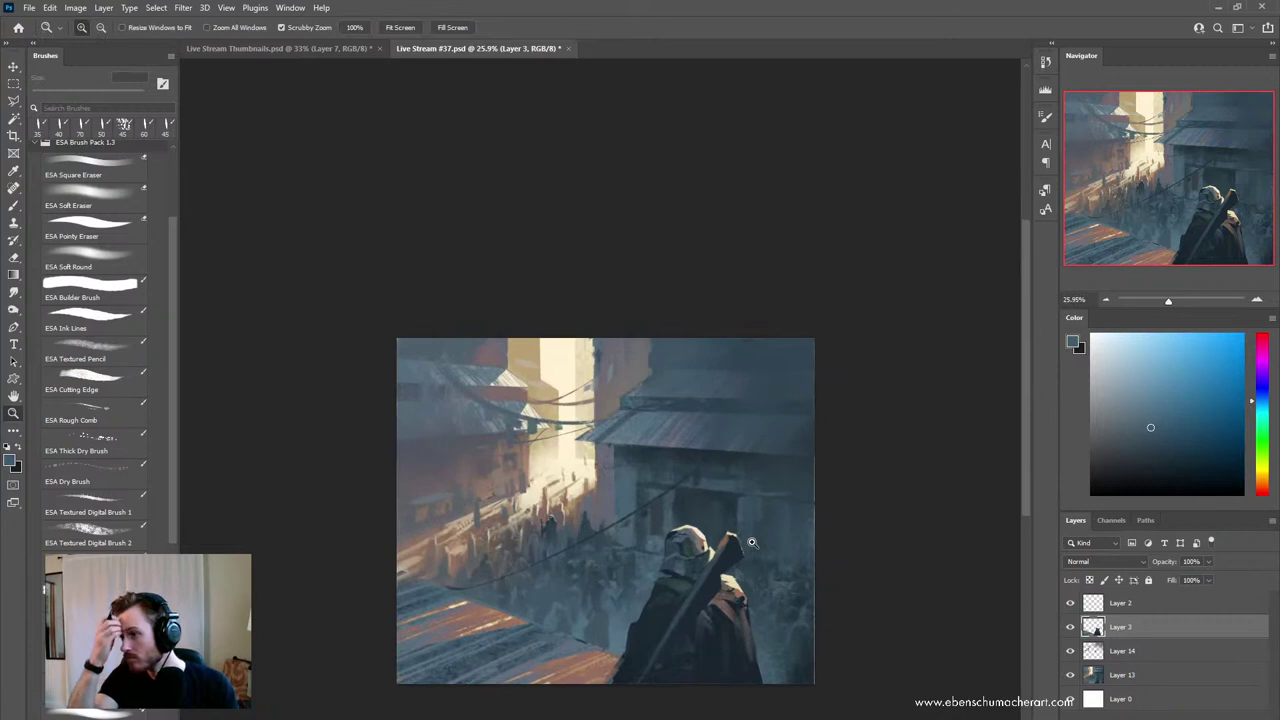
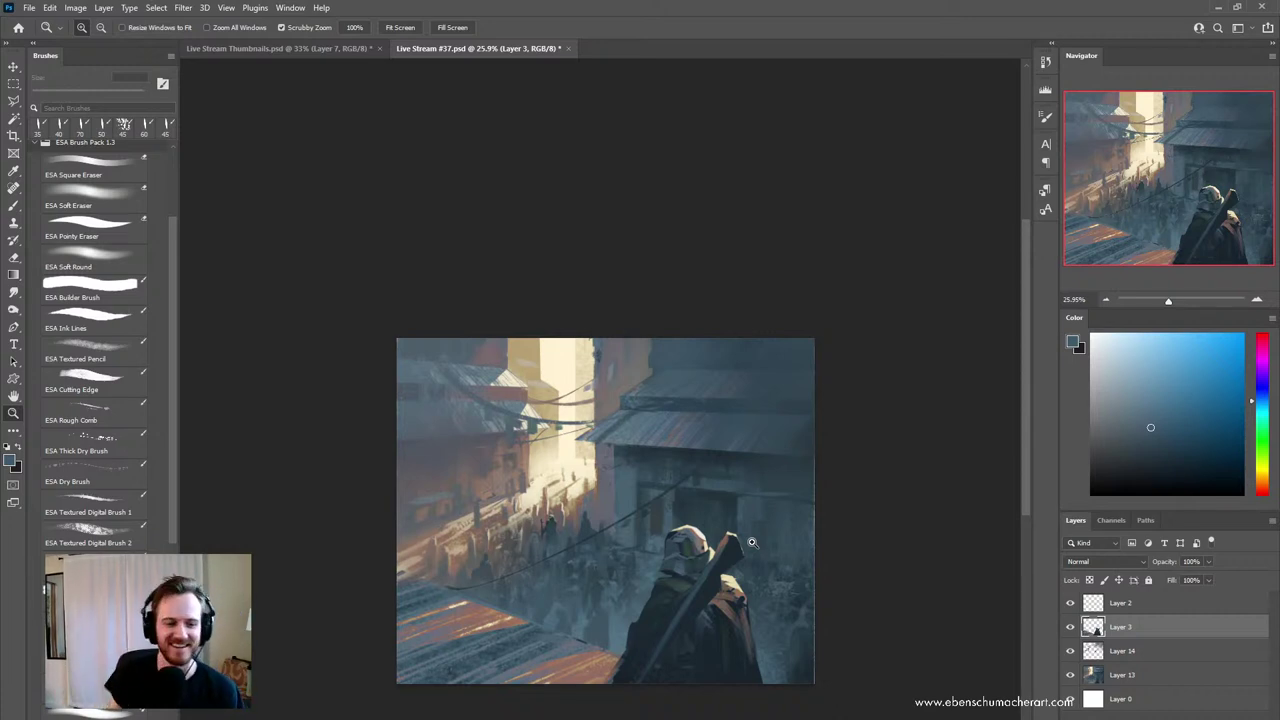
drag(633, 552, 667, 494)
key(b)
alt+click(667, 521)
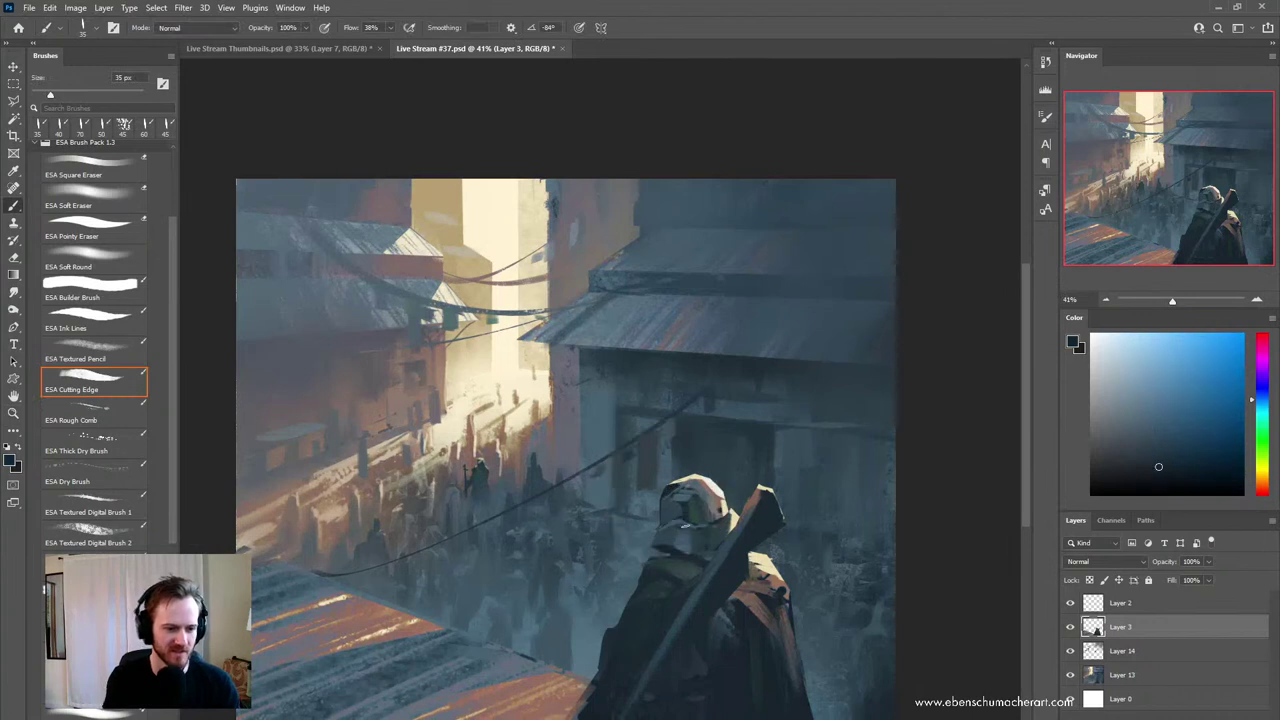
- Darken the neck area under the helmet's rim with dark tones sampled from the collar
key(z)
mouse_move(749, 541)
mouse_down()
mouse_move(677, 571)
mouse_move(711, 464)
mouse_move(753, 533)
mouse_move(731, 566)
mouse_up()
key(b)
key(z)
key(b)
alt+click(716, 547)
alt+click(718, 542)
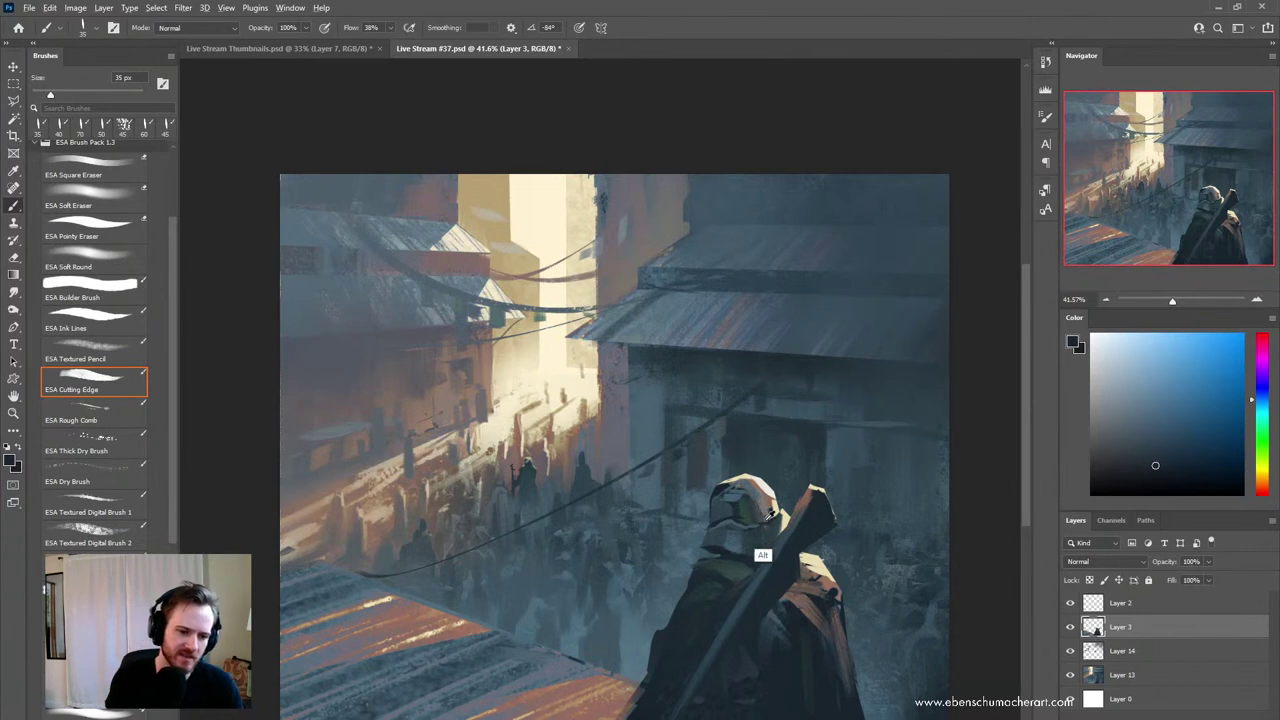
- Sample dark green-grey and blue-grey tones from the figure and refine the shading in the middle of the helmet
alt+click(762, 556)
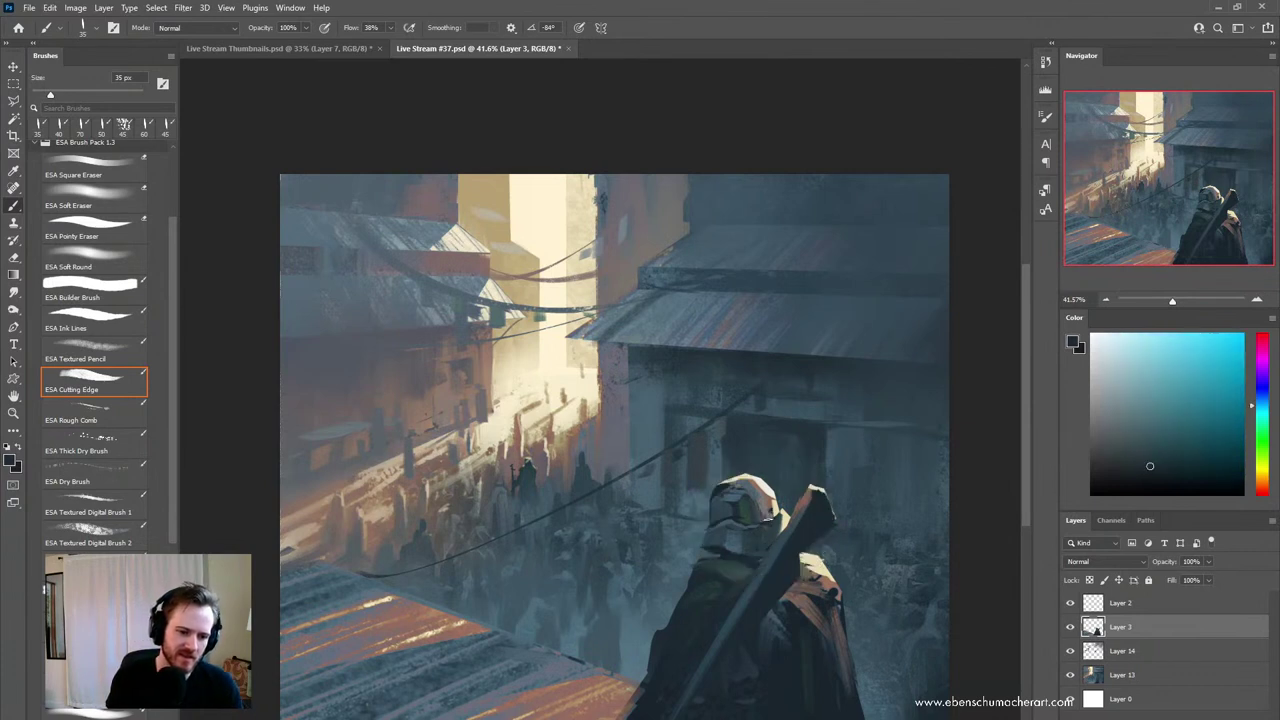
alt+click(728, 530)
alt+click(722, 527)
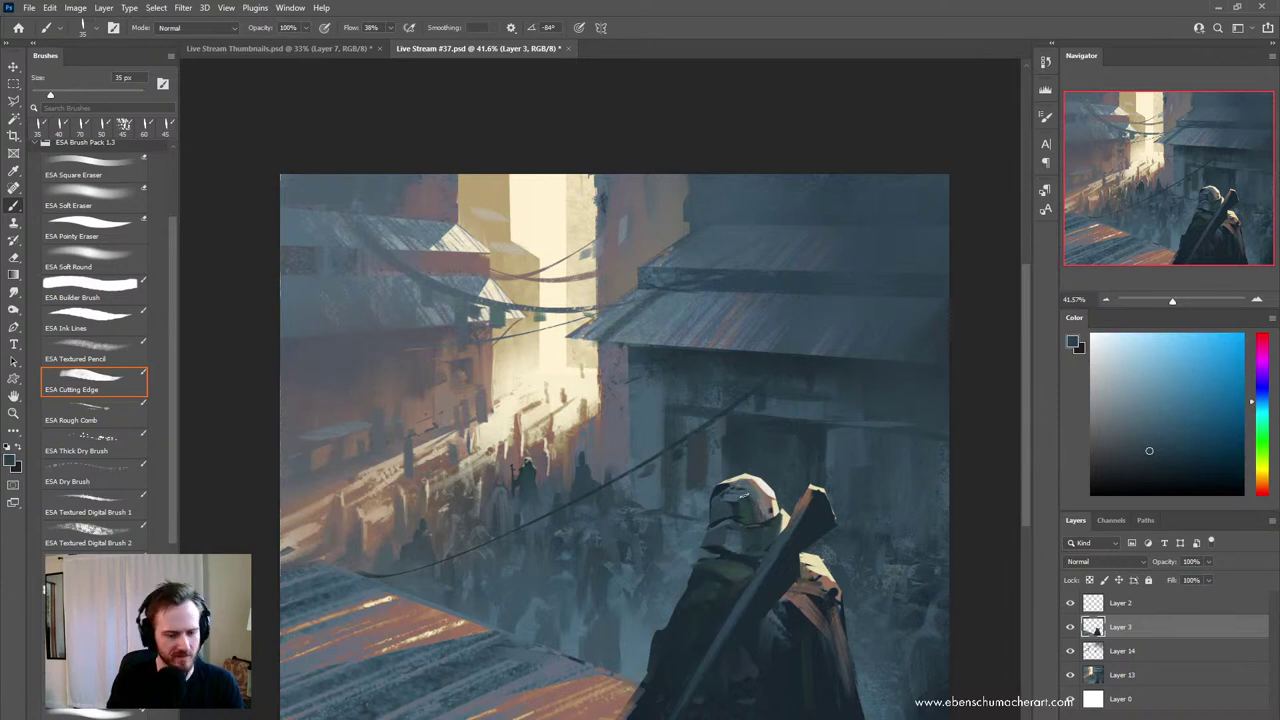
- Paint the transition beside the helmet's lit edge with warm browns sampled from it
scroll(740, 488, down, 3)
scroll(770, 440, up, 5)
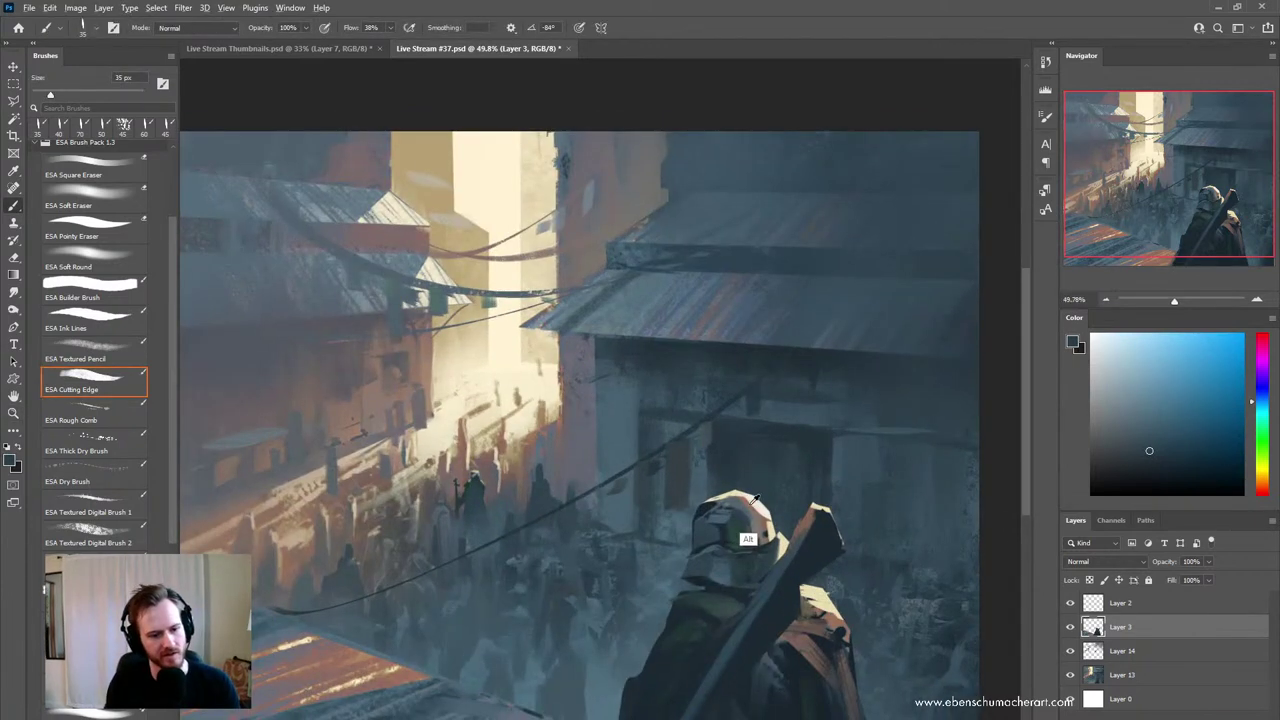
drag(755, 498, 720, 504)
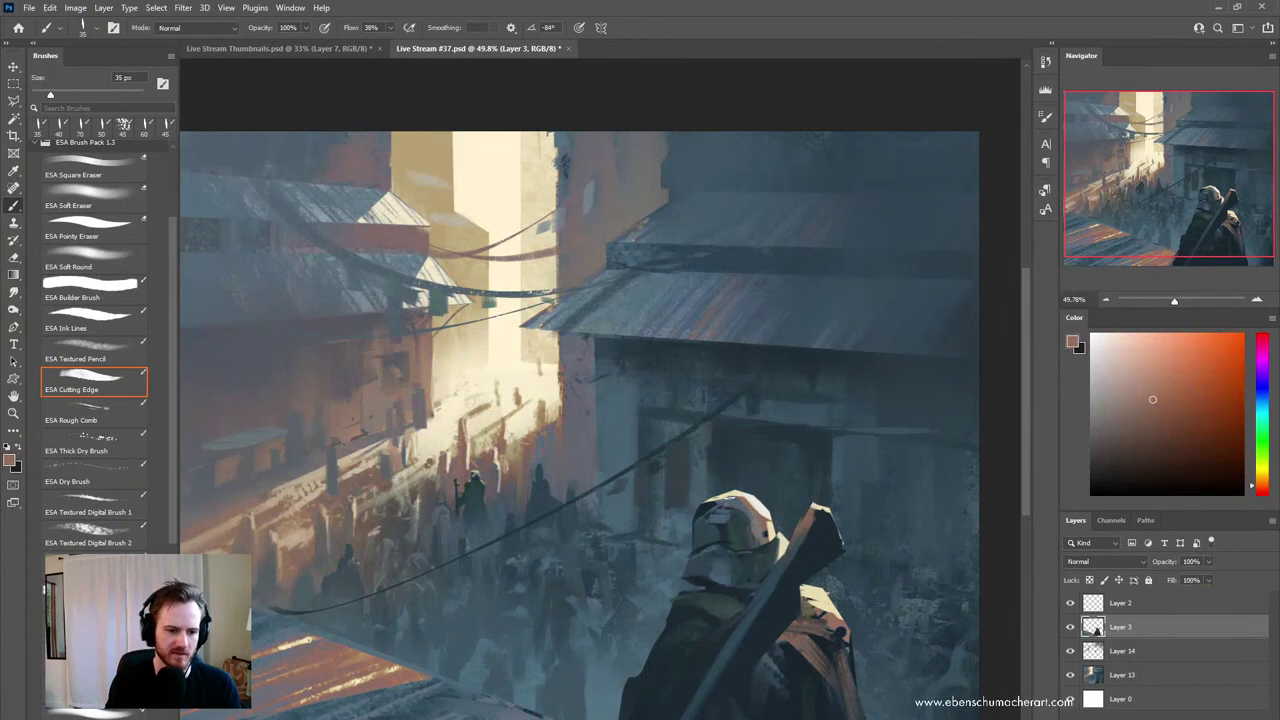
alt+click(744, 500)
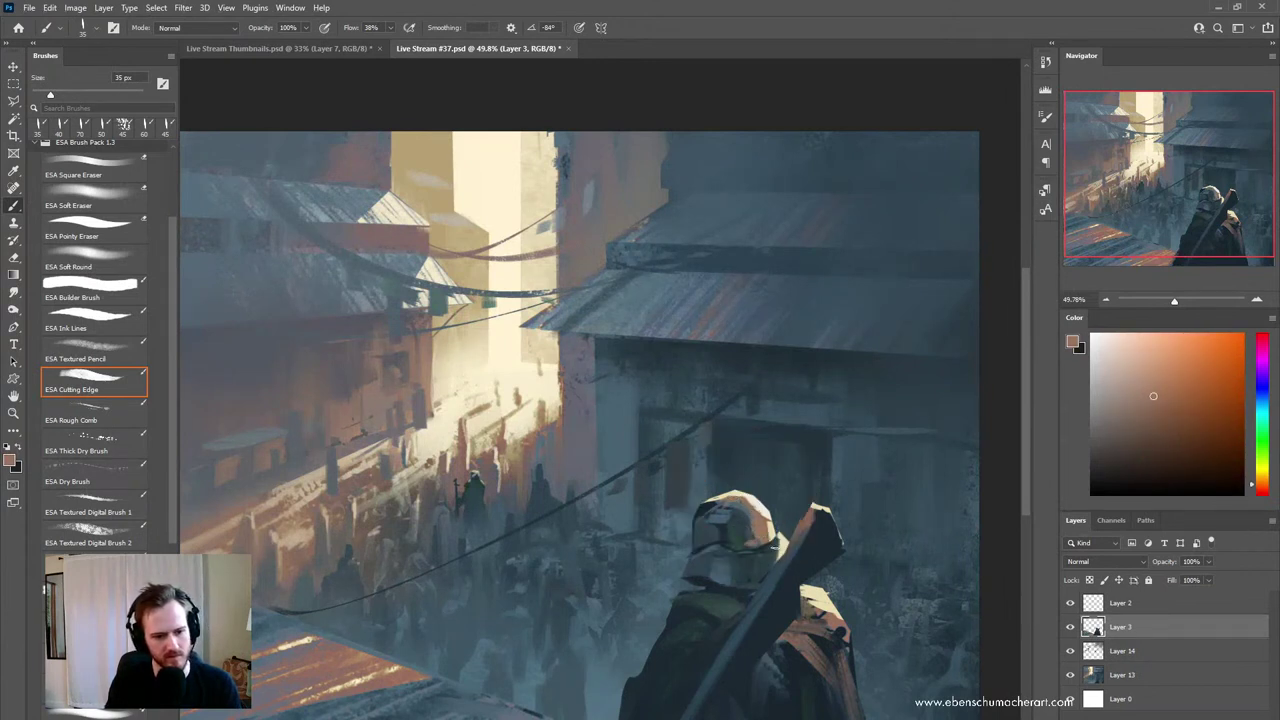
drag(778, 548, 766, 545)
key(ctrl+z)
key(ctrl+z)
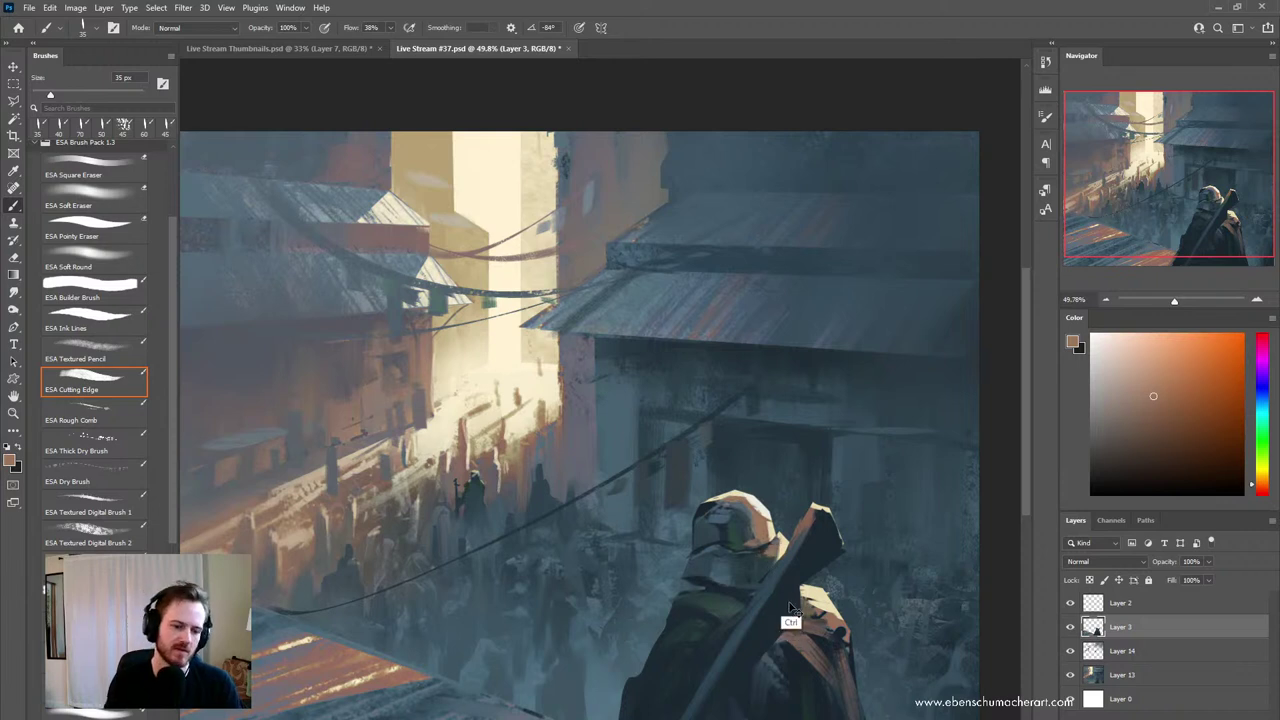
- Flip the whole painting horizontally to check the composition
drag(786, 626, 746, 624)
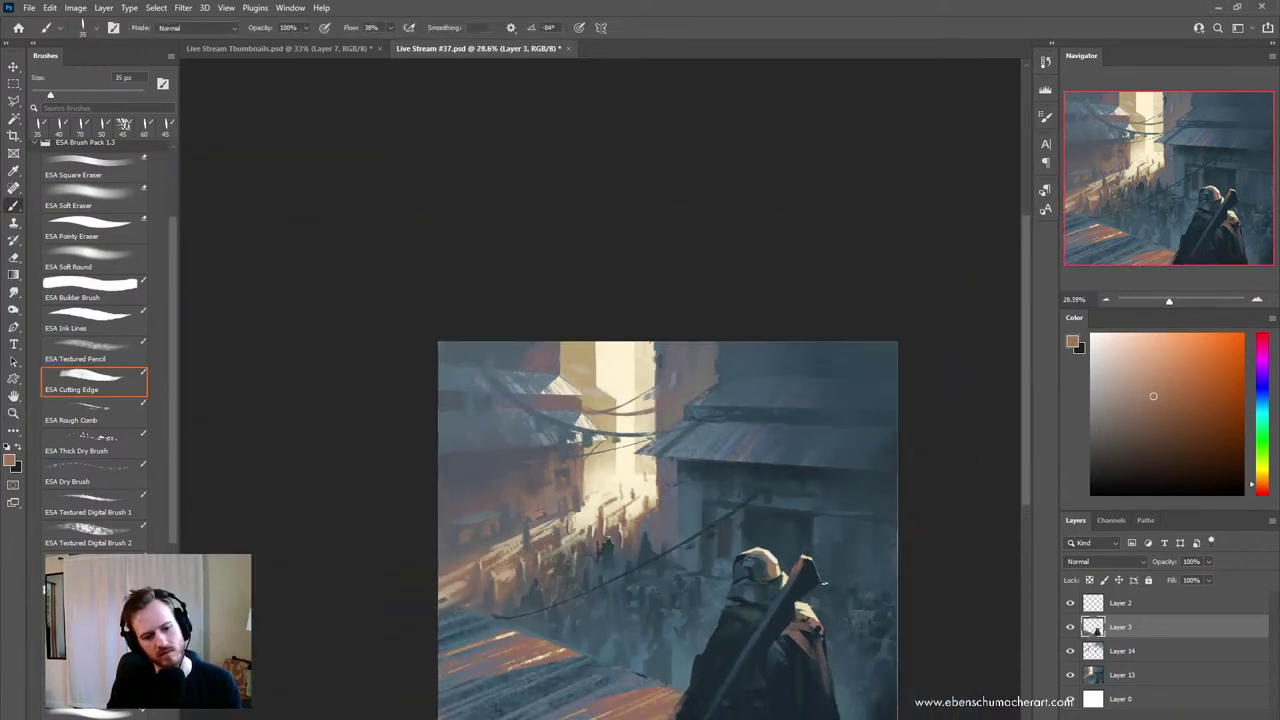
drag(818, 578, 820, 563)
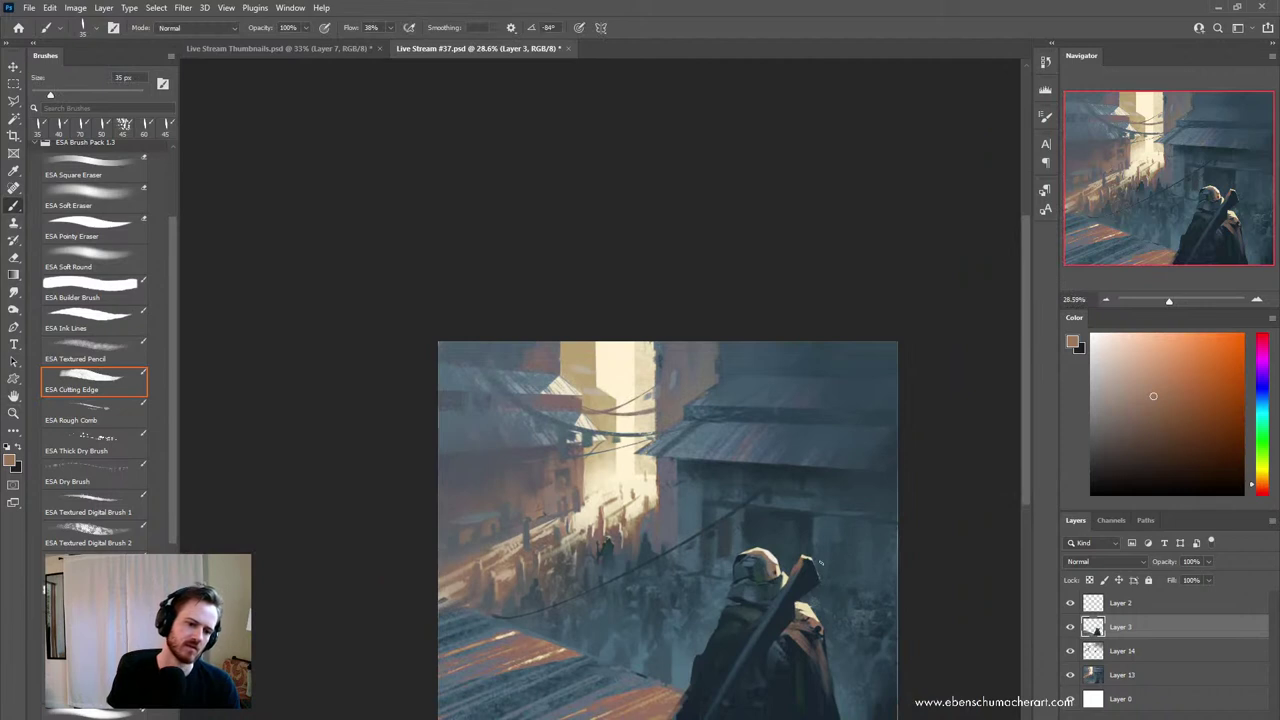
key(ctrl+space)
key(ctrl+f)
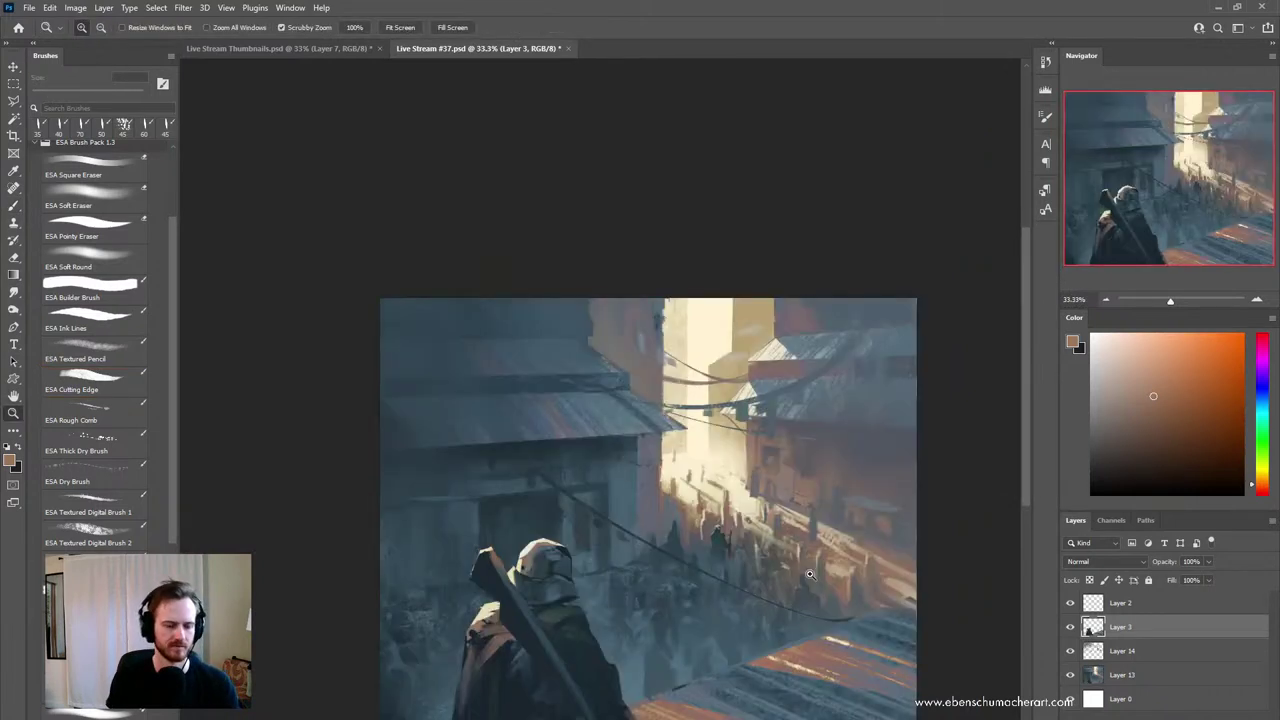
- Touch up the figure's helmet and the area beside the rifle with sampled blue-grey tones
drag(796, 573, 801, 522)
drag(517, 537, 550, 535)
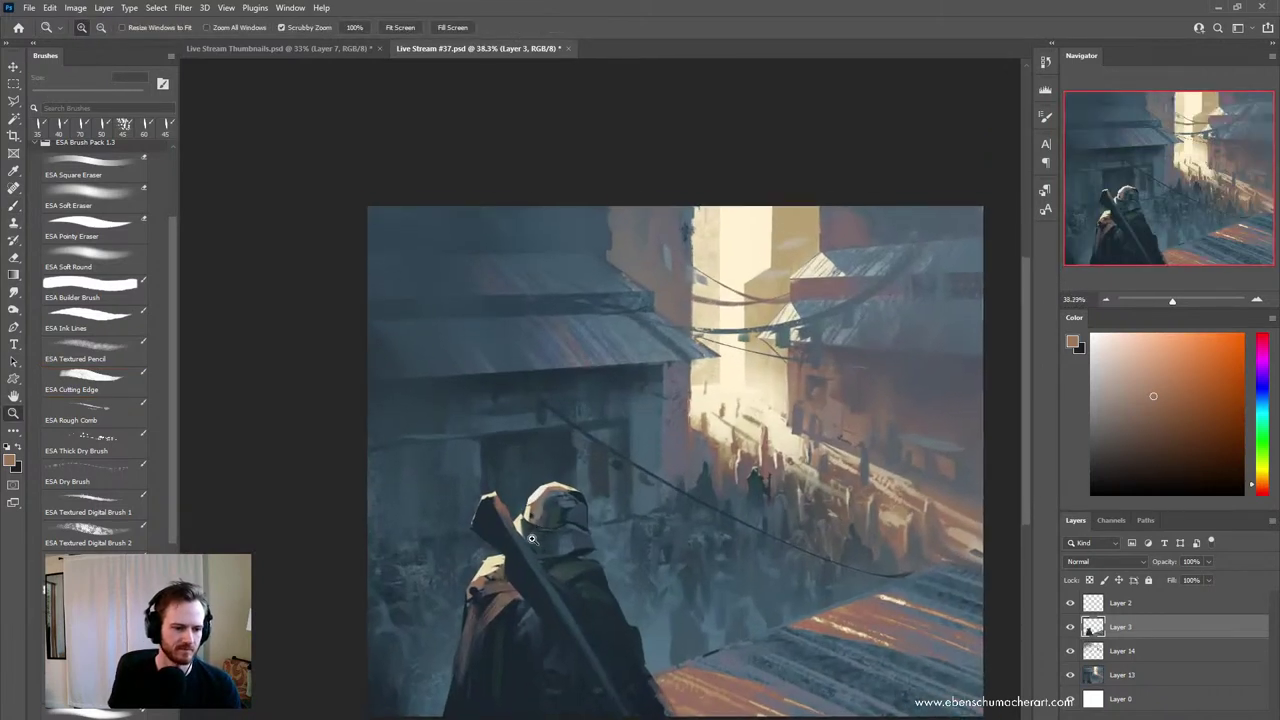
alt+click(565, 503)
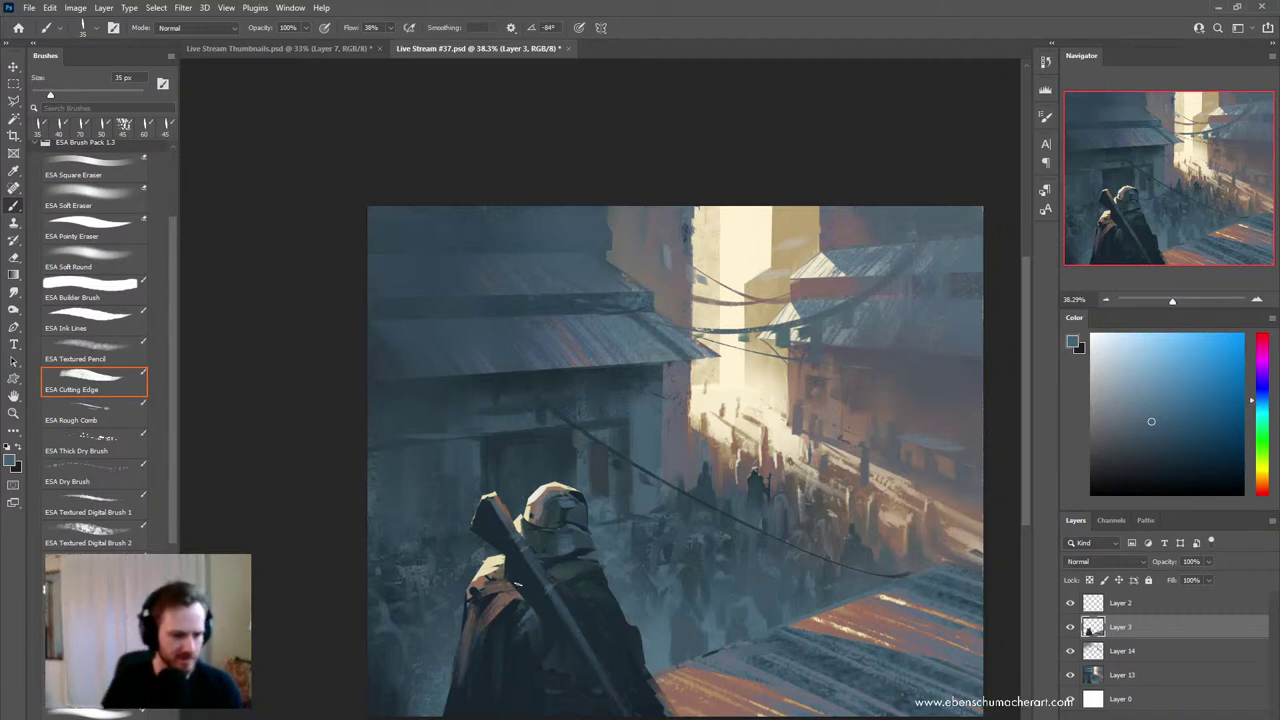
alt+click(527, 561)
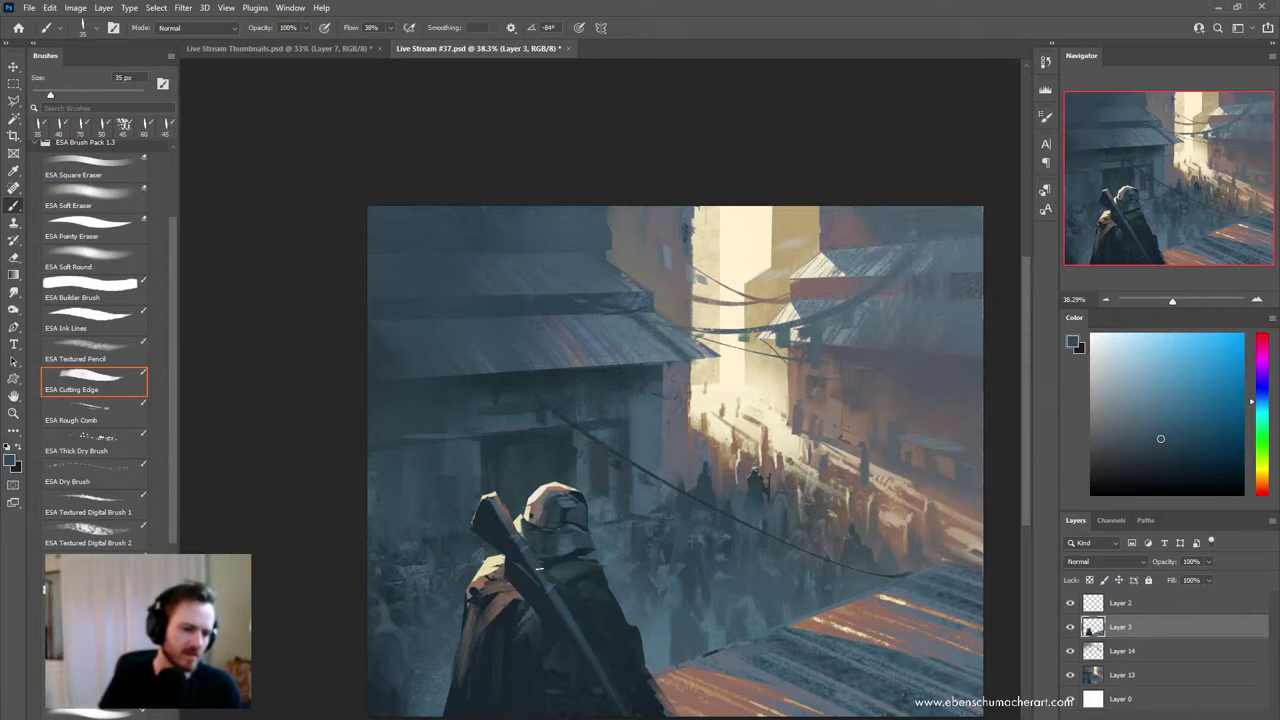
- Select a narrow strip along the rifle with the Polygonal Lasso, paint inside it in dark blue-grey, and deselect
key(l)
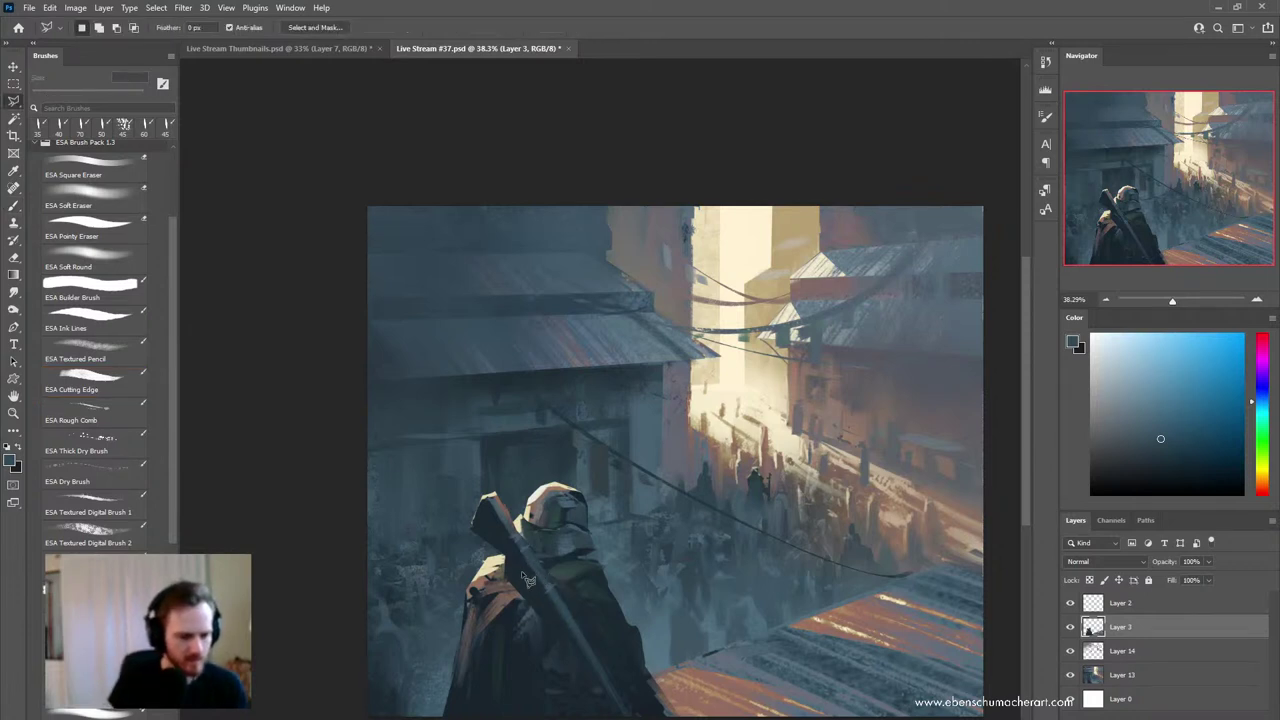
click(556, 622)
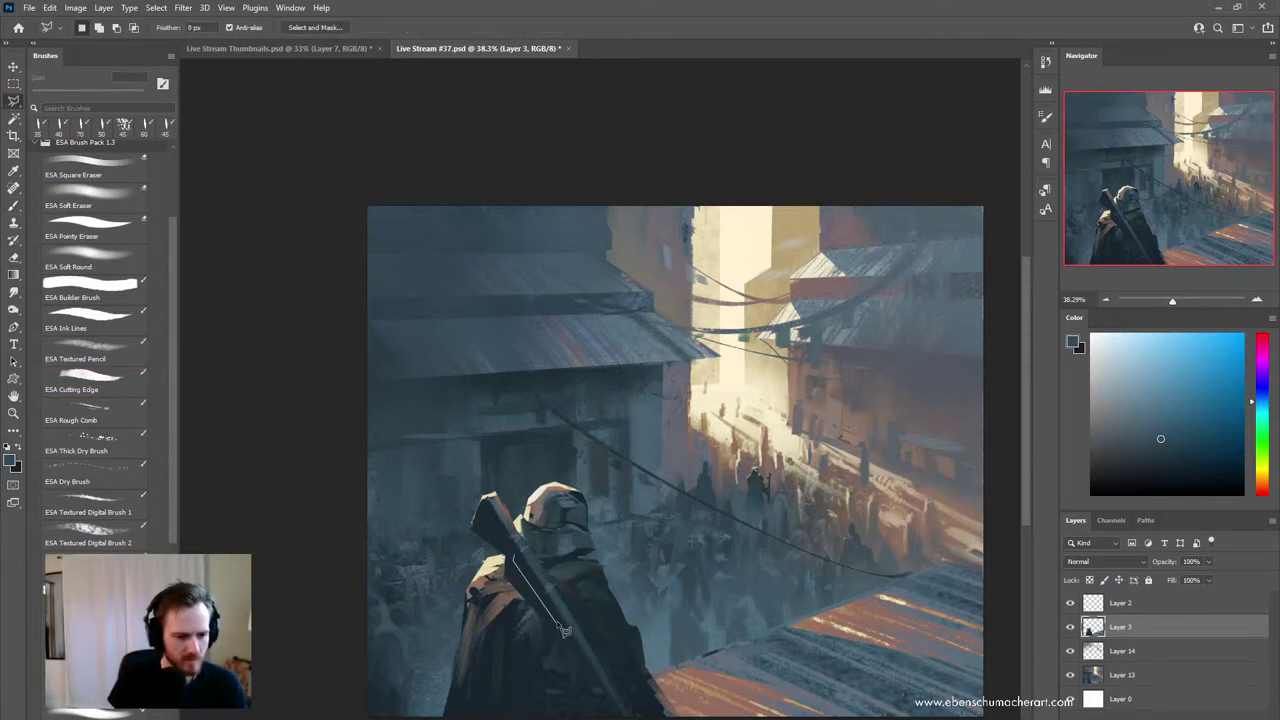
click(558, 619)
ctrl+click(515, 556)
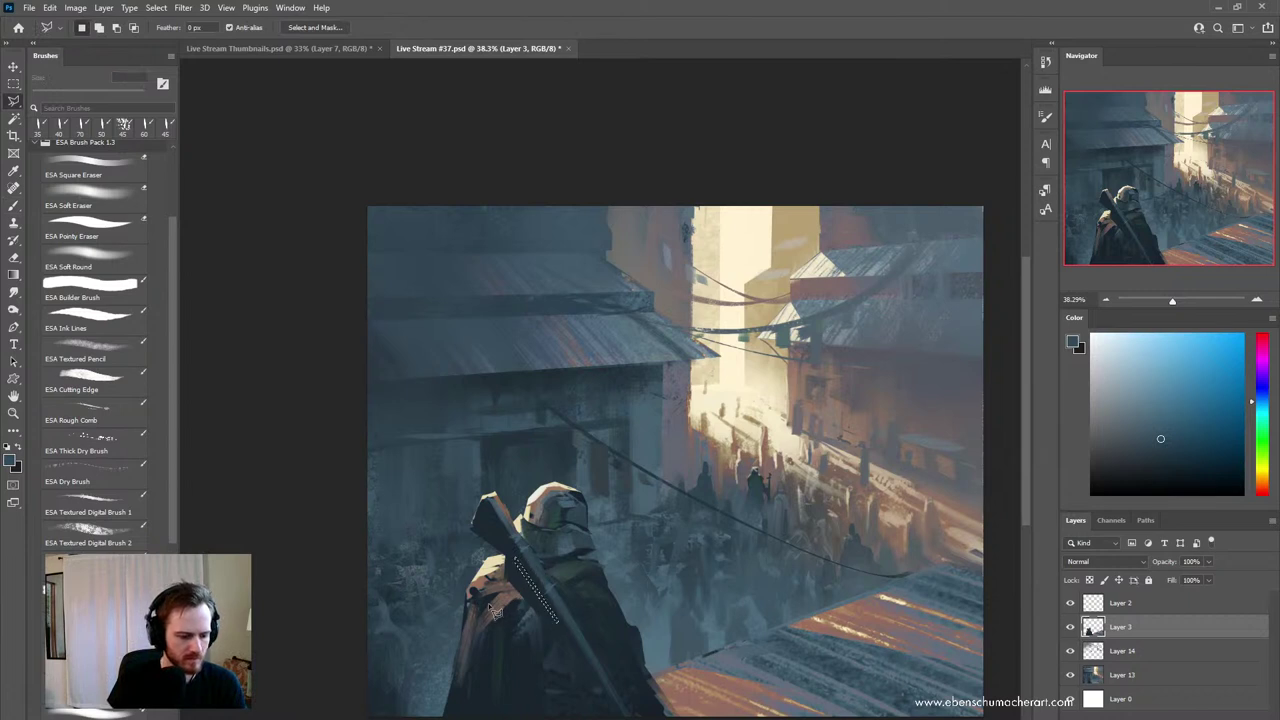
key(b)
key(ctrl+d)
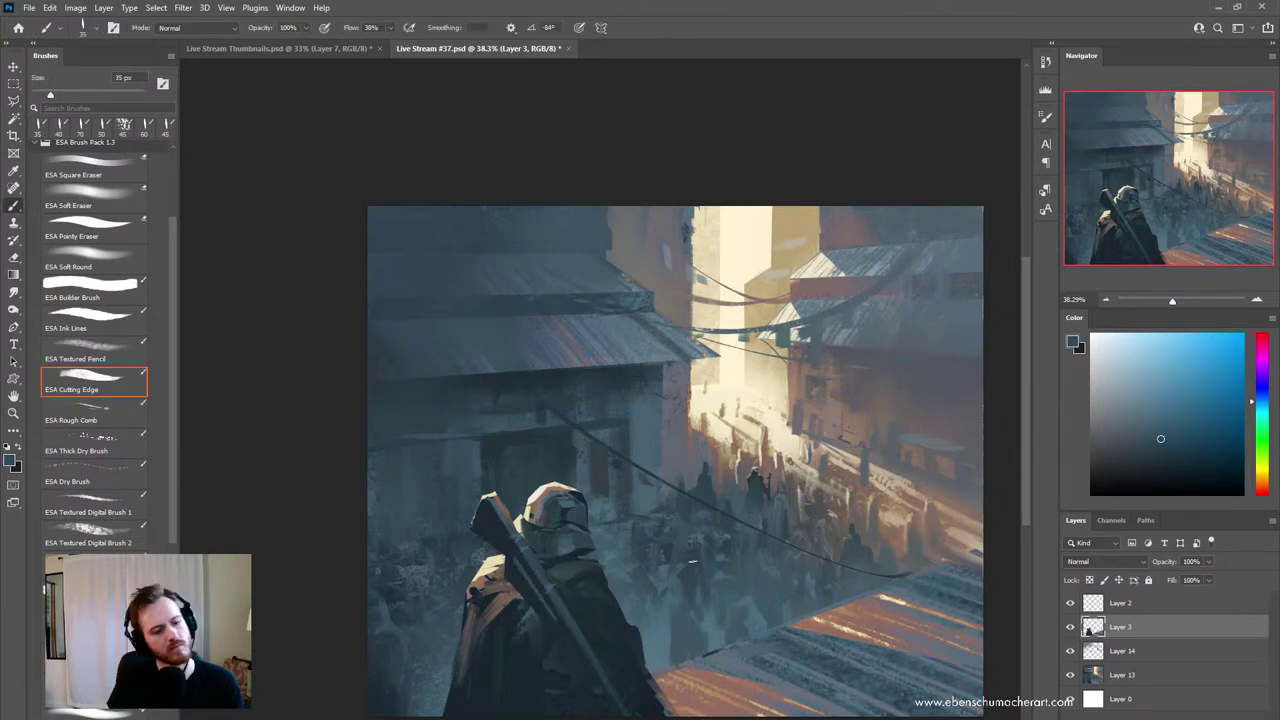
- Cut a small opening into the rifle's stock with the Polygonal Lasso, and clear the selection
key(z)
mouse_move(704, 639)
mouse_down()
mouse_move(730, 574)
mouse_move(752, 572)
mouse_up()
key(e)
key(l)
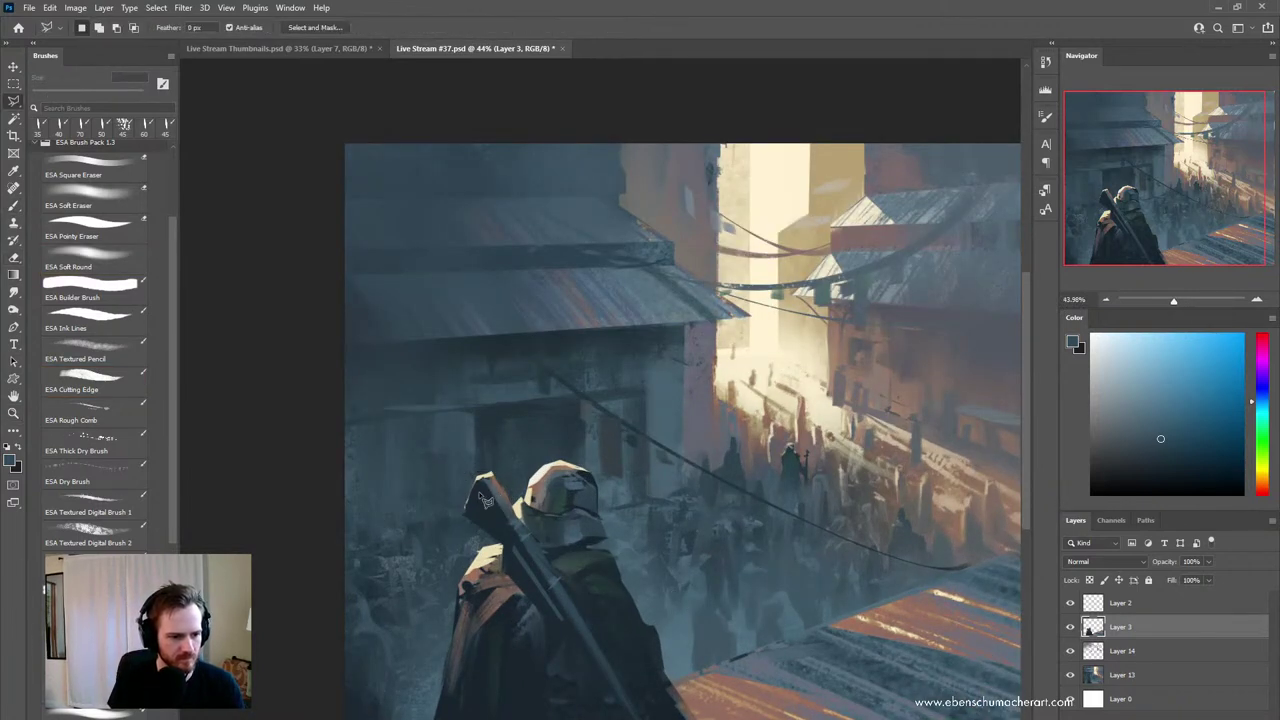
click(474, 511)
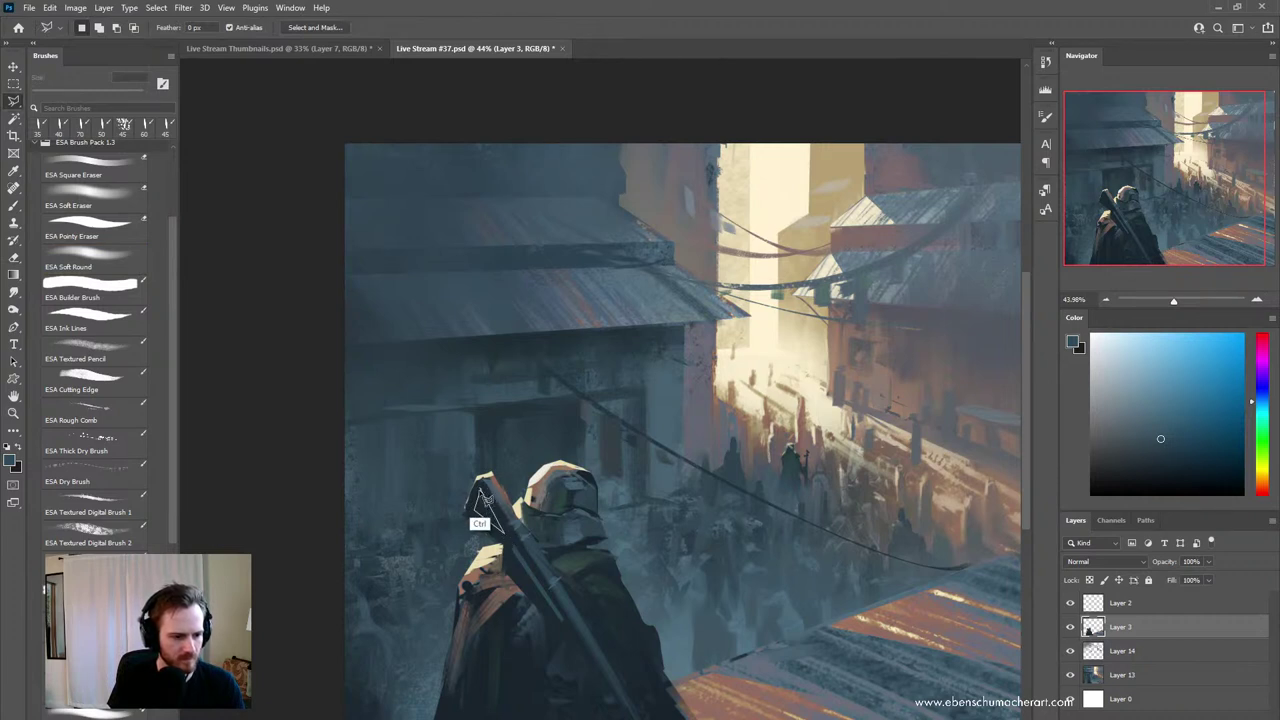
key(ctrl+d)
key(ctrl+d)
key(e)
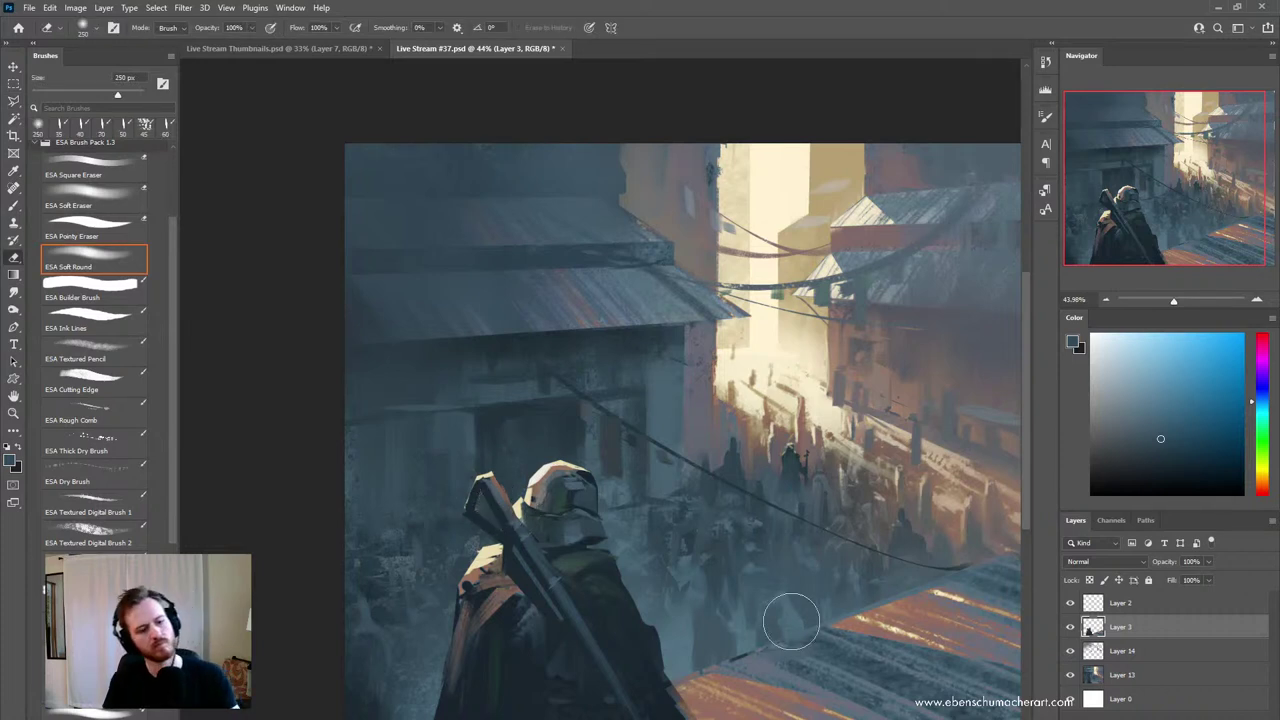
- Trim the lit upper edge of the rifle's stock with the Soft Round eraser at 45 px
key(z)
drag(789, 614, 756, 622)
mouse_move(671, 584)
mouse_down()
mouse_move(719, 562)
mouse_move(681, 624)
mouse_move(760, 590)
mouse_up()
key(e)
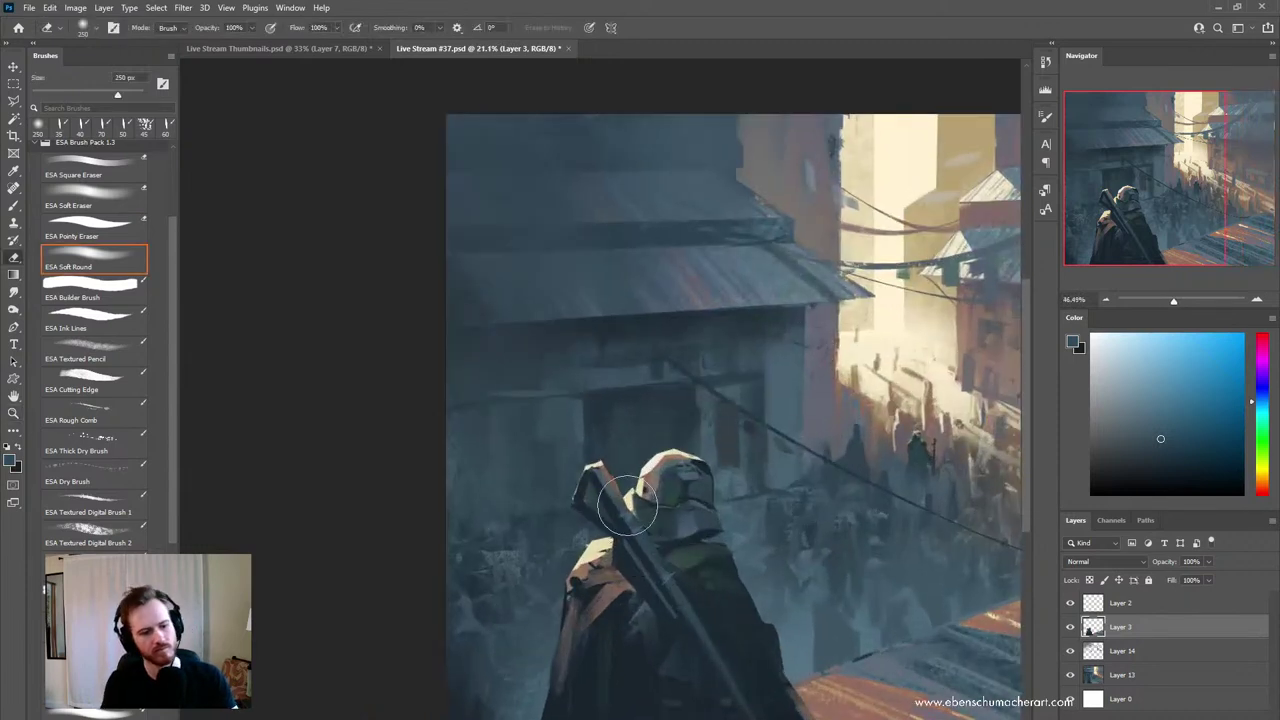
key(bracketleft)
key(bracketleft)
key(bracketleft)
key(bracketleft)
key(bracketleft)
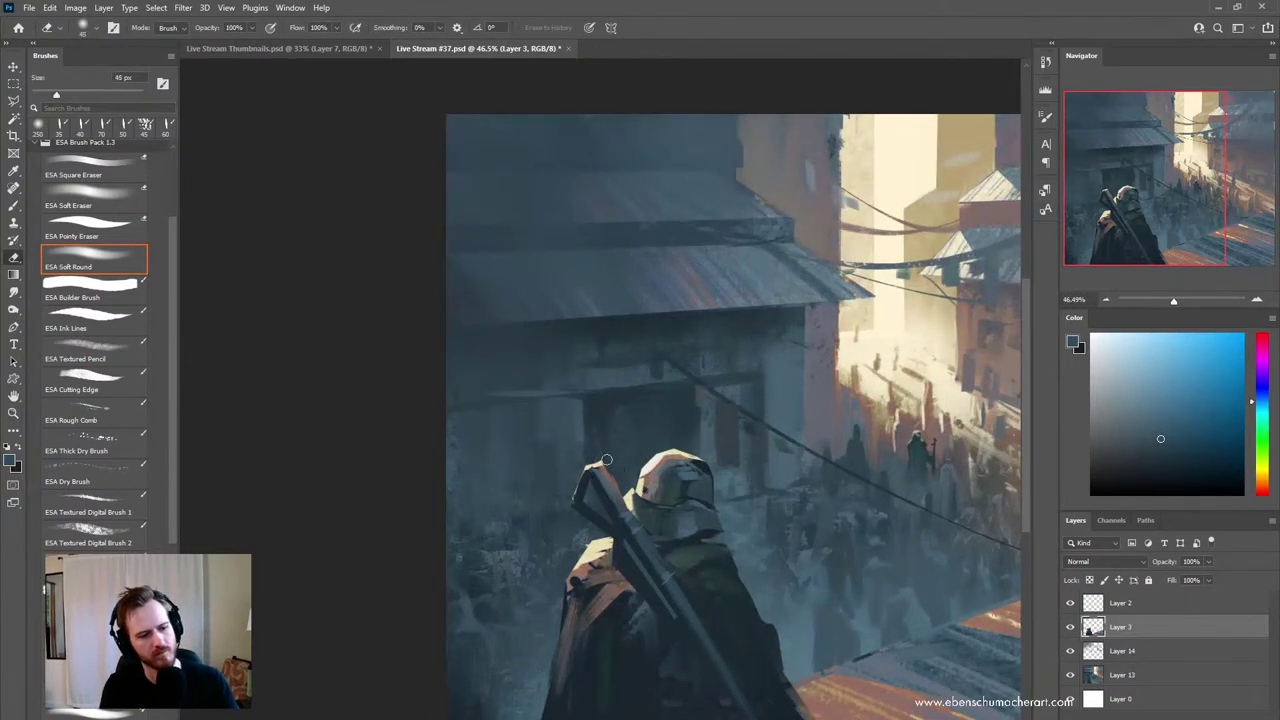
key(z)
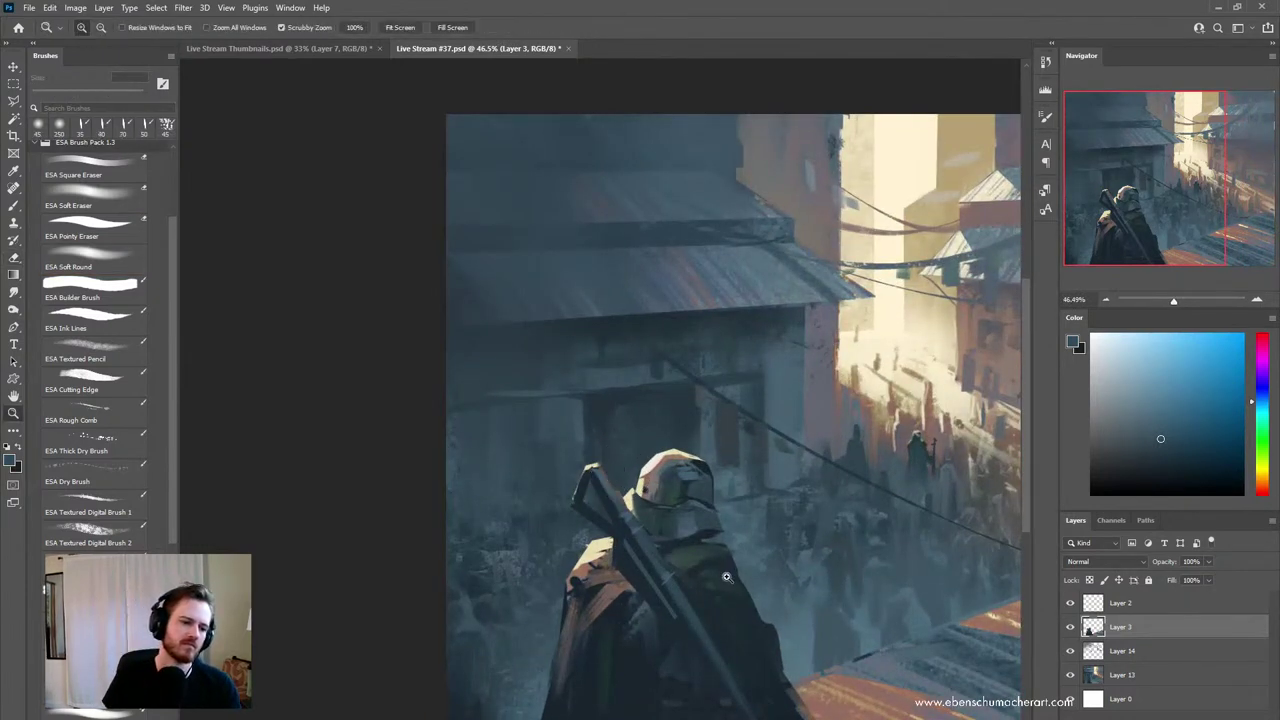
mouse_move(693, 549)
mouse_down()
mouse_move(660, 548)
mouse_move(719, 541)
mouse_up()
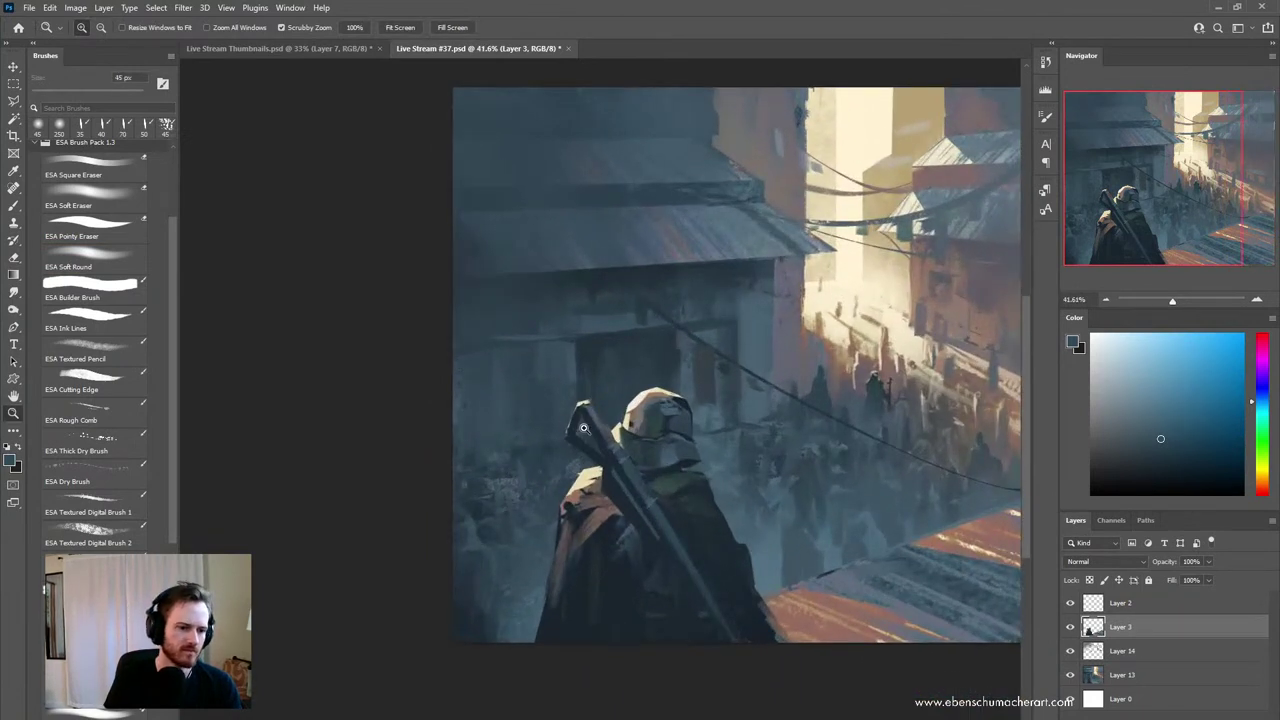
- Paint over the opening in the rifle's stock with dark blue sampled from the rifle, using the 35 px Cutting Edge brush
key(b)
alt+click(611, 459)
drag(584, 421, 594, 438)
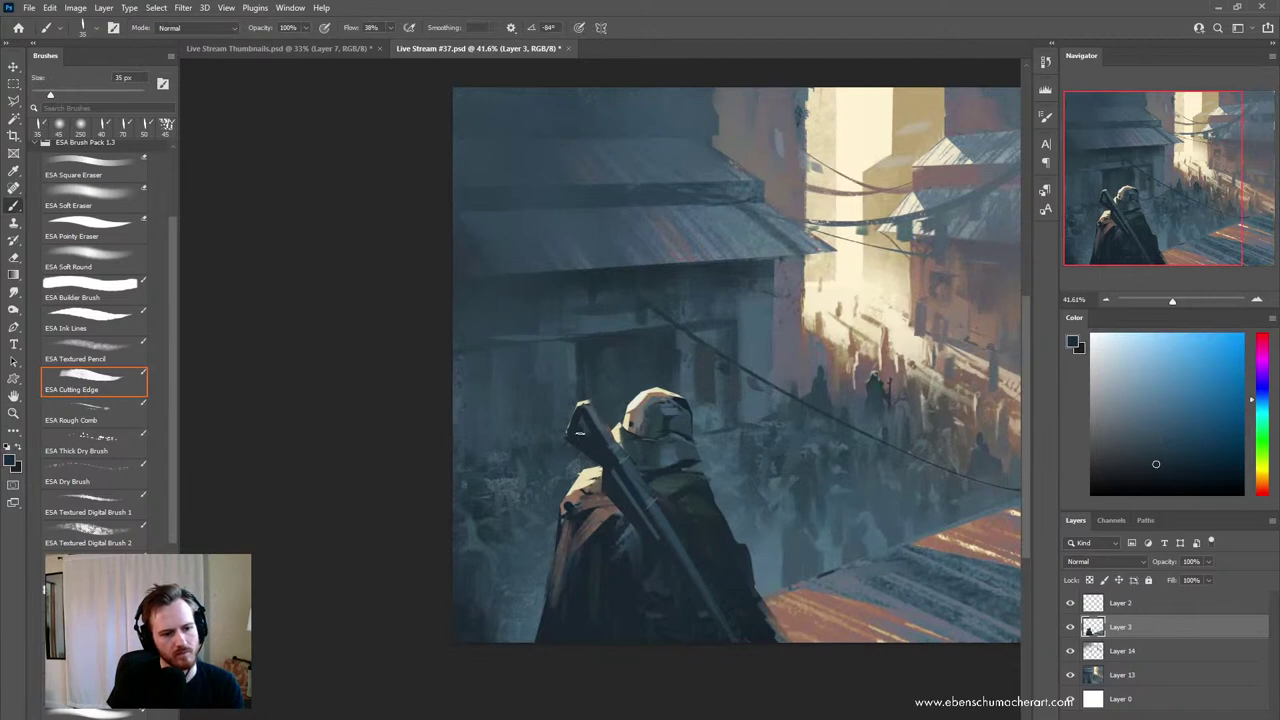
key(z)
key(b)
mouse_move(652, 487)
mouse_down()
mouse_move(515, 510)
mouse_move(578, 513)
mouse_up()
key(z)
key(e)
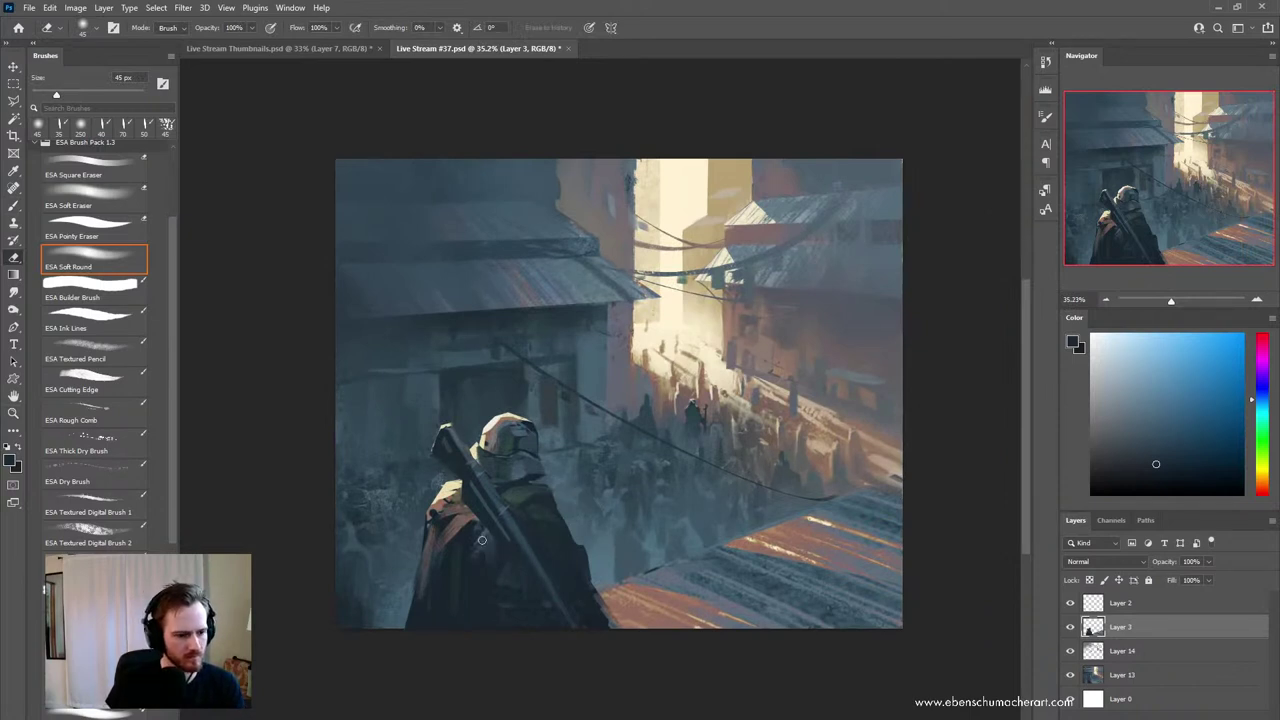
key(b)
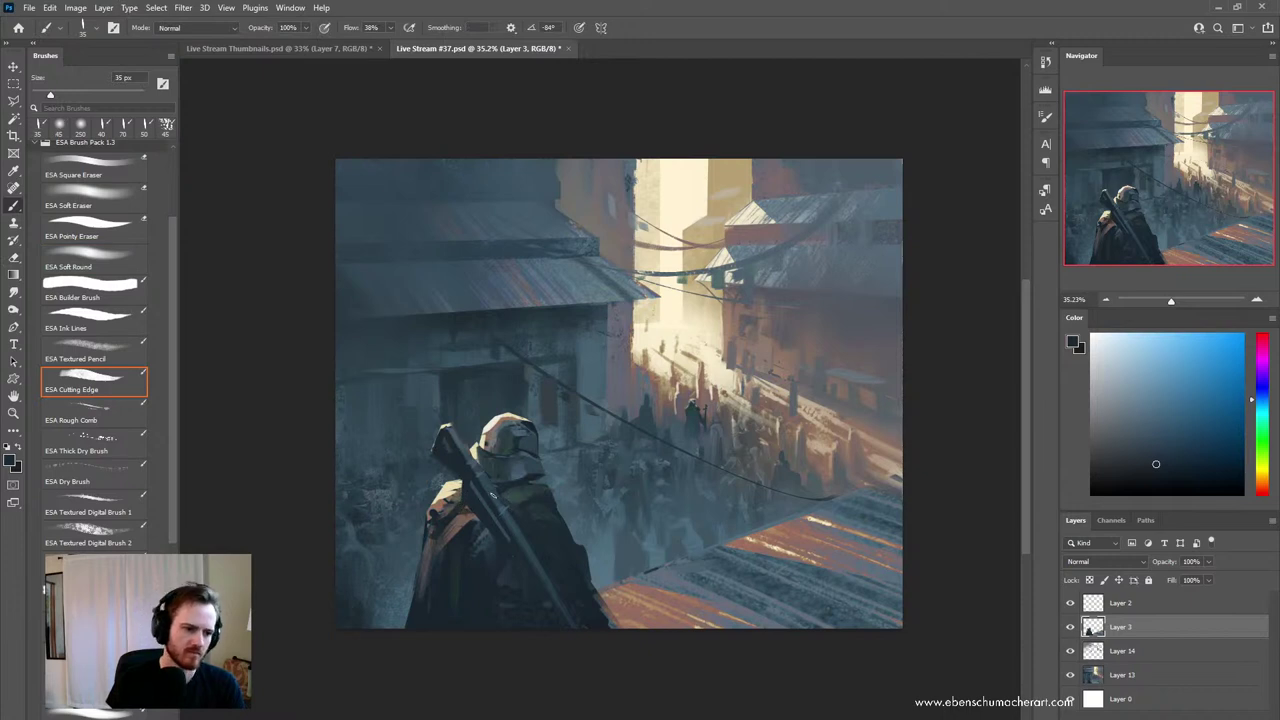
alt+click(515, 533)
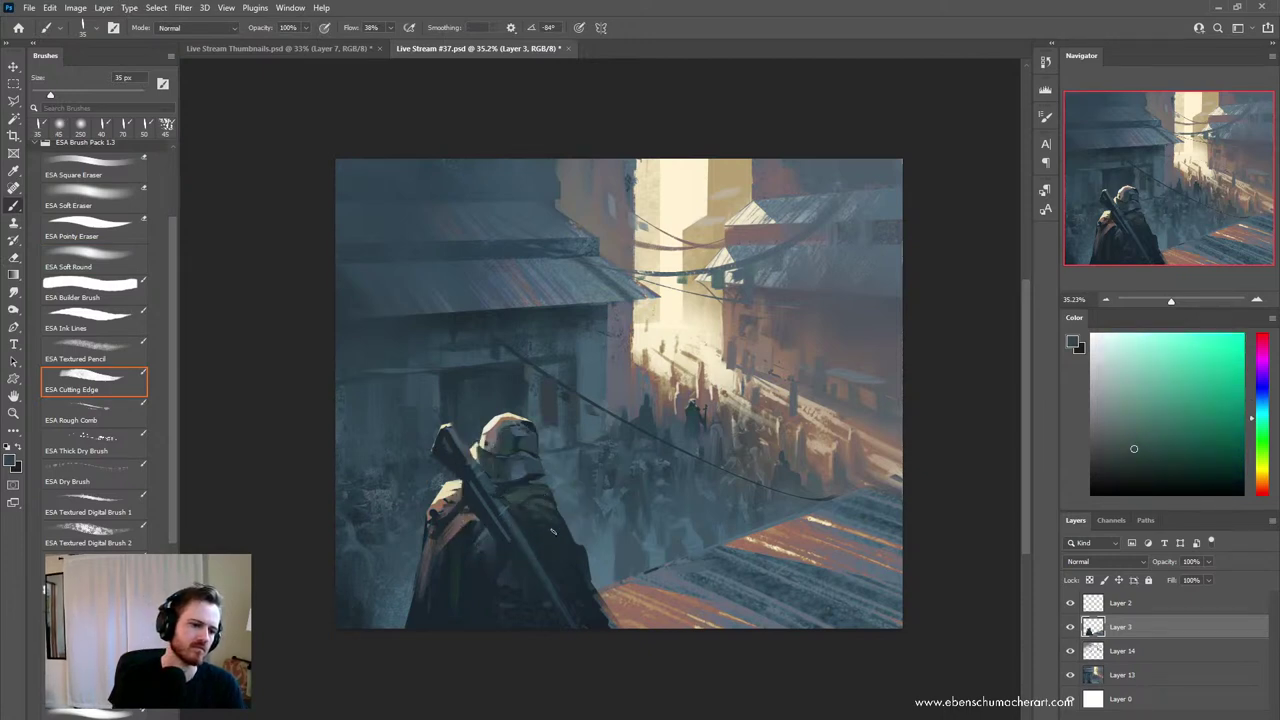
- Extend the helmet's lit edge beside the rifle with a sampled off-white, using the Cutting Edge brush at 20 px
key(z)
drag(568, 603, 494, 620)
key(space)
drag(659, 658, 695, 620)
key(ctrl+space)
key(space)
drag(446, 491, 470, 554)
drag(430, 534, 558, 534)
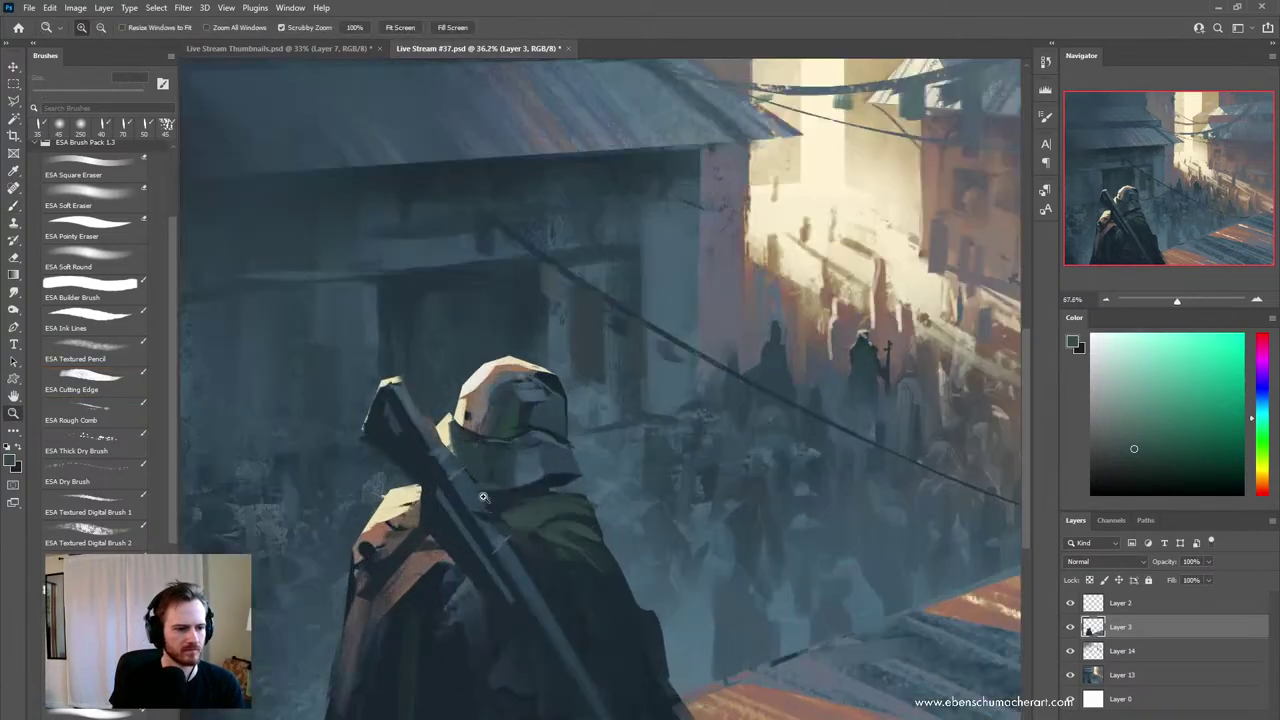
key(b)
alt+click(466, 418)
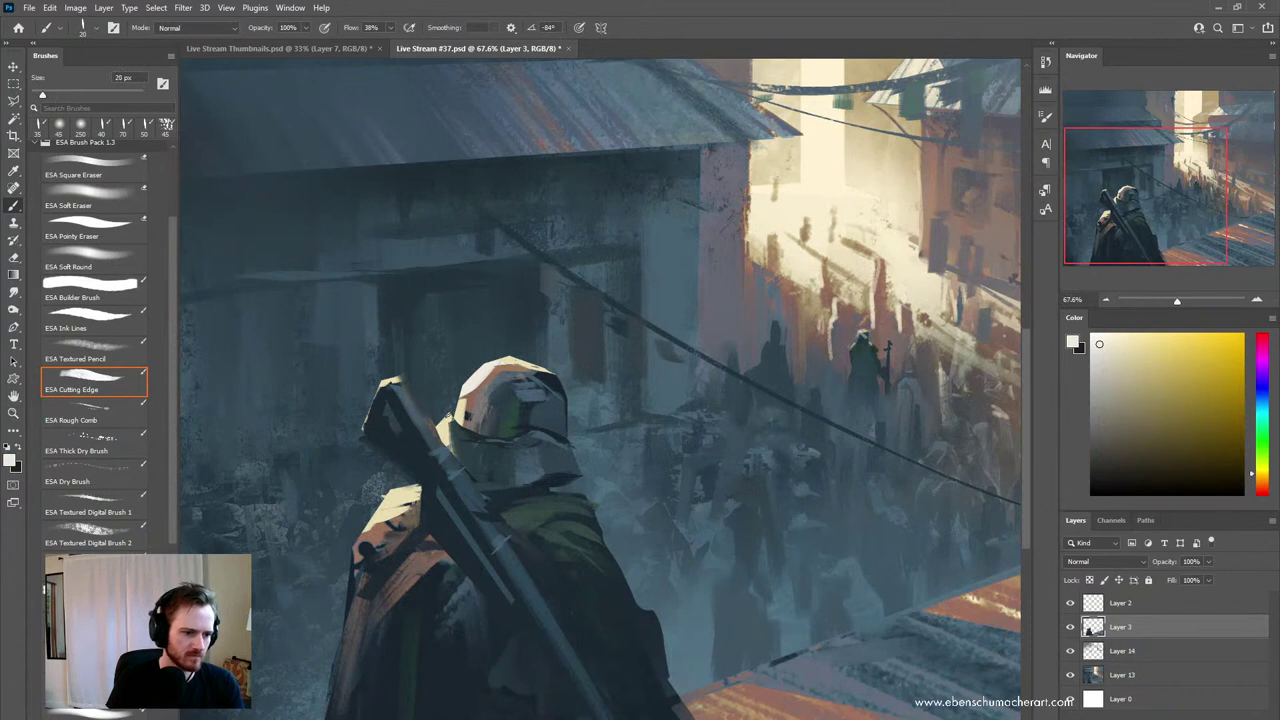
key(bracketleft)
drag(455, 412, 458, 405)
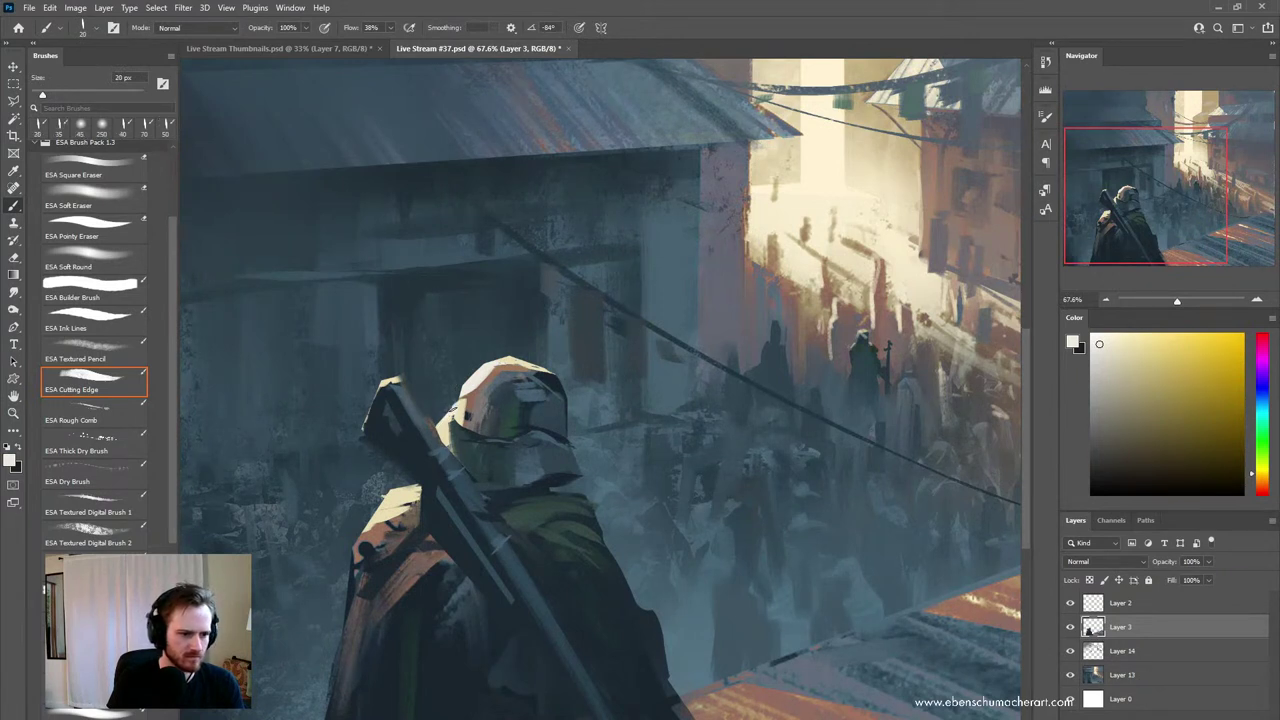
- Refine the helmet's lit side and rim with sampled grey-brown, dark grey and off-white, using a 10 px brush
alt+click(488, 405)
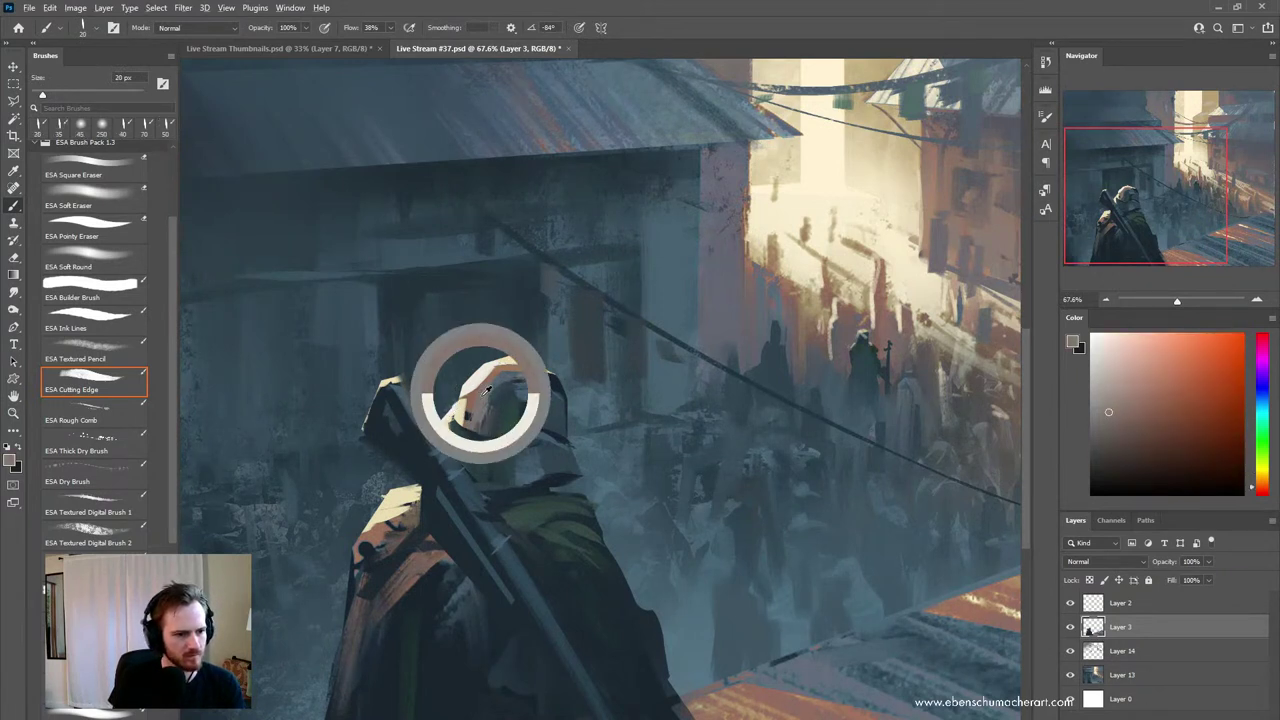
key(bracketleft)
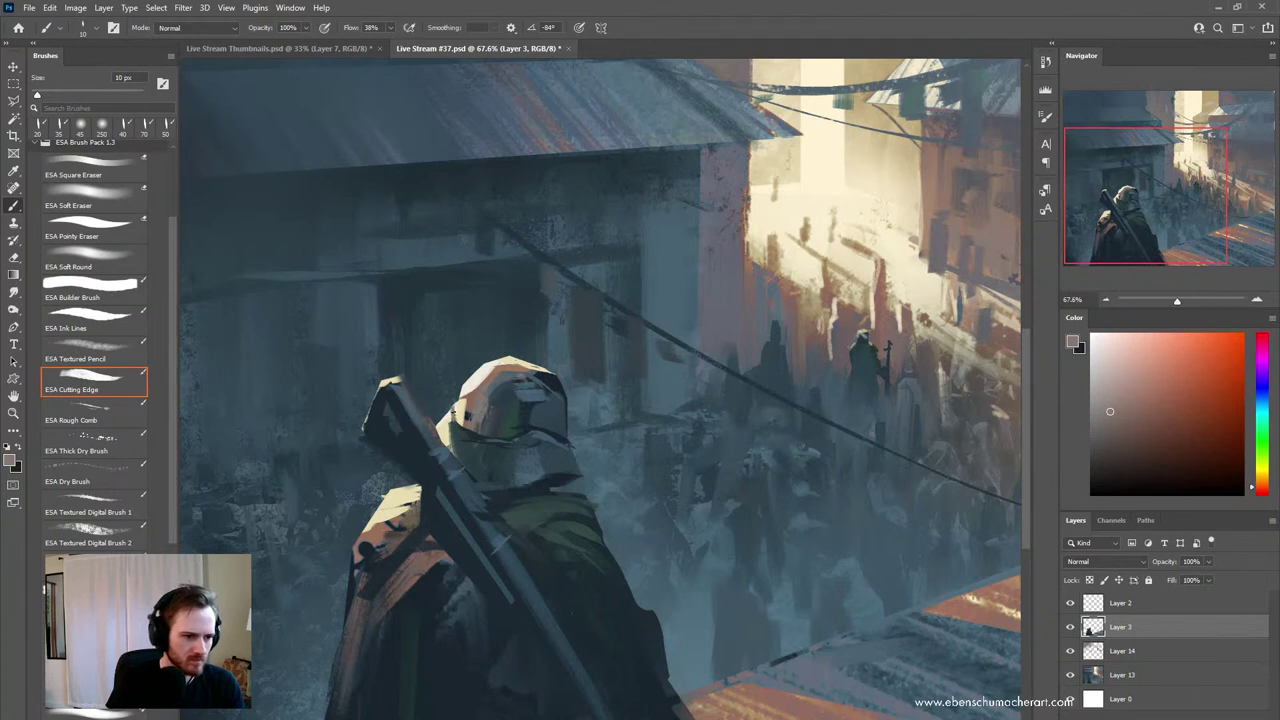
alt+click(467, 440)
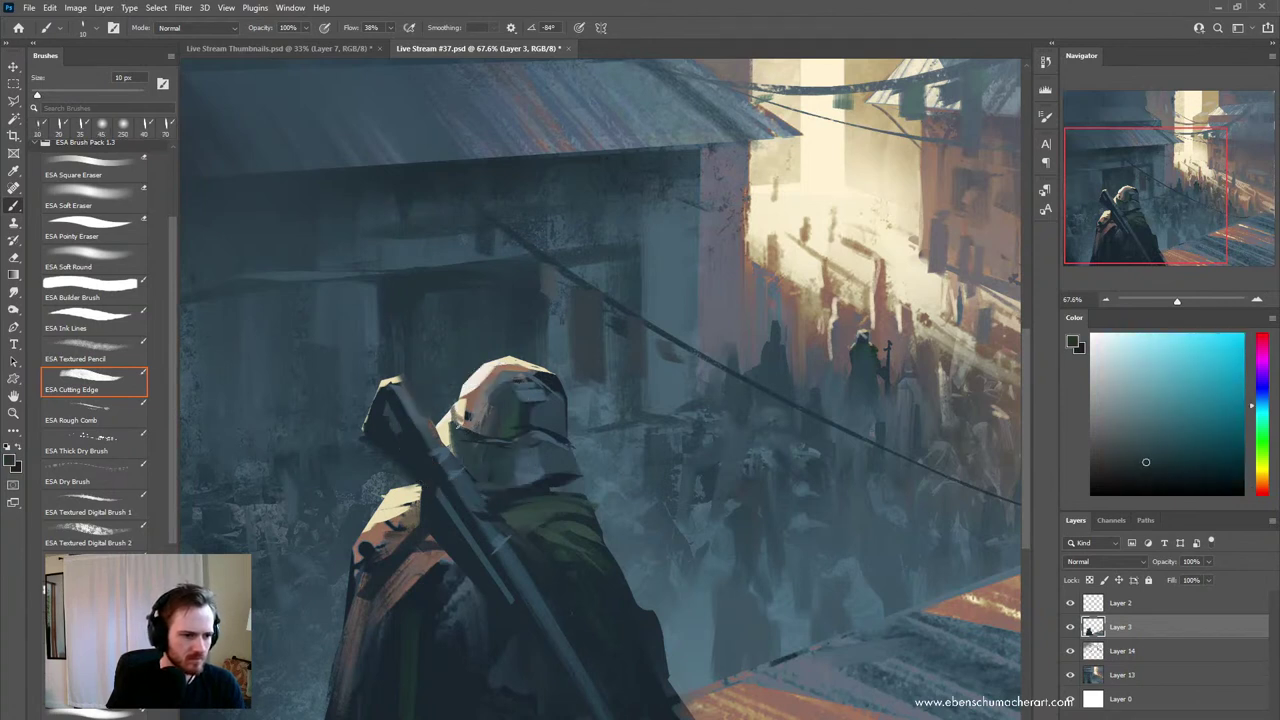
alt+click(468, 389)
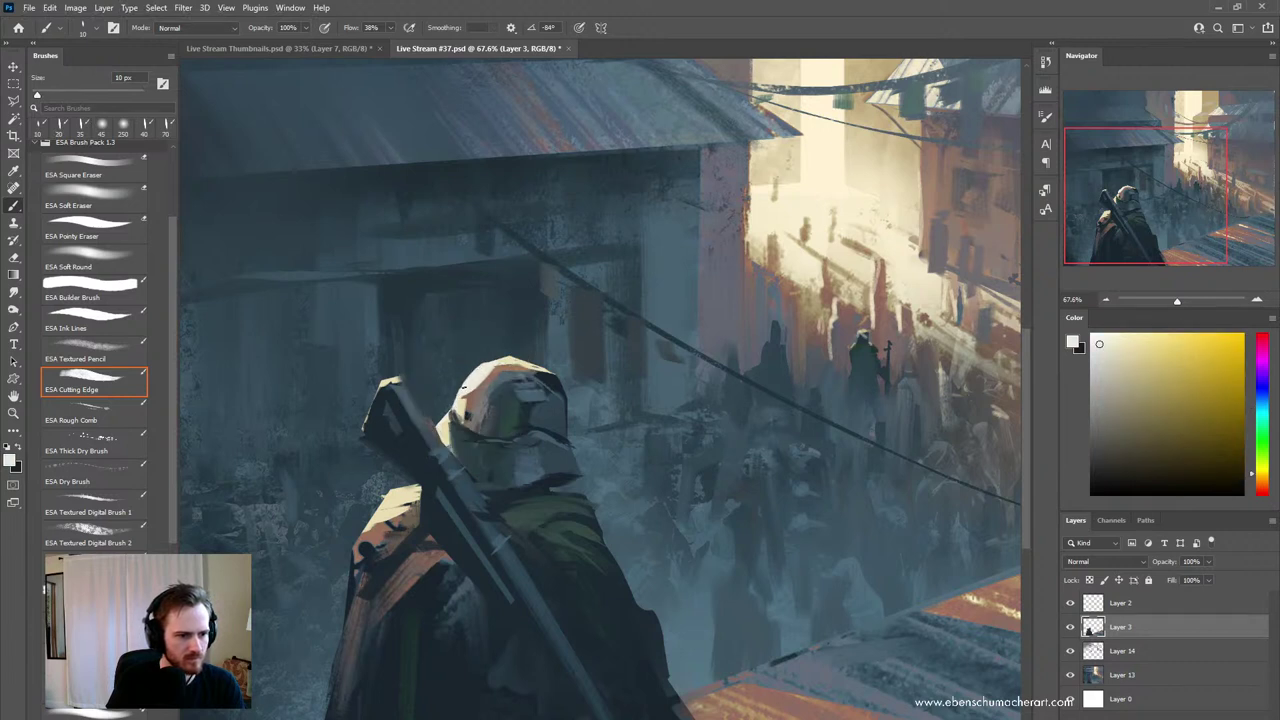
drag(488, 361, 510, 356)
- Add dark accents to the helmet's shaded side and lower edge with a sampled dark blue at 10 px
key(z)
drag(632, 477, 577, 509)
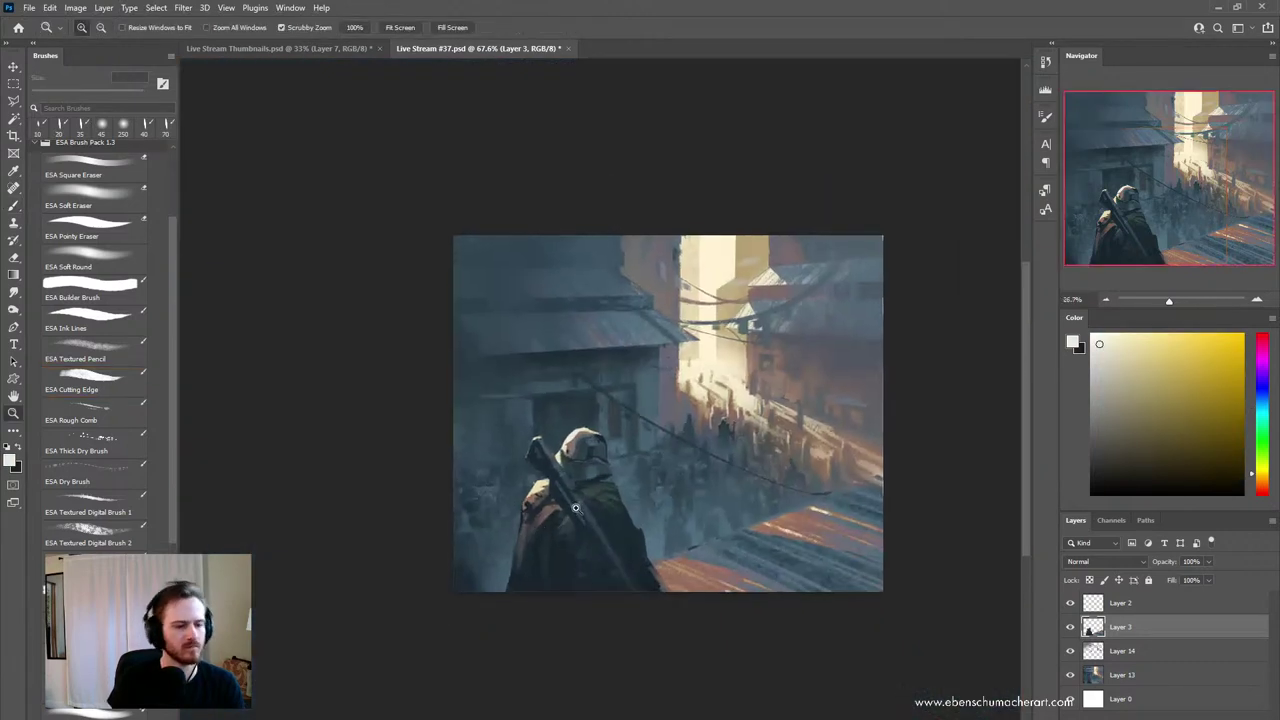
key(space)
drag(713, 573, 601, 591)
key(ctrl+space)
drag(454, 537, 483, 539)
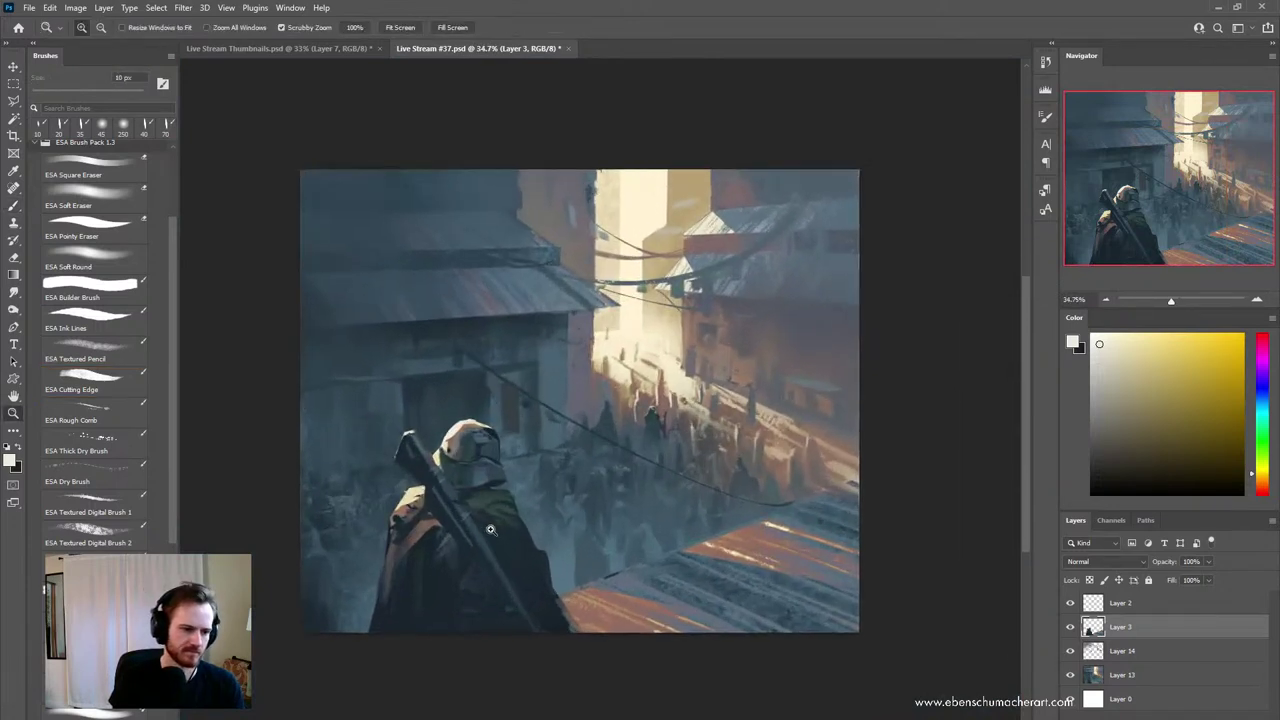
alt+click(465, 451)
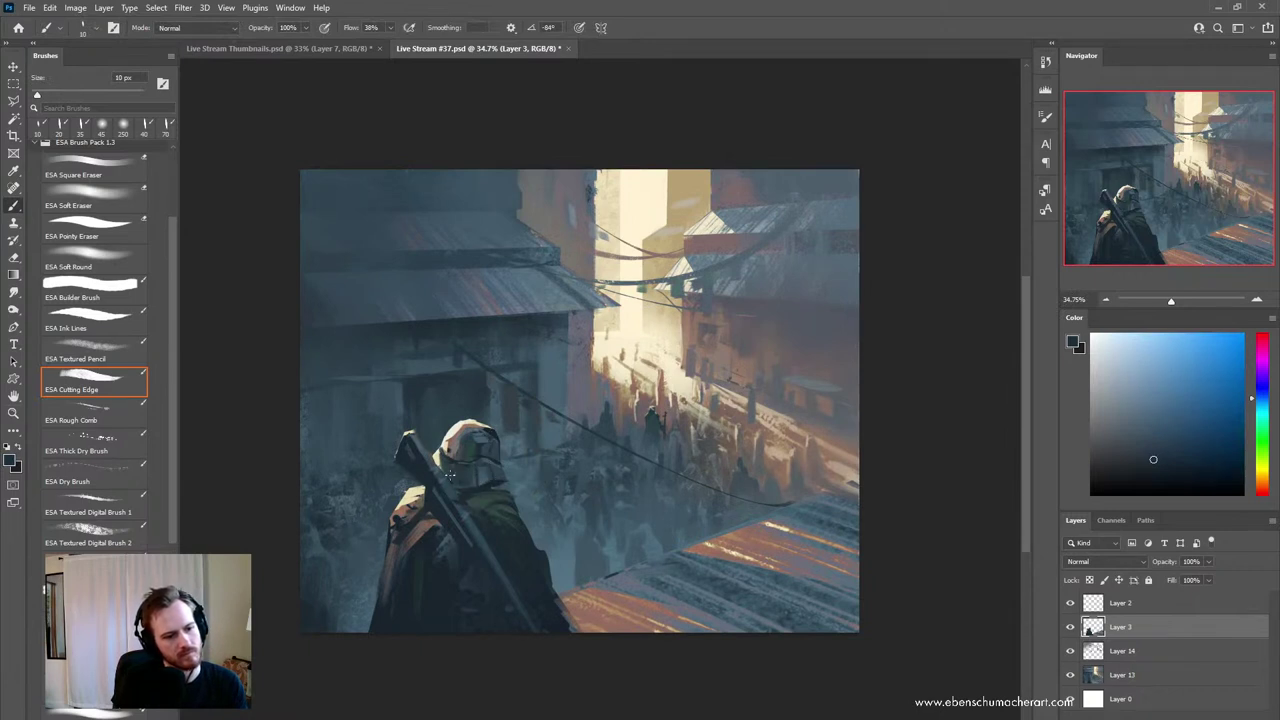
key(z)
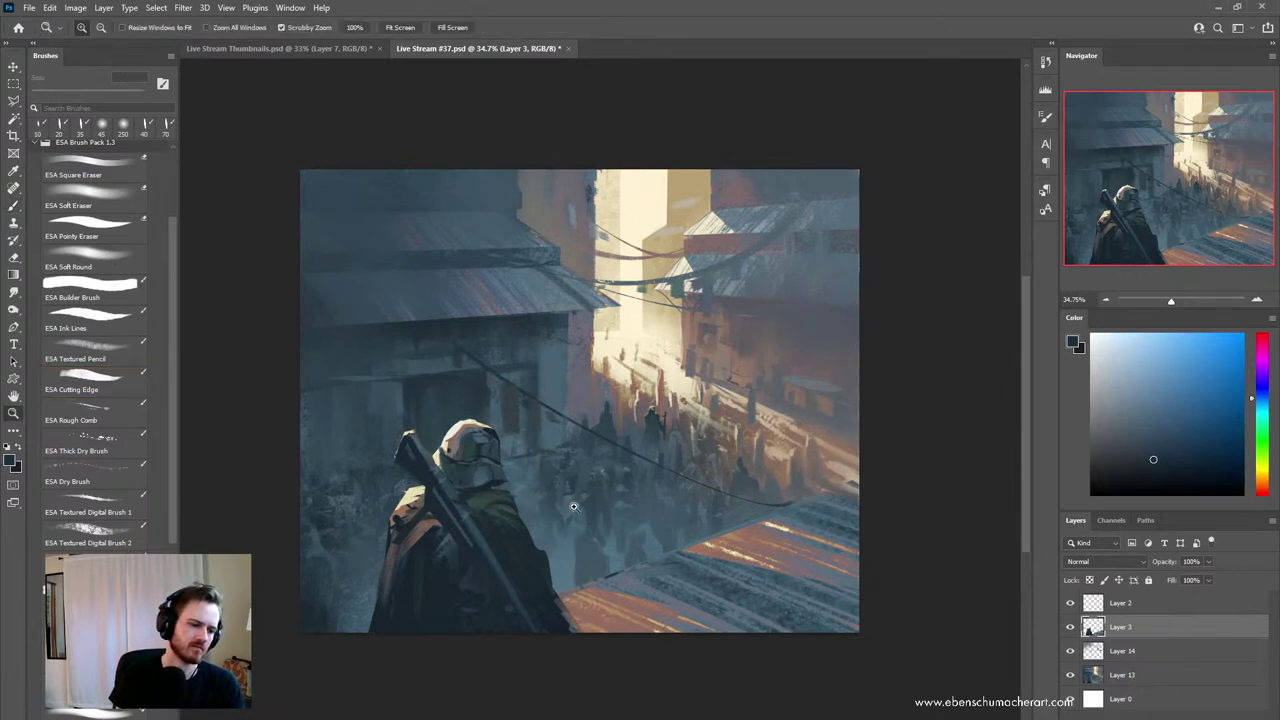
drag(573, 507, 590, 507)
key(e)
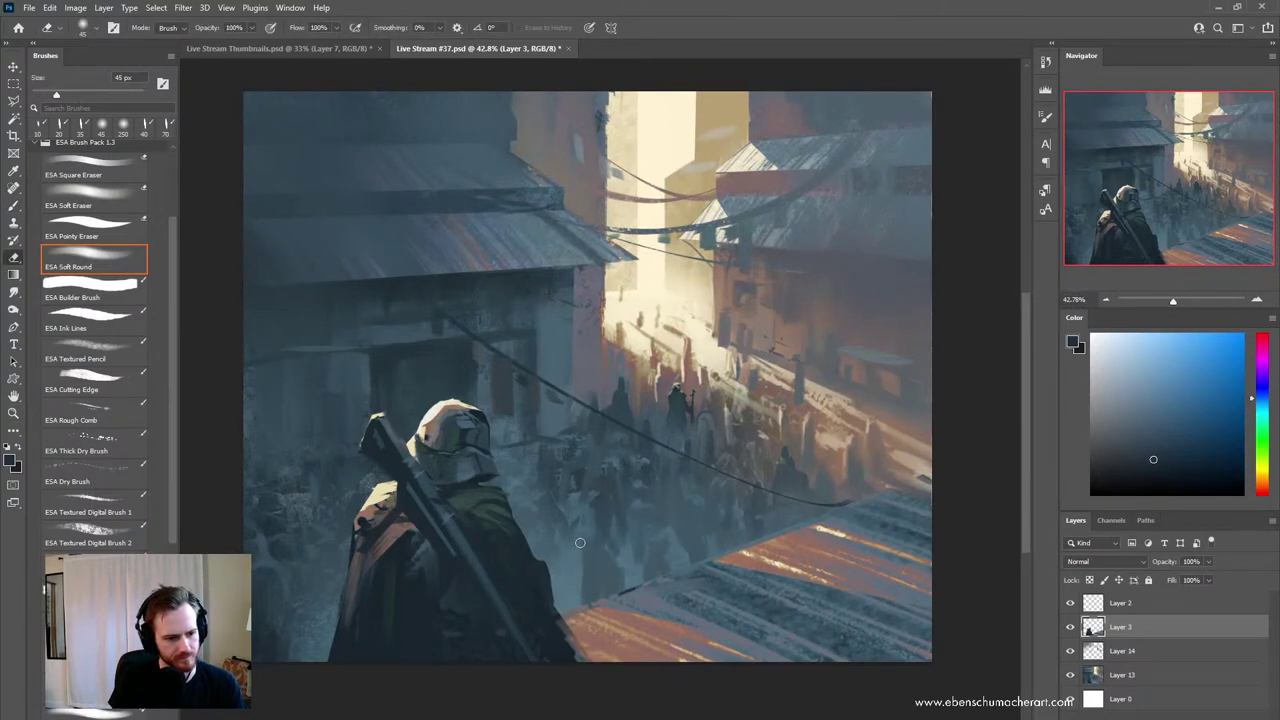
key(b)
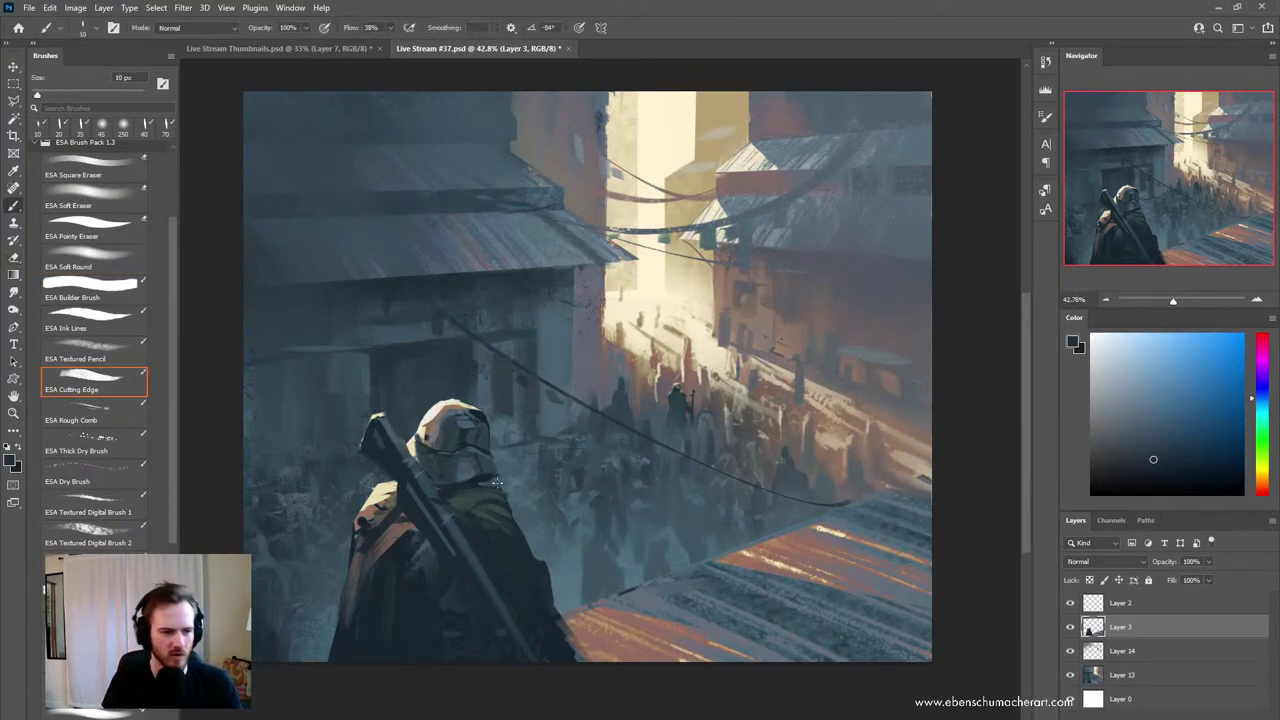
- Rework the helmet's lit curve on a rotated canvas with sampled beige and reddish brown, using a 30 px brush
alt+click(428, 423)
key(bracketright)
key(bracketright)
key(bracketright)
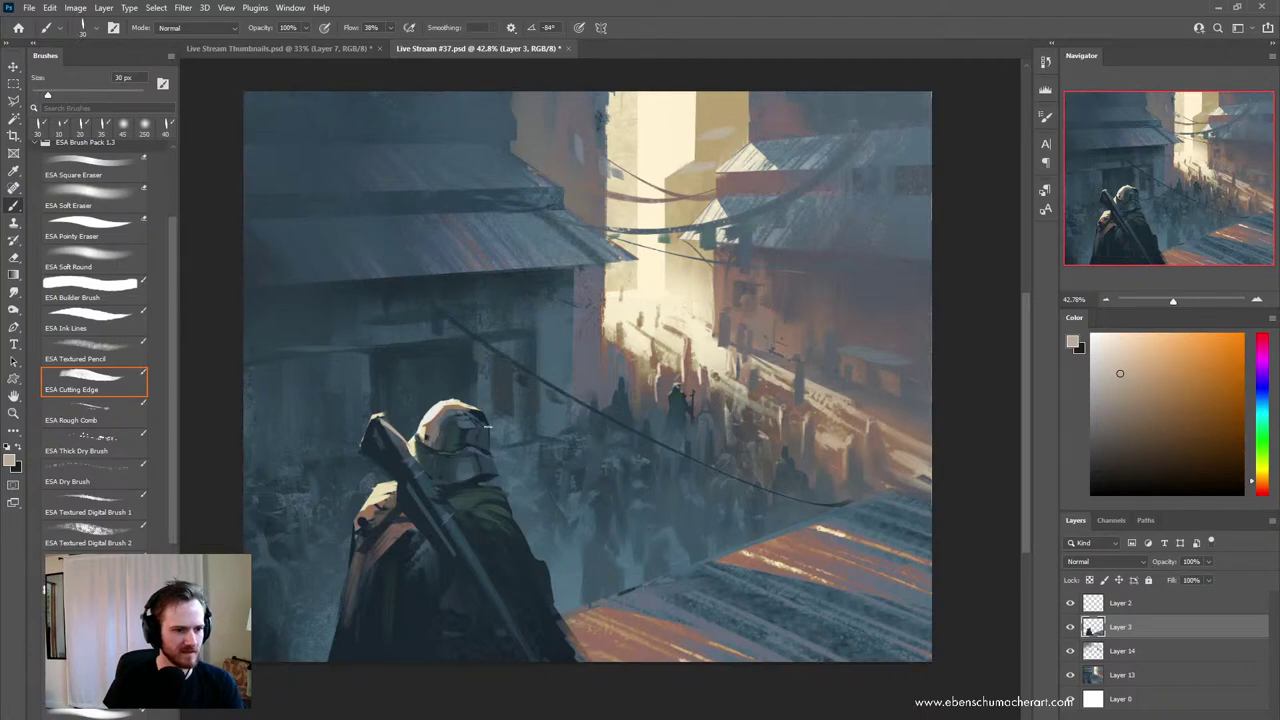
key(ctrl+z)
key(r)
mouse_move(772, 346)
mouse_down()
mouse_move(771, 471)
mouse_move(672, 556)
mouse_up()
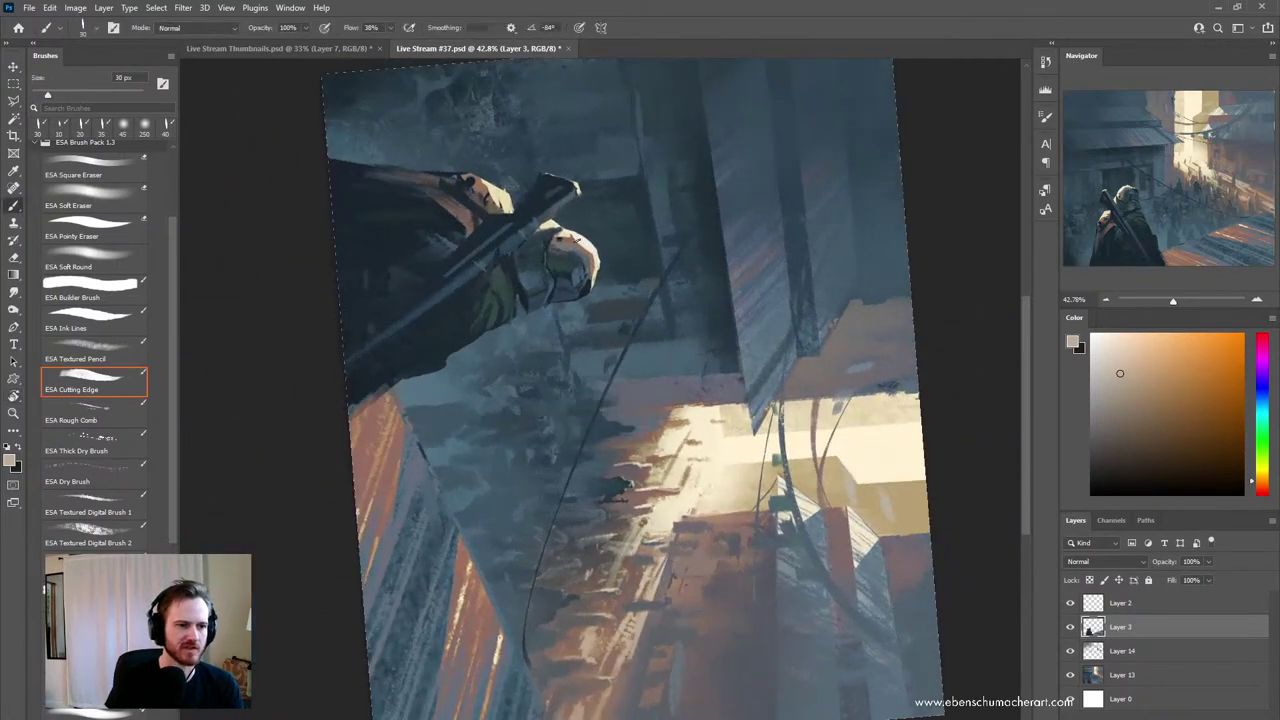
alt+click(569, 263)
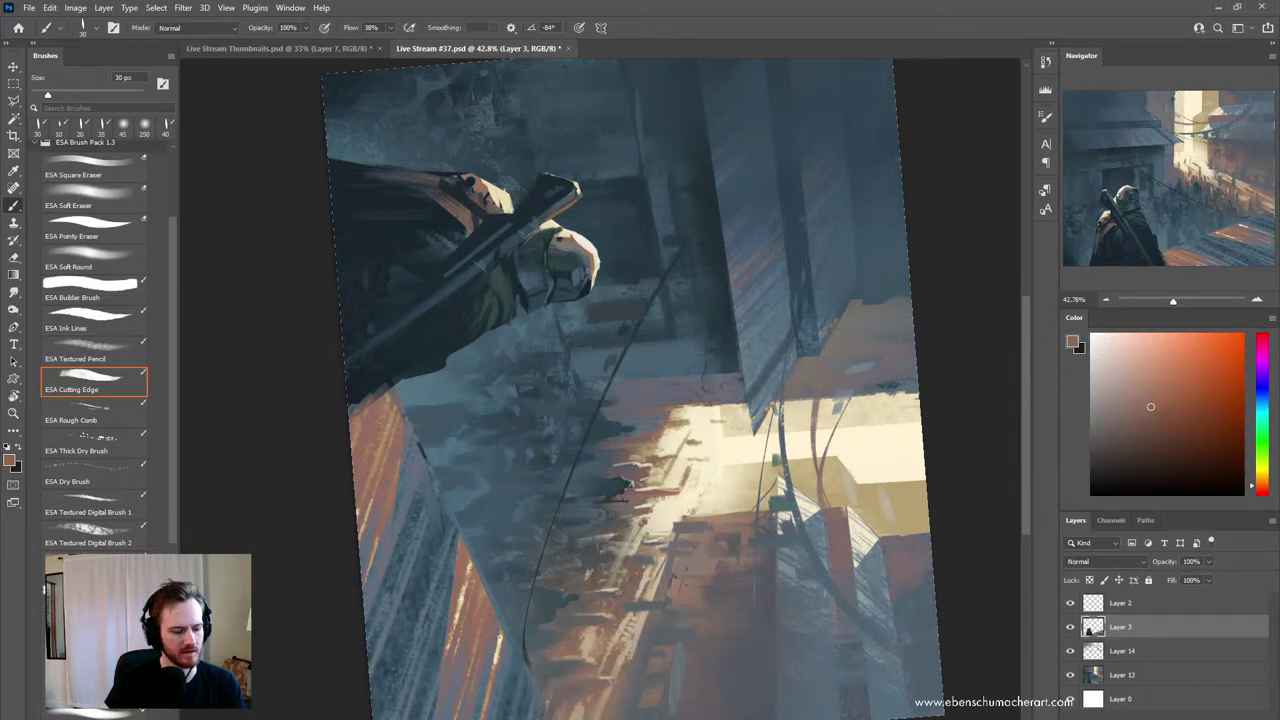
key(r)
mouse_move(710, 367)
mouse_down()
mouse_move(920, 357)
mouse_move(737, 277)
mouse_move(600, 243)
mouse_move(612, 215)
mouse_up()
- Sample the cloak's dark blue and outline an arm holding up a pistol beside the figure with the Polygonal Lasso
key(z)
mouse_move(648, 570)
mouse_down()
mouse_move(626, 564)
mouse_move(670, 553)
mouse_up()
key(b)
alt+click(565, 561)
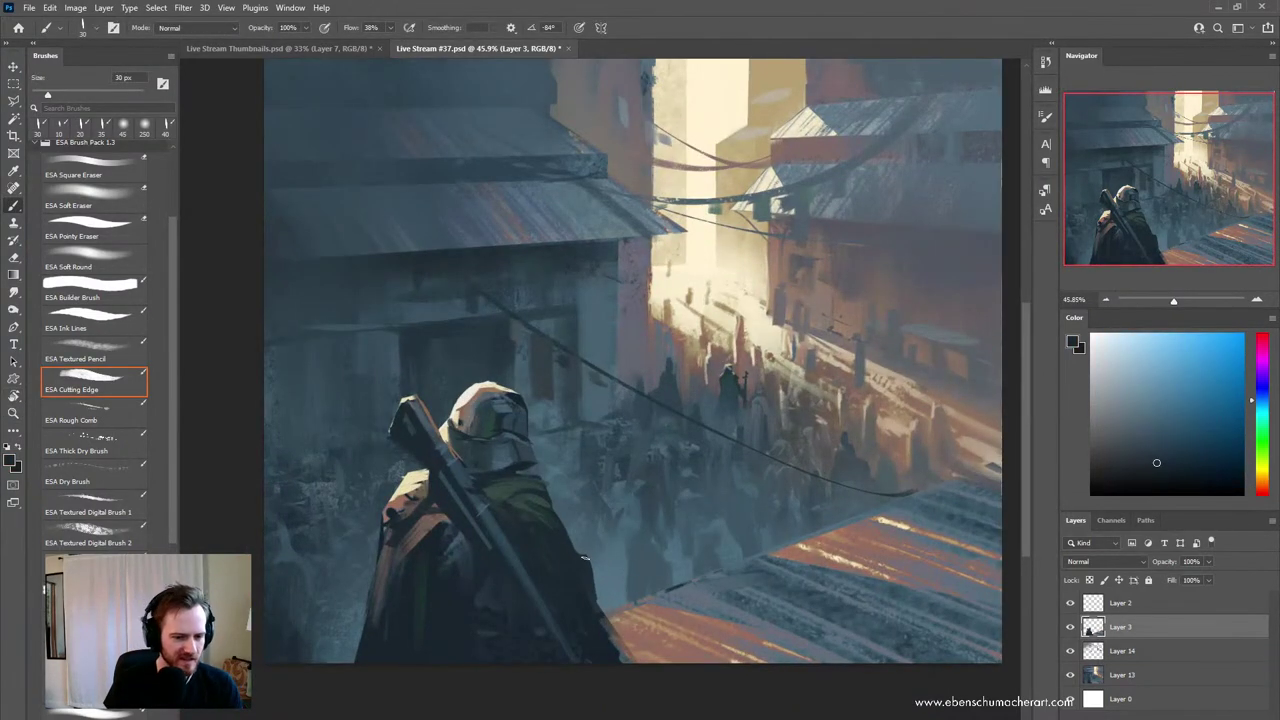
key(l)
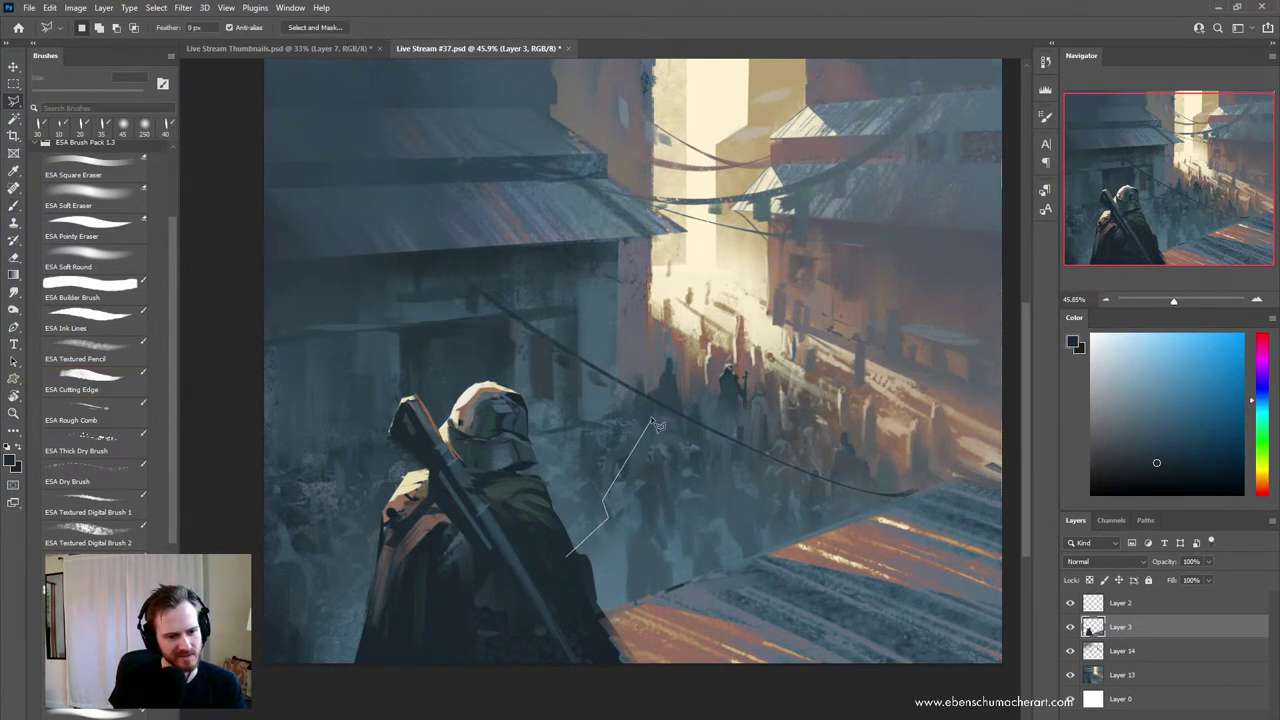
drag(631, 492, 647, 522)
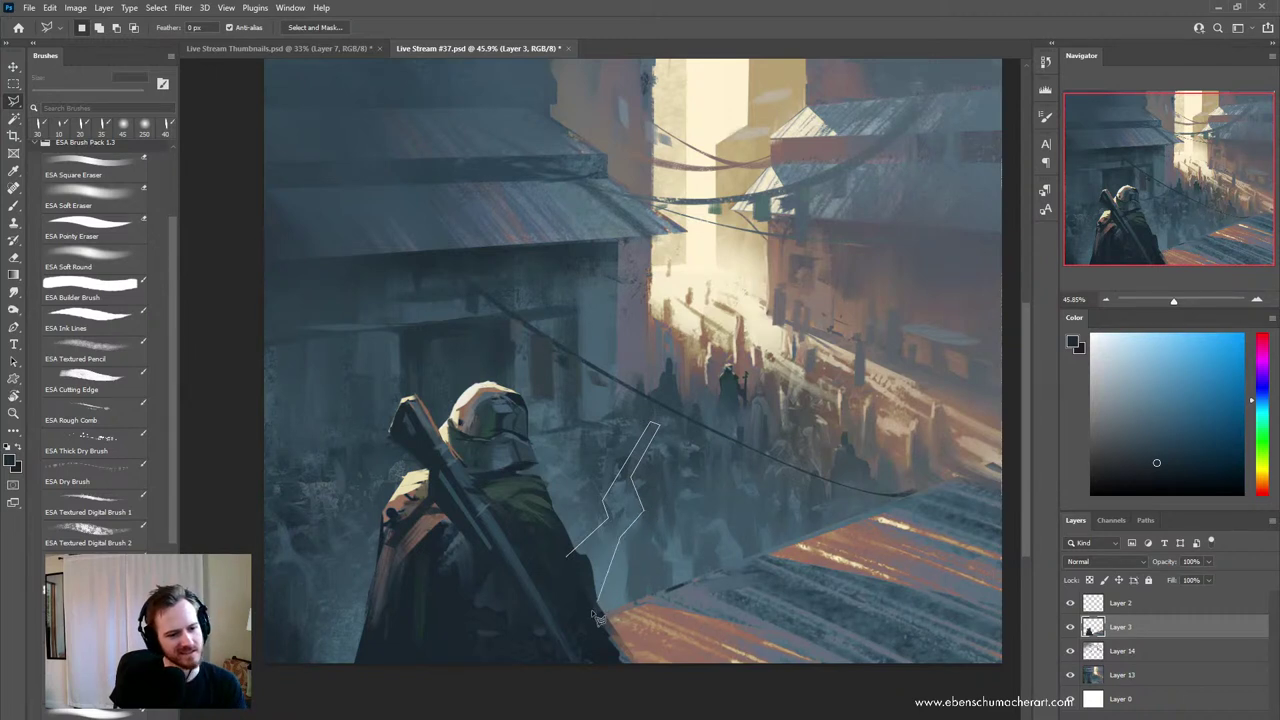
drag(586, 622, 550, 577)
- Fill the arm and pistol selection with dark blue, enlarging the Cutting Edge brush to 80 px, and deselect
key(b)
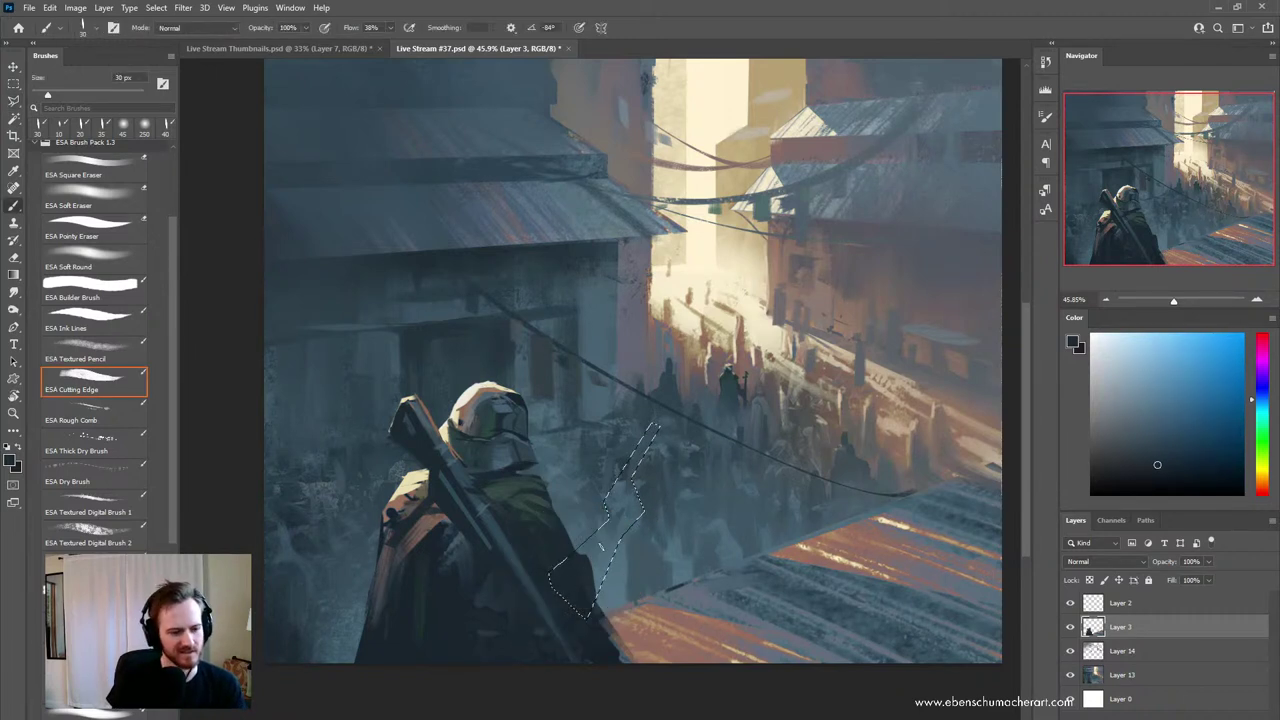
key(shift+b)
mouse_move(643, 501)
mouse_down()
mouse_move(604, 582)
mouse_move(656, 428)
mouse_move(610, 530)
mouse_move(640, 440)
mouse_up()
key(bracketright)
key(bracketright)
key(bracketright)
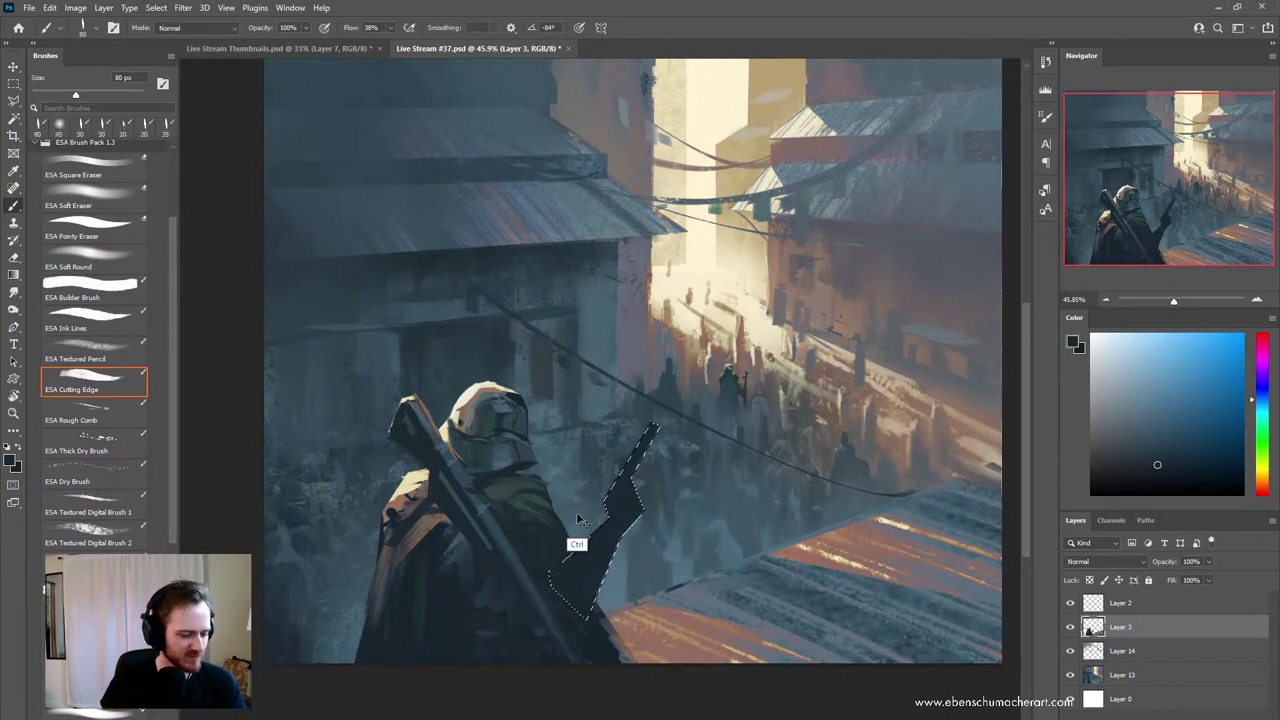
key(ctrl+d)
- Flip the whole painting horizontally to check the silhouette of the raised arm and pistol
key(z)
drag(650, 438, 724, 448)
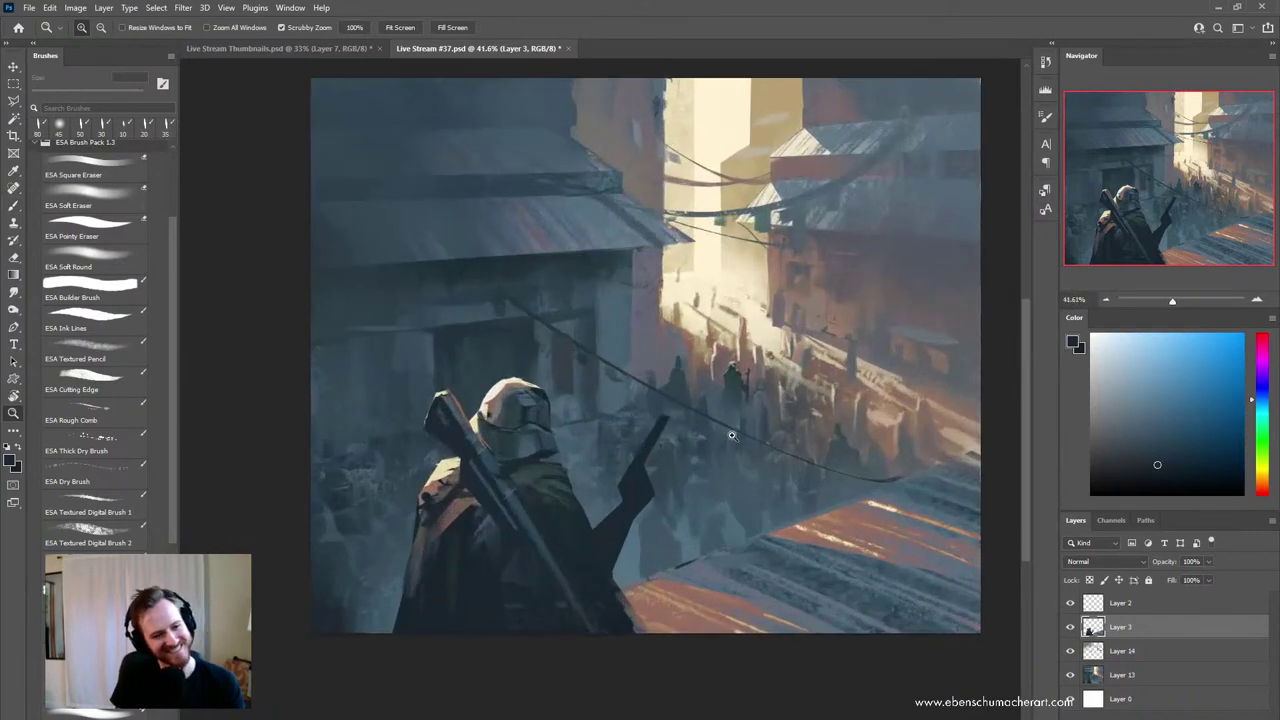
key(ctrl+f)
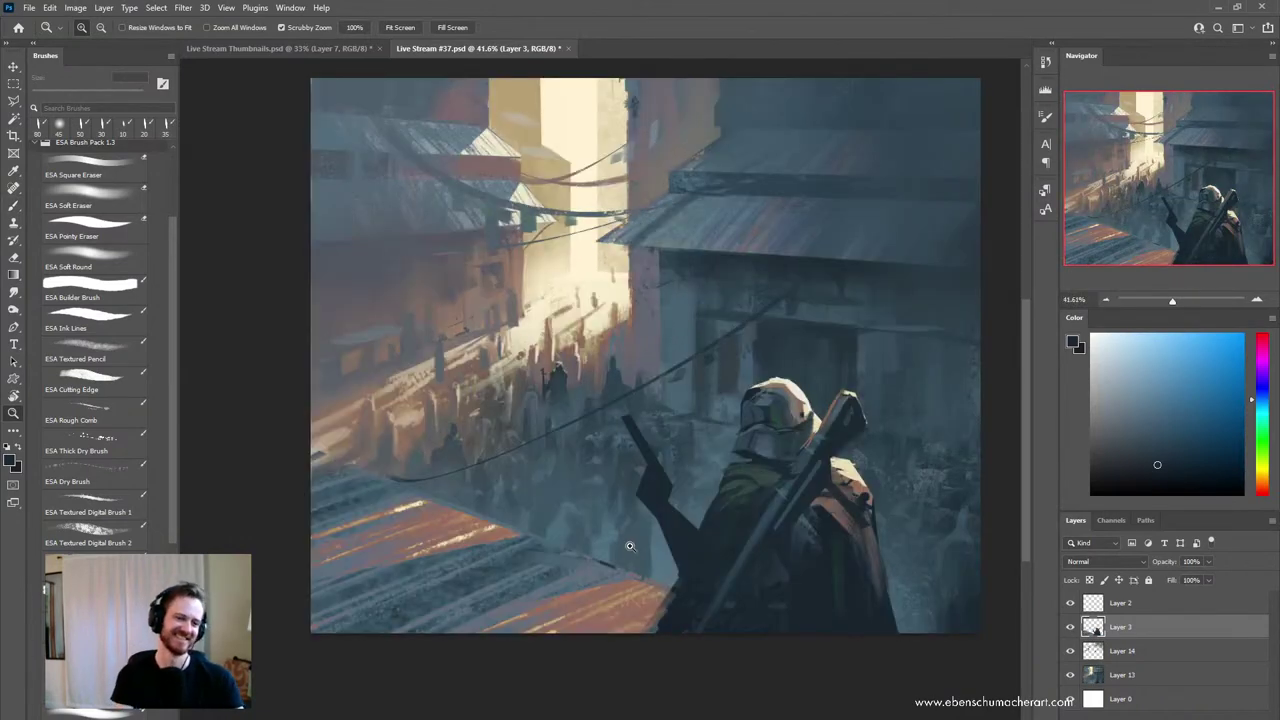
mouse_move(665, 532)
mouse_down()
mouse_move(707, 523)
mouse_move(655, 538)
mouse_up()
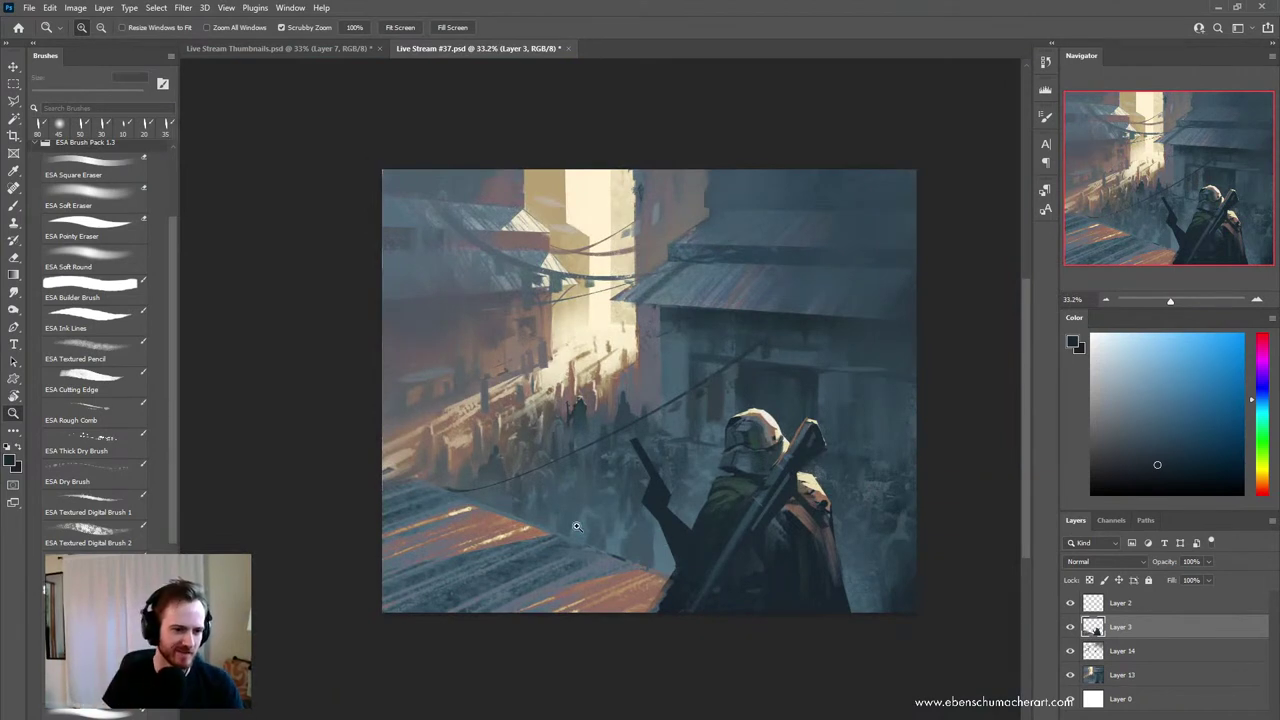
- Thicken the raised pistol by outlining a strip along its upper edge with the Polygonal Lasso, filling it with dark blue and deselecting
mouse_move(576, 526)
mouse_down()
mouse_move(620, 514)
mouse_move(486, 523)
mouse_move(494, 549)
mouse_move(550, 554)
mouse_move(589, 532)
mouse_up()
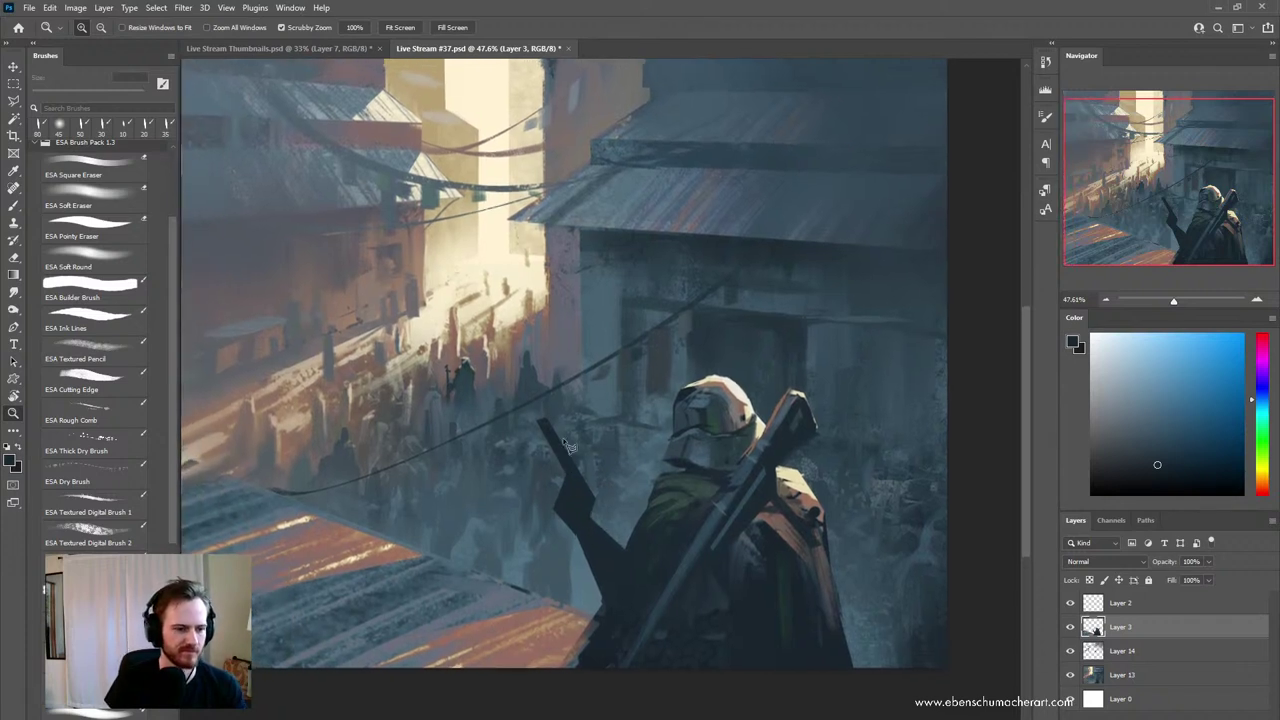
key(l)
click(541, 406)
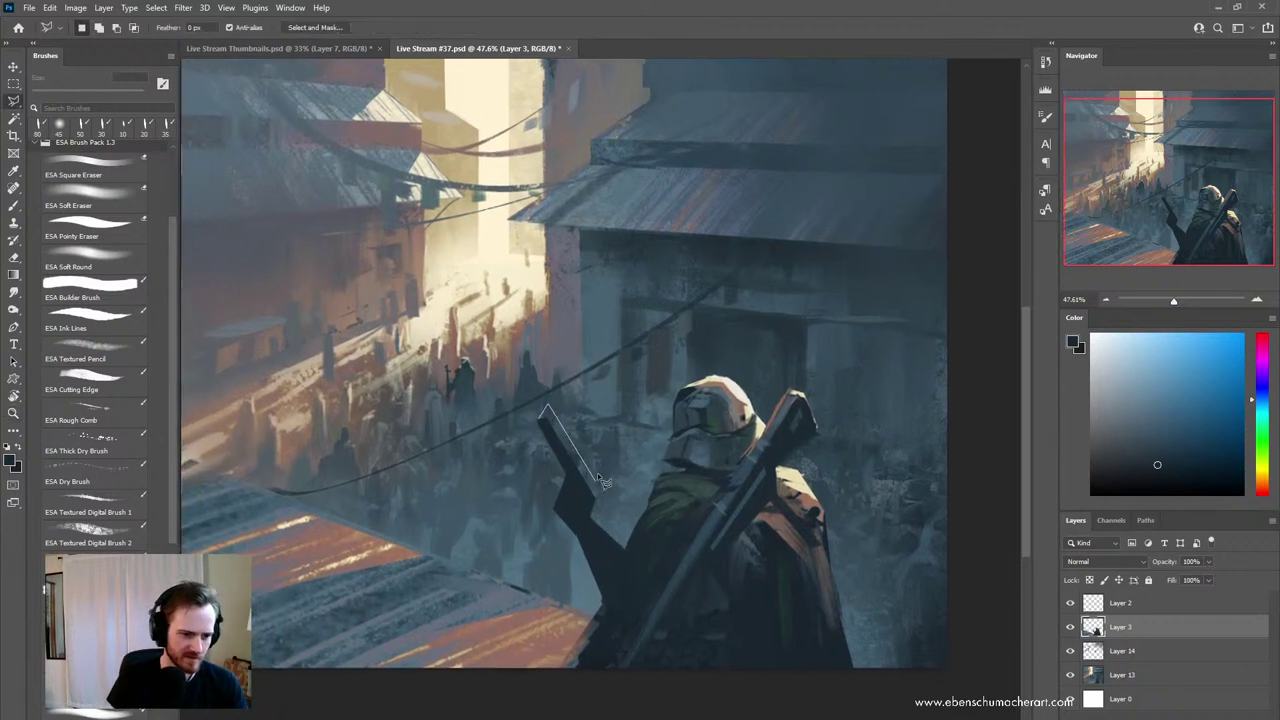
double_click(584, 498)
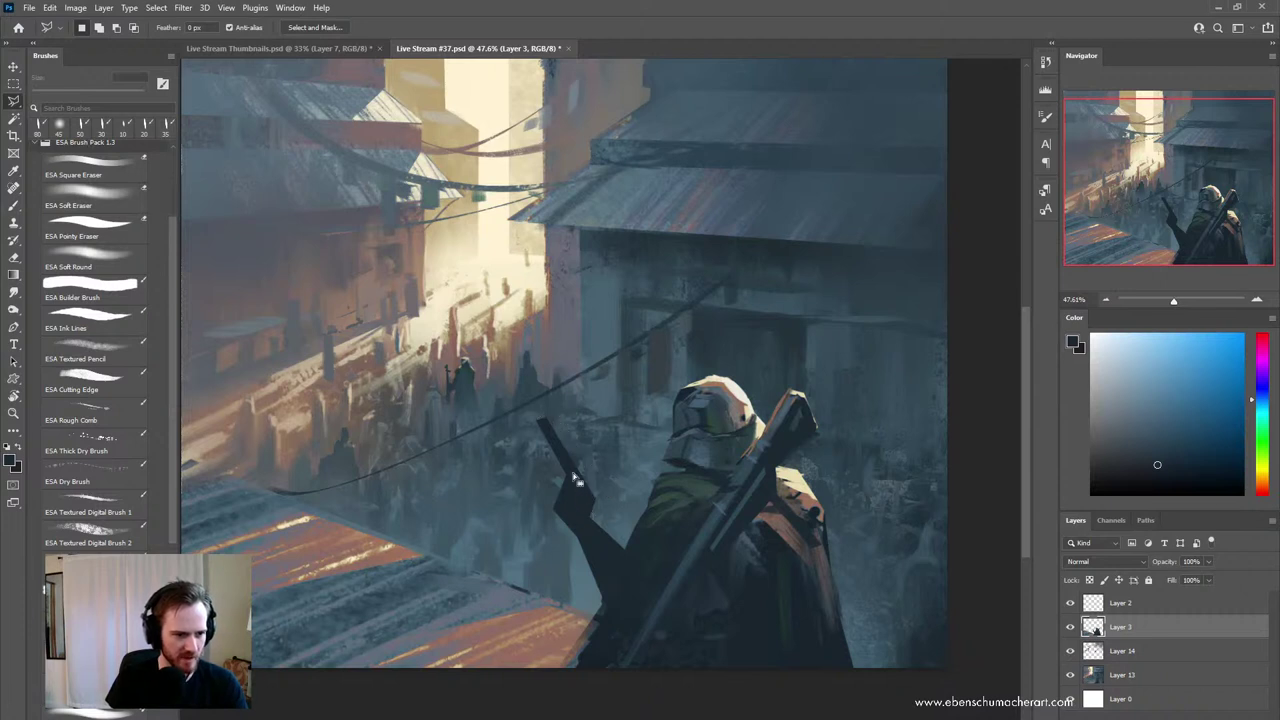
key(b)
key(ctrl+BackSpace)
key(ctrl+d)
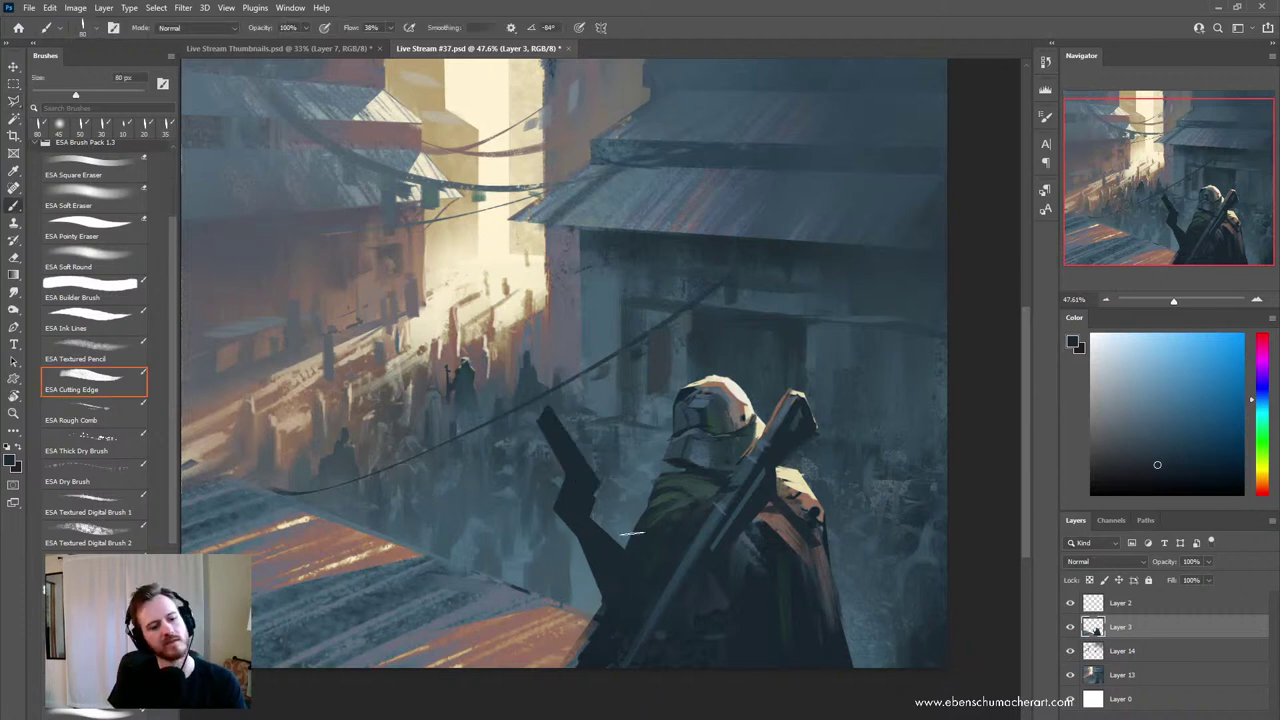
- Select a wedge along the inner edge of the hand and forearm, fill it with dark blue and deselect
key(l)
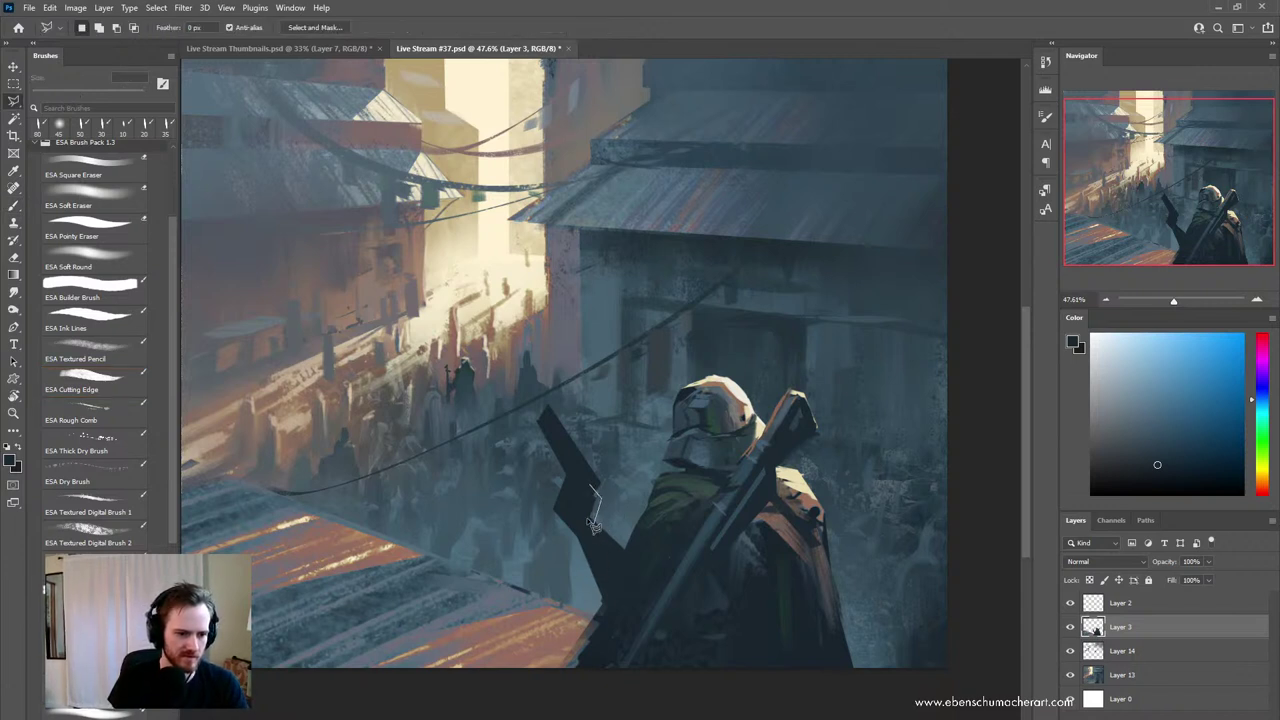
mouse_move(640, 562)
mouse_down()
mouse_move(615, 590)
mouse_move(605, 572)
mouse_up()
key(b)
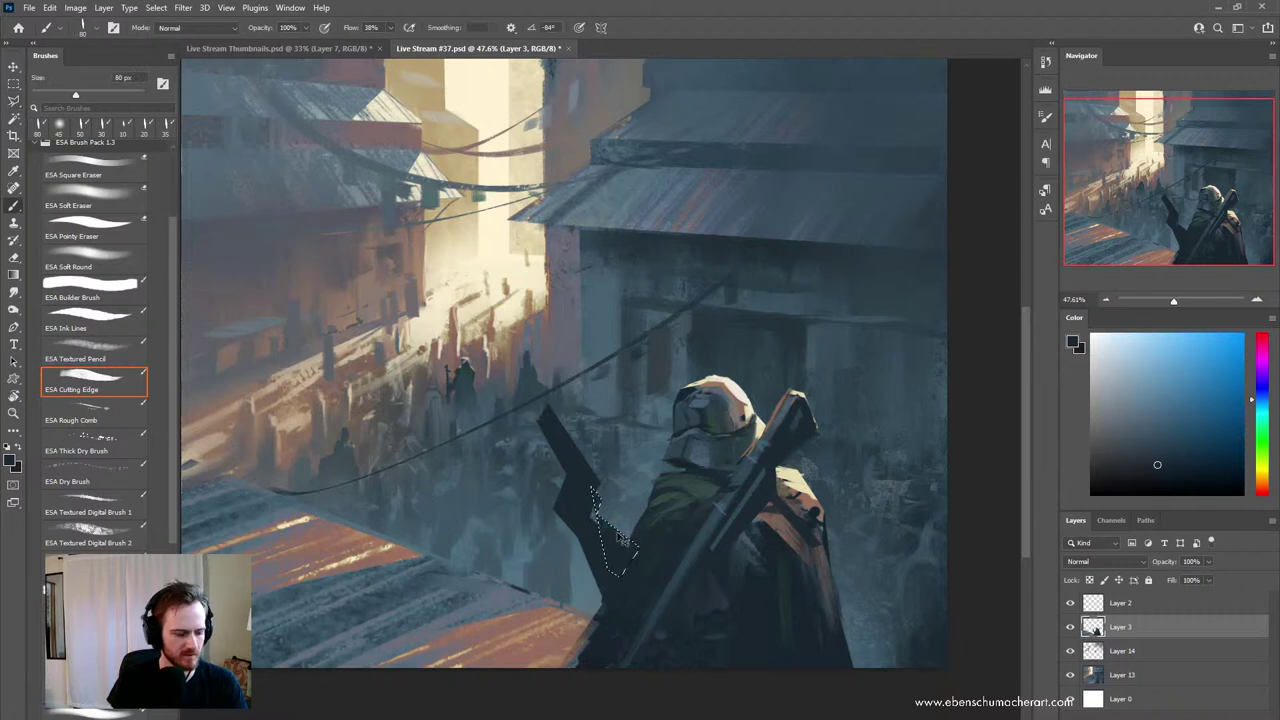
key(ctrl+d)
key(z)
drag(634, 558, 609, 555)
drag(615, 505, 653, 503)
- Extend the pistol with a long thin barrel using the Polygonal Lasso, paint it dark blue with the 80 px Cutting Edge brush and deselect
key(e)
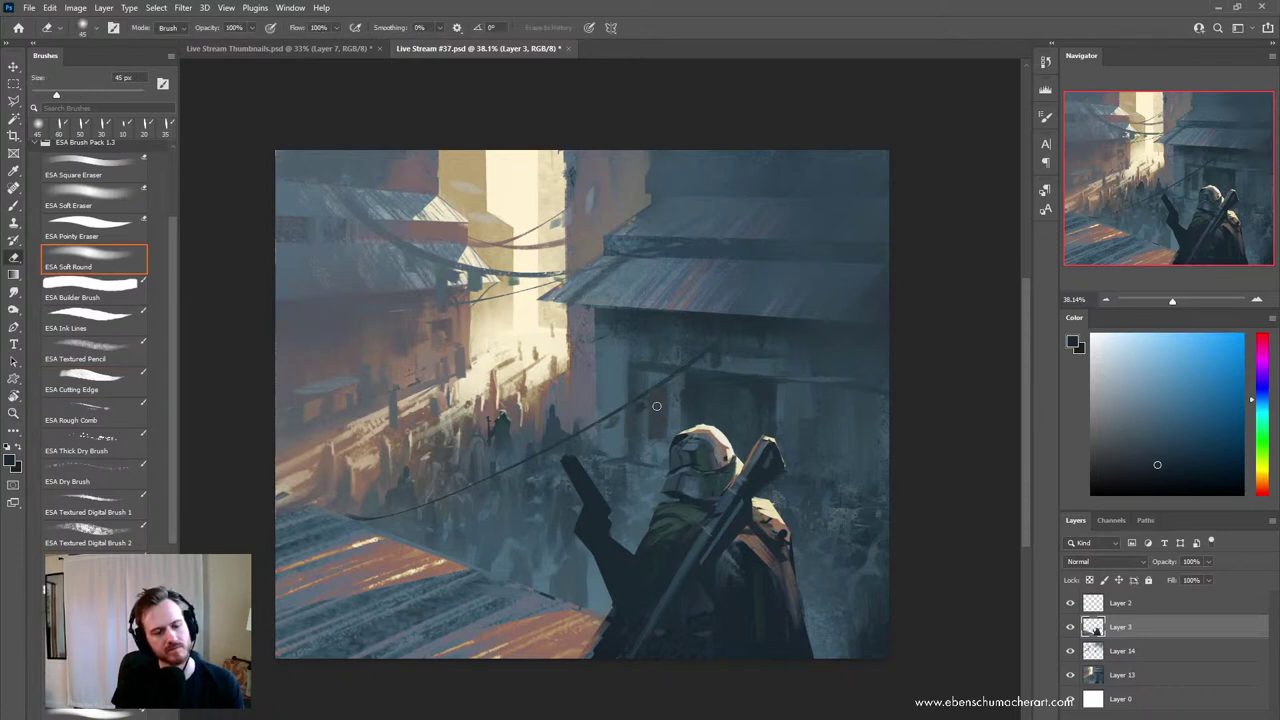
key(z)
drag(576, 409, 603, 500)
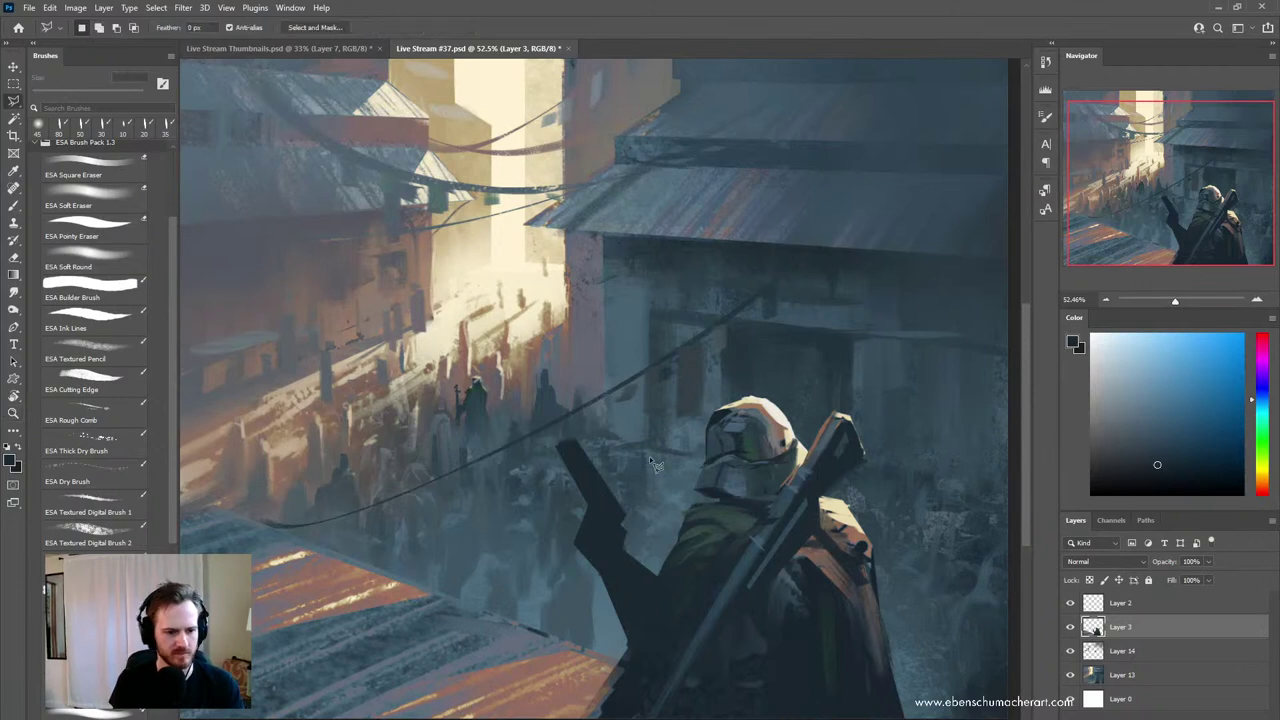
key(e)
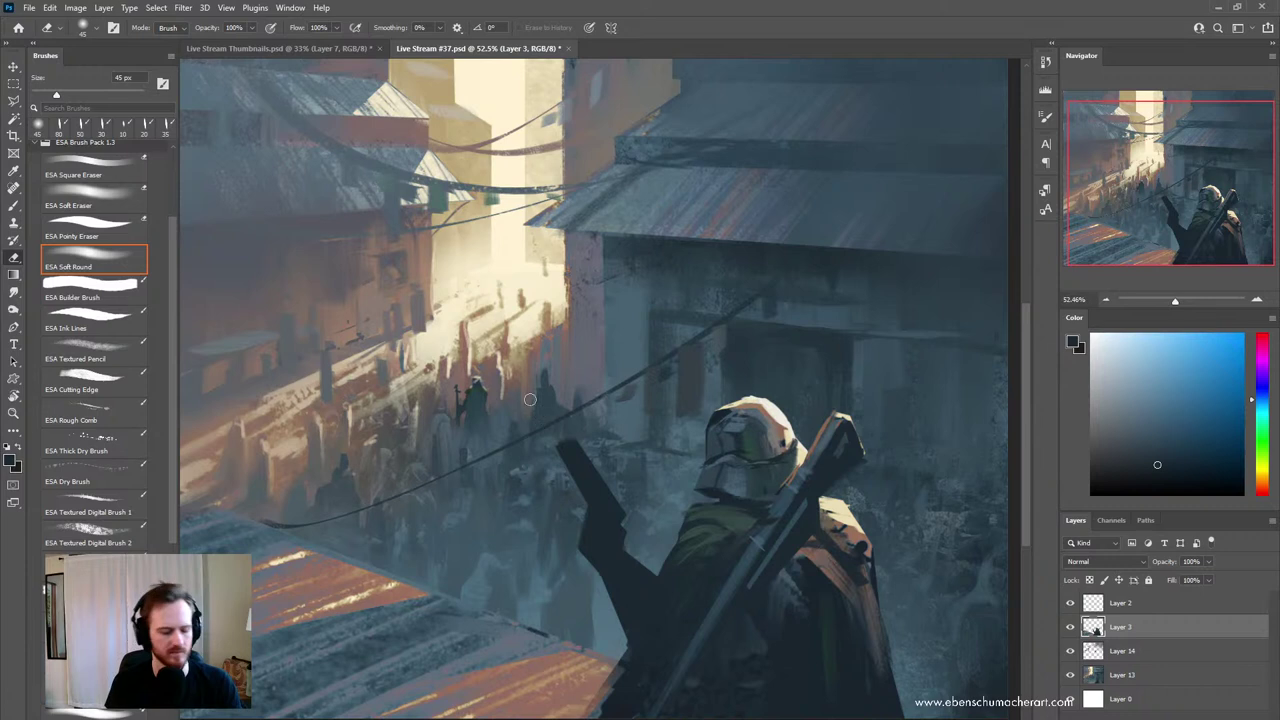
key(l)
click(600, 479)
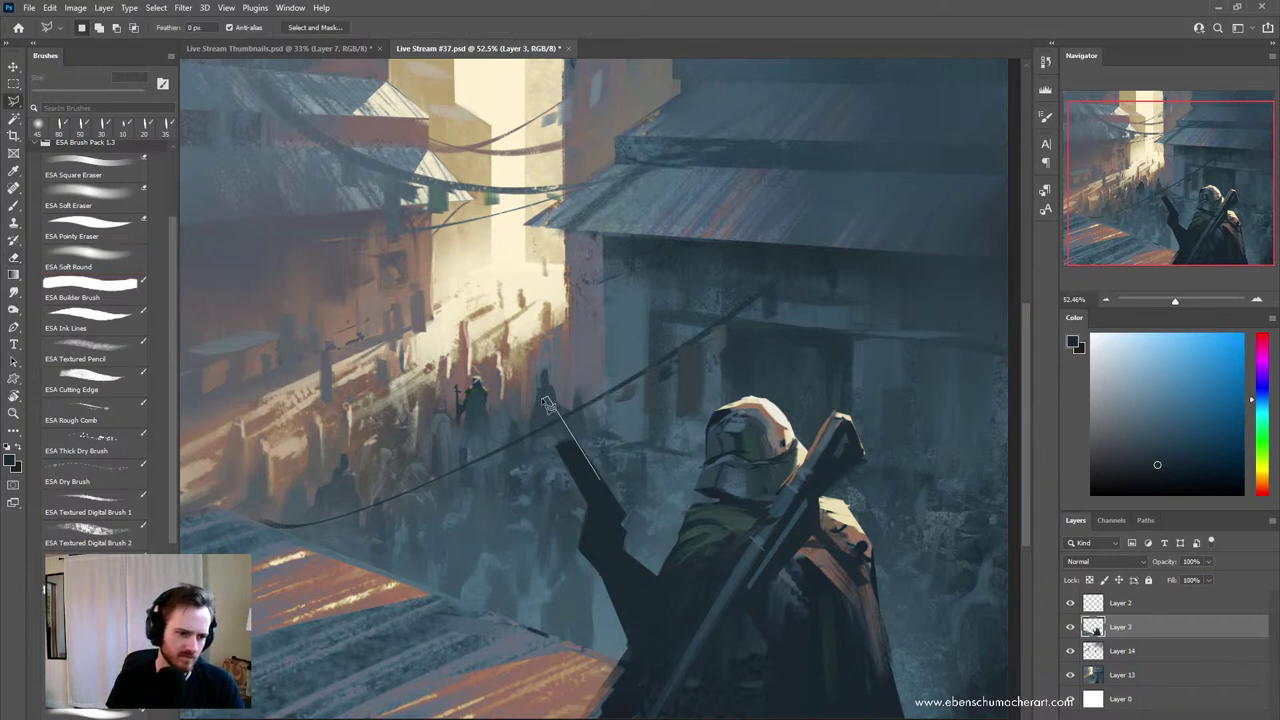
click(544, 401)
ctrl+click(598, 487)
key(b)
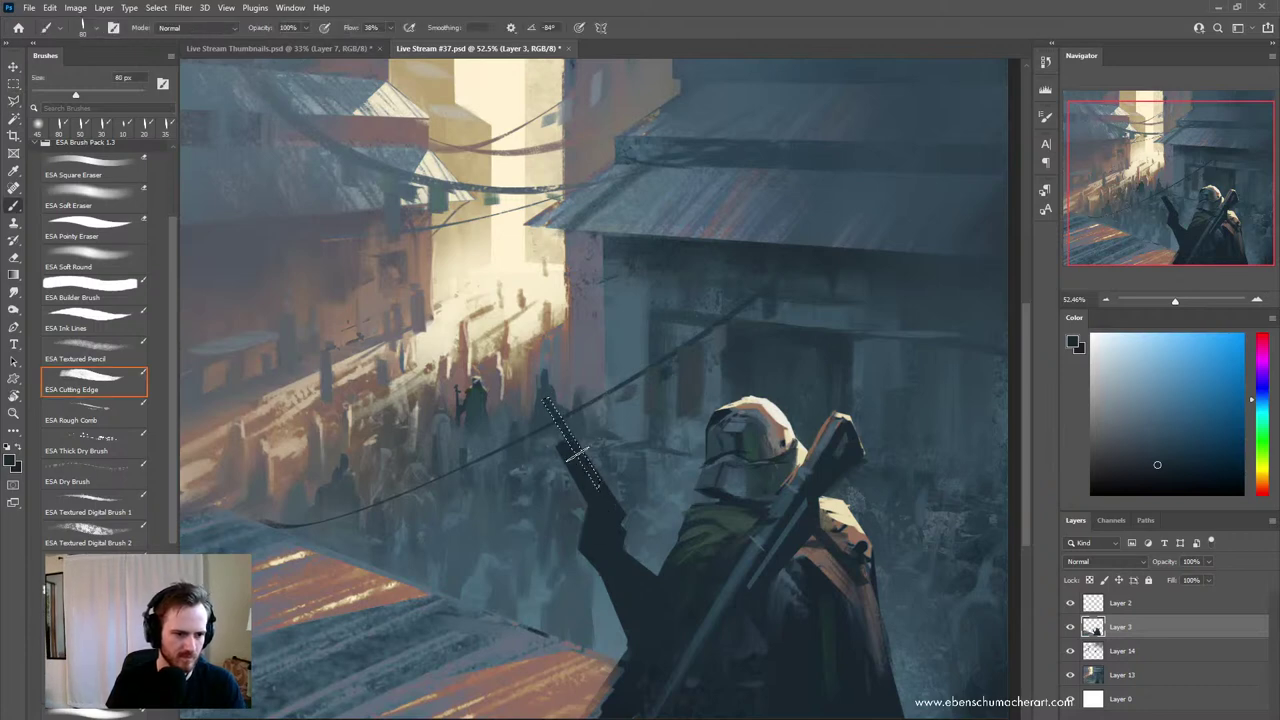
drag(574, 455, 604, 508)
key(ctrl+d)
- Trim the extended pistol barrel back to a short angled tip with the ESA Pointy Eraser at 60 px
key(z)
mouse_move(687, 530)
mouse_down()
mouse_move(659, 564)
mouse_move(713, 544)
mouse_up()
drag(554, 319, 571, 333)
key(ctrl+space)
mouse_move(757, 585)
mouse_down()
mouse_move(686, 607)
mouse_move(697, 602)
mouse_up()
drag(714, 588, 554, 622)
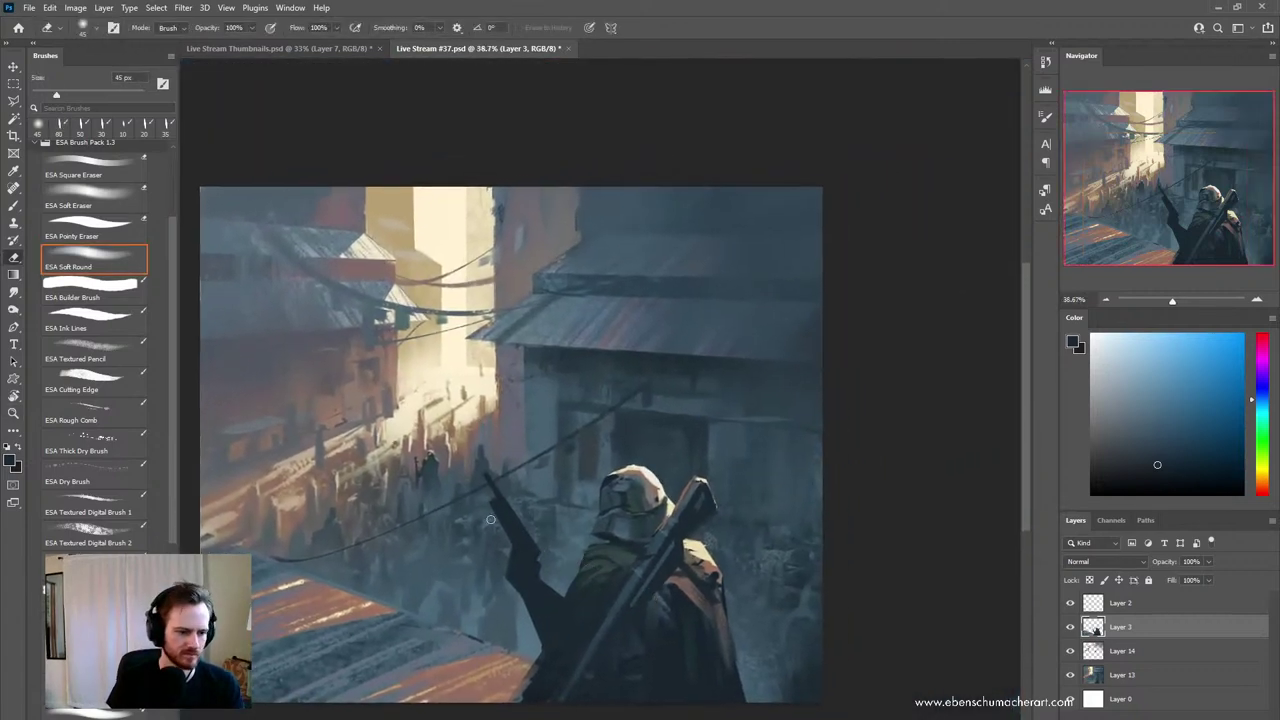
click(85, 240)
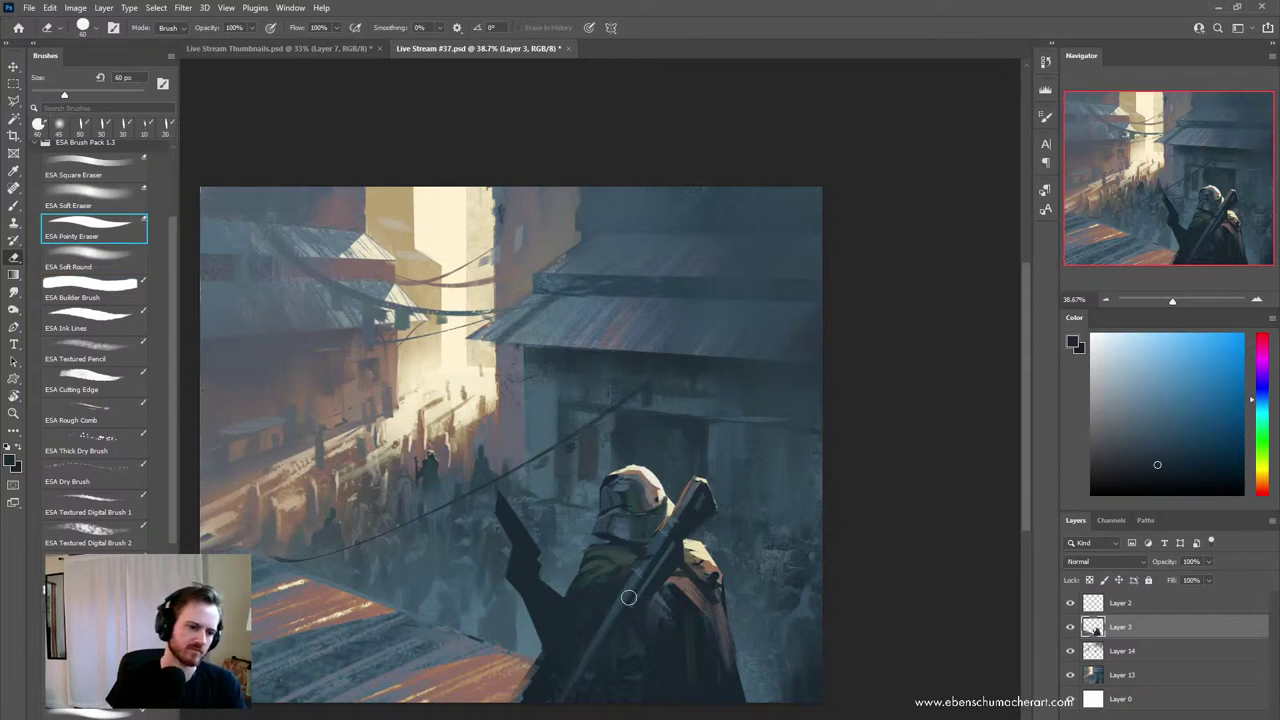
- Sample a muted grey-blue from the figure and paint the gripping hand with the Cutting Edge brush reduced to 50 px
key(b)
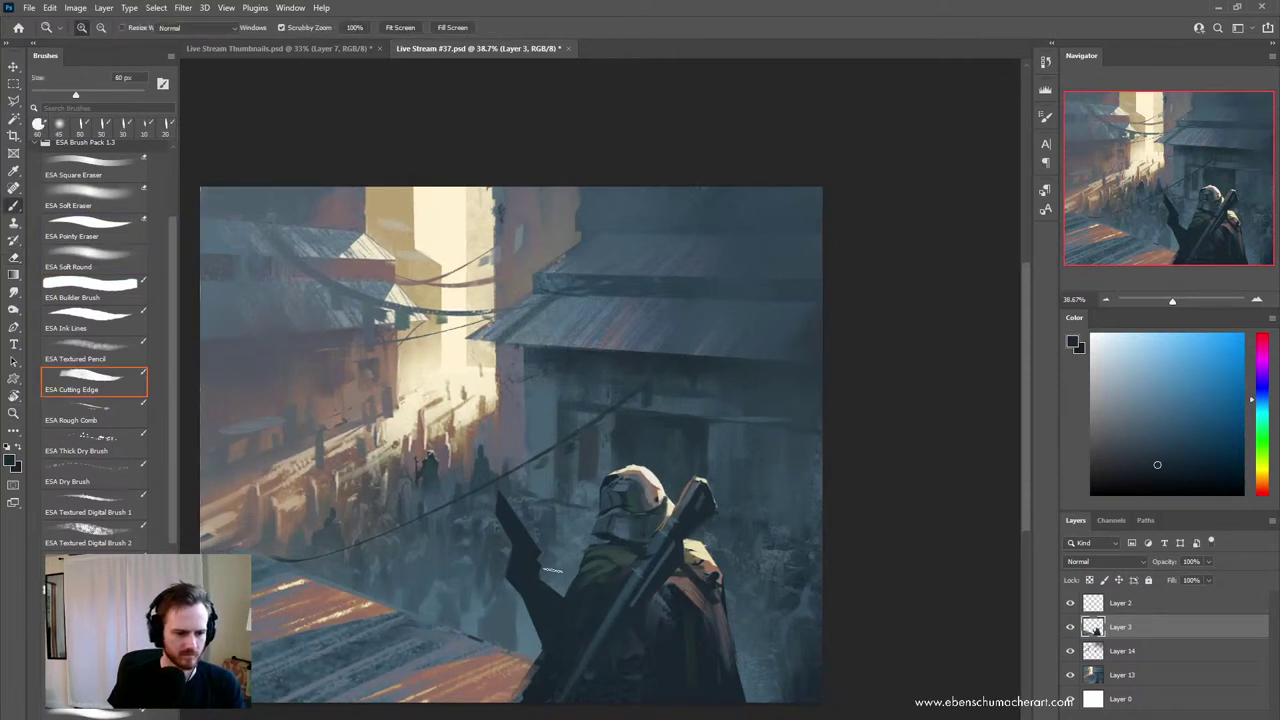
alt+click(600, 560)
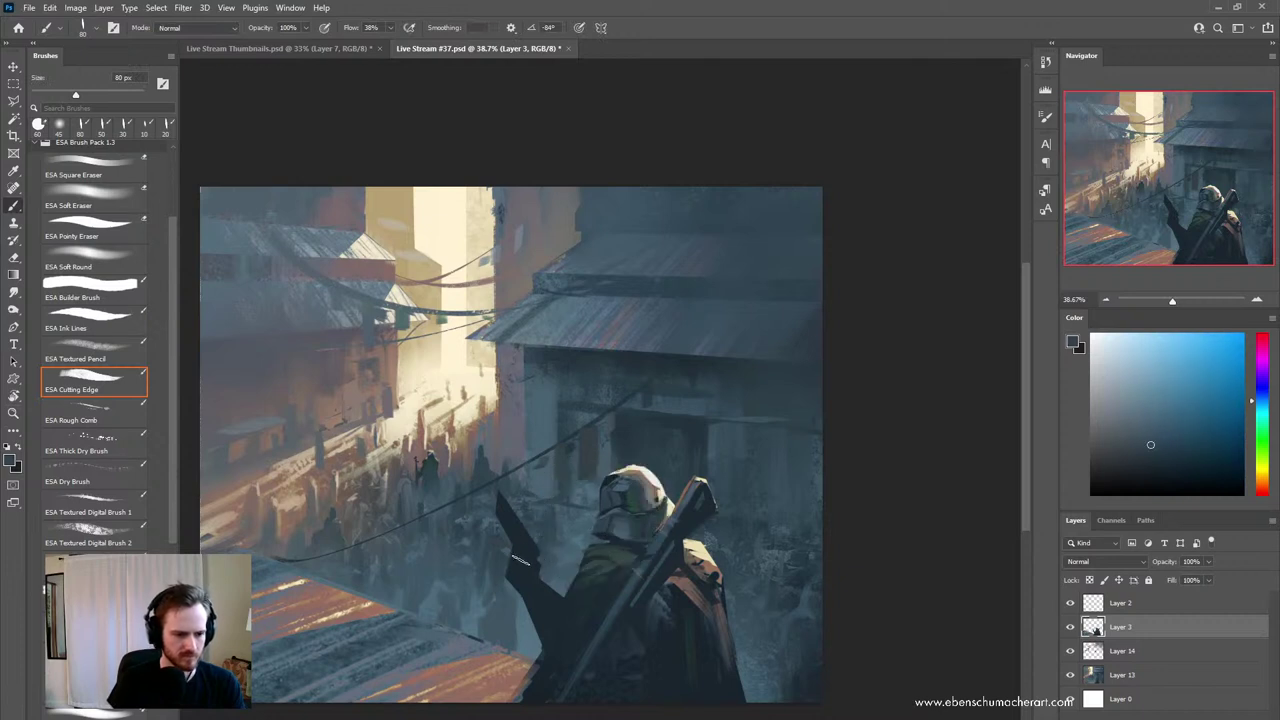
key(bracketleft)
key(bracketleft)
key(bracketleft)
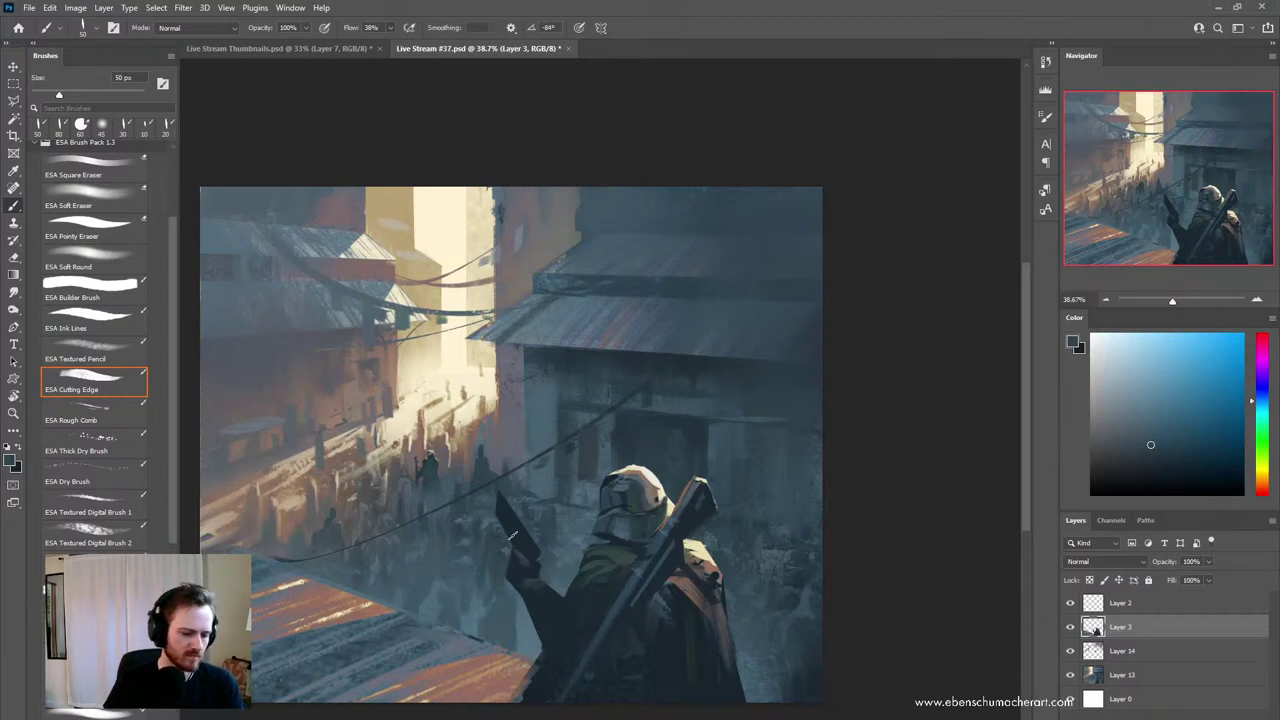
- Load Layer 3's outline as a selection, hide its edges and shade the pistol and hand in muted grey-blue
ctrl+click(1093, 627)
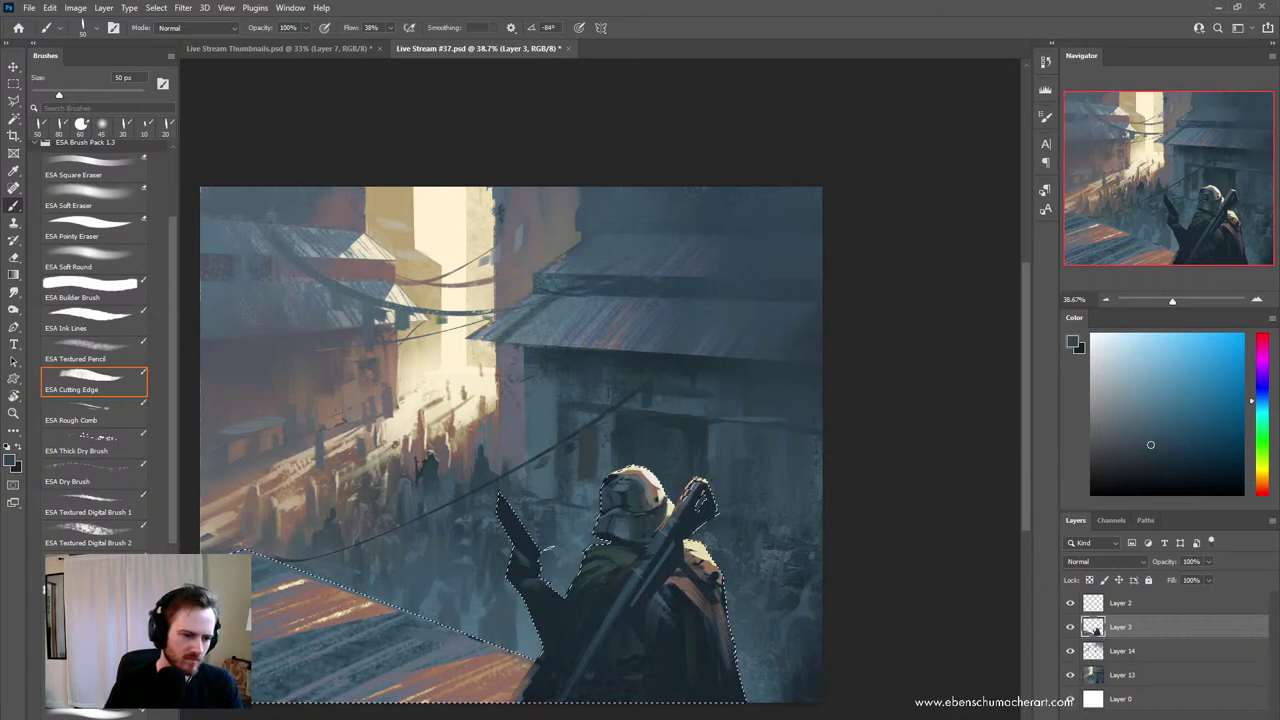
key(ctrl+h)
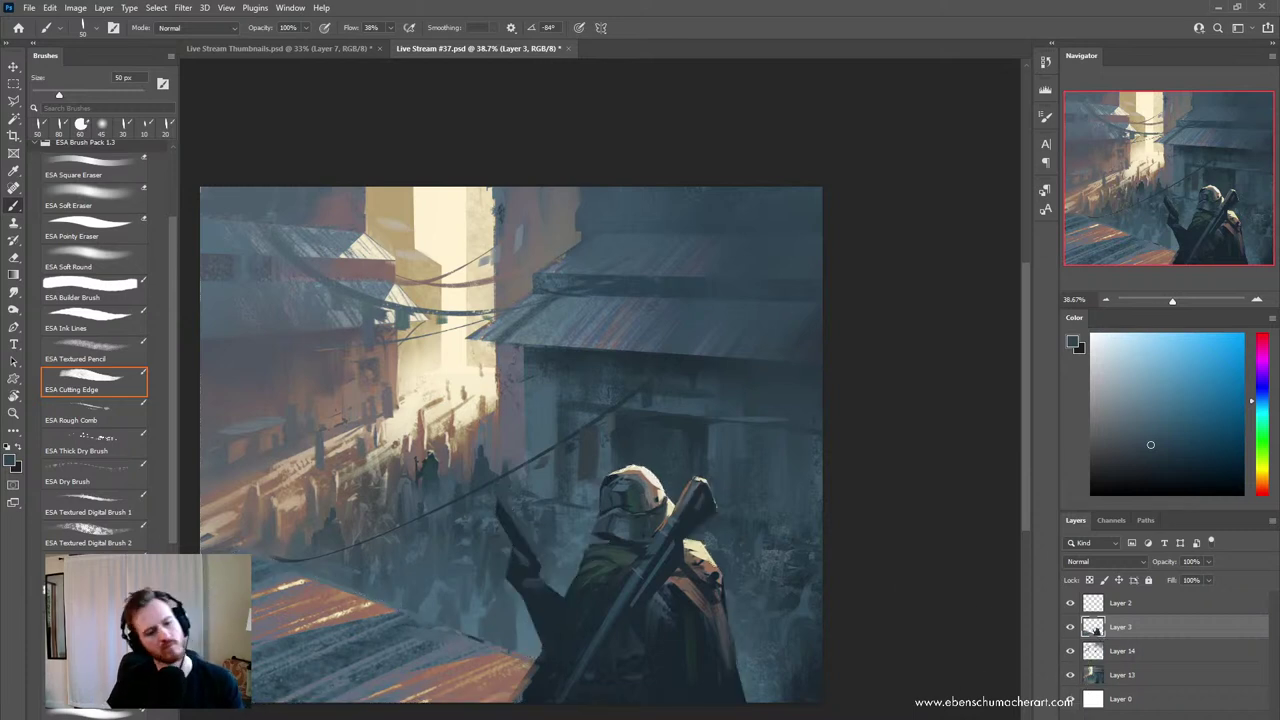
key(z)
mouse_move(720, 572)
mouse_down()
mouse_move(693, 574)
mouse_move(707, 538)
mouse_move(738, 538)
mouse_up()
key(b)
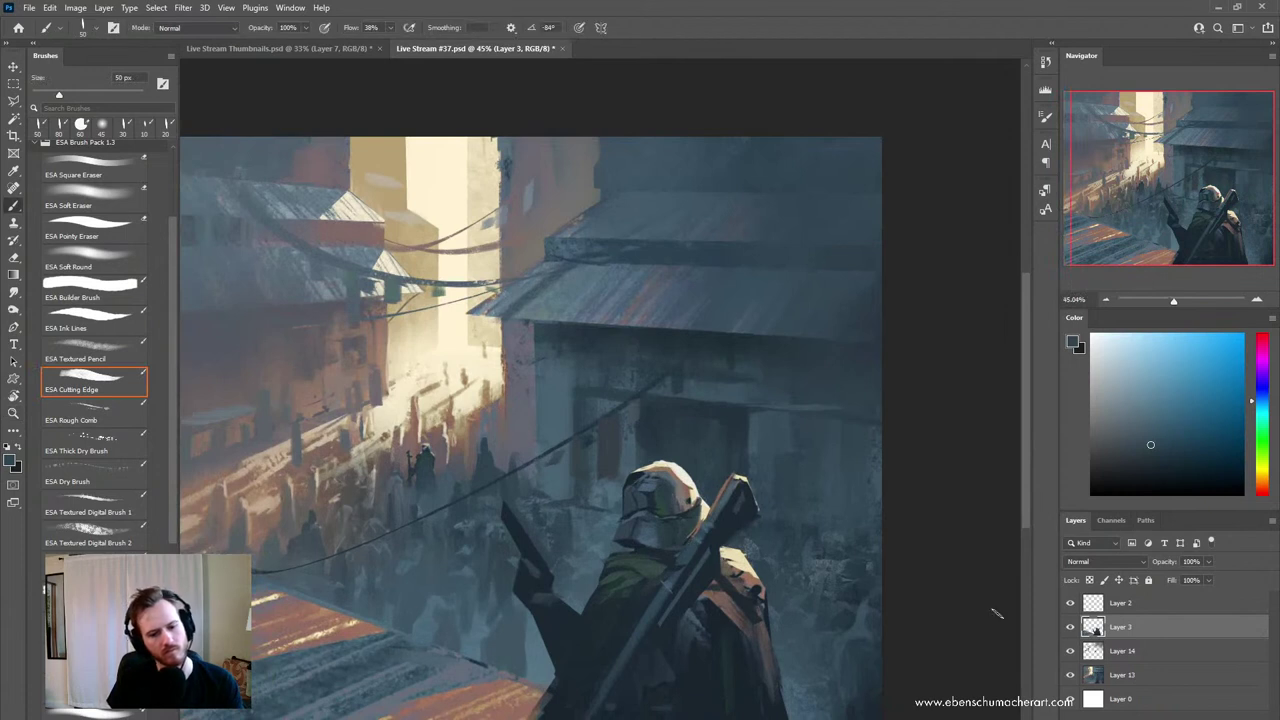
- Load Layer 3's outline as a selection again, sample the helmet's pale beige and reduce the brush to 40 px
ctrl+click(1093, 627)
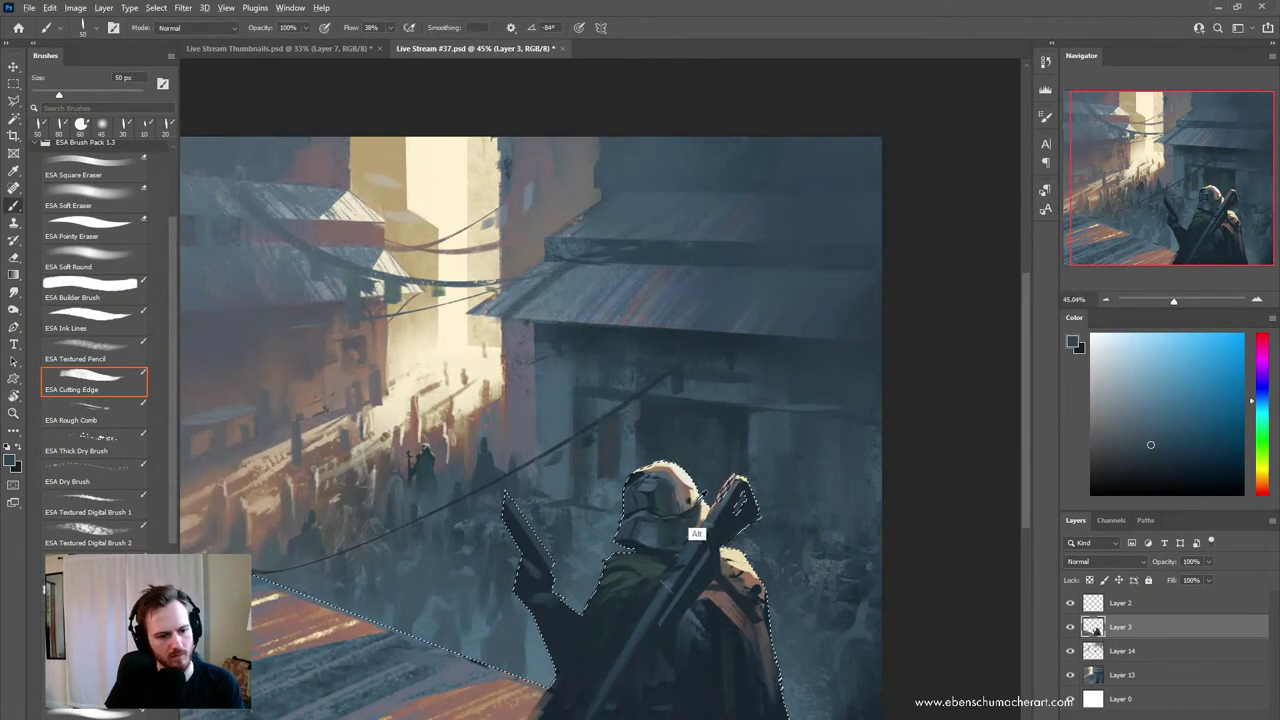
alt+click(703, 519)
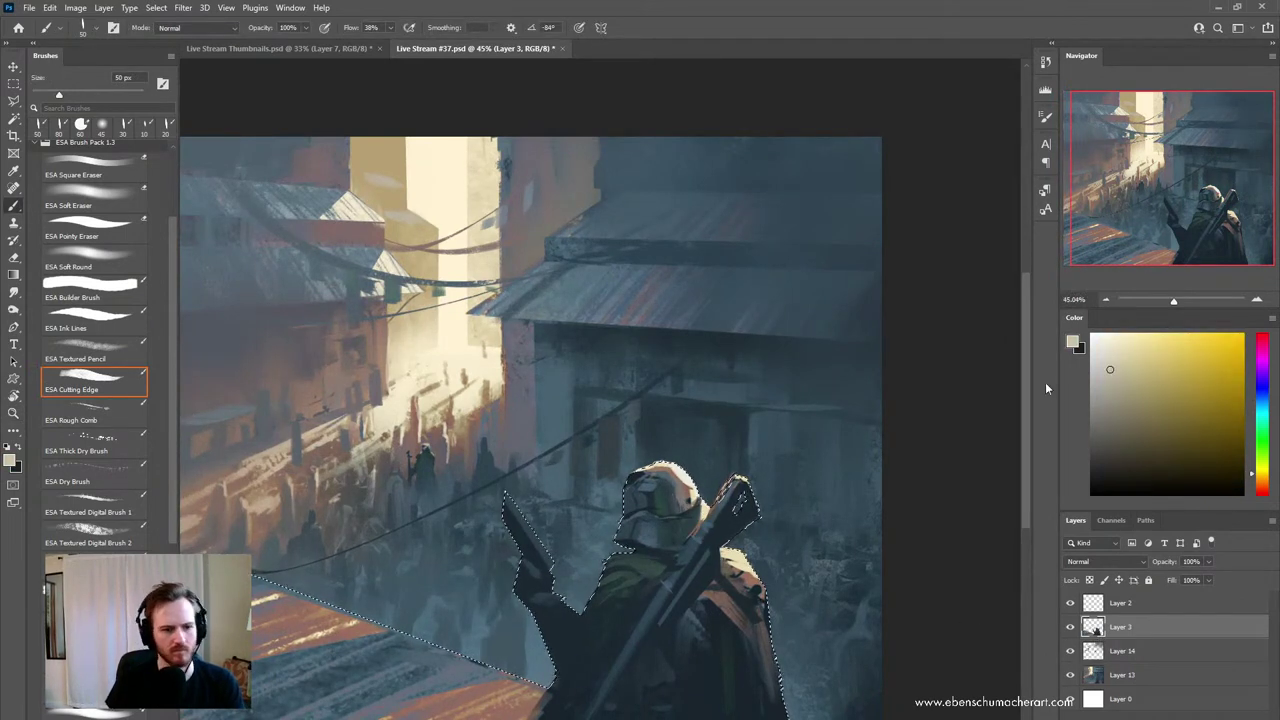
key(bracketleft)
key(bracketleft)
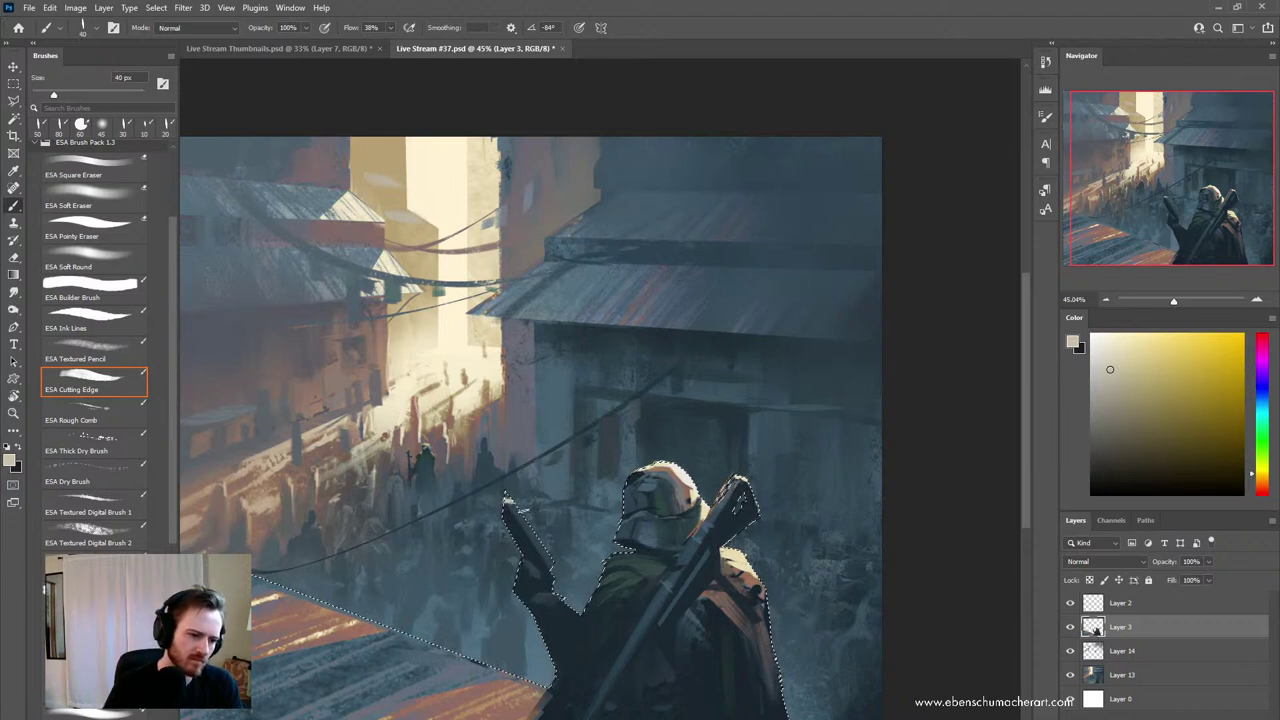
- Try pale beige highlights along the pistol's upper edge and on the hand with brush sizes down to 25 px, undoing the strokes
drag(514, 502, 552, 565)
key(ctrl+z)
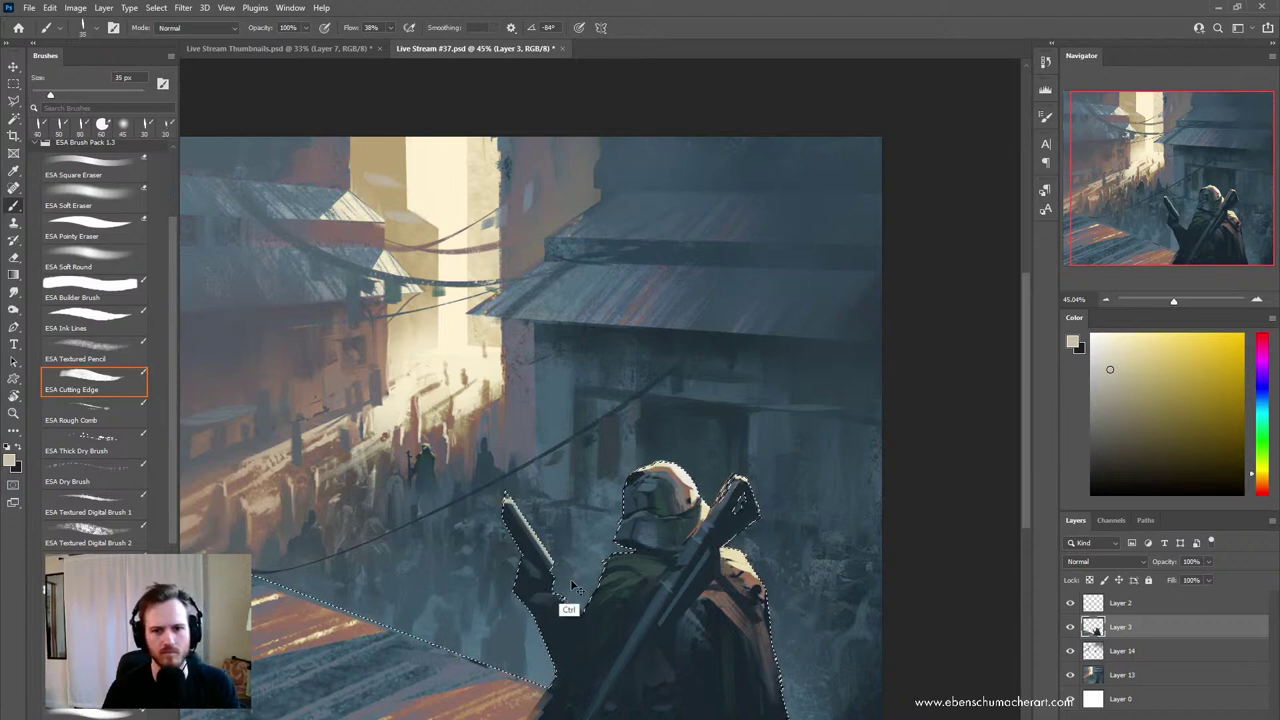
drag(512, 502, 553, 562)
key(ctrl+z)
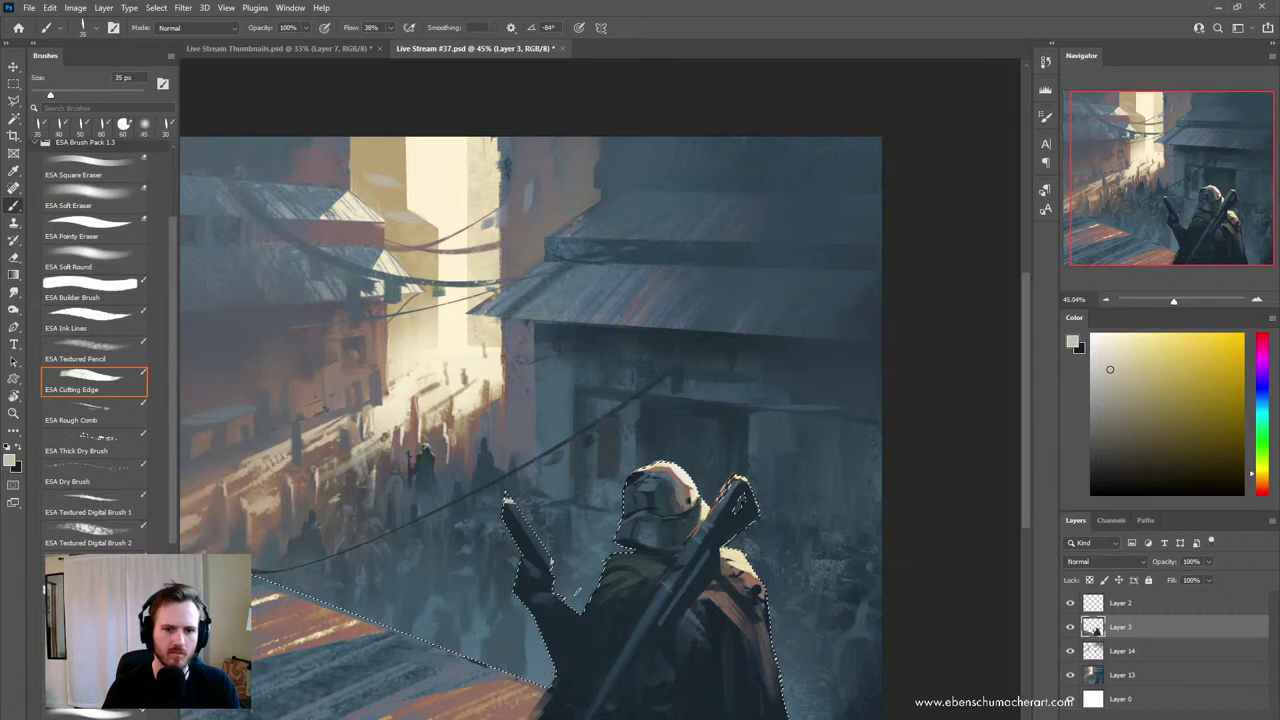
drag(512, 502, 554, 565)
key(ctrl+z)
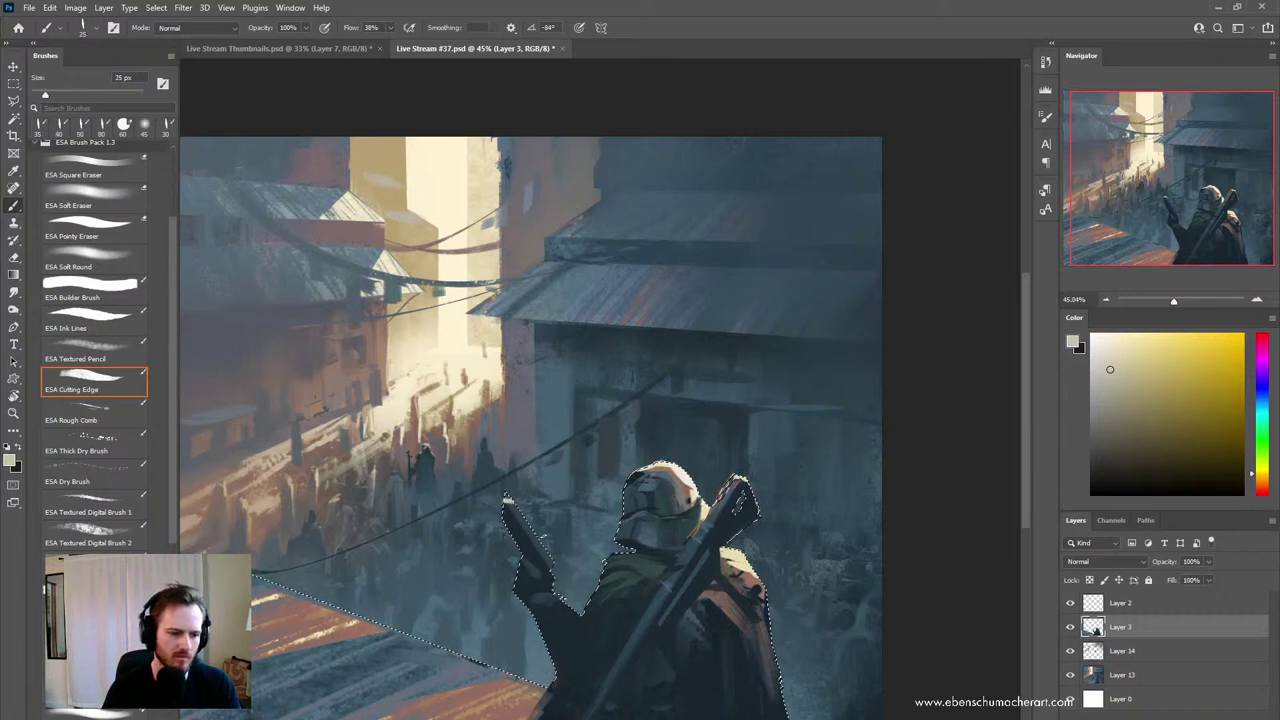
key(ctrl+z)
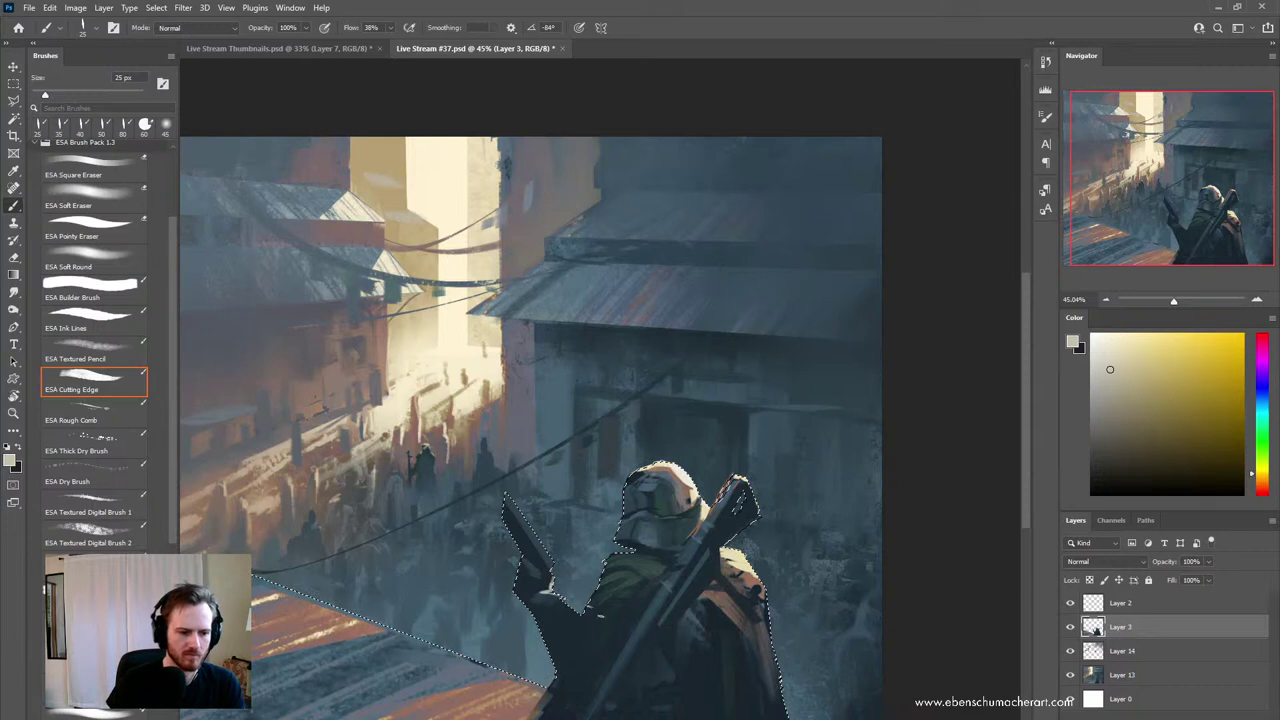
key(ctrl+z)
key(ctrl+z)
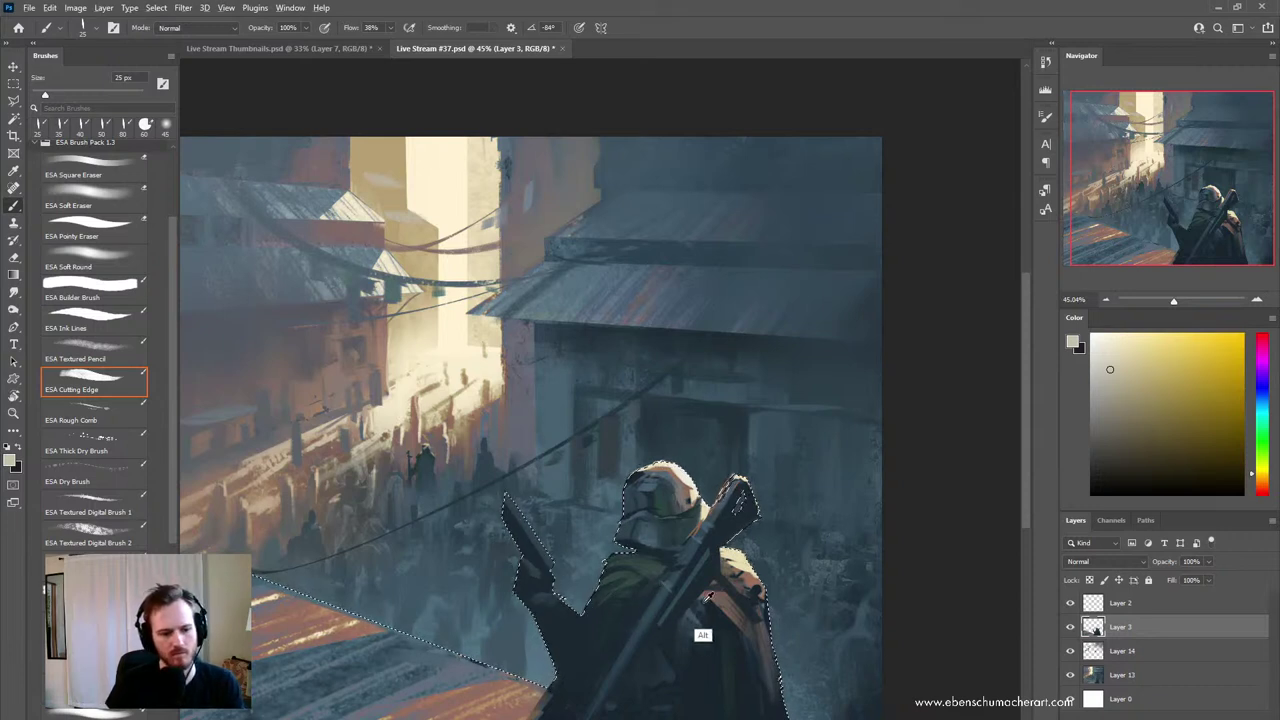
- Sample the shoulder's pale yellow, paint rim highlights on the hand and forearm at 25 px, and deselect
alt+click(741, 561)
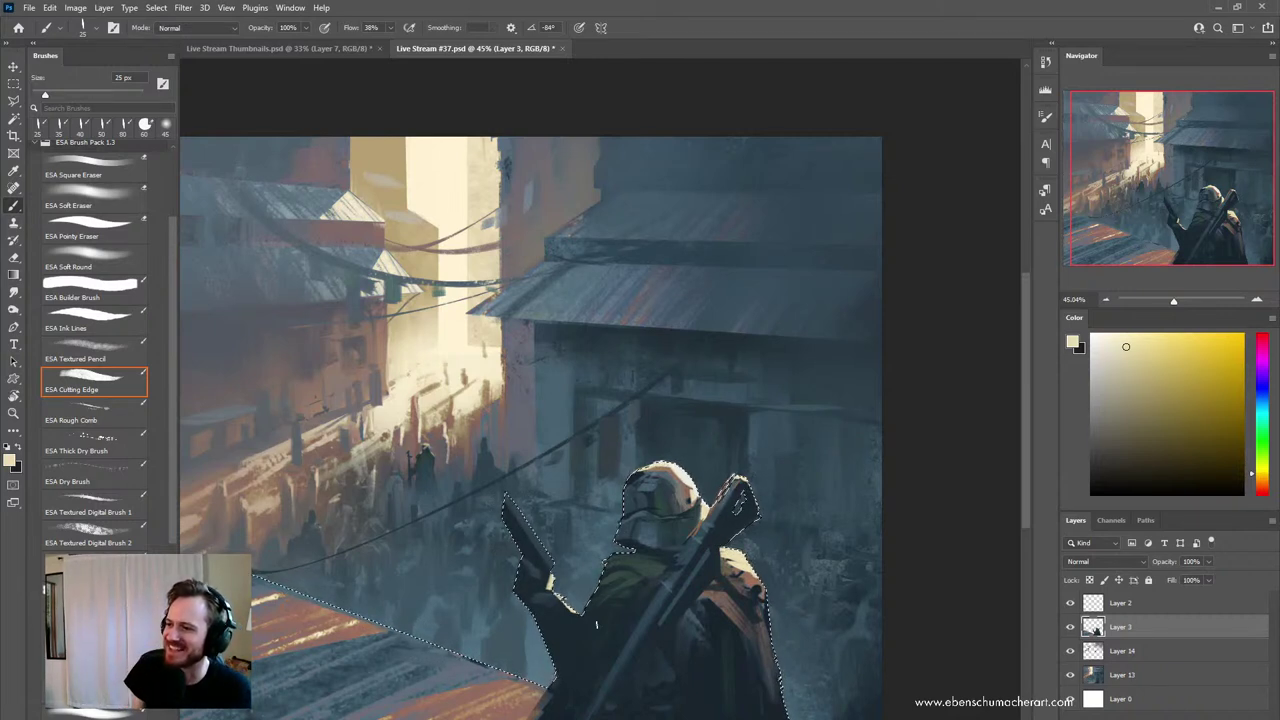
key(ctrl+d)
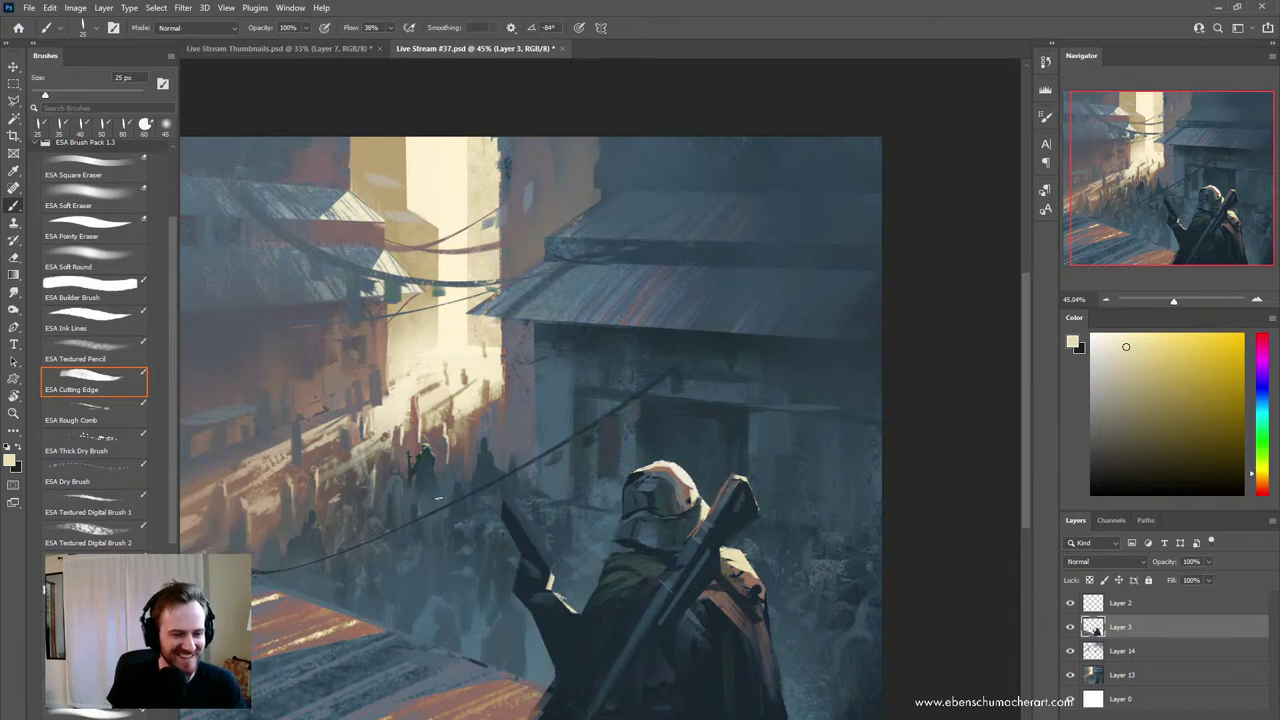
key(e)
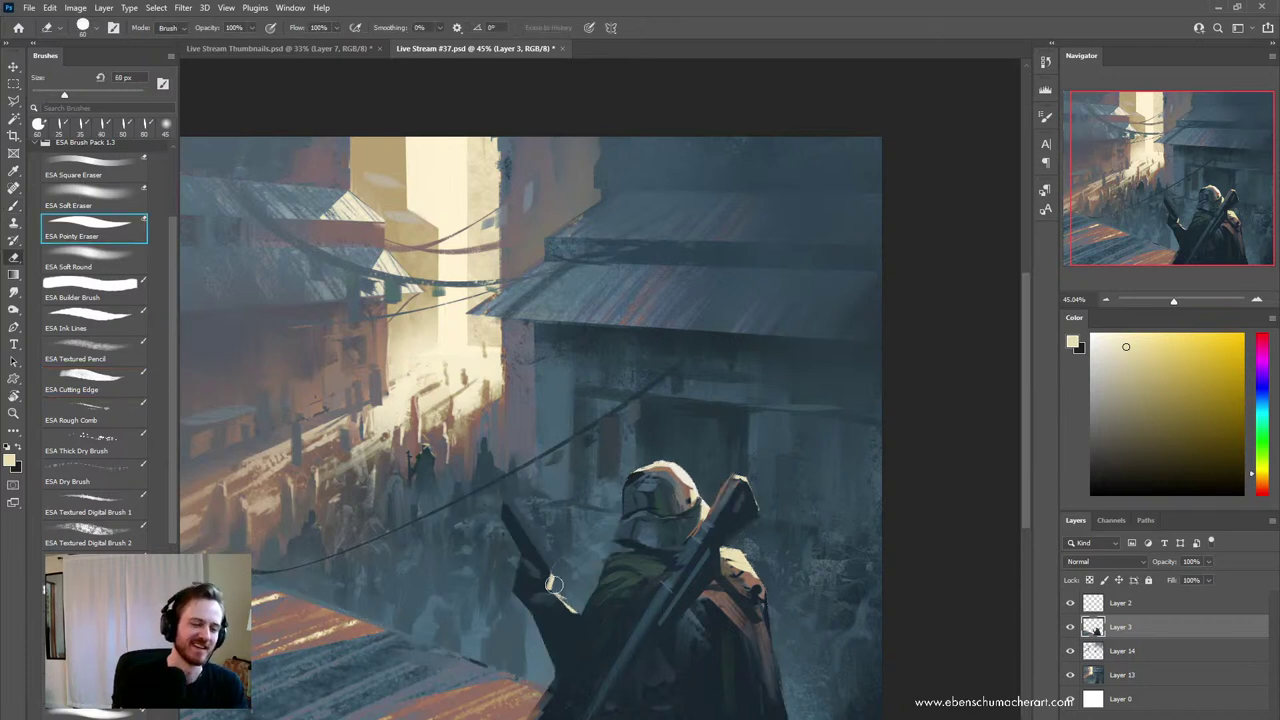
key(b)
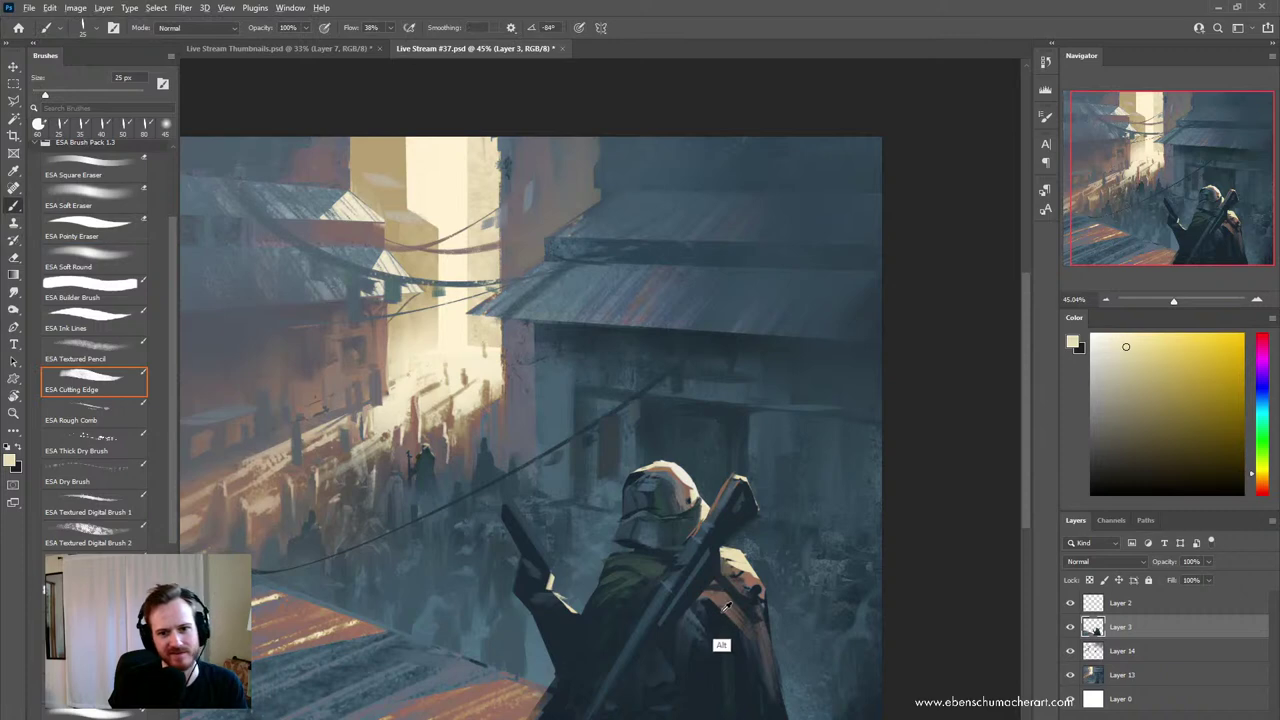
- Flip the whole painting horizontally to check the lit pistol arm against the composition
key(ctrl+f)
key(z)
drag(656, 572, 652, 612)
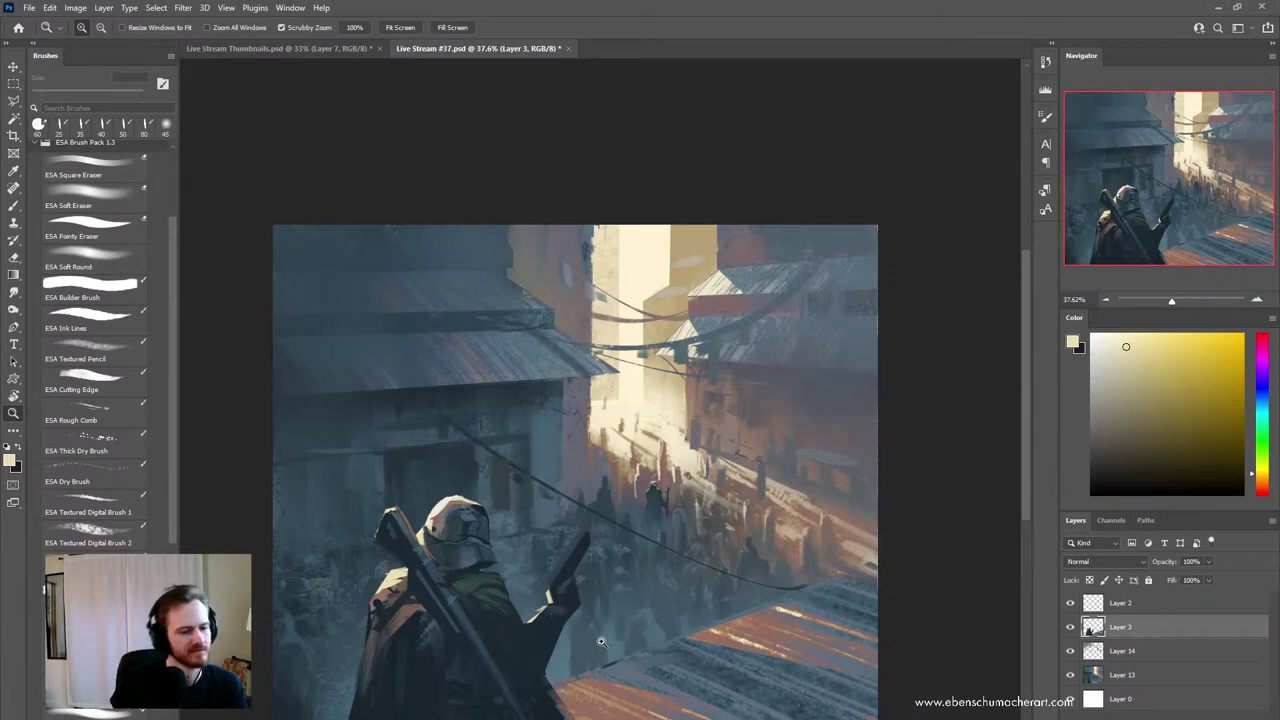
- Erase stray highlight from the forearm, then sample the pistol hand's dark tone and darken the hand and forearm with the 25 px brush
key(e)
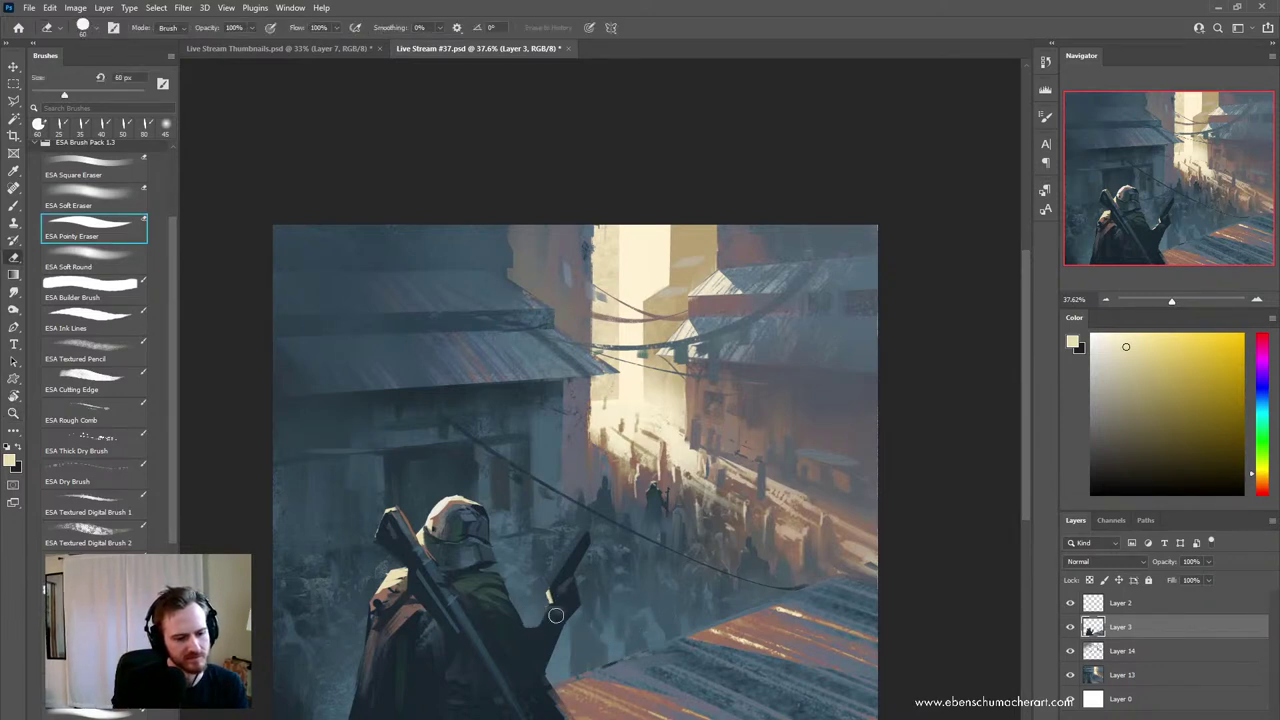
key(b)
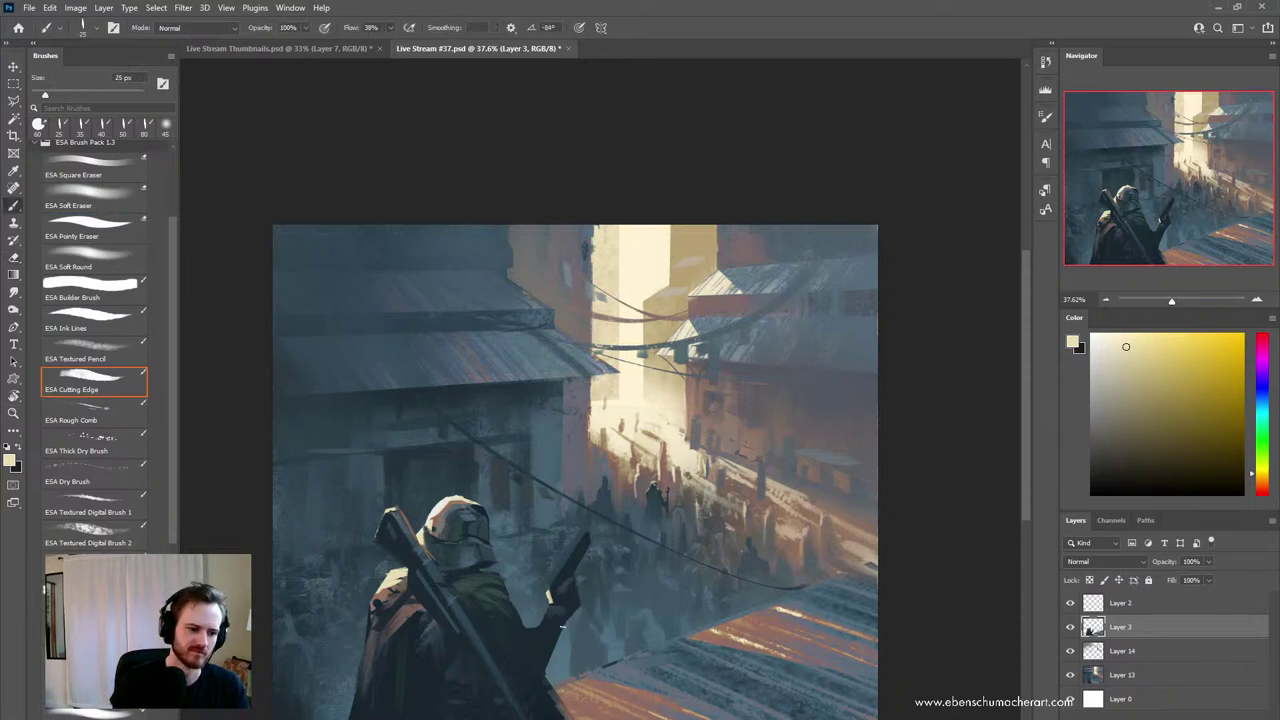
alt+click(568, 593)
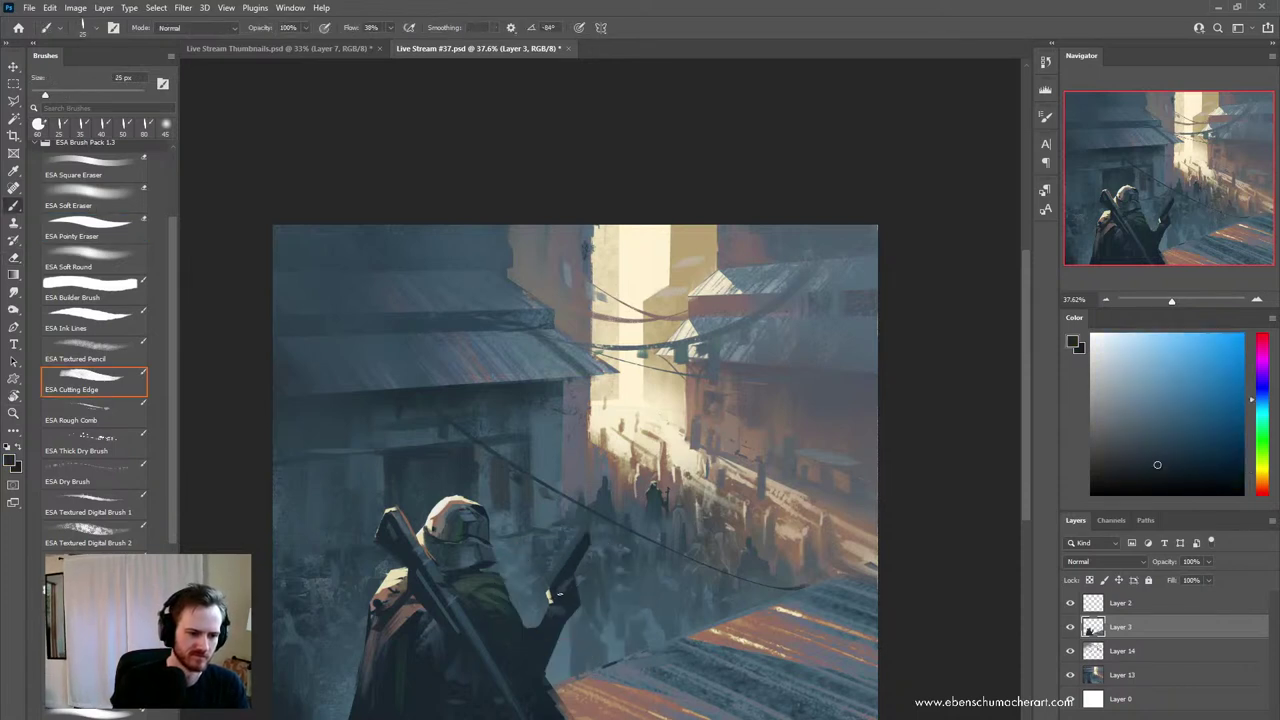
drag(548, 598, 556, 636)
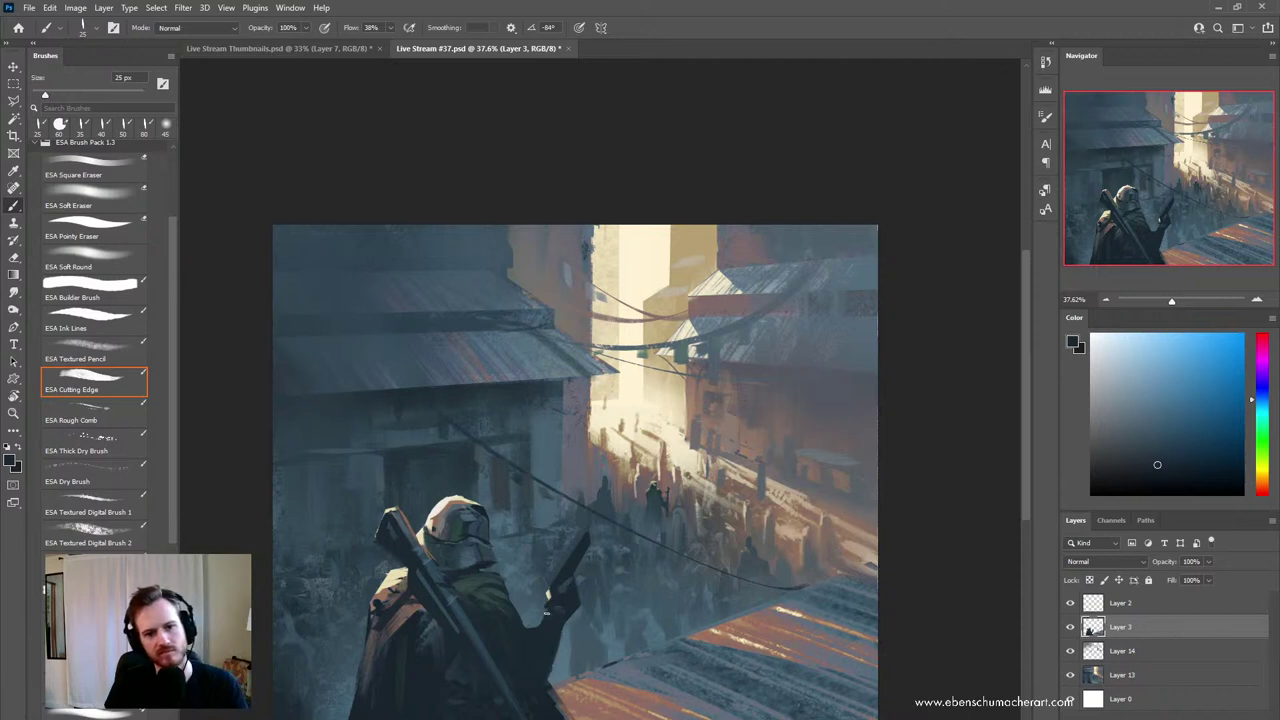
alt+click(544, 634)
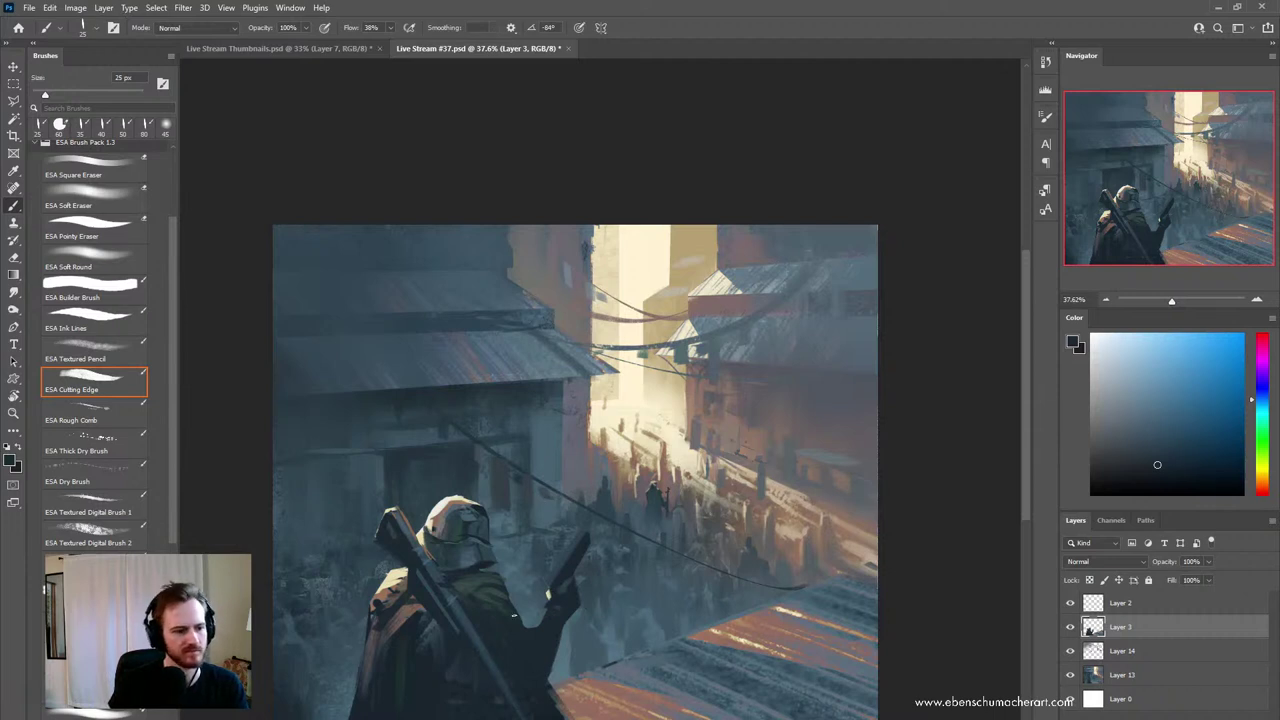
- Sample the shoulder's pale yellow and paint a short rim highlight down the cloak's outer edge below the shoulder at 25 px
key(e)
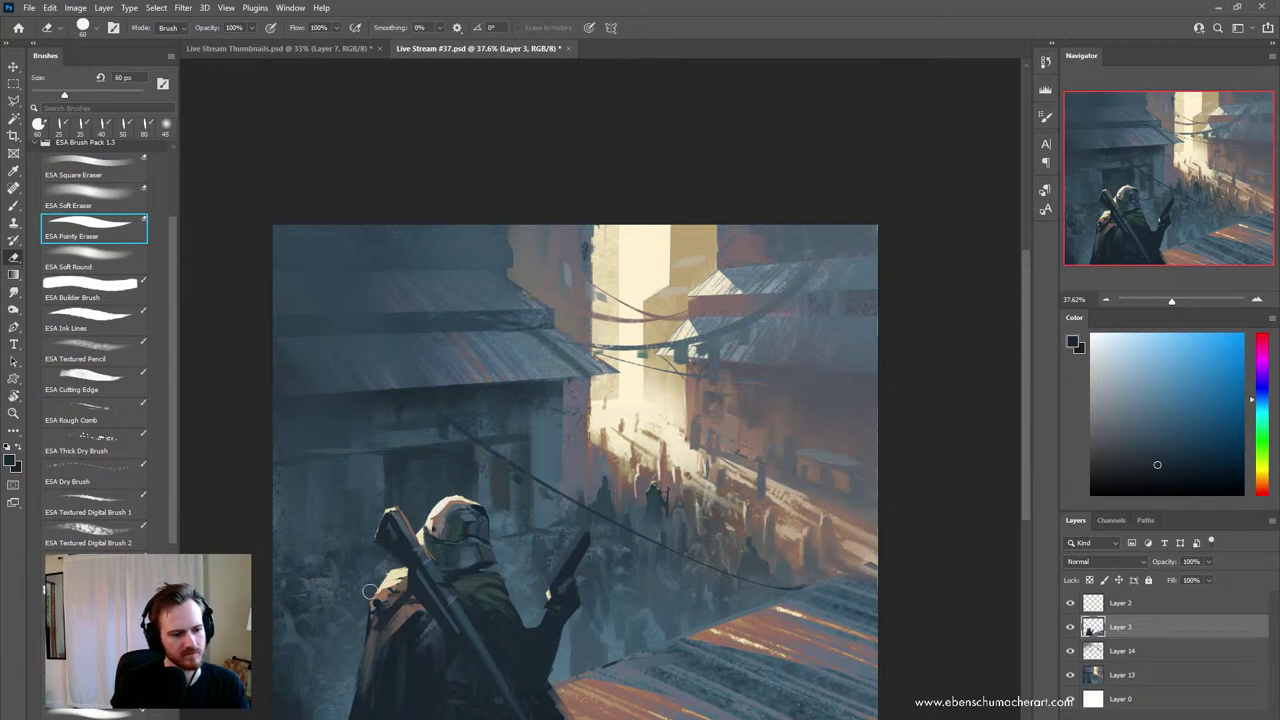
key(b)
alt+click(385, 586)
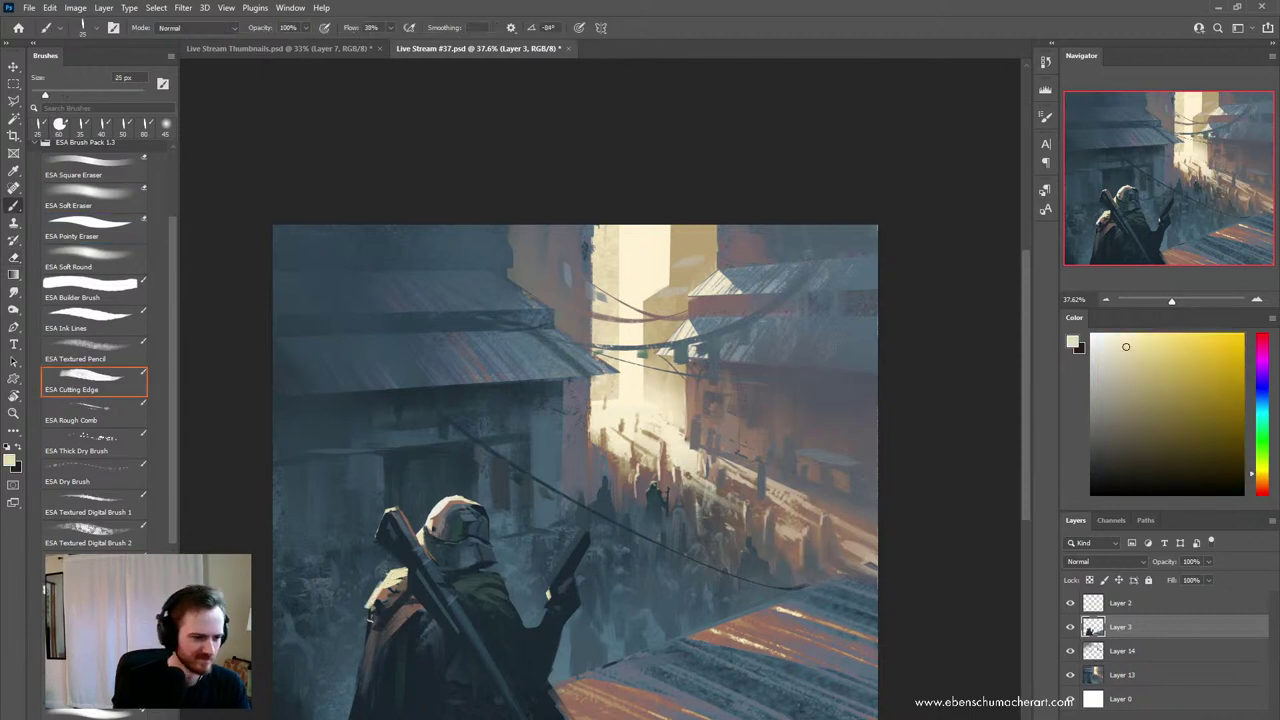
drag(374, 613, 352, 718)
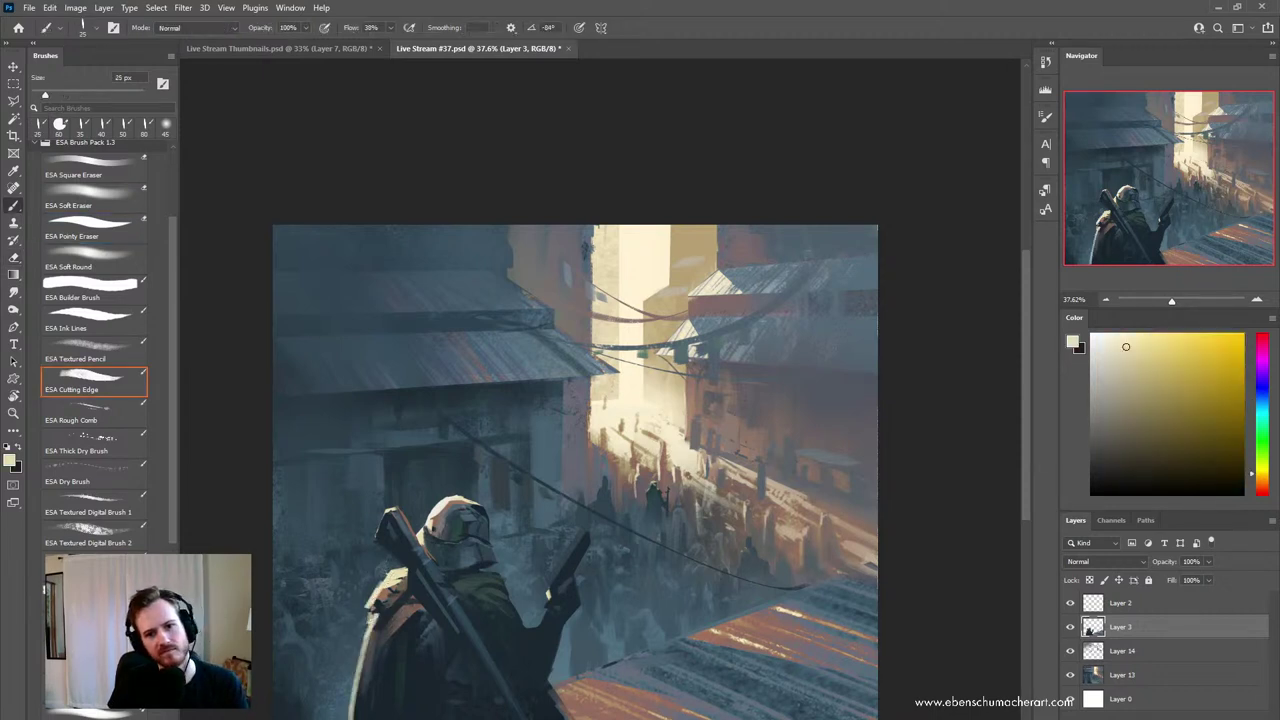
key(ctrl+z)
drag(373, 616, 358, 672)
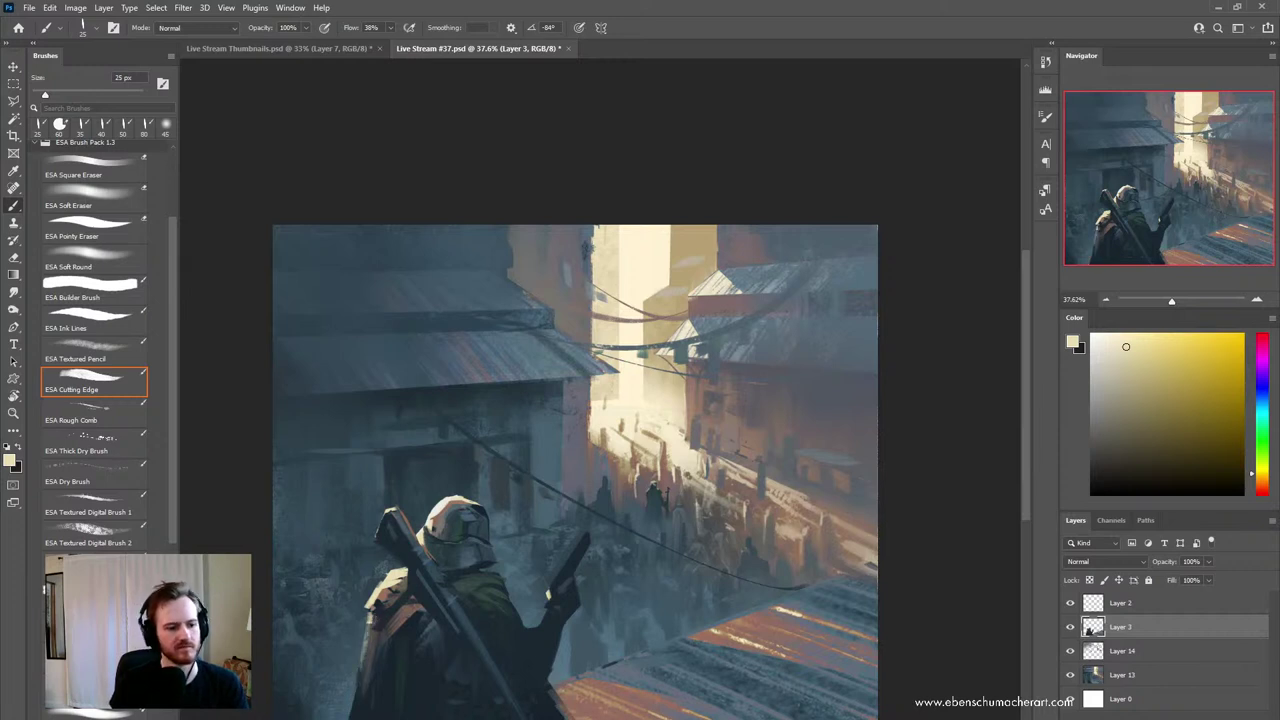
- Sample muted tones from the figure and paint subdued fabric folds on the cloak below the lit shoulder at 35 px
alt+click(407, 611)
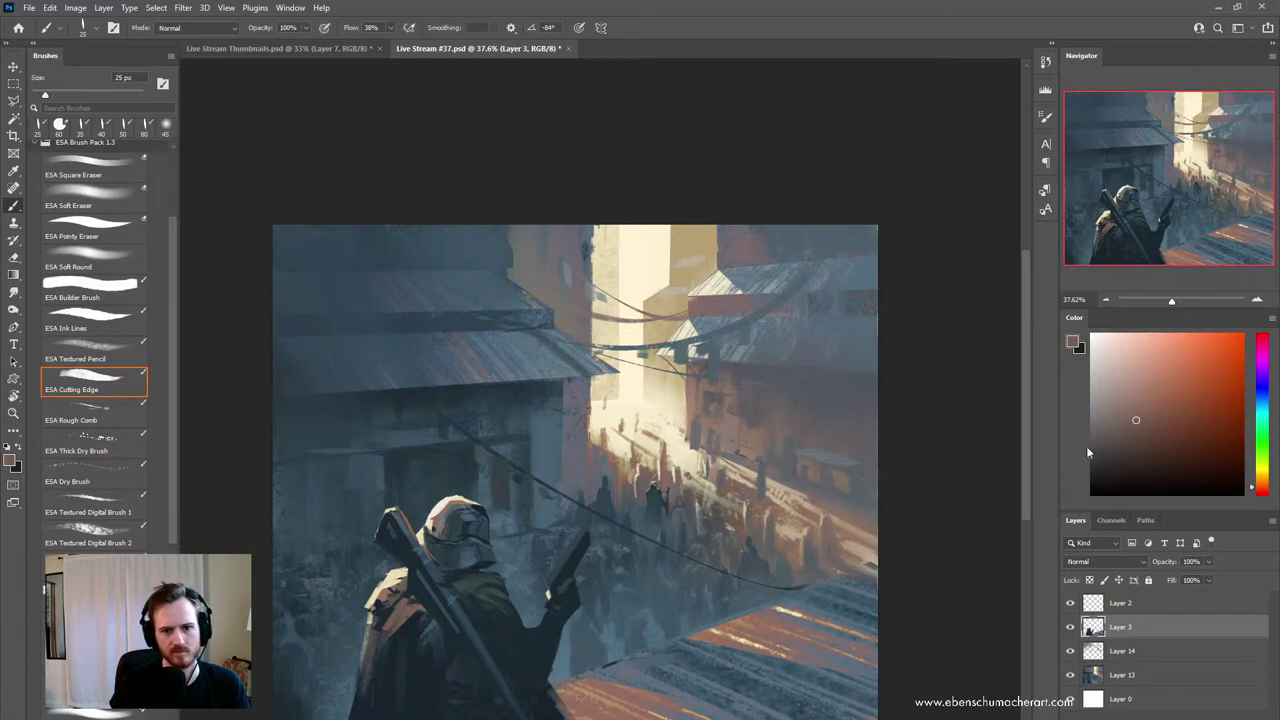
alt+click(397, 653)
alt+click(478, 594)
mouse_move(417, 607)
mouse_down()
mouse_move(374, 646)
mouse_move(410, 641)
mouse_up()
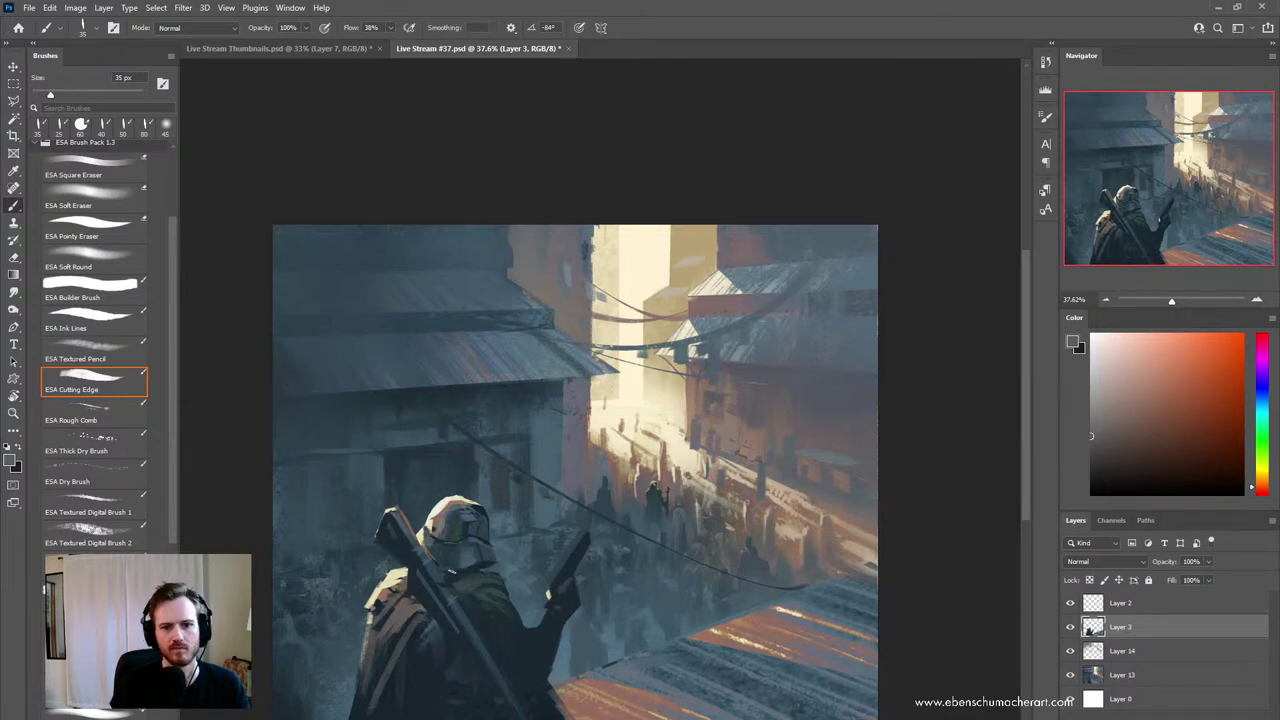
- Try a dark stroke across the upper part of the helmet with the 35 px brush
alt+click(479, 513)
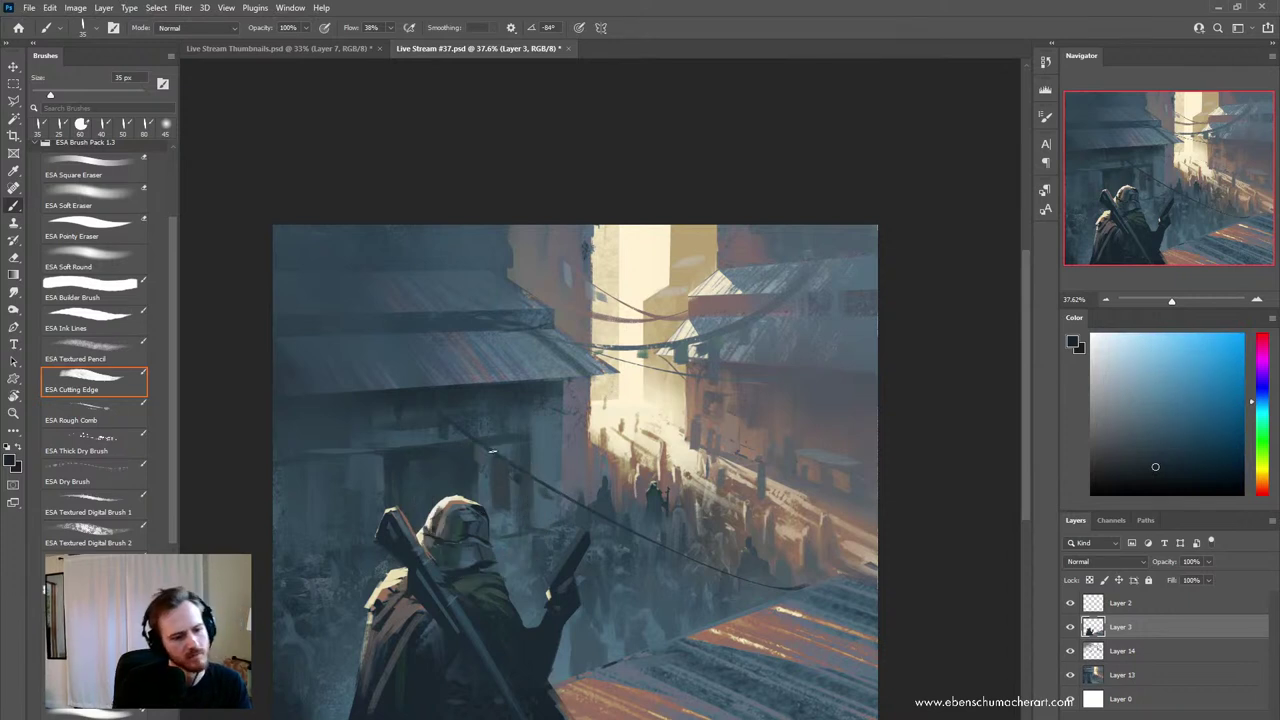
drag(433, 512, 468, 505)
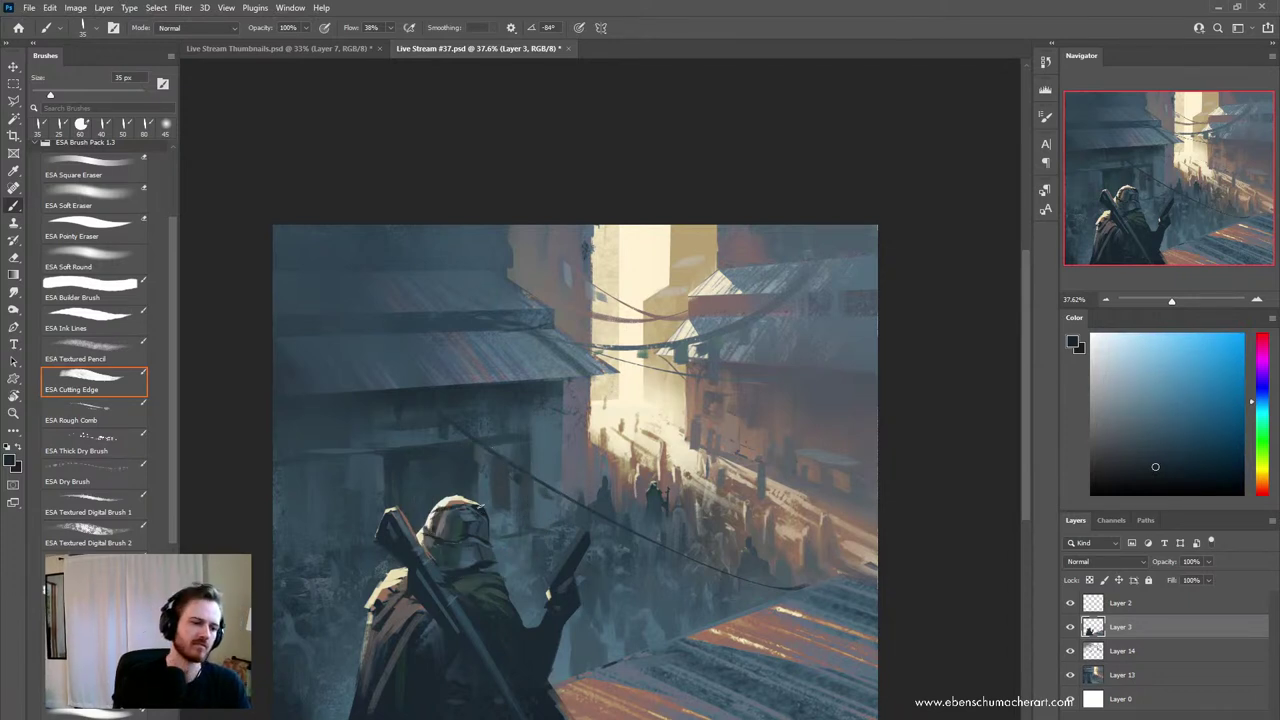
key(ctrl+z)
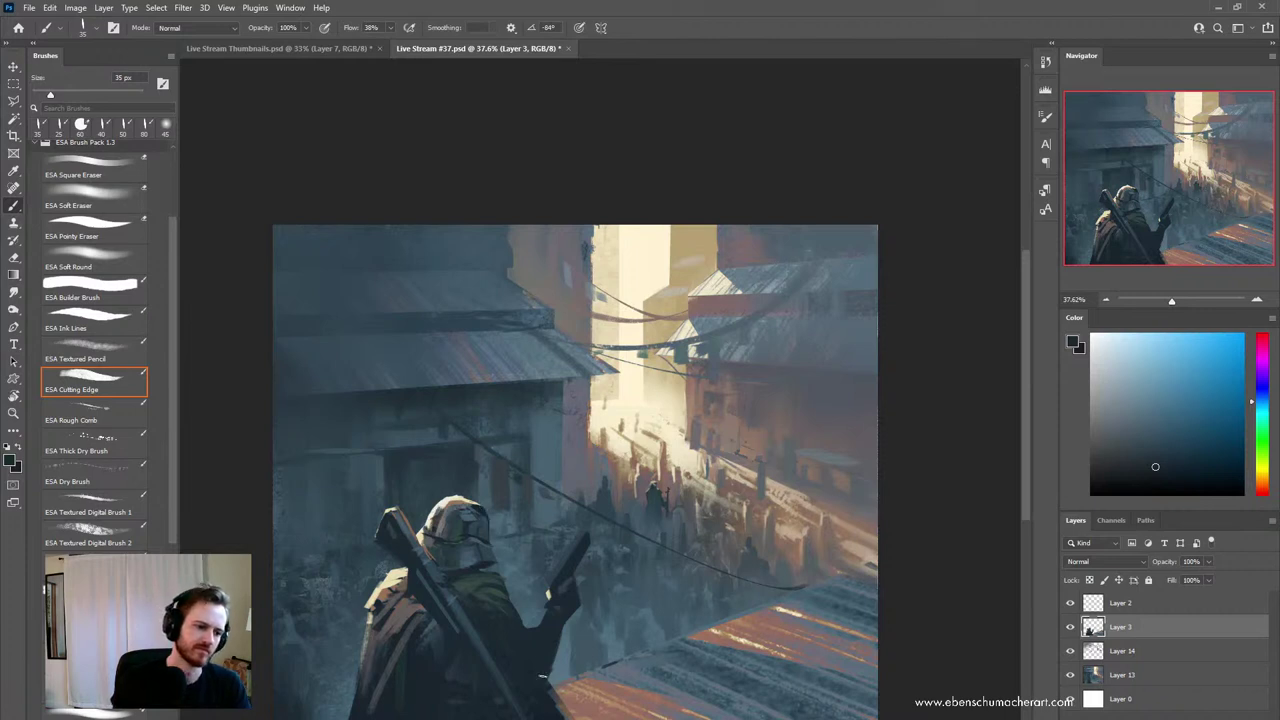
- Load Layer 3's outline as a selection, paint a sampled blue-grey plane along the pistol at 35 px, and deselect
alt+click(486, 574)
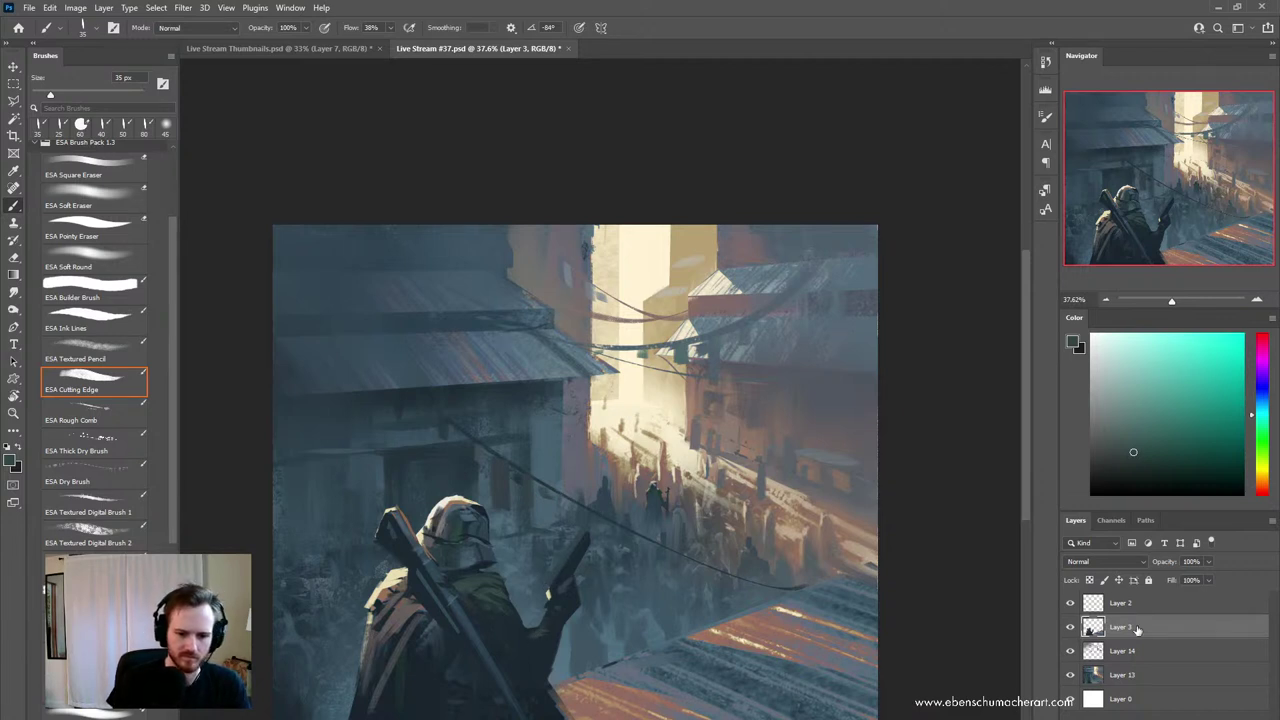
ctrl+click(1092, 627)
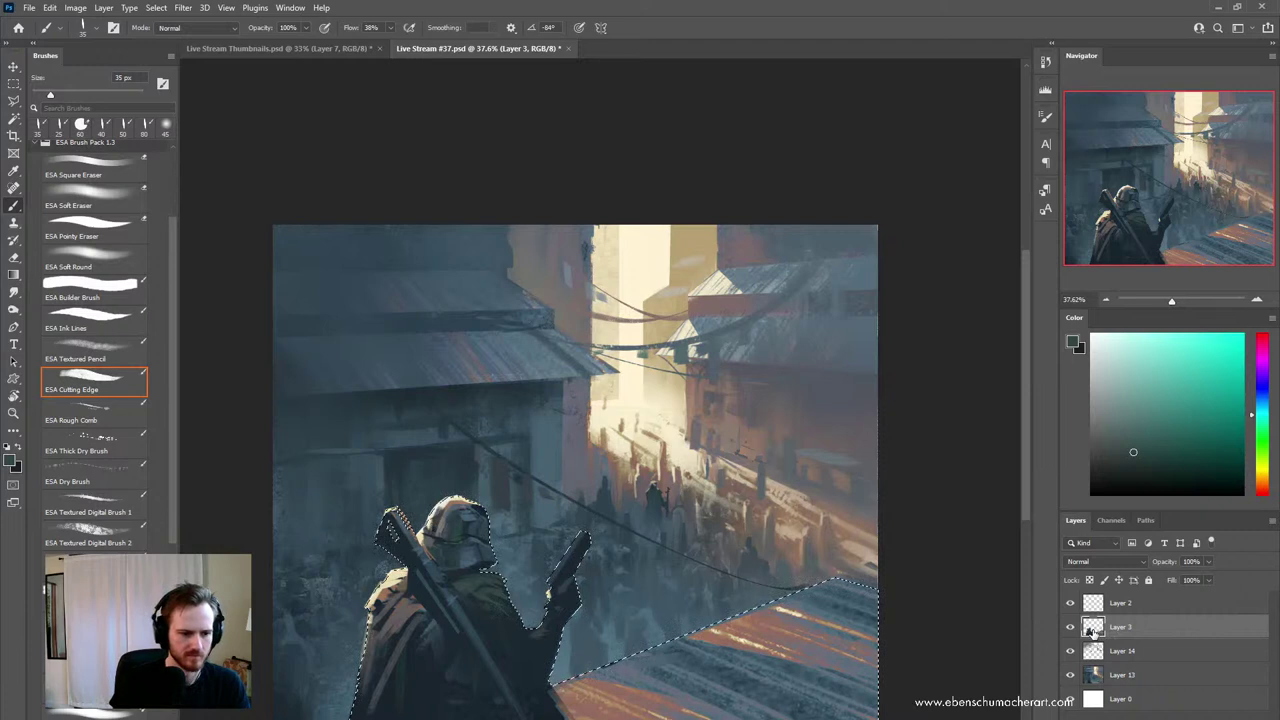
alt+click(565, 662)
drag(582, 535, 557, 572)
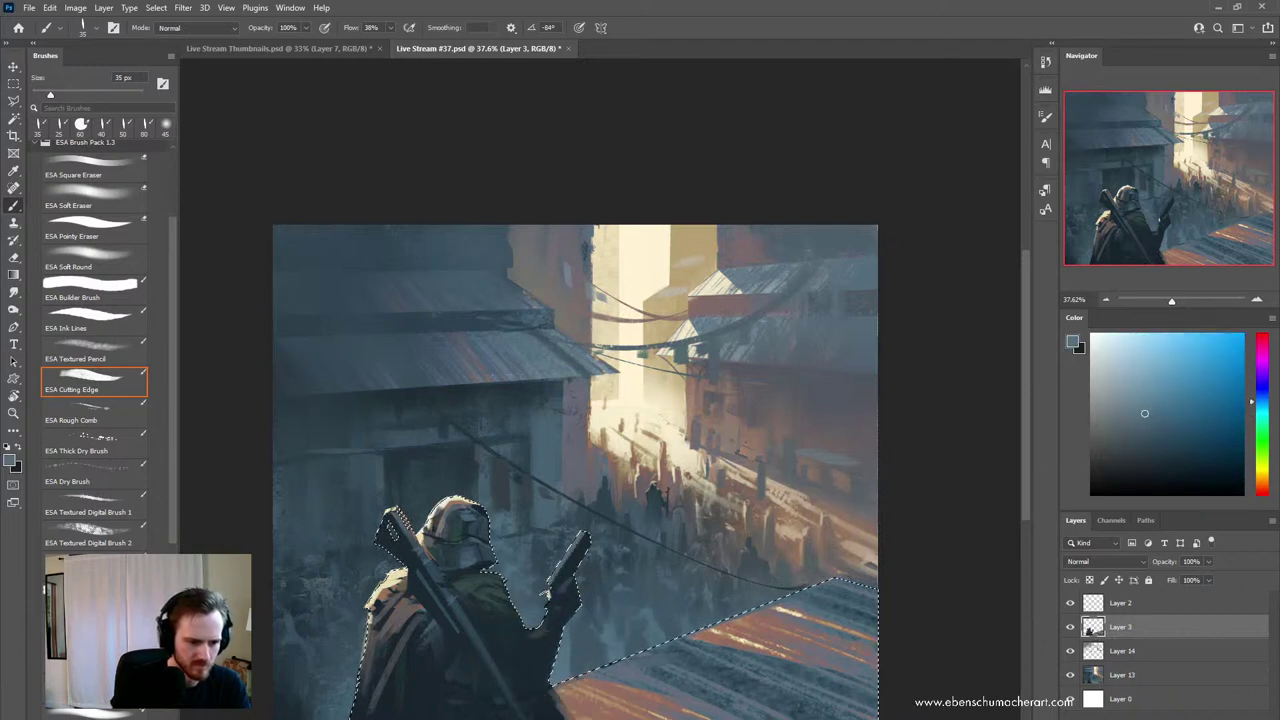
key(ctrl+d)
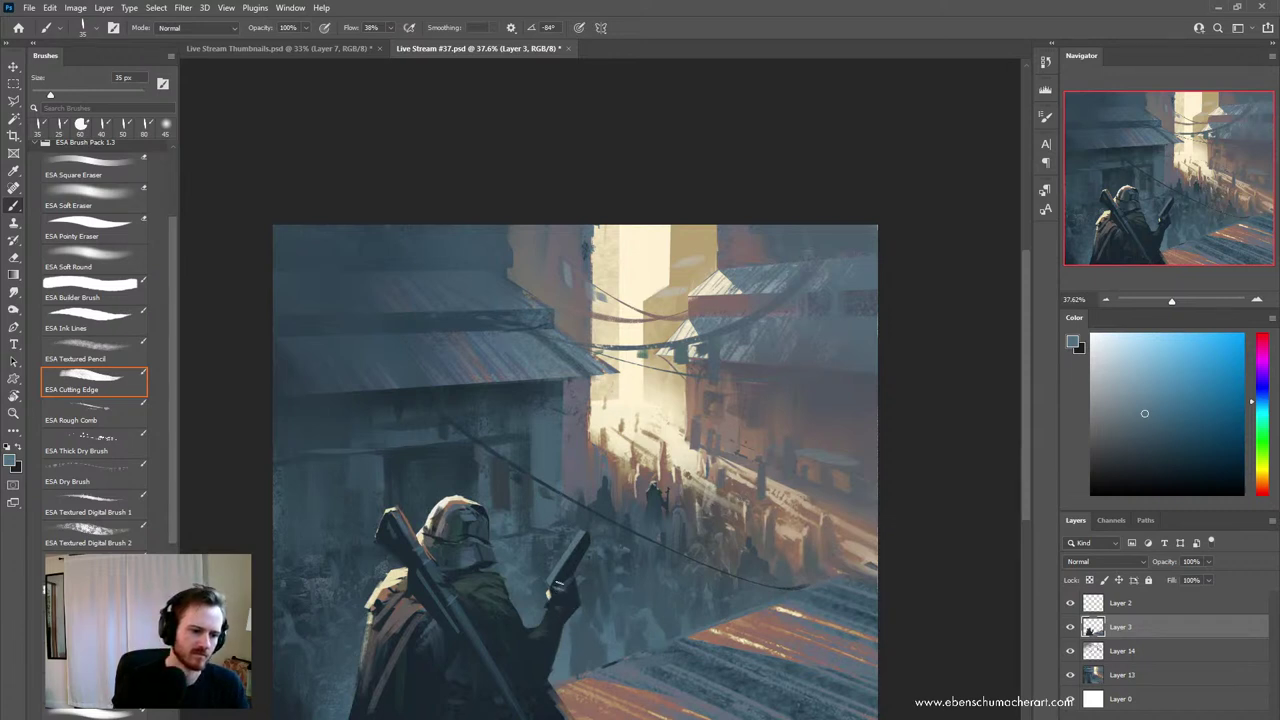
- Refine the pistol grip and gloved fingers with sampled dark and blue-grey tones and a warm brown accent, reducing the brush to 25 px
alt+click(573, 582)
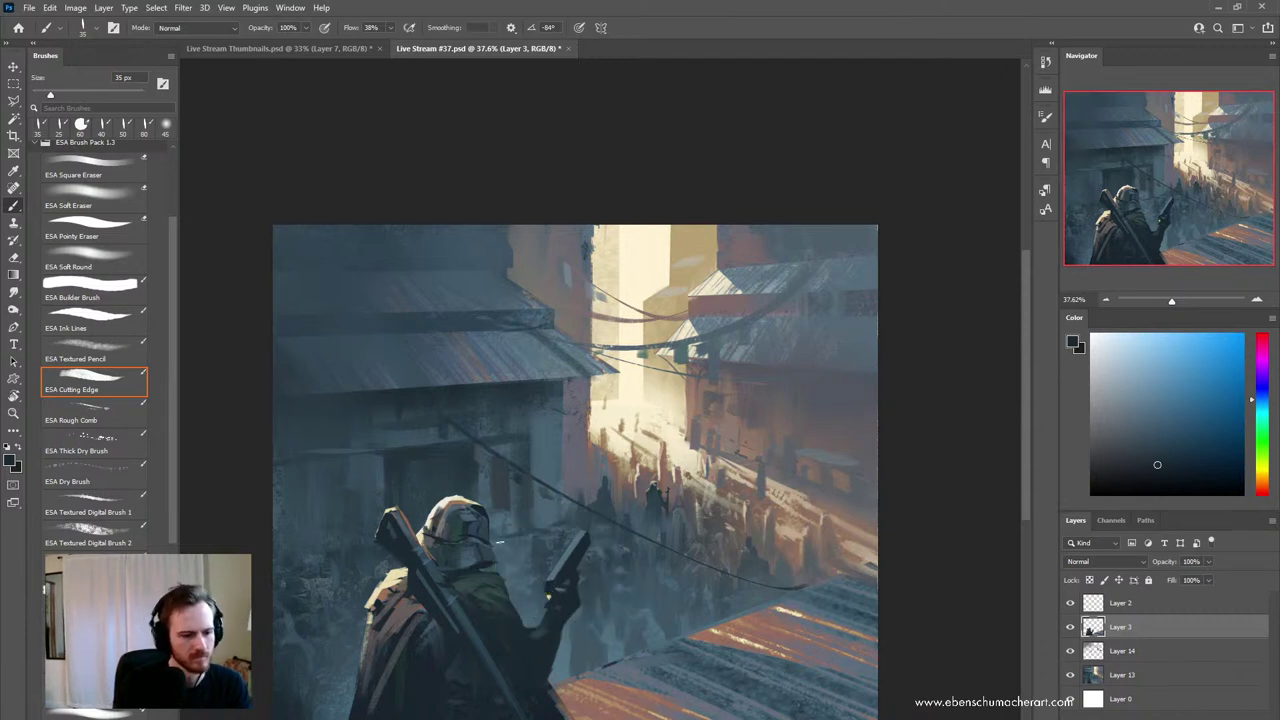
alt+click(386, 598)
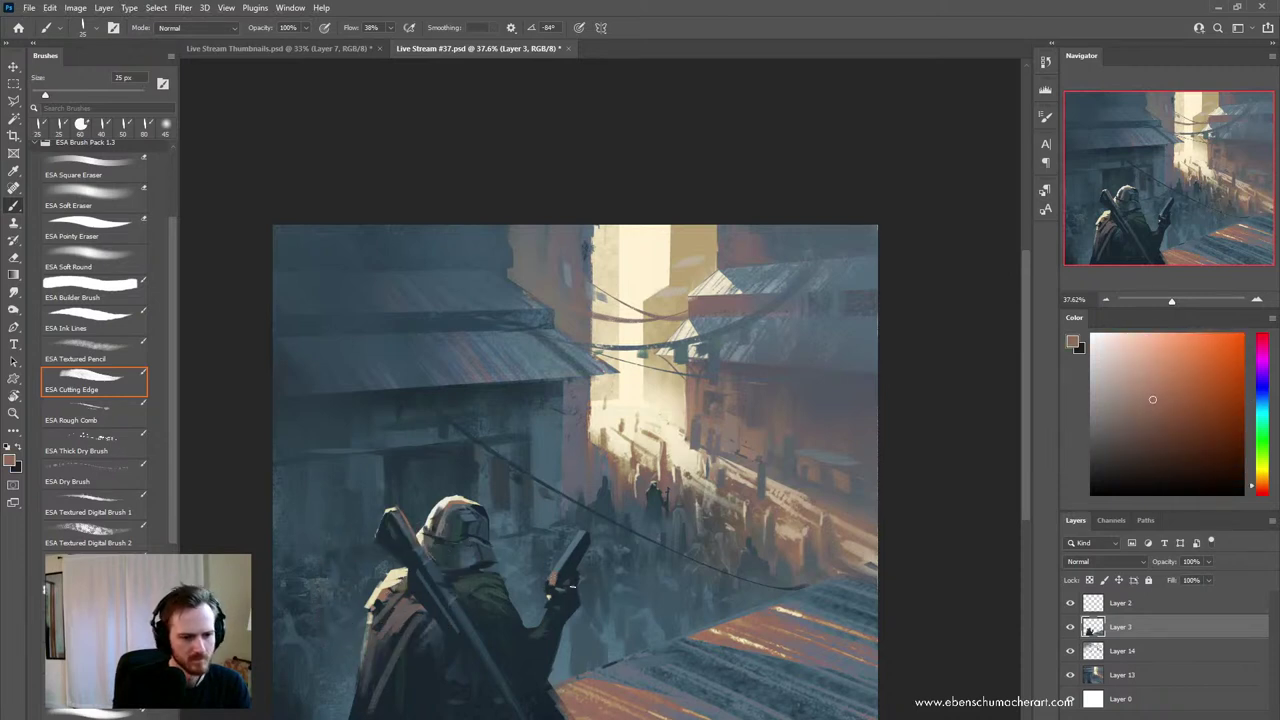
alt+click(559, 590)
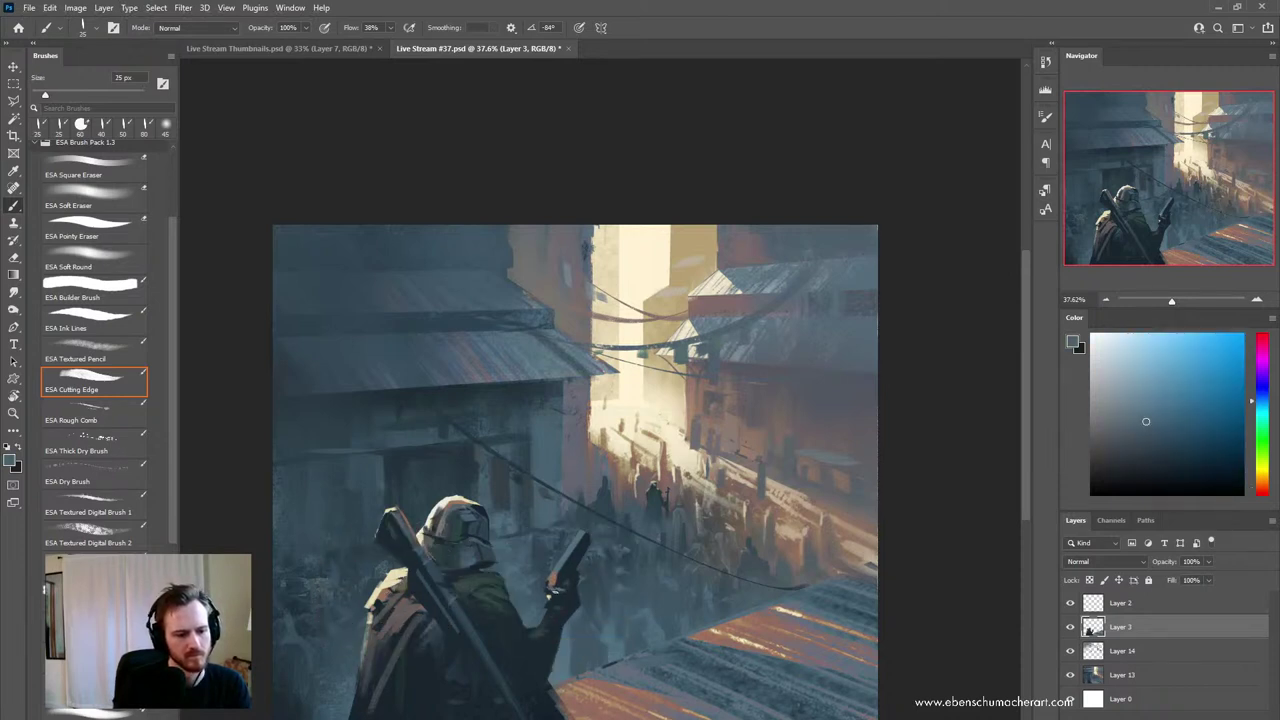
alt+click(571, 630)
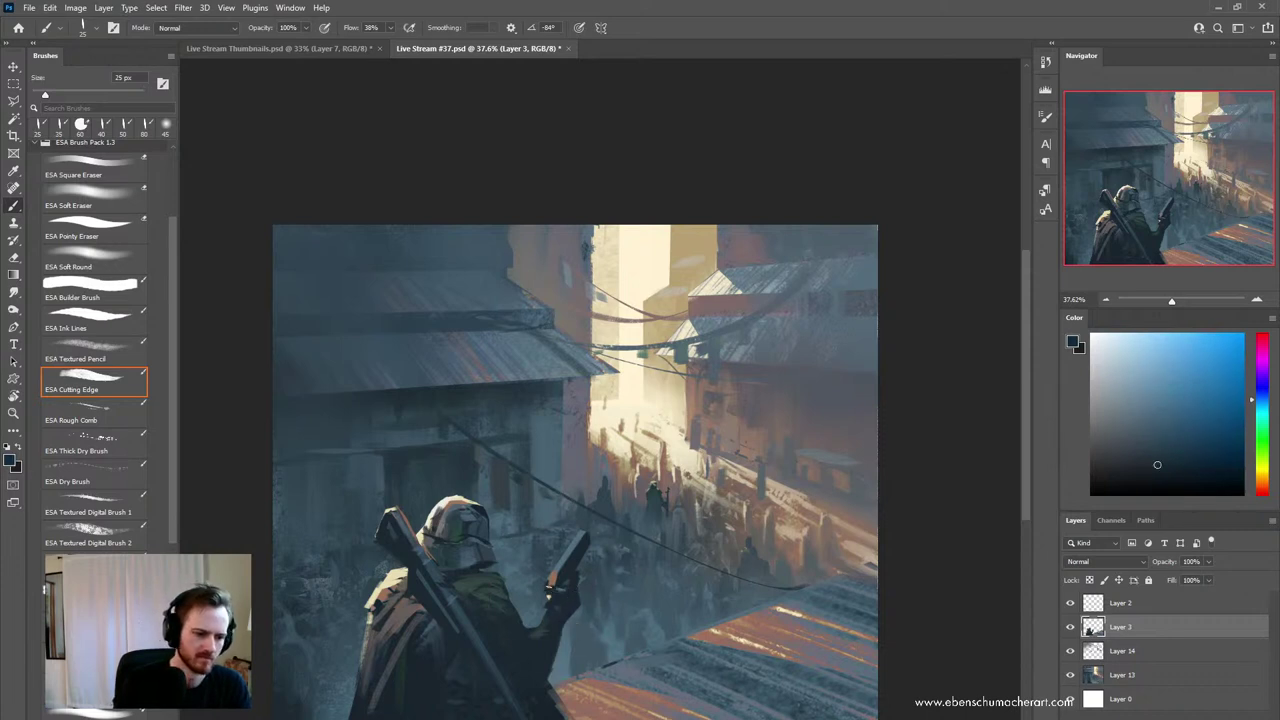
- Paint blue-grey and dark details along the pistol at 25 px within Layer 3's outline loaded as a selection, and deselect
alt+click(574, 559)
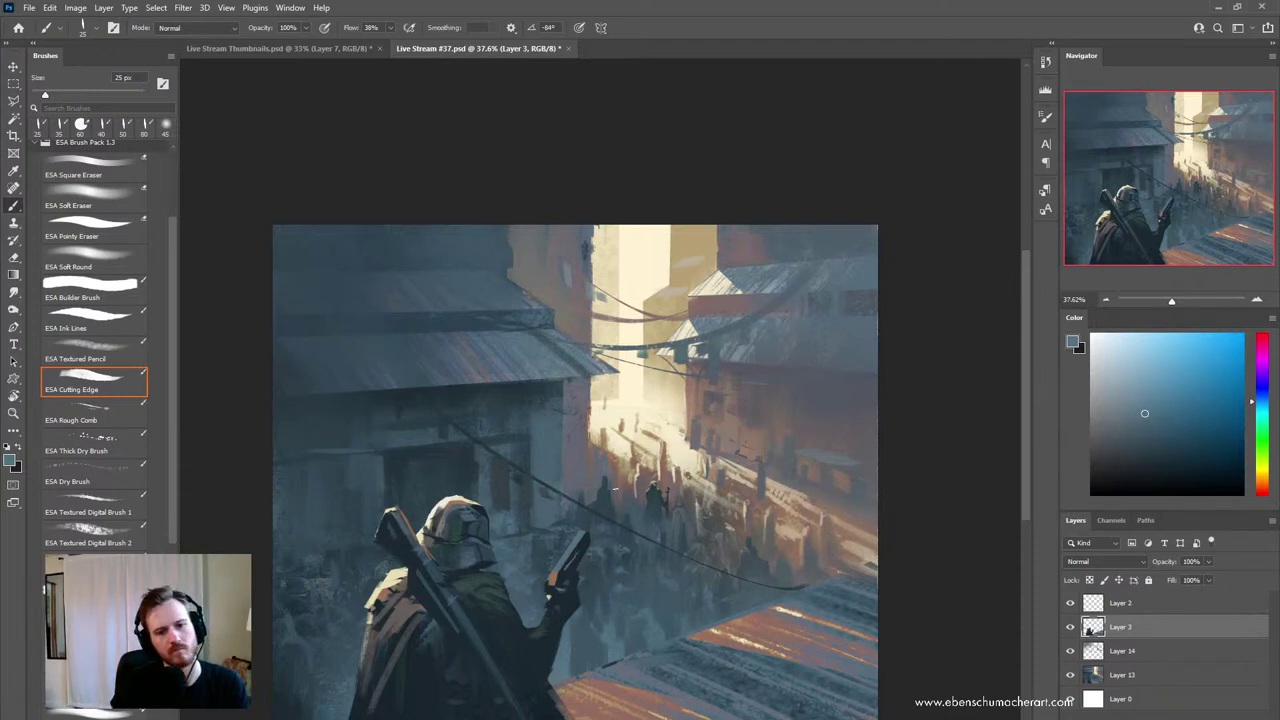
alt+click(569, 554)
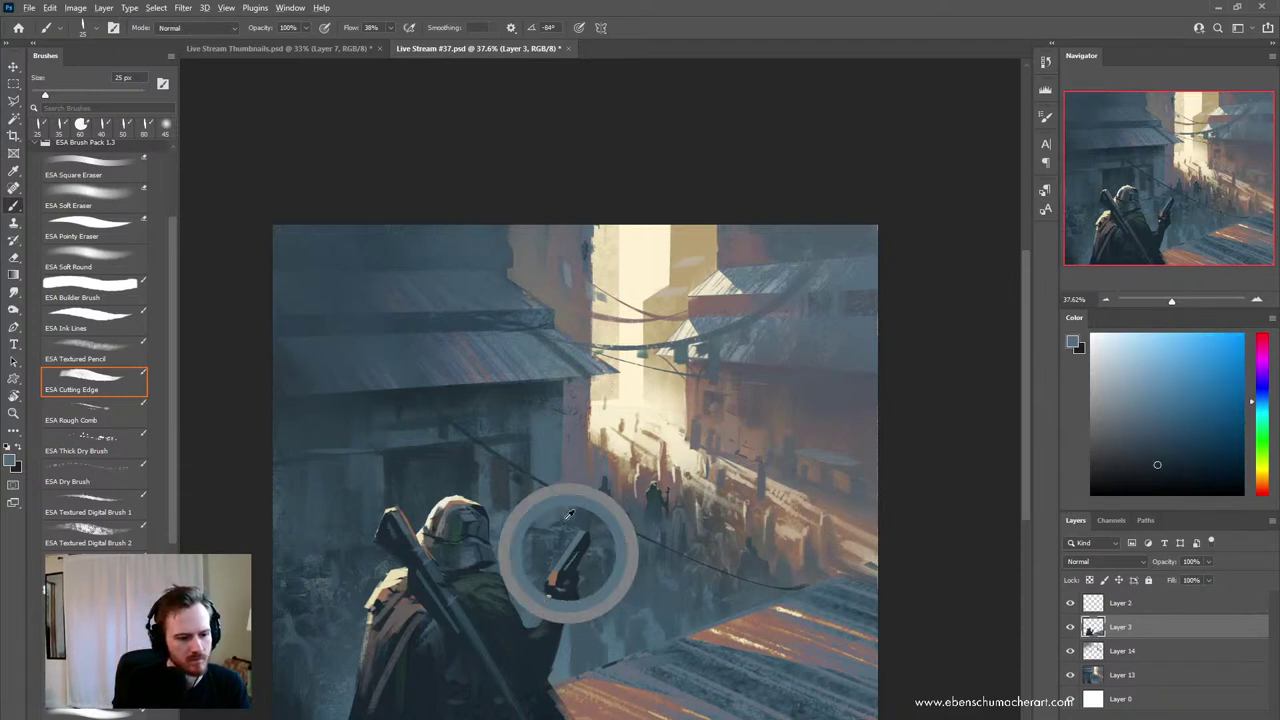
ctrl+click(1094, 628)
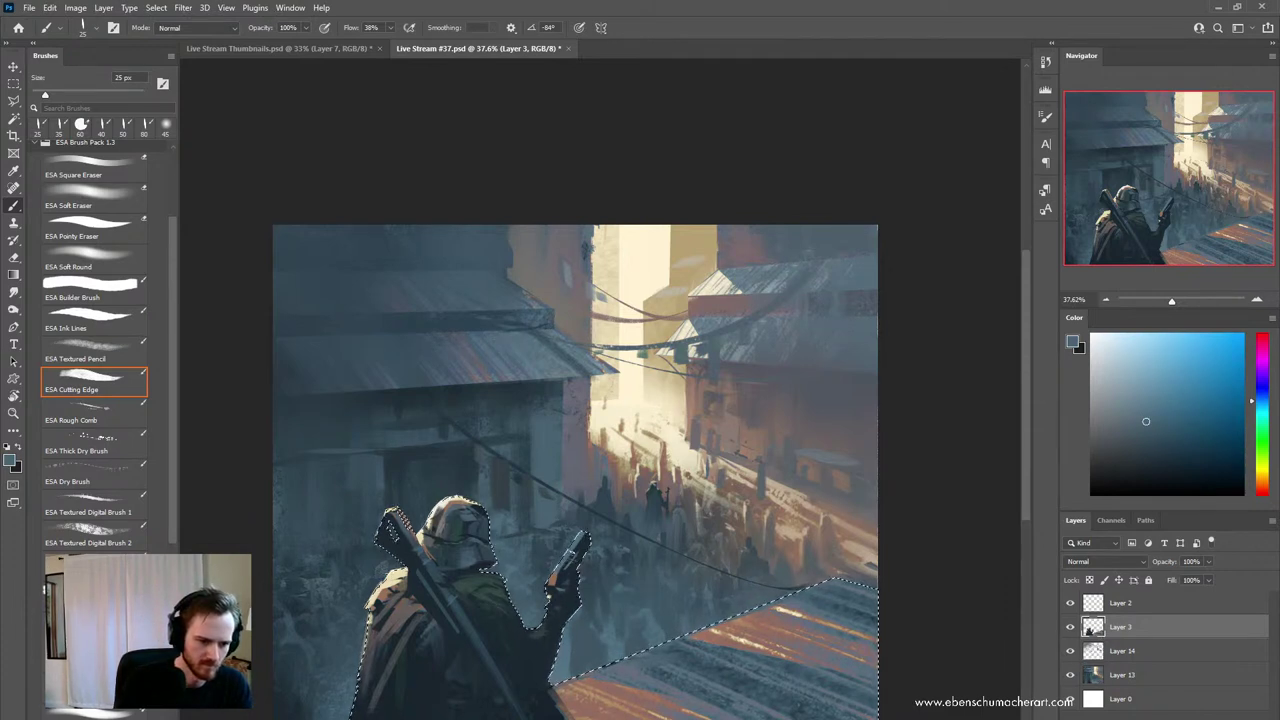
alt+click(581, 551)
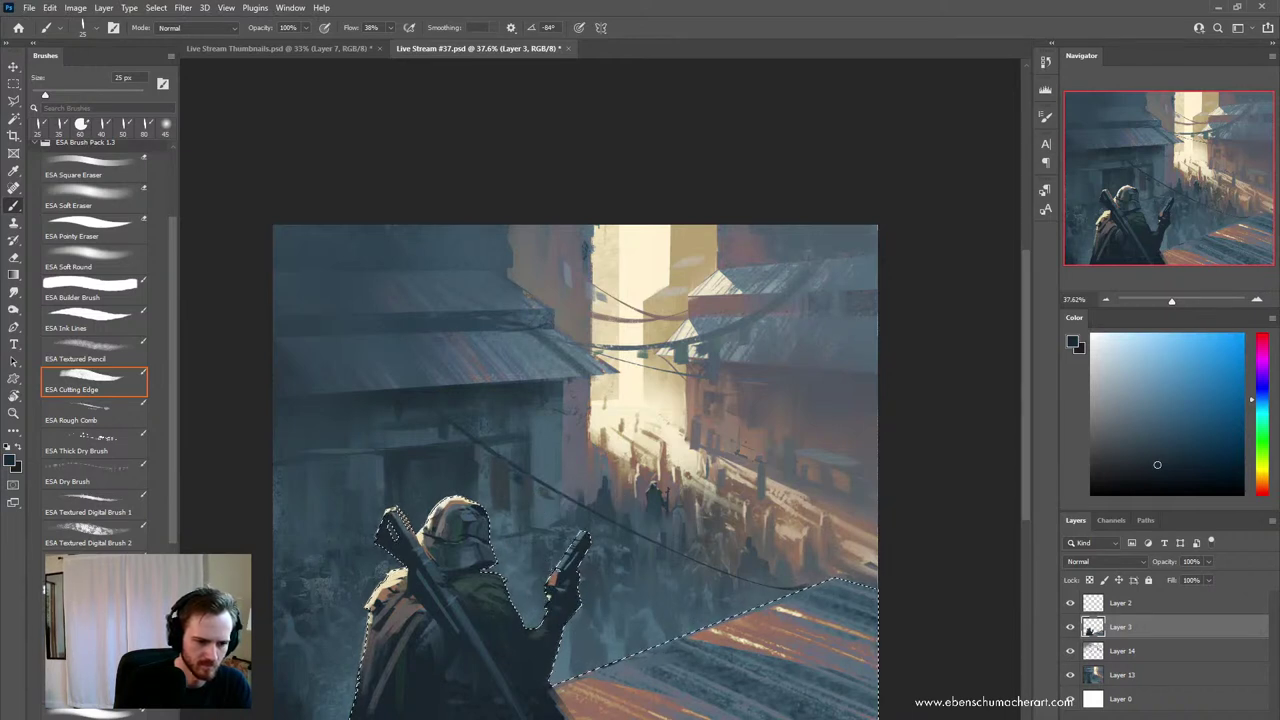
drag(556, 577, 552, 586)
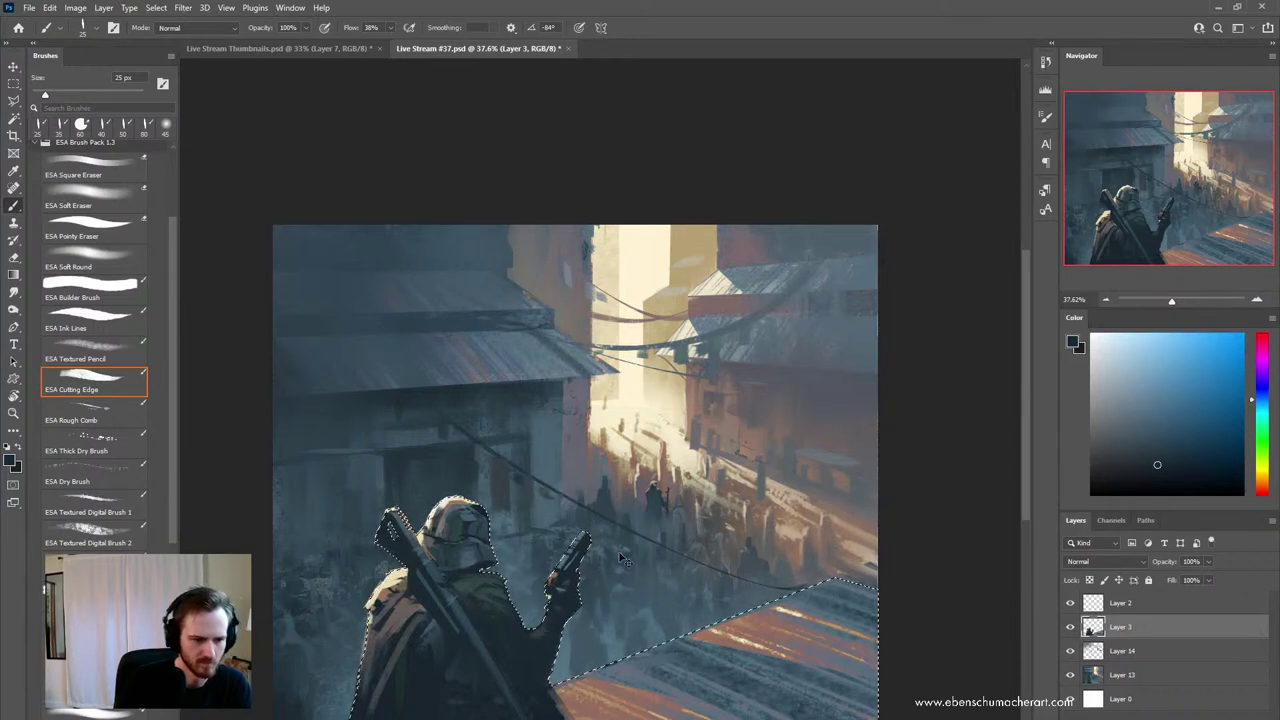
key(ctrl+d)
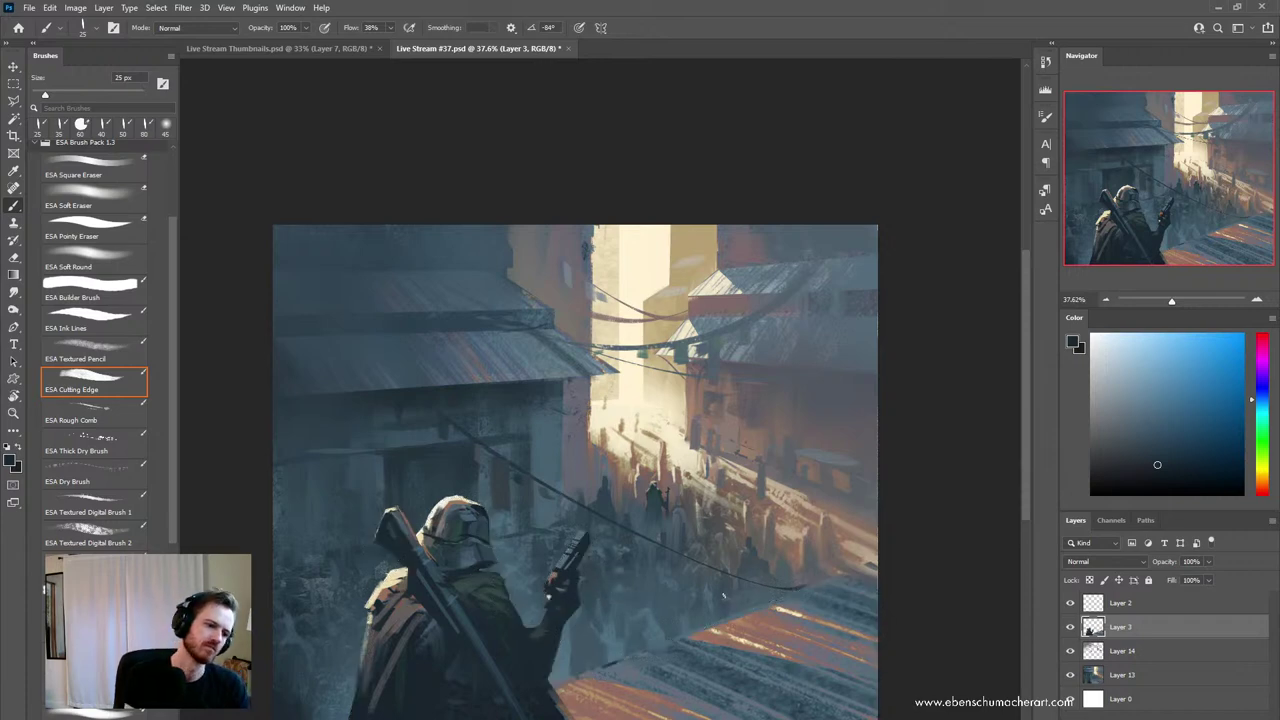
- Flip the whole painting horizontally to check the refined figure and pistol against the composition
key(z)
drag(719, 580, 716, 619)
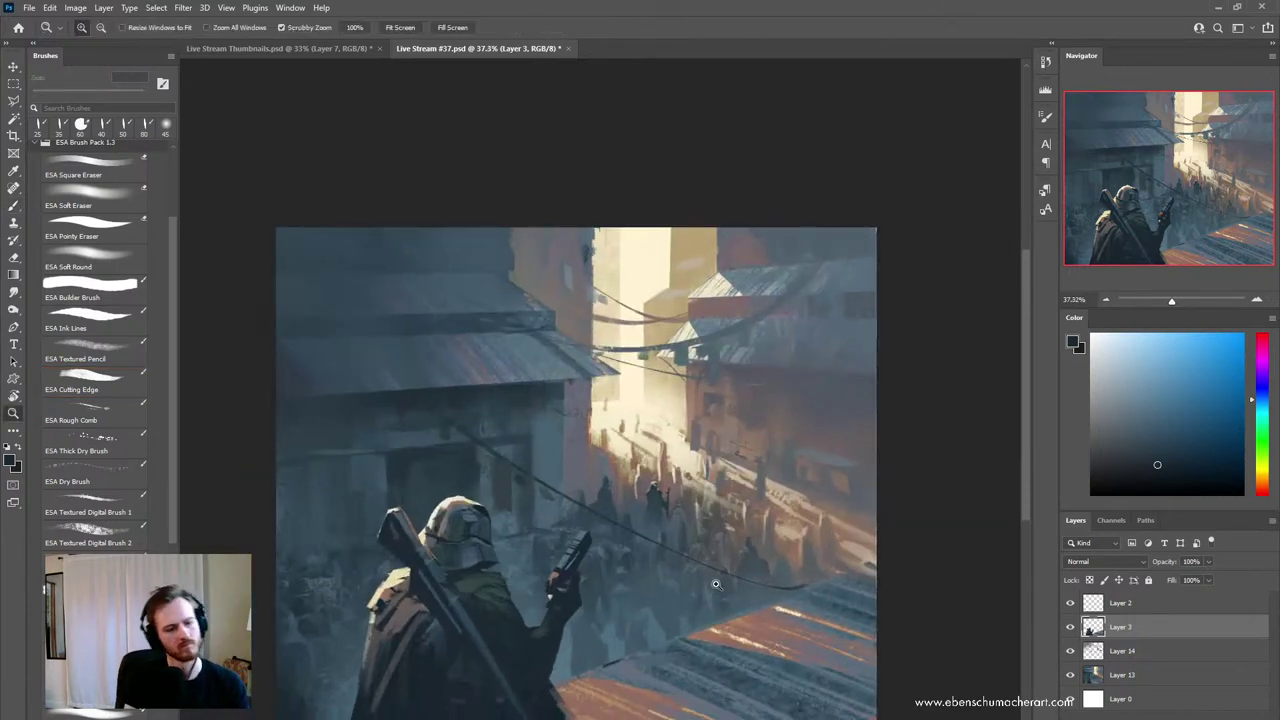
key(ctrl+shift+h)
drag(749, 554, 662, 607)
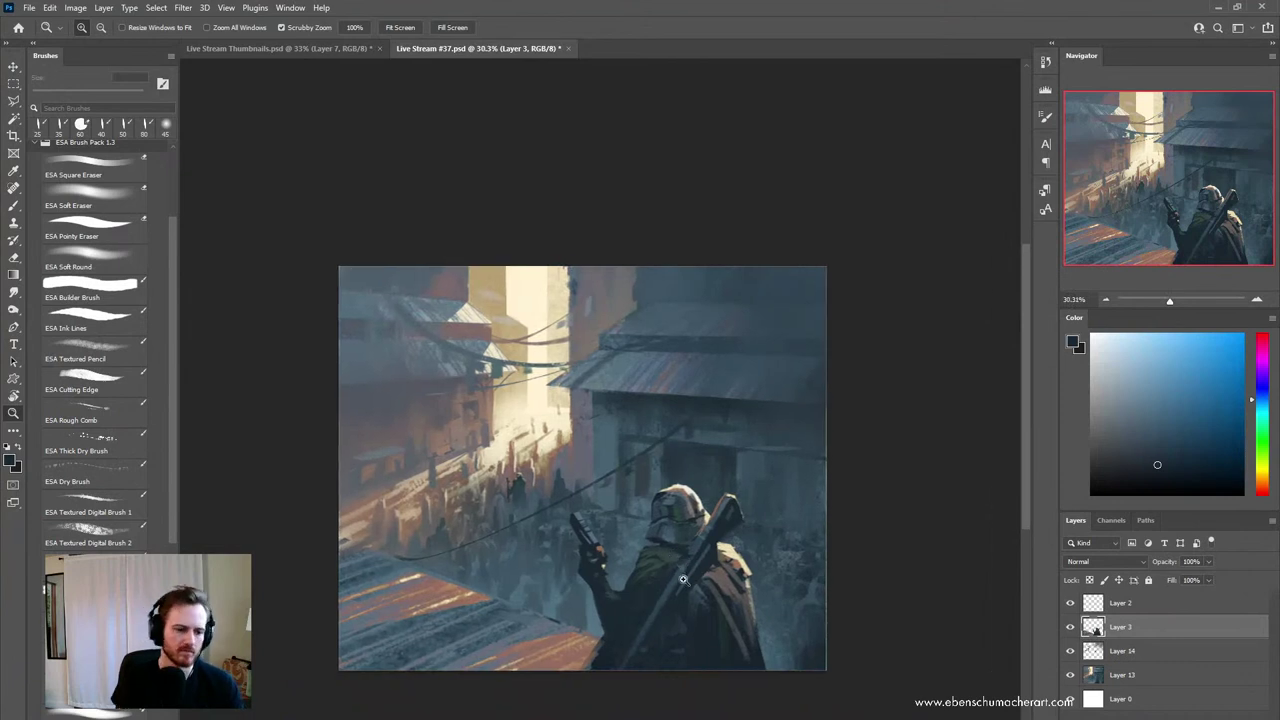
drag(621, 543, 656, 596)
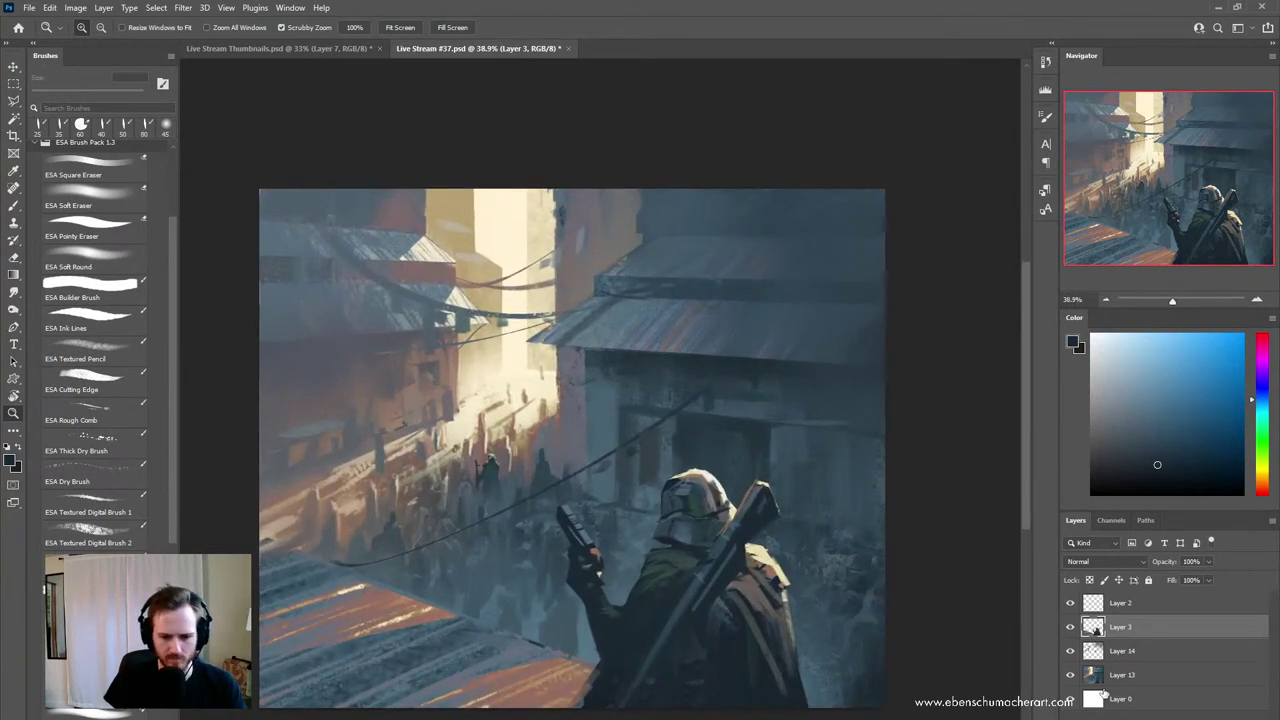
- Load Layer 3's outline as a selection, shade the figure's lower cloak with the Soft Round brush at 300 px, and deselect
click(1120, 684)
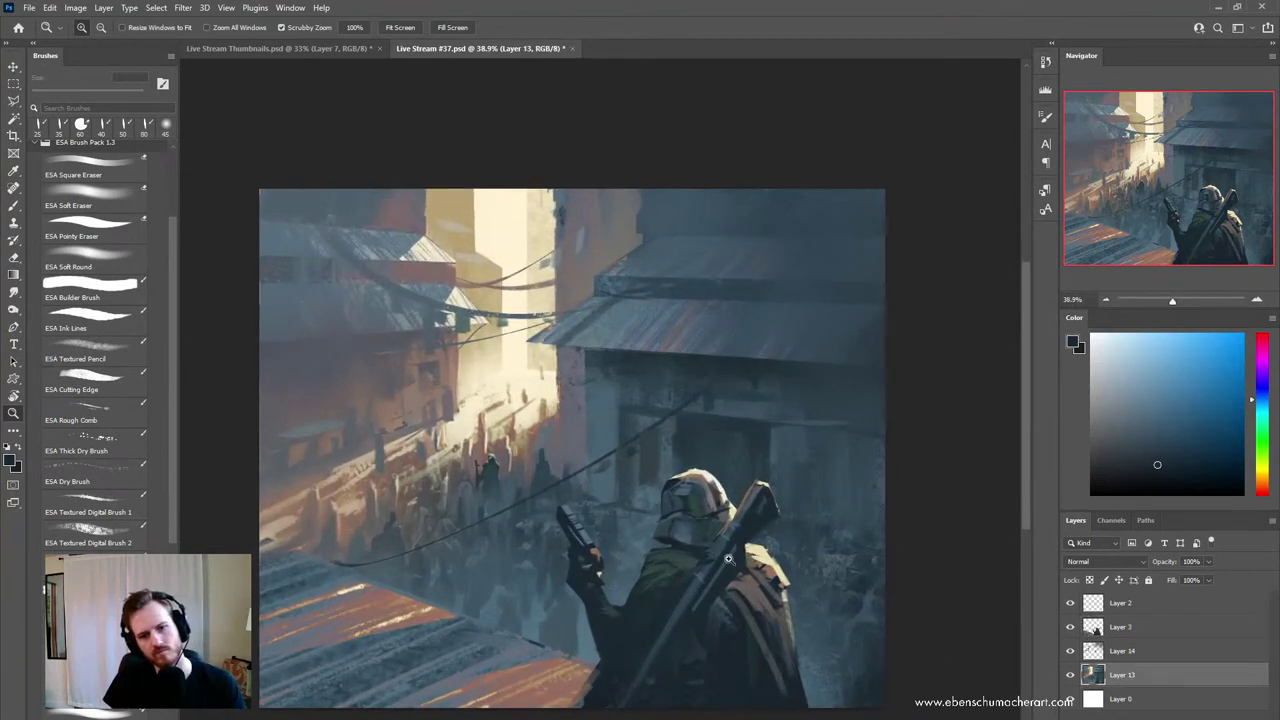
drag(667, 597, 690, 607)
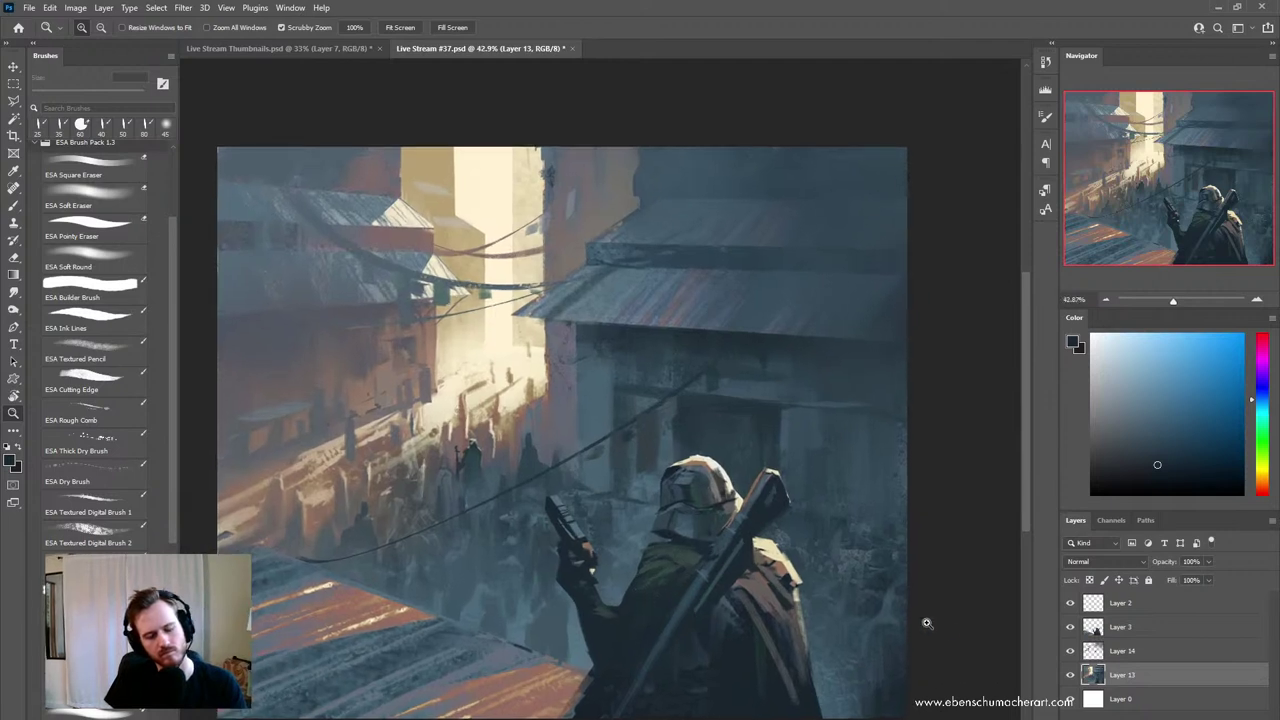
click(1092, 627)
ctrl+click(1092, 627)
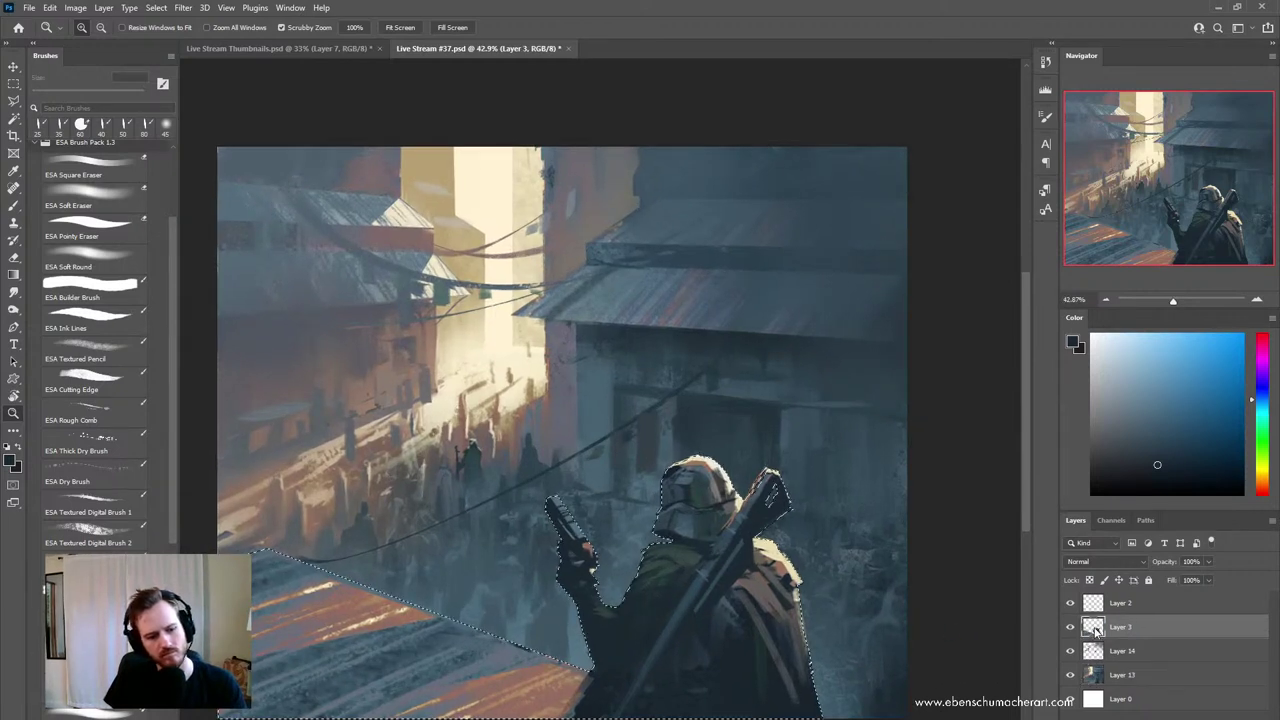
key(b)
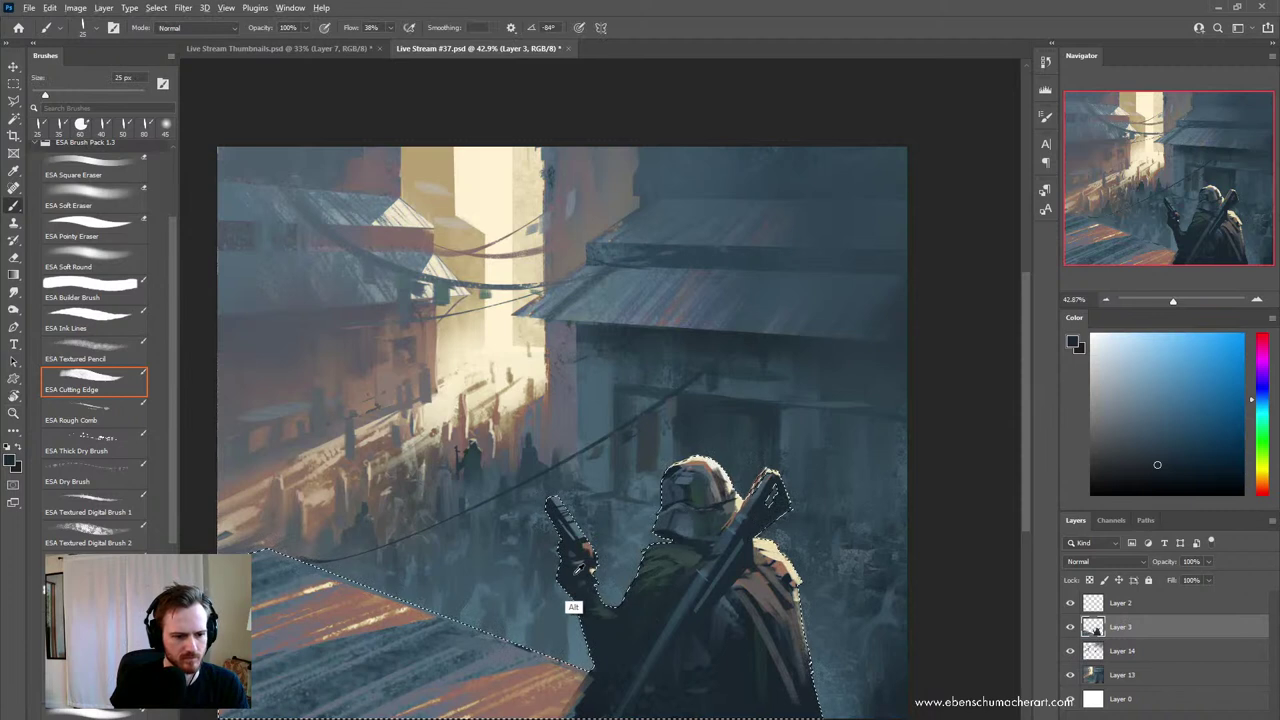
click(78, 264)
key(bracketright)
key(bracketright)
key(bracketright)
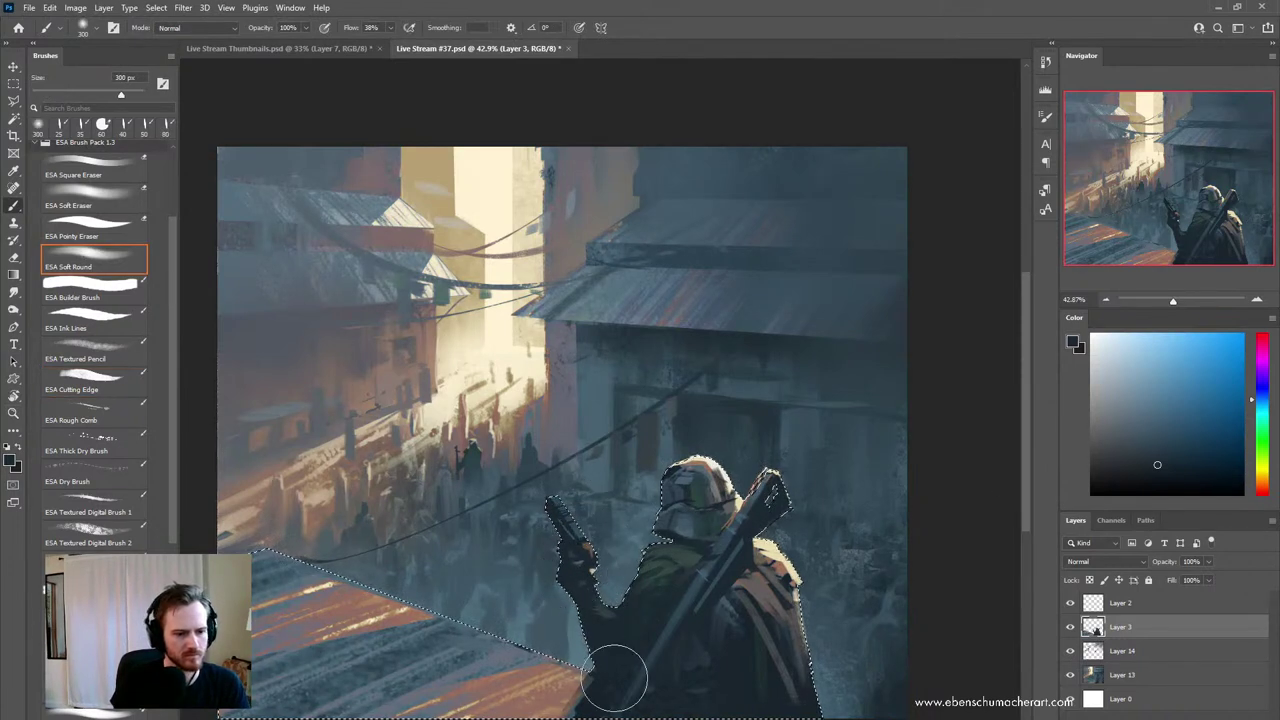
key(ctrl+d)
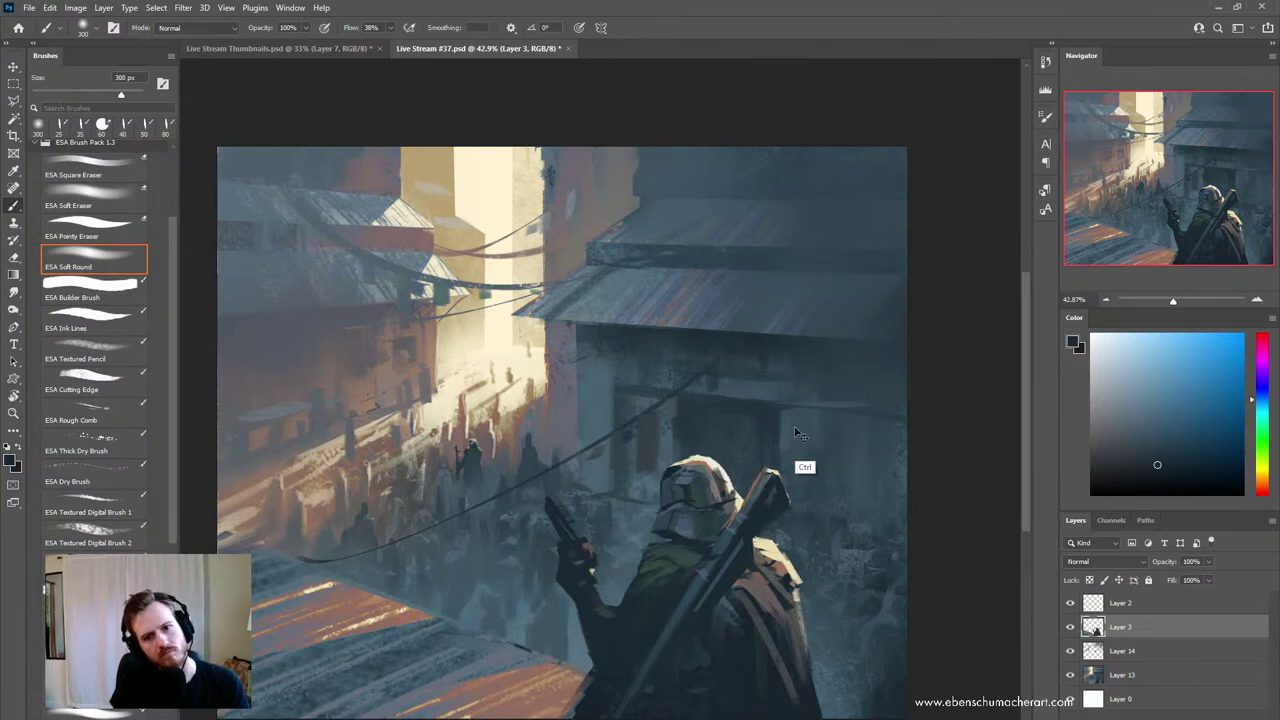
key(ctrl+shift+d)
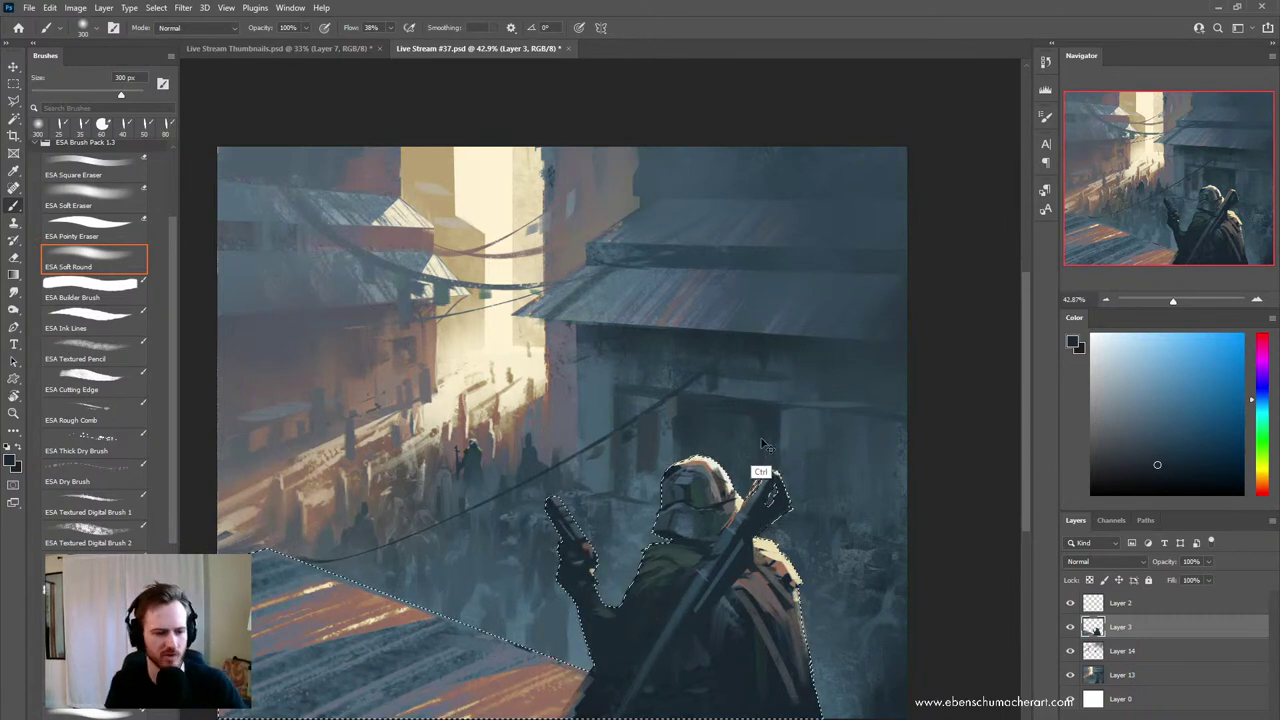
key(ctrl+d)
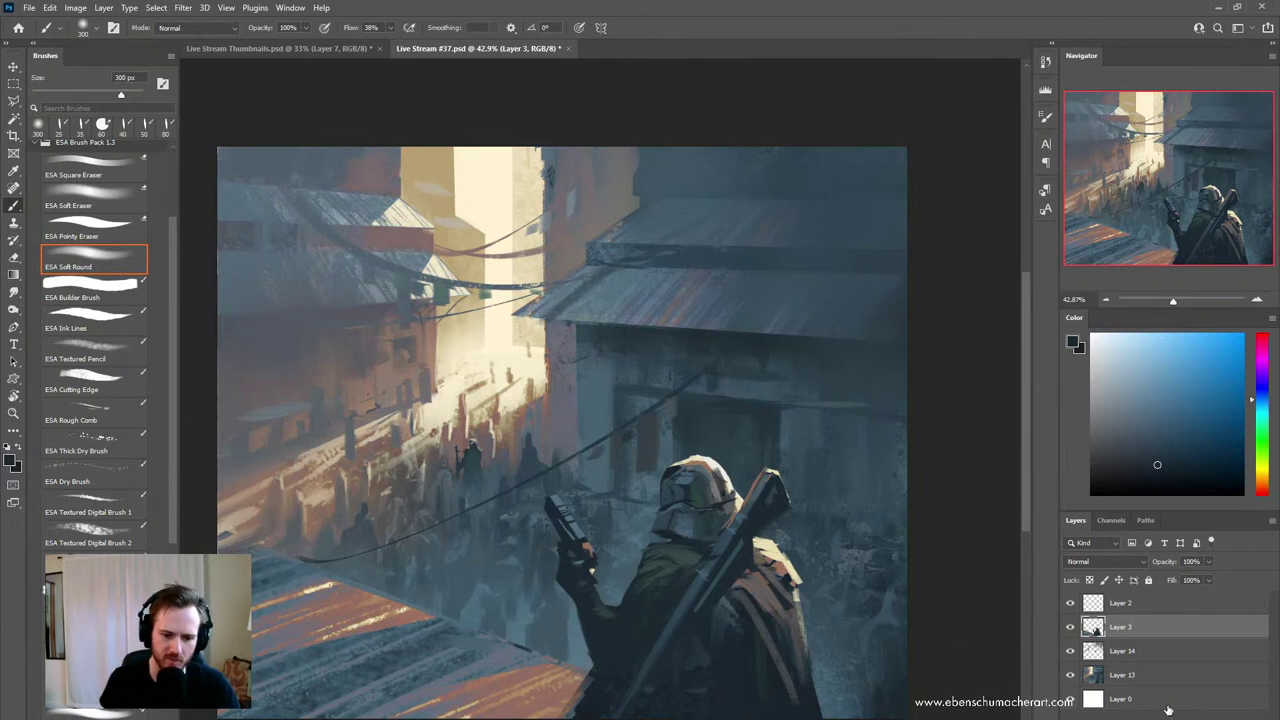
- Paint soft haze on Layer 13 behind the pistol and raised arm, using a sampled blue-grey at 300 px
click(1126, 677)
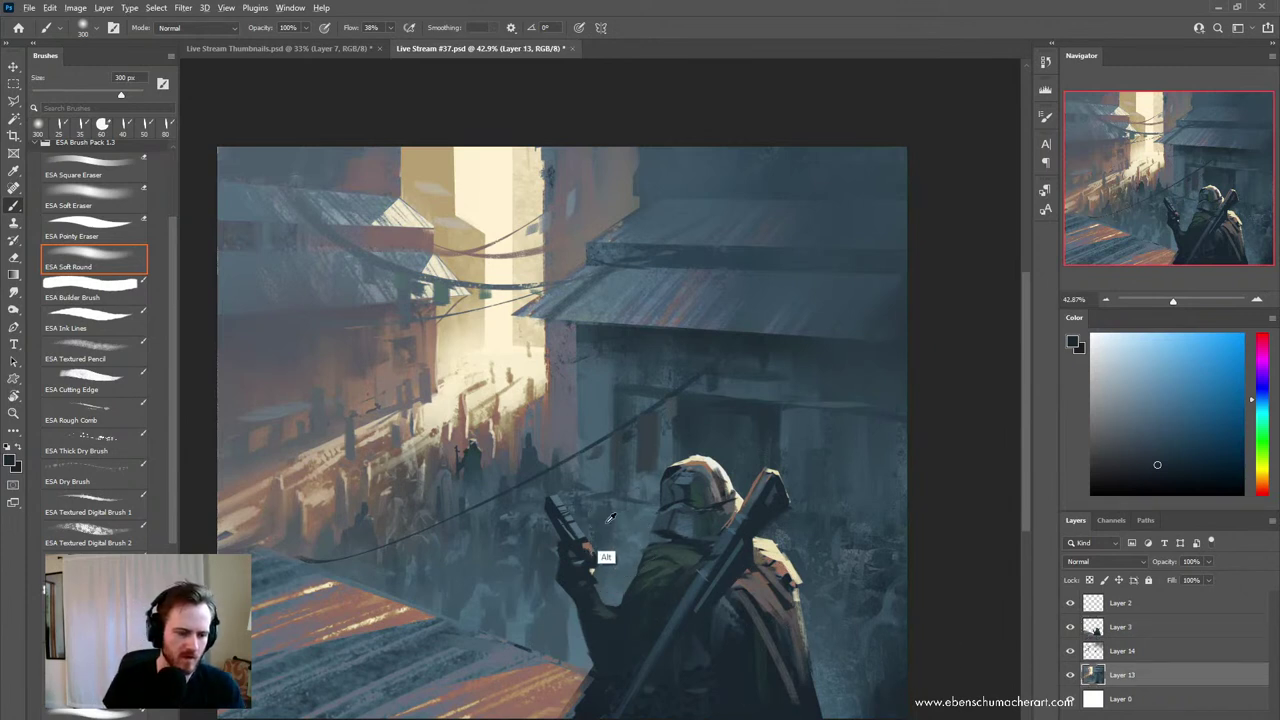
alt+click(580, 540)
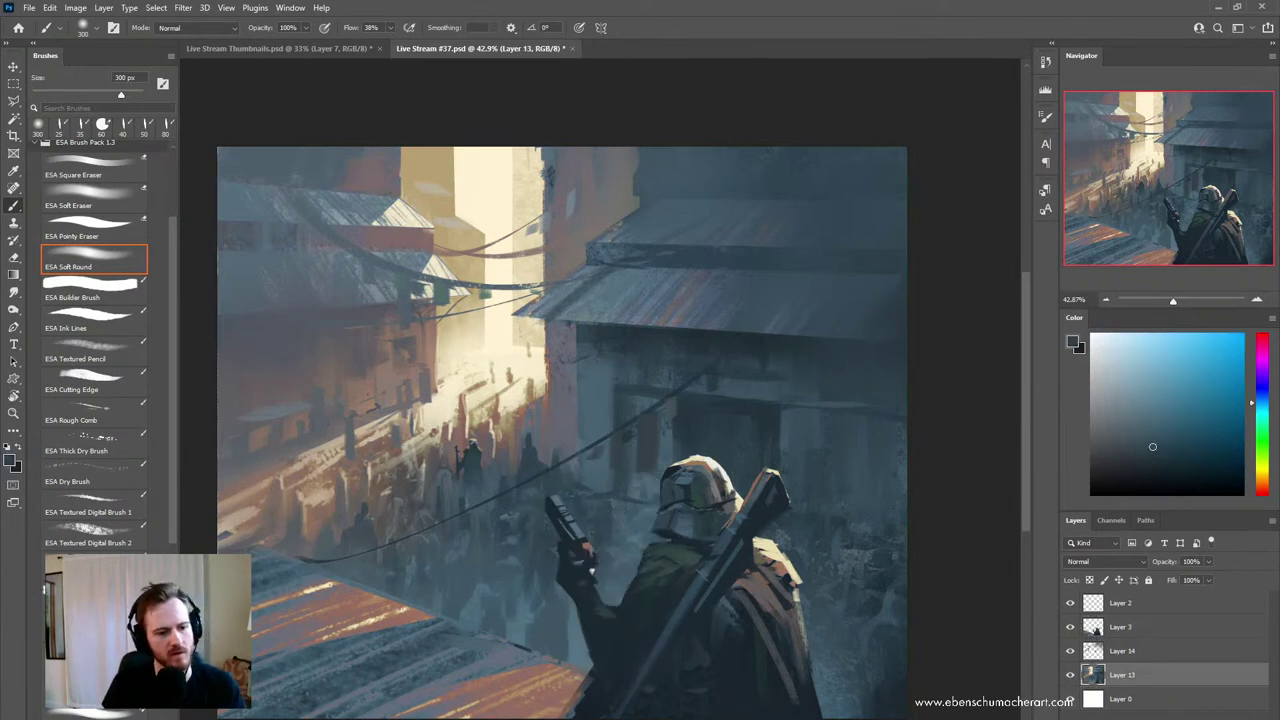
alt+click(586, 629)
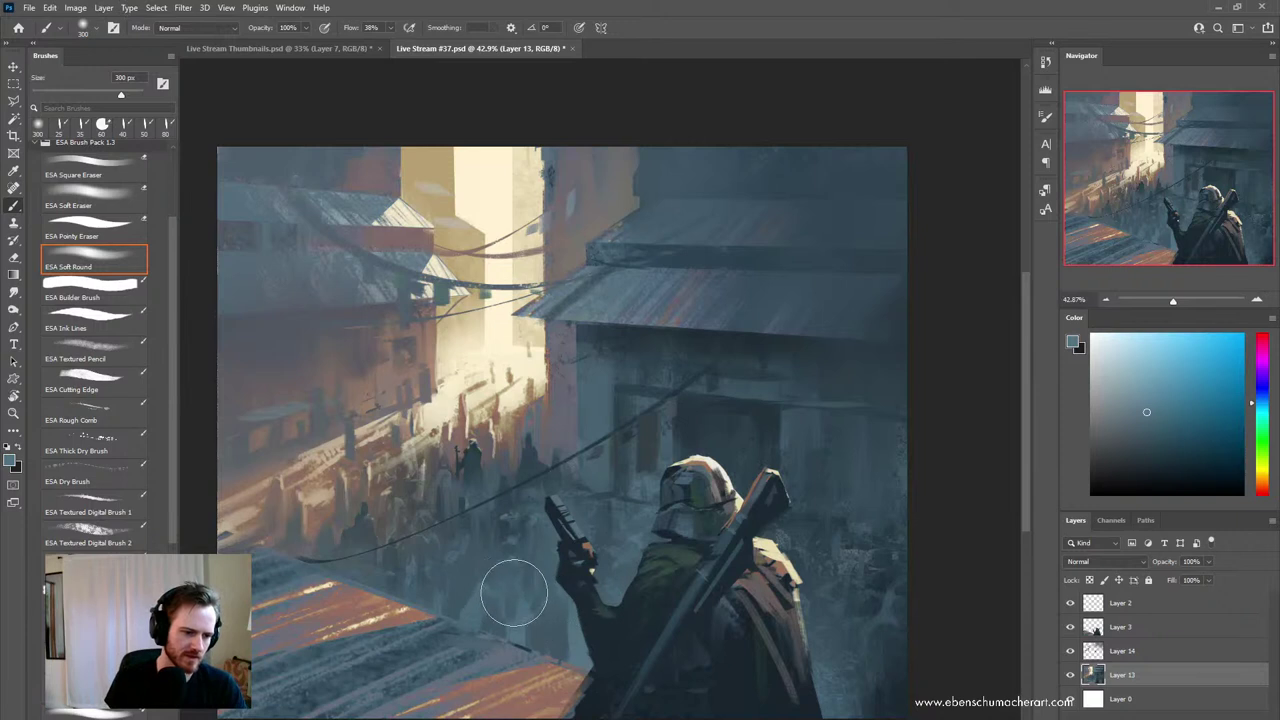
key(ctrl+space)
drag(607, 615, 566, 686)
drag(563, 620, 612, 630)
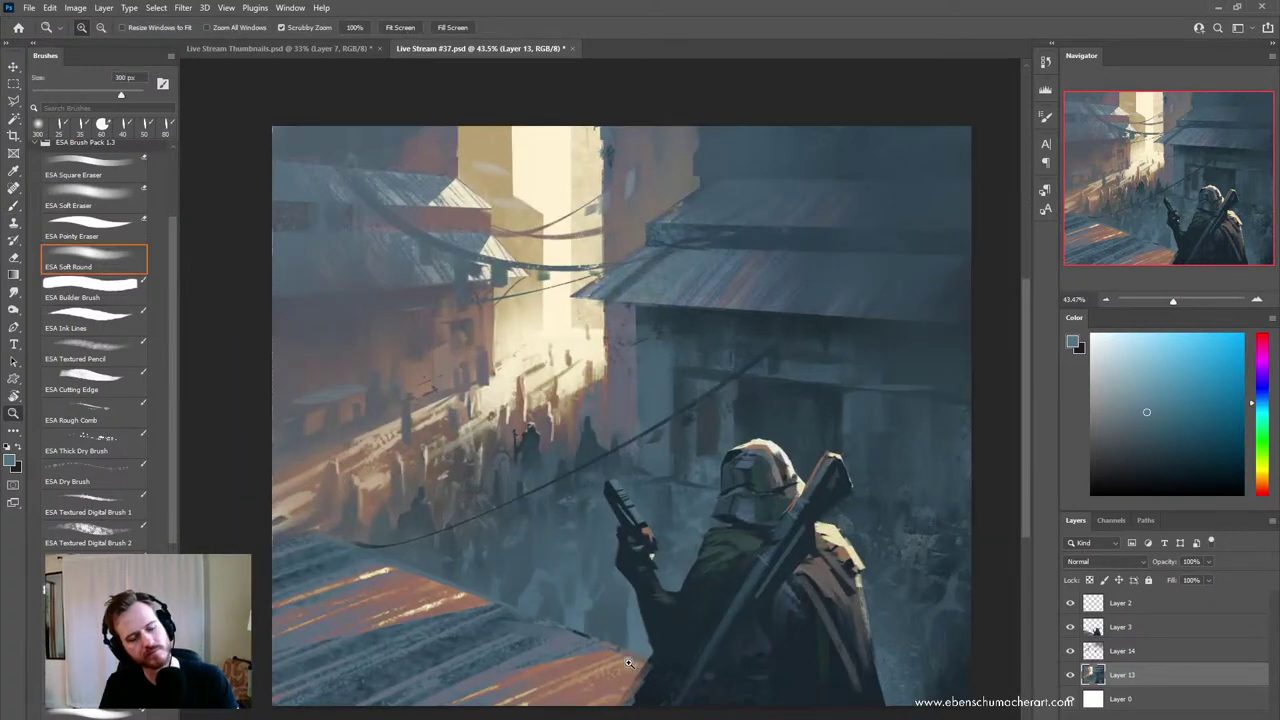
ctrl+click(628, 673)
drag(600, 565, 560, 500)
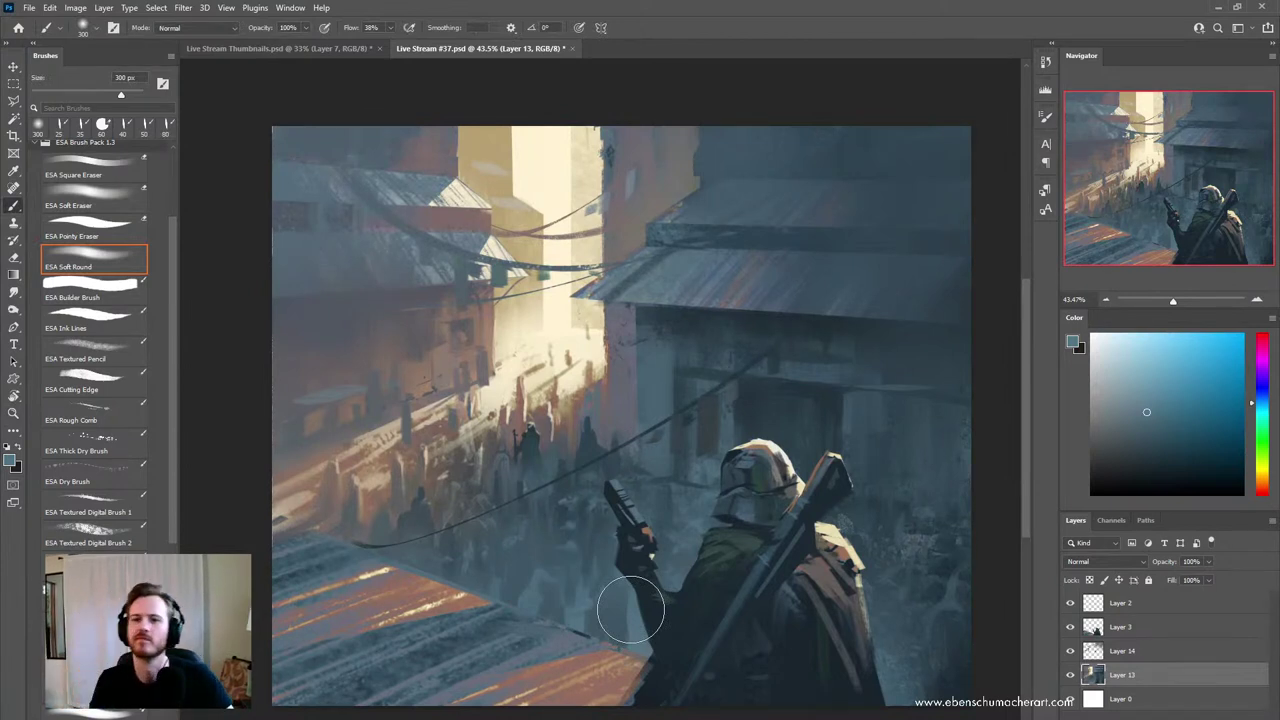
- Blend sampled pale highlight tones along the helmet's lit edge on Layer 3 with the Mixer Brush at 40 px
key(z)
drag(815, 516, 897, 431)
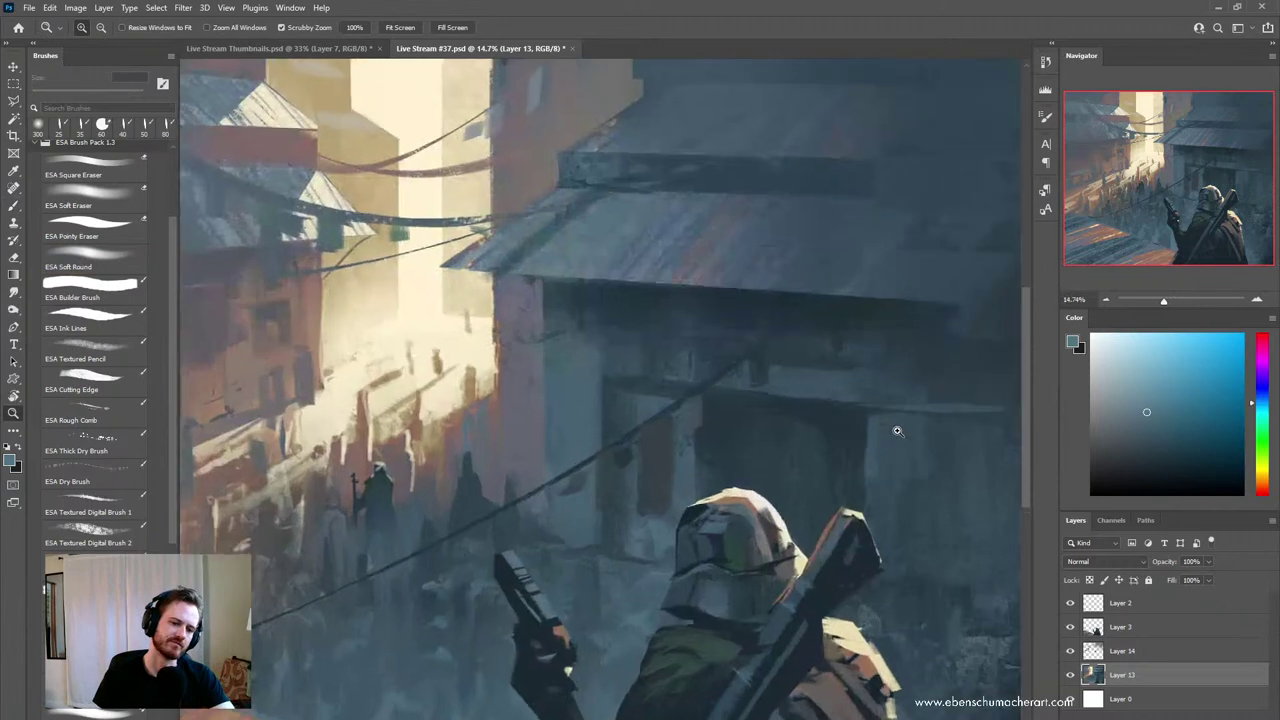
key(b)
drag(793, 522, 785, 444)
key(z)
key(b)
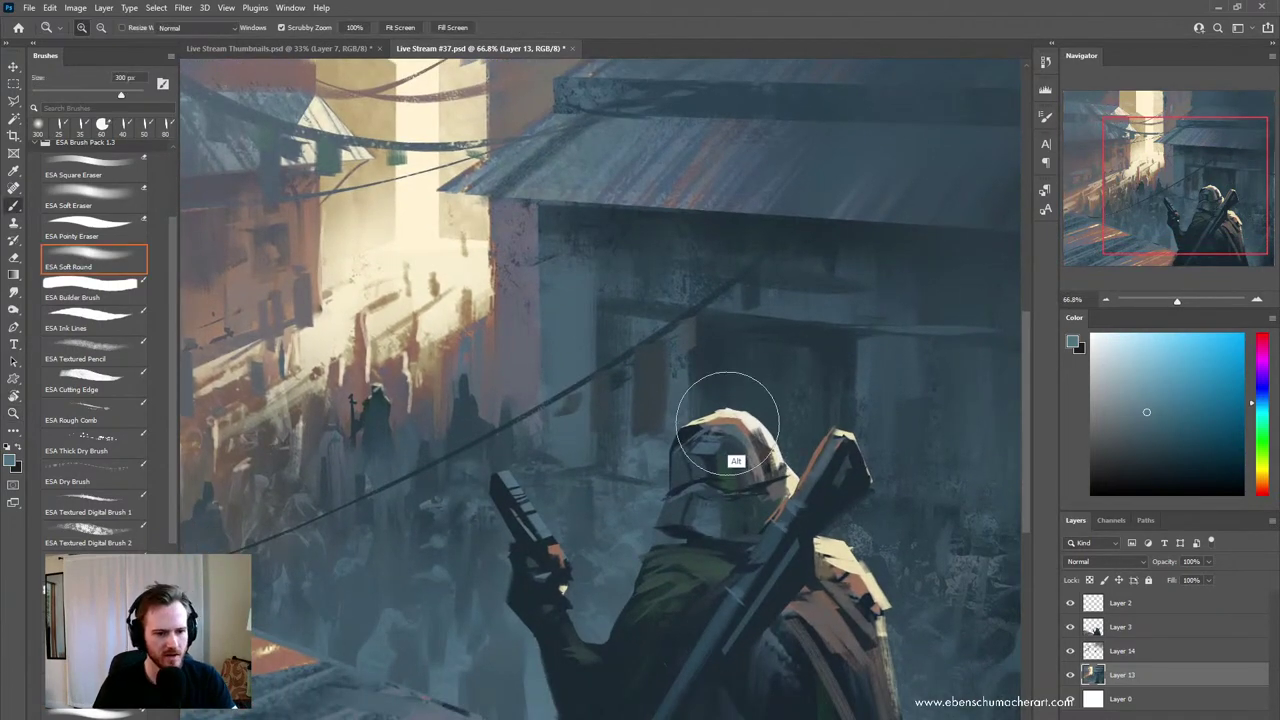
alt+click(727, 422)
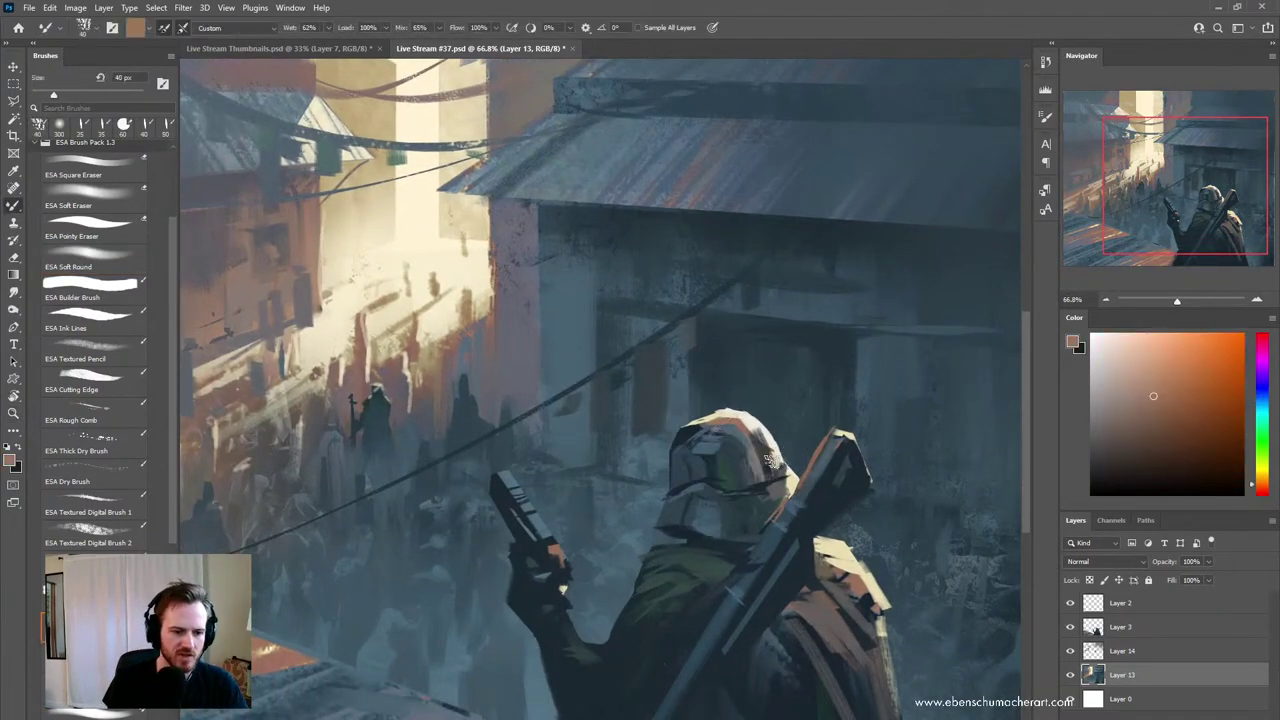
click(1118, 627)
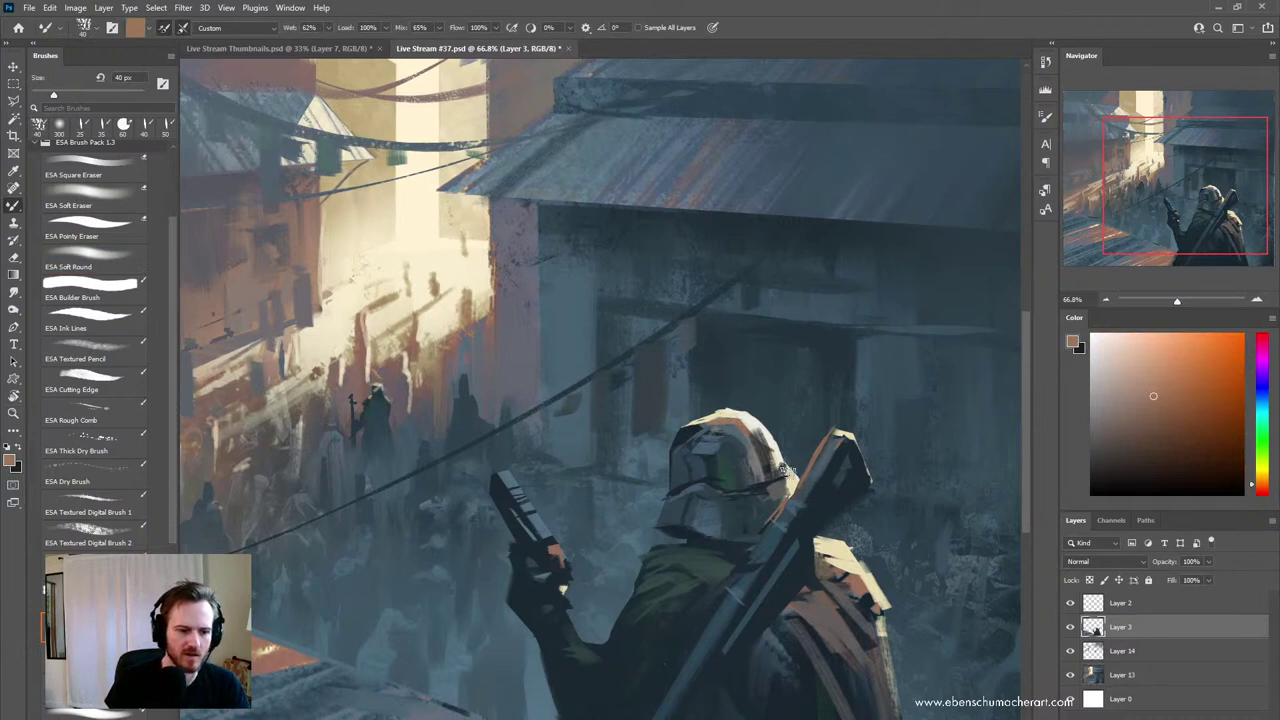
alt+click(741, 421)
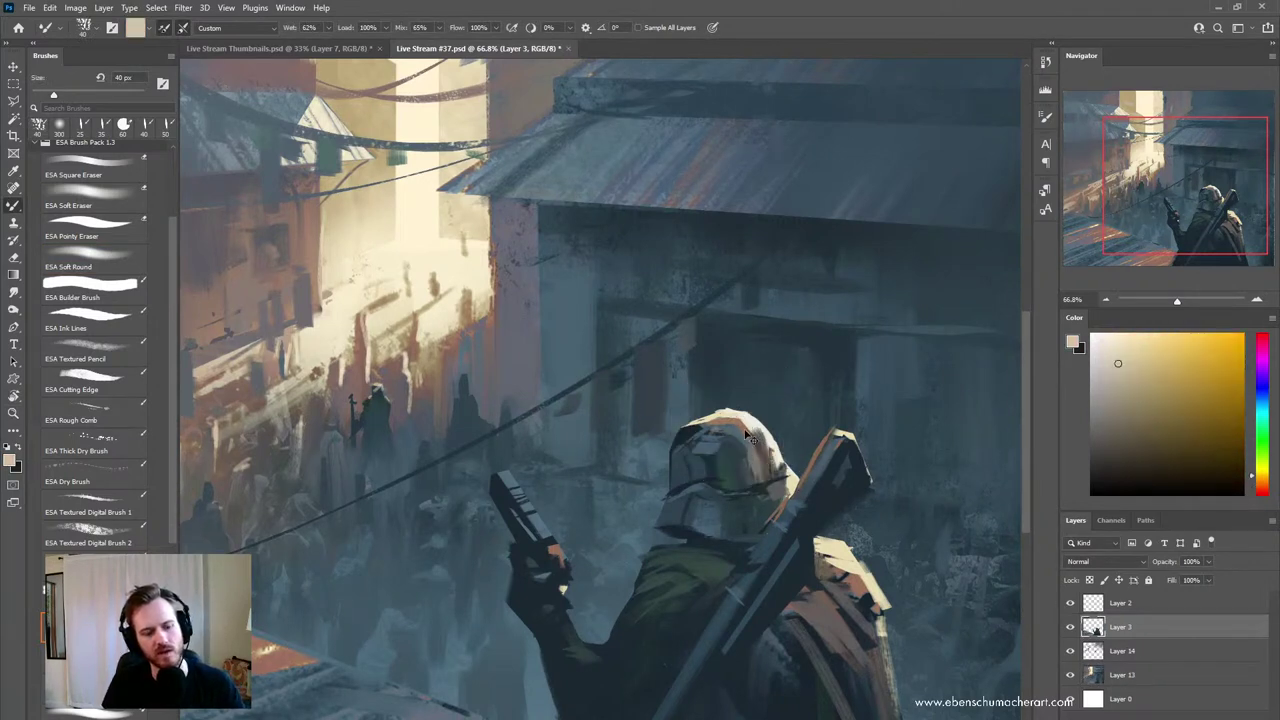
mouse_move(750, 433)
mouse_down()
mouse_move(770, 470)
mouse_move(769, 458)
mouse_up()
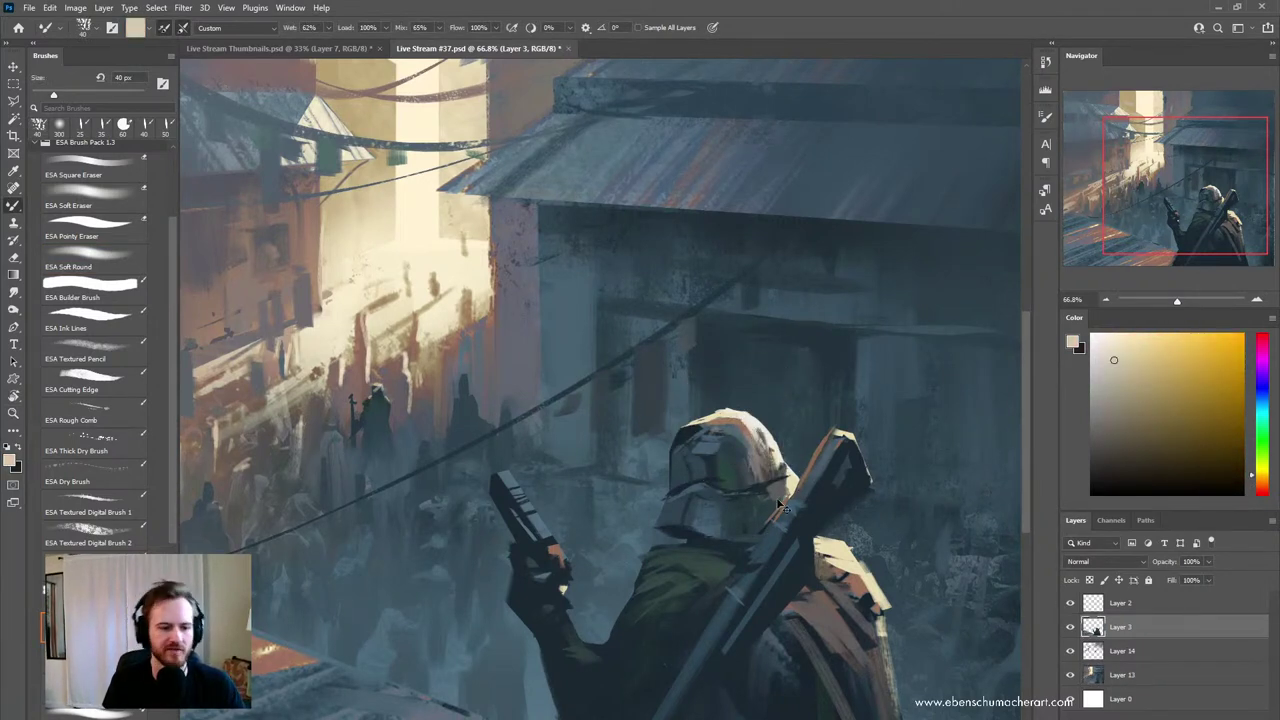
- Load Layer 3's outline as a selection, sample the helmet's warm brown, and set the Soft Round brush to 150 px
key(z)
drag(796, 569, 725, 574)
drag(814, 593, 897, 573)
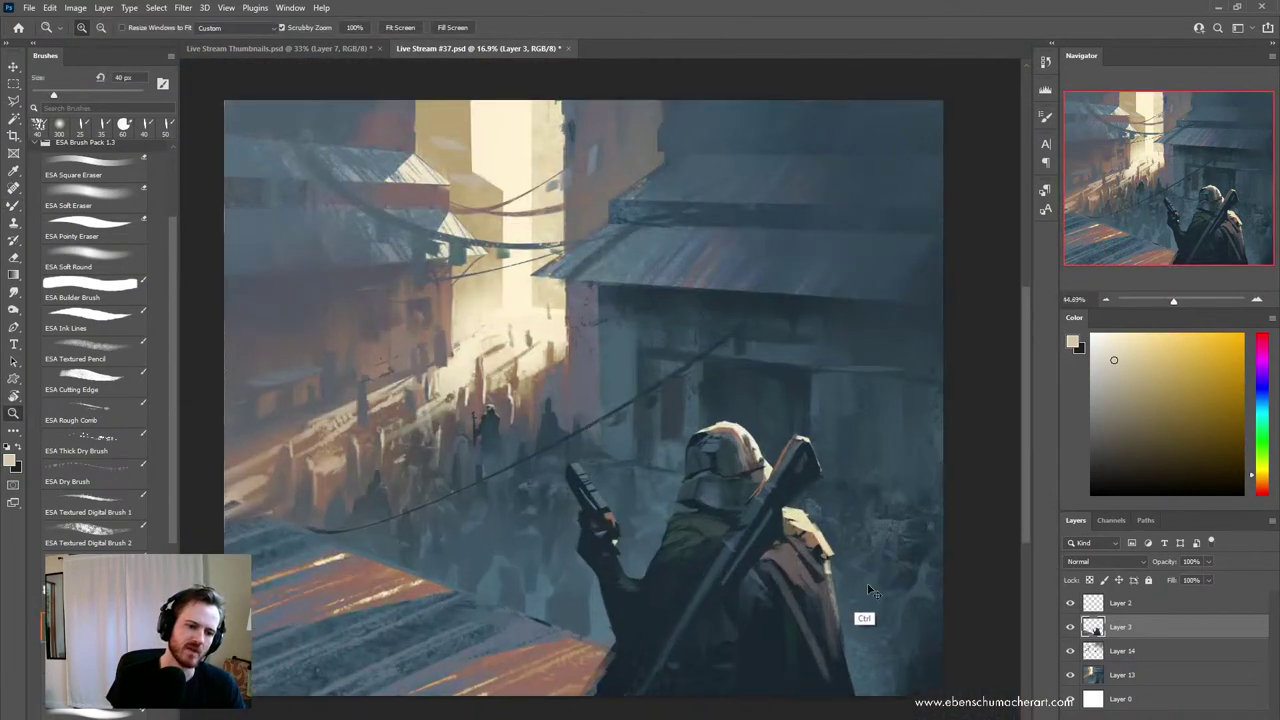
key(b)
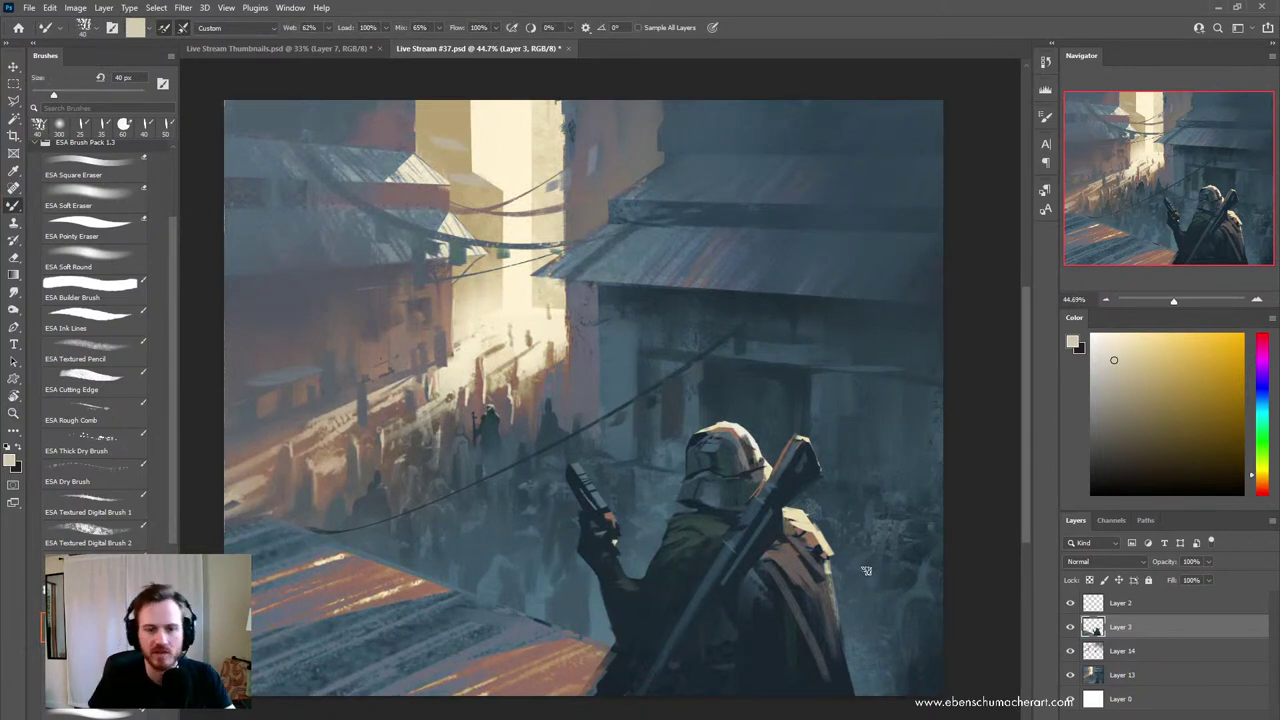
key(z)
drag(677, 533, 679, 589)
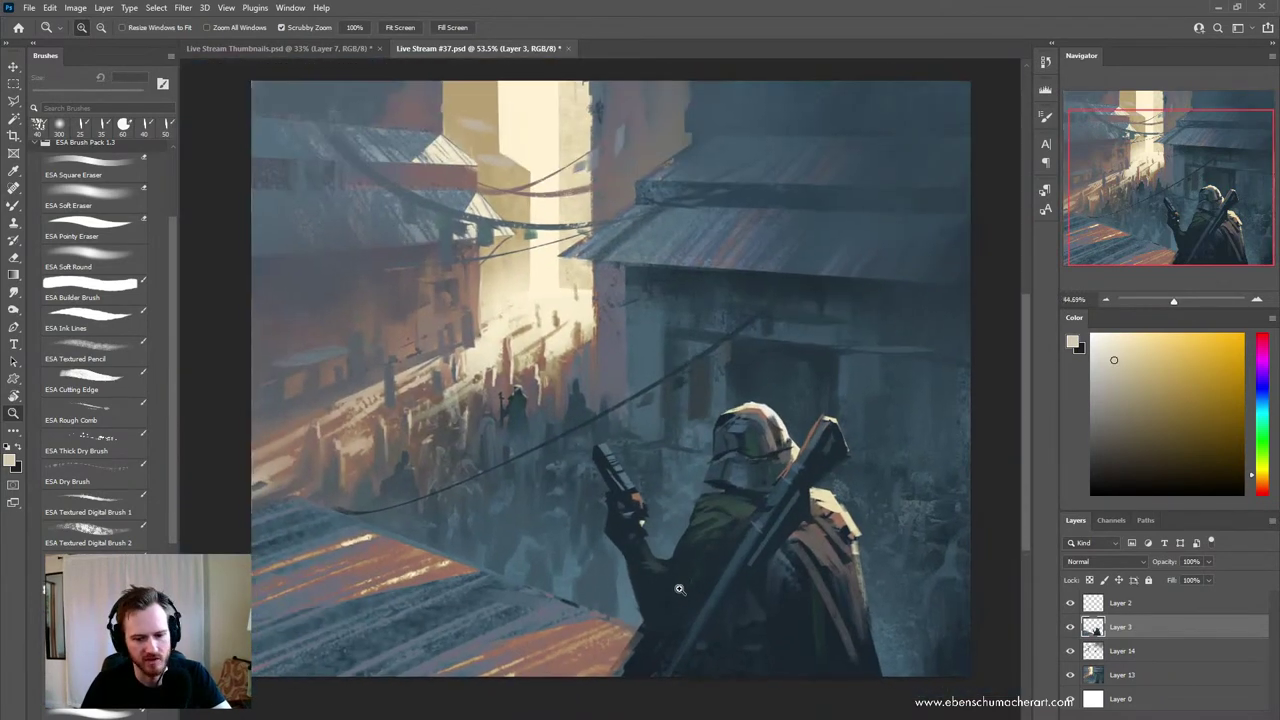
ctrl+click(1100, 630)
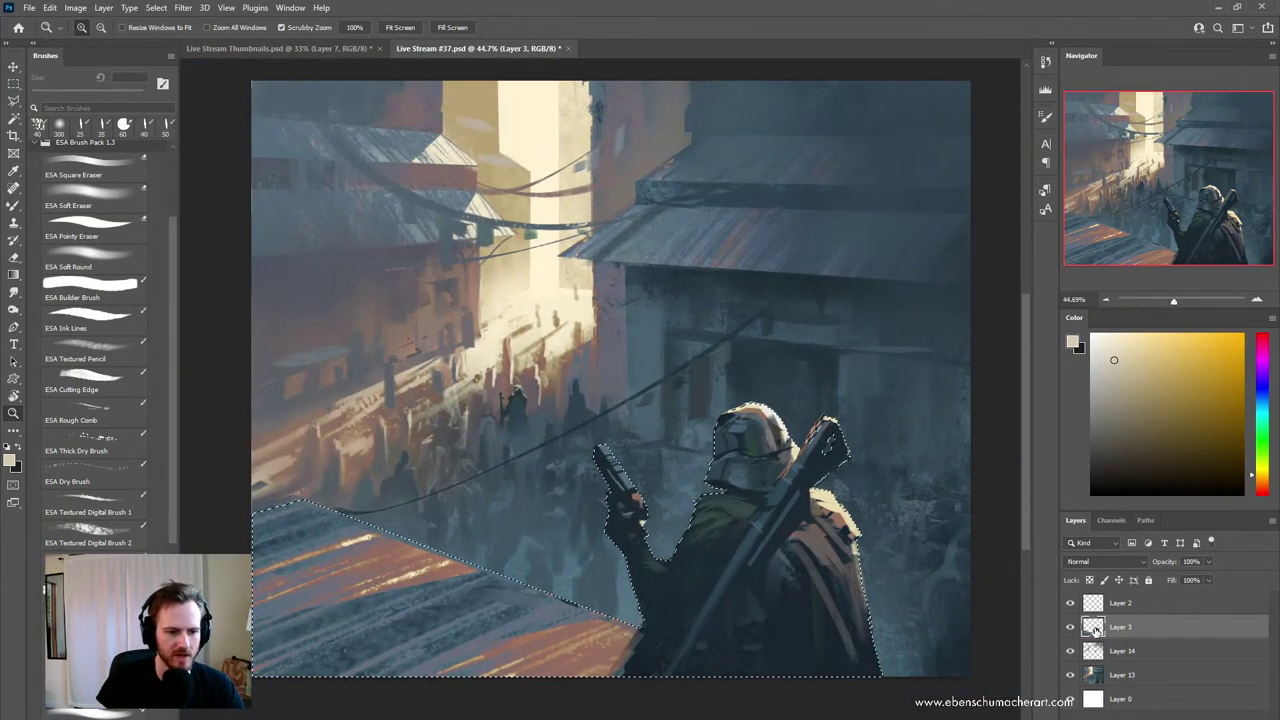
key(b)
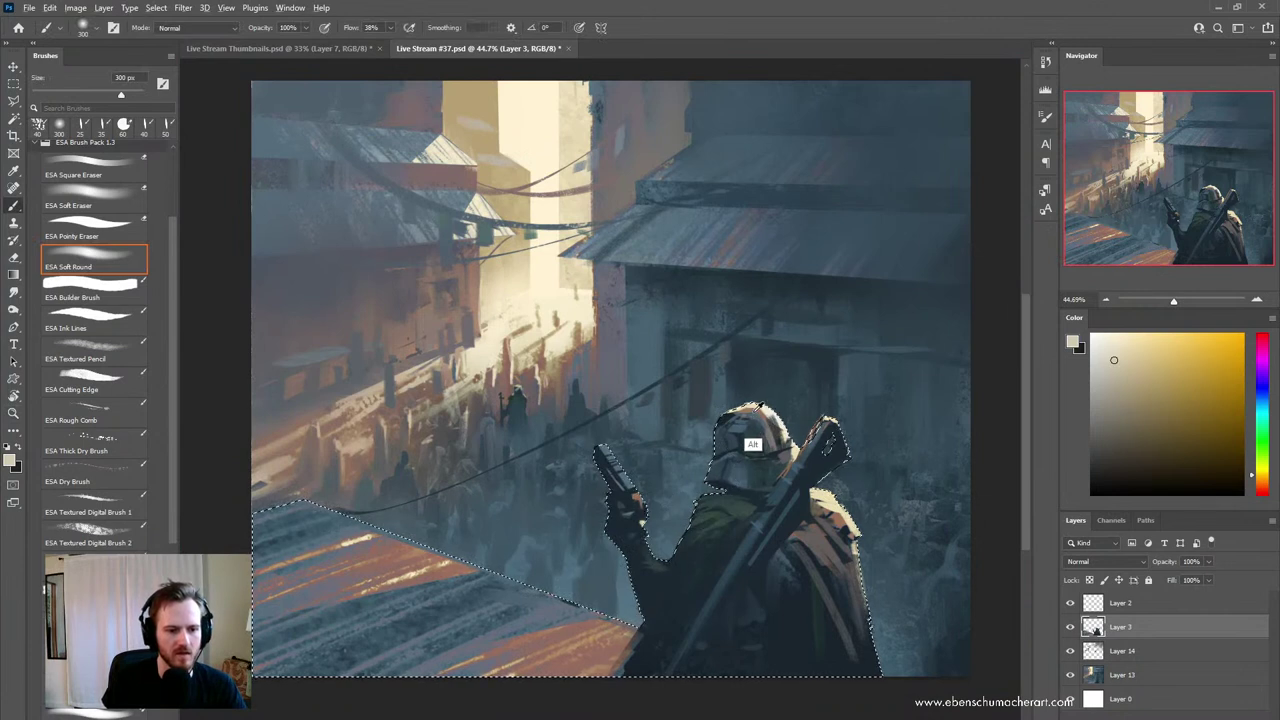
alt+click(720, 408)
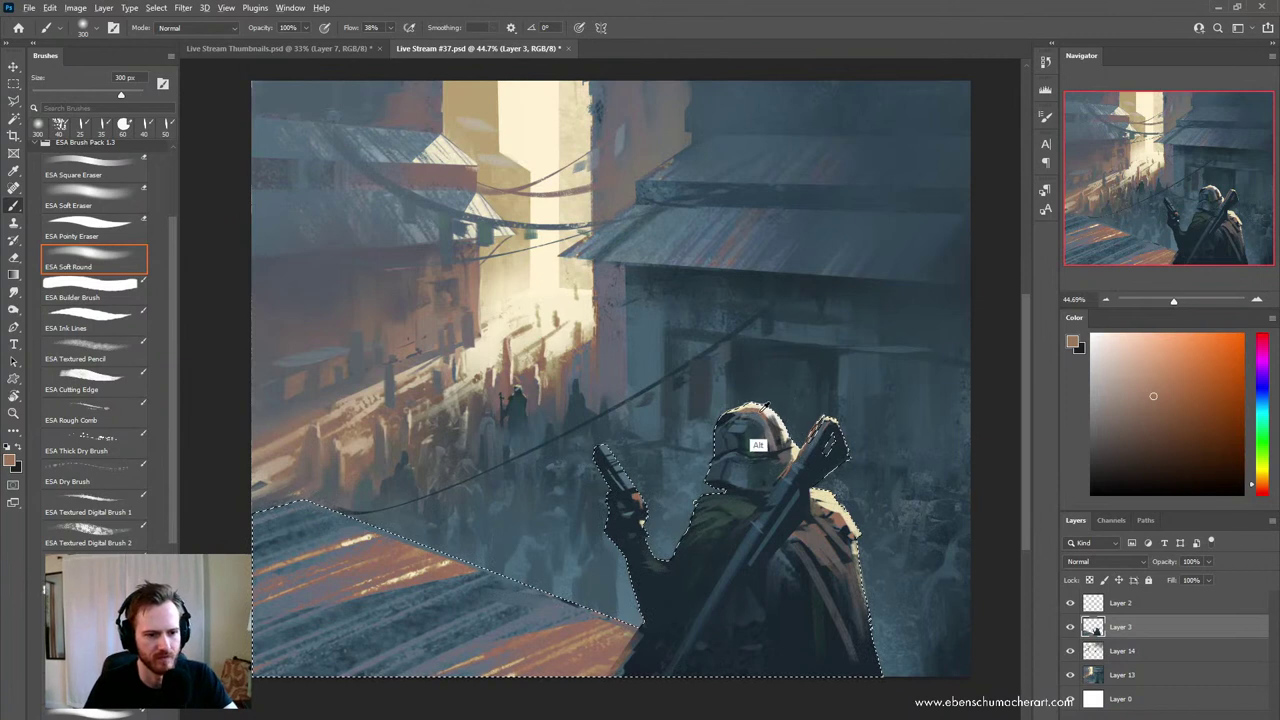
alt+click(757, 414)
key(bracketleft)
key(bracketleft)
key(bracketleft)
key(bracketleft)
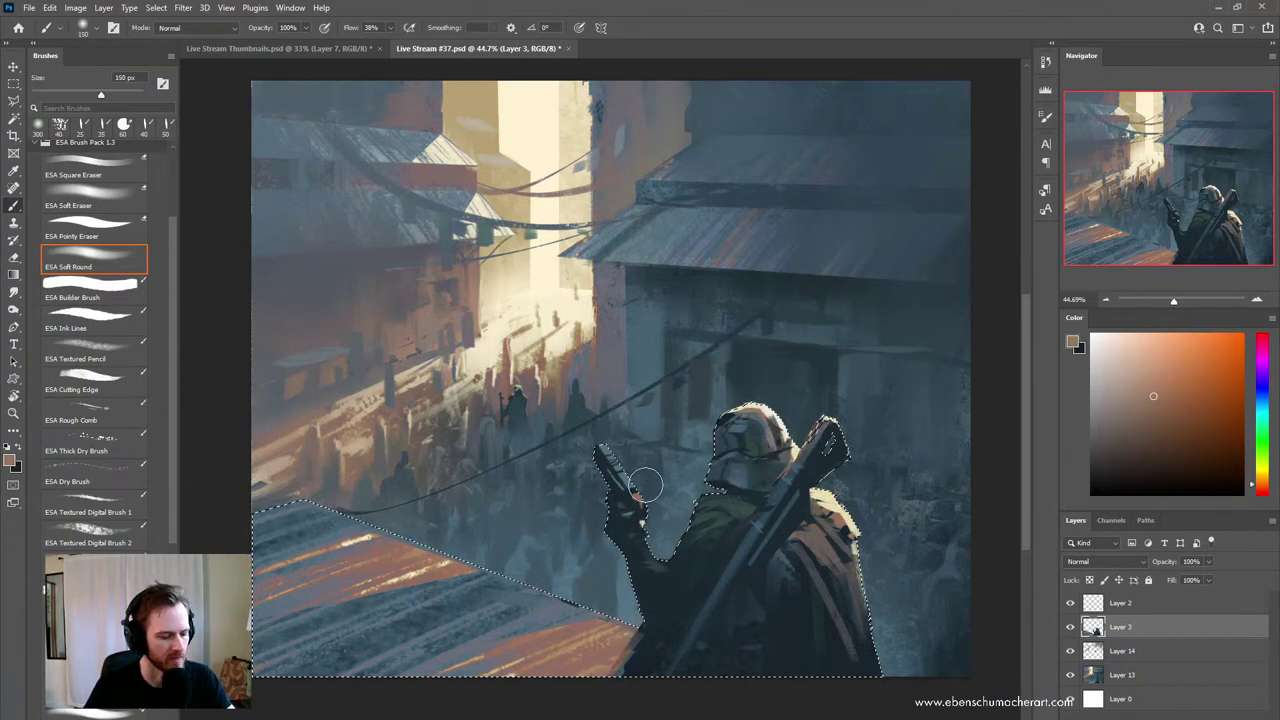
click(86, 210)
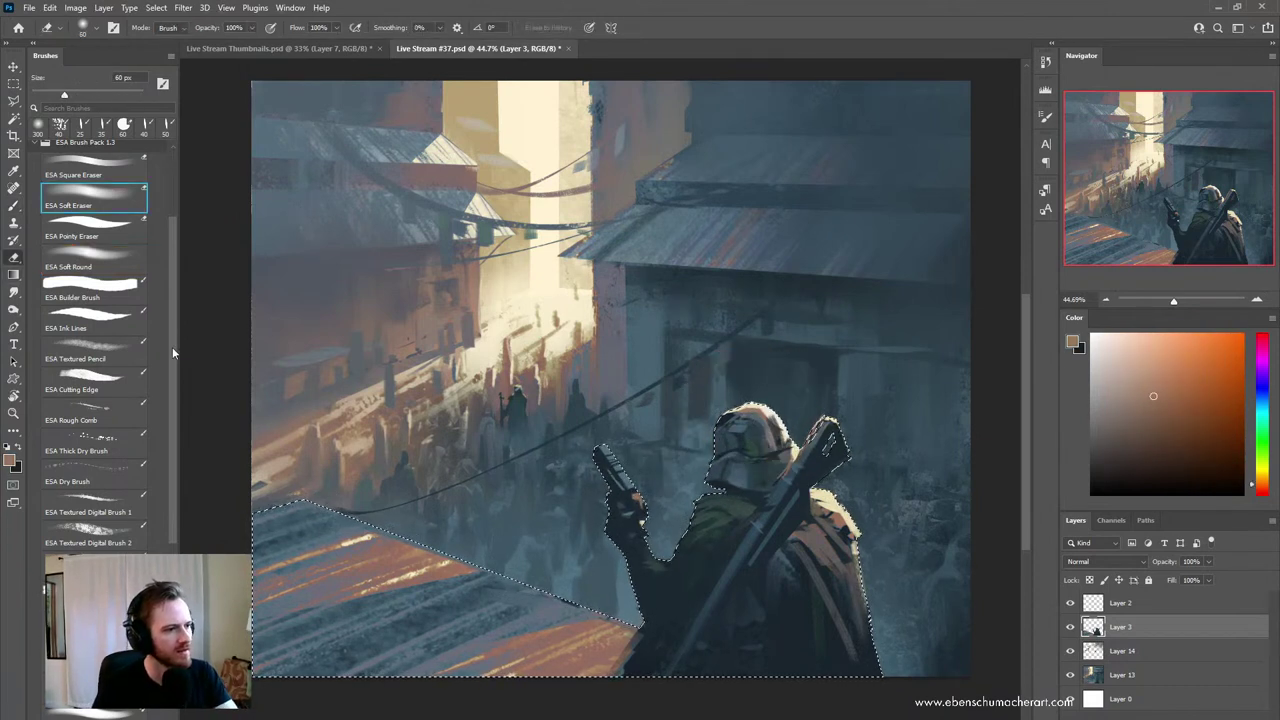
click(86, 224)
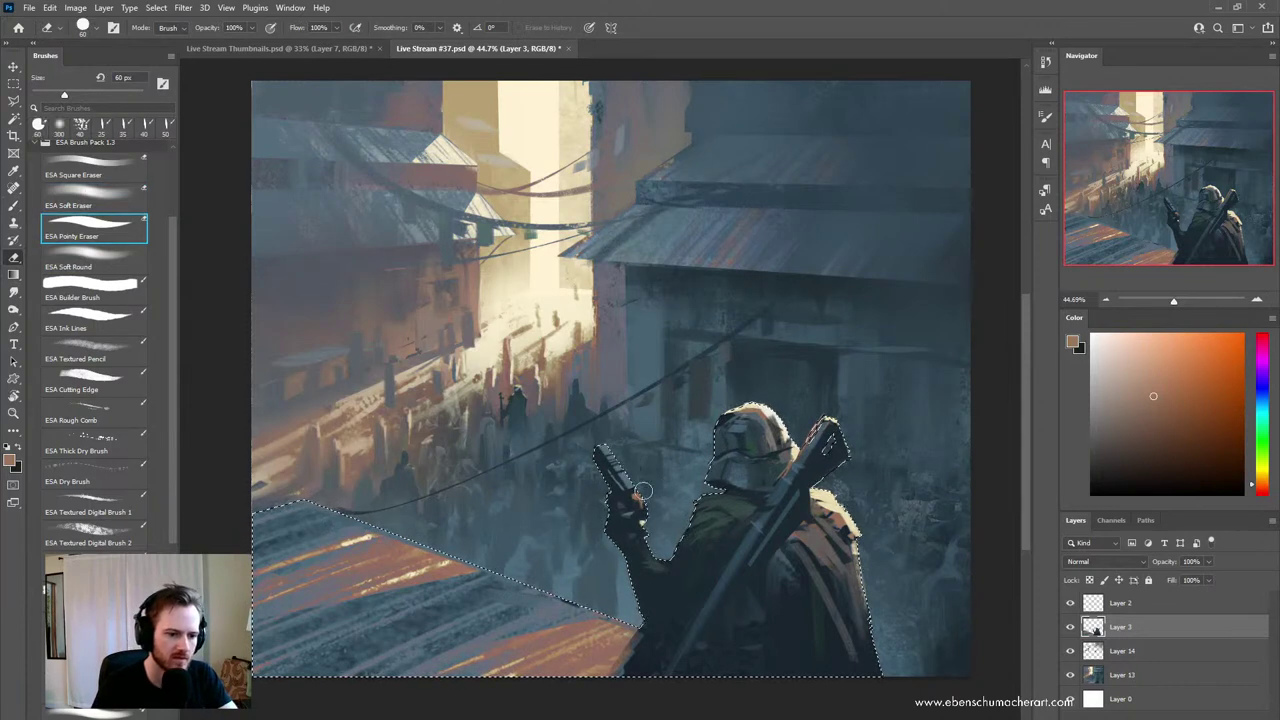
alt+click(760, 418)
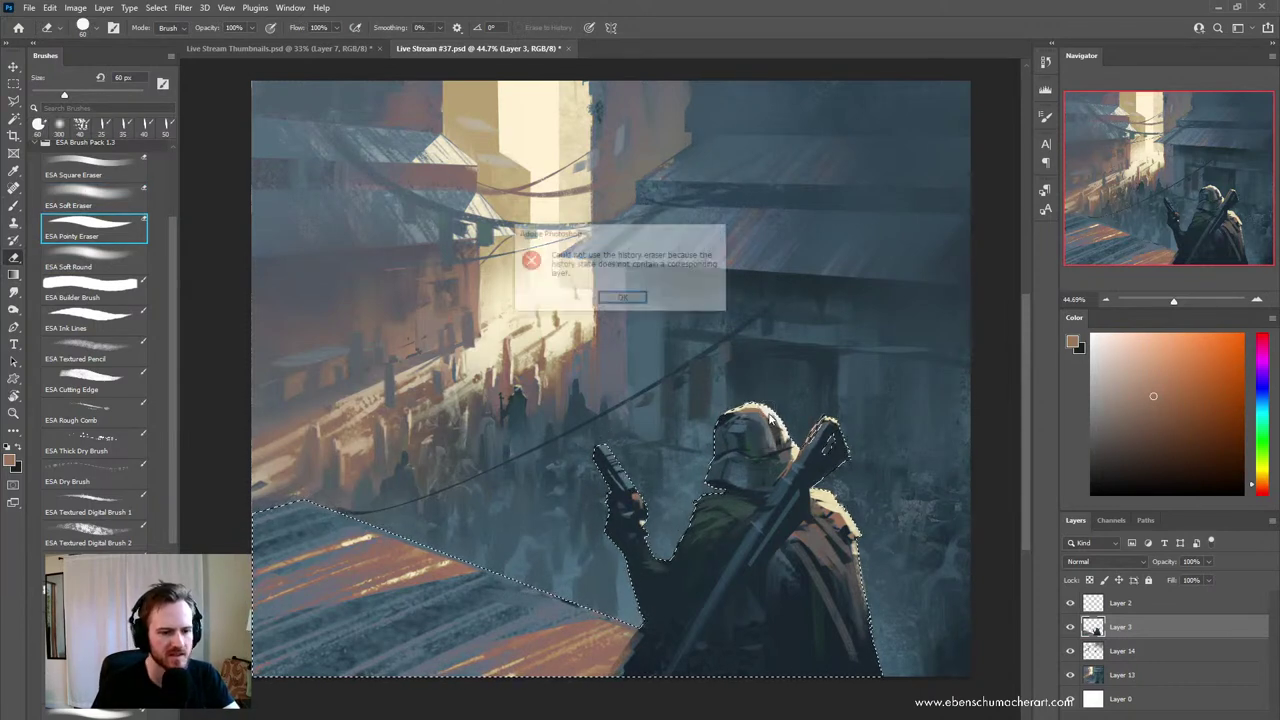
click(622, 299)
click(1177, 652)
click(1173, 630)
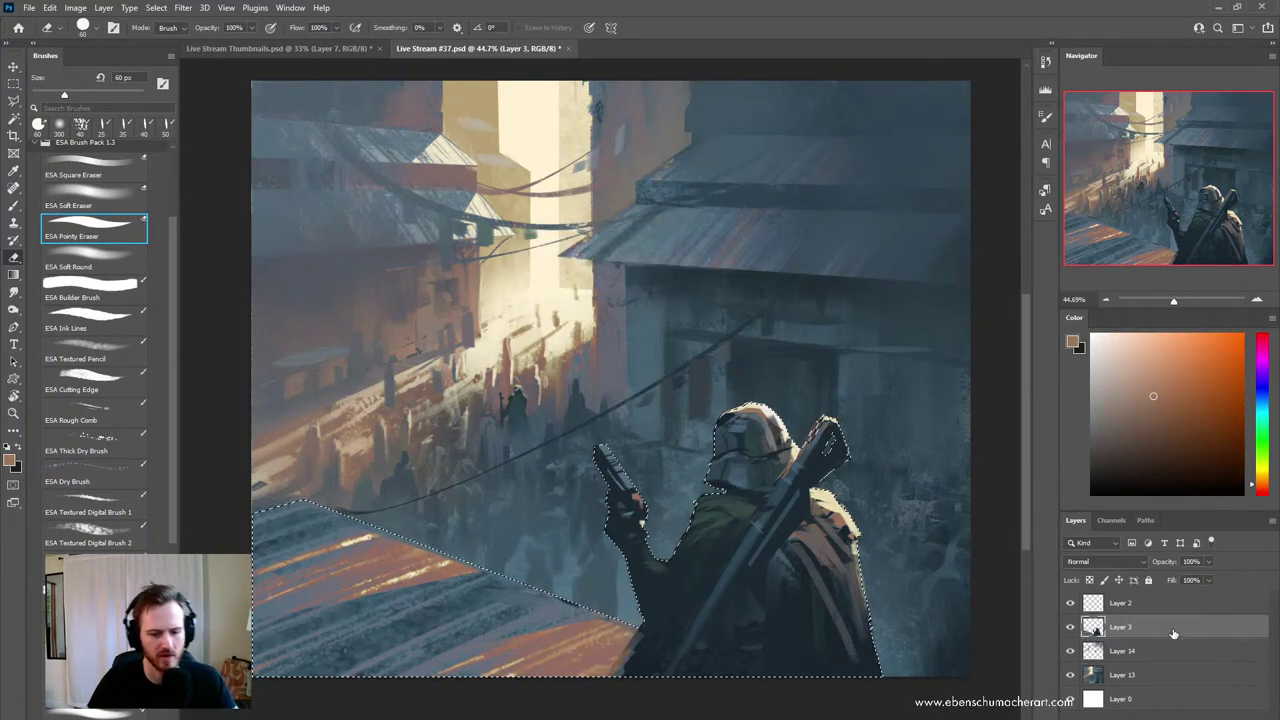
- Set the paint colour to a light khaki, try a soft highlight over the pistol at 150 px, and undo the stroke
key(b)
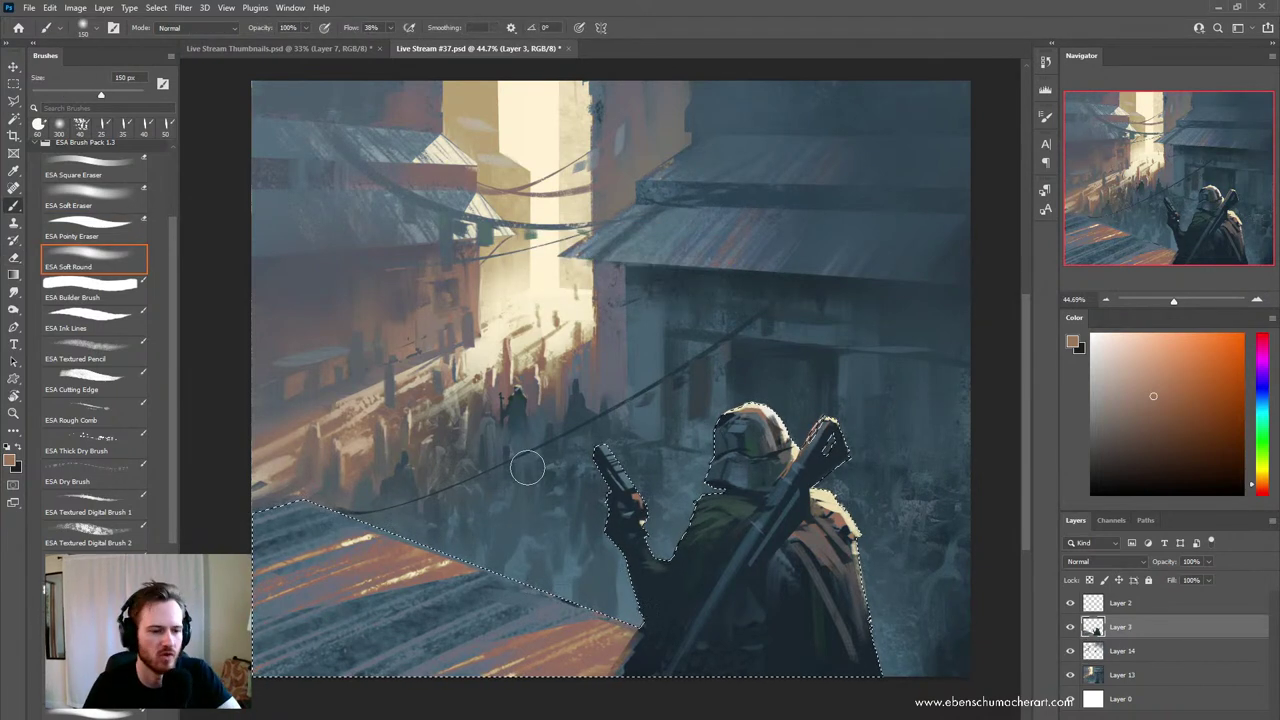
click(1136, 379)
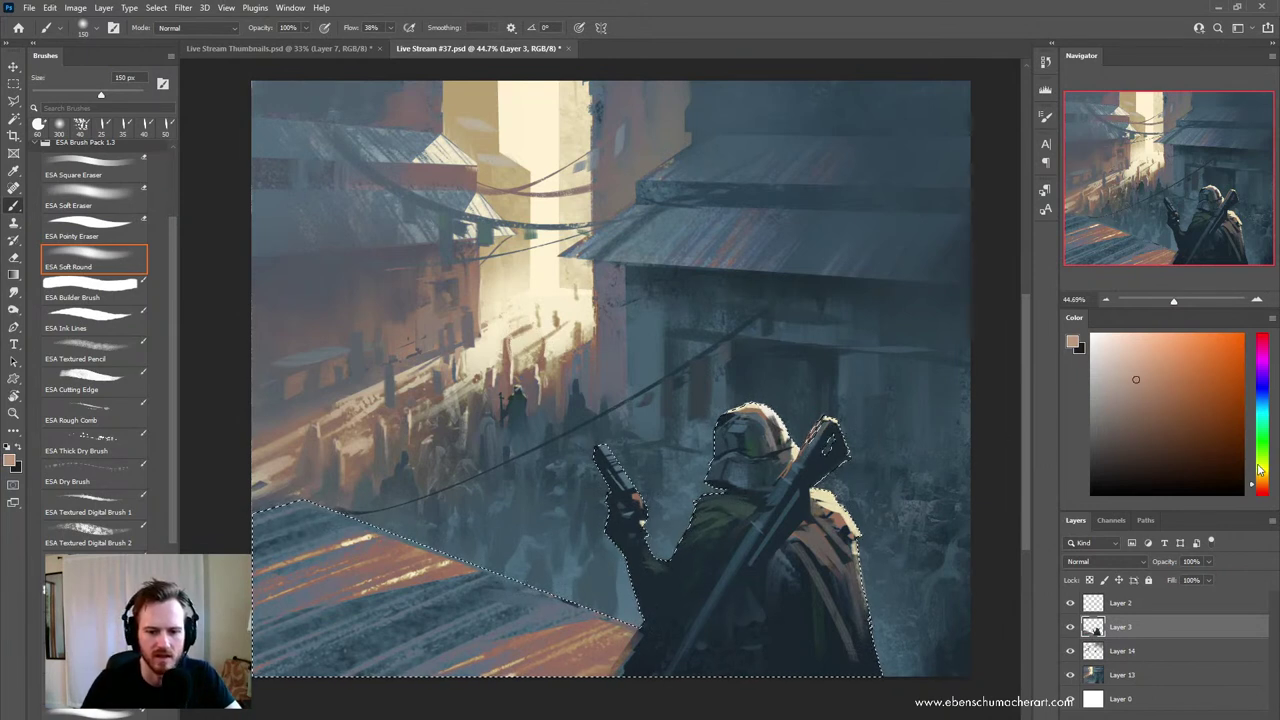
click(1259, 469)
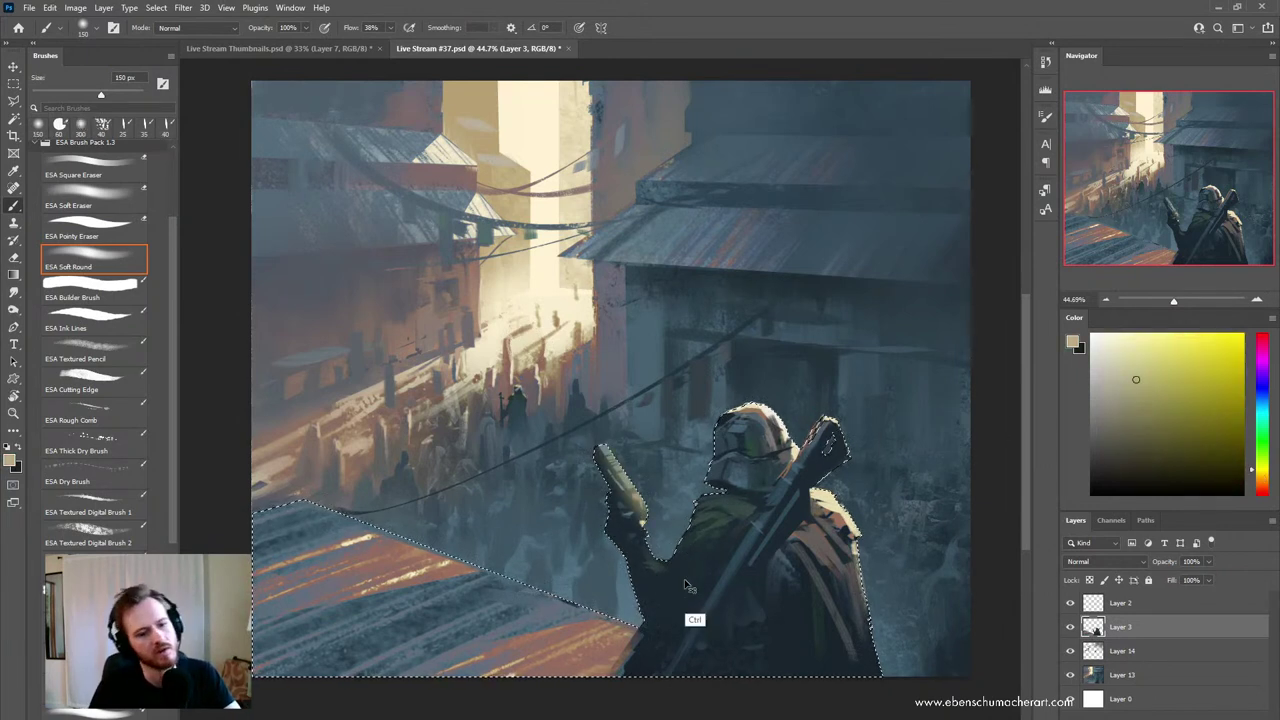
key(ctrl+z)
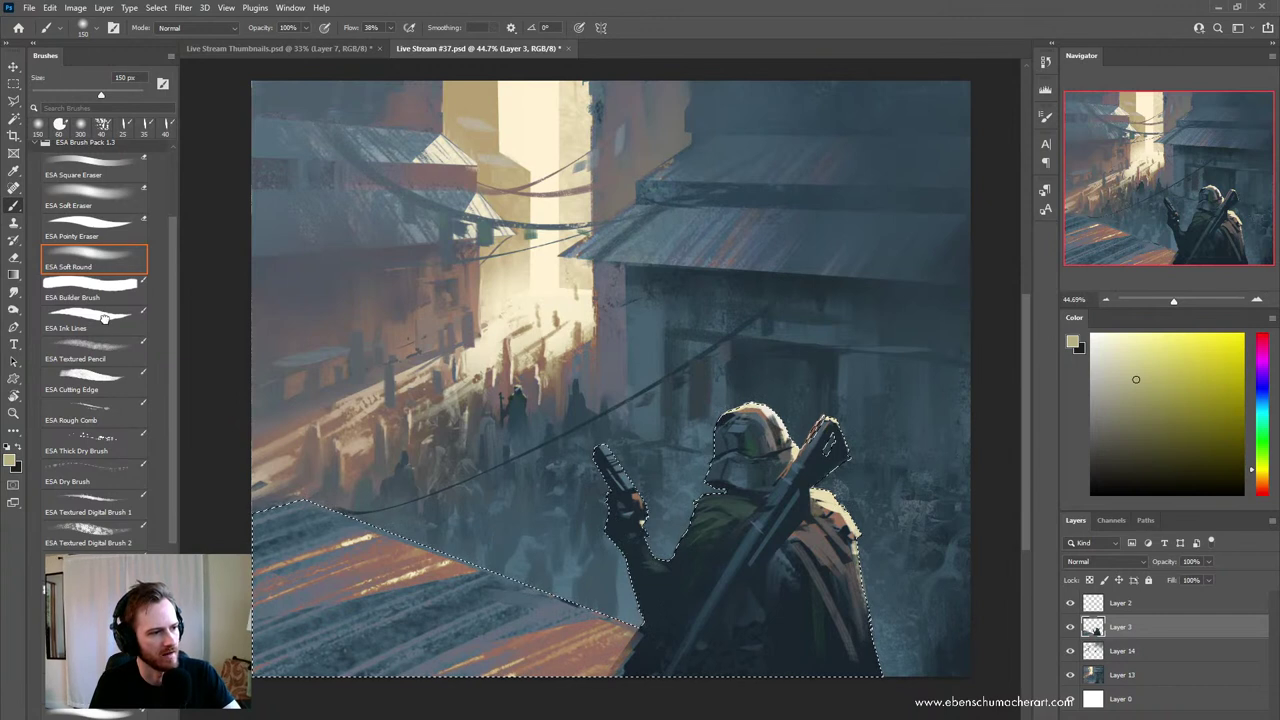
- Paint a small pale highlight on the pistol hand using the Ink Lines brush and a tone sampled from the helmet, reducing to 20 px, and deselect
click(103, 318)
drag(617, 445, 632, 468)
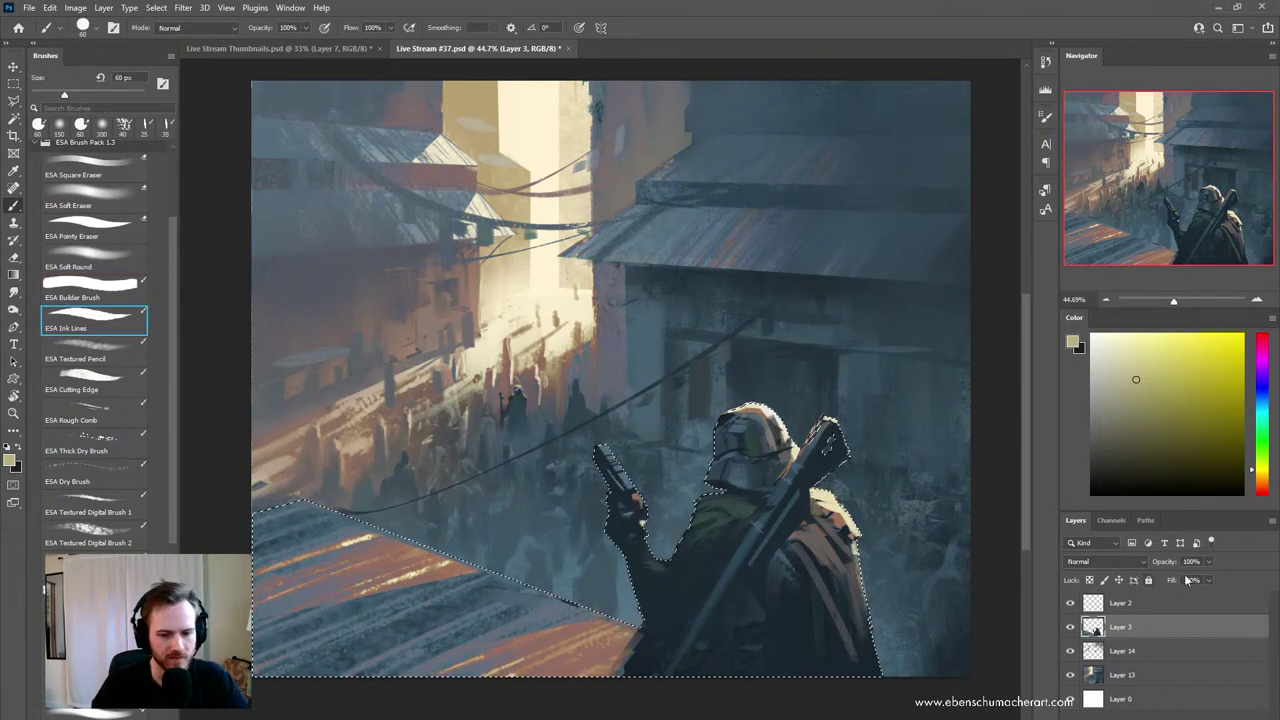
alt+click(768, 447)
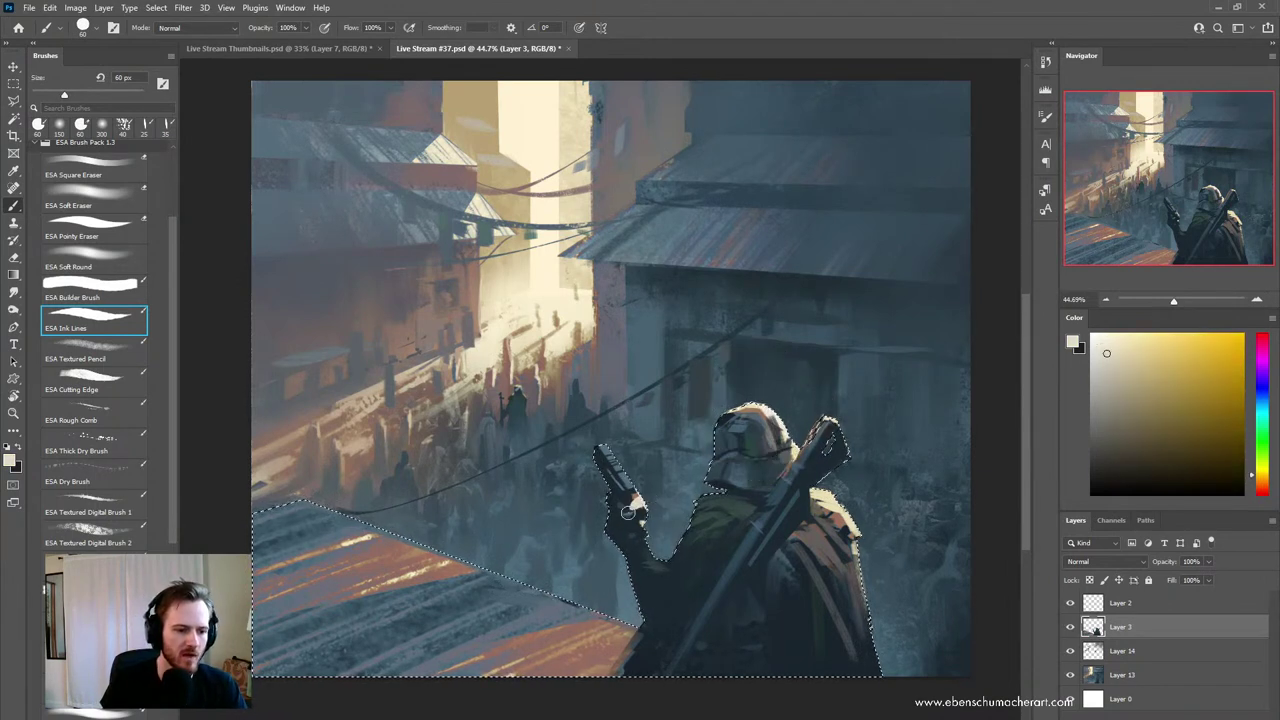
key(bracketleft)
mouse_move(633, 494)
mouse_down()
mouse_move(642, 507)
mouse_move(637, 495)
mouse_up()
key(bracketleft)
key(bracketleft)
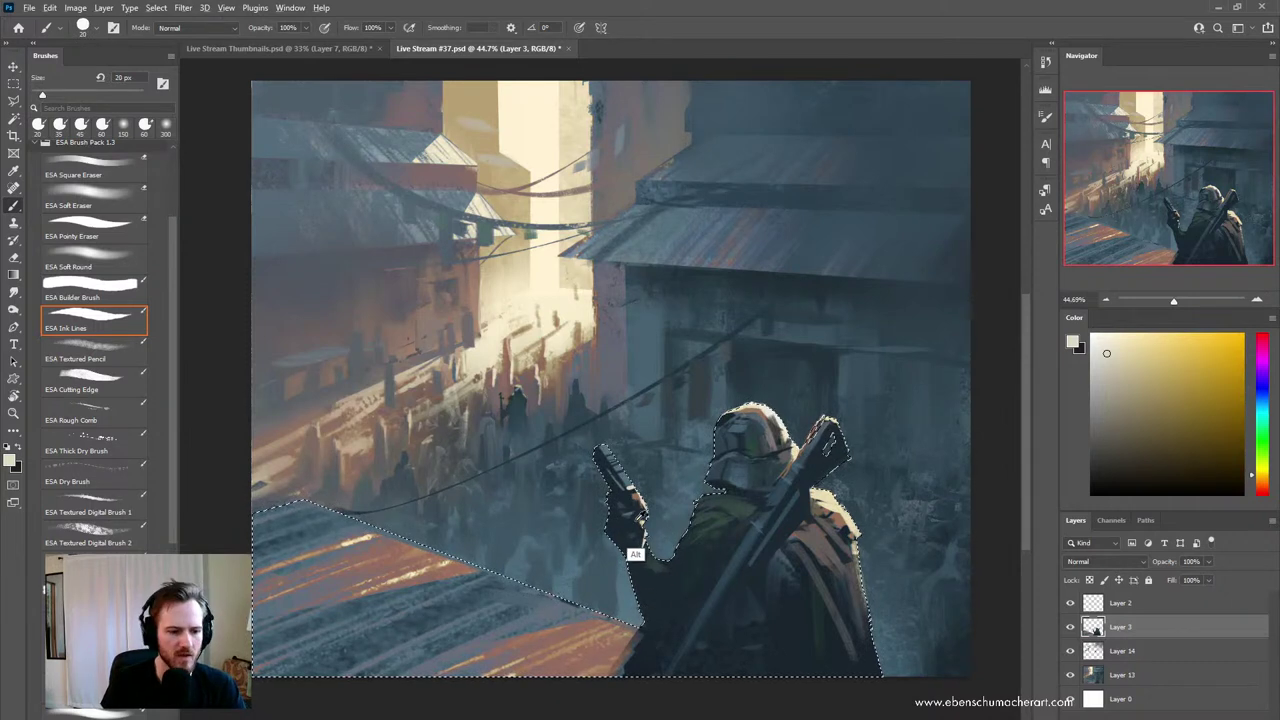
alt+click(634, 552)
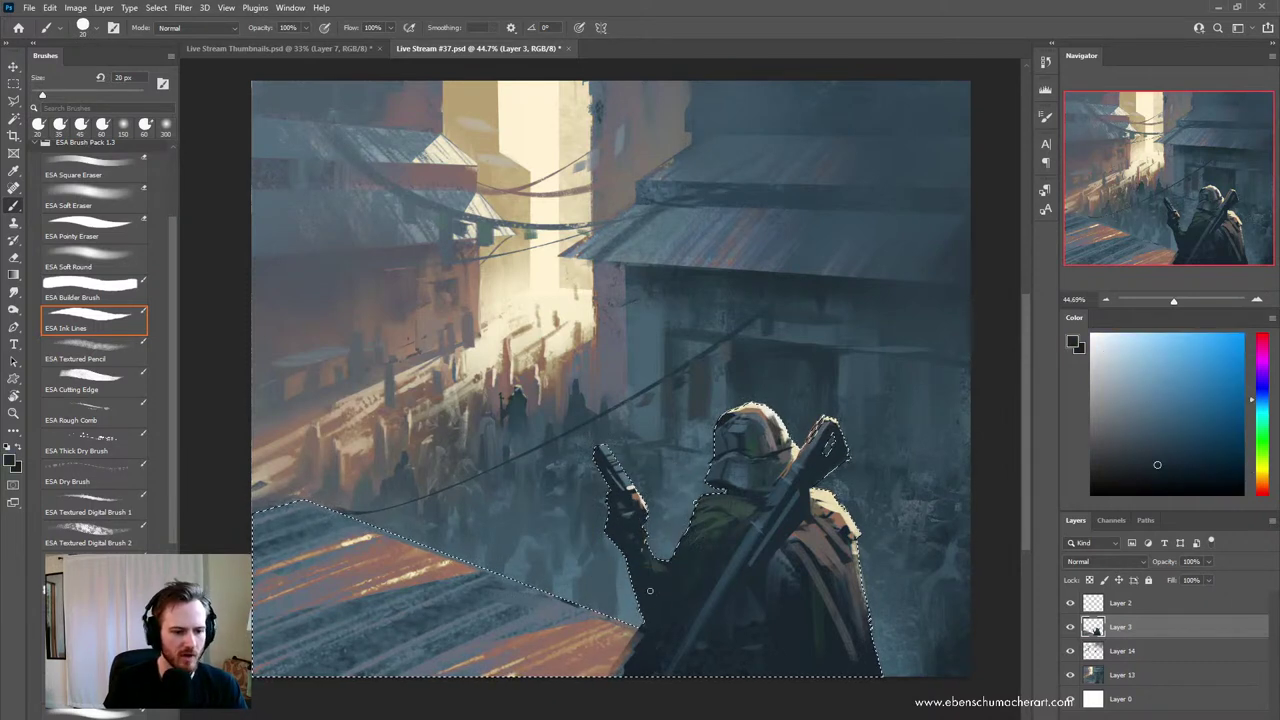
key(ctrl+d)
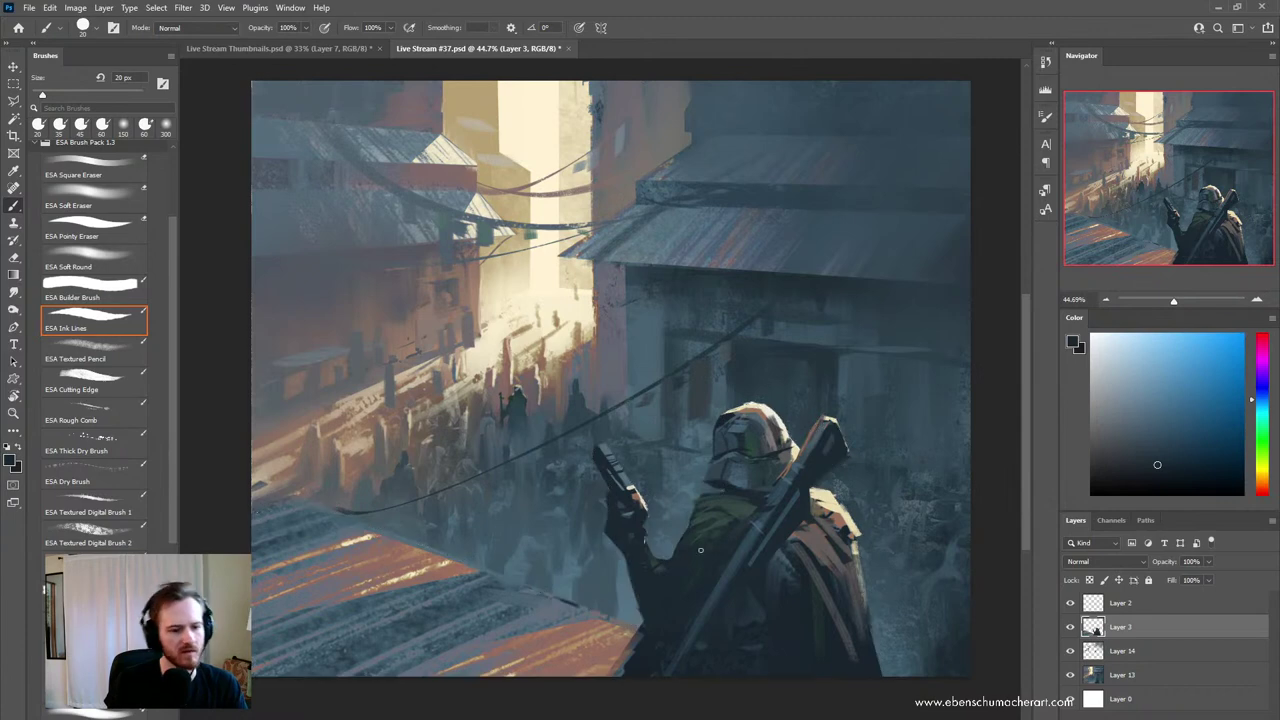
- Paint thin pale highlights along the pistol at 20 px using a sampled light tone inside Layer 3's outline, and deselect
drag(719, 551, 676, 600)
drag(748, 550, 750, 555)
key(b)
alt+click(680, 466)
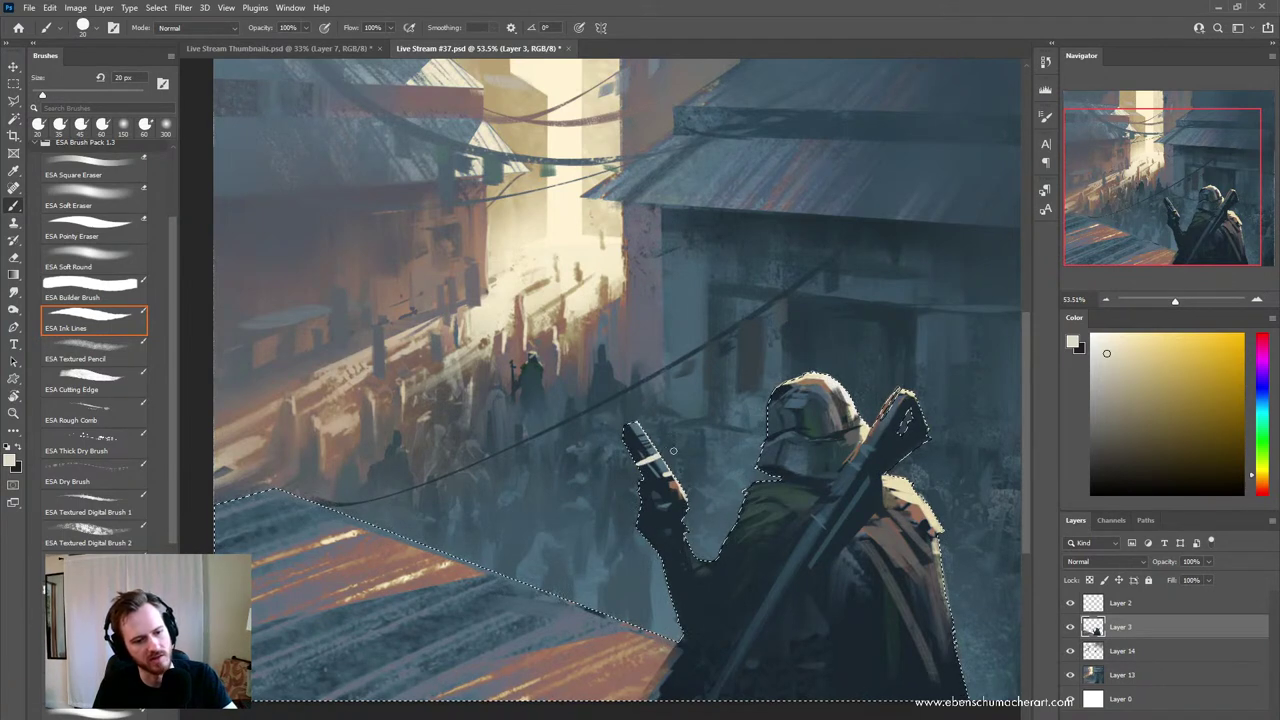
key(ctrl+d)
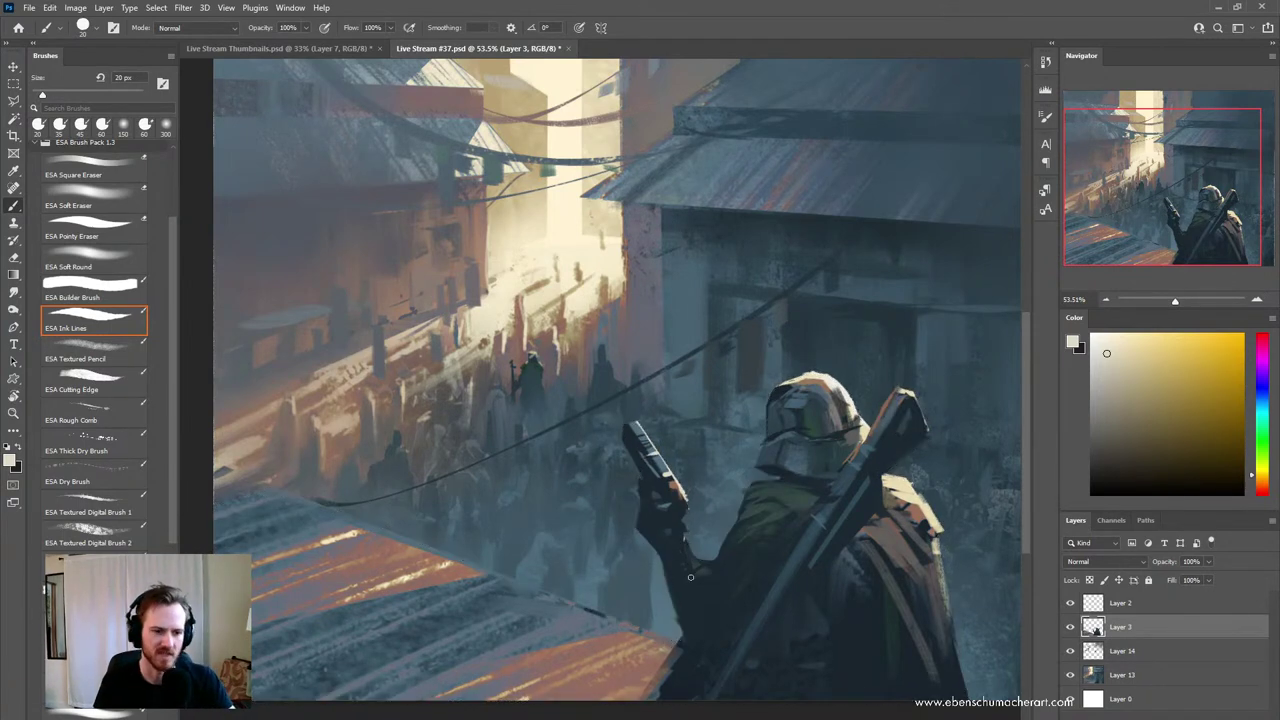
- Load Layer 3's outline as a selection, paint a sampled warm brown along the raised hand's edge at 20 px, and deselect
key(z)
mouse_move(722, 577)
mouse_down()
mouse_move(672, 614)
mouse_move(741, 553)
mouse_up()
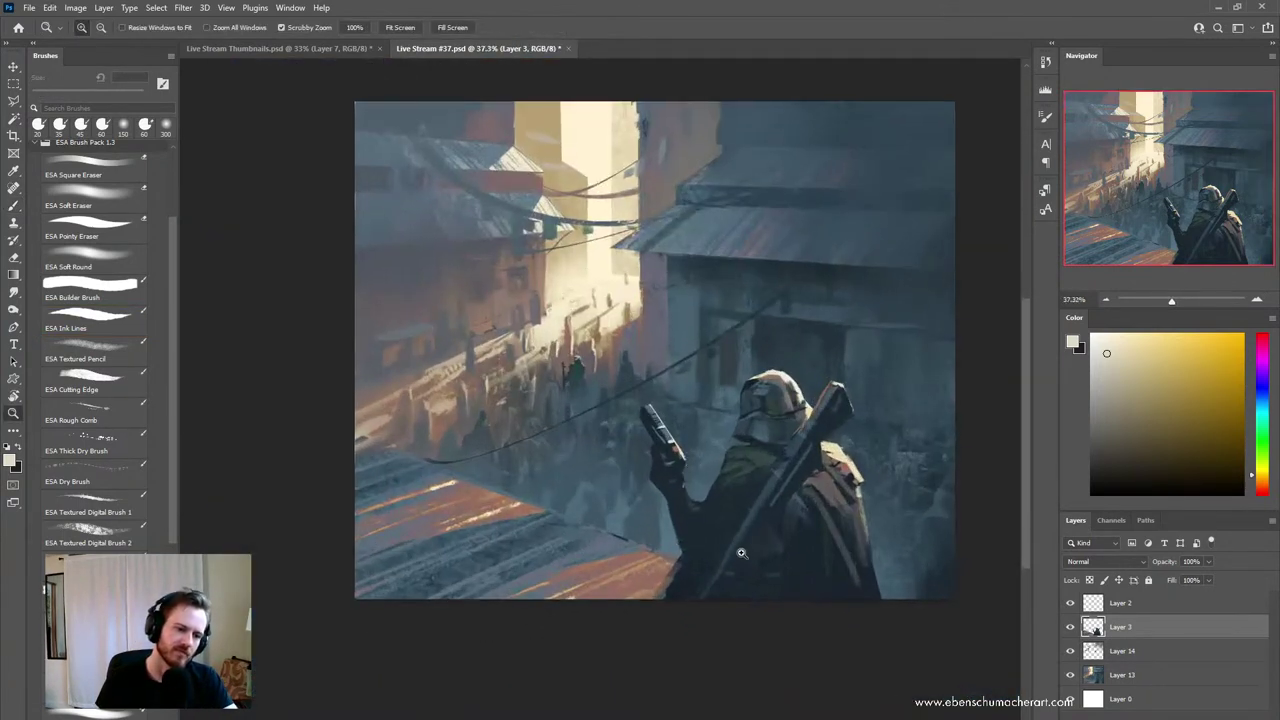
key(b)
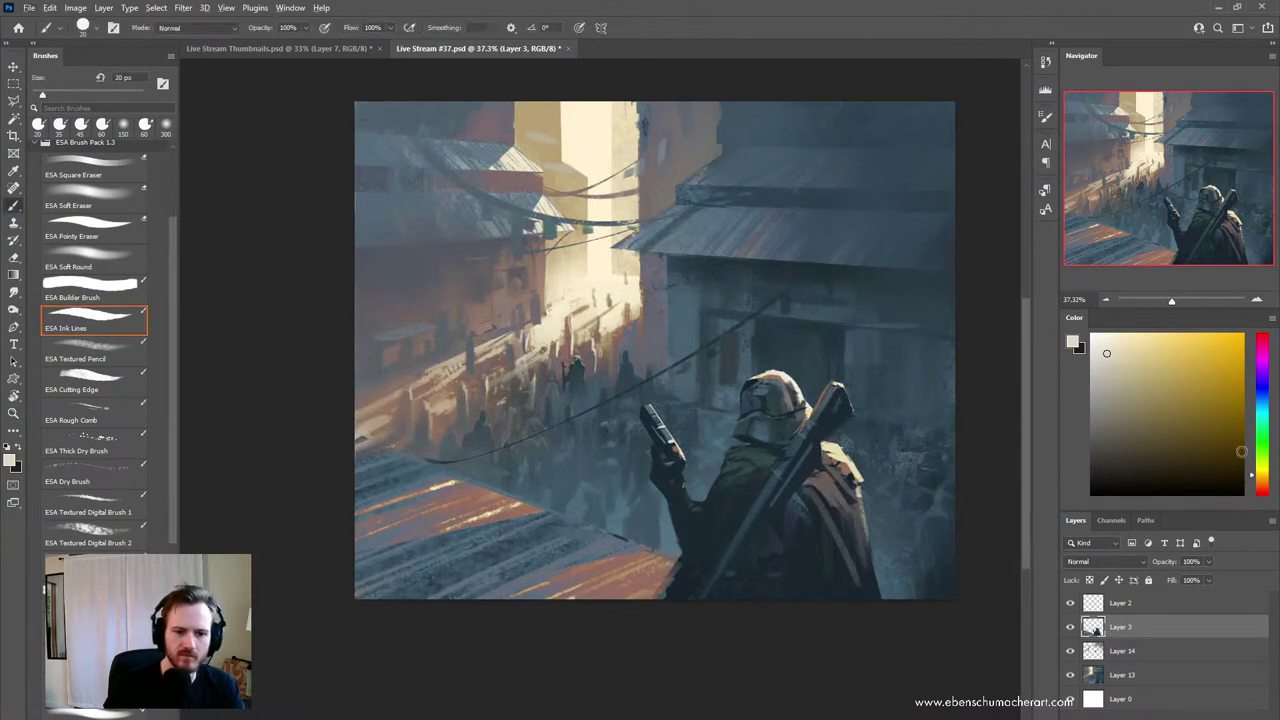
key(z)
mouse_move(766, 460)
mouse_down()
mouse_move(720, 520)
mouse_move(743, 540)
mouse_move(696, 580)
mouse_move(708, 578)
mouse_up()
key(b)
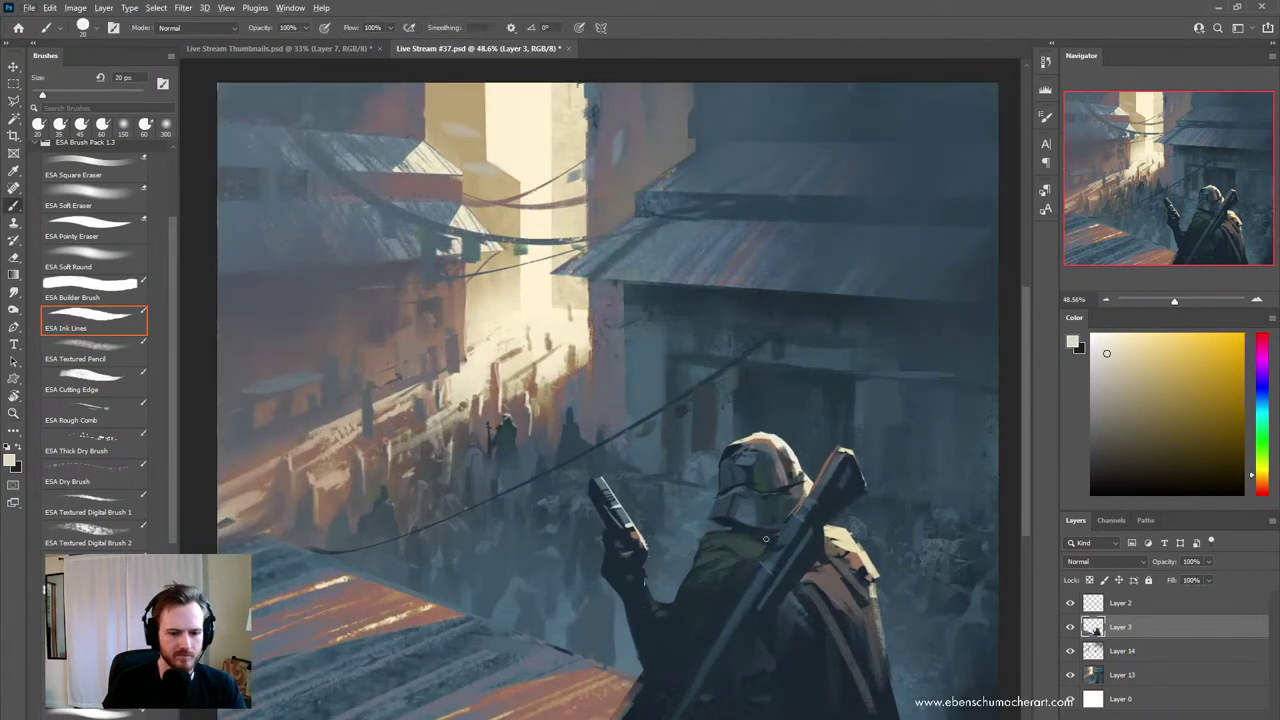
ctrl+click(1096, 628)
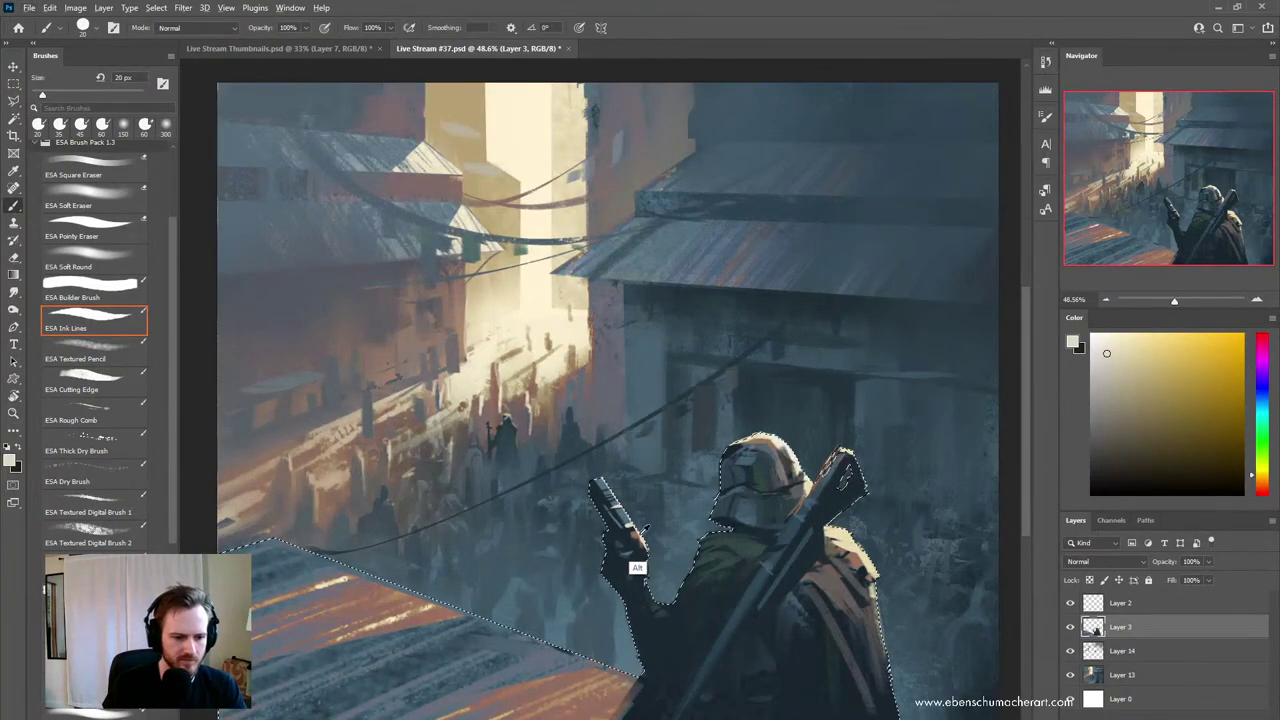
alt+click(637, 541)
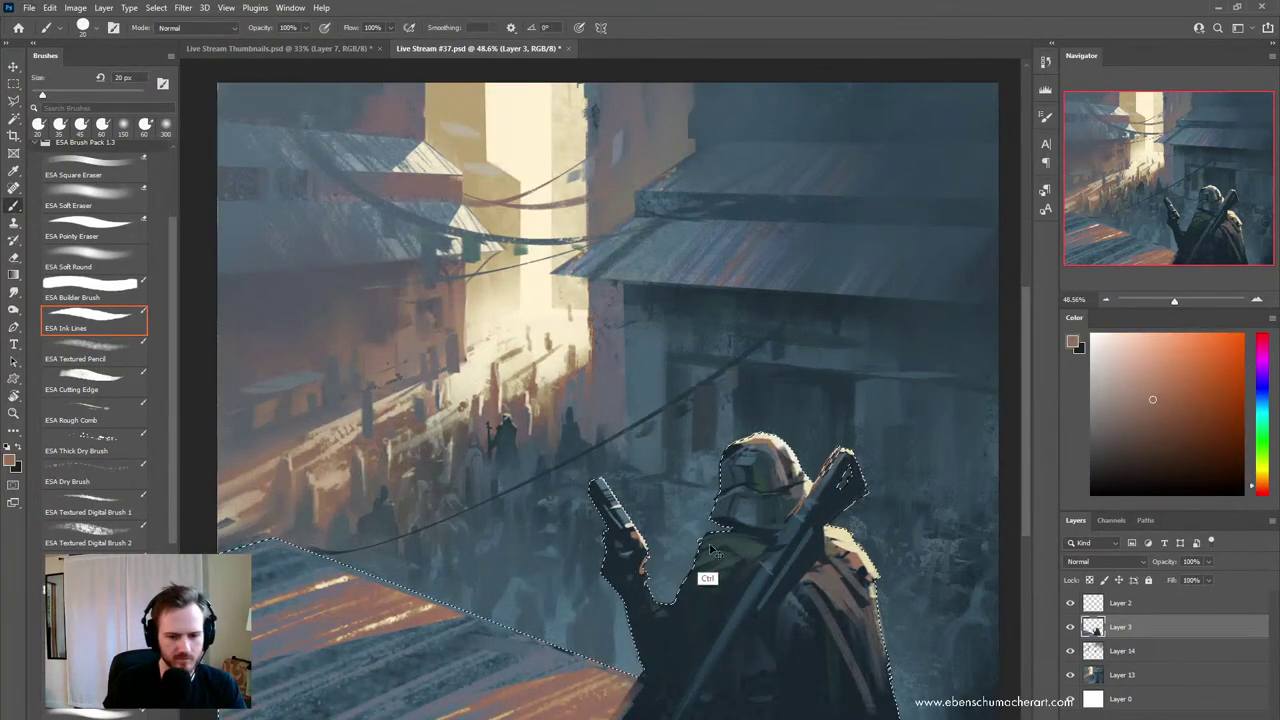
key(ctrl+d)
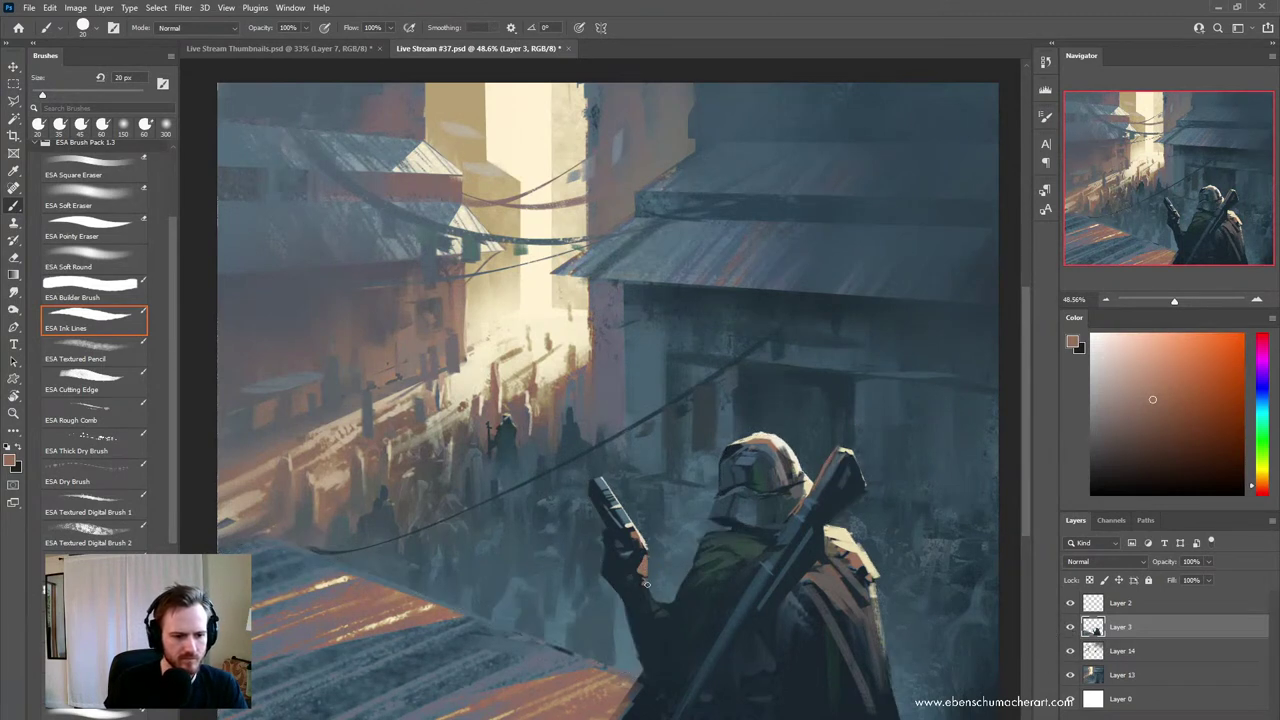
- Flip the whole painting horizontally and vertically, and bring Layer 3 to the front of the layer stack
scroll(700, 590, down, 3)
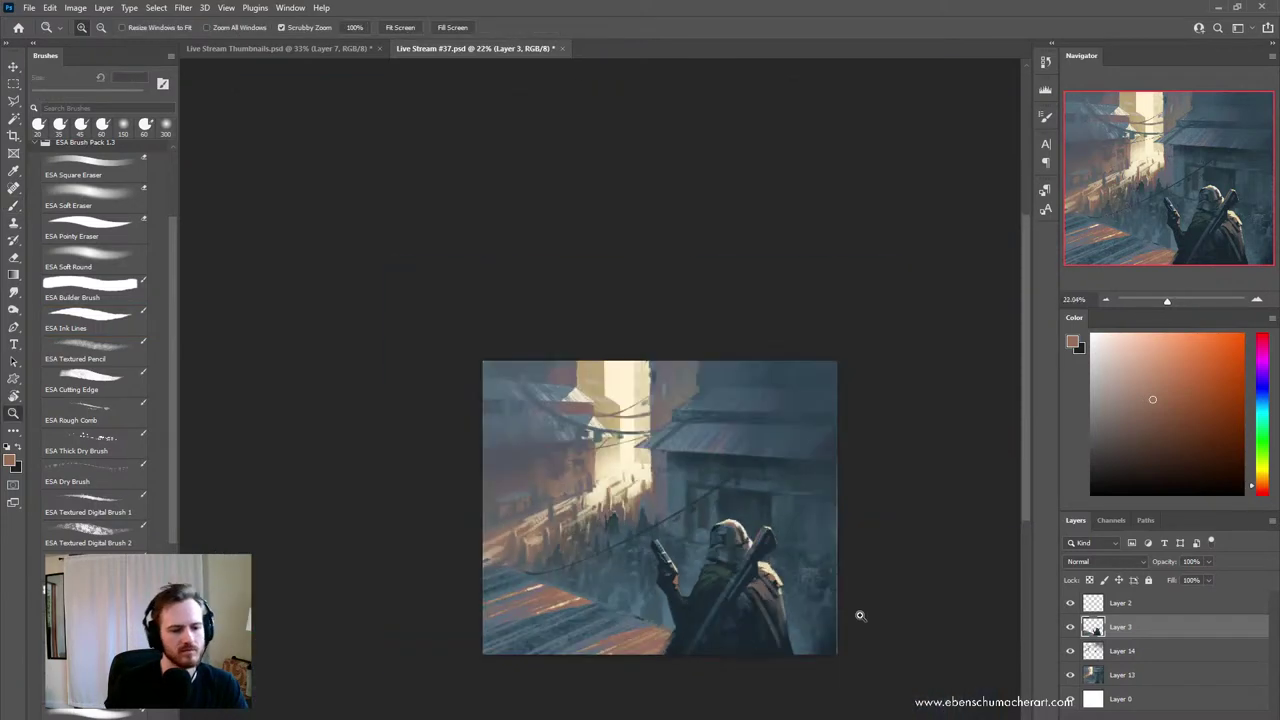
scroll(790, 595, up, 1)
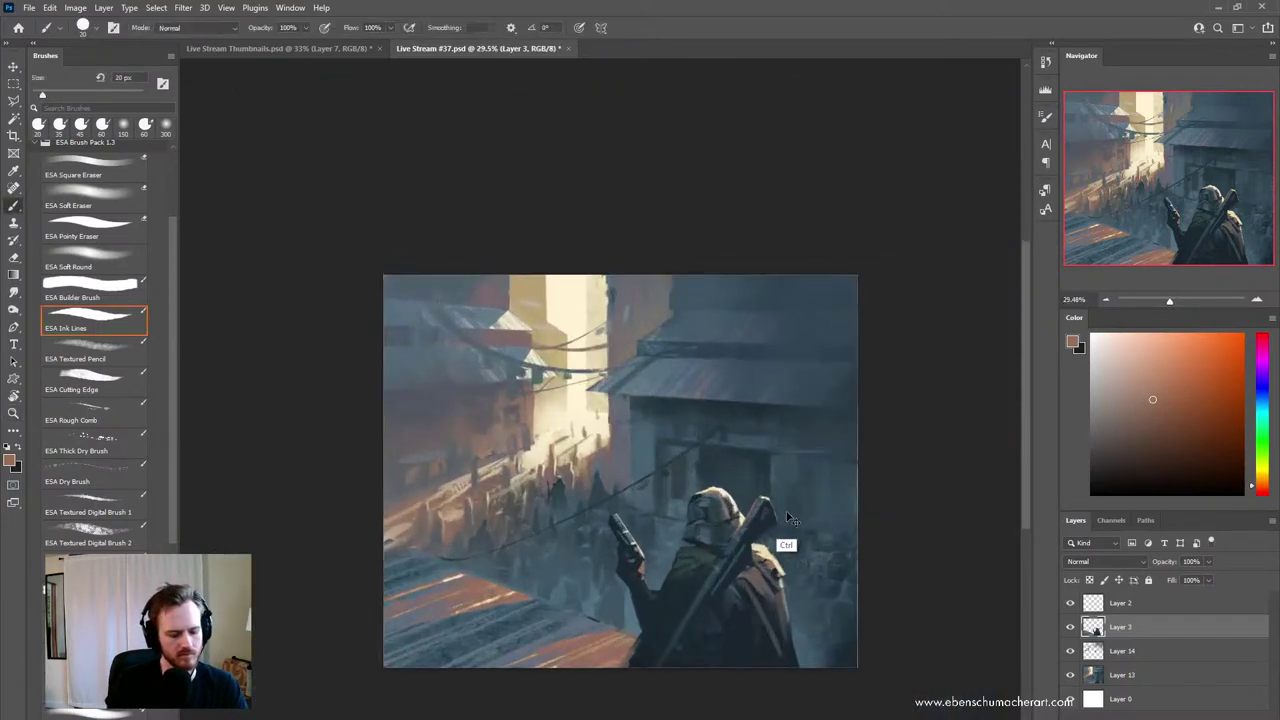
key(ctrl+f)
key(ctrl+shift+bracketright)
key(ctrl+shift+f)
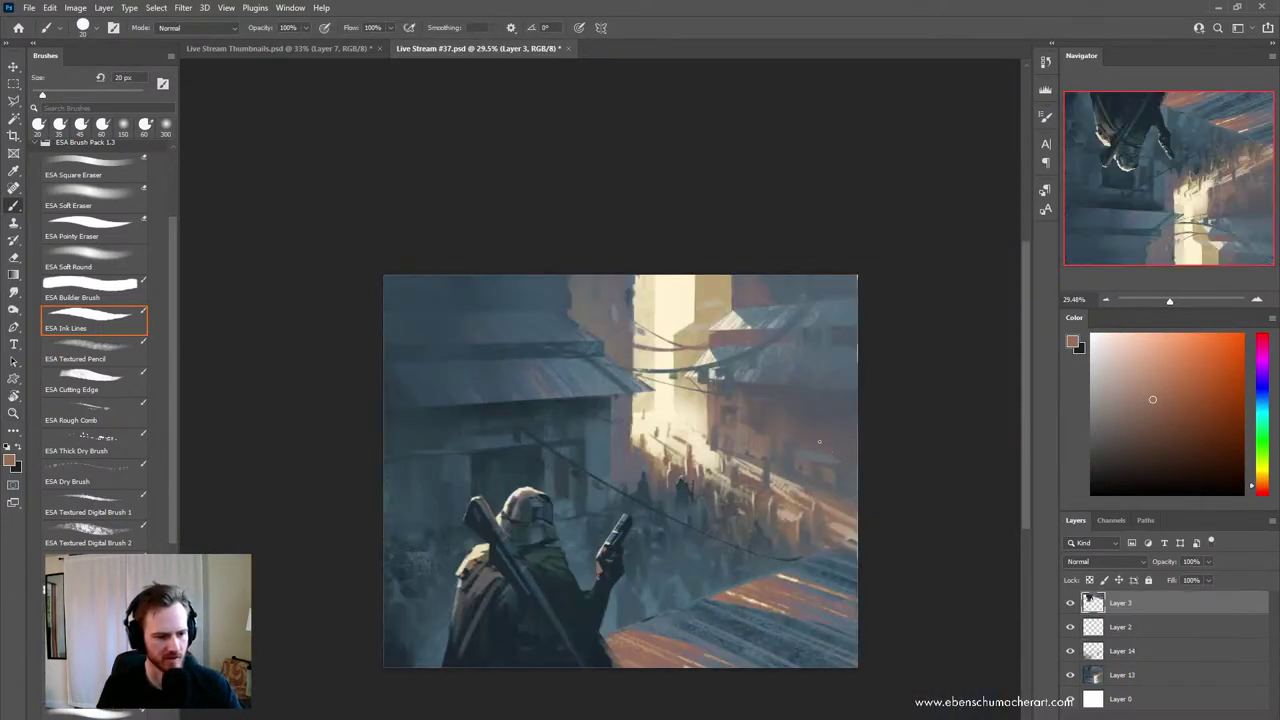
- Set a more saturated orange and paint thin rim-light lines along the helmet, rifle and stock edges on Layer 3 at 20 px
key(z)
scroll(540, 426, up, 2)
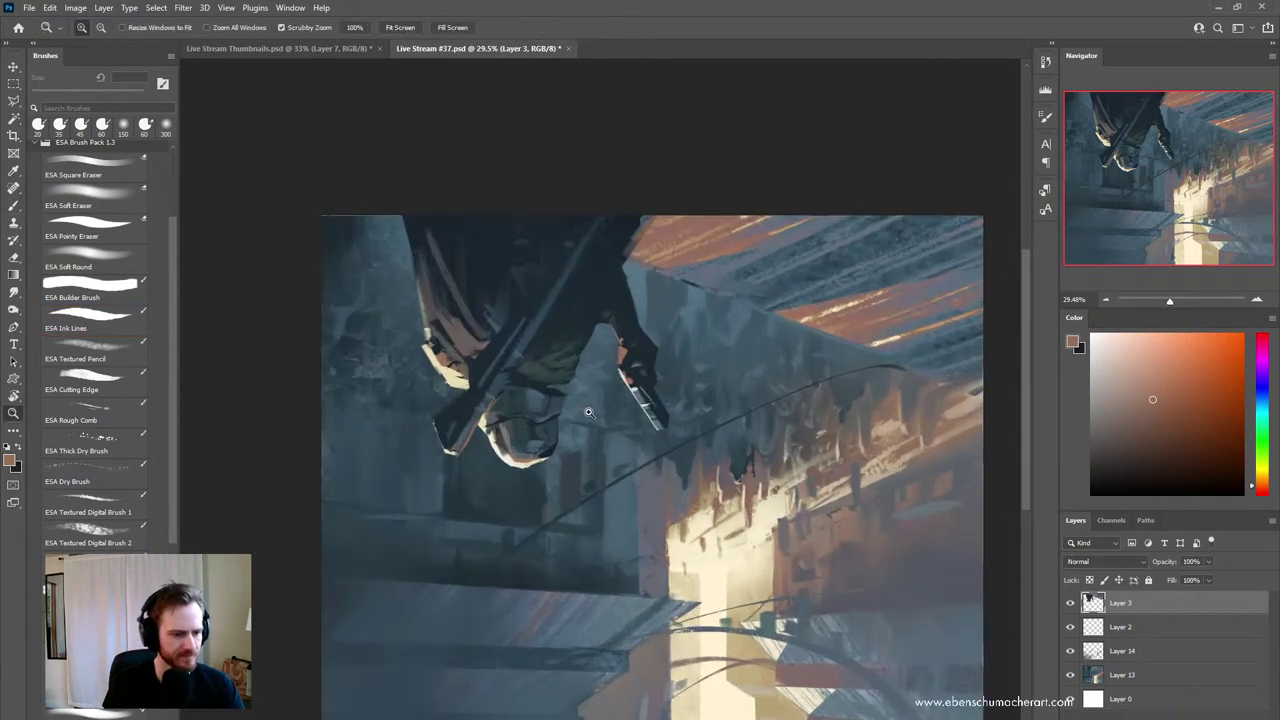
key(b)
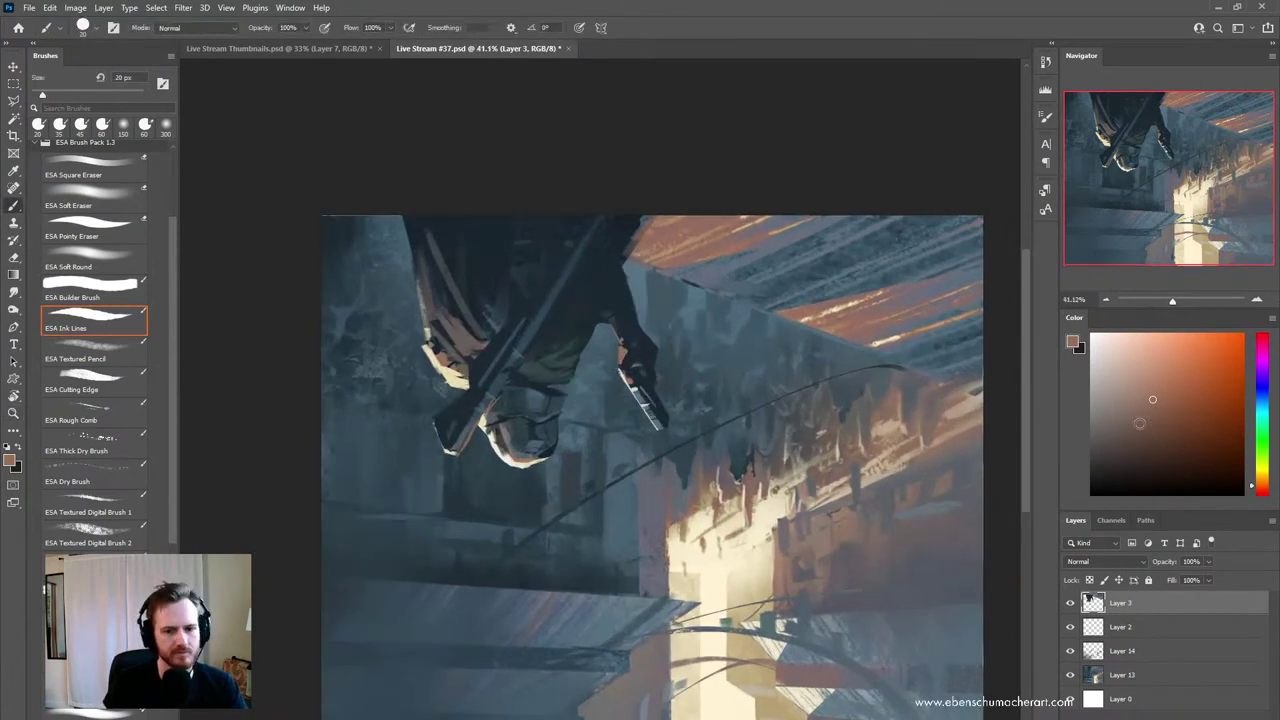
click(1174, 381)
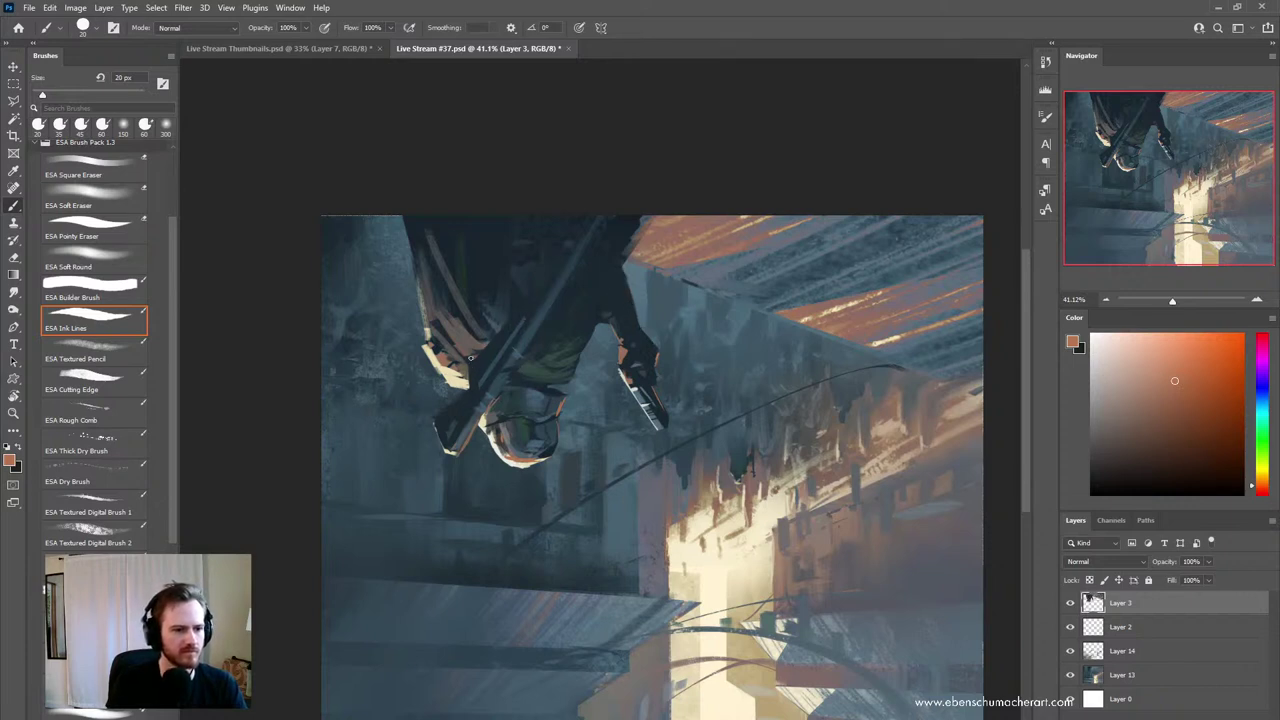
drag(470, 362, 510, 320)
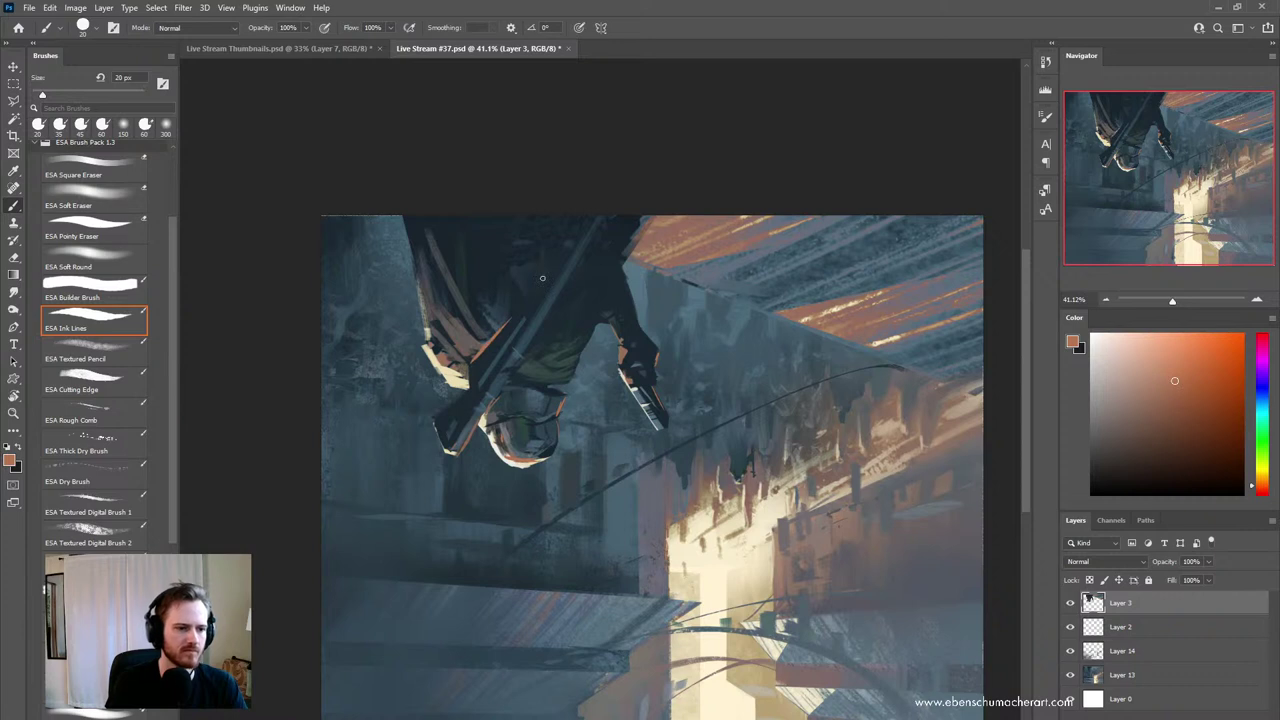
drag(437, 414, 494, 363)
key(ctrl+z)
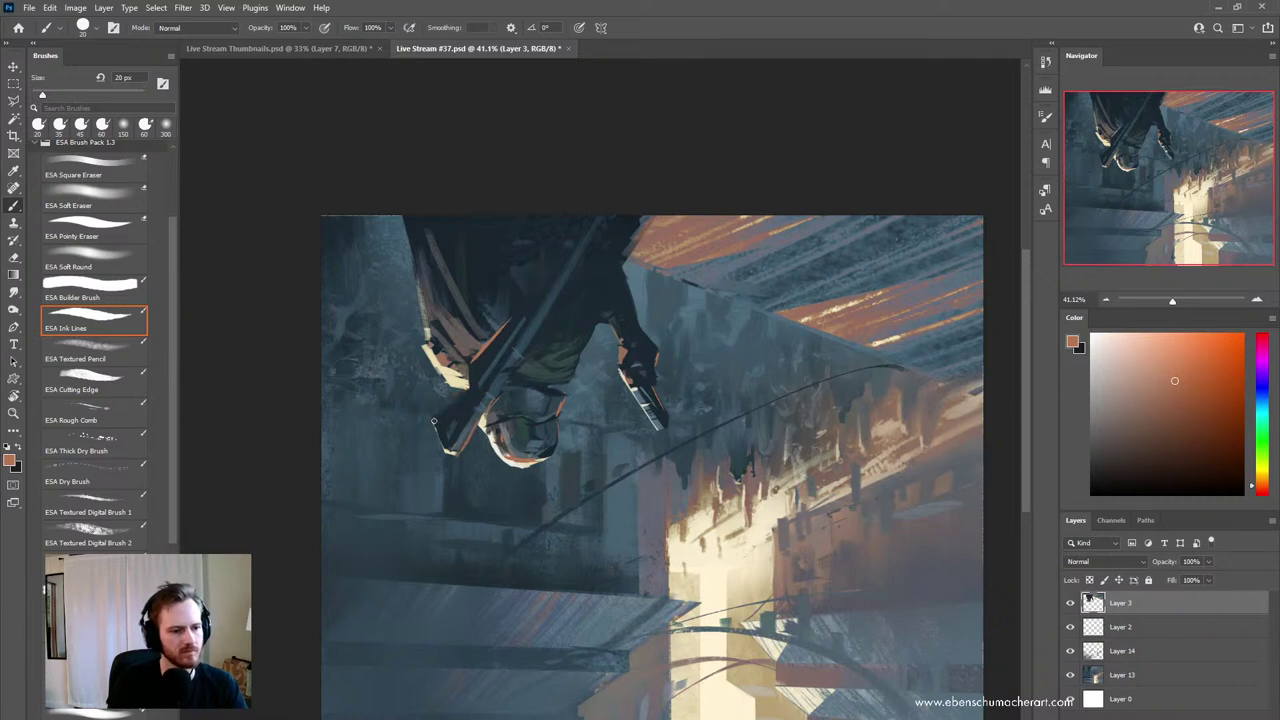
drag(436, 418, 462, 395)
- Extend the thin rim line along the rifle toward the cloak using a sampled muted brown at 20 px
alt+click(467, 441)
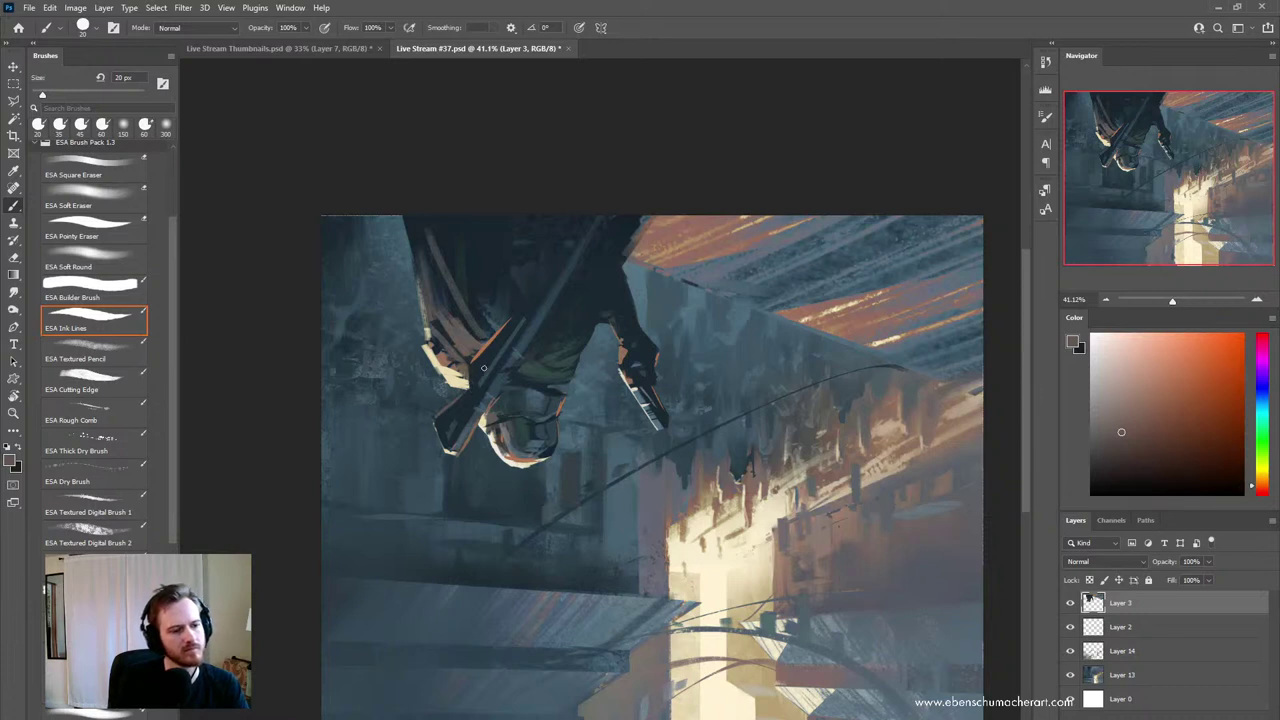
drag(477, 371, 491, 344)
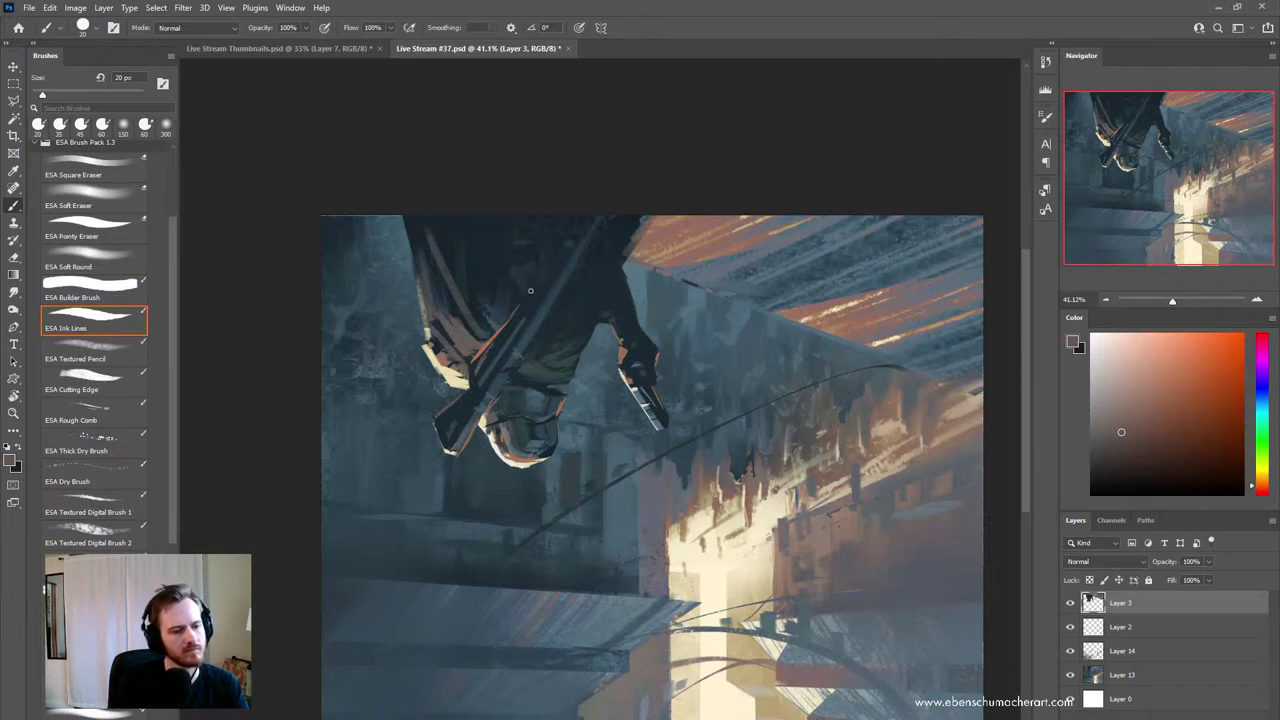
drag(530, 290, 565, 248)
drag(700, 579, 591, 476)
mouse_move(659, 503)
mouse_down()
mouse_move(648, 633)
mouse_move(720, 667)
mouse_up()
- Refine the rifle's body and edge line on Layer 3 with a sampled dark blue and a mid grey at 20 px
alt+click(446, 399)
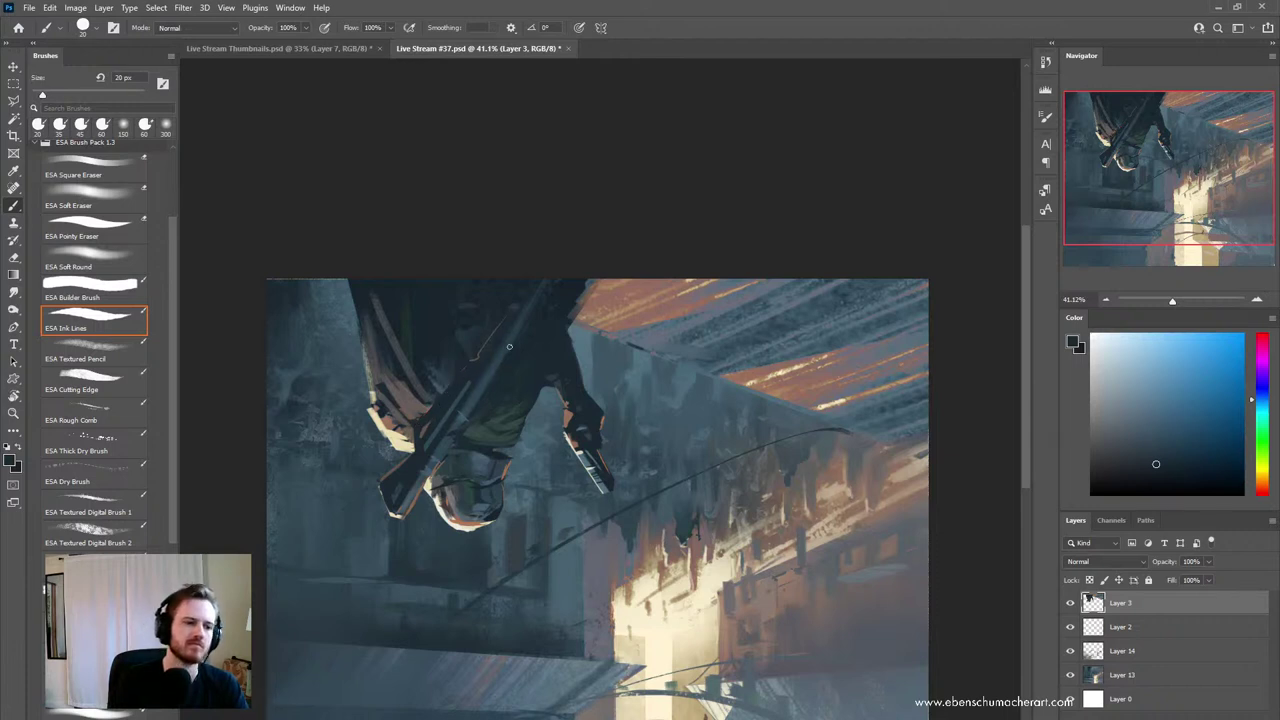
alt+click(424, 412)
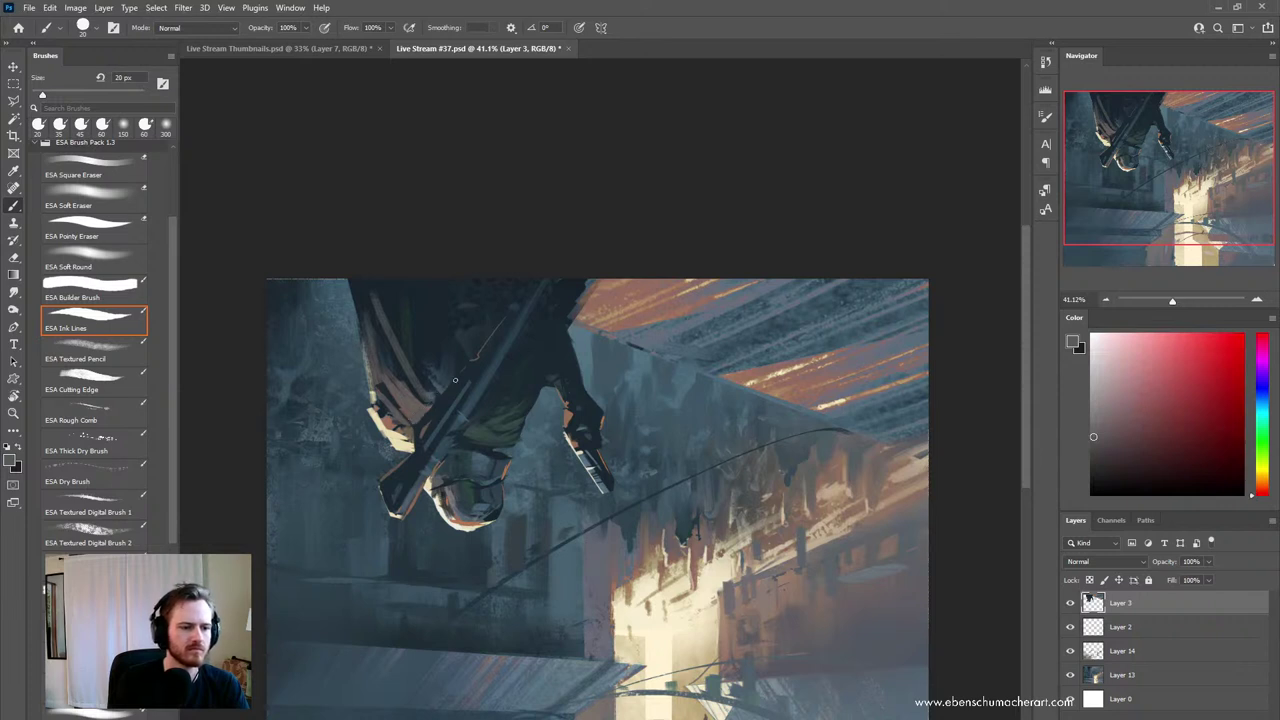
drag(573, 577, 547, 548)
ctrl+drag(476, 494, 484, 487)
key(b)
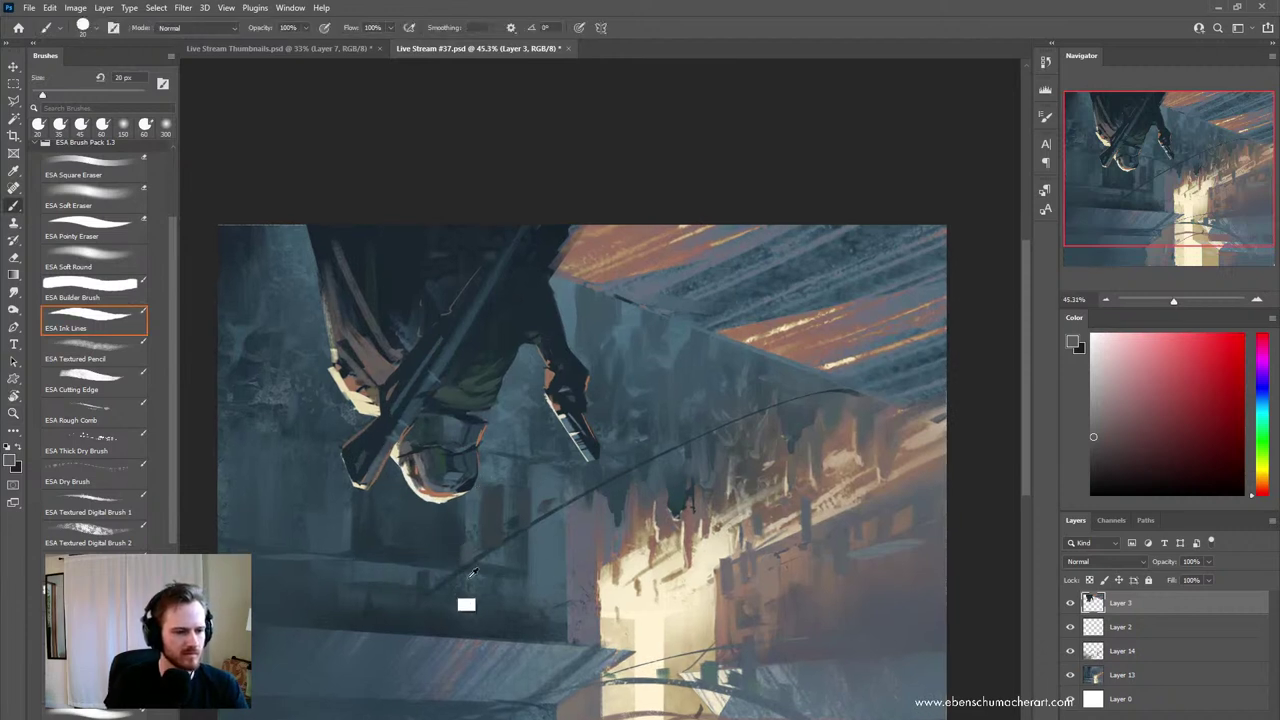
- Touch up the rifle's stock and body beside the helmet with sampled dark blue tones using the 20 px Ink Lines brush
alt+click(431, 405)
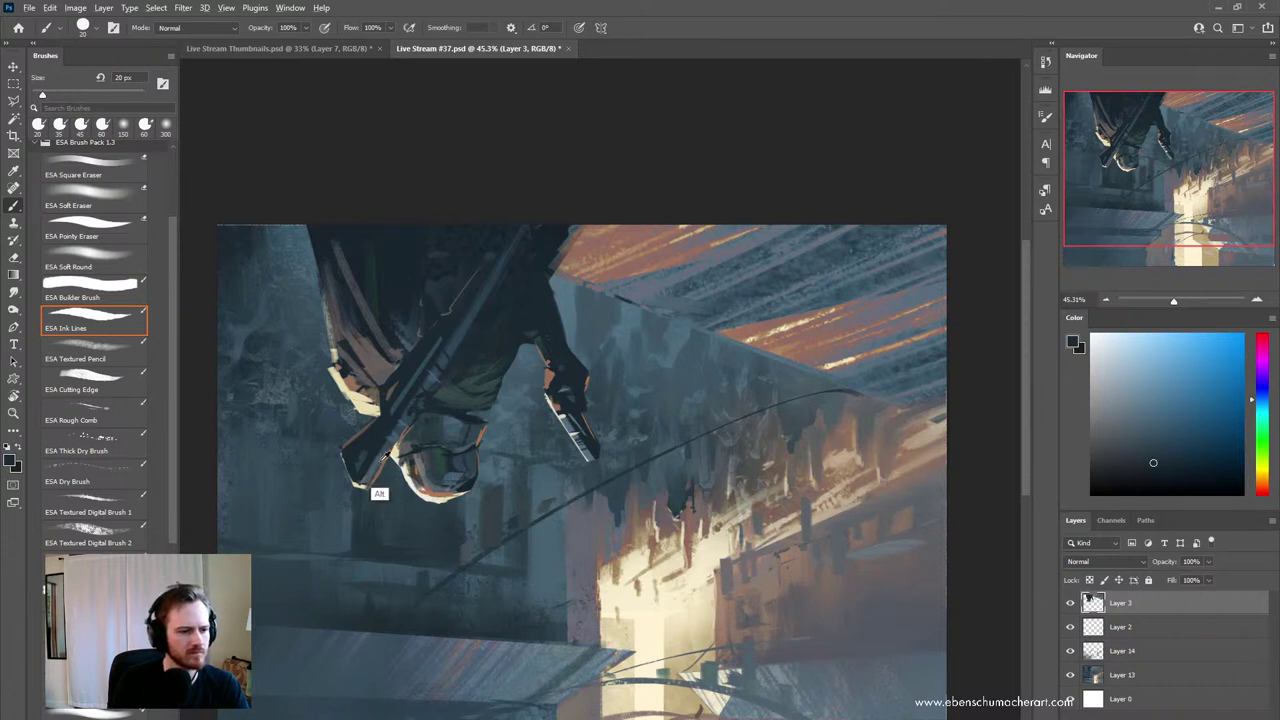
alt+click(380, 492)
alt+click(375, 482)
drag(384, 440, 378, 460)
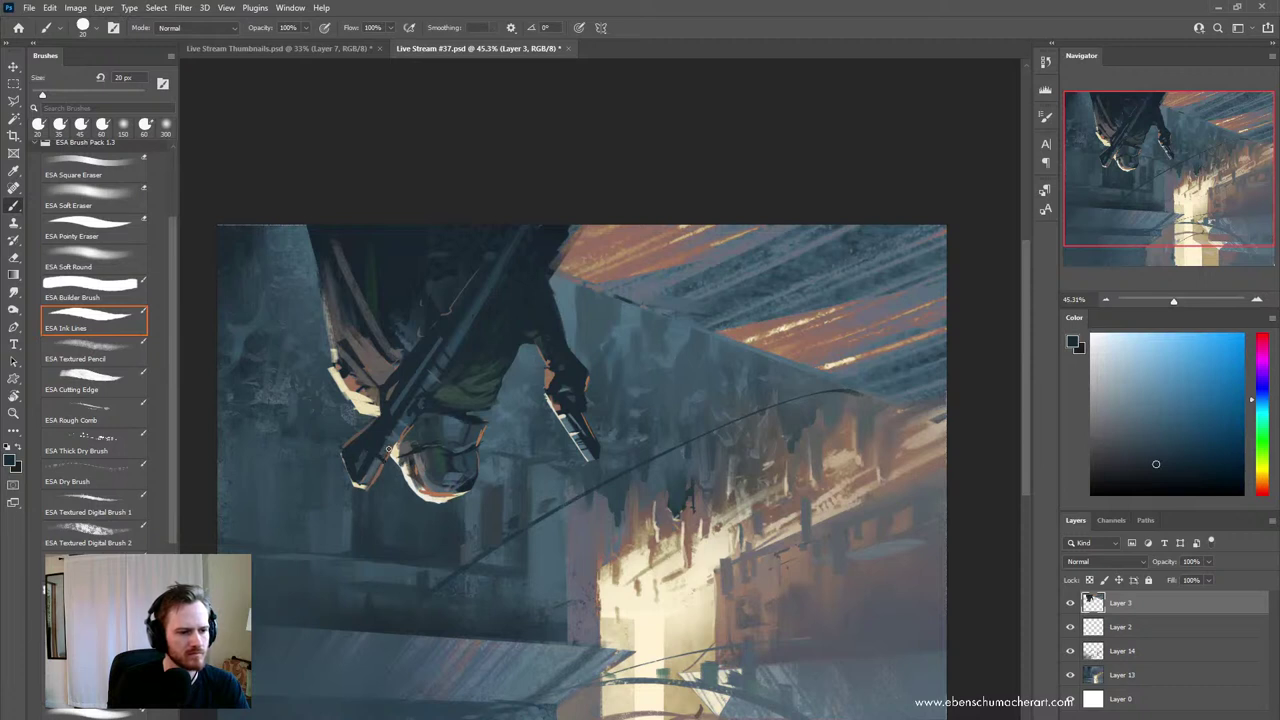
- Darken and soften the cloak's lower folds on Layer 3 with a sampled dark blue, using the Soft Round brush at 250 px
mouse_move(571, 492)
mouse_down()
mouse_move(500, 474)
mouse_move(524, 496)
mouse_move(586, 509)
mouse_up()
alt+click(474, 237)
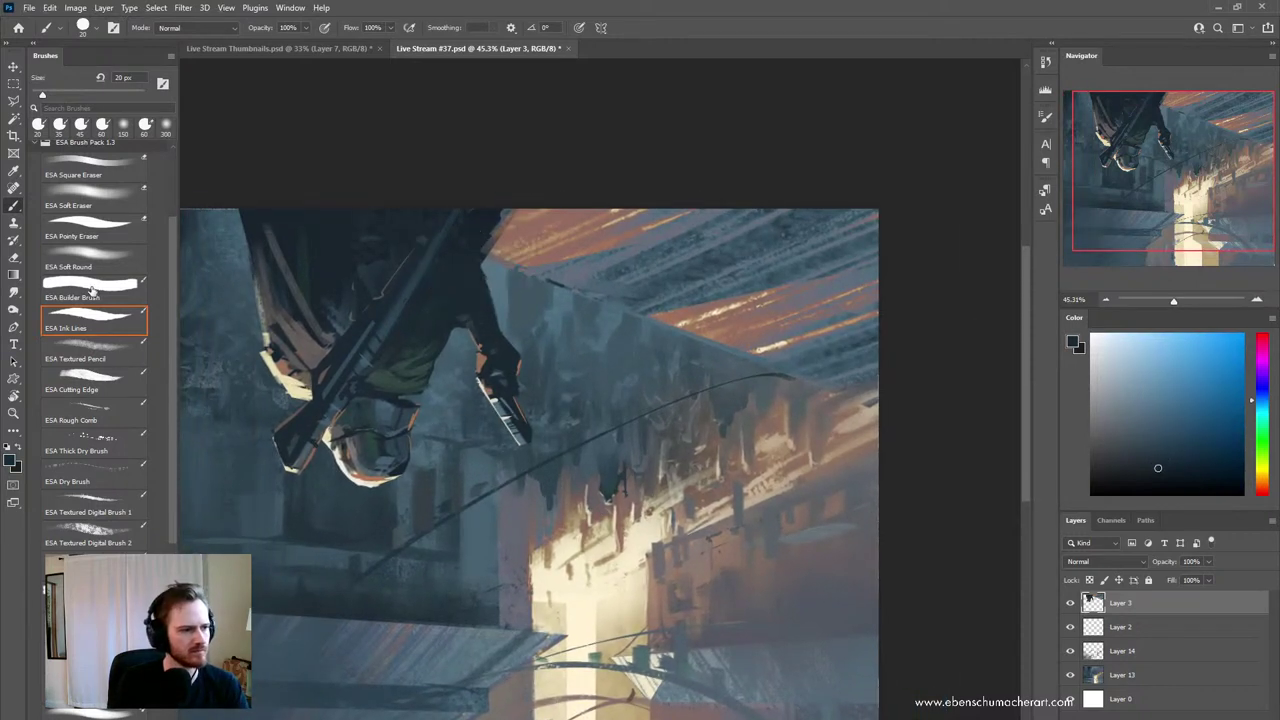
click(98, 260)
key(bracketright)
key(bracketright)
drag(477, 209, 430, 274)
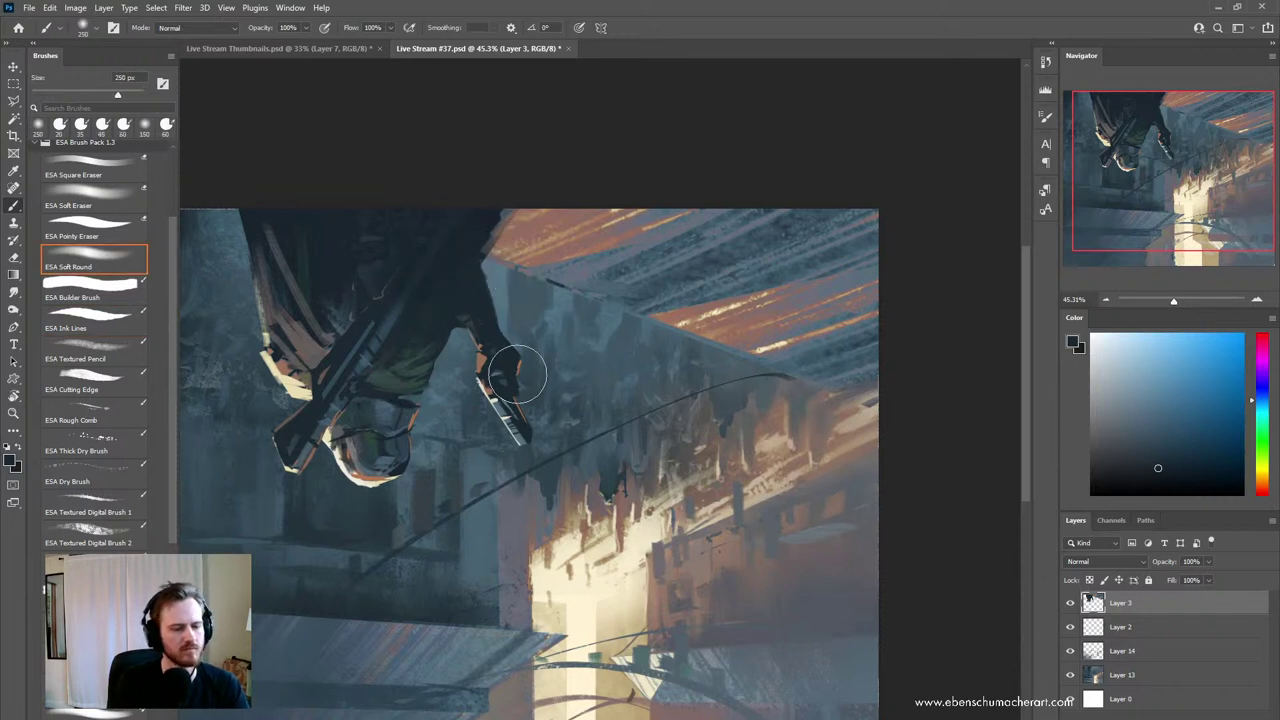
drag(259, 176, 233, 279)
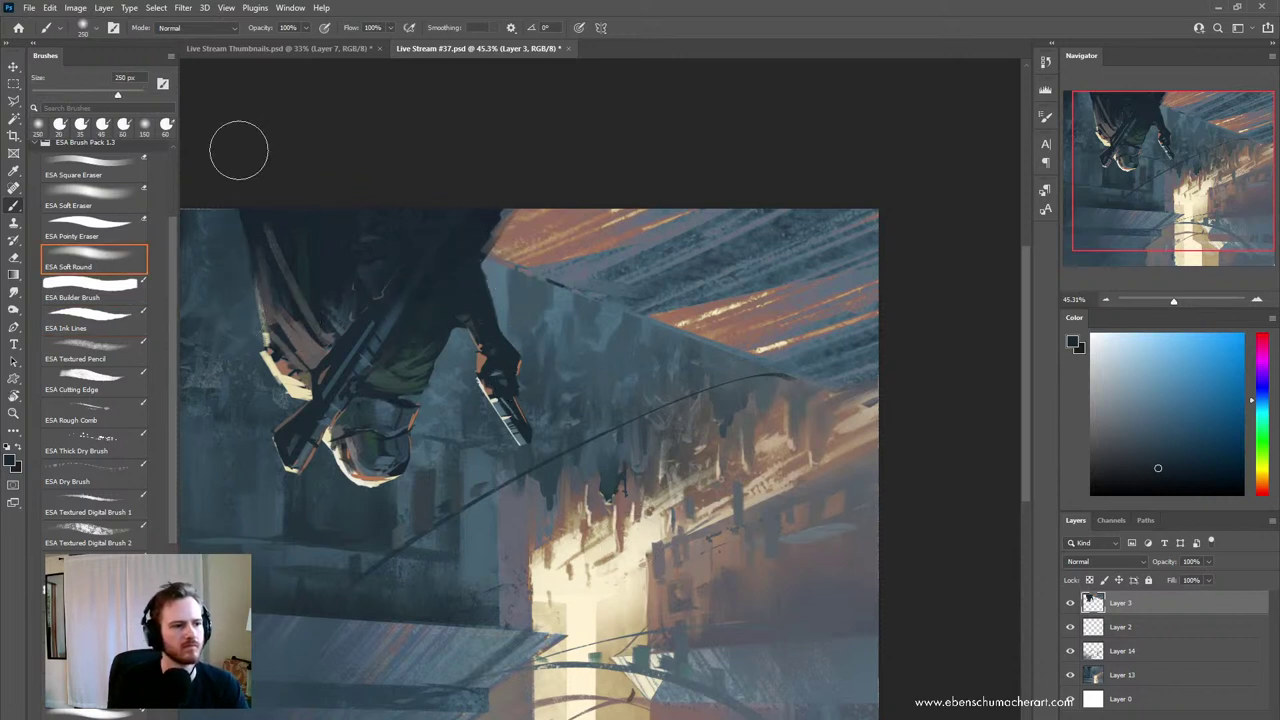
drag(225, 155, 254, 291)
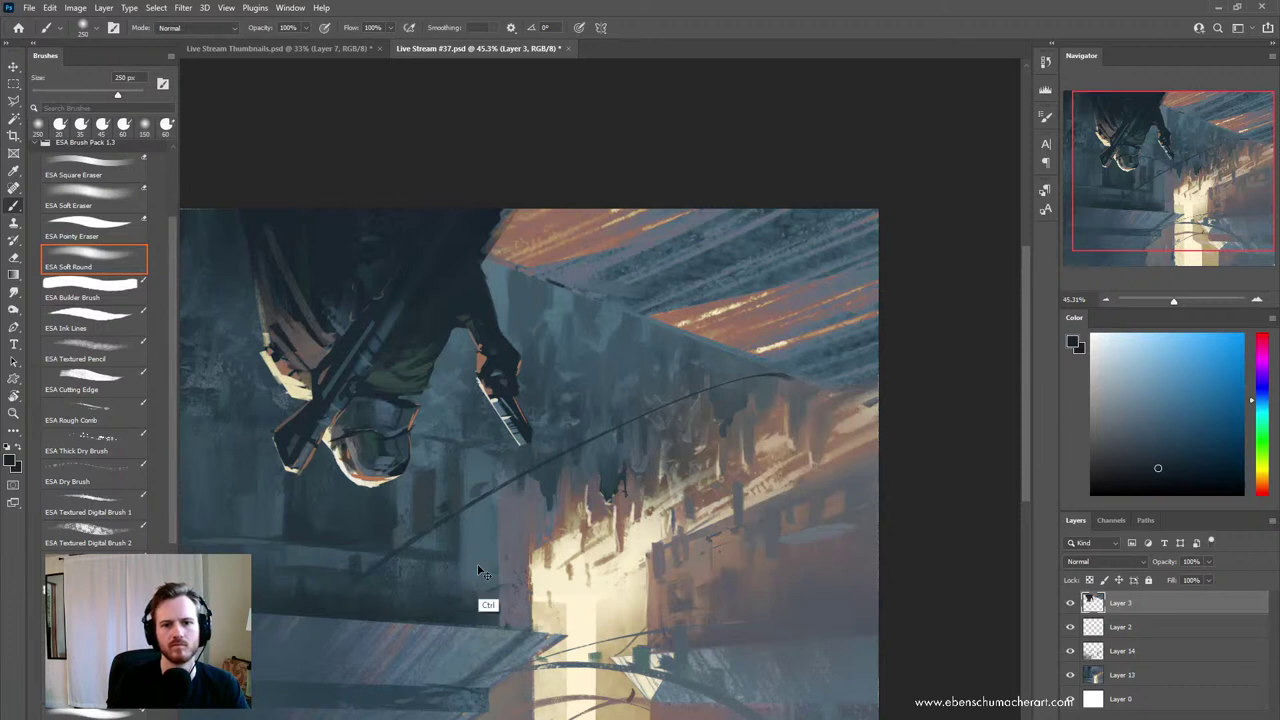
- Select the warm orange streaks in both lit areas of the metal roof on Layer 3 with the Magic Wand
drag(621, 529, 581, 537)
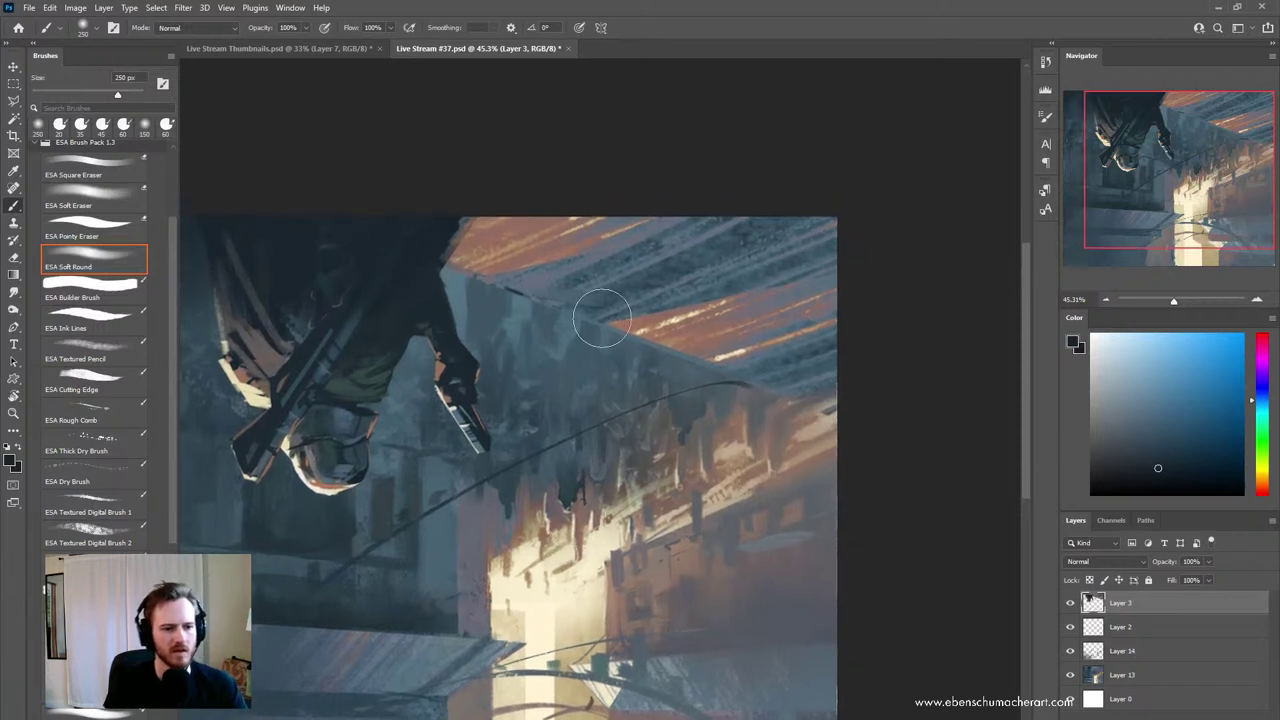
key(w)
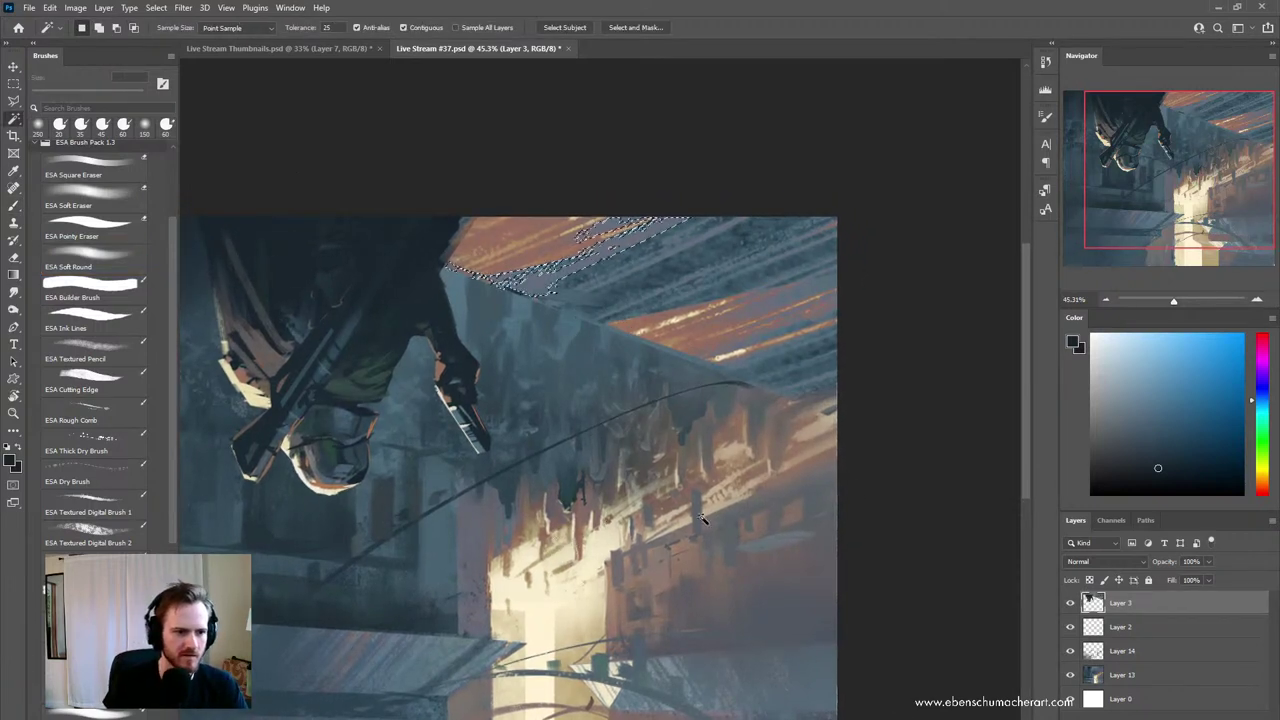
shift+click(520, 245)
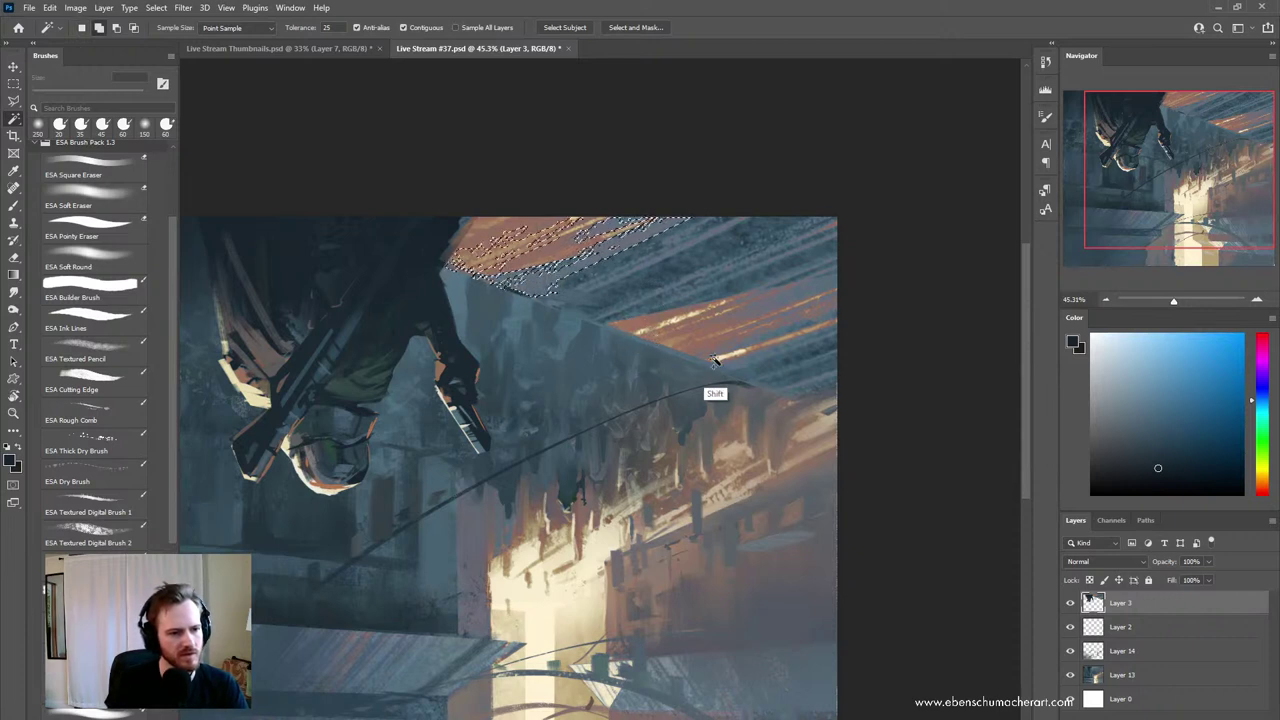
shift+click(675, 327)
- Paint pale cream sampled from the bright sky over the selected roof streaks with the 150 px Builder Brush
key(b)
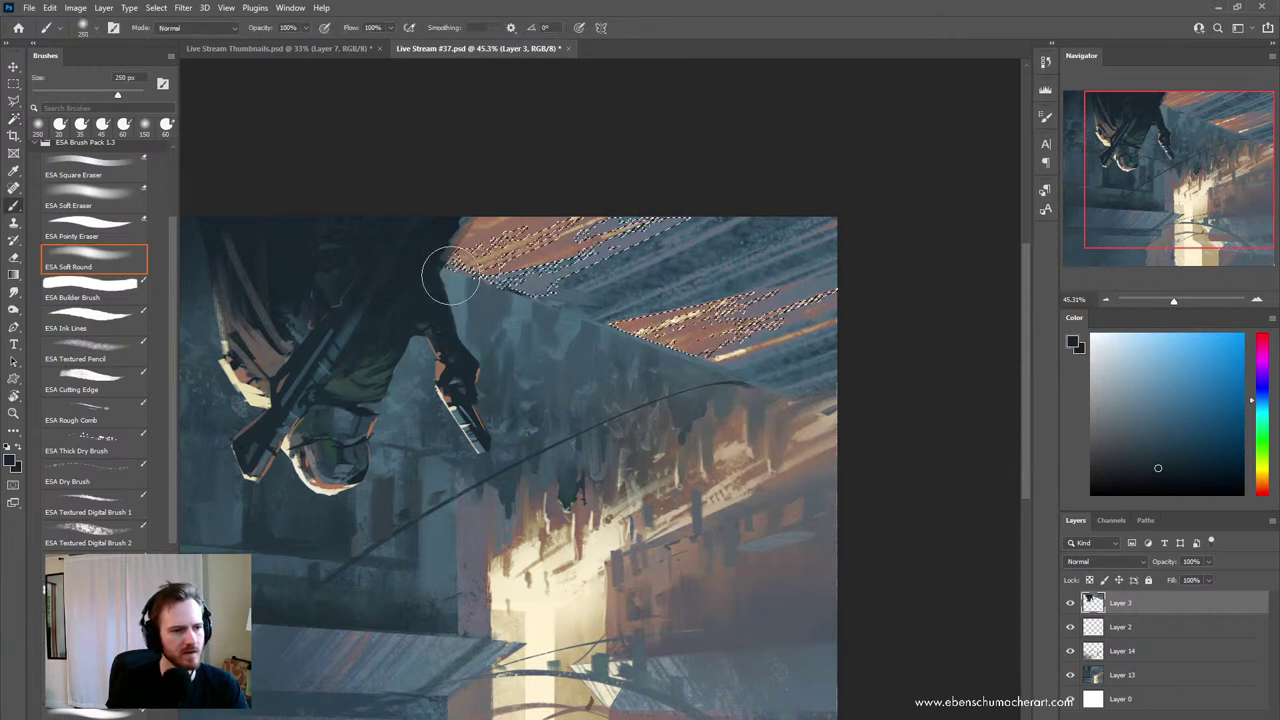
click(79, 286)
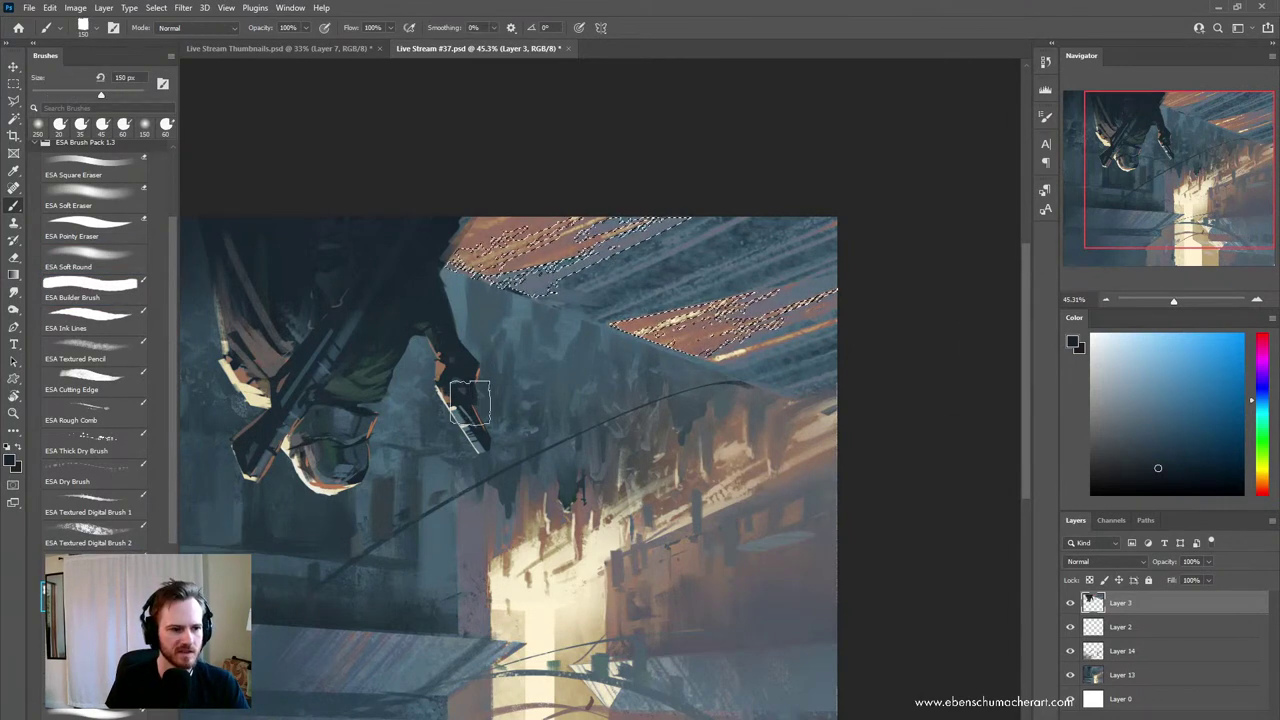
key(alt)
alt+click(547, 611)
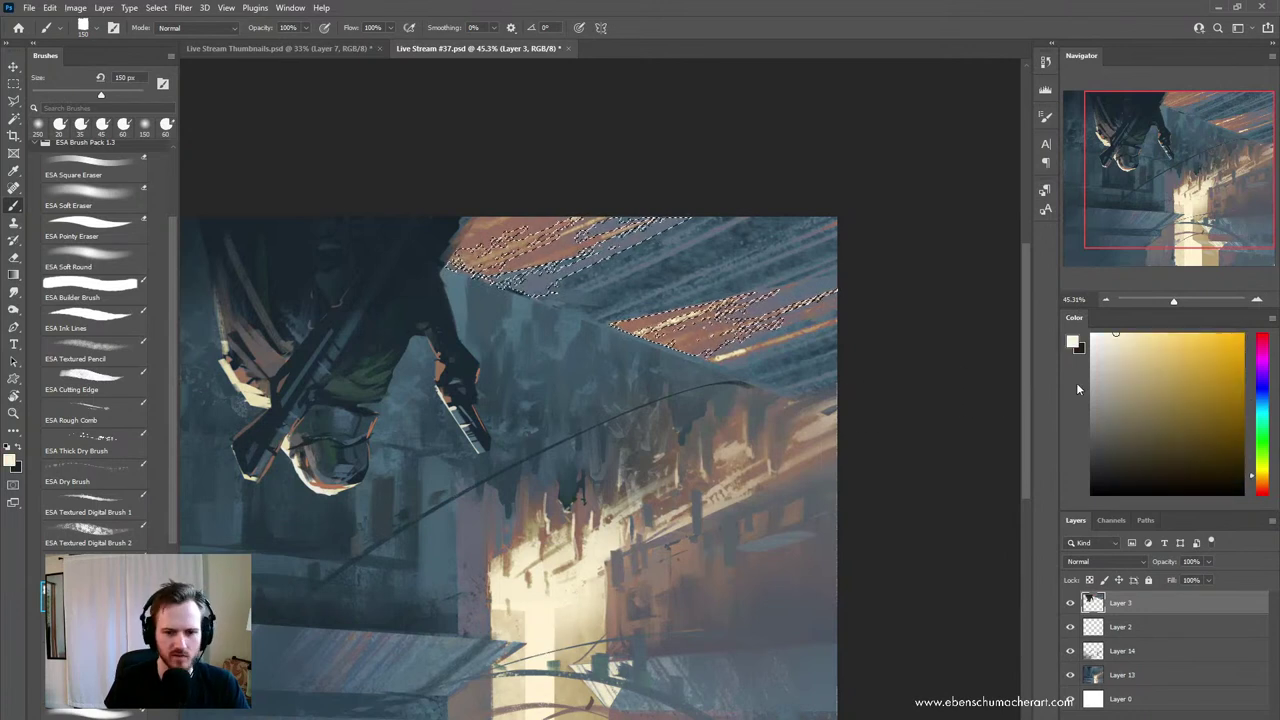
drag(545, 239, 581, 265)
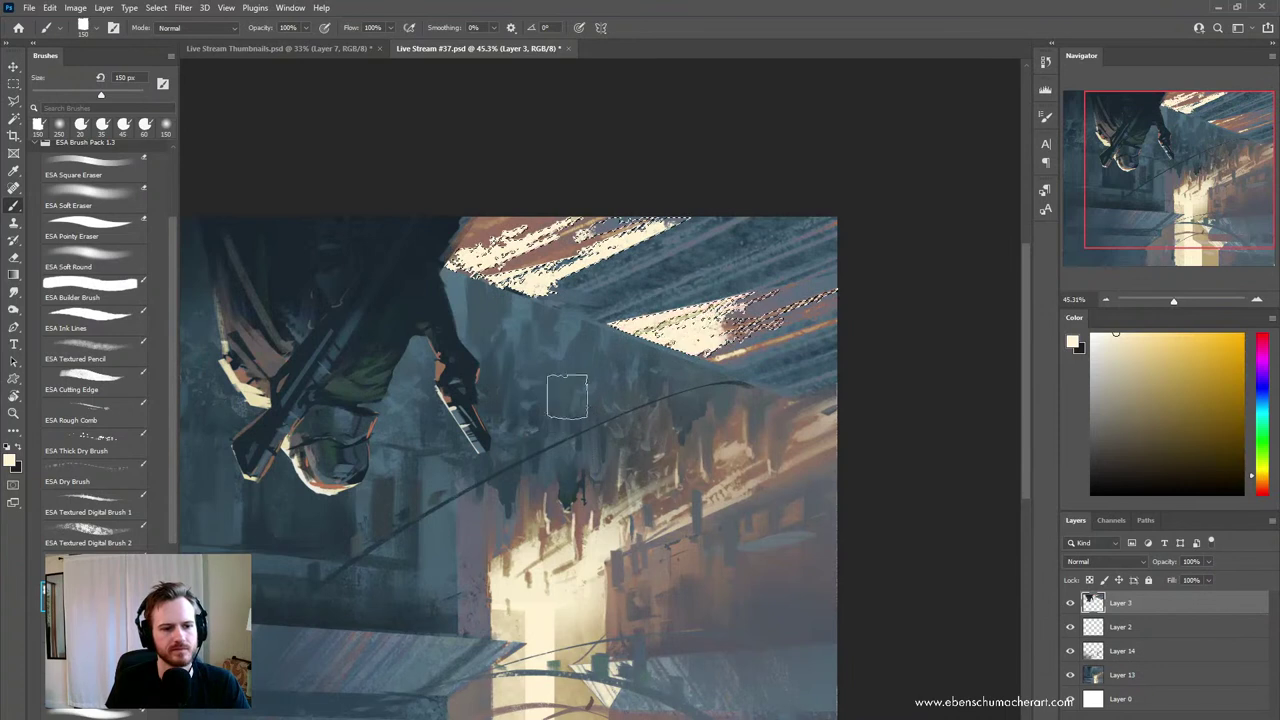
- Repaint the selected roof streaks in a warmer light yellow with the Builder Brush at 175 px and clear the selection
alt+click(797, 453)
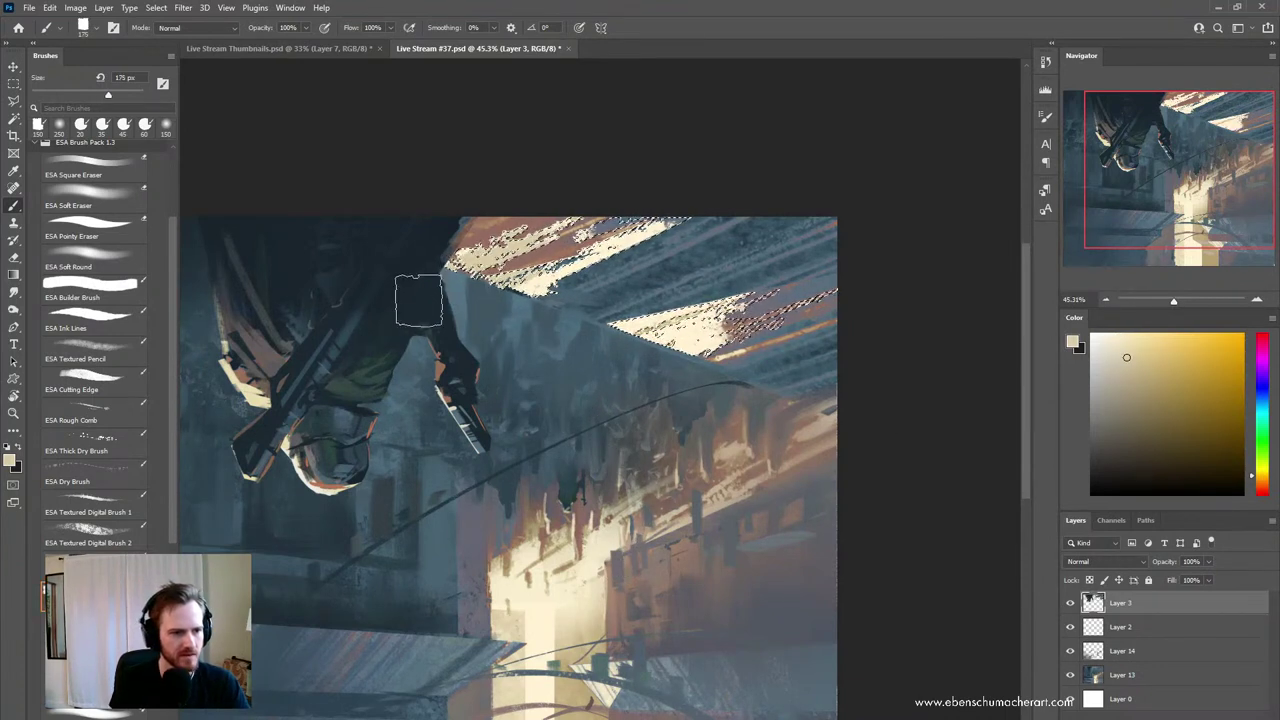
key(bracketright)
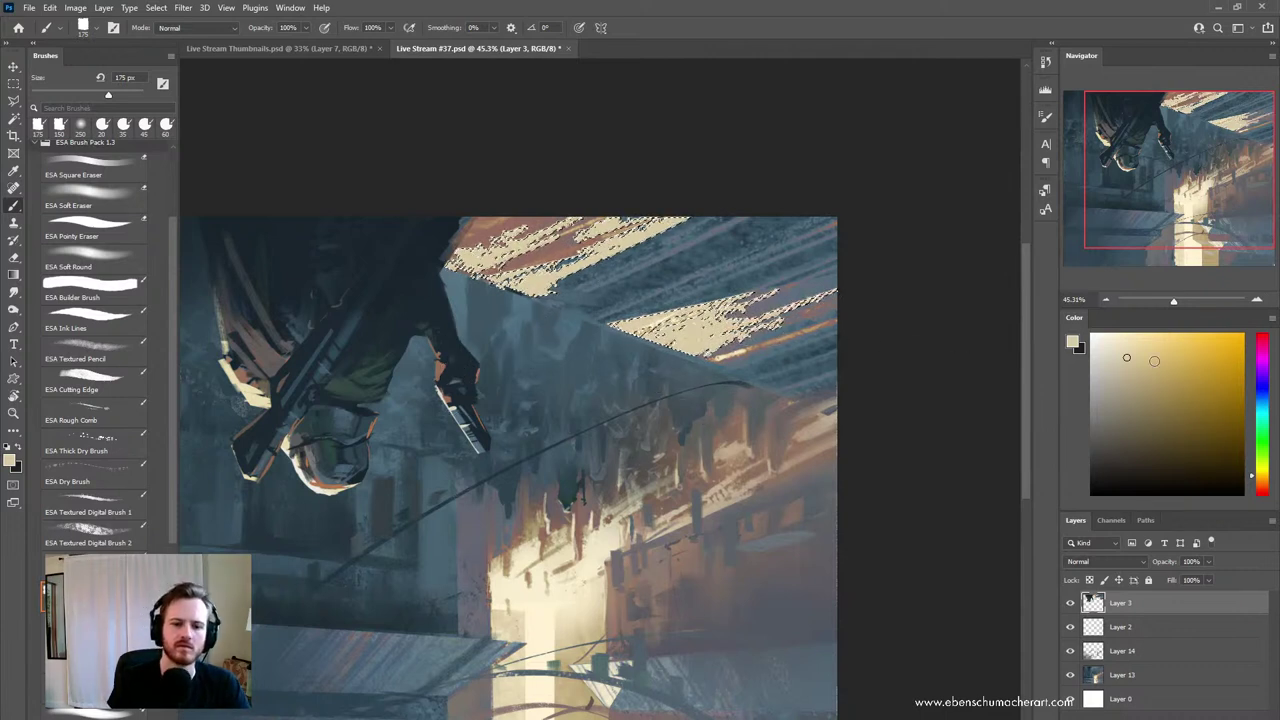
click(1141, 350)
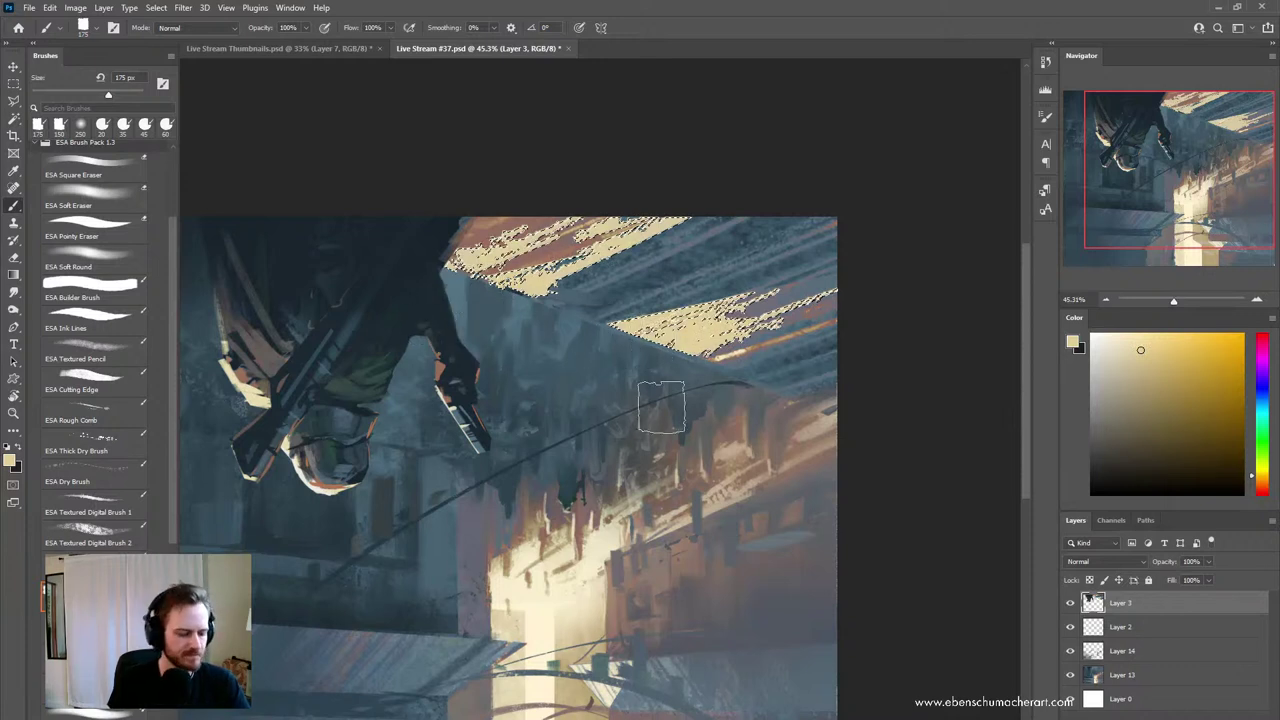
key(ctrl+d)
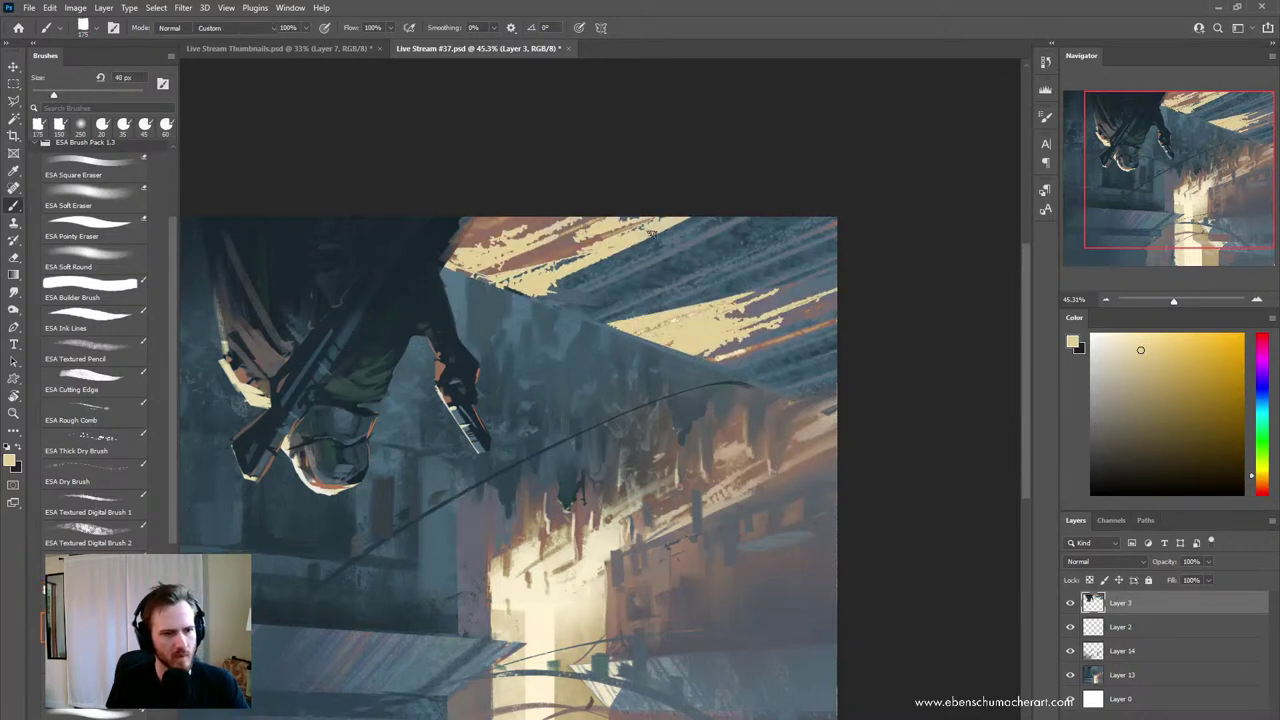
- Blend the light and dark roof streaks with the Mixer Brush at 90 px, using a sampled muted reddish brown
key(shift+b)
key(bracketright)
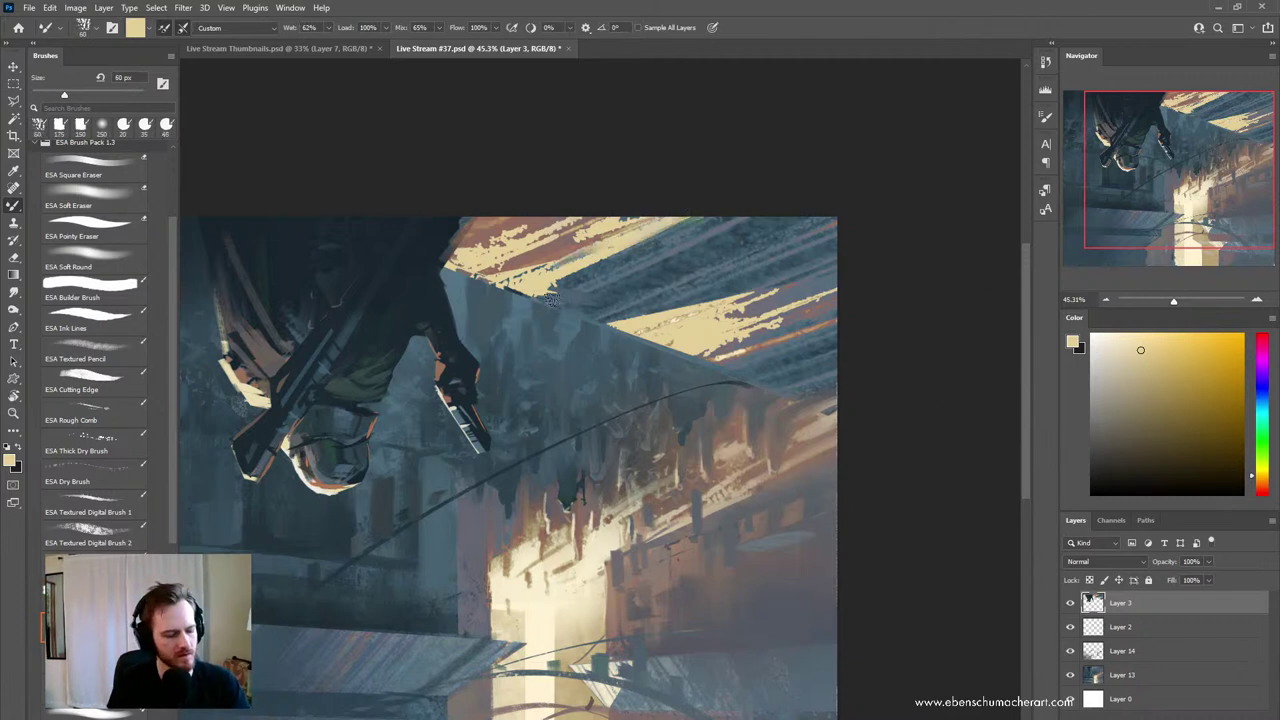
alt+click(483, 232)
key(bracketright)
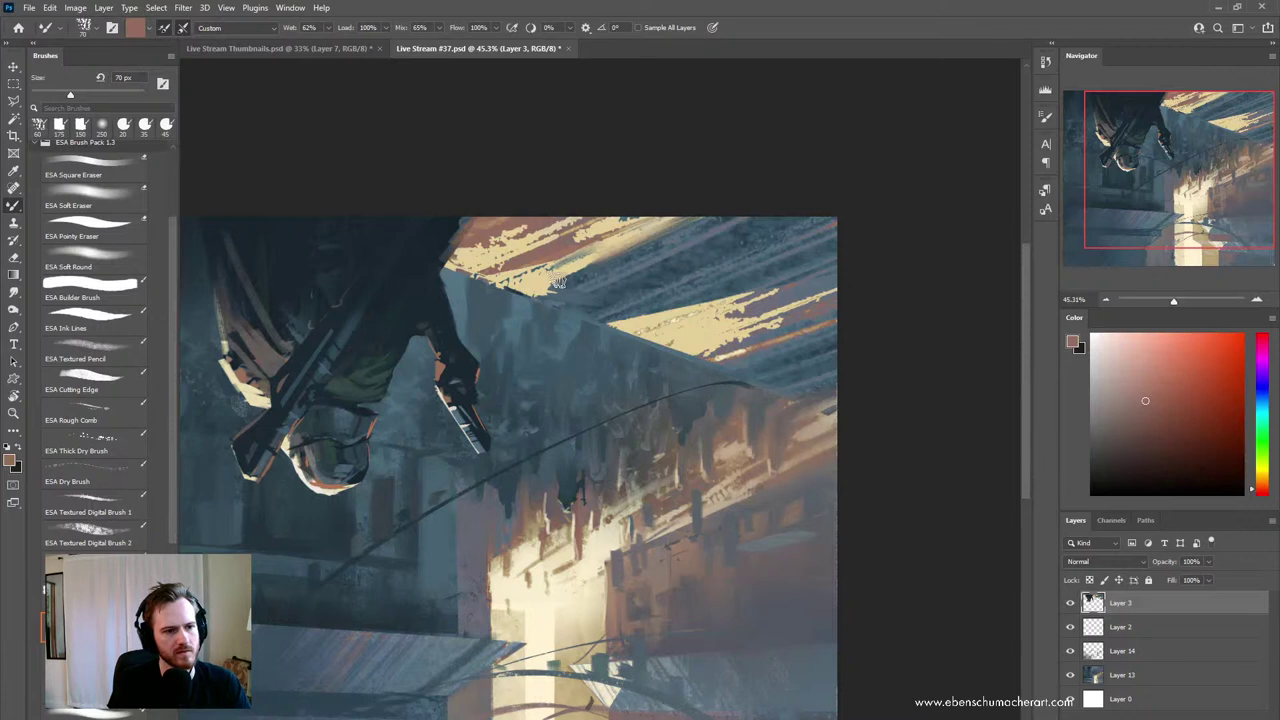
key(bracketright)
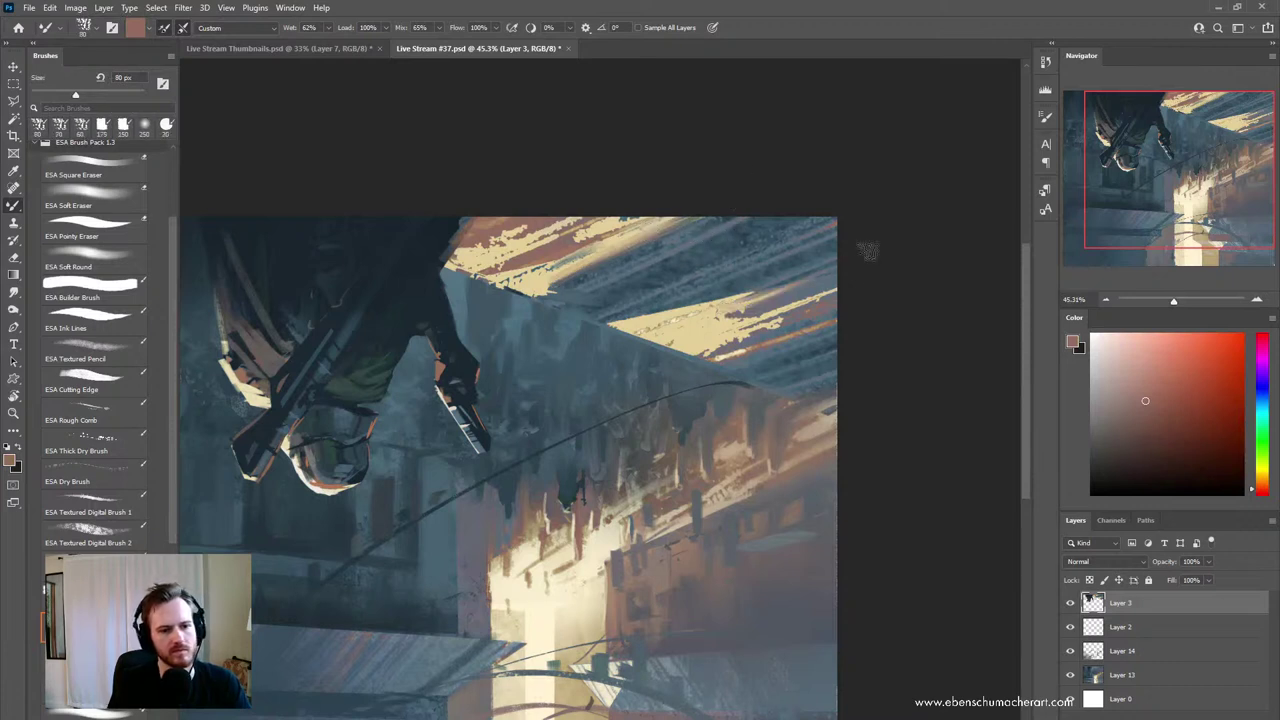
key(bracketright)
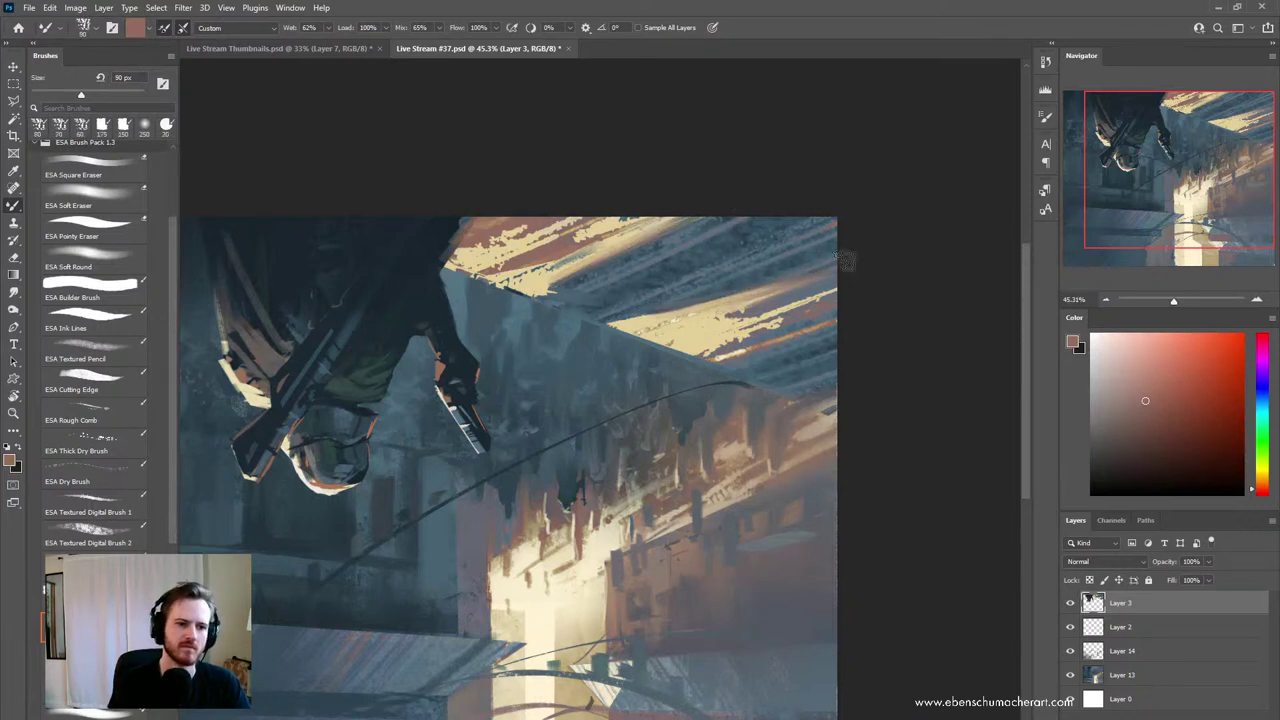
drag(742, 289, 657, 311)
mouse_move(756, 317)
mouse_down()
mouse_move(828, 295)
mouse_move(758, 327)
mouse_move(822, 329)
mouse_up()
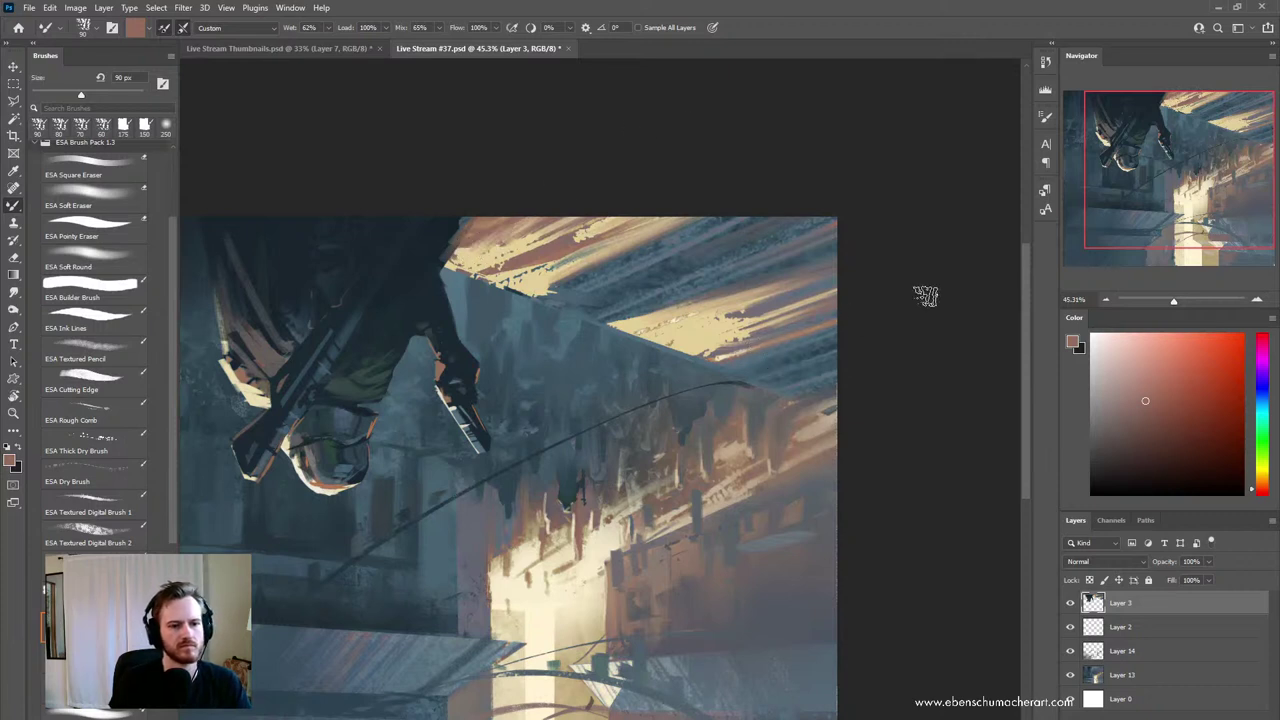
- Blend the roof's edge streaks inside a selection of the figure-and-roof outline with the Mixer Brush at 50 px, deselect, and flip the canvas upright
key(bracketleft)
key(bracketleft)
key(bracketleft)
key(bracketleft)
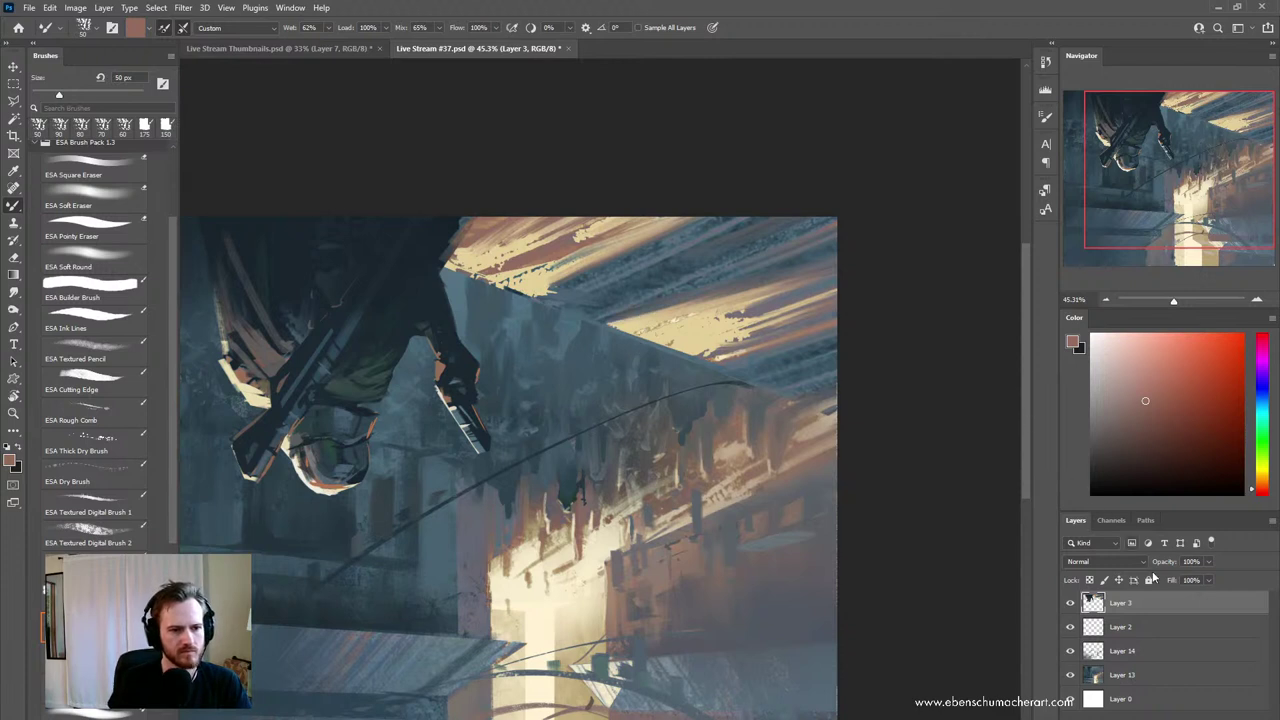
ctrl+click(1093, 627)
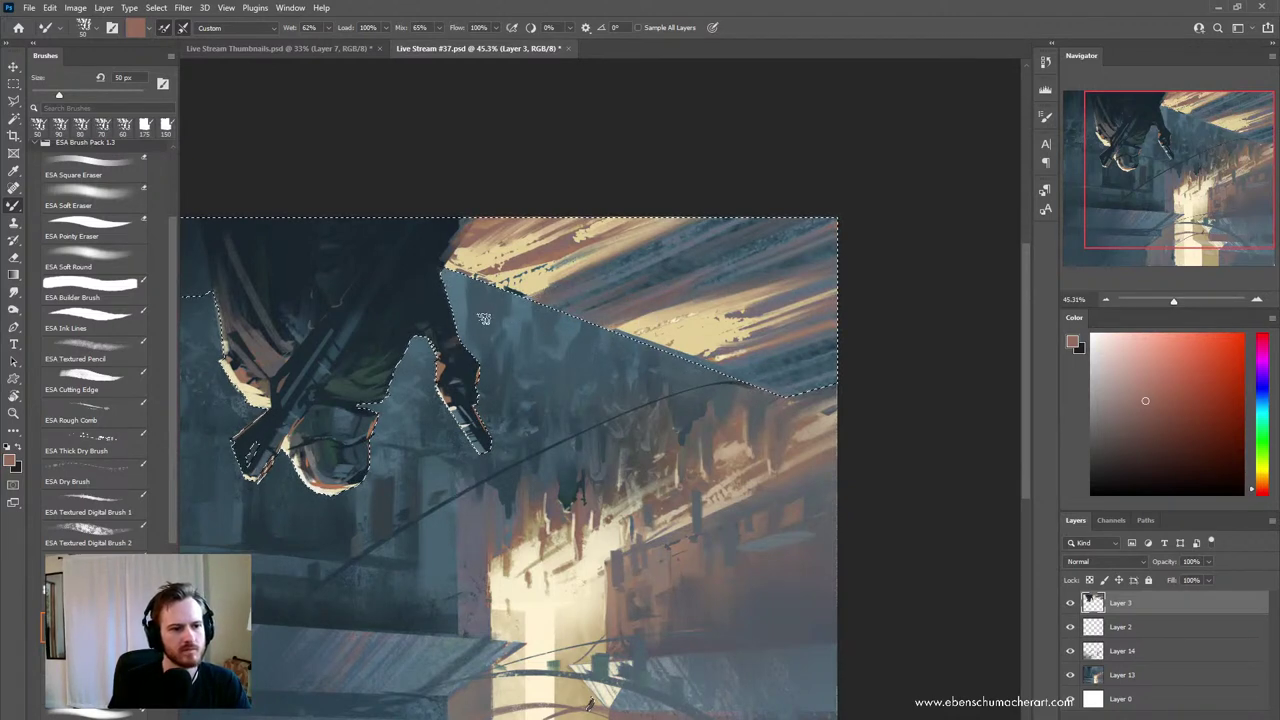
drag(541, 285, 596, 271)
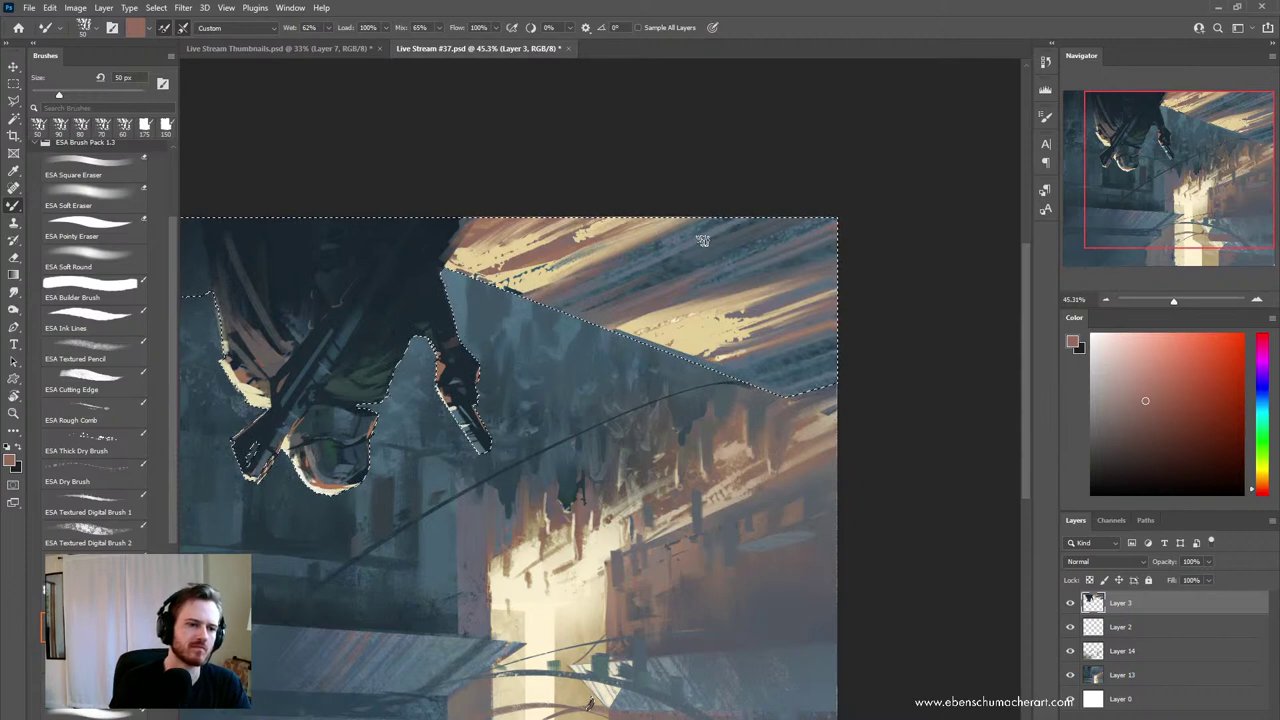
key(ctrl+d)
key(F3)
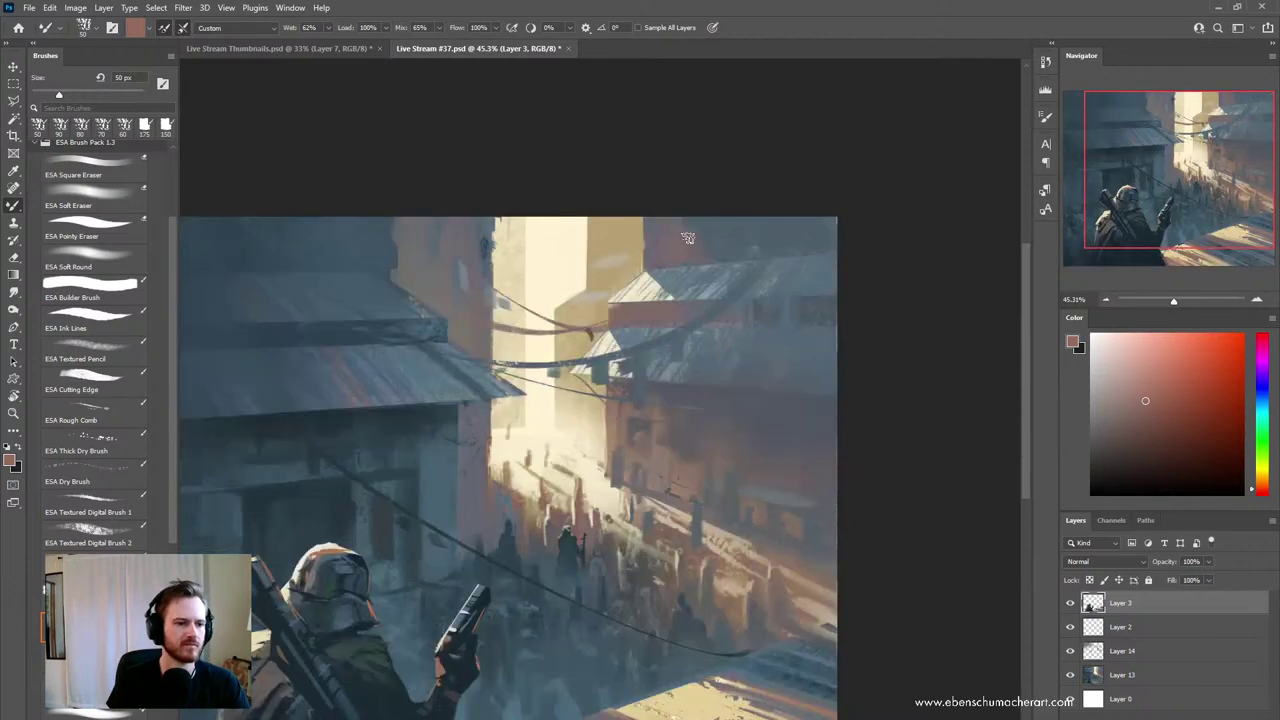
drag(728, 513, 735, 373)
drag(760, 481, 731, 450)
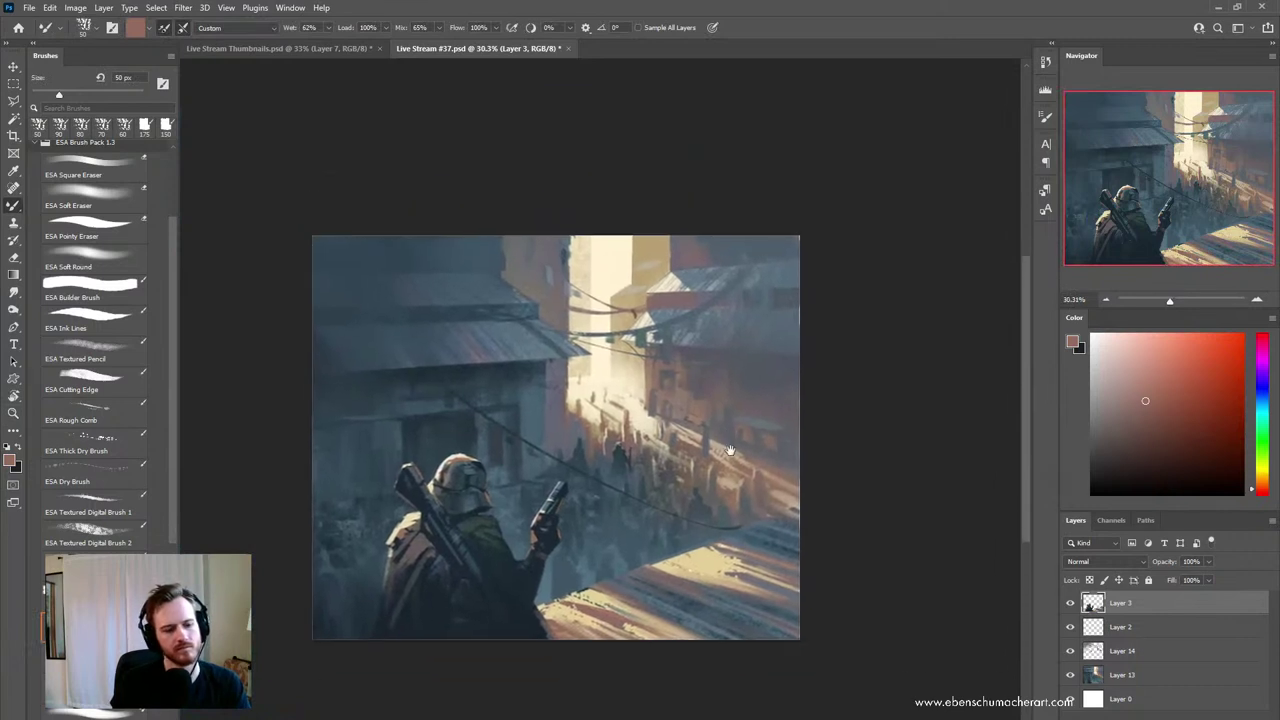
- Flip the canvas back, restore the selection, and pull sampled light yellow streaks across the roof with the Mixer Brush at 80 px before deselecting
key(ctrl+shift+v)
key(ctrl+shift+d)
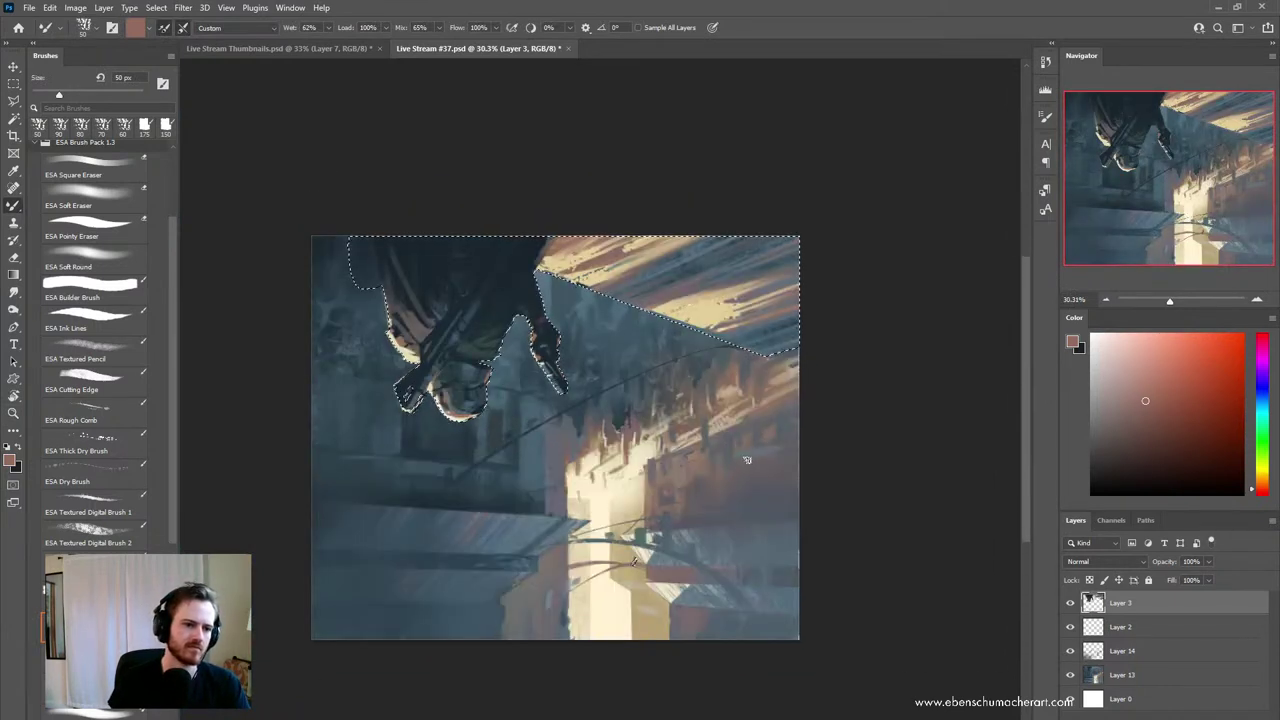
alt+click(589, 288)
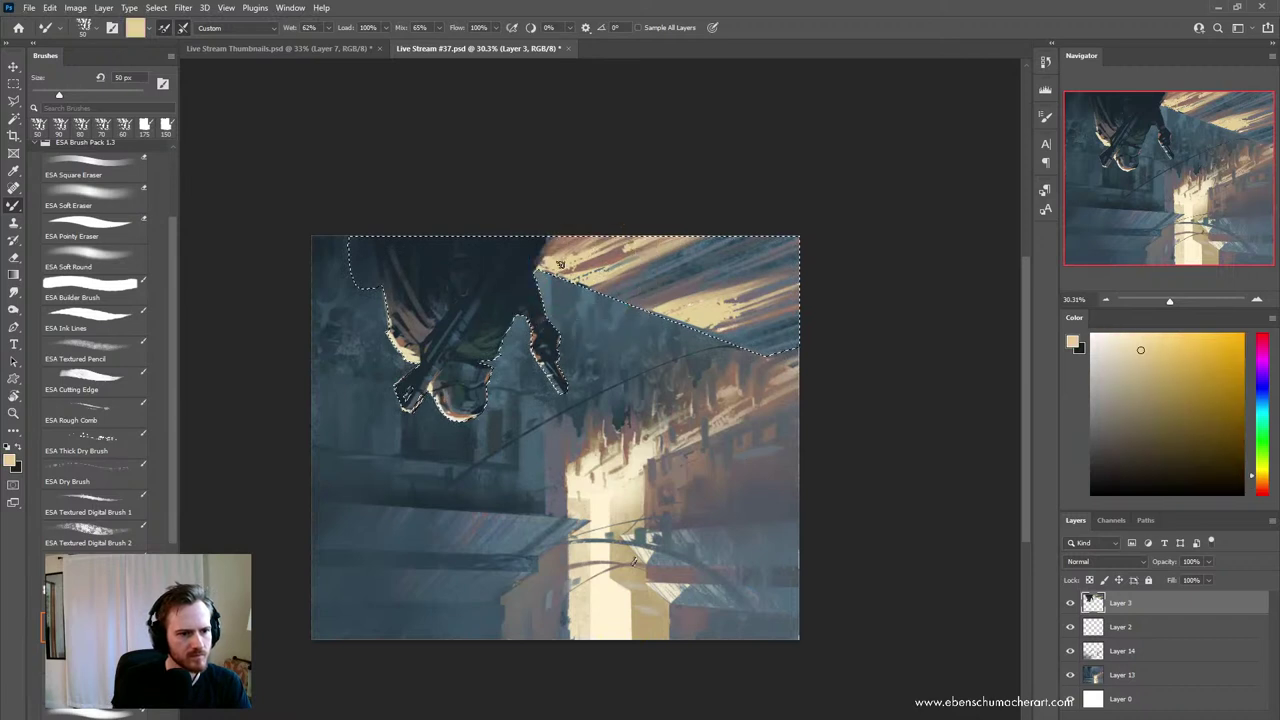
key(bracketright)
key(bracketright)
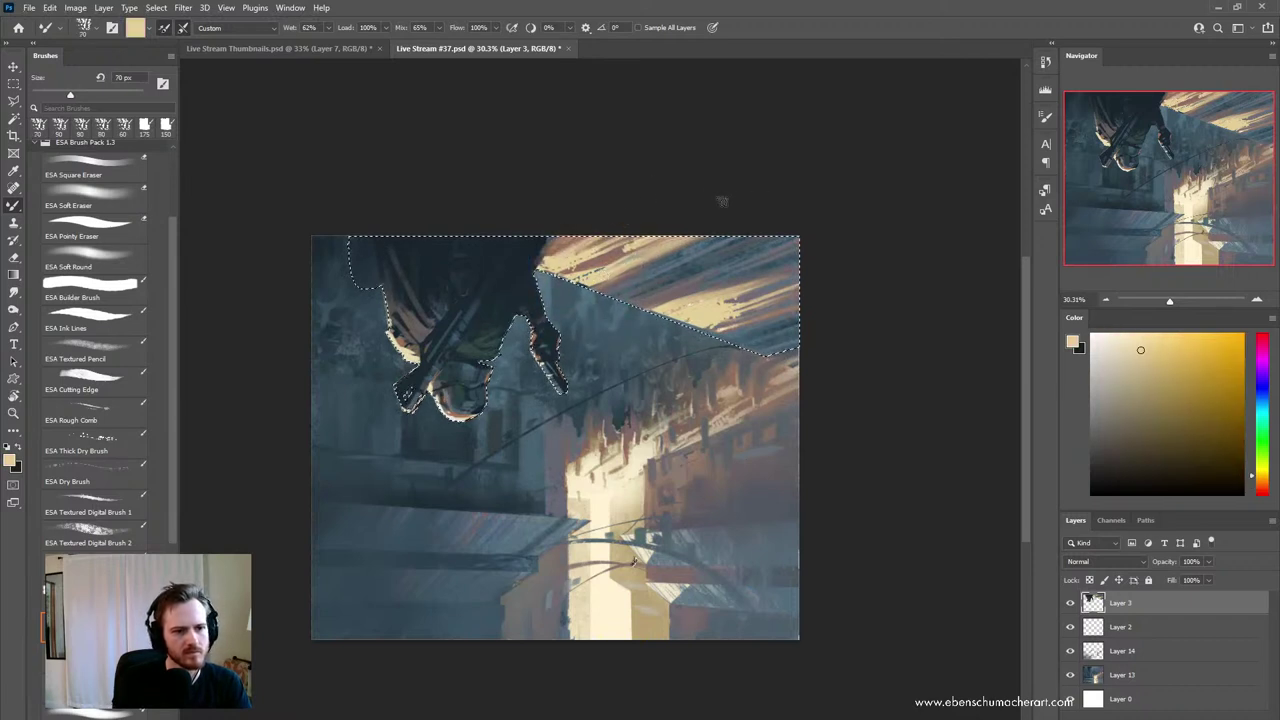
drag(711, 296, 897, 226)
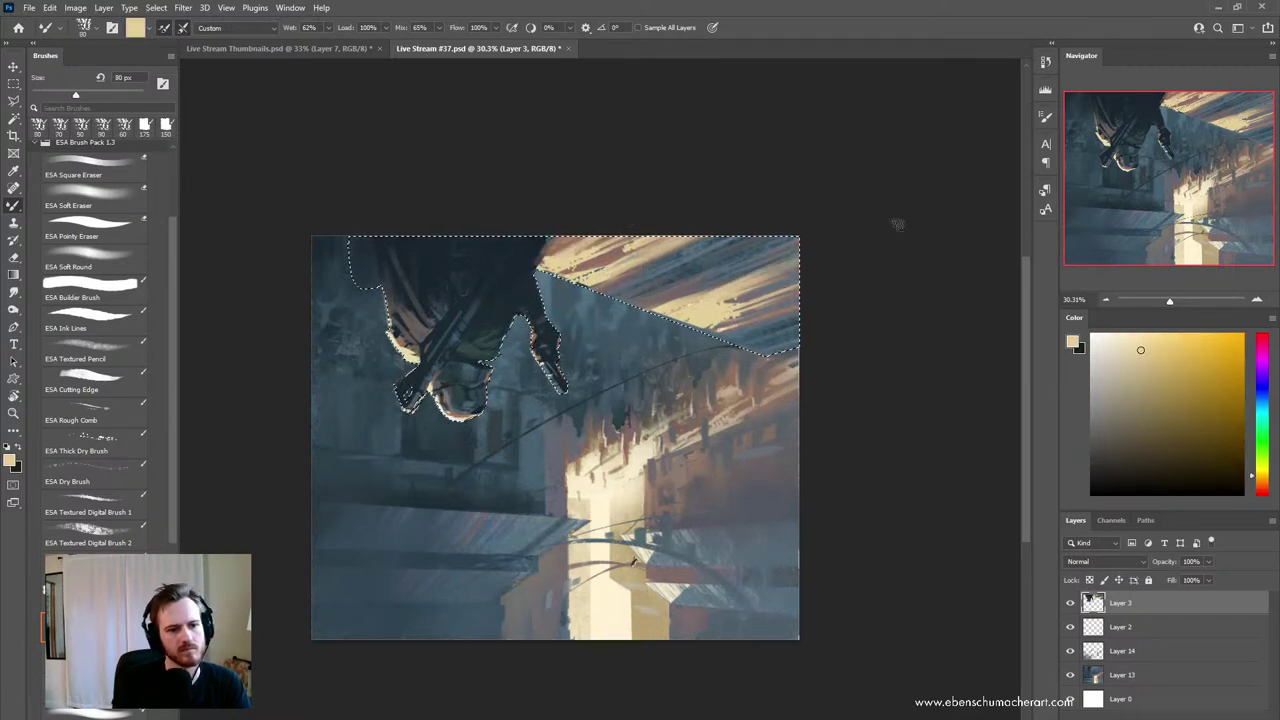
alt+click(735, 312)
drag(732, 316, 837, 277)
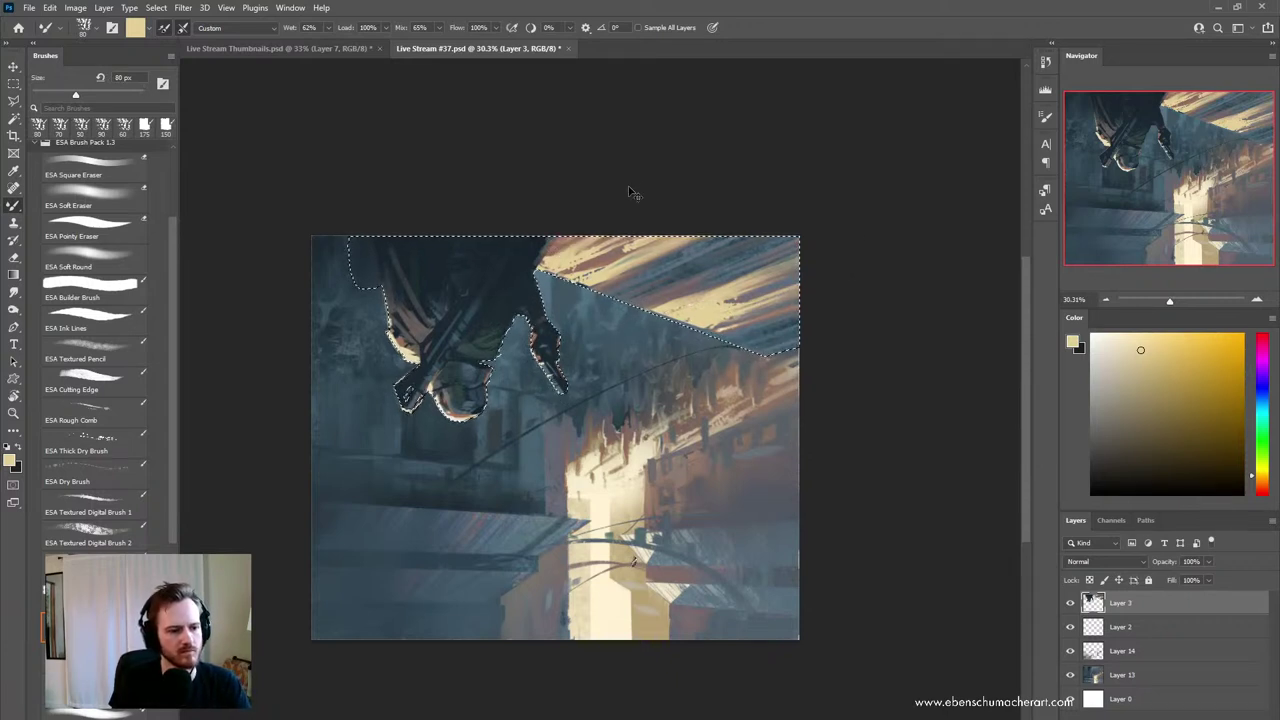
key(ctrl+d)
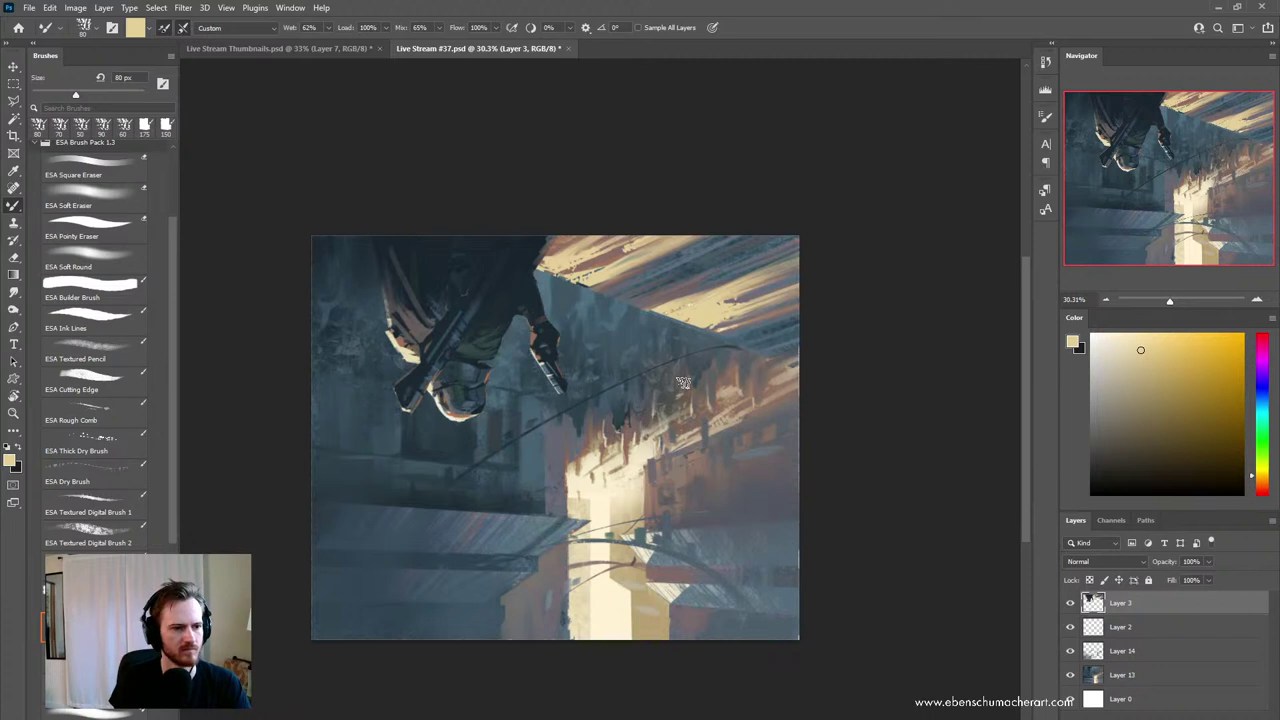
- Flip the canvas upright and brighten the sunlit haze behind the distant crowd with sampled pale cream, using the Mixer Brush at 45 px
key(ctrl+z)
mouse_move(668, 493)
mouse_down()
mouse_move(663, 460)
mouse_move(653, 494)
mouse_up()
key(z)
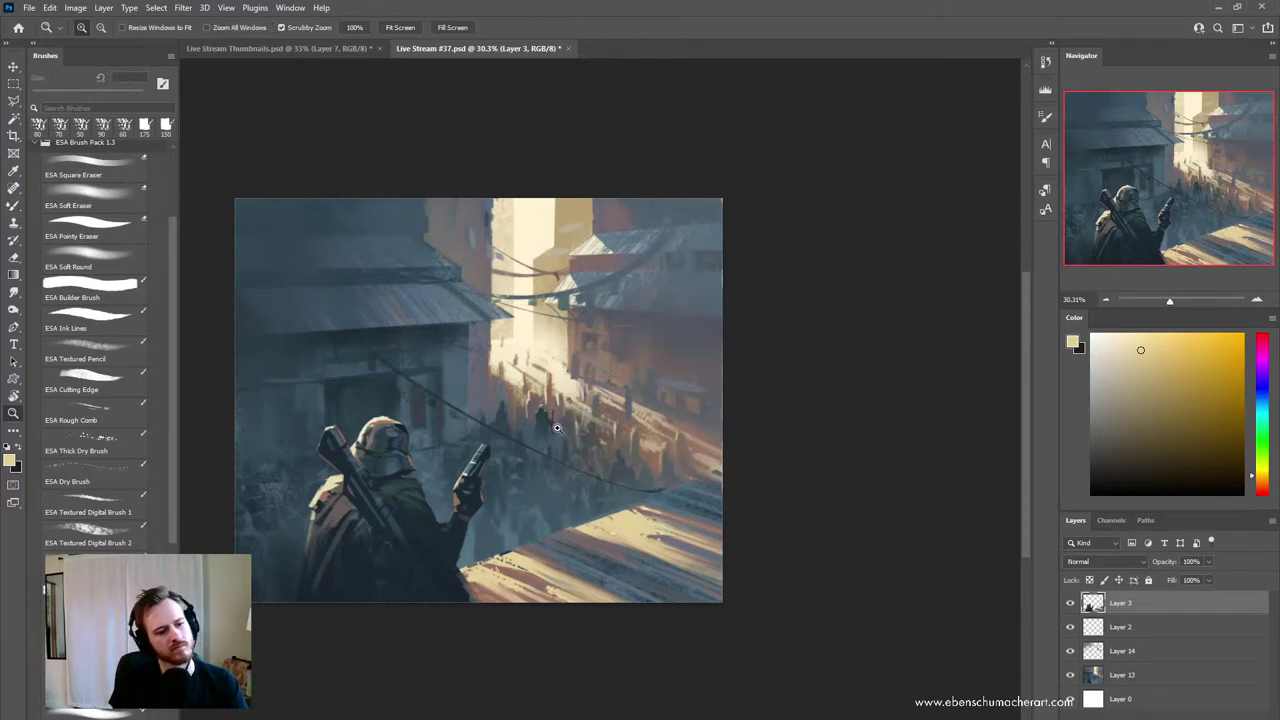
mouse_move(557, 428)
mouse_down()
mouse_move(603, 420)
mouse_move(559, 442)
mouse_move(587, 430)
mouse_move(588, 467)
mouse_move(635, 467)
mouse_up()
key(b)
key(bracketleft)
key(bracketleft)
key(bracketleft)
key(bracketleft)
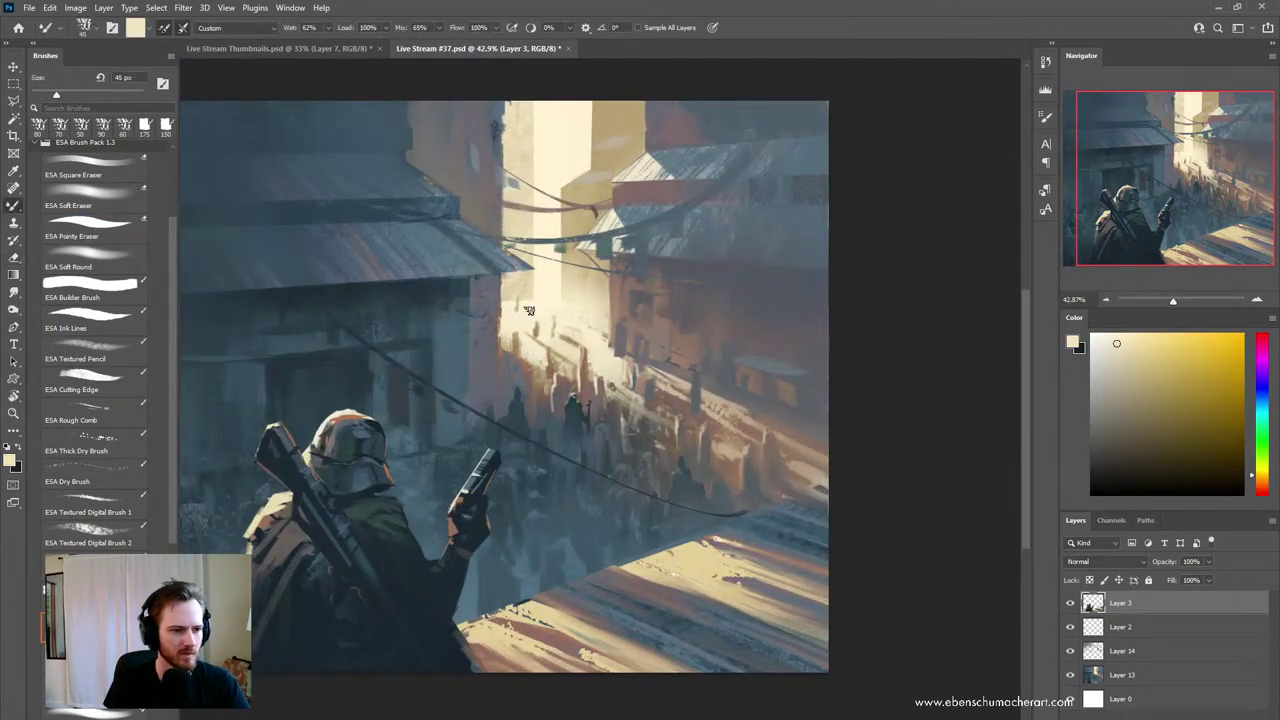
alt+click(534, 311)
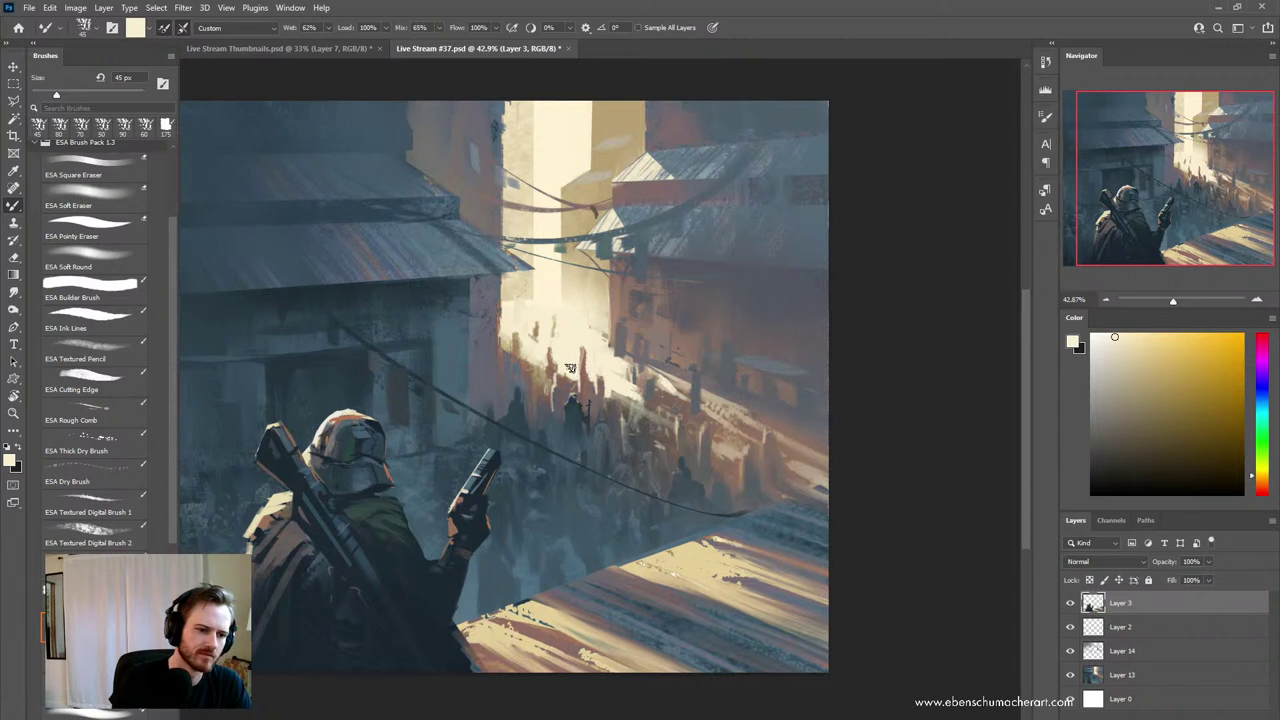
- Touch up the backlit crowd figures at the end of the street with a sampled muted reddish brown at 45 px
alt+click(589, 395)
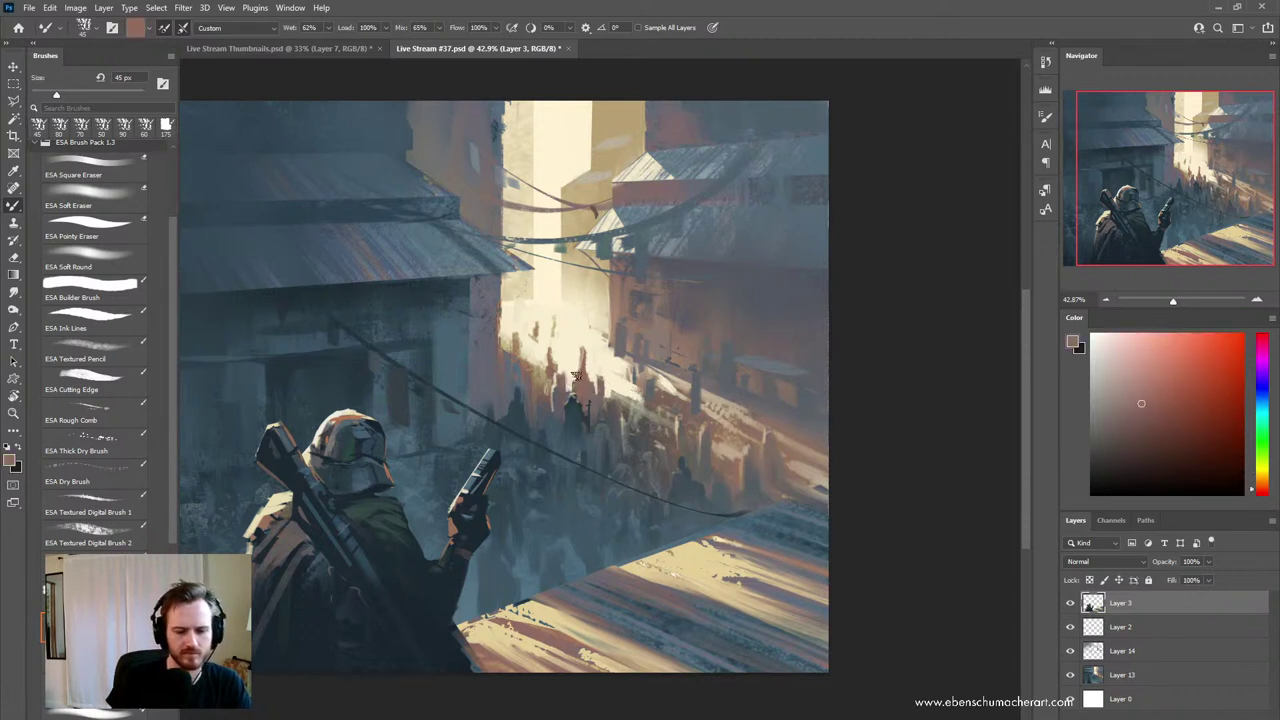
key(z)
mouse_move(827, 540)
mouse_down()
mouse_move(806, 537)
mouse_move(823, 537)
mouse_move(784, 558)
mouse_move(825, 556)
mouse_up()
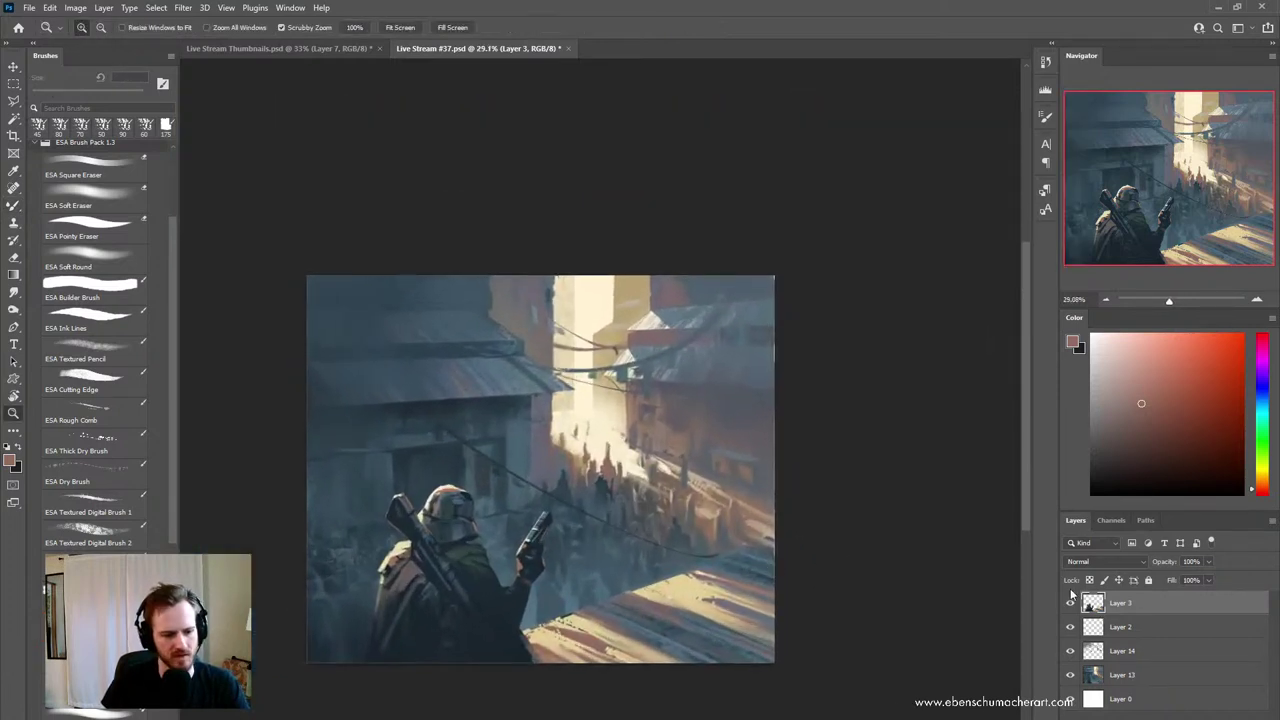
- Merge Layer 3, Layer 2, Layer 14 and Layer 13 into a single layer
shift+click(1121, 679)
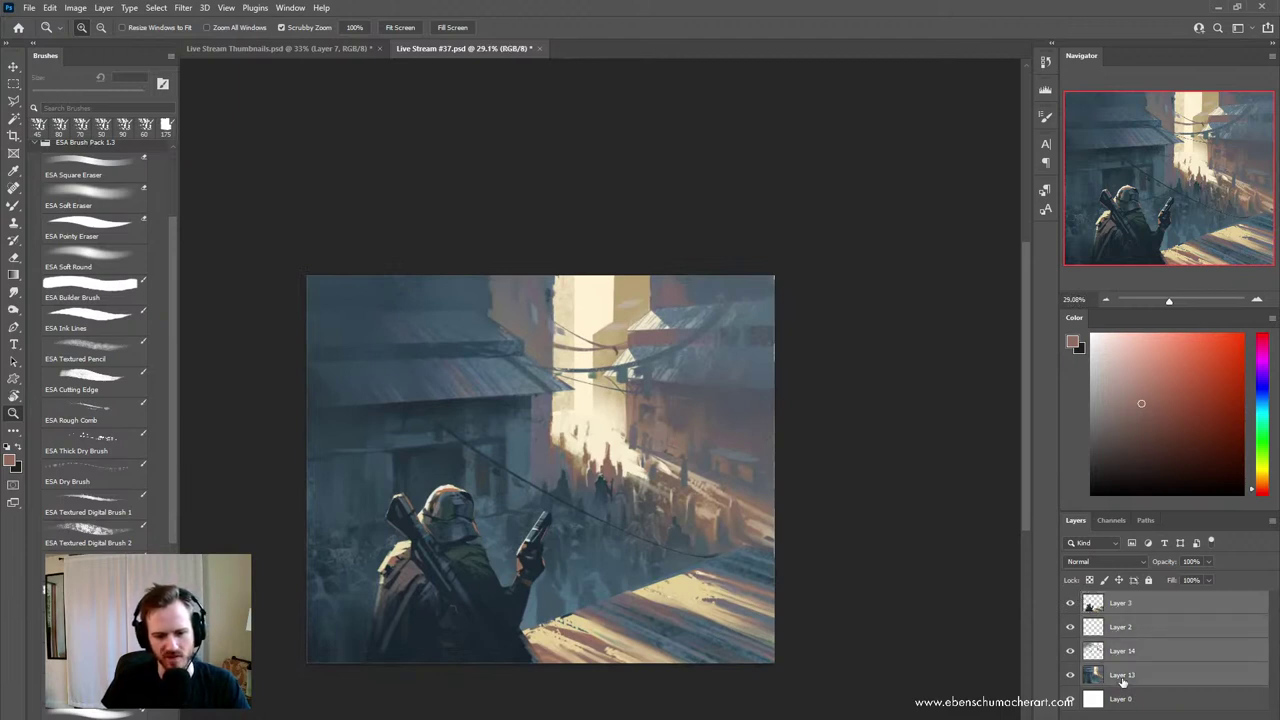
key(ctrl+e)
drag(590, 497, 617, 512)
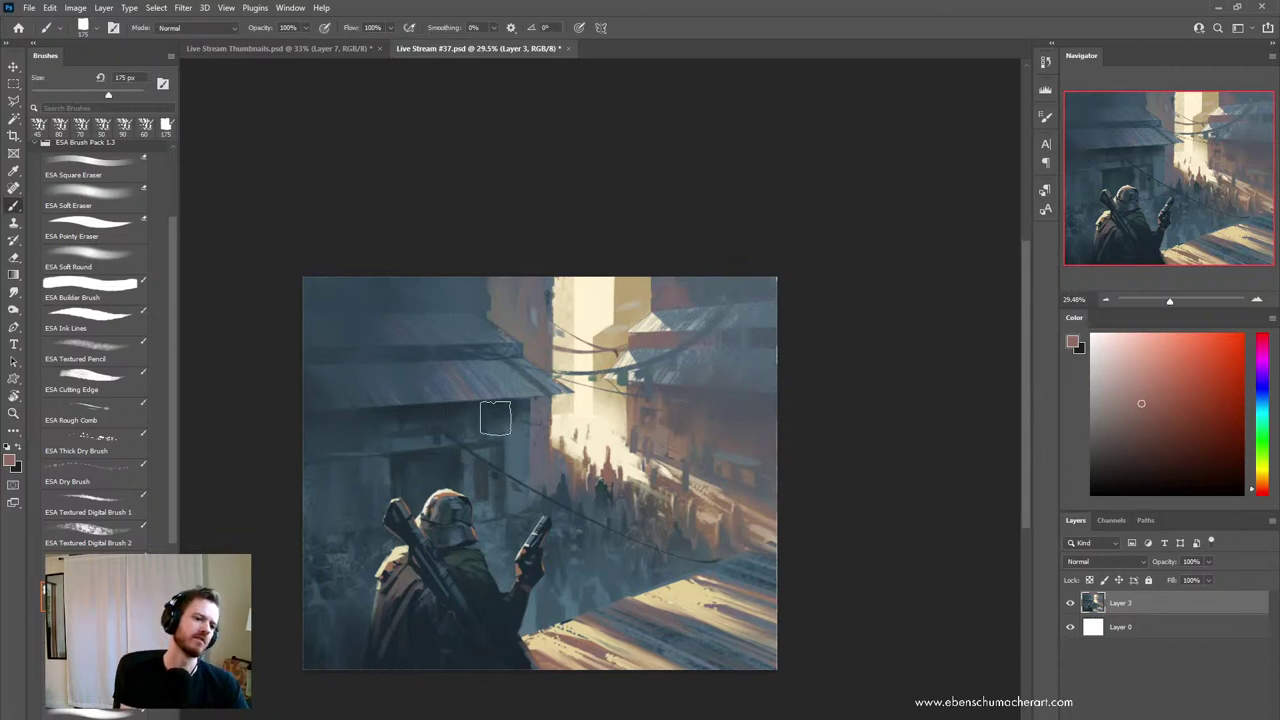
- Blend the wall beneath the foreground building's lower roof with sampled muted blues, using the Mixer Brush at 70 px
alt+click(415, 443)
alt+click(415, 443)
key(b)
alt+click(392, 449)
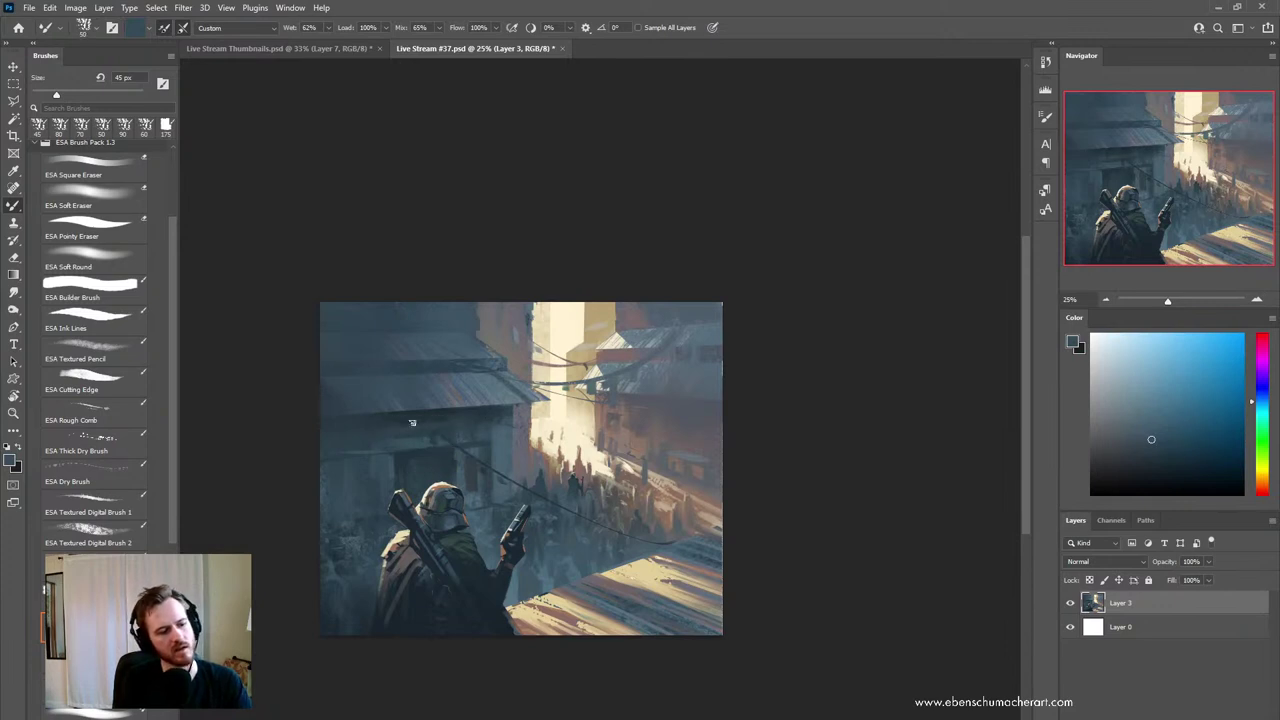
key(bracketright)
key(bracketright)
mouse_move(378, 427)
mouse_down()
mouse_move(472, 421)
mouse_move(426, 414)
mouse_up()
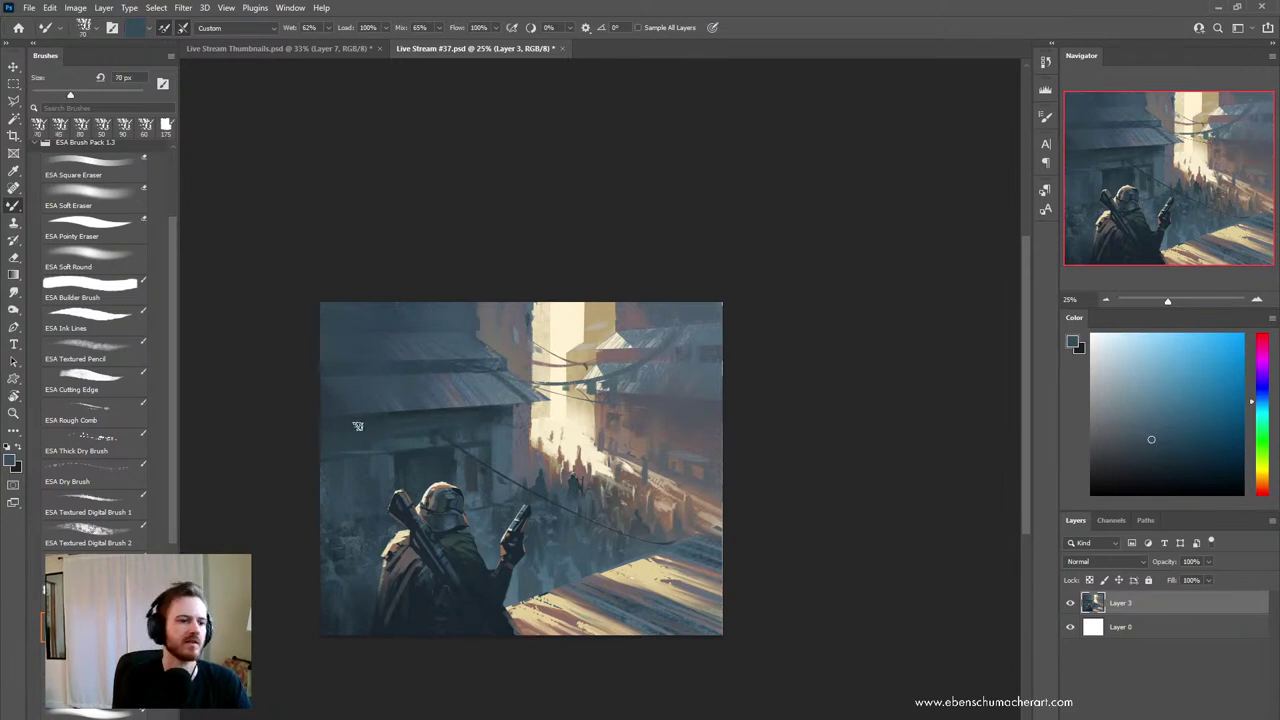
alt+click(505, 437)
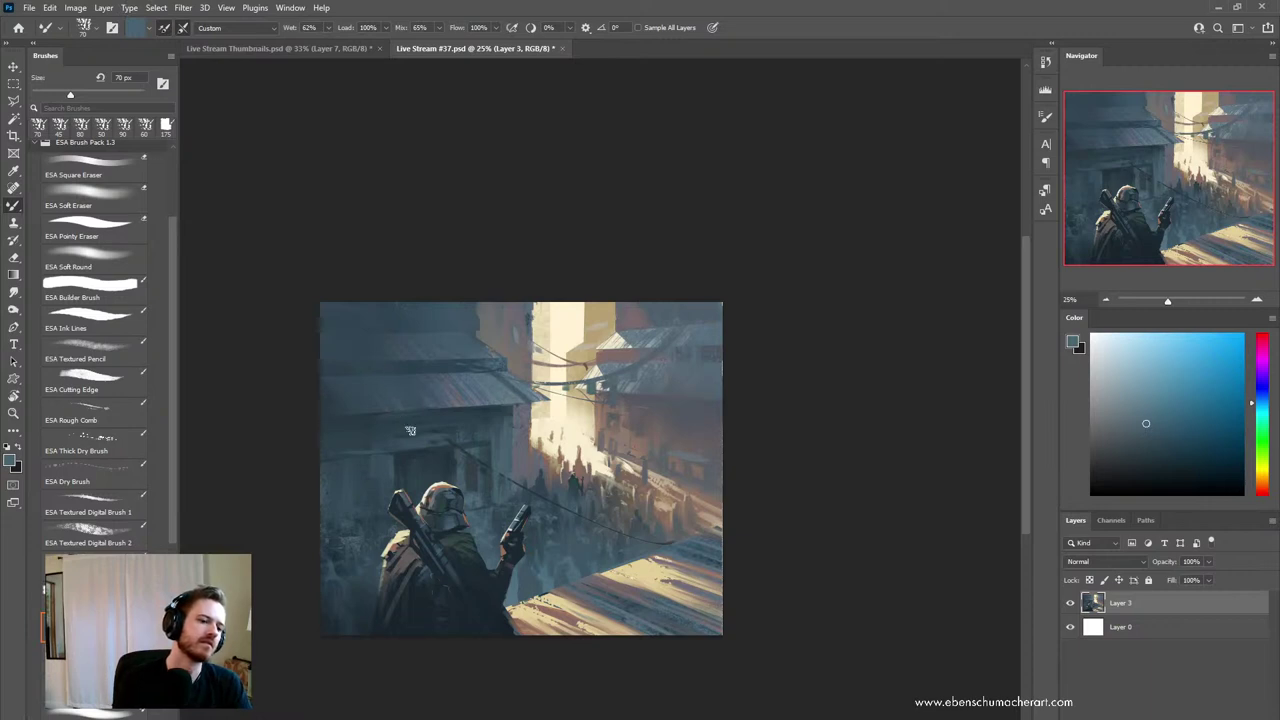
alt+click(494, 403)
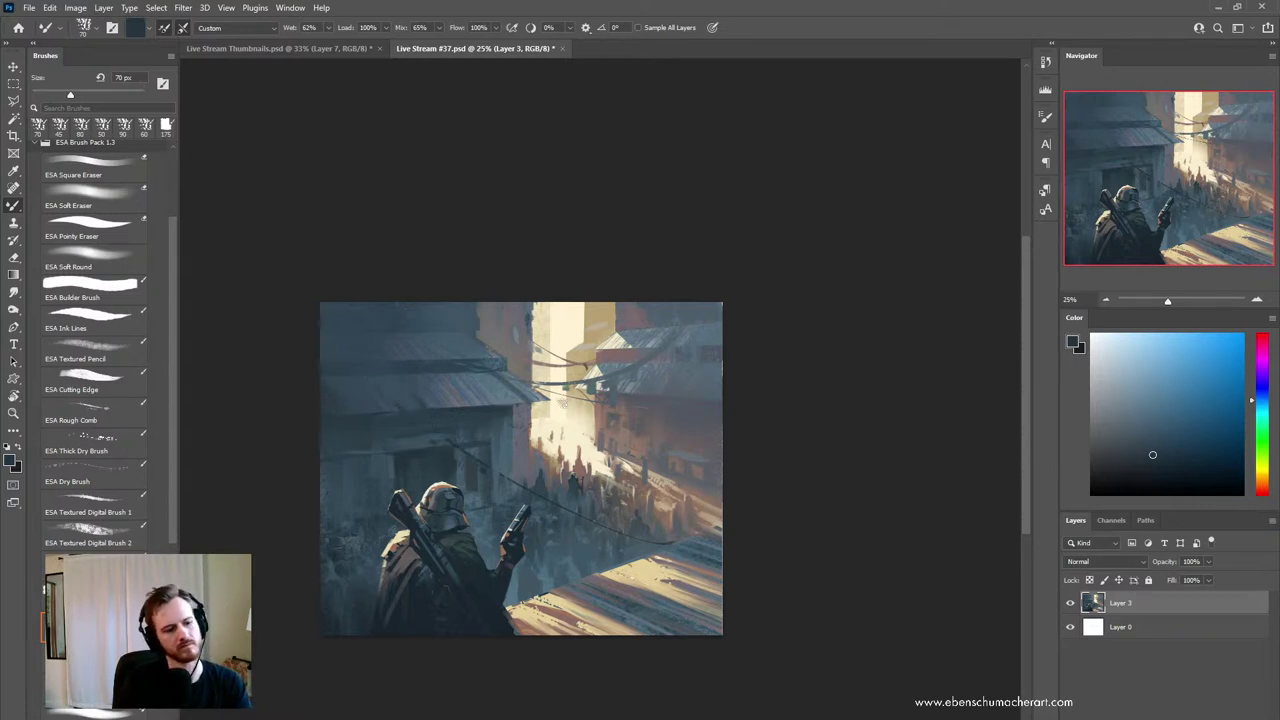
- Rework the shaded wall and dark doorway behind the figure's helmet with sampled grey-blue and dark slate, using the Mixer Brush at 70 px
key(ctrl+space)
drag(547, 470, 584, 469)
key(b)
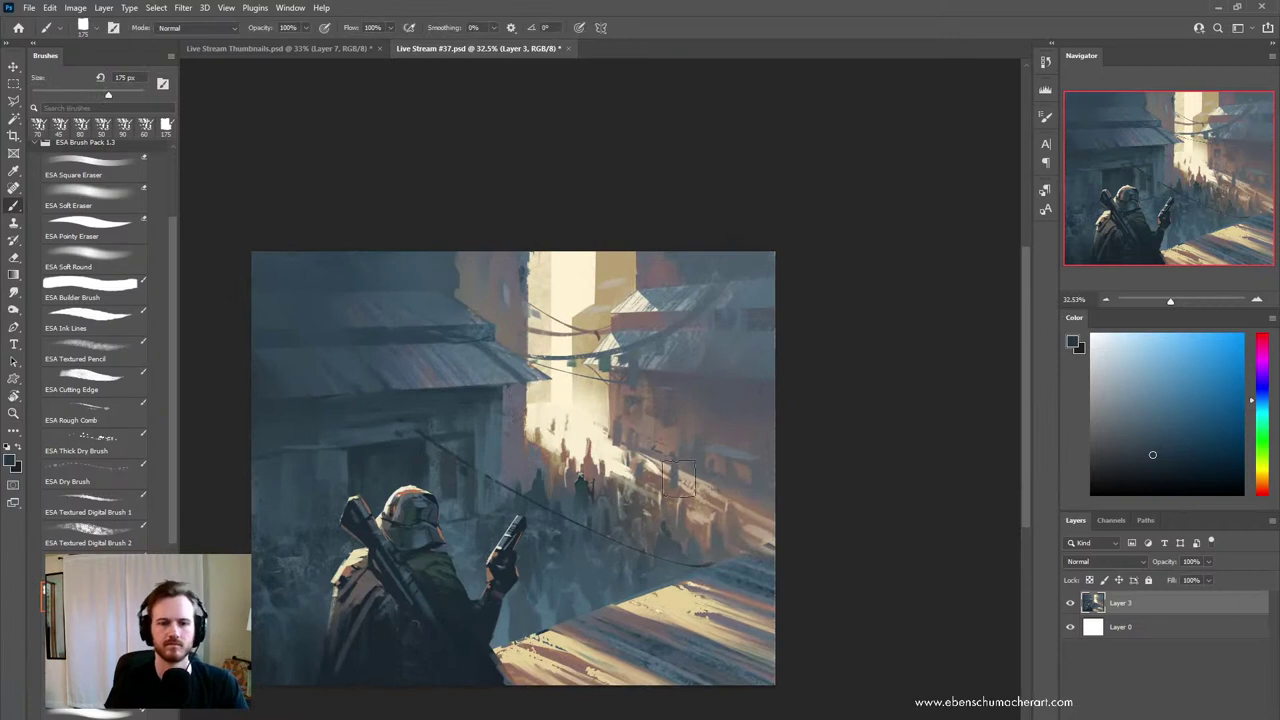
key(shift+b)
alt+click(445, 478)
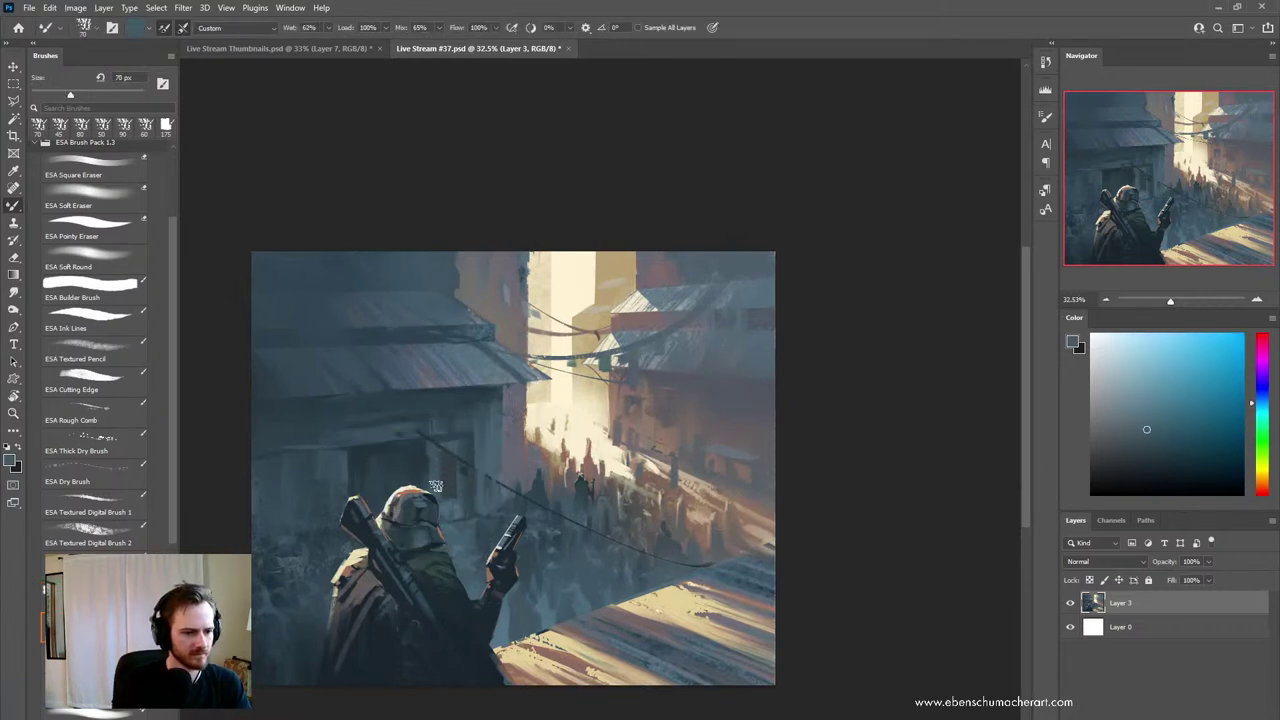
alt+click(363, 458)
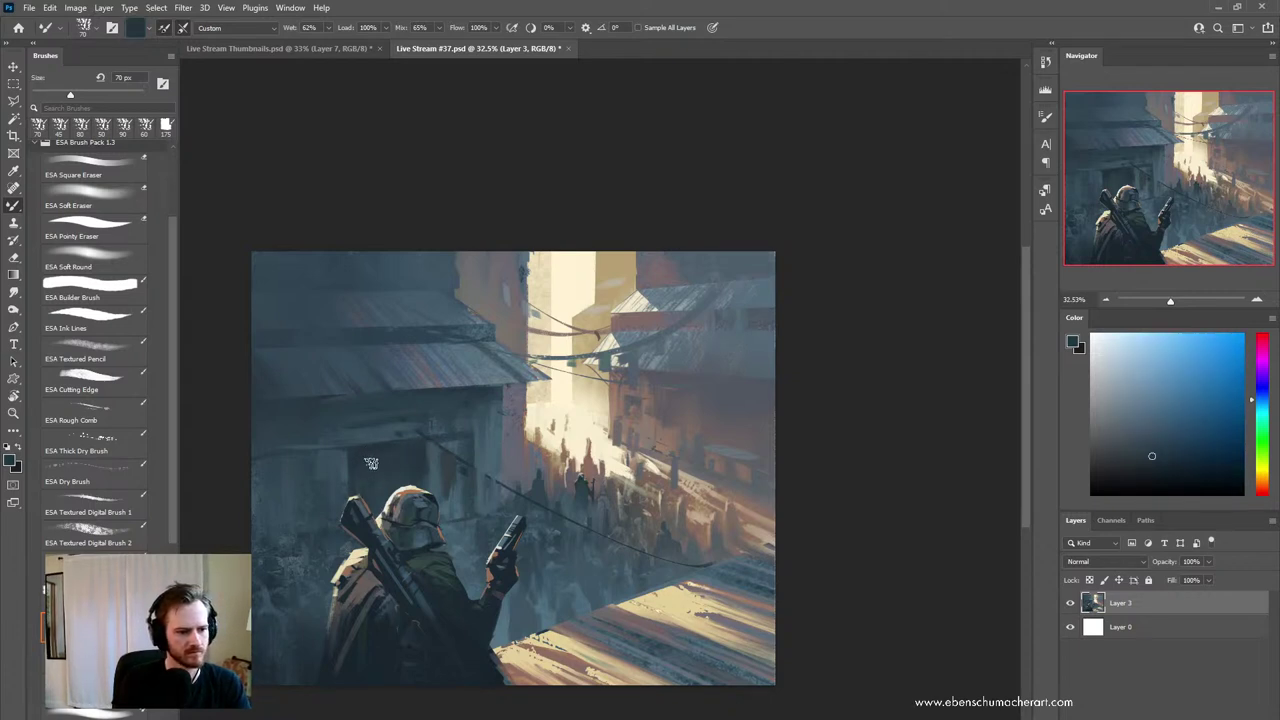
- Touch up the sunlit haze around the distant crowd with sampled pale cream, using the Mixer Brush at 70 px
drag(517, 510, 457, 510)
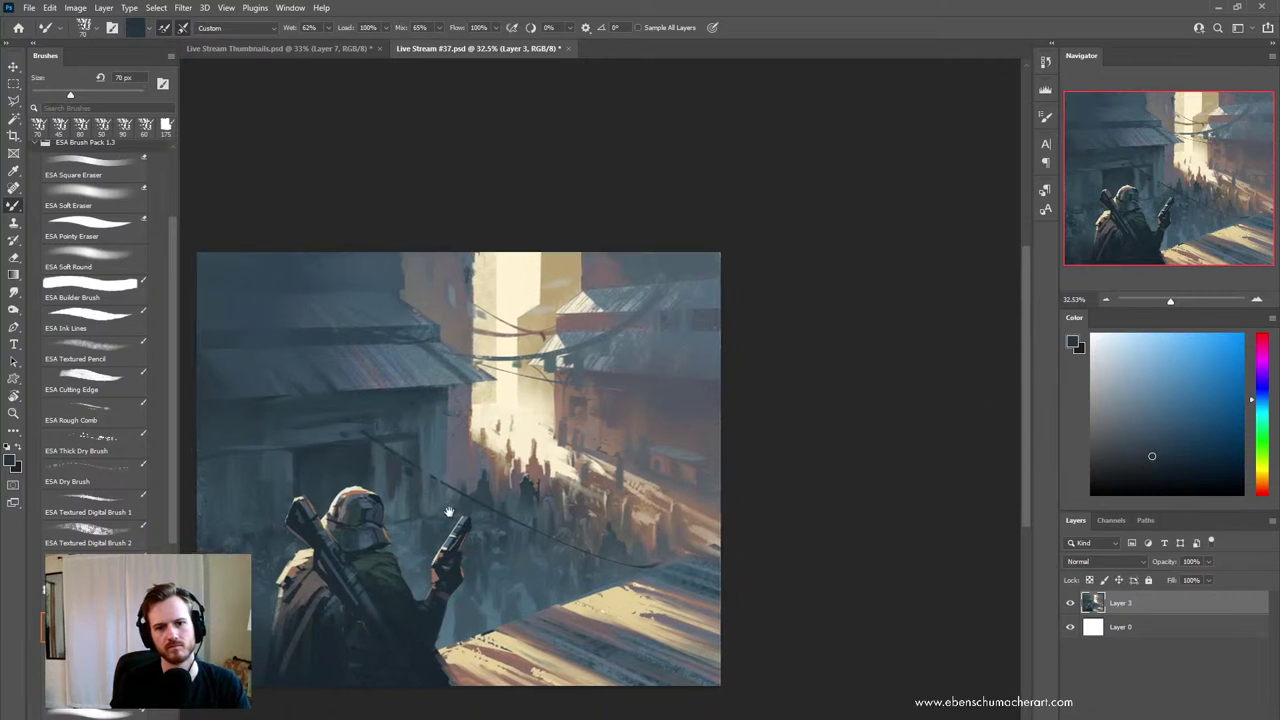
key(ctrl+space)
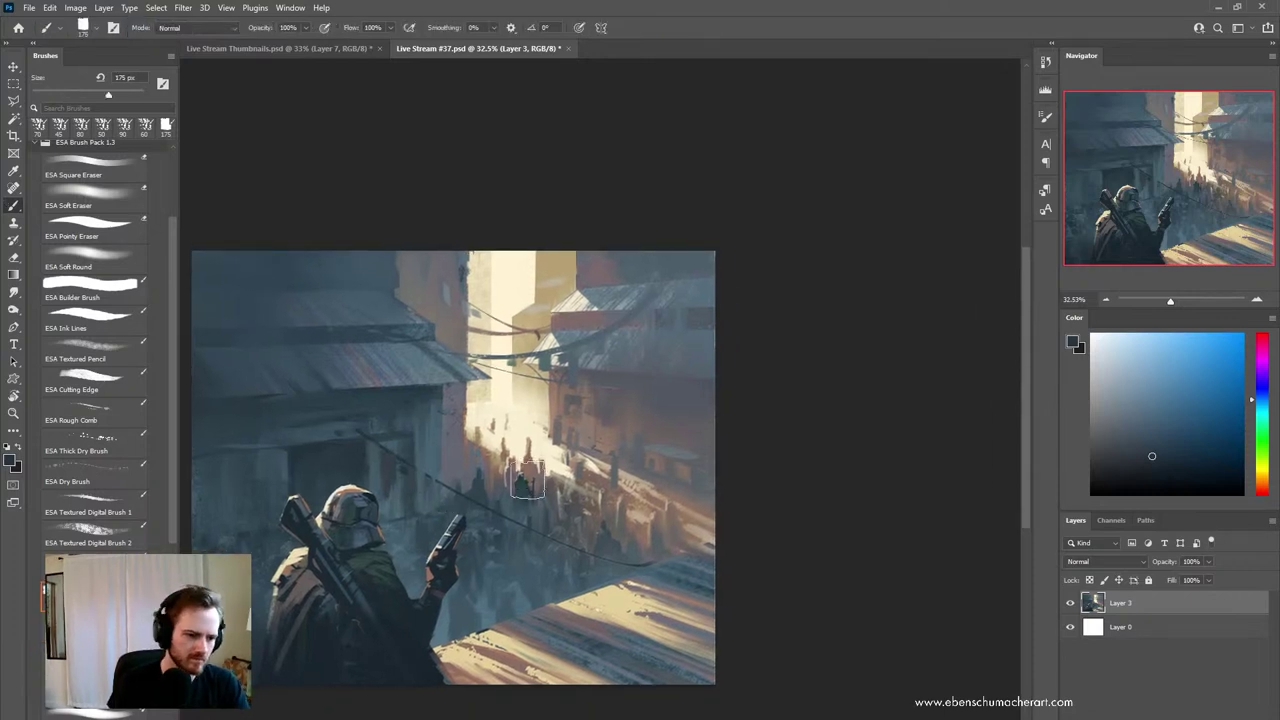
drag(541, 466, 564, 469)
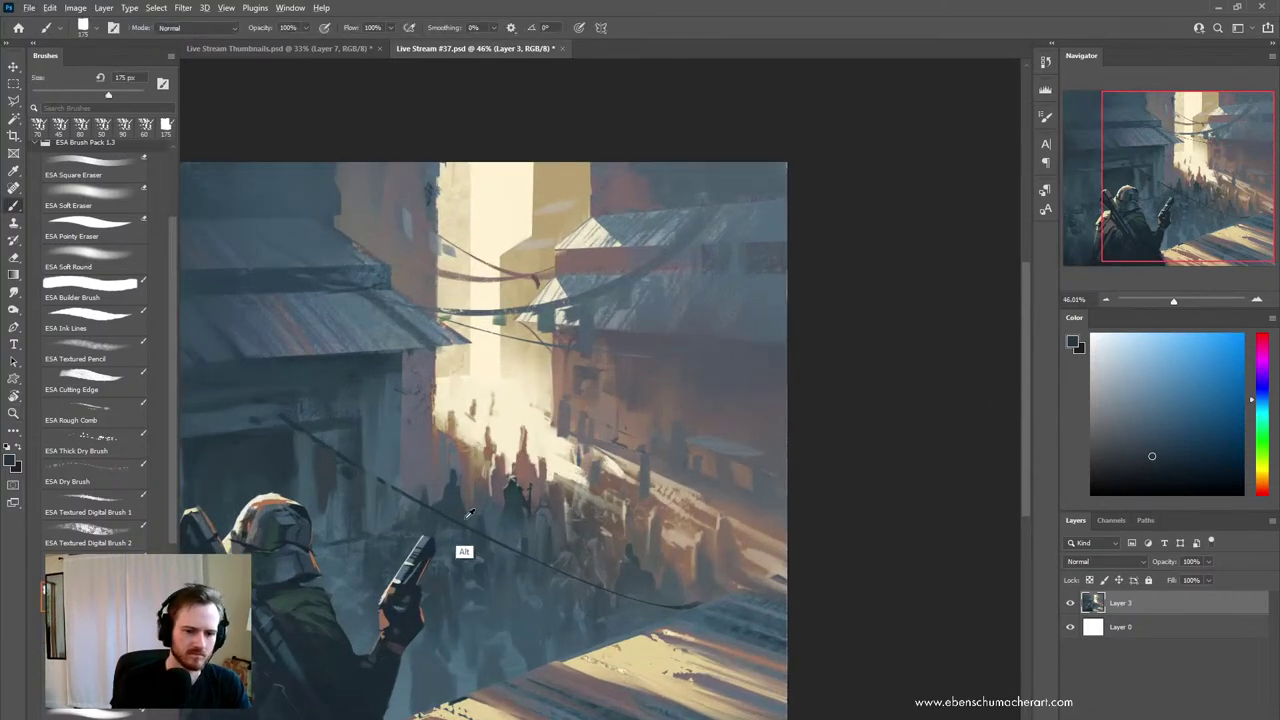
alt+click(507, 422)
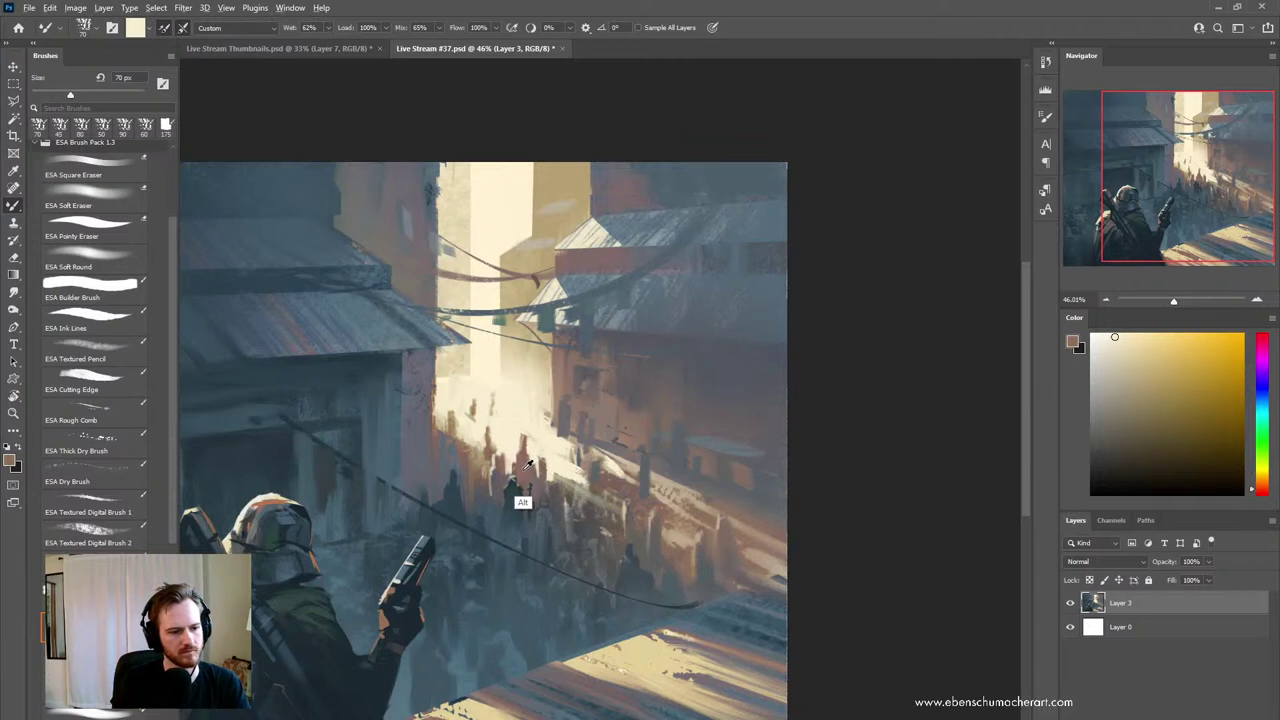
- Dab small distant figures into the haze with the ESA Rough Comb brush at 80 px in a sampled muted reddish brown
alt+click(530, 505)
key(b)
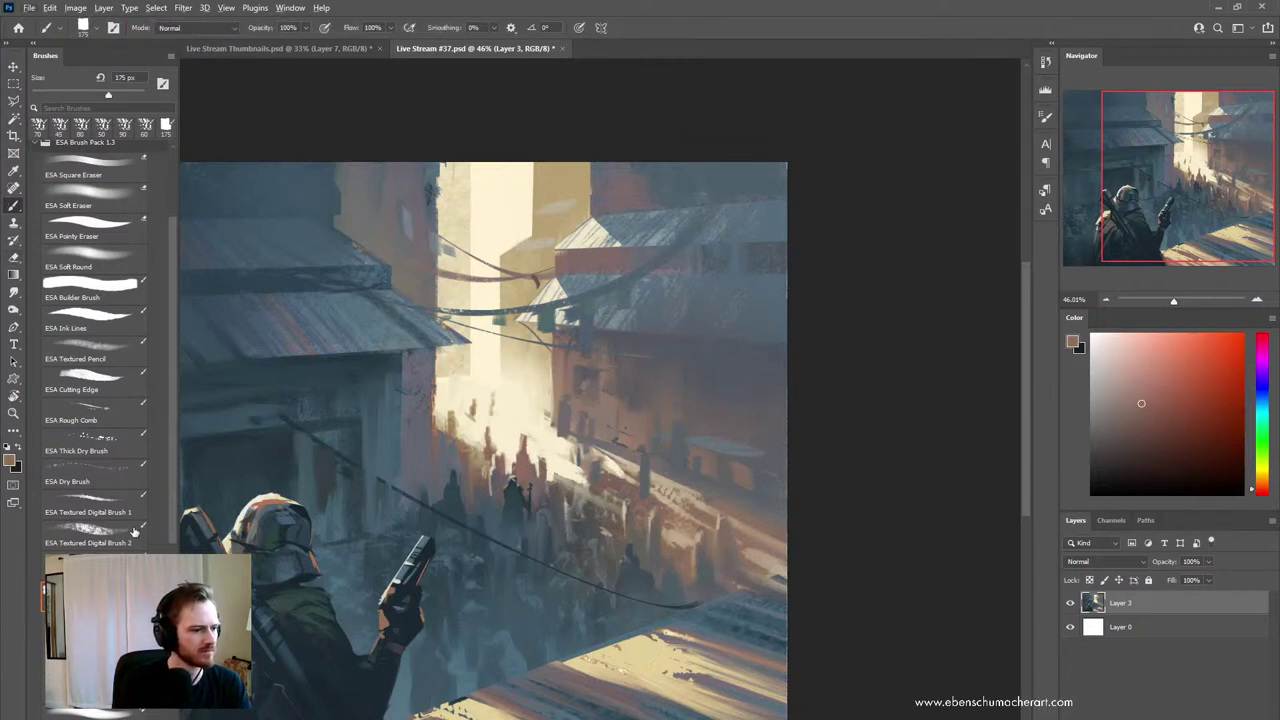
click(100, 445)
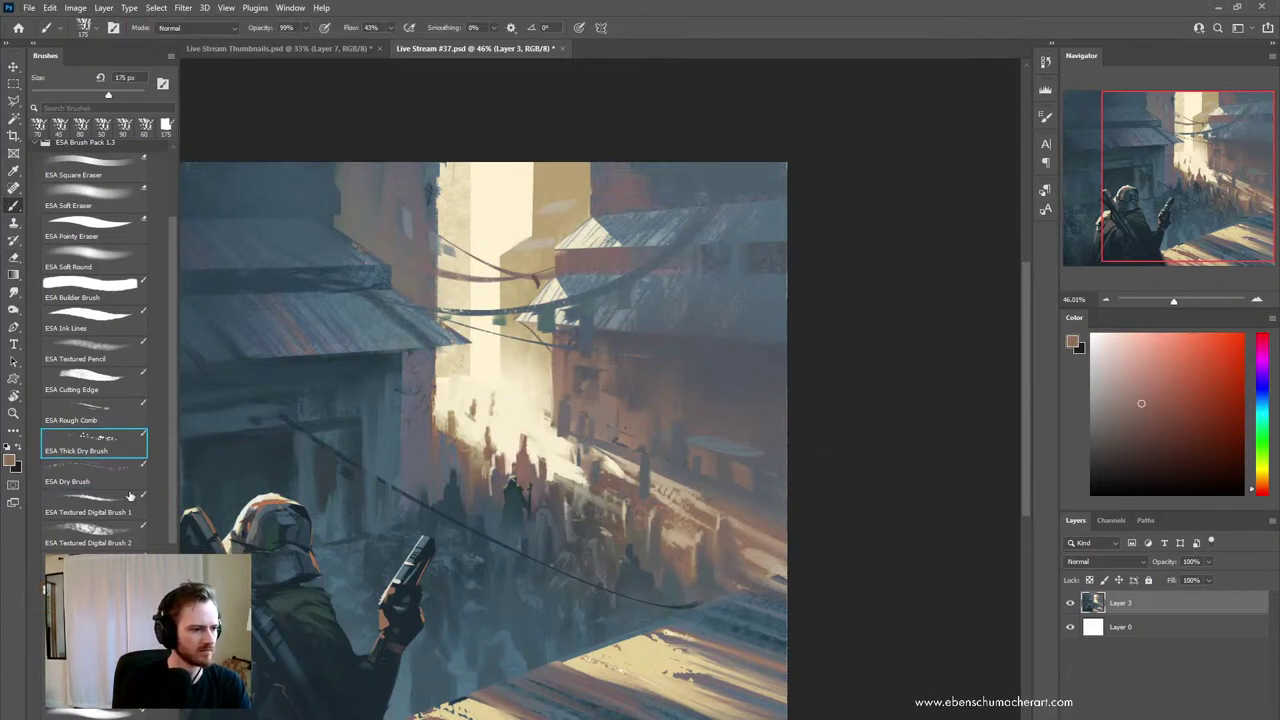
click(97, 470)
click(101, 408)
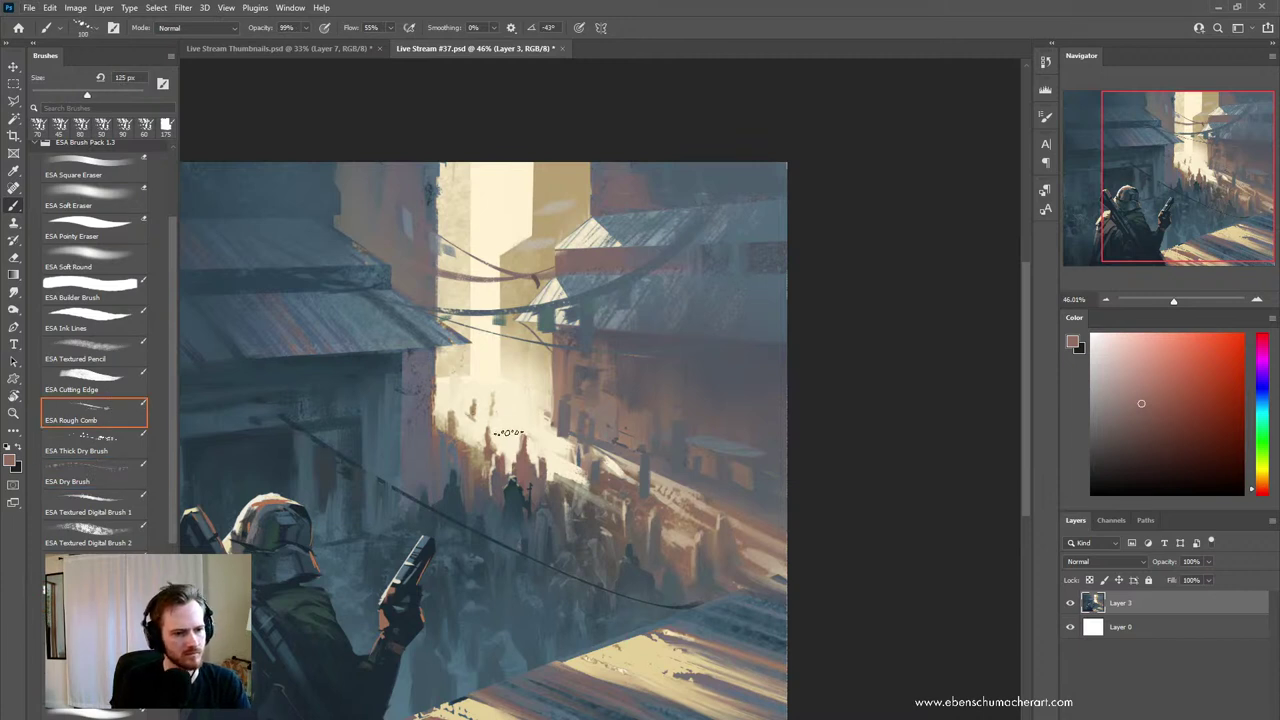
click(510, 418)
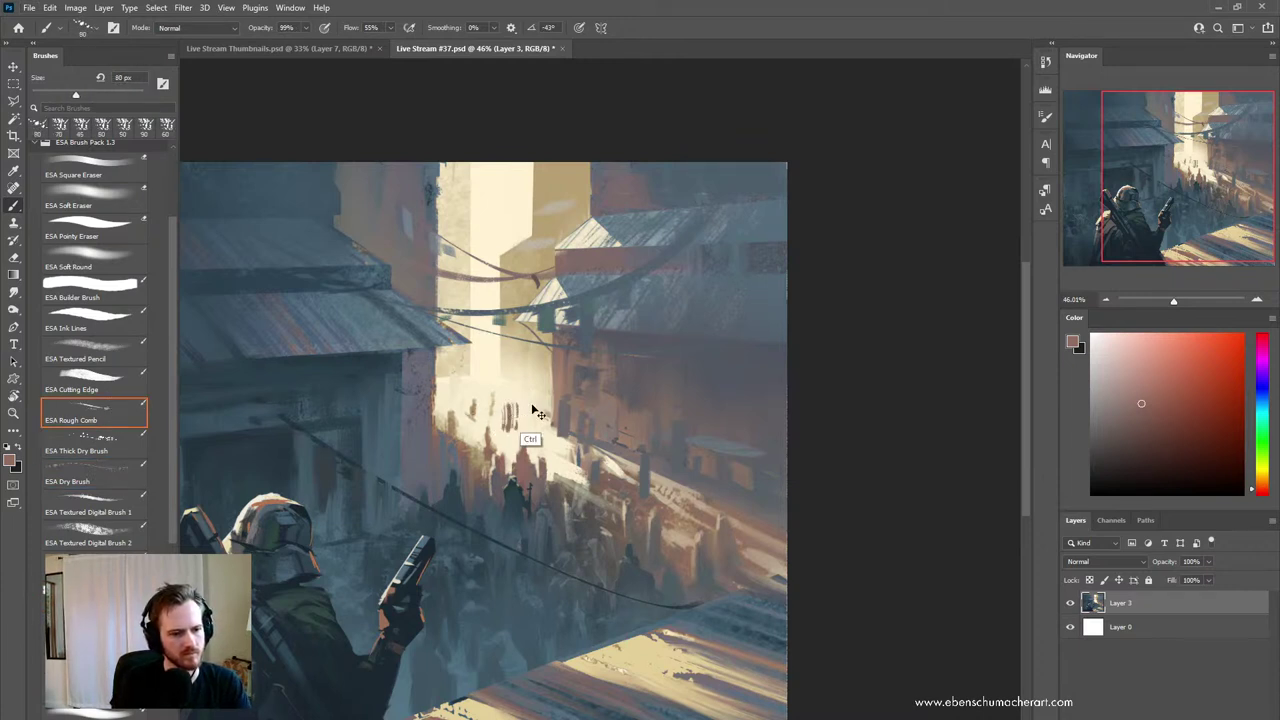
- Scatter more backlit crowd silhouettes through the haze with the Rough Comb at 200 px and 150 px, undoing unwanted strokes
drag(500, 438, 498, 403)
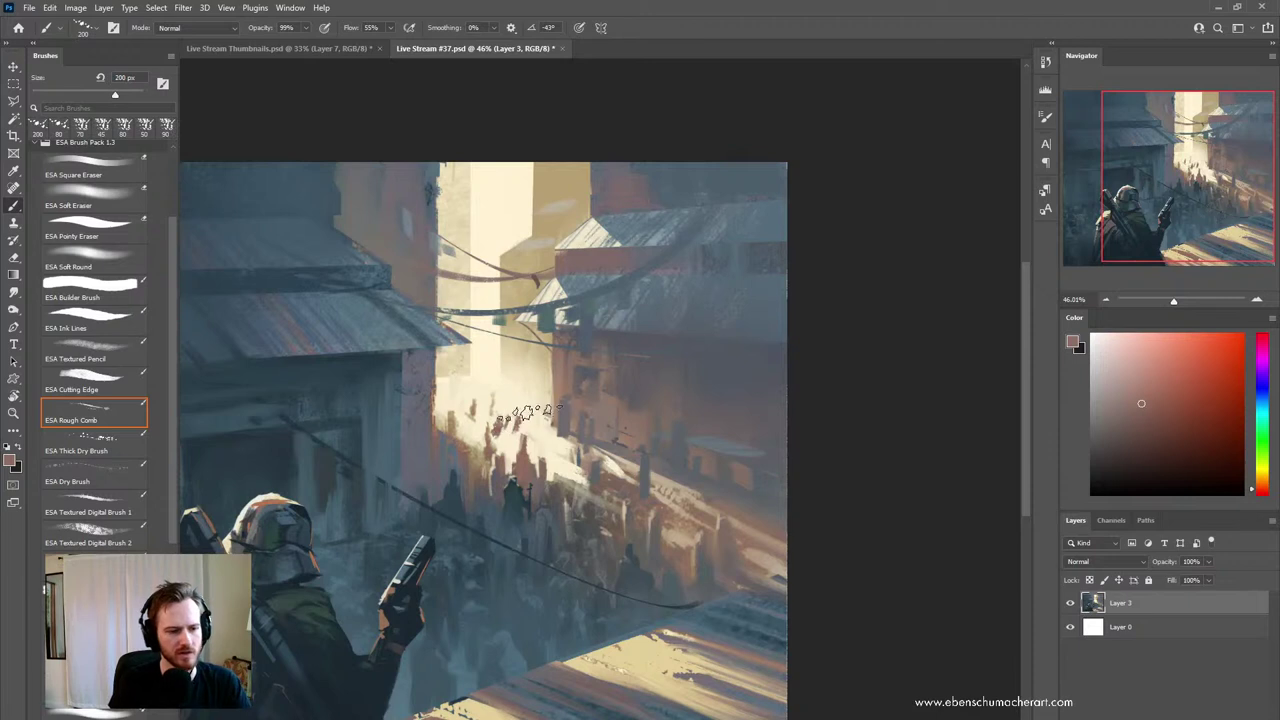
key(ctrl+z)
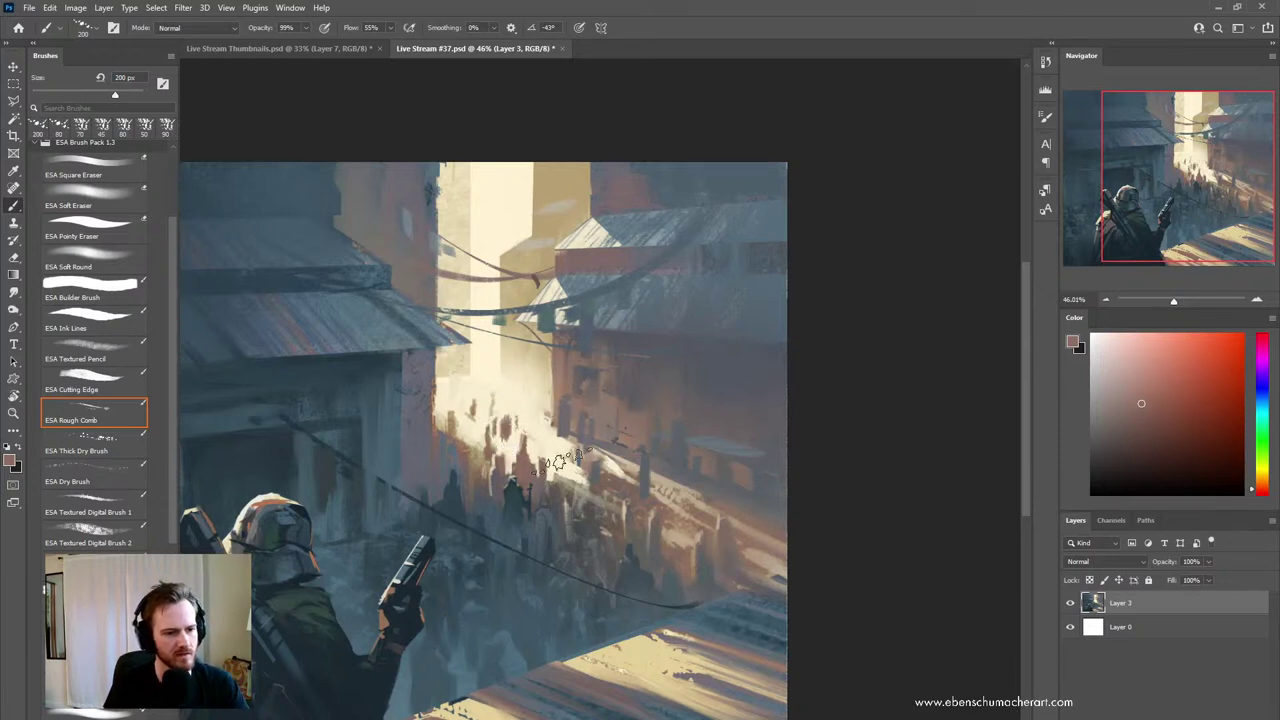
key(bracketleft)
key(bracketleft)
drag(547, 455, 542, 410)
key(ctrl+z)
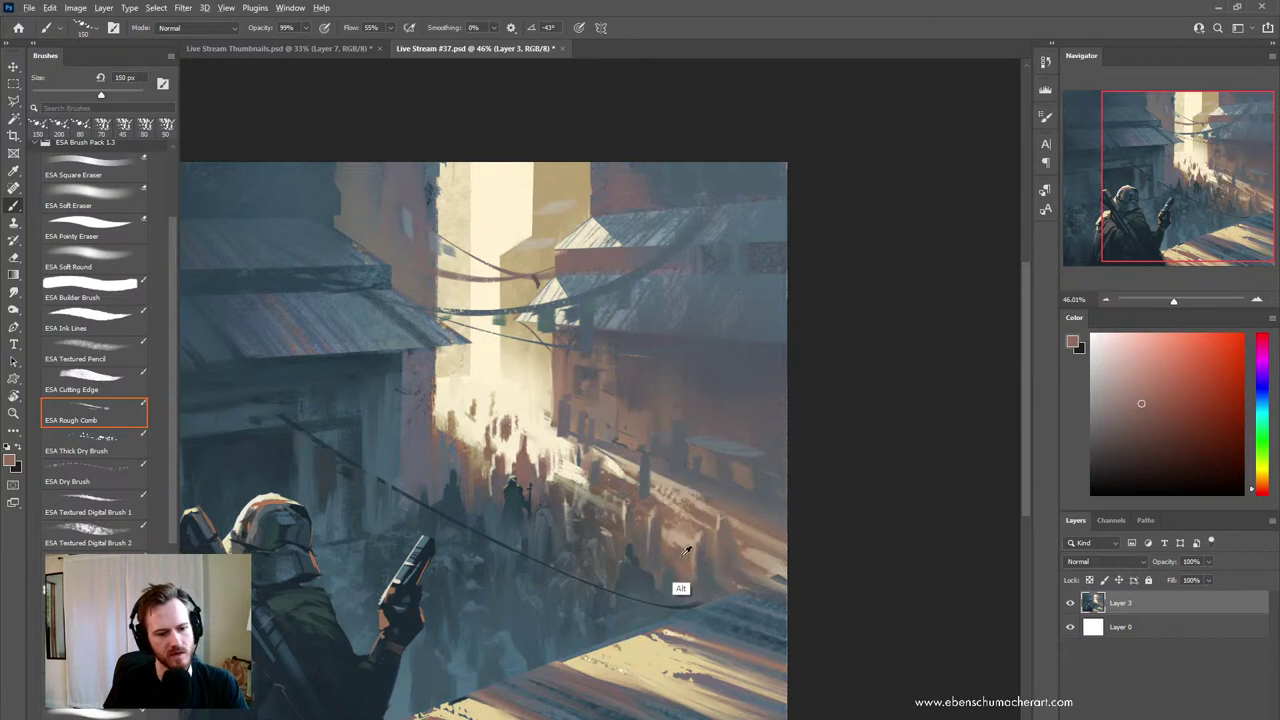
- Streak sampled pale cream light diagonally across the sunlit street behind the crowd with the Rough Comb at 70 px, replacing the first strokes
alt+click(681, 557)
alt+click(571, 471)
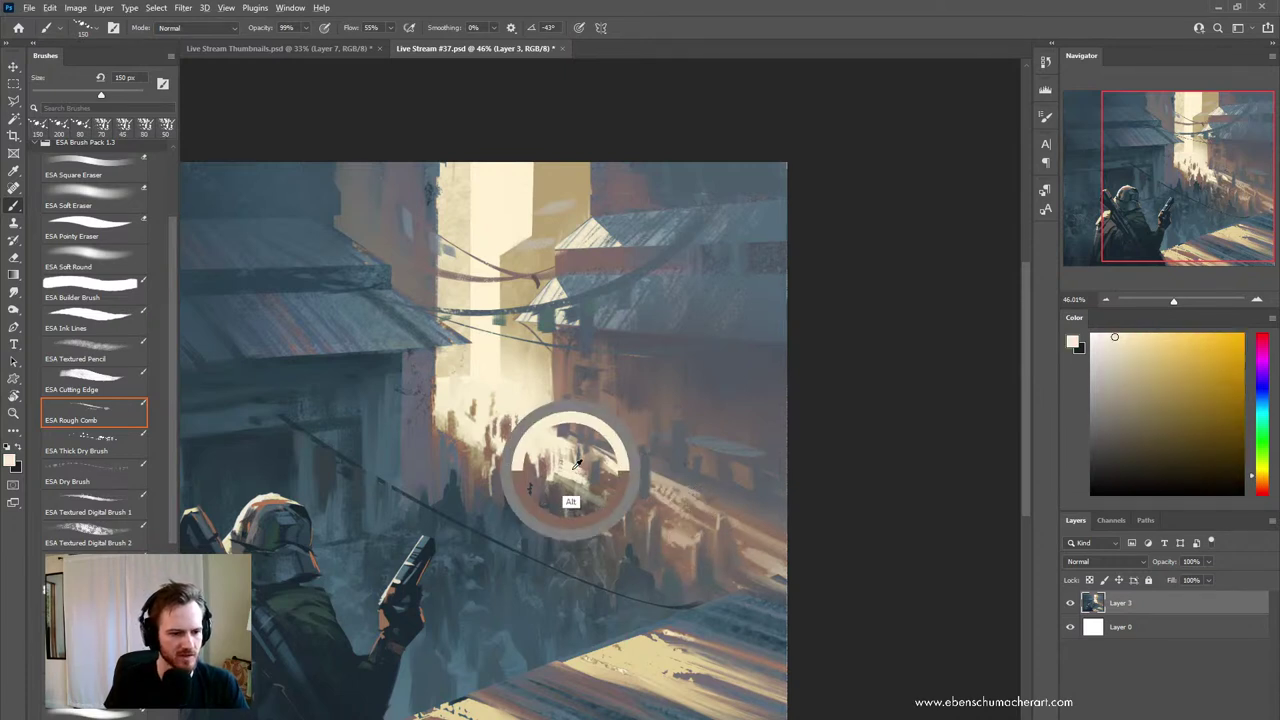
key(bracketleft)
key(bracketleft)
key(bracketleft)
key(bracketleft)
key(bracketleft)
key(bracketleft)
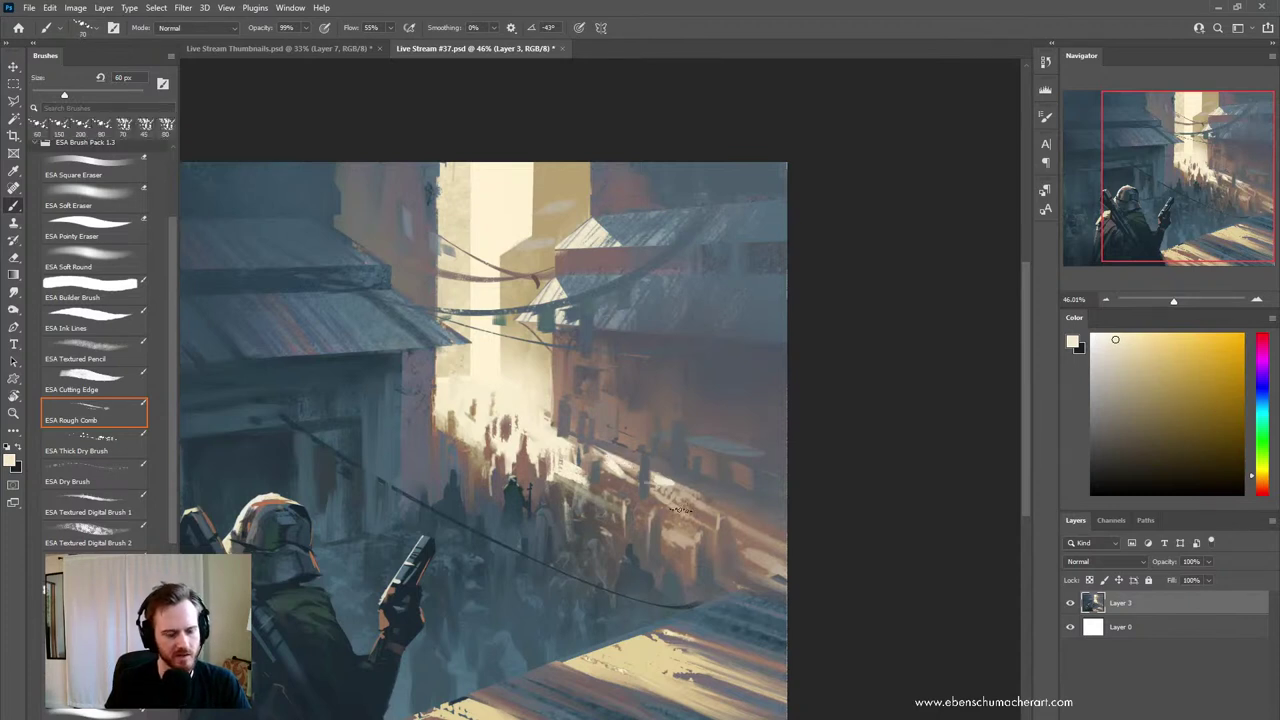
key(bracketright)
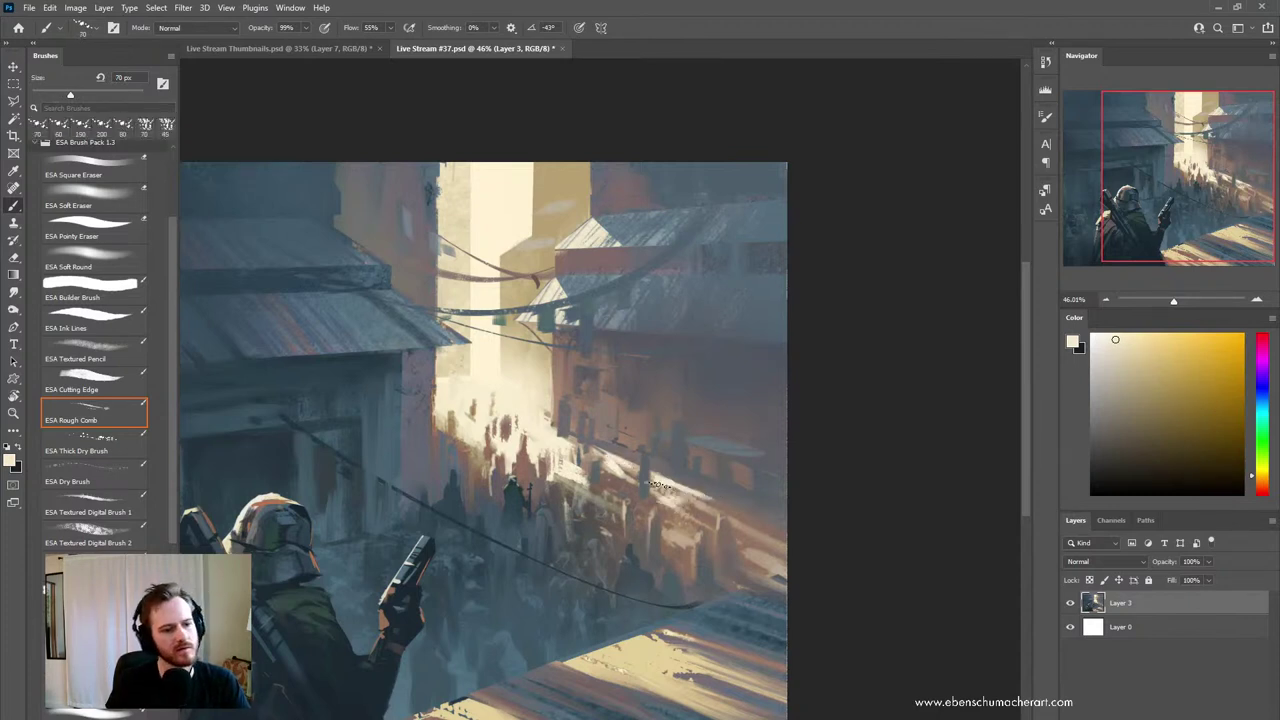
key(ctrl+z)
key(ctrl+z)
drag(588, 456, 703, 535)
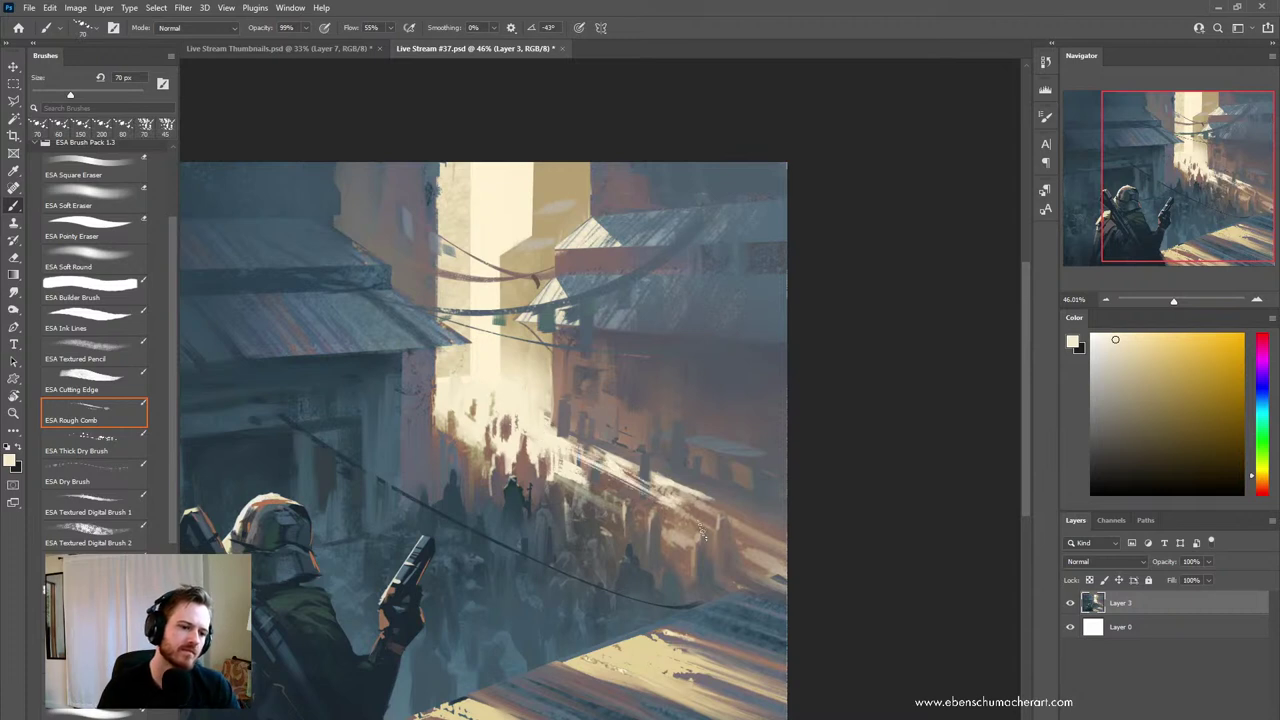
- Refine the sunlit edges beside the distant crowd and the far roof highlights with sampled muted brown and cream, using the Rough Comb at 40 px
mouse_move(556, 476)
mouse_down()
mouse_move(635, 522)
mouse_move(685, 302)
mouse_up()
key(z)
alt+click(680, 455)
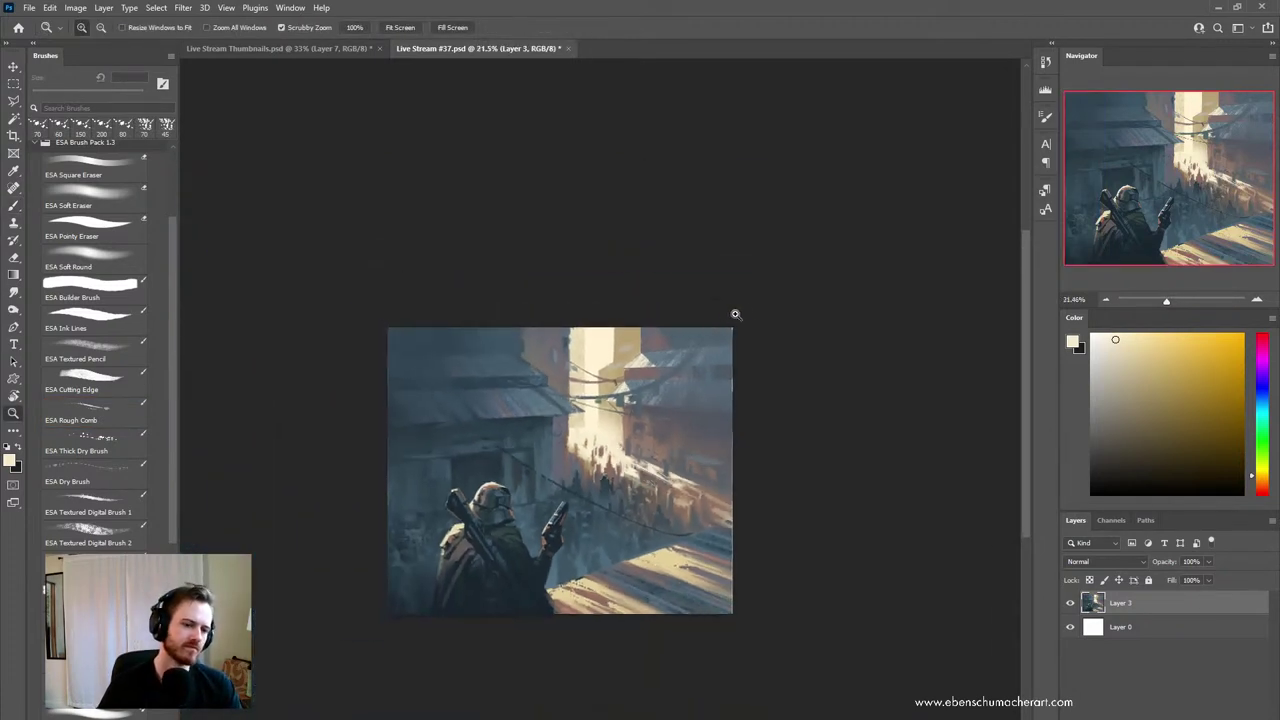
drag(725, 405, 790, 418)
key(b)
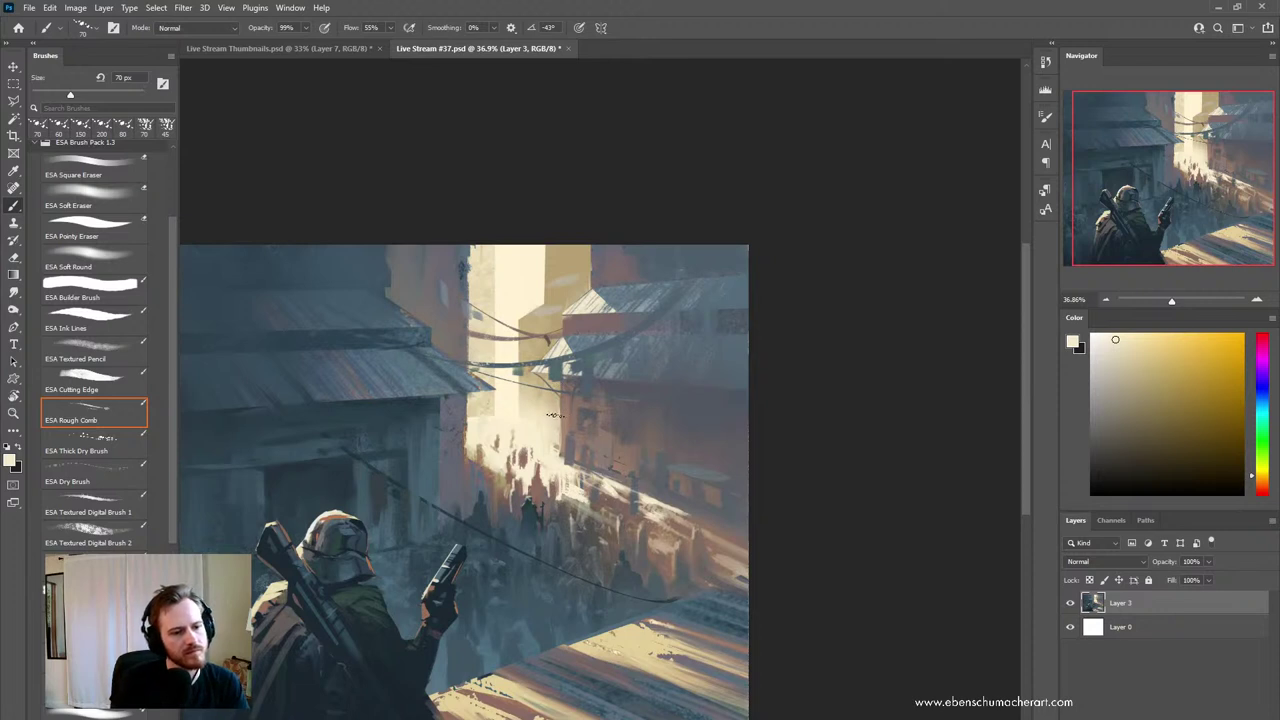
alt+click(558, 424)
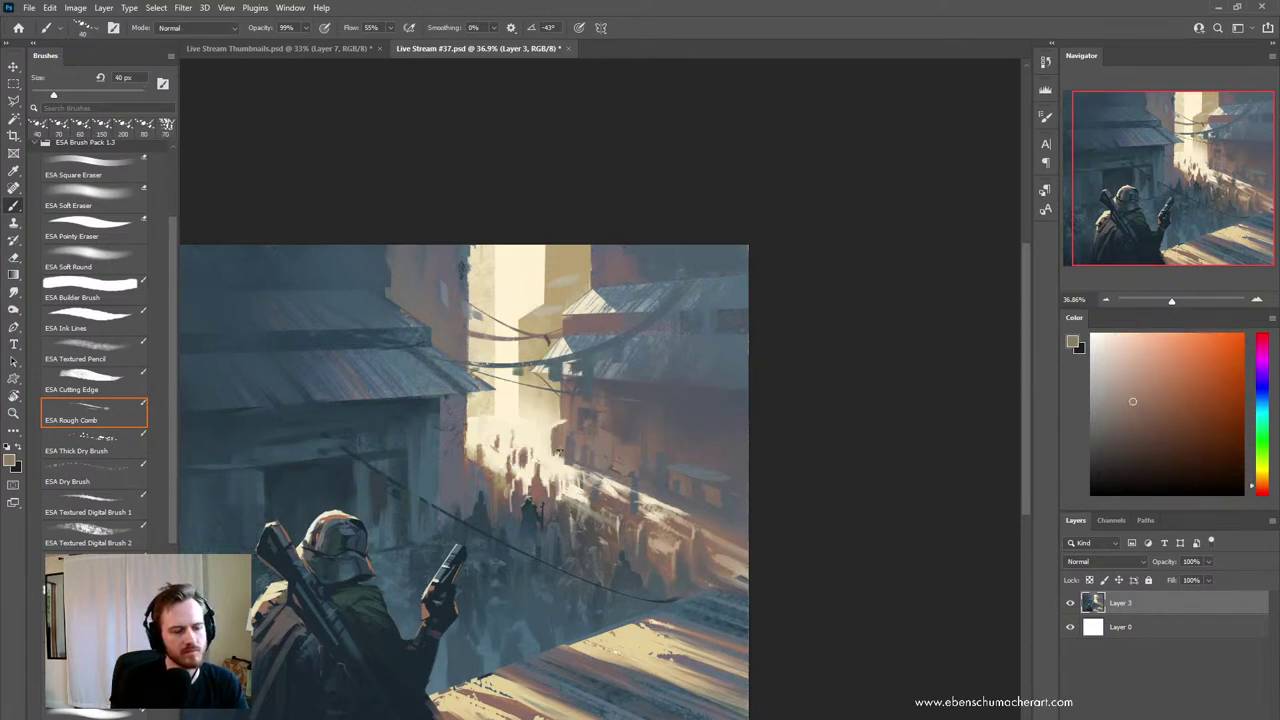
alt+click(559, 422)
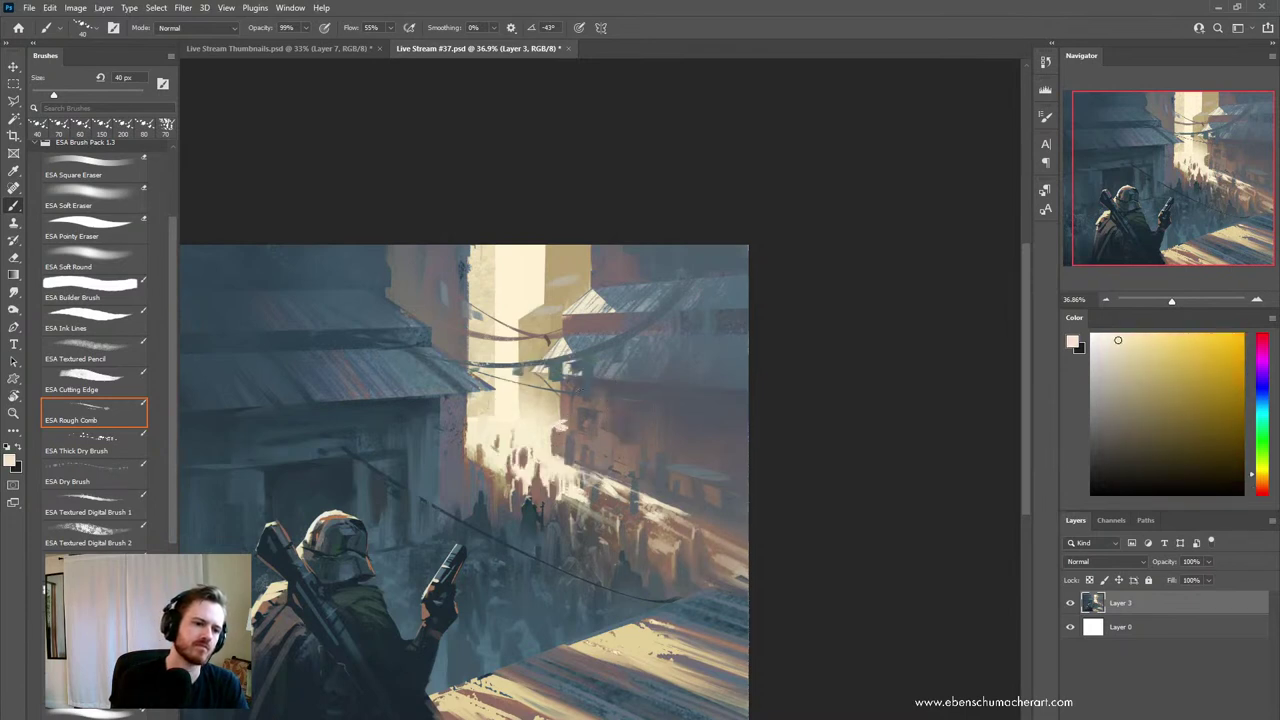
alt+click(595, 300)
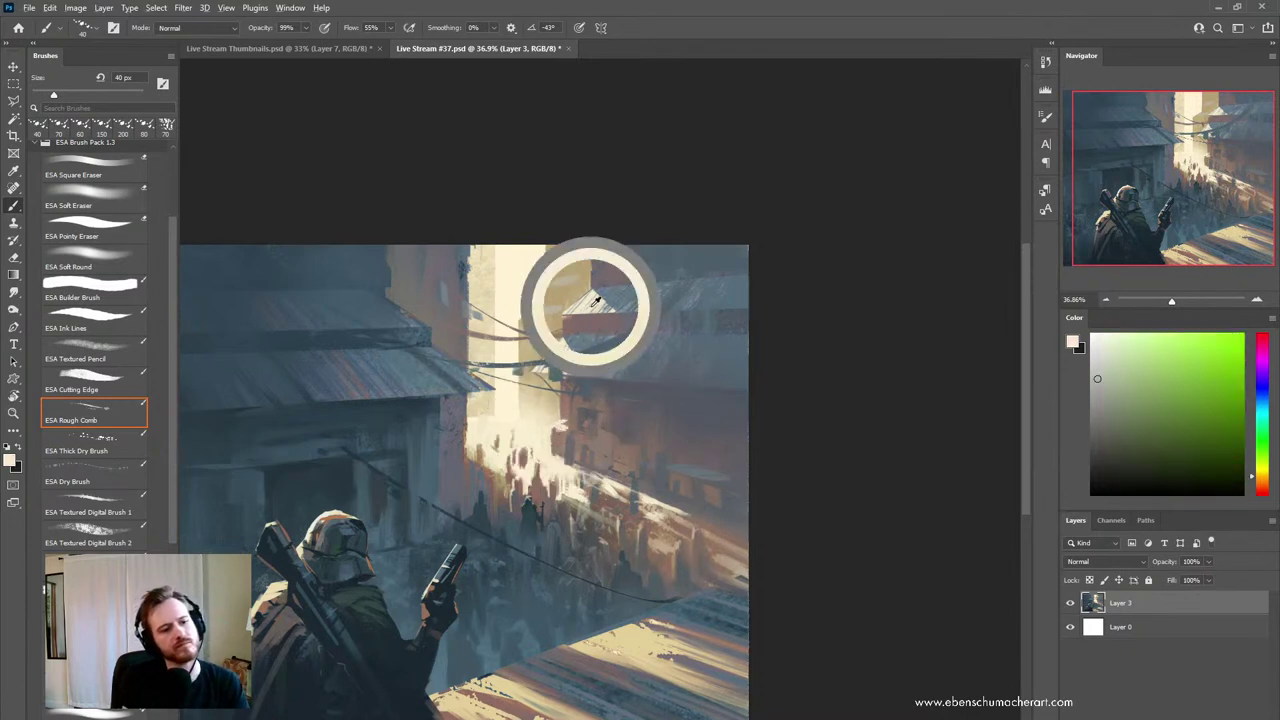
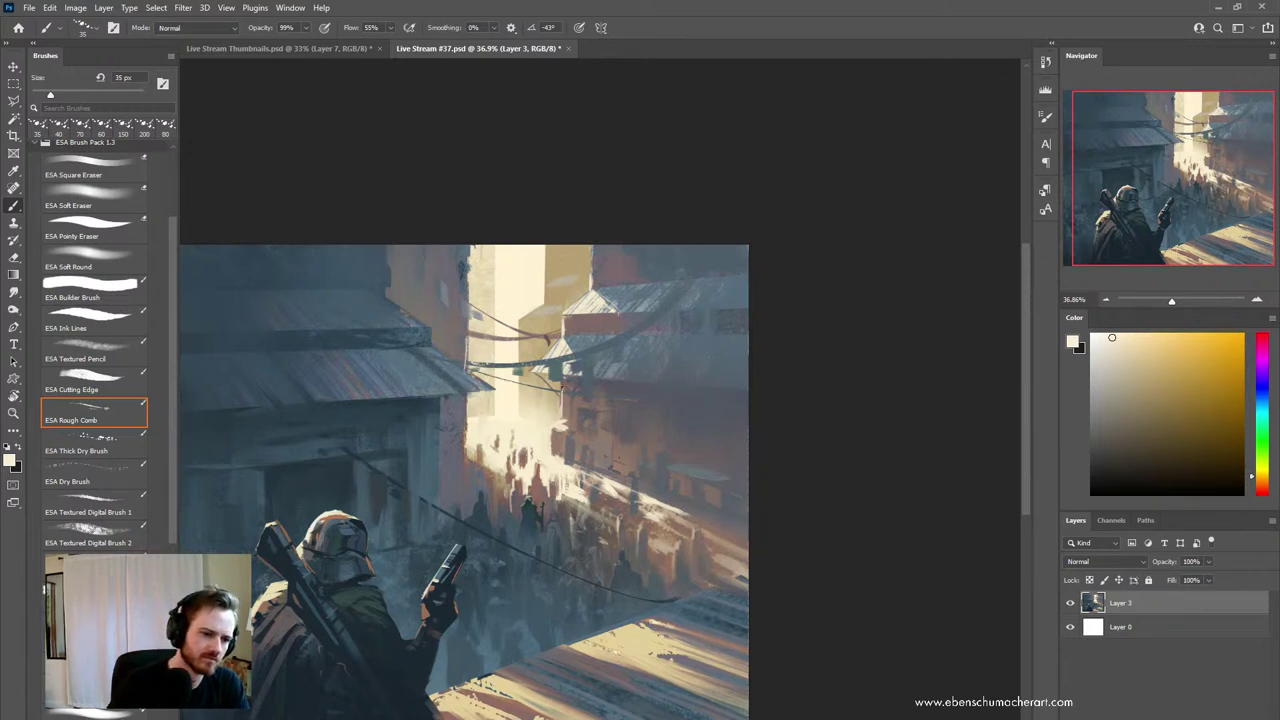
key(z)
mouse_move(651, 550)
mouse_down()
mouse_move(561, 585)
mouse_move(741, 527)
mouse_up()
key(b)
mouse_move(668, 565)
mouse_down()
mouse_move(685, 573)
mouse_move(694, 617)
mouse_move(665, 563)
mouse_up()
key(z)
key(b)
drag(647, 653, 612, 573)
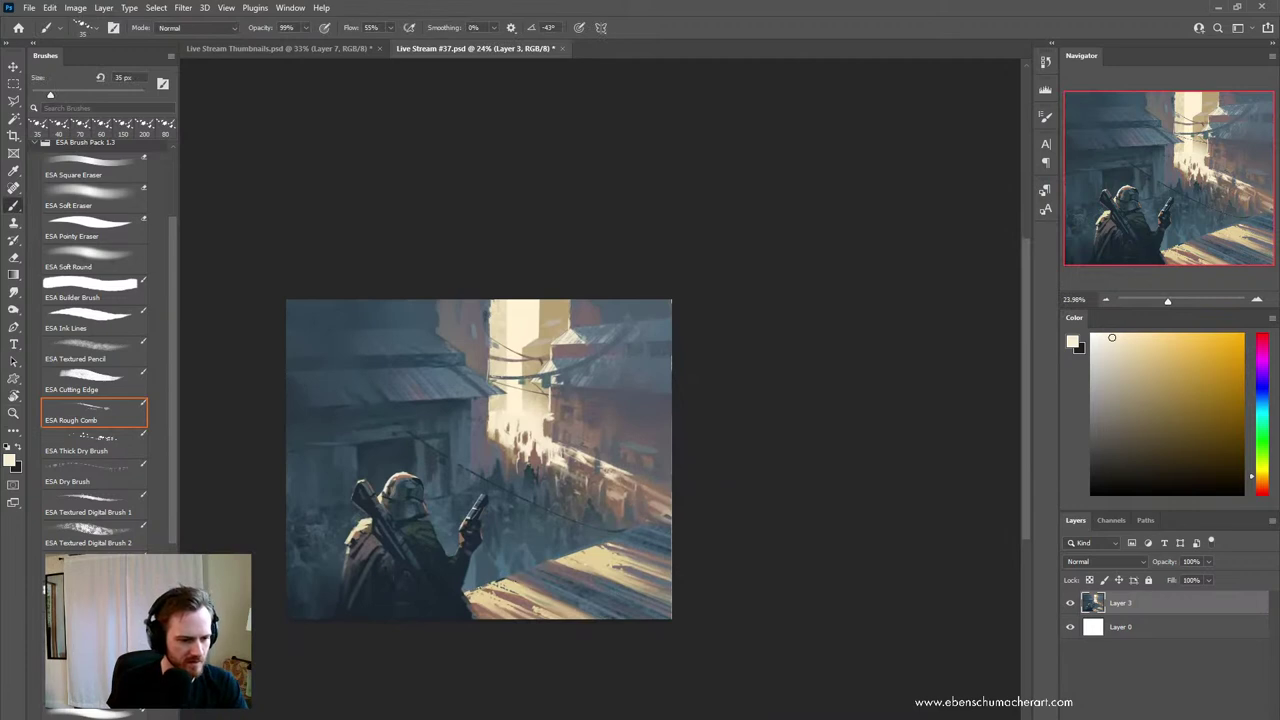
- Try a straight pale cream highlight along the foreground roof's upper edge with the ESA Builder Brush at 20 px and 15 px, undoing each line
click(88, 287)
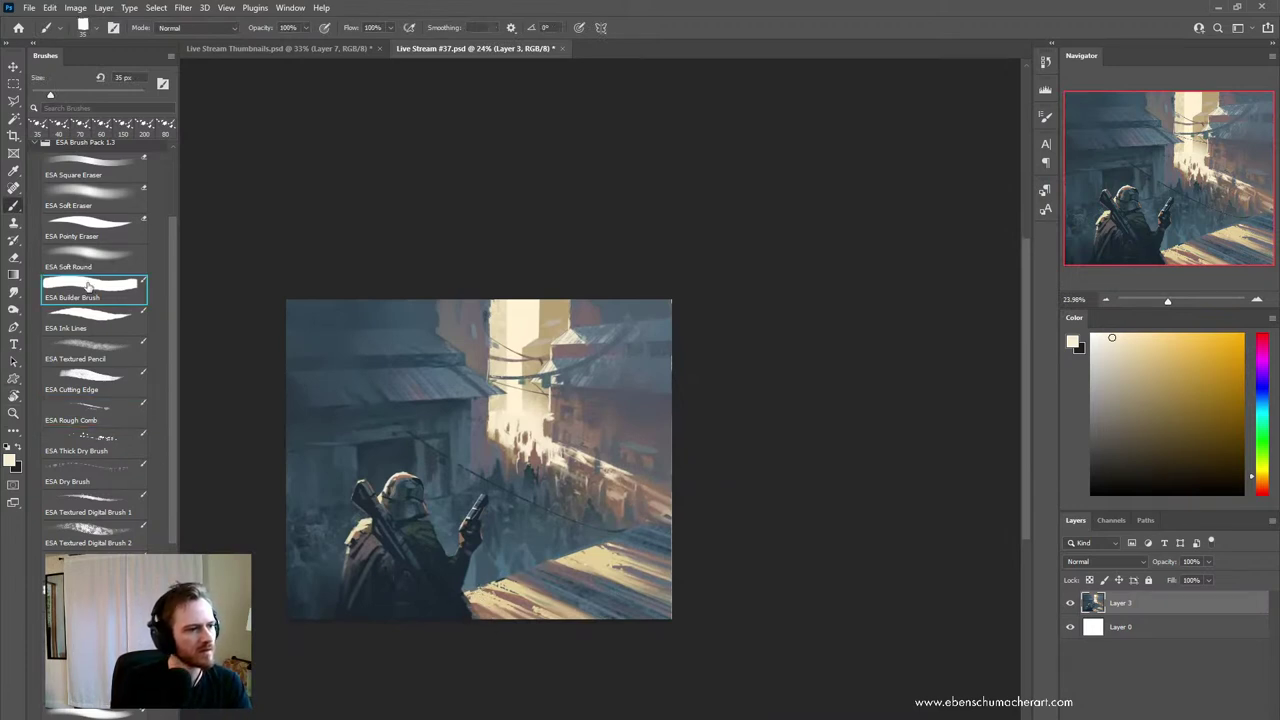
key(bracketleft)
key(bracketleft)
key(bracketleft)
click(467, 592)
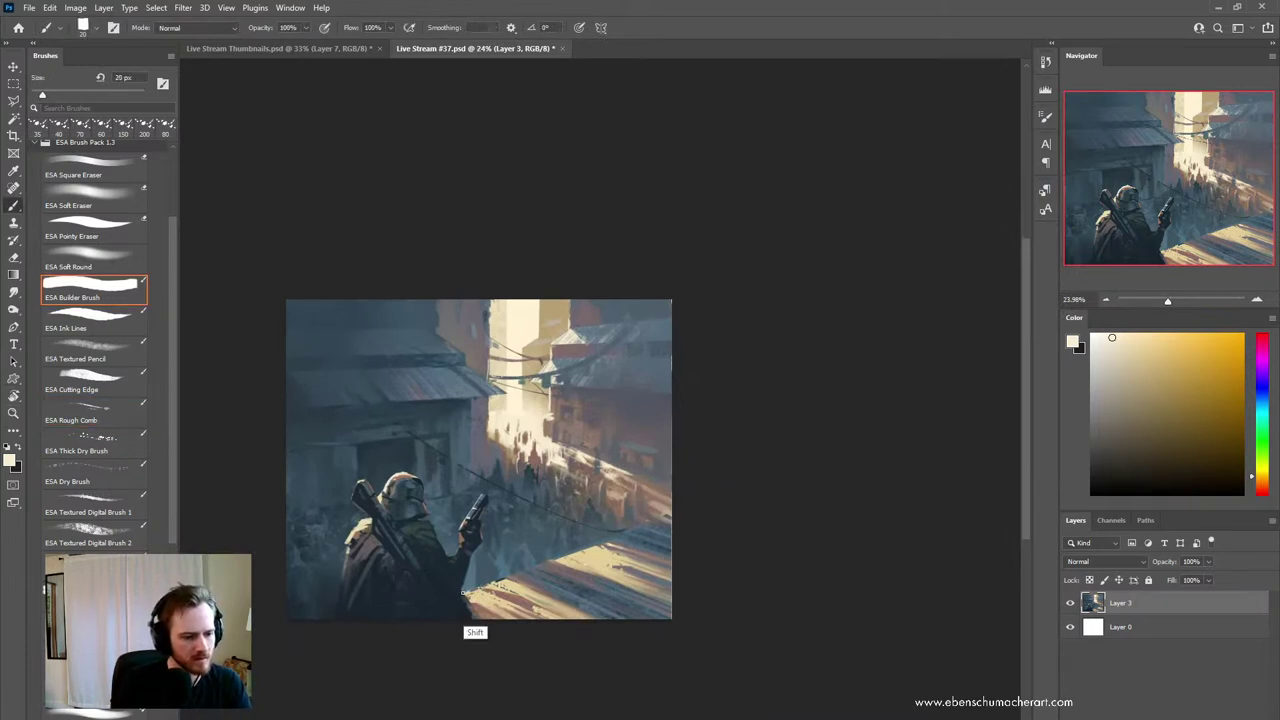
shift+click(668, 512)
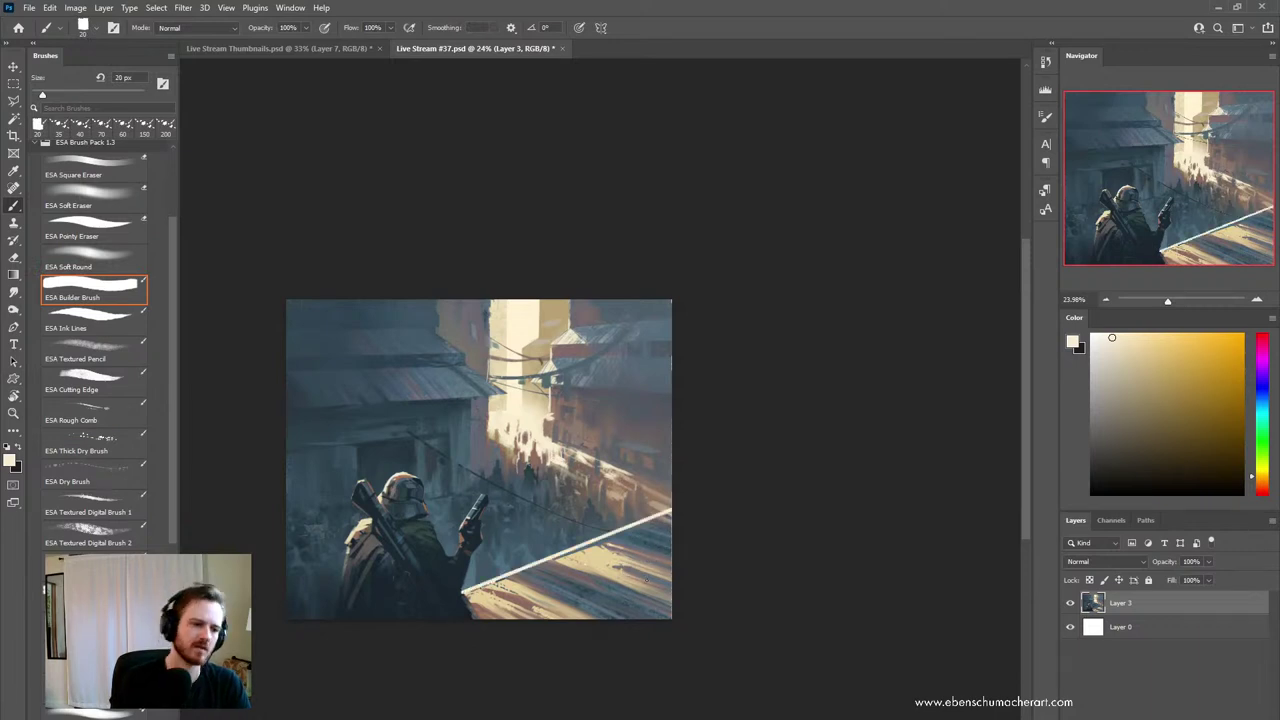
key(ctrl+z)
key(bracketleft)
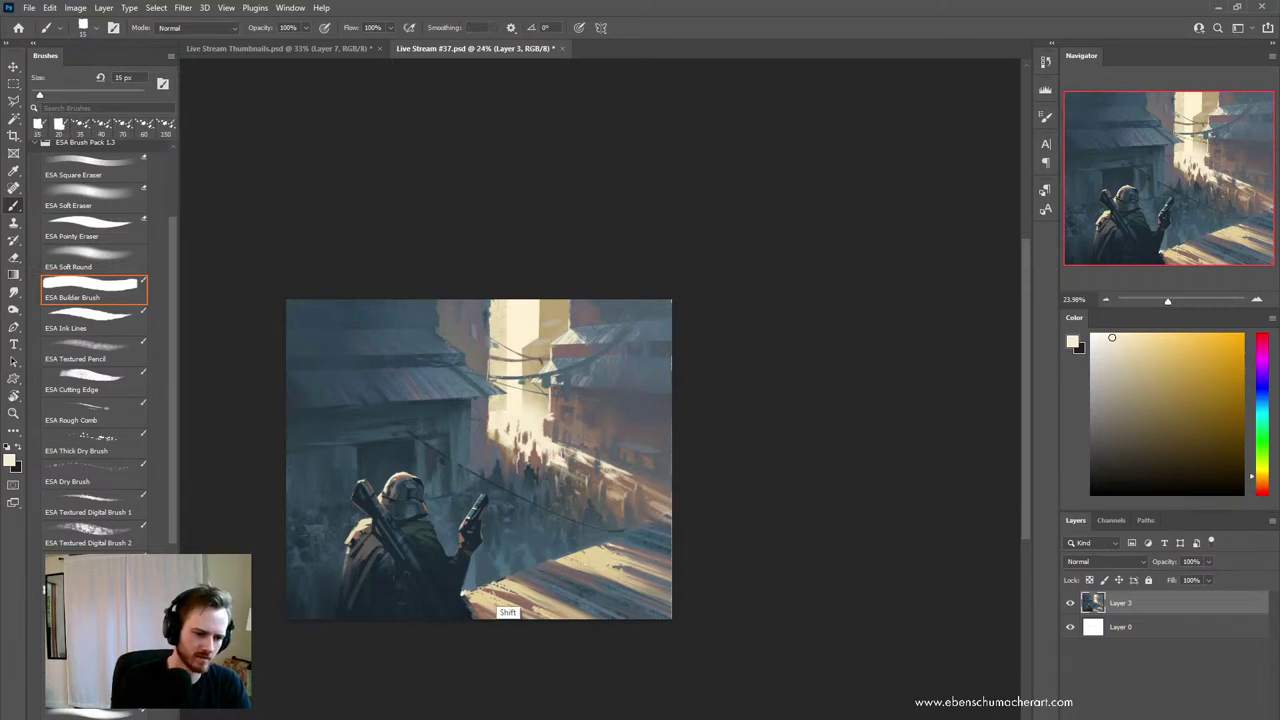
shift+click(605, 543)
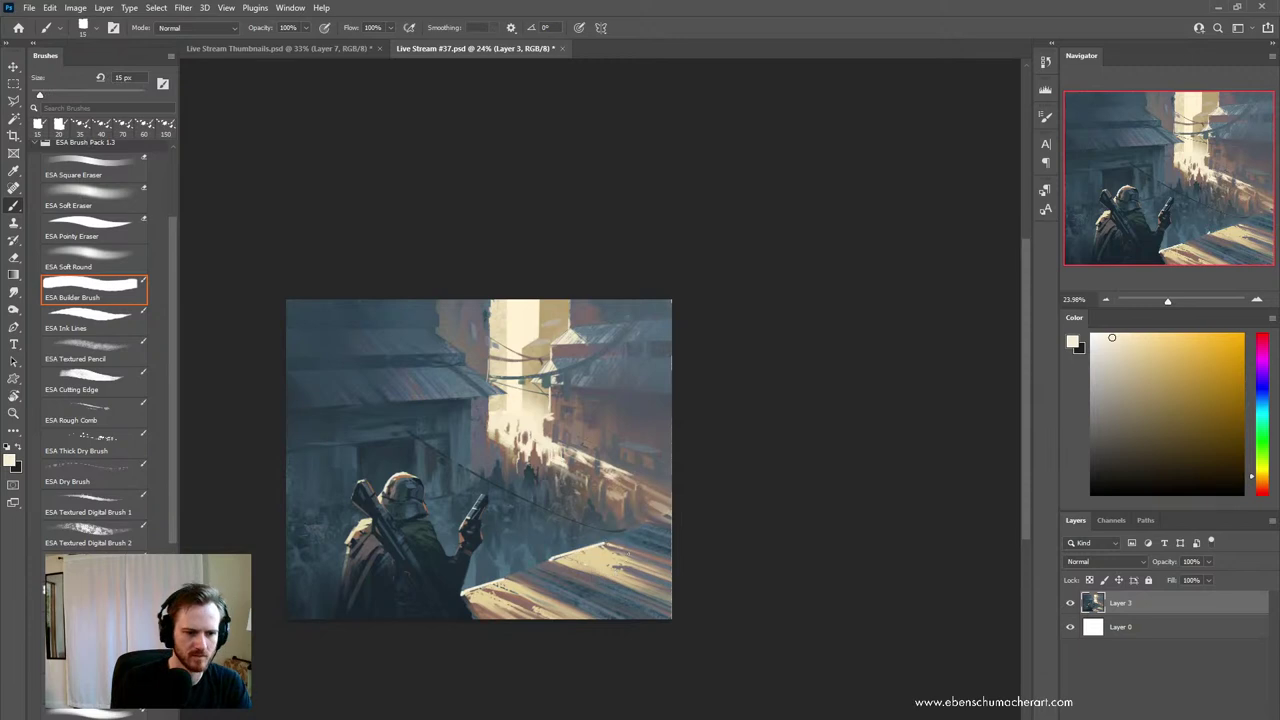
key(ctrl+z)
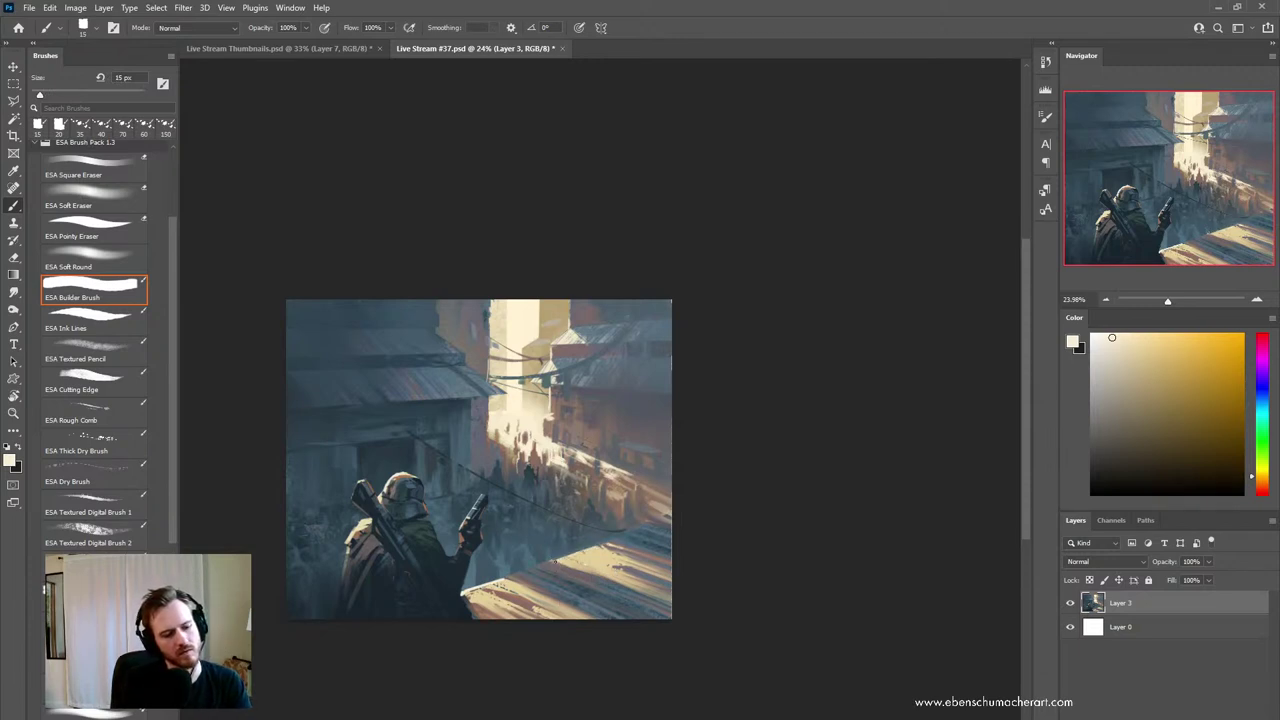
shift+click(604, 548)
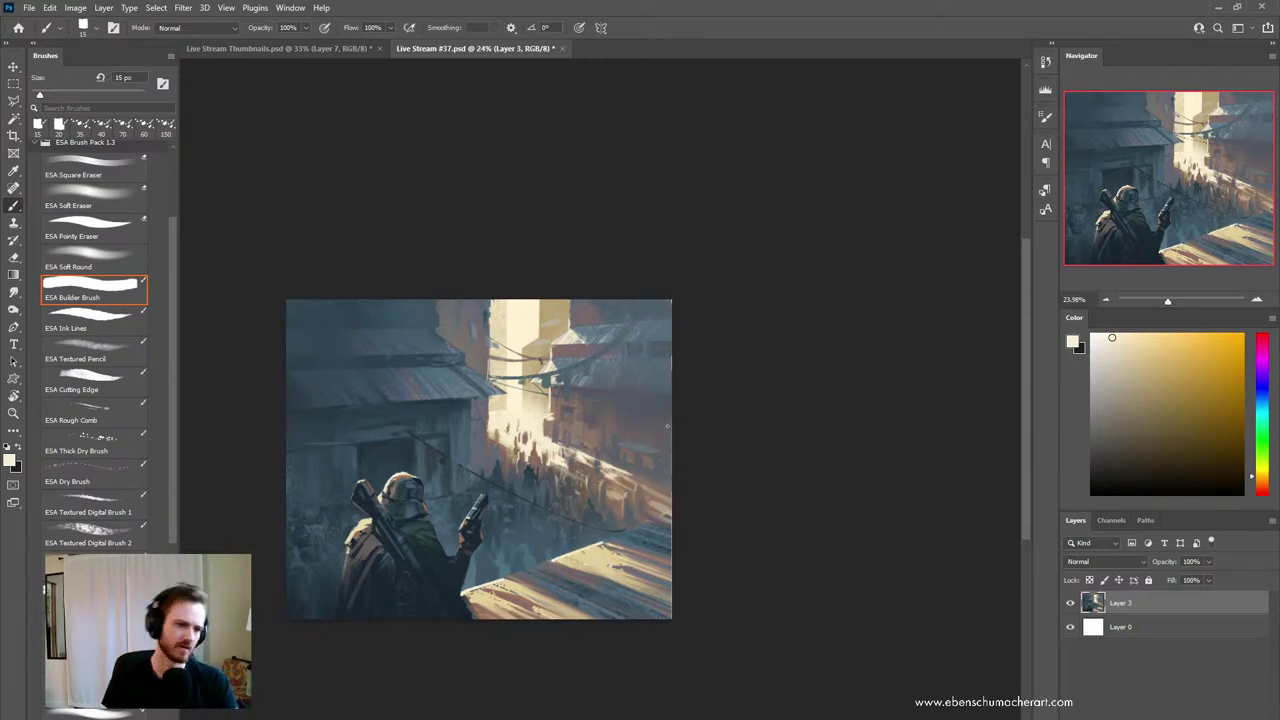
drag(594, 587, 600, 549)
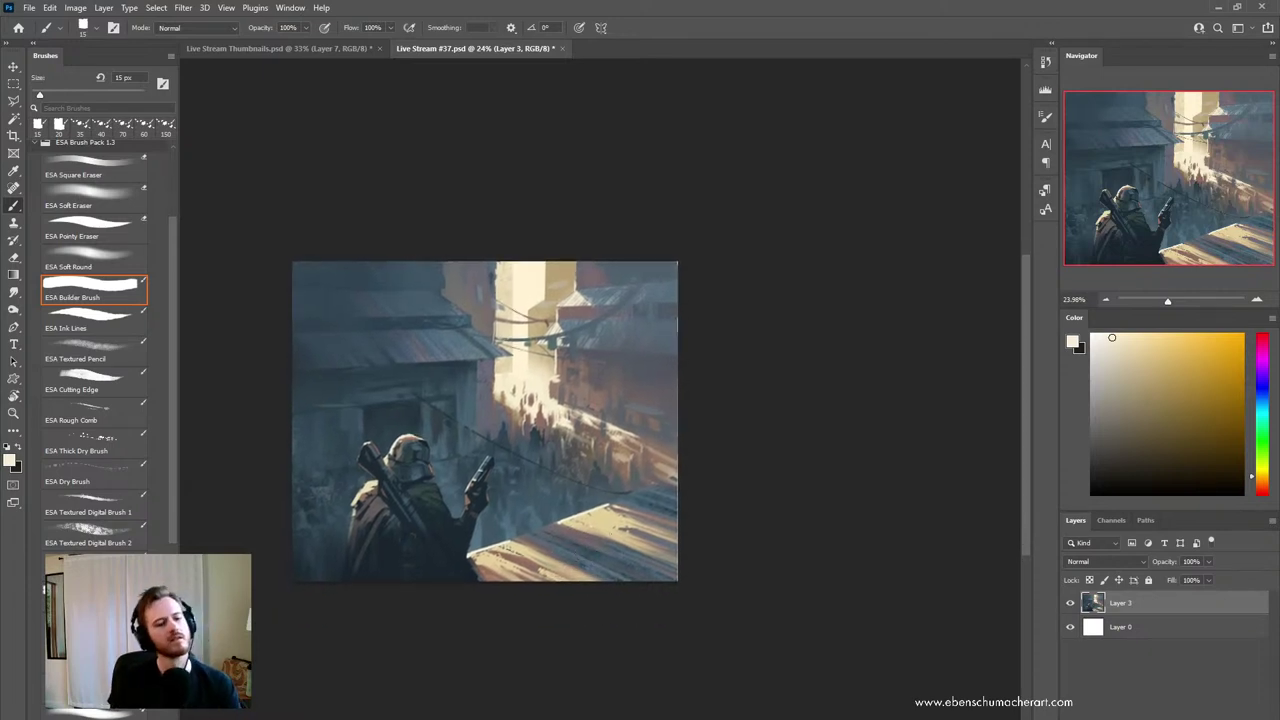
click(80, 230)
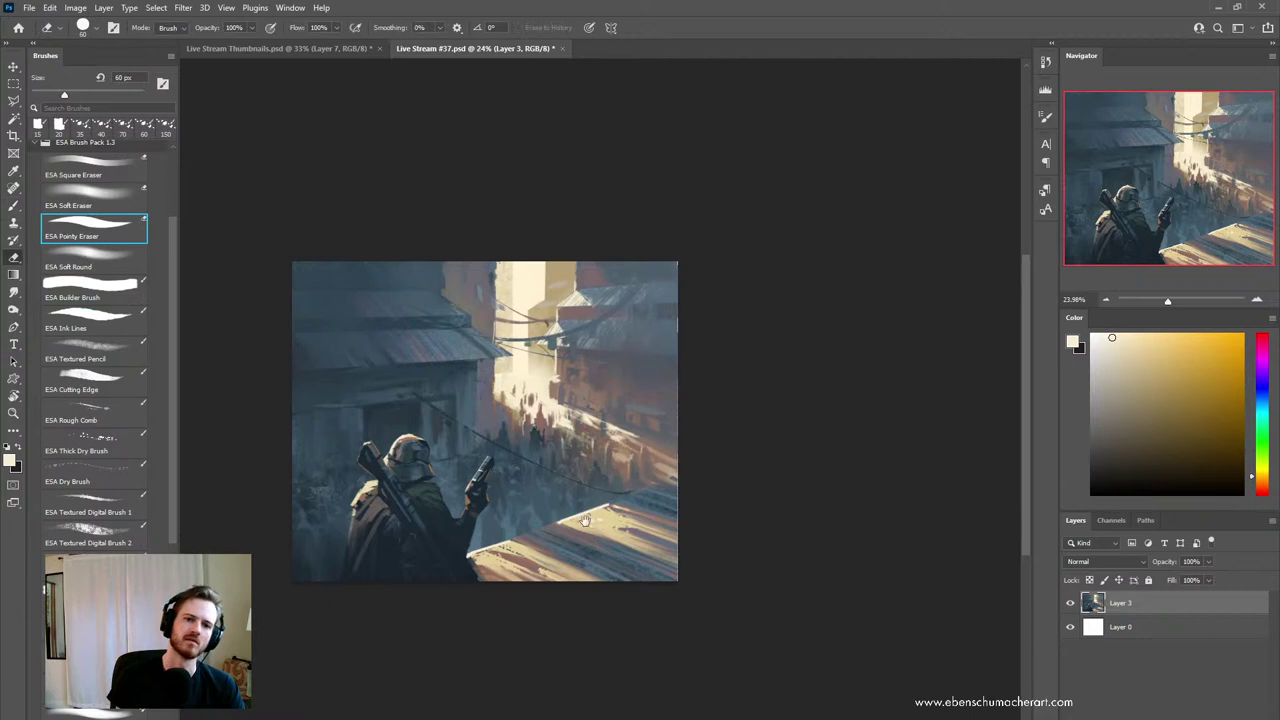
drag(610, 554, 634, 594)
drag(581, 597, 614, 596)
key(b)
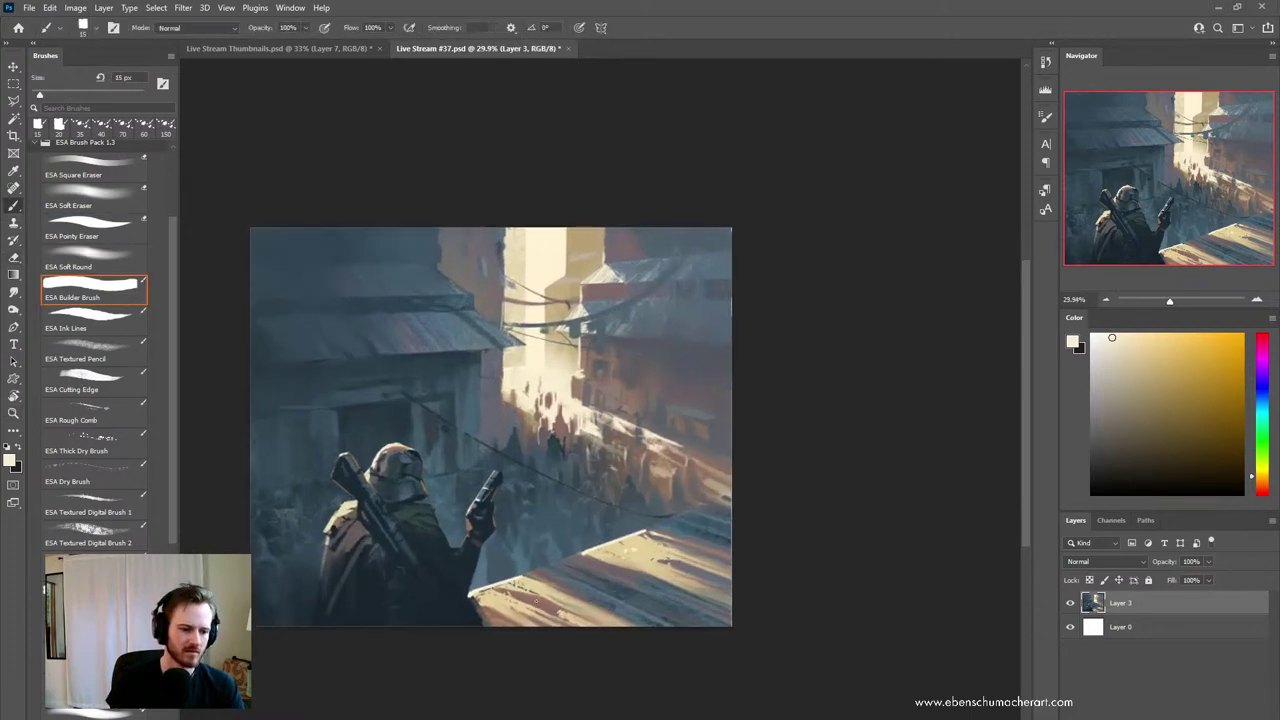
- Streak sampled muted reddish brown and slate blue across the foreground roof's planks with the Rough Comb at 125 px
alt+click(542, 603)
click(88, 407)
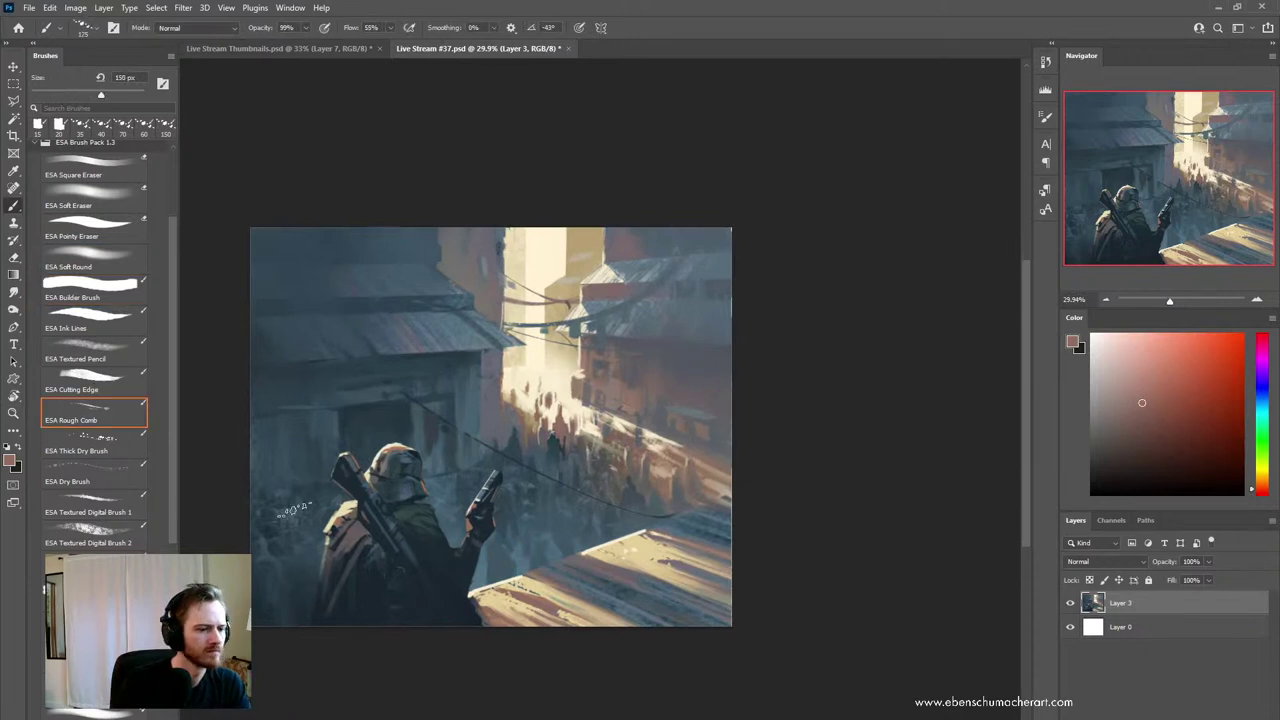
key(bracketleft)
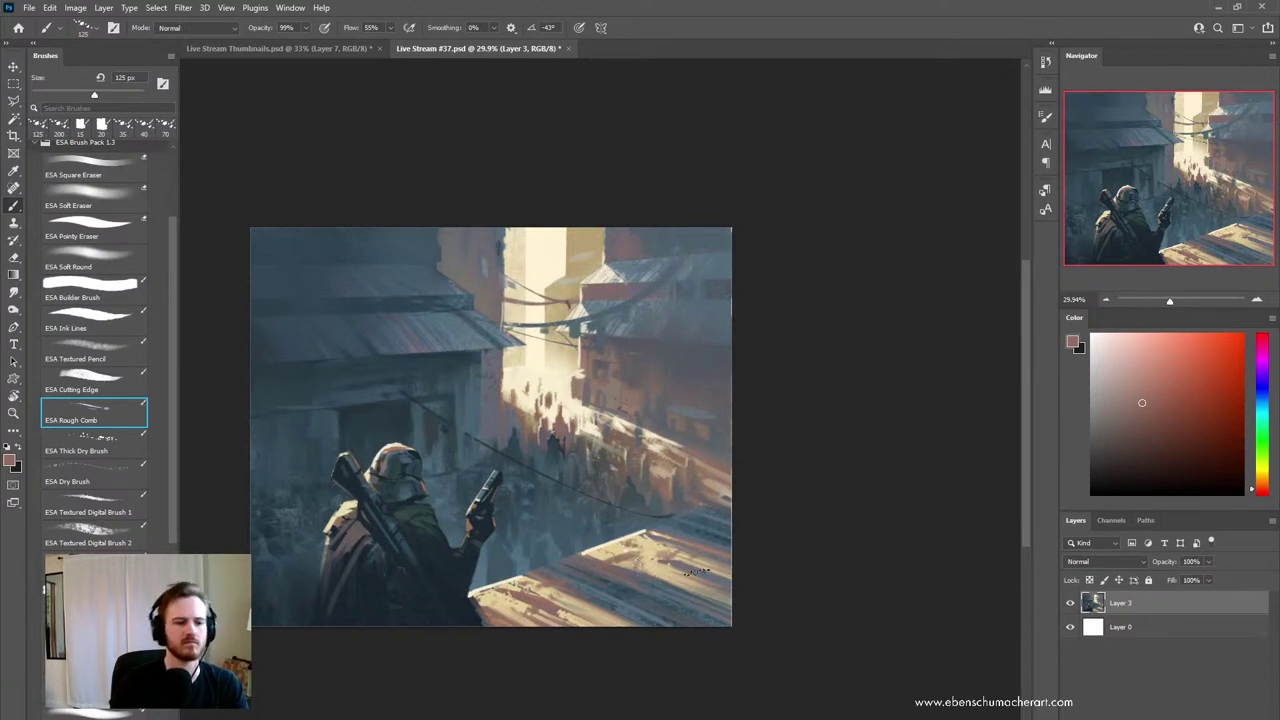
alt+click(686, 534)
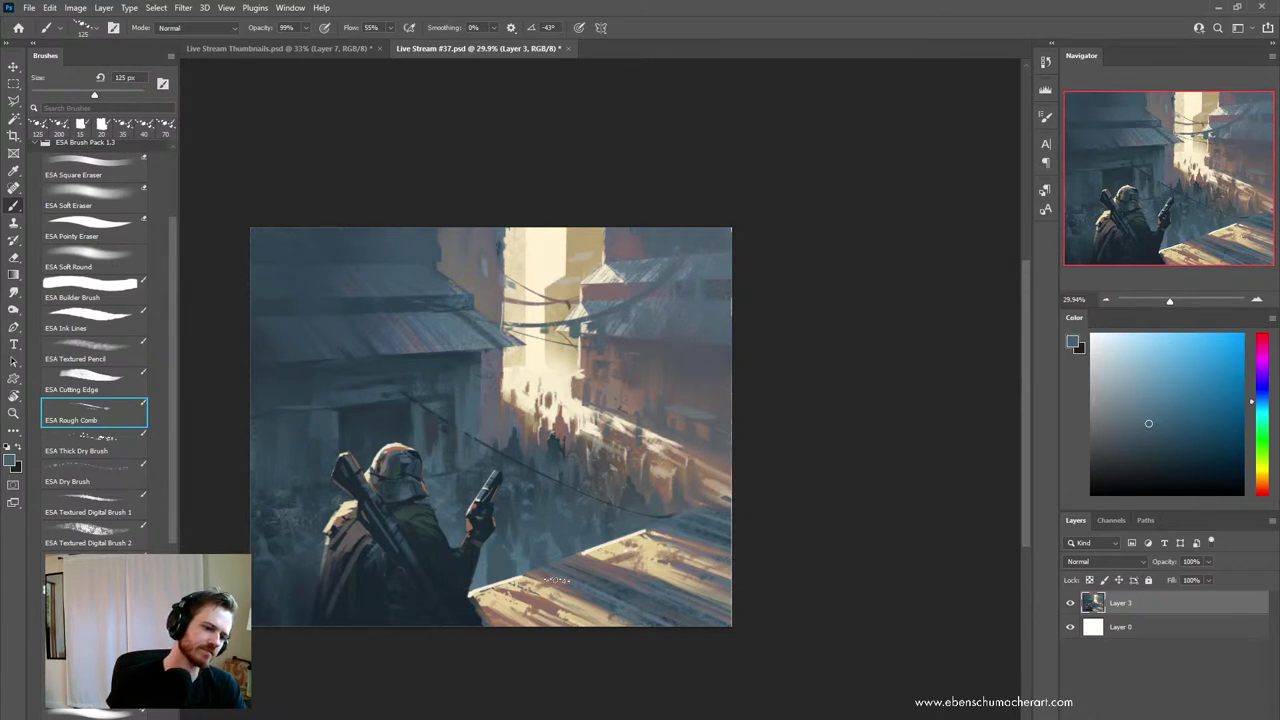
- Flip the canvas horizontally to check the composition and continue painting in the mirrored view
drag(617, 525, 572, 523)
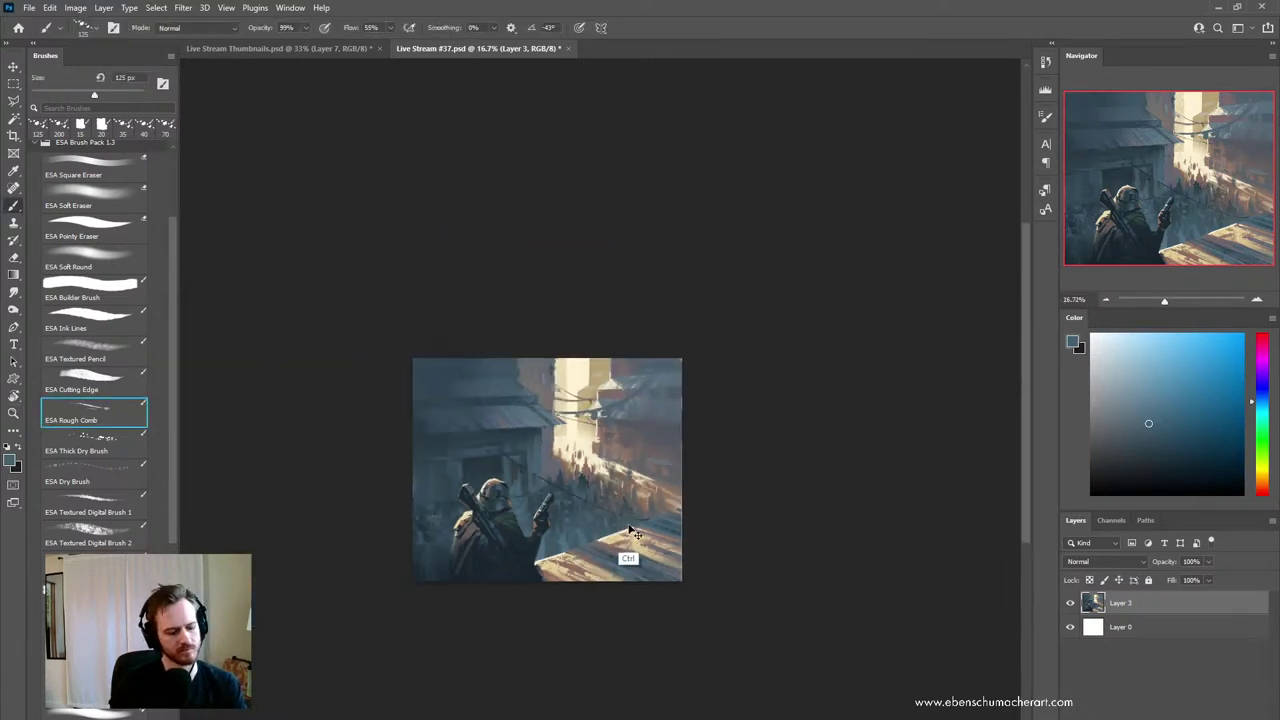
key(ctrl+h)
key(z)
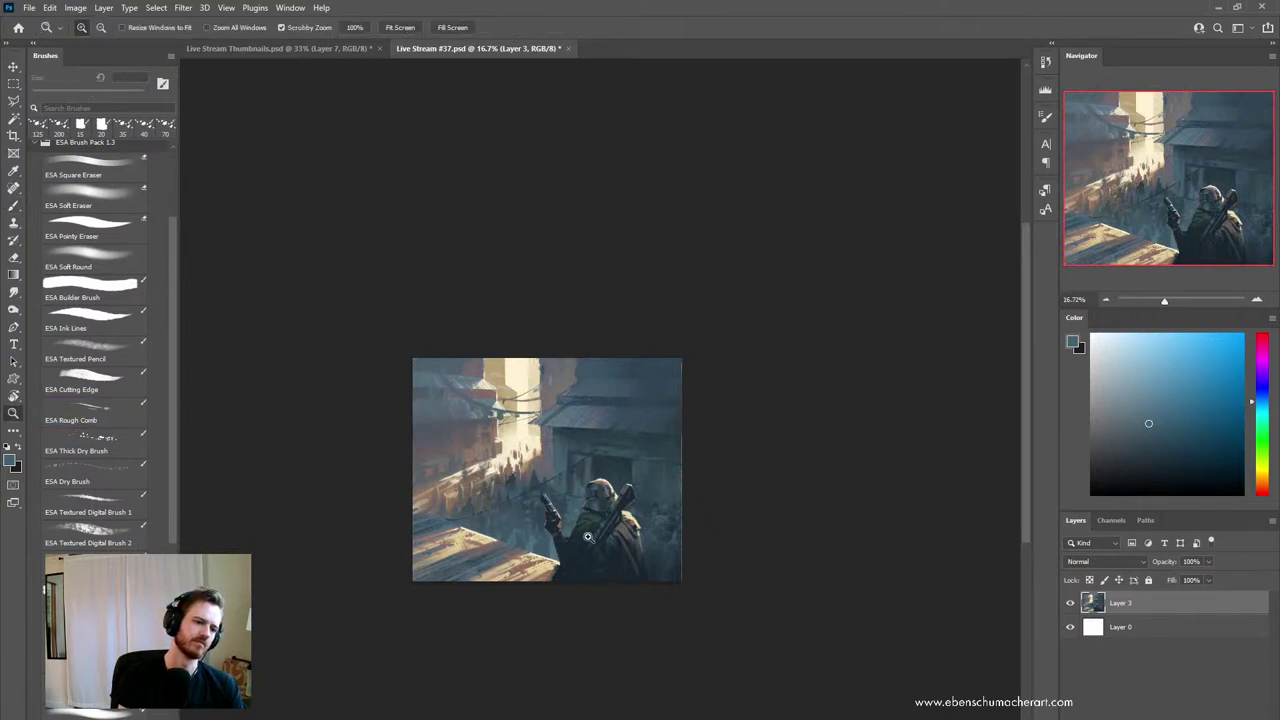
drag(588, 537, 612, 592)
key(b)
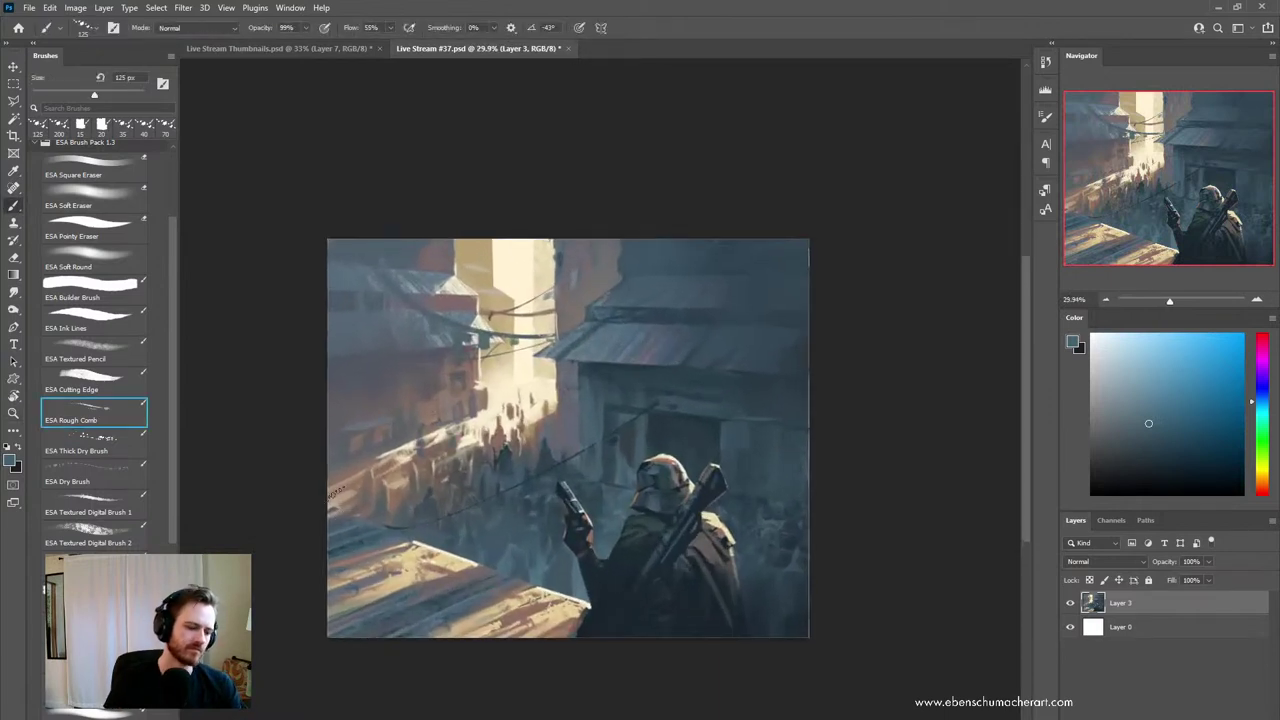
key(l)
click(315, 493)
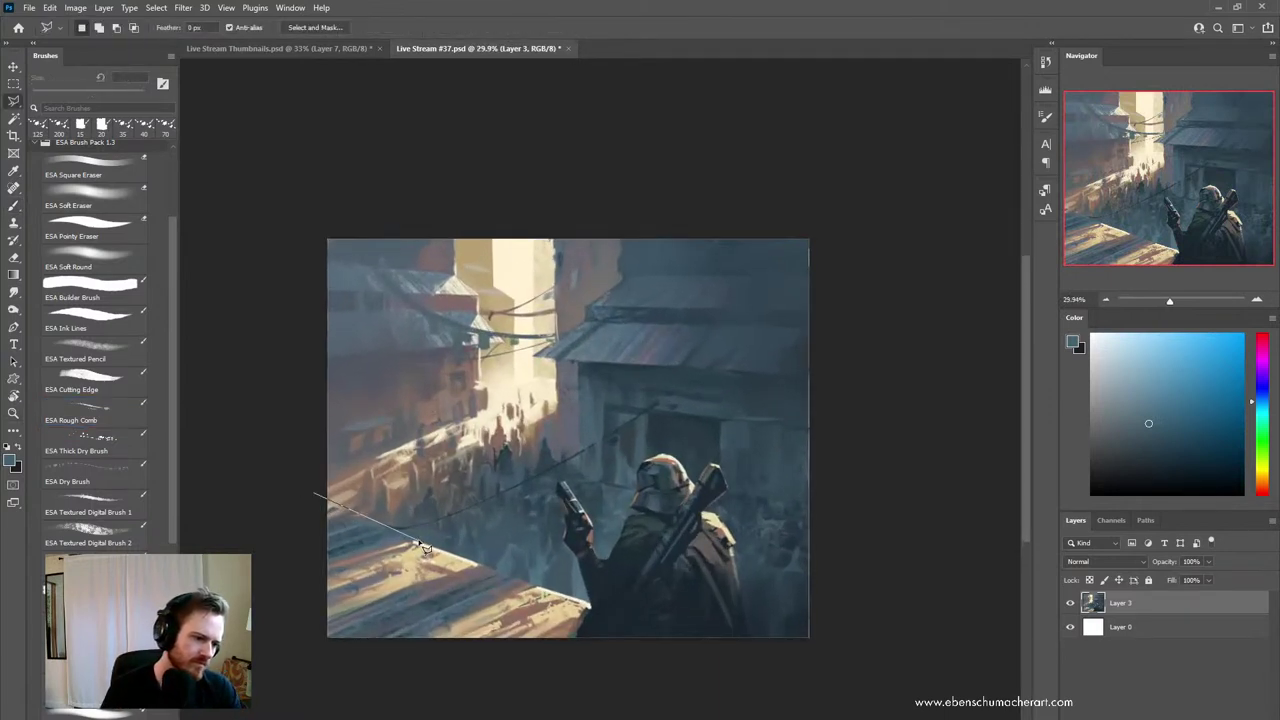
click(416, 543)
click(266, 594)
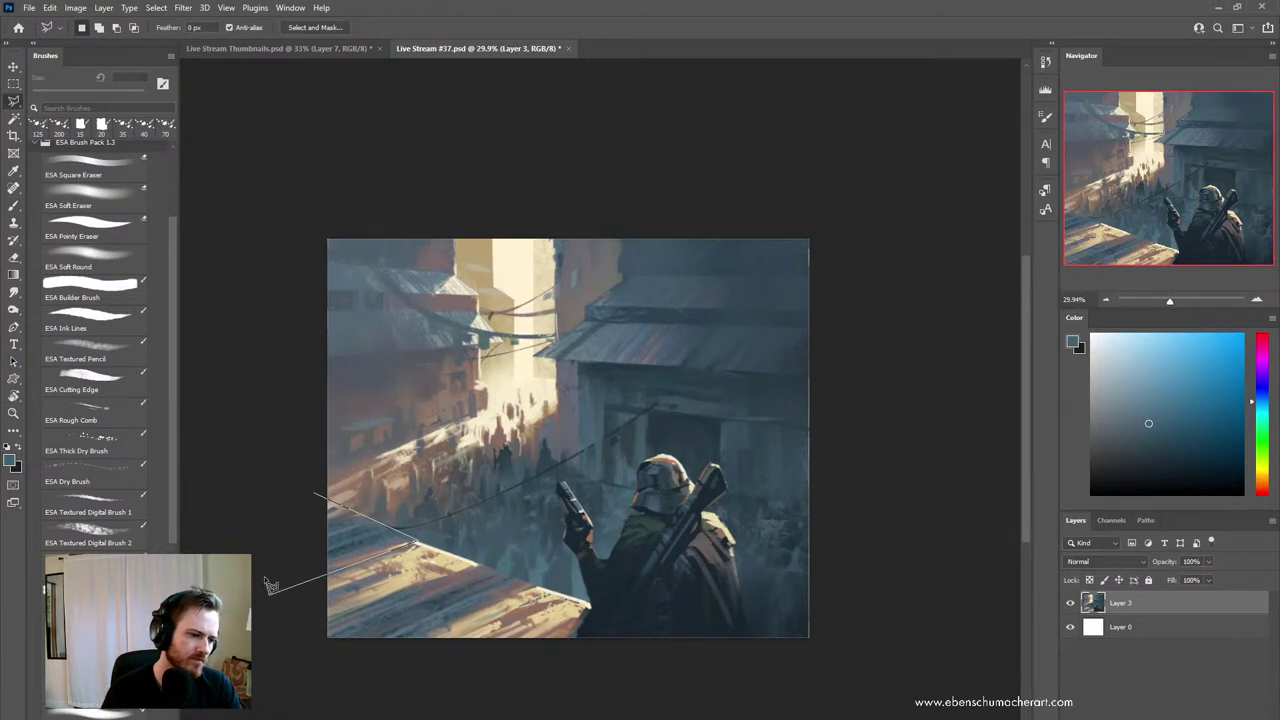
ctrl+click(290, 498)
click(93, 412)
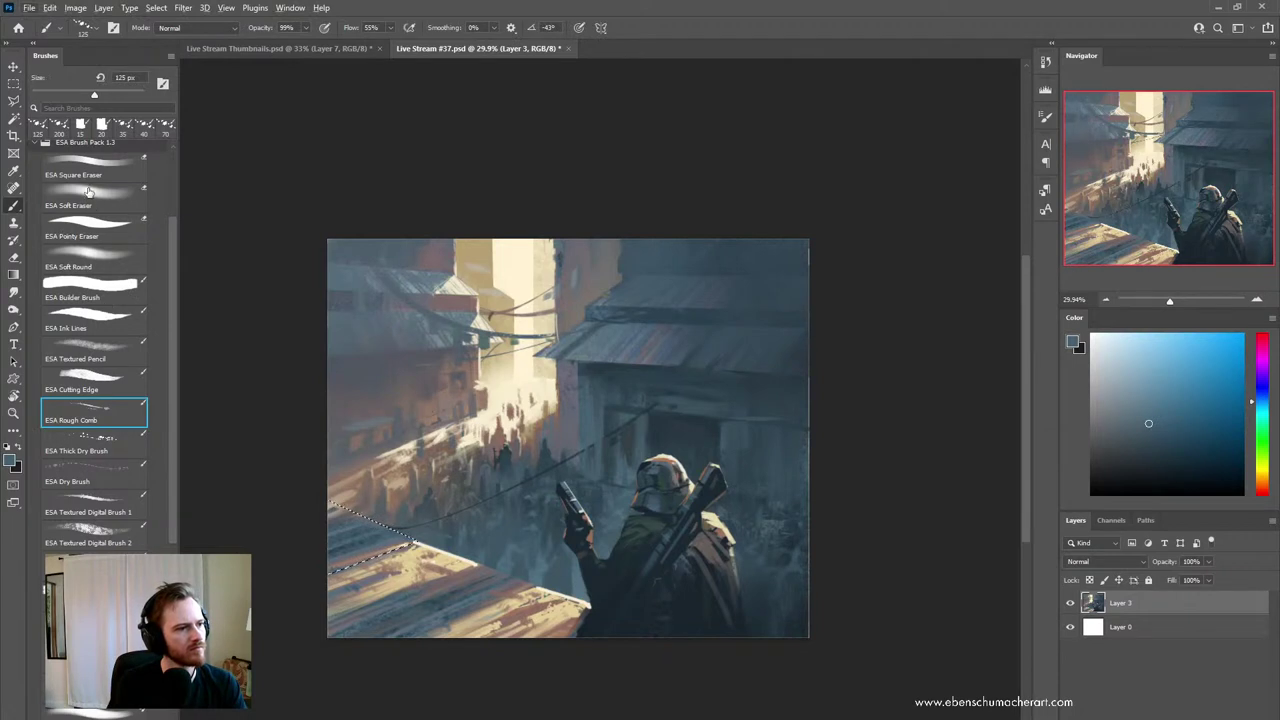
click(88, 190)
key(ctrl+d)
click(110, 315)
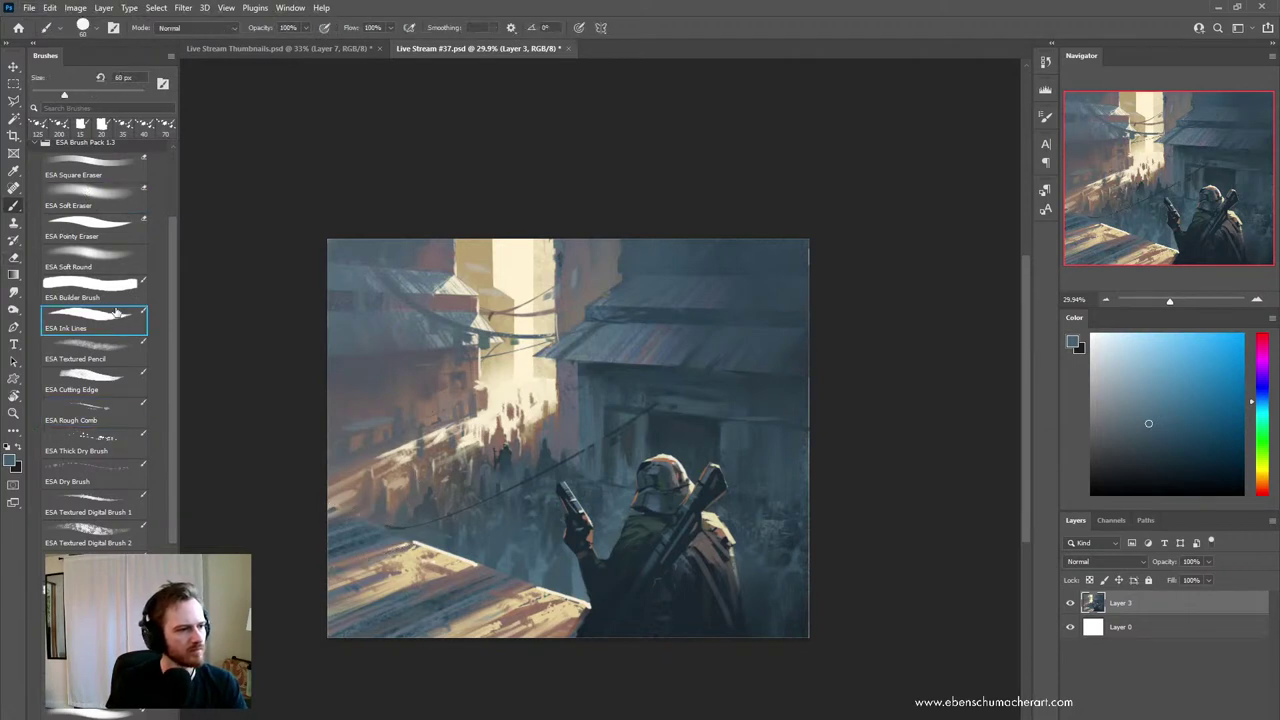
- Choose the ESA Soft Round brush and outline the whole foreground roof along its upper edge with the Polygonal Lasso
click(100, 265)
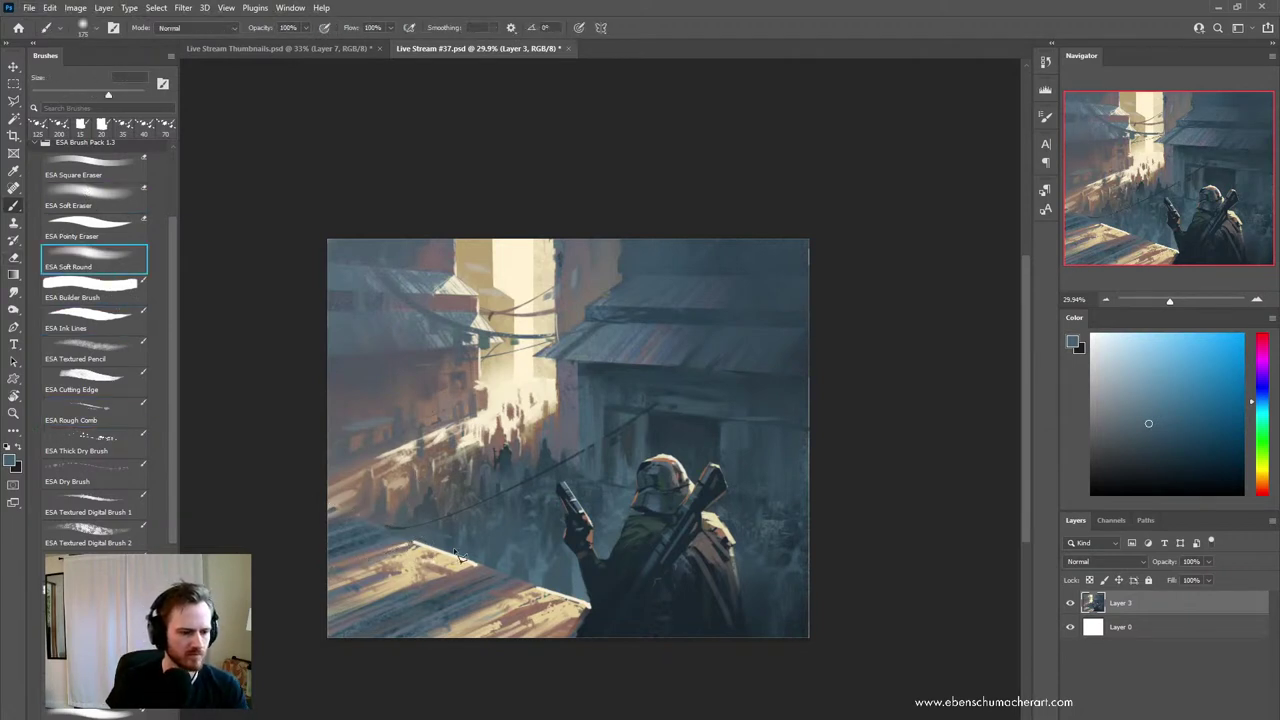
key(l)
click(594, 605)
click(281, 490)
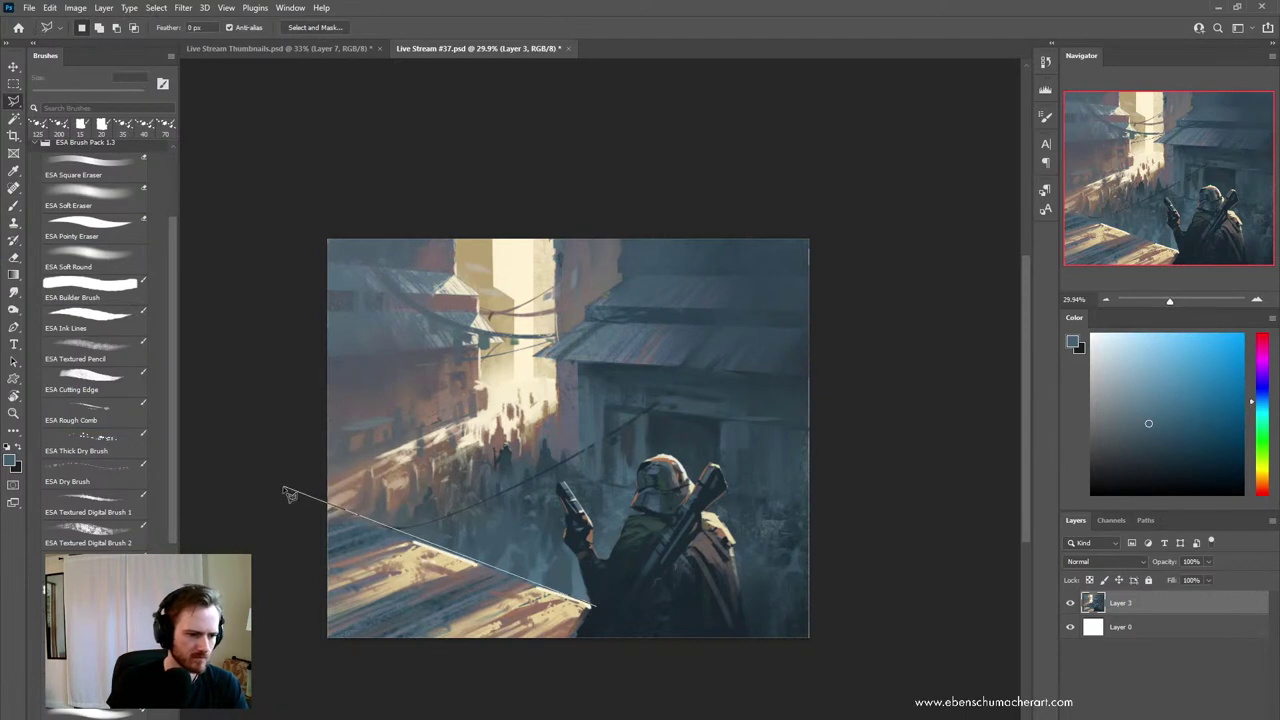
double_click(590, 714)
- Darken the selected roof's far shaded corner with dark blue sampled from the doorway, using the Soft Round at 250 px, and deselect
key(b)
key(alt)
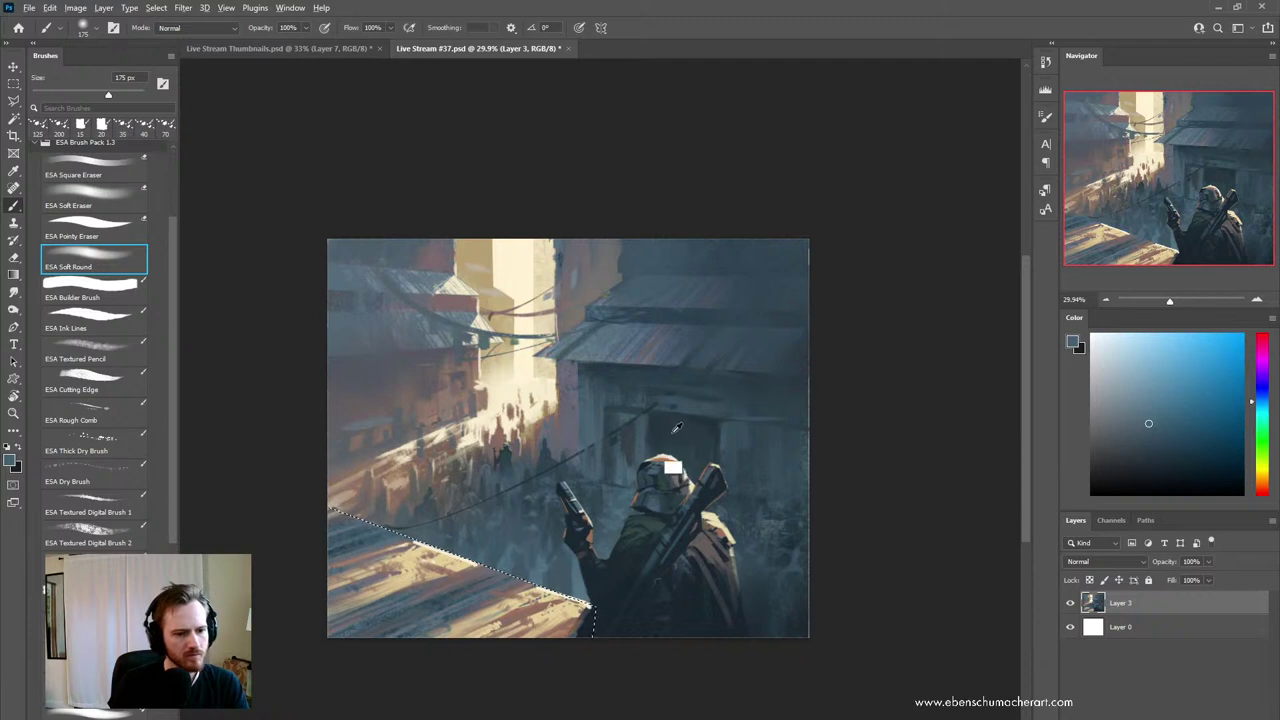
alt+click(671, 429)
key(bracketright)
key(bracketright)
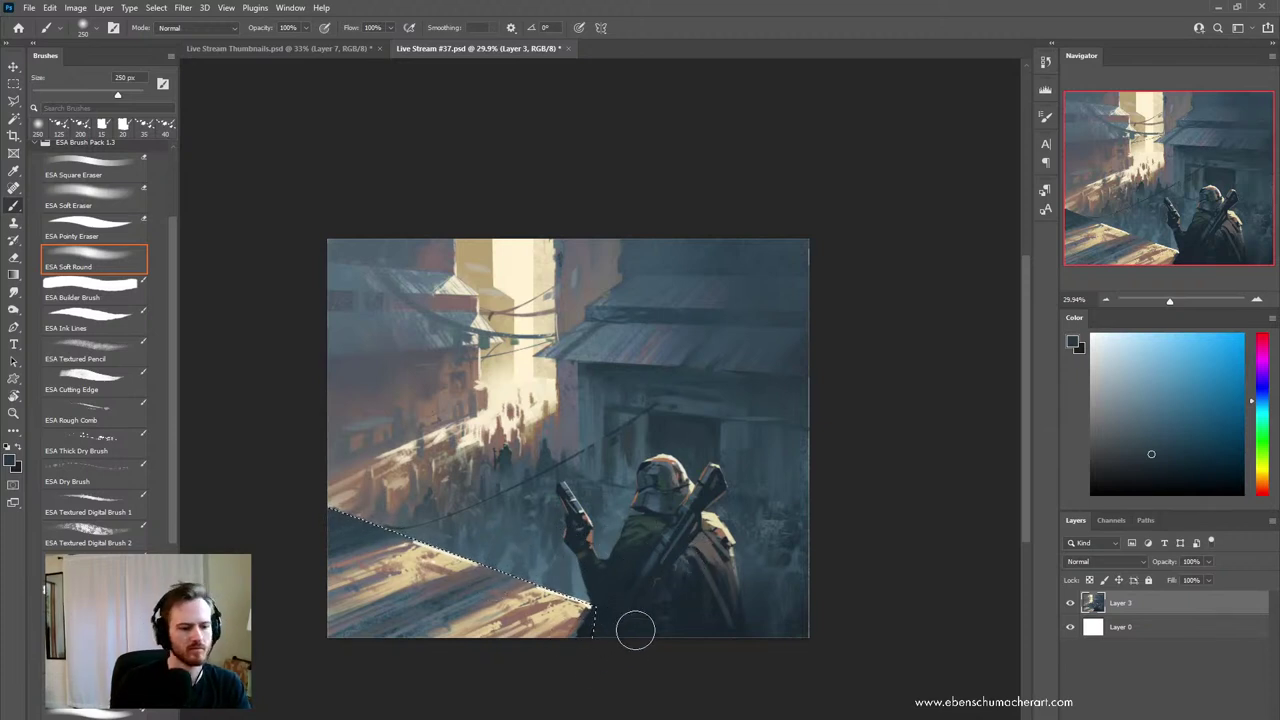
key(ctrl+d)
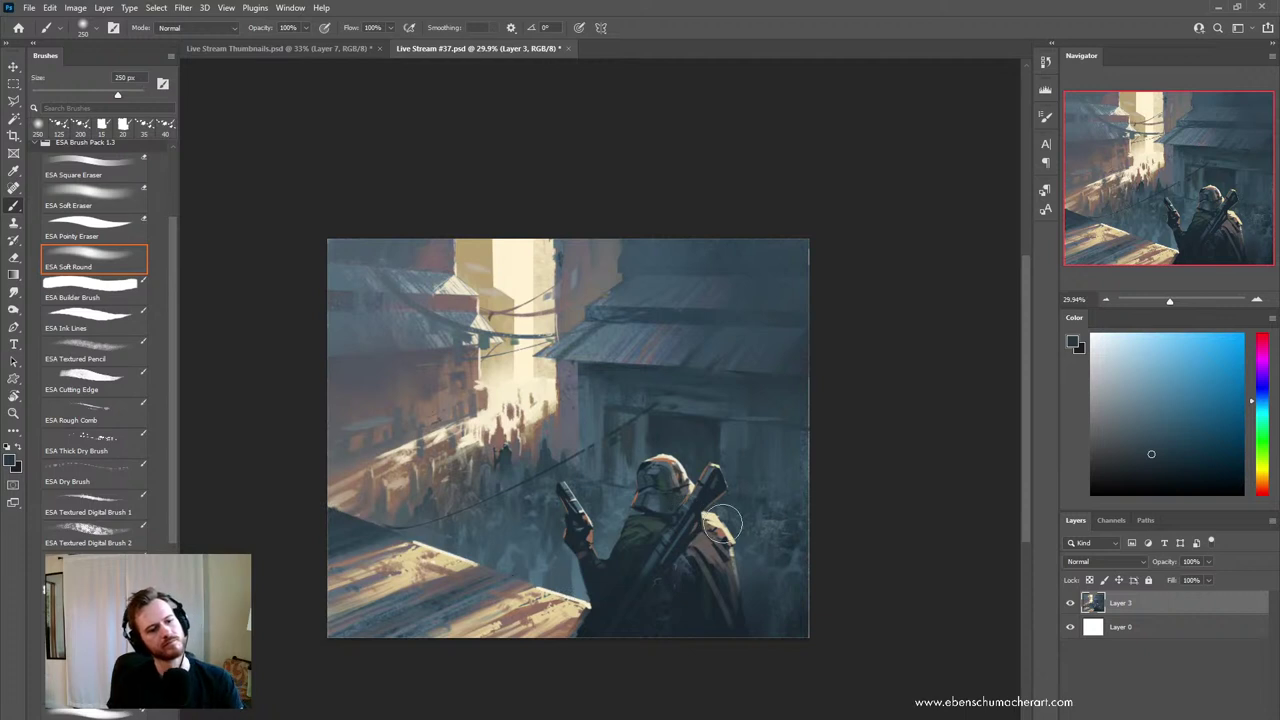
- Select the connected blue shadow areas of the building, crowd and roof with the Magic Wand at tolerance 25, swapping the foreground and background colors
drag(722, 524, 714, 546)
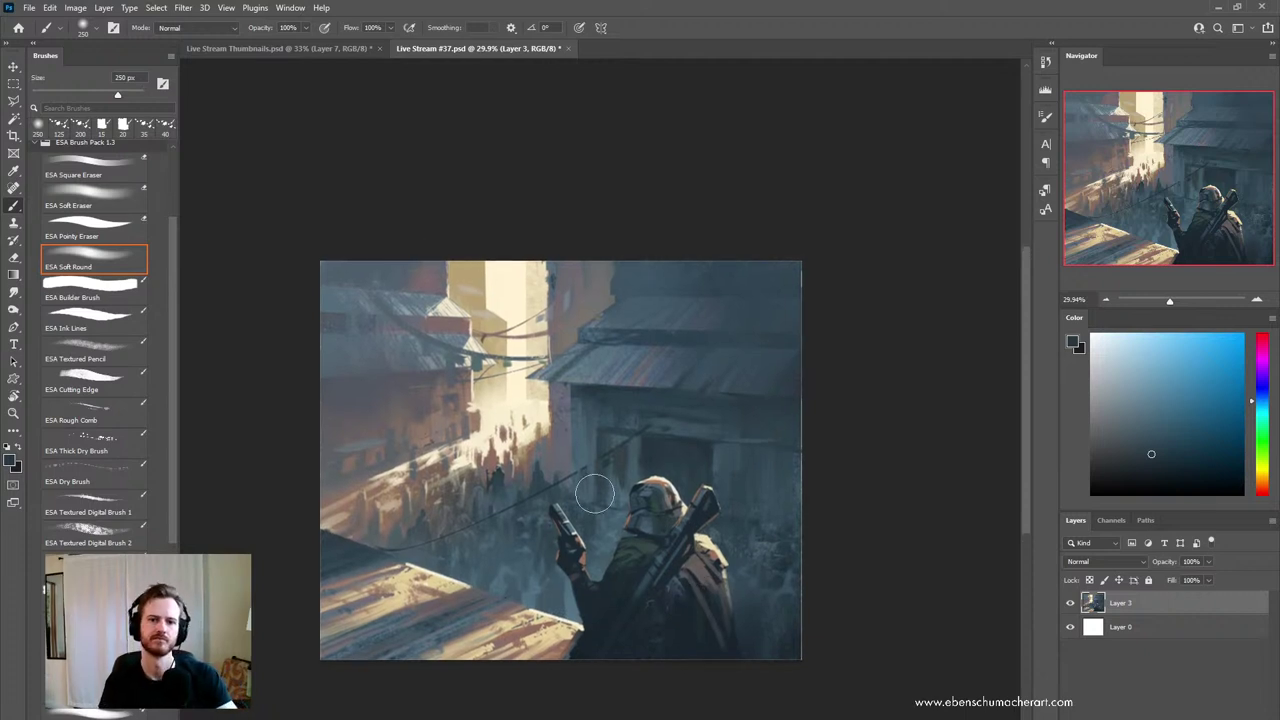
key(z)
mouse_move(613, 491)
mouse_down()
mouse_move(648, 510)
mouse_move(585, 538)
mouse_up()
key(w)
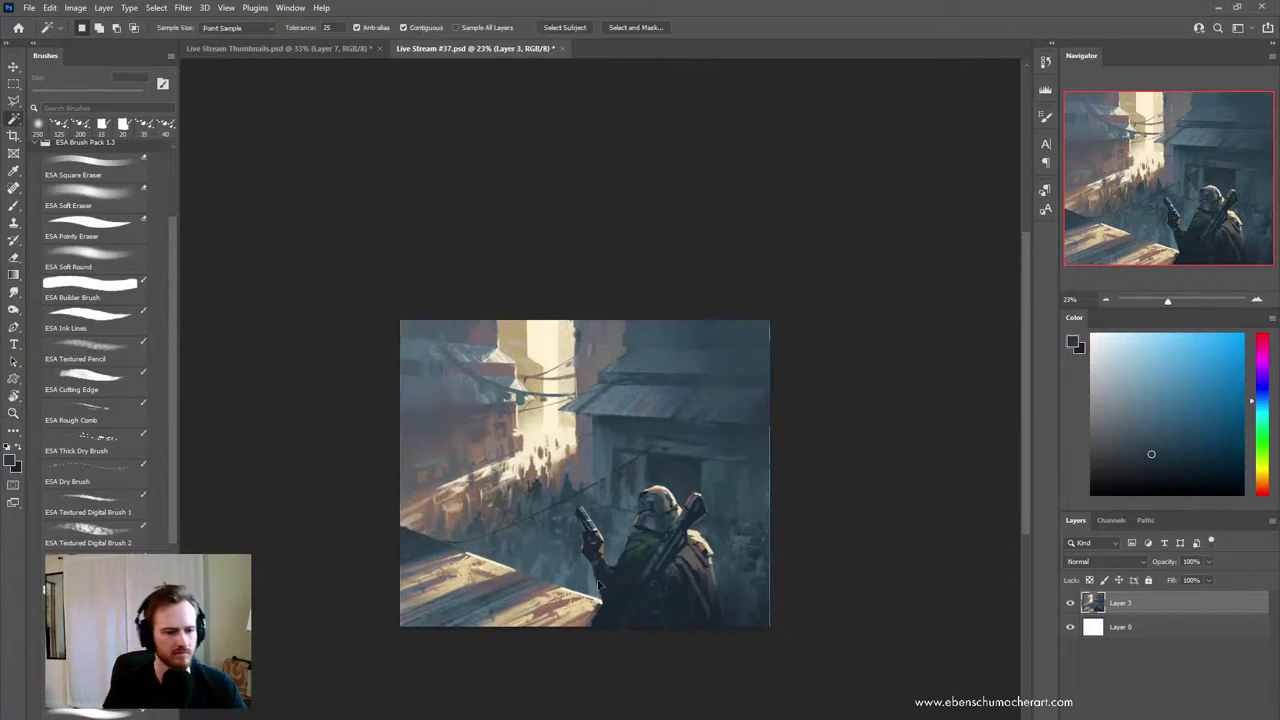
click(600, 582)
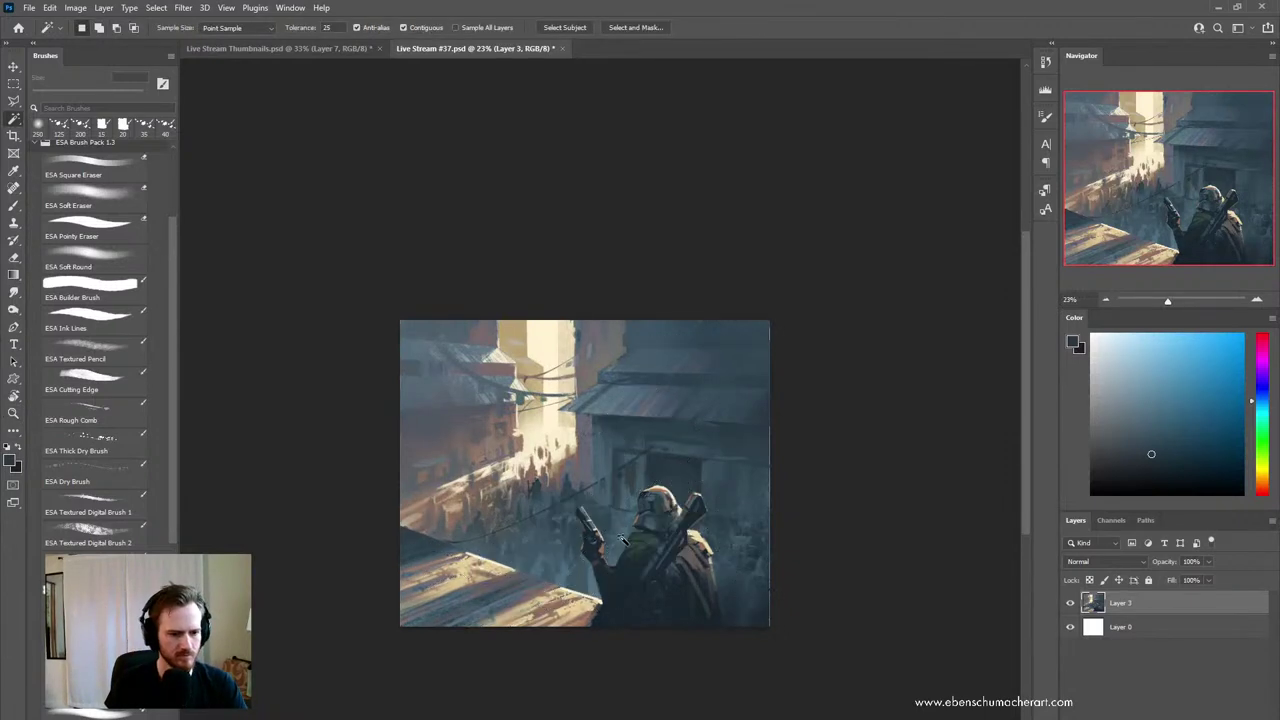
key(x)
click(650, 541)
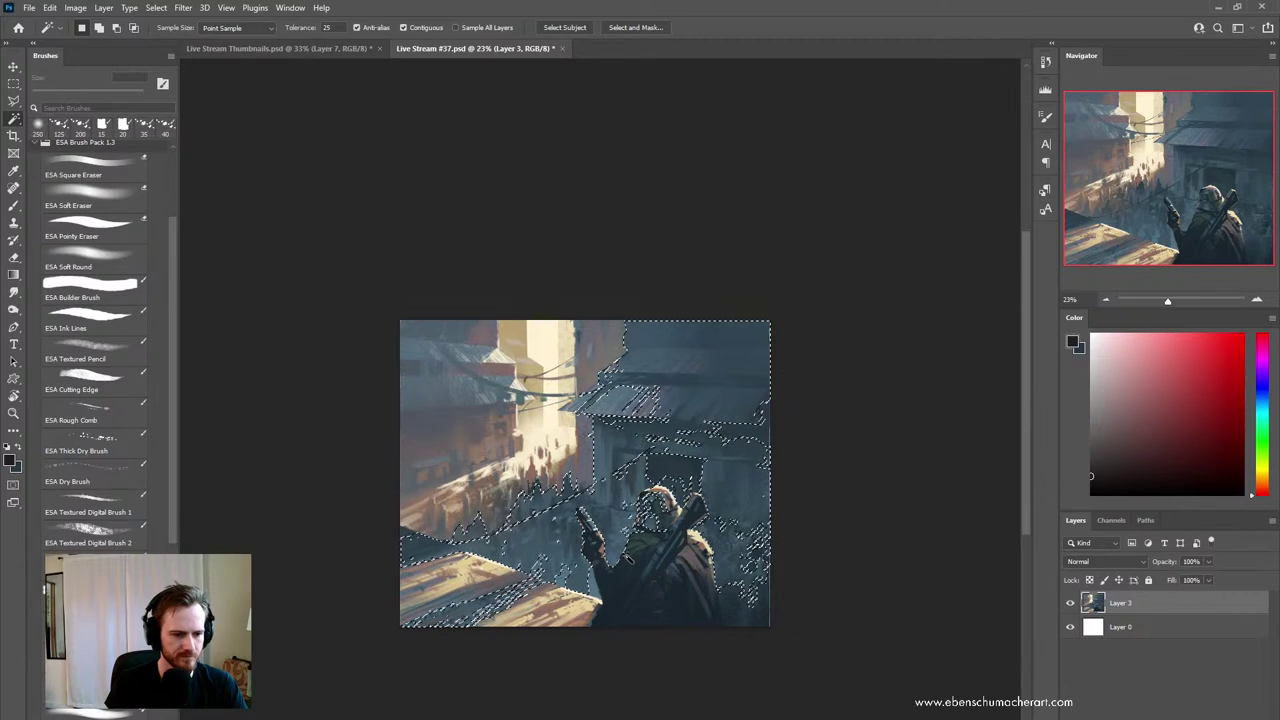
- Glaze a more saturated blue over the selected shadows behind the figure with the Soft Round at 600 px, and deselect
key(b)
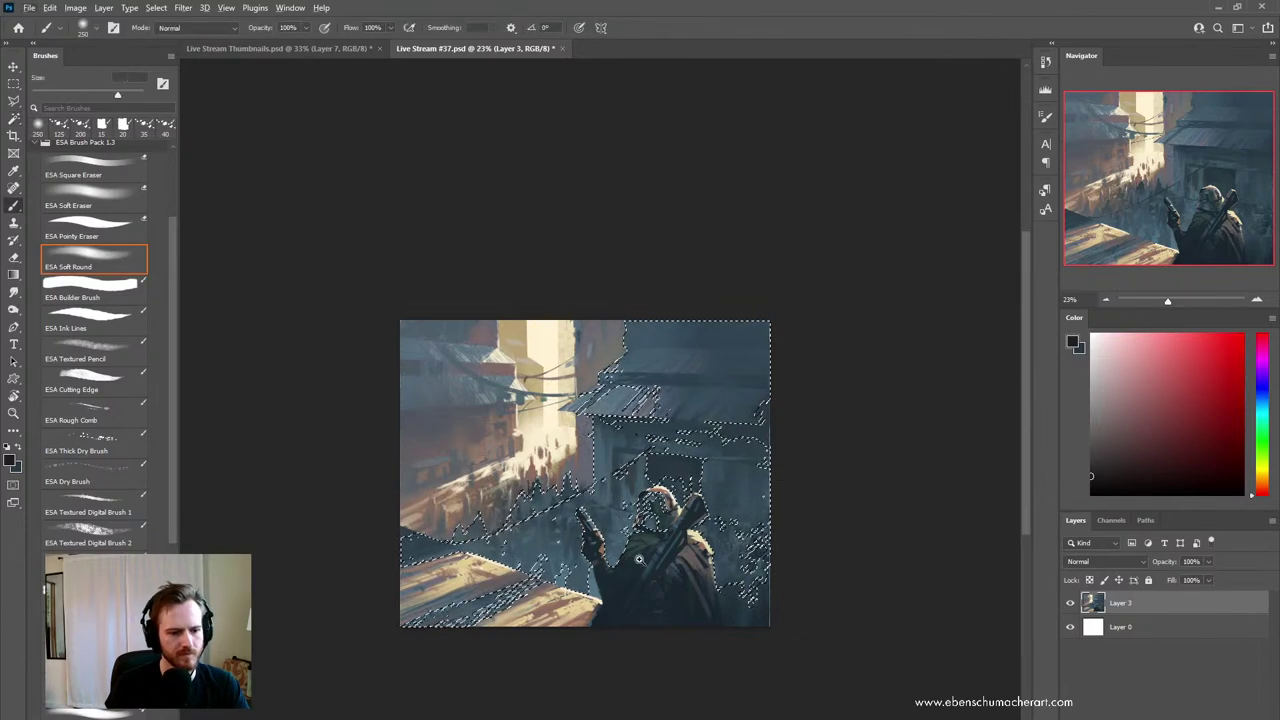
scroll(638, 558, up, 2)
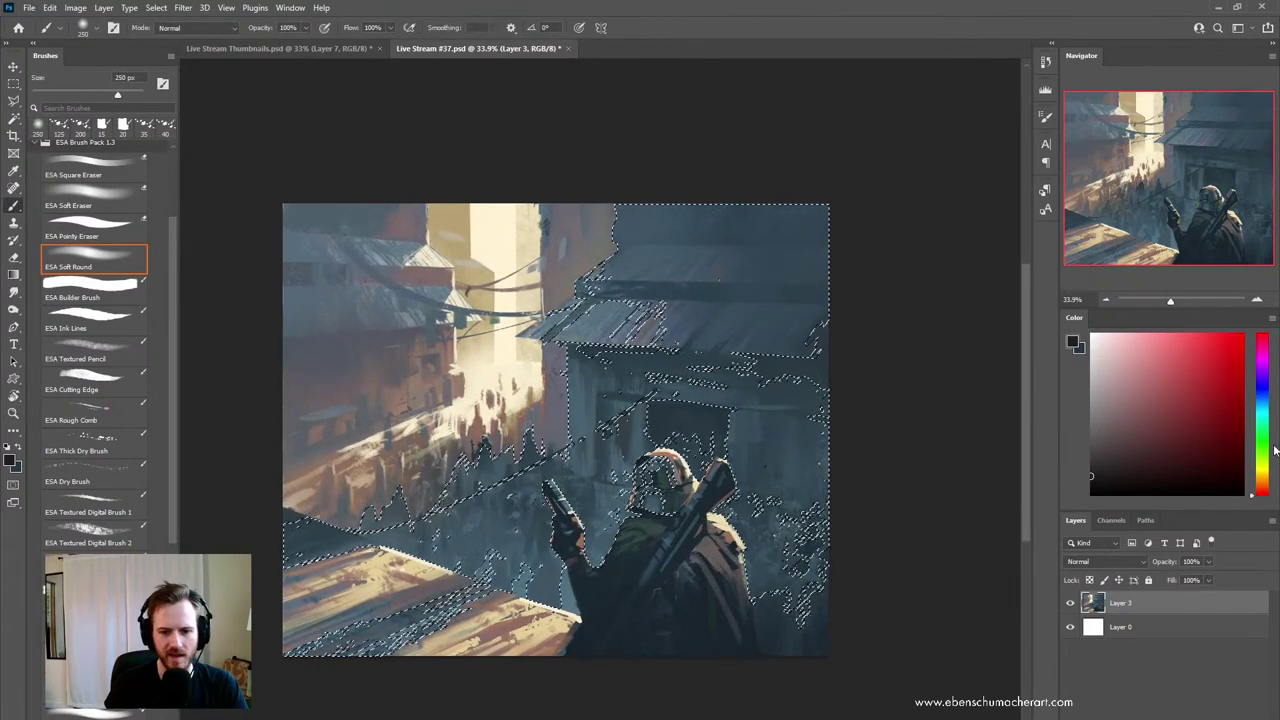
click(1262, 402)
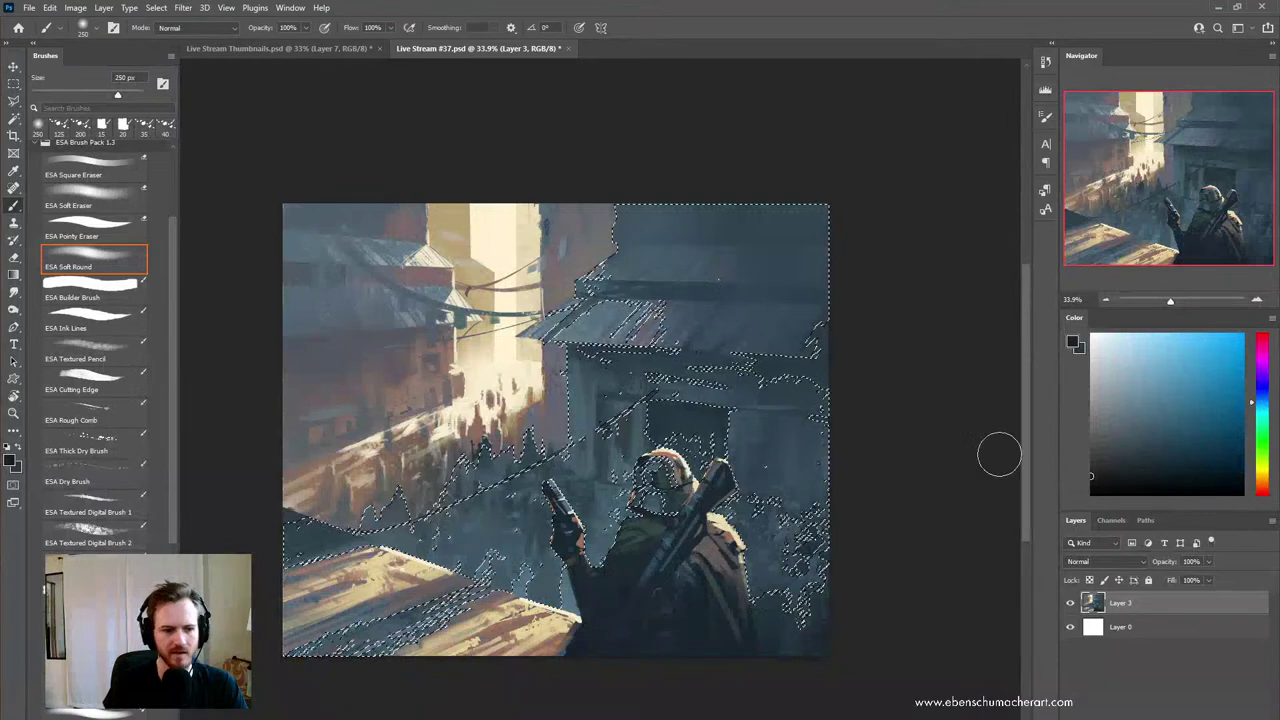
click(1142, 437)
key(bracketright)
key(bracketright)
key(bracketright)
key(bracketright)
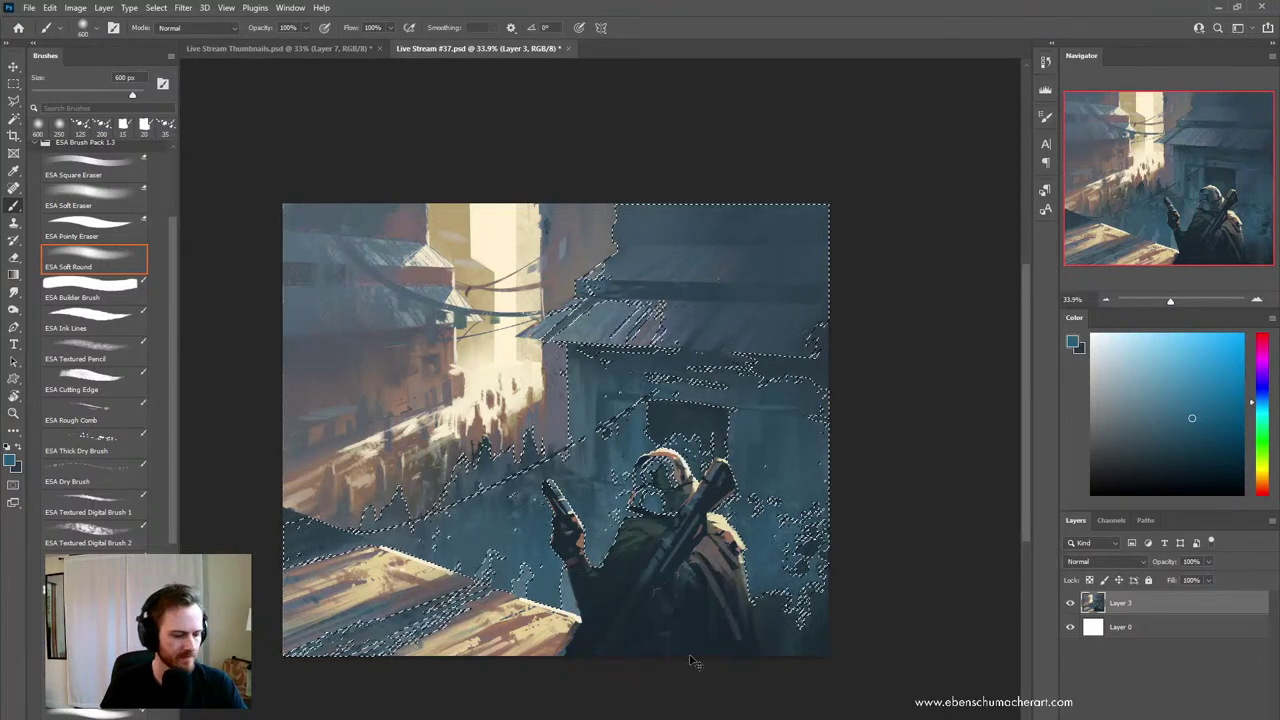
key(ctrl+d)
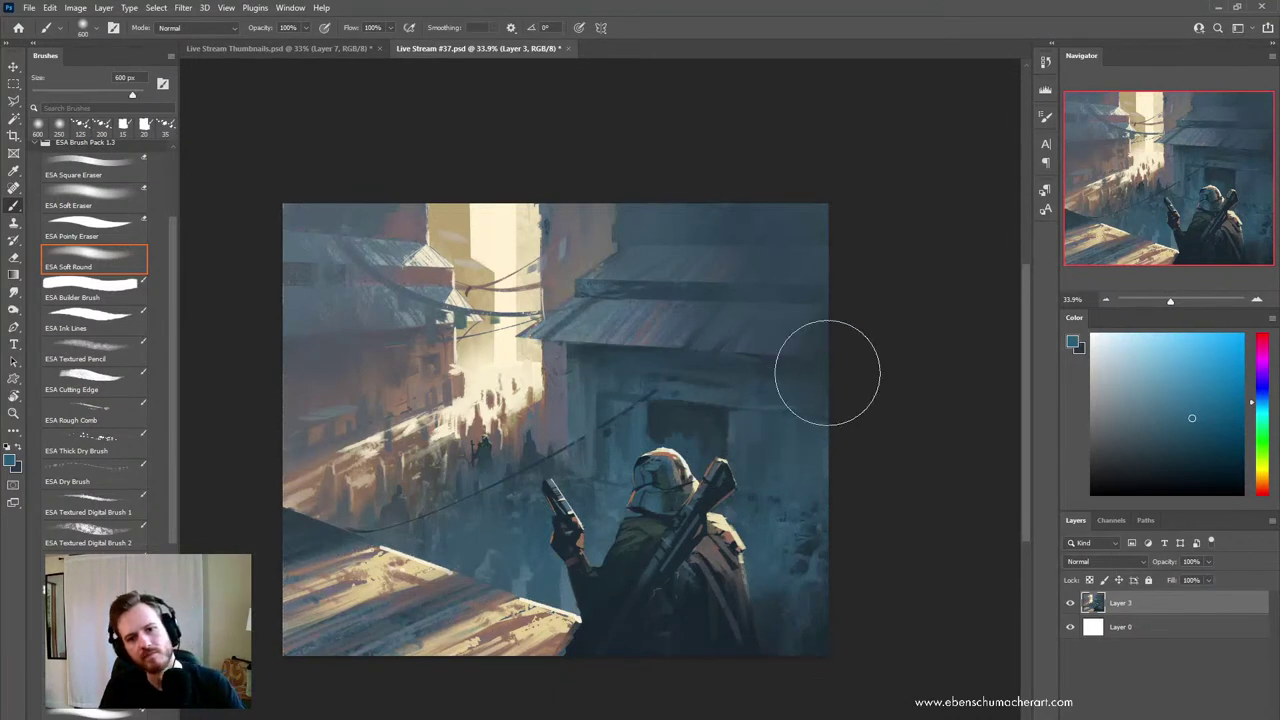
- Restore the selection of the blue shadow areas by stepping back in the history
key(ctrl)
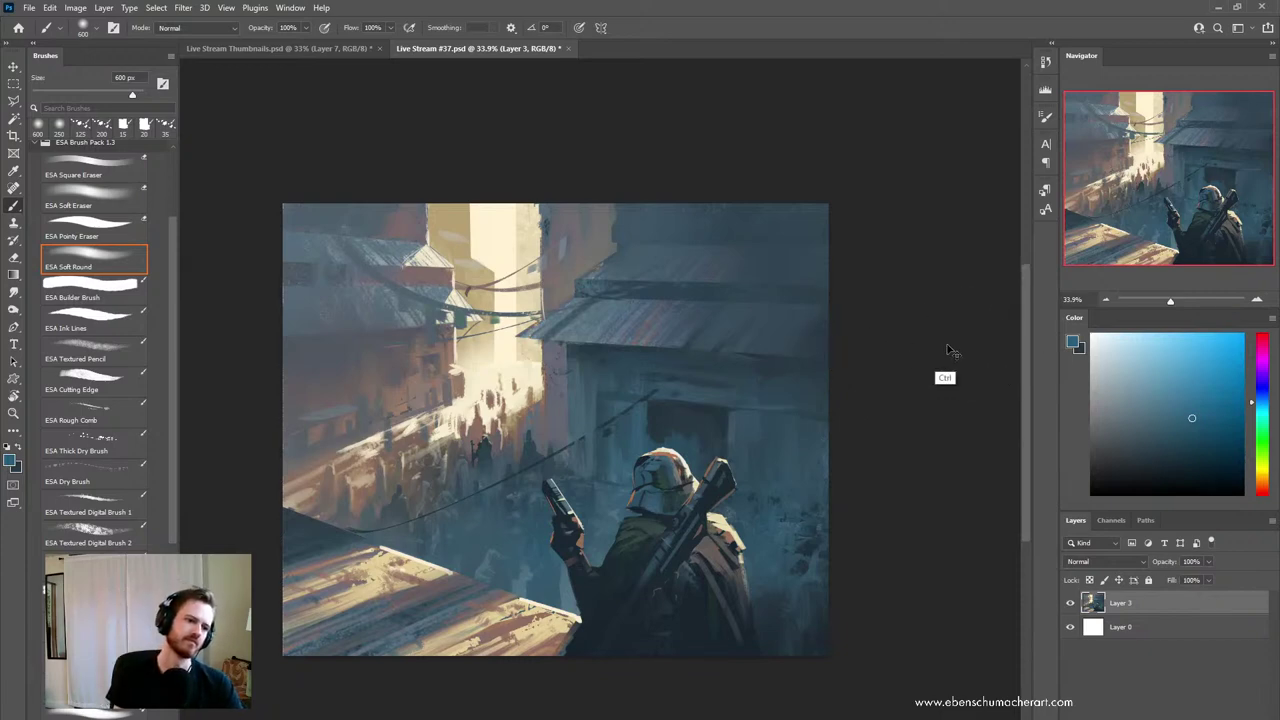
key(ctrl+shift+d)
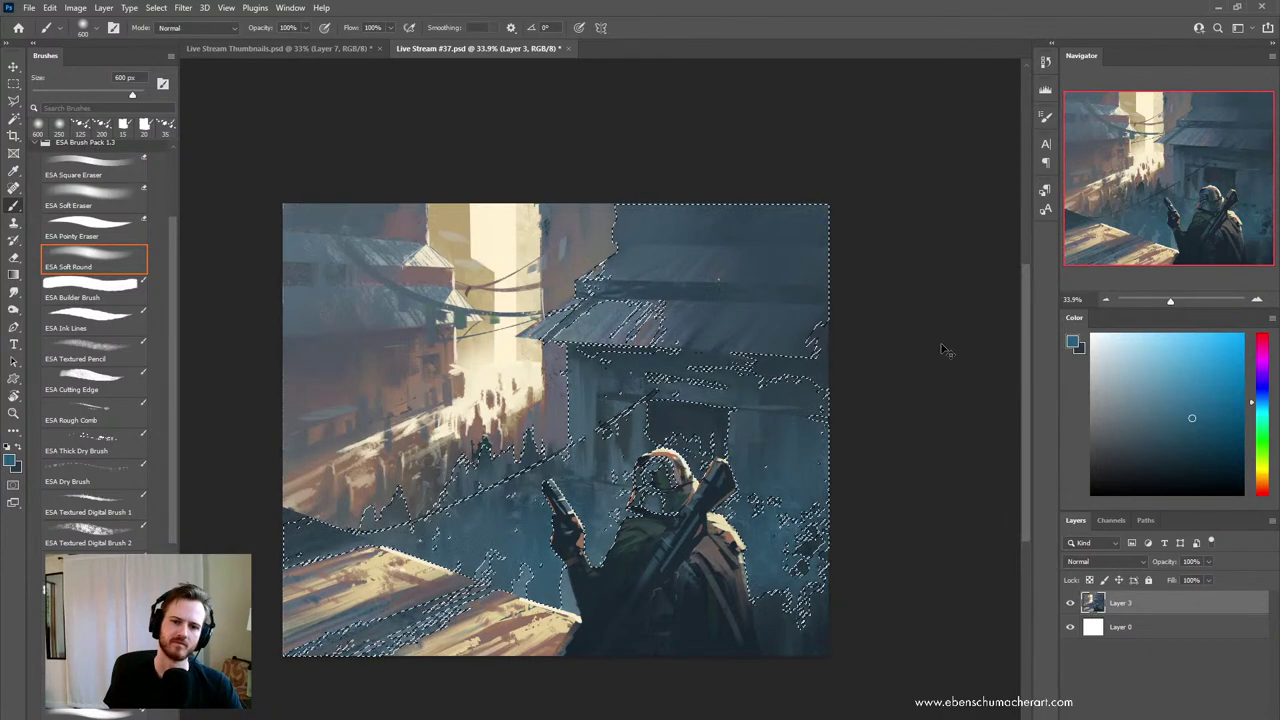
key(ctrl+z)
- Try brighter blue glazes over the selected shaded building with the Soft Round at 600 px and 800 px, undoing each pass
click(1185, 403)
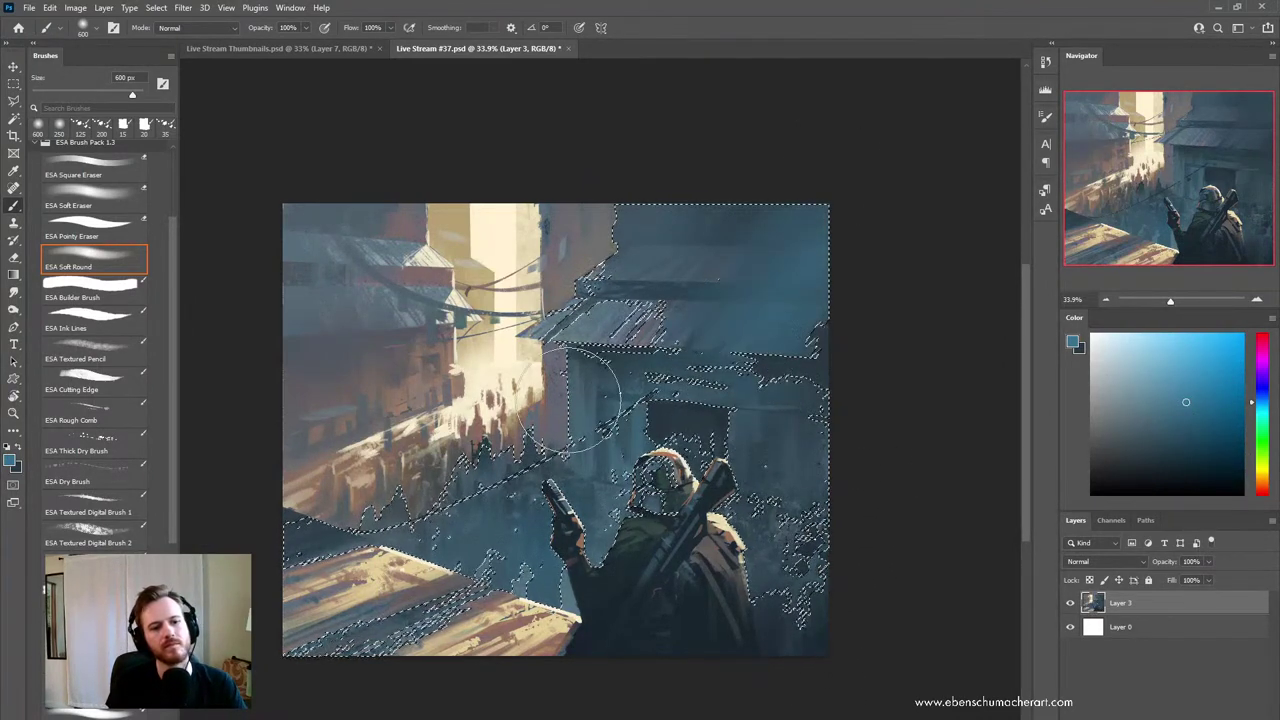
drag(569, 400, 657, 309)
key(ctrl+z)
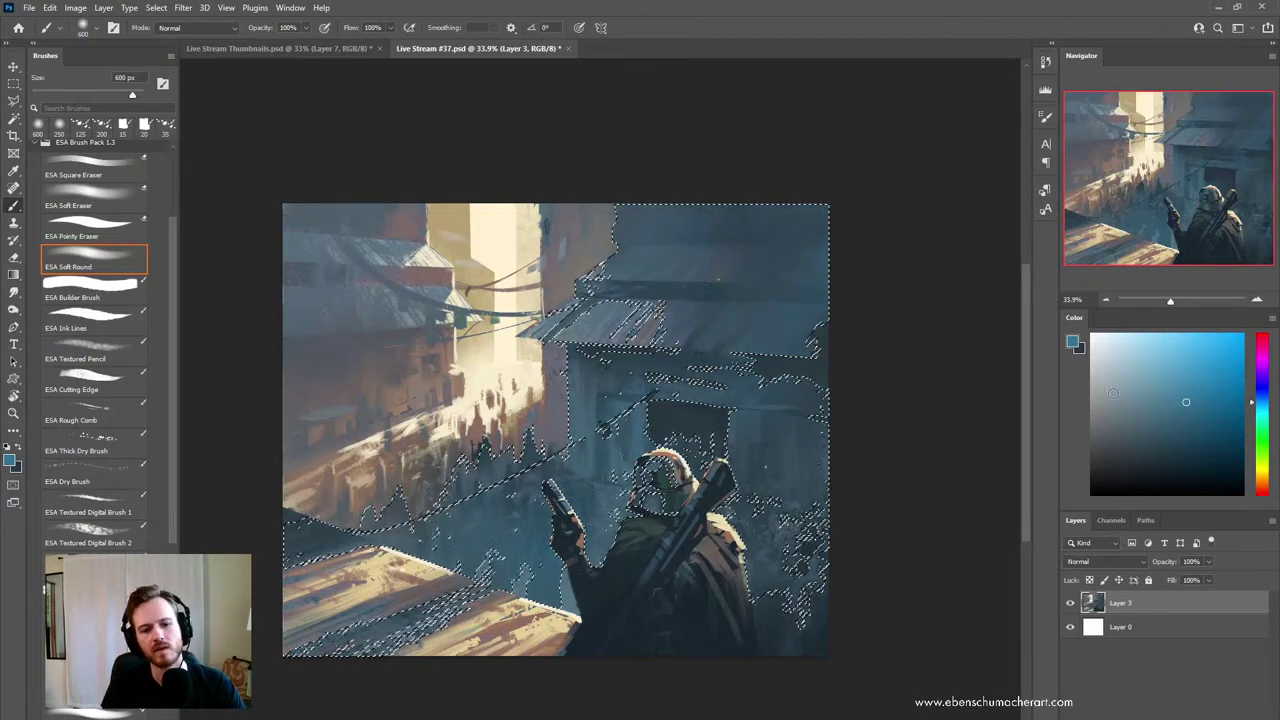
click(1160, 395)
mouse_move(652, 368)
mouse_down()
mouse_move(799, 164)
mouse_move(562, 408)
mouse_move(732, 374)
mouse_up()
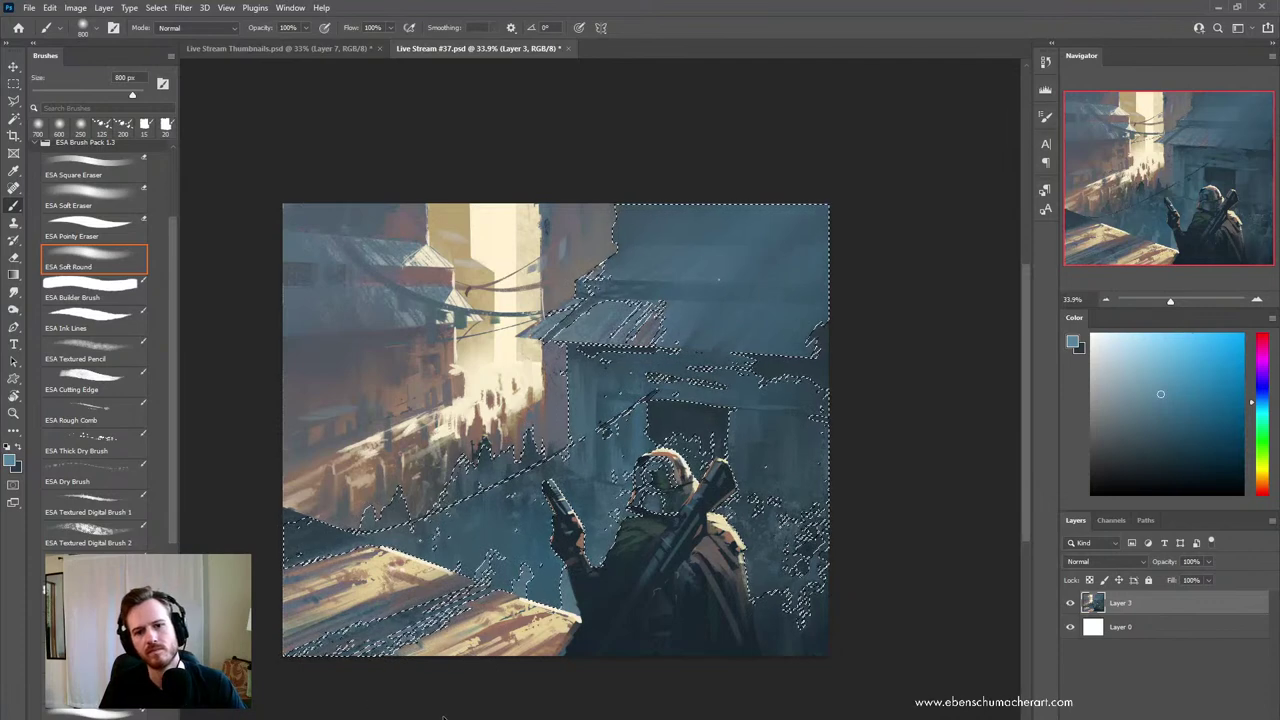
key(ctrl+z)
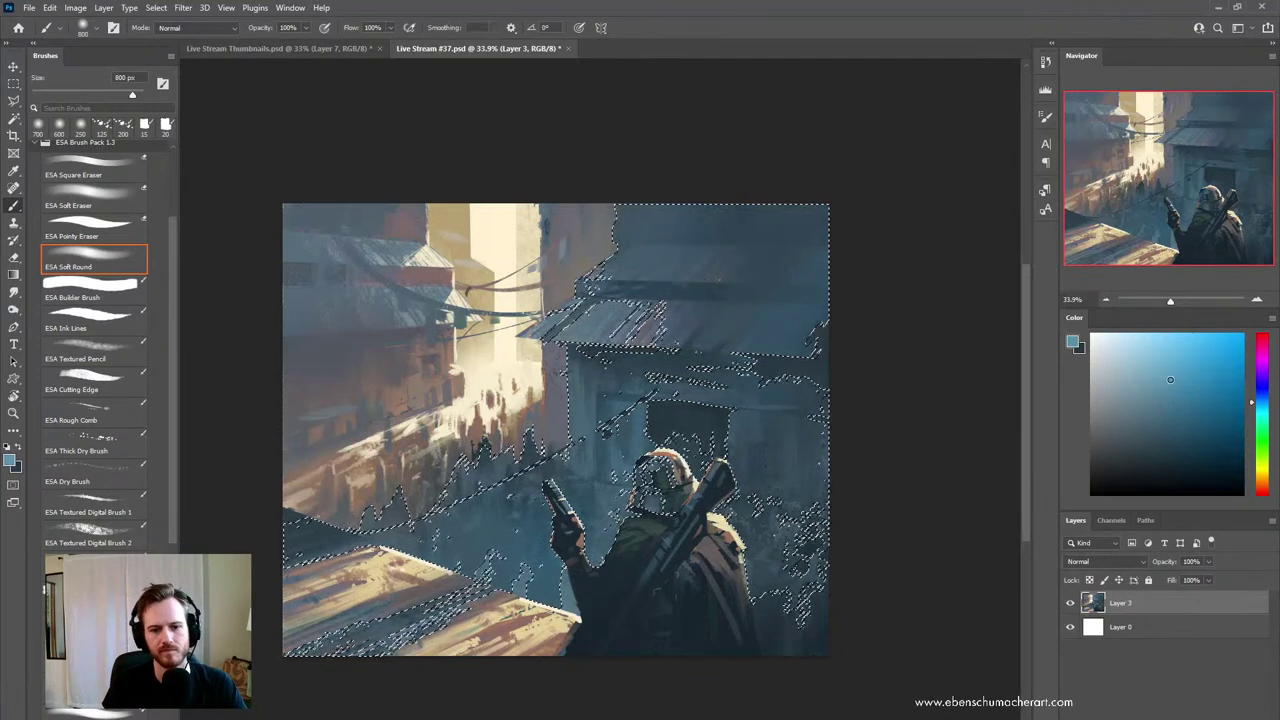
- Try broad blue sweeps from the shaded building's upper corner down to the foreground roof with the Soft Round at 800 px, undoing them
drag(843, 146, 368, 674)
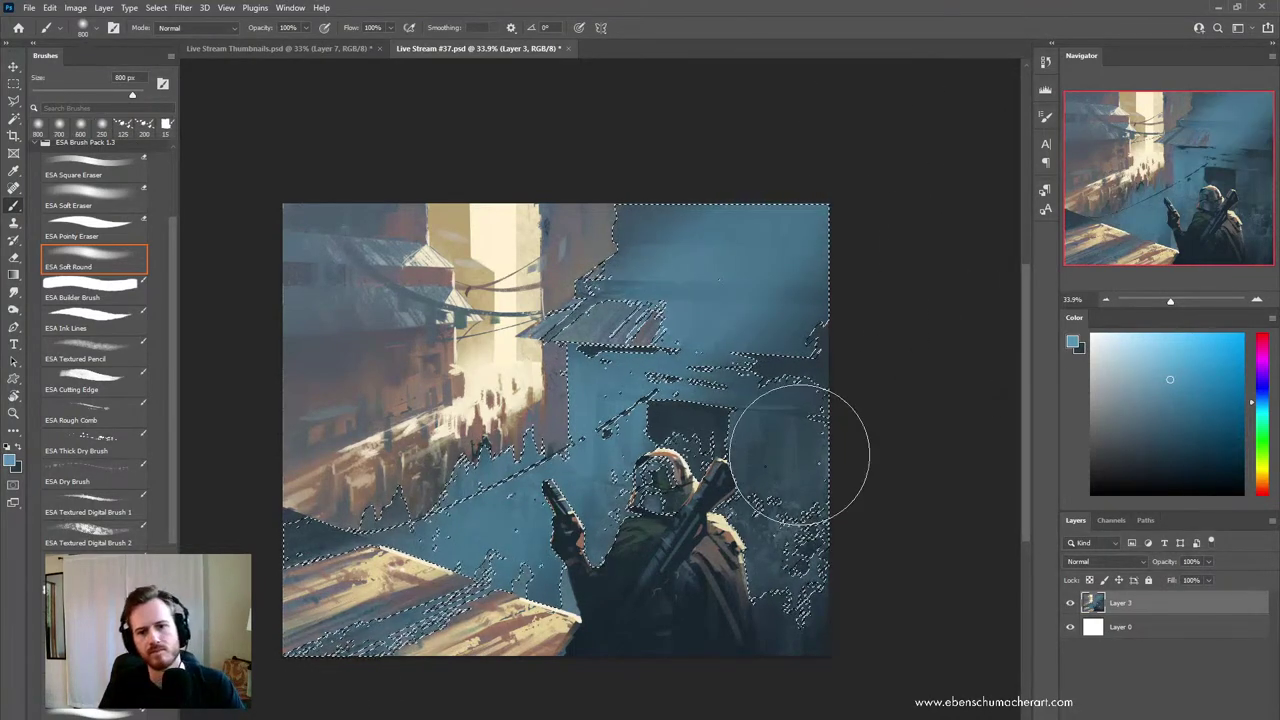
key(ctrl+z)
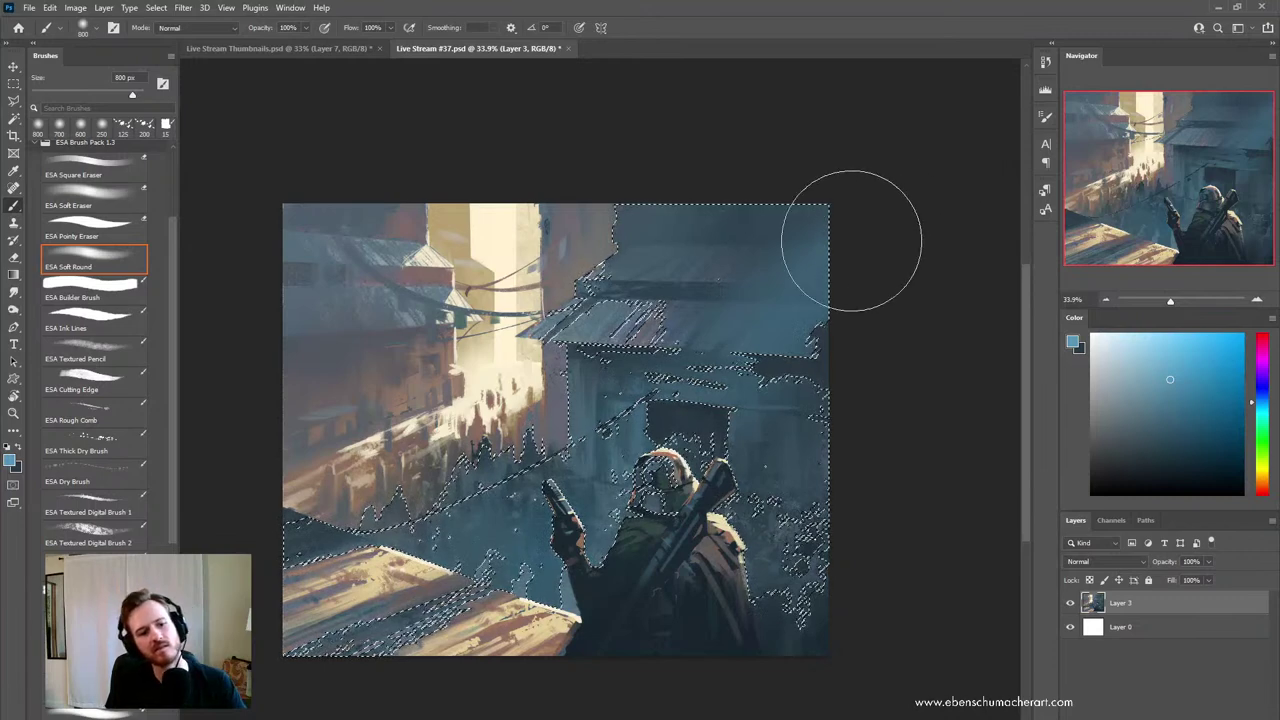
drag(850, 240, 785, 284)
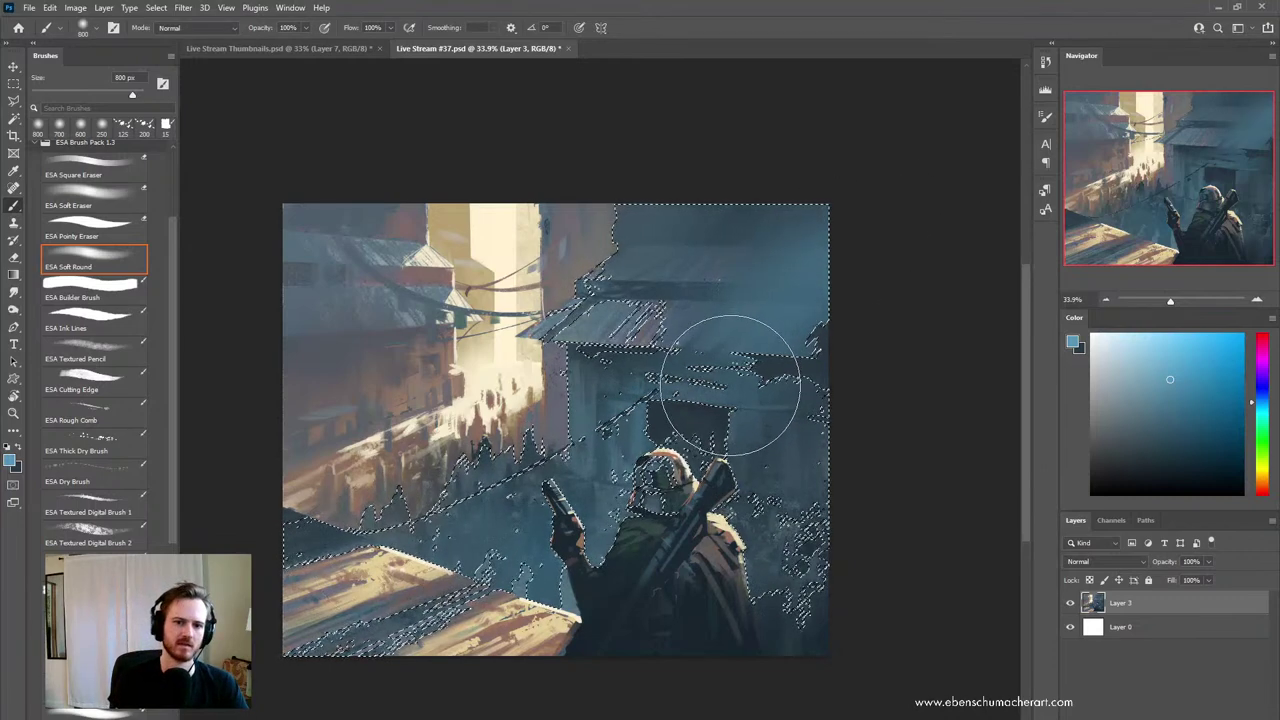
mouse_move(794, 324)
mouse_down()
mouse_move(702, 418)
mouse_move(722, 450)
mouse_move(830, 308)
mouse_move(633, 473)
mouse_move(535, 605)
mouse_up()
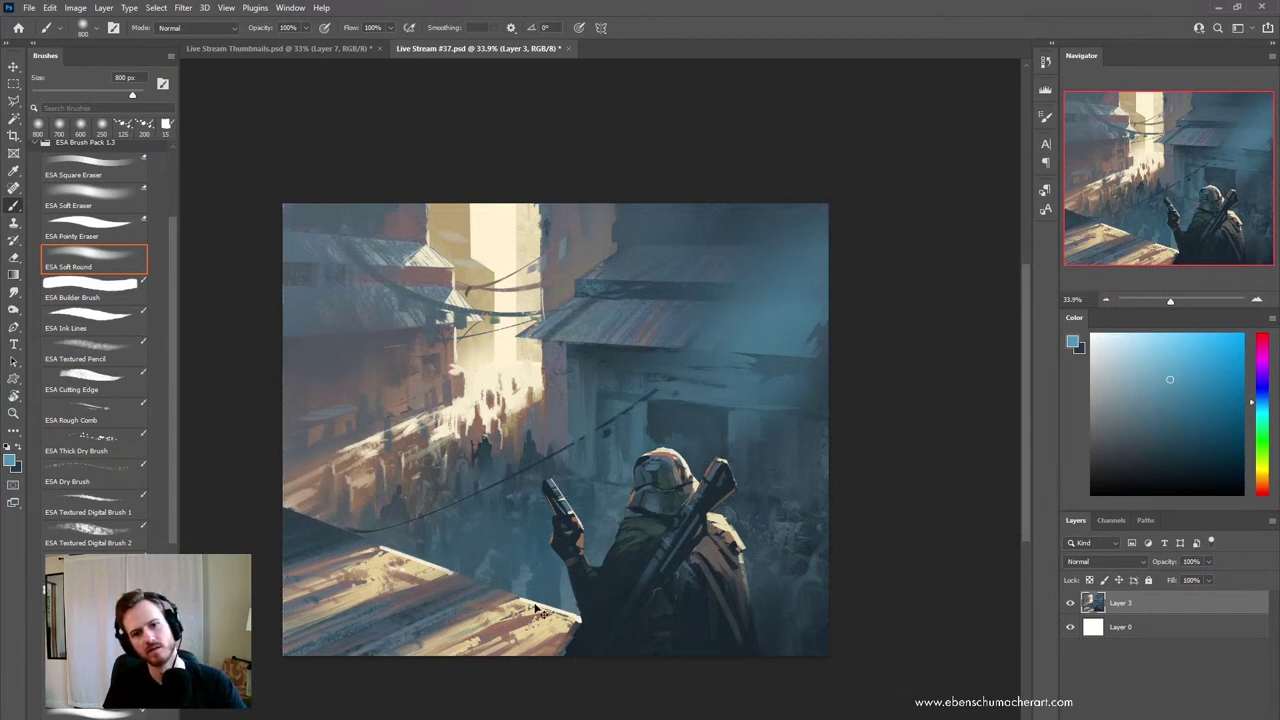
key(ctrl+z)
key(ctrl+z)
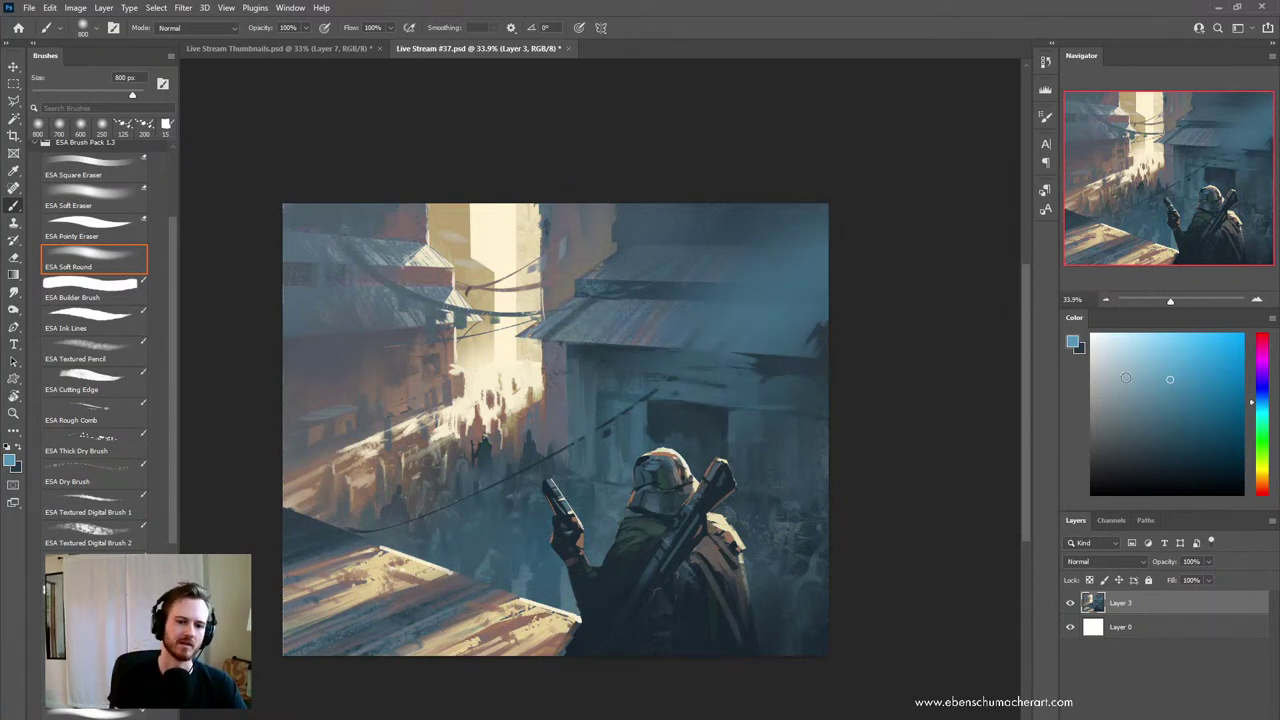
- Try diagonal light rays across the shaded building in a paler grey-blue, and step back to the selected shadow areas
click(1105, 379)
drag(854, 263, 500, 586)
mouse_move(862, 303)
mouse_down()
mouse_move(770, 339)
mouse_move(428, 673)
mouse_up()
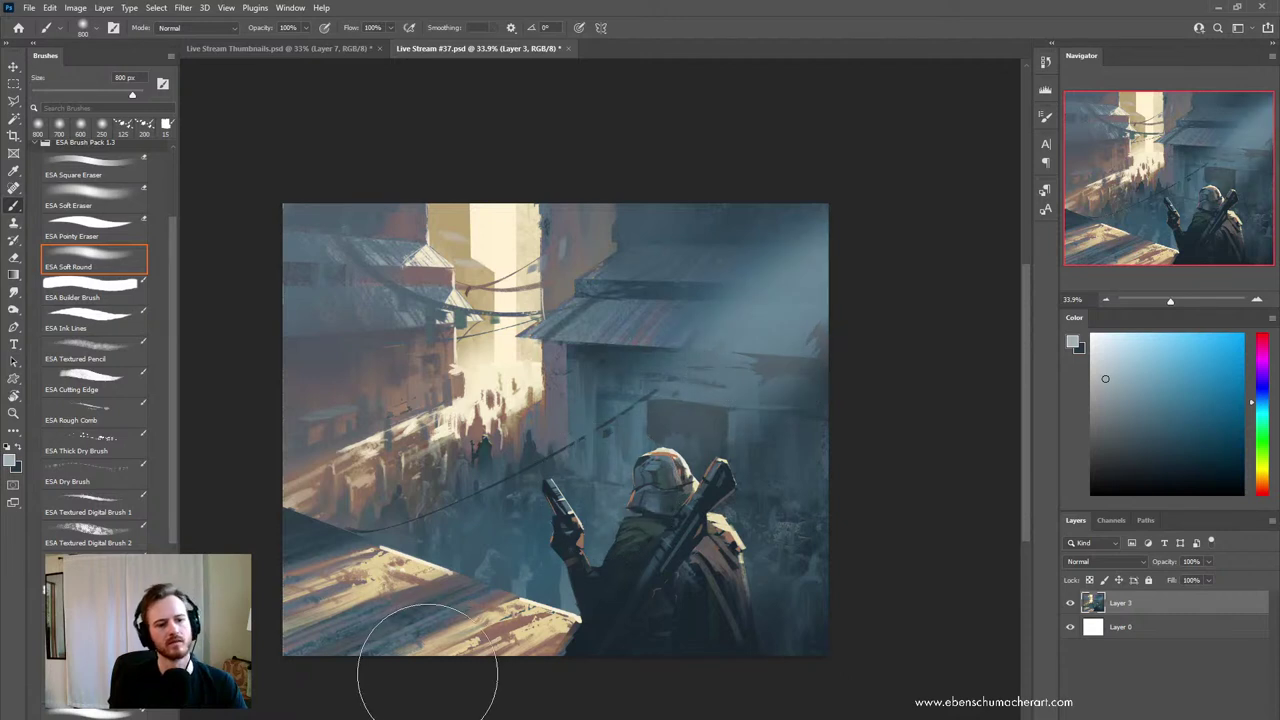
key(ctrl+z)
key(ctrl+z)
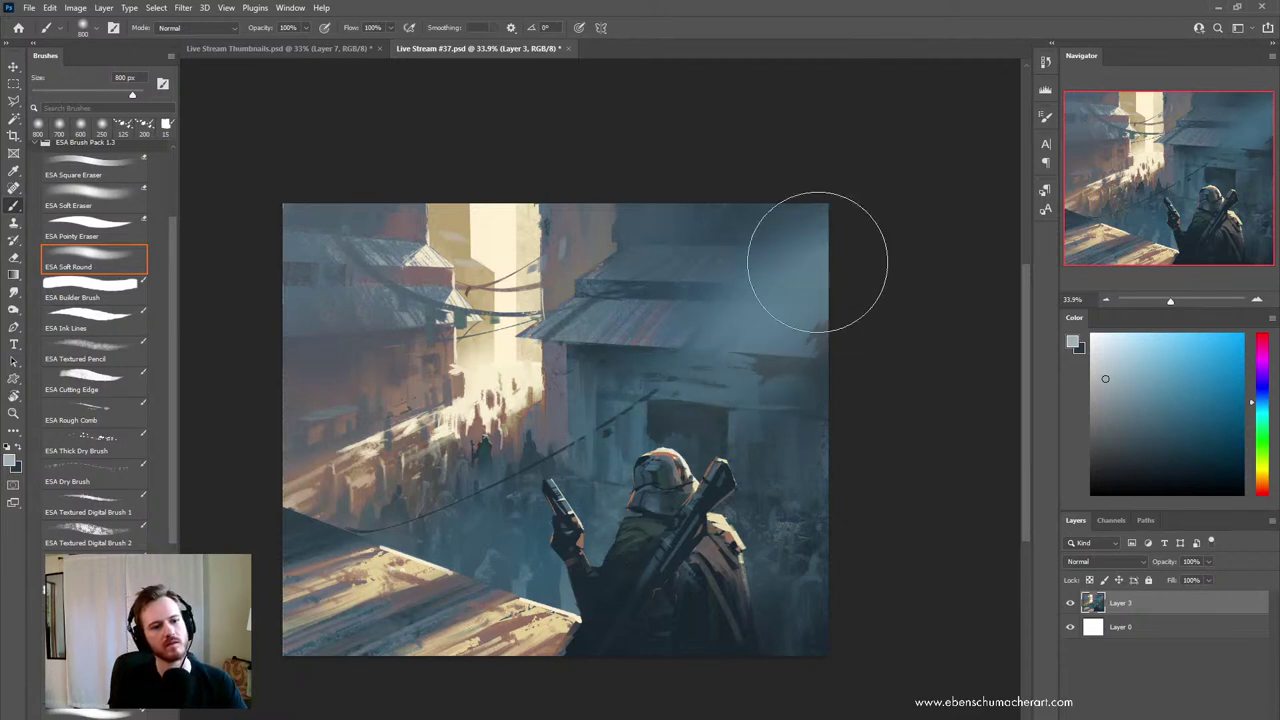
drag(817, 260, 498, 542)
key(bracketleft)
key(bracketleft)
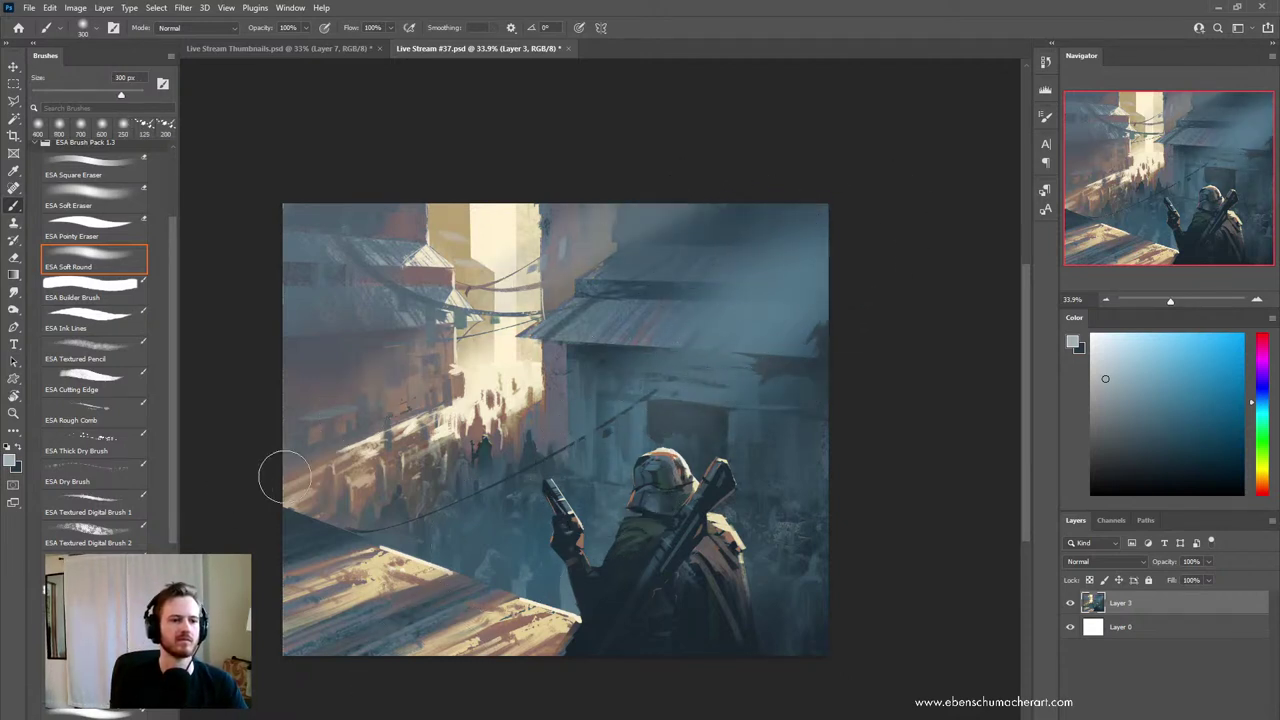
key(ctrl+z)
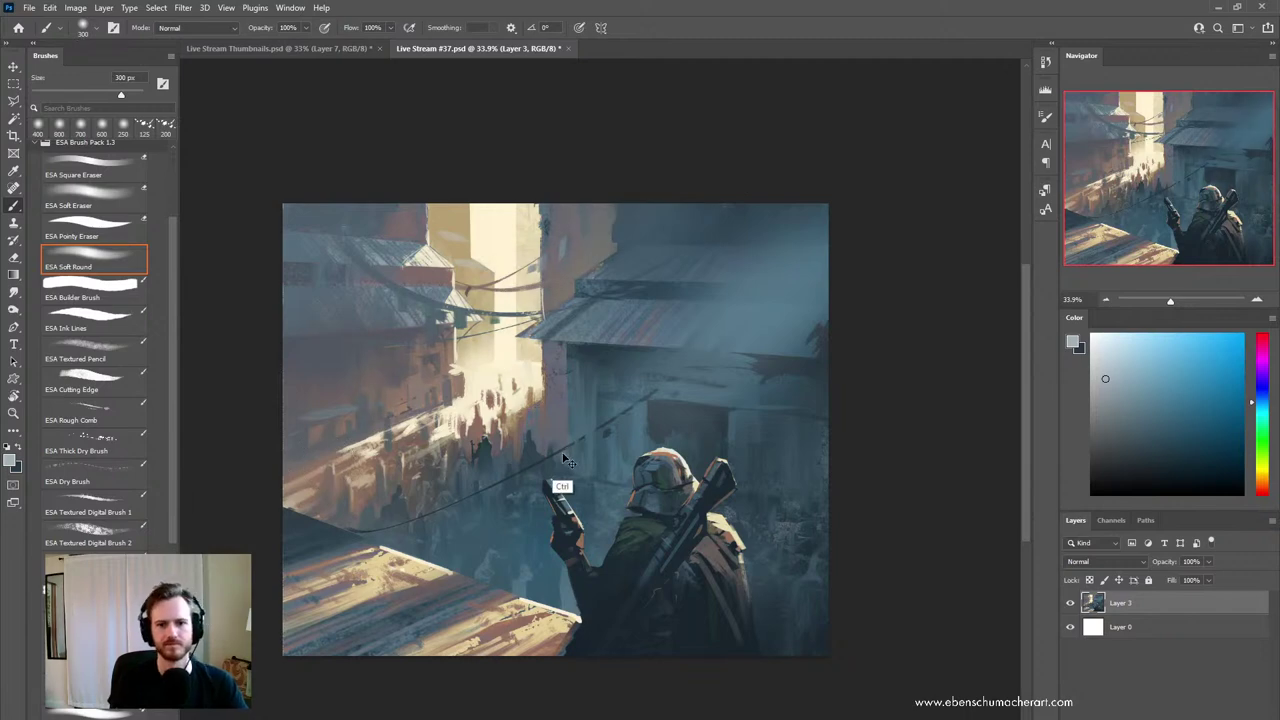
key(ctrl+z)
key(ctrl+z)
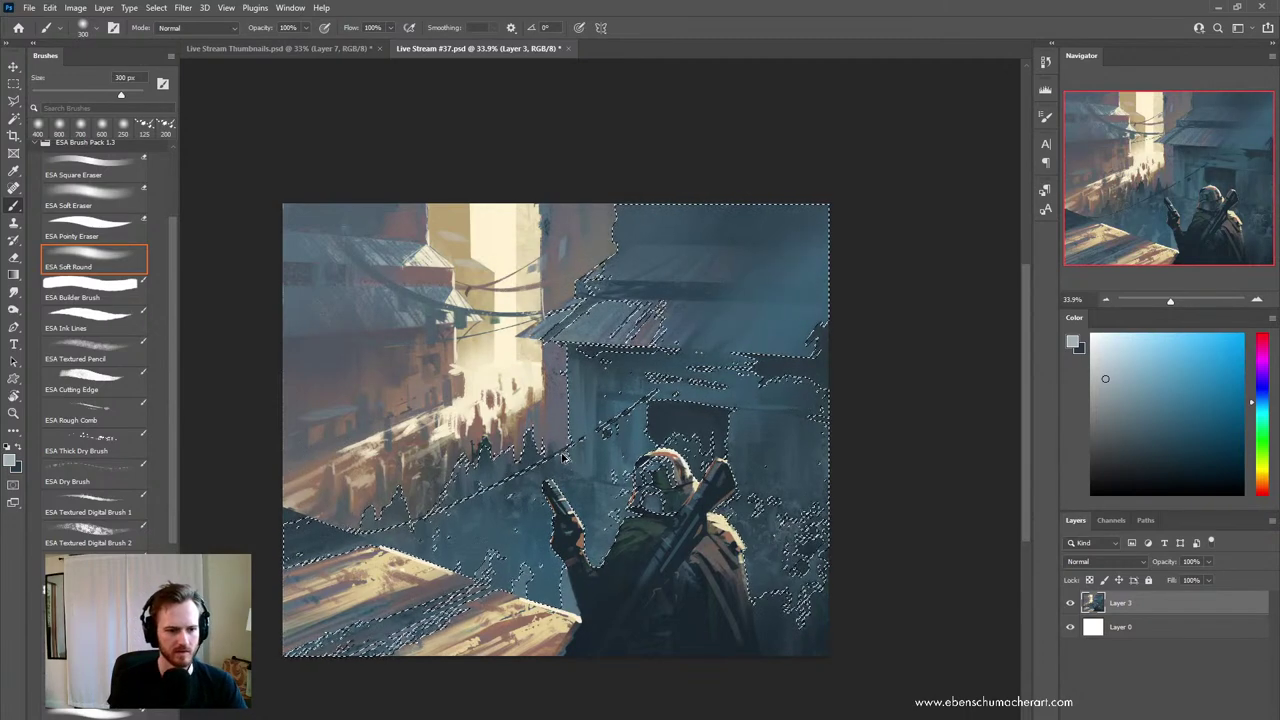
- Deselect the shadow areas and set the Soft Round to Linear Dodge (Add) mode at 1200 px
key(ctrl+d)
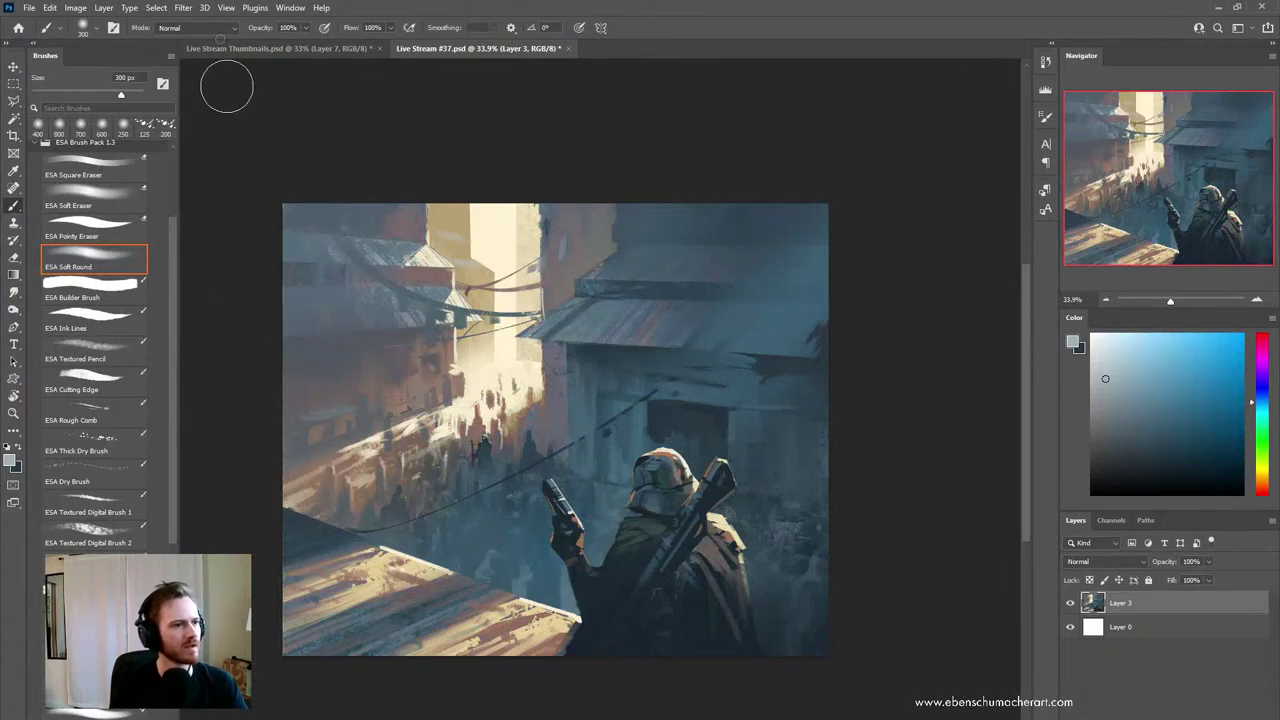
click(222, 28)
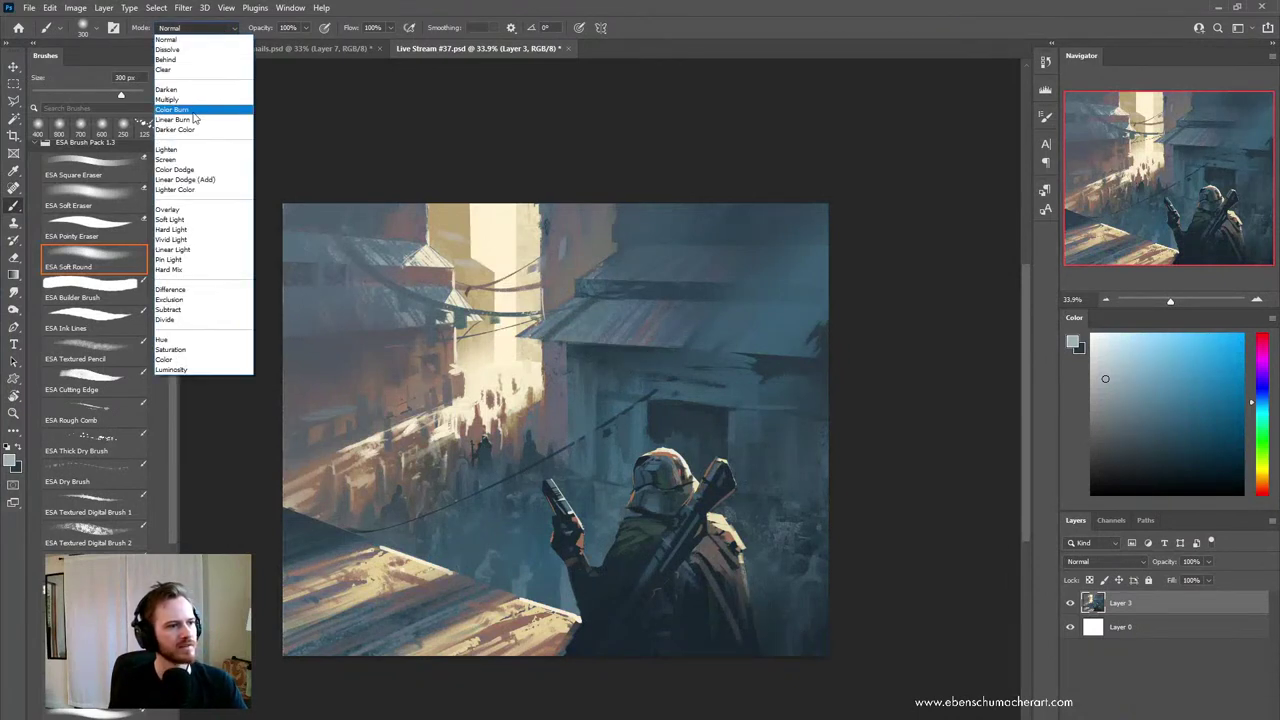
click(190, 180)
key(bracketright)
key(bracketright)
key(bracketright)
key(bracketright)
key(bracketright)
key(bracketright)
key(bracketright)
key(bracketright)
key(bracketright)
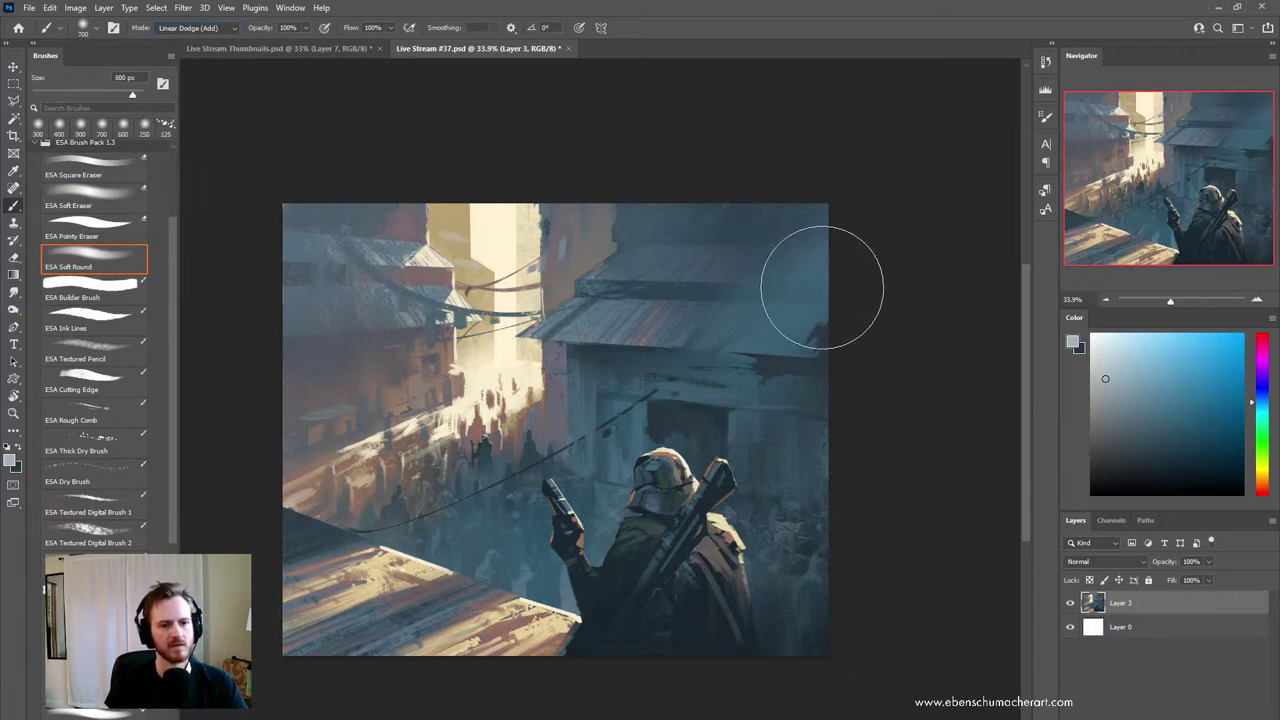
- Try additive pale grey-blue rays across the shaded building at 1200 px and 1000 px, undoing each pass
drag(871, 214, 337, 600)
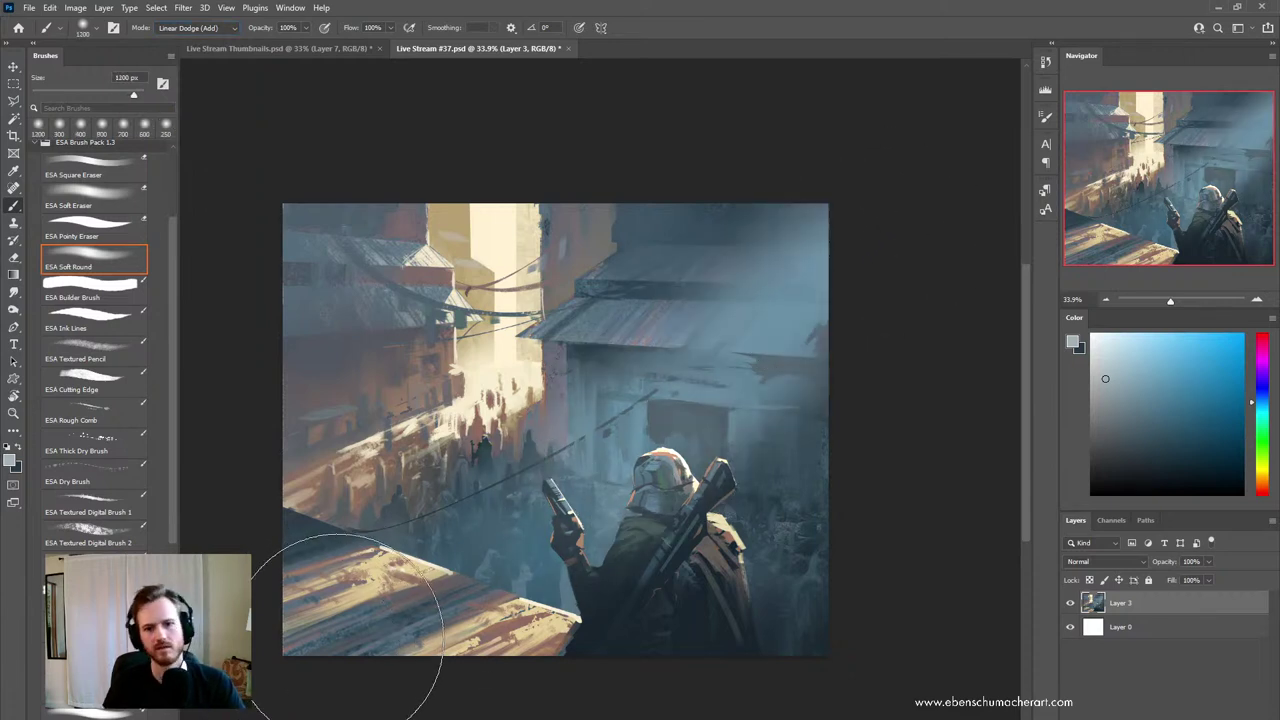
key(bracketleft)
key(ctrl+z)
drag(843, 254, 596, 492)
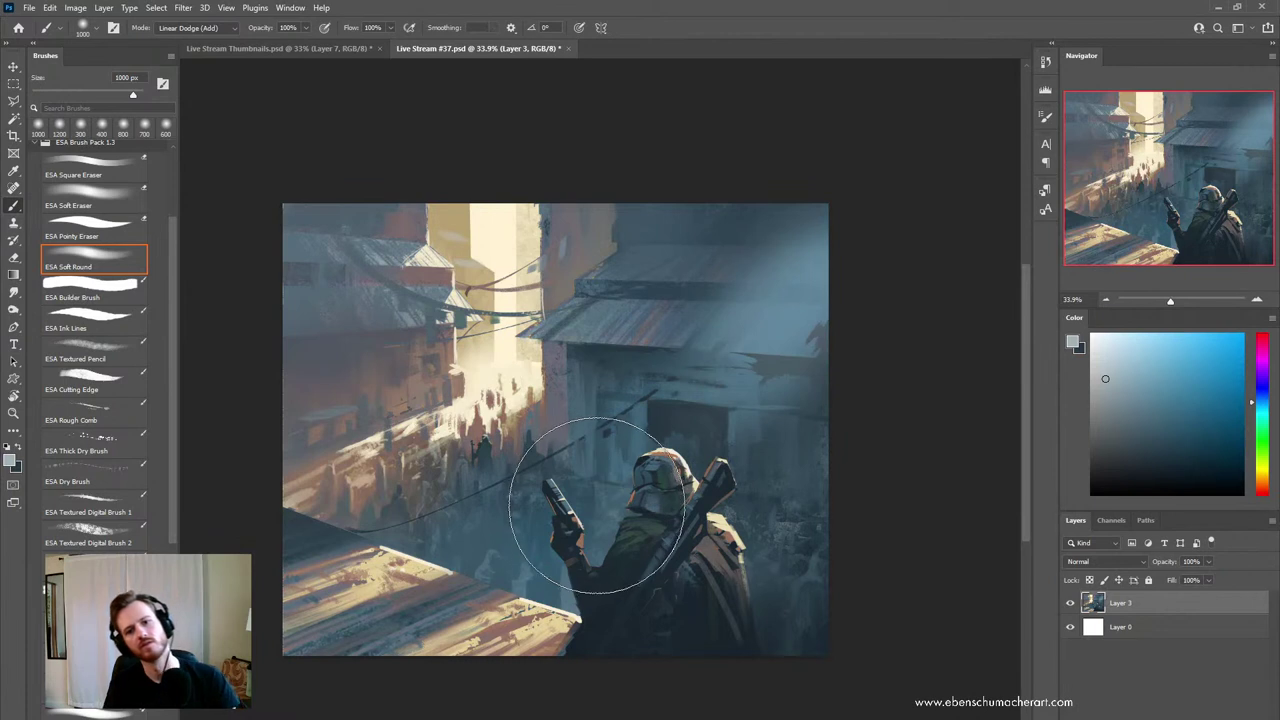
key(ctrl+z)
- Add diagonal haze over the shaded building's upper corner in a darker grey-blue with the Soft Round at 1300 px, undoing the surplus passes
click(1137, 409)
key(bracketright)
key(bracketright)
key(bracketright)
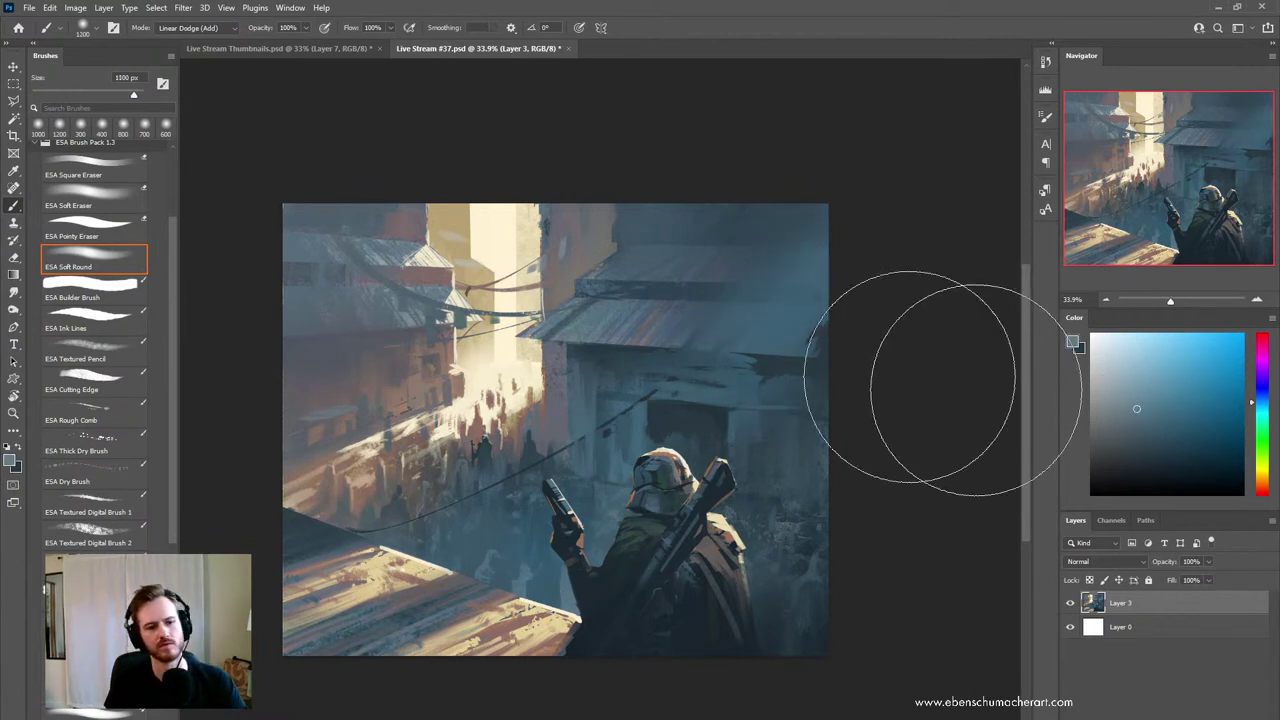
mouse_move(830, 260)
mouse_down()
mouse_move(751, 366)
mouse_move(491, 486)
mouse_up()
drag(720, 240, 443, 600)
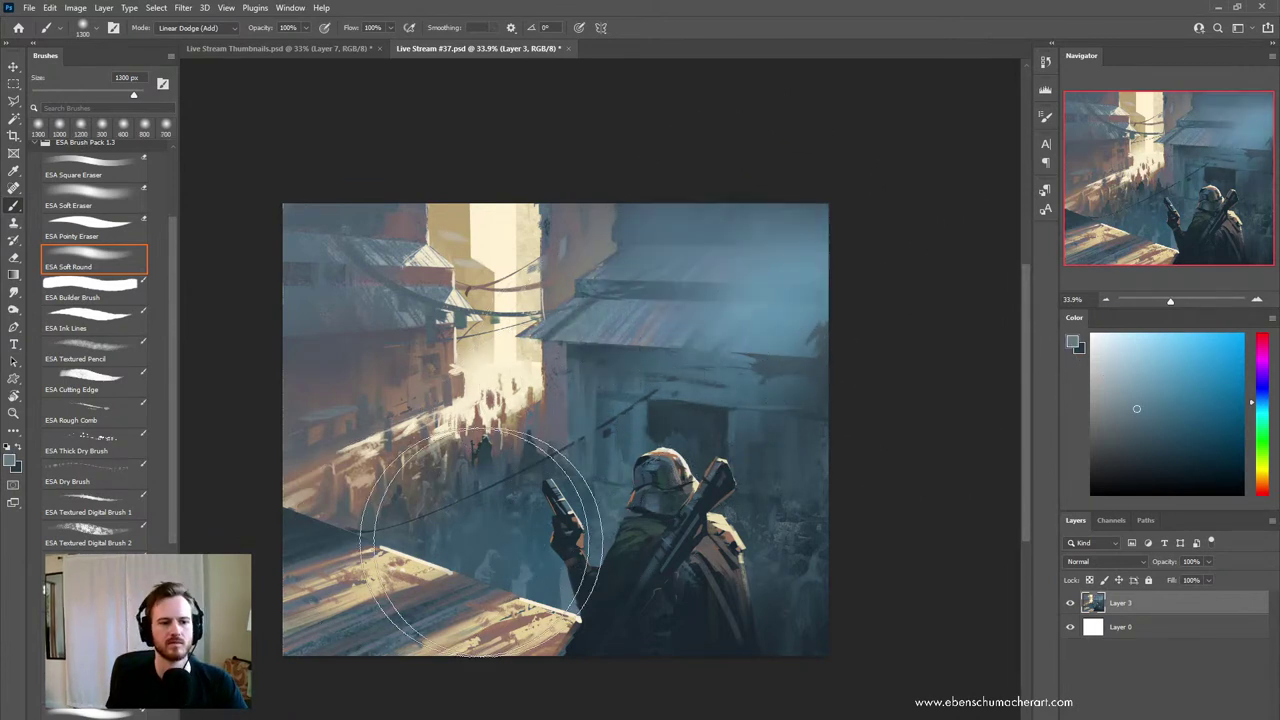
key(ctrl+z)
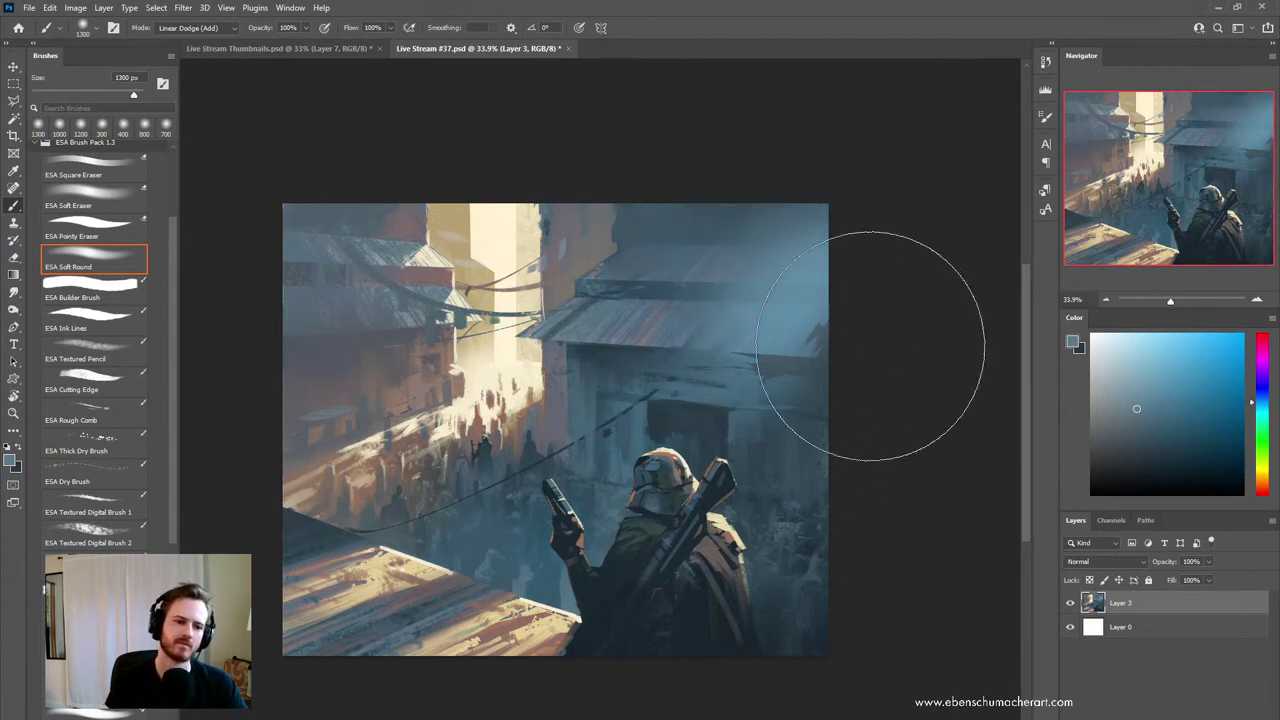
drag(871, 346, 623, 614)
drag(835, 348, 650, 524)
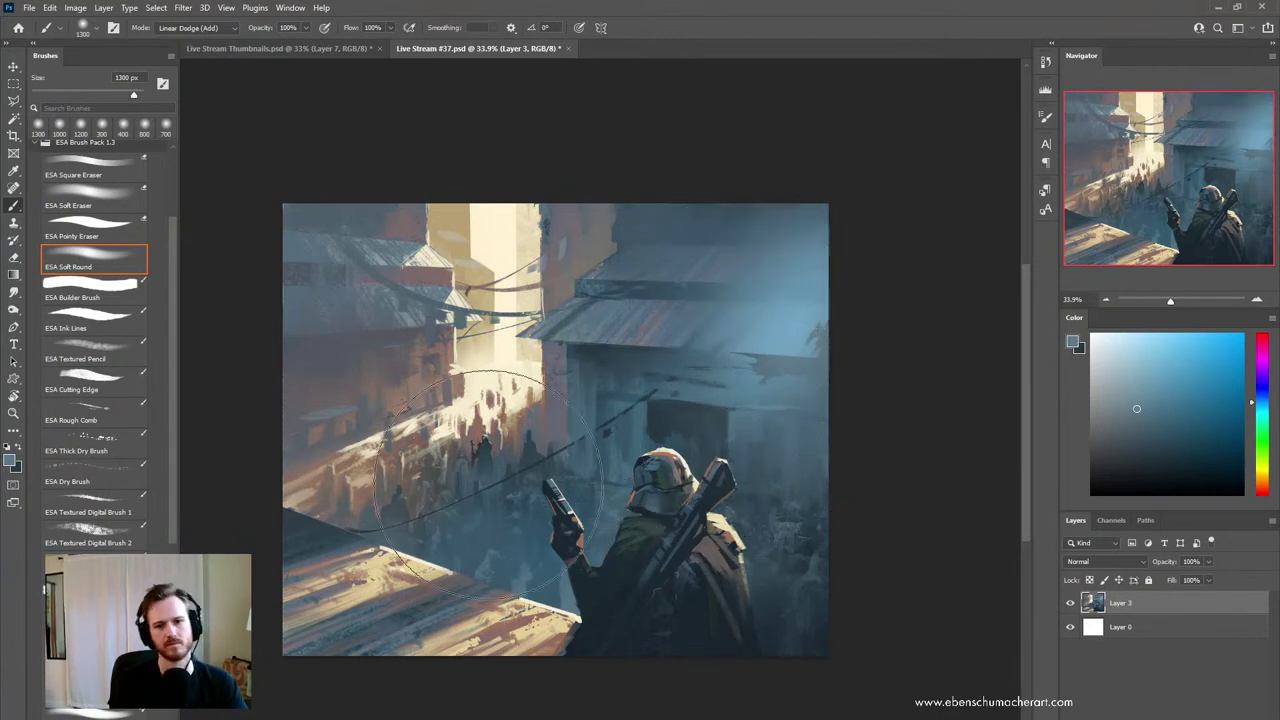
key(ctrl+z)
- Try additive blue haze over the upper part of the warm building opposite, using a blue sampled from the hazy building, and undo it
key(shift+b)
key(shift+b)
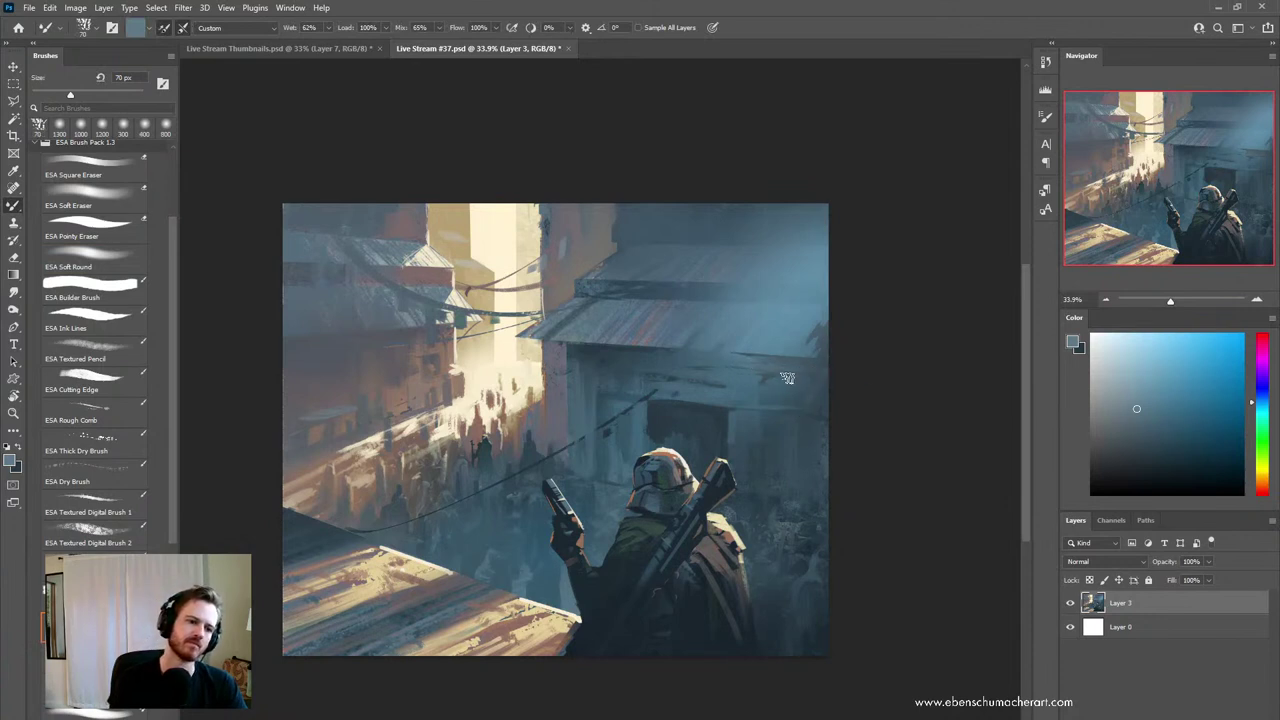
alt+click(818, 330)
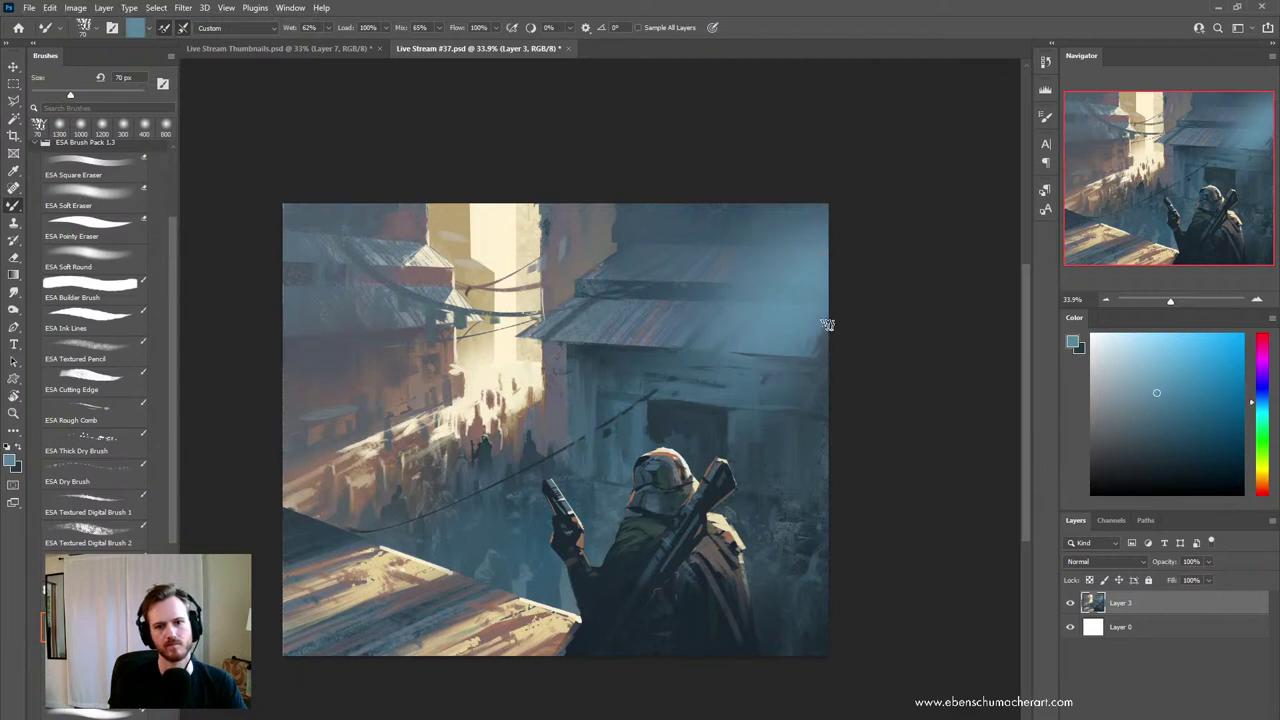
key(F2)
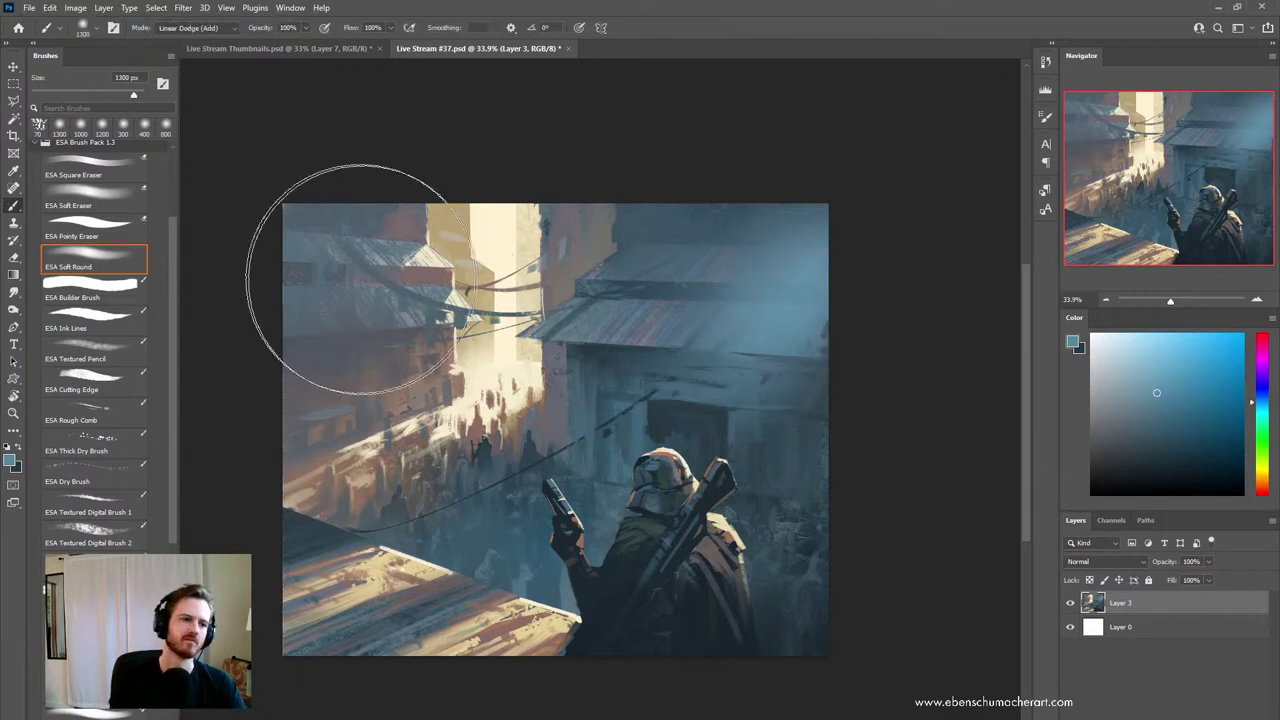
drag(272, 178, 306, 334)
drag(294, 160, 335, 330)
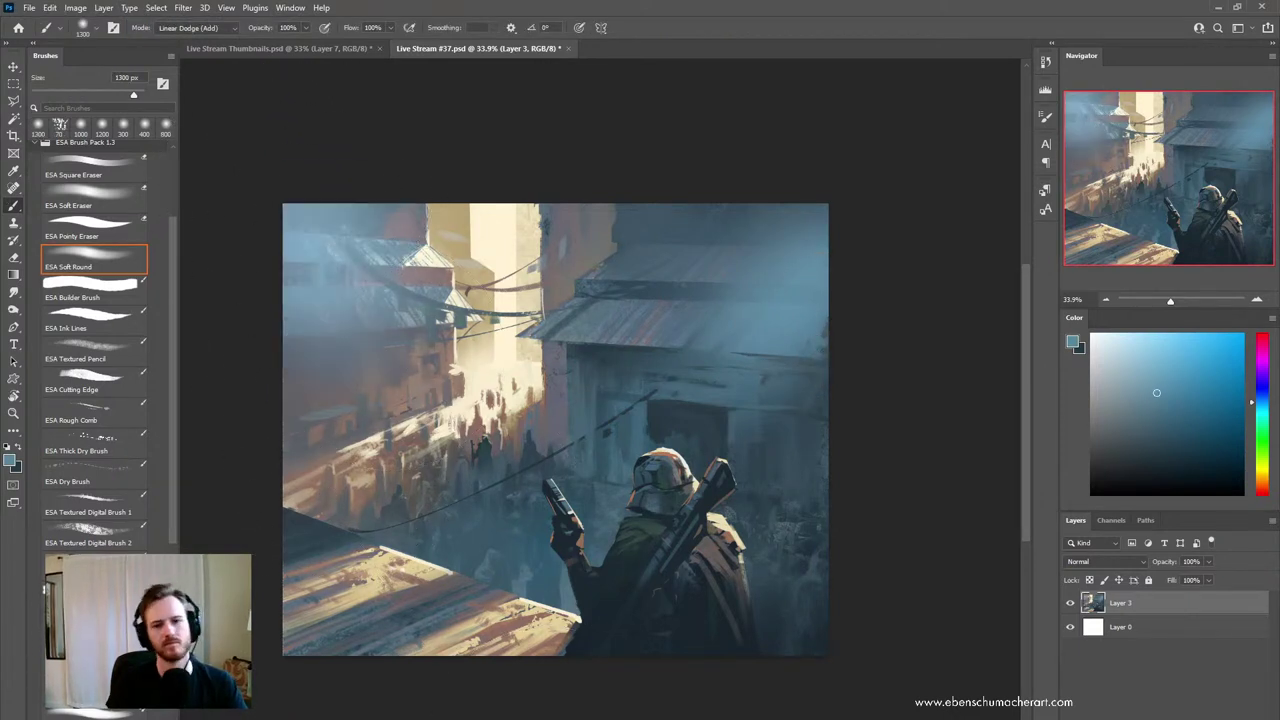
key(ctrl+z)
- Glaze a darker blue sampled from the crowd's shadows over the warm building's upper part with the Soft Round in Normal mode
alt+click(537, 537)
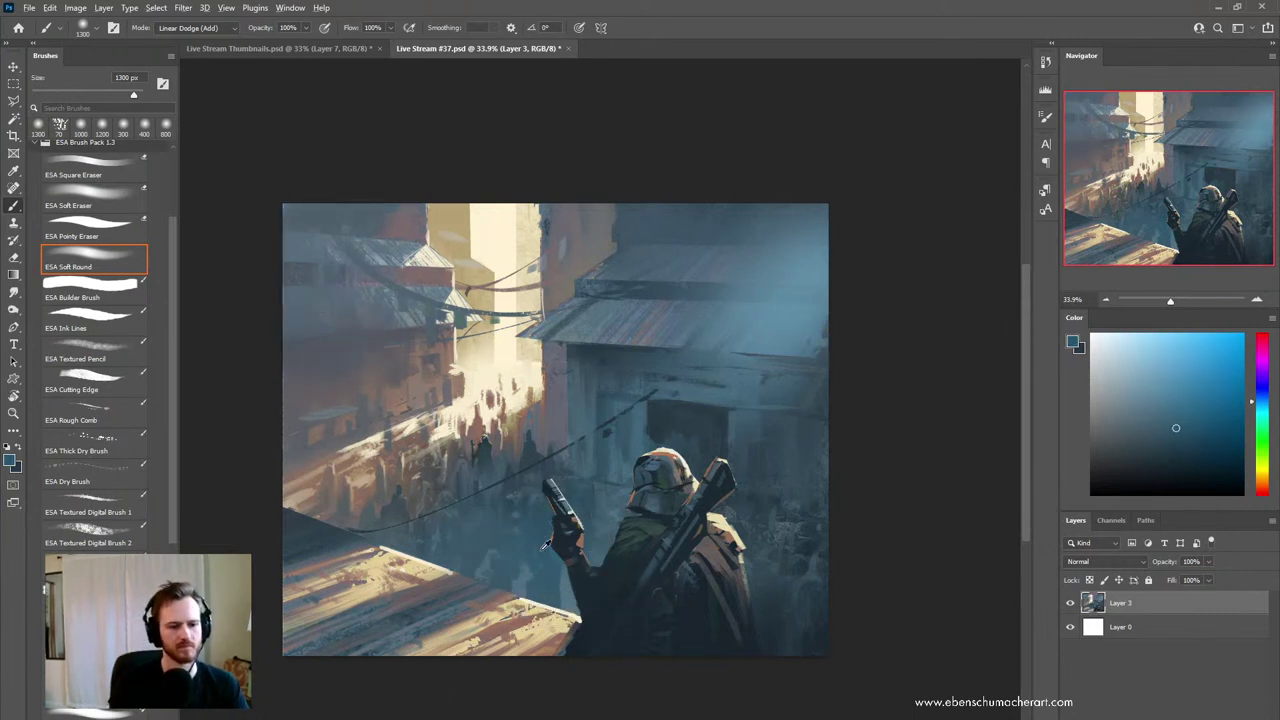
click(170, 31)
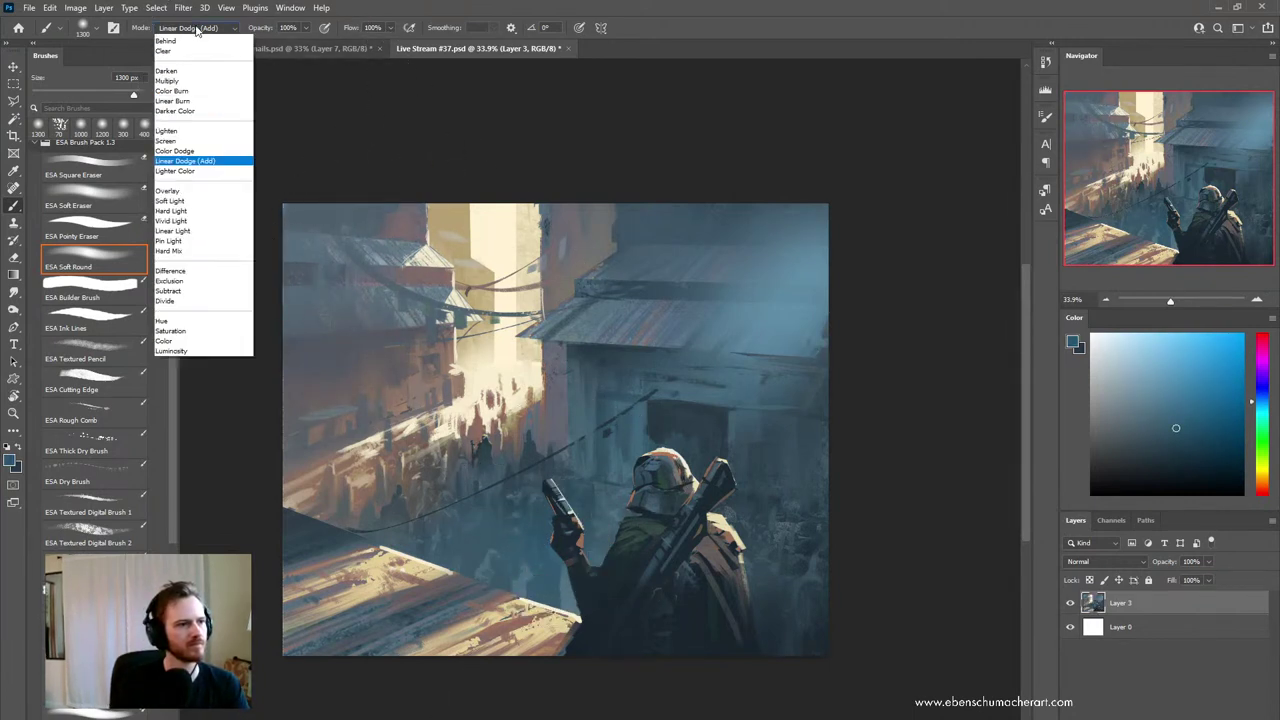
click(185, 40)
mouse_move(270, 198)
mouse_down()
mouse_move(323, 329)
mouse_move(329, 300)
mouse_up()
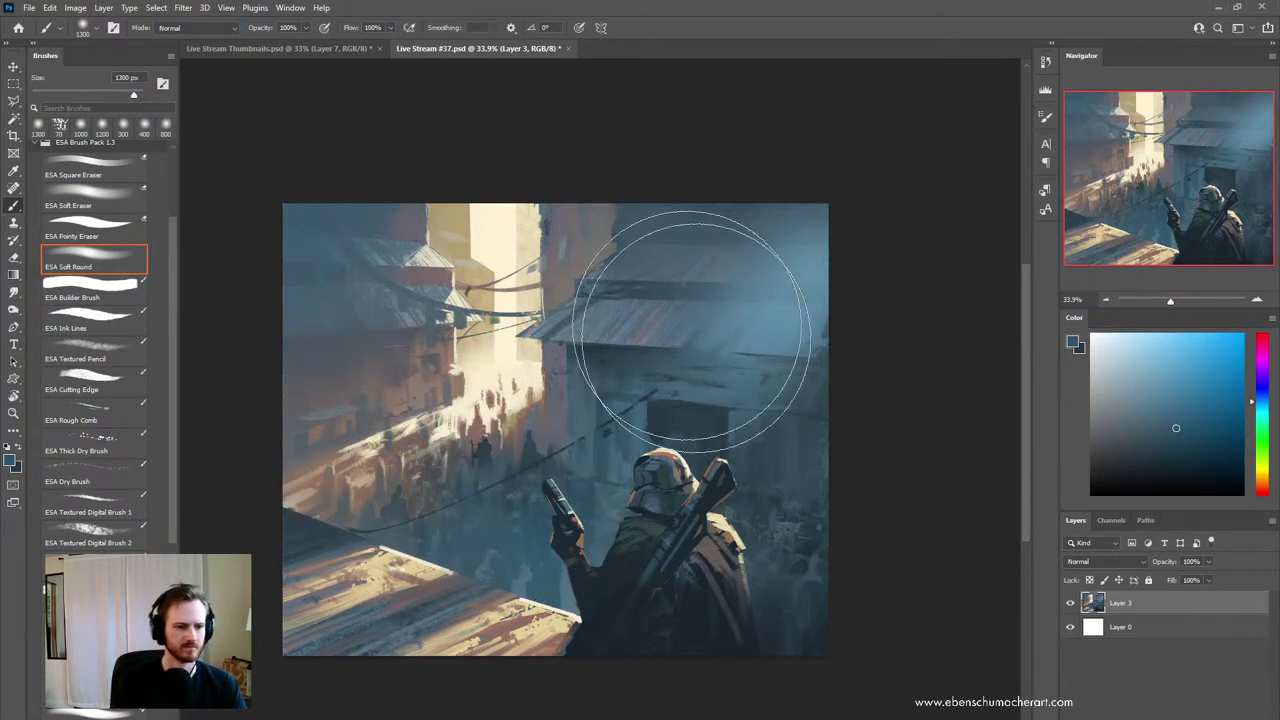
- Paint small pale grey-blue highlights on the shaded crowd beside the foreground roof with the ESA Ink Lines brush at 60 px
key(z)
drag(480, 455, 505, 473)
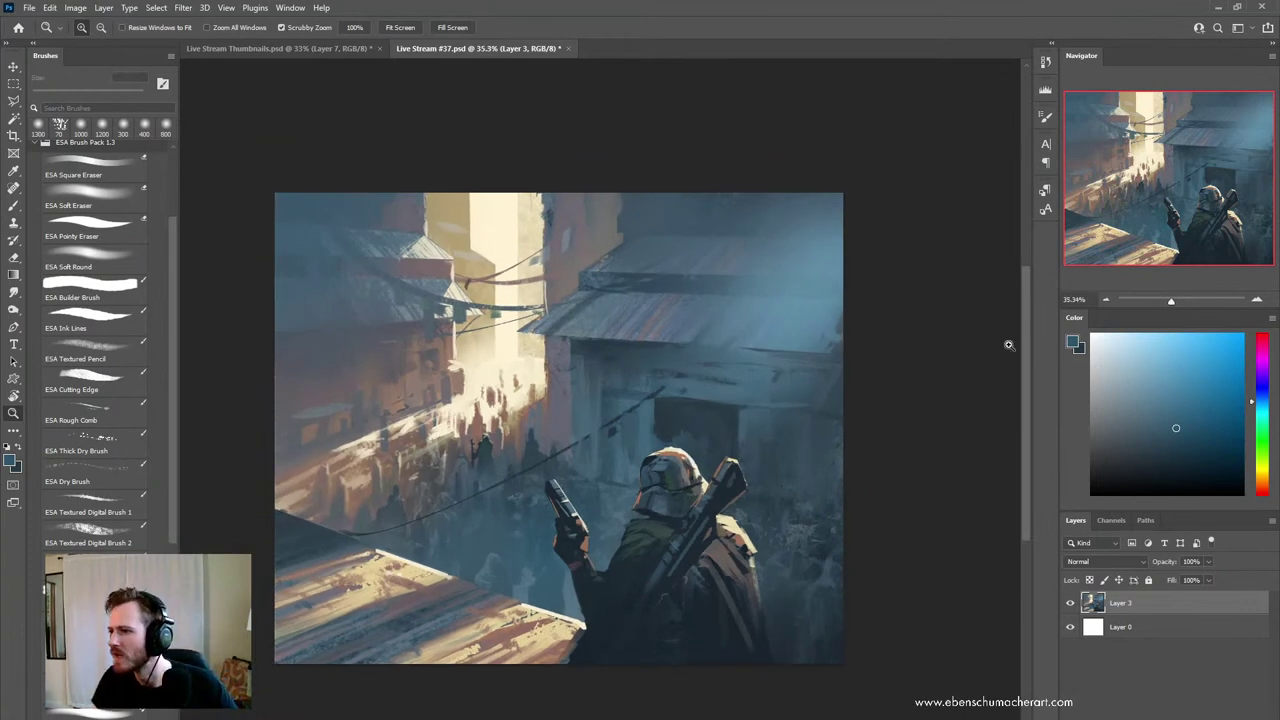
drag(529, 430, 528, 474)
key(b)
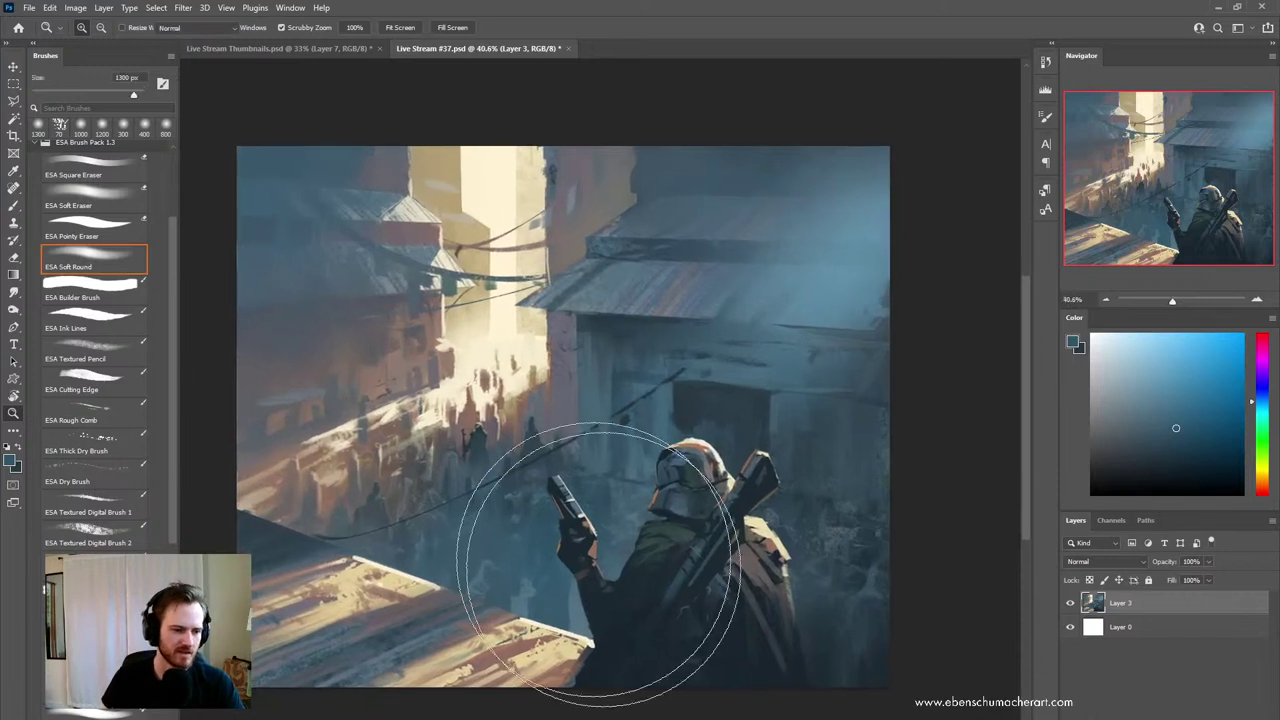
key(shift+b)
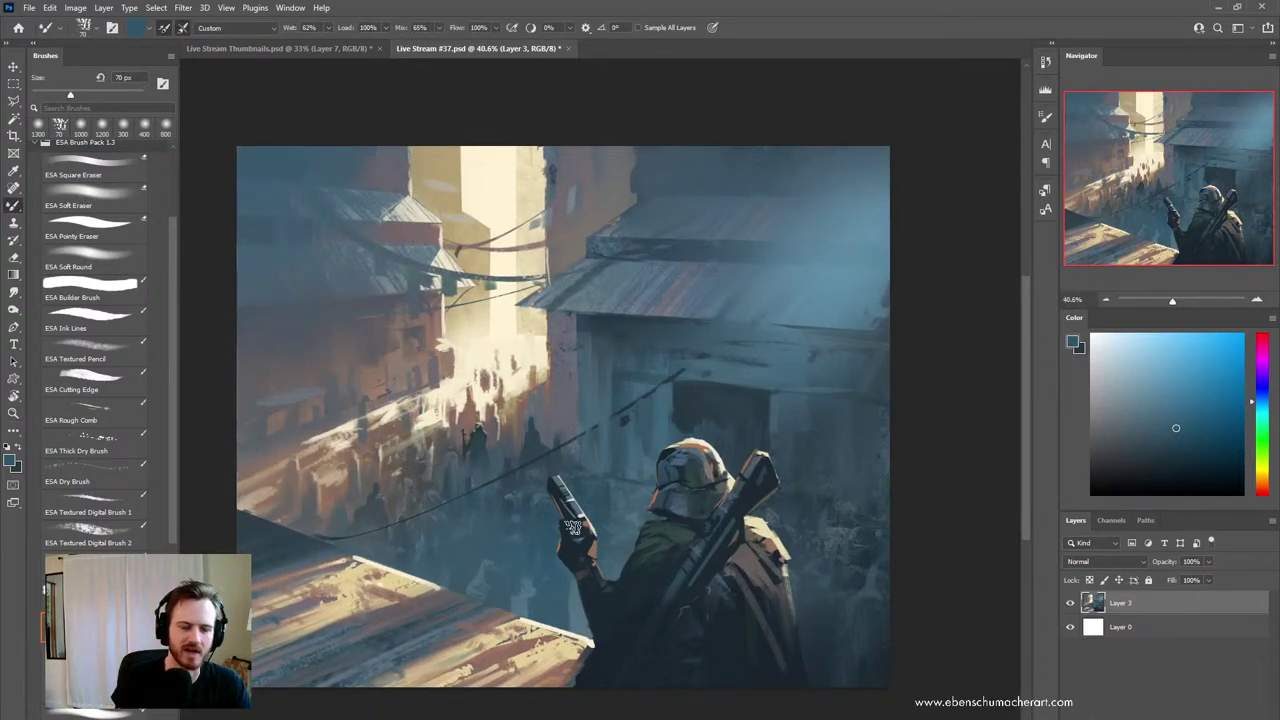
click(1119, 396)
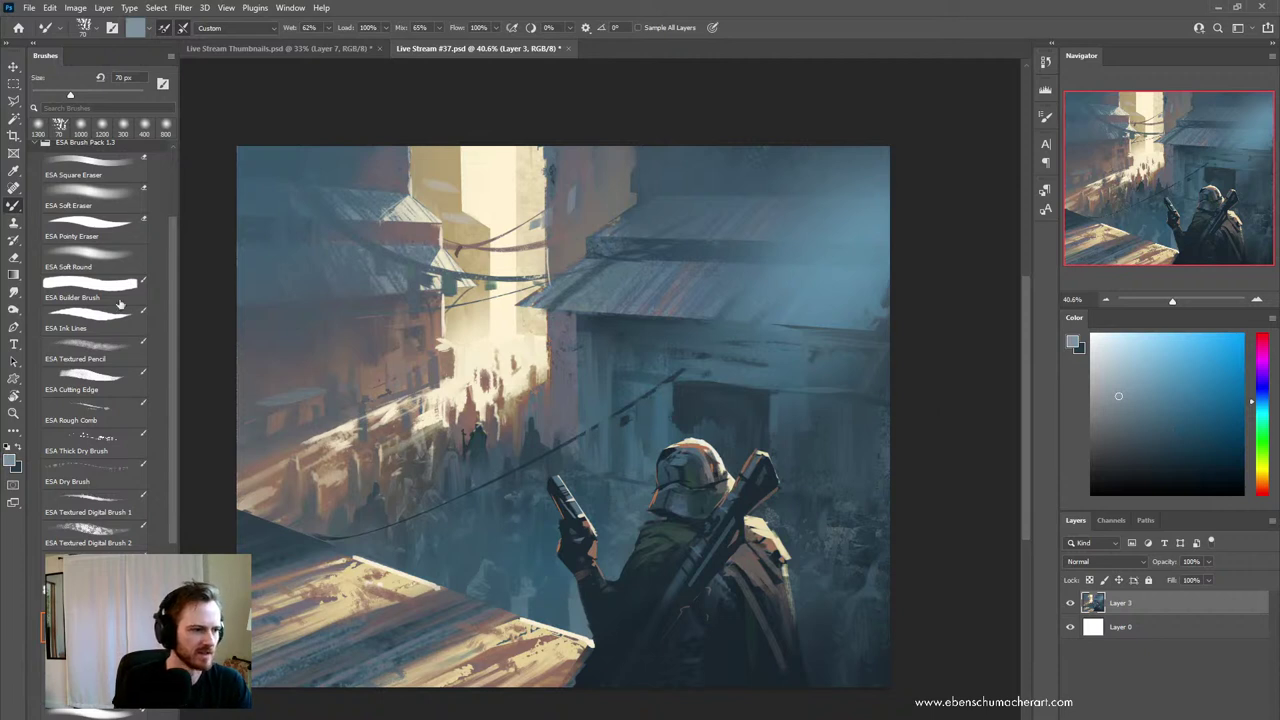
click(81, 331)
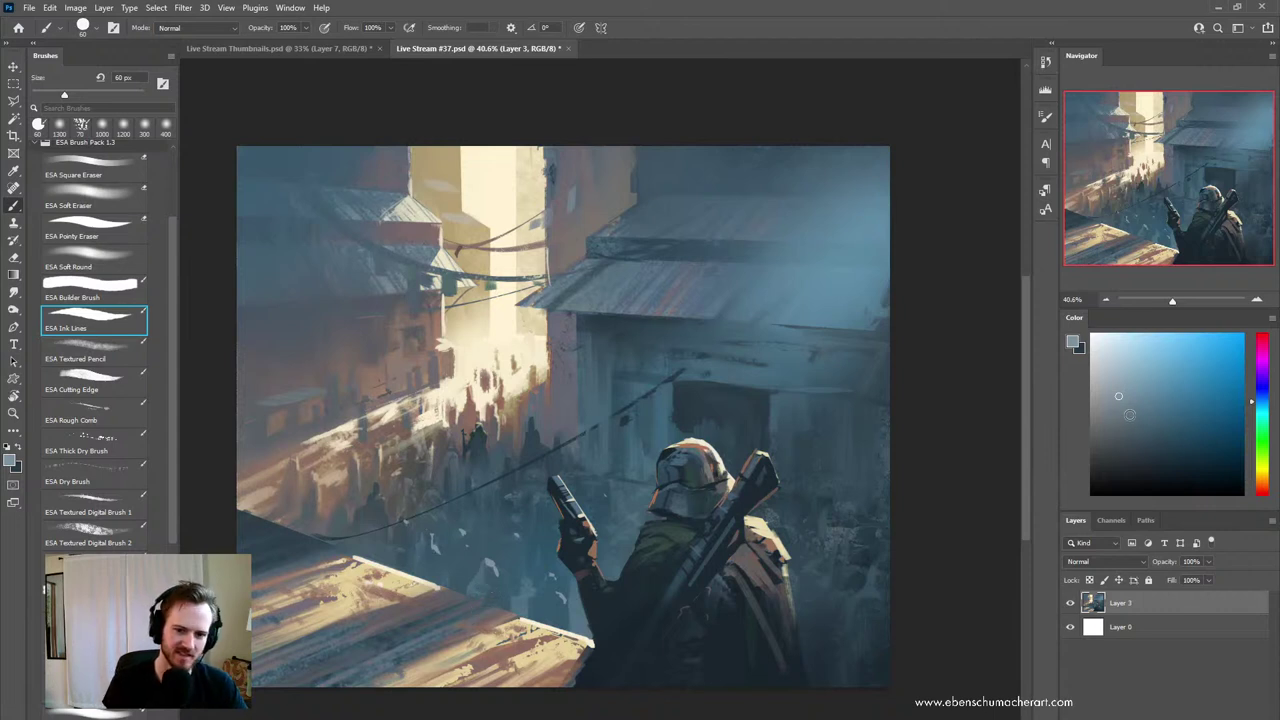
- Add darker, muted grey-blue touches among the pale crowd highlights beside the foreground roof, resampling blues from the figures with the ESA Ink Lines brush
click(1110, 418)
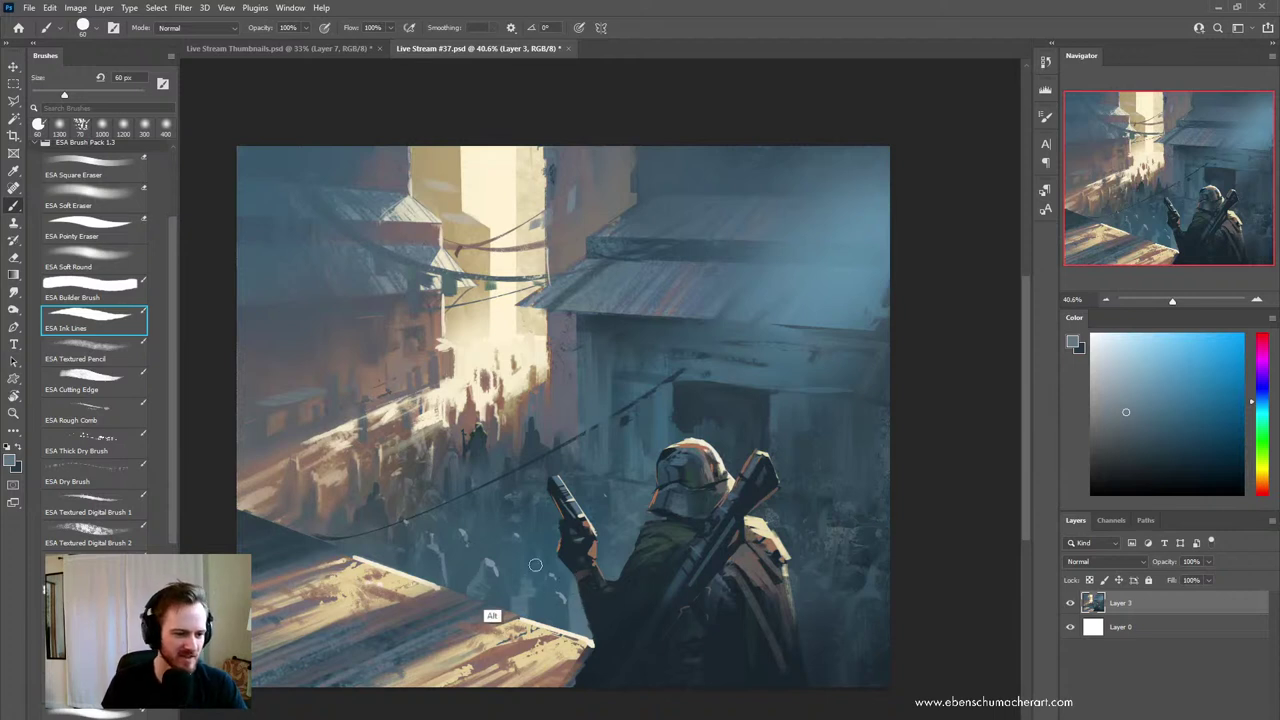
alt+click(507, 581)
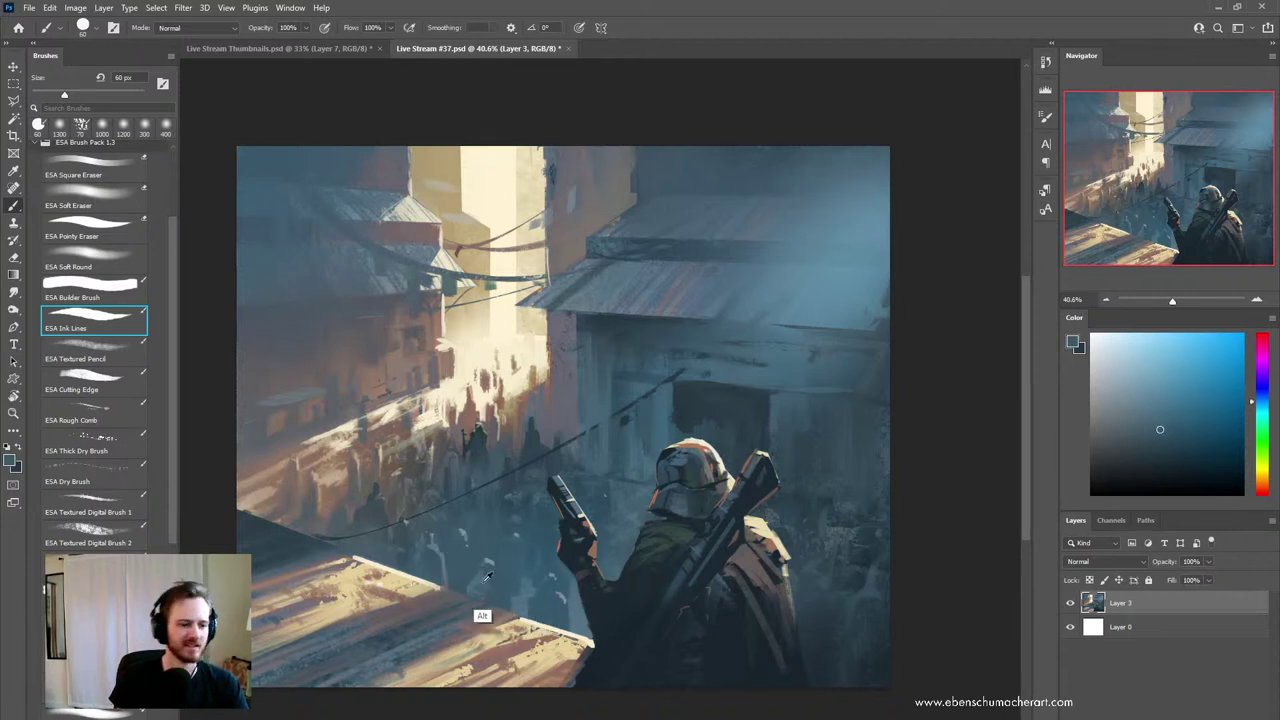
alt+click(482, 567)
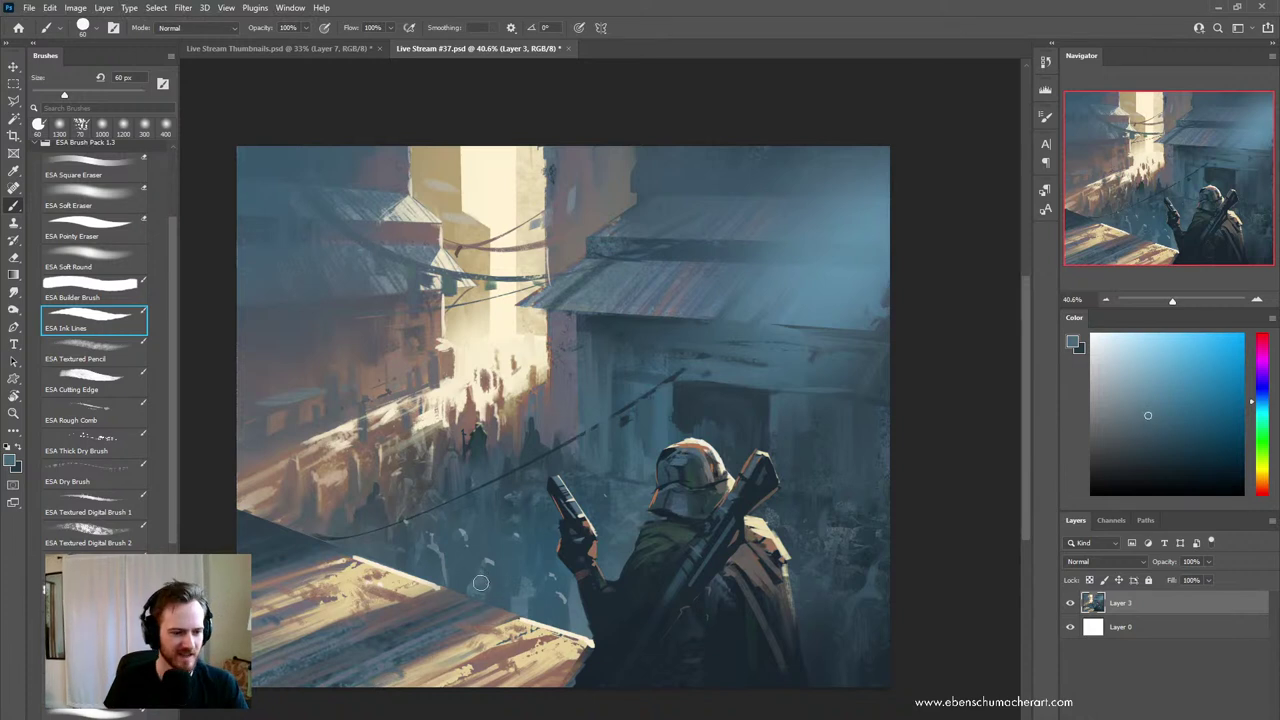
- Try a warm brown accent sampled from the street's warm crowd on the shaded figures, using a textured brush at 45 px
alt+click(345, 488)
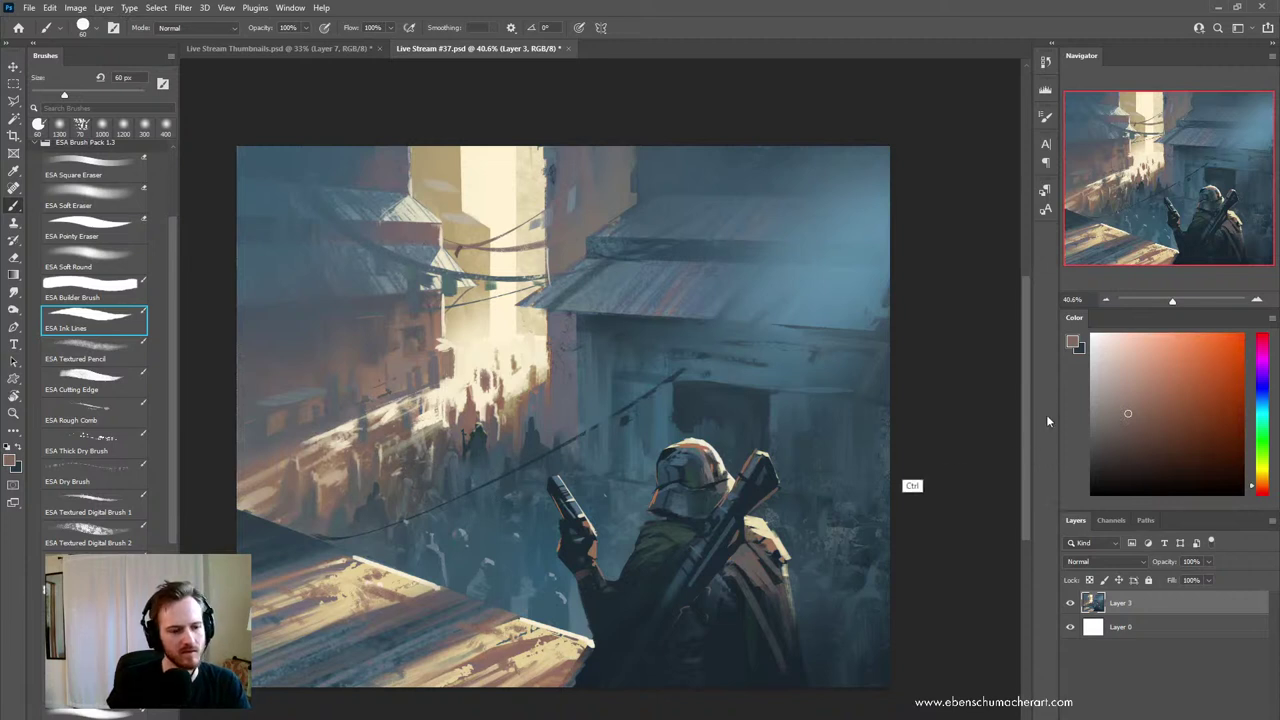
click(90, 225)
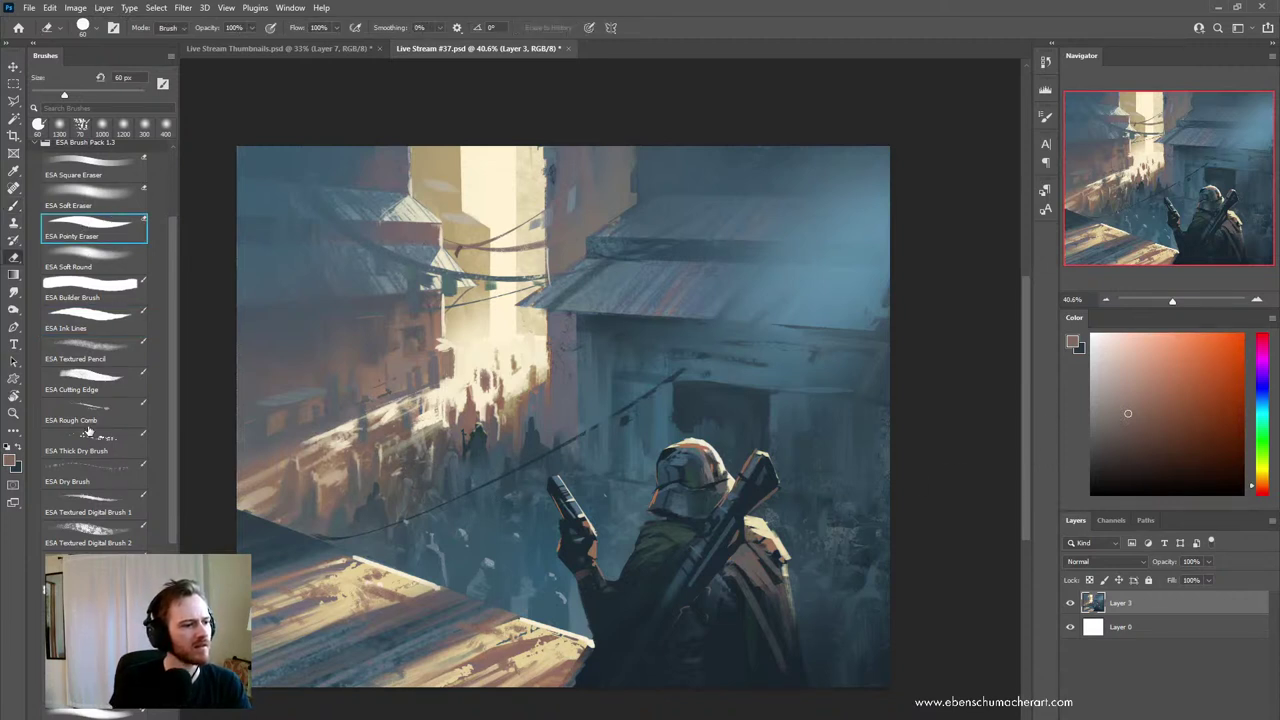
key(b)
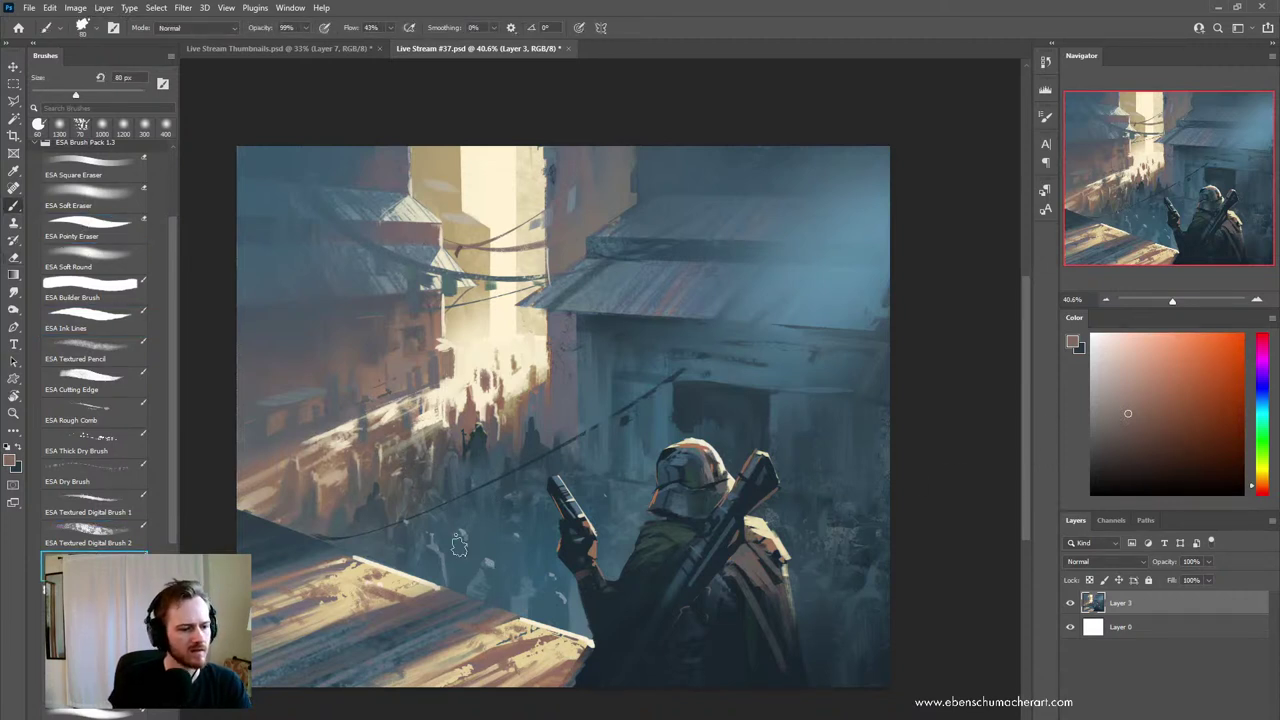
drag(466, 510, 463, 555)
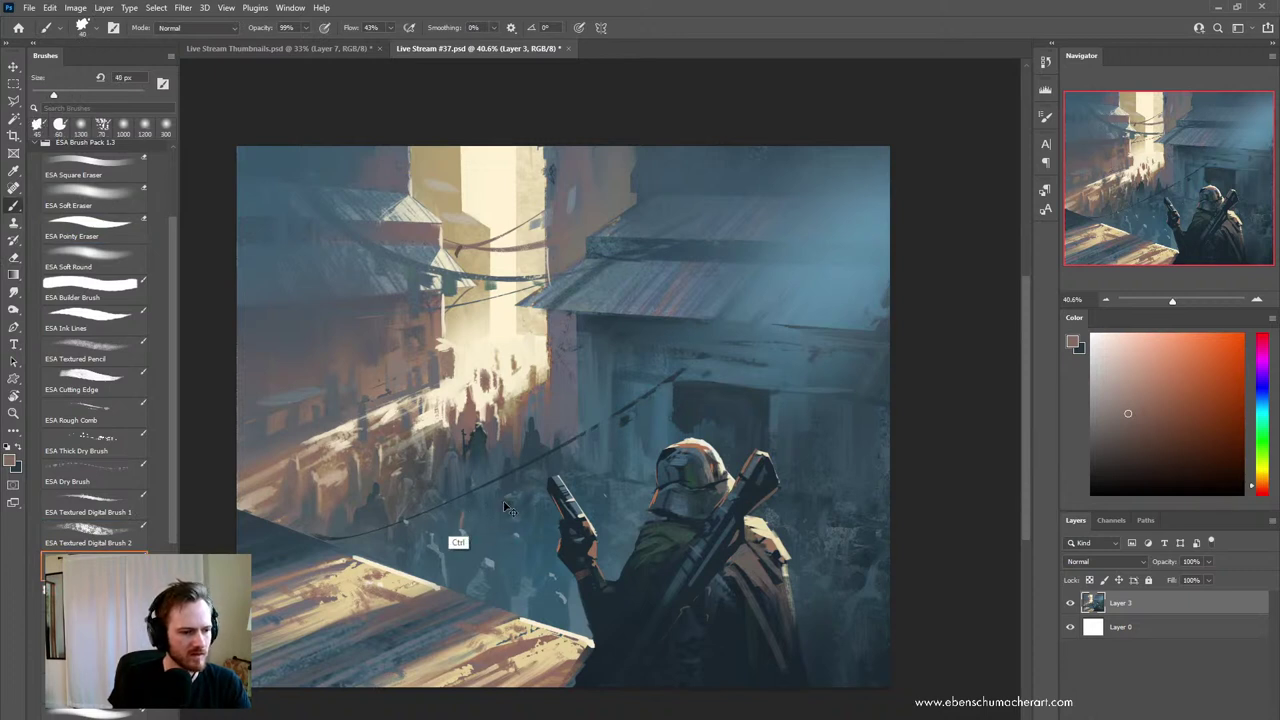
- Blend the dark crowd figures beneath the hanging cable with the textured Mixer Brush at 50 px
click(80, 566)
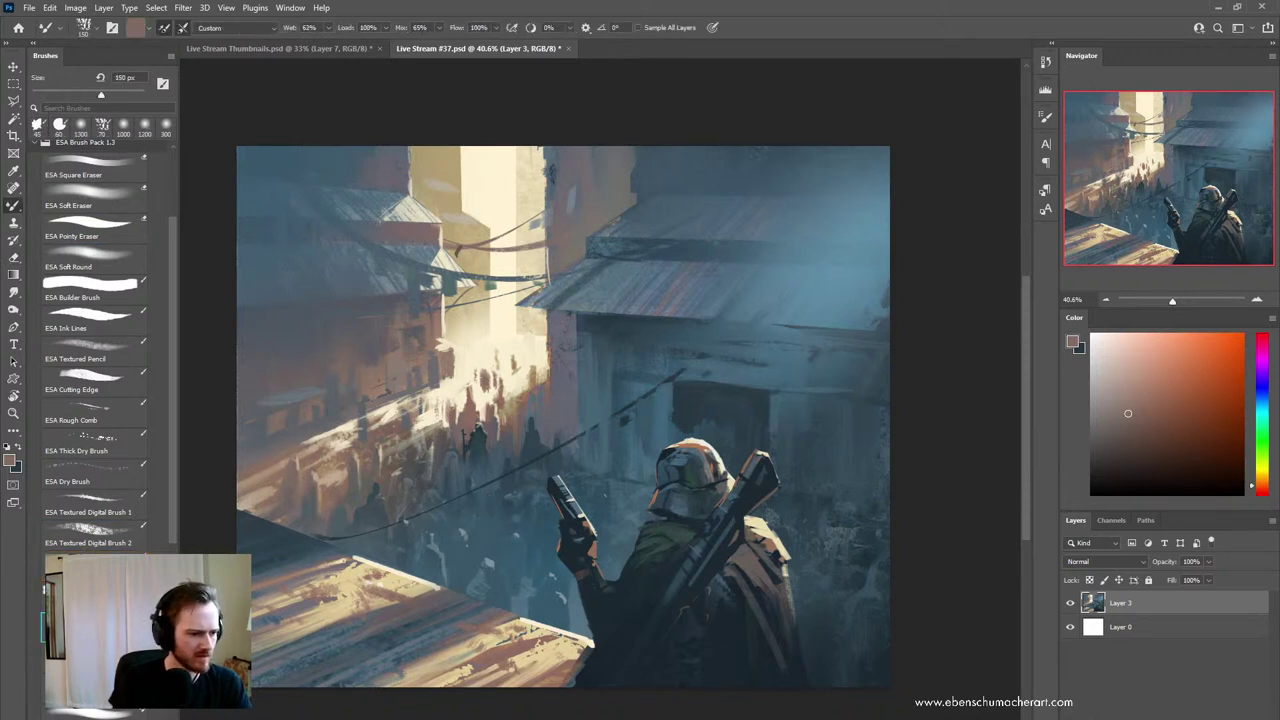
key(bracketleft)
drag(366, 515, 397, 512)
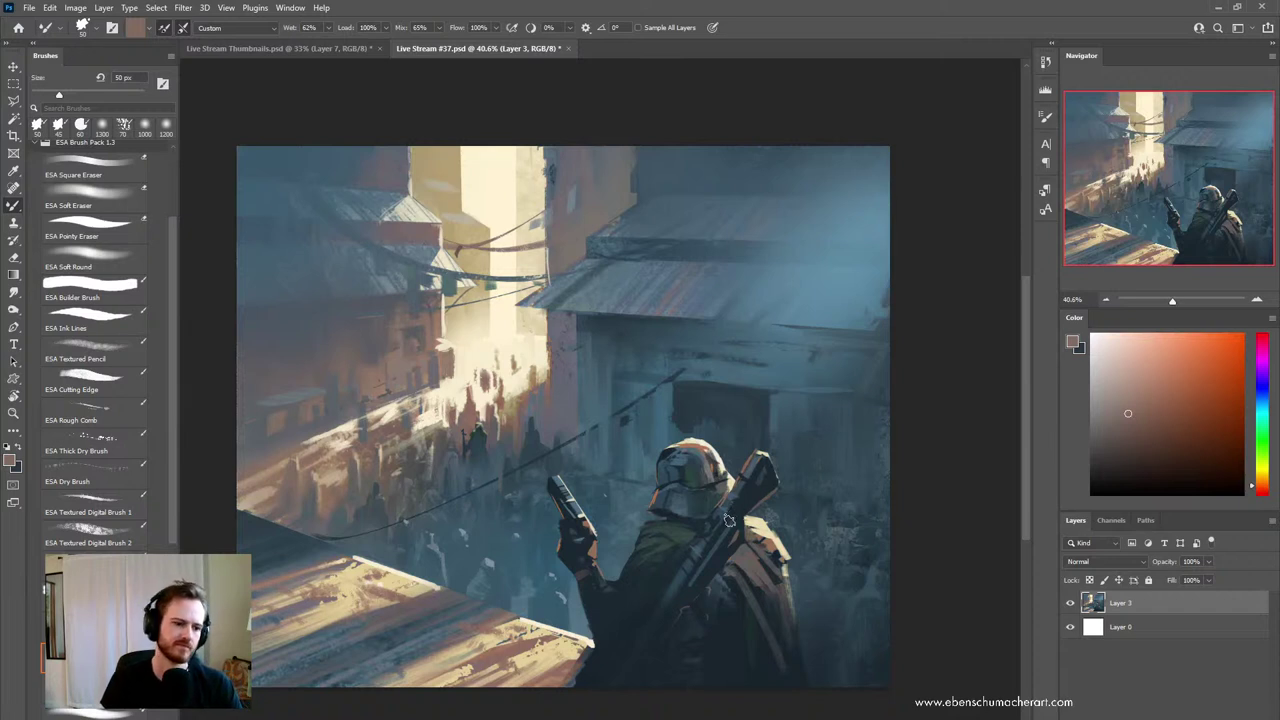
- Work grey-blue sampled from the crowd highlights into the figures beside the foreground roof with the 50 px Mixer Brush, undoing a surplus stroke
alt+click(491, 561)
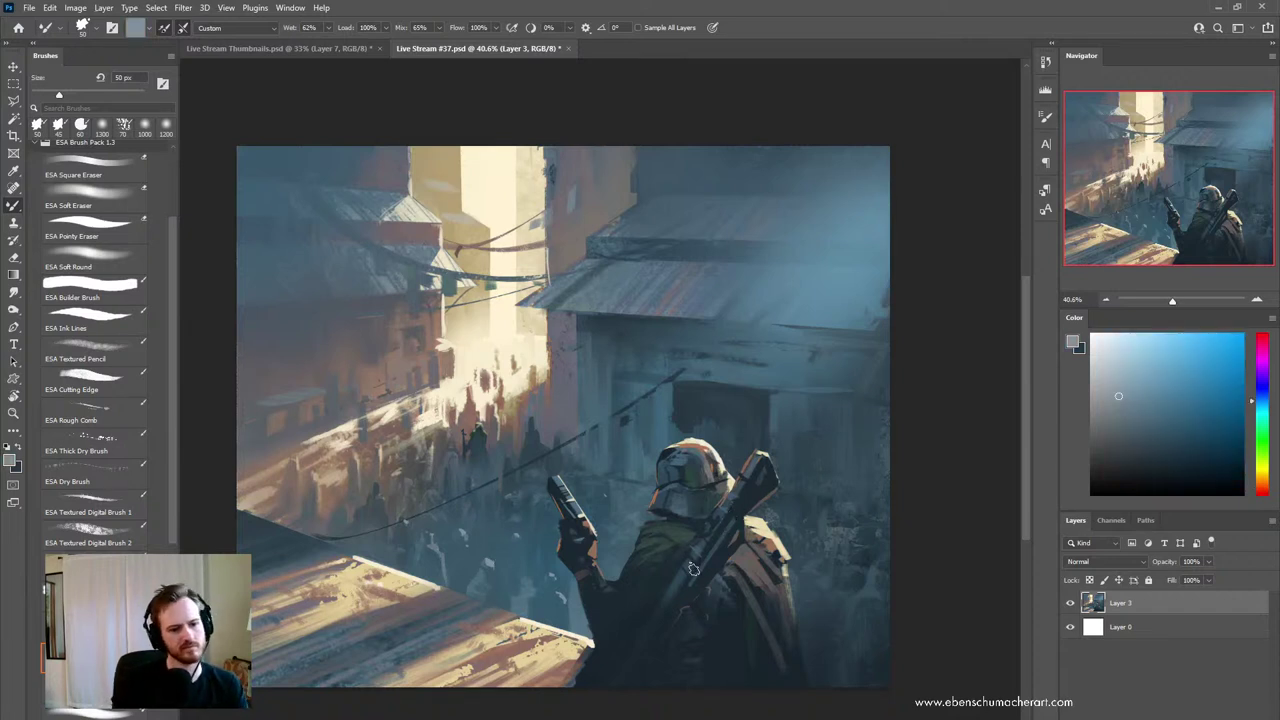
alt+click(493, 569)
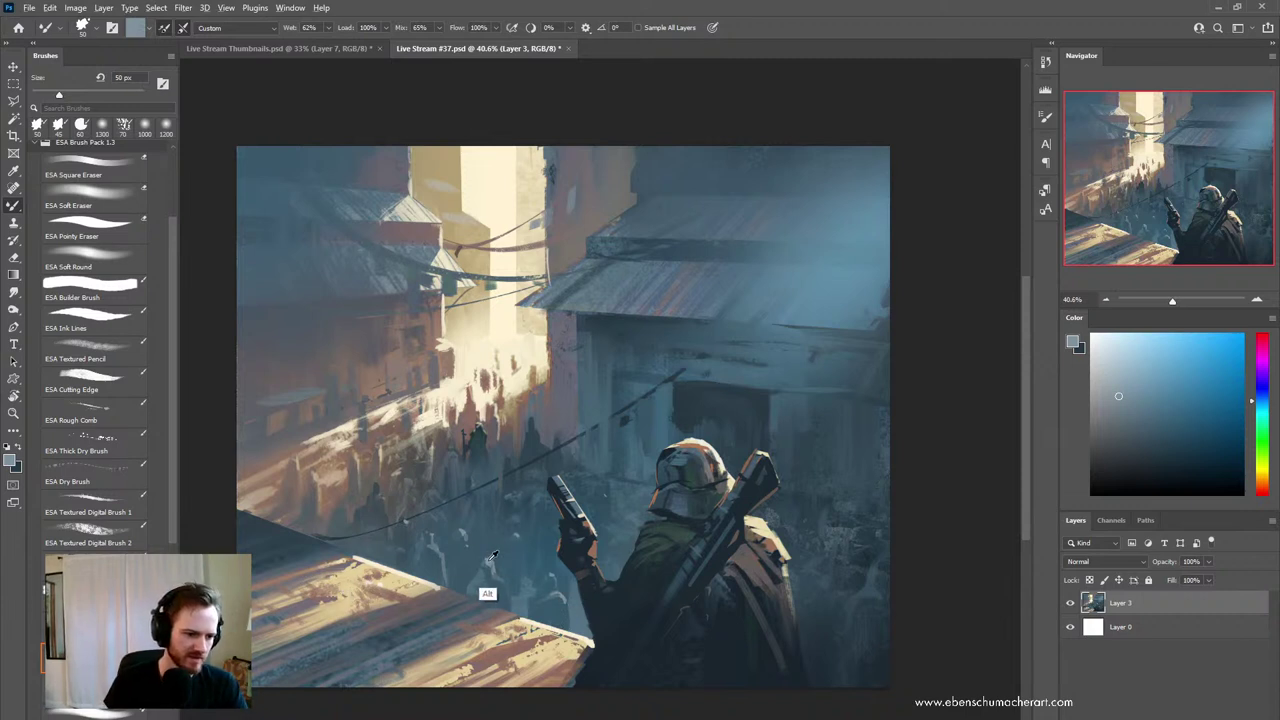
alt+click(489, 594)
key(ctrl+z)
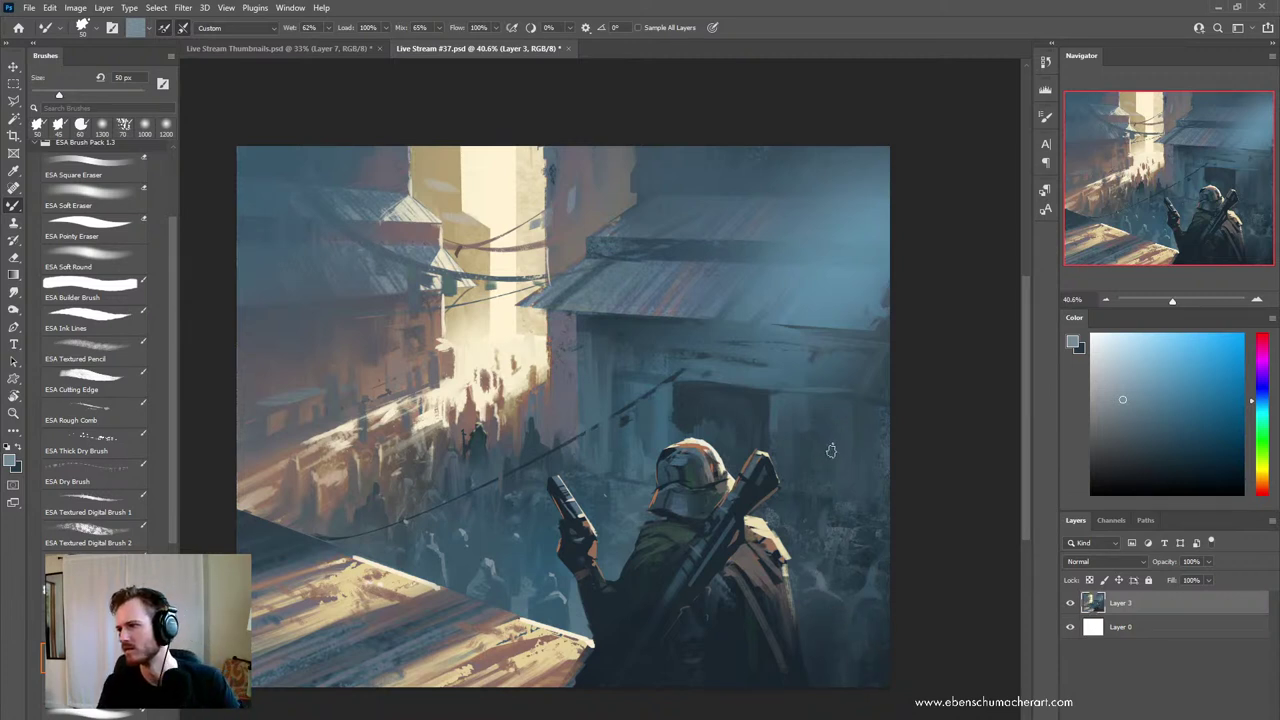
- Dab small grey-blue shapes onto the shaded crowd beside the soldier's cloak with the Mixer Brush reduced to 35 px
key(bracketleft)
key(bracketleft)
key(bracketleft)
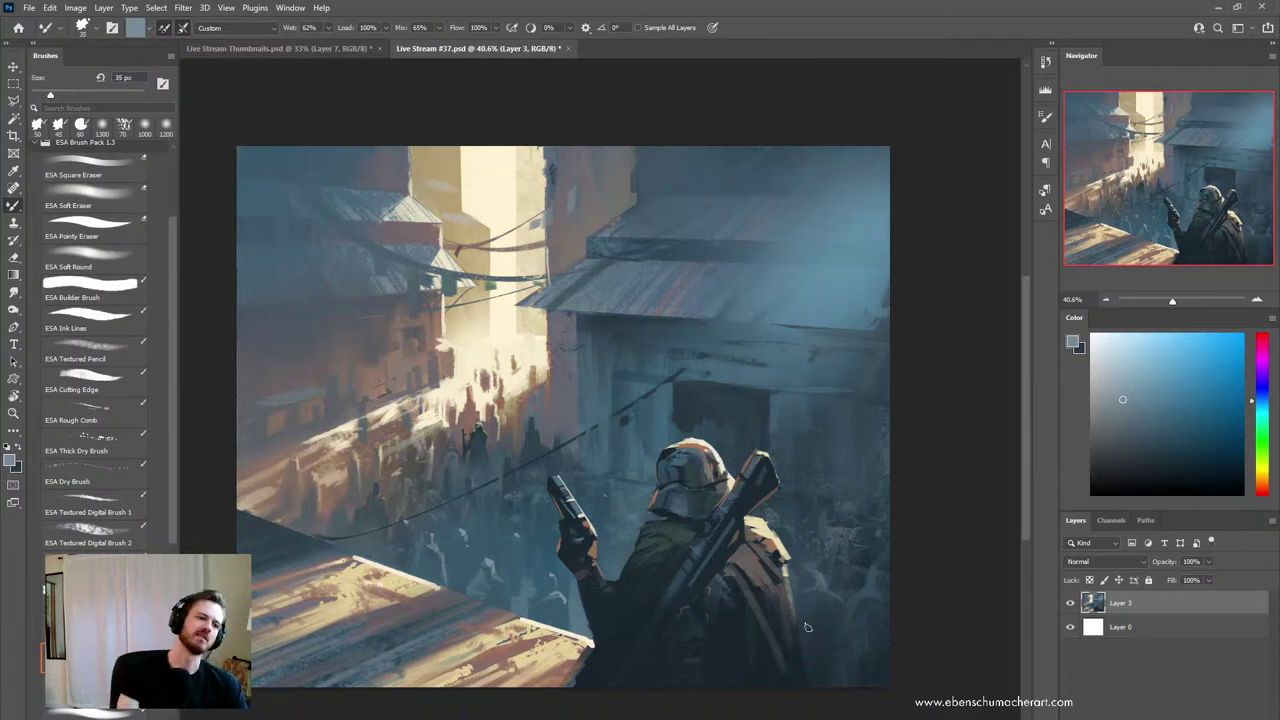
- Sample a dark blue from the wall above the shaded doorway and switch to a textured brush at 175 px in Normal mode
alt+click(697, 357)
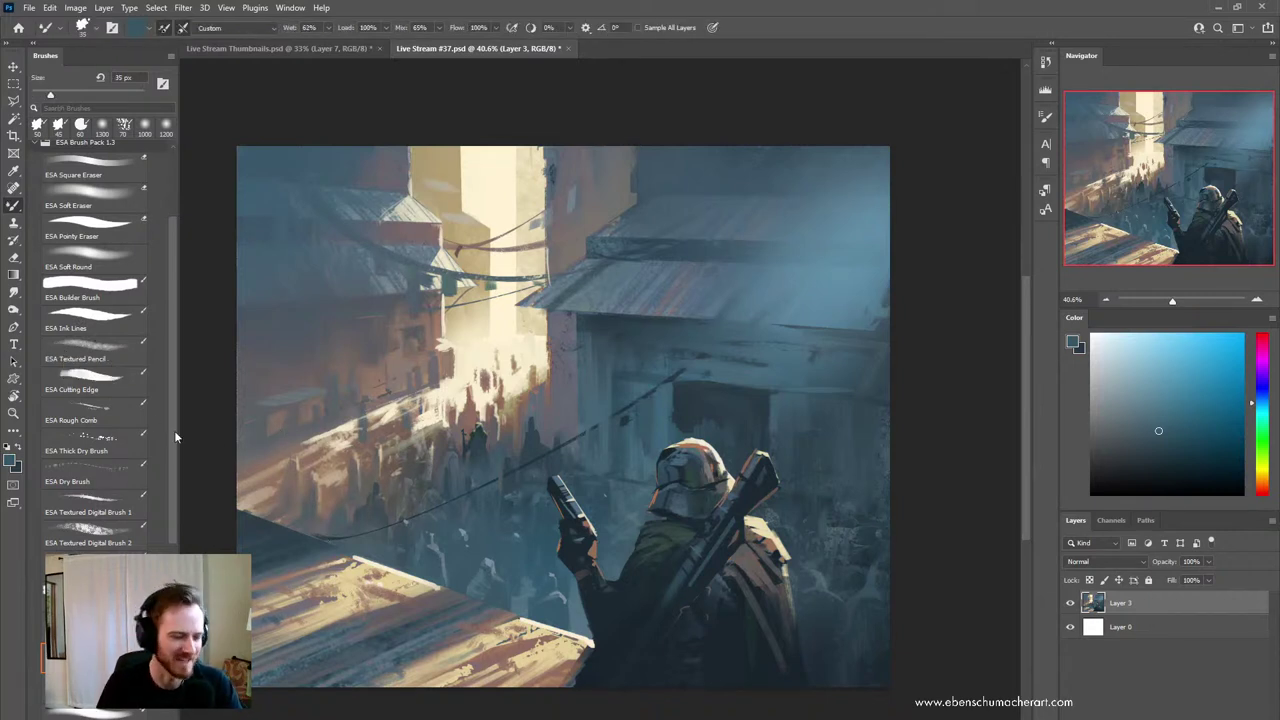
click(110, 394)
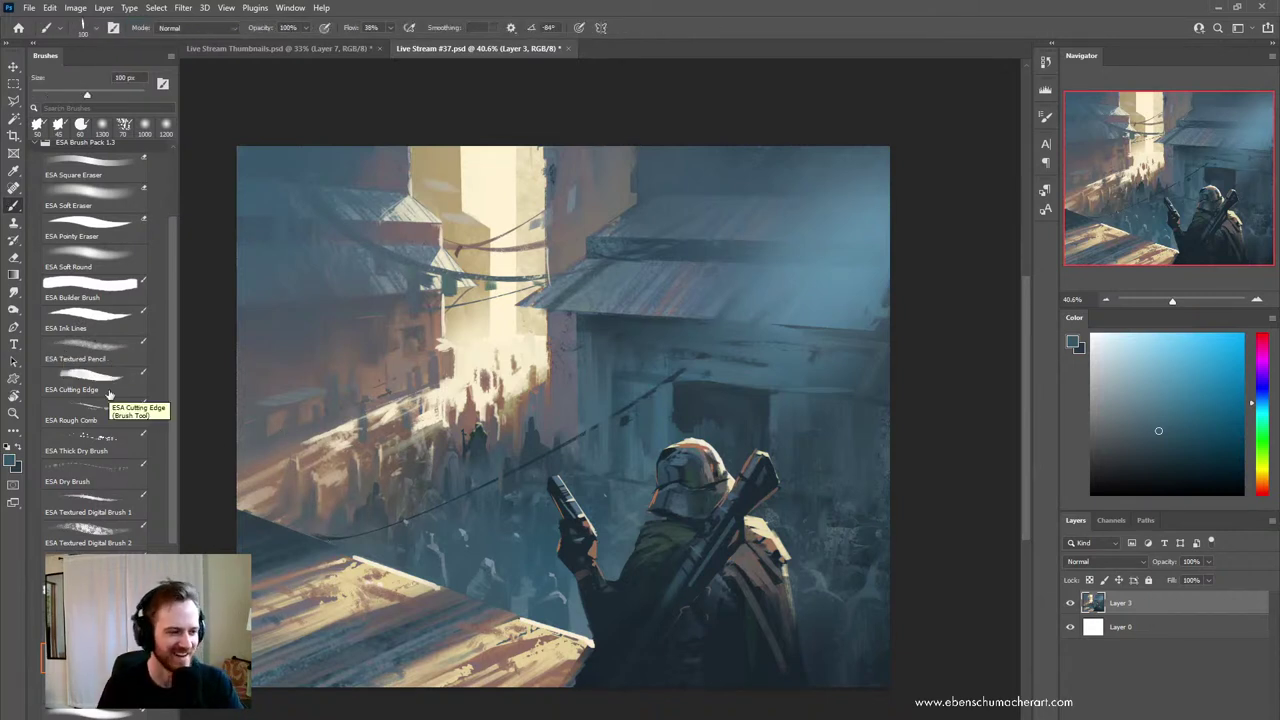
key(shift+b)
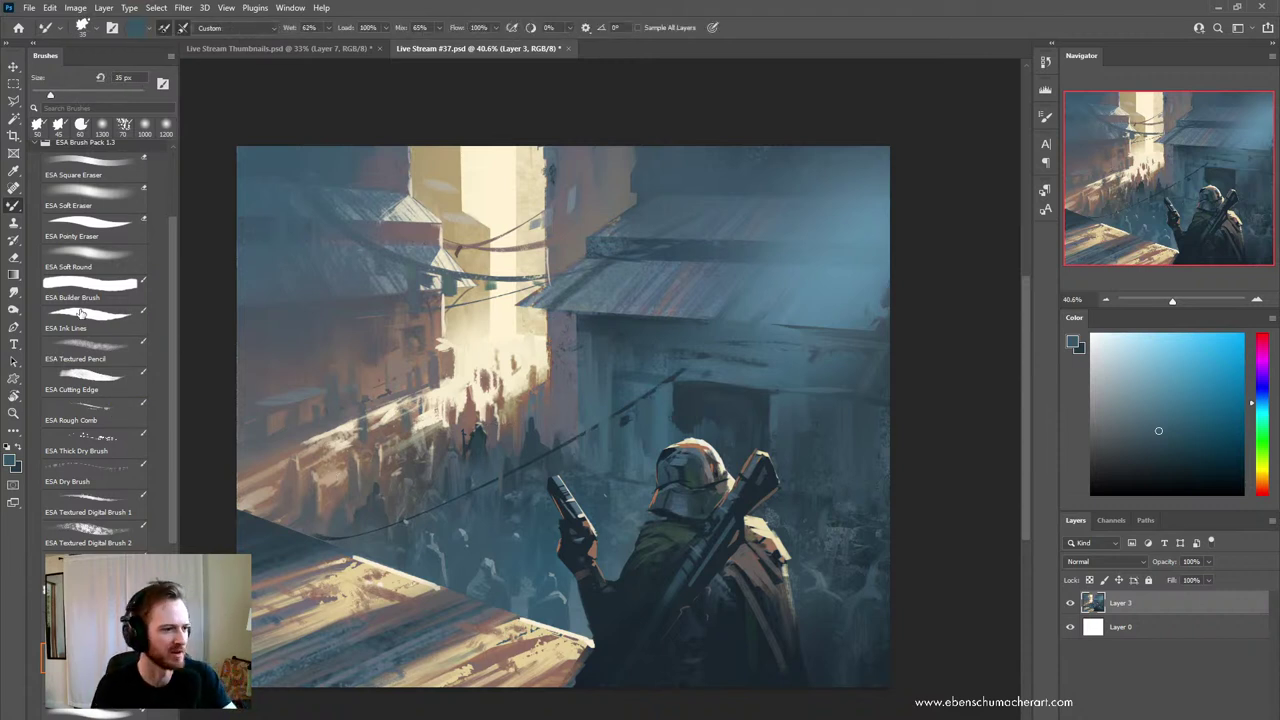
scroll(170, 257, up, 3)
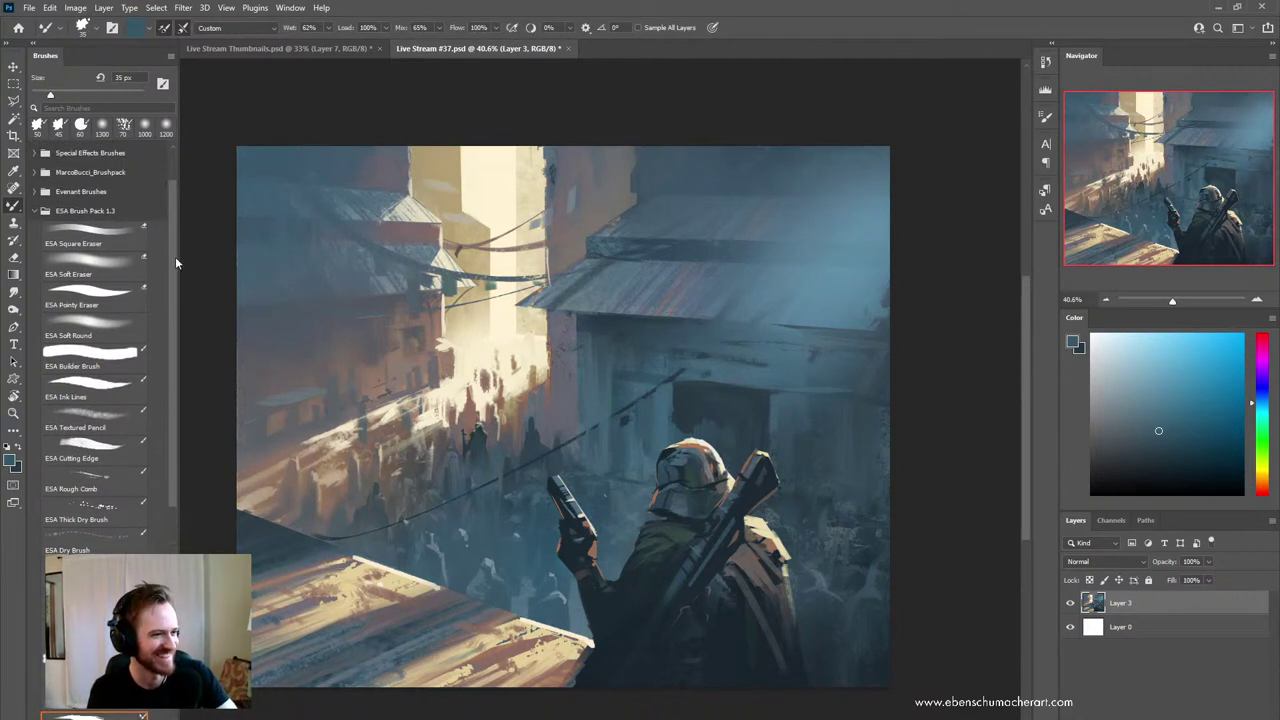
scroll(100, 404, down, 1)
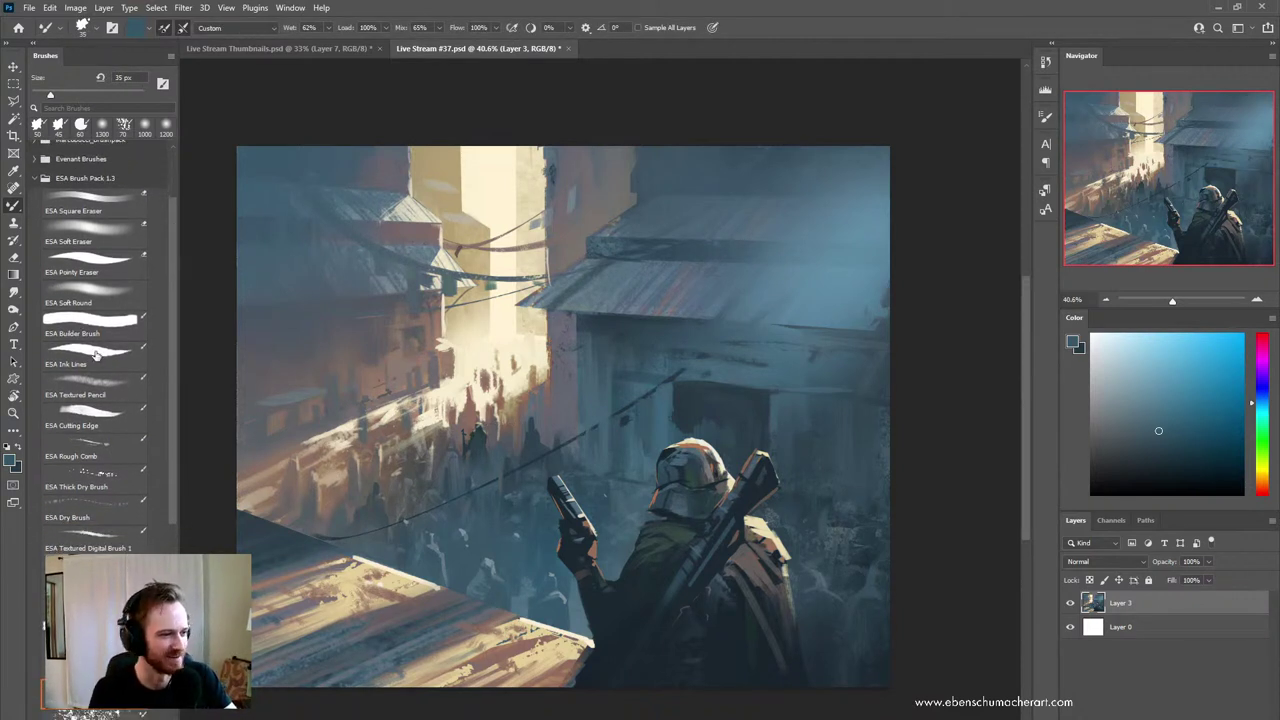
click(96, 352)
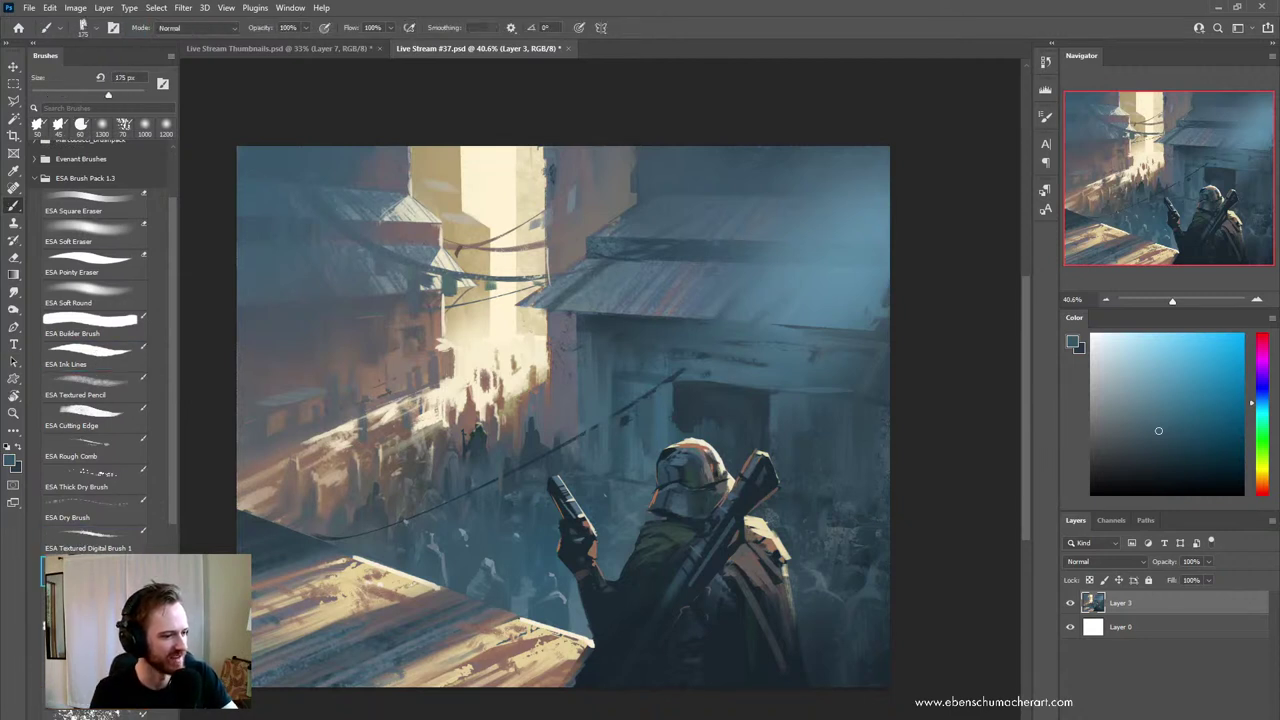
key(alt)
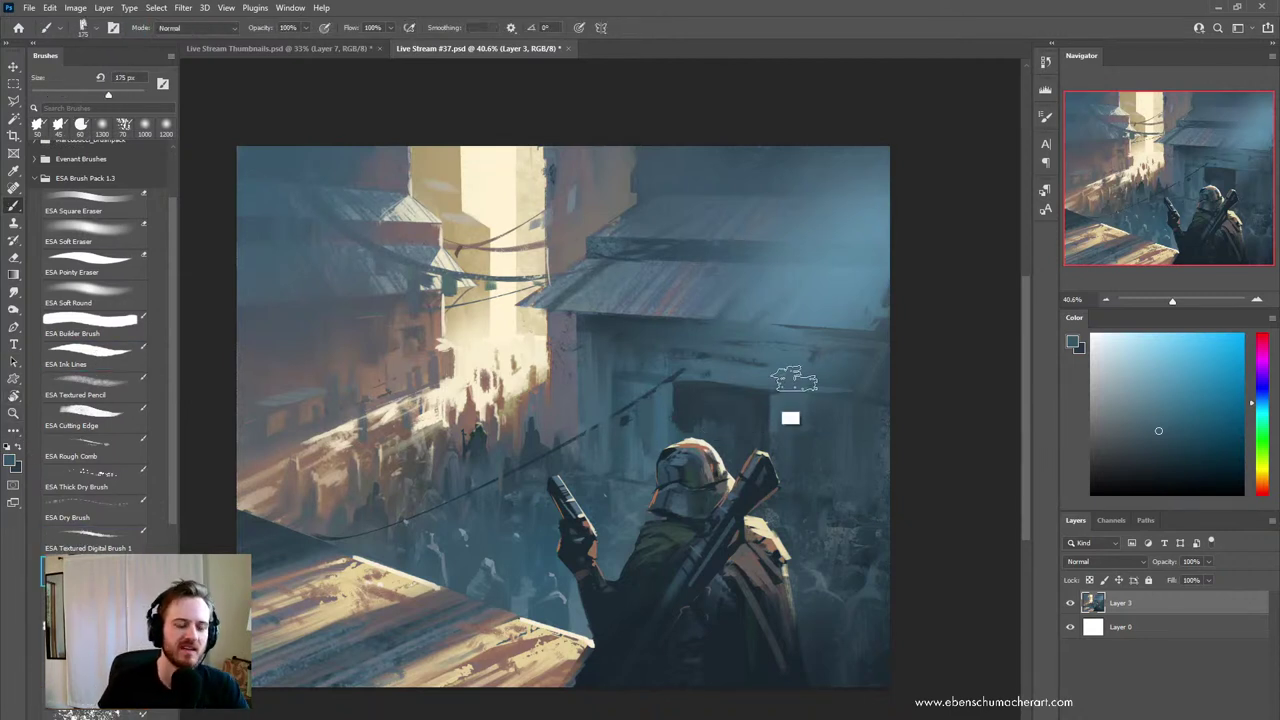
- Paint out the upper end of the hanging cable beside the dark doorway with sampled blue-grey wall colours at 175 px
alt+click(667, 337)
drag(668, 386, 632, 414)
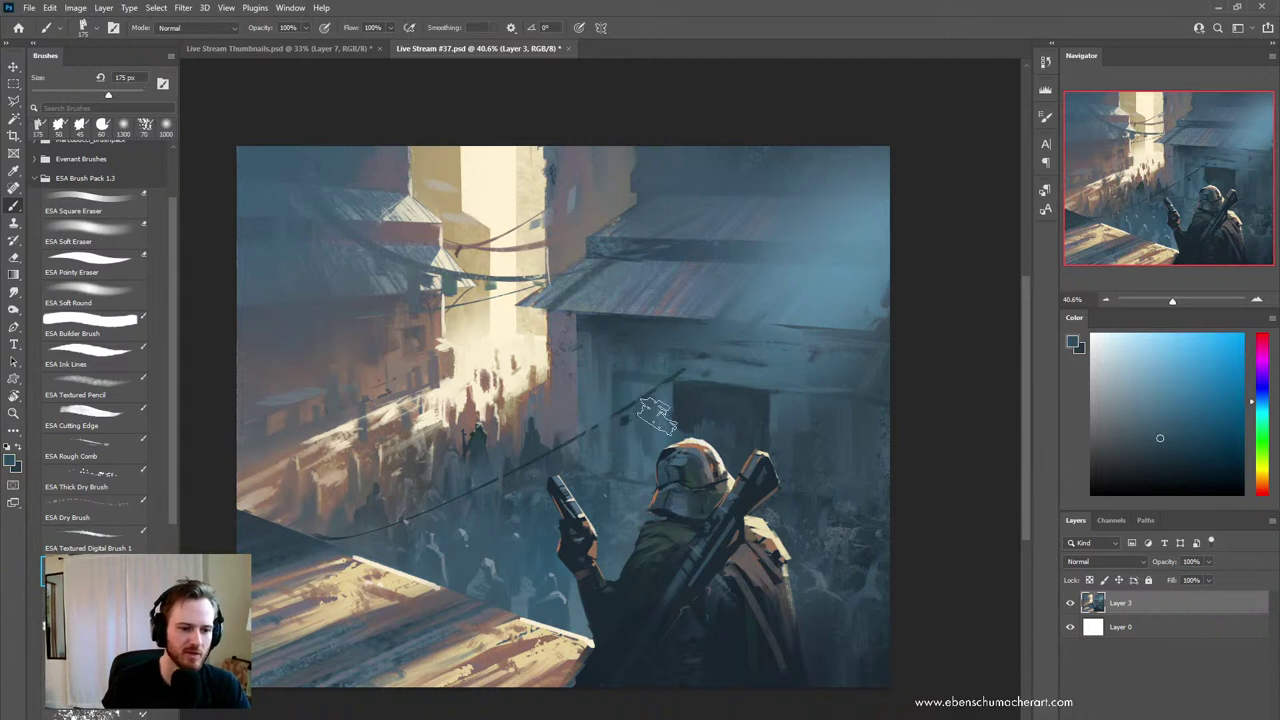
alt+click(719, 364)
mouse_move(668, 374)
mouse_down()
mouse_move(641, 380)
mouse_move(622, 416)
mouse_up()
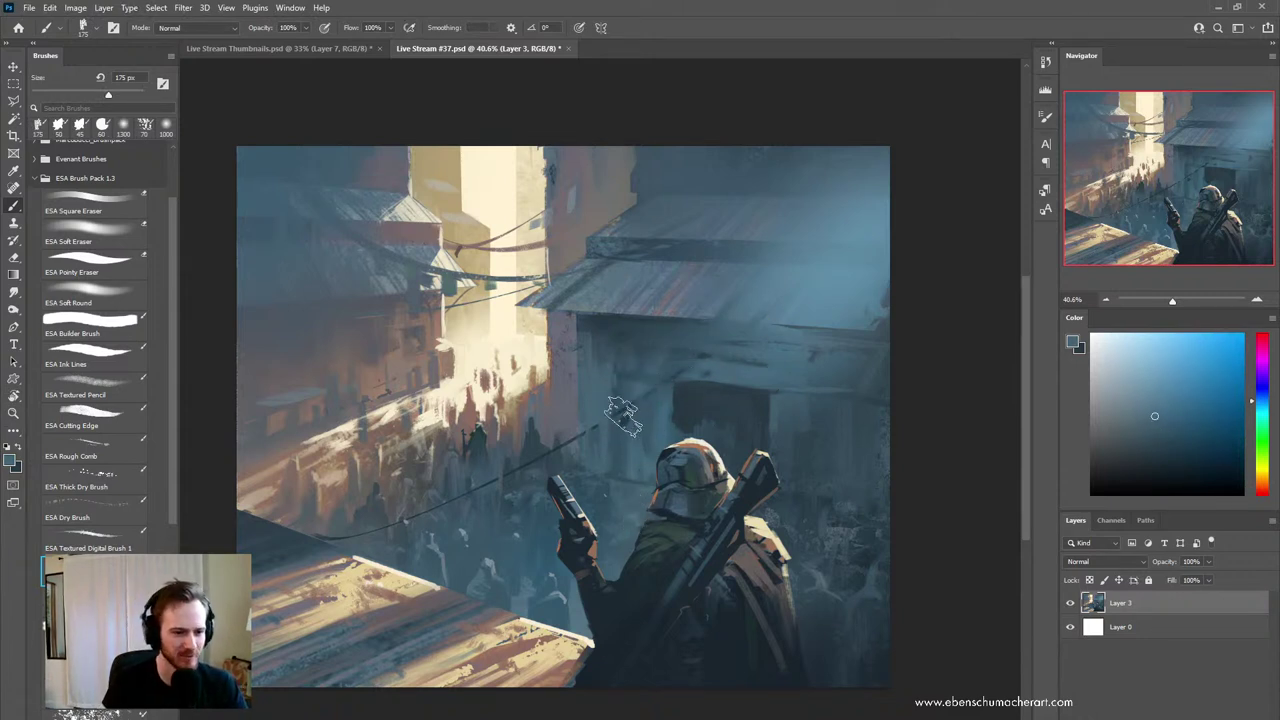
- Refine the dark doorway's upper edge and the adjacent wall with sampled dark and blue-grey tones at a 60 px brush size
key(bracketleft)
key(bracketleft)
key(bracketleft)
alt+click(690, 410)
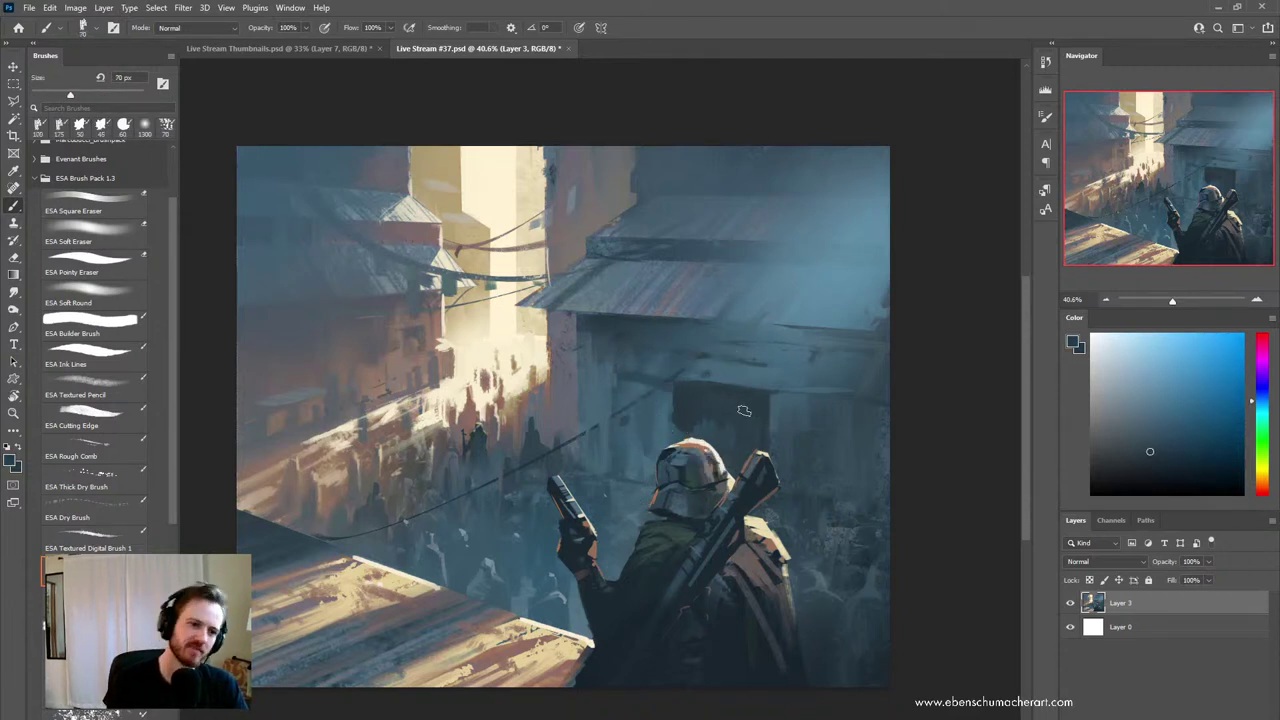
drag(662, 380, 718, 384)
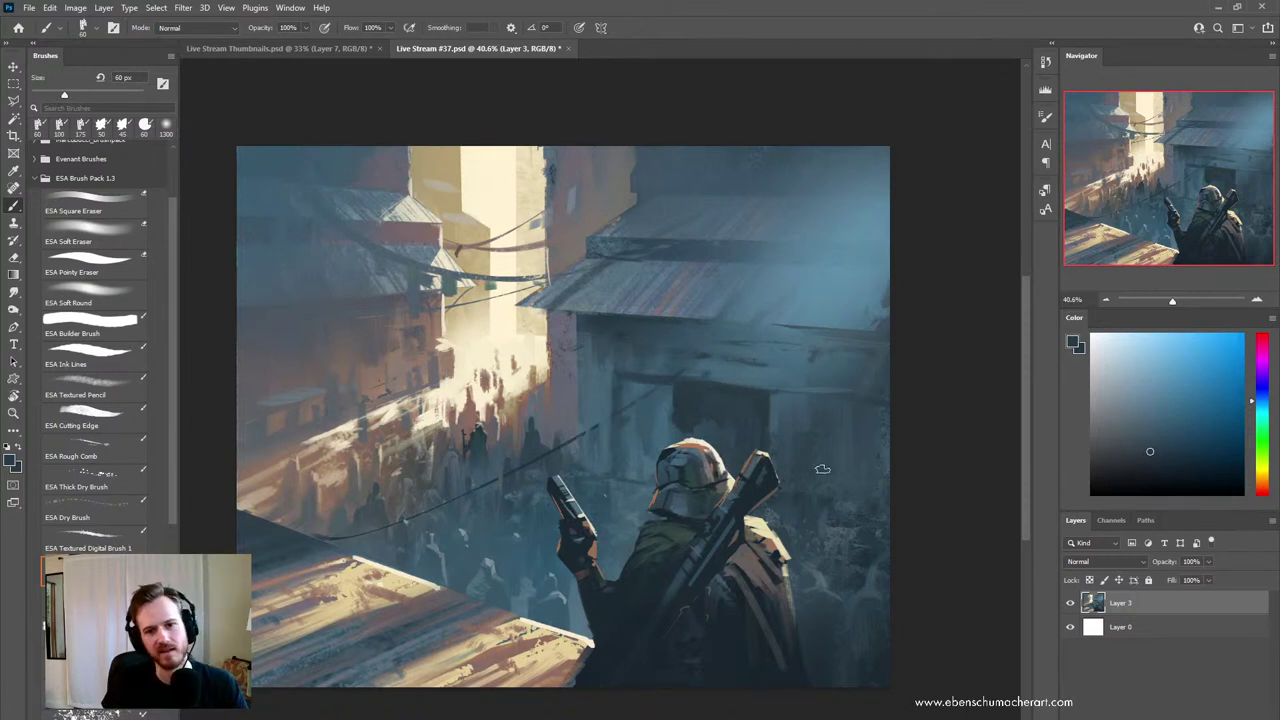
alt+click(619, 445)
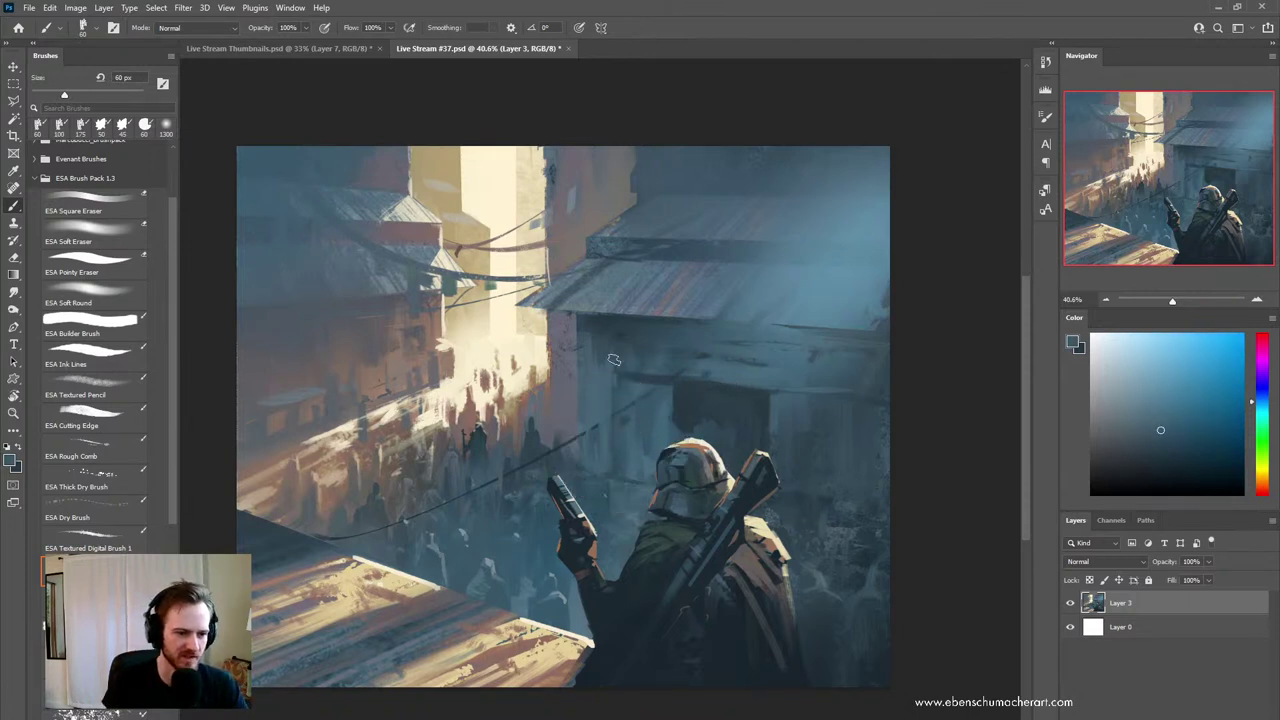
alt+click(697, 400)
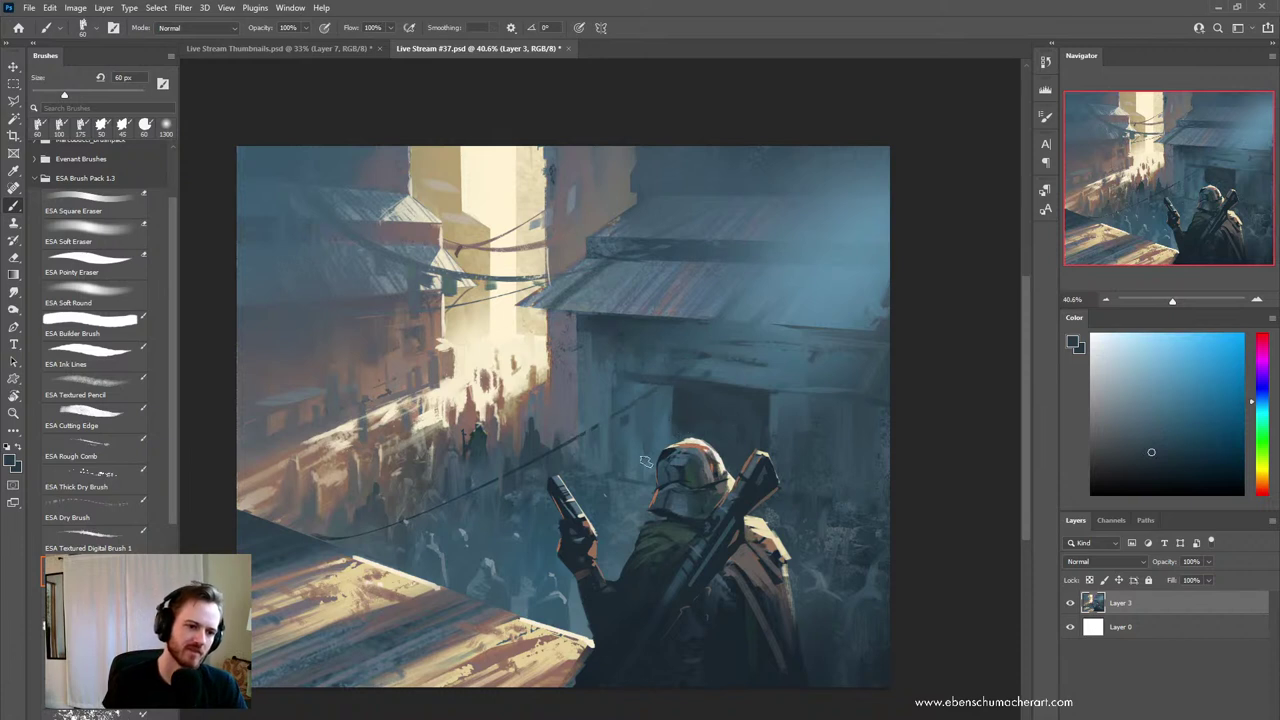
alt+click(685, 360)
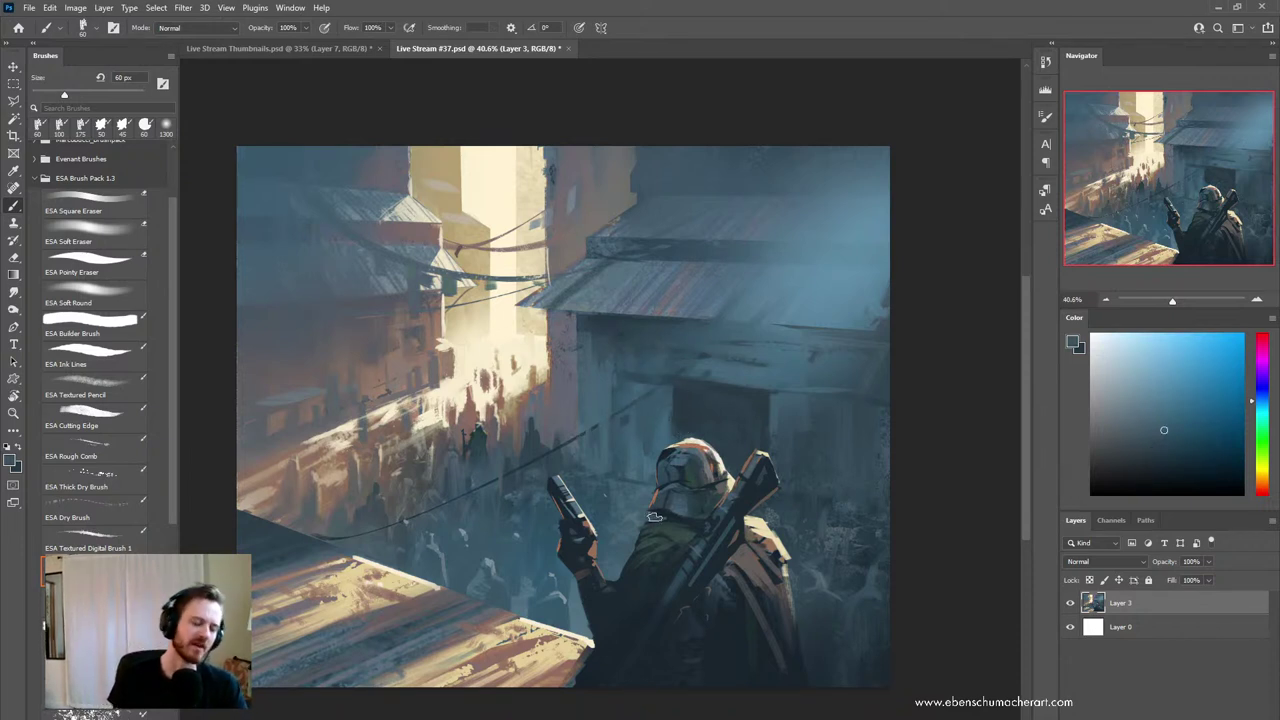
- With the canvas temporarily flipped, darken the shadow beneath the lower roof's eave using a sampled colour and a 150 px brush
key(ctrl+f)
drag(647, 445, 616, 476)
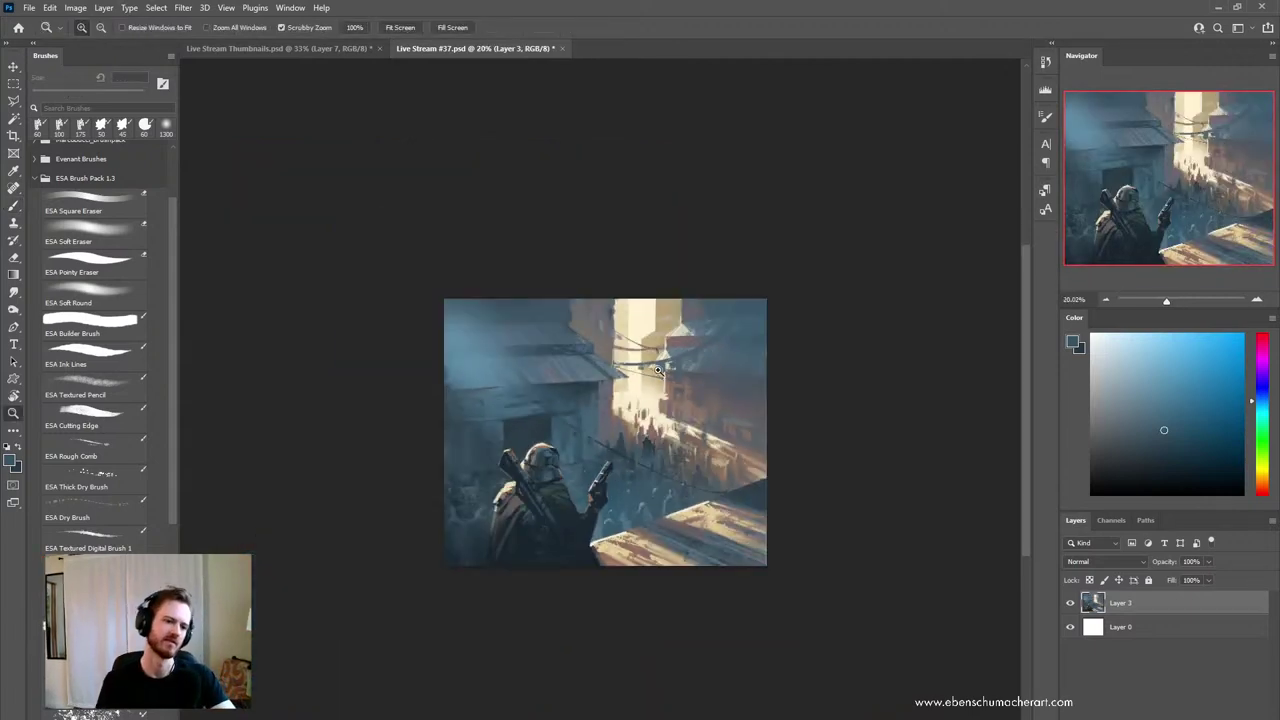
drag(575, 435, 616, 430)
alt+click(573, 324)
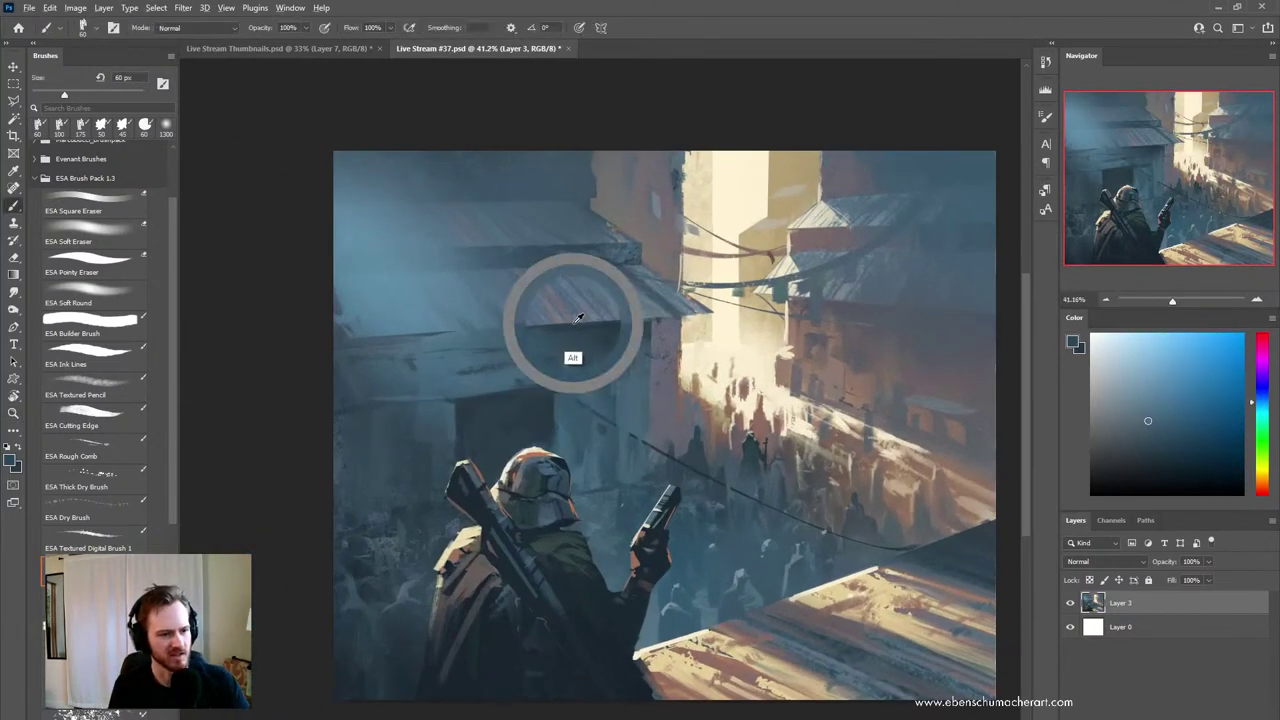
key(bracketright)
key(bracketright)
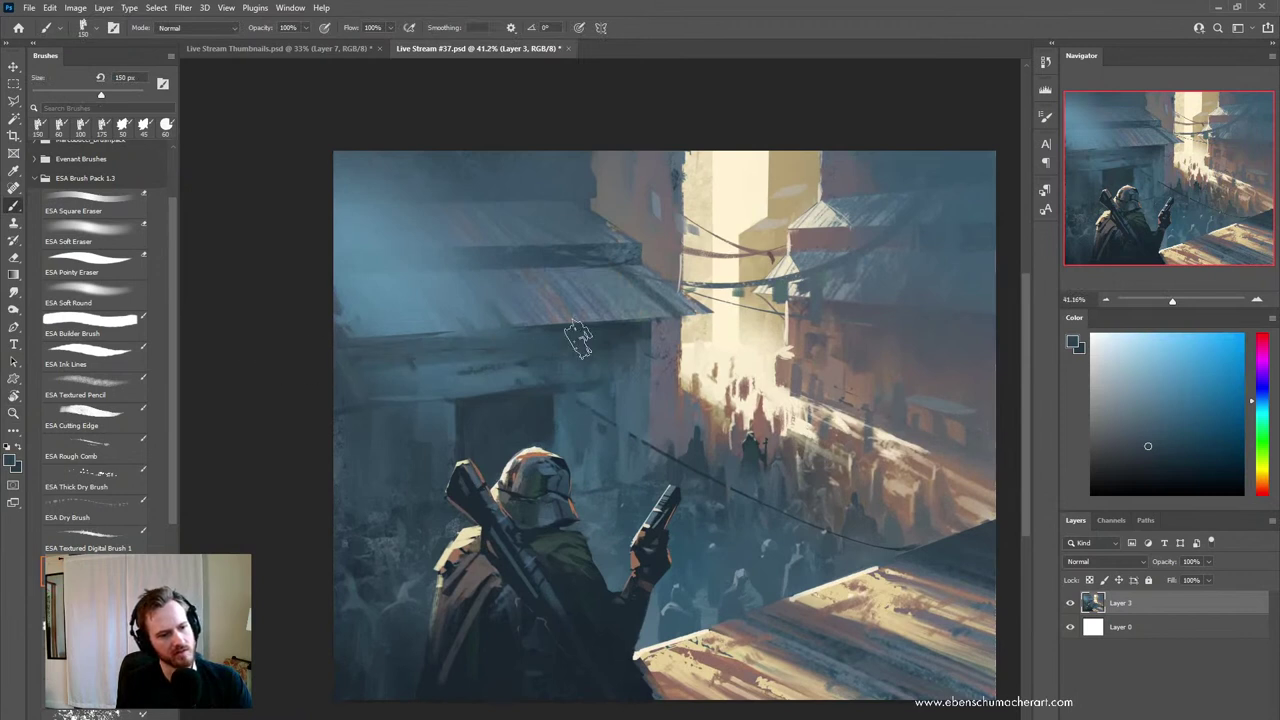
key(h)
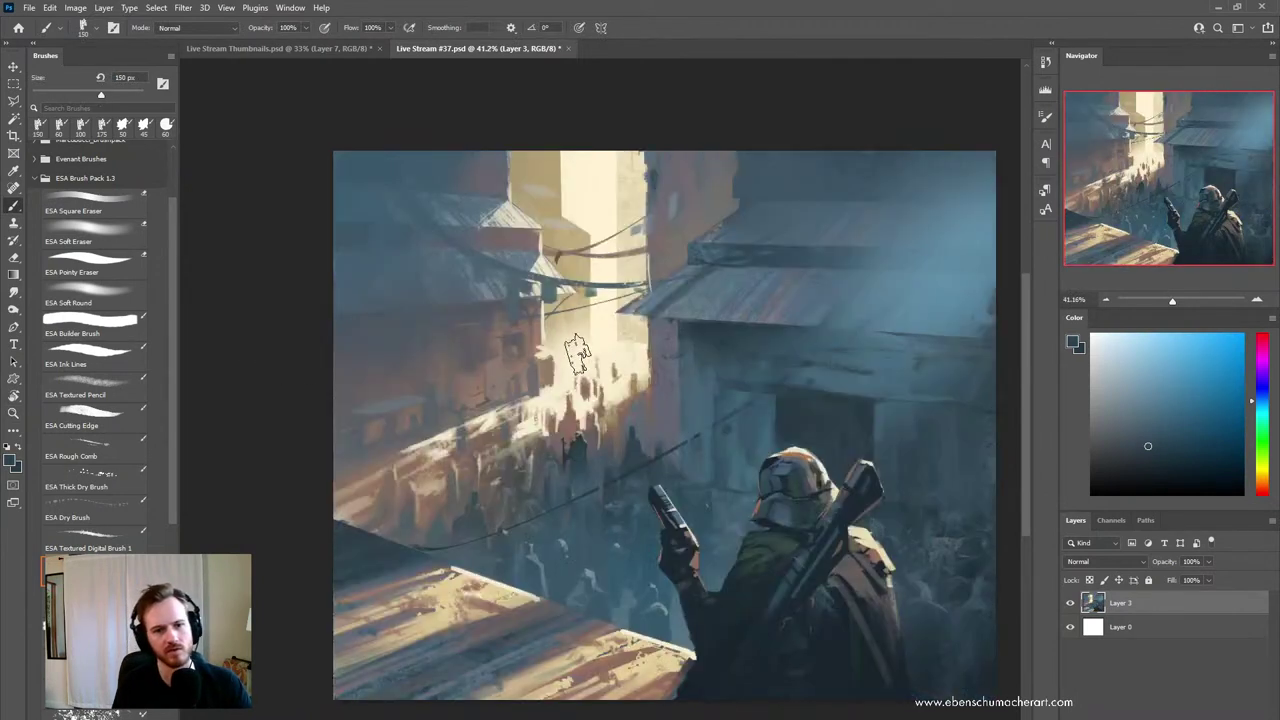
- Blend the wall beneath the lower roof with a textured 150 px Mixer Brush and sampled blues, undoing the last strokes
key(shift+b)
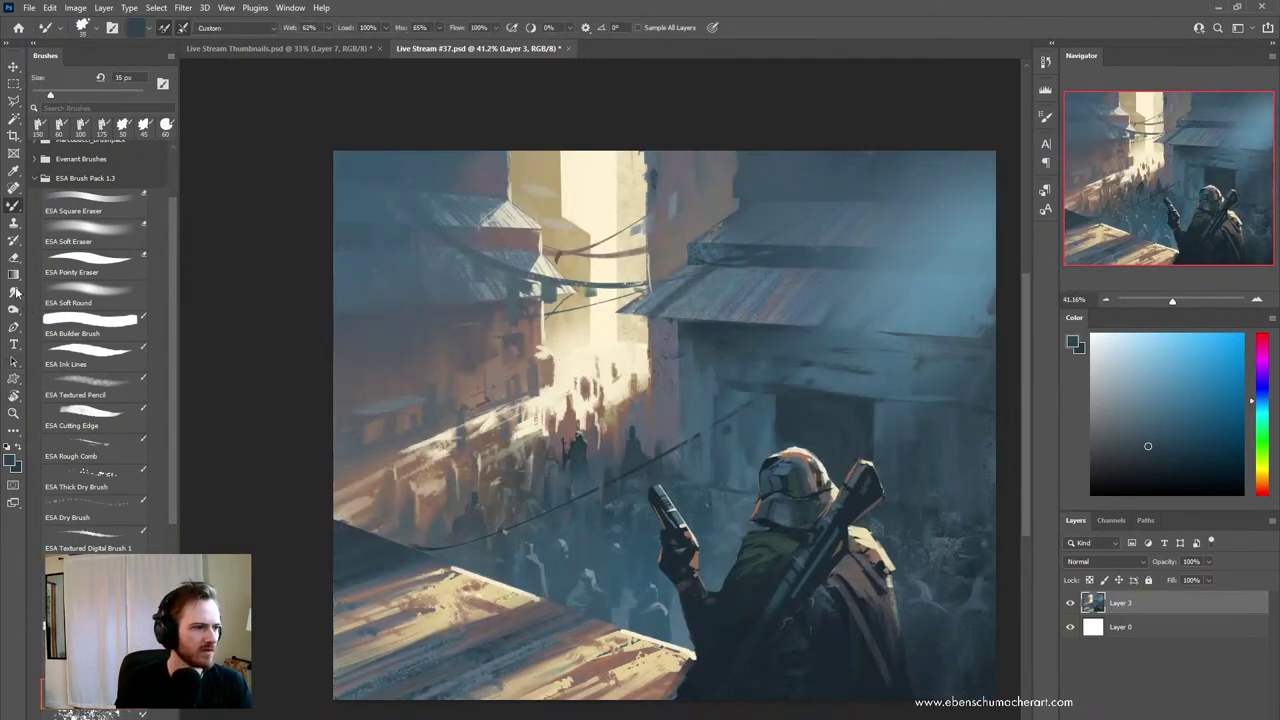
click(103, 127)
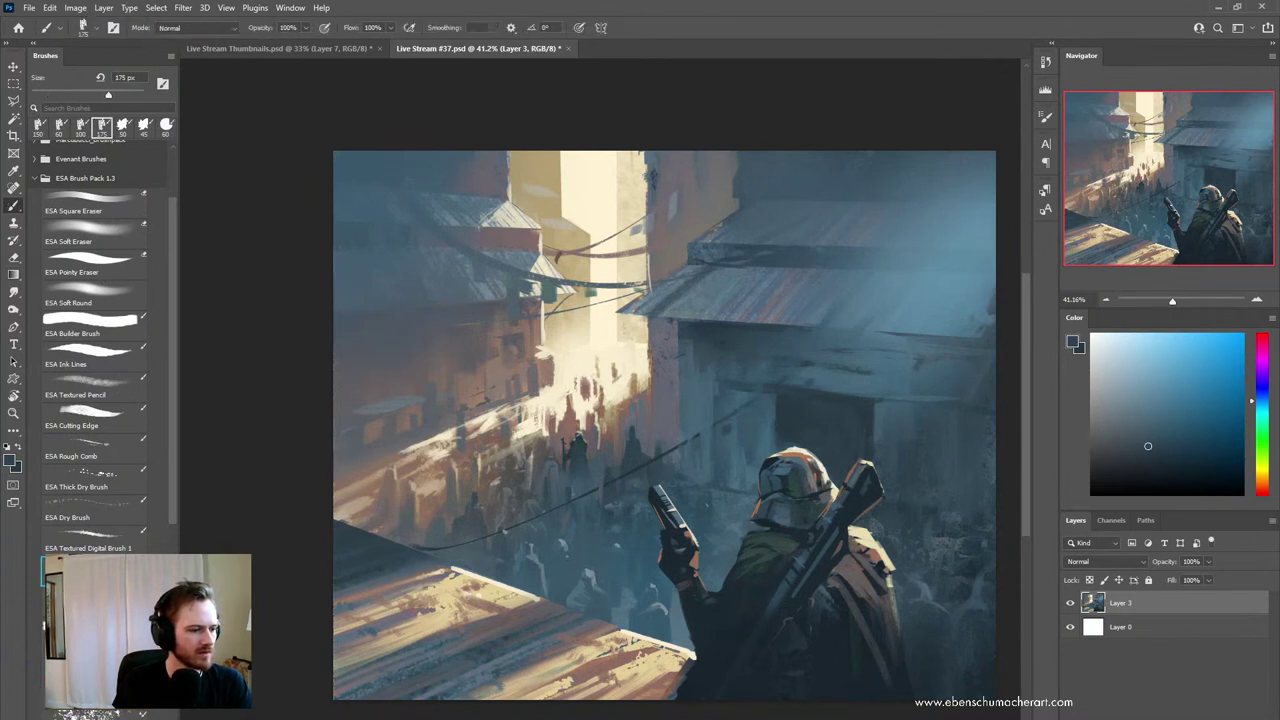
key(shift+b)
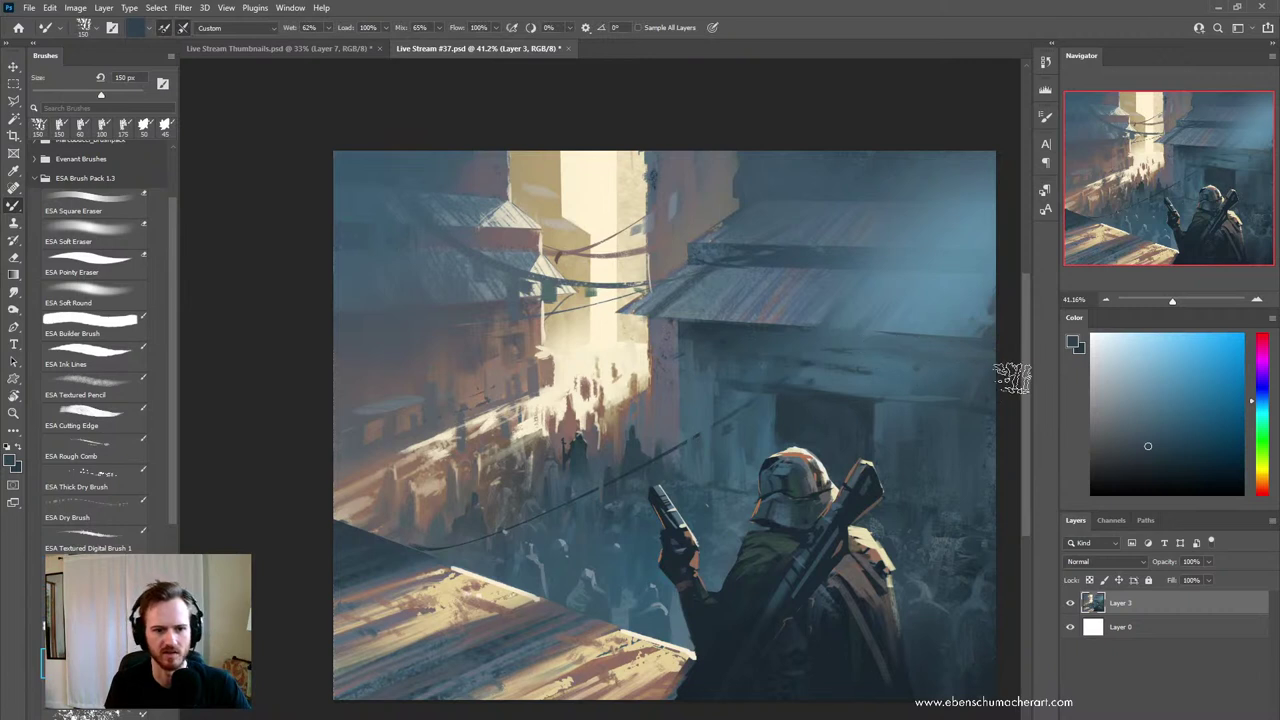
key(alt)
alt+click(954, 312)
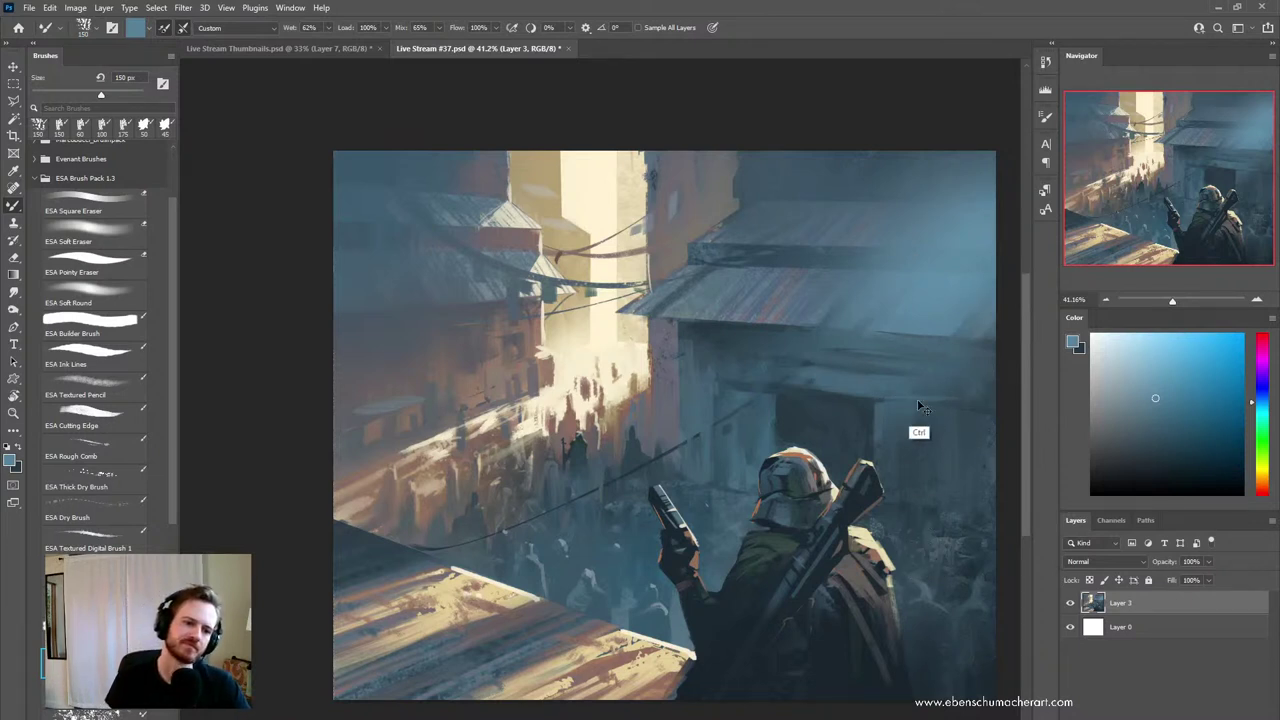
key(ctrl)
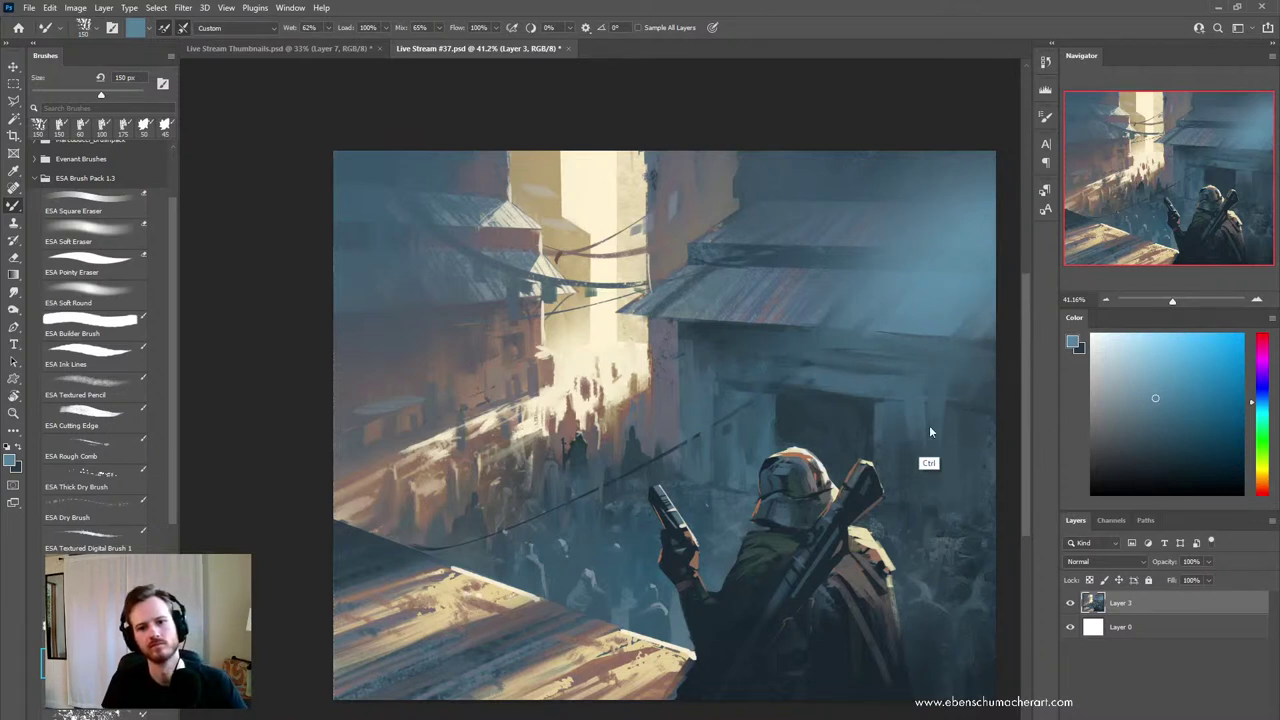
drag(857, 385, 770, 340)
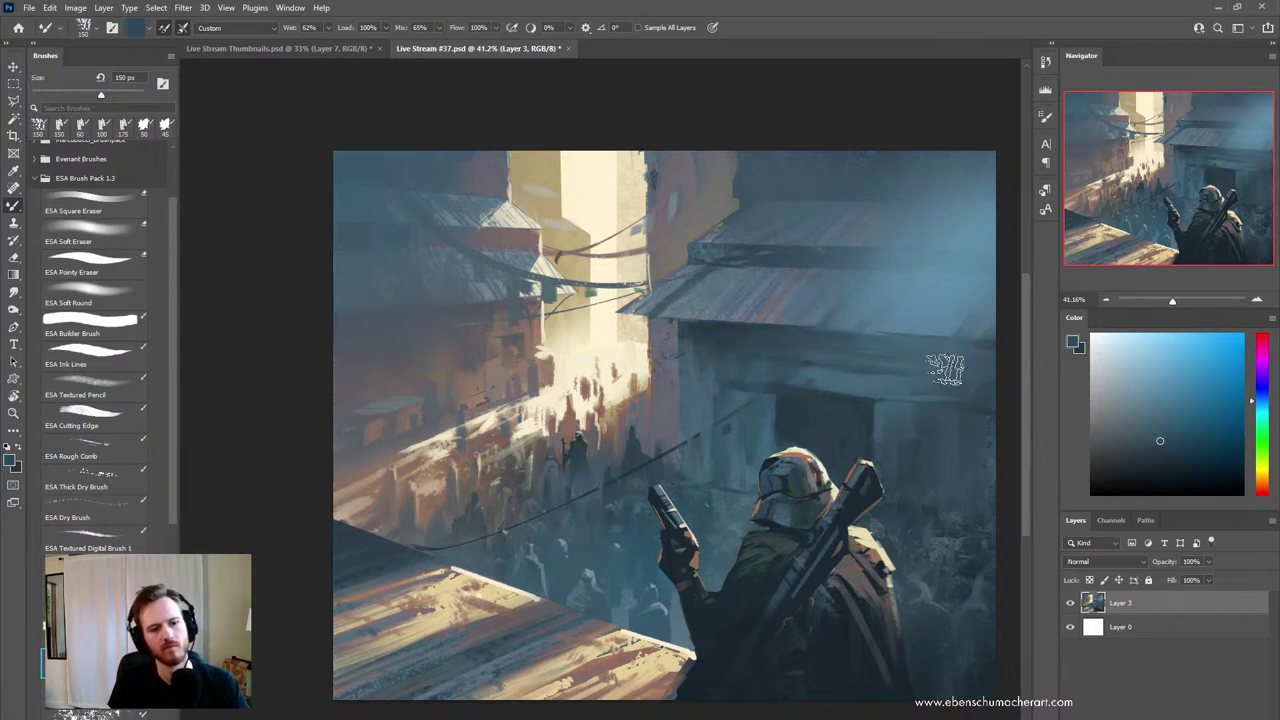
key(ctrl)
key(ctrl+z)
key(ctrl+z)
key(ctrl+z)
click(95, 295)
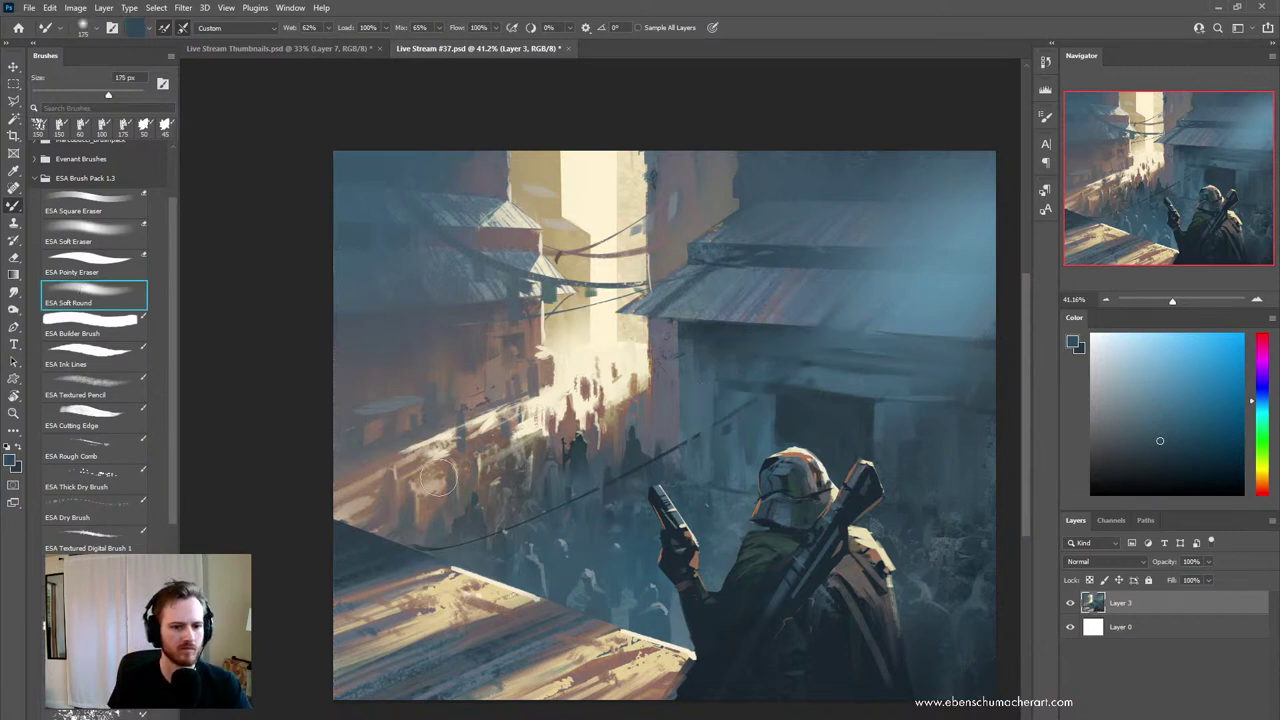
alt+click(832, 412)
key(bracketright)
key(bracketright)
key(bracketright)
key(bracketright)
key(bracketright)
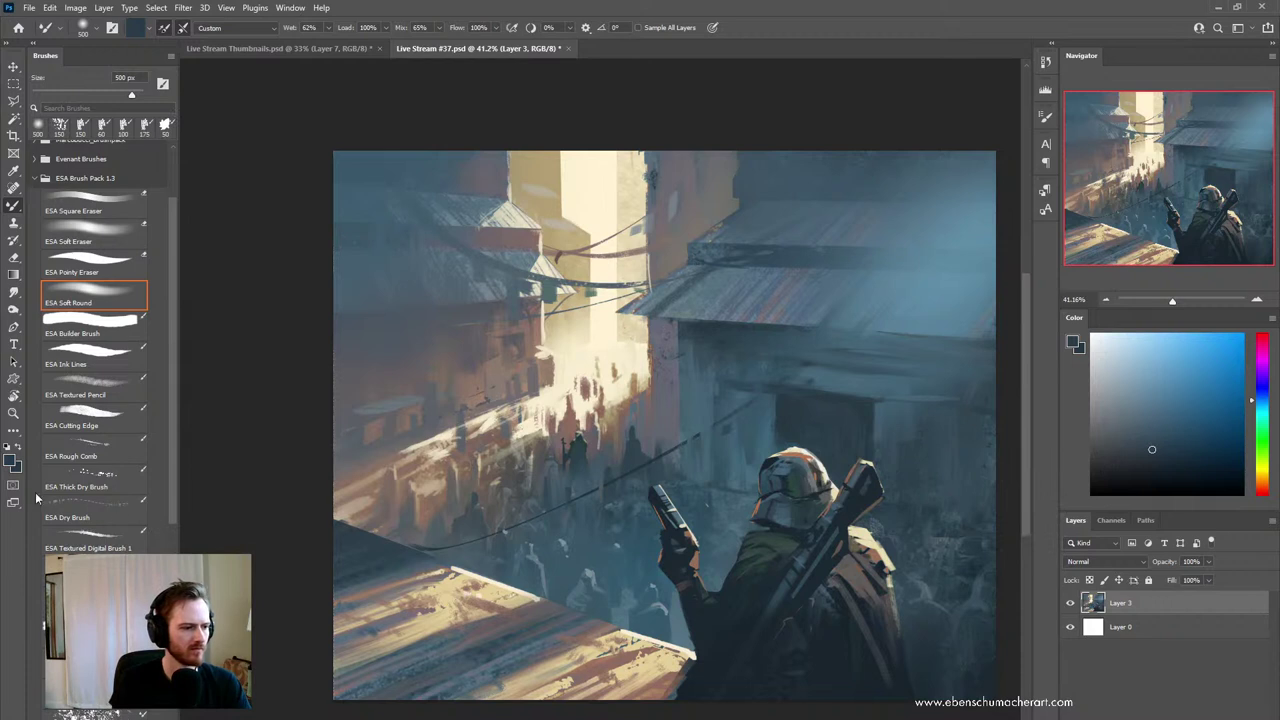
click(84, 232)
click(95, 290)
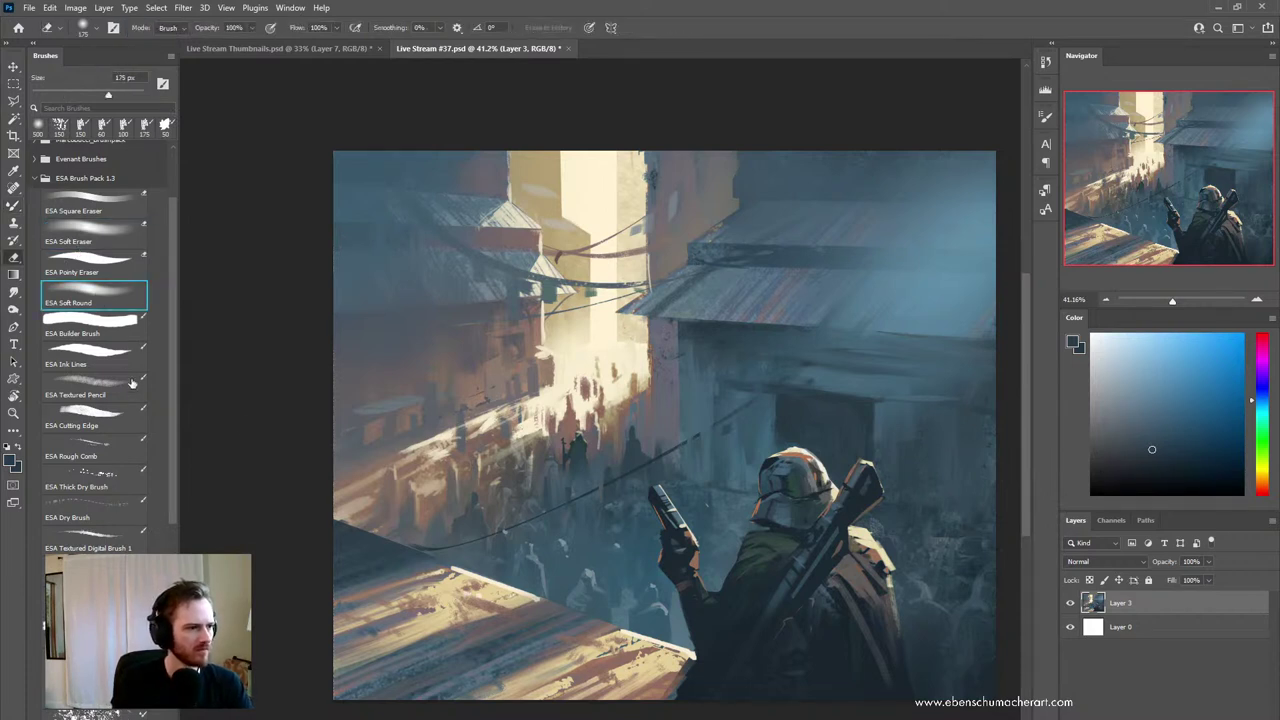
key(b)
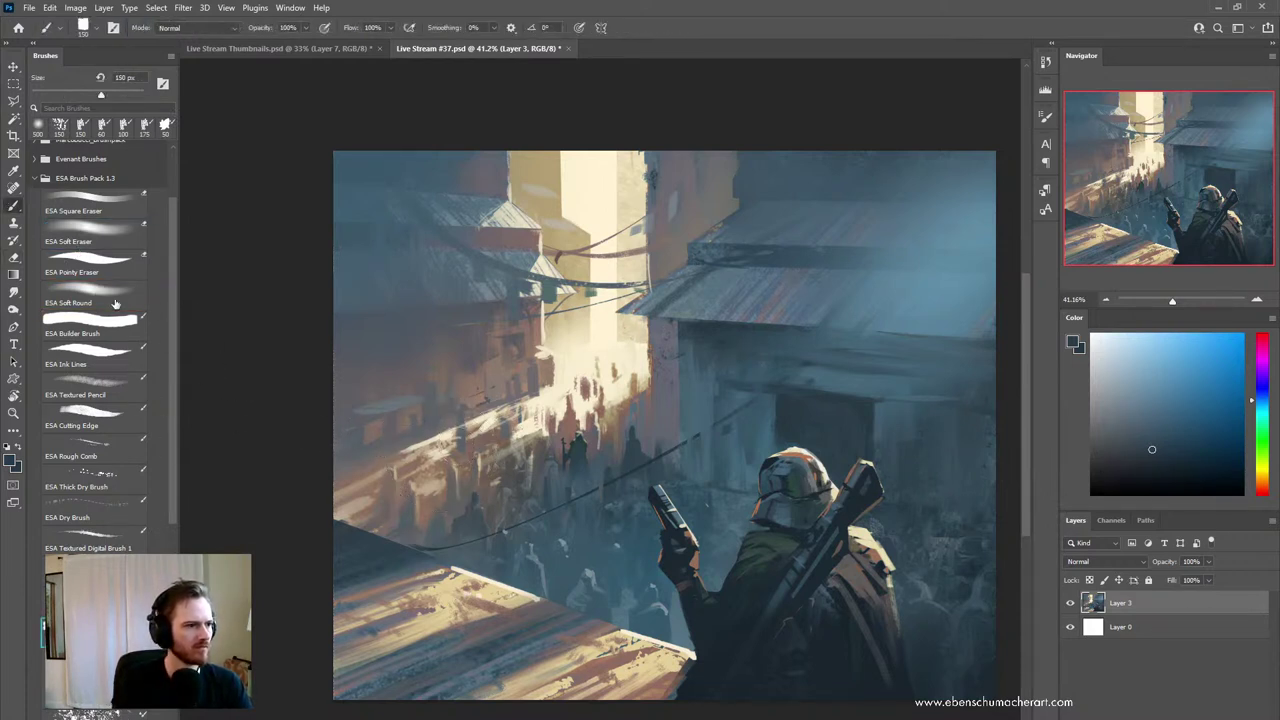
- Glaze the wall beneath the roof with the dark doorway colour using the regular ESA Soft Round brush at 600 px
click(103, 298)
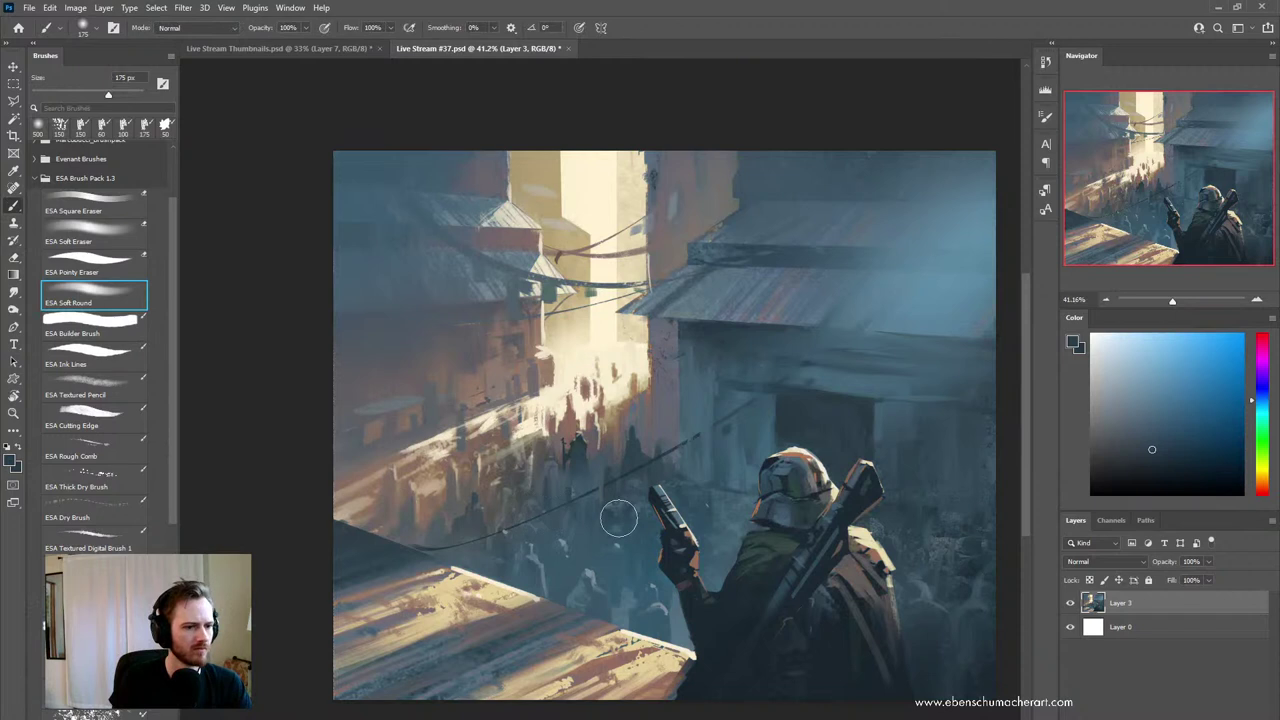
alt+click(834, 423)
key(bracketright)
key(bracketright)
key(bracketright)
key(bracketright)
key(bracketright)
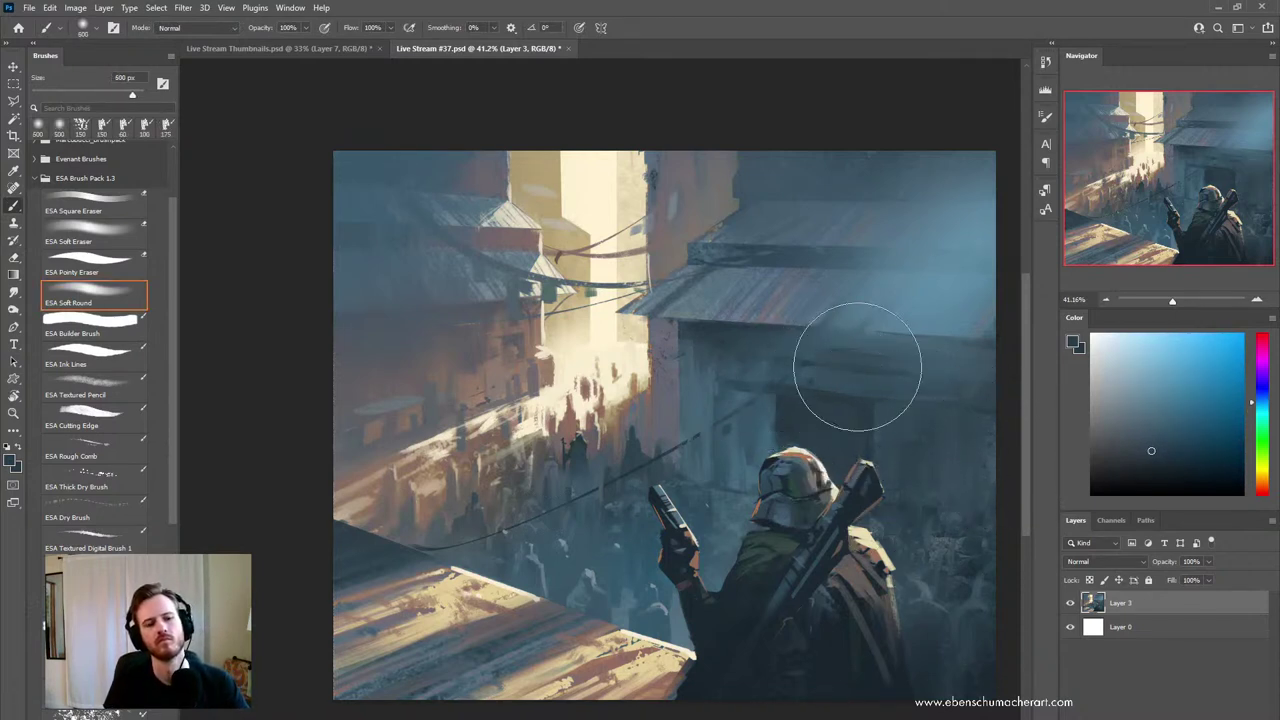
drag(857, 366, 1014, 334)
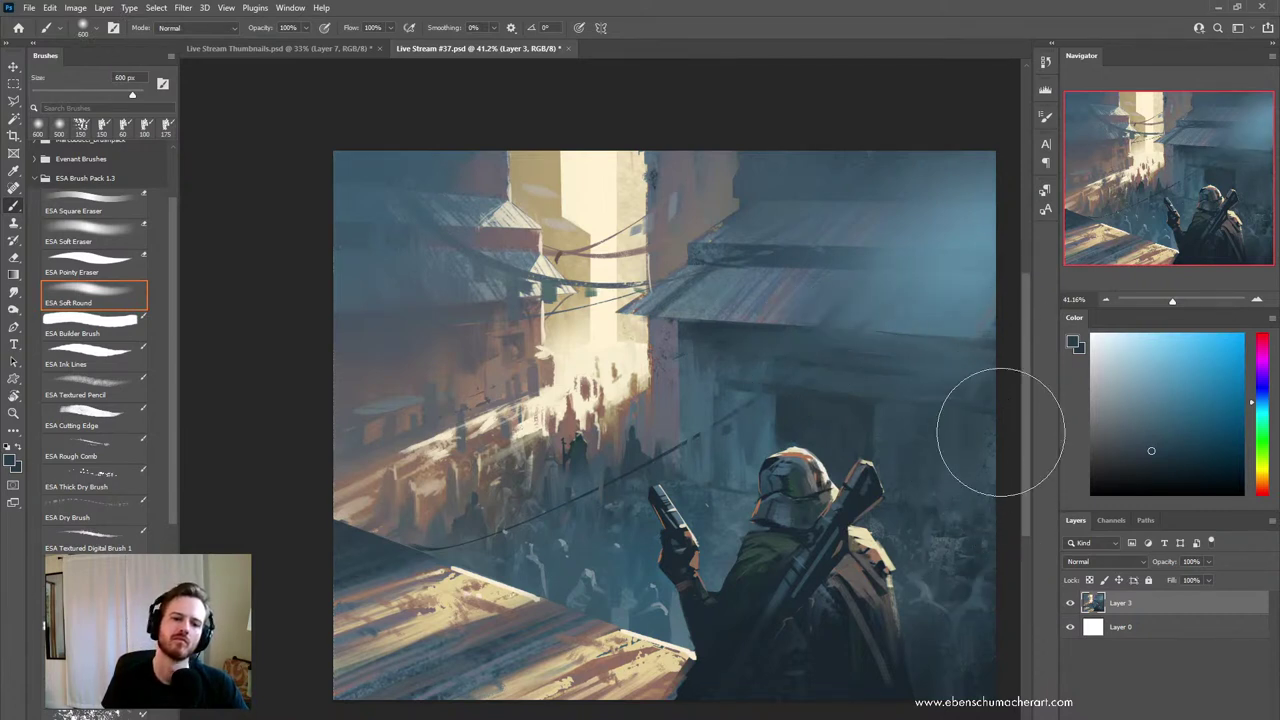
- Try darkening the wall around the doorway and soldier with a near-black 600 px soft brush, and undo those strokes
click(1133, 481)
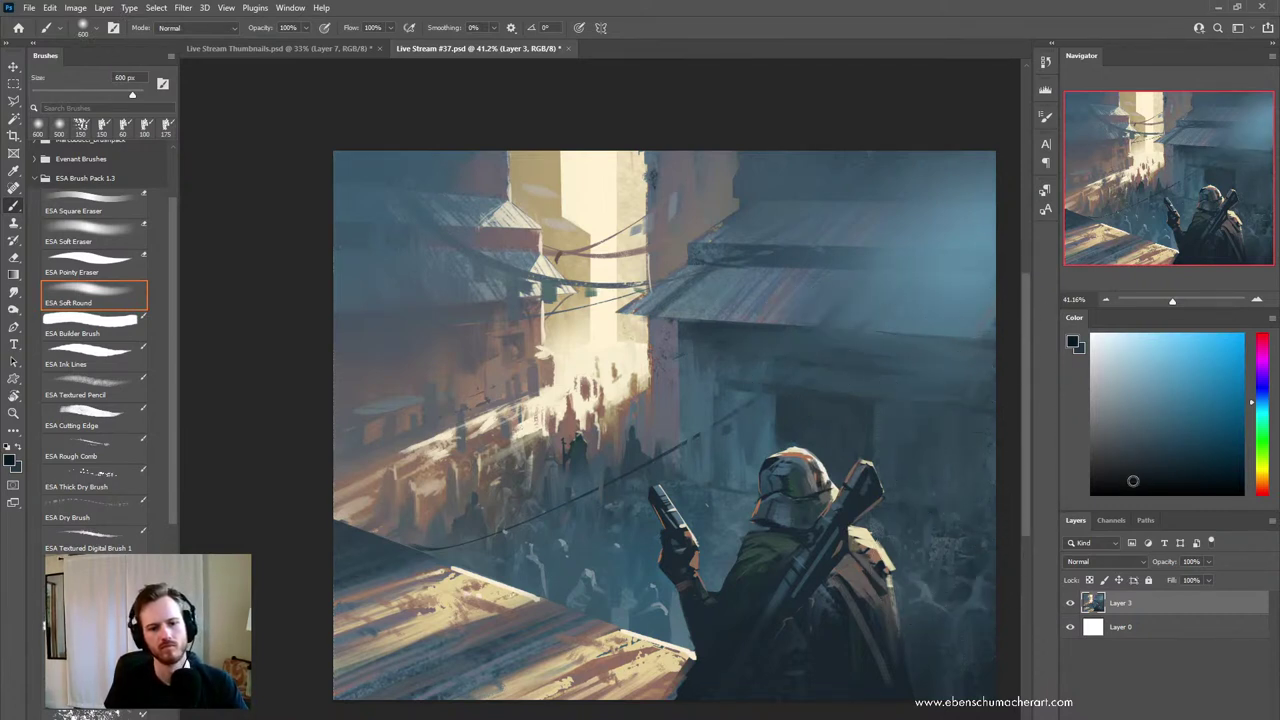
mouse_move(943, 471)
mouse_down()
mouse_move(902, 432)
mouse_move(931, 309)
mouse_up()
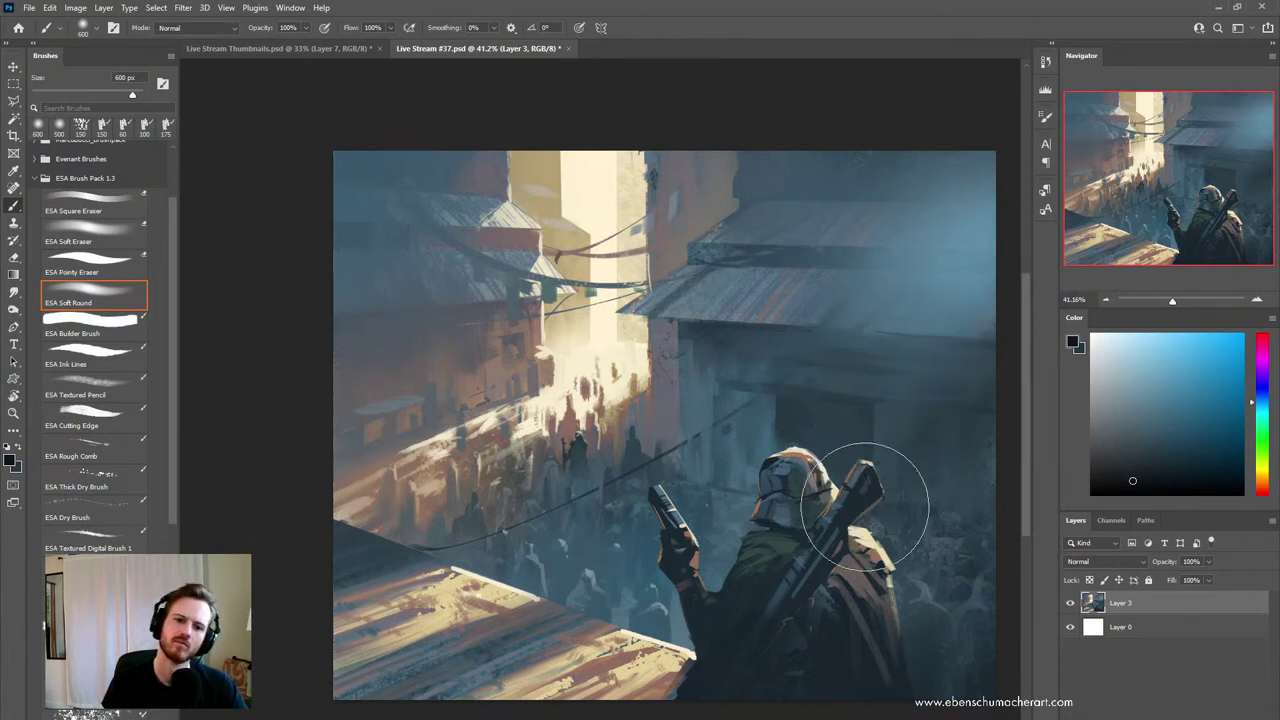
alt+click(767, 402)
drag(770, 399, 705, 495)
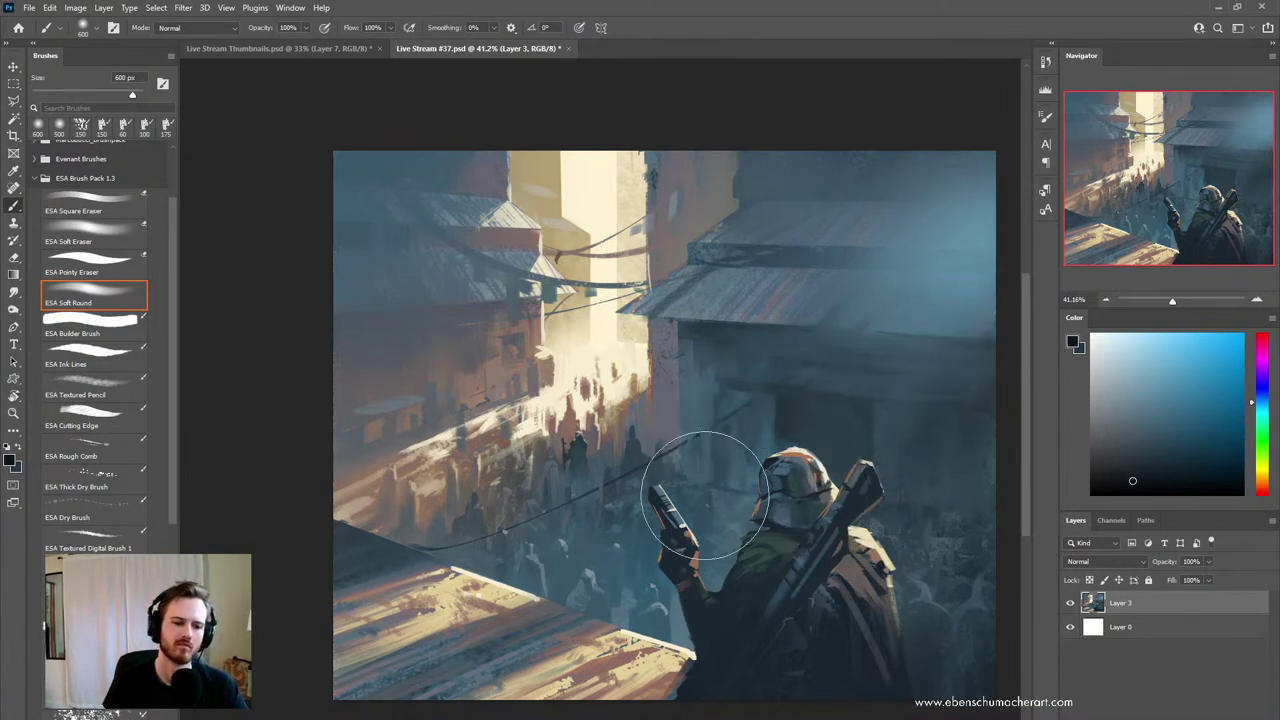
key(ctrl+z)
key(ctrl+z)
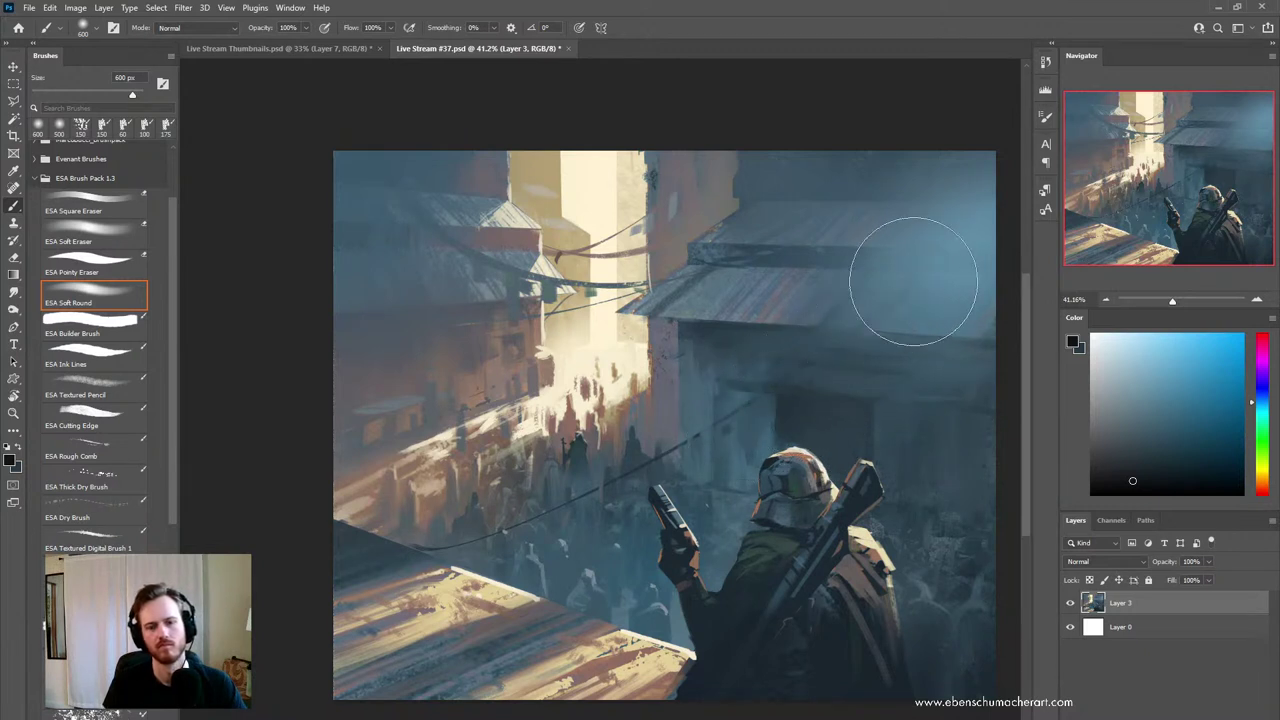
- Try adding a light blue haze over the roof and wall with the soft brush at about 1000 px, and undo it
alt+click(963, 318)
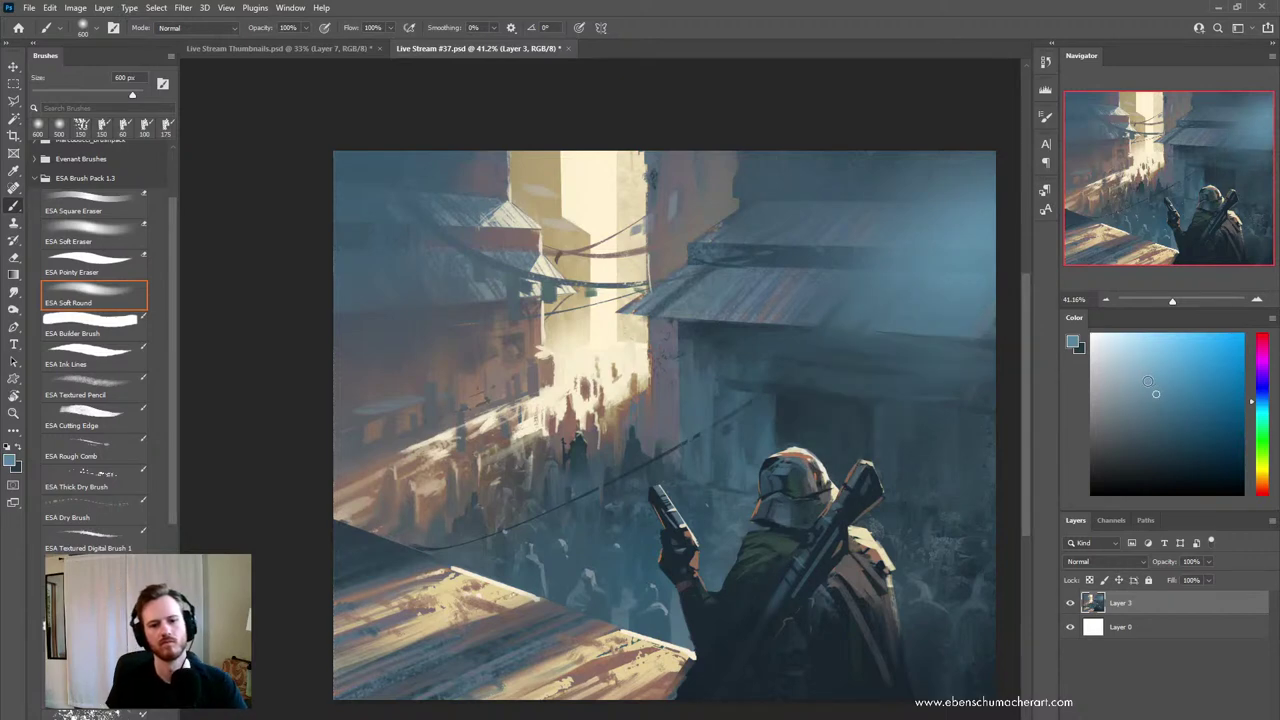
click(1147, 381)
key(bracketright)
key(bracketright)
key(bracketright)
key(bracketright)
key(bracketright)
key(bracketright)
key(bracketright)
drag(875, 343, 810, 395)
key(bracketleft)
key(bracketleft)
key(bracketleft)
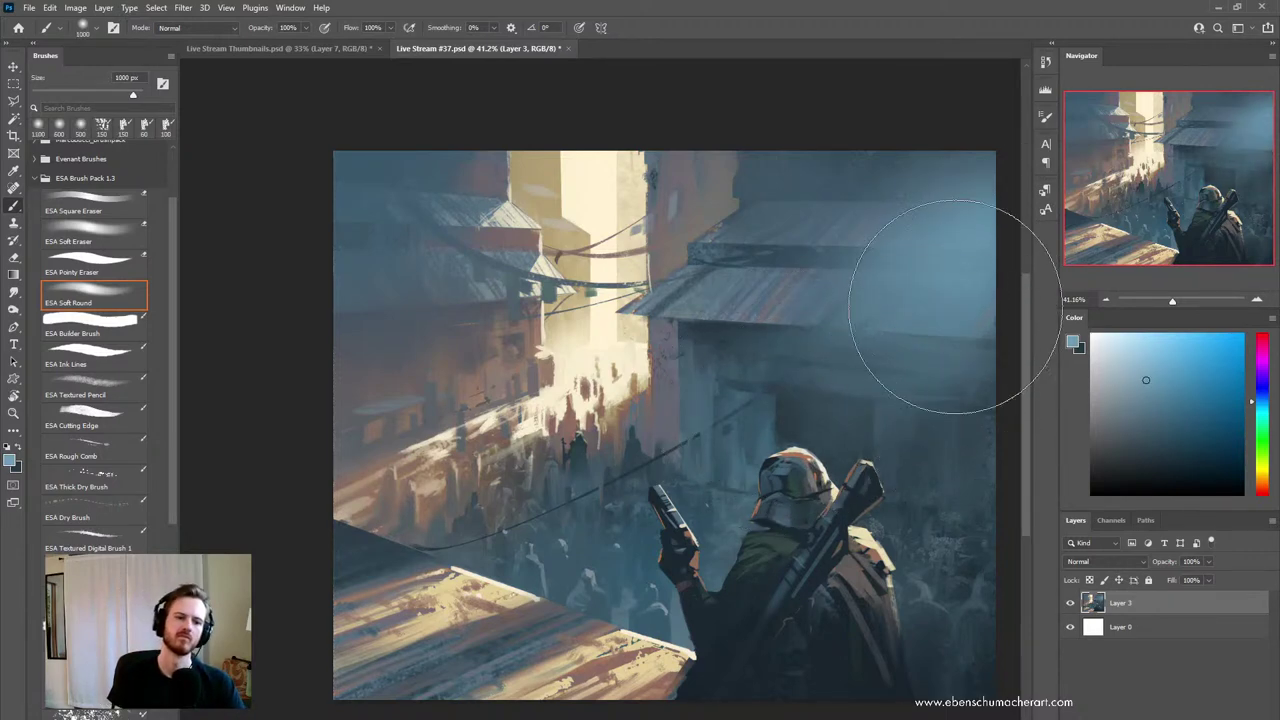
drag(829, 272, 745, 390)
key(ctrl+z)
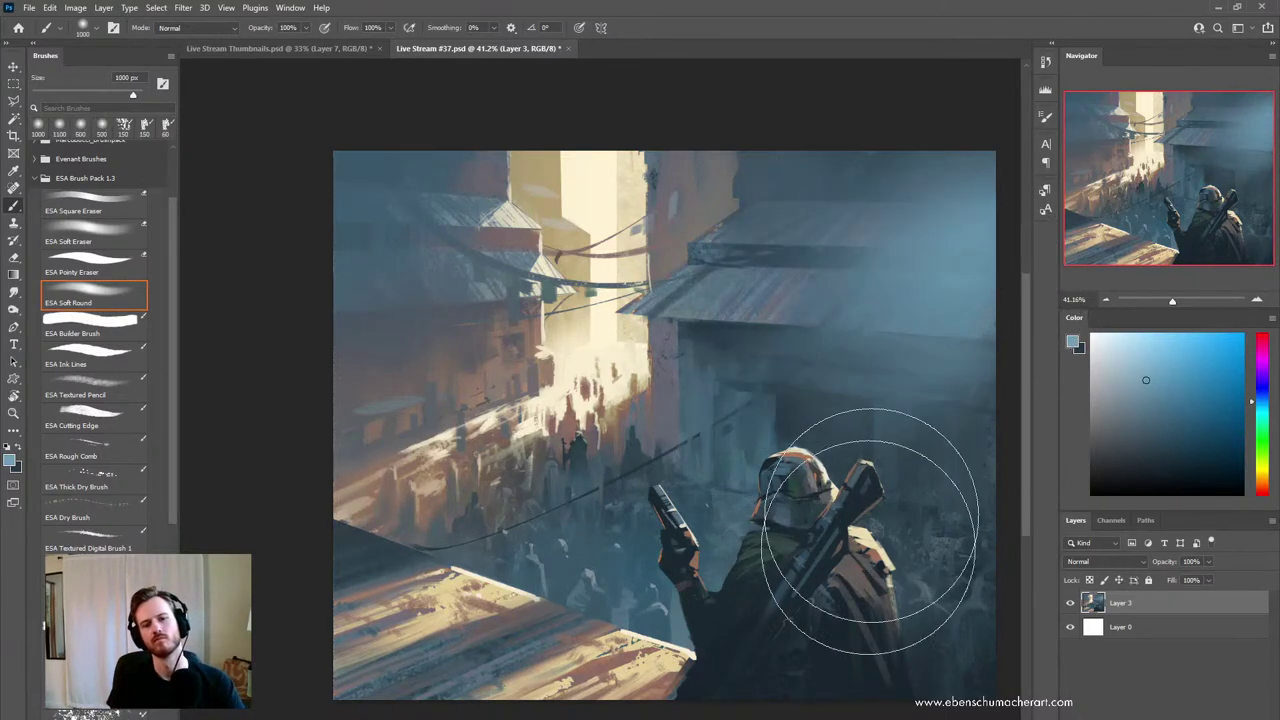
key(ctrl+z)
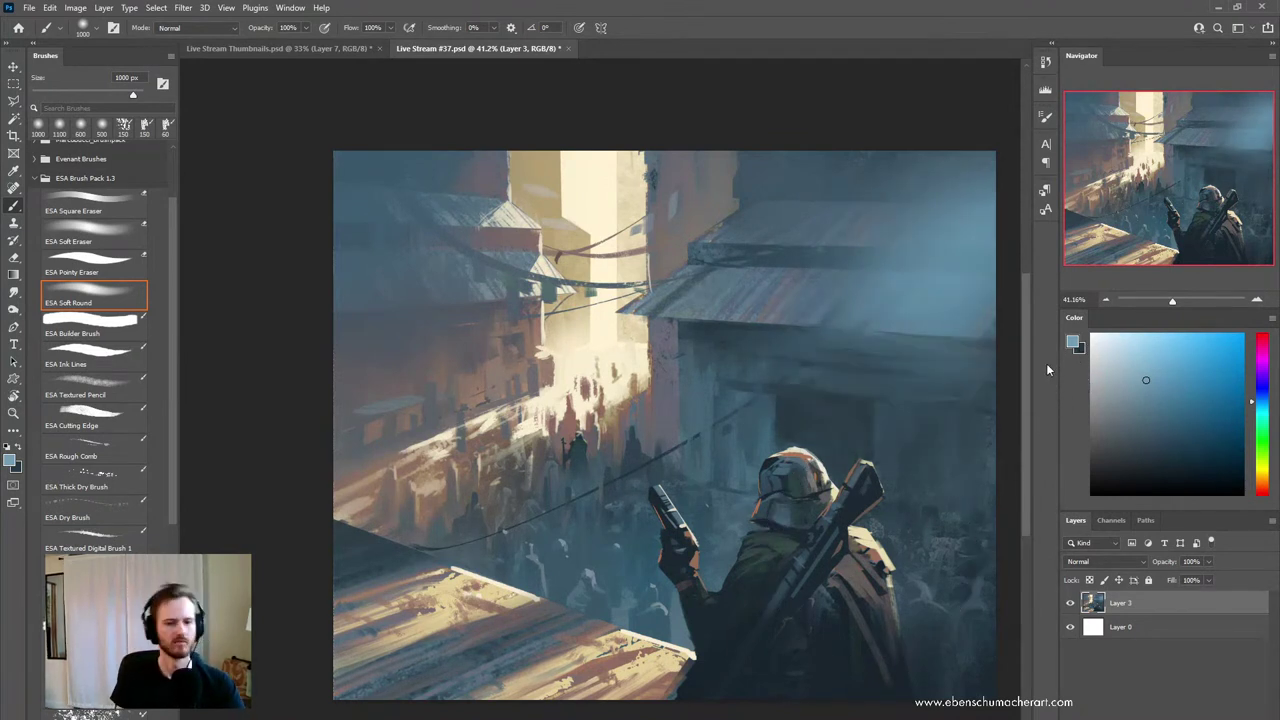
- Flip the canvas horizontally to check the composition, keeping the ESA Soft Round brush ready
key(F2)
key(z)
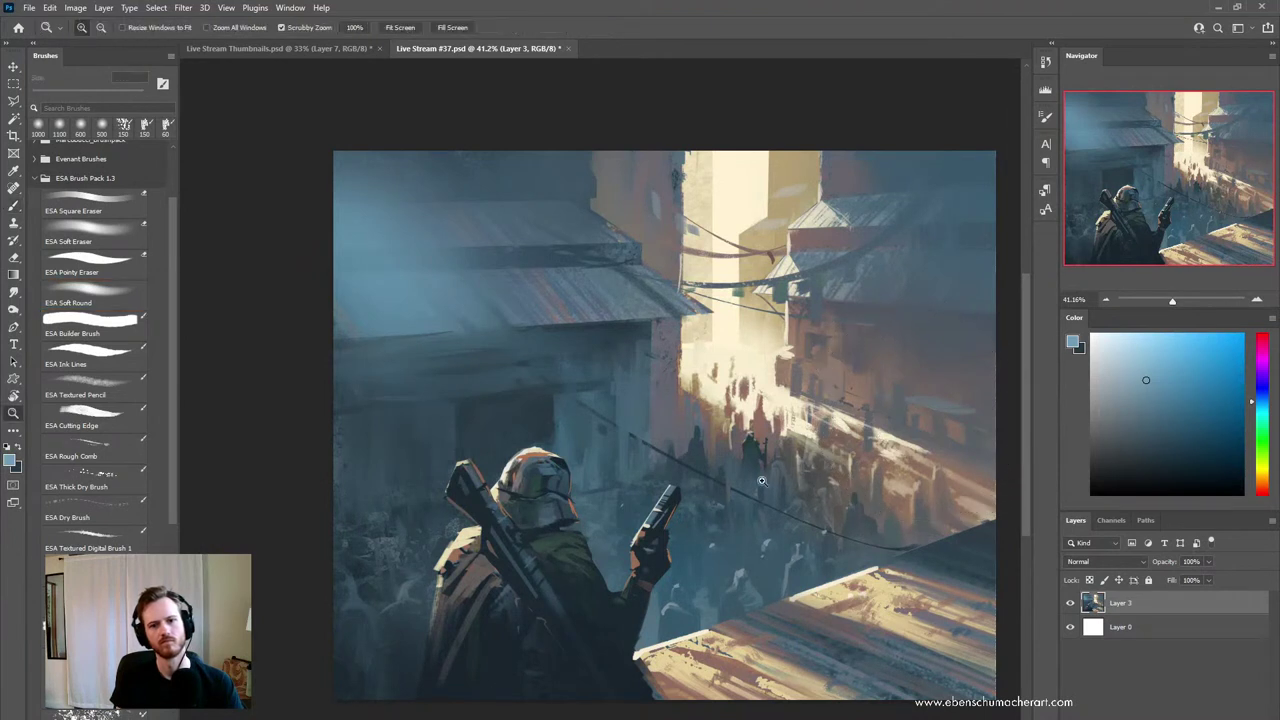
key(b)
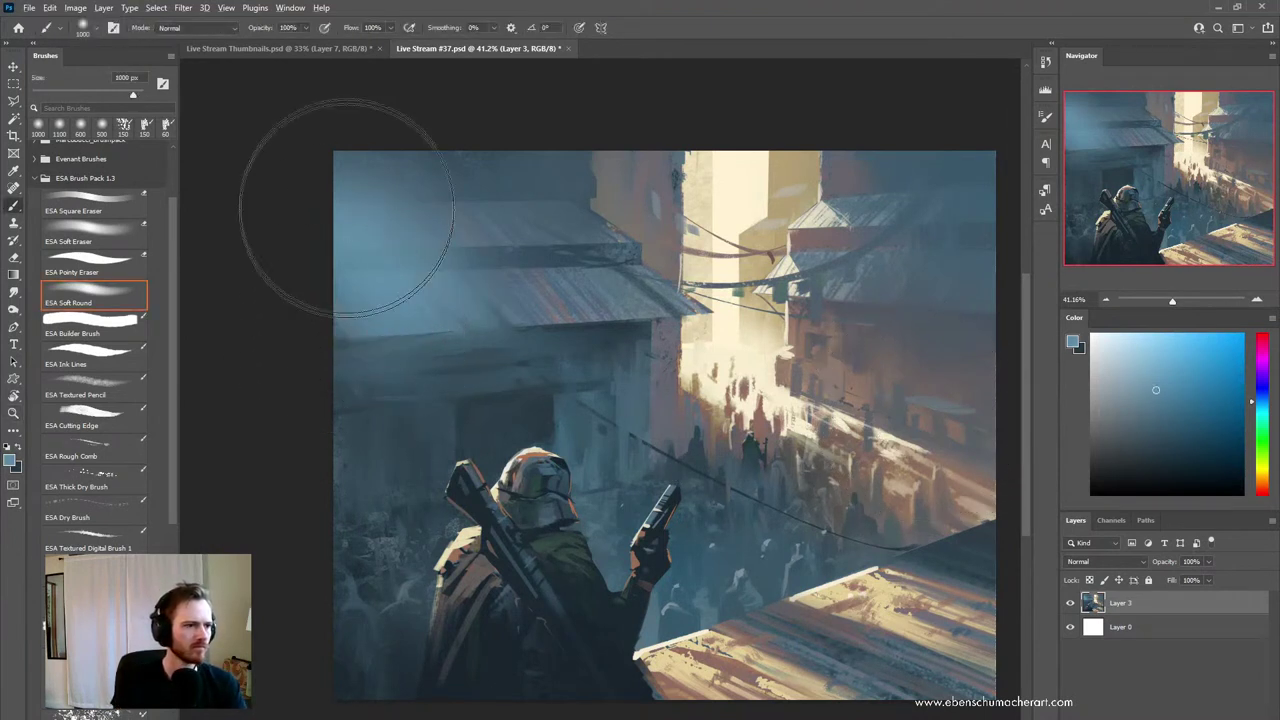
- Try adding a light blue glow over the shaded building with the 1000 px soft brush in Linear Dodge (Add) mode, and undo it
click(200, 27)
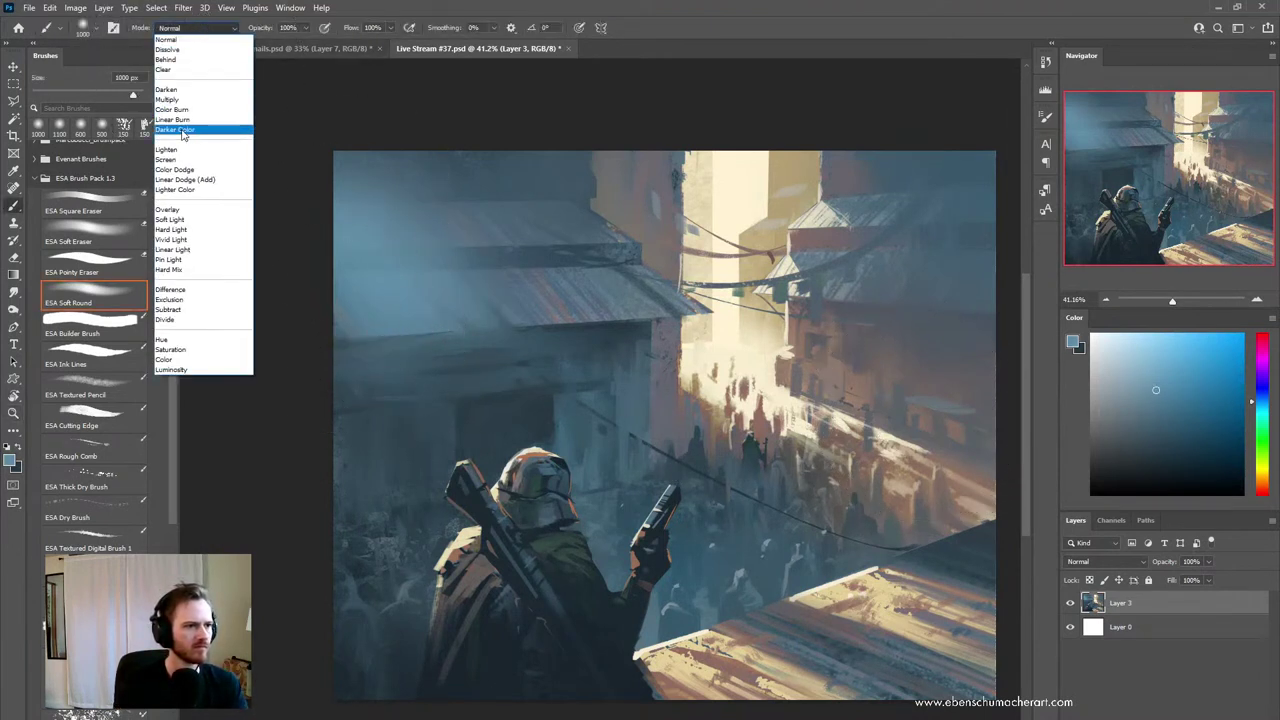
click(185, 180)
drag(414, 371, 457, 428)
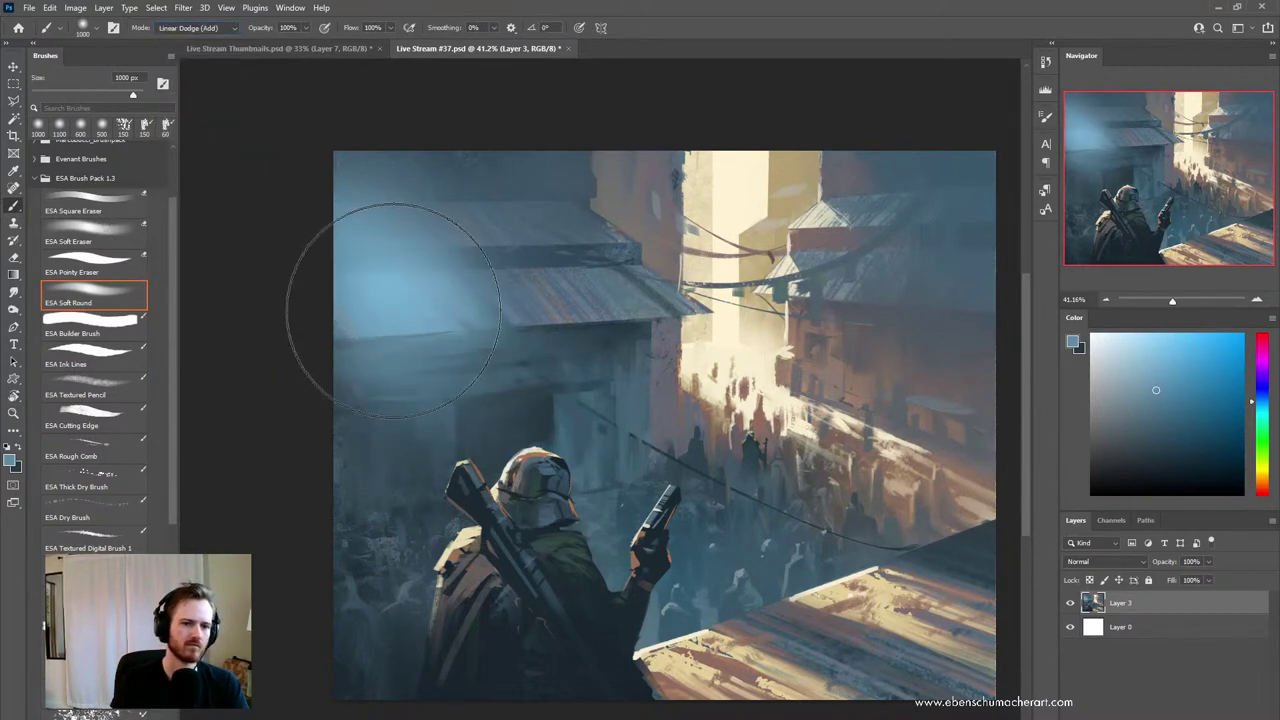
key(ctrl+z)
- Try a subtler Linear Dodge (Add) haze across the building and soldier using a darker blue at 1100 px, and undo it
click(1150, 448)
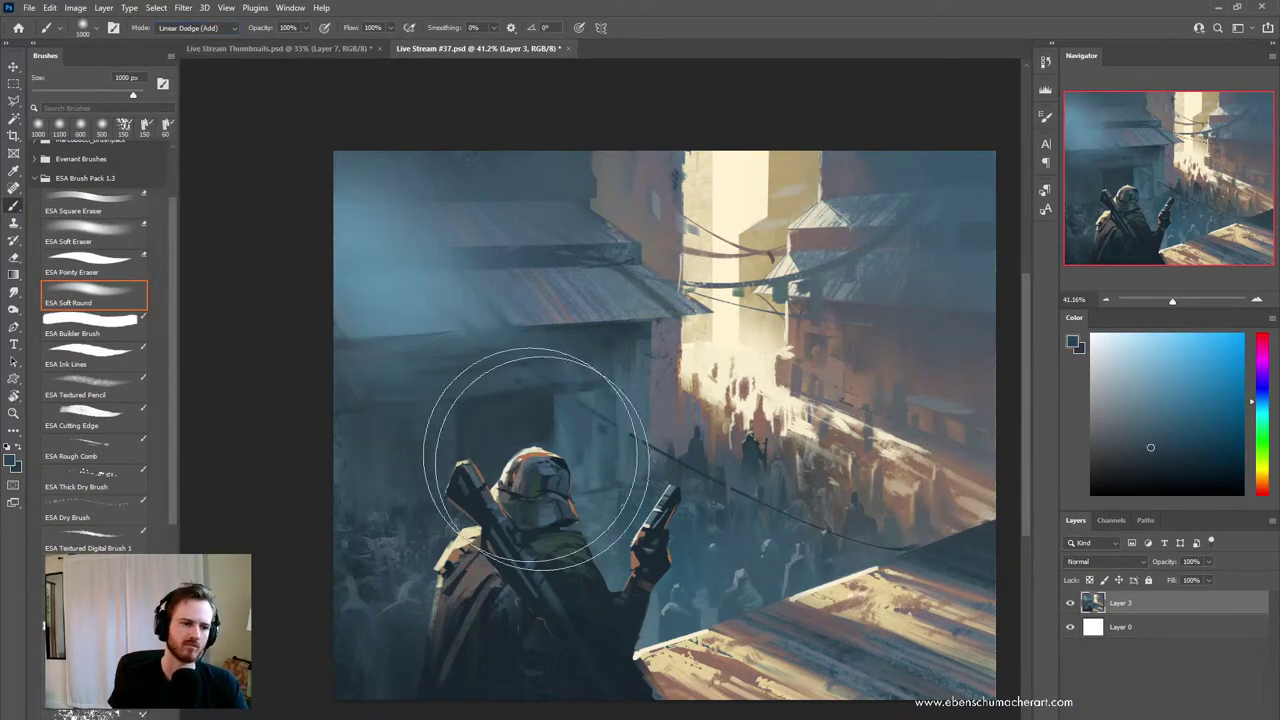
key(bracketright)
drag(334, 257, 484, 534)
drag(437, 347, 590, 591)
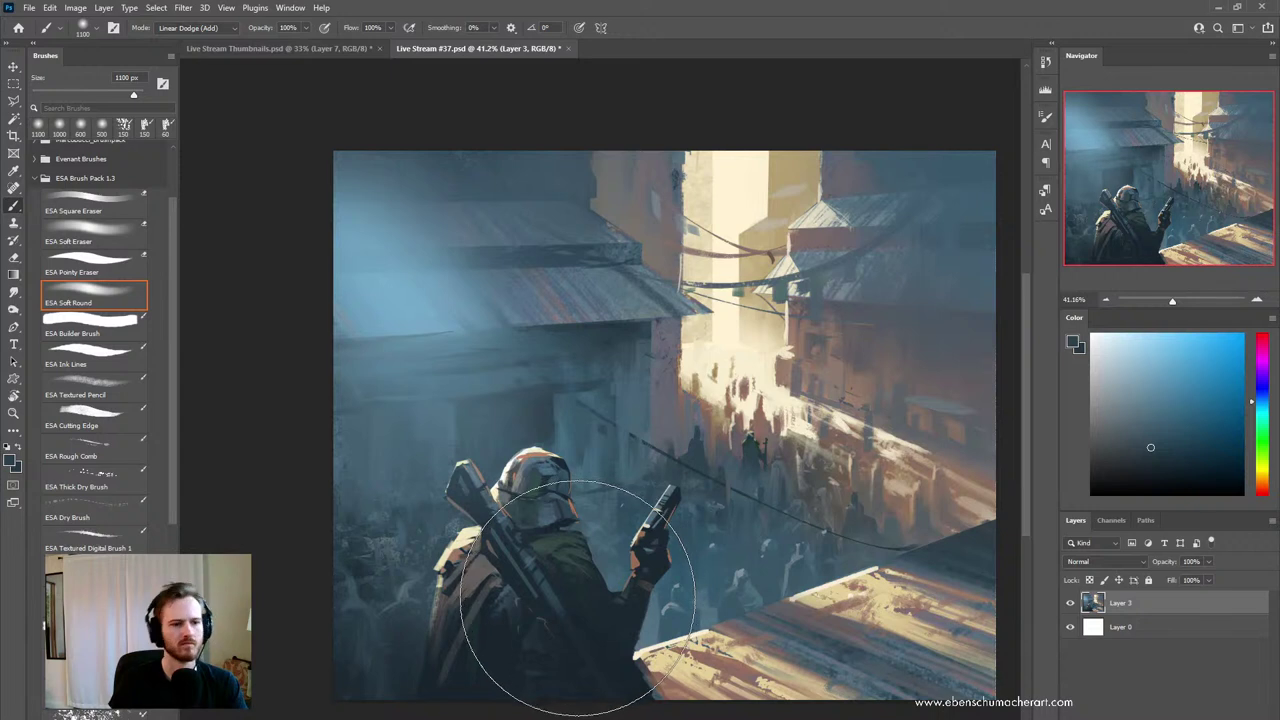
key(ctrl+z)
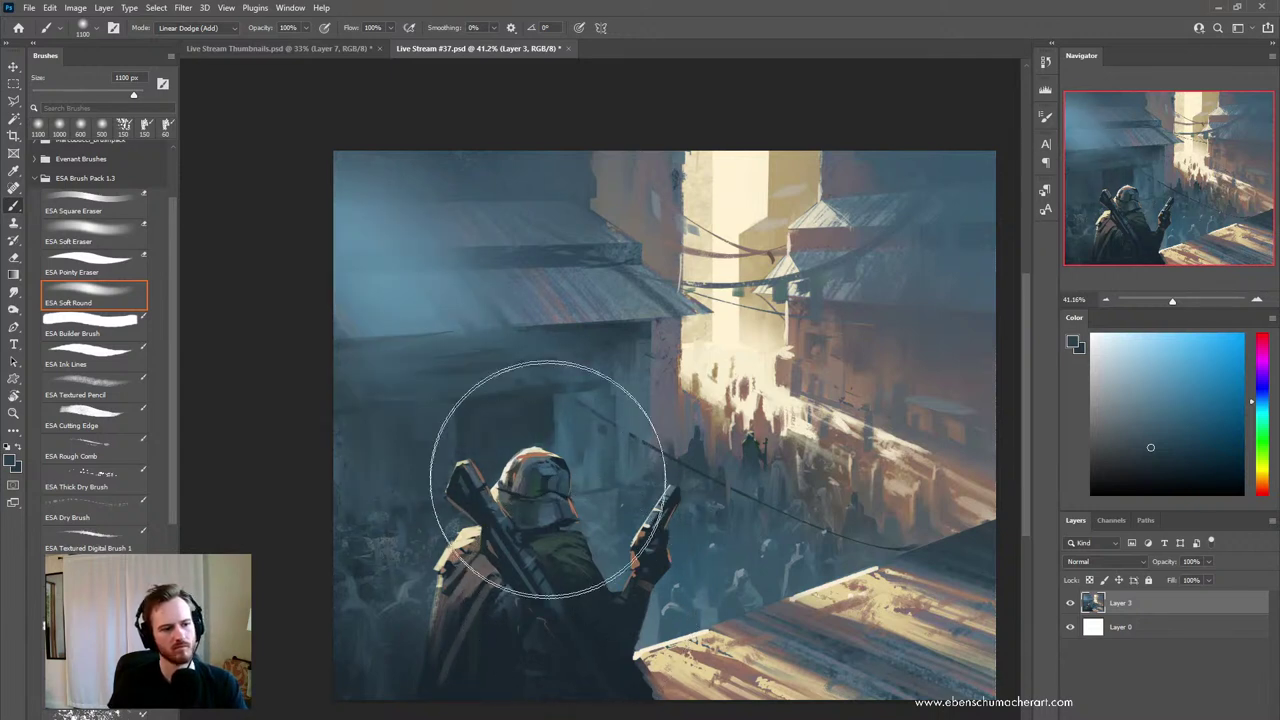
- Glaze a sampled light blue haze over the shaded building's roofs and wall with the 1100 px soft brush in Normal mode
click(206, 28)
click(205, 40)
key(alt)
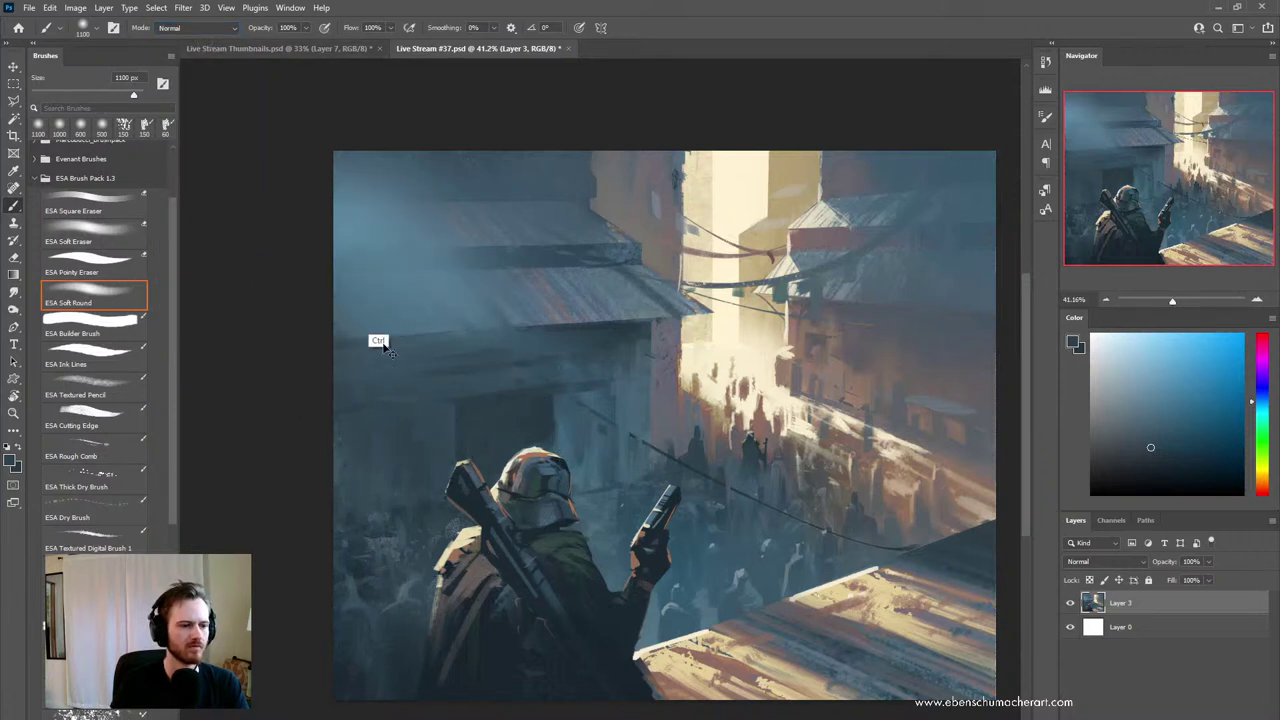
alt+click(365, 278)
drag(357, 286, 449, 457)
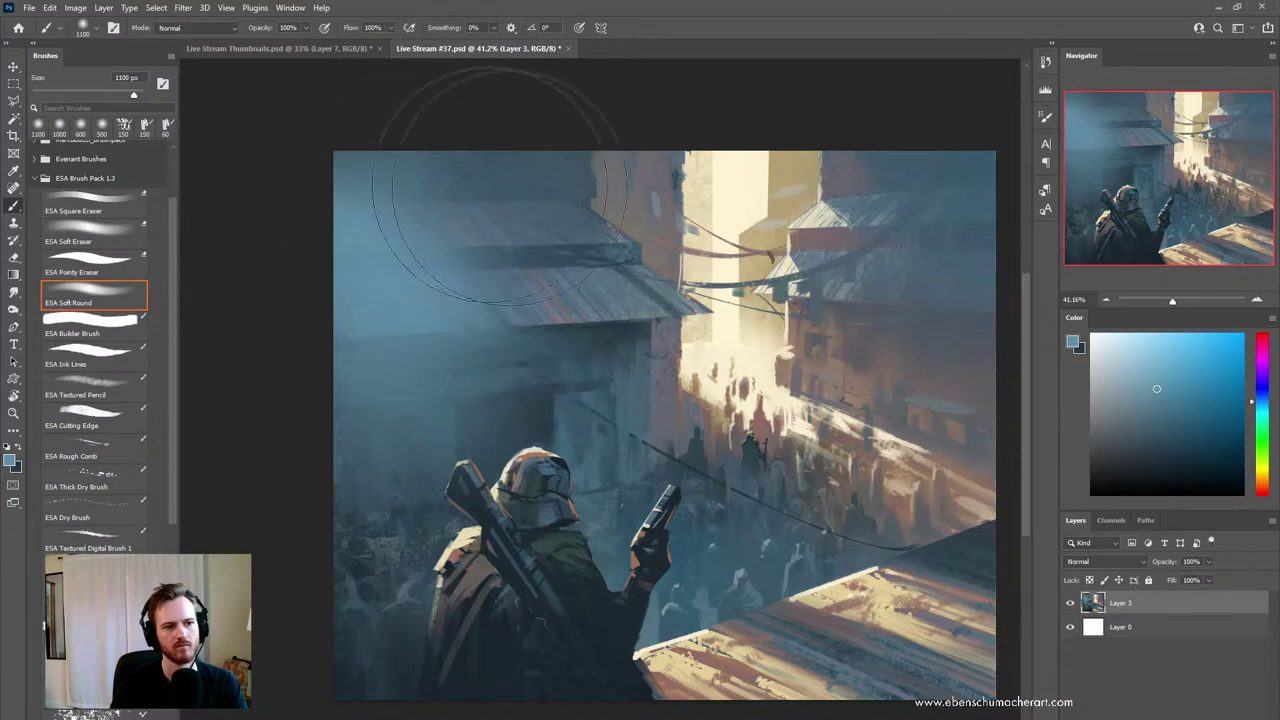
drag(504, 180, 499, 245)
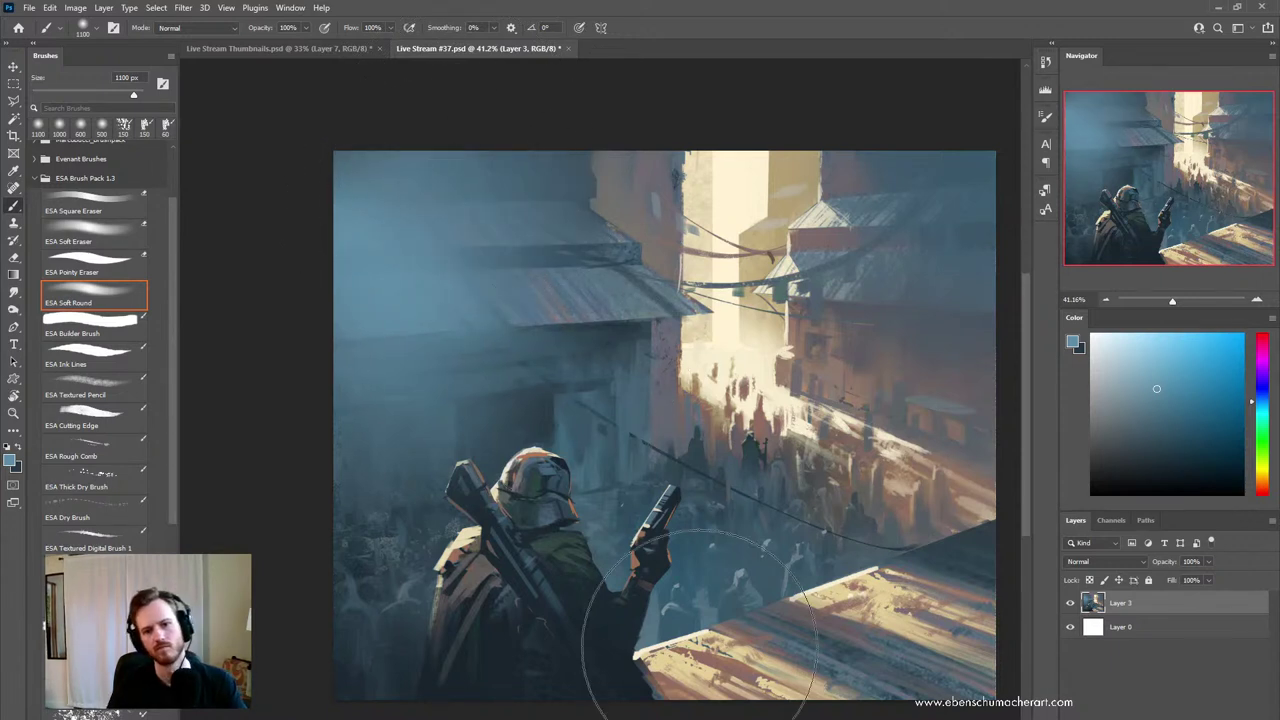
mouse_move(1011, 168)
mouse_down()
mouse_move(956, 364)
mouse_move(966, 215)
mouse_move(935, 272)
mouse_up()
key(ctrl+z)
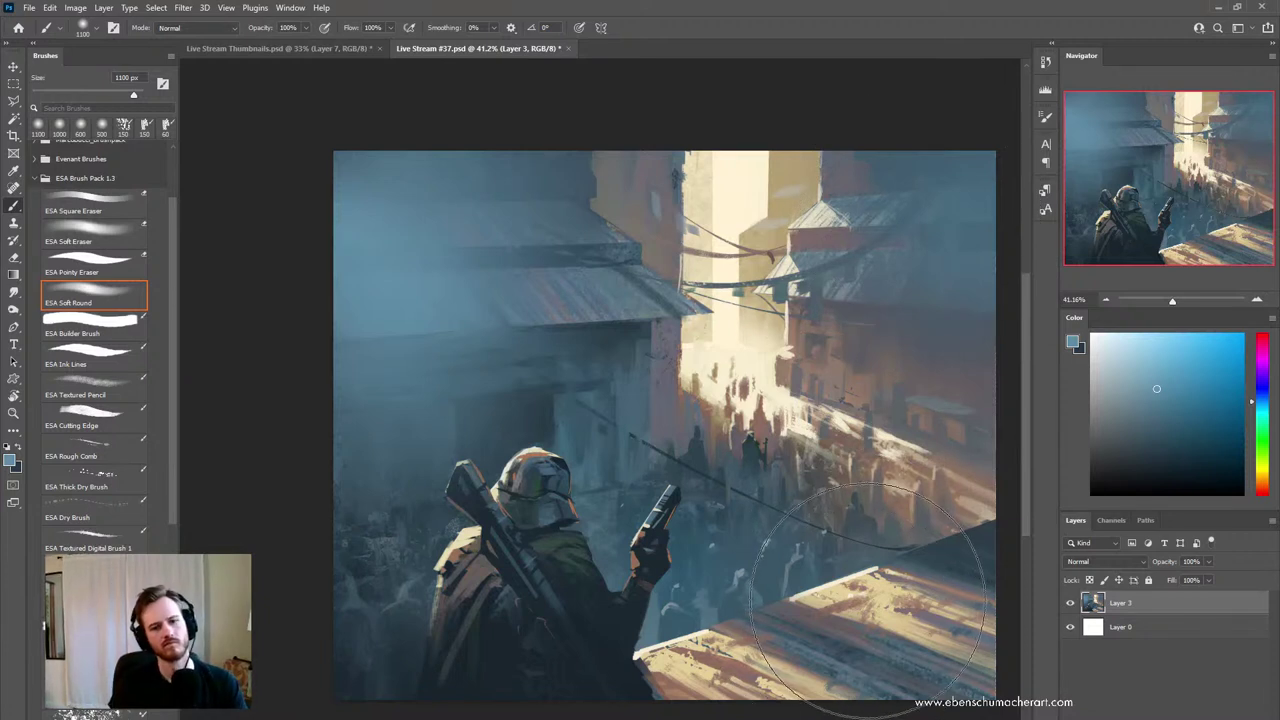
- Try darkening the hazy roofs and wall with a sampled dark blue at 1100 px, and undo those strokes
alt+click(567, 331)
mouse_move(510, 266)
mouse_down()
mouse_move(503, 349)
mouse_move(480, 329)
mouse_up()
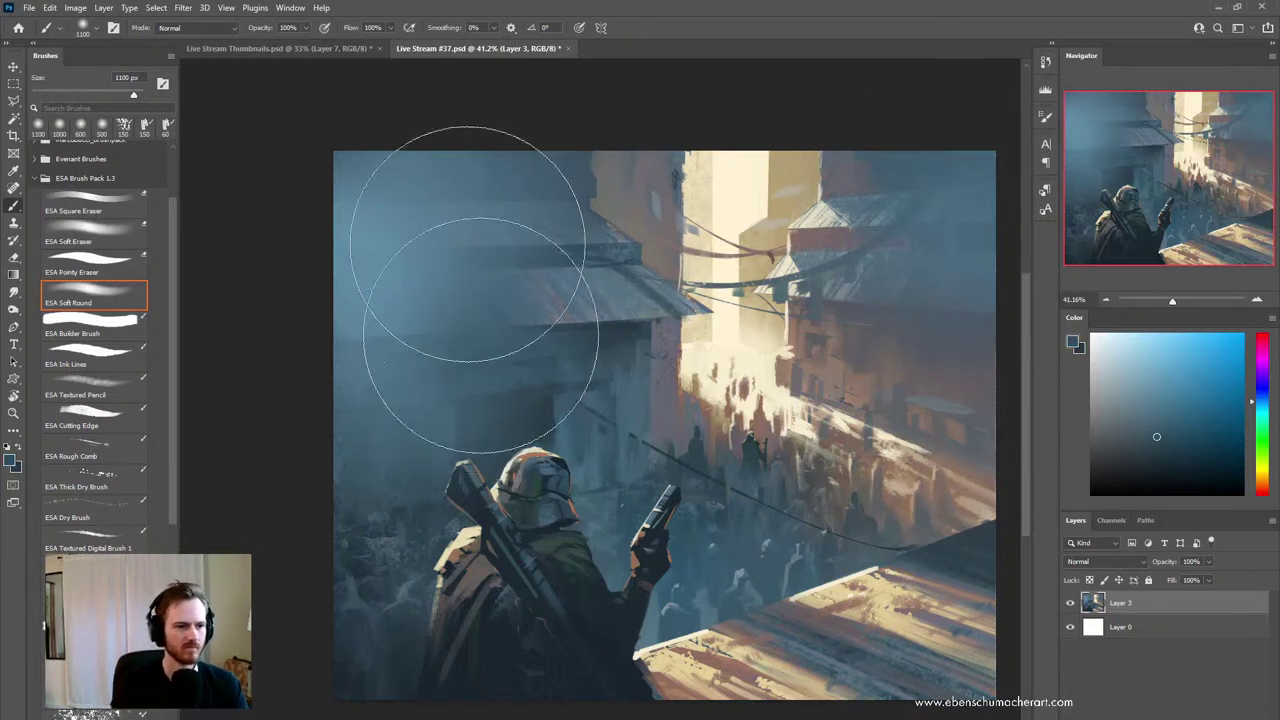
key(ctrl+z)
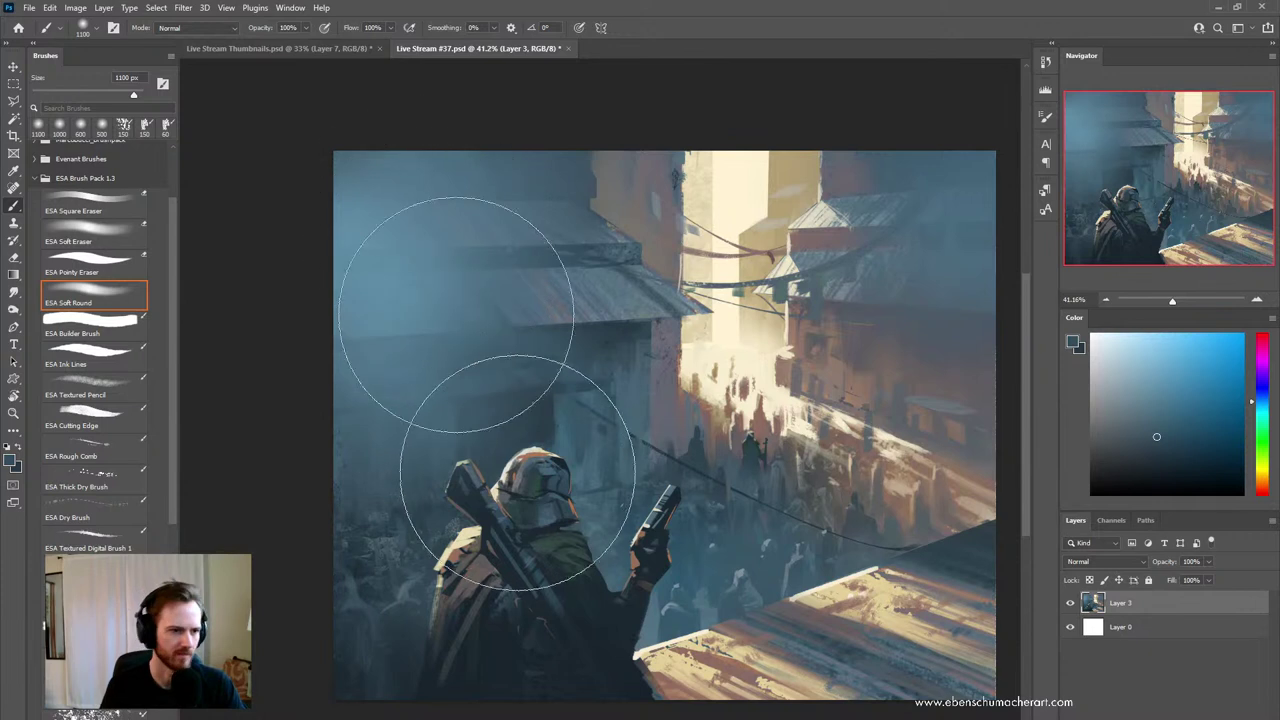
key(ctrl+z)
- Darken the wall around the doorway behind the soldier's helmet with the sampled doorway colour, using the soft brush at 400 px
key(z)
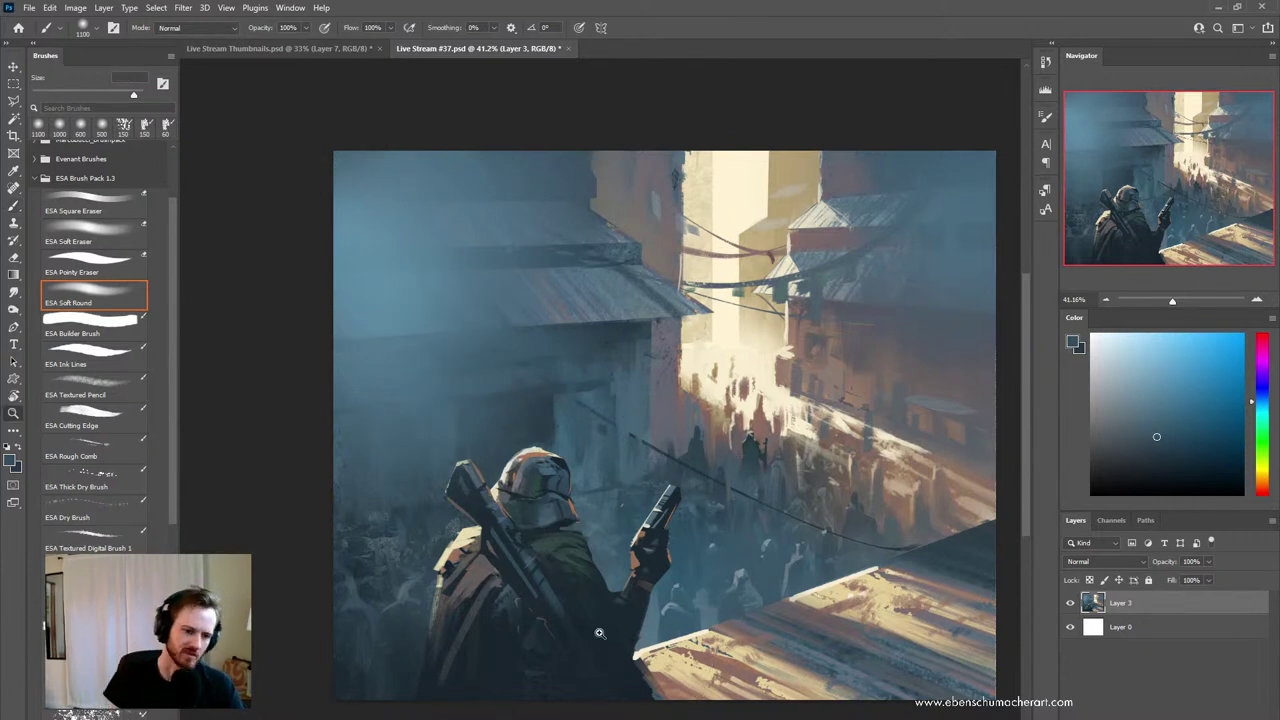
mouse_move(770, 553)
mouse_down()
mouse_move(668, 584)
mouse_move(697, 572)
mouse_move(639, 558)
mouse_move(660, 563)
mouse_up()
drag(660, 563, 629, 635)
key(b)
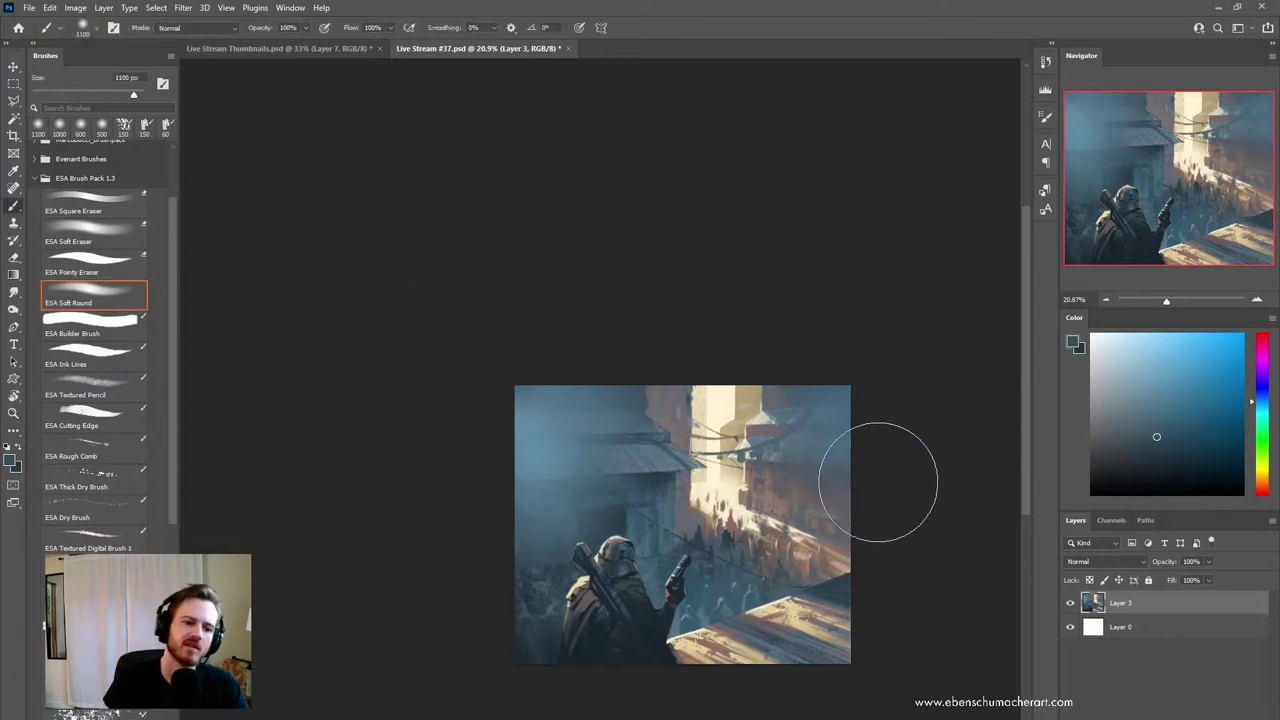
key(ctrl+space)
mouse_move(775, 590)
mouse_down()
mouse_move(790, 601)
mouse_move(830, 568)
mouse_up()
drag(608, 508, 645, 506)
alt+click(641, 464)
click(651, 462)
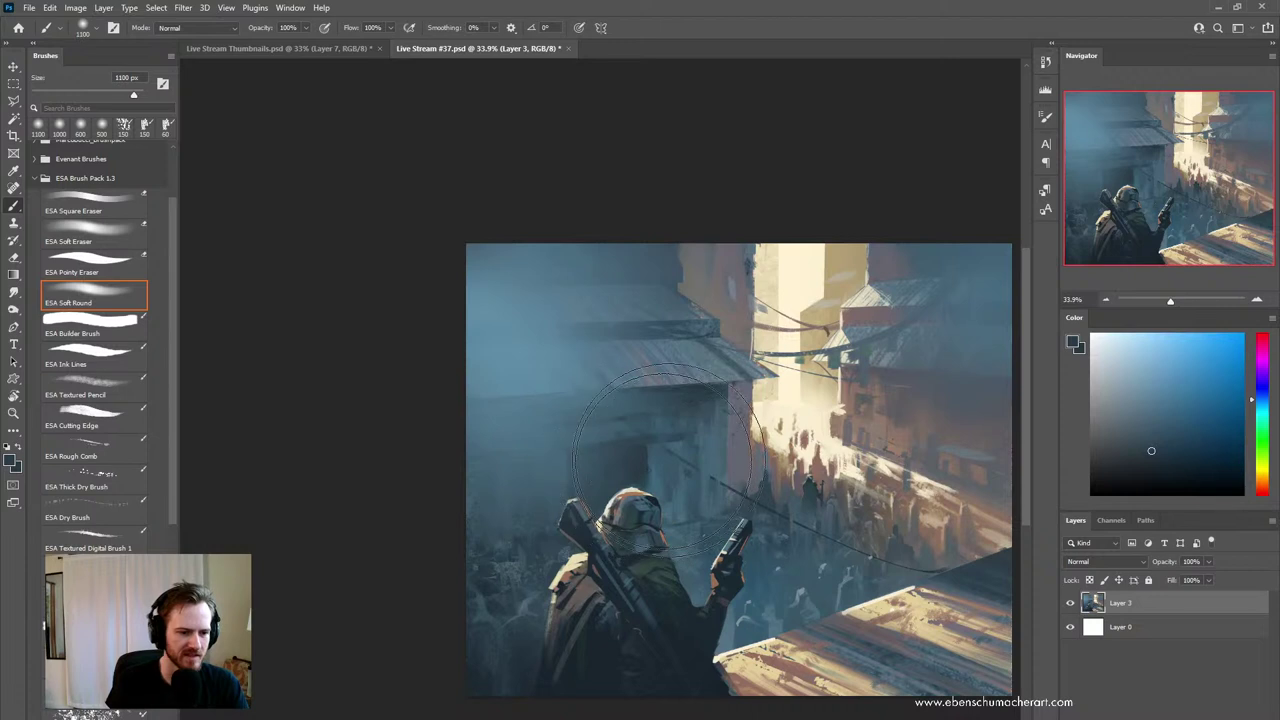
key(bracketleft)
key(bracketleft)
key(bracketright)
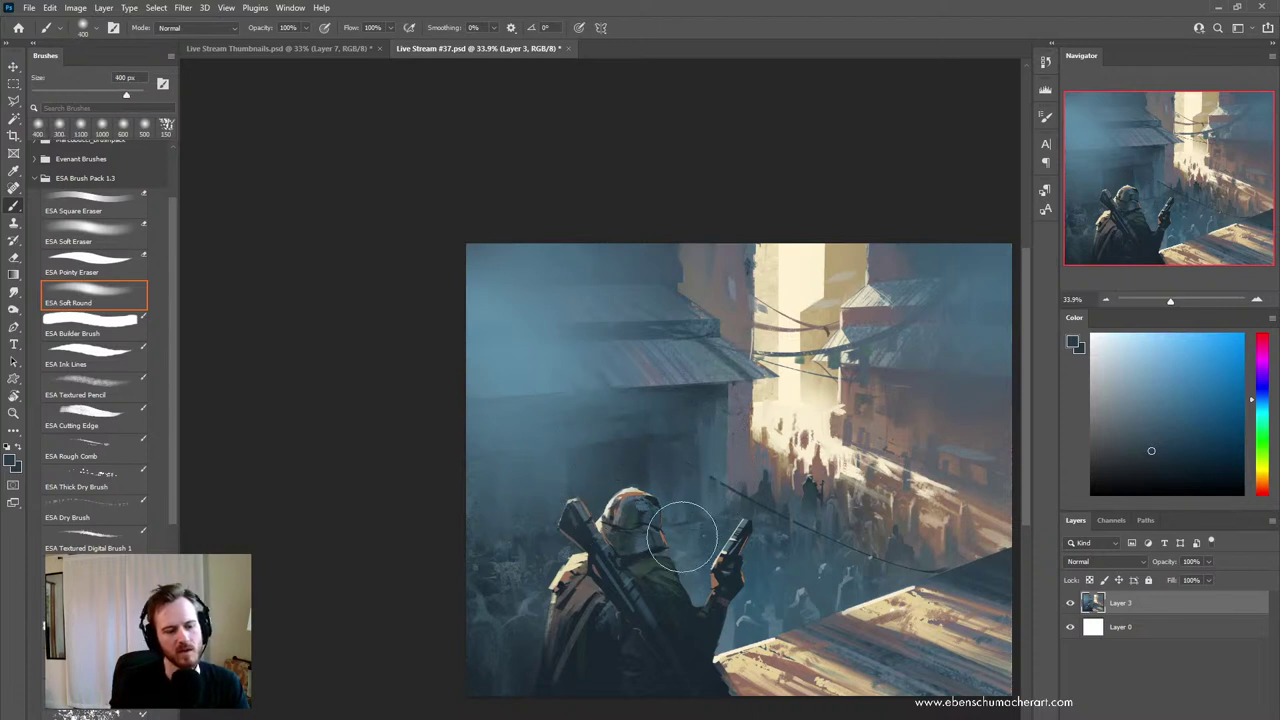
key(ctrl)
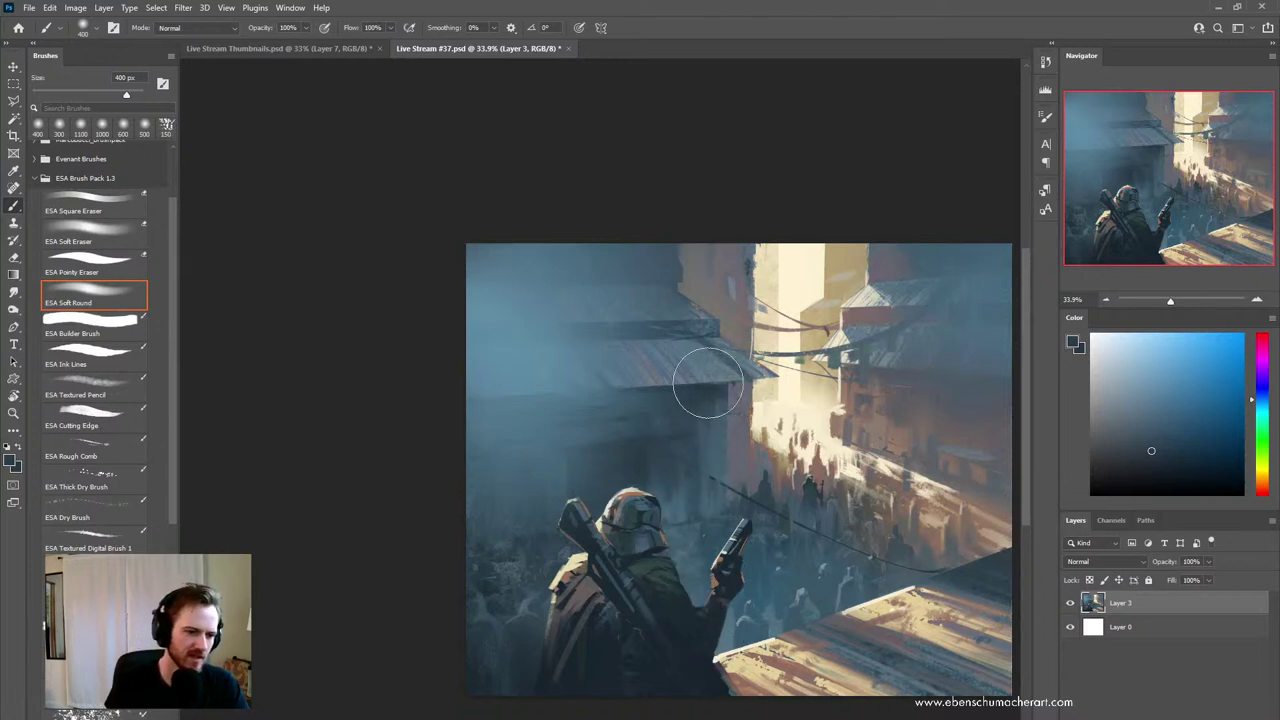
- Touch up the crowd figures beyond the soldier's gun with sampled blue-greys using the ESA Ink Lines brush at 45 px, undoing the last stroke
key(shift+b)
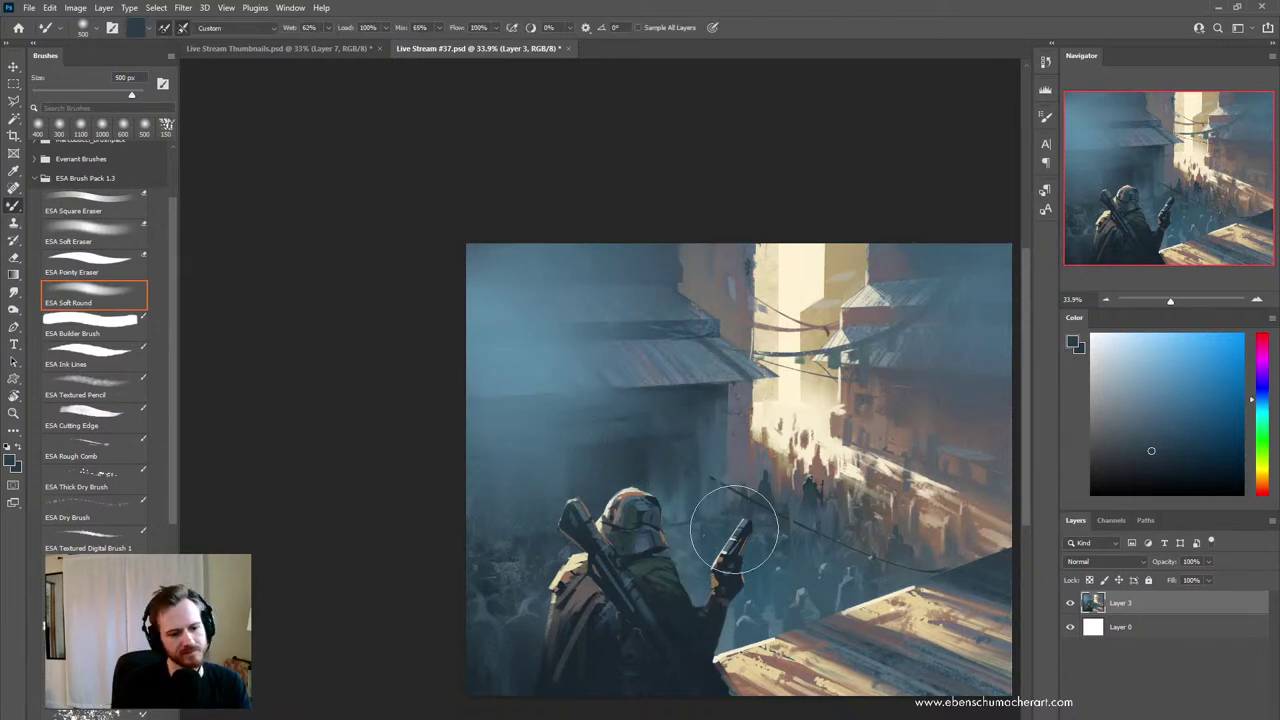
drag(784, 550, 743, 549)
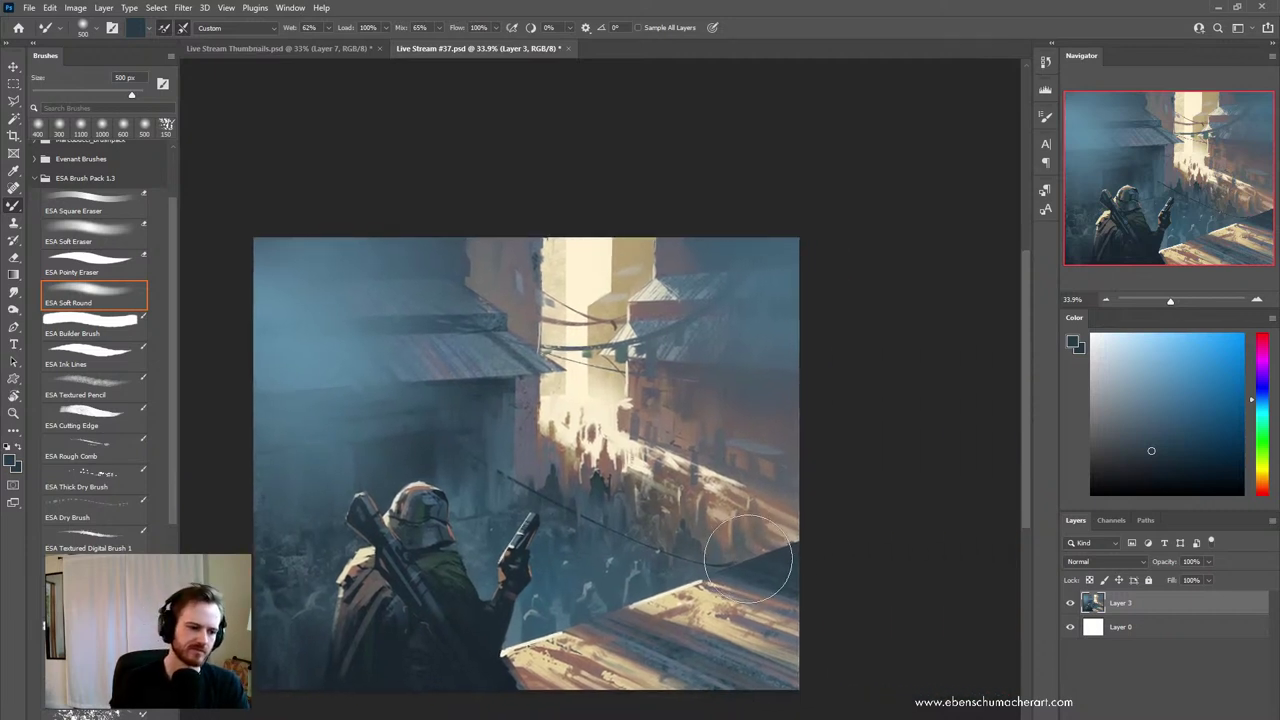
key(b)
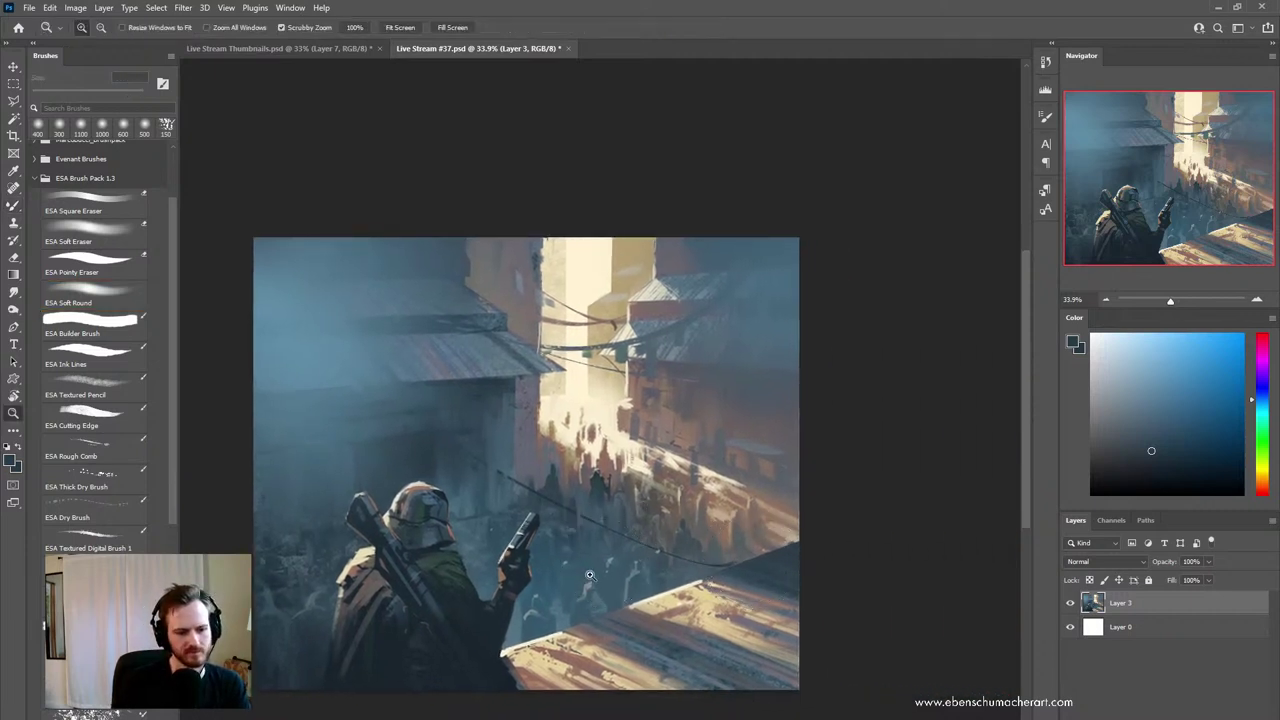
scroll(575, 590, up, 2)
alt+click(588, 580)
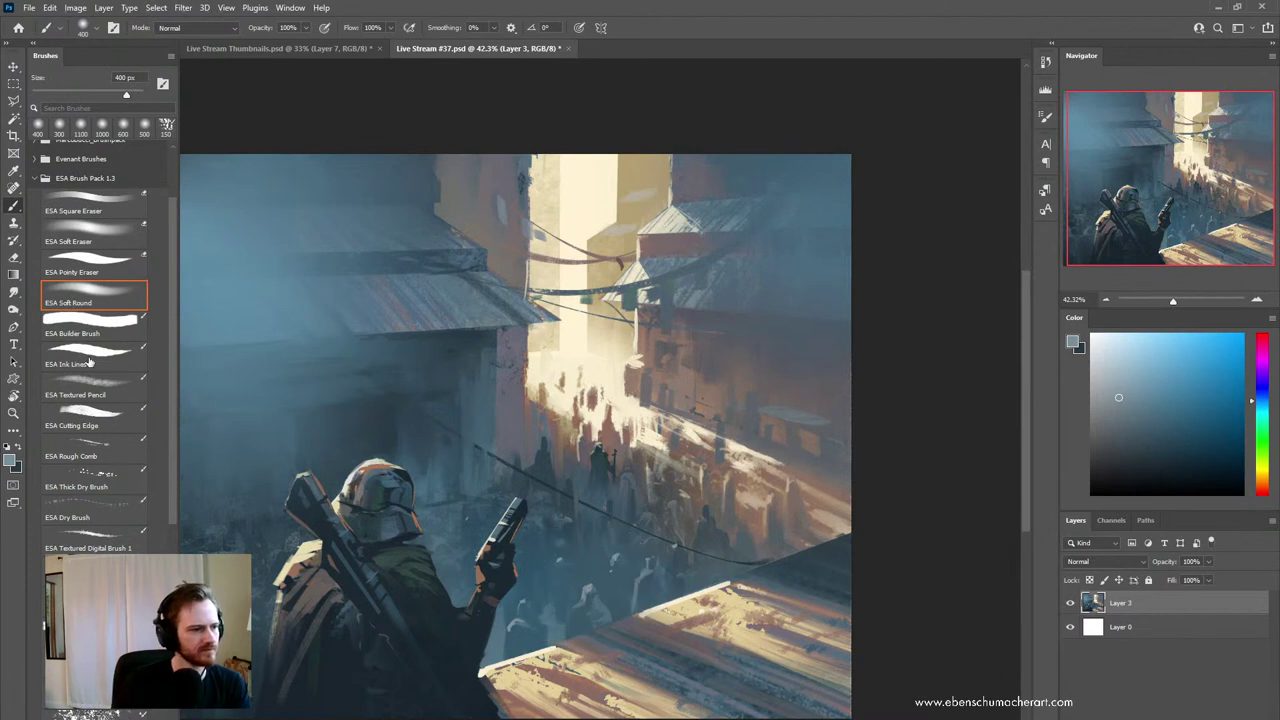
click(88, 362)
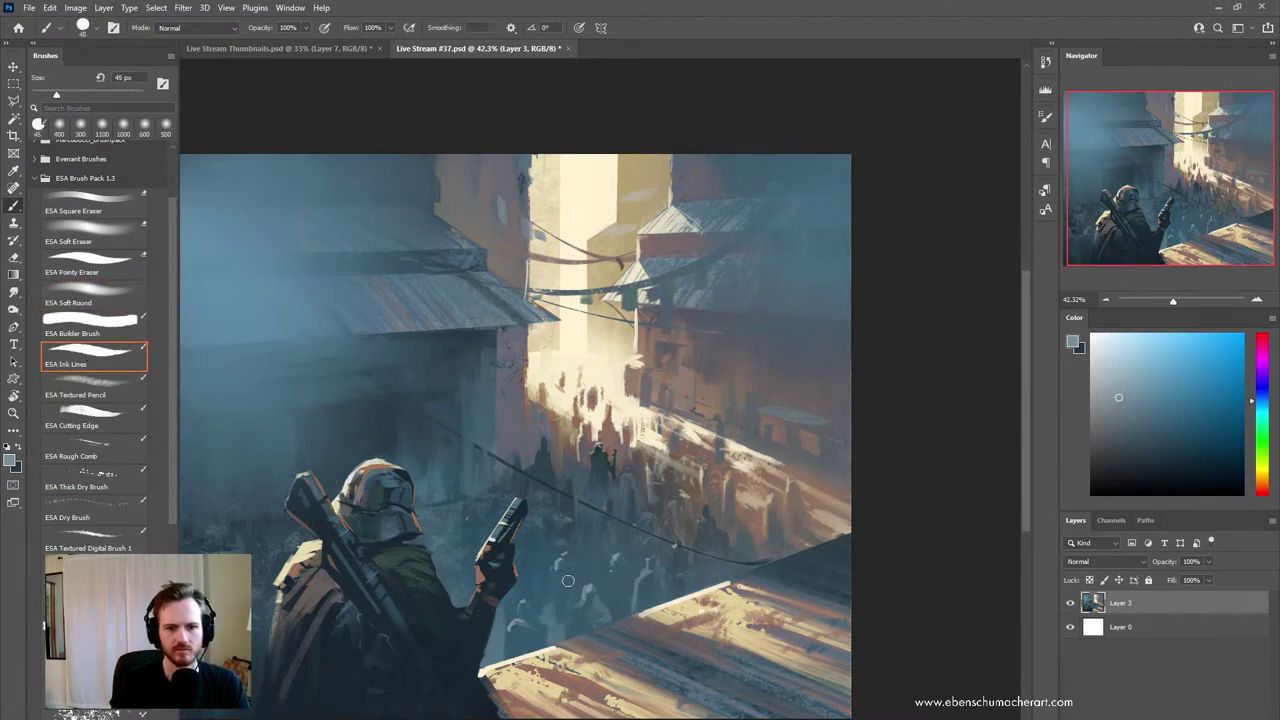
alt+click(593, 608)
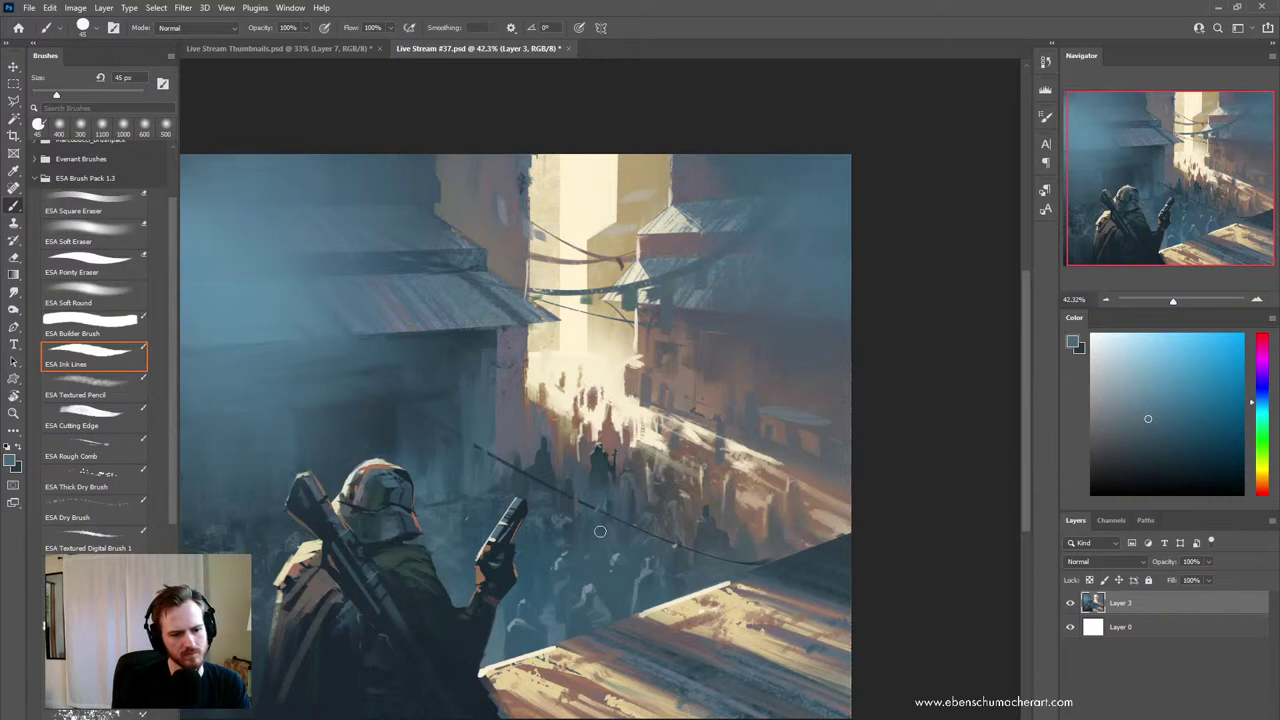
key(ctrl+z)
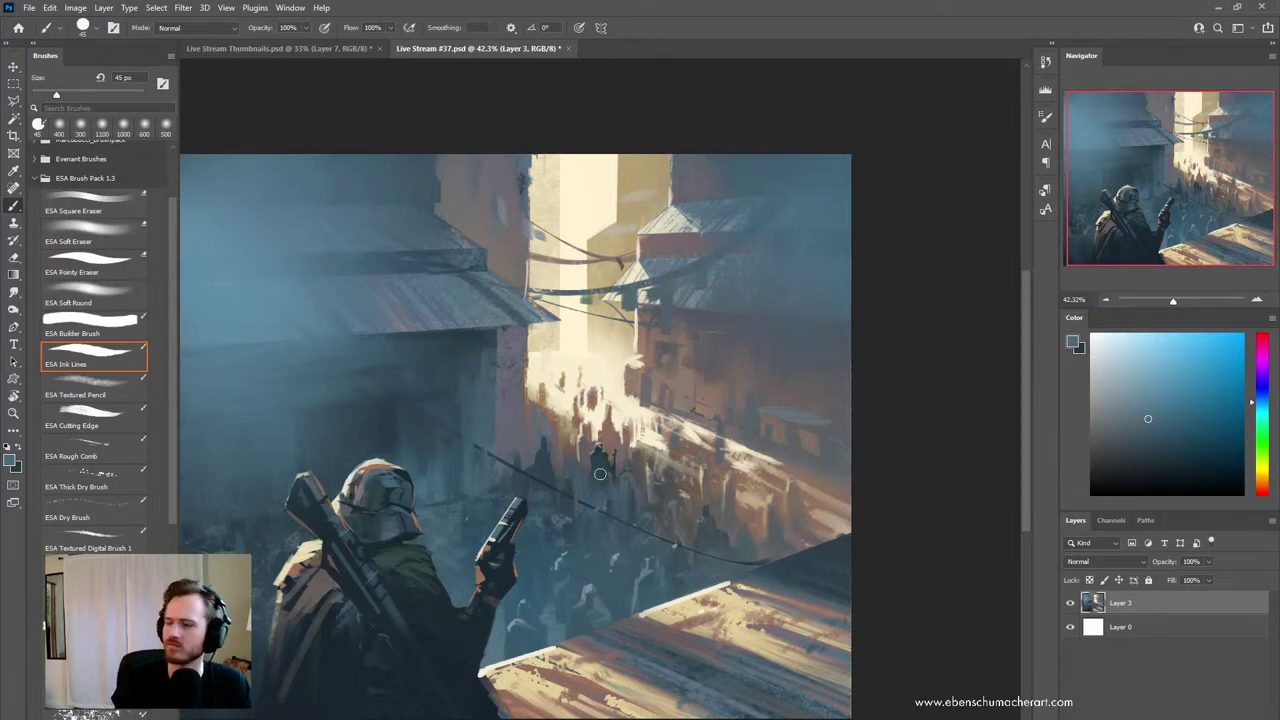
drag(624, 541, 628, 495)
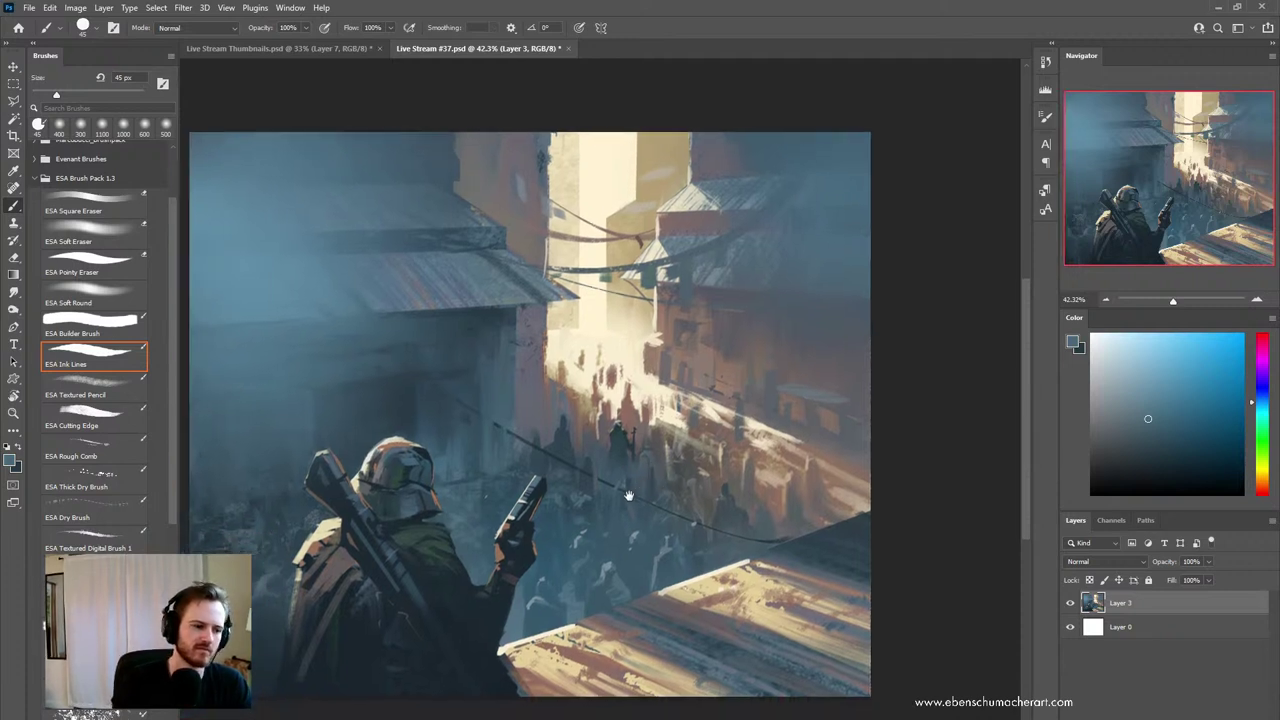
- Repaint the outer edge and folds of the soldier's cloak with sampled muted brown and dark blue-grey using the 45 px Ink Lines brush
alt+click(309, 583)
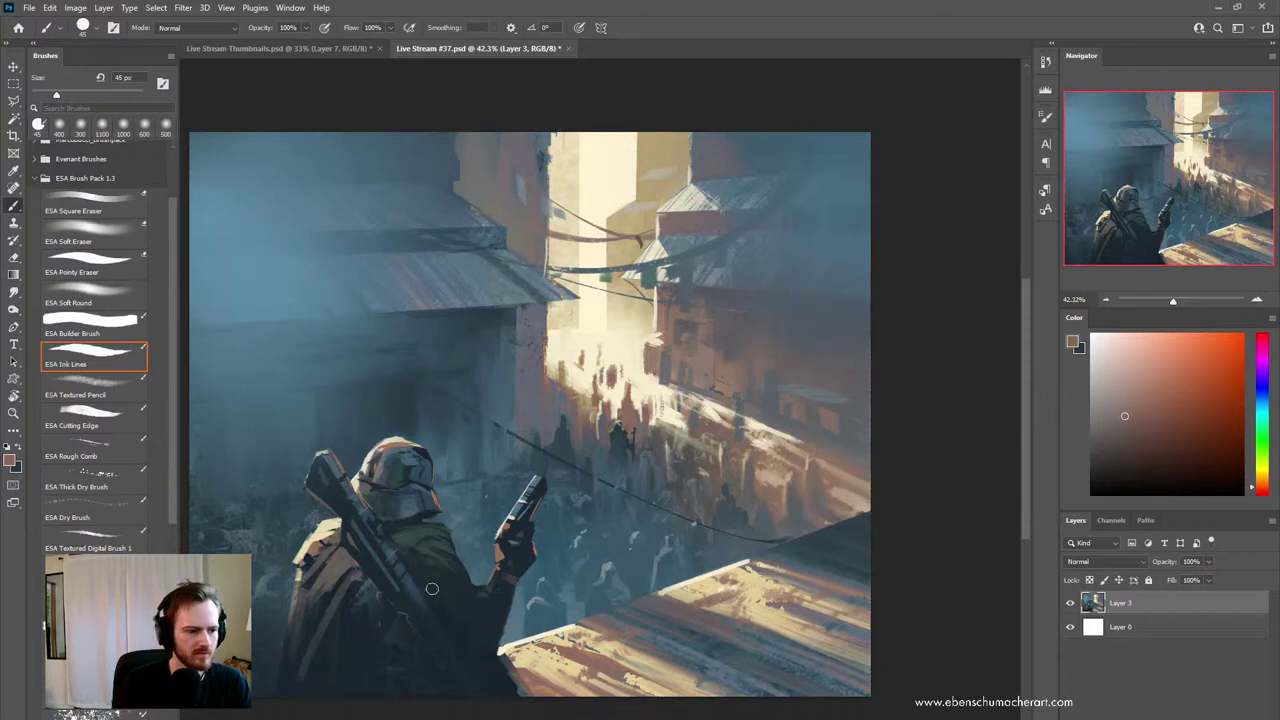
drag(301, 566, 260, 690)
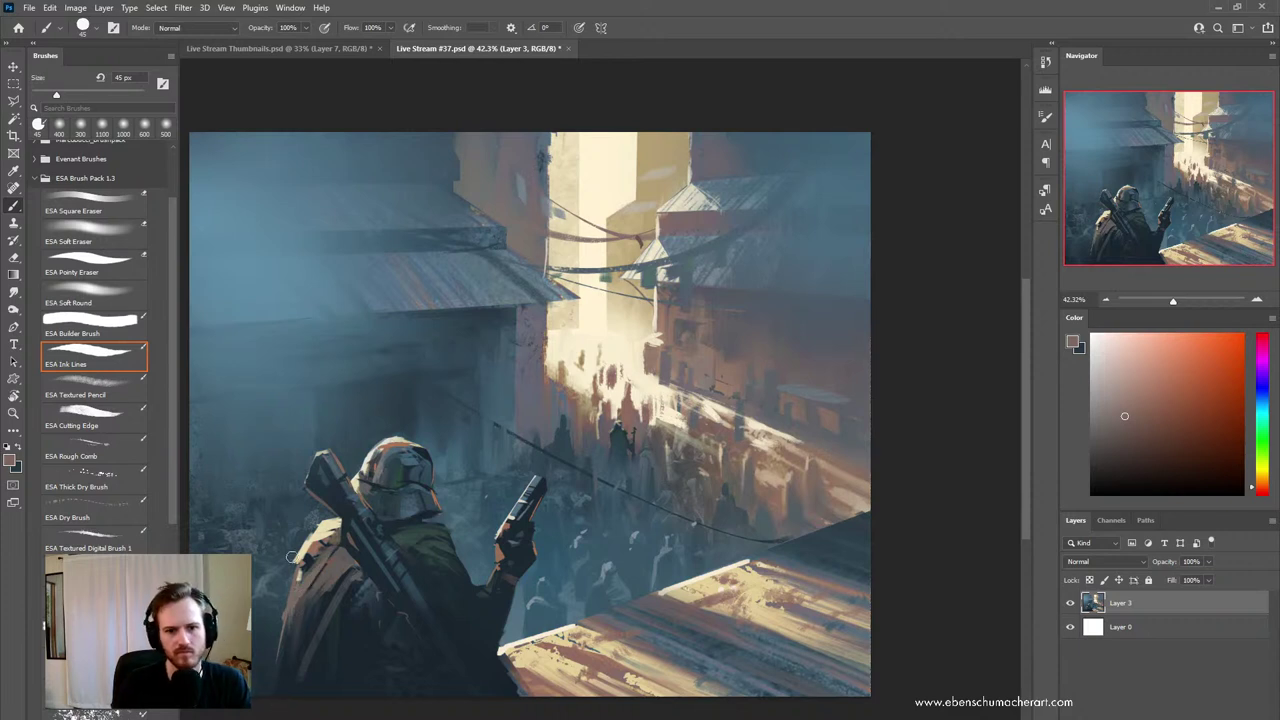
alt+click(371, 590)
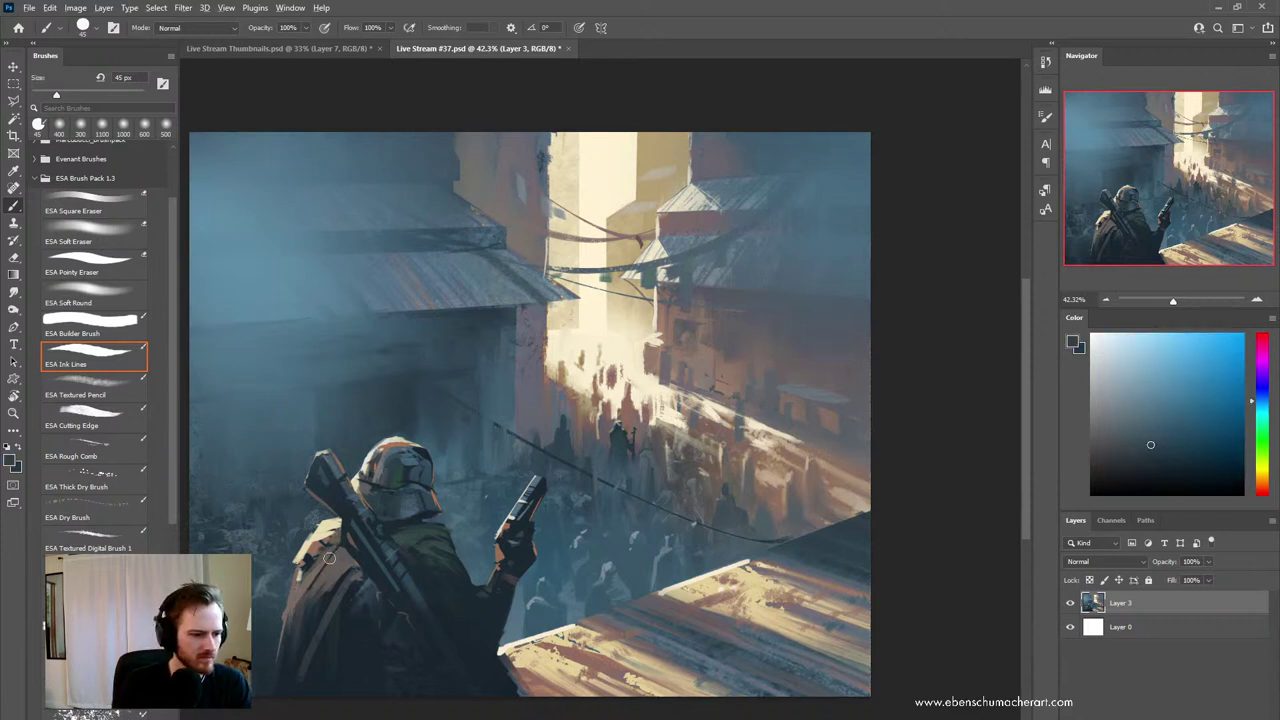
- Try covering the soldier's lit shoulder with dark green sampled from the scarf, and undo those strokes
alt+click(414, 532)
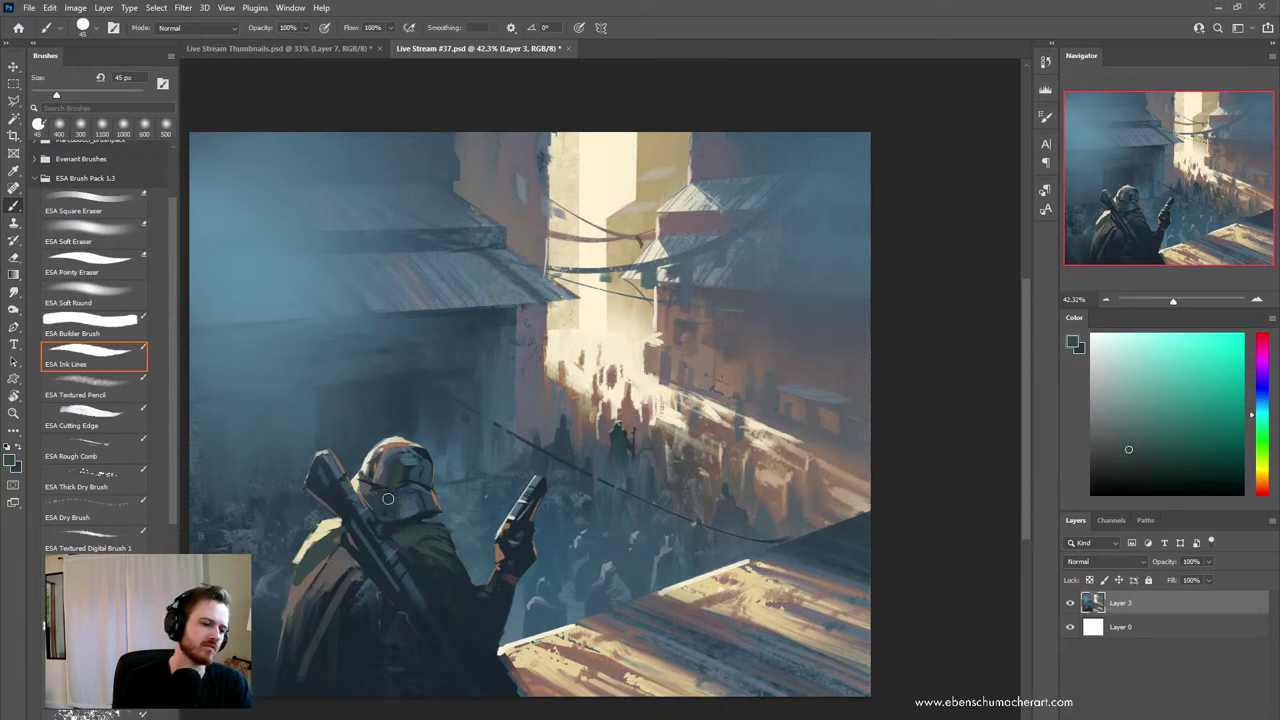
key(ctrl+z)
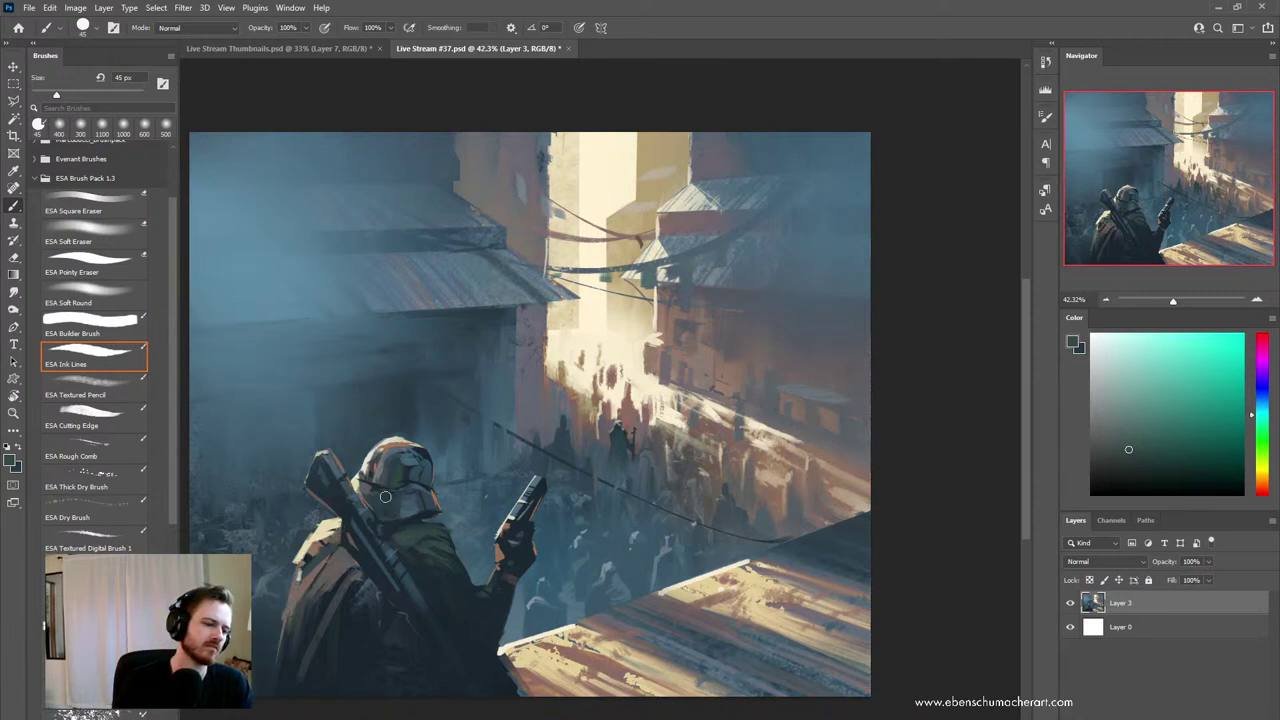
key(ctrl+z)
- Broaden the soldier's cloak below the lit shoulder with sampled dark blues and greys using the 45 px Ink Lines brush
key(shift+b)
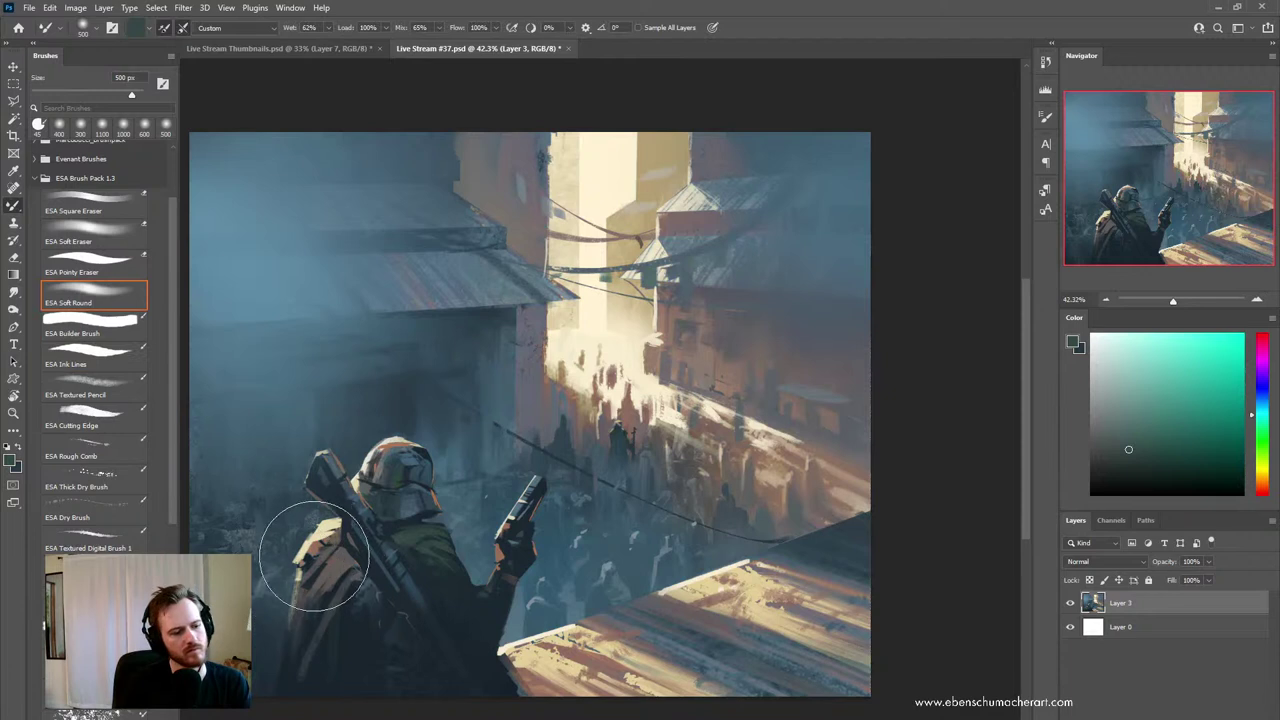
key(z)
mouse_move(574, 546)
mouse_down()
mouse_move(569, 536)
mouse_move(538, 562)
mouse_up()
key(b)
alt+click(470, 527)
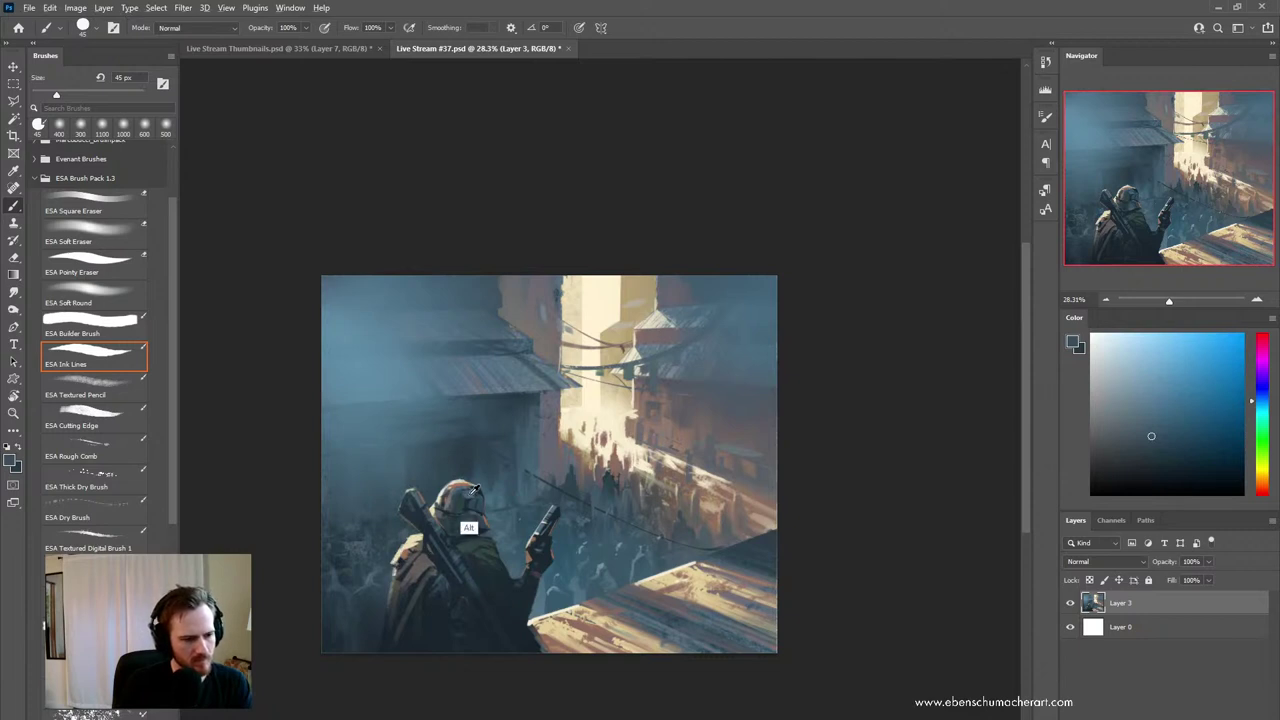
alt+click(471, 494)
alt+click(349, 354)
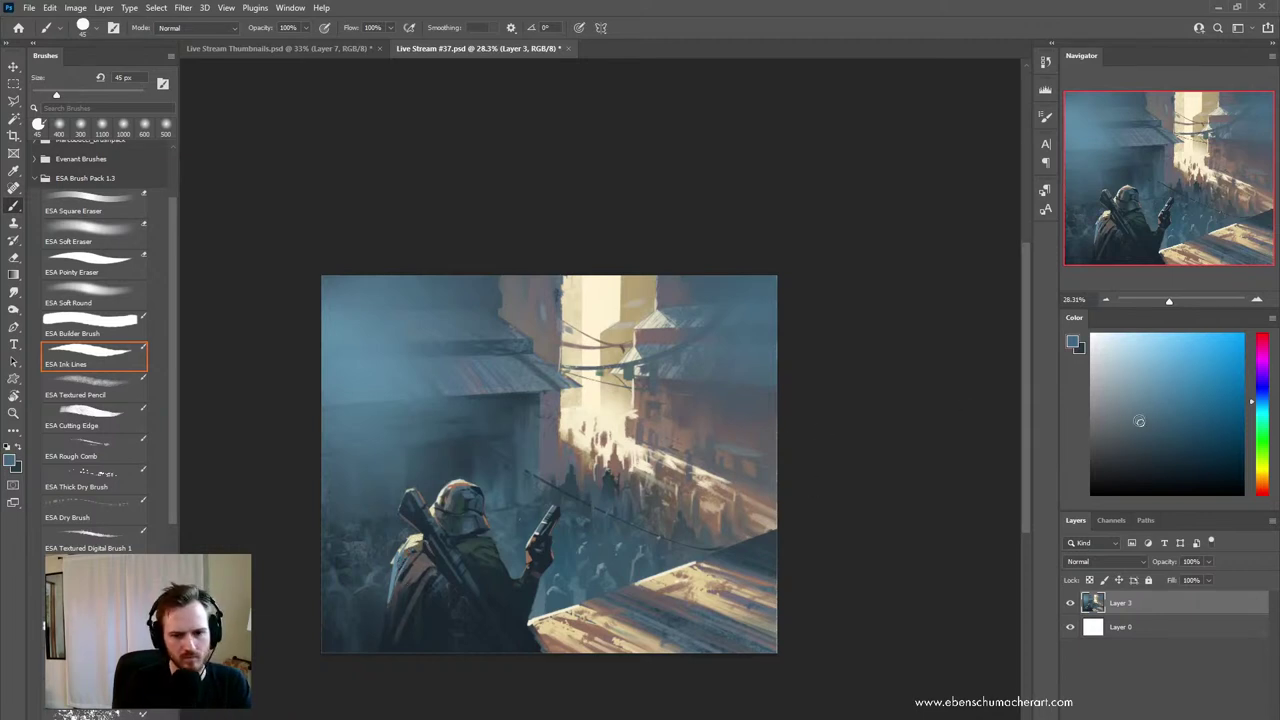
alt+click(739, 537)
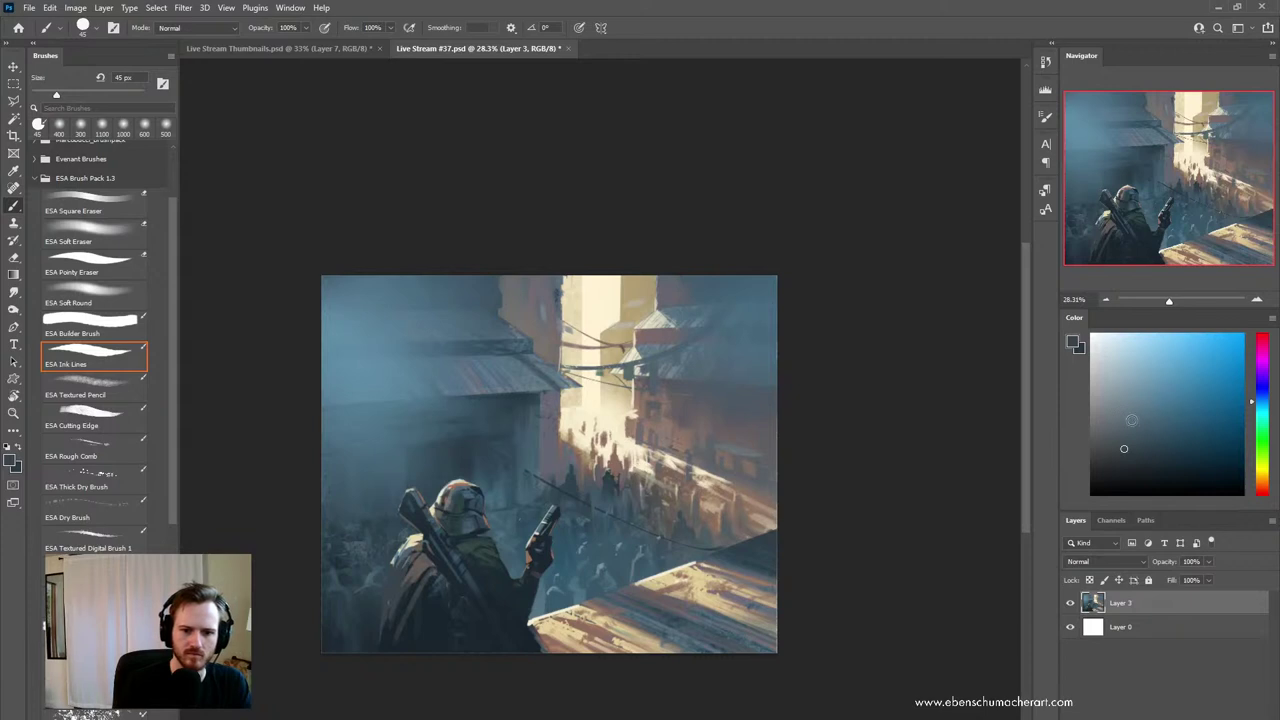
- Touch up the soldier's helmet and shoulder with sampled blue-grey, cream and orange-brown using the 45 px Ink Lines brush
alt+click(472, 504)
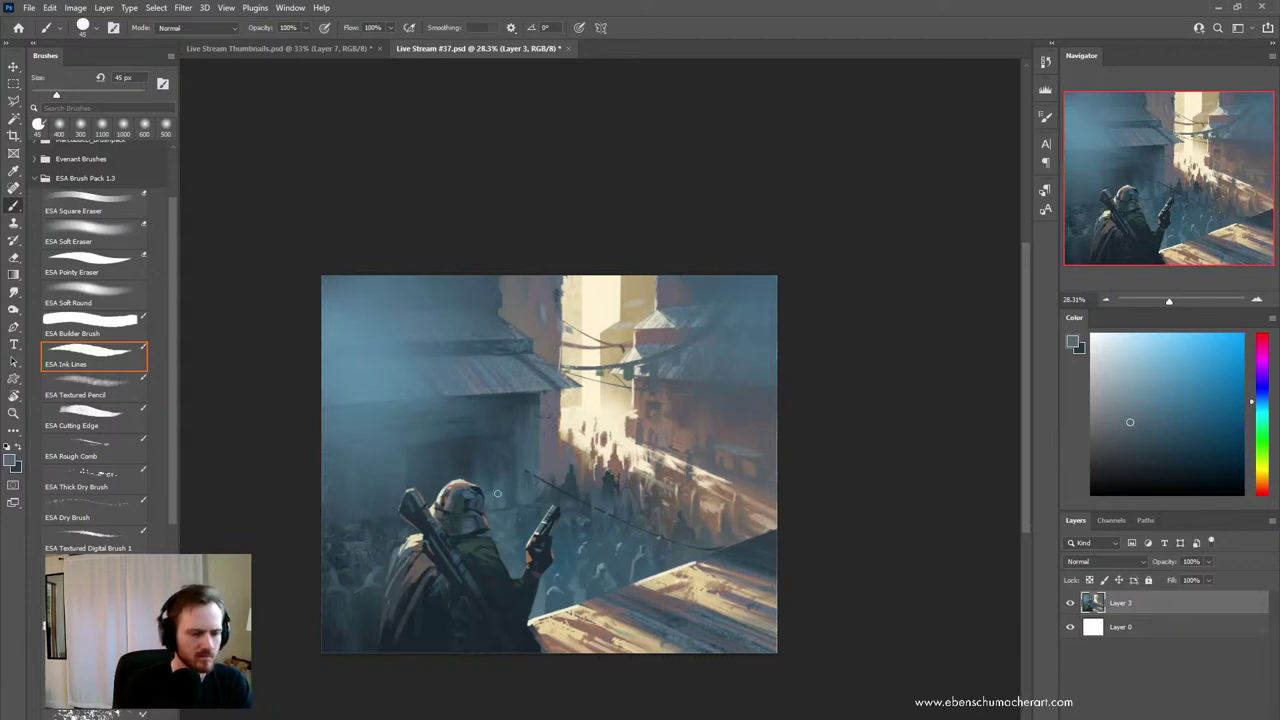
alt+click(414, 540)
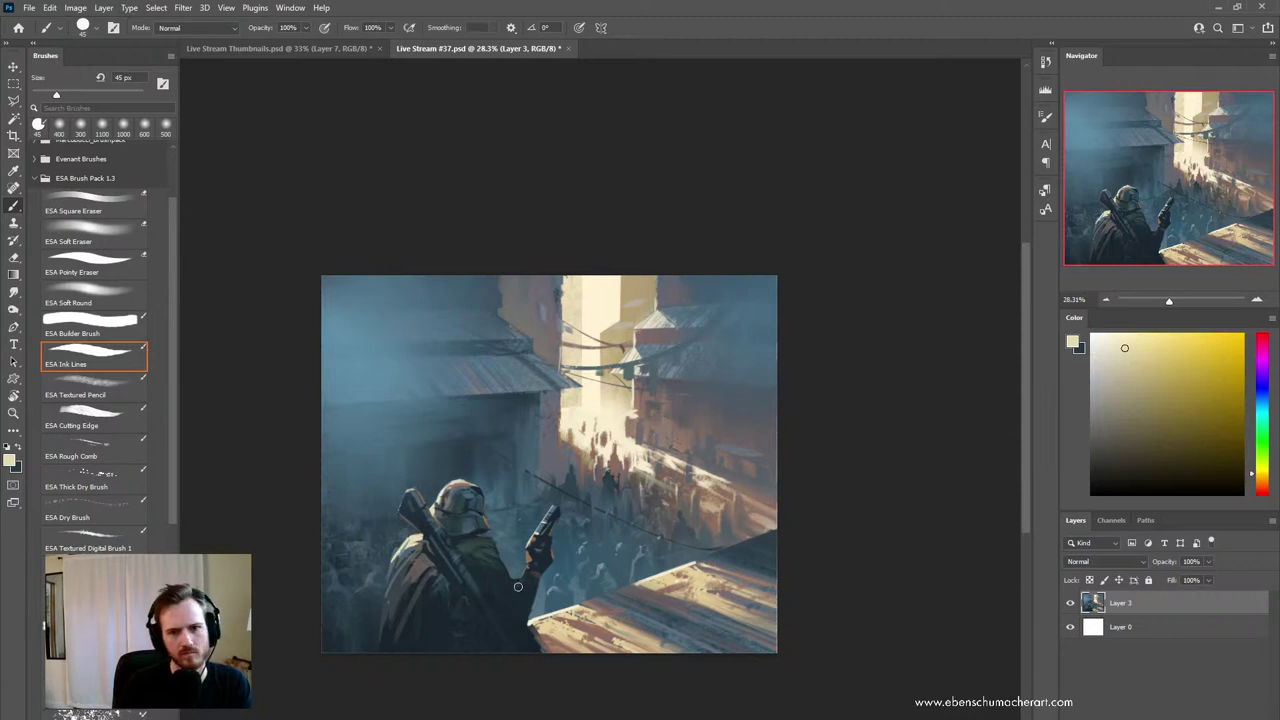
alt+click(455, 487)
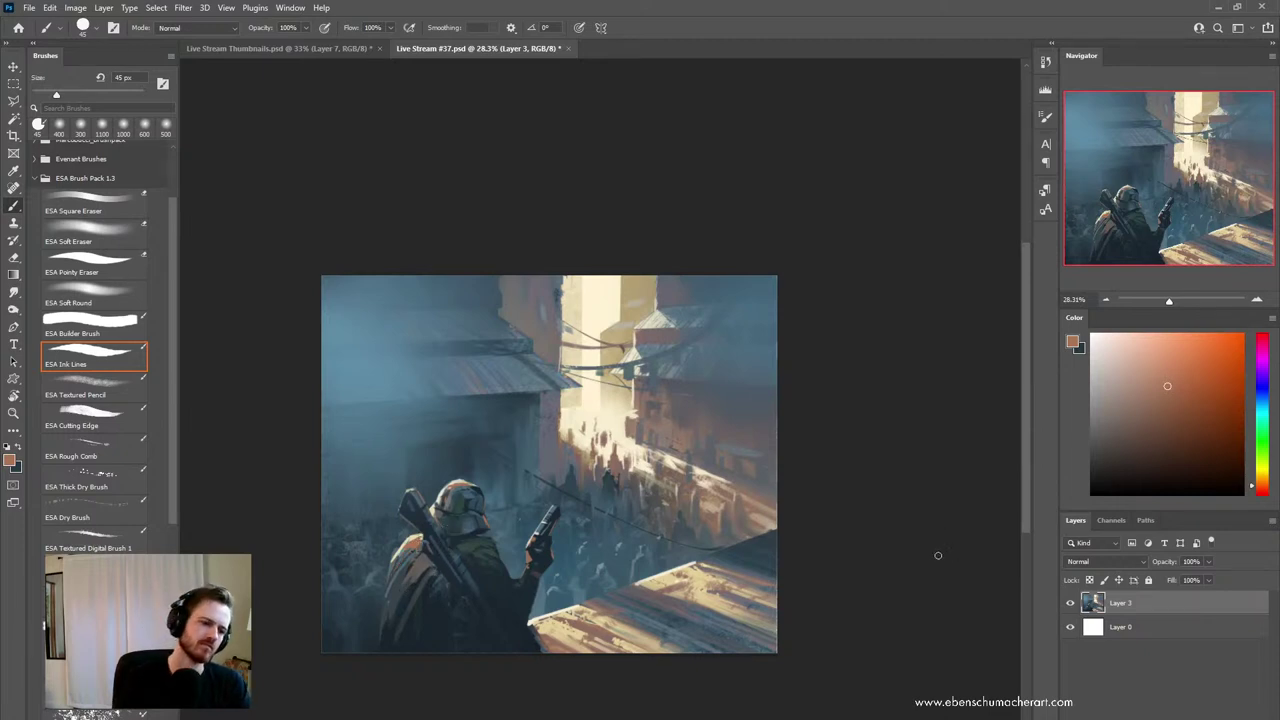
- Paint sampled warm cream light along the wall edge below the awning, beside the bright street opening
key(z)
drag(690, 500, 722, 507)
drag(692, 542, 729, 524)
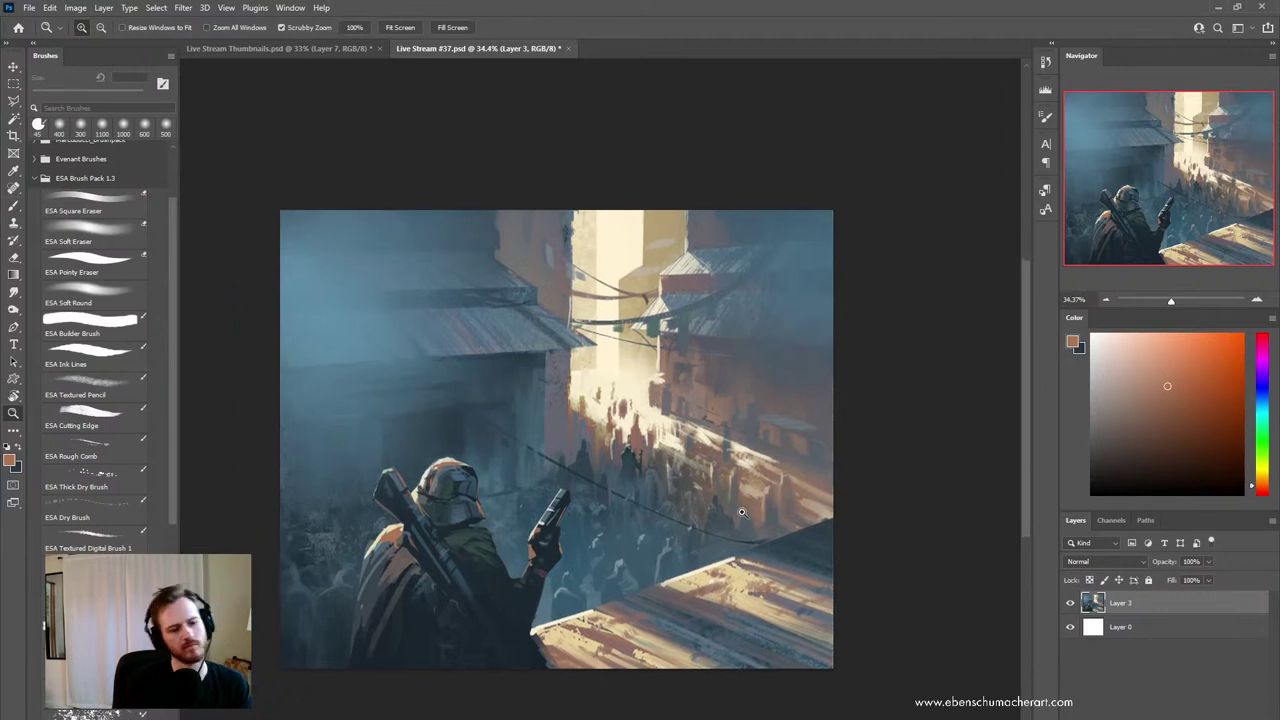
key(b)
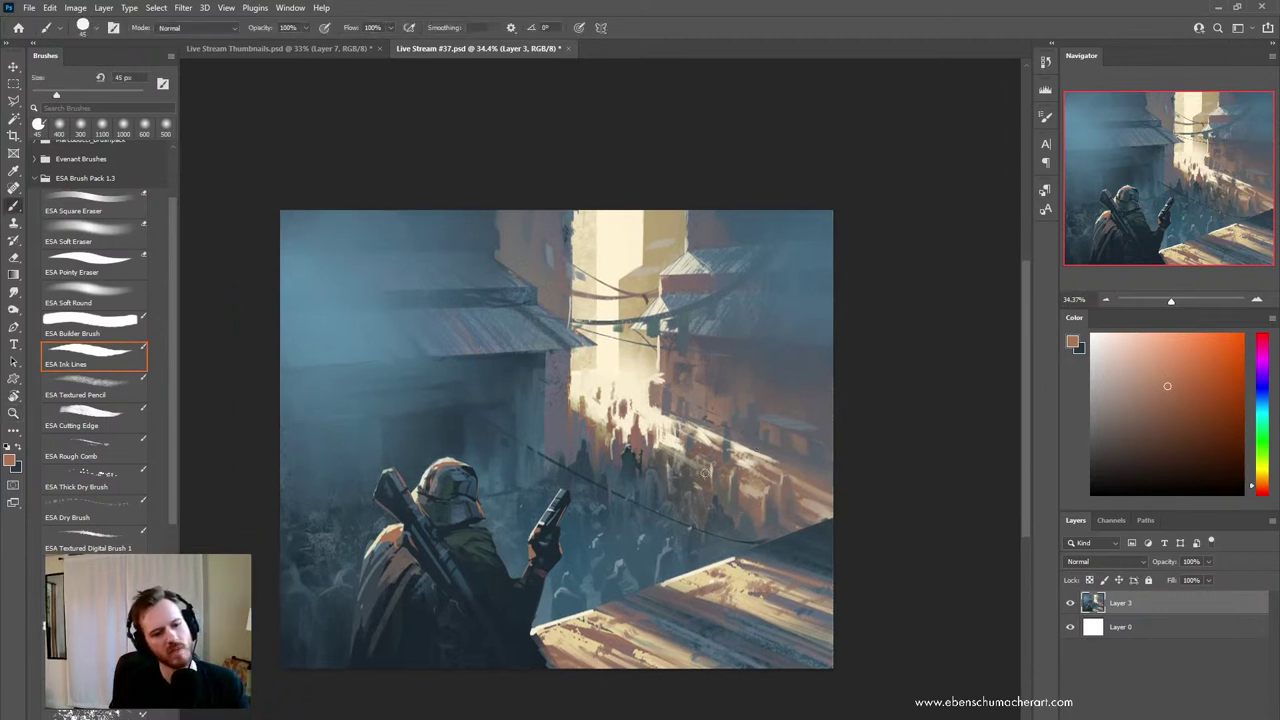
alt+click(582, 386)
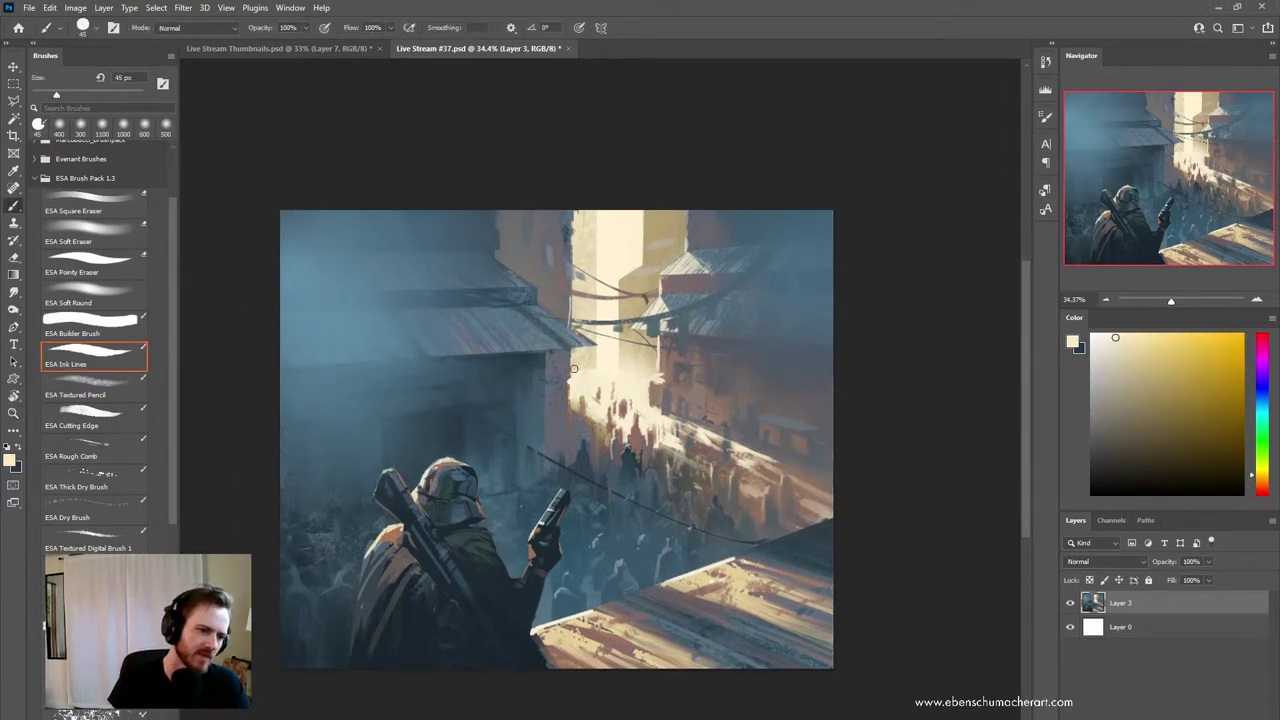
drag(573, 356, 573, 380)
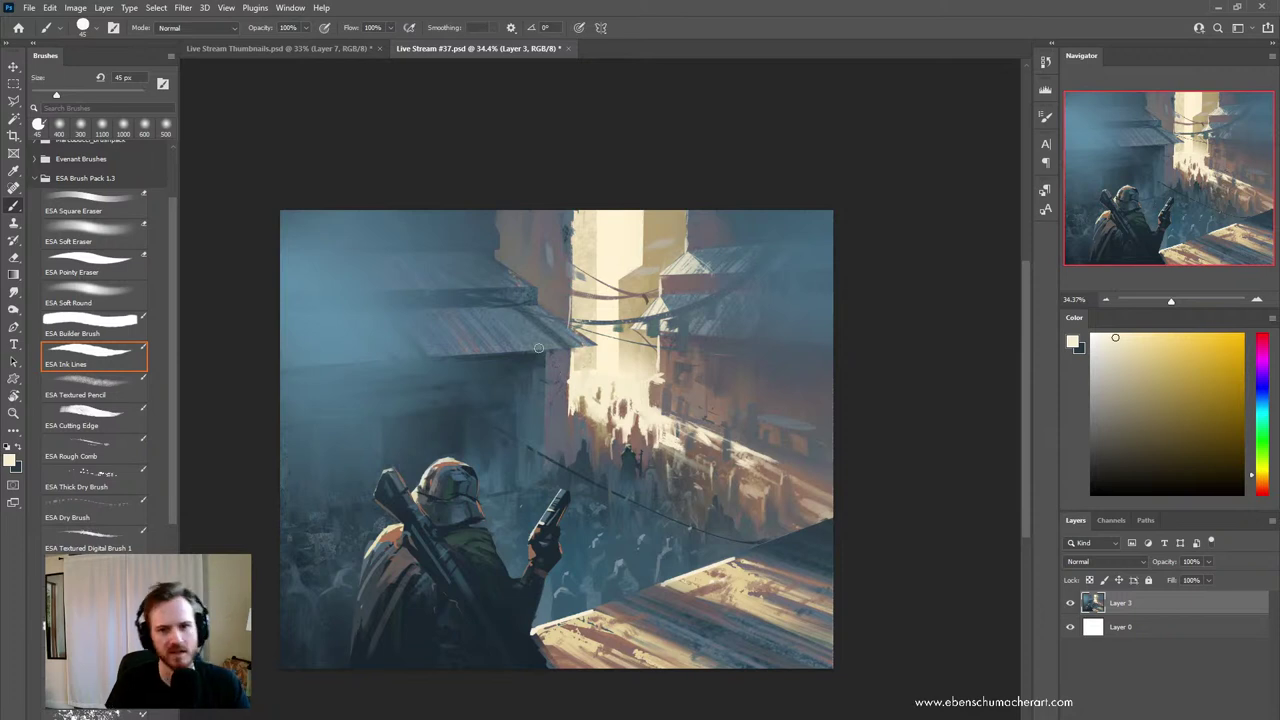
- Rework the wall corner below the awning with sampled muted reddish-brown and blue-grey strokes
key(alt)
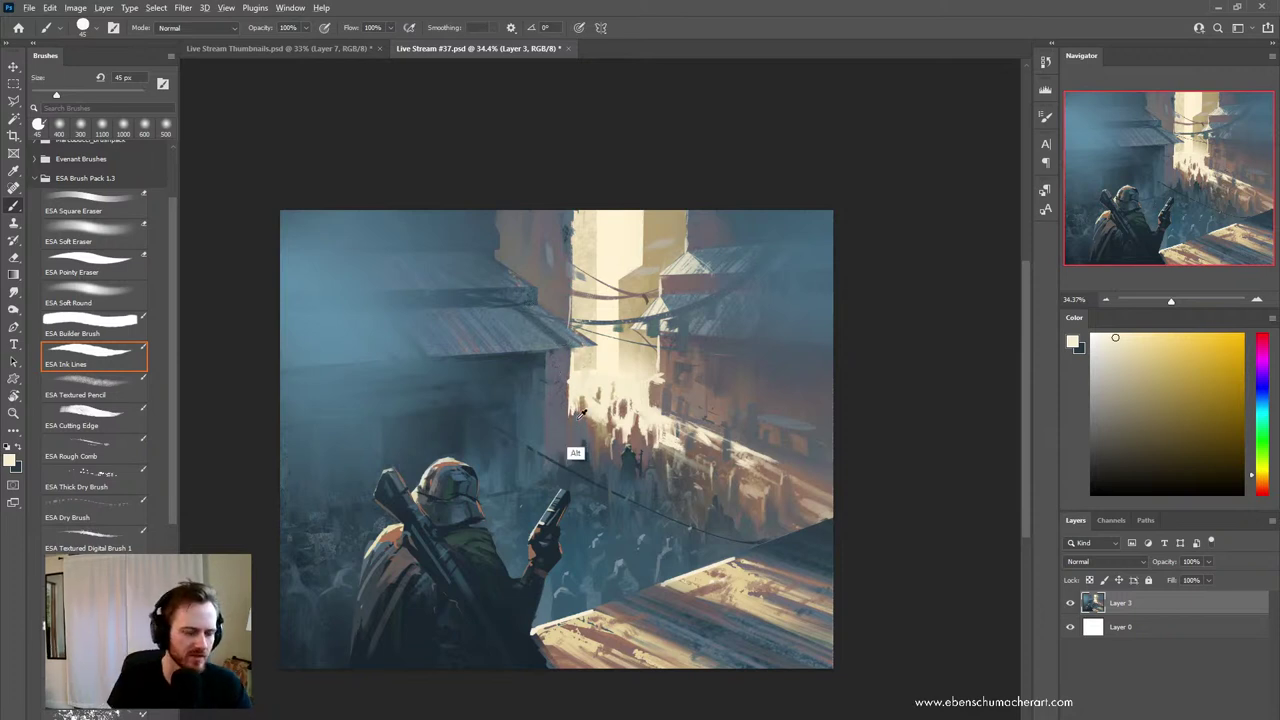
alt+click(715, 408)
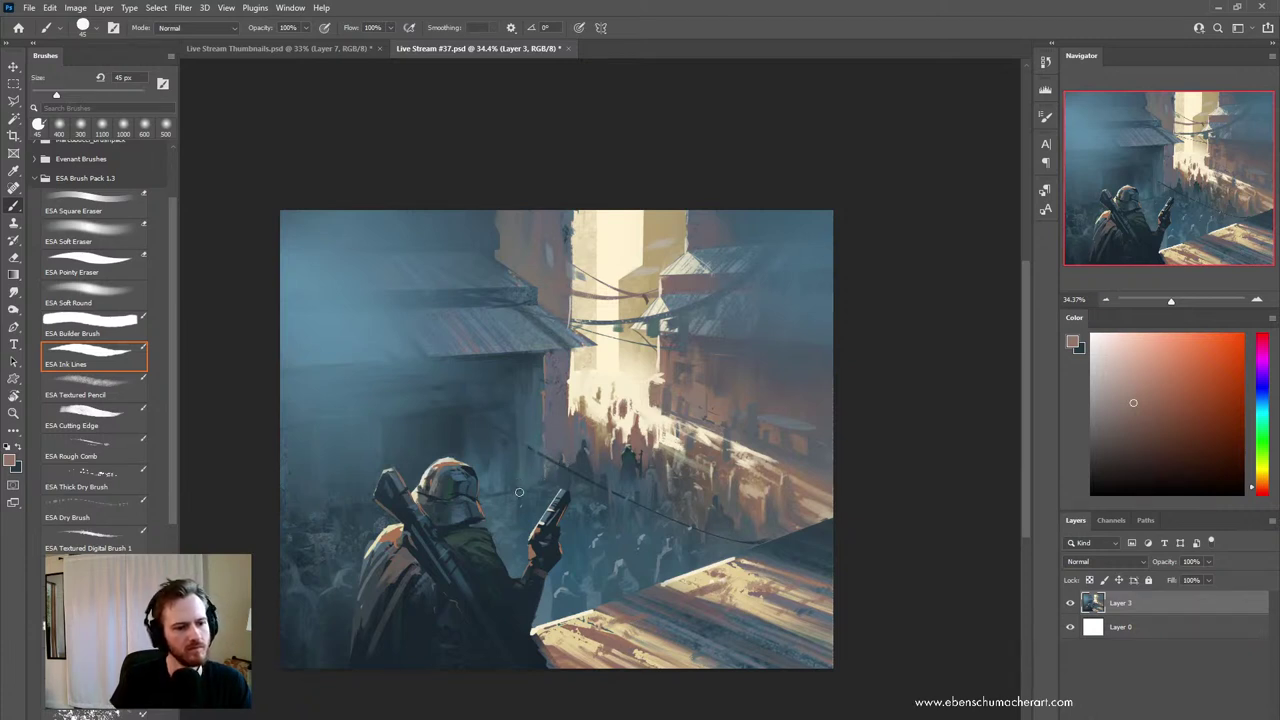
alt+click(783, 380)
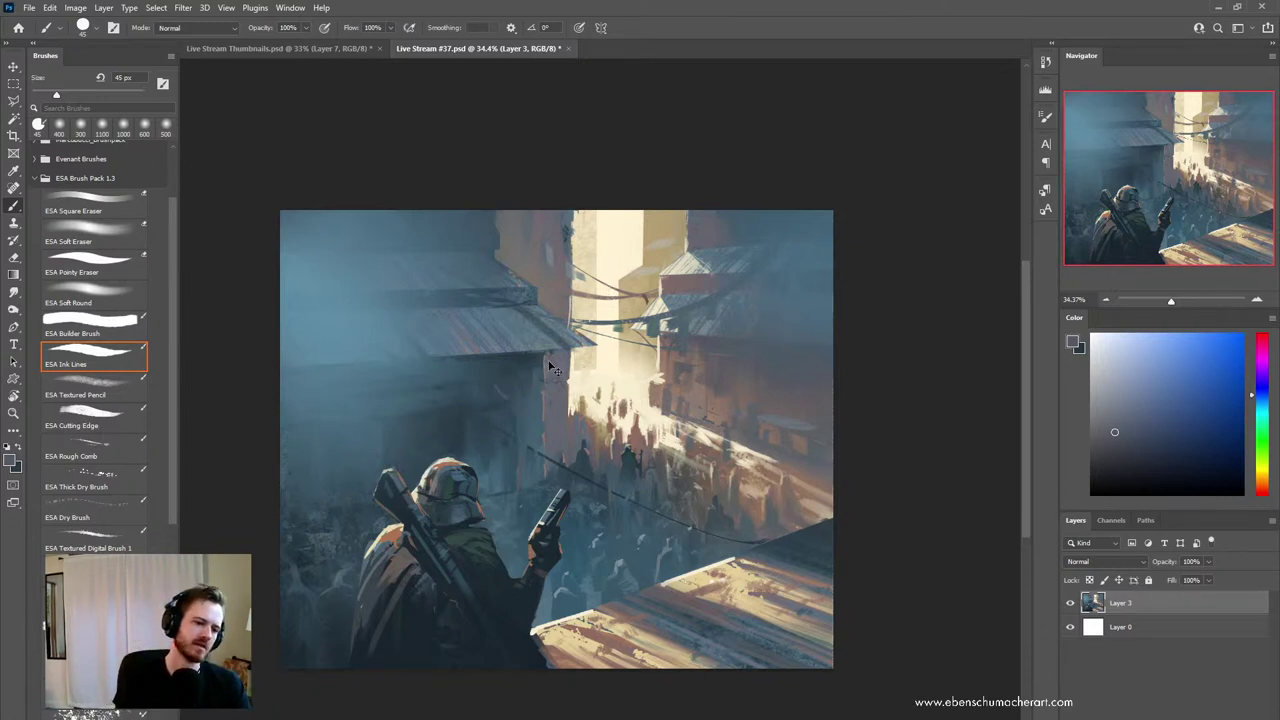
alt+click(563, 475)
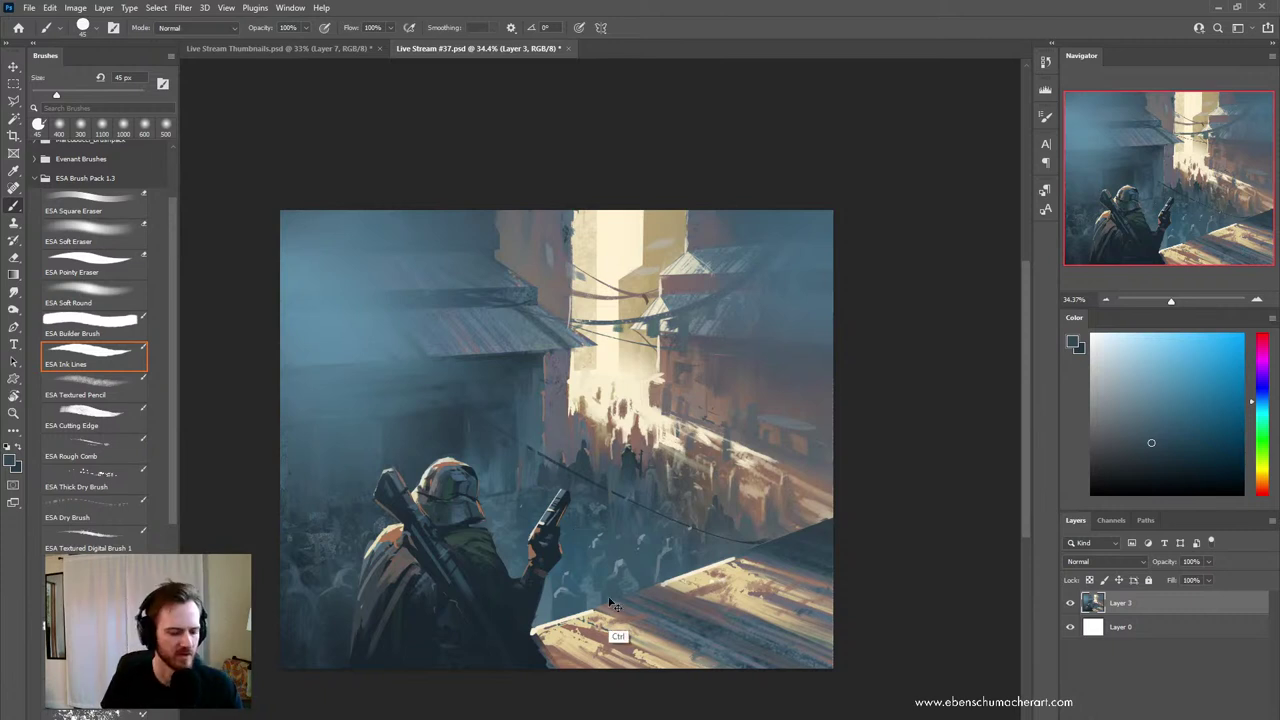
- Flip the canvas horizontally and paint more saturated green accents onto the soldier's scarf with the 45 px Ink Lines brush
key(ctrl+shift+h)
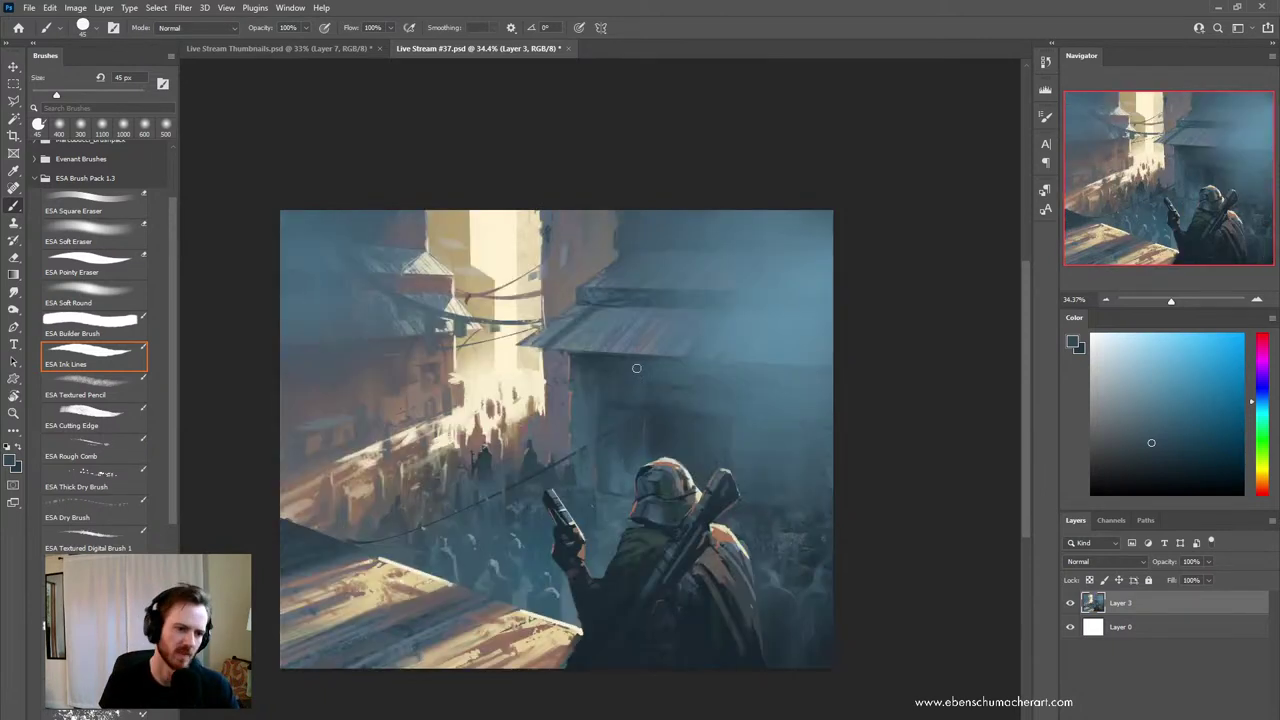
alt+click(665, 489)
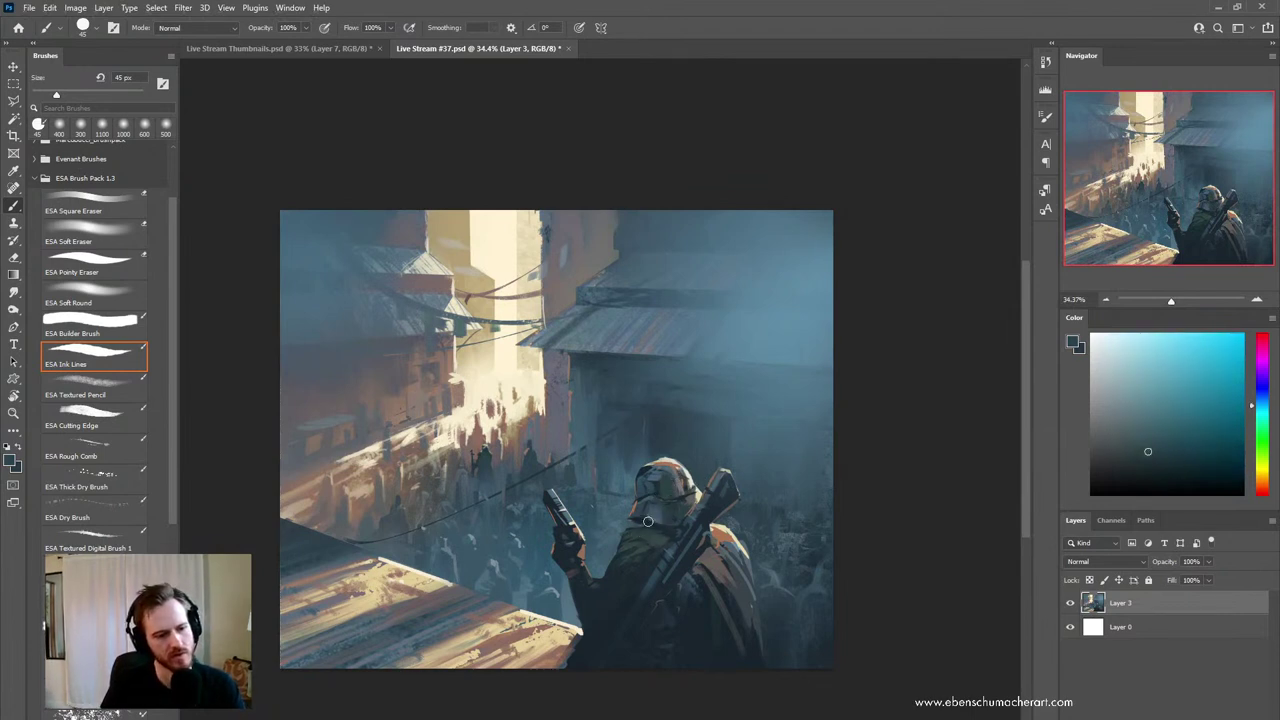
key(z)
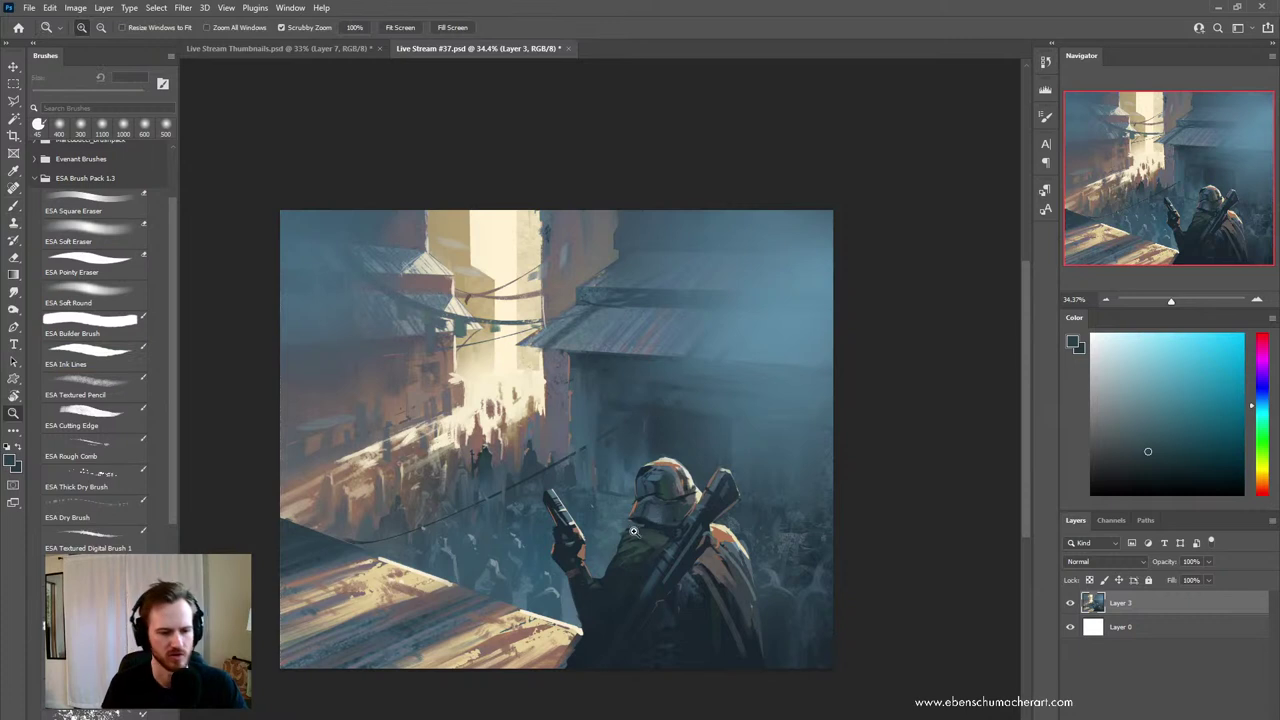
drag(634, 532, 670, 527)
key(b)
alt+click(669, 534)
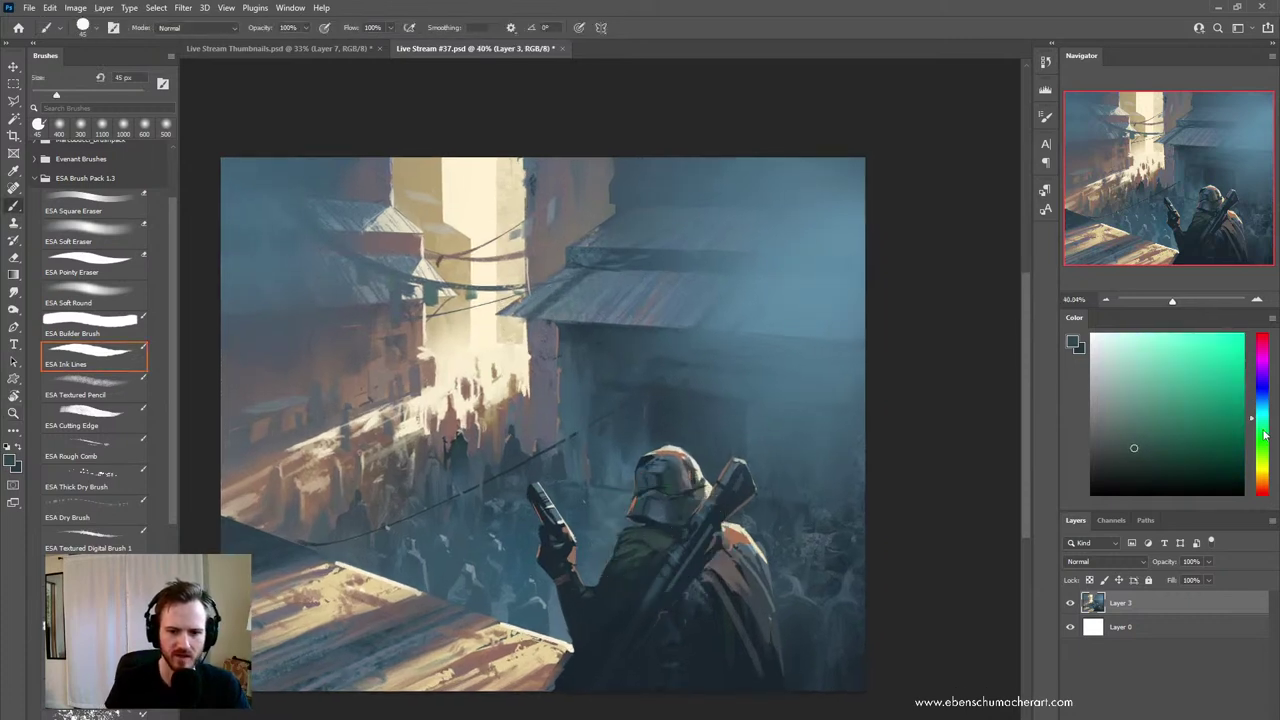
click(1262, 434)
click(1156, 434)
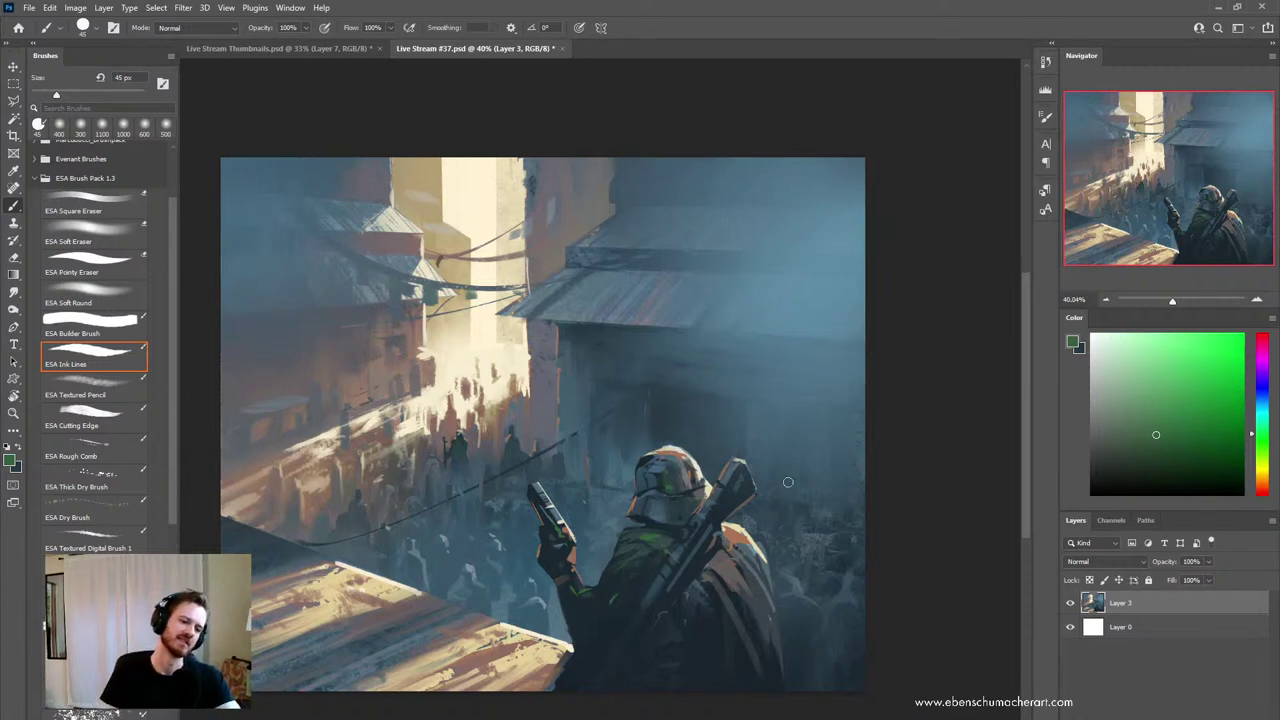
- Tone down the soldier's green scarf with sampled dark green and near-black blue strokes
key(z)
mouse_move(704, 475)
mouse_down()
mouse_move(563, 490)
mouse_move(674, 506)
mouse_up()
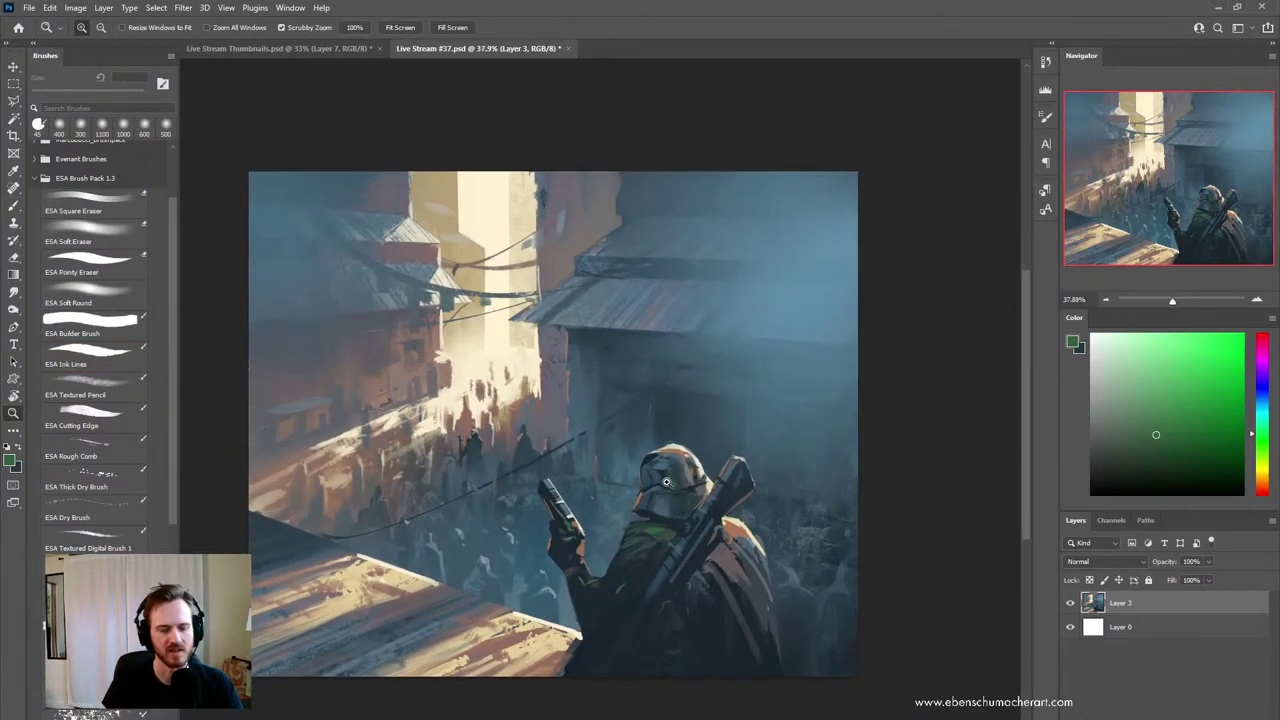
mouse_move(530, 480)
mouse_down()
mouse_move(585, 480)
mouse_move(578, 519)
mouse_up()
key(b)
key(z)
drag(626, 467, 695, 455)
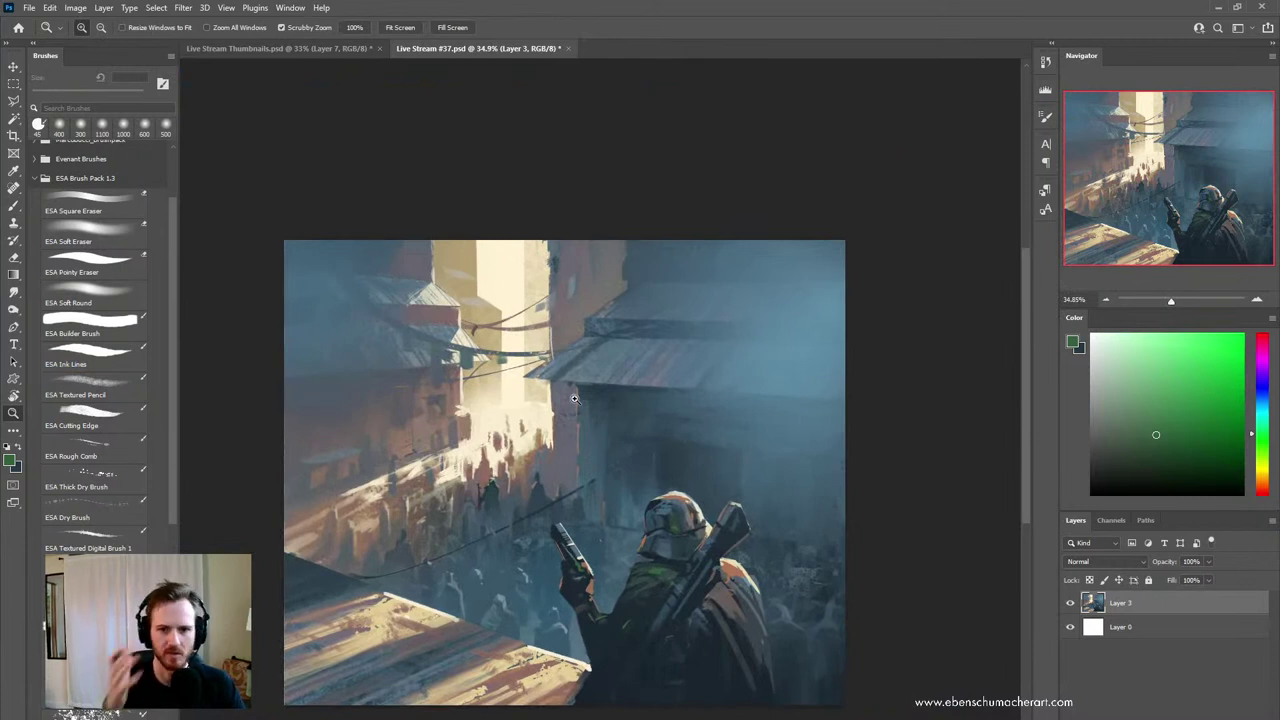
key(b)
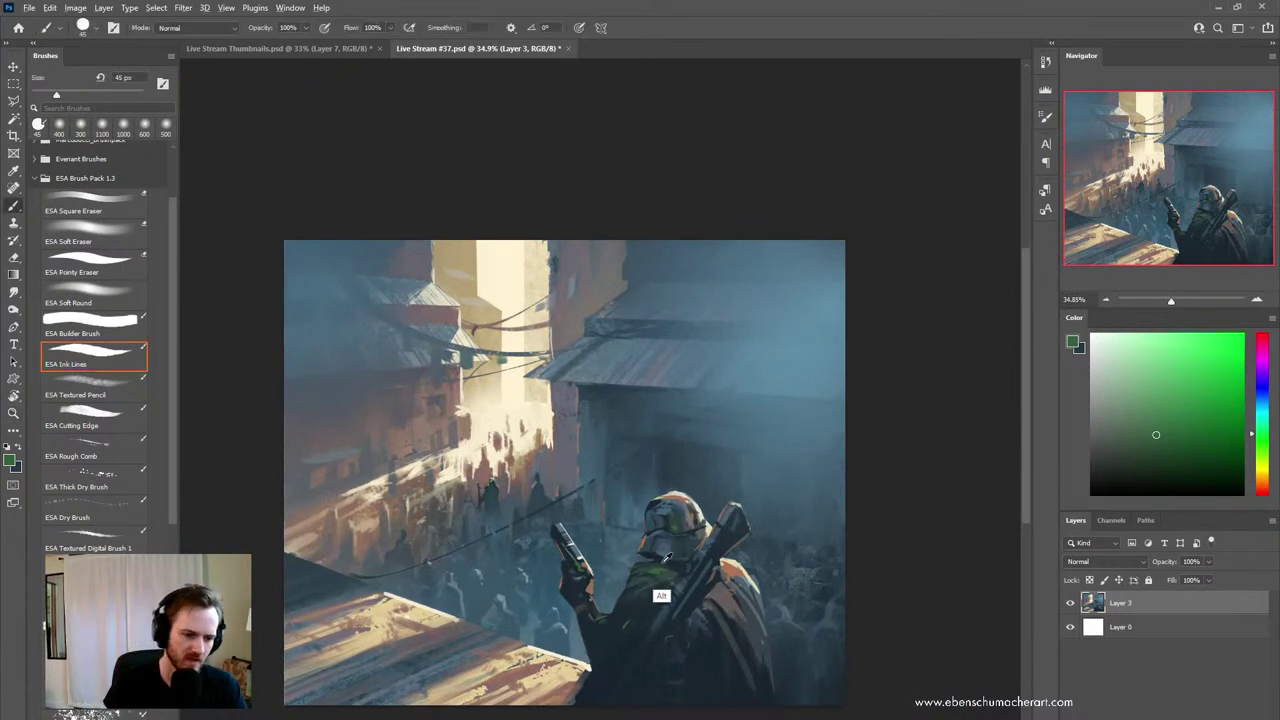
alt+click(665, 559)
alt+click(658, 561)
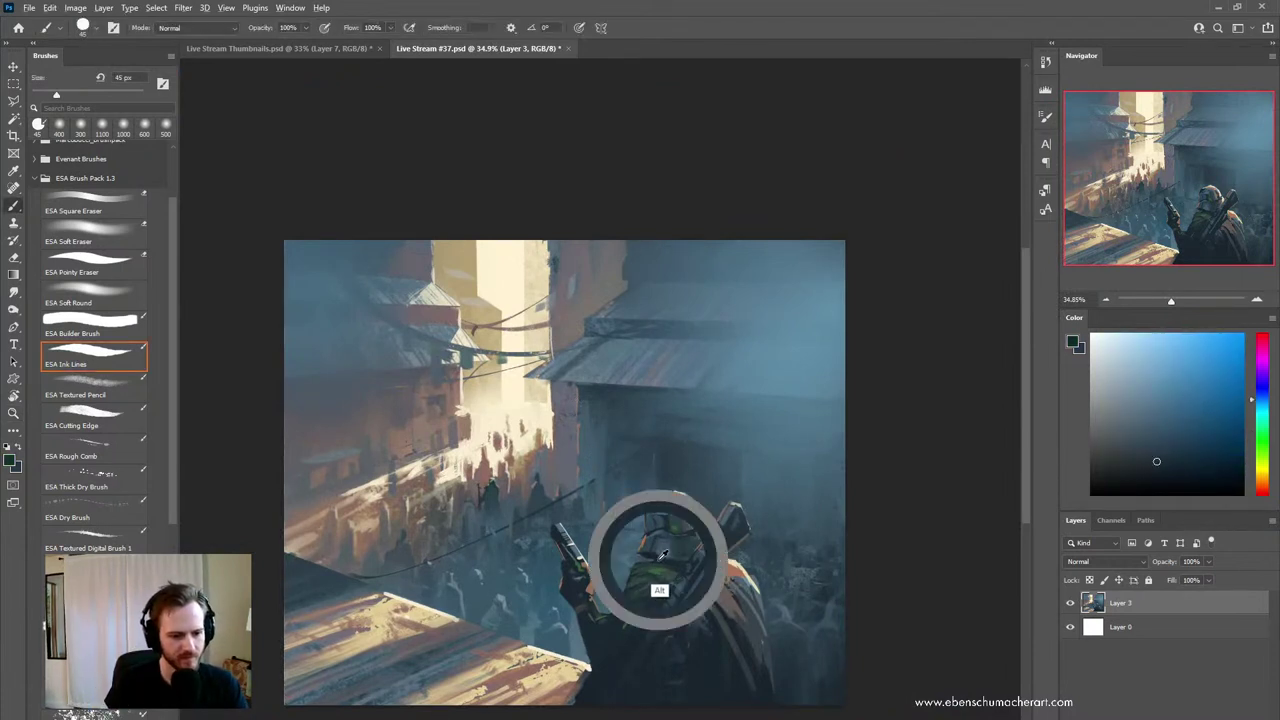
alt+click(690, 632)
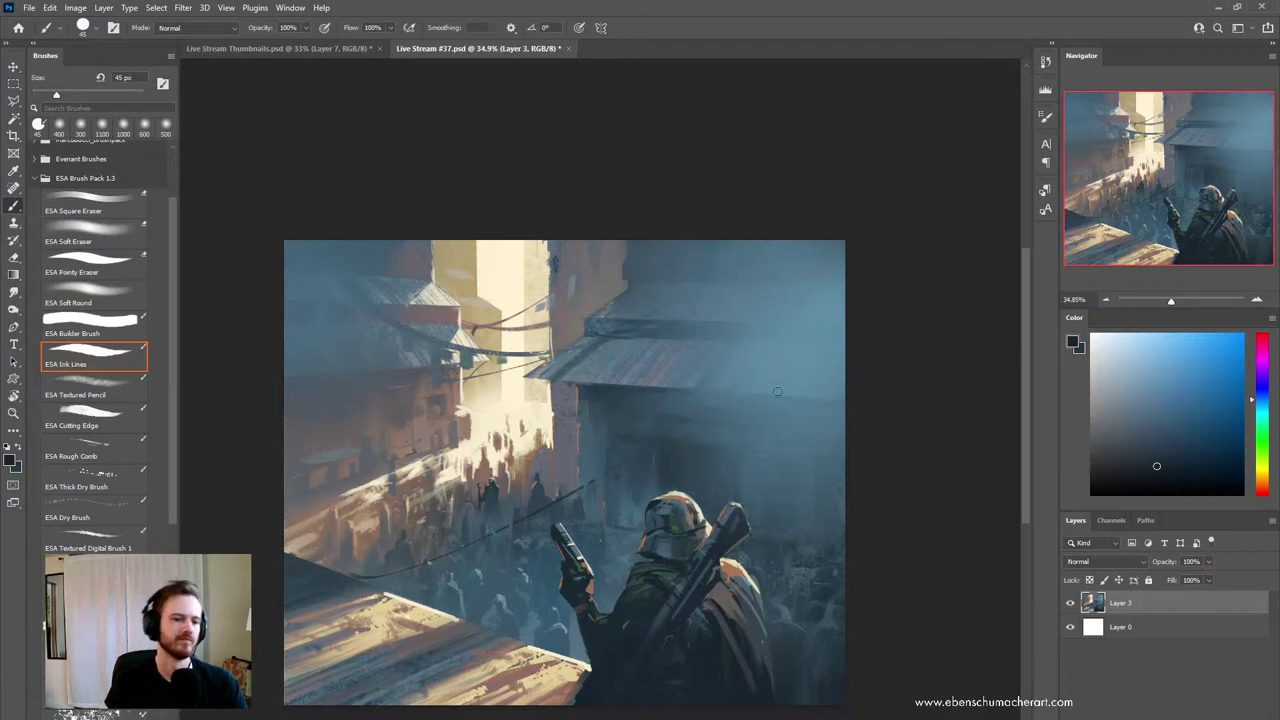
- Trim the side of the dark cloaked crowd figure below the sunlit patch with sampled reddish-brown
key(ctrl+space)
mouse_move(565, 513)
mouse_down()
mouse_move(621, 530)
mouse_move(578, 520)
mouse_move(578, 501)
mouse_move(544, 477)
mouse_move(602, 483)
mouse_move(533, 503)
mouse_move(533, 489)
mouse_up()
alt+click(541, 467)
key(ctrl+space)
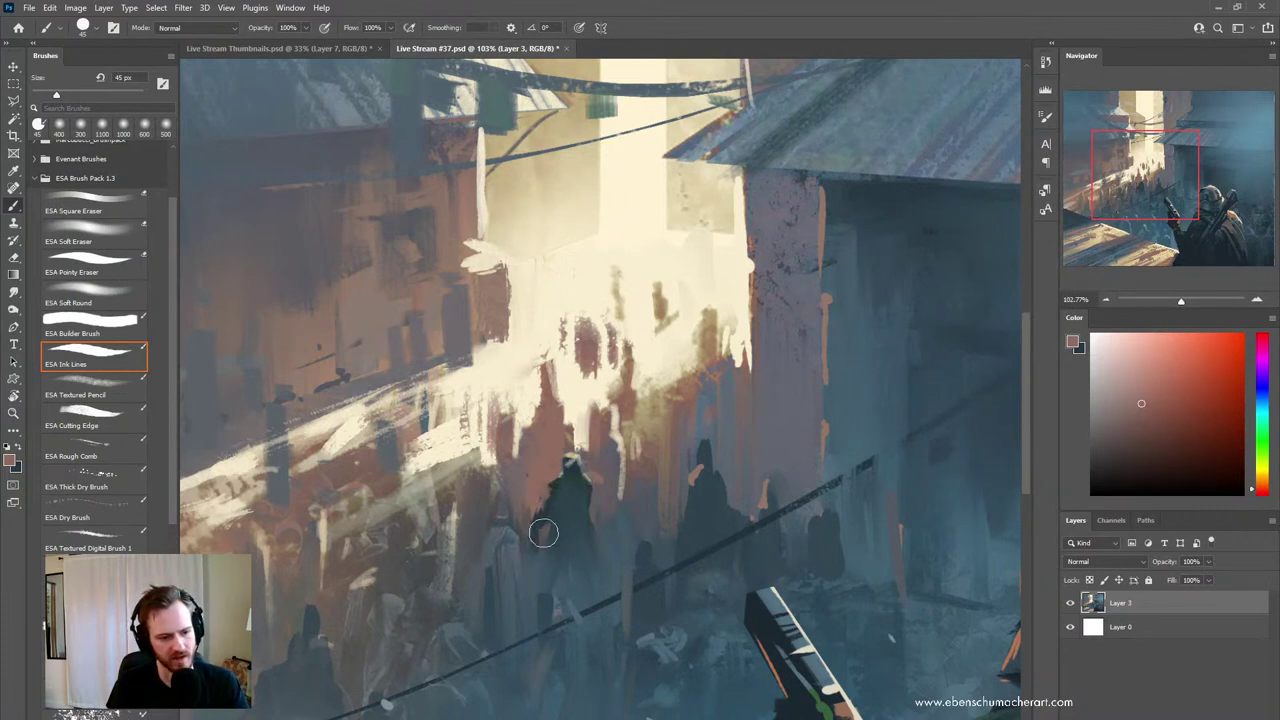
drag(543, 533, 545, 536)
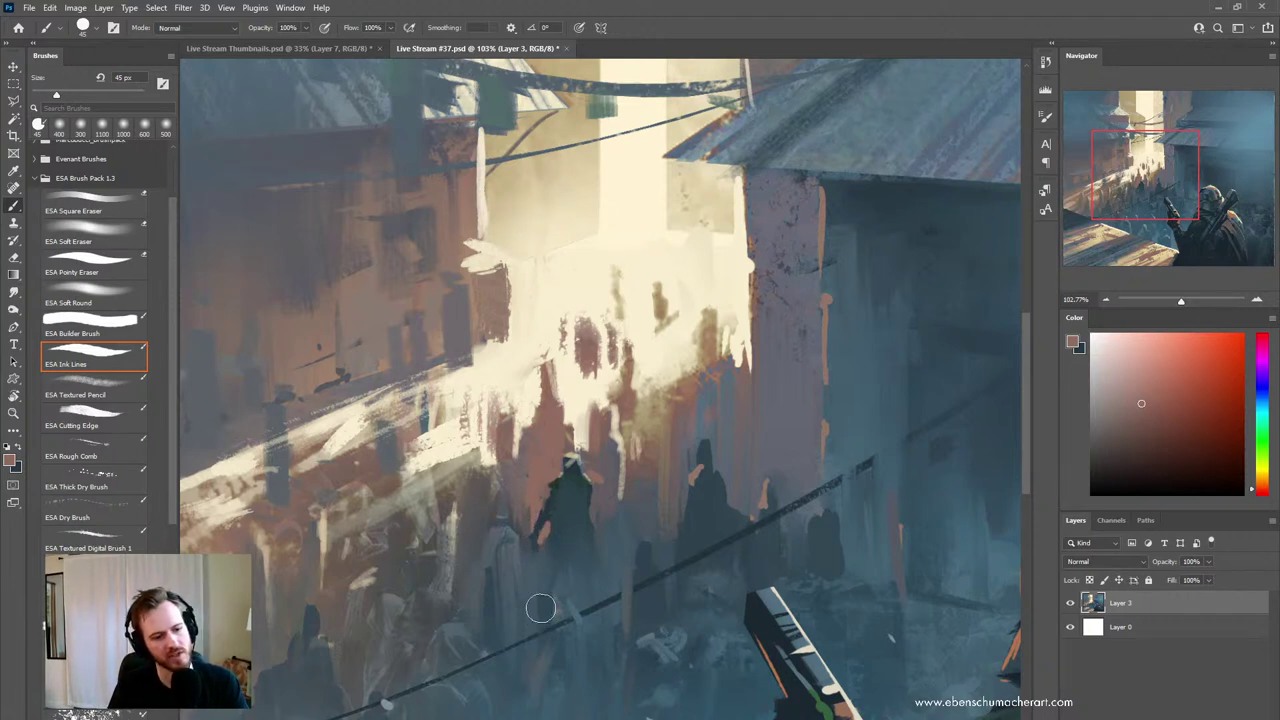
- Reshape the cloaked crowd figure's head and shoulders with sampled reddish-brown and dark tones, covering the pale head highlight
drag(563, 530, 515, 536)
drag(536, 463, 611, 448)
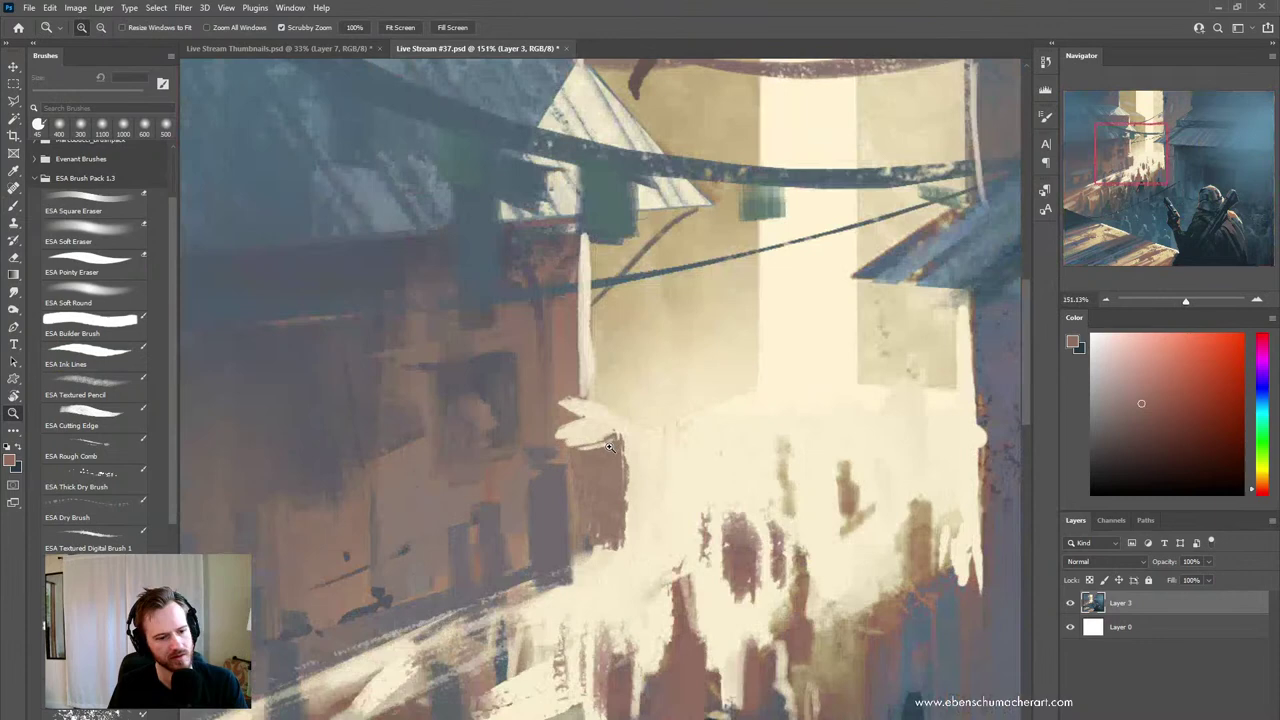
mouse_move(560, 494)
mouse_down()
mouse_move(533, 361)
mouse_move(545, 490)
mouse_up()
mouse_move(610, 547)
mouse_down()
mouse_move(546, 503)
mouse_move(571, 514)
mouse_move(582, 498)
mouse_move(544, 575)
mouse_up()
key(b)
alt+click(564, 513)
alt+click(549, 597)
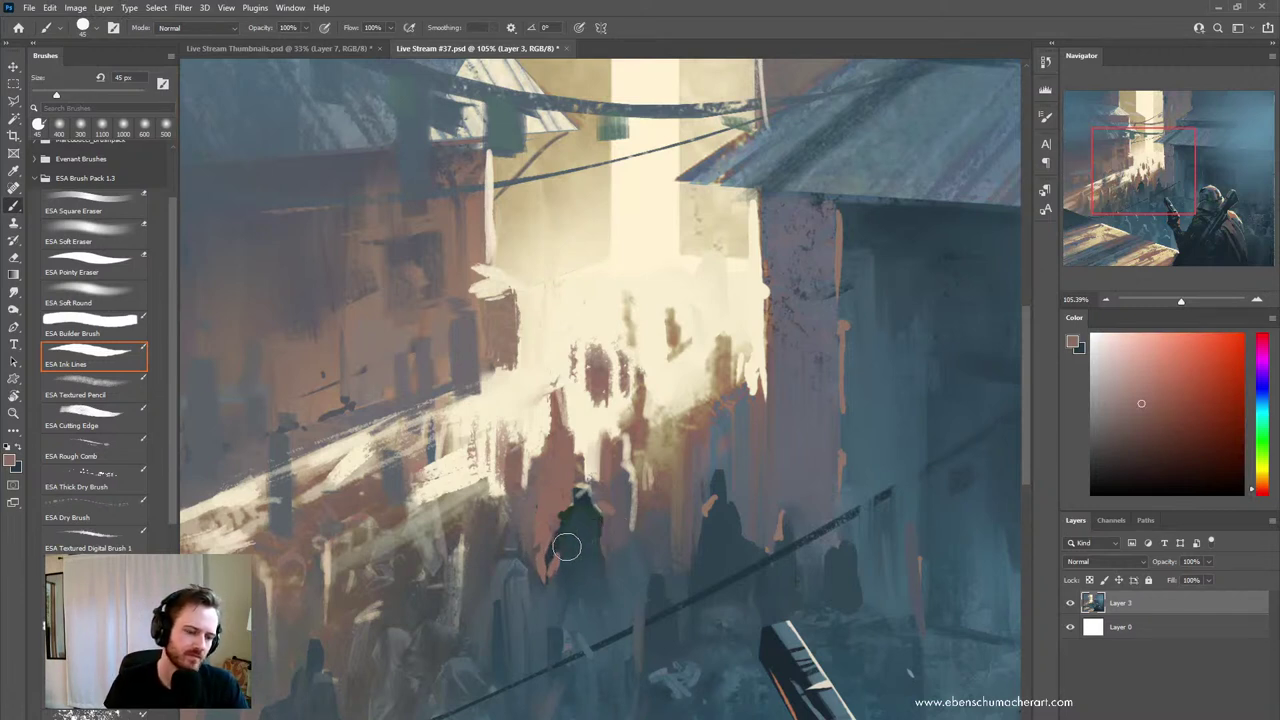
alt+click(600, 496)
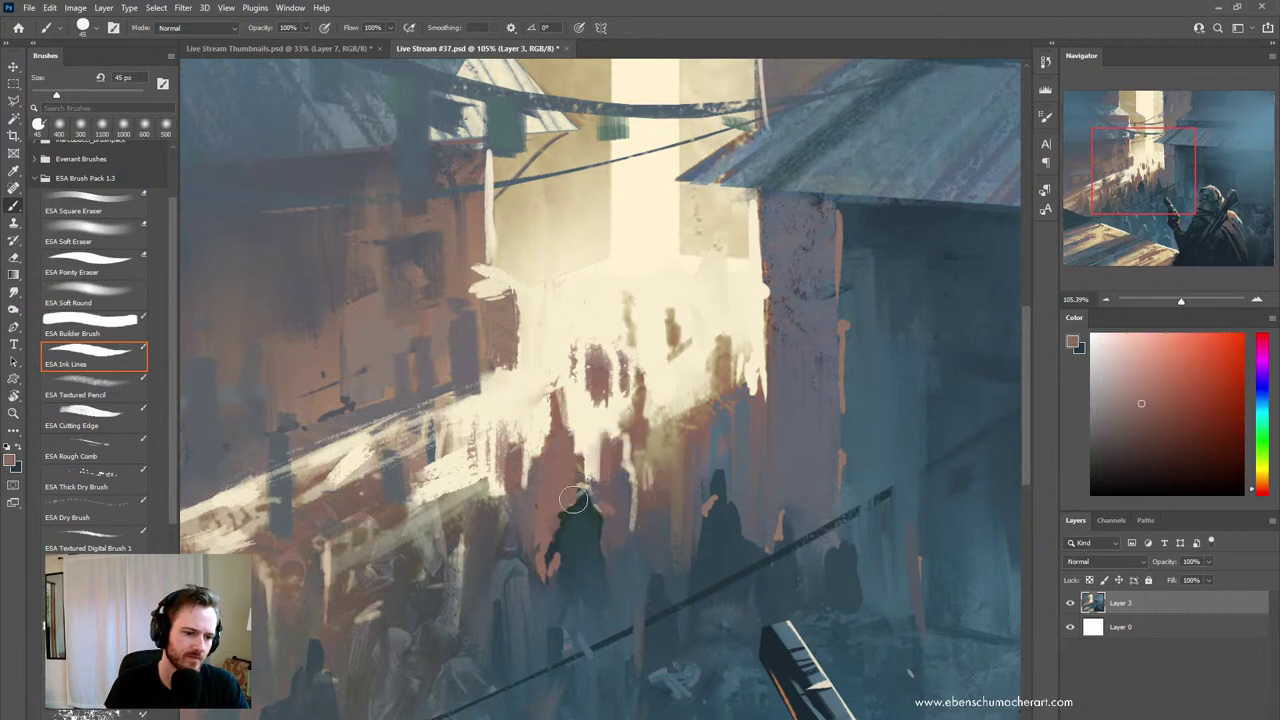
alt+click(578, 498)
drag(577, 500, 591, 488)
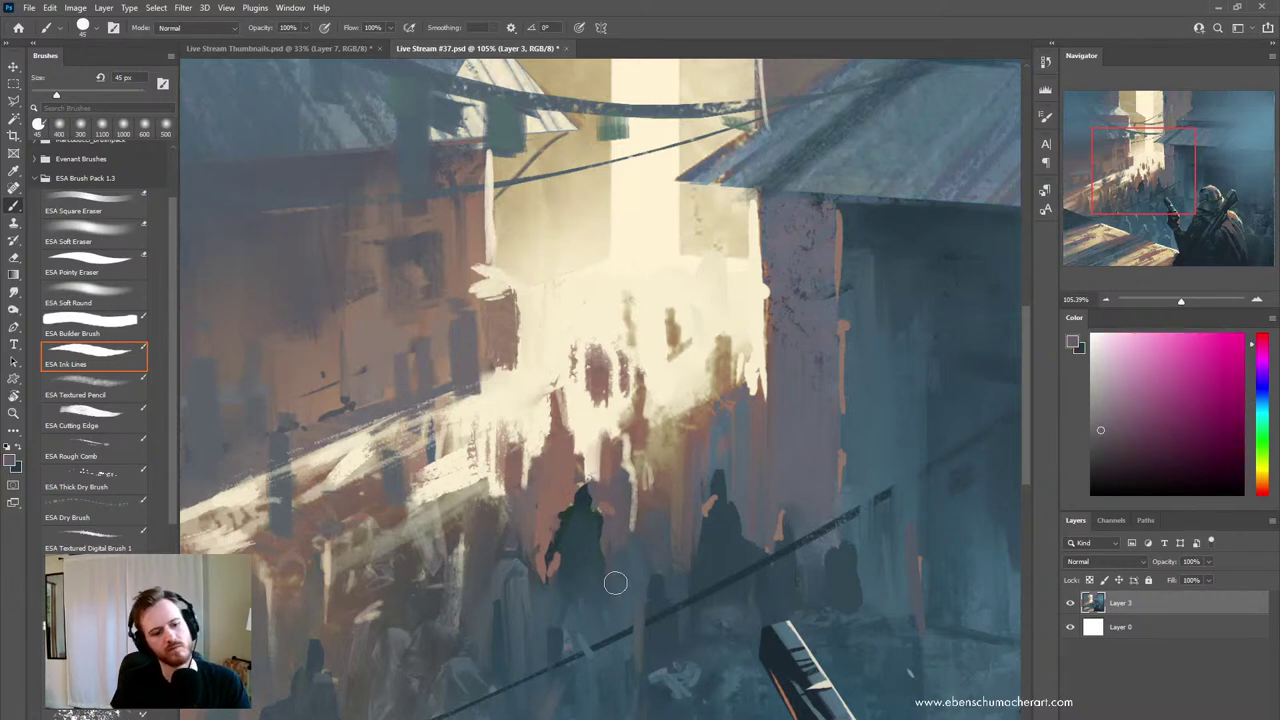
- Clean up the cloaked crowd figure's outline with sampled dark blue-grey and surrounding reddish-brown
drag(611, 583, 460, 635)
drag(617, 487, 782, 462)
alt+click(671, 464)
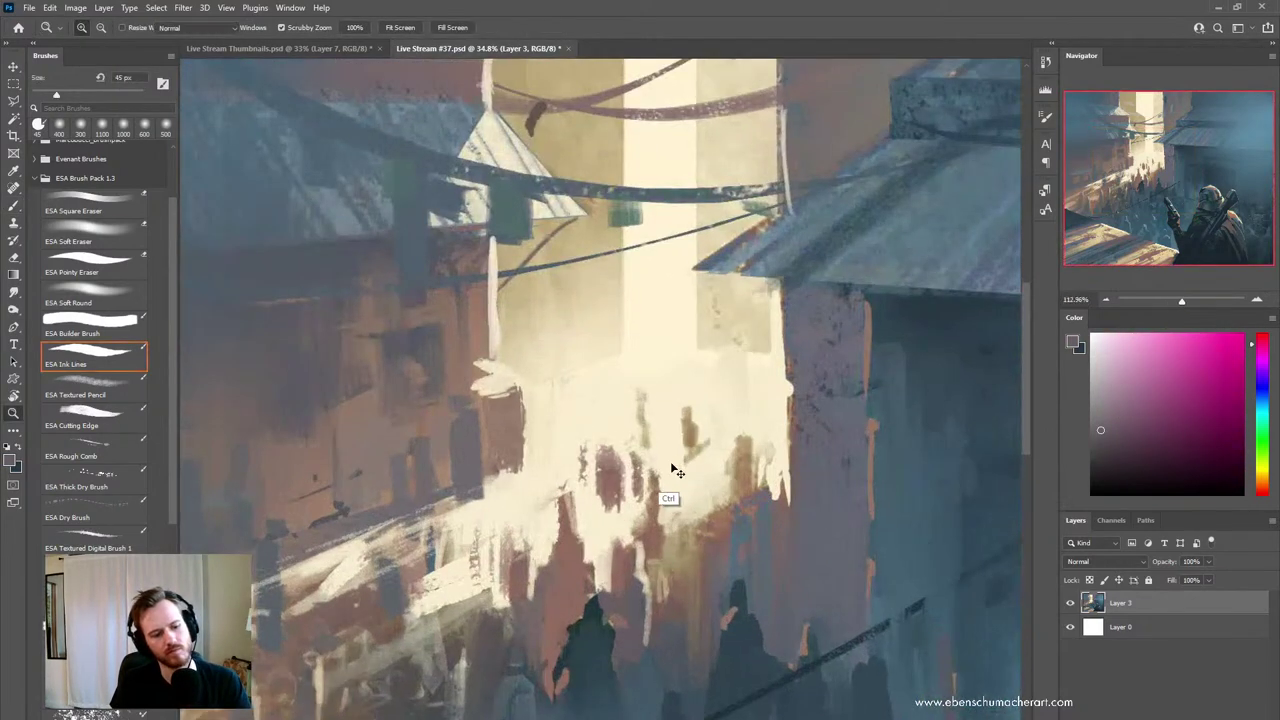
drag(621, 538, 562, 572)
drag(610, 529, 648, 515)
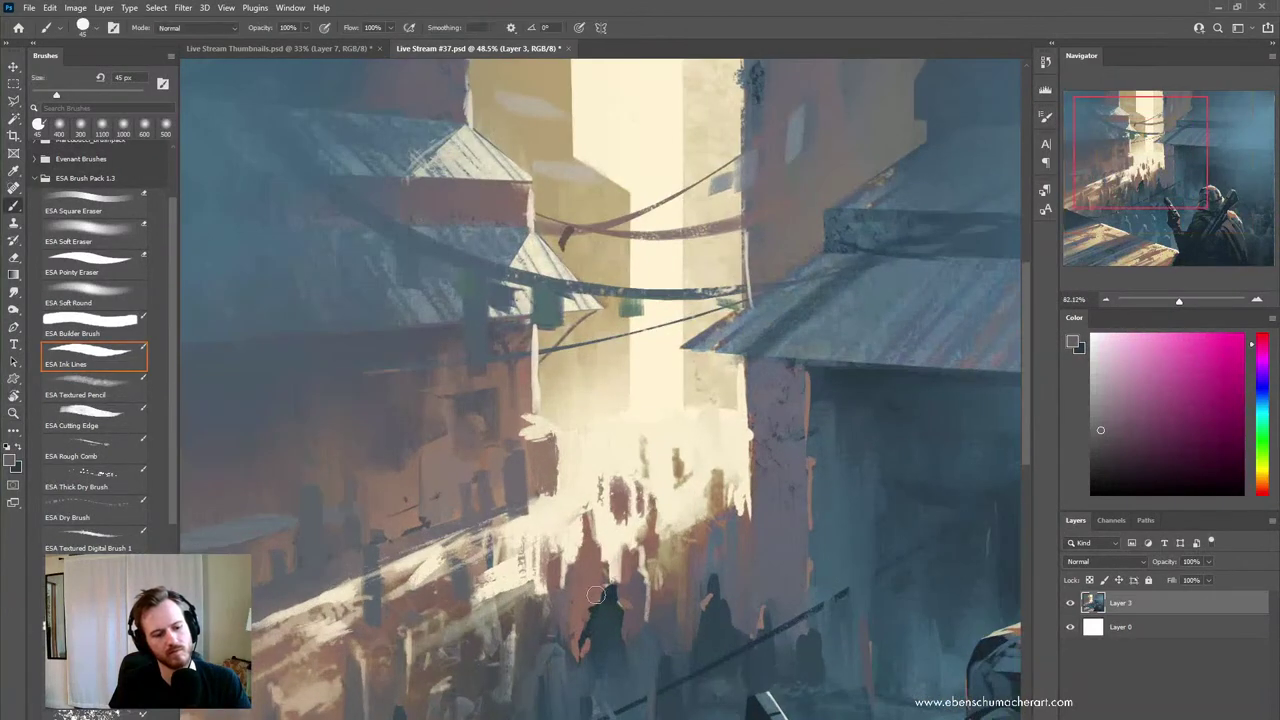
alt+click(610, 602)
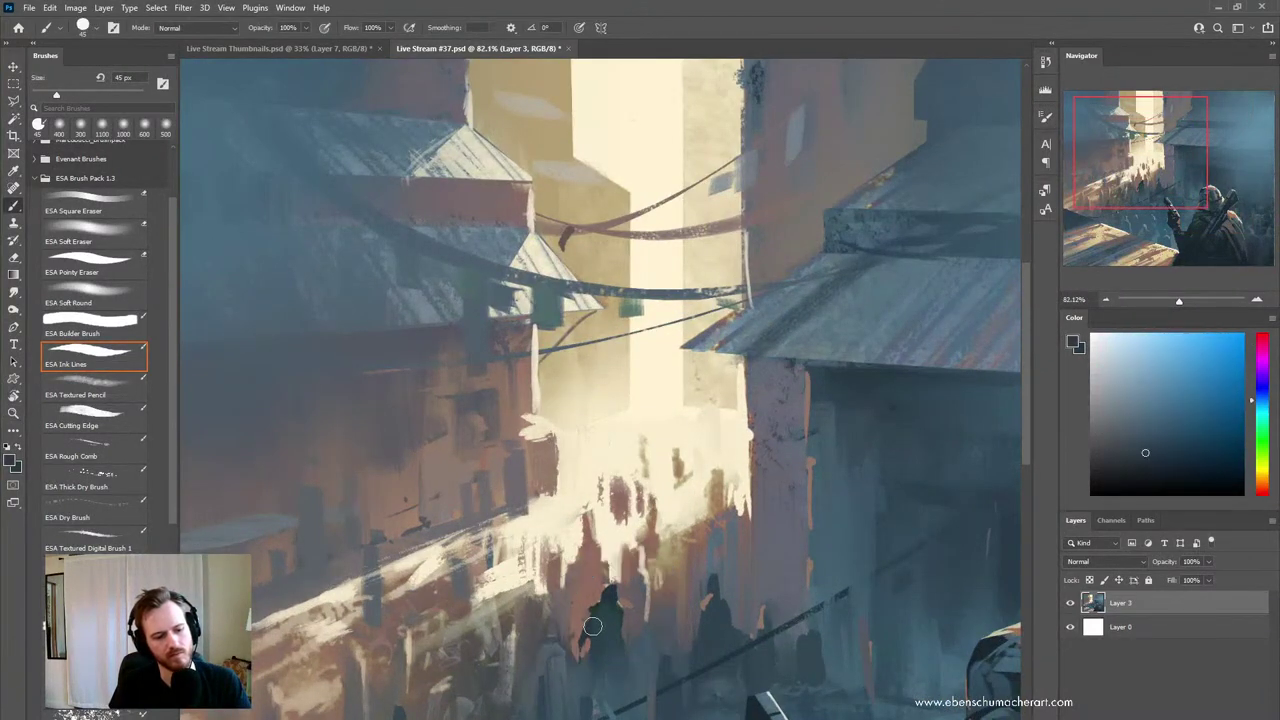
alt+click(598, 603)
alt+click(585, 645)
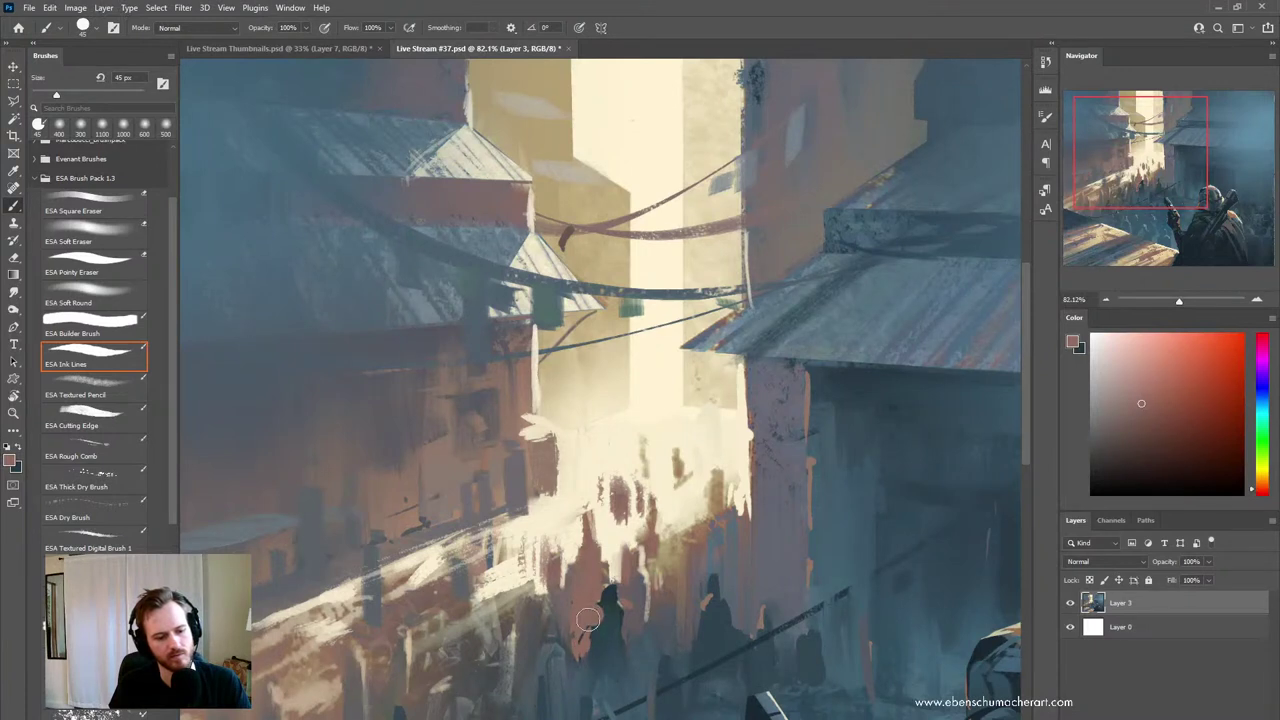
- Paint the cloaked crowd figure's arm in sampled dark green and refine its edges with neutral grey and dark blue-grey
alt+click(596, 612)
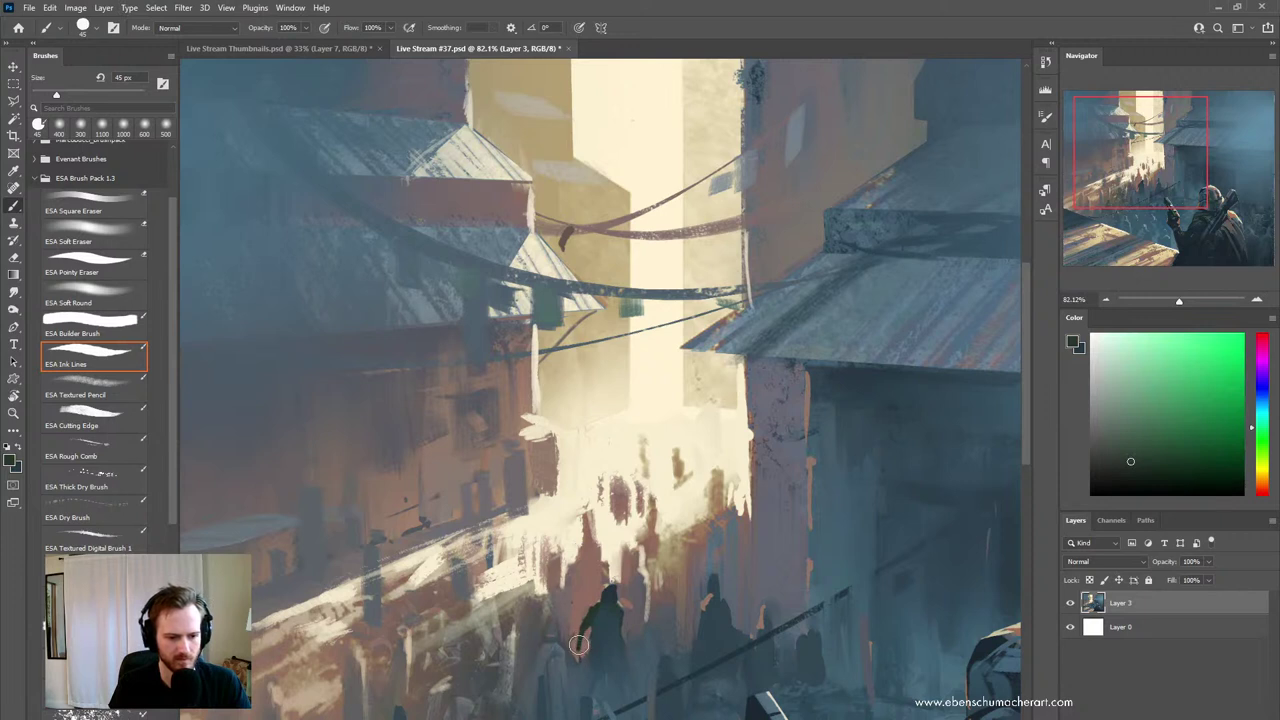
mouse_move(619, 616)
mouse_down()
mouse_move(621, 638)
mouse_move(581, 645)
mouse_up()
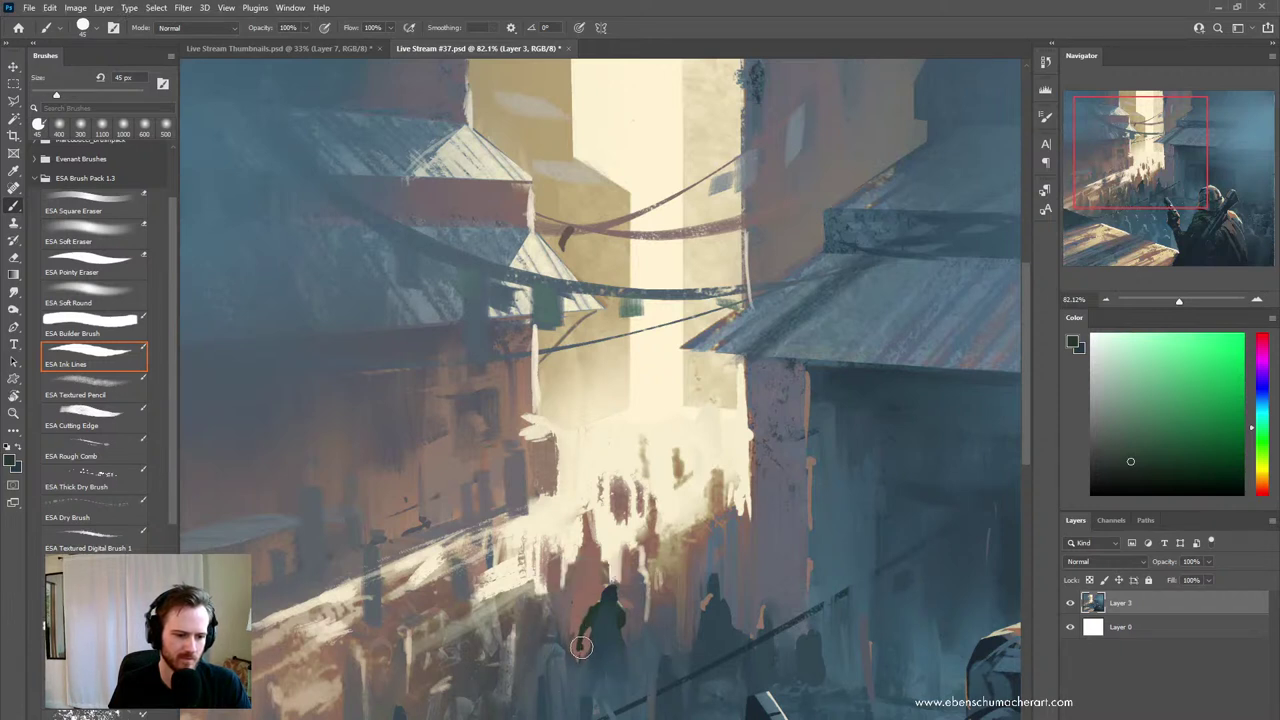
alt+click(574, 640)
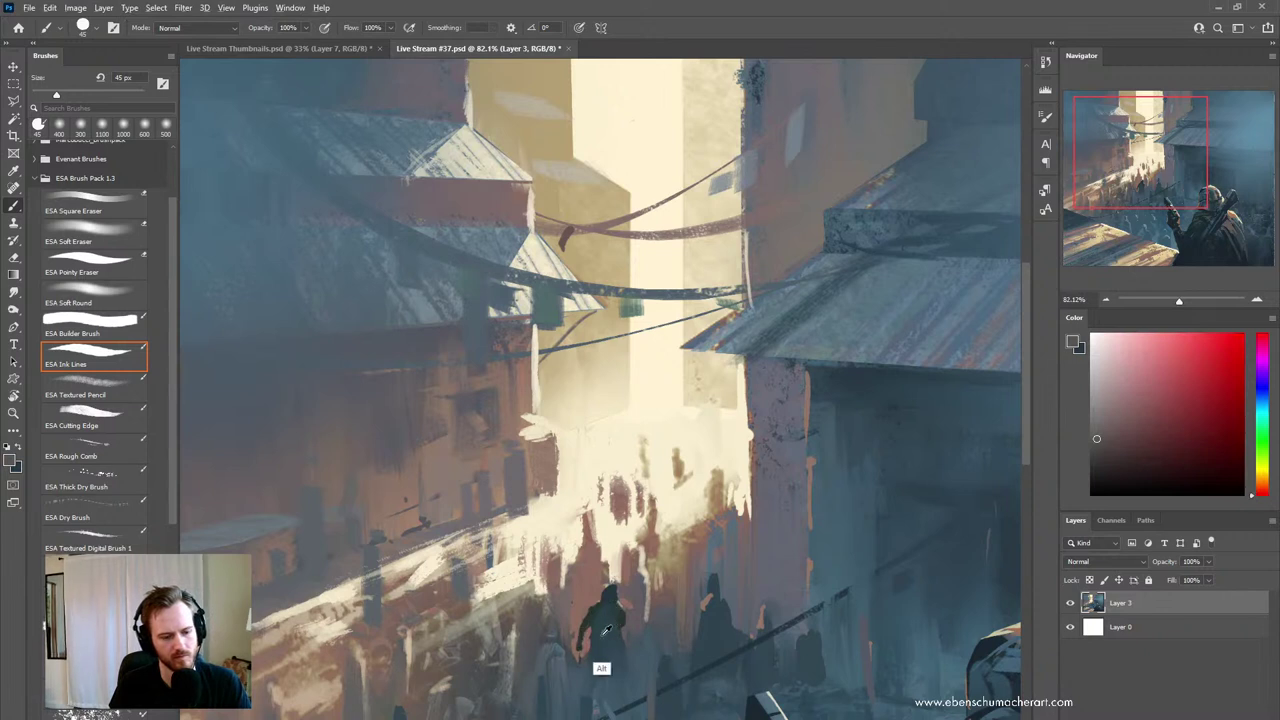
alt+click(587, 628)
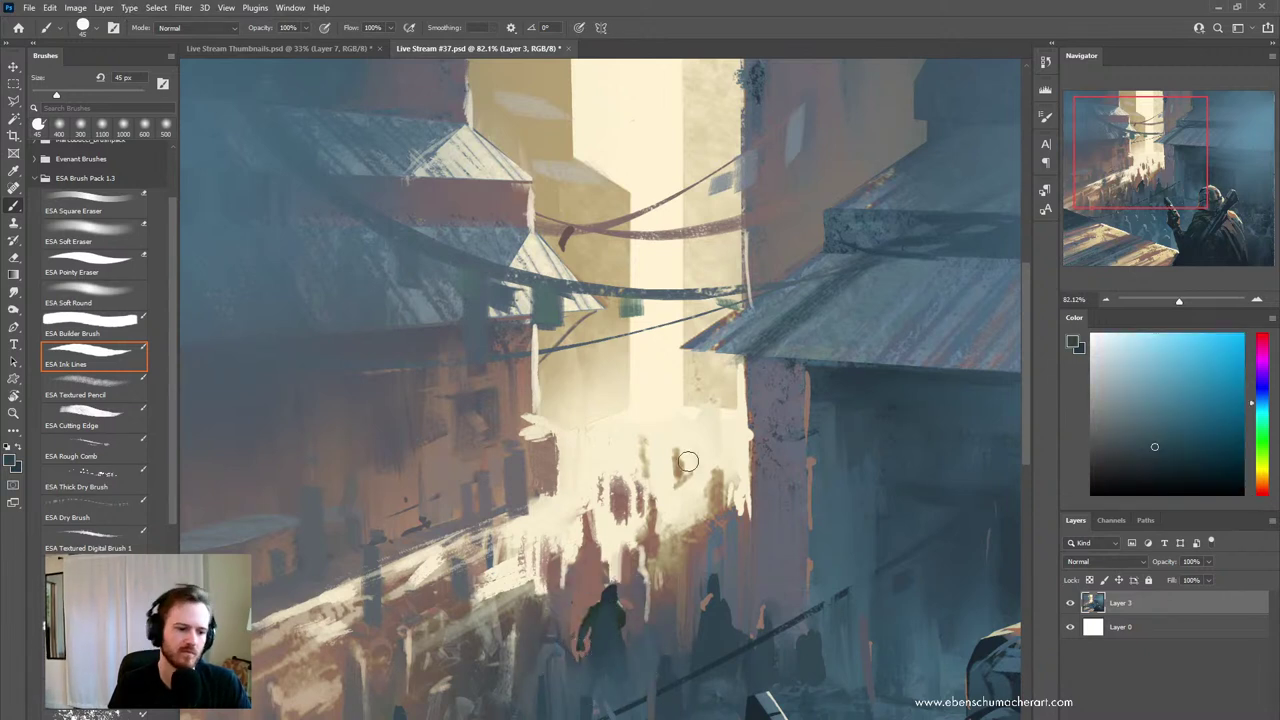
- Blend the area around the dark cloaked crowd figure with a textured mixer brush and sampled reddish-brown, reducing the brush to 25 px
drag(619, 600, 653, 530)
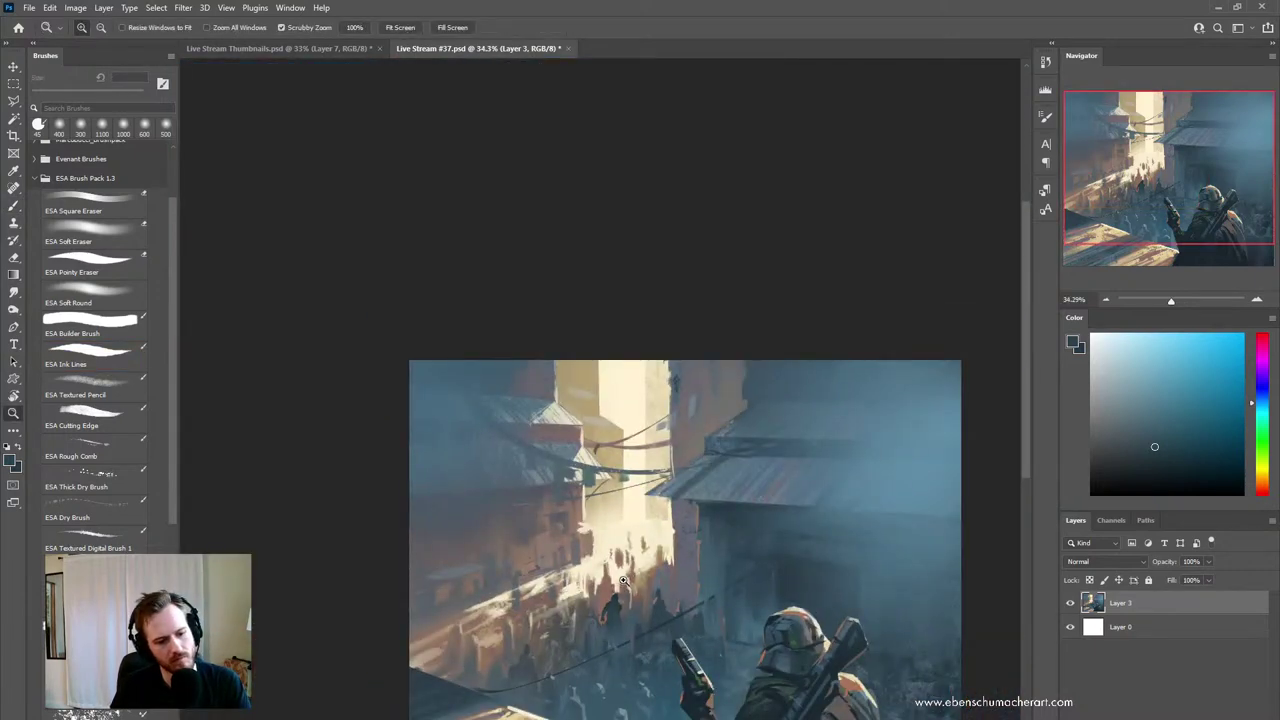
drag(623, 580, 662, 578)
key(b)
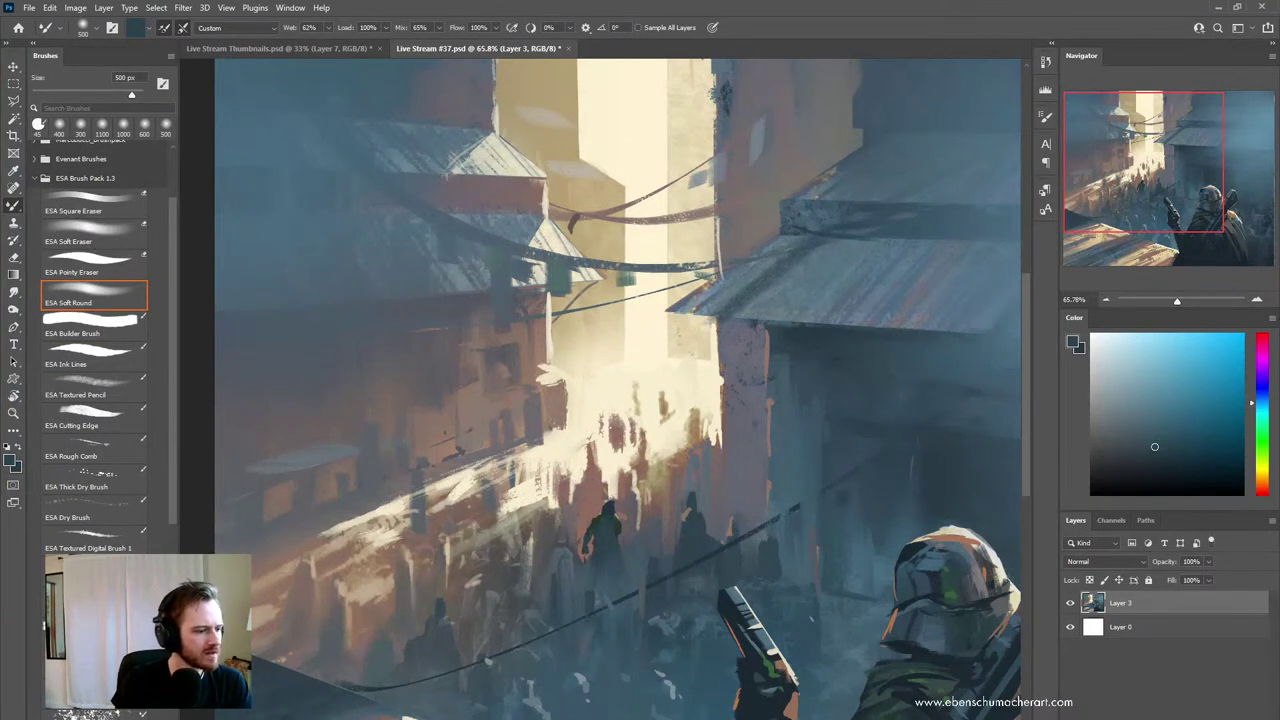
click(95, 663)
key(bracketleft)
key(bracketleft)
key(bracketleft)
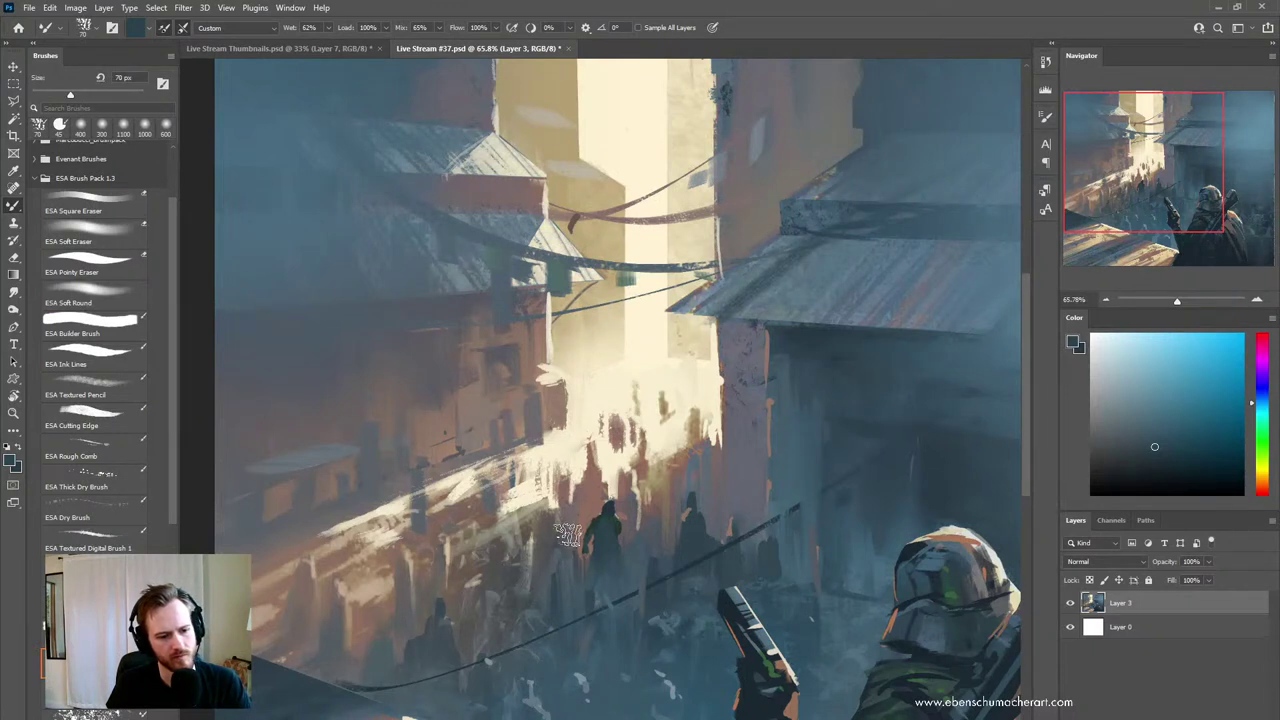
key(alt)
alt+click(612, 549)
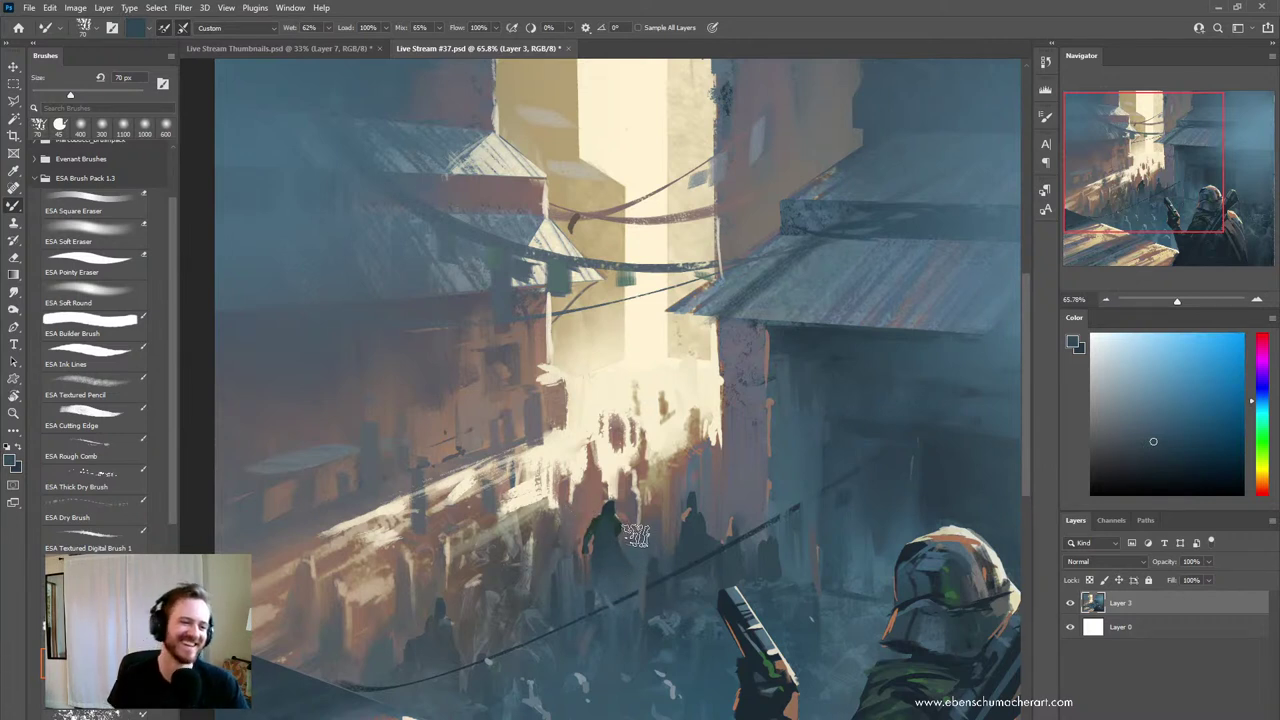
alt+click(598, 497)
drag(631, 522, 632, 529)
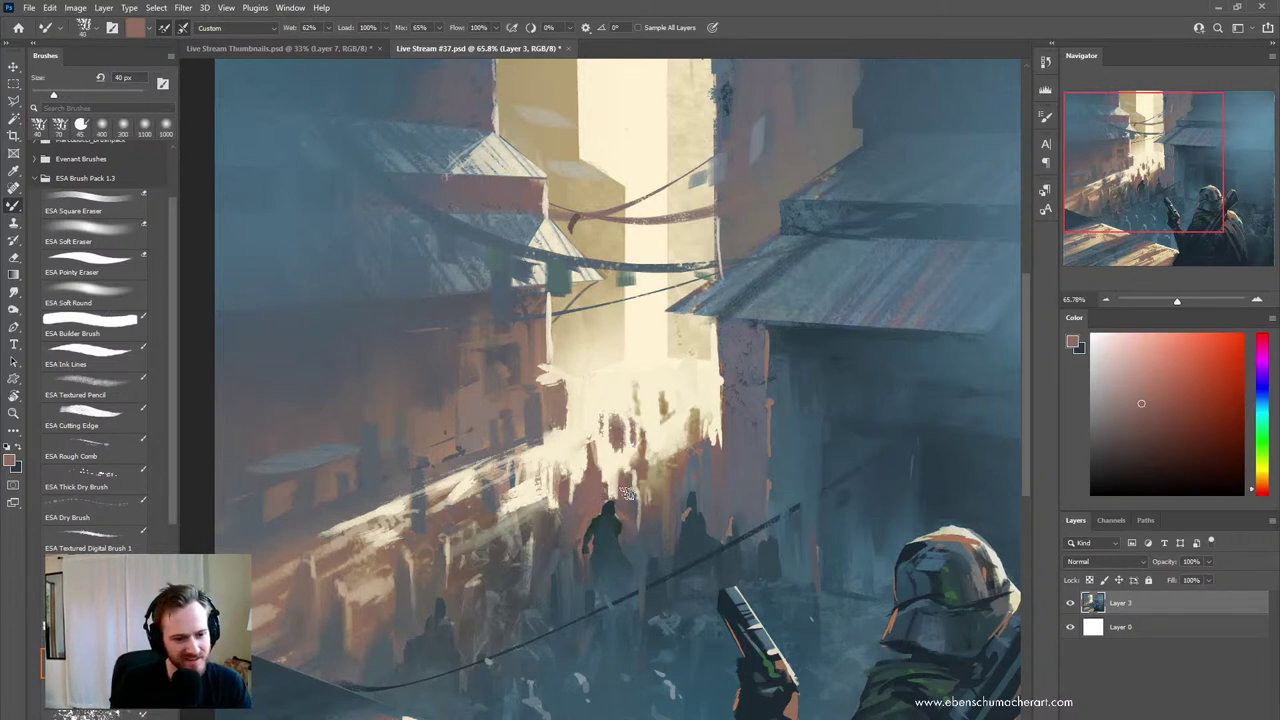
key(bracketleft)
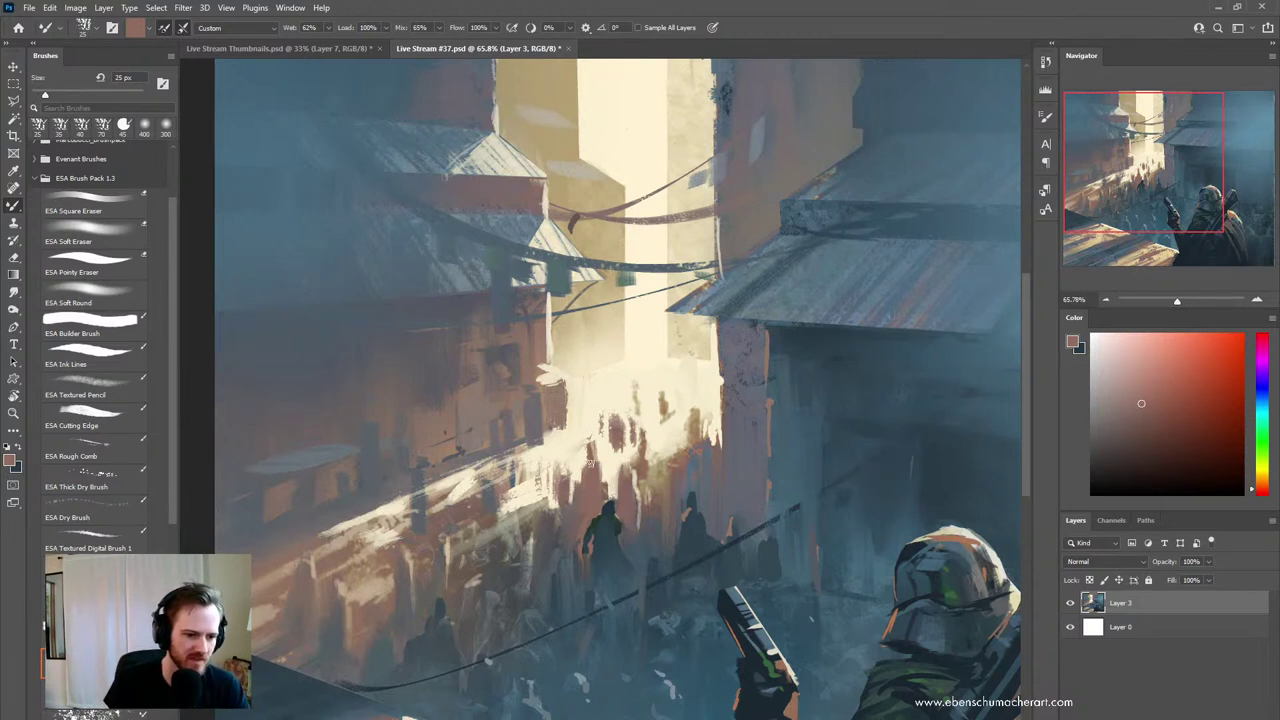
- Add a small reddish-brown crowd silhouette against the sunlit patch with the ESA Textured Pencil at 10 px
alt+click(585, 458)
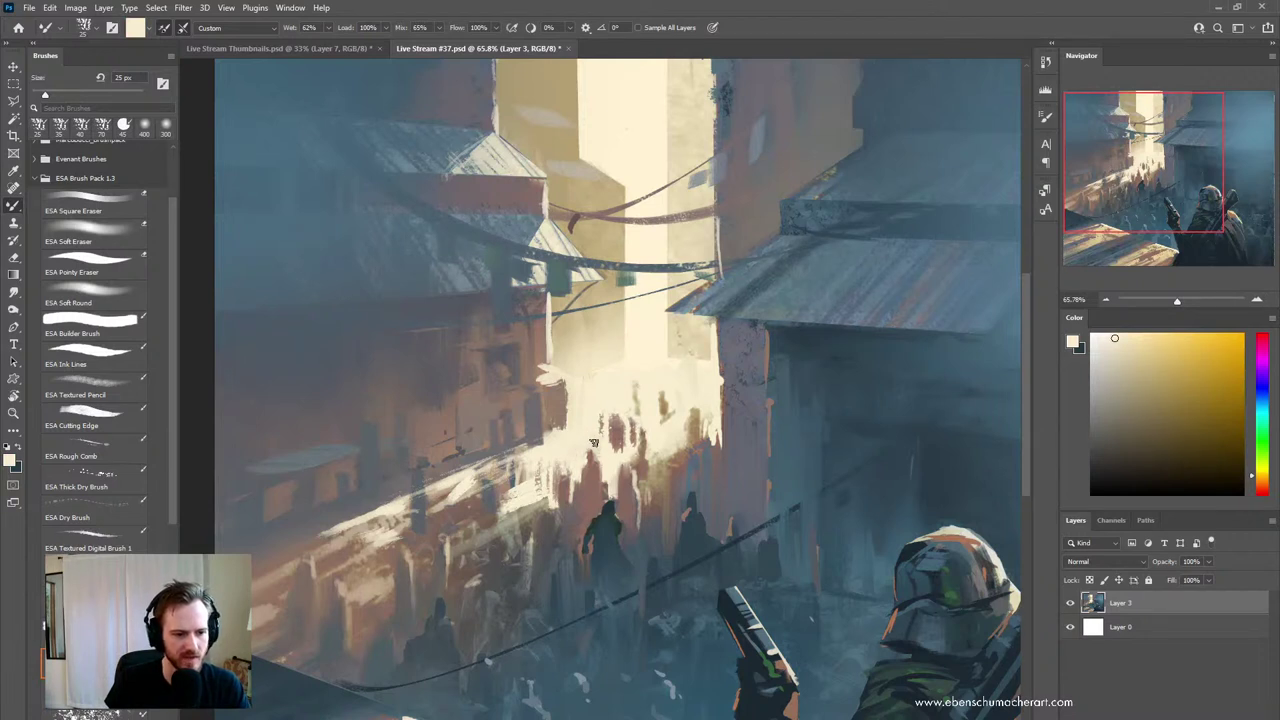
key(shift+b)
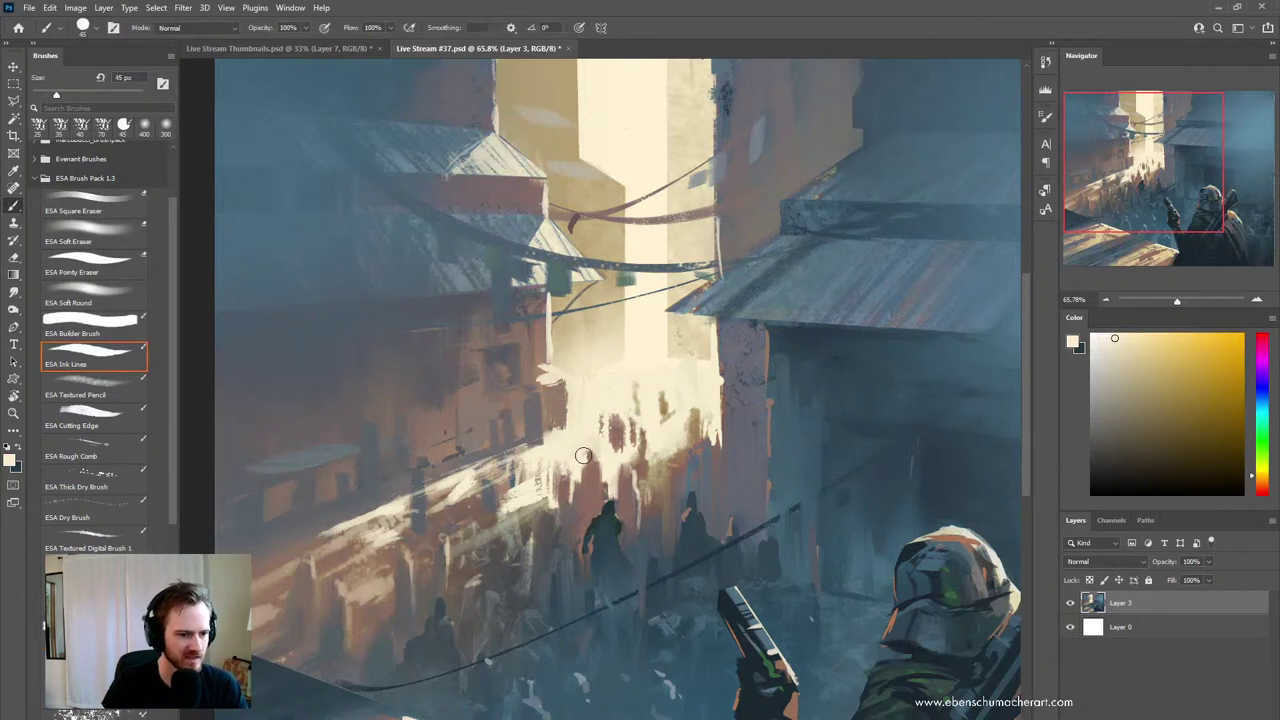
click(97, 388)
click(105, 455)
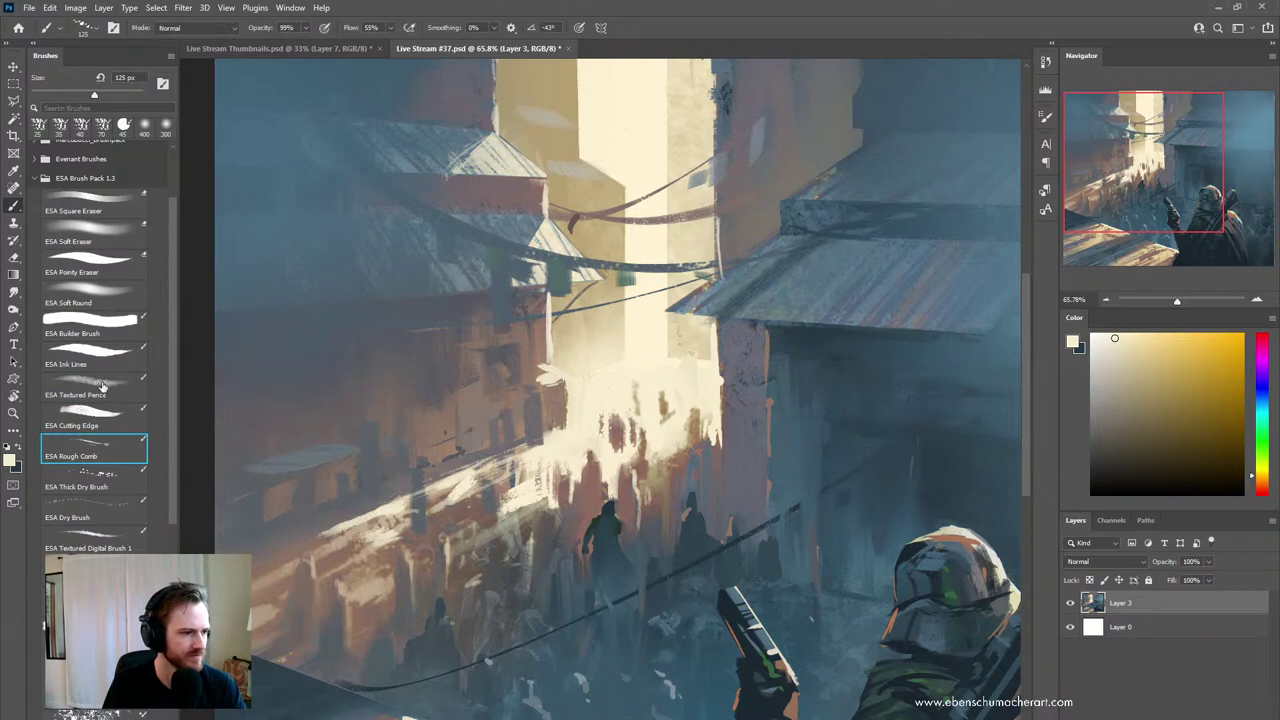
click(101, 386)
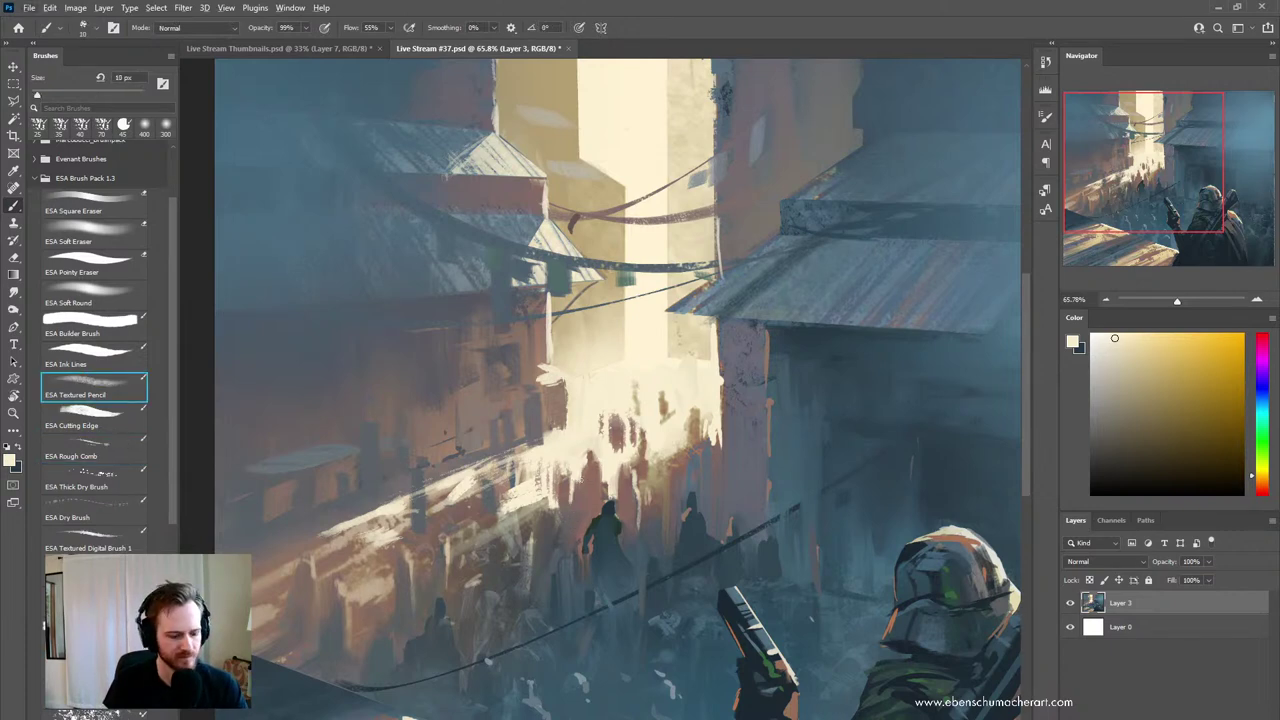
key(l)
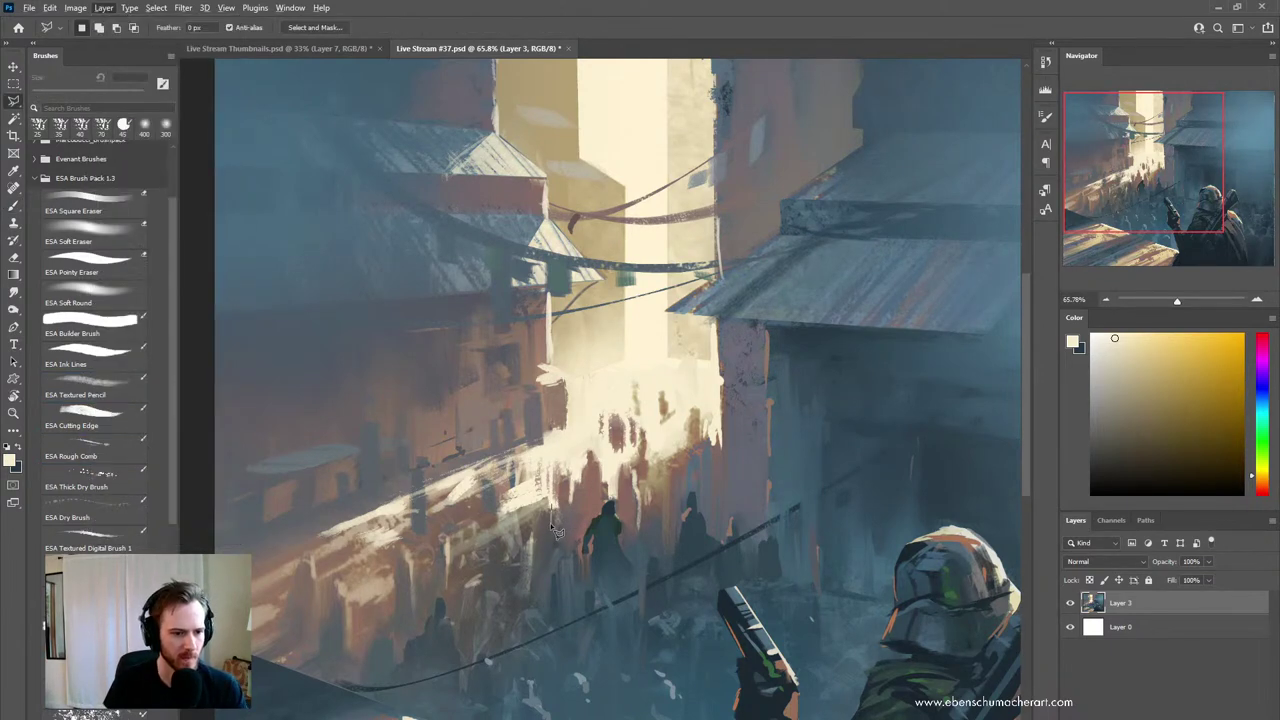
key(b)
alt+click(588, 477)
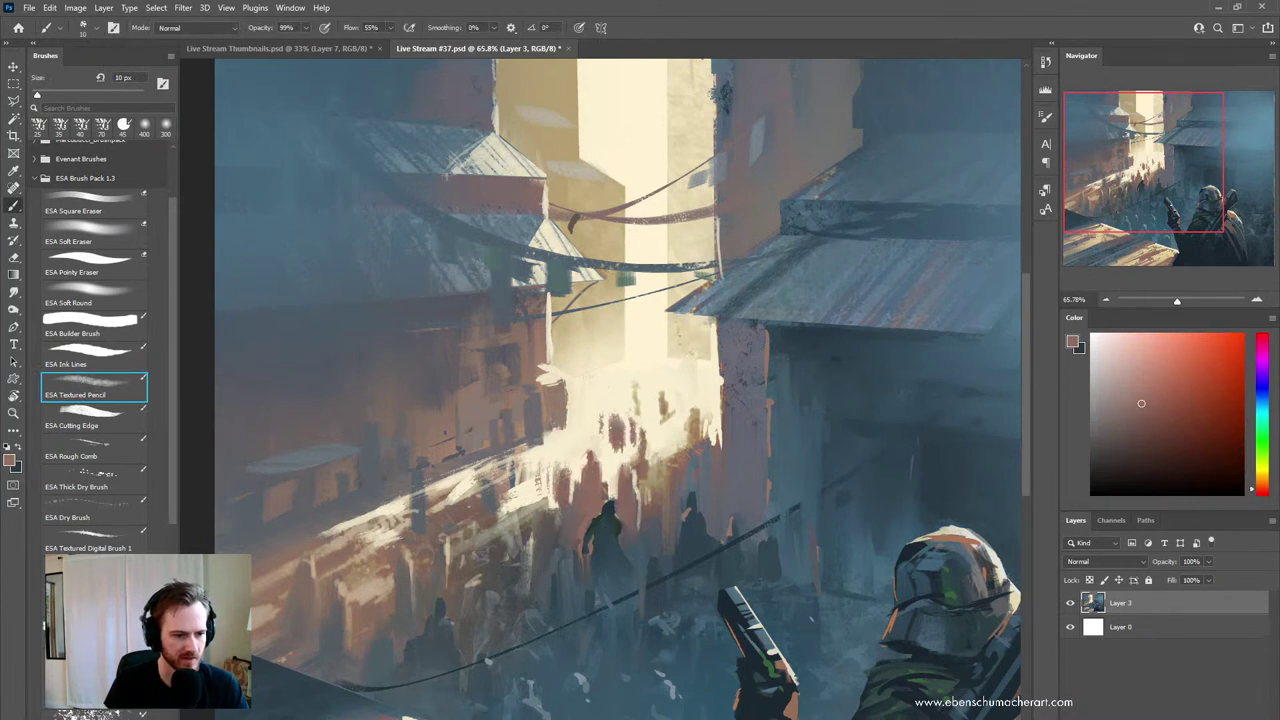
drag(565, 457, 565, 470)
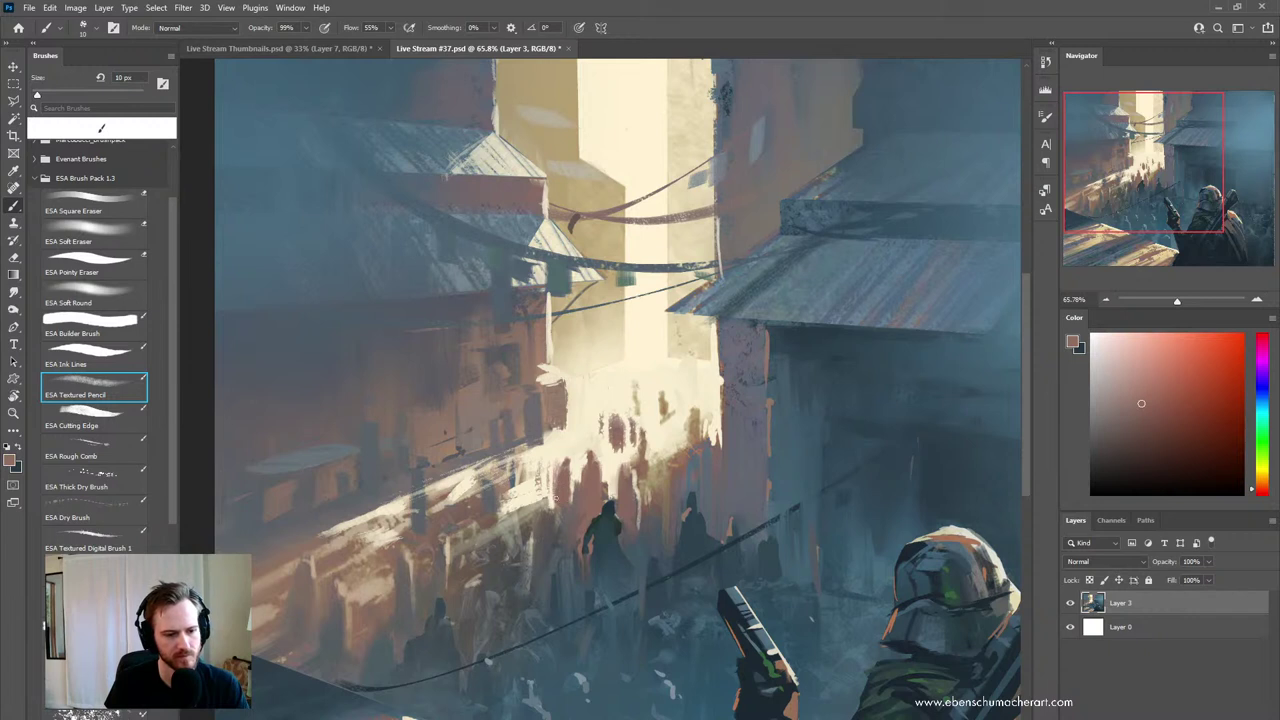
- Shape a standing figure in front of the sunlit wall band using sampled grey-blue and reddish-brown
alt+click(418, 512)
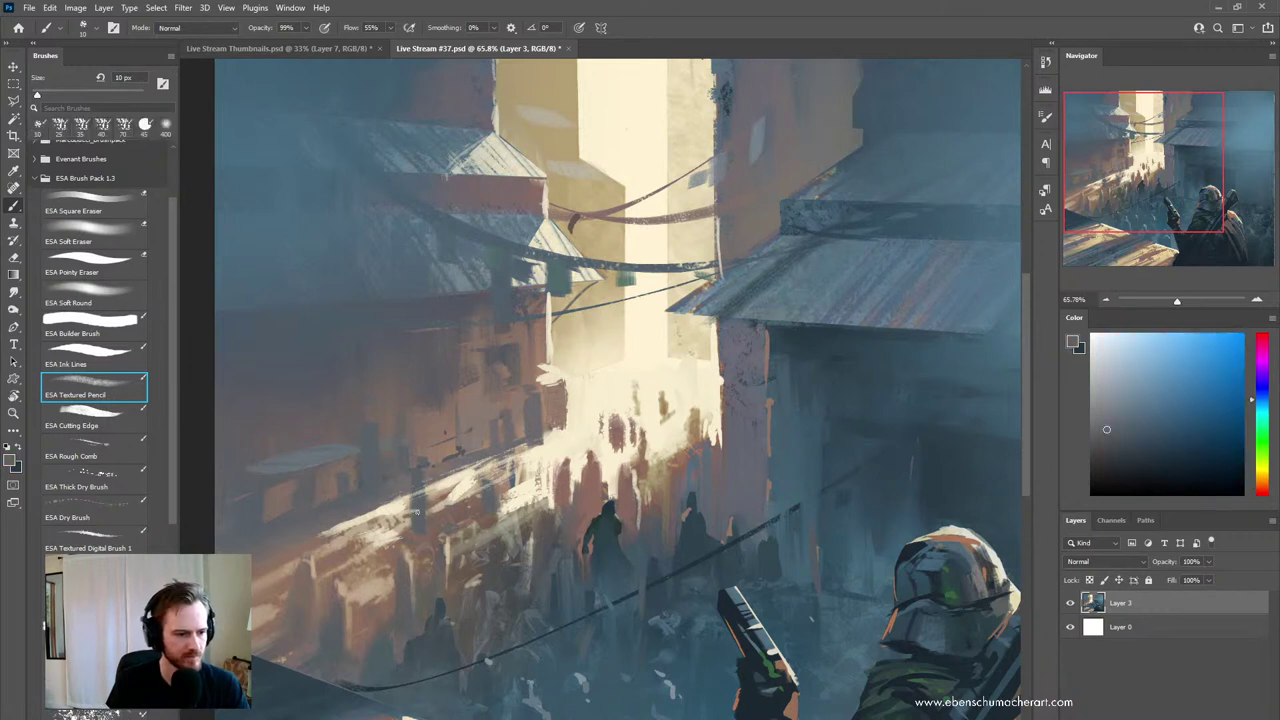
alt+click(420, 522)
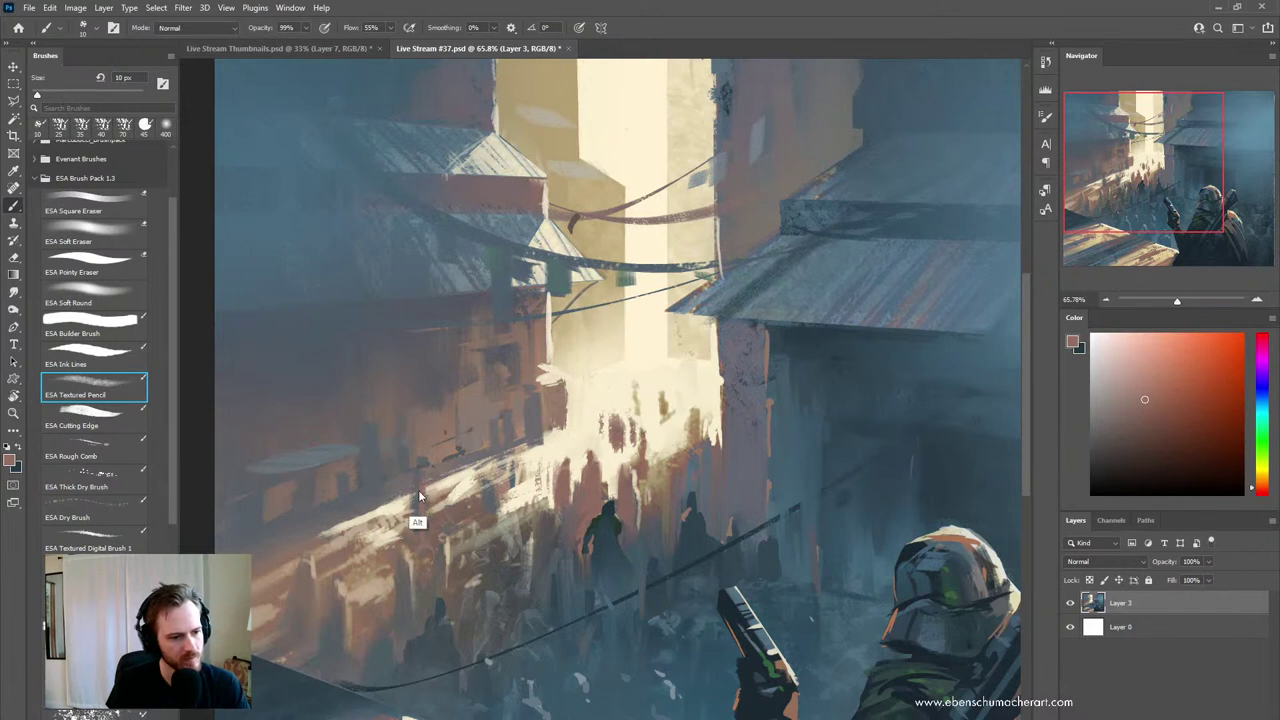
alt+click(418, 468)
alt+click(422, 462)
alt+click(416, 456)
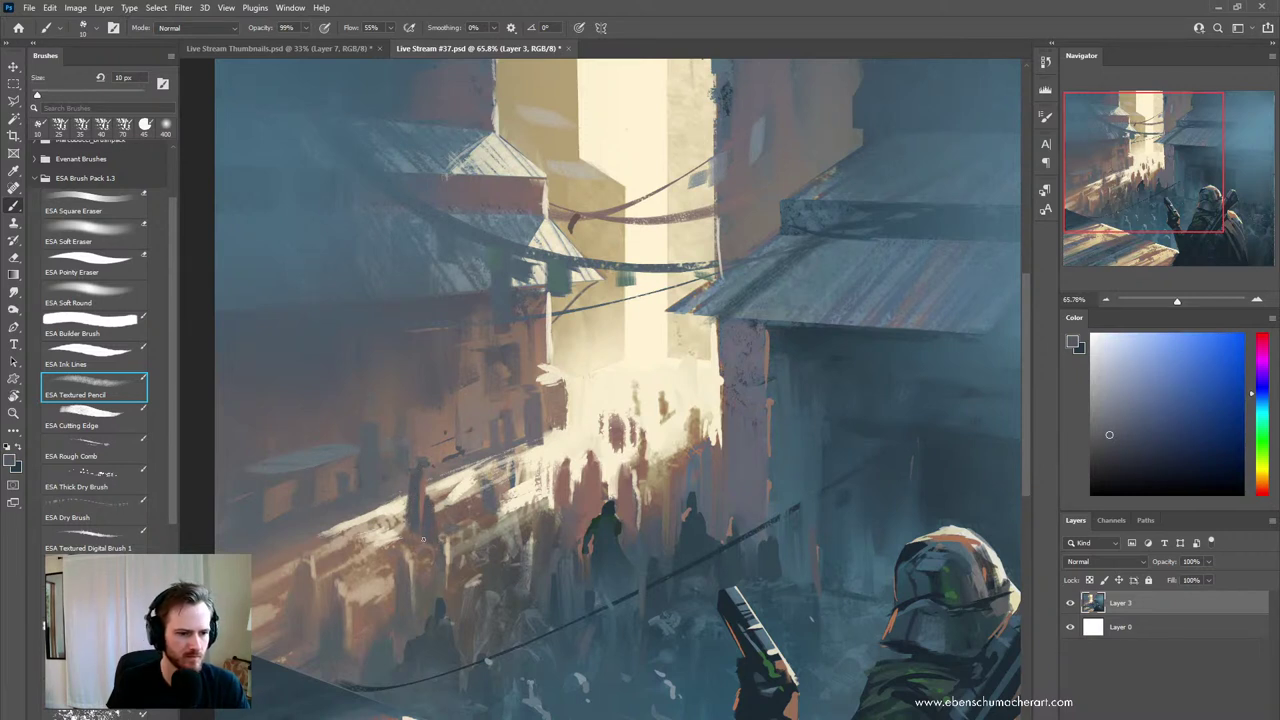
- Flip the canvas horizontally to check the whole composition mirrored
key(z)
drag(508, 485, 443, 512)
key(b)
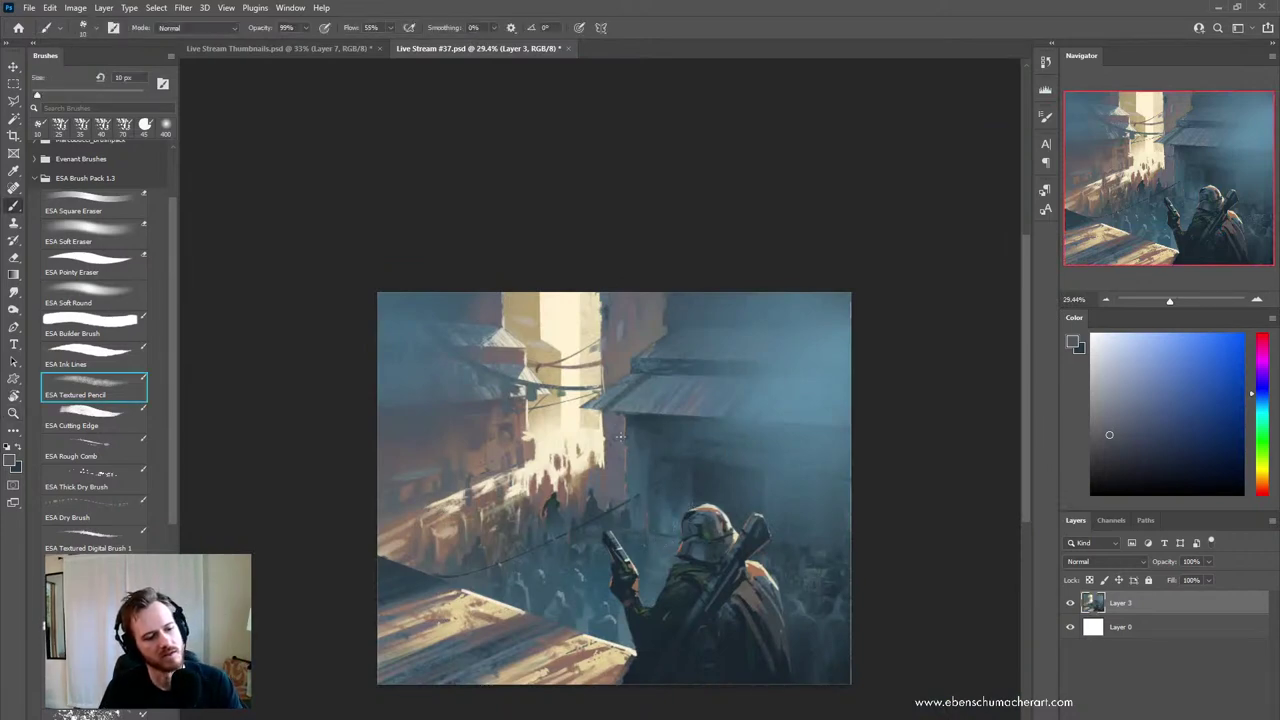
key(z)
mouse_move(600, 482)
mouse_down()
mouse_move(700, 485)
mouse_move(633, 485)
mouse_up()
key(ctrl+f)
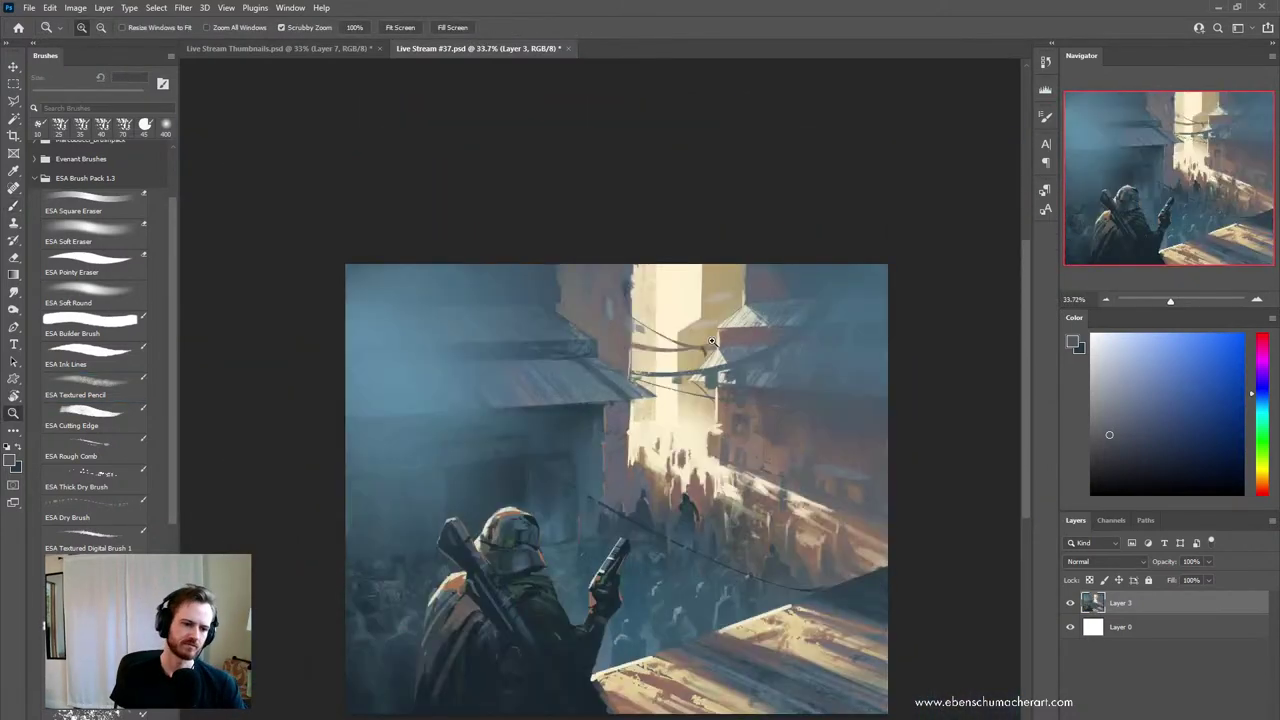
drag(720, 472, 706, 474)
mouse_move(706, 498)
mouse_down()
mouse_move(682, 439)
mouse_move(717, 483)
mouse_up()
key(b)
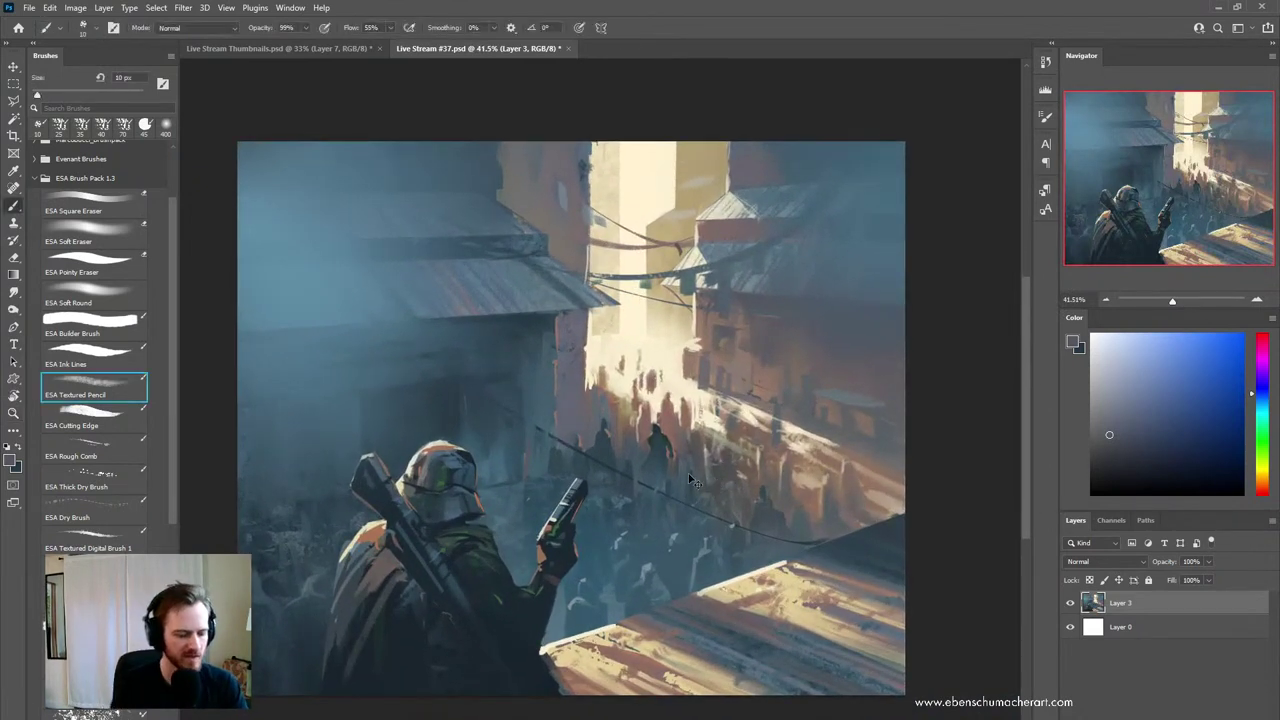
- Add a new layer above the painting and choose a rough-edged textured brush at 90 px
key(ctrl+shift+n)
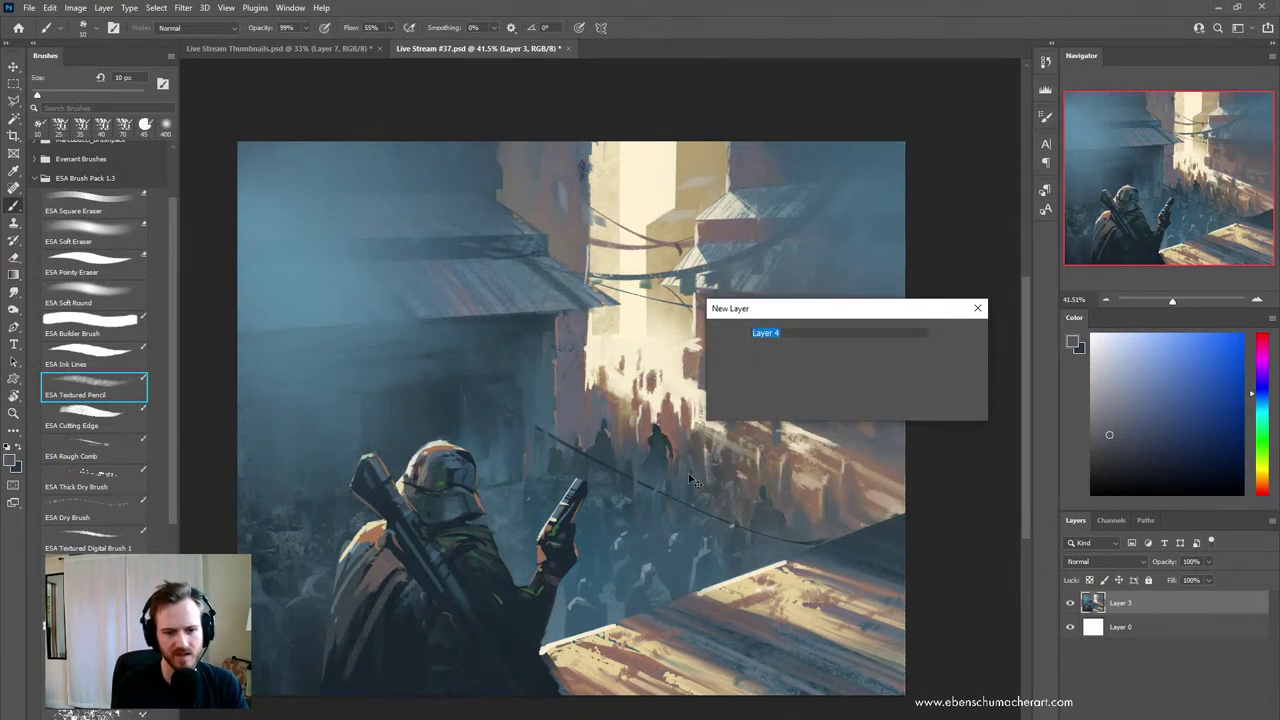
key(Return)
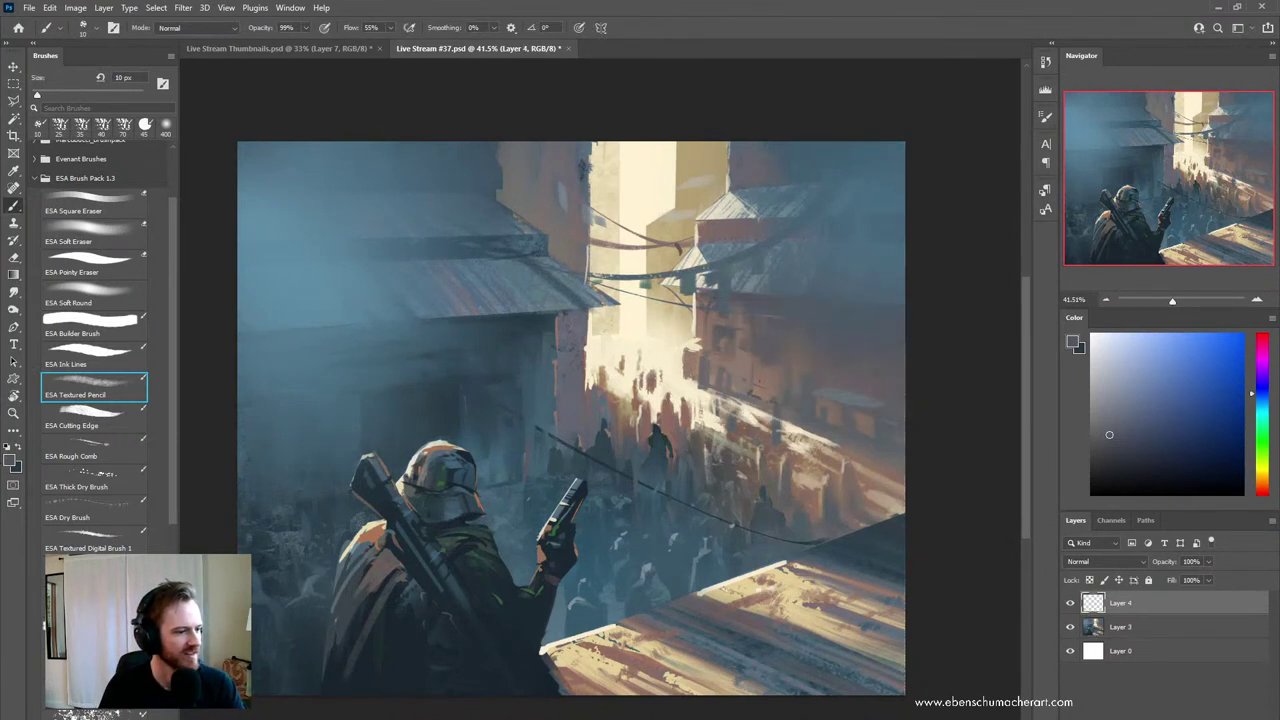
click(94, 602)
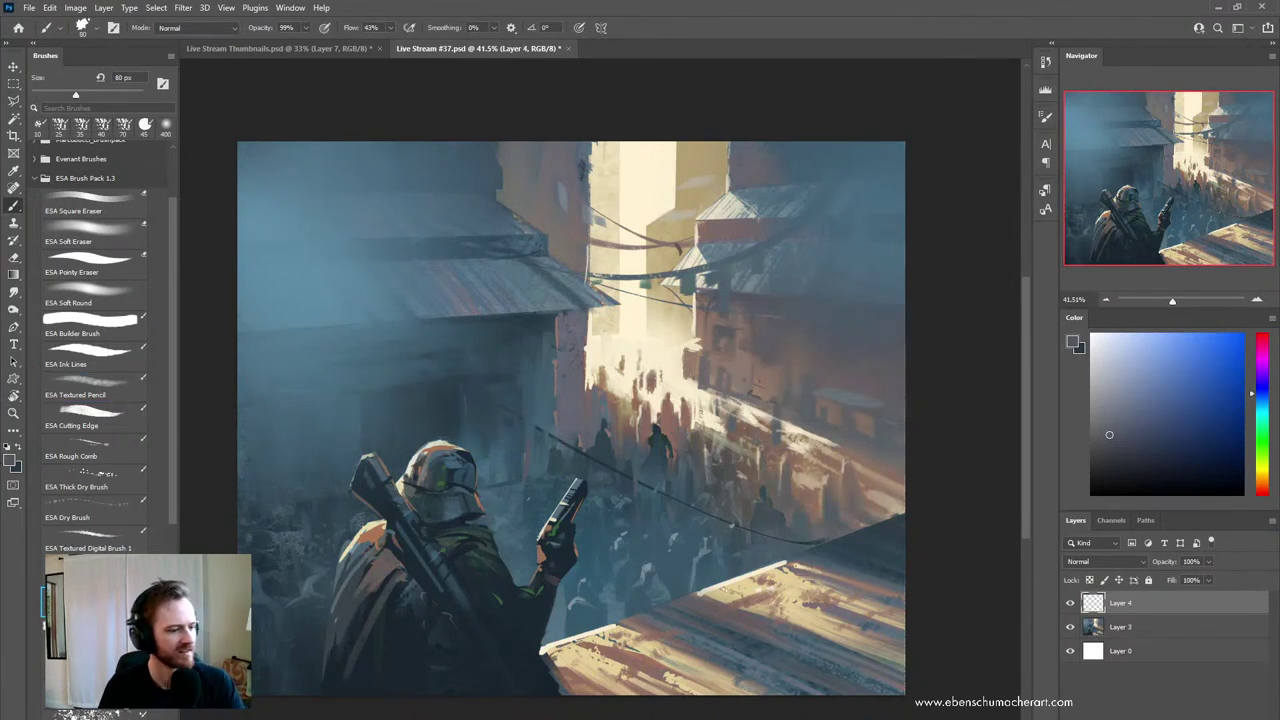
key(bracketright)
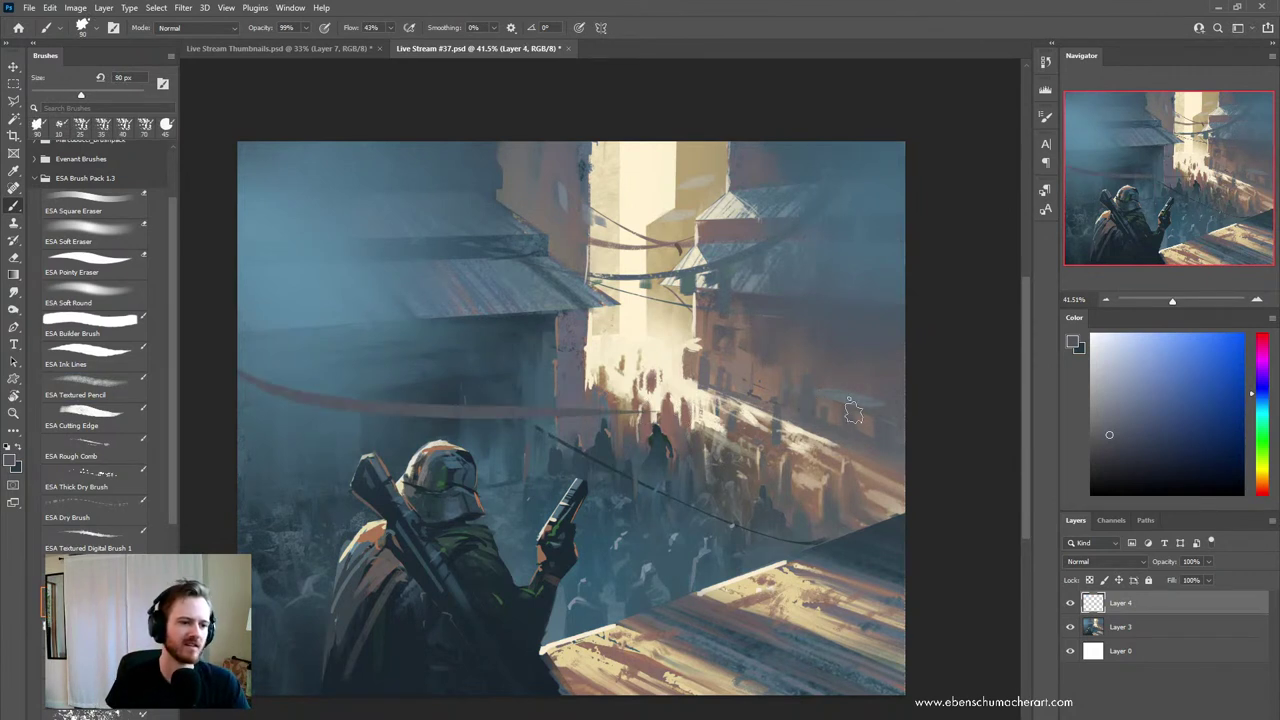
alt+click(502, 358)
mouse_move(190, 206)
mouse_down()
mouse_move(680, 306)
mouse_move(931, 208)
mouse_up()
key(ctrl+z)
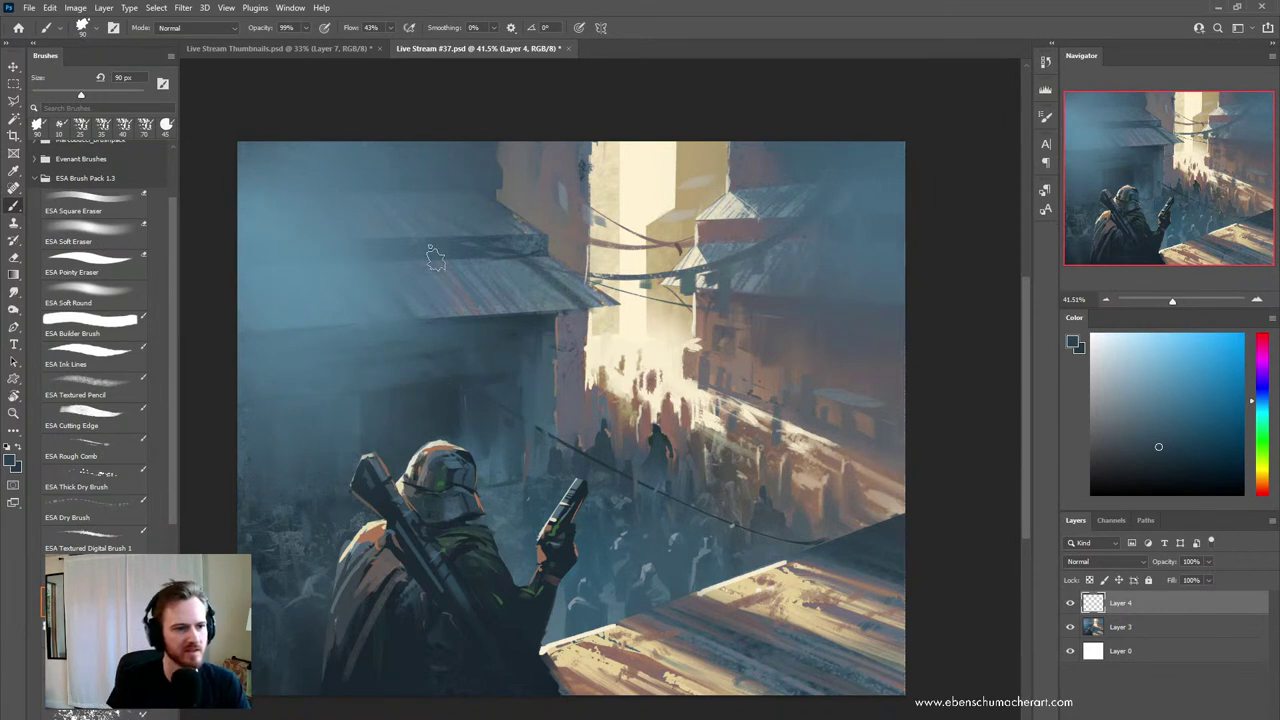
drag(195, 210, 655, 135)
key(ctrl+z)
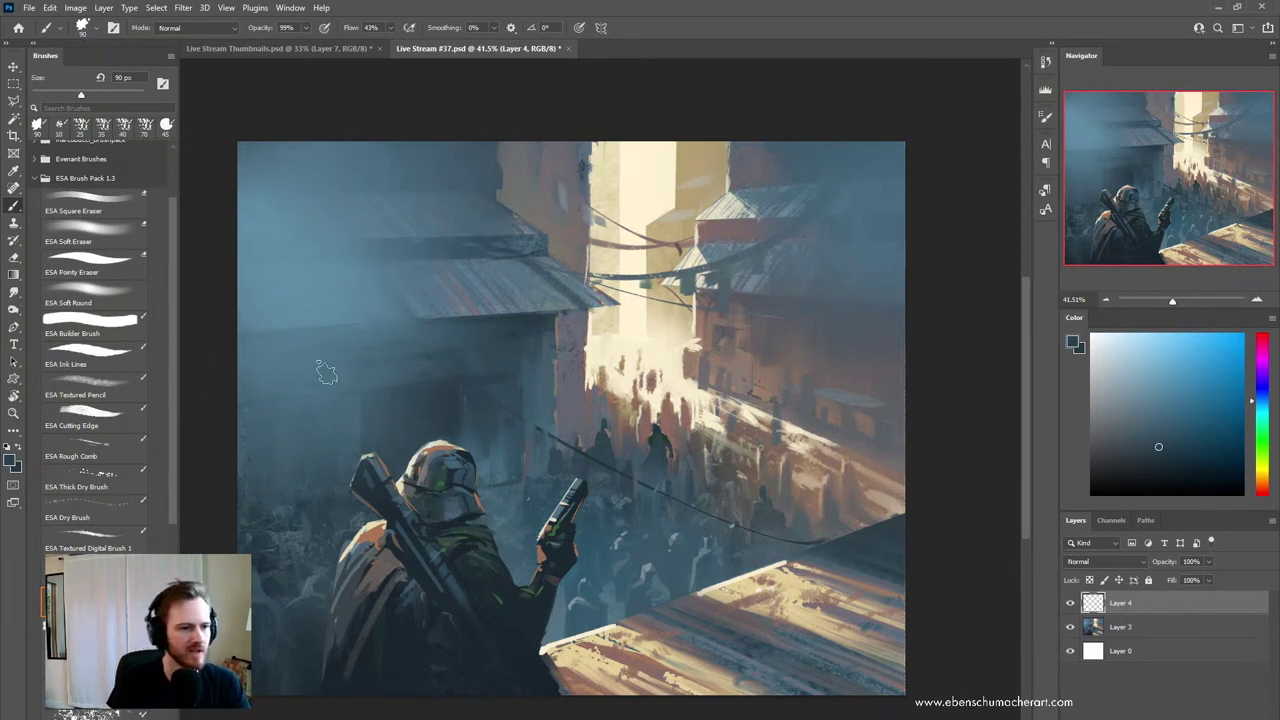
drag(205, 440, 647, 45)
key(ctrl+z)
mouse_move(202, 292)
mouse_down()
mouse_move(310, 280)
mouse_move(430, 232)
mouse_up()
key(ctrl+z)
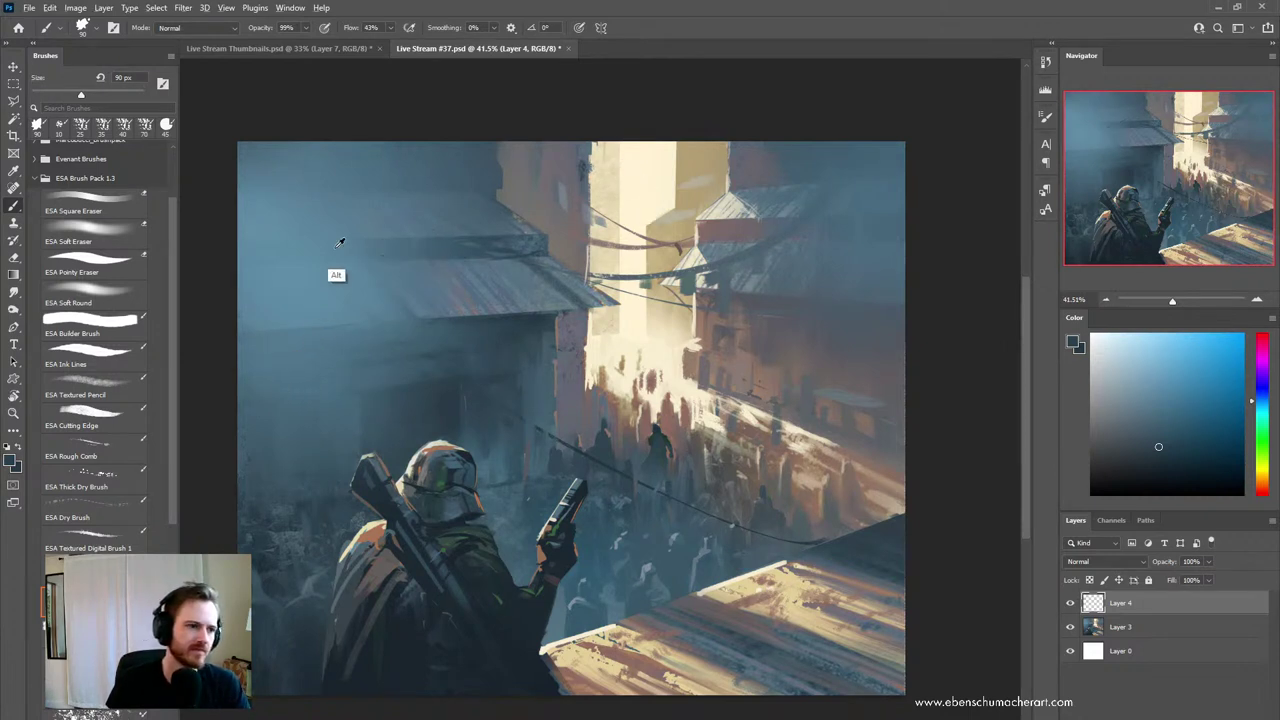
drag(232, 214, 660, 180)
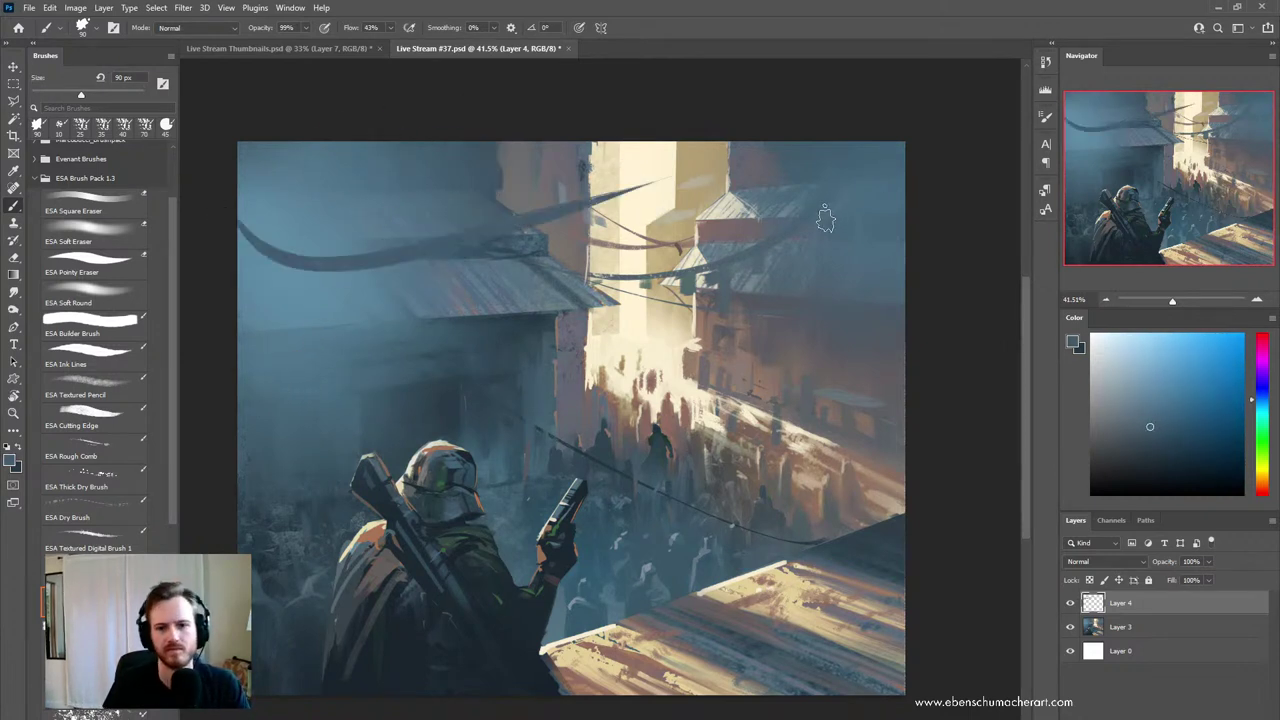
key(ctrl+z)
drag(214, 262, 950, 468)
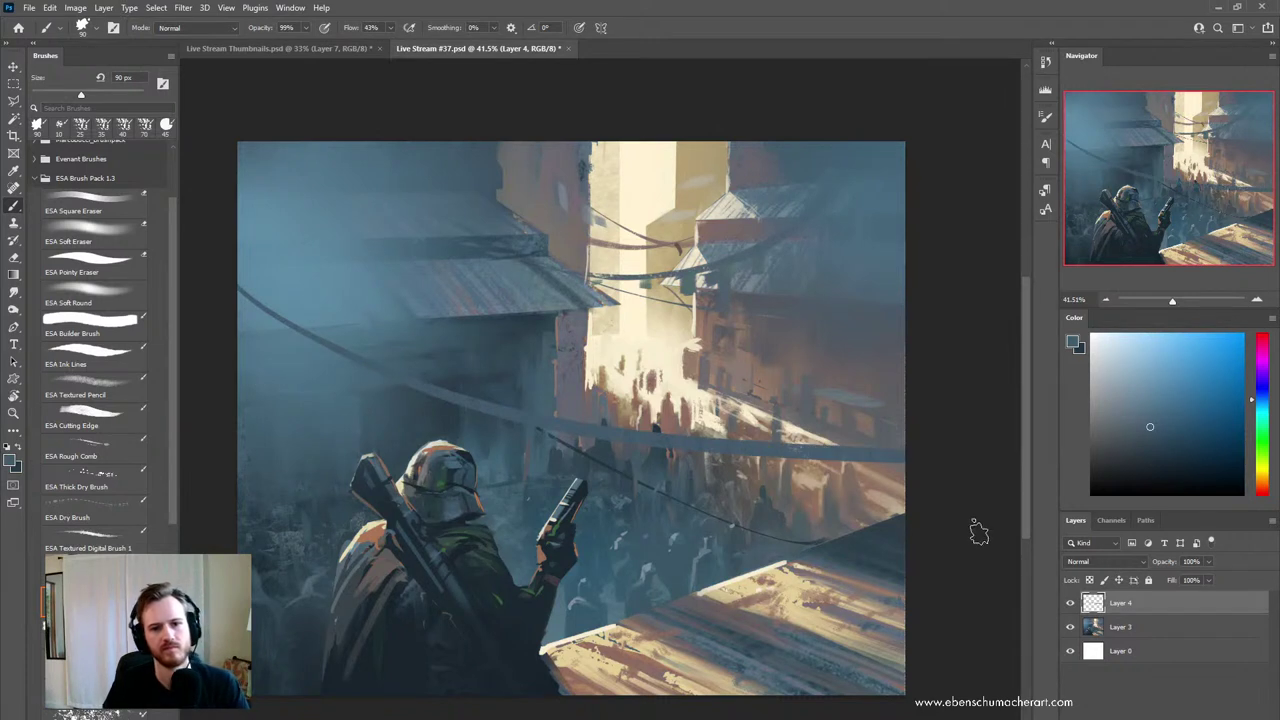
key(ctrl+z)
drag(300, 422, 460, 196)
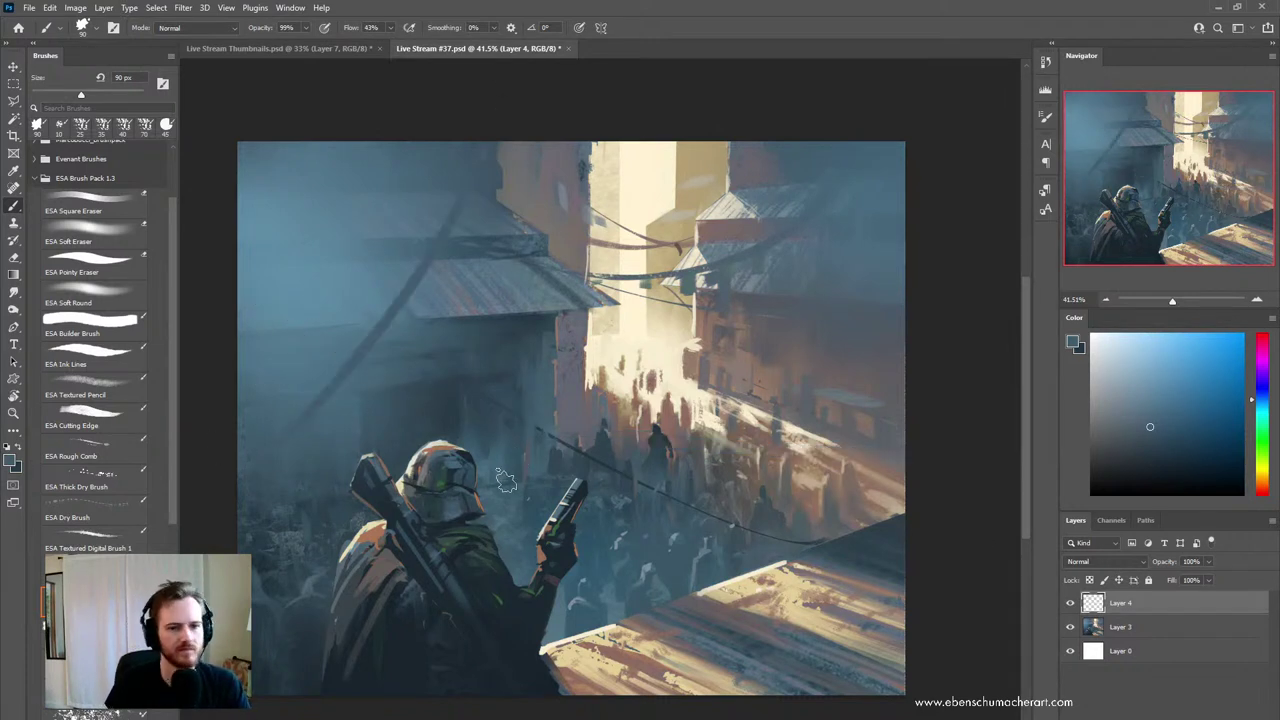
key(ctrl+z)
- Paint a steep muted-blue cable across the hazy building behind the soldier and hang tattered cloth strips from its middle
drag(200, 430, 392, 168)
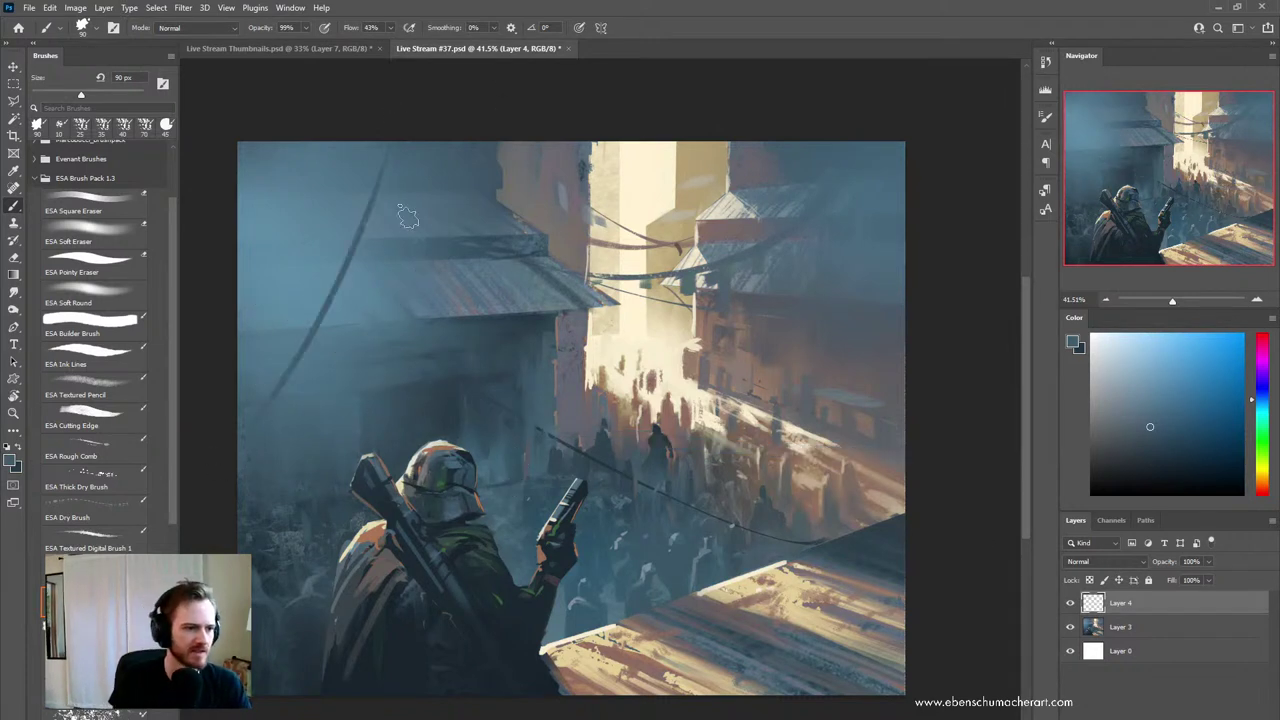
drag(214, 414, 412, 172)
key(ctrl+z)
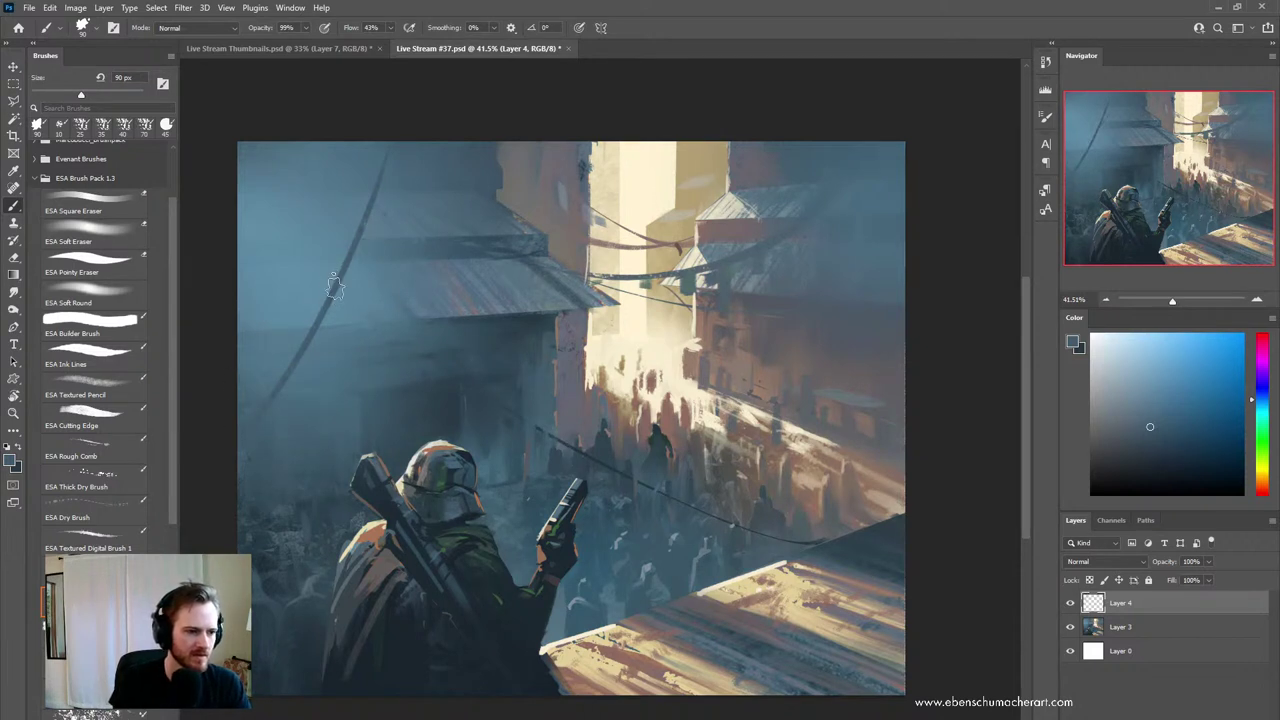
drag(337, 274, 324, 362)
drag(333, 312, 323, 366)
drag(350, 252, 347, 294)
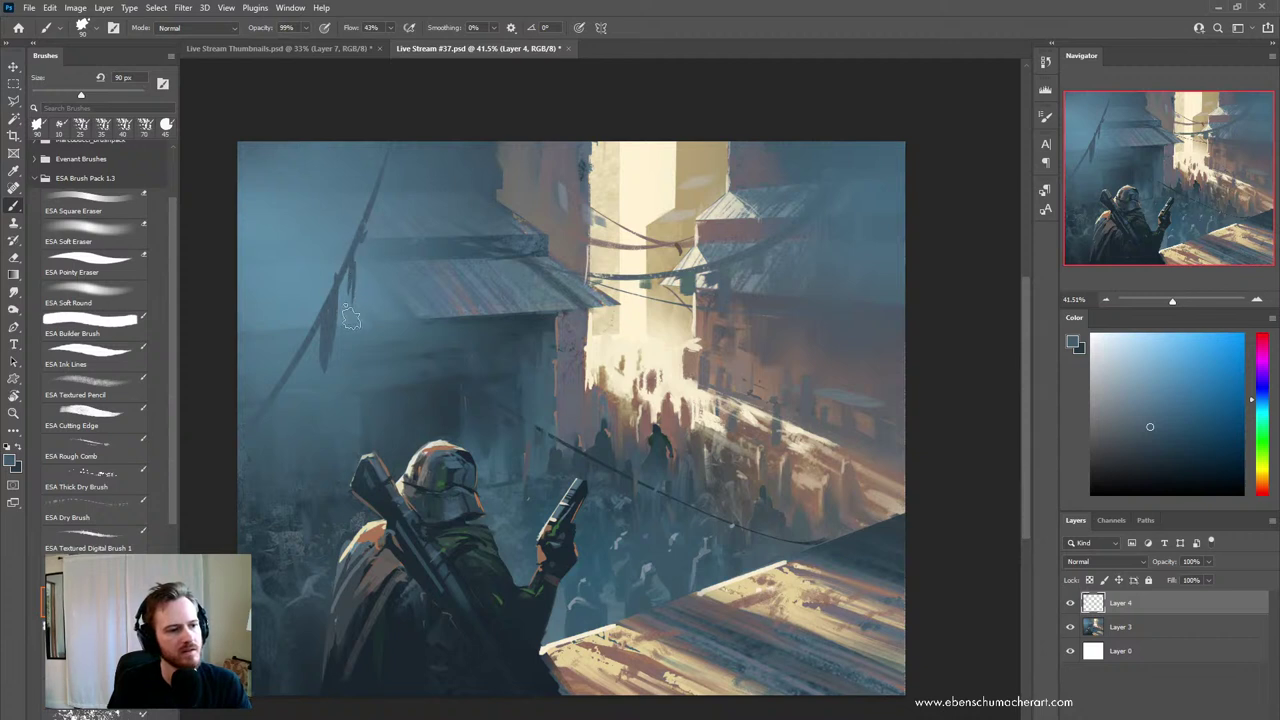
mouse_move(358, 263)
mouse_down()
mouse_move(356, 310)
mouse_move(356, 278)
mouse_up()
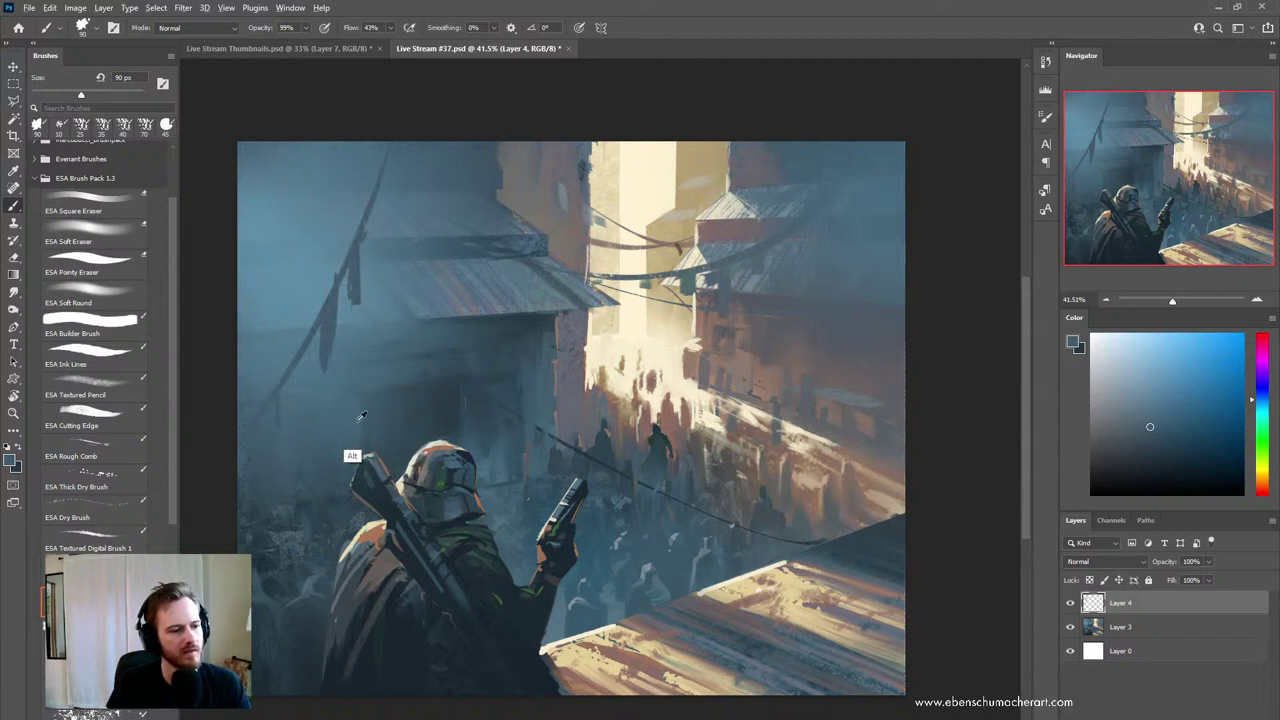
- Paint a long cloth strip at the cable's lower end in sampled darker blue and lengthen the middle strip
alt+click(397, 405)
mouse_move(283, 415)
mouse_down()
mouse_move(286, 463)
mouse_move(287, 385)
mouse_move(283, 457)
mouse_up()
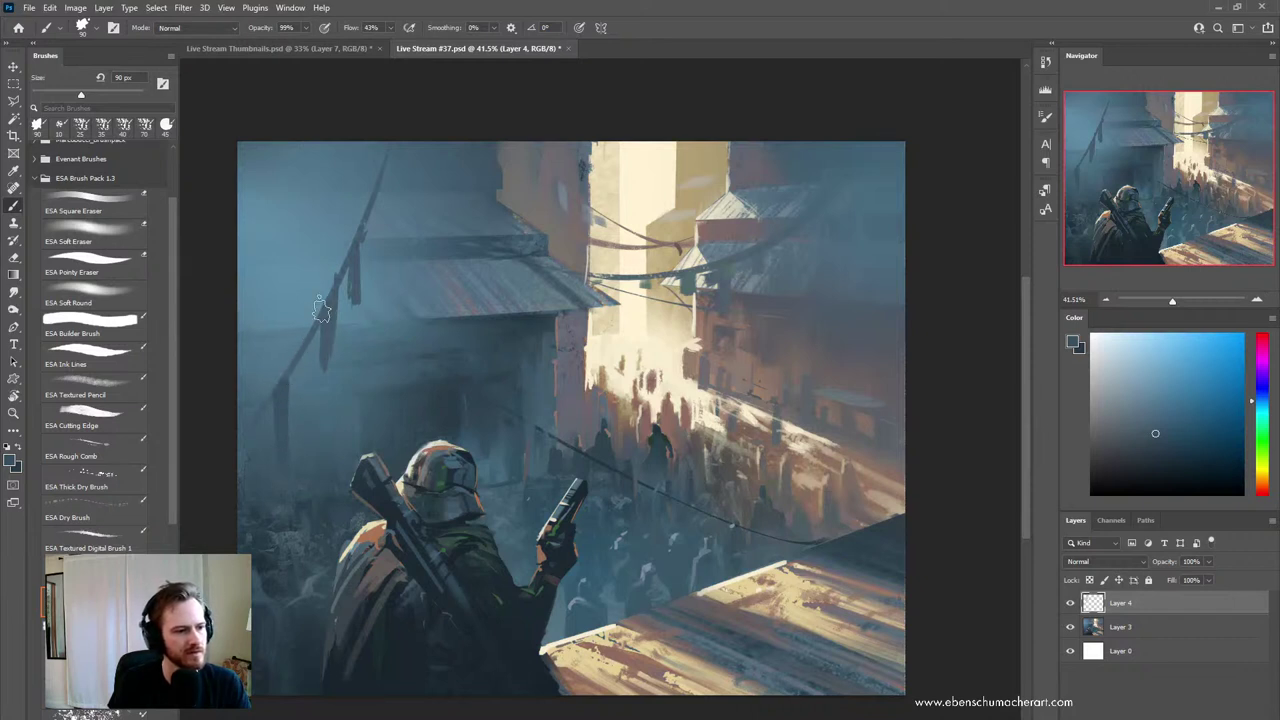
drag(322, 340, 319, 382)
drag(333, 308, 320, 384)
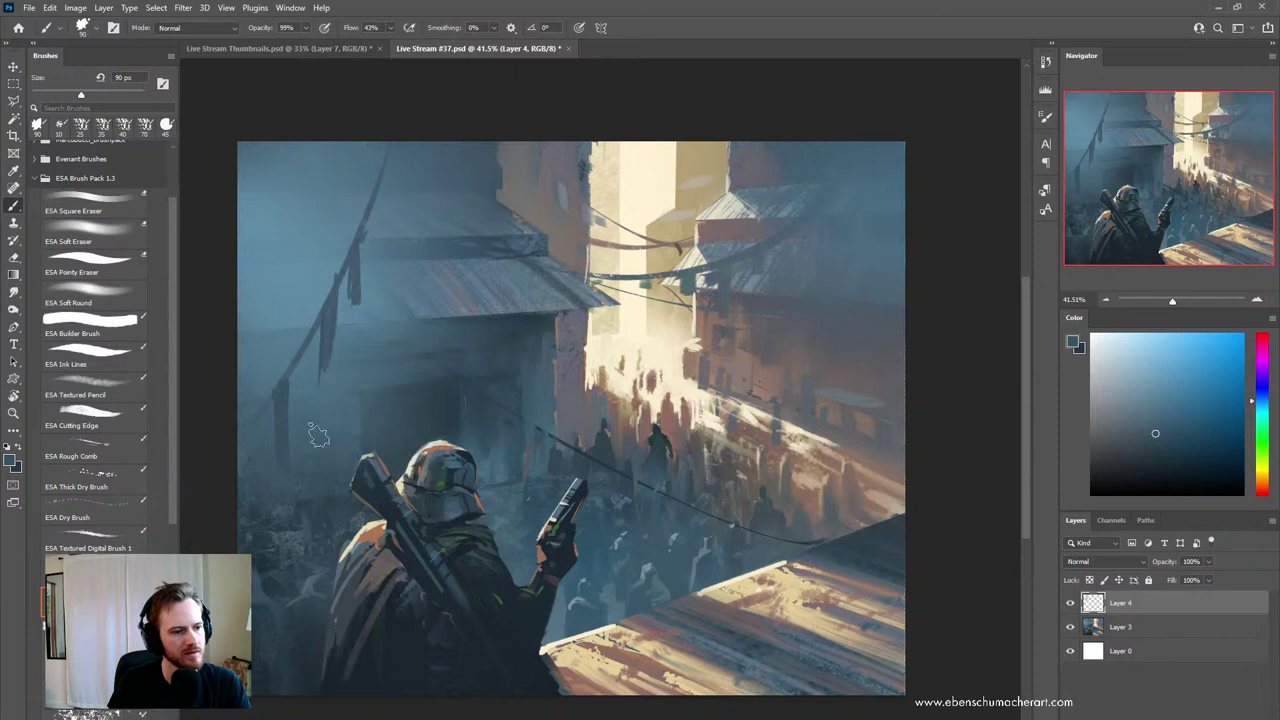
- Retouch the lower and upper ends of the steep cable with muted blues sampled from the painting
drag(328, 333, 320, 384)
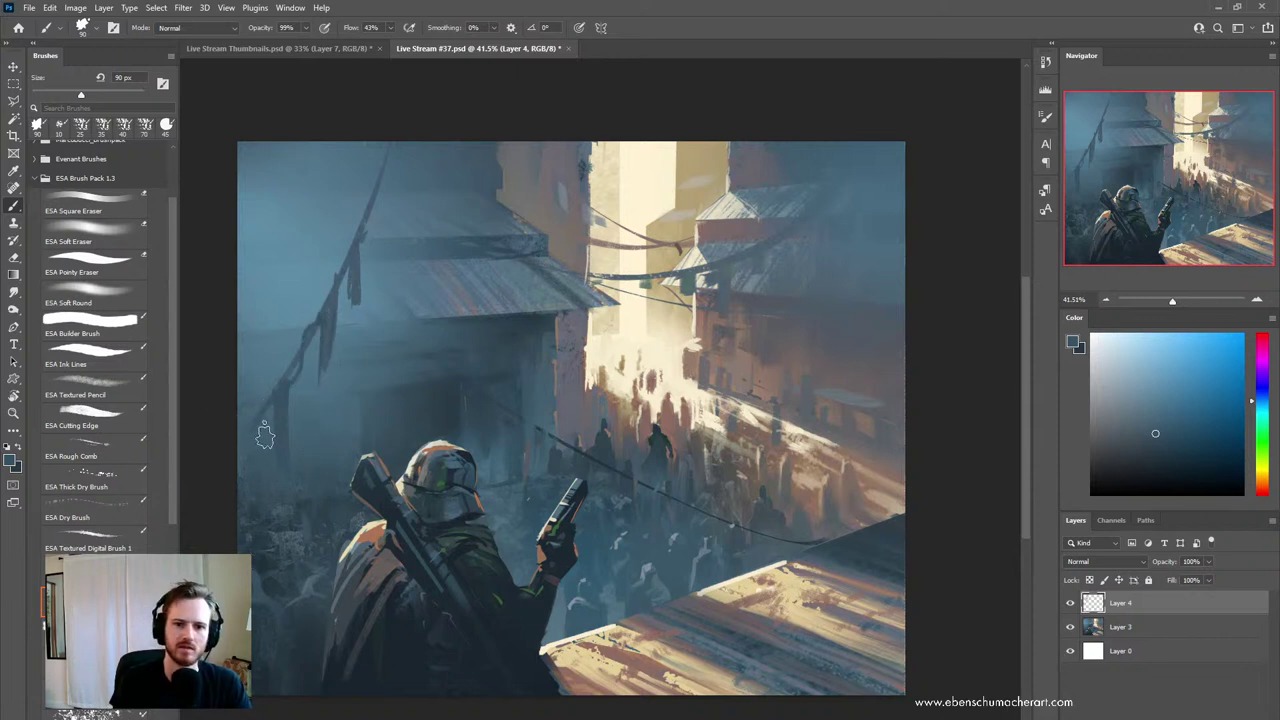
key(alt)
alt+click(384, 184)
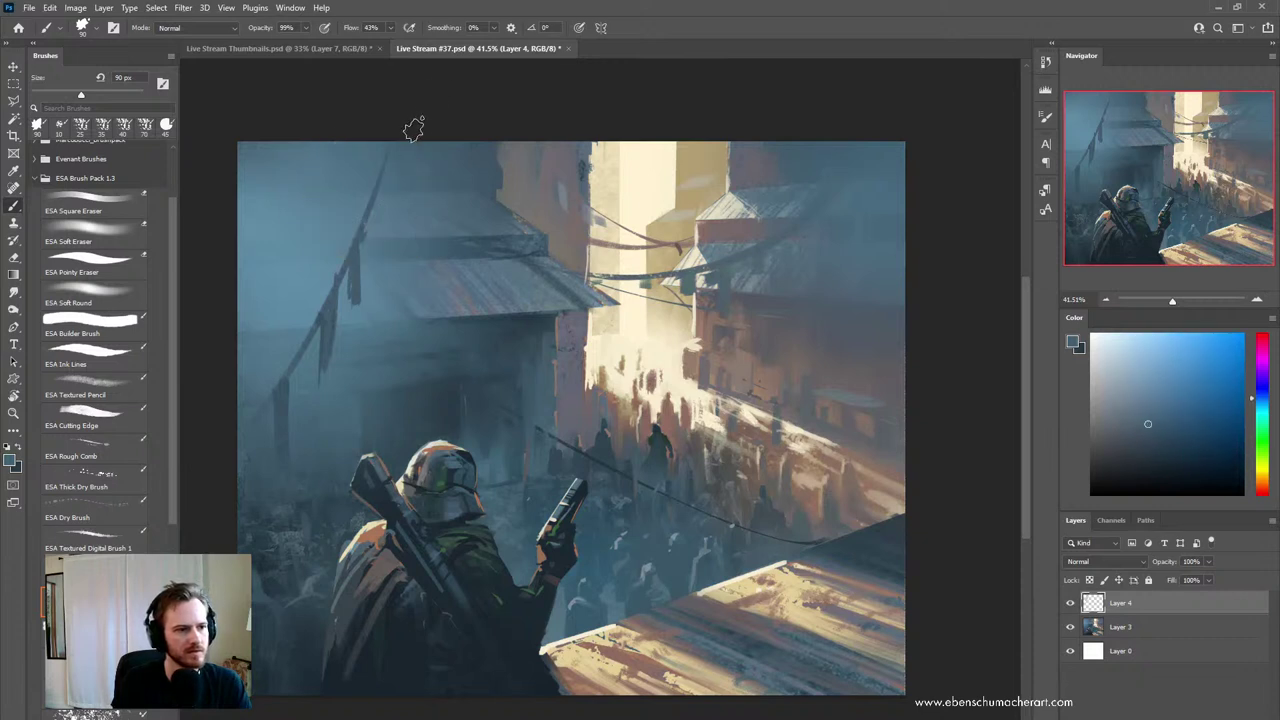
drag(402, 134, 370, 195)
alt+click(386, 202)
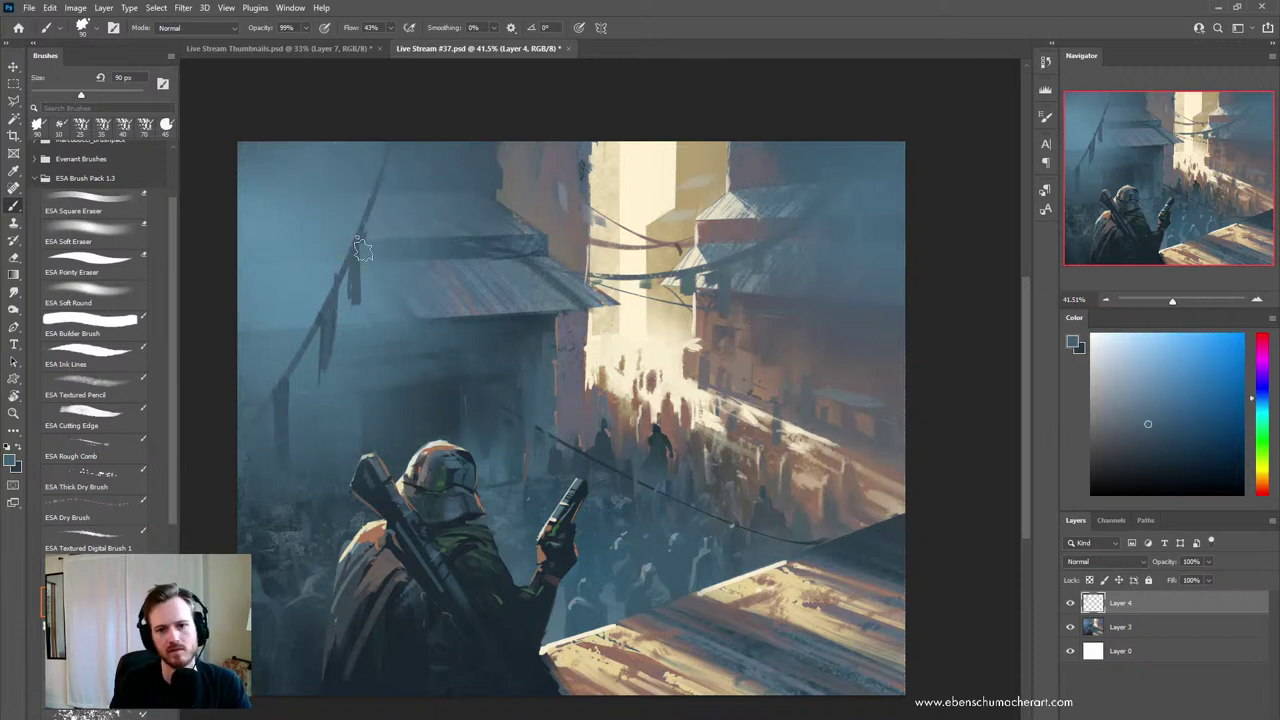
- Paint a second sagging cable from the canvas edge up across the steep one, redoing the stroke until its curve fits
drag(364, 250, 404, 198)
key(ctrl+z)
mouse_move(222, 248)
mouse_down()
mouse_move(426, 231)
mouse_move(466, 208)
mouse_up()
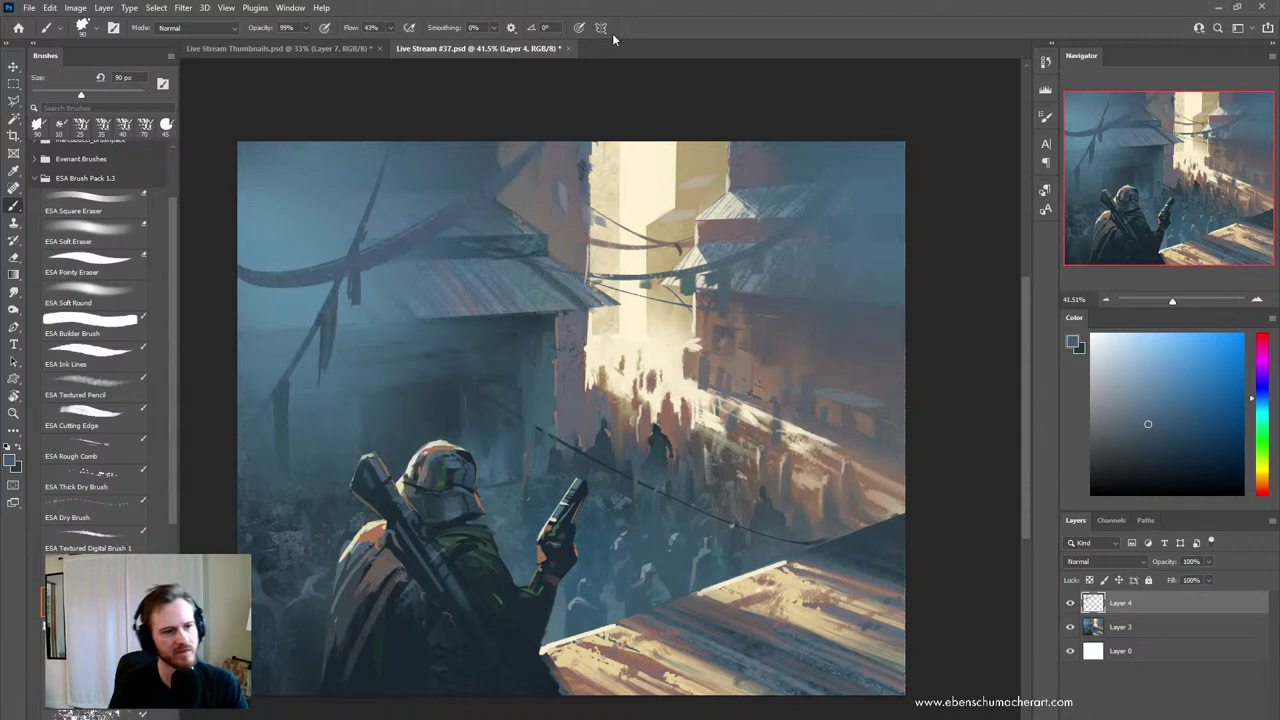
key(ctrl+z)
drag(222, 275, 432, 175)
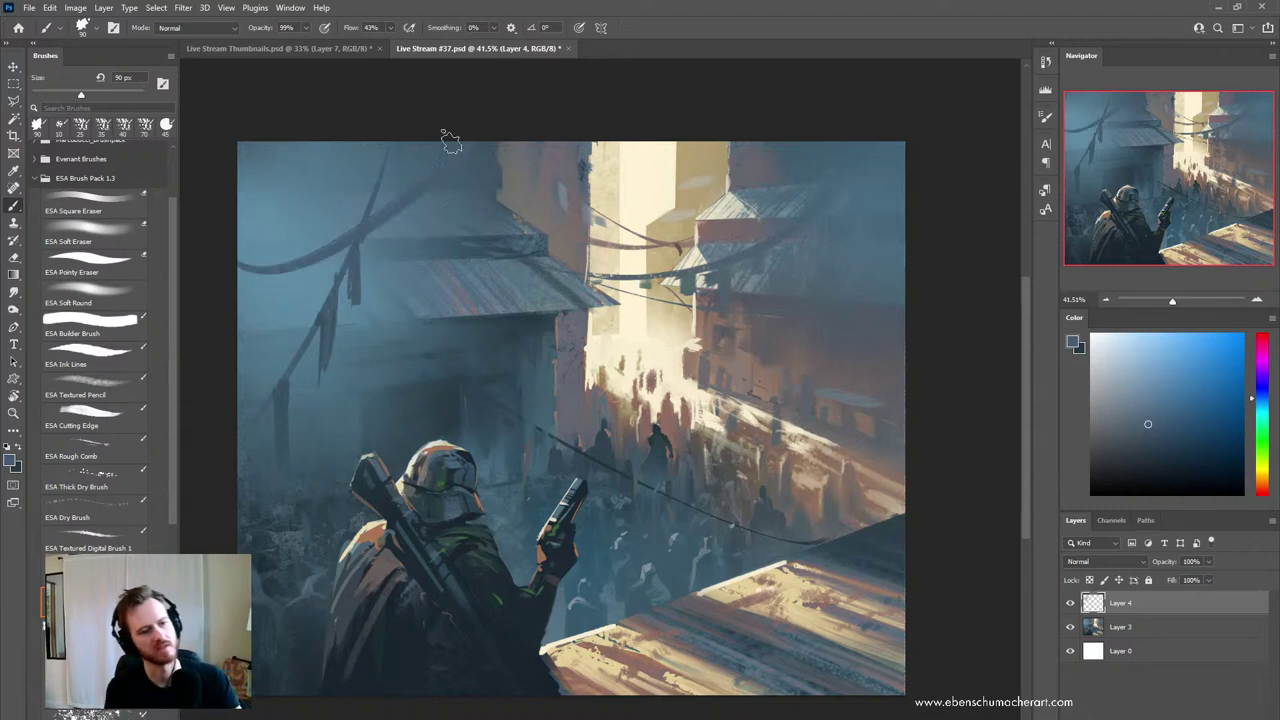
- Flip the canvas horizontally and vertically, and erase the painted cables and cloth strips from the new layer
key(ctrl+shift+h)
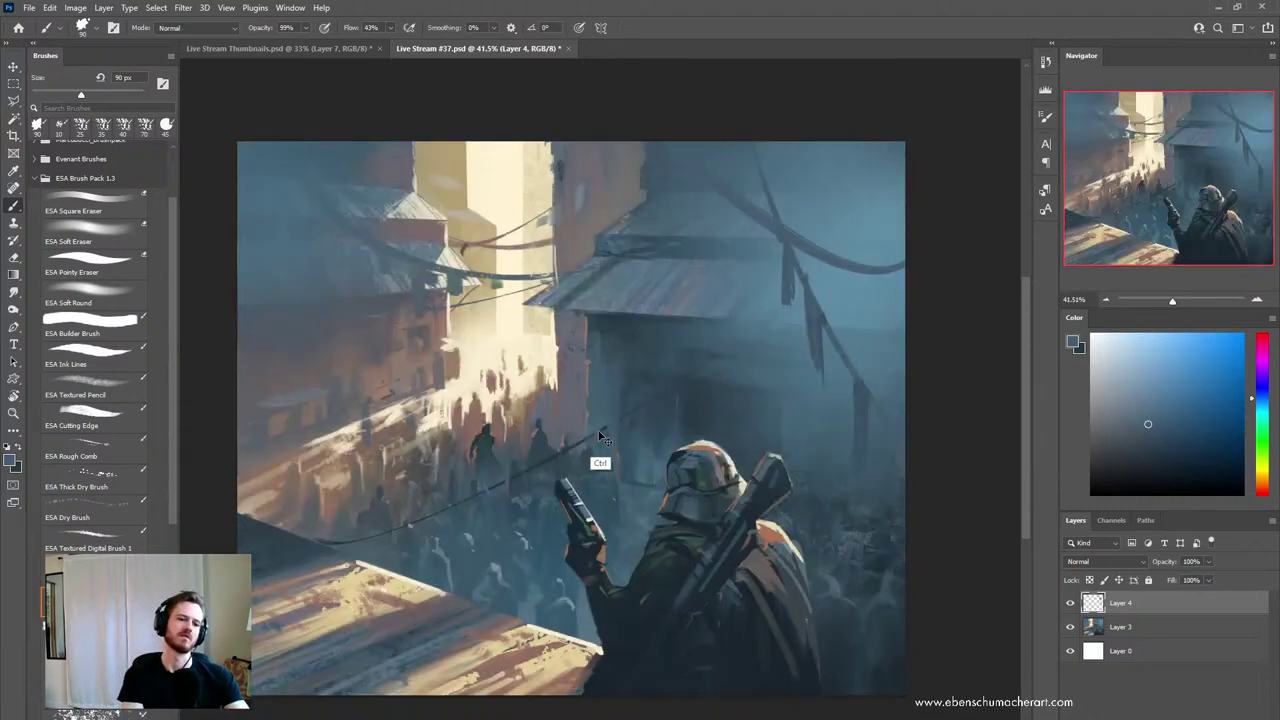
key(ctrl+shift+v)
key(e)
mouse_move(822, 588)
mouse_down()
mouse_move(699, 676)
mouse_move(805, 683)
mouse_up()
mouse_move(926, 426)
mouse_down()
mouse_move(942, 355)
mouse_move(863, 349)
mouse_up()
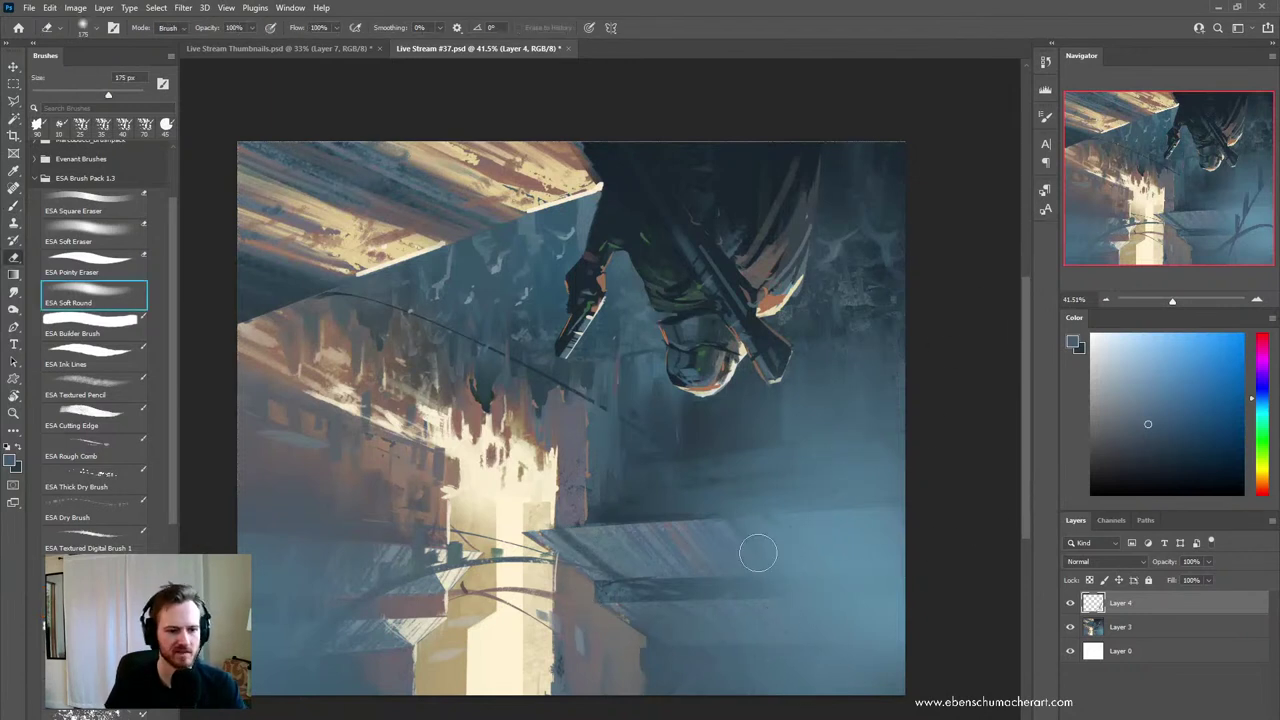
- Paint one long curved cable across the bright alley and the awning building in sampled dark blue, and flip the canvas upright again
key(b)
alt+click(888, 379)
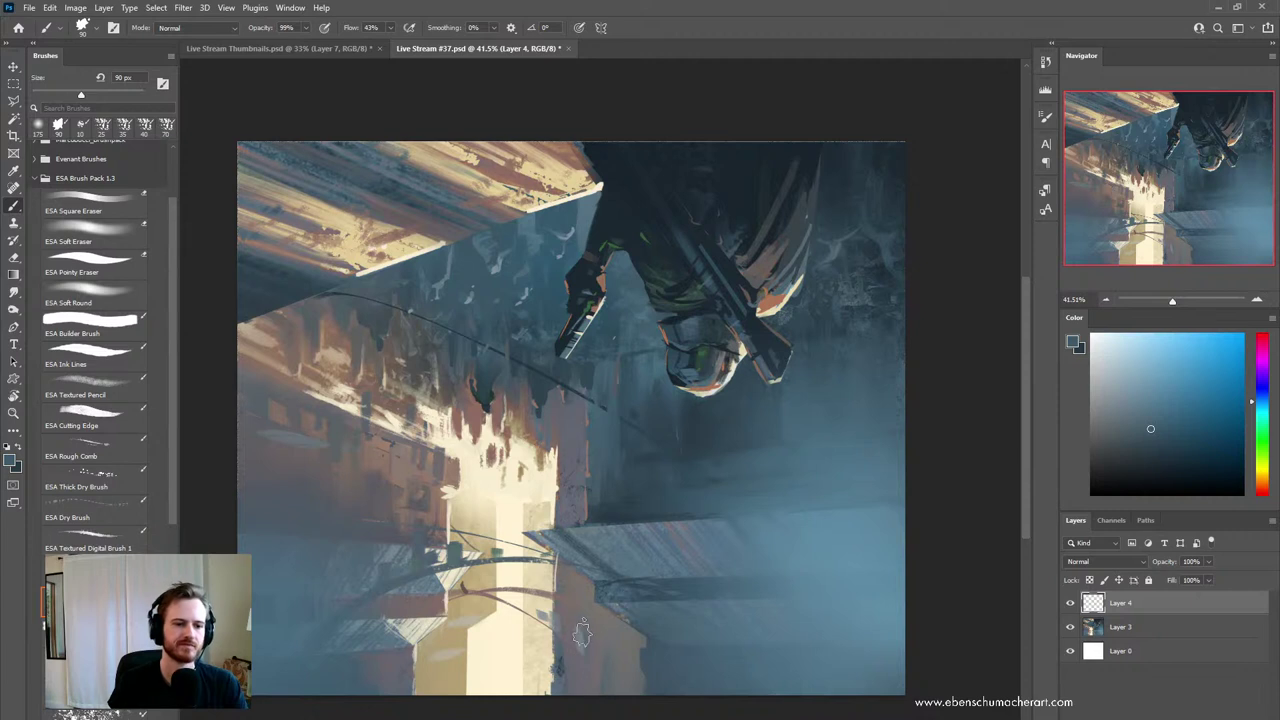
mouse_move(468, 705)
mouse_down()
mouse_move(975, 490)
mouse_move(991, 531)
mouse_up()
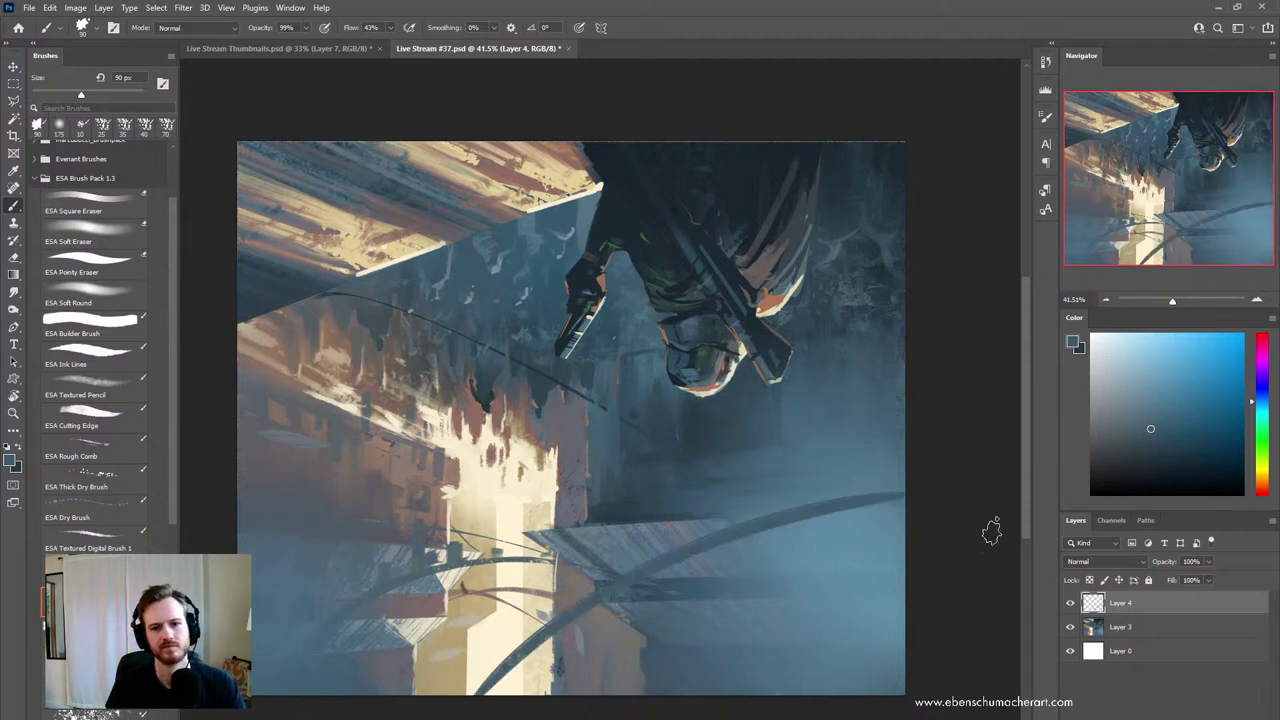
key(ctrl+shift+v)
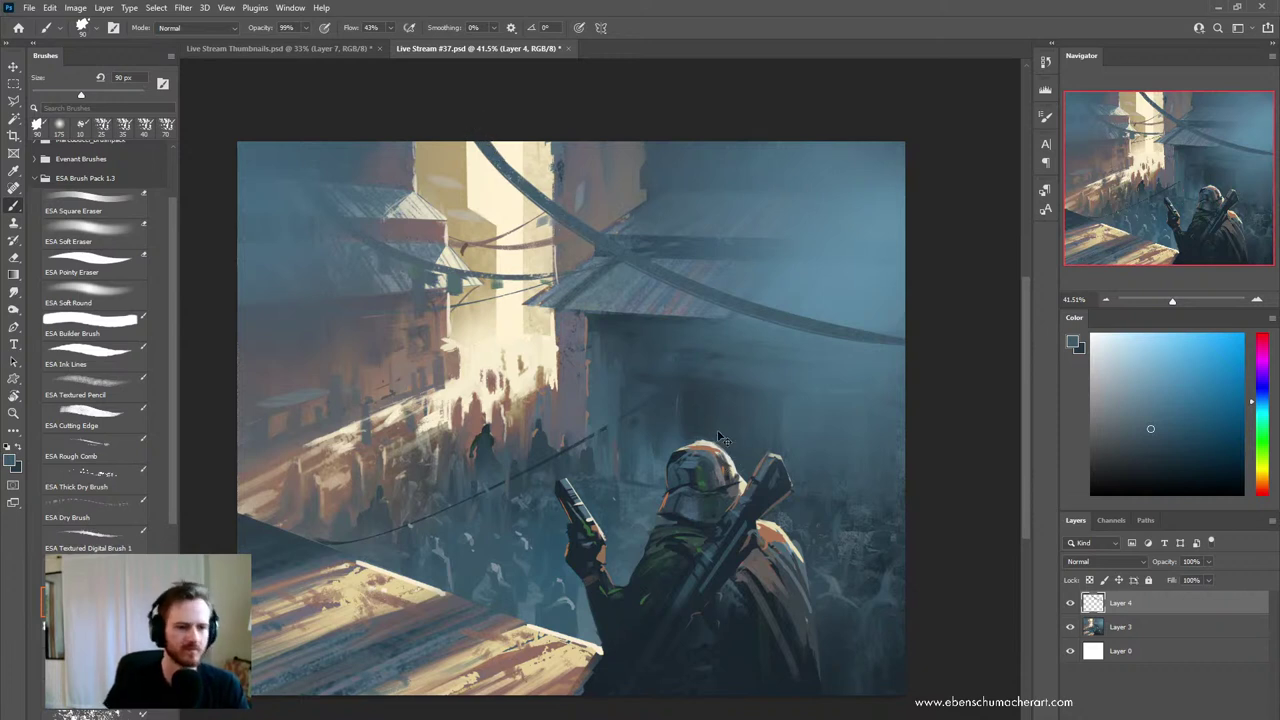
- Scale the cable layer up to 128.83% and move it so the cable spans the upper part of the scene
key(ctrl+t)
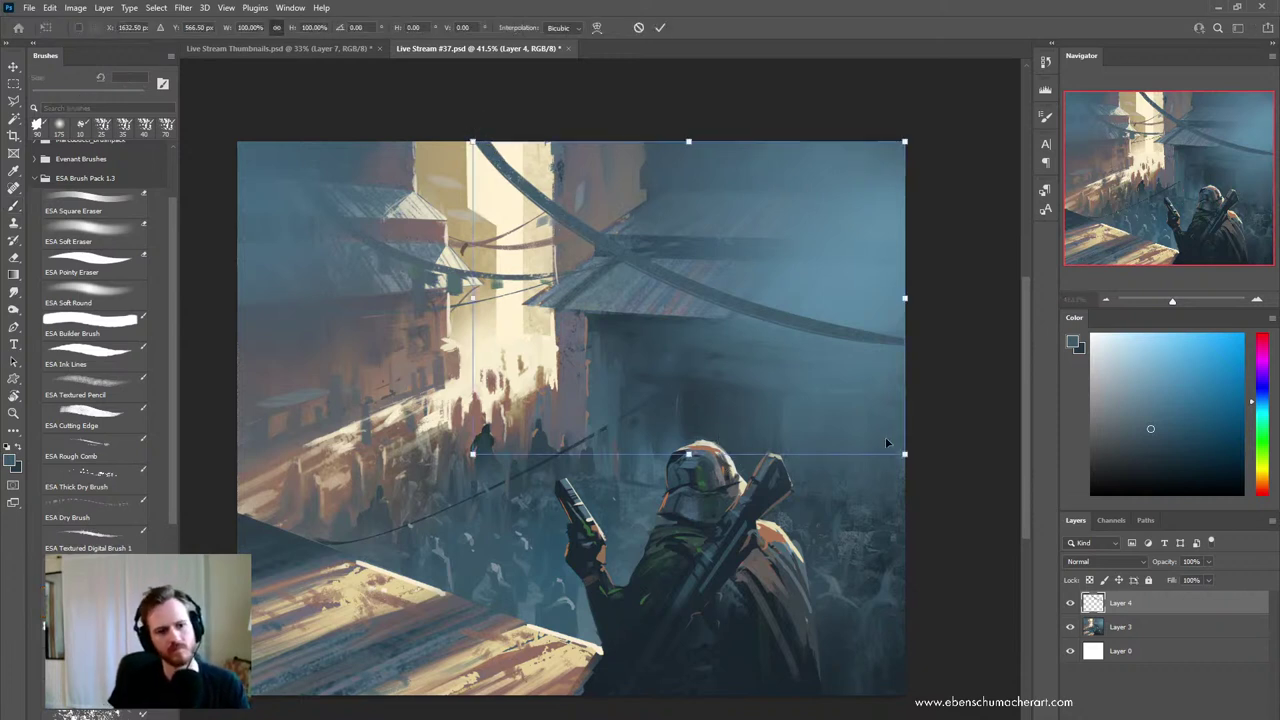
drag(916, 463, 1008, 546)
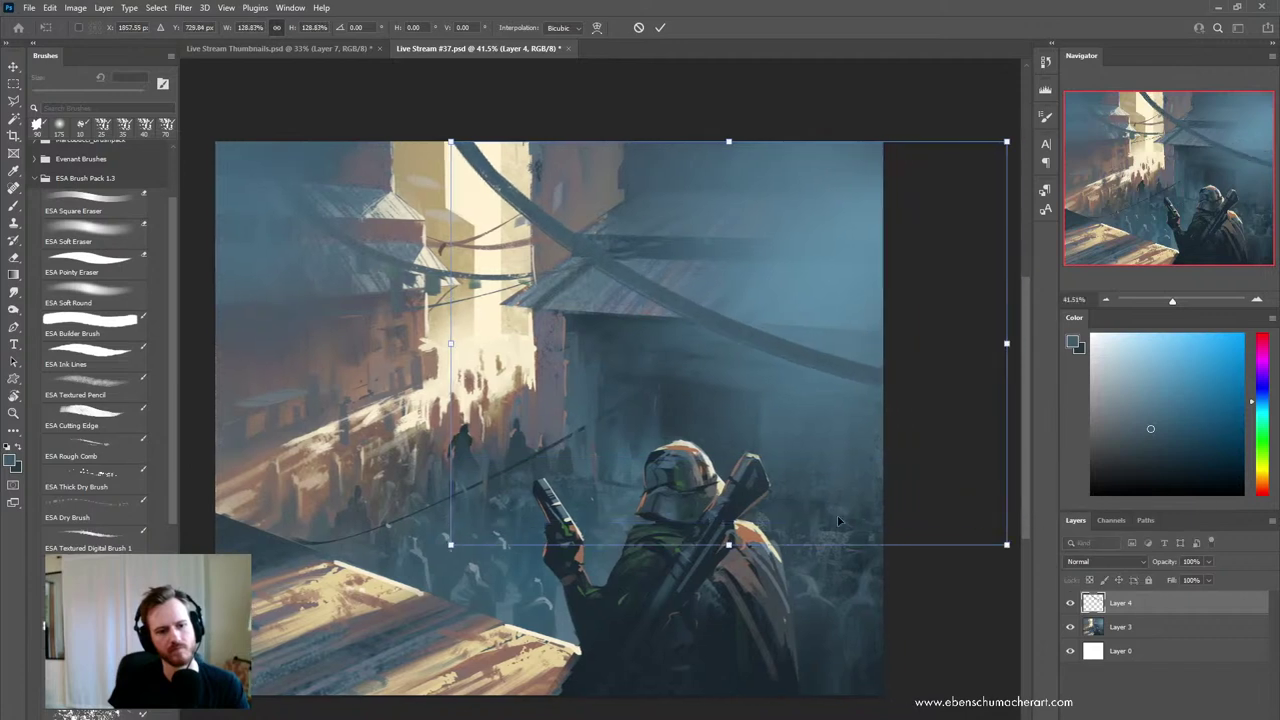
drag(761, 521, 721, 415)
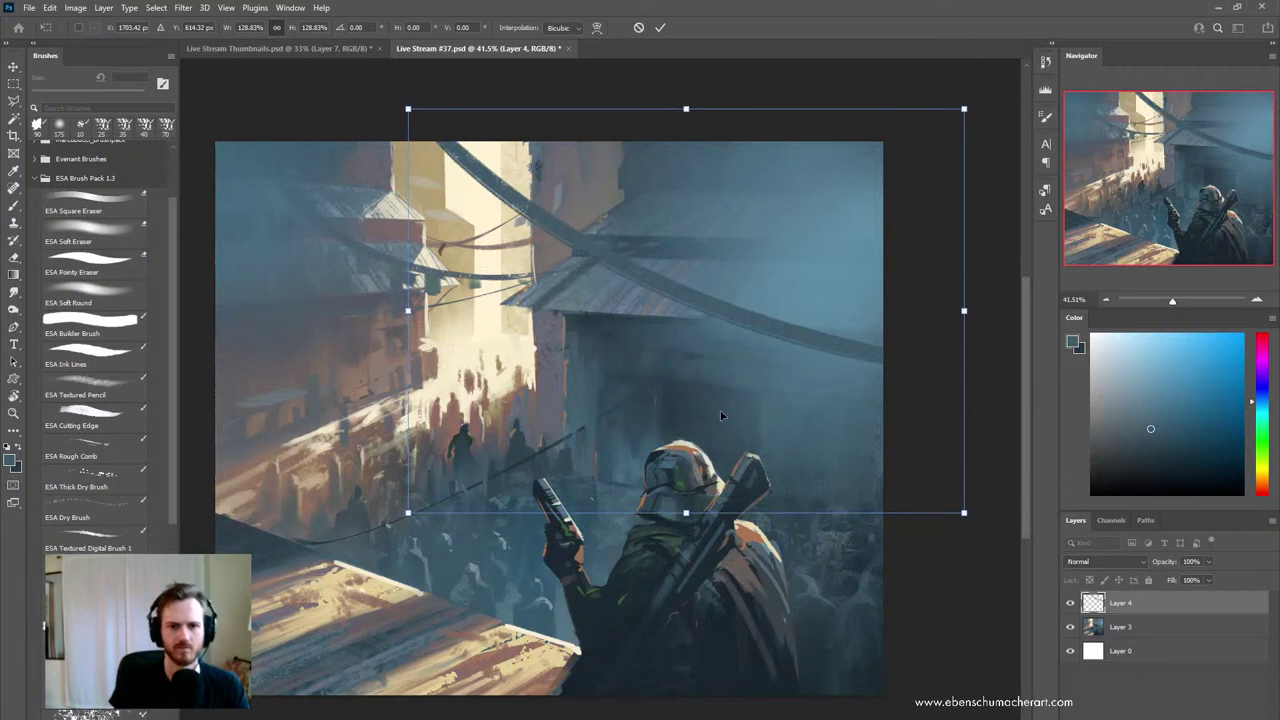
key(Return)
- Hang a wide and a narrow cloth strip from the middle of the cable in the same dark blue
key(b)
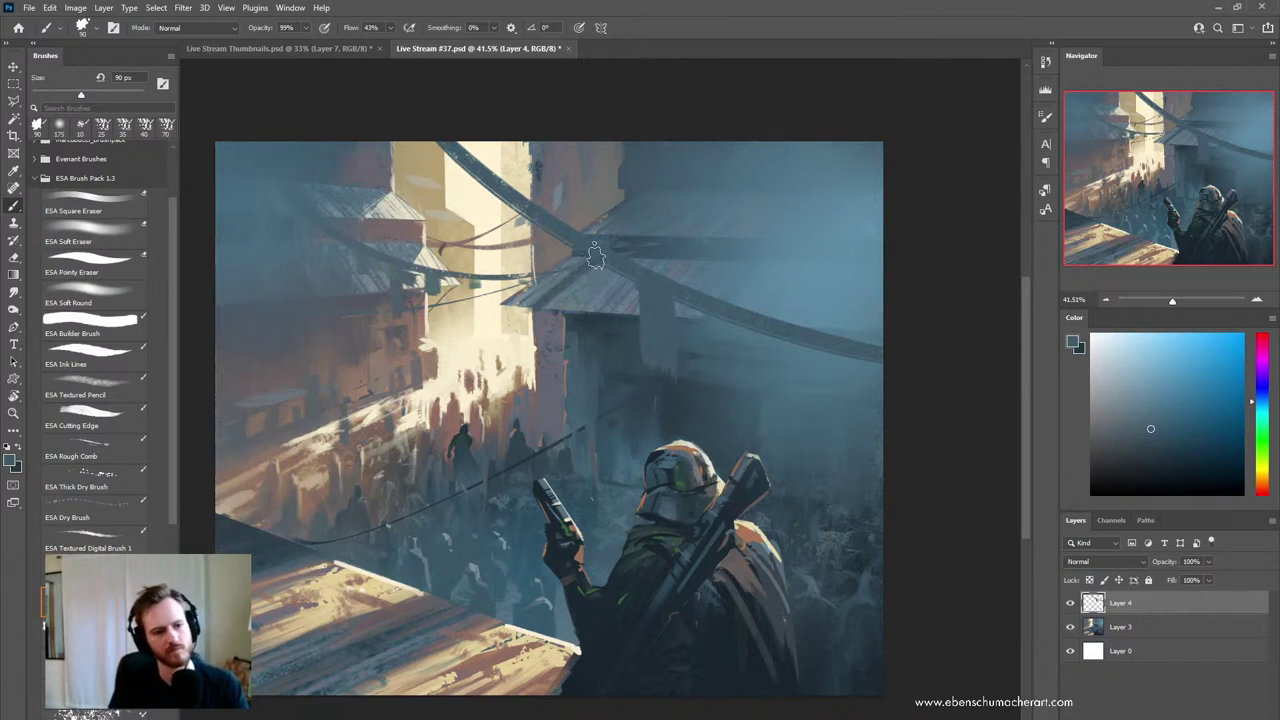
drag(603, 265, 598, 324)
- Highlight the edges of both cloth strips in light blue-gray at 60 px, and add a thin light strip farther along the cable
click(1116, 356)
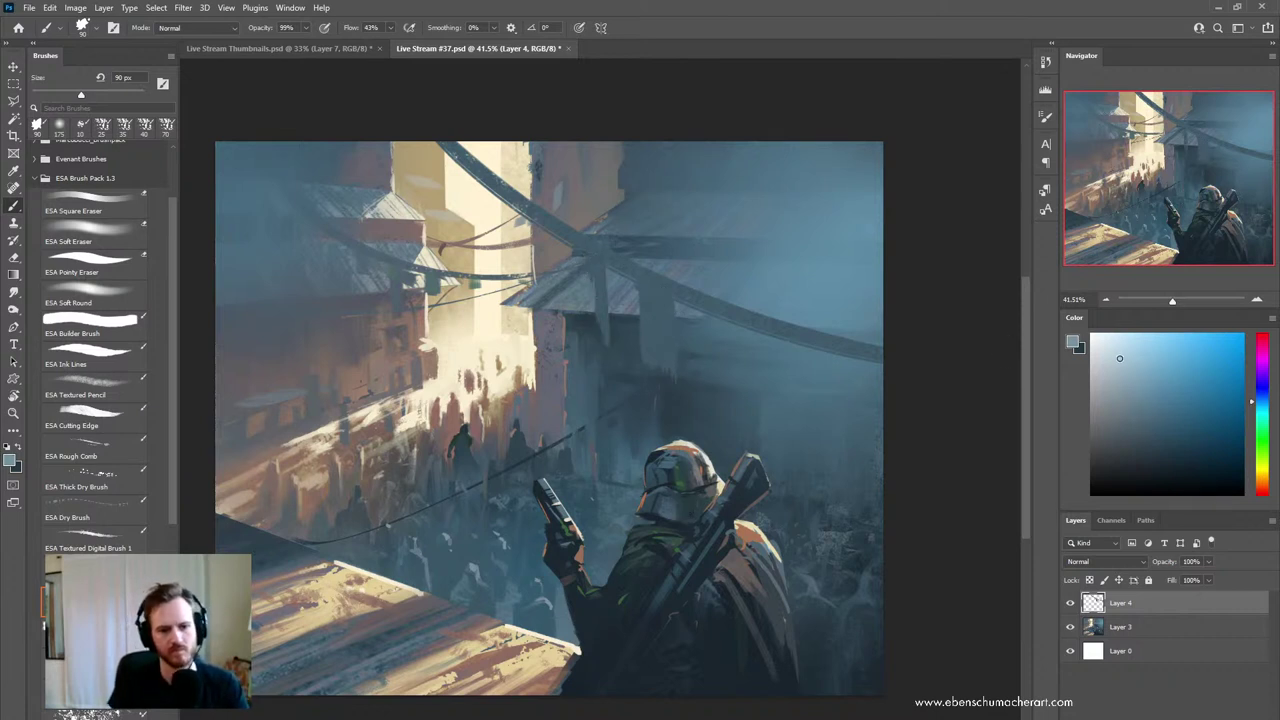
key(bracketleft)
key(bracketleft)
key(bracketleft)
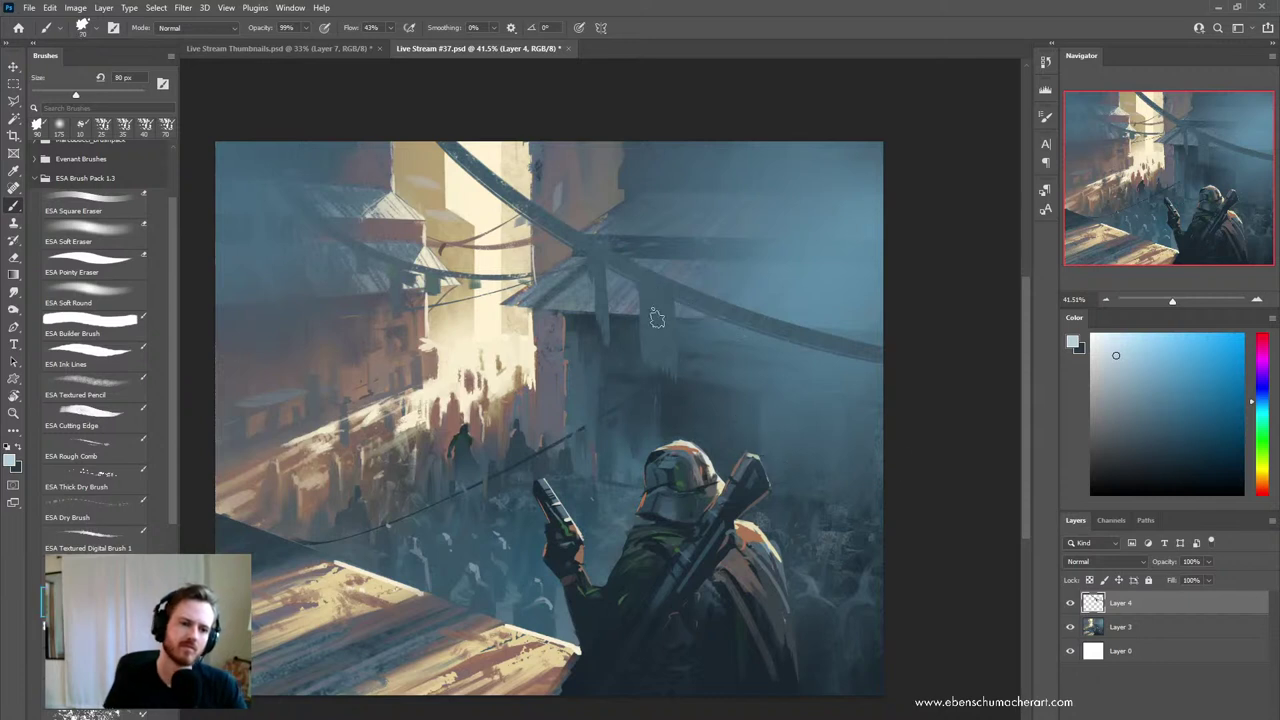
drag(674, 300, 678, 350)
drag(670, 278, 688, 296)
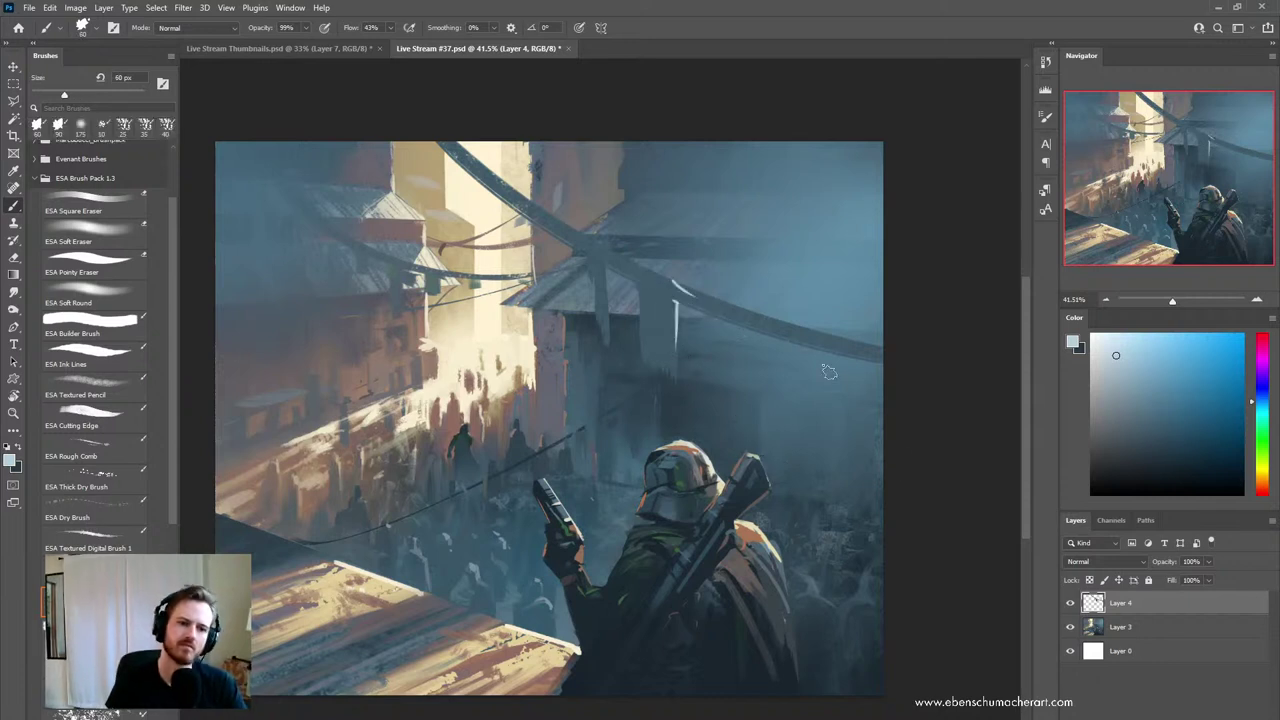
key(ctrl+z)
click(1136, 390)
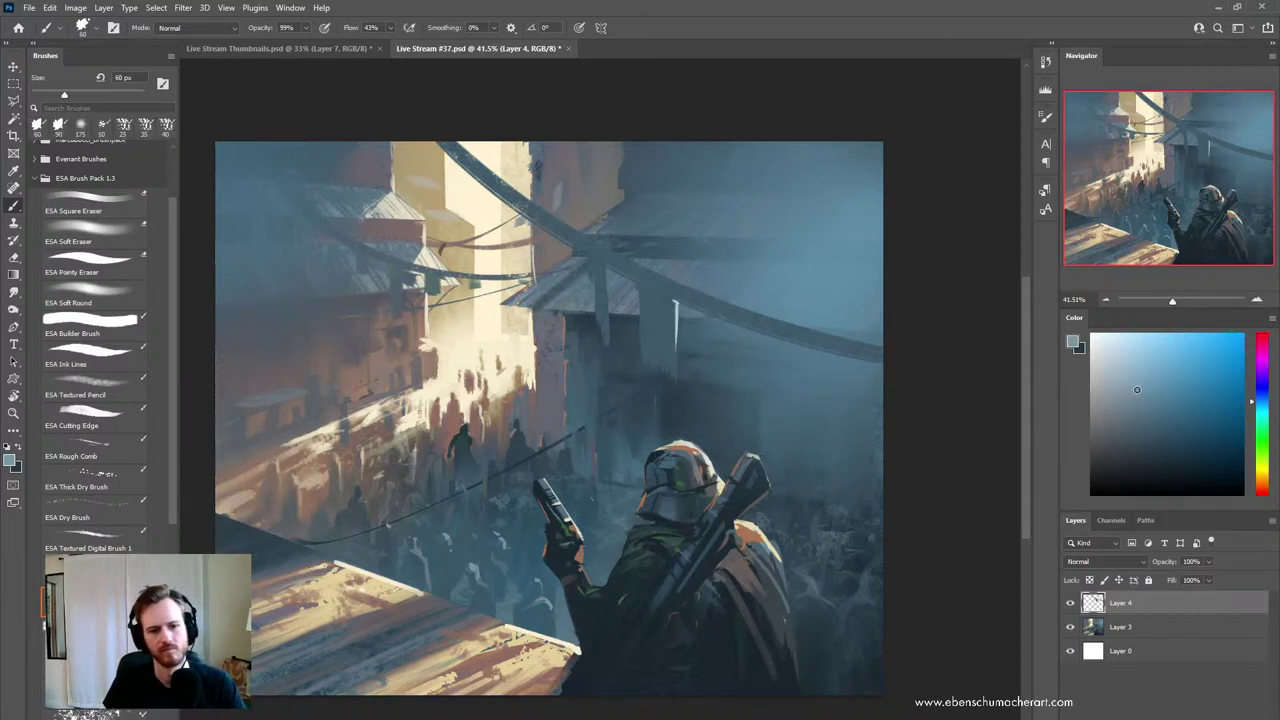
mouse_move(677, 306)
mouse_down()
mouse_move(677, 380)
mouse_move(661, 322)
mouse_move(612, 329)
mouse_move(606, 258)
mouse_up()
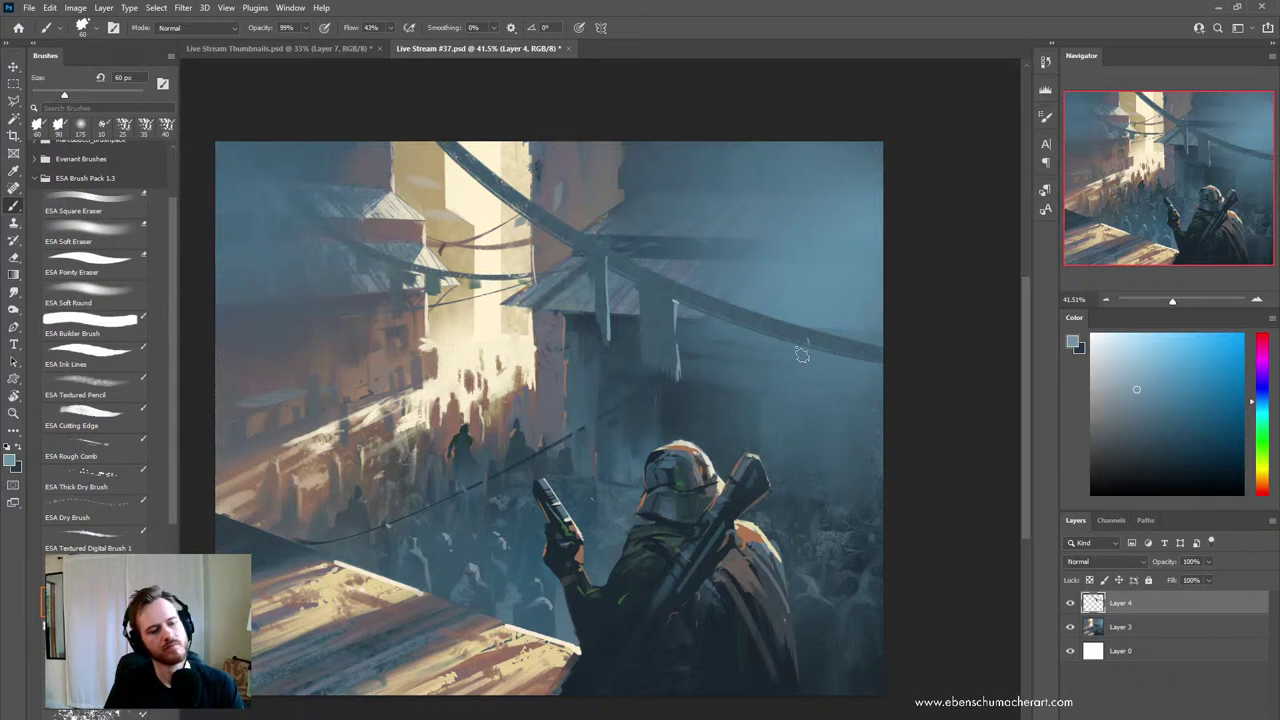
drag(767, 330, 768, 392)
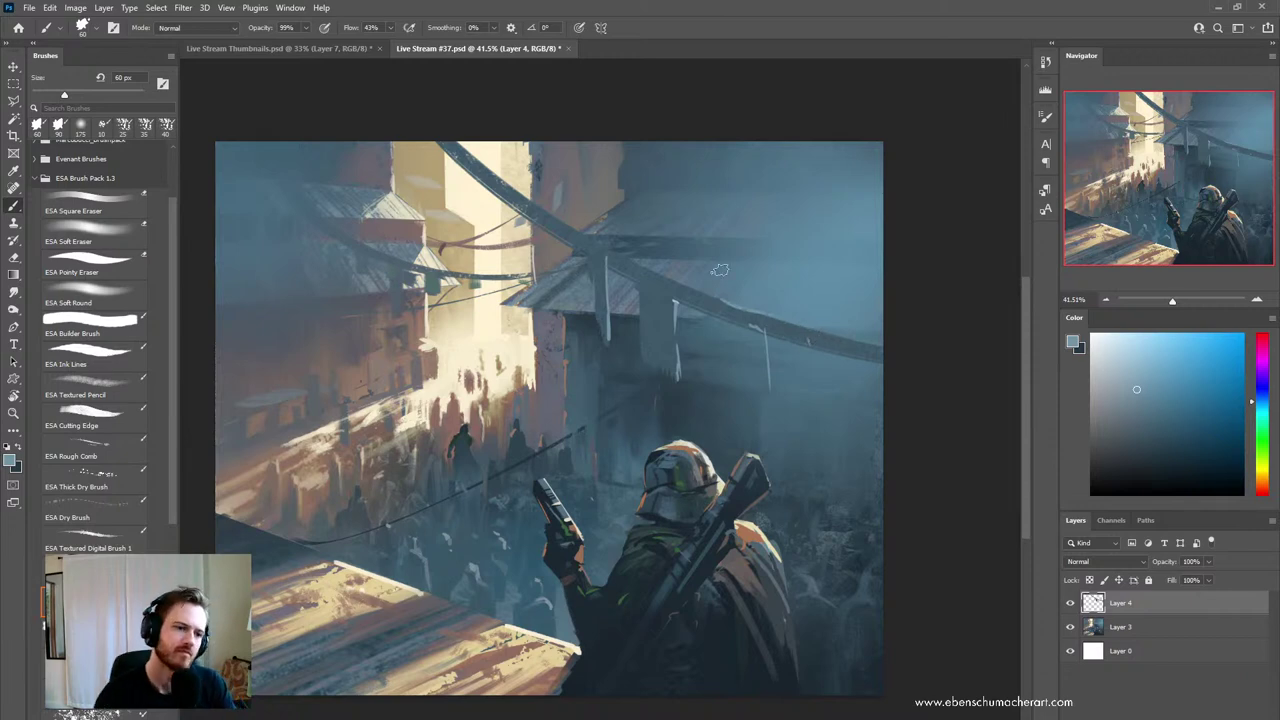
- Try a long highlight along the cable at 45 px with the canvas rotated, undo it and restore the upright view
drag(725, 308, 520, 168)
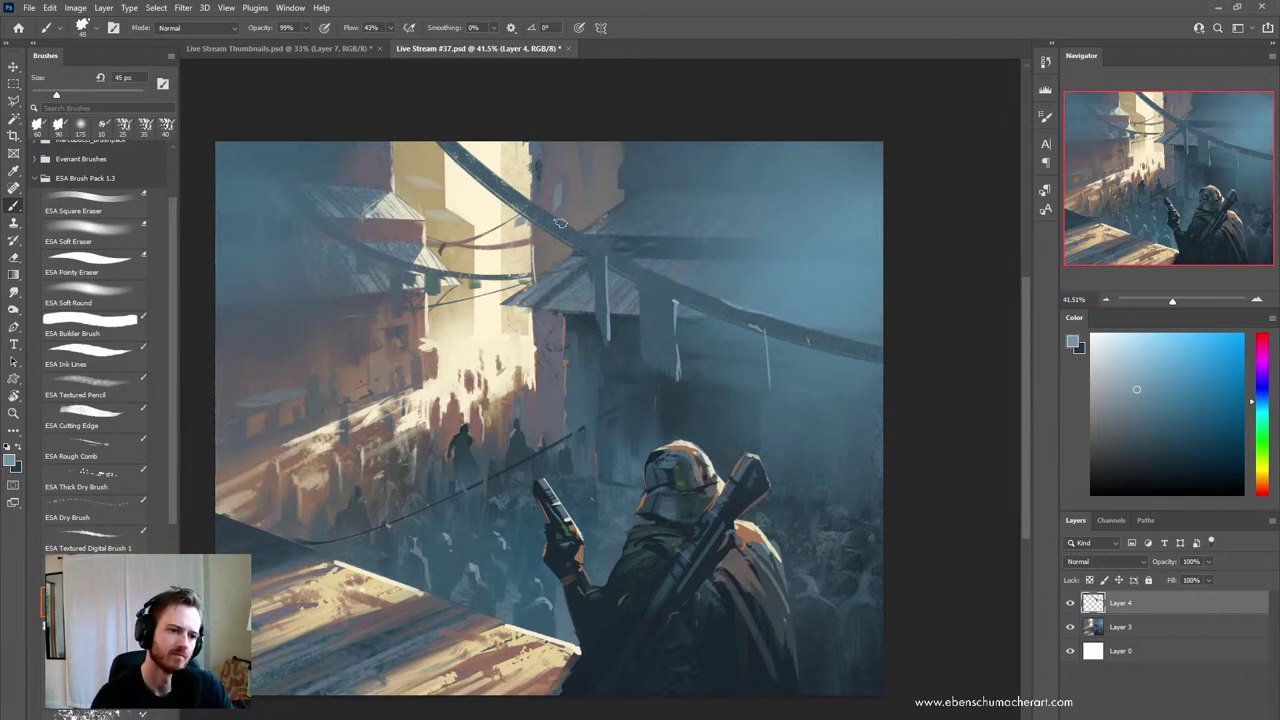
key(r)
mouse_move(730, 322)
mouse_down()
mouse_move(716, 507)
mouse_move(730, 322)
mouse_up()
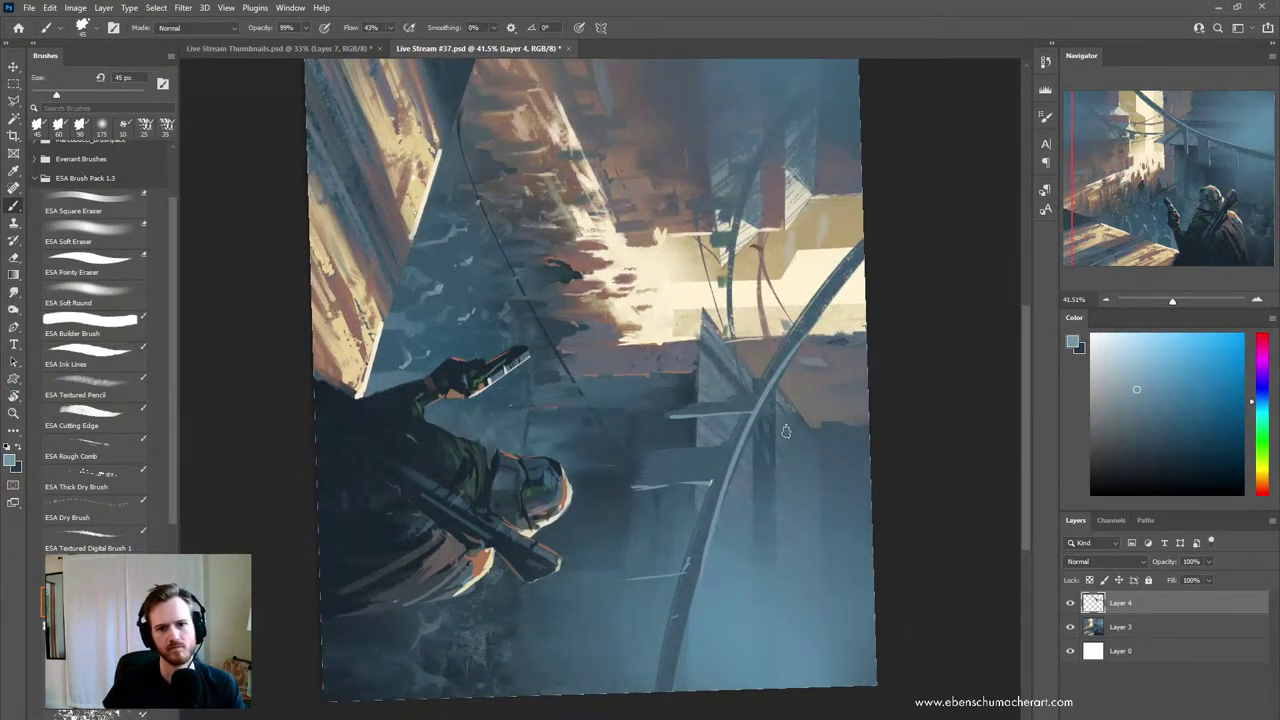
key(ctrl+z)
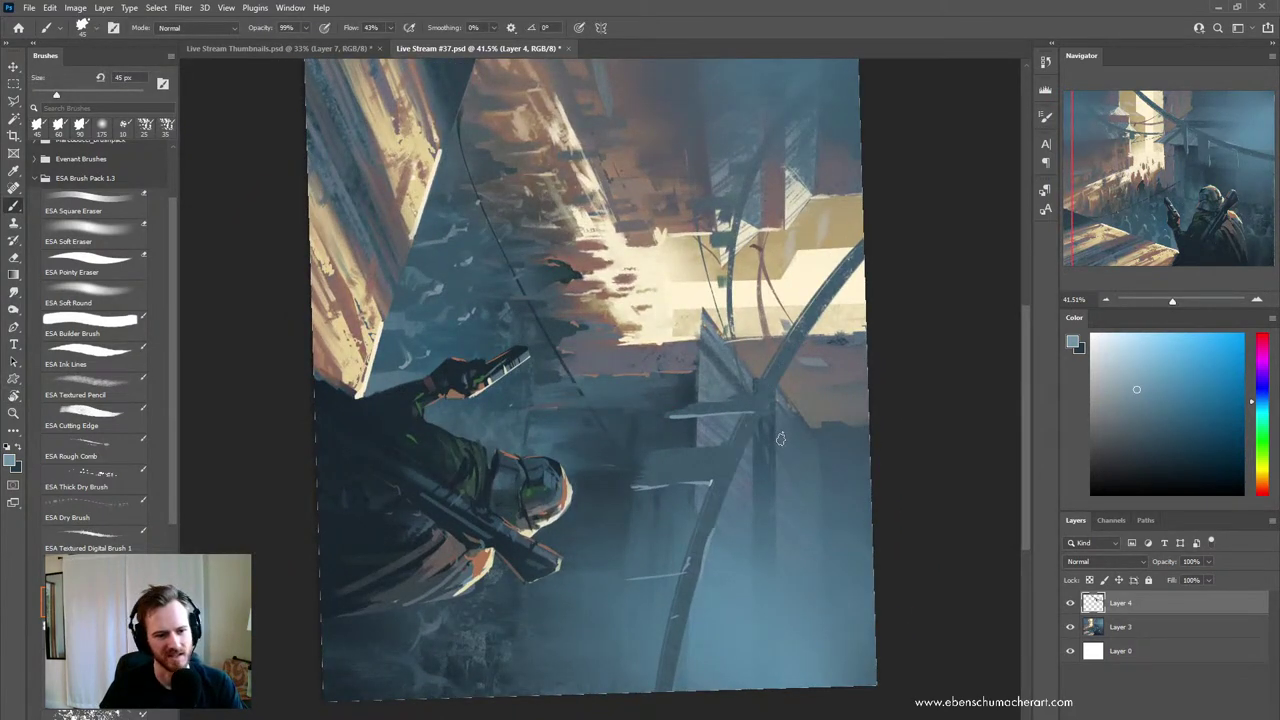
key(r)
drag(890, 401, 585, 235)
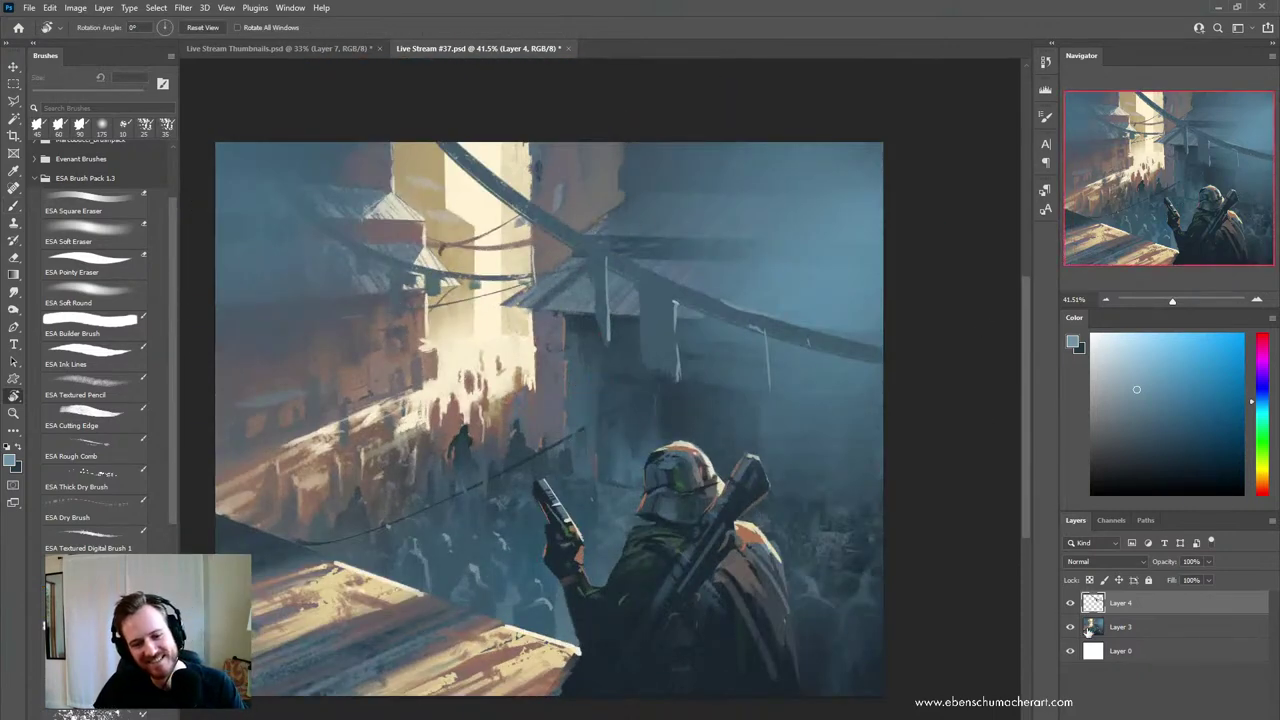
- Hide the cable layer and make a tall, narrow polygonal selection behind the soldier that follows the rifle and cloak outline
click(1070, 603)
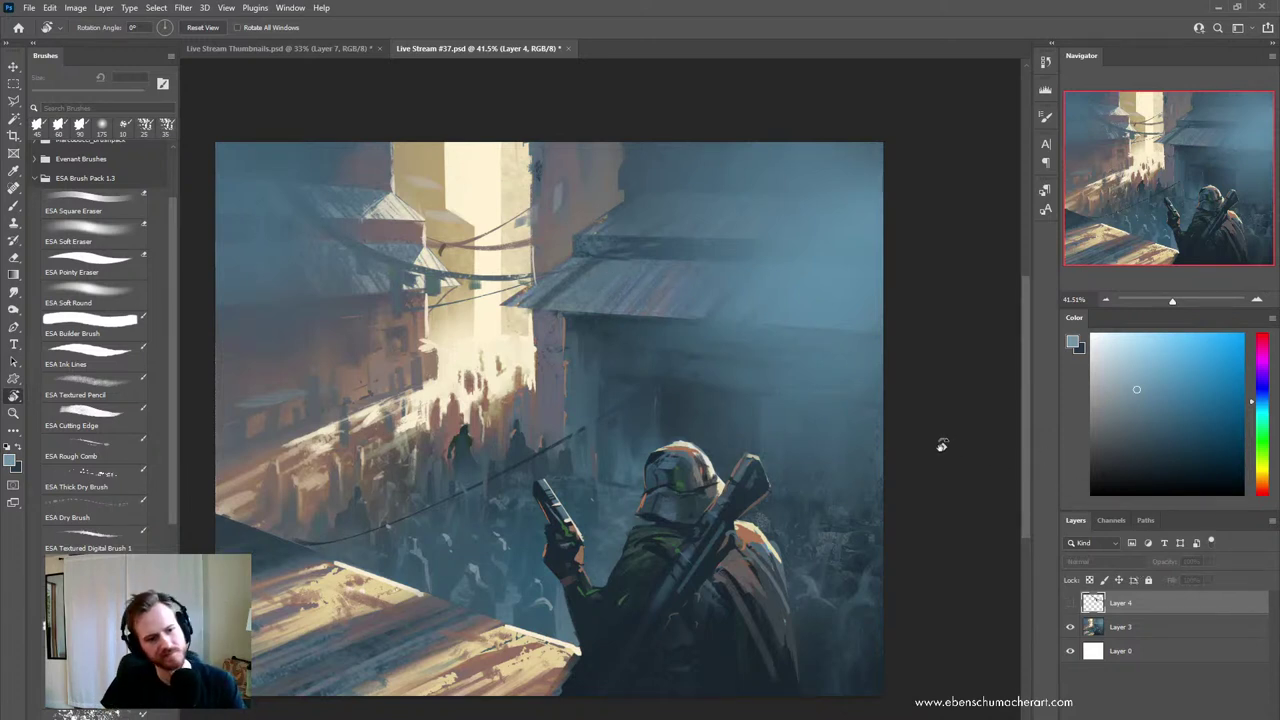
key(l)
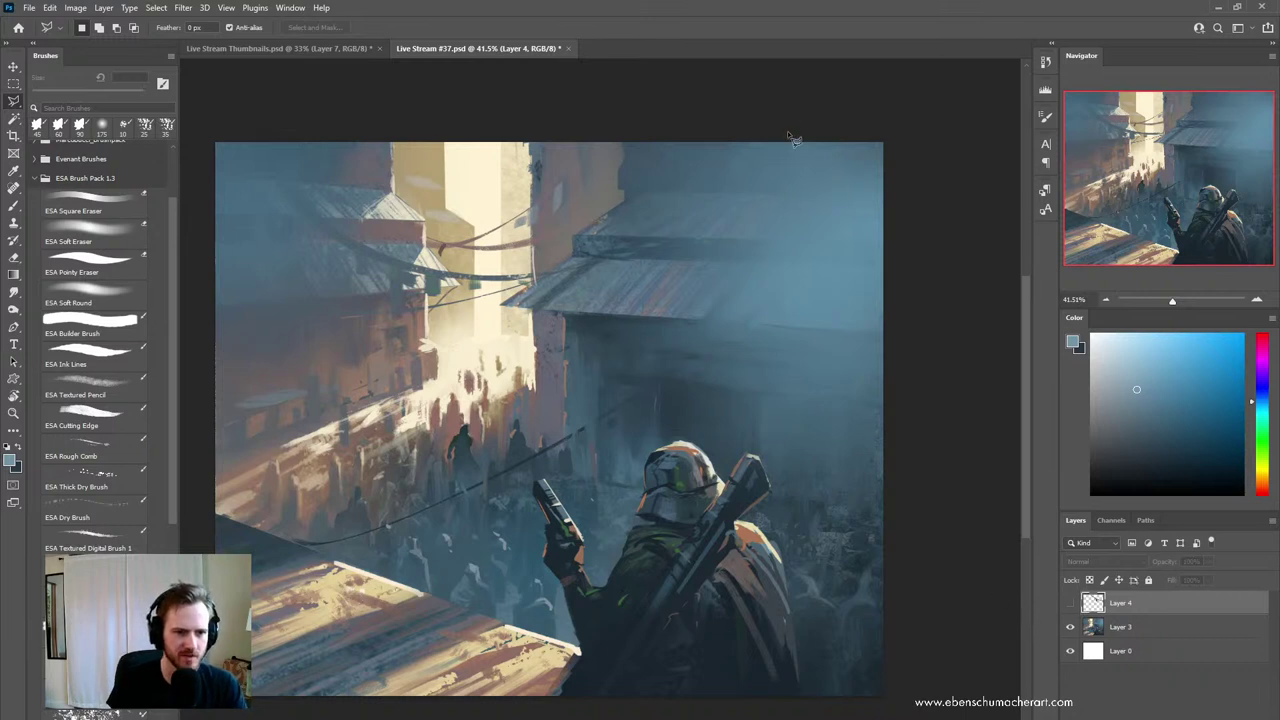
click(757, 123)
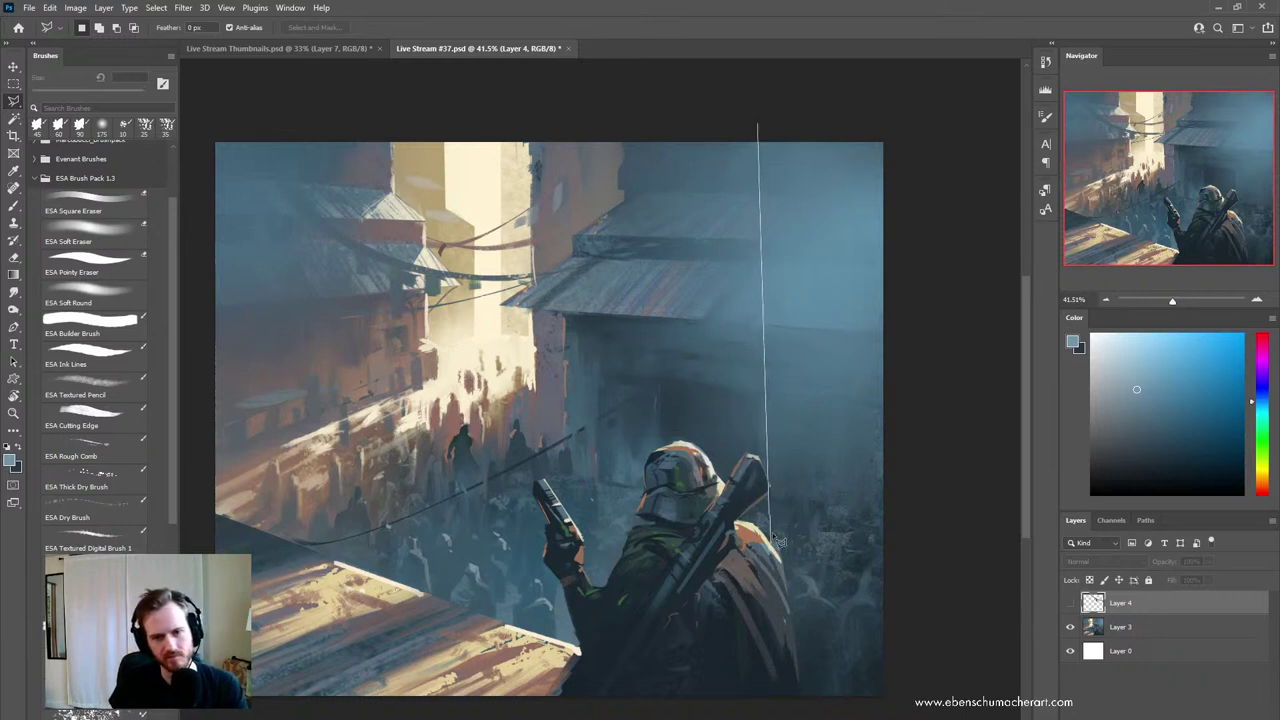
key(Escape)
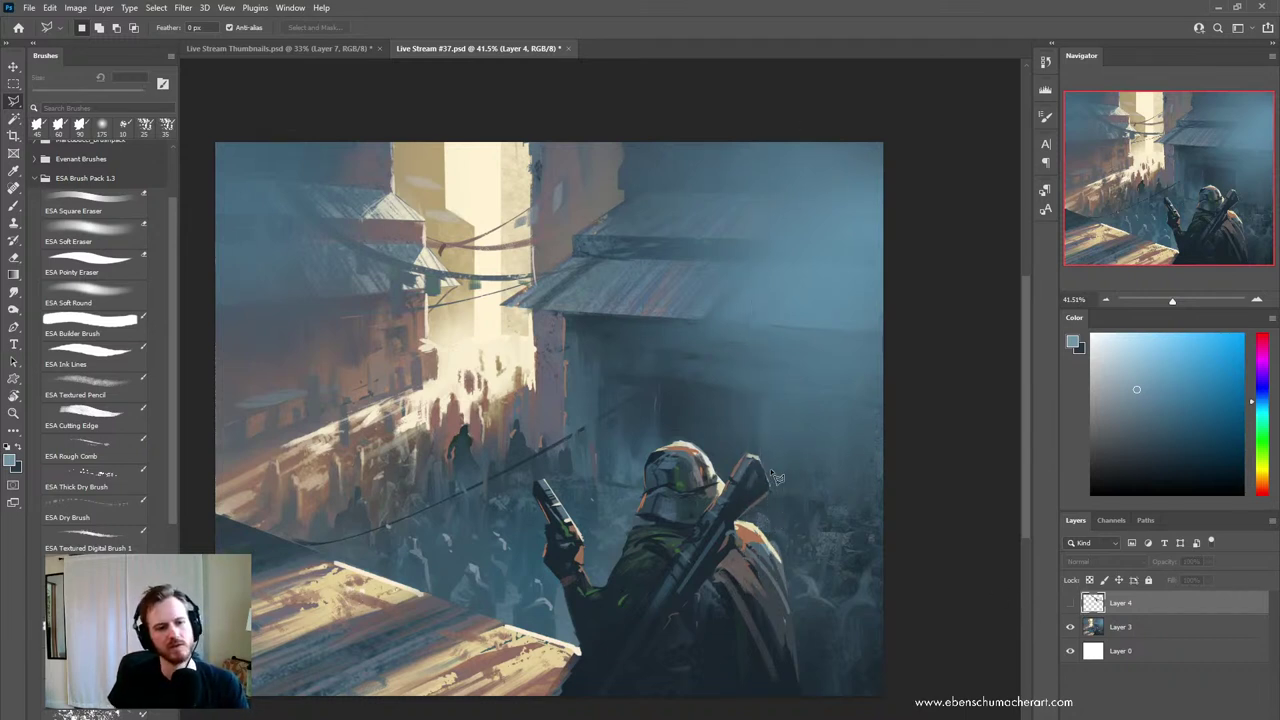
click(760, 118)
click(727, 110)
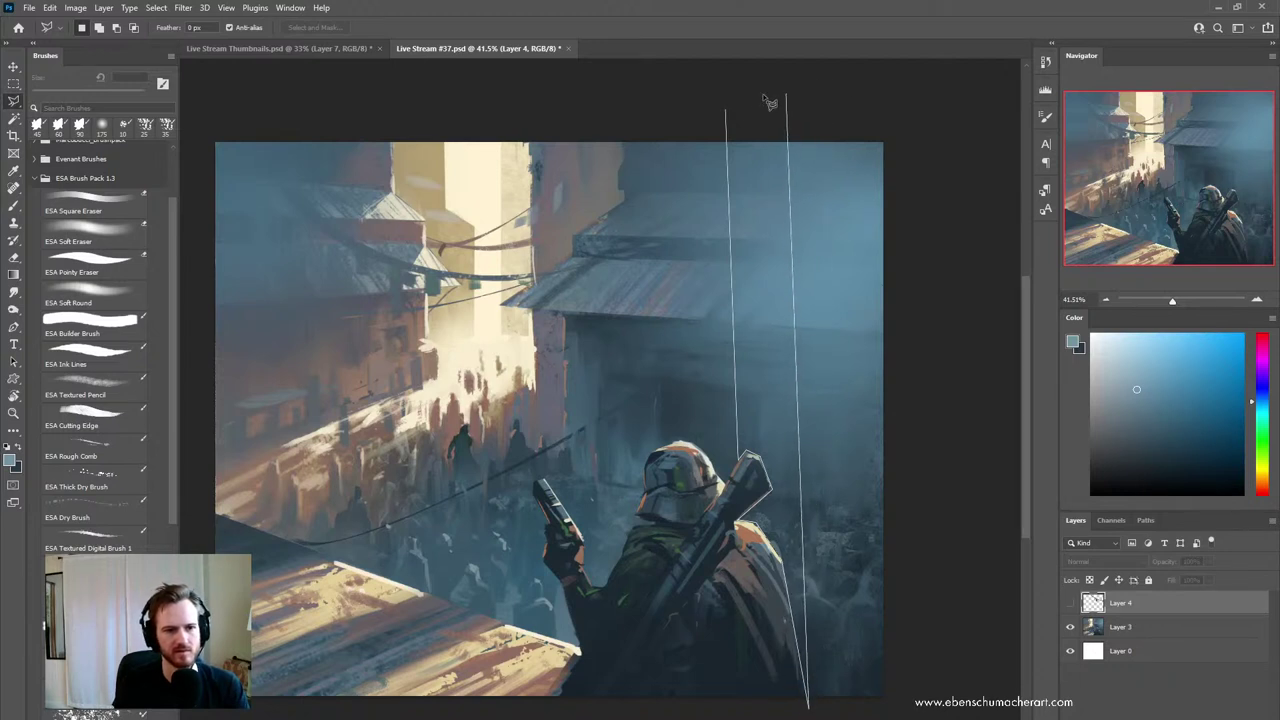
click(727, 112)
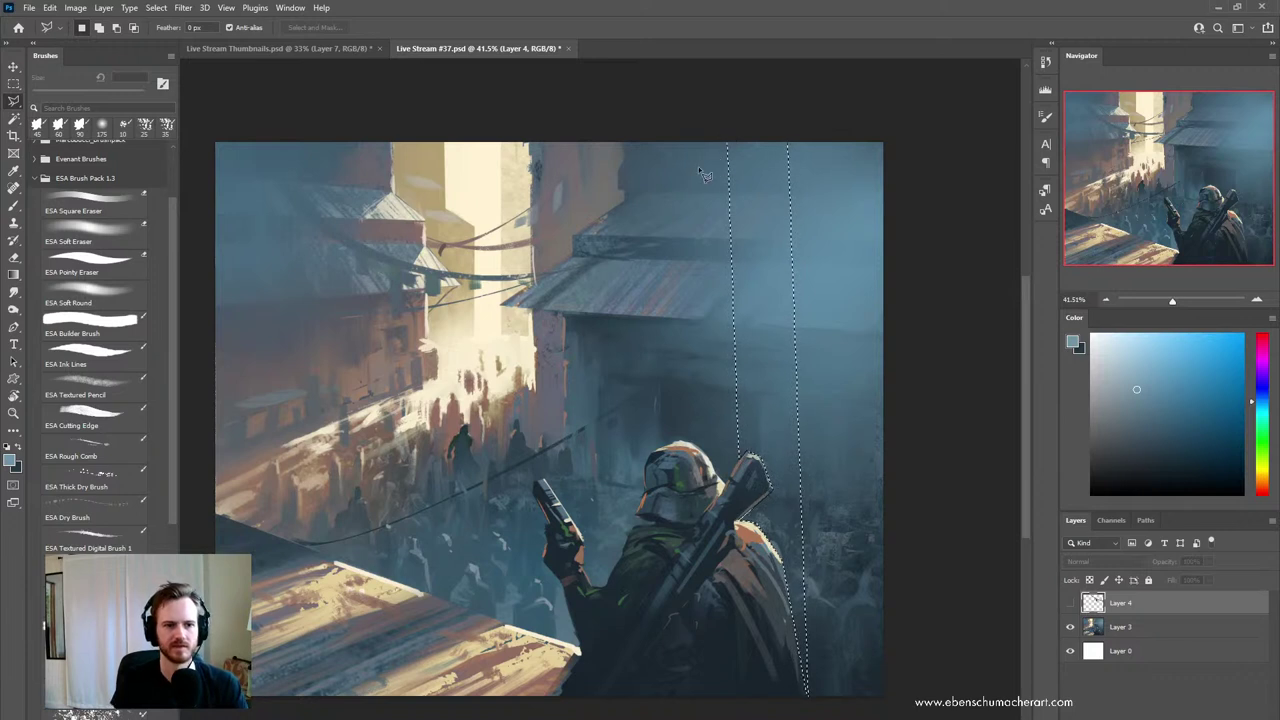
- Choose the ESA Soft Round brush and create a new layer above the hidden cable layer
key(b)
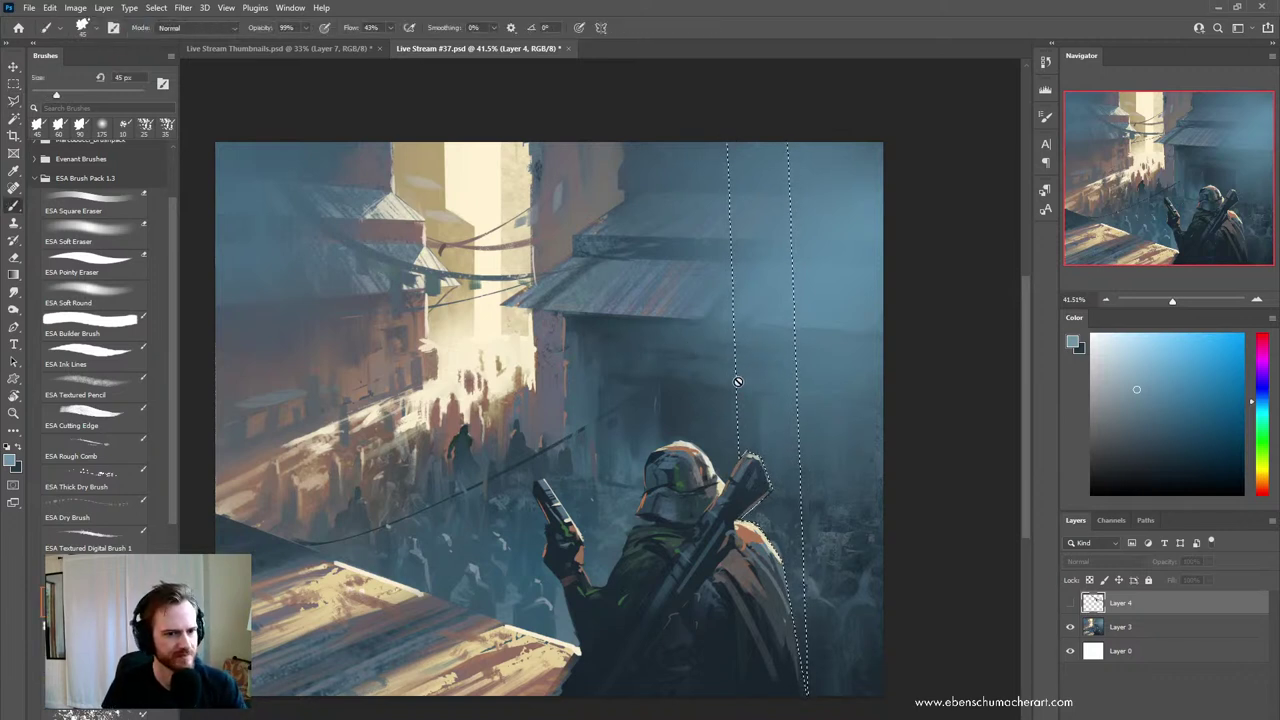
click(105, 290)
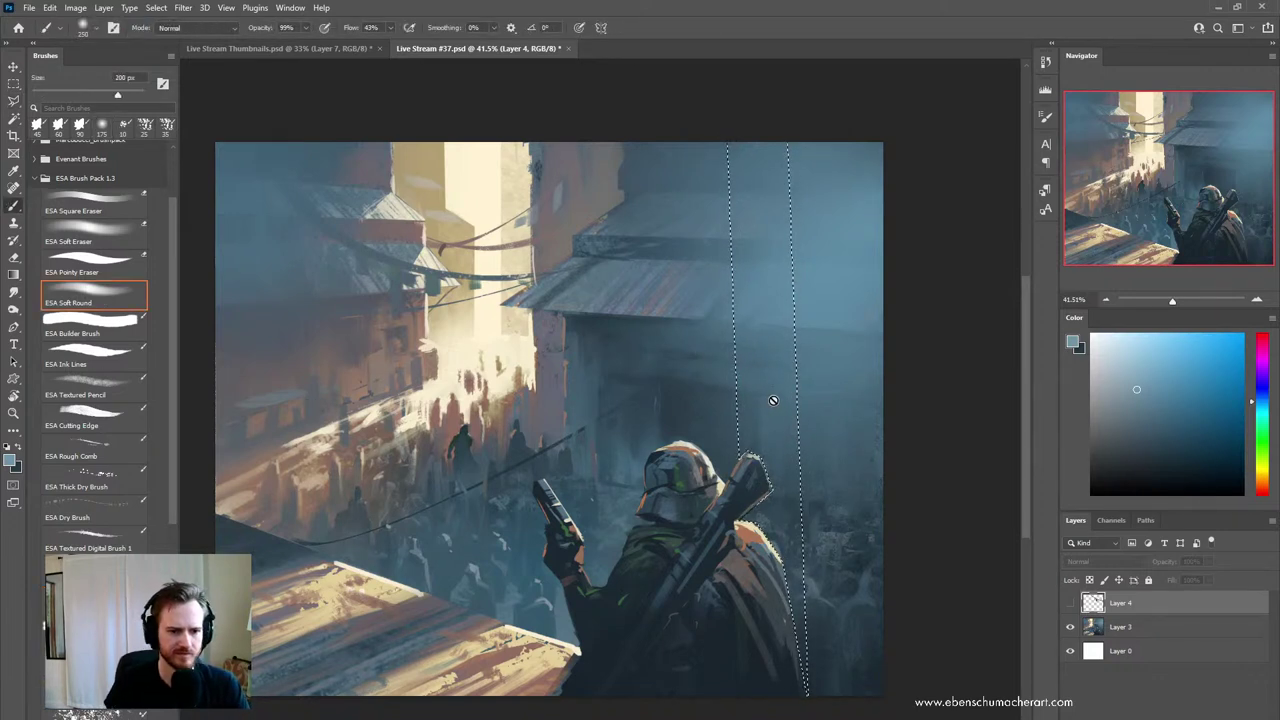
key(ctrl+shift+n)
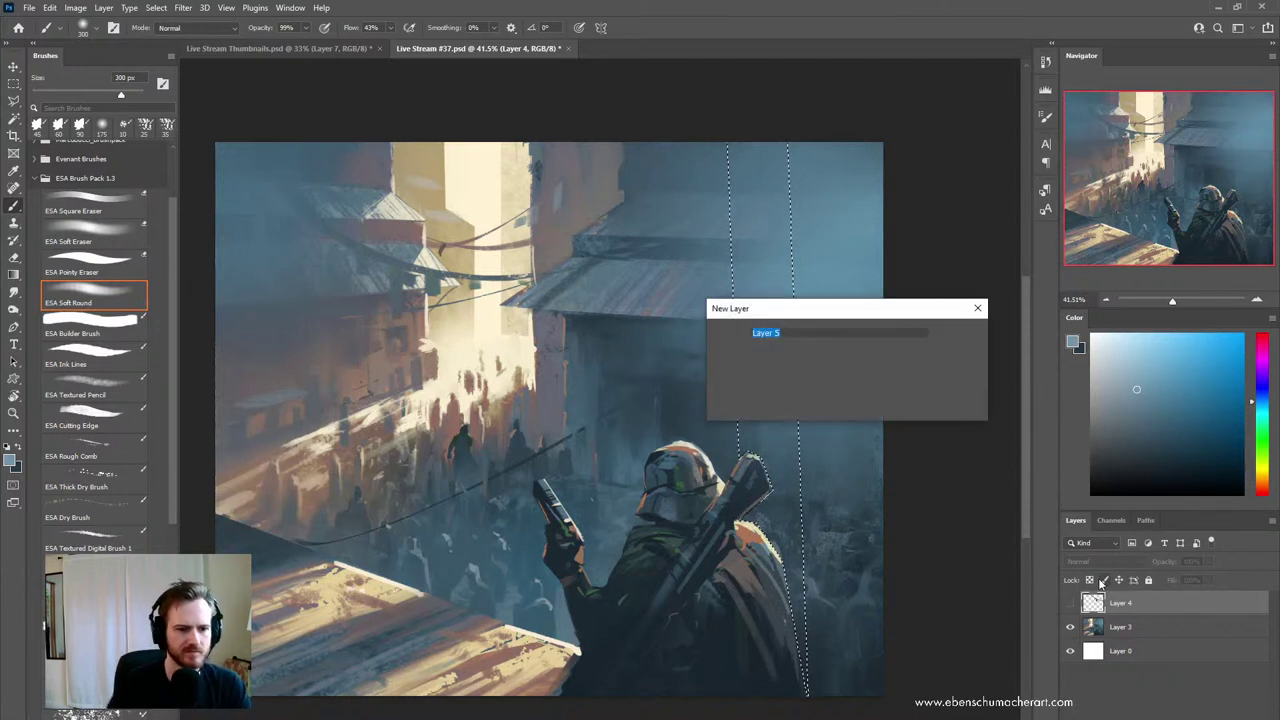
key(Return)
- Fill the selected column with pale gray-blue using the soft brush at 1000 px, and pick a dark blue as paint color
key(bracketright)
key(bracketright)
key(bracketright)
key(bracketright)
key(bracketright)
key(bracketright)
key(bracketright)
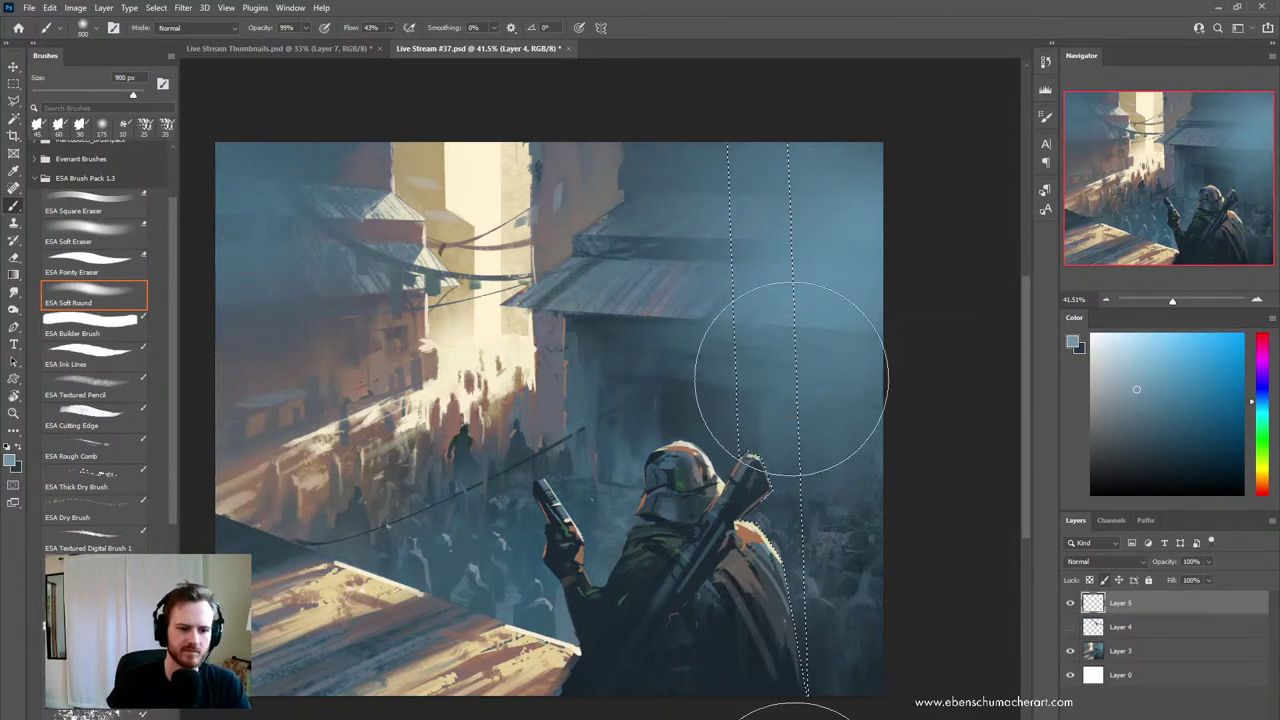
drag(791, 377, 780, 569)
click(1136, 460)
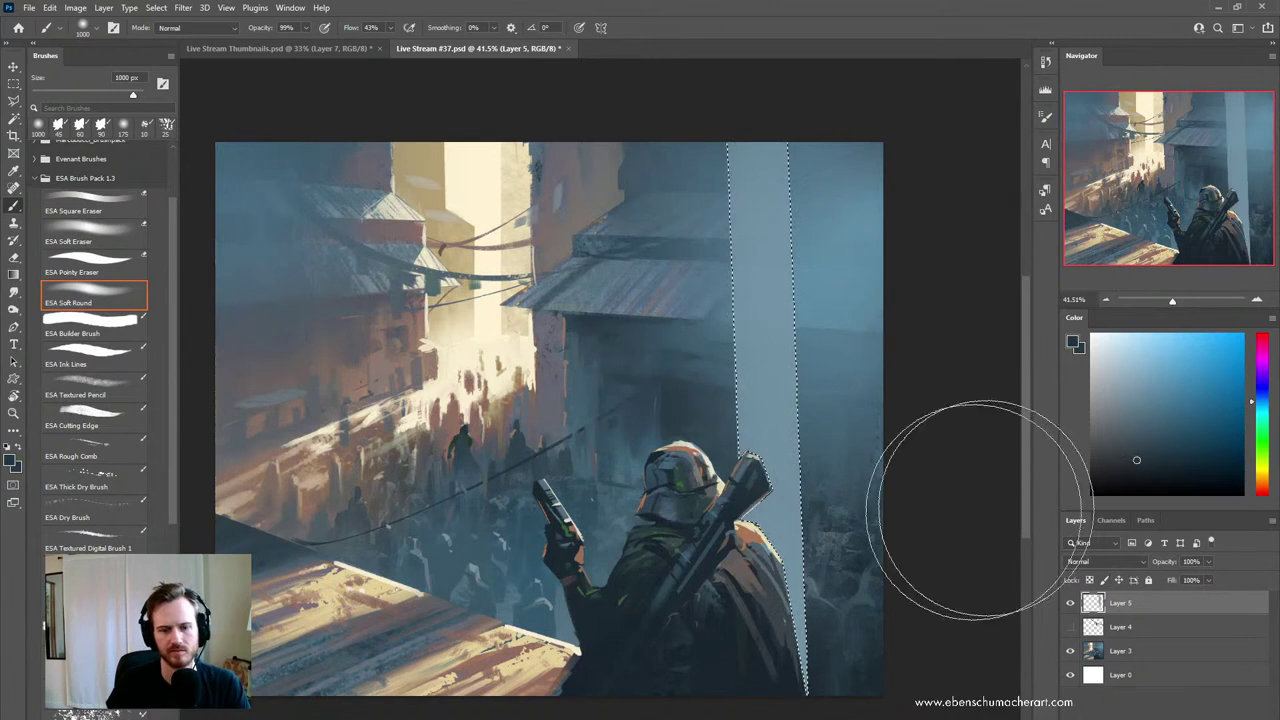
- Repaint the selected column in dark blue-gray and soften it with a slightly lighter blue-gray using the 1000 px soft brush
mouse_move(760, 690)
mouse_down()
mouse_move(749, 334)
mouse_move(760, 110)
mouse_up()
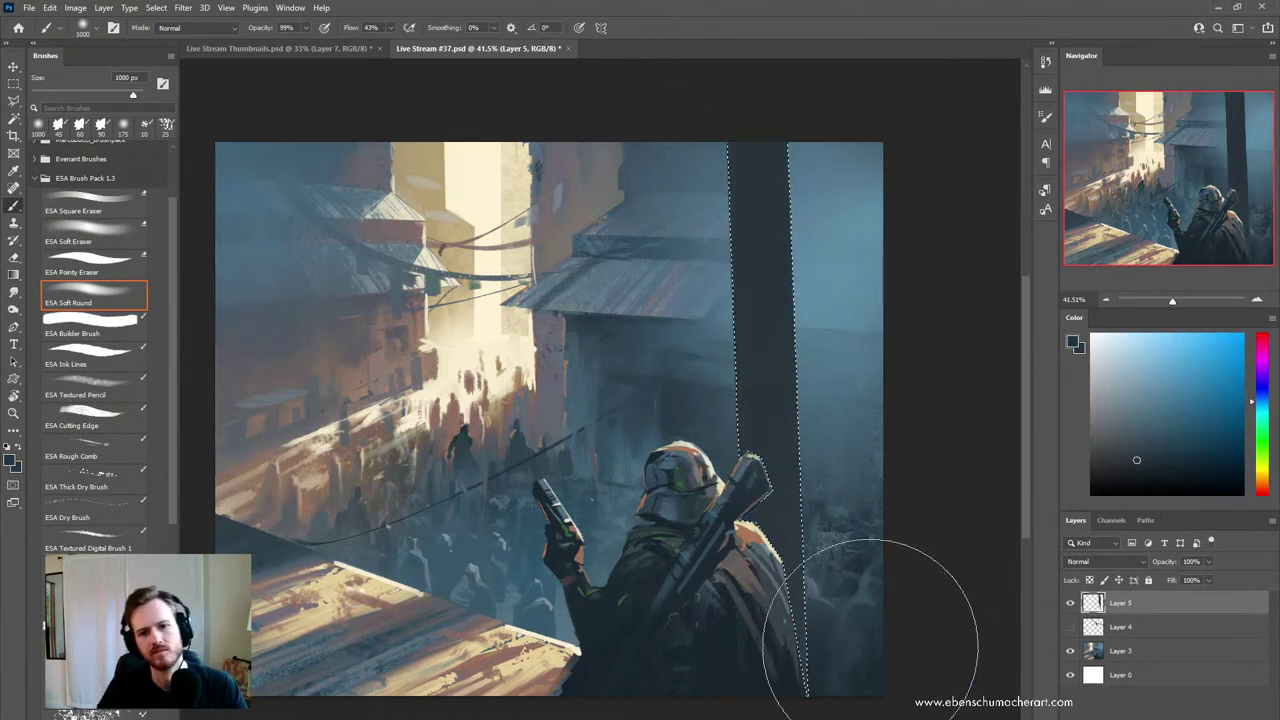
click(1152, 456)
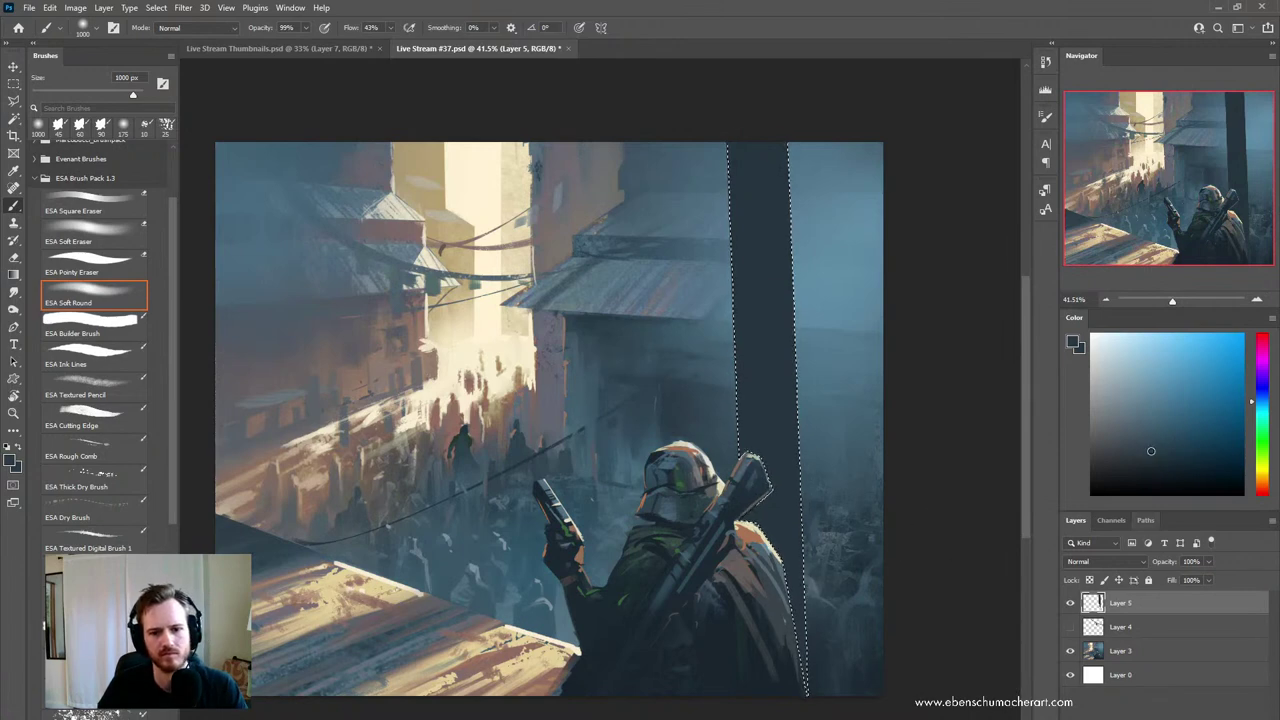
click(1147, 437)
mouse_move(730, 706)
mouse_down()
mouse_move(715, 115)
mouse_move(776, 89)
mouse_up()
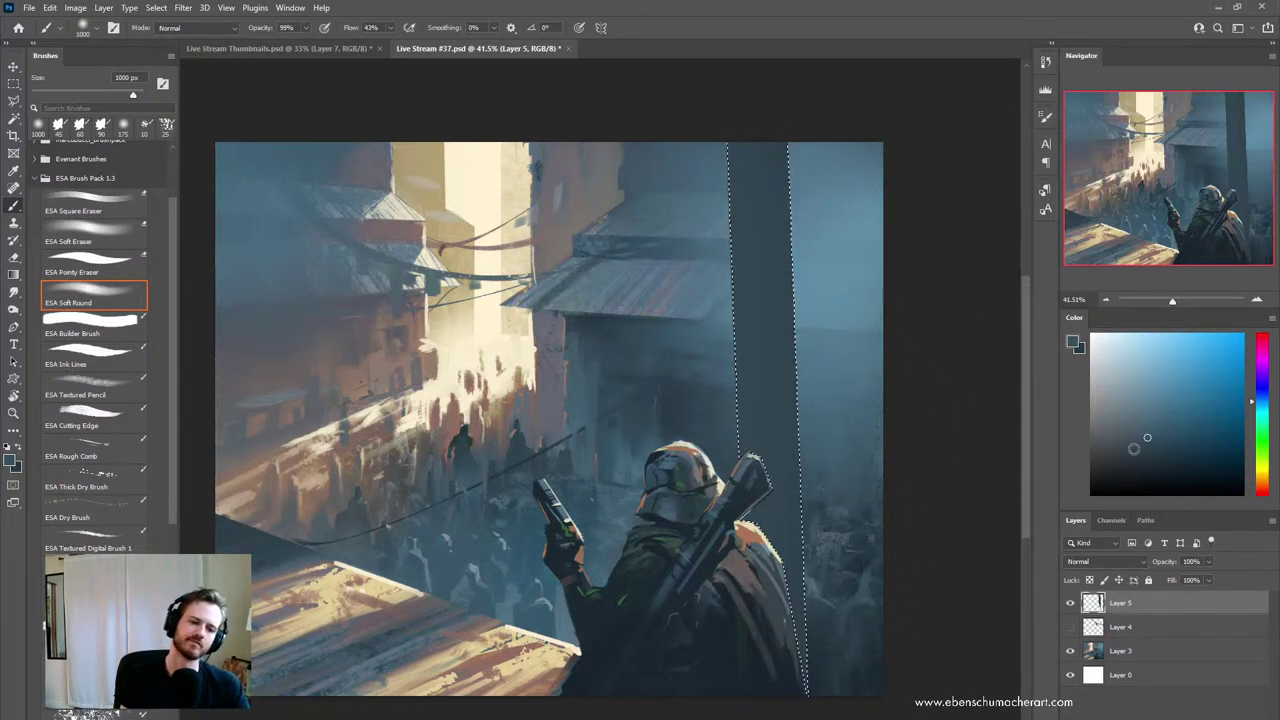
click(1127, 460)
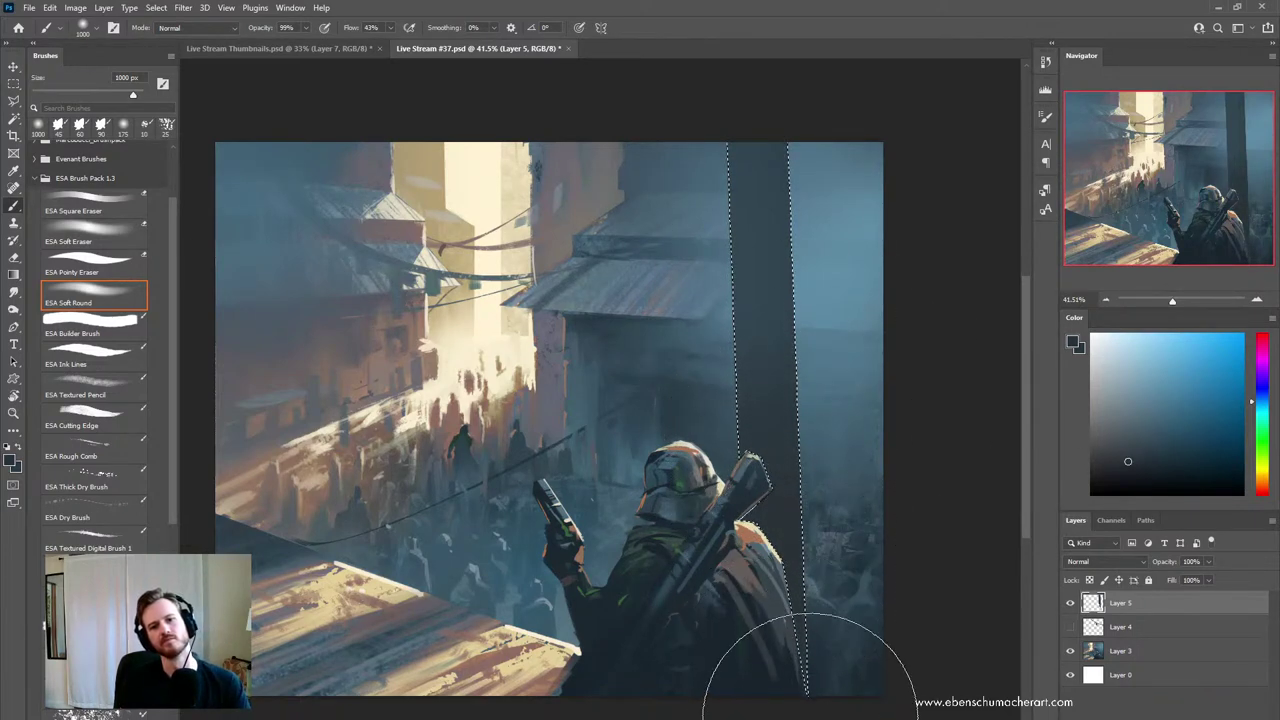
- Deselect the column and flip the canvas horizontally to check the whole composition
key(ctrl)
key(ctrl+d)
key(z)
drag(826, 533, 788, 573)
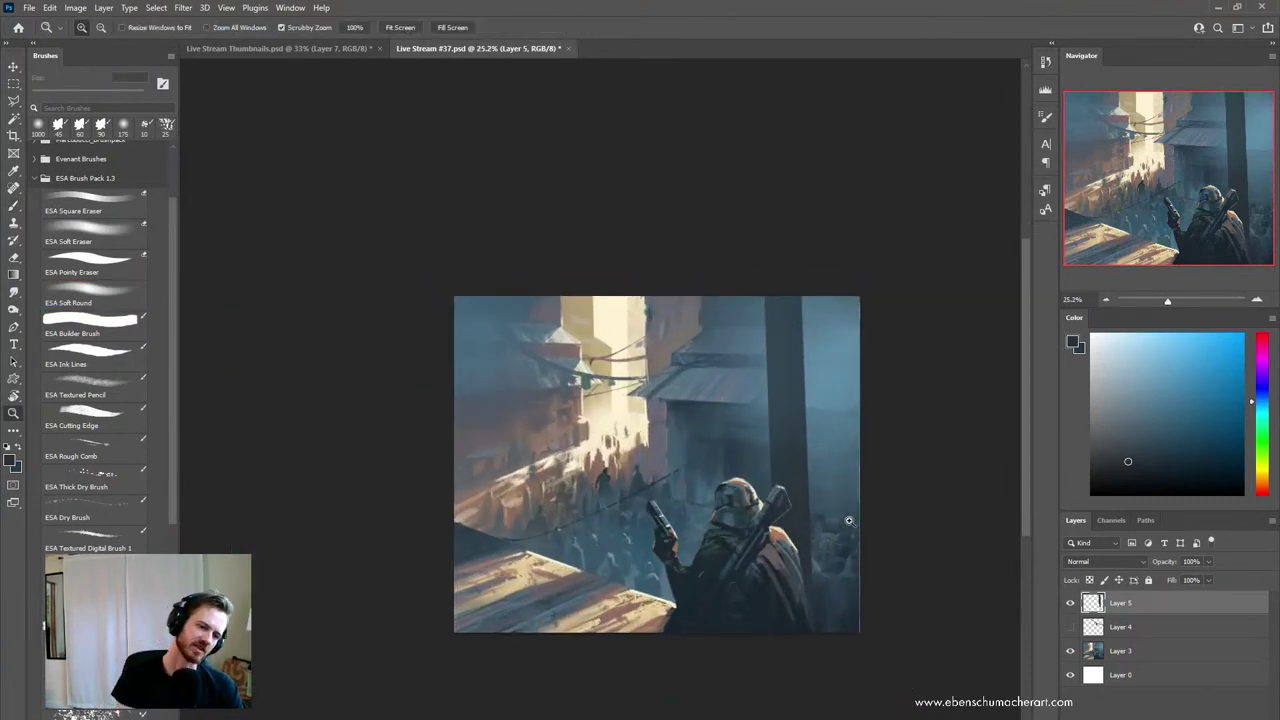
key(ctrl+f)
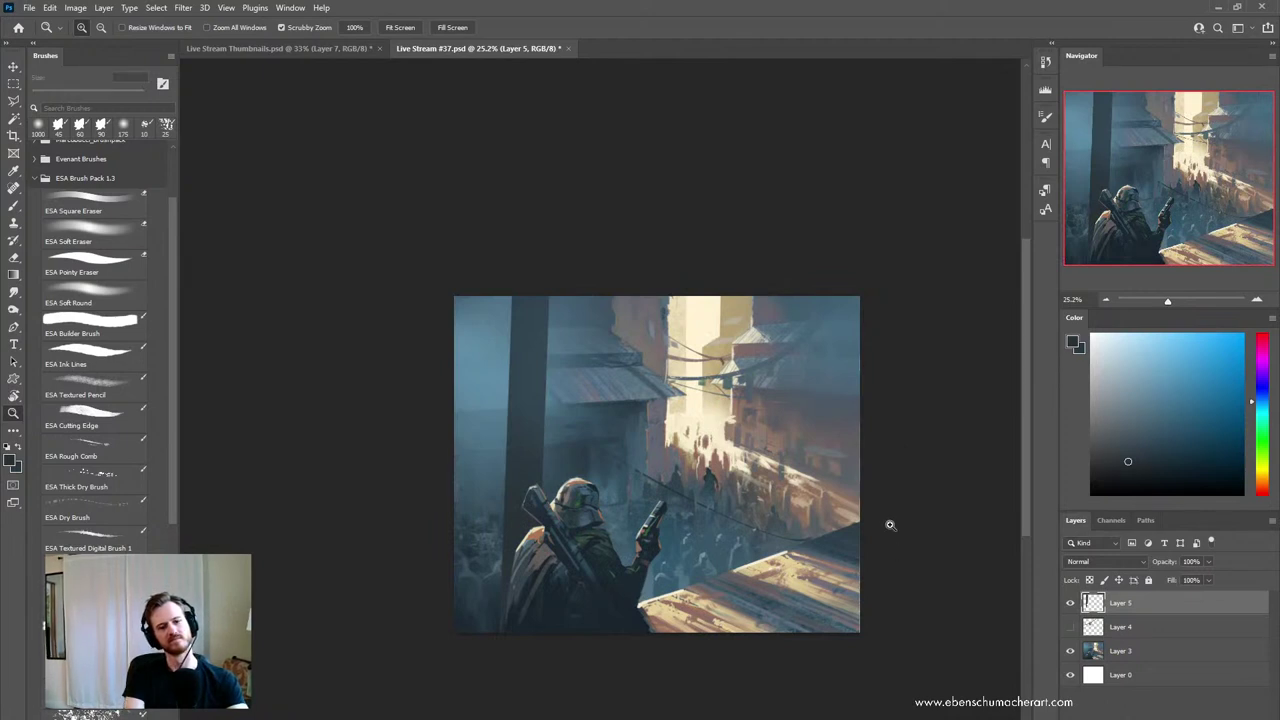
- Try enlarging and rotating the column into a dark diagonal beam crossing the scene in front of the soldier
key(ctrl+t)
mouse_move(632, 498)
mouse_down()
mouse_move(680, 450)
mouse_move(630, 508)
mouse_up()
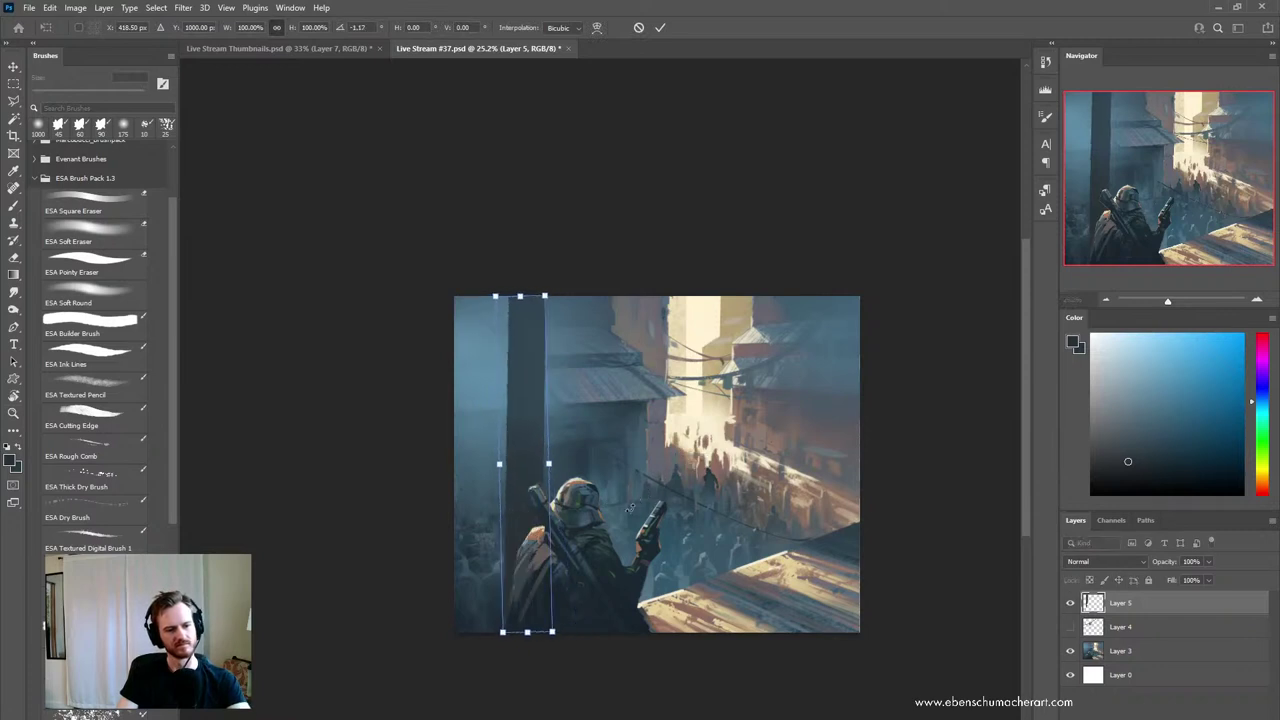
drag(536, 446, 510, 430)
drag(630, 507, 858, 268)
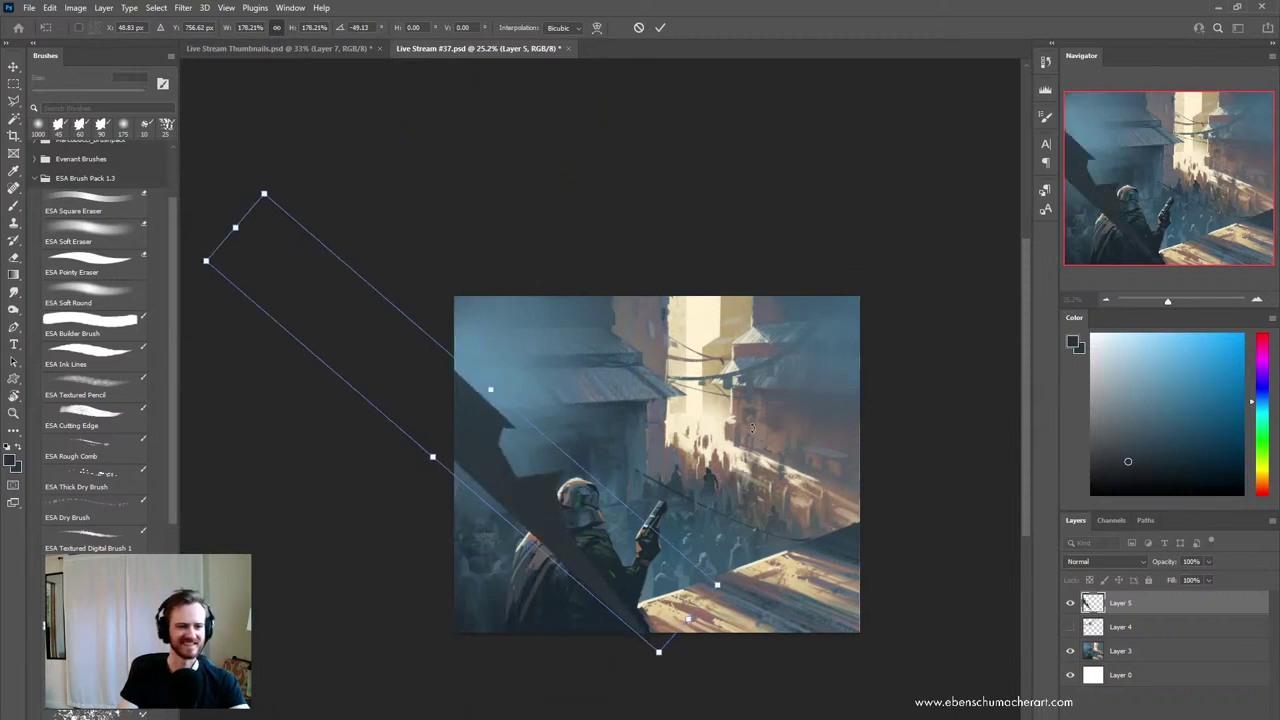
drag(752, 428, 500, 347)
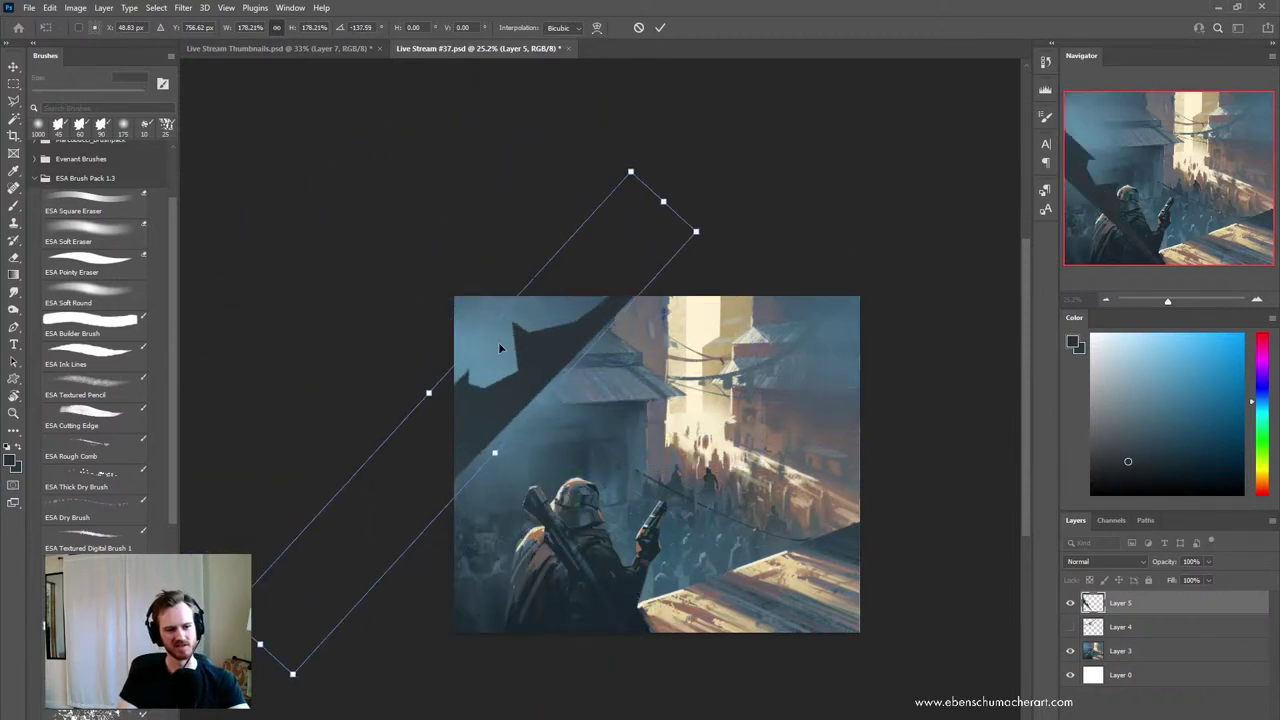
drag(416, 490, 543, 396)
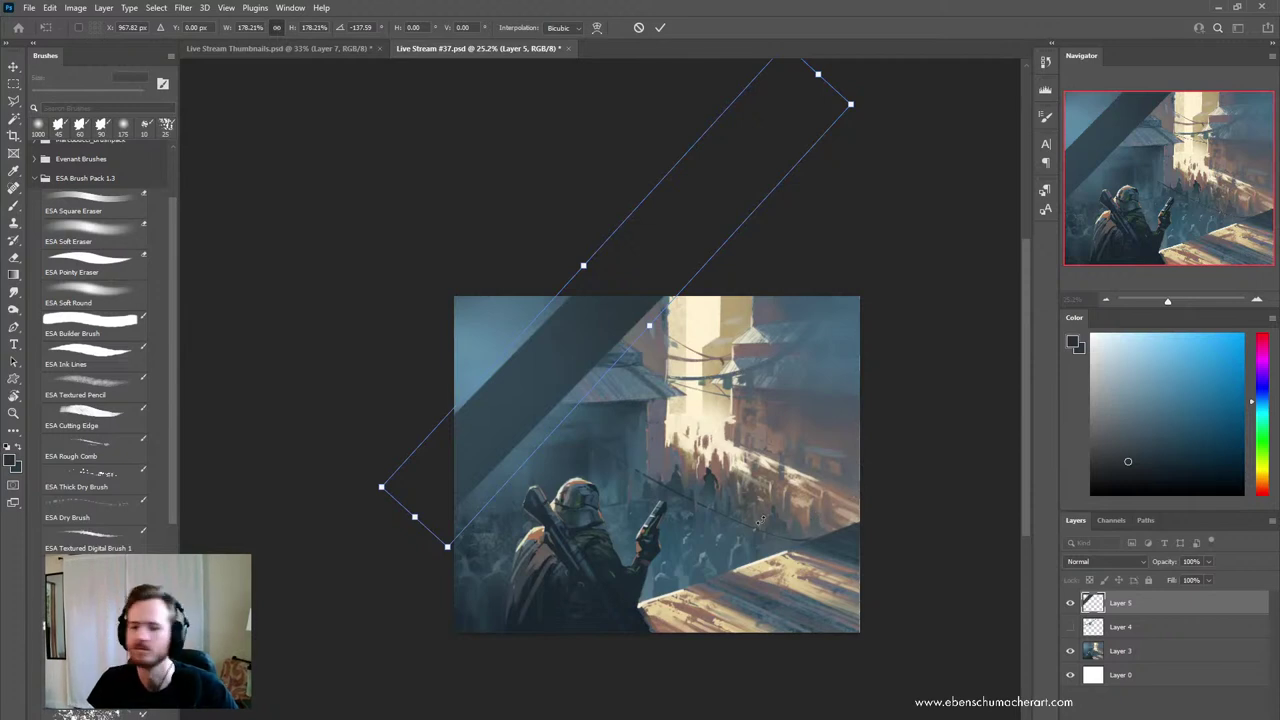
drag(603, 306, 874, 457)
key(Return)
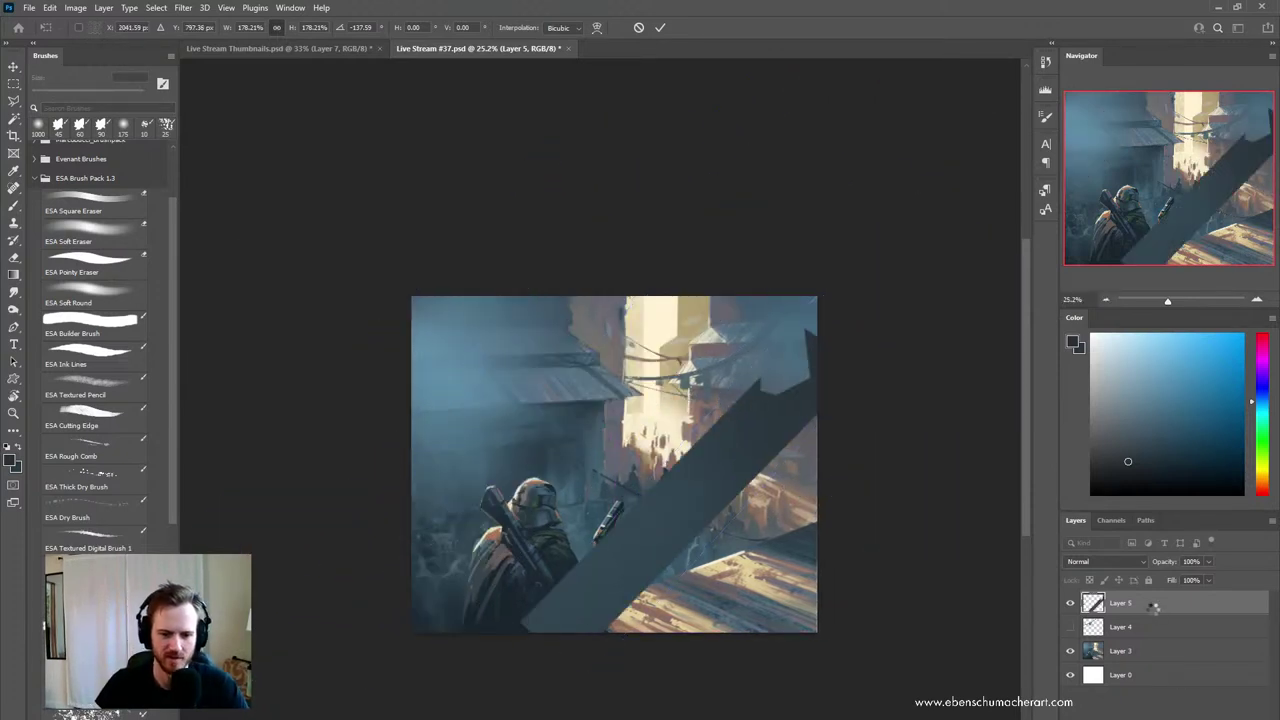
- Delete the column layer and create a new empty layer above the hidden cable layer
key(z)
key(Delete)
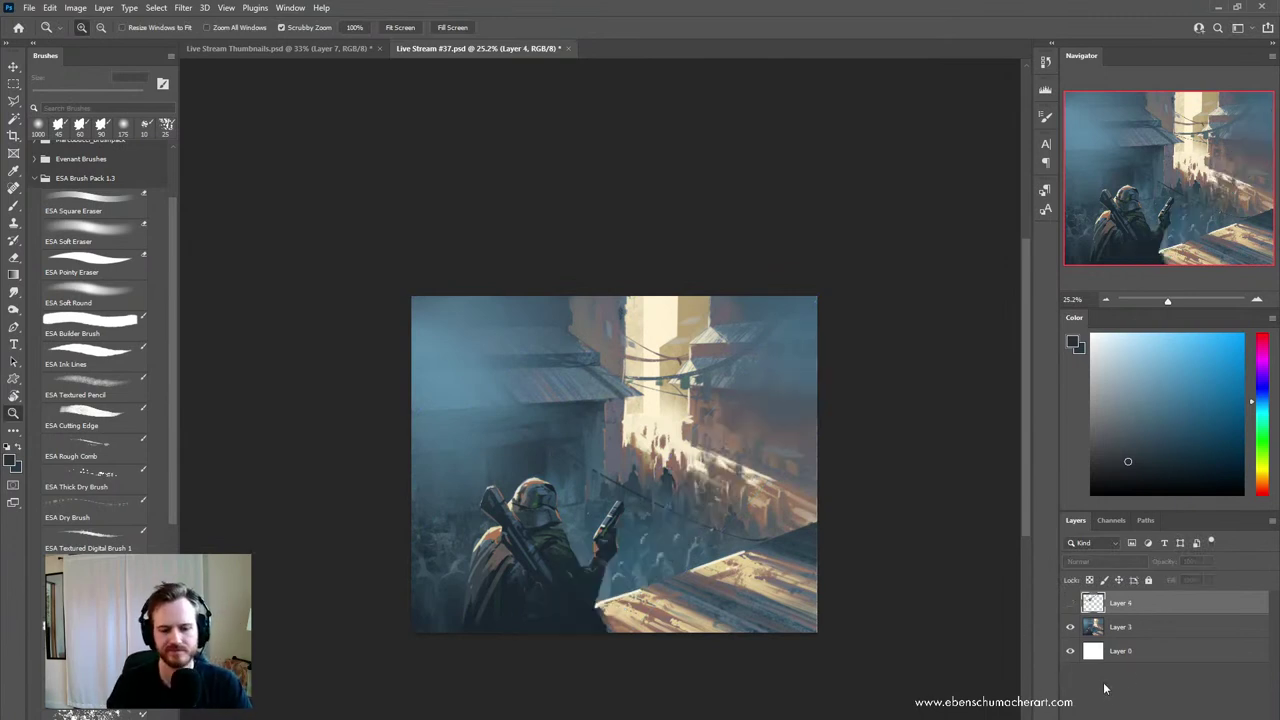
click(1122, 628)
click(1133, 612)
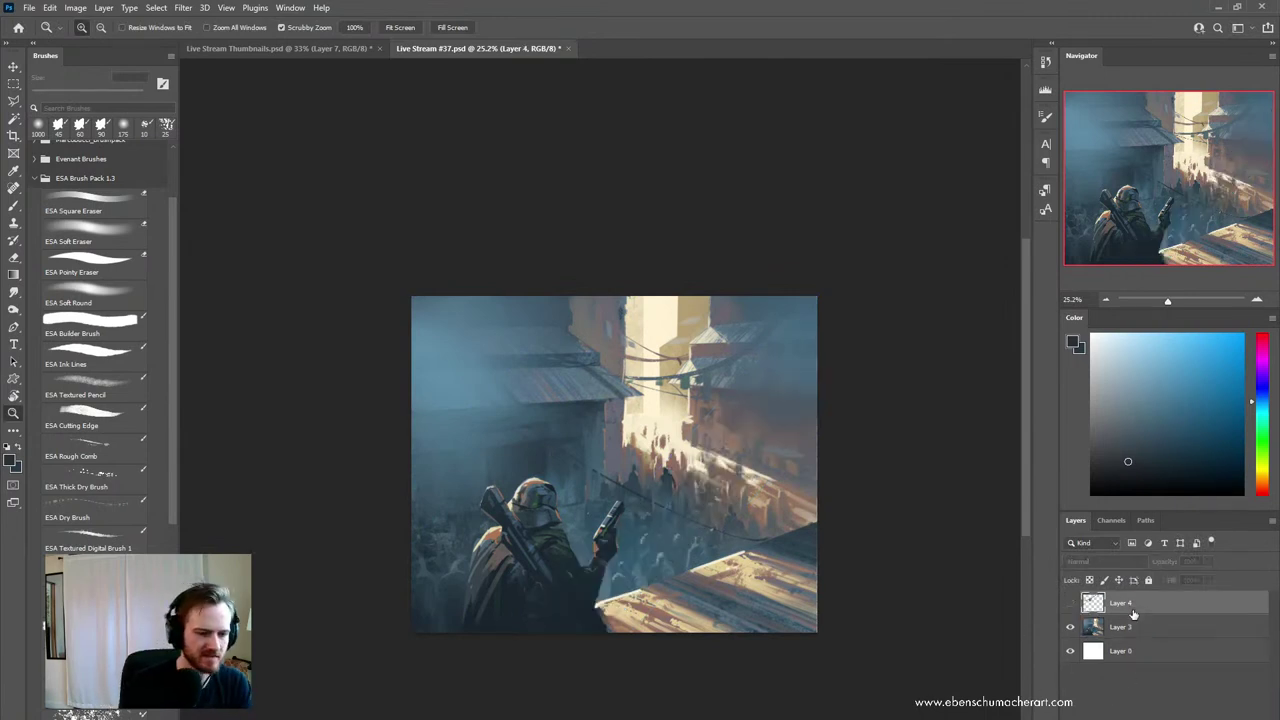
key(ctrl+shift+n)
key(Return)
- Choose the speckle brush listed after ESA Rock Drop at 800 px and pick a pale blue-gray paint color
key(b)
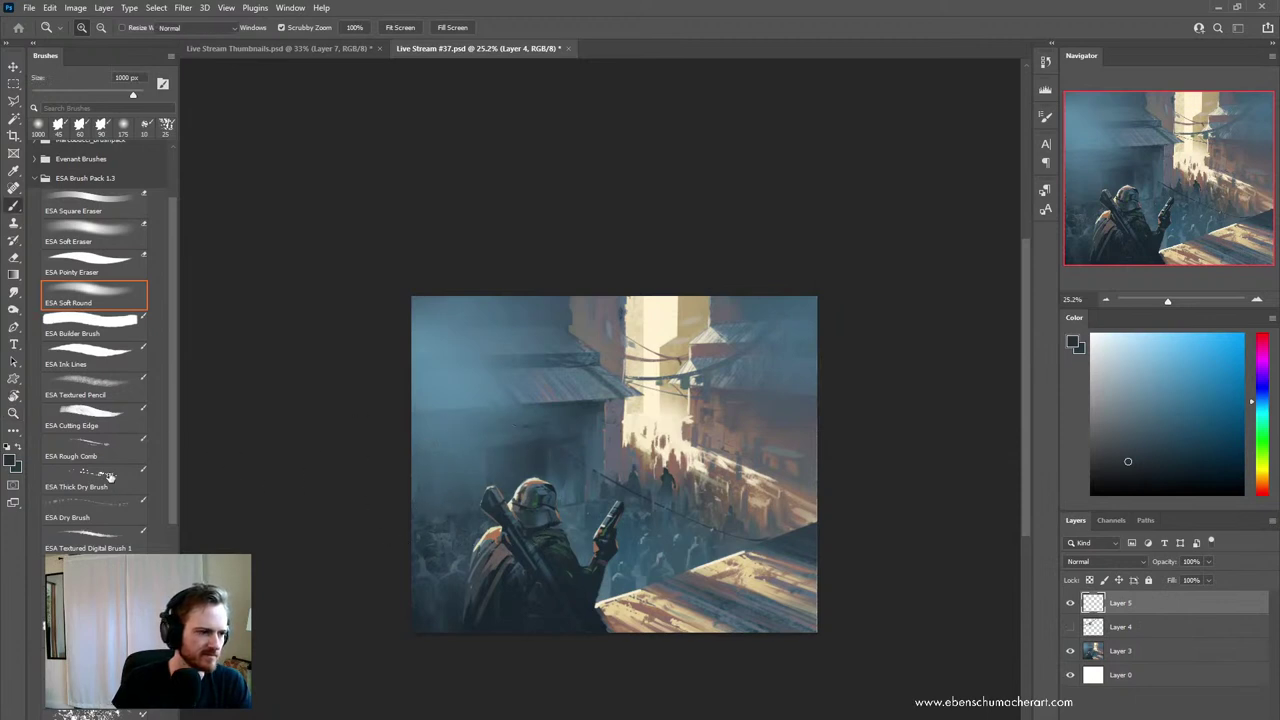
key(b)
drag(174, 498, 174, 719)
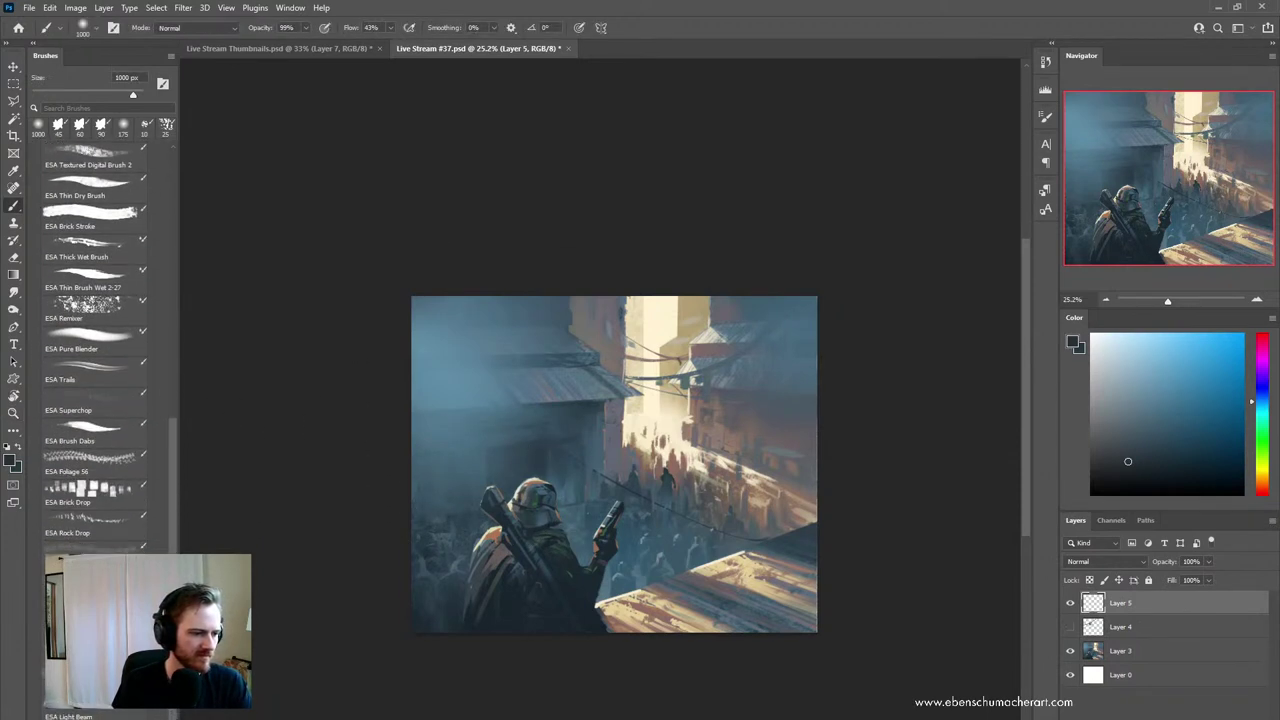
click(95, 590)
click(95, 557)
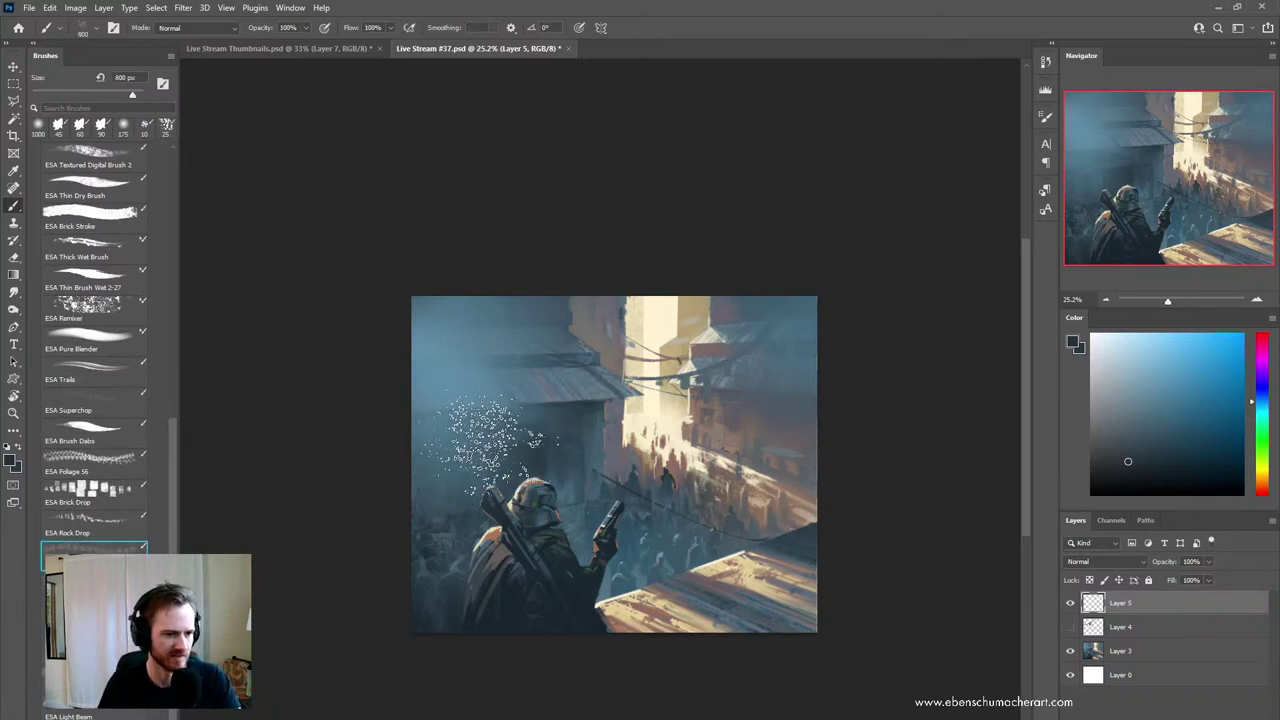
click(1111, 396)
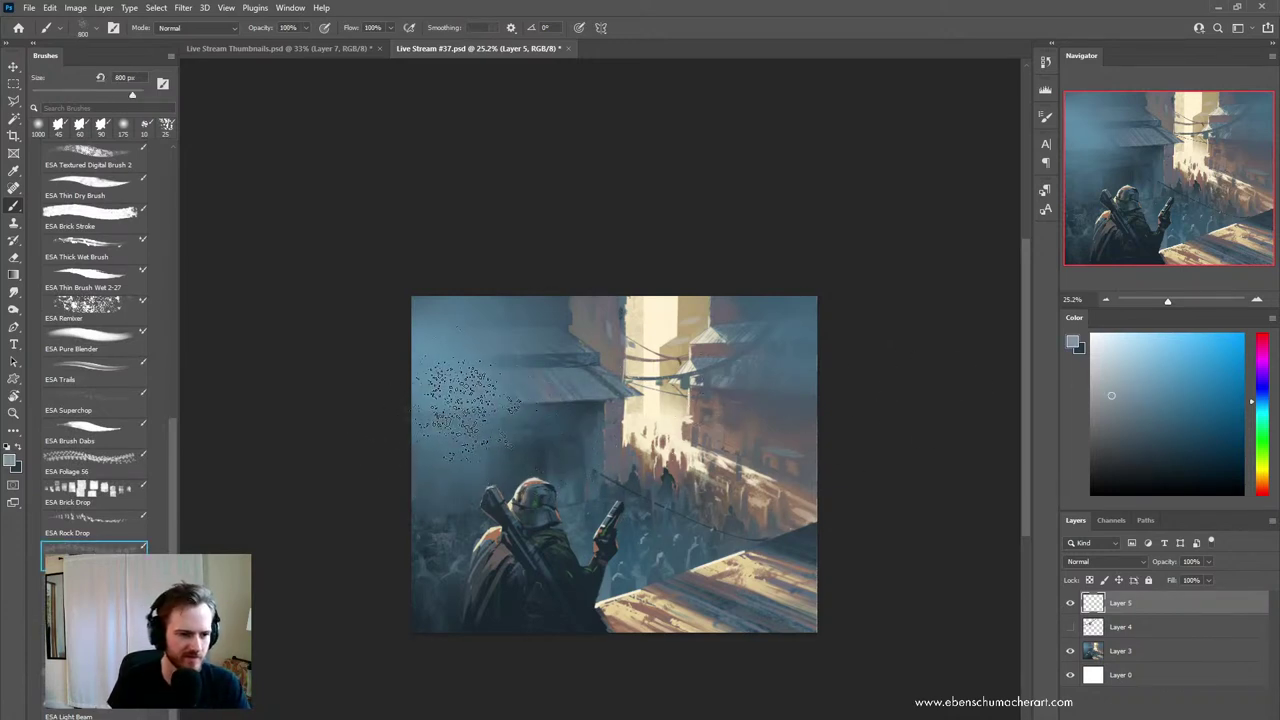
click(1107, 360)
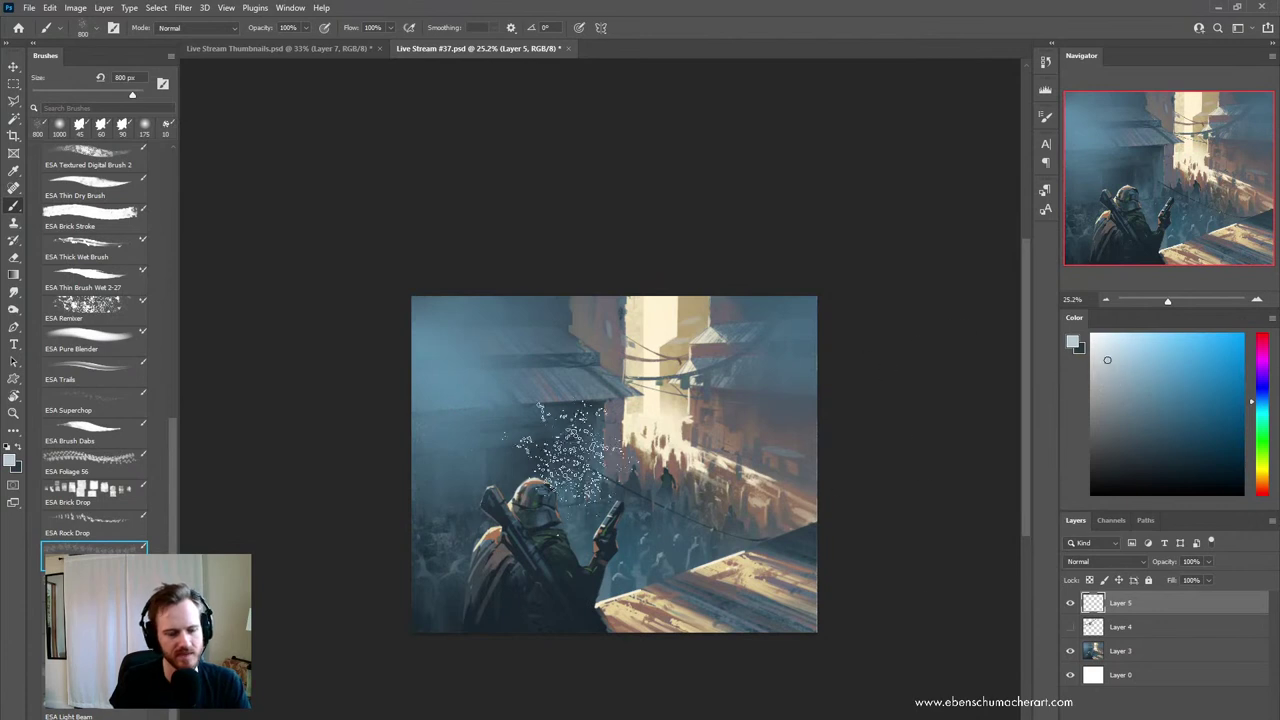
- Scatter pale specks in the air behind the soldier, undoing the last 800 px stamp and adding larger specks at 1300 px
drag(565, 450, 440, 390)
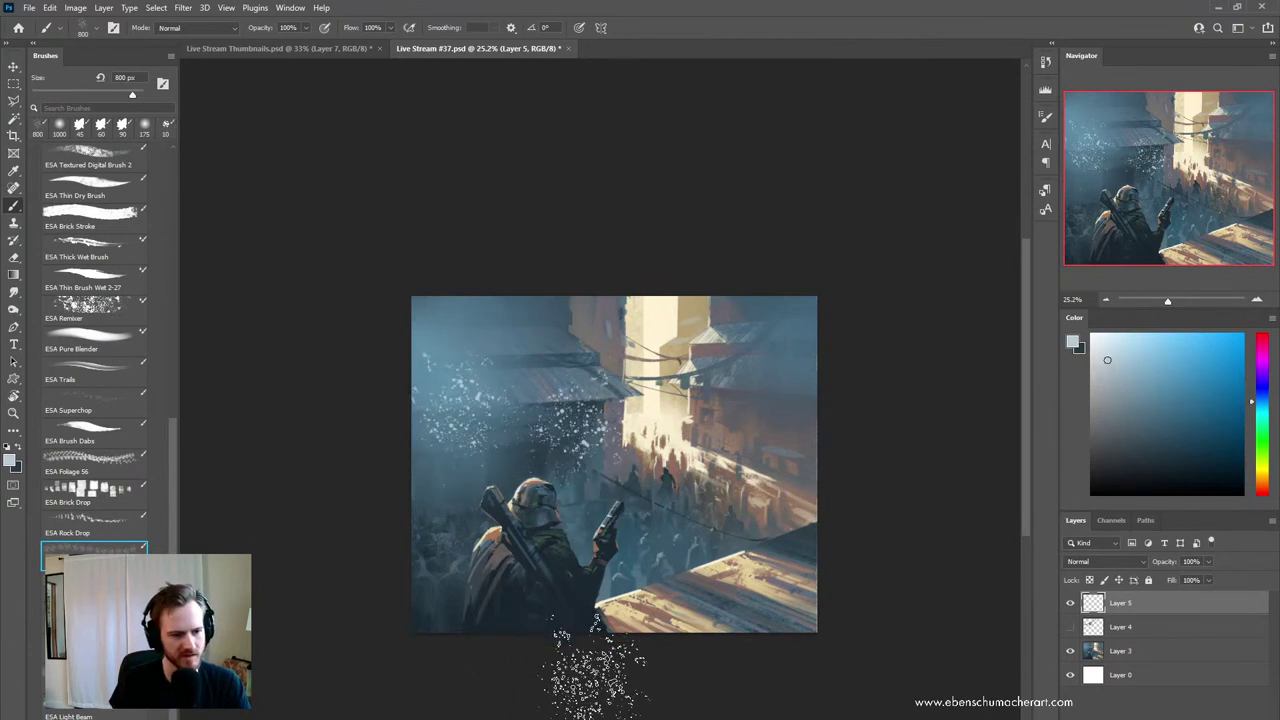
click(449, 511)
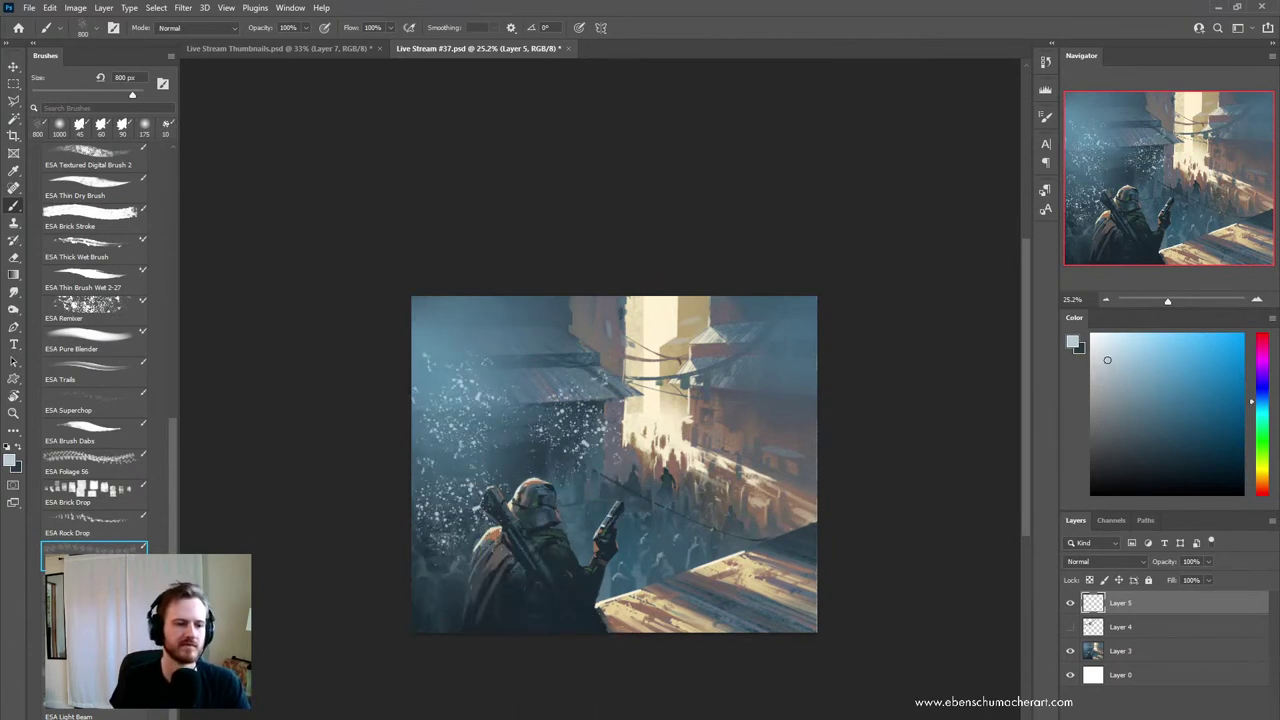
key(ctrl+z)
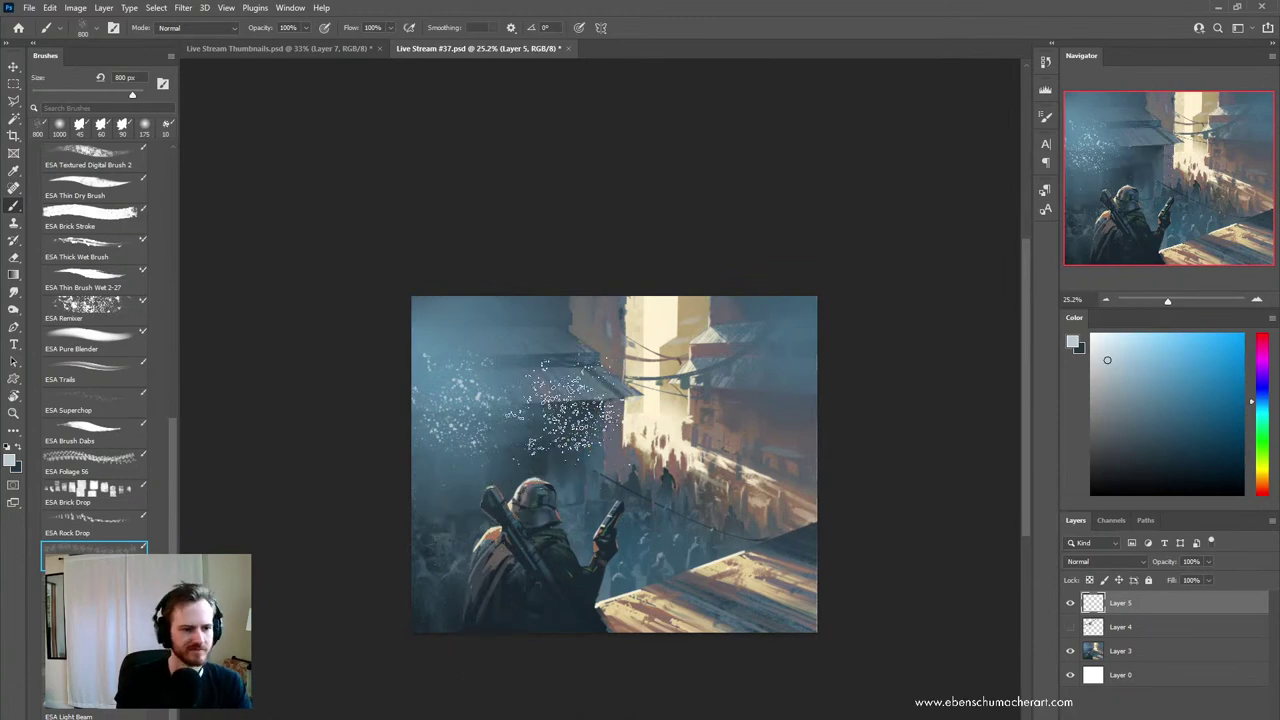
key(bracketright)
key(bracketright)
key(bracketright)
key(bracketright)
key(bracketright)
click(496, 436)
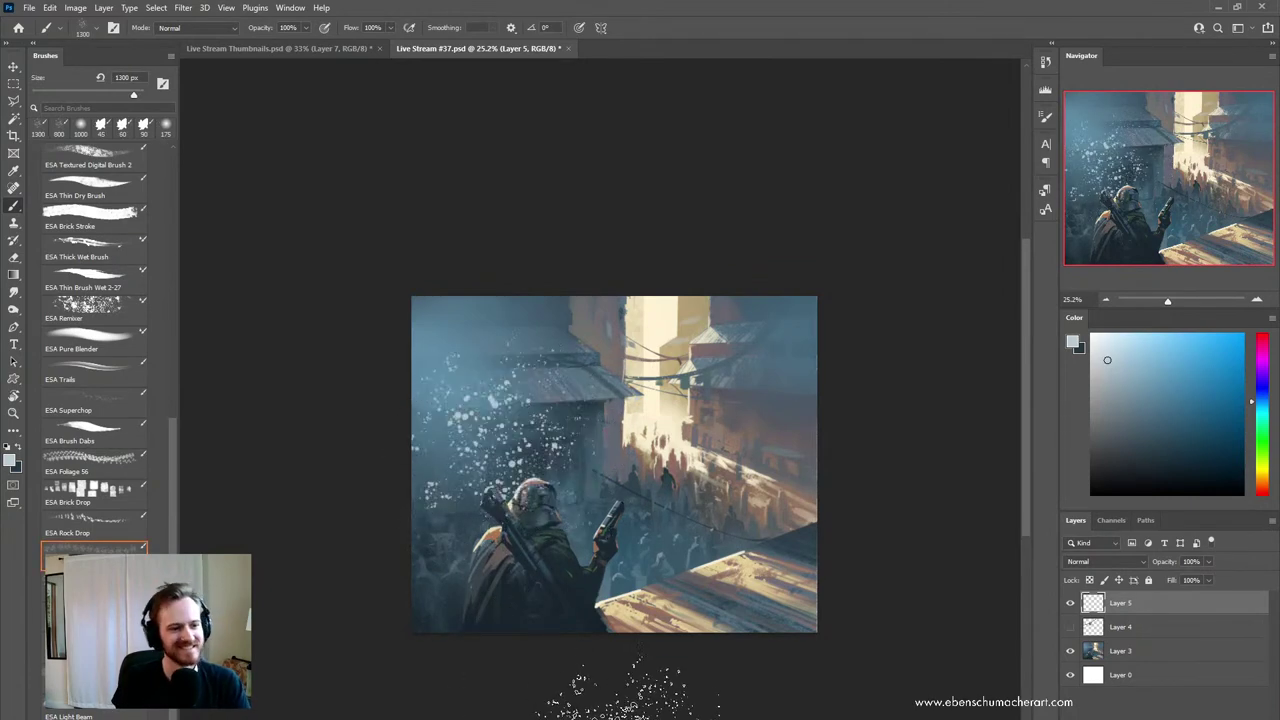
- Try thinning the specks with the ESA Soft Round eraser at 175 px, test an ESA Ink Lines stroke, and undo both
key(ctrl+space)
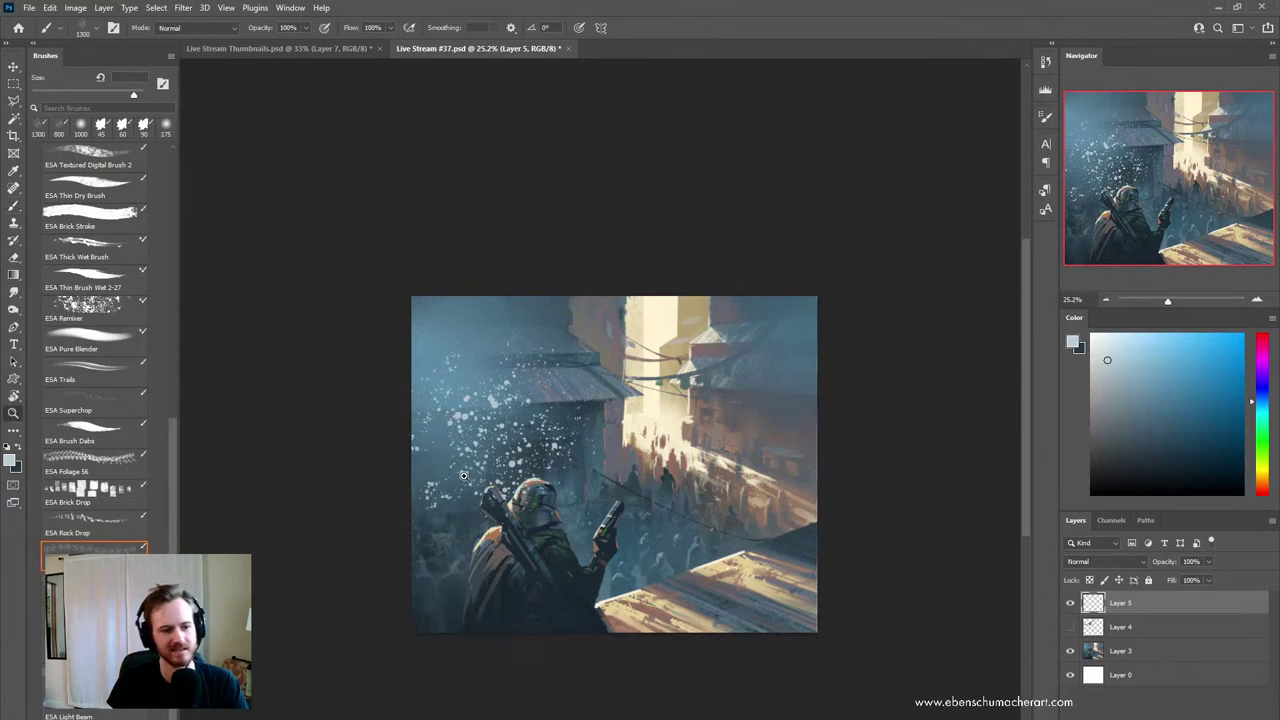
key(e)
scroll(463, 476, up, 4)
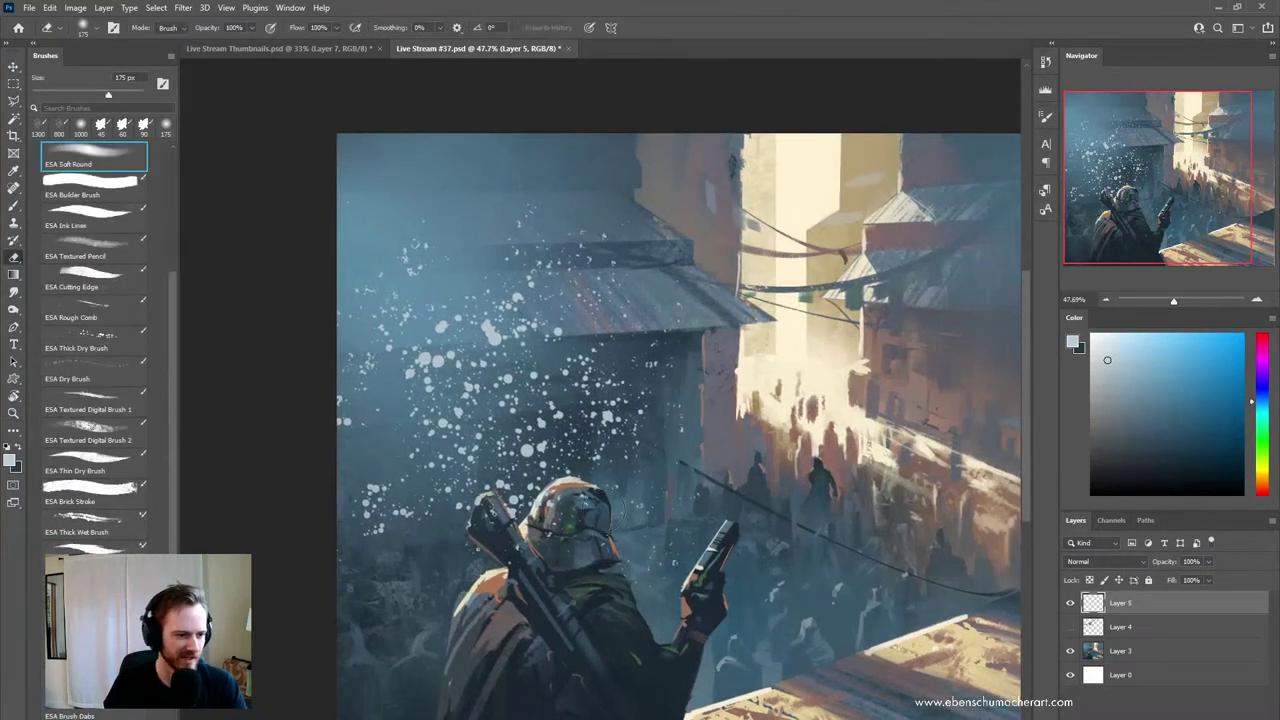
drag(412, 447, 450, 430)
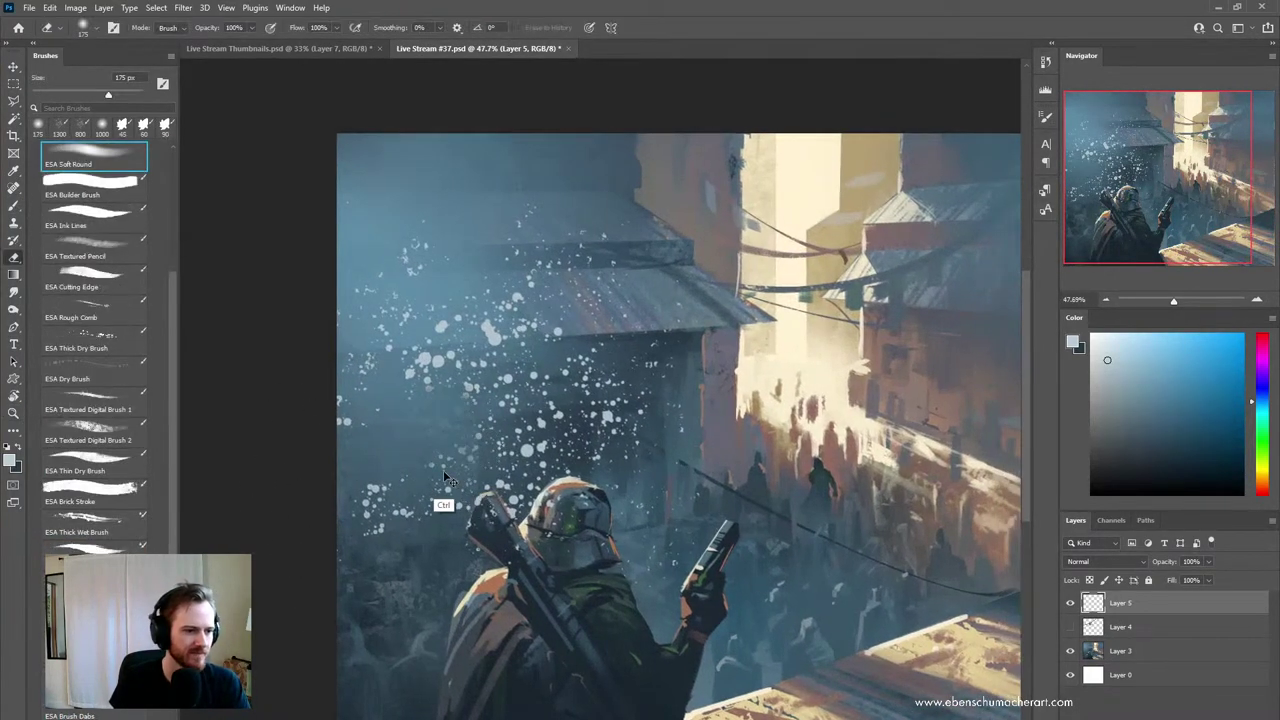
click(82, 224)
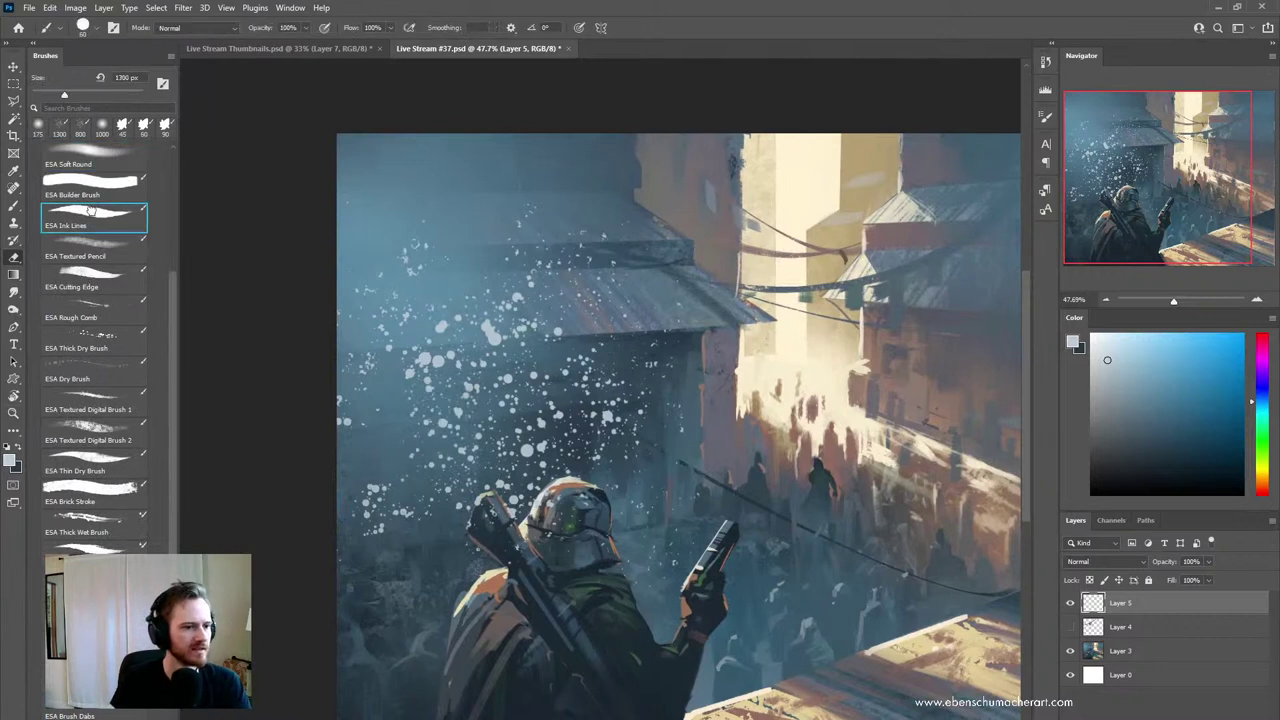
key(b)
drag(425, 415, 477, 425)
key(ctrl+z)
key(e)
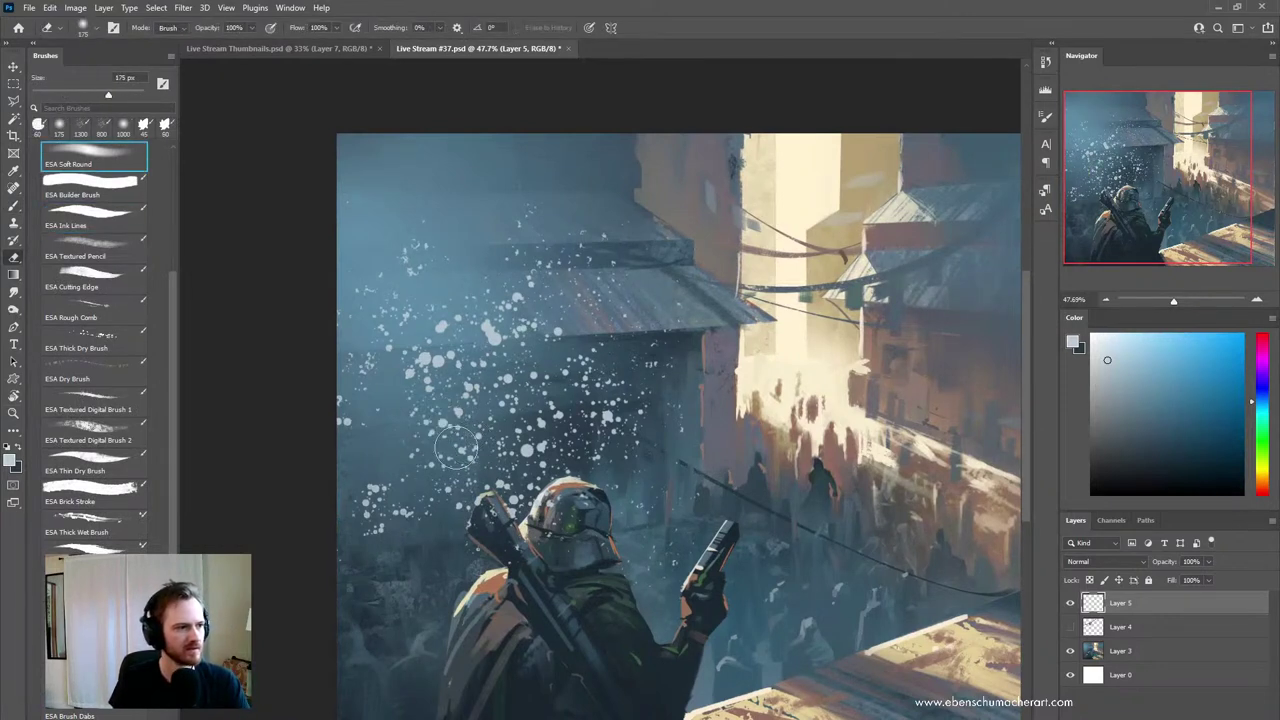
- Erase many of the larger specks around the soldier's head and rifle with the ESA Pointy Eraser at 100 px
drag(171, 288, 174, 252)
click(119, 196)
key(bracketright)
key(bracketright)
key(bracketright)
key(bracketright)
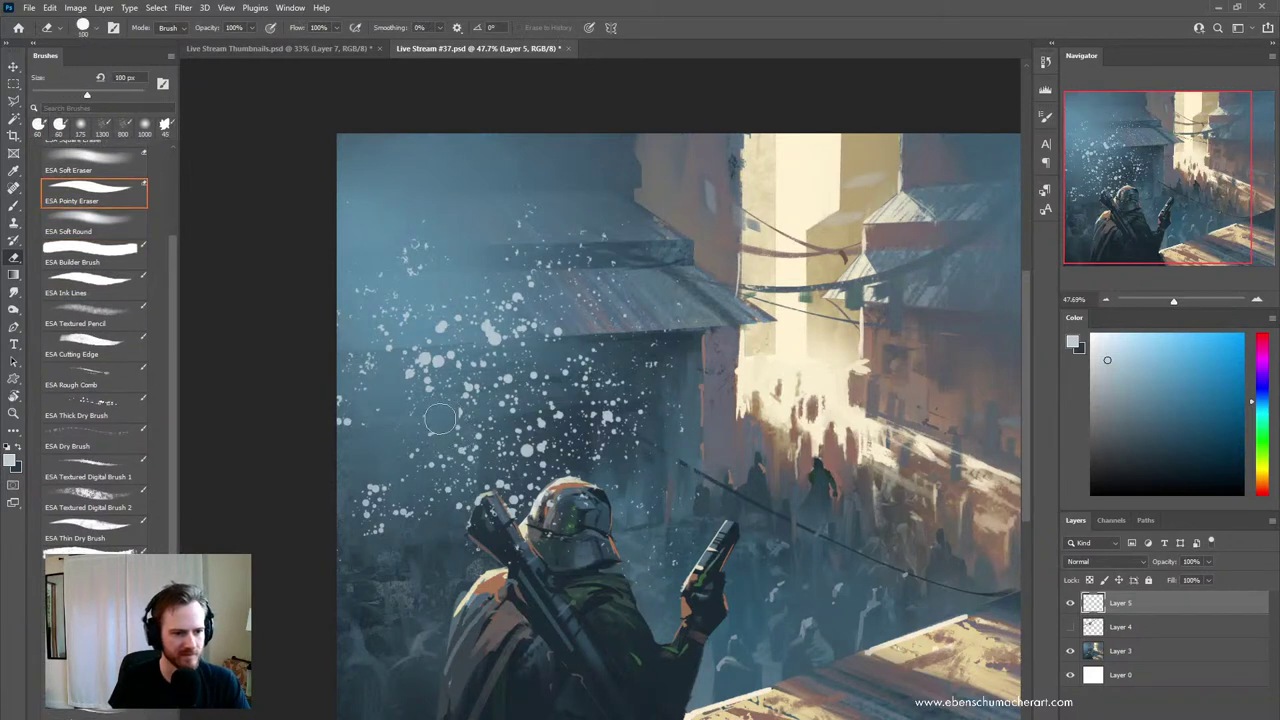
mouse_move(493, 327)
mouse_down()
mouse_move(445, 345)
mouse_move(415, 376)
mouse_up()
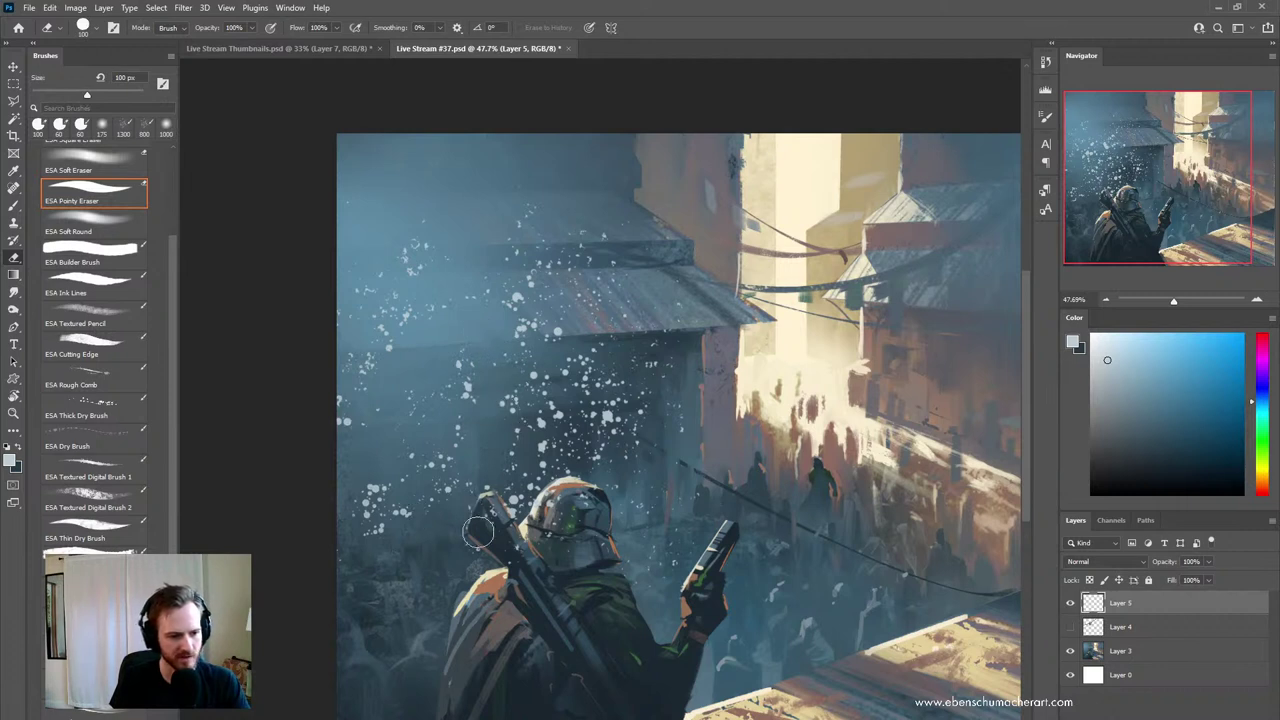
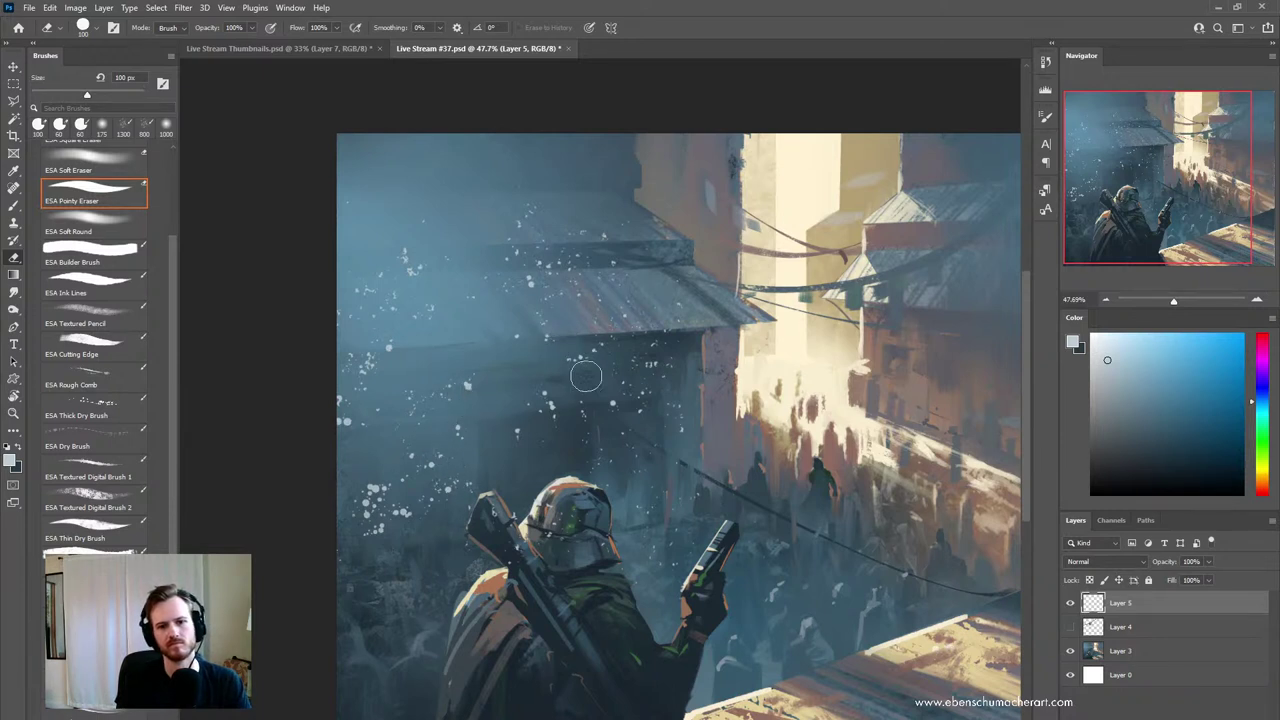
mouse_move(390, 508)
mouse_down()
mouse_move(413, 533)
mouse_move(375, 510)
mouse_up()
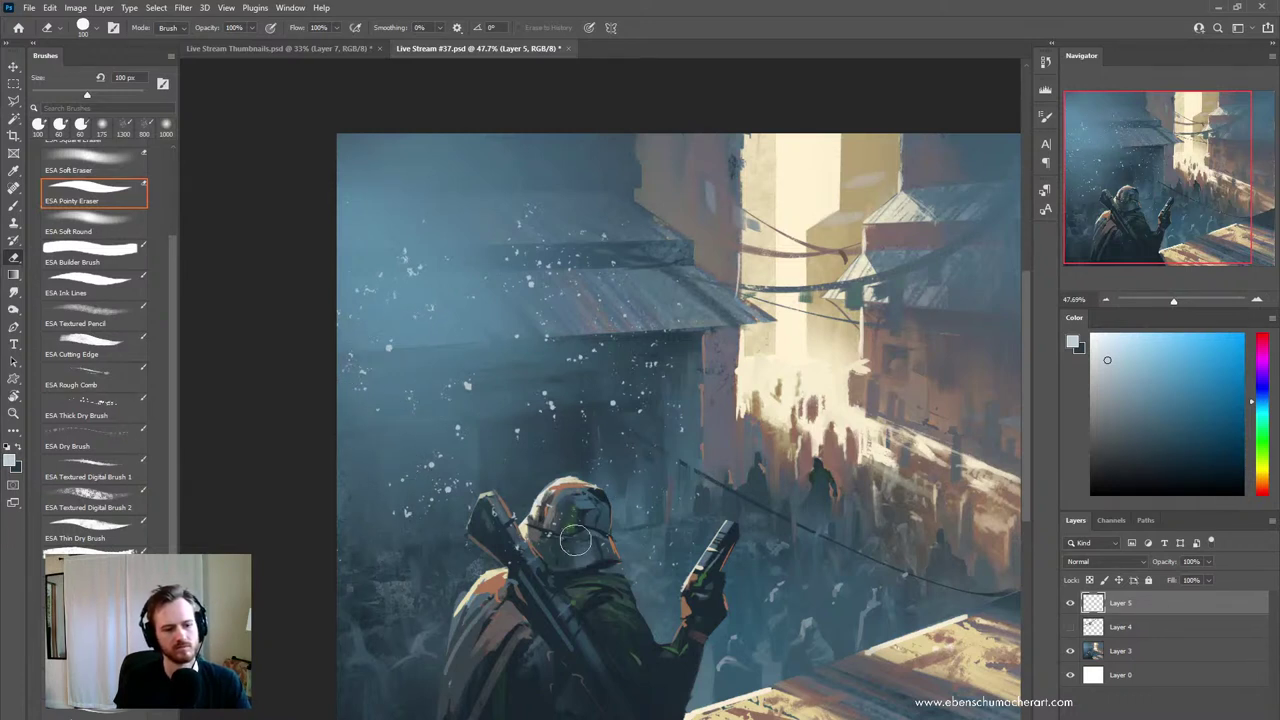
drag(706, 586, 572, 487)
- Transform the speck layer, moving the specks slightly higher over the misty building behind the soldier
key(z)
mouse_move(657, 515)
mouse_down()
mouse_move(631, 525)
mouse_move(636, 496)
mouse_move(661, 486)
mouse_move(678, 557)
mouse_up()
key(z)
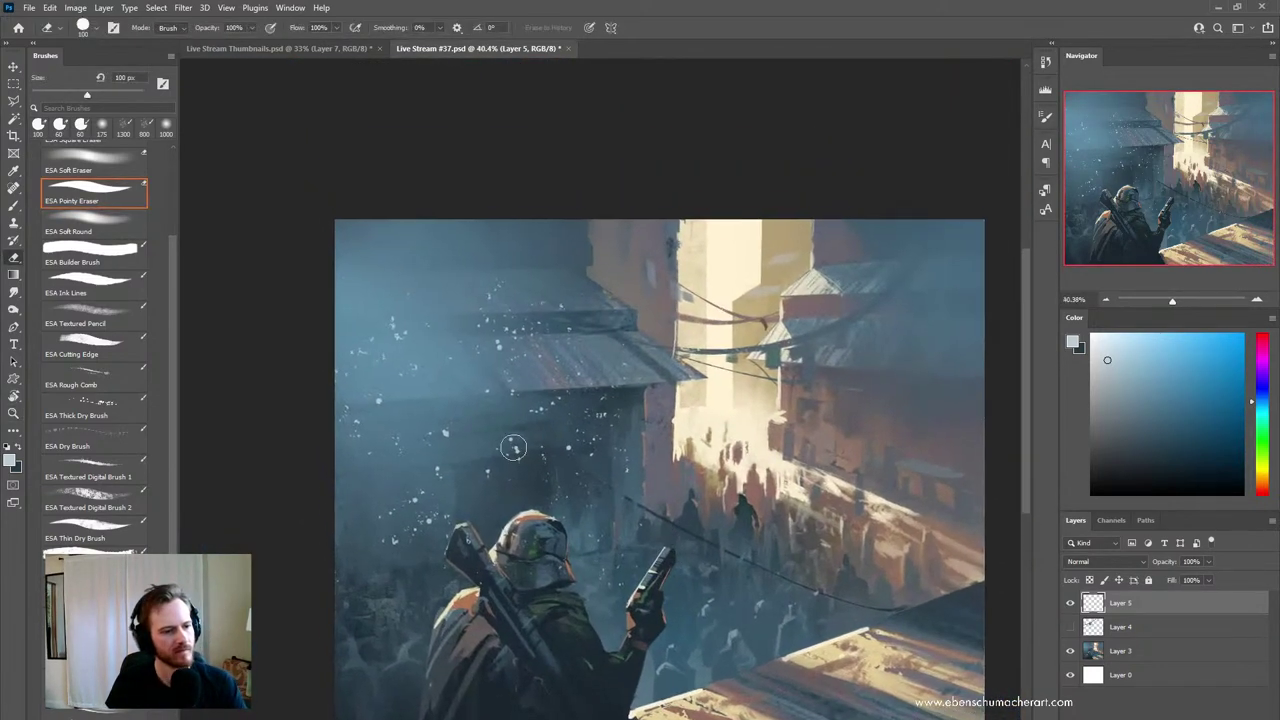
key(ctrl+t)
drag(542, 459, 503, 373)
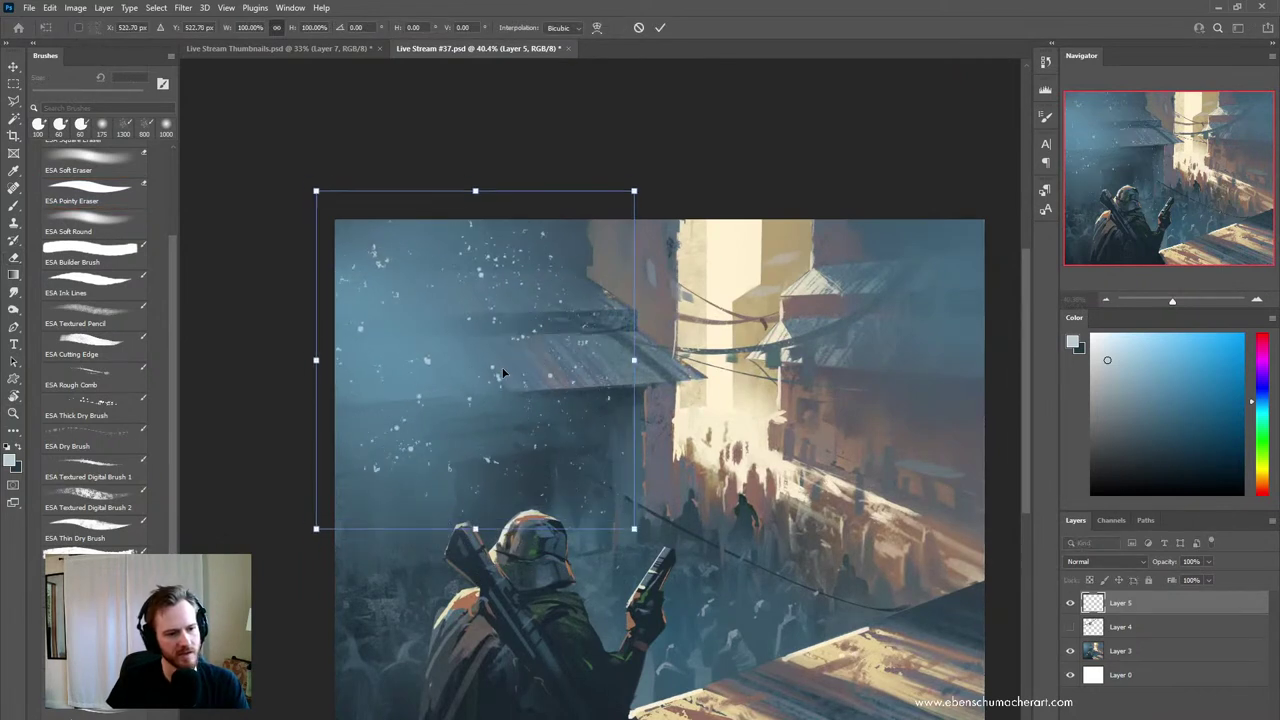
drag(522, 430, 531, 456)
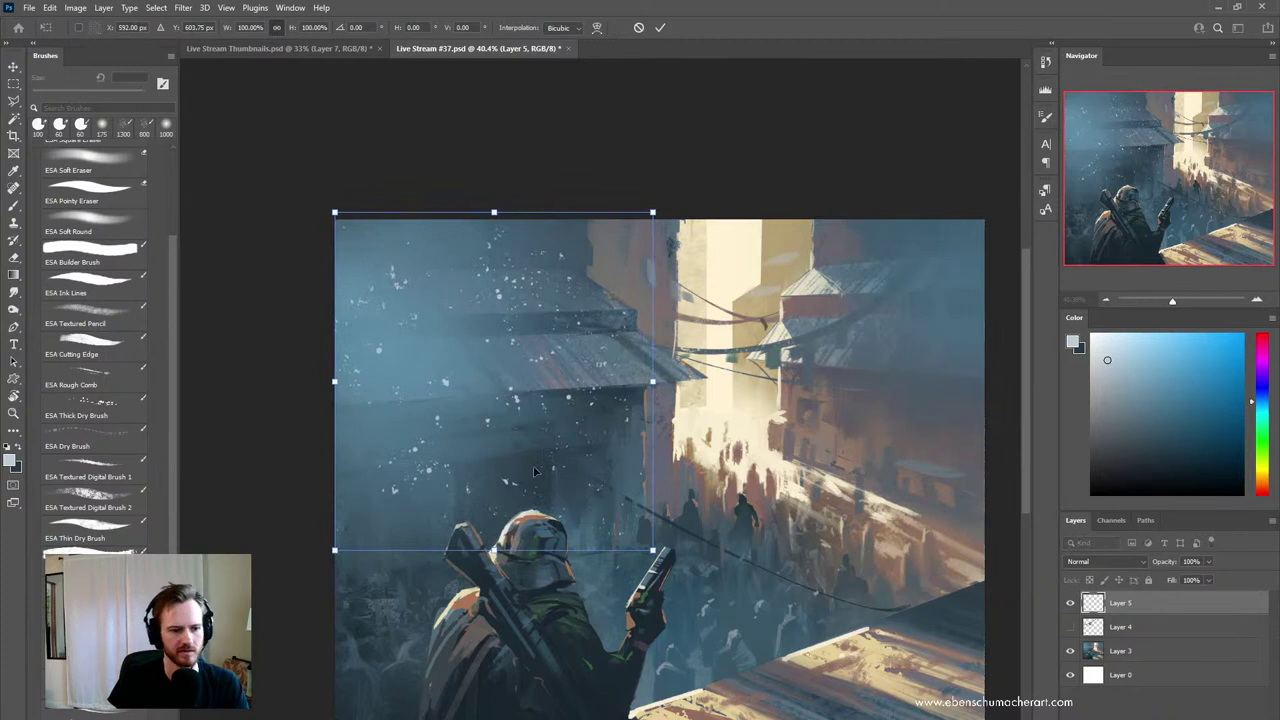
key(e)
key(b)
scroll(638, 468, down, 3)
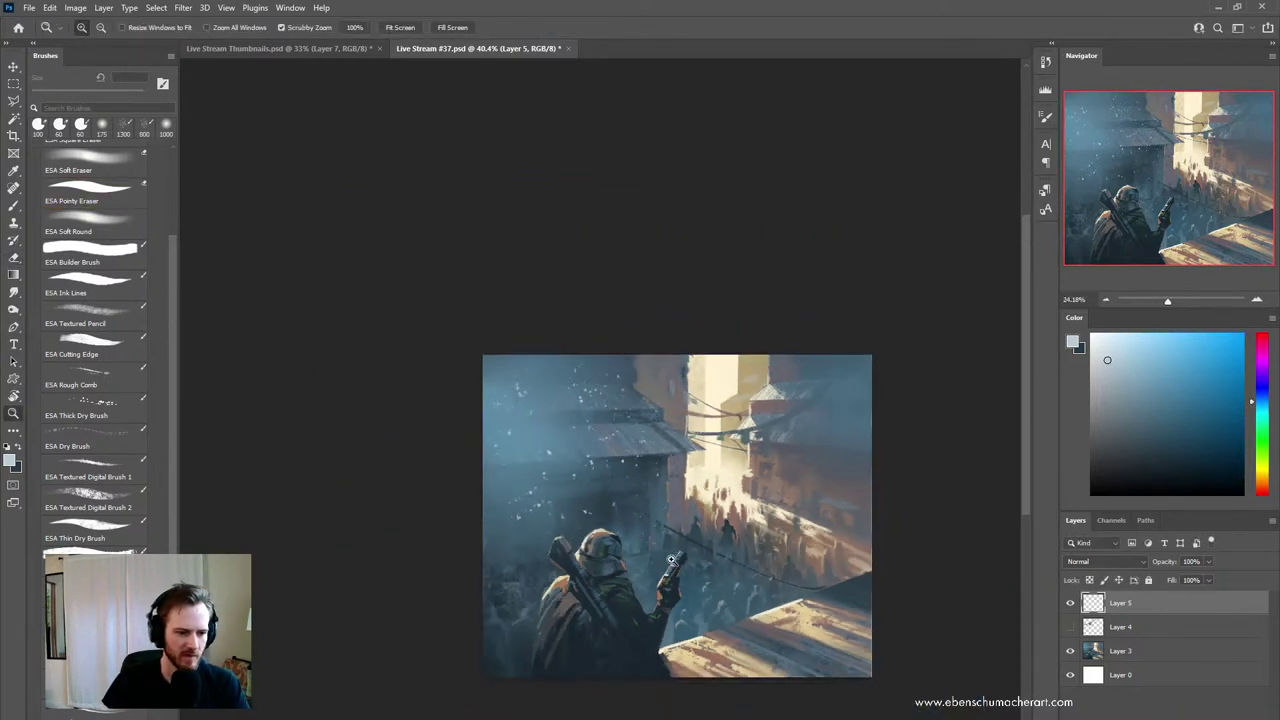
- Choose the ESA Light Beam brush and rotate its tip to about 97°
scroll(599, 490, up, 2)
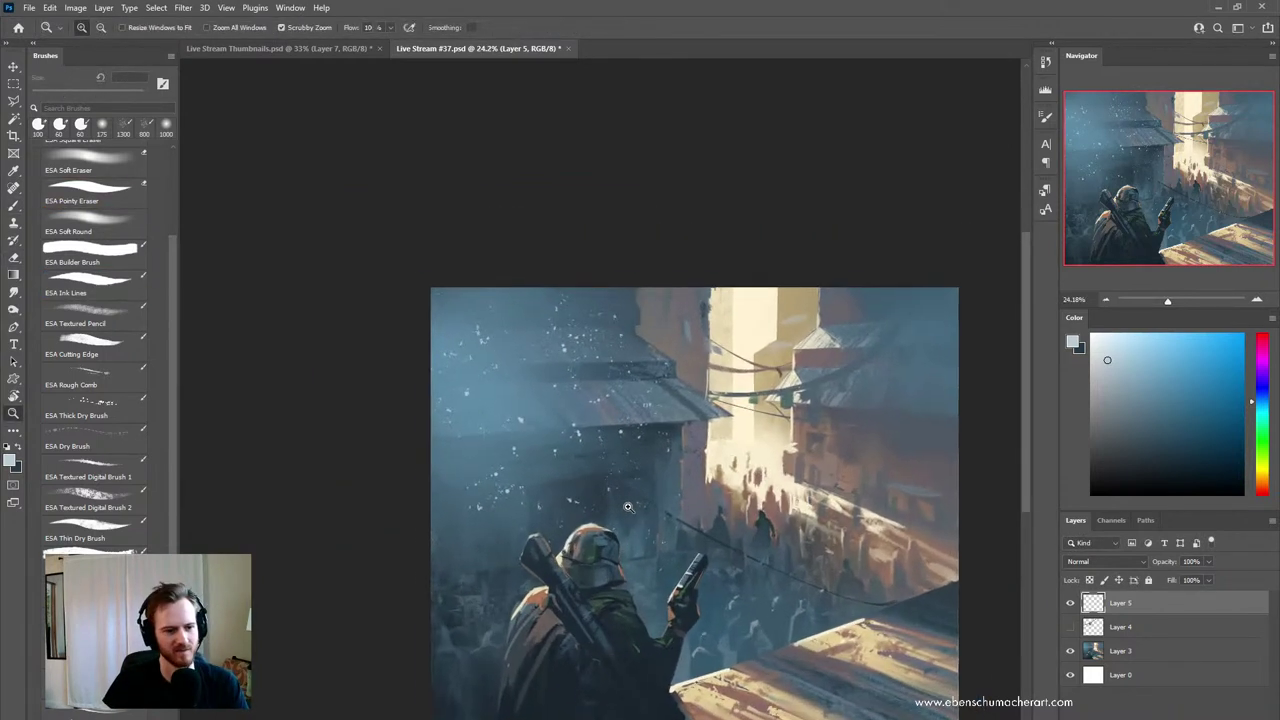
scroll(95, 300, down, 2)
scroll(104, 709, down, 6)
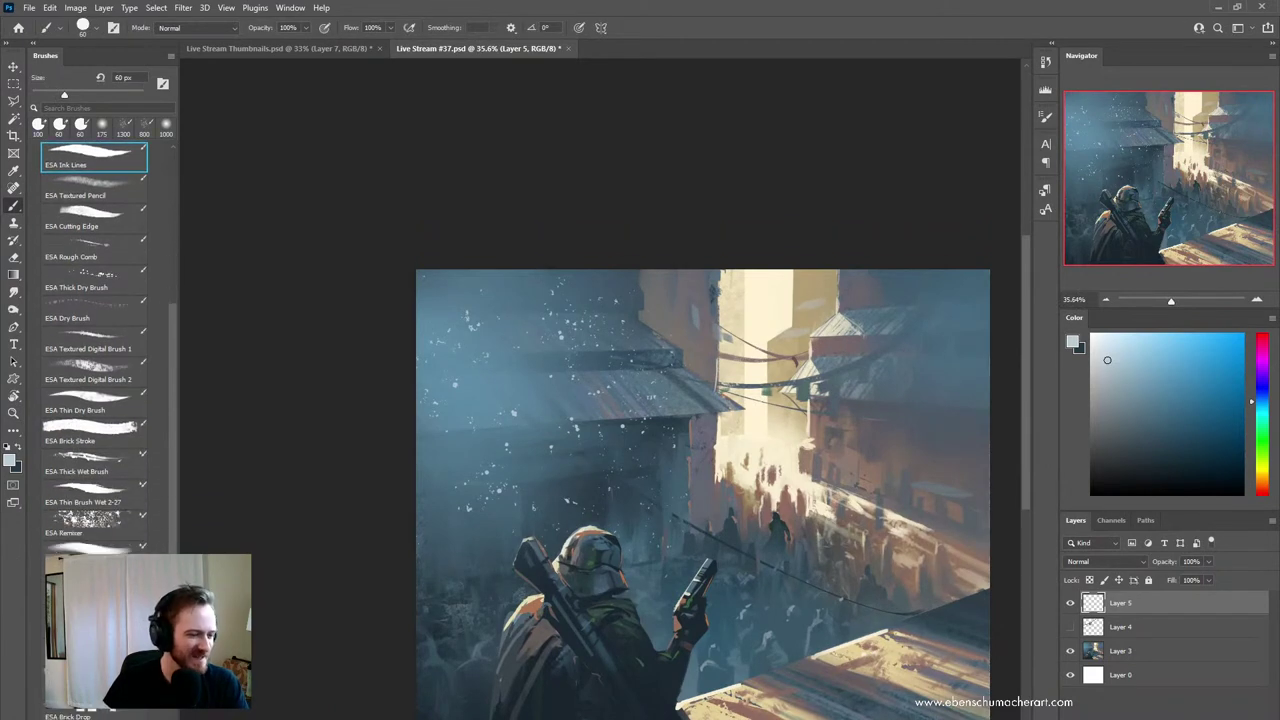
scroll(104, 709, down, 2)
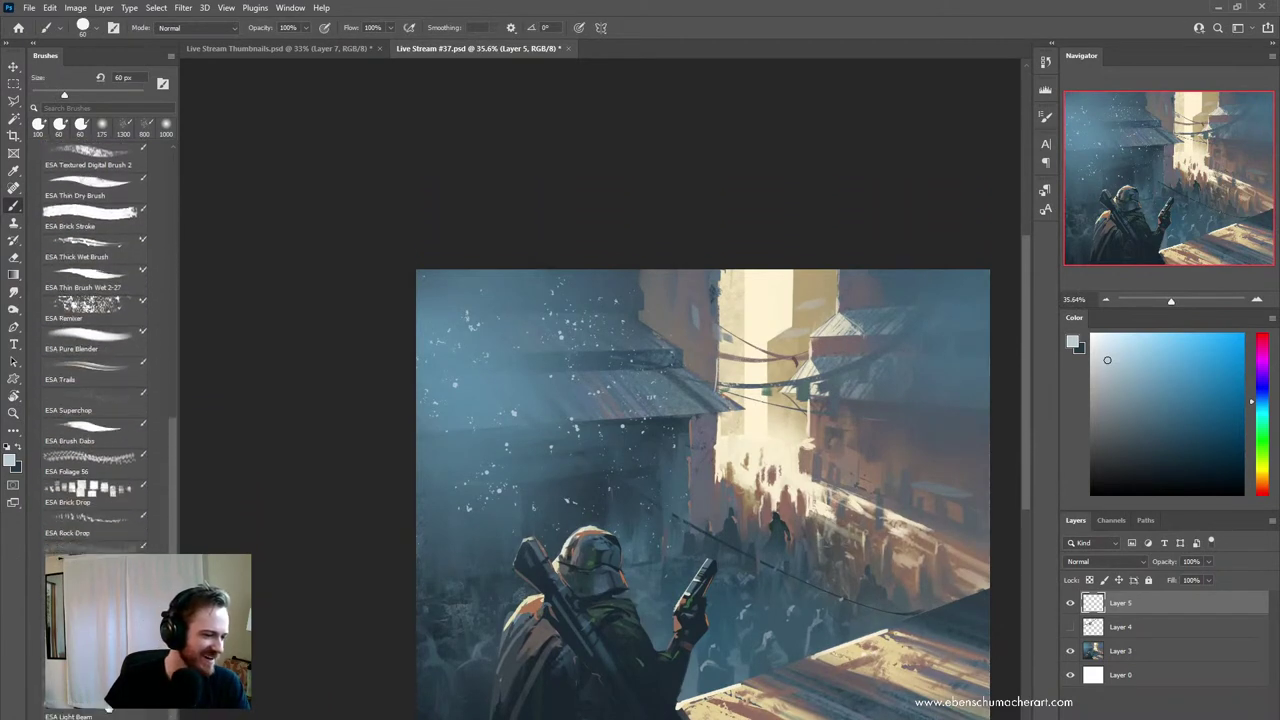
click(108, 716)
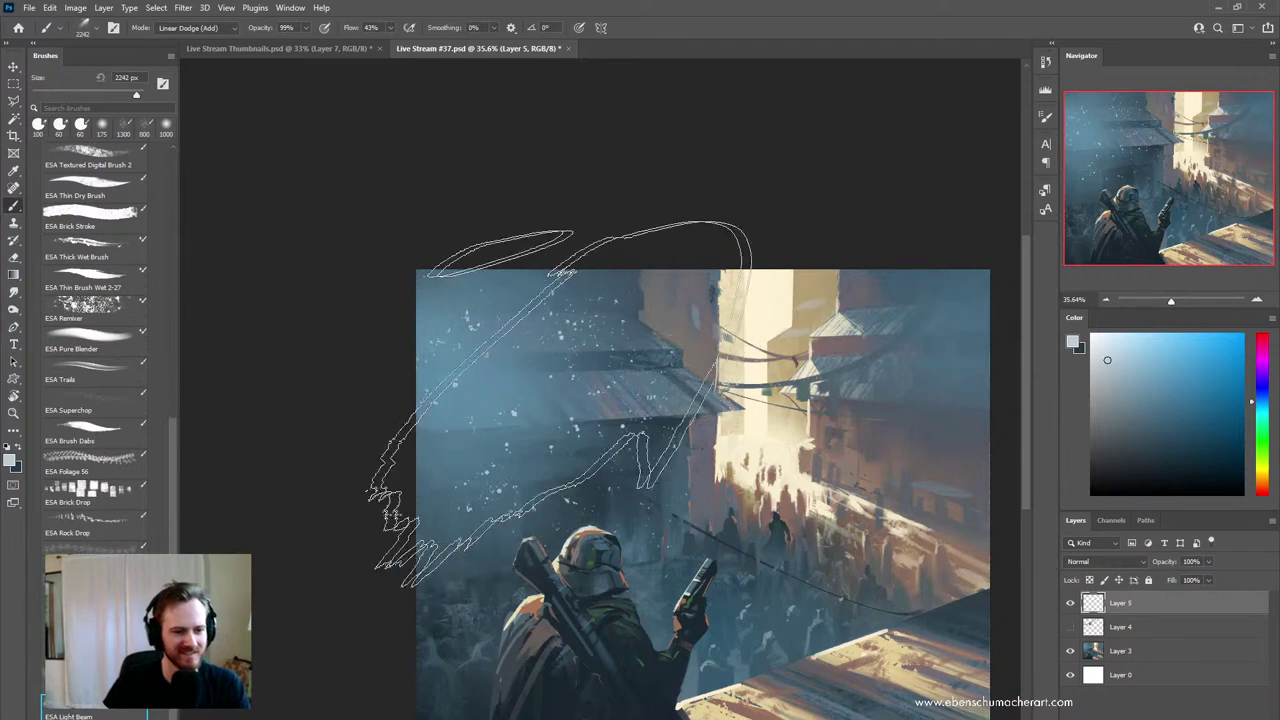
right_click(546, 402)
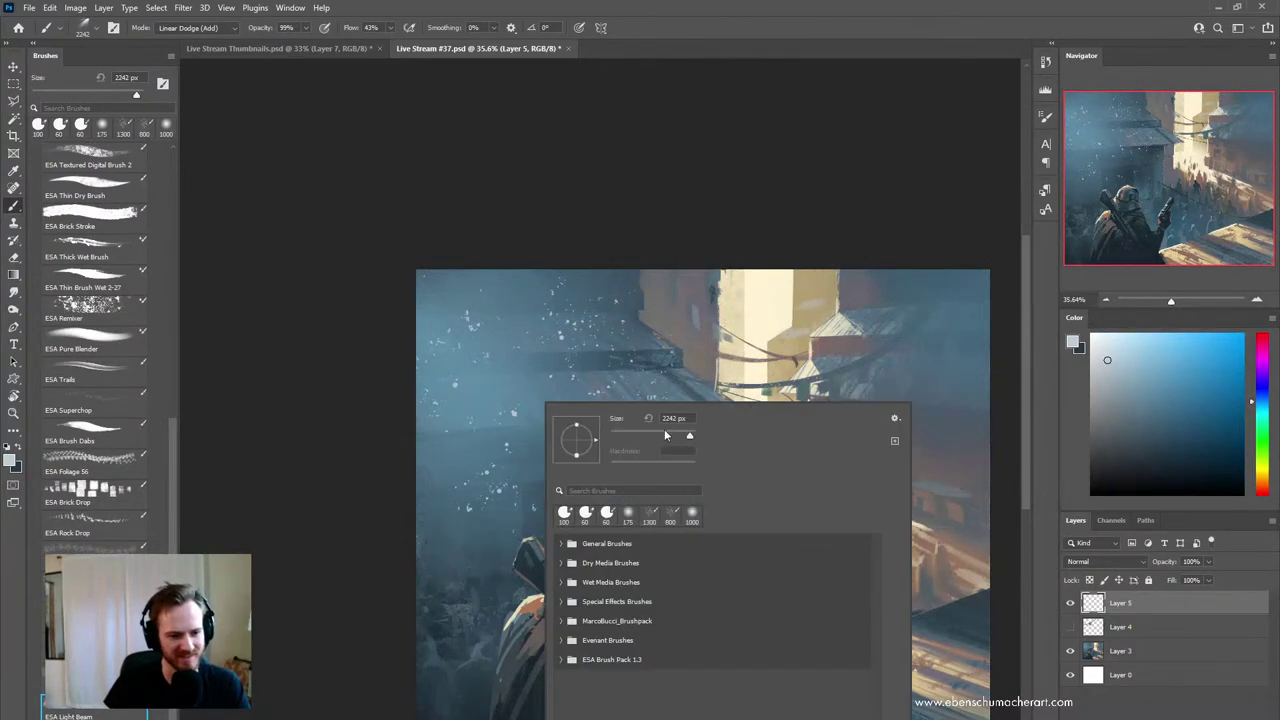
drag(587, 437, 558, 433)
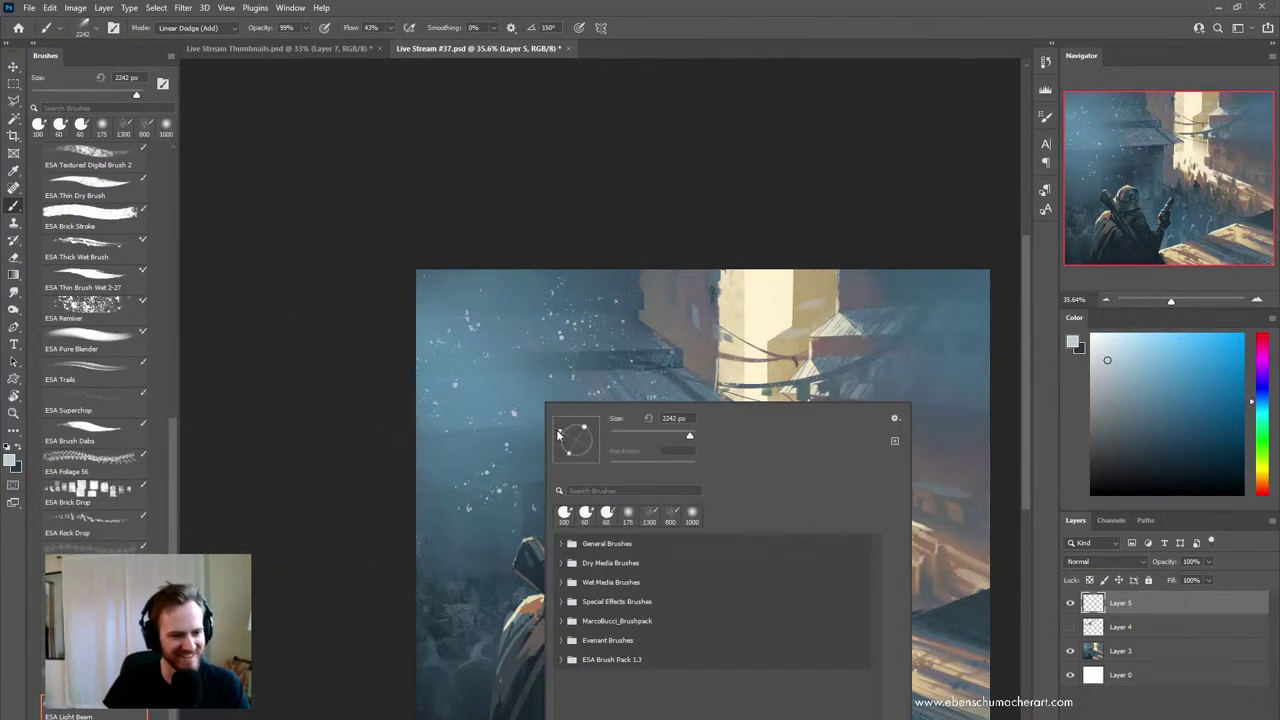
key(Return)
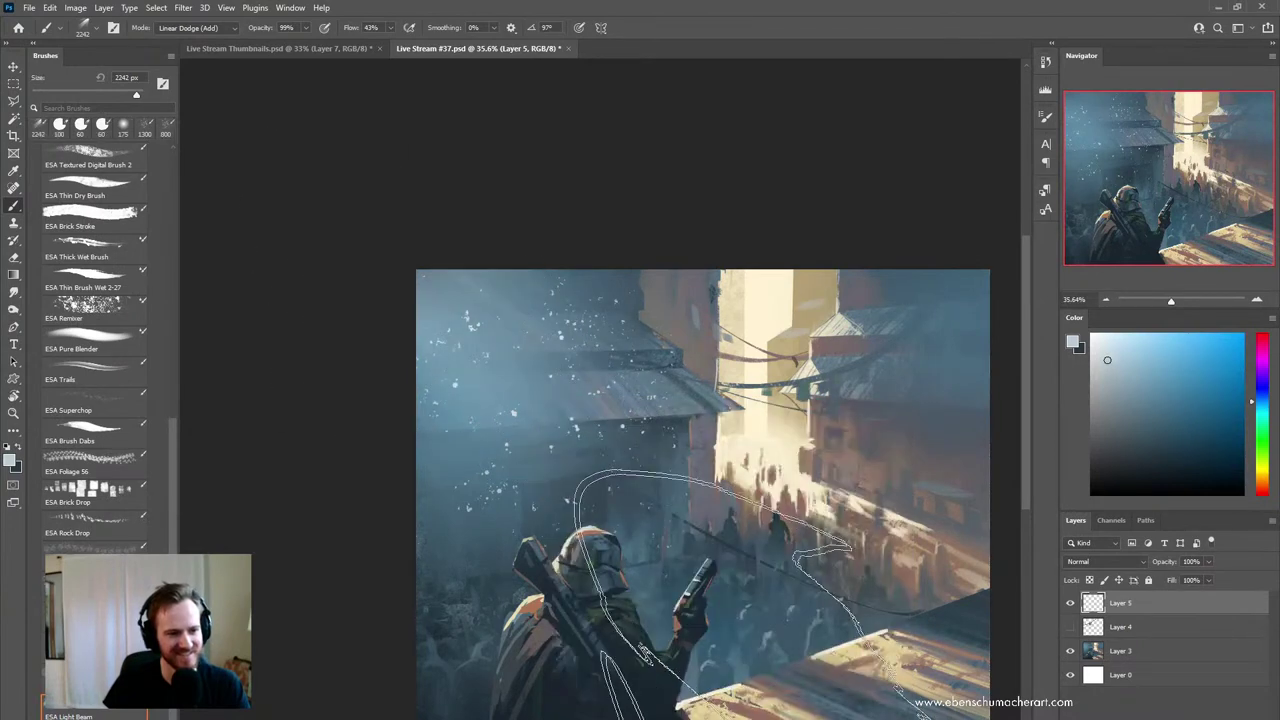
- Rotate the brush tip to 81° and stamp a pale light beam at 2242 px over the misty building behind the soldier
right_click(680, 403)
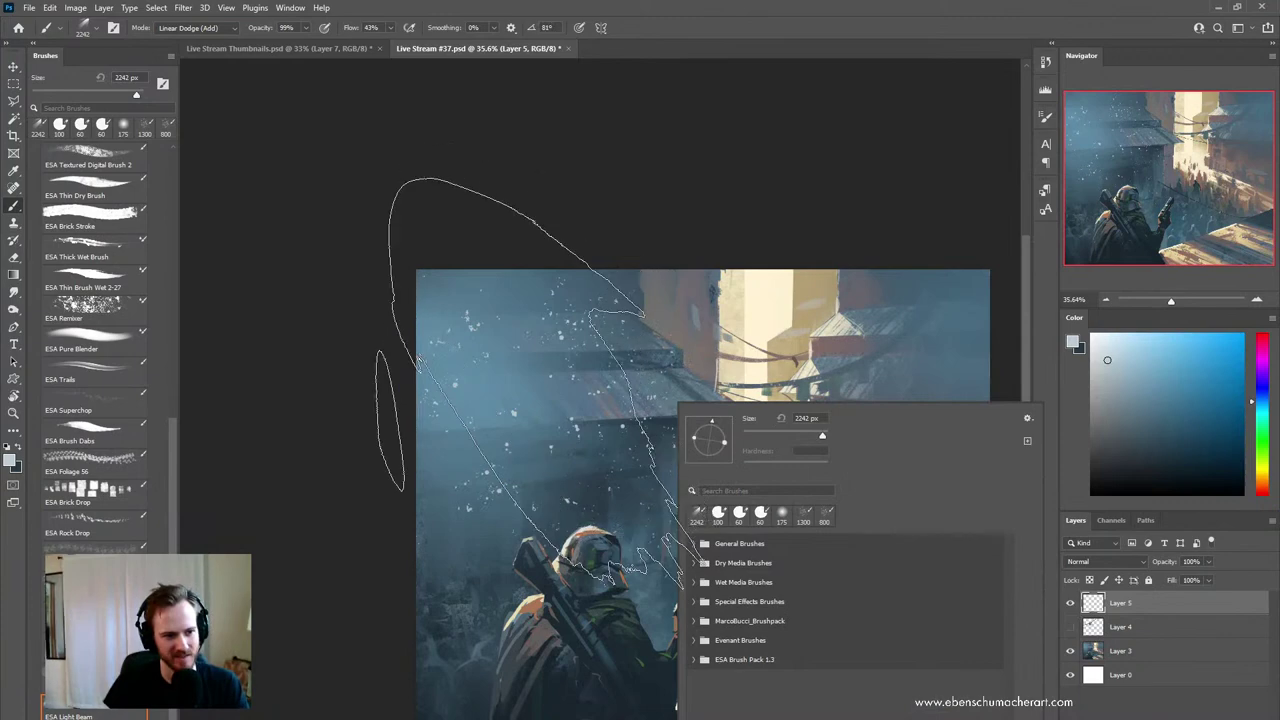
click(556, 422)
key(z)
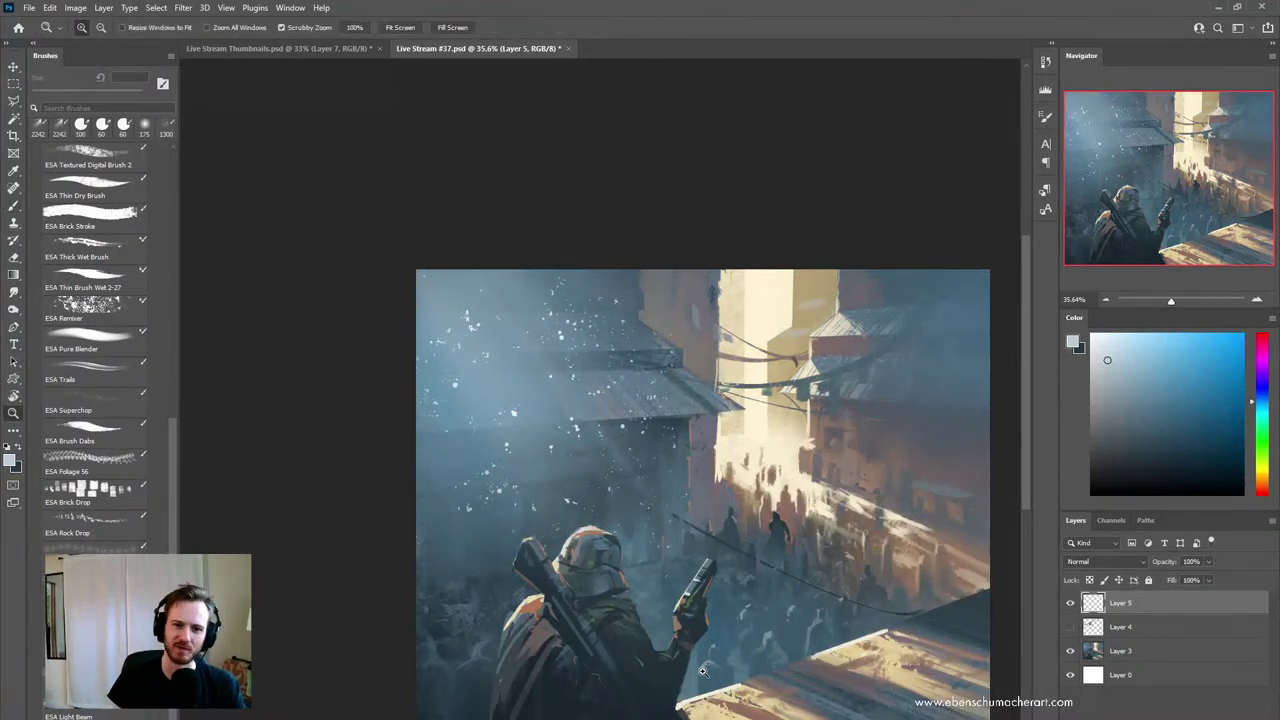
drag(711, 667, 618, 590)
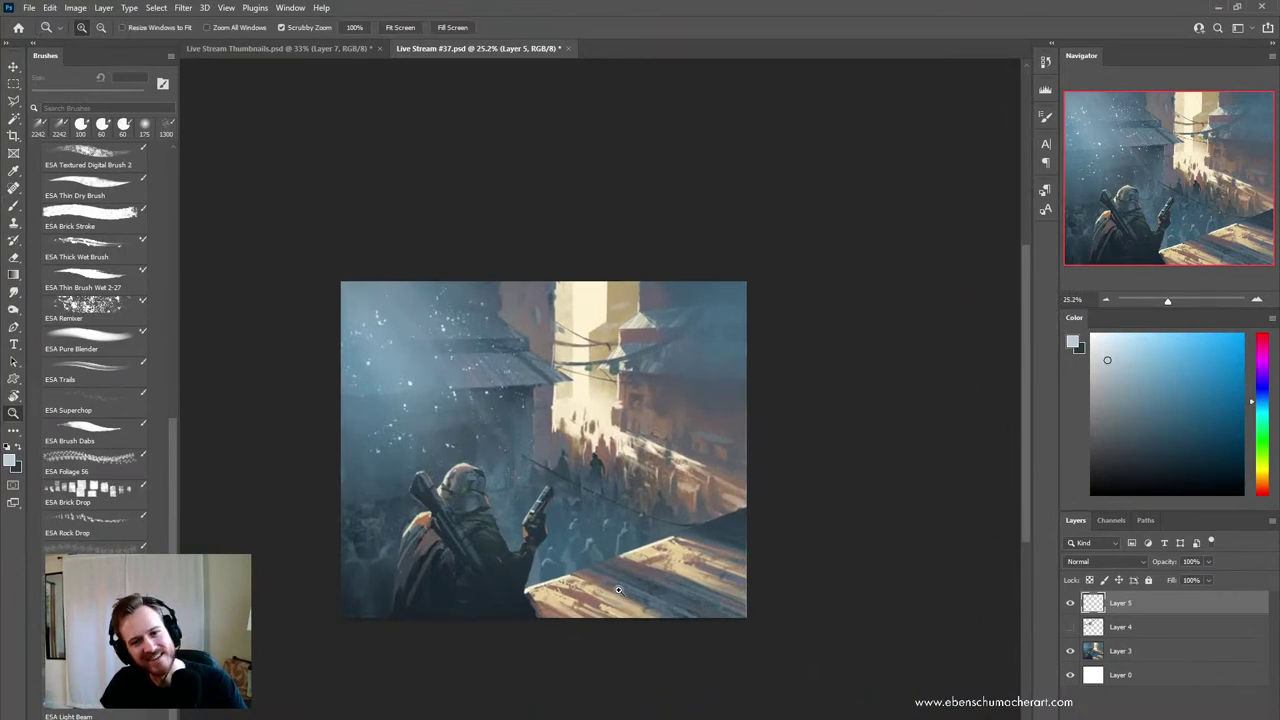
drag(706, 595, 745, 598)
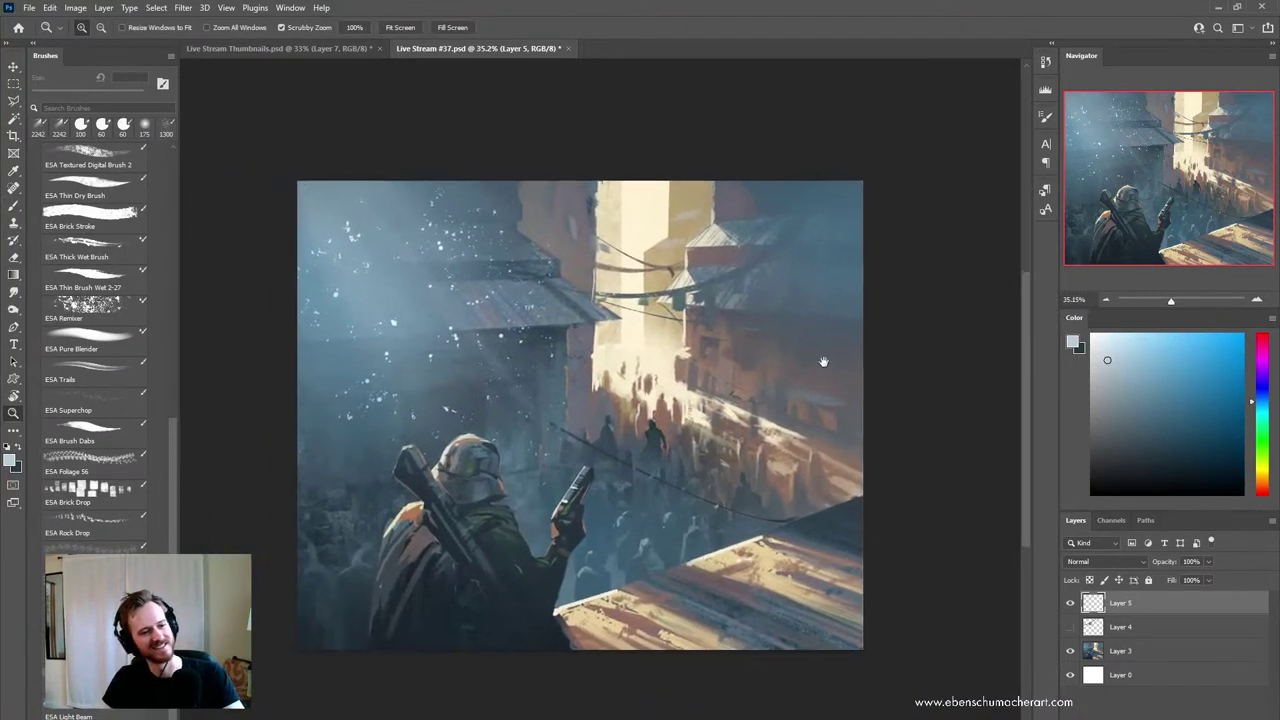
- With a 104° tip and cream sampled from the bright background, test a light beam over the sunlit building, undo it and restamp at 1800 px
key(b)
right_click(758, 404)
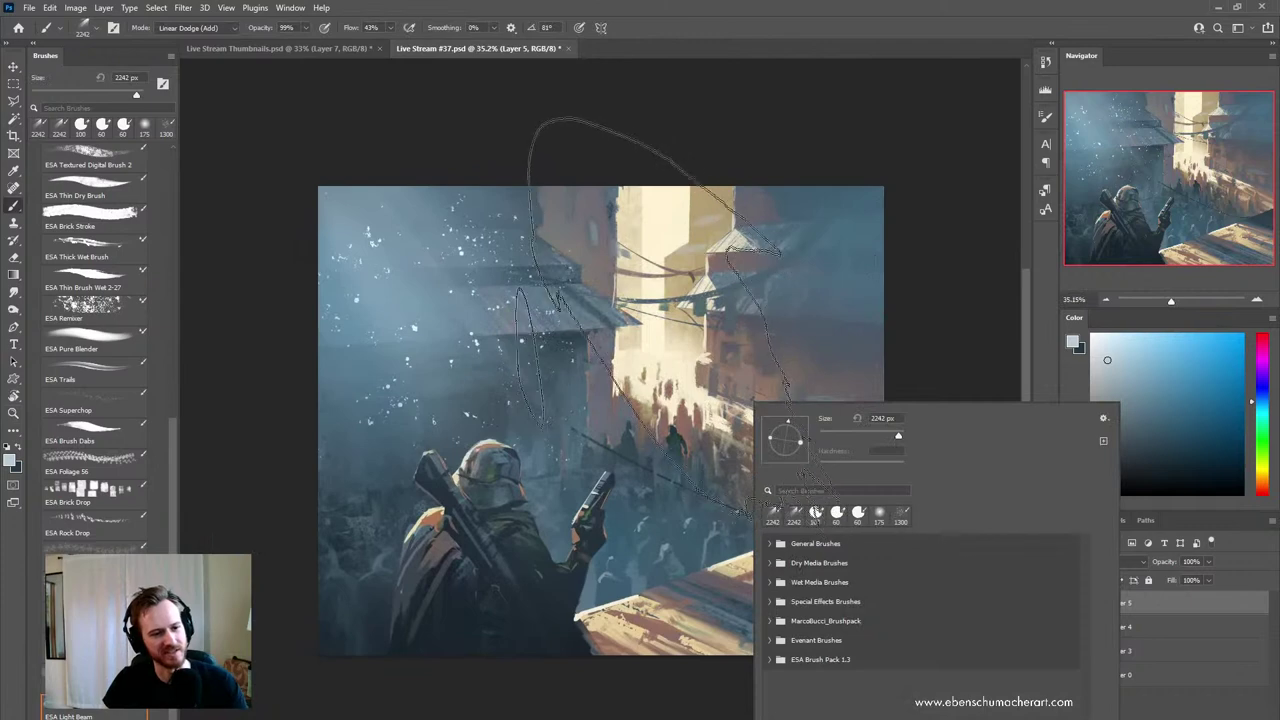
click(780, 419)
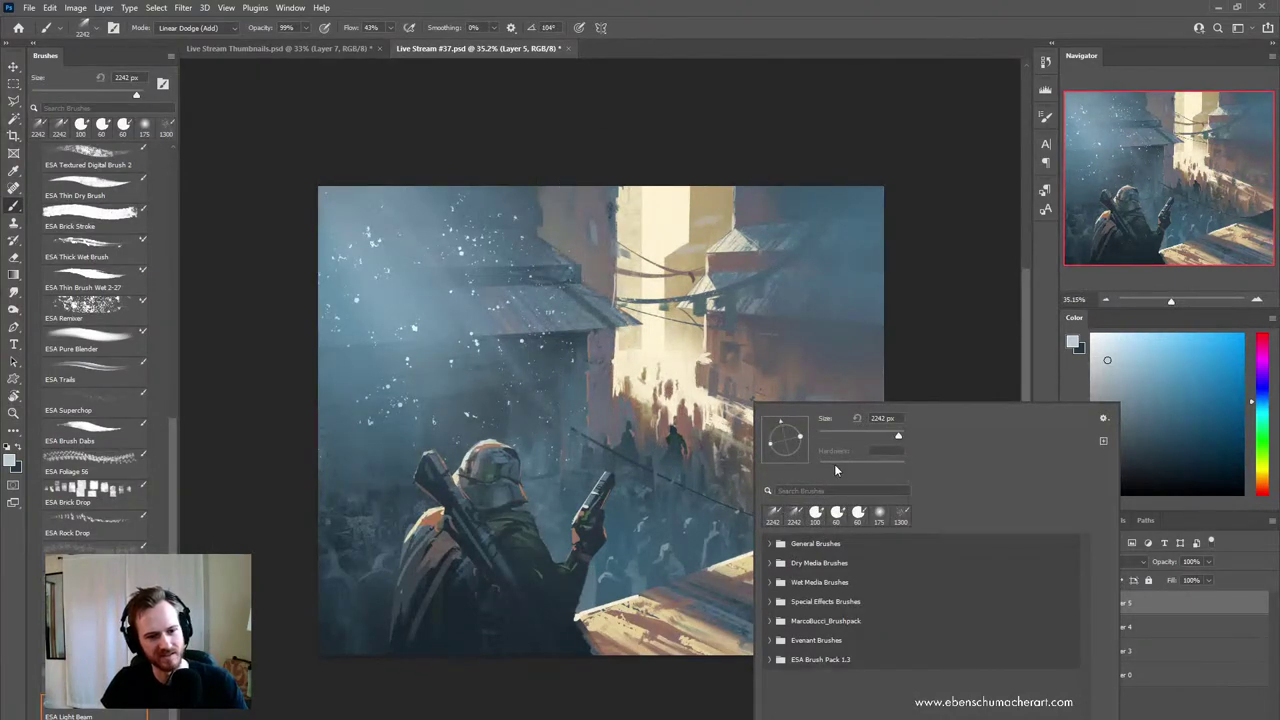
alt+click(689, 242)
alt+click(690, 237)
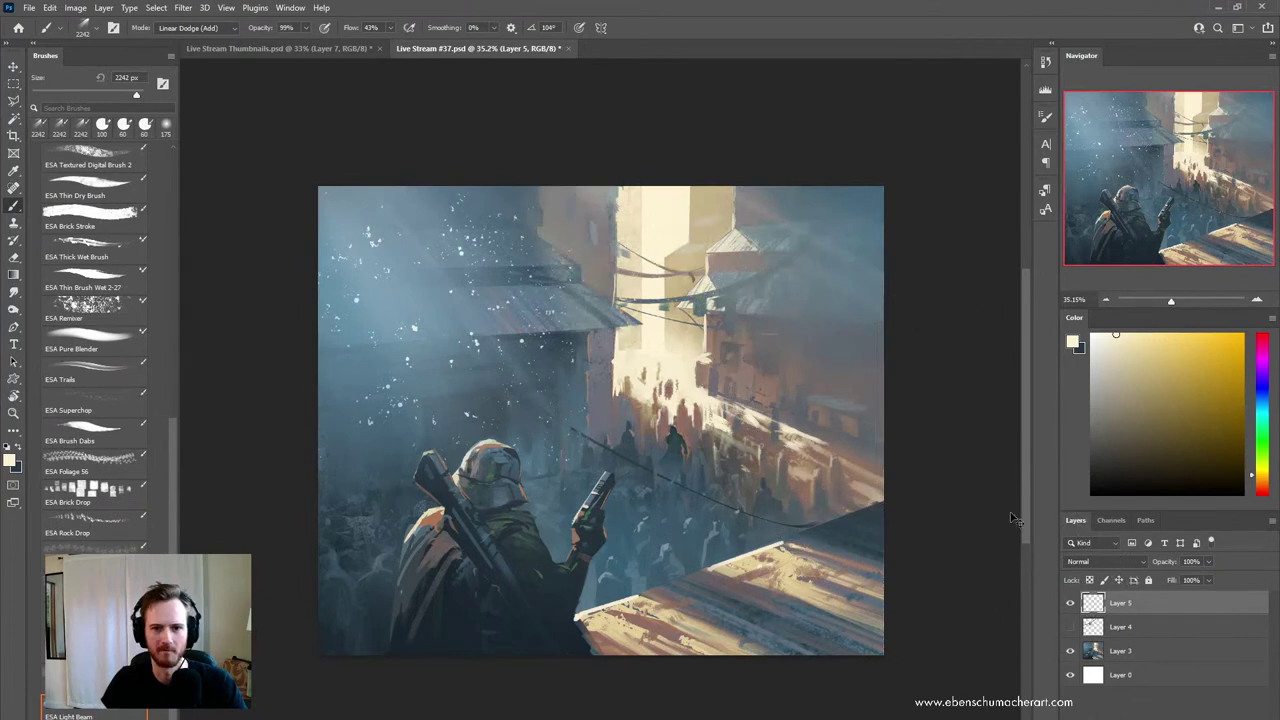
key(ctrl+z)
key(bracketleft)
key(bracketleft)
click(763, 222)
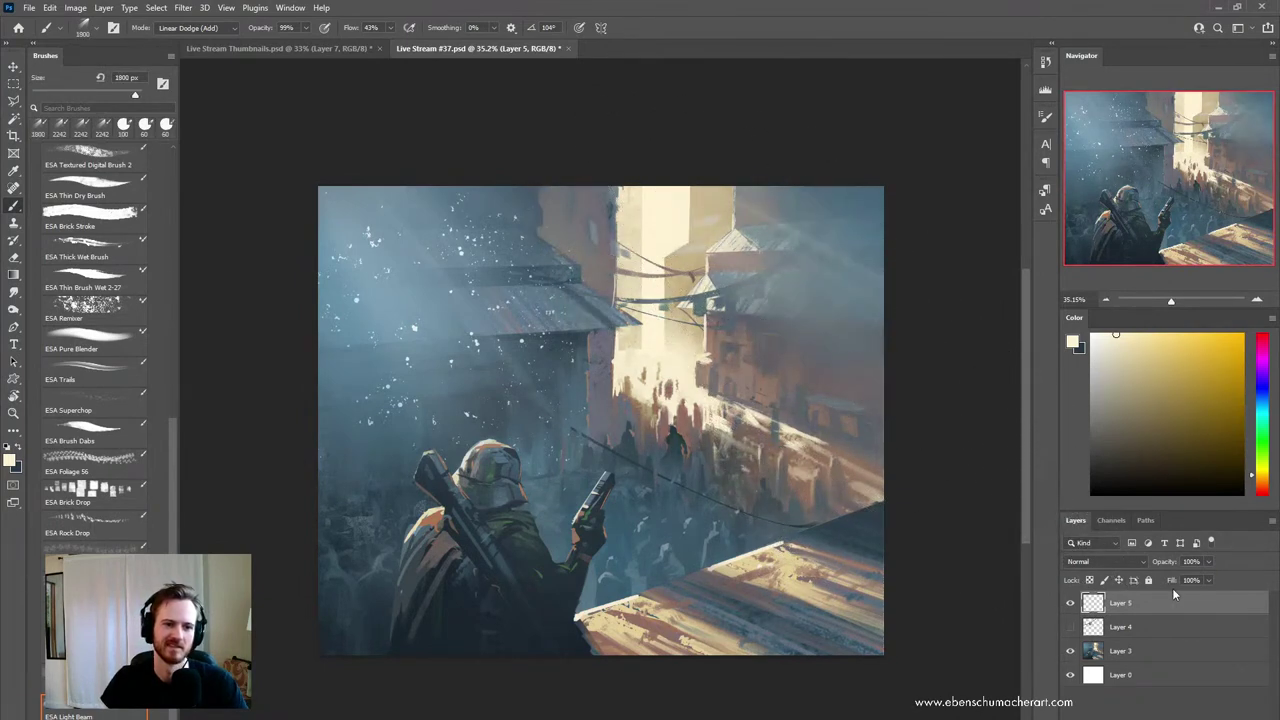
- Flip the canvas horizontally back and forth to check the composition with the light beams
key(ctrl+shift+h)
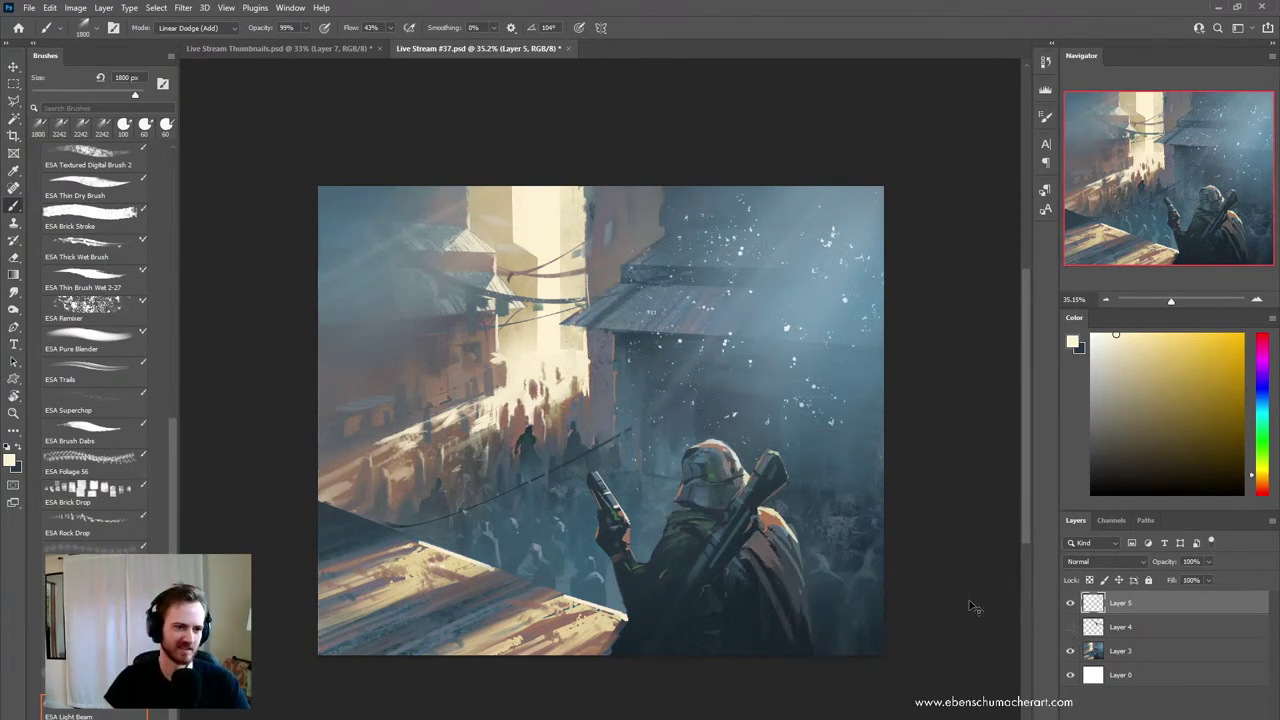
key(ctrl+shift+h)
key(ctrl+shift+h)
key(ctrl+shift+h)
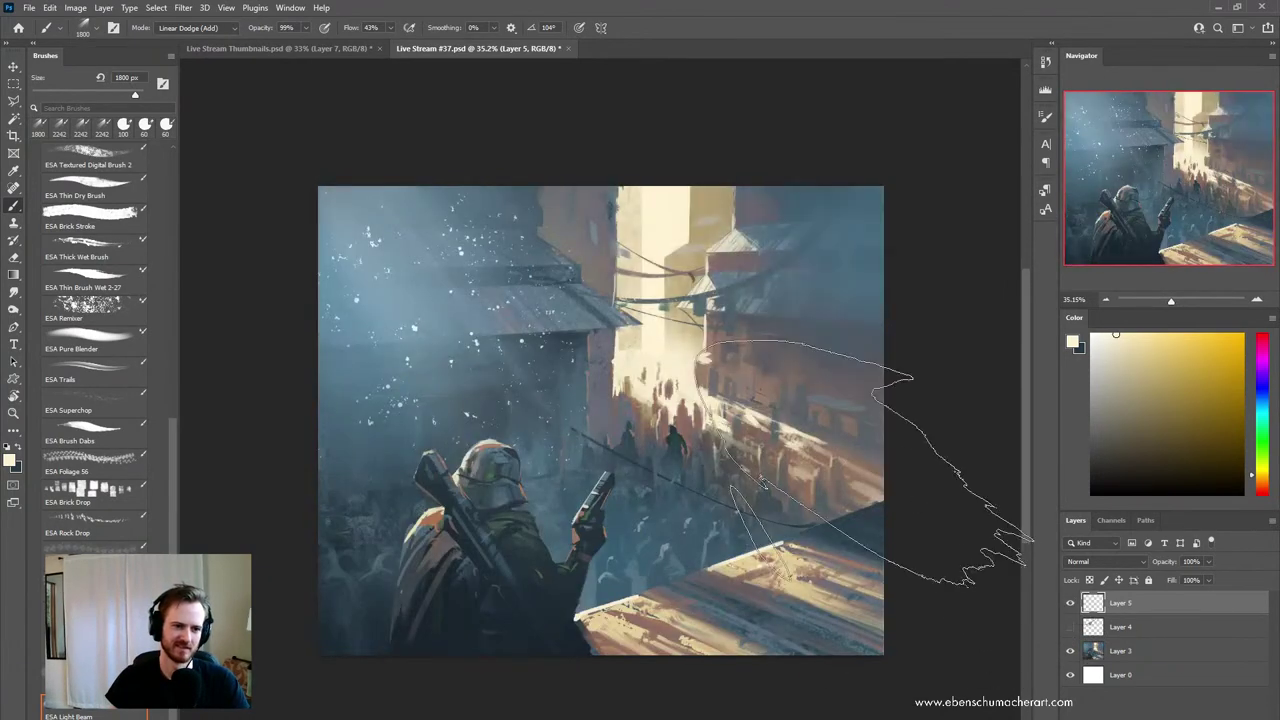
- Sample the muted brown of the sunlit building, try a light beam with it, and undo the beams on the speck layer
alt+click(772, 377)
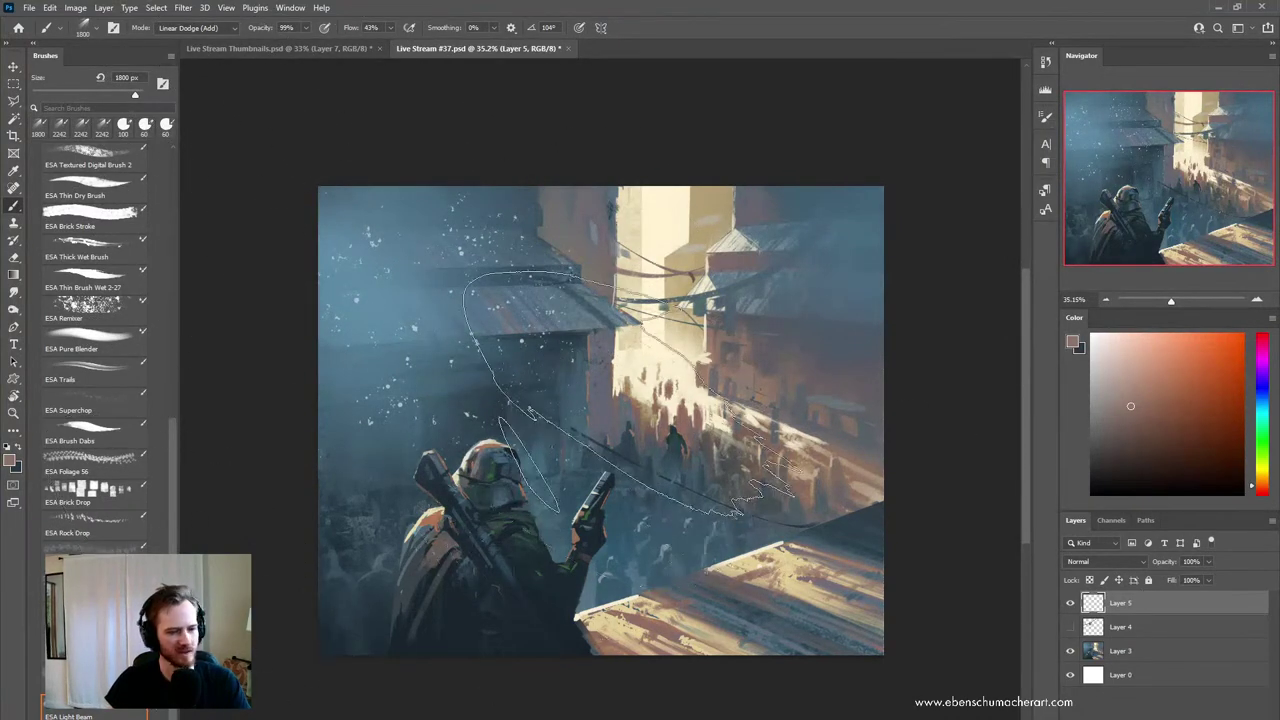
click(724, 248)
key(ctrl+shift+z)
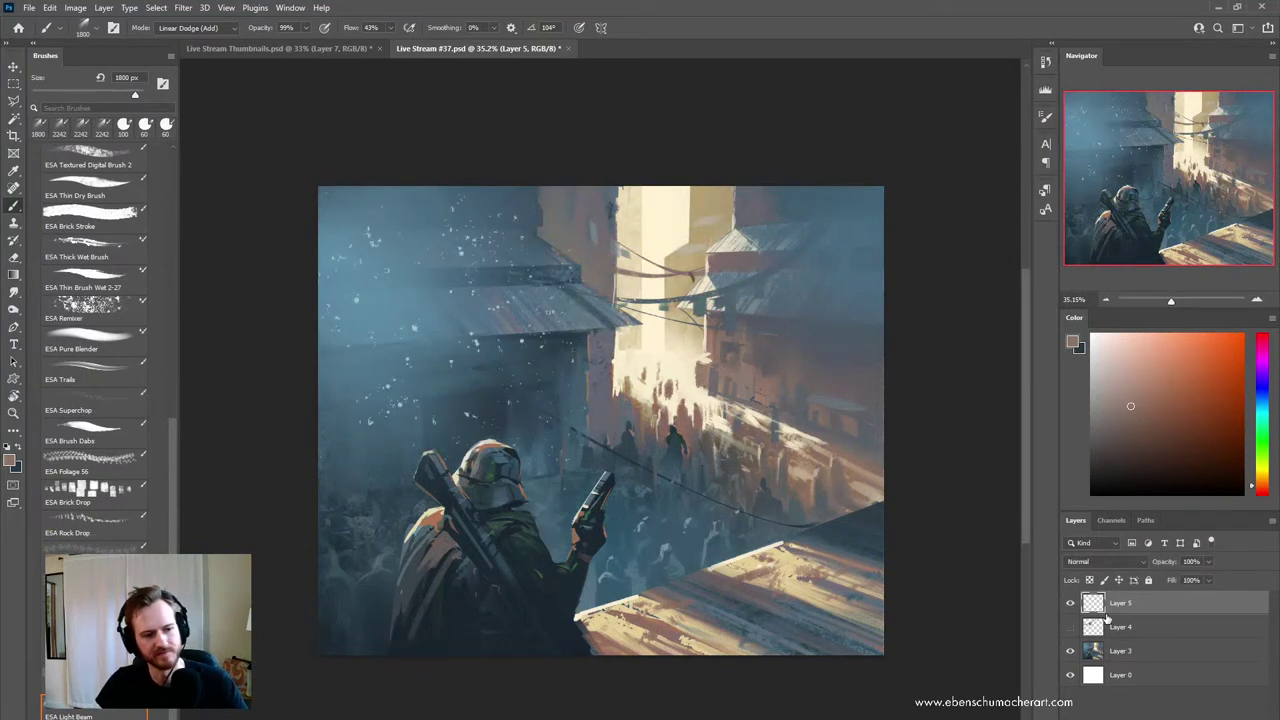
- Create a new layer above the specks and set its blend mode to Linear Dodge (Add)
key(ctrl+shift+n)
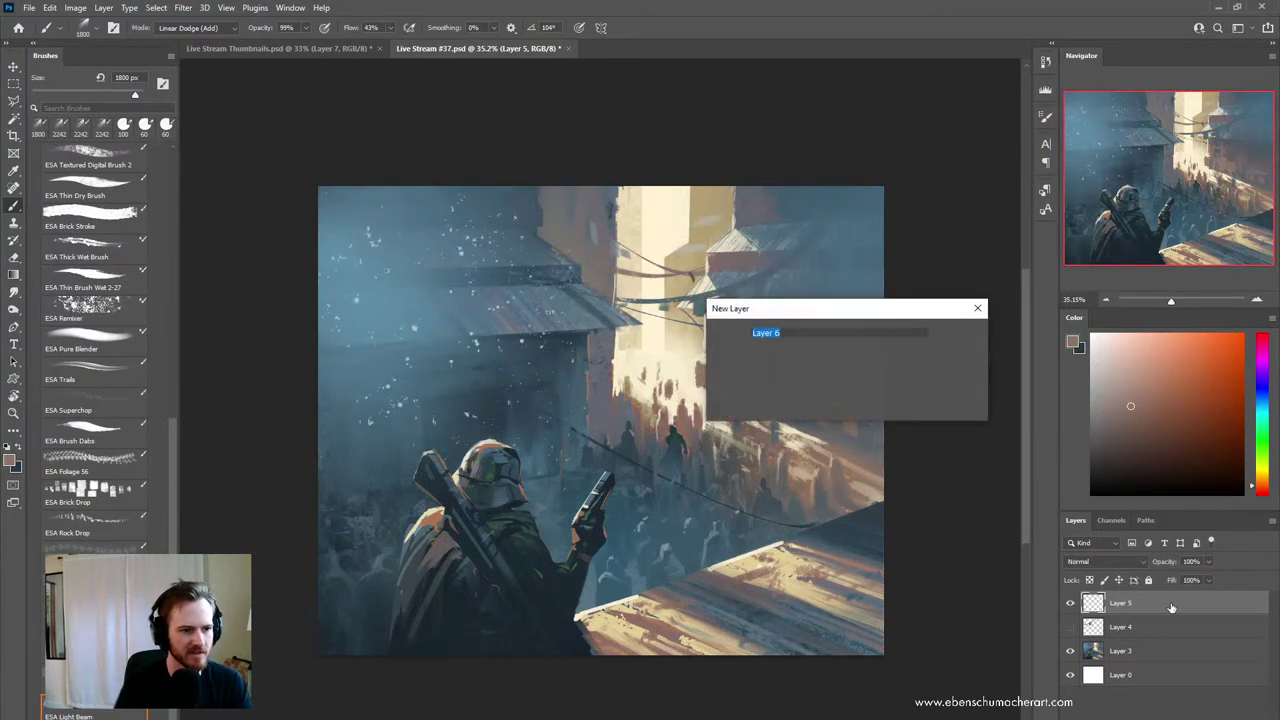
key(Return)
click(1100, 561)
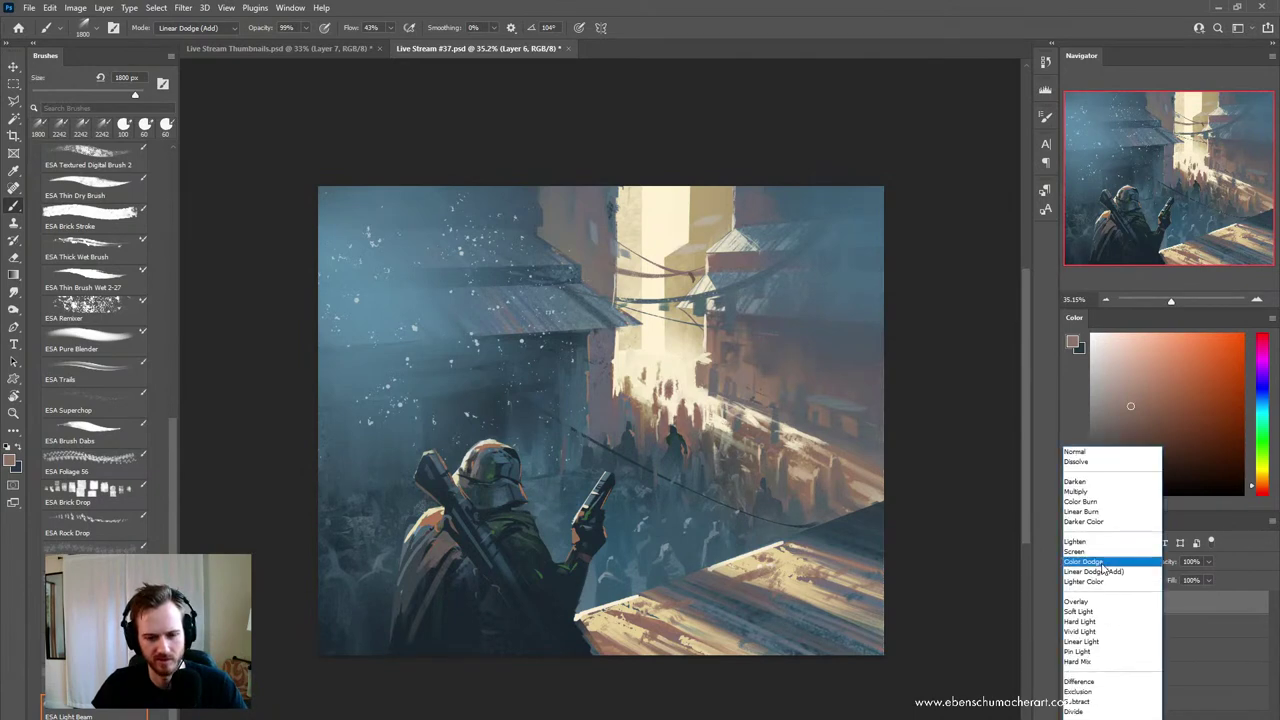
click(1100, 574)
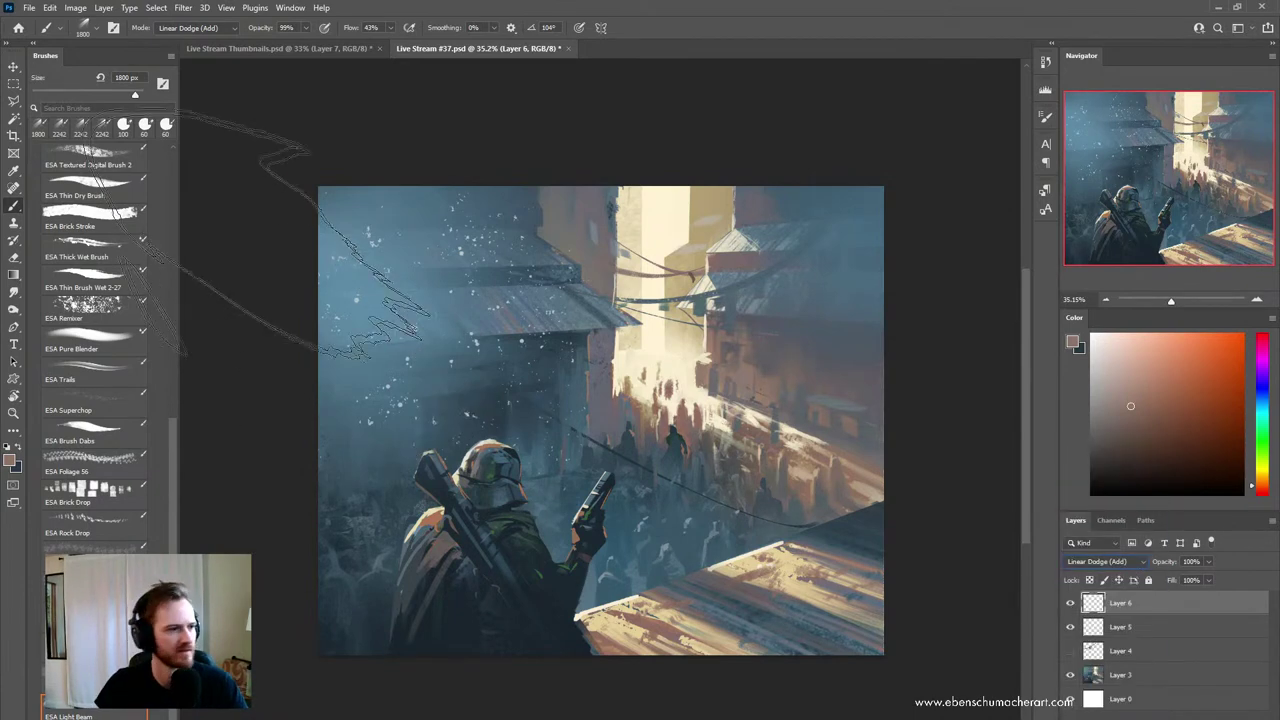
- Test 1800 px brown light beams over the misty building at 104° and 94°, undoing both stamps and keeping the 94° tip
drag(329, 206, 586, 486)
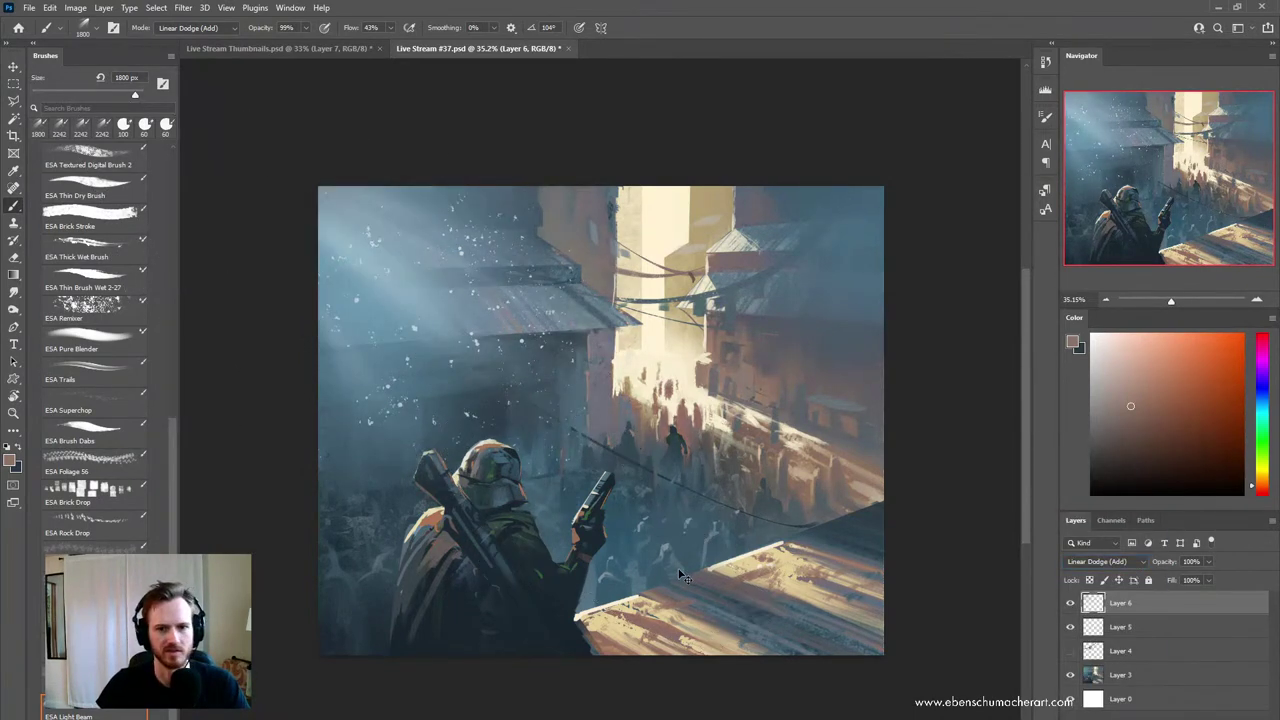
key(ctrl+z)
right_click(618, 355)
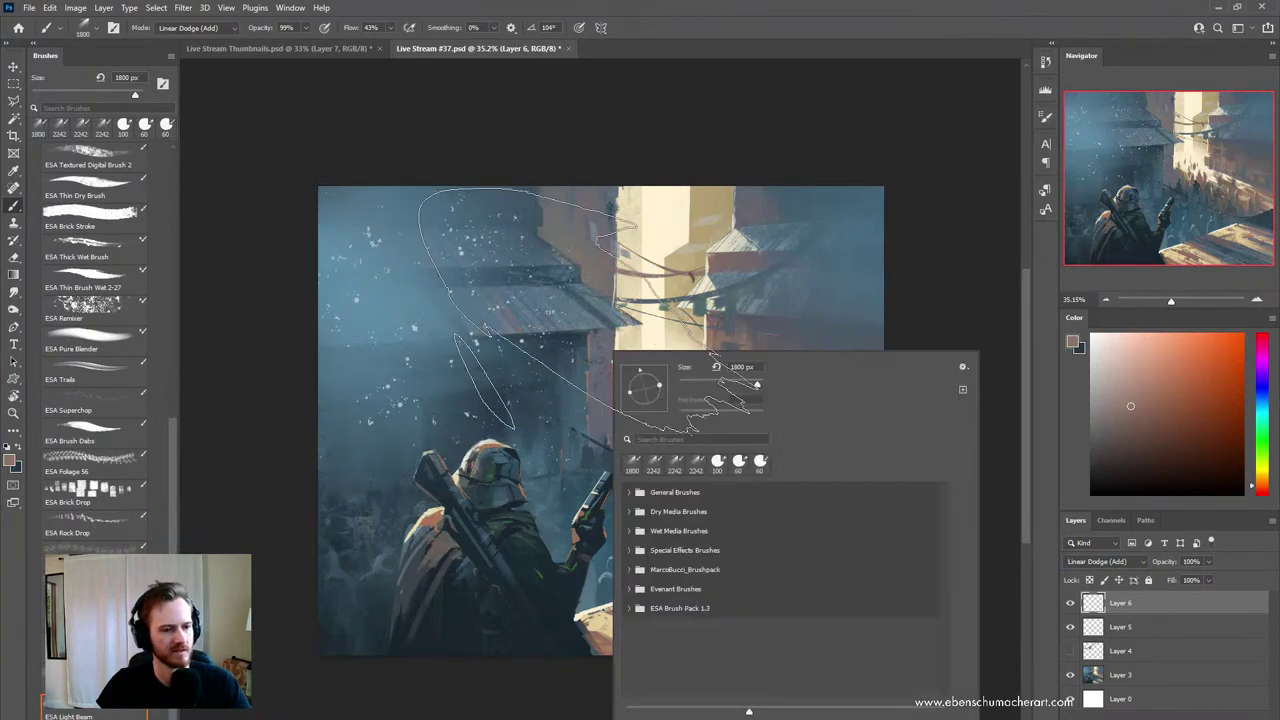
drag(646, 374, 666, 372)
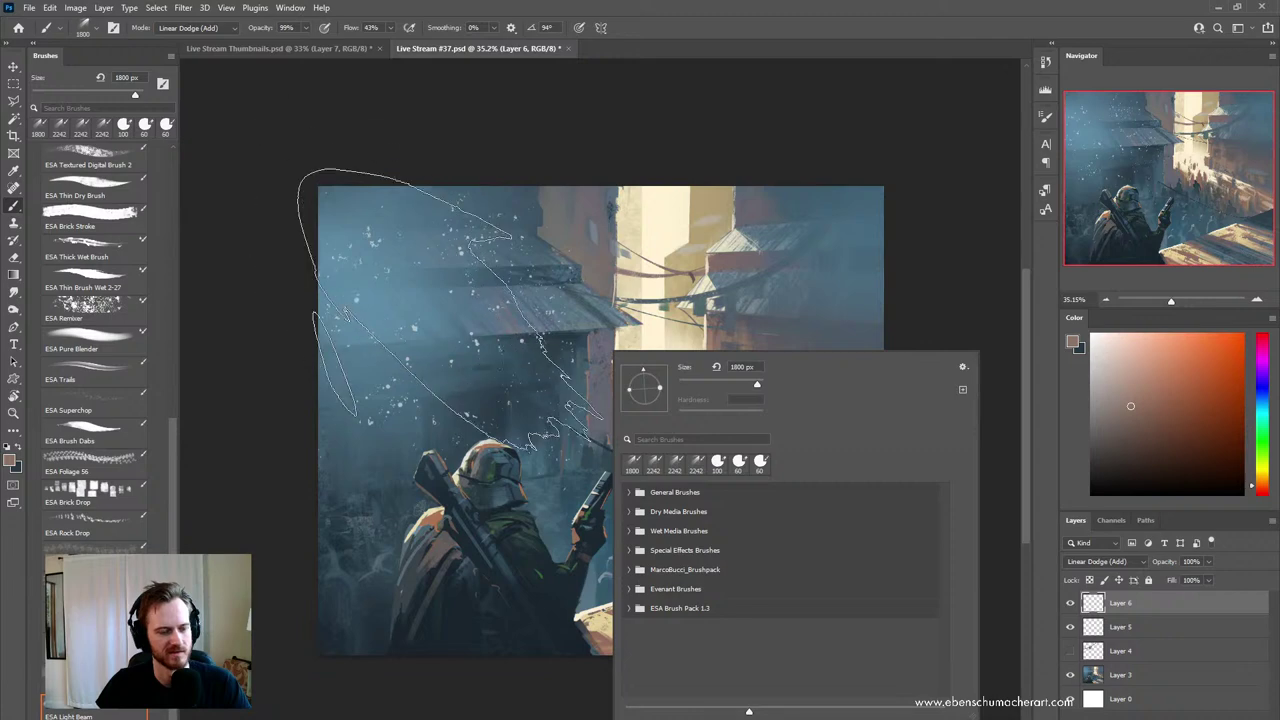
click(440, 292)
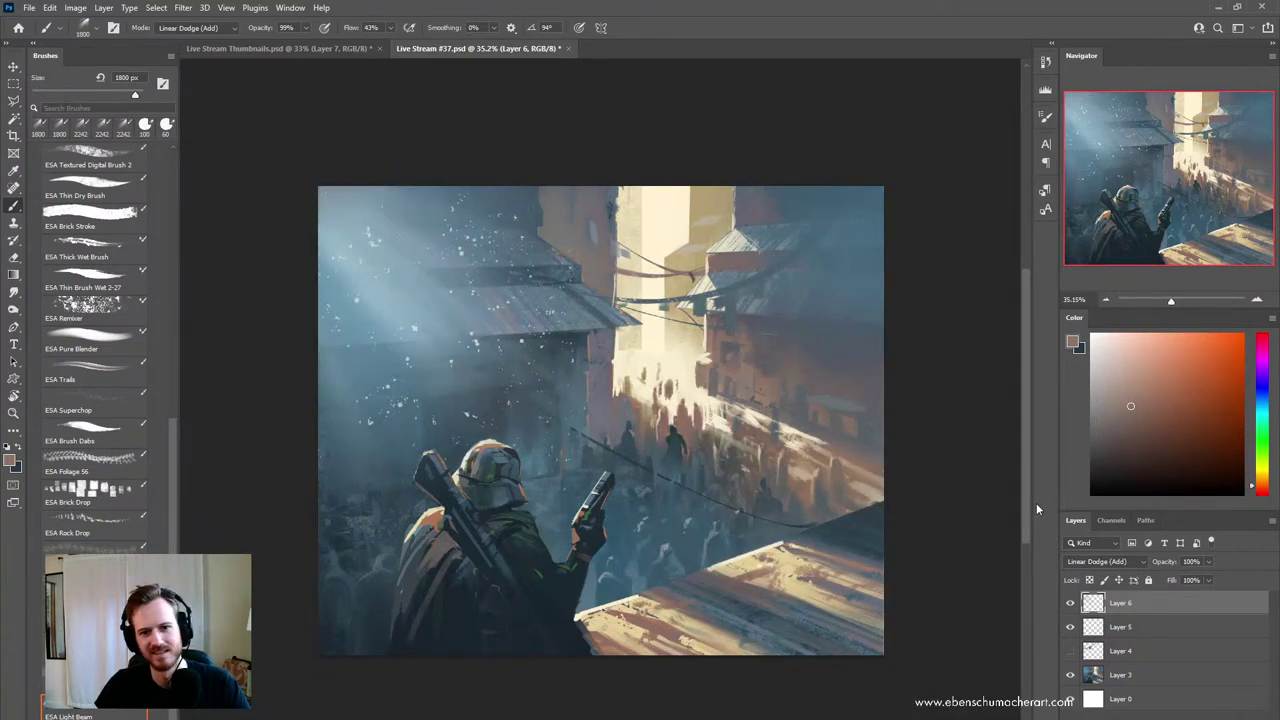
key(ctrl+z)
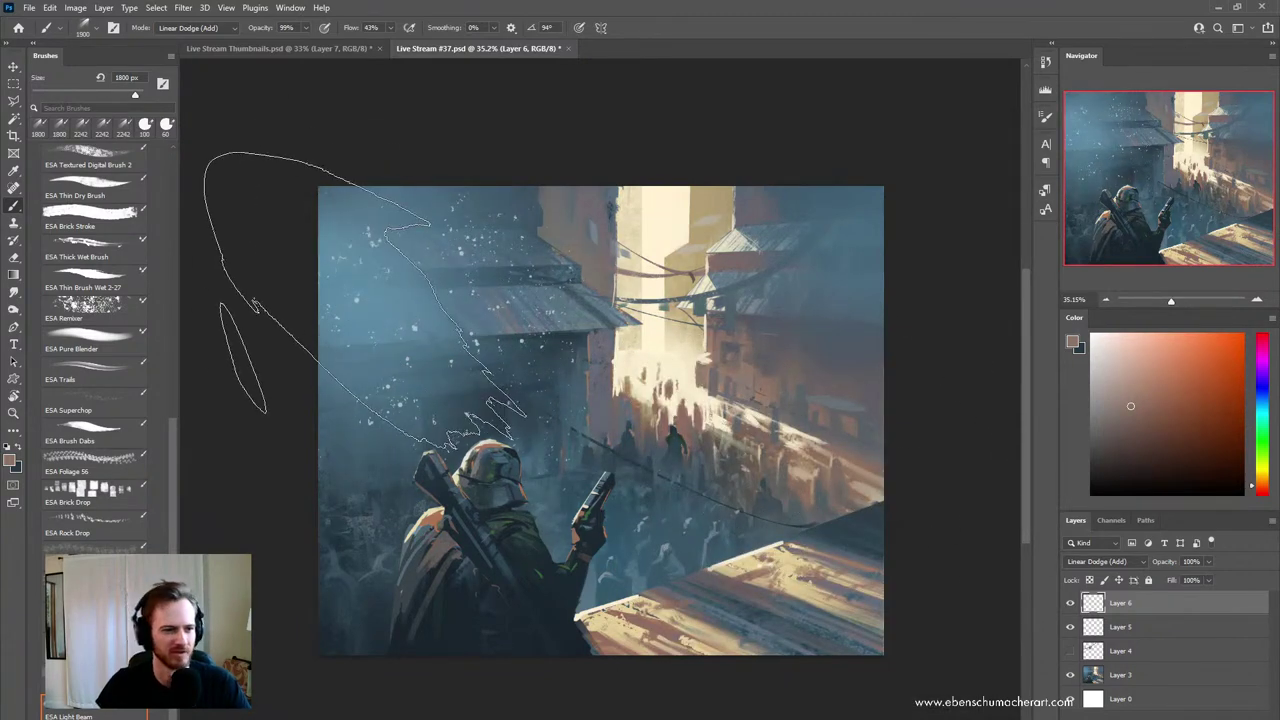
- Try a 3100 px light beam over the misty building, undo it, and reduce the brush to 3000 px
key(bracketright)
key(bracketright)
key(bracketright)
key(bracketright)
key(bracketright)
key(bracketright)
key(bracketright)
key(bracketright)
key(bracketright)
key(bracketright)
key(bracketright)
key(bracketright)
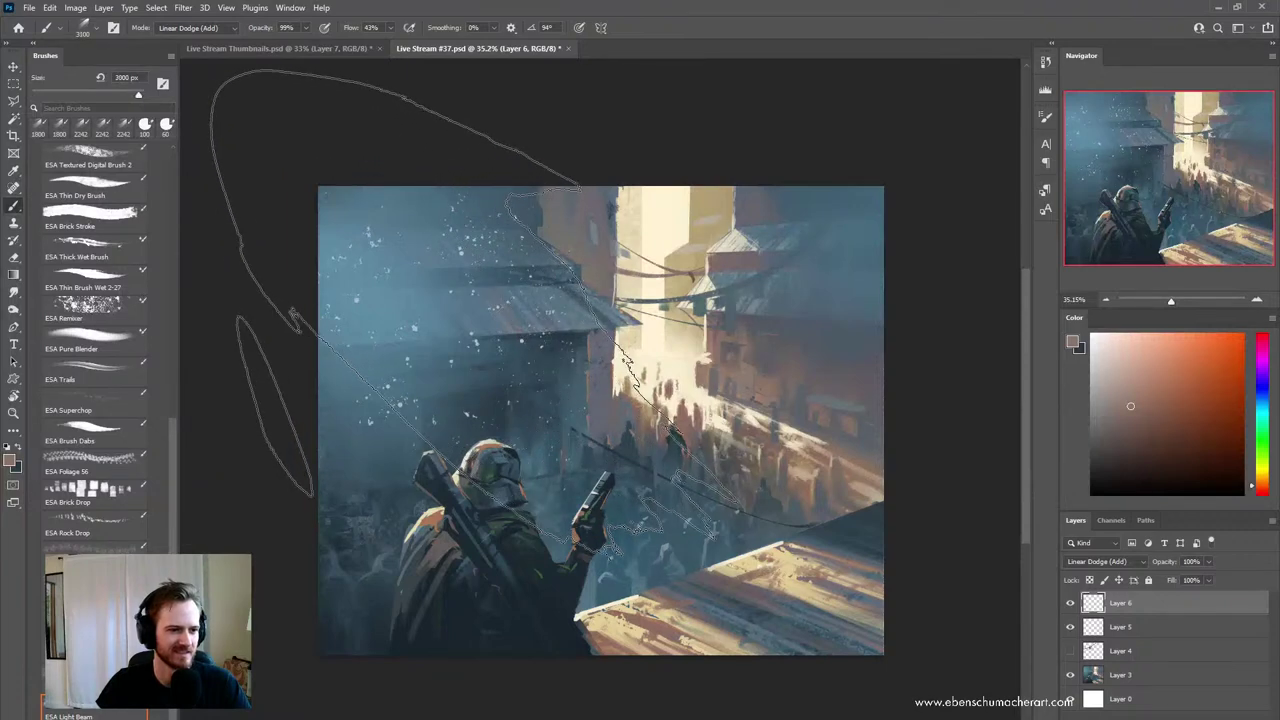
click(463, 310)
key(bracketleft)
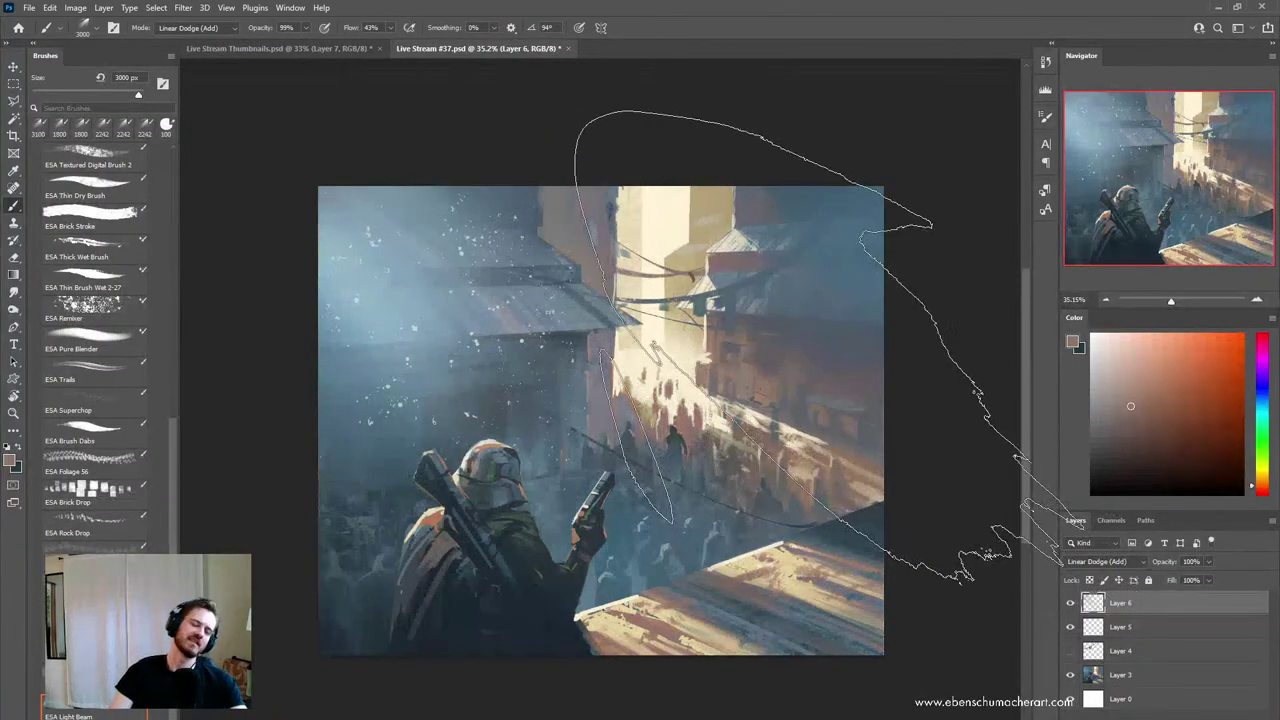
key(ctrl+z)
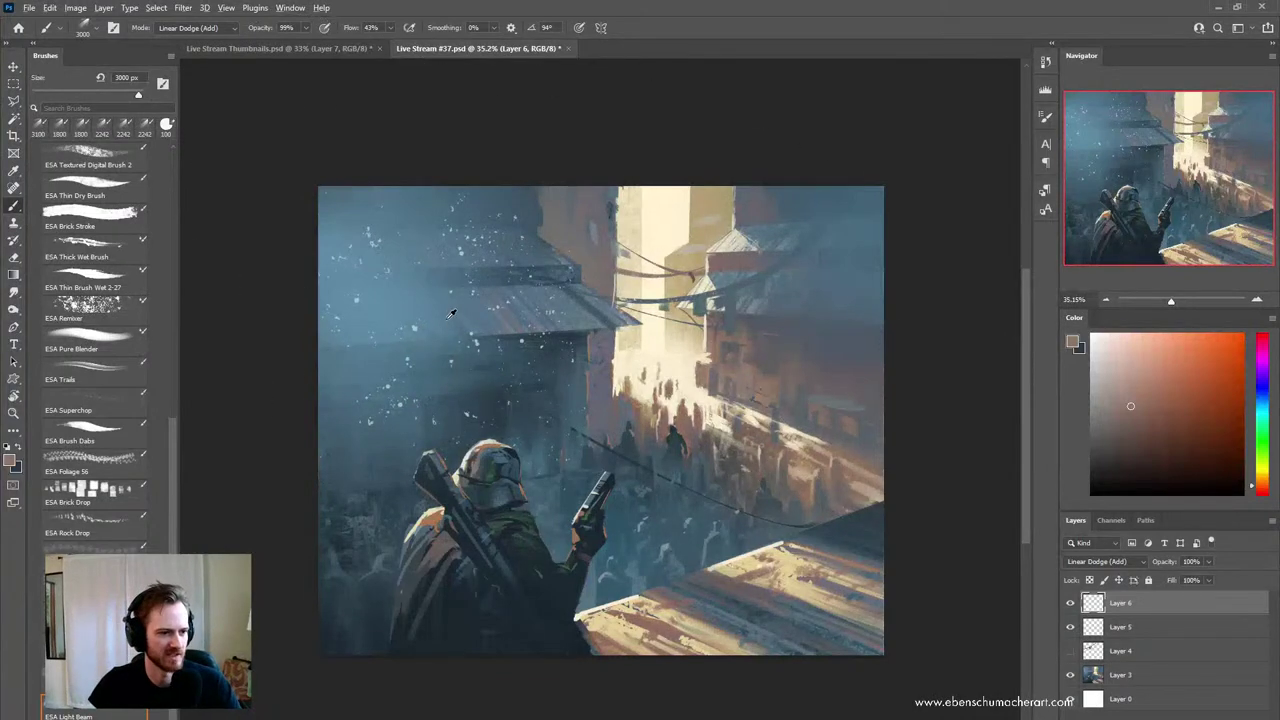
- Sample the mist's blue, test a 3000 px light beam behind the soldier, undo it and stamp the beam again slightly farther into the scene
alt+click(449, 319)
click(441, 338)
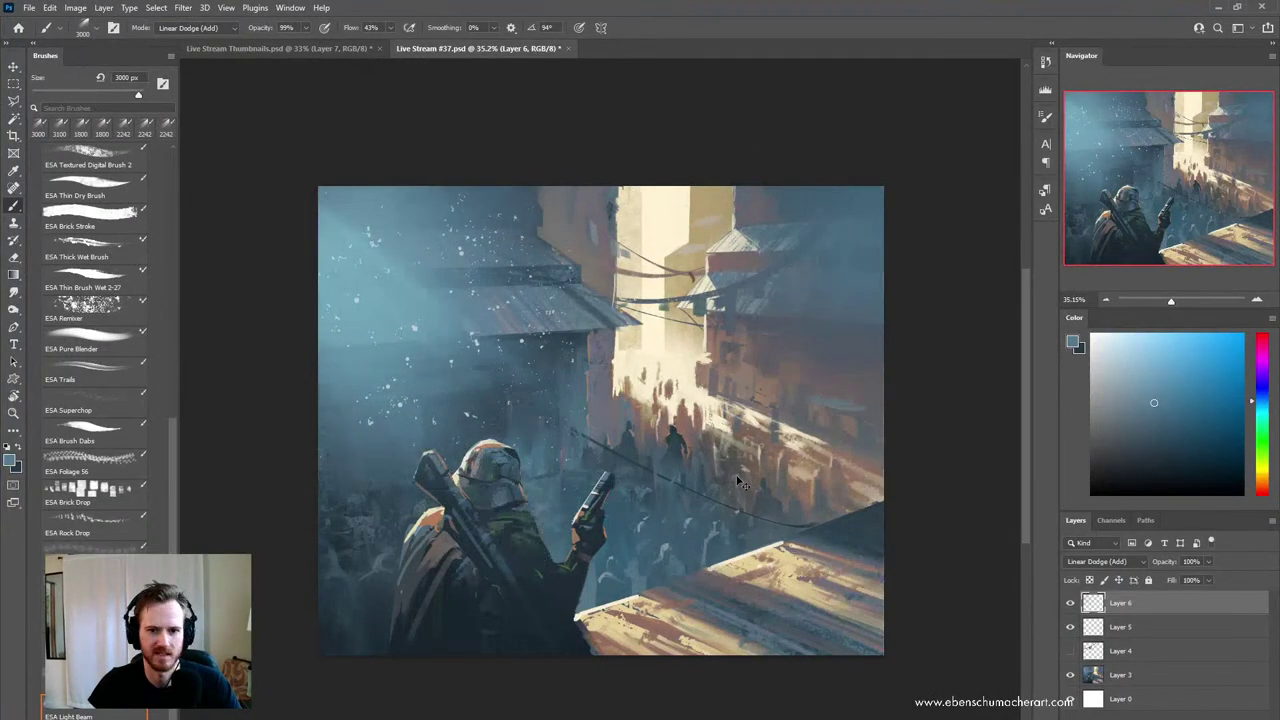
key(ctrl+z)
click(500, 352)
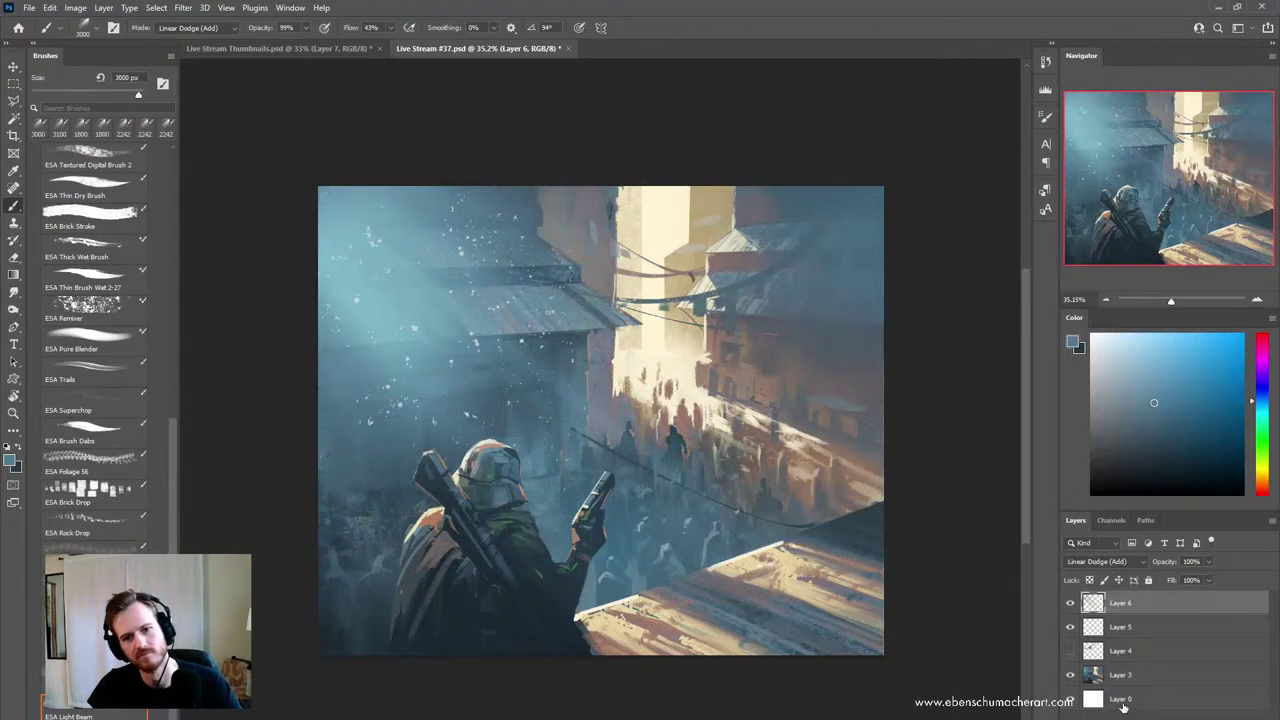
- Stamp an 1800 px light beam in muted brown sampled from the sunlit building across that building's upper part
key(bracketleft)
key(bracketleft)
key(bracketleft)
key(bracketleft)
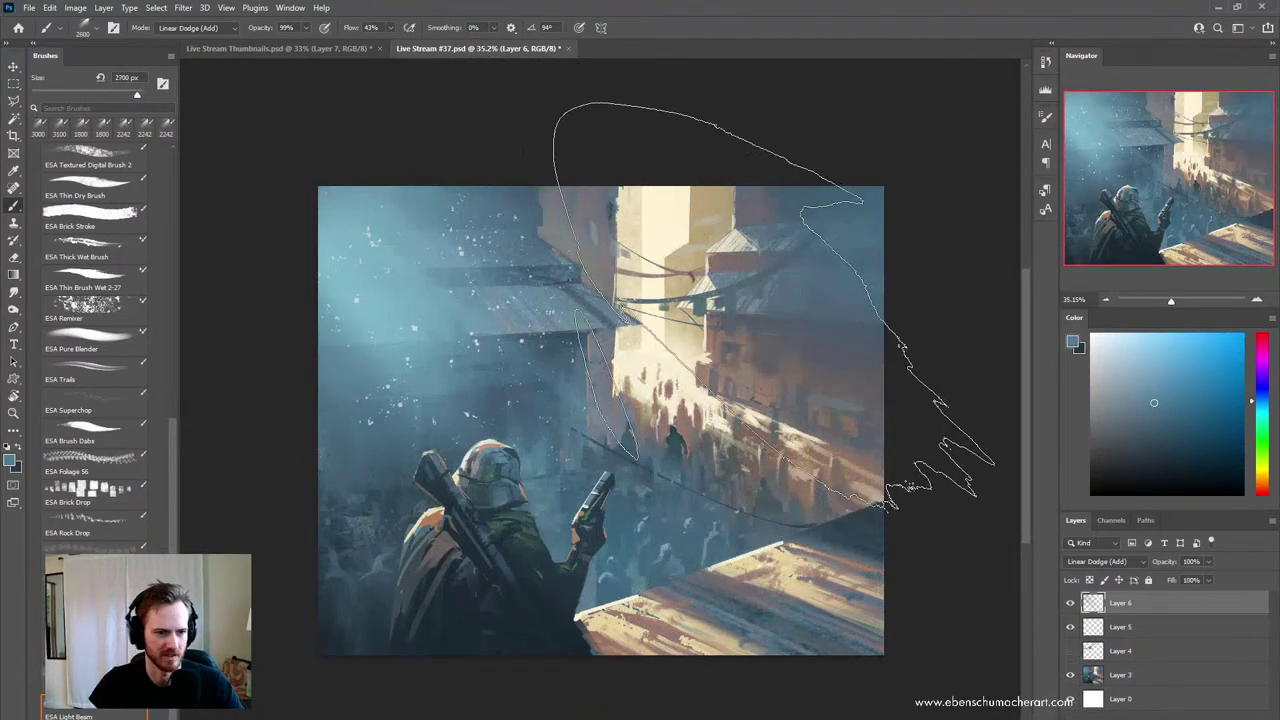
key(bracketleft)
key(bracketleft)
key(bracketleft)
key(bracketleft)
key(bracketleft)
key(bracketleft)
key(bracketleft)
alt+click(742, 363)
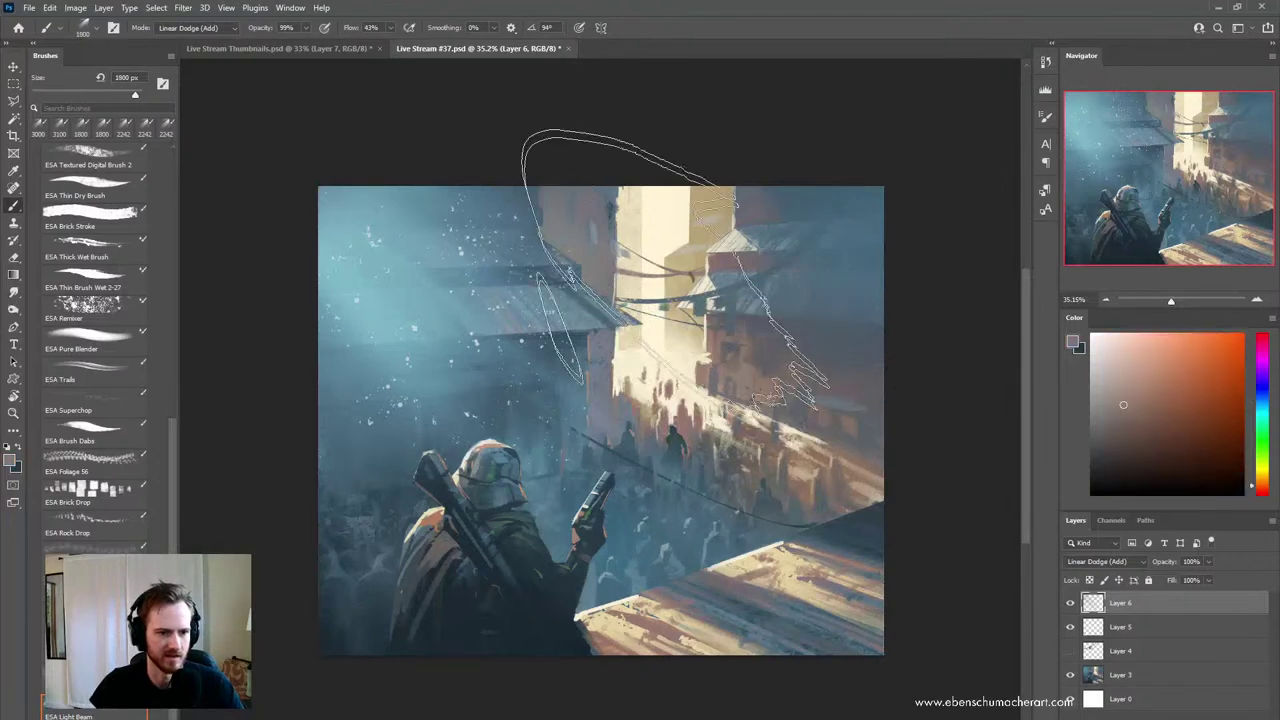
click(740, 262)
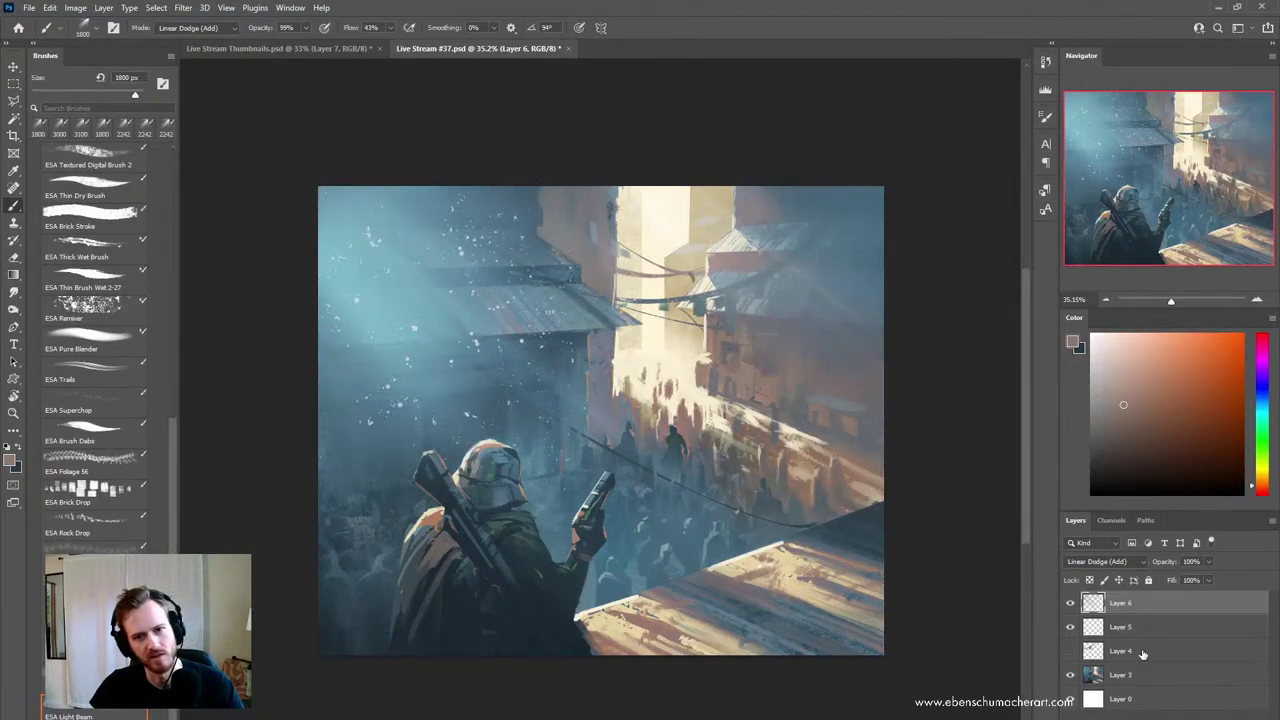
- Rotate the light beam tip to 105°, test 1800 px beams over the sunlit street and building, and undo the last stamp
right_click(768, 344)
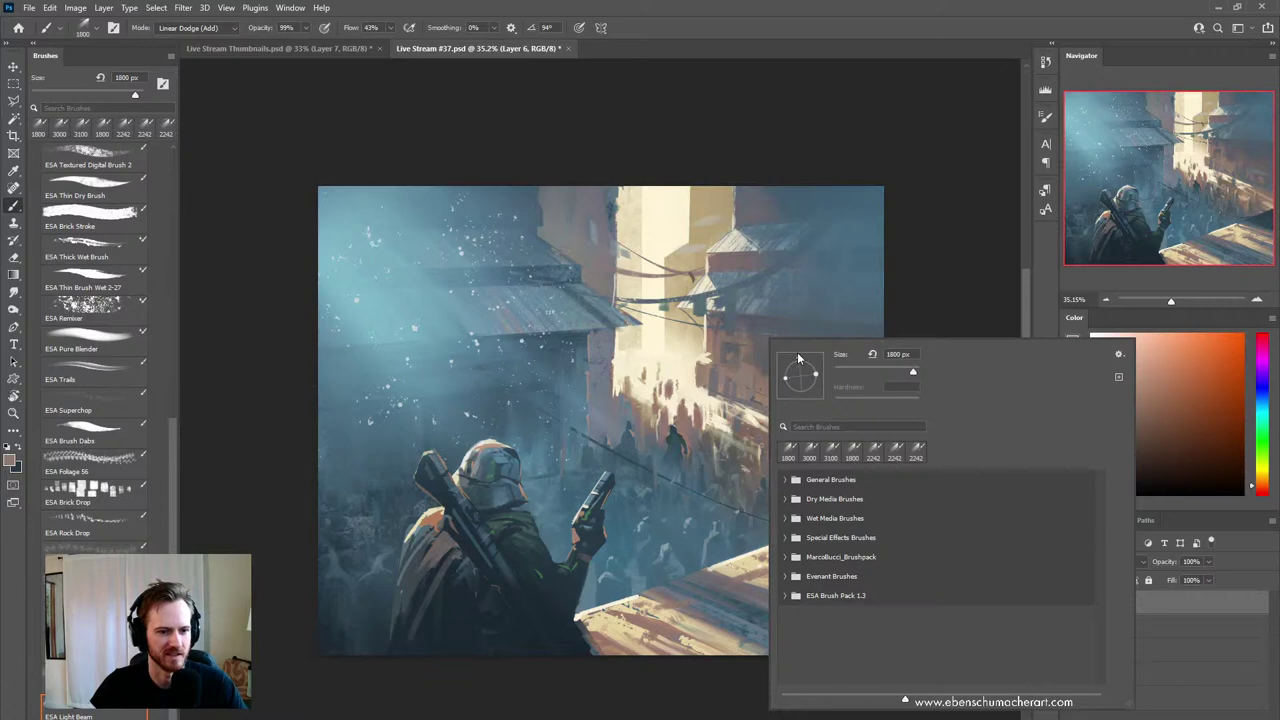
drag(797, 353, 794, 351)
click(690, 295)
click(735, 290)
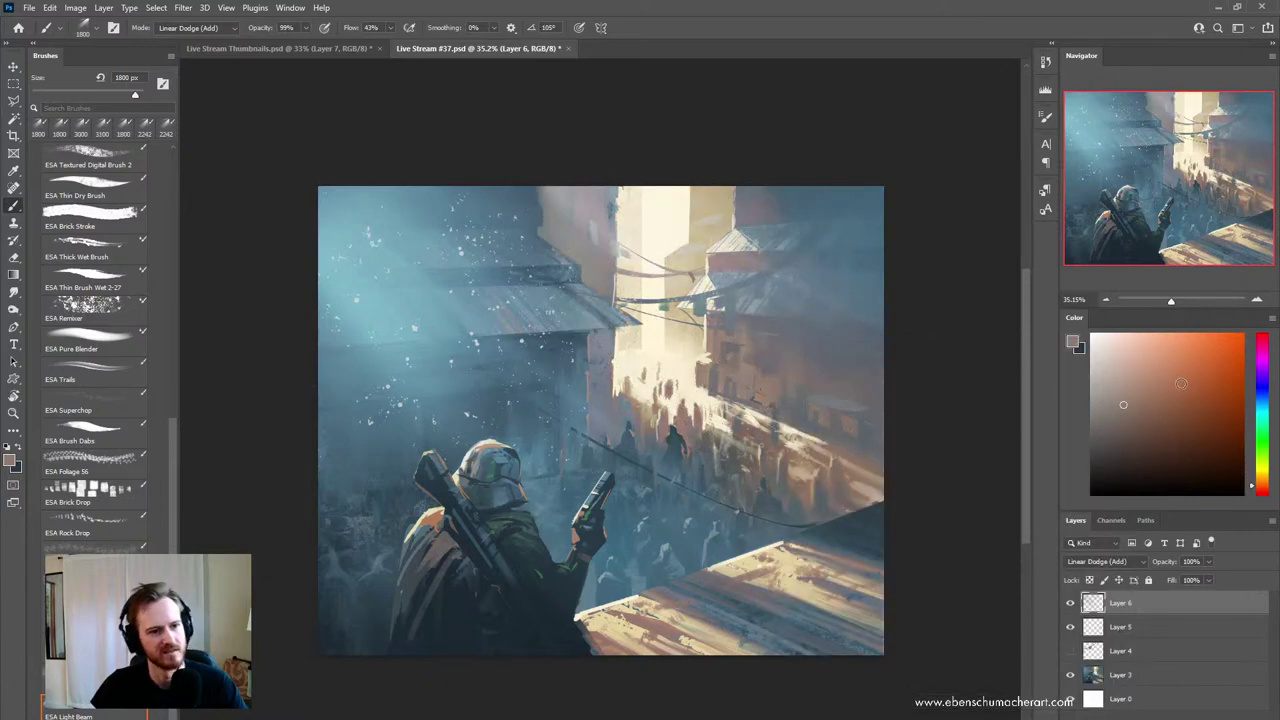
key(ctrl+z)
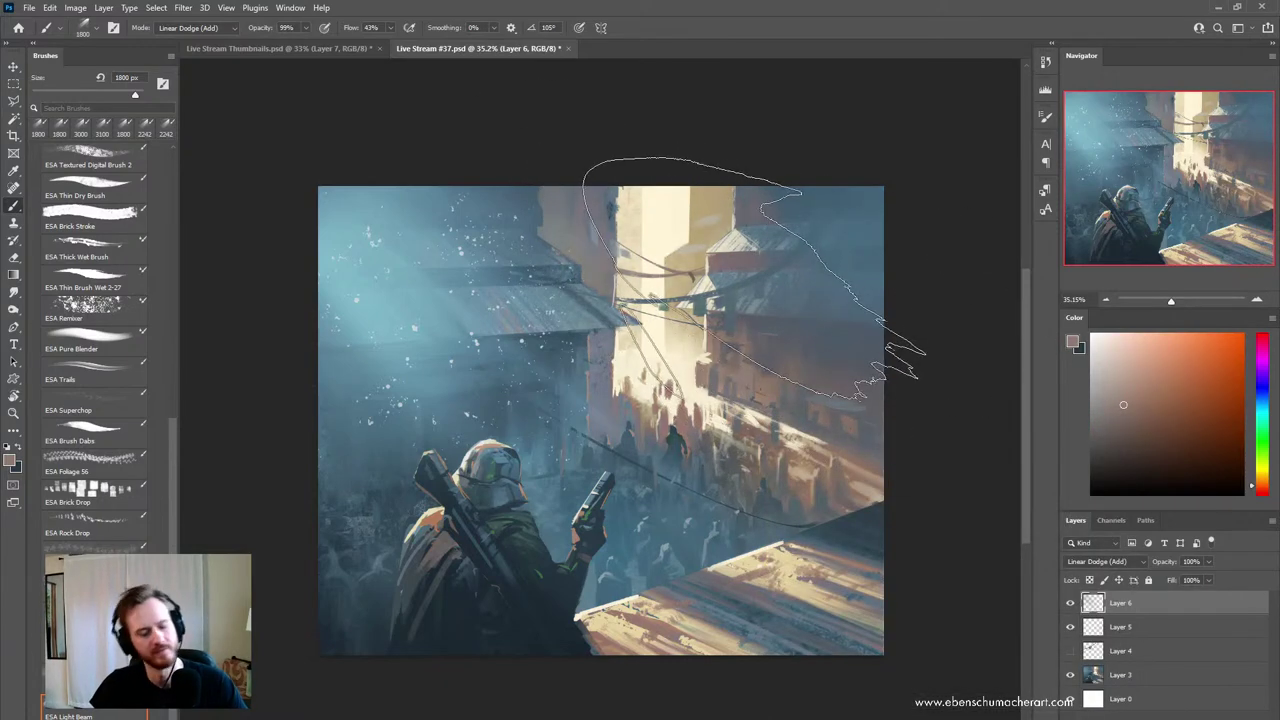
- Lasso the sunlit street and buildings, stamp 1800 px dark brown light beams inside the selection, and undo the excess stamp
key(l)
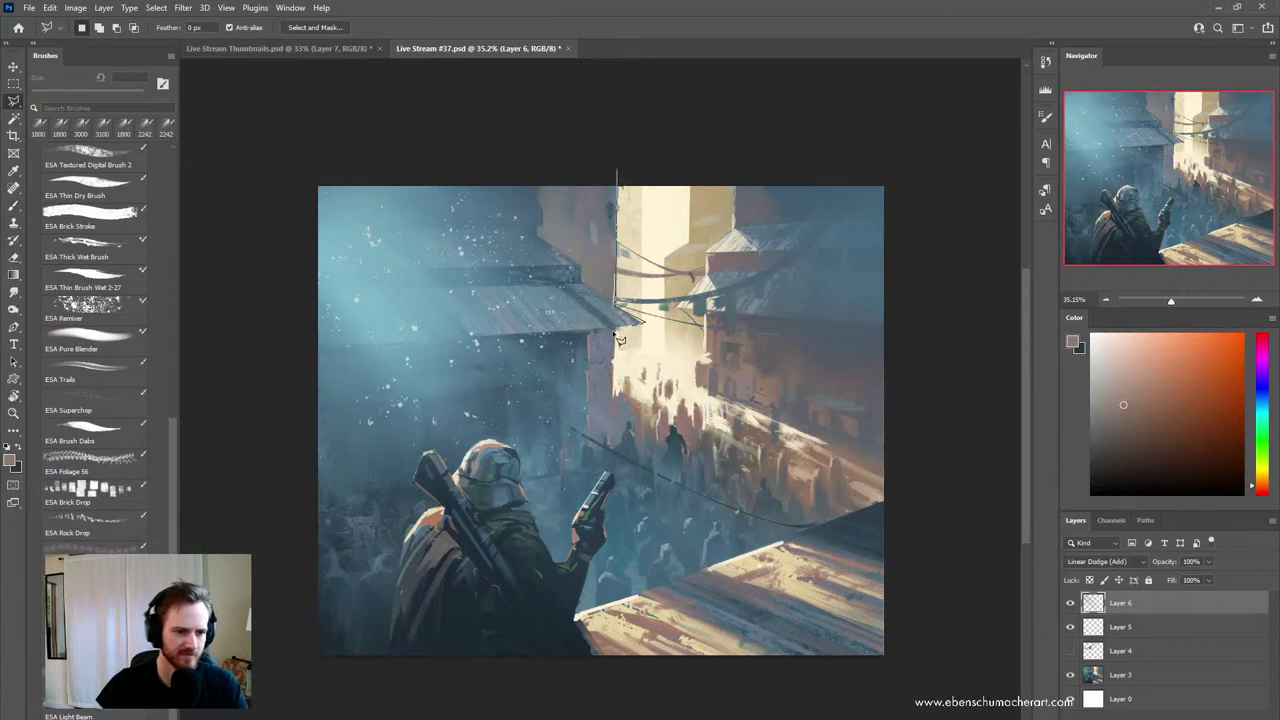
drag(980, 275, 895, 157)
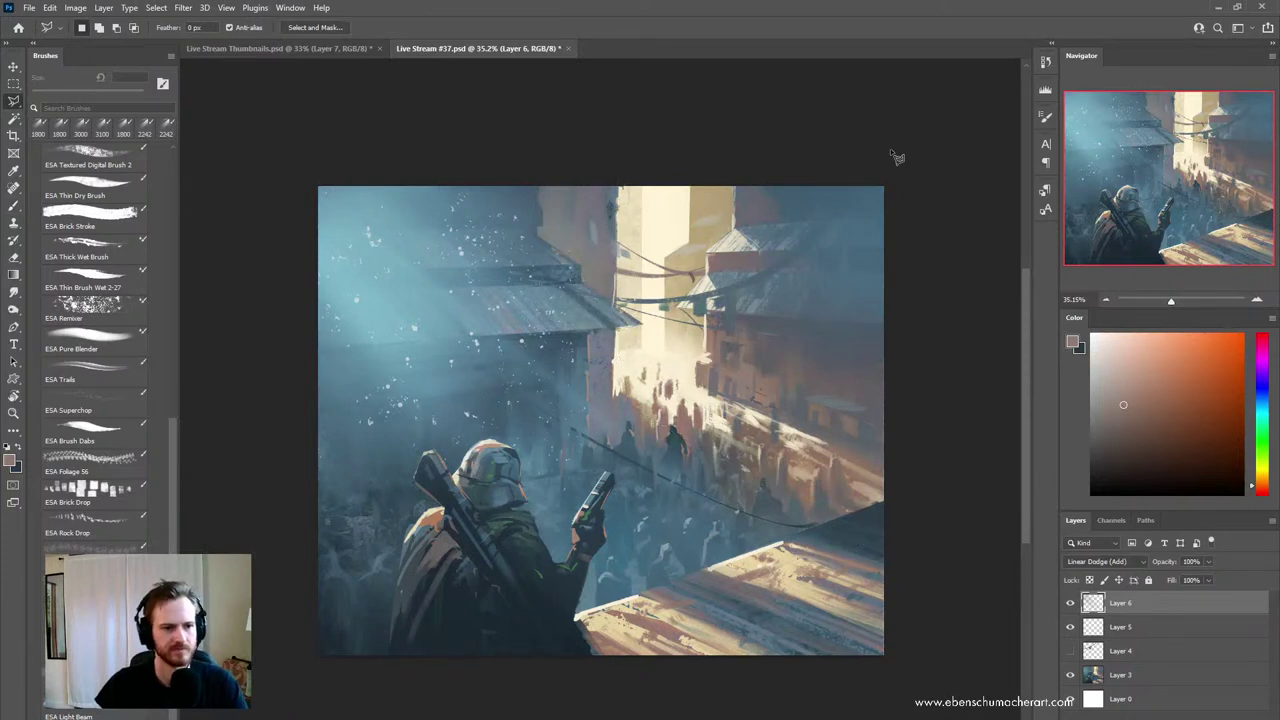
key(b)
click(1180, 440)
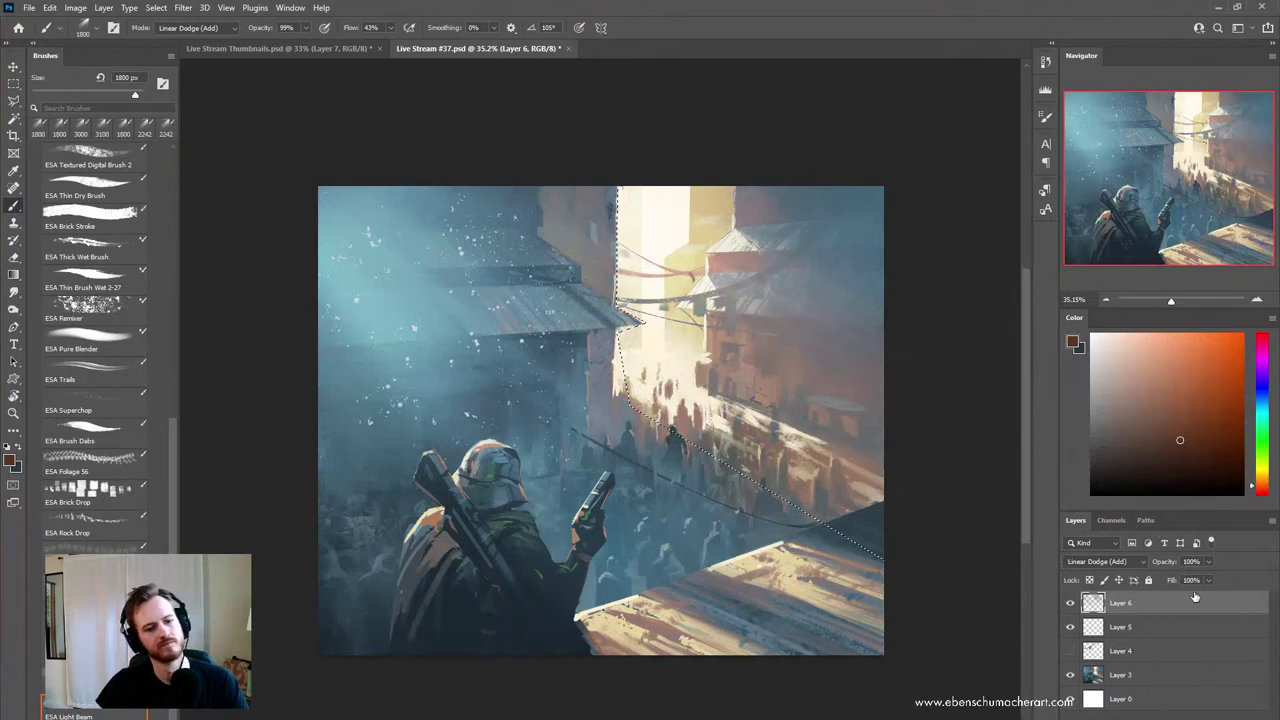
key(ctrl+z)
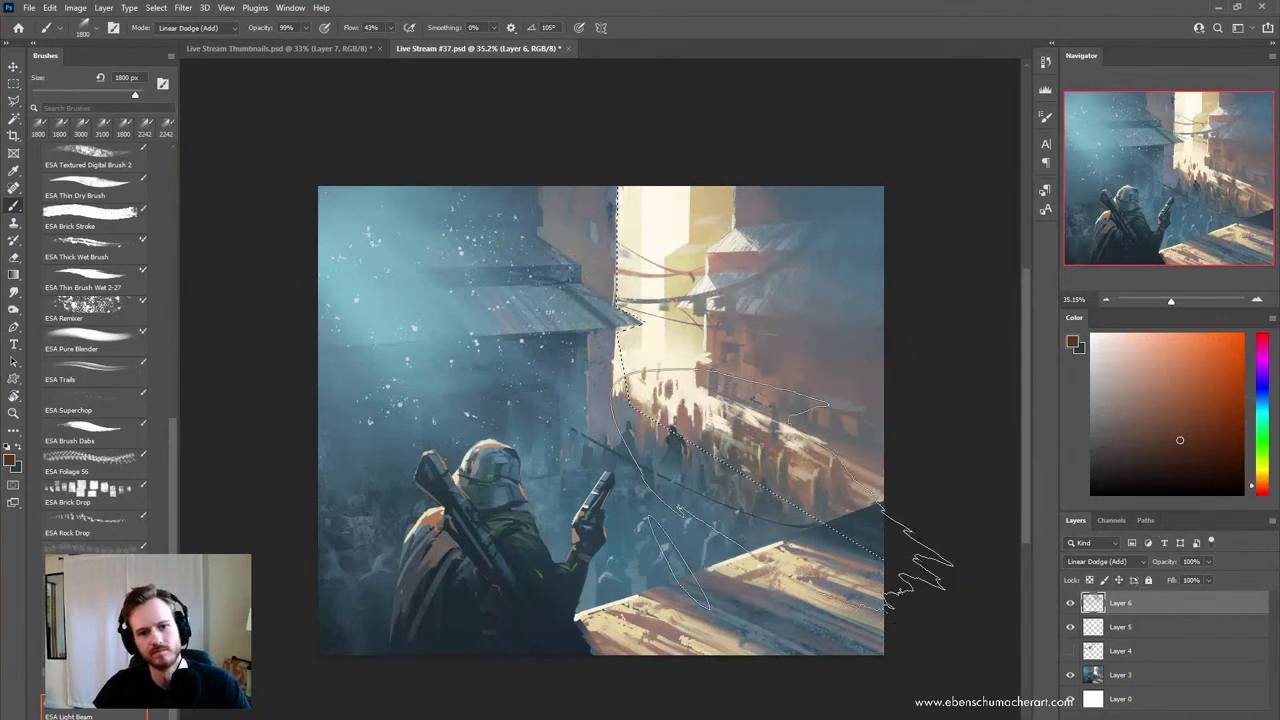
- Compare the painting with and without Layer 6, reduce that layer's opacity to 54%, and clear the street selection
click(1070, 604)
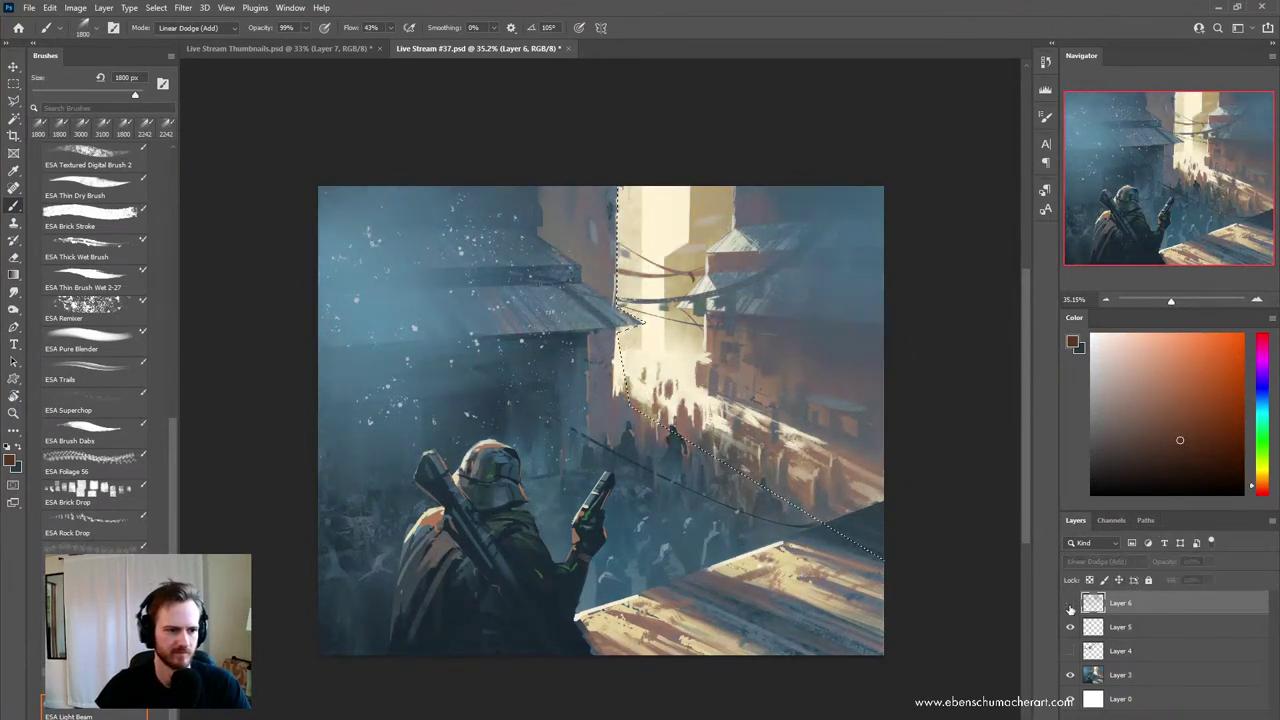
click(1070, 604)
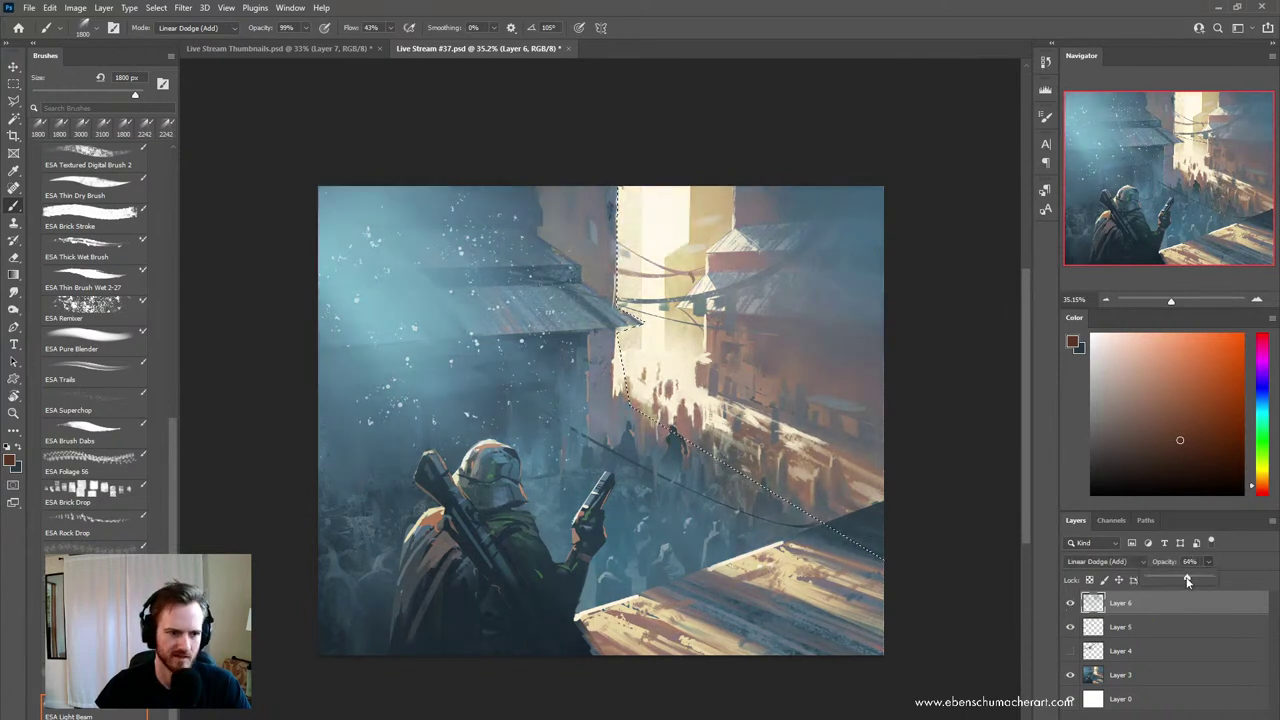
drag(1187, 581, 1184, 581)
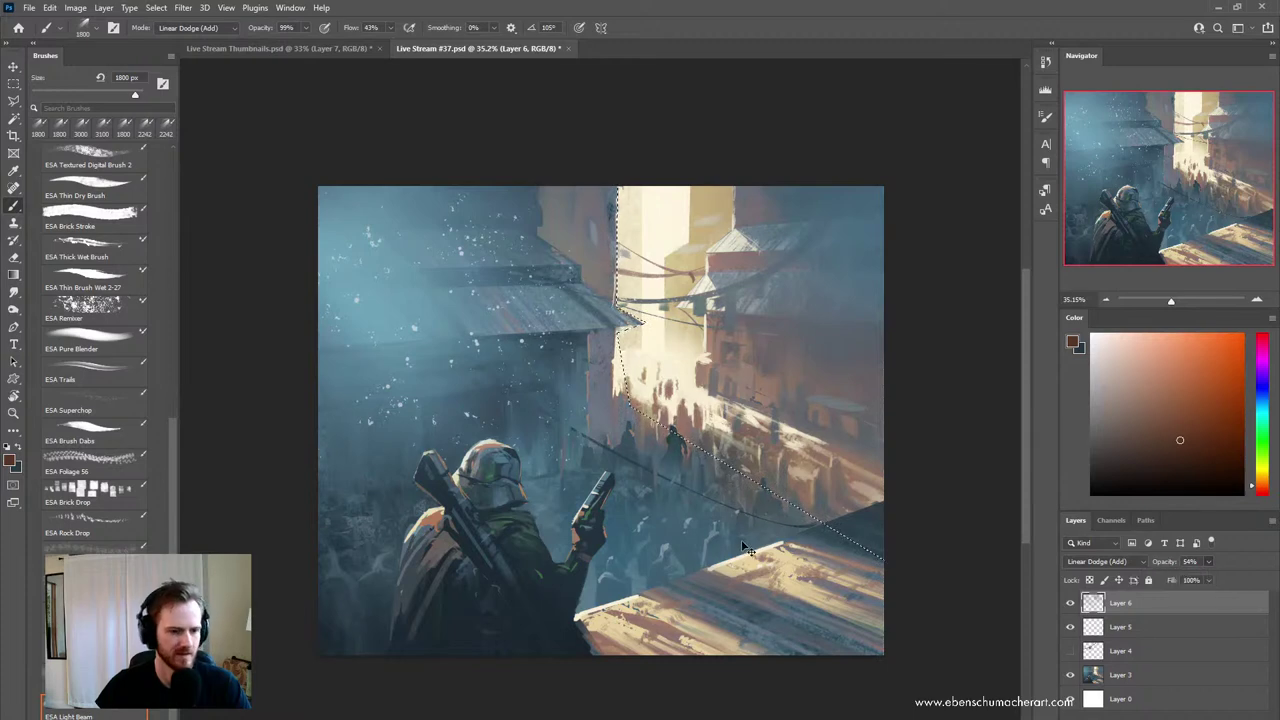
key(ctrl+d)
- Target Layer 3, sample a dark blue from the painting's shadows, and set up the ESA Soft Round brush at 1100 px
key(z)
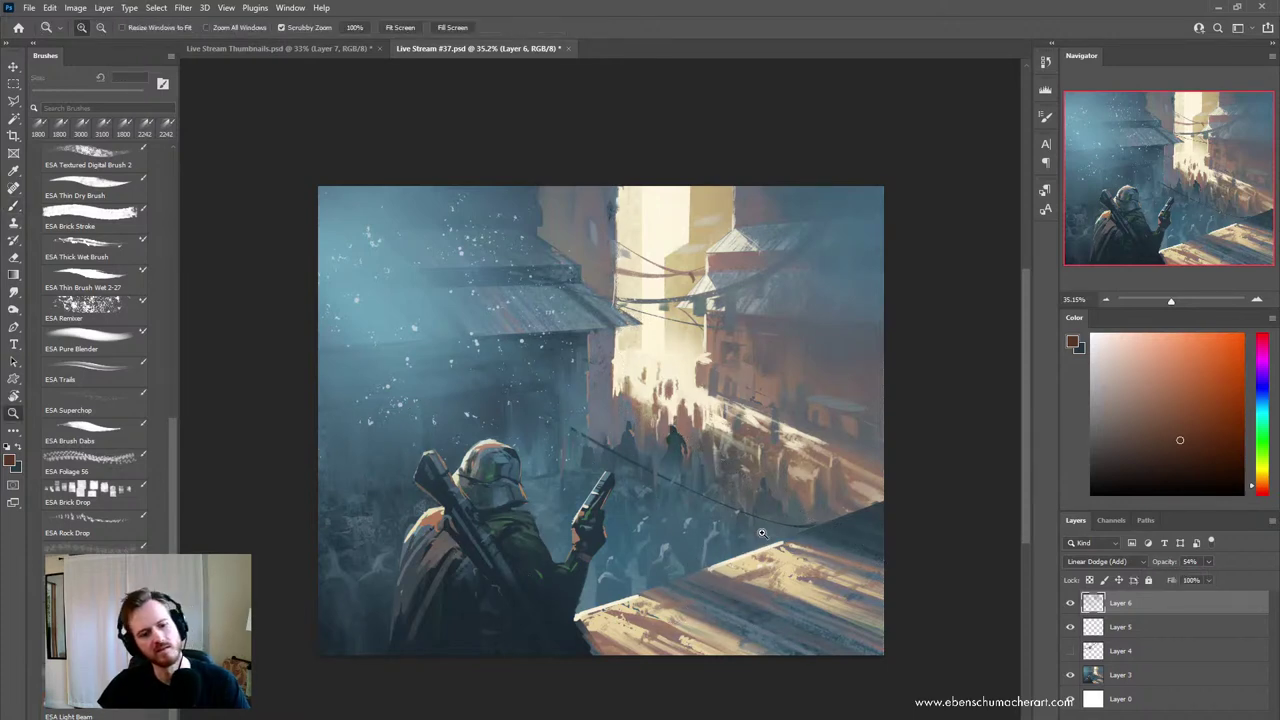
drag(761, 533, 775, 533)
click(1101, 676)
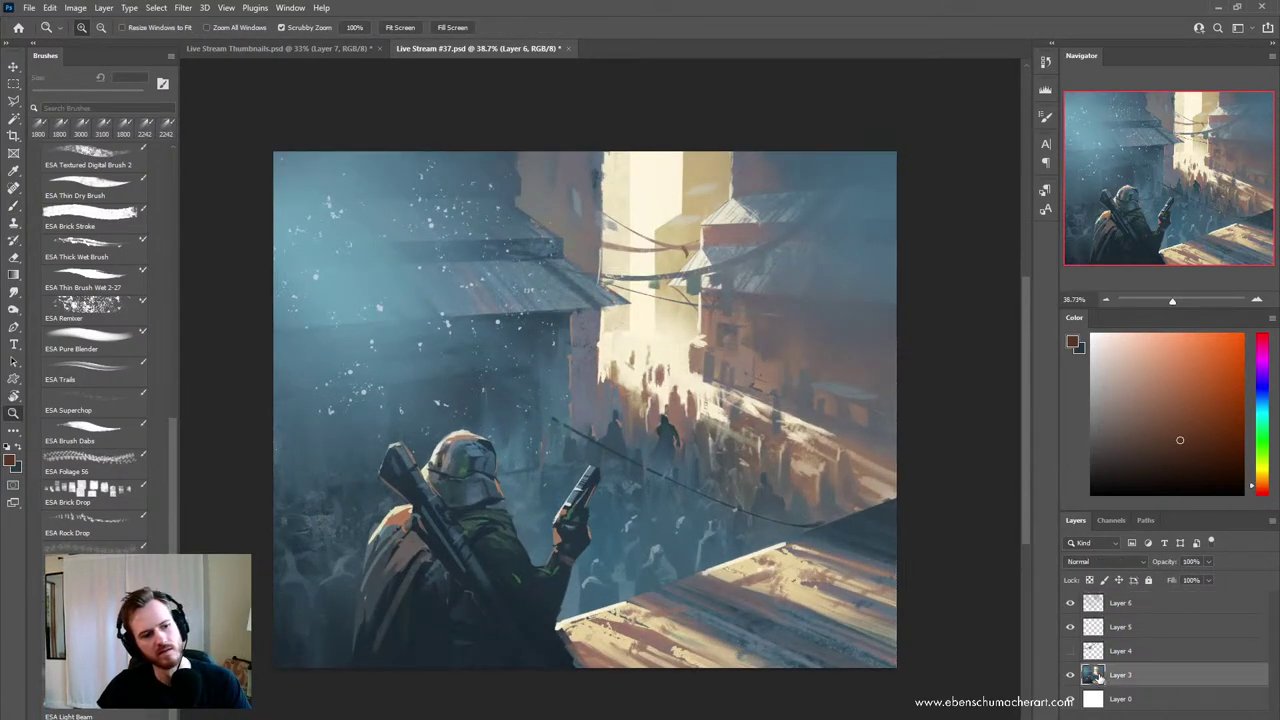
key(b)
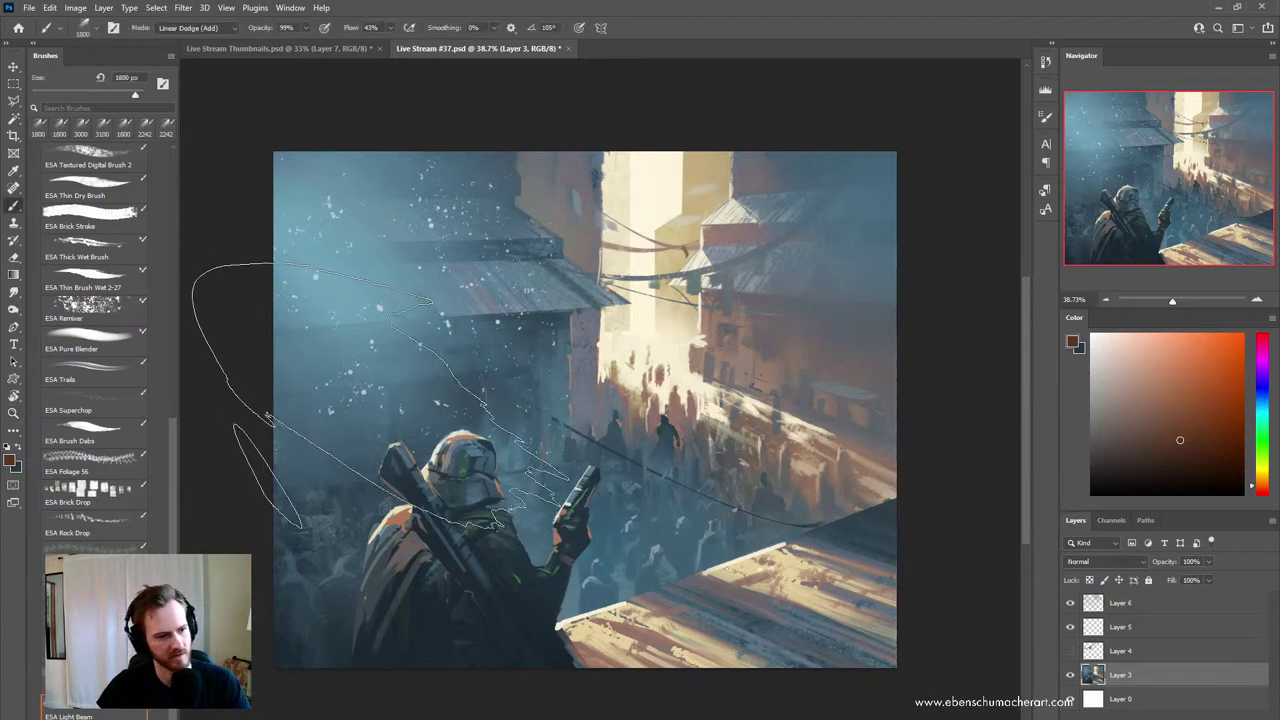
alt+click(457, 421)
scroll(70, 345, up, 8)
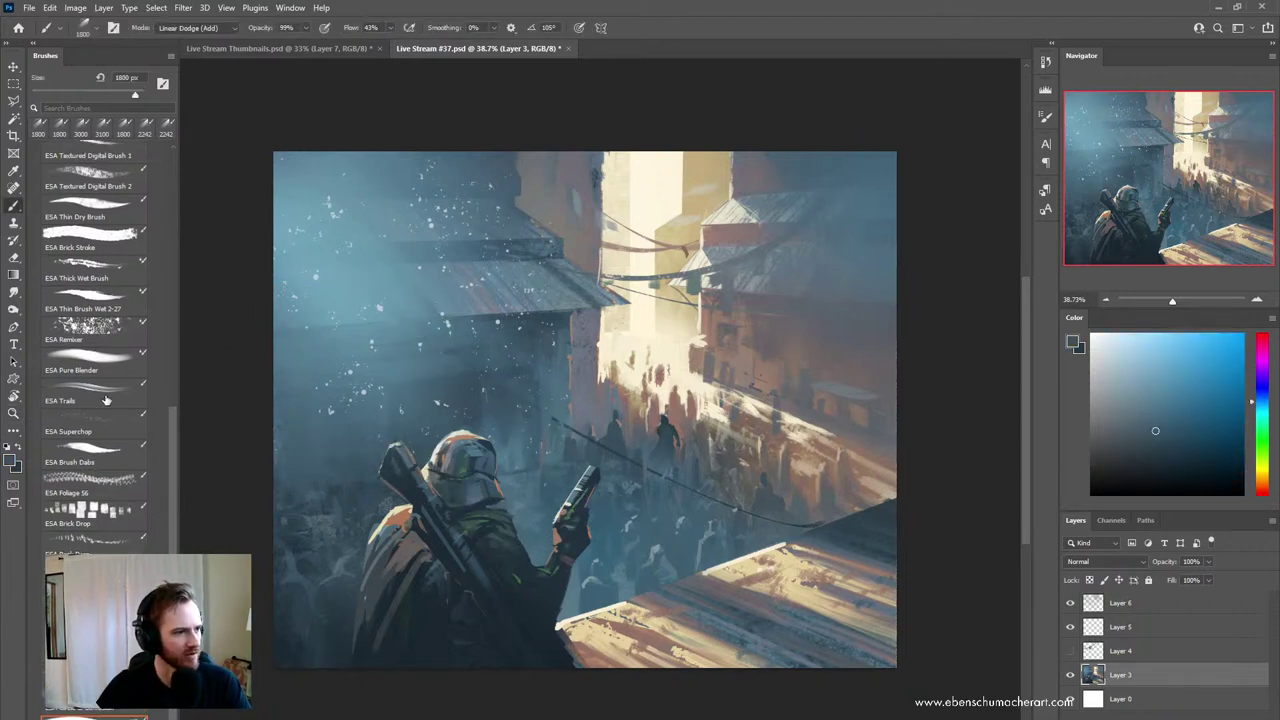
scroll(80, 282, up, 3)
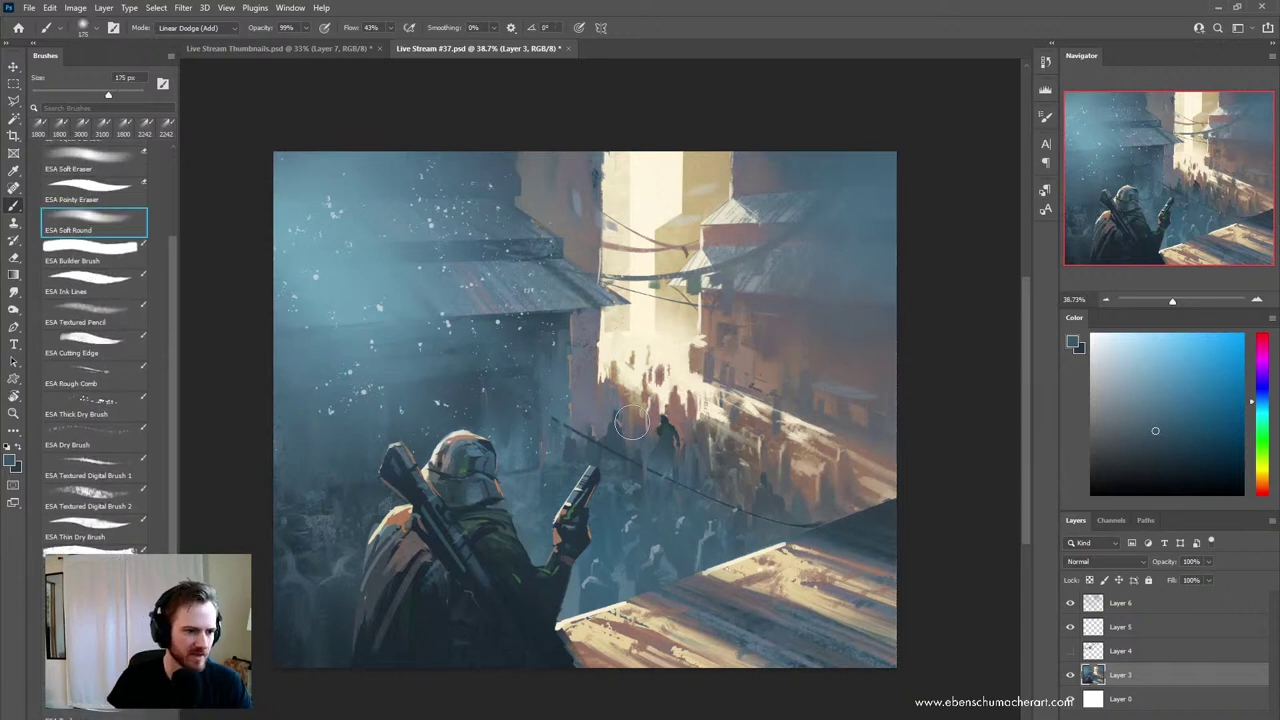
key(bracketright)
key(bracketright)
key(bracketright)
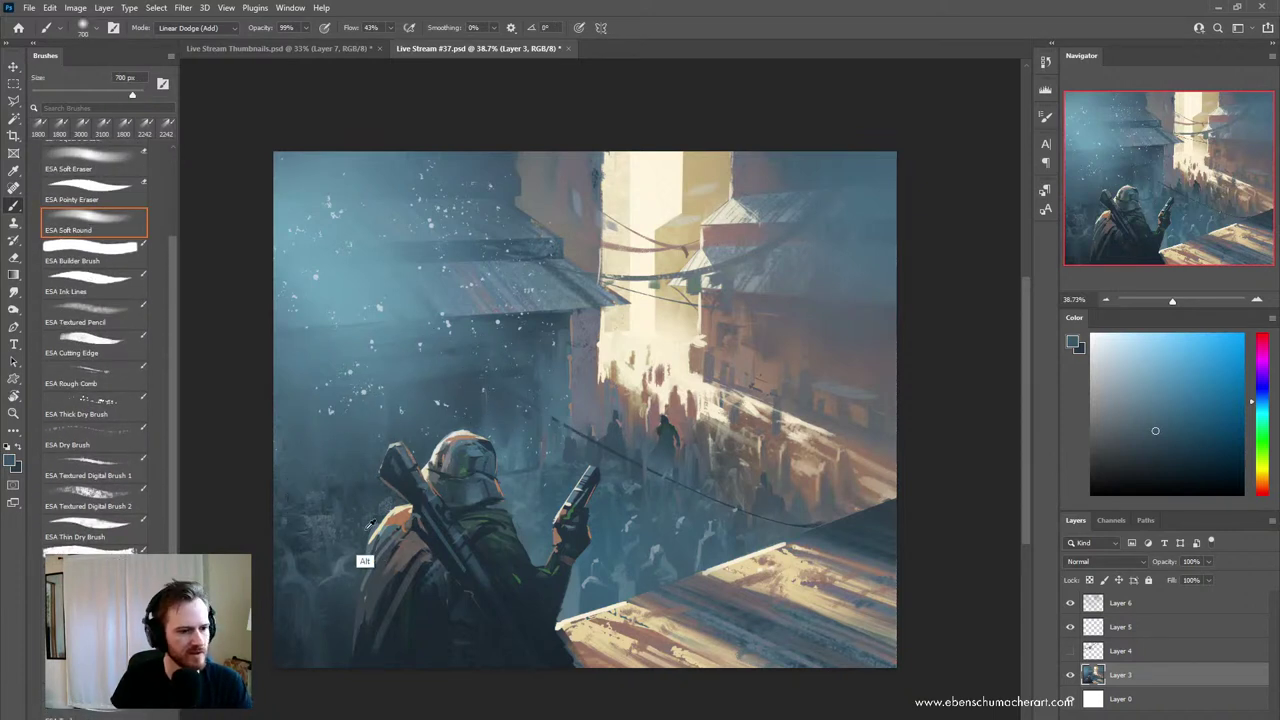
key(bracketright)
key(bracketright)
key(bracketright)
key(bracketright)
key(bracketright)
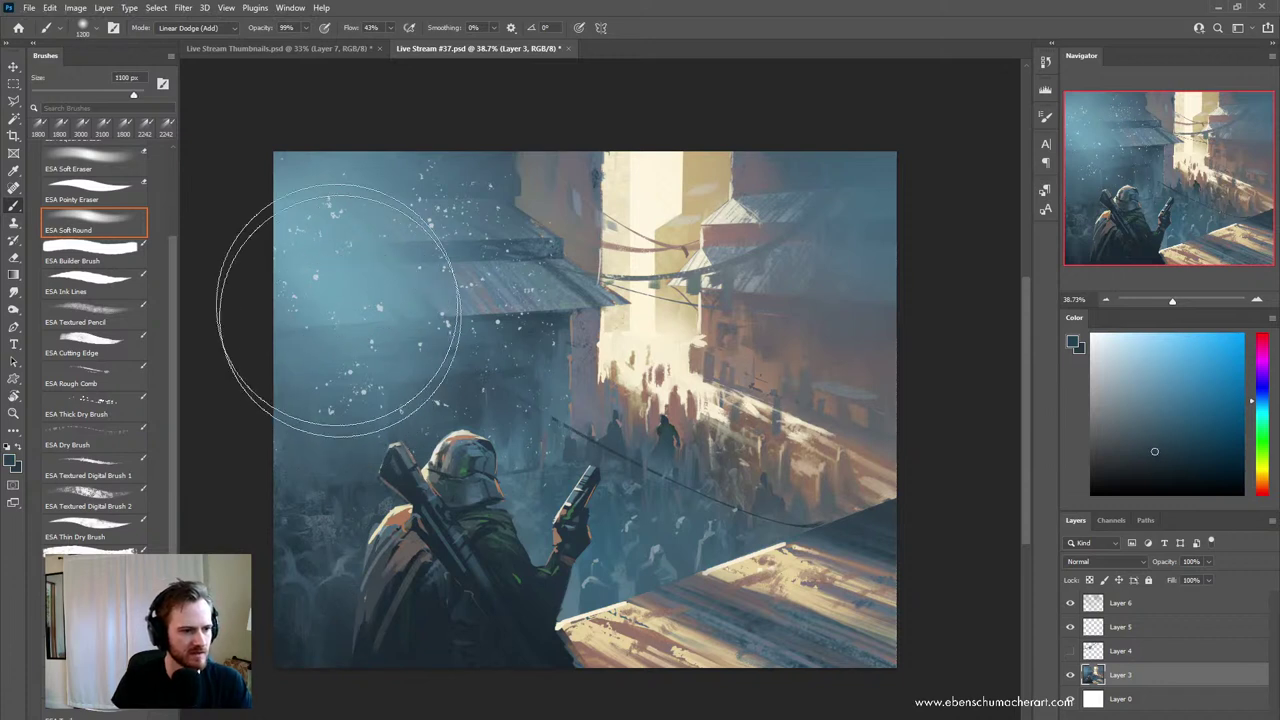
key(bracketleft)
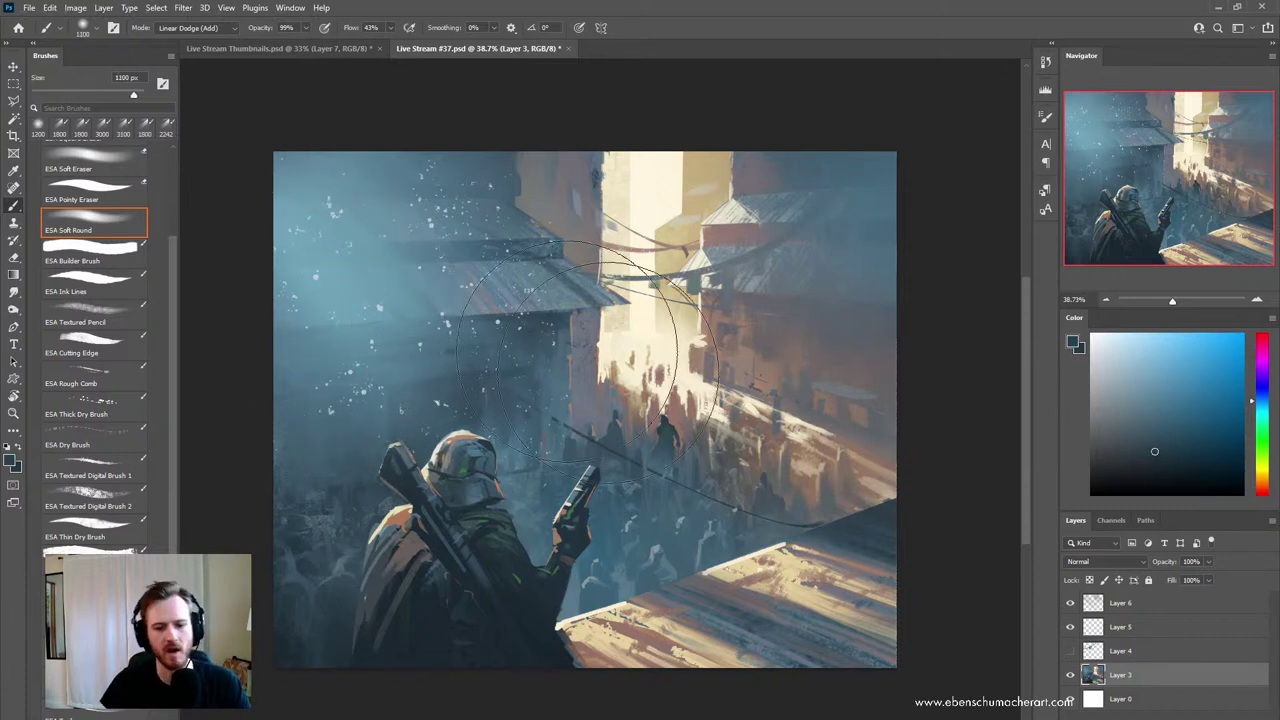
- Duplicate Layer 3 and darken the copy with Levels, setting the midtone input to 0.6
key(ctrl+h)
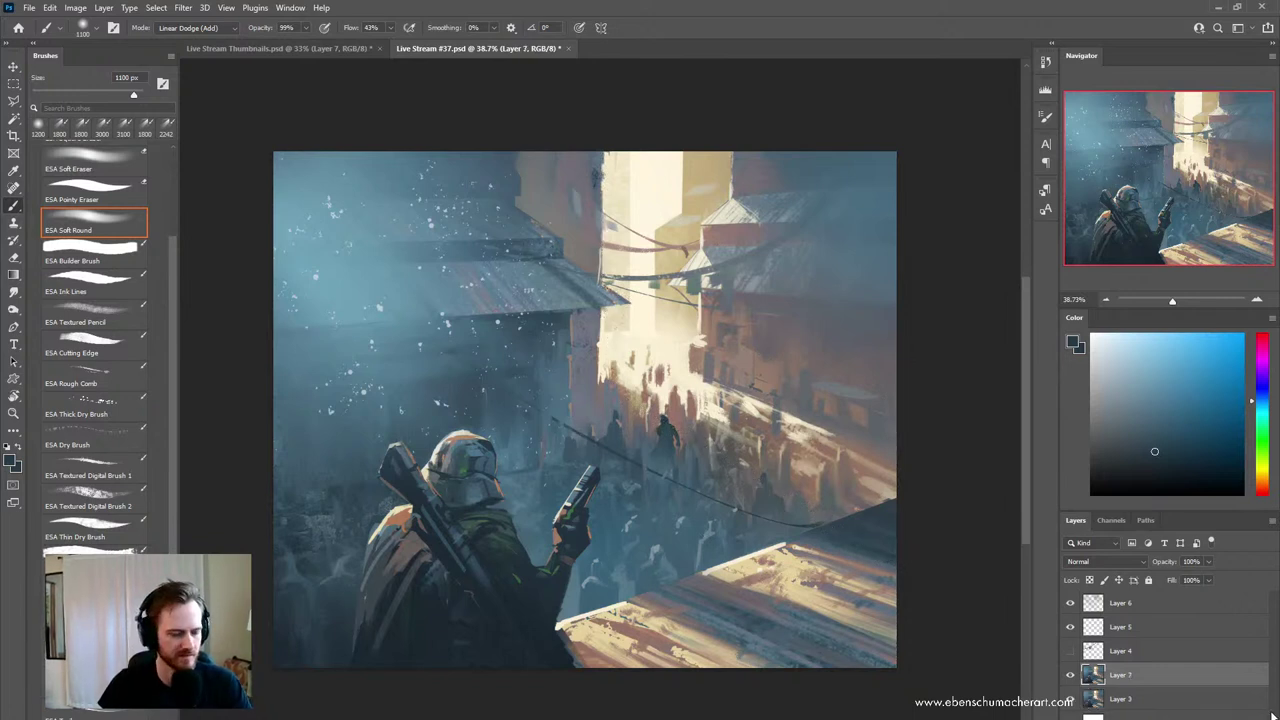
key(ctrl+l)
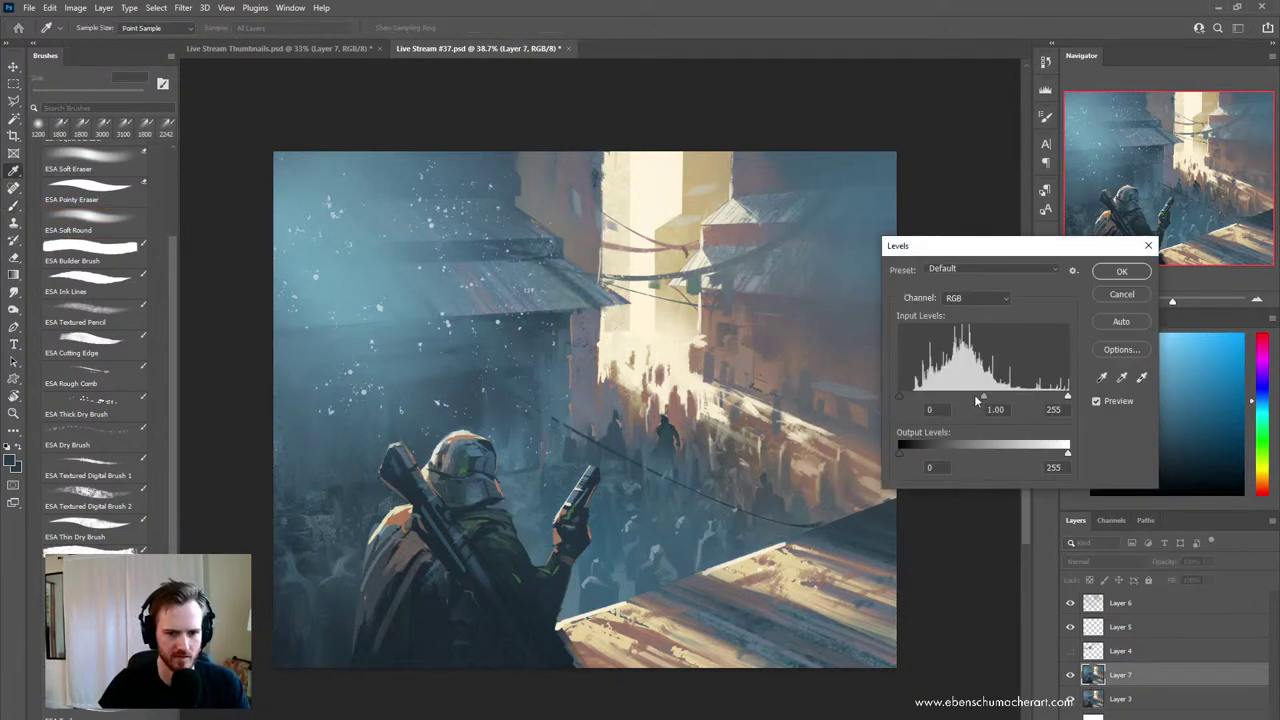
mouse_move(983, 396)
mouse_down()
mouse_move(961, 396)
mouse_move(1010, 398)
mouse_up()
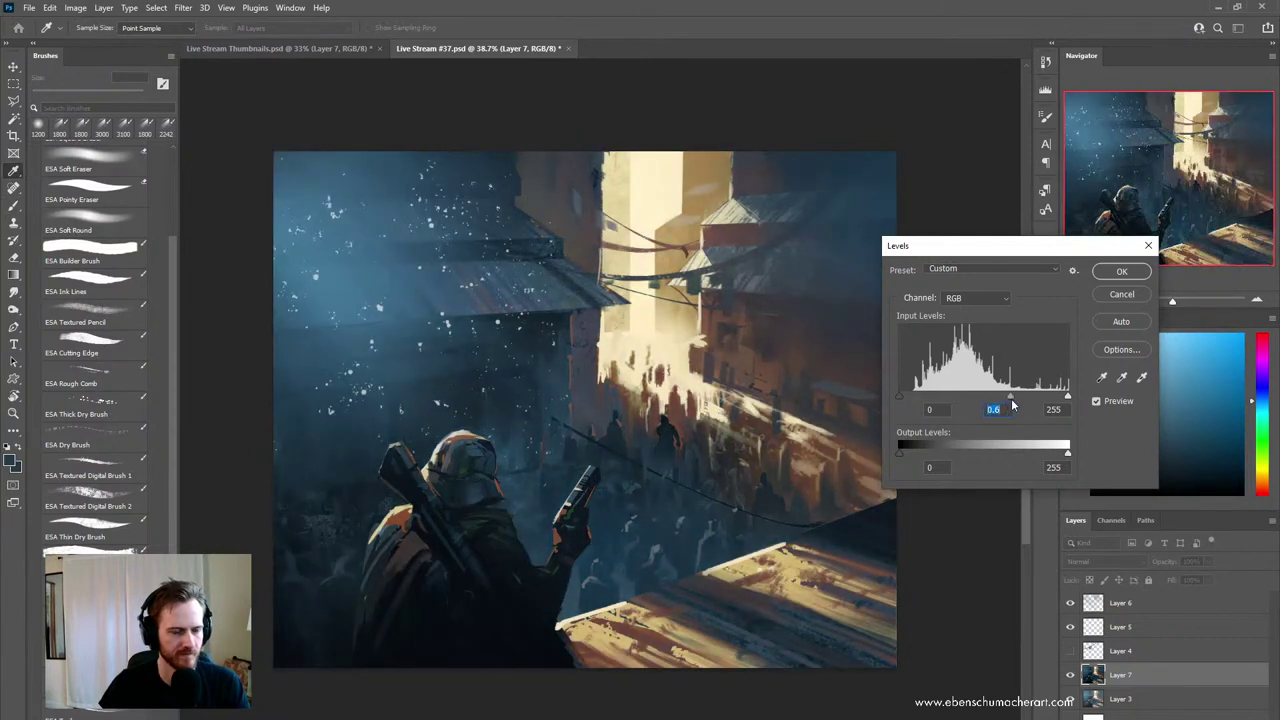
click(1121, 272)
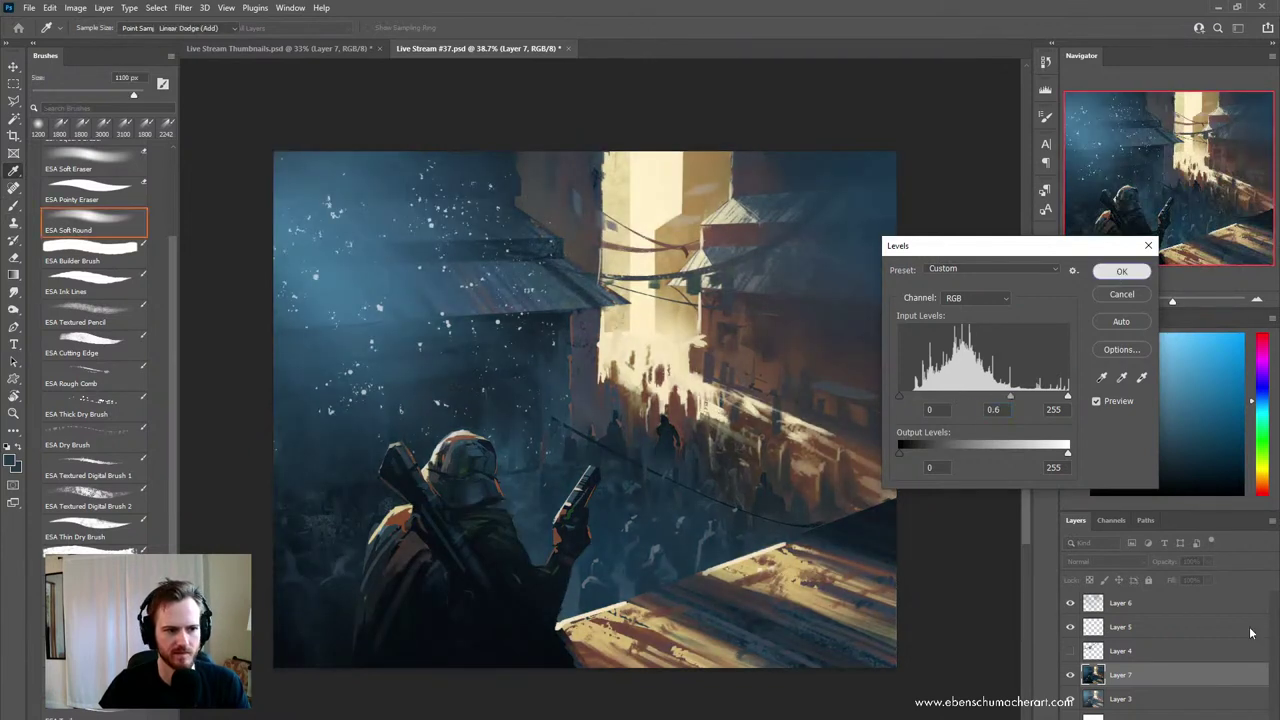
- Add a black mask to Layer 7 and paint white over the misty building to reveal the darkened copy there
click(1153, 718)
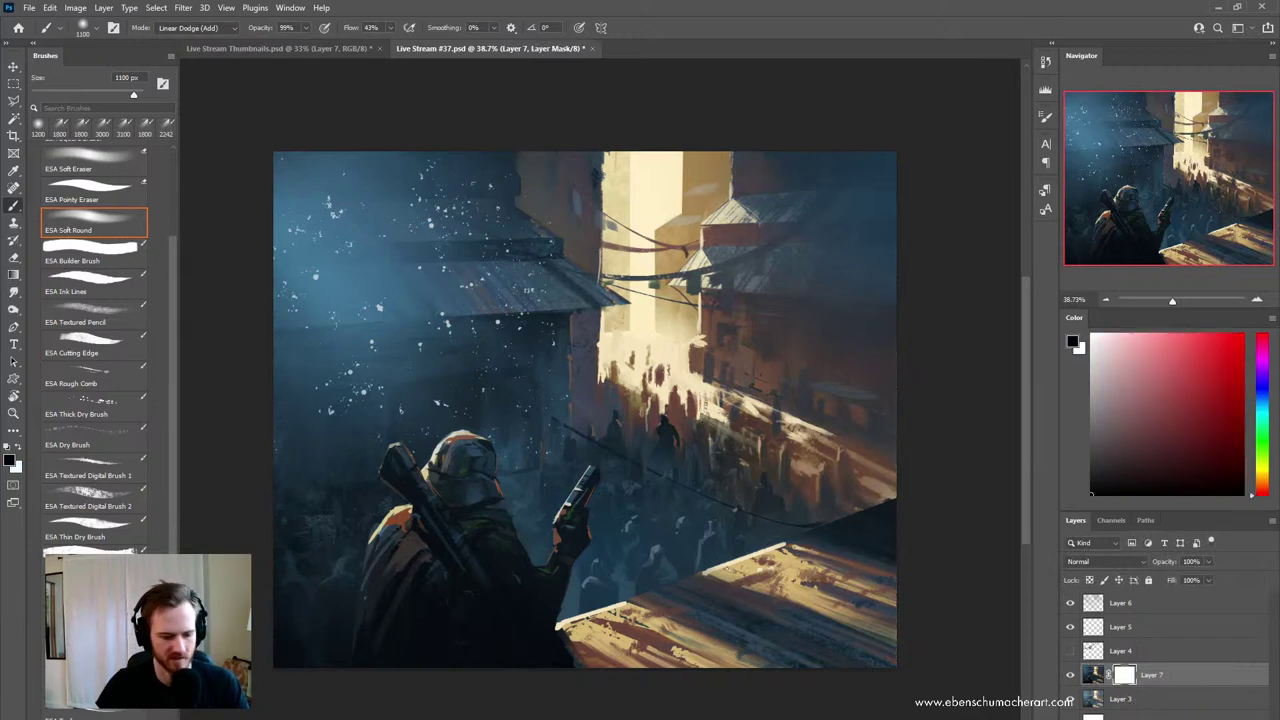
key(ctrl+i)
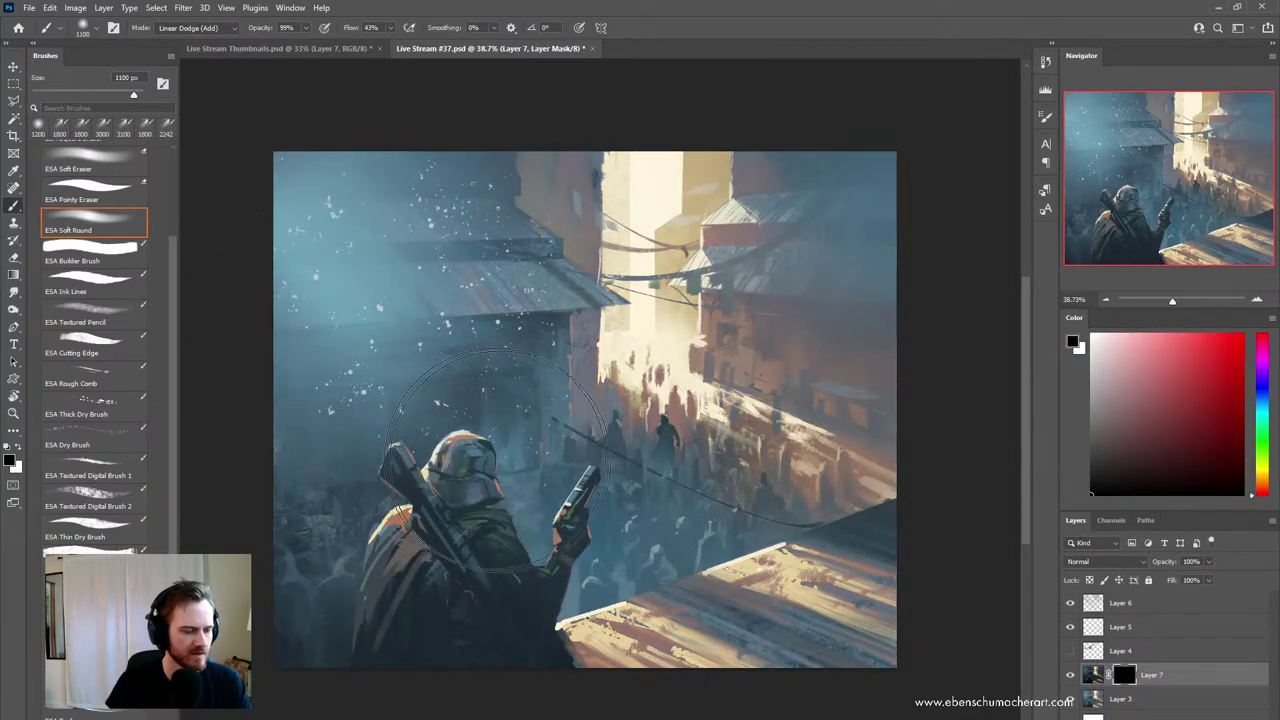
key(x)
mouse_move(370, 281)
mouse_down()
mouse_move(386, 277)
mouse_move(333, 370)
mouse_move(338, 171)
mouse_move(390, 250)
mouse_up()
key(ctrl+i)
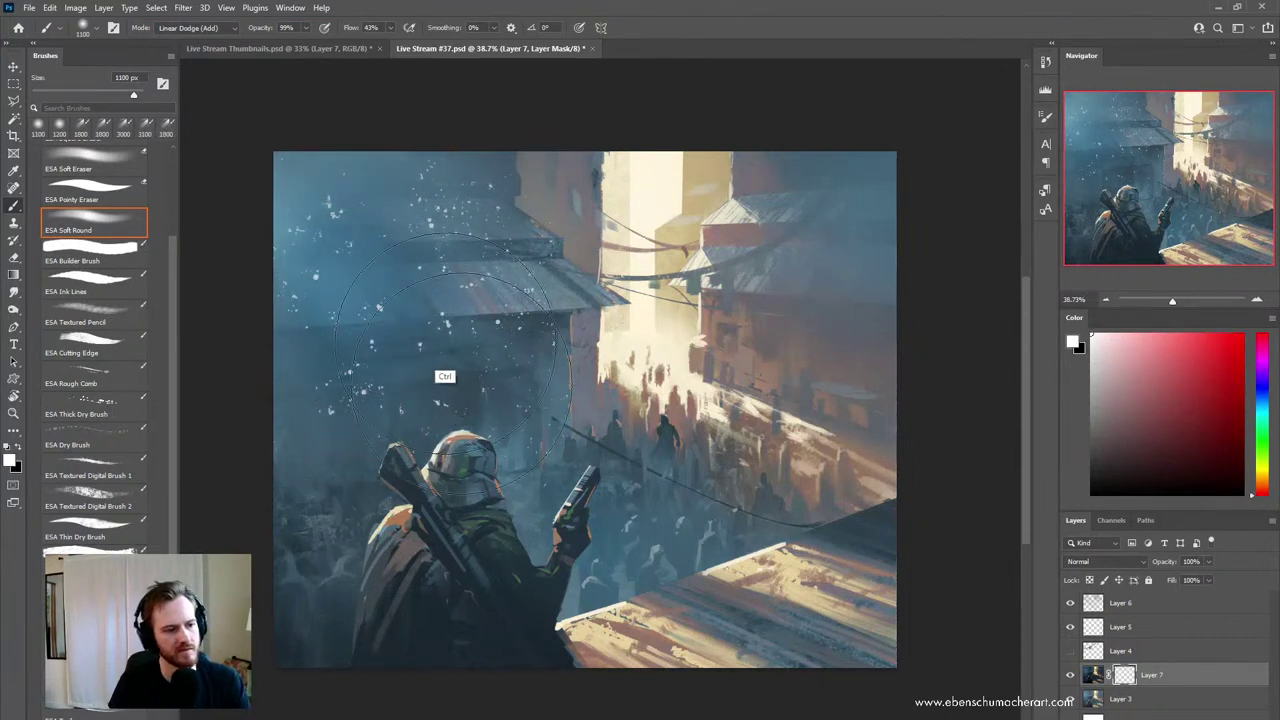
key(ctrl+i)
- Reduce the saturation of Layer 7's image to -33 with Hue/Saturation
click(1093, 677)
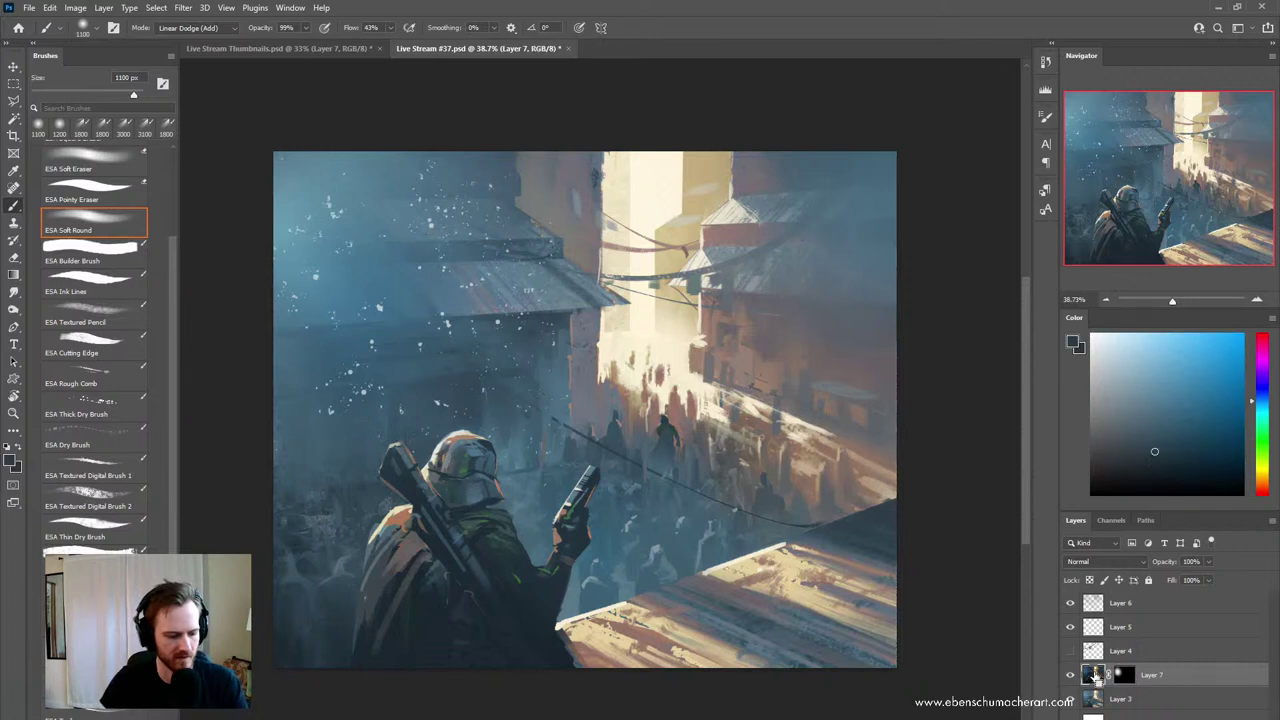
key(ctrl+u)
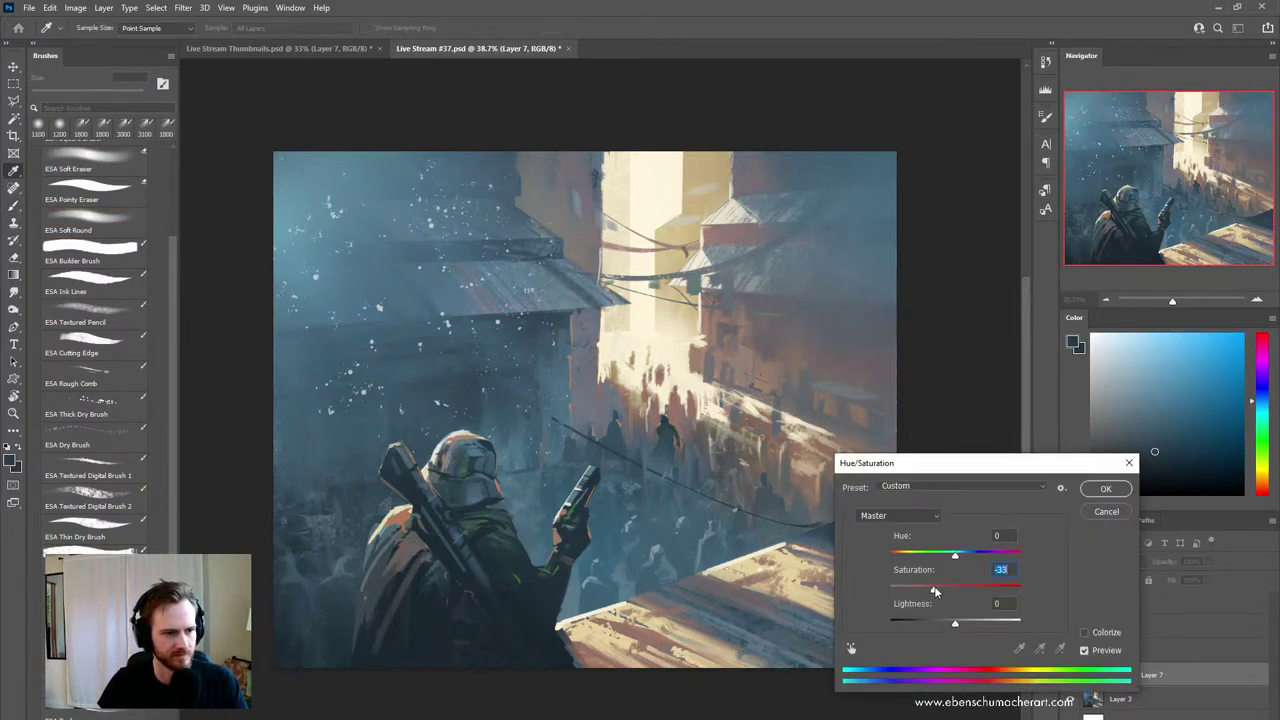
click(1103, 489)
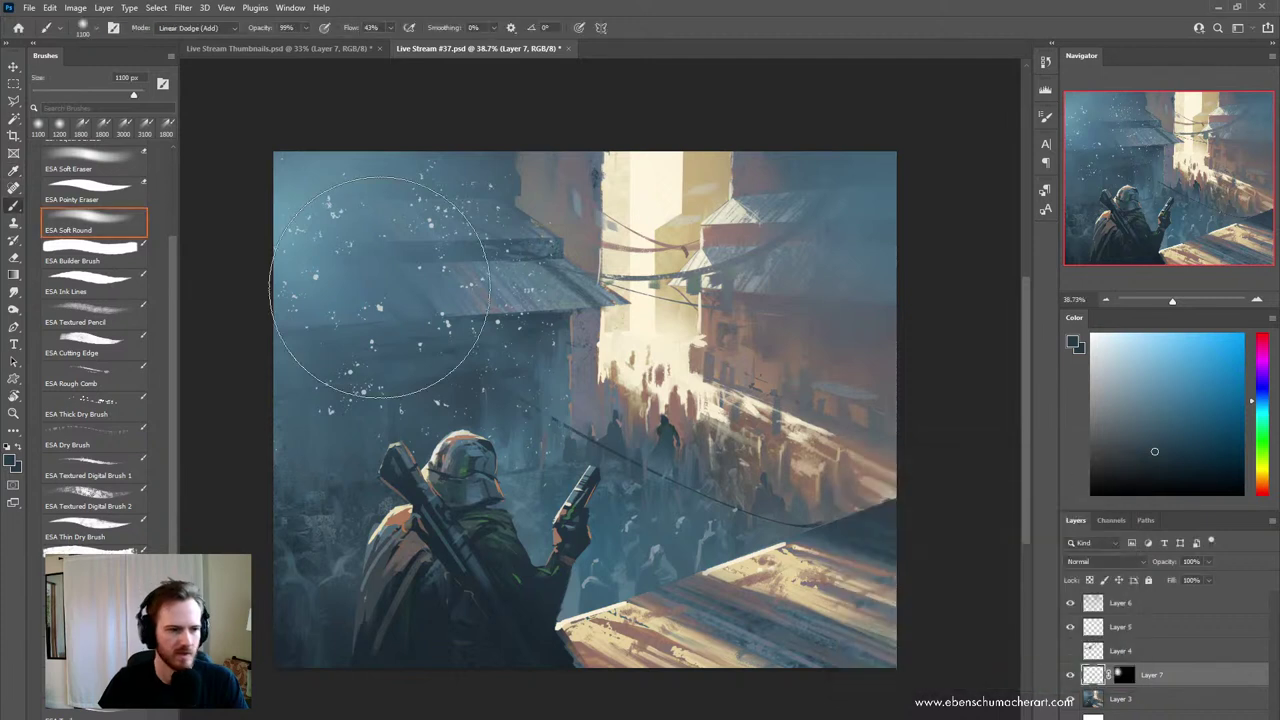
- Paint more white on Layer 7's mask over the misty building's upper-left area, undoing the strokes that darken too much
mouse_move(316, 325)
mouse_down()
mouse_move(297, 394)
mouse_move(322, 360)
mouse_up()
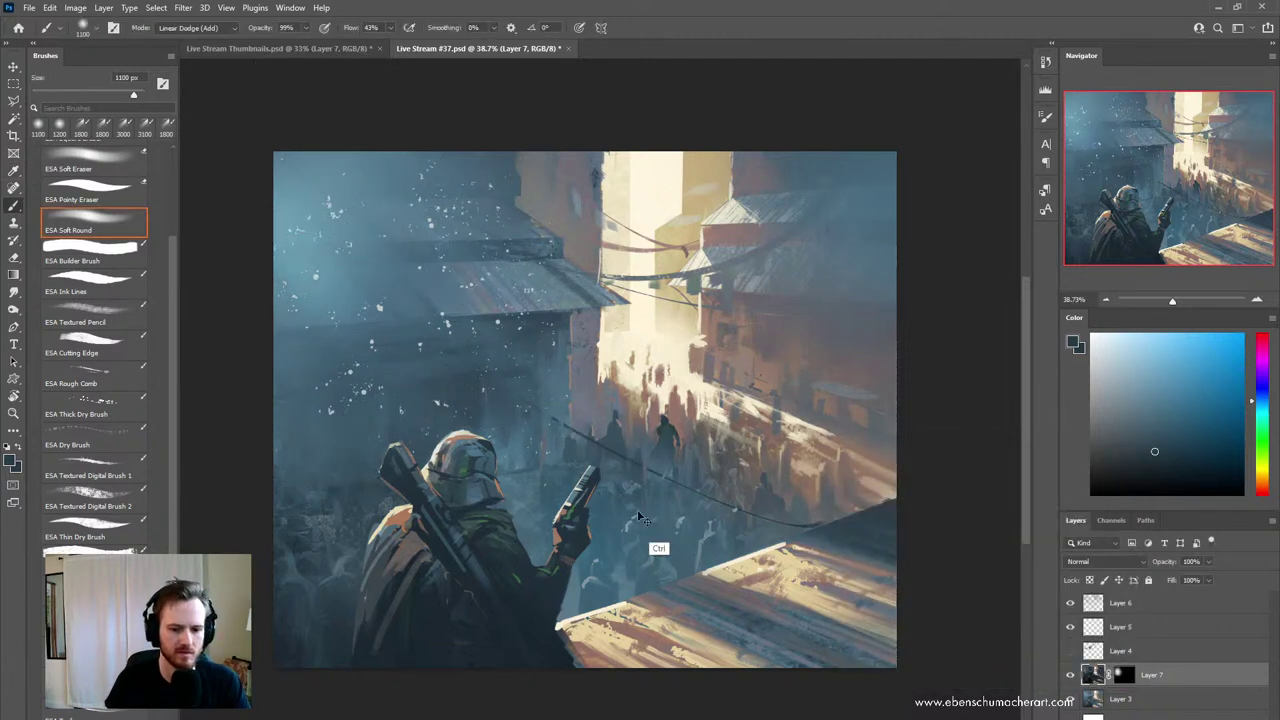
click(1124, 675)
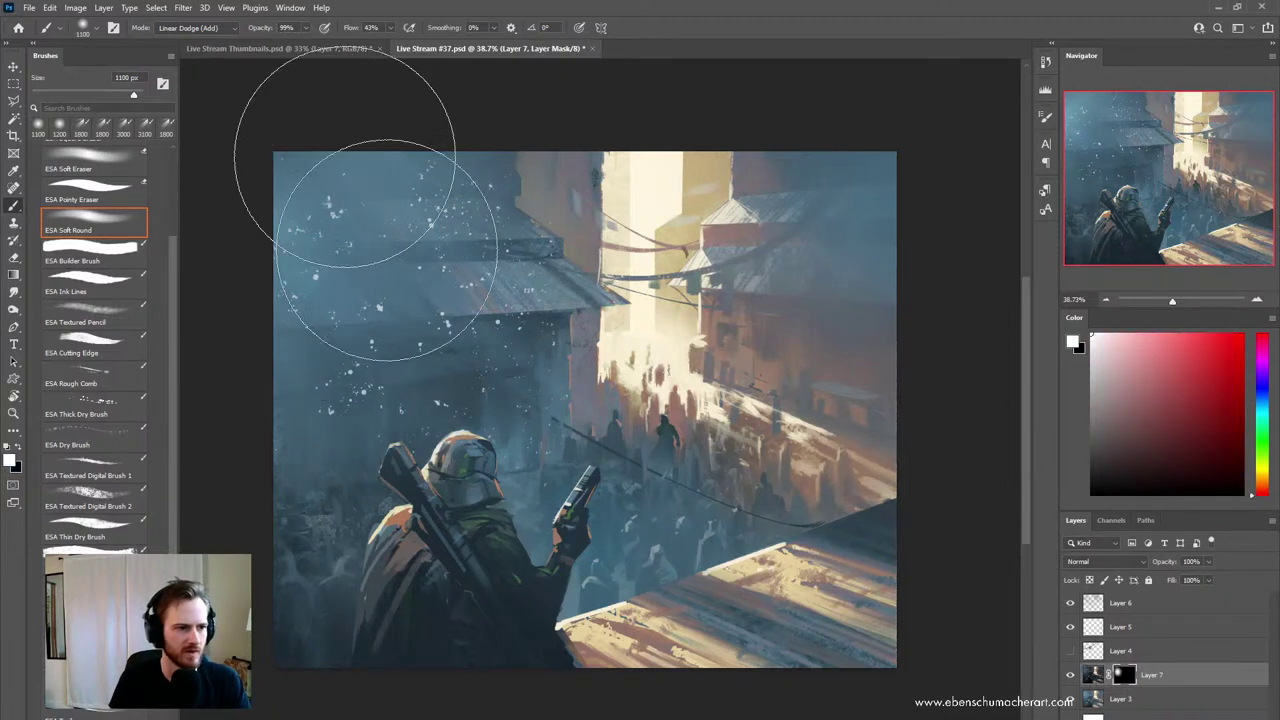
mouse_move(279, 269)
mouse_down()
mouse_move(300, 450)
mouse_move(331, 440)
mouse_move(336, 235)
mouse_move(418, 318)
mouse_move(308, 380)
mouse_move(291, 300)
mouse_move(348, 305)
mouse_move(398, 387)
mouse_up()
key(ctrl+z)
mouse_move(346, 231)
mouse_down()
mouse_move(381, 390)
mouse_move(289, 353)
mouse_move(329, 460)
mouse_move(334, 252)
mouse_move(371, 347)
mouse_move(435, 411)
mouse_move(372, 243)
mouse_move(473, 401)
mouse_move(383, 172)
mouse_move(516, 494)
mouse_move(314, 314)
mouse_up()
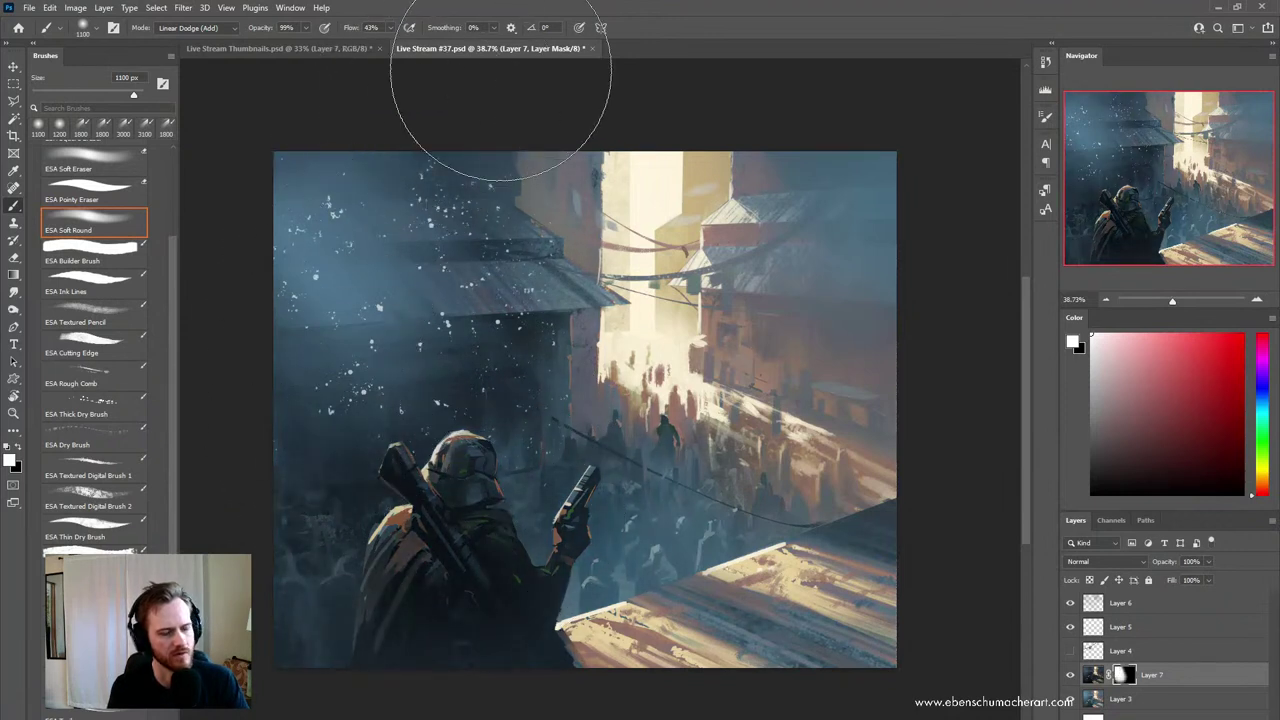
key(ctrl+z)
key(ctrl+z)
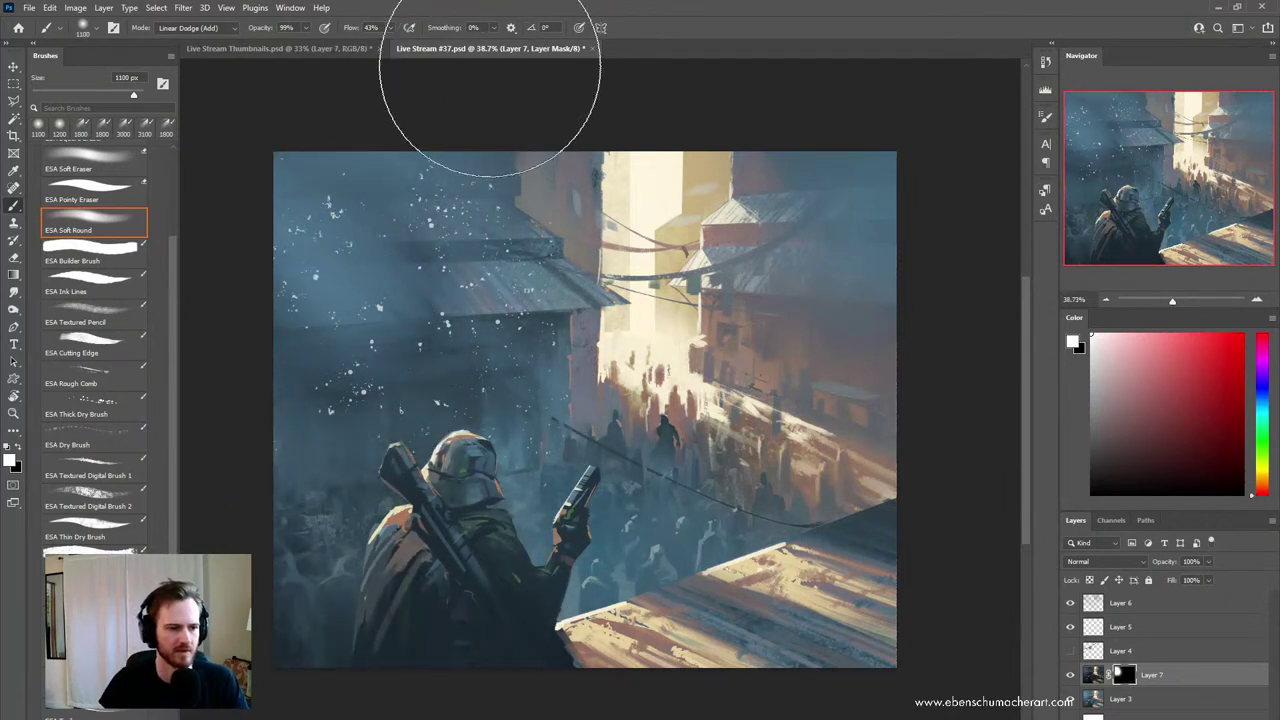
- Disable Layer 7's mask and lift the black output level of its image to 18 with Levels
click(1070, 699)
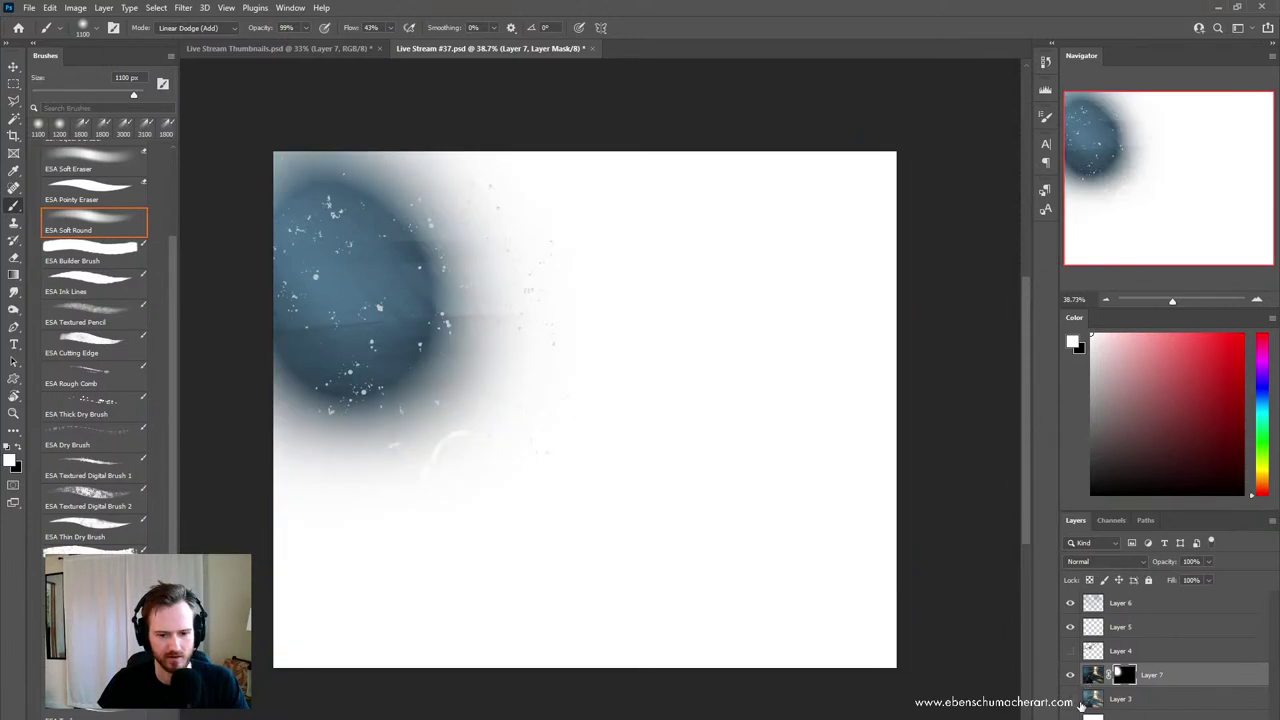
click(1071, 699)
click(1095, 677)
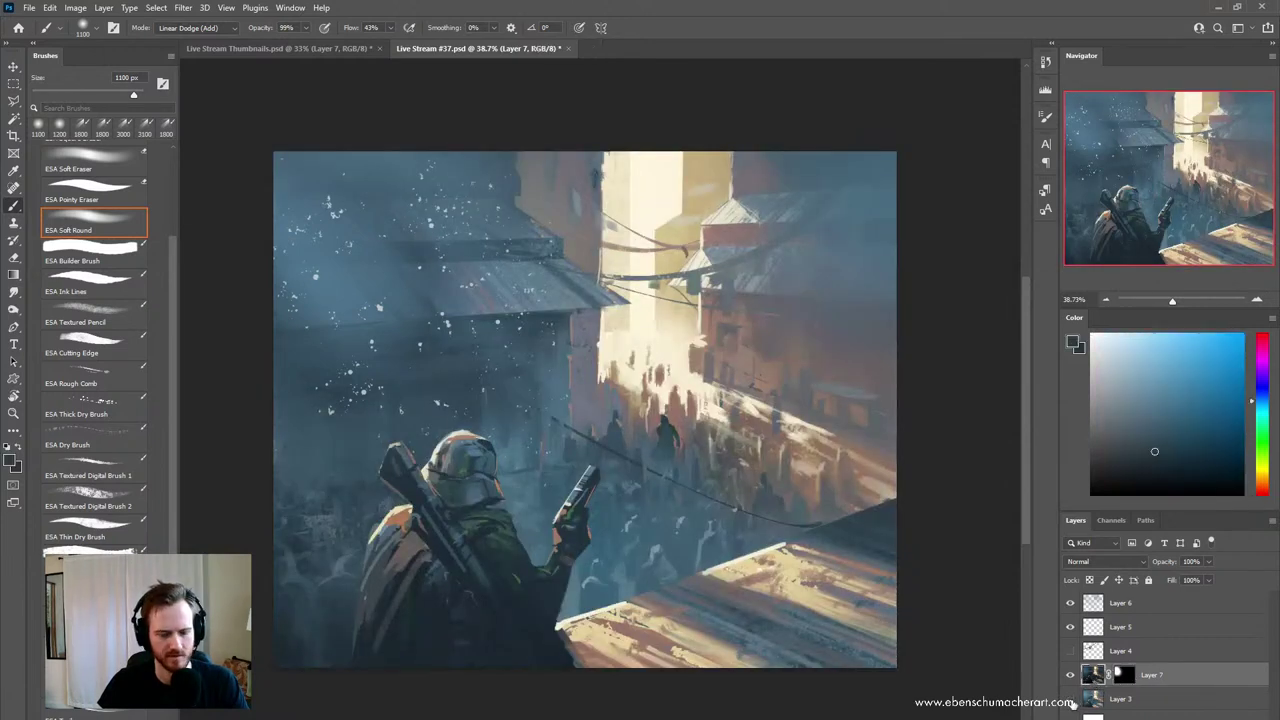
click(1070, 699)
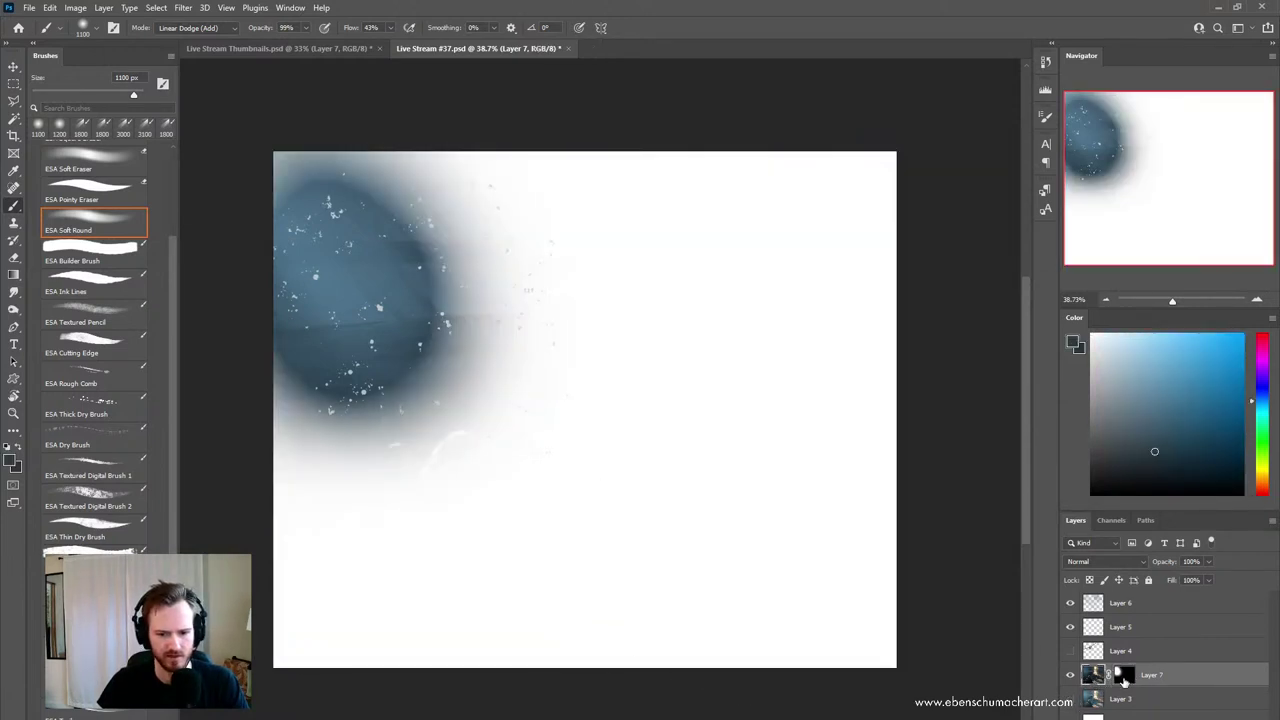
shift+click(1122, 678)
key(ctrl+l)
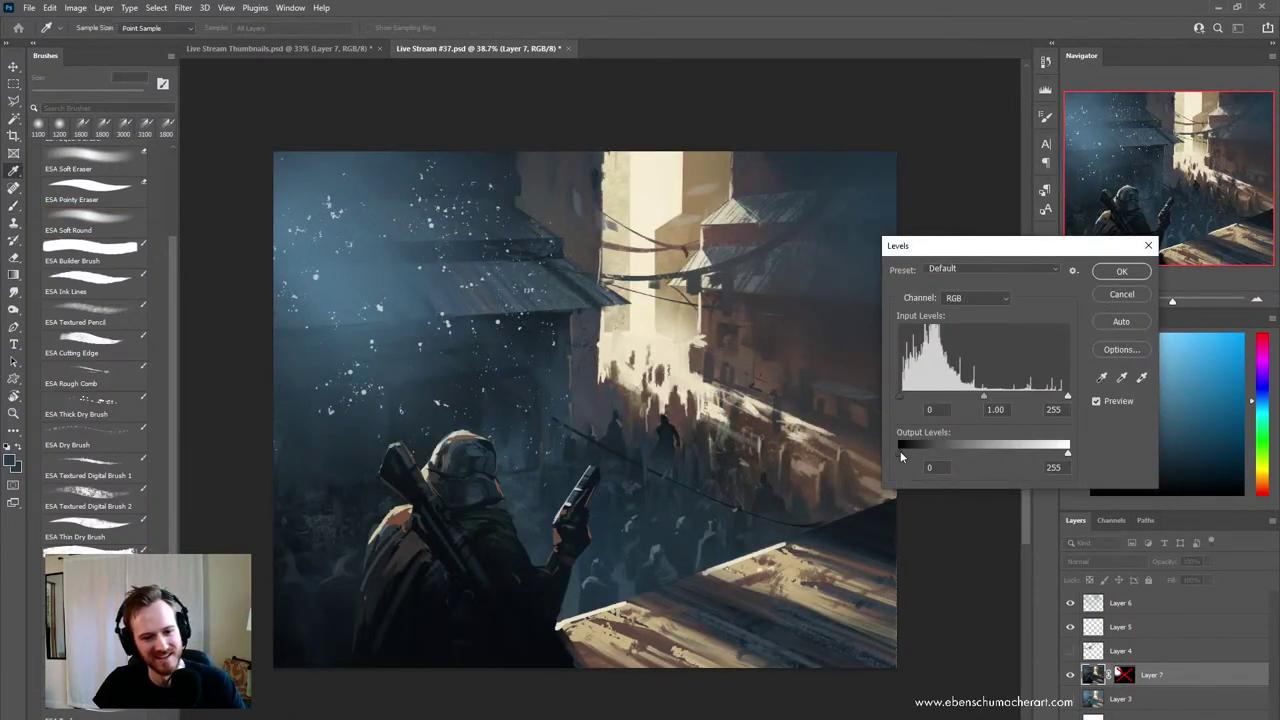
drag(900, 451, 911, 452)
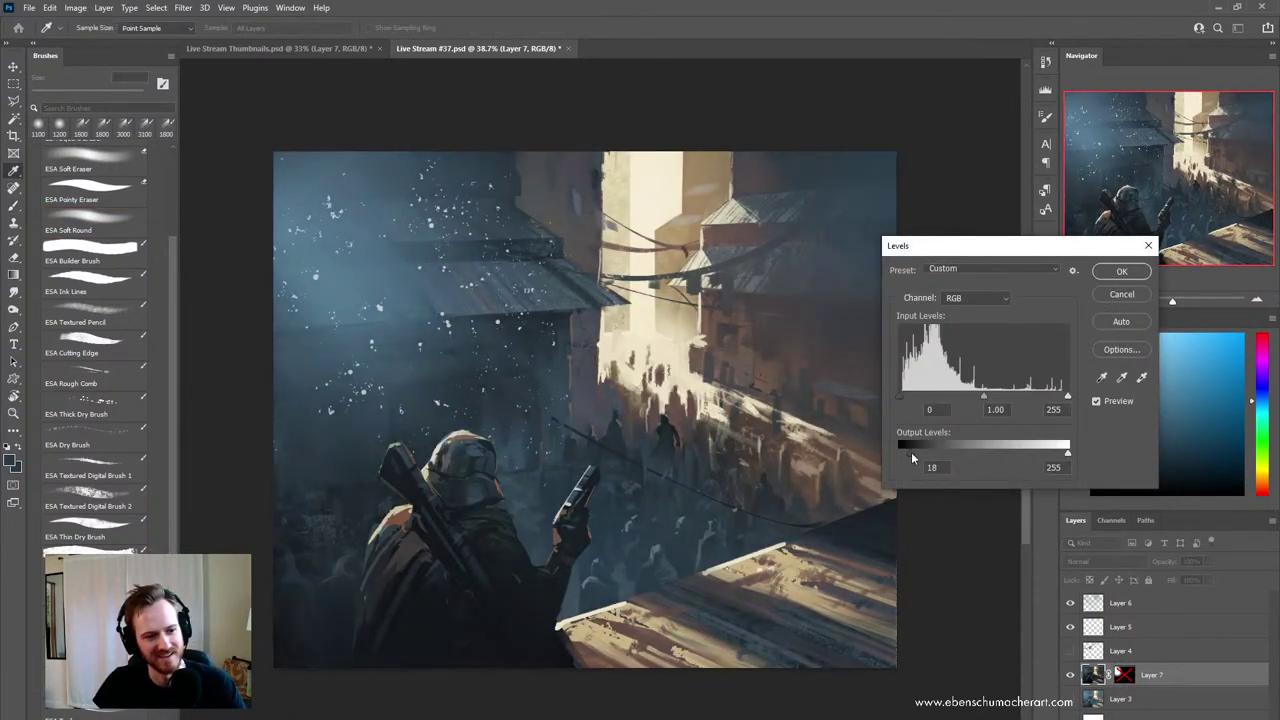
click(1124, 270)
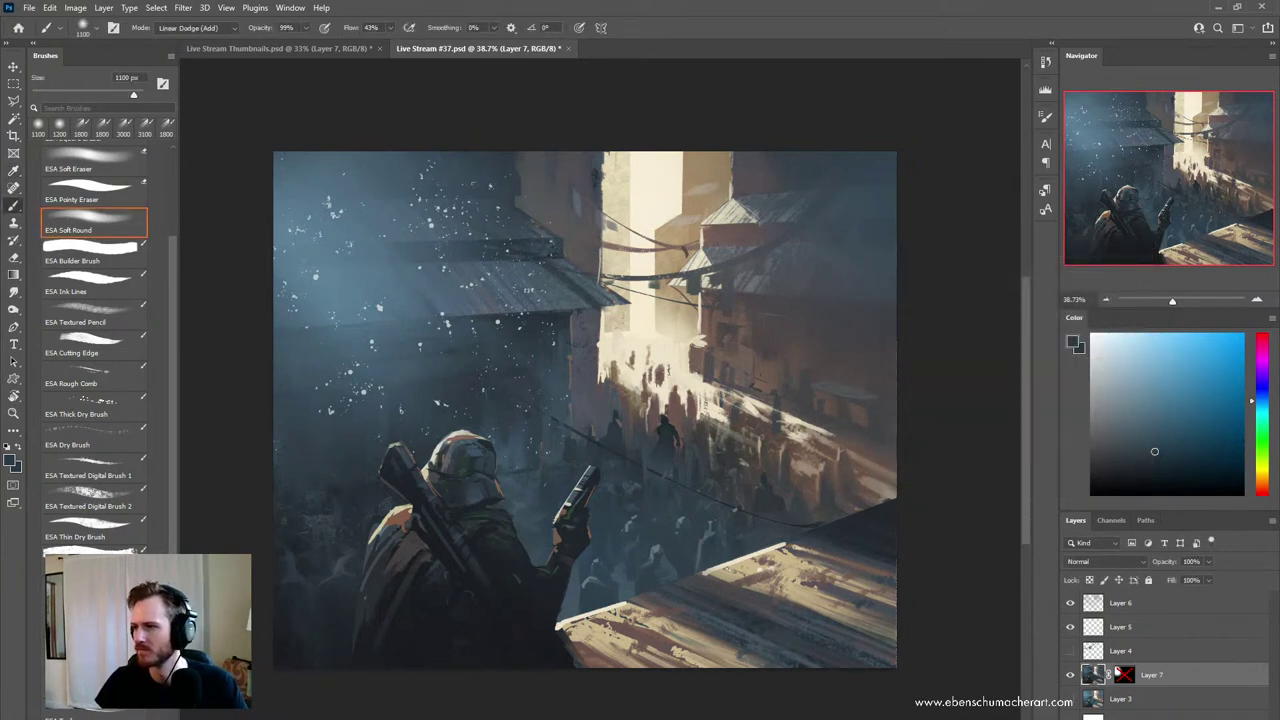
- Compare the painting with Layer 7's mask on and off, leaving the mask enabled
key(z)
drag(560, 410, 564, 458)
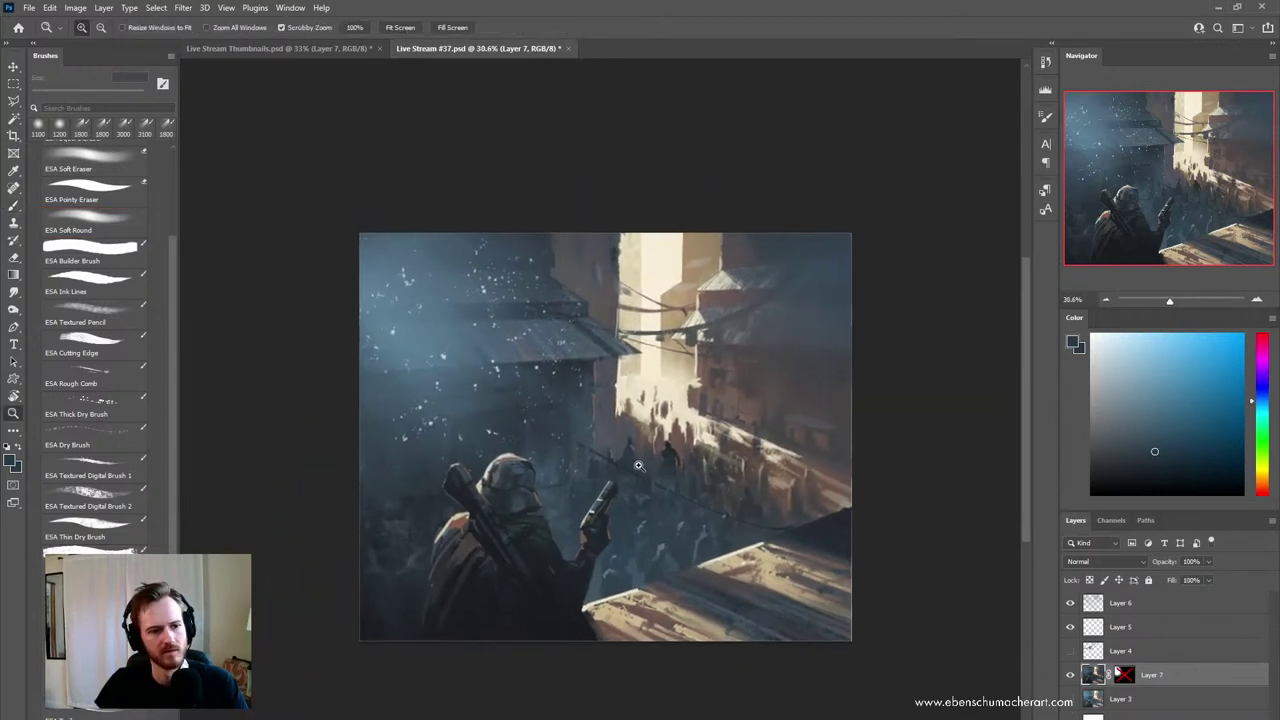
drag(639, 465, 592, 468)
shift+click(1122, 678)
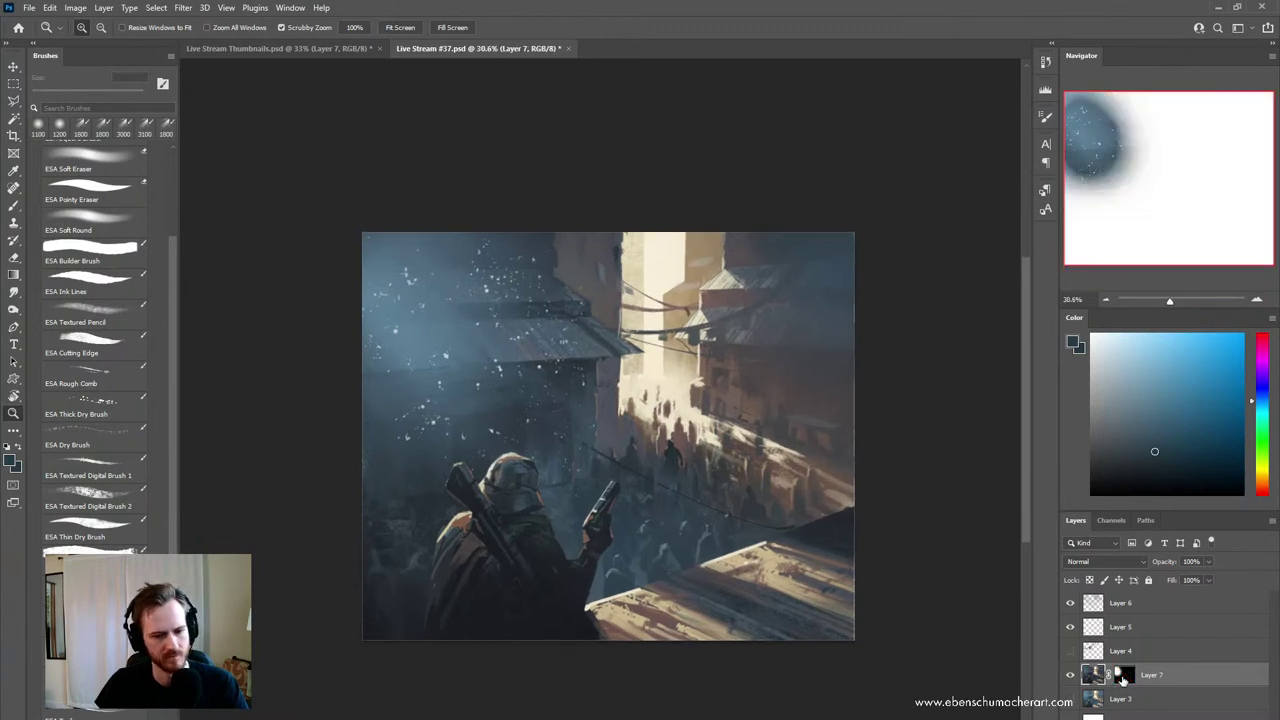
shift+click(1120, 676)
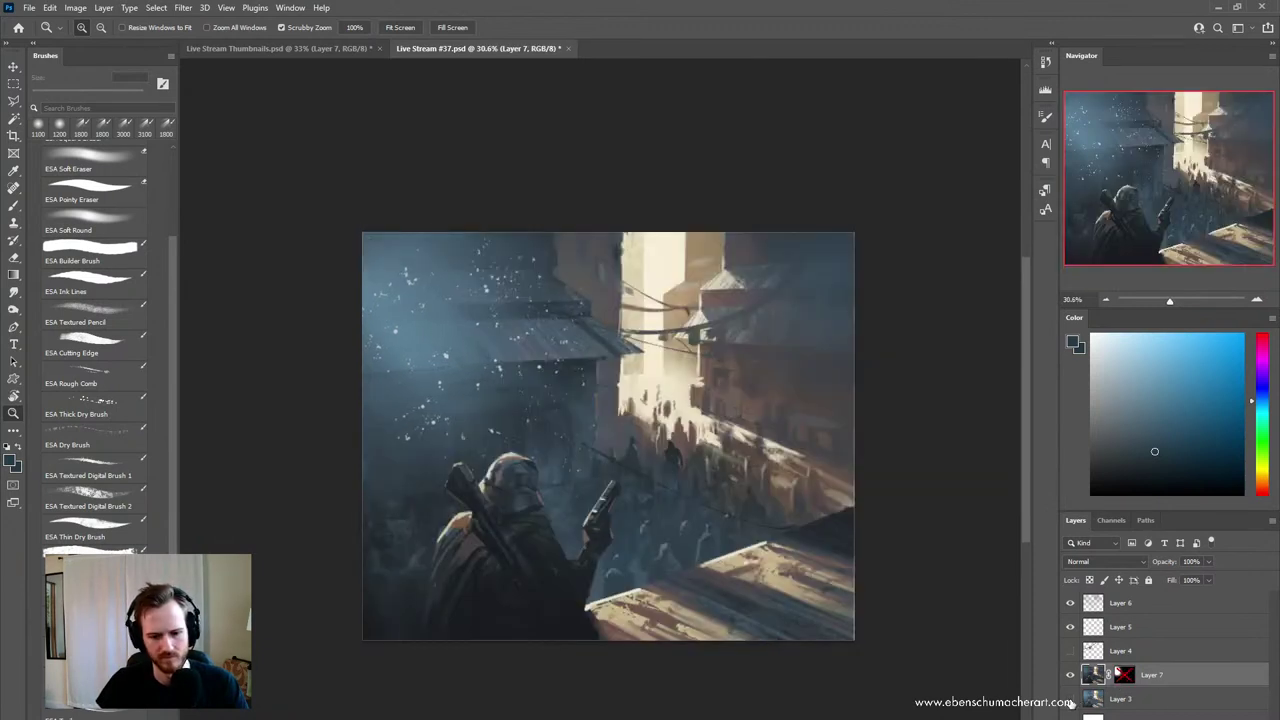
shift+click(1120, 677)
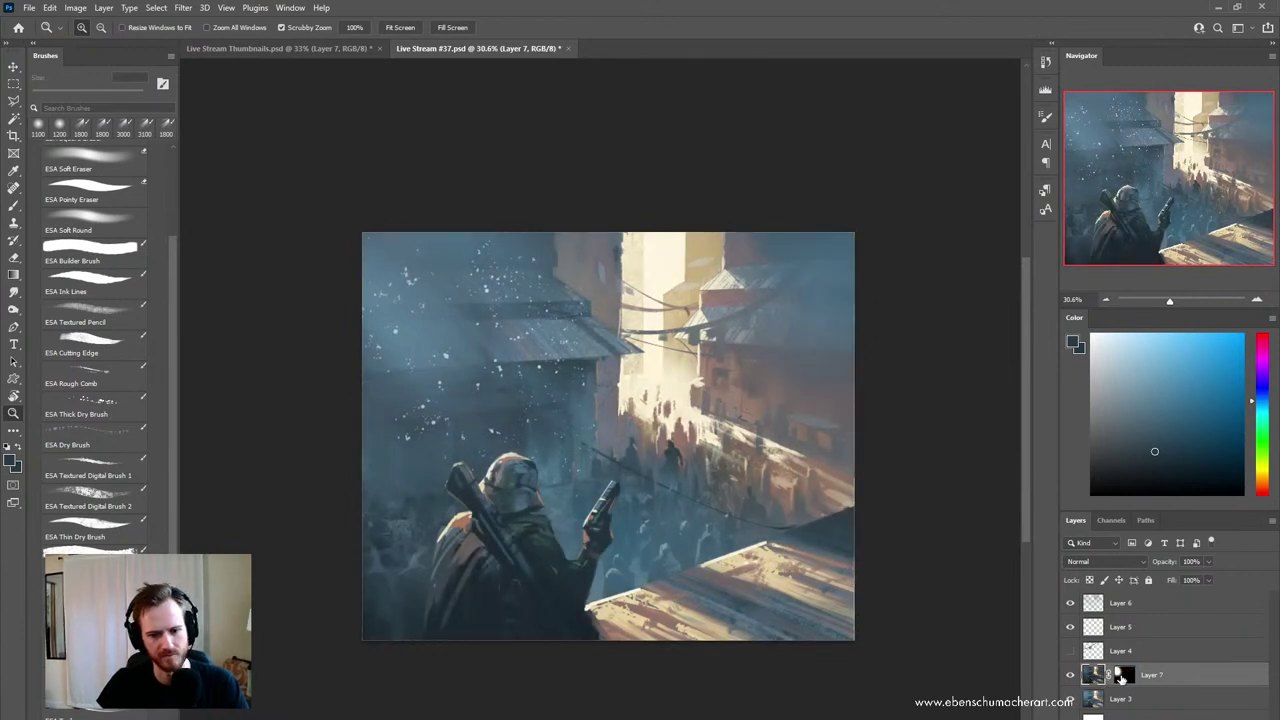
- Hide Layer 6 and paint white on Layer 7's mask down the building toward the soldier, undoing excess strokes
click(1070, 604)
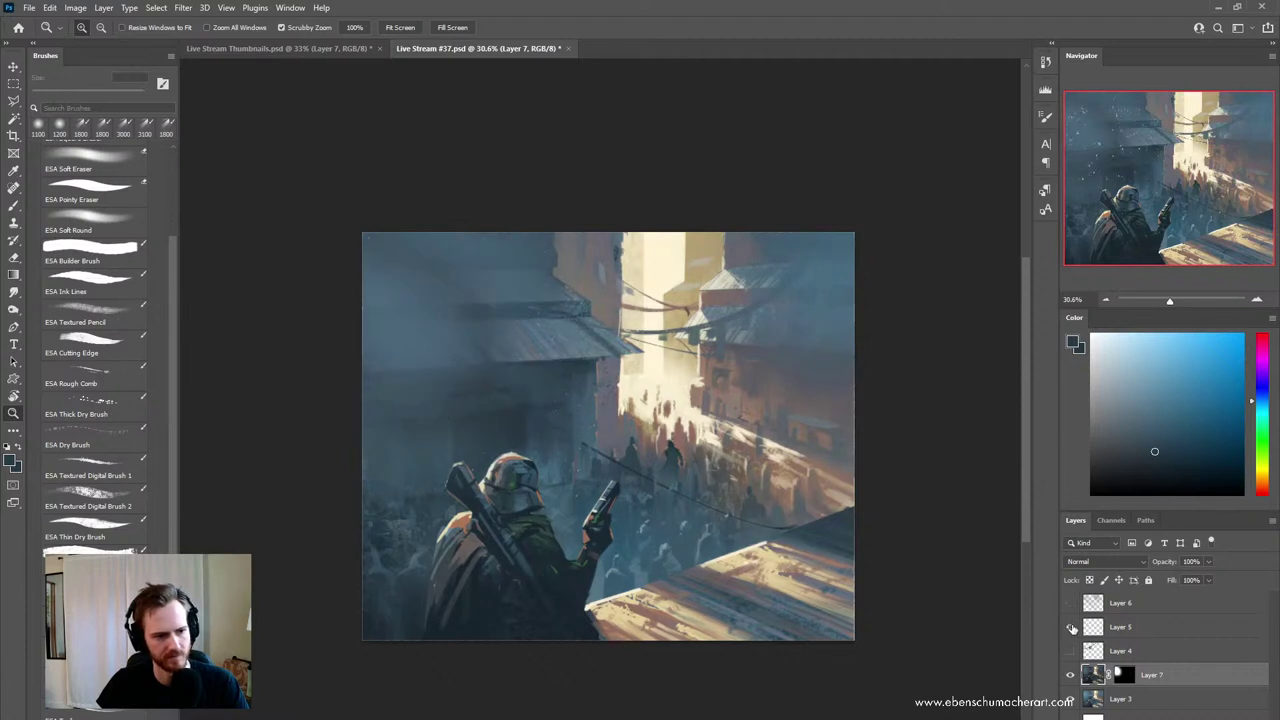
click(1124, 676)
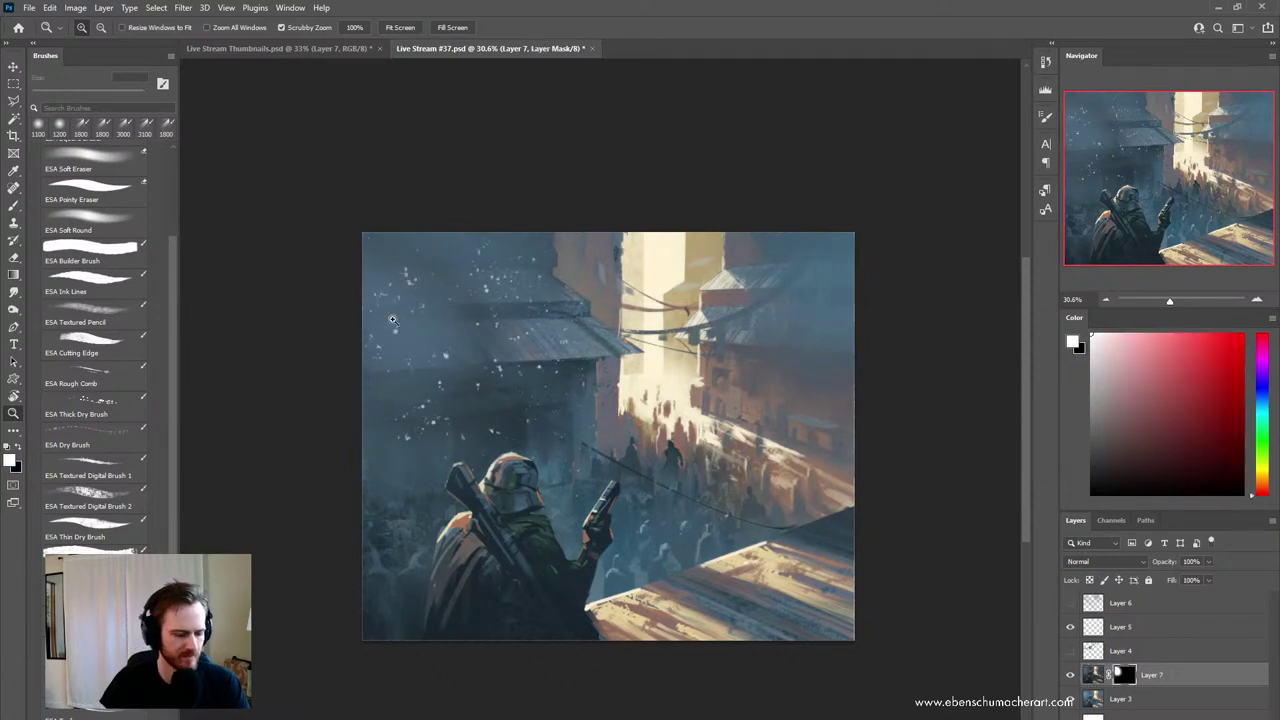
key(b)
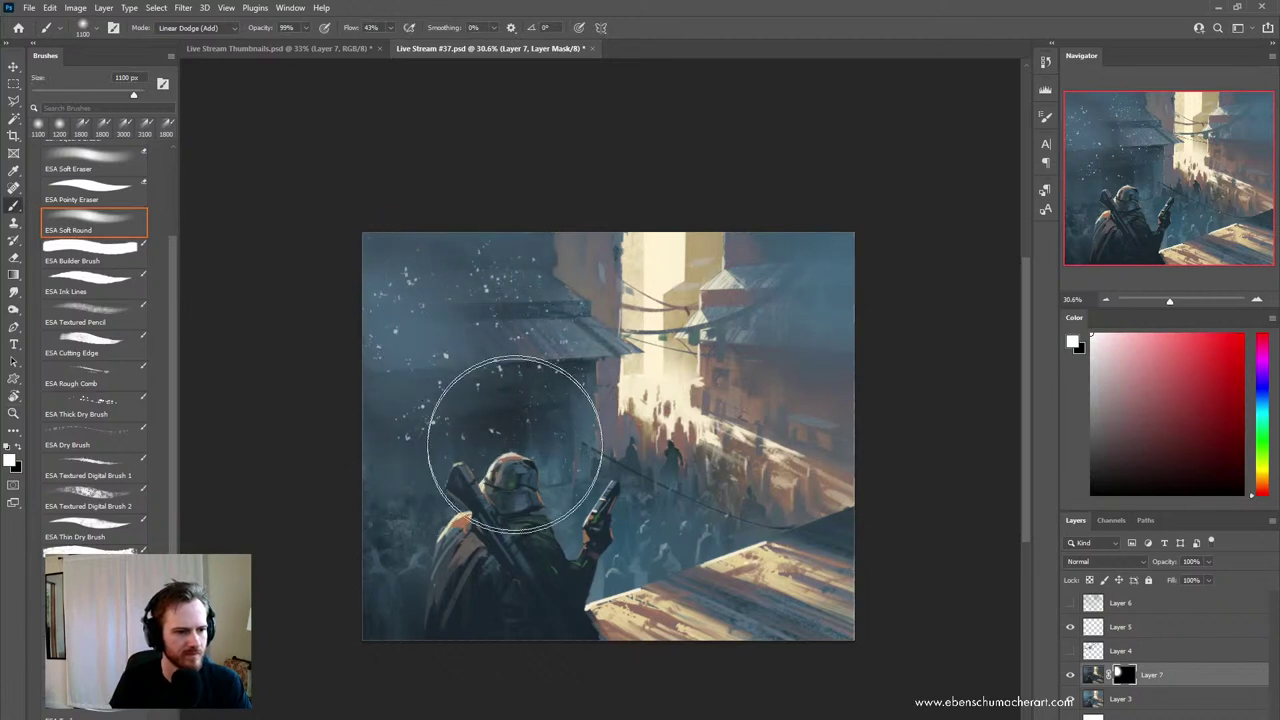
mouse_move(514, 444)
mouse_down()
mouse_move(382, 407)
mouse_move(423, 427)
mouse_move(437, 255)
mouse_move(471, 287)
mouse_move(483, 438)
mouse_move(437, 475)
mouse_move(474, 492)
mouse_move(488, 381)
mouse_move(390, 526)
mouse_move(363, 543)
mouse_move(420, 607)
mouse_move(412, 437)
mouse_move(488, 483)
mouse_move(502, 509)
mouse_move(485, 454)
mouse_move(465, 488)
mouse_move(586, 523)
mouse_up()
key(ctrl+z)
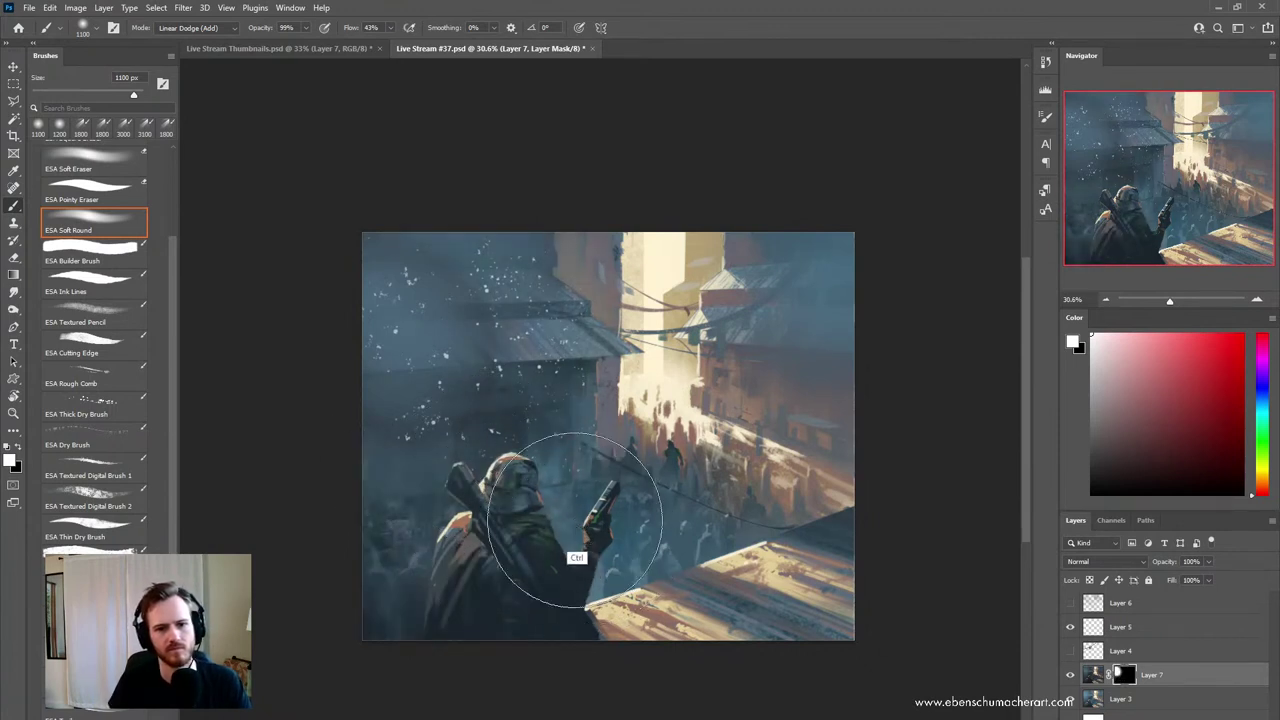
mouse_move(437, 315)
mouse_down()
mouse_move(459, 414)
mouse_move(559, 463)
mouse_move(471, 286)
mouse_move(449, 500)
mouse_move(343, 600)
mouse_move(462, 650)
mouse_move(450, 220)
mouse_move(371, 614)
mouse_move(435, 560)
mouse_move(590, 695)
mouse_up()
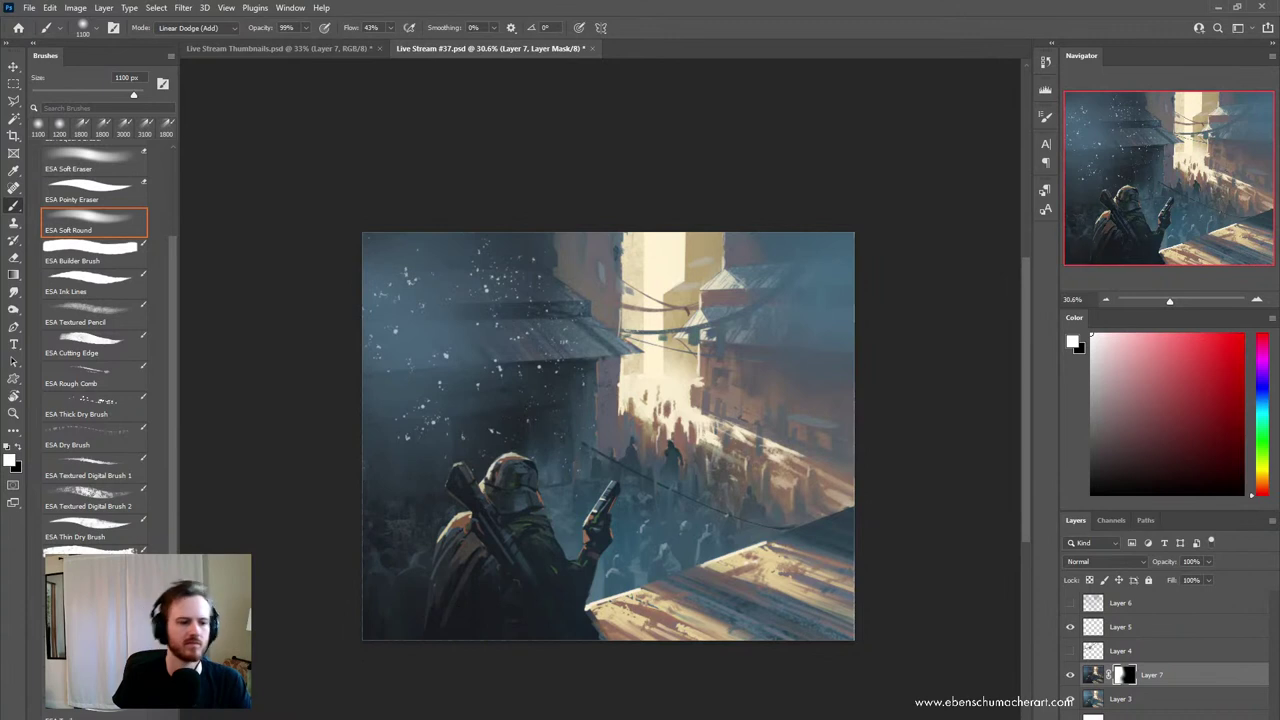
key(ctrl+z)
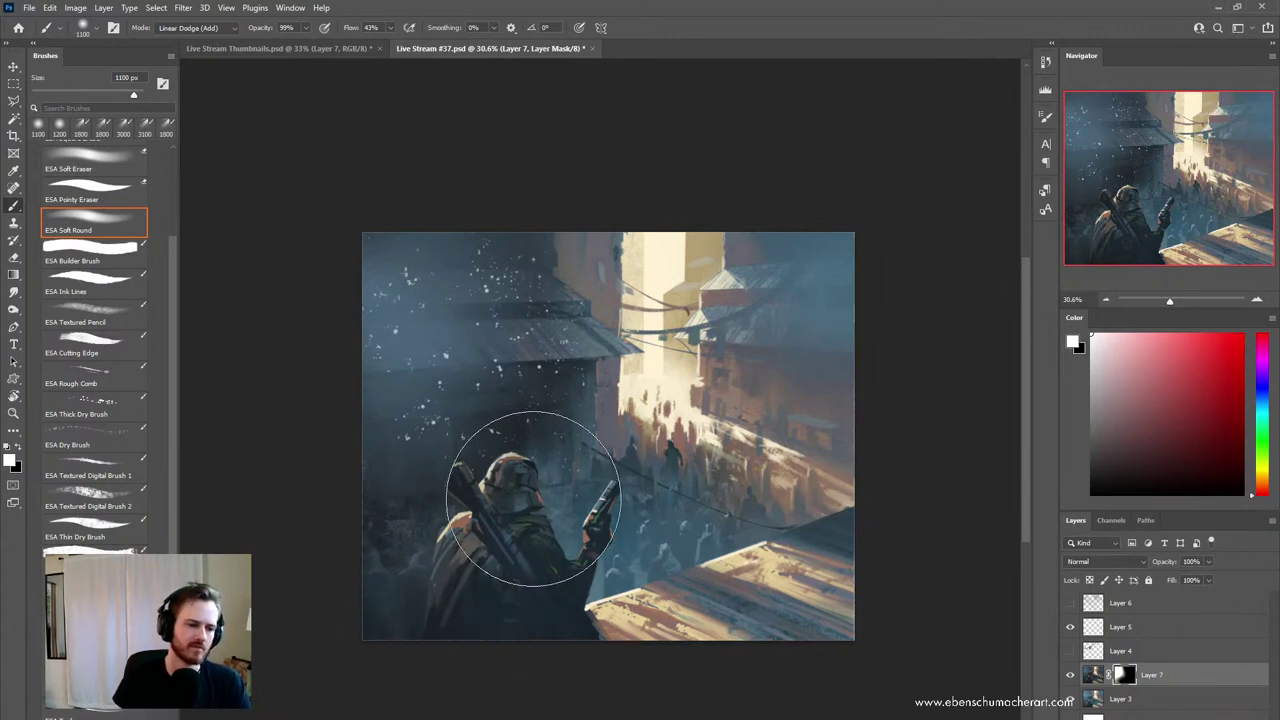
- Reduce the brush to 600 px and try a white stroke on Layer 7's mask around the soldier's head, then undo it
key(bracketleft)
key(bracketleft)
key(bracketleft)
key(bracketleft)
key(bracketleft)
drag(530, 507, 474, 457)
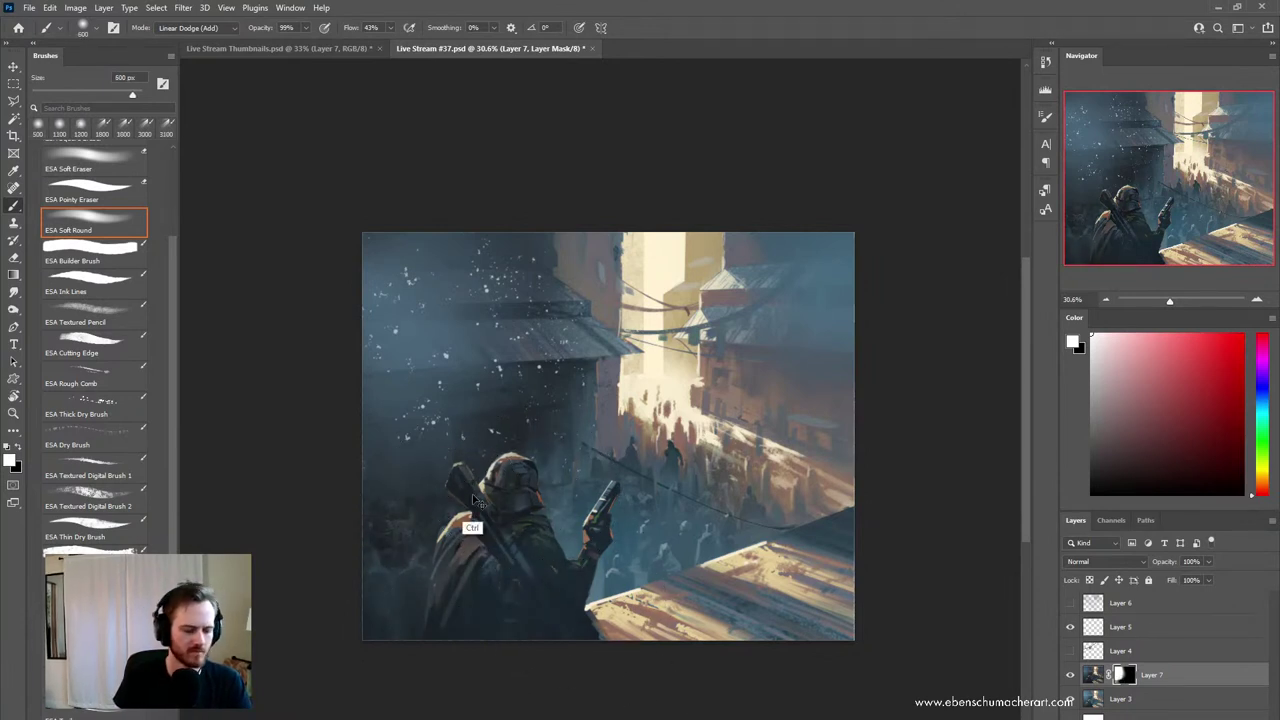
key(ctrl+z)
- Try to paint Layer 7's mask over the soldier with the Linear Dodge (Add) brush, alternating black and white
key(x)
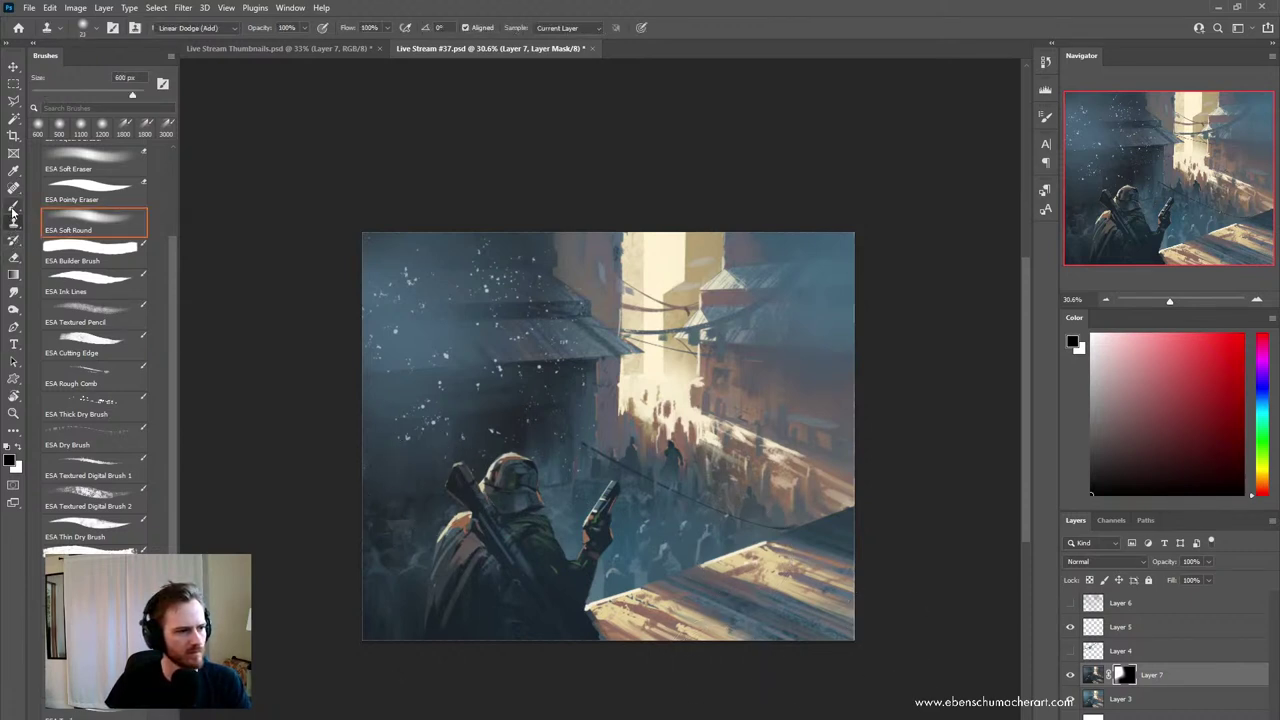
key(x)
mouse_move(499, 467)
mouse_down()
mouse_move(527, 480)
mouse_move(569, 581)
mouse_move(545, 510)
mouse_move(564, 523)
mouse_move(572, 572)
mouse_move(540, 512)
mouse_up()
key(x)
click(1092, 335)
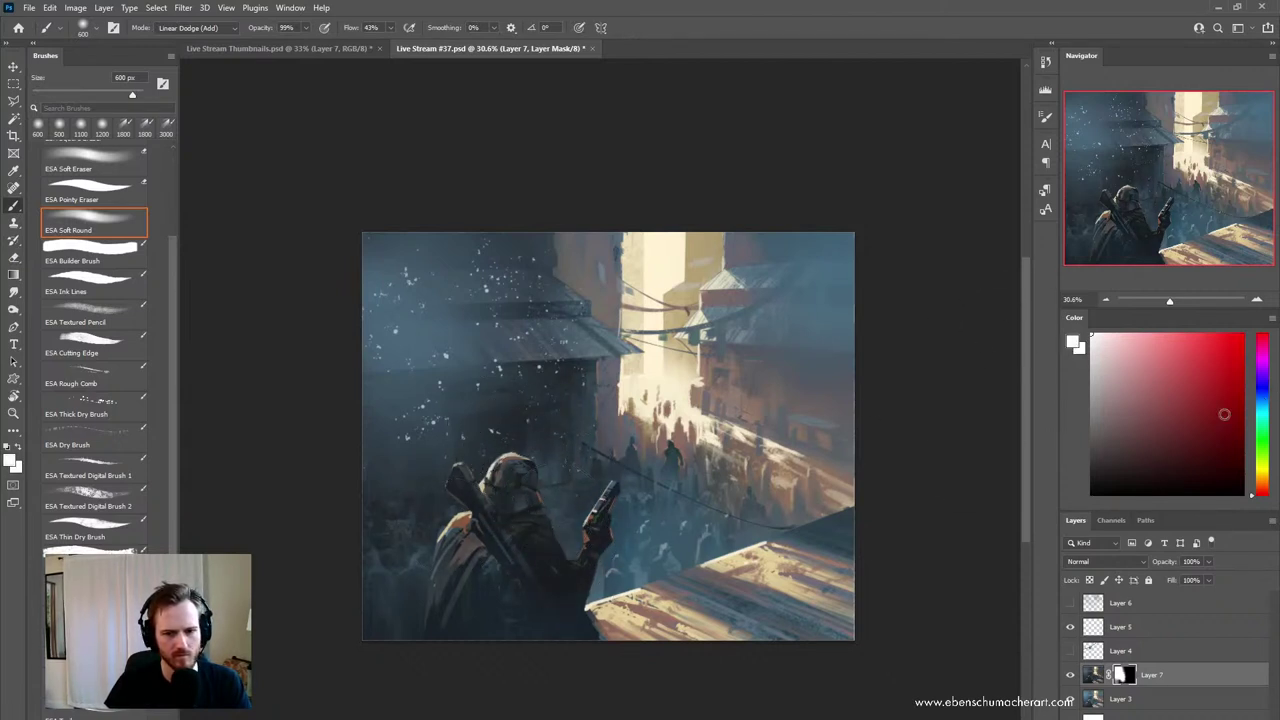
drag(1130, 448, 1037, 577)
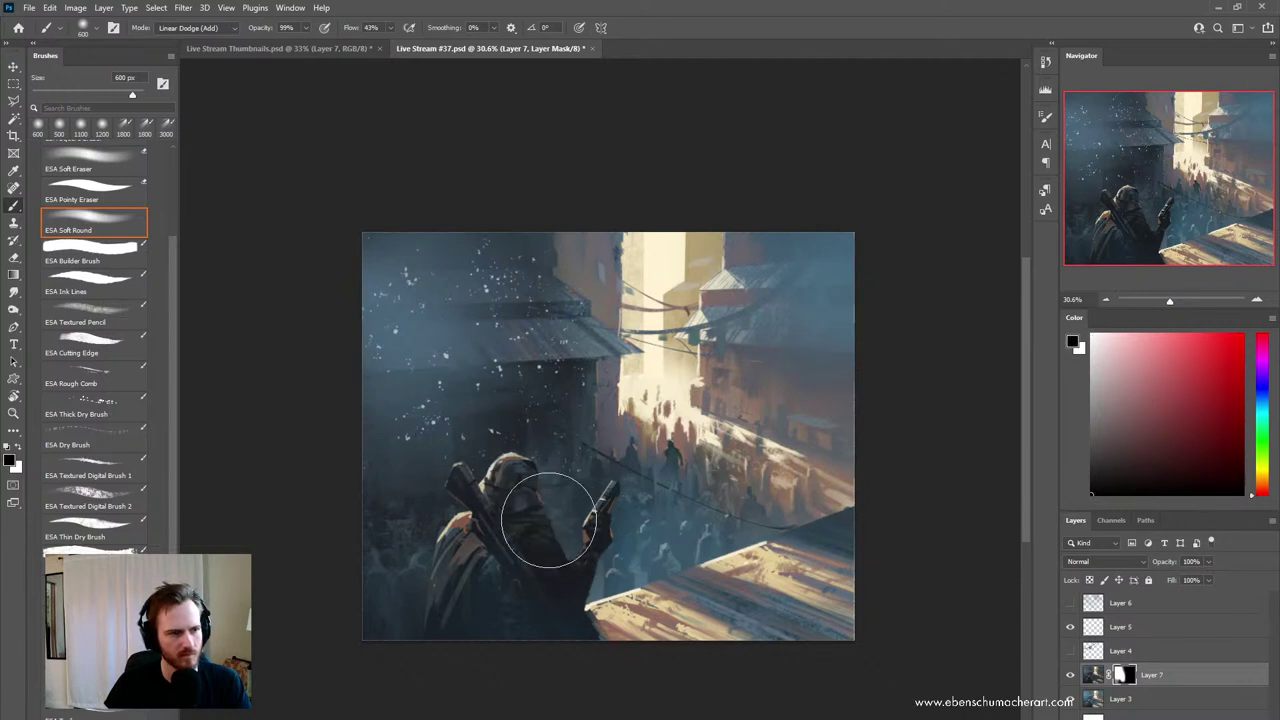
- Set the brush mode to Normal, paint black on Layer 7's mask over the soldier and nearby building, and show Layer 6
click(195, 28)
click(195, 45)
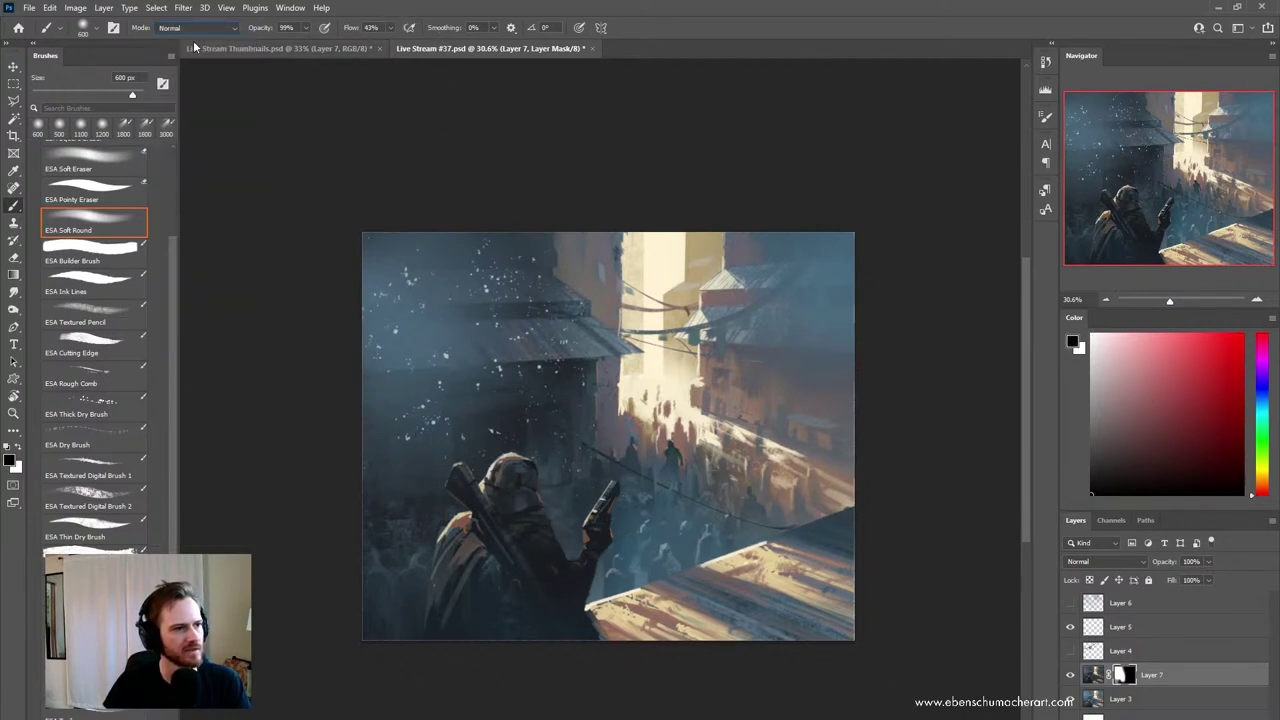
mouse_move(520, 551)
mouse_down()
mouse_move(580, 491)
mouse_move(546, 477)
mouse_move(497, 577)
mouse_up()
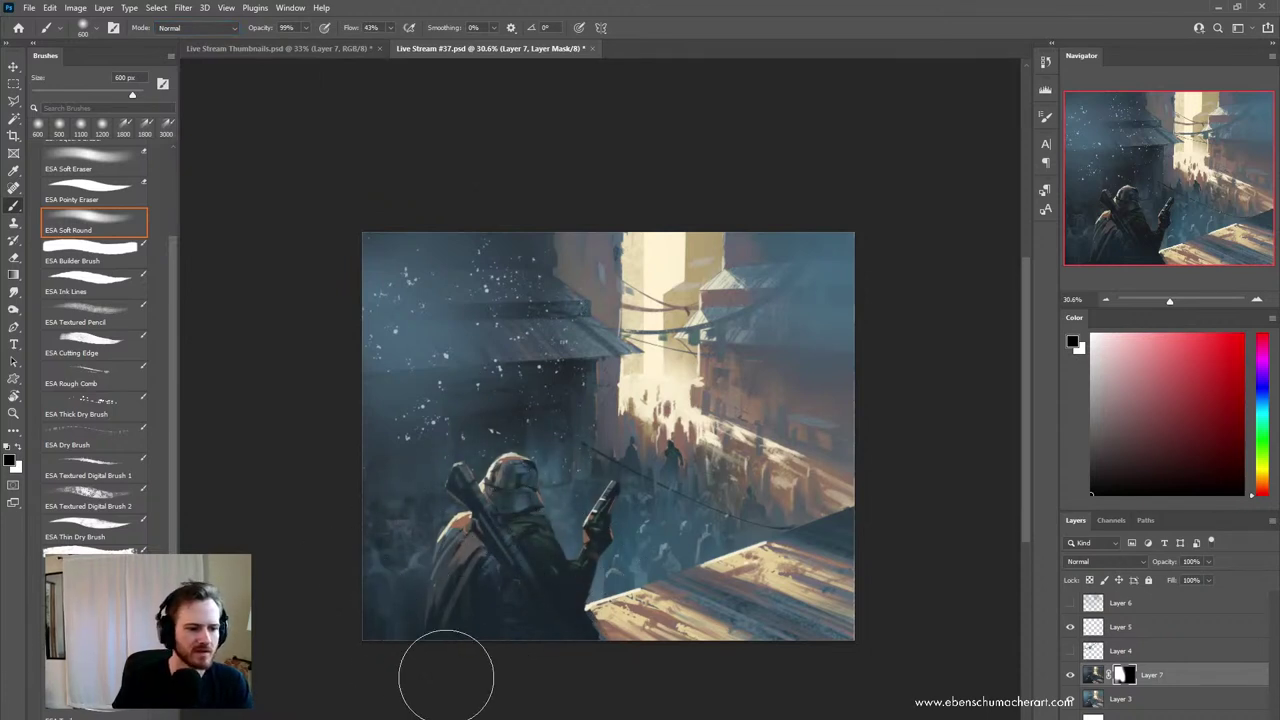
mouse_move(534, 415)
mouse_down()
mouse_move(574, 520)
mouse_move(577, 411)
mouse_move(583, 510)
mouse_up()
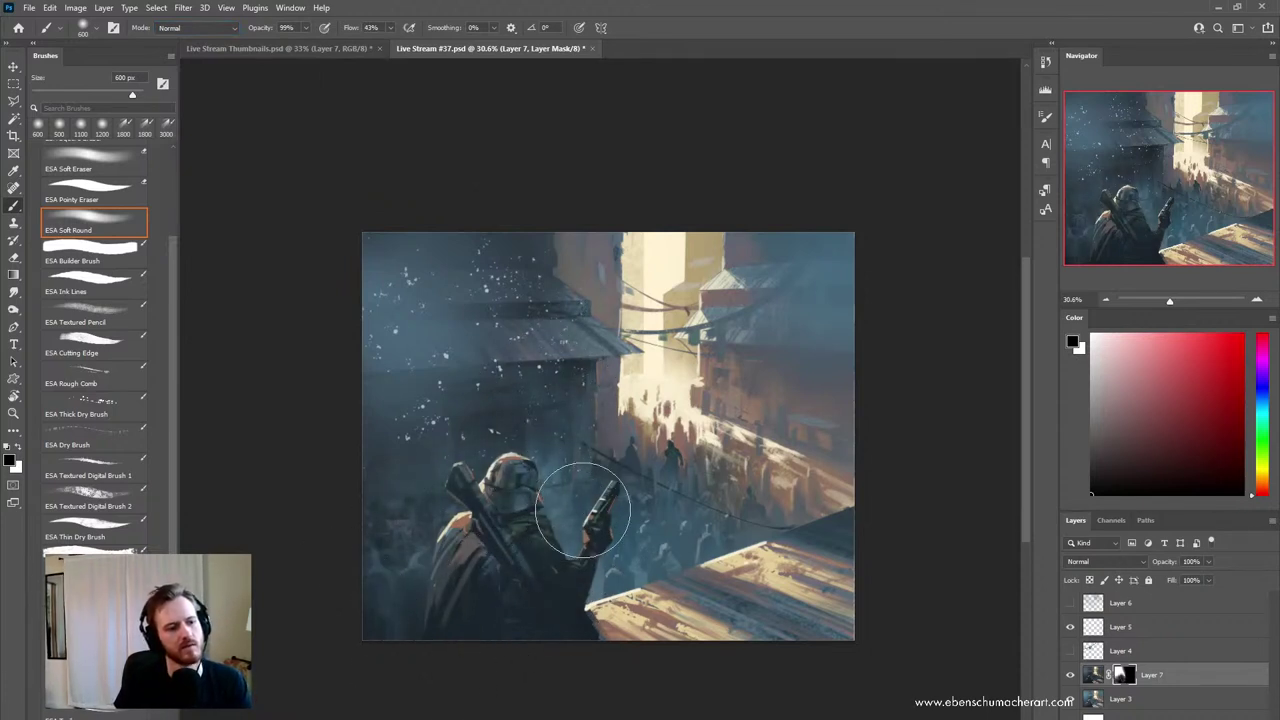
mouse_move(494, 406)
mouse_down()
mouse_move(506, 355)
mouse_move(486, 278)
mouse_up()
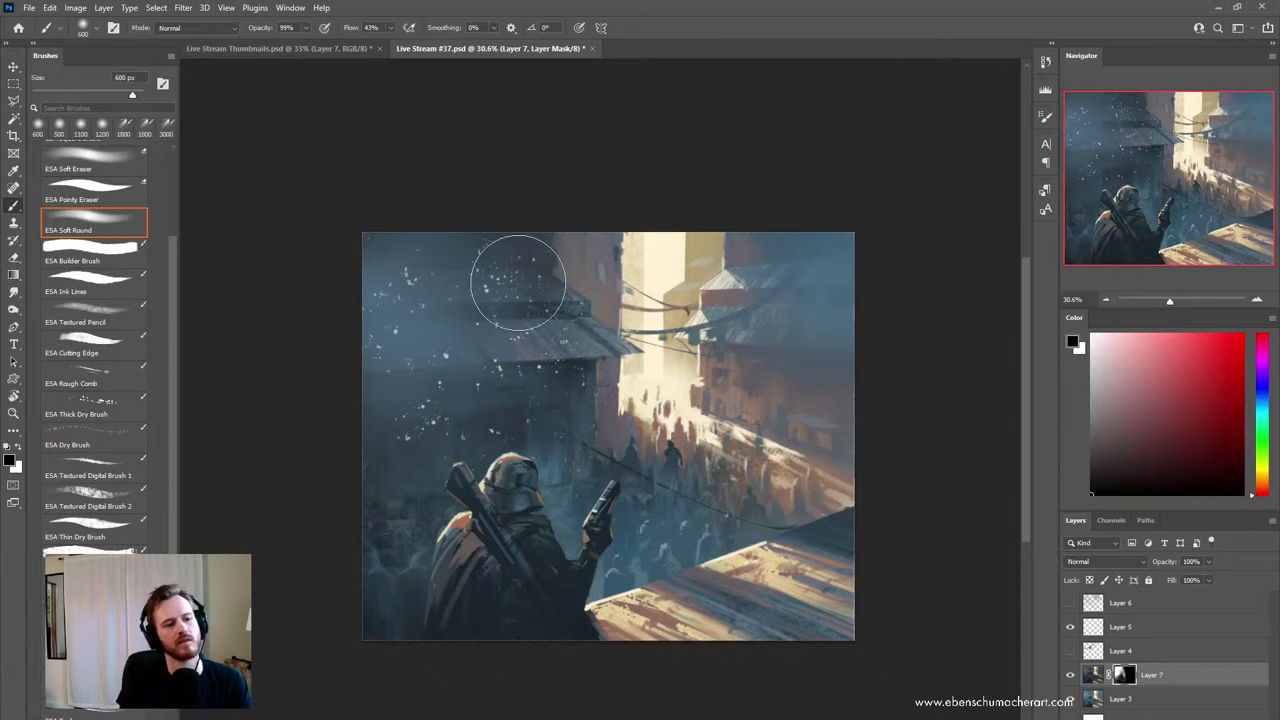
click(1069, 604)
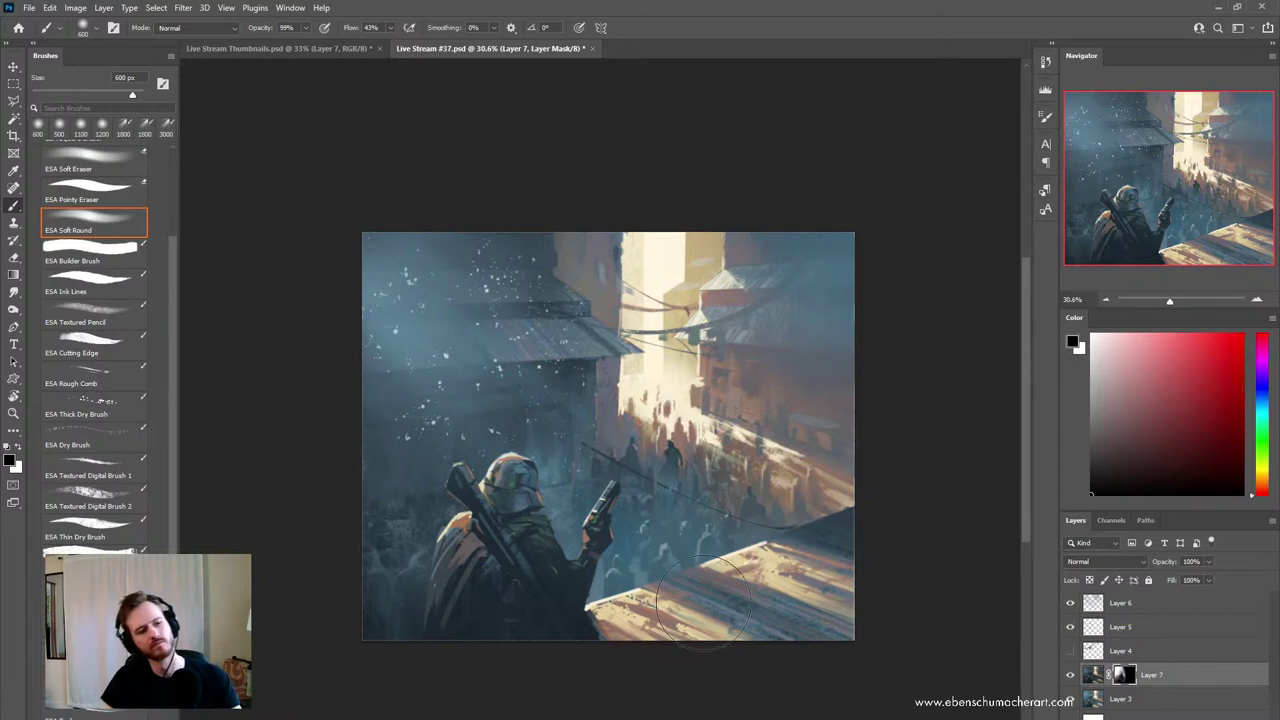
- Choose the Ink Lines brush at 30 px with a pale yellow colour for painting on Layer 6
key(z)
drag(505, 501, 543, 541)
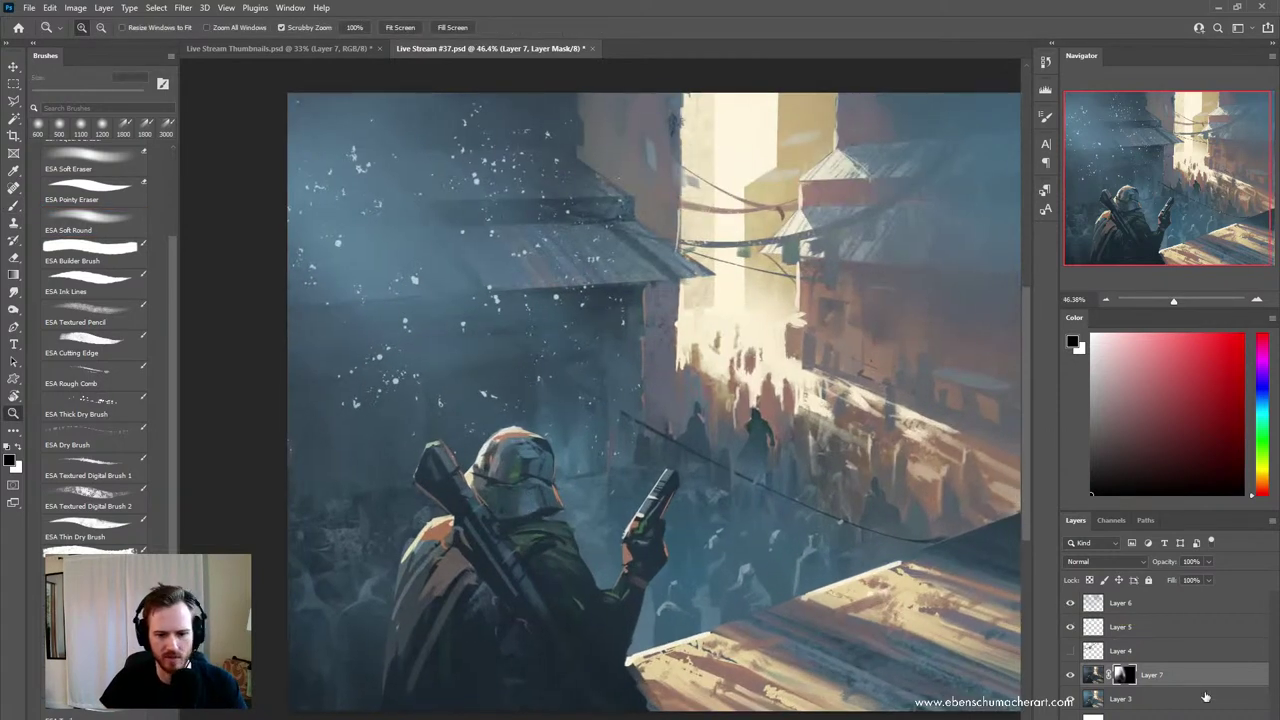
click(1101, 600)
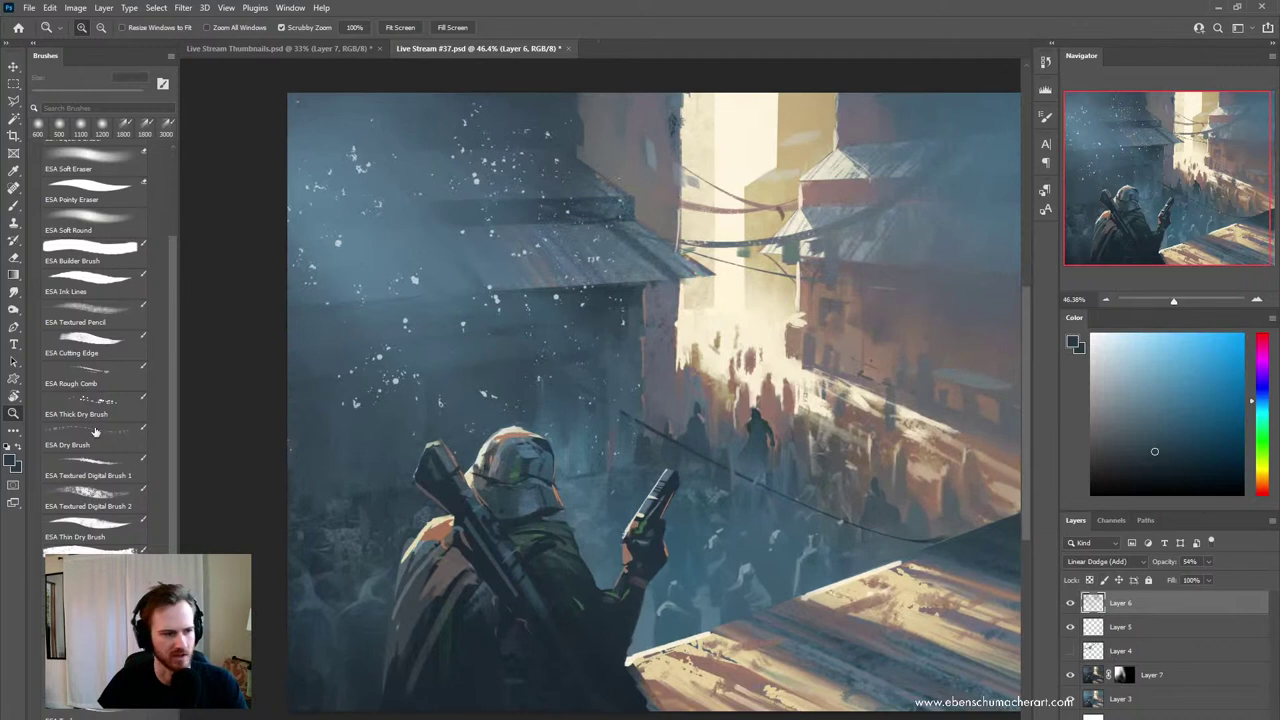
click(88, 222)
click(90, 281)
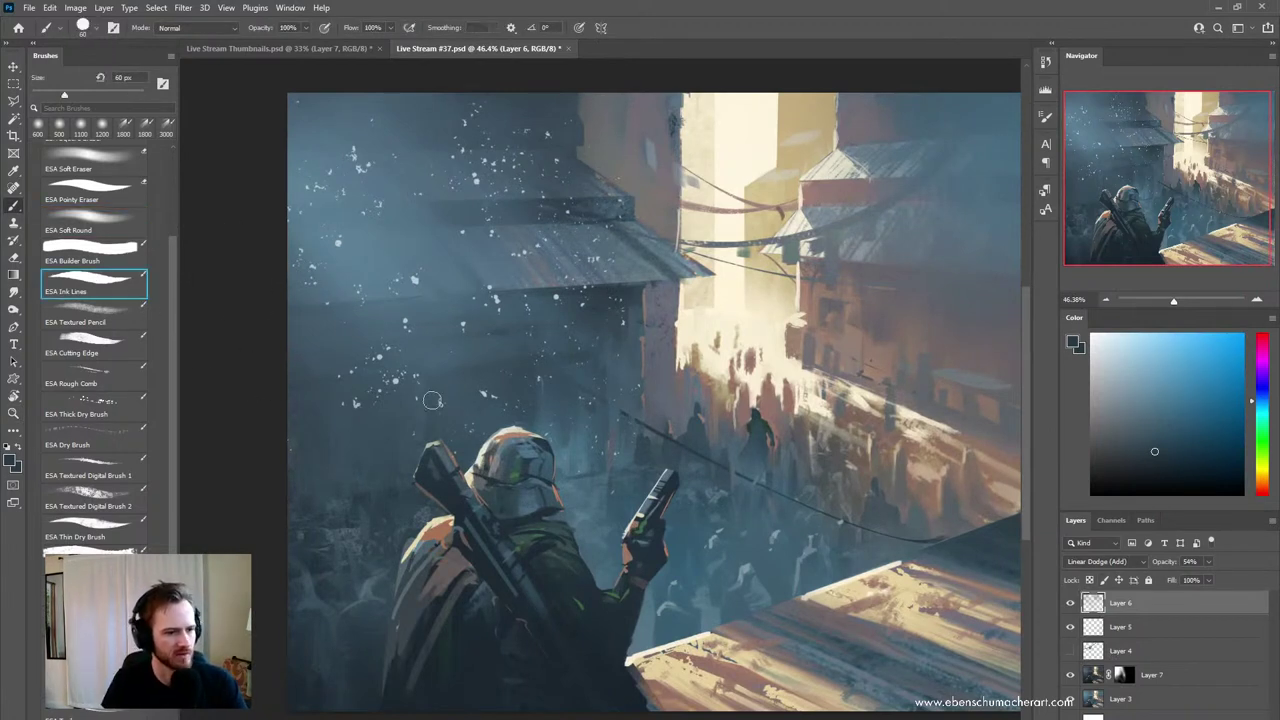
key(bracketleft)
drag(1120, 378, 1104, 355)
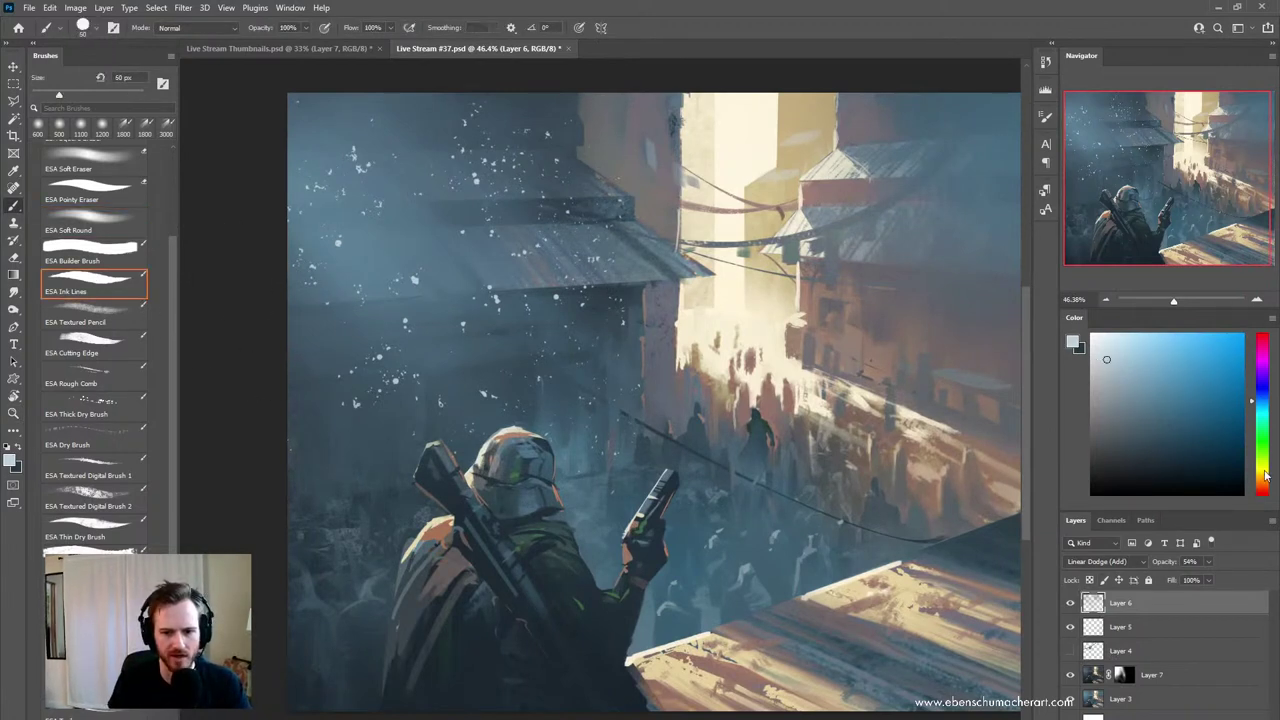
click(1263, 471)
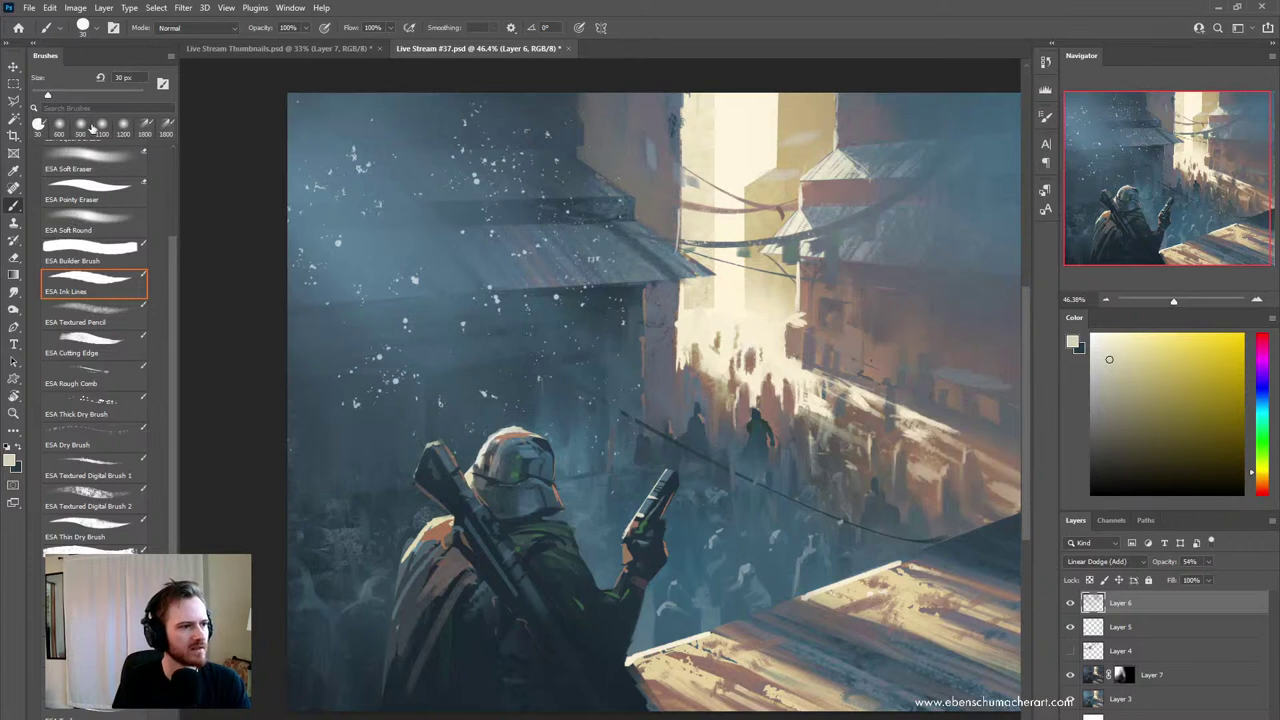
- Try white strokes over the soldier's helmet on Layer 6 with a 15 px Linear Dodge (Add) brush, then undo them
click(200, 28)
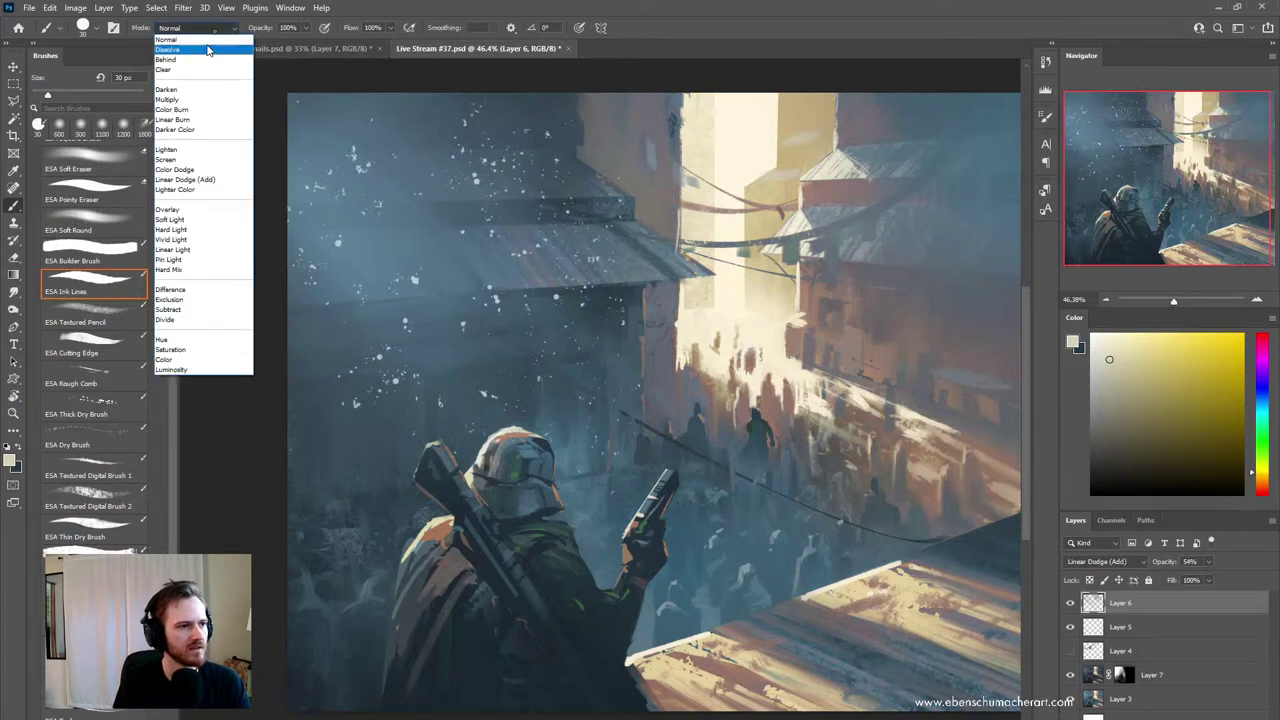
click(180, 179)
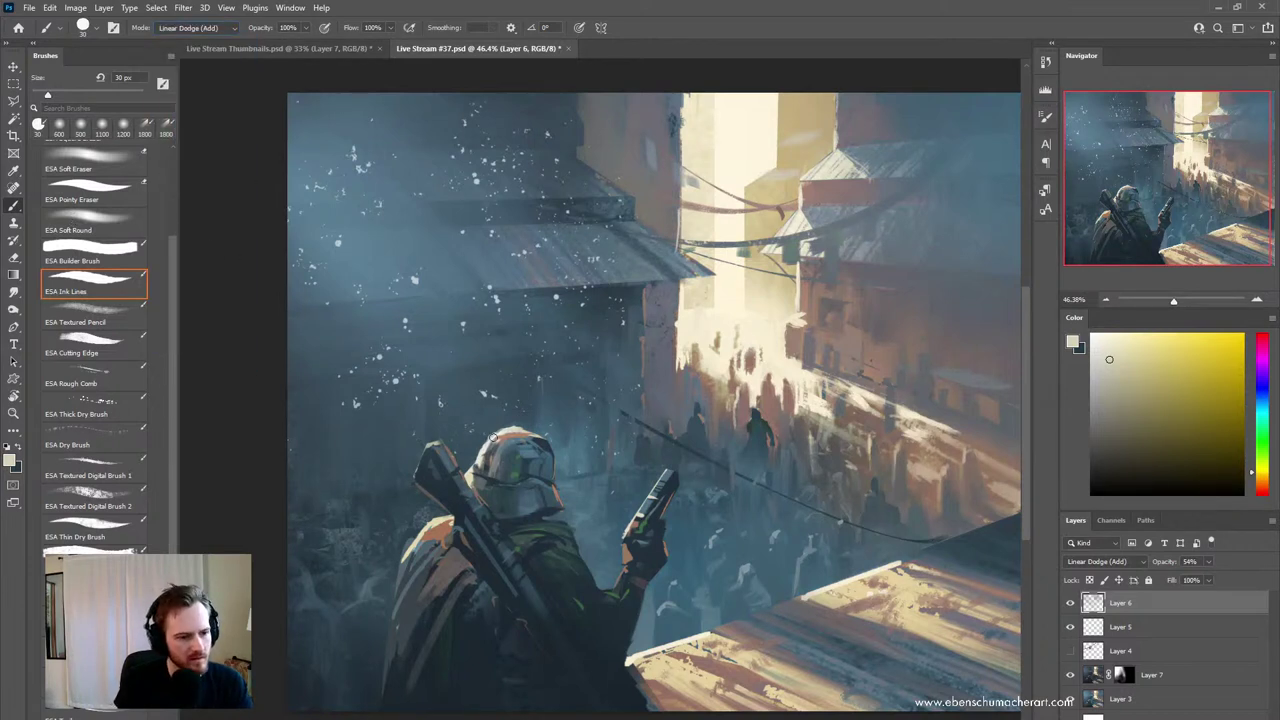
key([)
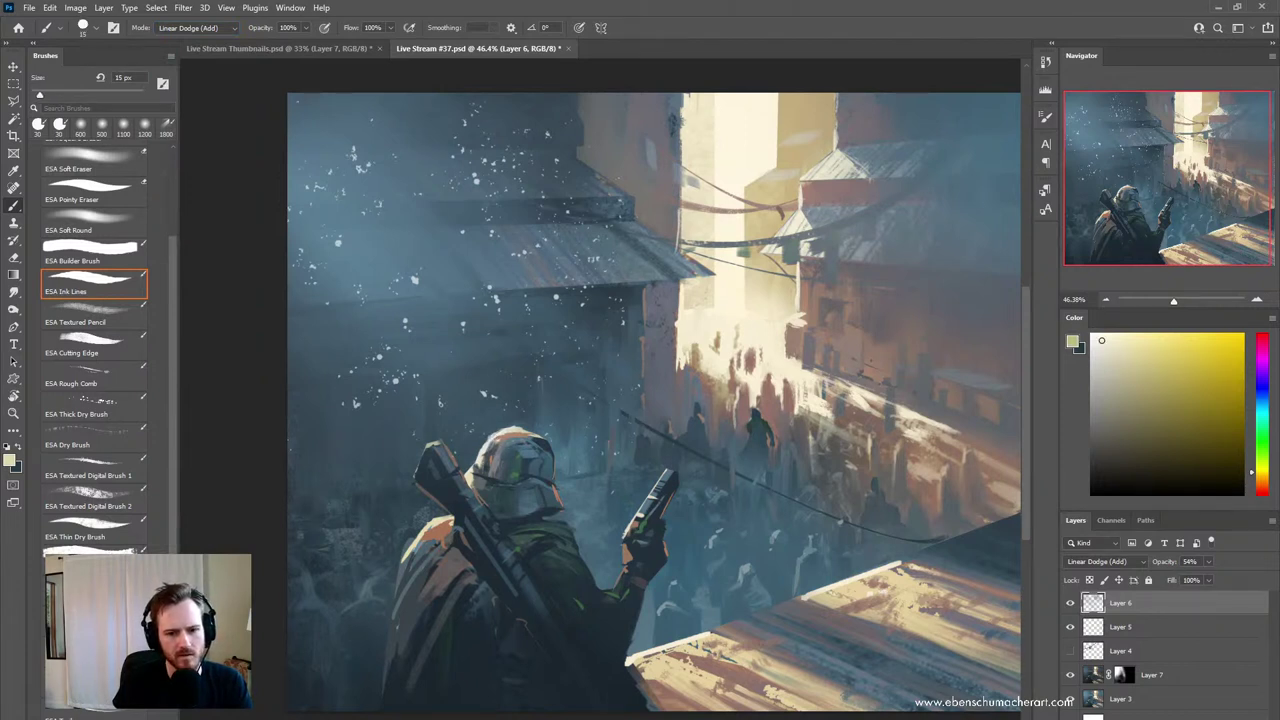
drag(497, 437, 492, 440)
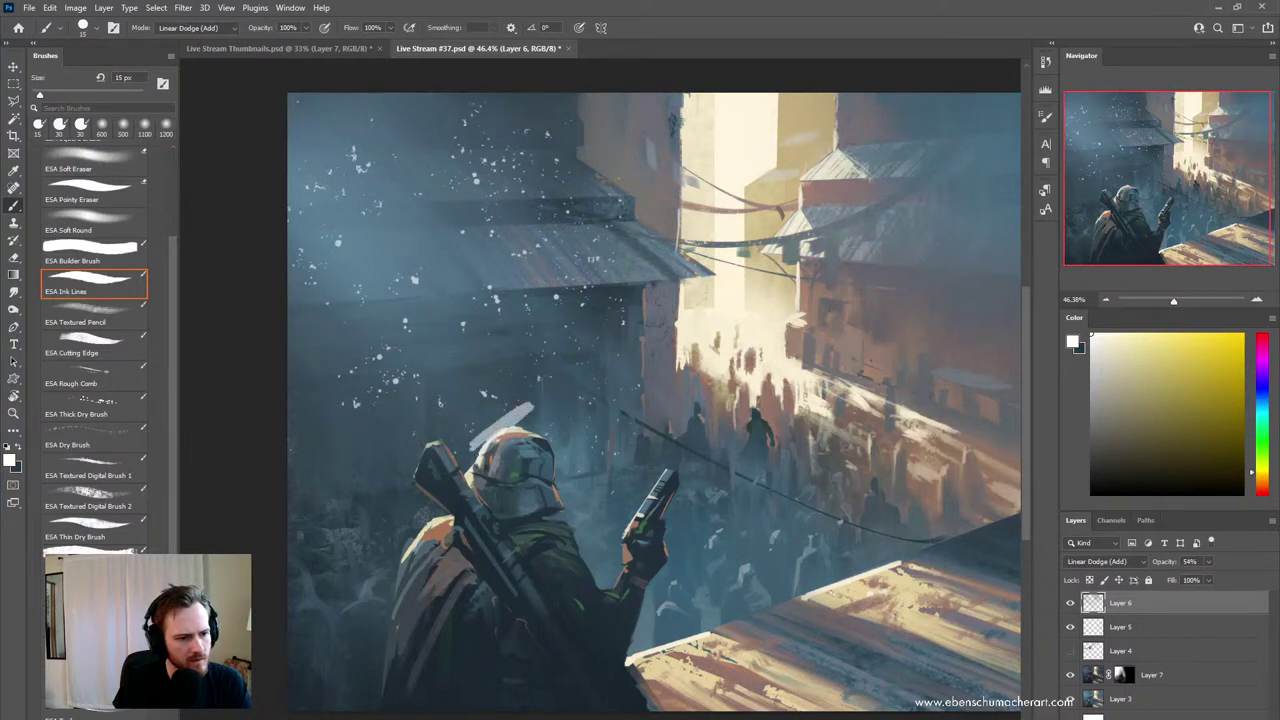
mouse_move(535, 408)
mouse_down()
mouse_move(470, 486)
mouse_move(507, 450)
mouse_up()
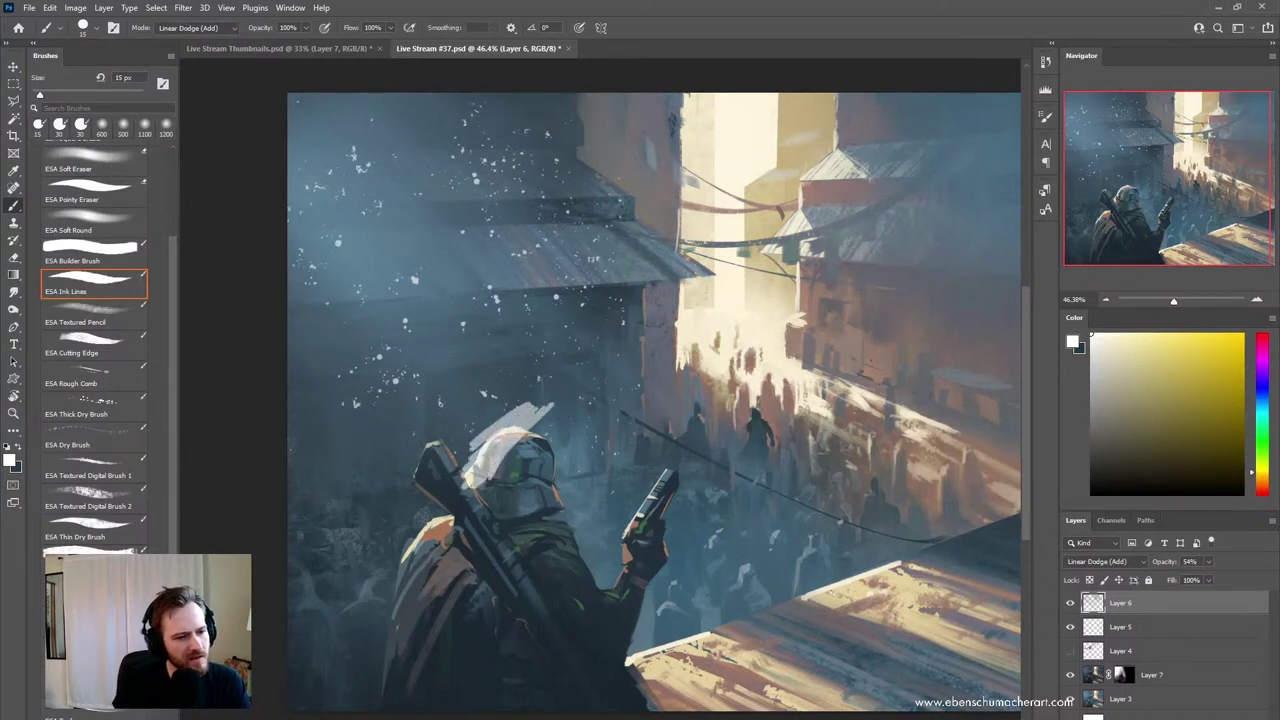
key(ctrl+z)
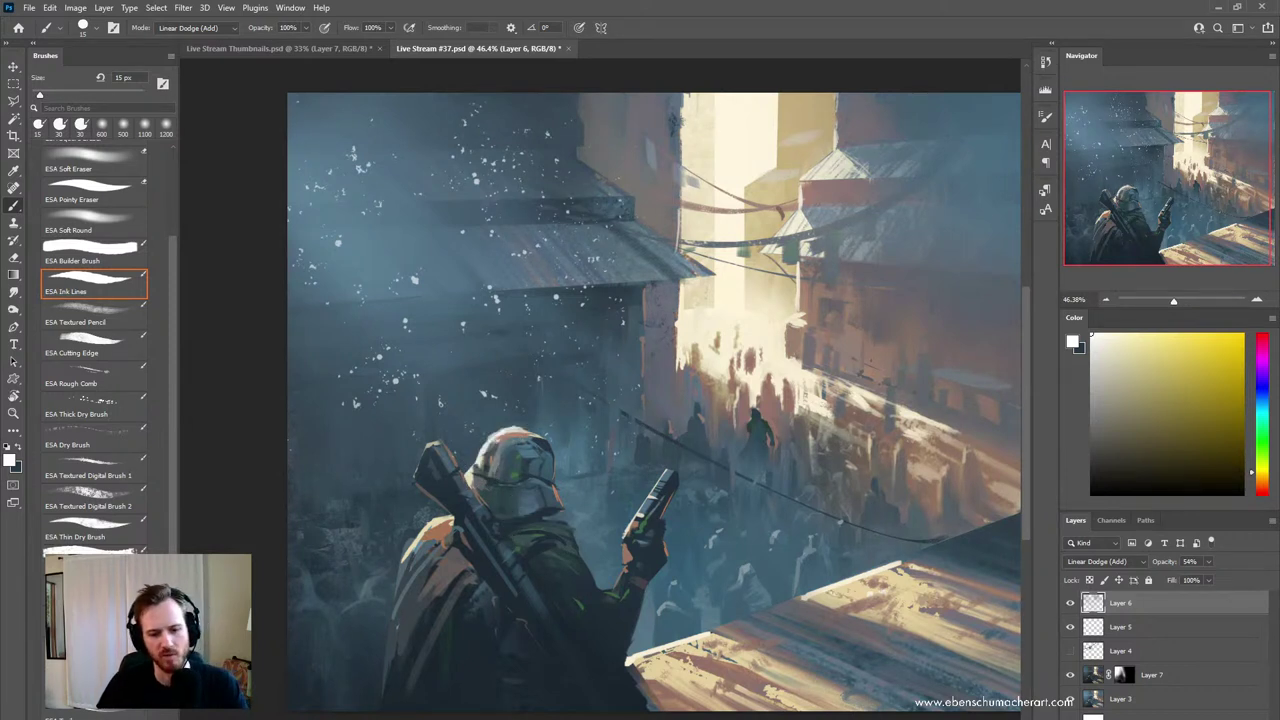
- Add a new layer above Layer 6 and set its blend mode to Linear Dodge (Add)
key(ctrl+shift+n)
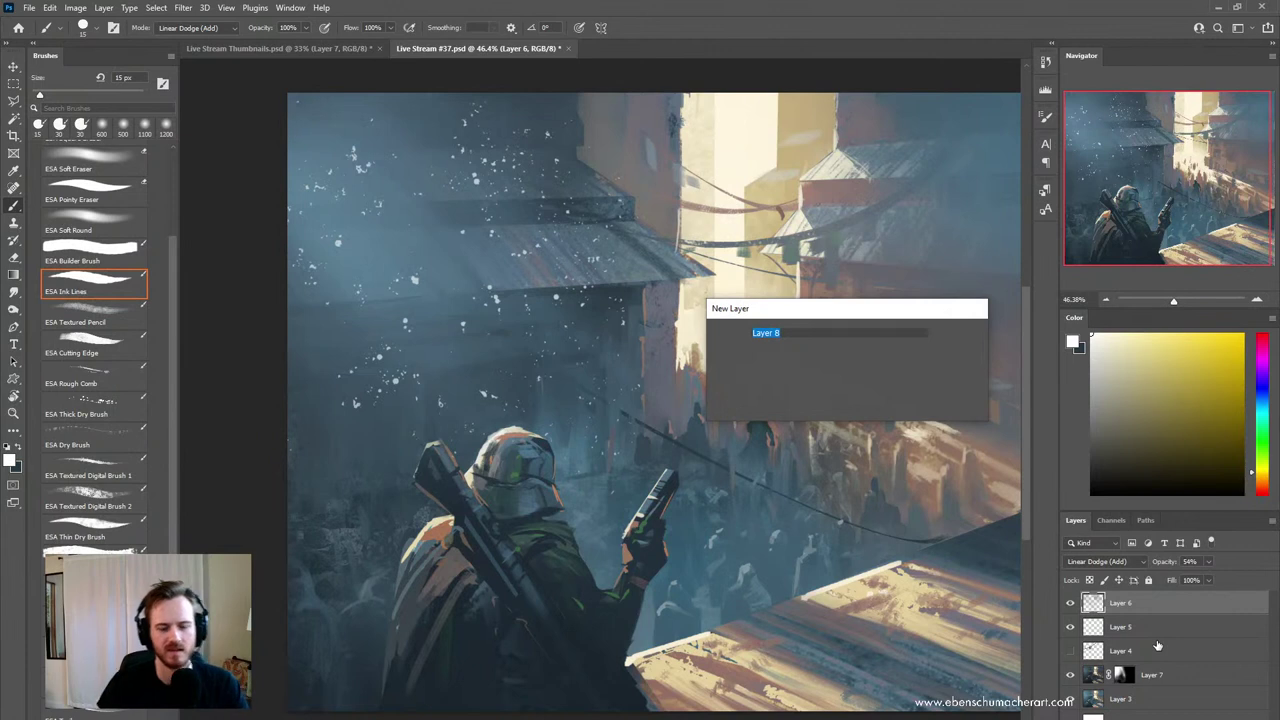
key(Return)
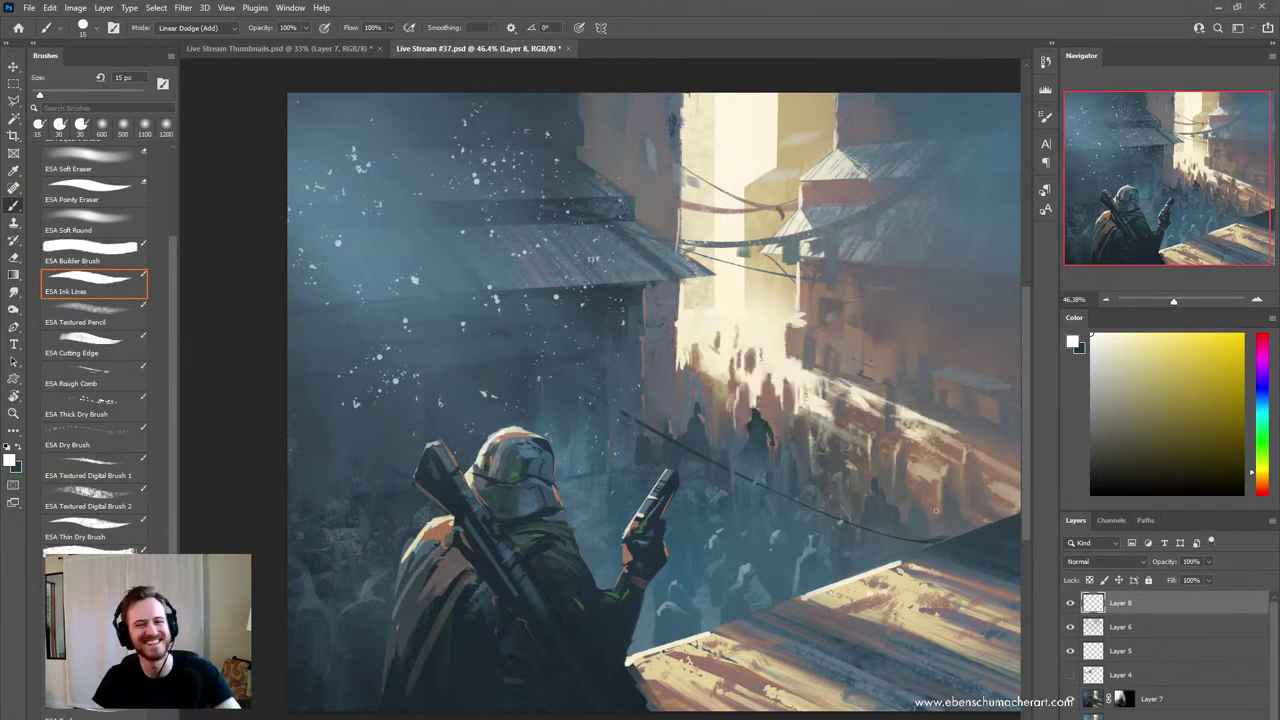
click(1105, 562)
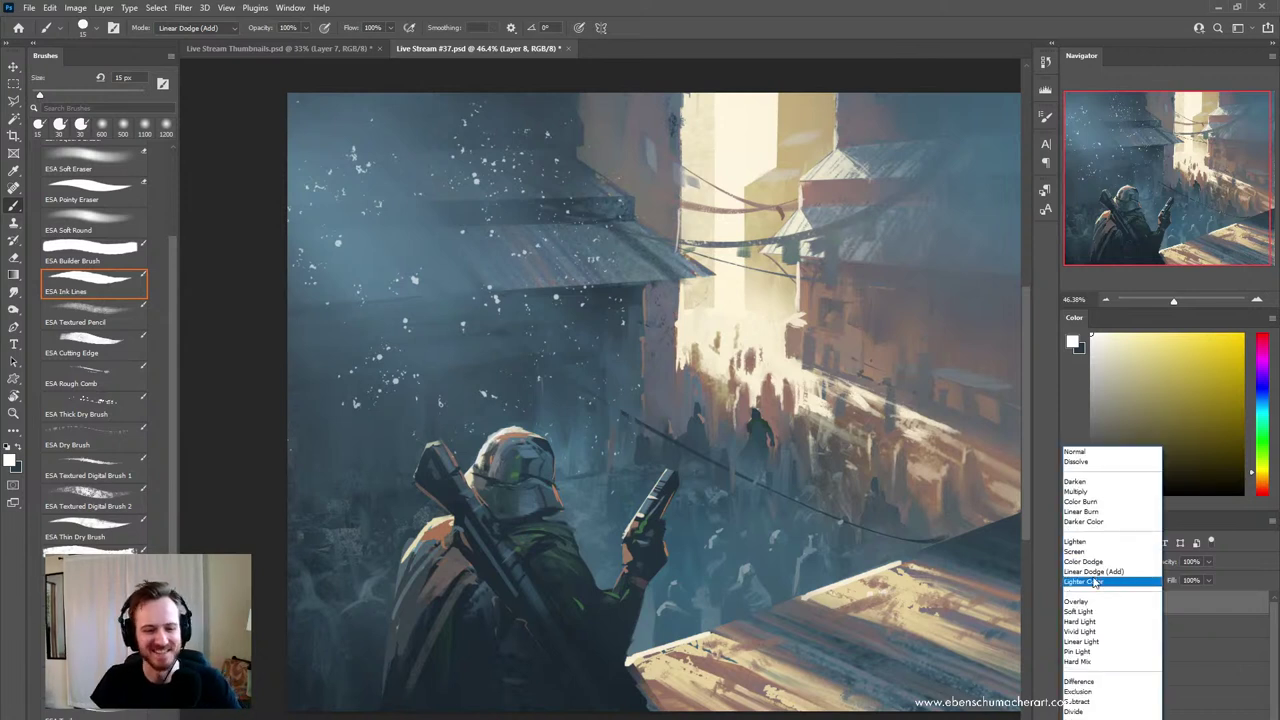
click(1094, 575)
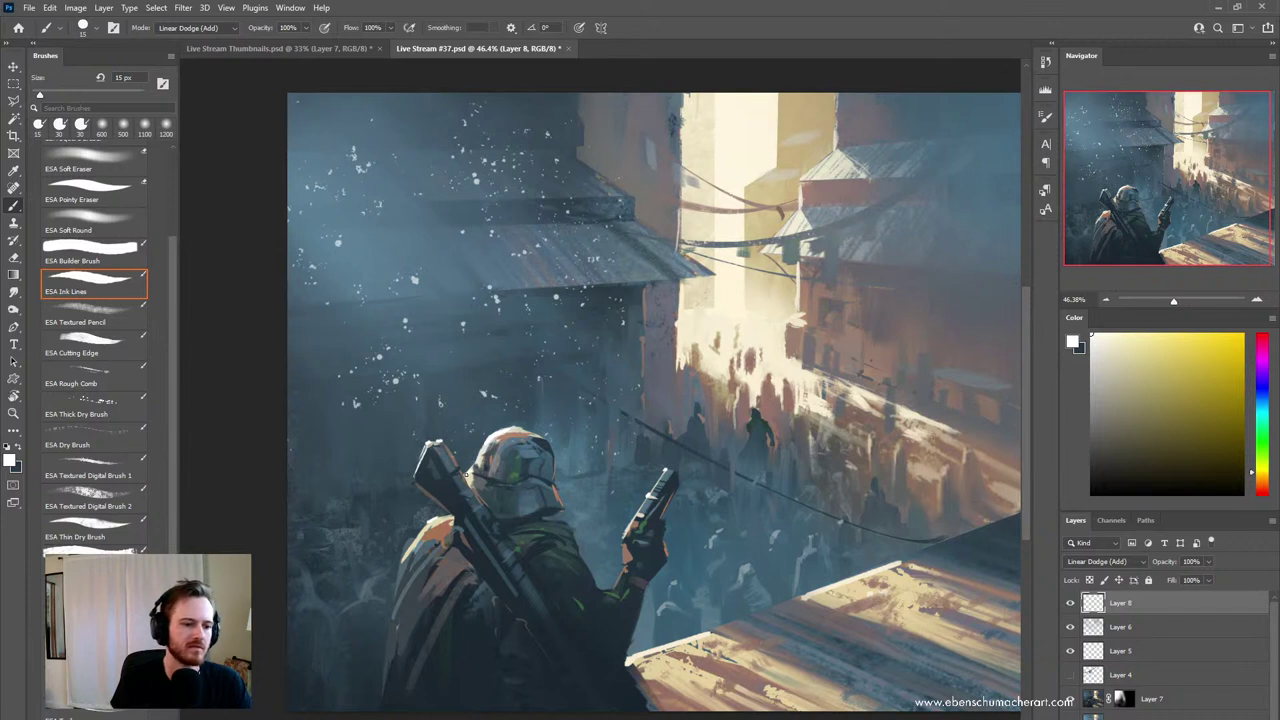
- Compare the whole painting with Layer 6 hidden and shown, leaving the layer visible
drag(580, 498, 537, 520)
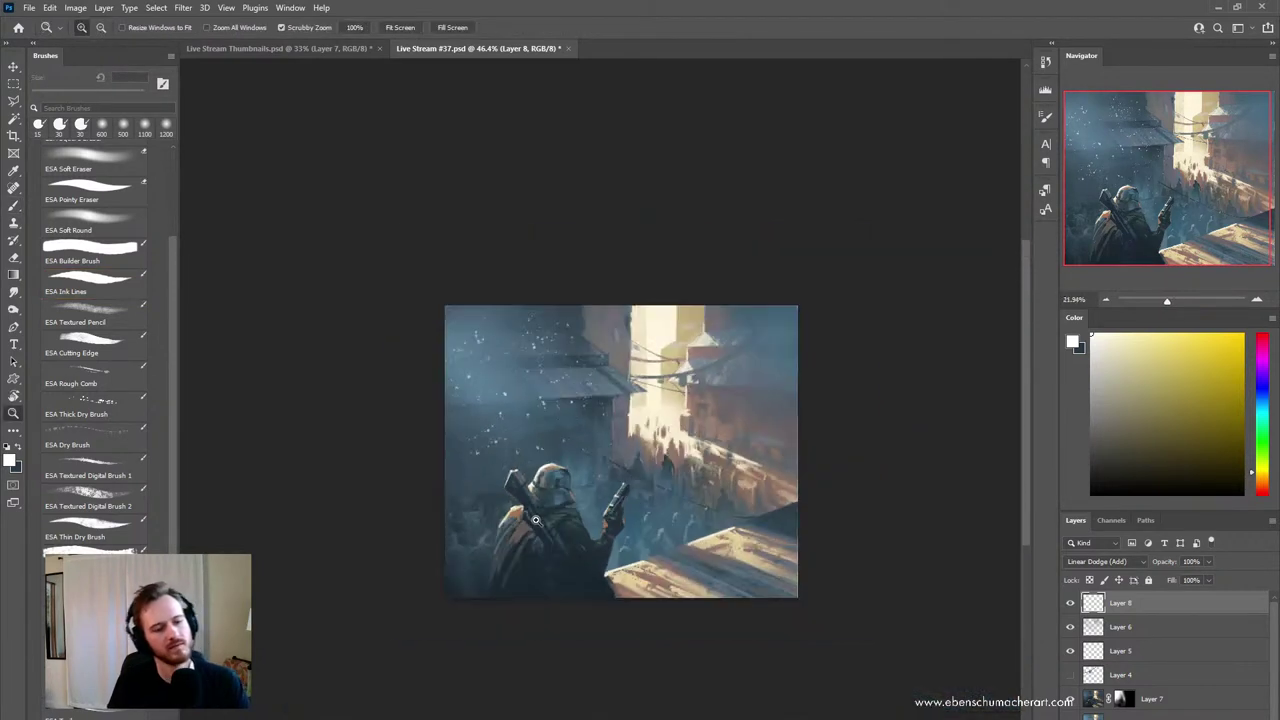
mouse_move(663, 551)
mouse_down()
mouse_move(643, 523)
mouse_move(670, 524)
mouse_move(641, 528)
mouse_up()
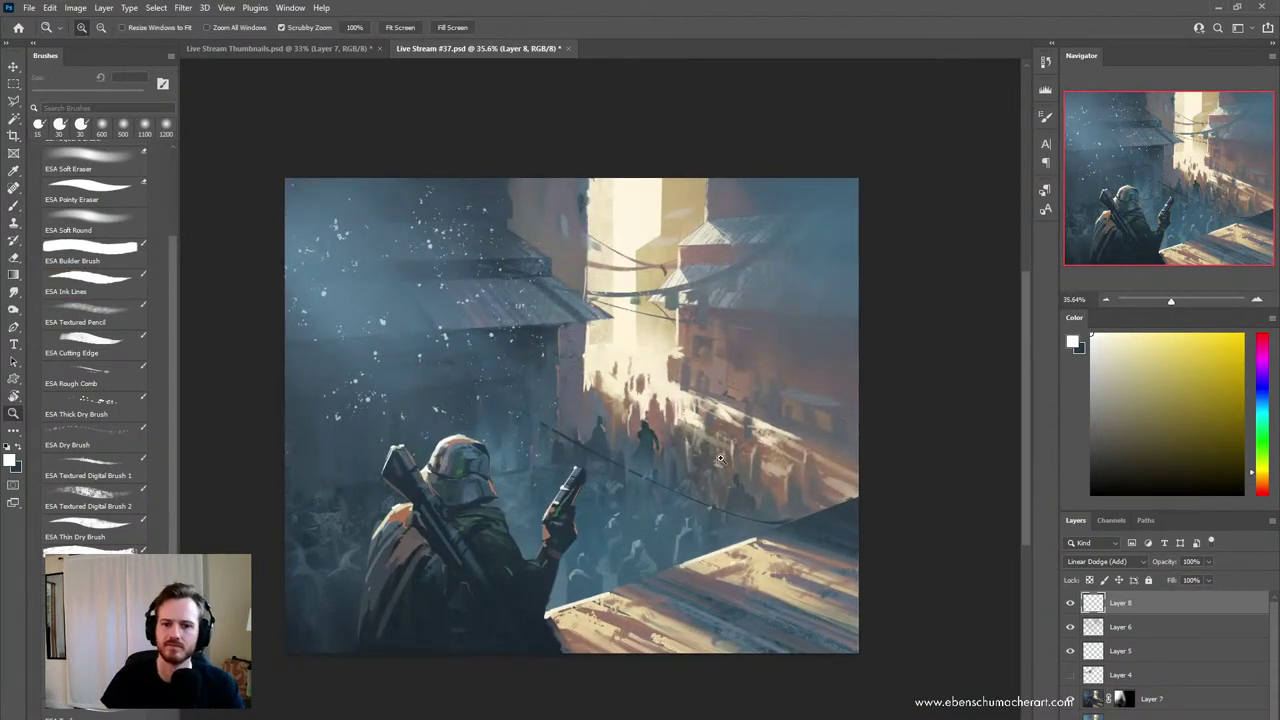
click(1071, 628)
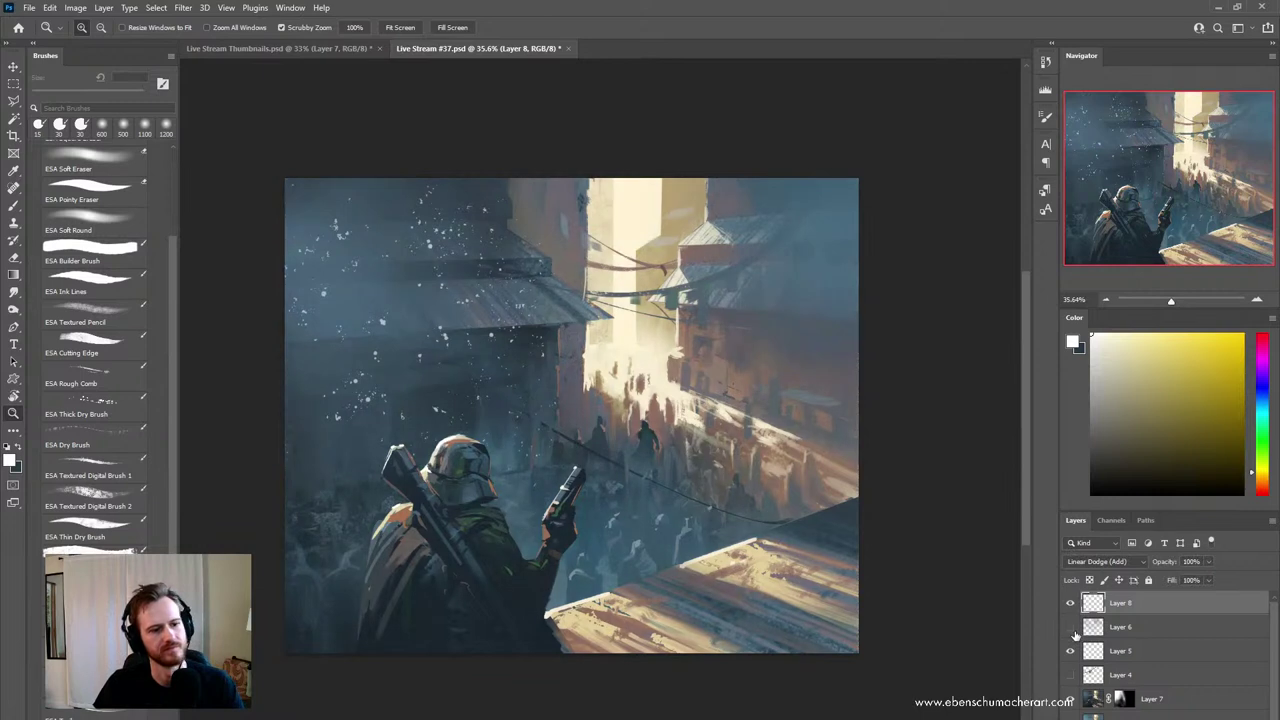
click(1072, 630)
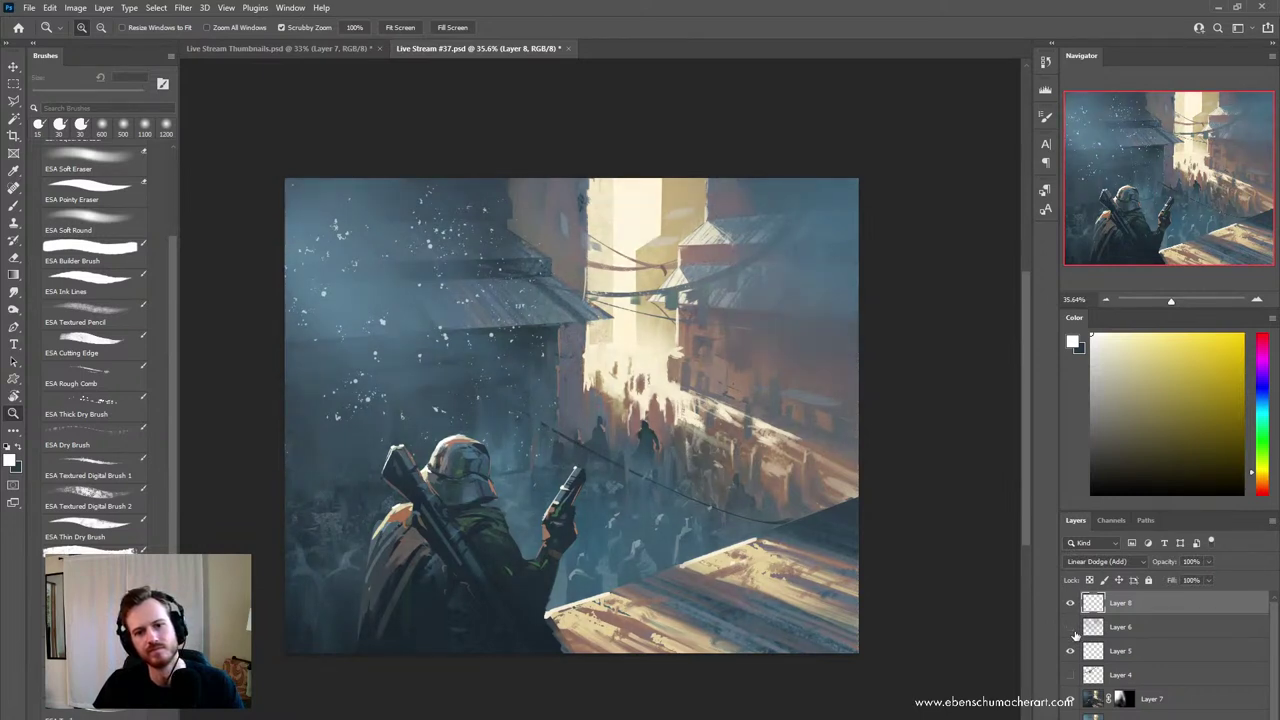
click(1071, 628)
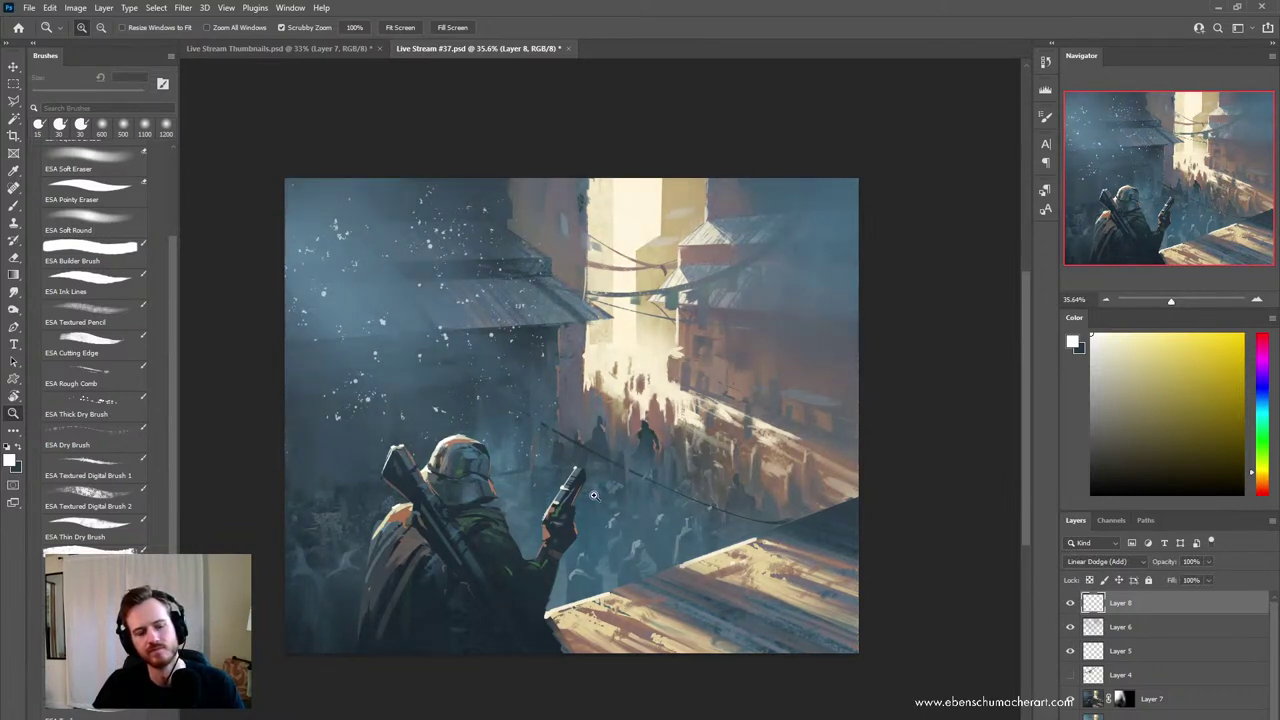
drag(594, 496, 574, 498)
- Create a merged copy of the layers on top and apply Levels with input black 16 and input white 243
shift+click(1133, 715)
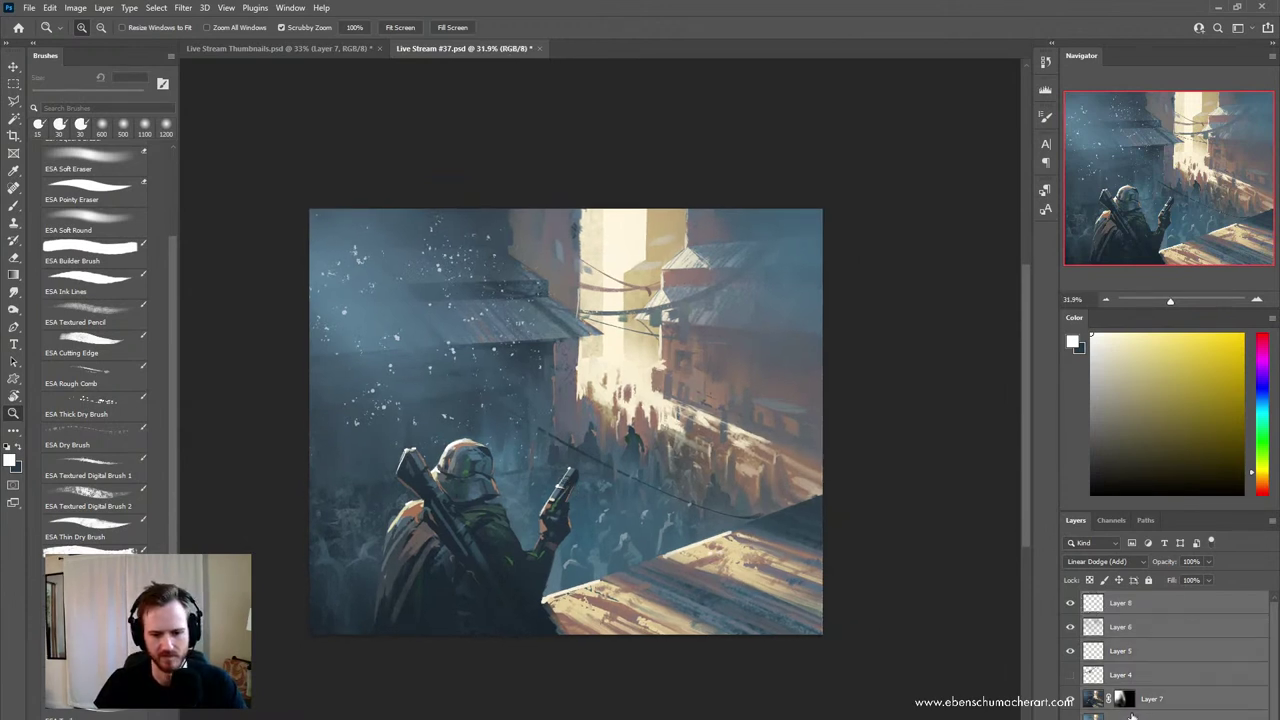
key(ctrl+e)
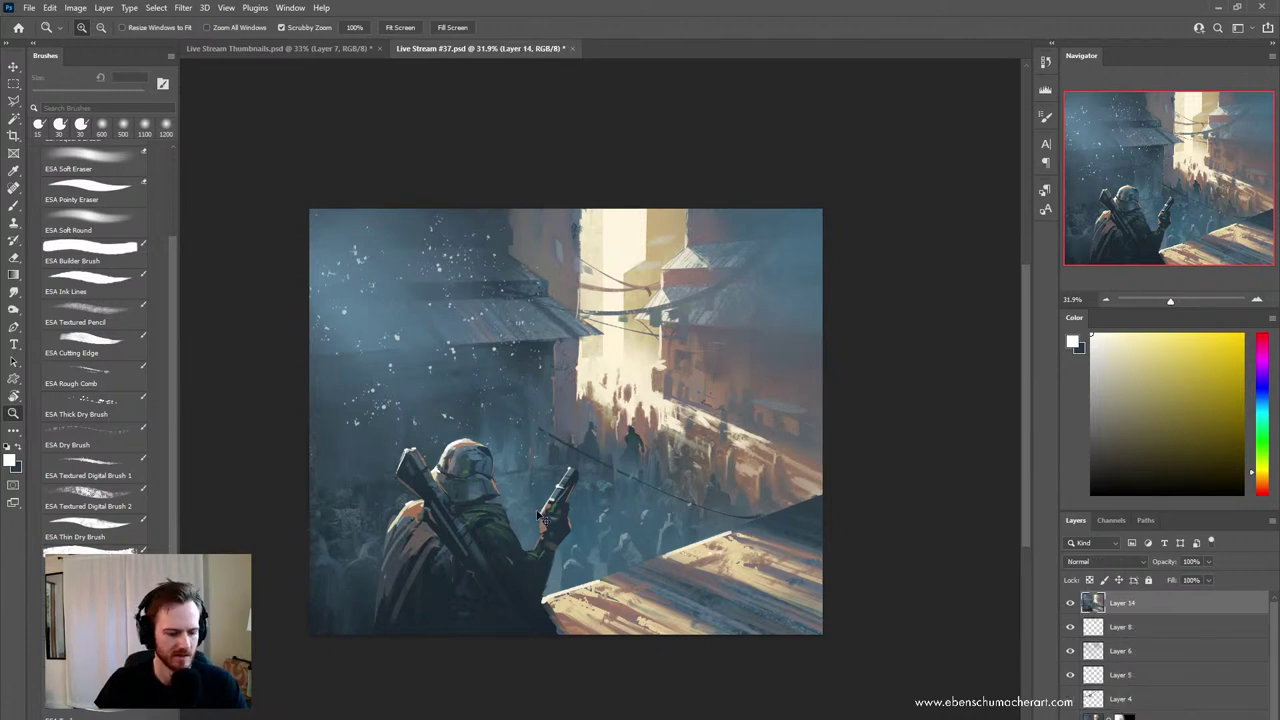
key(ctrl+l)
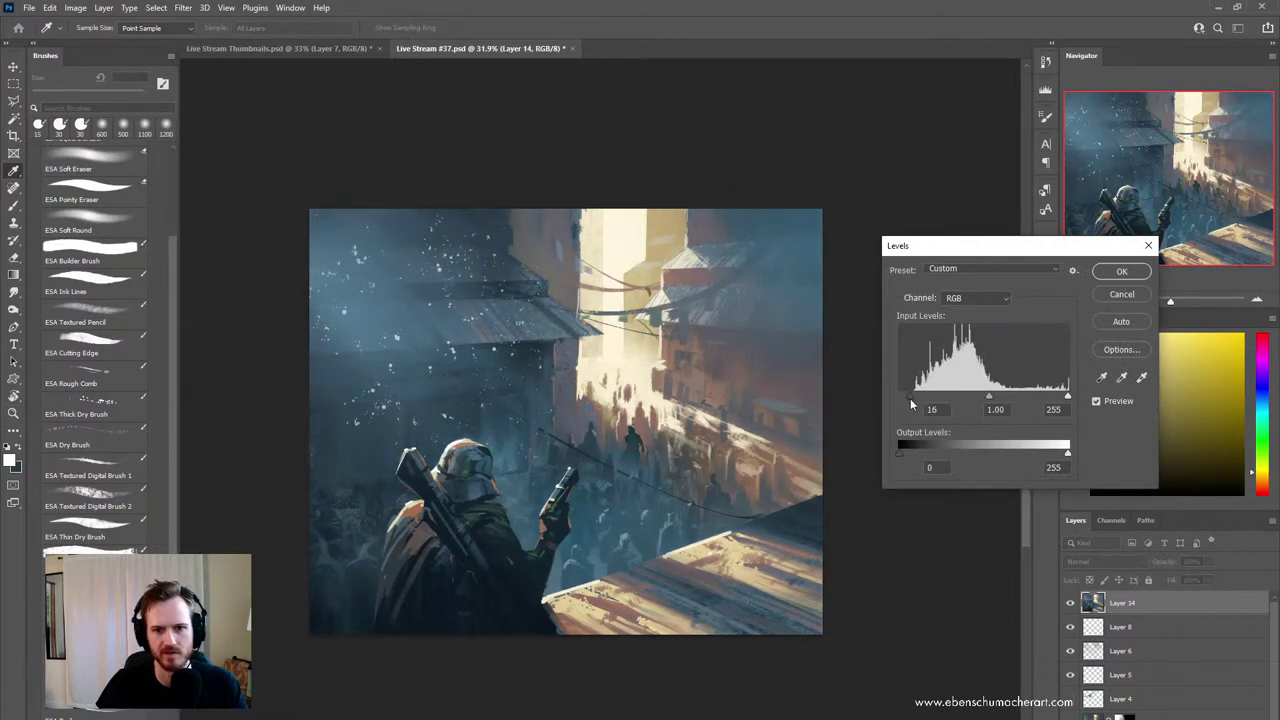
drag(983, 245, 763, 432)
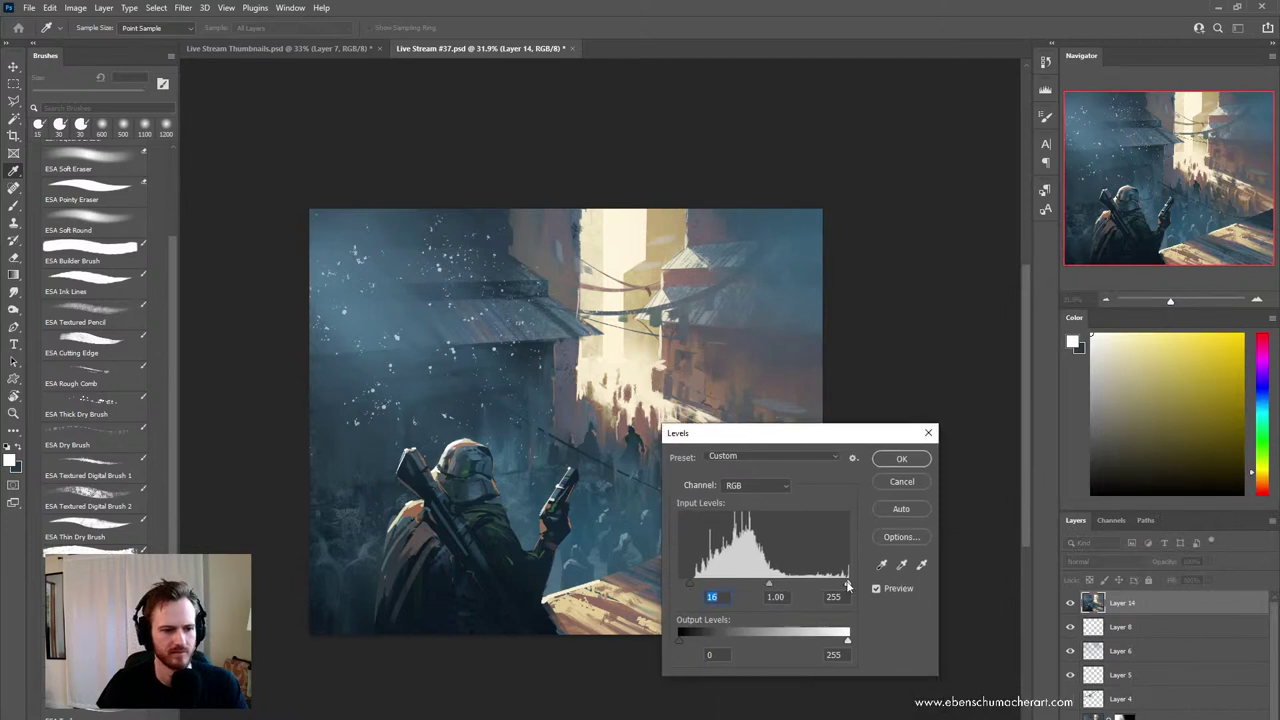
mouse_move(776, 587)
mouse_down()
mouse_move(843, 585)
mouse_move(764, 583)
mouse_up()
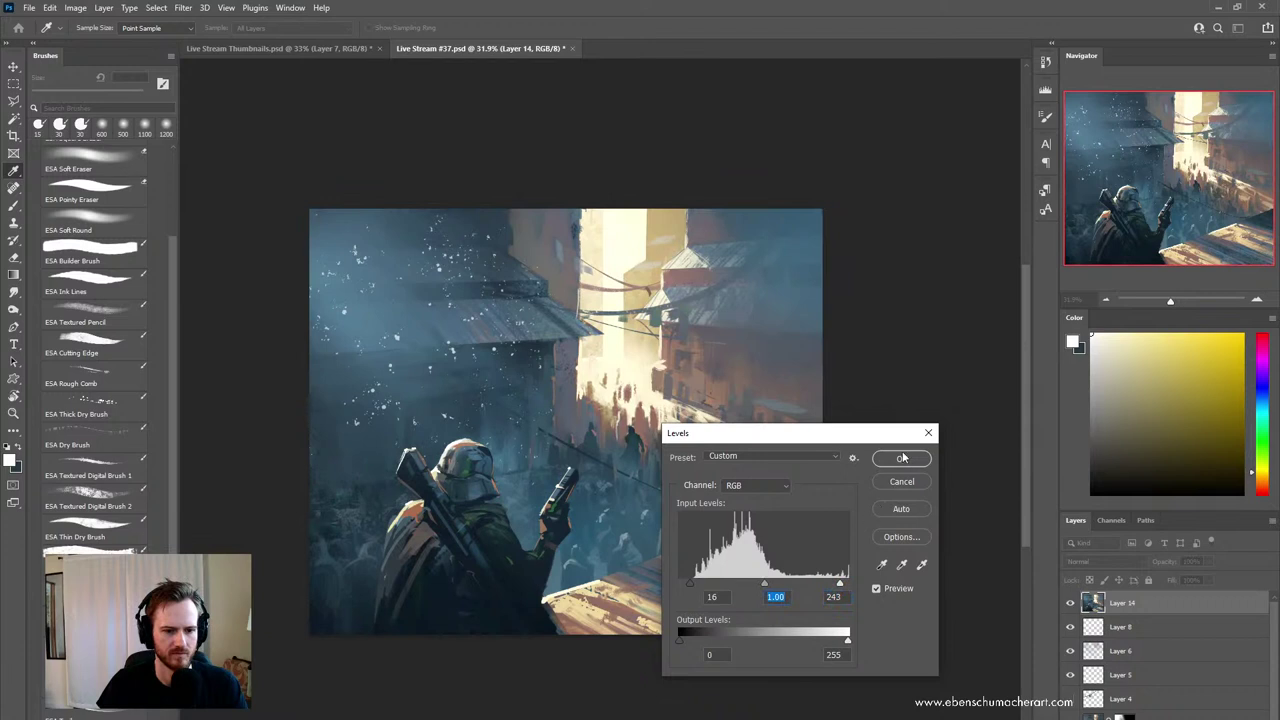
click(903, 458)
- Darken the lower part of the soldier's cloak and the adjacent corner with a 500 px Soft Round brush in a dark blue sampled from the cloak
key(b)
alt+click(460, 597)
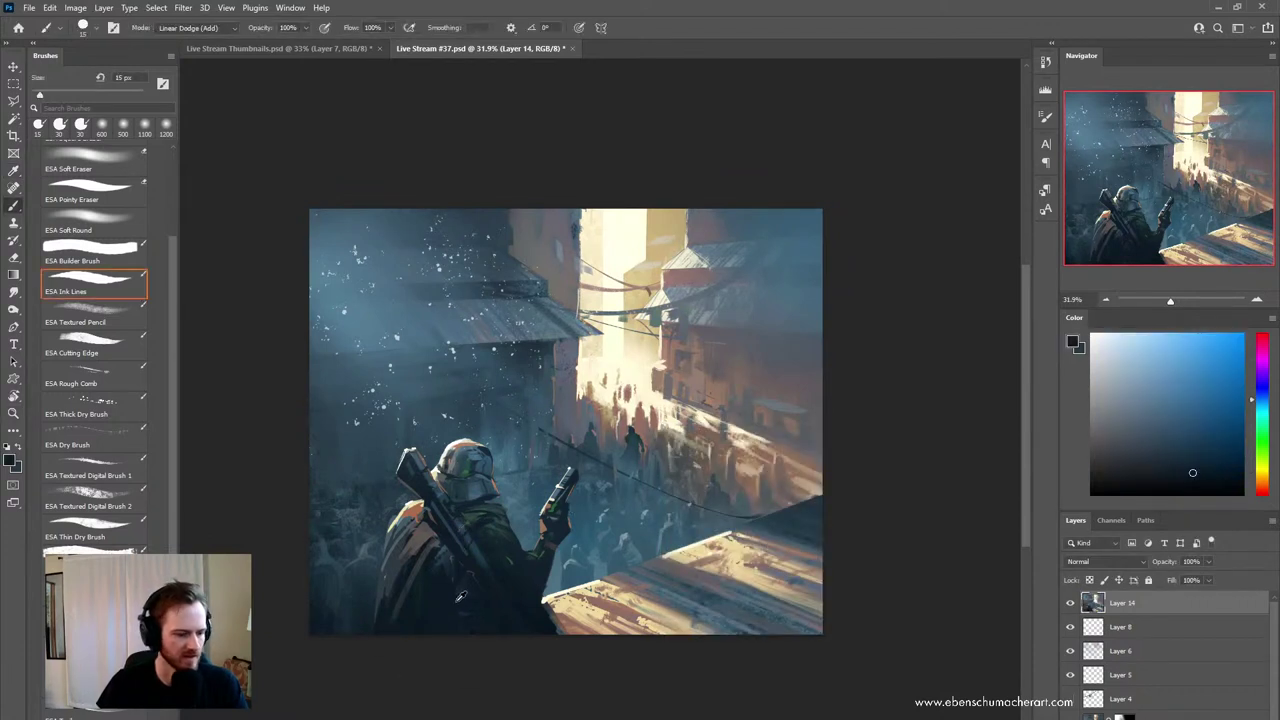
click(100, 162)
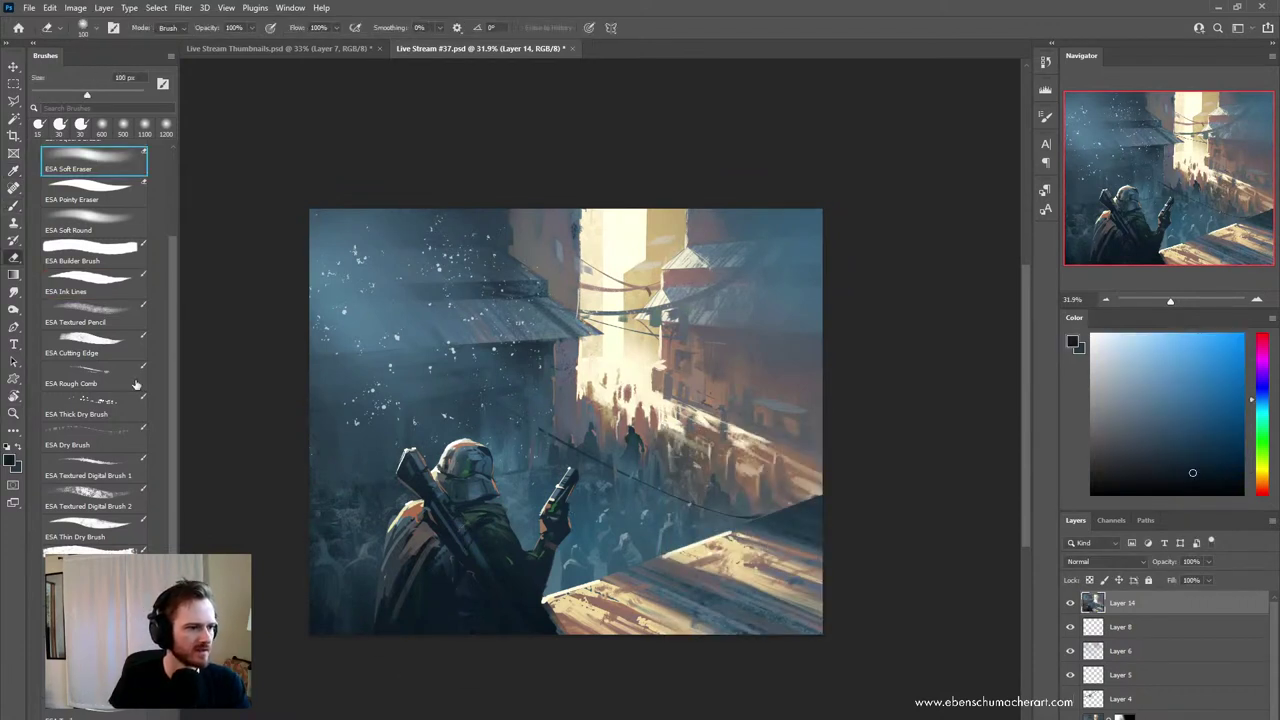
key(b)
click(90, 222)
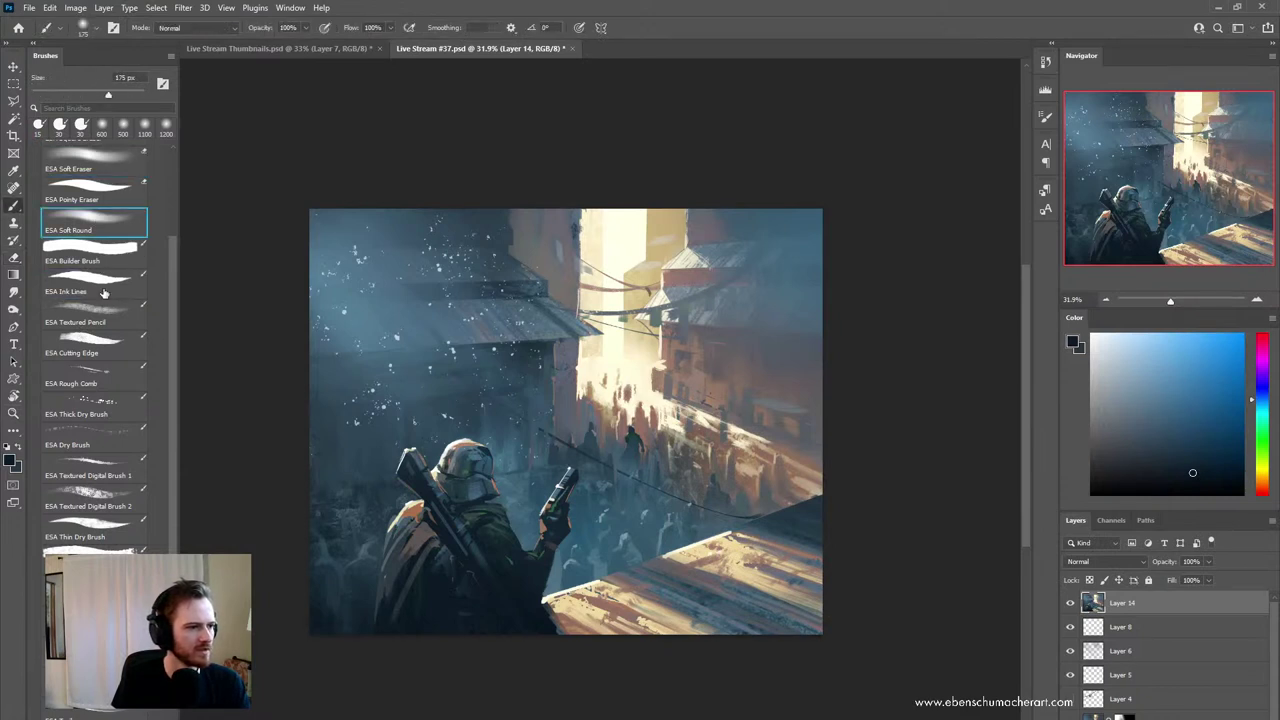
alt+click(437, 615)
key(])
key(])
key(])
key(])
key(])
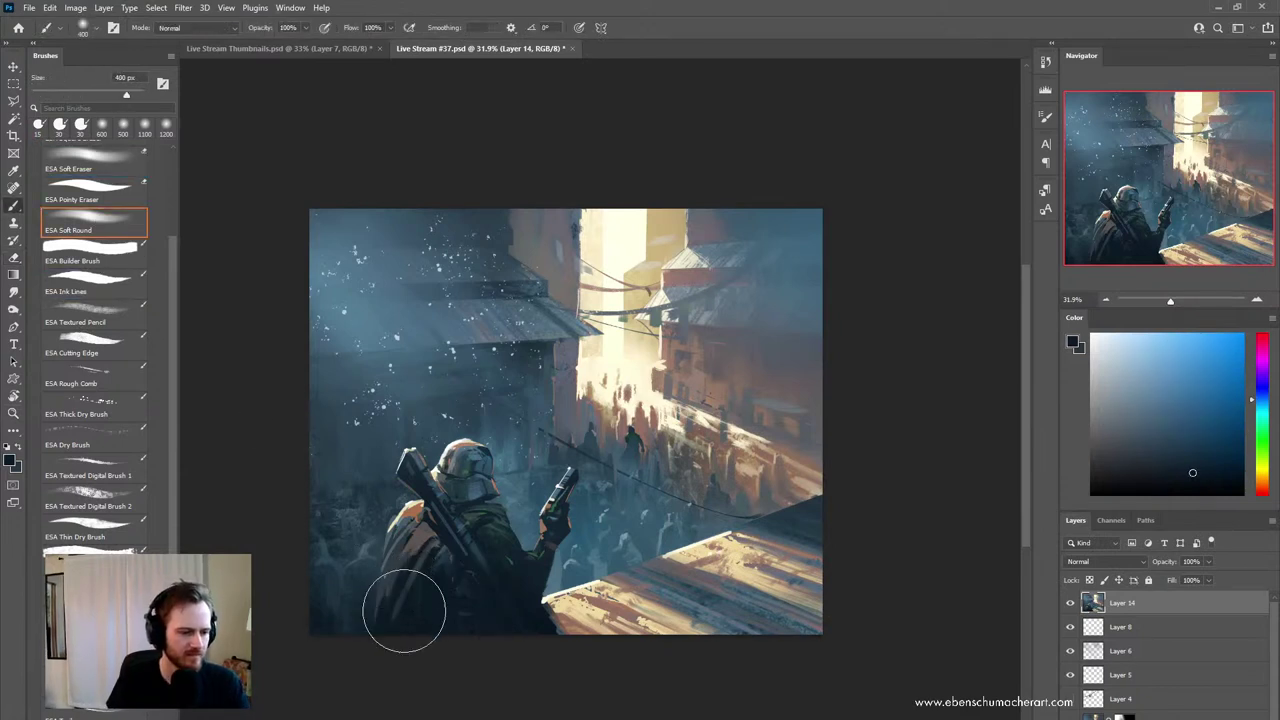
drag(385, 642, 380, 631)
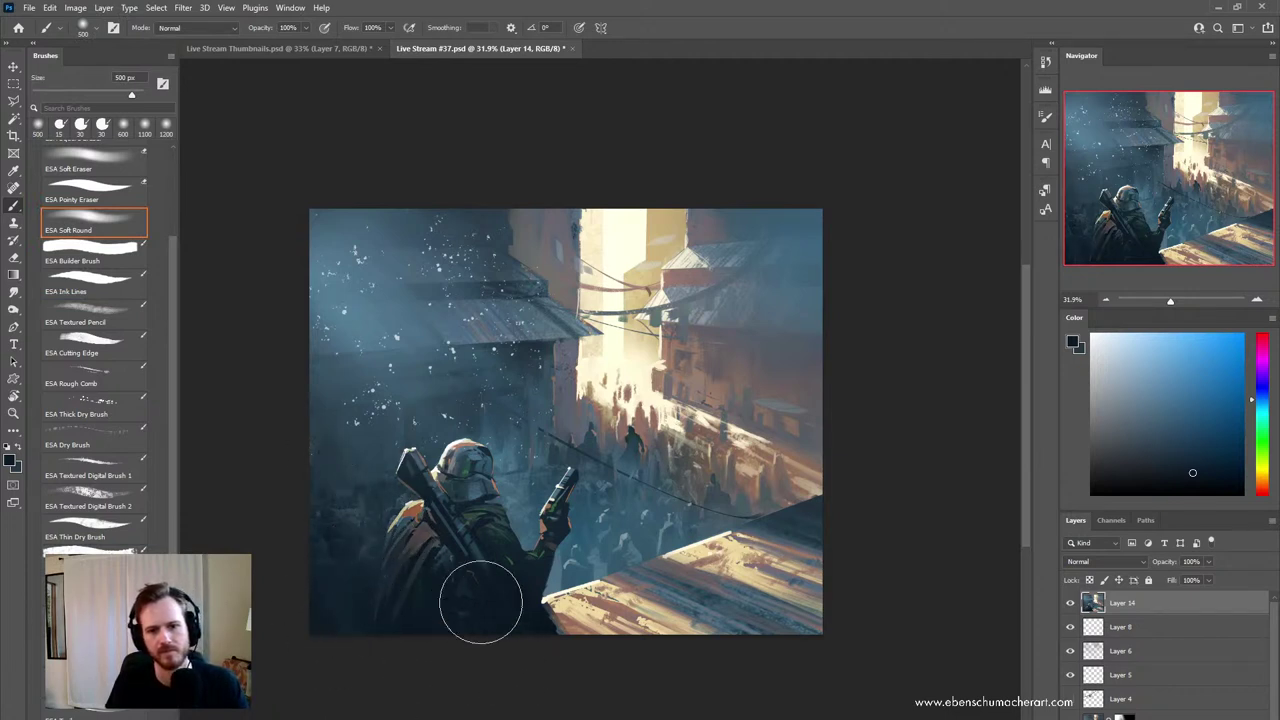
- Enlarge the Soft Round brush to 800 px and darken the shadowed building behind the soldier, undoing and retrying strokes
key(bracketright)
key(bracketright)
key(bracketright)
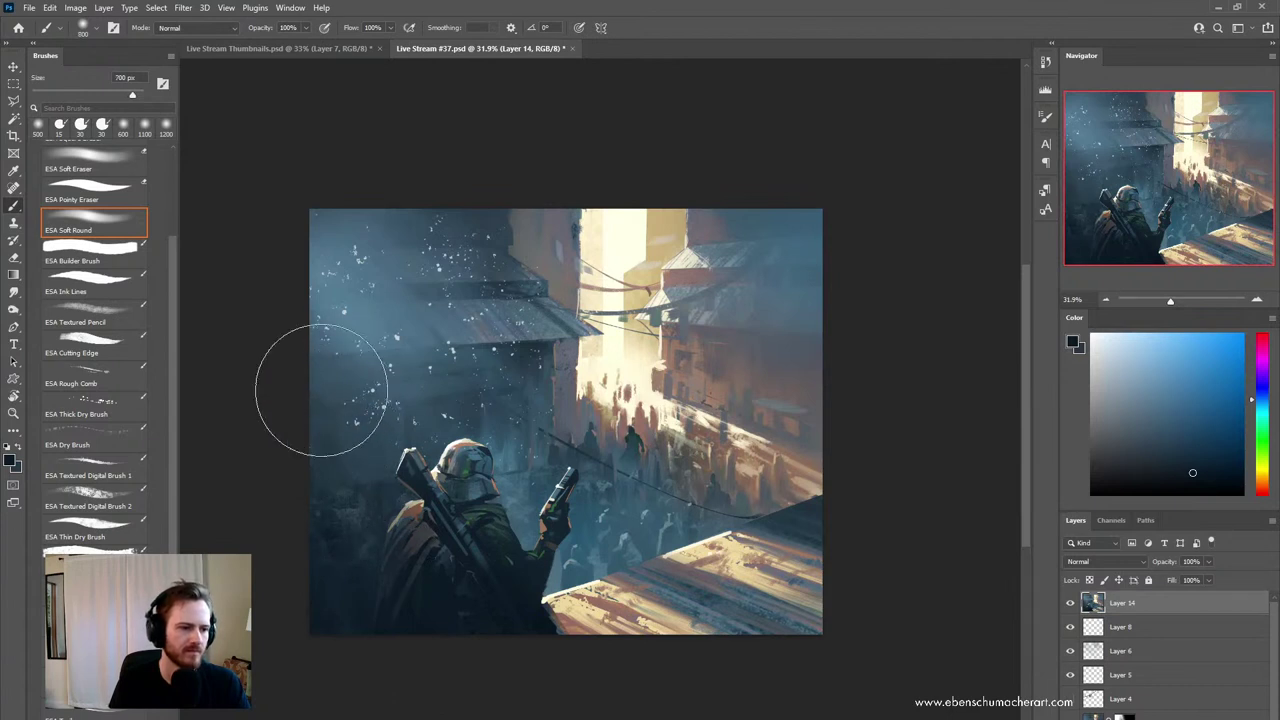
mouse_move(423, 395)
mouse_down()
mouse_move(343, 306)
mouse_move(457, 257)
mouse_up()
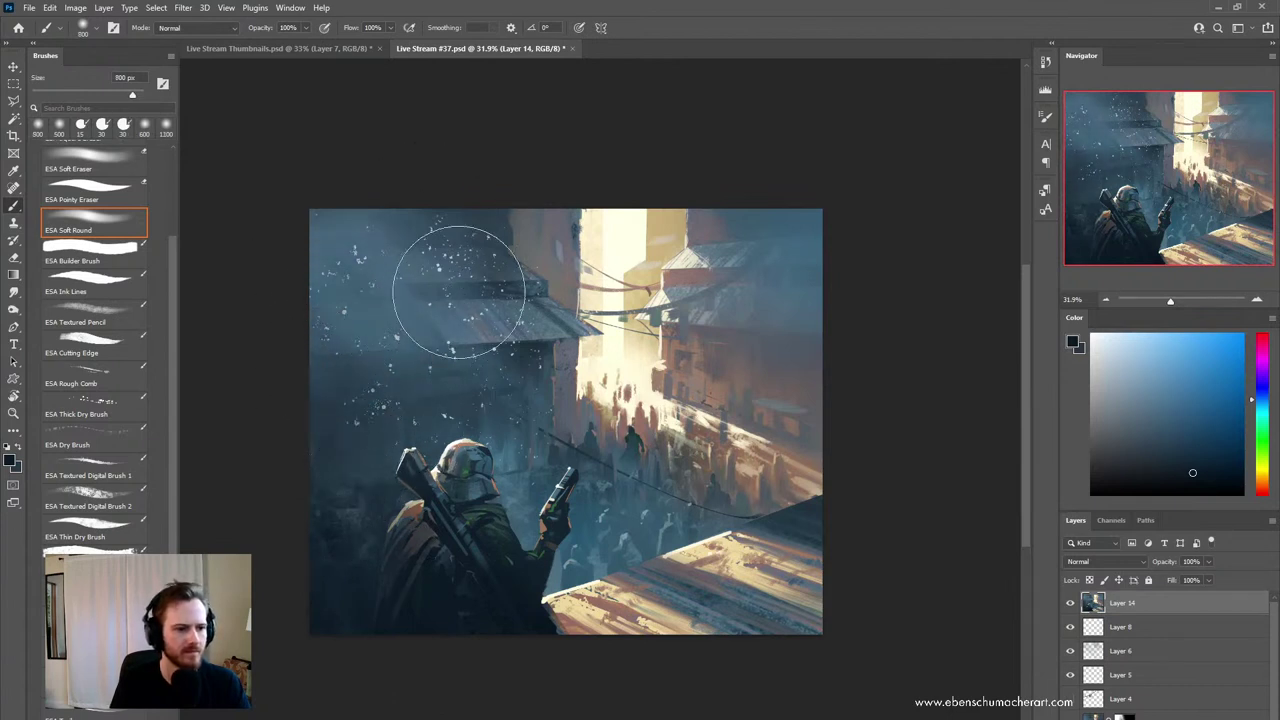
key(ctrl+z)
drag(393, 173, 406, 226)
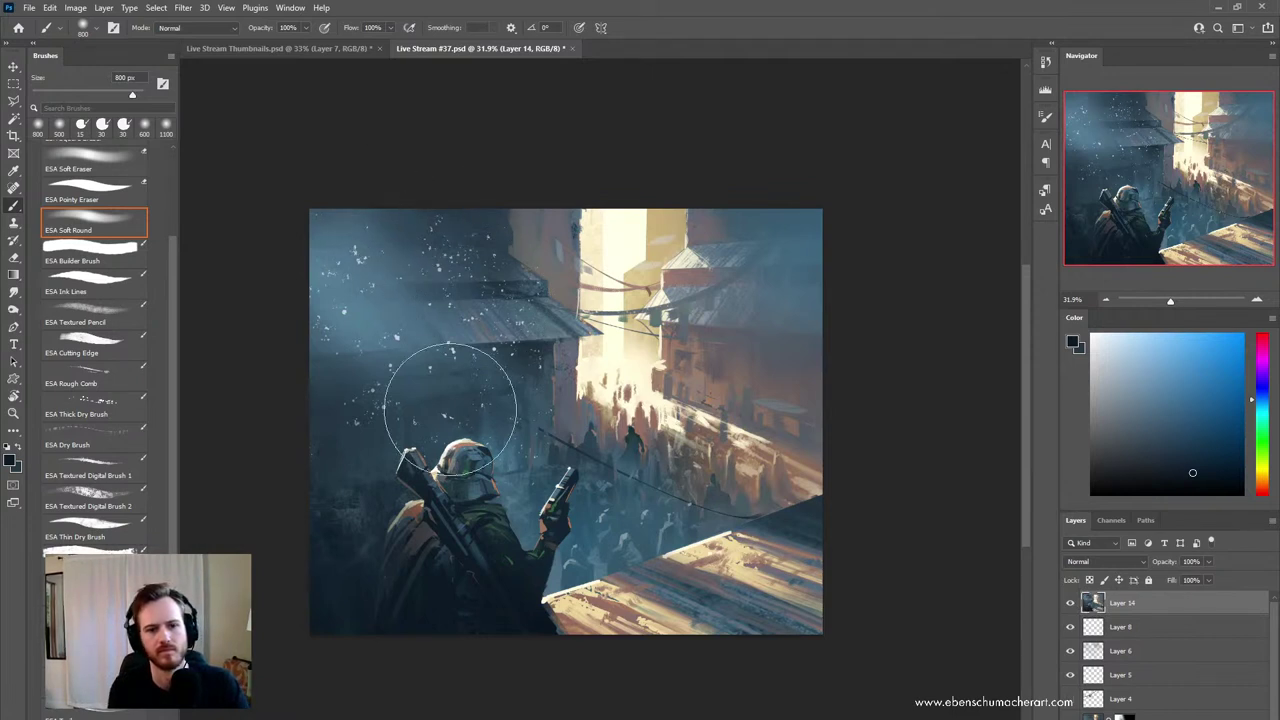
key(ctrl+shift+z)
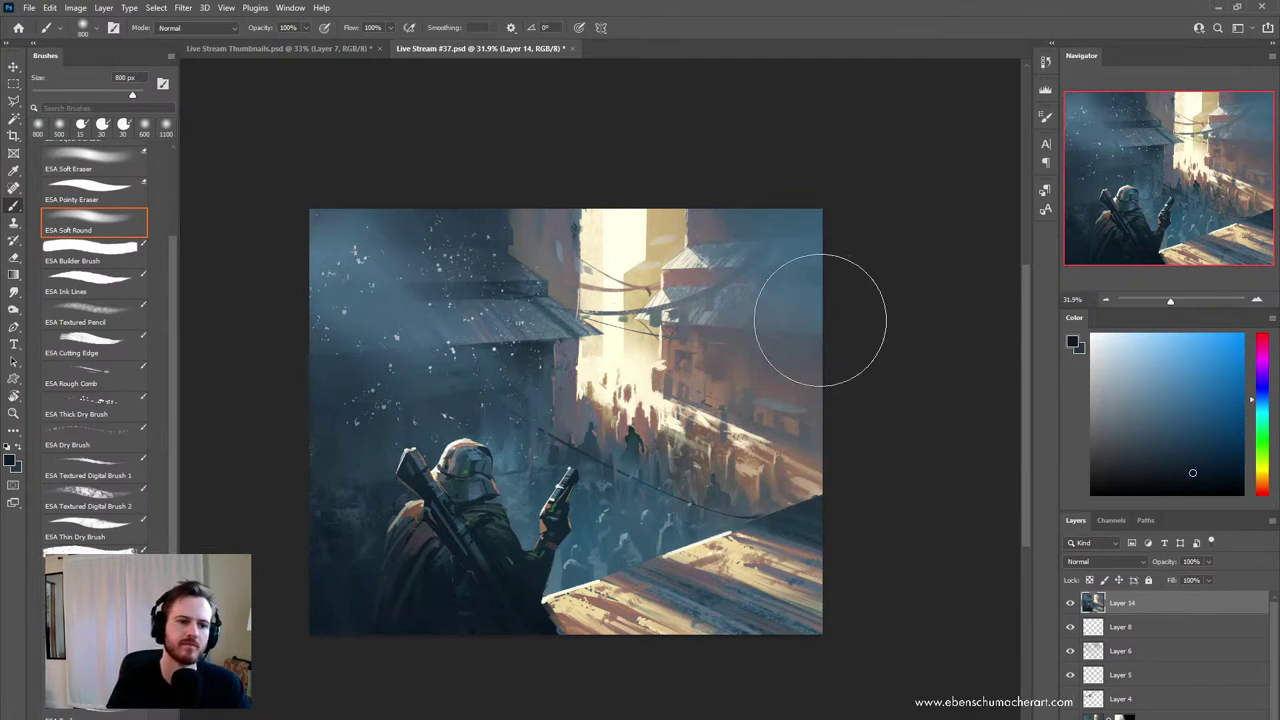
- Paint soft dark strokes over the misty building across the street, then undo the last stroke
mouse_move(808, 214)
mouse_down()
mouse_move(794, 206)
mouse_move(780, 350)
mouse_up()
drag(760, 240, 742, 360)
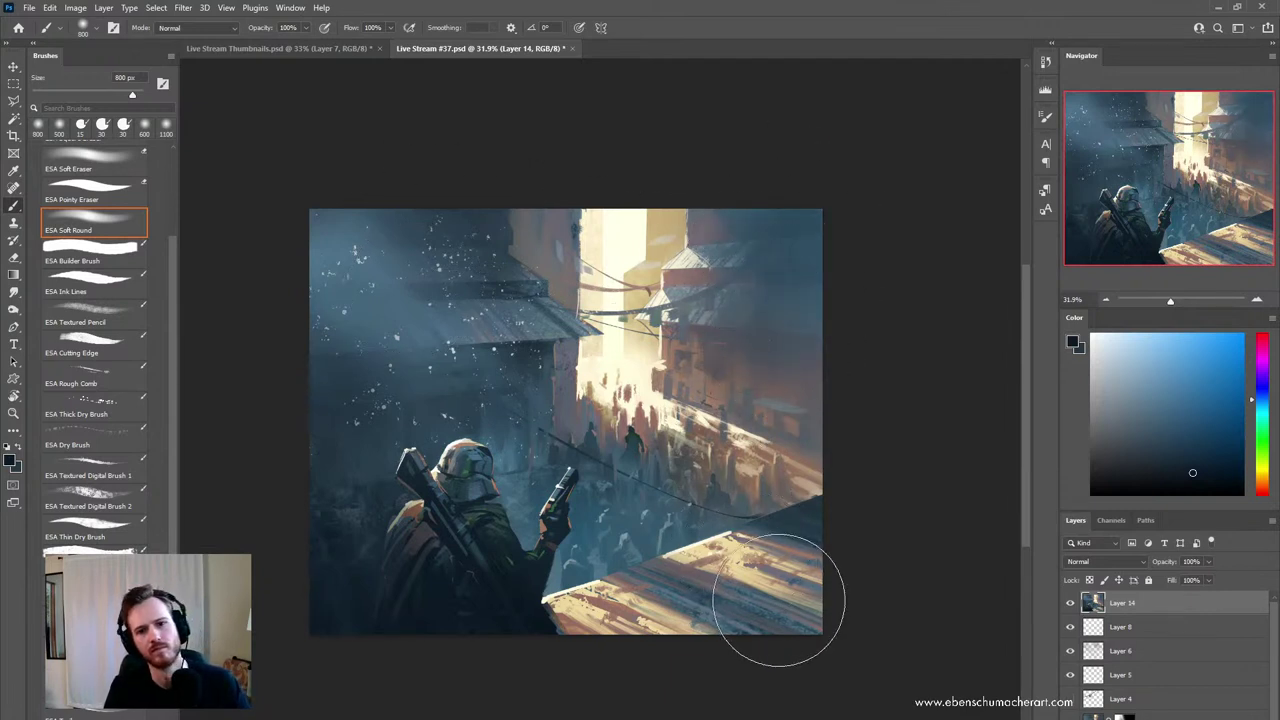
key(ctrl+z)
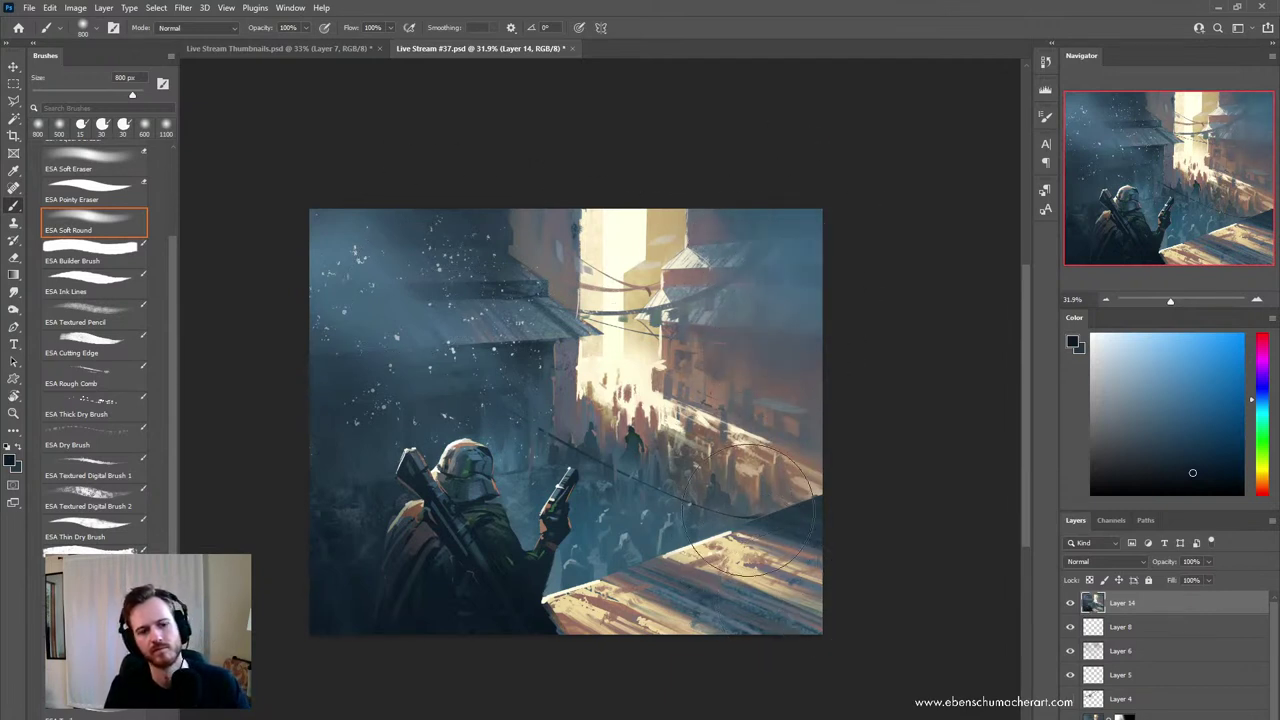
- Flip the painting horizontally to check the composition as a whole
key(z)
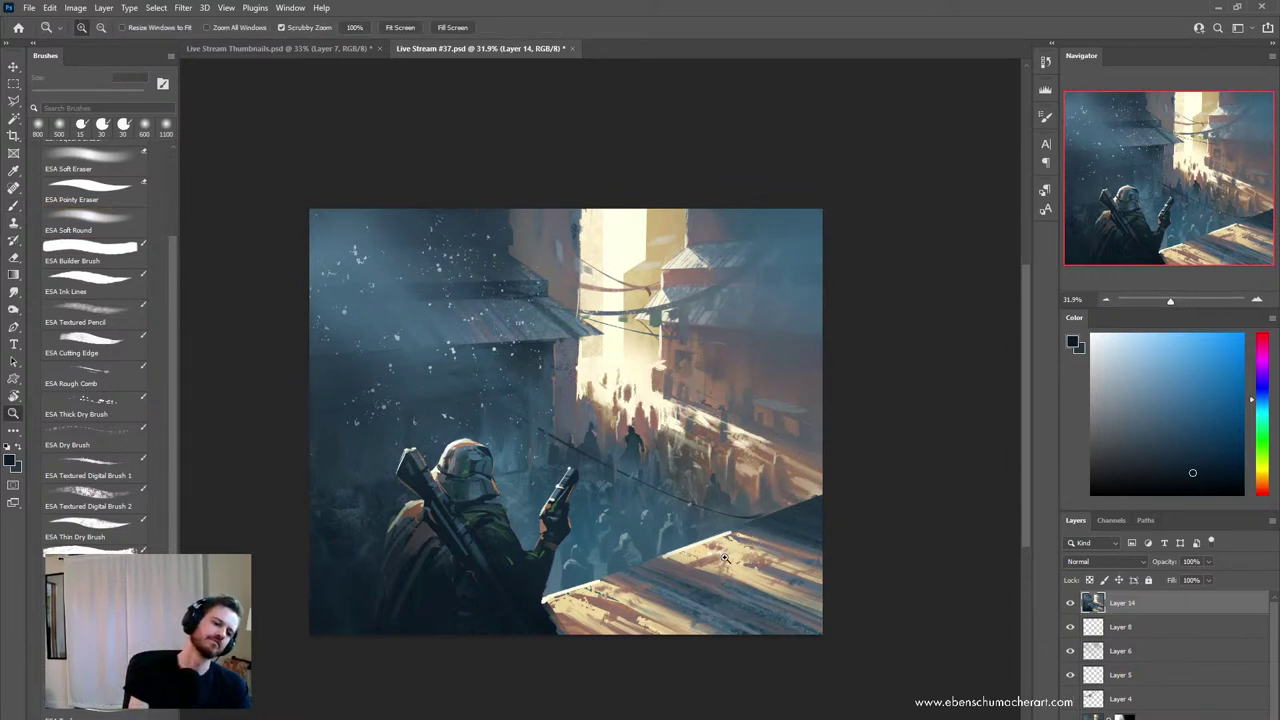
drag(727, 566, 691, 598)
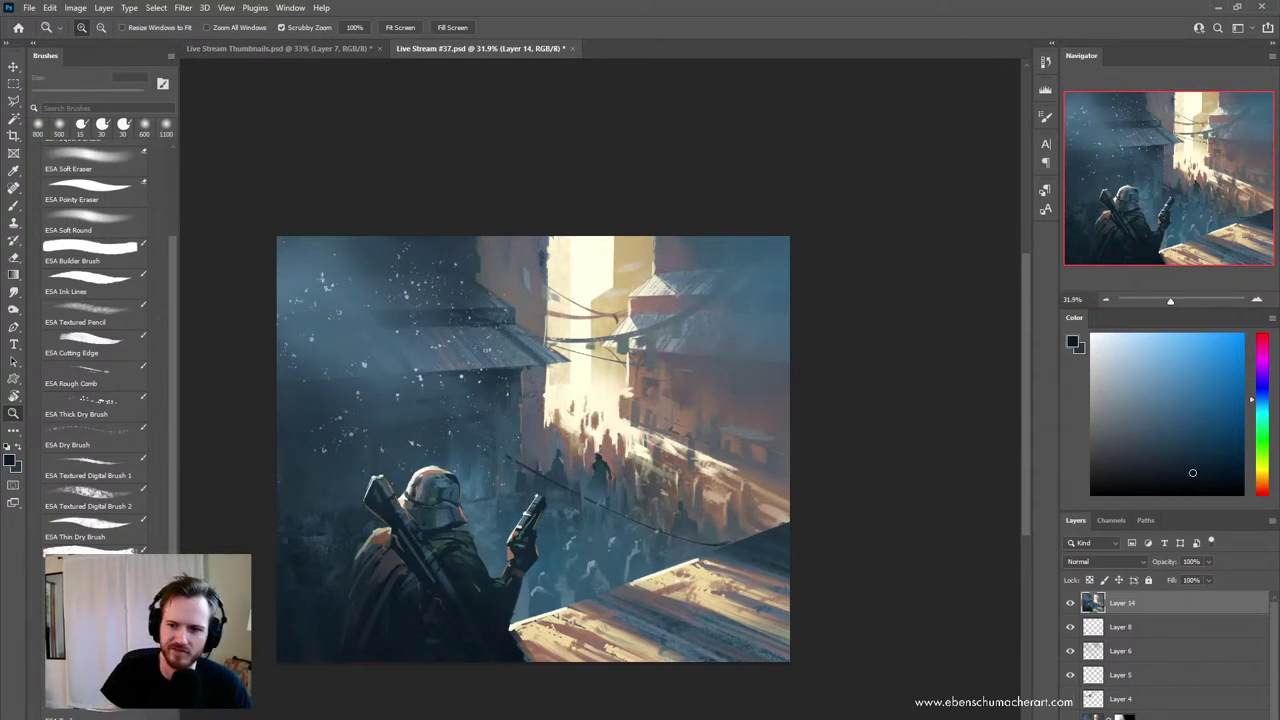
drag(667, 559, 714, 580)
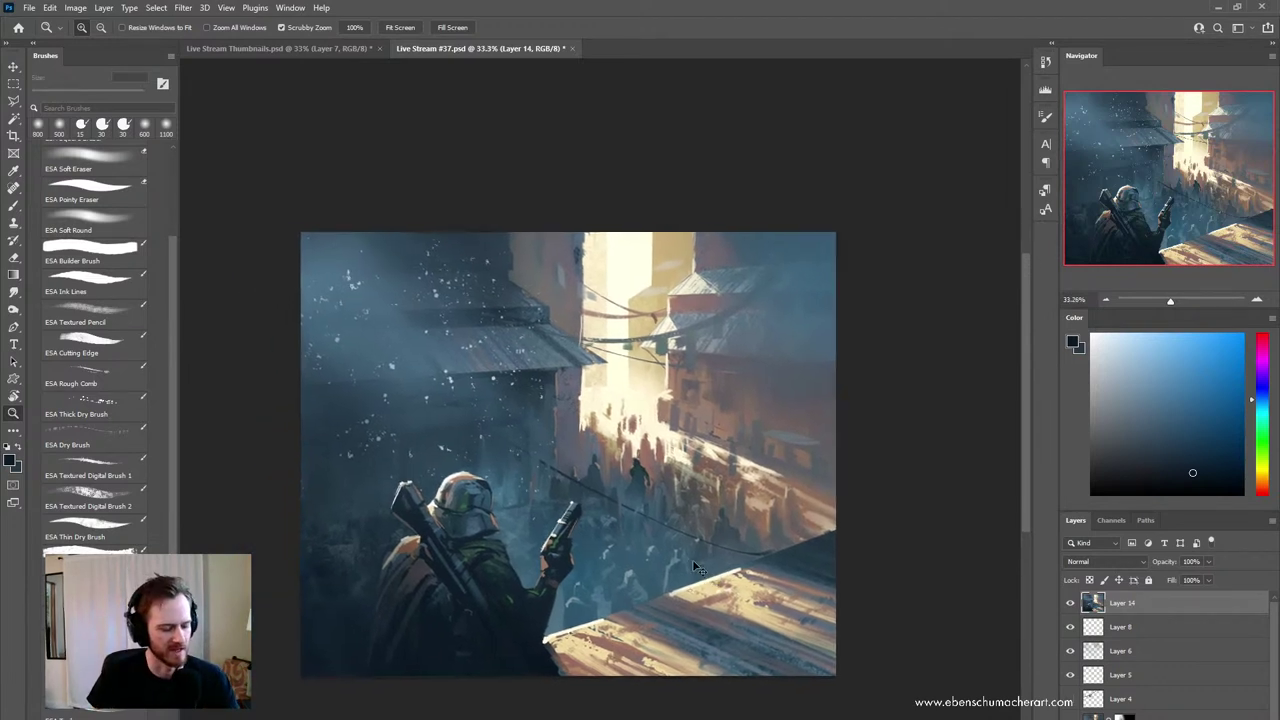
key(ctrl+shift+h)
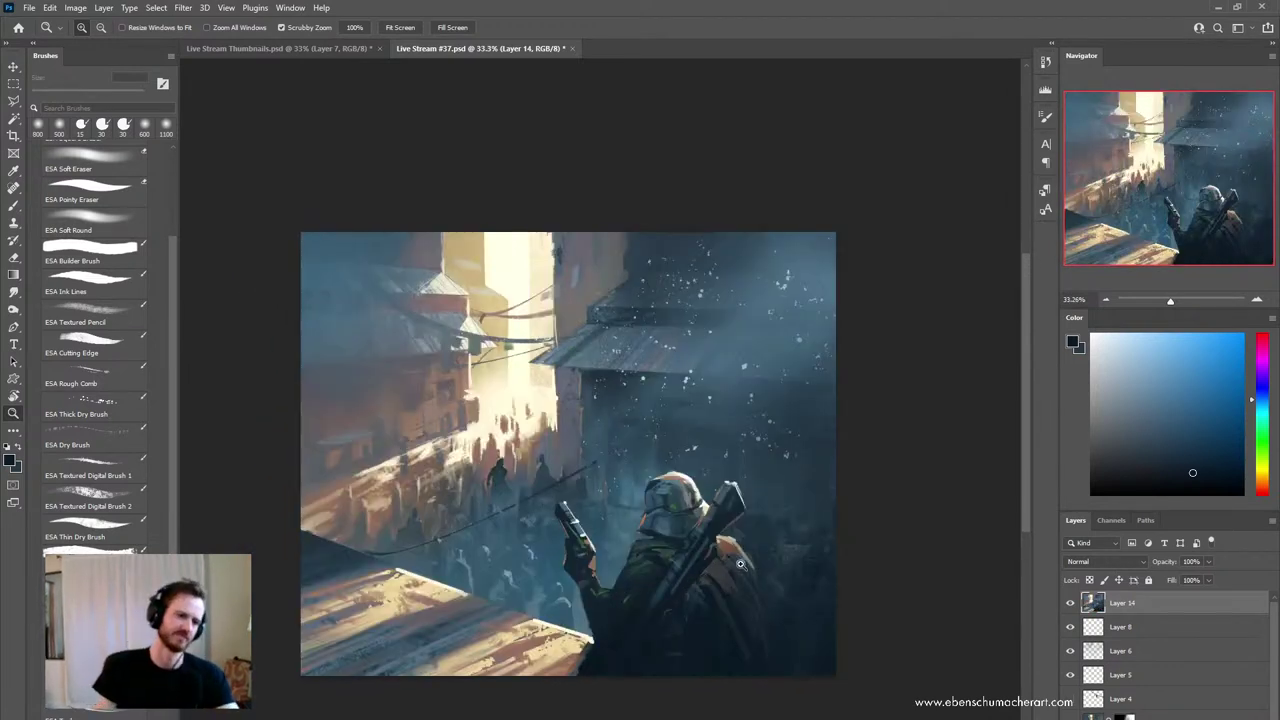
- Define the outer edge of the soldier's cloak with a 40 px Ink Lines brush, using a sampled blue and a more muted blue-gray
key(b)
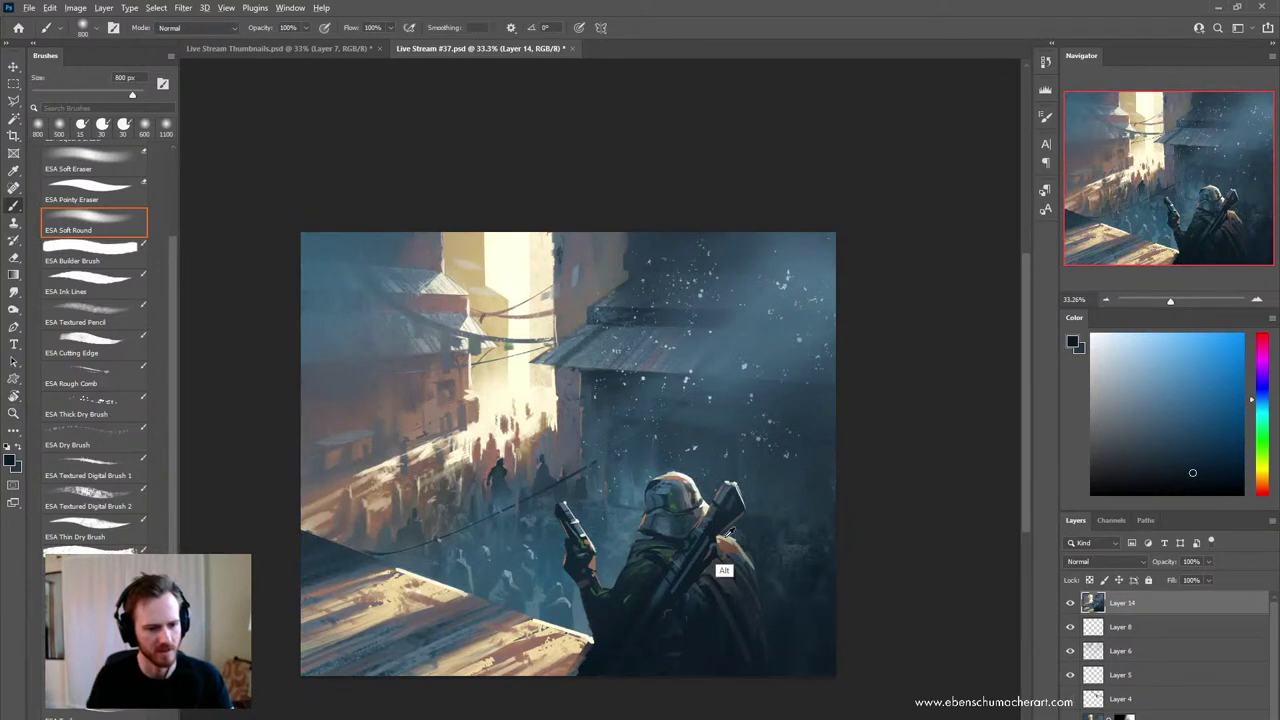
alt+click(655, 520)
key(bracketleft)
key(bracketleft)
key(bracketleft)
key(bracketleft)
key(bracketleft)
key(bracketleft)
key(bracketleft)
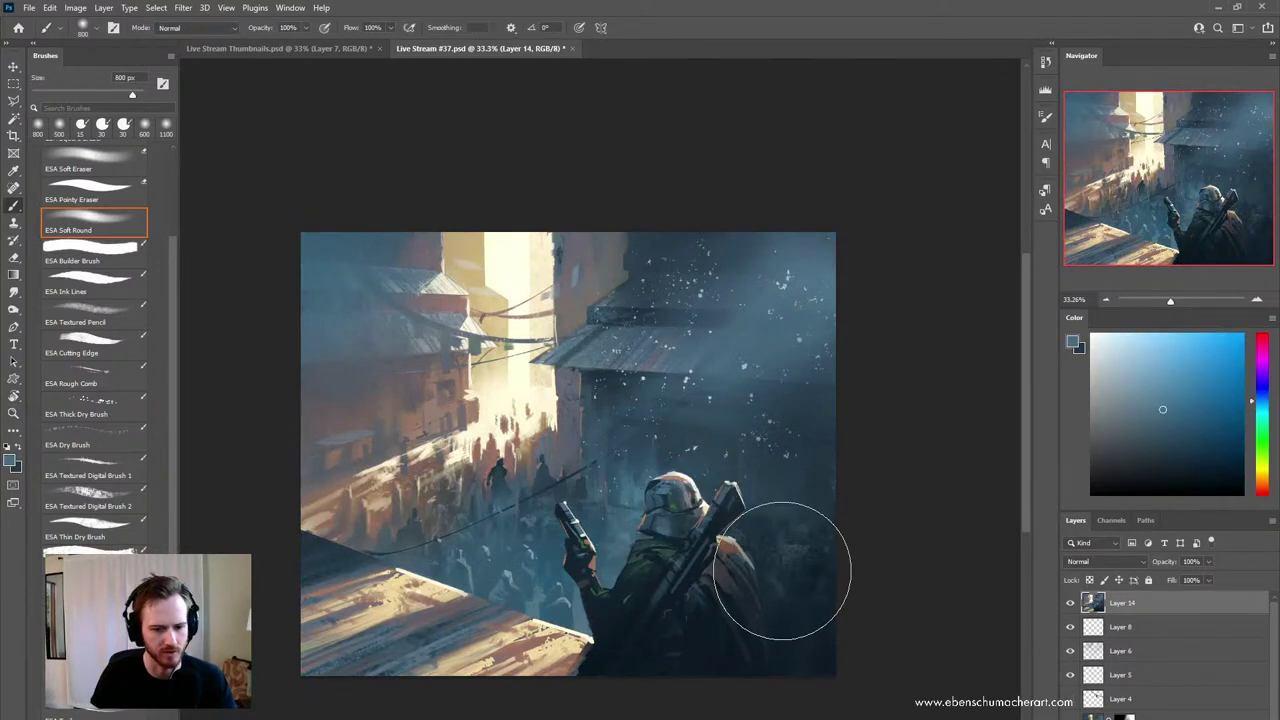
click(60, 284)
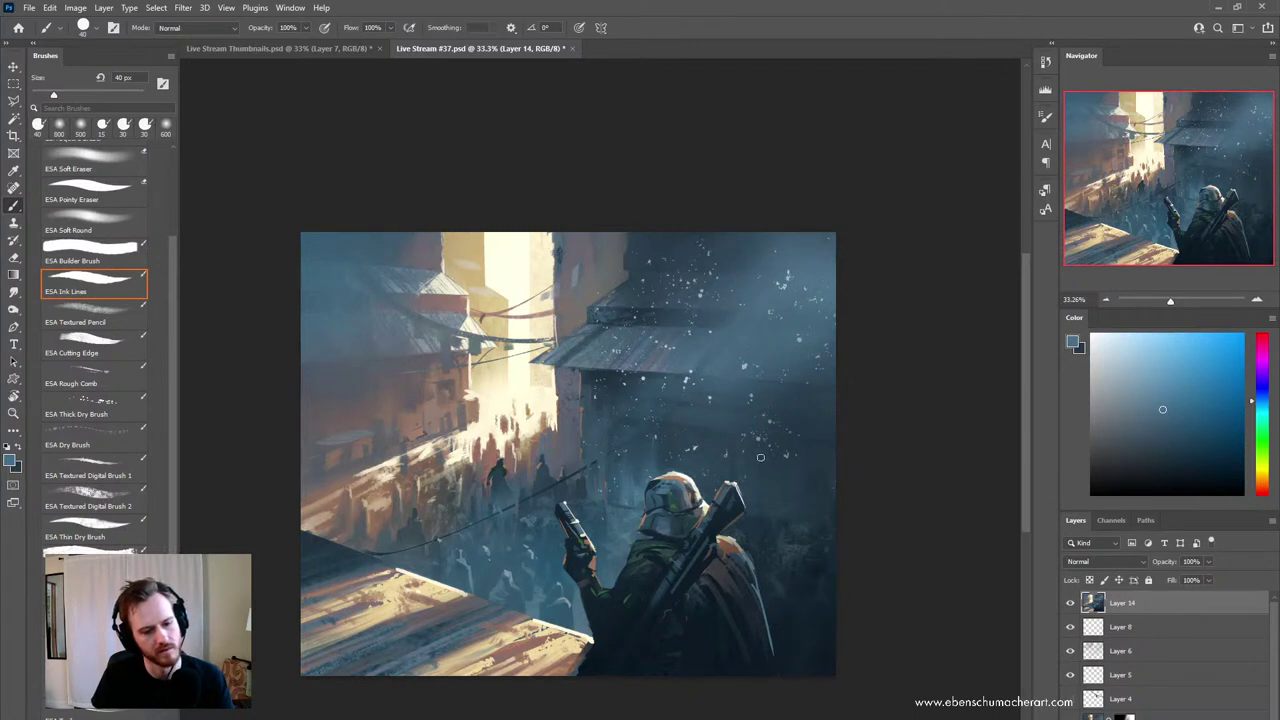
click(1141, 432)
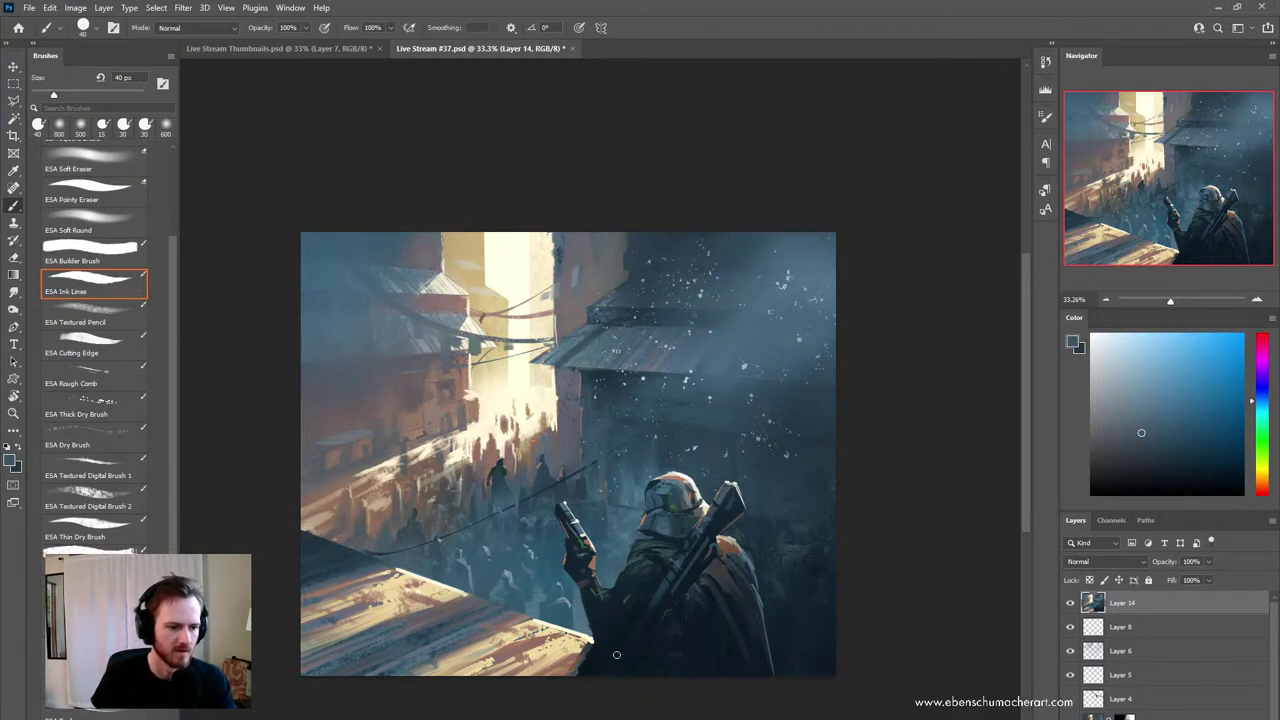
- Switch to the reference board showing the grayscale sketch, narrow its window, and move the painting clear of it for comparison
key(z)
mouse_move(646, 536)
mouse_down()
mouse_move(617, 554)
mouse_move(655, 530)
mouse_up()
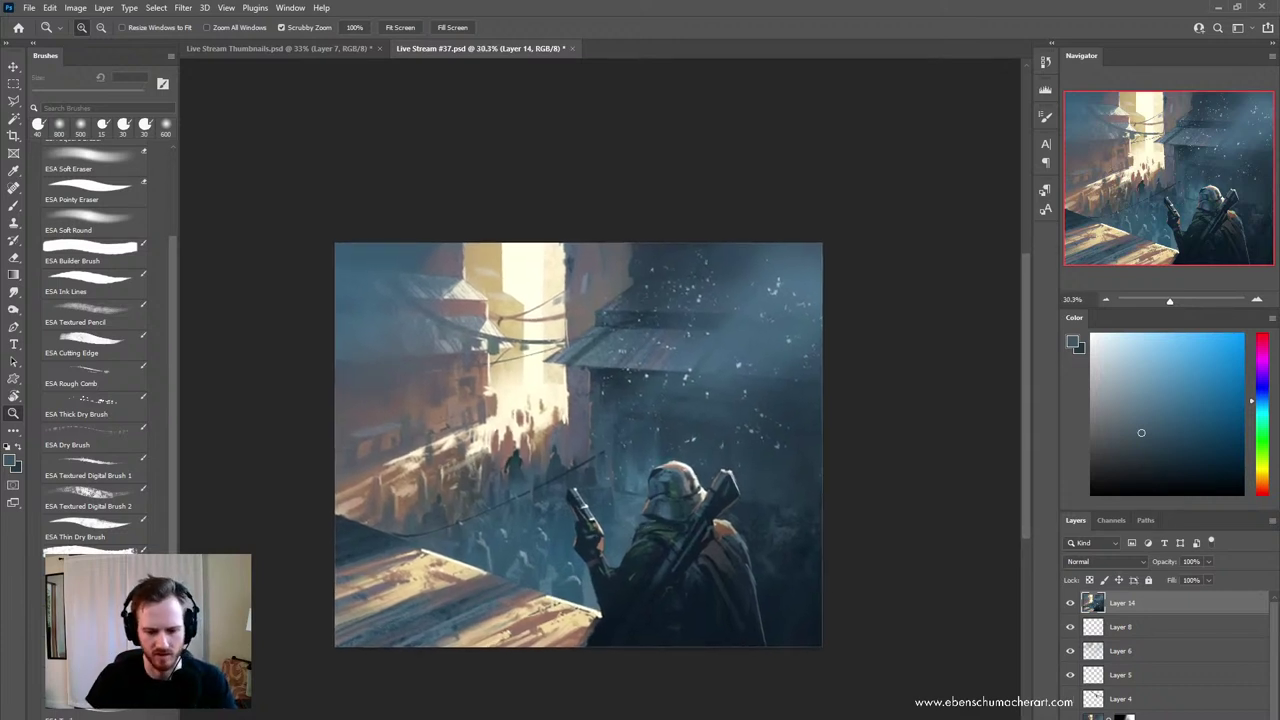
scroll(1085, 700, down, 1)
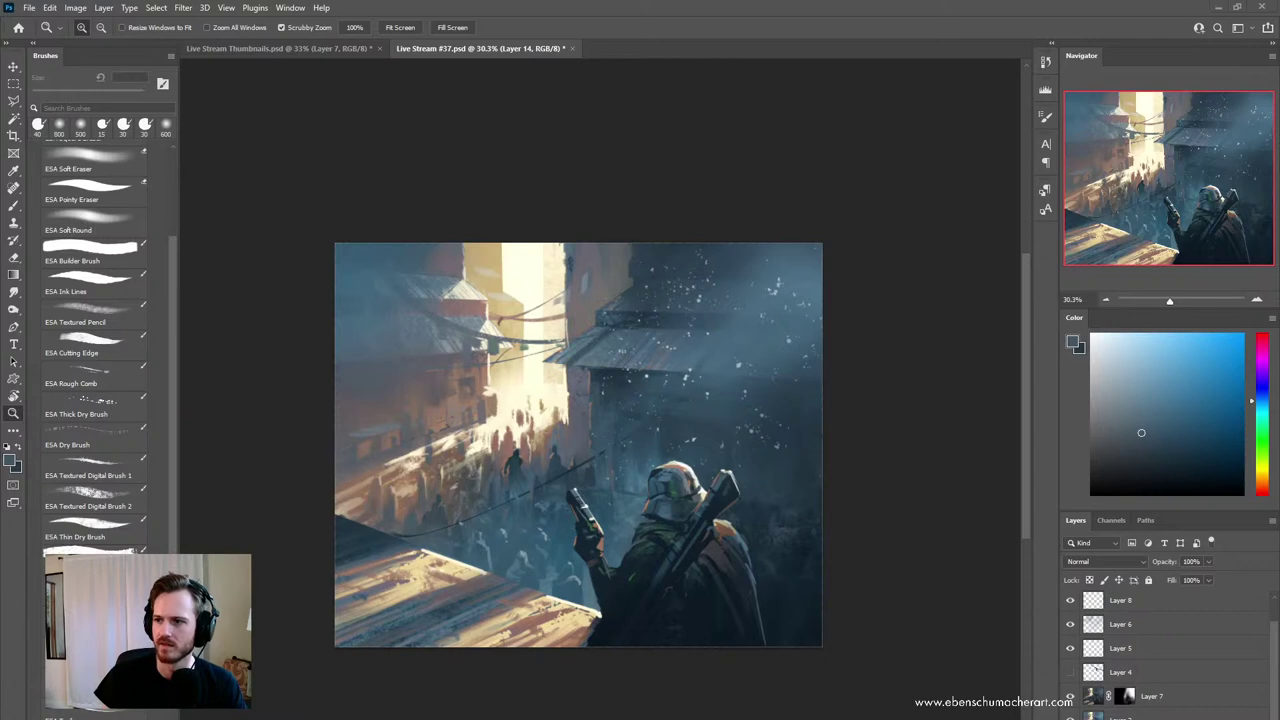
mouse_move(1000, 719)
mouse_down()
mouse_move(883, 269)
mouse_move(782, 234)
mouse_move(800, 430)
mouse_move(761, 303)
mouse_move(729, 404)
mouse_move(1008, 545)
mouse_move(925, 577)
mouse_up()
scroll(1004, 532, down, 2)
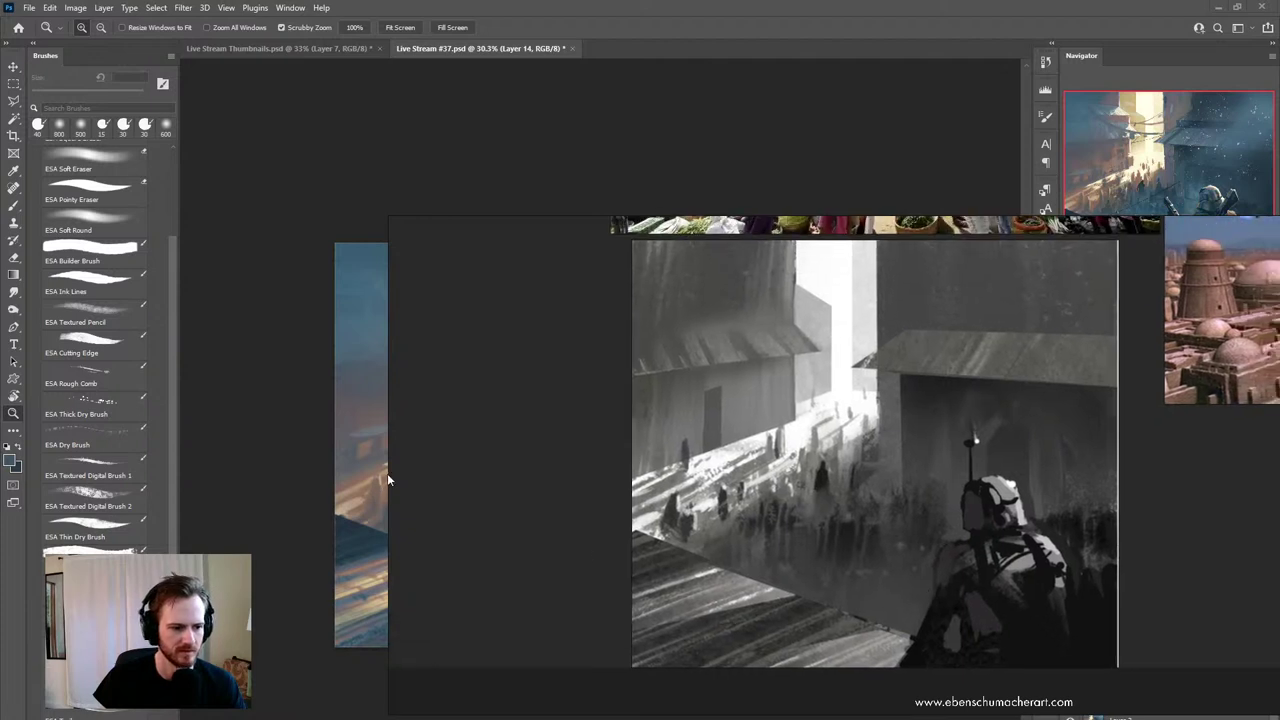
drag(389, 476, 748, 493)
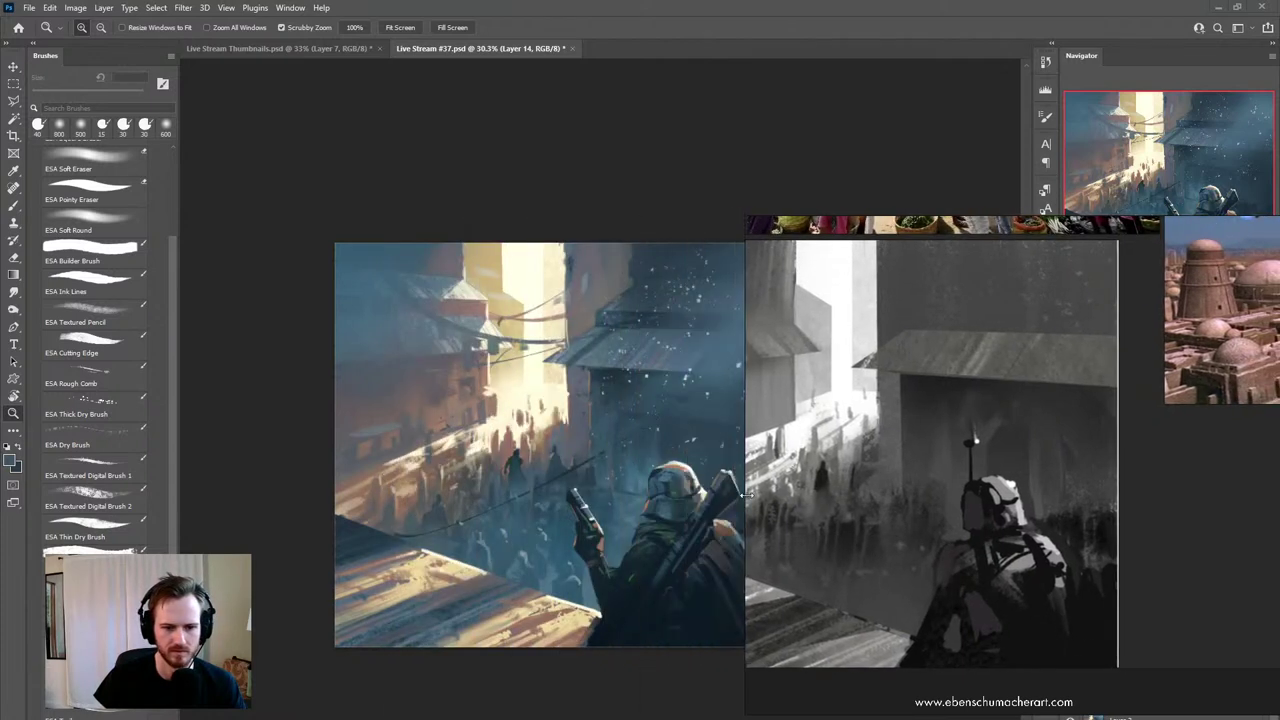
mouse_move(994, 518)
mouse_down()
mouse_move(1160, 532)
mouse_move(1132, 520)
mouse_up()
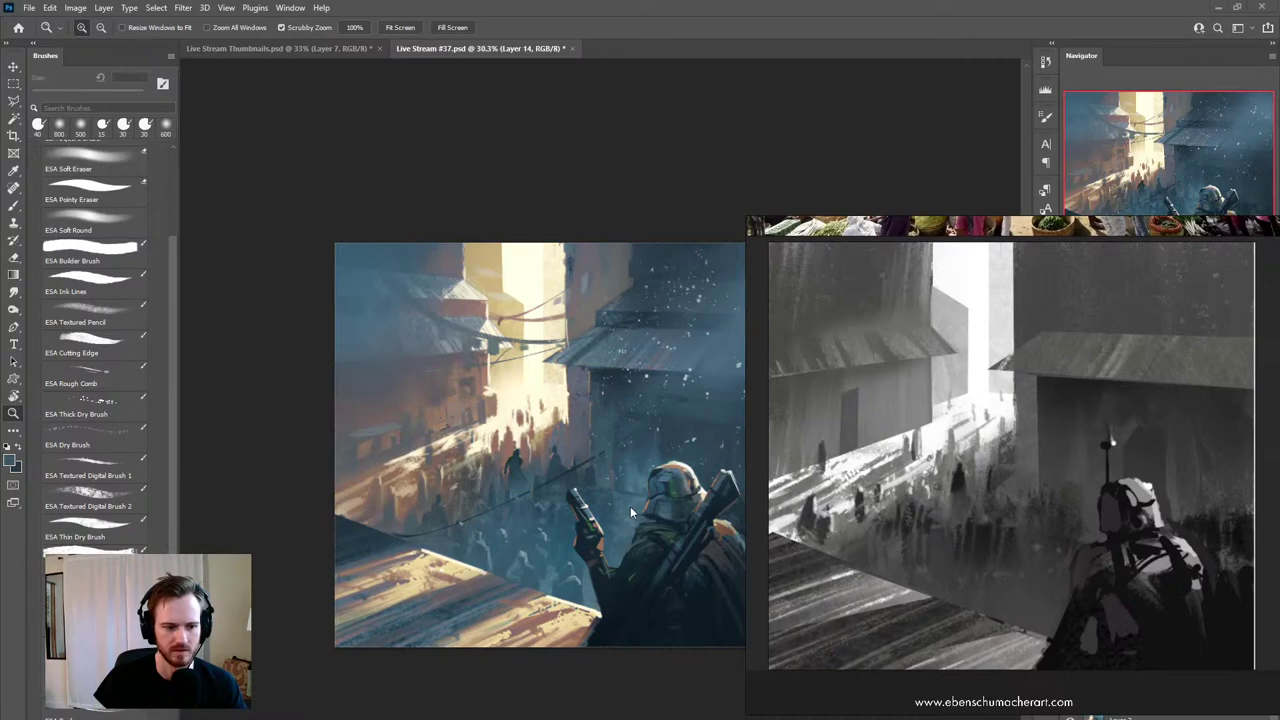
click(626, 504)
mouse_move(639, 604)
mouse_down()
mouse_move(557, 594)
mouse_move(553, 608)
mouse_up()
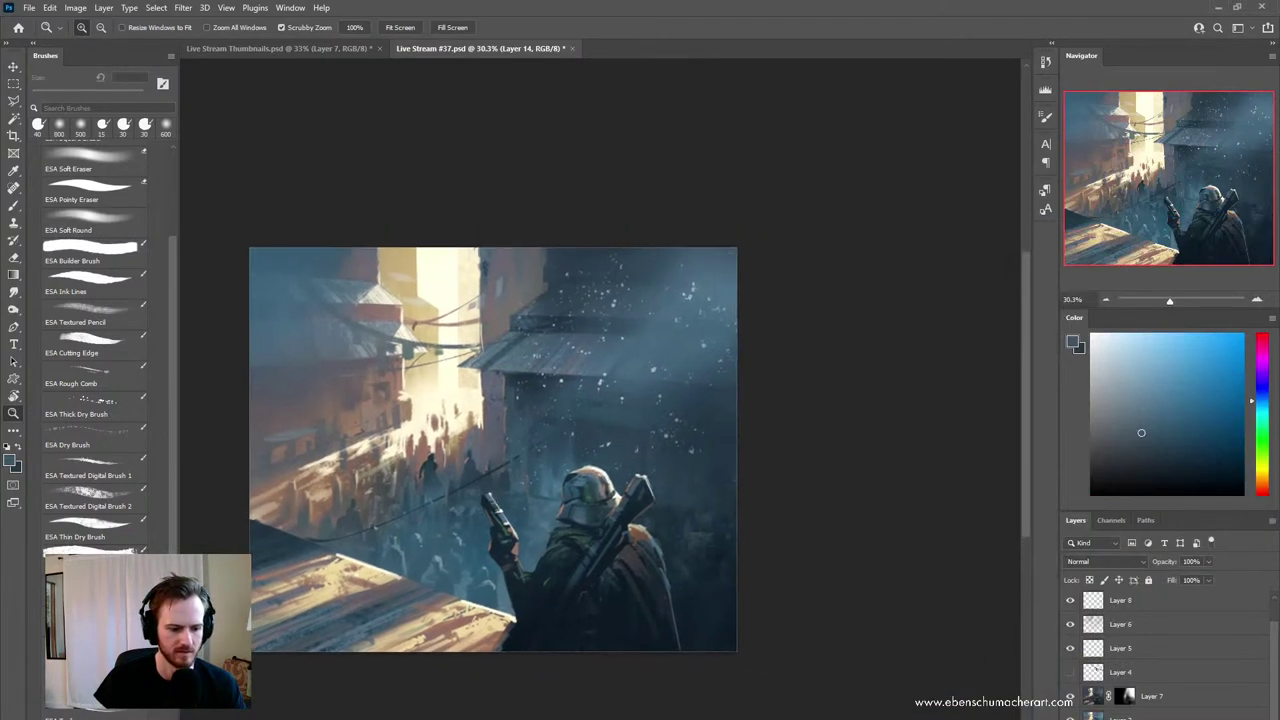
- Frame the grayscale sketch at about the painting's size in the reference window and trim the window's height around it
key(alt+Tab)
scroll(910, 560, down, 6)
drag(884, 578, 1232, 335)
scroll(917, 525, up, 6)
scroll(917, 522, up, 1)
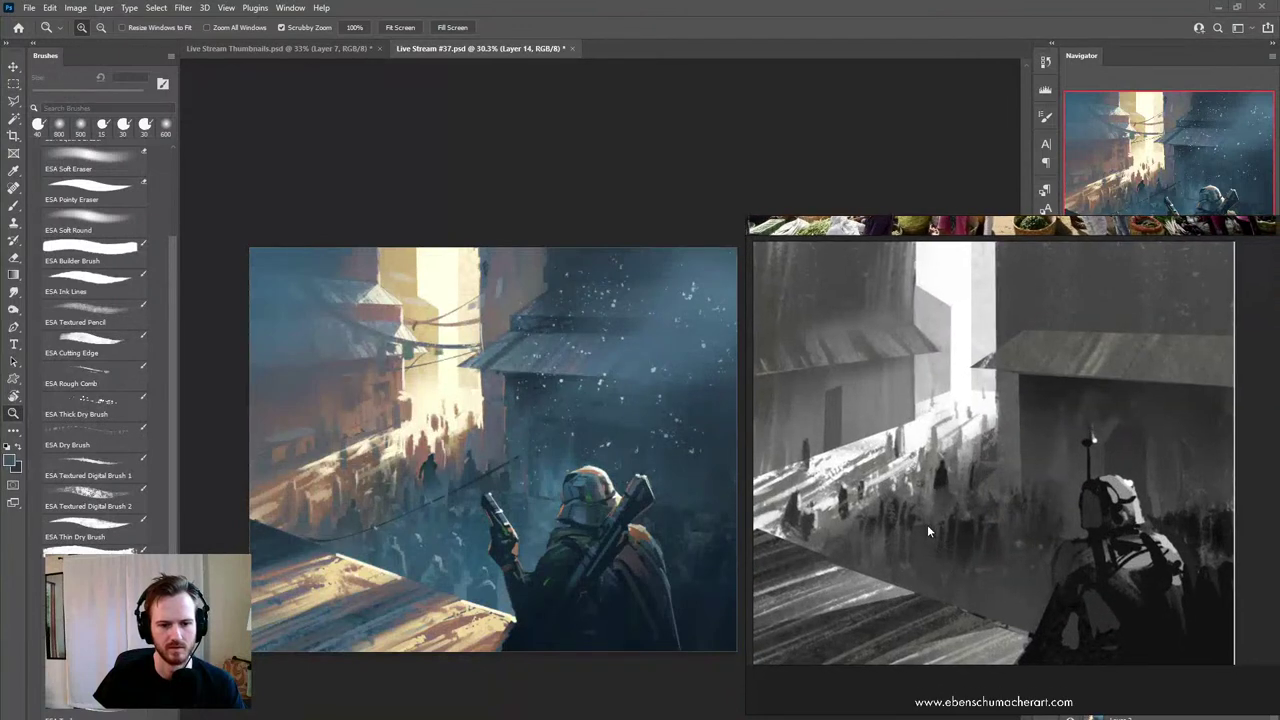
click(921, 522)
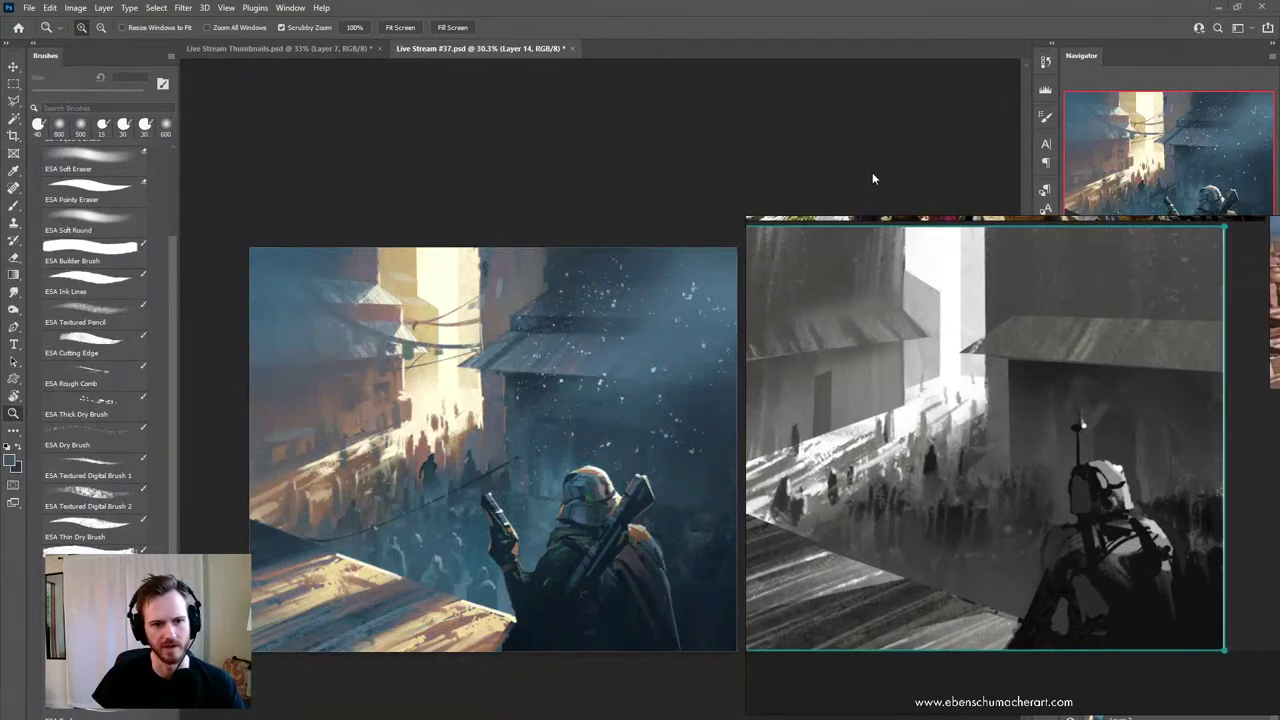
drag(934, 215, 933, 238)
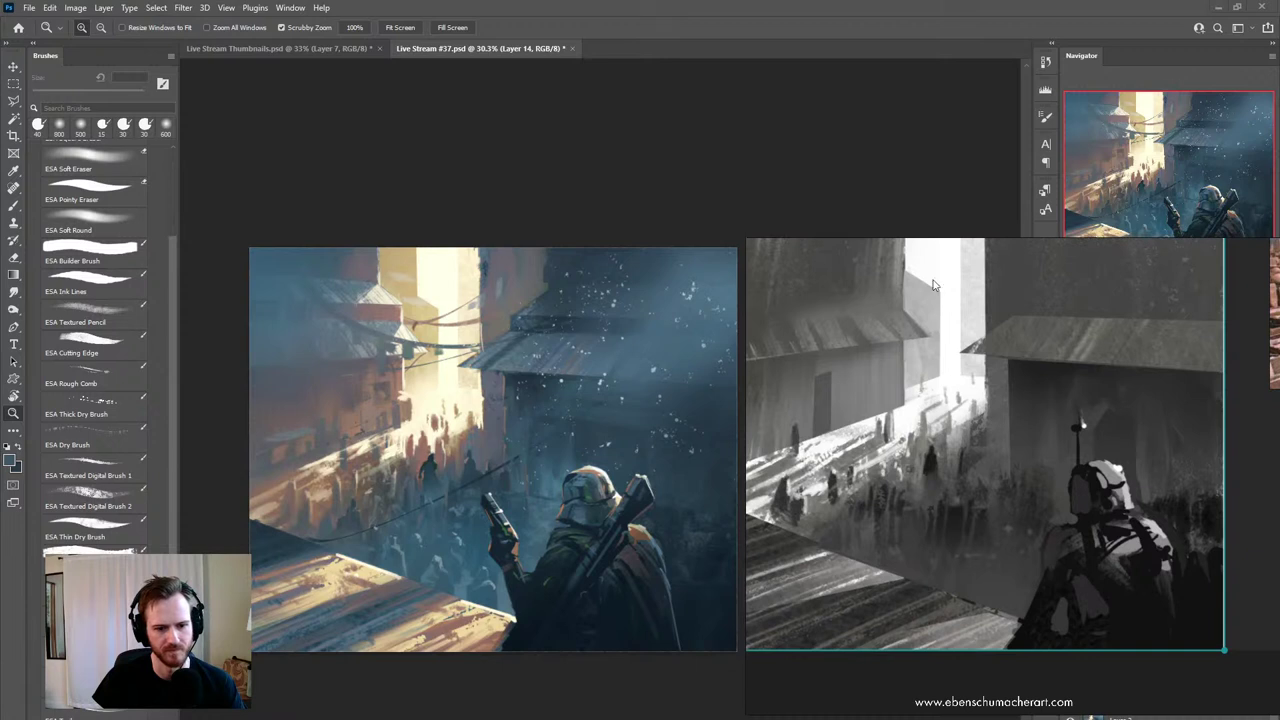
drag(1043, 712, 1040, 647)
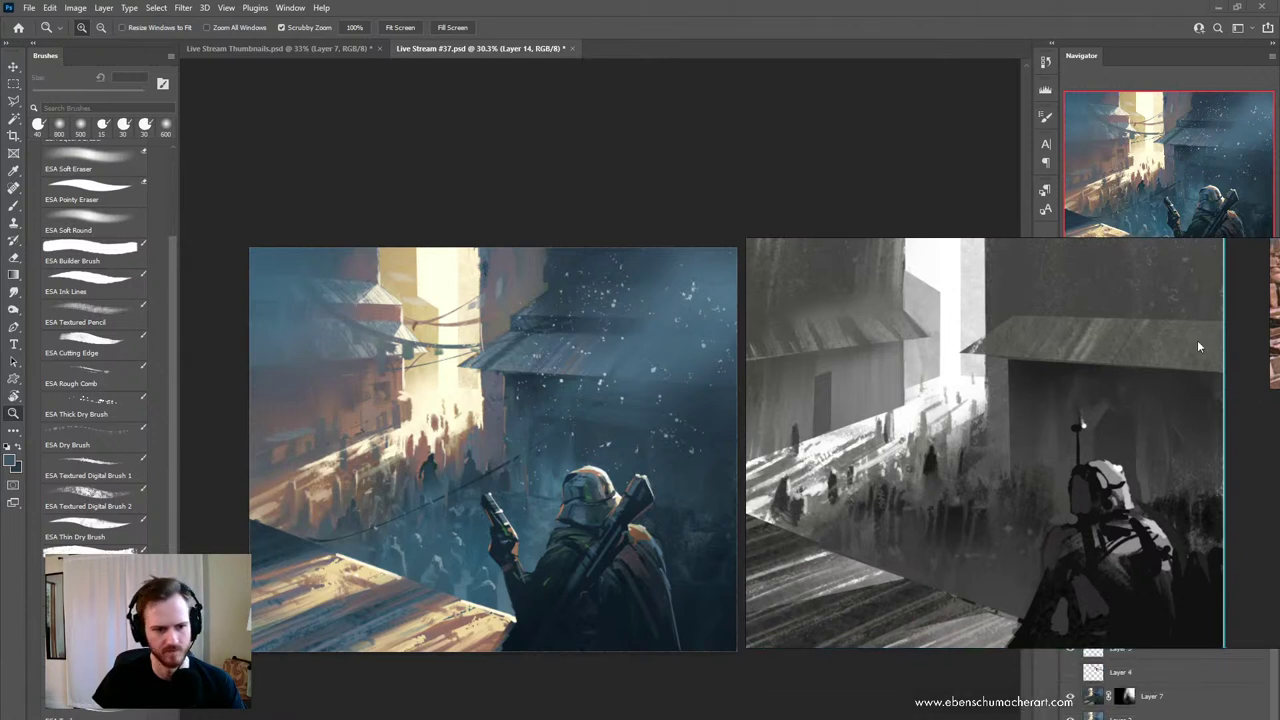